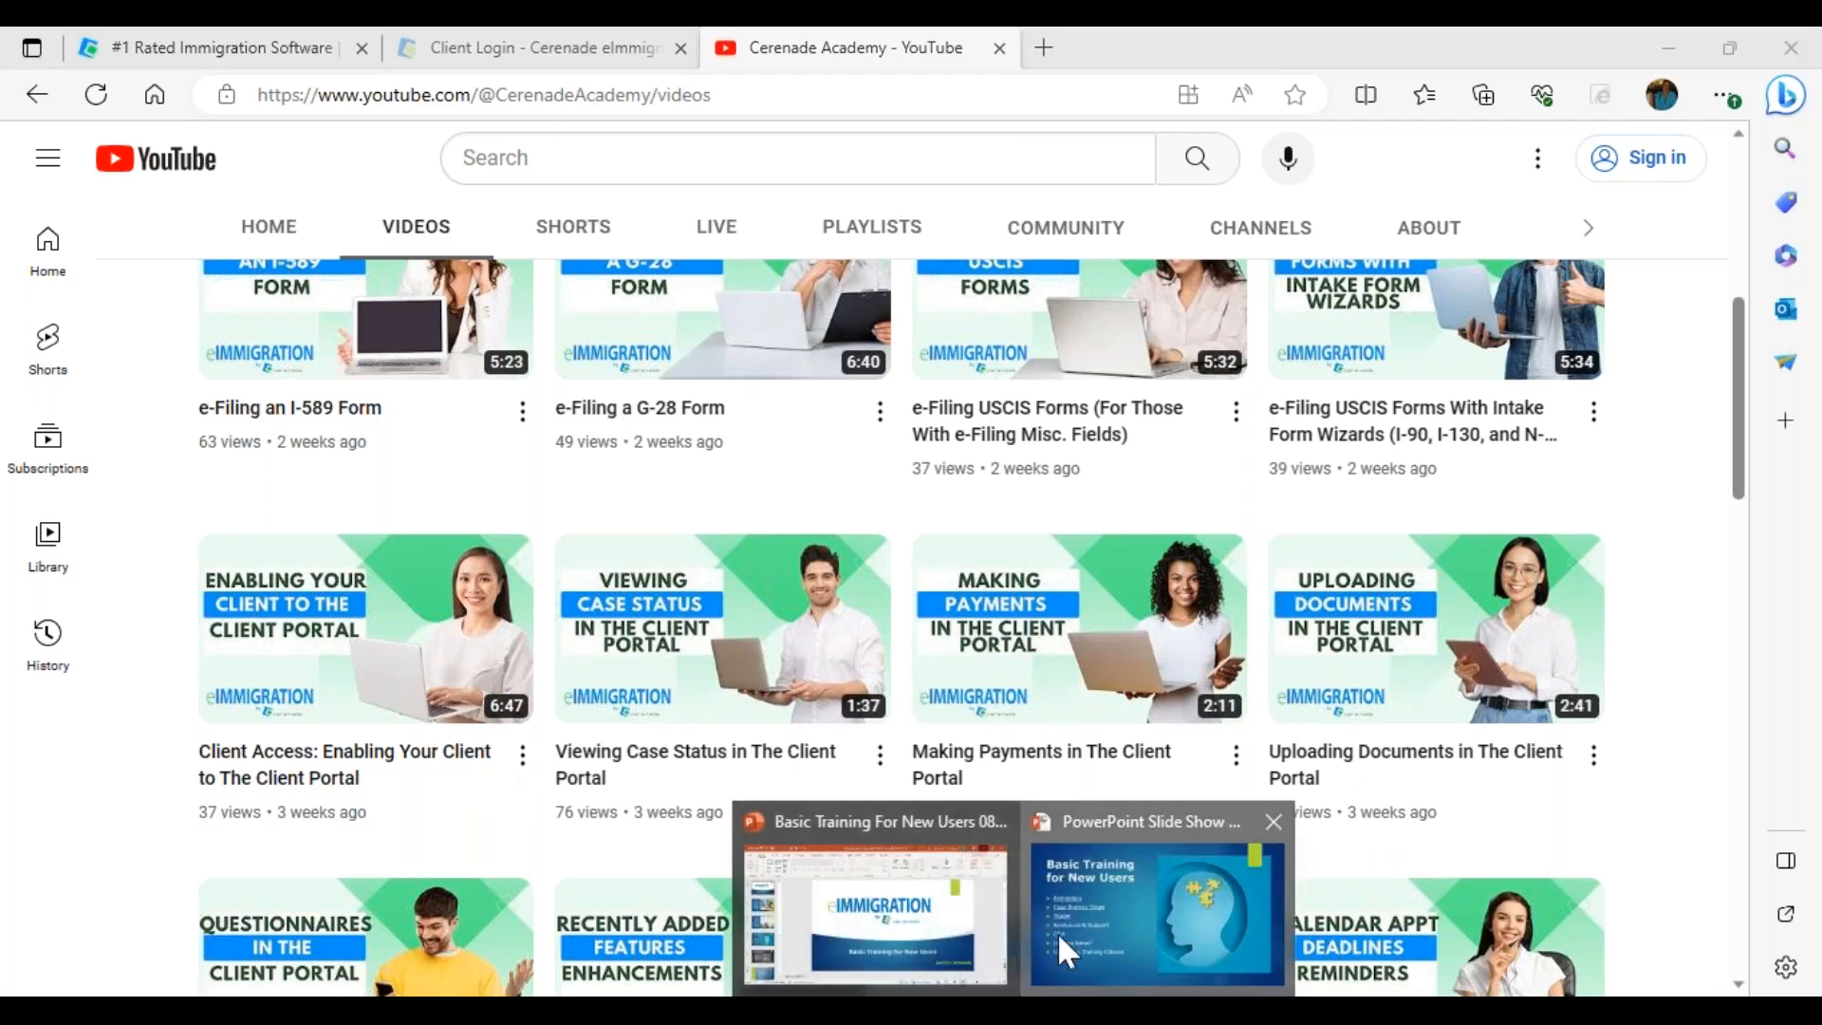
# Return the Basic Training for New Users slide show to full screen and advance one agenda slide
pyautogui.click(1057, 932)
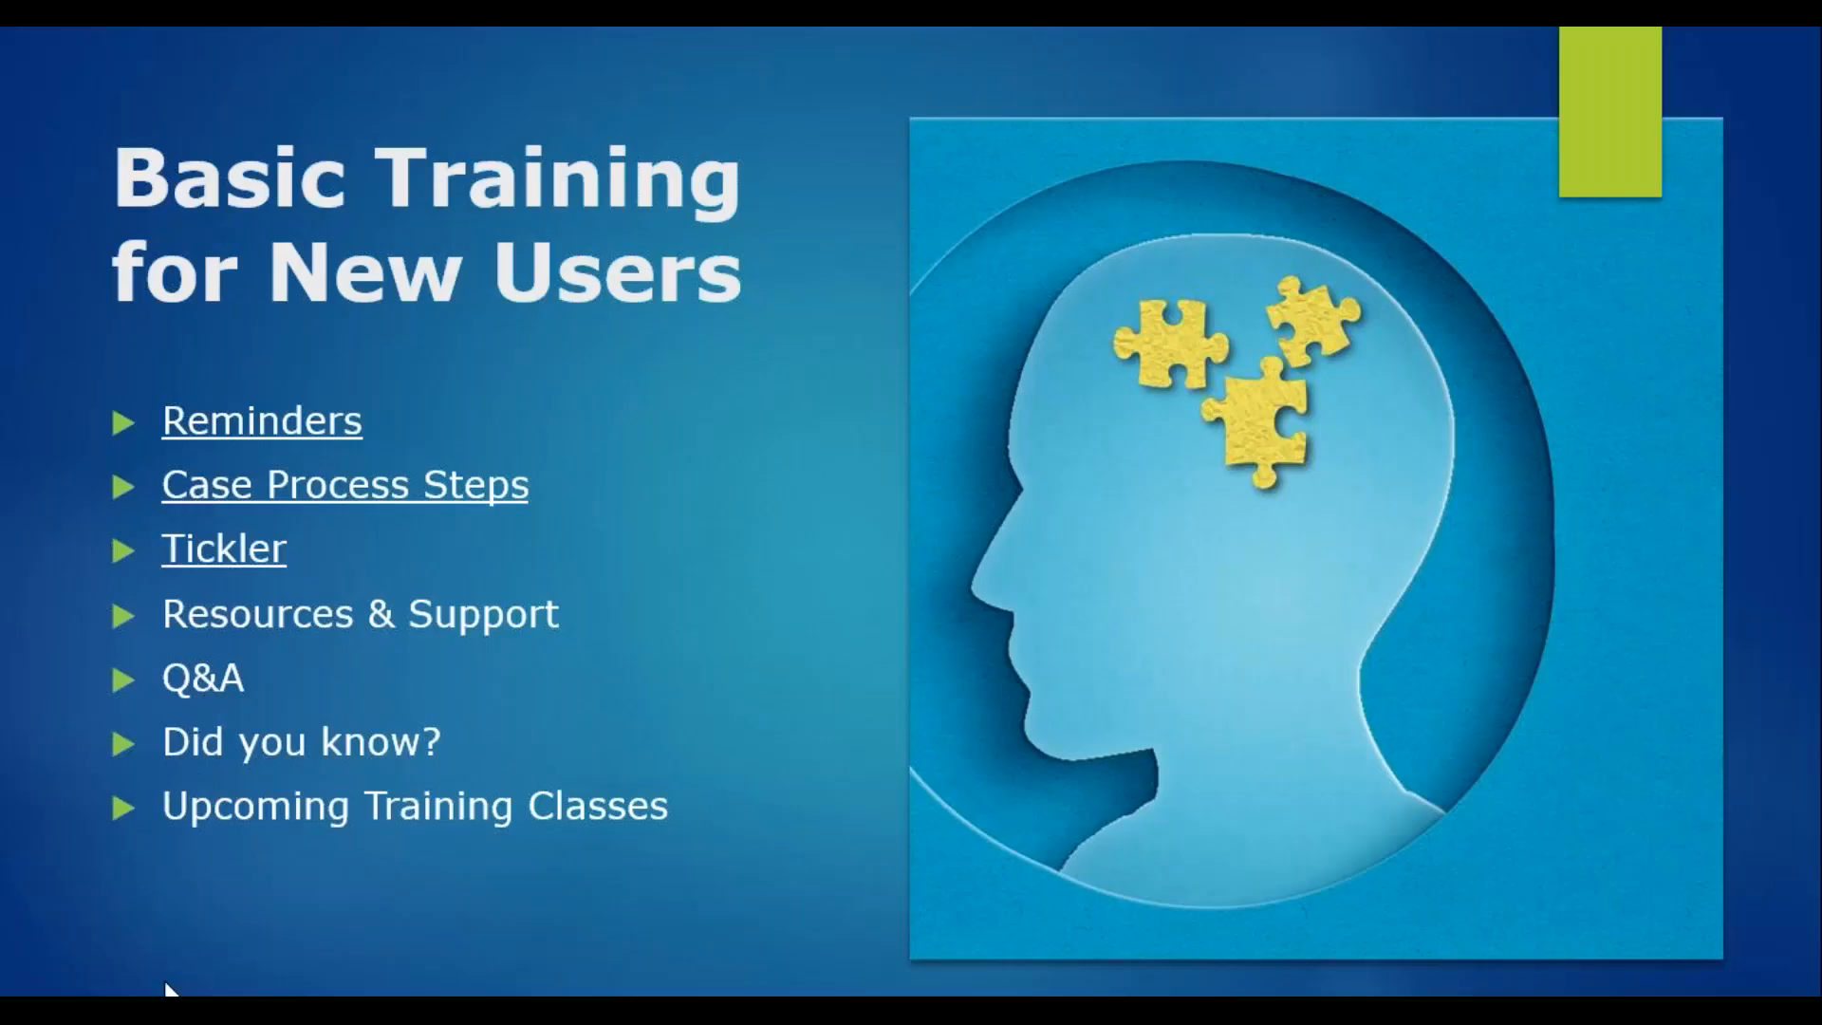
pyautogui.press('Left')
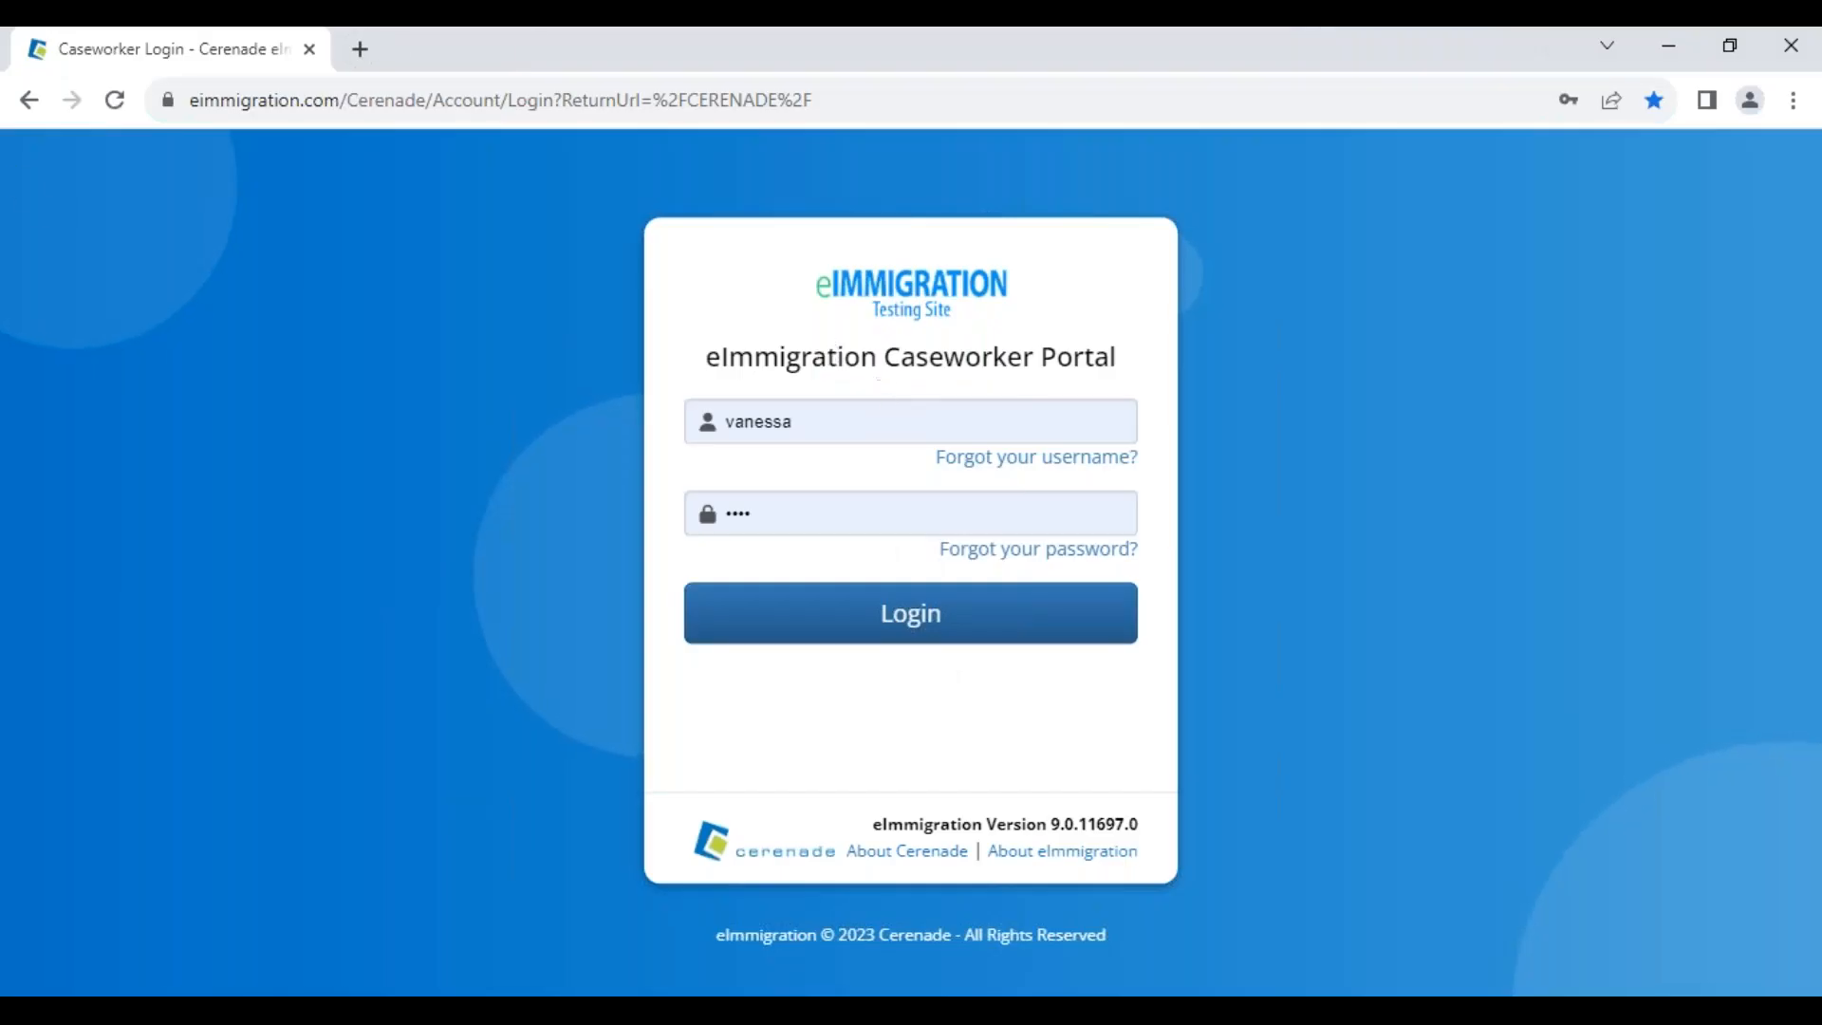
# Log in to the caseworker portal, dismissing the browser's save-password prompt and the welcome system message
pyautogui.moveTo(344, 90); pyautogui.dragTo(916, 69)
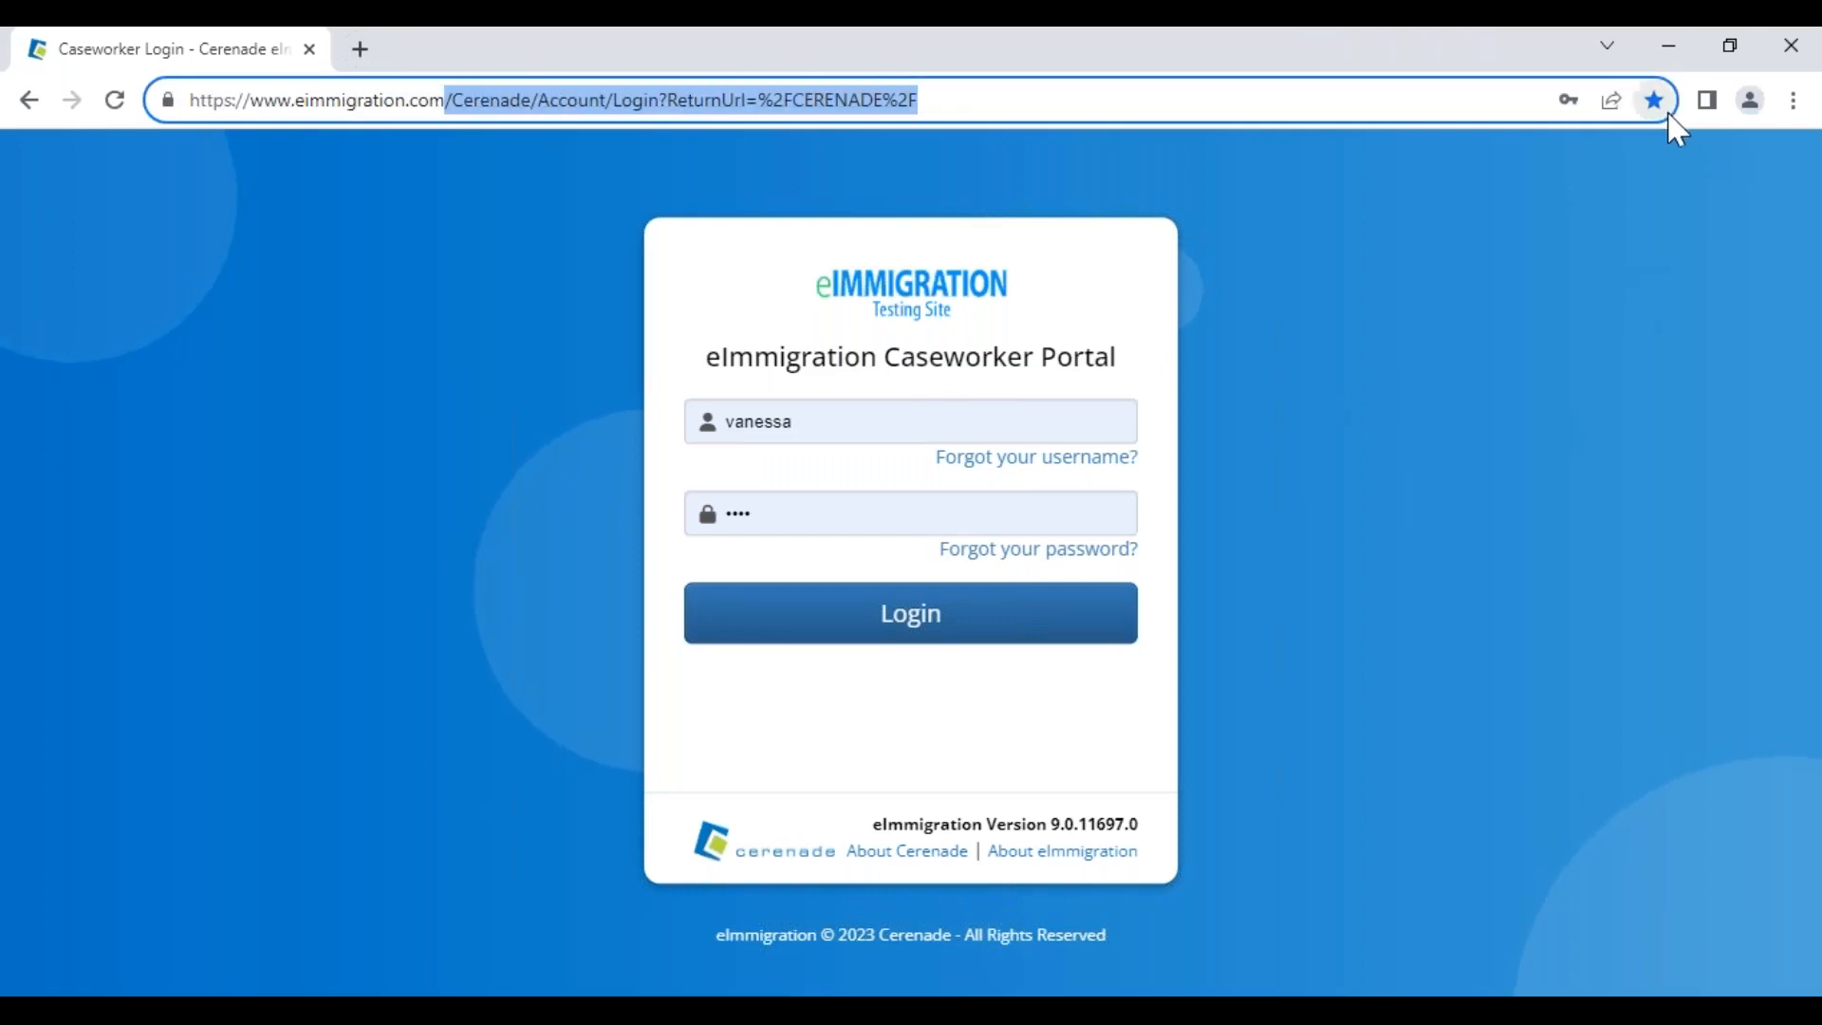
pyautogui.click(841, 622)
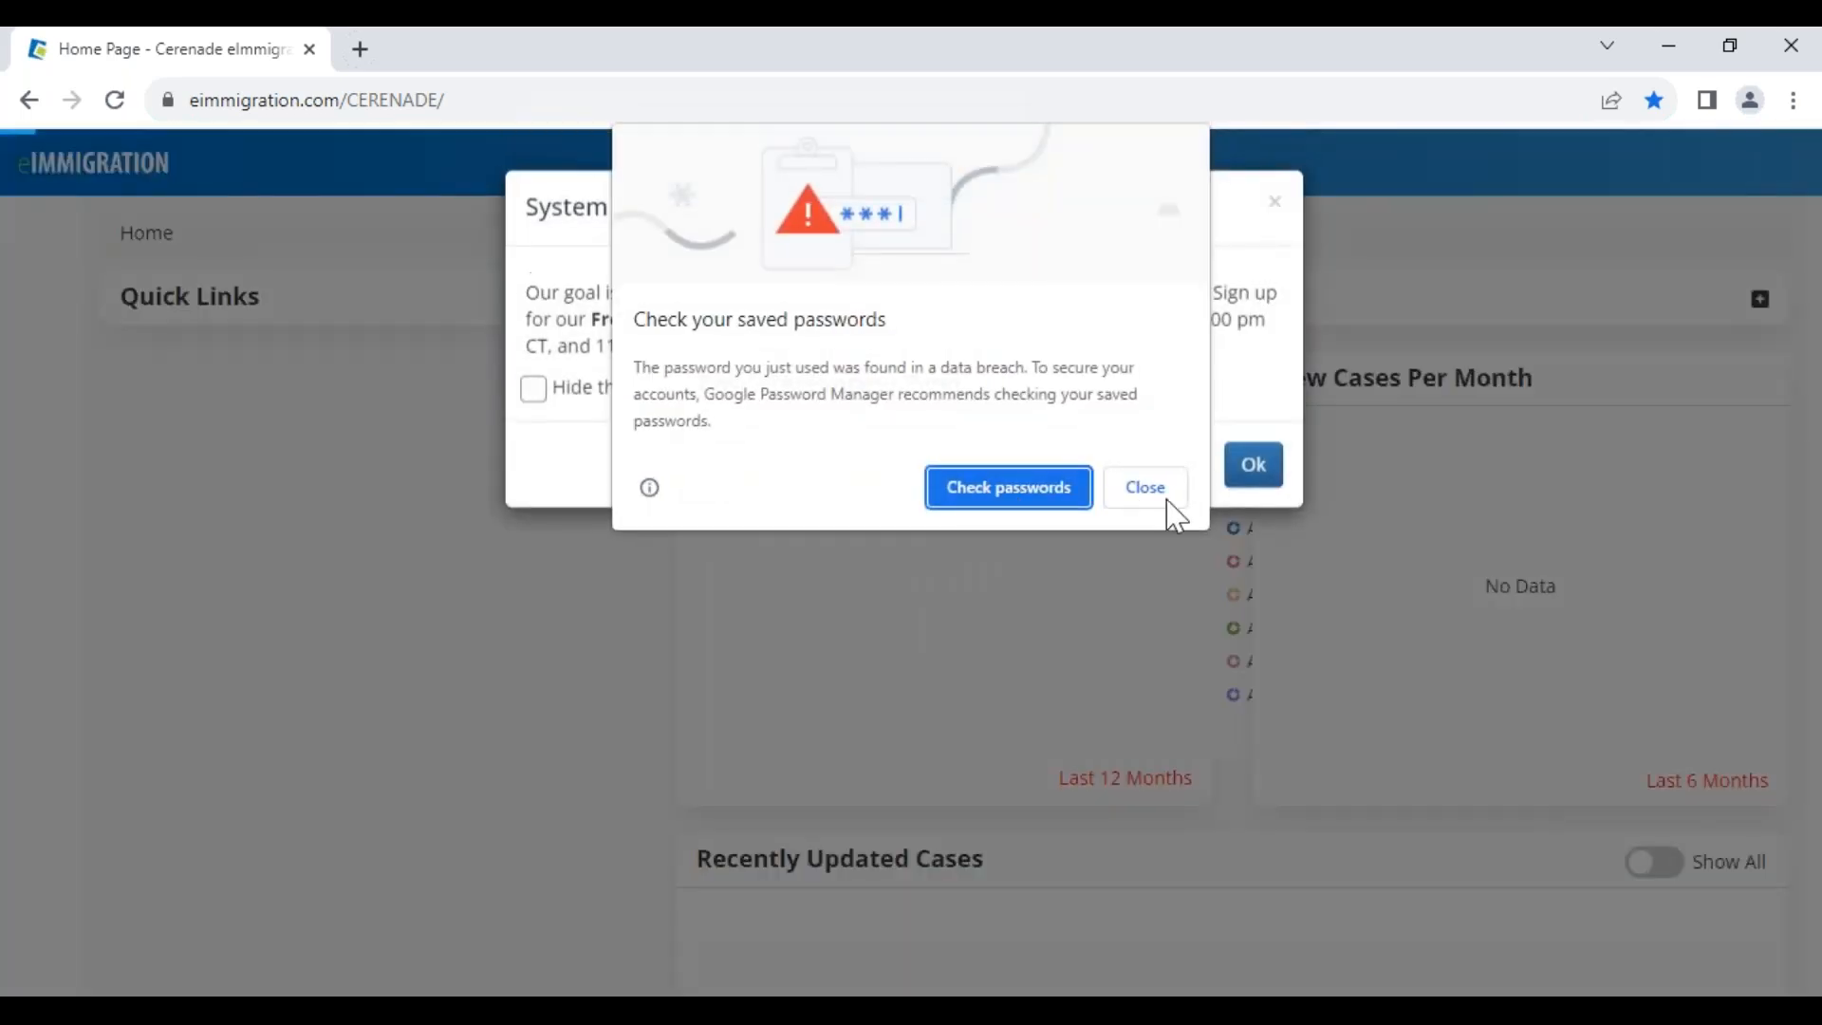
pyautogui.click(1159, 495)
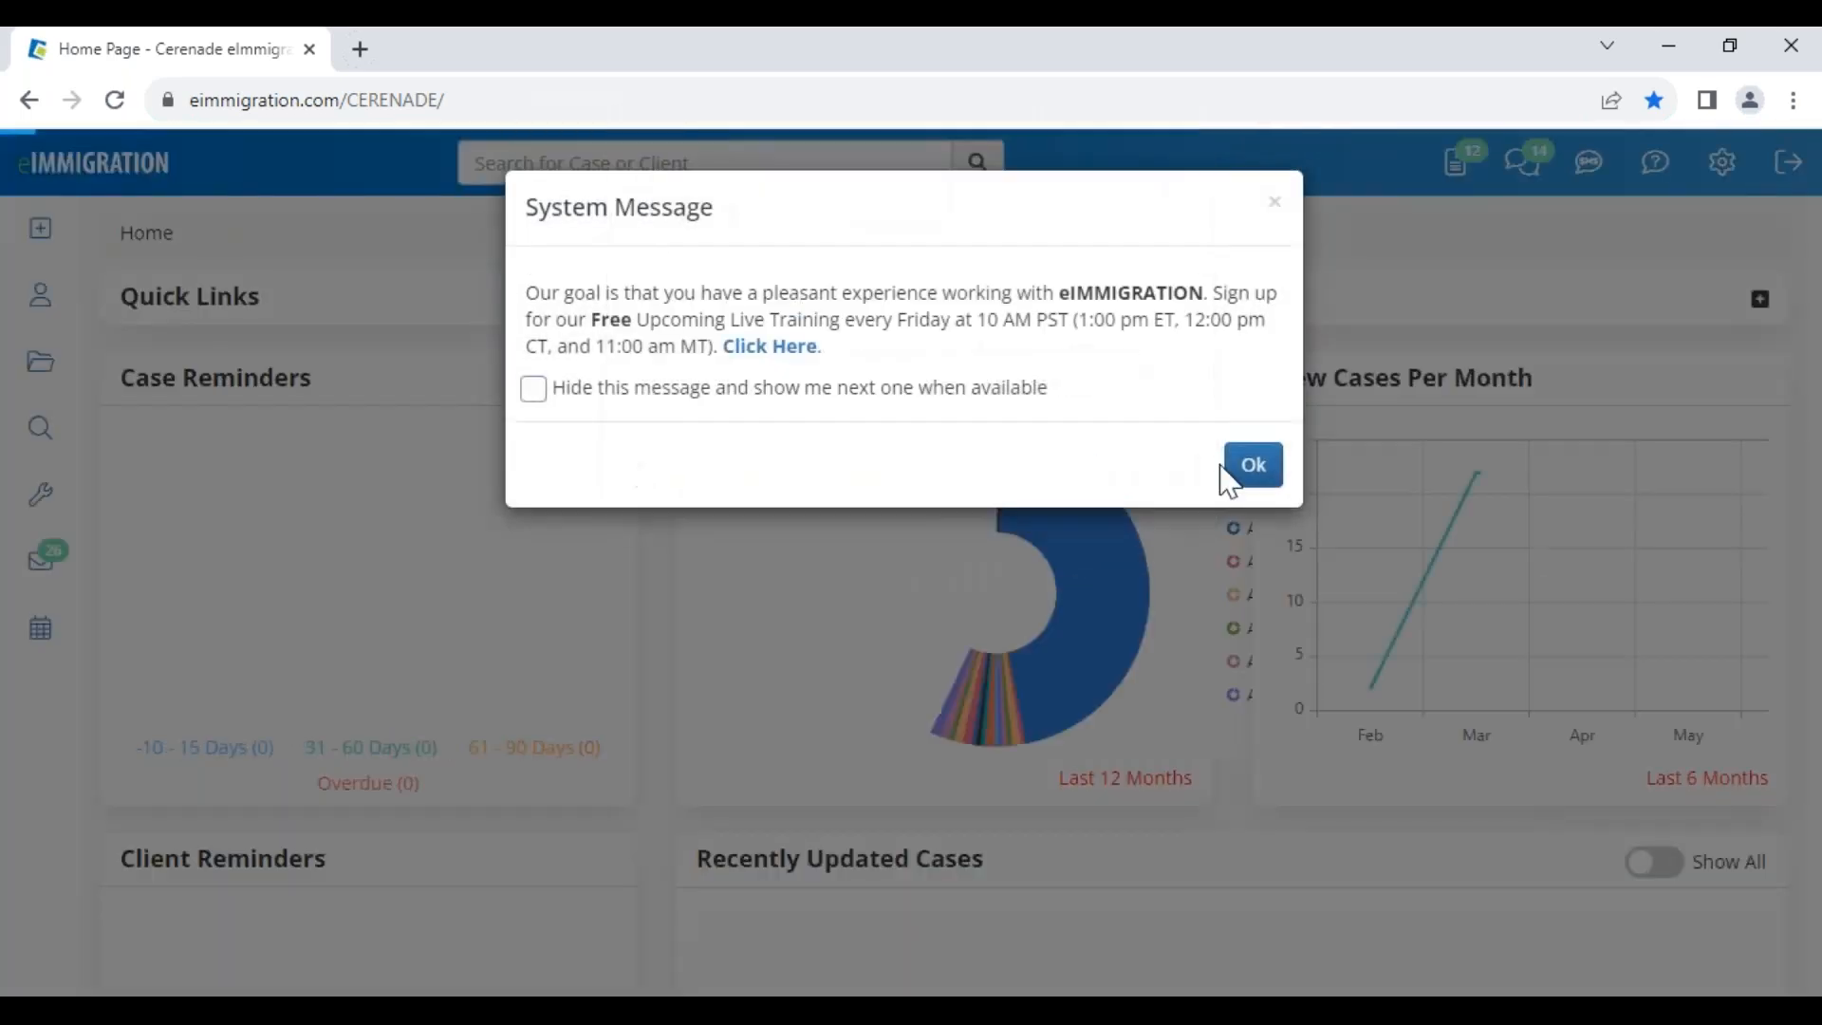
pyautogui.click(1245, 467)
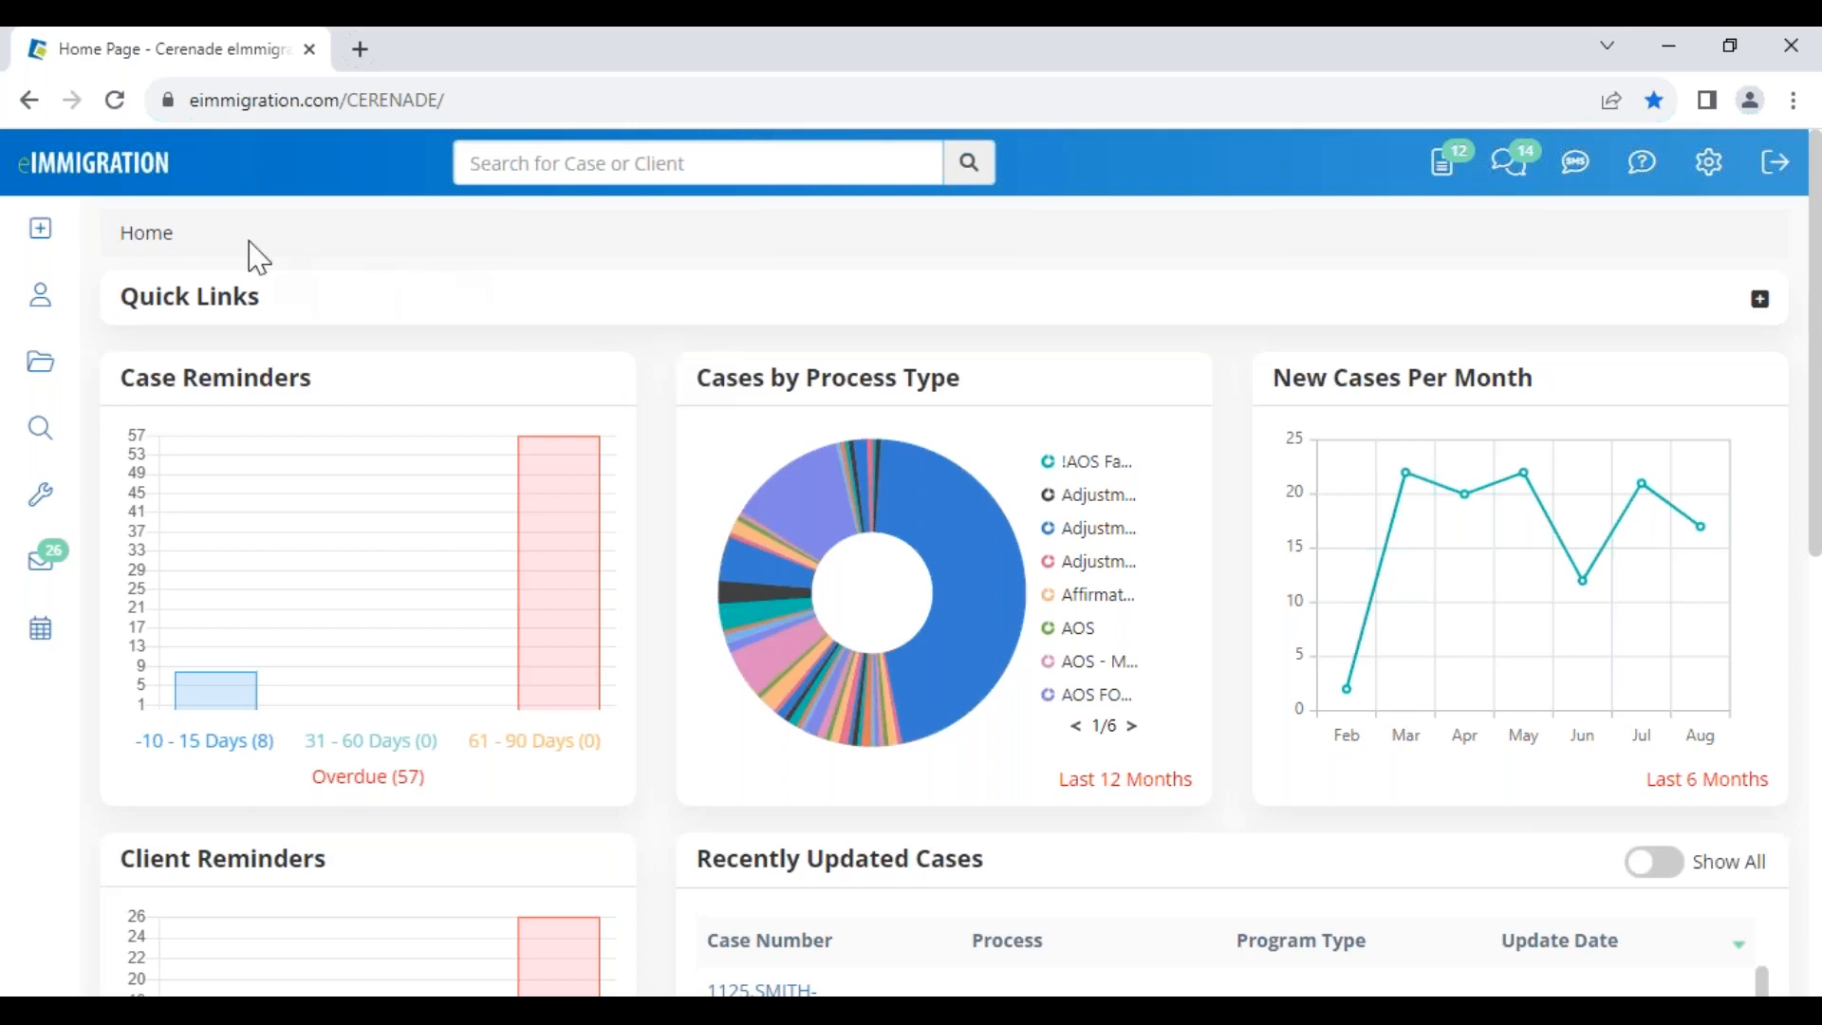
pyautogui.moveTo(47, 238)
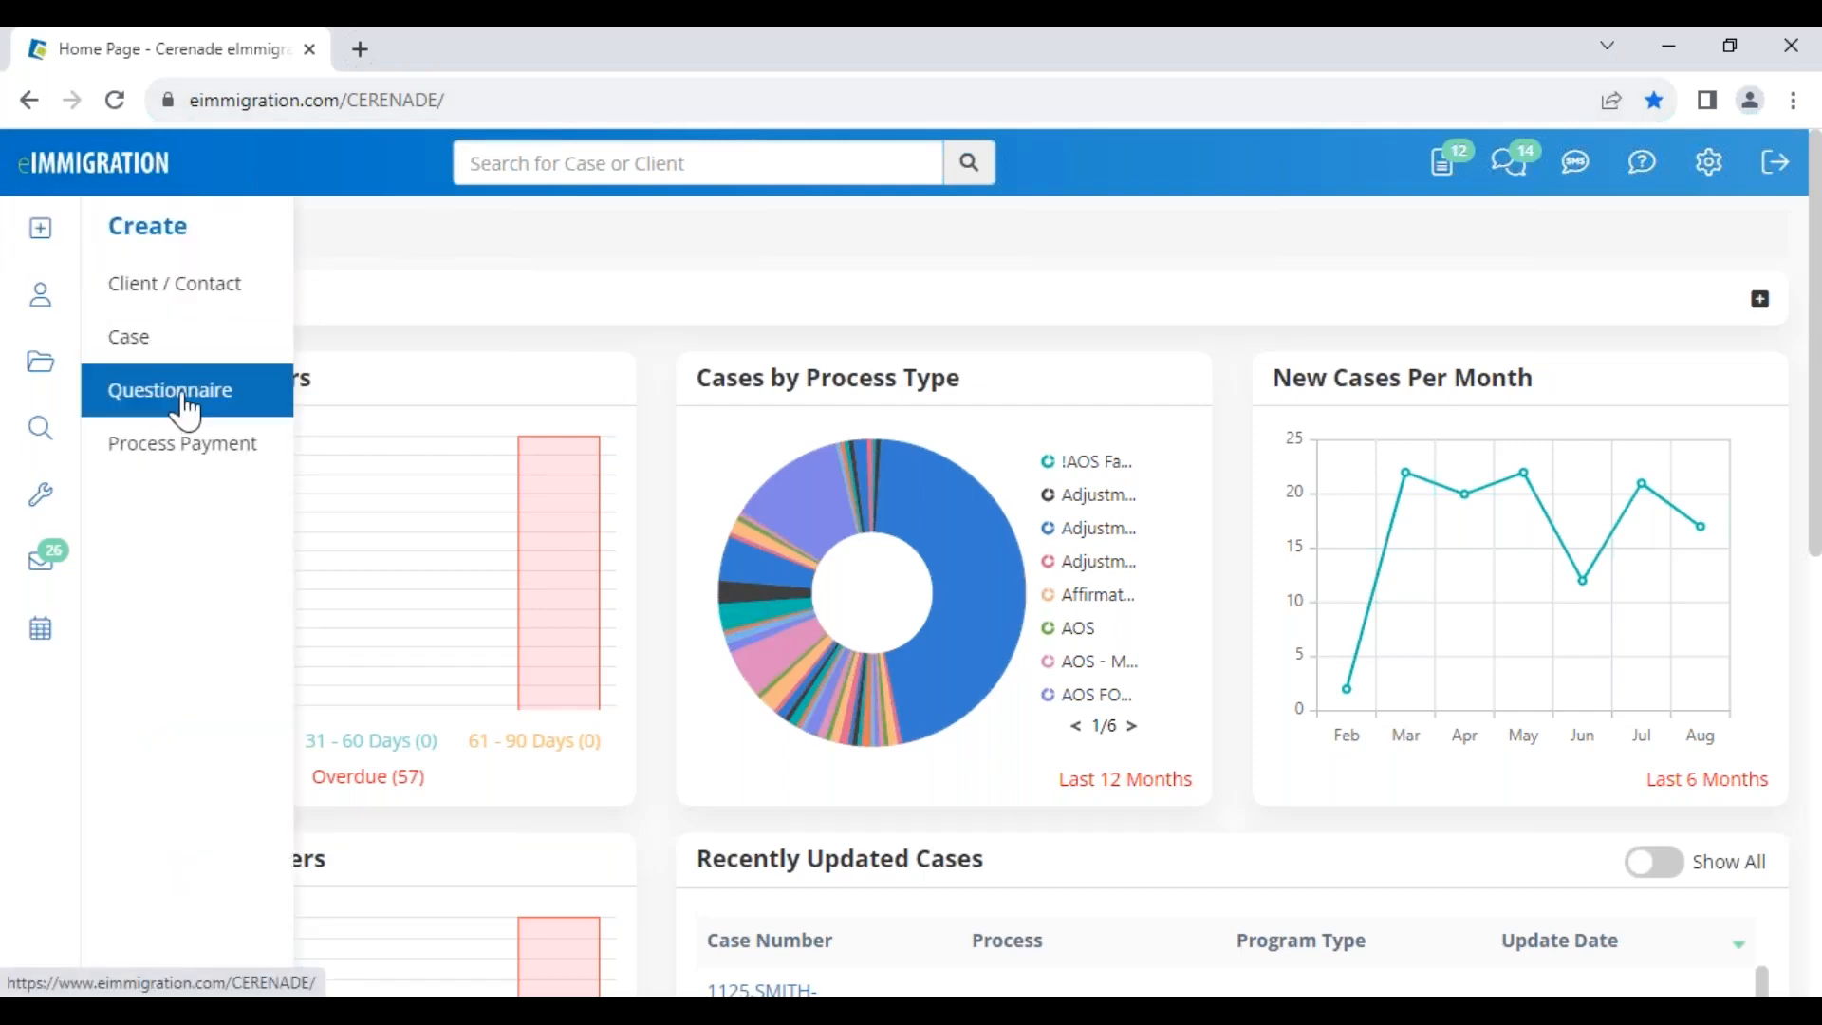
pyautogui.click(187, 410)
pyautogui.click(281, 360)
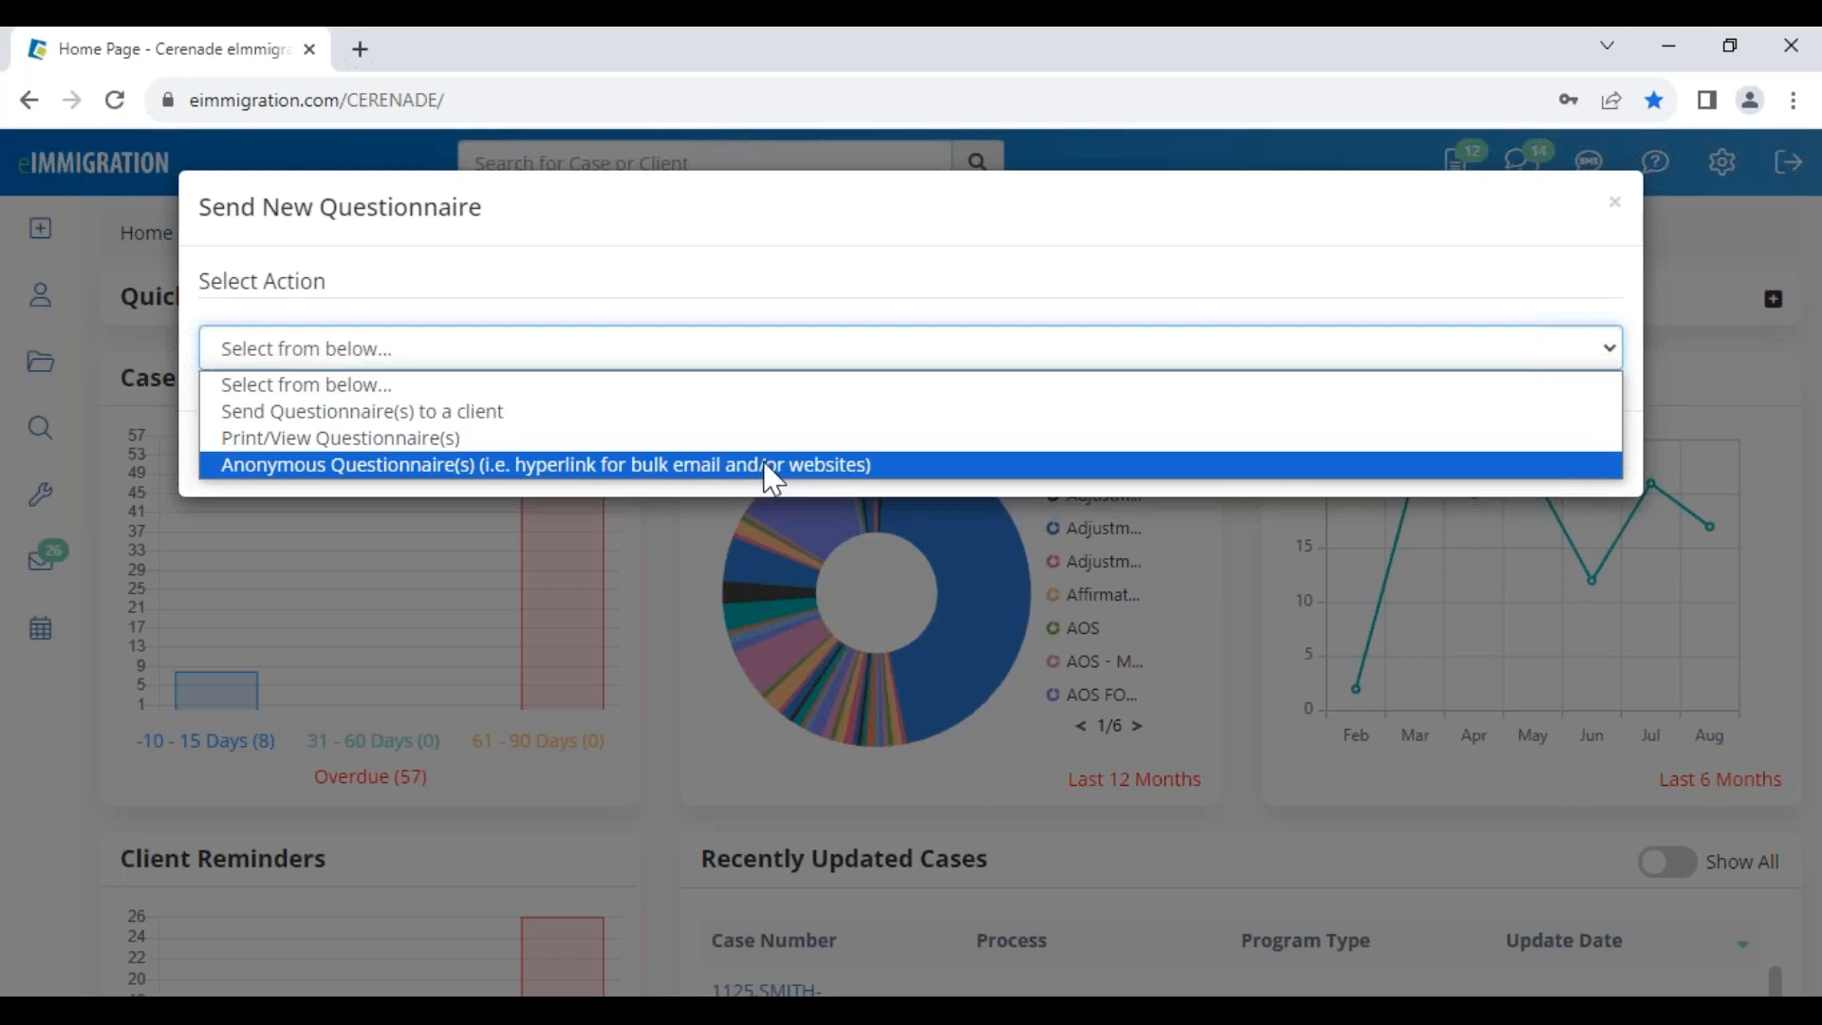
pyautogui.click(1615, 207)
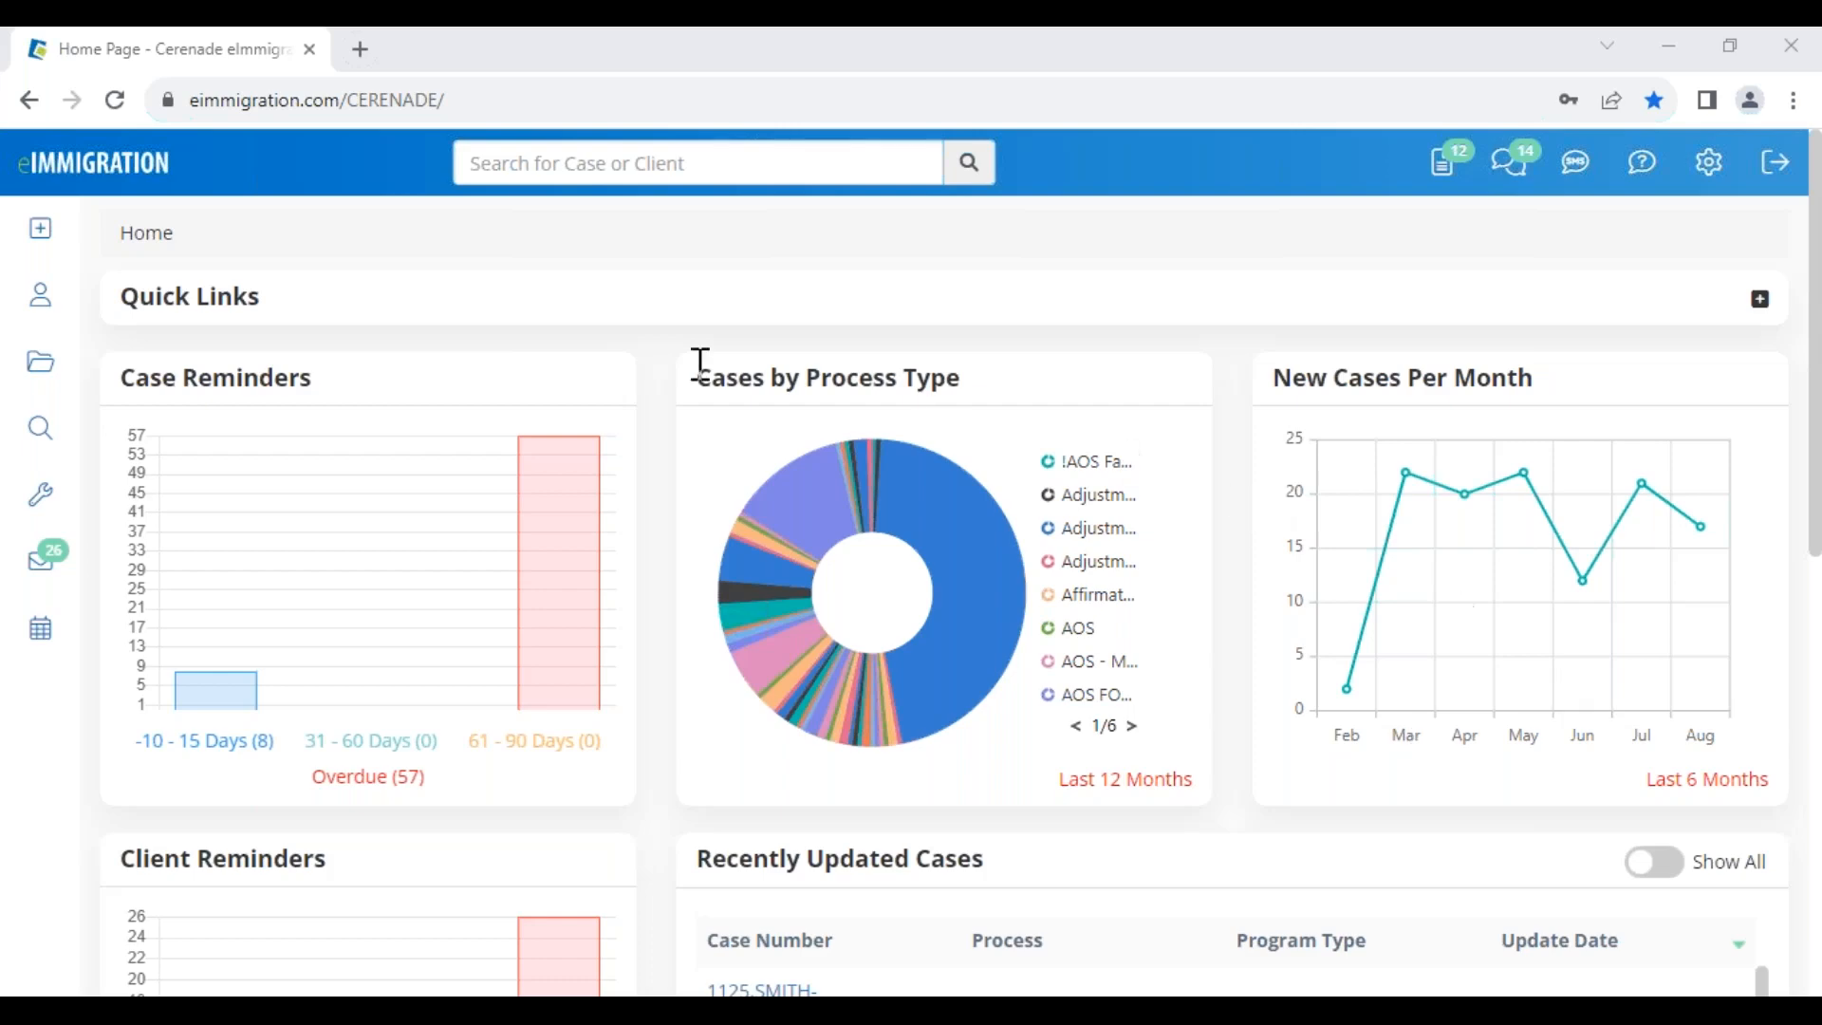
pyautogui.click(40, 227)
pyautogui.click(43, 240)
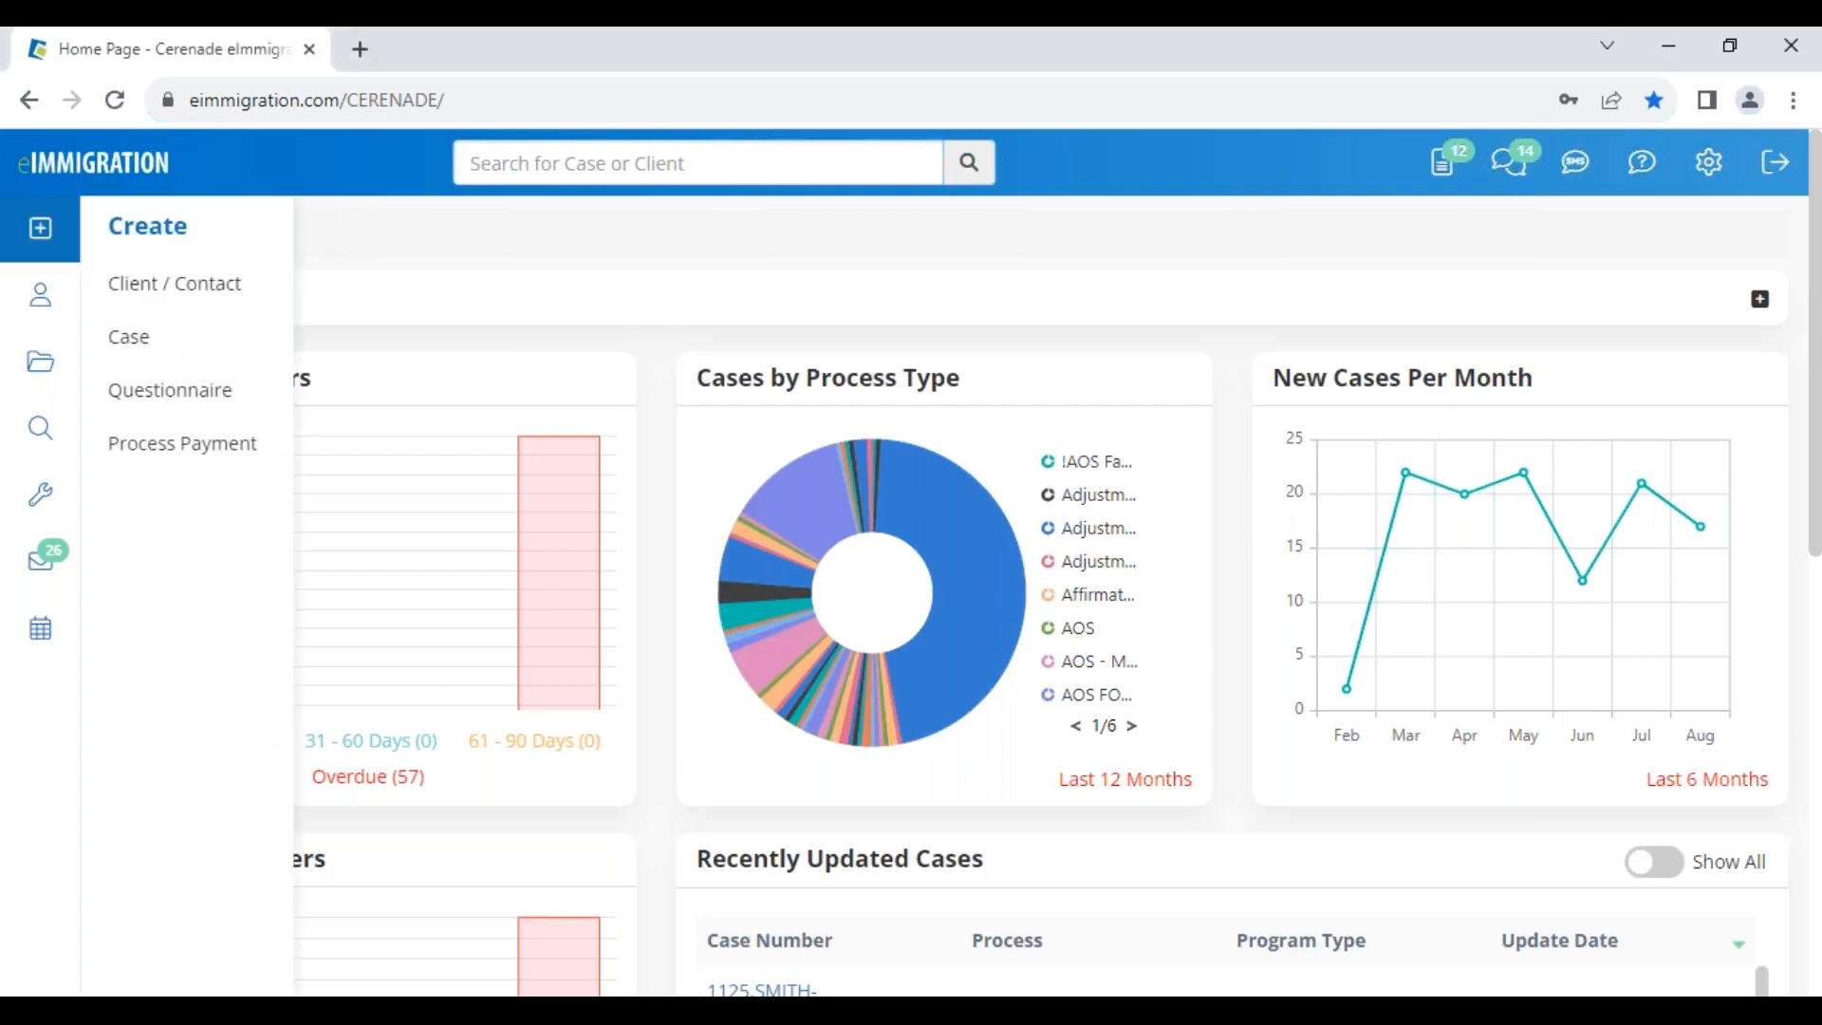
pyautogui.click(203, 301)
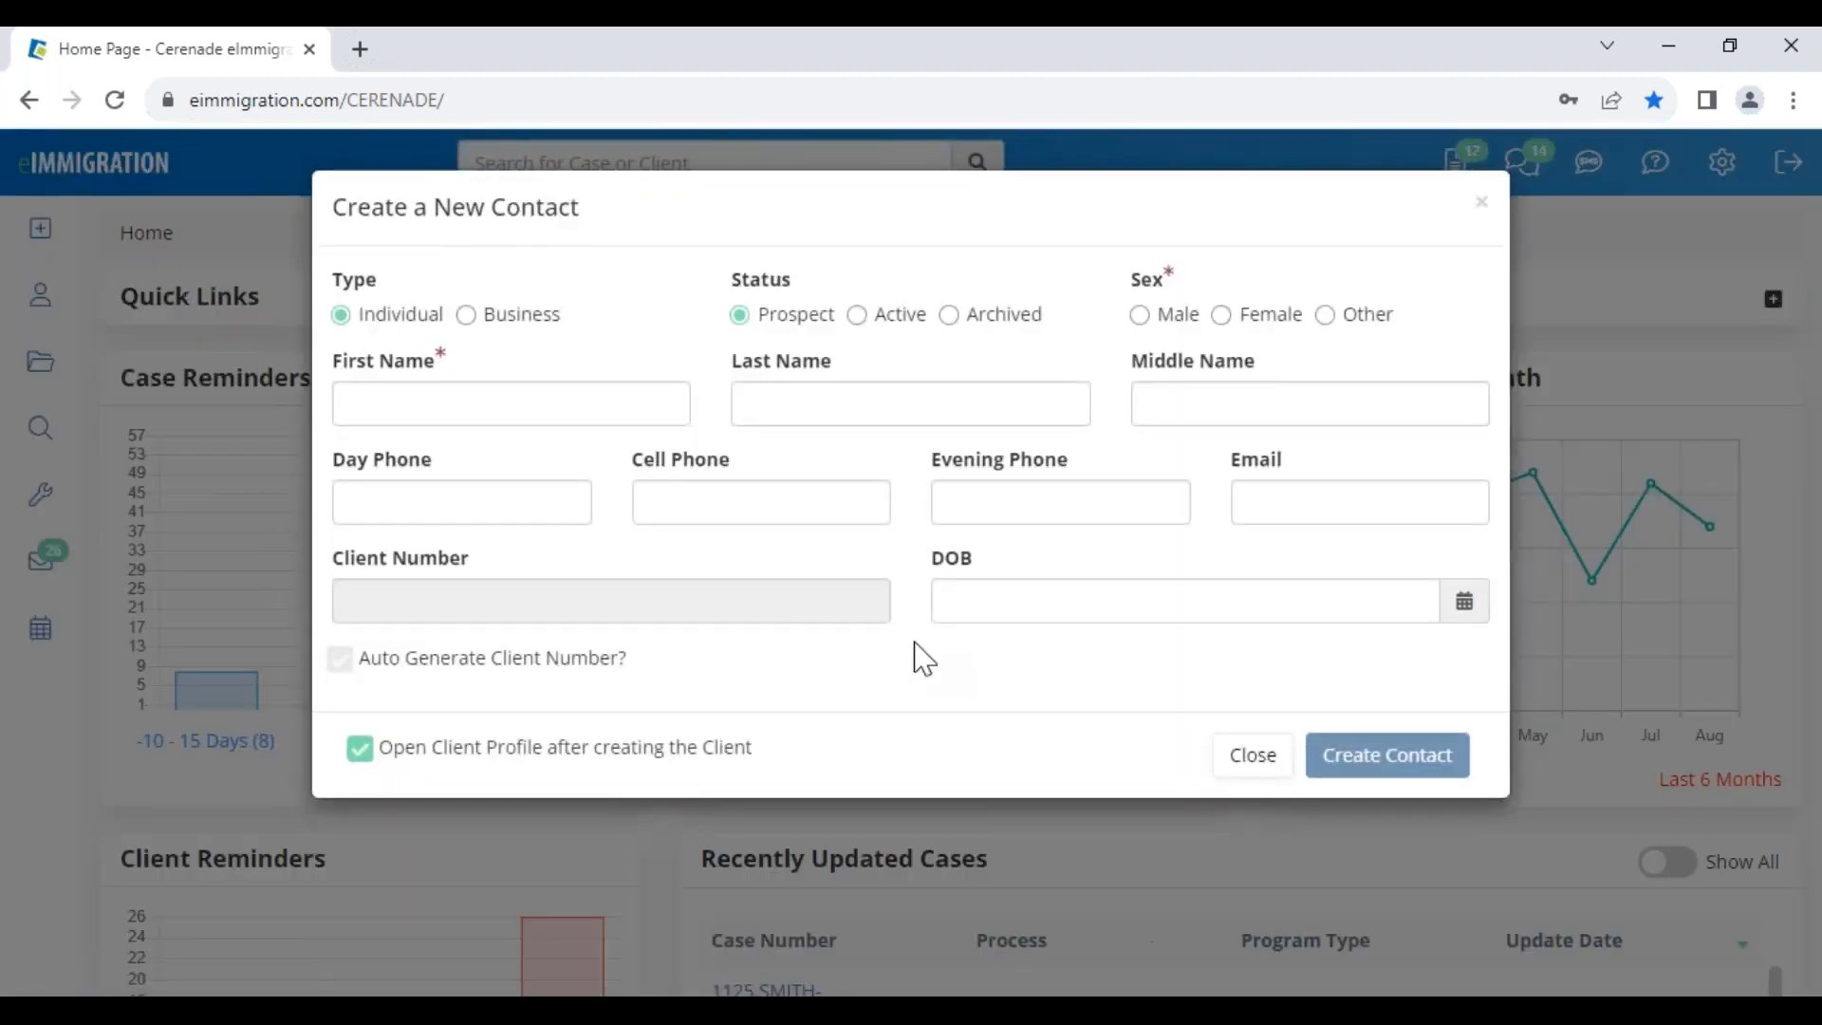
pyautogui.moveTo(835, 316); pyautogui.dragTo(759, 323)
pyautogui.click(901, 317)
pyautogui.moveTo(334, 560); pyautogui.dragTo(510, 577)
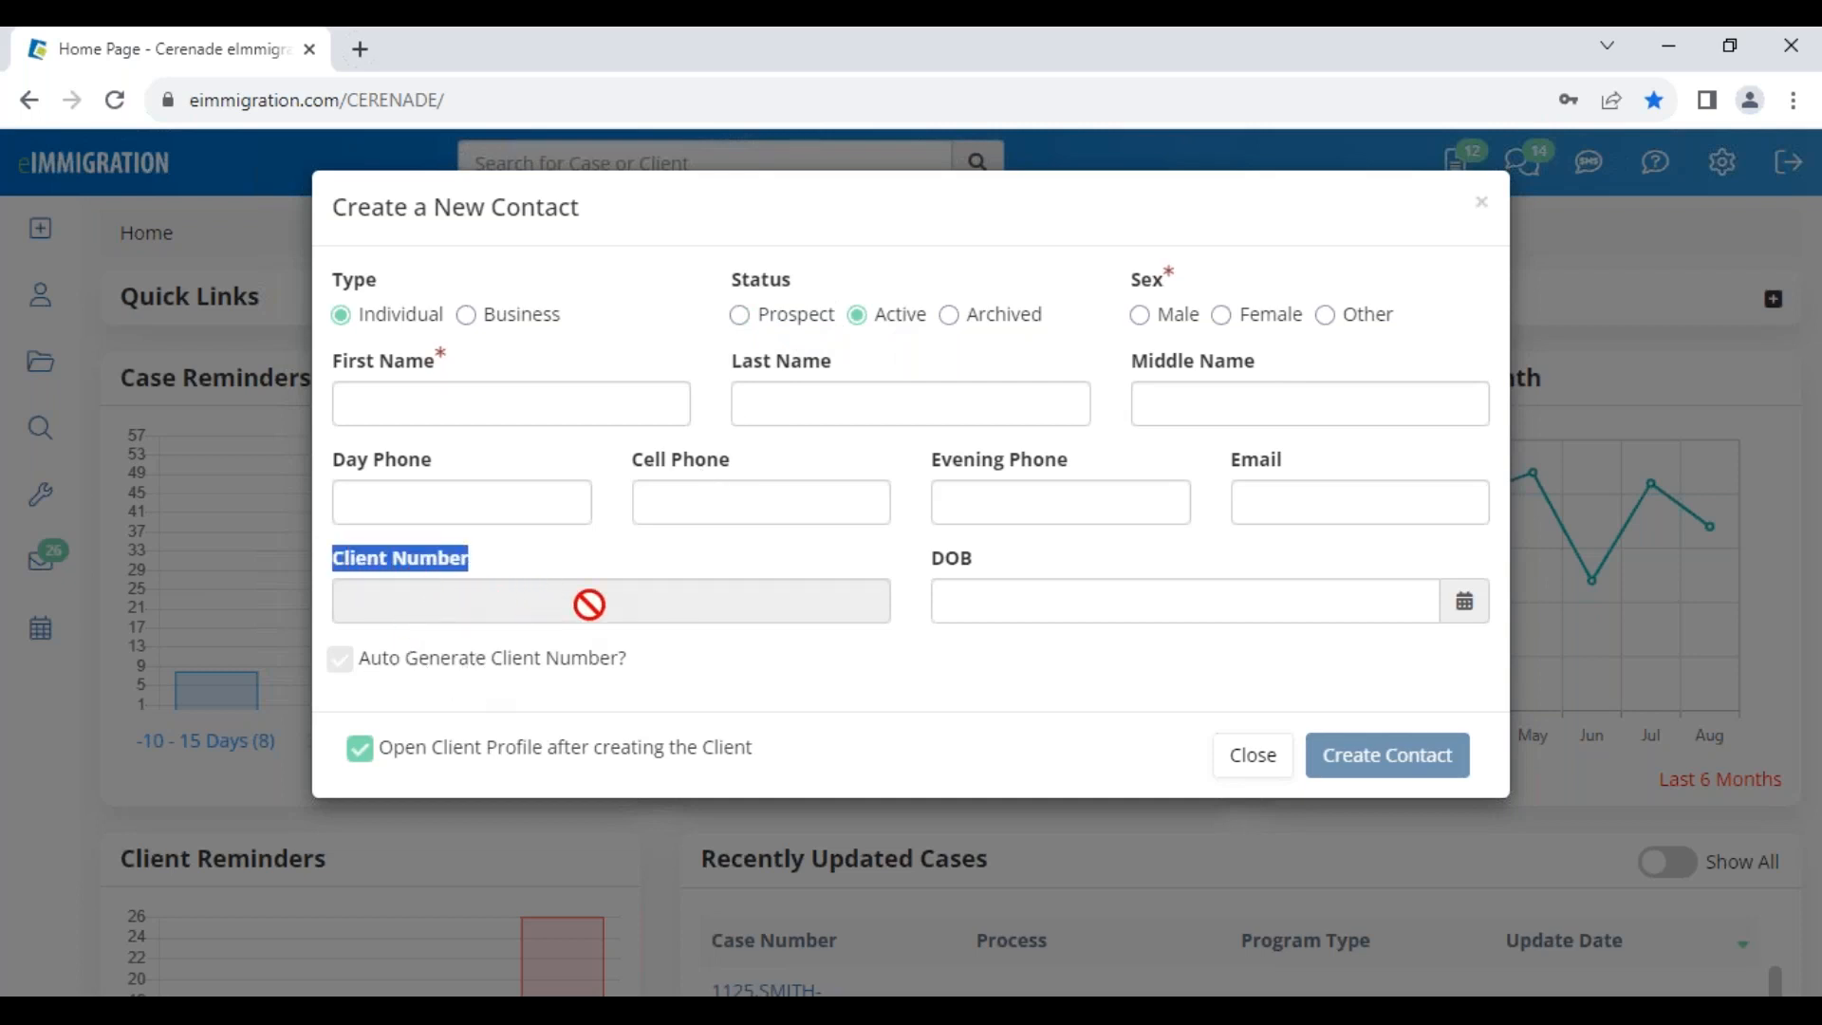
pyautogui.click(699, 664)
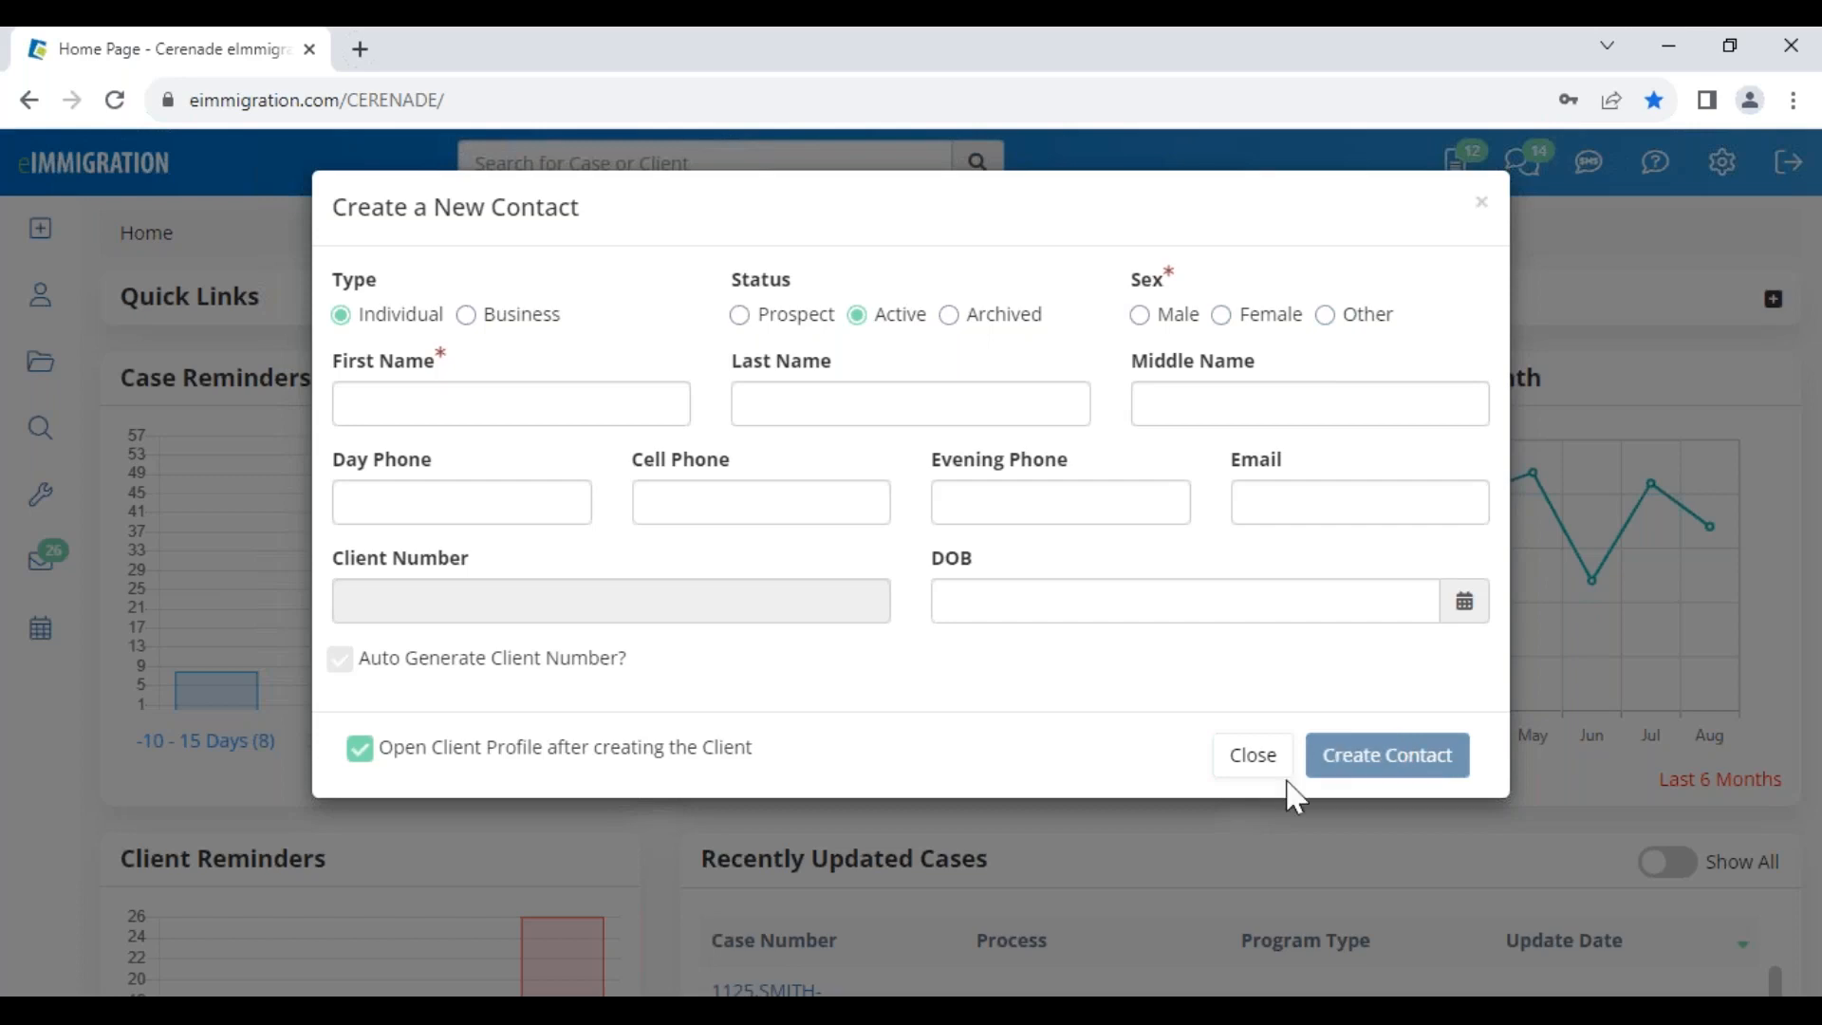
pyautogui.click(1247, 770)
pyautogui.scroll(-8, 338, 854)
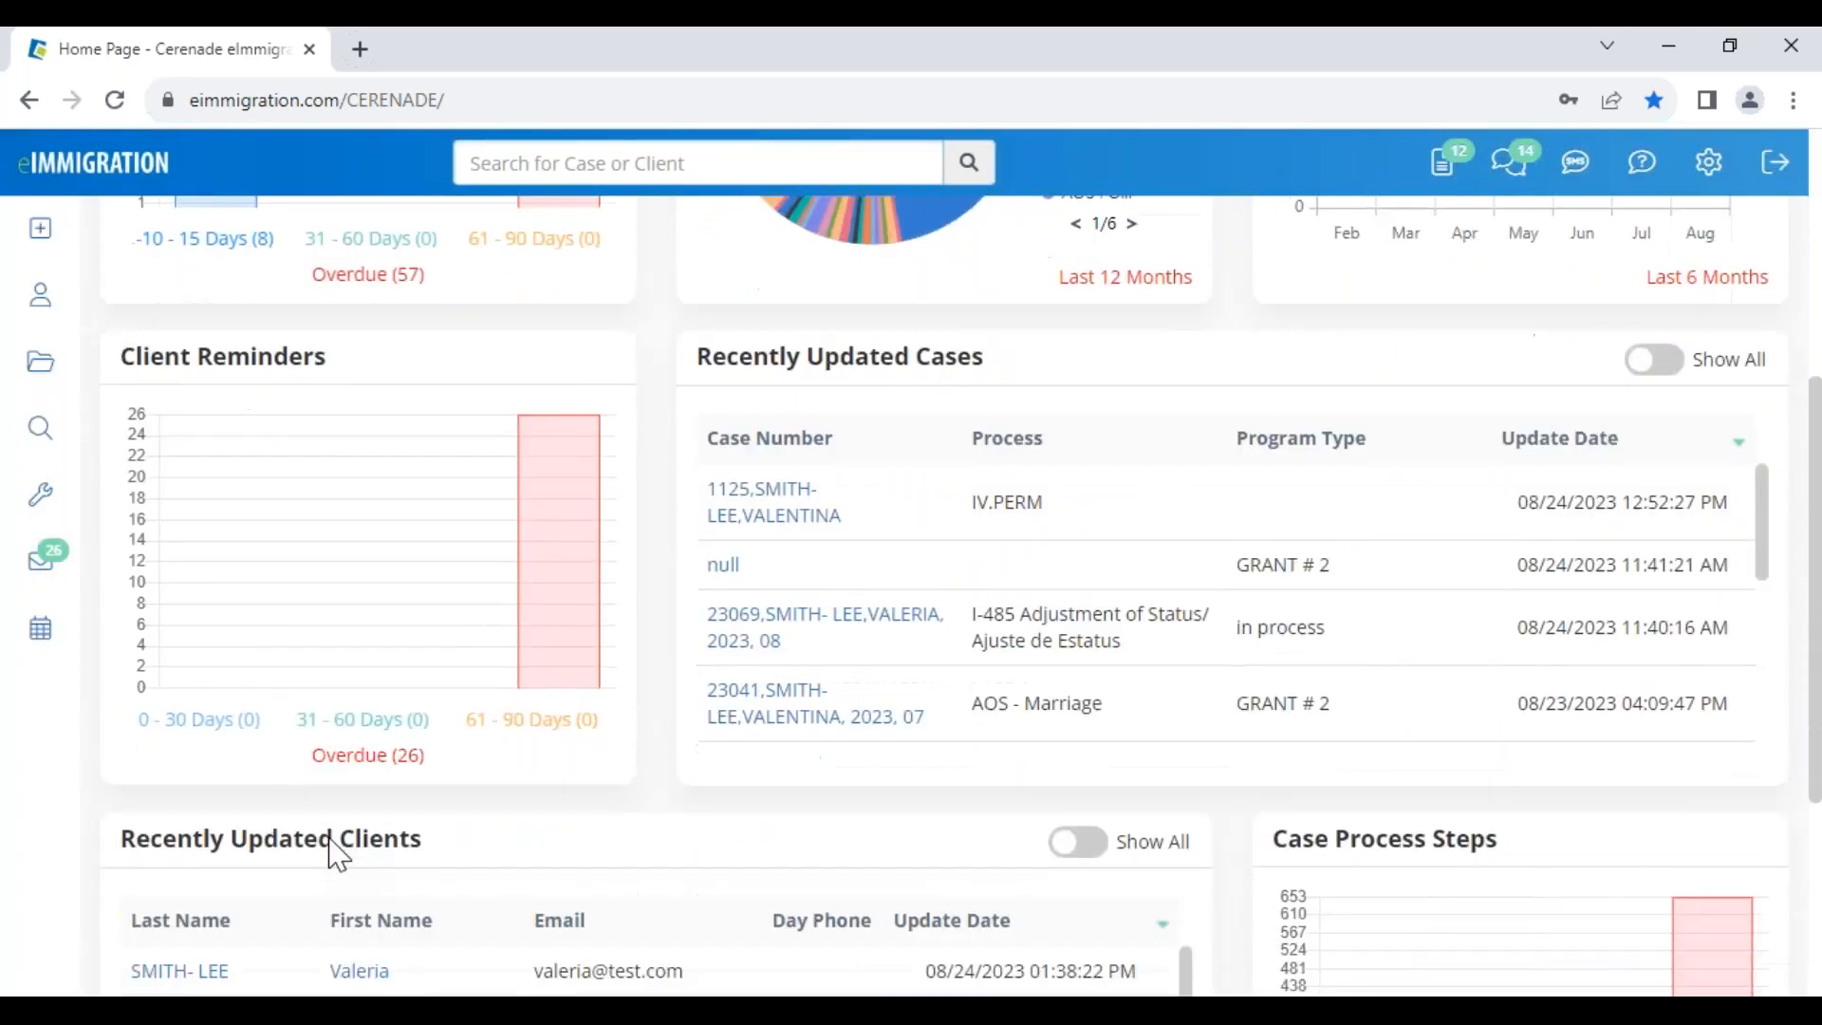
# Open the recently updated client's profile and dismiss the client alerts popup
pyautogui.click(359, 676)
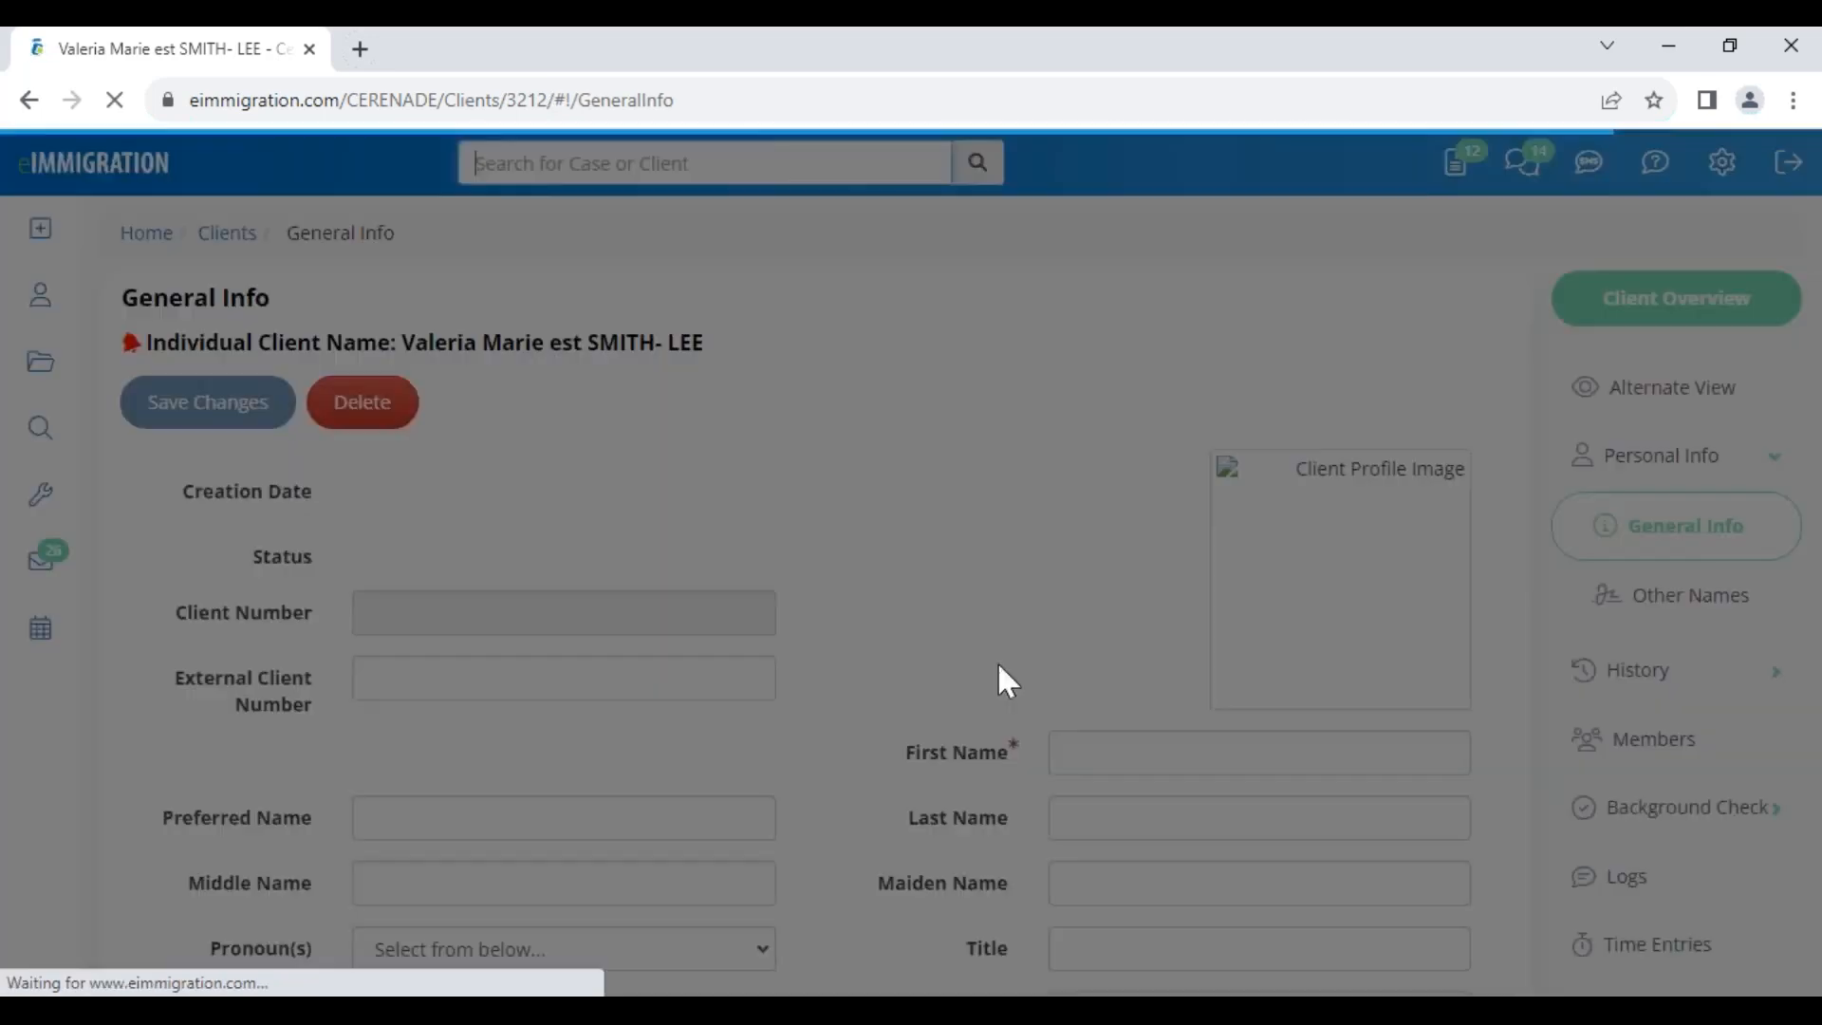
pyautogui.click(1249, 561)
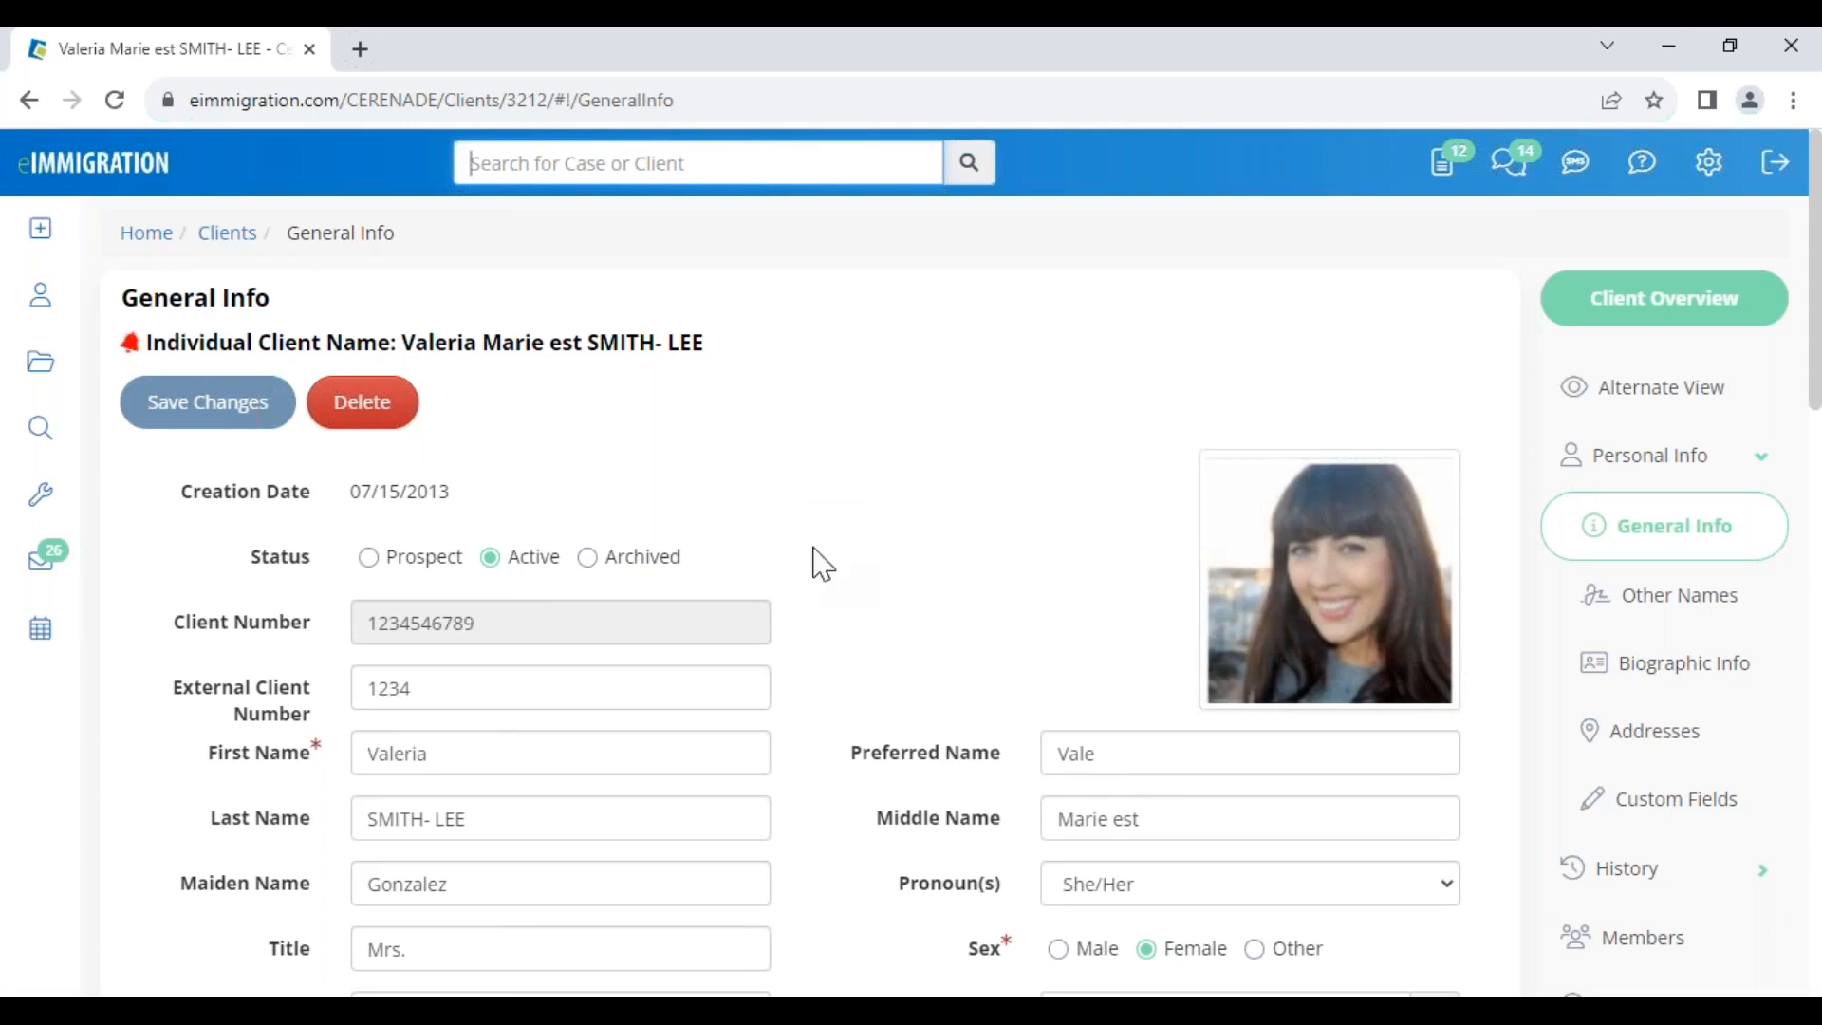
pyautogui.scroll(-4, 851, 767)
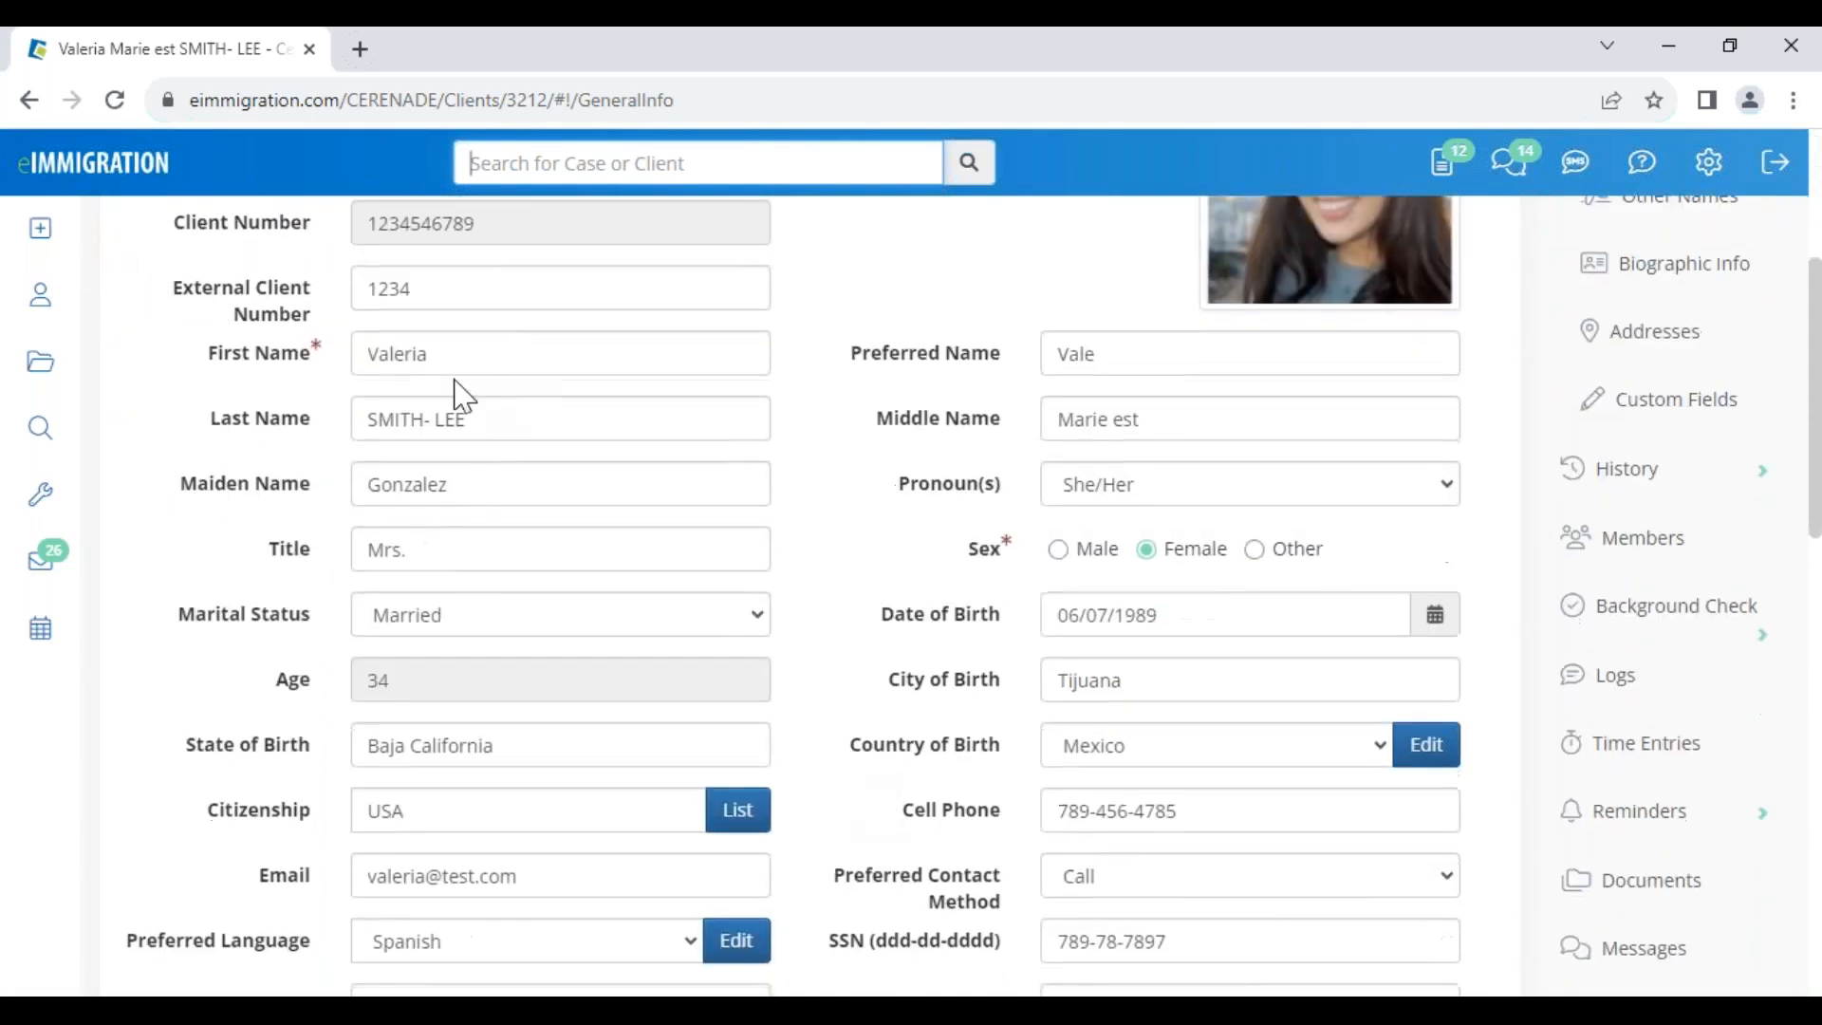
# Retype the first name in capitals, delete 'est' from the middle name, and save the profile
pyautogui.doubleClick(379, 354)
pyautogui.click(411, 418)
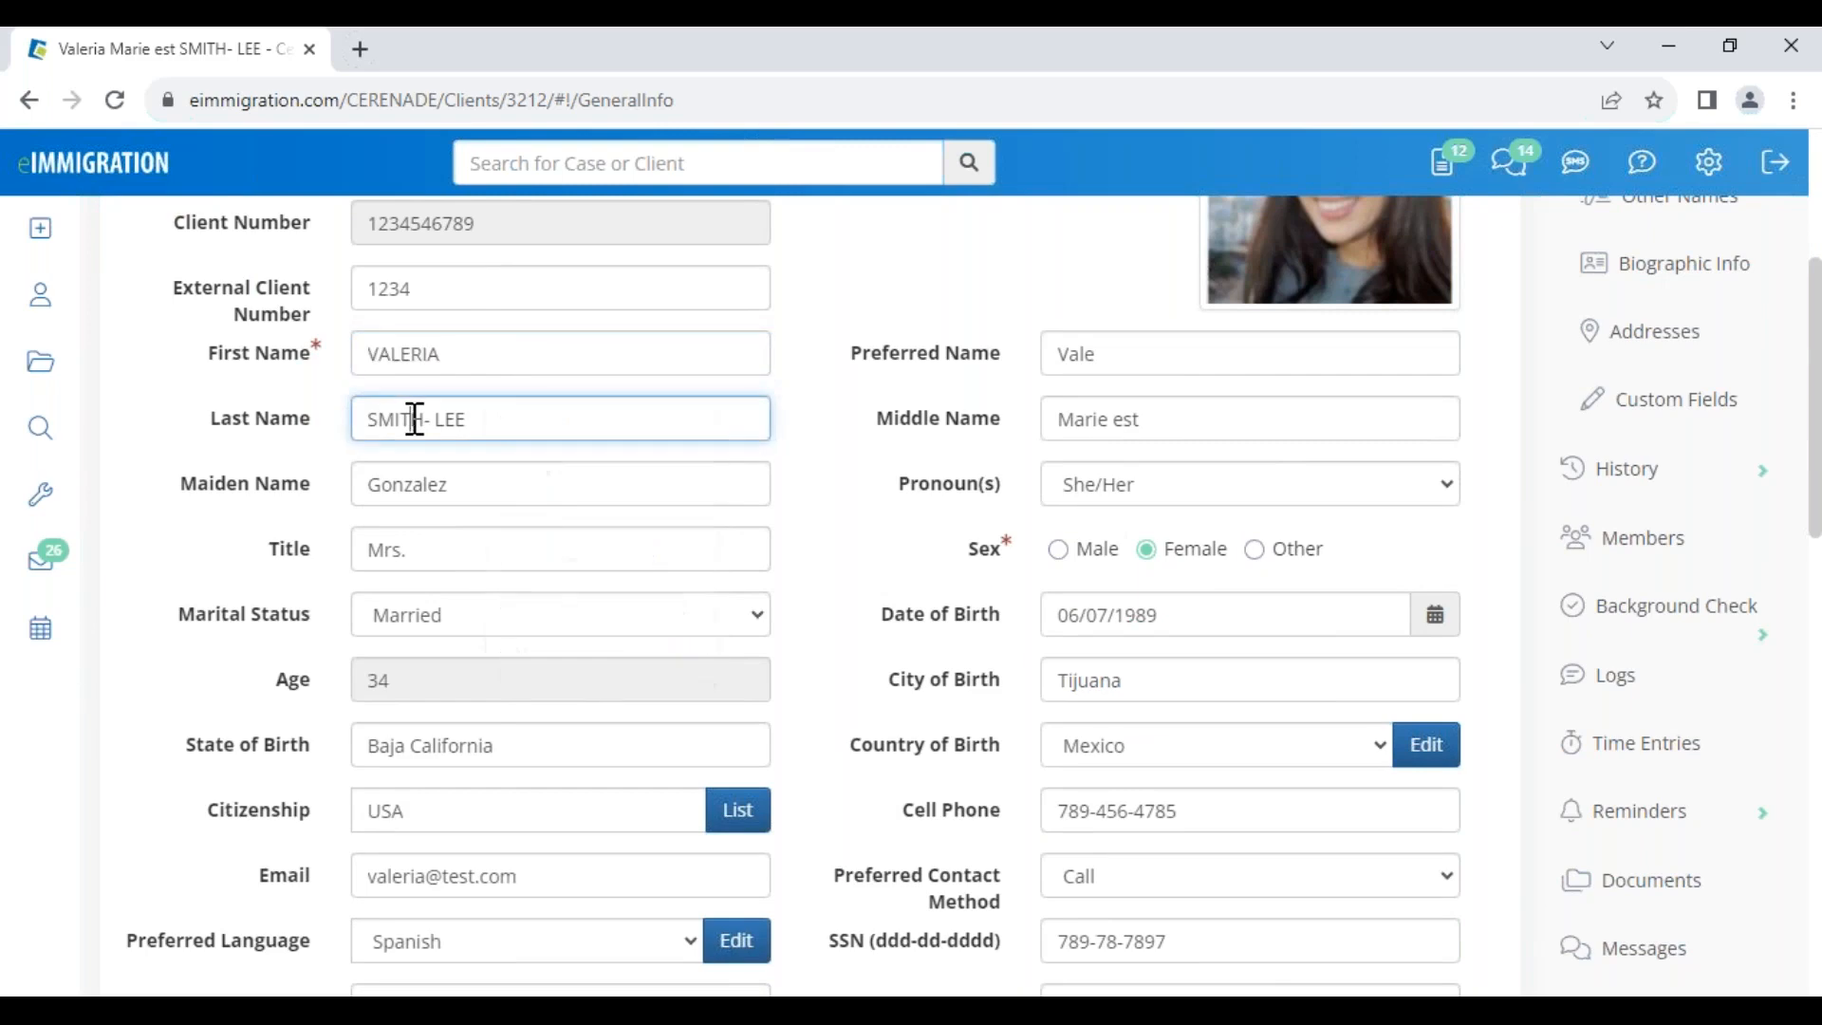
pyautogui.click(1157, 418)
pyautogui.press('BackSpace')
pyautogui.press('BackSpace')
pyautogui.press('BackSpace')
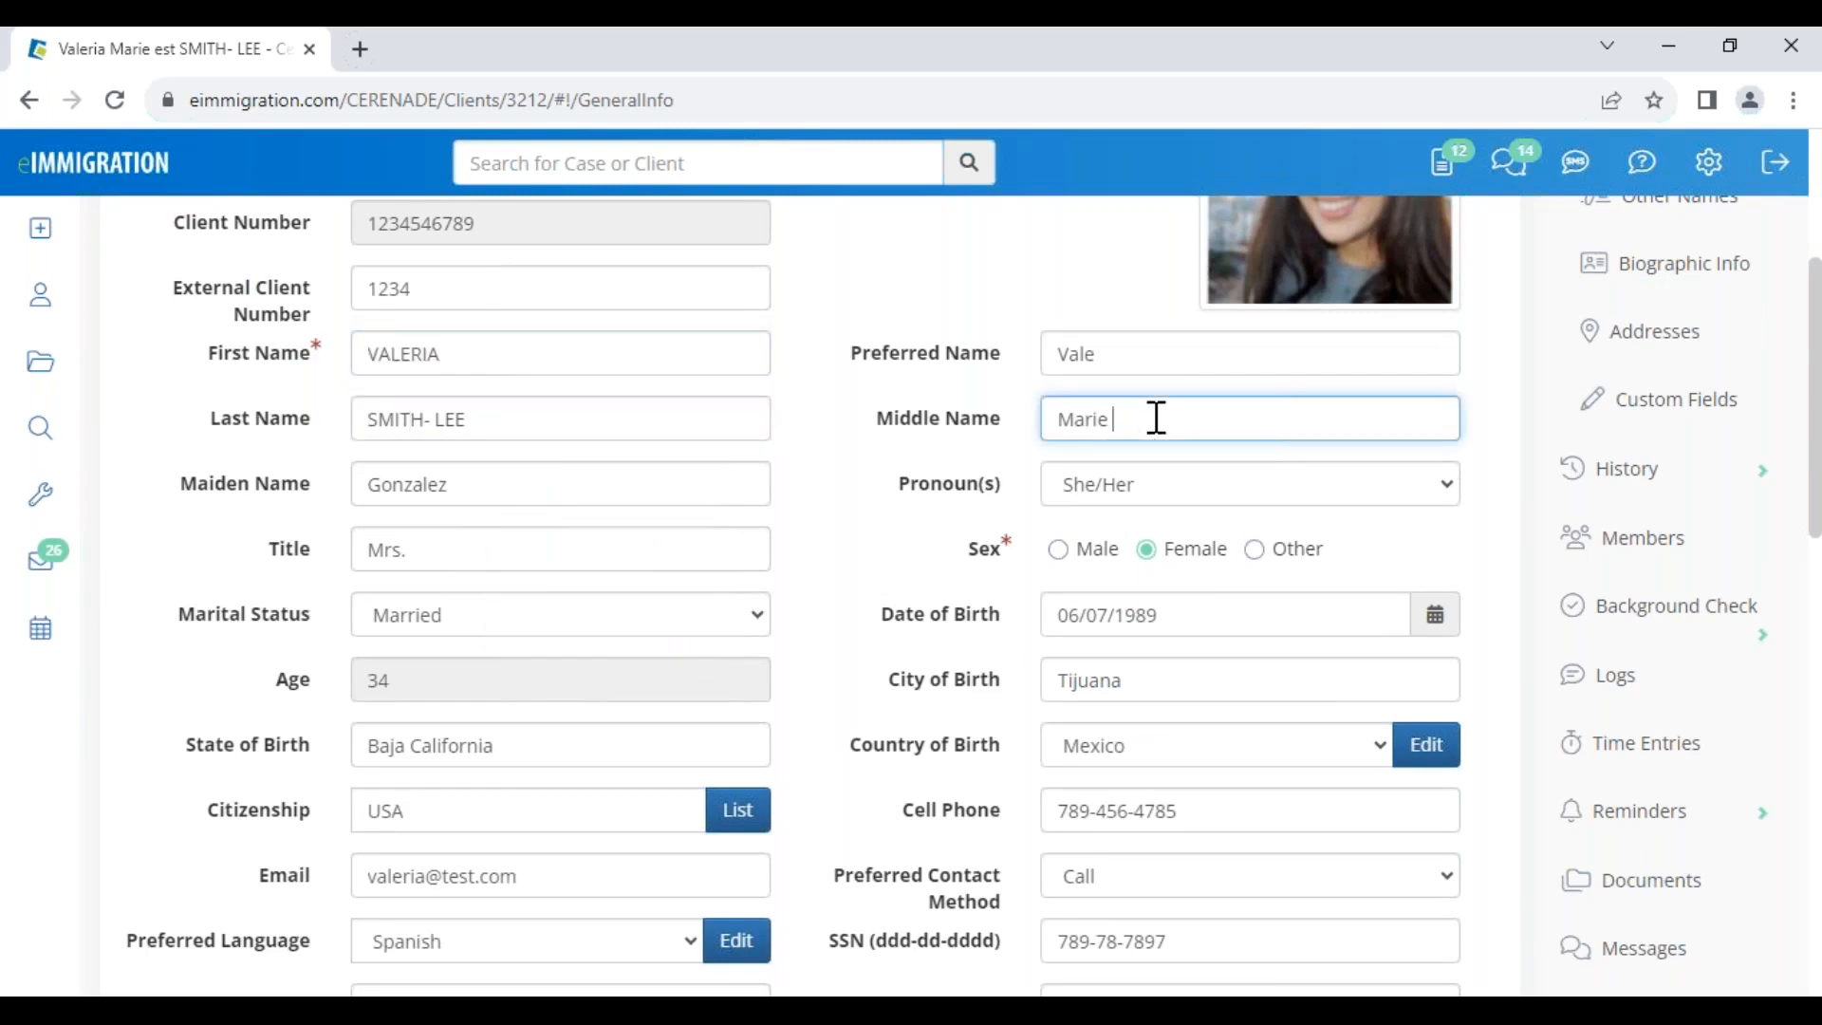
pyautogui.scroll(3, 190, 294)
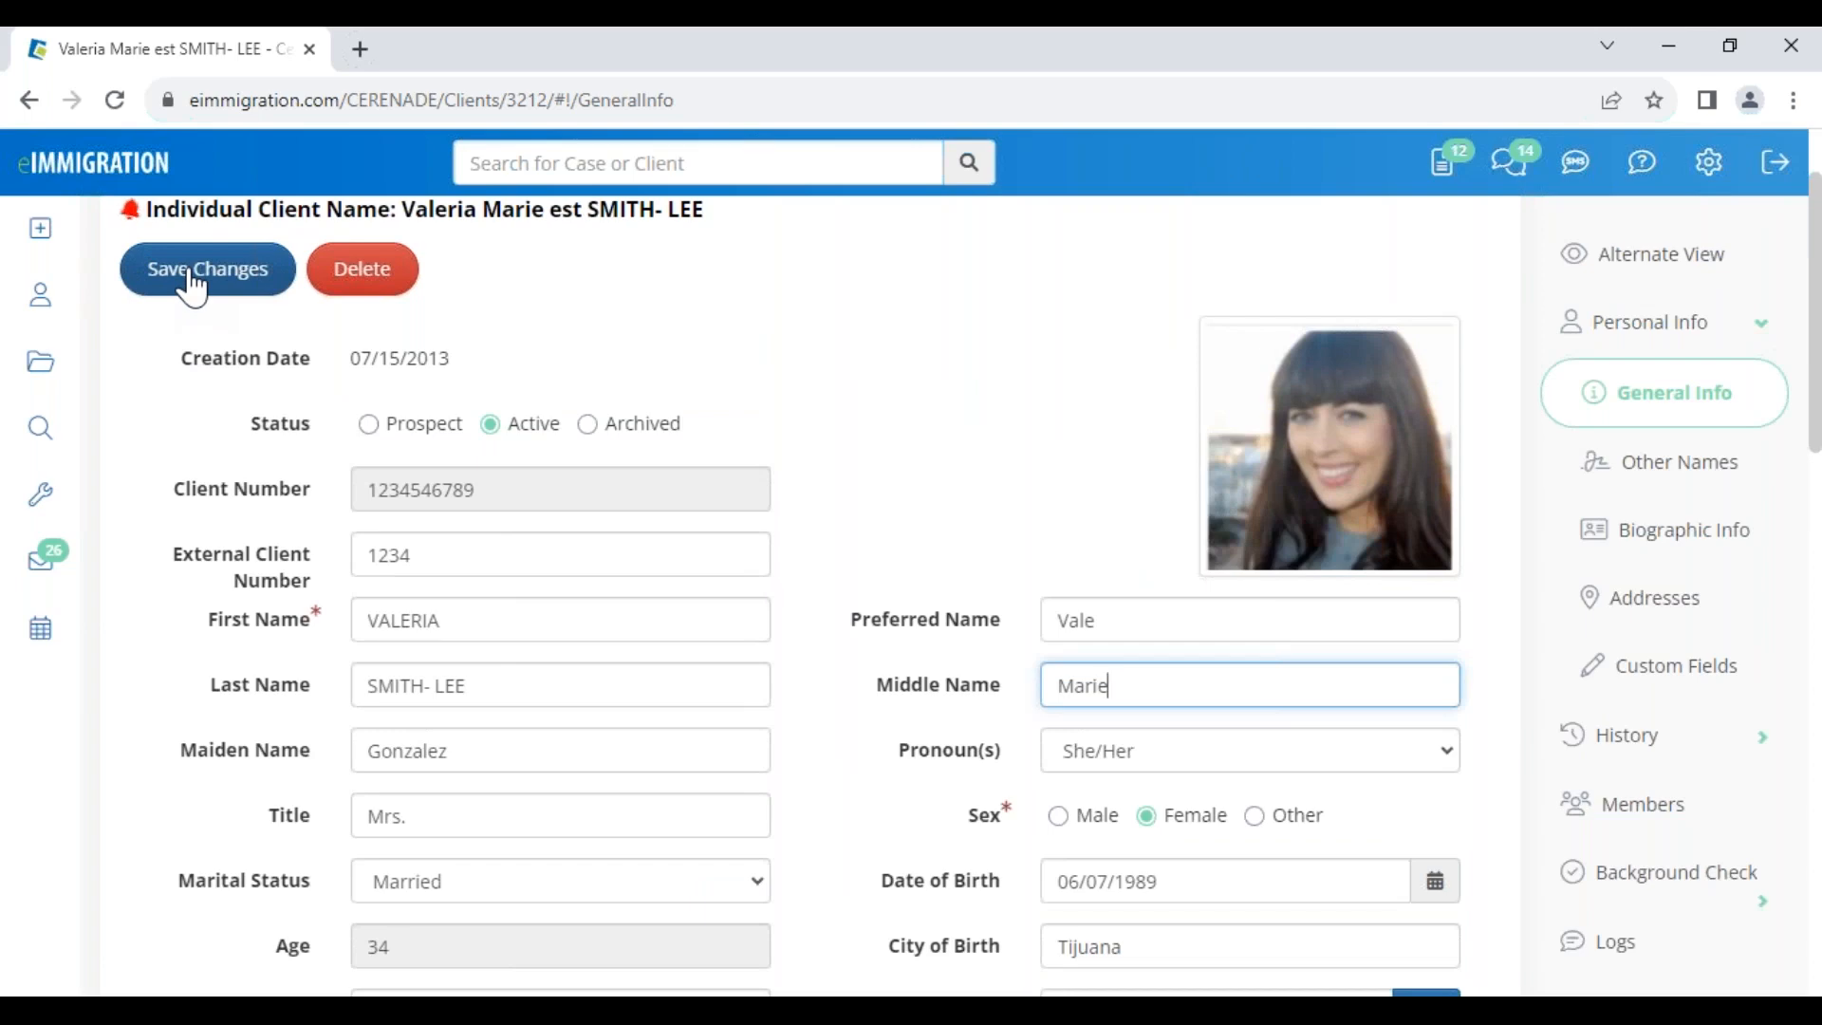
pyautogui.click(193, 278)
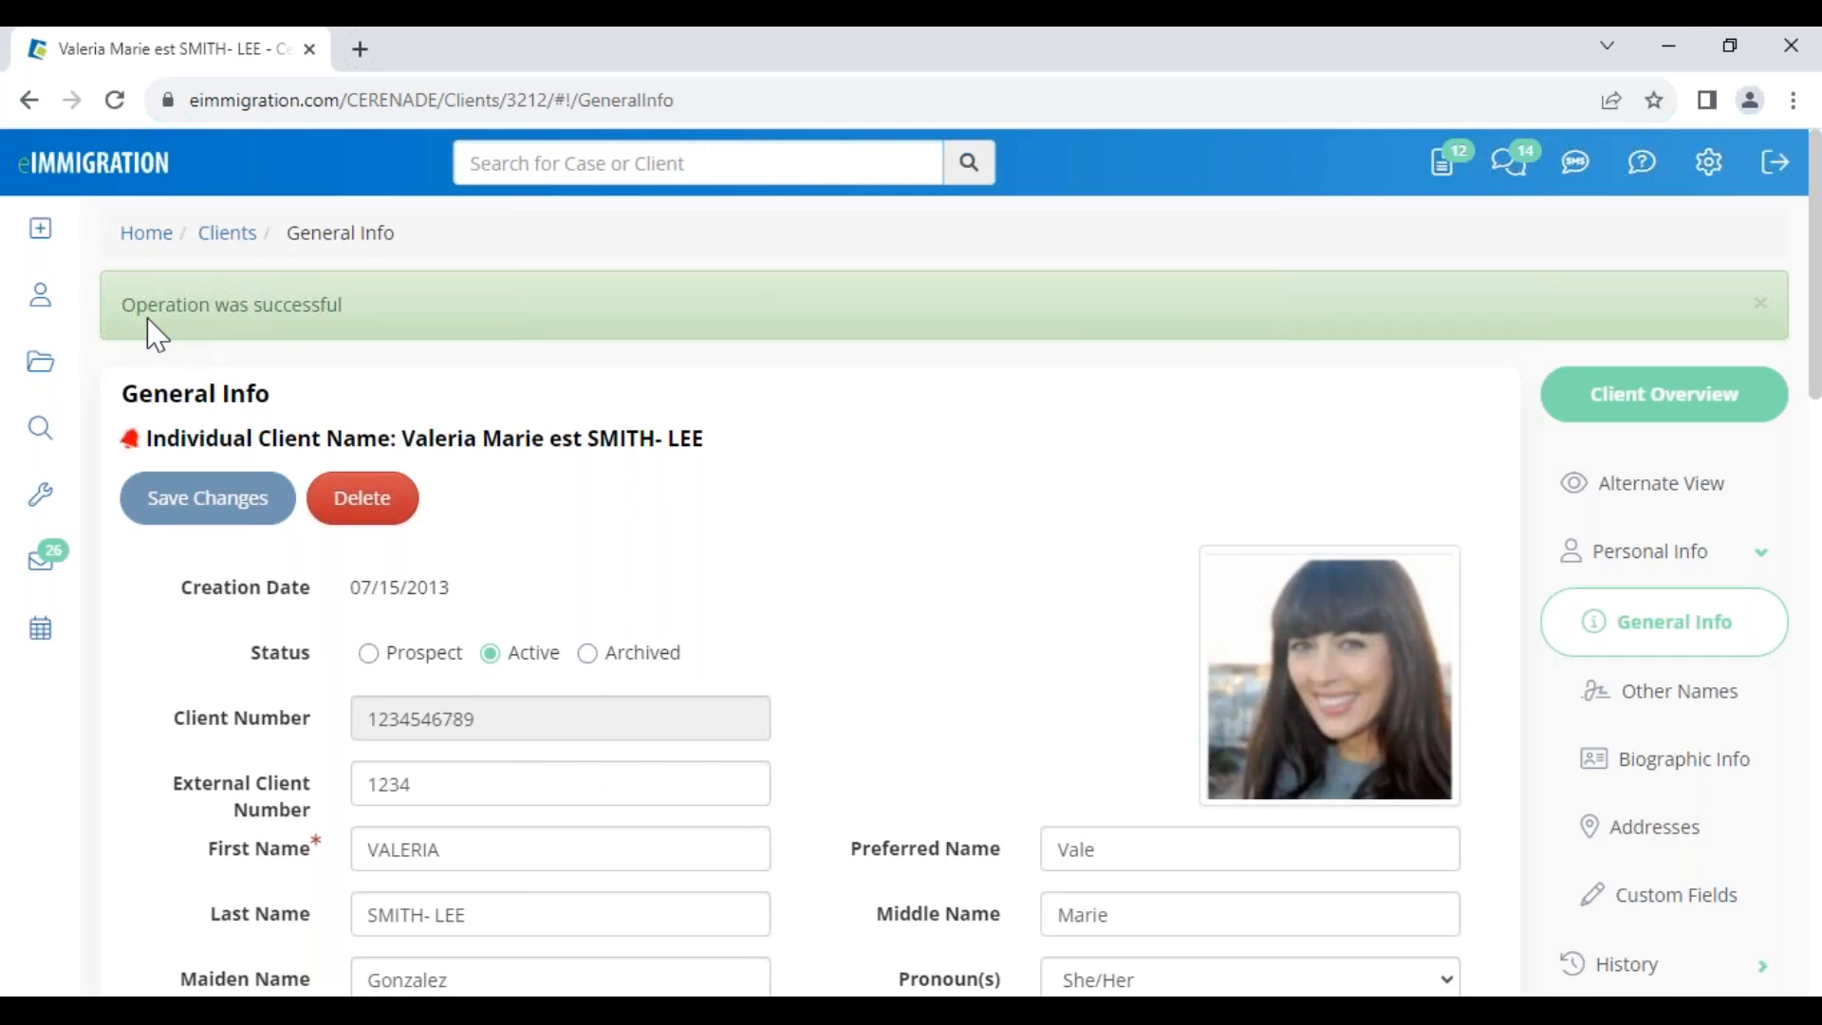
pyautogui.moveTo(129, 304); pyautogui.dragTo(374, 317)
pyautogui.click(859, 583)
# Reload the client page to confirm the saved name, then go to the client's Members list
pyautogui.click(114, 99)
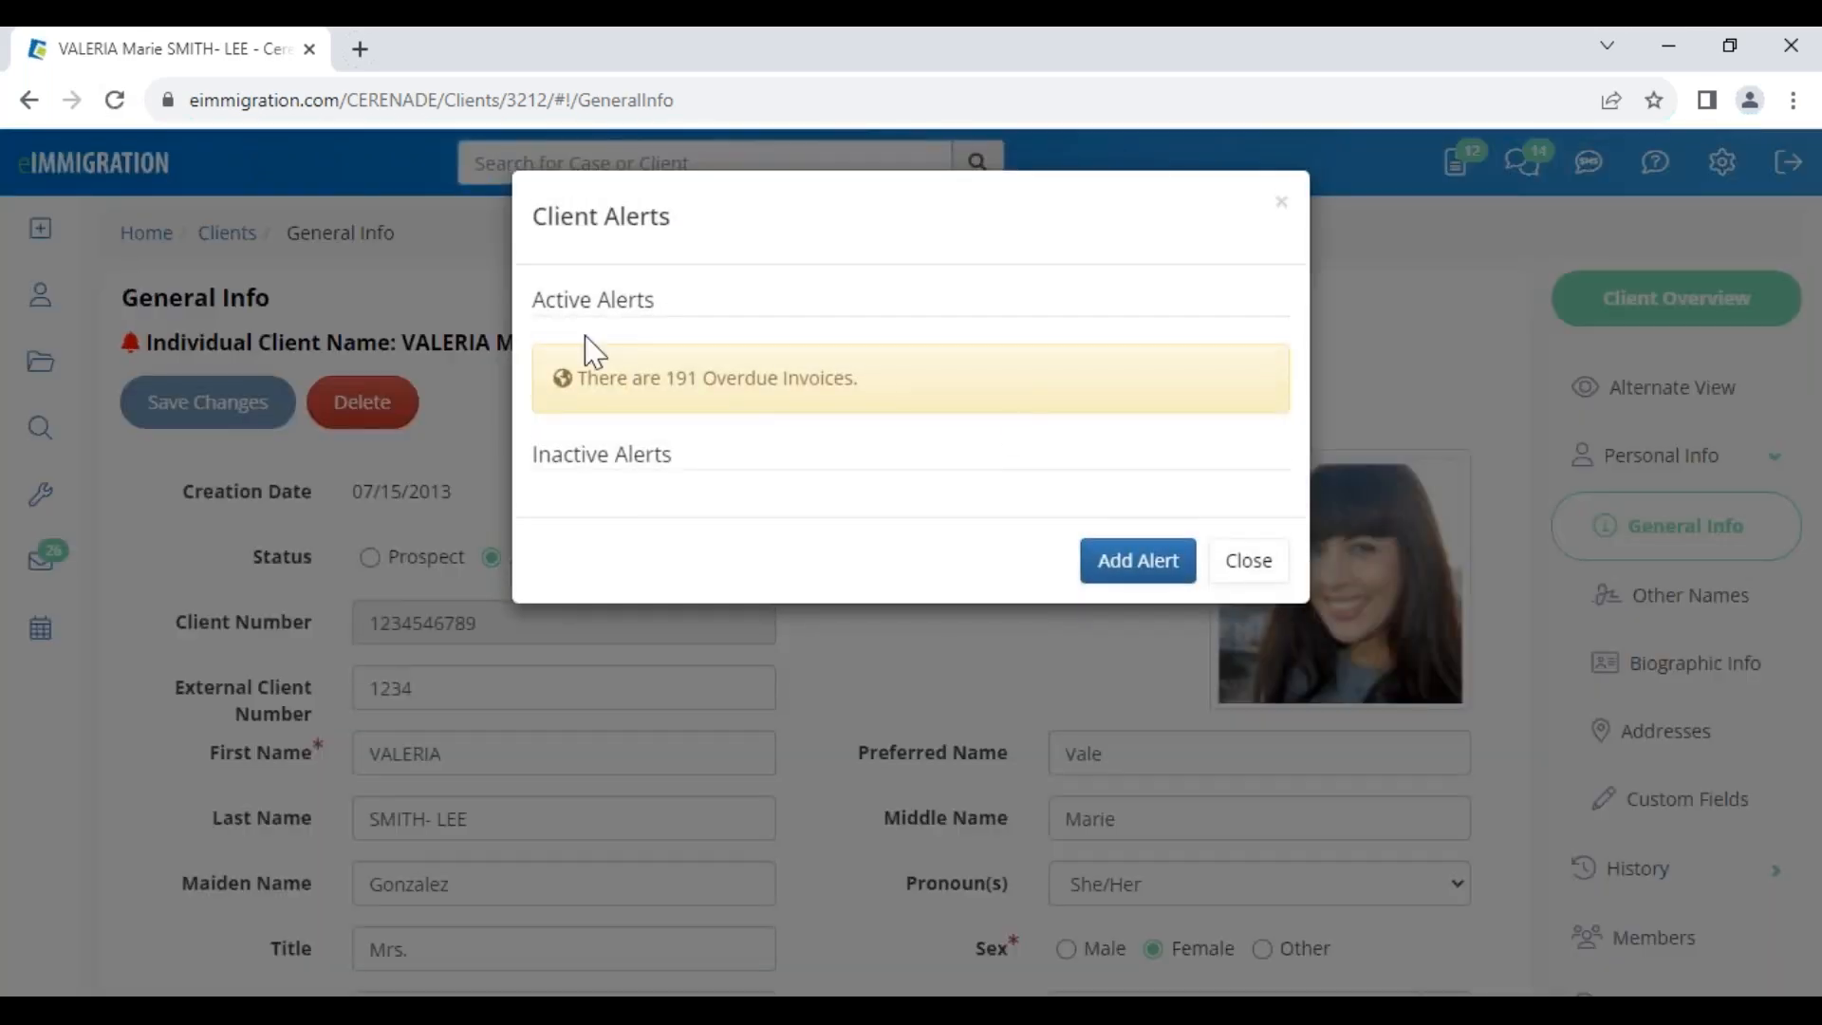
pyautogui.click(1255, 569)
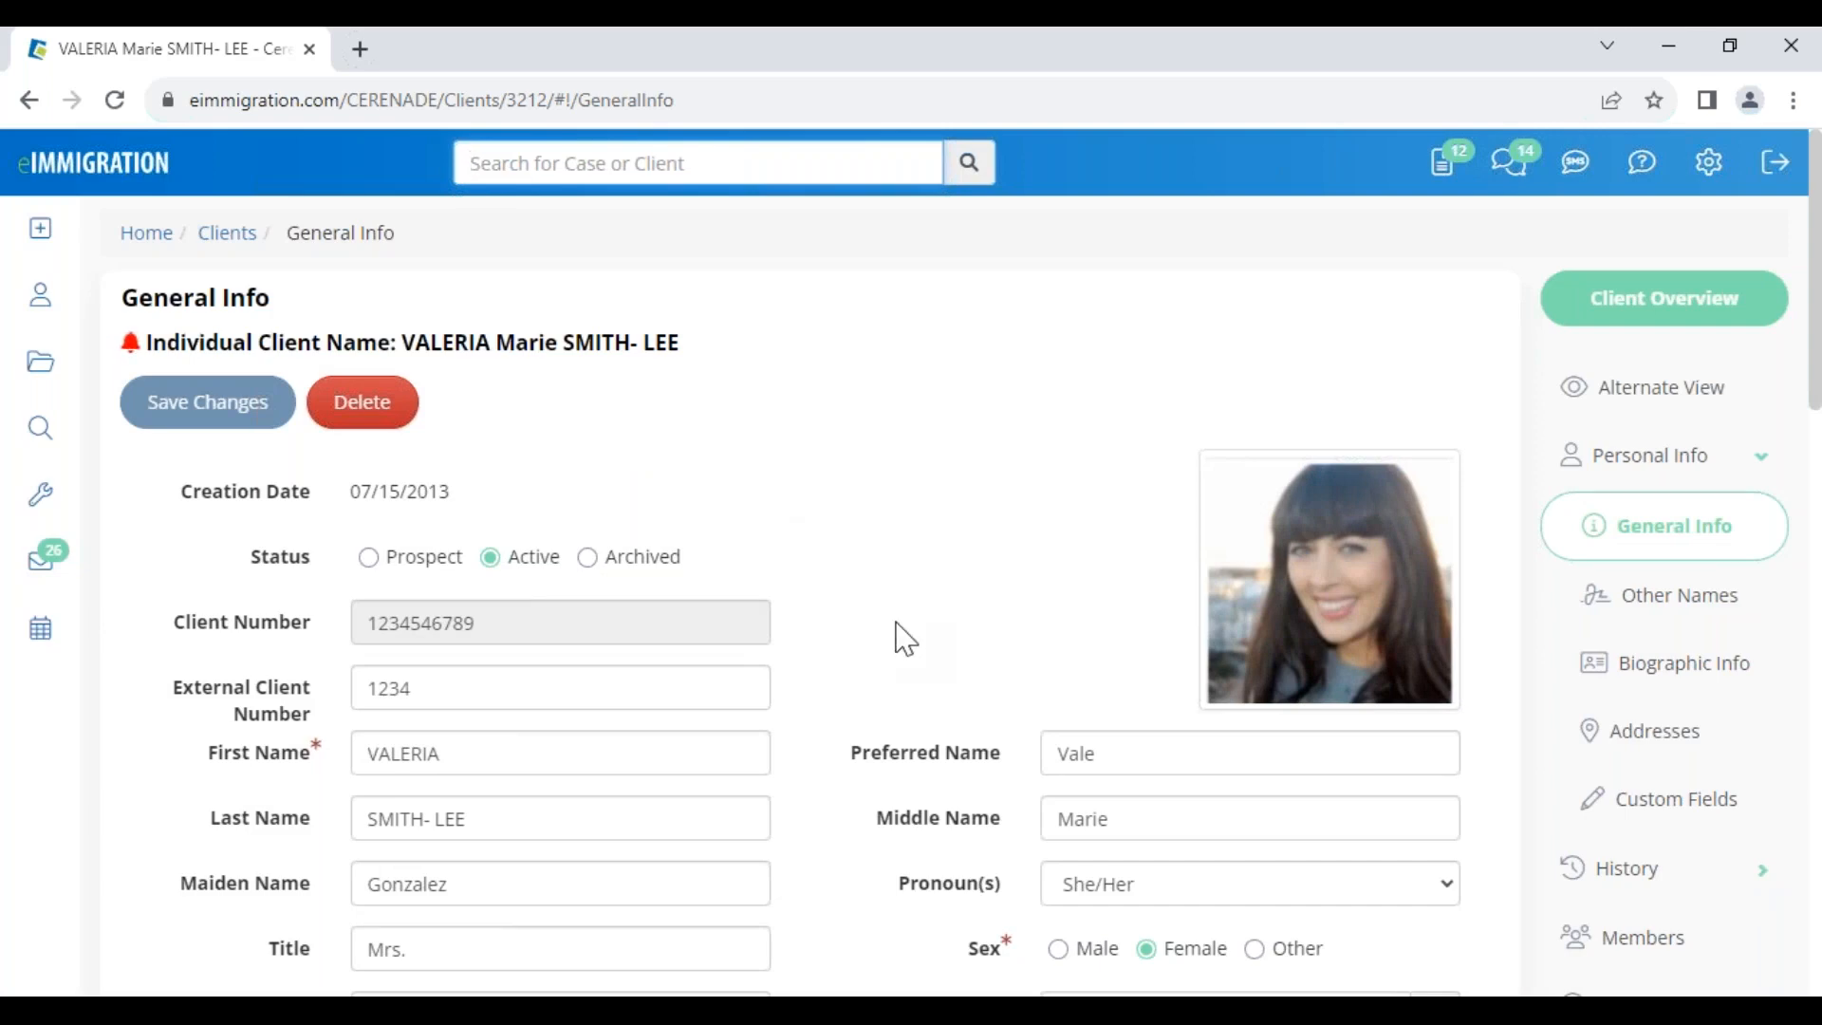
pyautogui.scroll(-3, 879, 551)
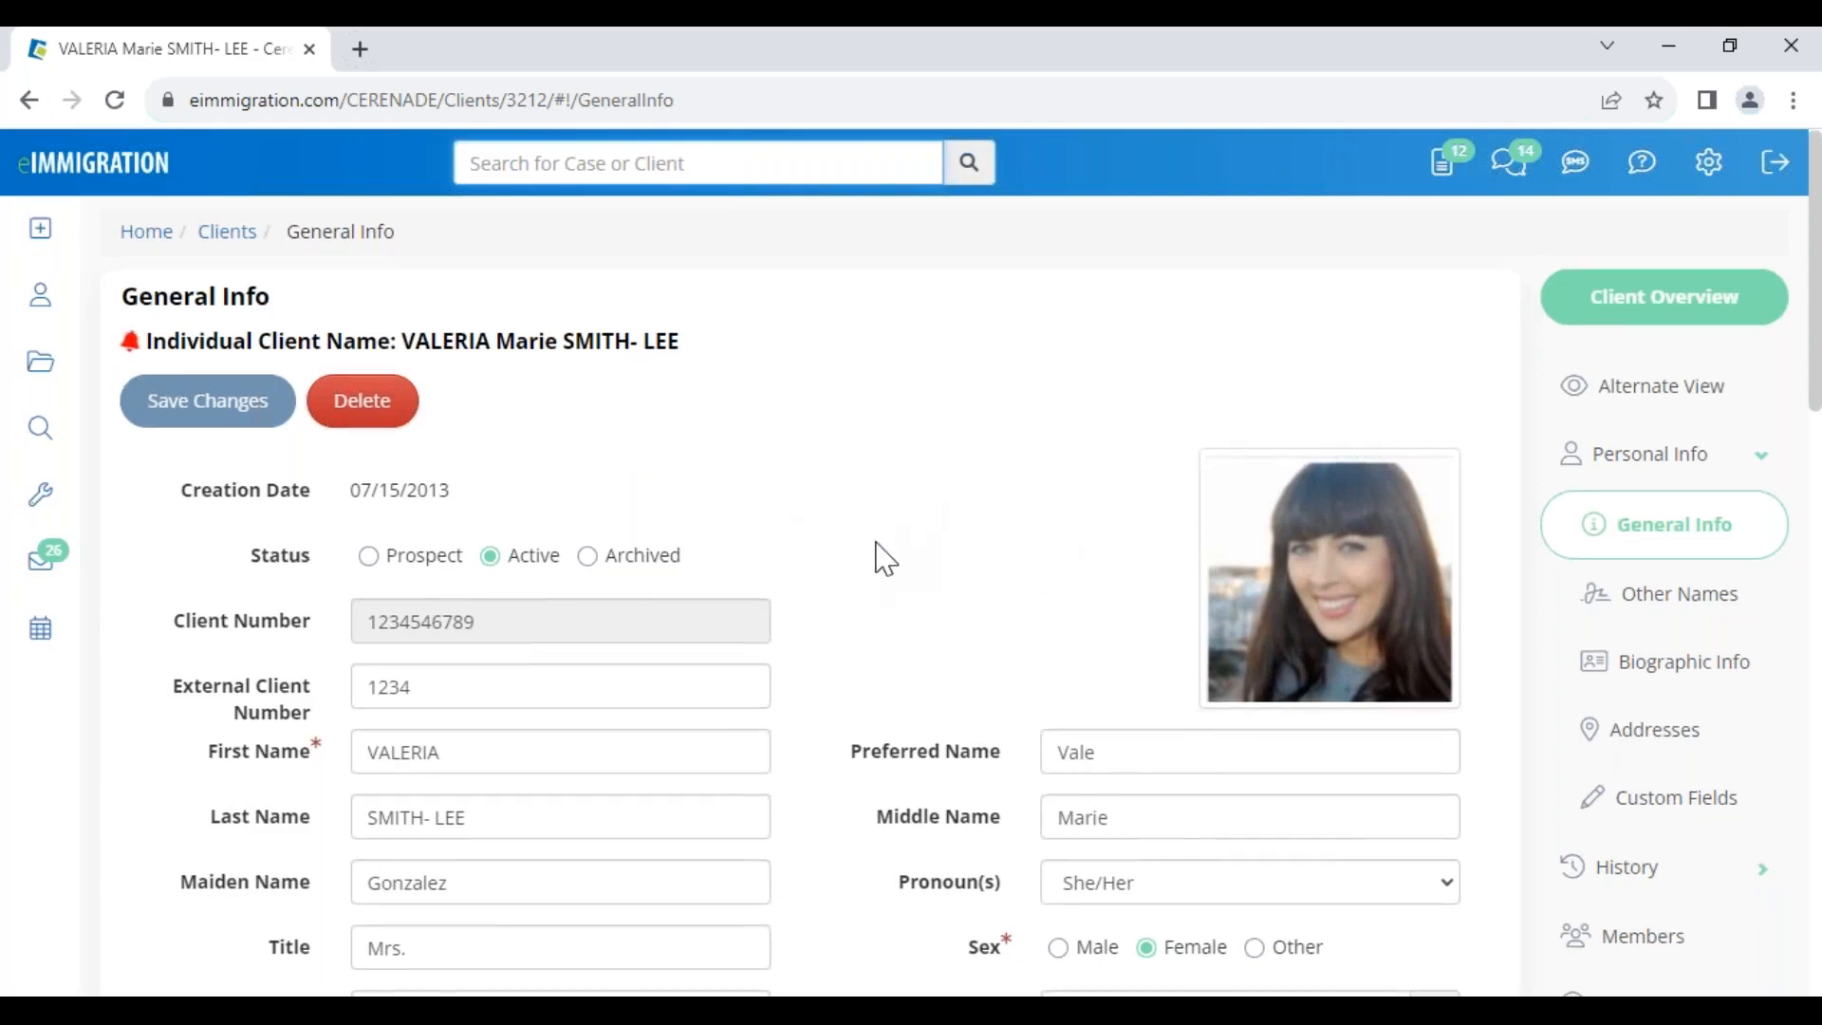
pyautogui.scroll(3, 890, 765)
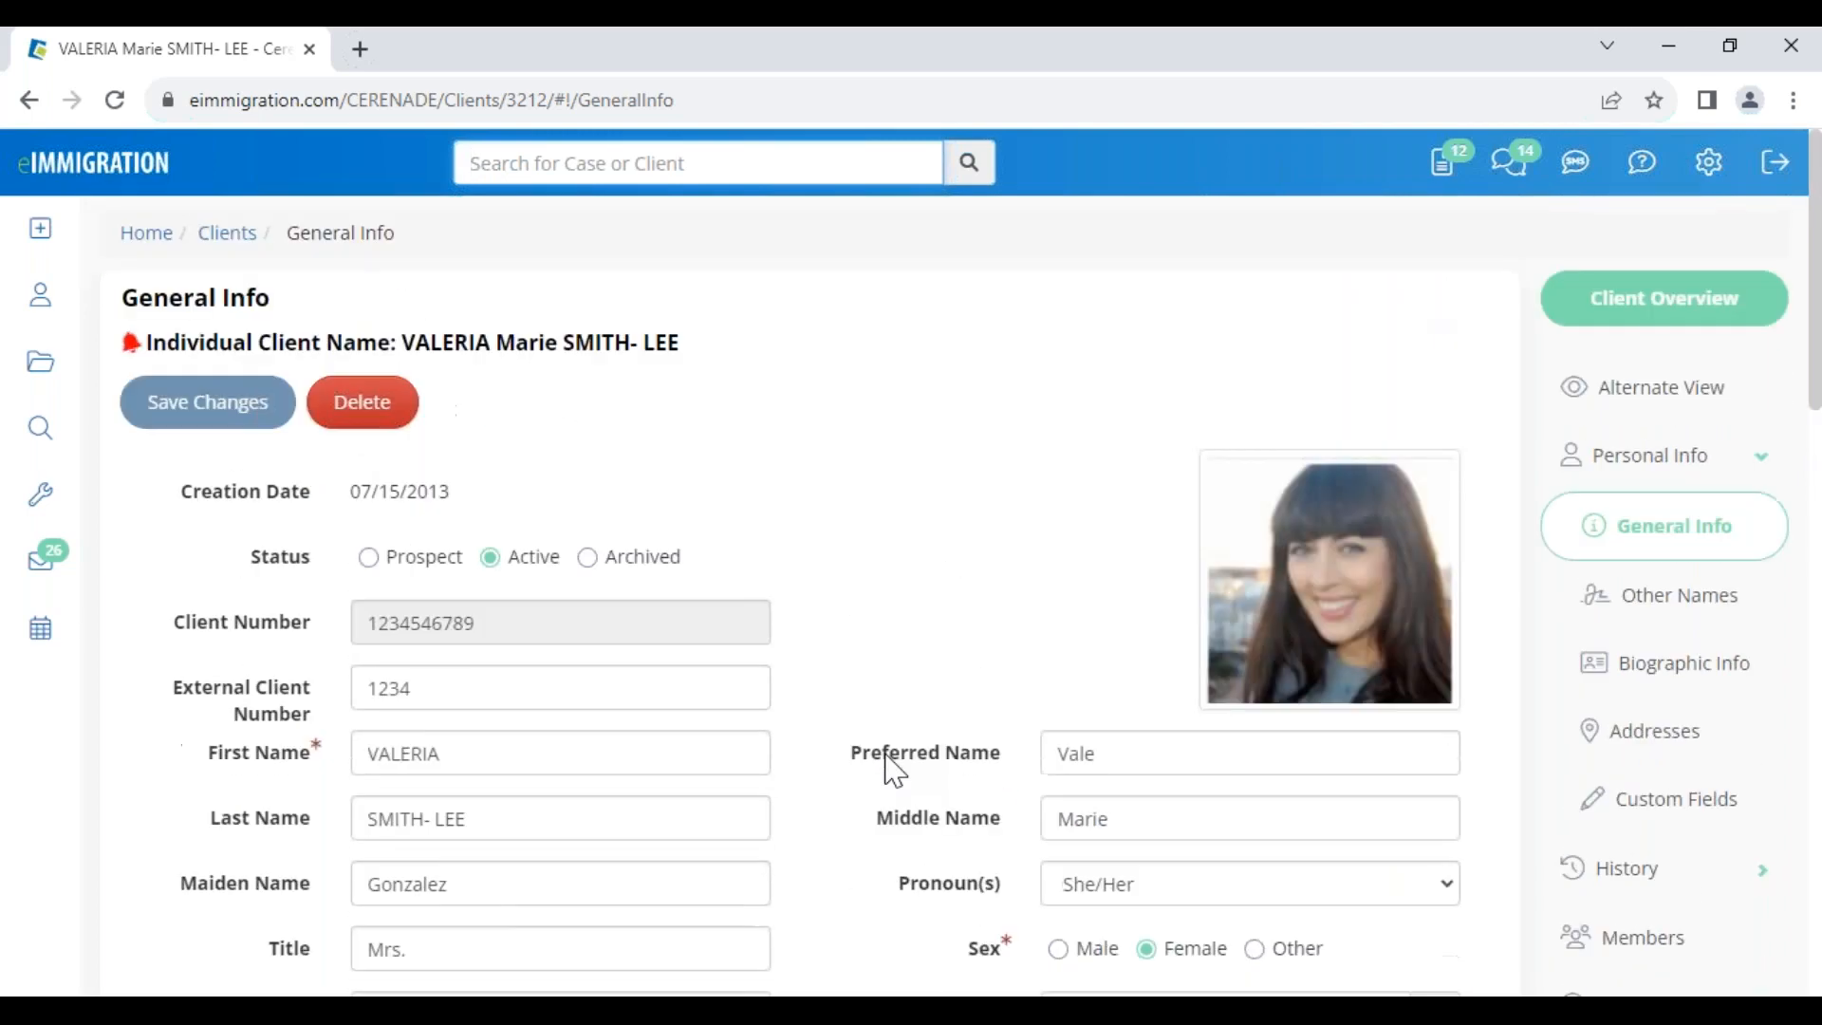
pyautogui.click(1670, 960)
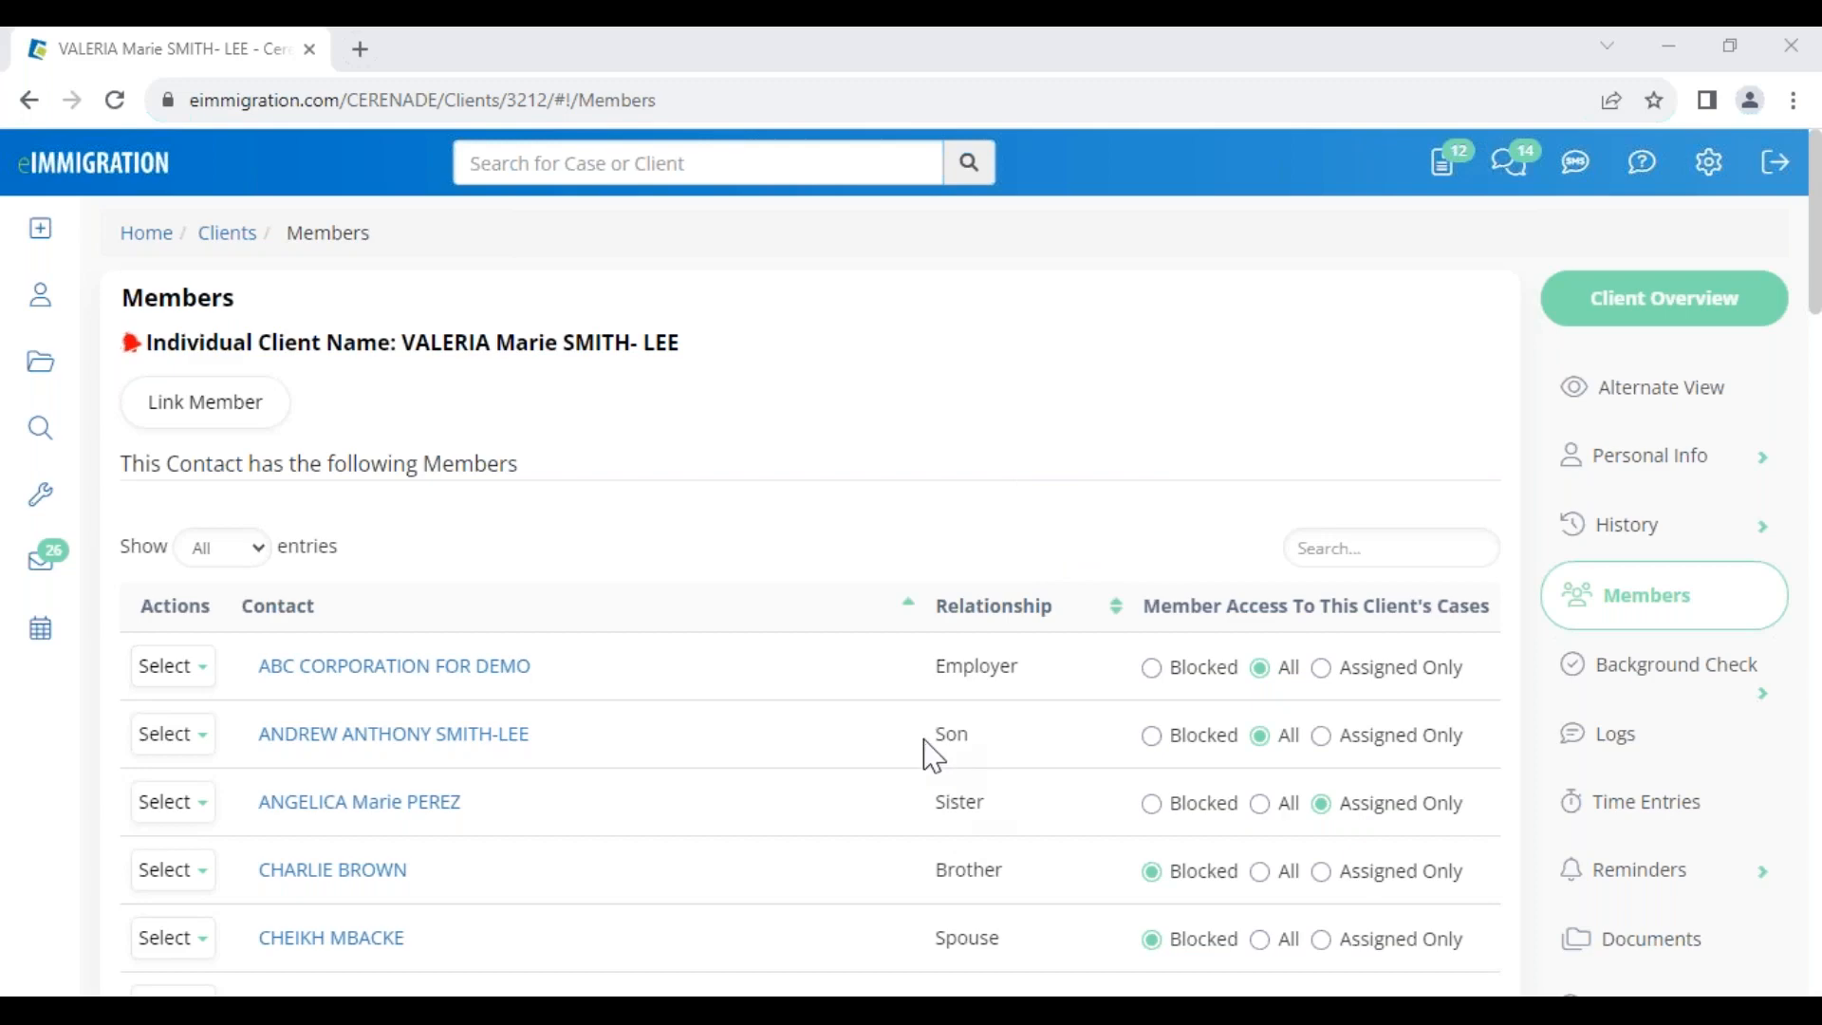
# Start linking a Brother member, then abandon both the new-contact form and the Link Member dialog
pyautogui.moveTo(930, 750); pyautogui.dragTo(997, 765)
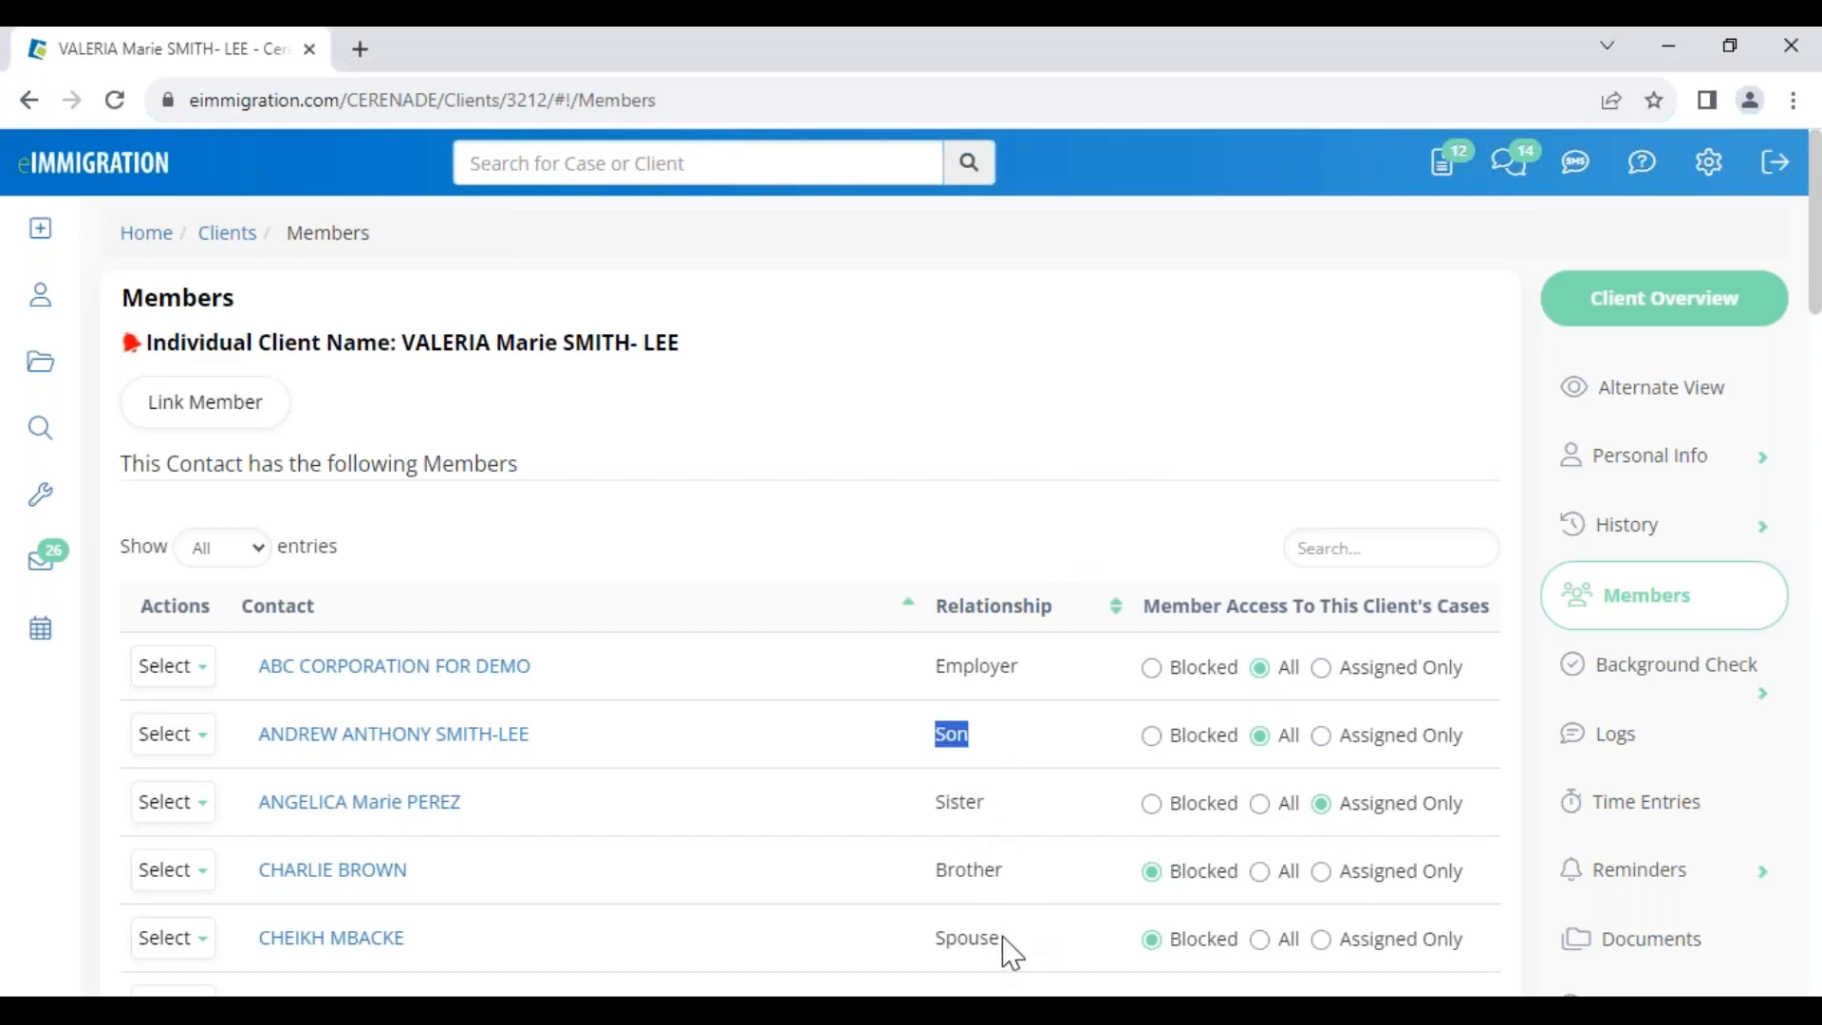
pyautogui.scroll(-8, 1012, 951)
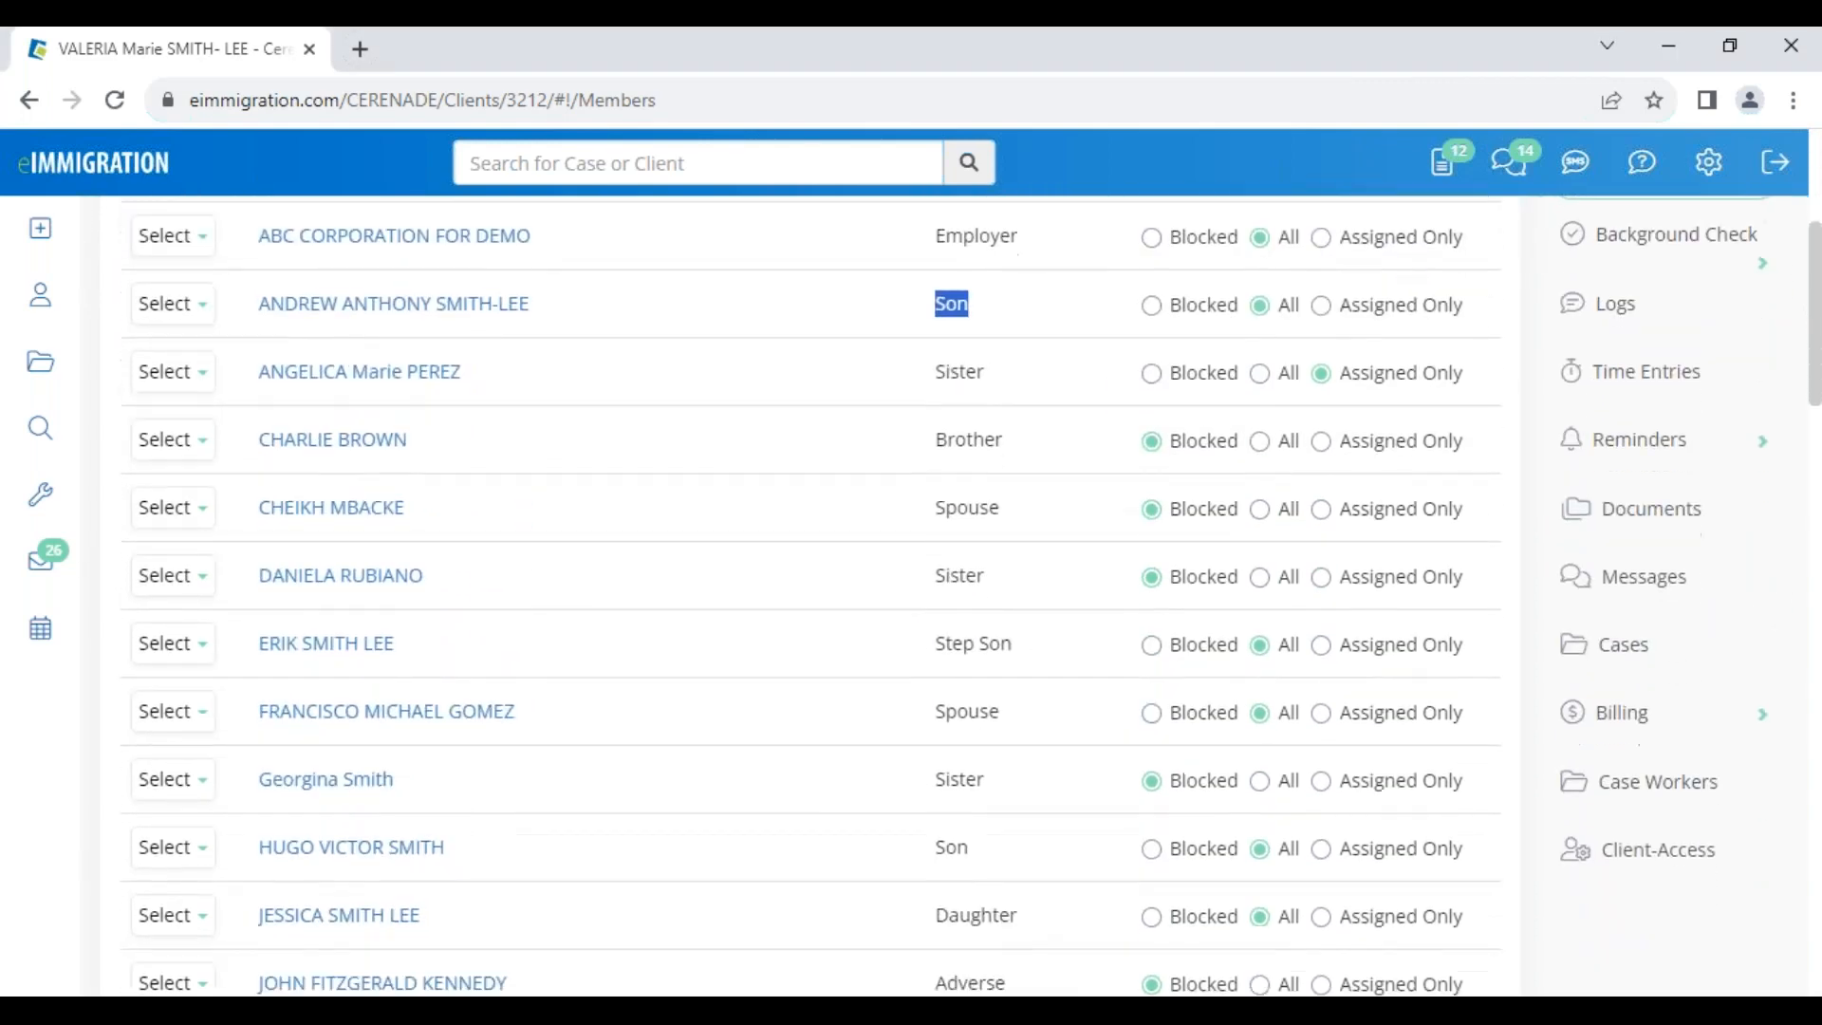
pyautogui.scroll(-3, 1013, 952)
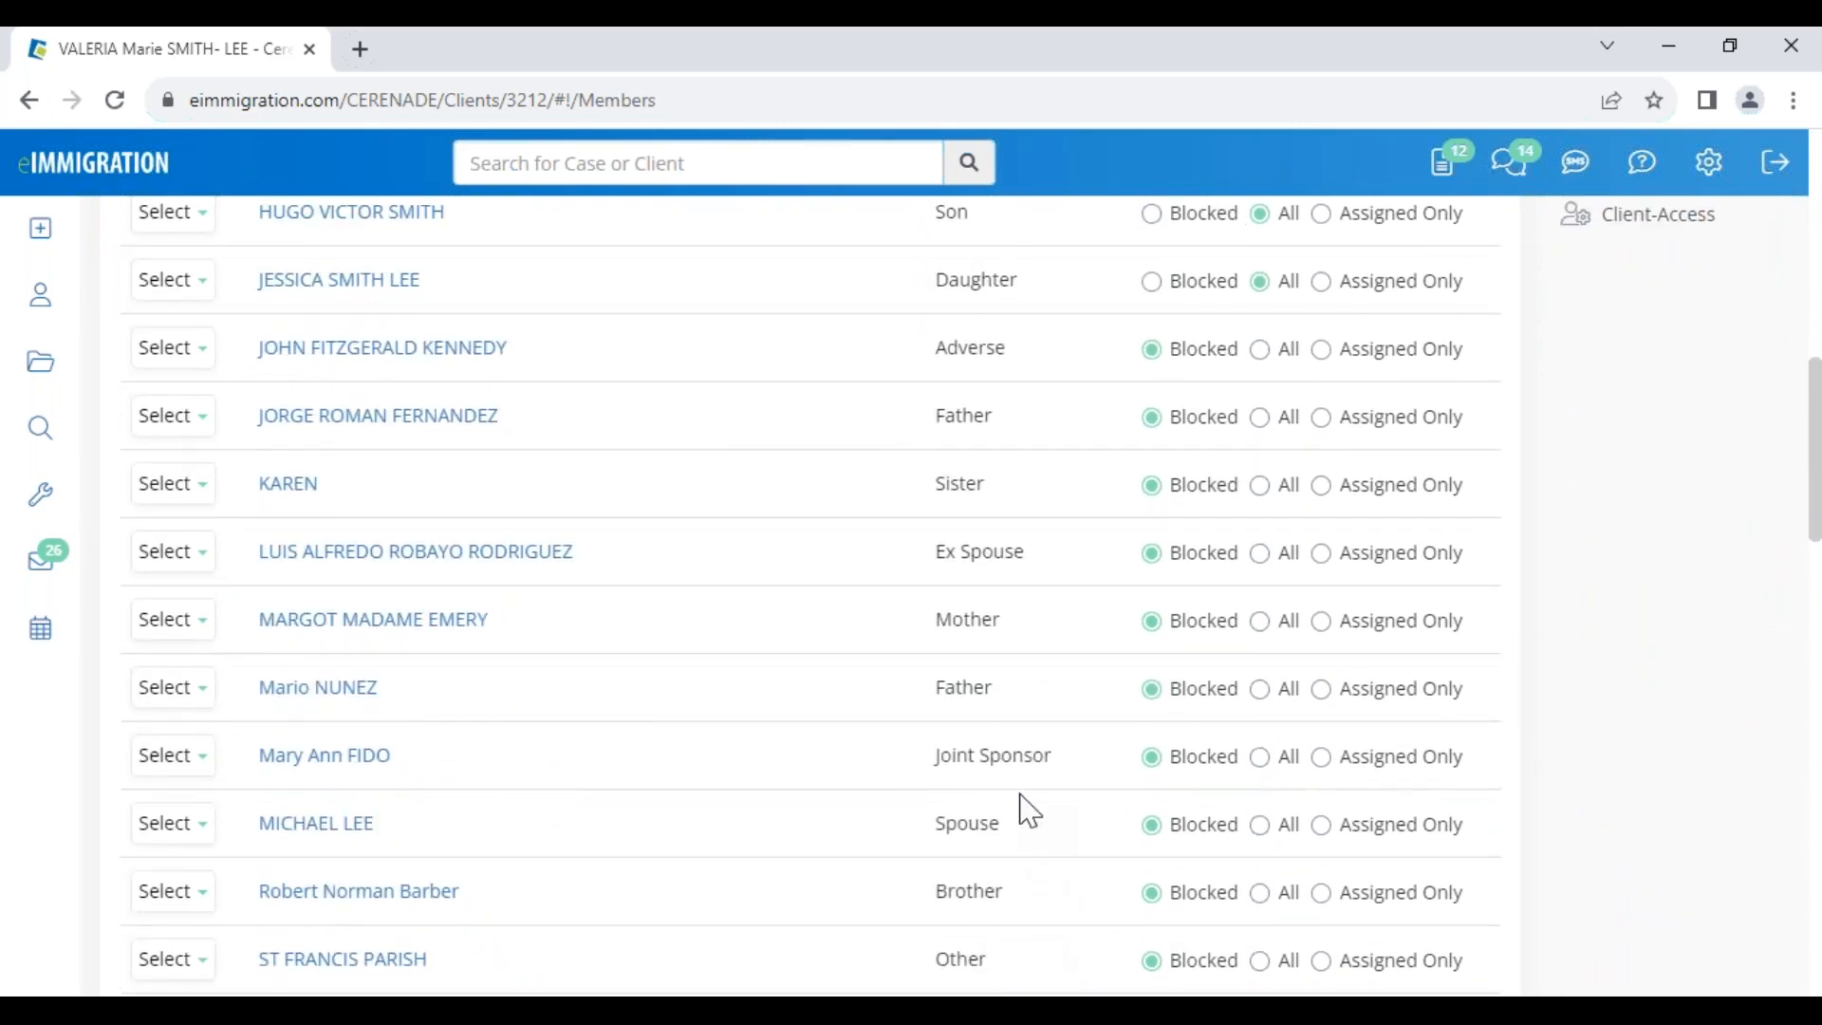
pyautogui.scroll(10, 963, 655)
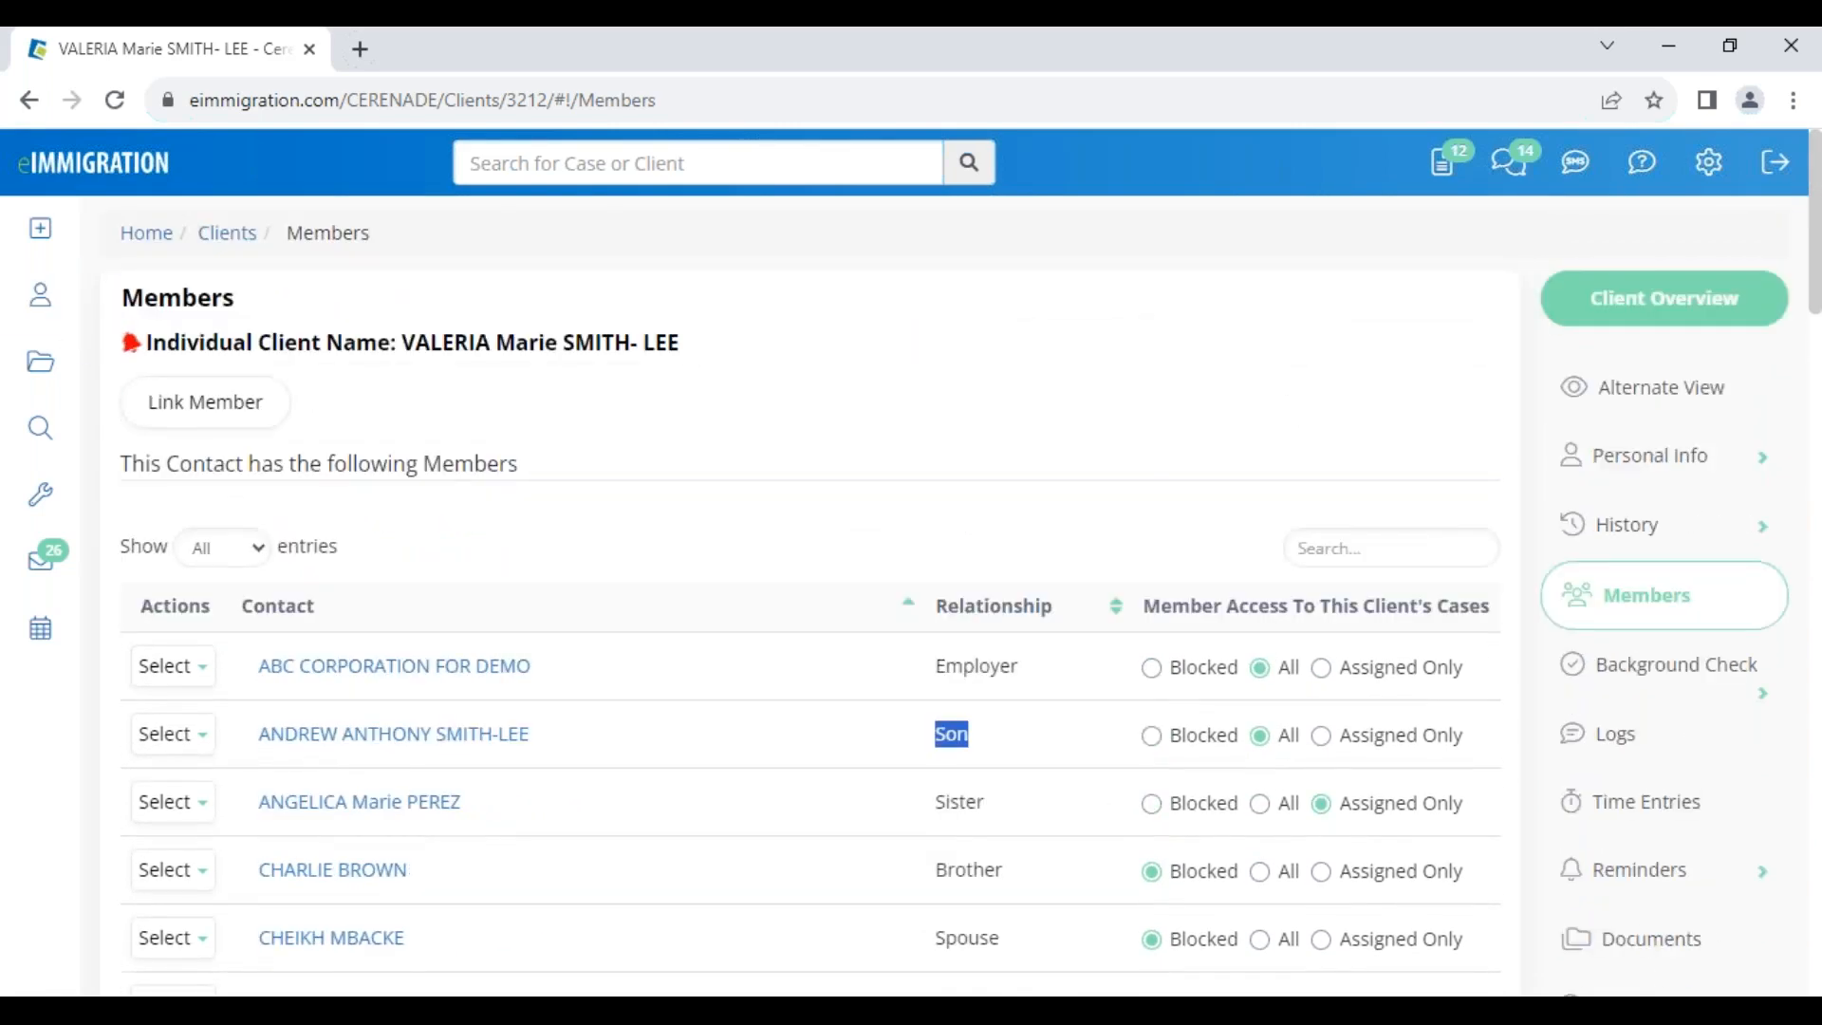
pyautogui.click(224, 425)
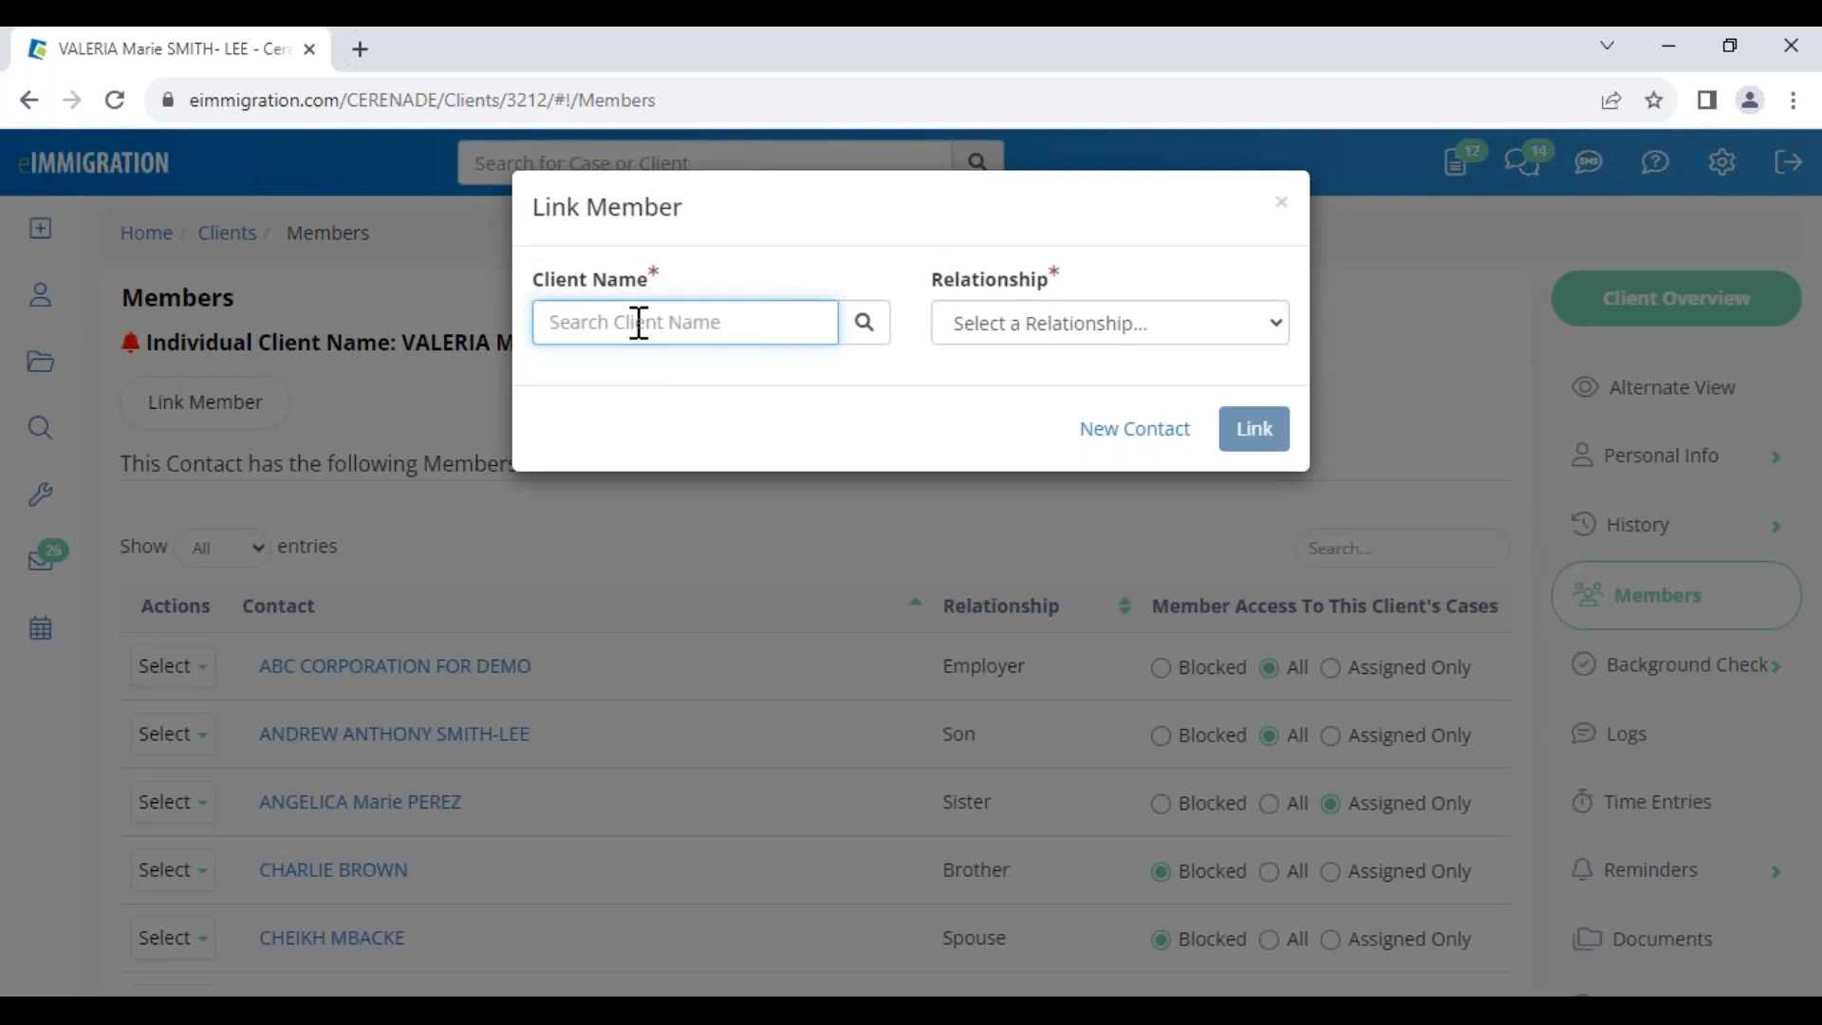
pyautogui.click(1159, 432)
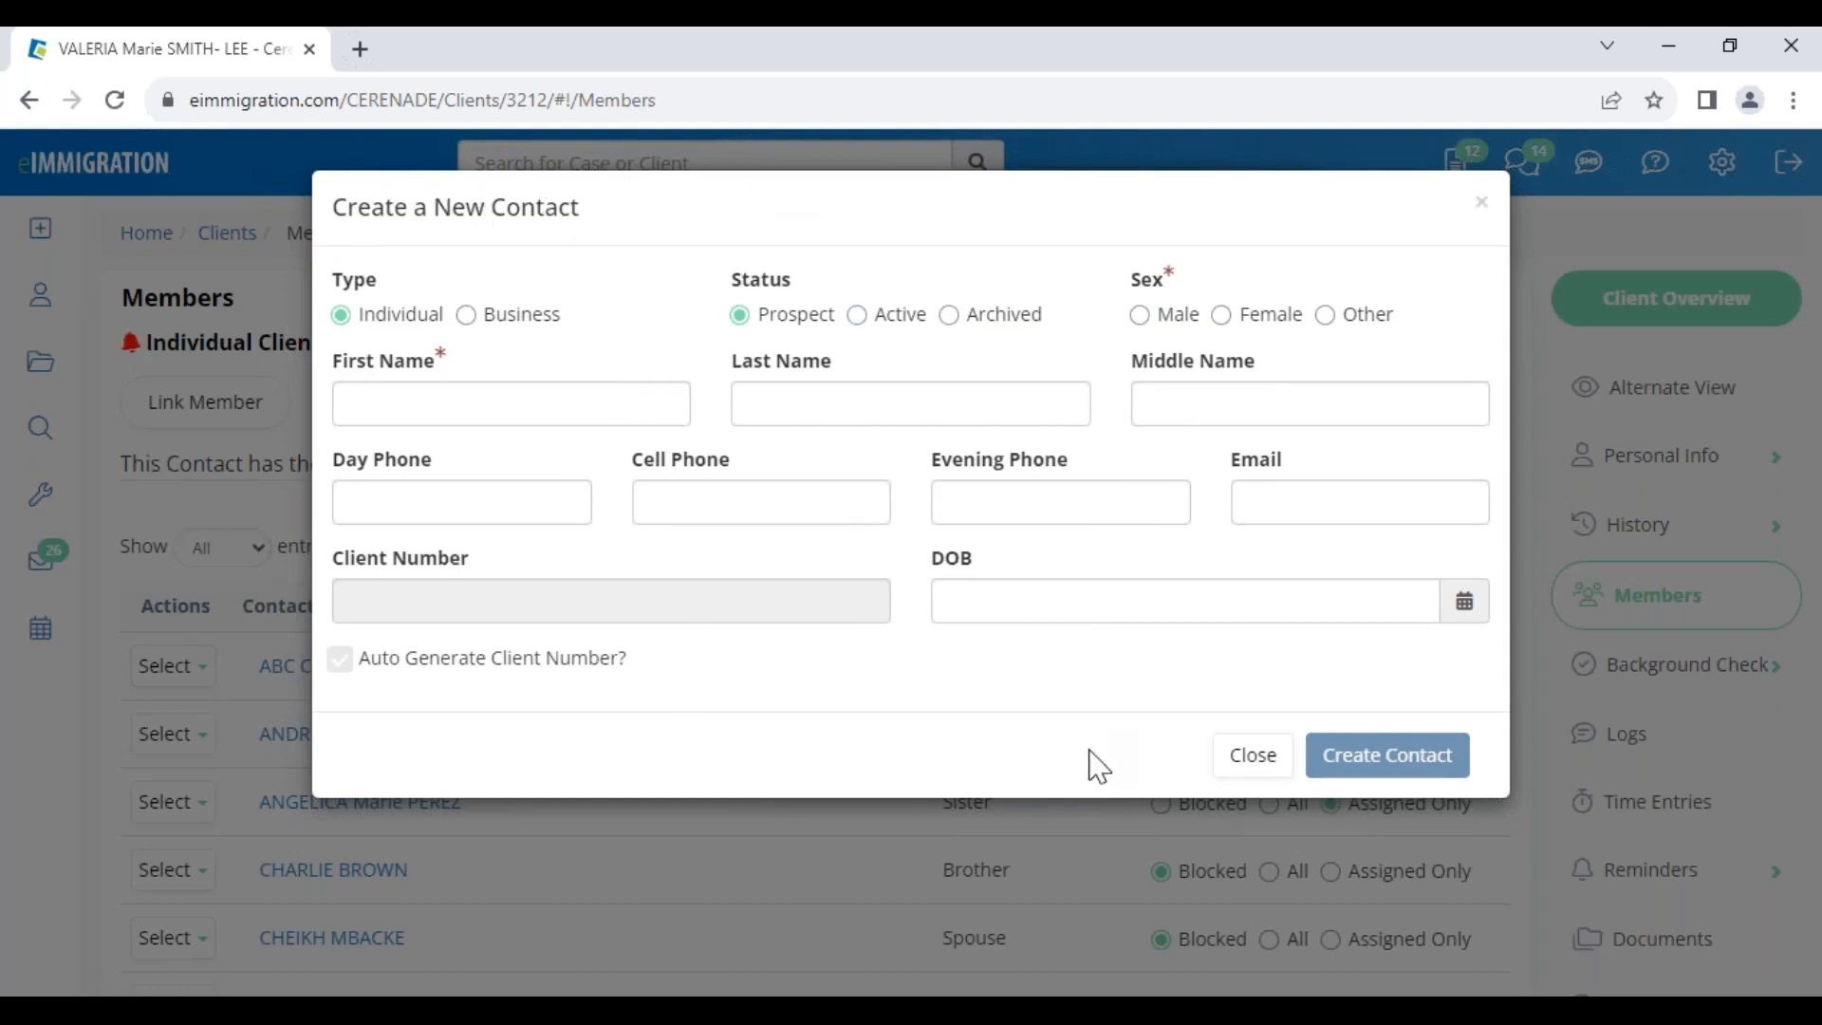
pyautogui.click(1250, 773)
pyautogui.click(970, 330)
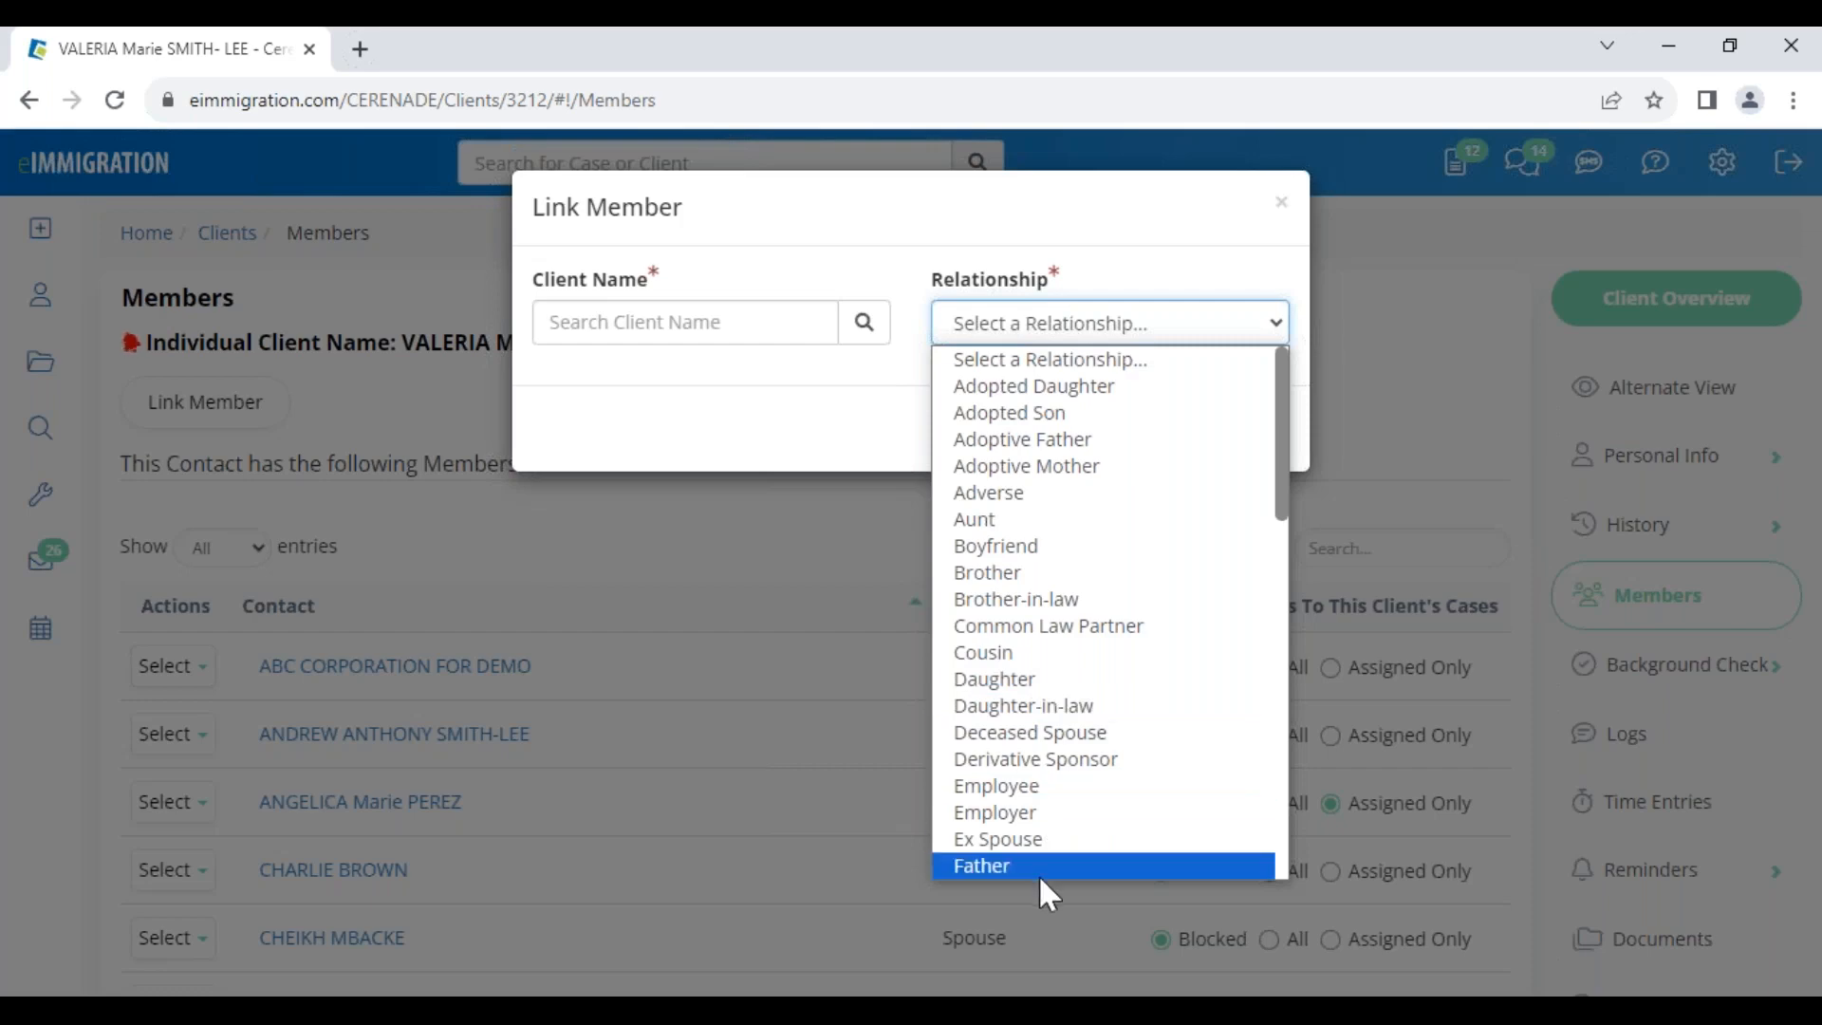
pyautogui.click(1030, 573)
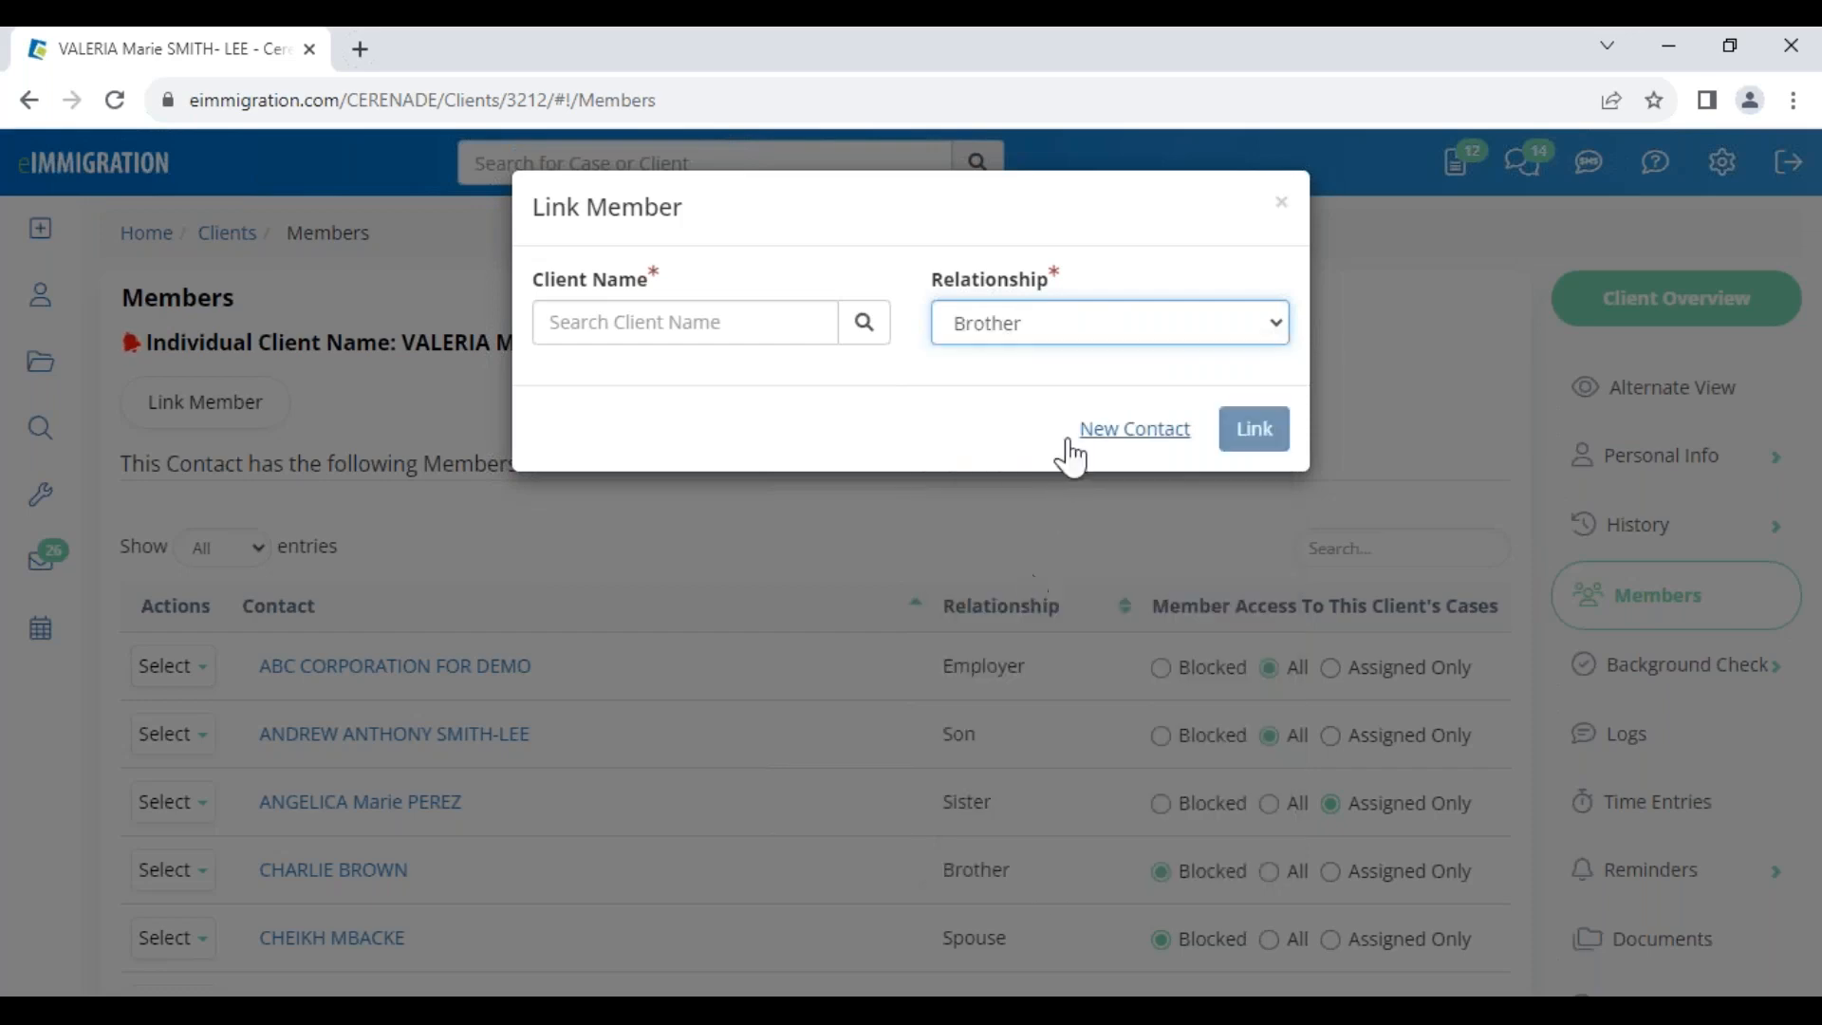
pyautogui.click(1281, 206)
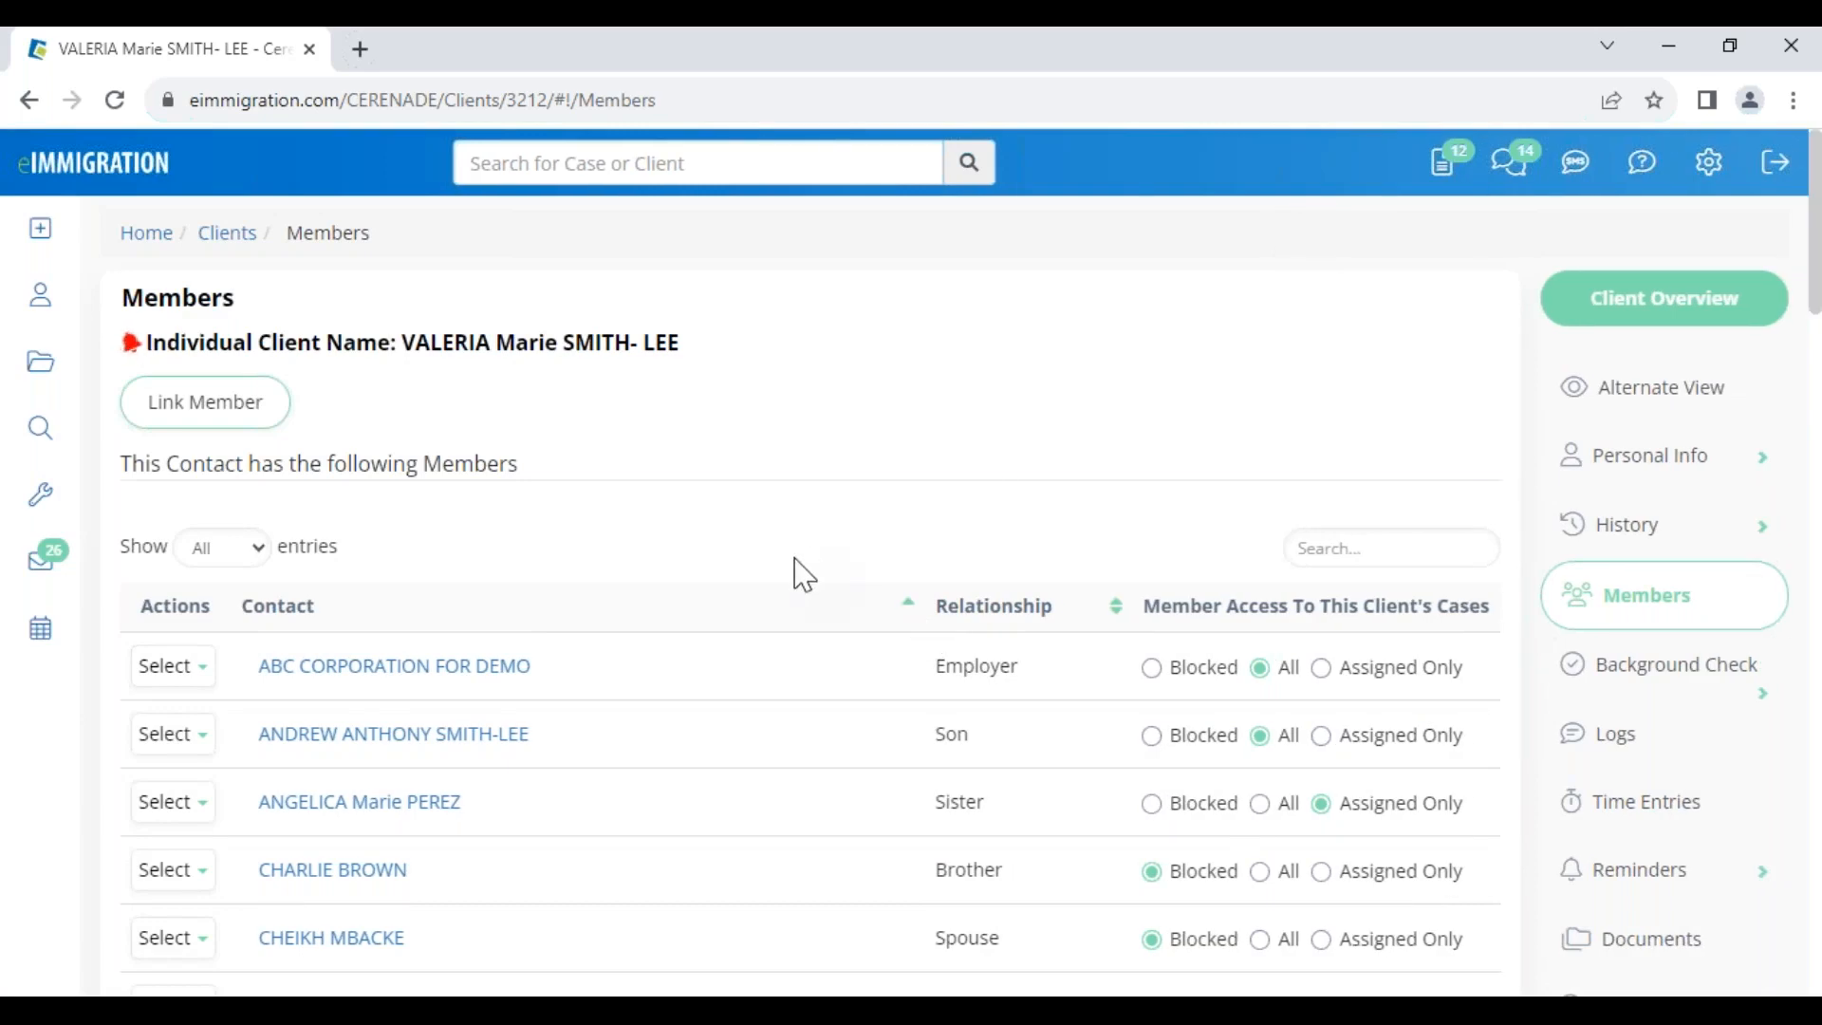
# Review the unchanged Members list, highlighting its heading and the client's name
pyautogui.scroll(-5, 802, 607)
pyautogui.scroll(5, 806, 654)
pyautogui.moveTo(423, 462); pyautogui.dragTo(538, 469)
pyautogui.moveTo(399, 343); pyautogui.dragTo(707, 378)
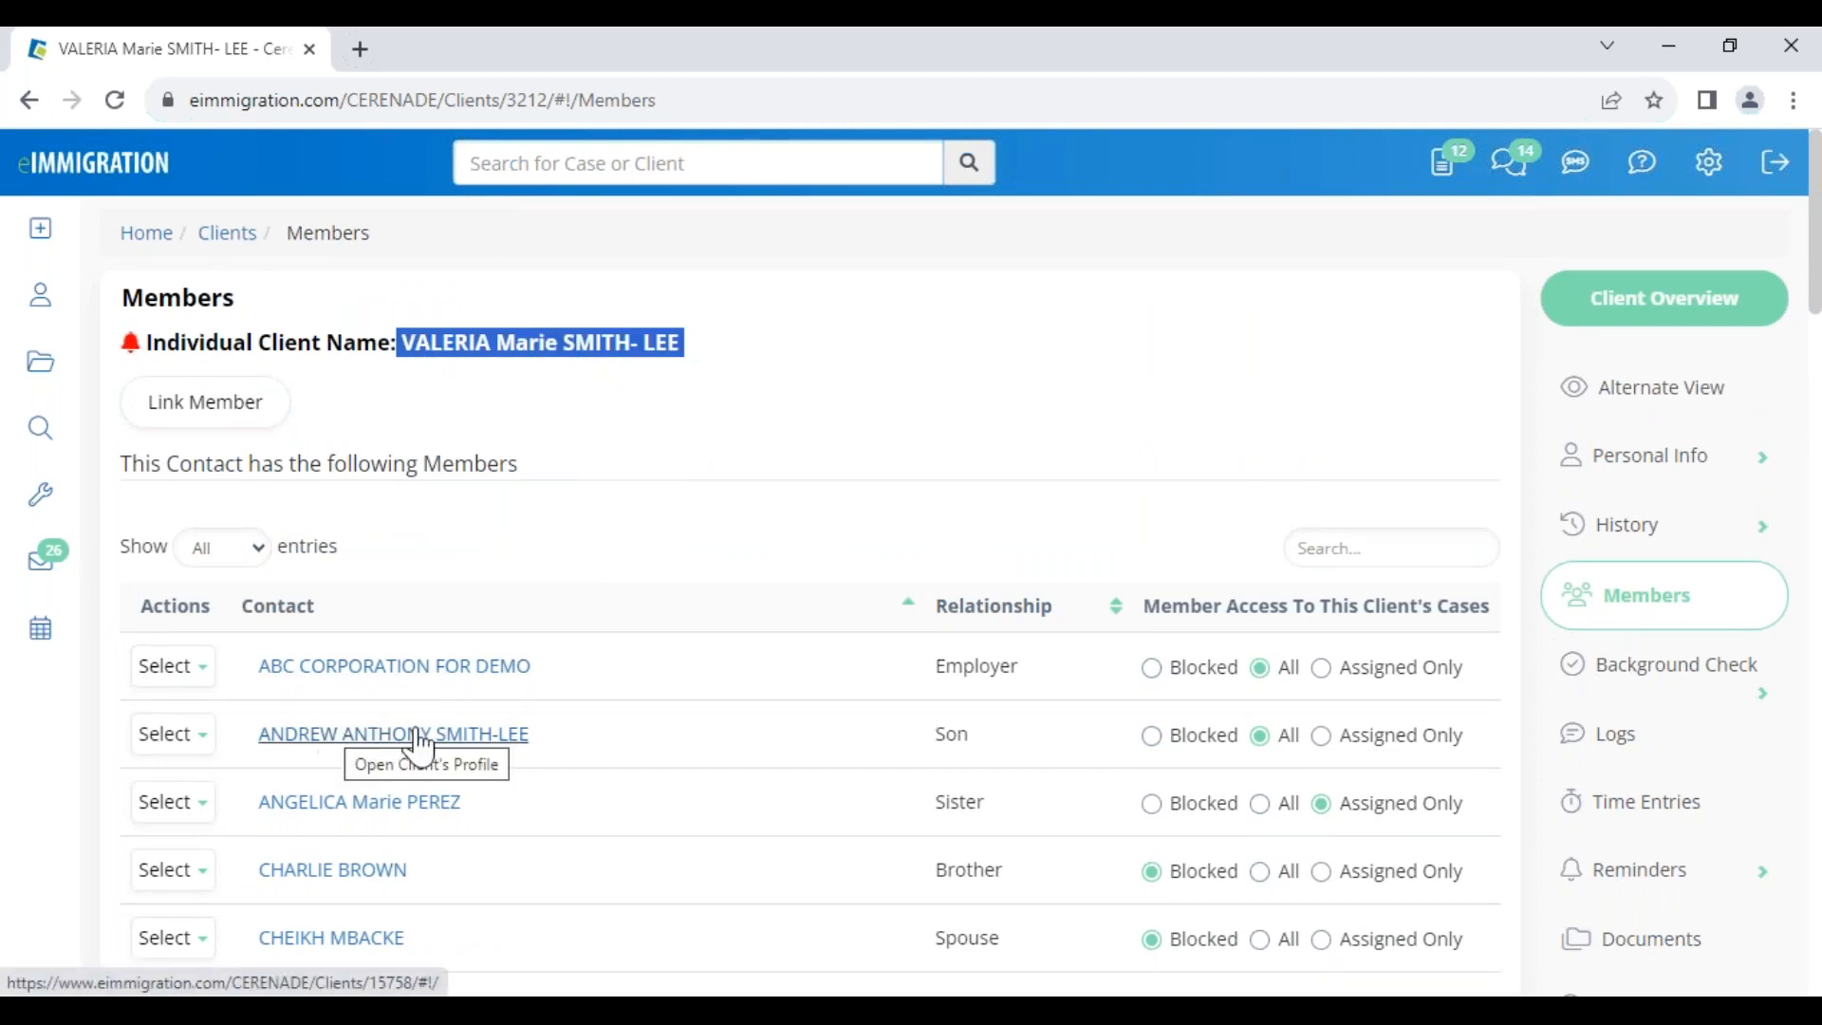
# Open the son's client profile from the Members list and review his name
pyautogui.moveTo(929, 733); pyautogui.dragTo(1006, 745)
pyautogui.click(291, 759)
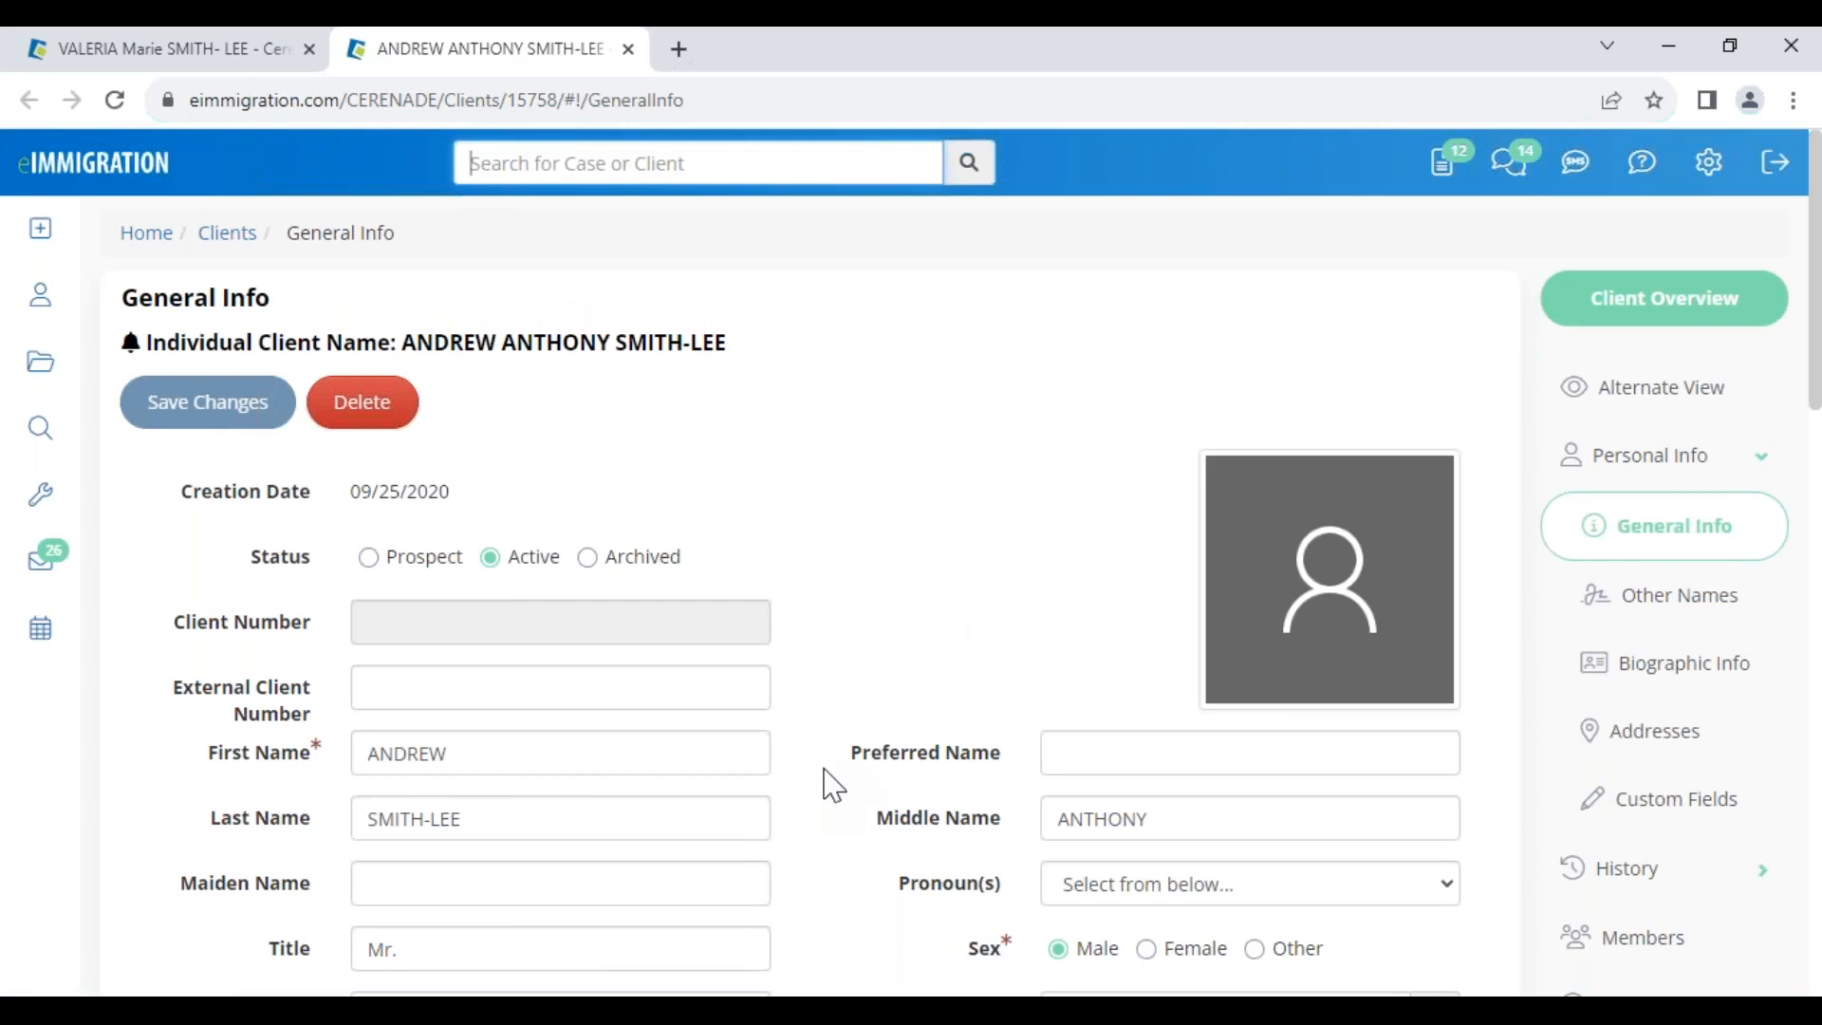
pyautogui.moveTo(500, 752); pyautogui.dragTo(321, 739)
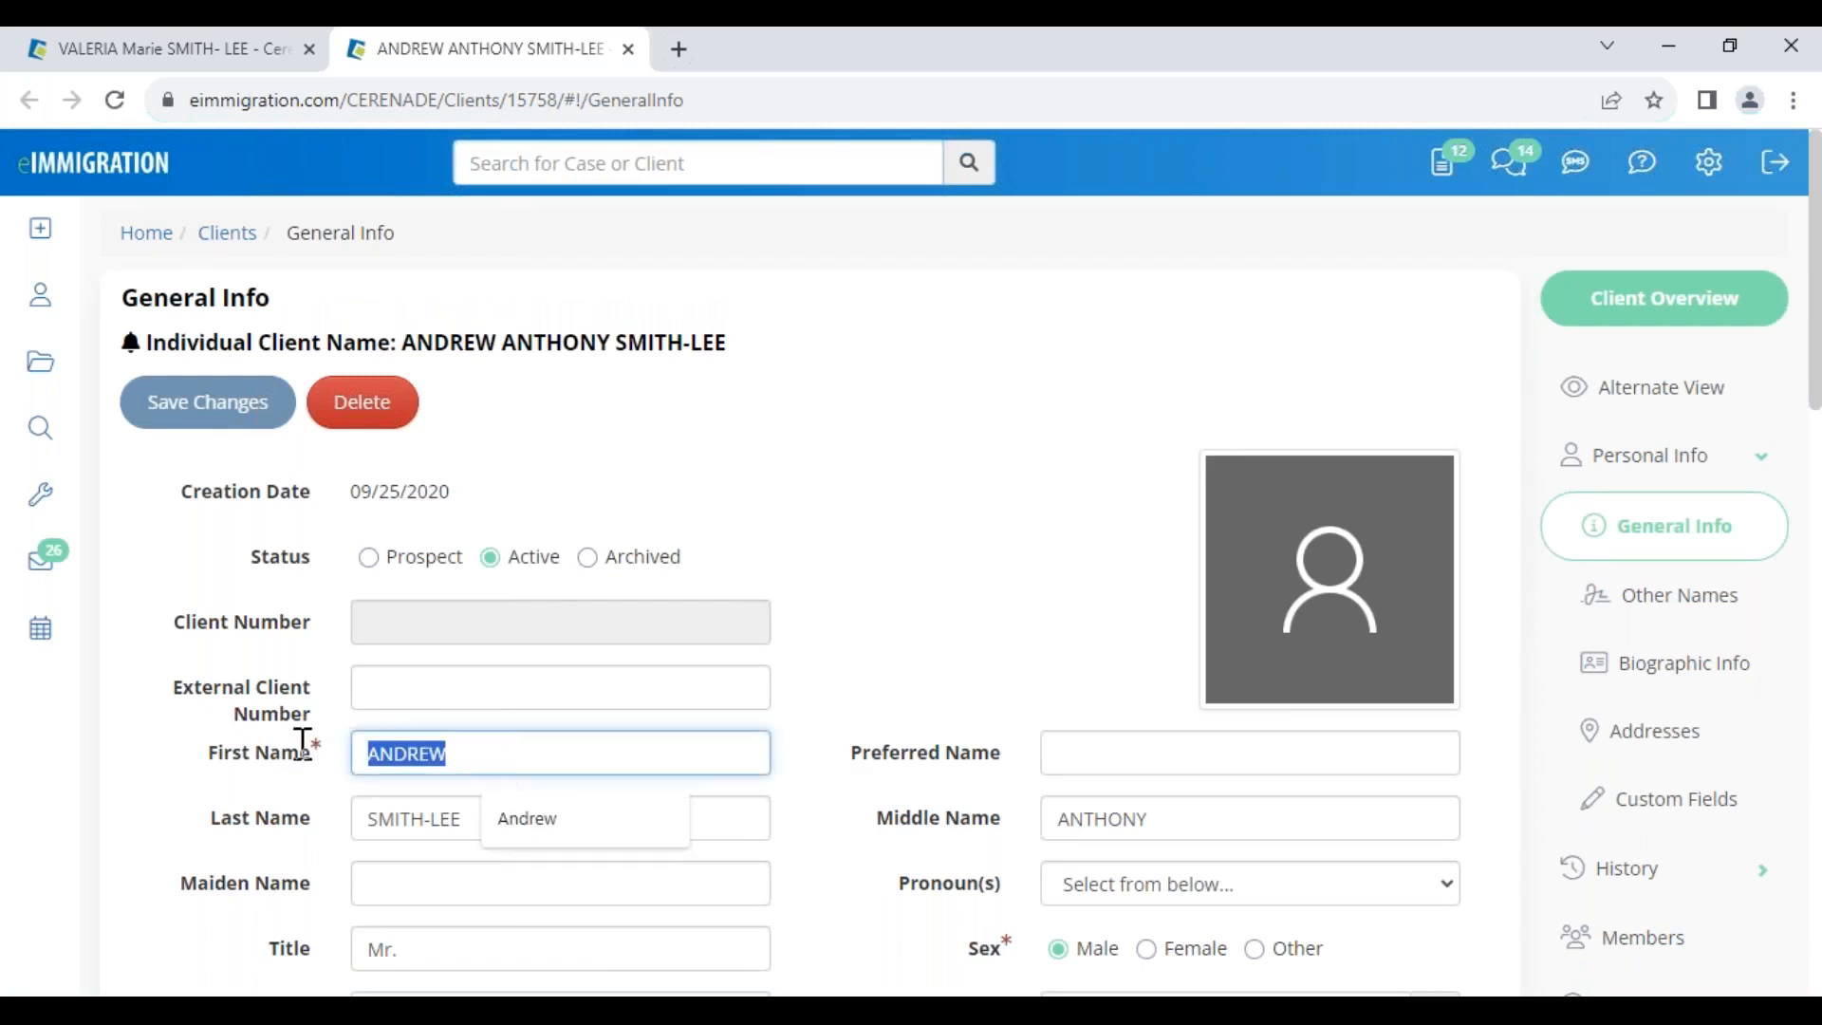
pyautogui.click(823, 721)
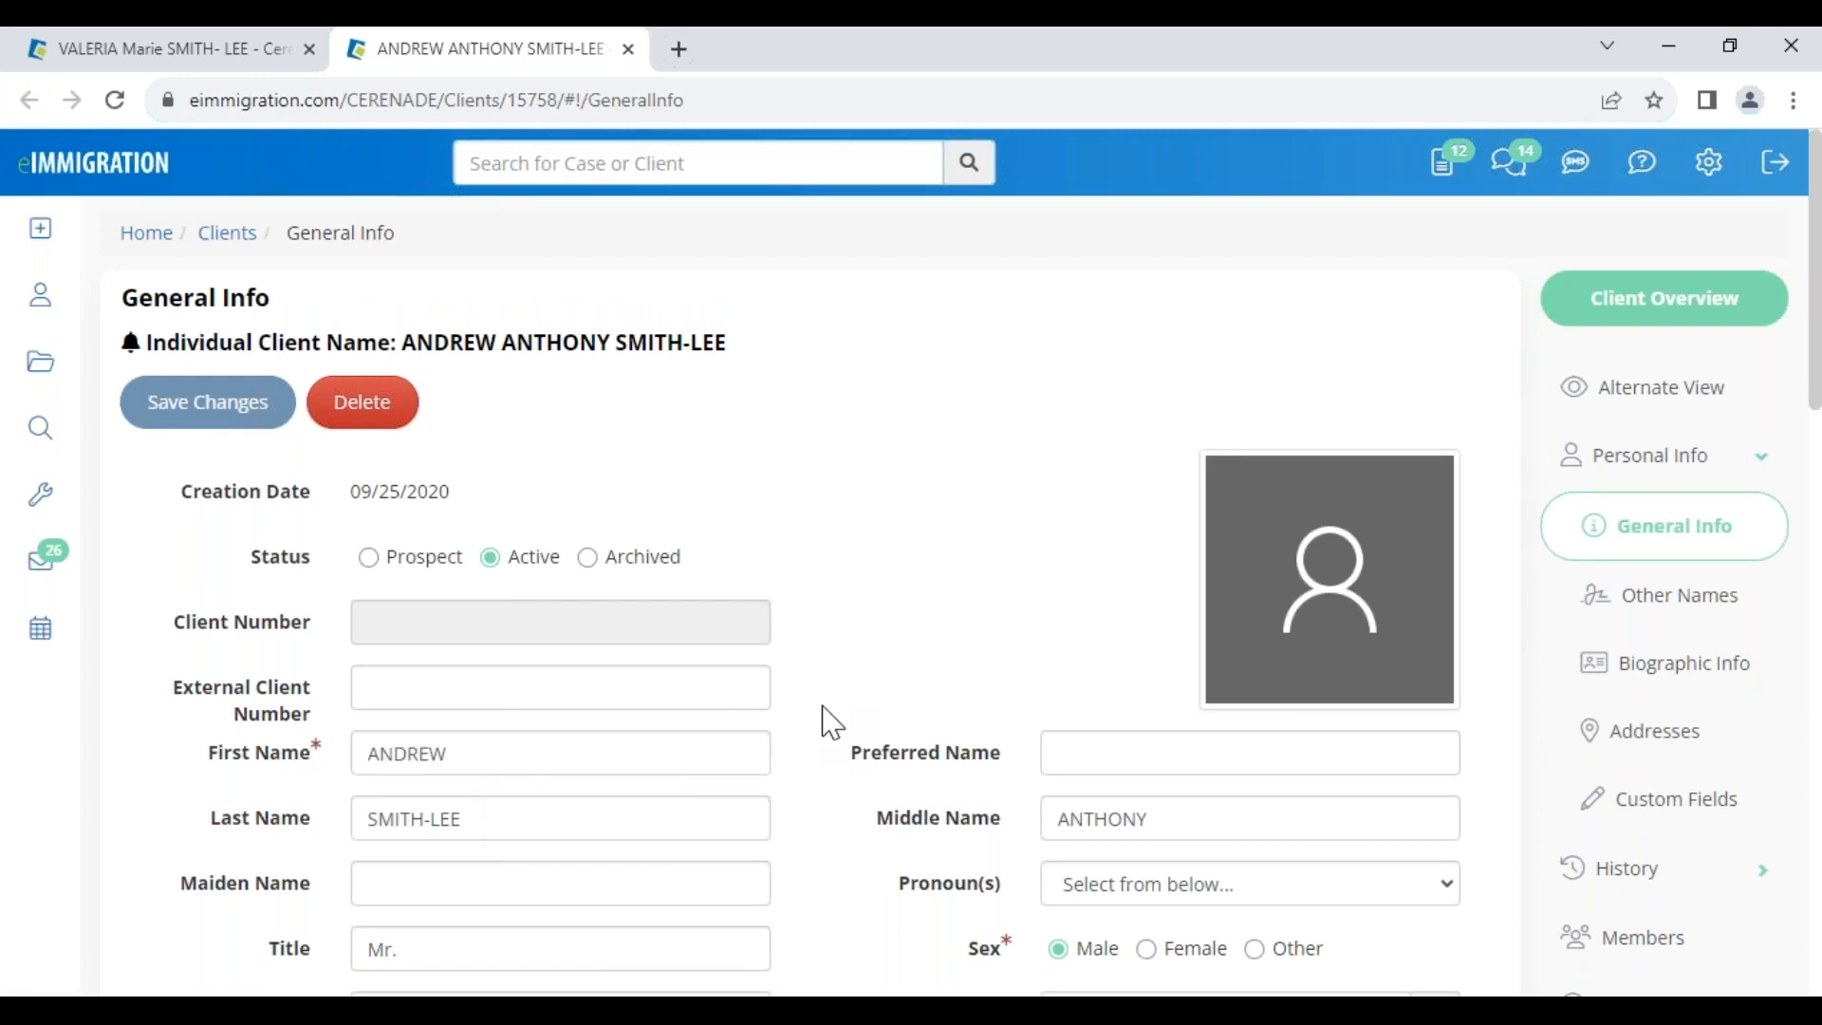
pyautogui.scroll(-5, 832, 723)
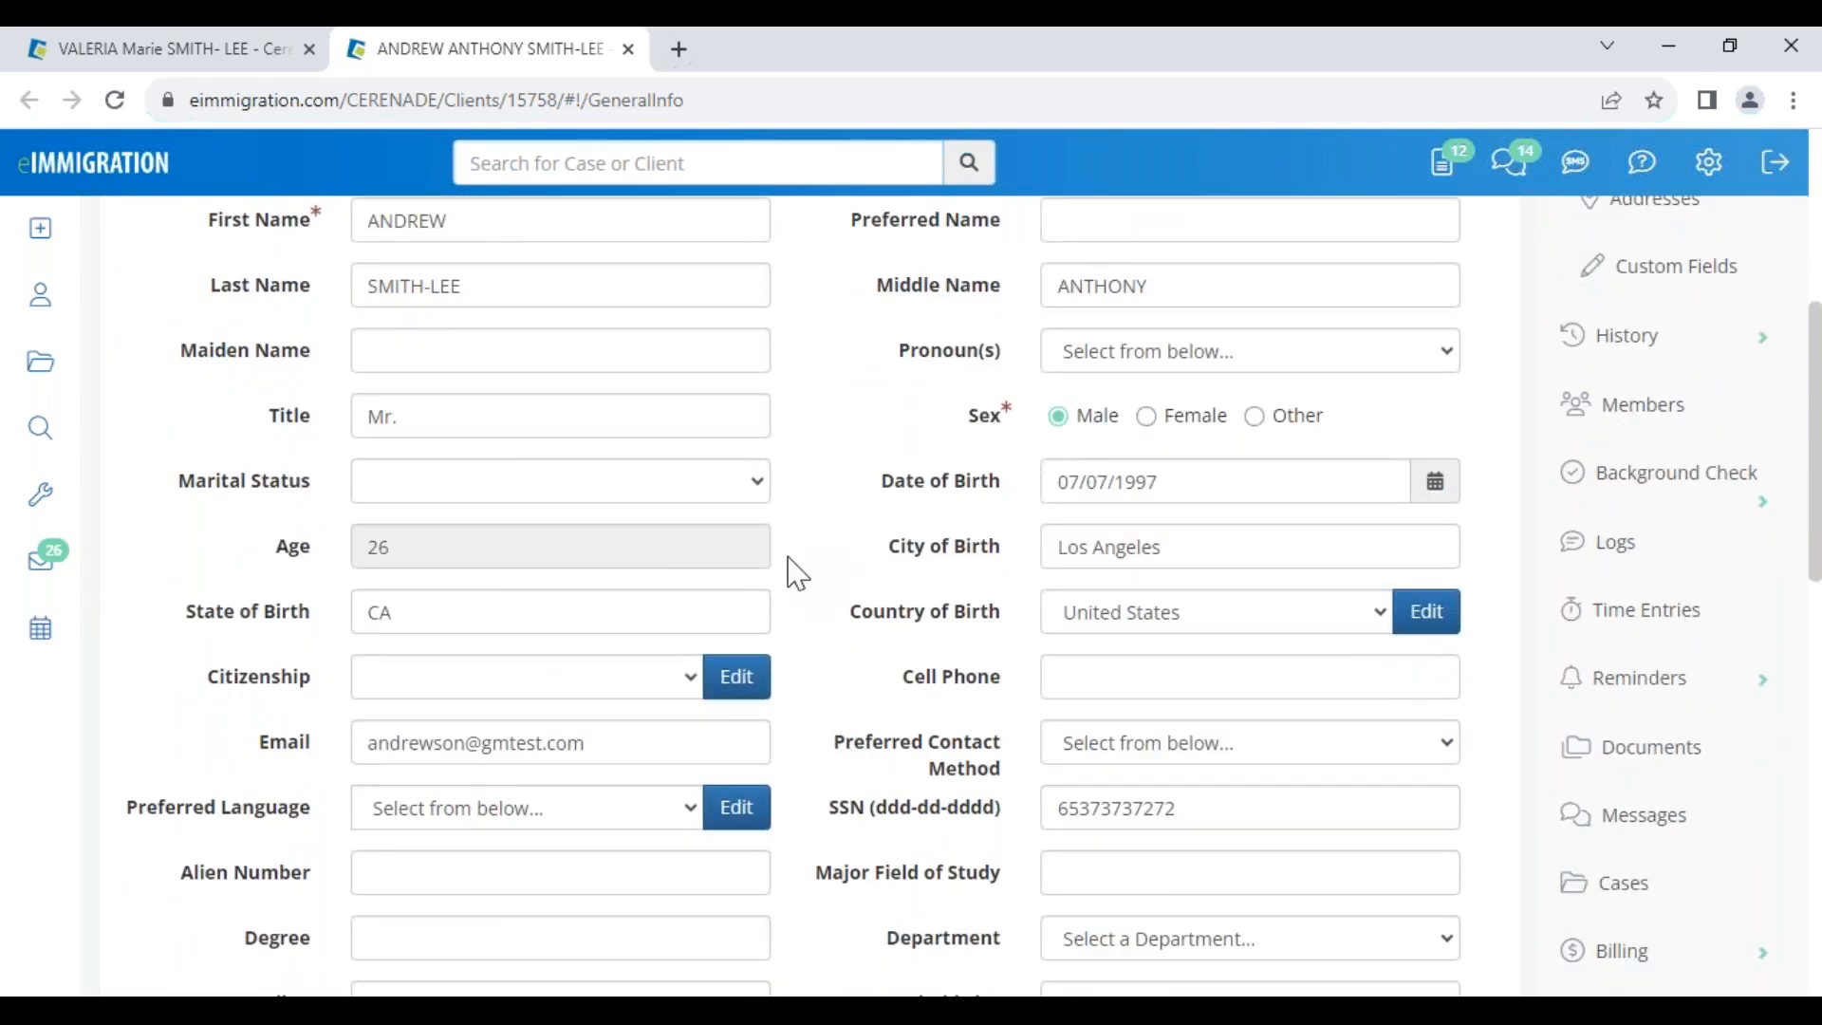
pyautogui.scroll(5, 797, 573)
pyautogui.moveTo(726, 343); pyautogui.dragTo(404, 340)
pyautogui.click(845, 496)
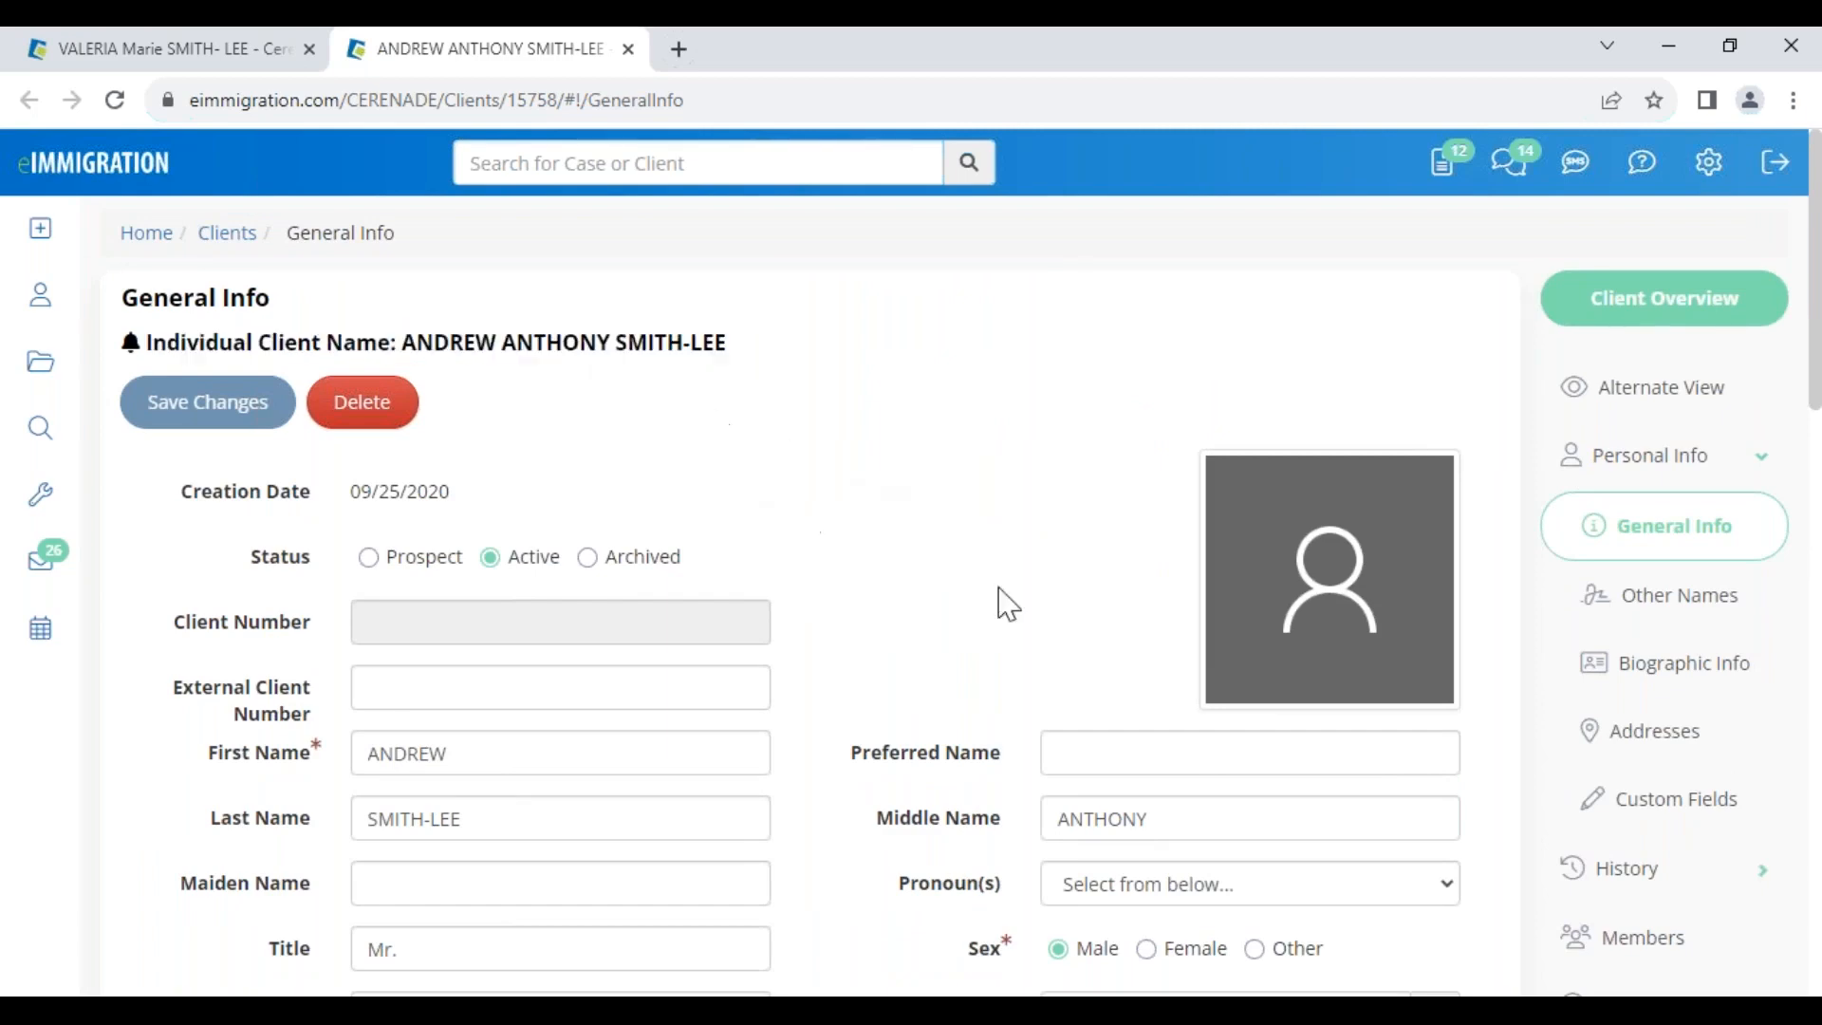
# On the son's Addresses page, copy the mother's residence address via Copy From... and save
pyautogui.click(1683, 746)
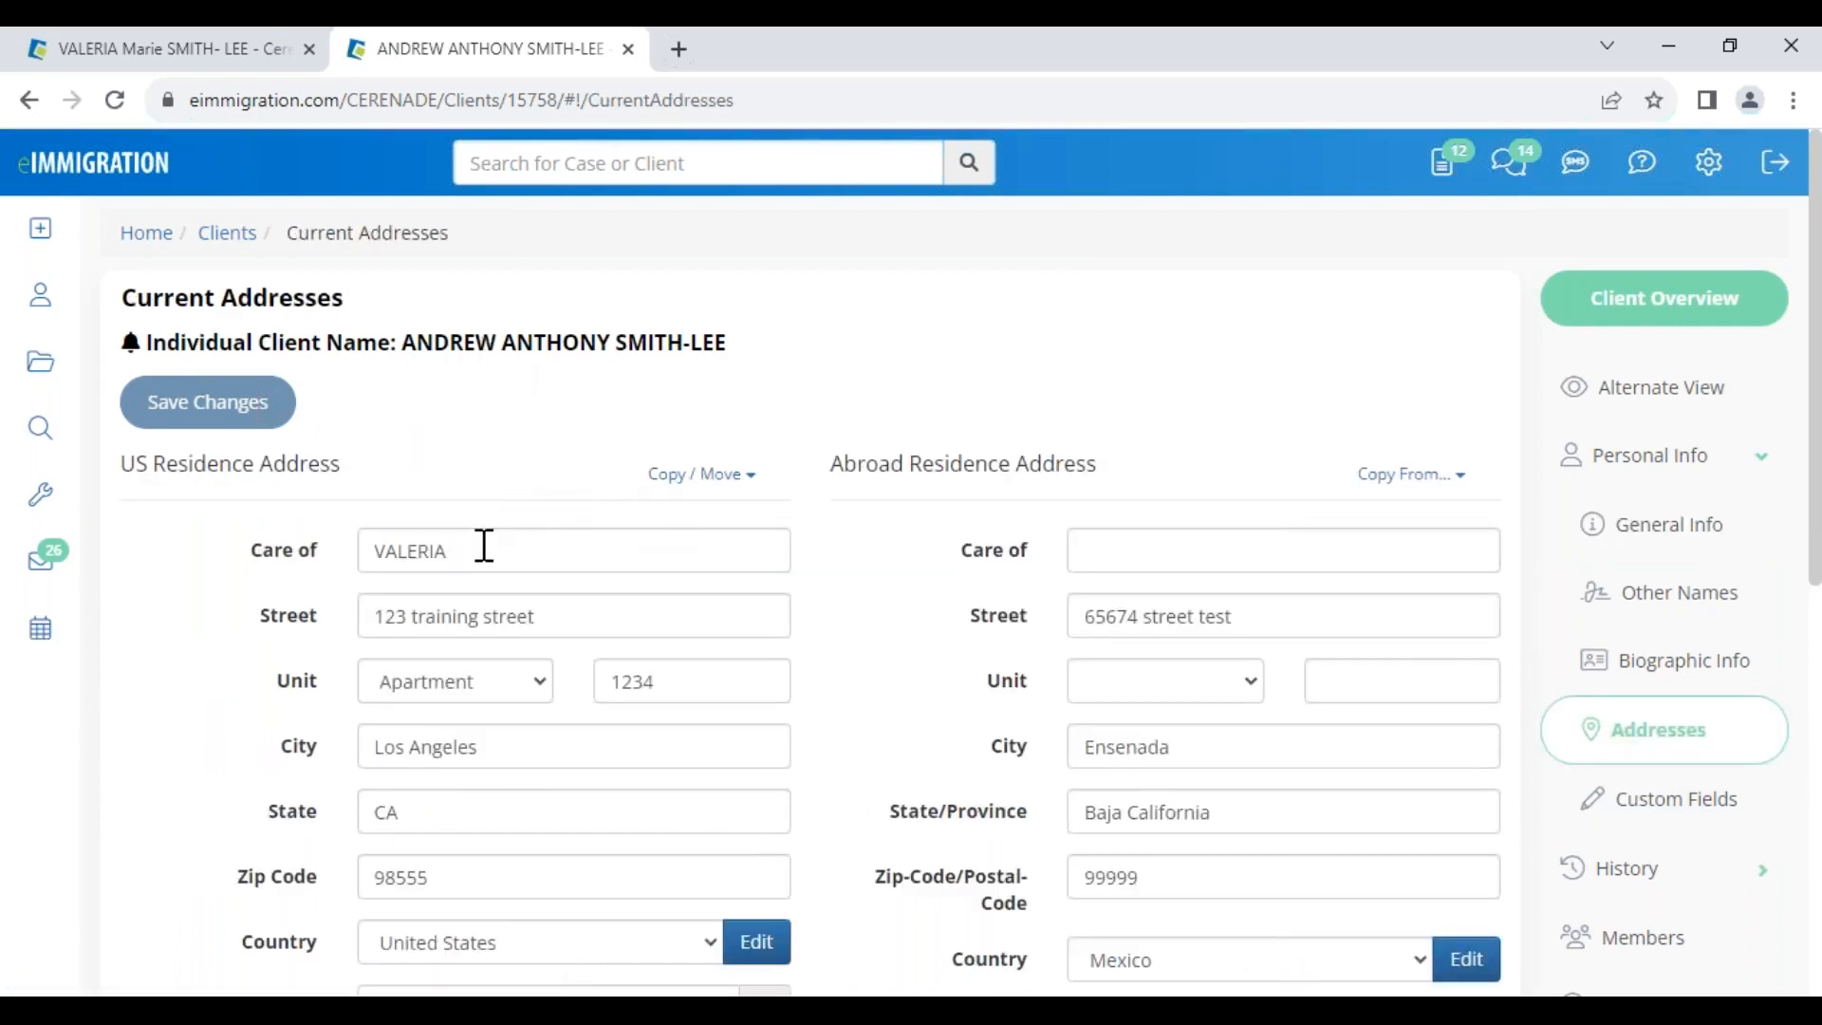
pyautogui.scroll(-5, 895, 737)
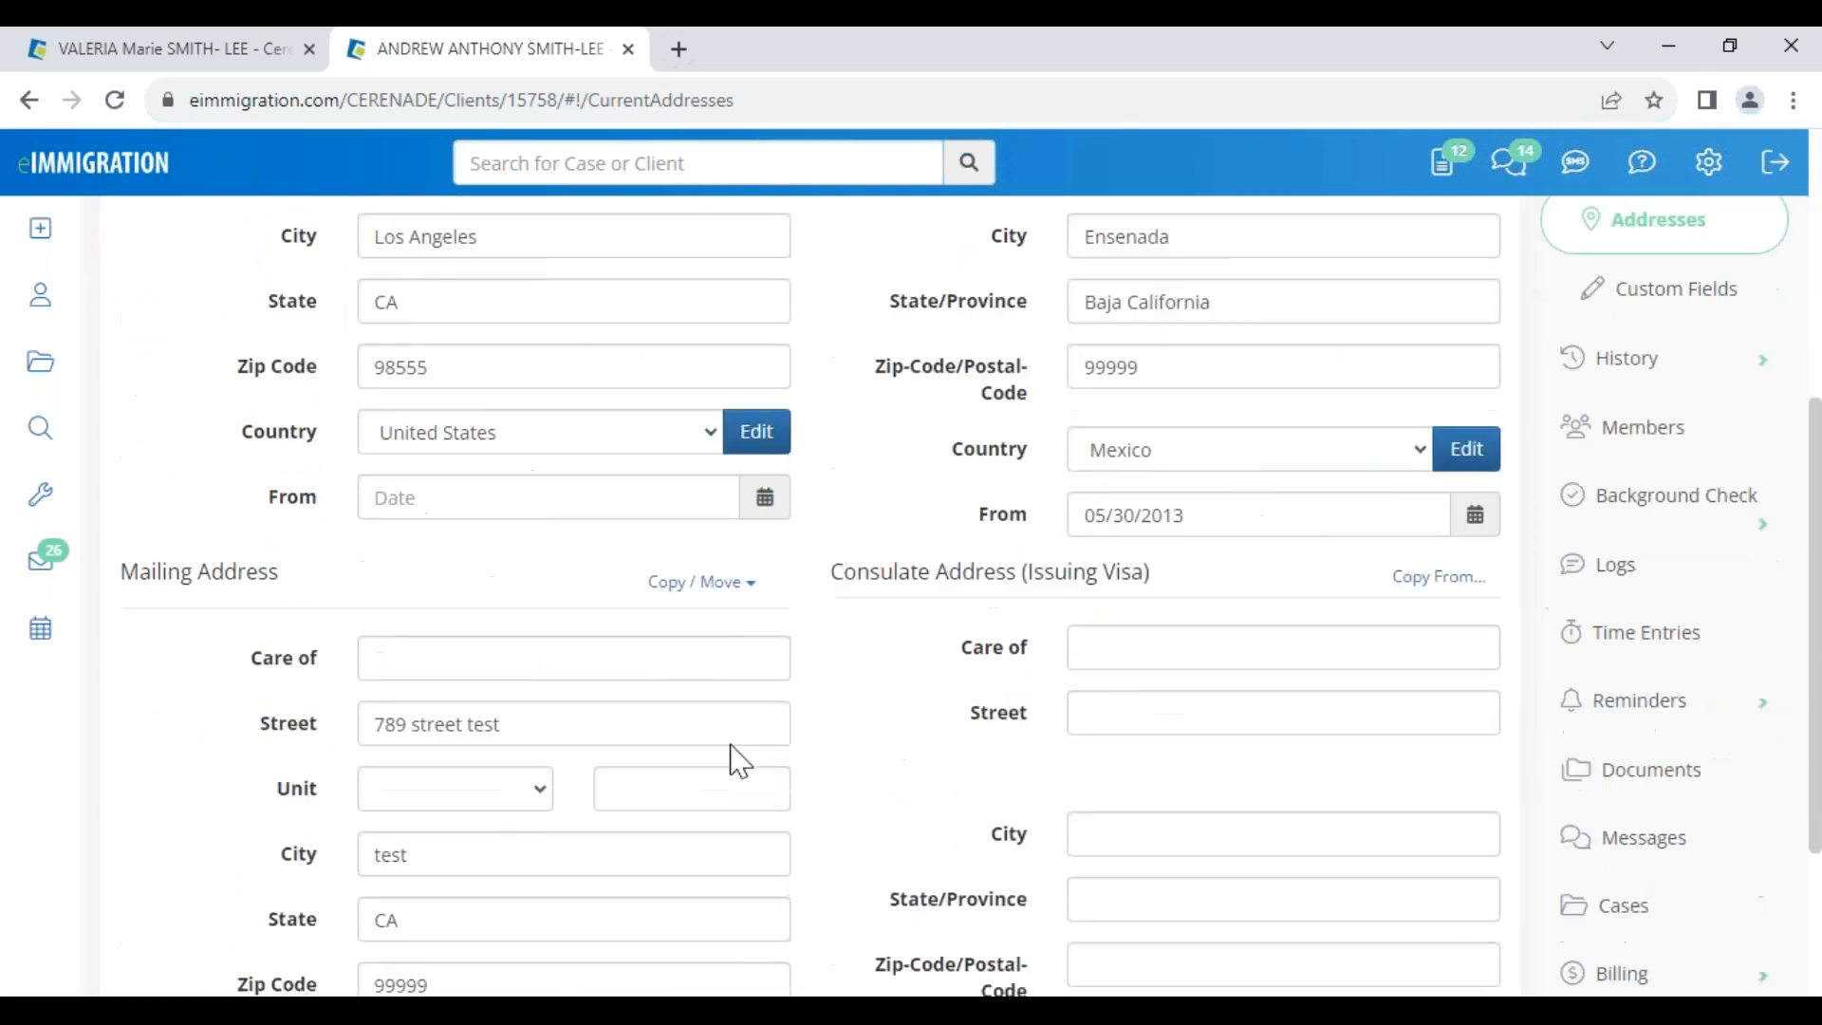
pyautogui.scroll(6, 674, 594)
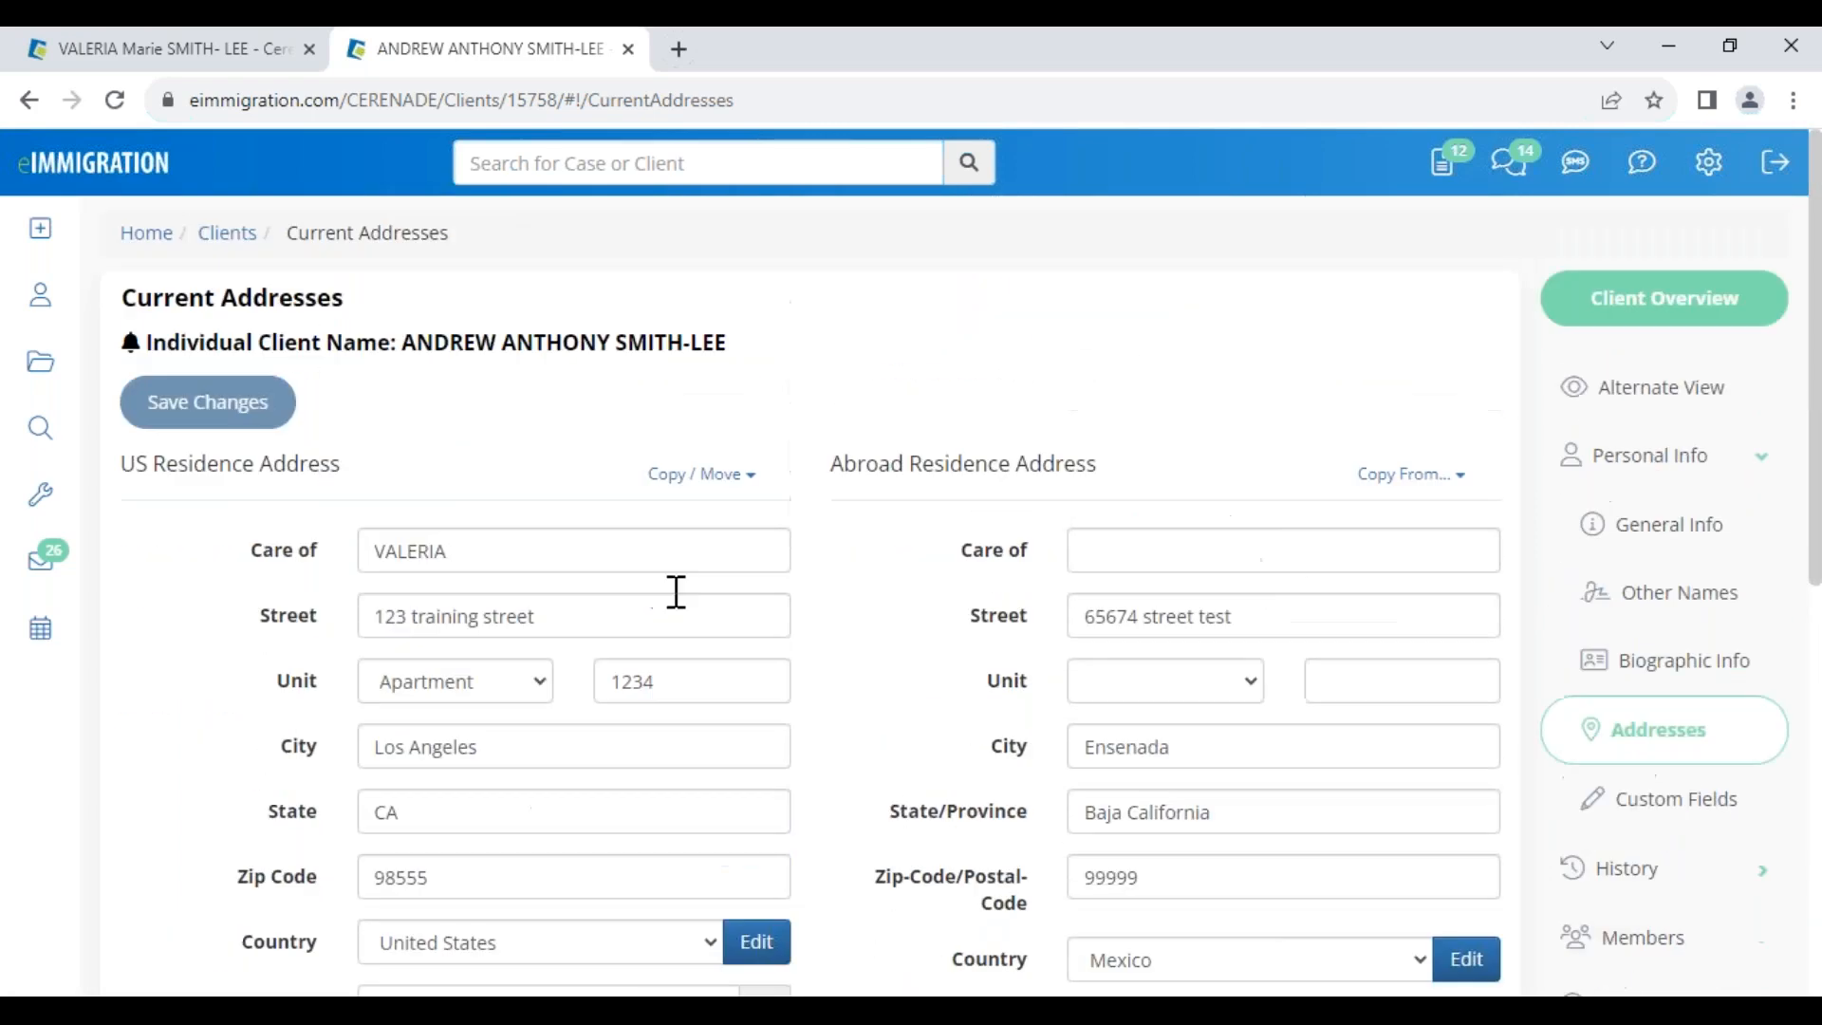
pyautogui.click(701, 476)
pyautogui.click(601, 548)
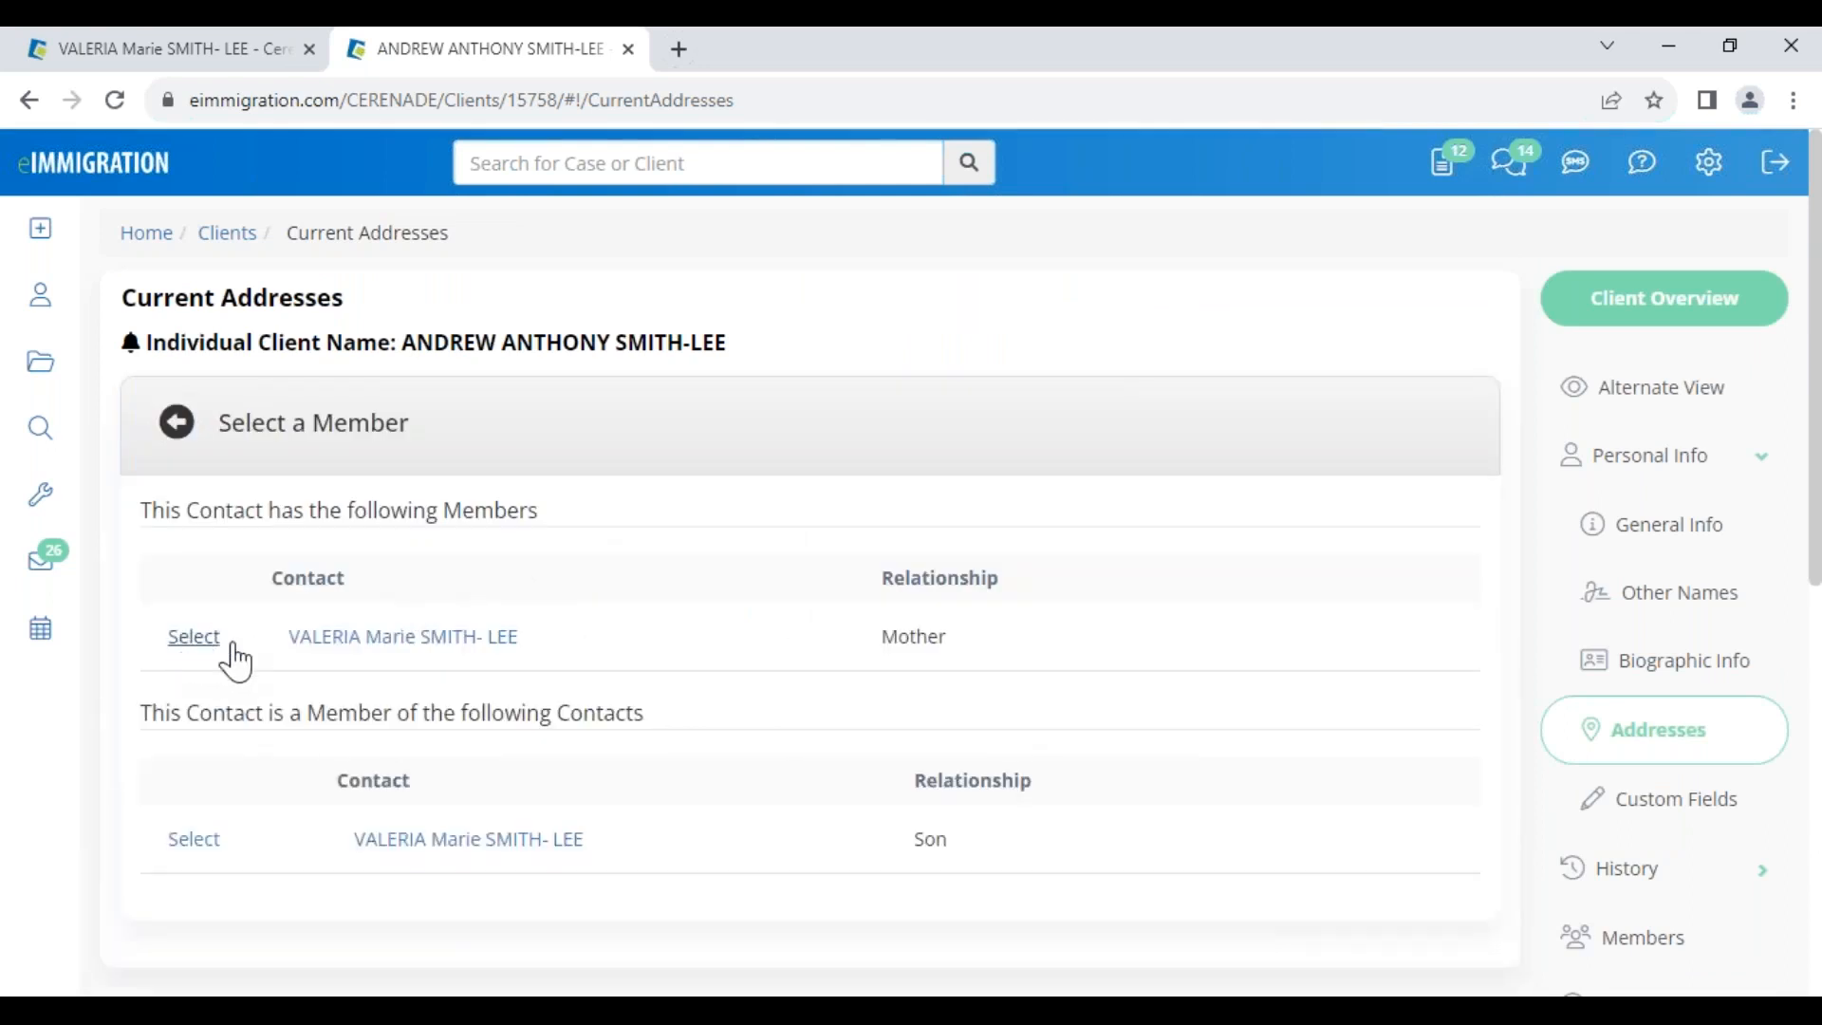
pyautogui.moveTo(874, 639); pyautogui.dragTo(977, 642)
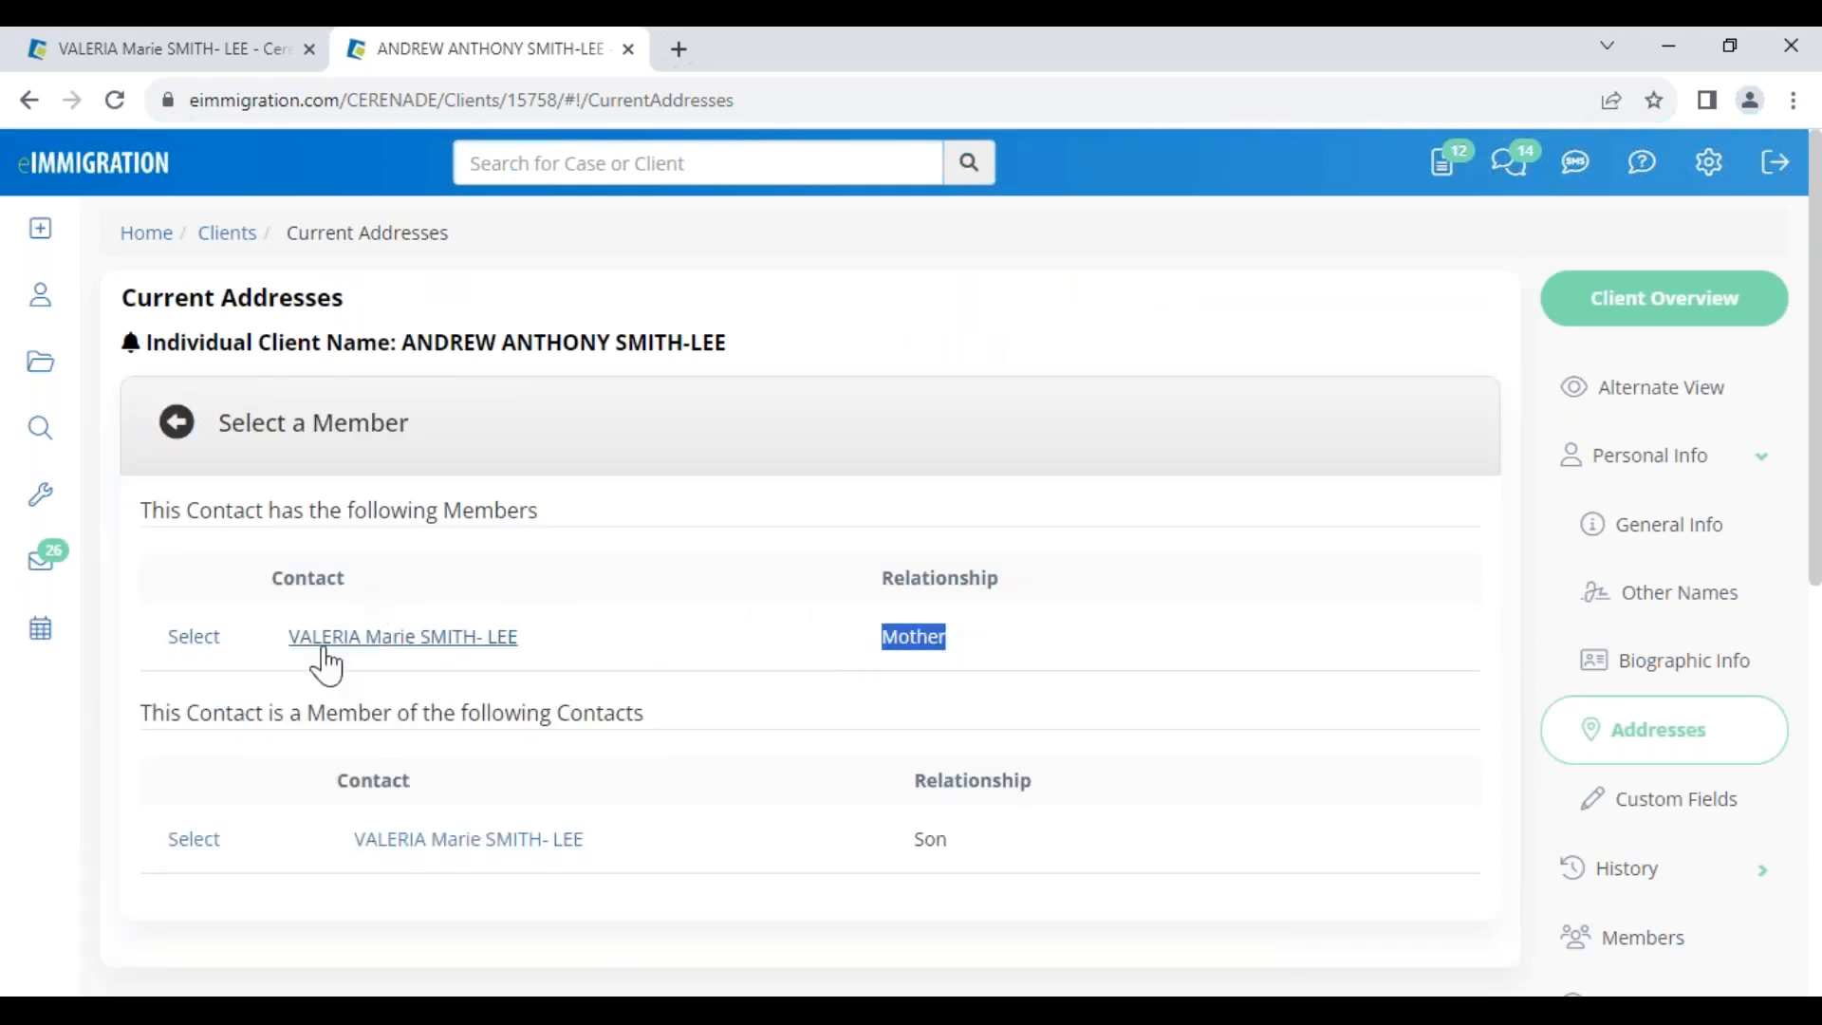
pyautogui.click(201, 651)
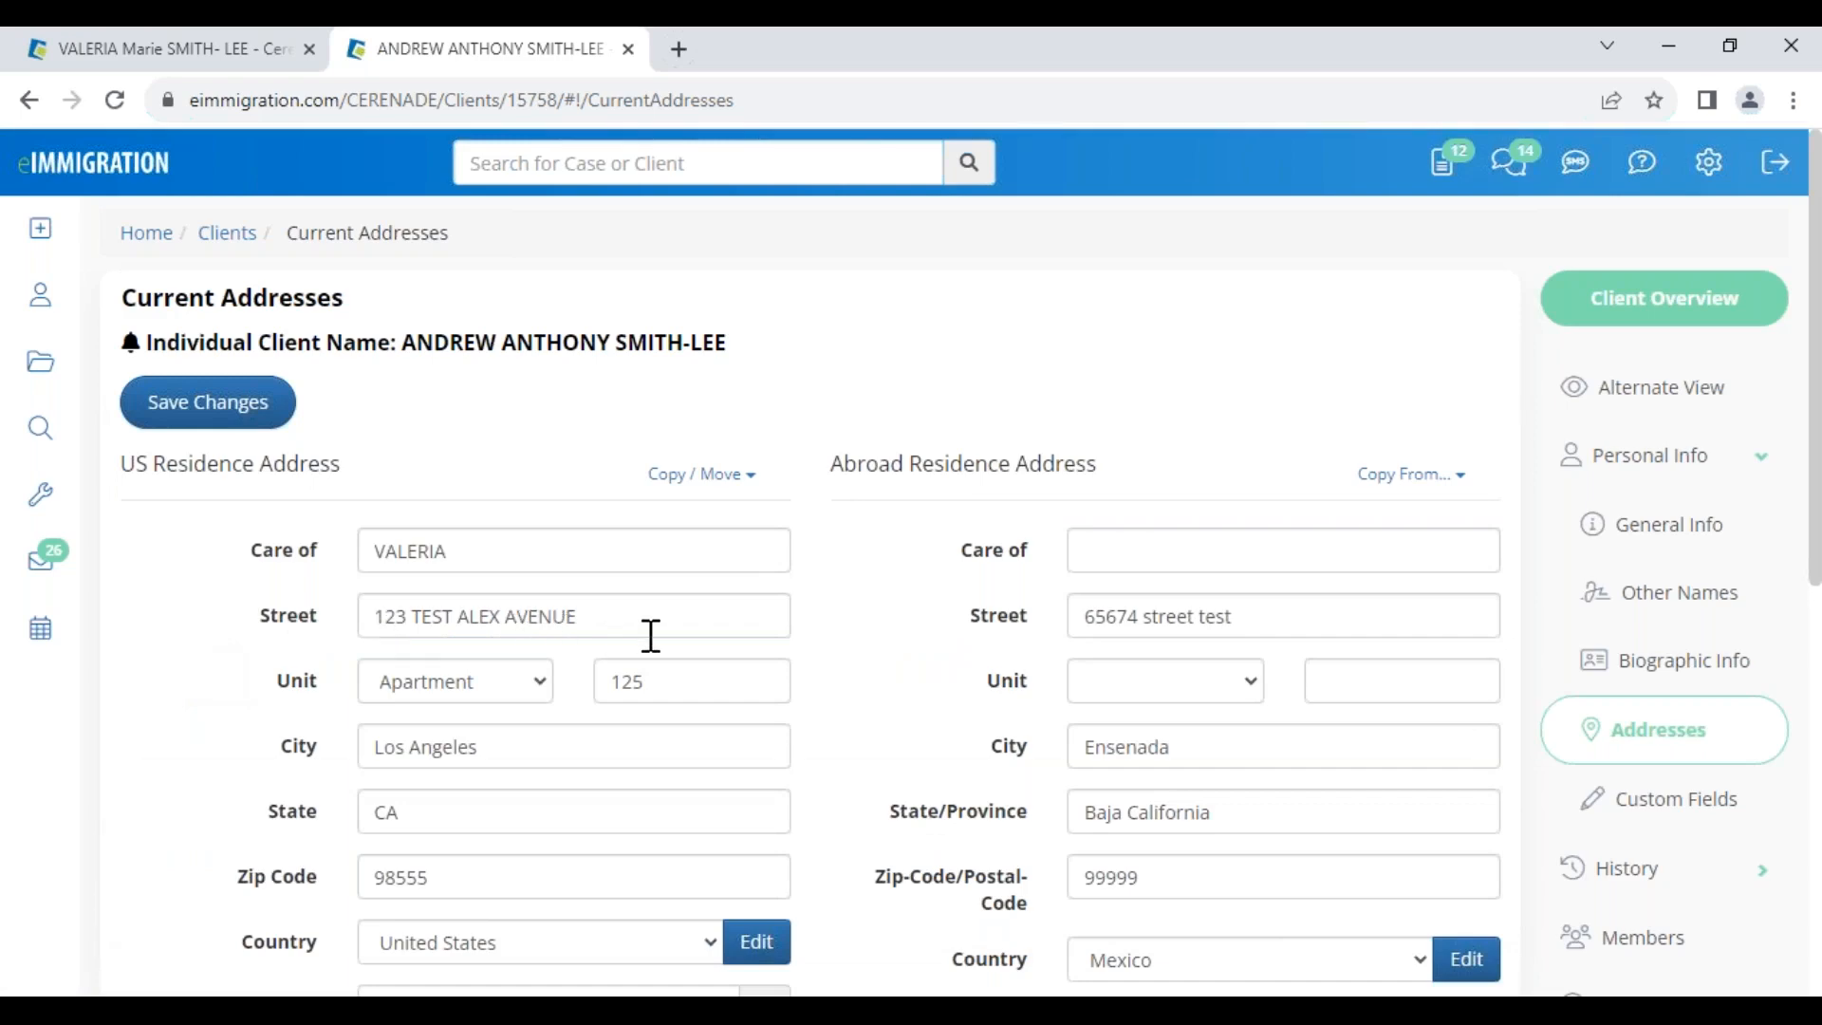
pyautogui.click(208, 402)
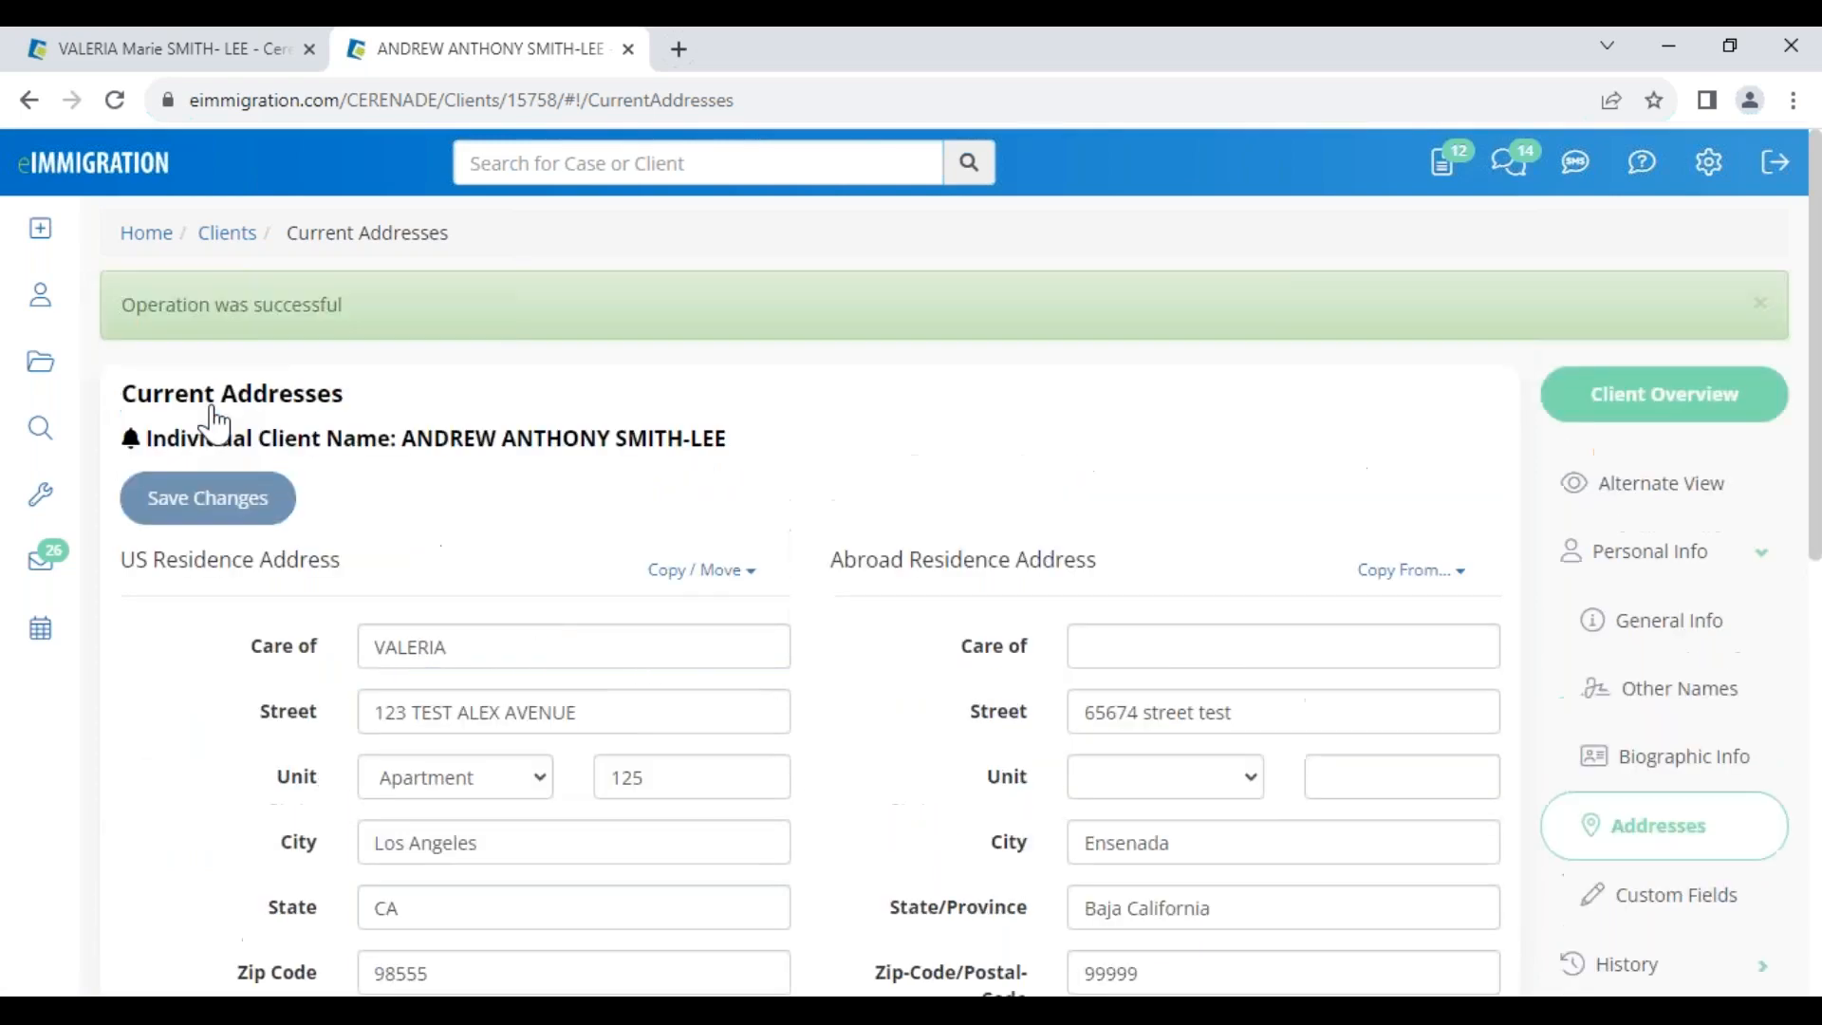
# Close the son's profile tab and show the main client's Cases list
pyautogui.click(627, 49)
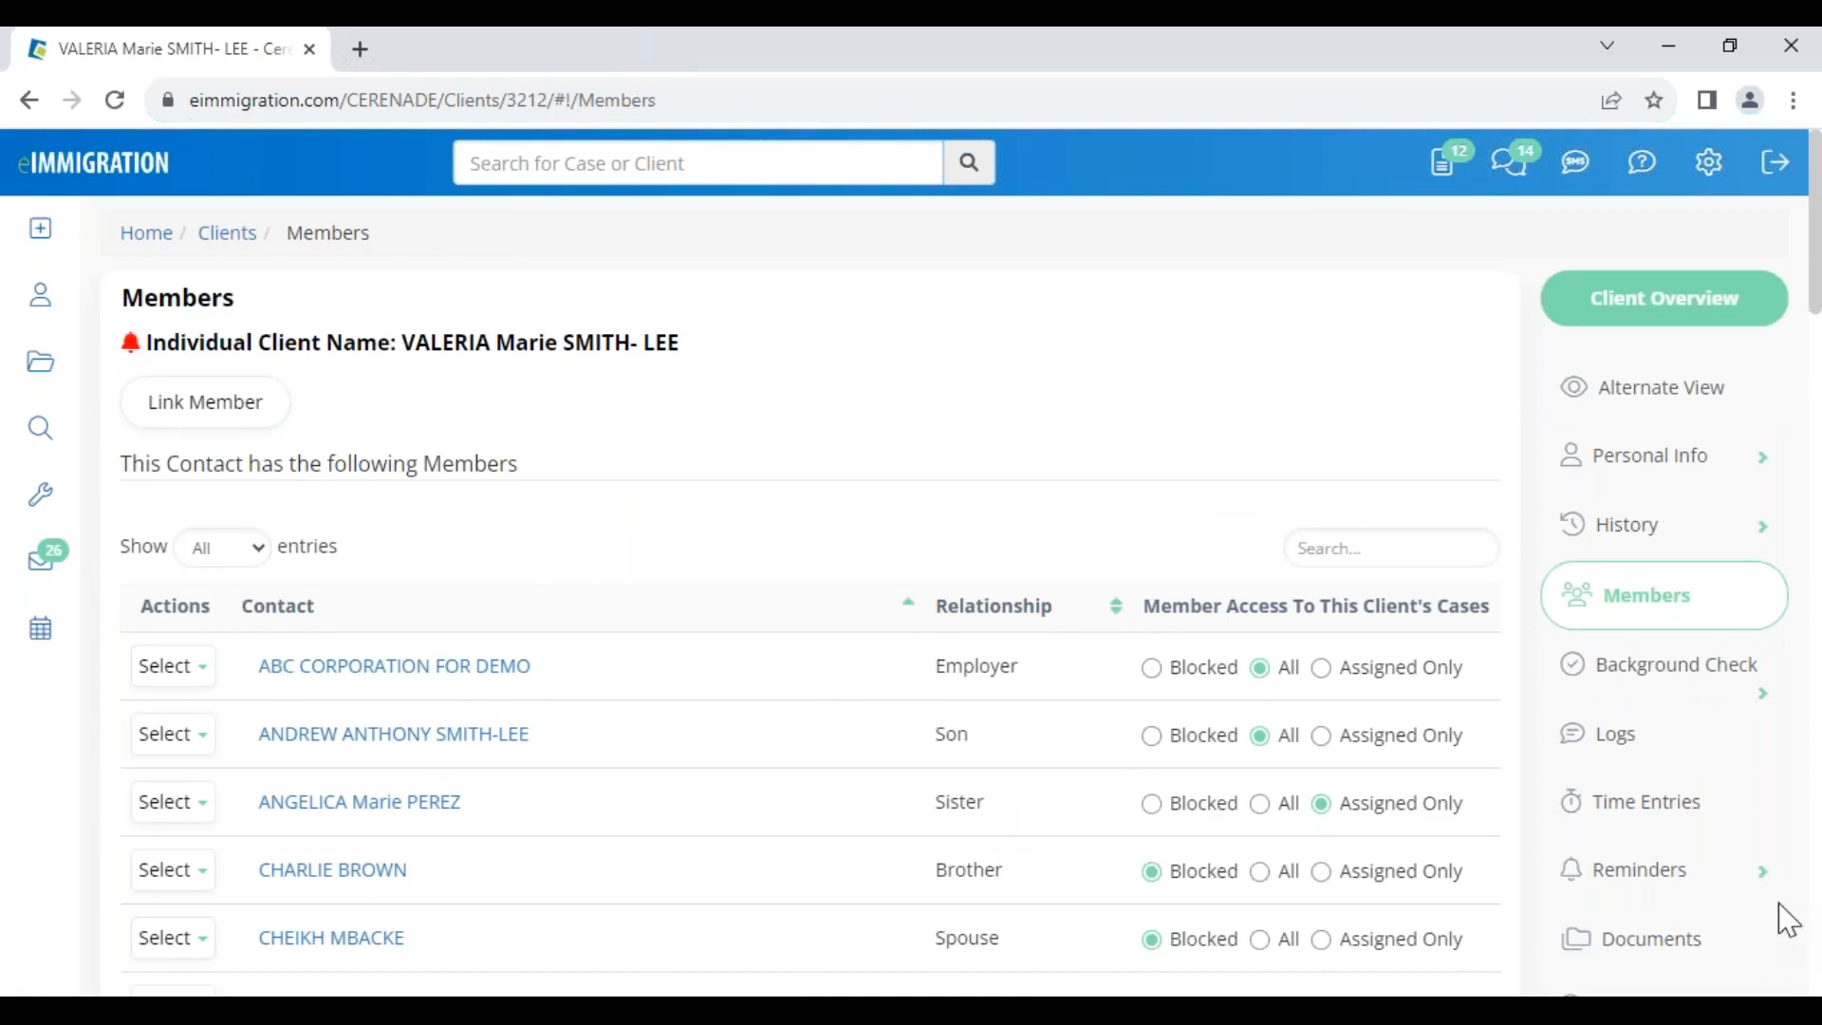
pyautogui.scroll(-4, 1756, 867)
pyautogui.scroll(-2, 1713, 877)
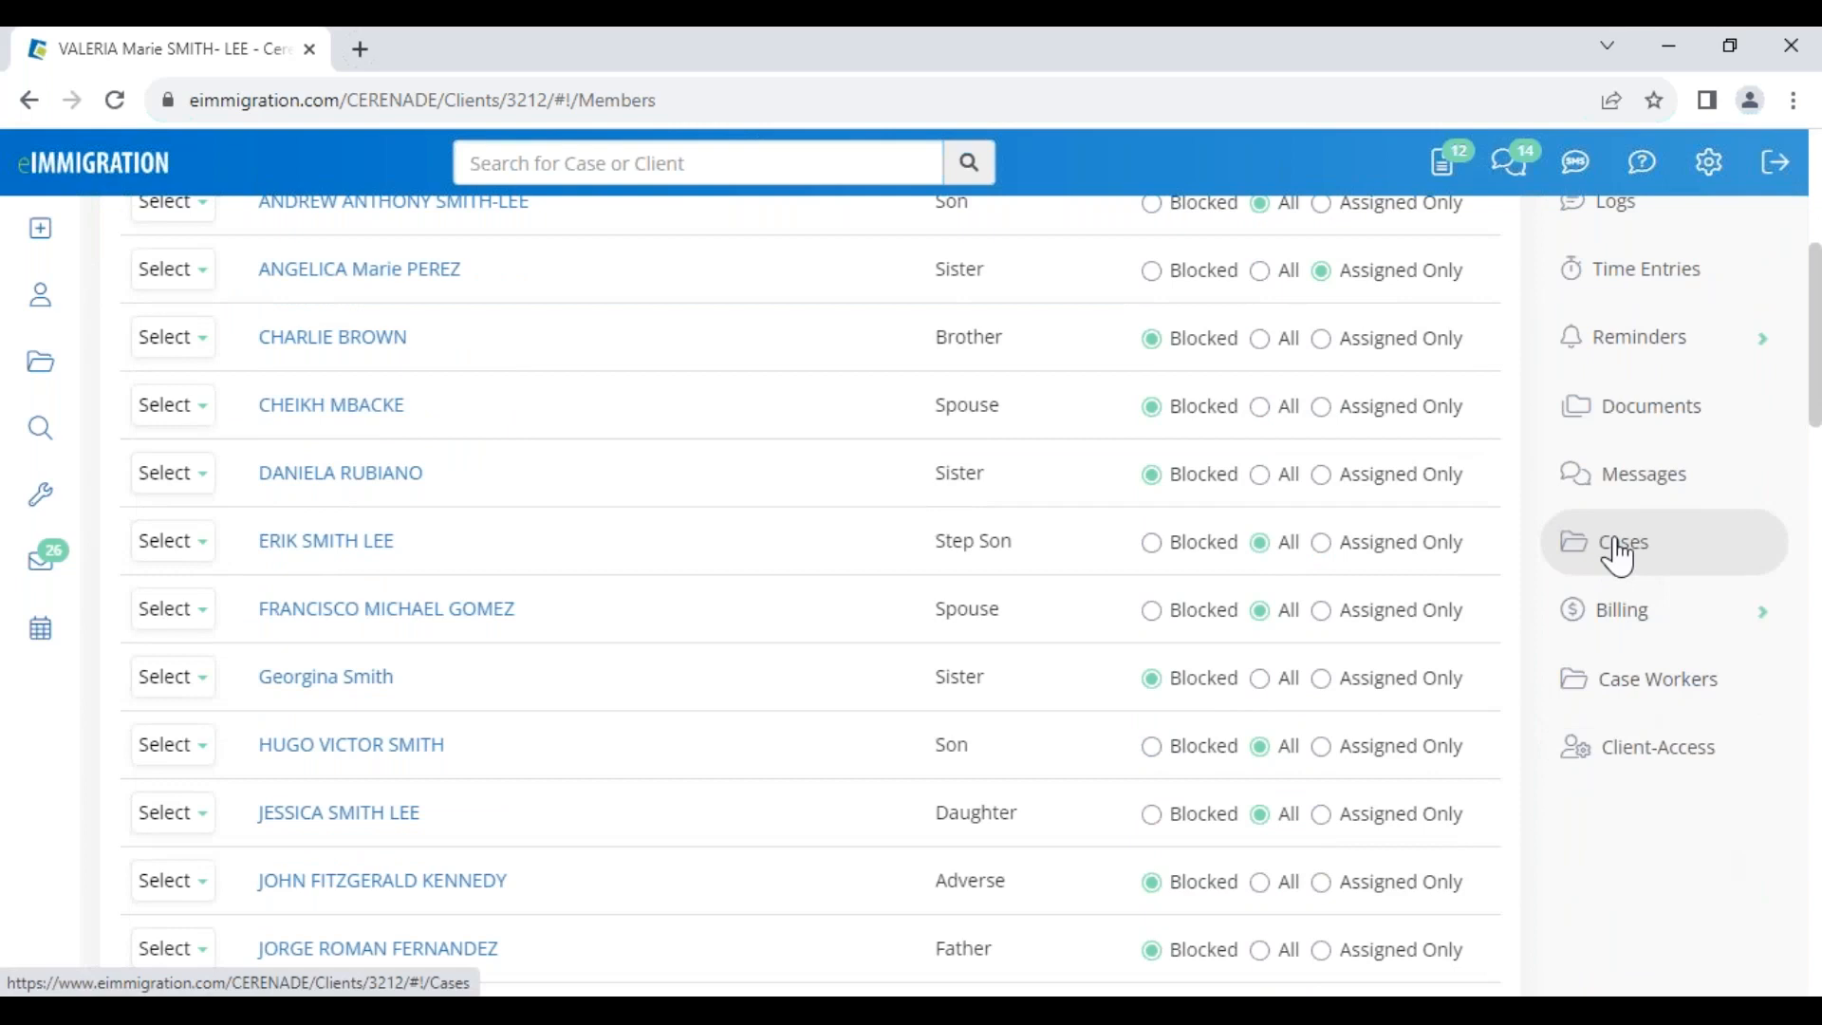
pyautogui.scroll(6, 903, 516)
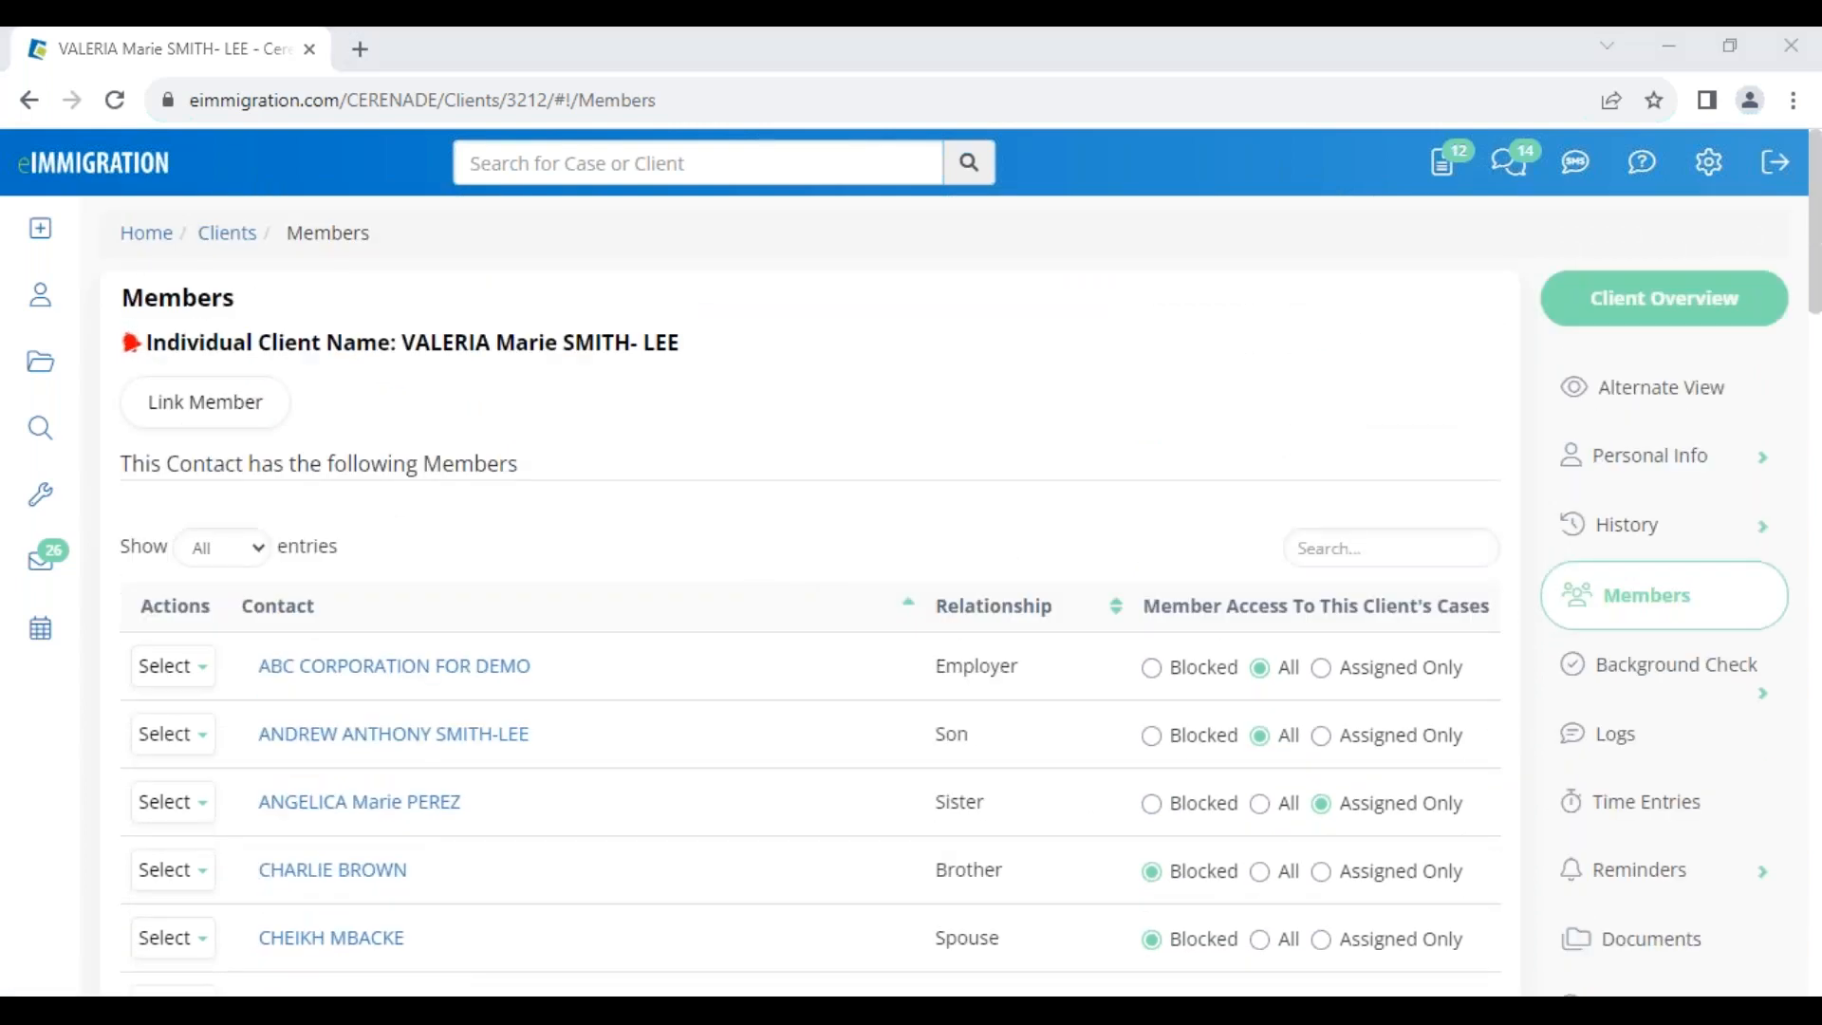
pyautogui.click(878, 531)
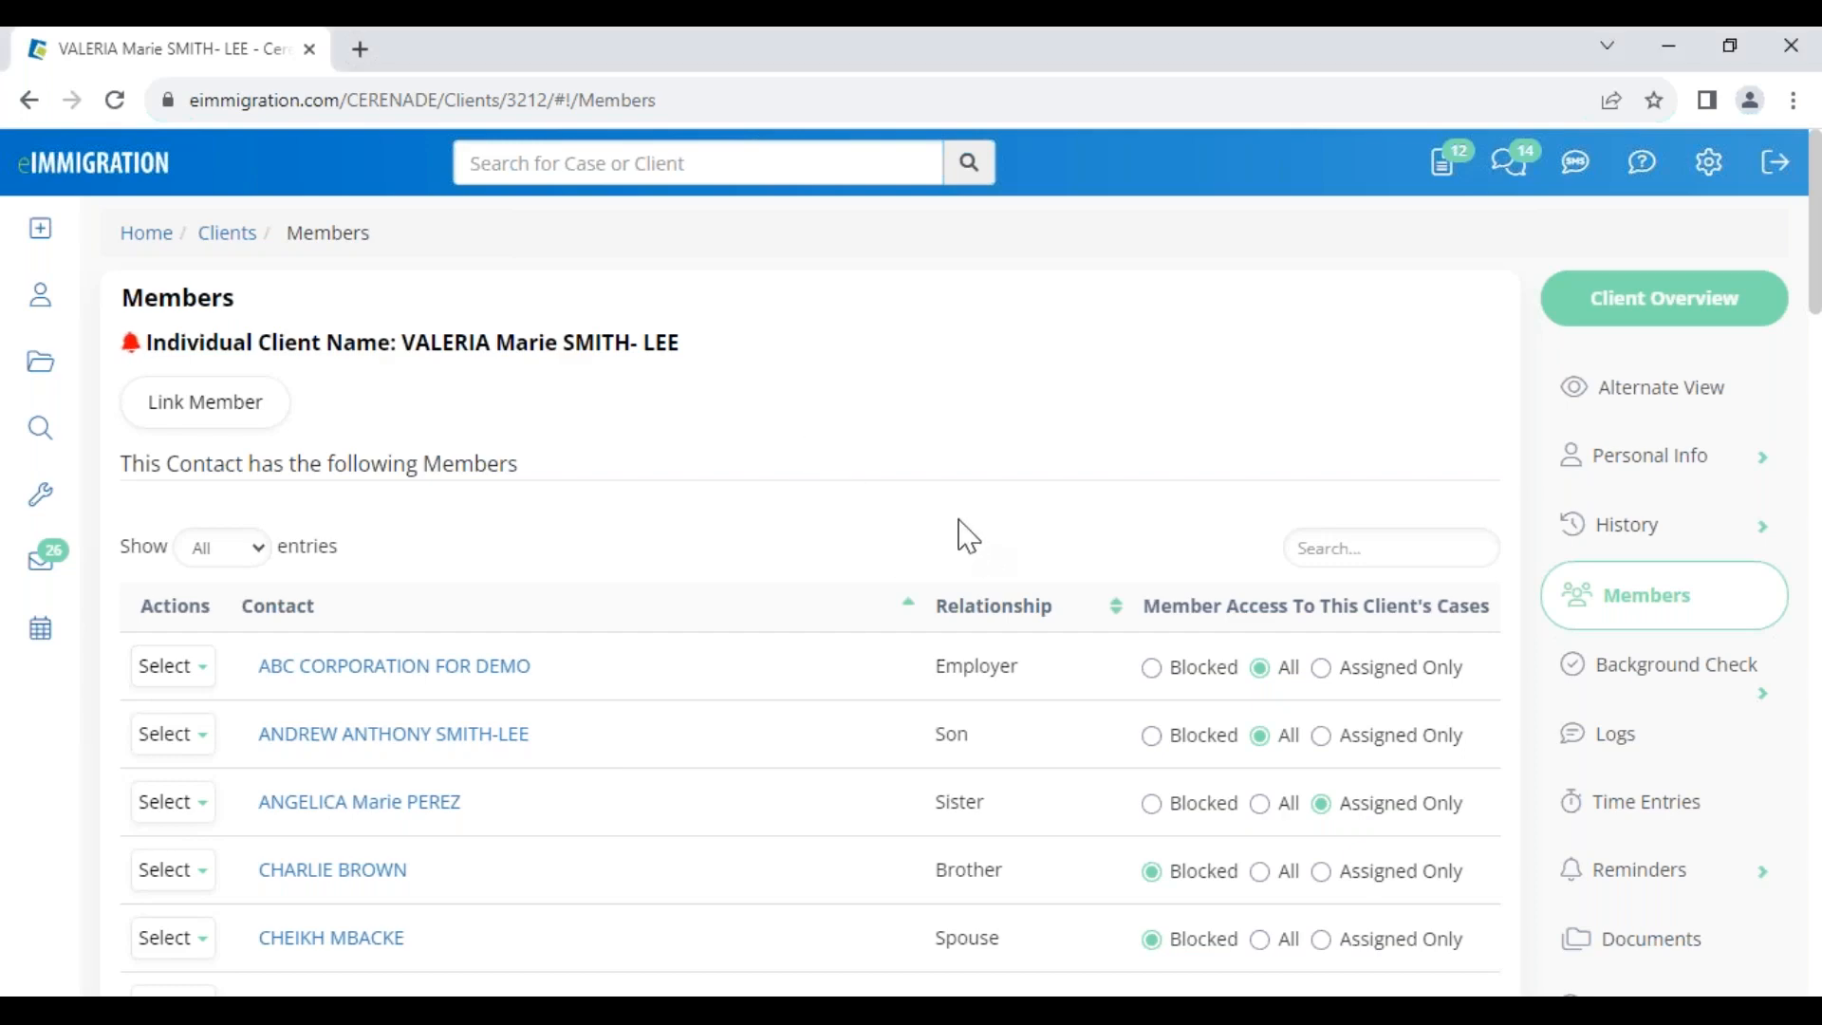
pyautogui.scroll(-1, 1071, 785)
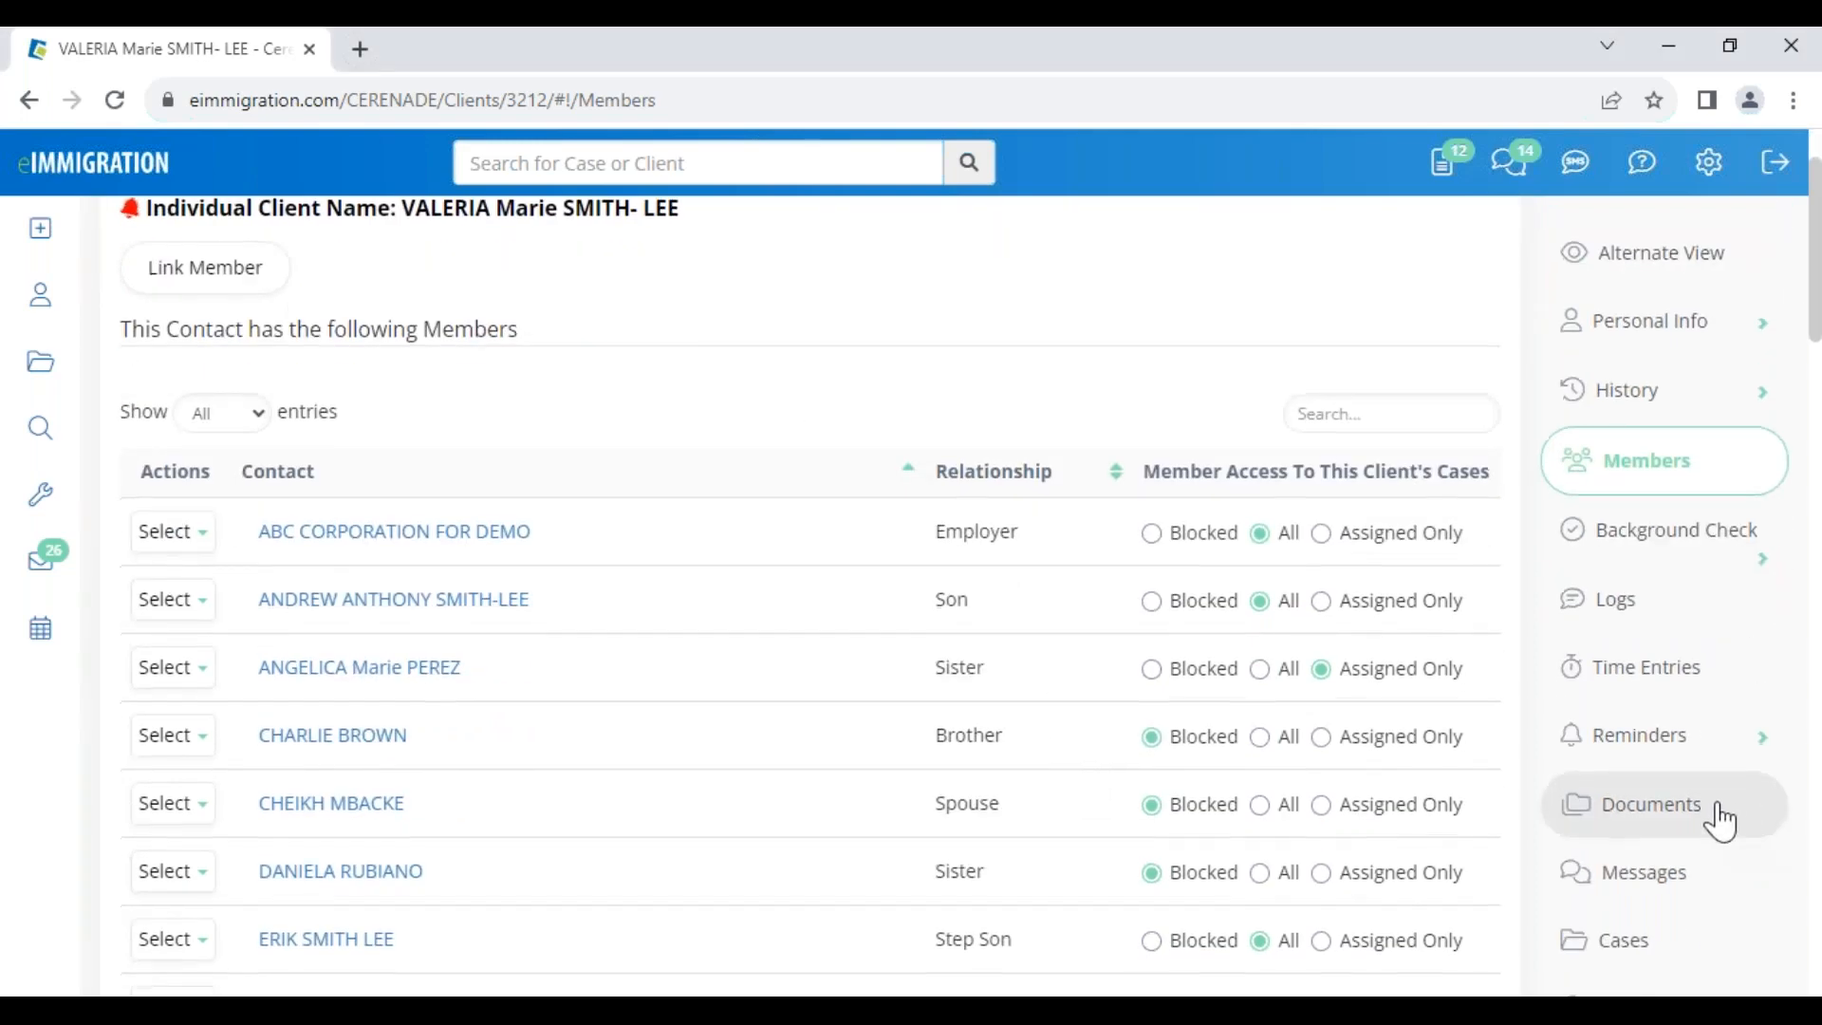
pyautogui.scroll(-2, 1708, 806)
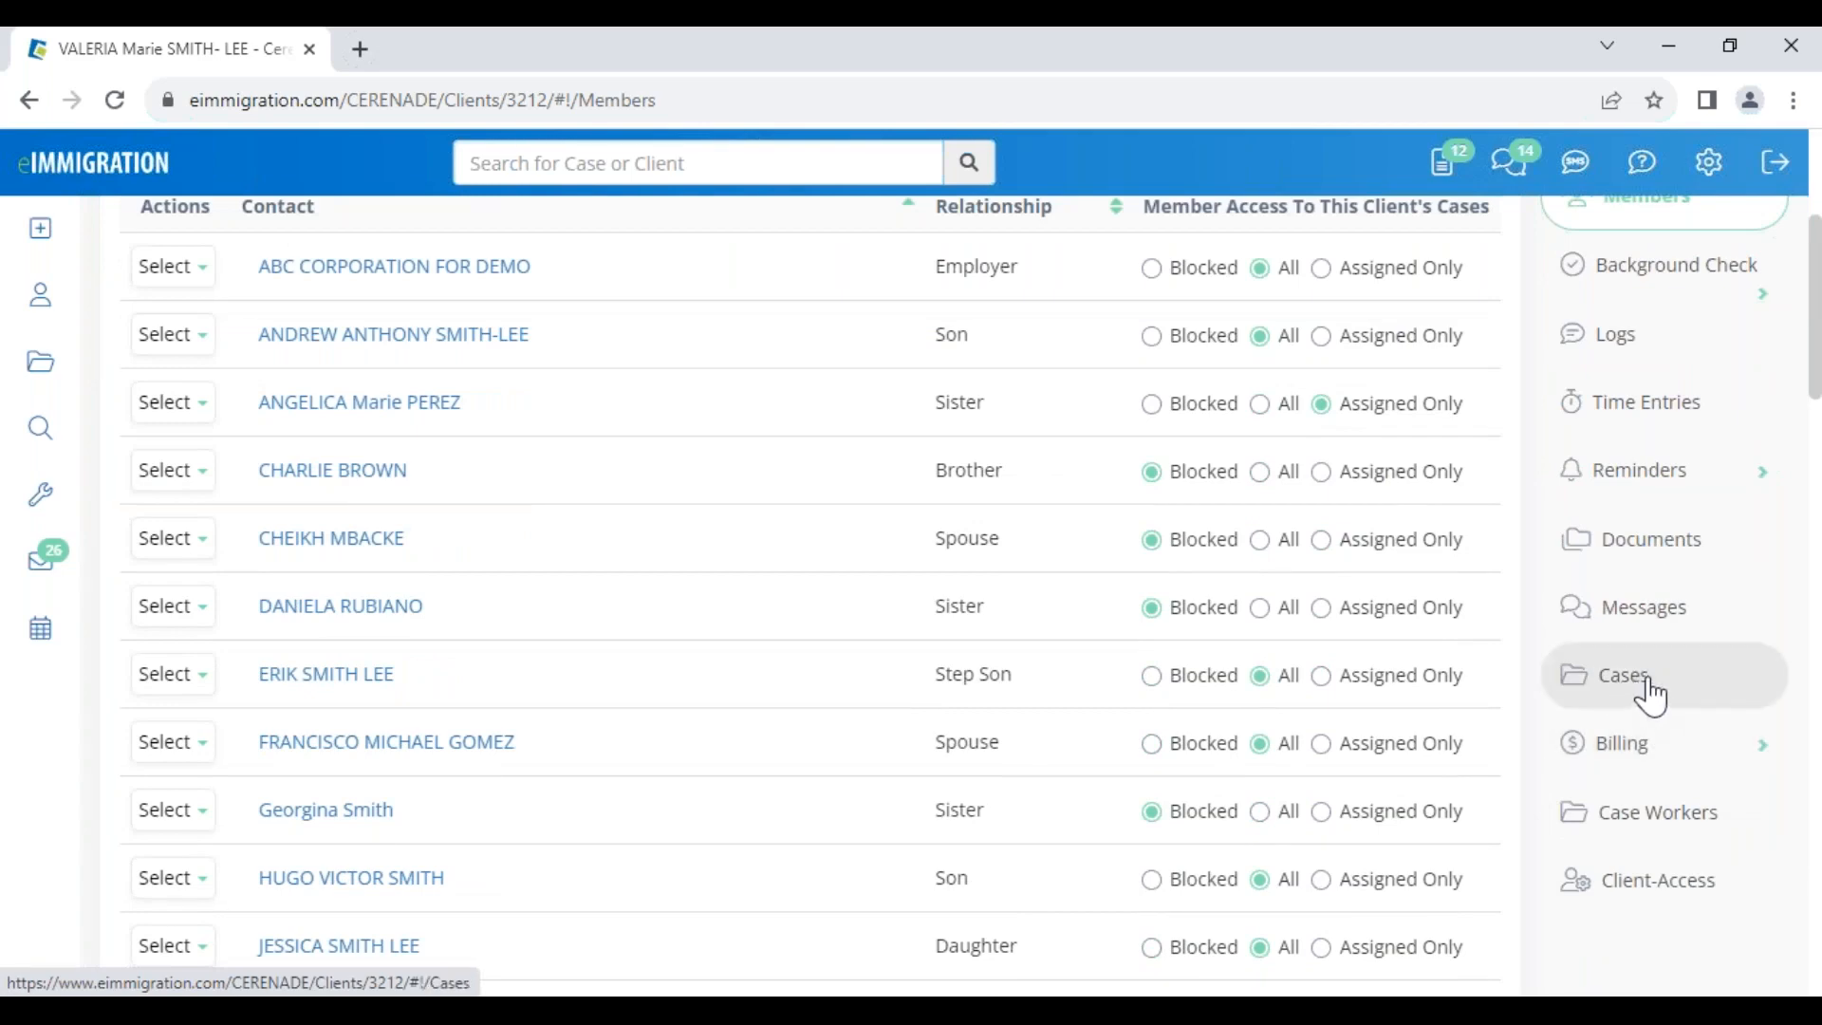
pyautogui.click(1649, 696)
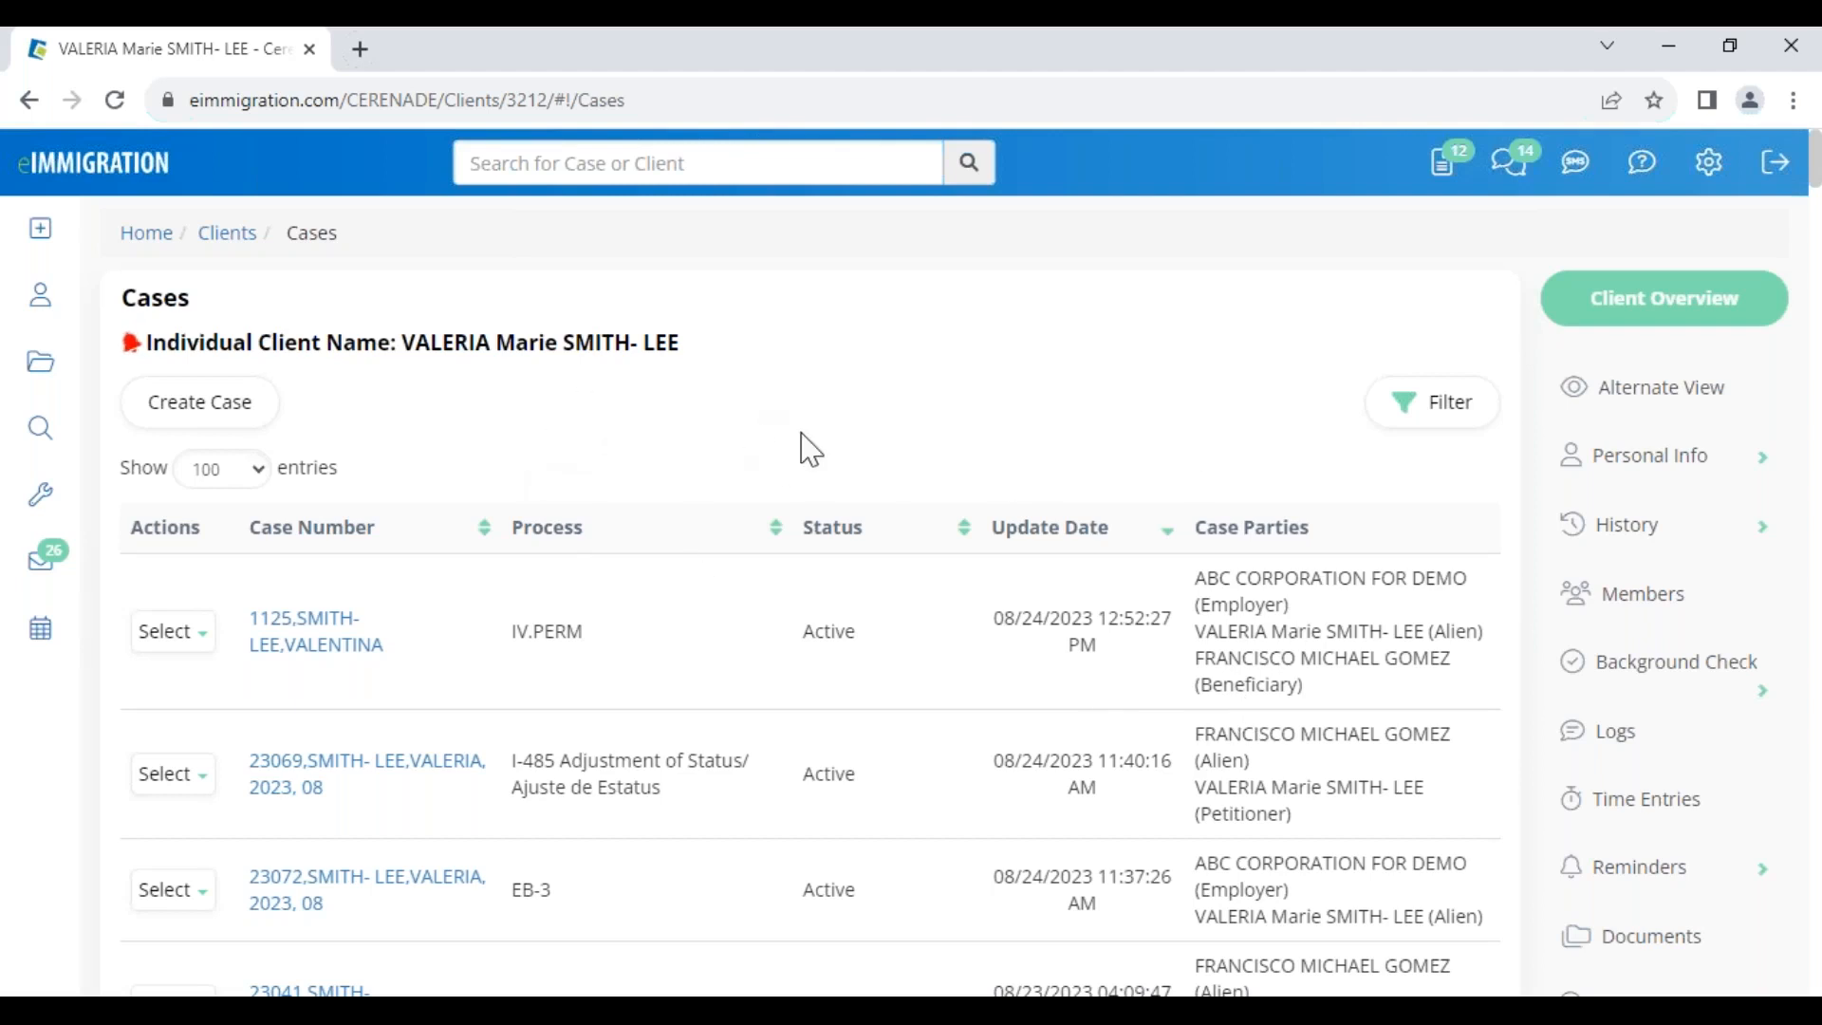
# Switch from the client's Cases list back to the Members page
pyautogui.click(1666, 615)
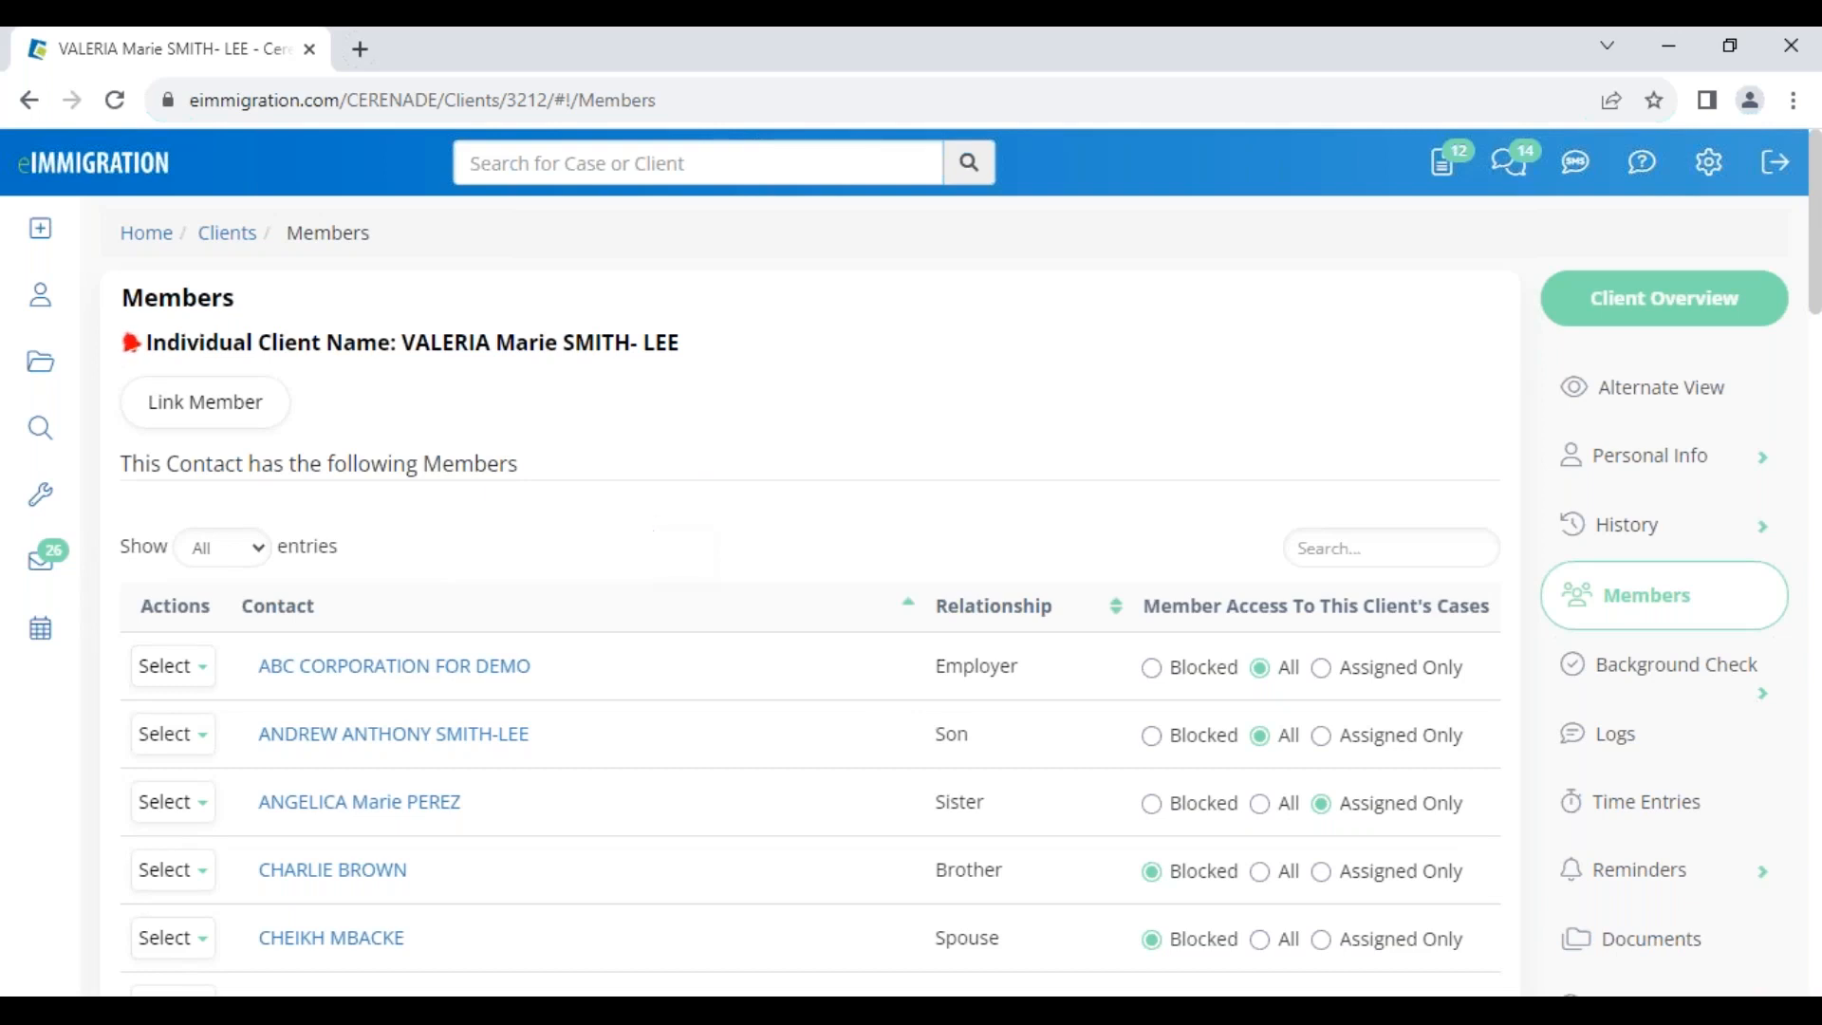
pyautogui.moveTo(43, 230)
# Open the client's Alternate View and load the Relatives intake form template
pyautogui.click(1673, 403)
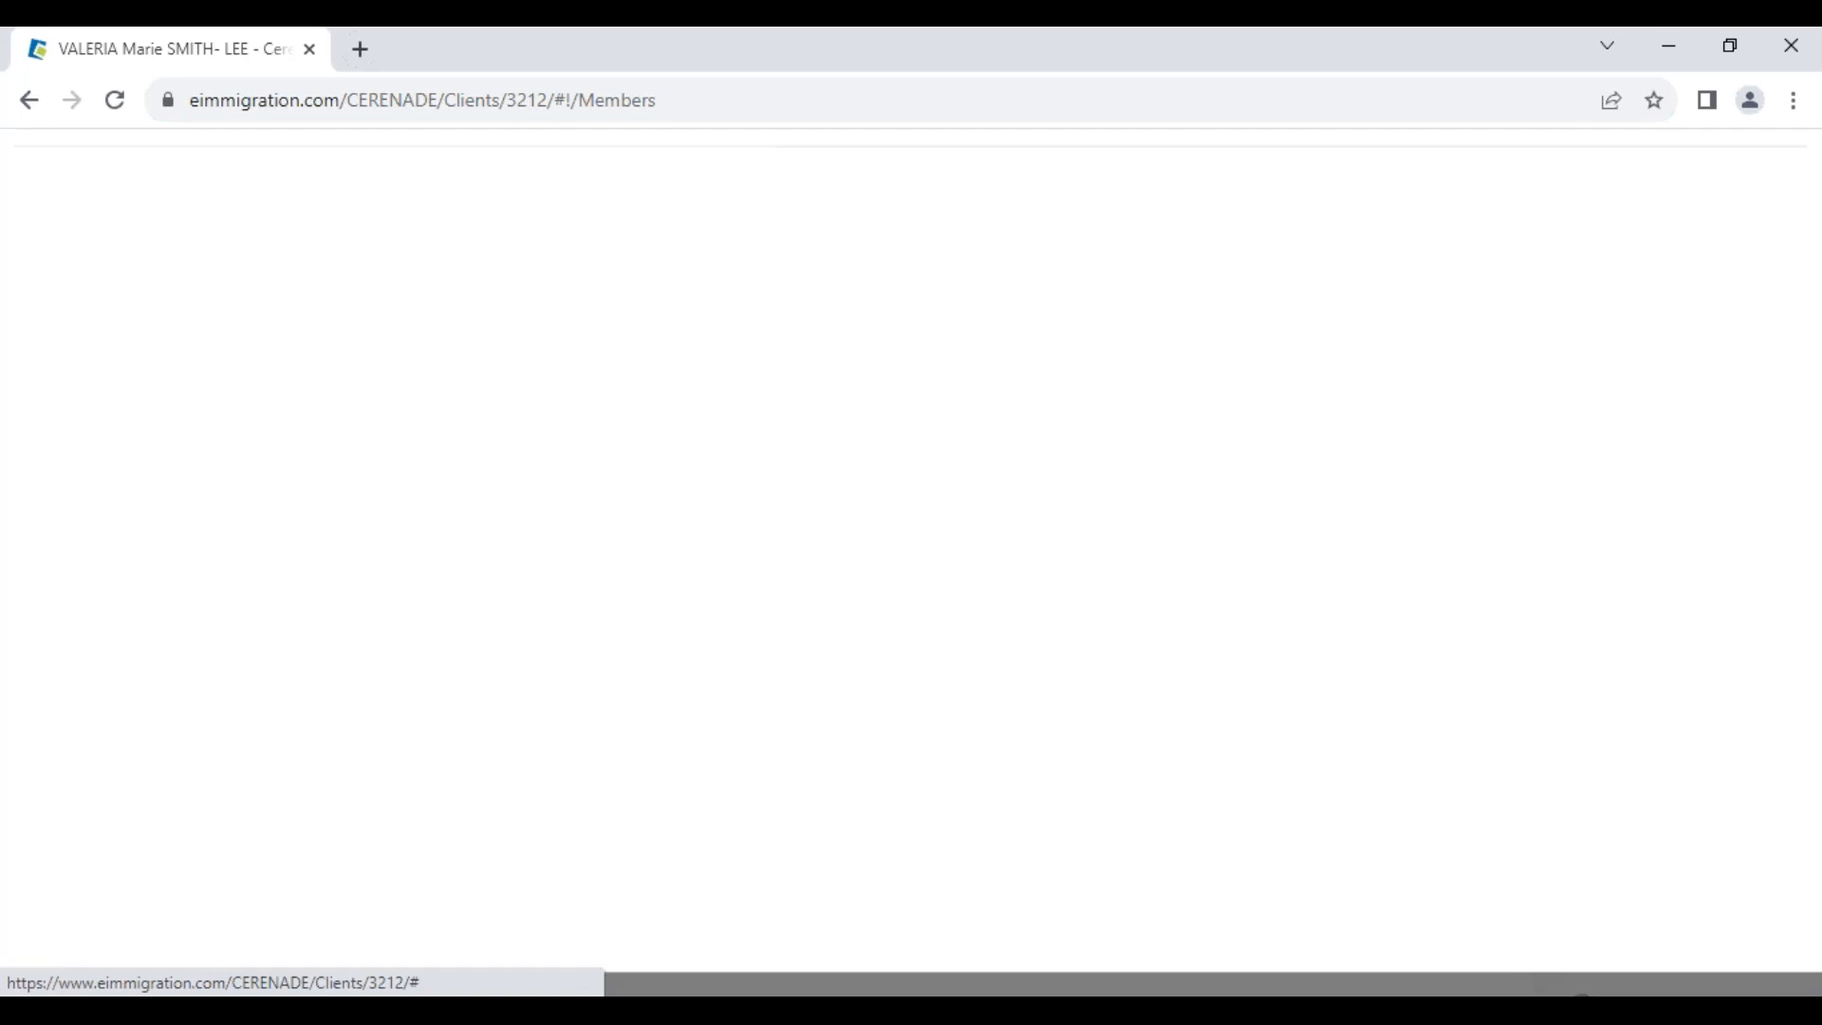
pyautogui.click(237, 233)
pyautogui.scroll(-20, 260, 532)
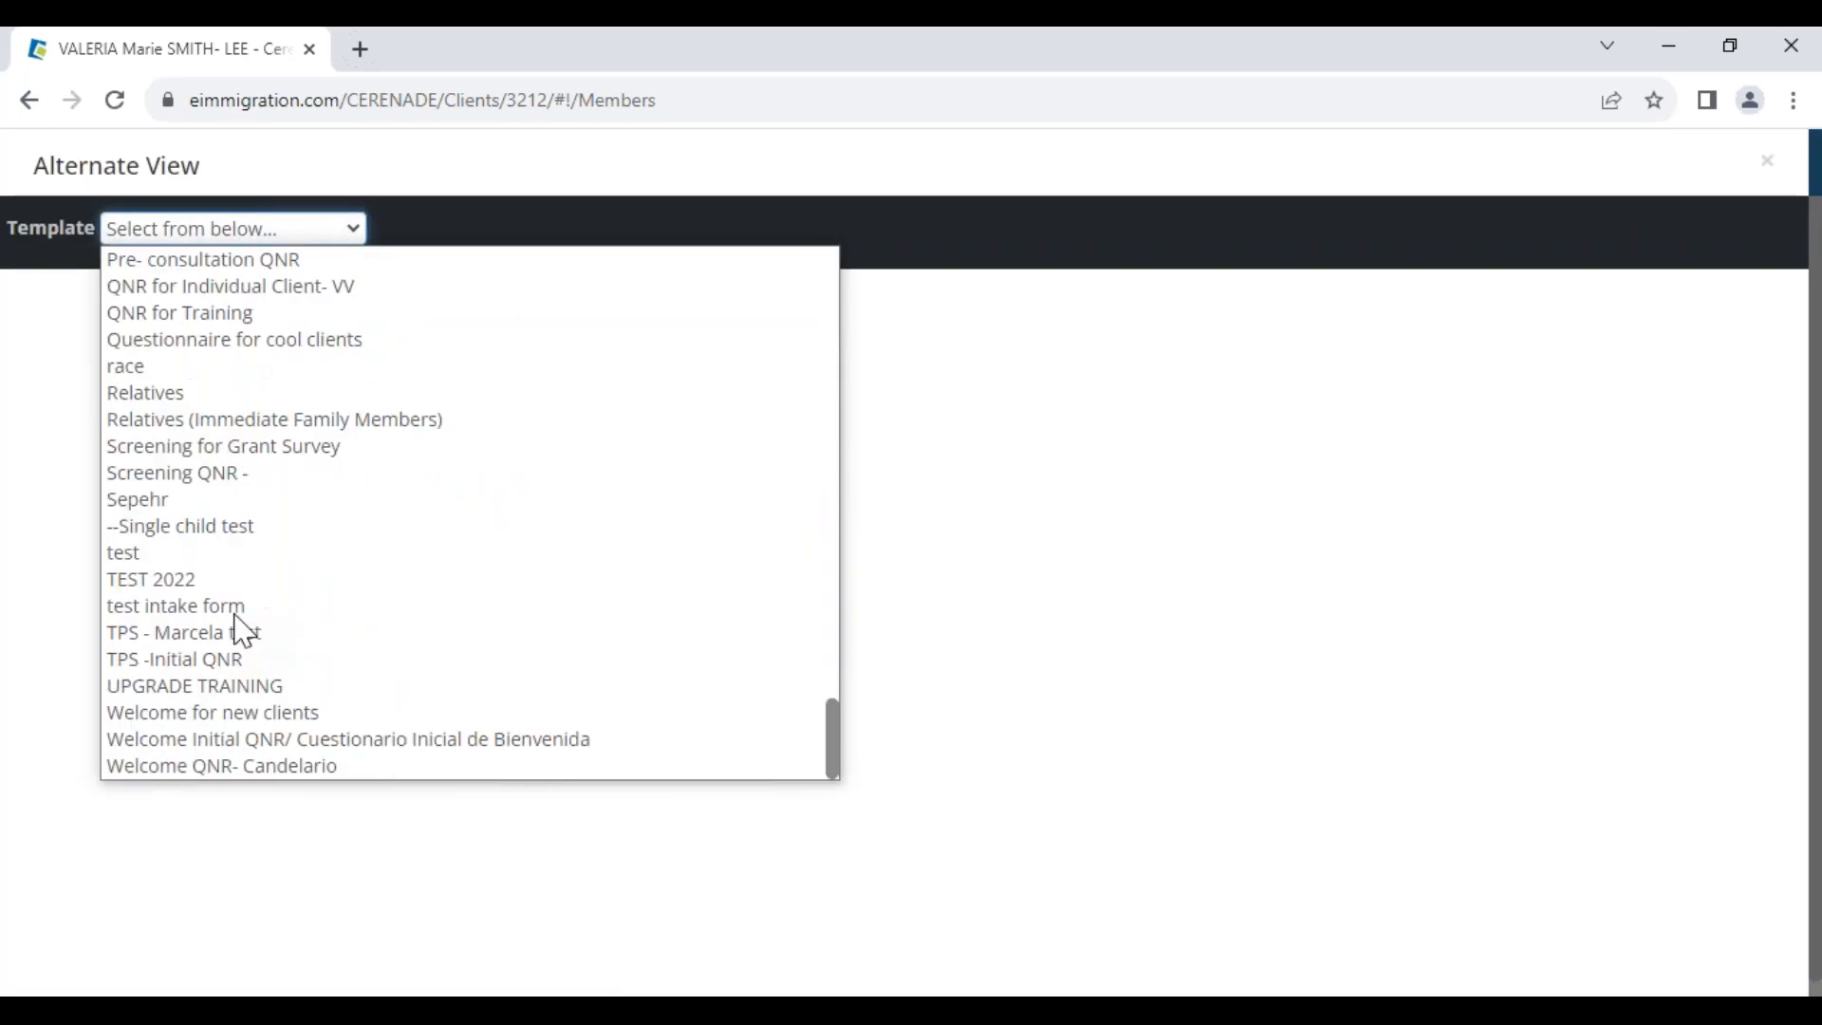
pyautogui.scroll(4, 228, 588)
pyautogui.click(179, 664)
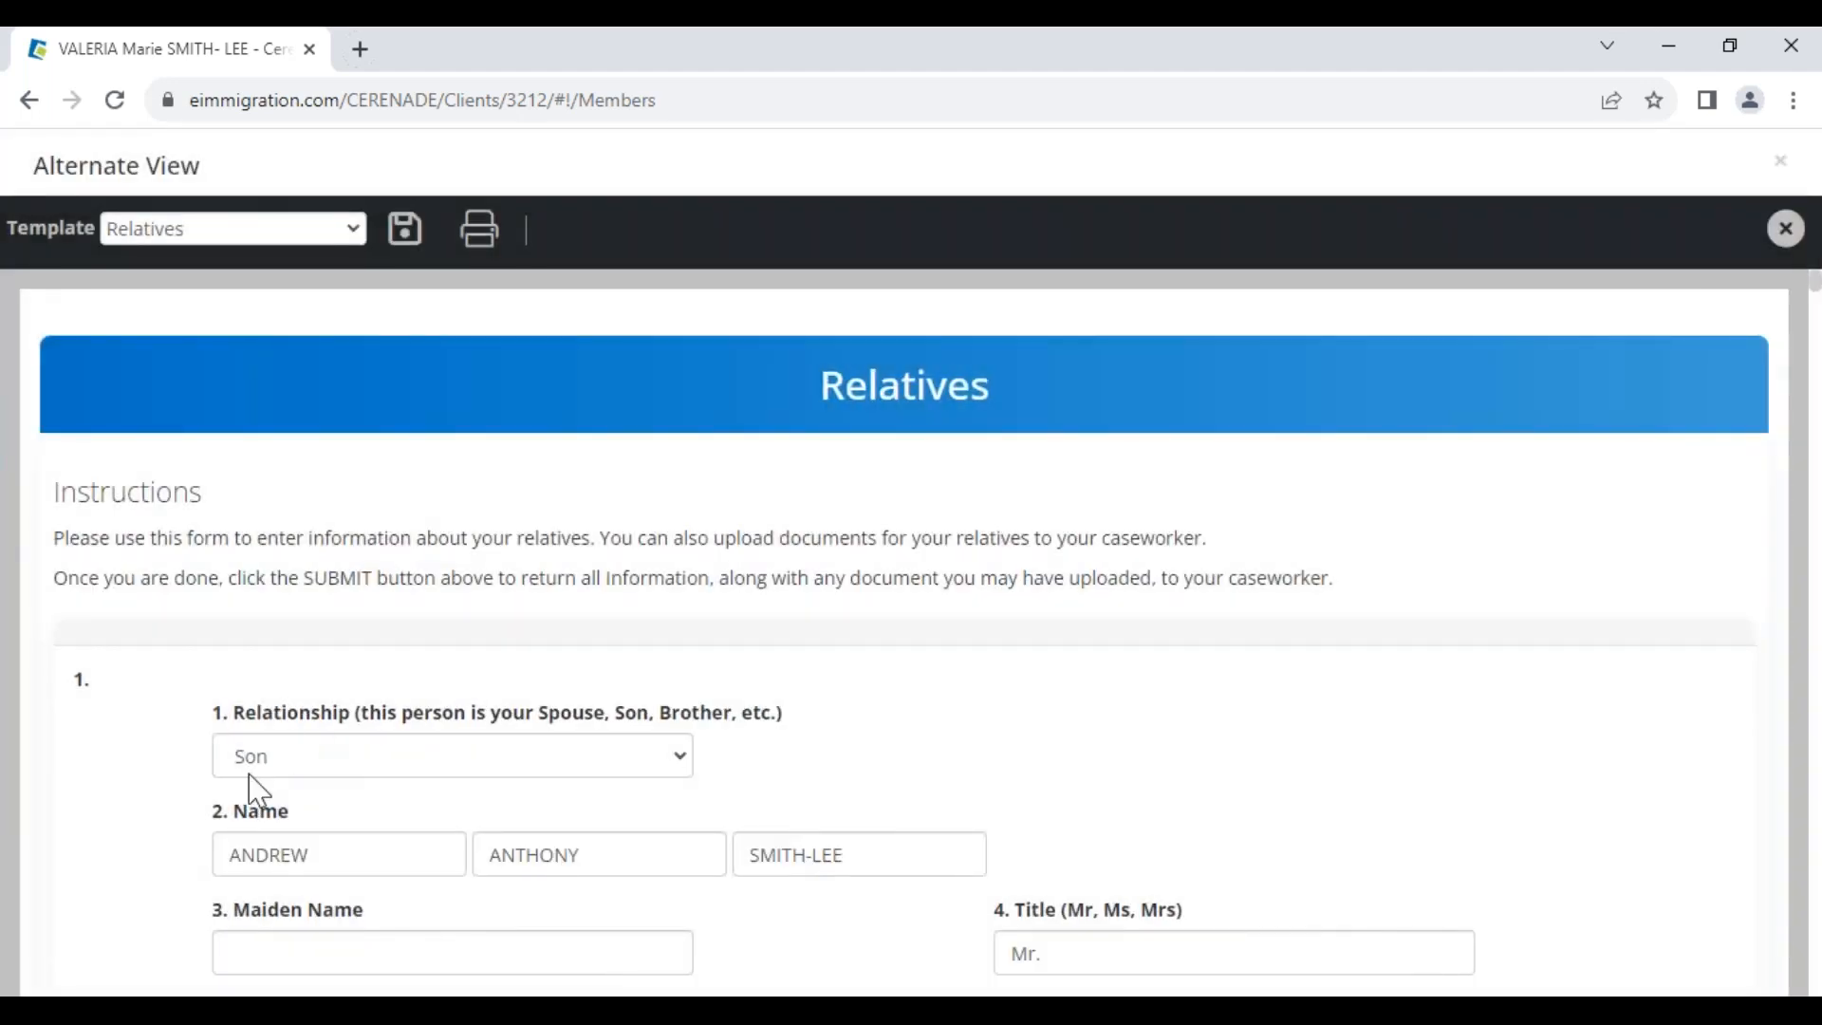
# Edit the son's date of birth with 08/08 and save the Relatives form
pyautogui.moveTo(327, 856); pyautogui.dragTo(166, 841)
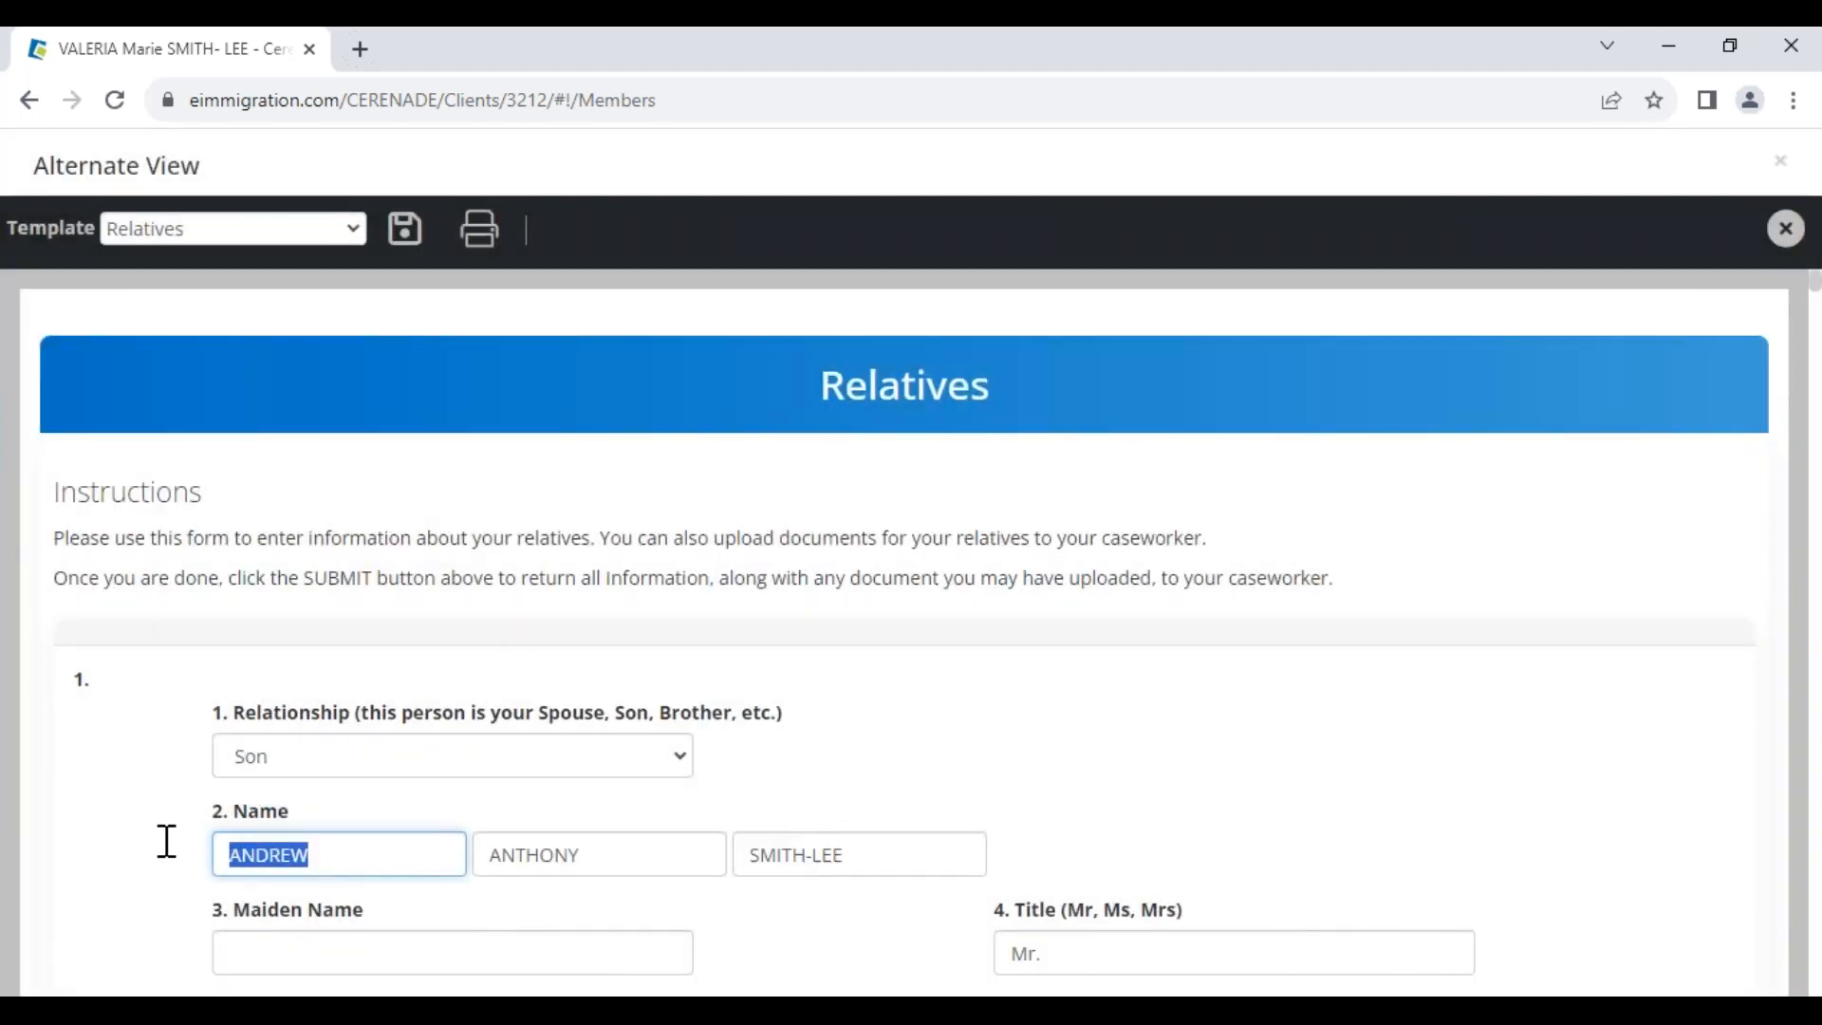
pyautogui.scroll(-3, 166, 841)
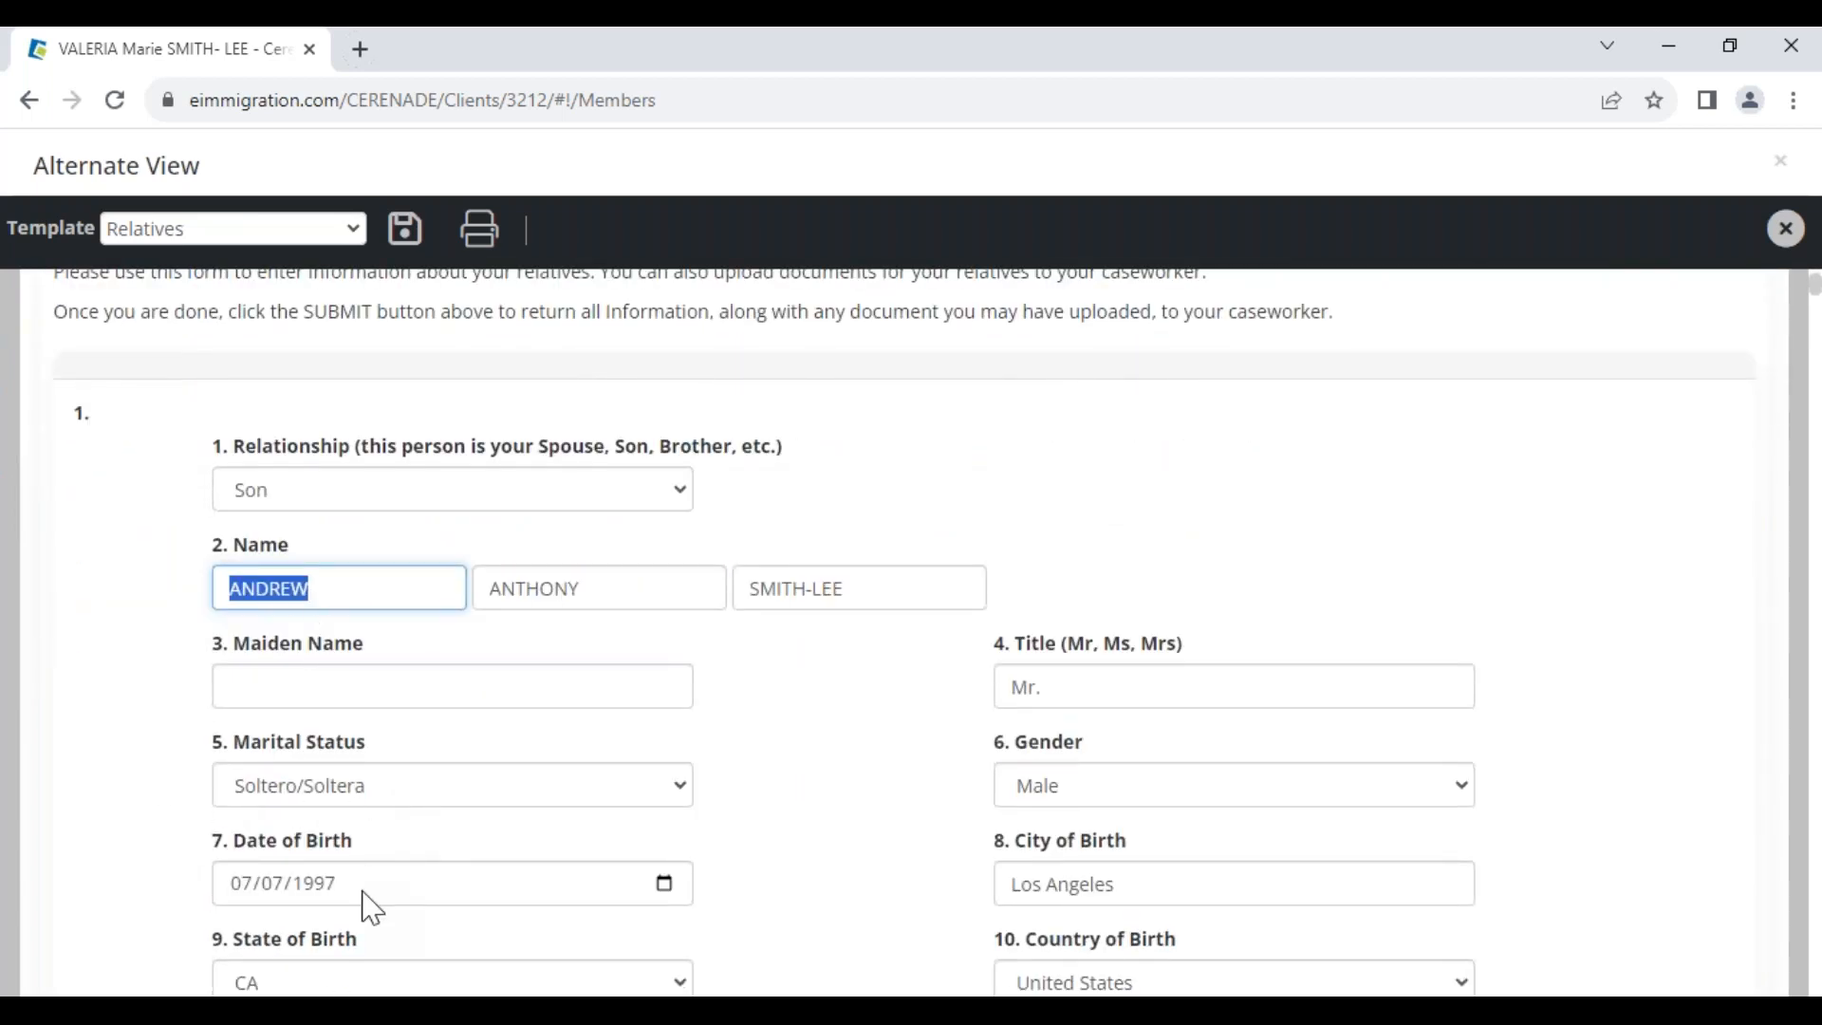
pyautogui.click(364, 894)
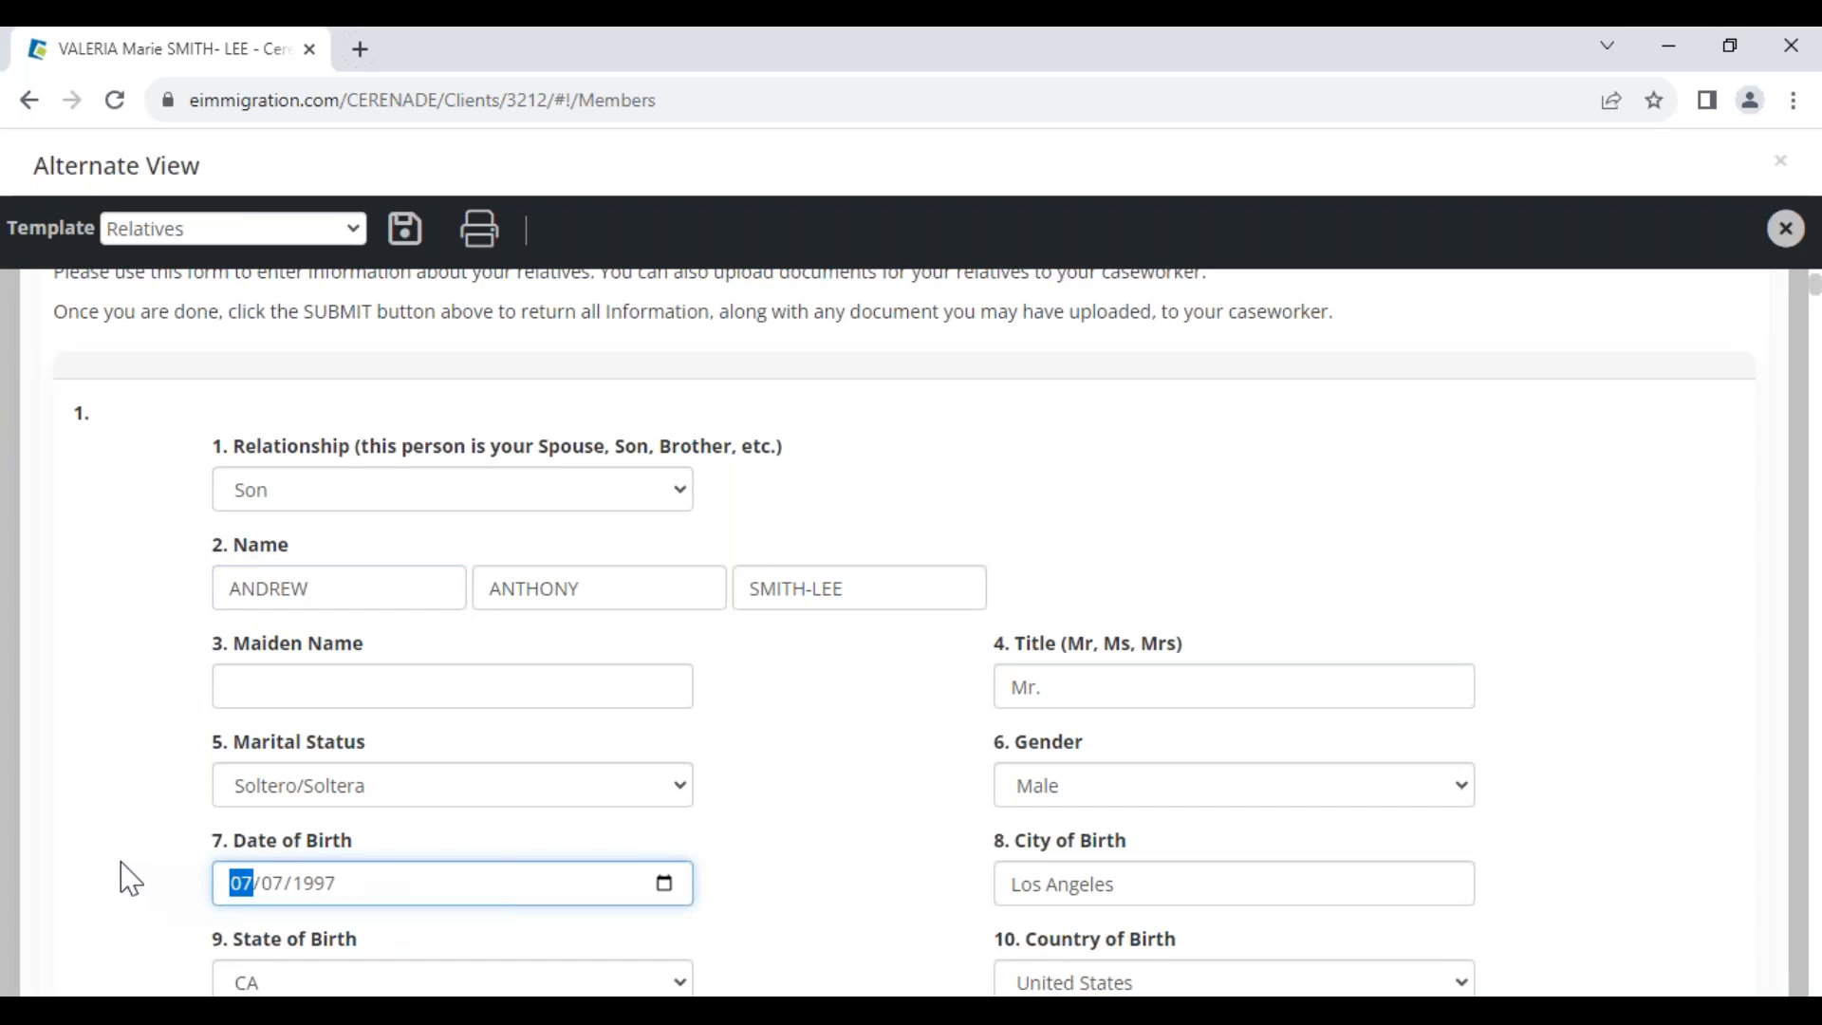
pyautogui.write('08/08')
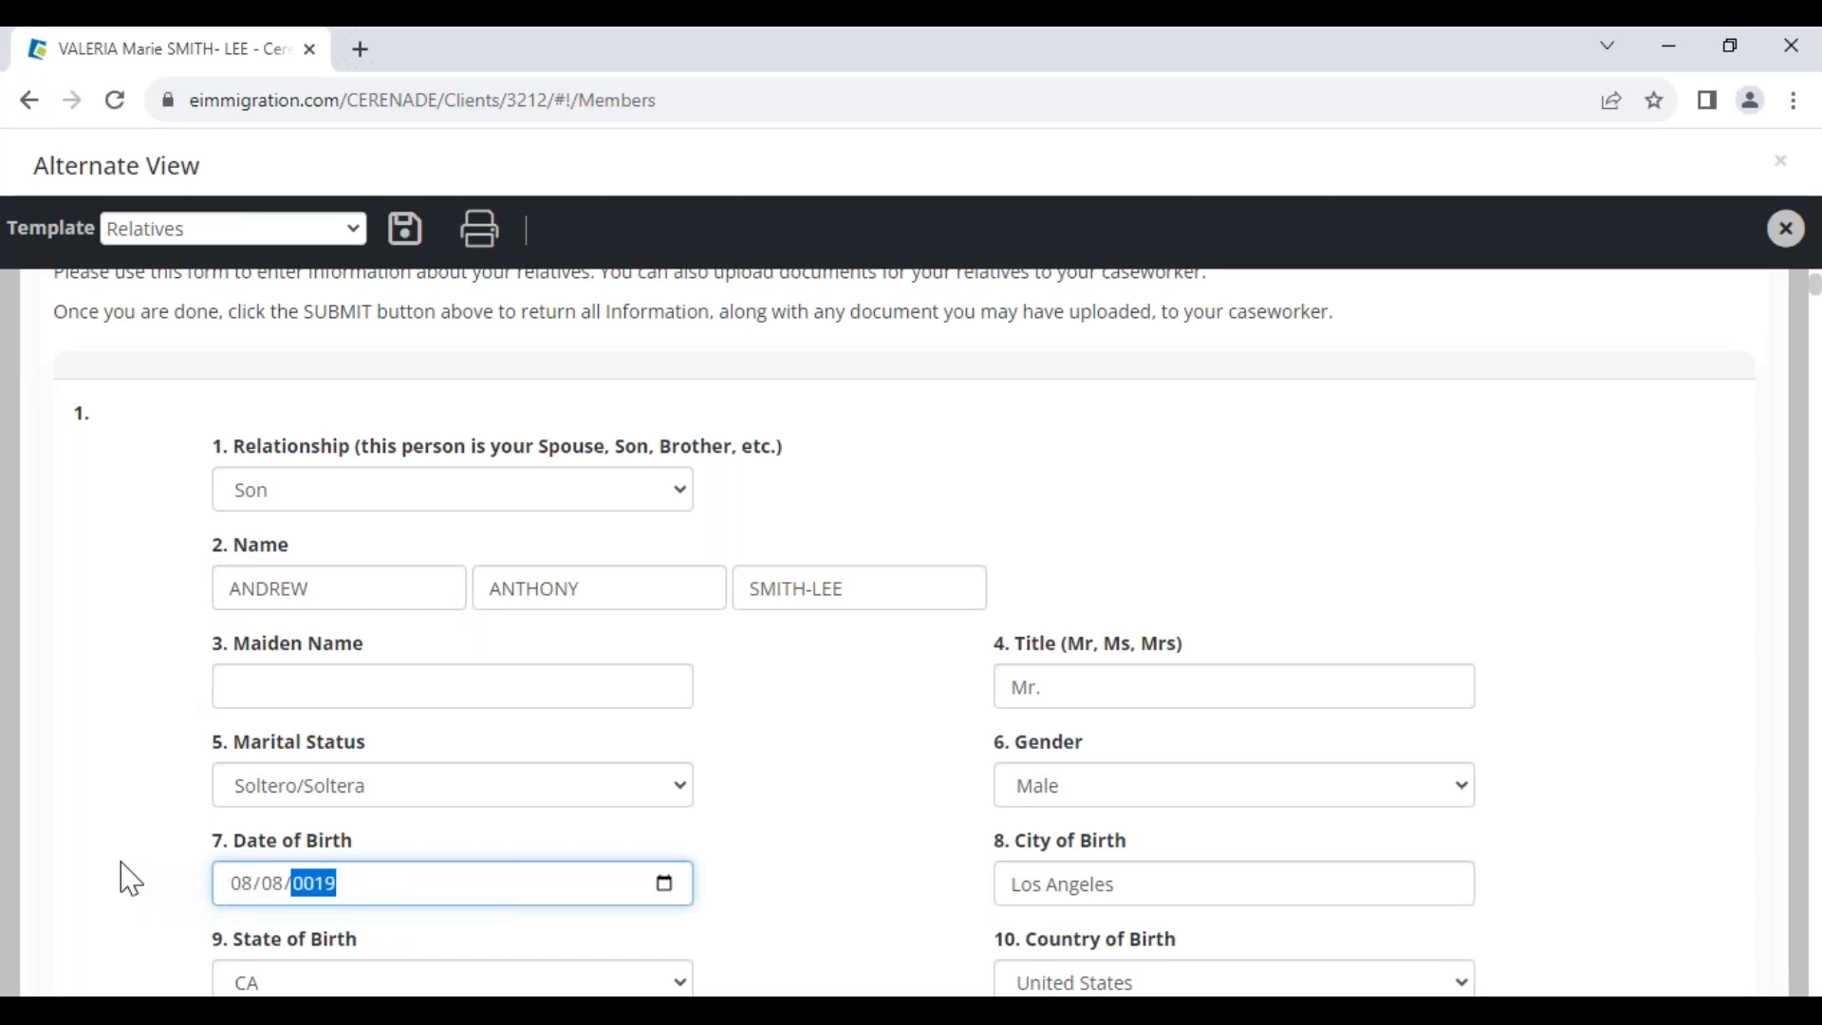
pyautogui.click(405, 229)
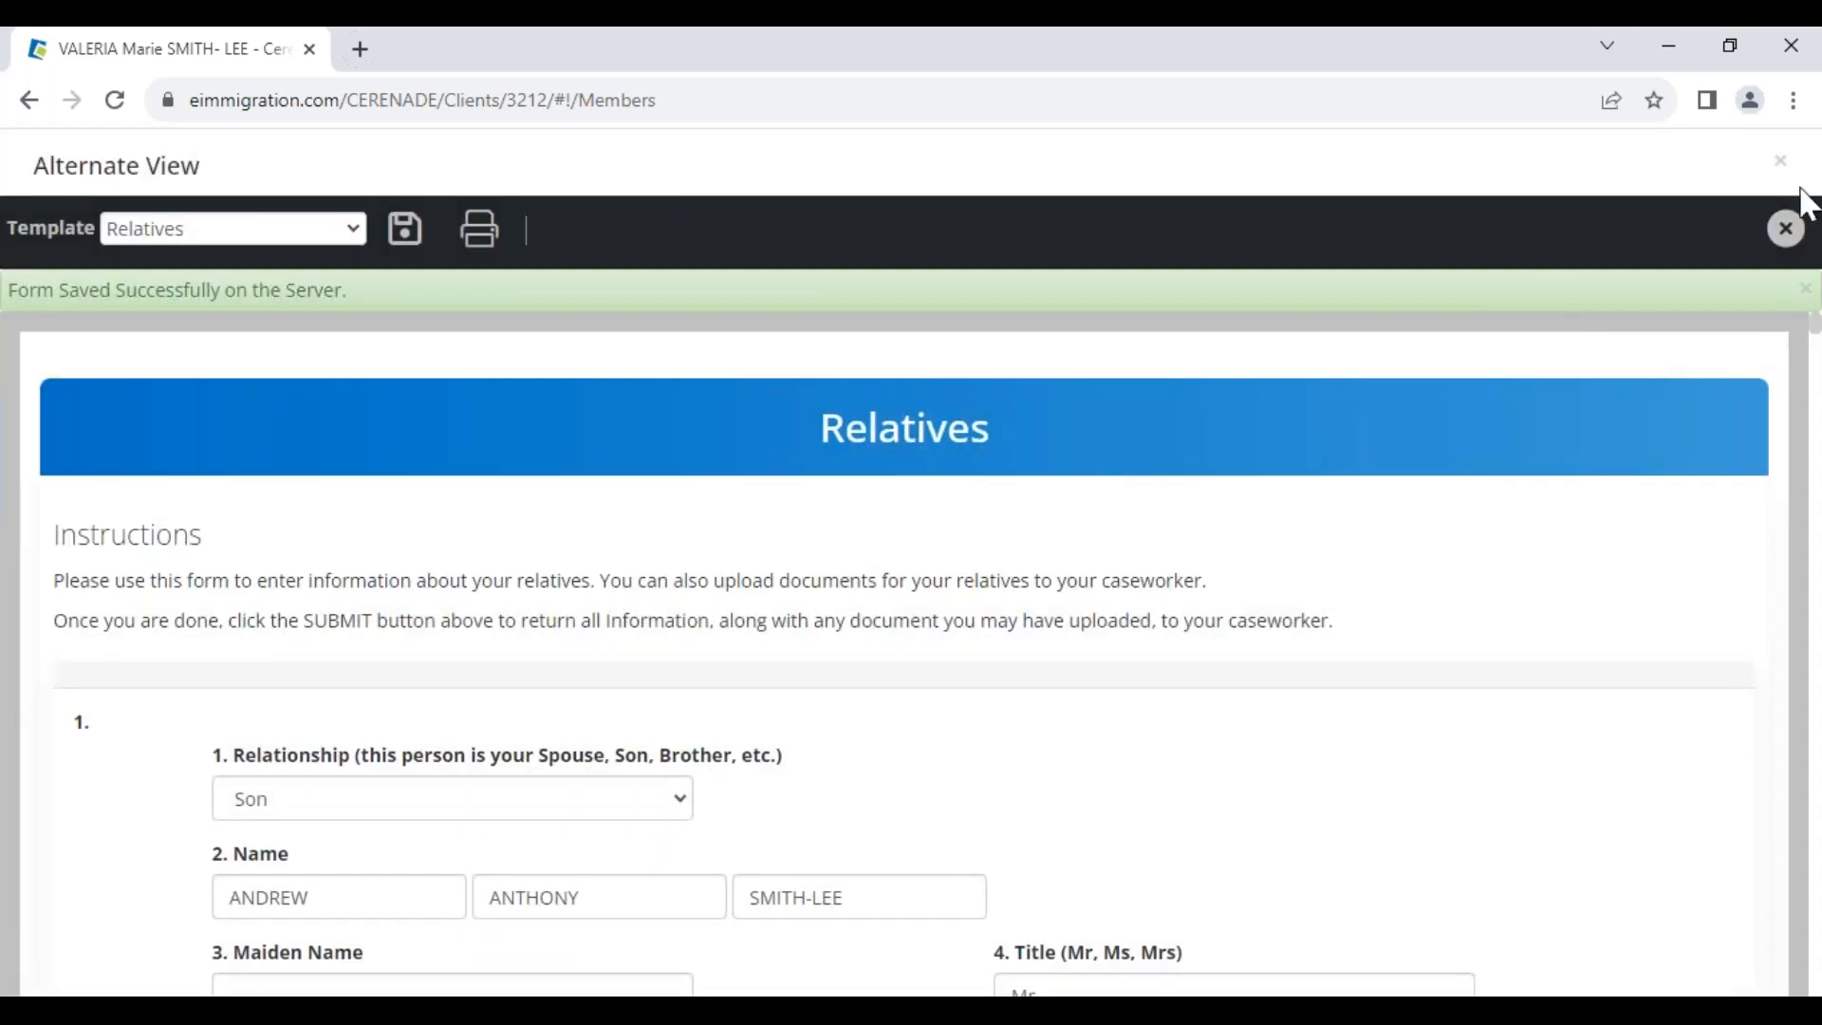
# Close the Alternate View after confirming with OK, and dismiss the client alerts notice
pyautogui.click(1772, 228)
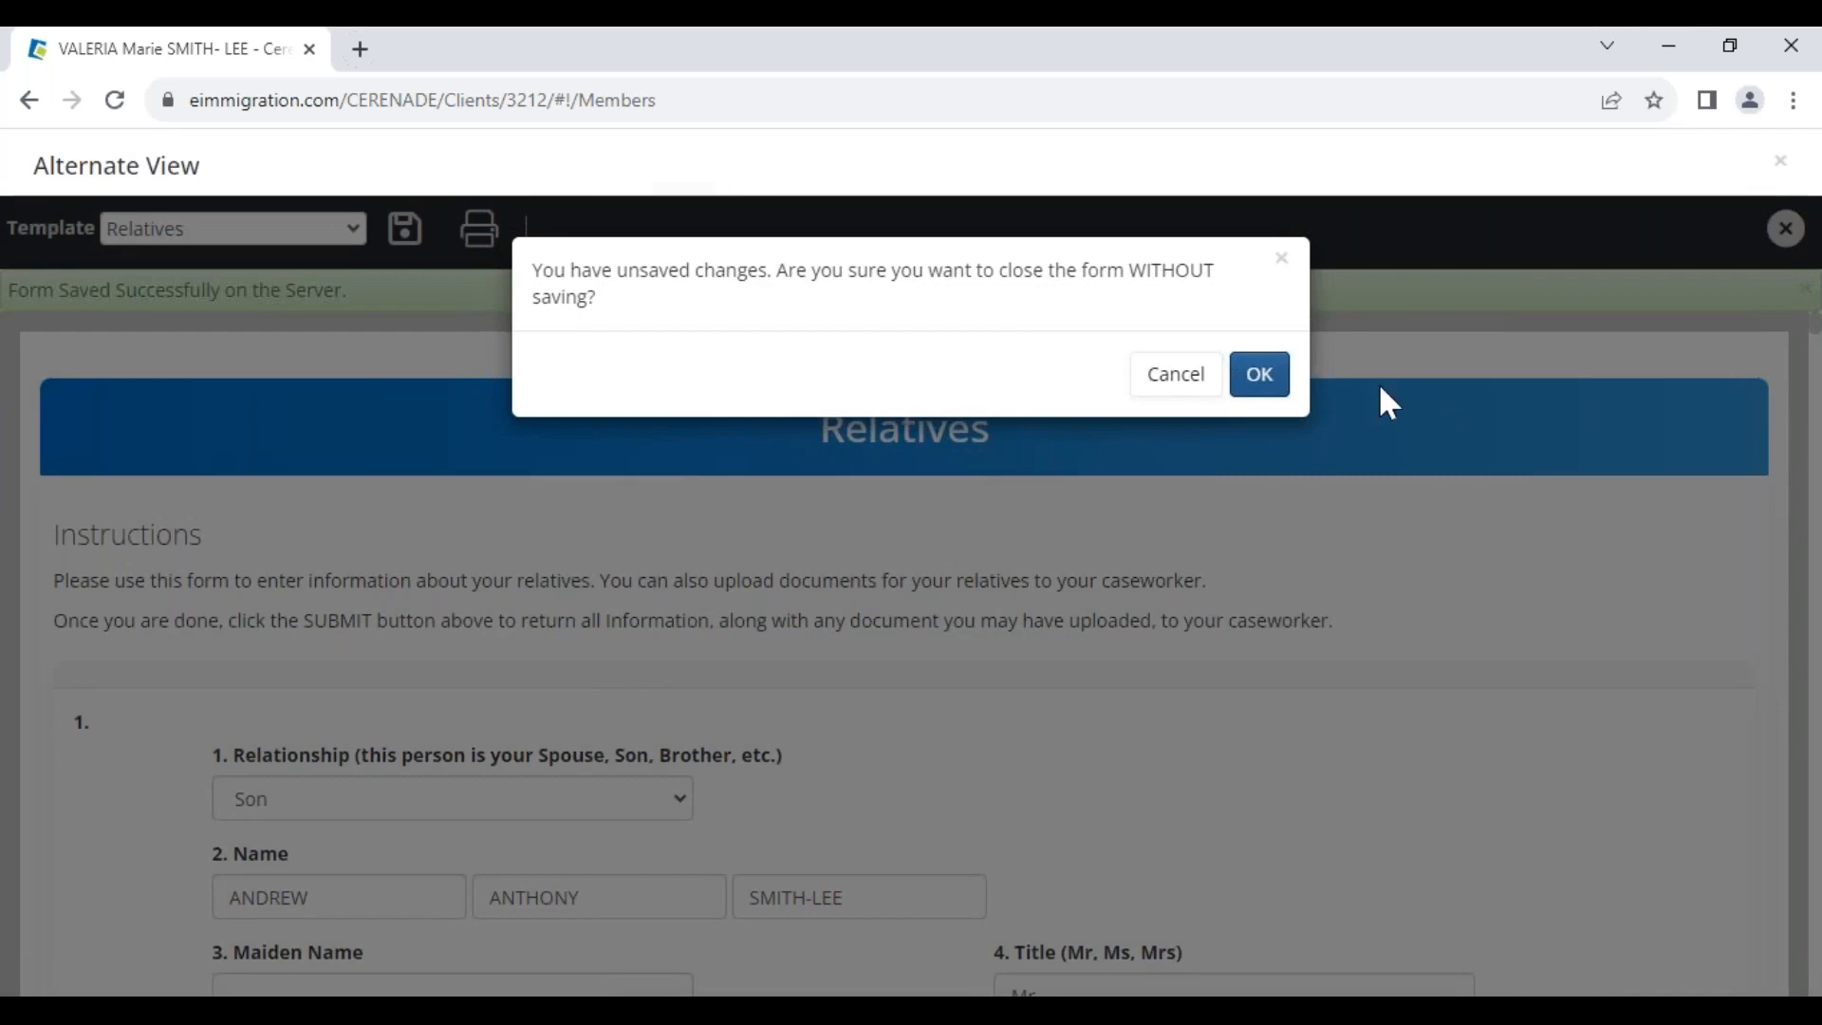
pyautogui.click(1198, 406)
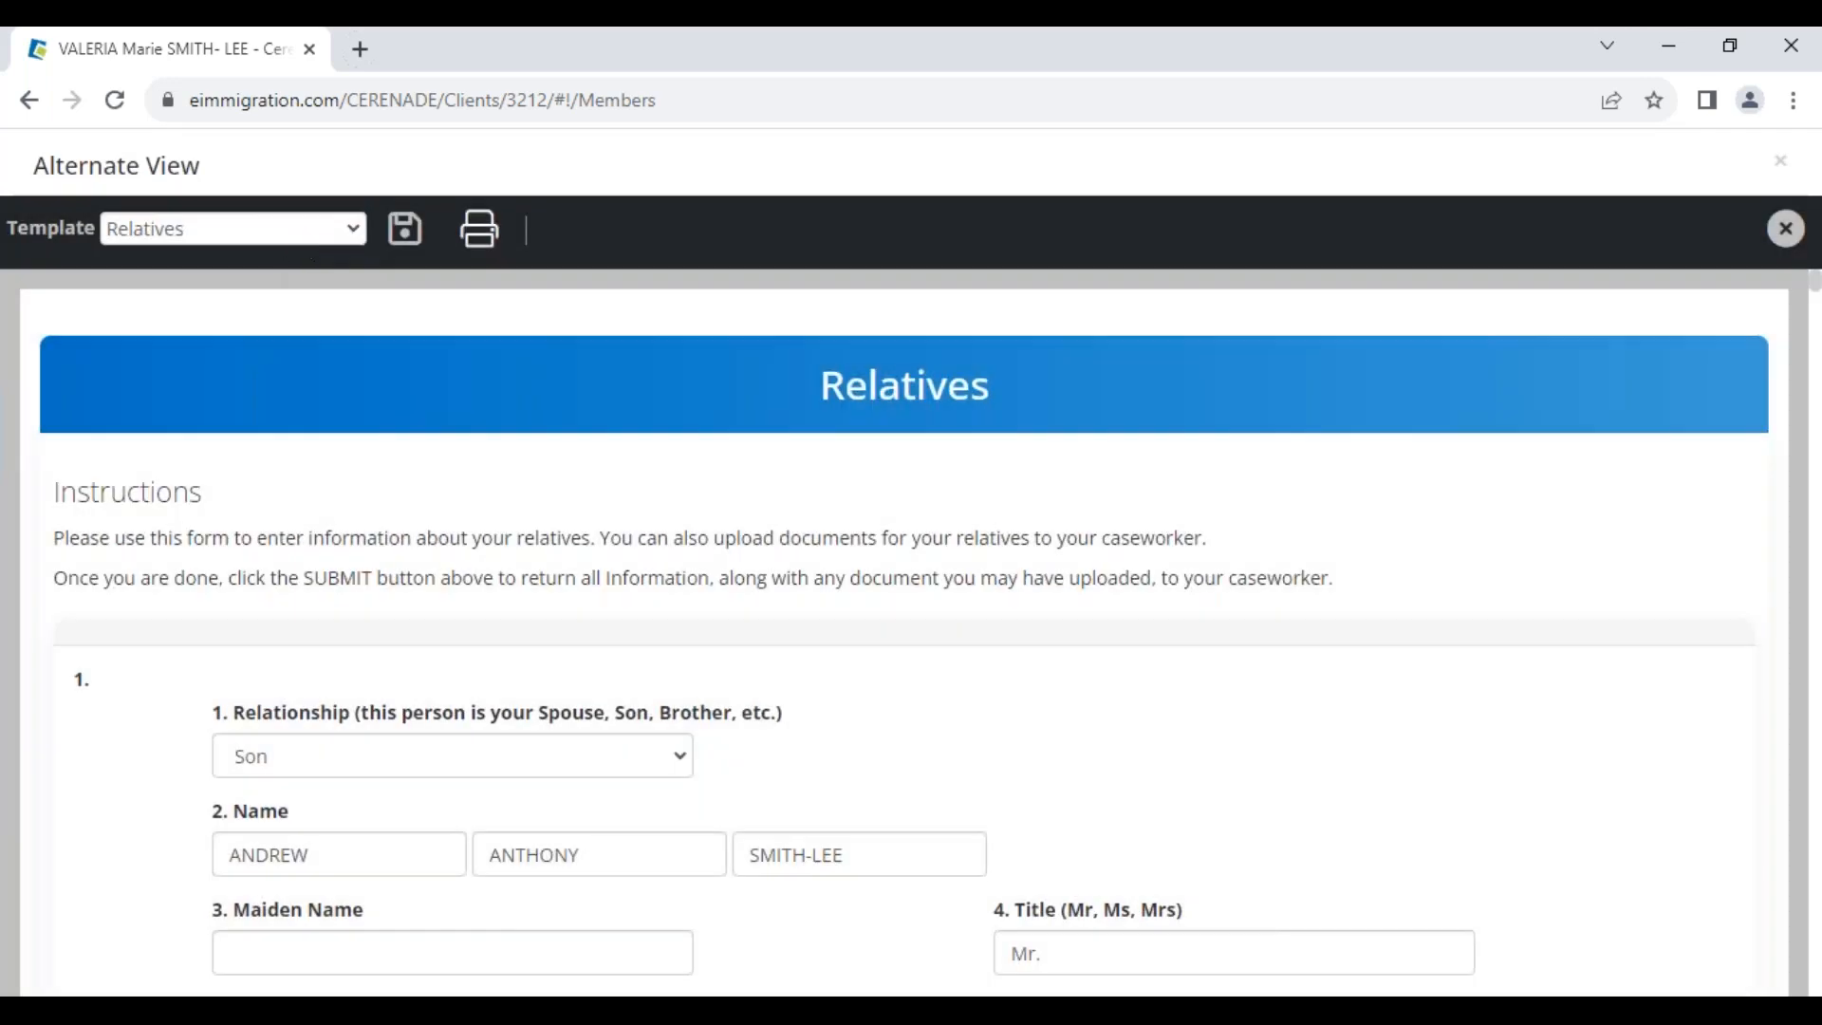
pyautogui.click(1767, 160)
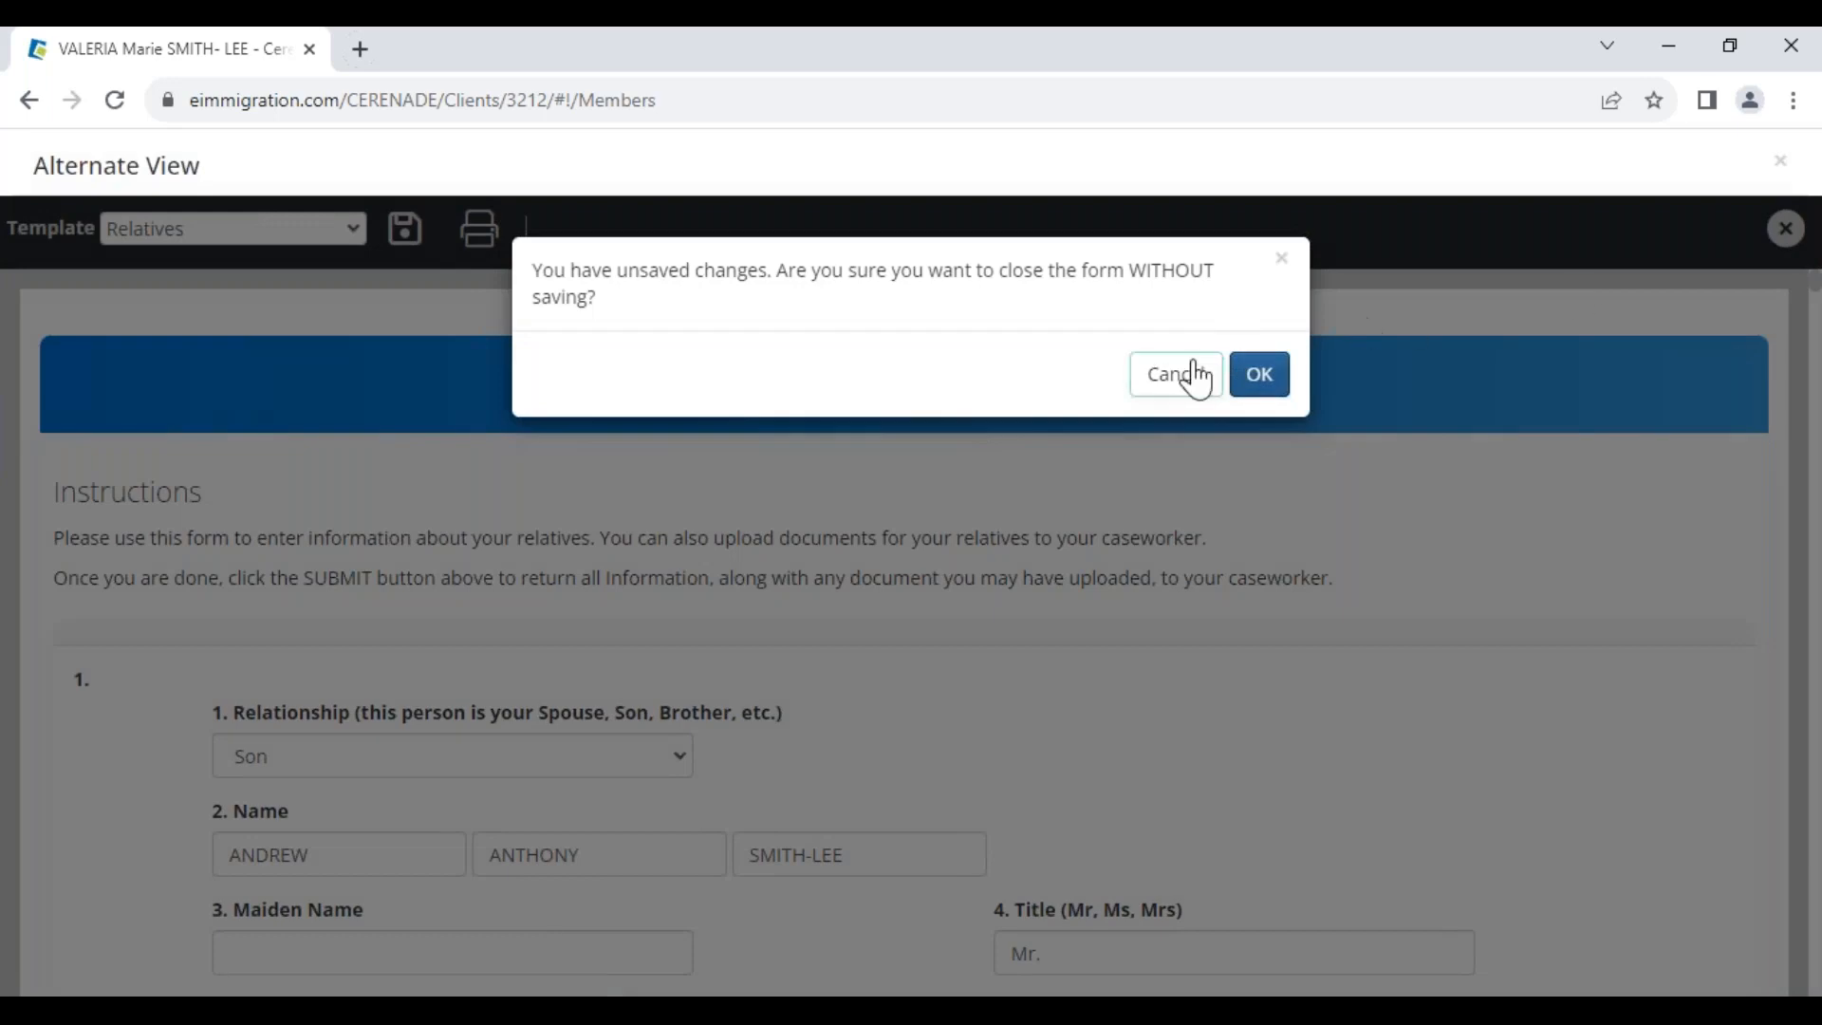
pyautogui.click(1260, 391)
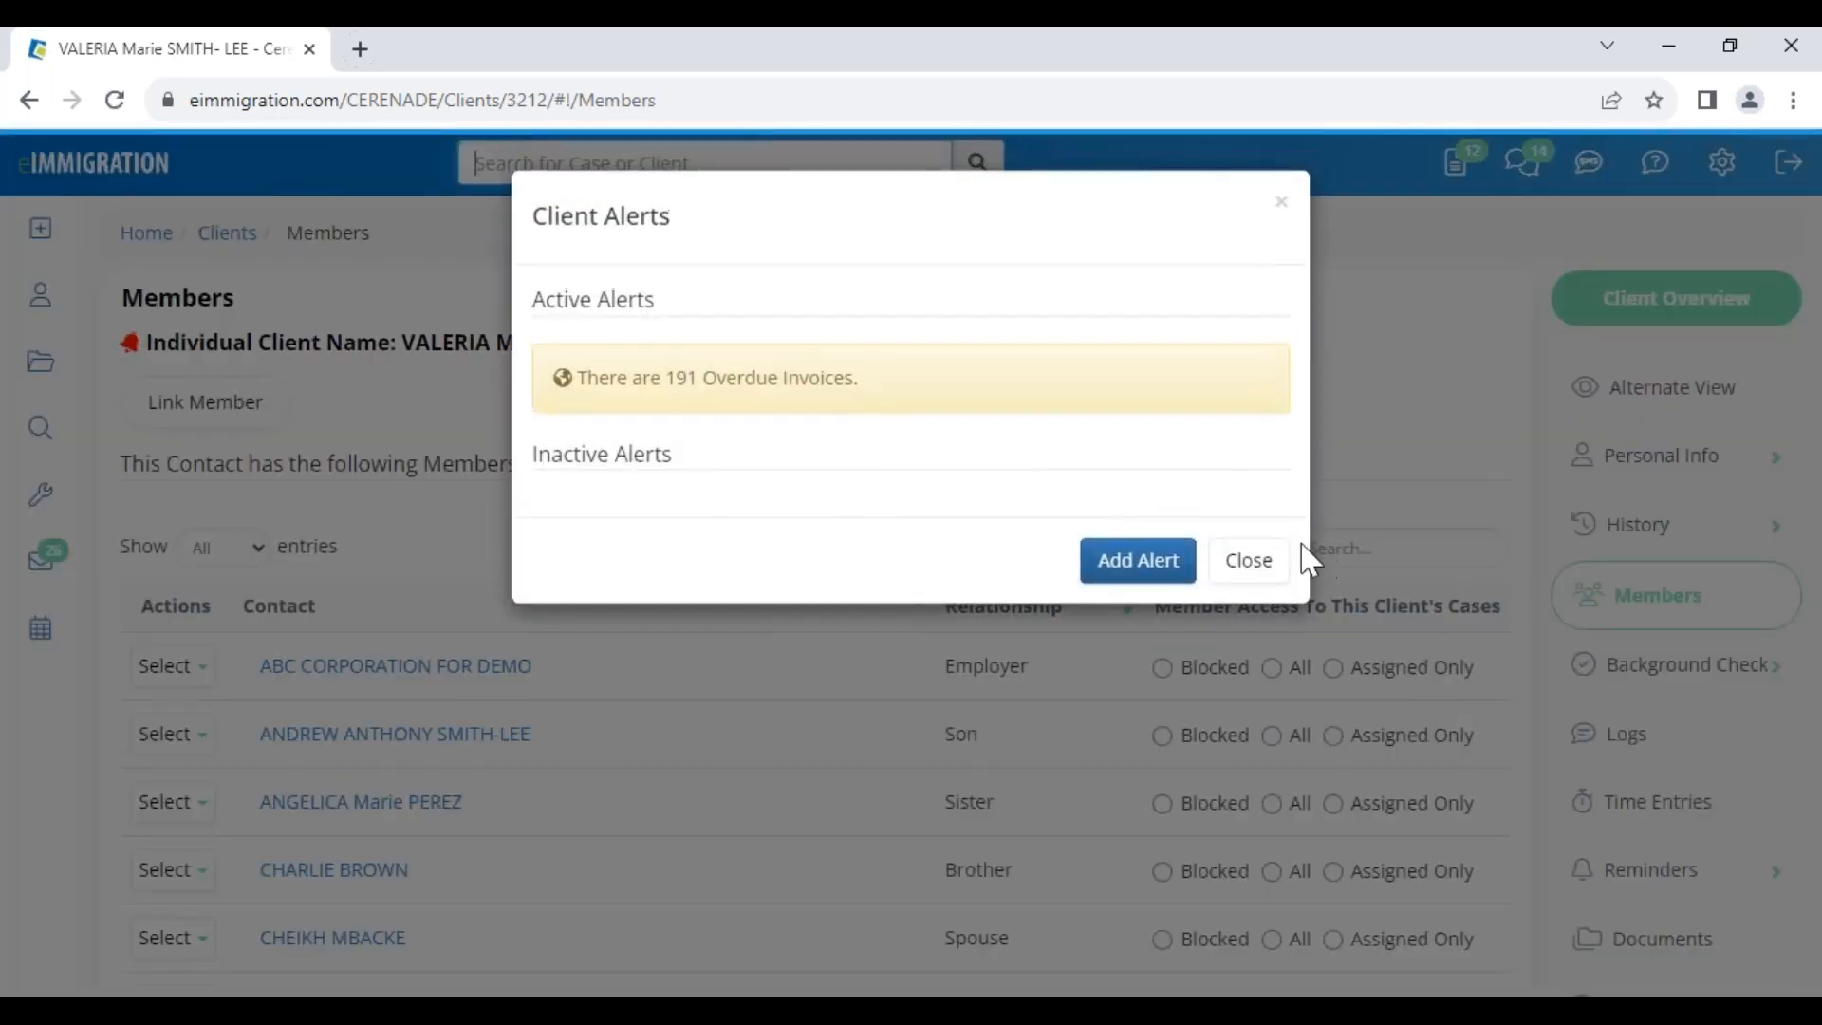
pyautogui.click(1248, 560)
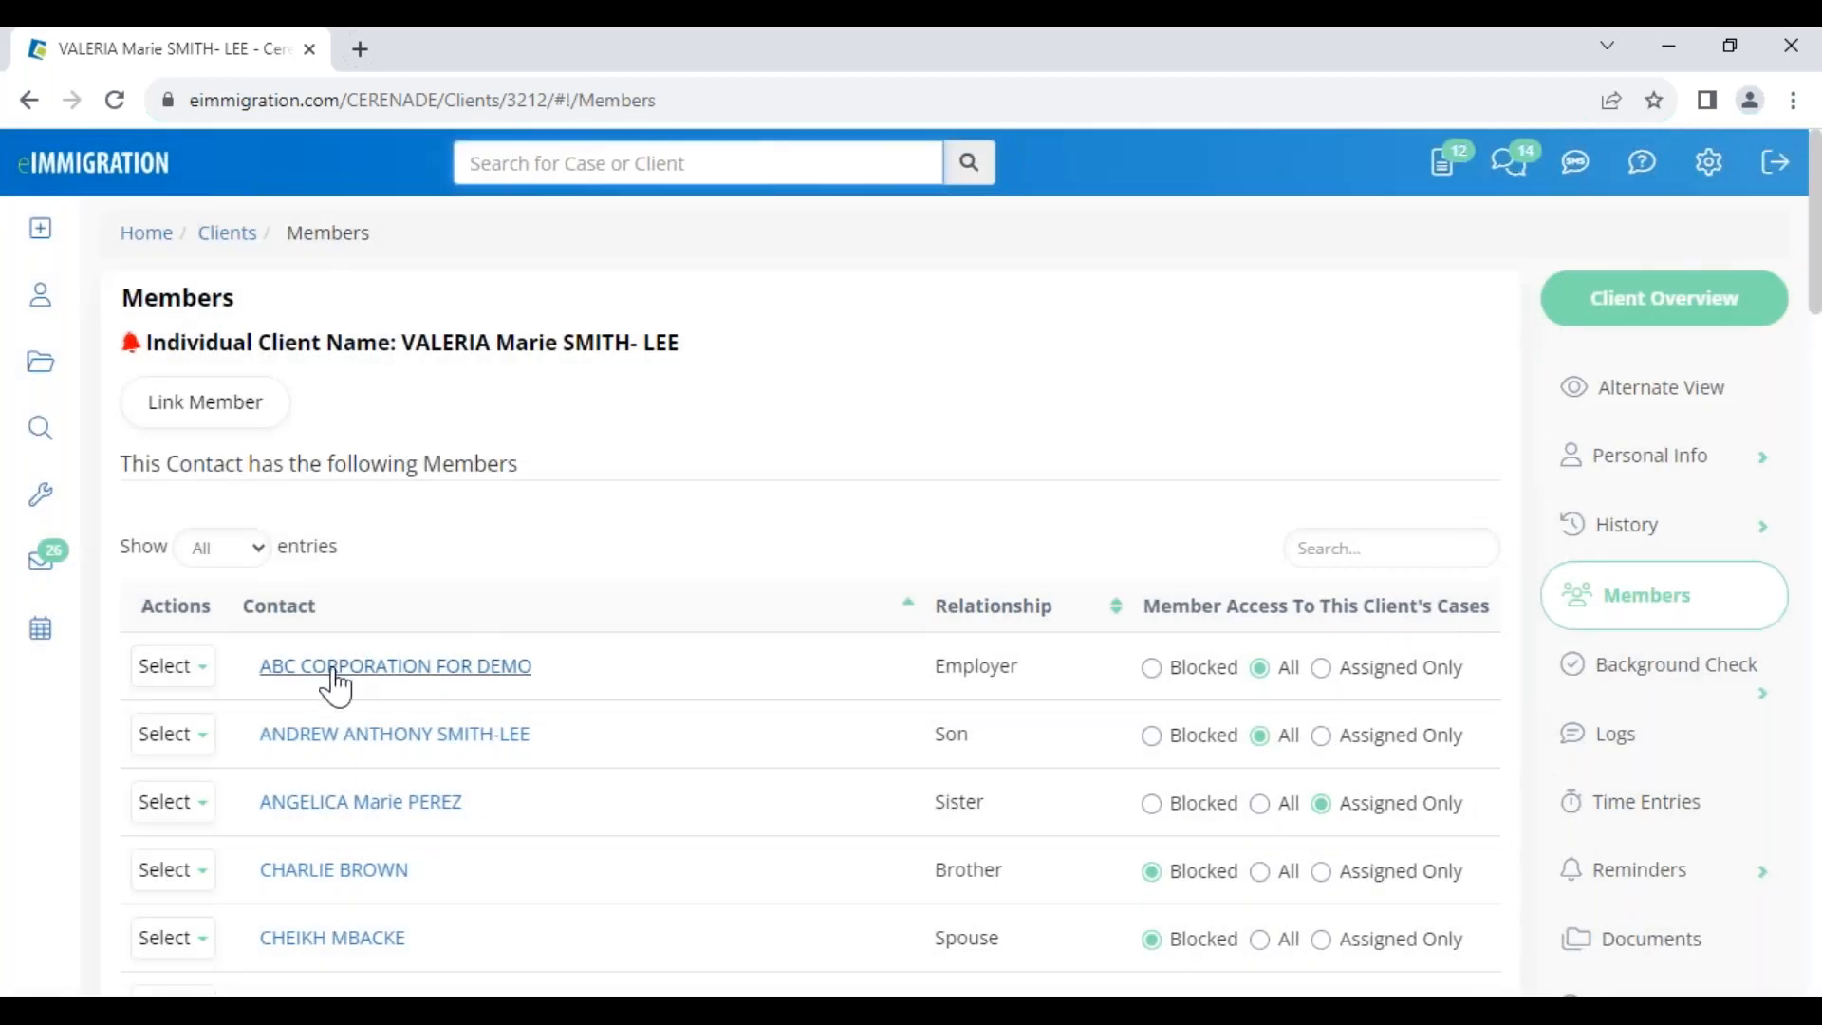
pyautogui.click(343, 736)
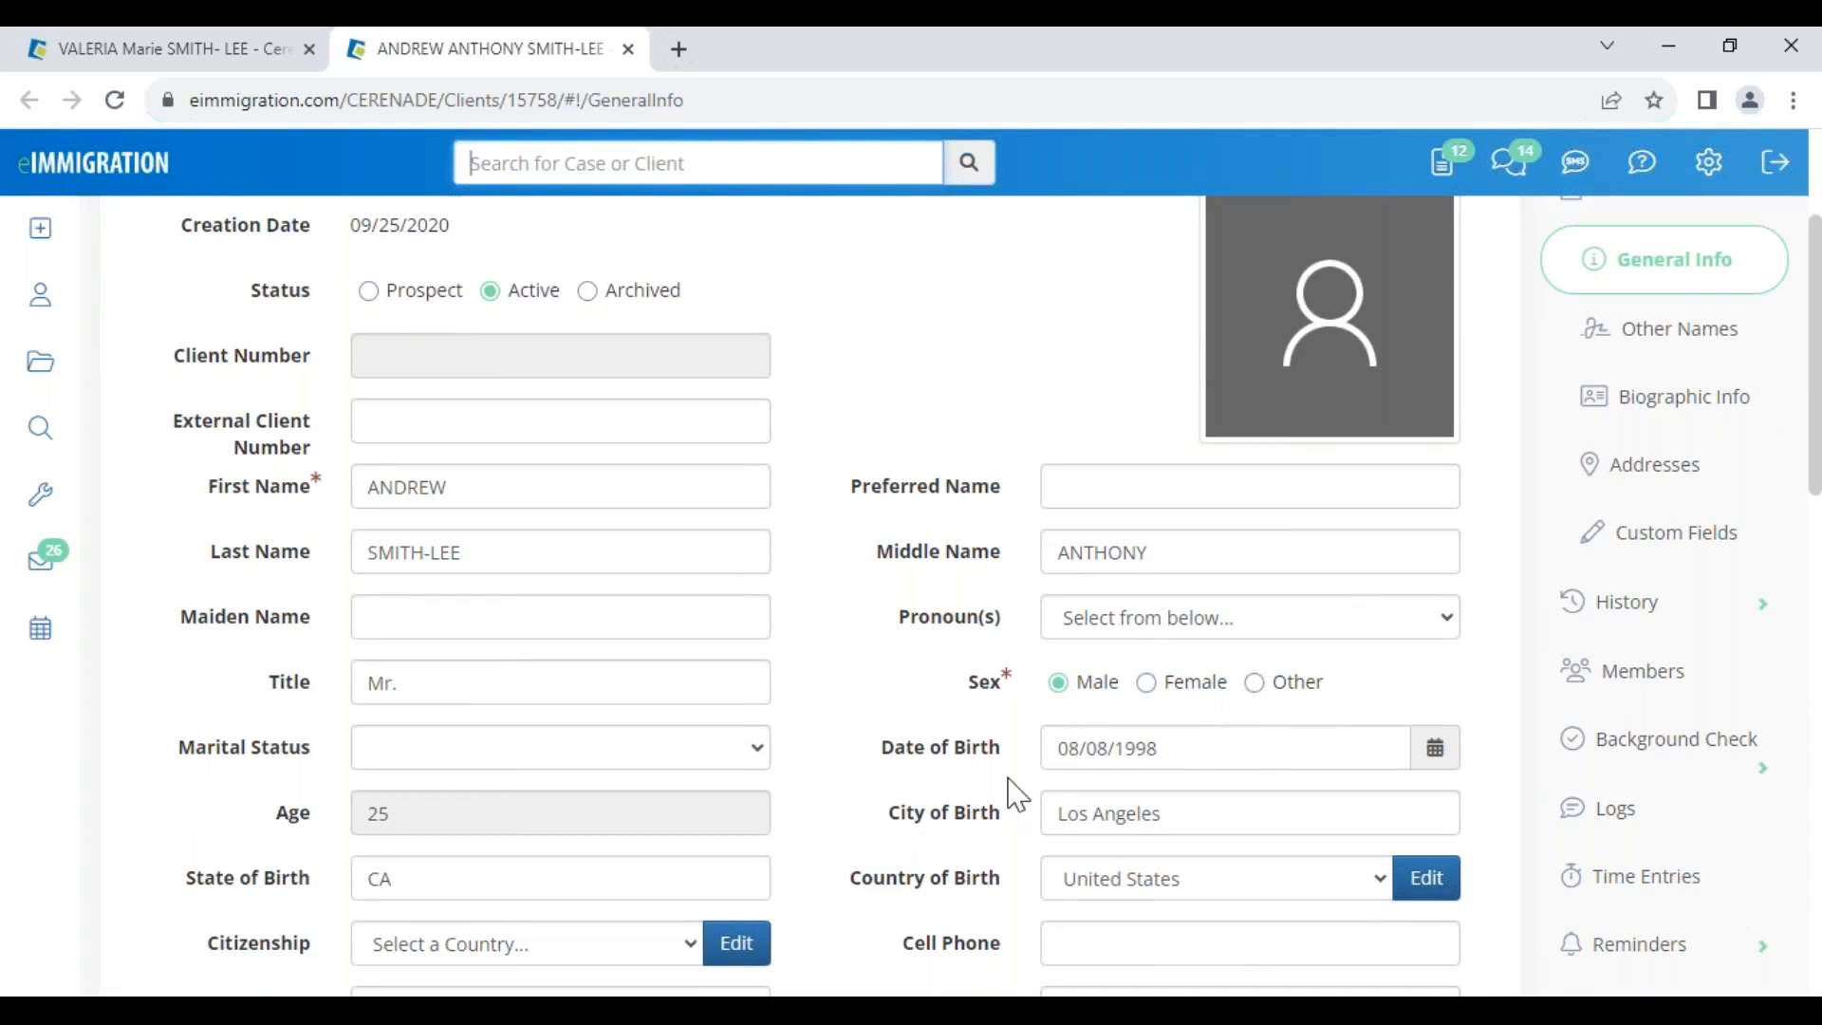
# Check the son's date of birth in the date picker, then close his profile tab
pyautogui.click(1175, 749)
pyautogui.click(859, 737)
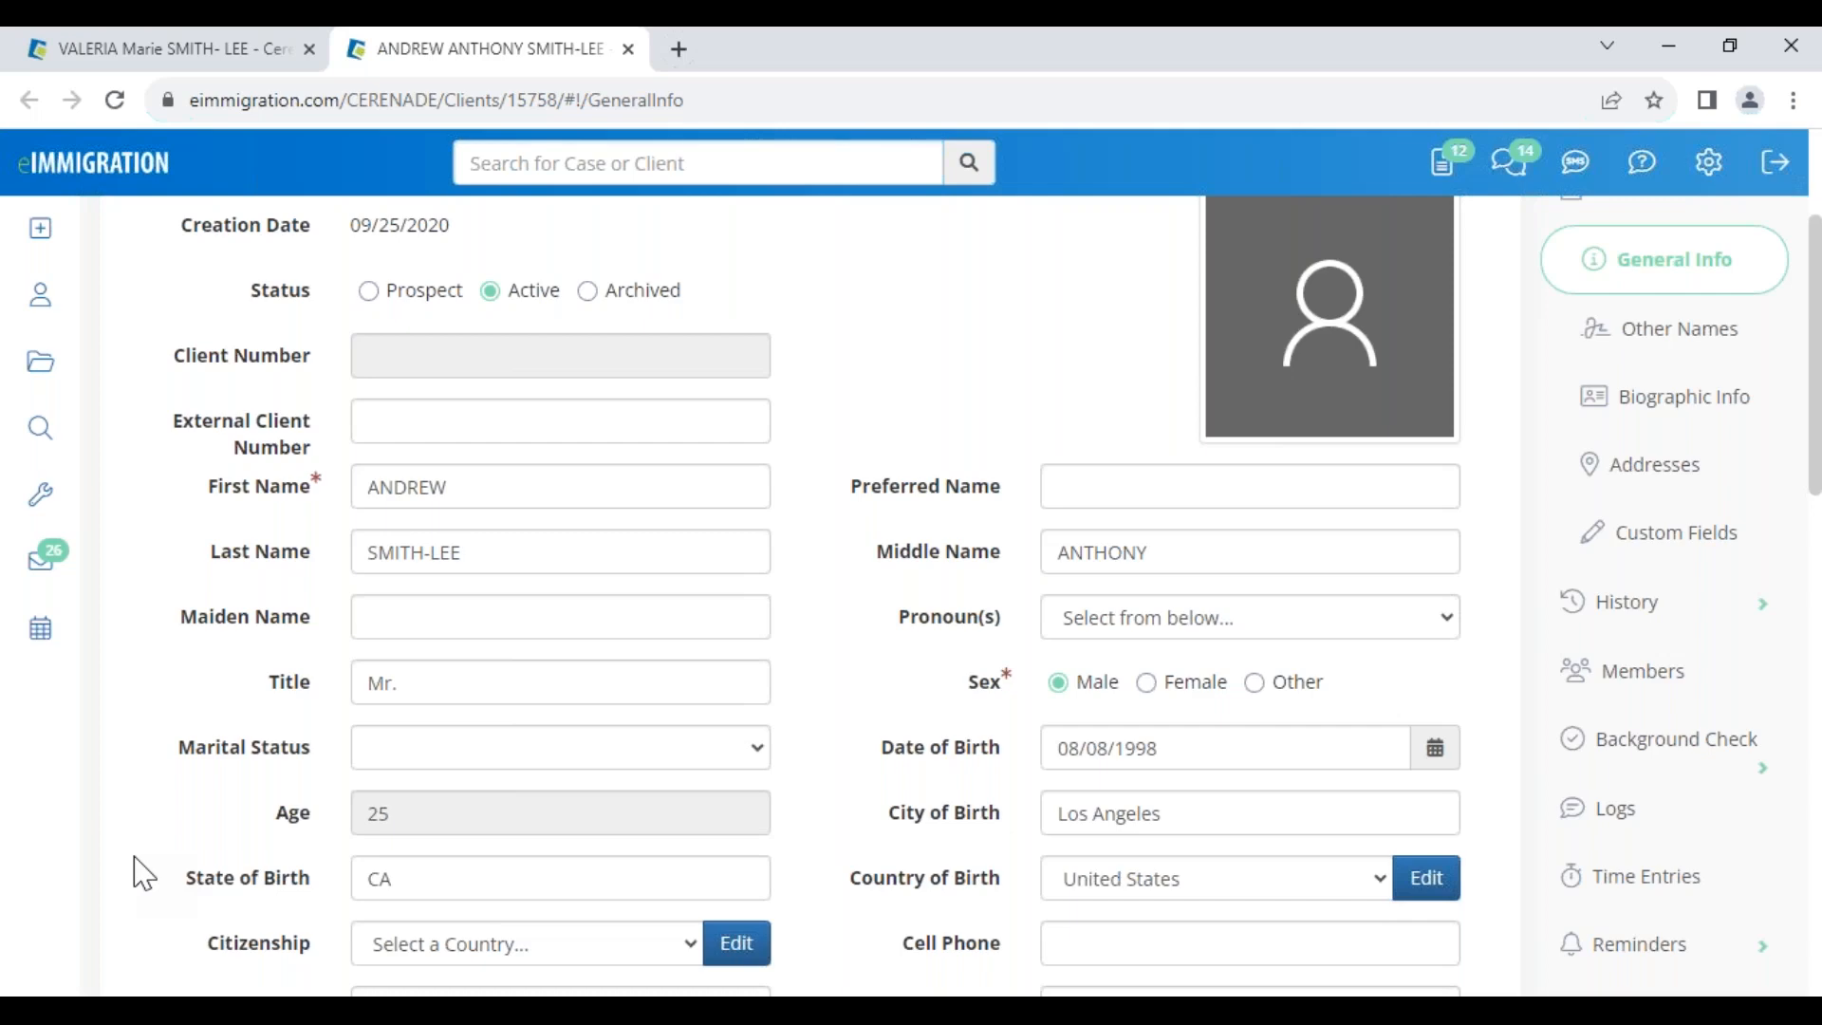
pyautogui.scroll(3, 805, 394)
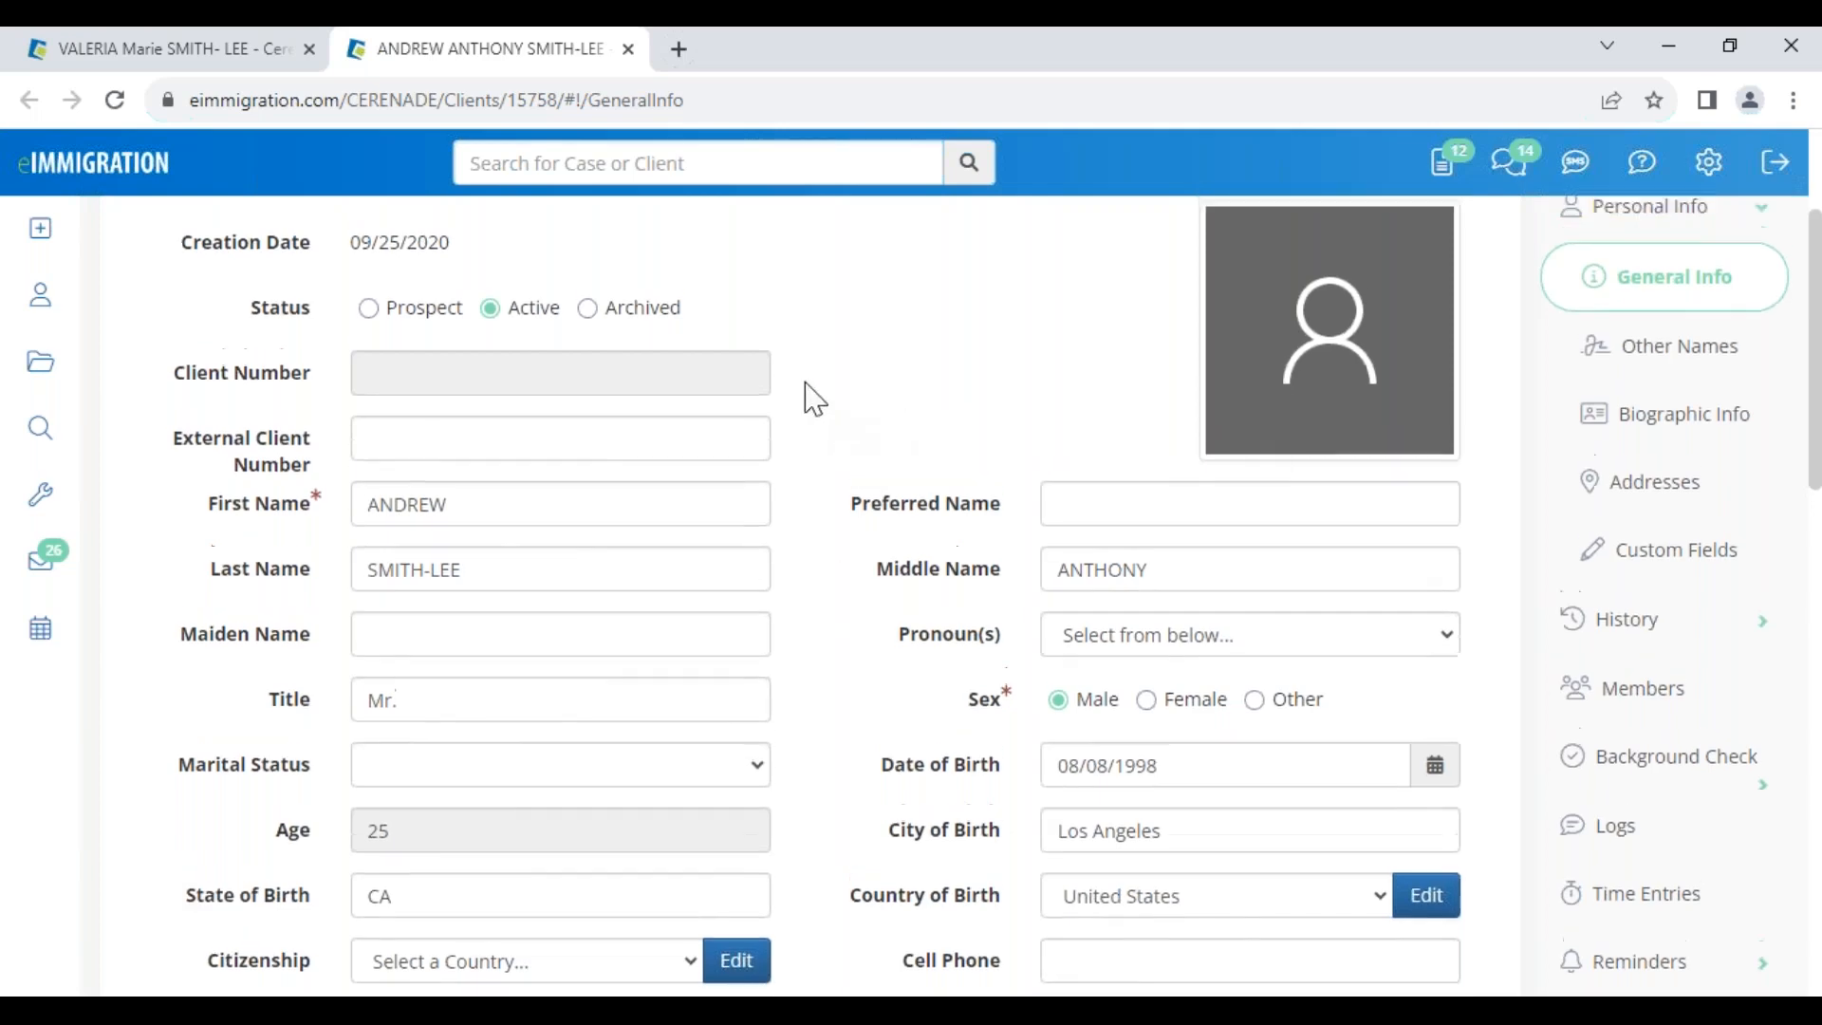
pyautogui.click(627, 50)
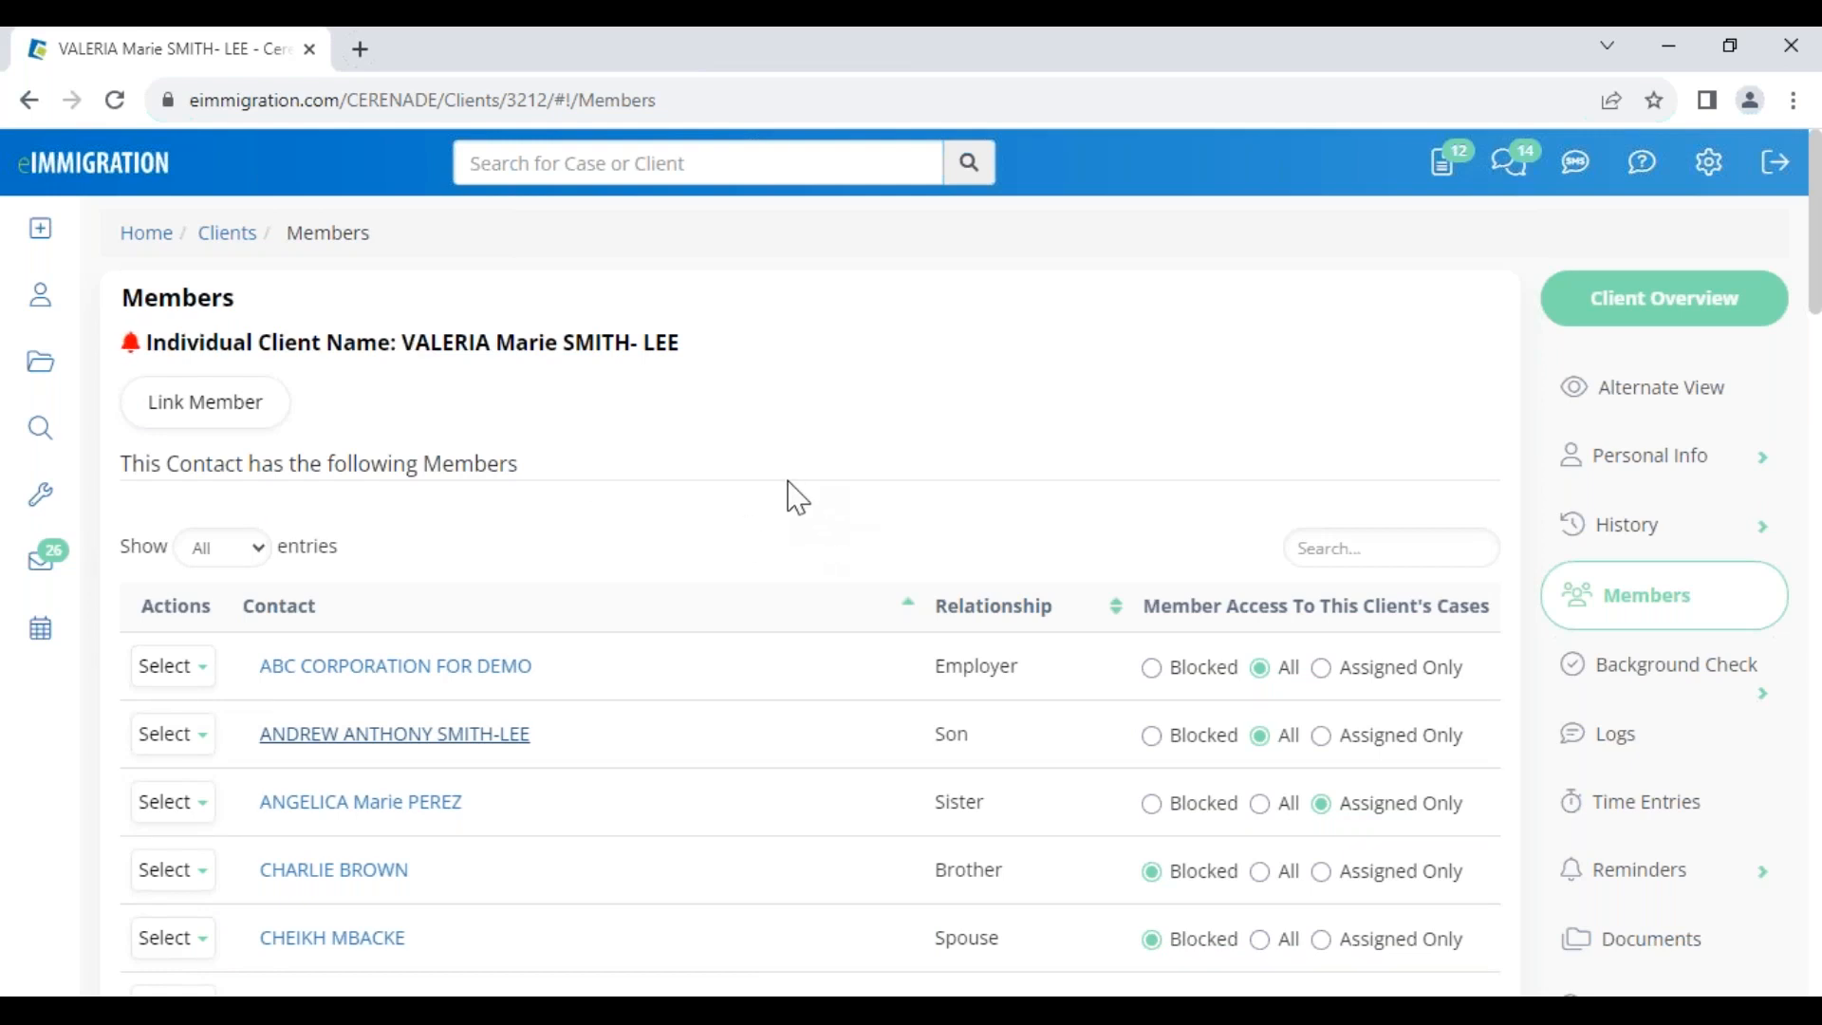
pyautogui.moveTo(424, 451); pyautogui.dragTo(521, 472)
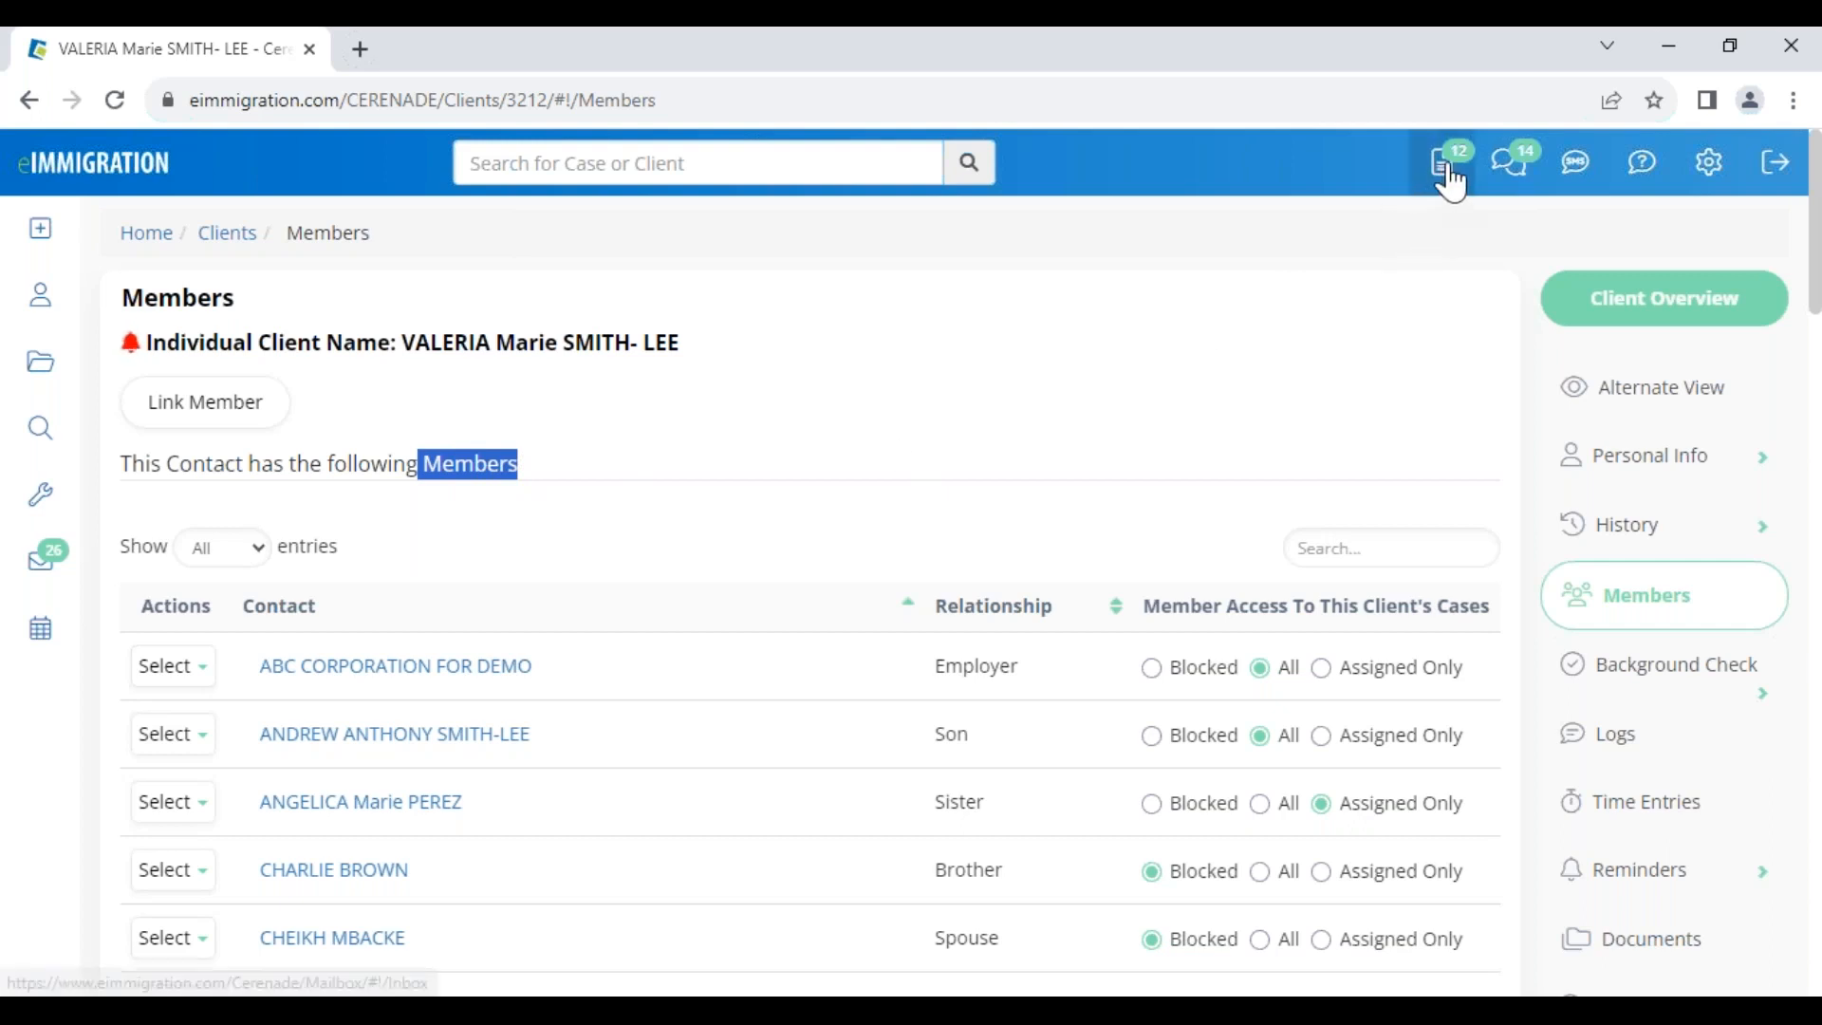
pyautogui.moveTo(935, 667); pyautogui.dragTo(1019, 669)
pyautogui.moveTo(941, 733); pyautogui.dragTo(978, 736)
pyautogui.moveTo(933, 803); pyautogui.dragTo(991, 807)
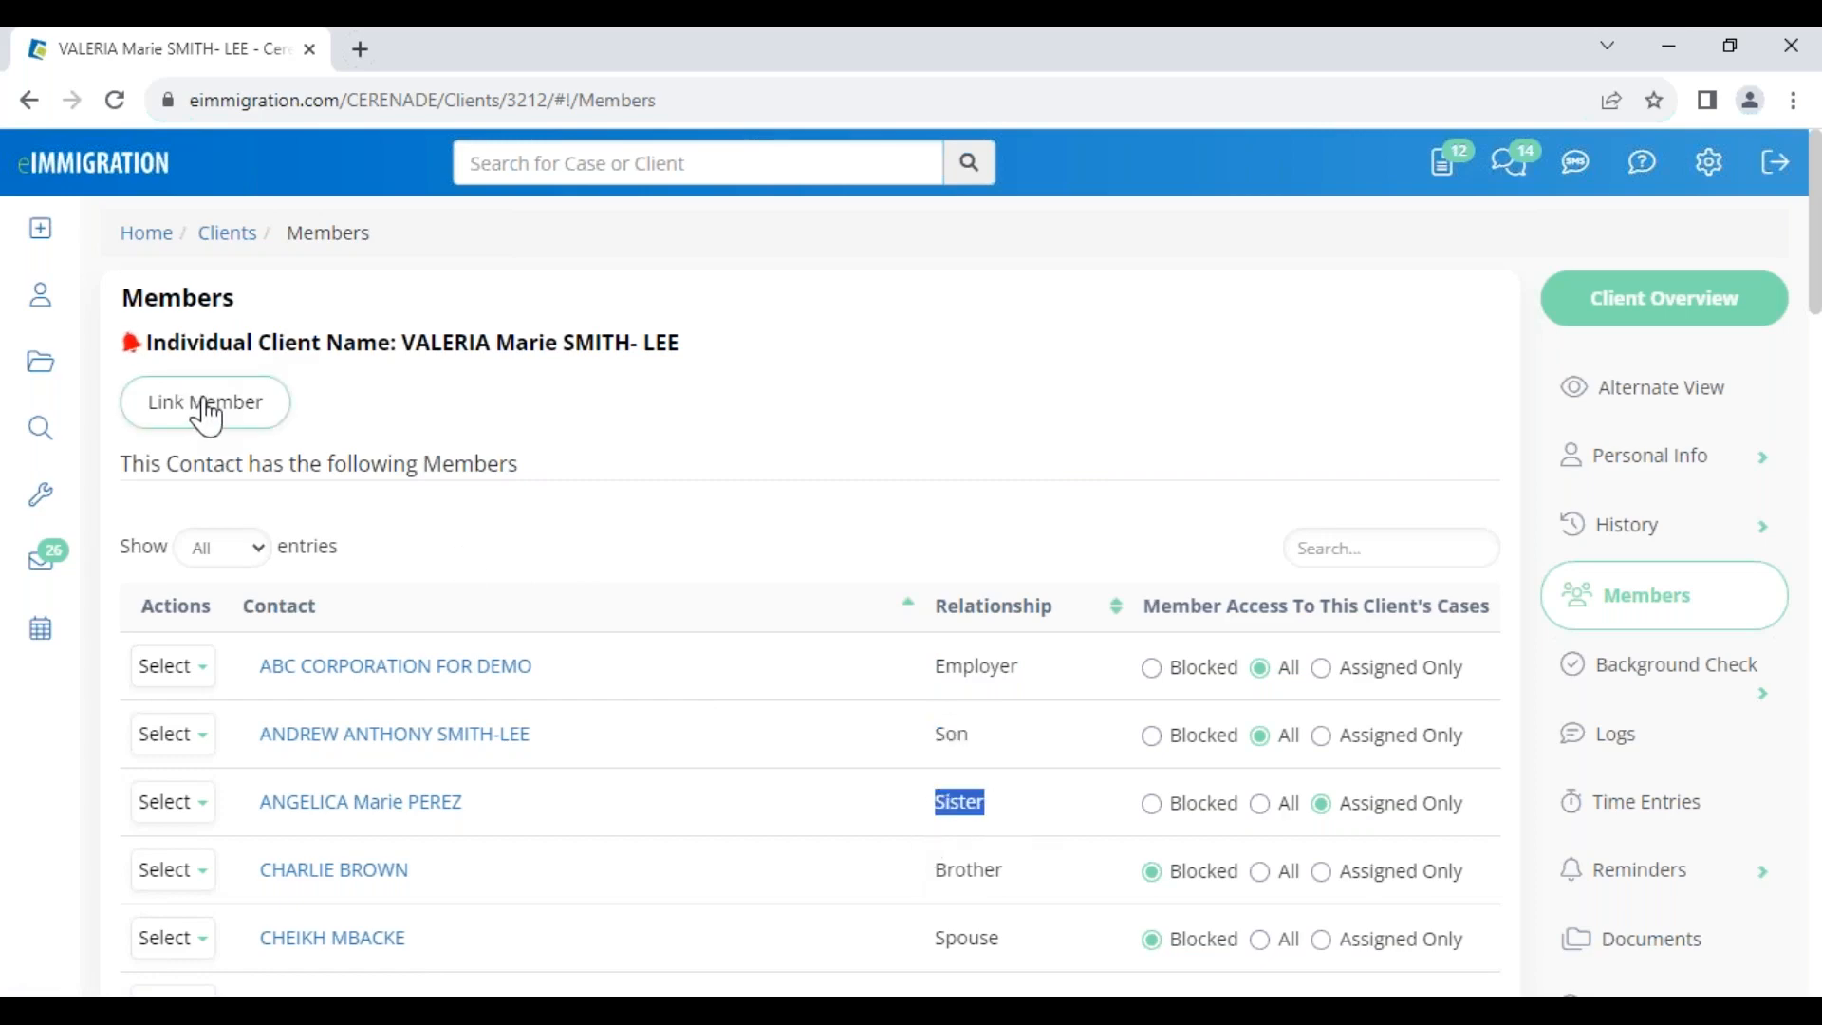
pyautogui.click(637, 439)
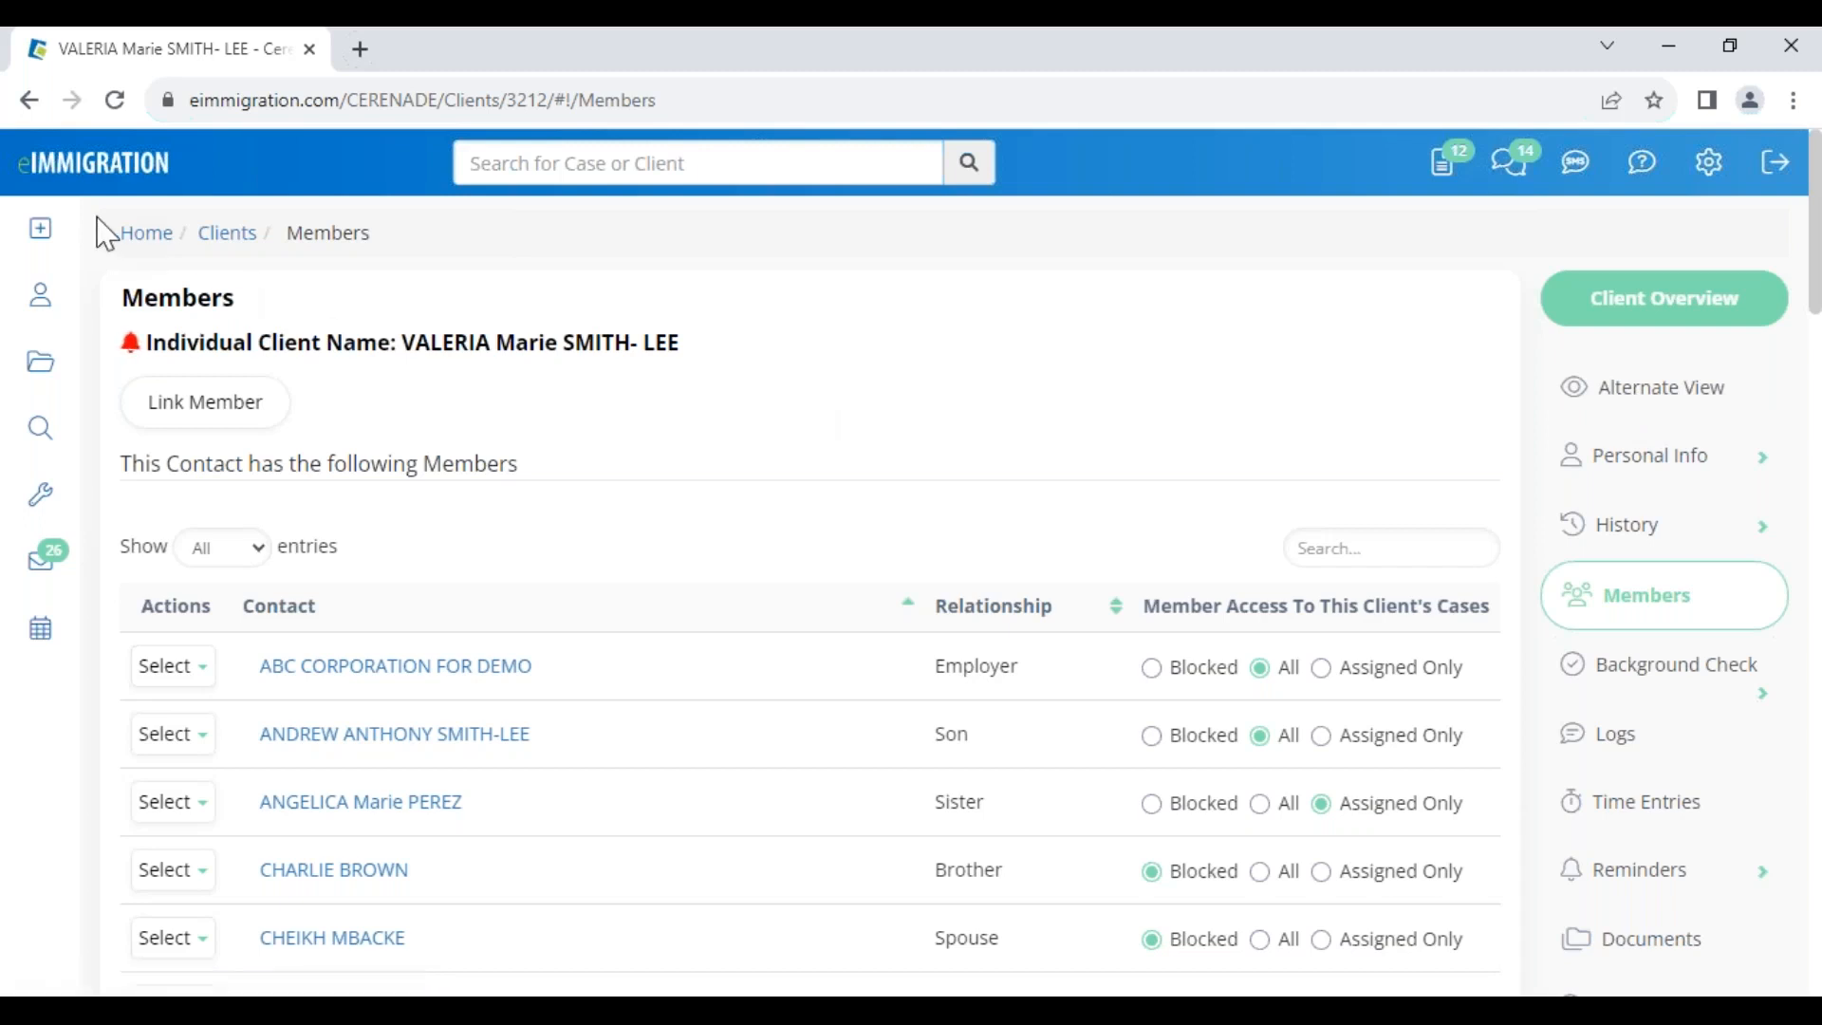
pyautogui.moveTo(45, 249)
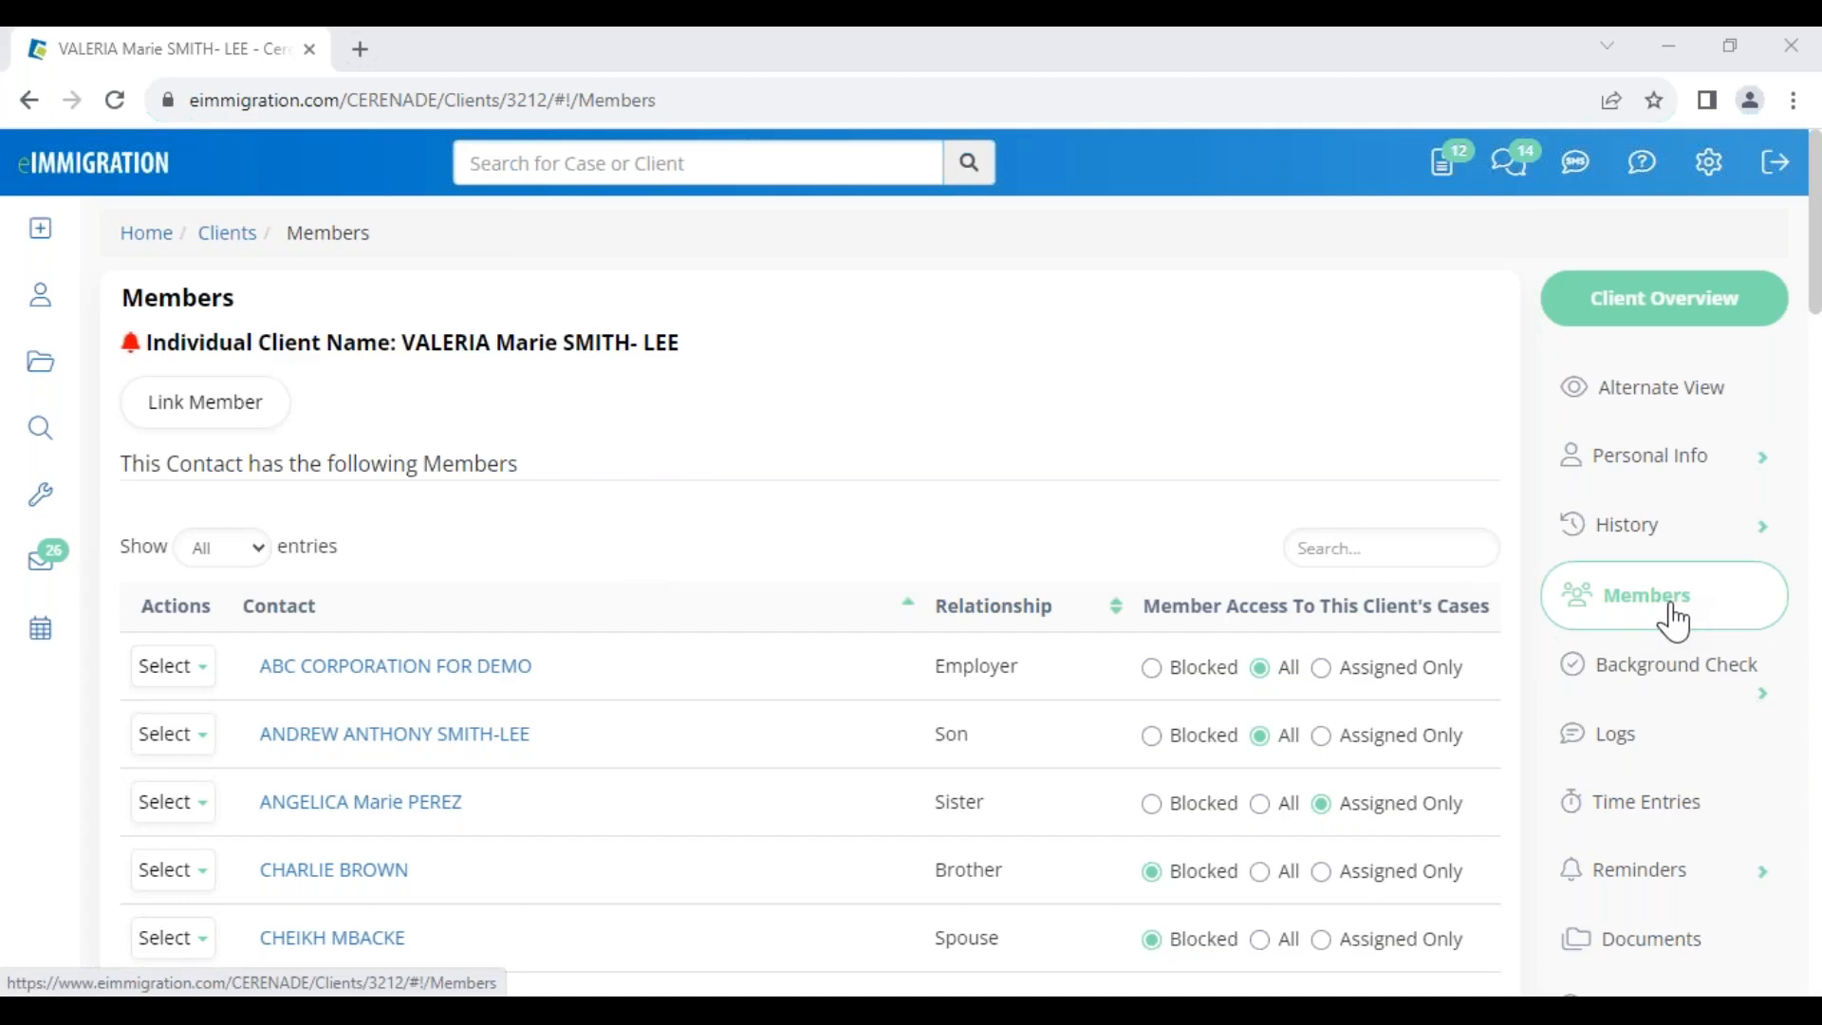
pyautogui.scroll(-4, 1670, 623)
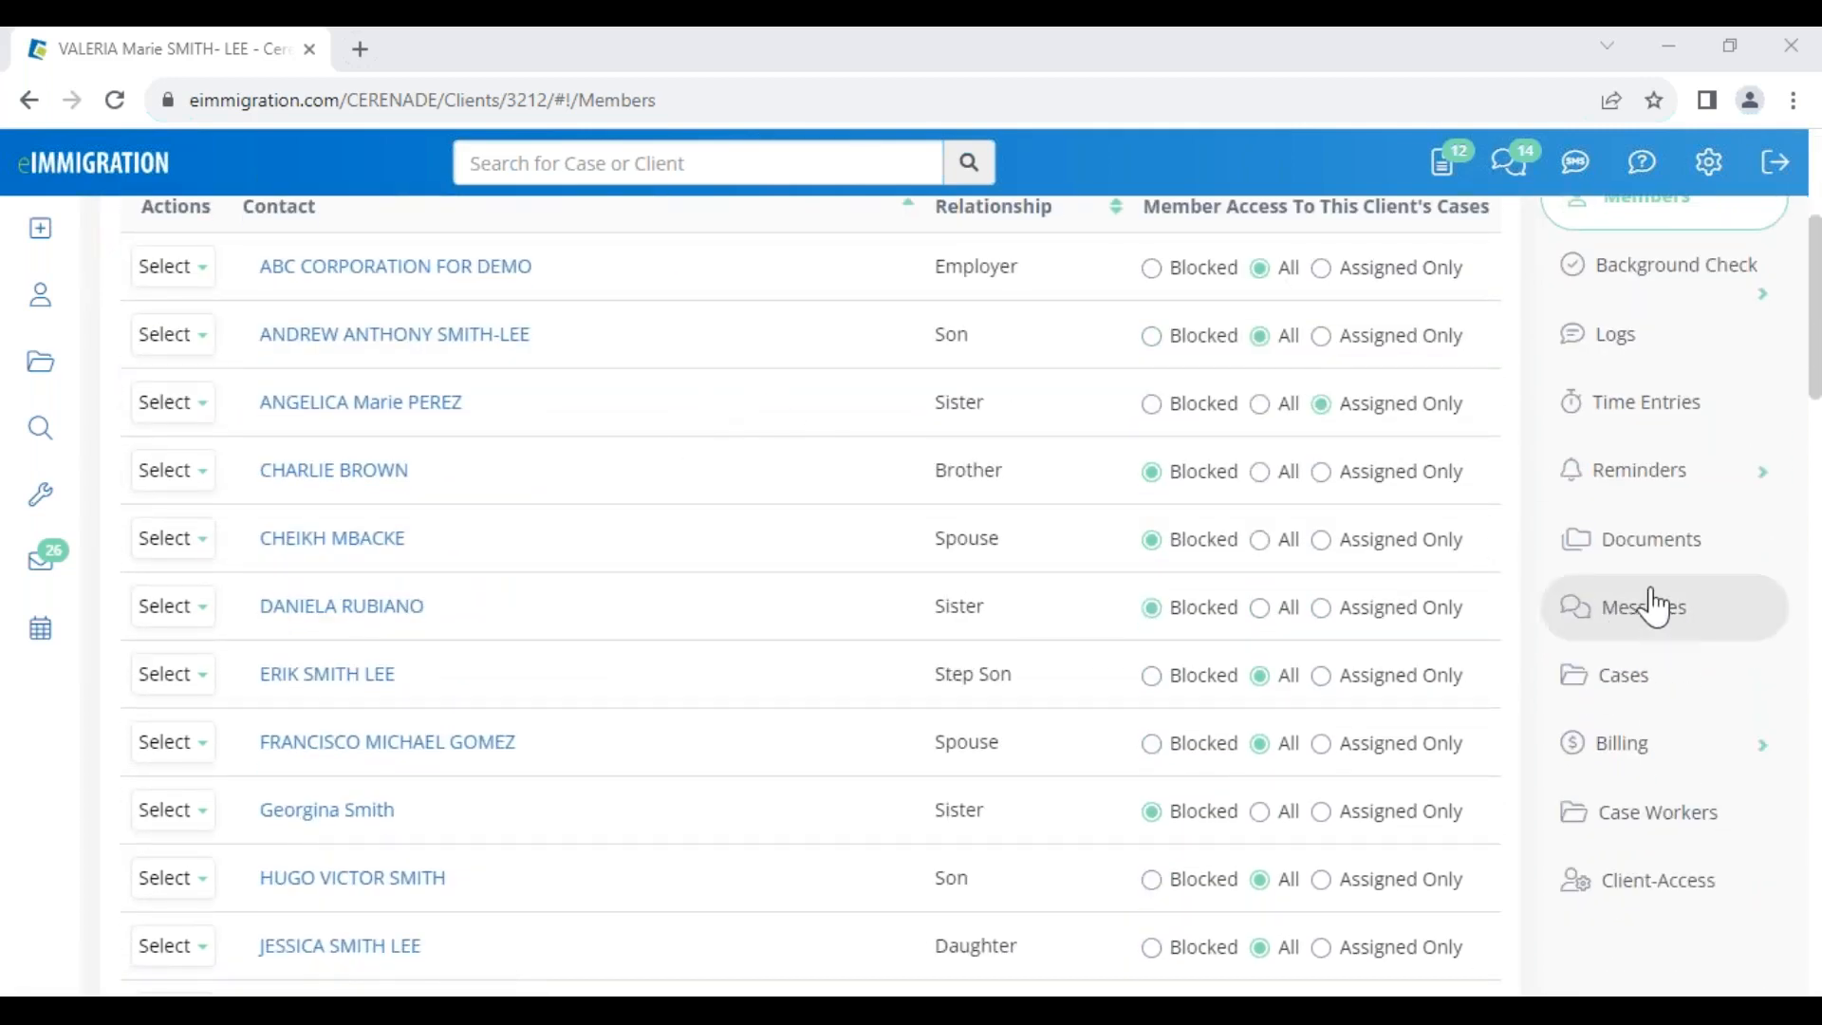
# Open the client's Cases list and review the H1B Visa Consular, AOS - Marriage and I-485 rows
pyautogui.click(1646, 679)
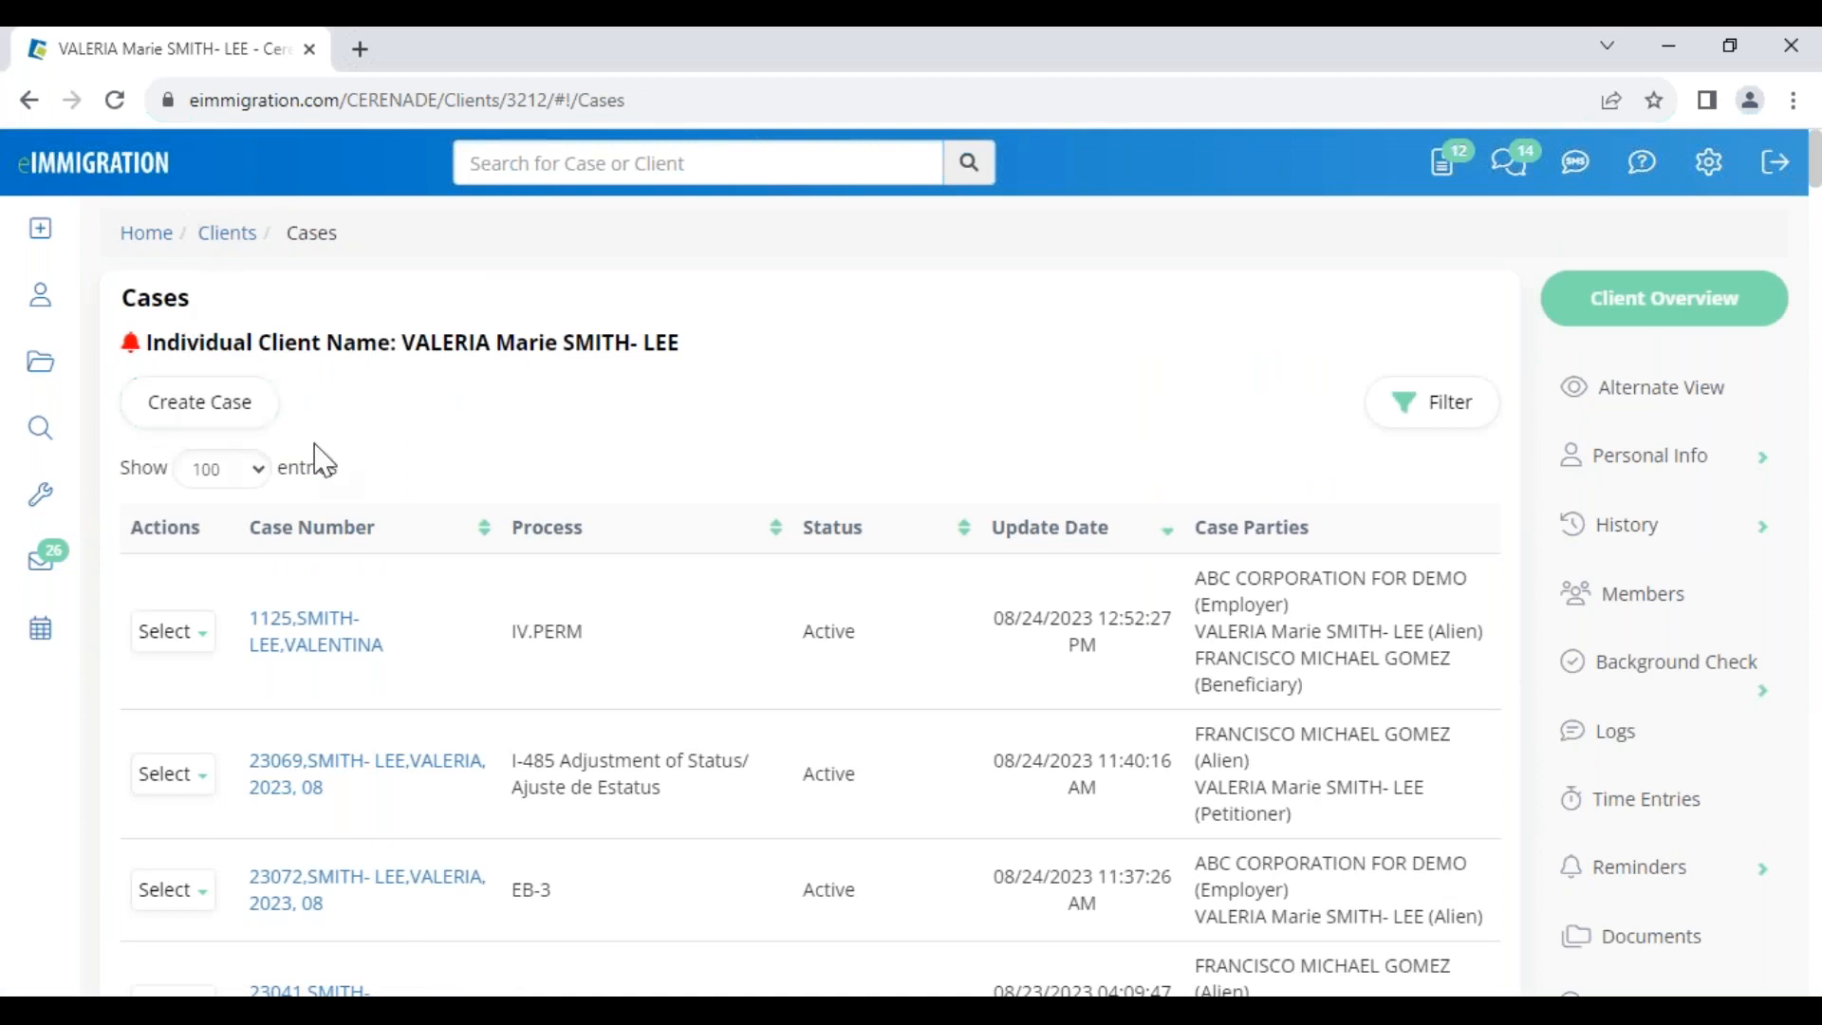
pyautogui.moveTo(404, 342); pyautogui.dragTo(680, 367)
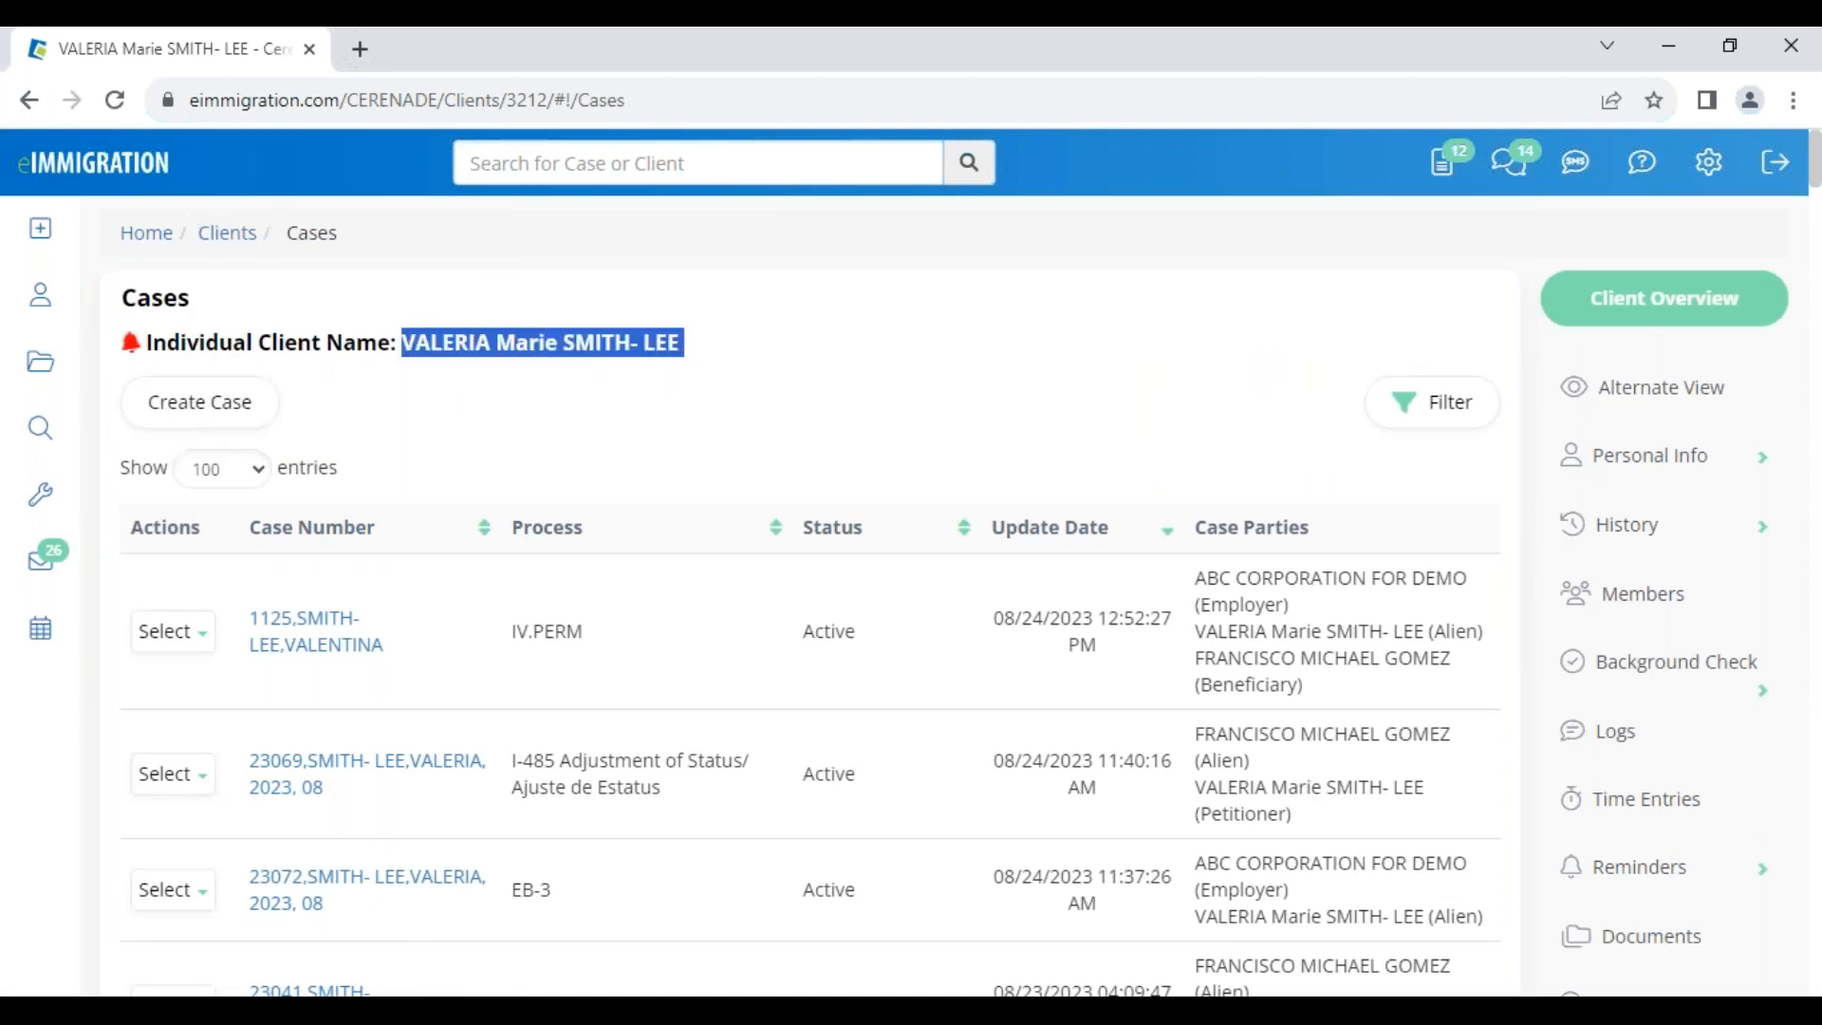
pyautogui.scroll(-7, 581, 492)
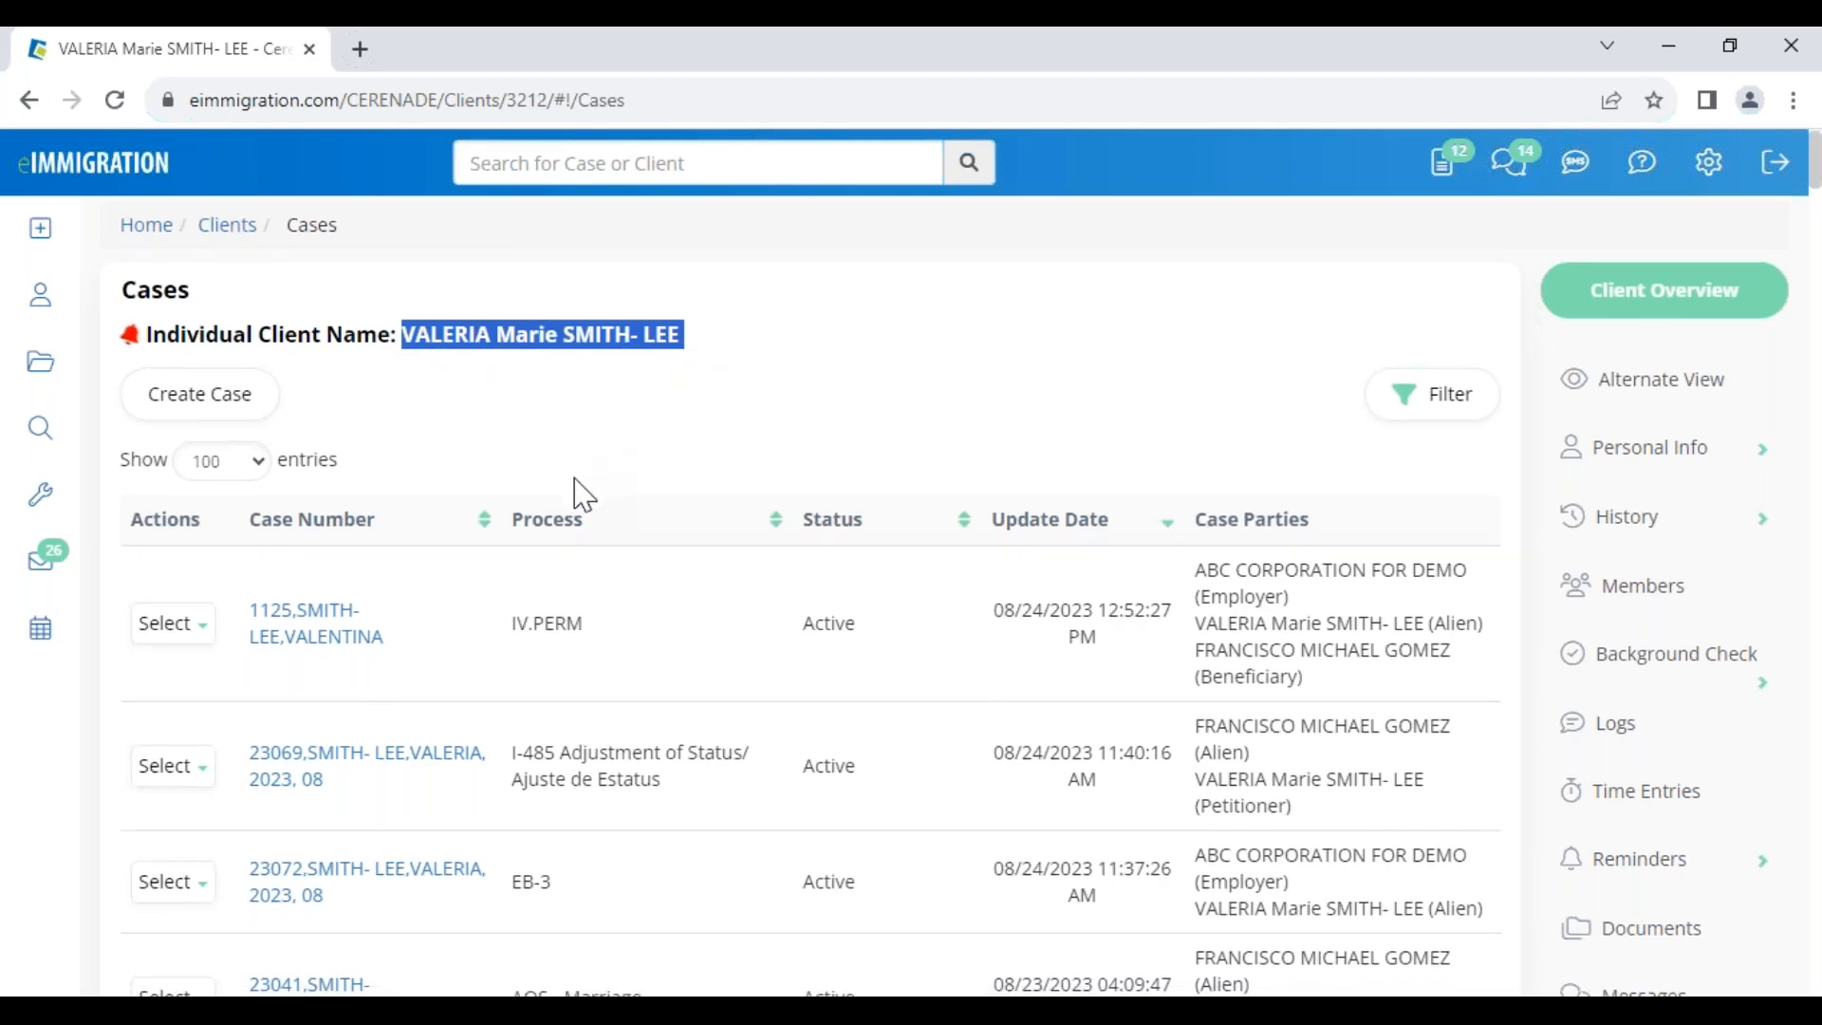
pyautogui.moveTo(512, 456); pyautogui.dragTo(688, 462)
pyautogui.doubleClick(526, 342)
pyautogui.moveTo(588, 360); pyautogui.dragTo(643, 361)
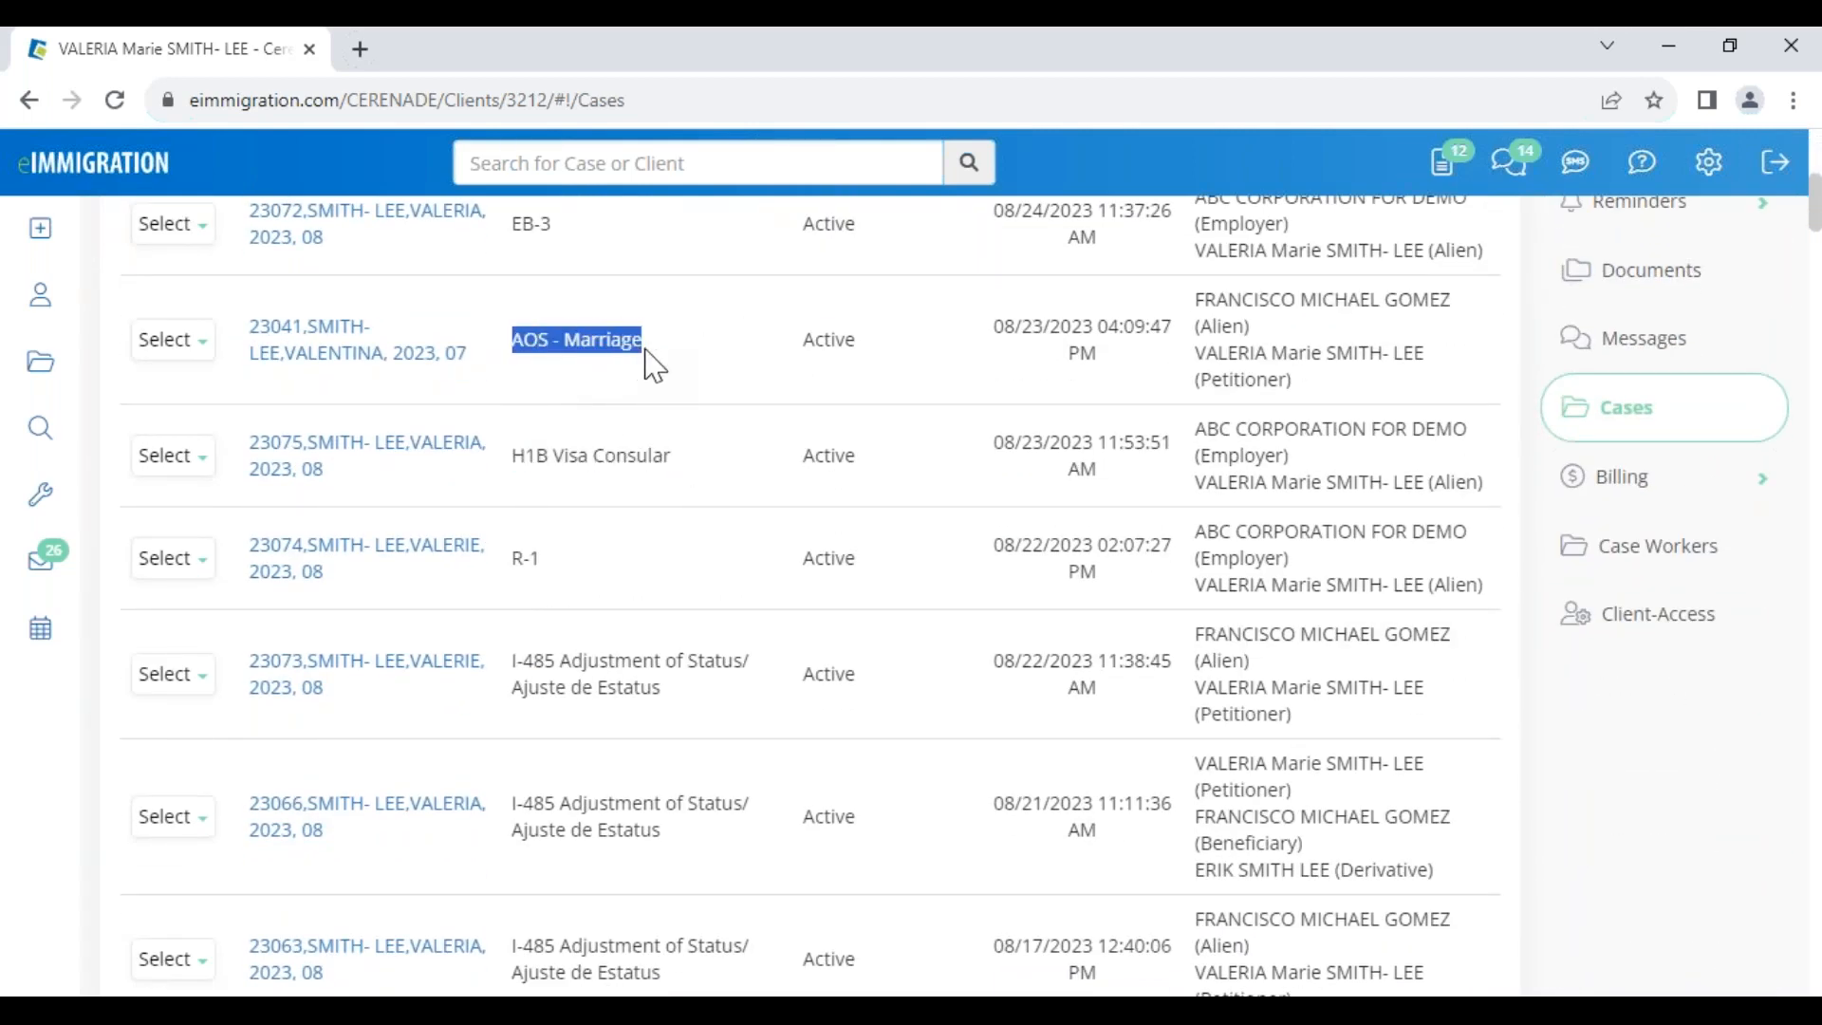
pyautogui.click(1209, 306)
pyautogui.moveTo(1209, 307); pyautogui.dragTo(1315, 384)
pyautogui.moveTo(1226, 765); pyautogui.dragTo(1313, 892)
pyautogui.moveTo(994, 803); pyautogui.dragTo(1134, 799)
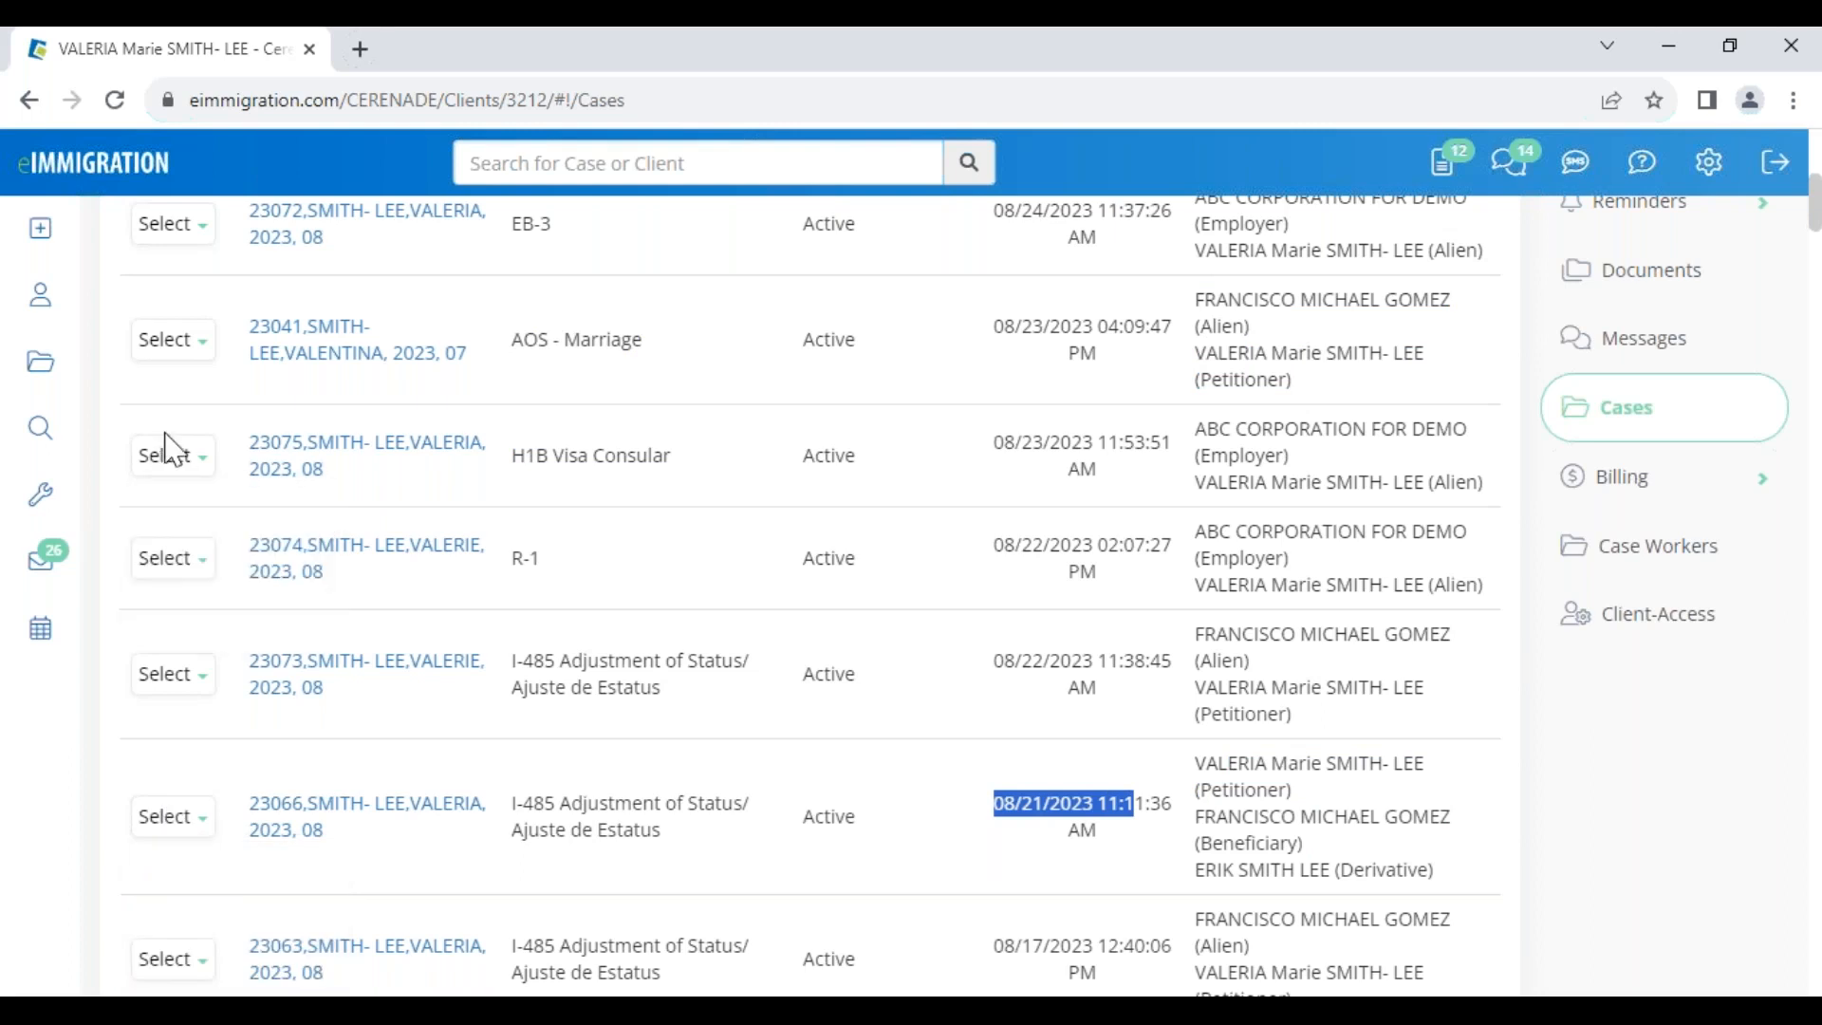
pyautogui.moveTo(513, 467); pyautogui.dragTo(679, 503)
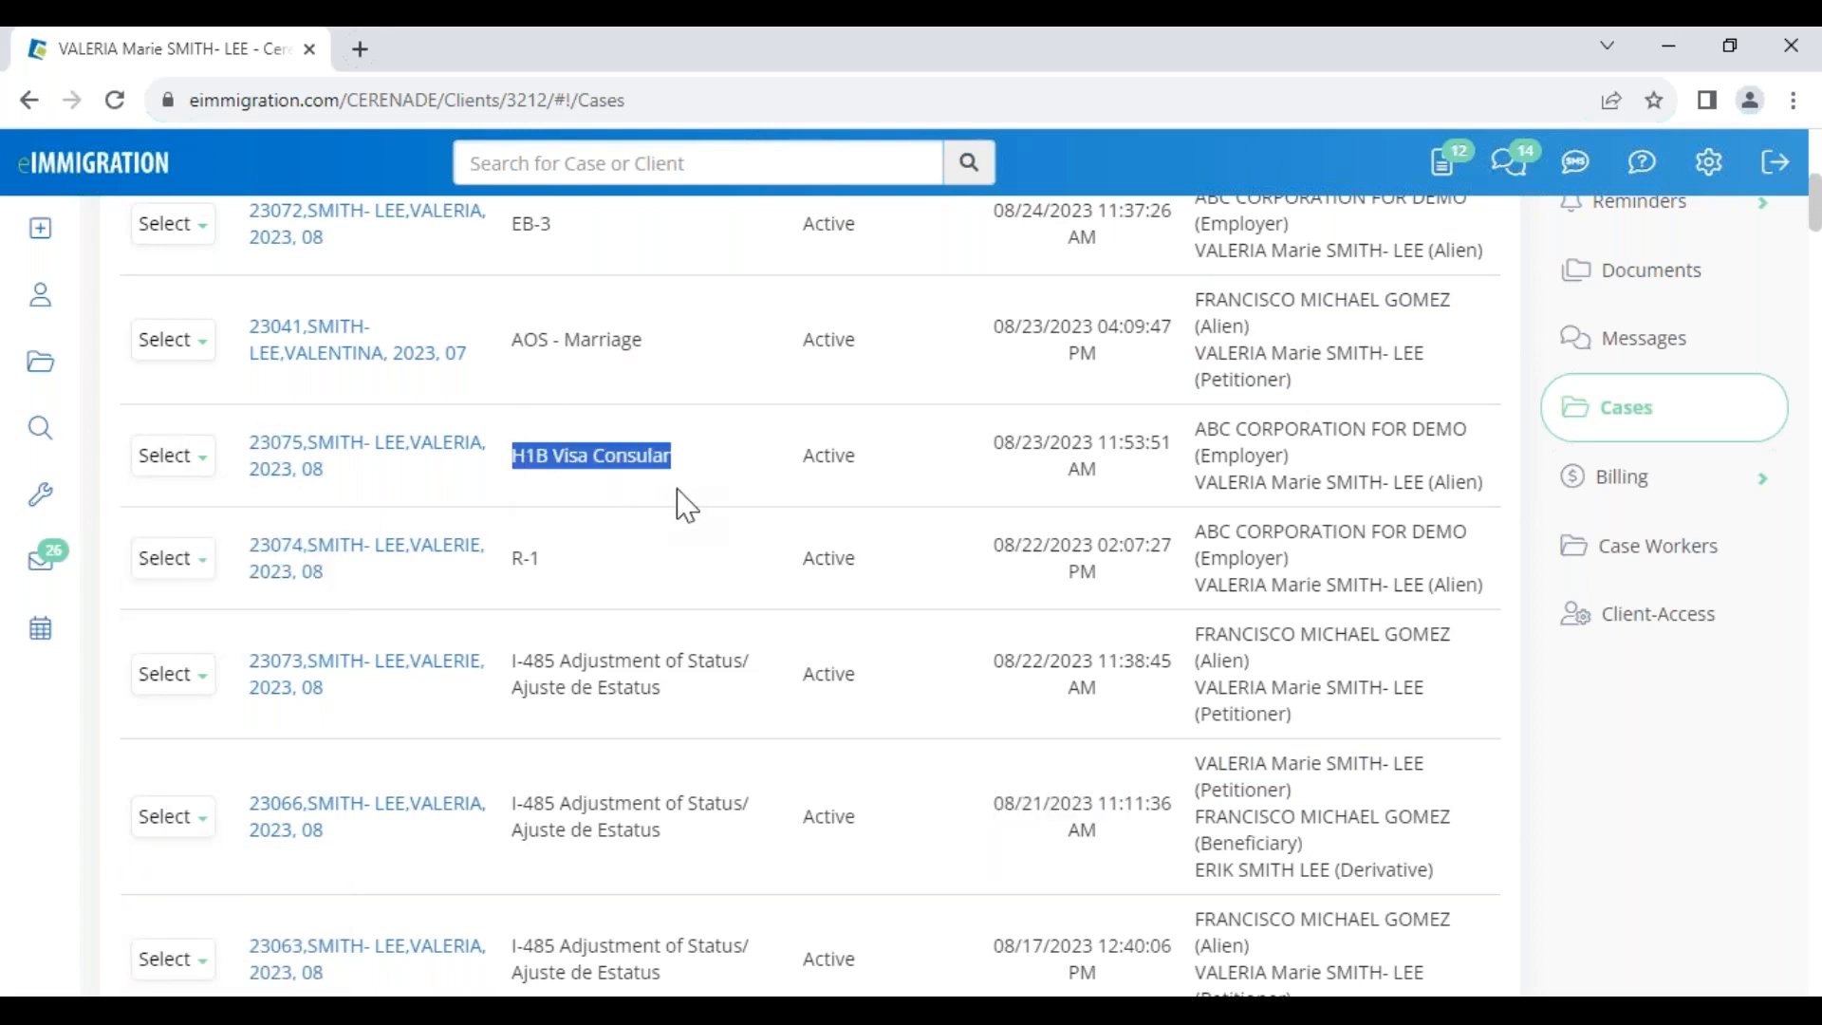
# Load more data for the H1B Visa Consular and AOS - Marriage cases, then open AOS - Marriage forms
pyautogui.click(167, 460)
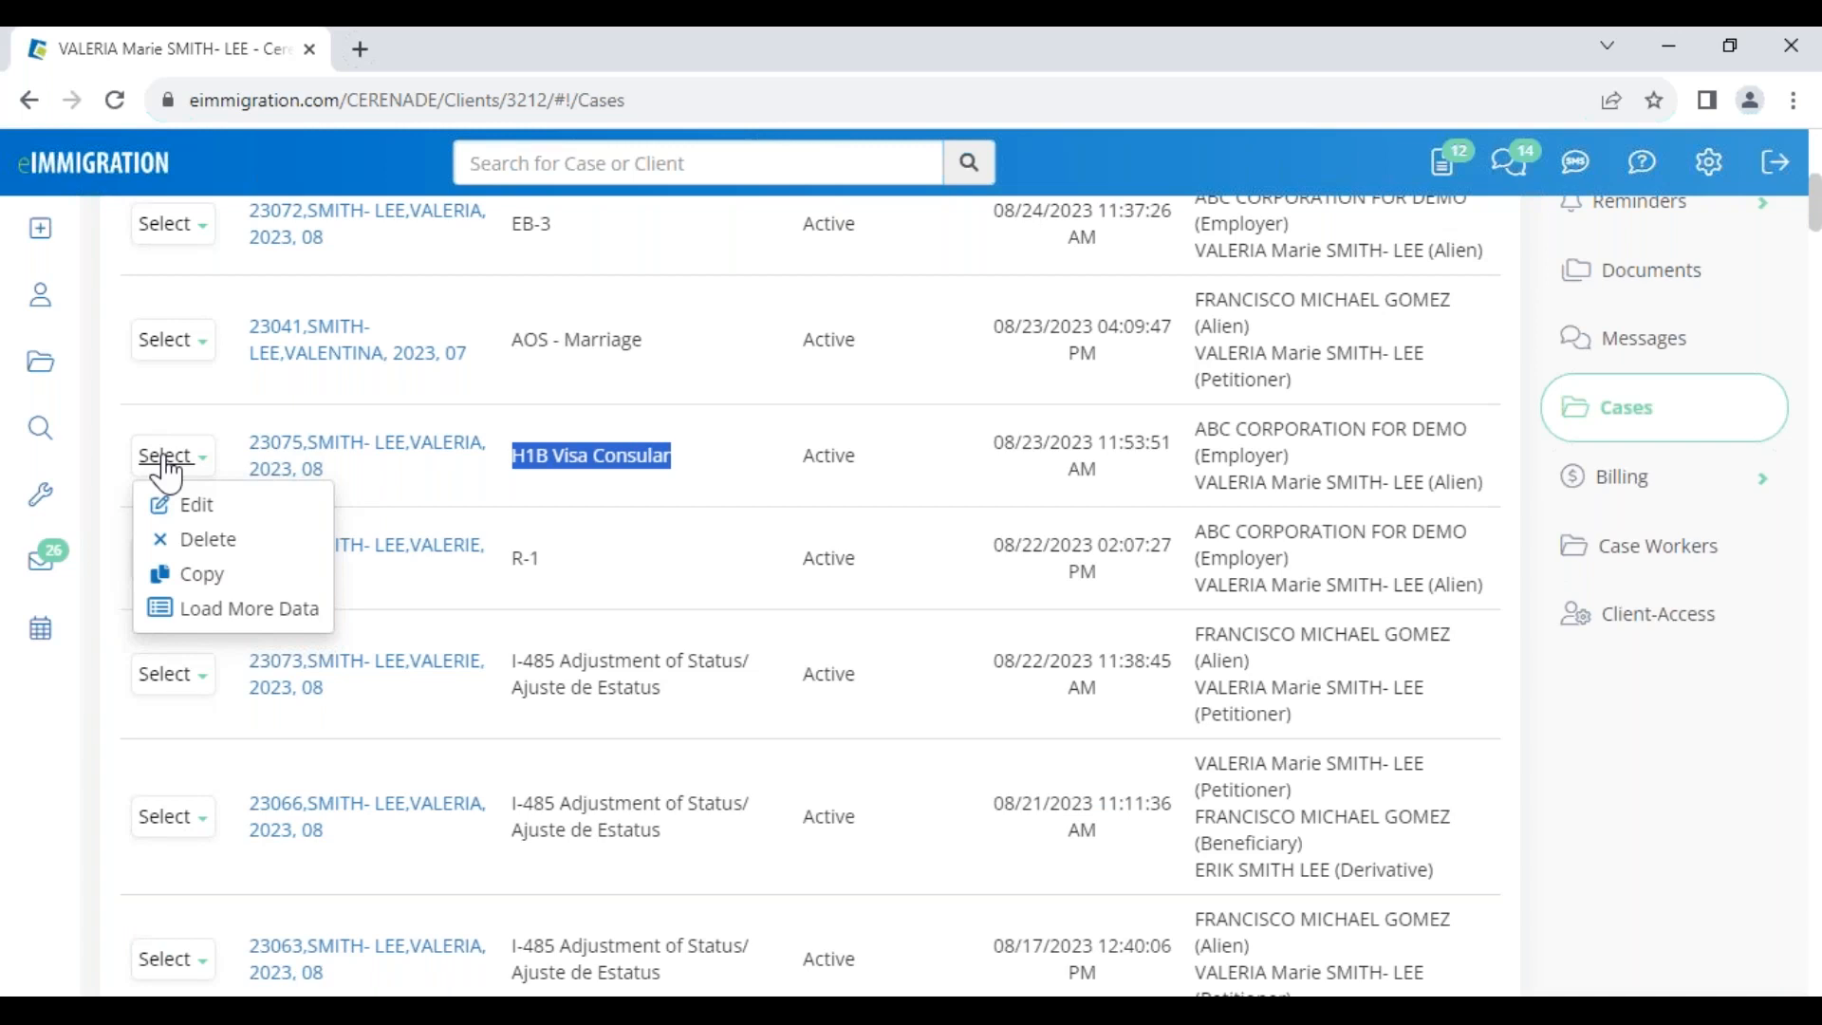
pyautogui.click(205, 626)
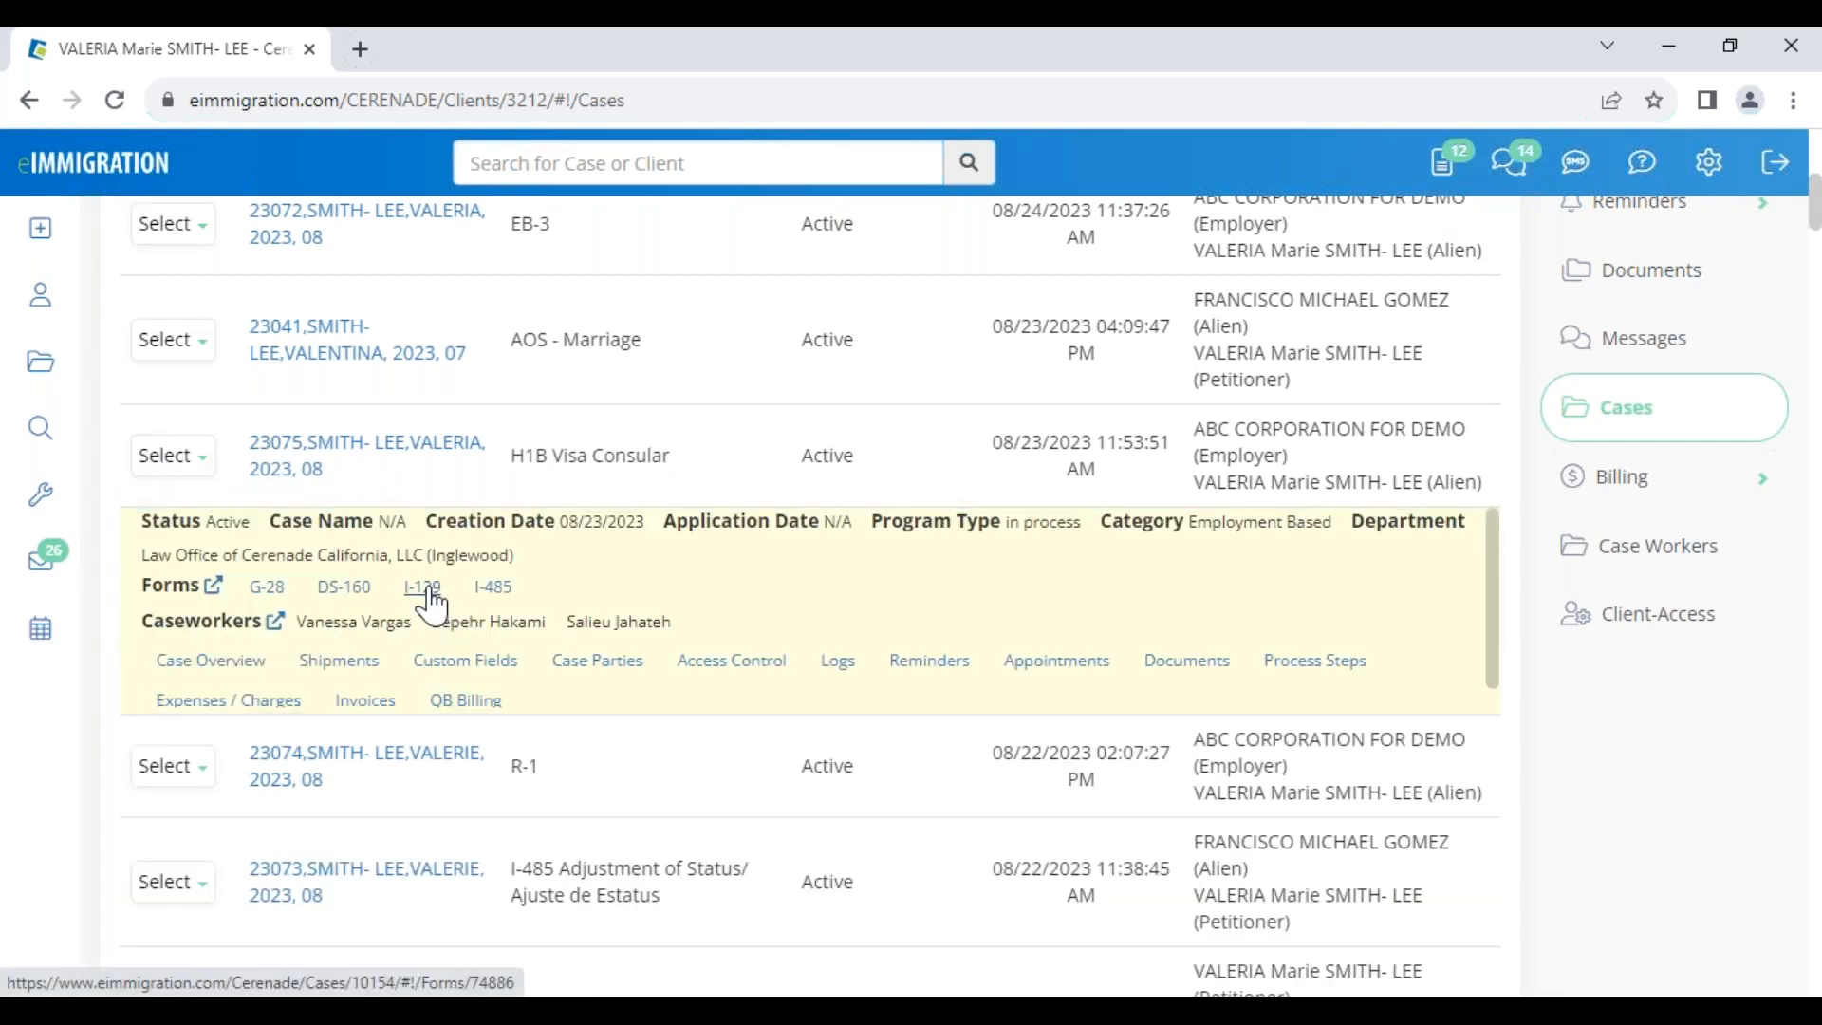
pyautogui.click(171, 340)
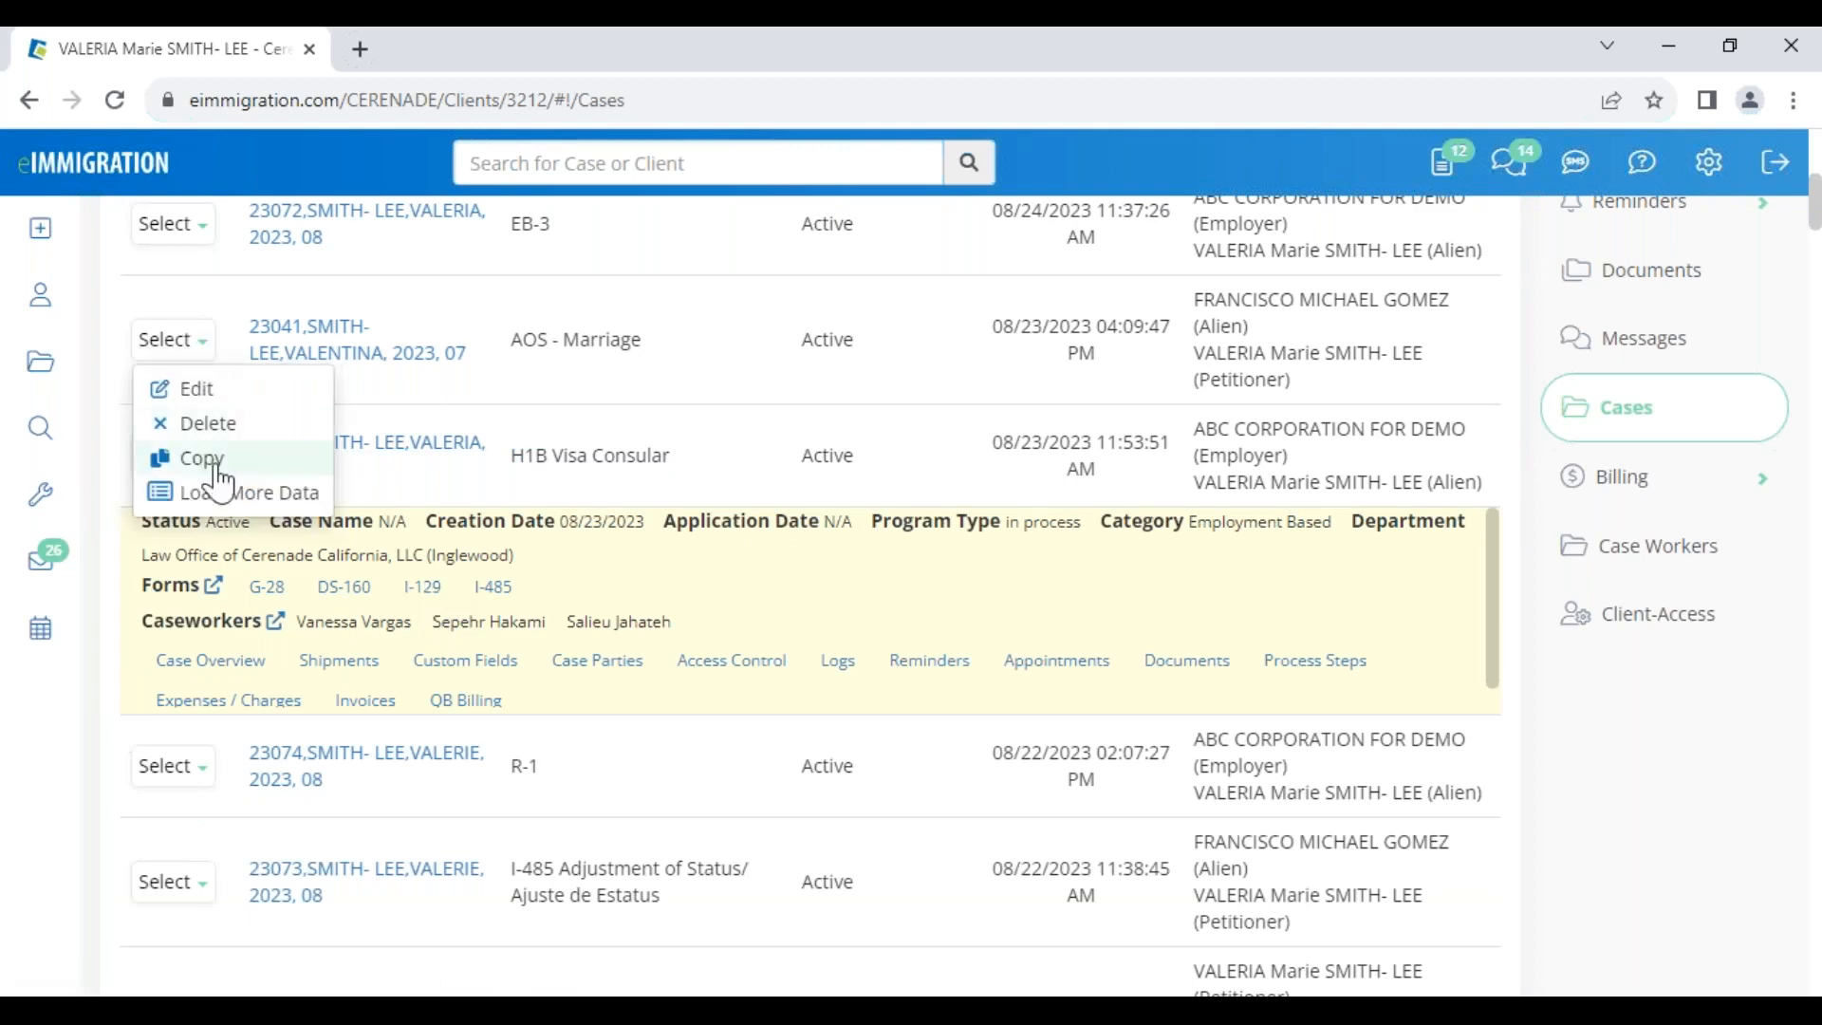
pyautogui.click(228, 503)
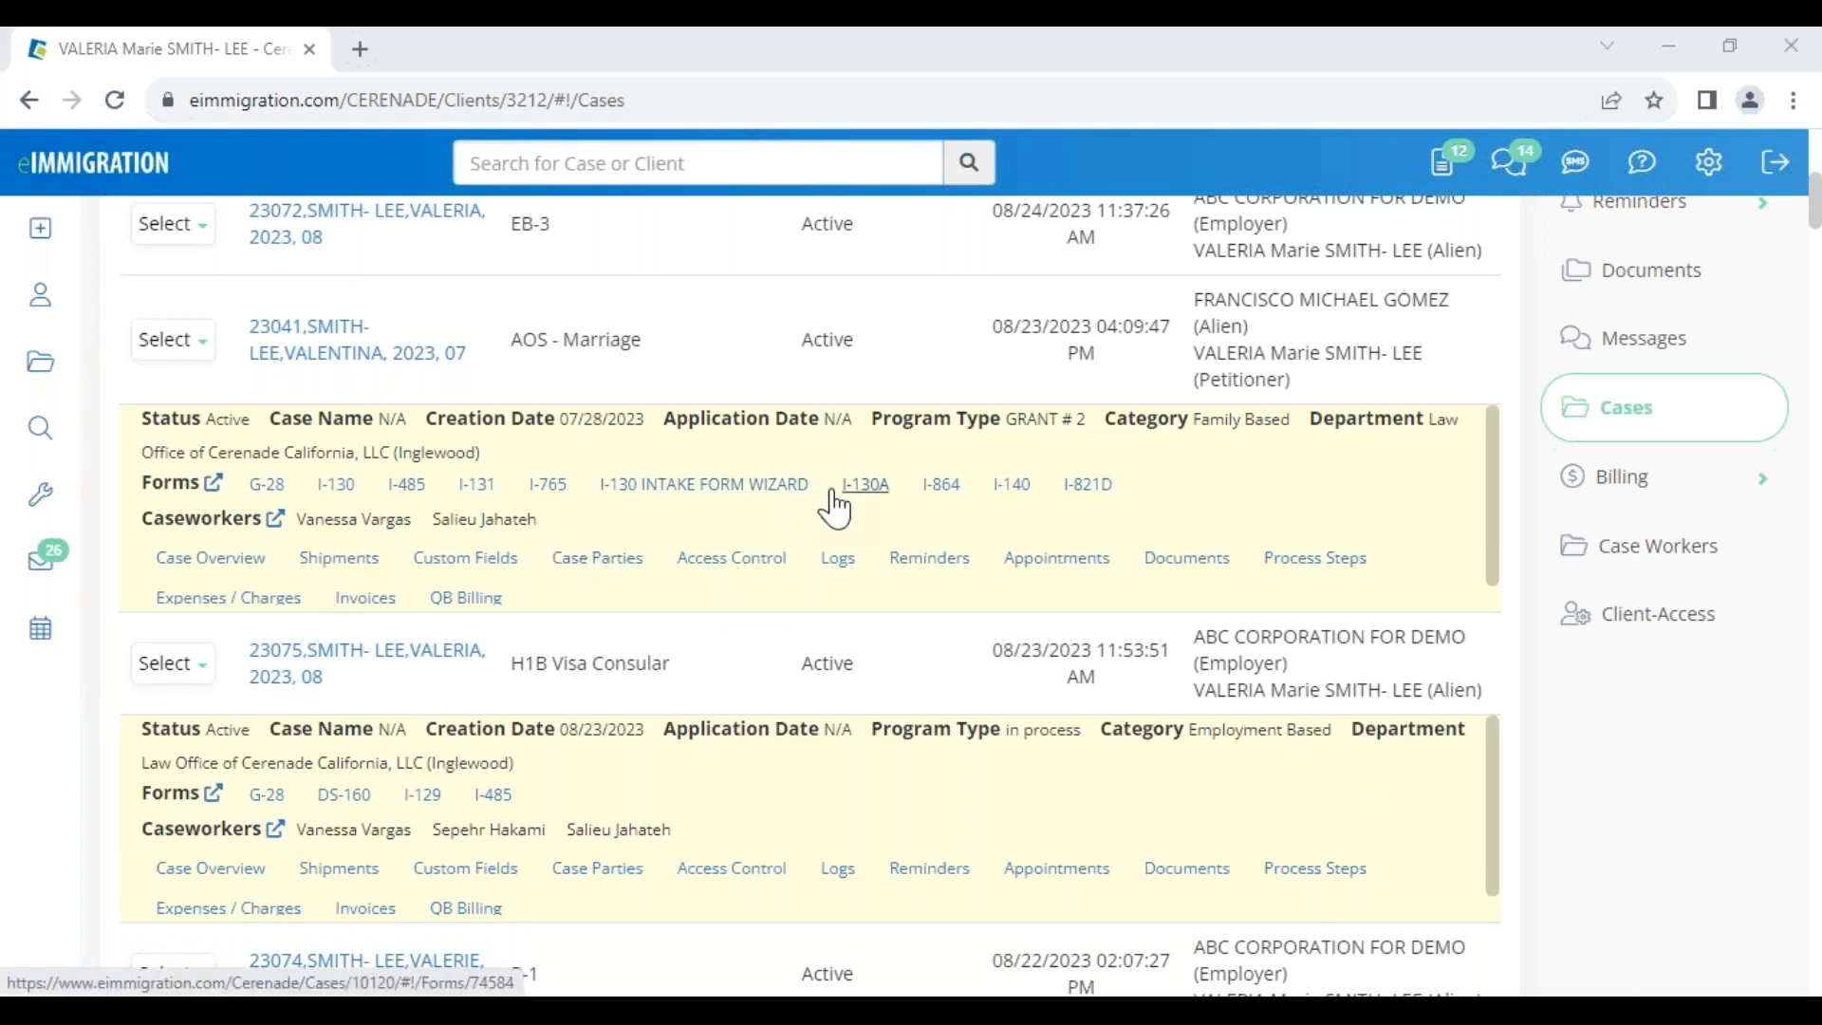
pyautogui.moveTo(559, 420); pyautogui.dragTo(615, 422)
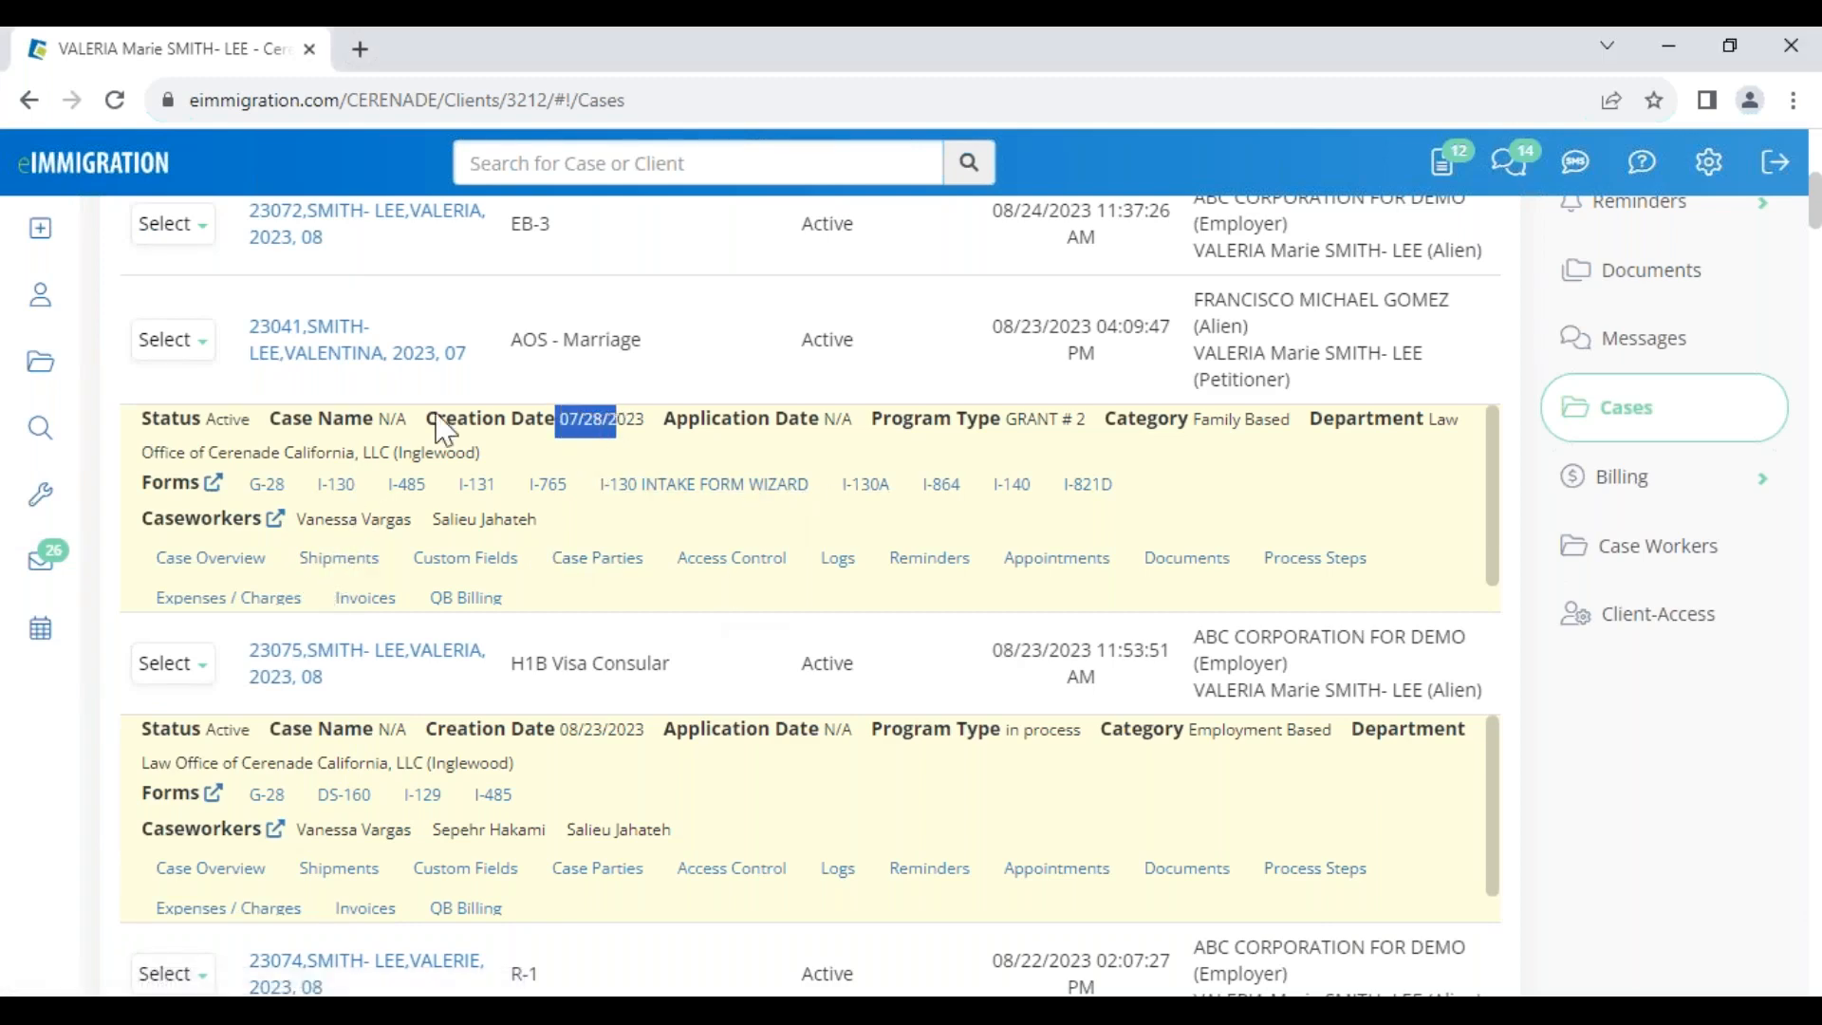
pyautogui.click(216, 495)
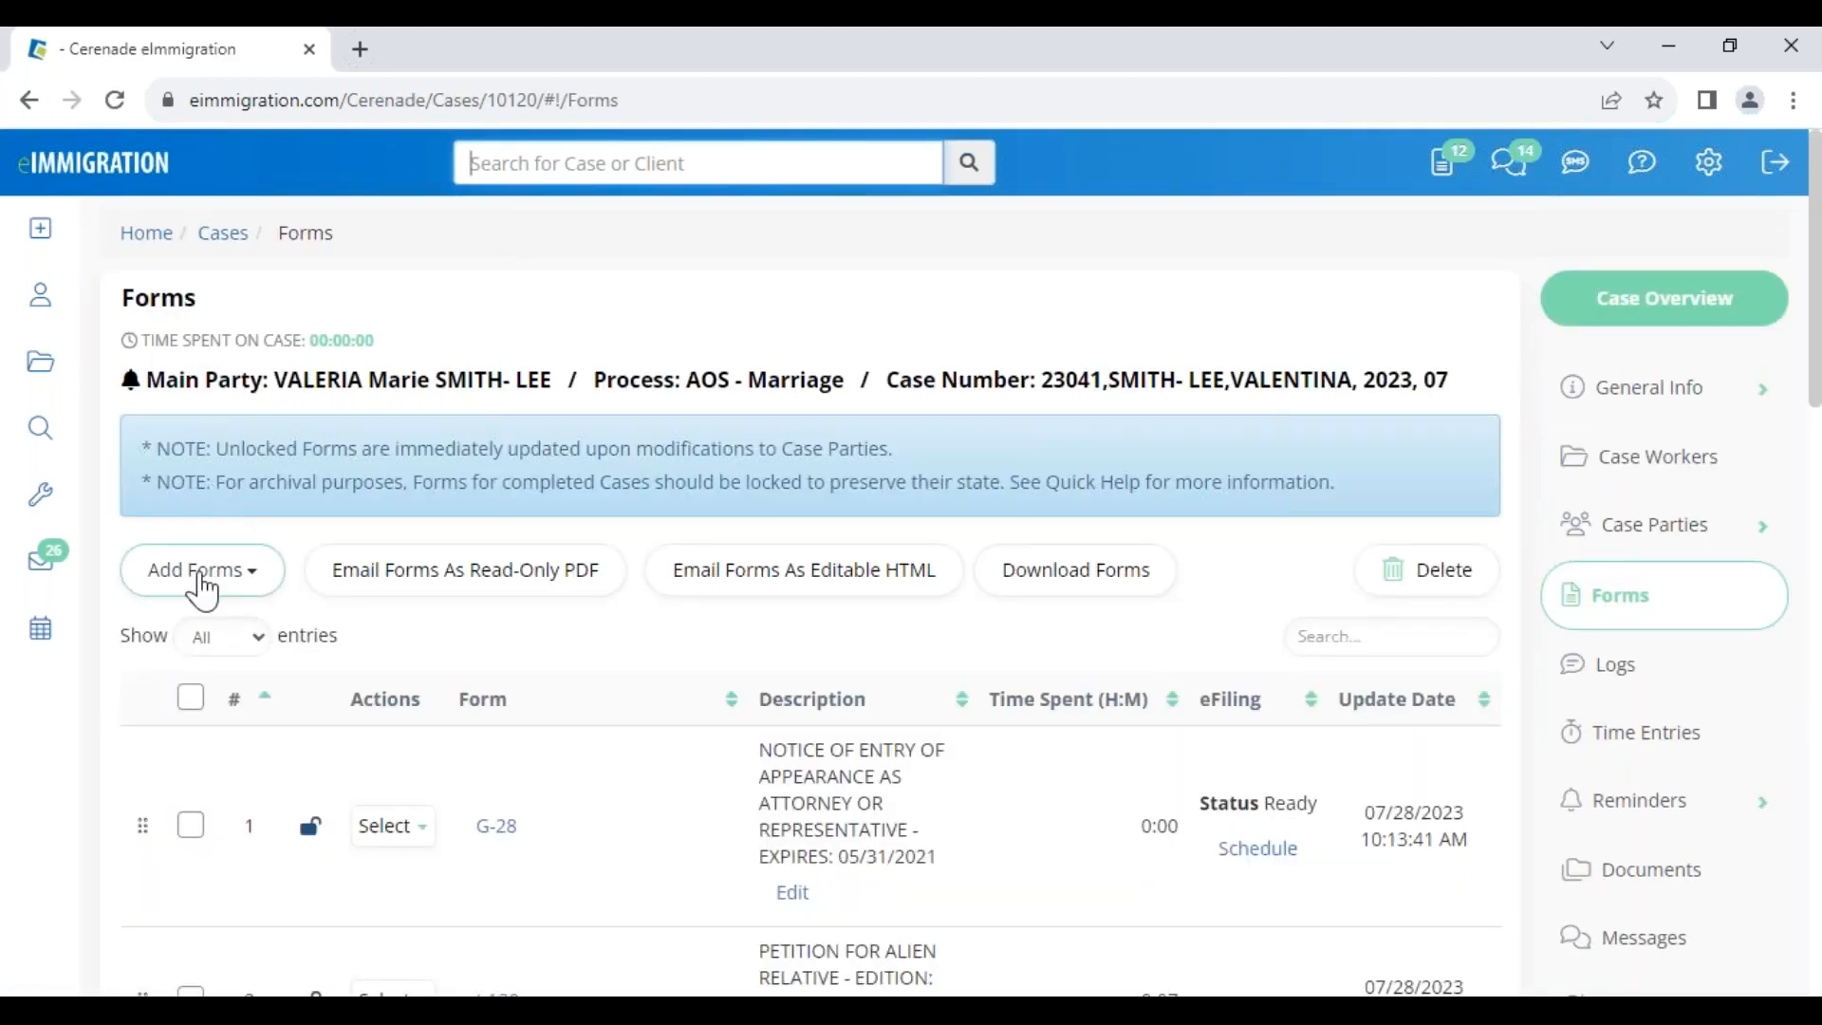
# Add the Green Card predefined forms set to the AOS - Marriage case
pyautogui.click(203, 579)
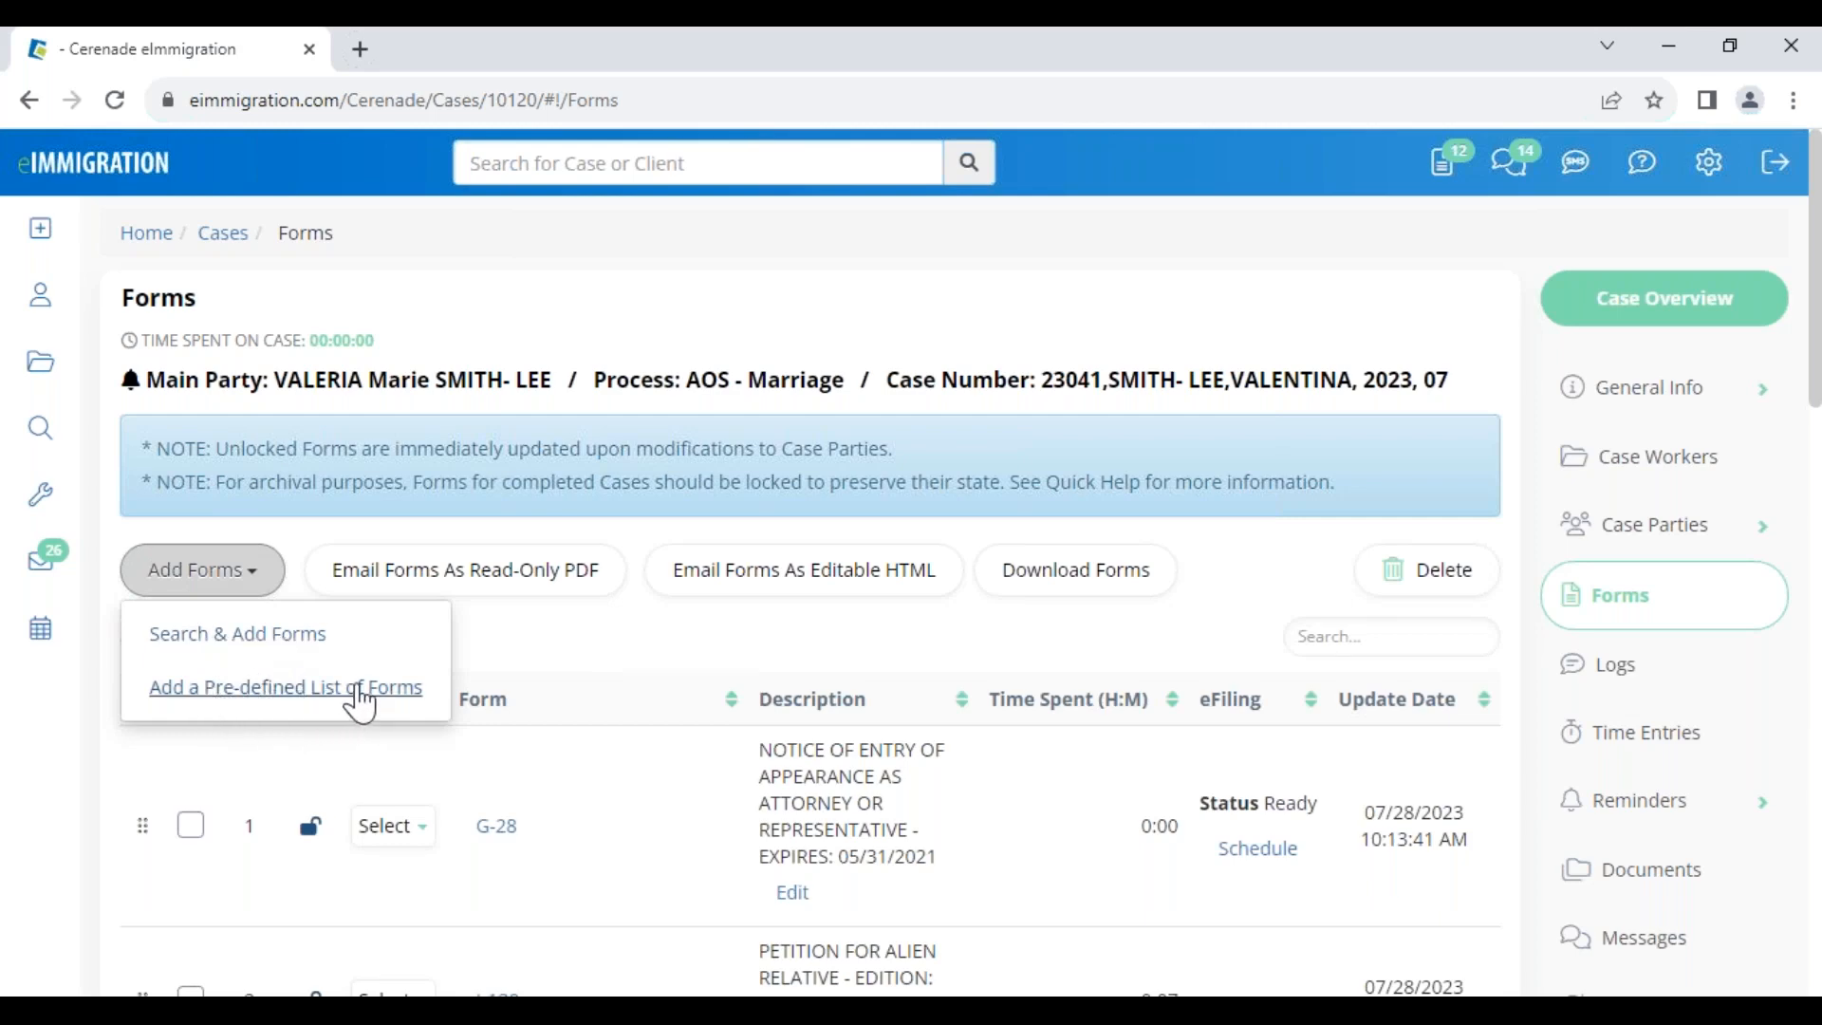
pyautogui.moveTo(675, 380); pyautogui.dragTo(857, 382)
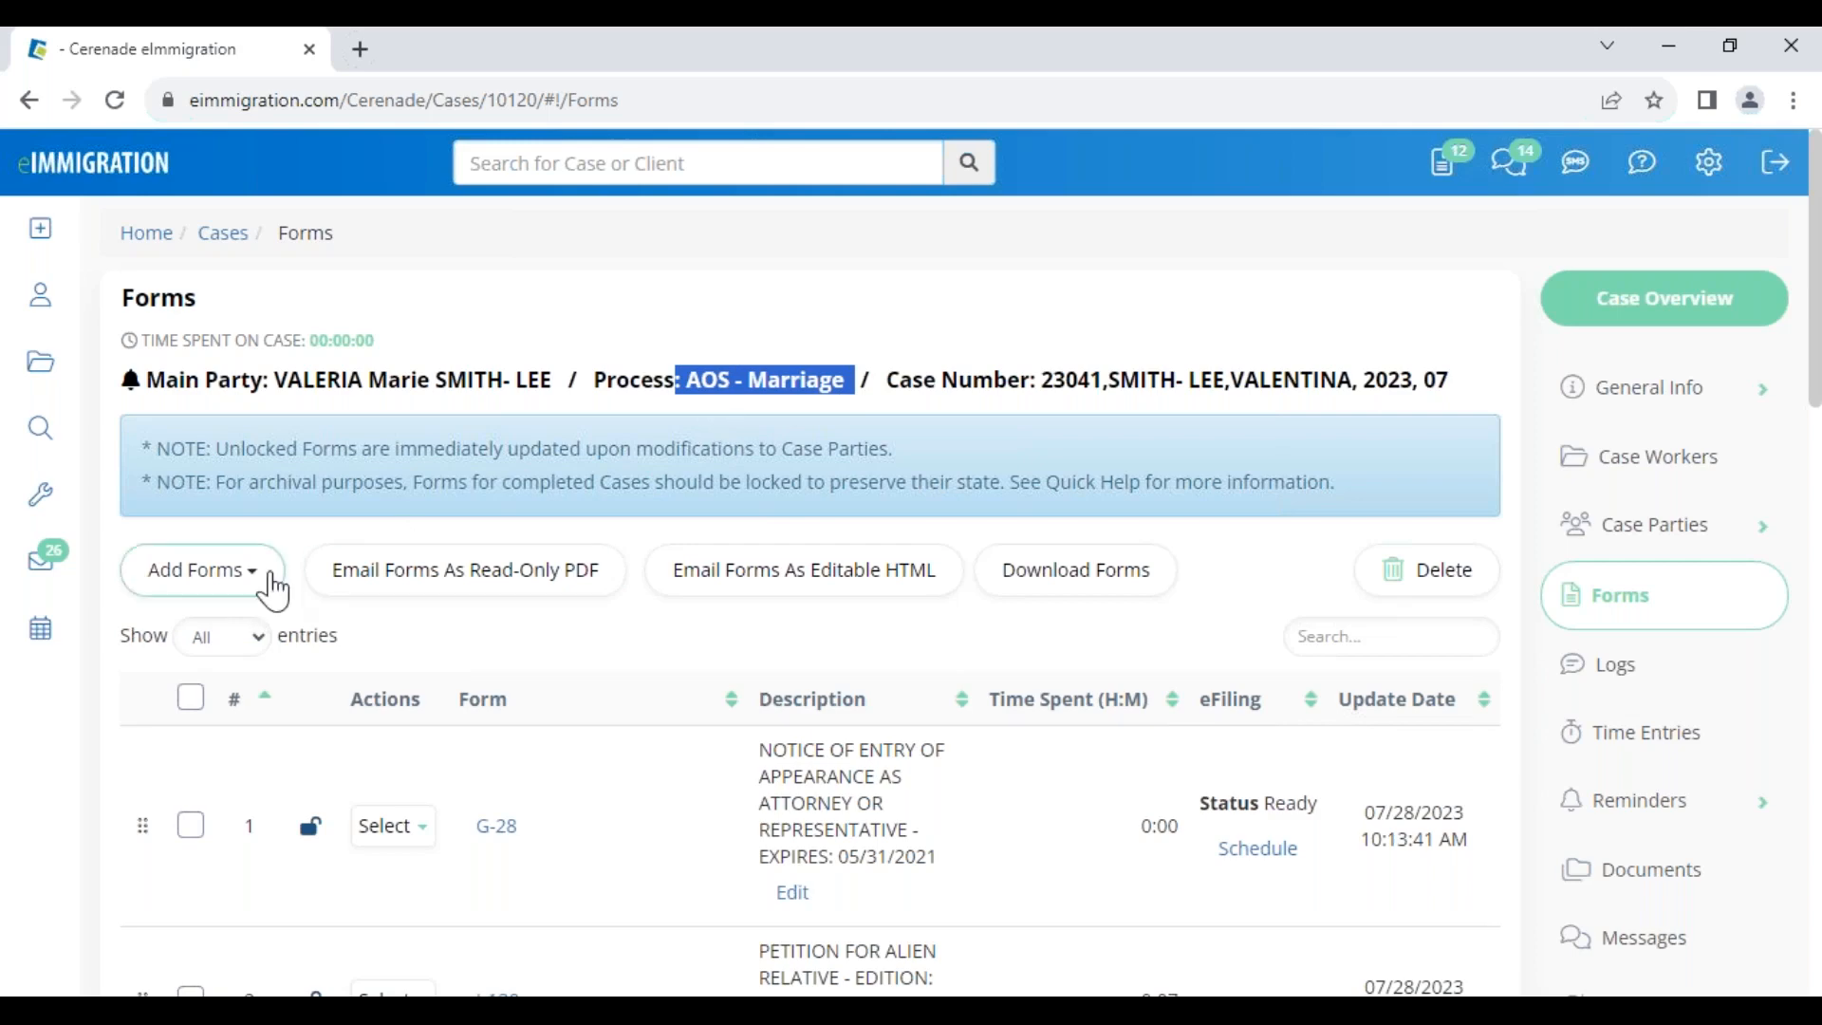
pyautogui.click(232, 585)
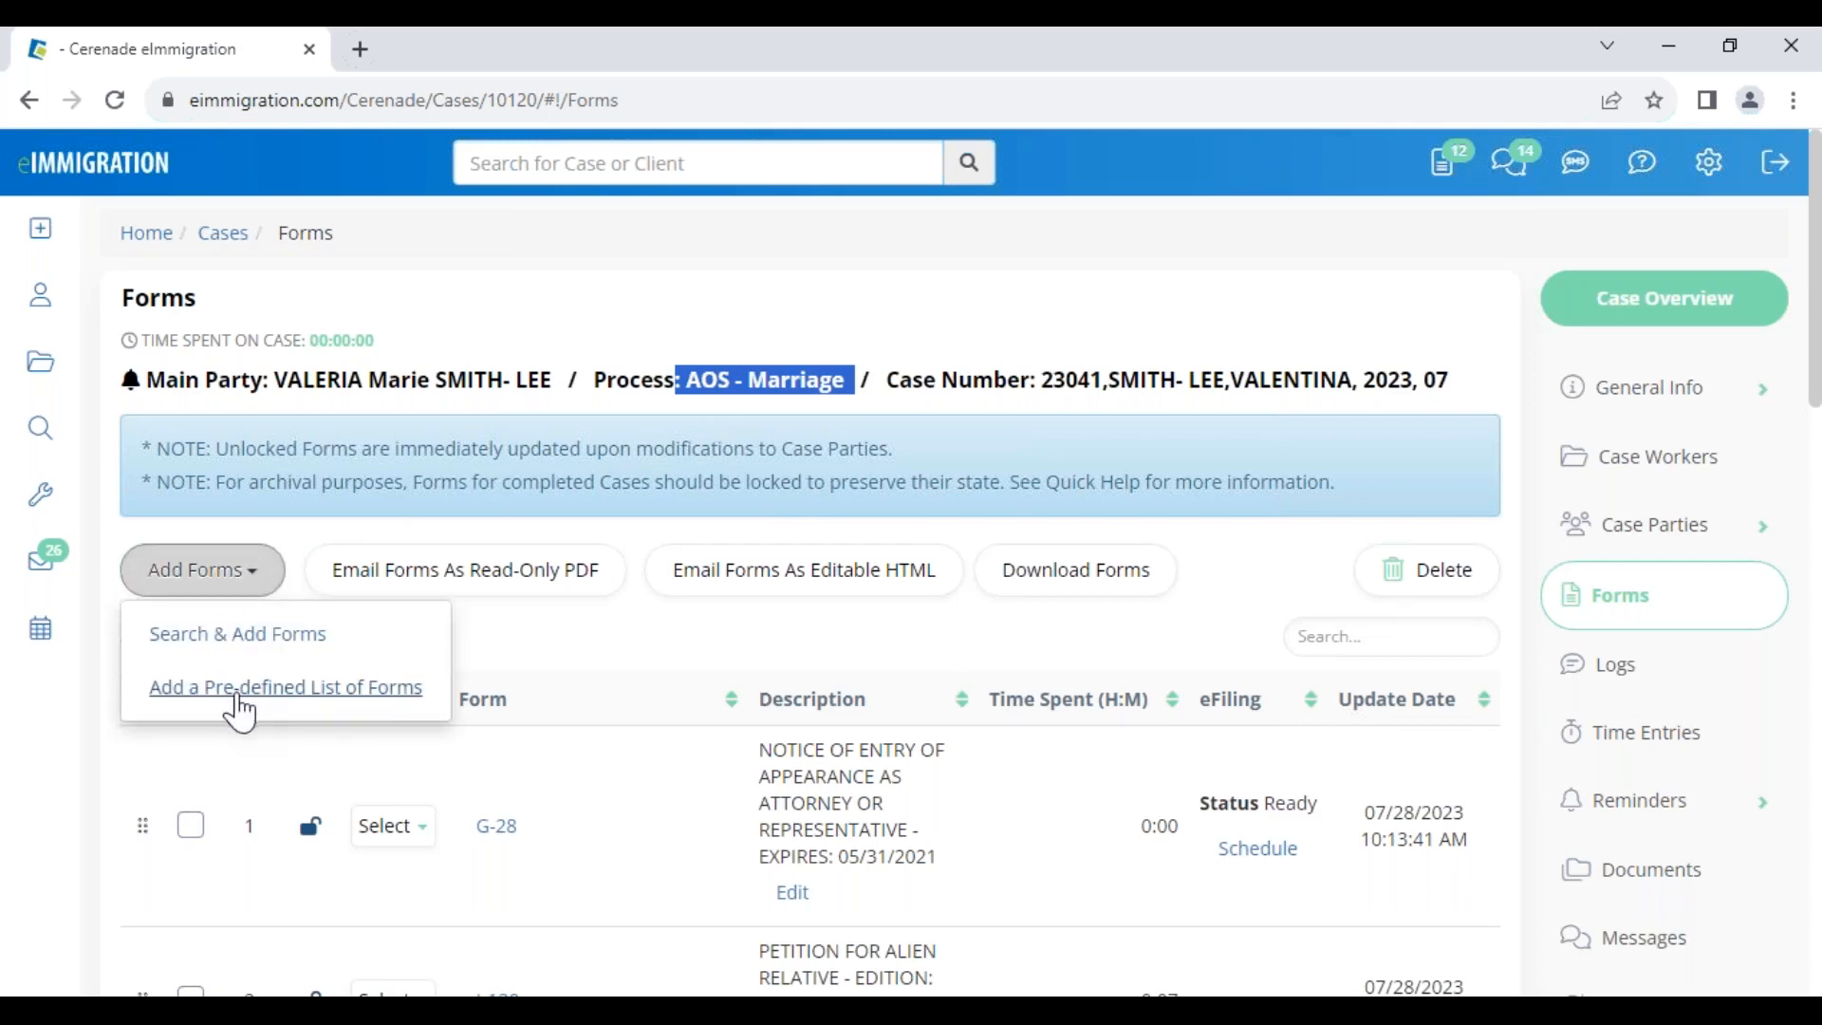
pyautogui.click(239, 707)
pyautogui.click(636, 343)
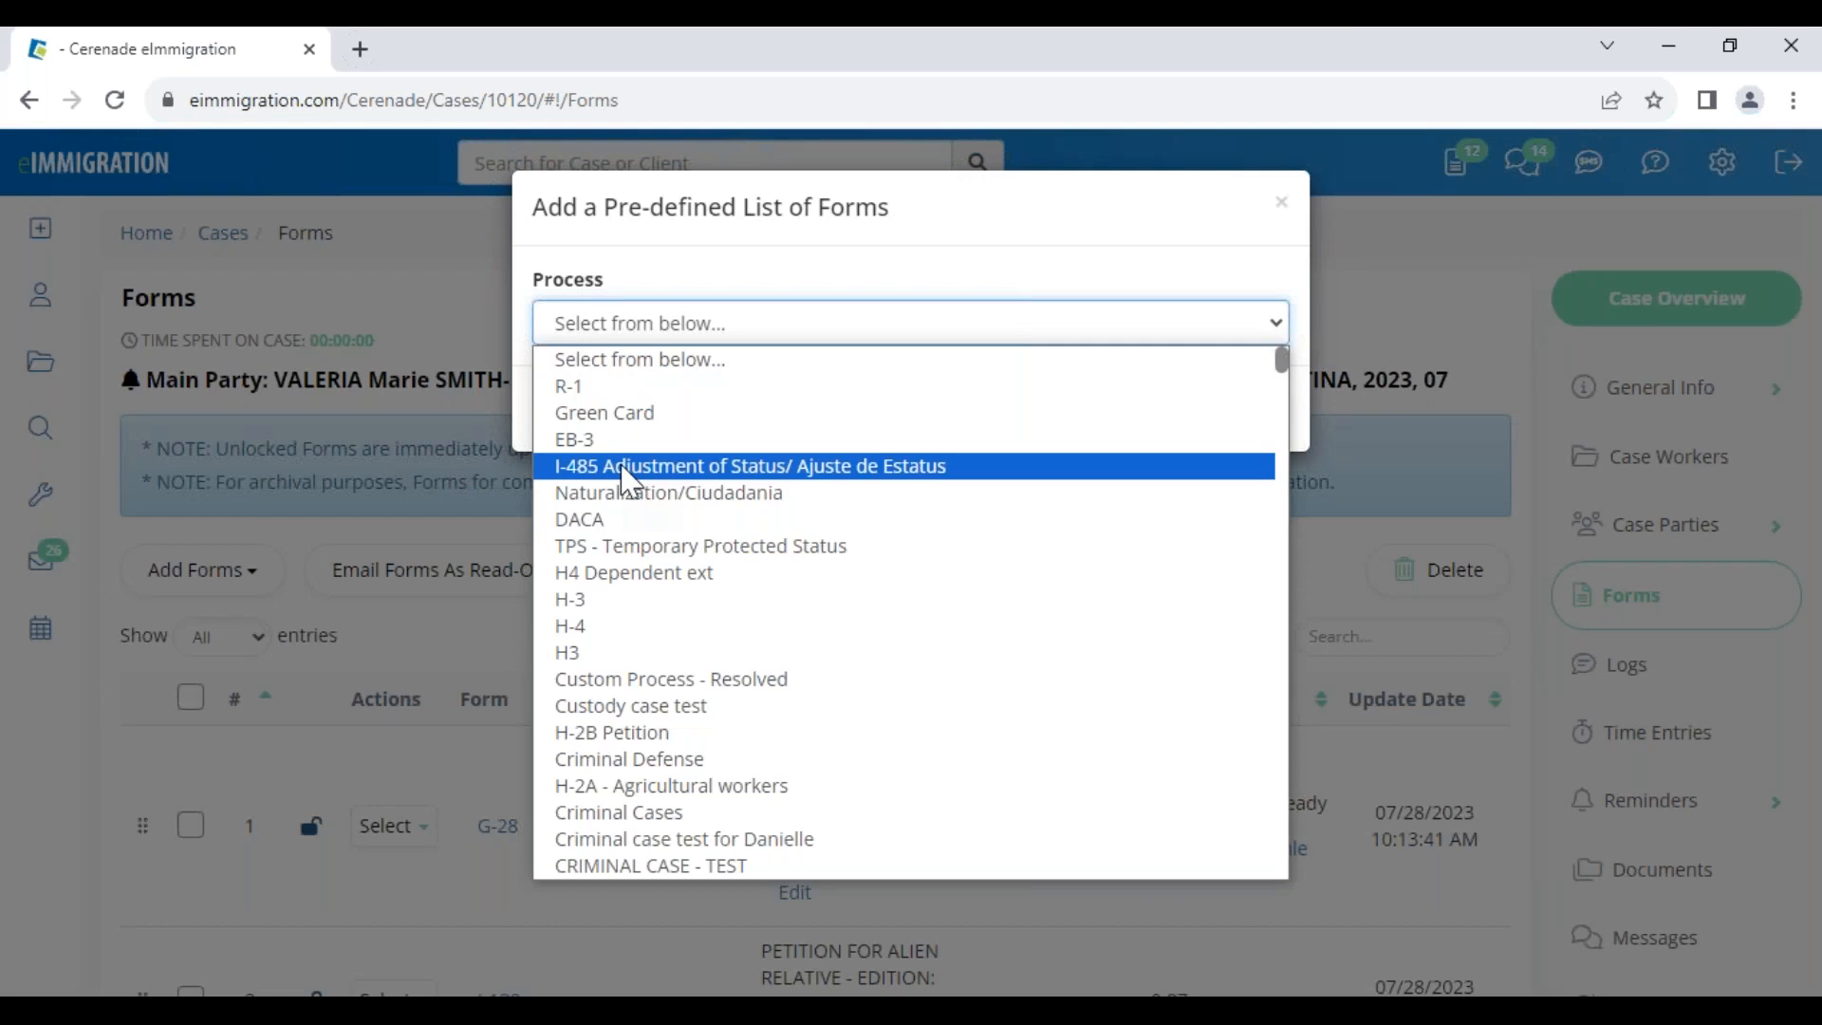
pyautogui.click(634, 493)
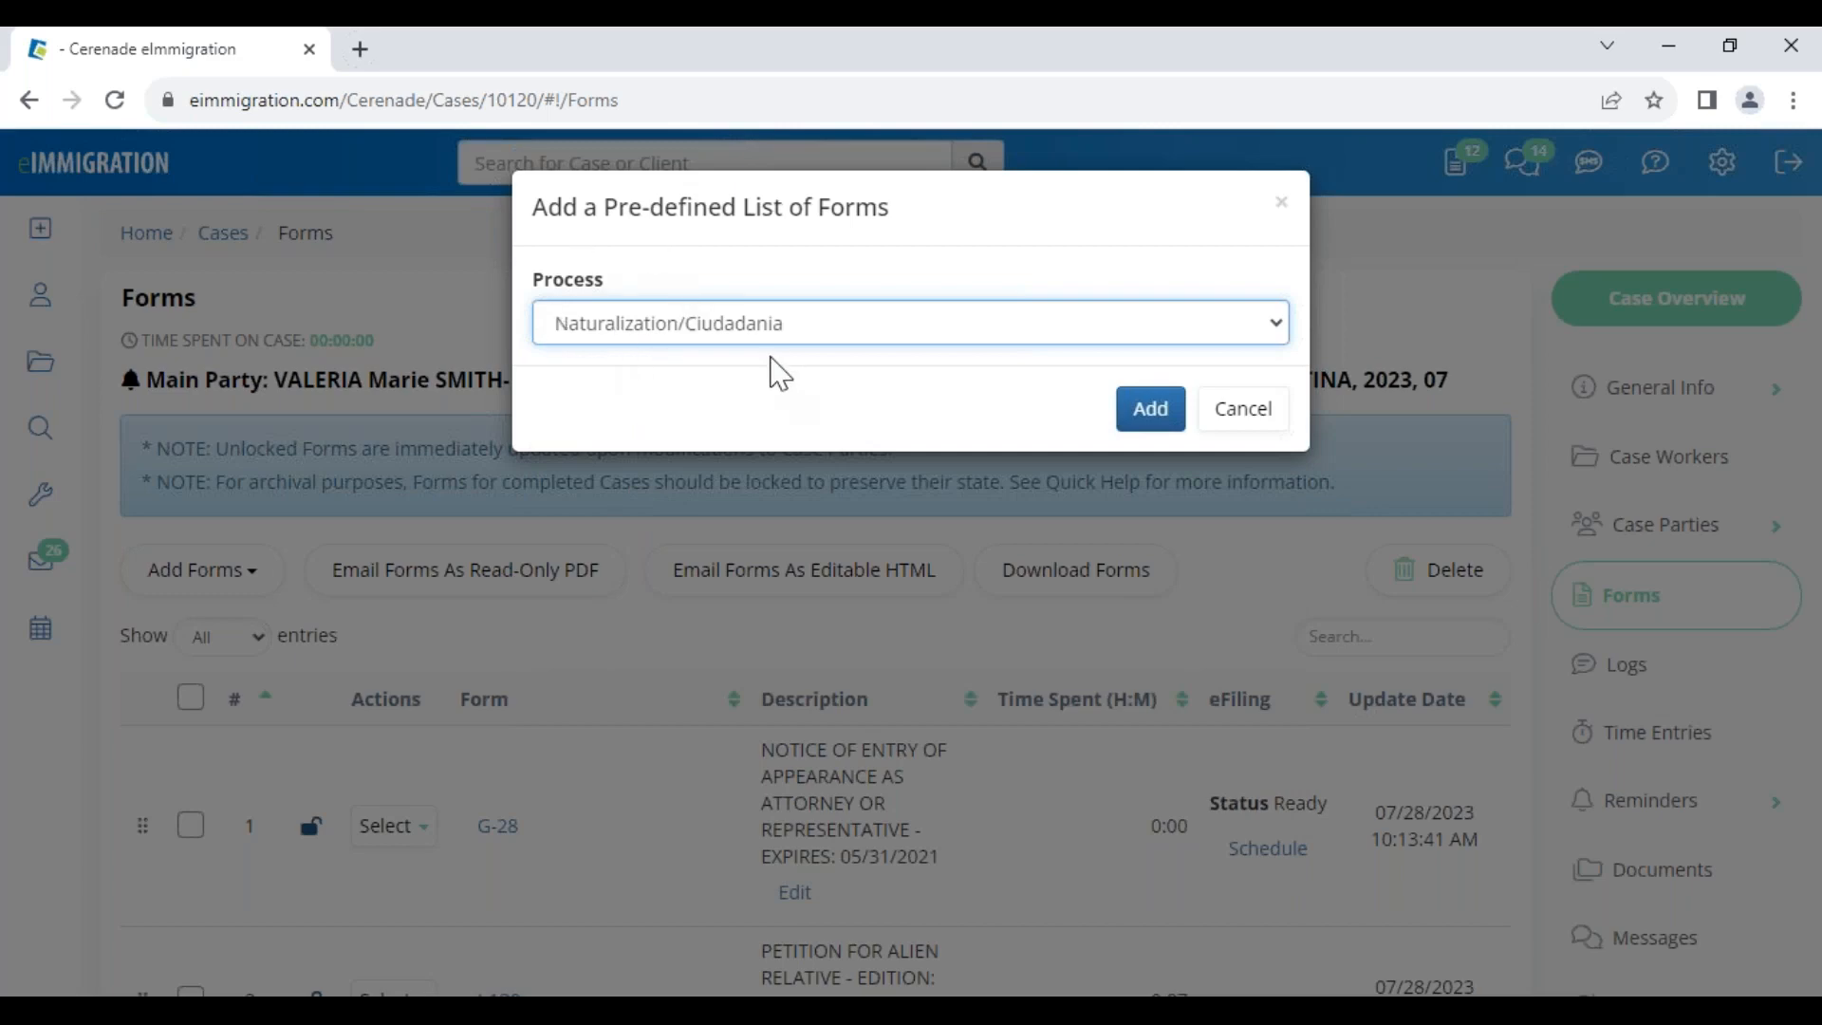
pyautogui.click(752, 328)
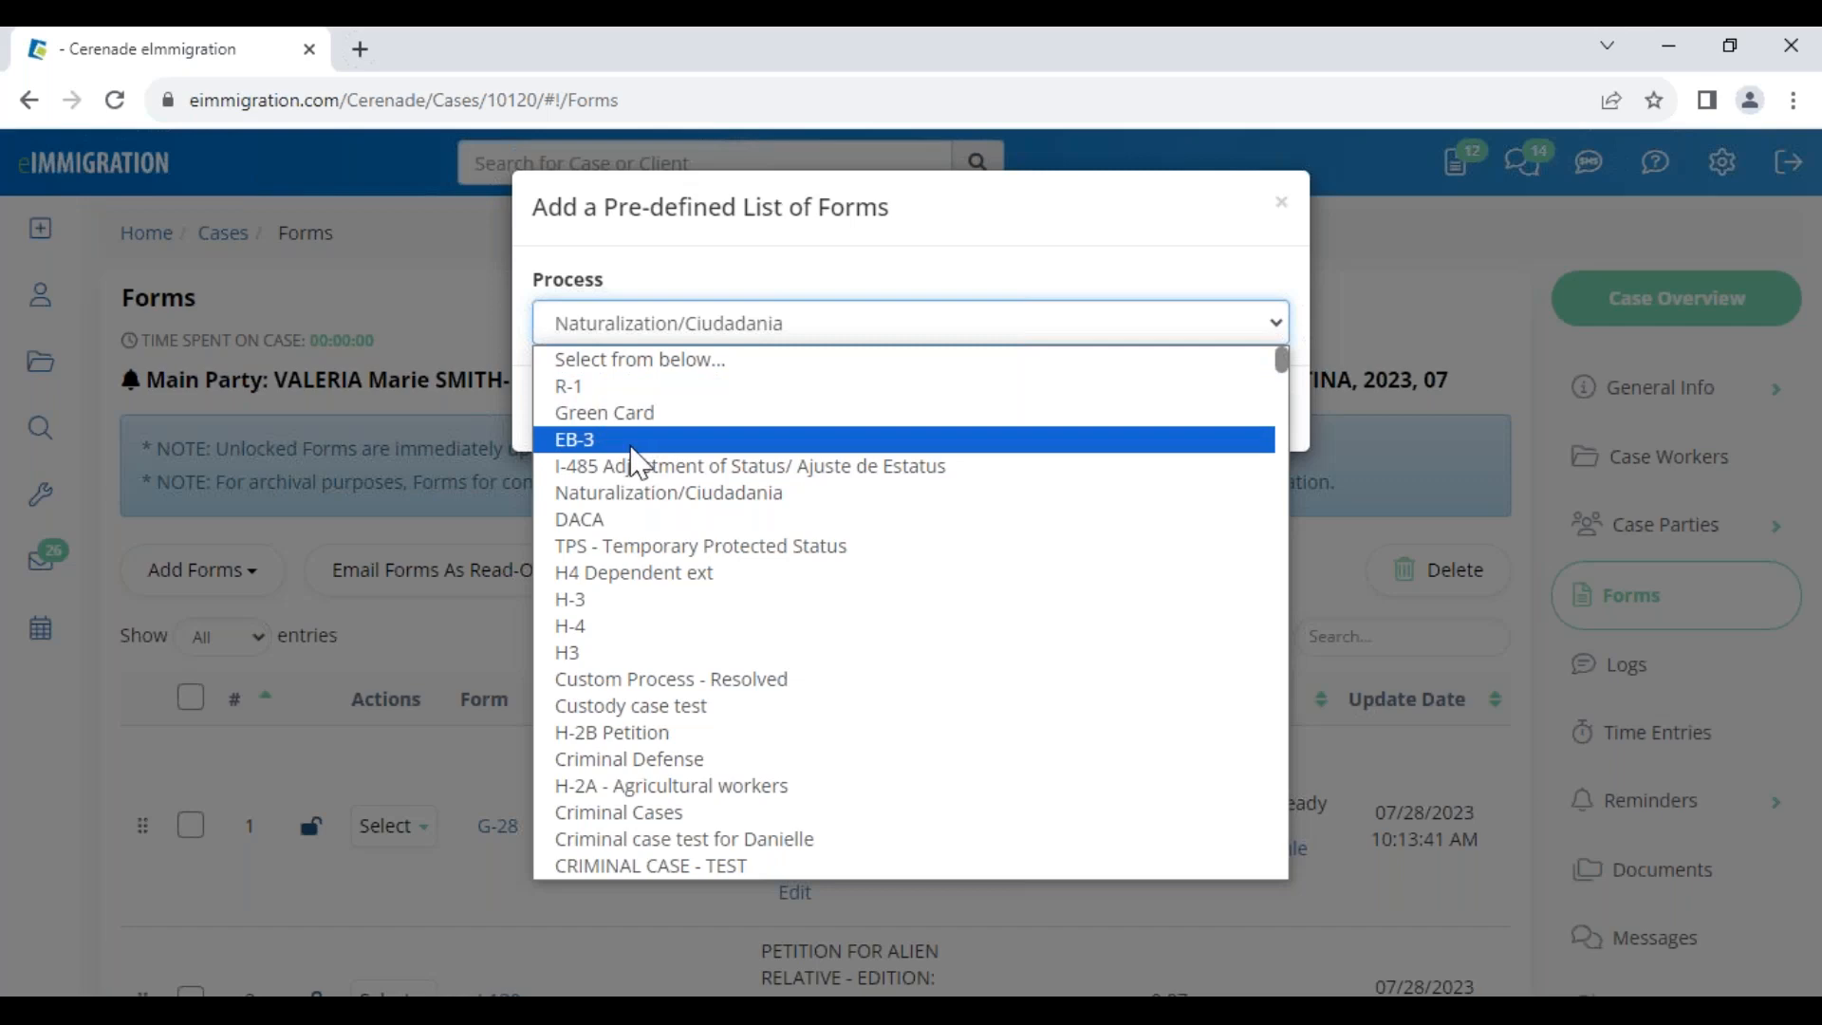
pyautogui.click(650, 412)
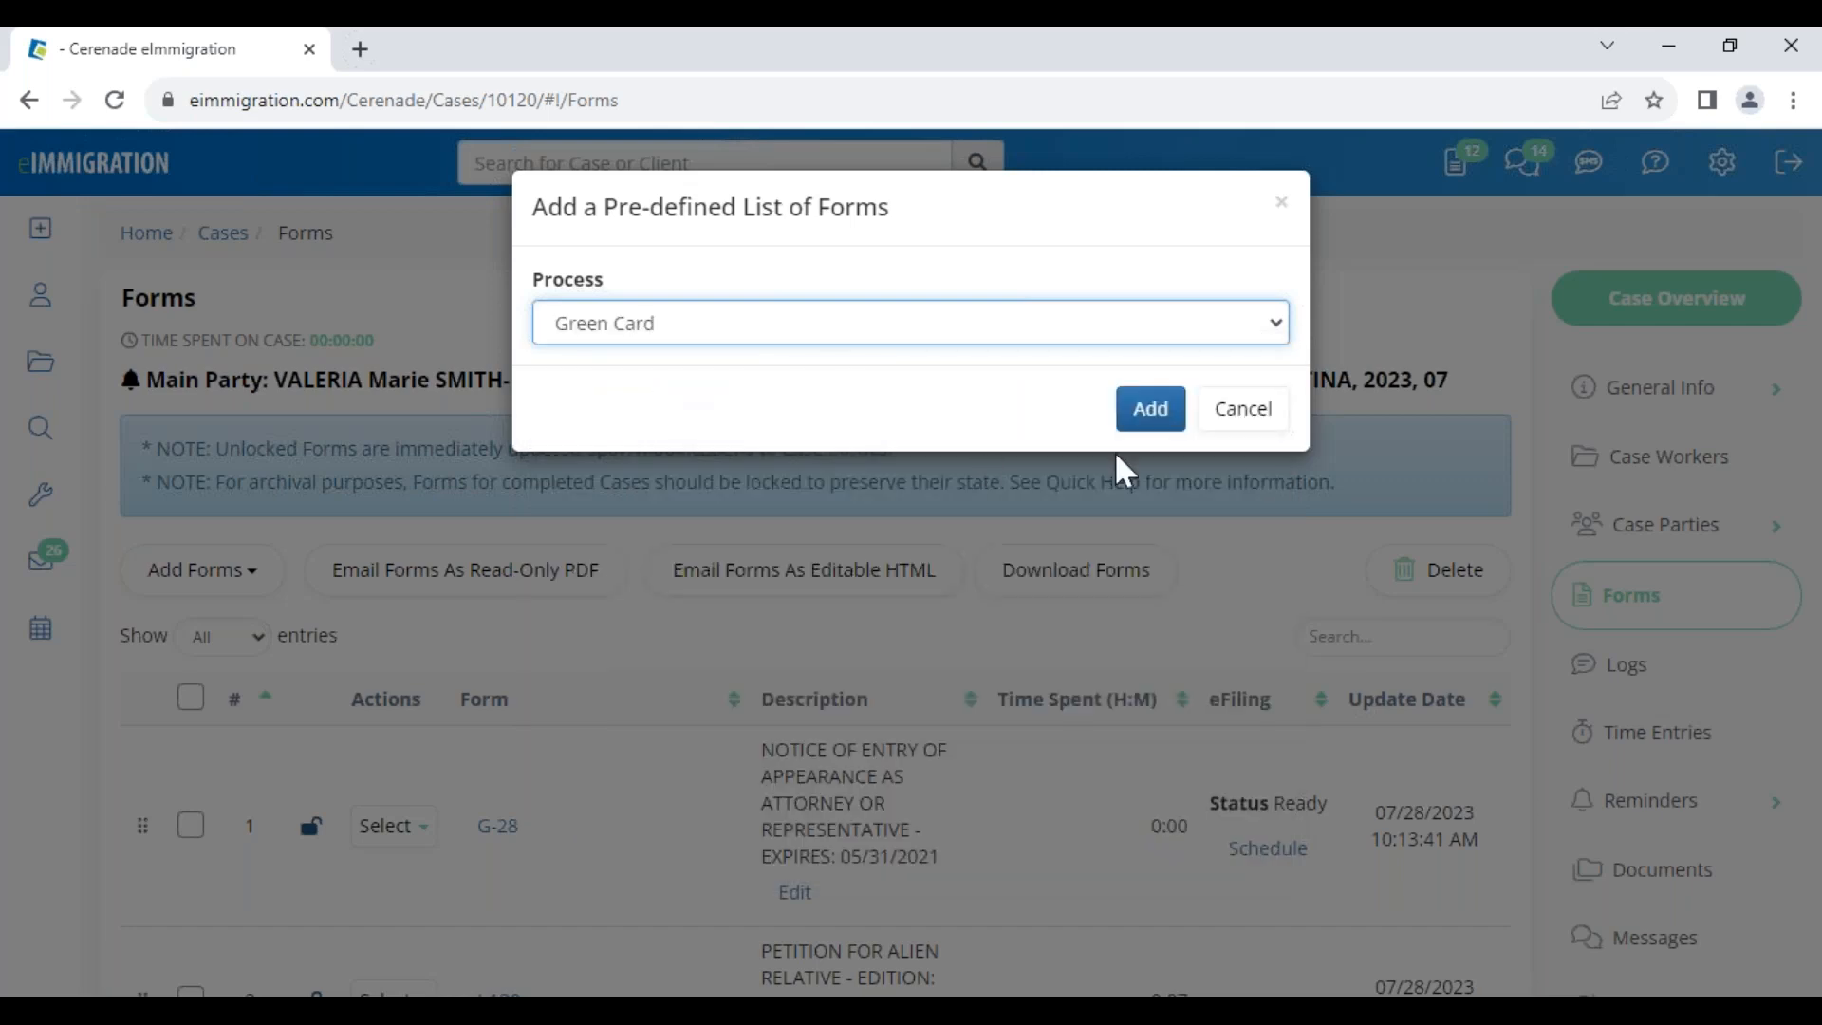
pyautogui.click(1144, 415)
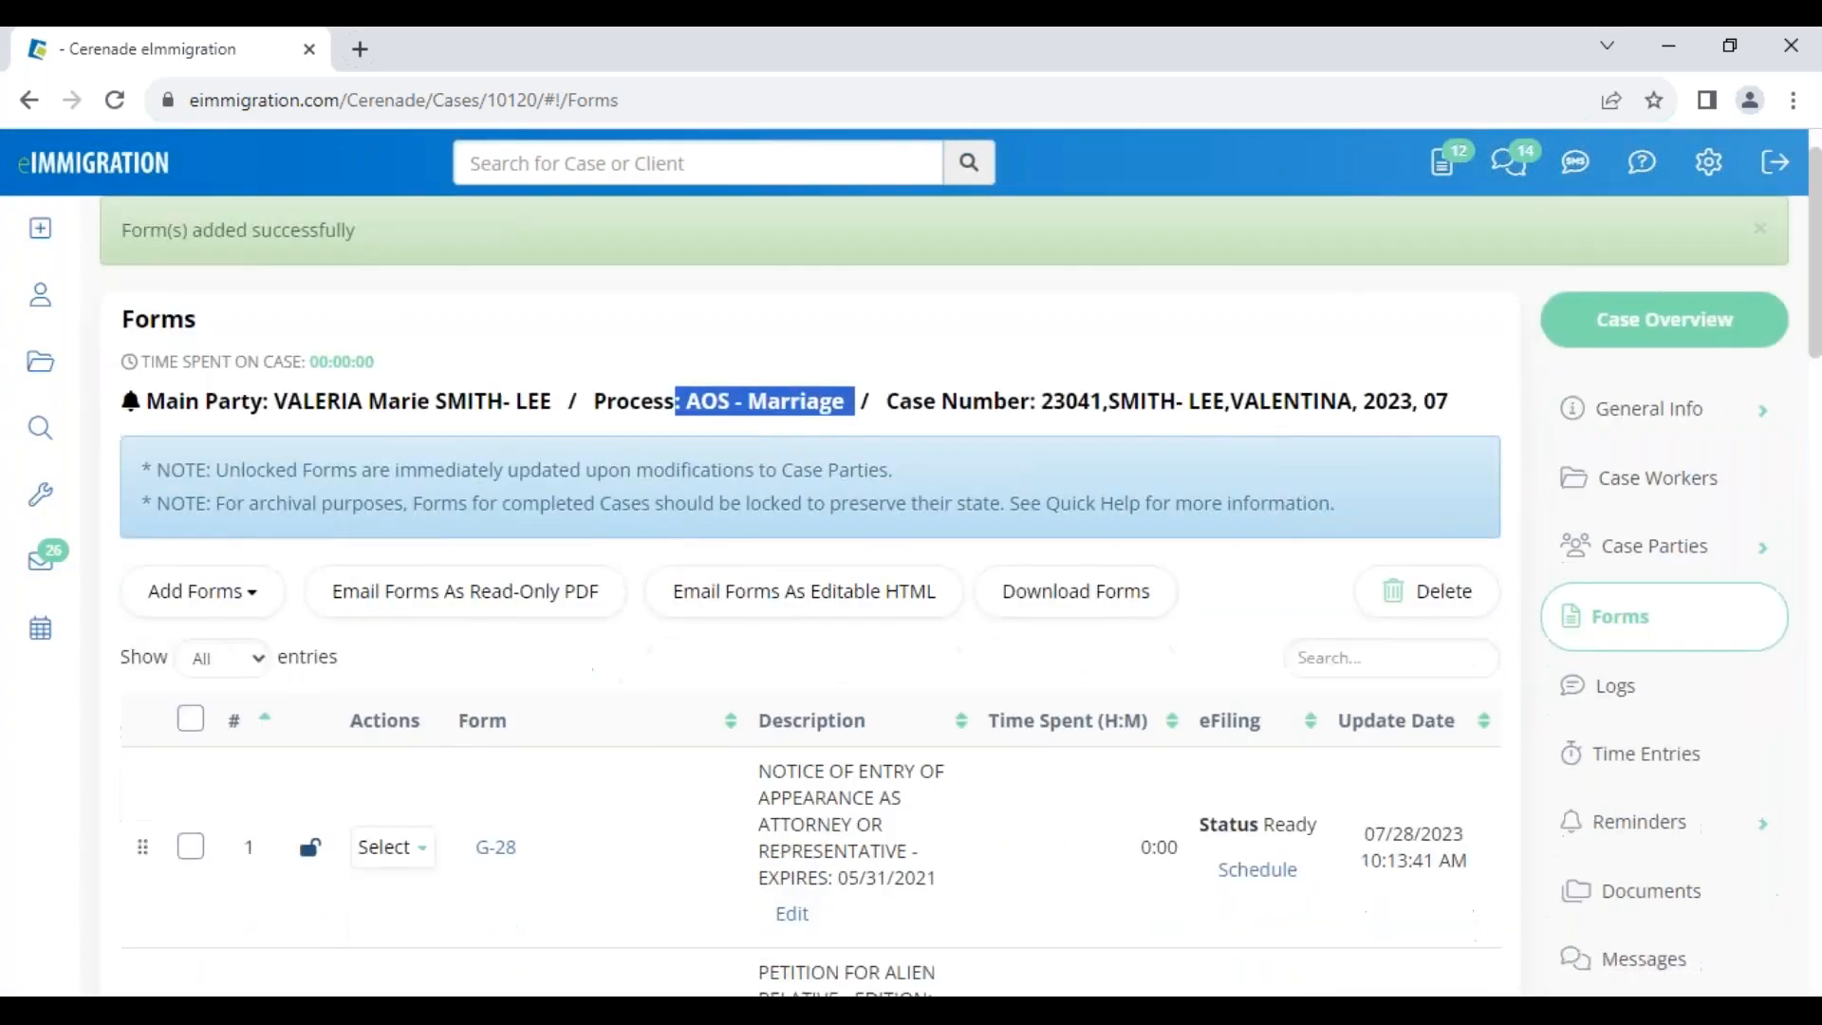
# Review the added forms, including G-325A, I-131 and I-765, then open the main party's profile
pyautogui.scroll(-10, 667, 801)
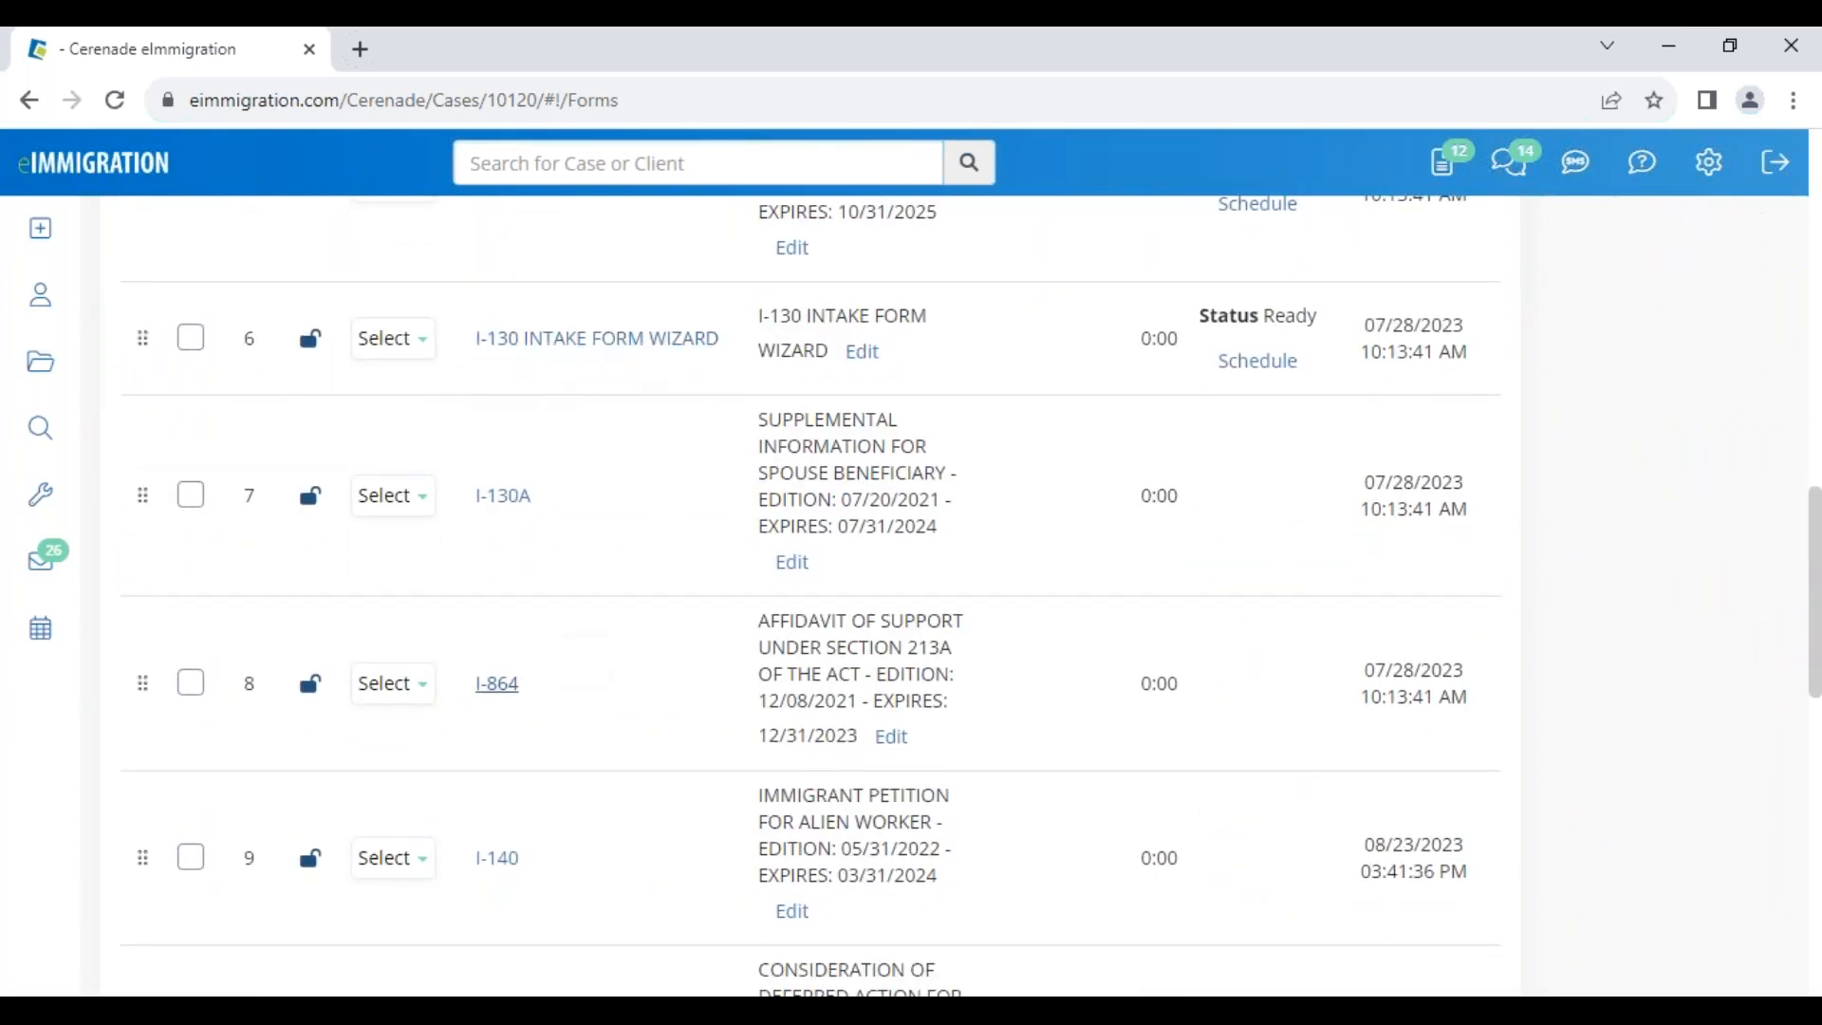
pyautogui.scroll(-12, 529, 708)
pyautogui.scroll(4, 565, 756)
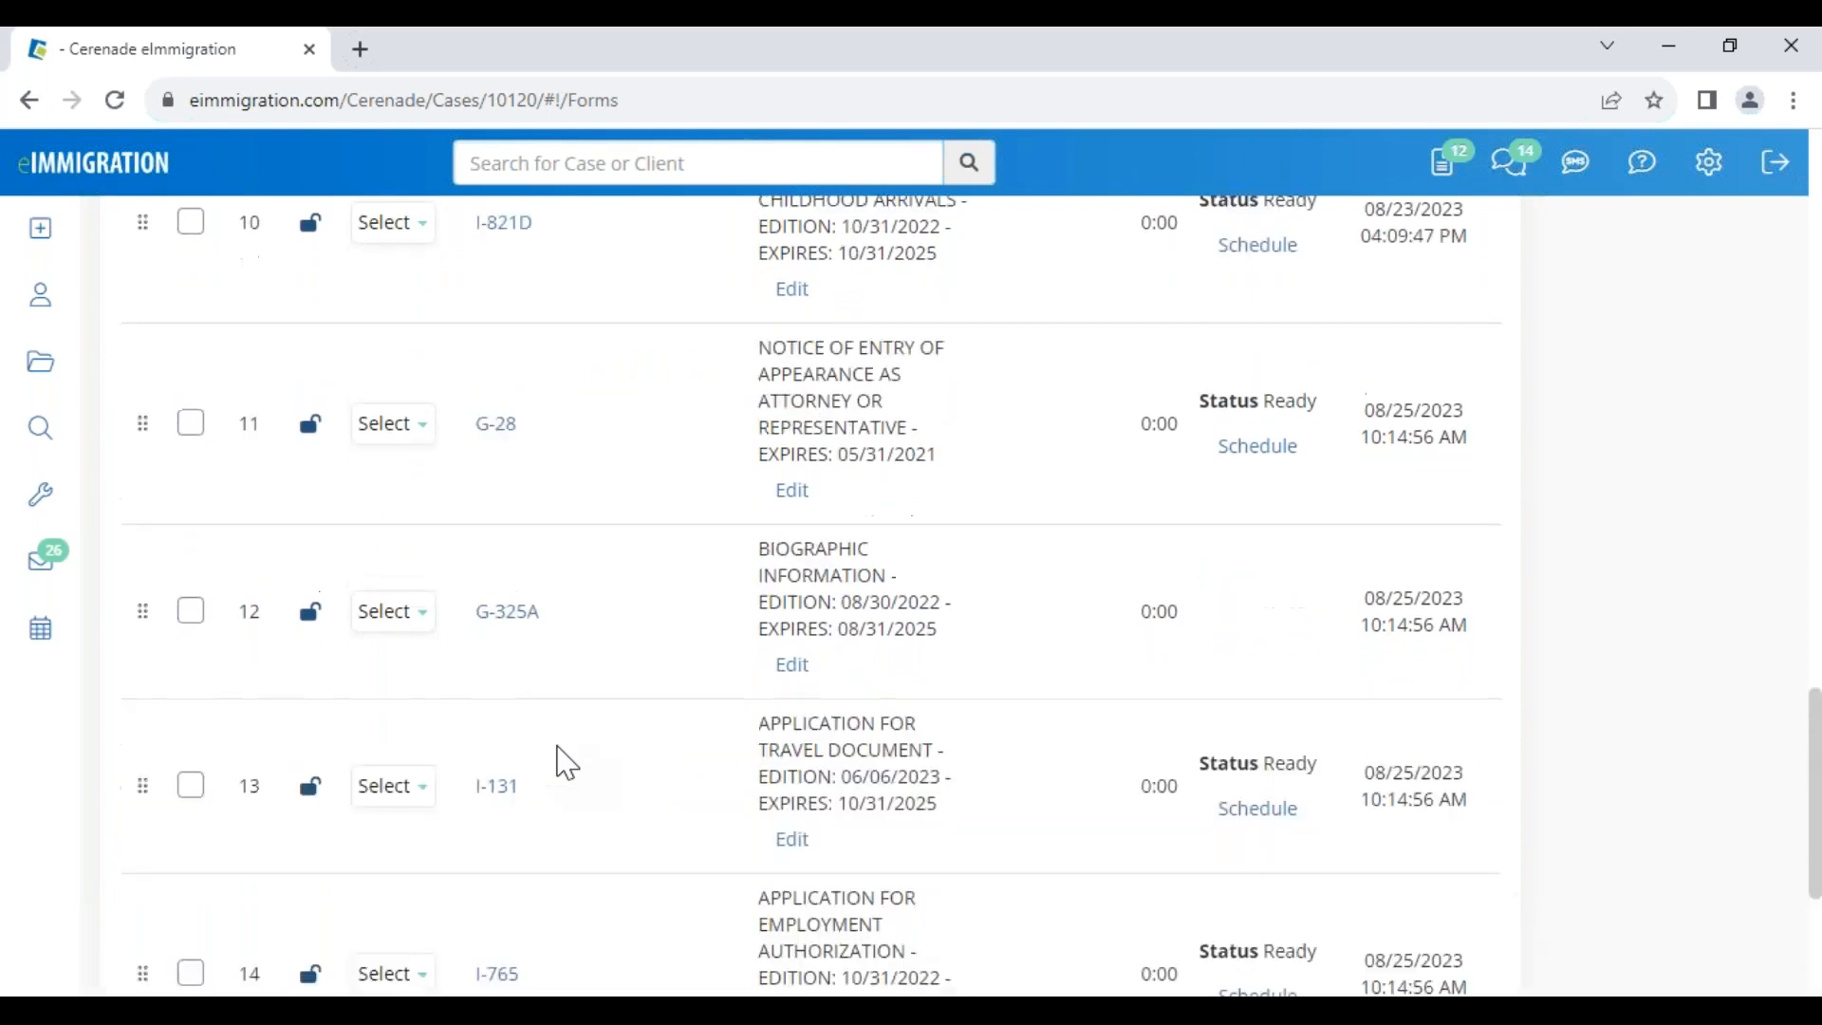
pyautogui.scroll(12, 567, 762)
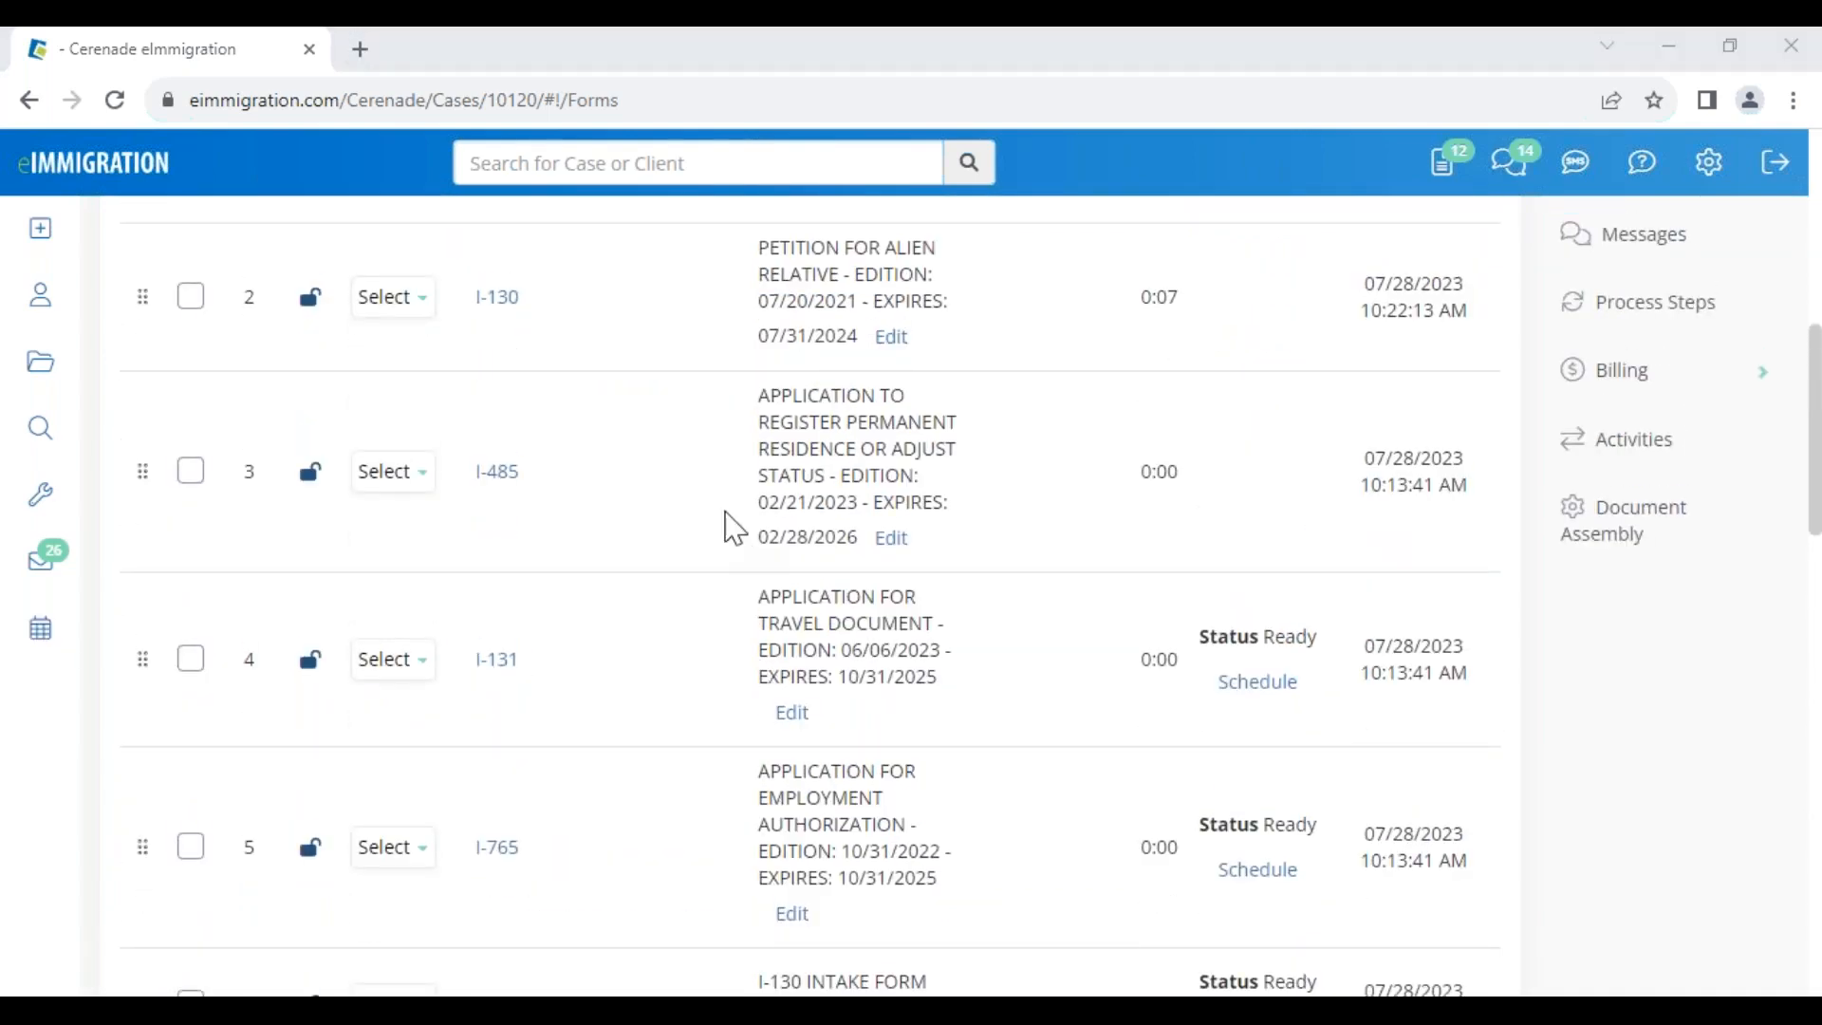
pyautogui.scroll(1, 733, 593)
pyautogui.scroll(6, 733, 593)
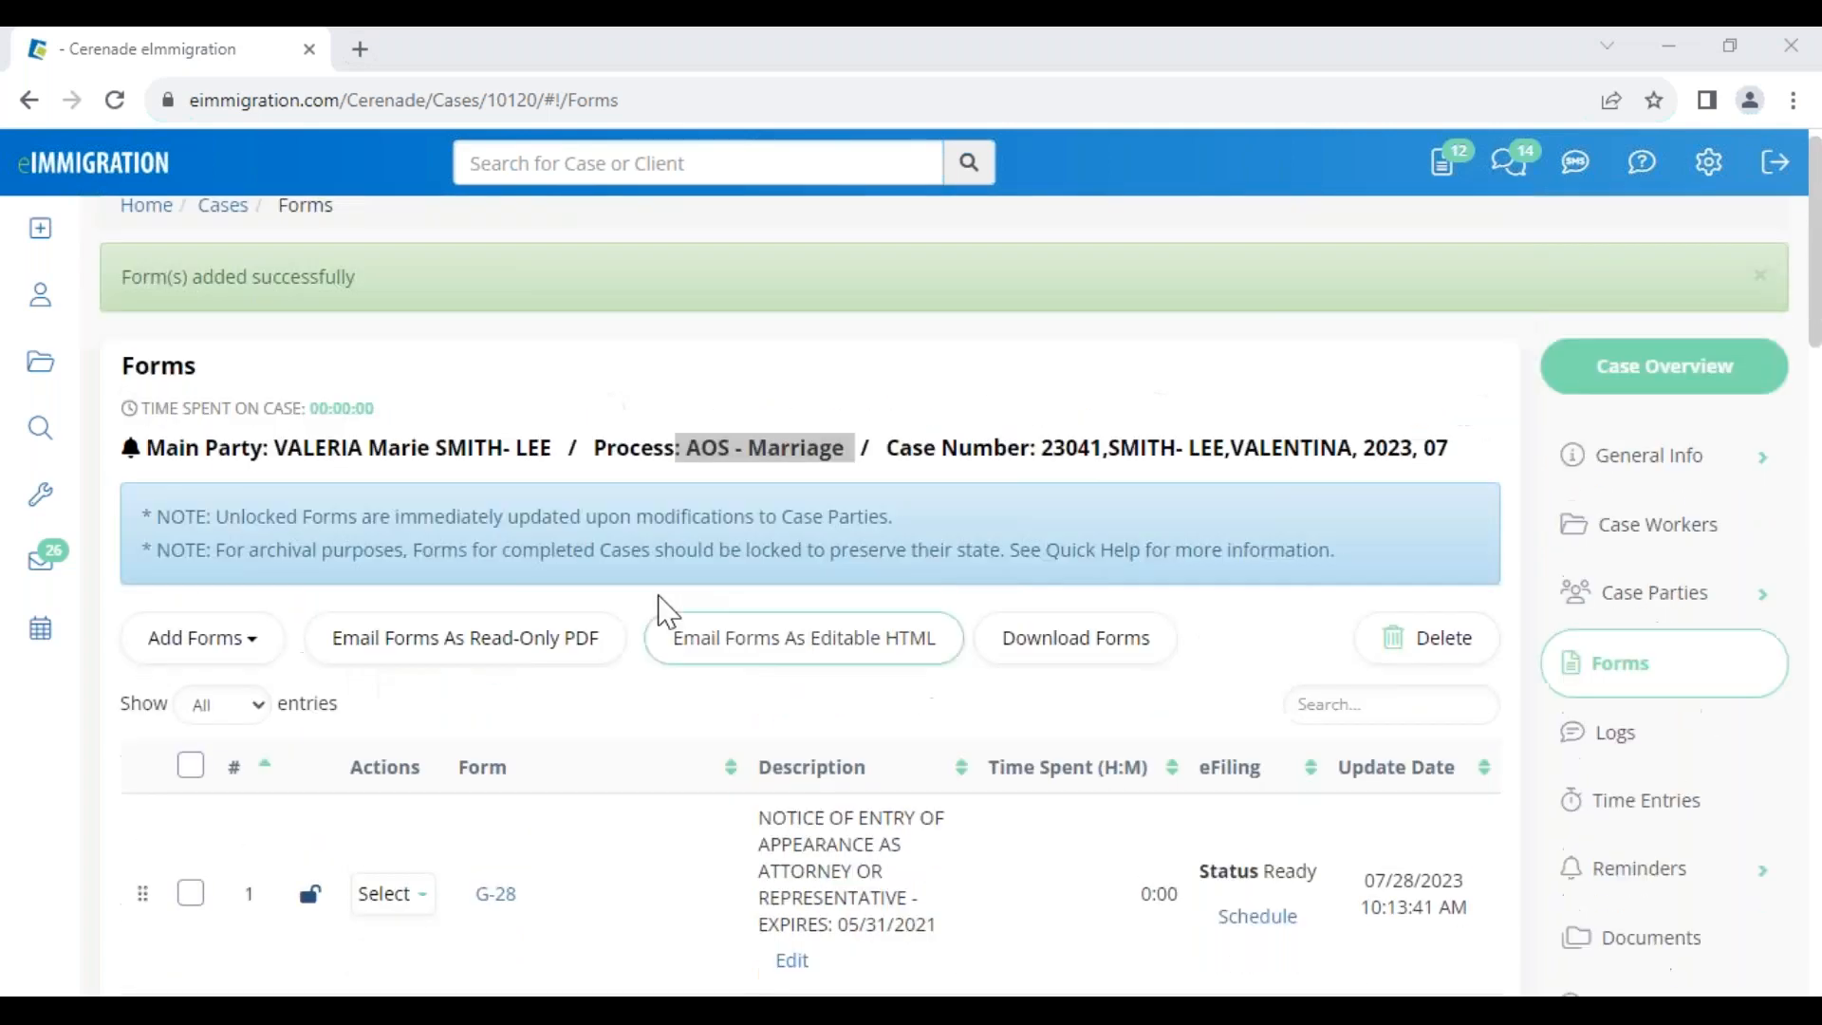
pyautogui.click(400, 479)
# Open the main party's General Info, dismiss Client Alerts, and open Administrative Tools in a new first tab
pyautogui.click(309, 49)
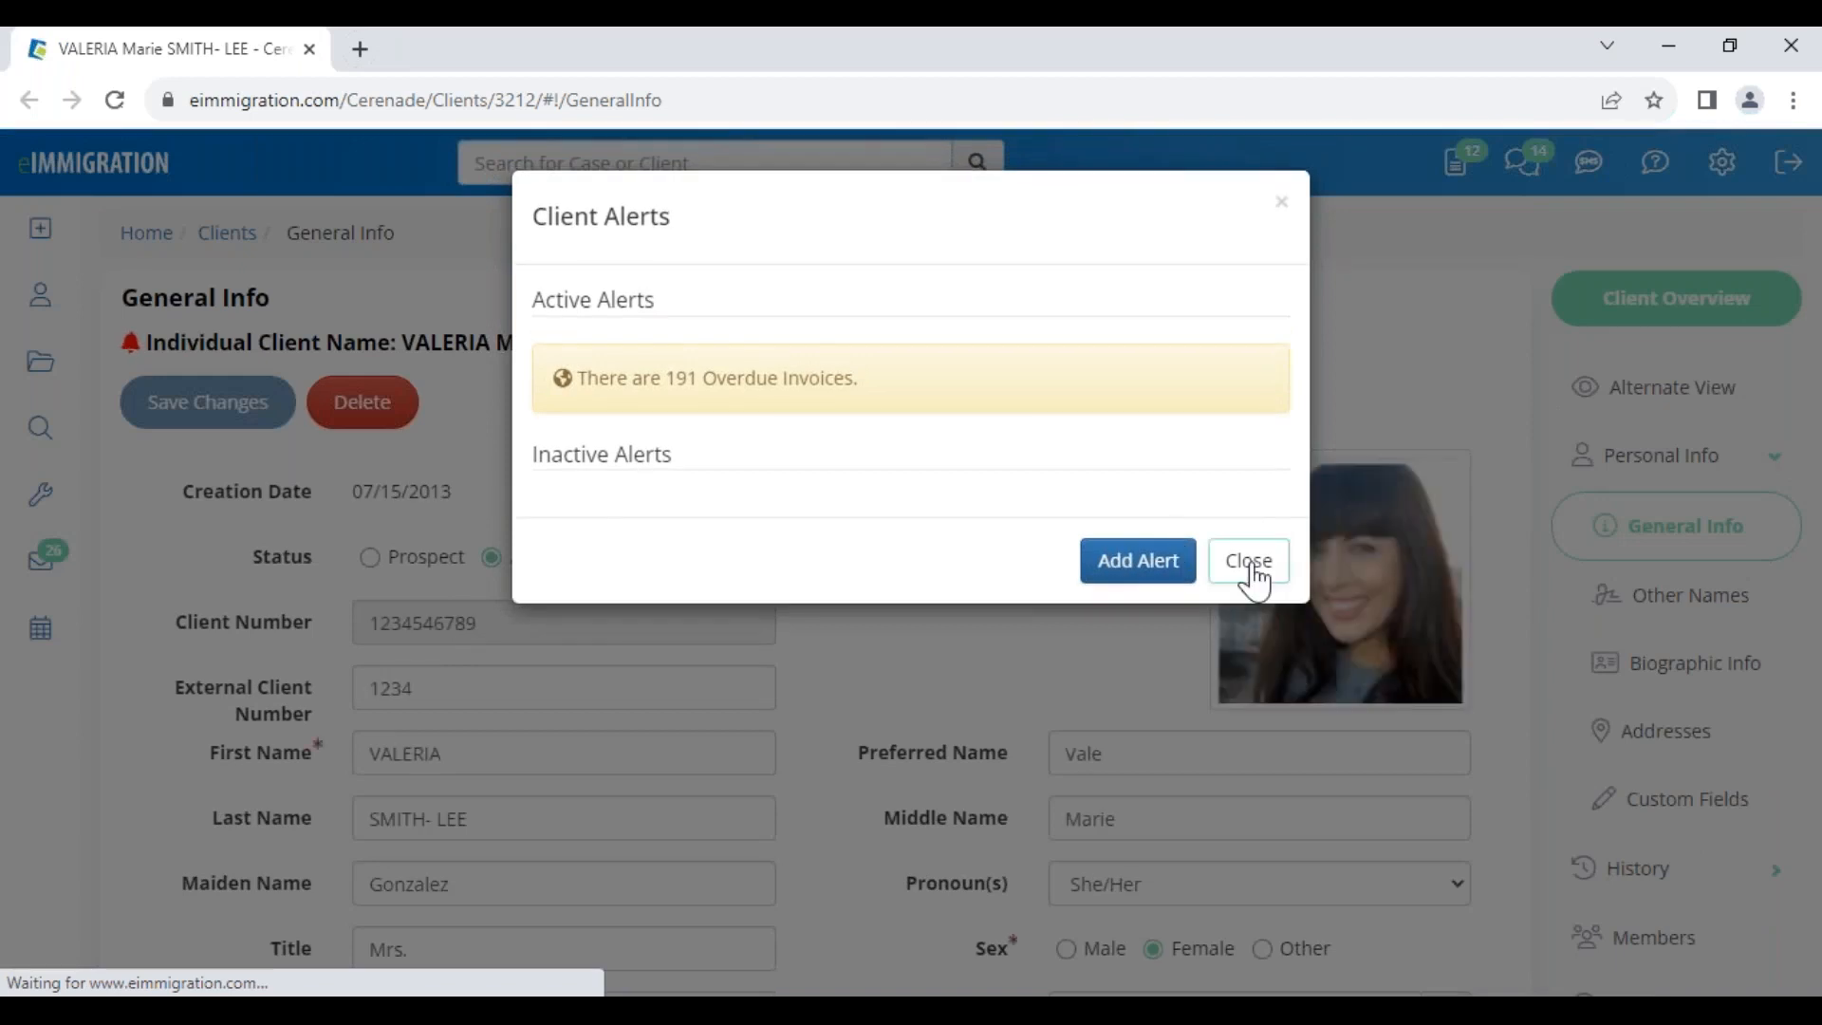
pyautogui.click(1248, 563)
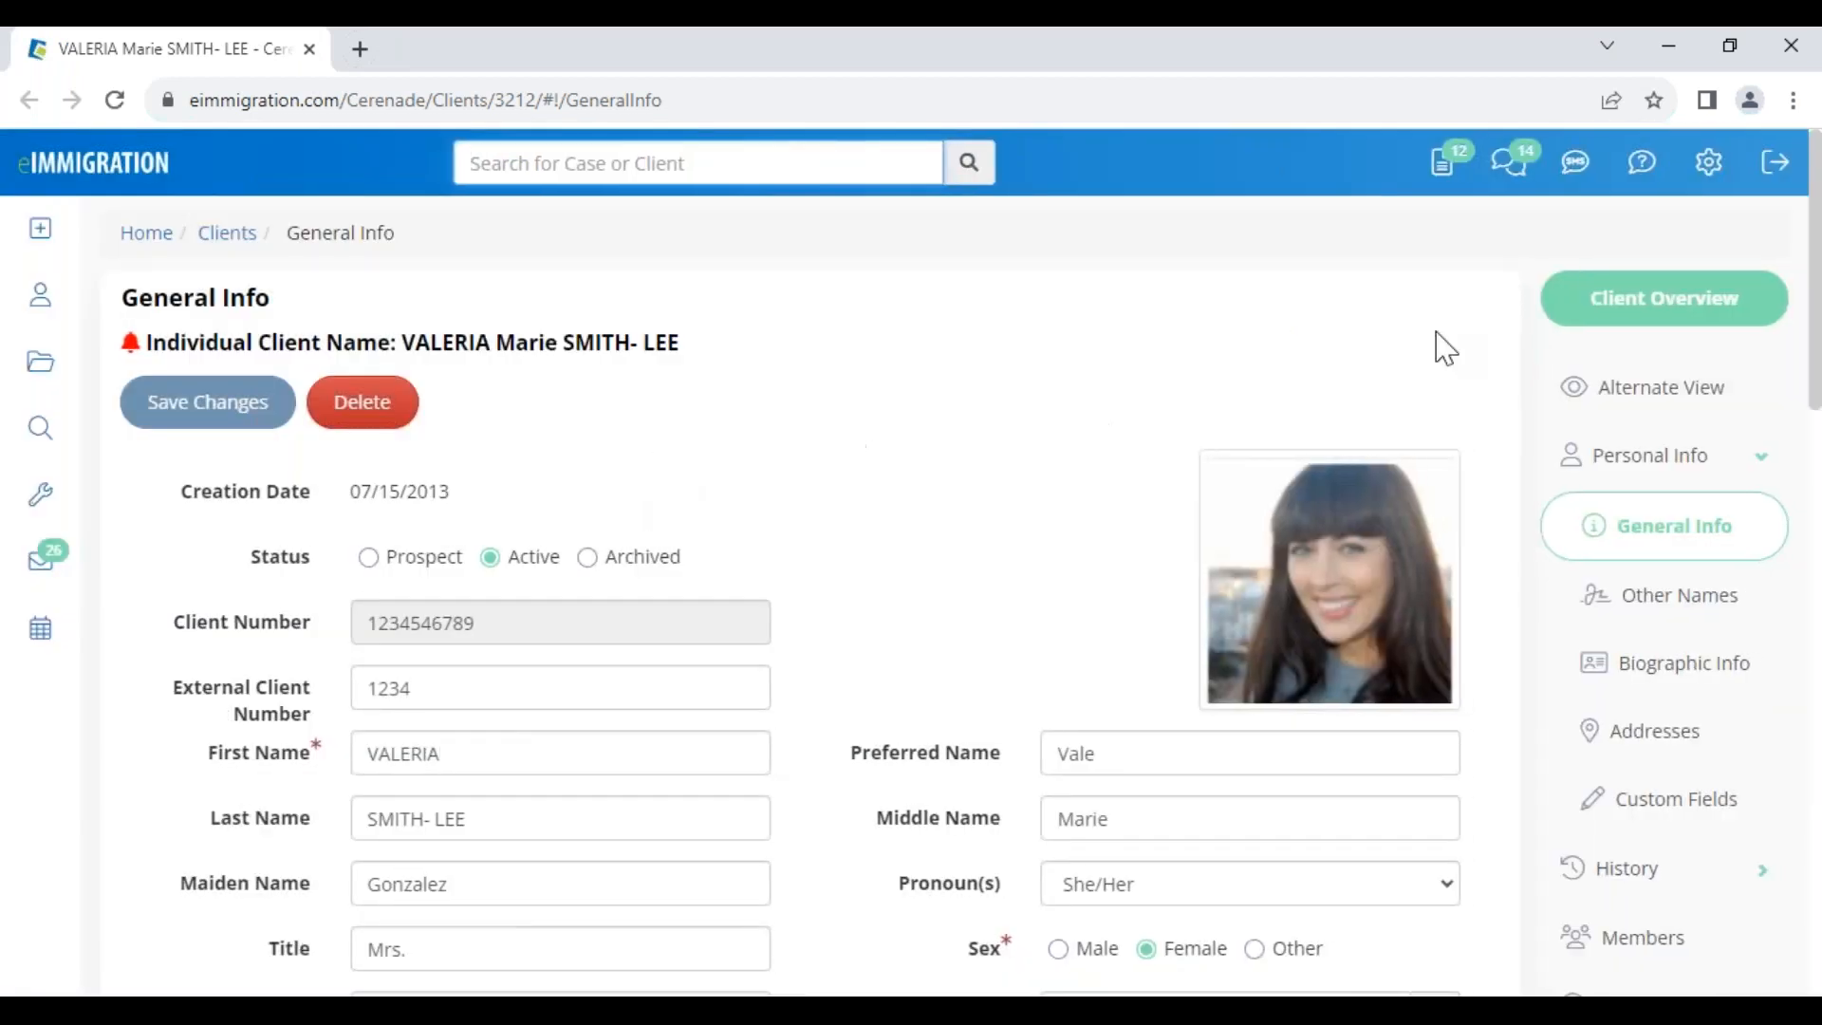
pyautogui.moveTo(1711, 169)
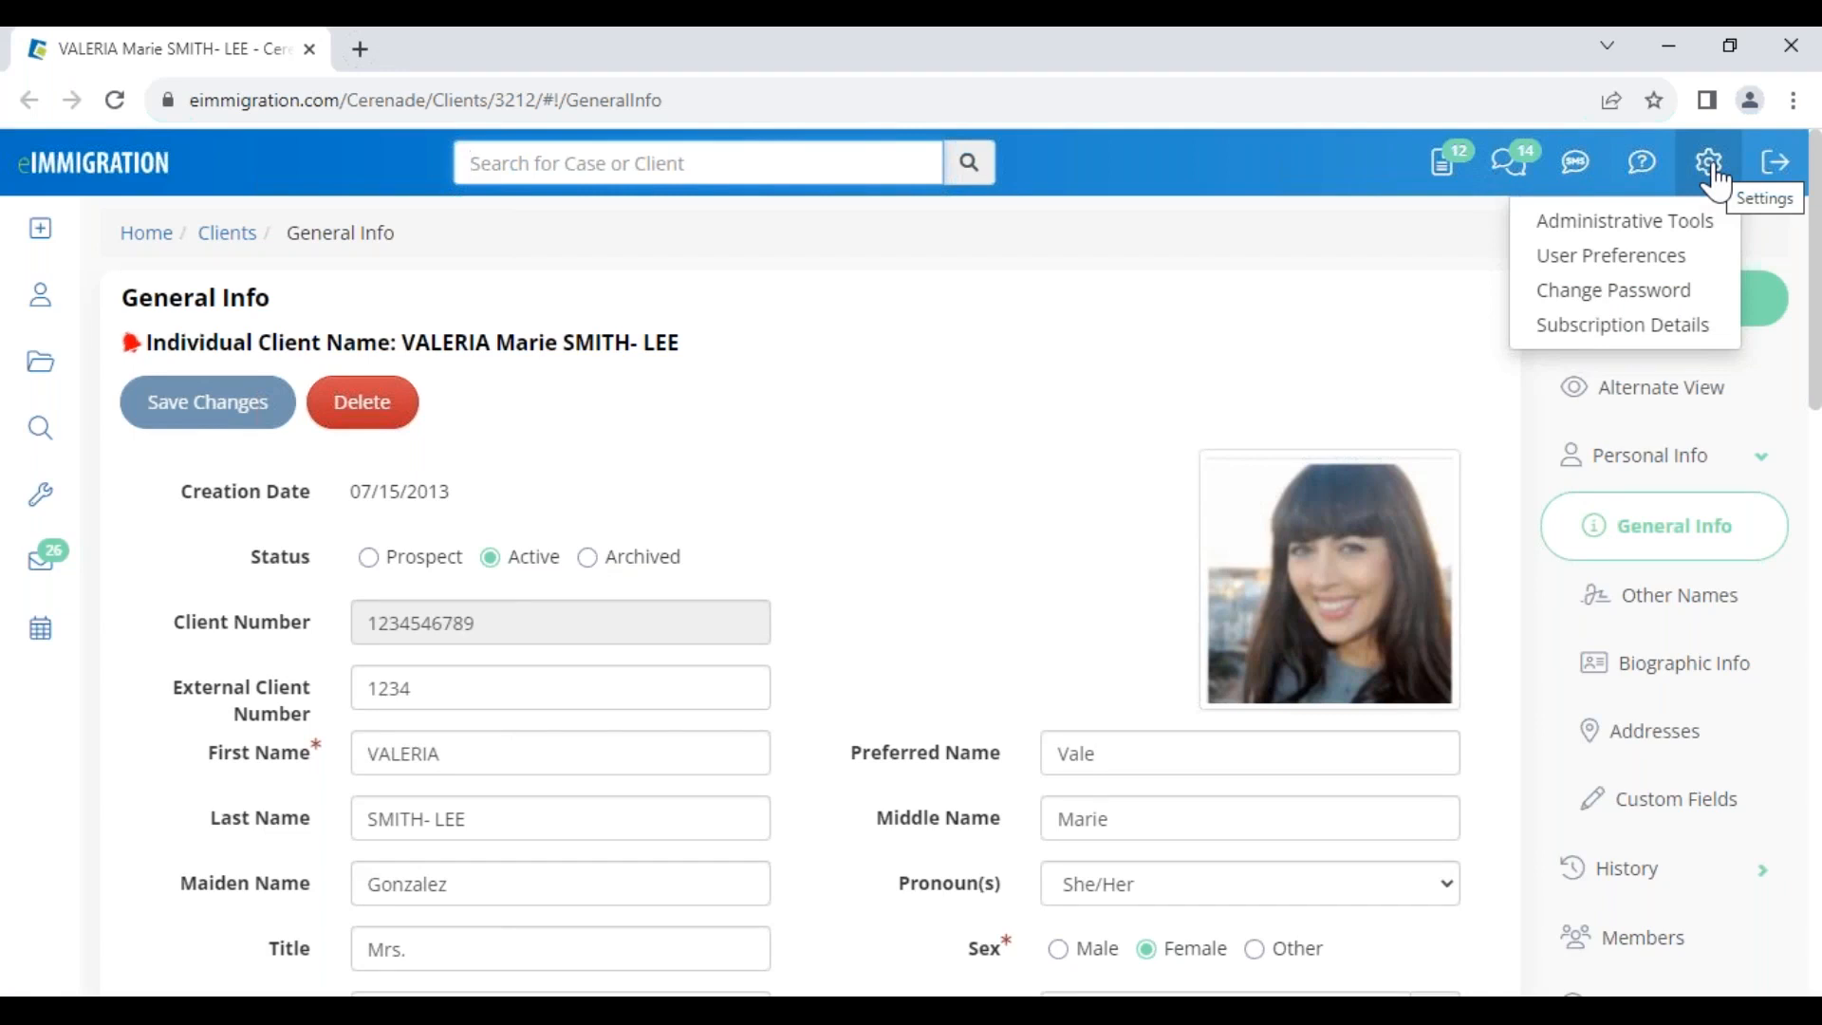
pyautogui.rightClick(1660, 228)
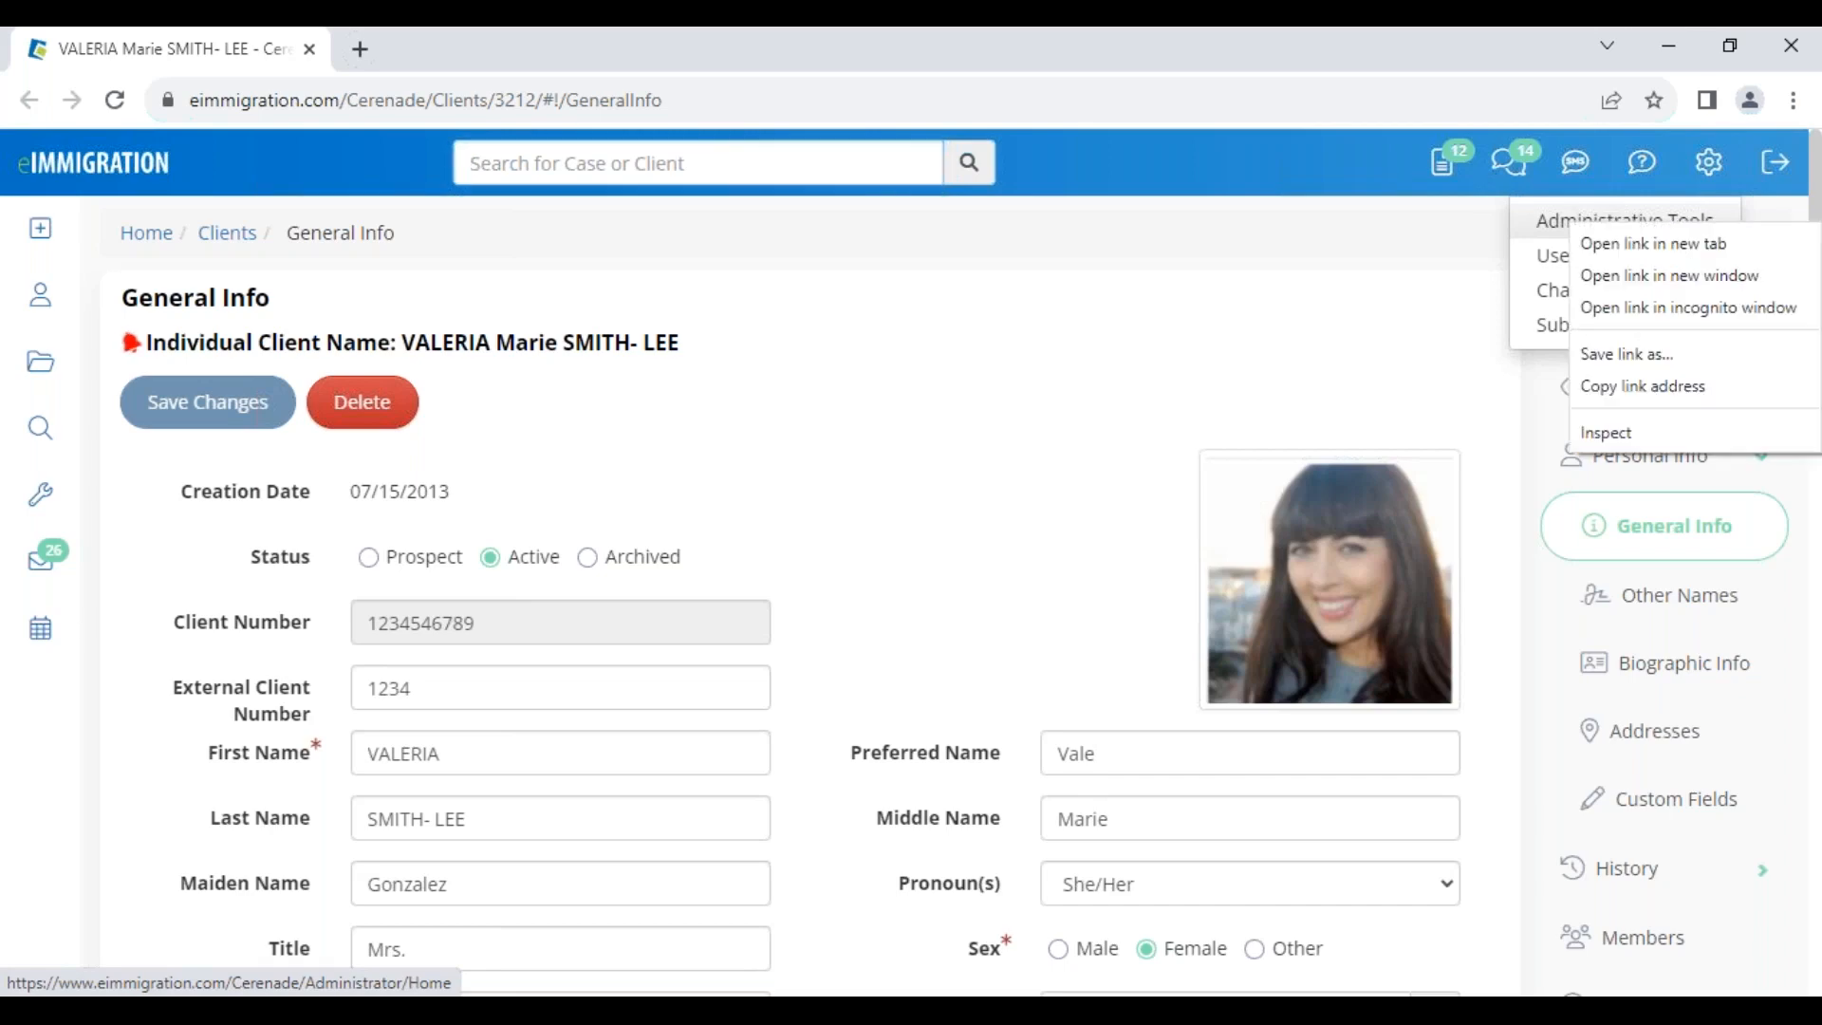
pyautogui.click(1670, 246)
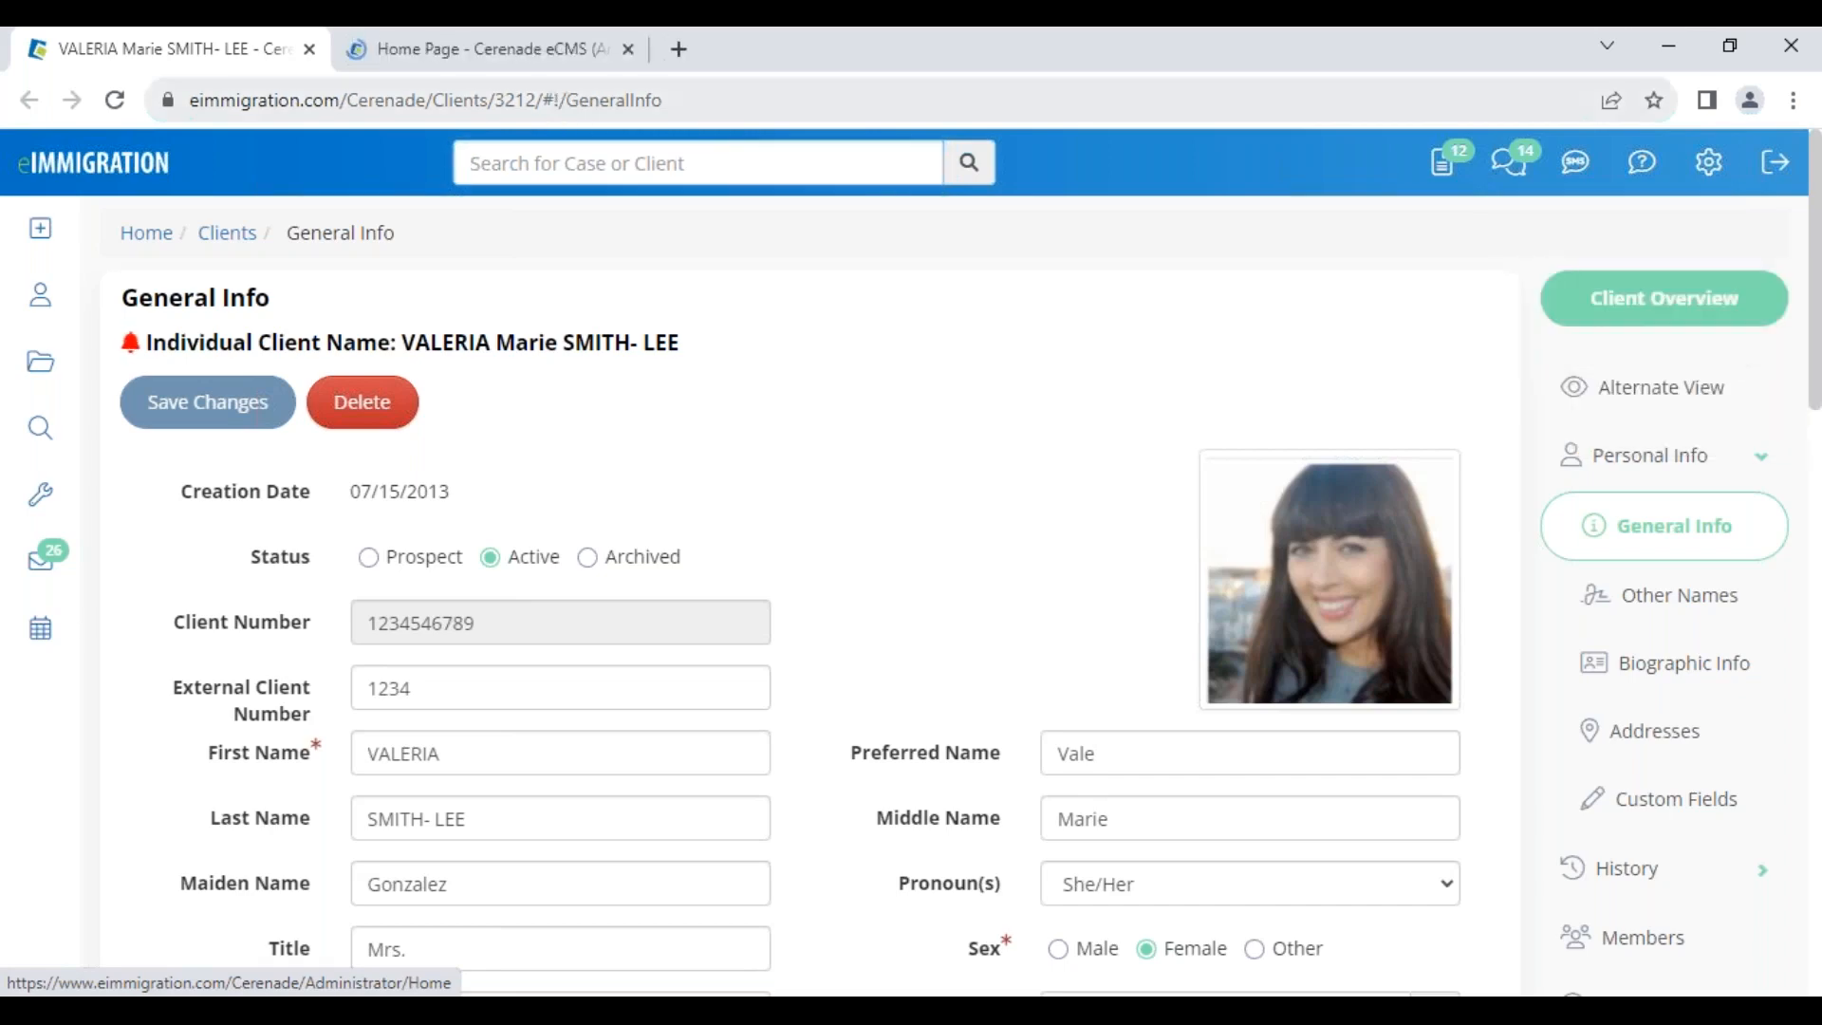
pyautogui.click(407, 49)
pyautogui.moveTo(407, 54); pyautogui.dragTo(180, 74)
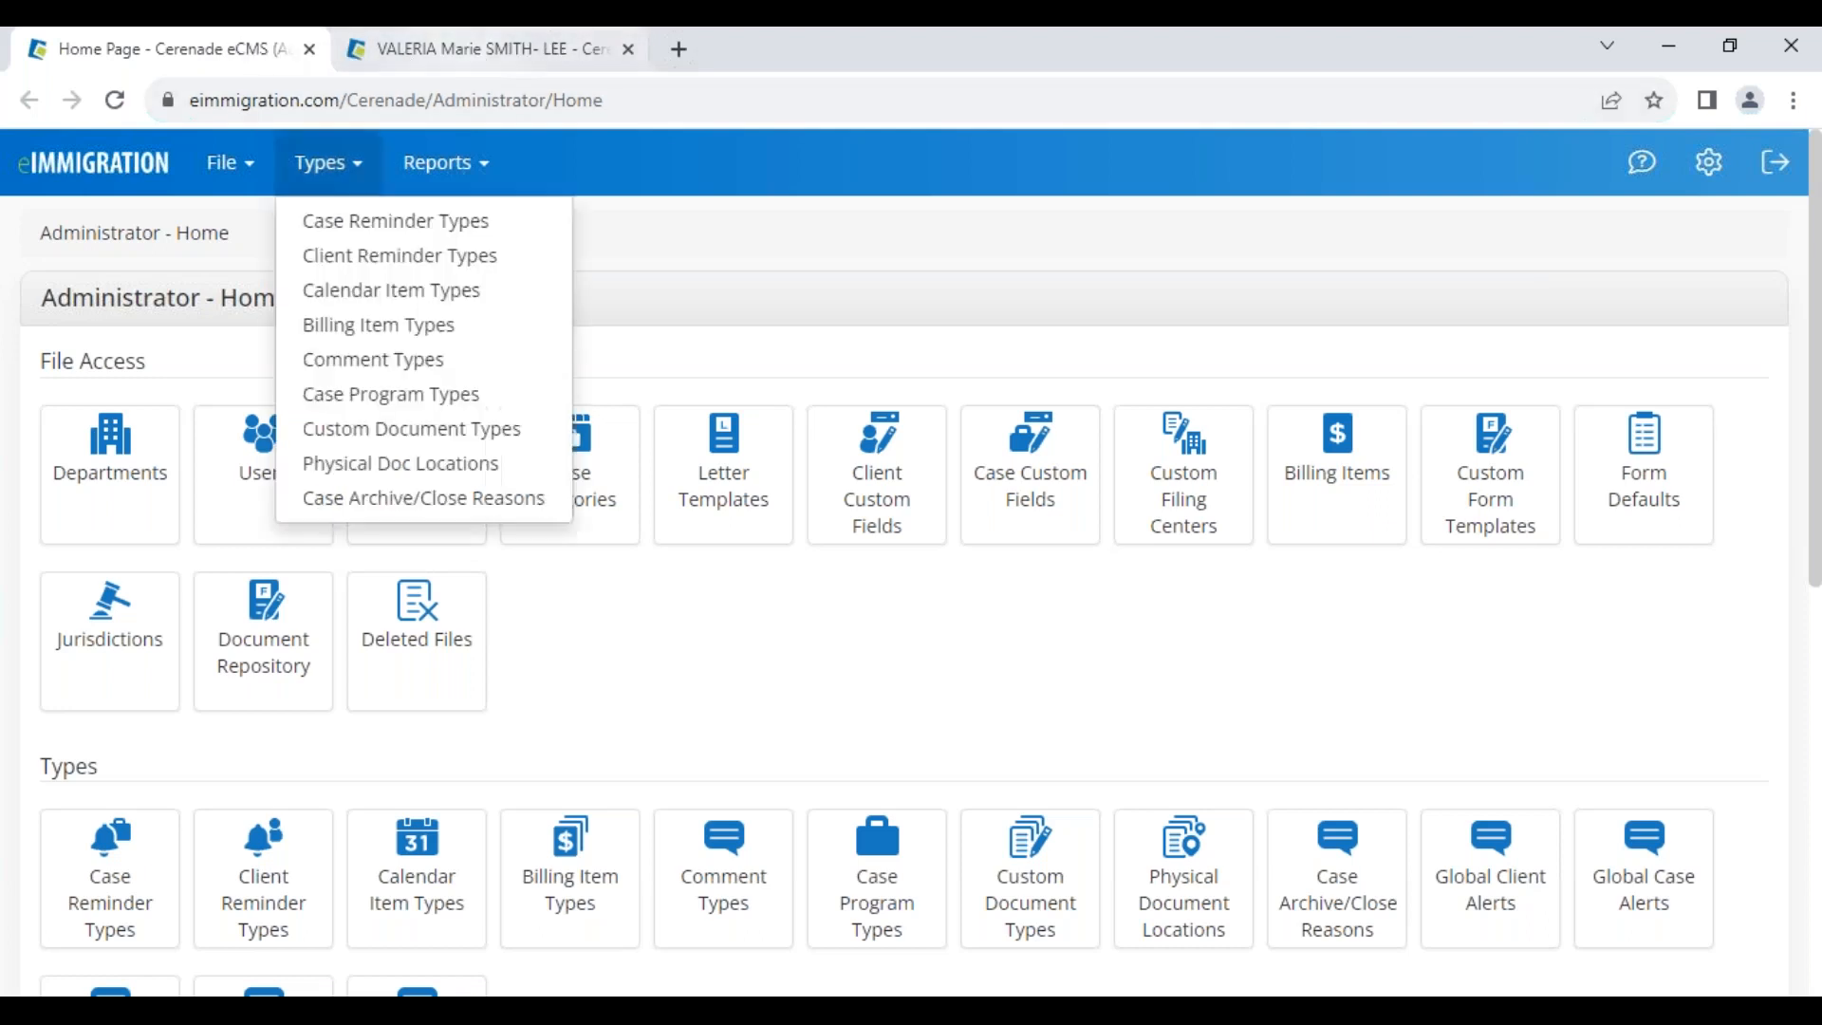
# Look over the Administrator - Home page, then return to the client's General Info tab
pyautogui.moveTo(41, 298); pyautogui.dragTo(315, 306)
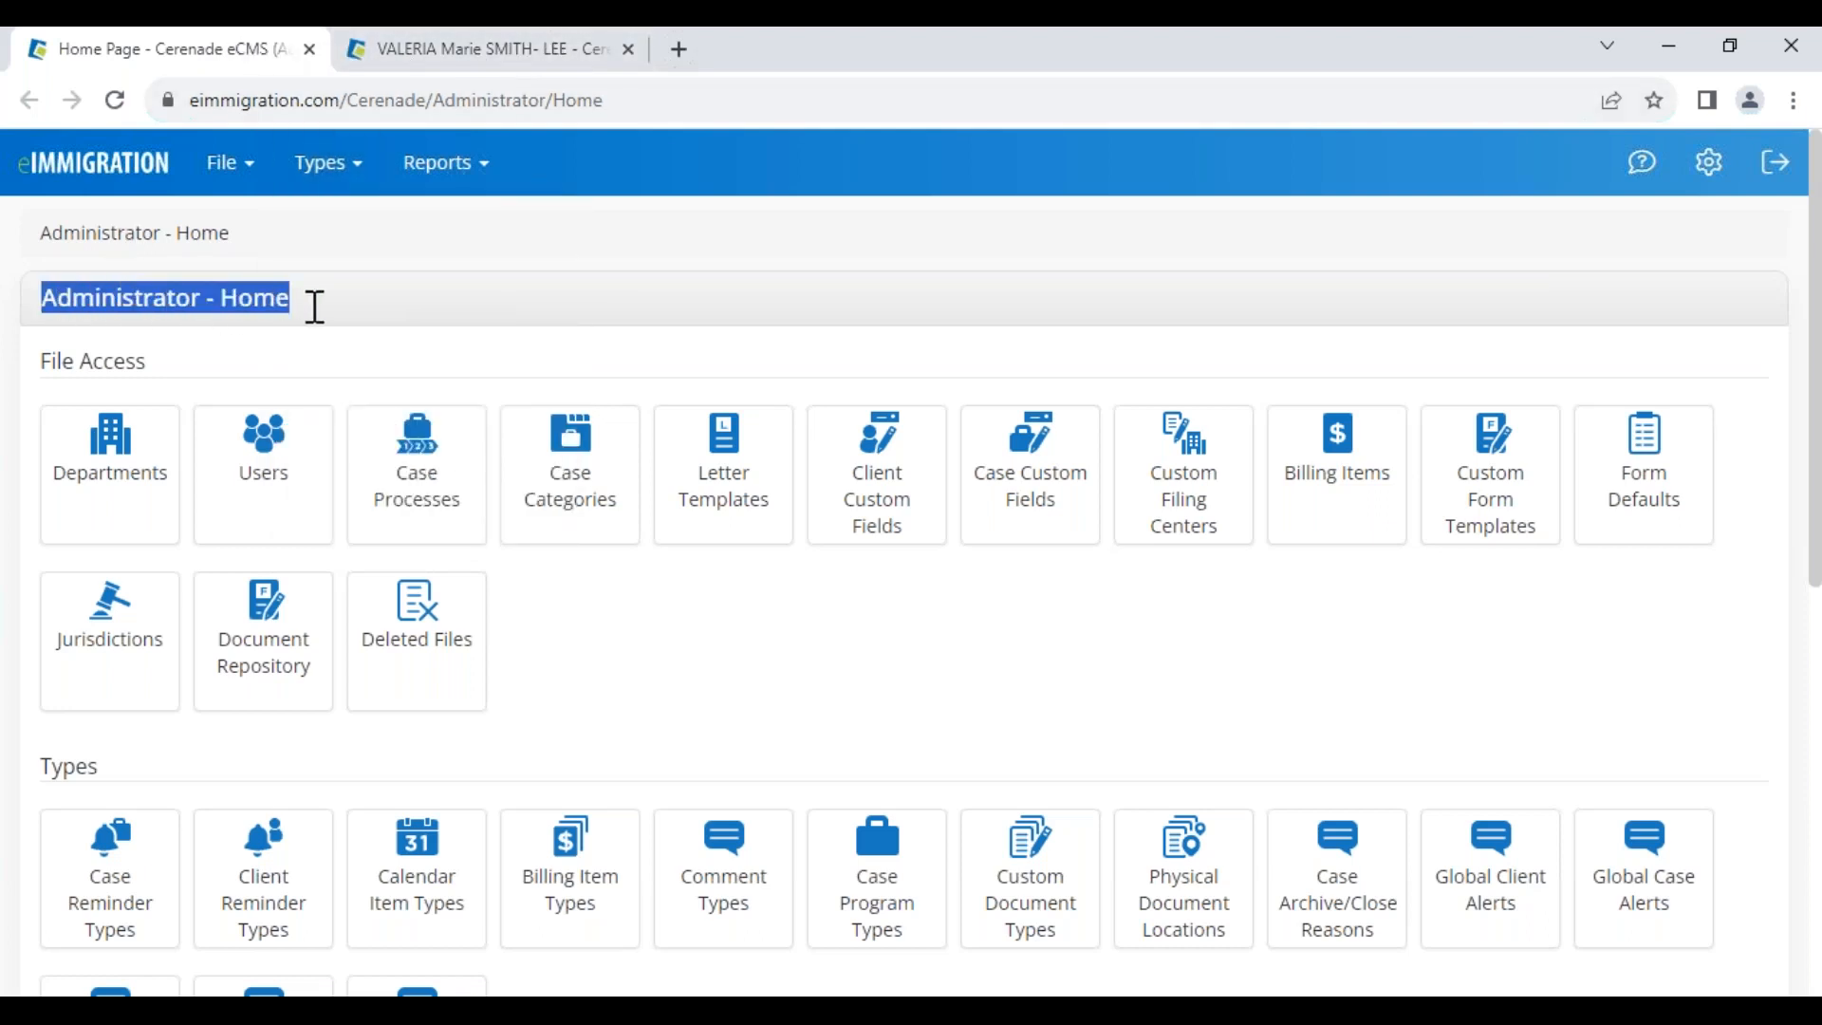
pyautogui.click(247, 361)
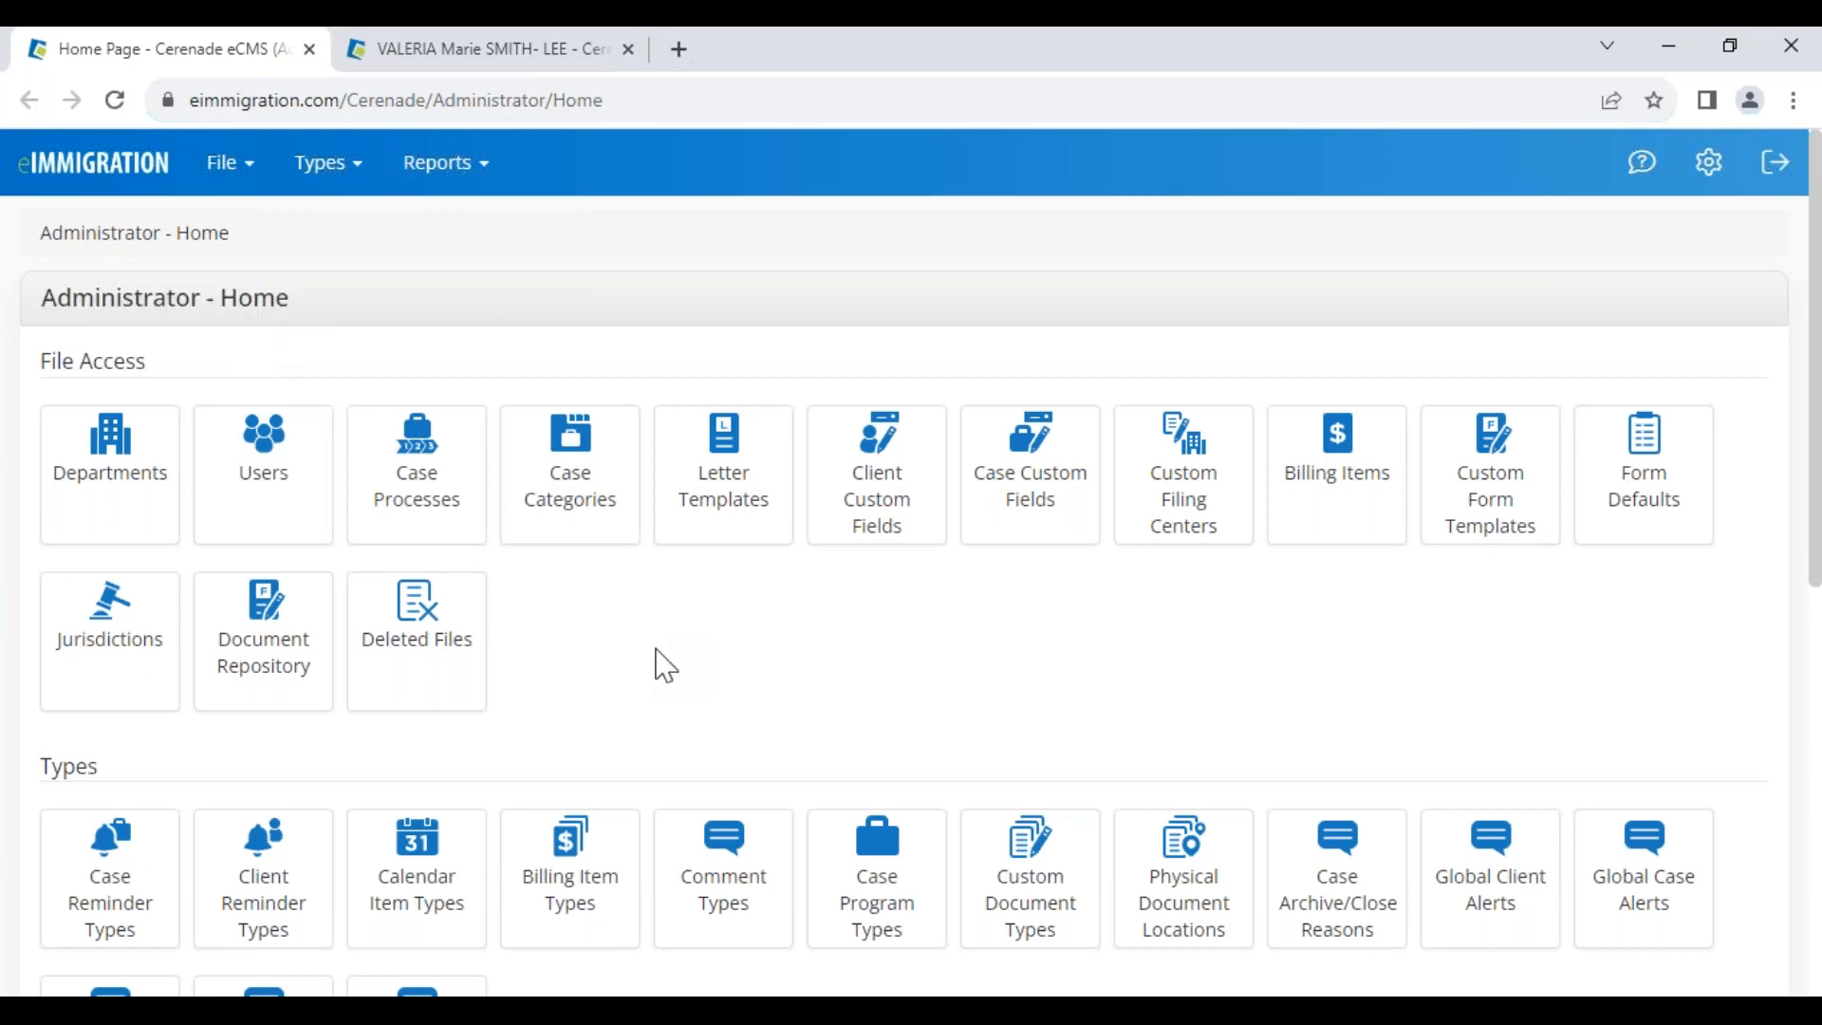
pyautogui.scroll(-6, 662, 675)
pyautogui.scroll(6, 662, 675)
pyautogui.moveTo(44, 302); pyautogui.dragTo(326, 314)
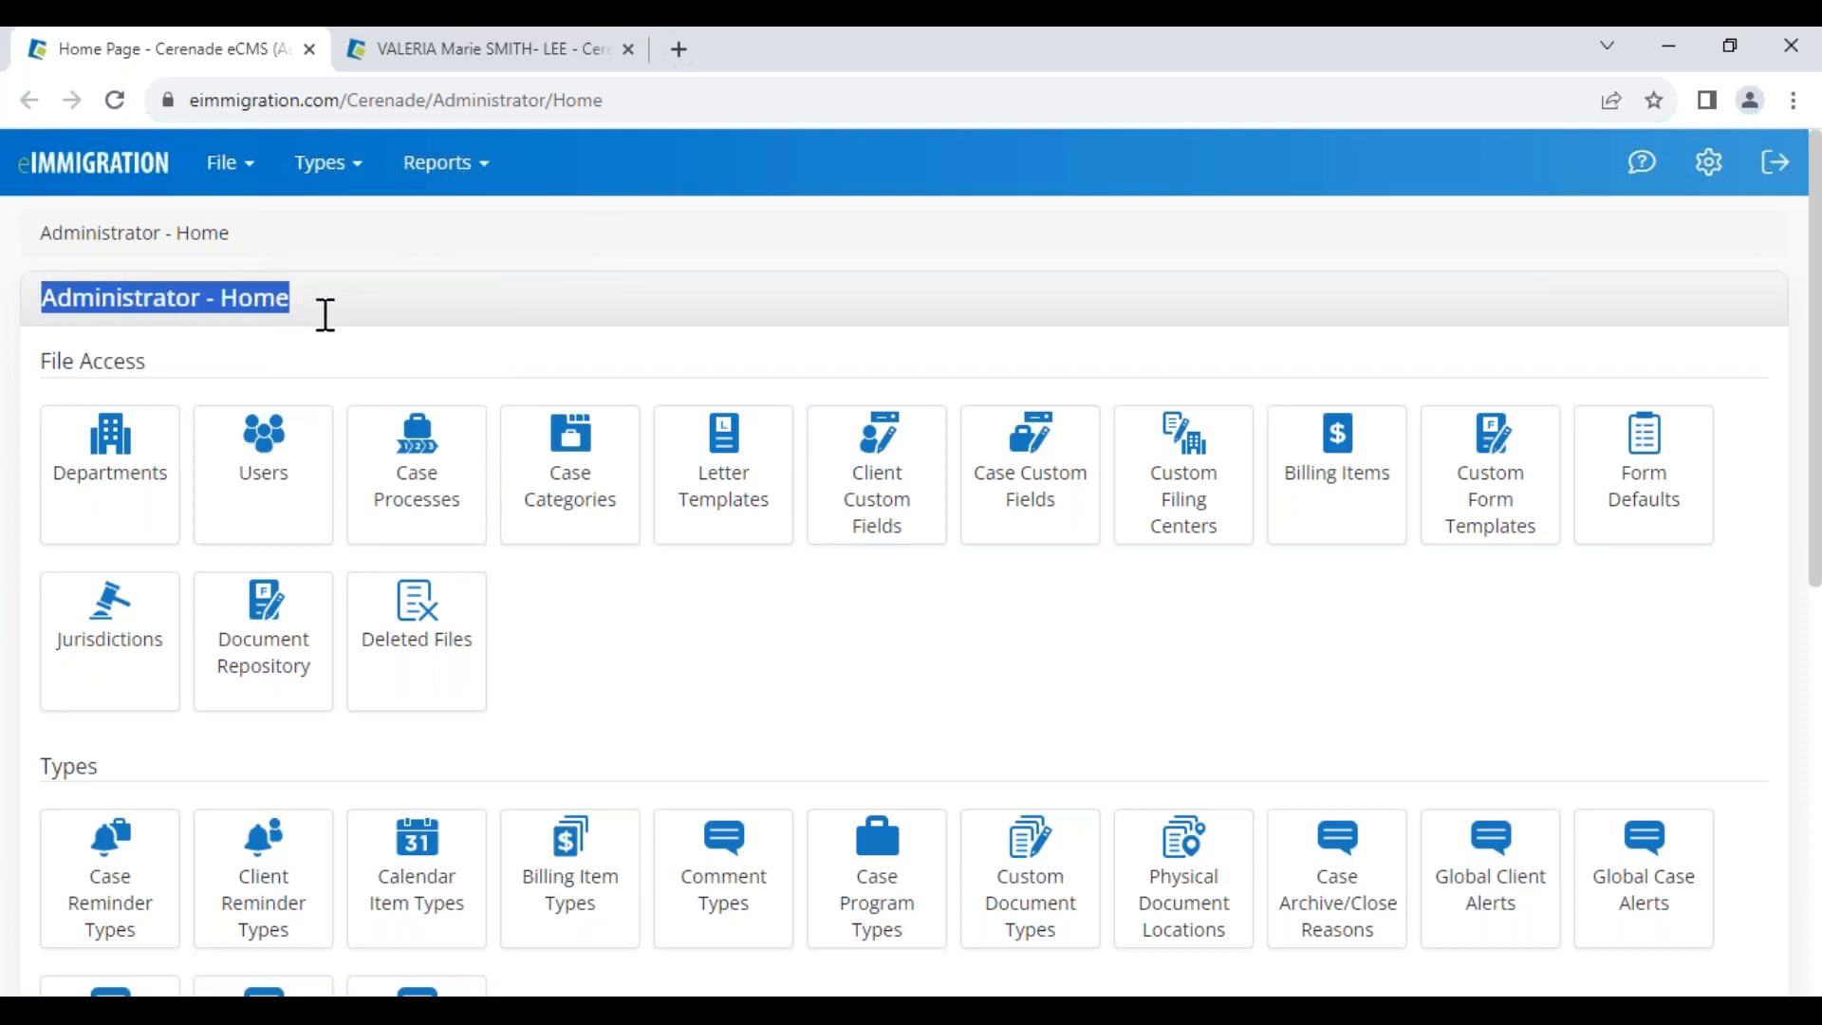
pyautogui.click(356, 351)
pyautogui.moveTo(44, 298); pyautogui.dragTo(327, 297)
pyautogui.scroll(-8, 655, 626)
pyautogui.scroll(8, 630, 730)
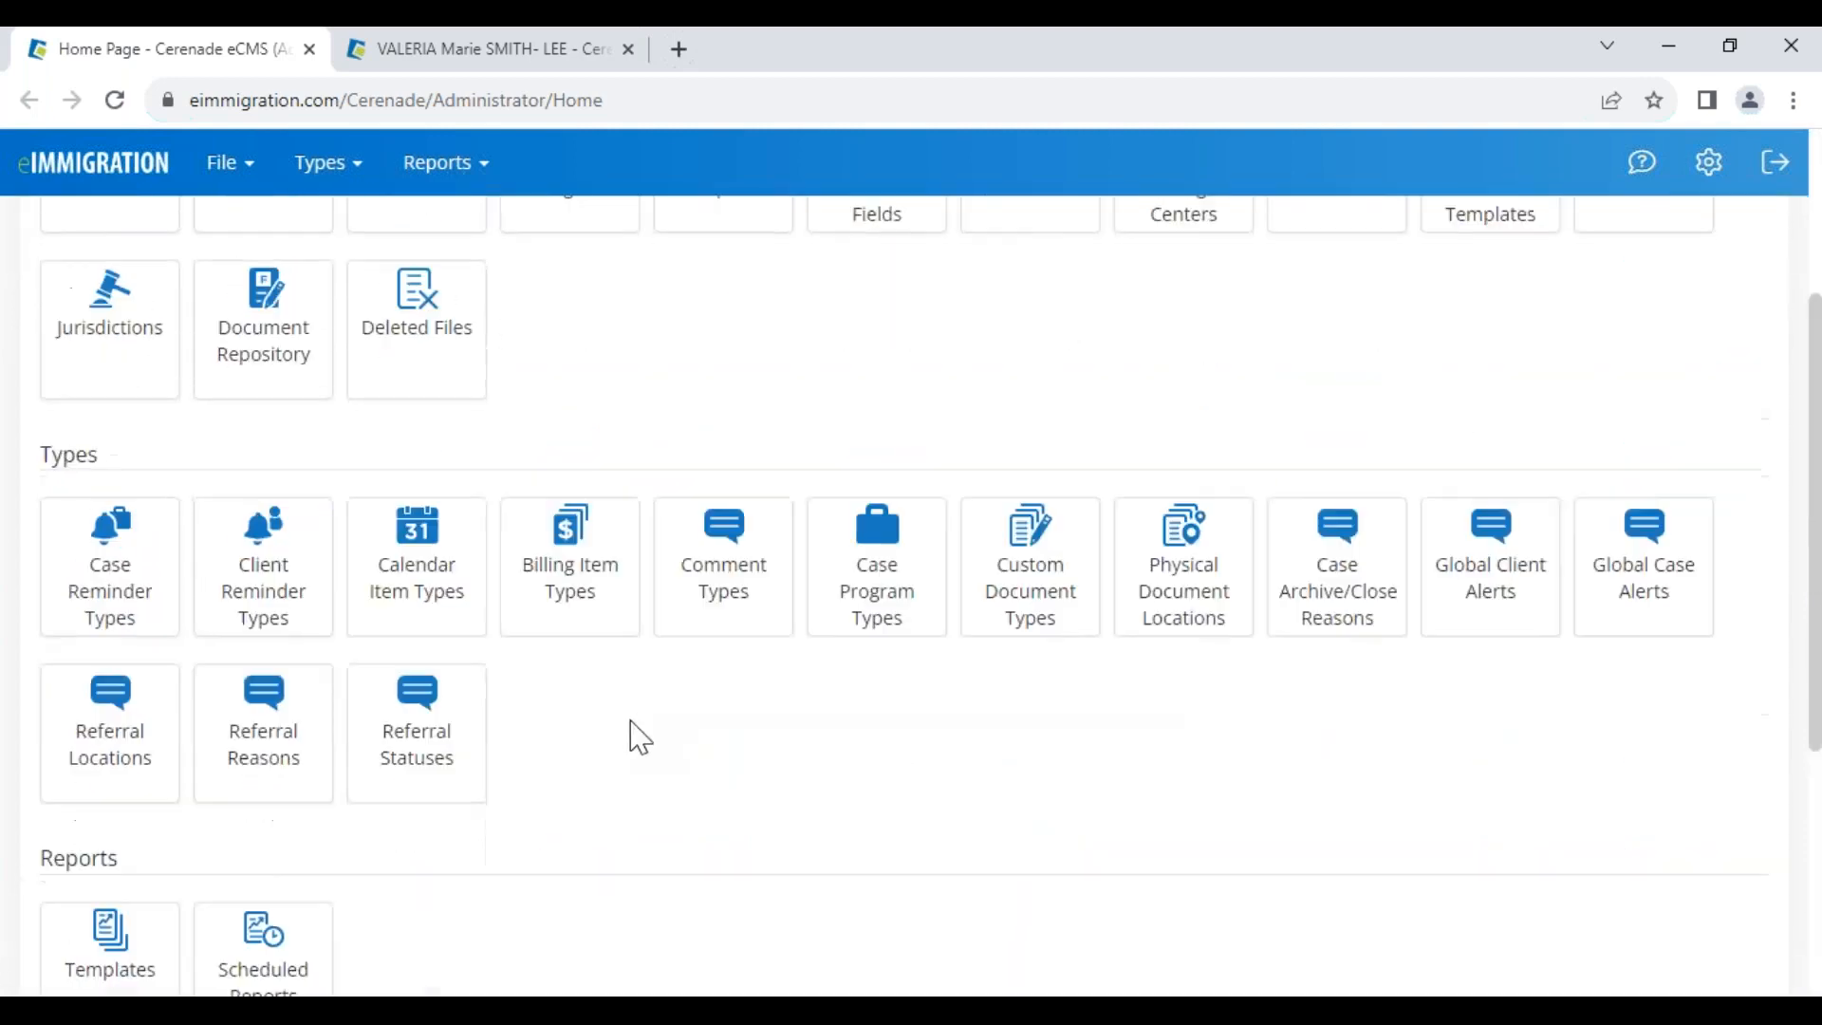
pyautogui.click(421, 334)
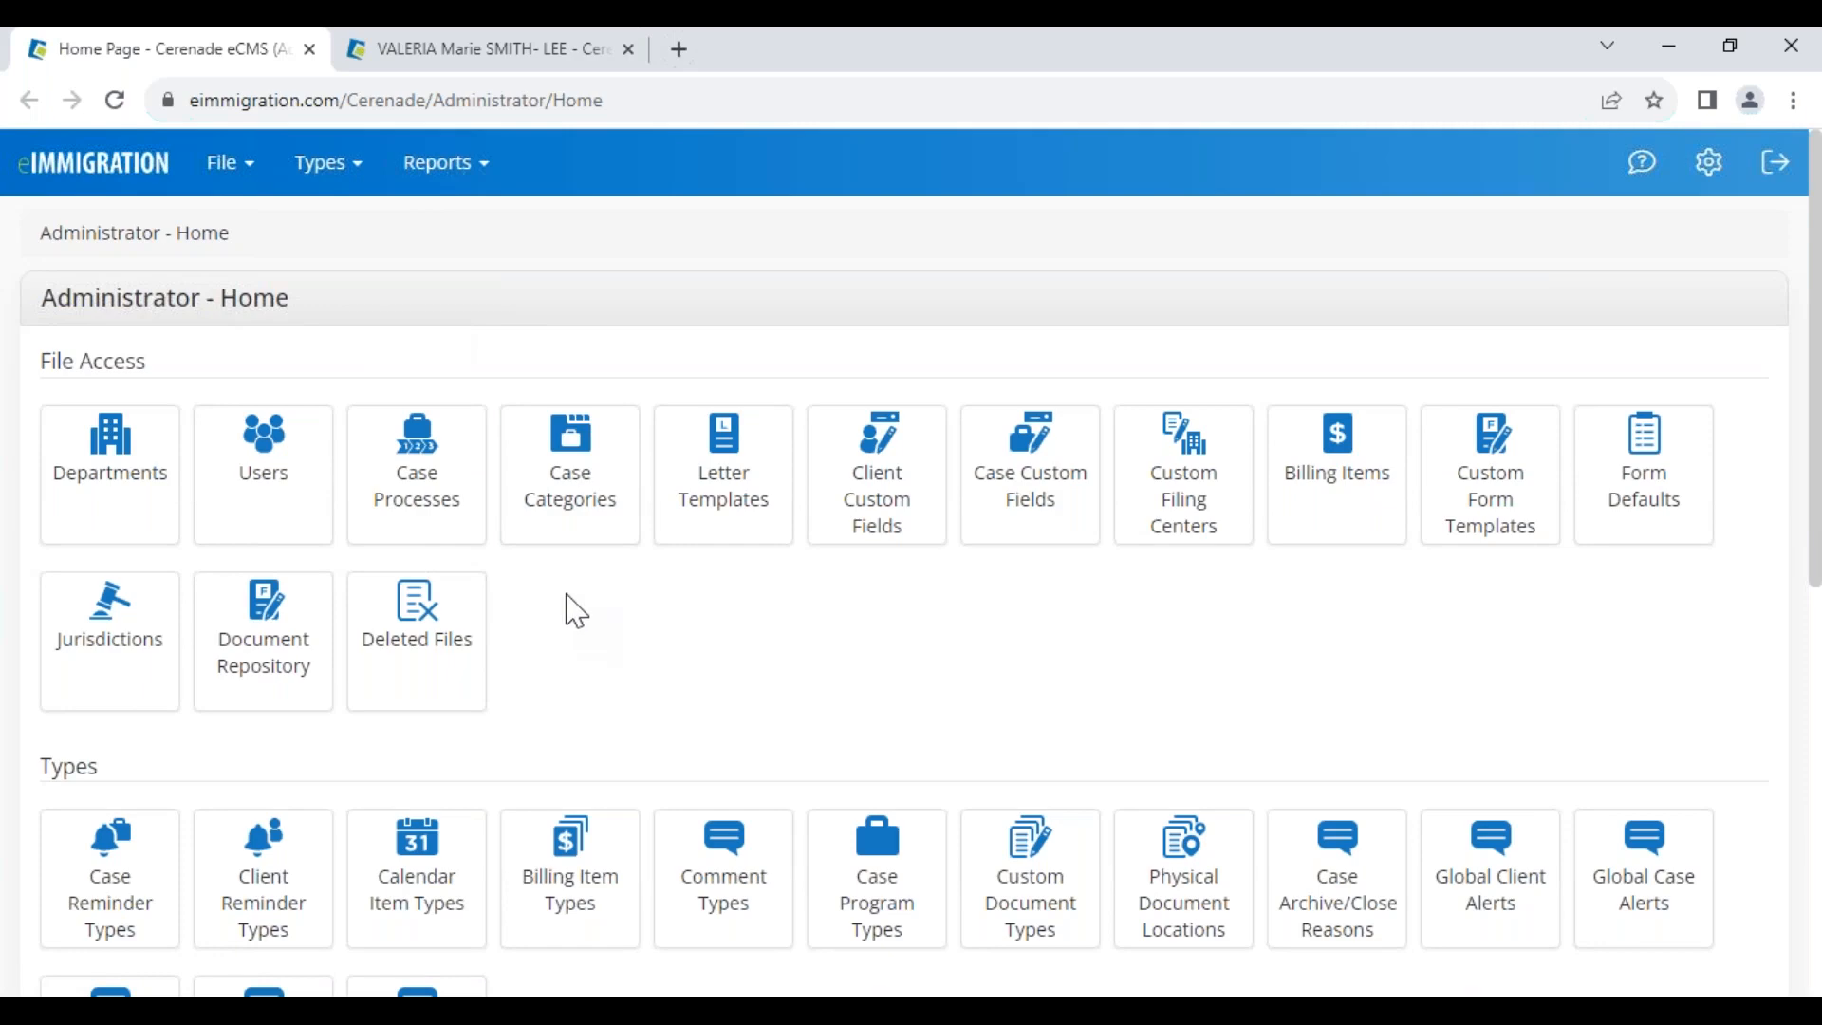
pyautogui.click(445, 50)
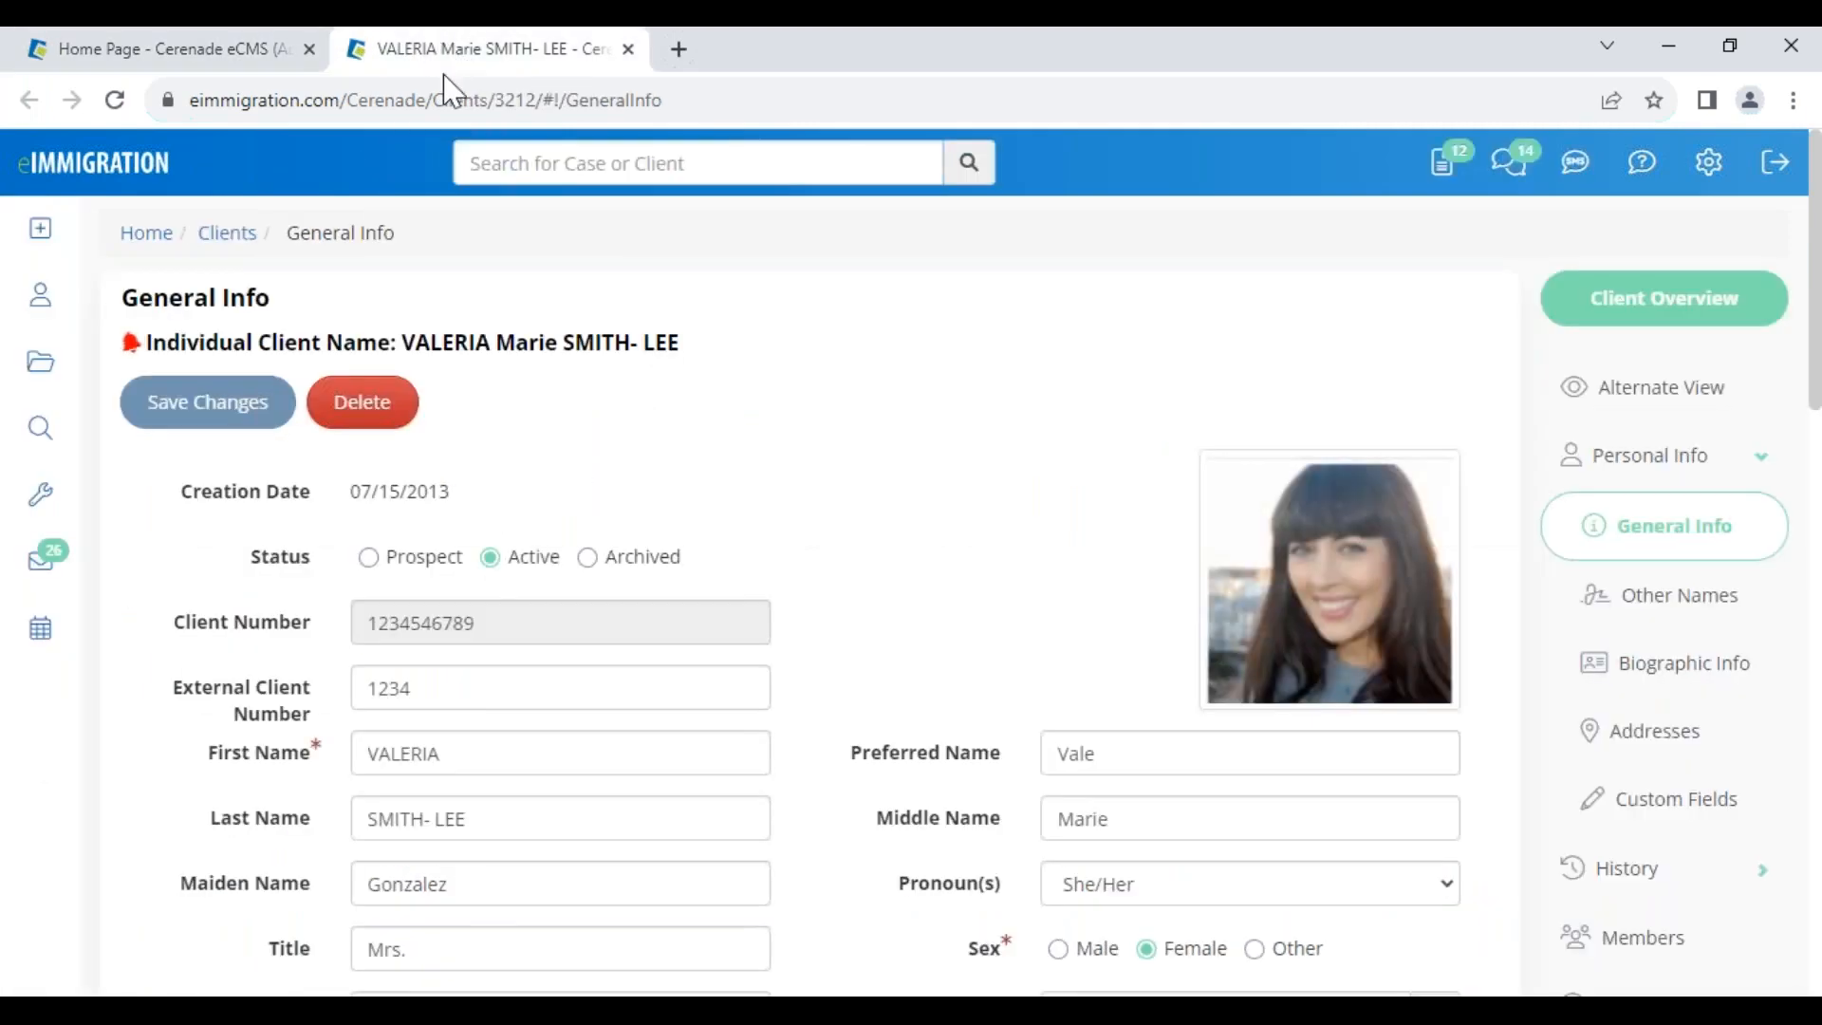
# Start a new case for the client with the I-485 Adjustment of Status process
pyautogui.scroll(-8, 1385, 674)
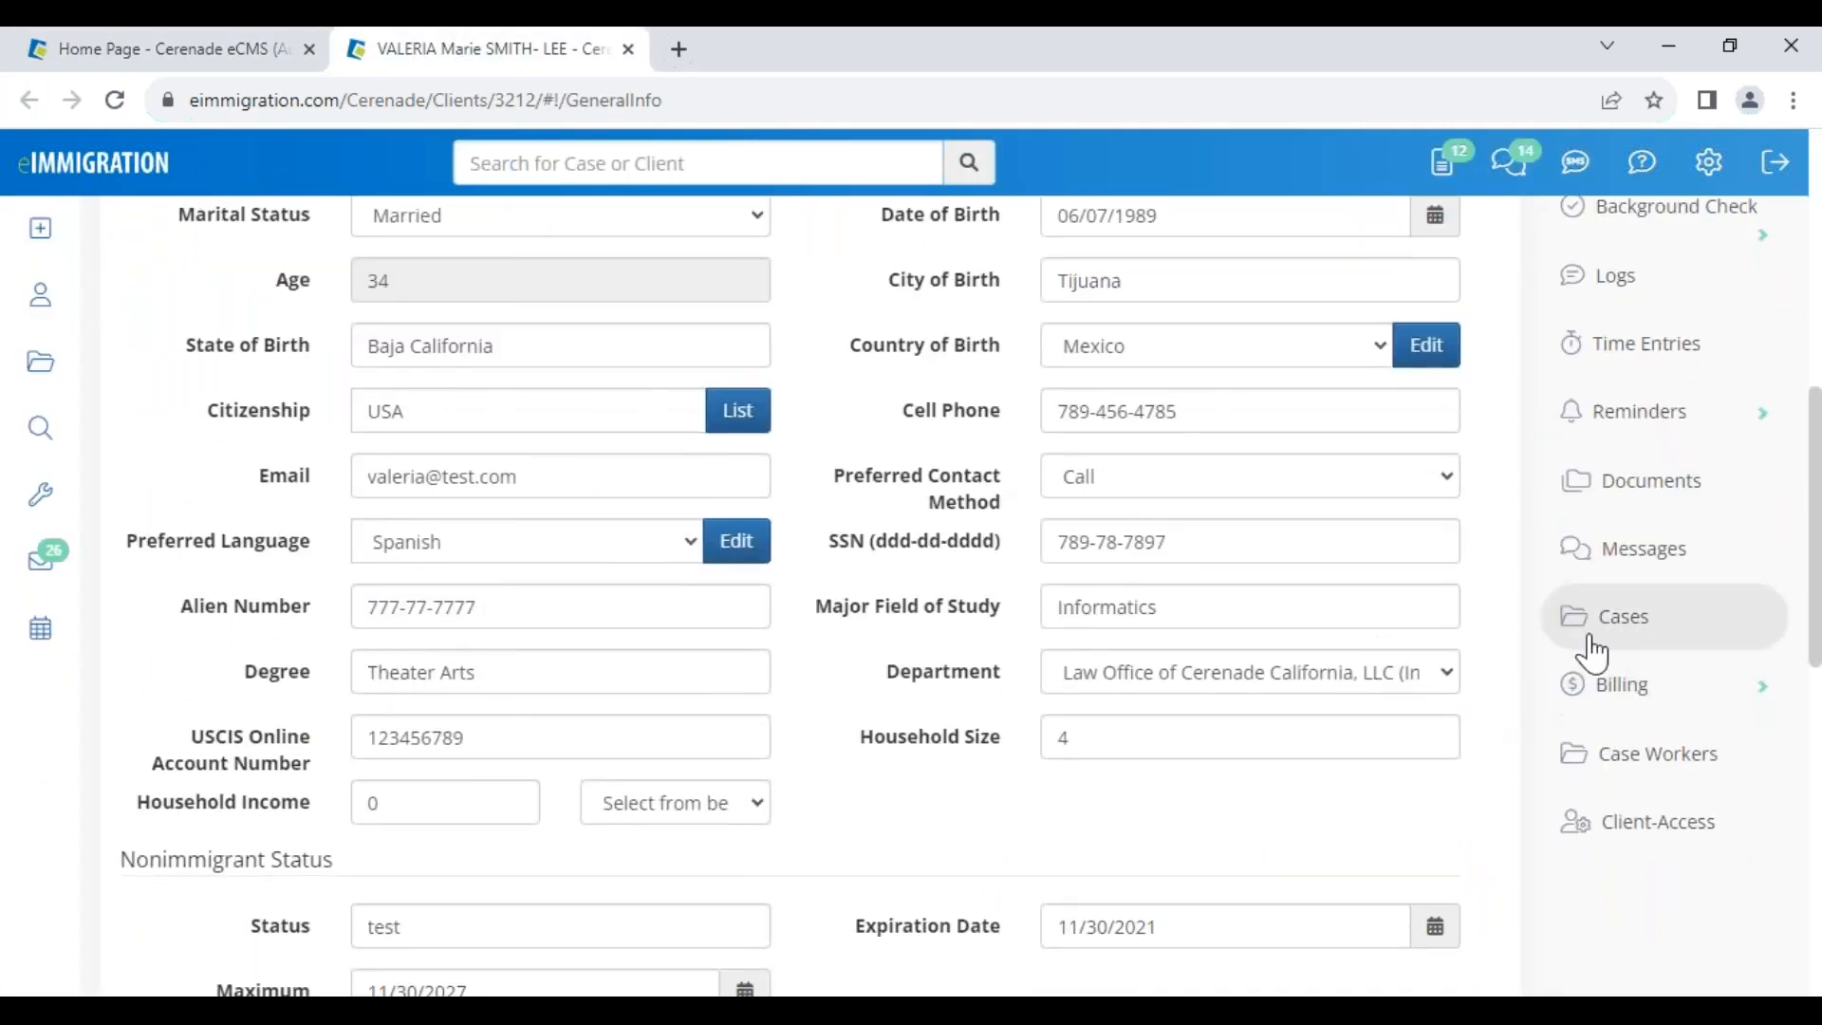
pyautogui.click(1592, 615)
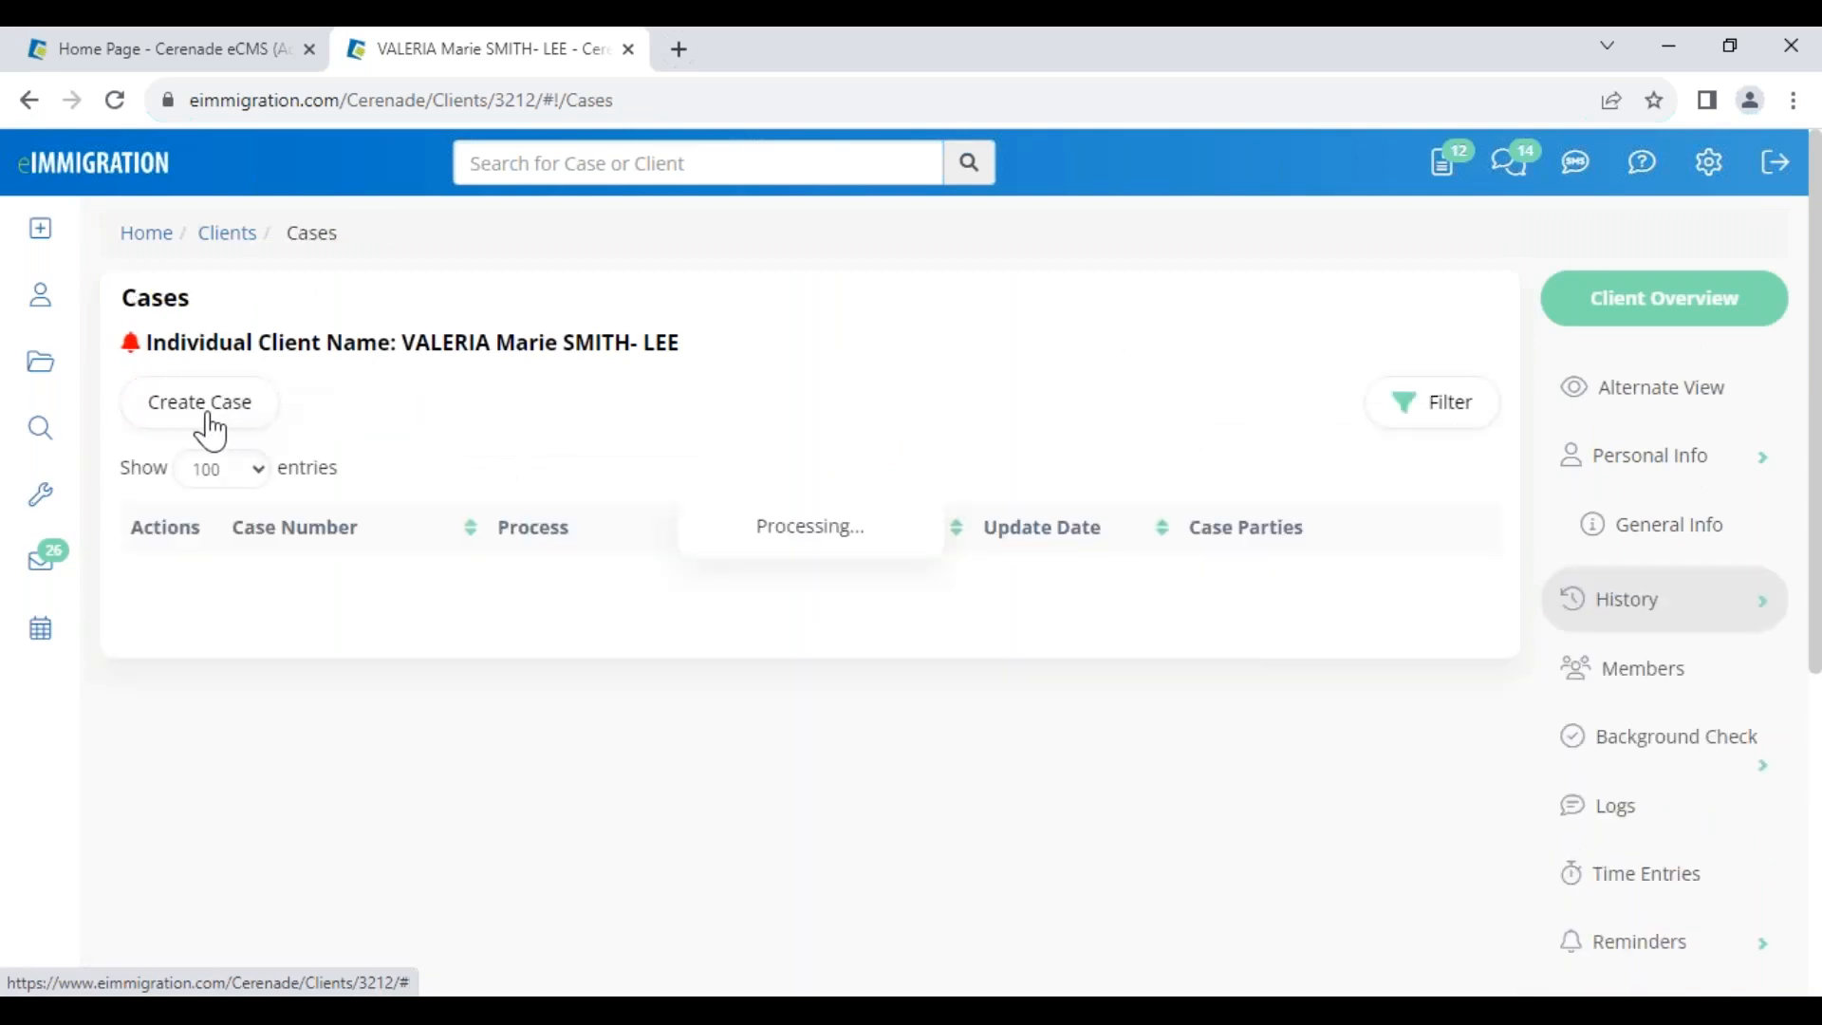
pyautogui.click(217, 425)
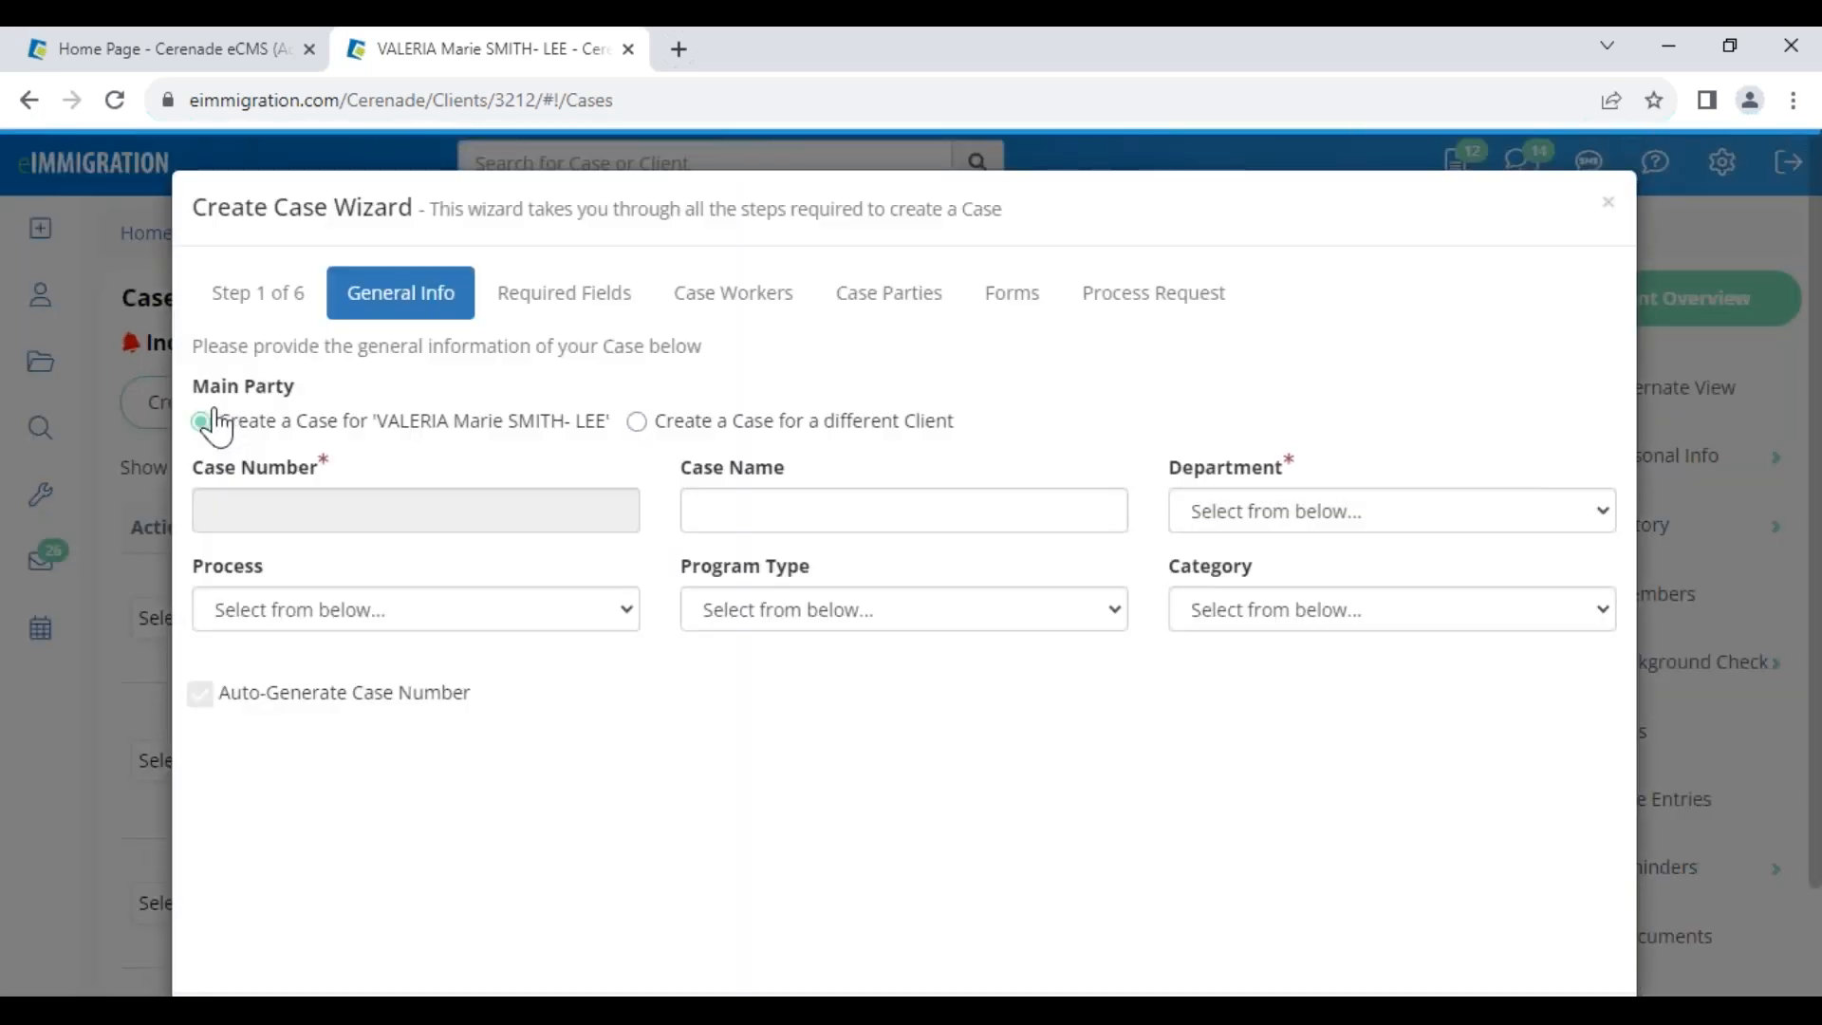
pyautogui.click(389, 612)
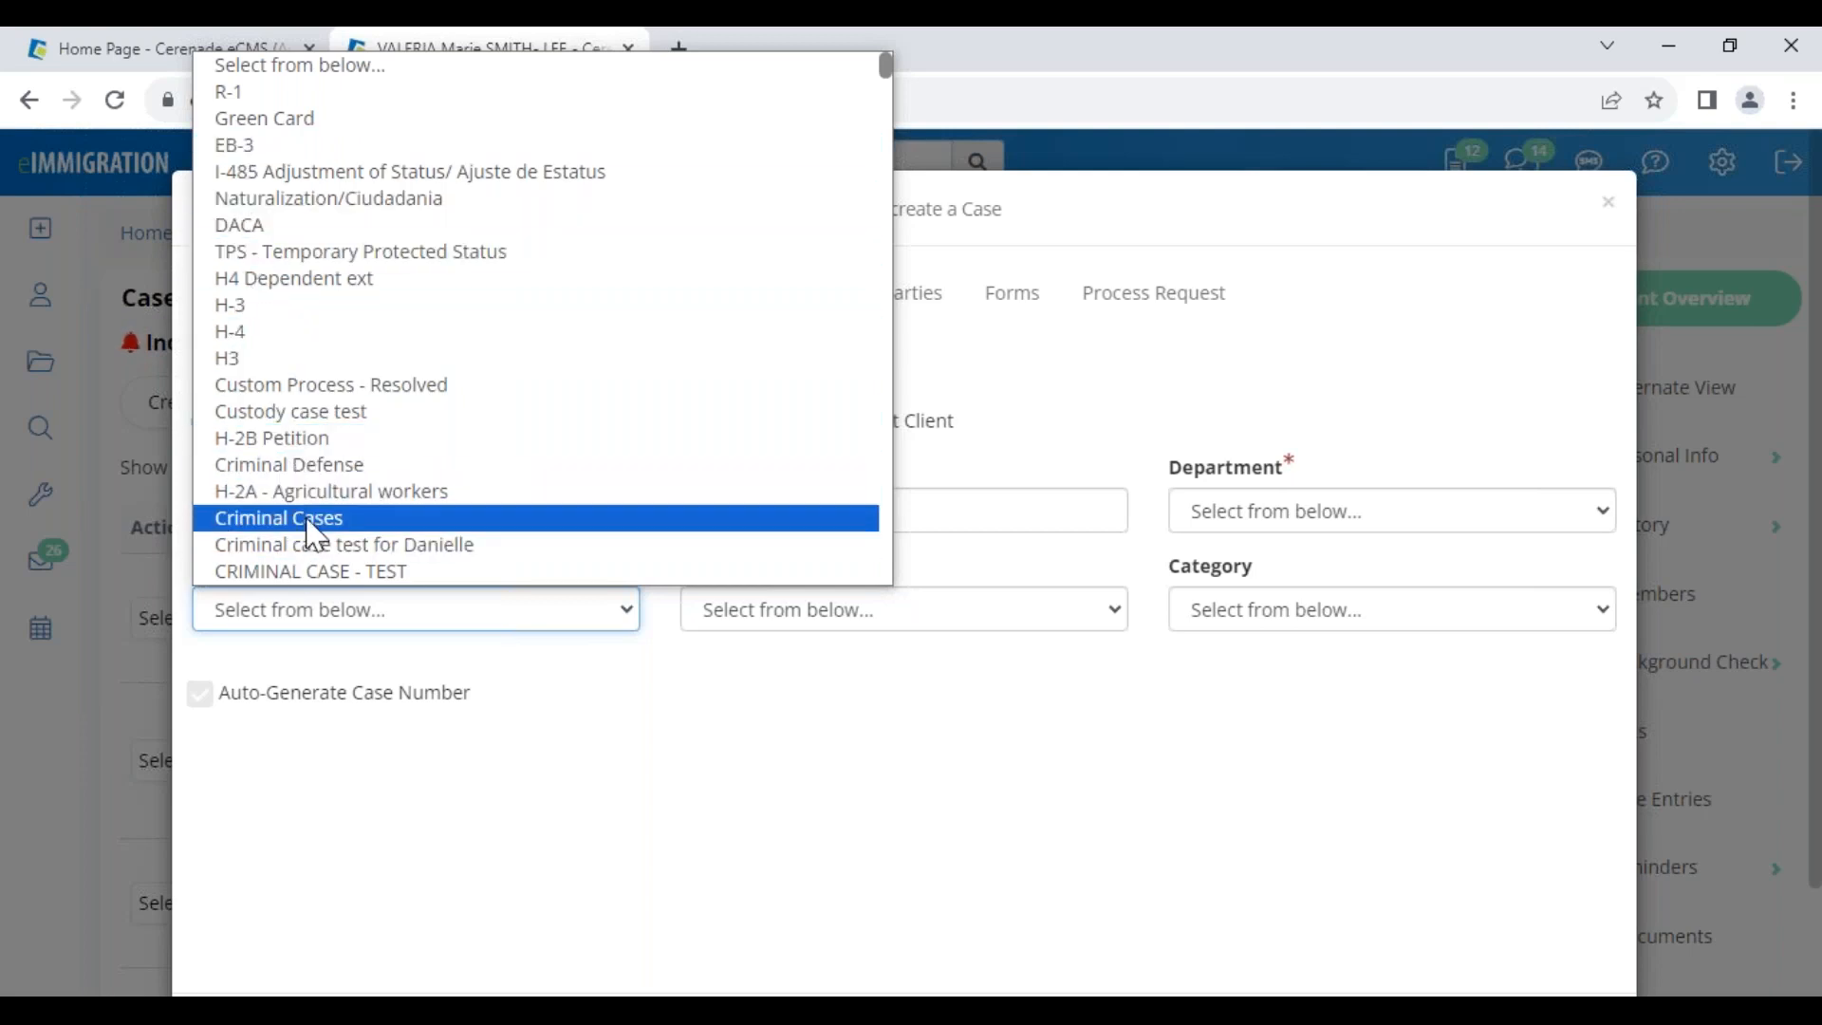
pyautogui.scroll(-5, 316, 537)
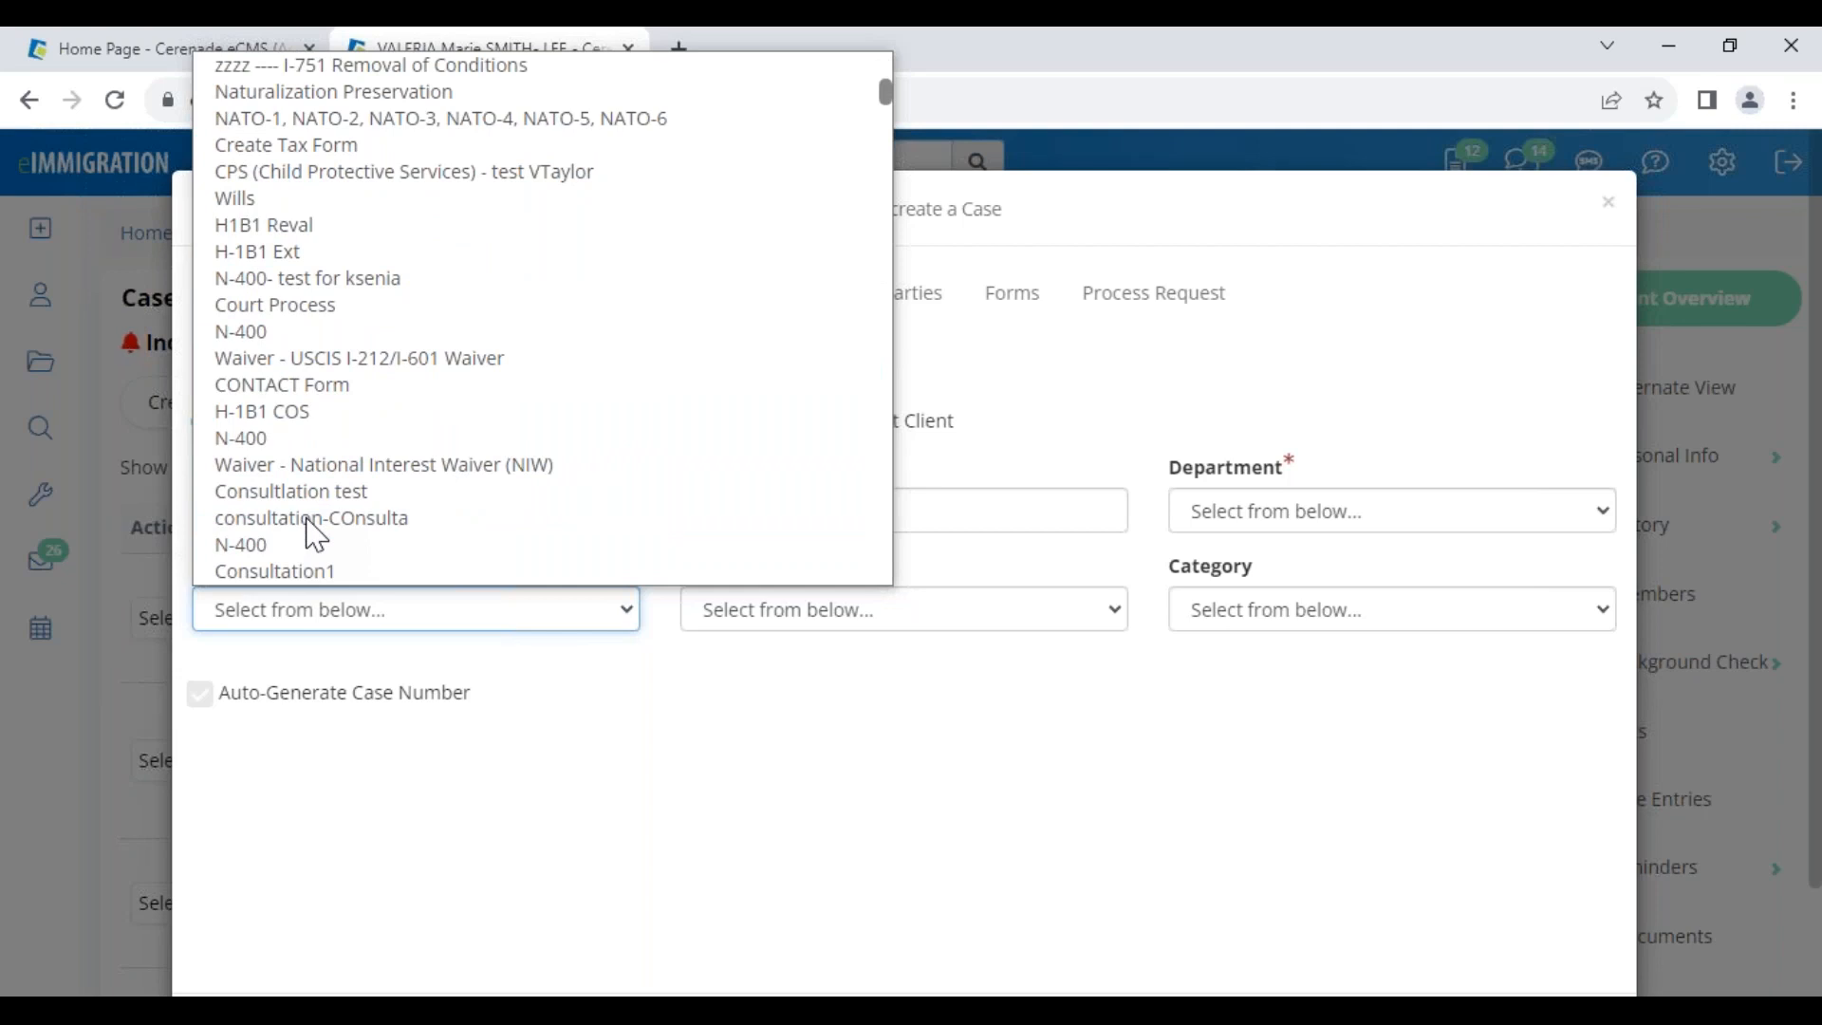
pyautogui.scroll(-3, 316, 537)
pyautogui.scroll(-3, 316, 537)
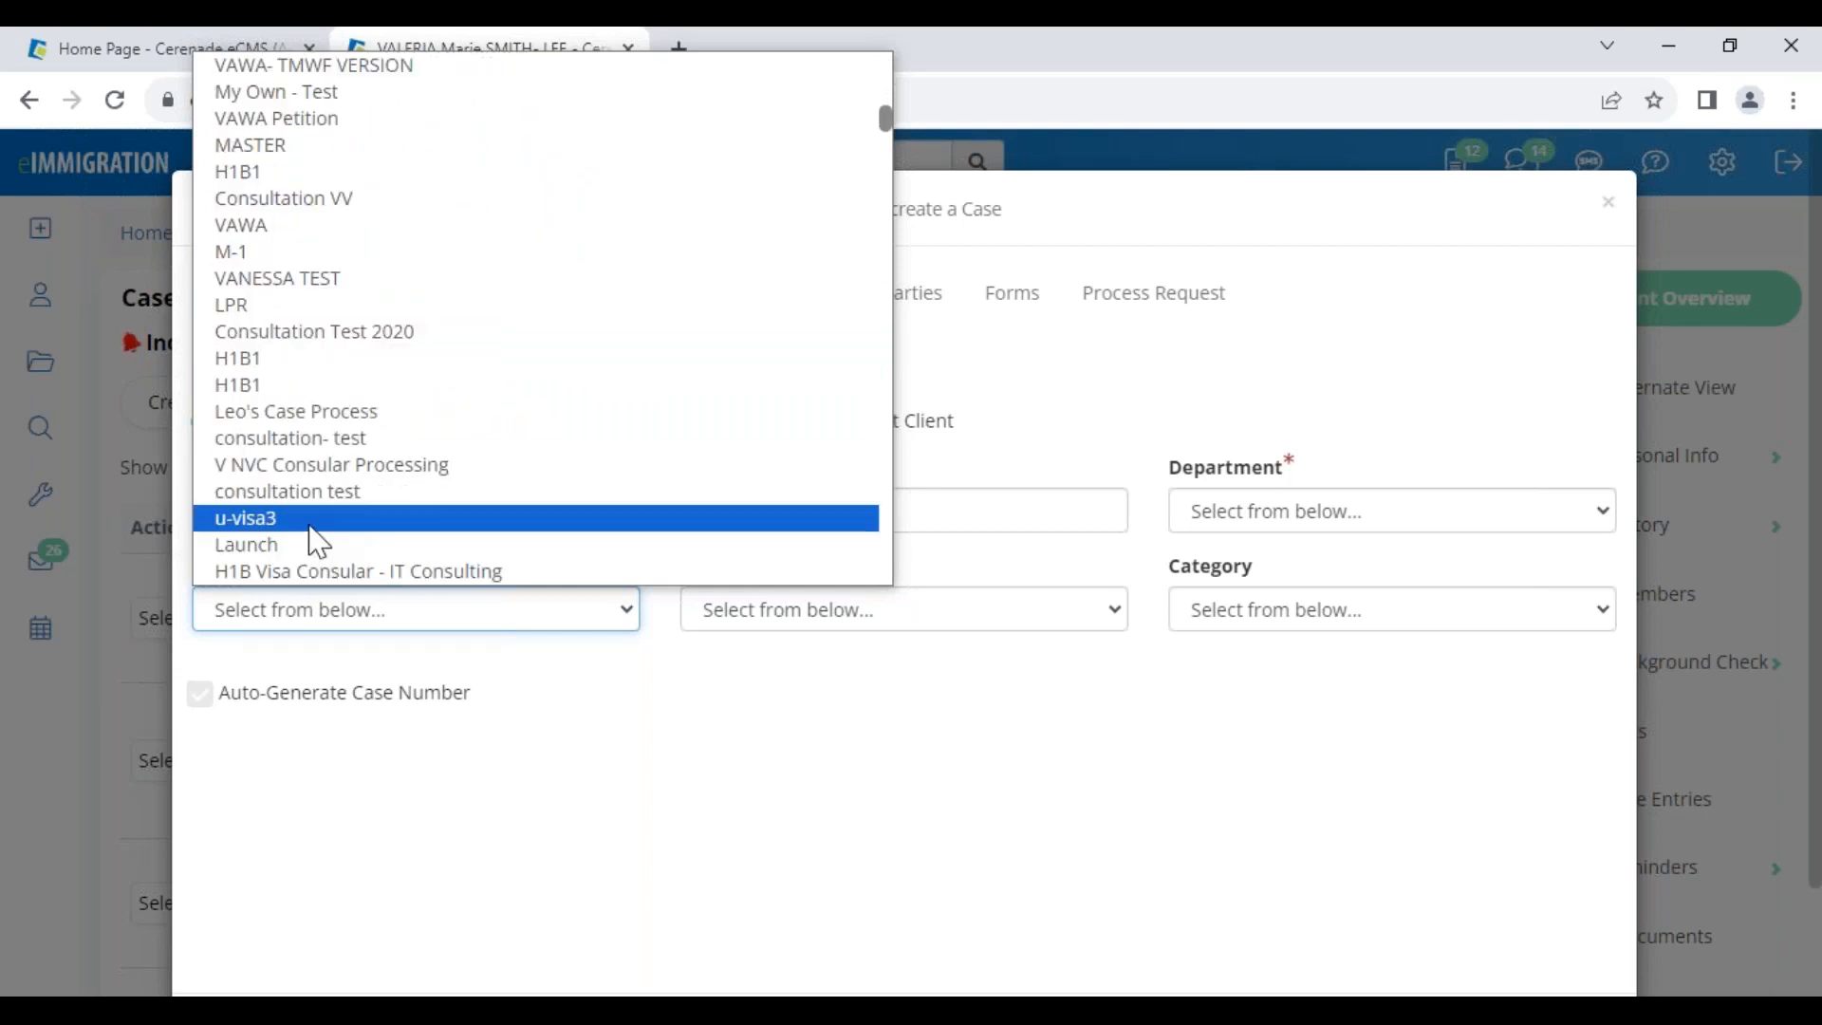
pyautogui.scroll(11, 328, 521)
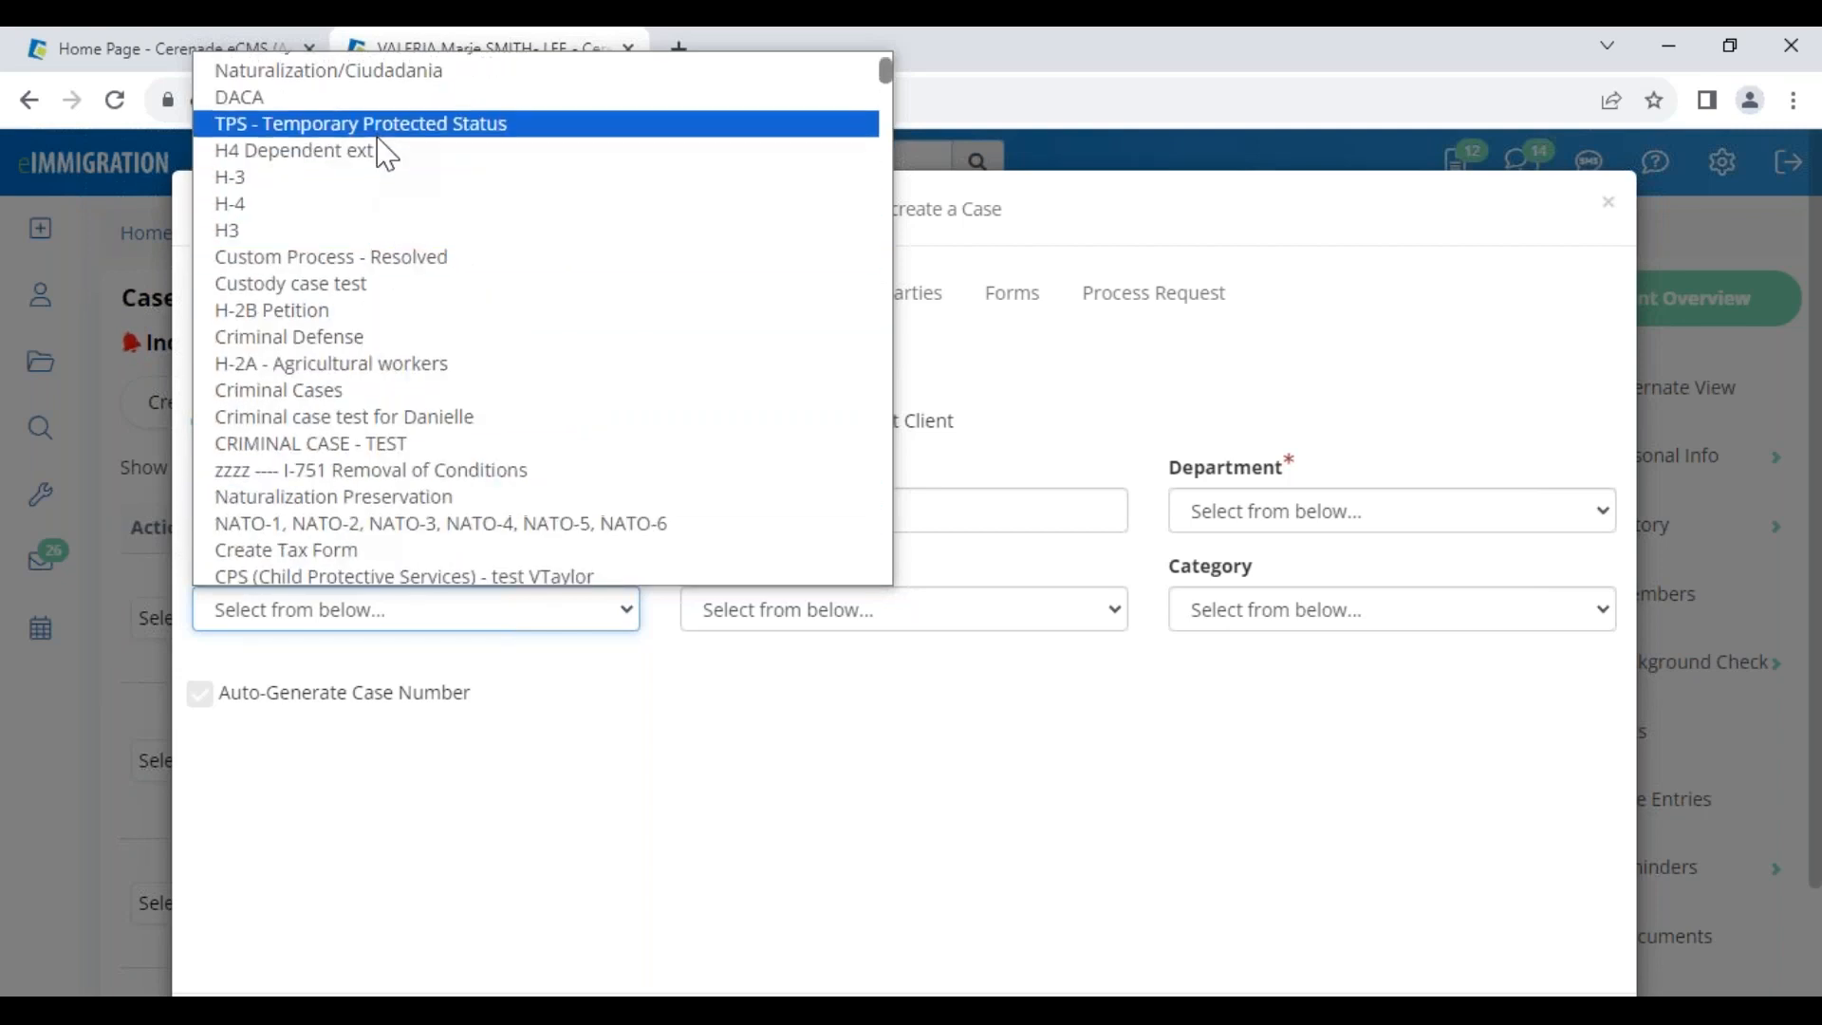
pyautogui.scroll(2, 384, 157)
pyautogui.click(390, 173)
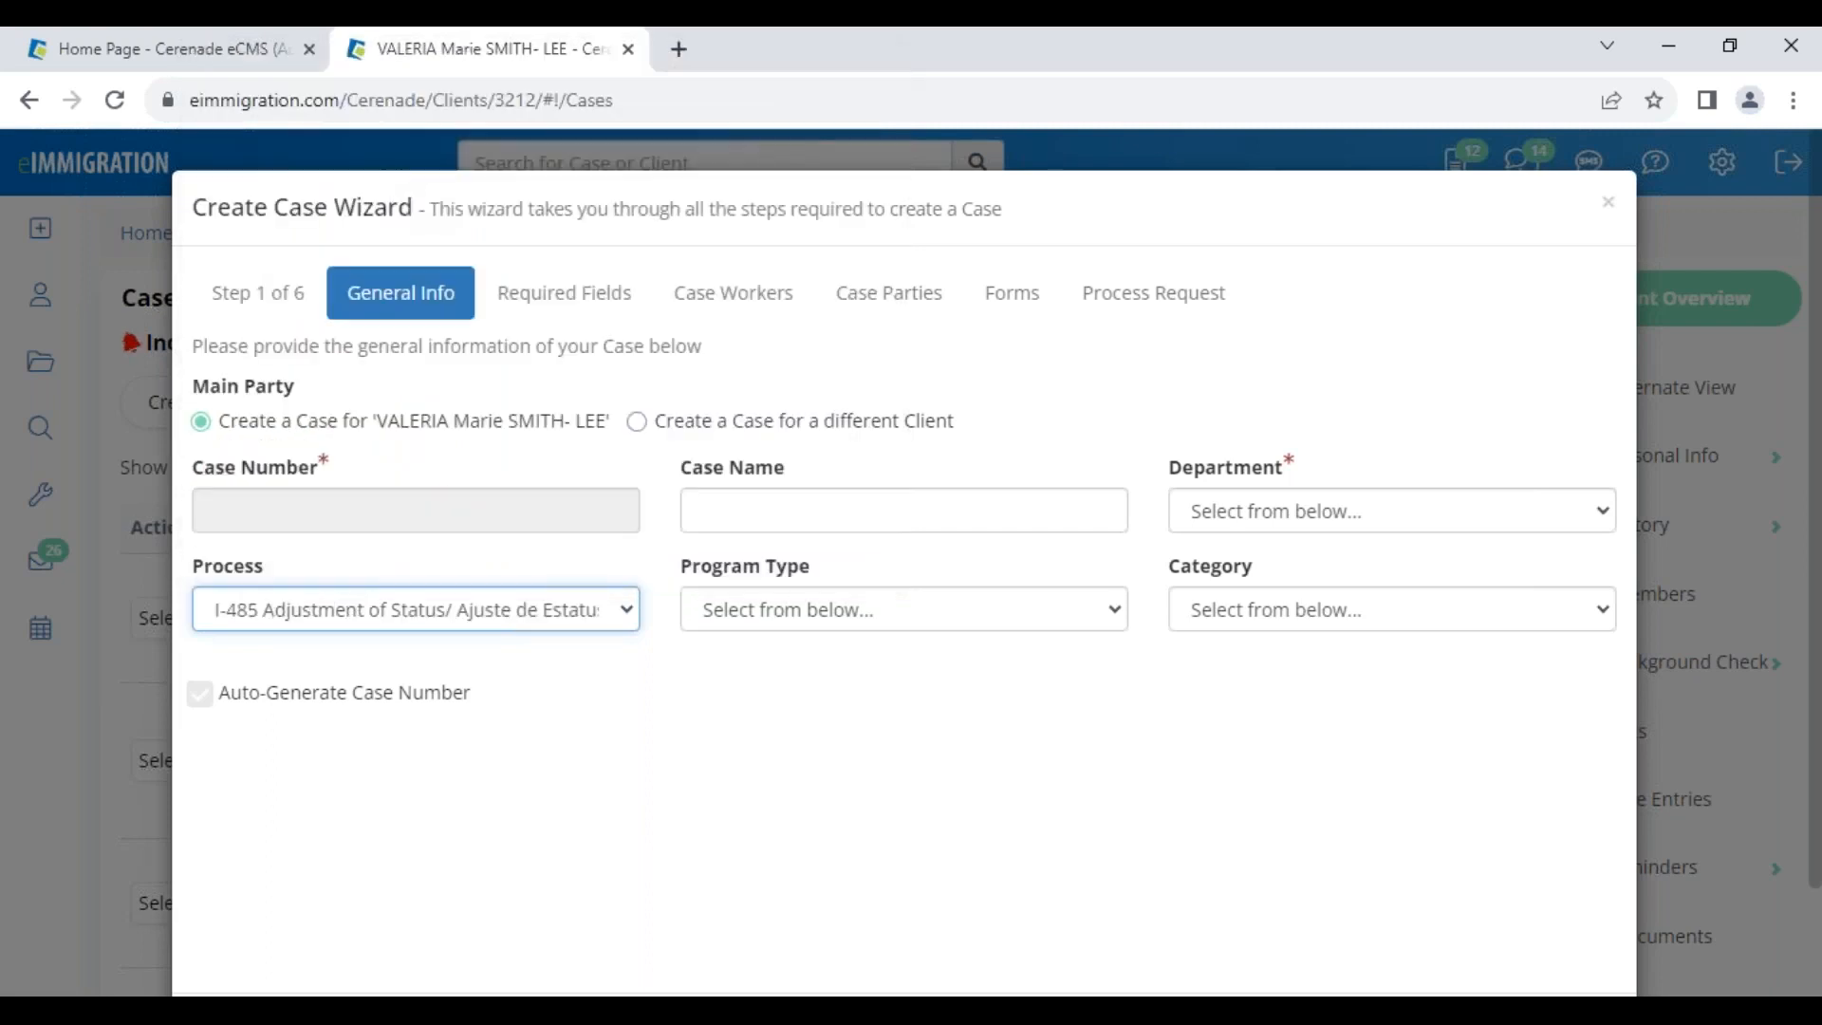
pyautogui.moveTo(273, 194); pyautogui.dragTo(440, 195)
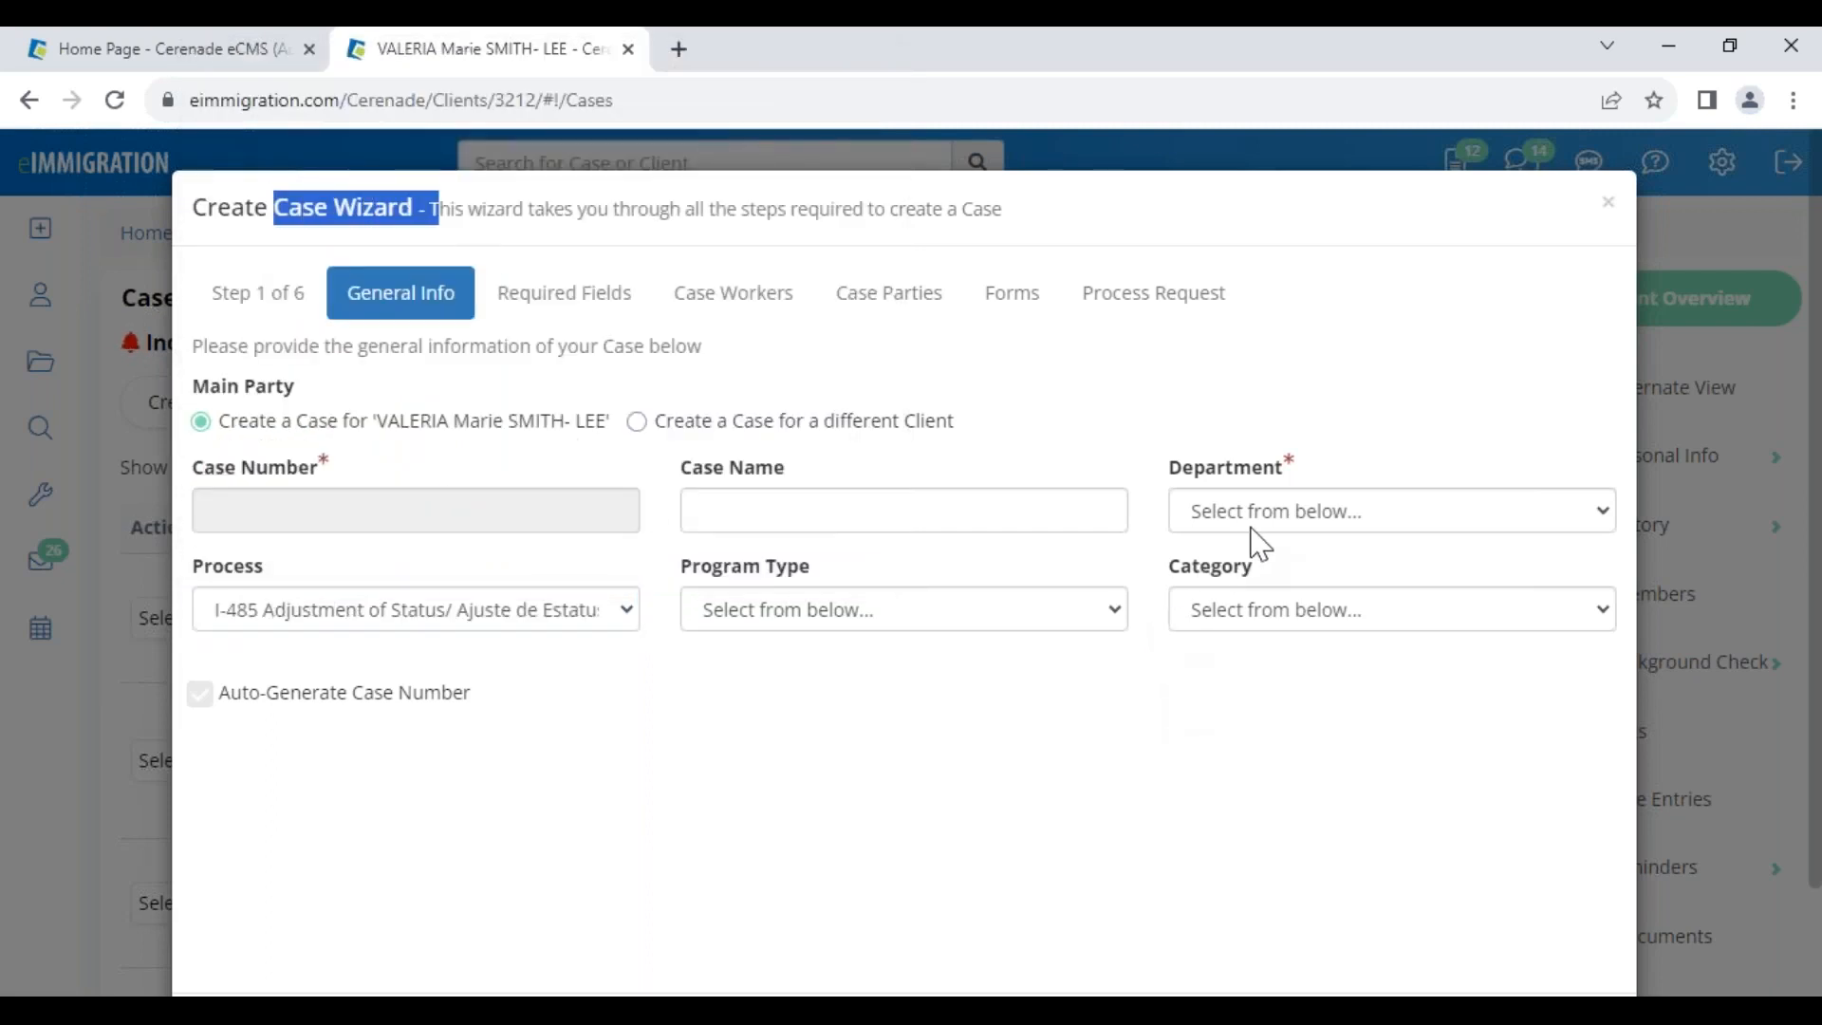
# Set department Law Office of Cerenade California, category Family Based, and program type in process
pyautogui.click(1253, 525)
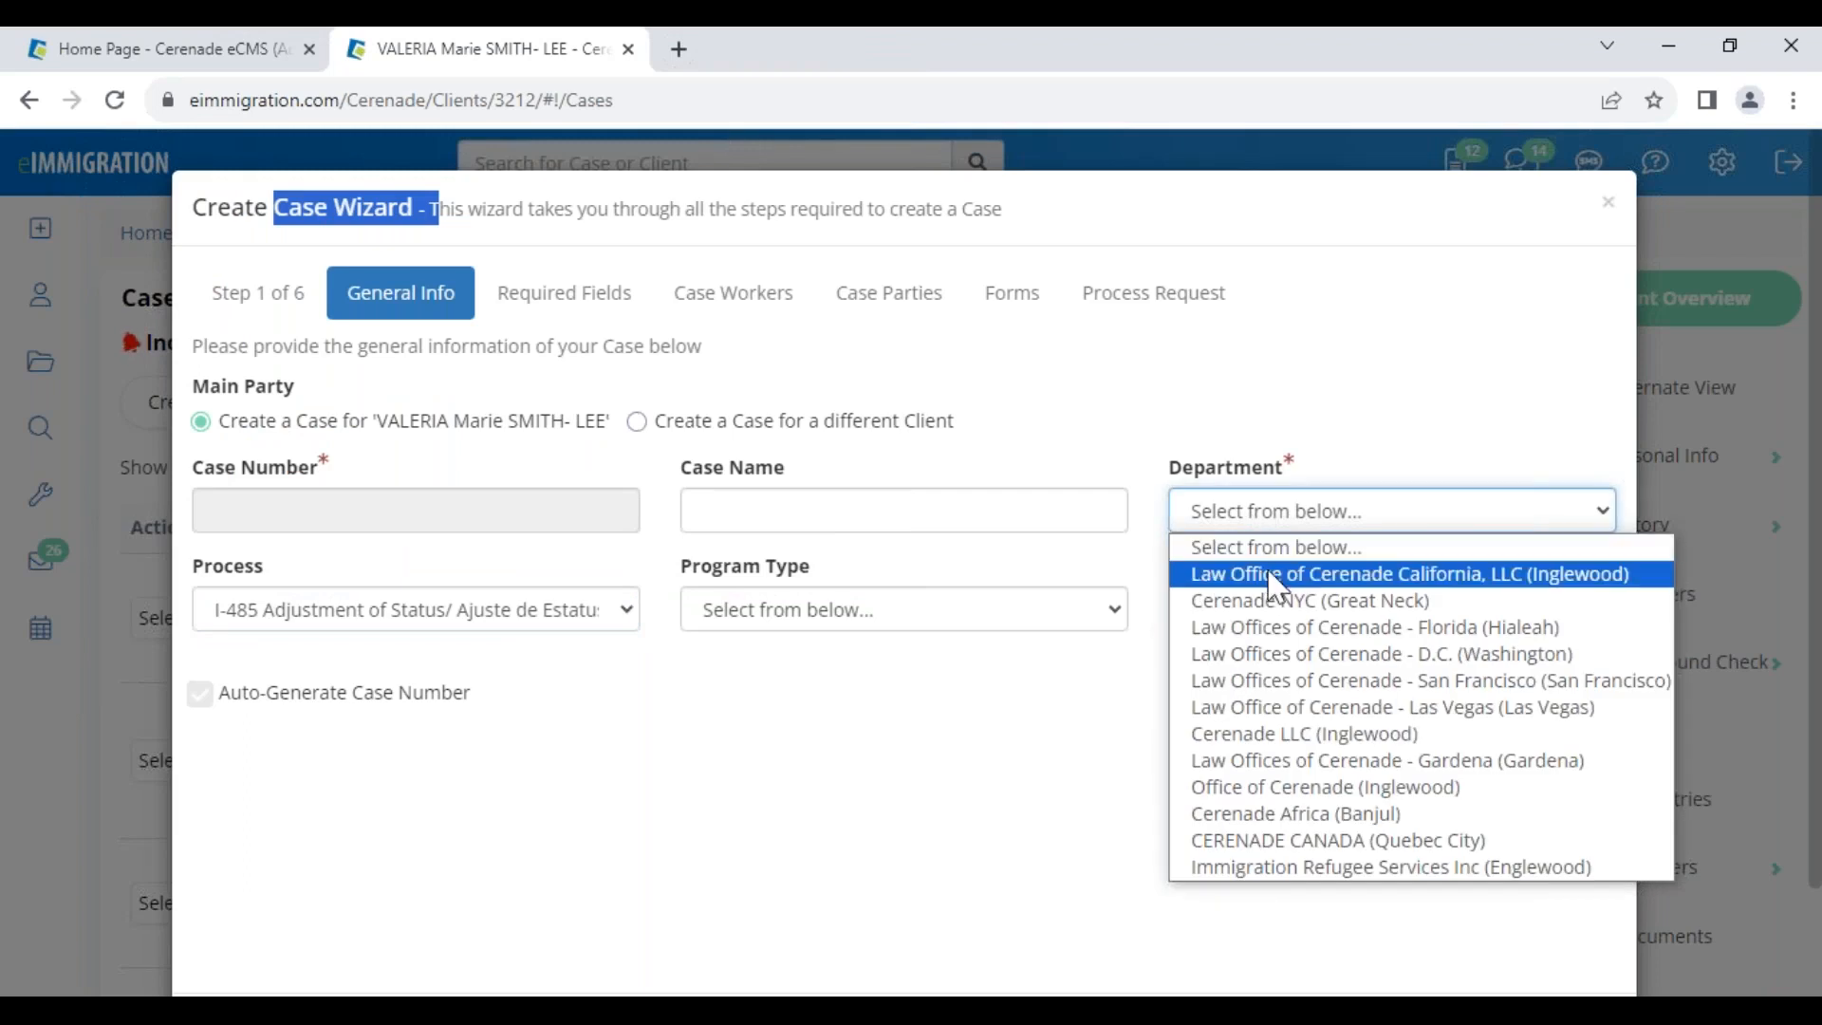
pyautogui.click(1276, 577)
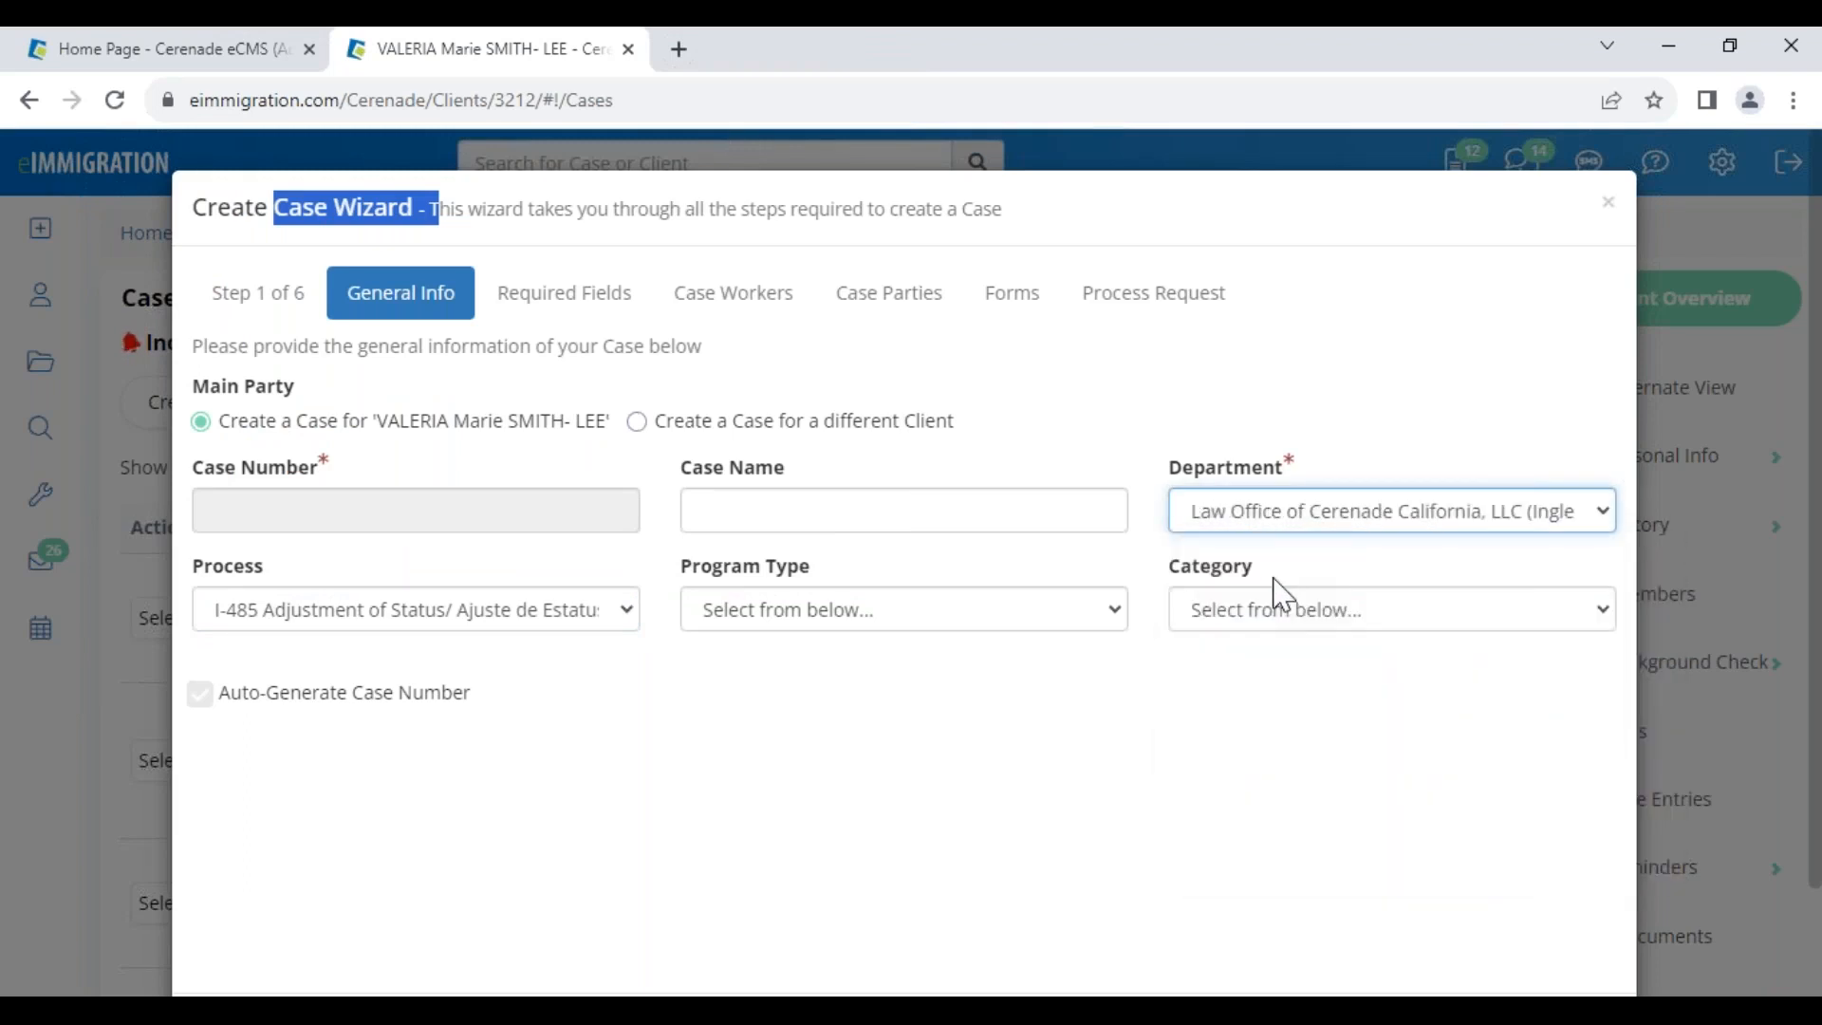
pyautogui.click(1283, 609)
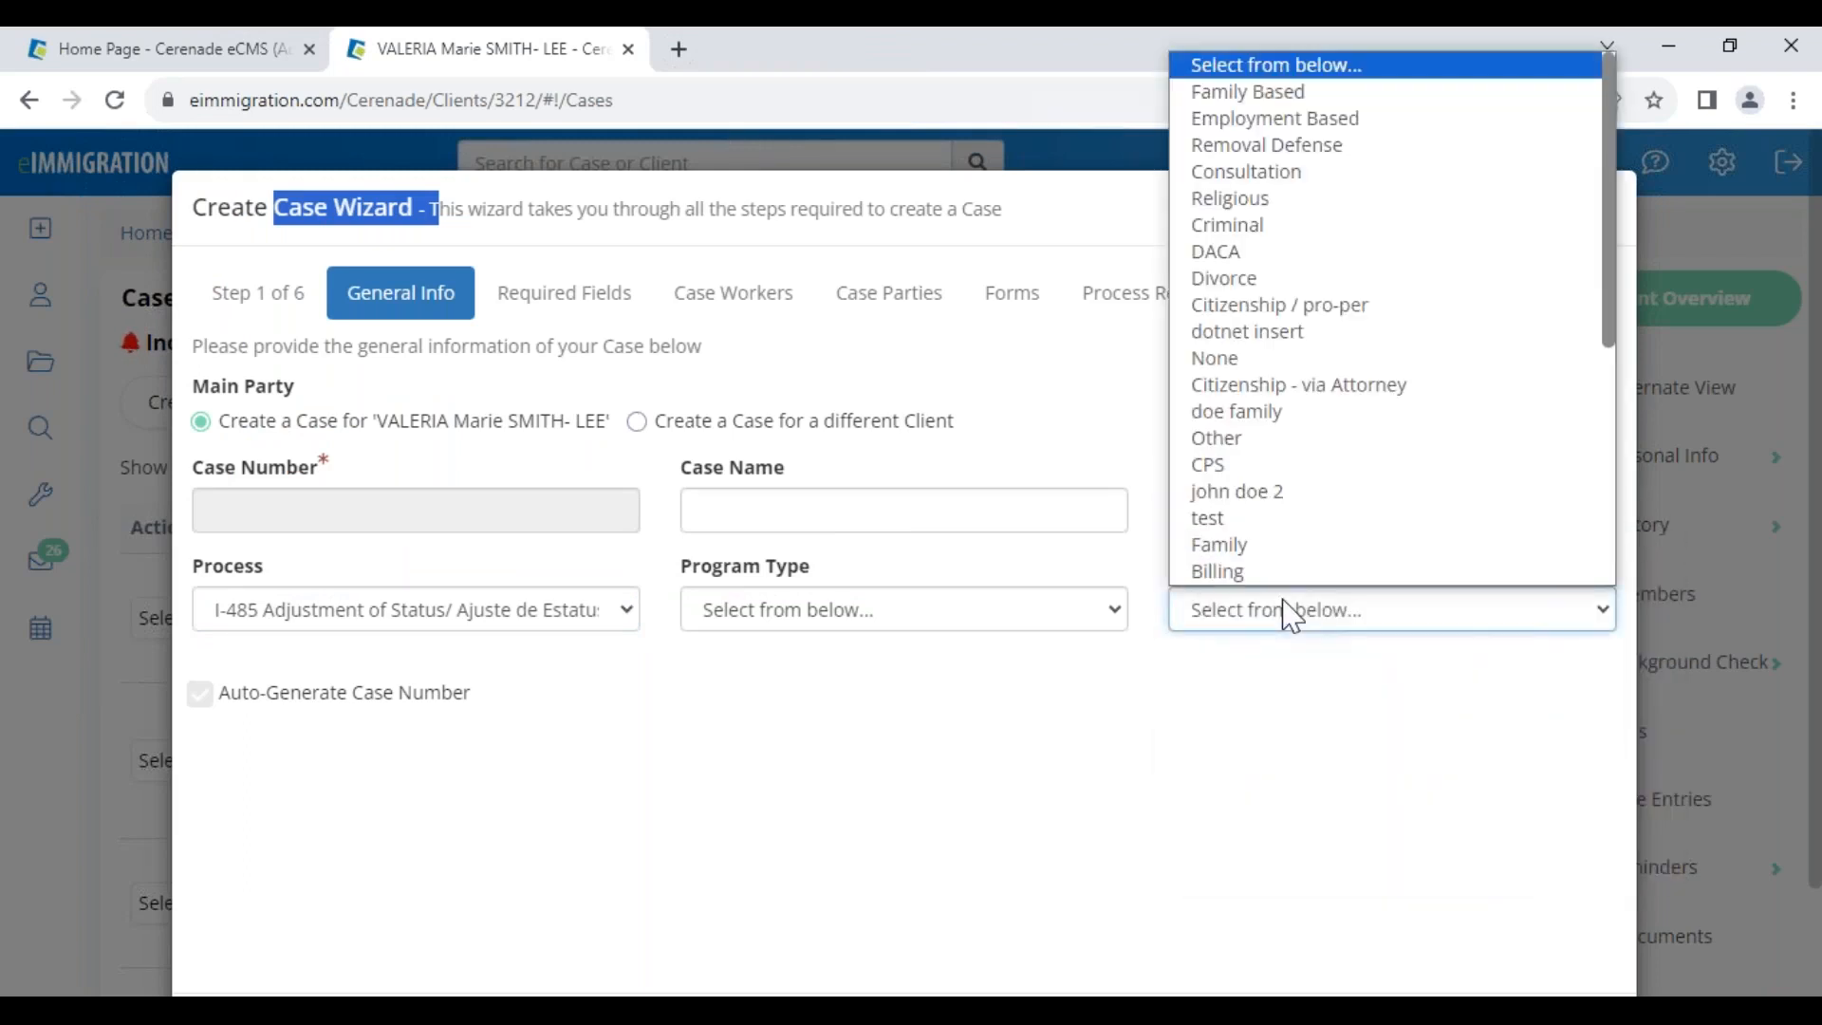
pyautogui.click(1255, 92)
pyautogui.click(777, 628)
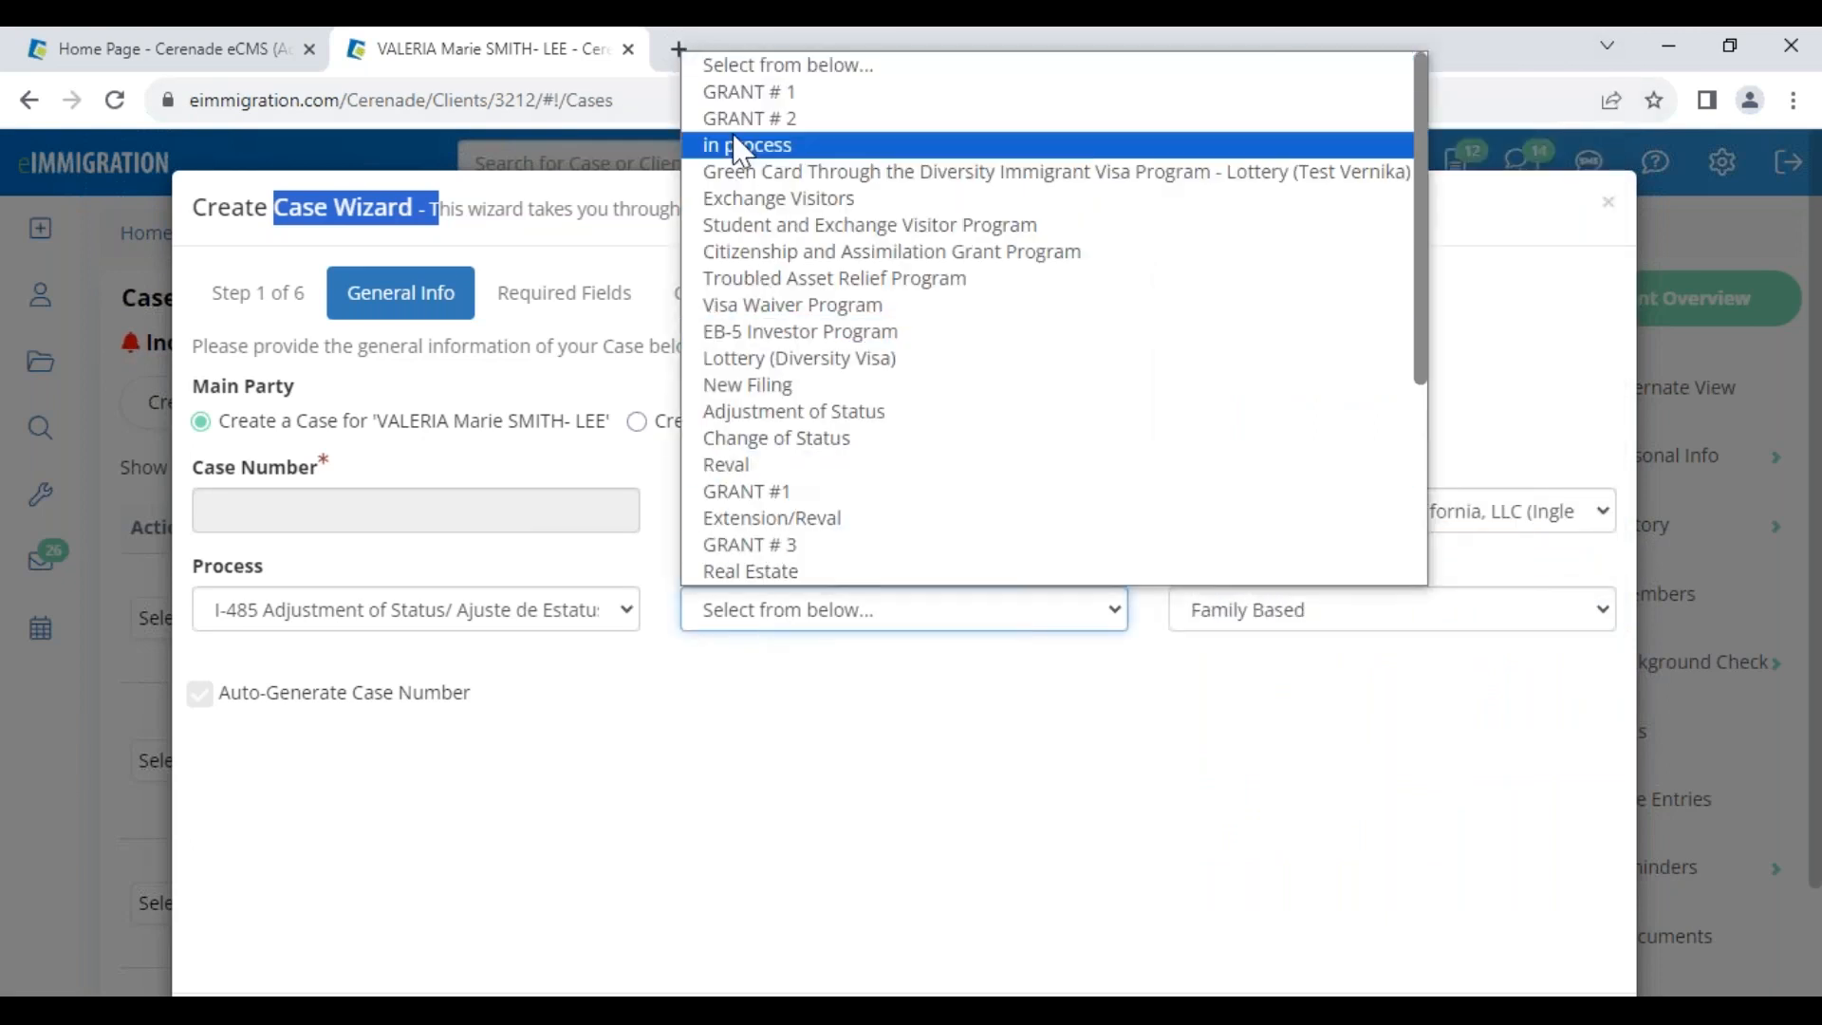
pyautogui.click(759, 150)
pyautogui.click(1321, 780)
pyautogui.scroll(-1, 1318, 778)
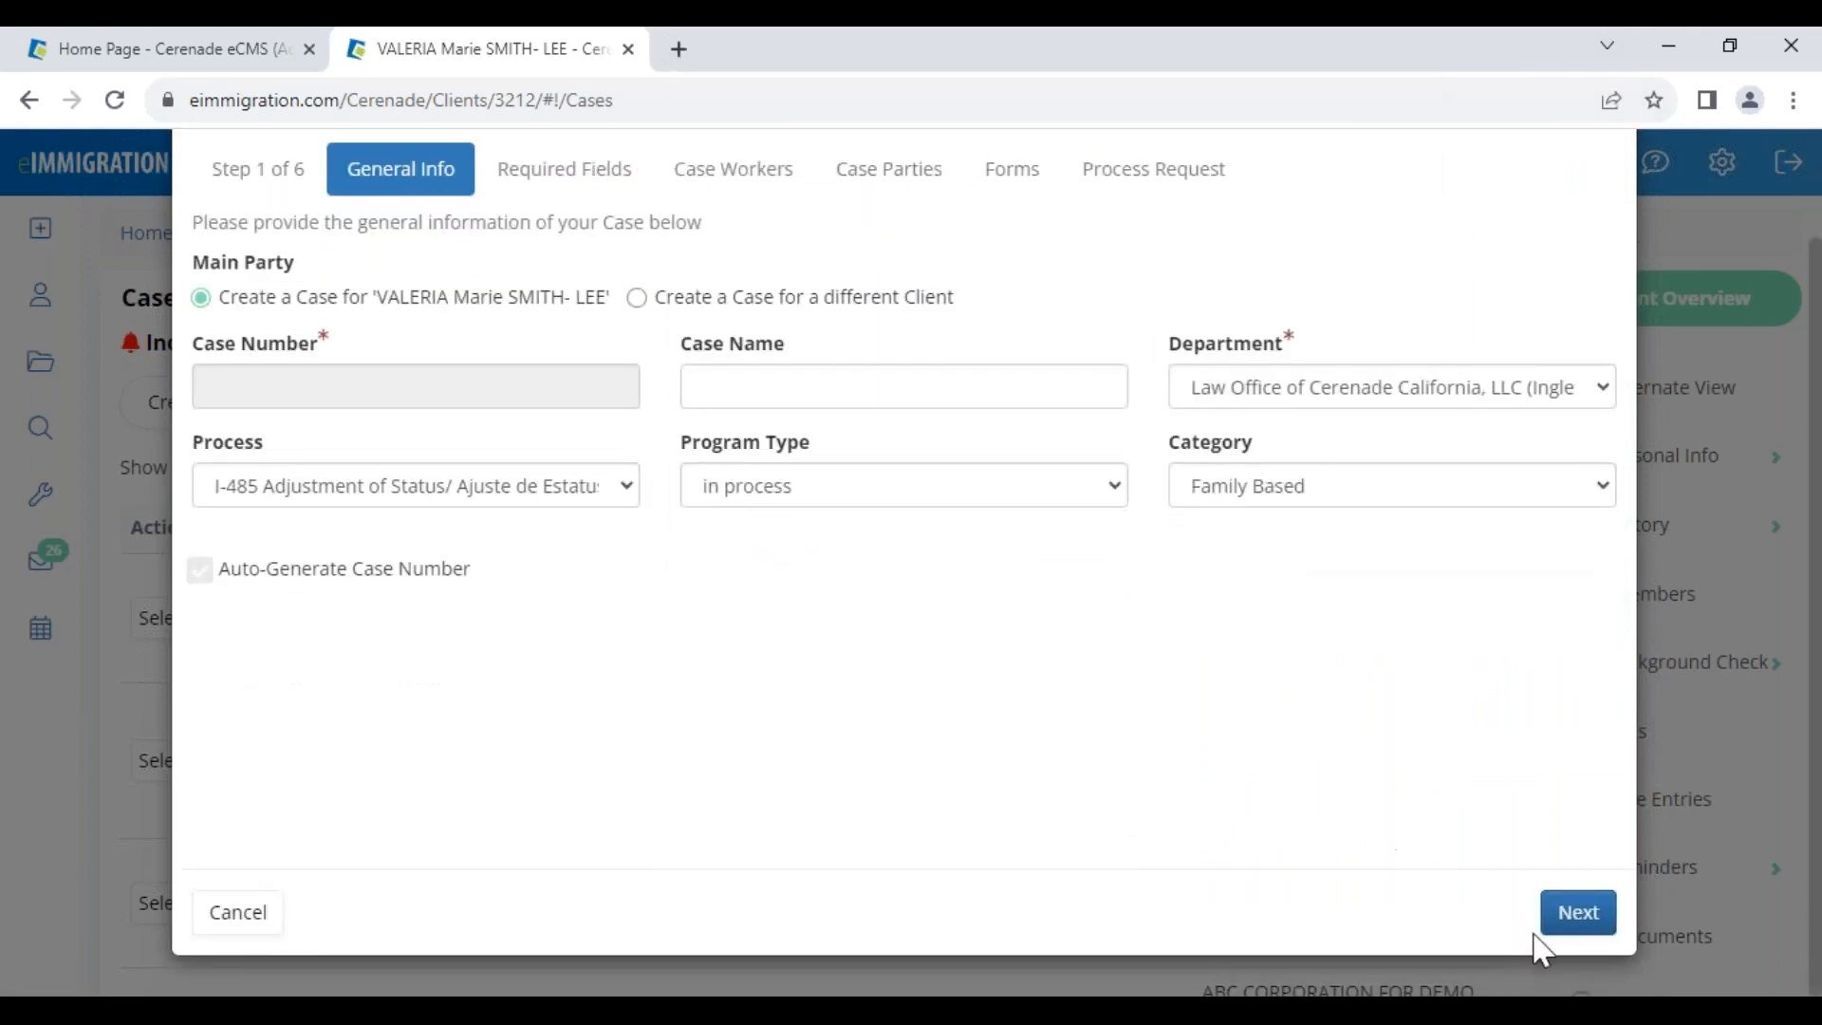
# Advance to Case Workers, keeping program type in process, and untick the second attorney's Transfer to Forms
pyautogui.click(1575, 912)
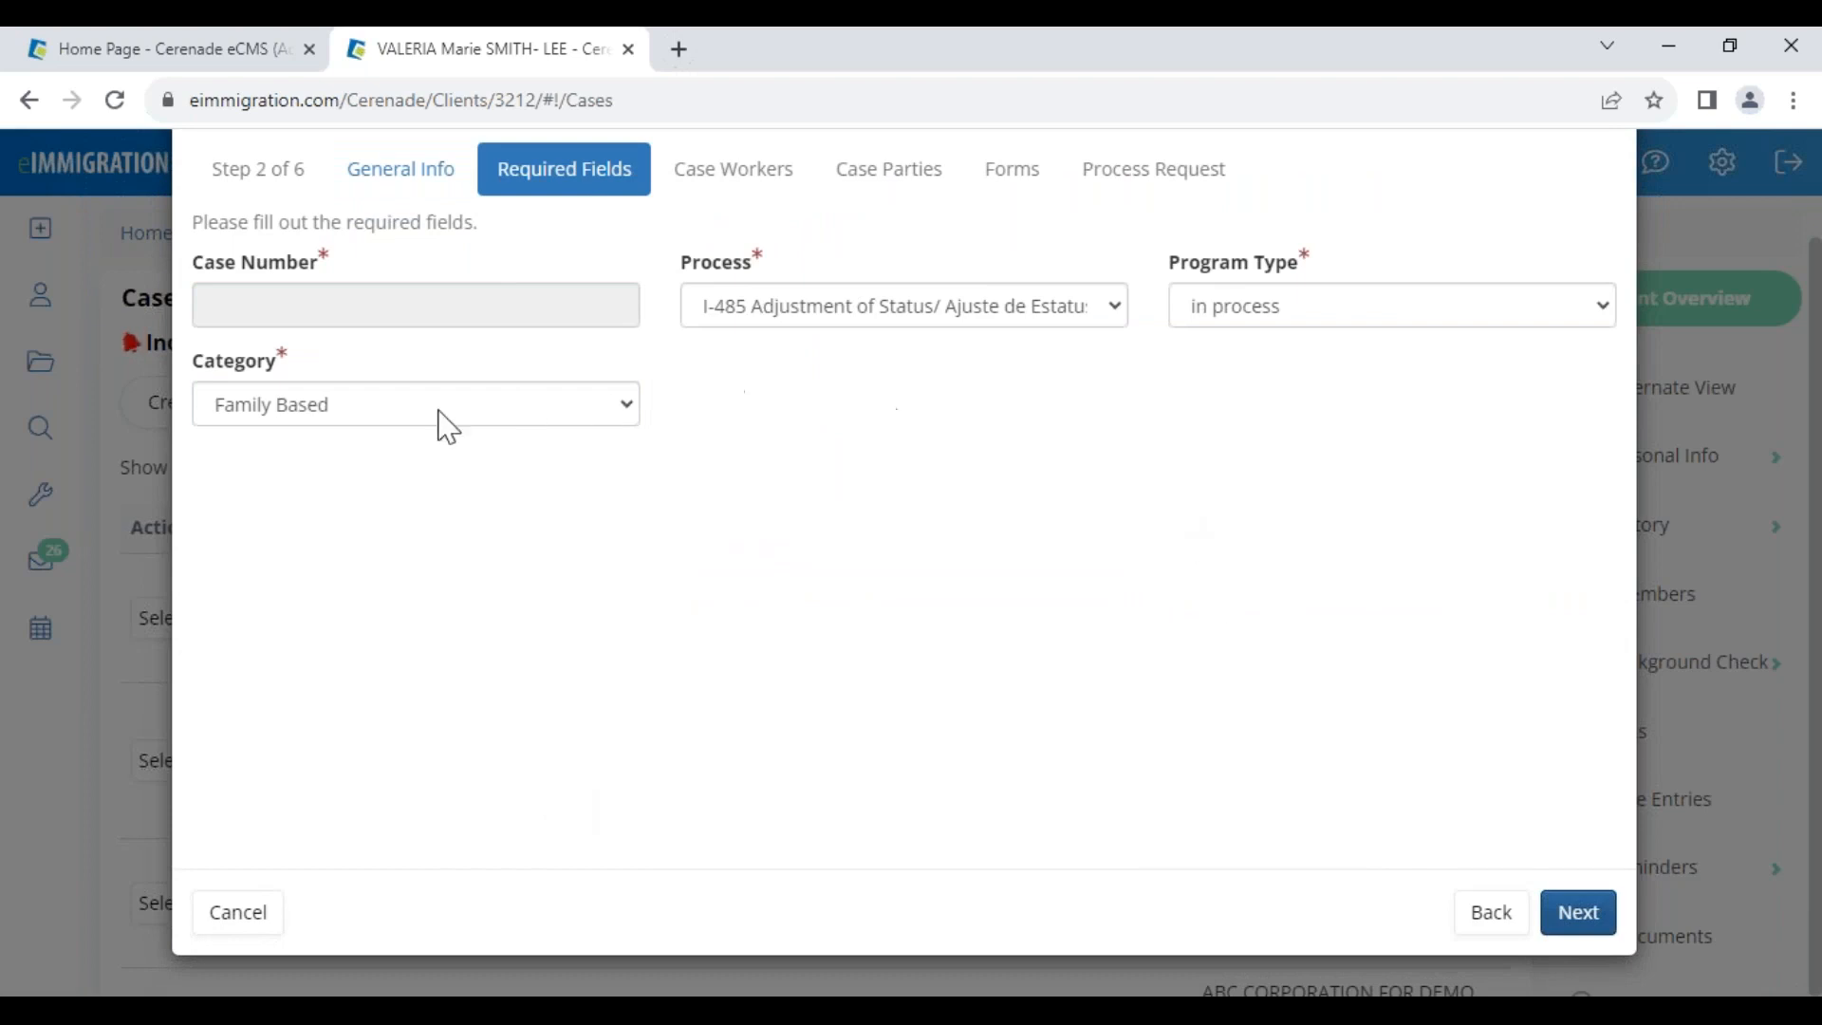
pyautogui.click(1329, 324)
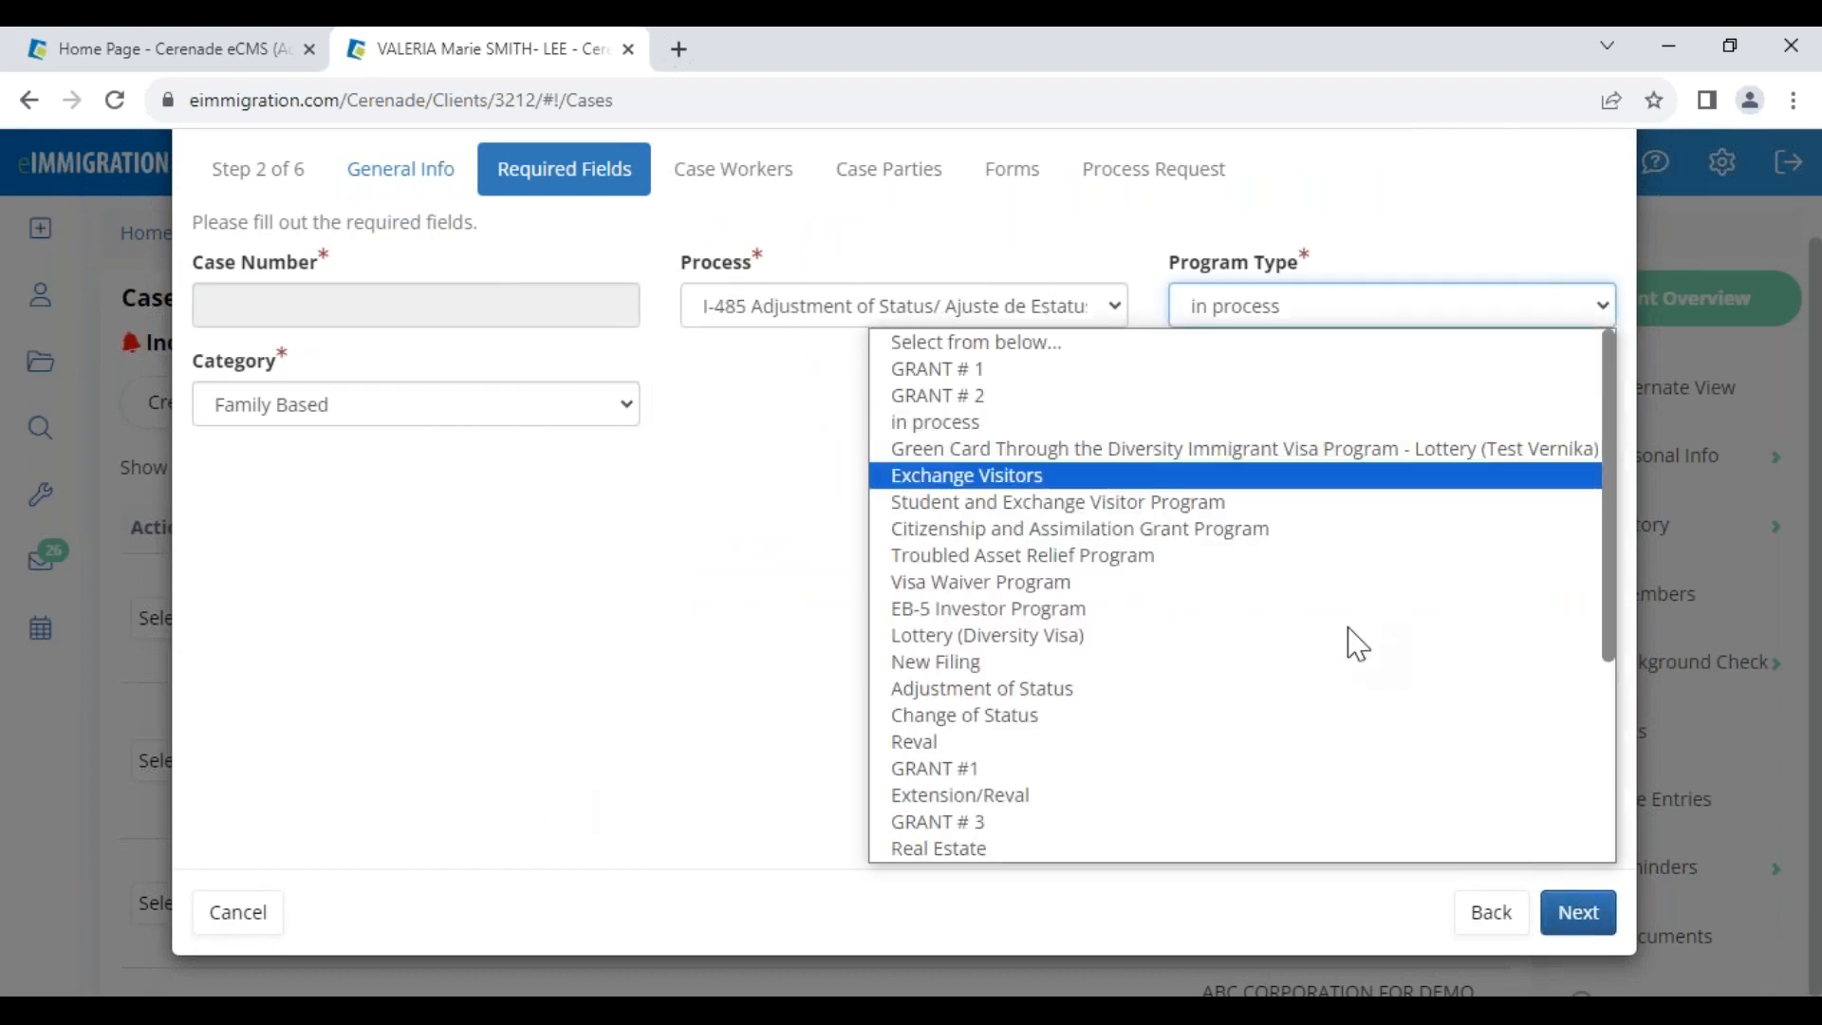
pyautogui.click(801, 557)
pyautogui.click(1580, 913)
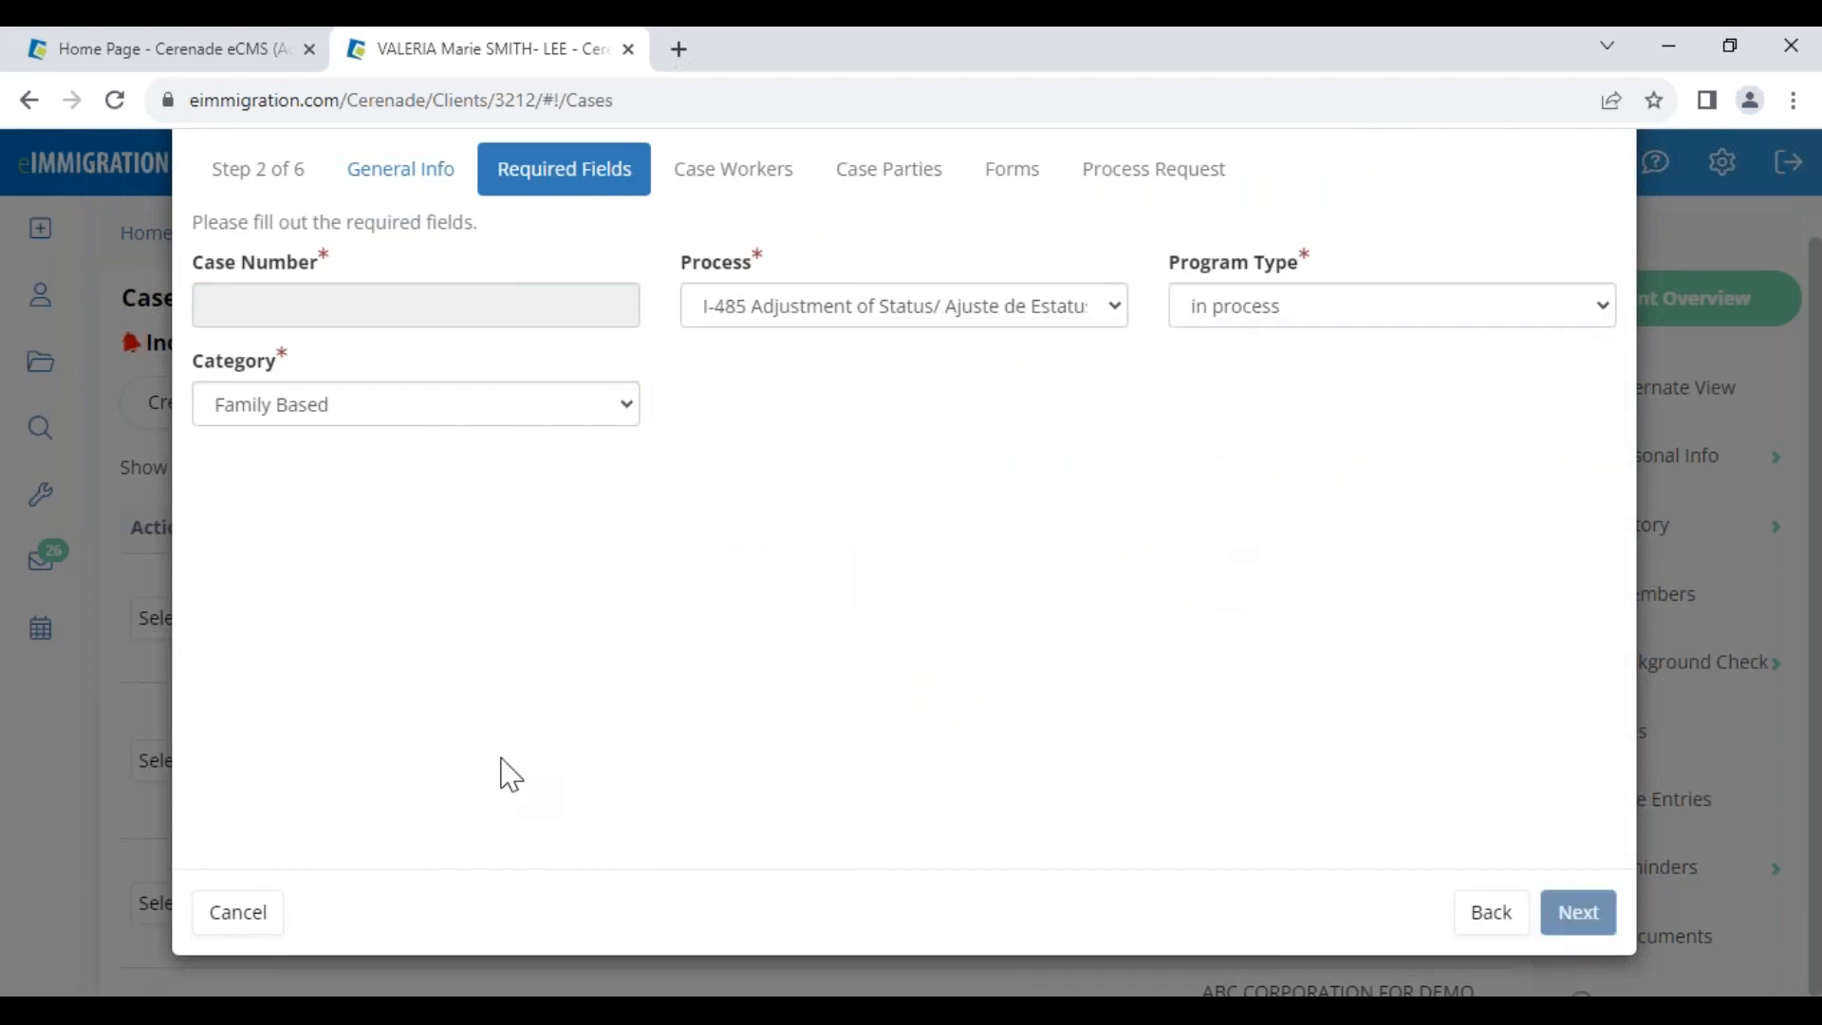
pyautogui.click(1504, 499)
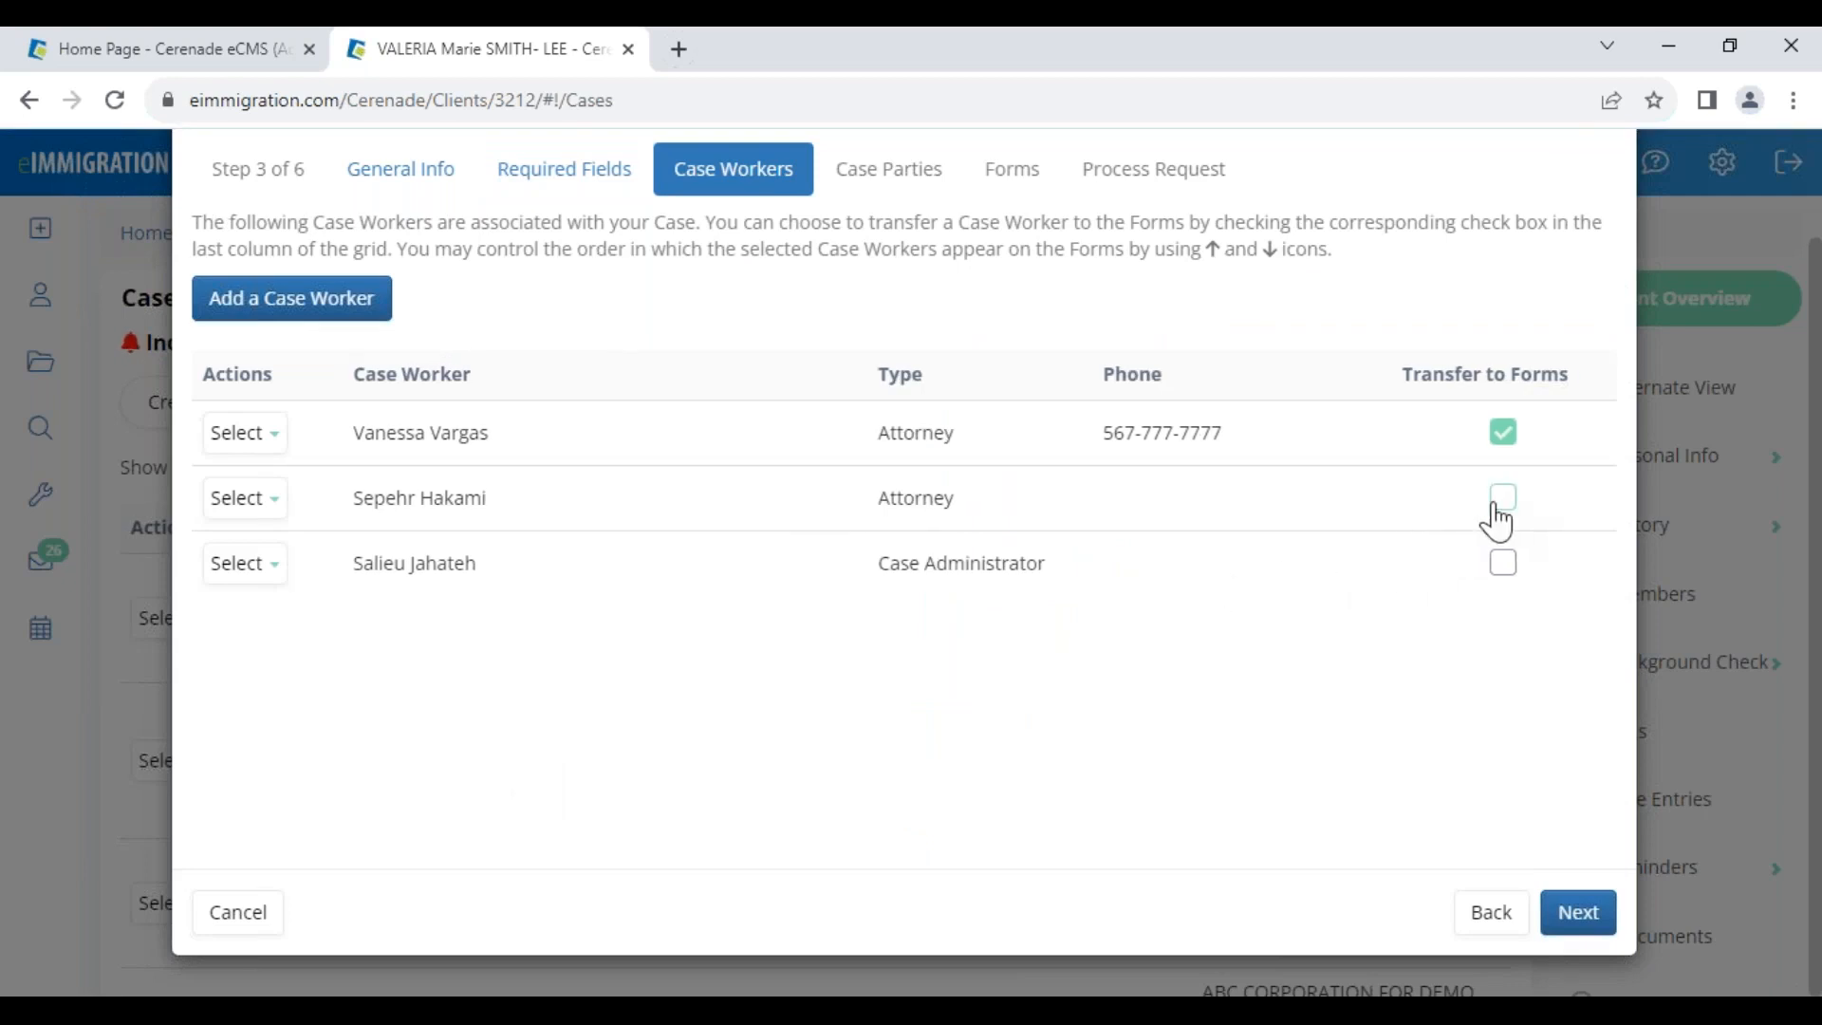
pyautogui.moveTo(1452, 371); pyautogui.dragTo(1621, 391)
pyautogui.click(1450, 461)
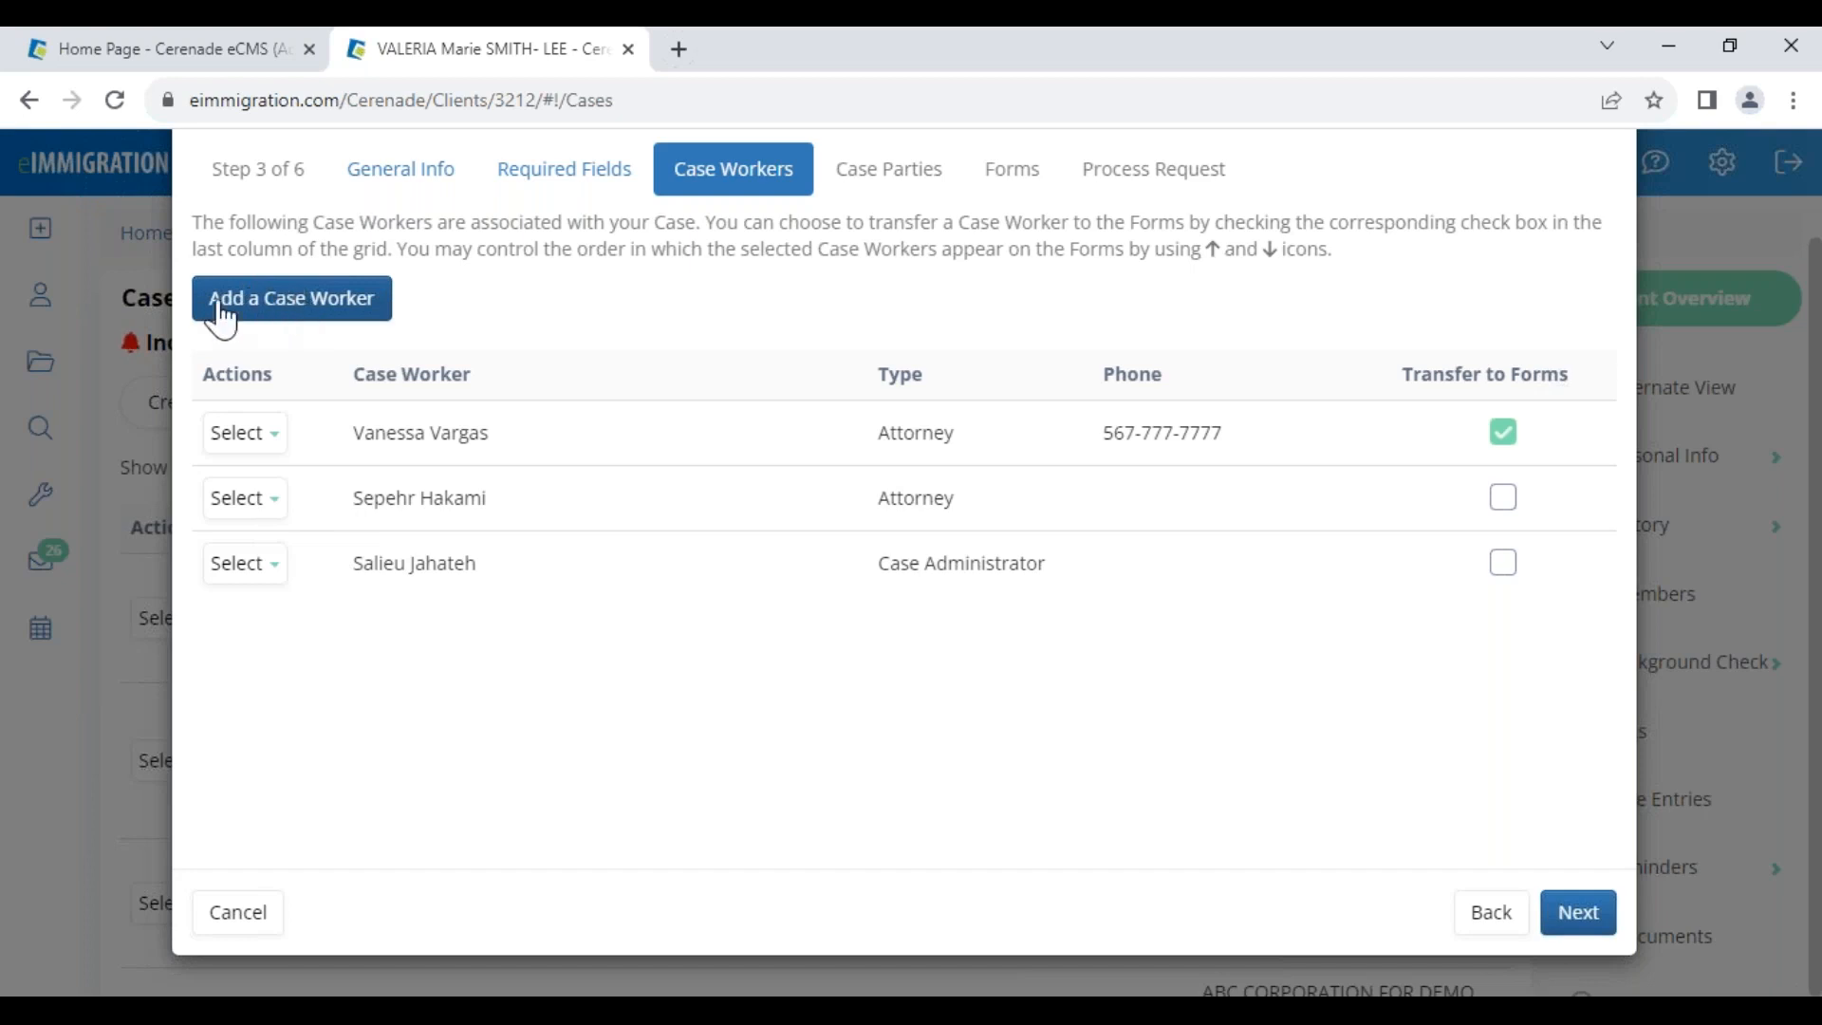
pyautogui.click(1505, 565)
pyautogui.click(1509, 570)
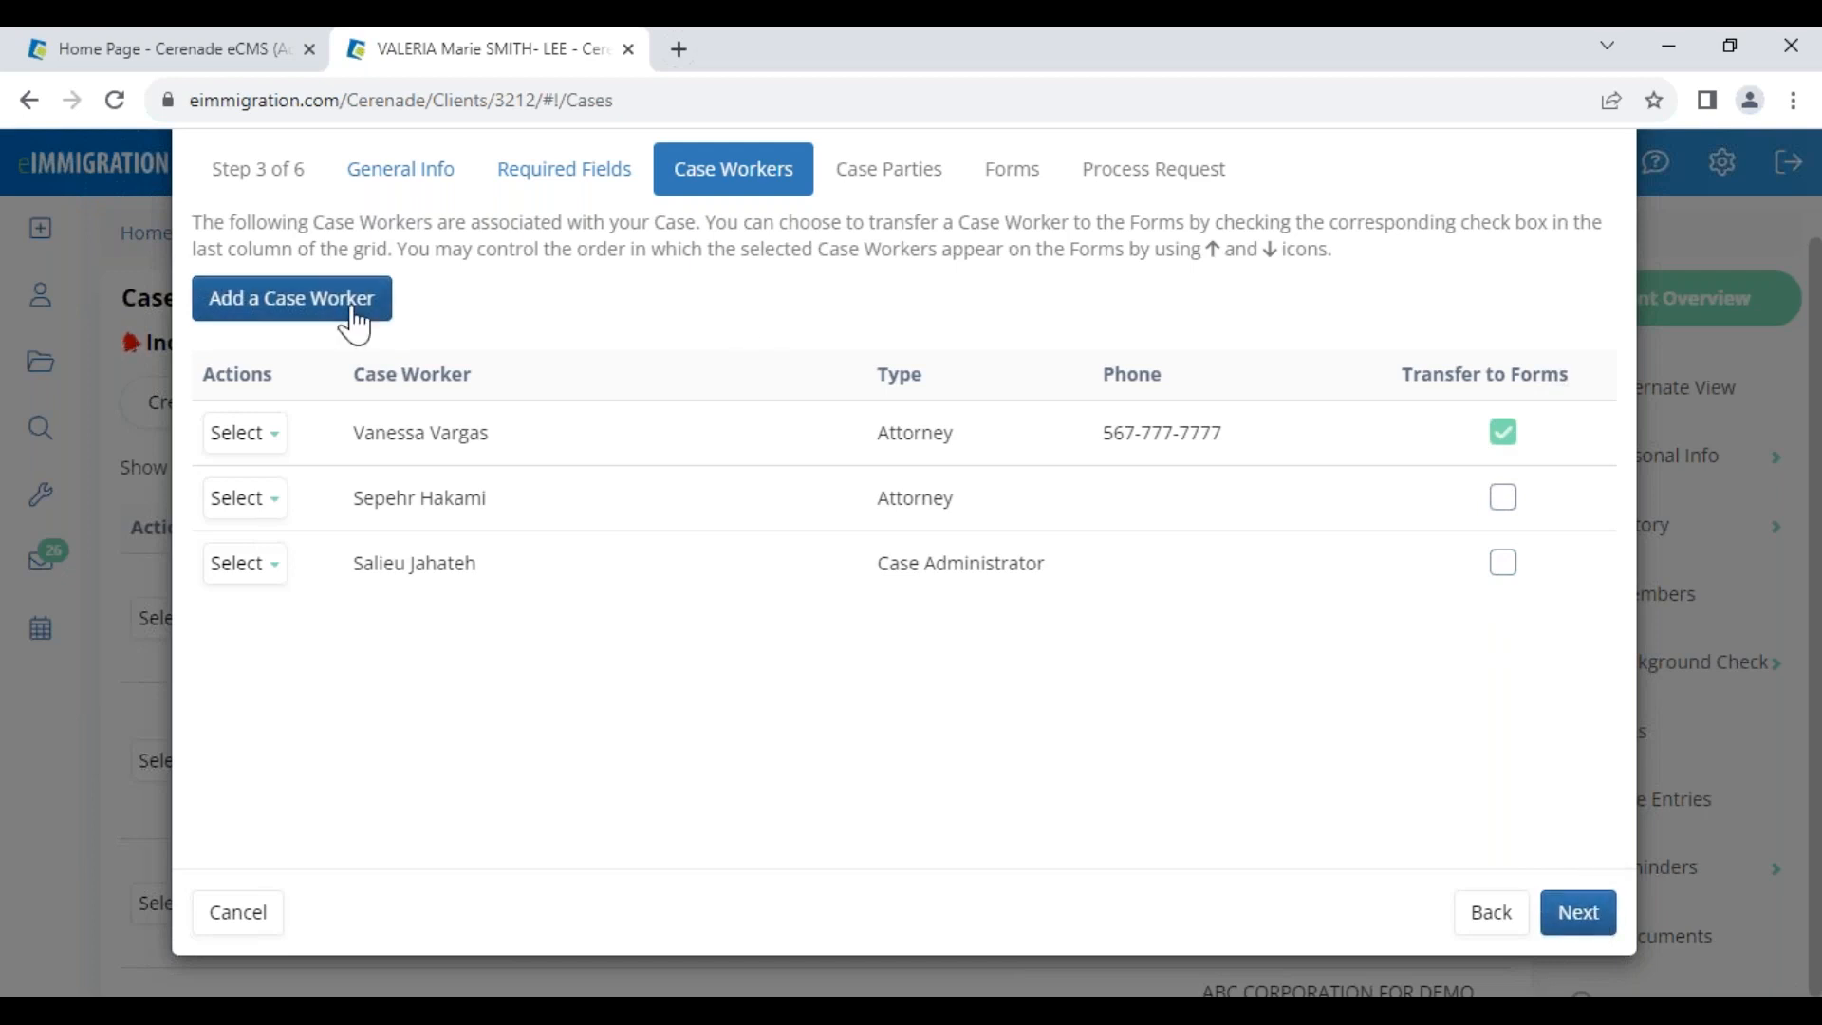
# Add the interpreter found by searching 'kevi' and include them on the forms
pyautogui.click(320, 320)
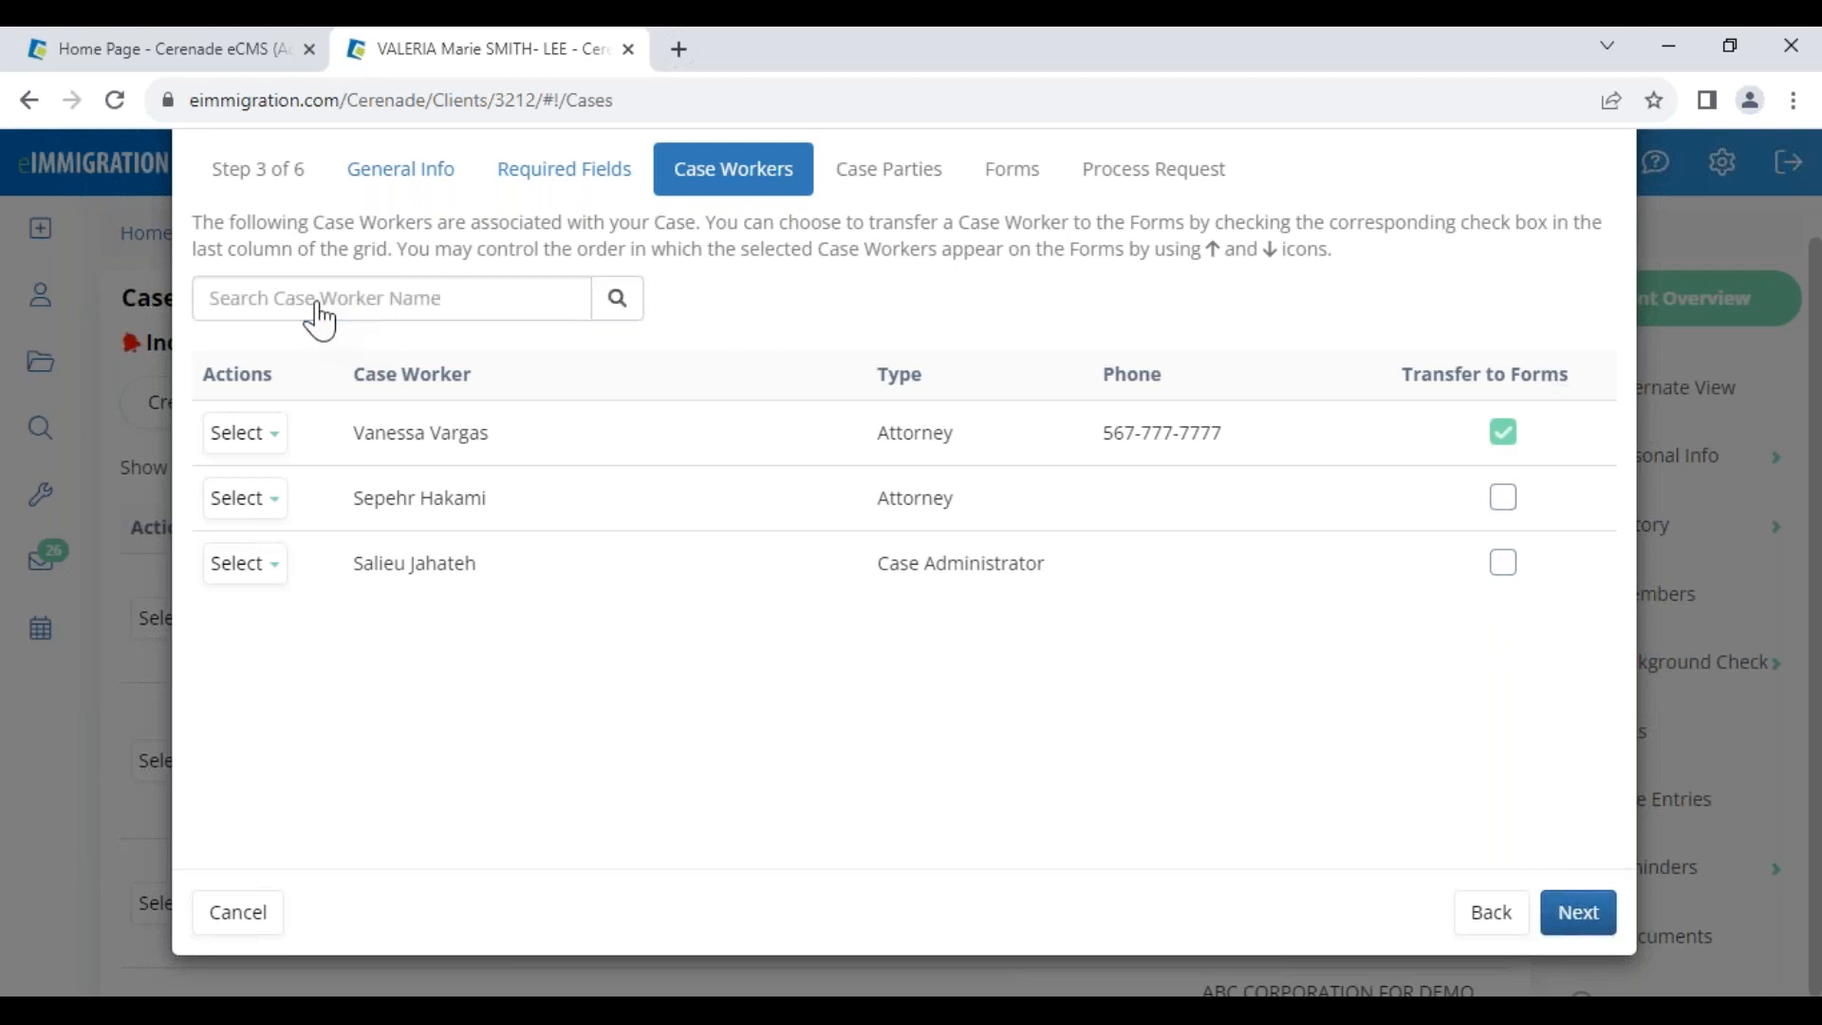
pyautogui.click(329, 288)
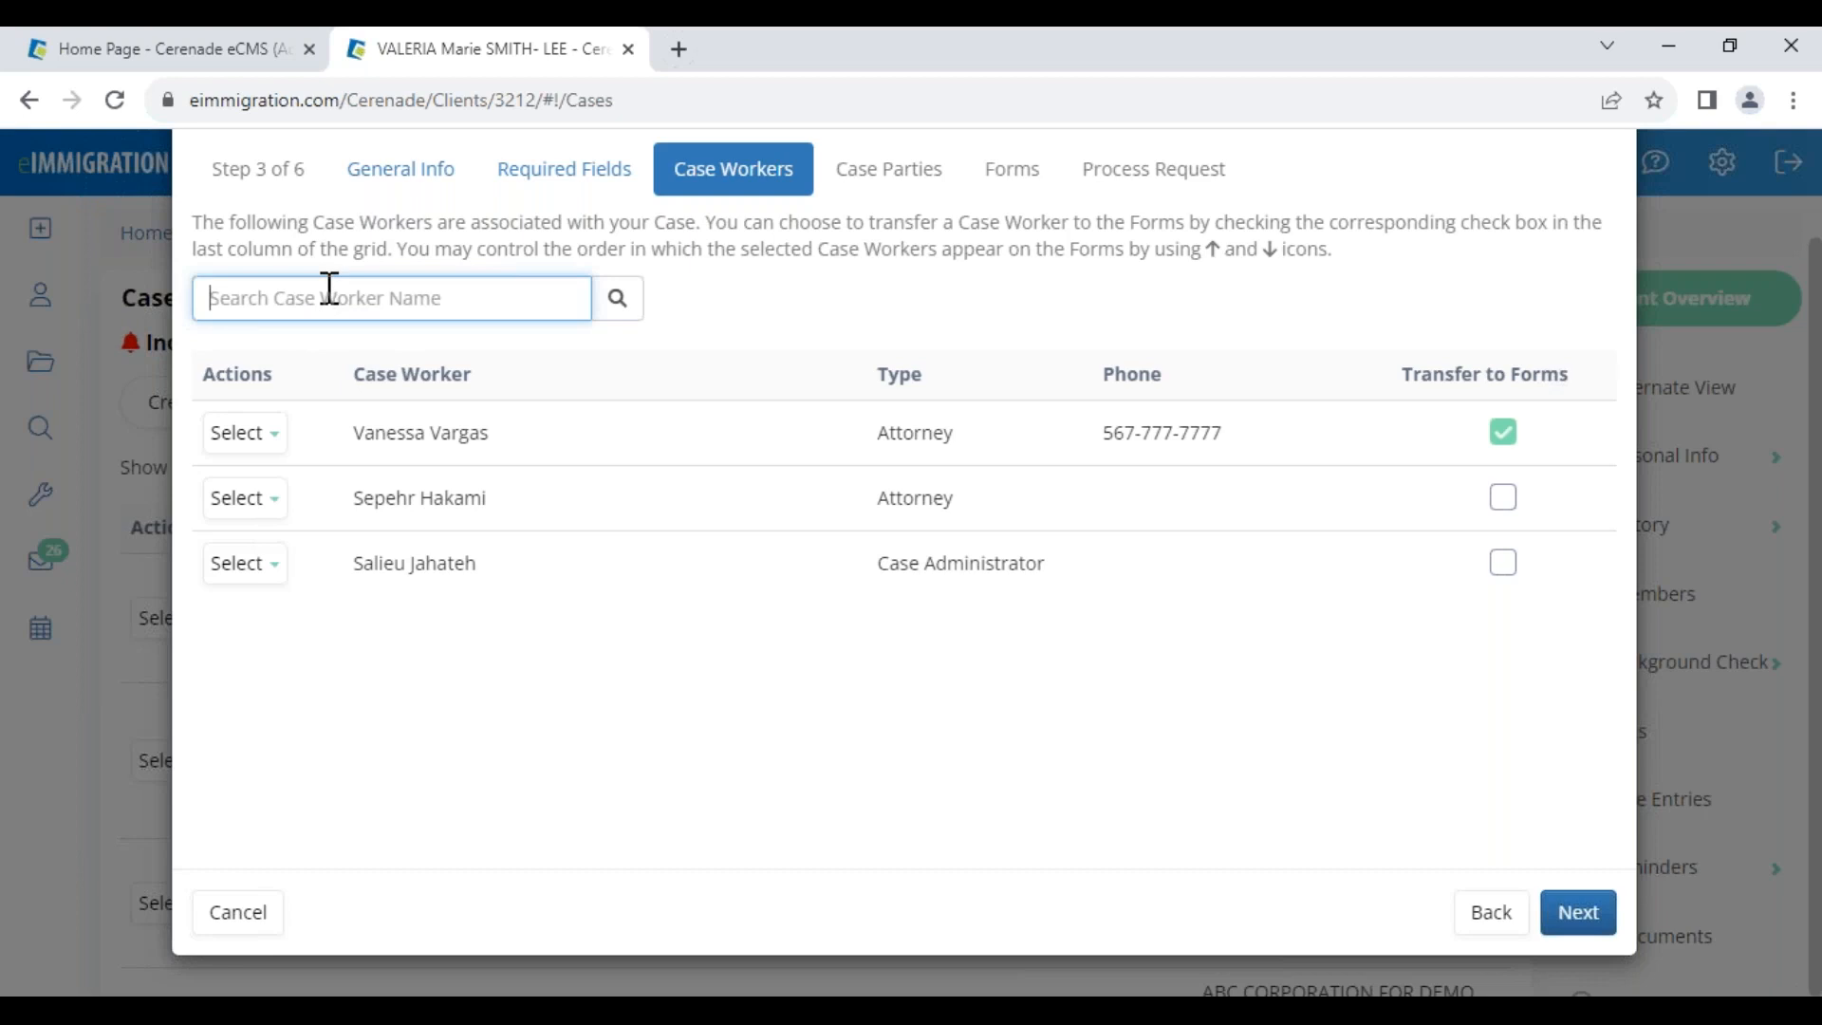
pyautogui.write('kevin')
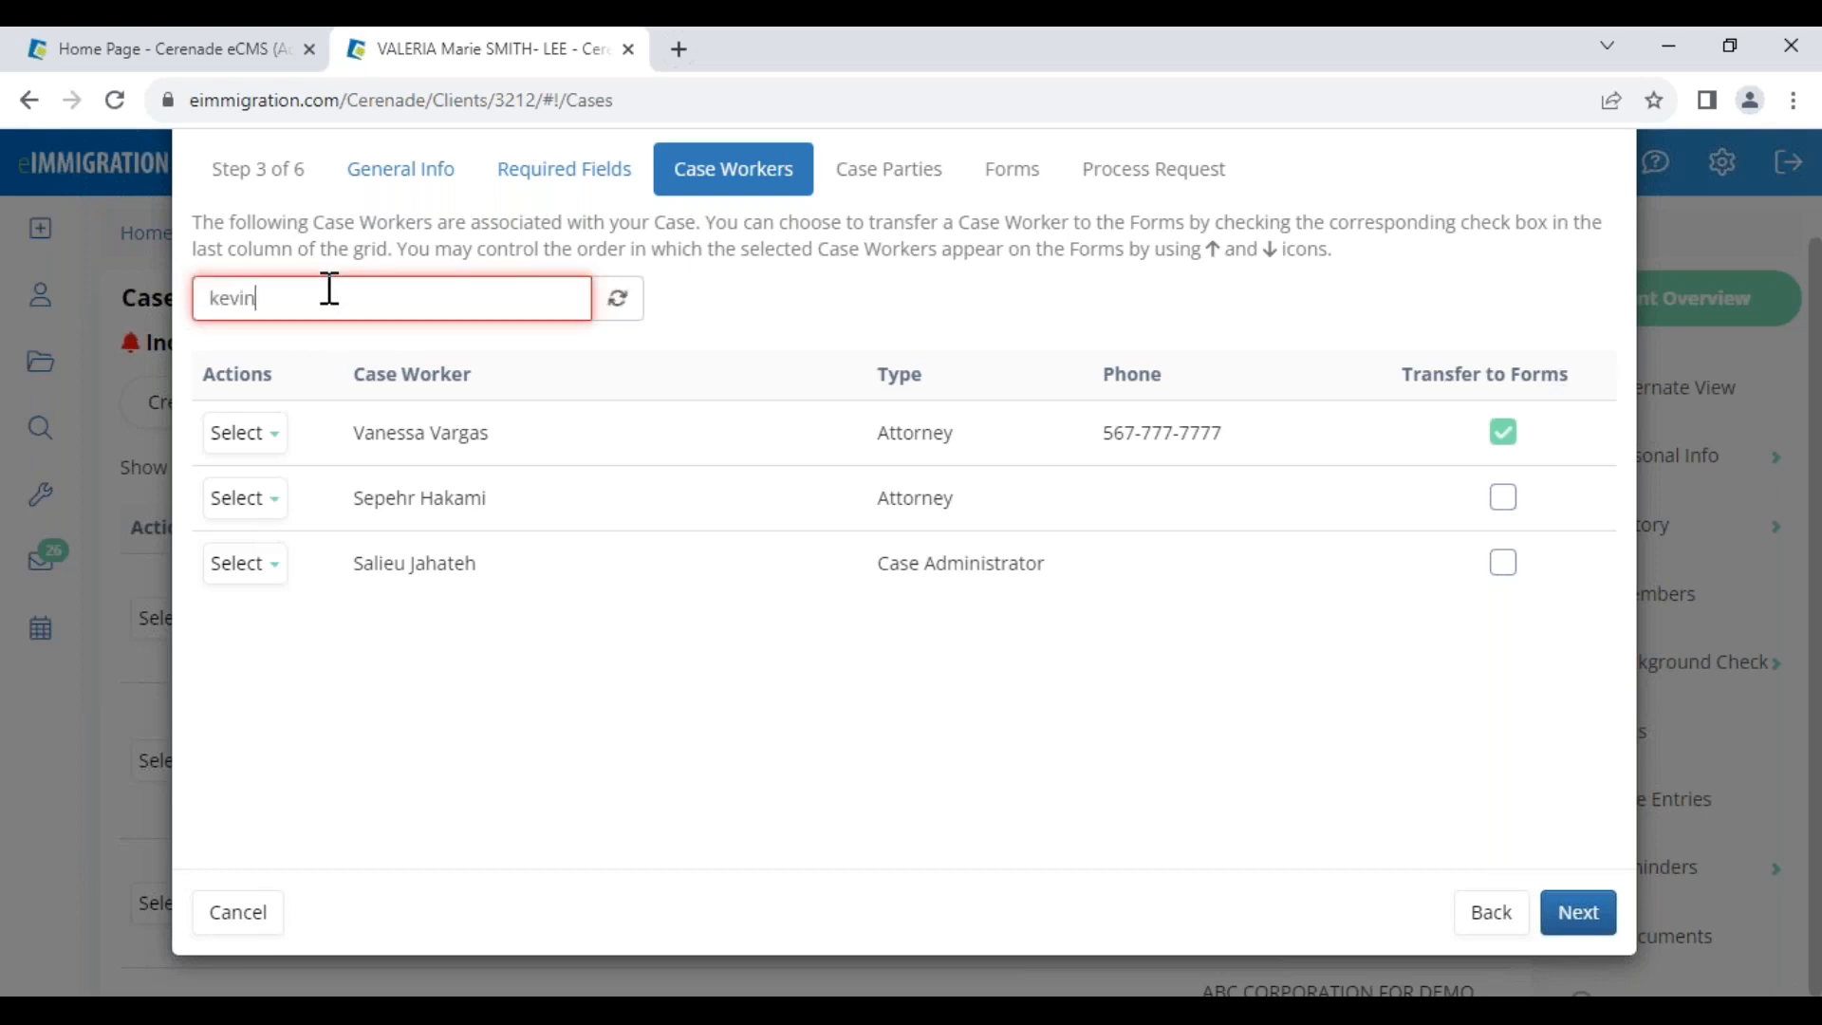
pyautogui.click(329, 375)
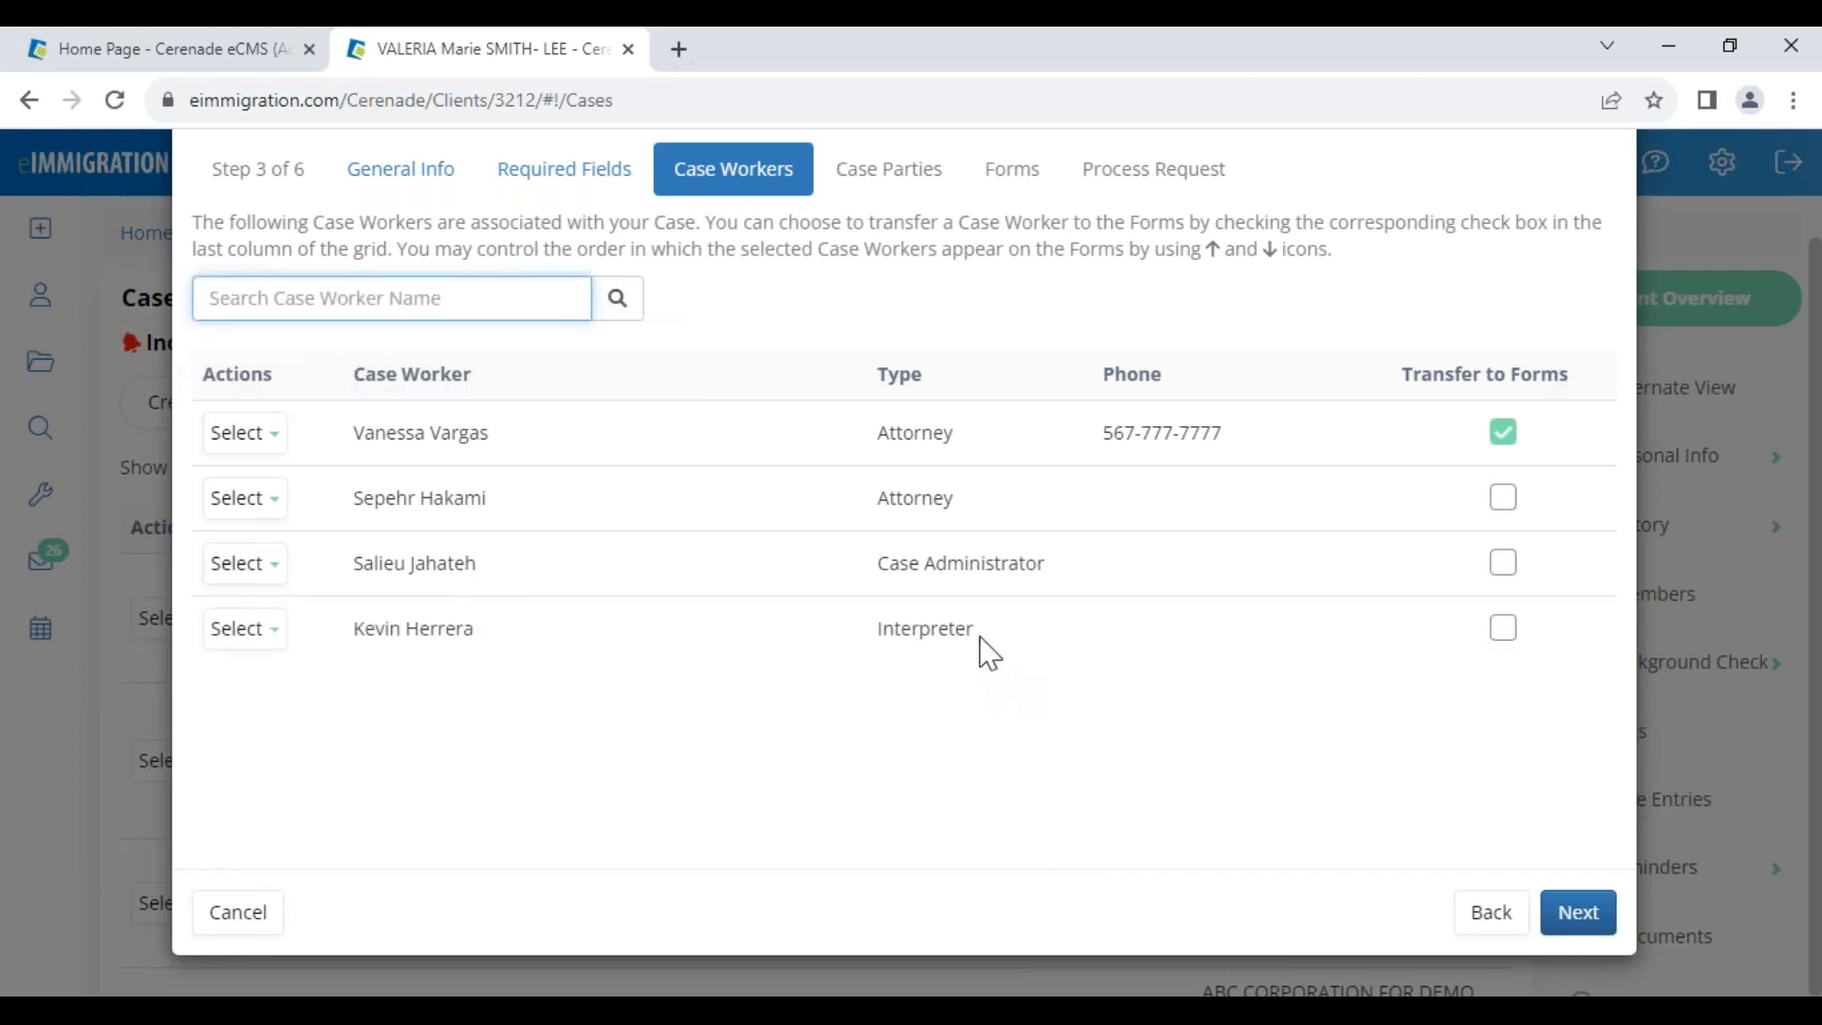
pyautogui.moveTo(992, 656); pyautogui.dragTo(862, 643)
pyautogui.click(1504, 638)
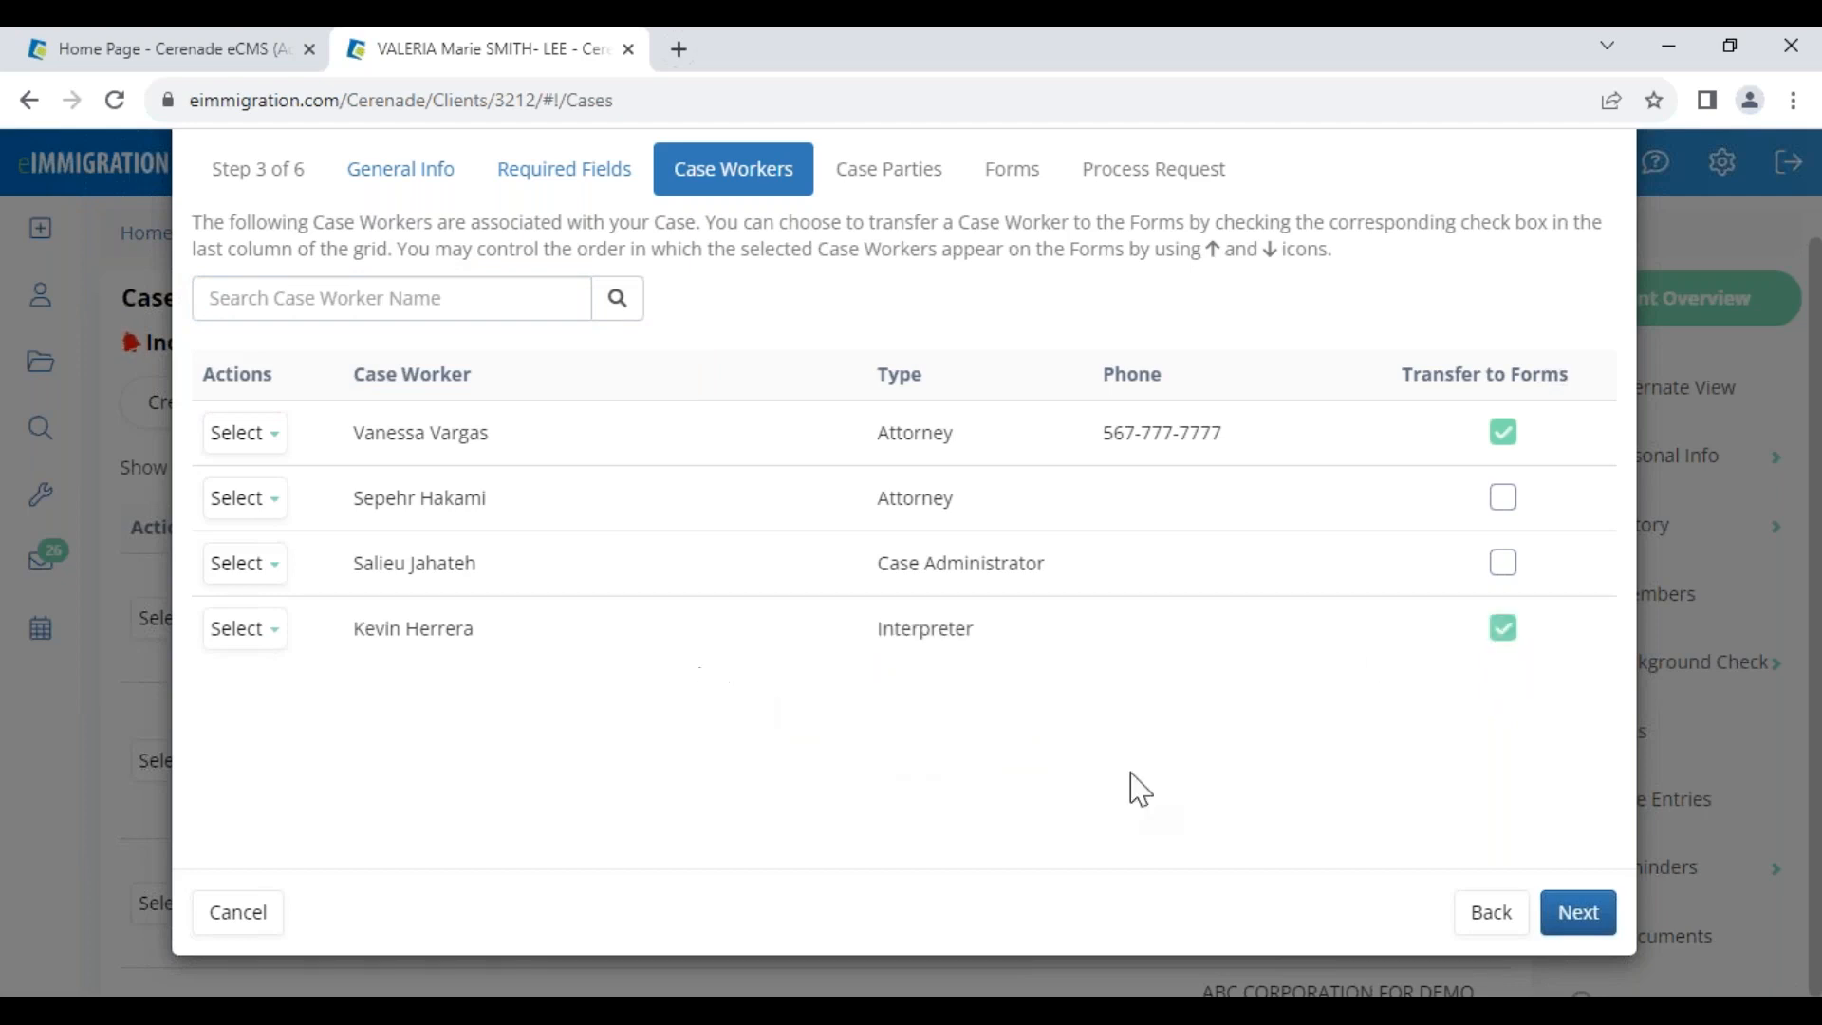
# Add the paralegal found by searching 'benita', excluded from forms, then advance to Case Parties
pyautogui.click(376, 298)
pyautogui.write('benita')
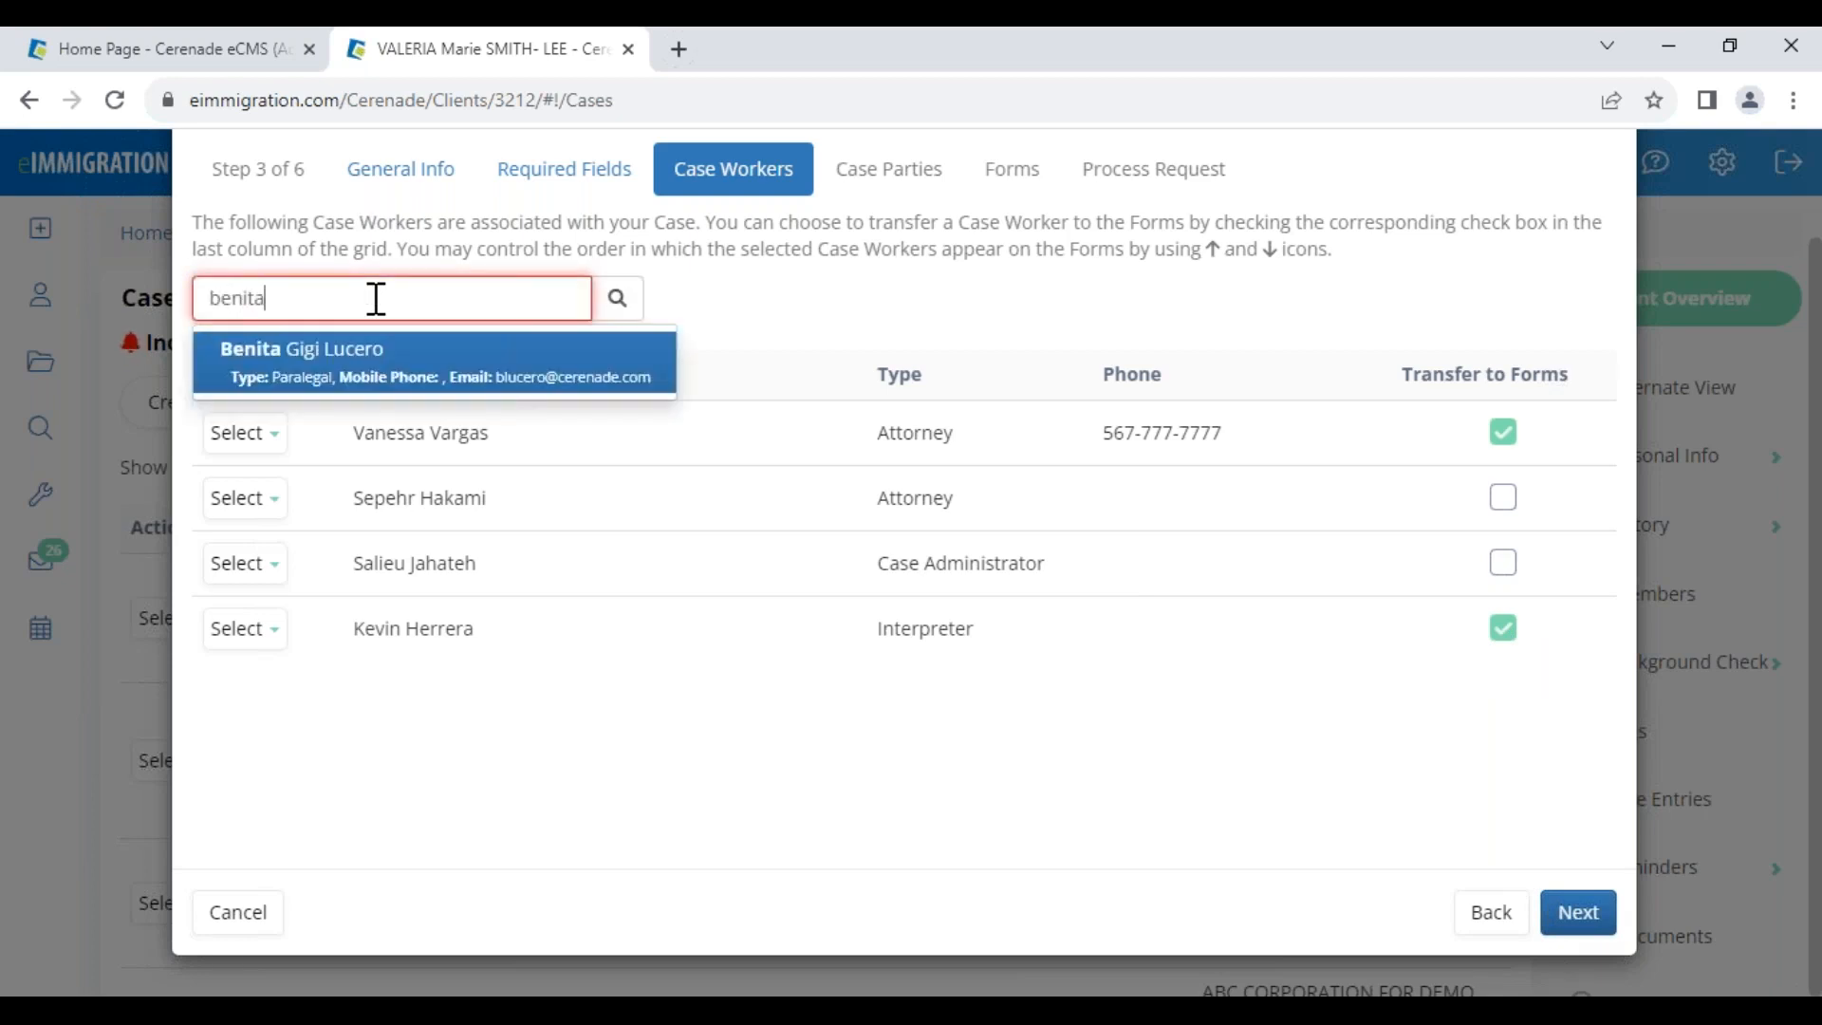
pyautogui.click(365, 350)
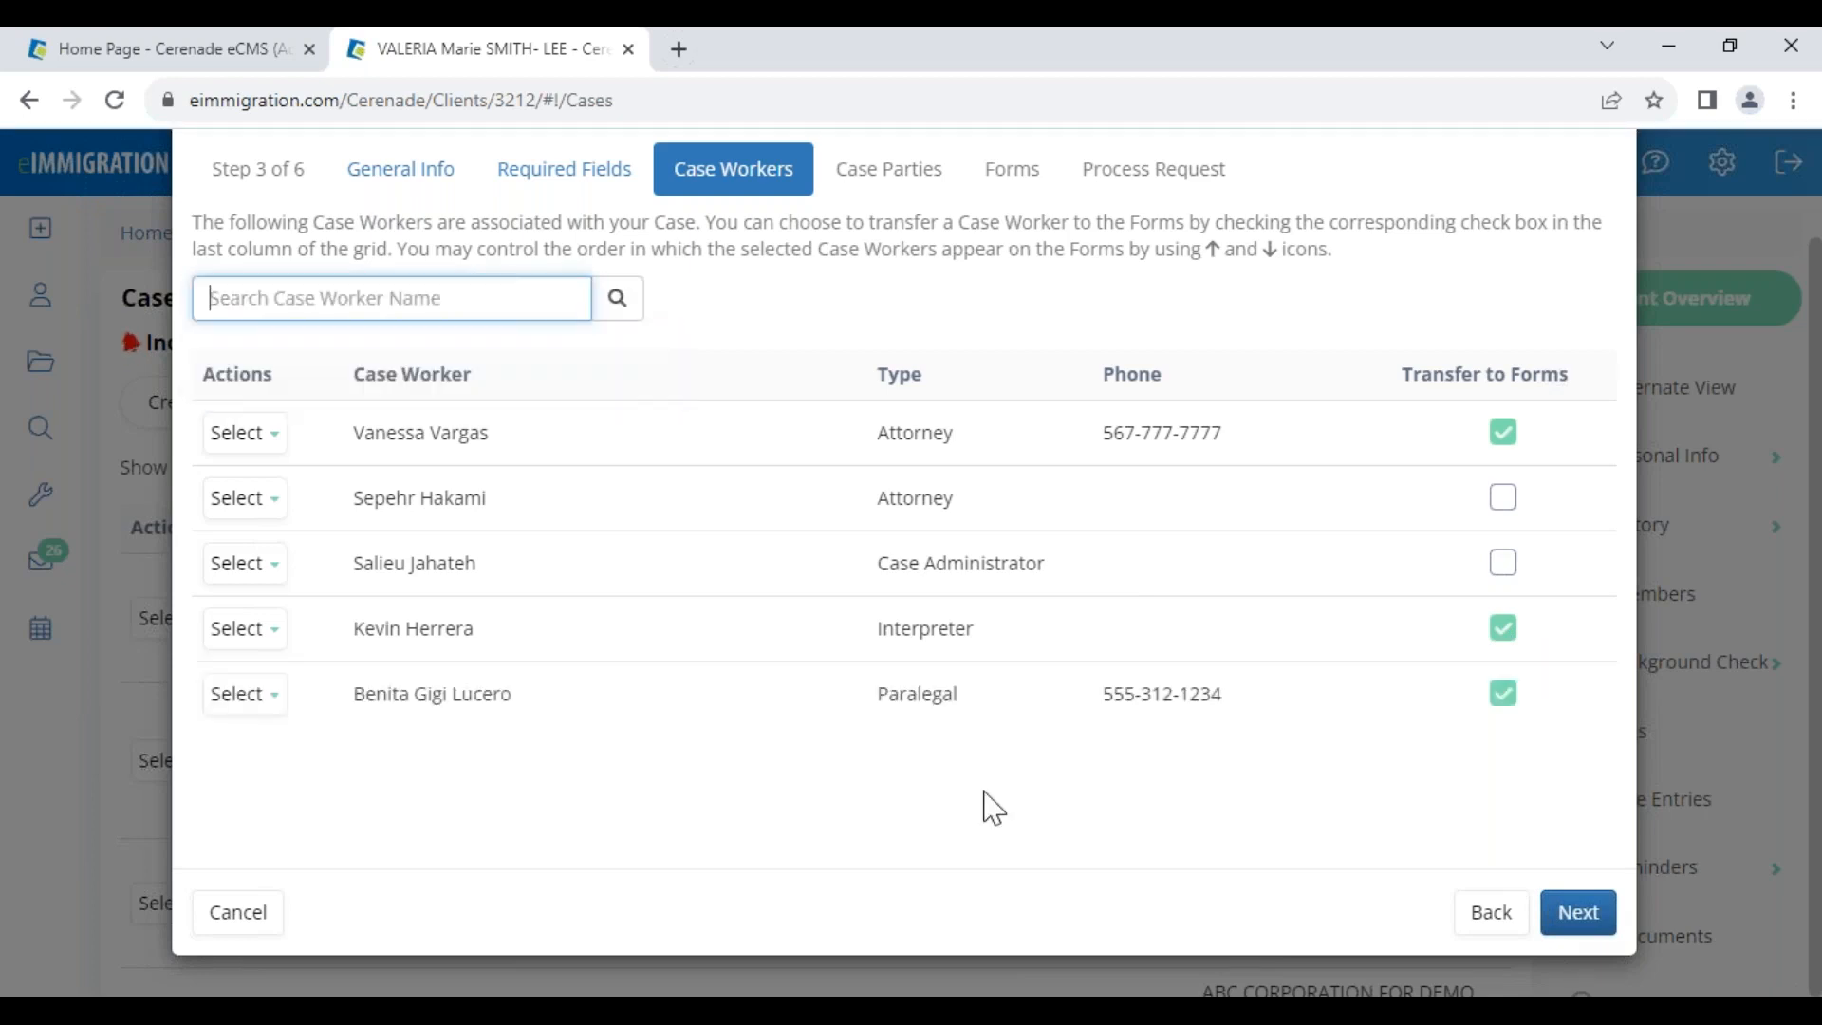
pyautogui.click(1501, 699)
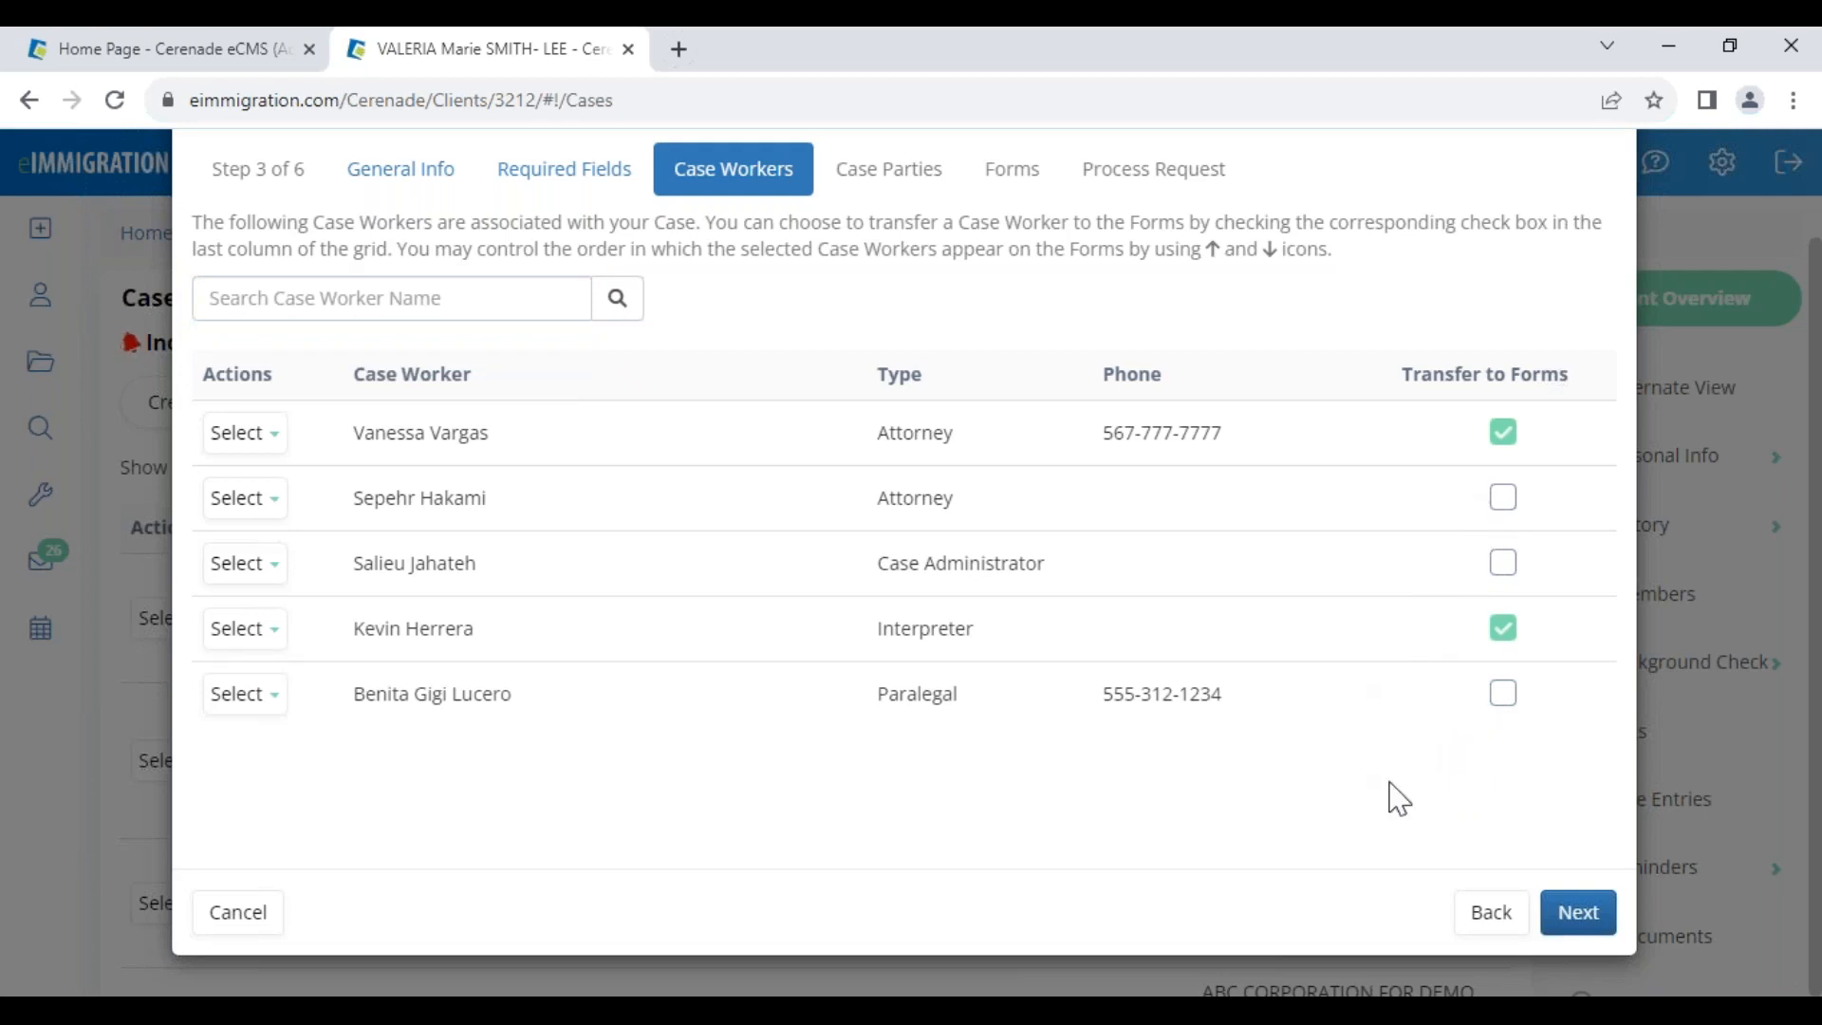
pyautogui.click(1592, 916)
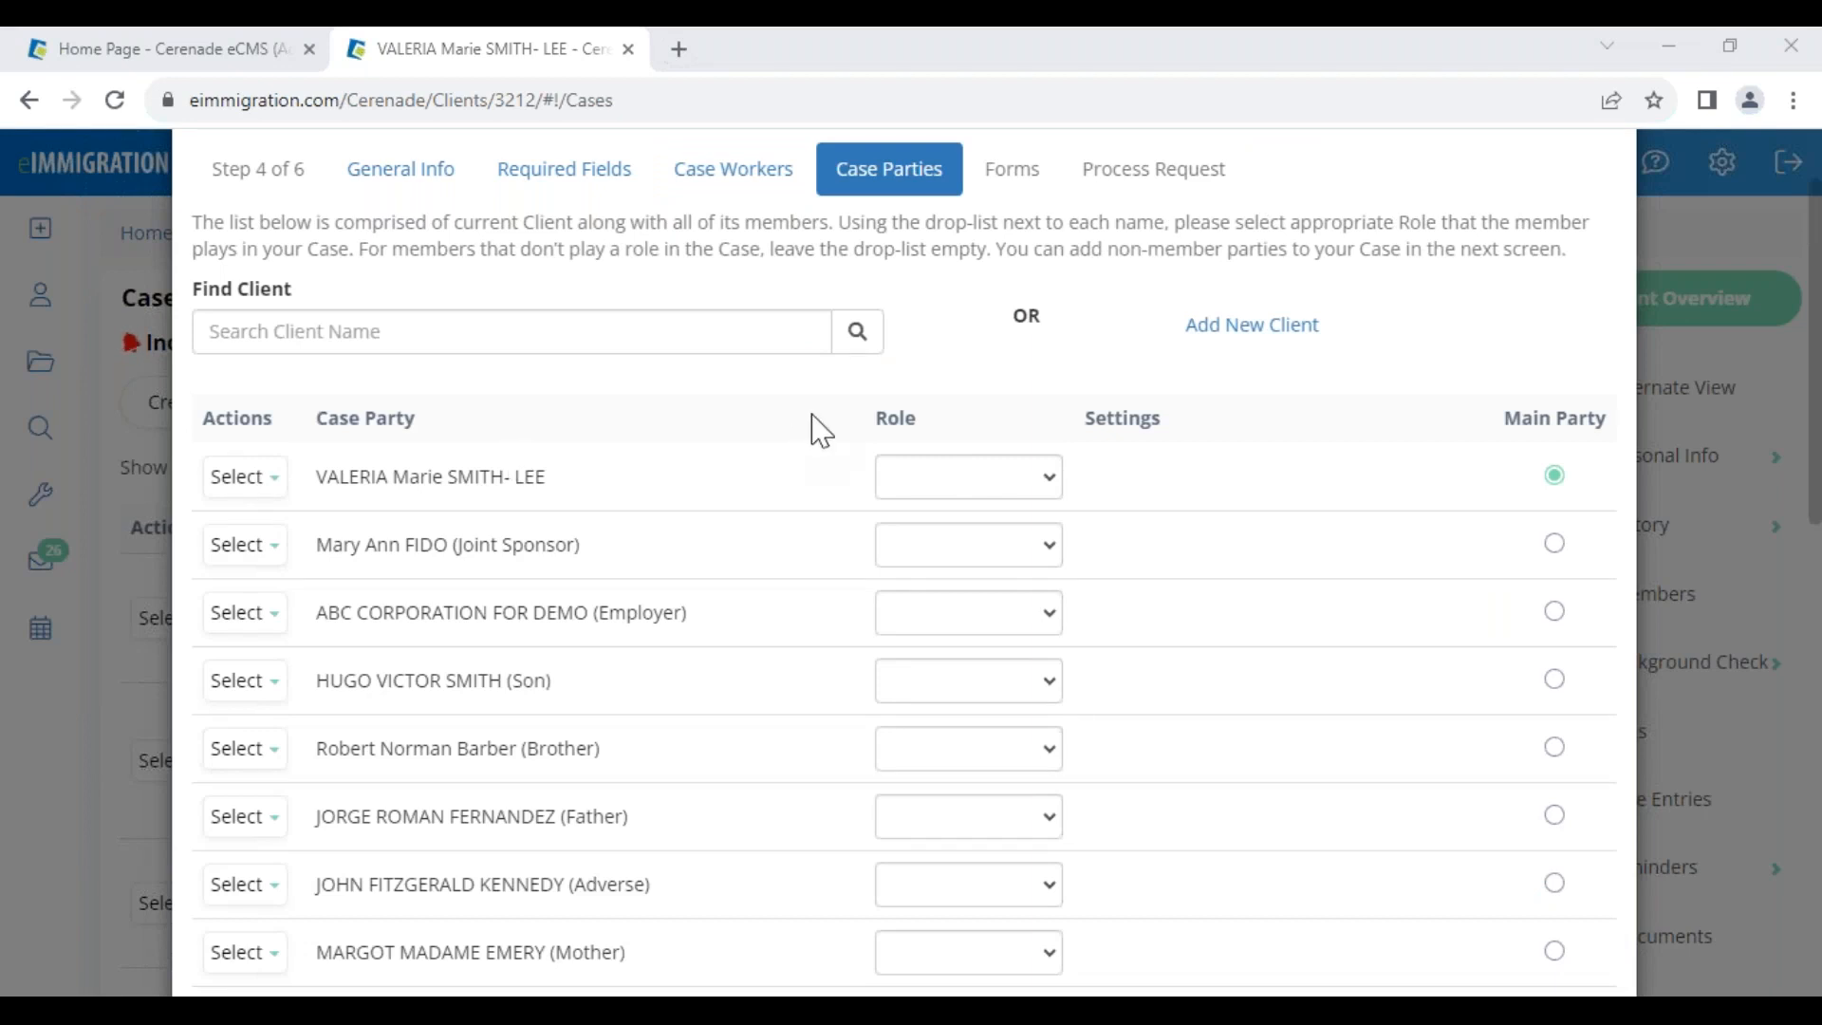
pyautogui.click(157, 52)
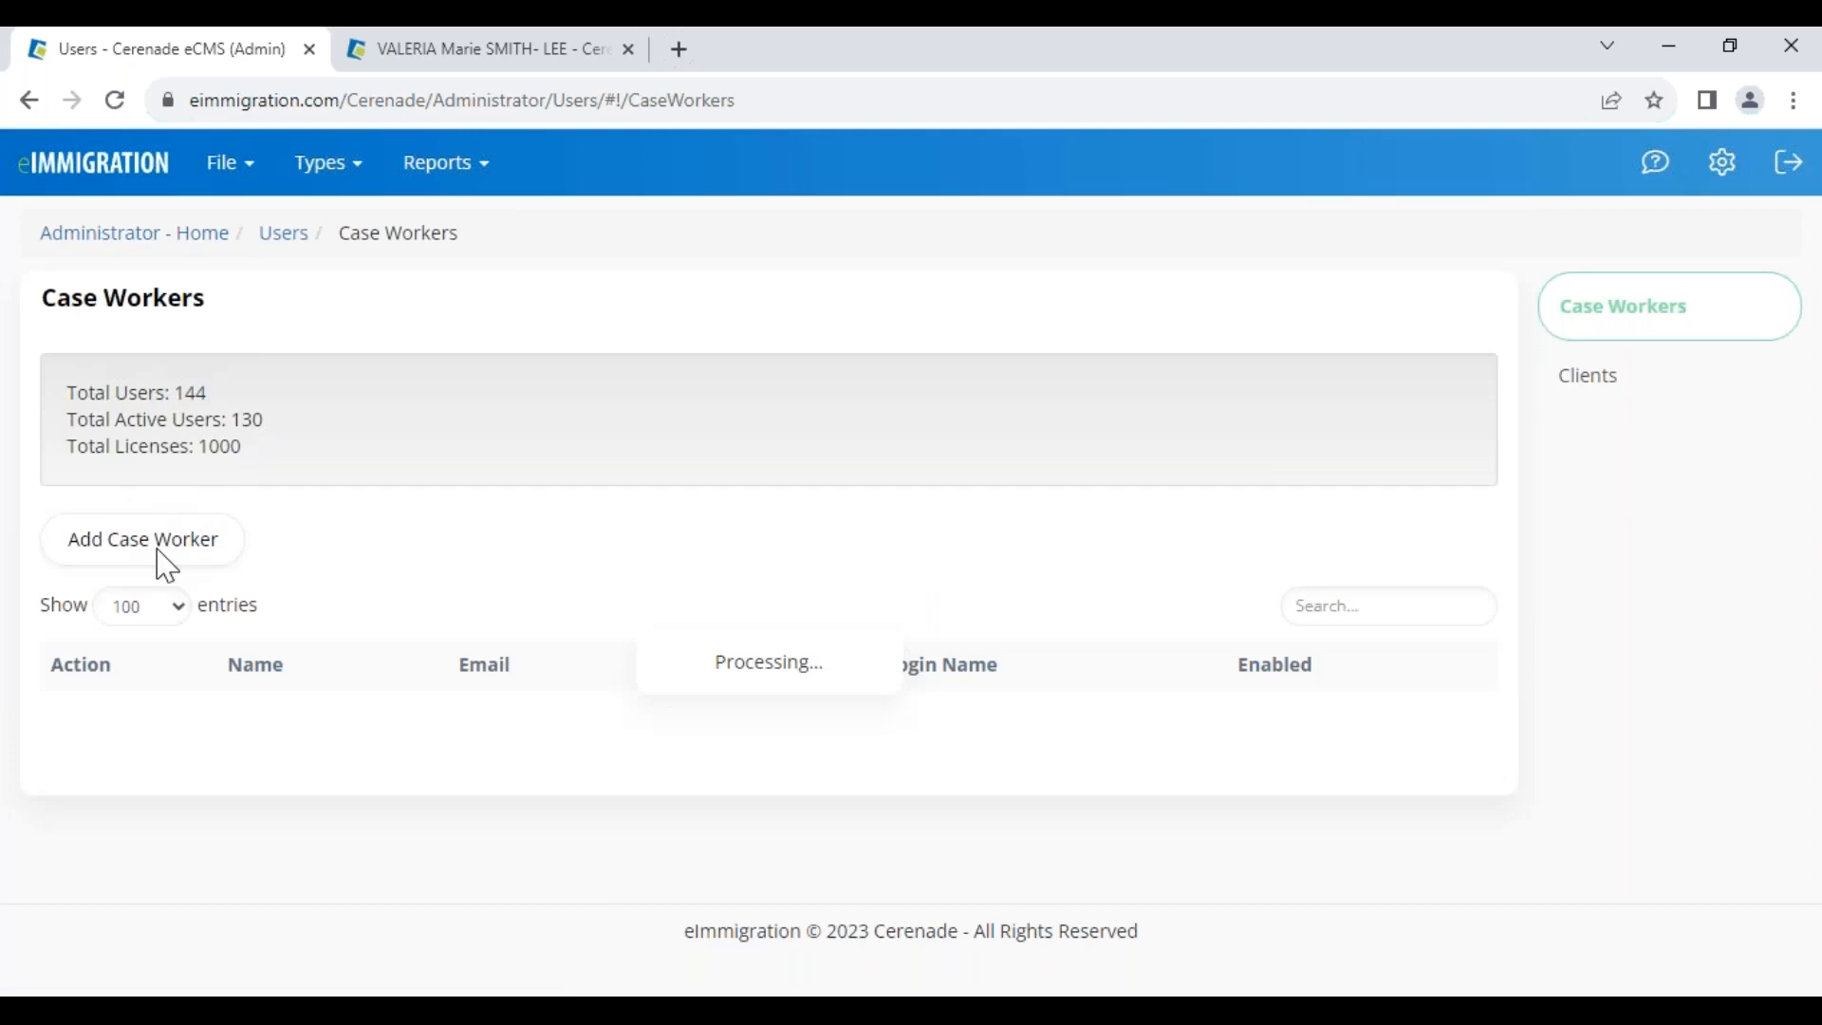
# Look through the Add Case Worker form, close it unsaved, and return to the client's tab
pyautogui.click(166, 564)
pyautogui.scroll(-15, 756, 674)
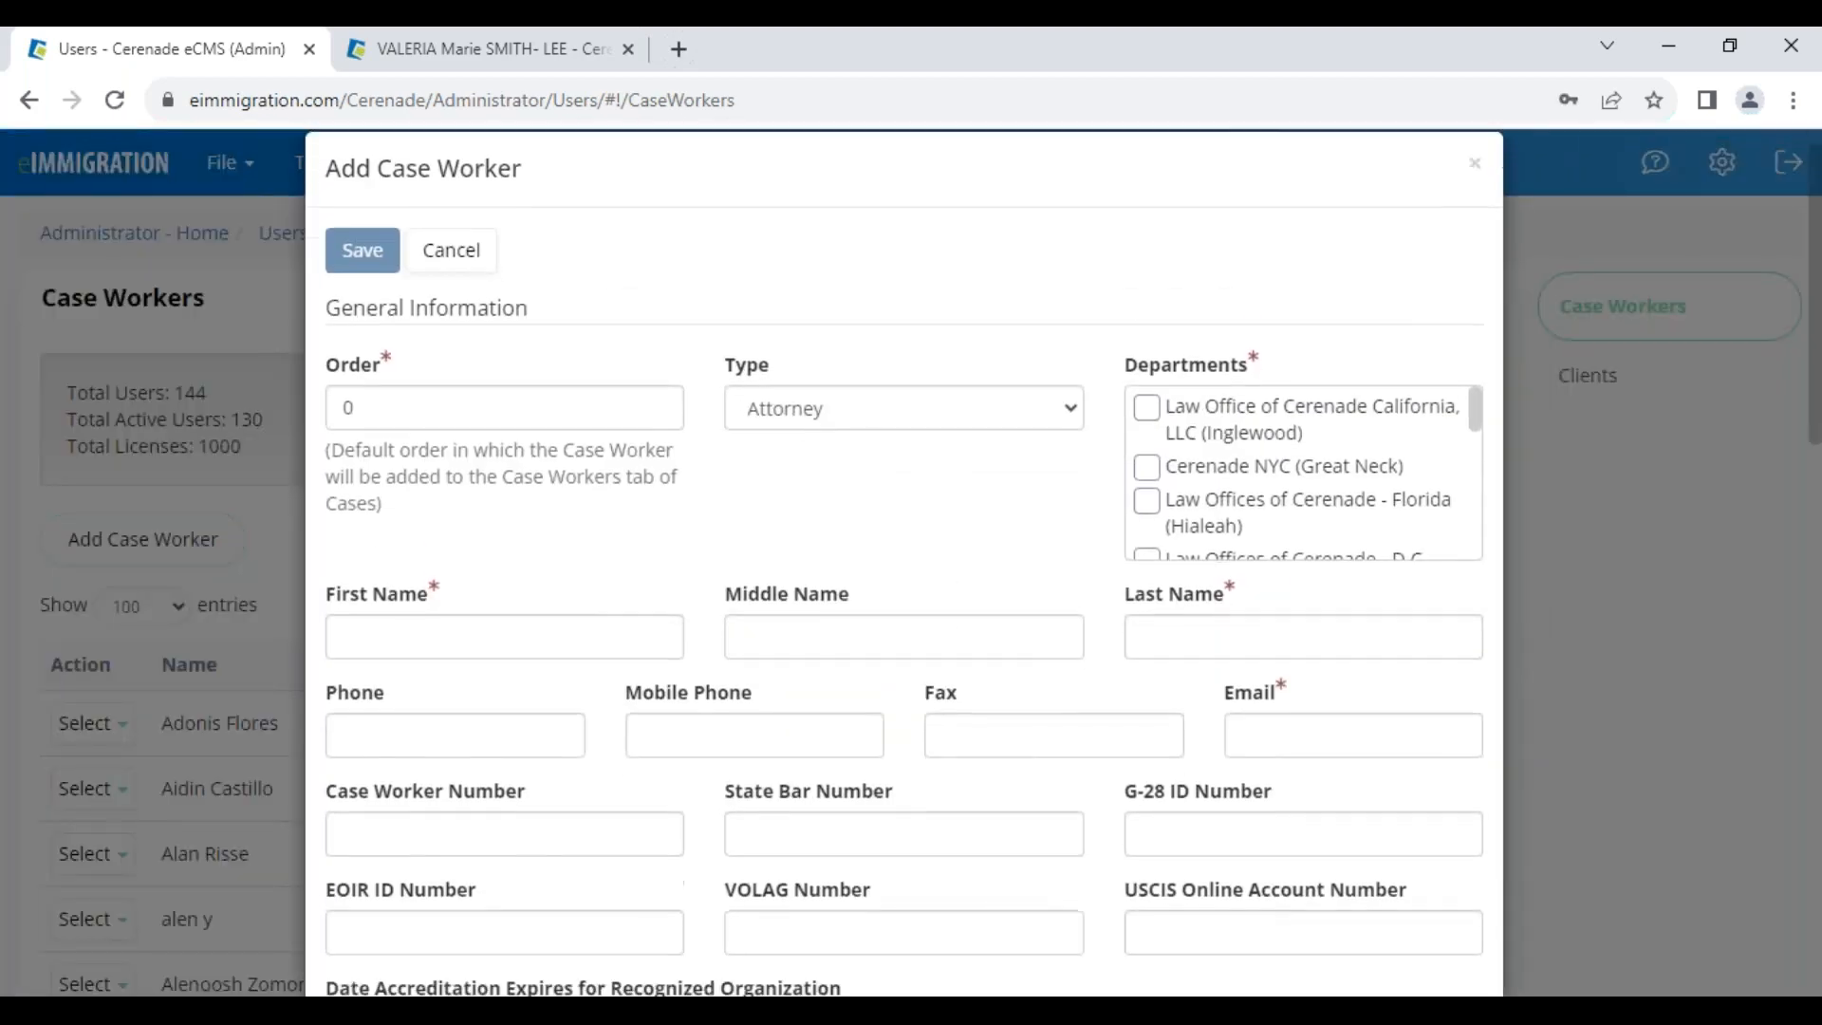
pyautogui.scroll(-5, 902, 784)
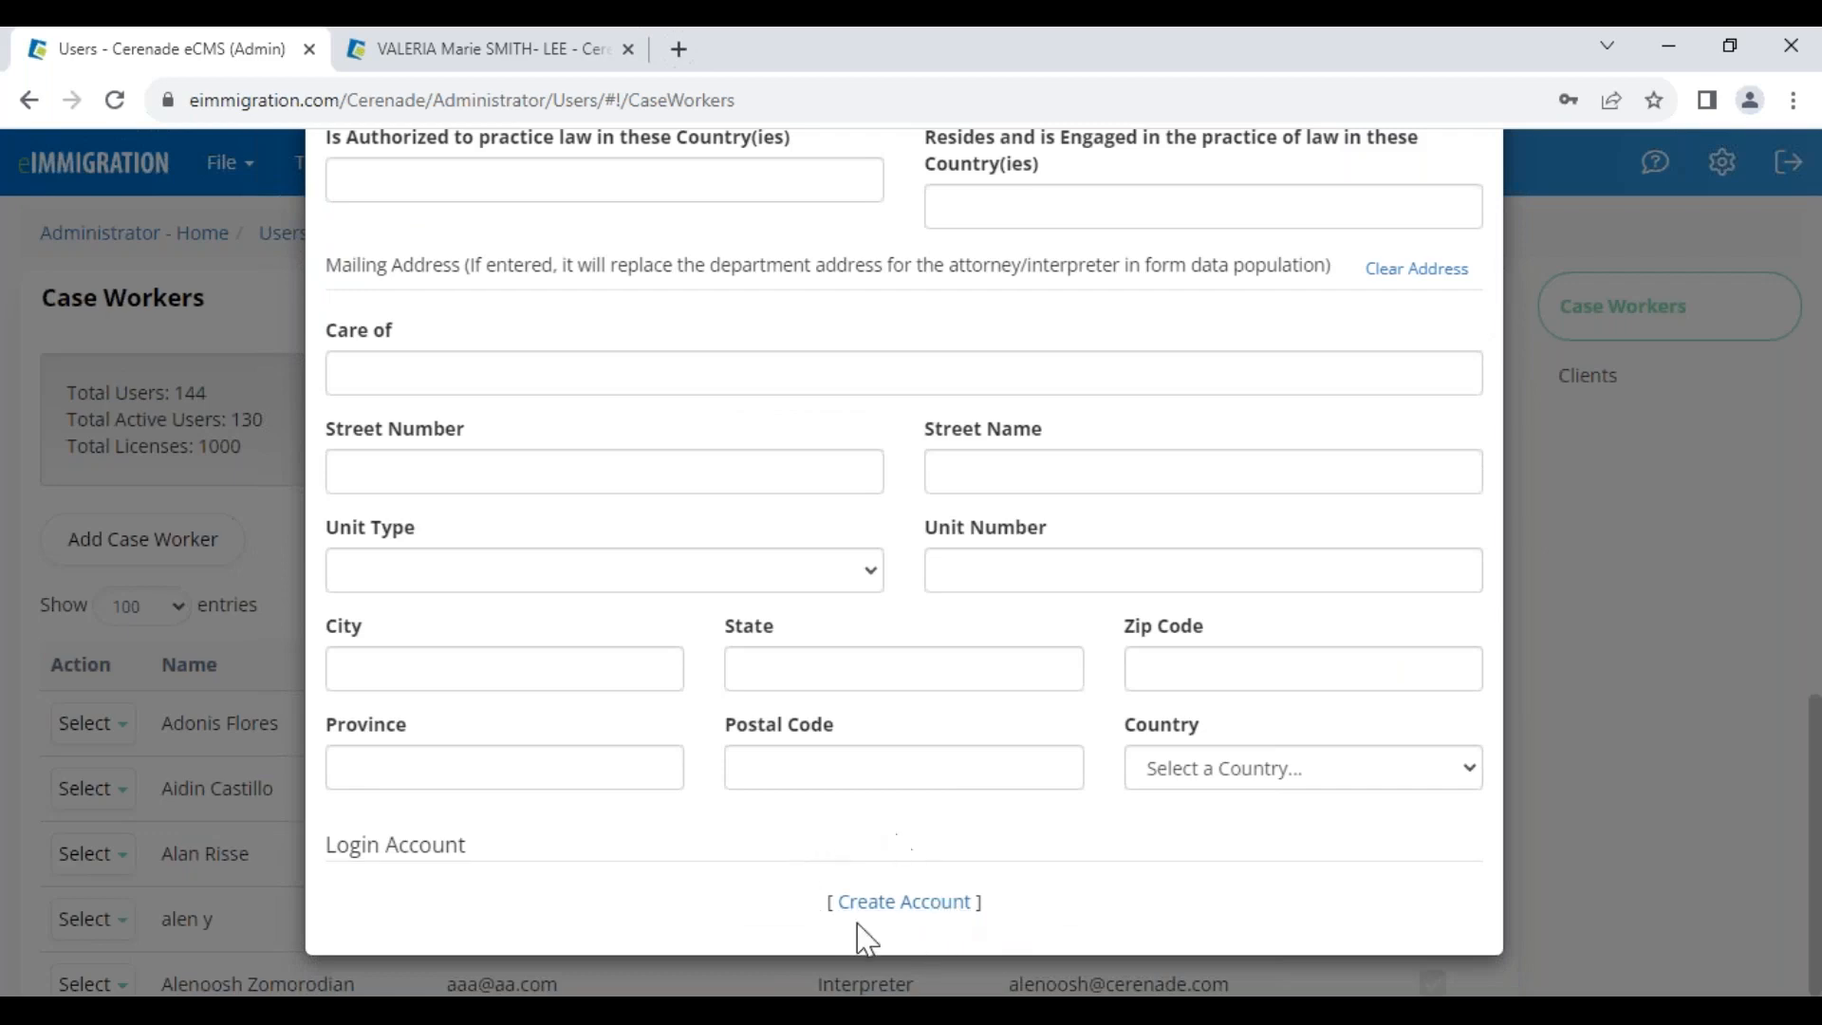
pyautogui.scroll(20, 879, 883)
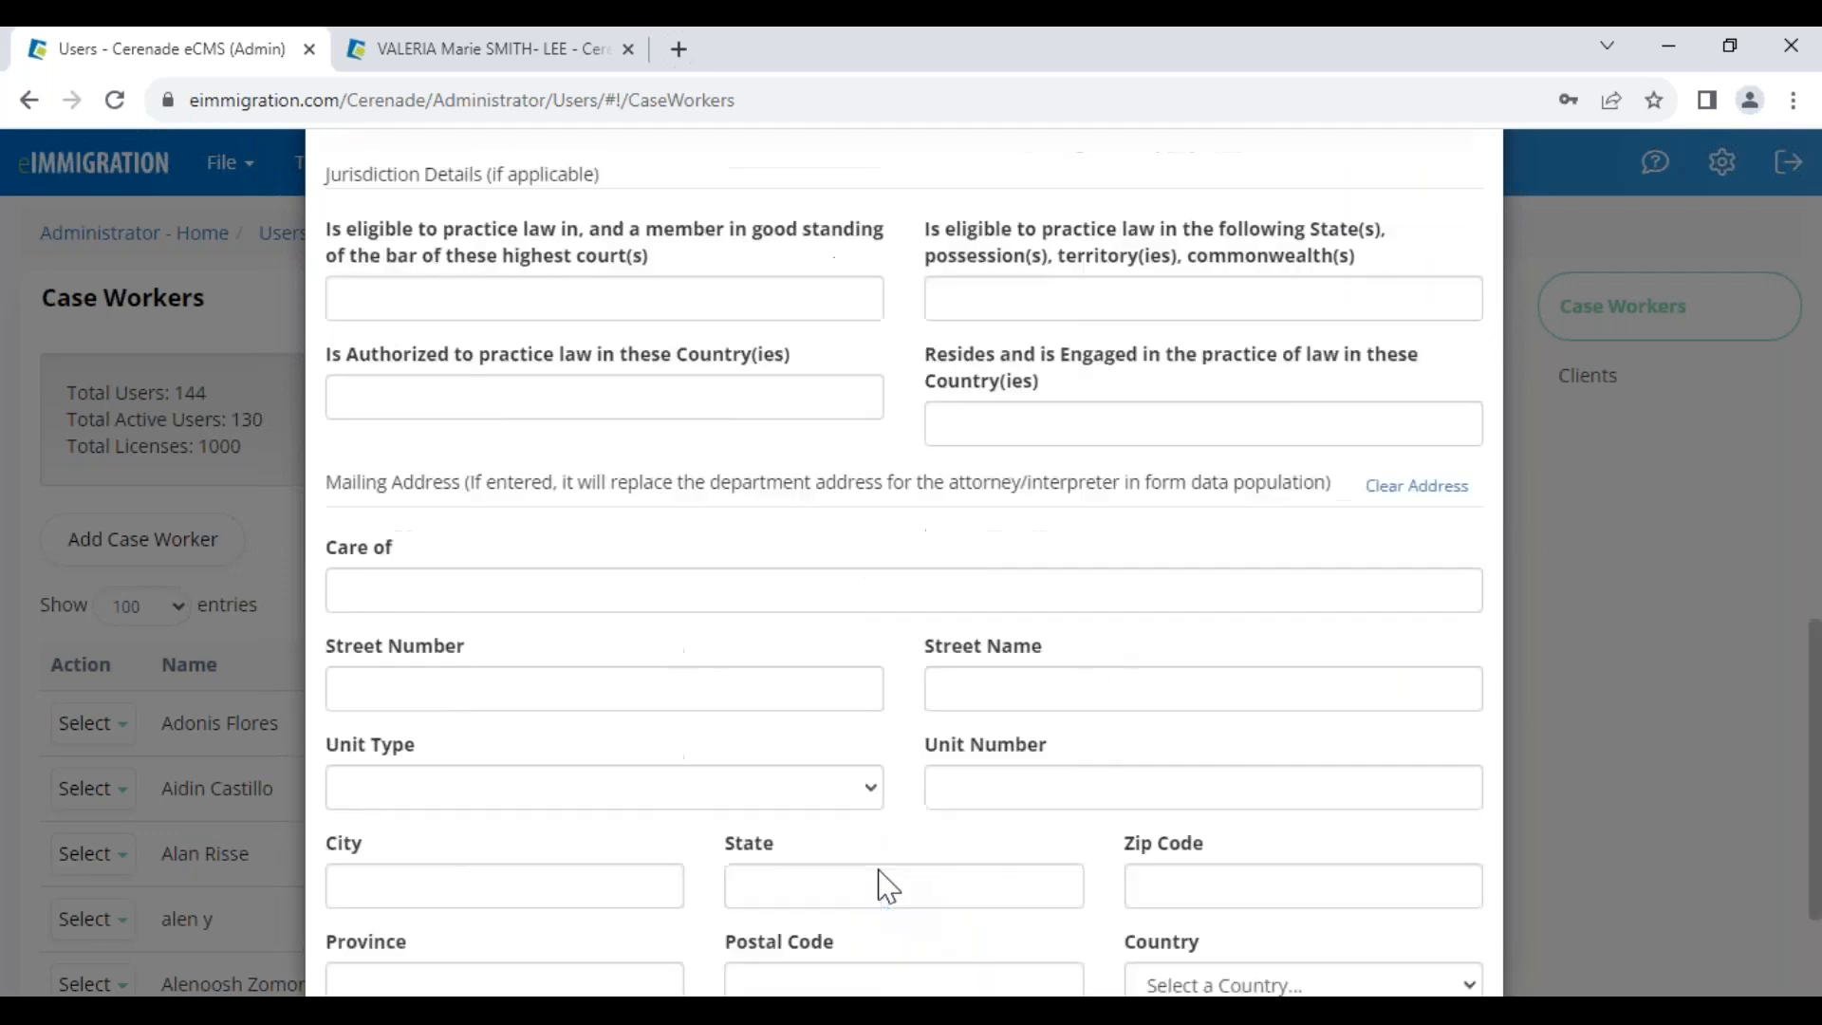
pyautogui.scroll(-2, 749, 581)
pyautogui.scroll(2, 645, 427)
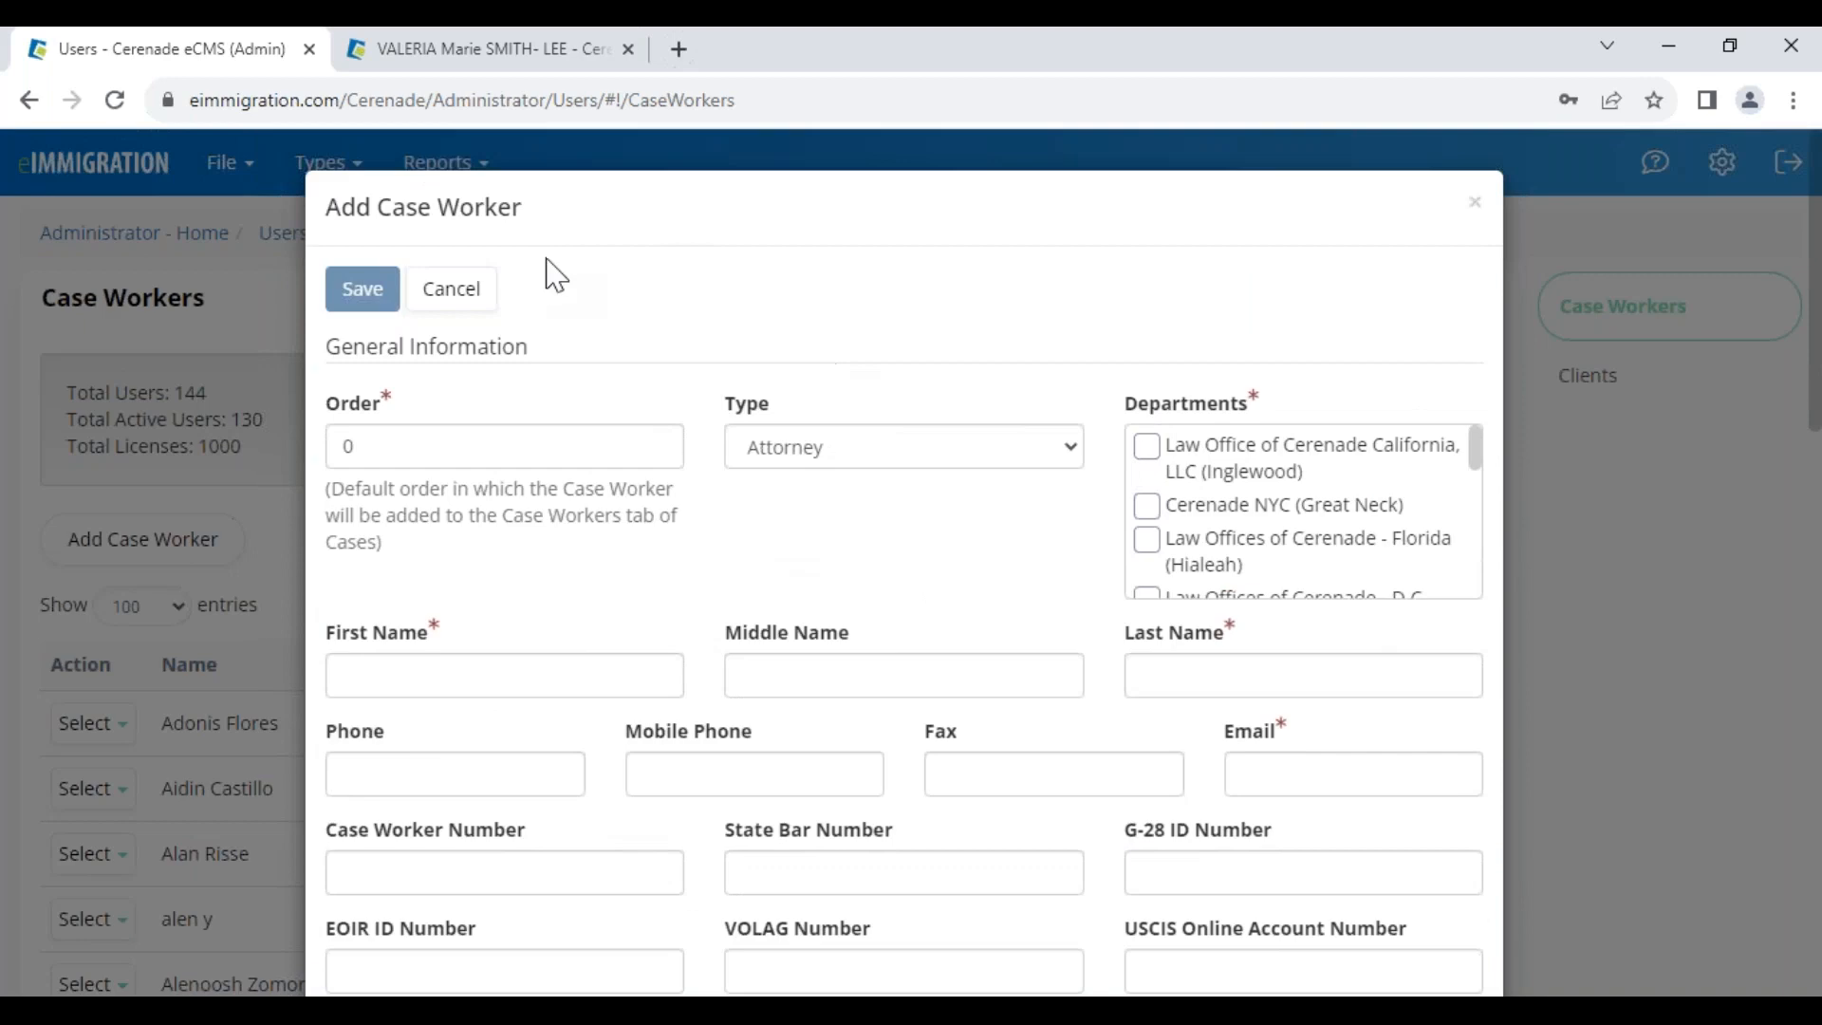
pyautogui.click(1476, 207)
pyautogui.click(531, 50)
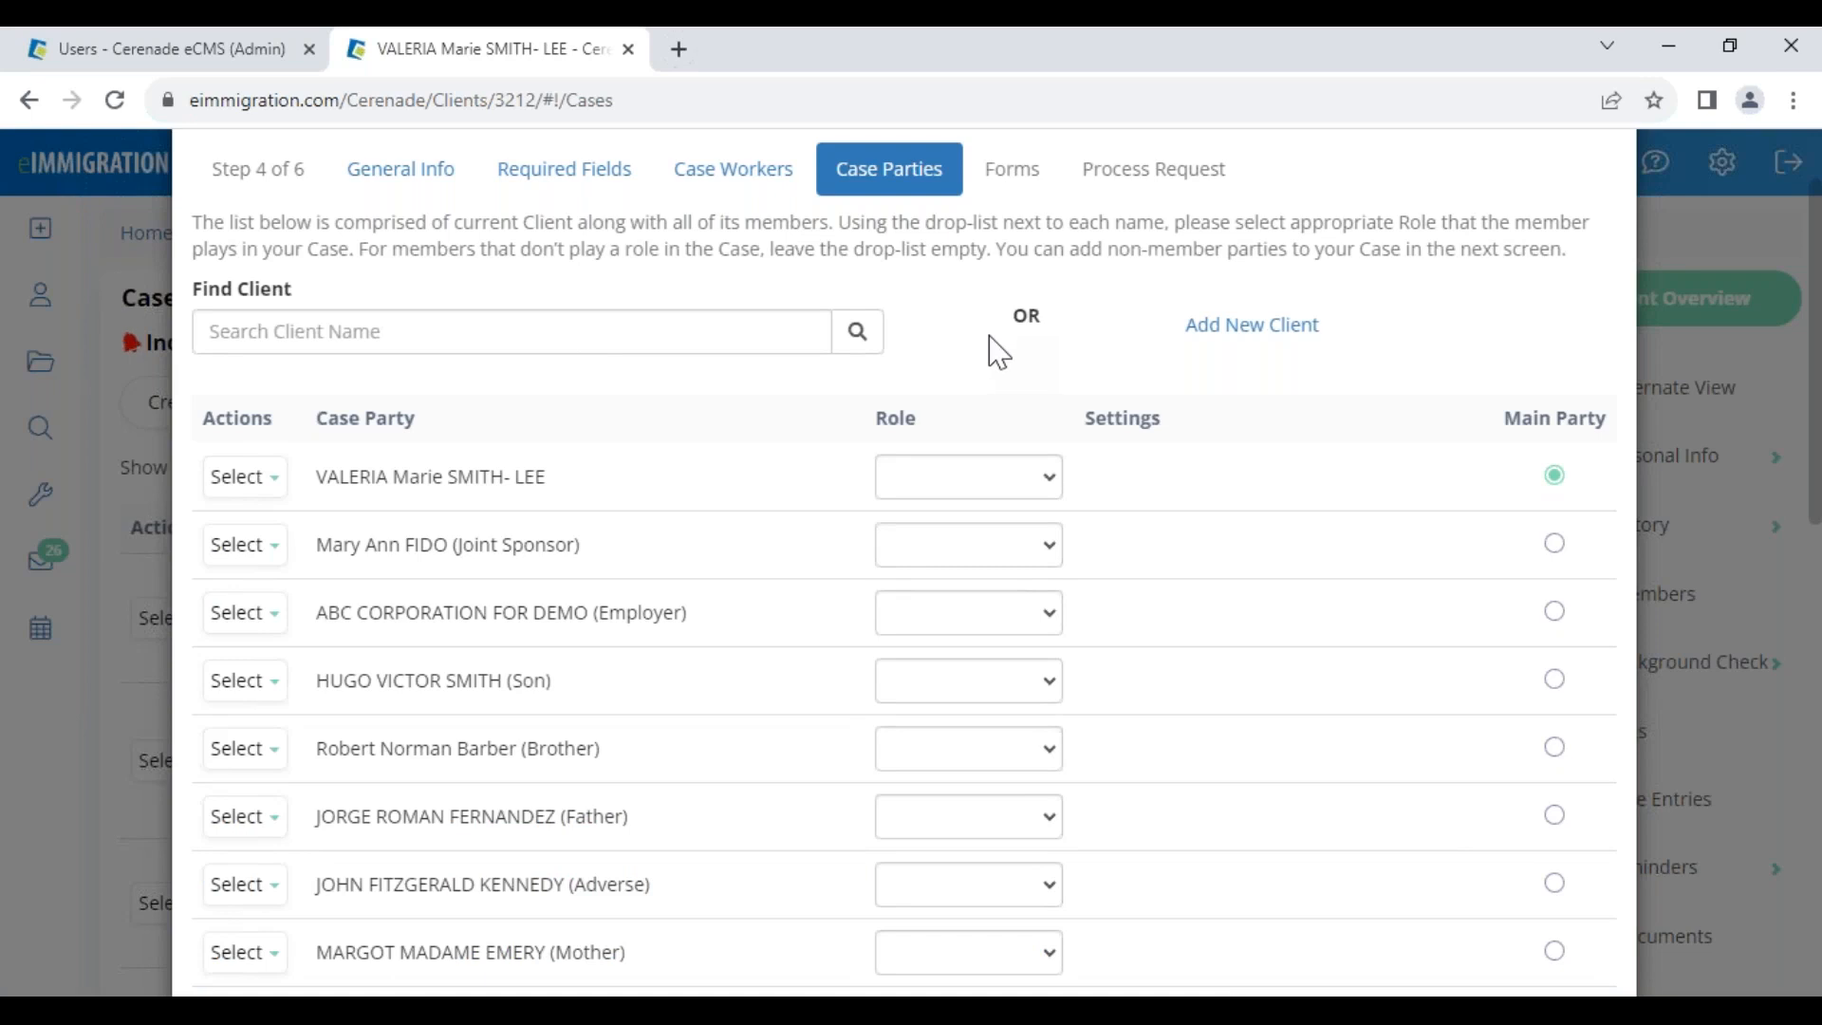
# Delete the paralegal from the case workers and advance back to Case Parties
pyautogui.click(738, 185)
pyautogui.moveTo(358, 694); pyautogui.dragTo(503, 696)
pyautogui.click(245, 694)
pyautogui.click(277, 741)
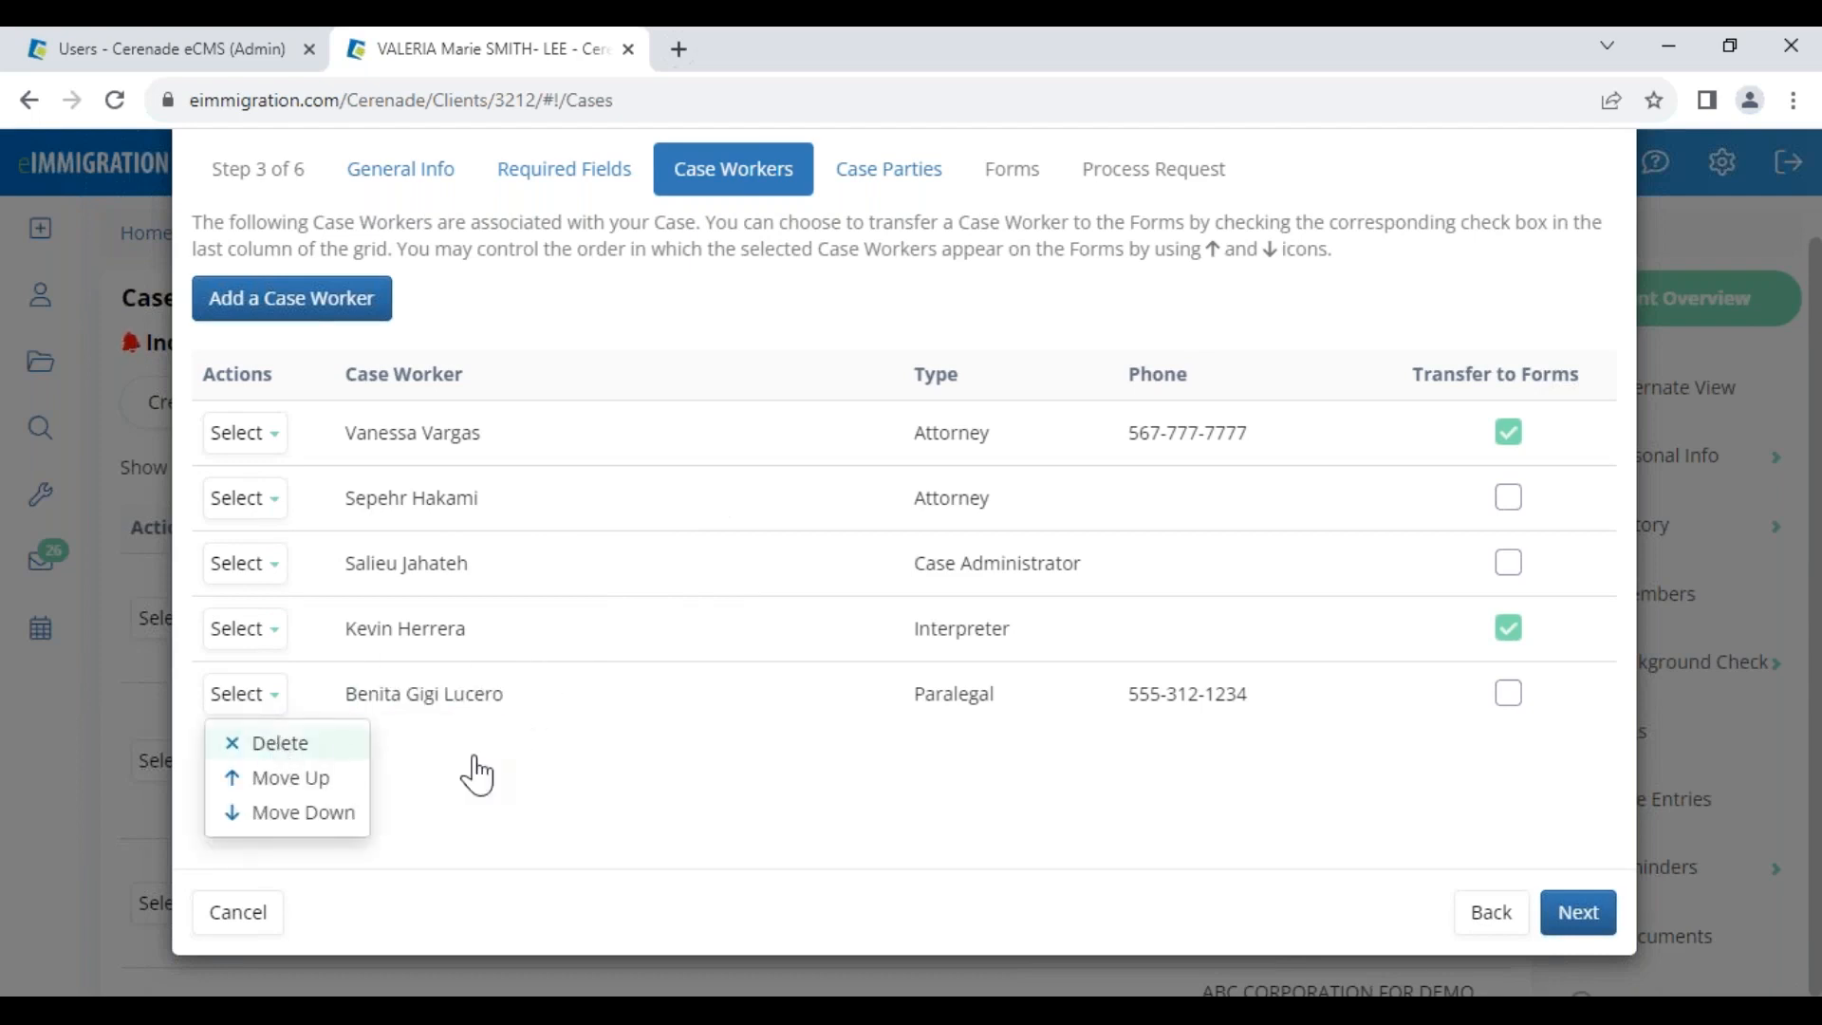
pyautogui.click(1578, 914)
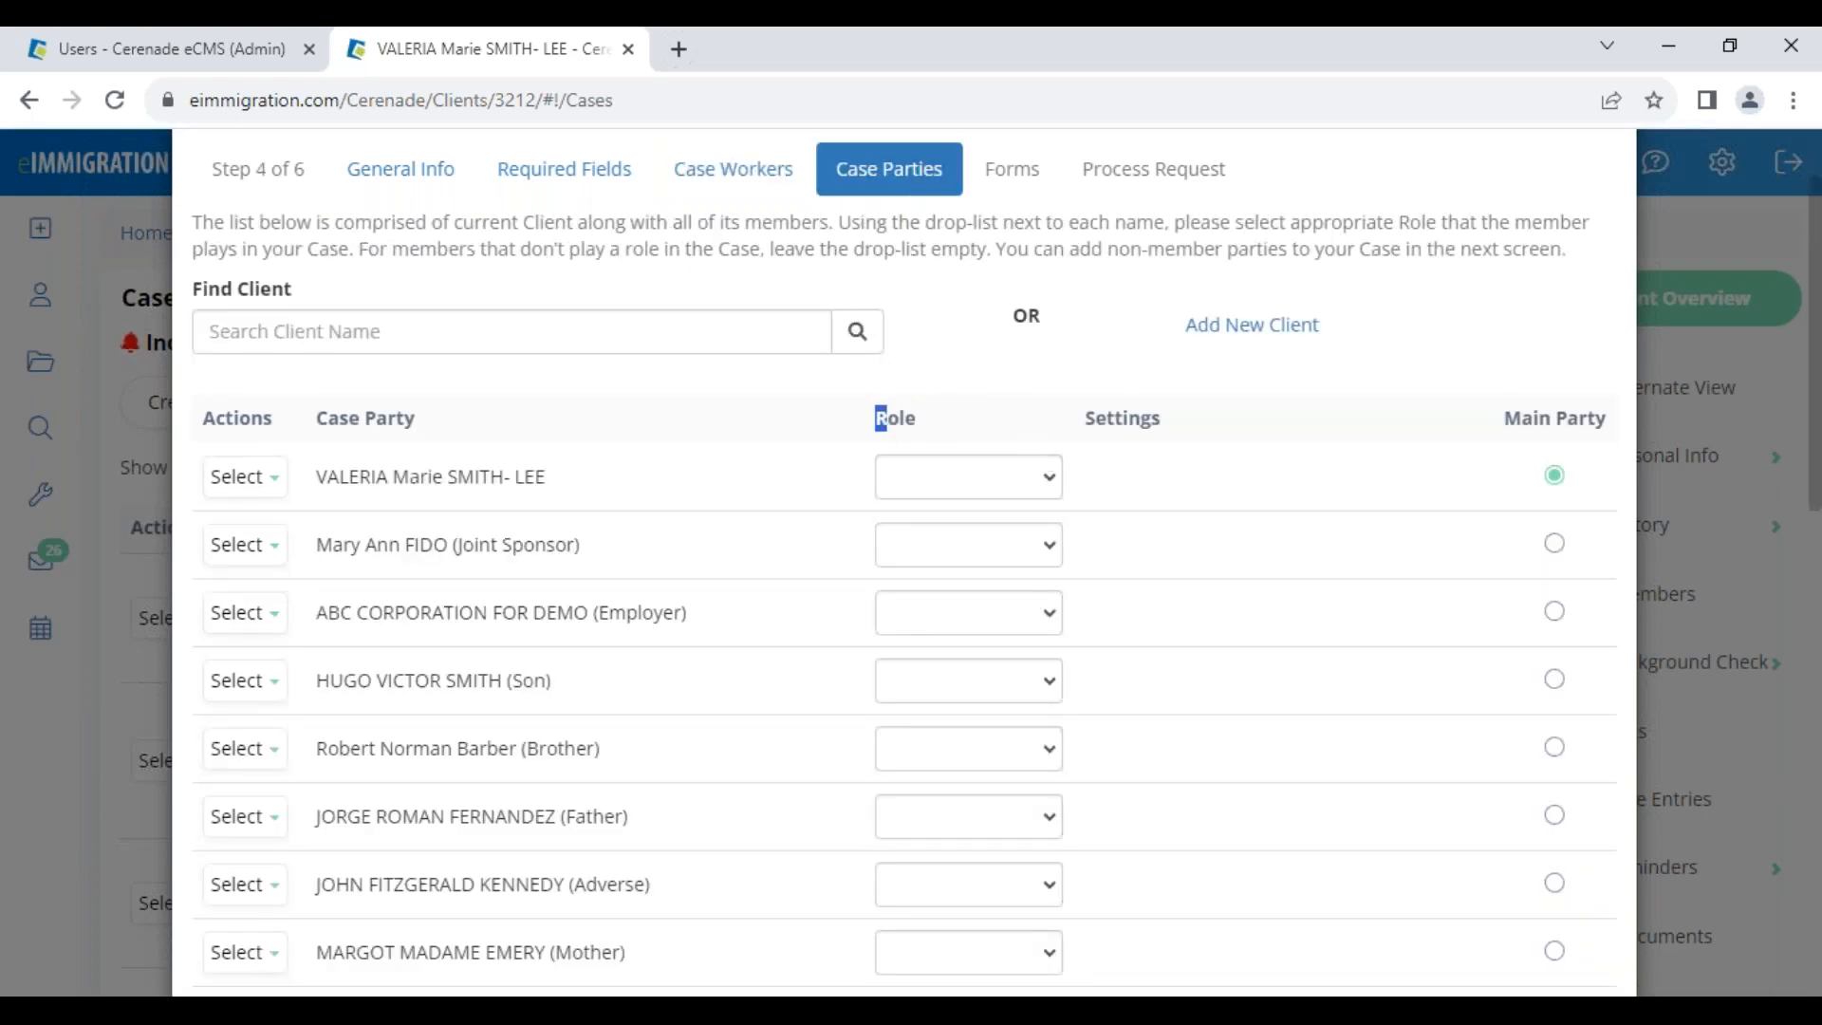
pyautogui.moveTo(880, 418); pyautogui.dragTo(917, 420)
# Set ABC CORPORATION FOR DEMO as Employer with its first address and a signatory
pyautogui.click(952, 482)
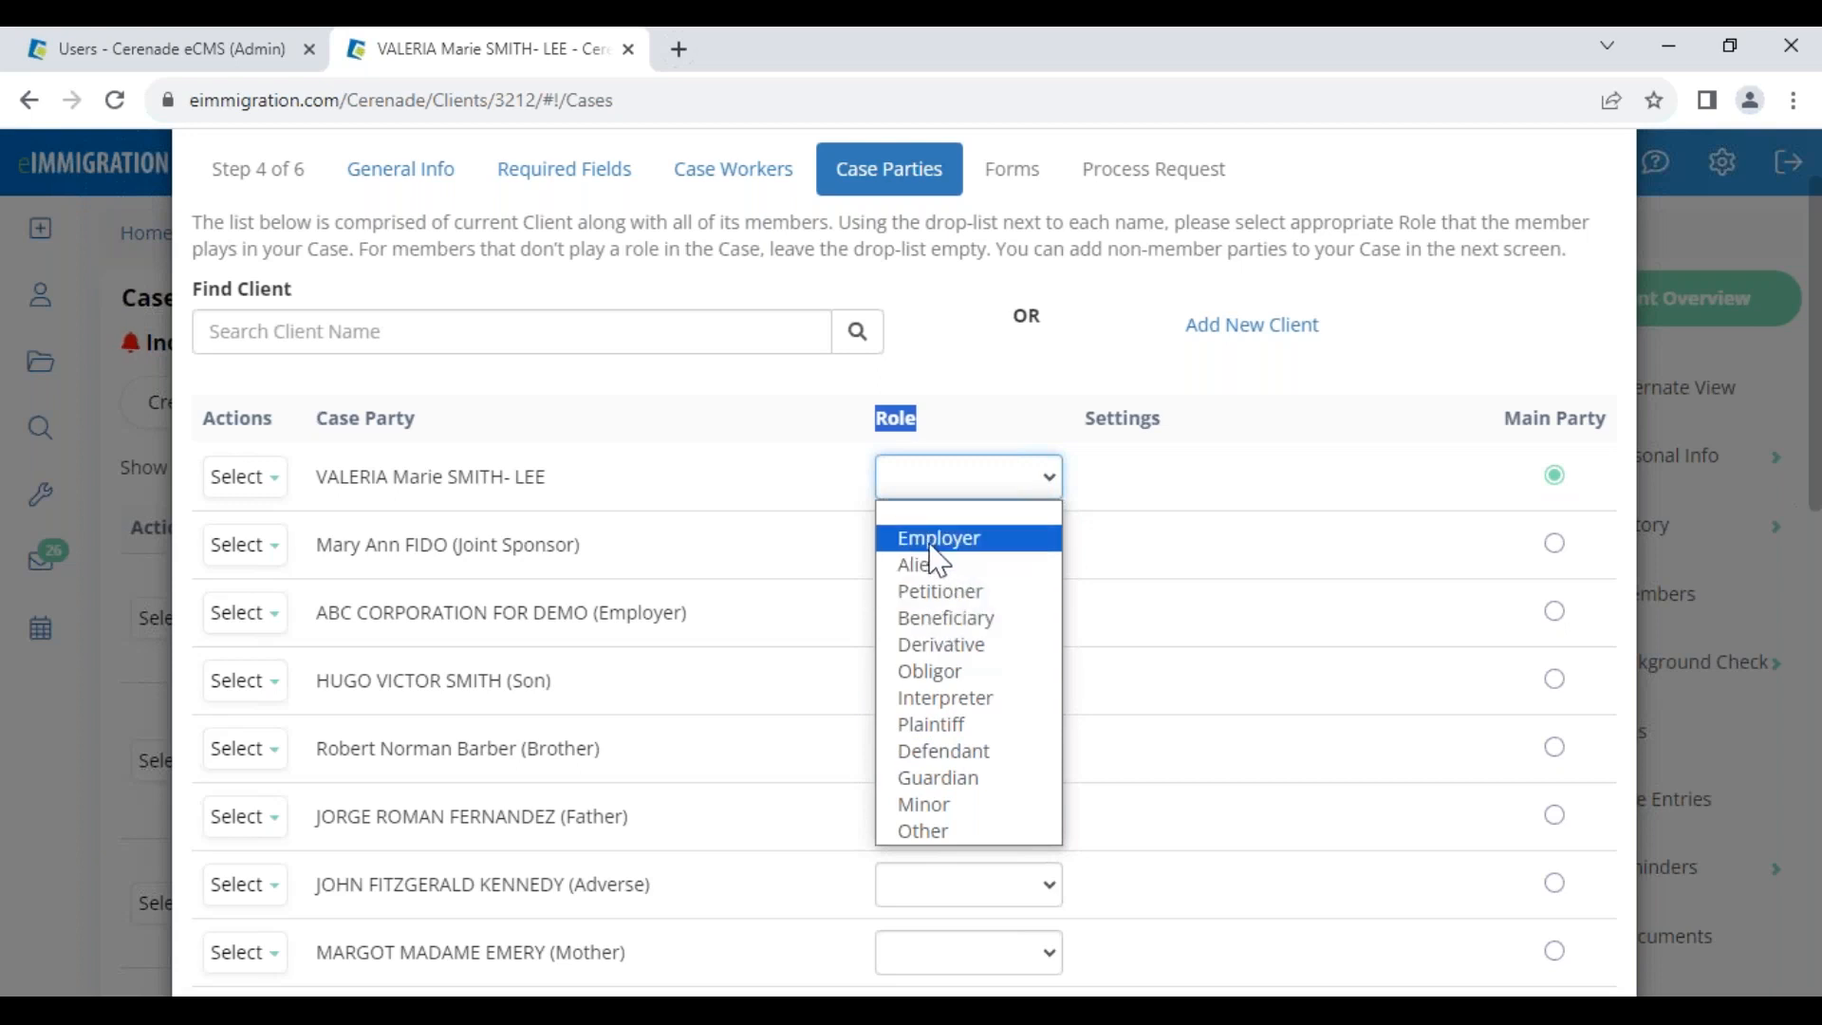
pyautogui.click(540, 560)
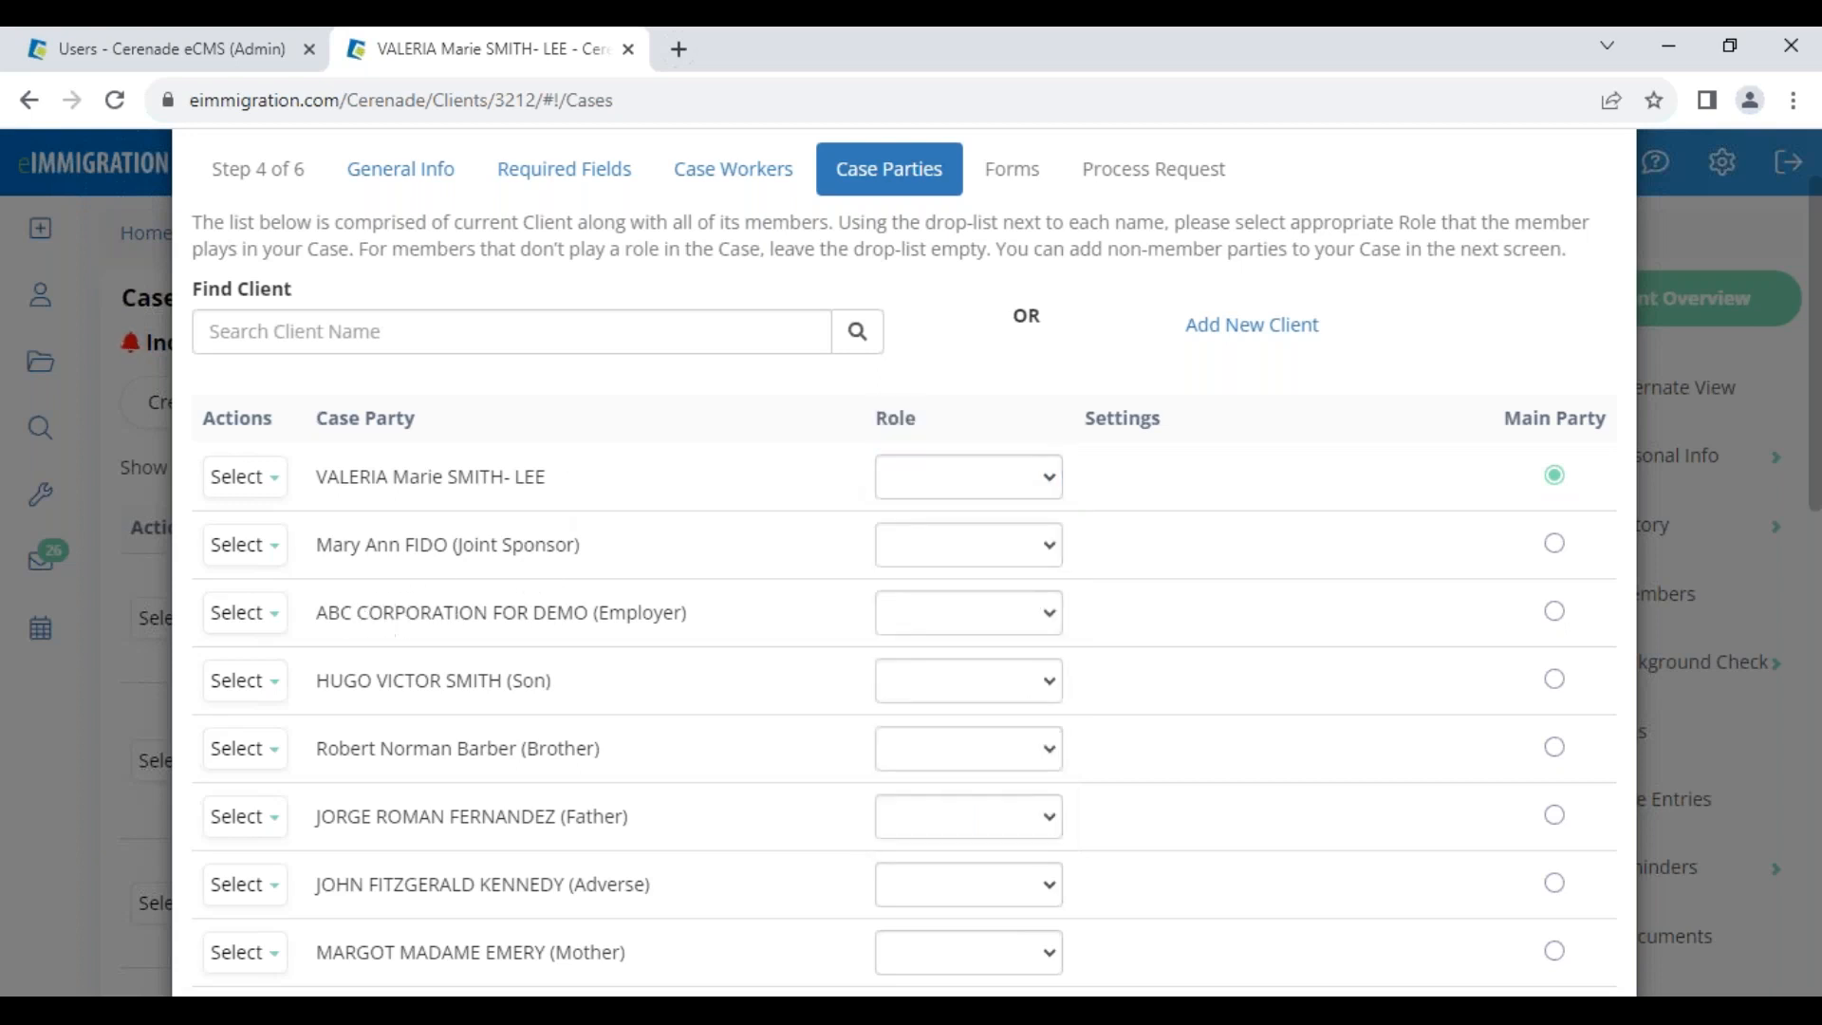
pyautogui.moveTo(327, 613); pyautogui.dragTo(702, 615)
pyautogui.click(920, 621)
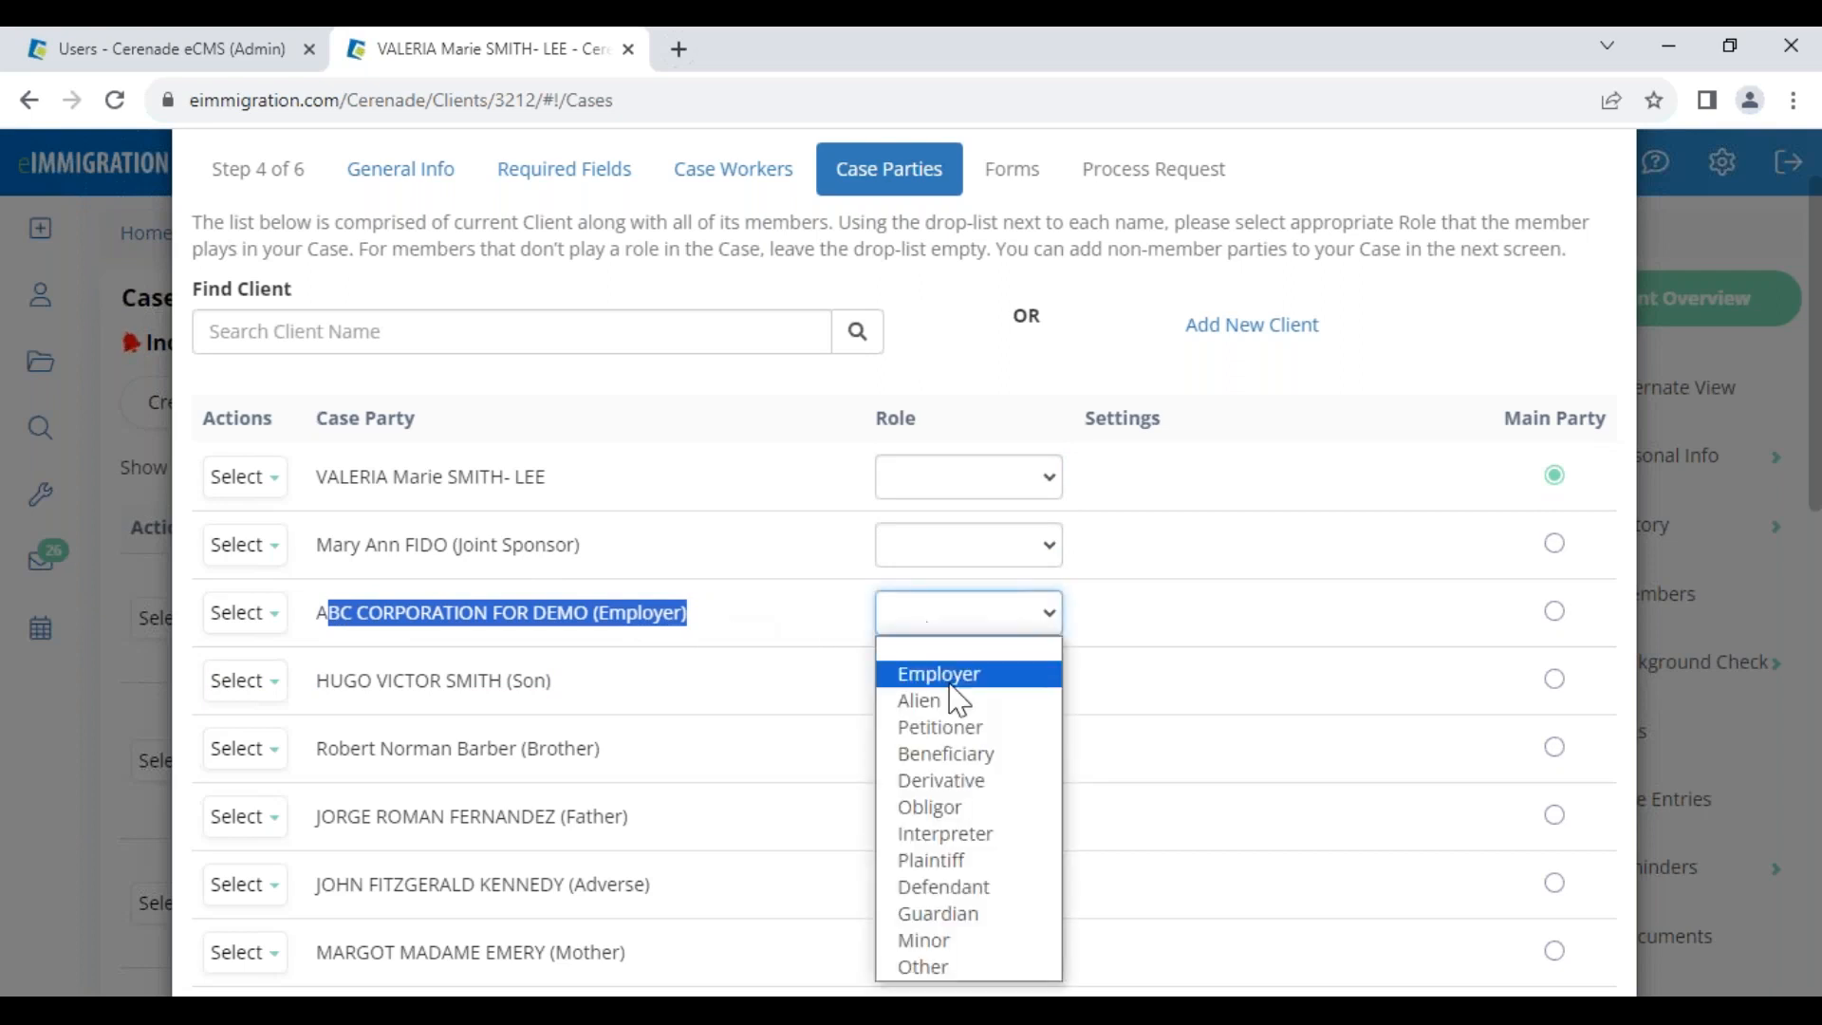
pyautogui.click(962, 676)
pyautogui.click(1233, 627)
pyautogui.click(1260, 675)
pyautogui.click(1265, 692)
pyautogui.click(1294, 789)
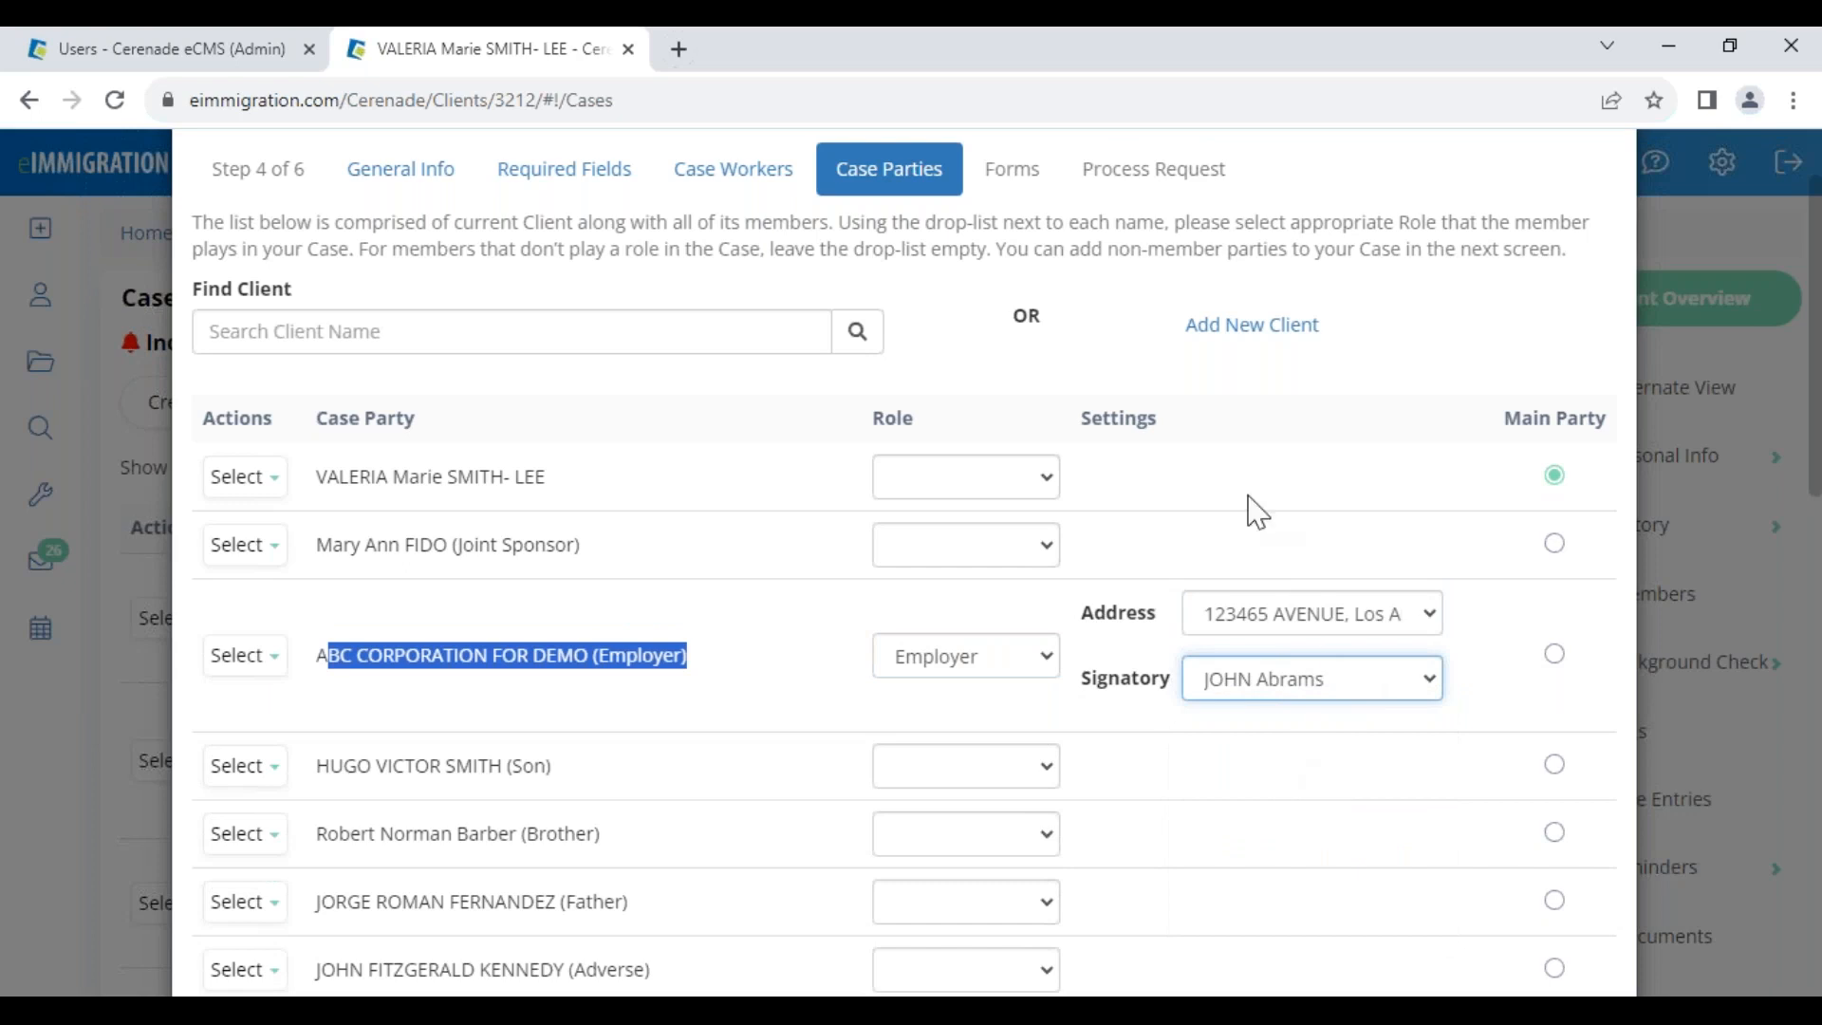
pyautogui.click(1298, 634)
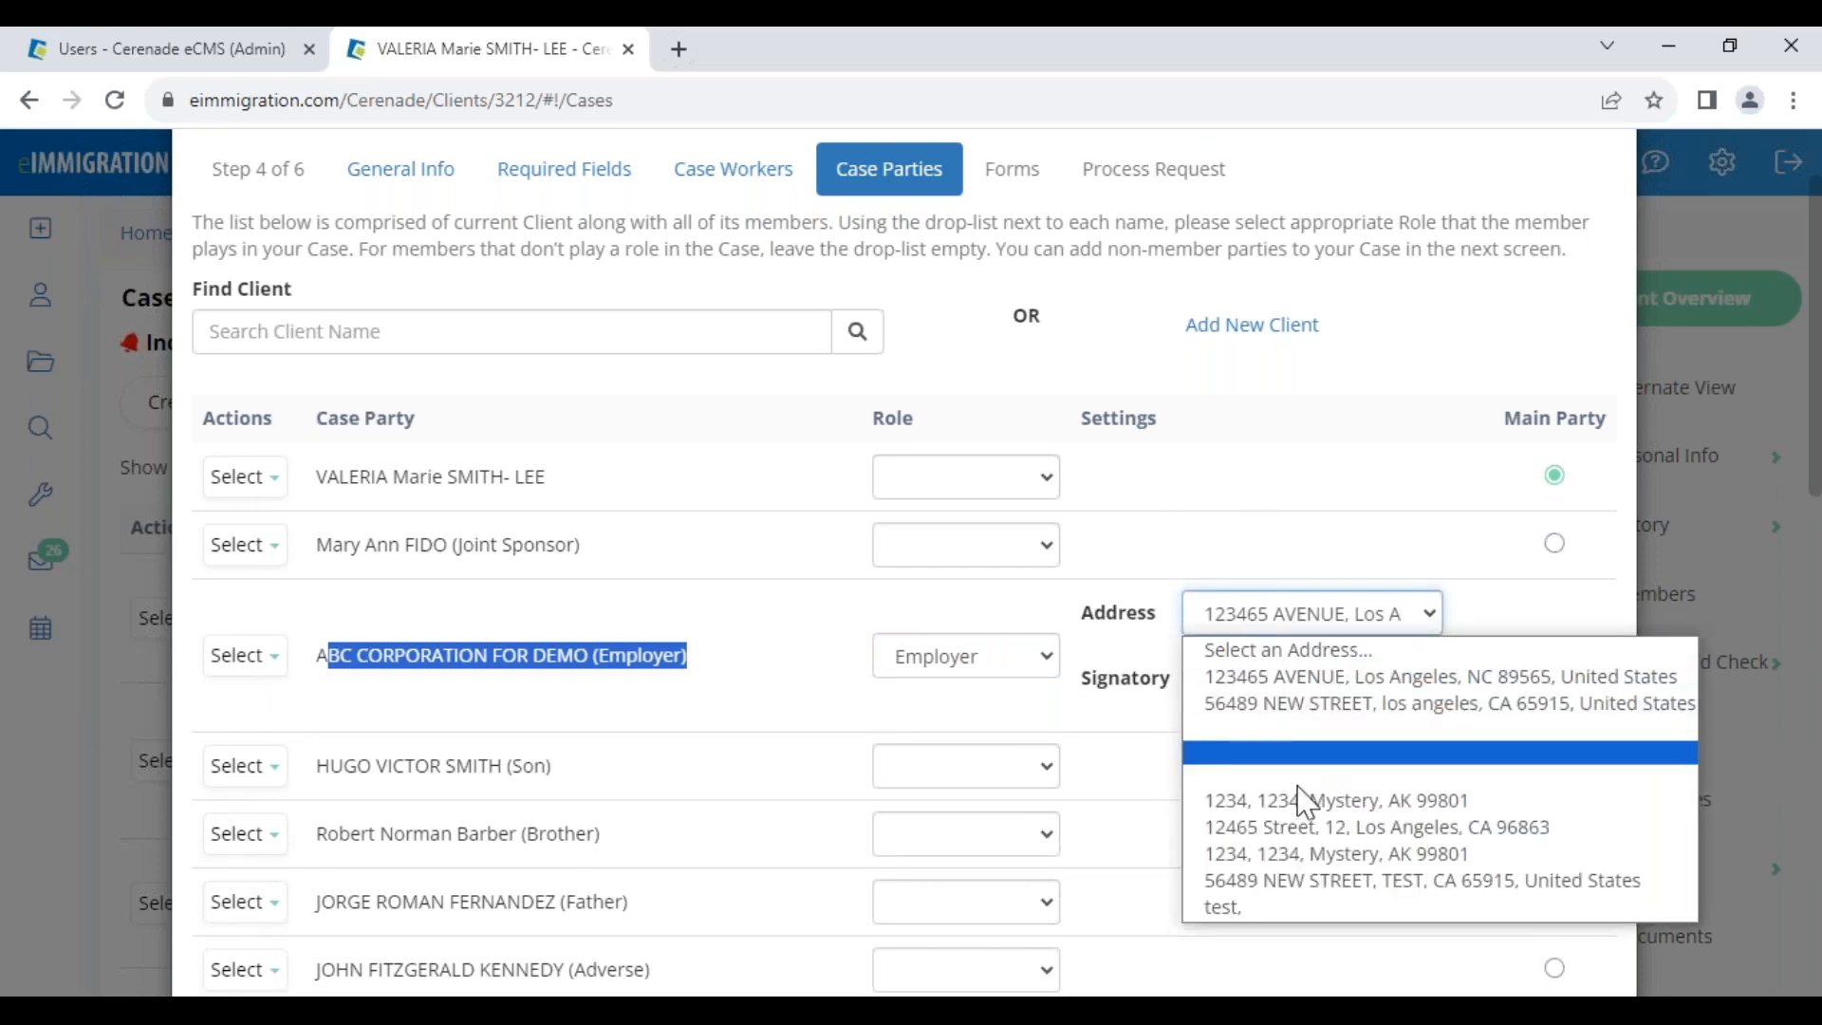
pyautogui.click(1262, 676)
pyautogui.click(1276, 679)
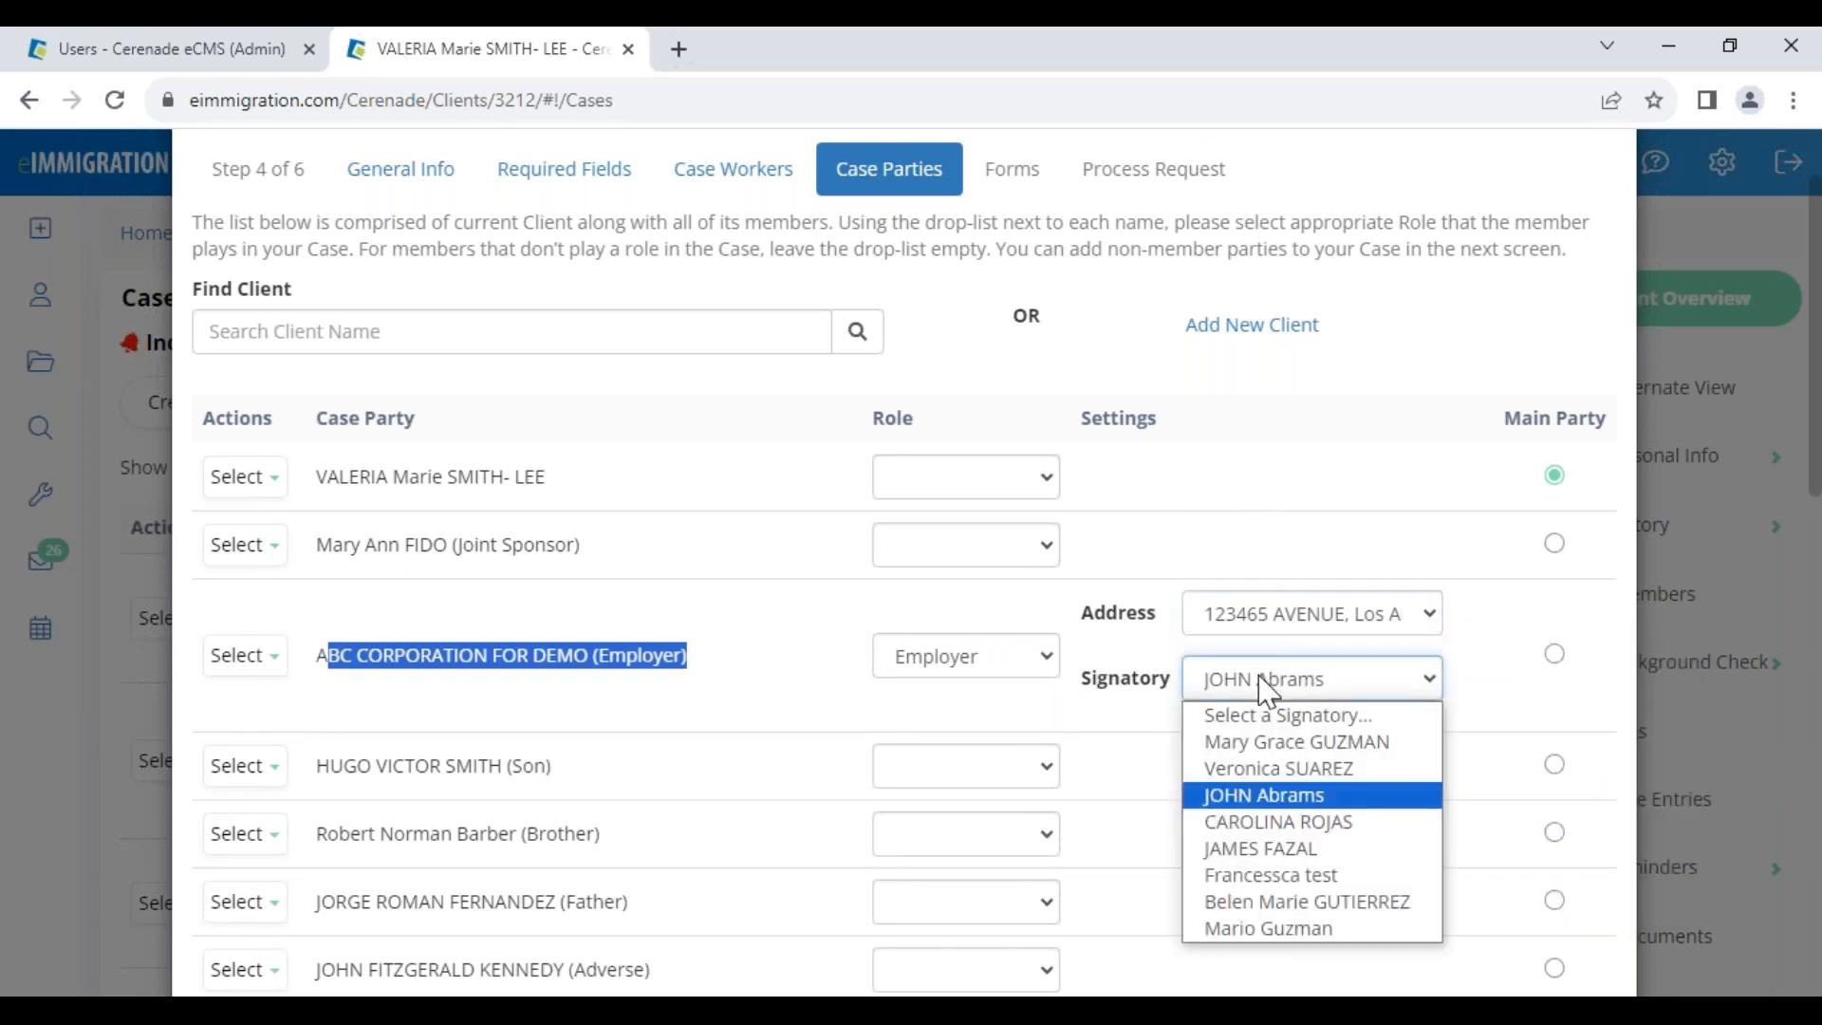
pyautogui.click(1282, 797)
pyautogui.click(471, 645)
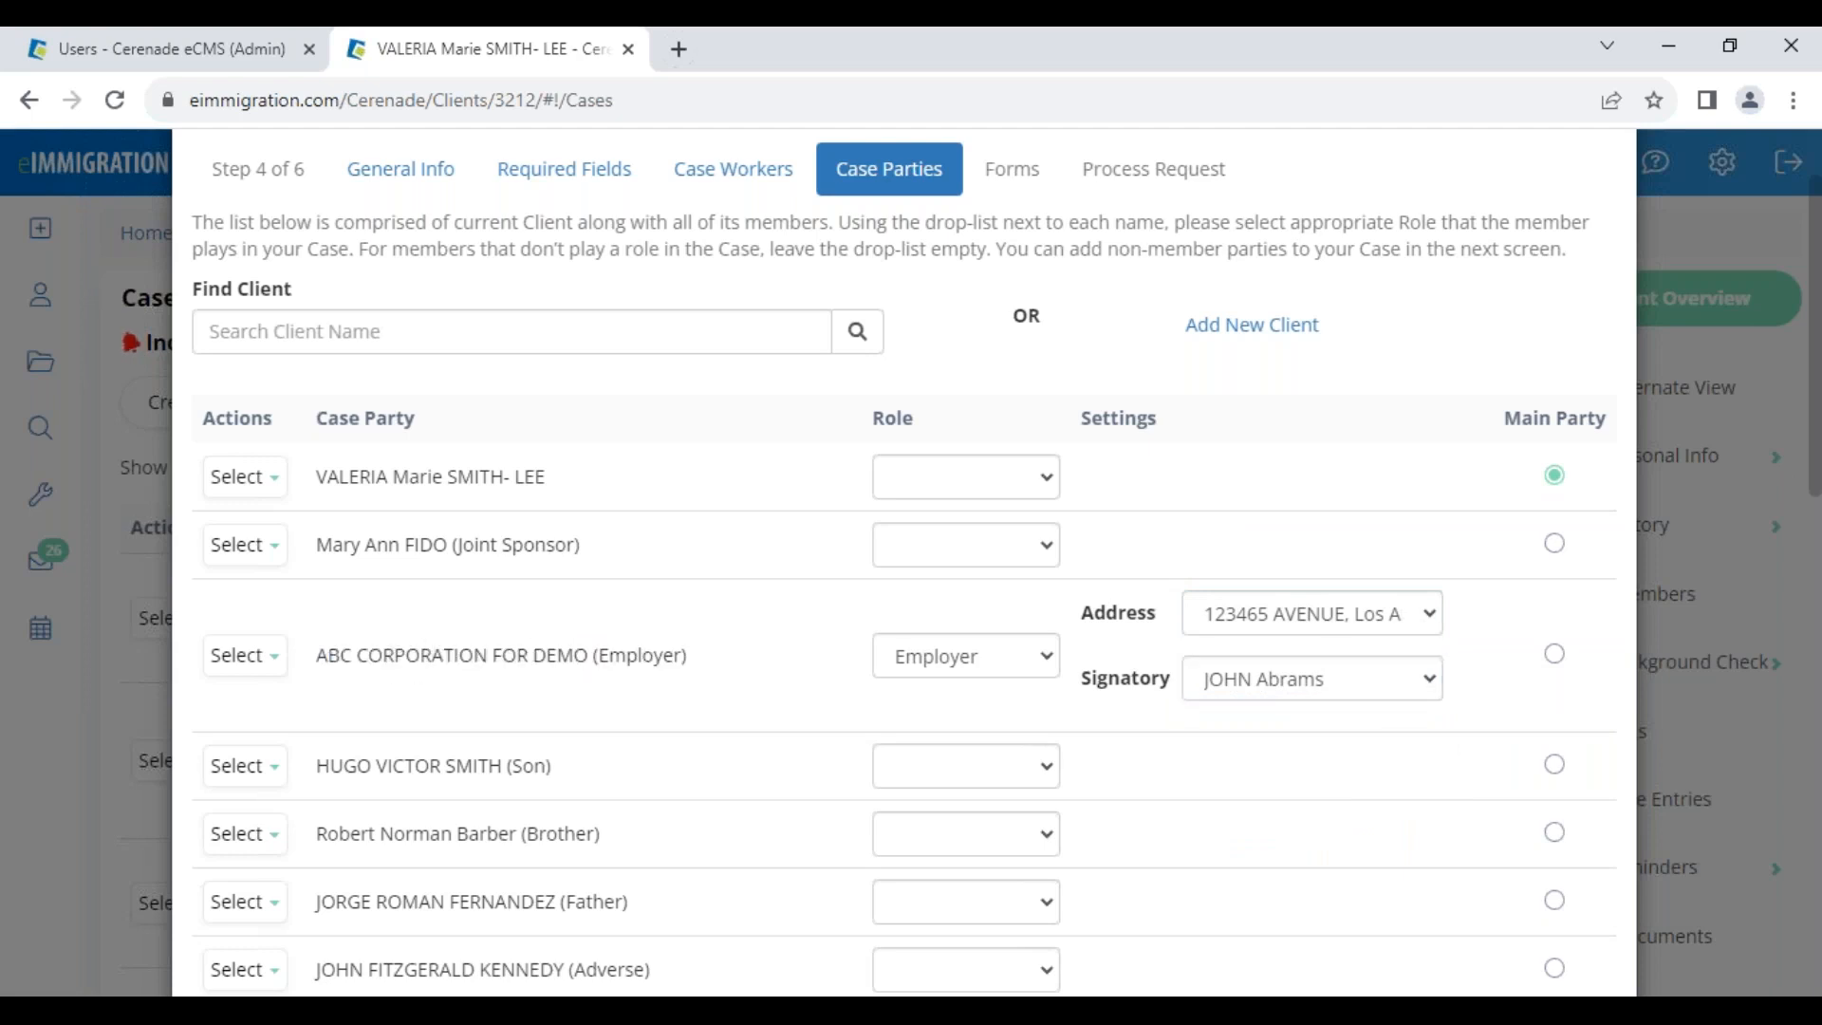
pyautogui.moveTo(336, 651); pyautogui.dragTo(698, 674)
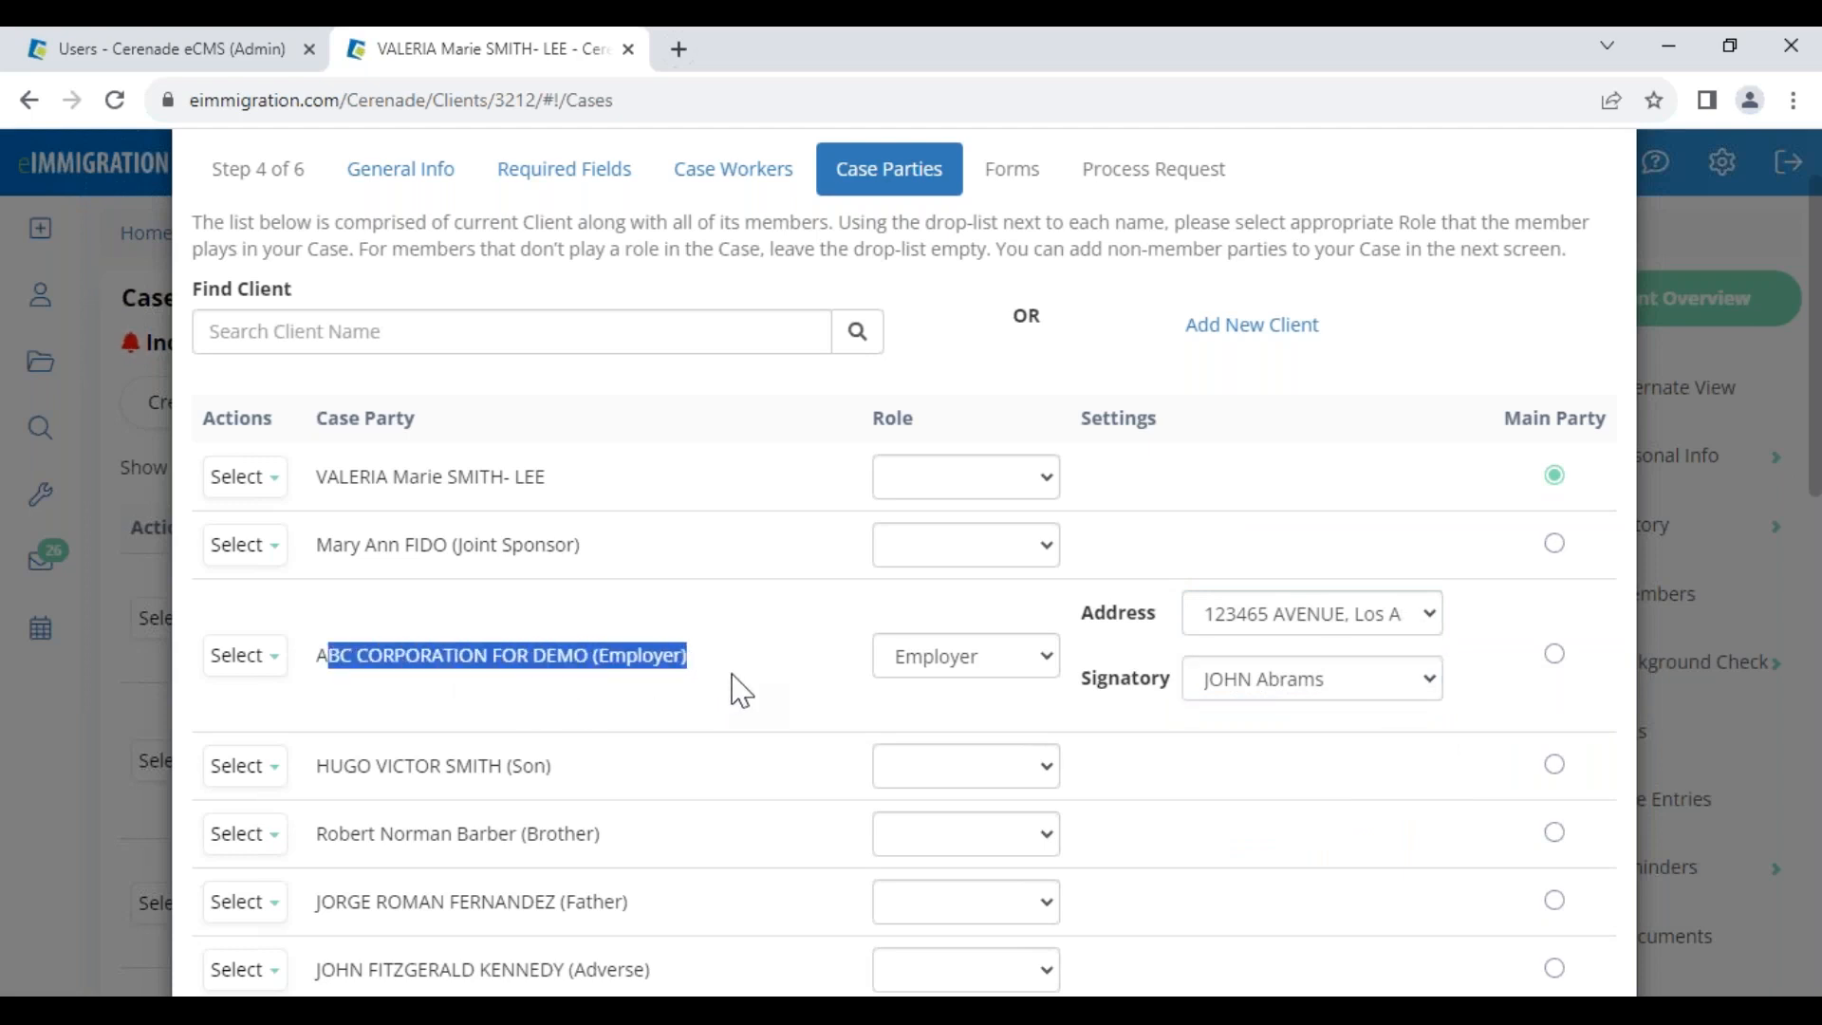
# Clear the corporation's role and make the main client the Petitioner
pyautogui.click(1008, 671)
pyautogui.click(956, 324)
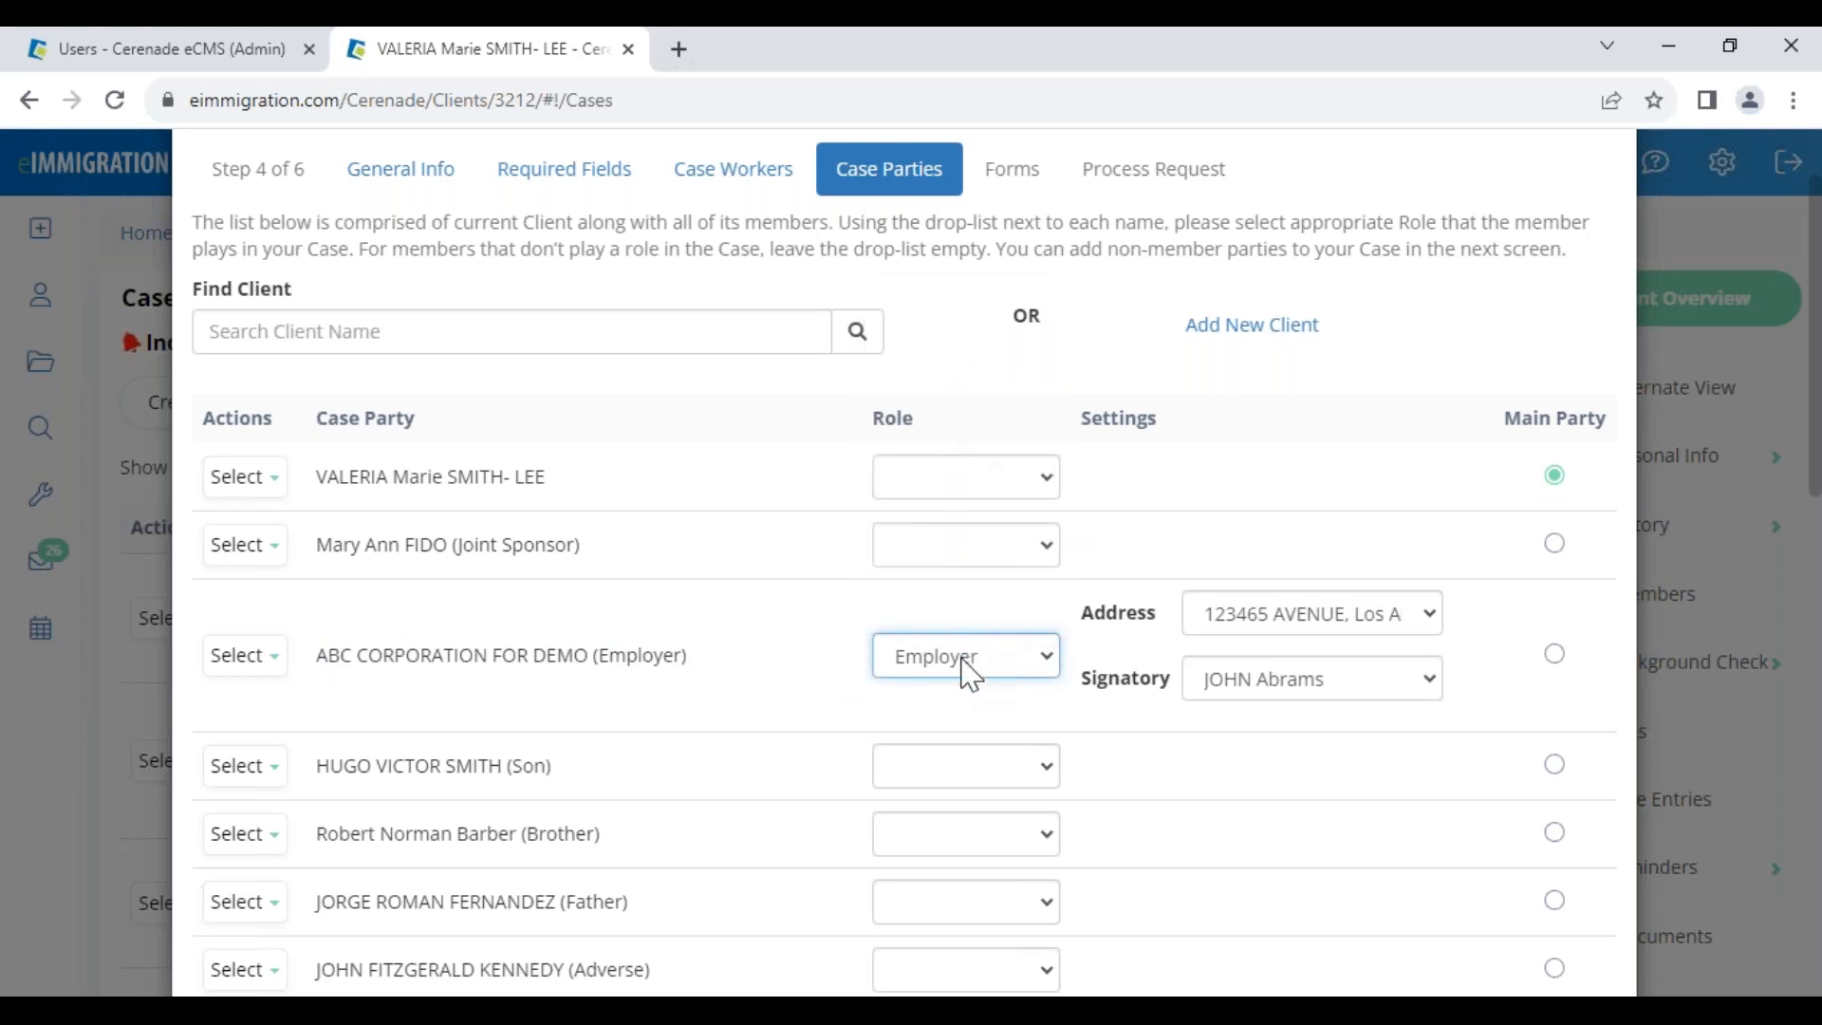
pyautogui.click(968, 660)
pyautogui.click(958, 304)
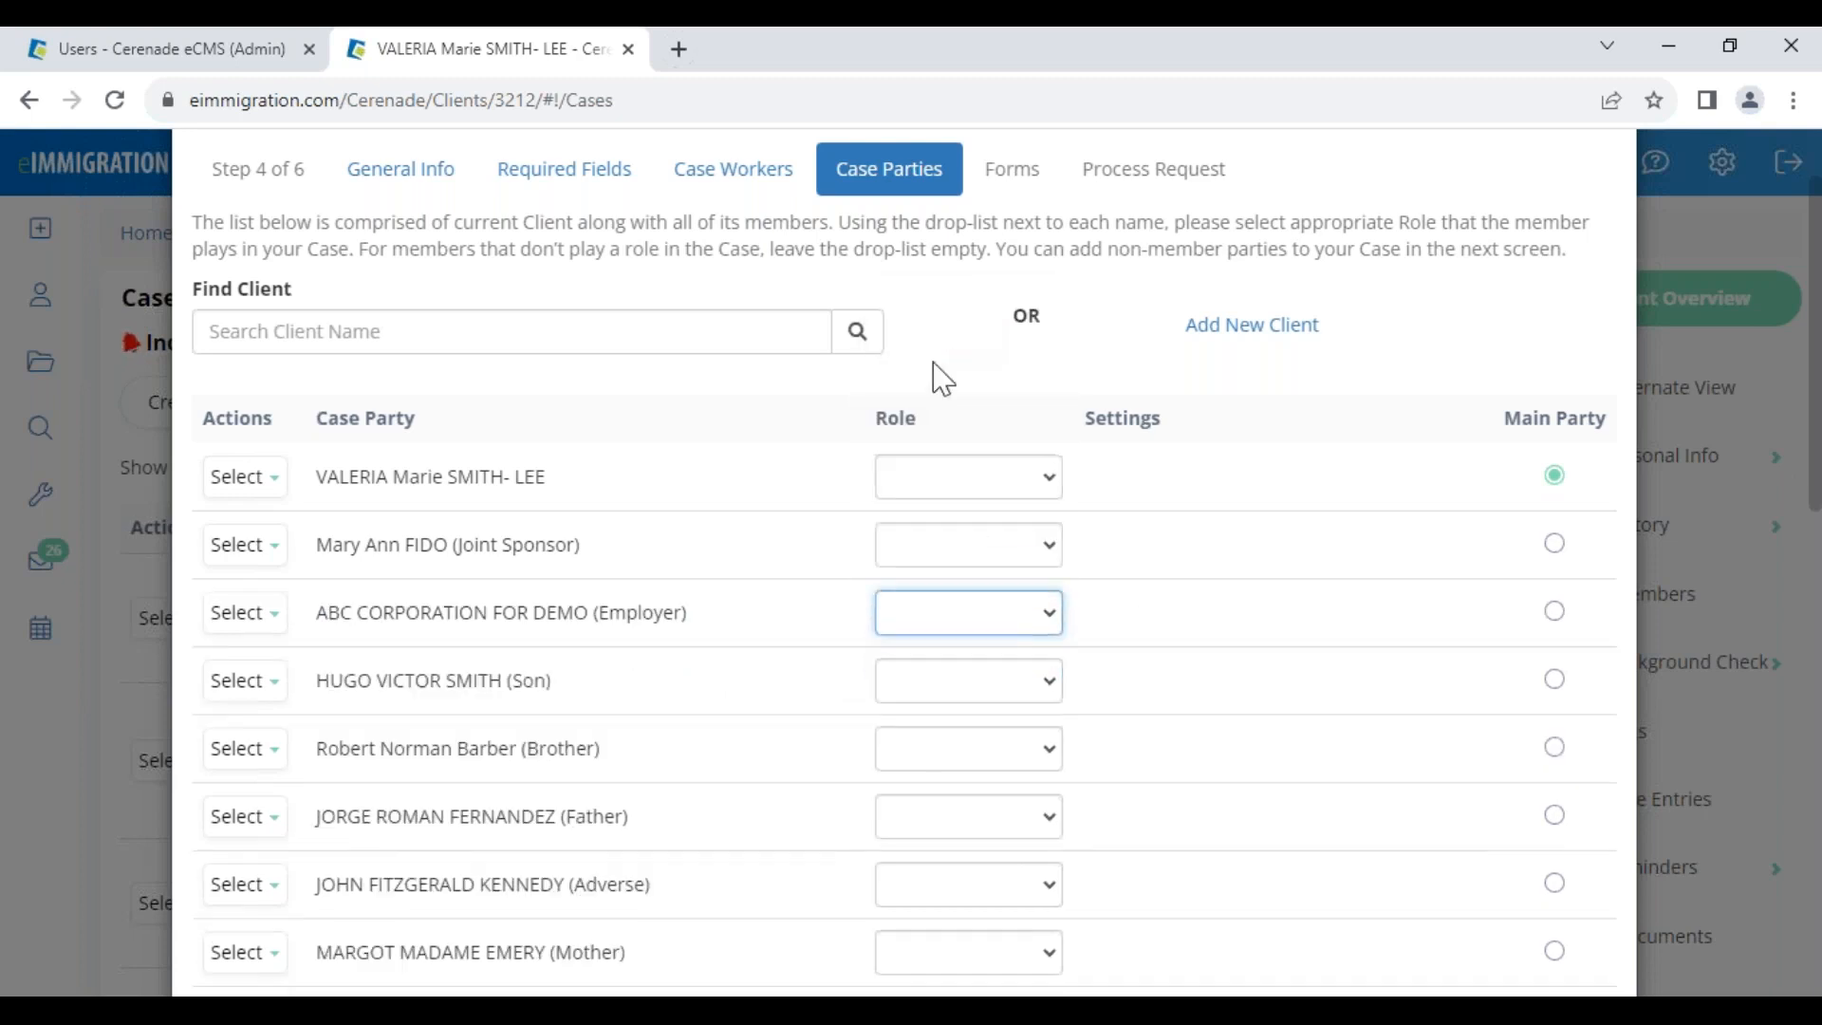
pyautogui.click(934, 476)
pyautogui.click(959, 594)
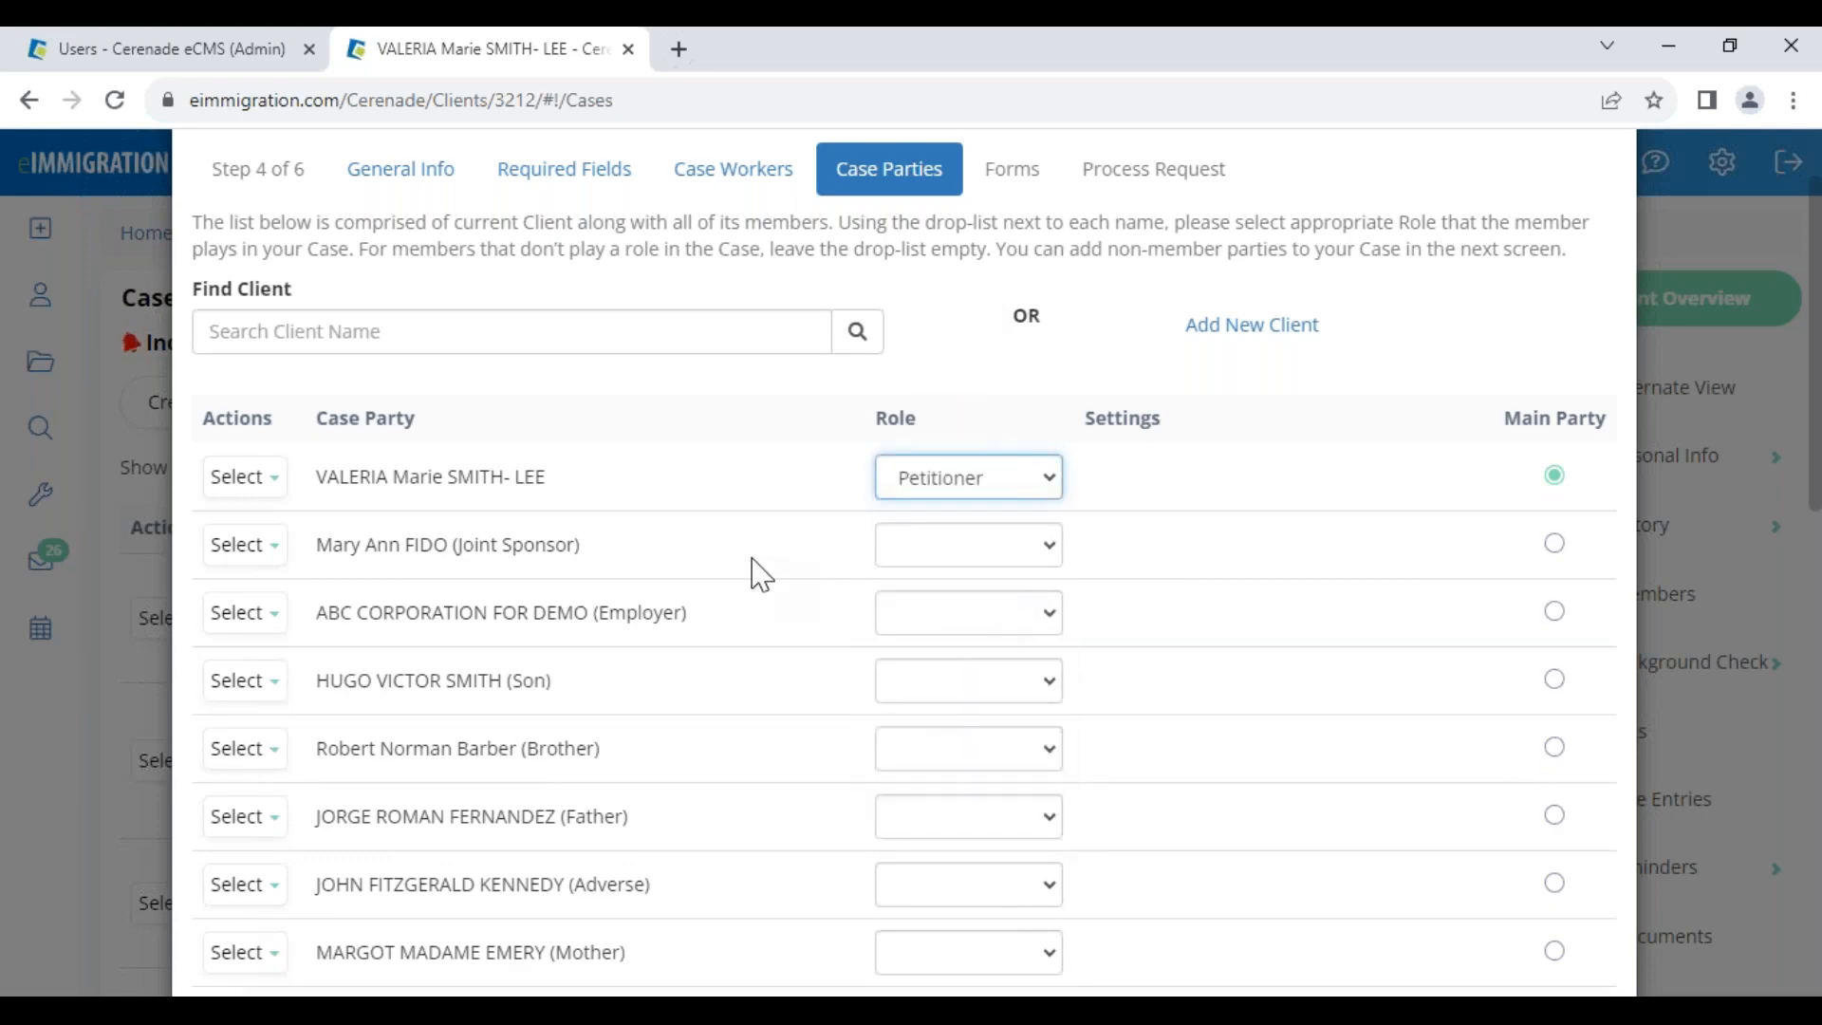
# Make the spouse the Alien and continue to the Forms step
pyautogui.scroll(-4, 720, 822)
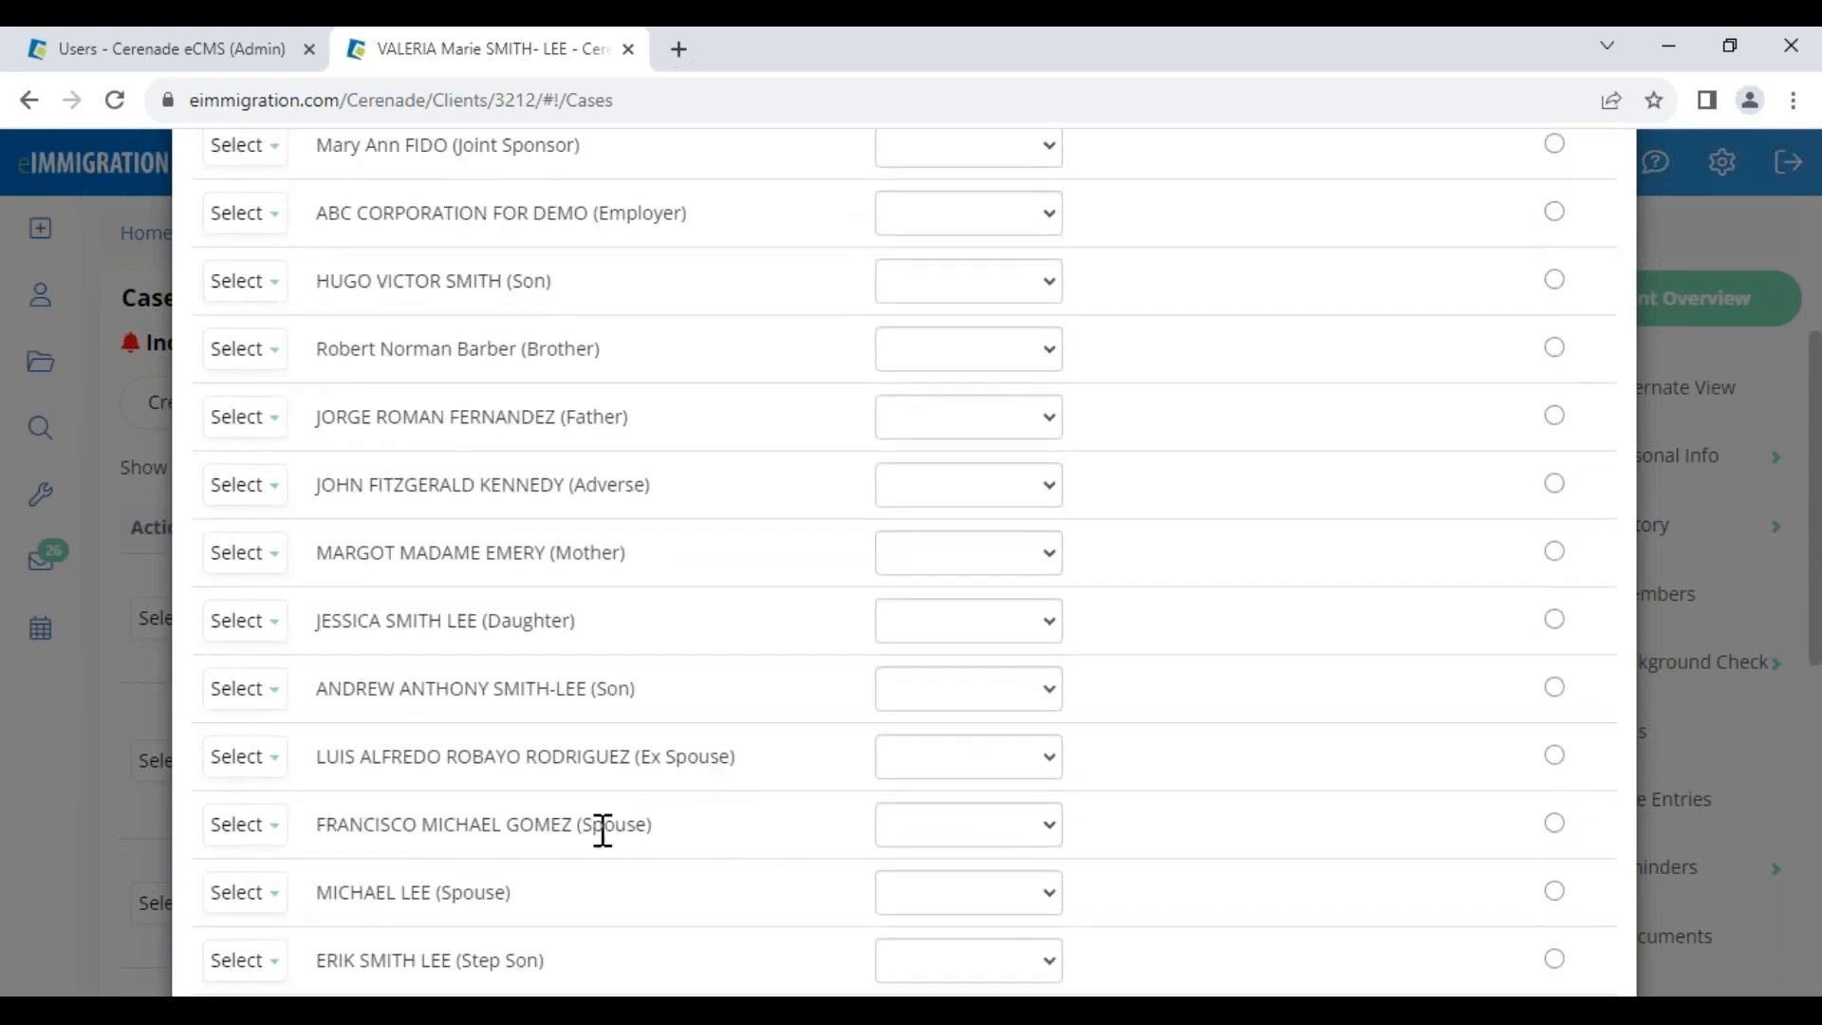
pyautogui.moveTo(567, 822); pyautogui.dragTo(692, 826)
pyautogui.click(953, 831)
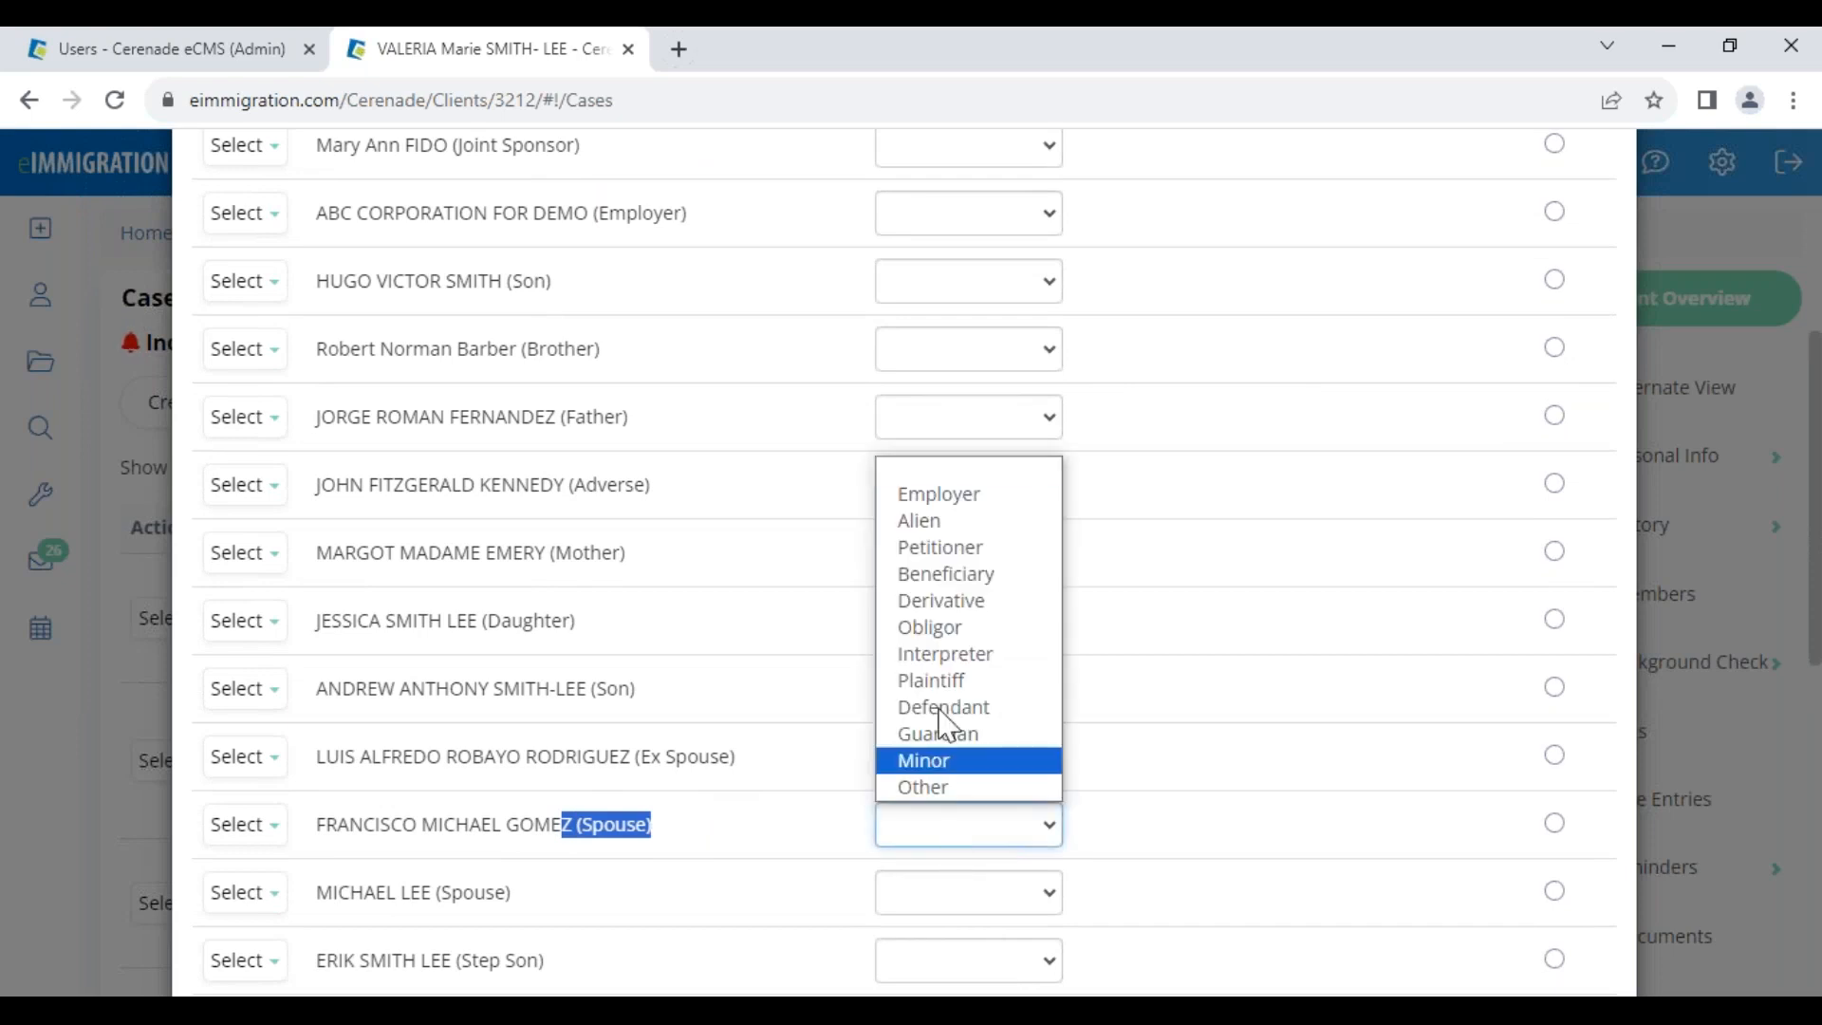
pyautogui.click(914, 527)
pyautogui.click(764, 825)
pyautogui.scroll(2, 774, 823)
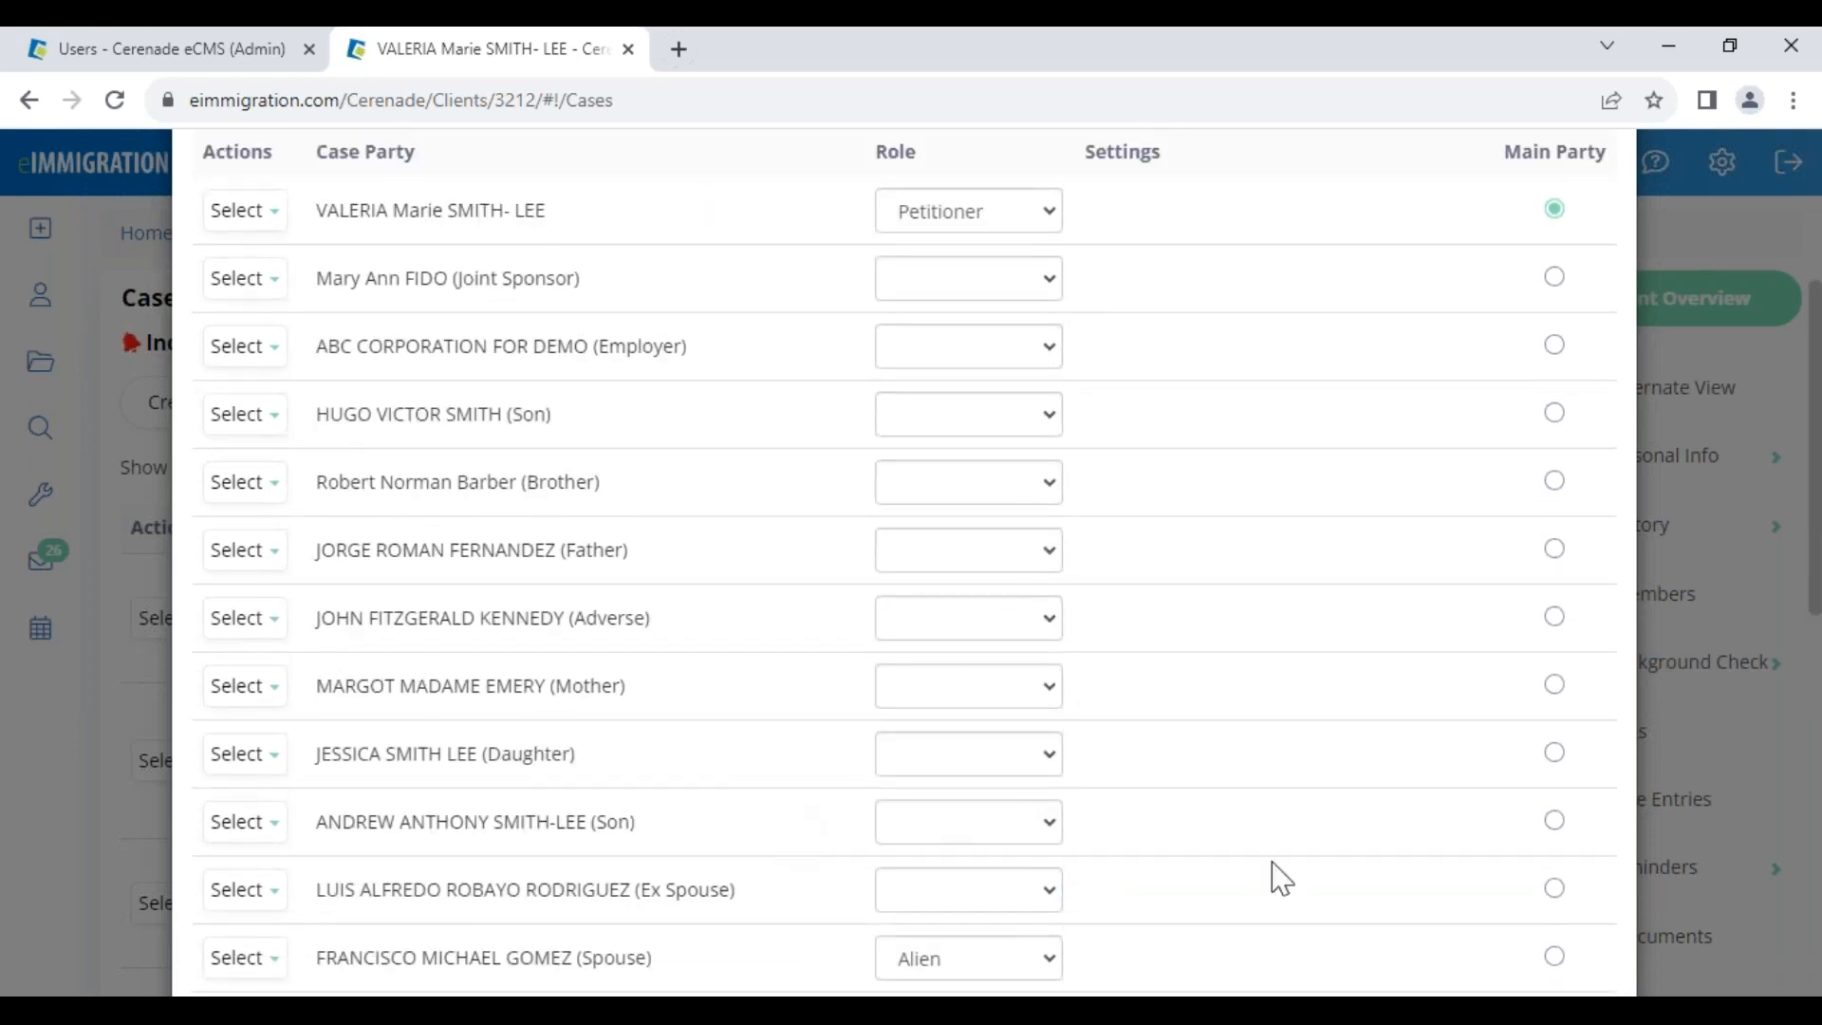
pyautogui.scroll(-8, 1240, 895)
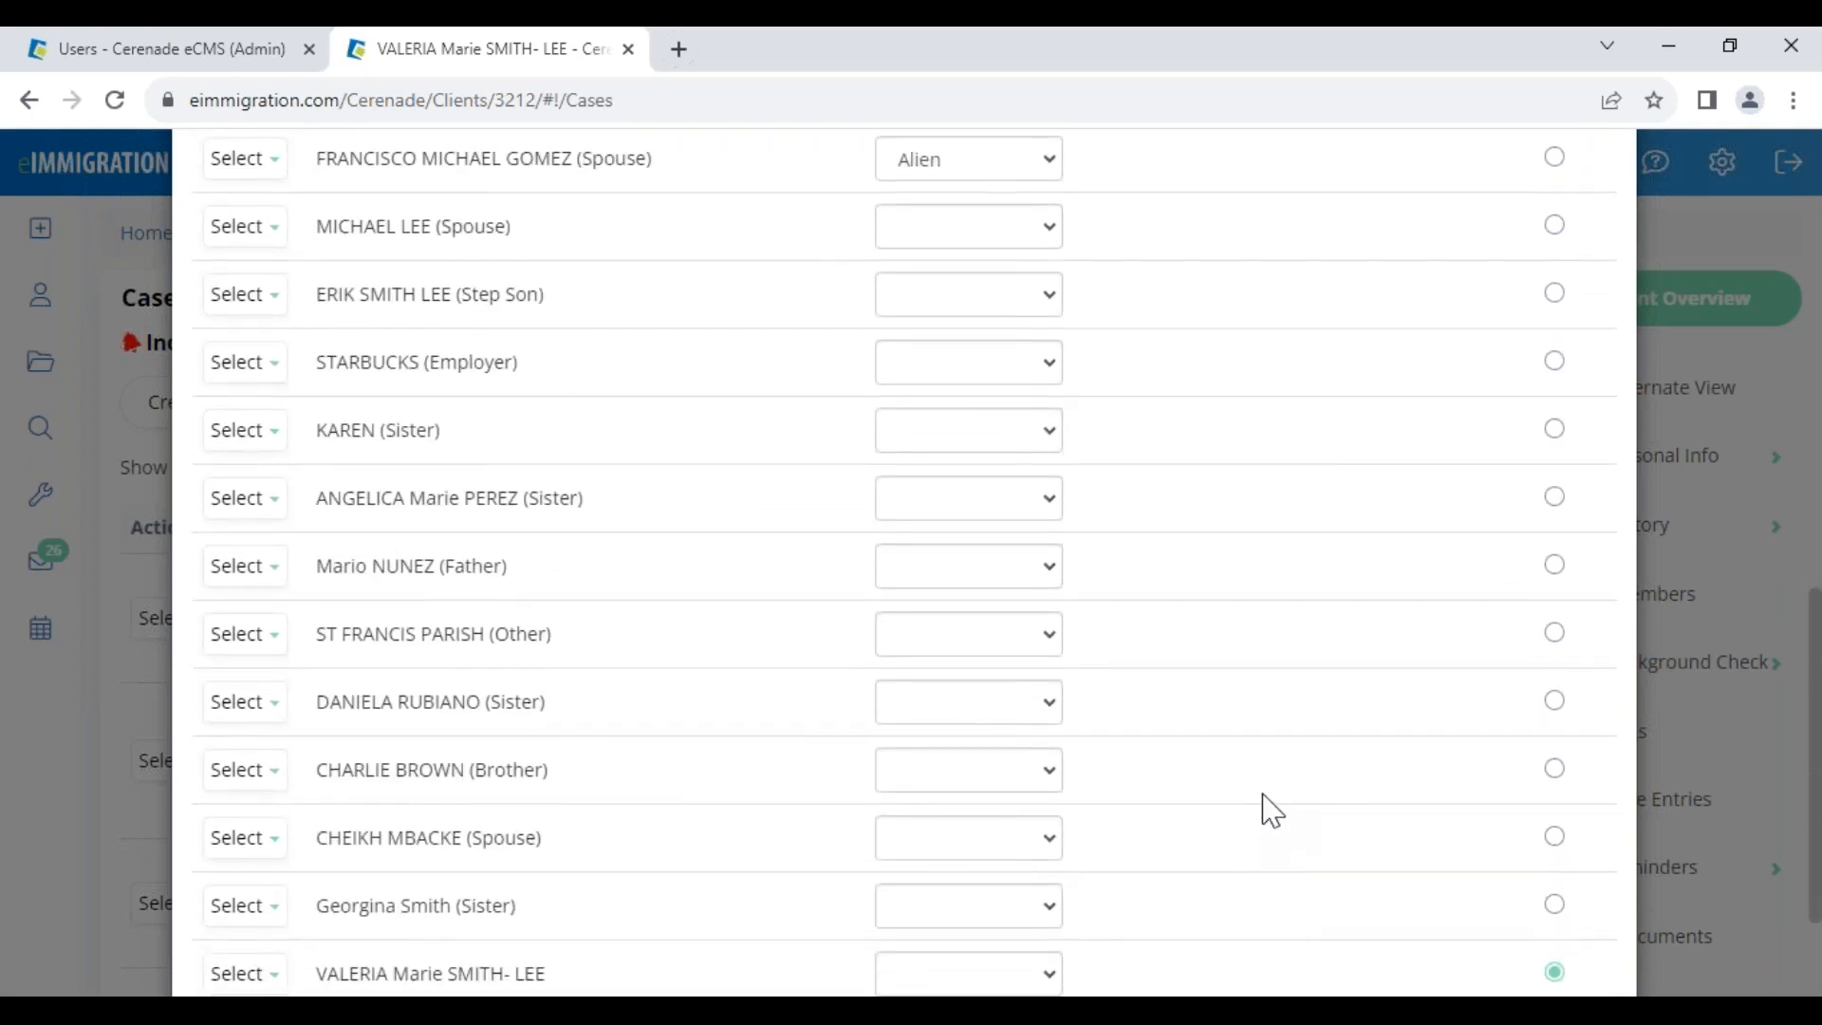
pyautogui.scroll(-2, 1272, 811)
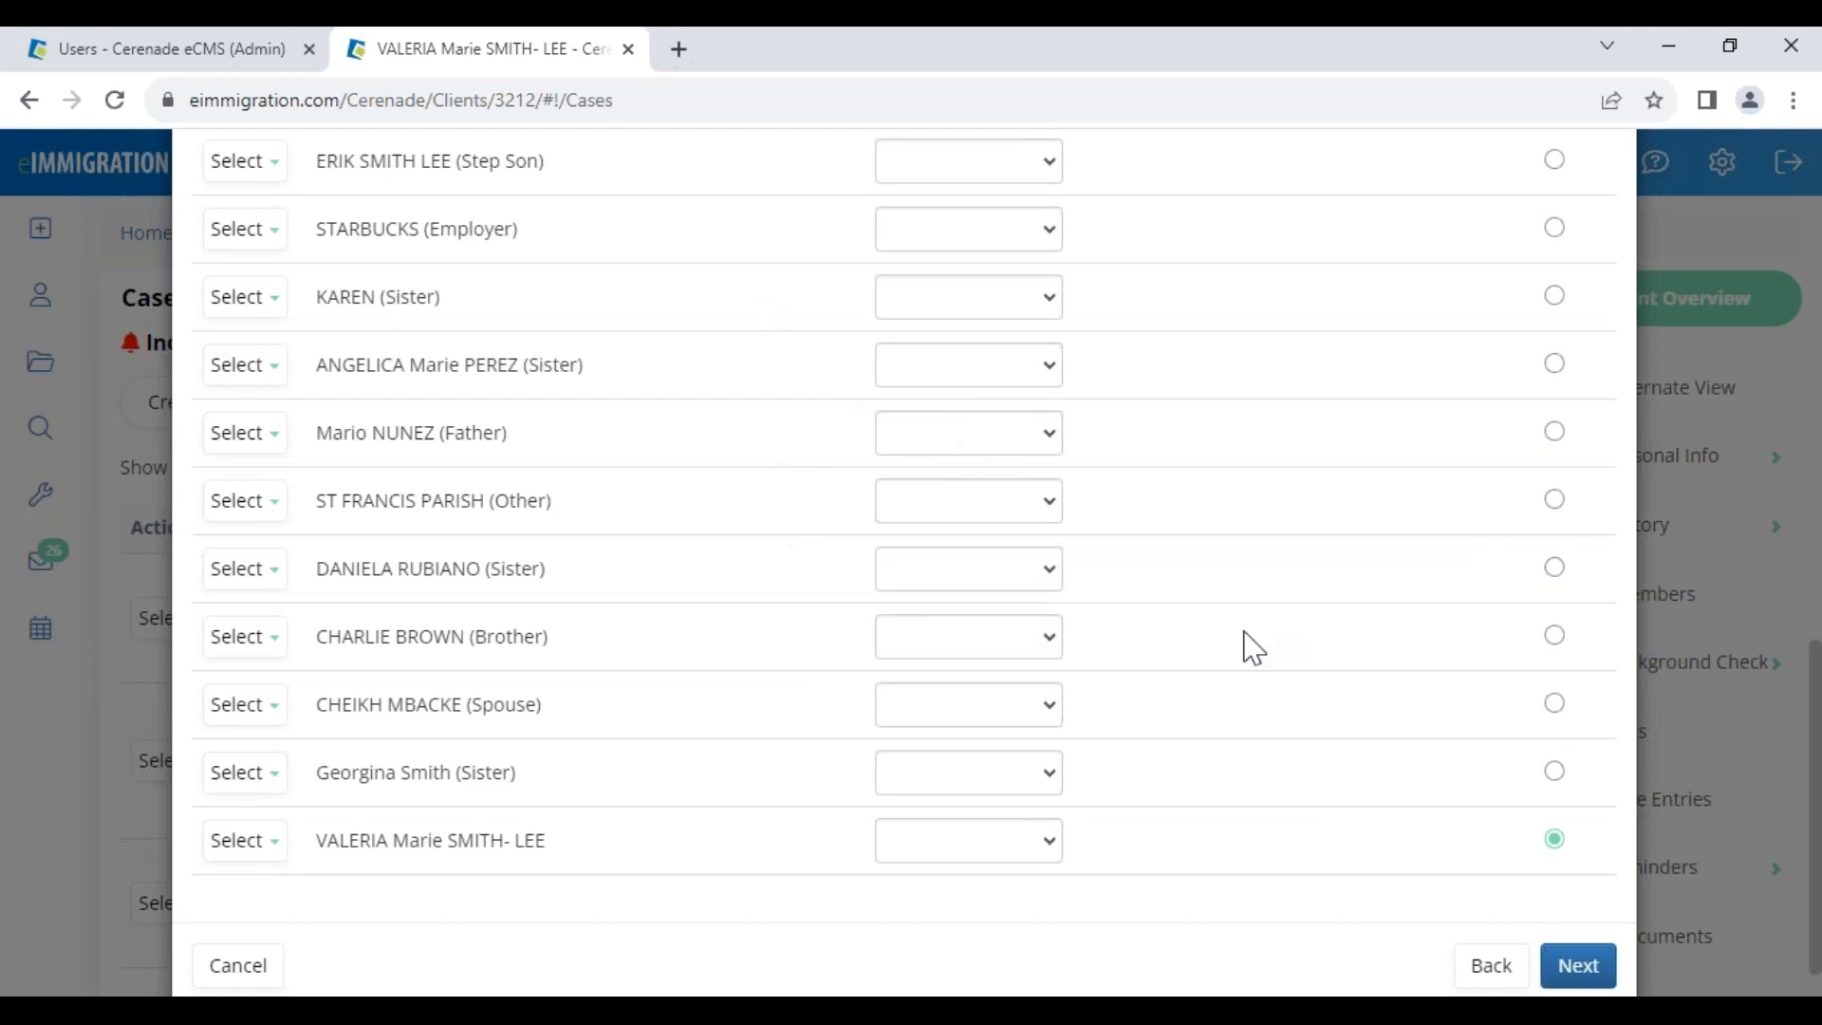
pyautogui.click(1578, 965)
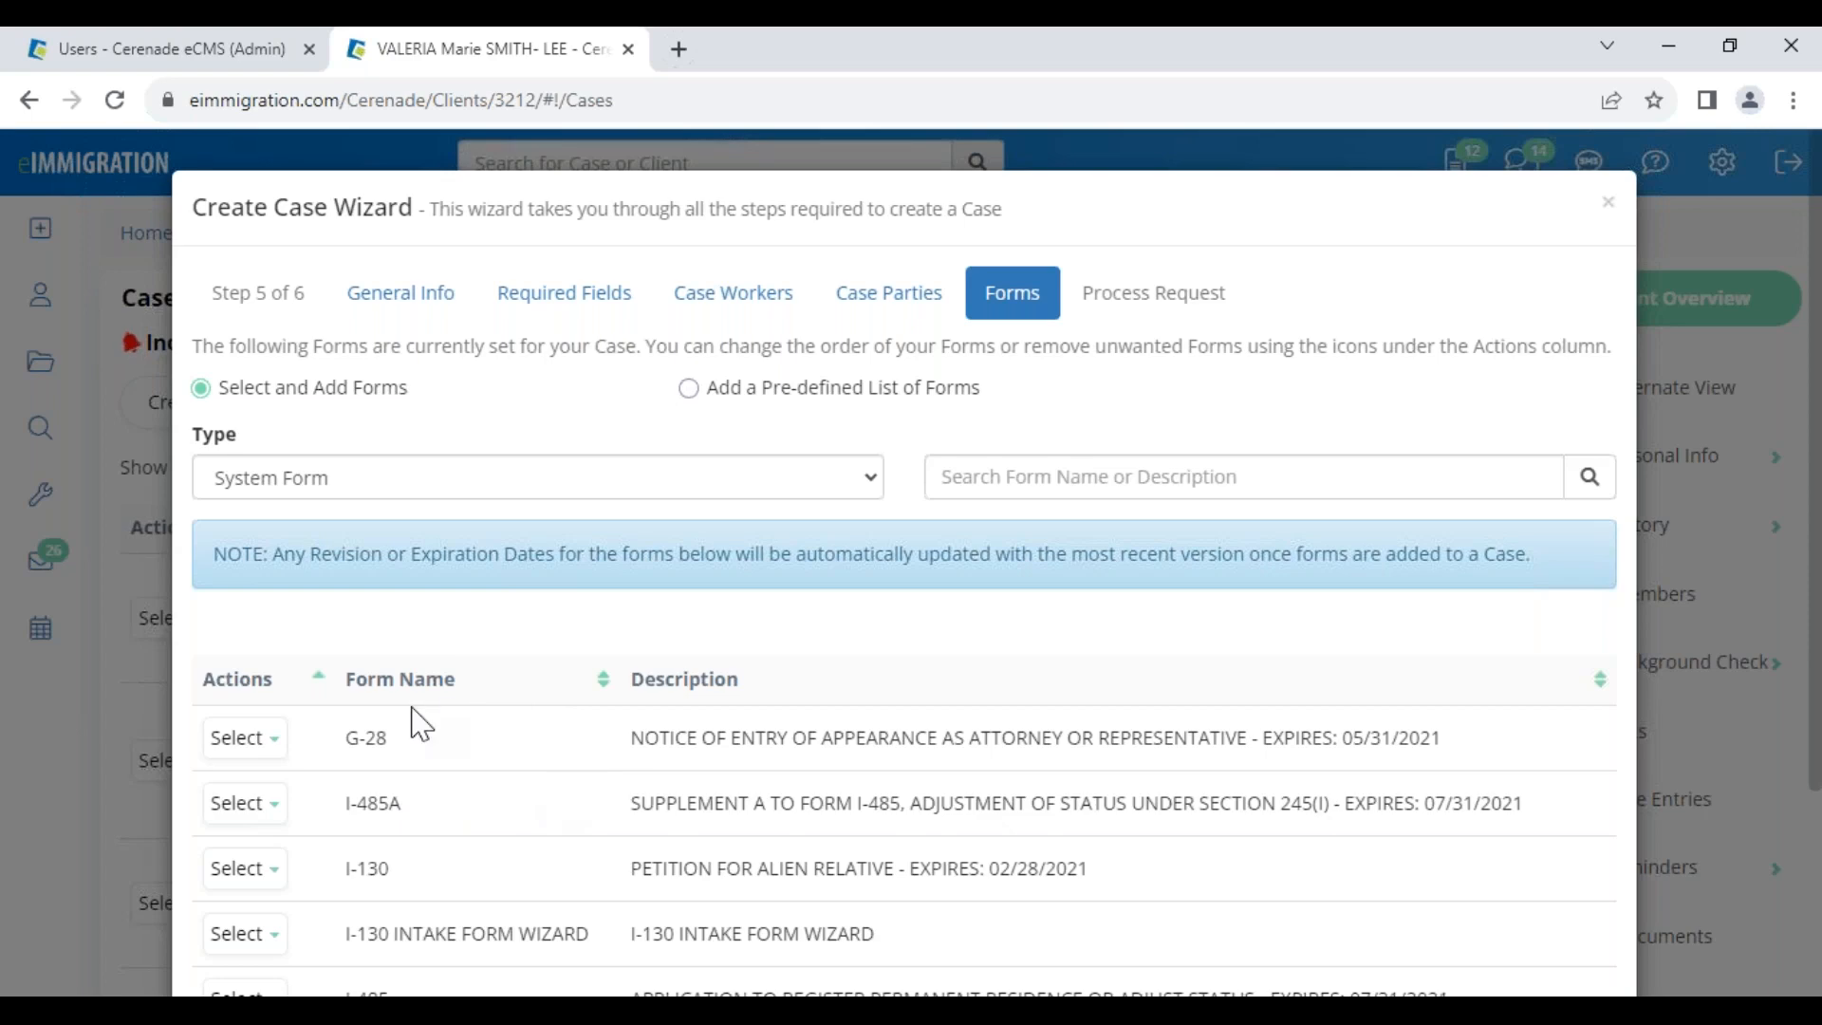
# Add the CONTACT form by searching 'contact'
pyautogui.scroll(-3, 423, 735)
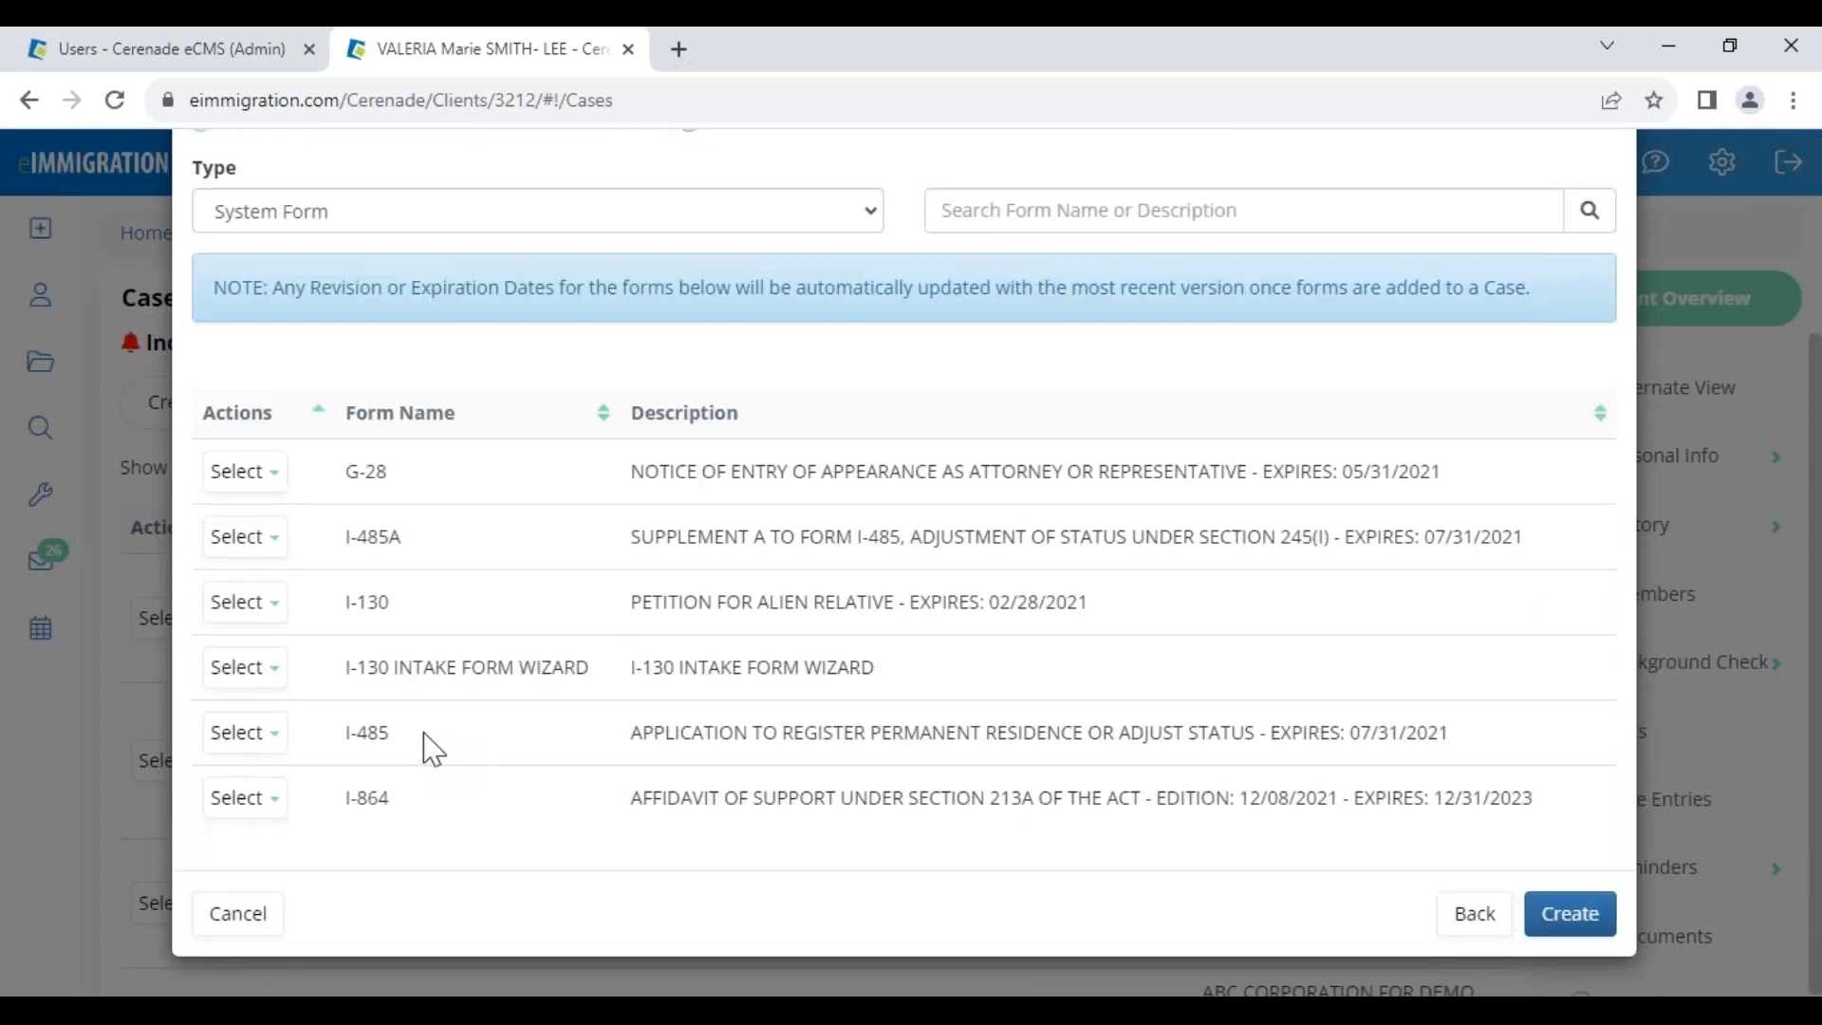
pyautogui.scroll(3, 436, 744)
pyautogui.click(1063, 476)
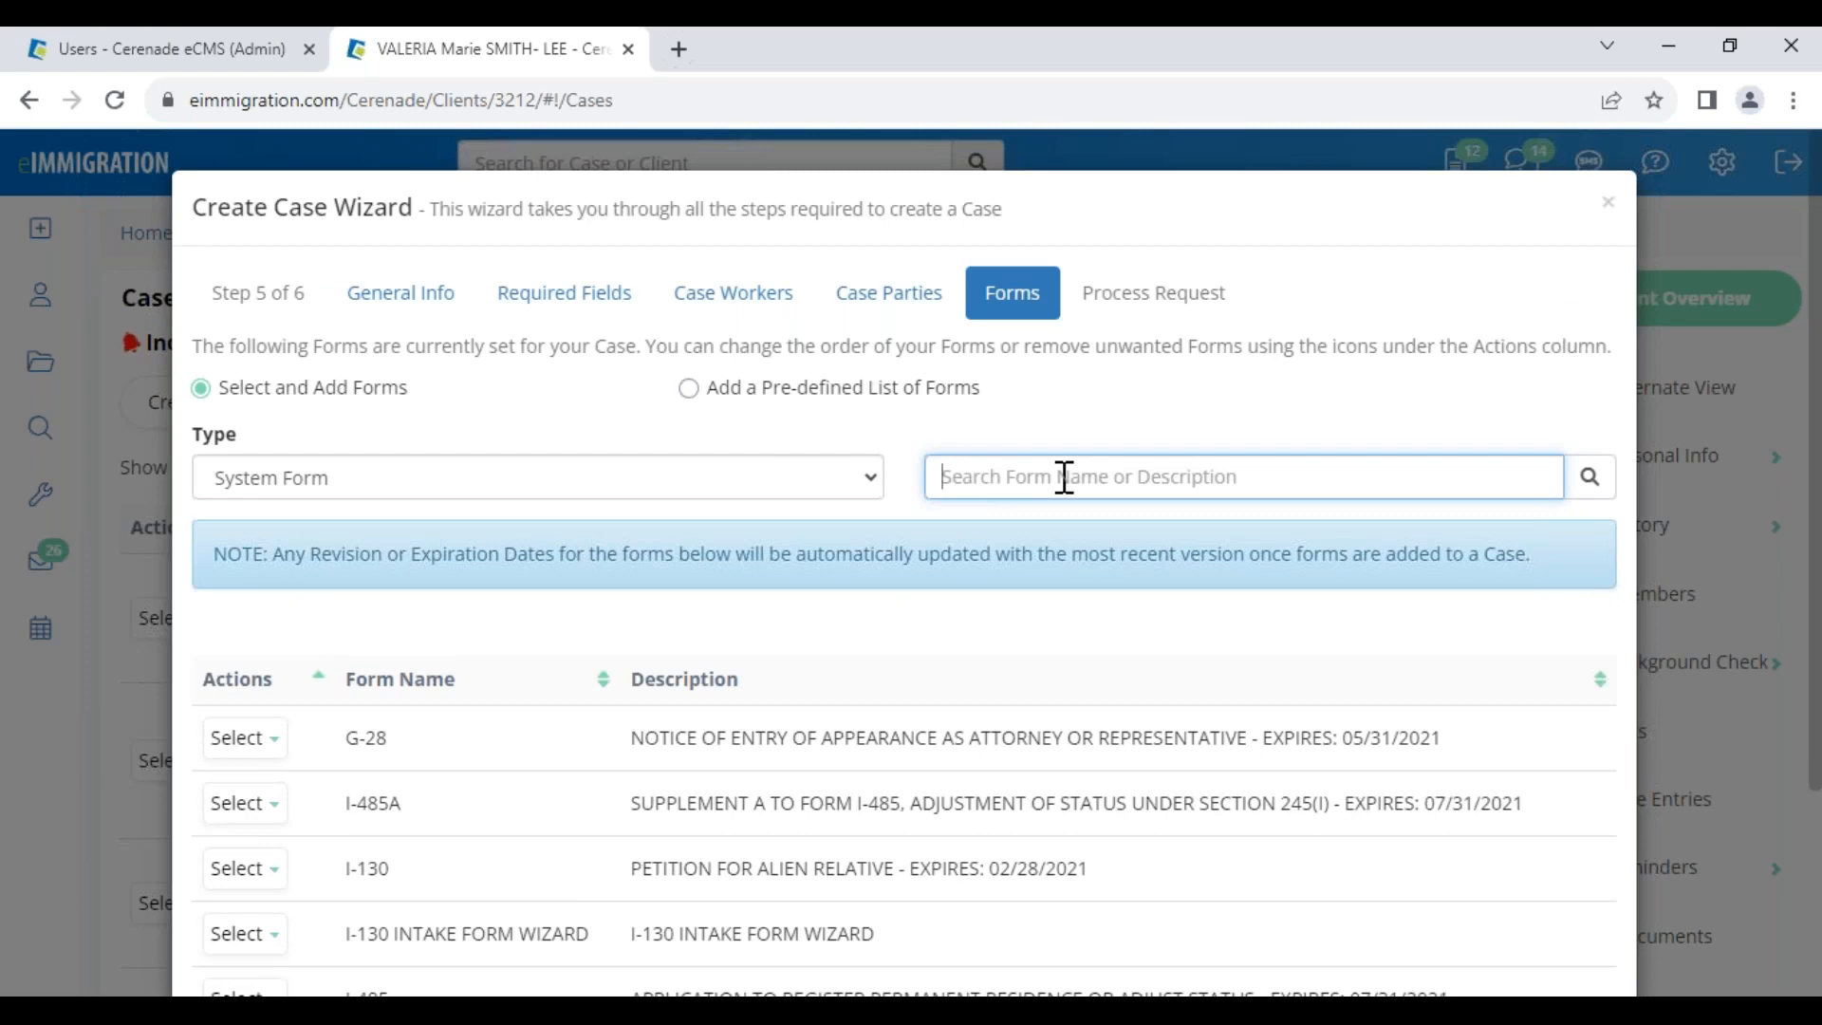
pyautogui.write('conta')
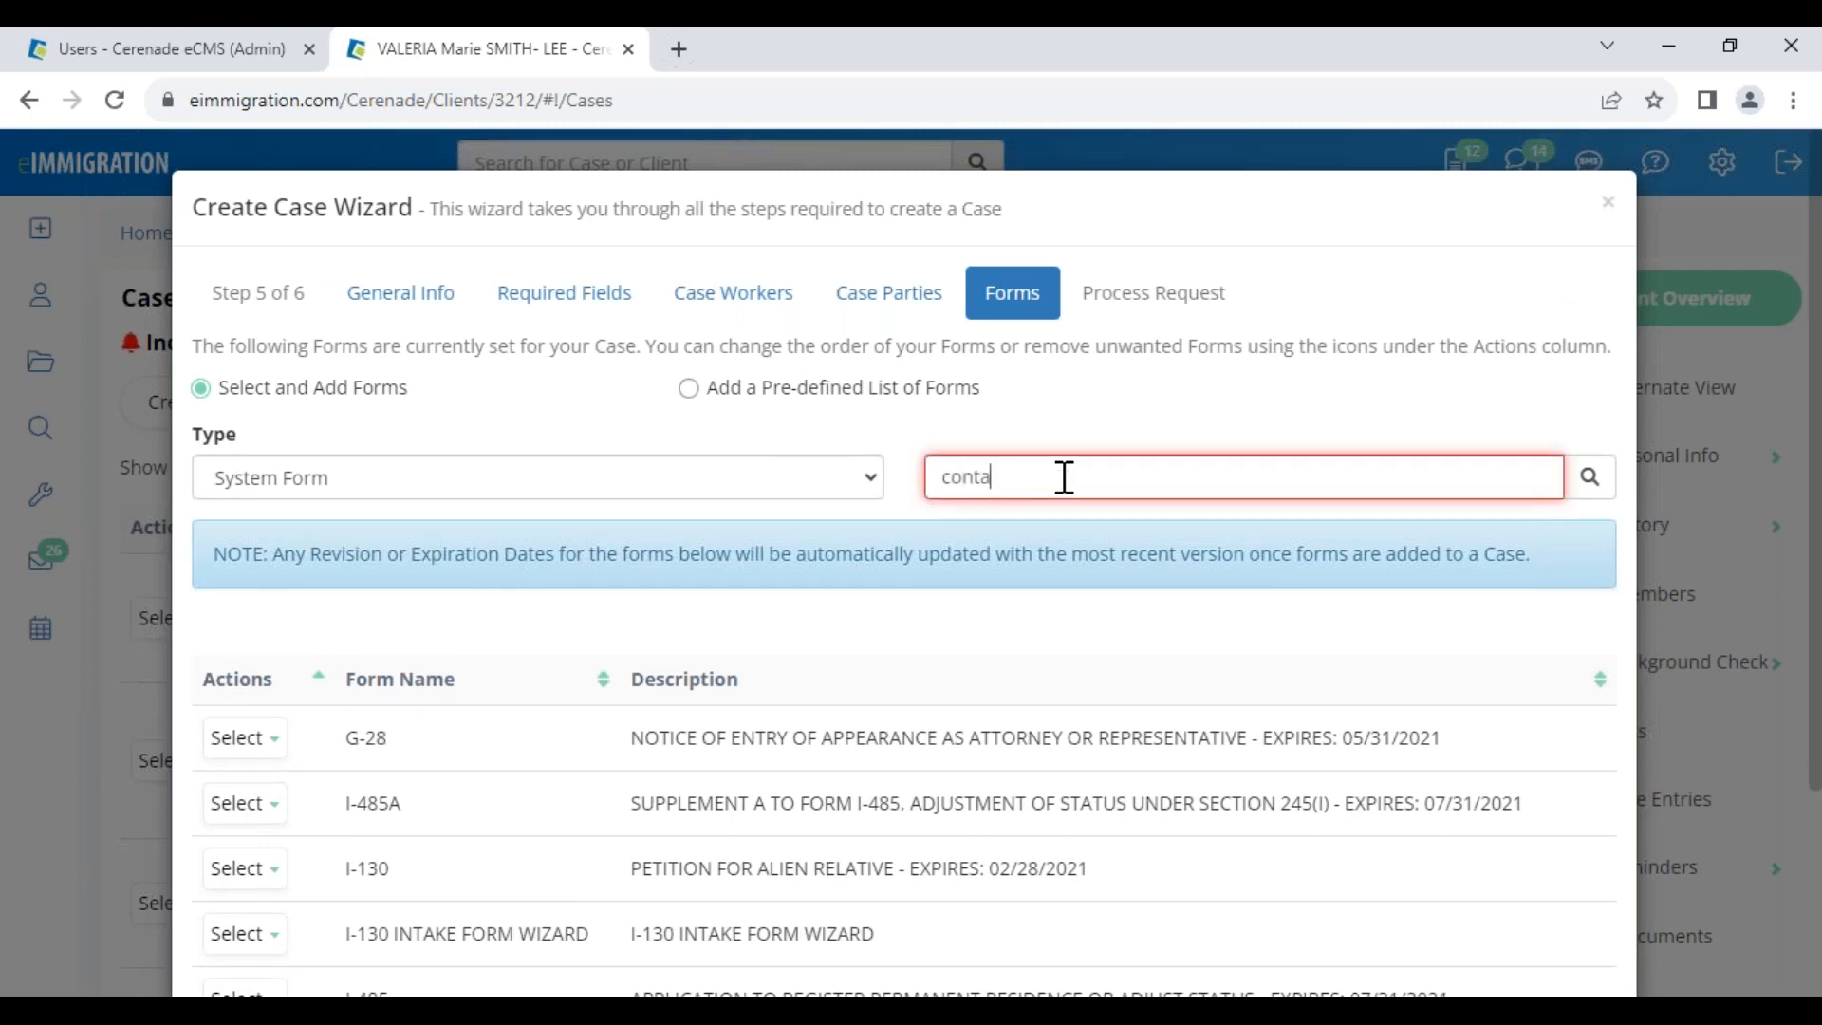
pyautogui.write('ct')
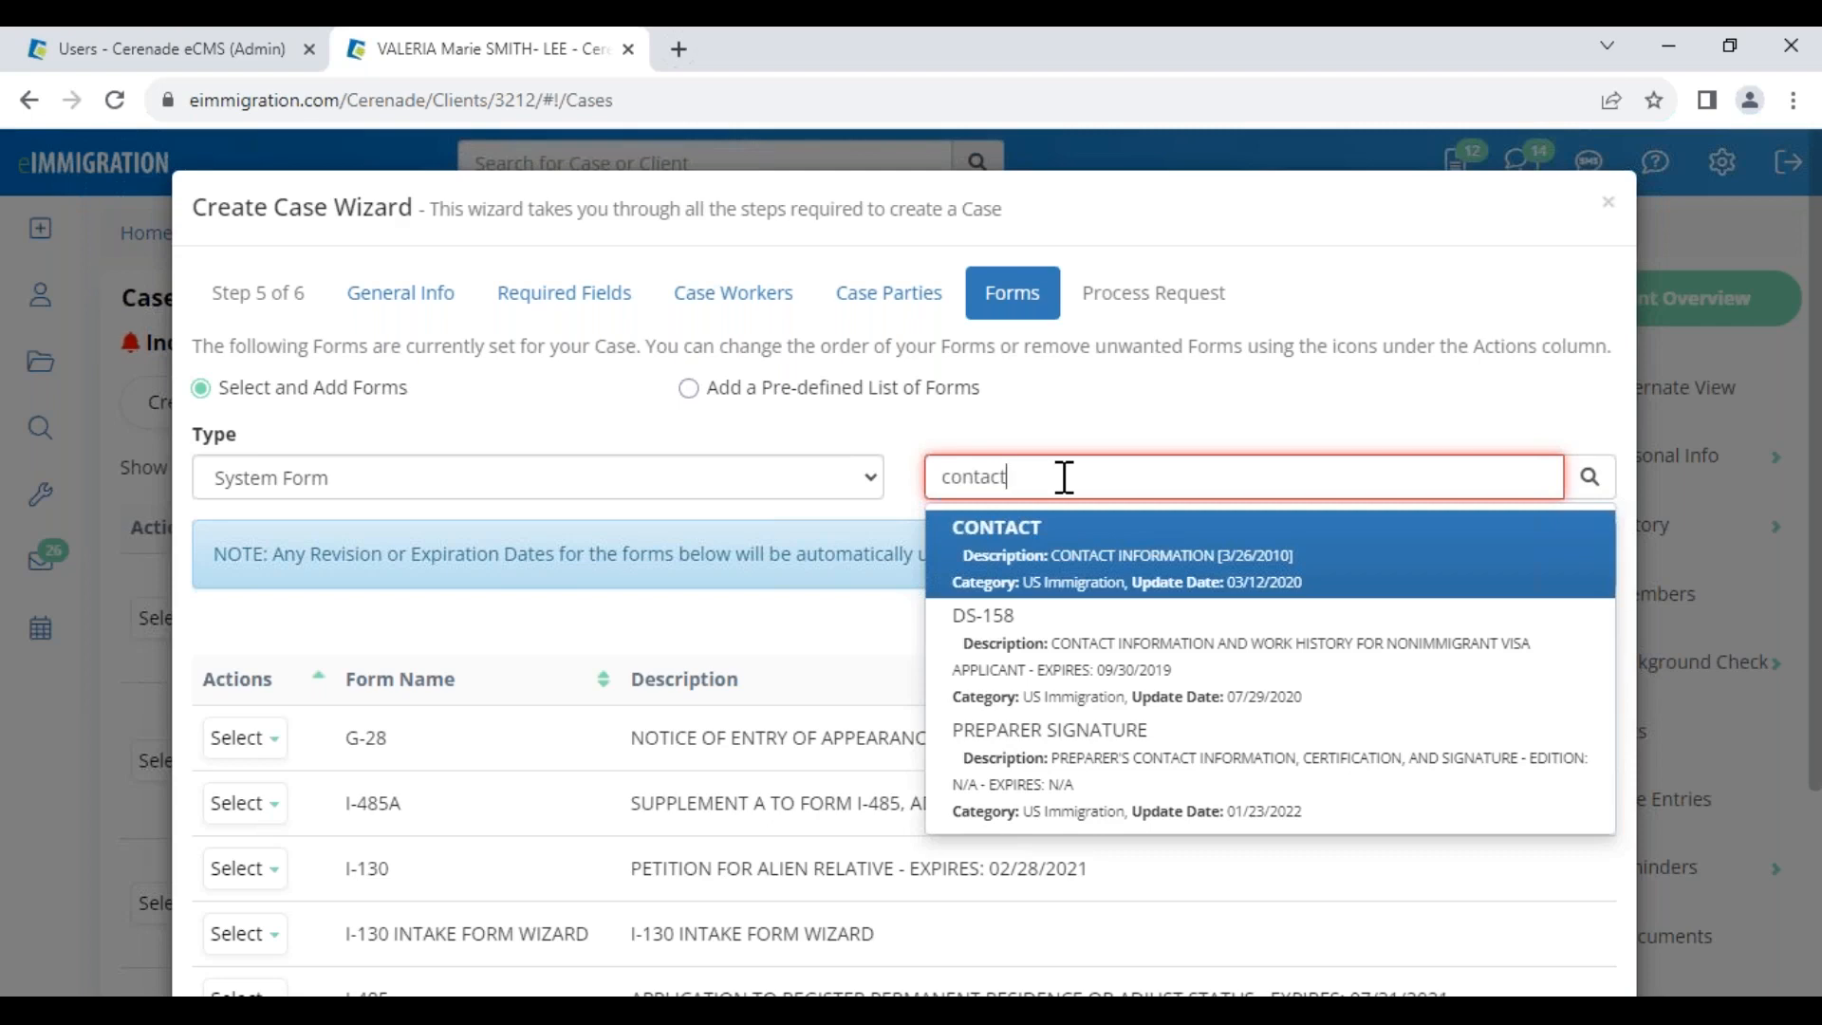
pyautogui.click(1062, 543)
pyautogui.scroll(-2, 664, 702)
pyautogui.scroll(-3, 637, 737)
pyautogui.moveTo(356, 798); pyautogui.dragTo(451, 797)
pyautogui.click(482, 845)
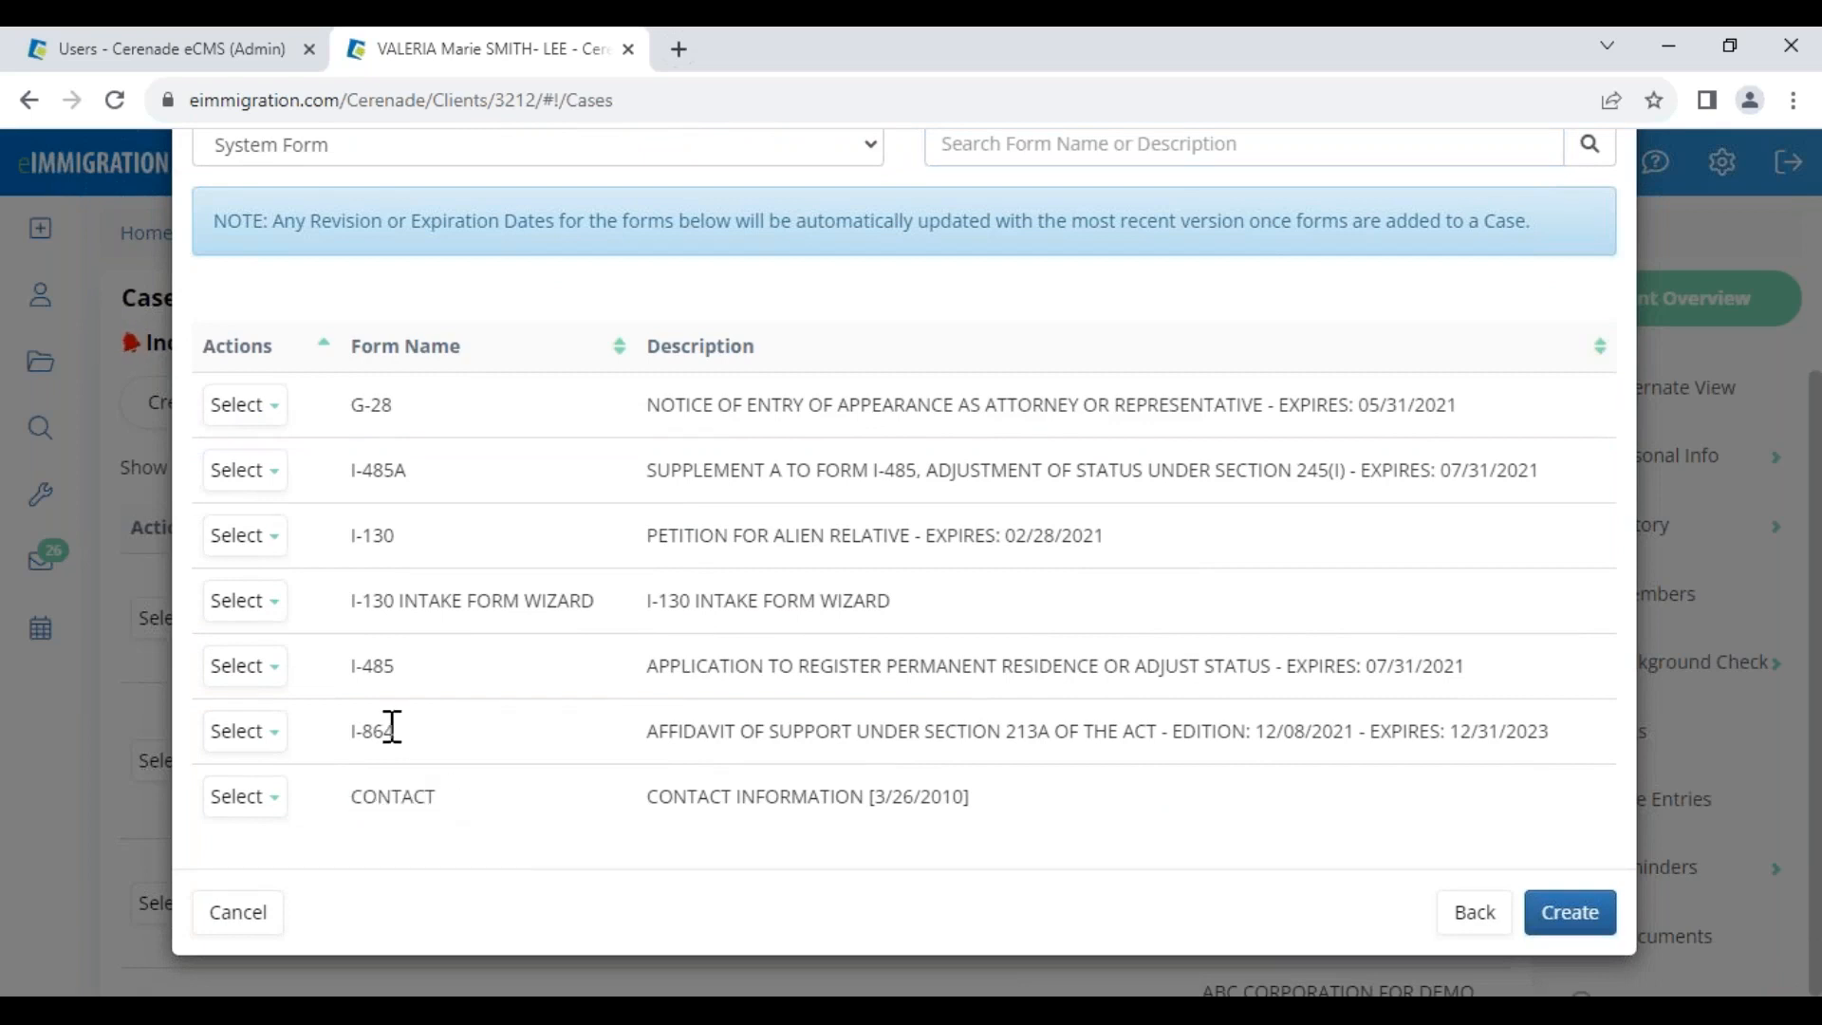
# Add the I-130A form via a '130' search, create the case, and go to the home page
pyautogui.click(1058, 148)
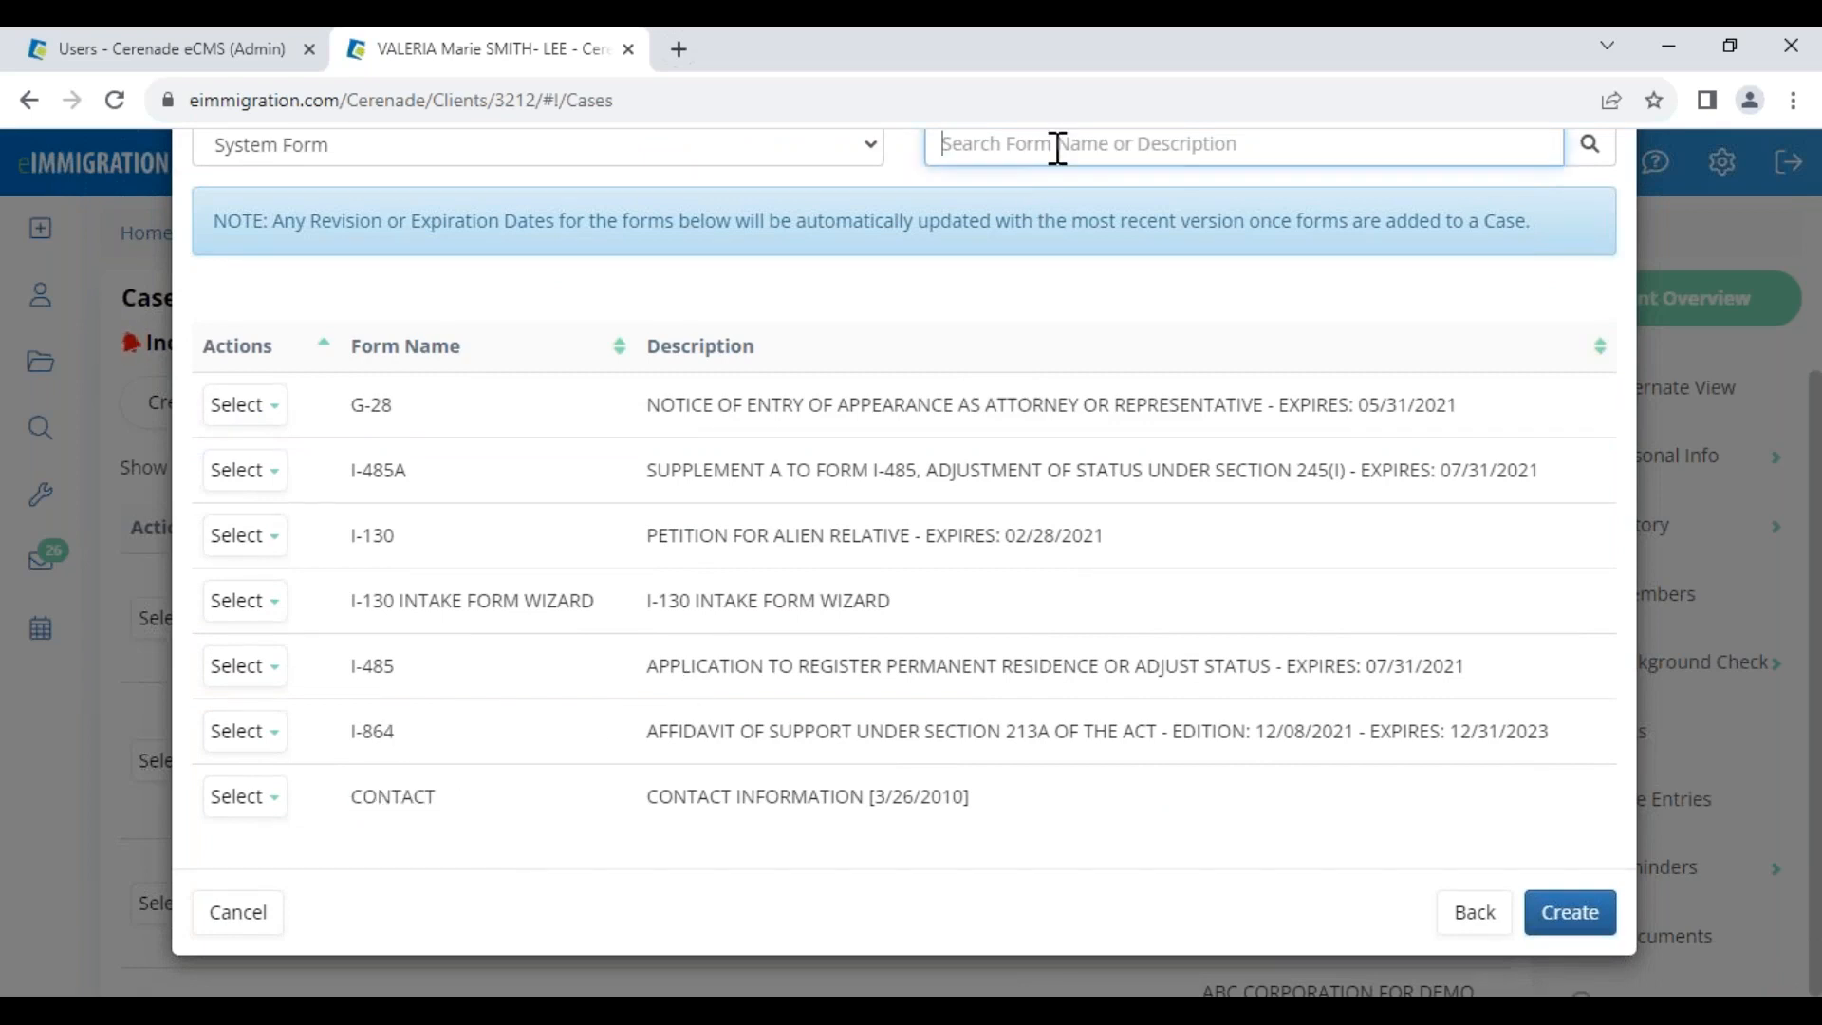
pyautogui.write('130')
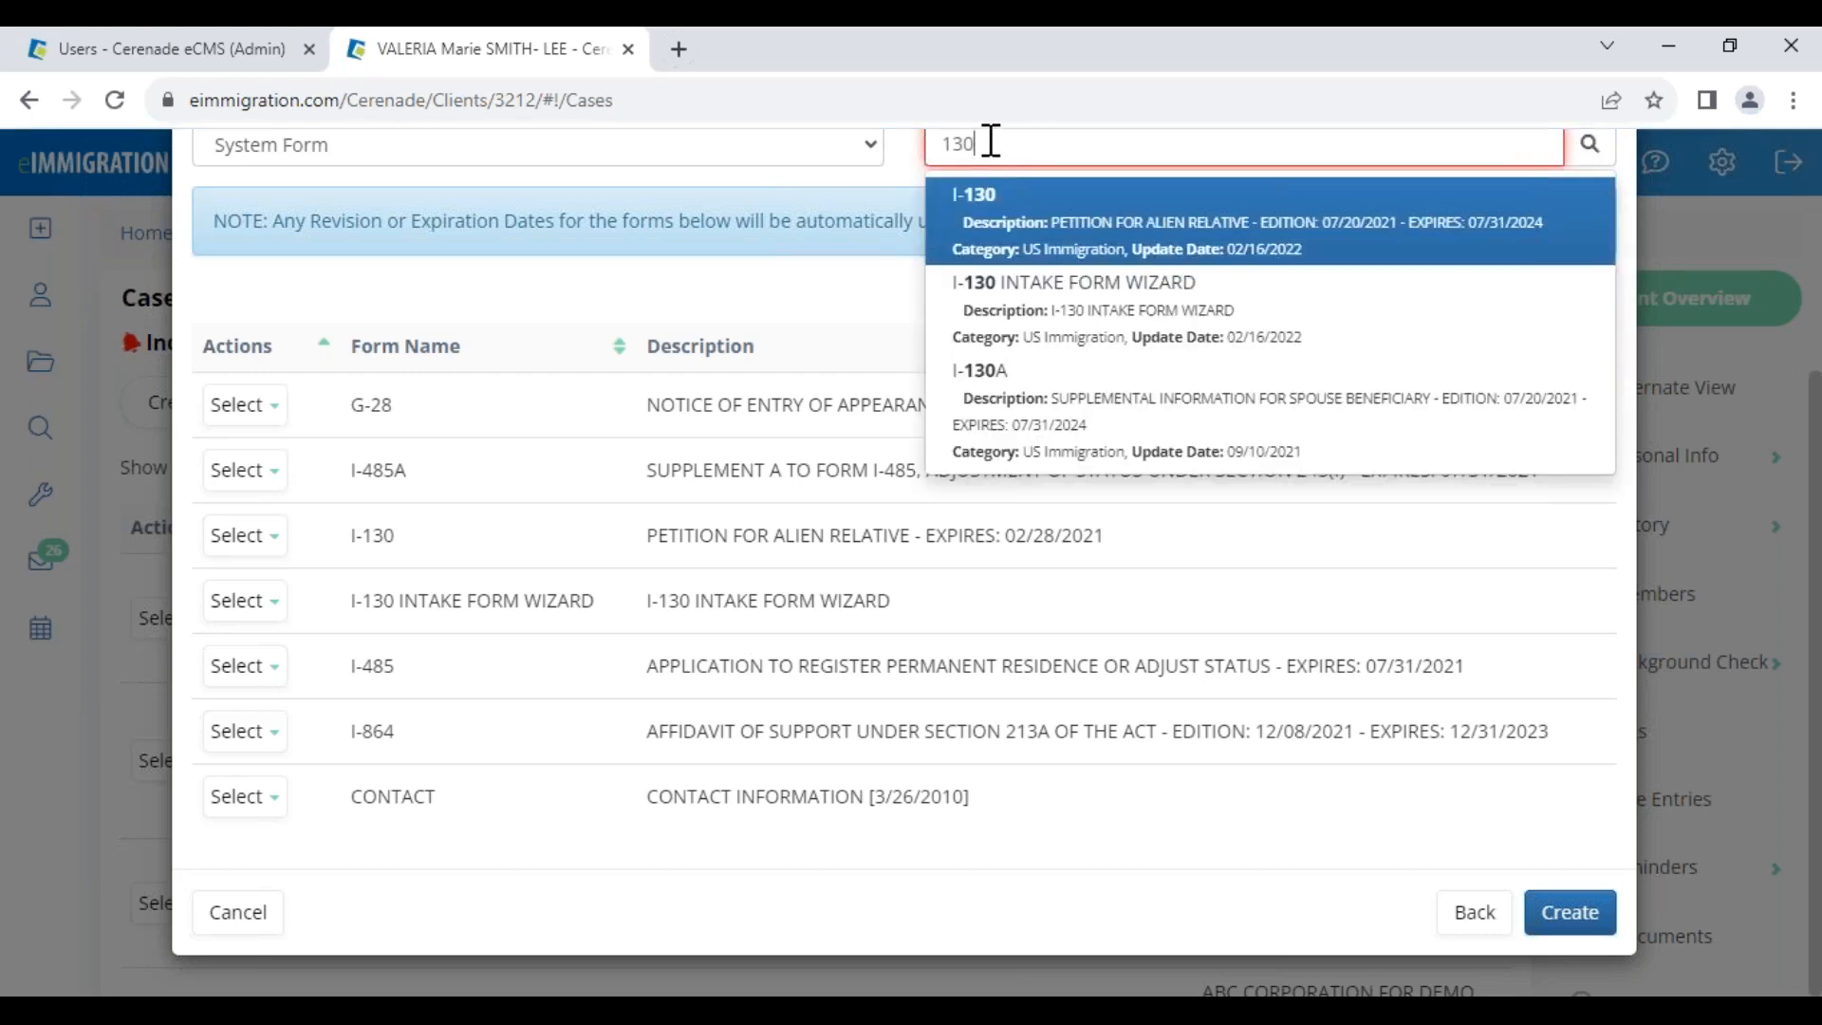
pyautogui.click(1018, 406)
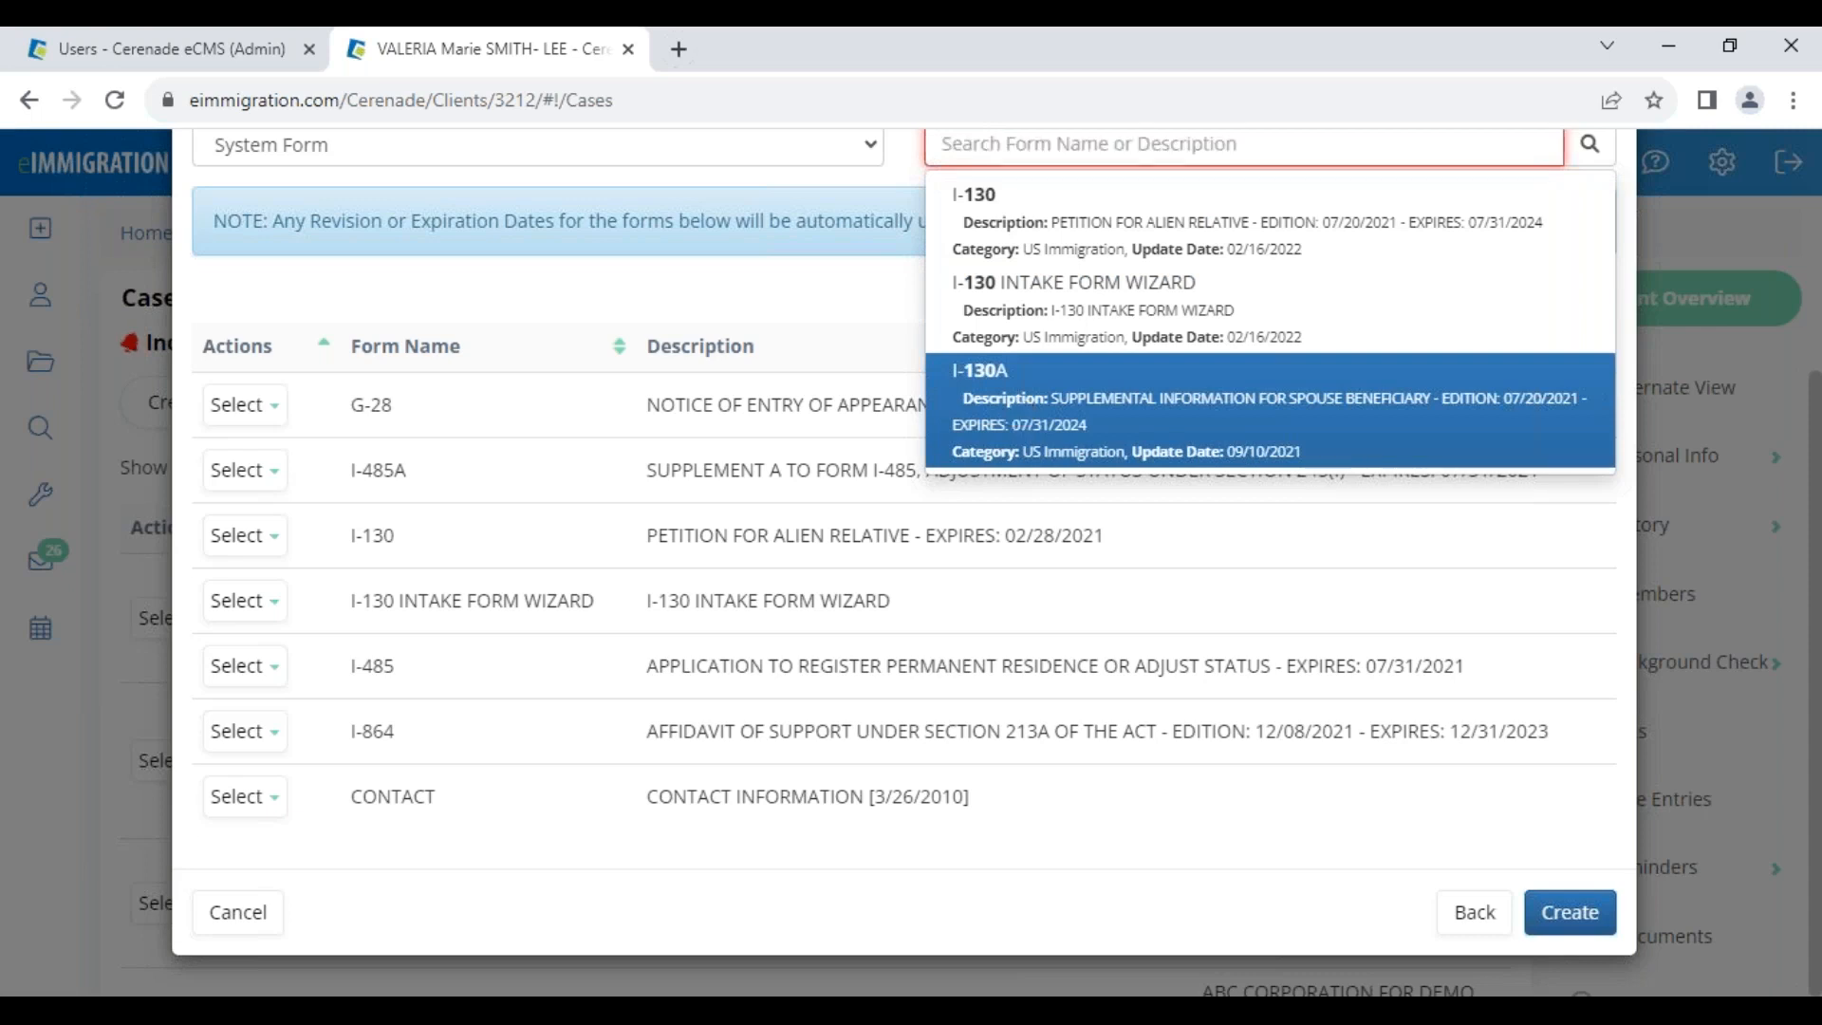
pyautogui.scroll(-1, 488, 818)
pyautogui.click(251, 812)
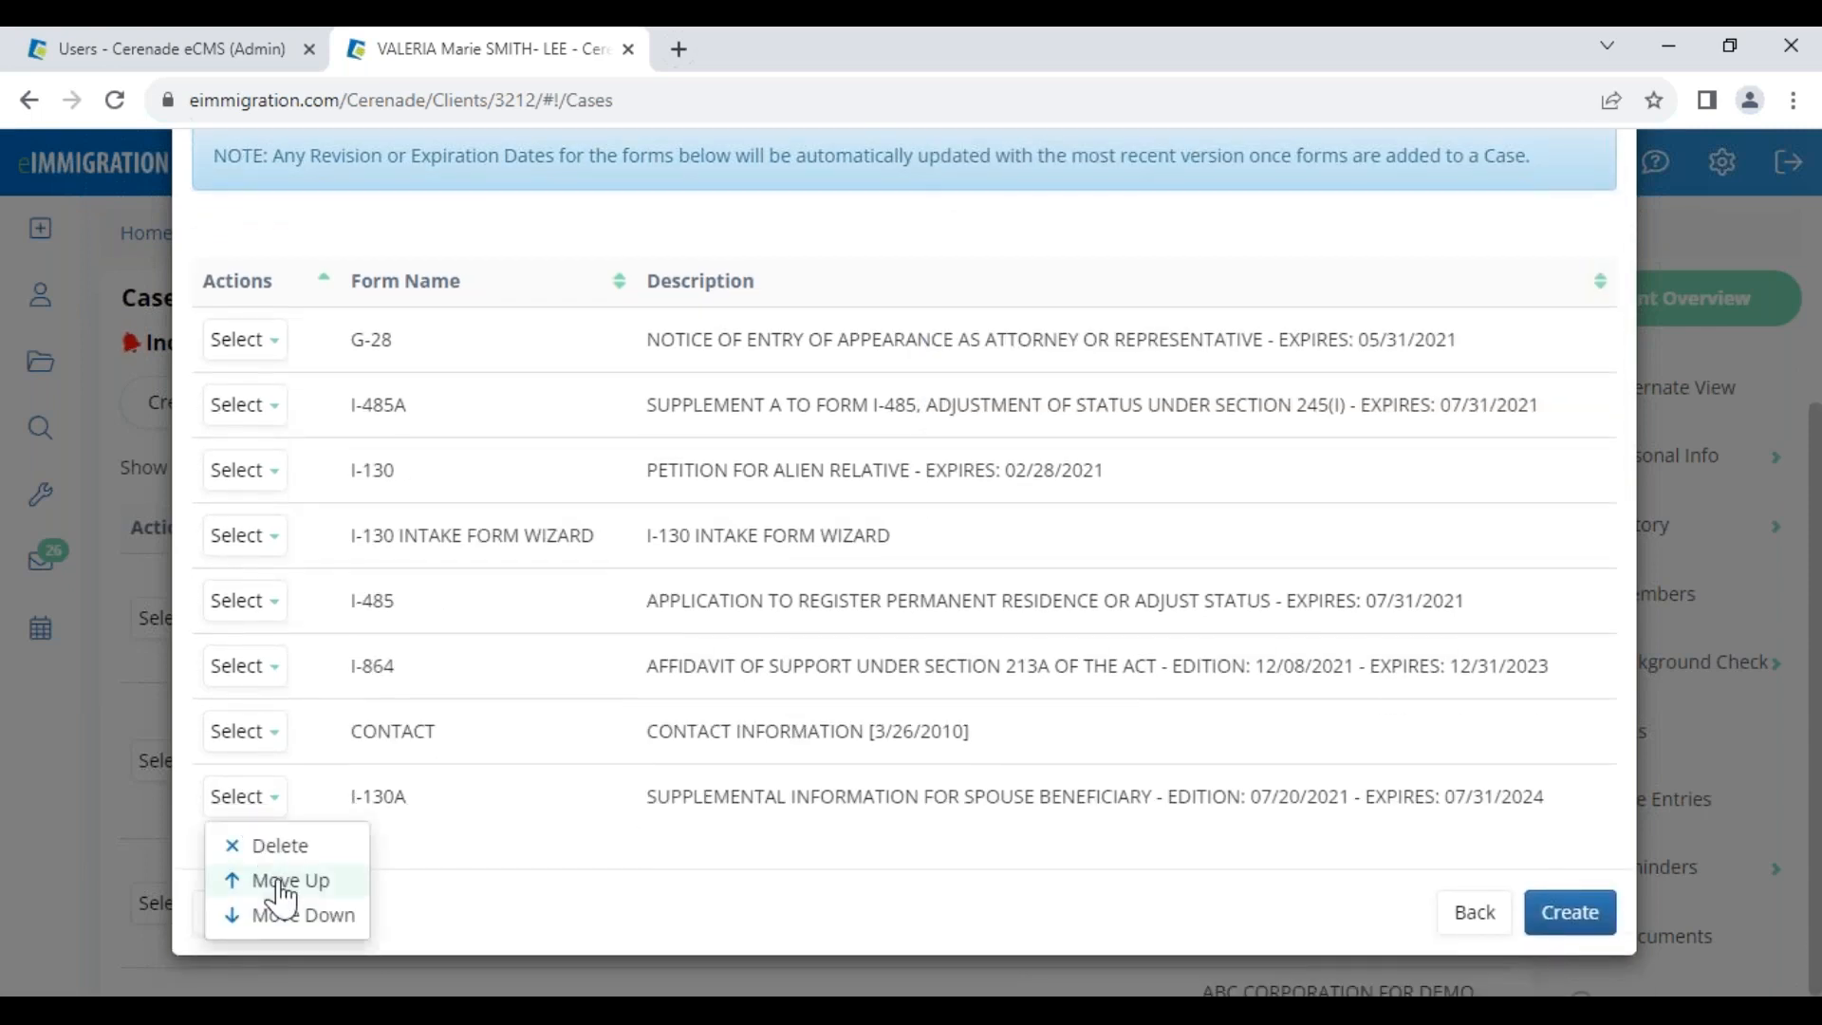
pyautogui.click(472, 846)
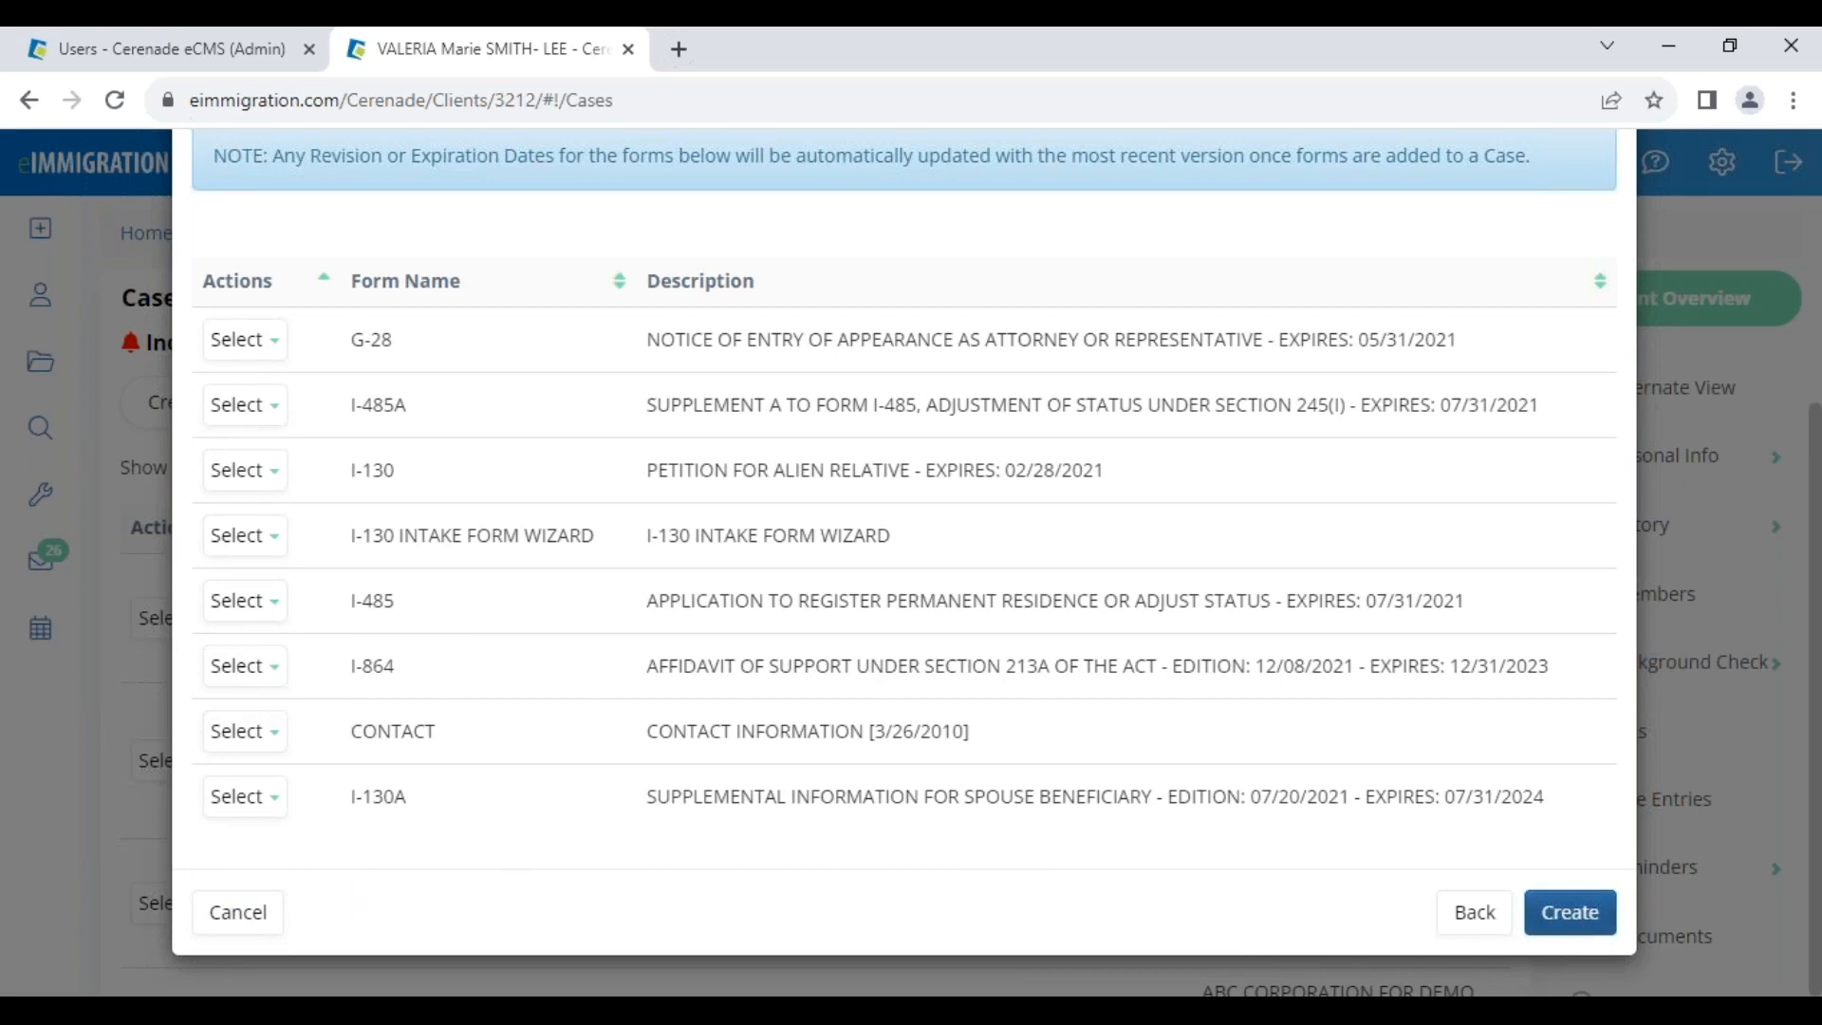
pyautogui.click(1571, 913)
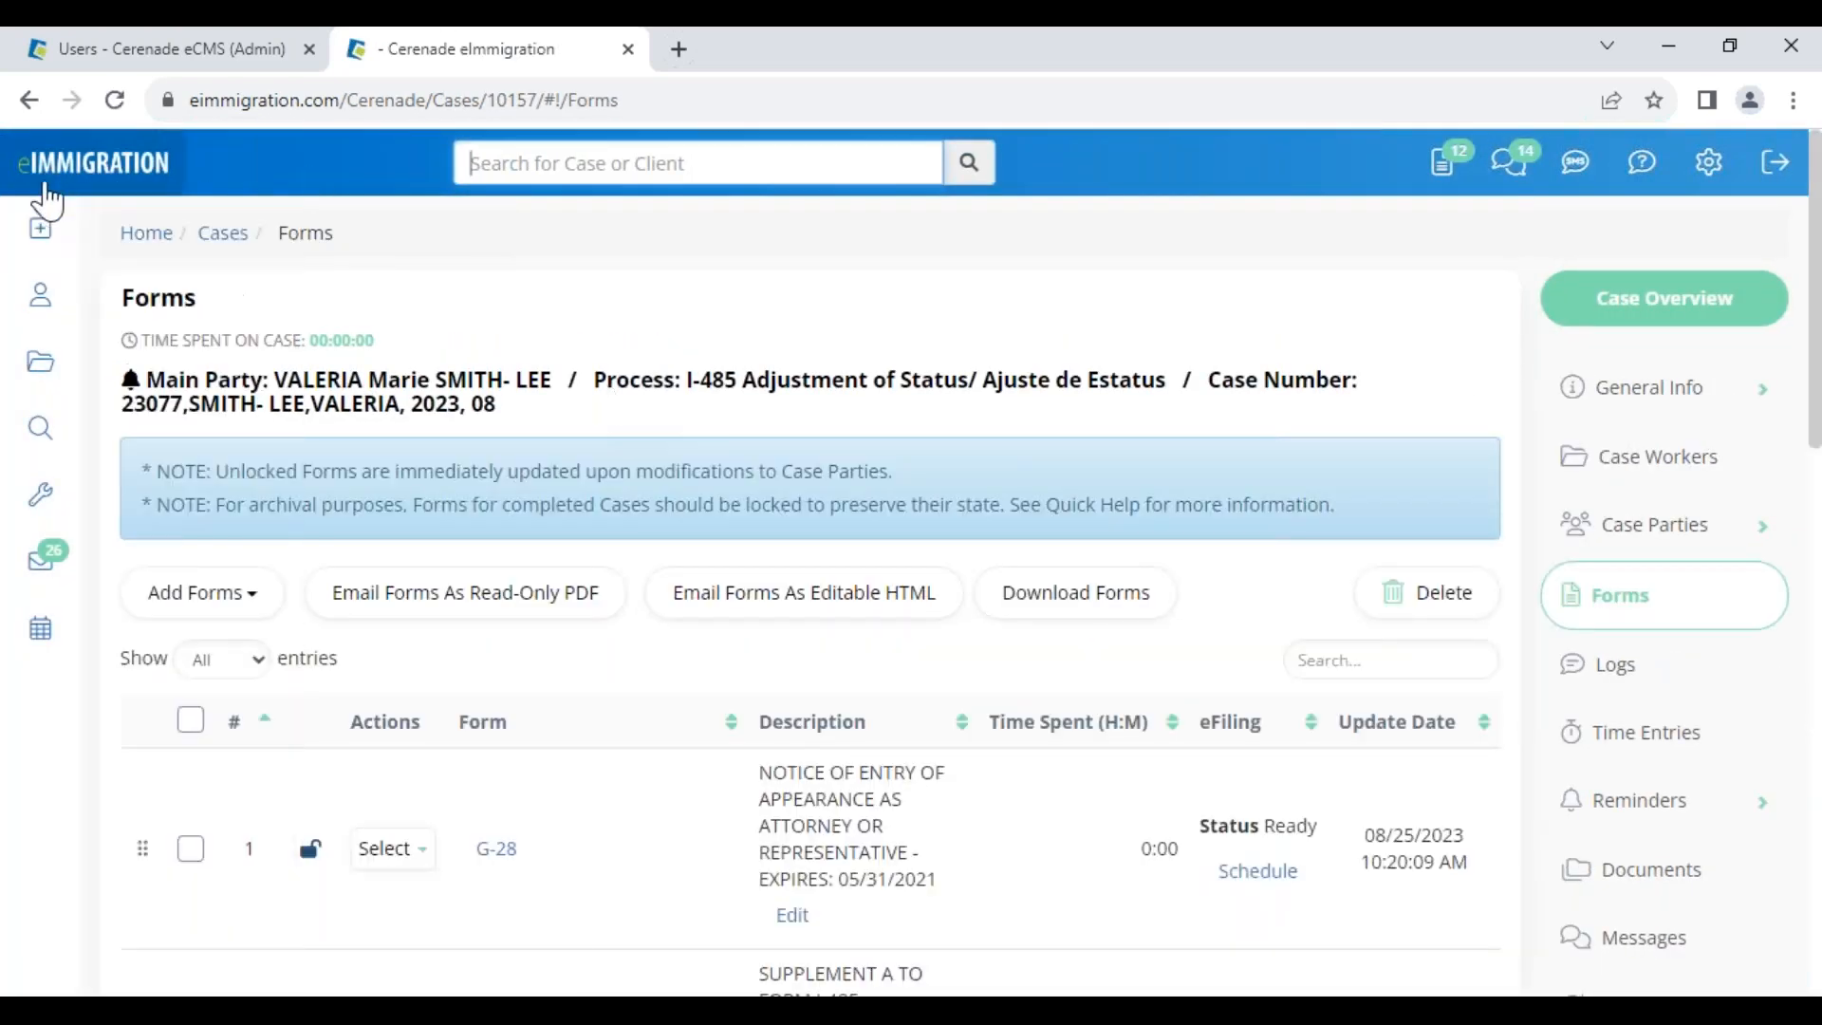
pyautogui.click(60, 177)
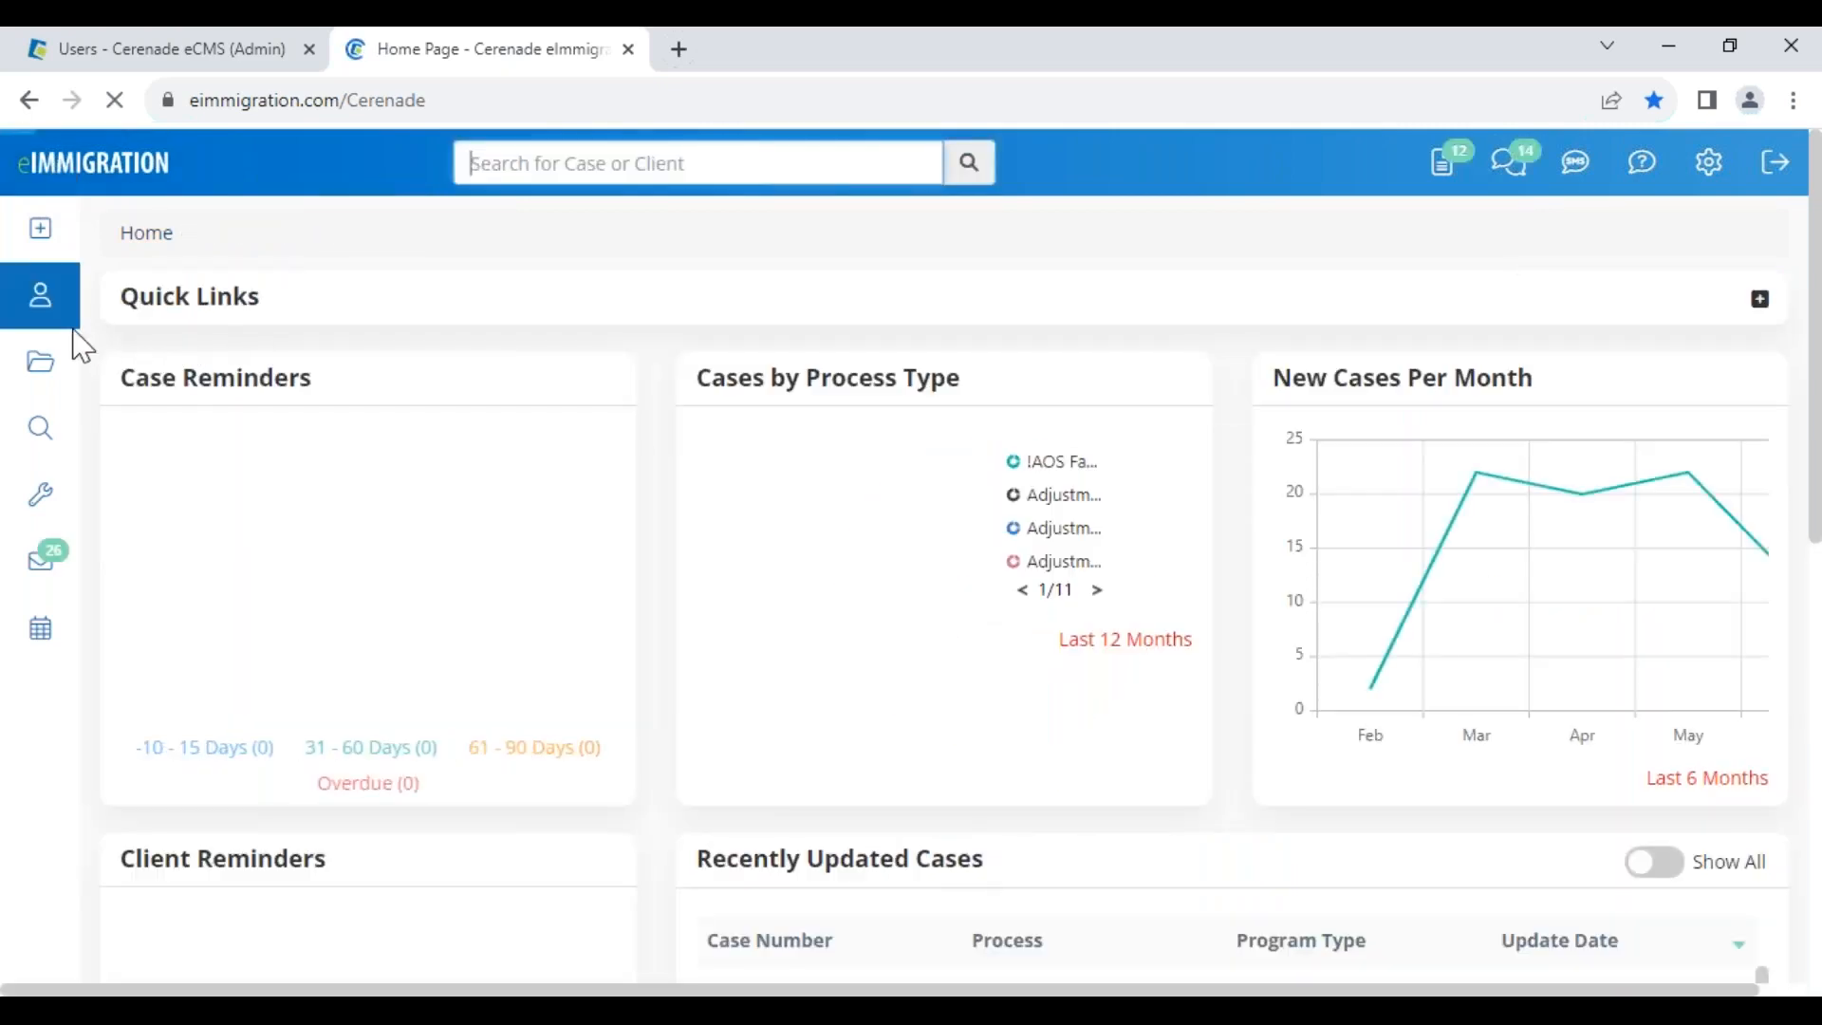
# Open the new I-485 case and link the paralegal as an additional case worker
pyautogui.scroll(-3, 728, 861)
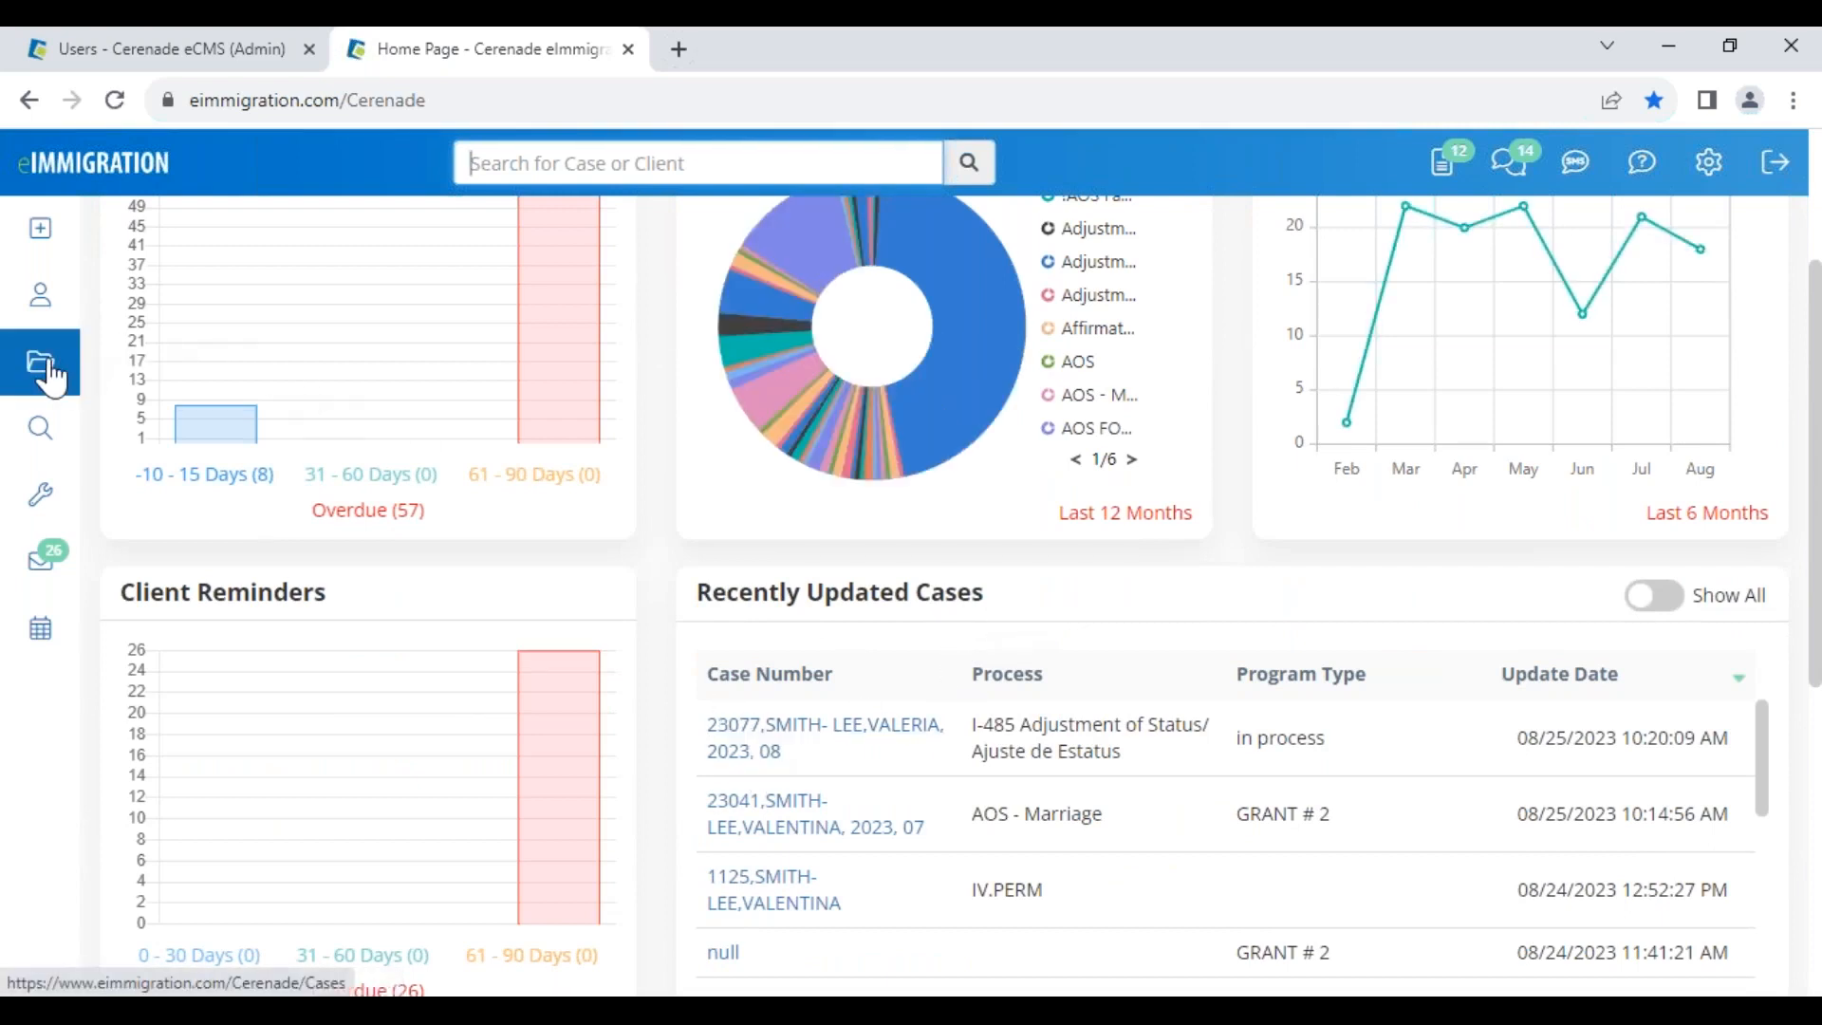
pyautogui.click(746, 744)
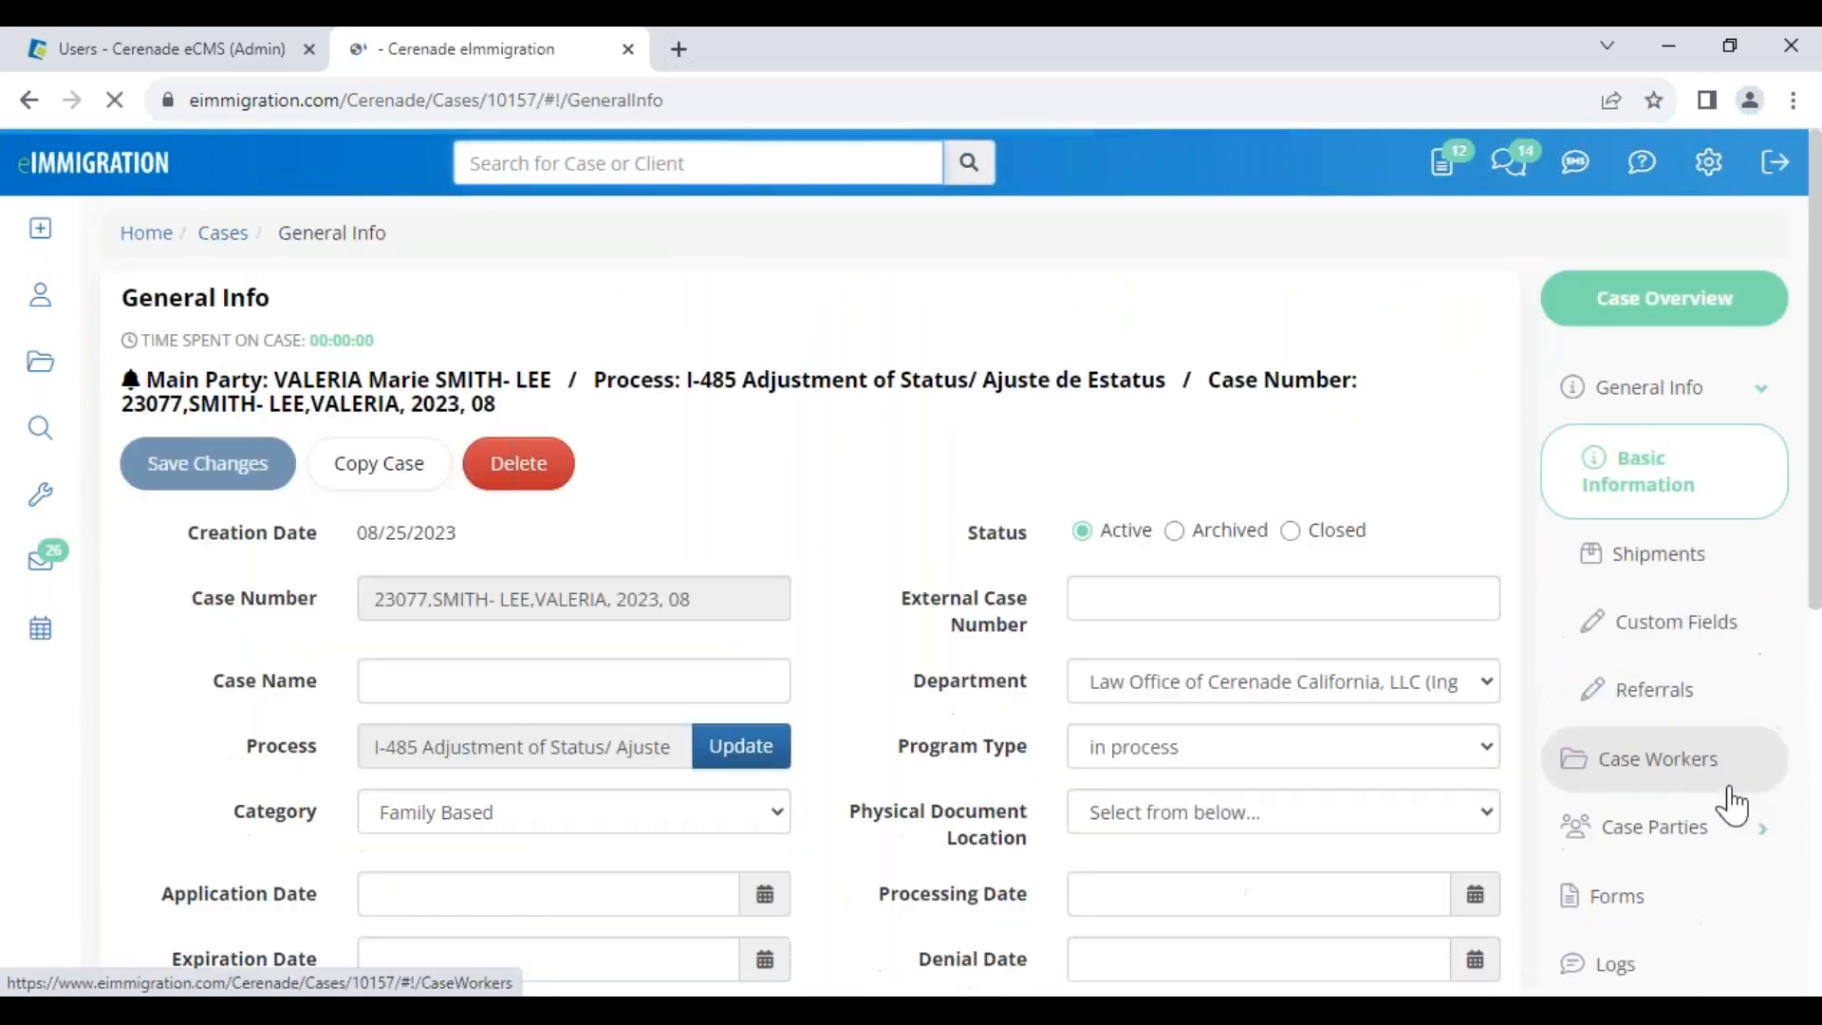
pyautogui.click(1663, 757)
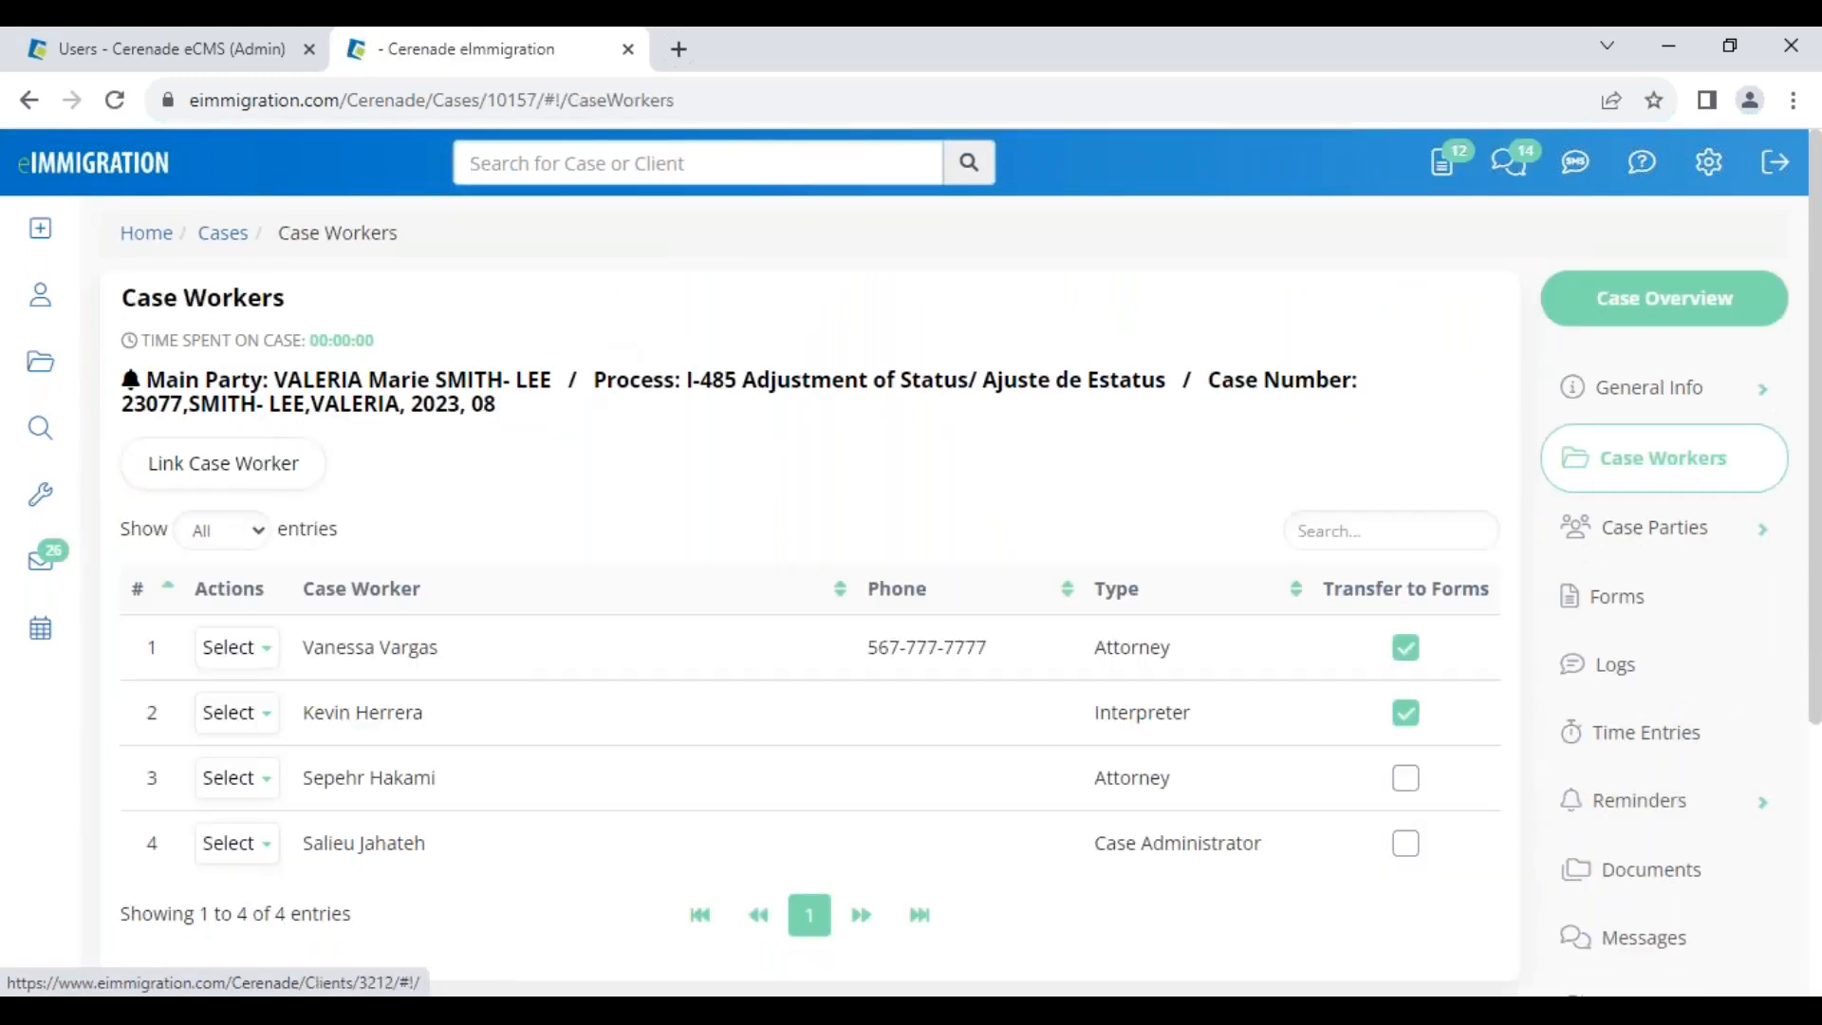
pyautogui.click(239, 474)
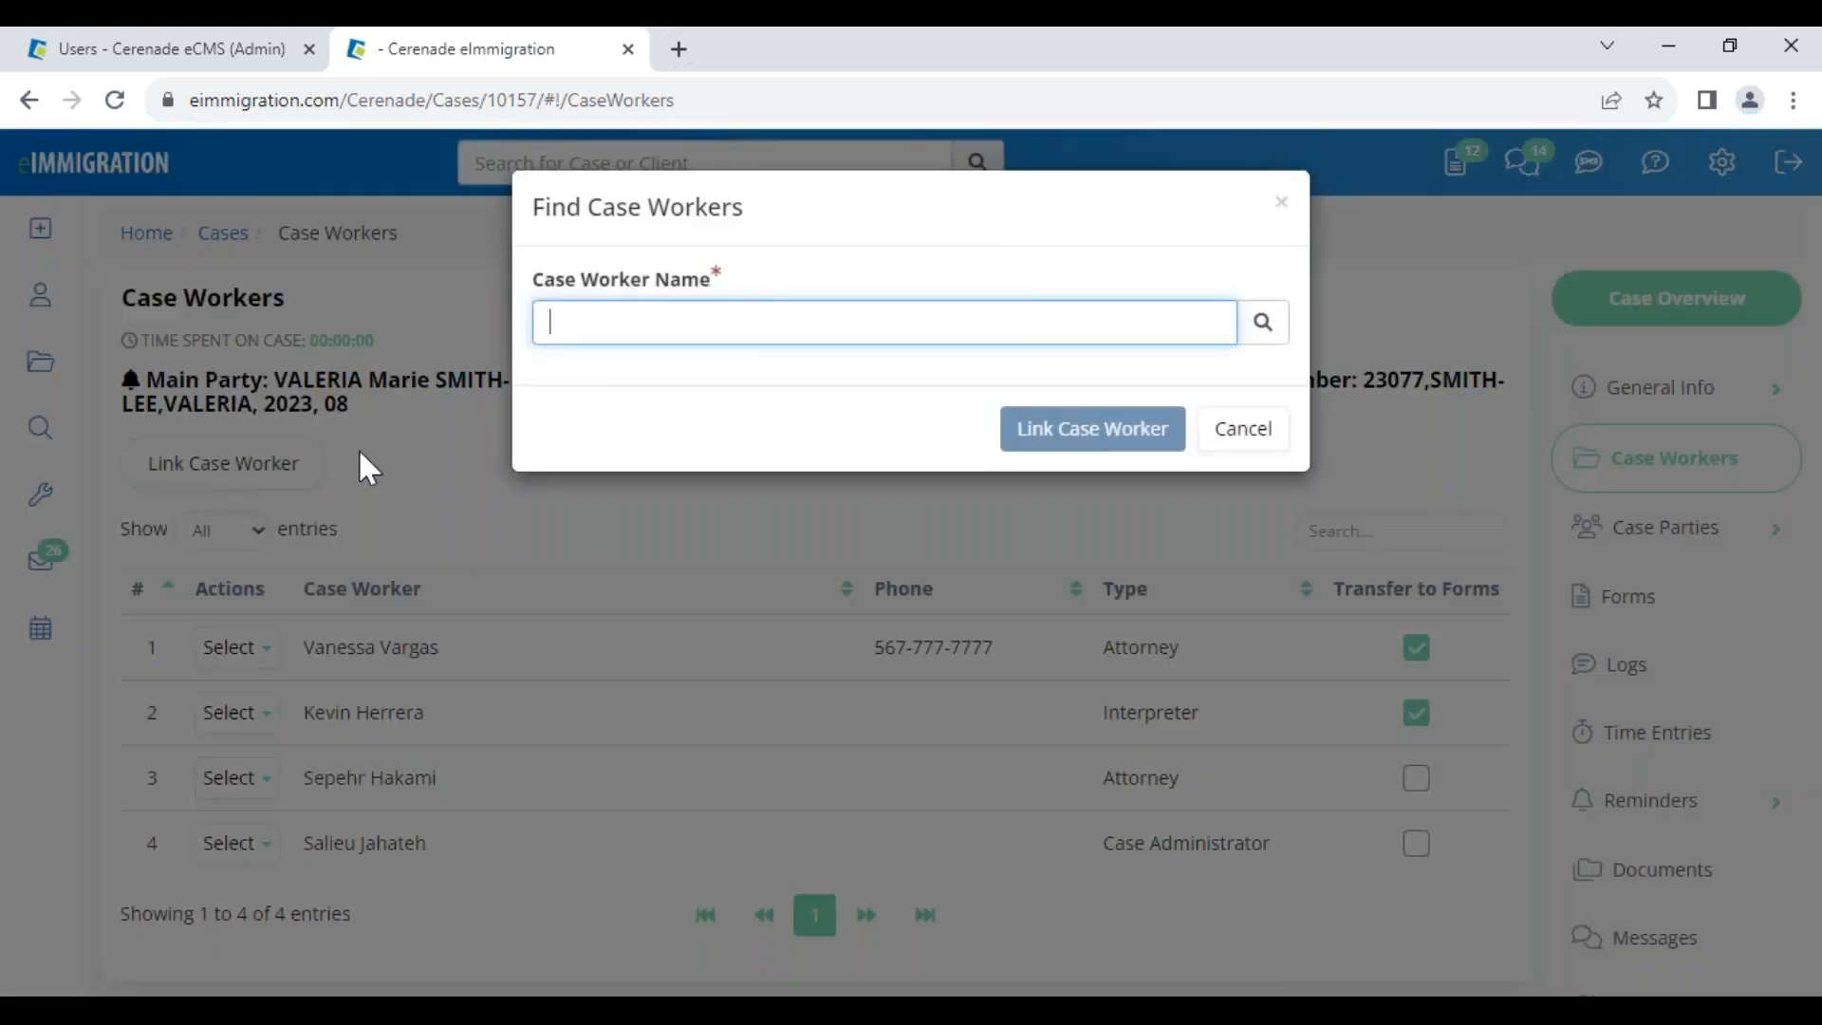
pyautogui.write('benit')
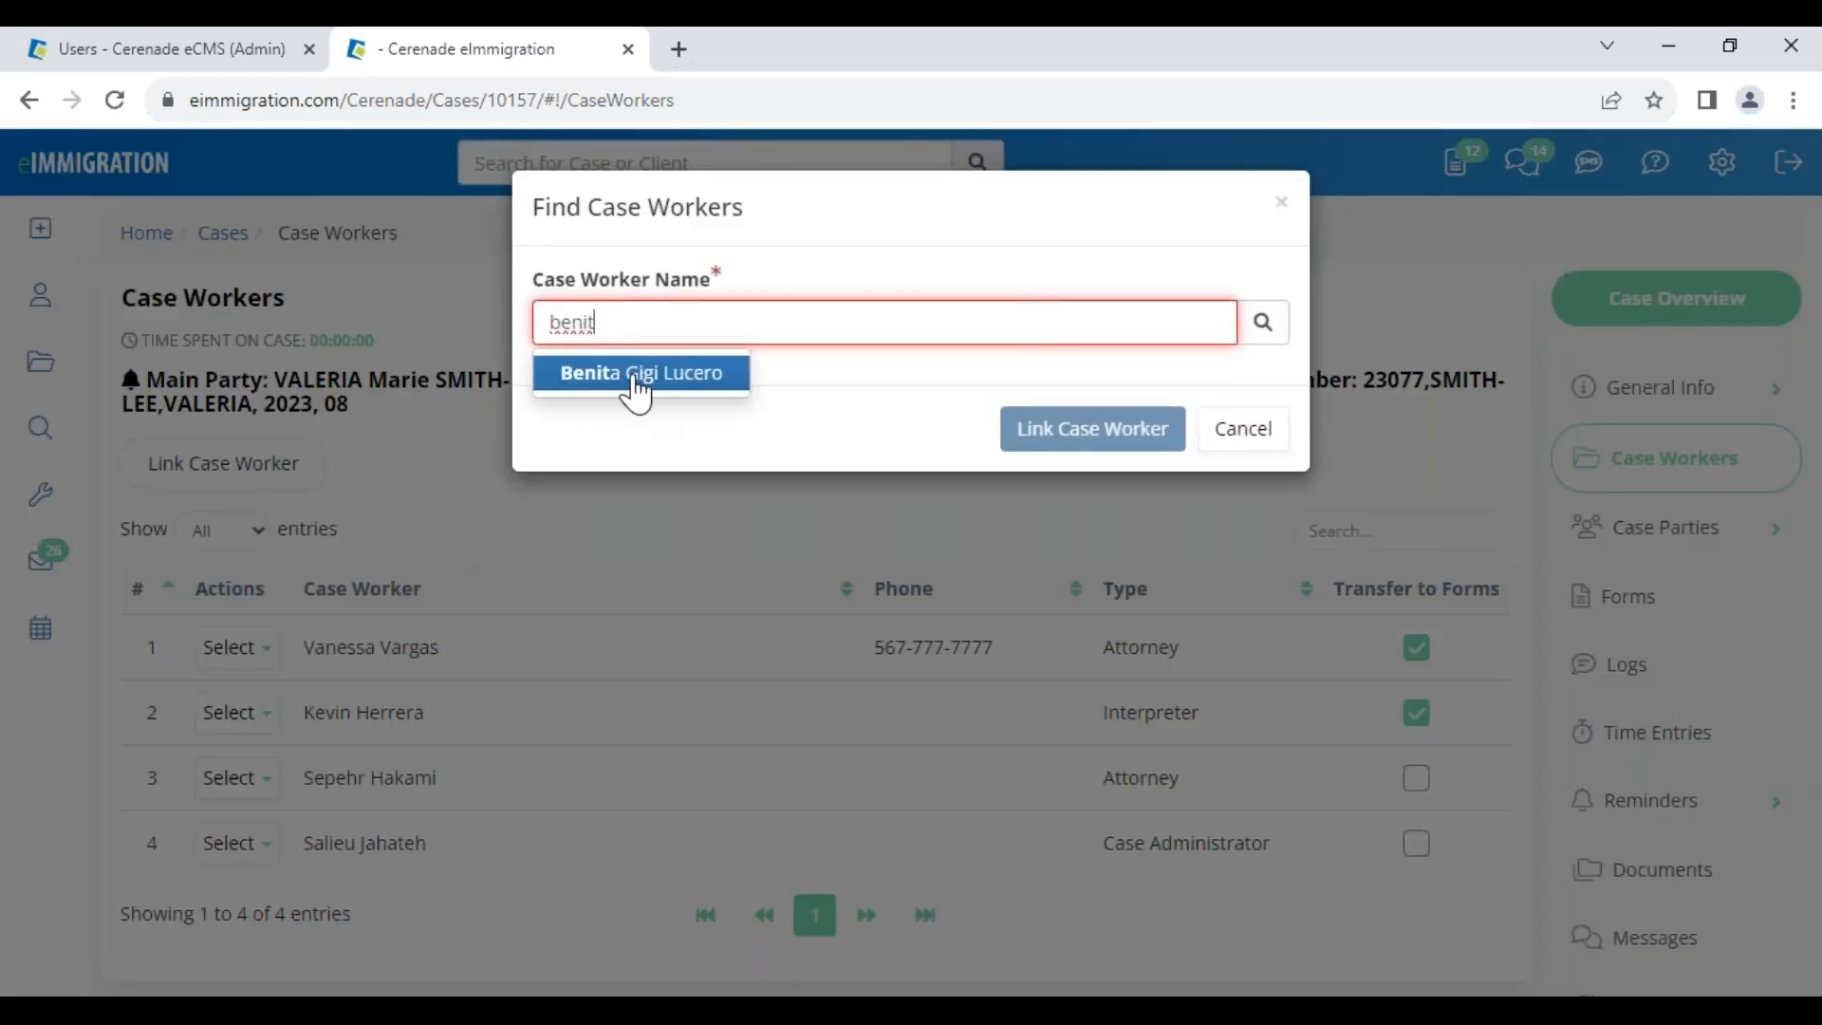
pyautogui.click(634, 374)
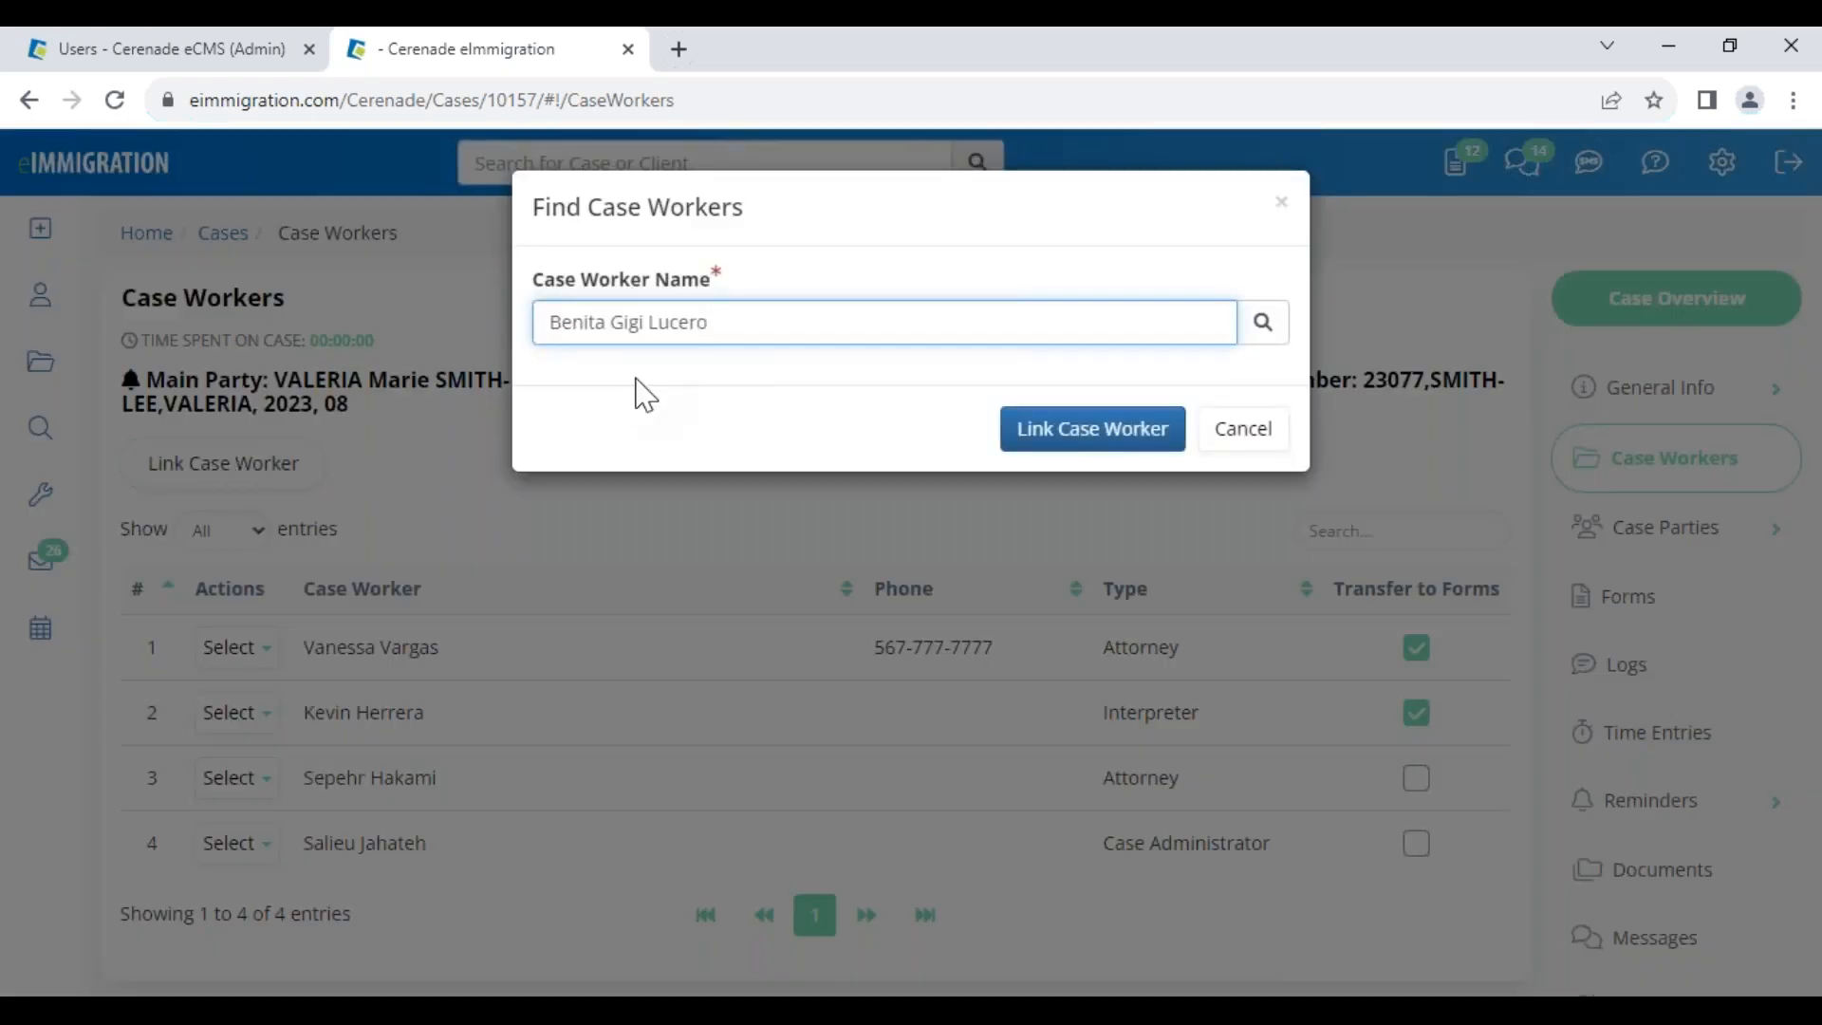
pyautogui.click(1083, 438)
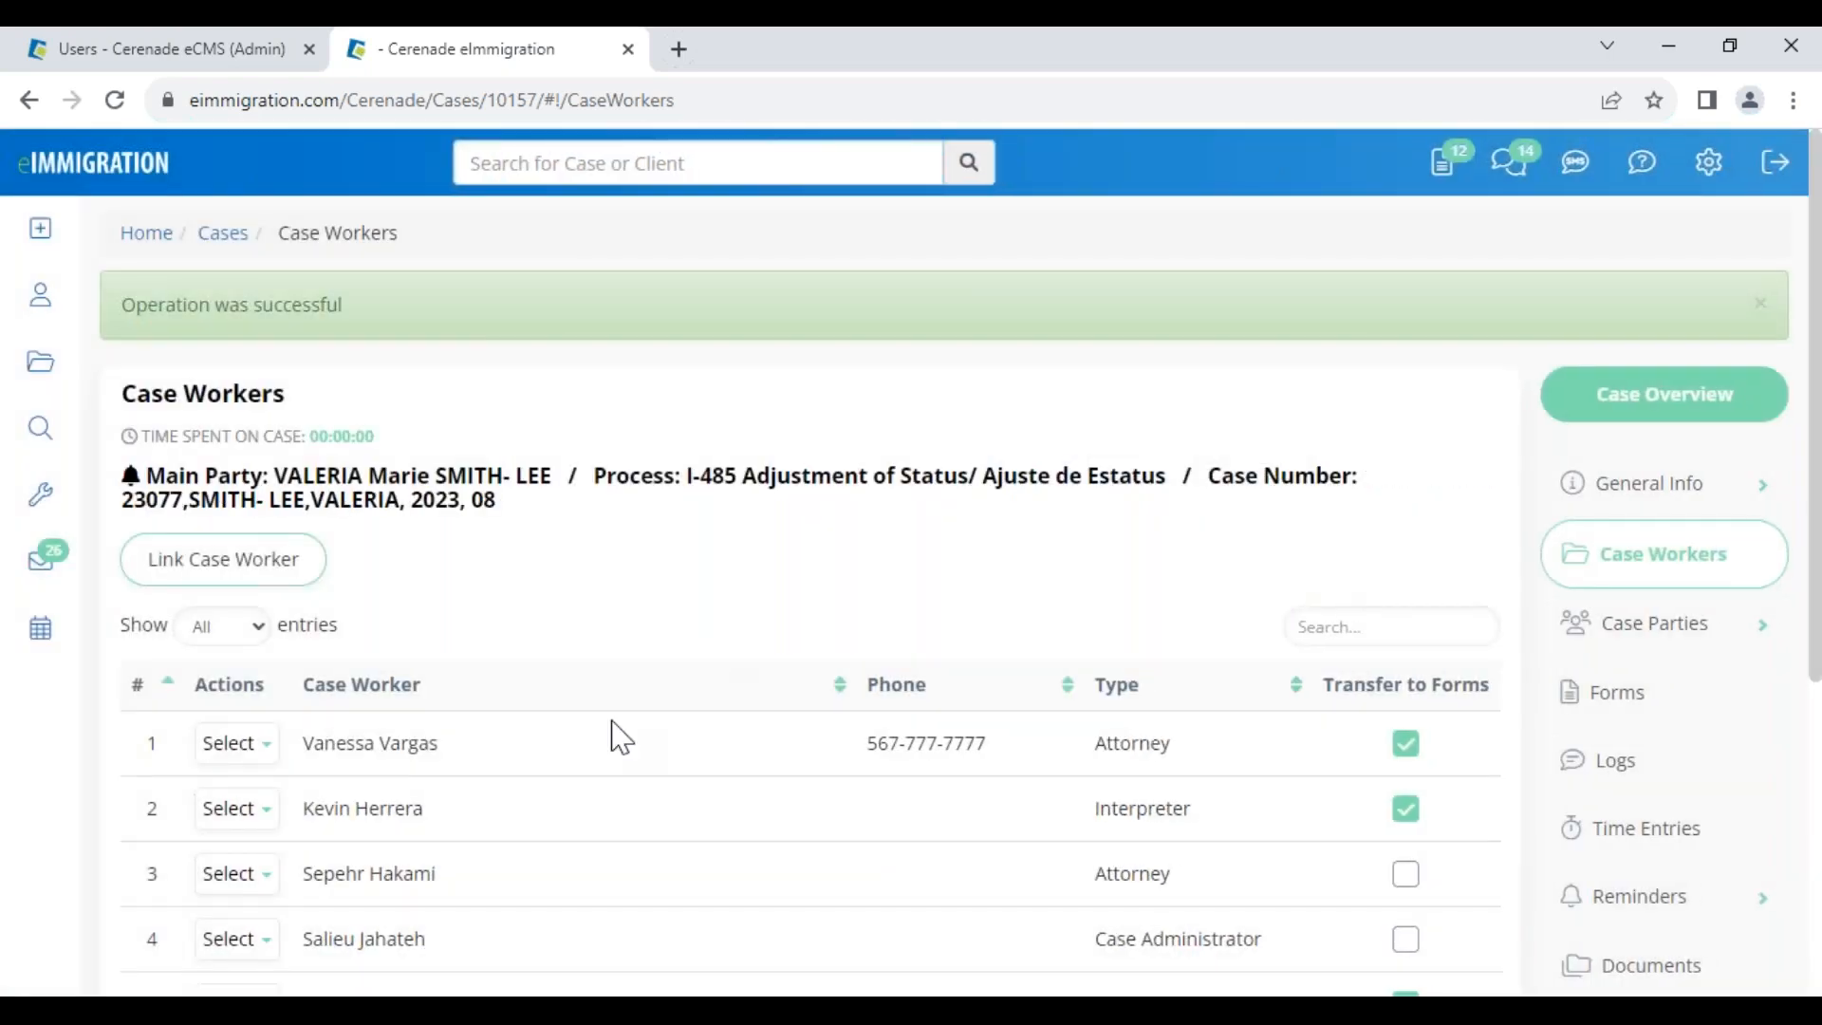
# Uncheck Transfer to Forms for the newly linked paralegal
pyautogui.scroll(-3, 619, 736)
pyautogui.moveTo(304, 738); pyautogui.dragTo(499, 759)
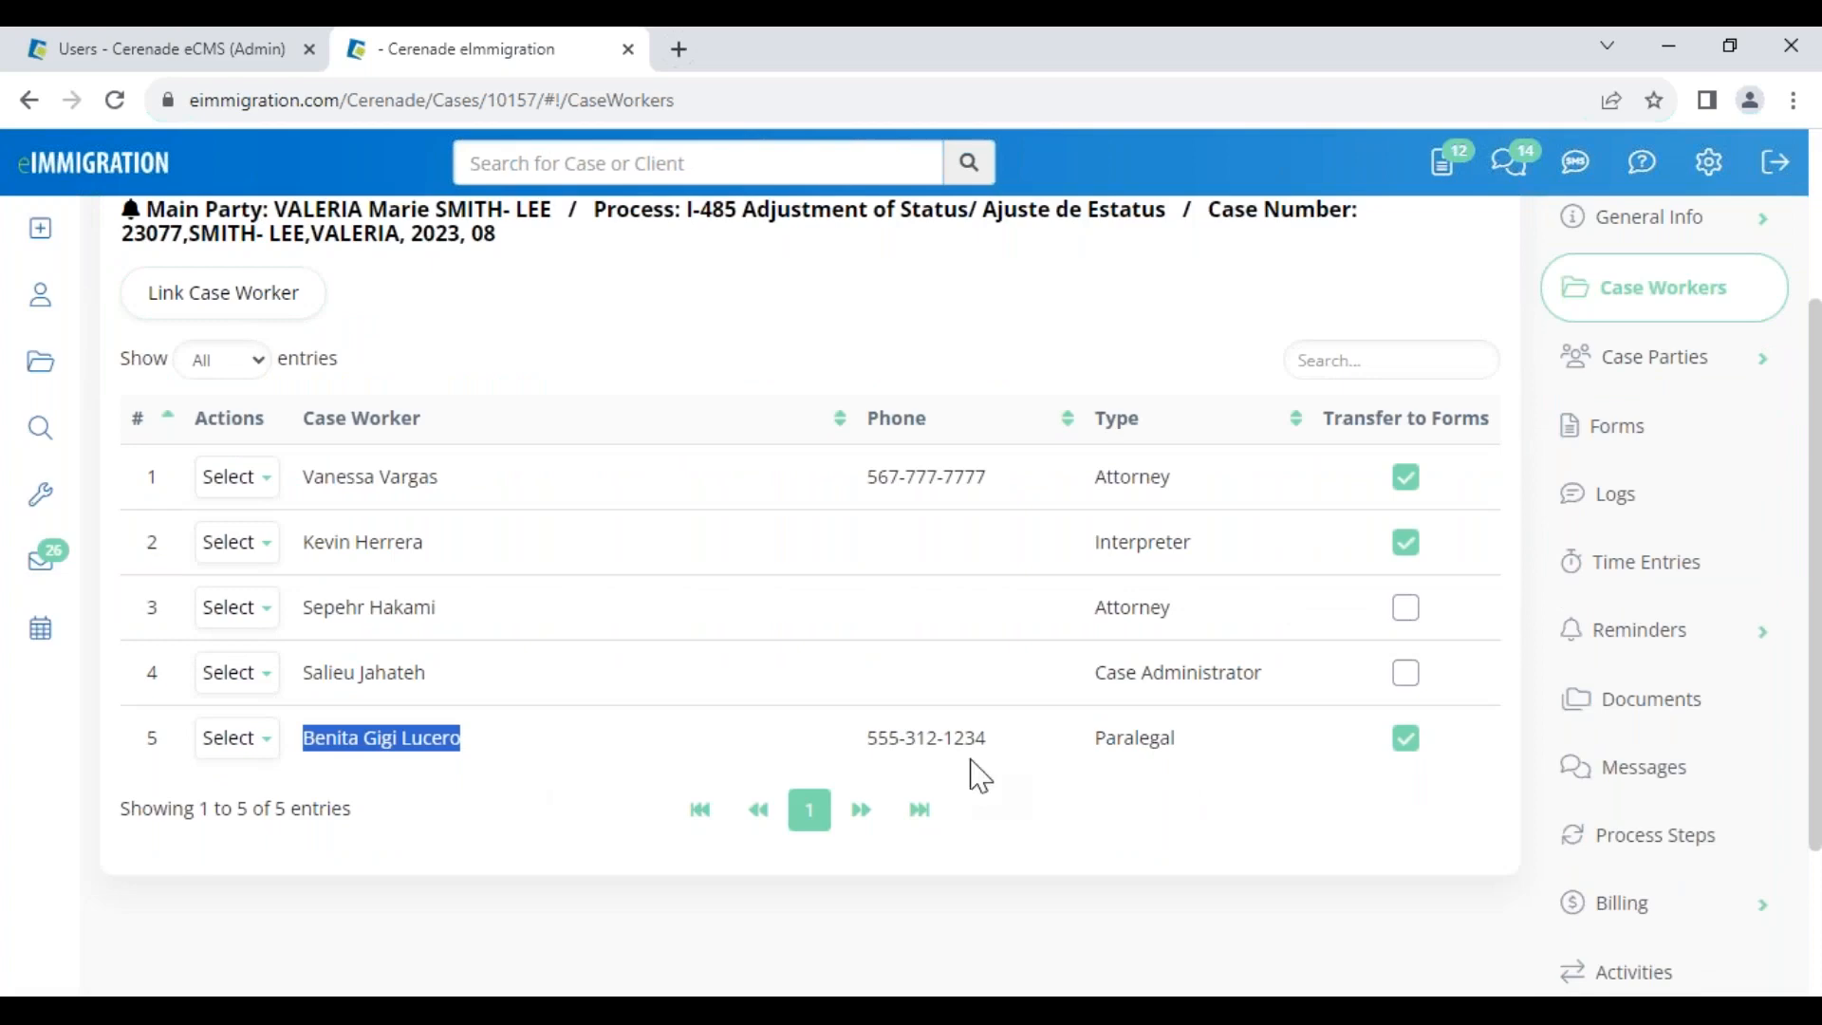
pyautogui.doubleClick(1139, 740)
pyautogui.click(1408, 747)
pyautogui.scroll(-3, 1414, 807)
pyautogui.click(1264, 787)
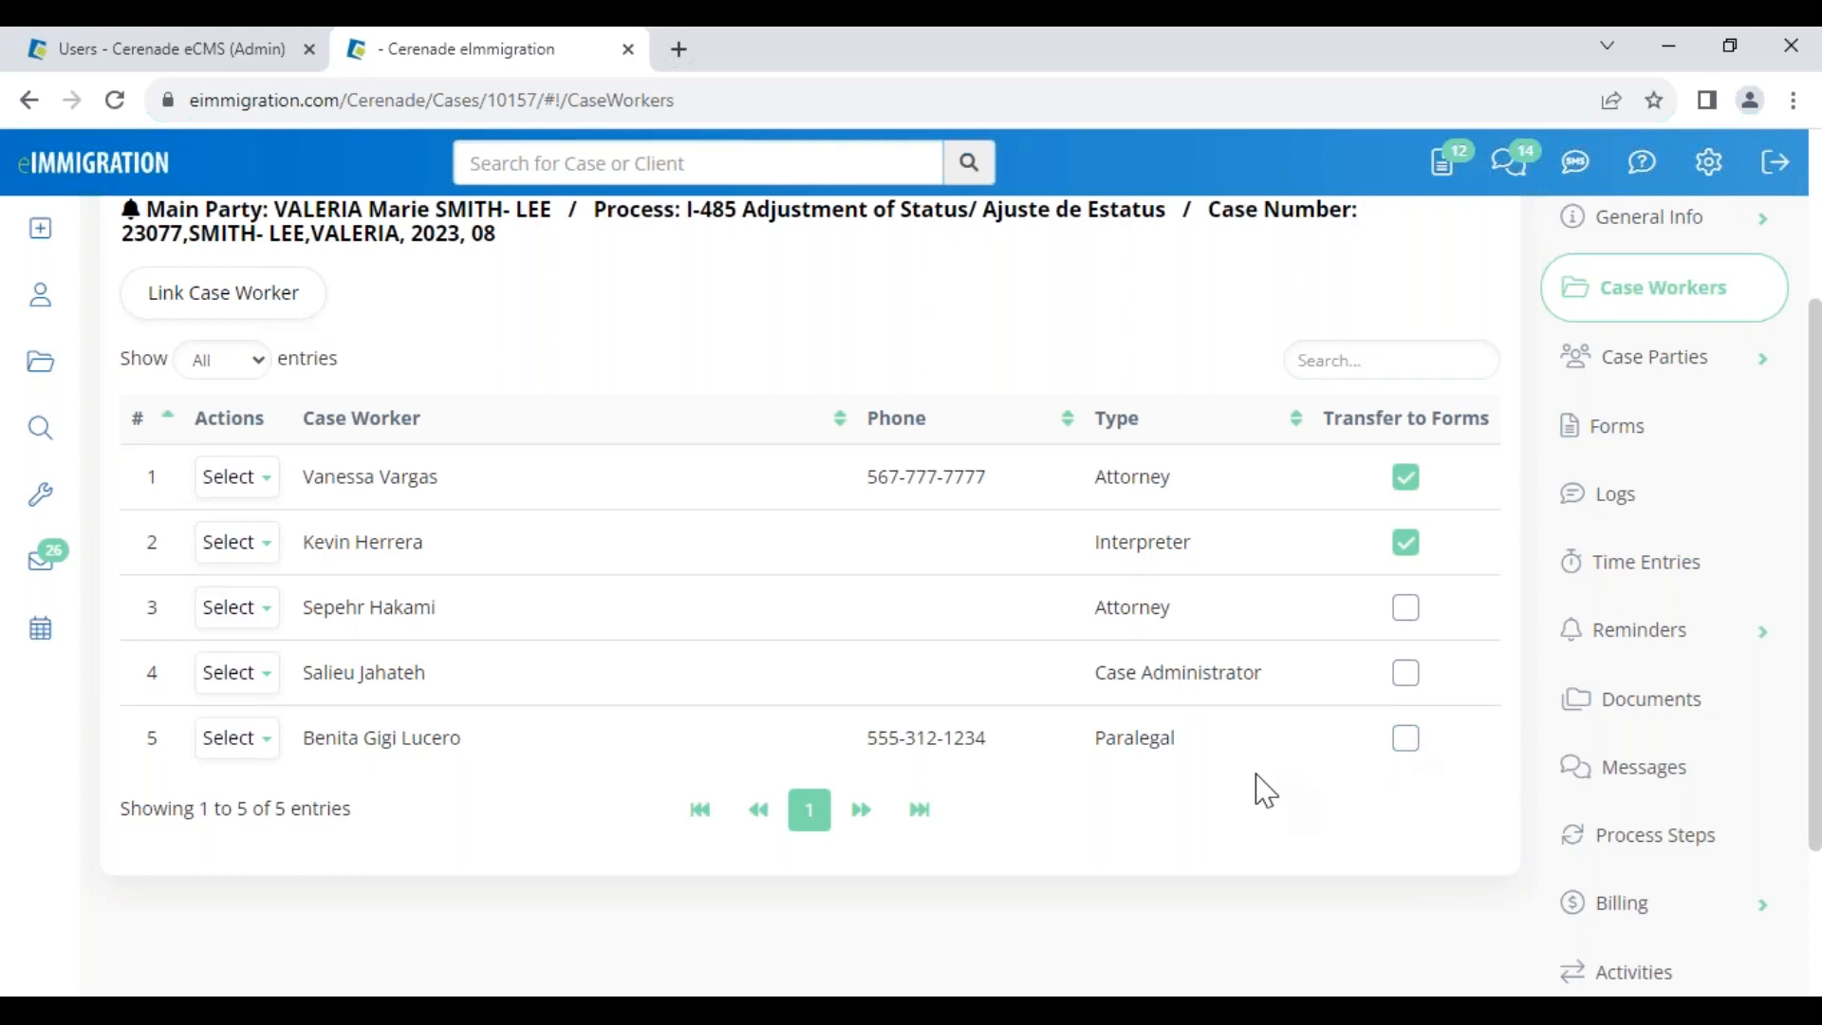
pyautogui.scroll(3, 948, 651)
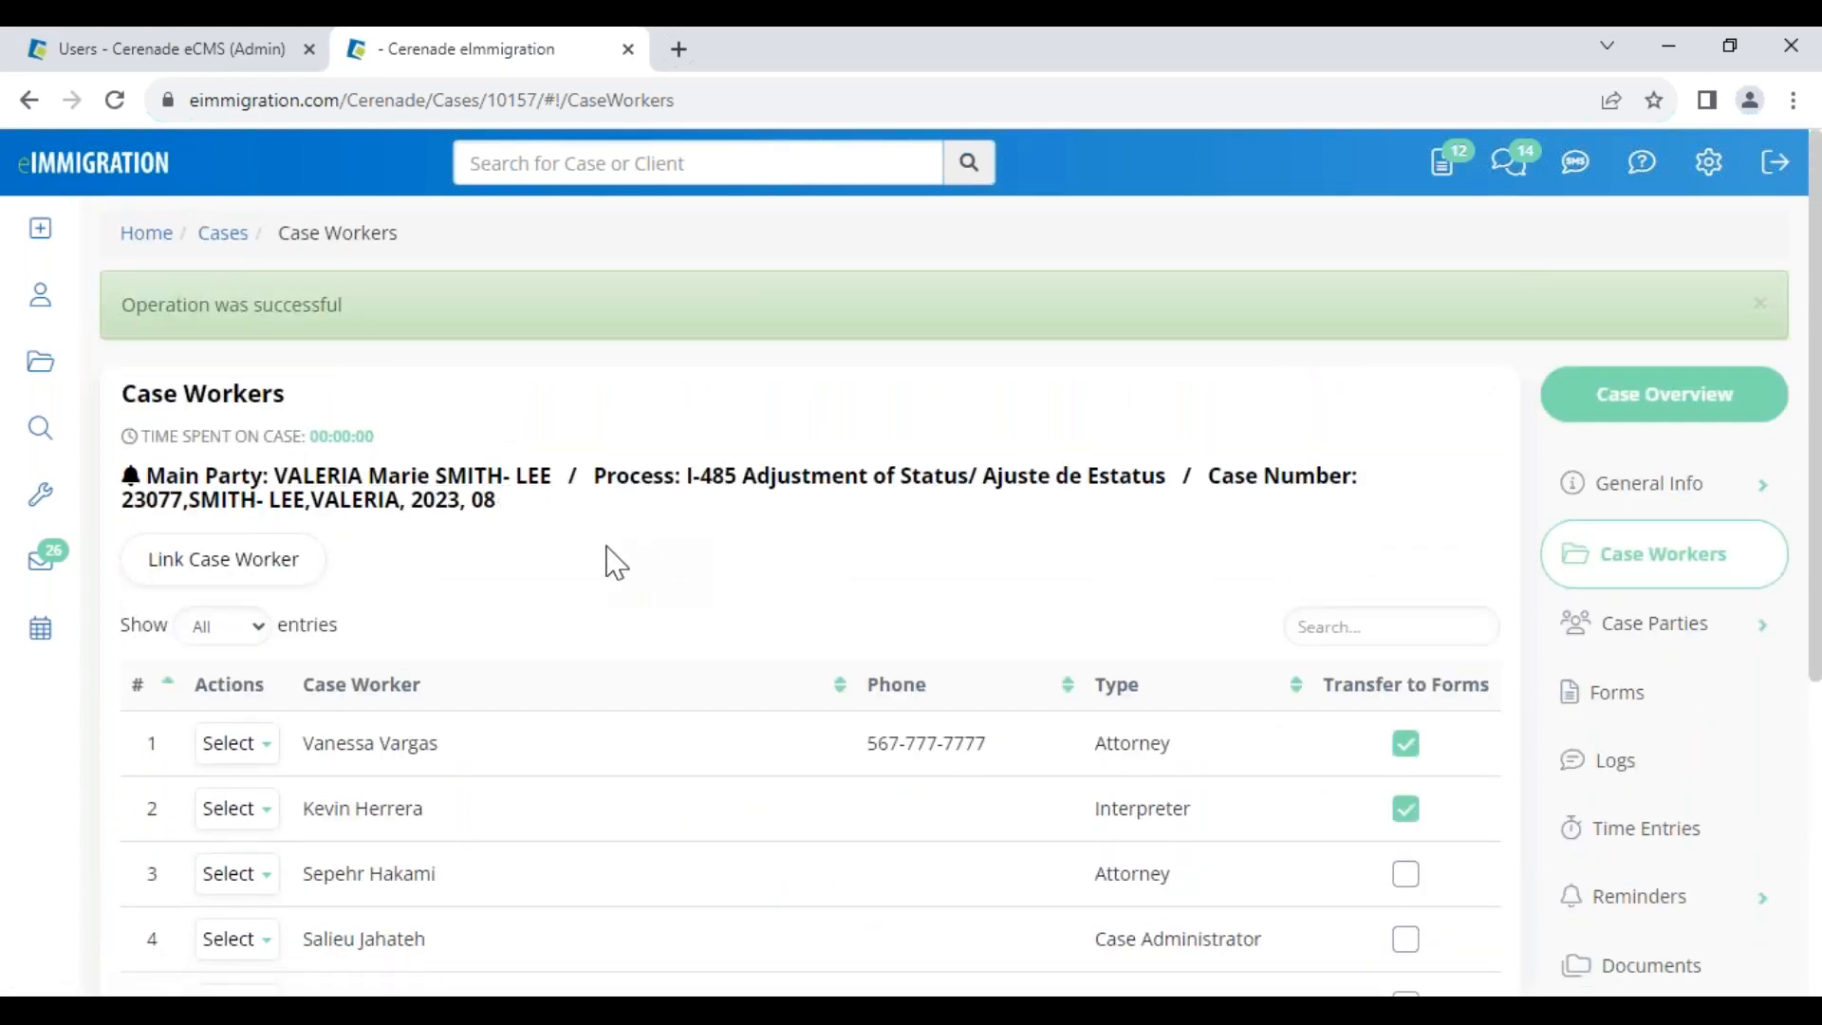
# Open the main client's profile in a new tab, dismiss its alerts, and return to the case
pyautogui.click(383, 482)
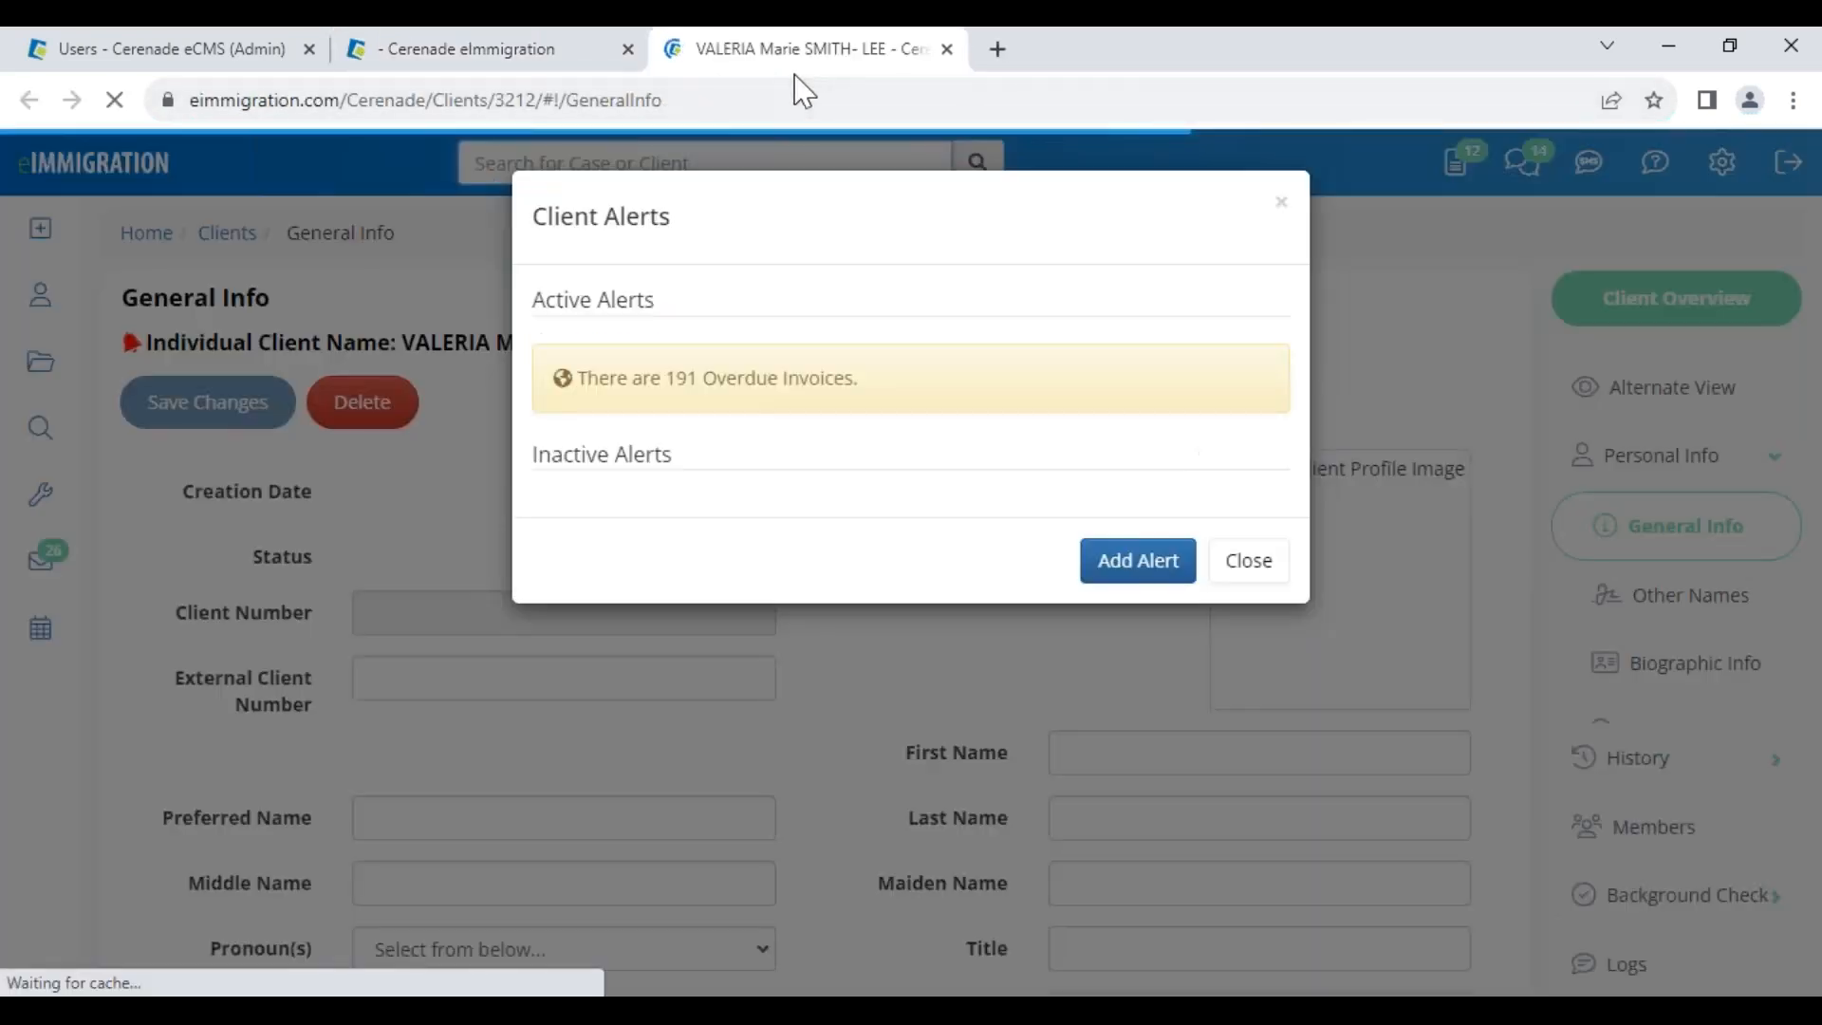
pyautogui.click(1245, 570)
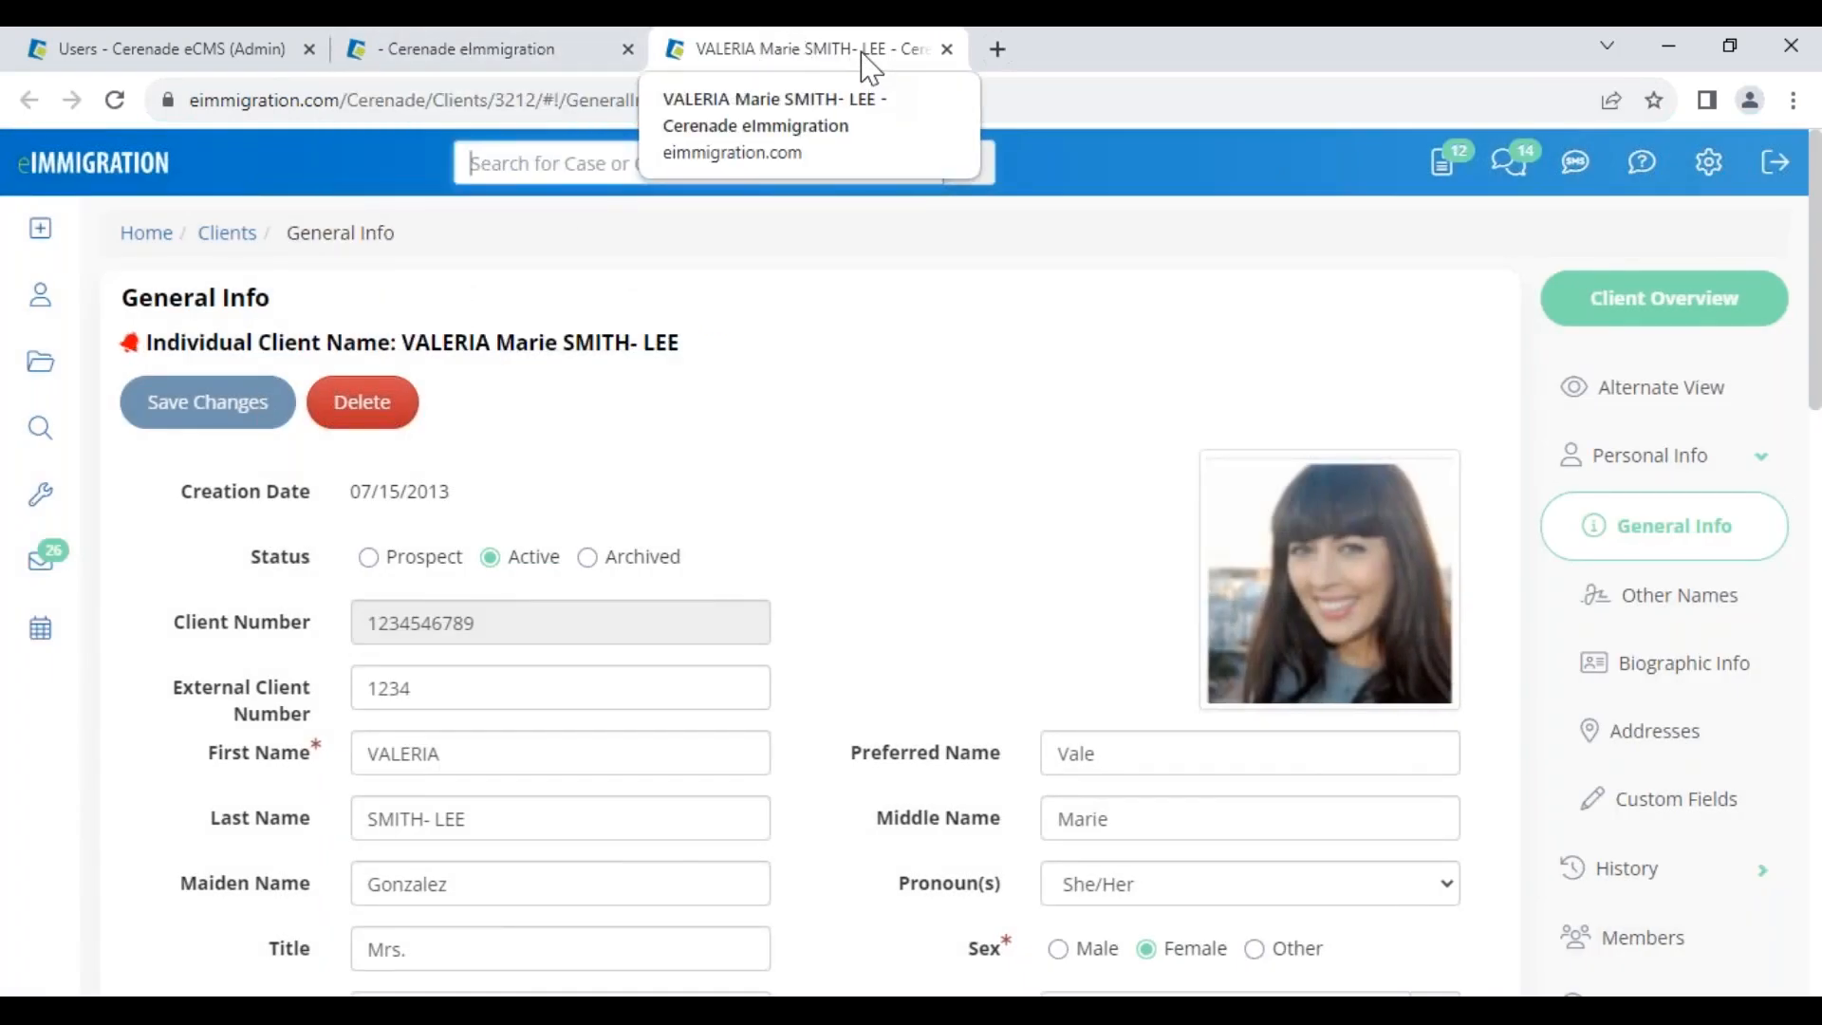
pyautogui.click(544, 55)
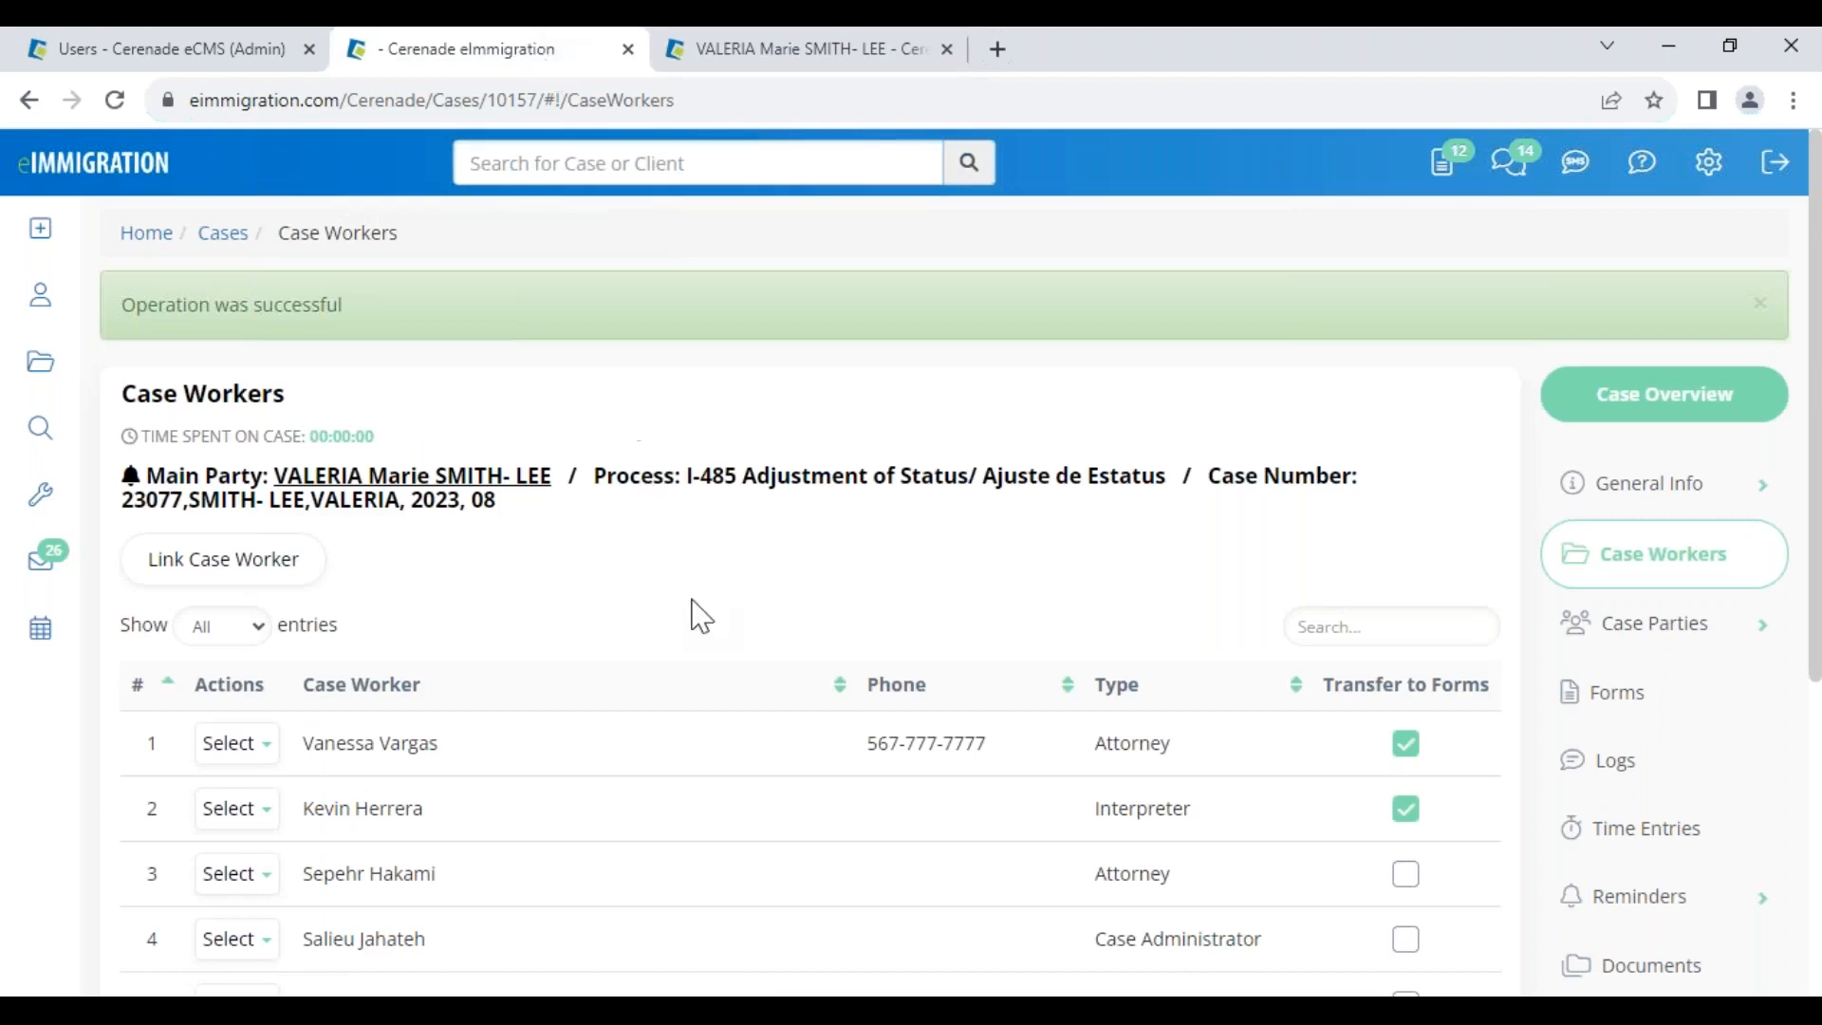
# Review the I-485 case's Forms list, then switch back to the client's General Info tab
pyautogui.click(1634, 692)
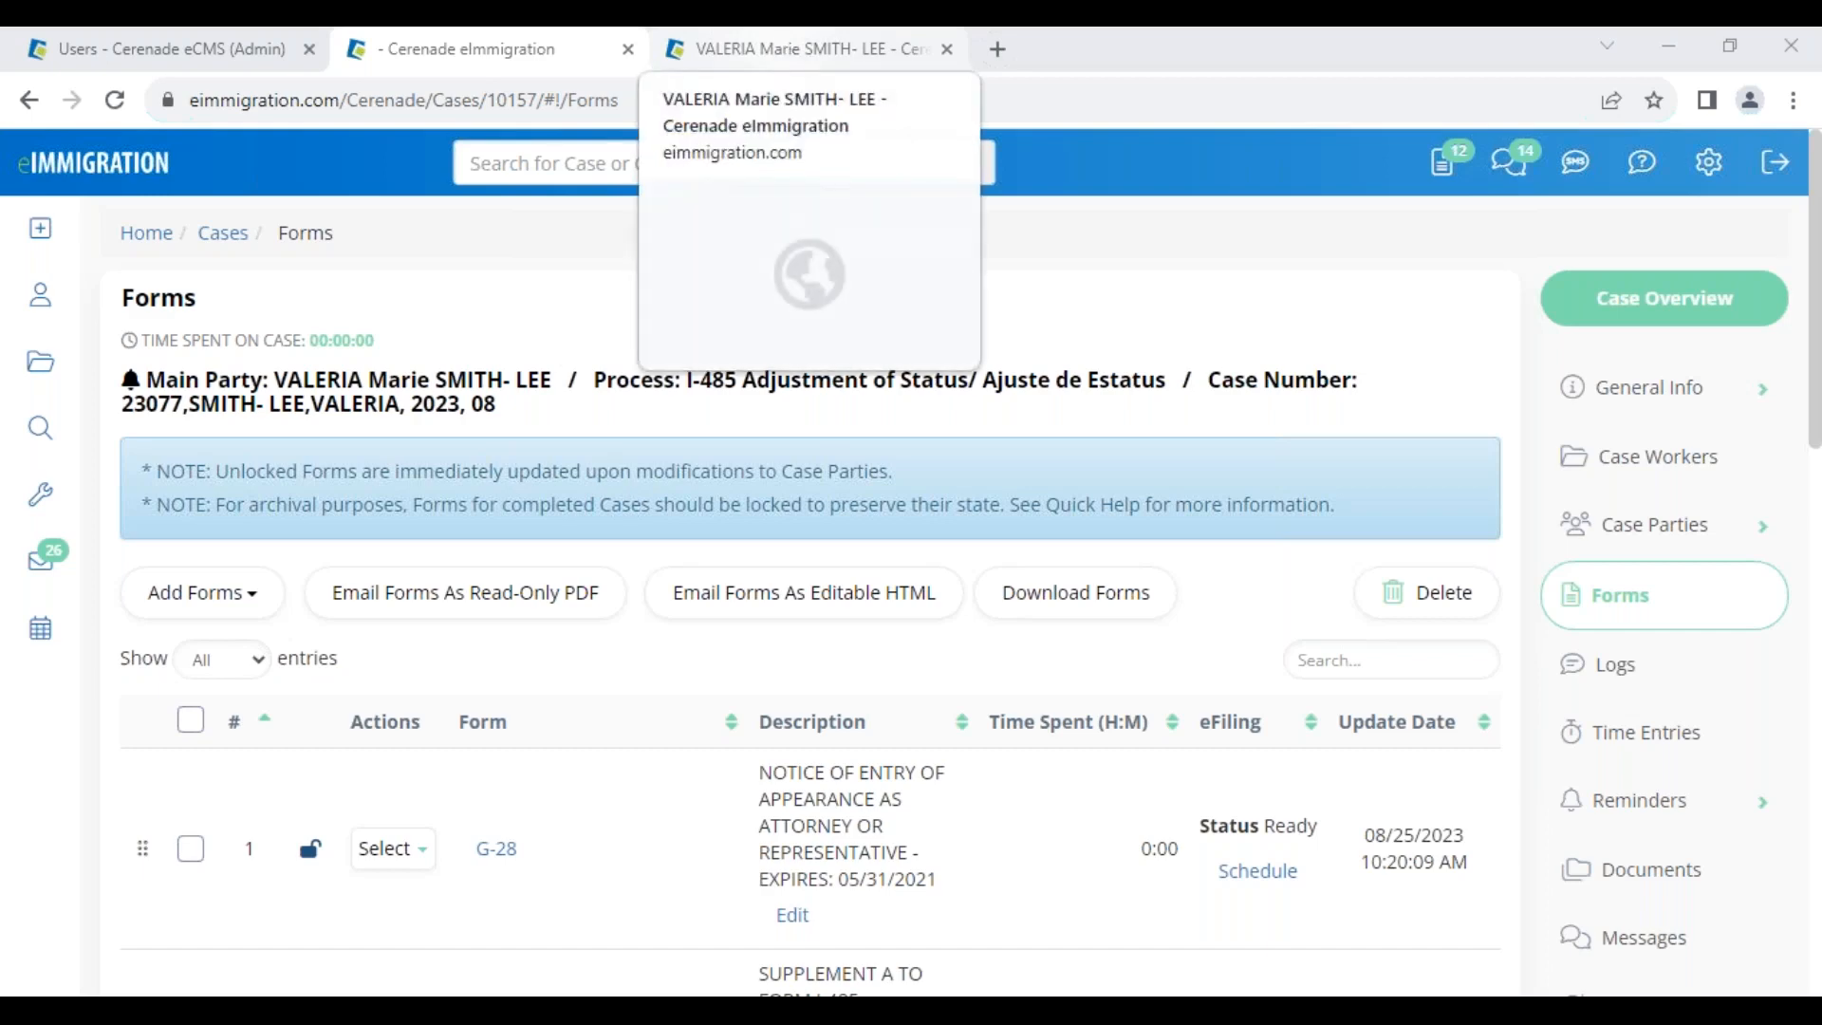
pyautogui.scroll(-5, 584, 792)
pyautogui.scroll(5, 591, 800)
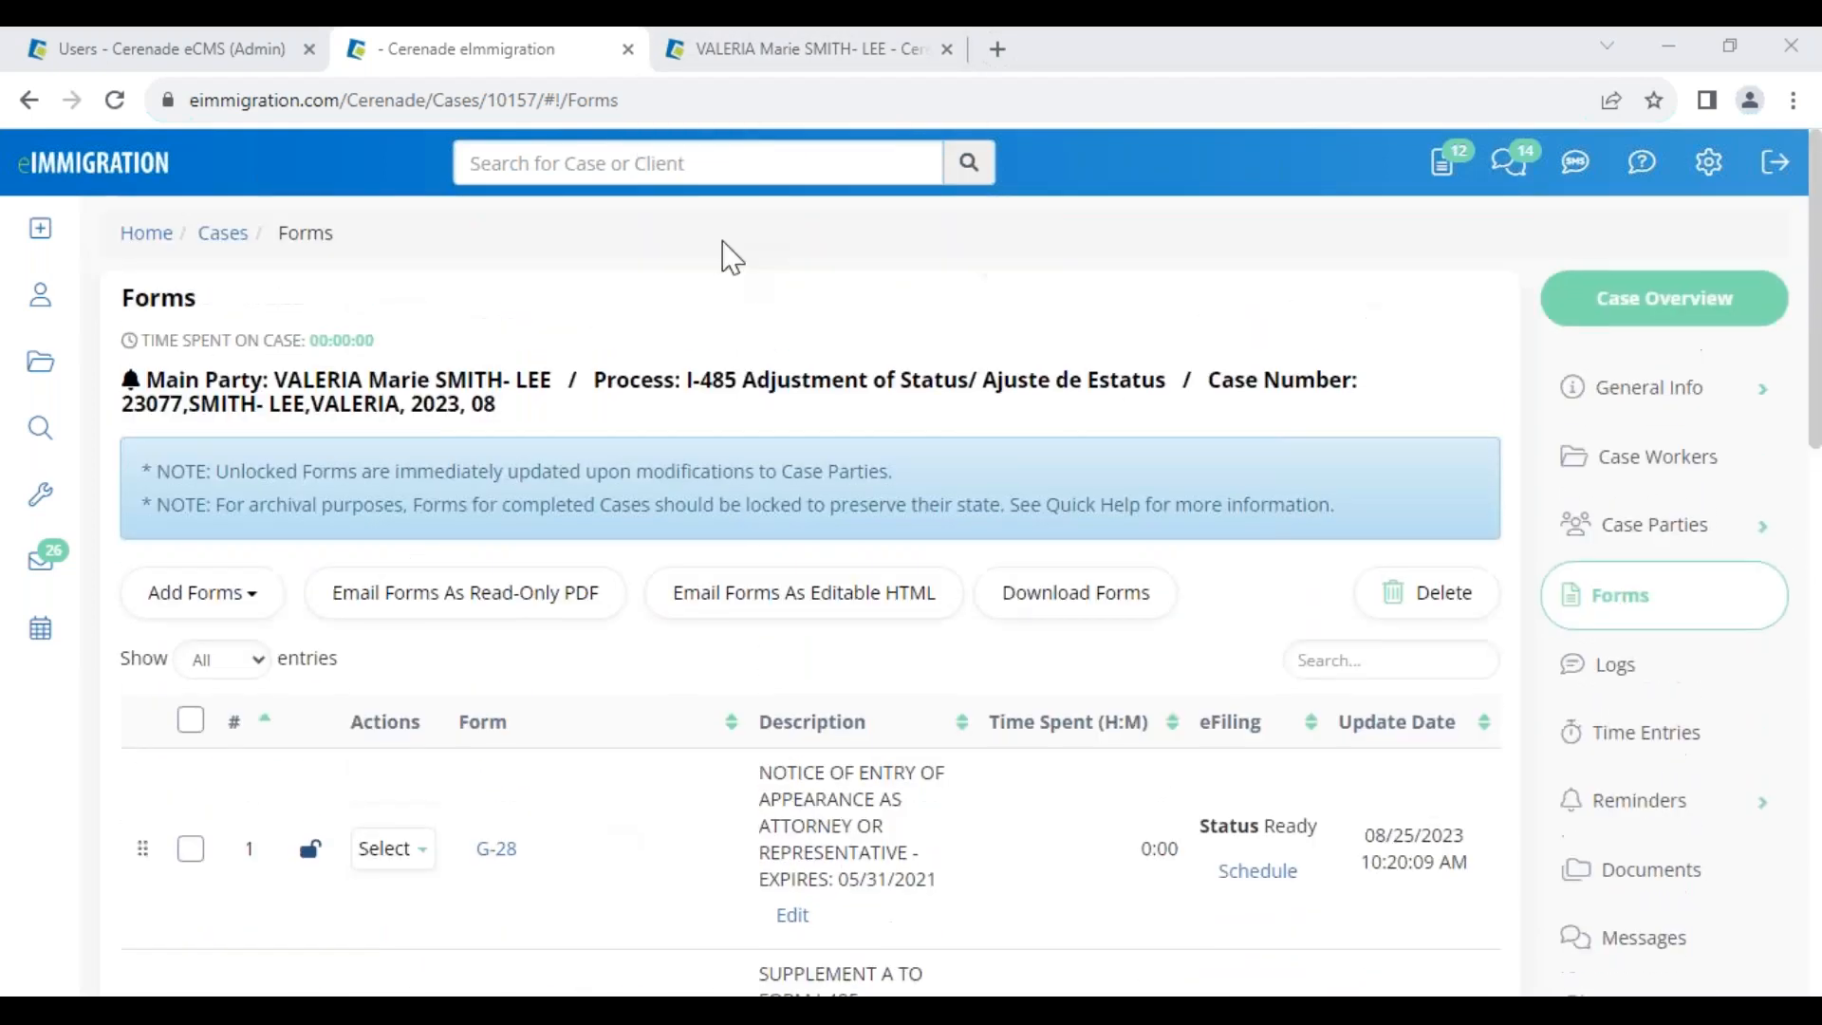
pyautogui.click(756, 50)
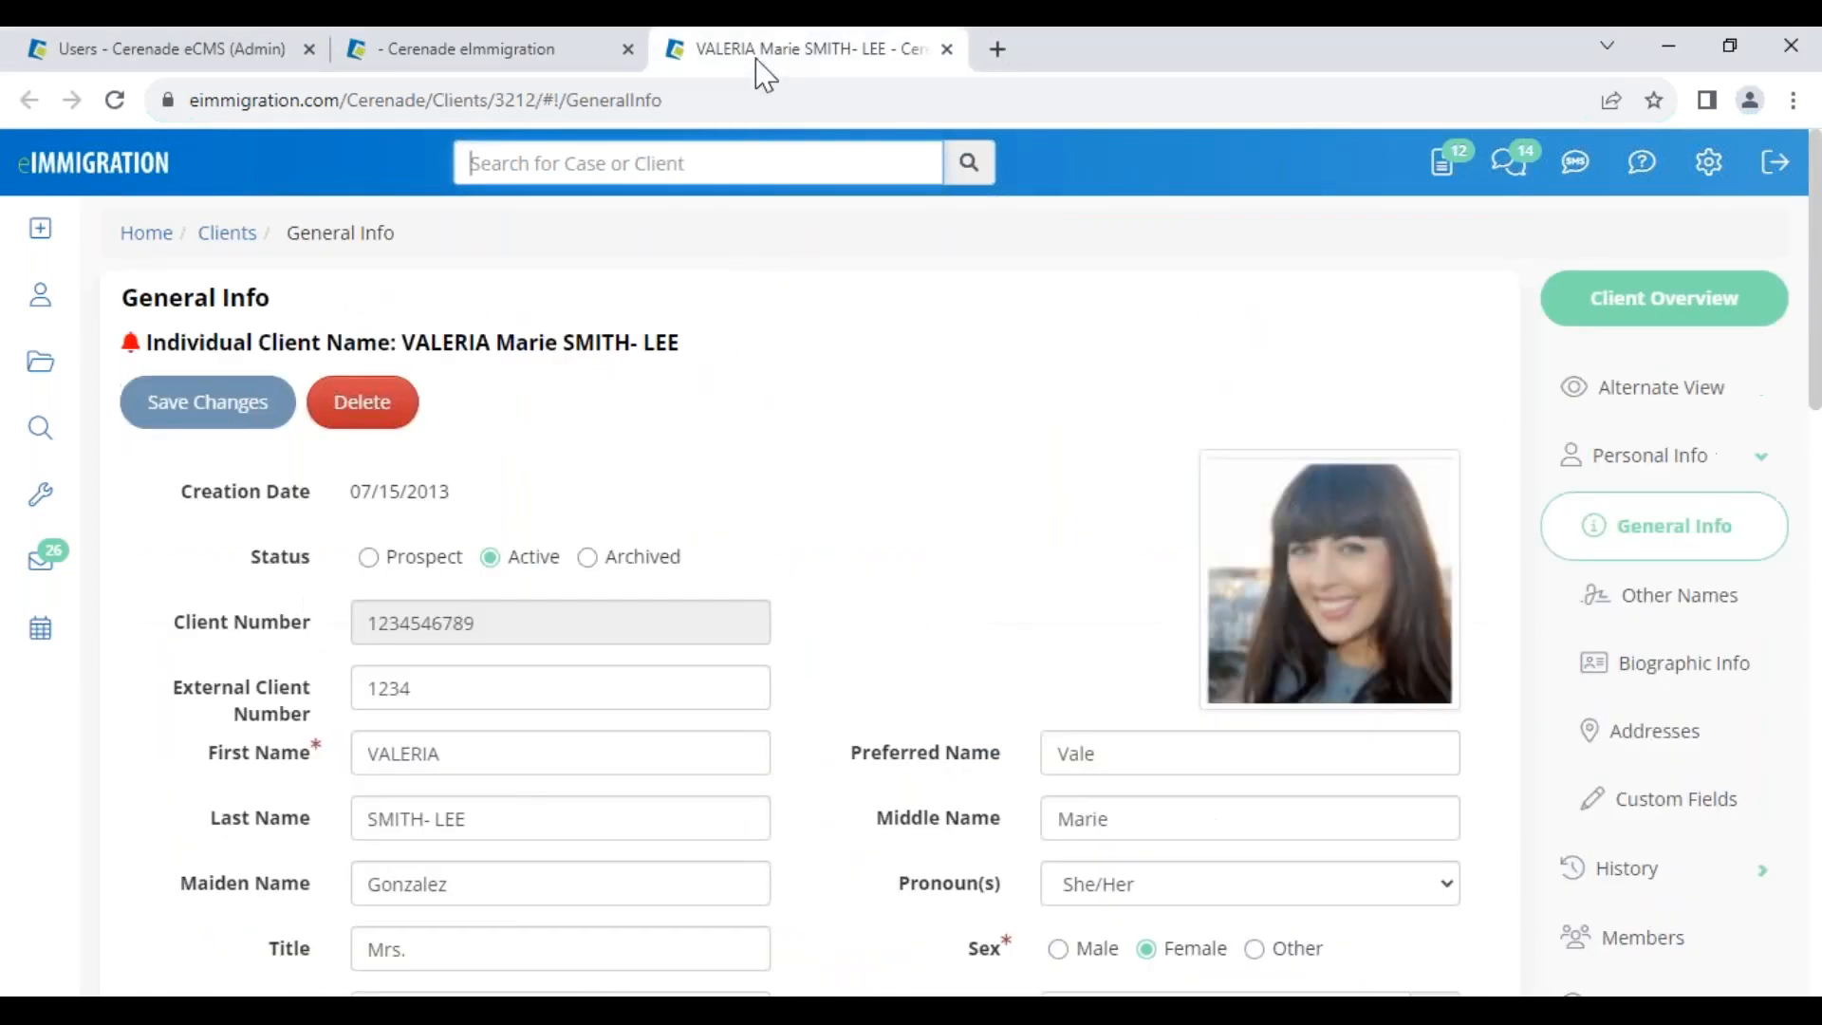
pyautogui.click(480, 749)
pyautogui.write('xdfgdfghfhgf')
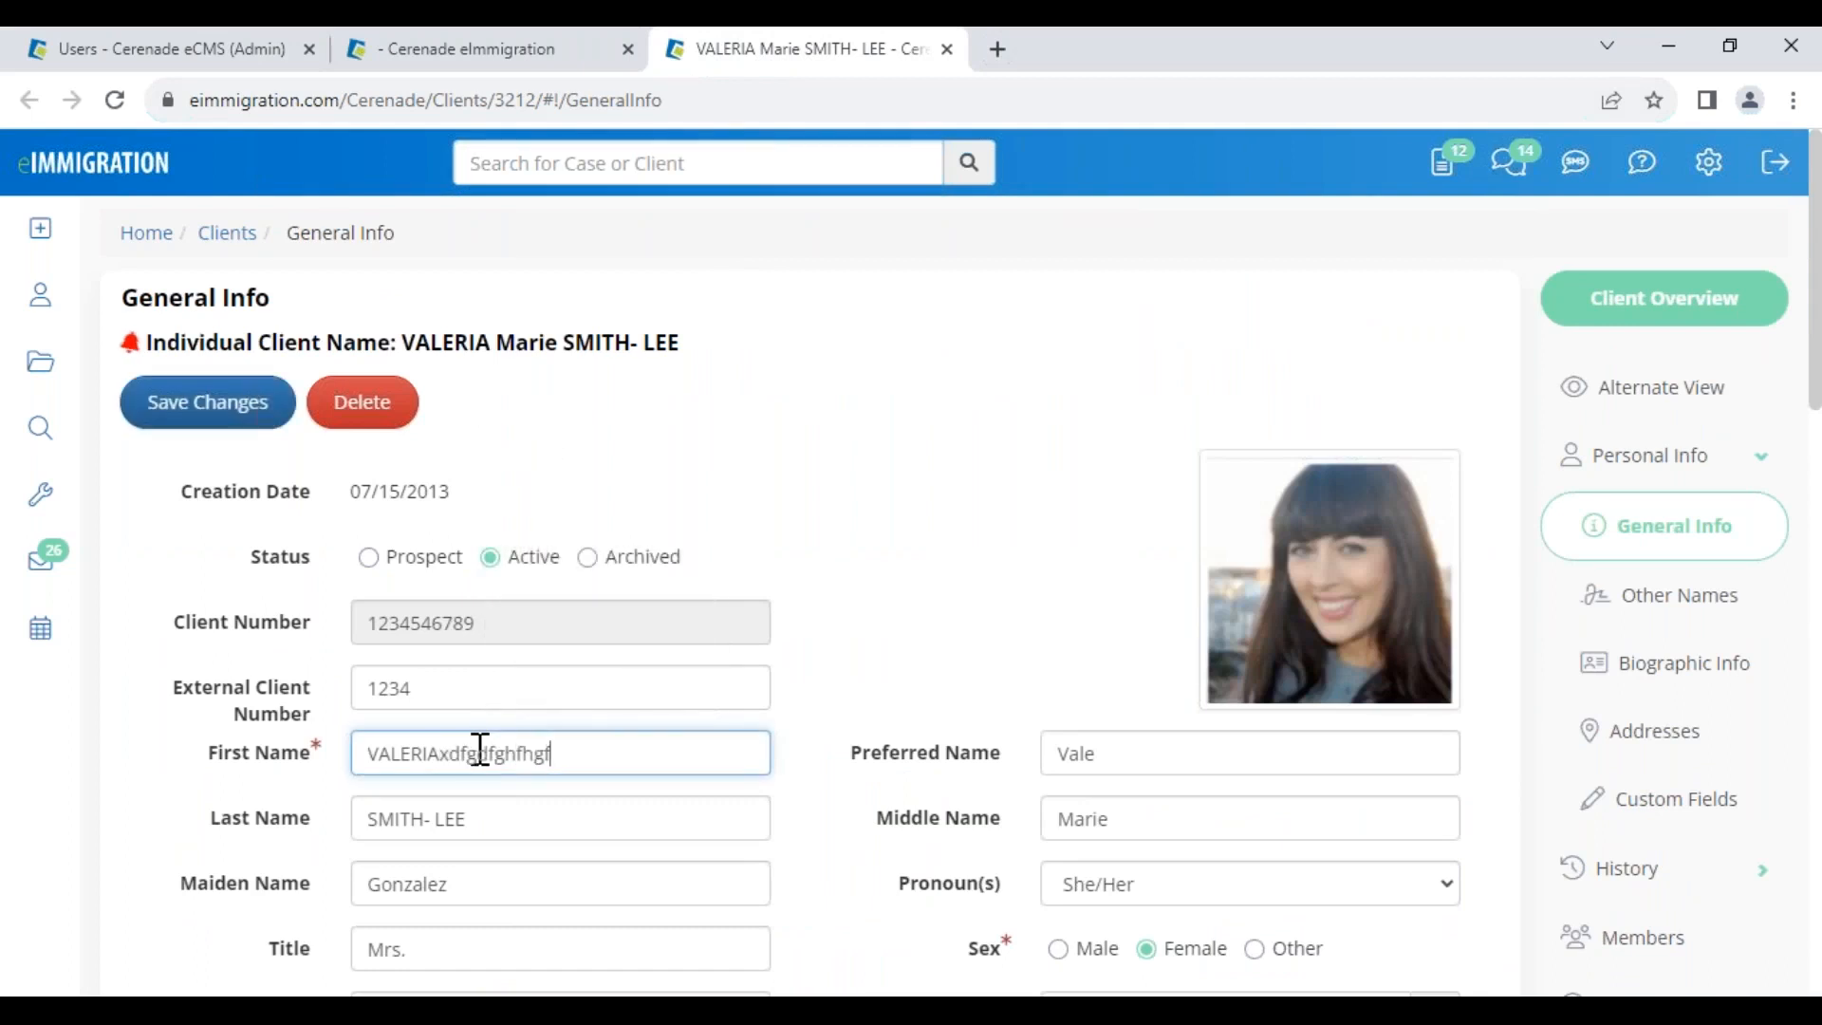
pyautogui.write('cbvbnn')
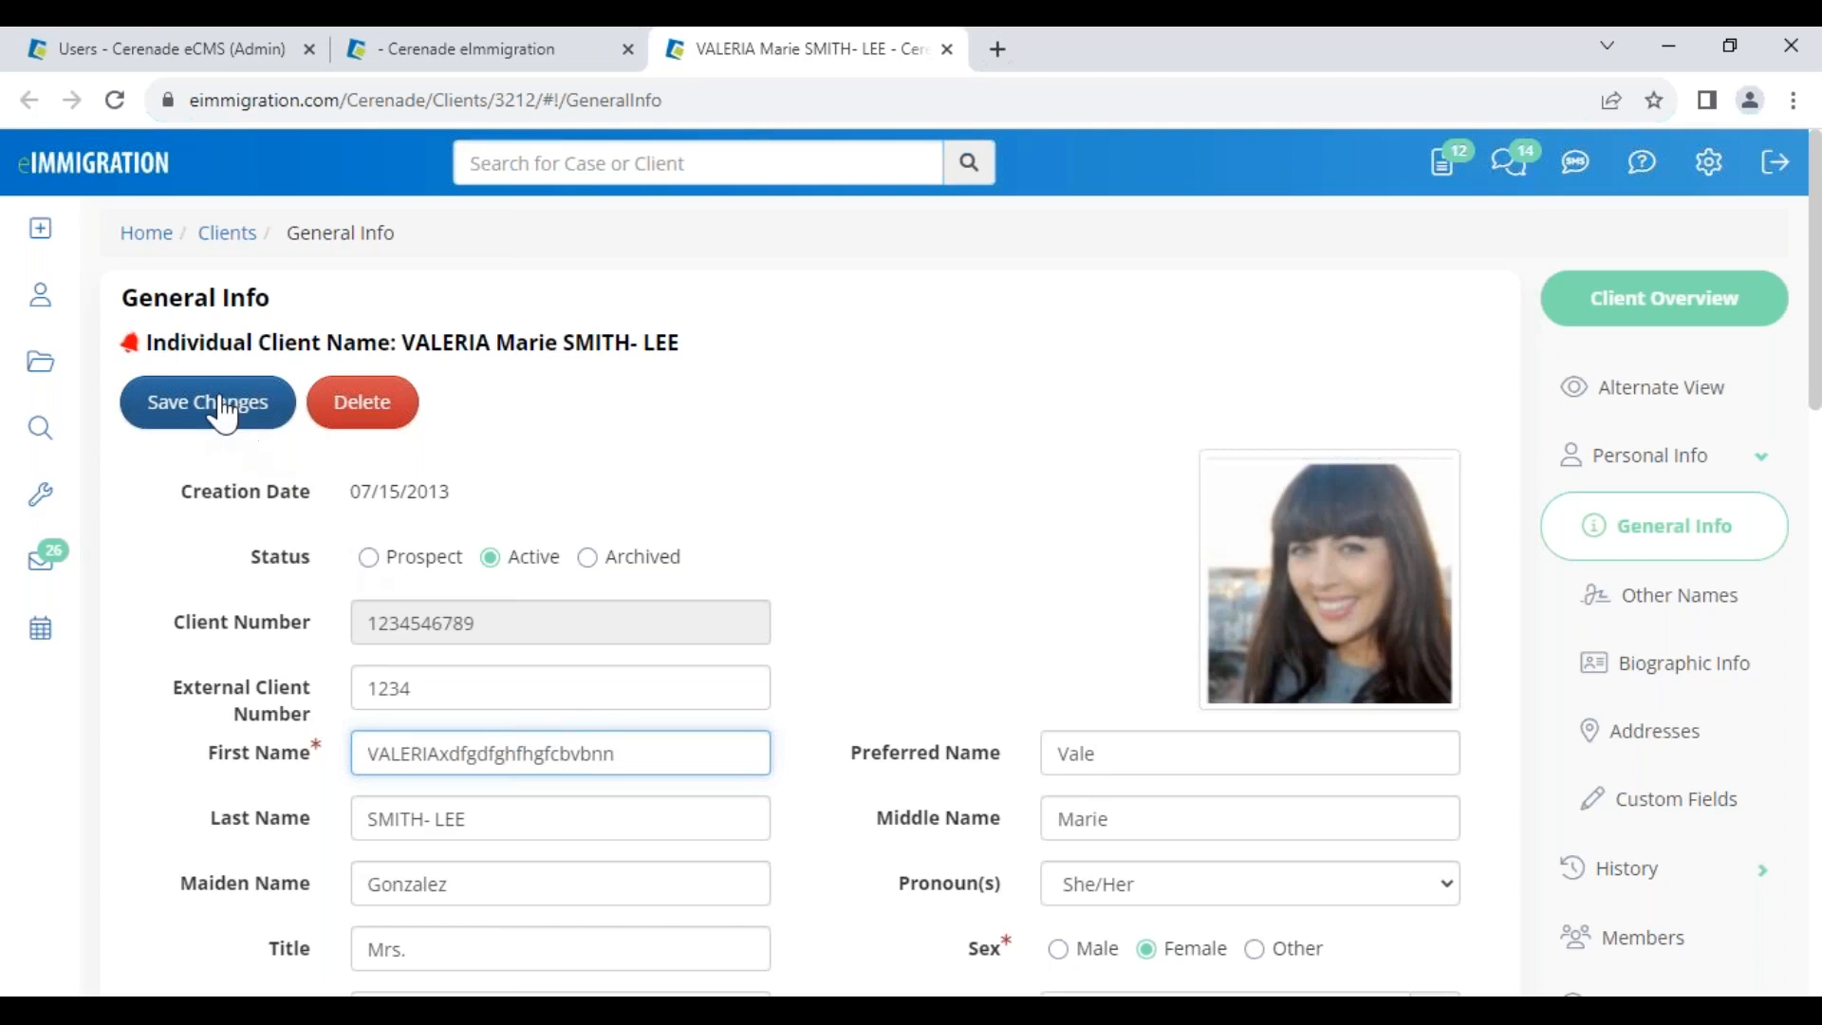
pyautogui.click(1630, 869)
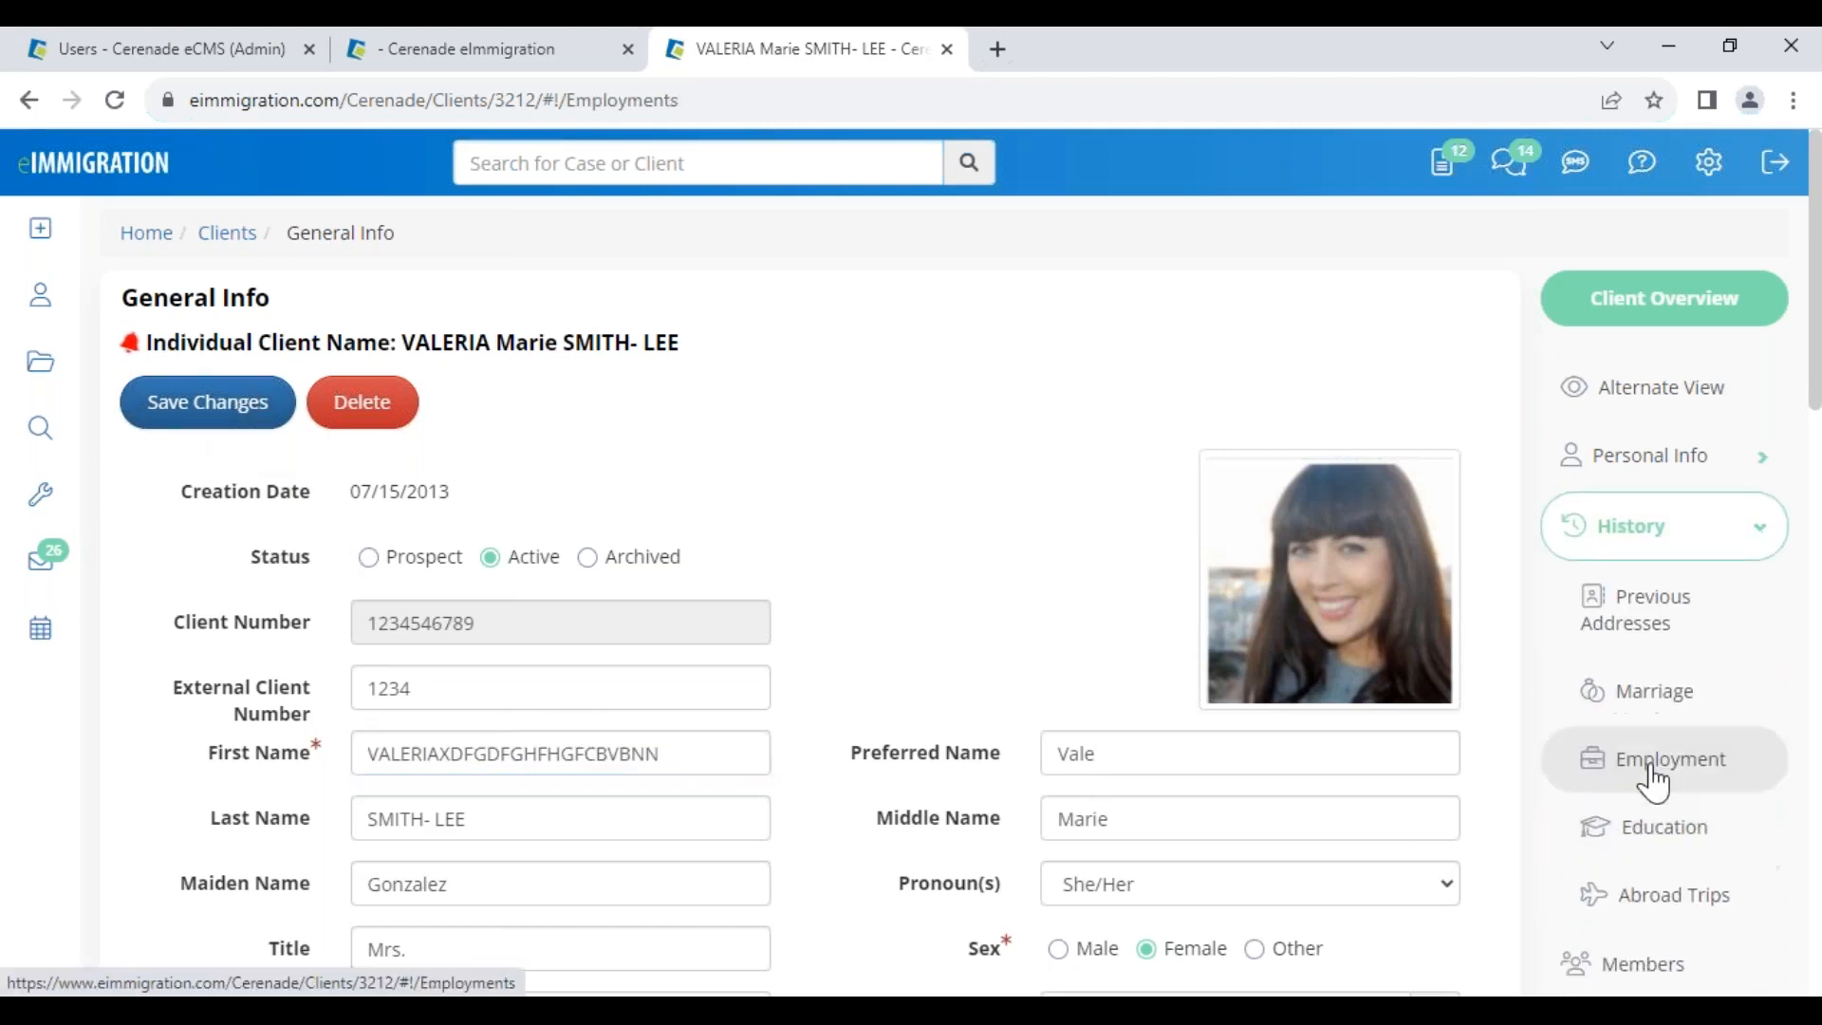
pyautogui.click(1637, 774)
pyautogui.click(1638, 484)
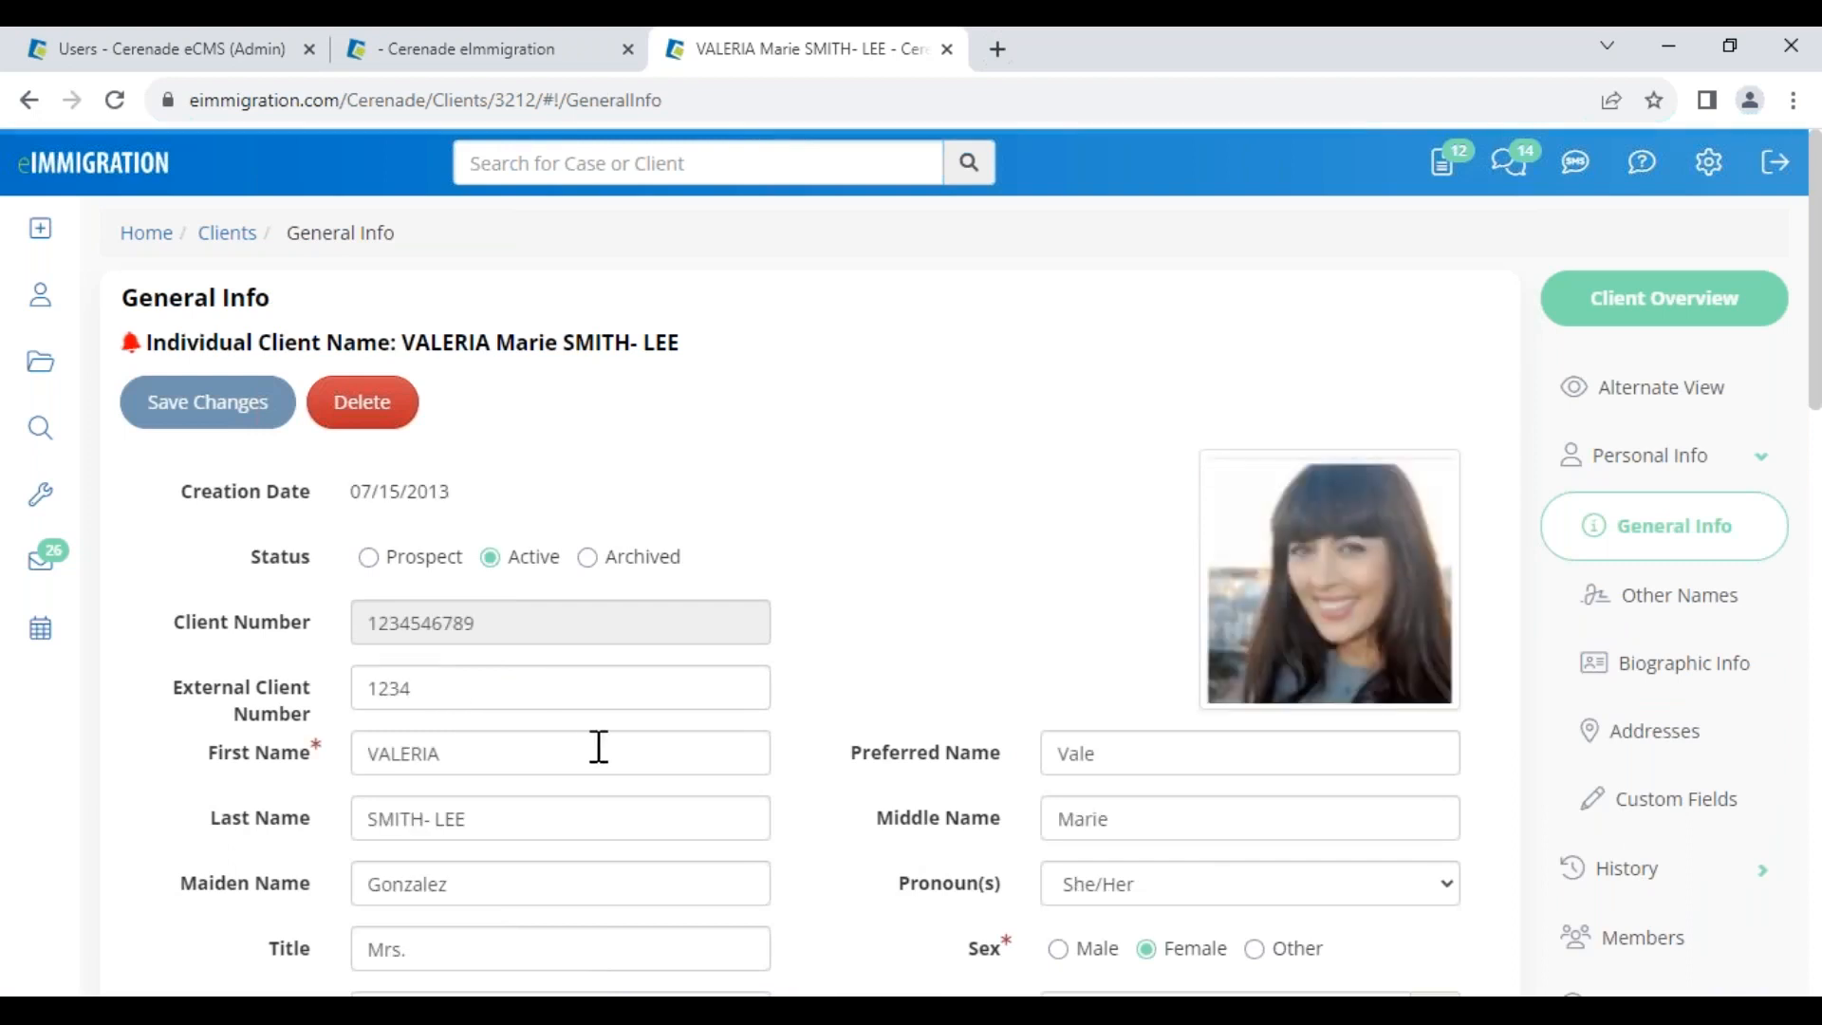
pyautogui.doubleClick(541, 749)
pyautogui.click(341, 455)
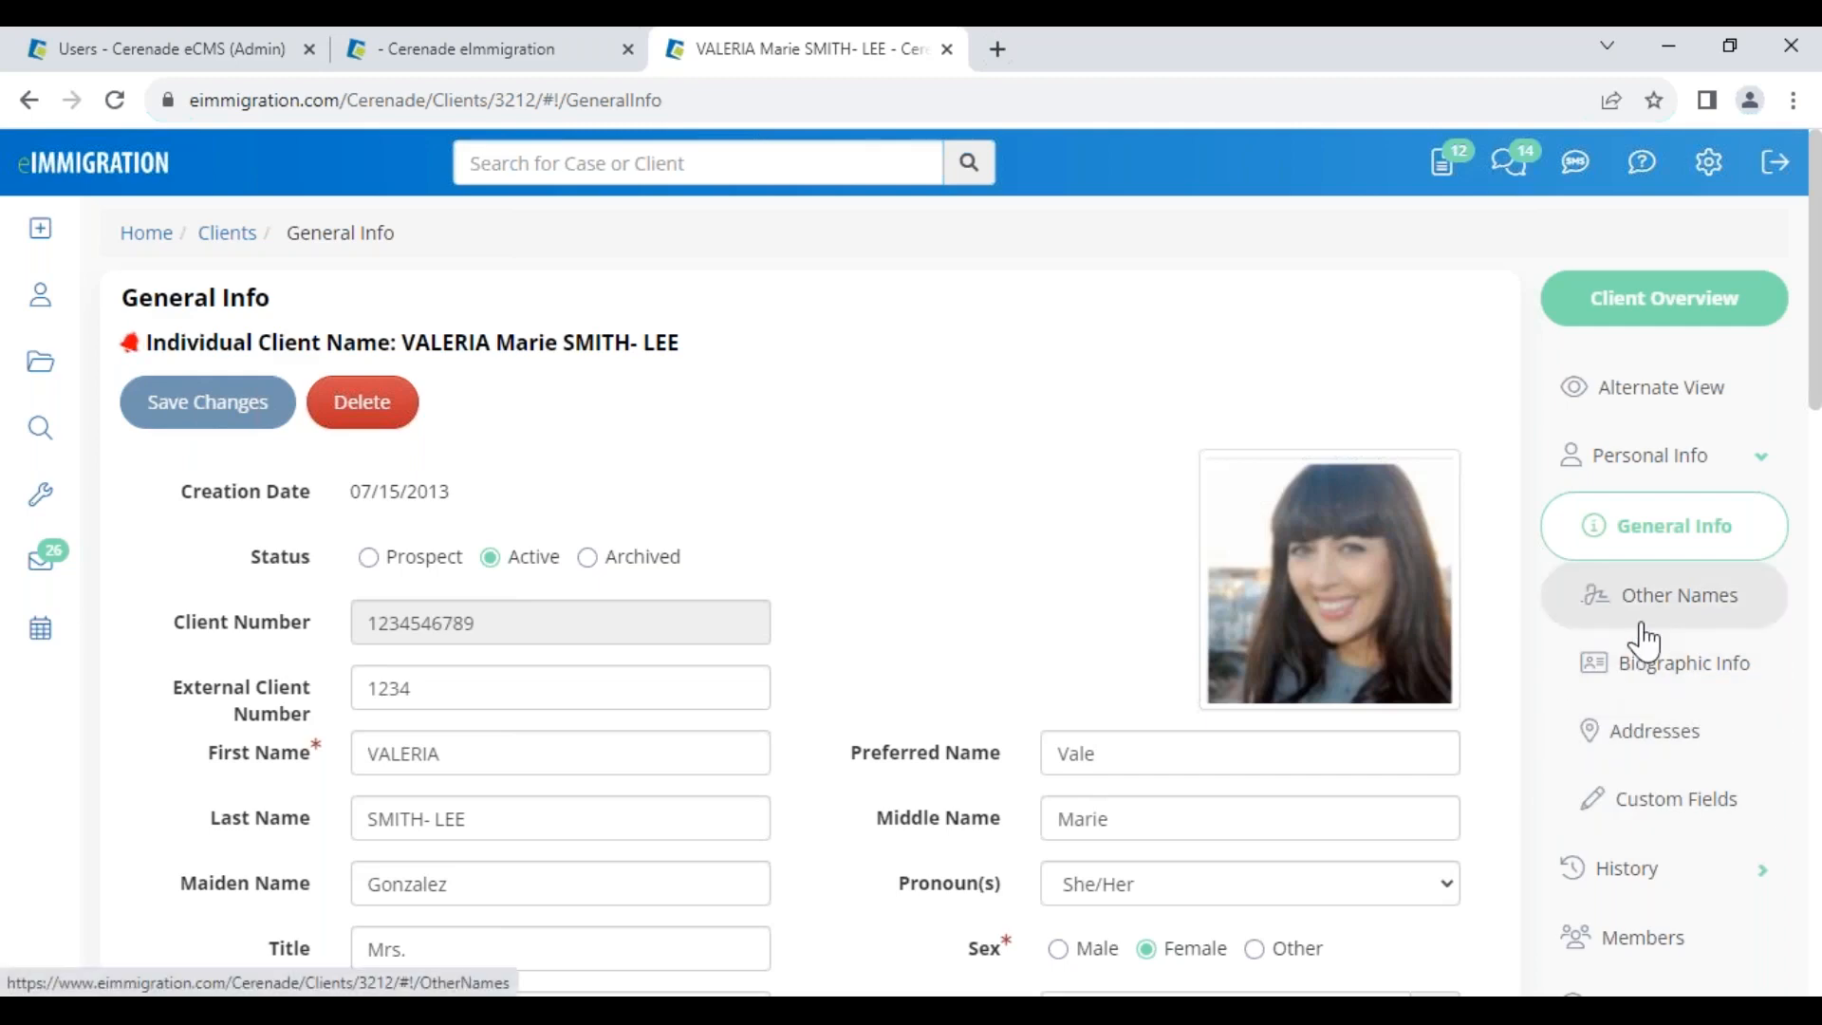
# Load the 1.Initial Intake Form template in the client's Alternate View
pyautogui.click(1631, 410)
pyautogui.click(230, 232)
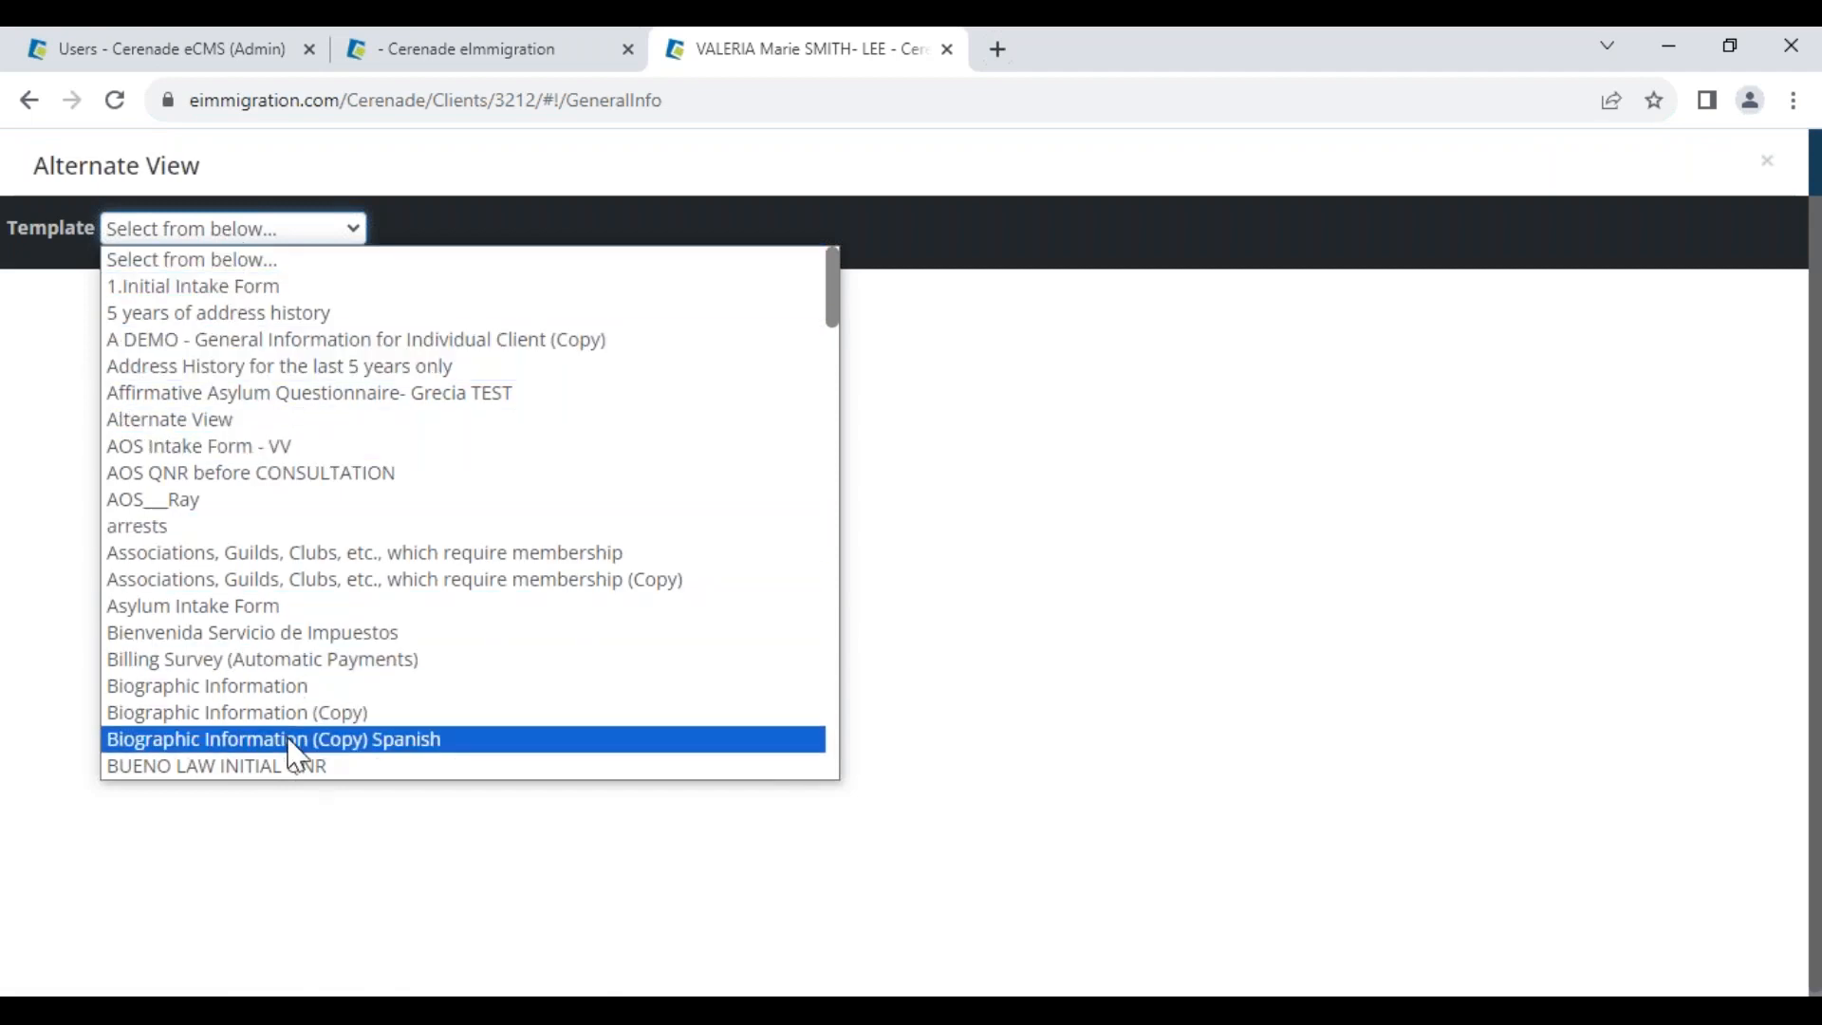
pyautogui.click(222, 289)
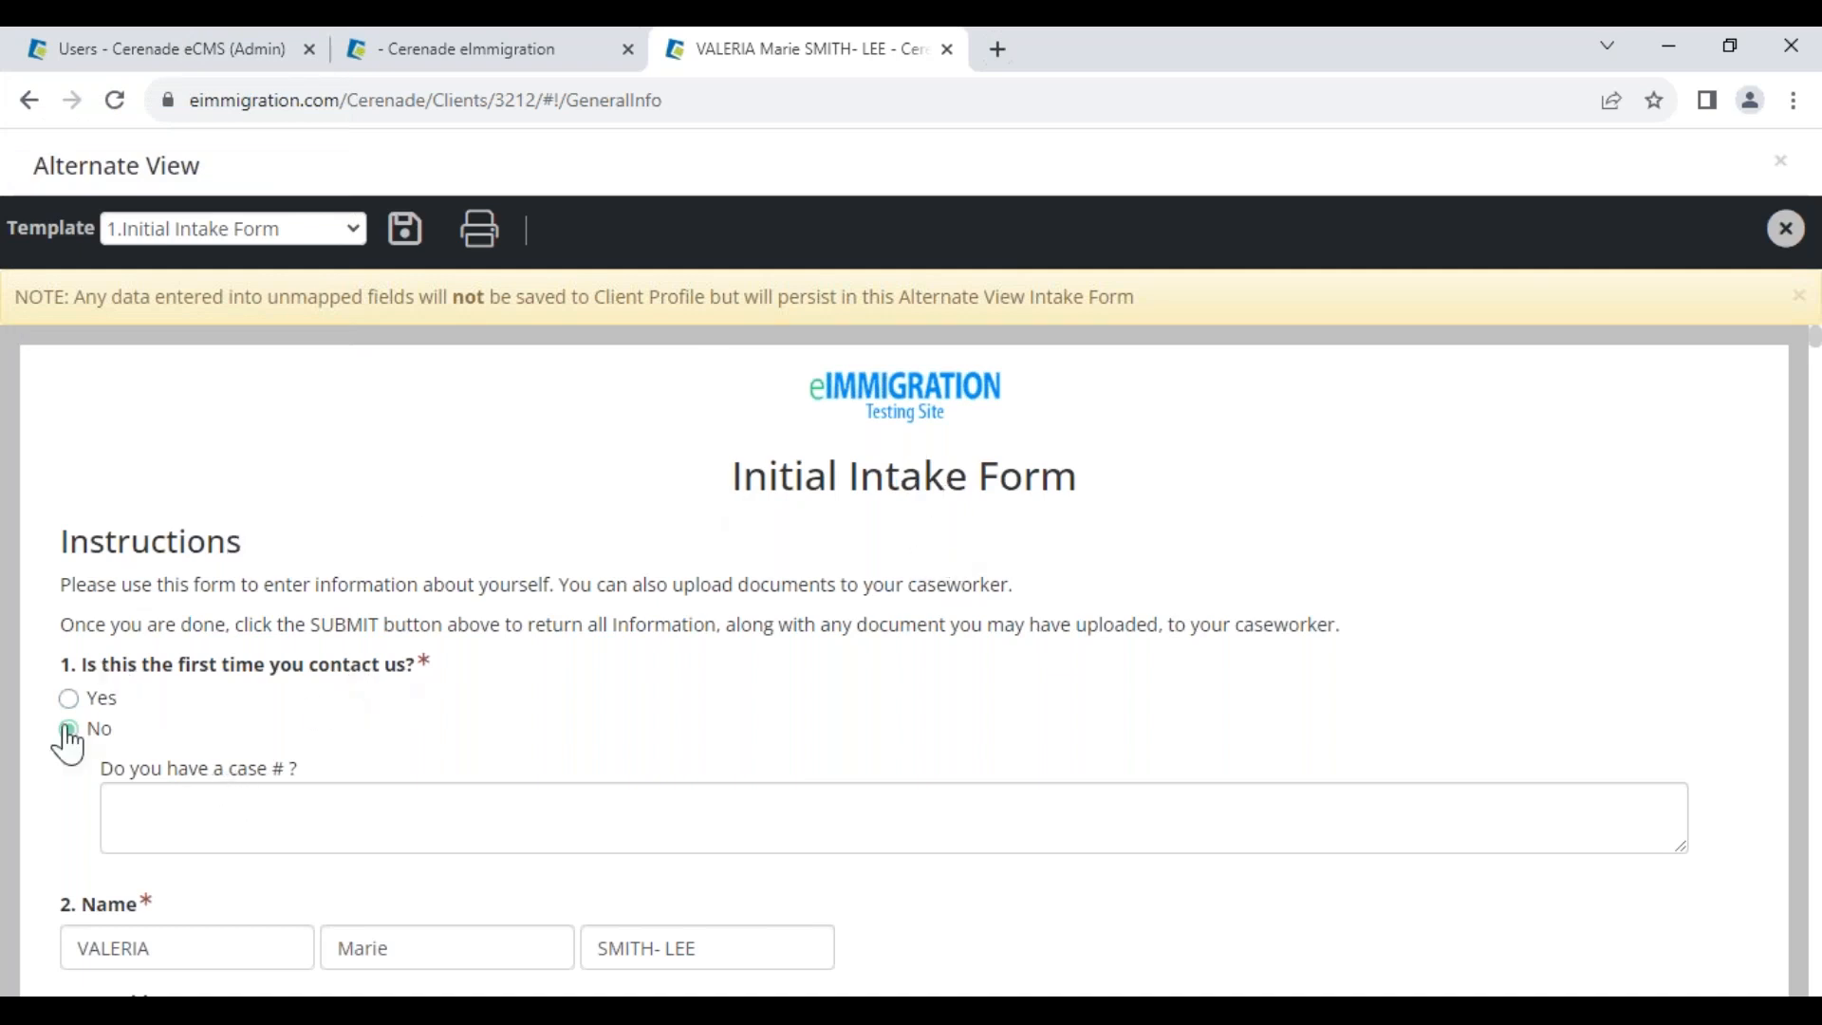
# Answer No to first-time contact and enter the client's case number
pyautogui.click(68, 699)
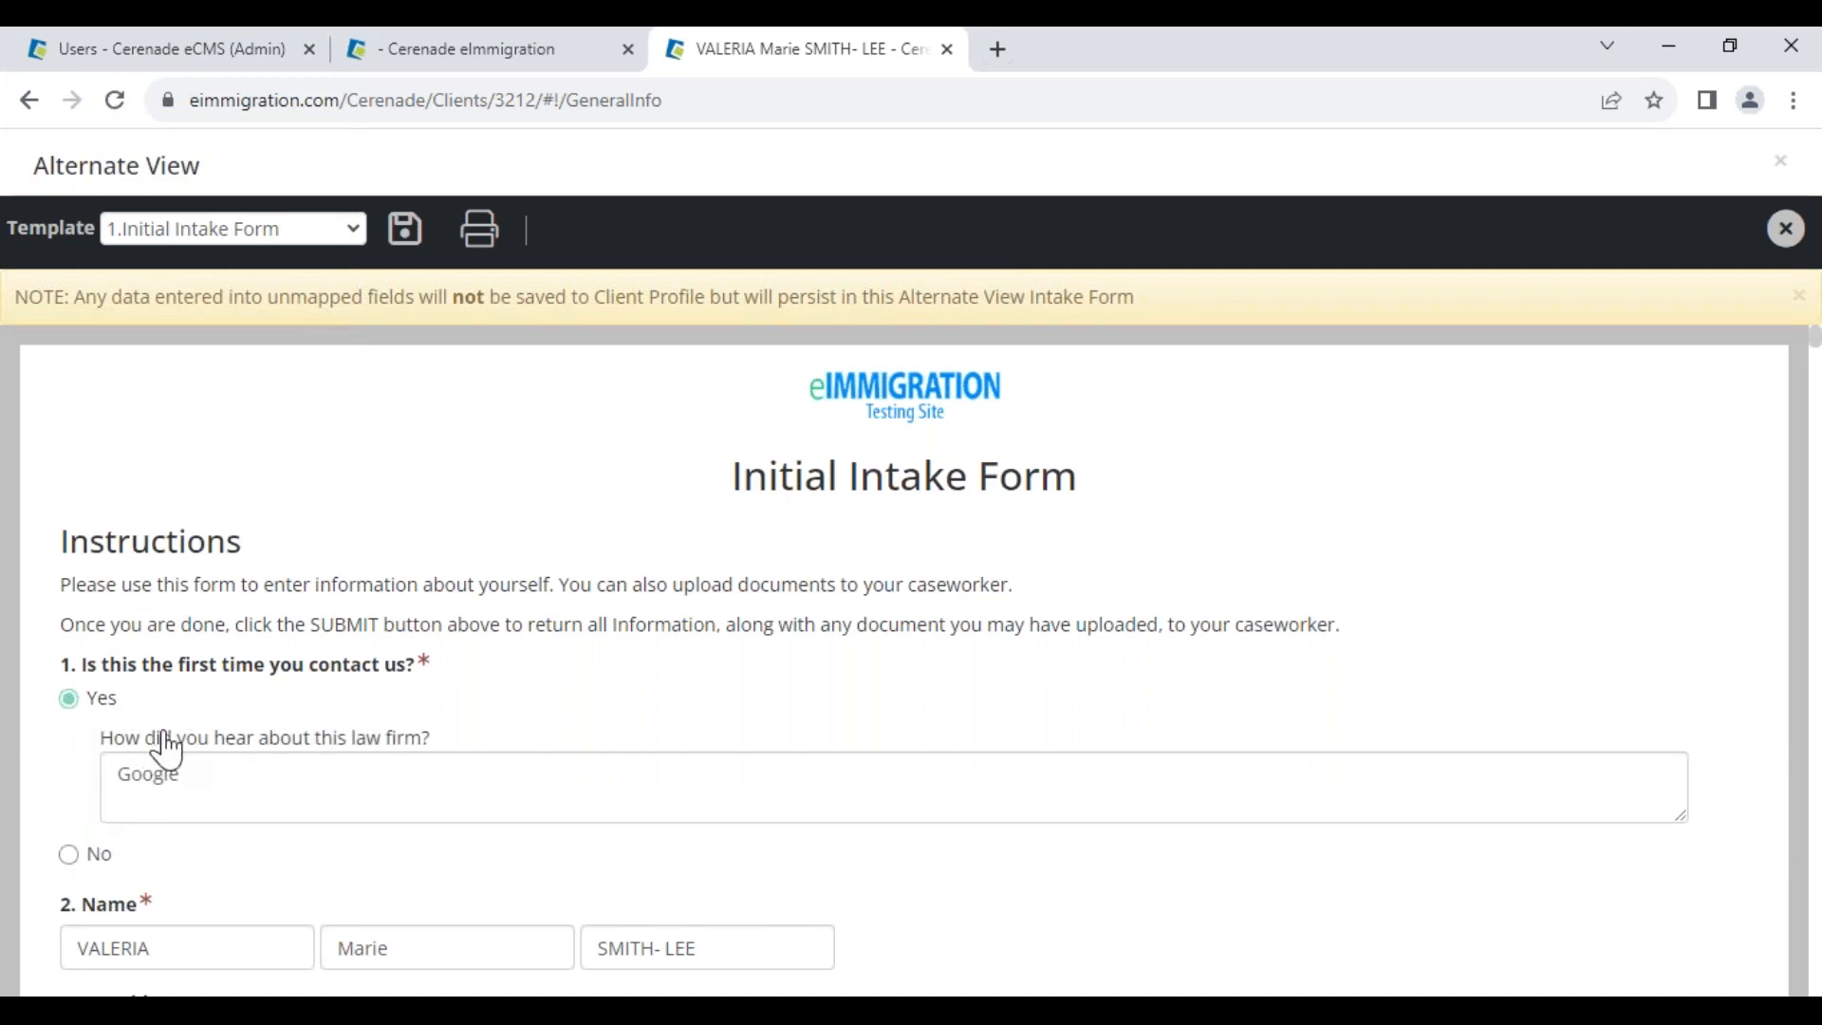
pyautogui.click(86, 847)
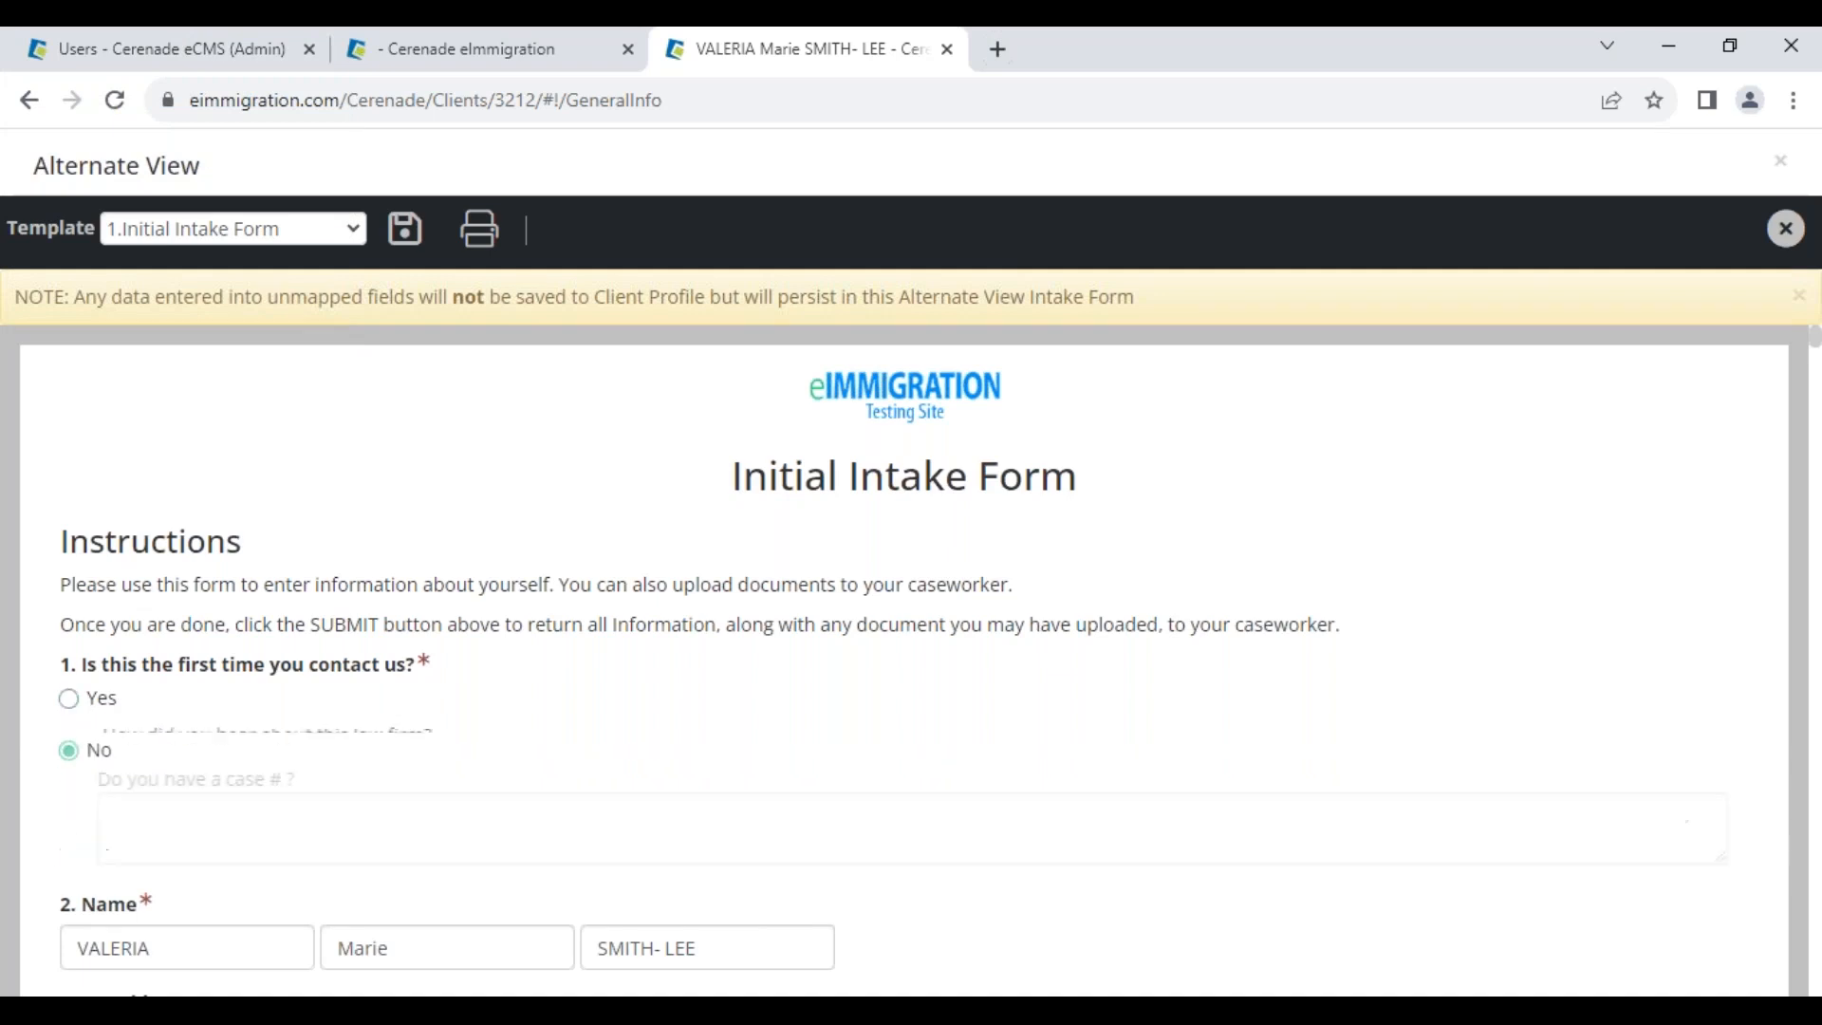
pyautogui.click(171, 806)
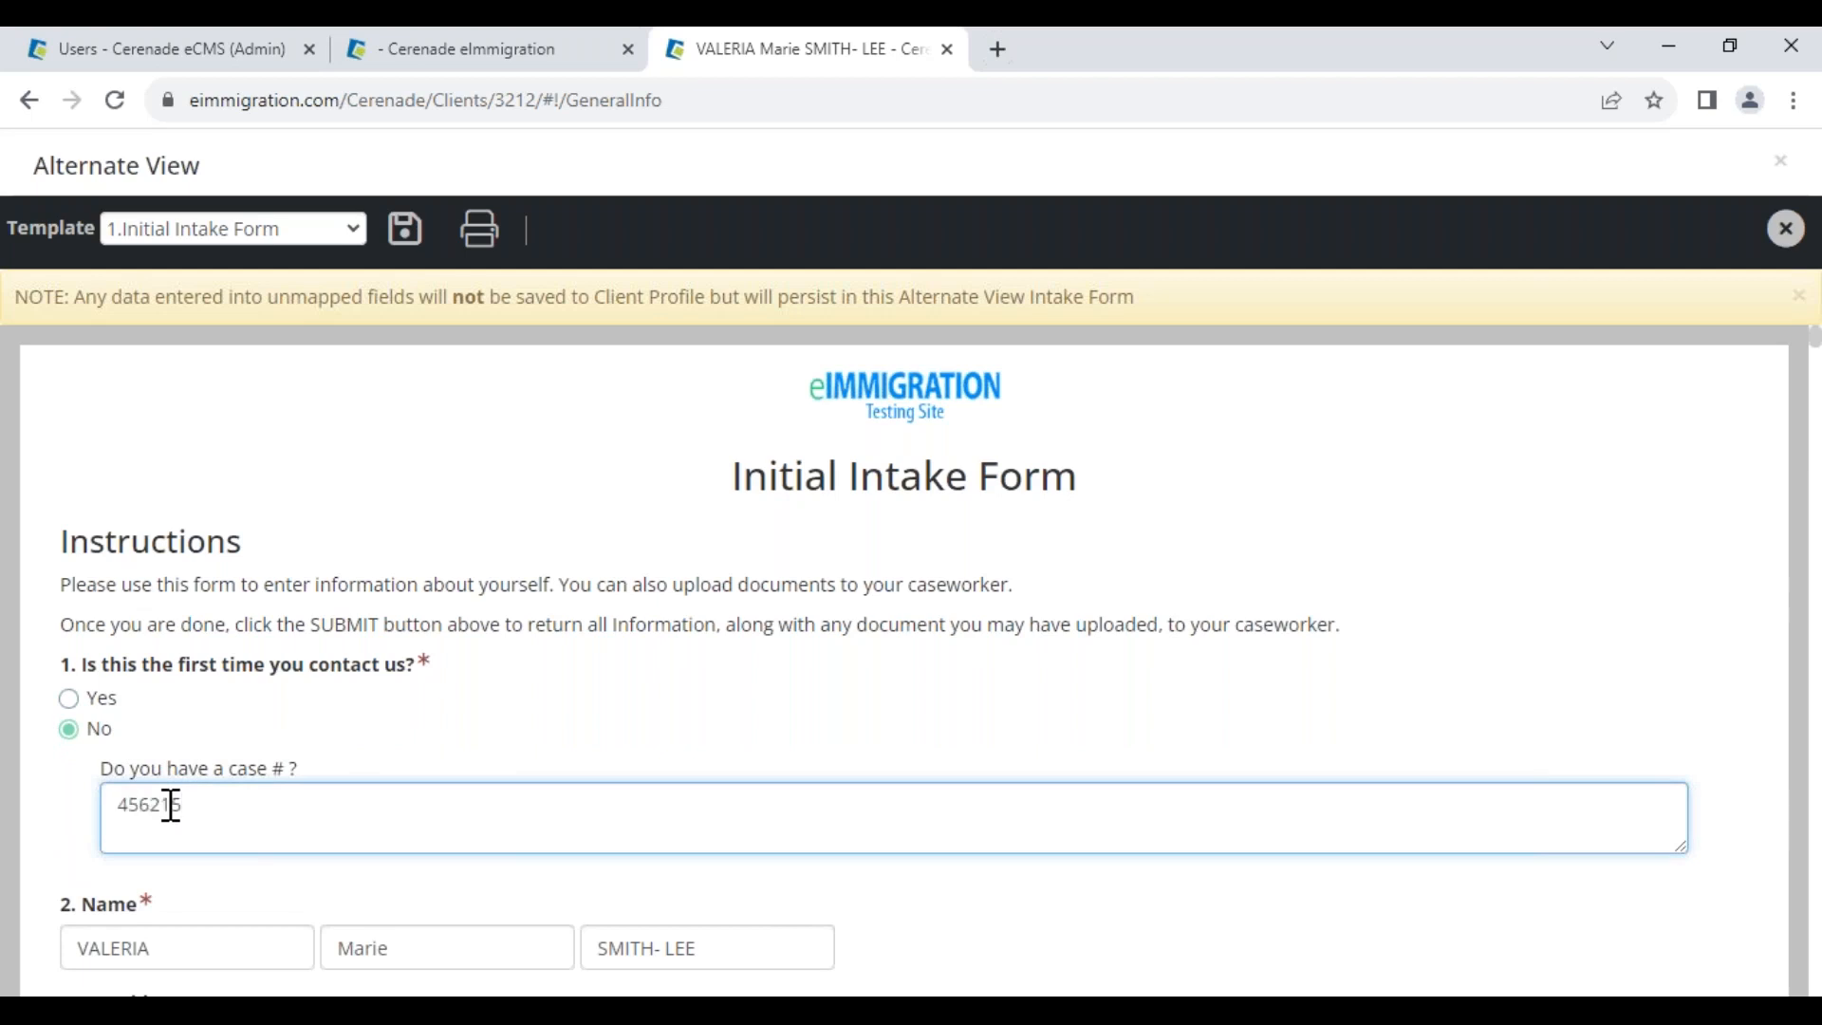
pyautogui.scroll(-3, 179, 813)
pyautogui.moveTo(171, 680); pyautogui.dragTo(59, 675)
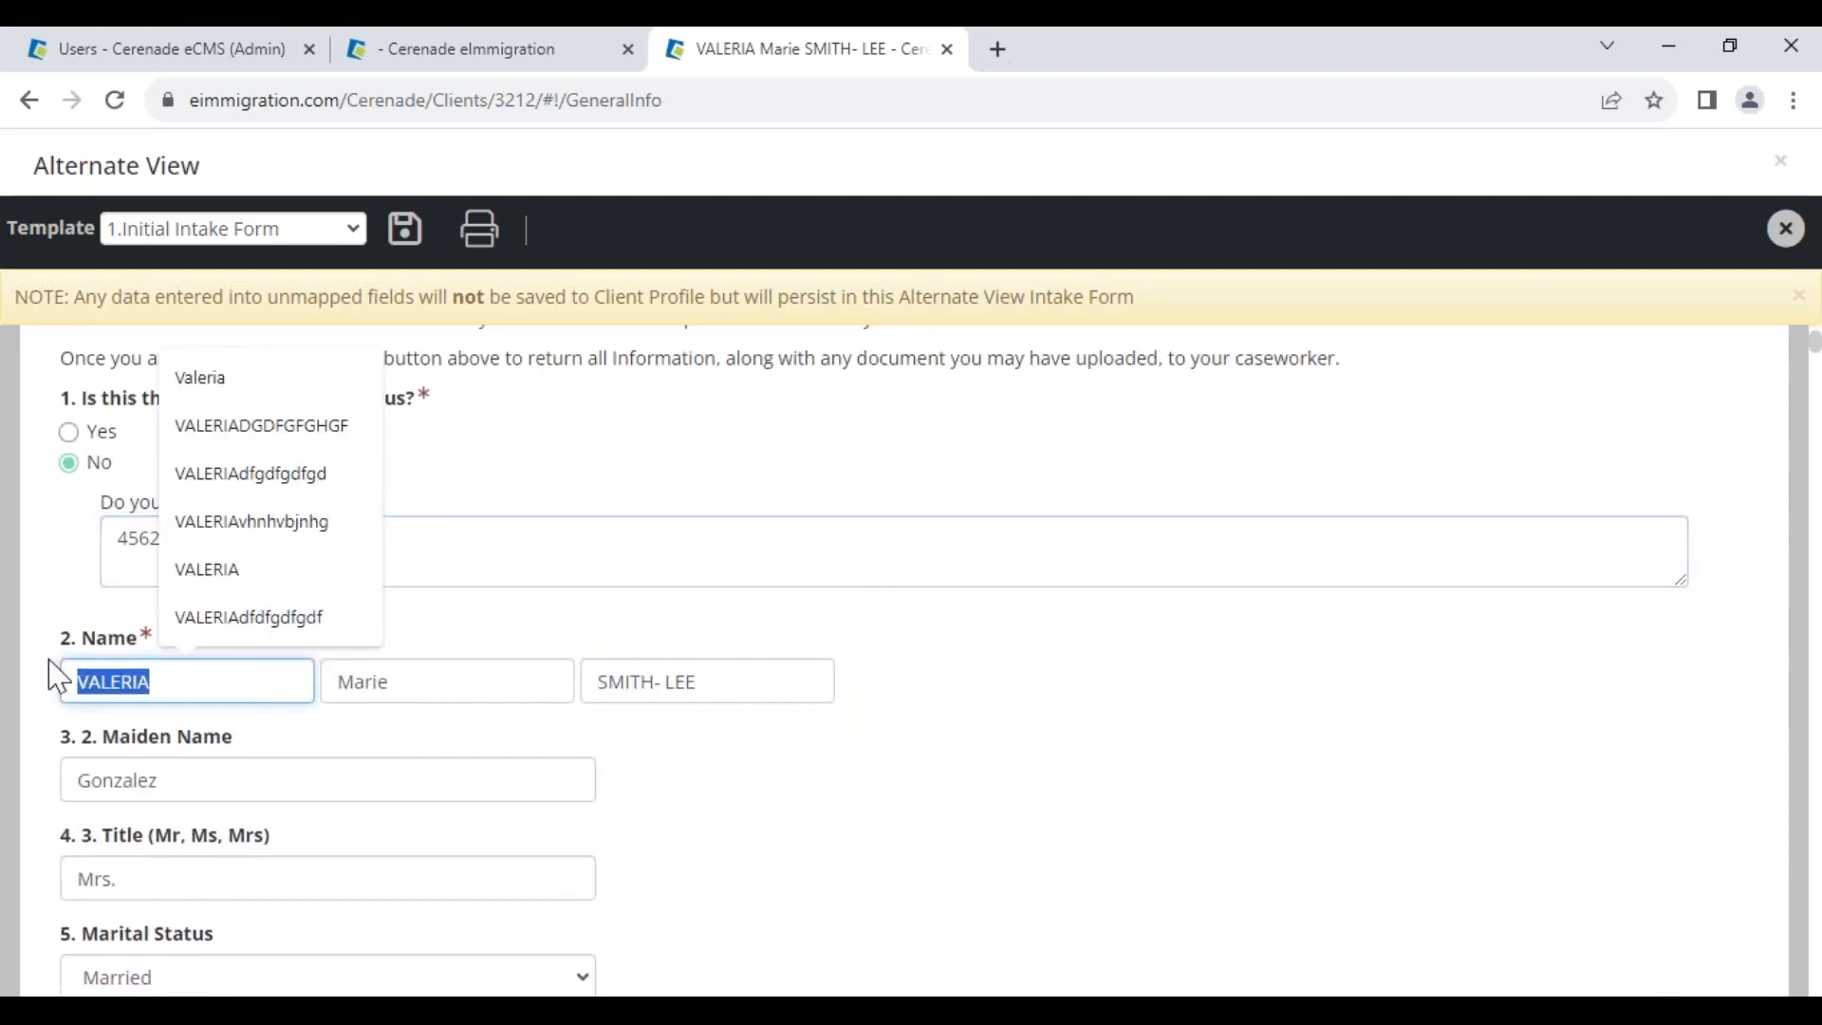
pyautogui.click(251, 791)
pyautogui.scroll(-6, 249, 838)
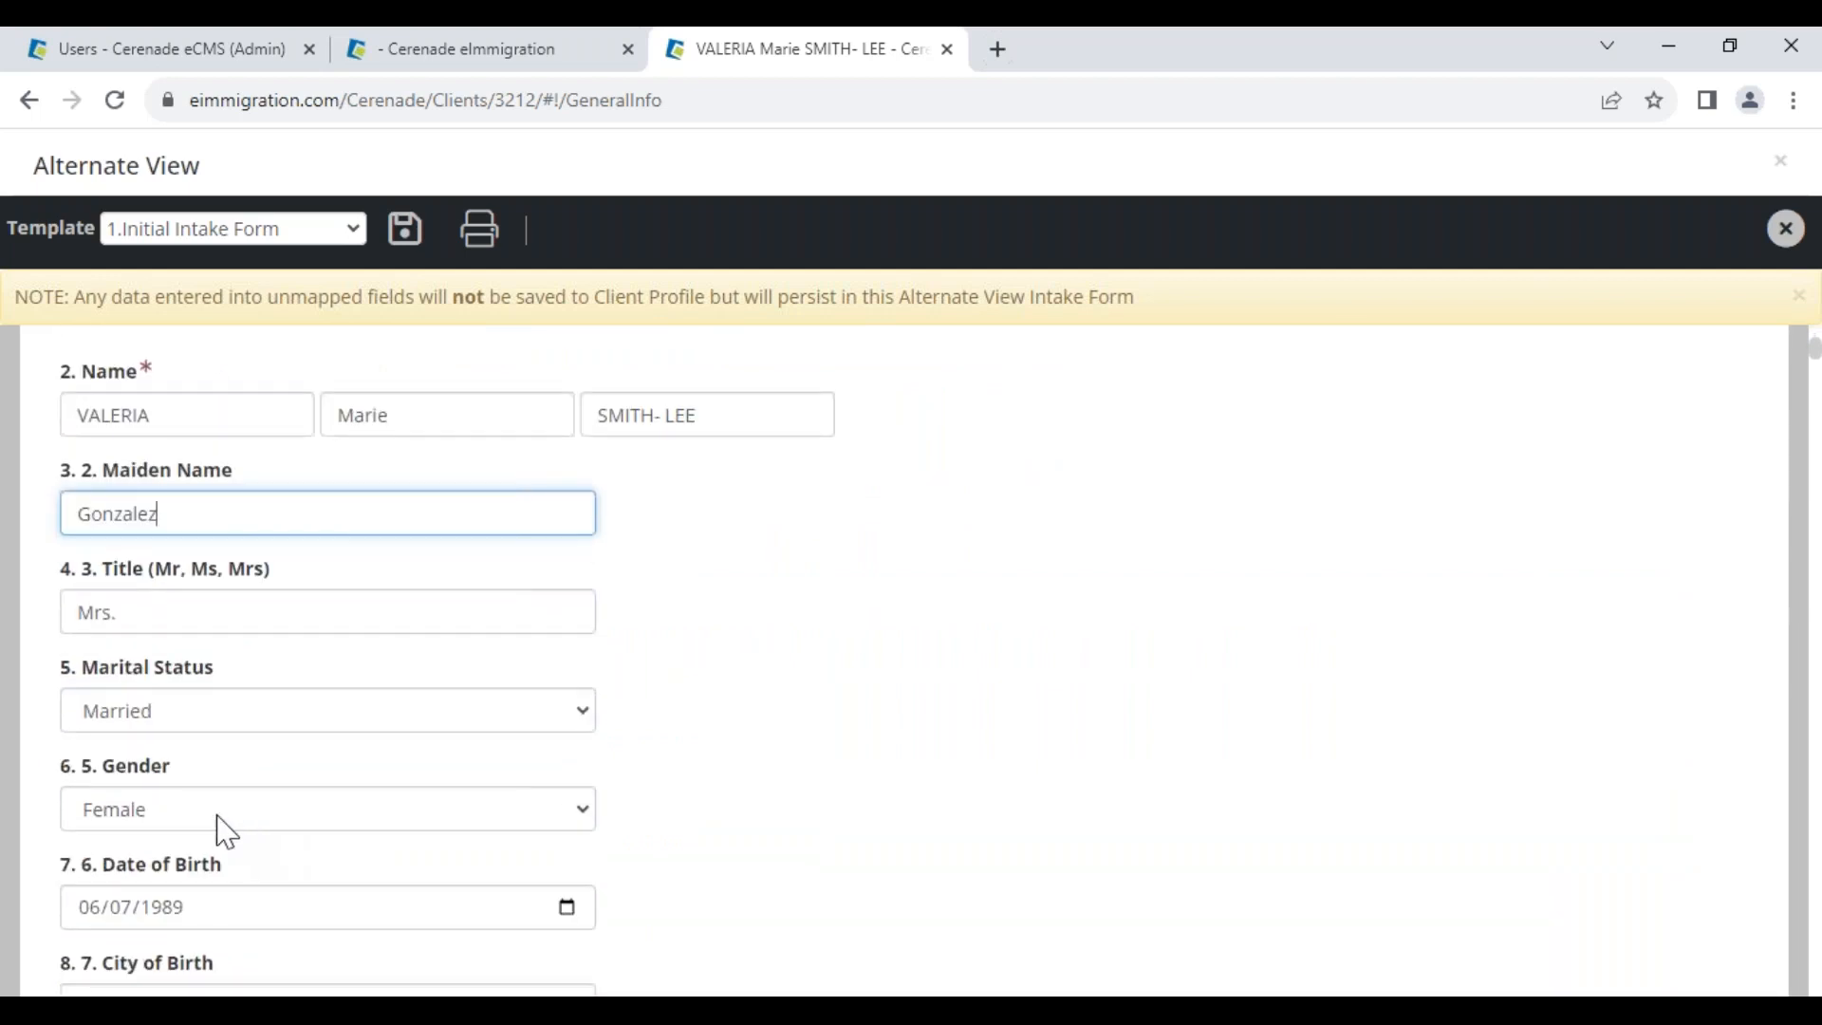
pyautogui.click(82, 640)
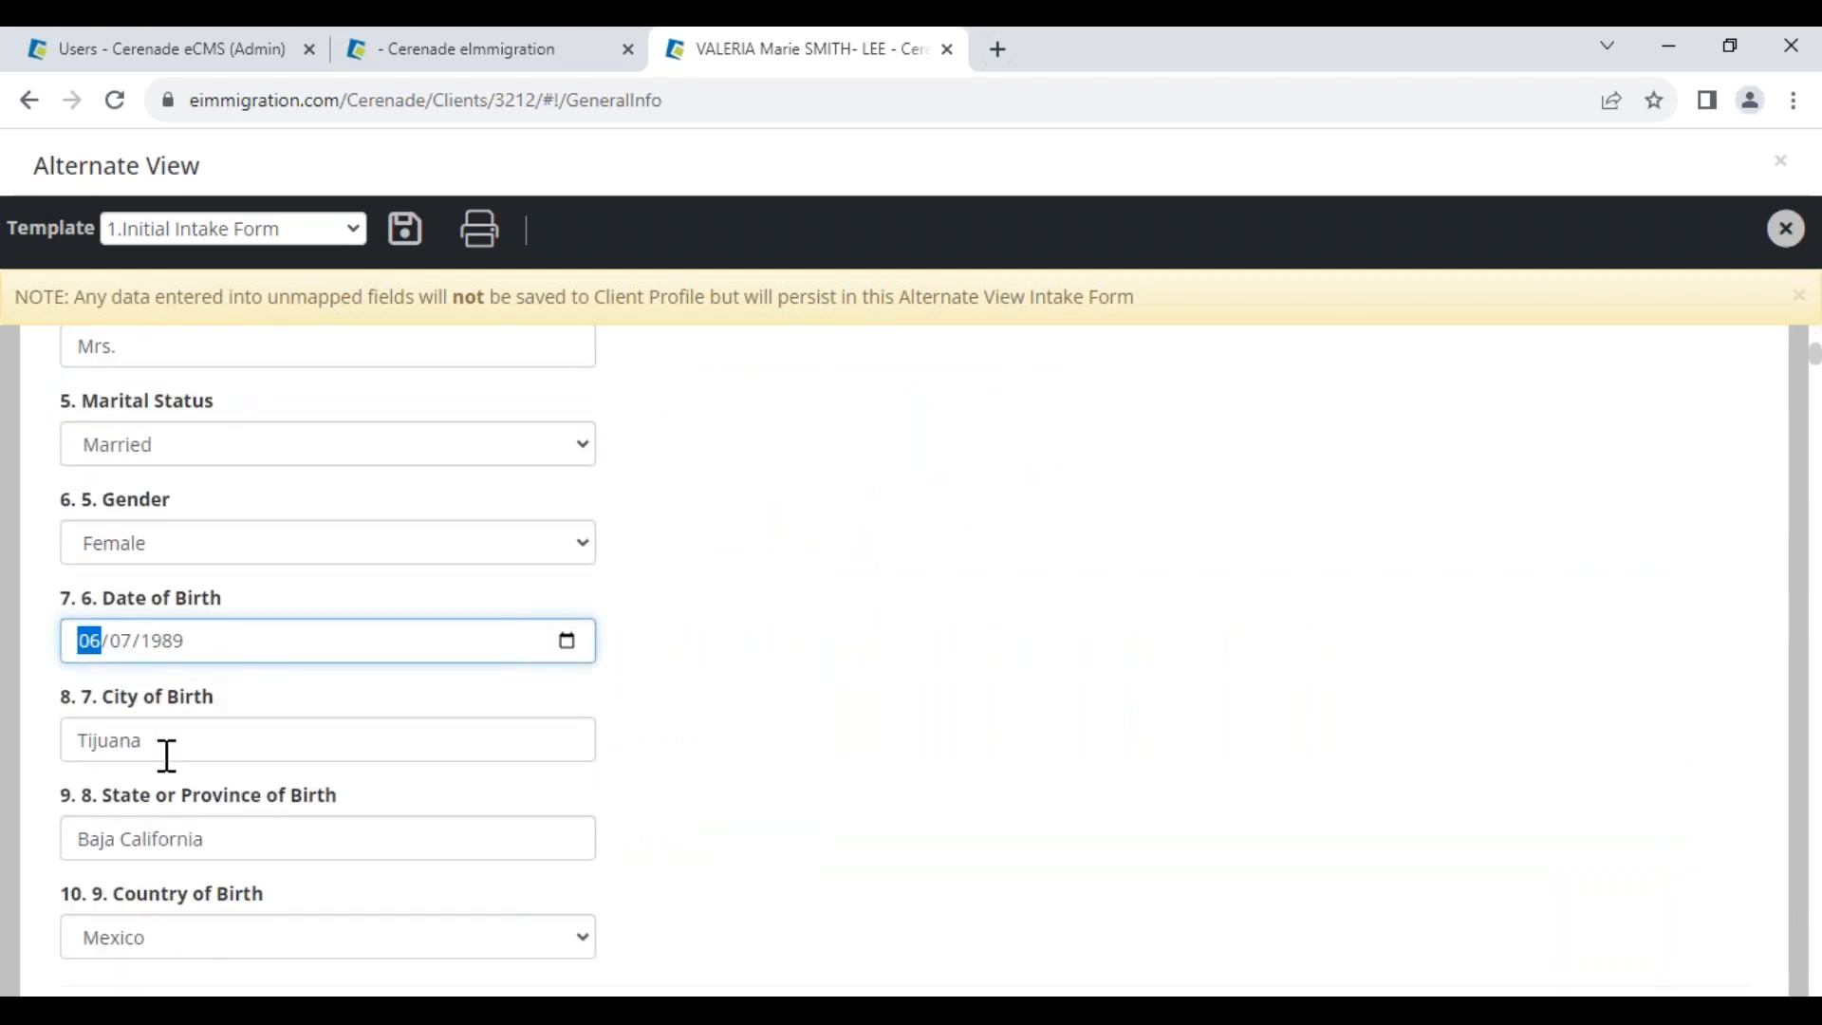
pyautogui.scroll(-4, 167, 753)
pyautogui.scroll(4, 185, 683)
pyautogui.write('07/07')
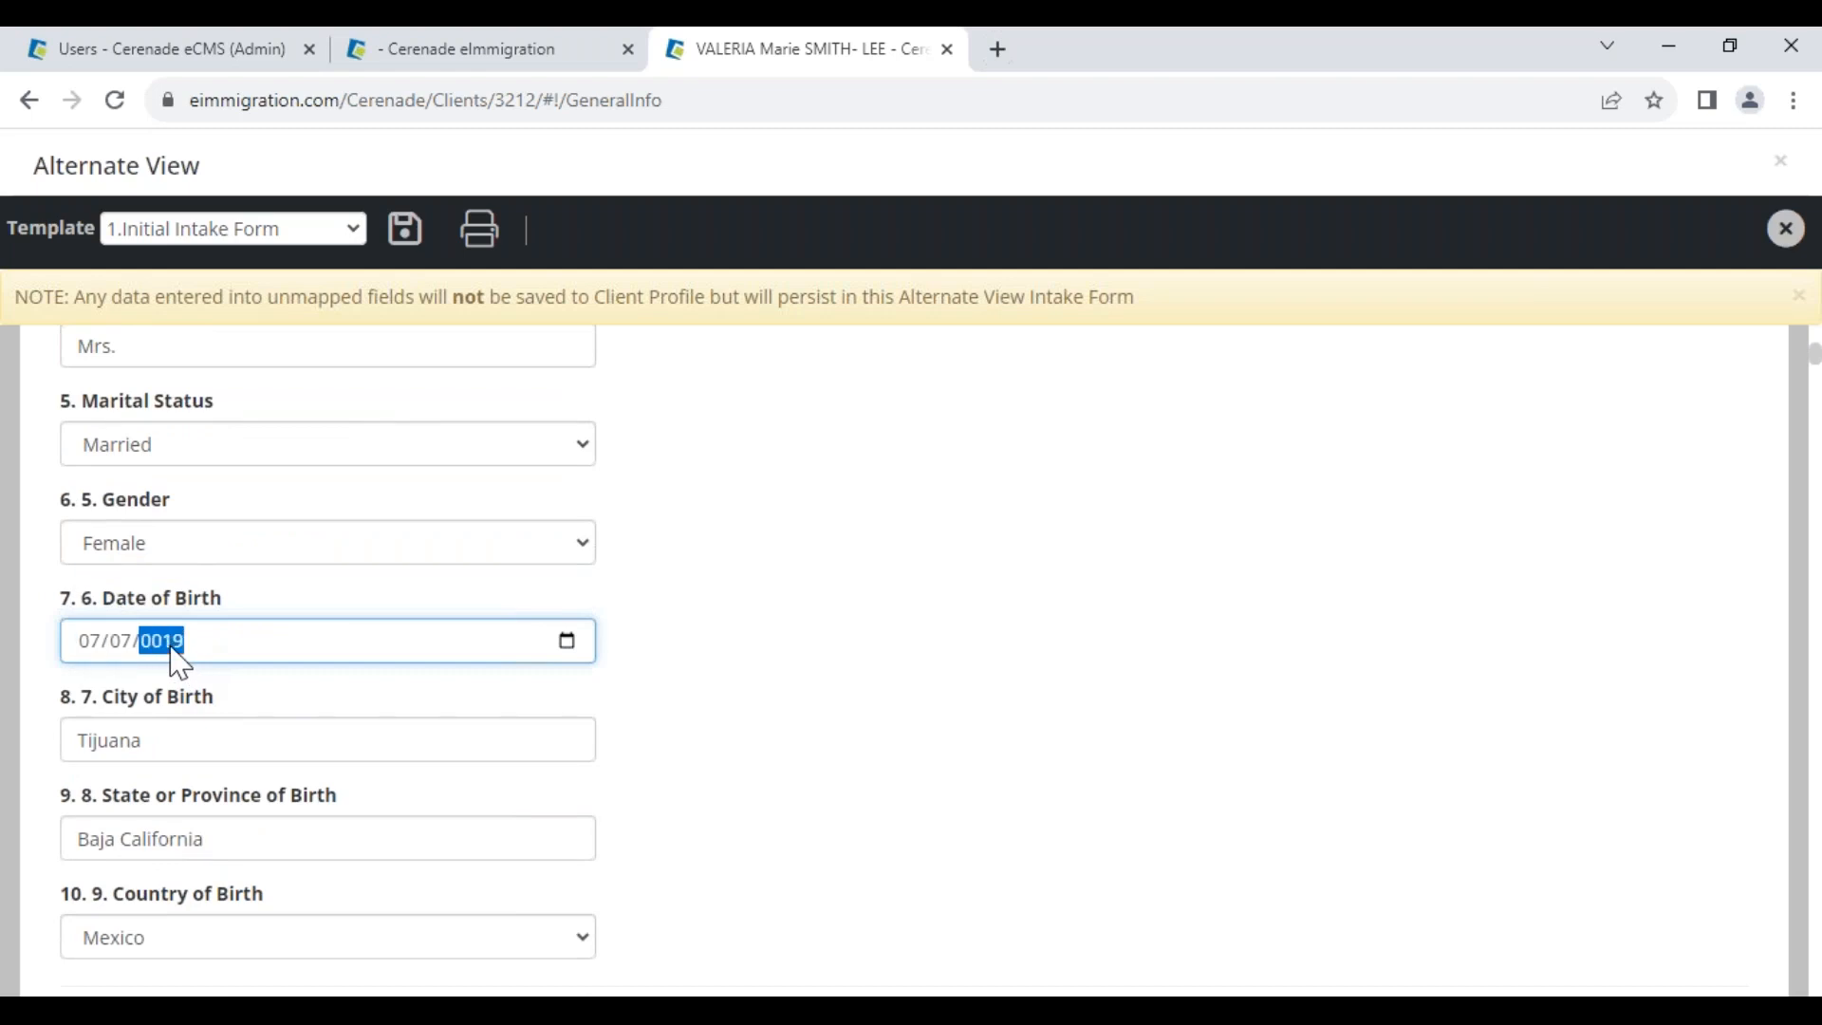
pyautogui.click(344, 696)
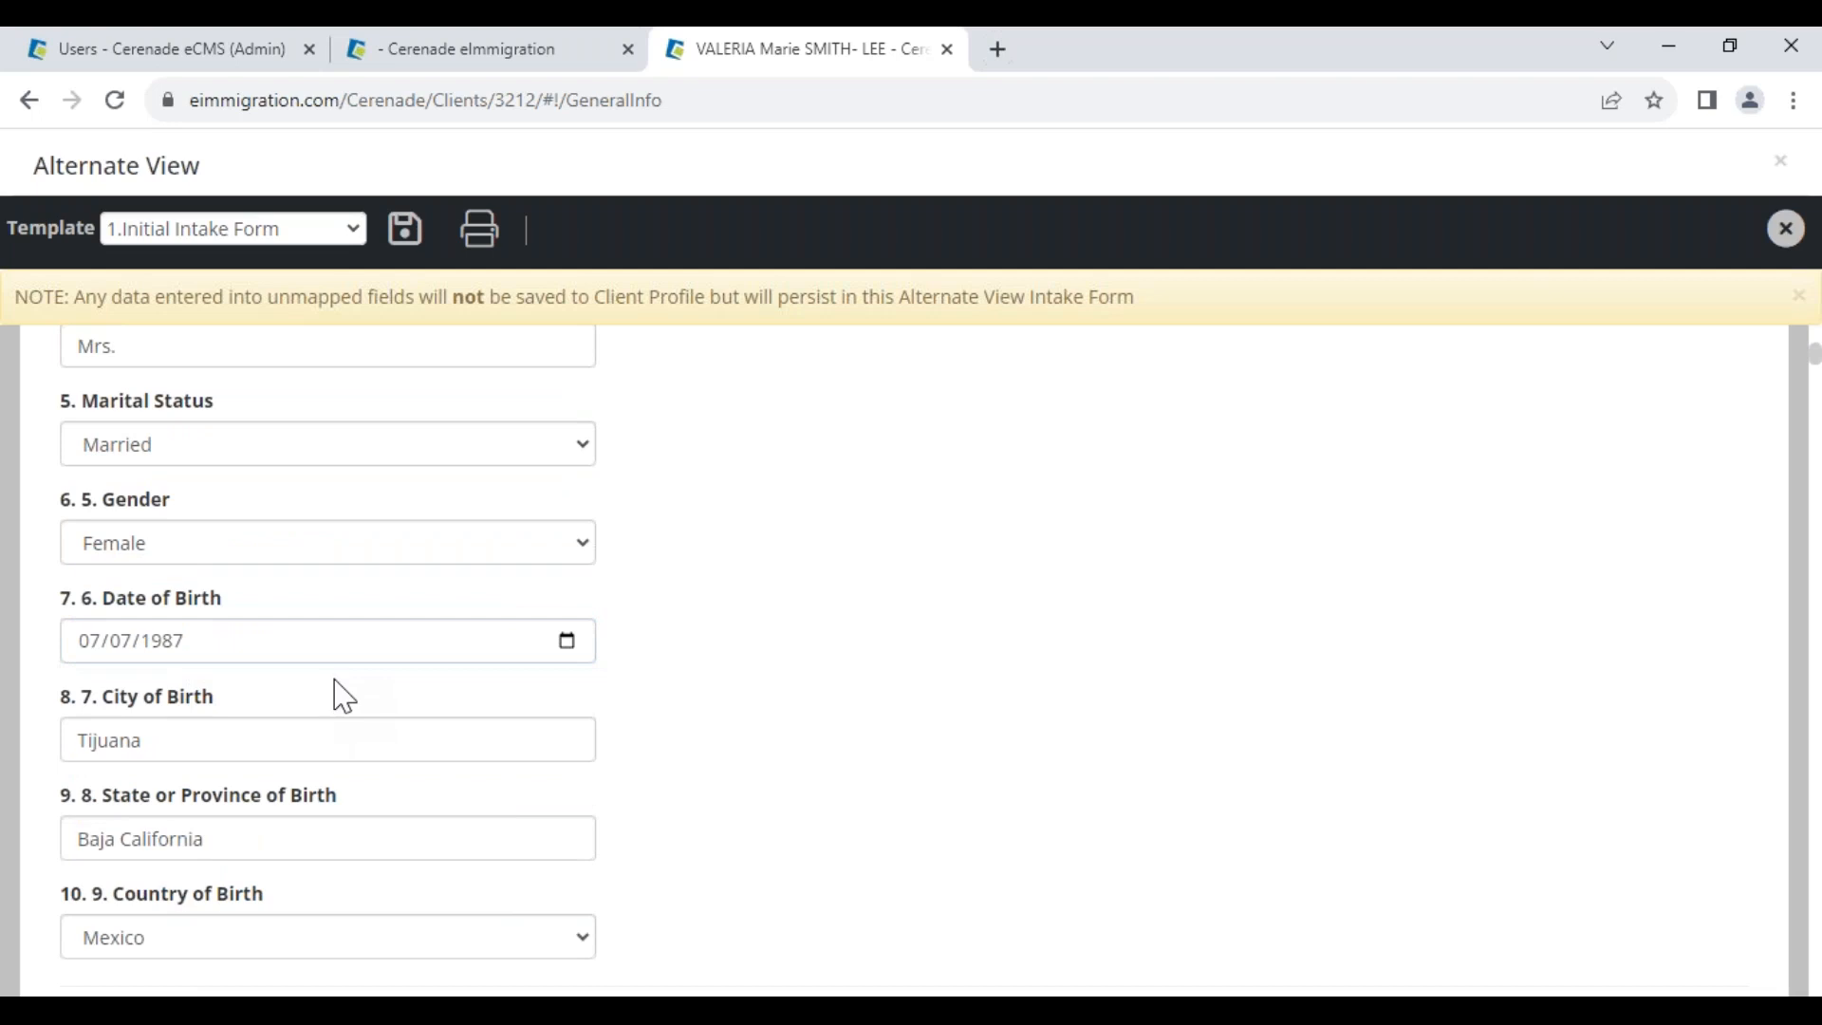
pyautogui.click(406, 245)
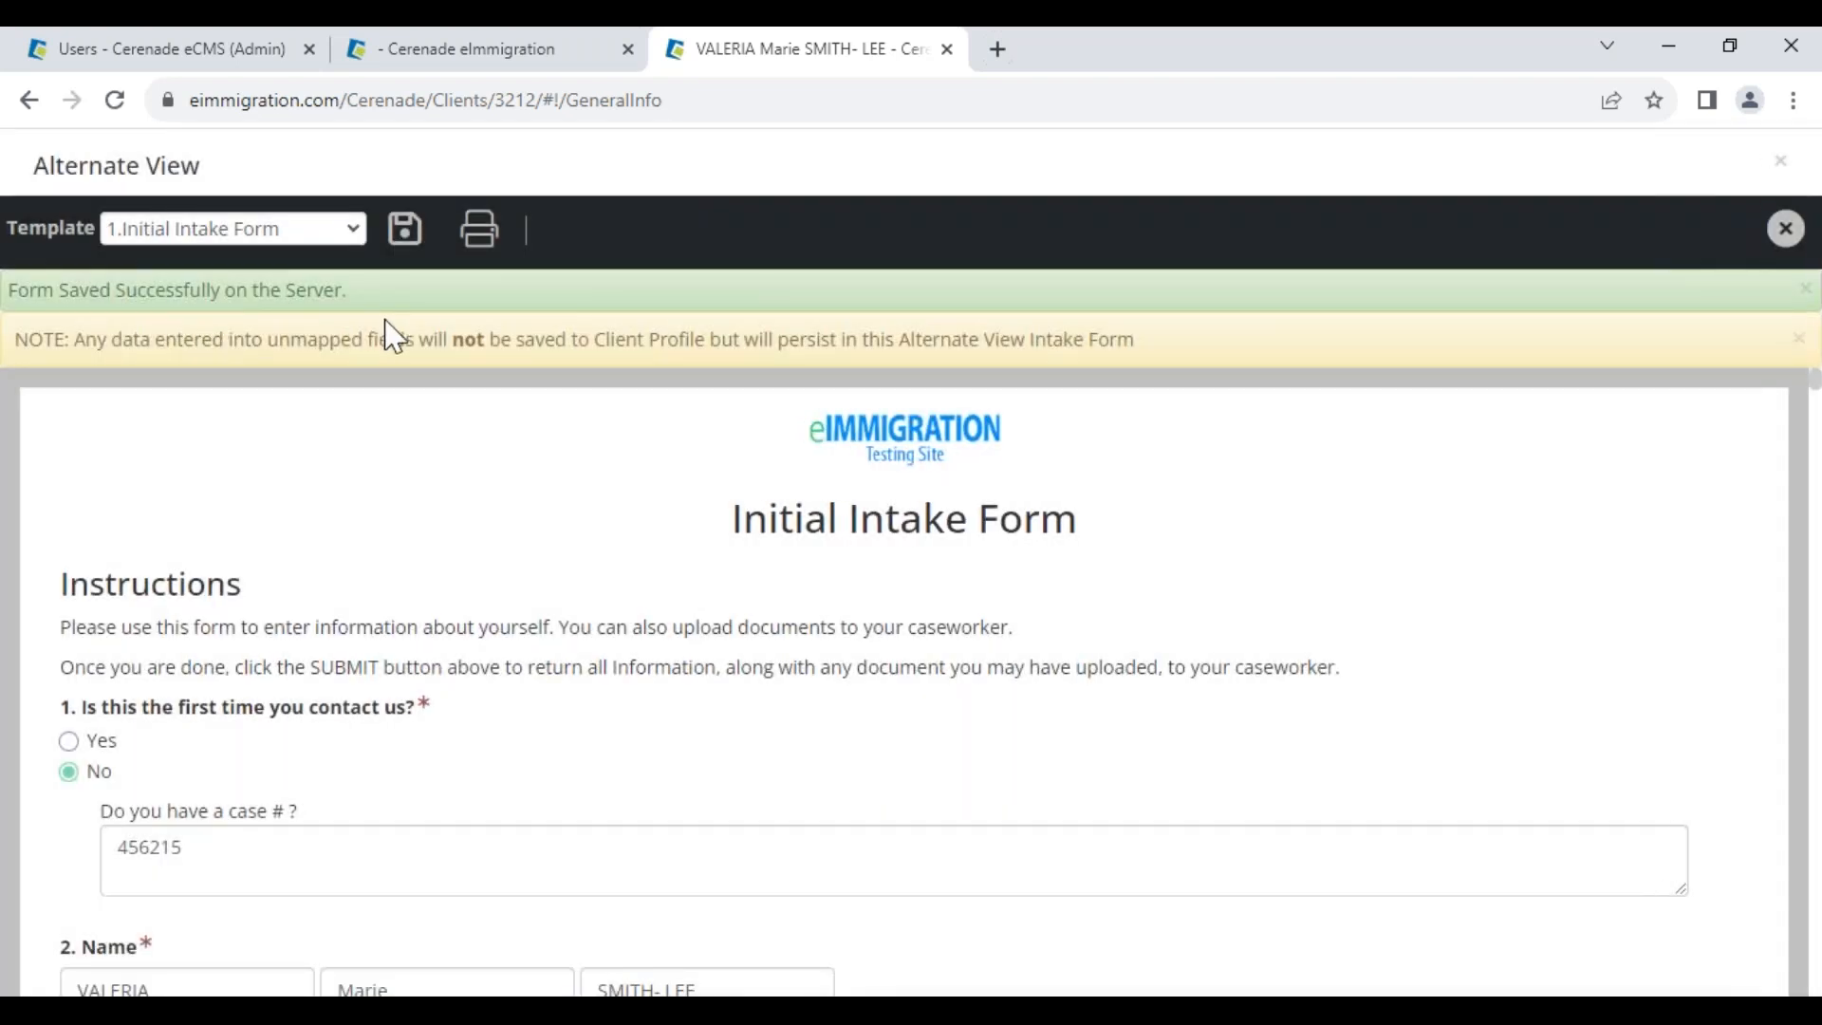
pyautogui.click(306, 237)
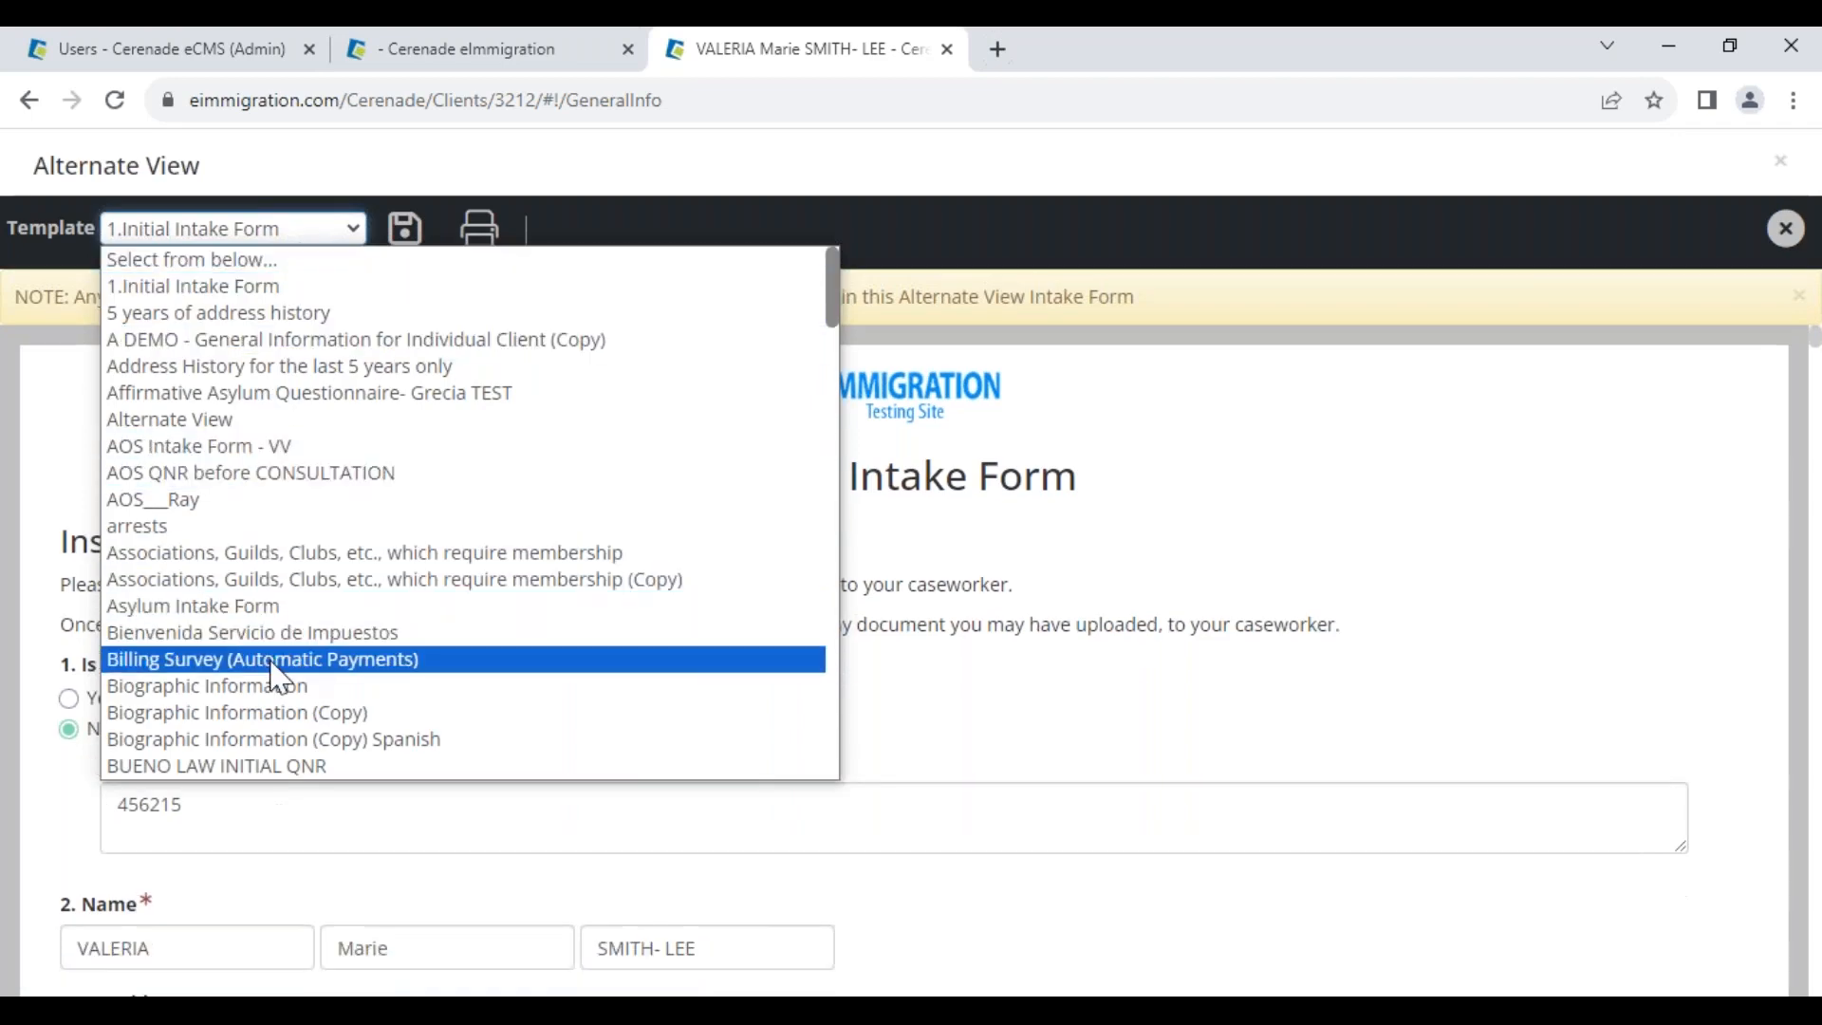
# Review the Biographic Information template, then load the Complete I-589 (Application for Asylum) Intake Form - VV
pyautogui.click(283, 700)
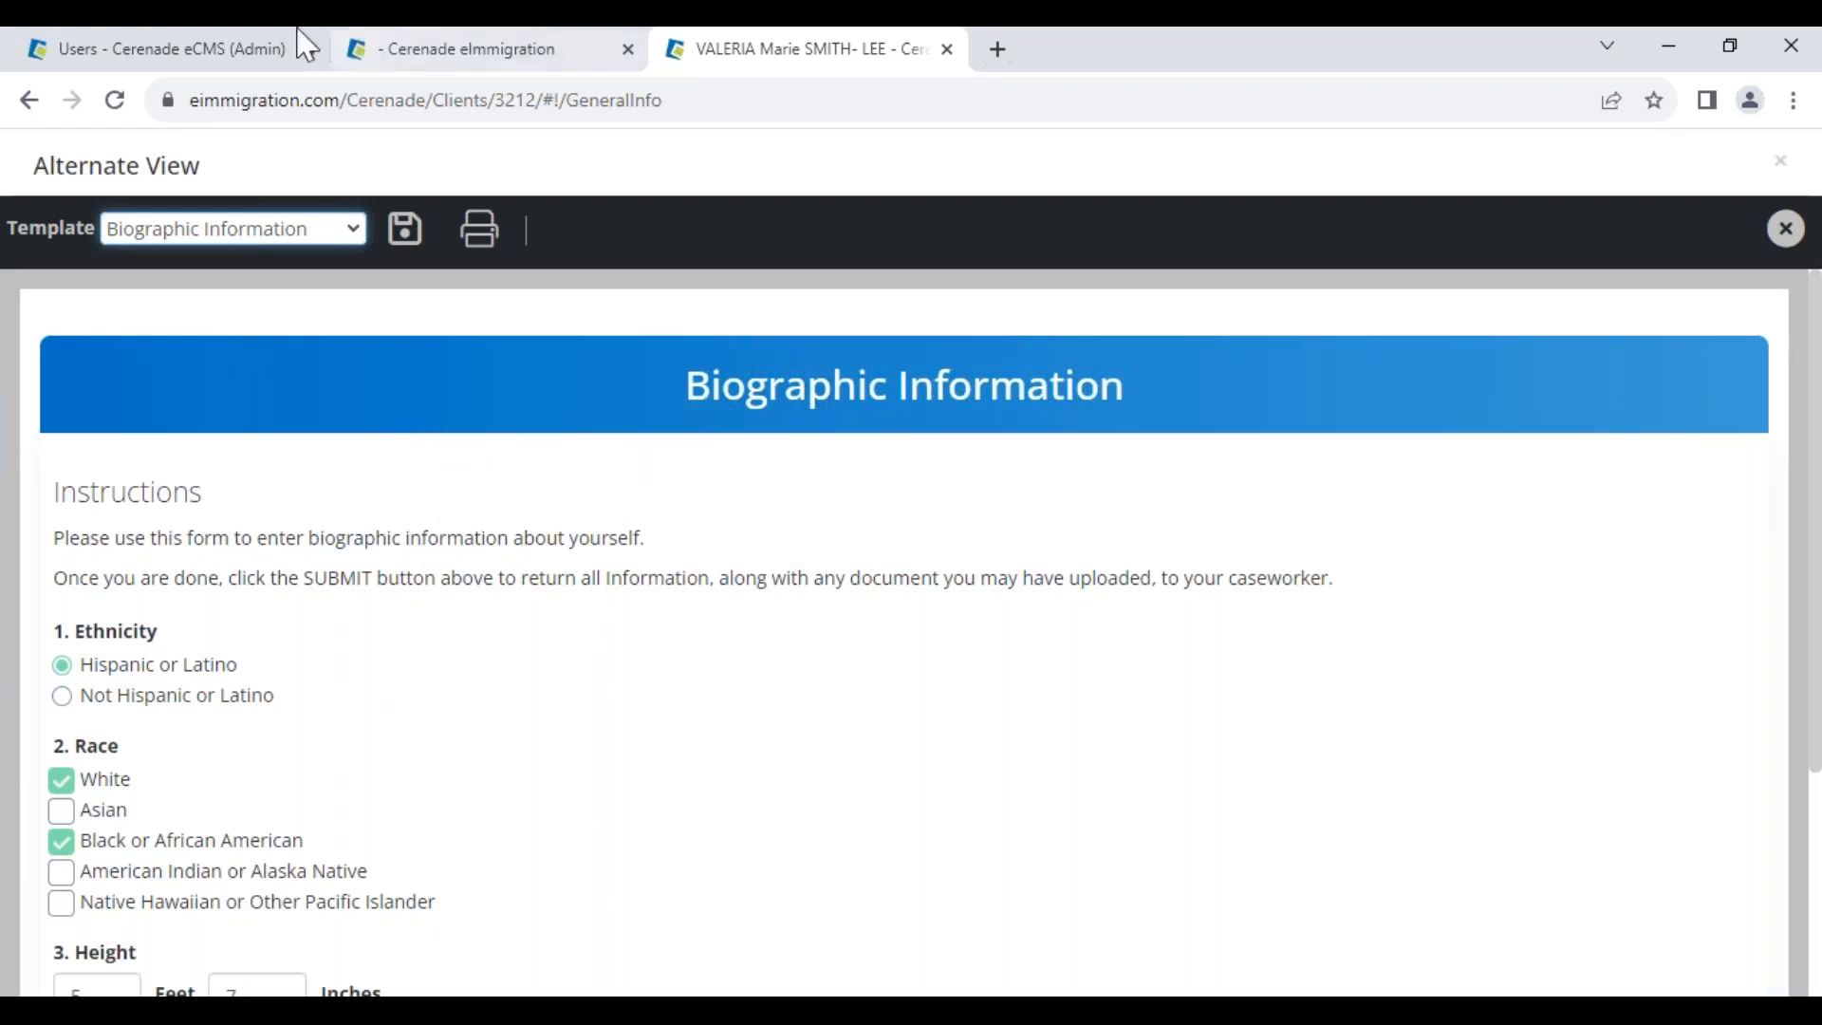
pyautogui.click(314, 221)
pyautogui.scroll(-5, 273, 725)
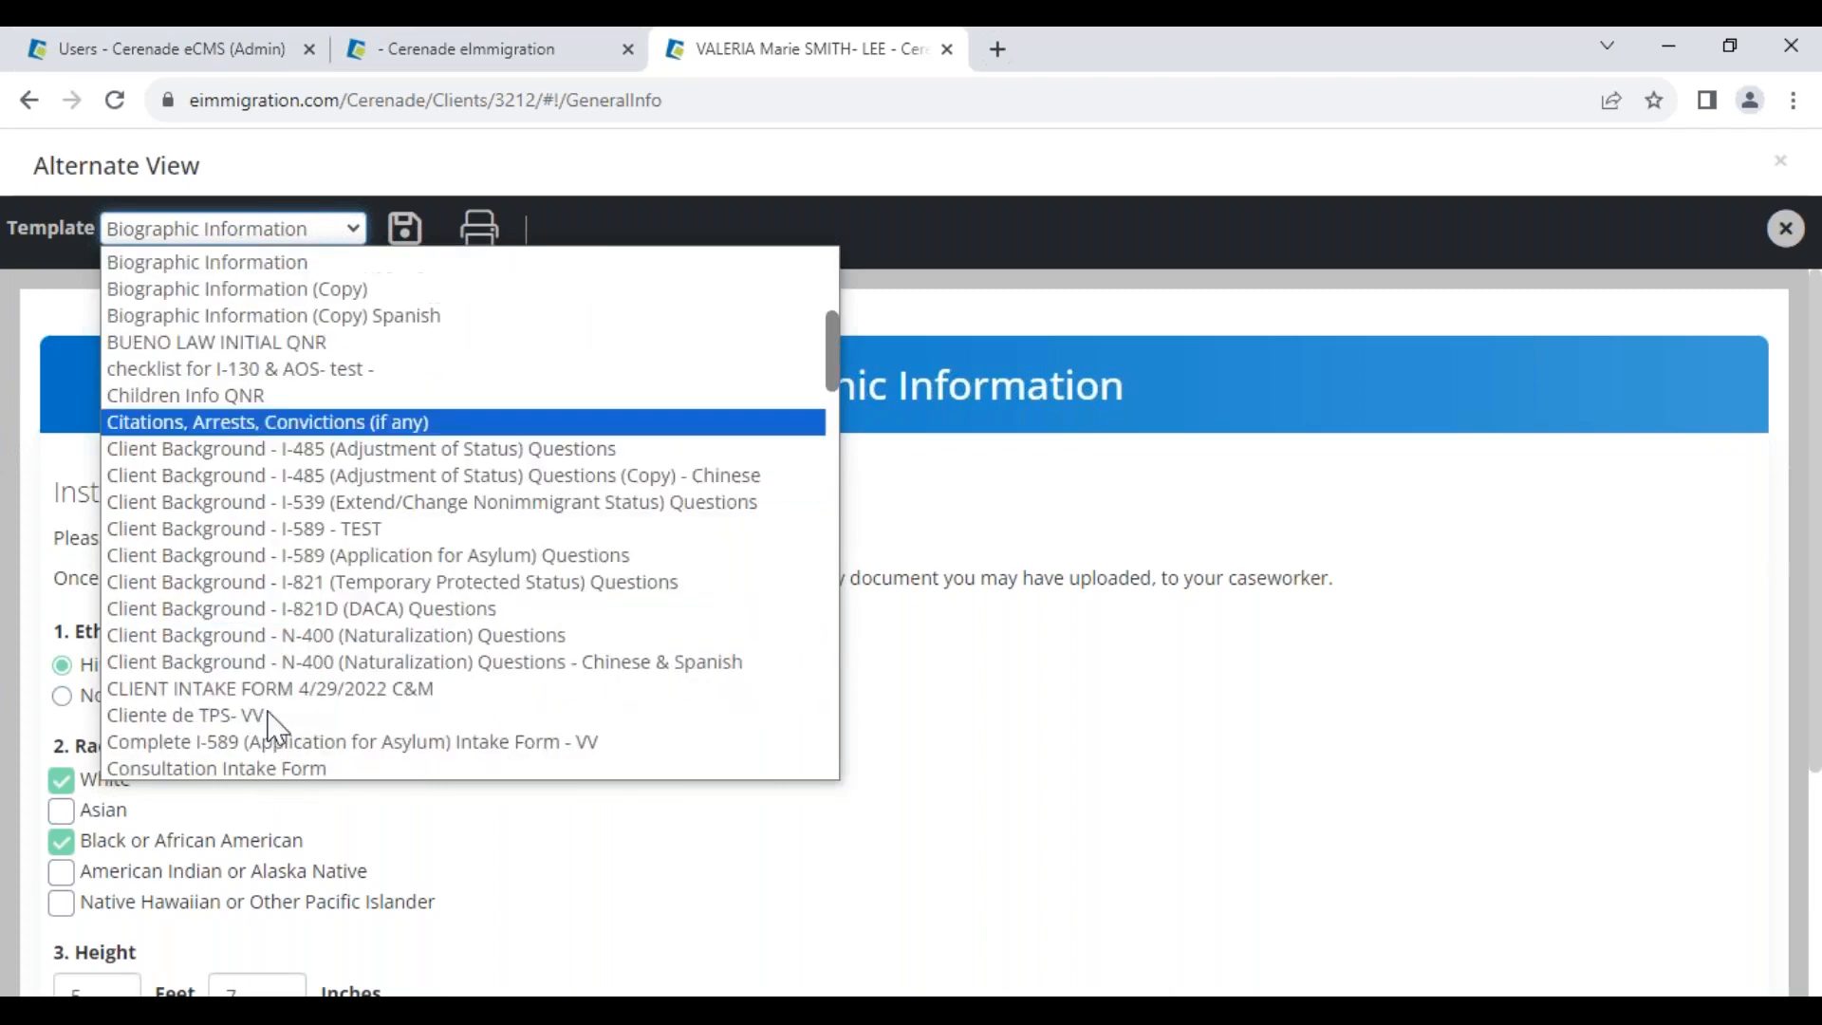
pyautogui.scroll(-2, 270, 716)
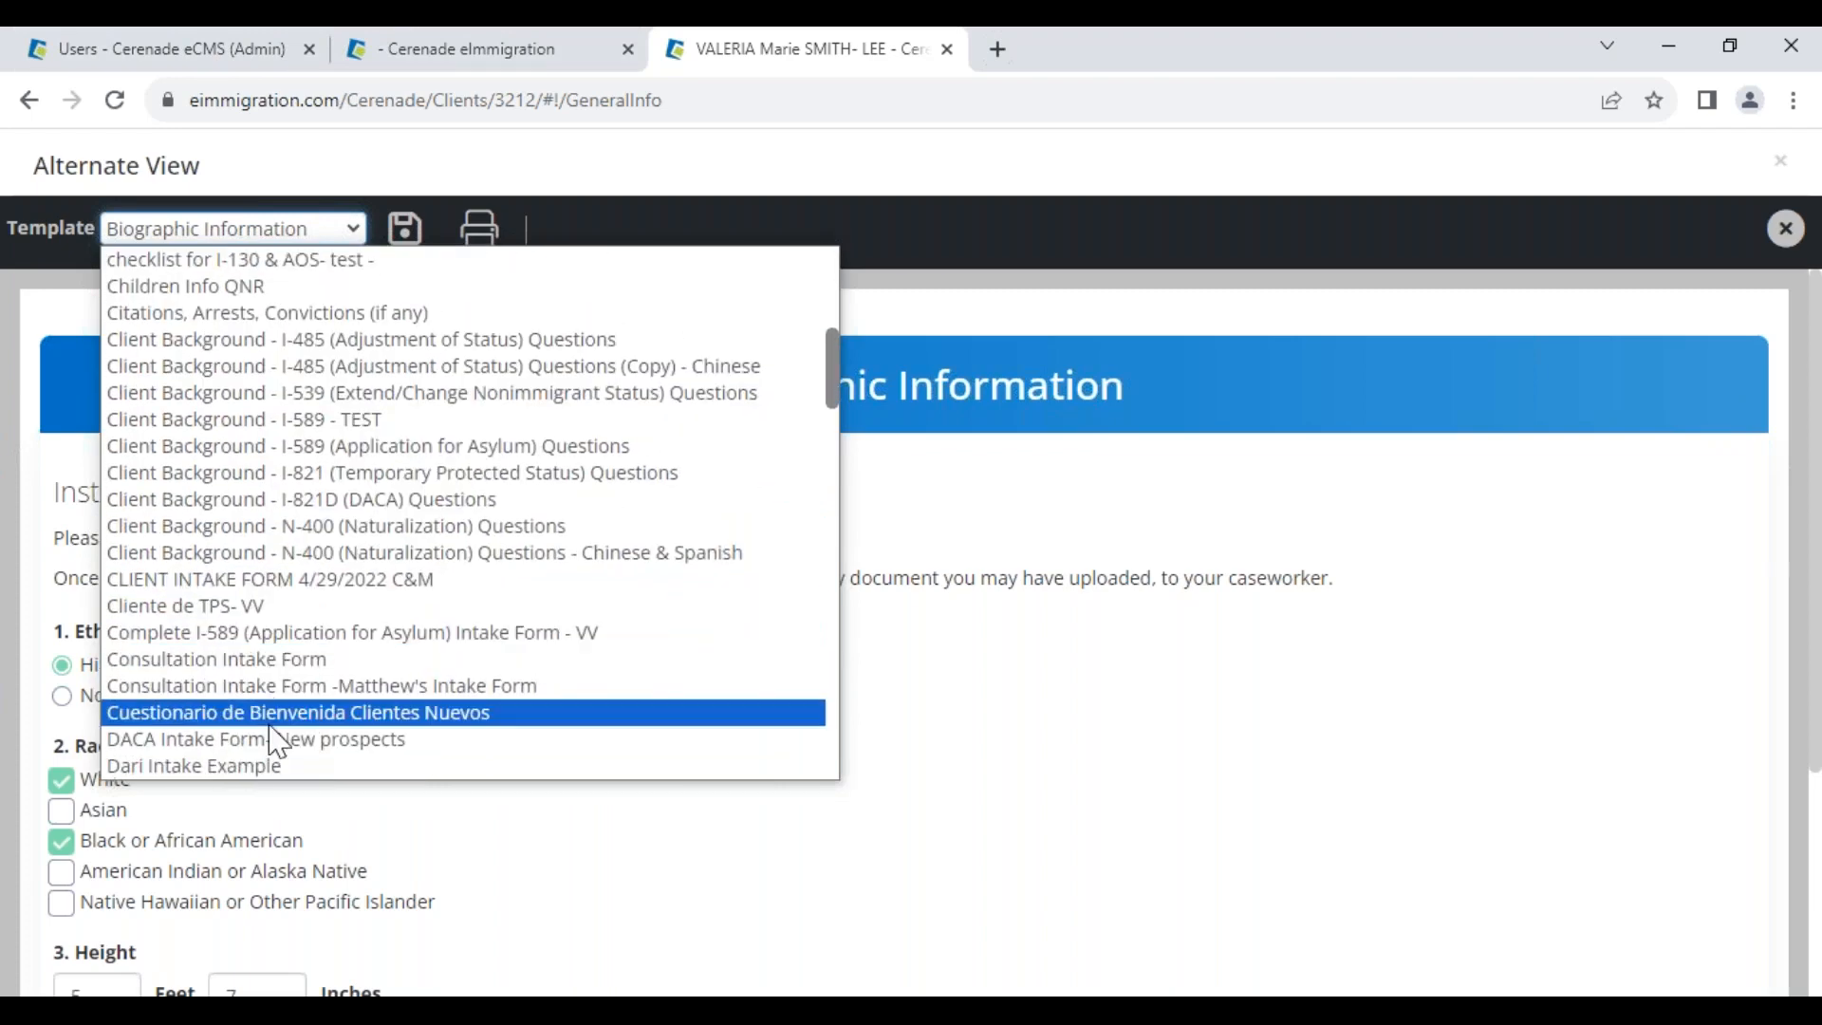
pyautogui.click(294, 641)
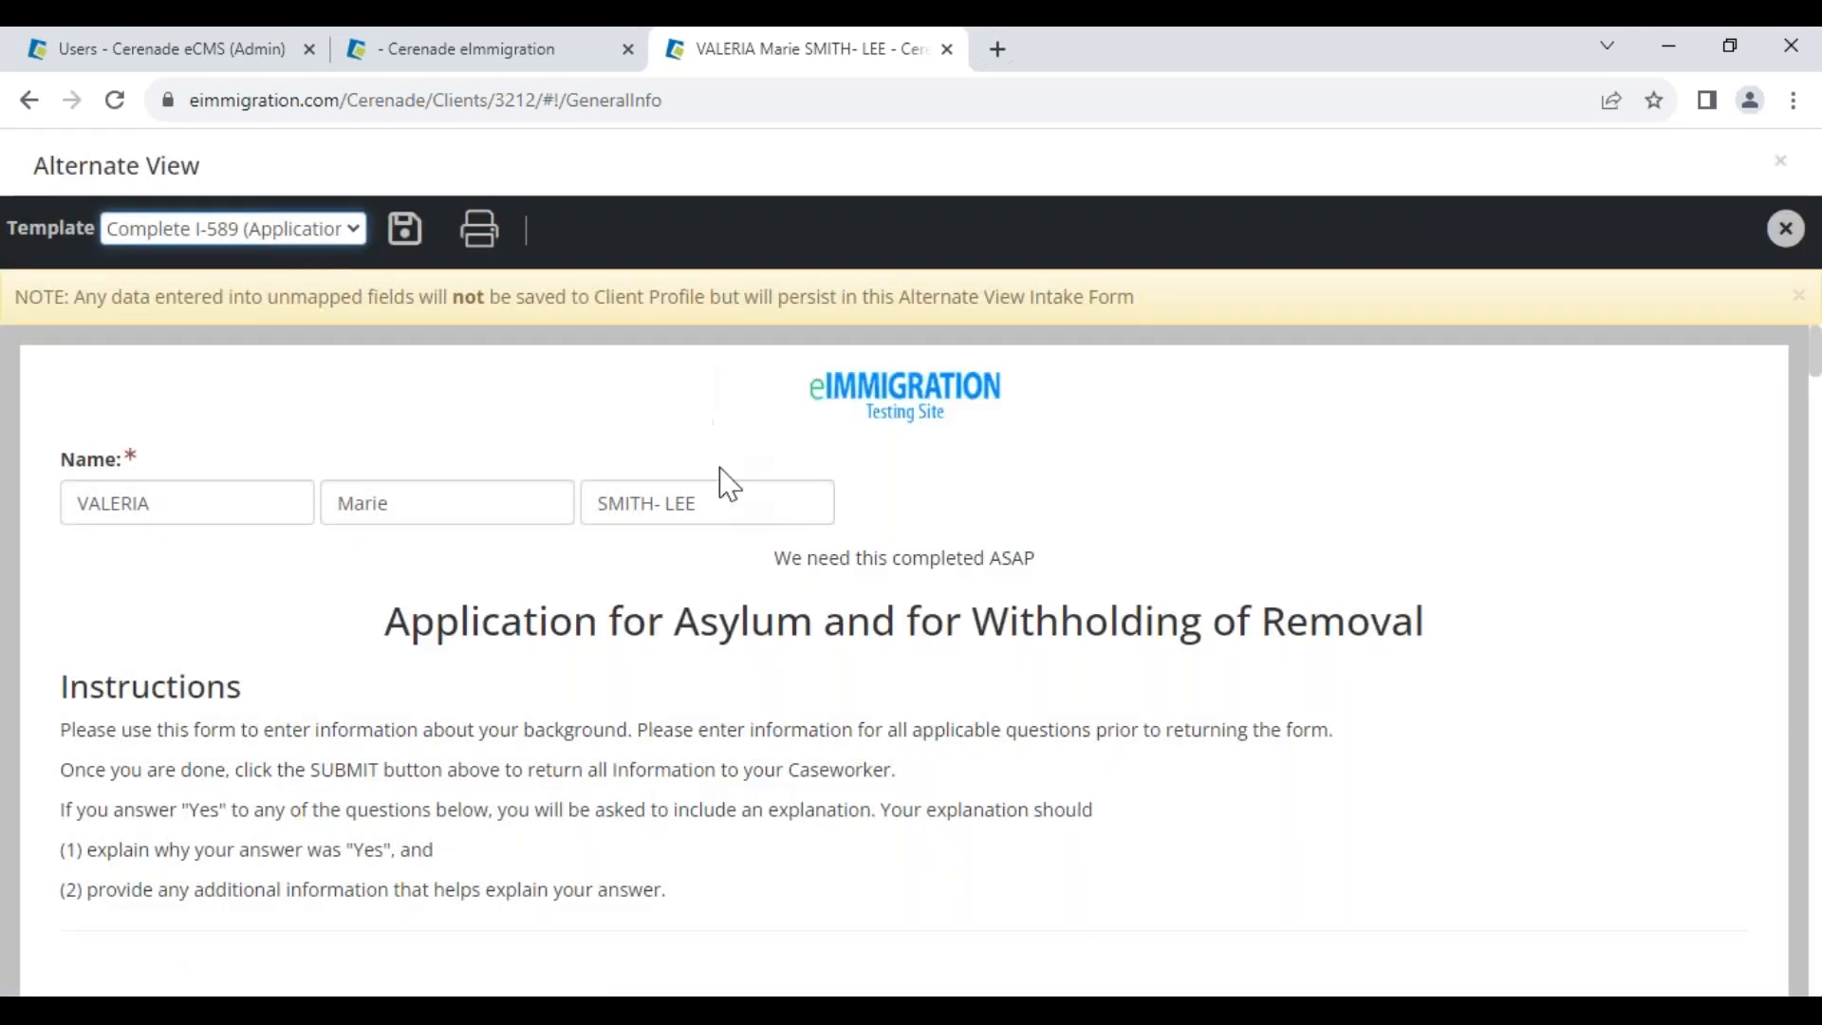
pyautogui.moveTo(59, 460); pyautogui.dragTo(106, 463)
pyautogui.scroll(-7, 456, 717)
pyautogui.moveTo(135, 624); pyautogui.dragTo(772, 624)
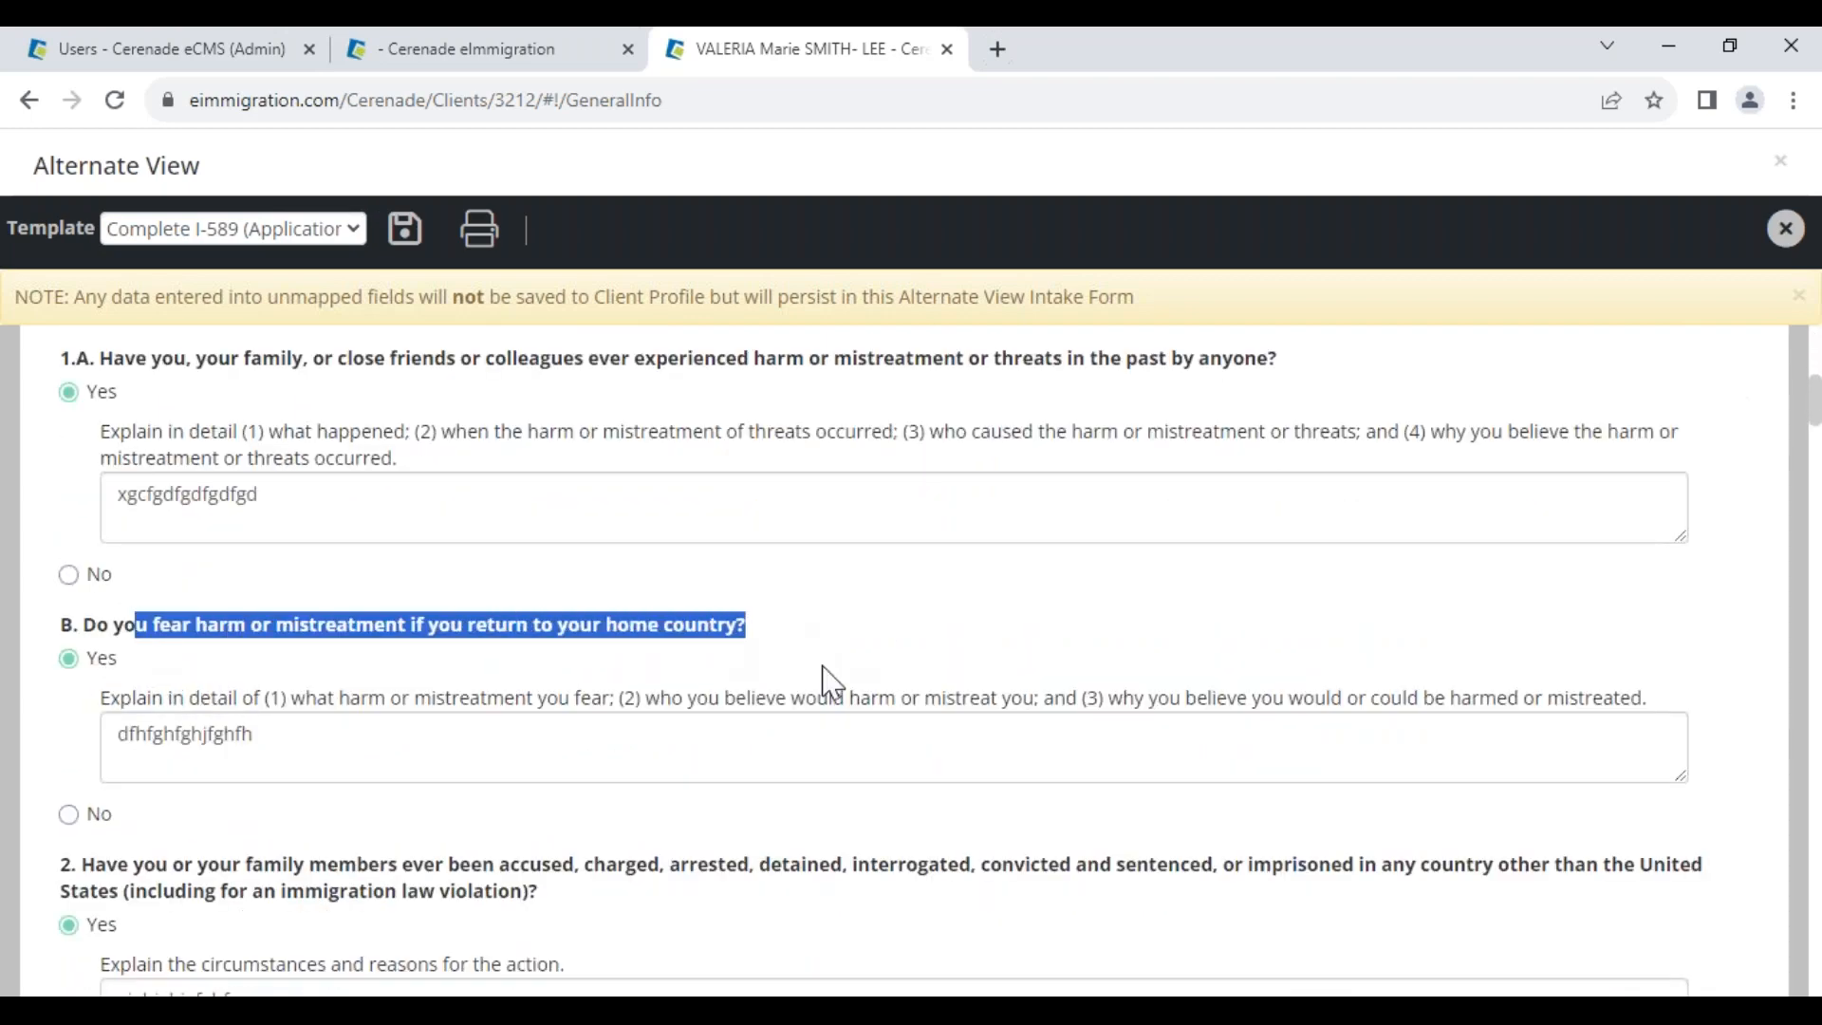
pyautogui.scroll(7, 826, 668)
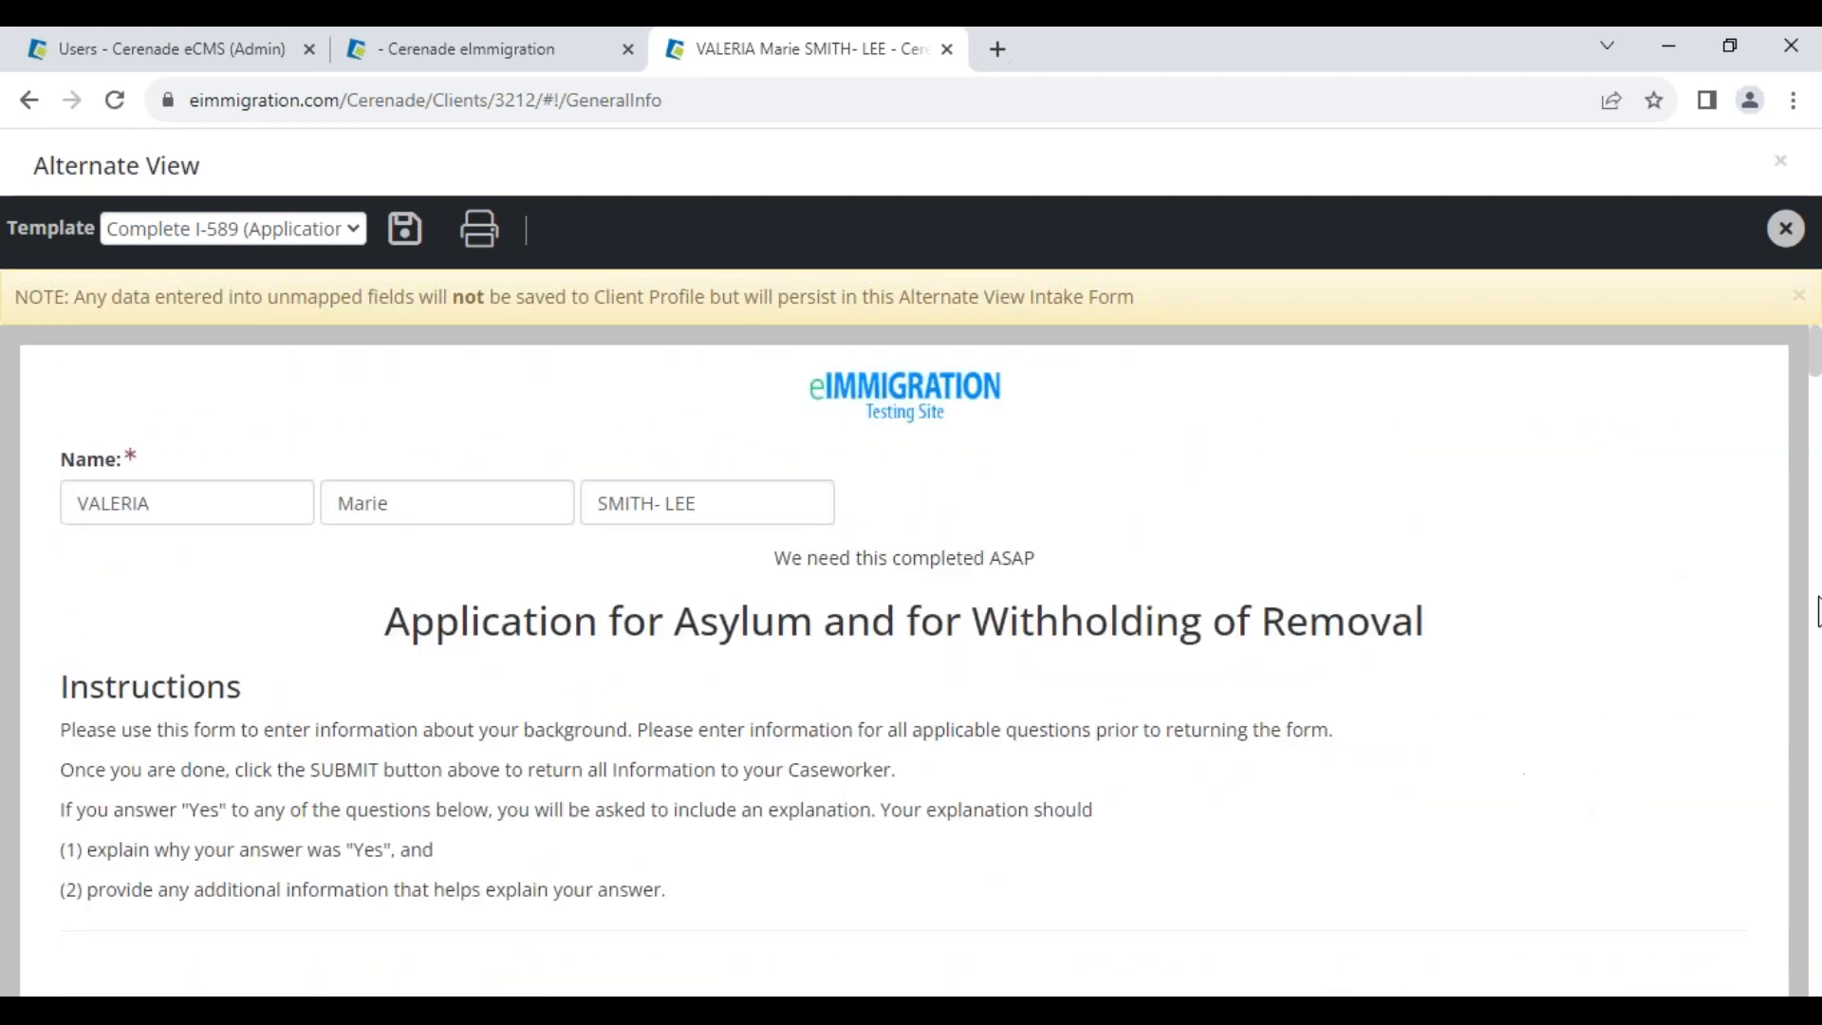
pyautogui.click(1786, 228)
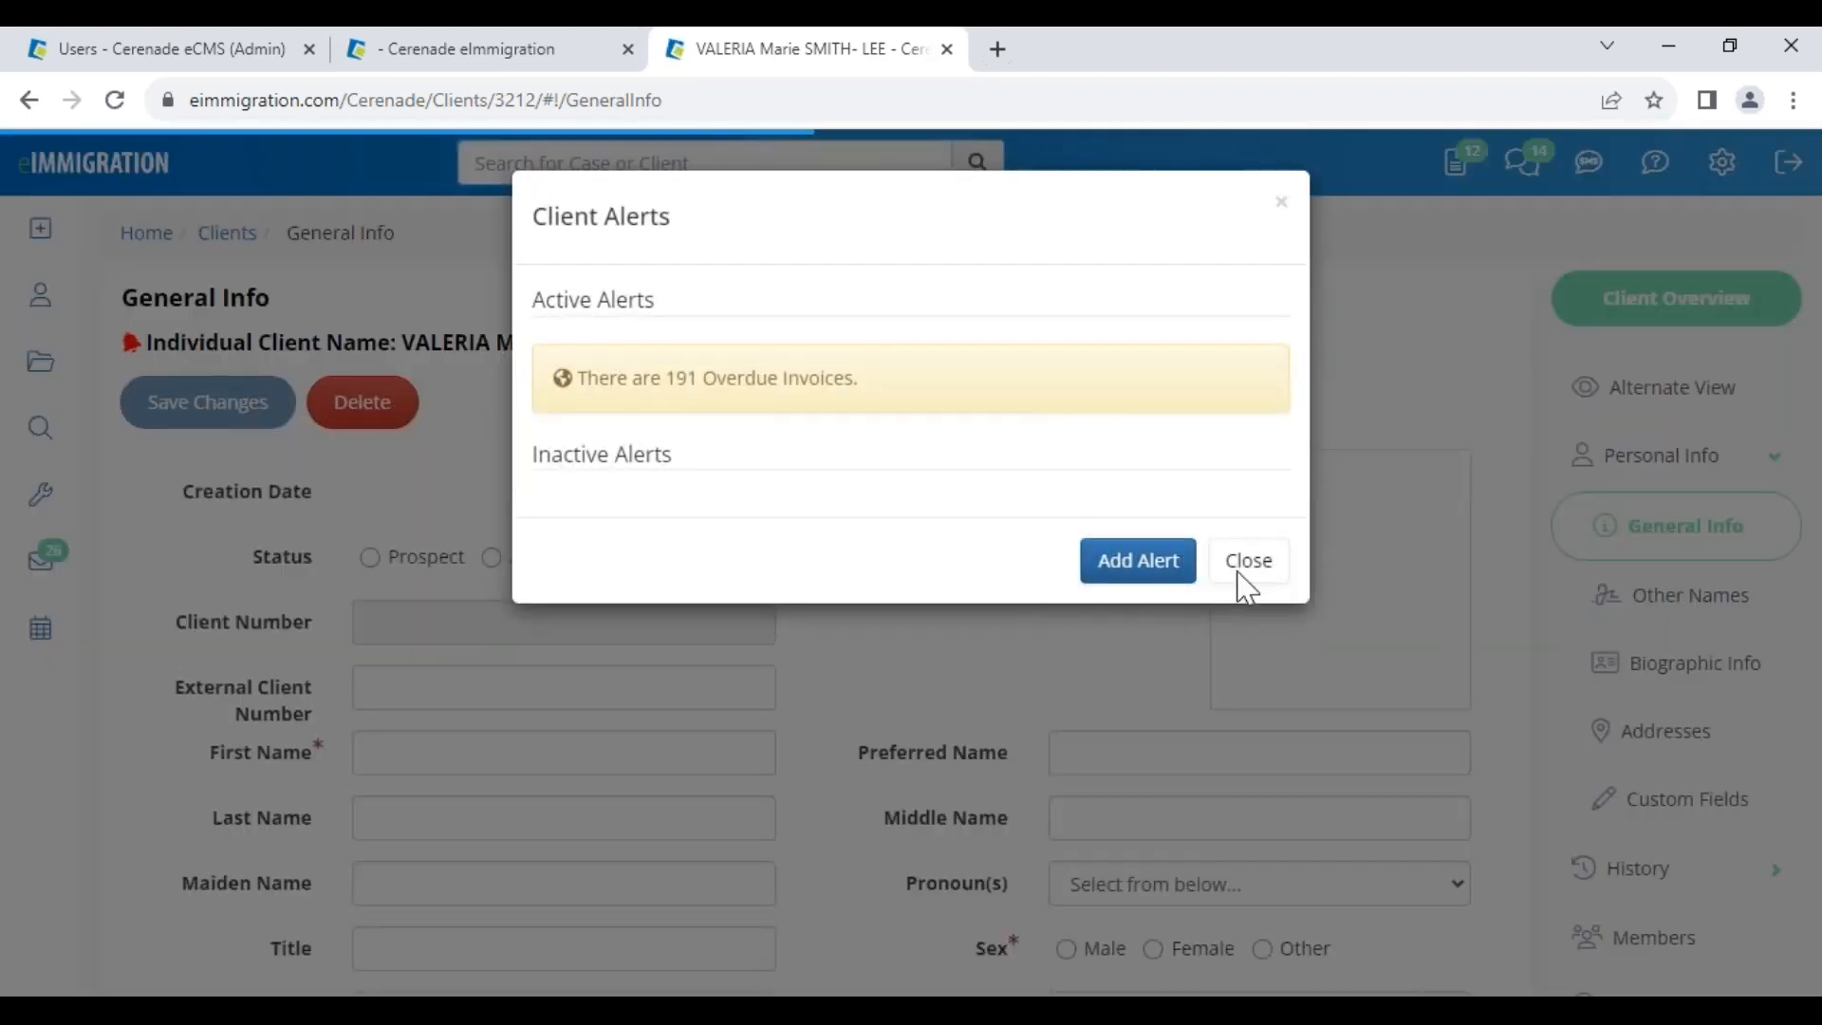
pyautogui.click(1246, 561)
pyautogui.scroll(-5, 1009, 724)
pyautogui.click(1174, 482)
pyautogui.click(858, 470)
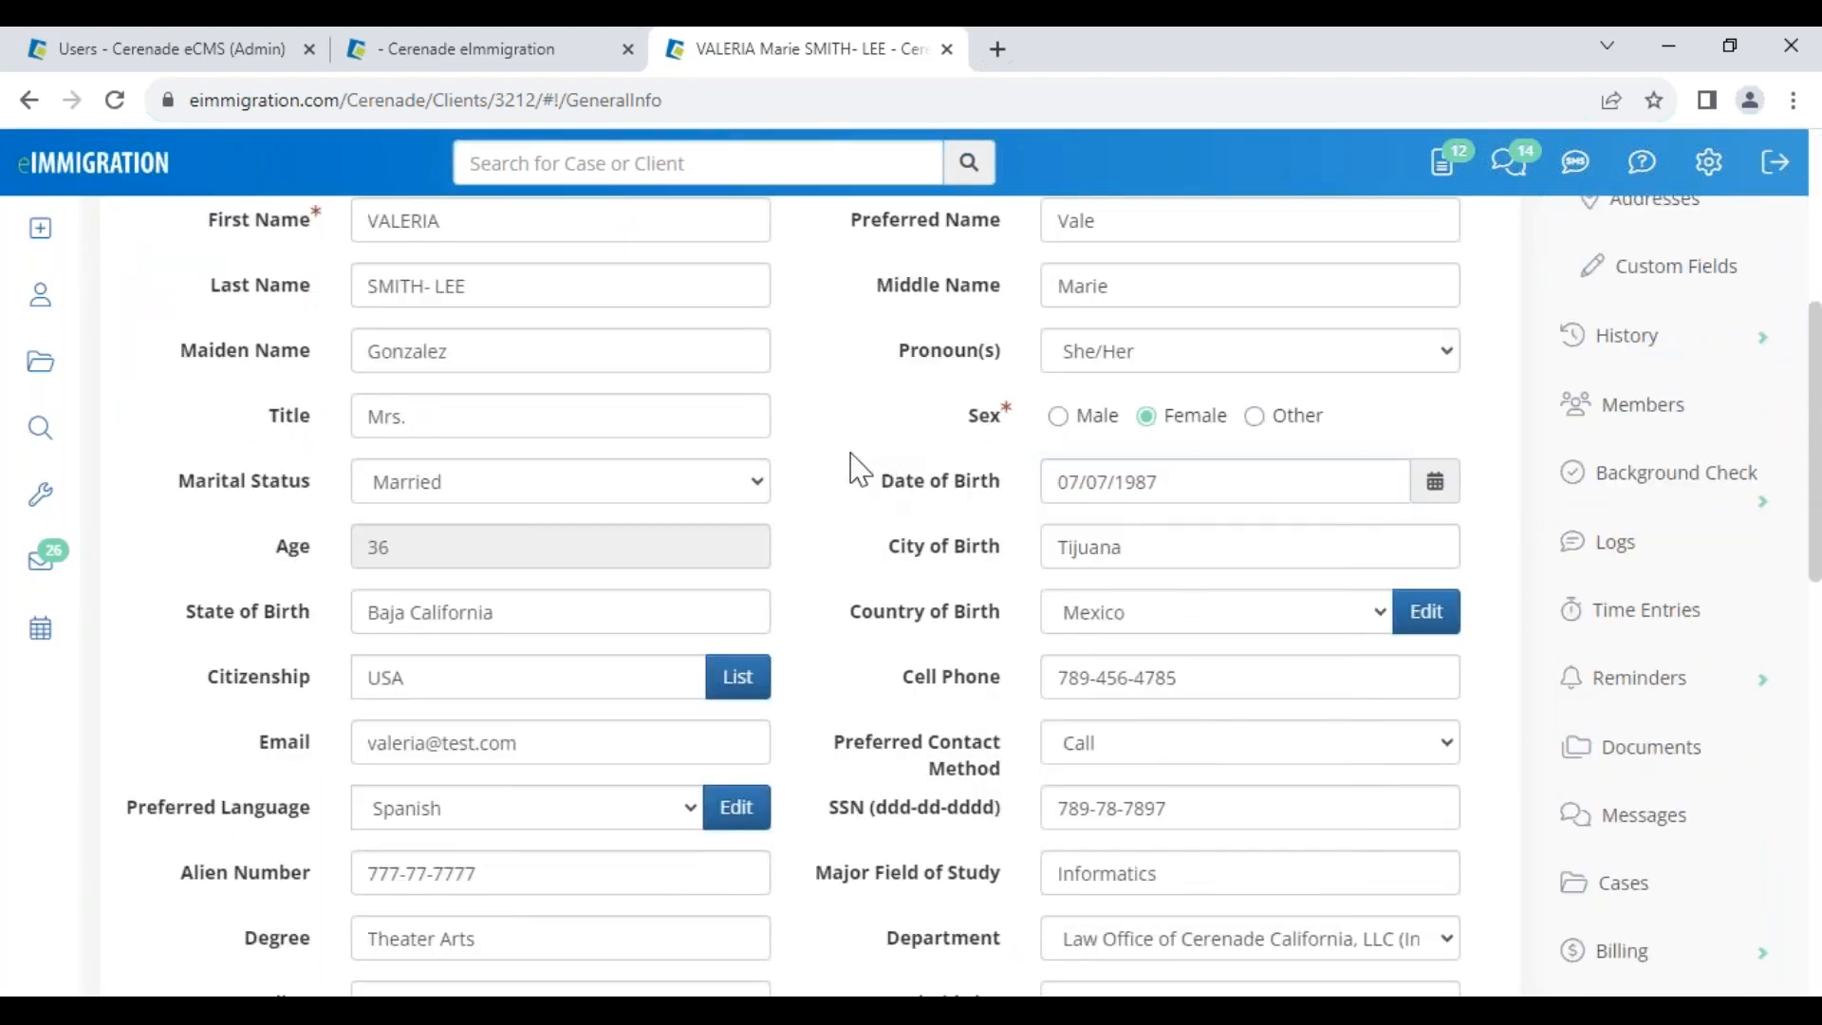
pyautogui.scroll(5, 865, 531)
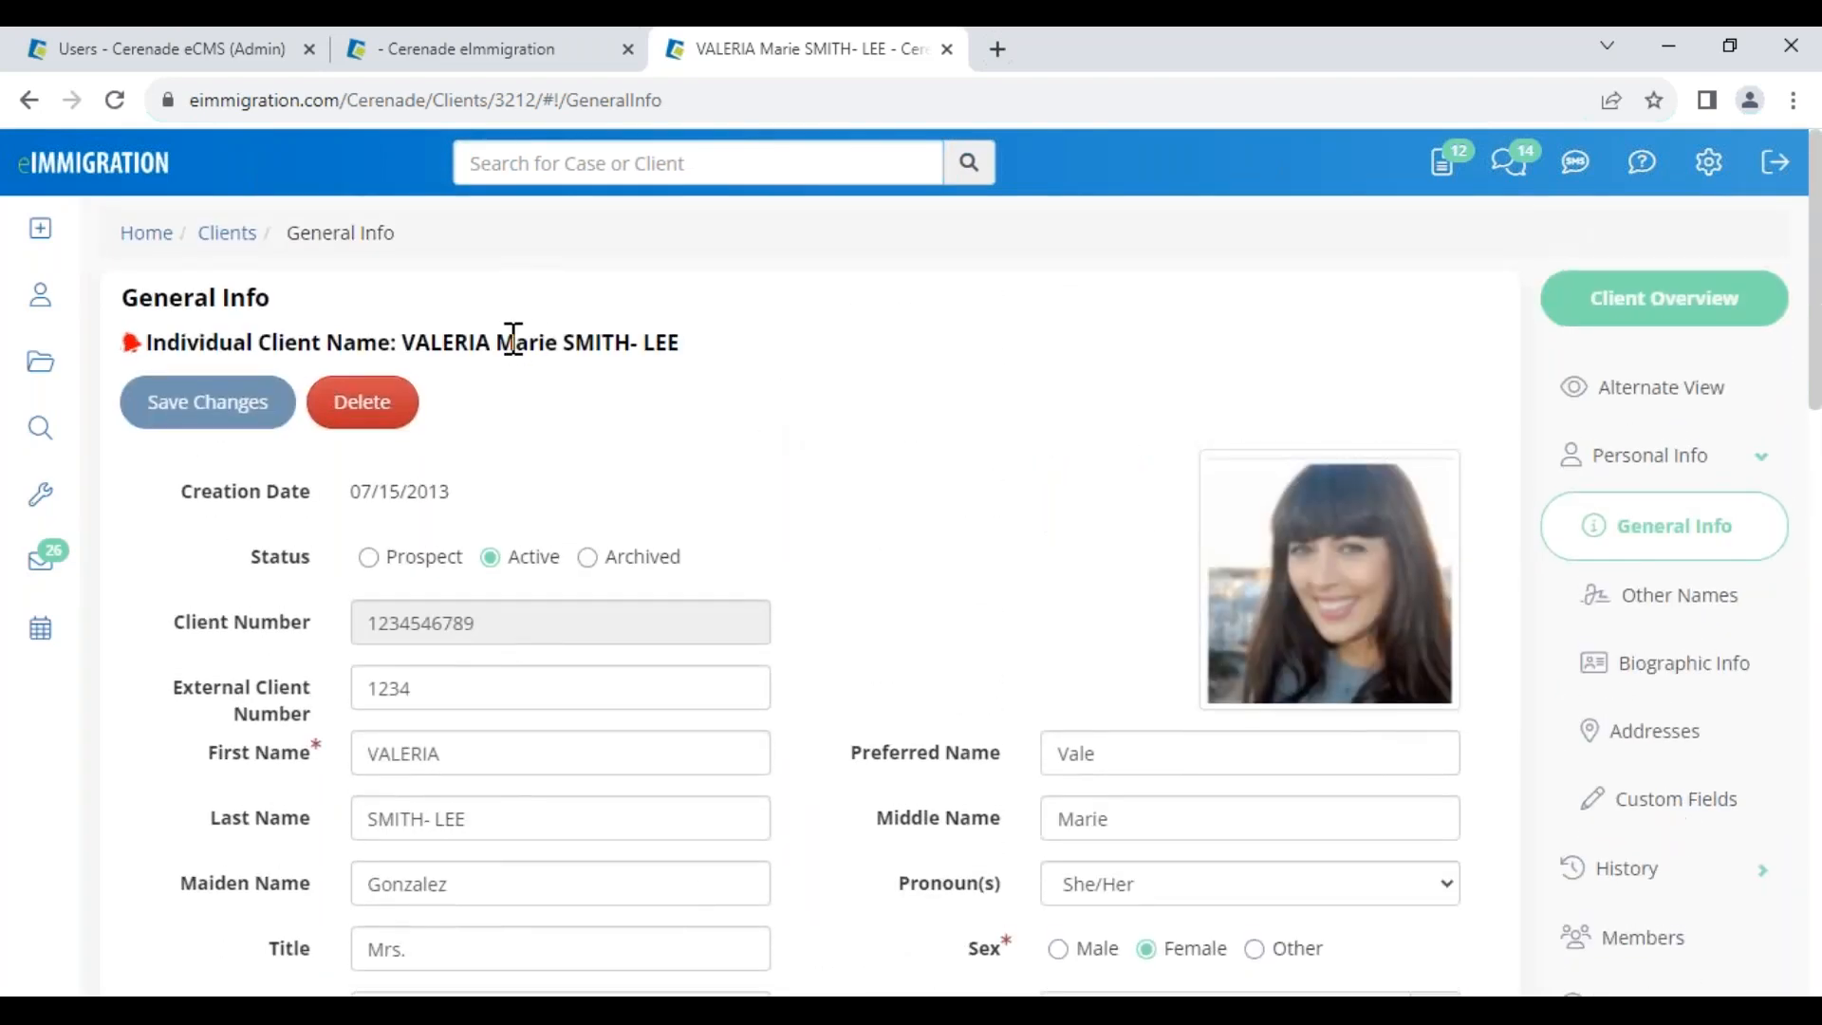
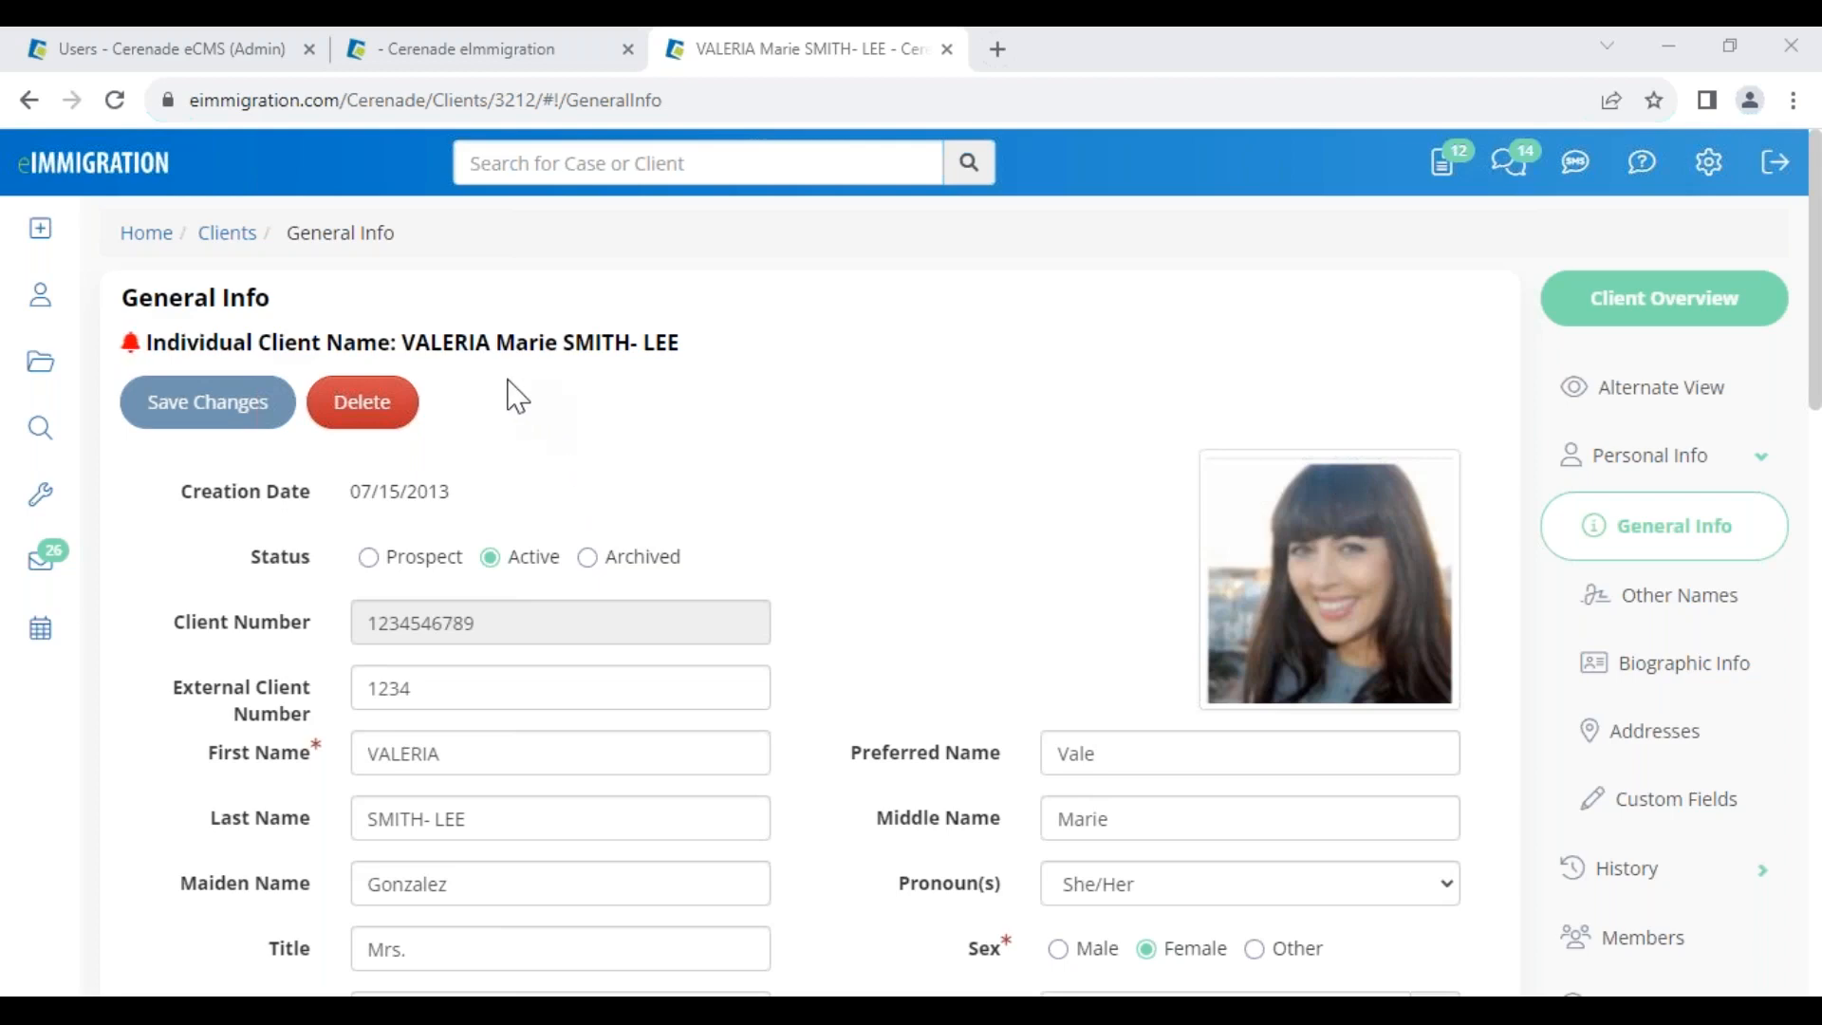
# Select the client's name, email and cell phone values on the profile page
pyautogui.moveTo(403, 344); pyautogui.dragTo(703, 358)
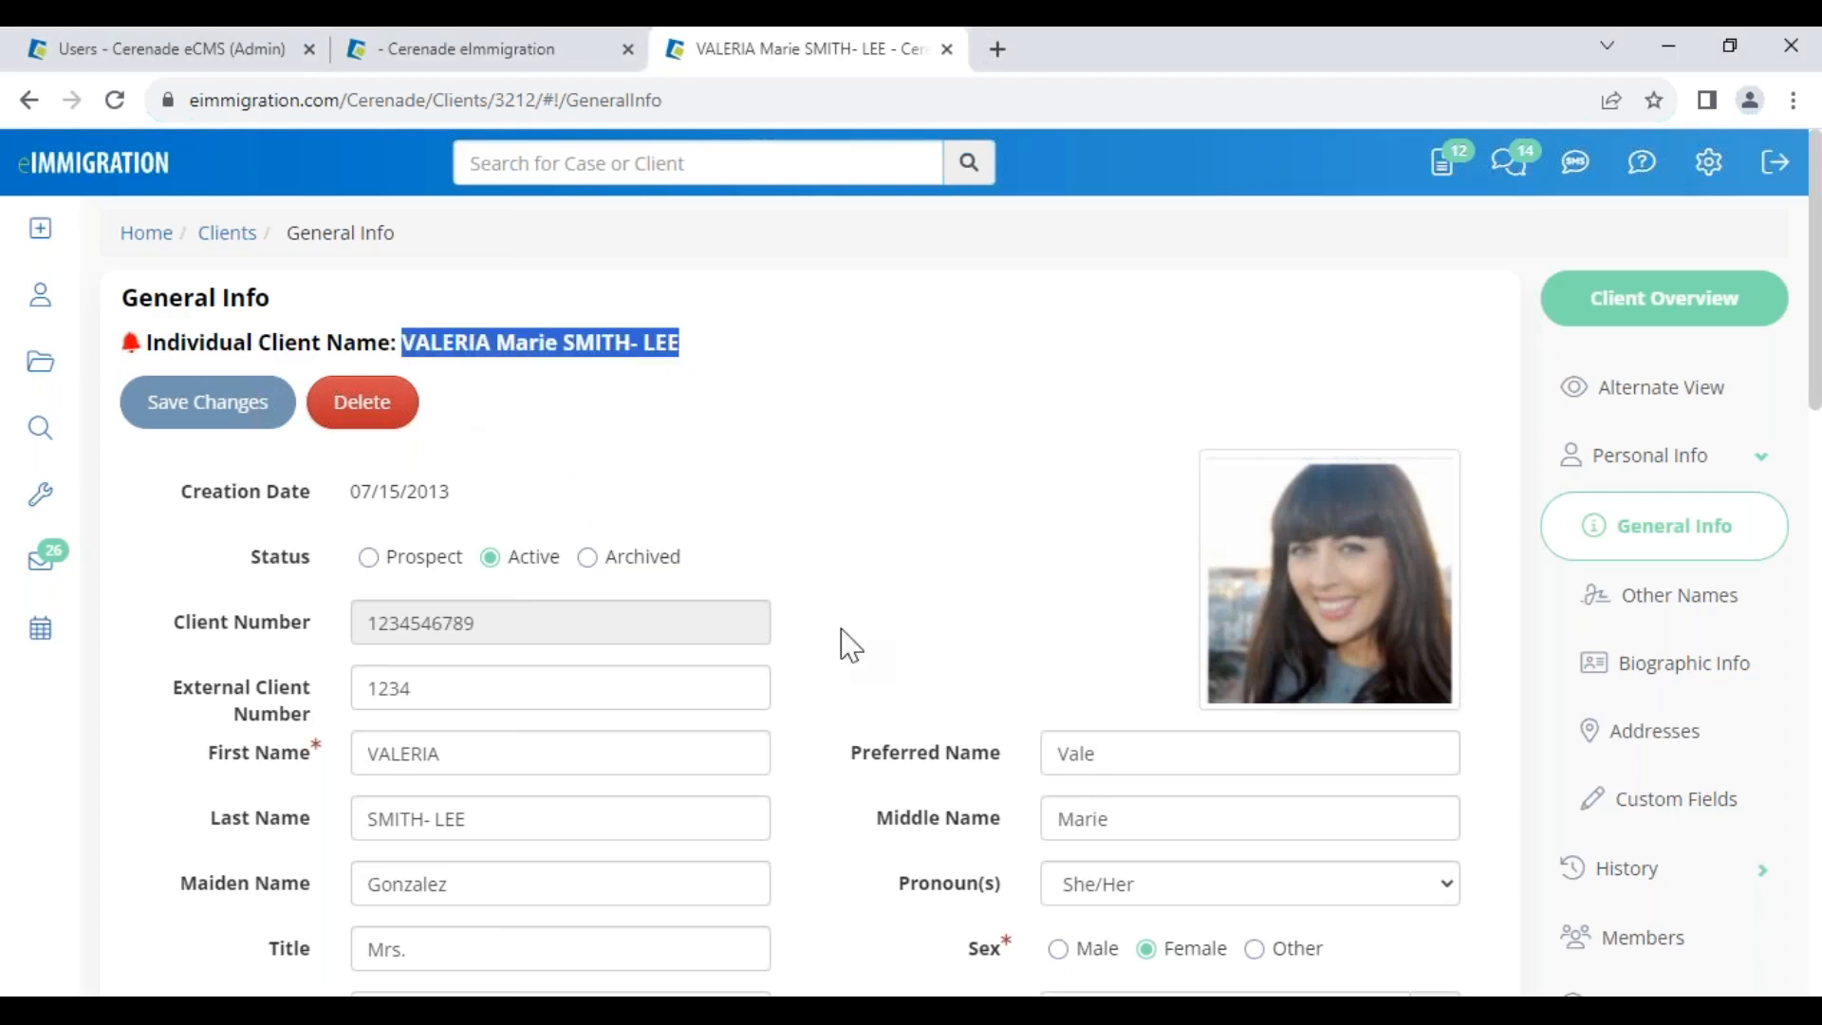
pyautogui.scroll(-5, 863, 724)
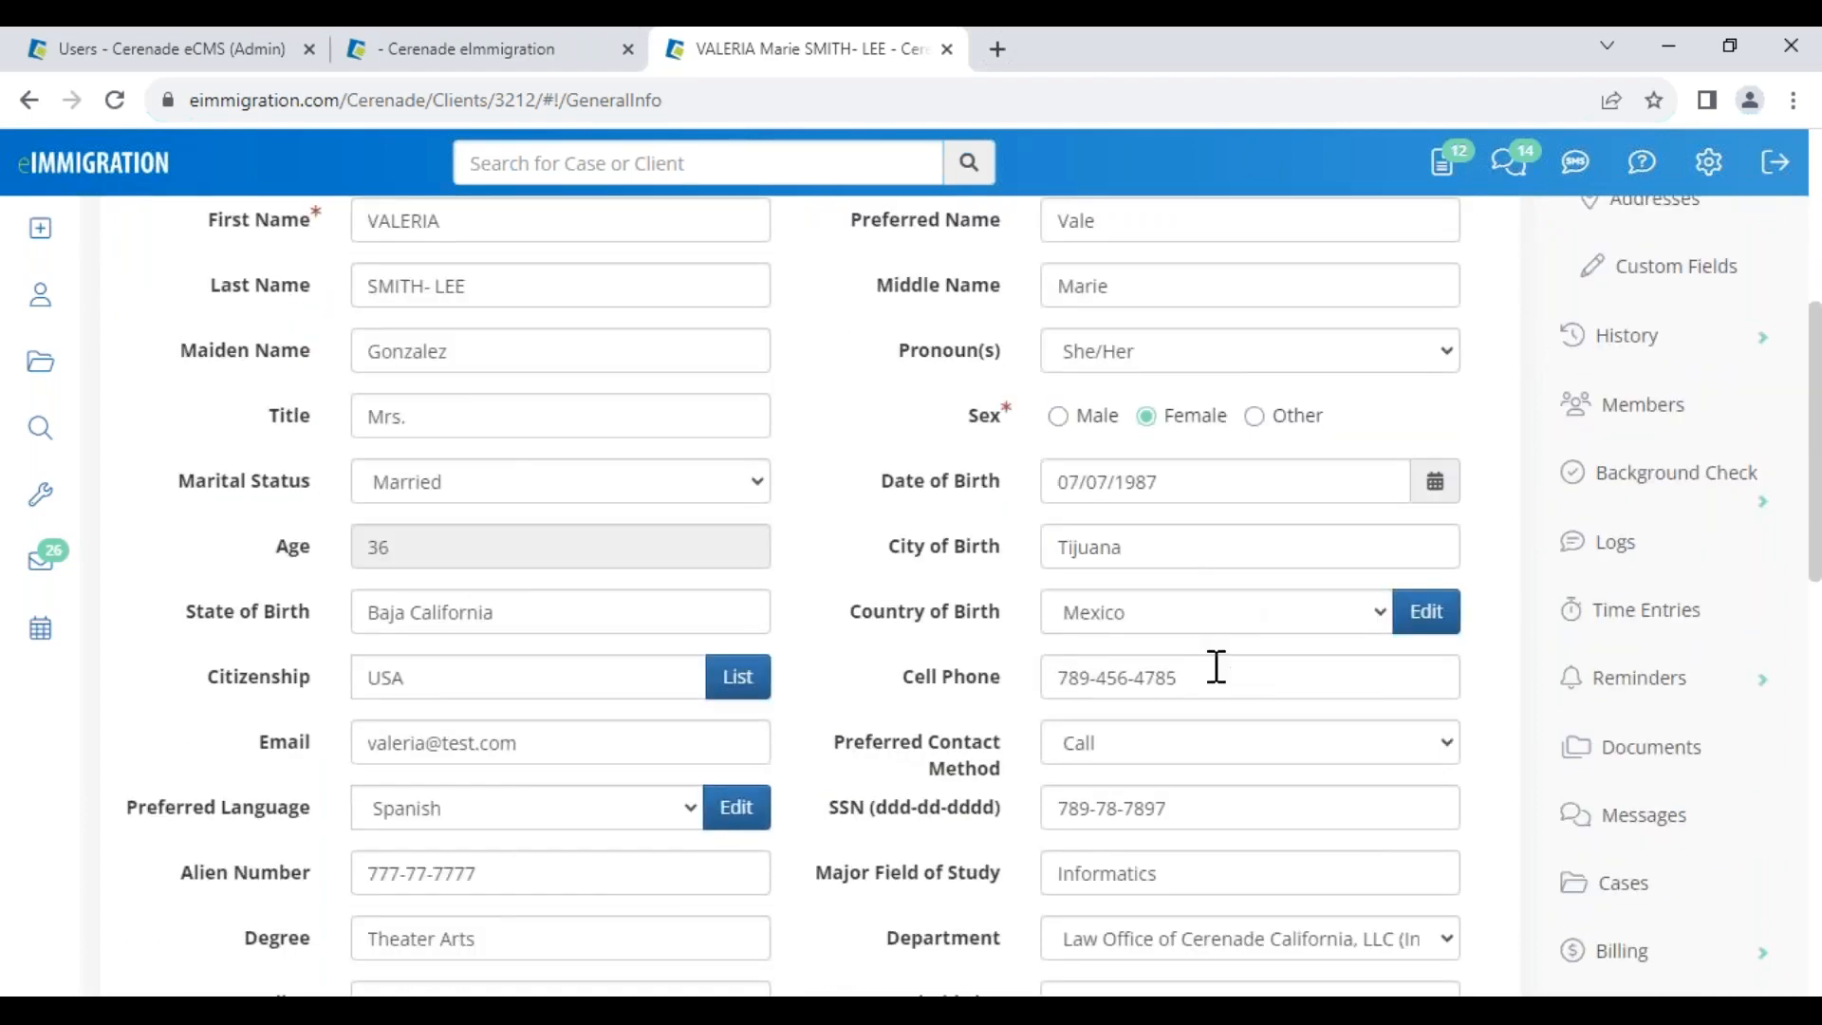
pyautogui.click(1217, 666)
pyautogui.click(468, 755)
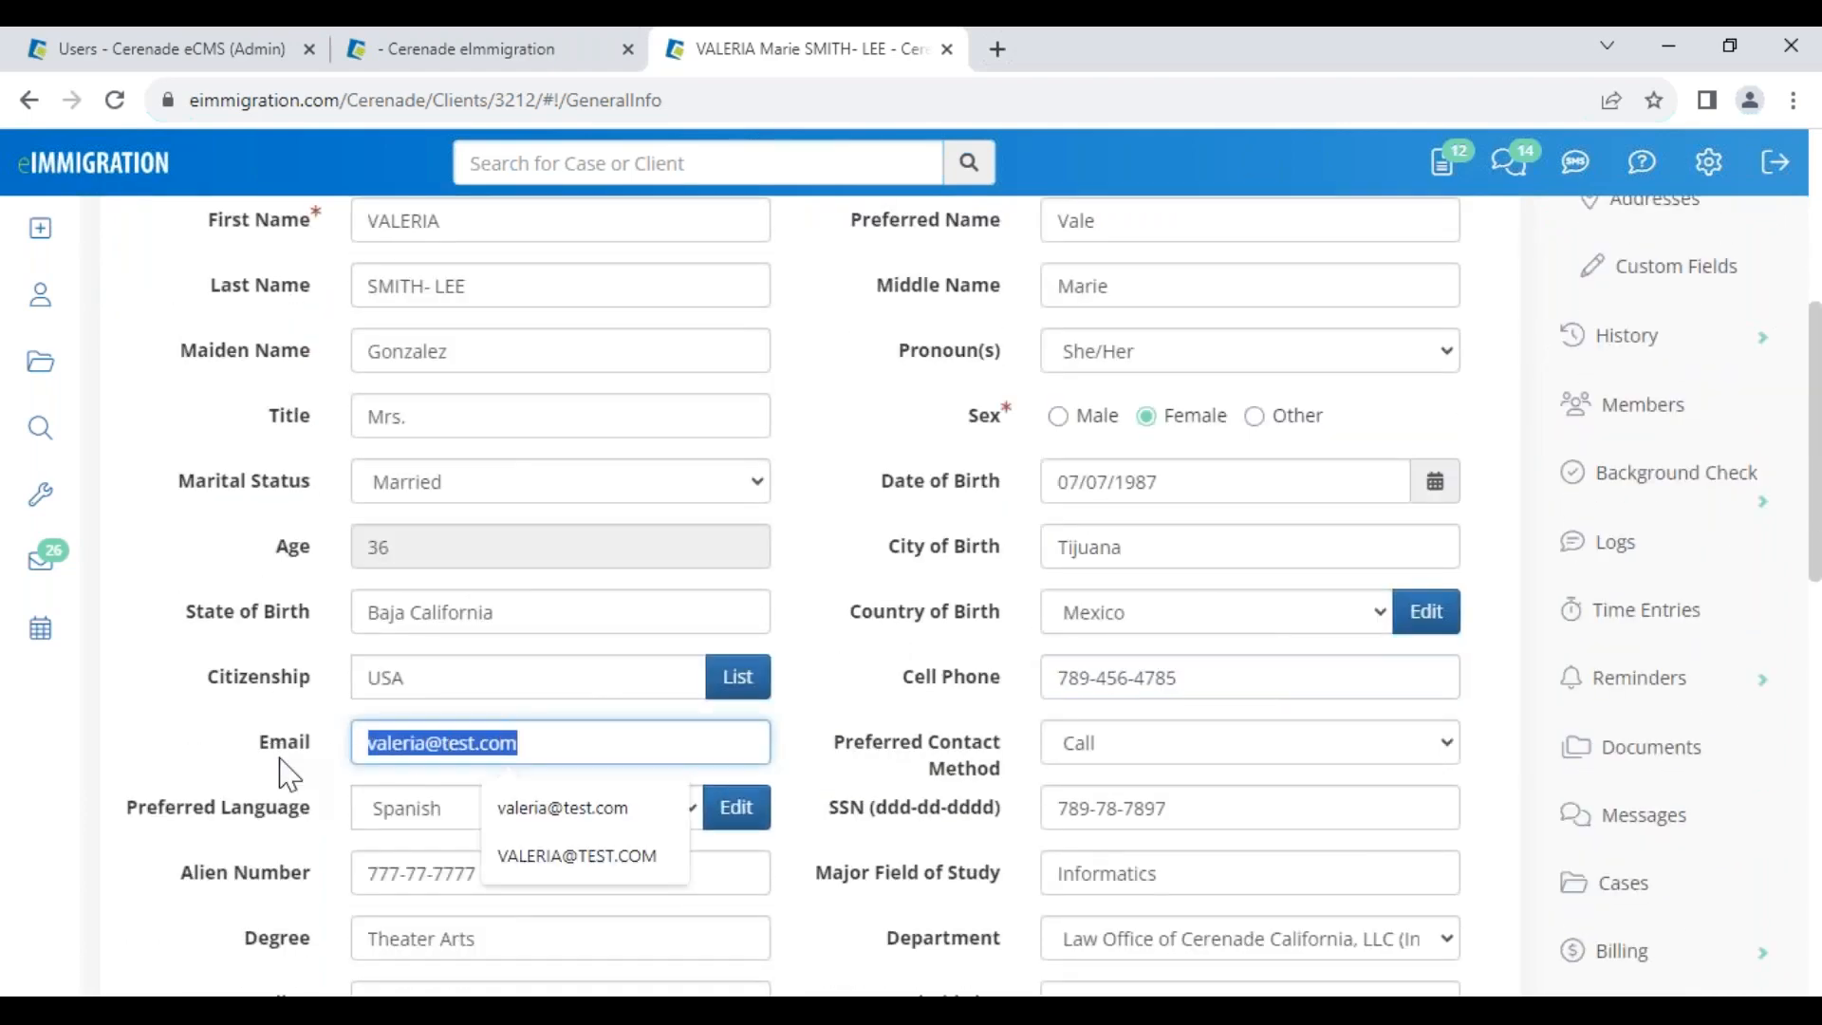
pyautogui.click(874, 588)
pyautogui.moveTo(1197, 681); pyautogui.dragTo(968, 683)
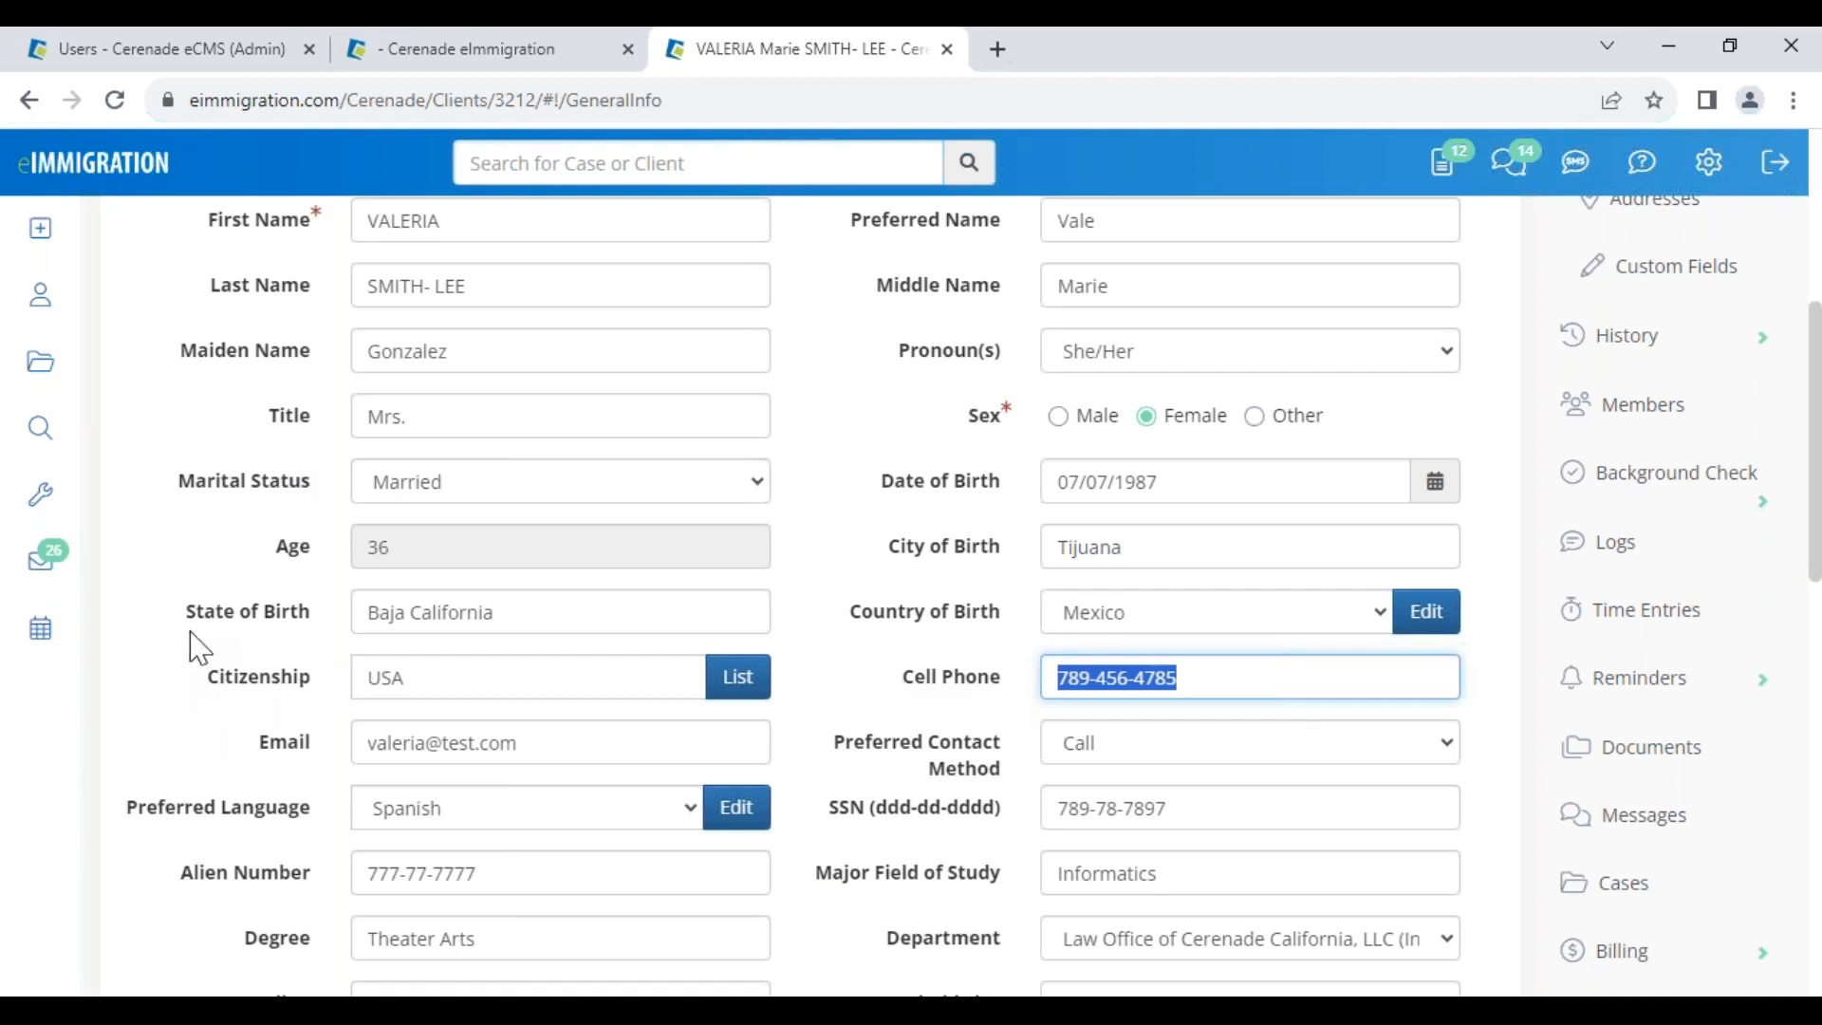
pyautogui.moveTo(36, 254)
# On the client login page, try logging in with a re-entered password
pyautogui.click(463, 896)
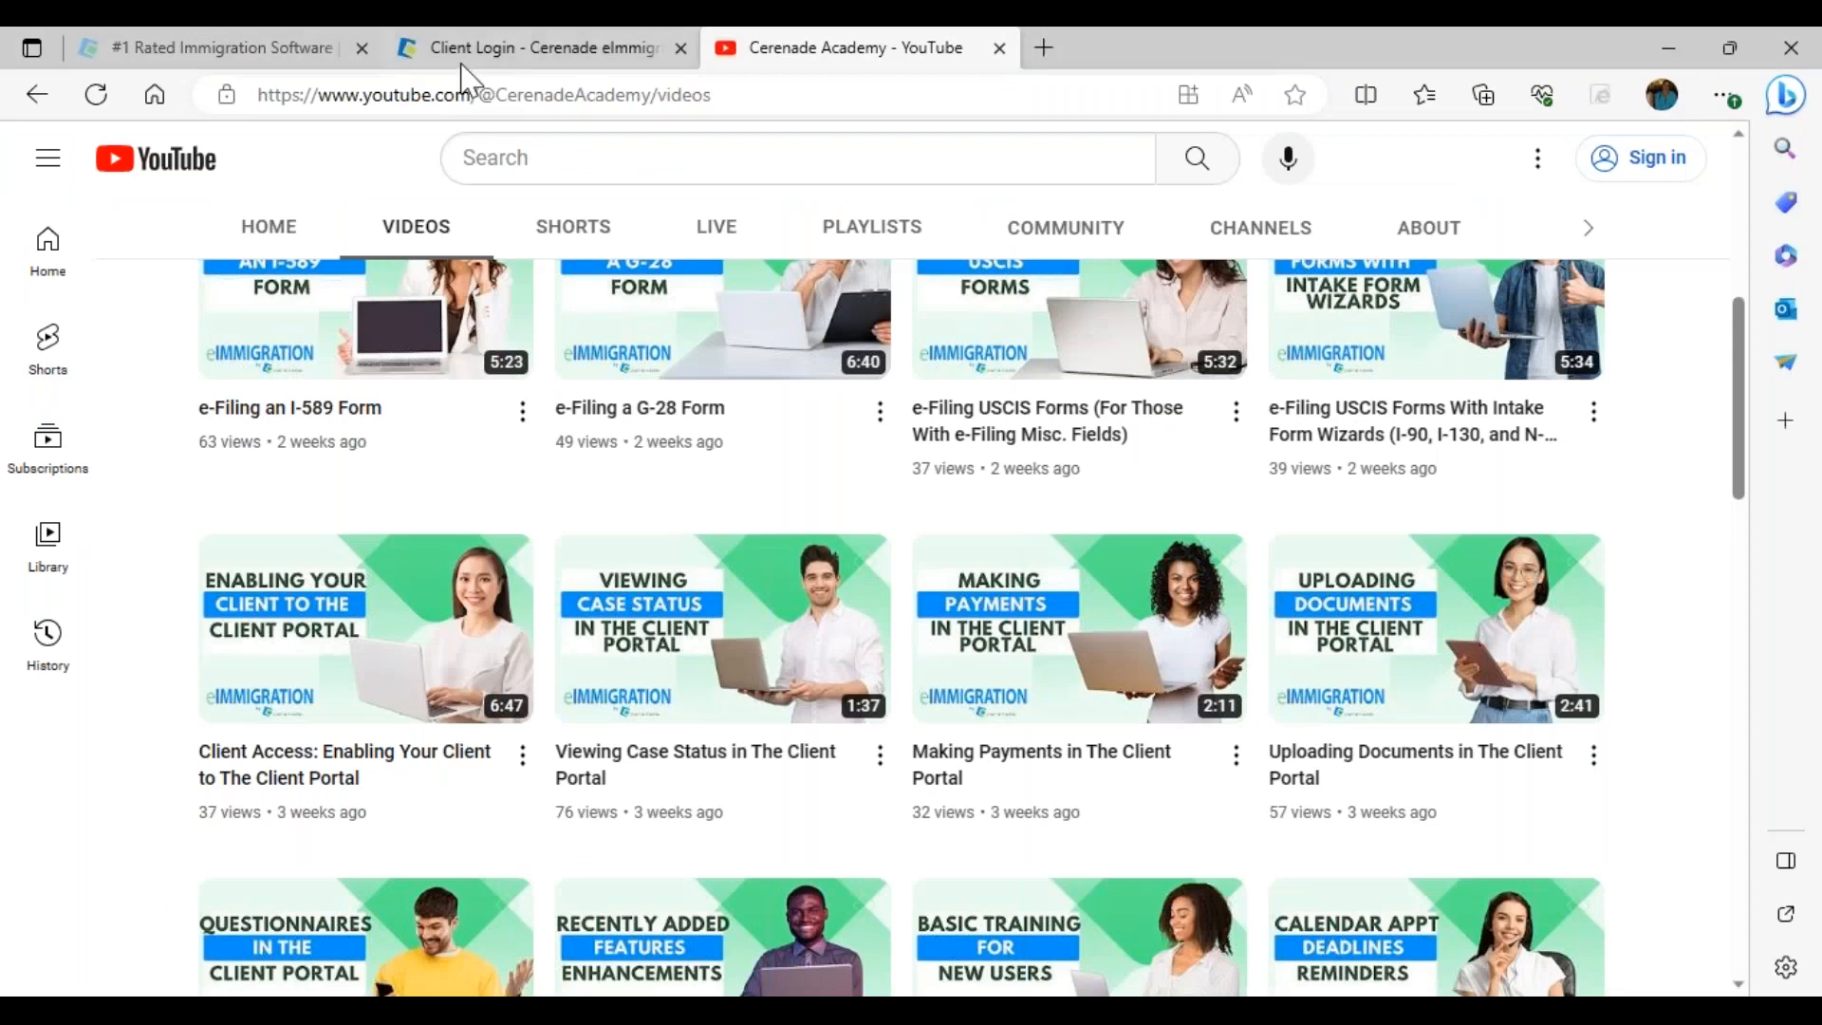
pyautogui.click(463, 52)
pyautogui.moveTo(869, 361); pyautogui.dragTo(1106, 403)
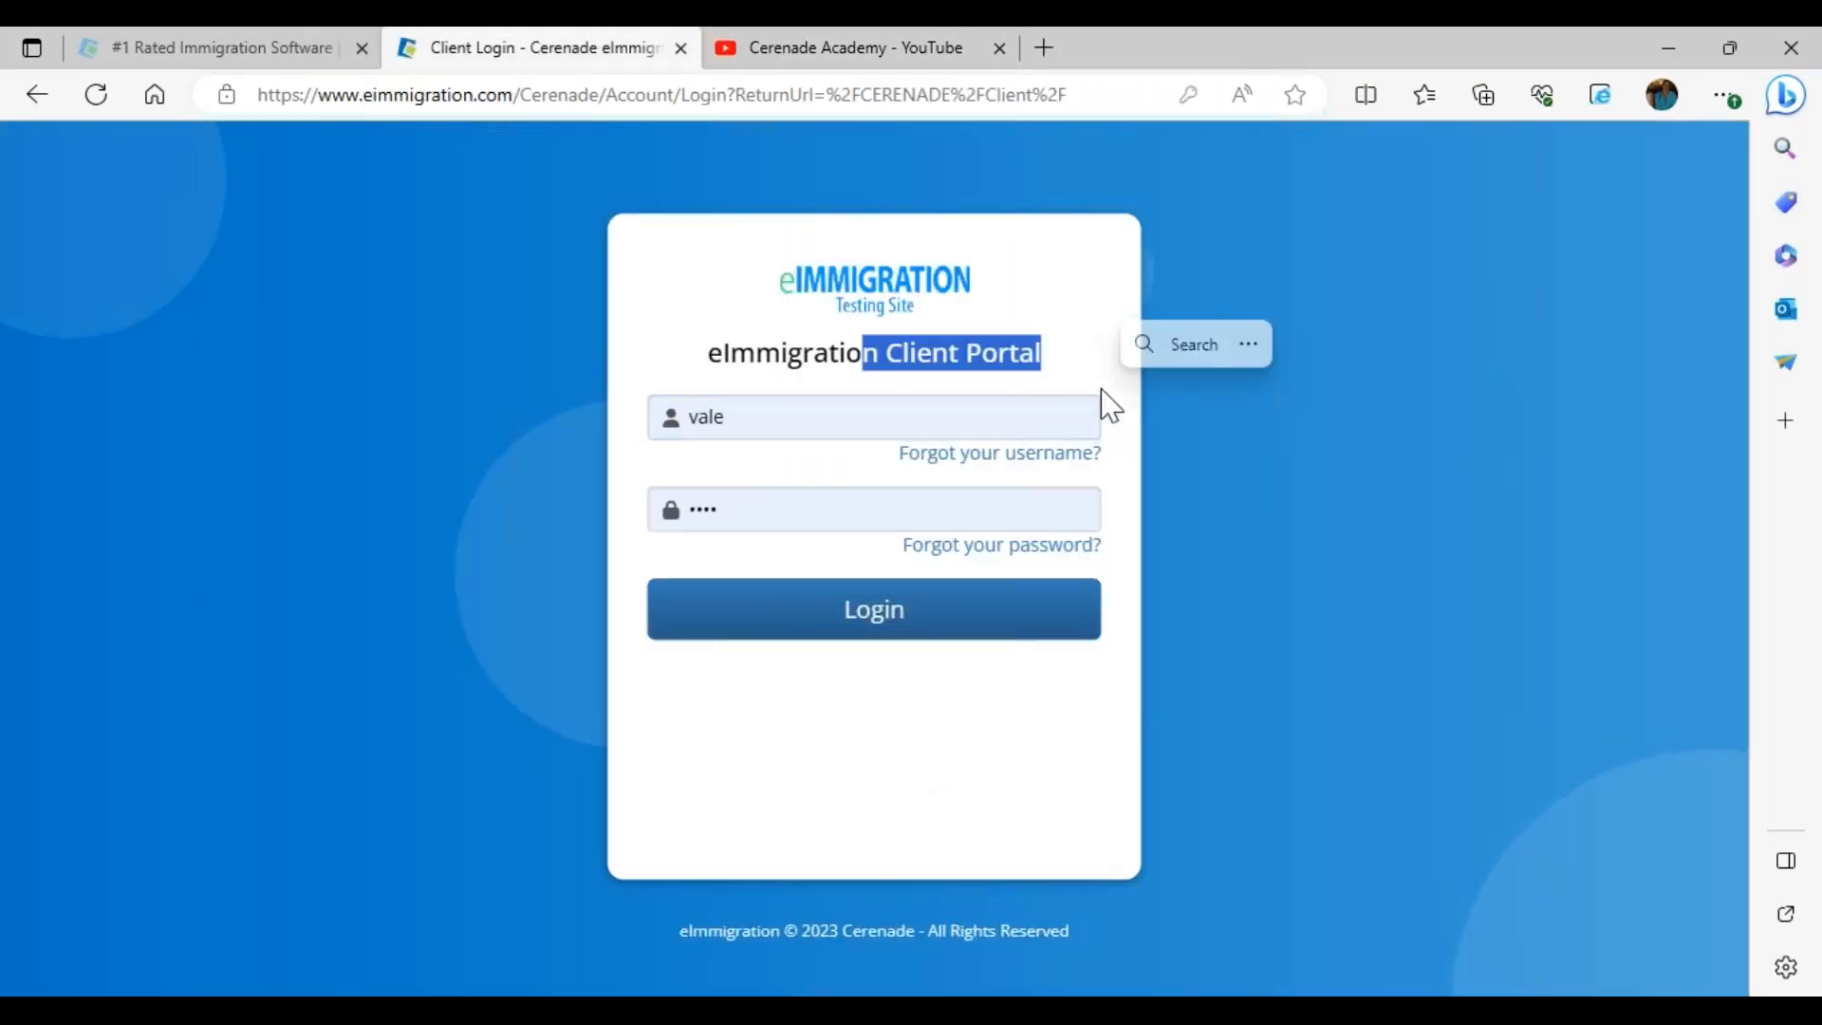
pyautogui.click(859, 612)
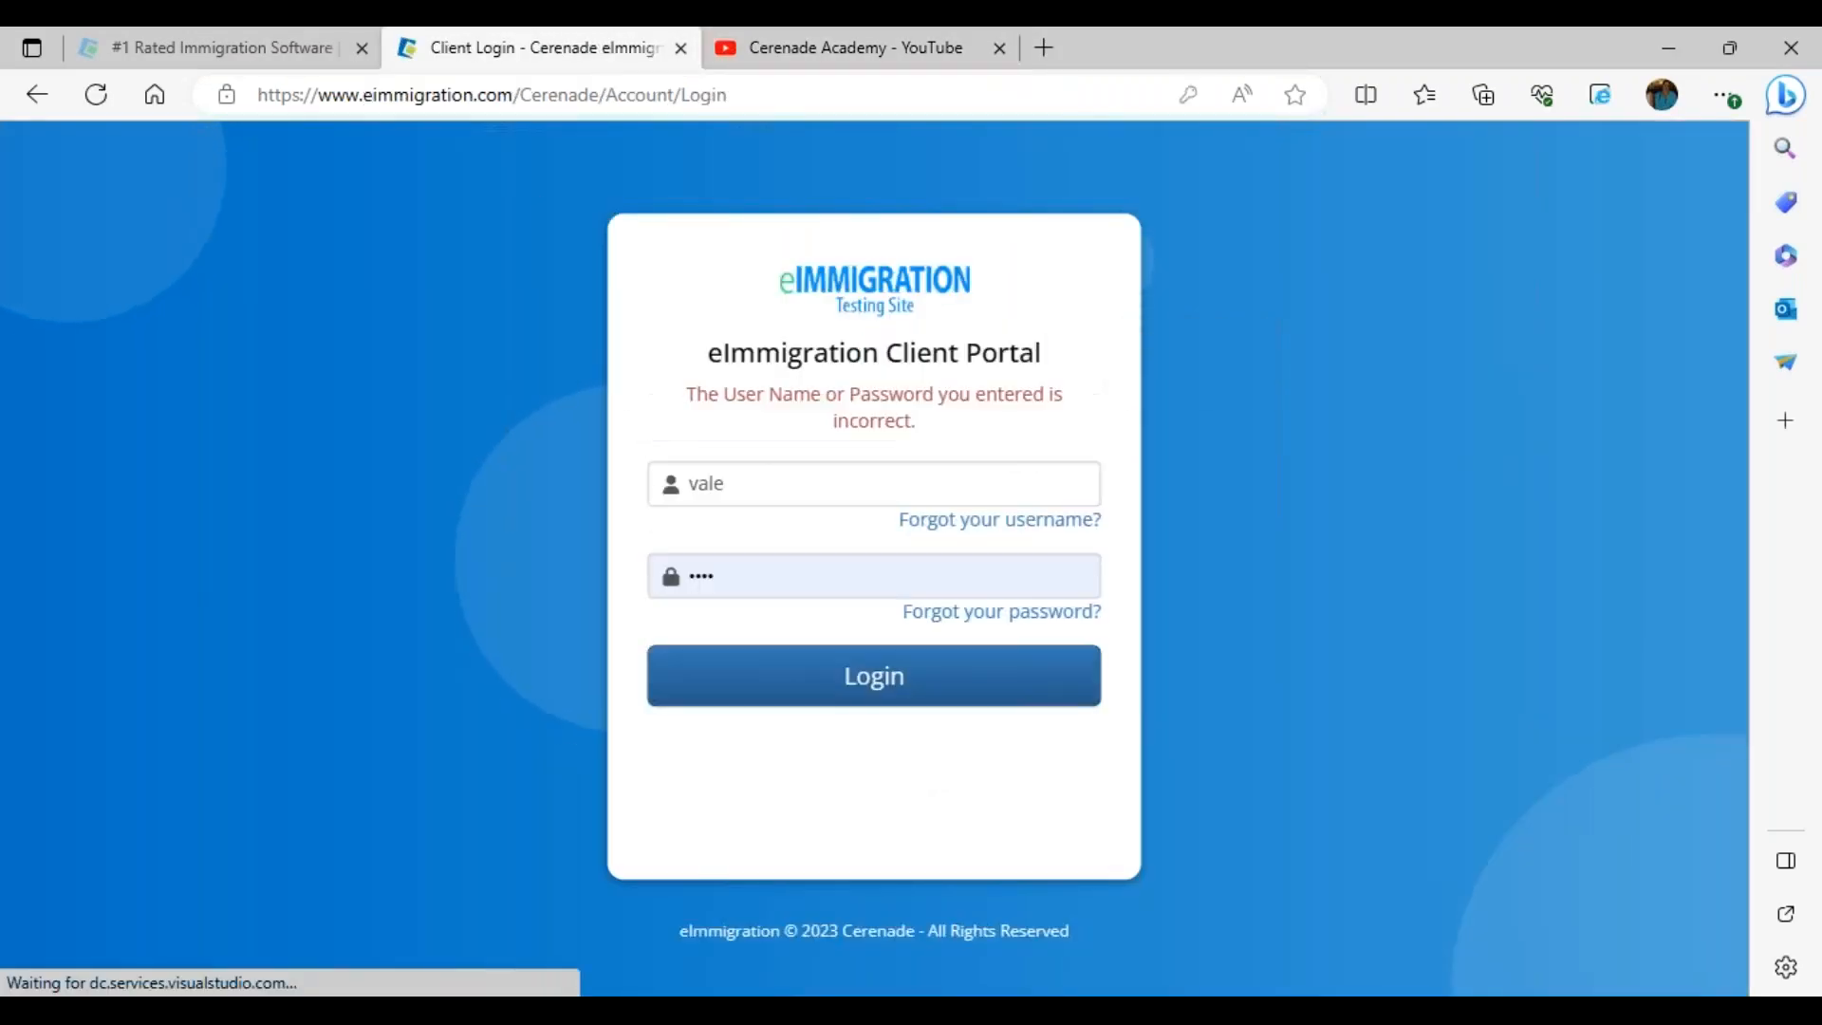
pyautogui.moveTo(719, 575); pyautogui.dragTo(452, 471)
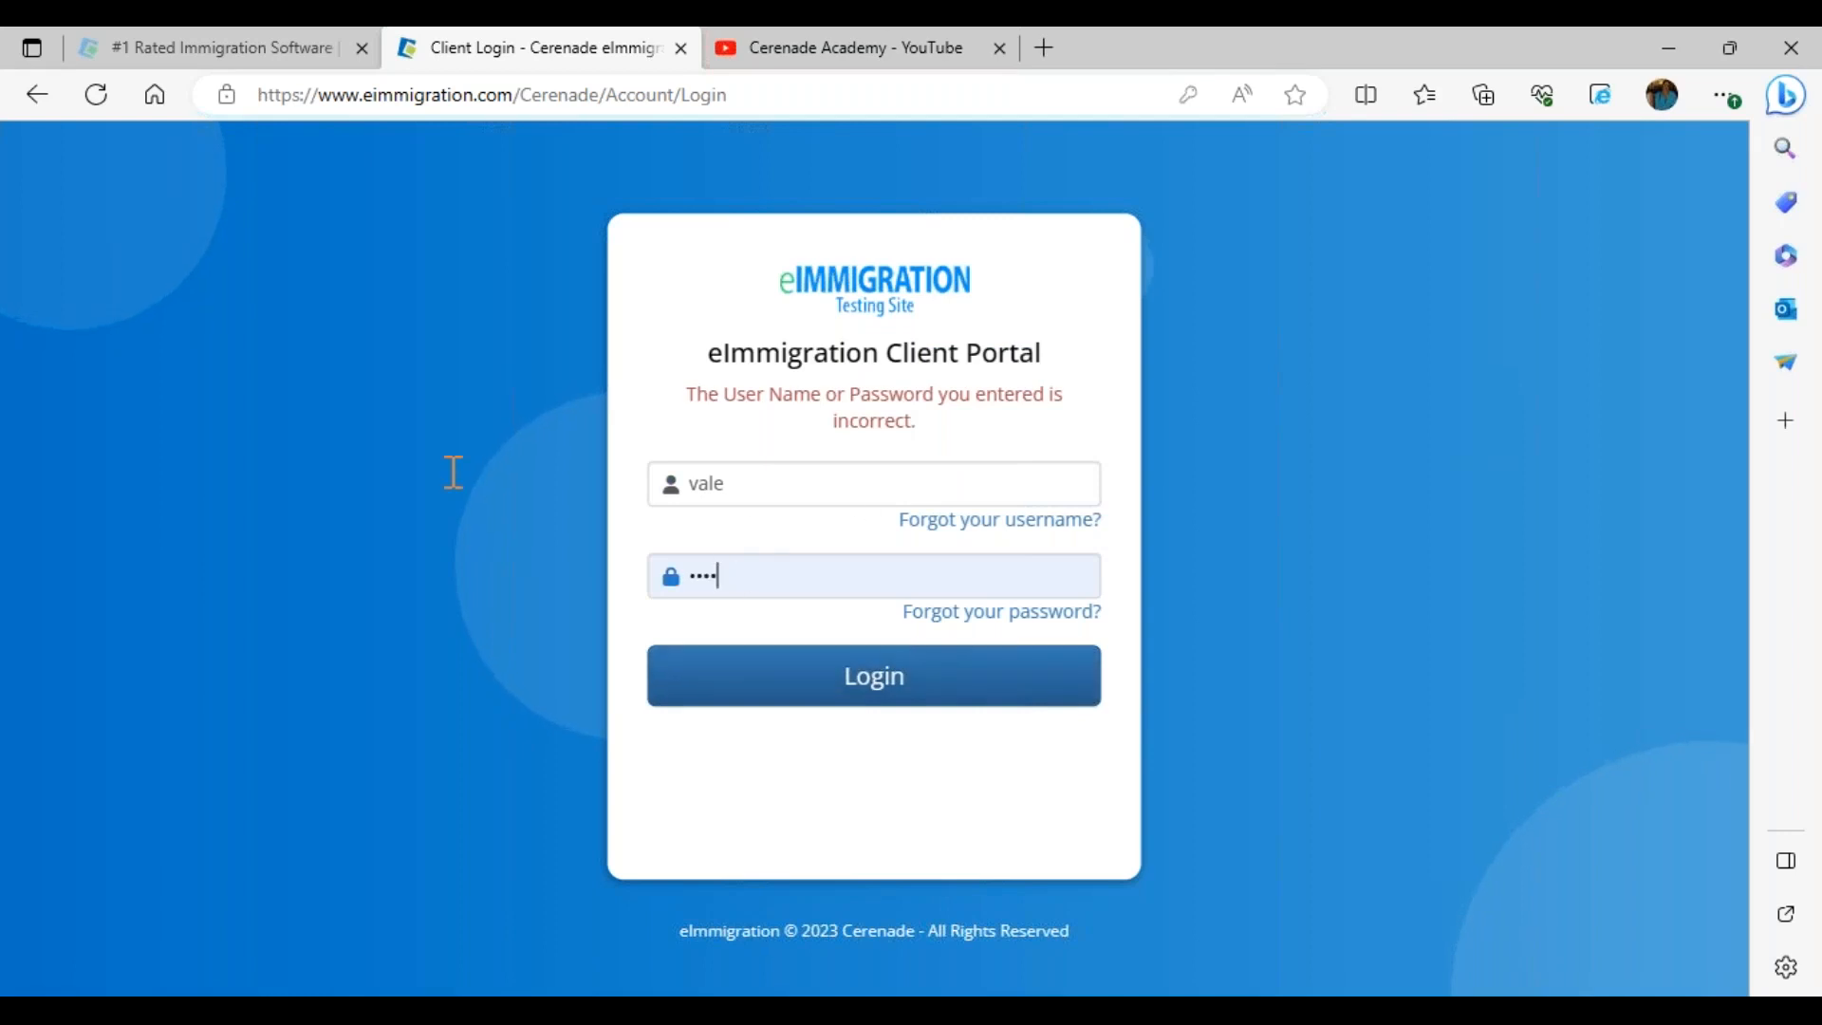
pyautogui.write('••••')
pyautogui.press('Return')
# Enter and save a new portal password on the client's Client-Access page
pyautogui.moveTo(295, 1010)
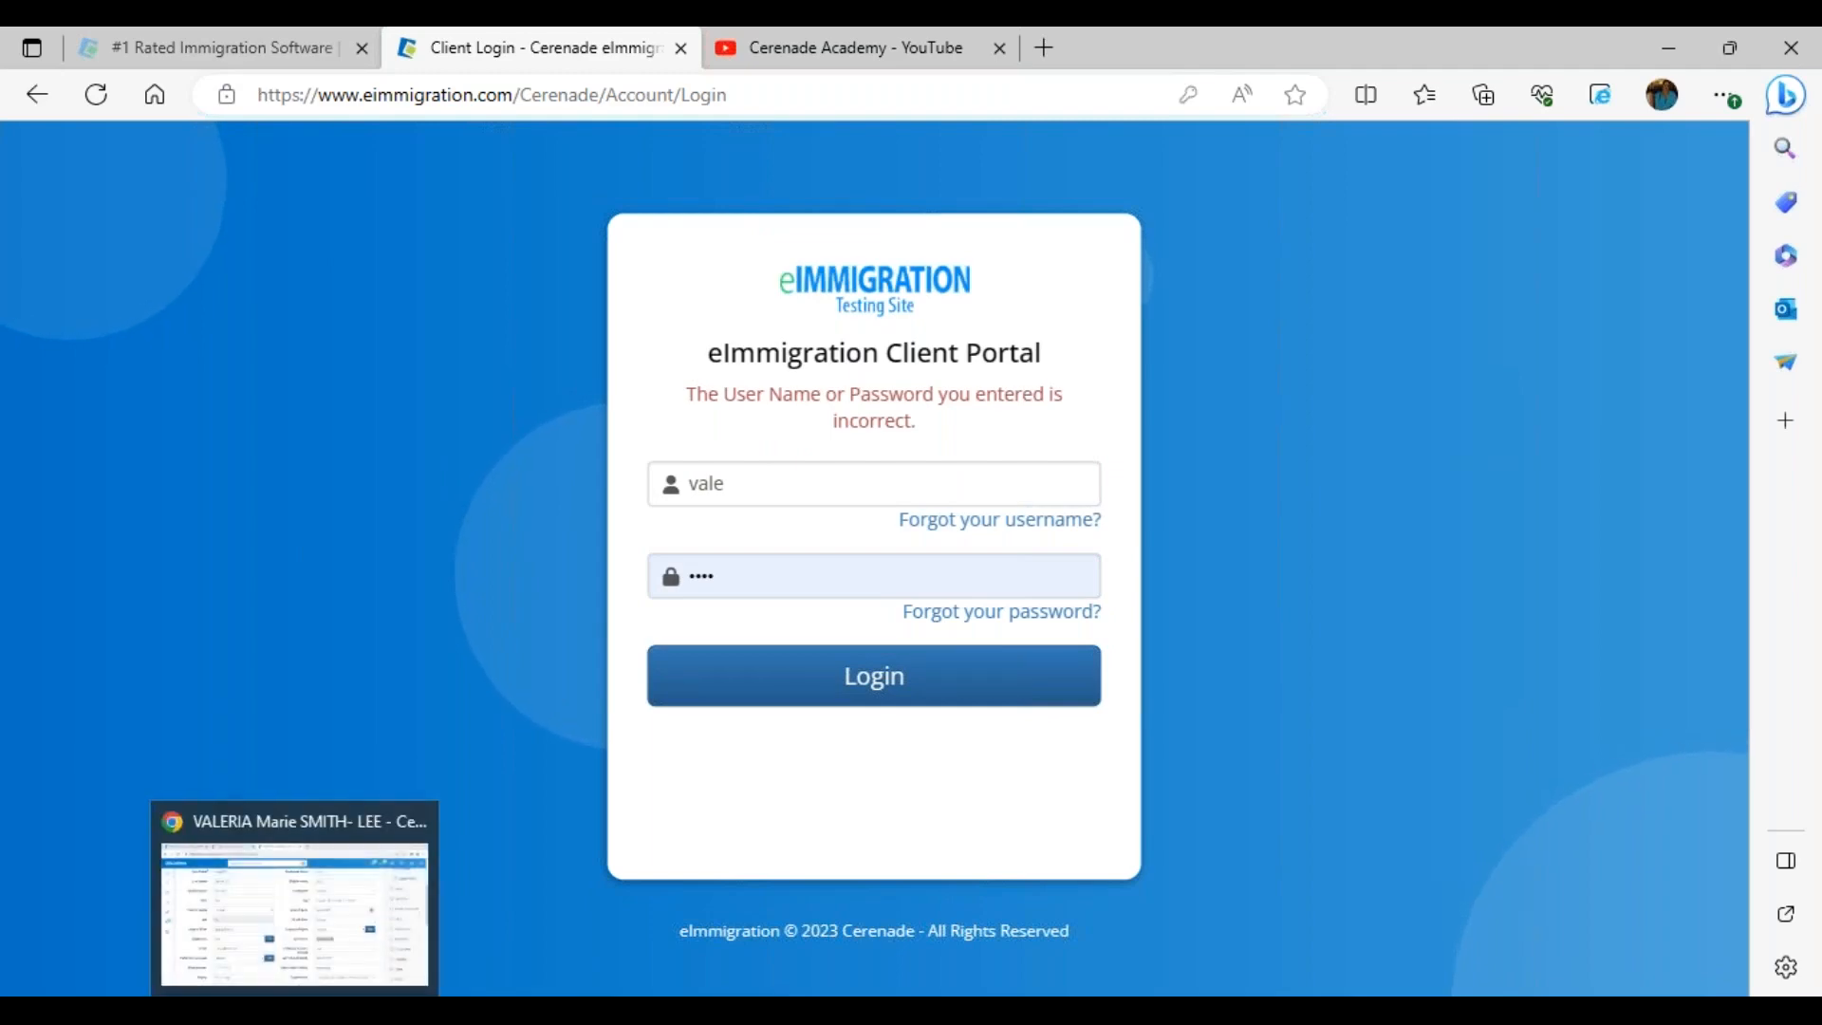
pyautogui.click(359, 1010)
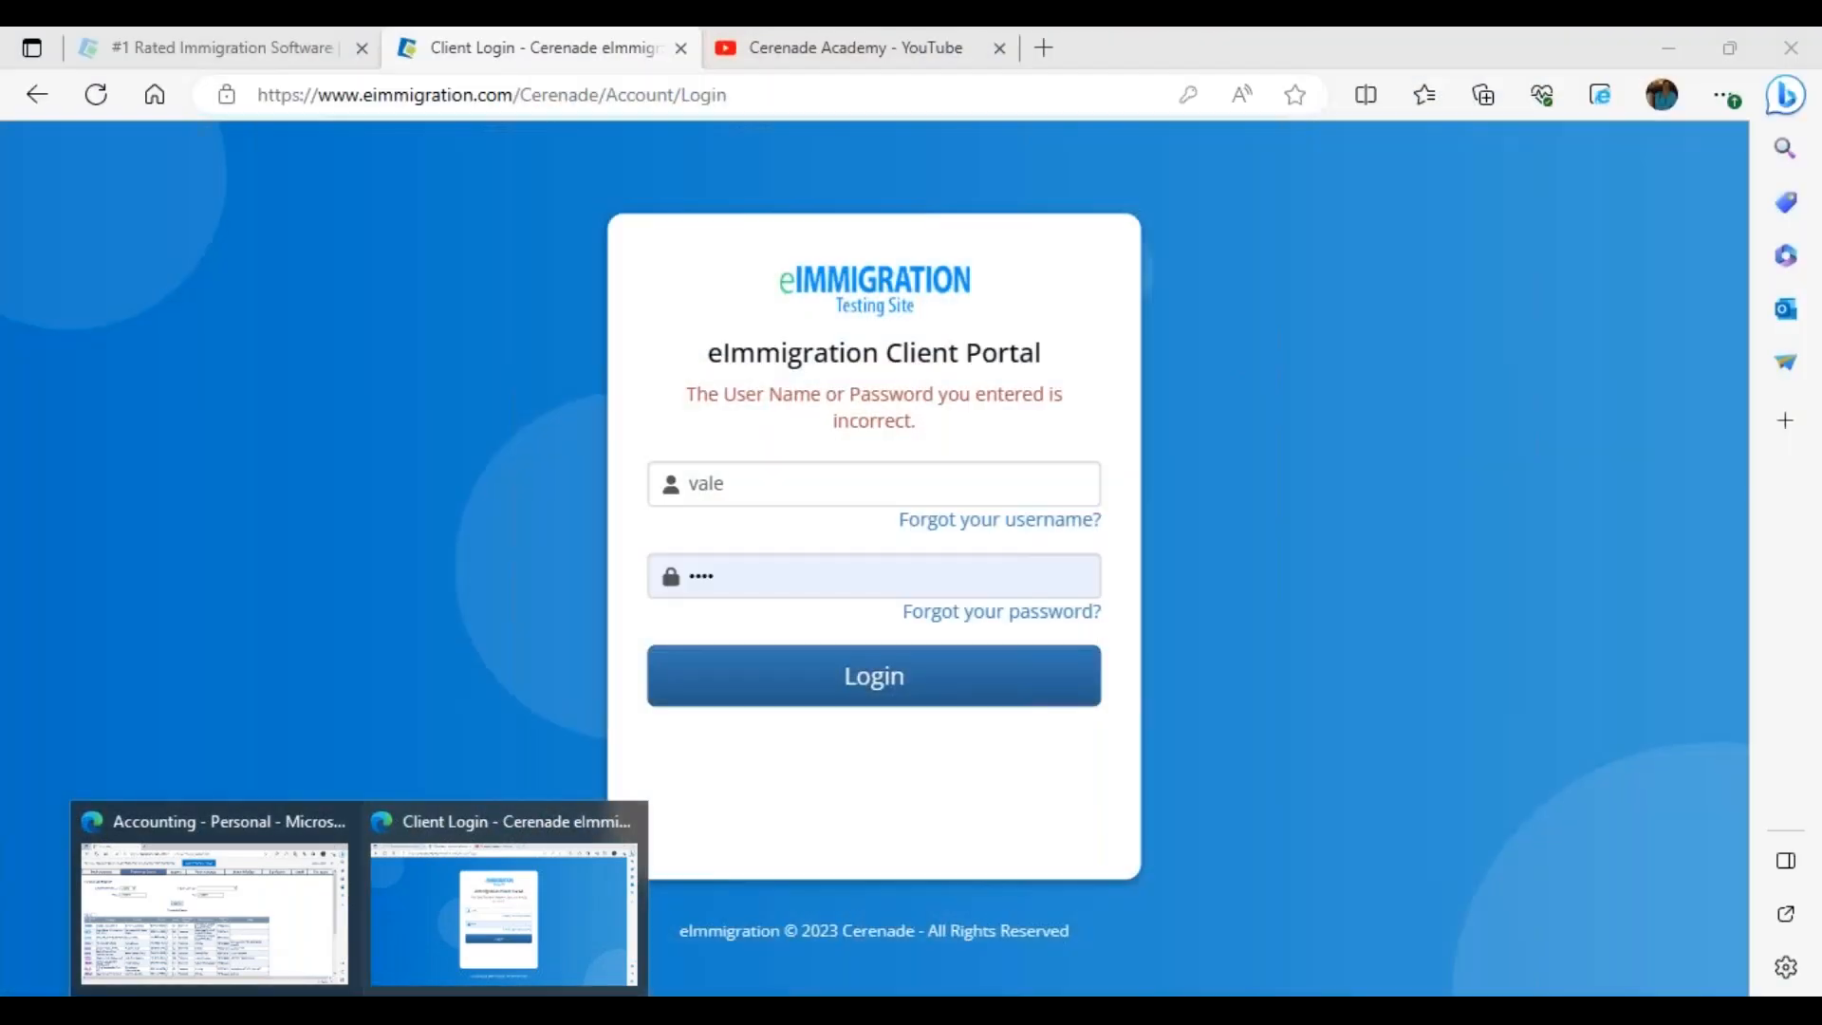
pyautogui.click(294, 1010)
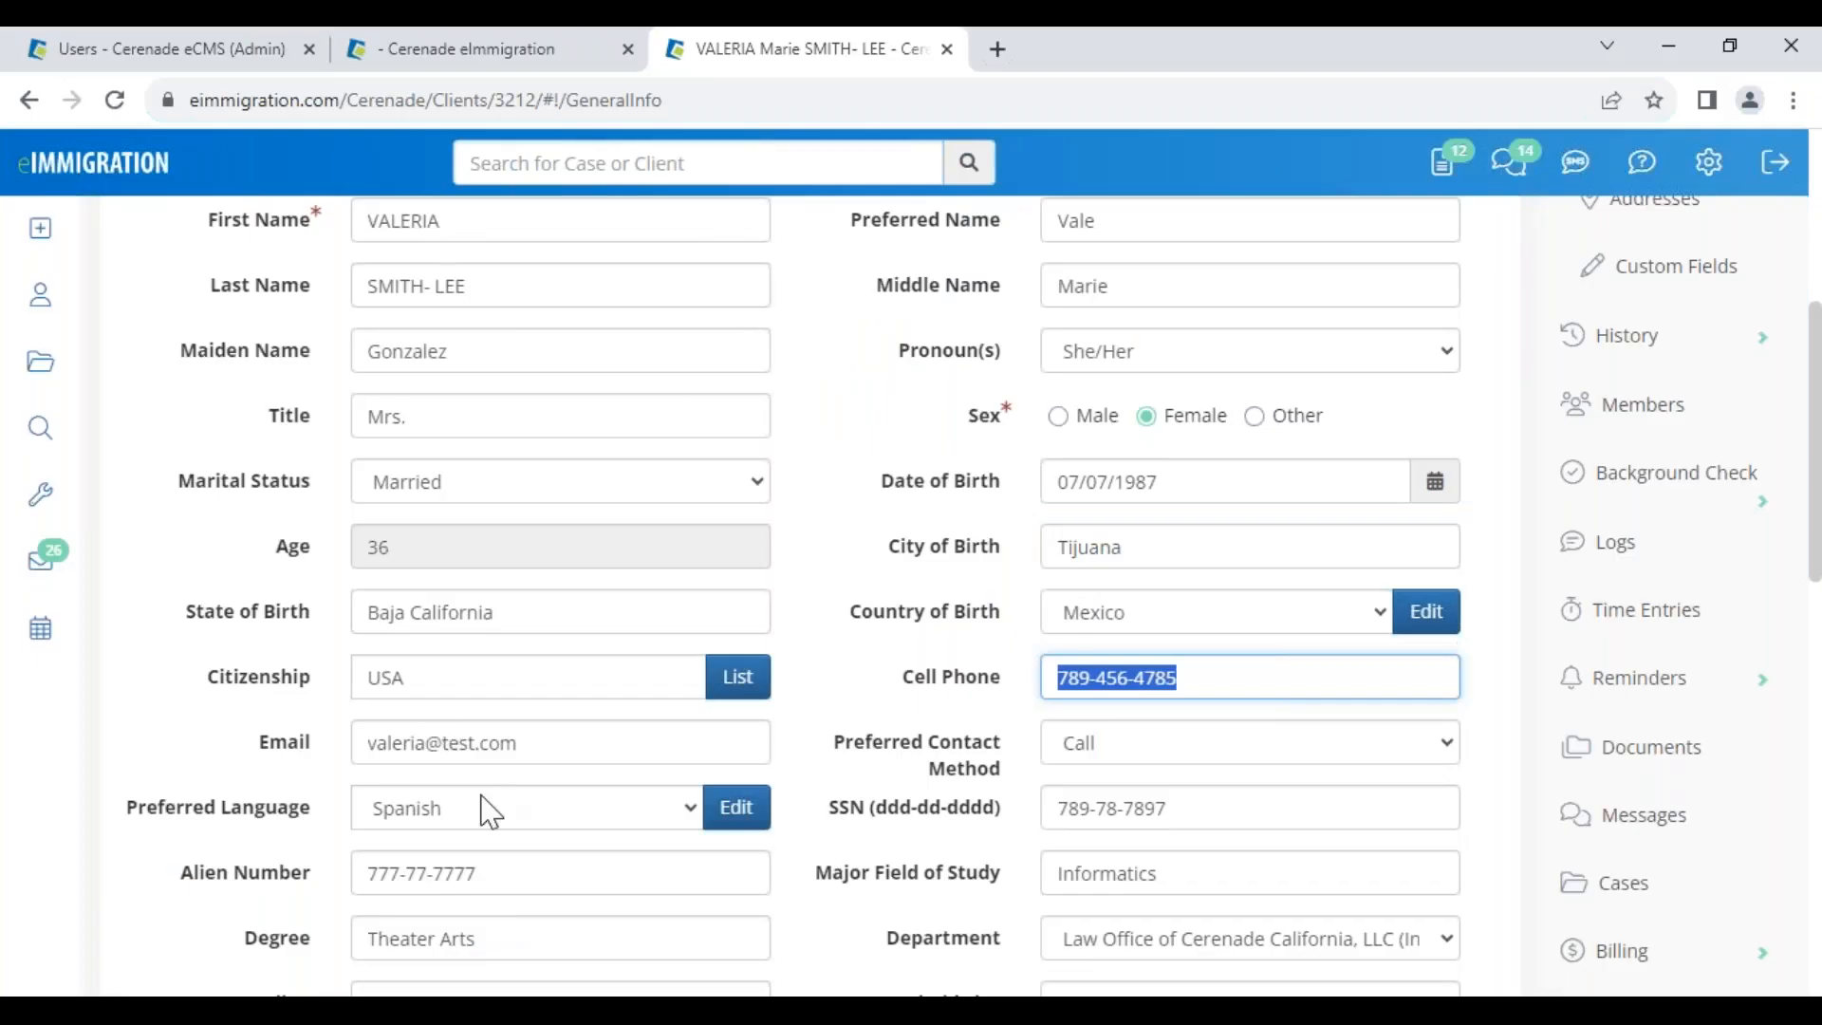
pyautogui.scroll(-4, 484, 811)
pyautogui.scroll(-1, 596, 795)
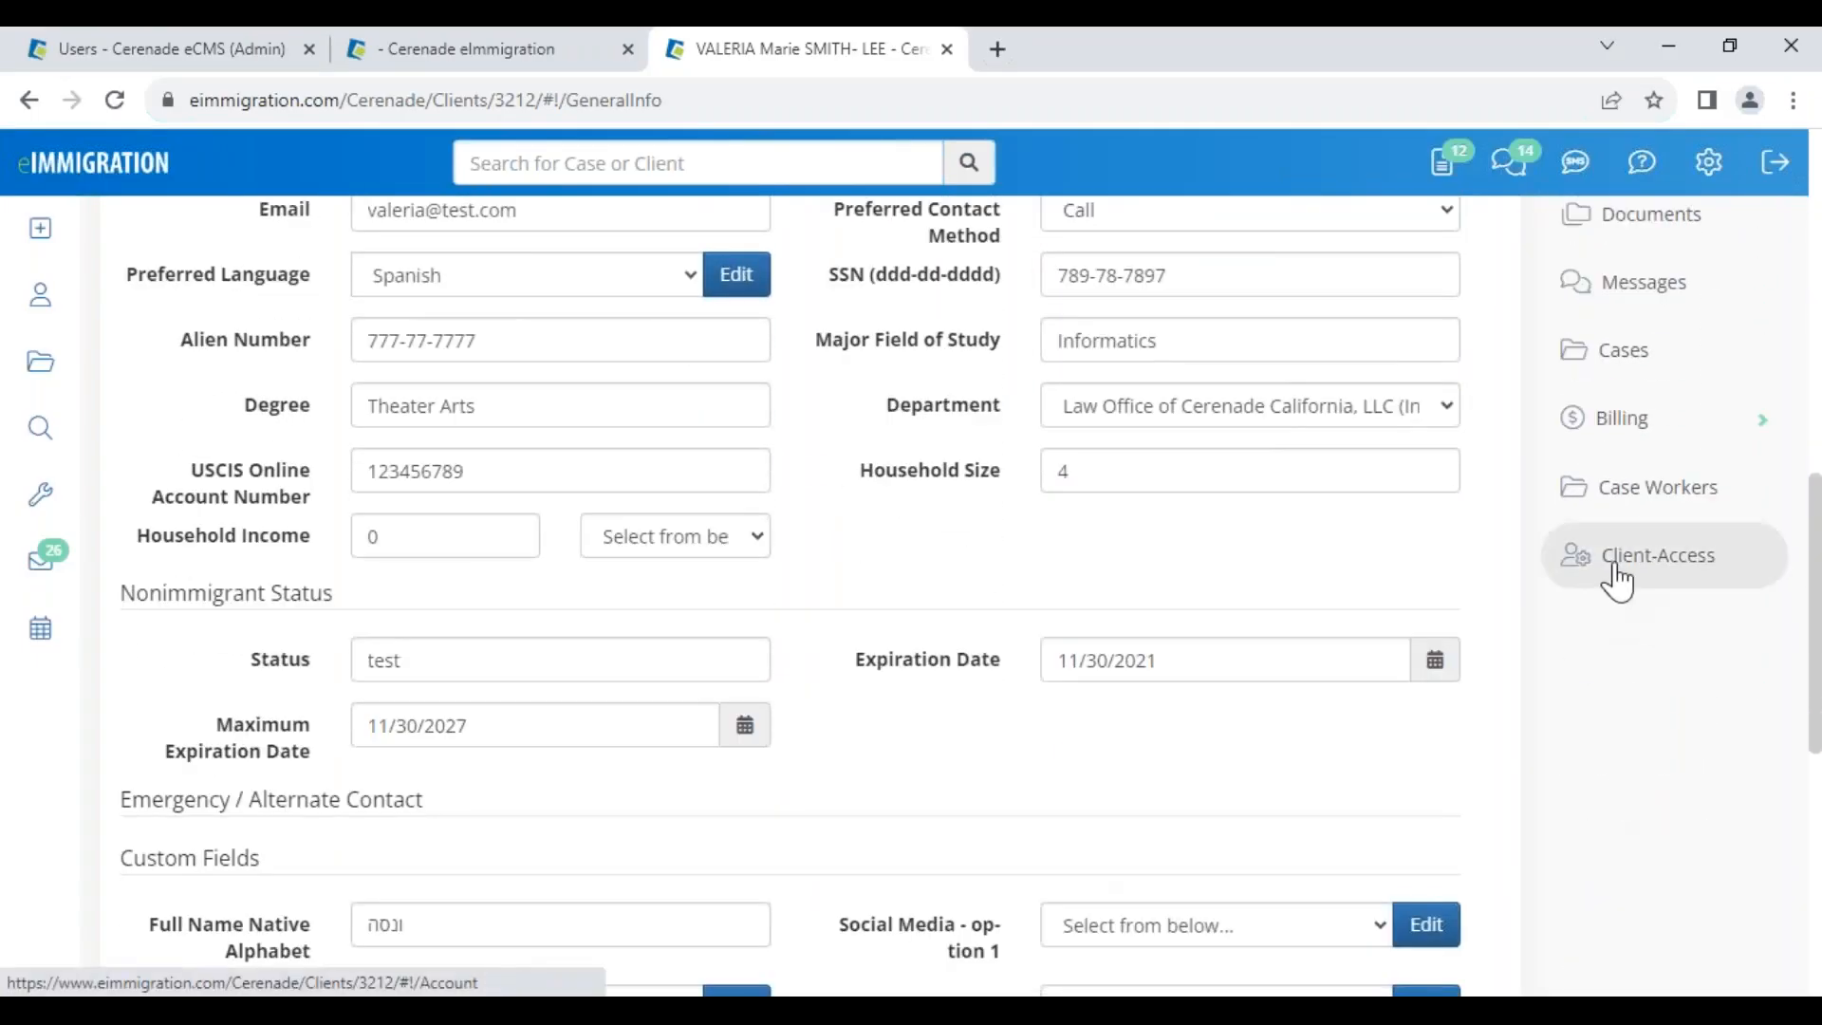
pyautogui.click(1612, 569)
pyautogui.scroll(-3, 1619, 579)
pyautogui.click(445, 324)
pyautogui.write('••••')
pyautogui.scroll(3, 443, 318)
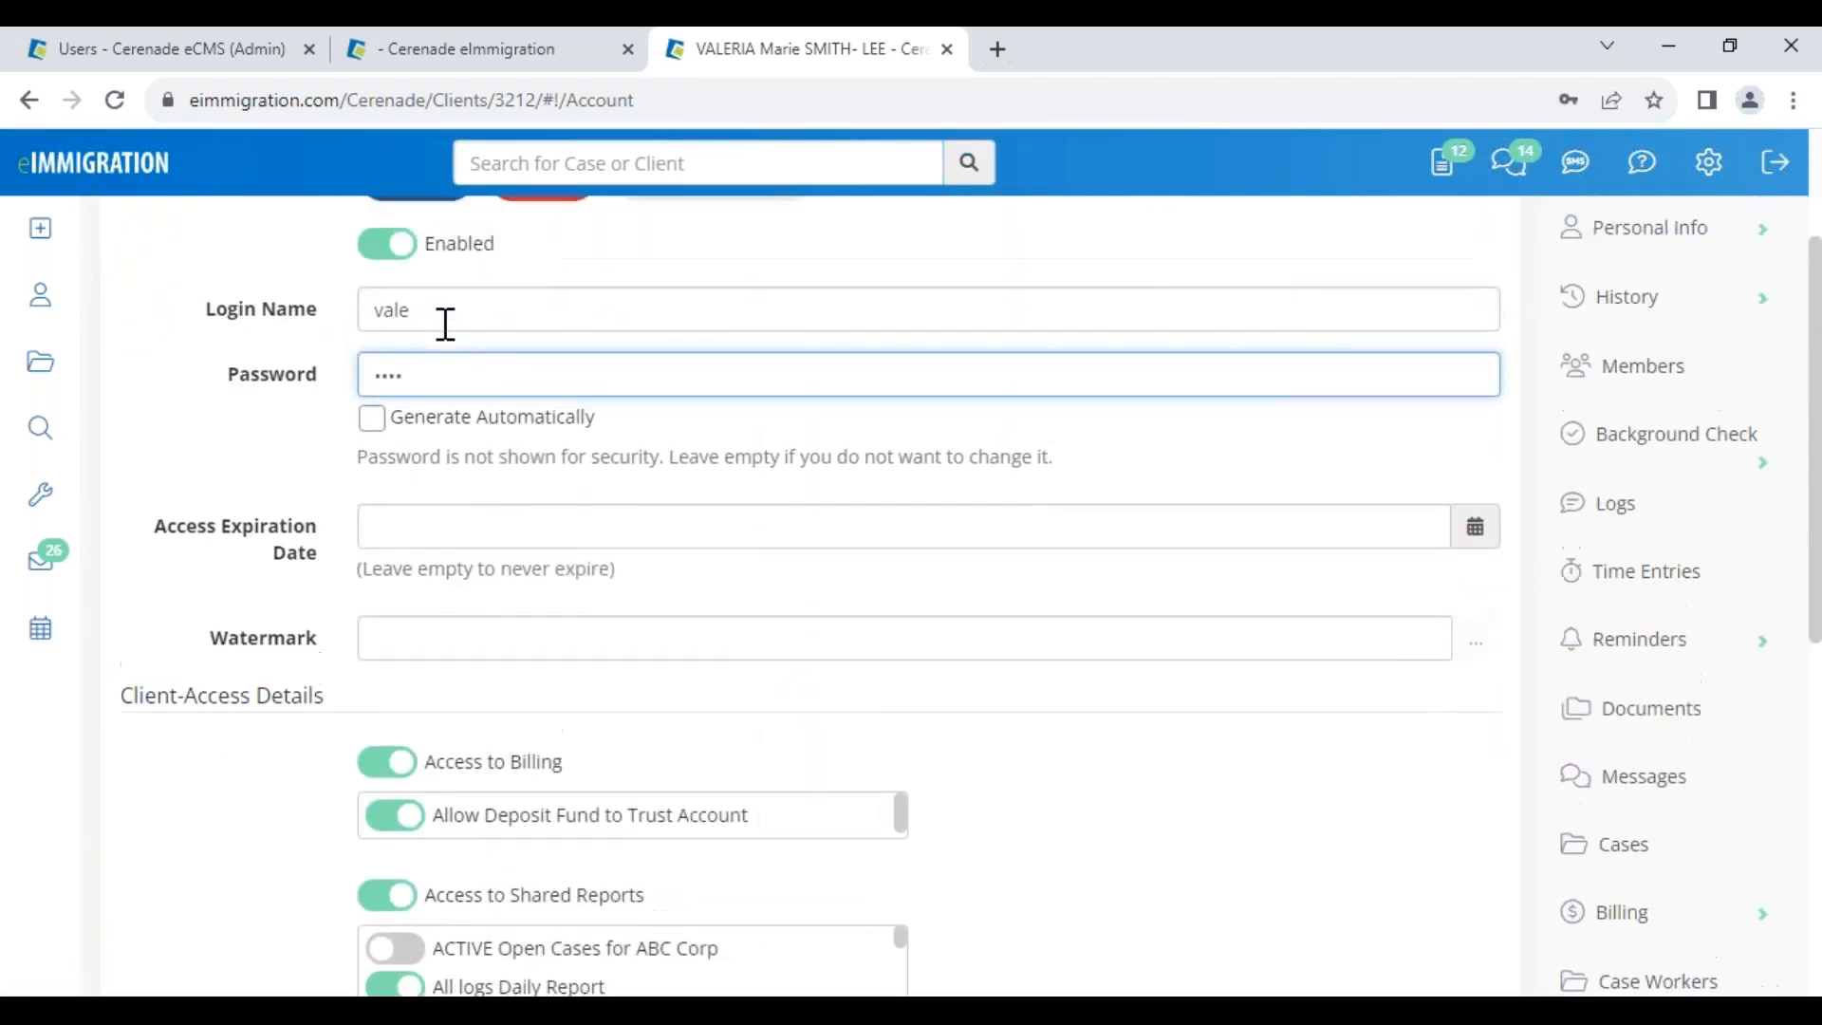
pyautogui.click(440, 421)
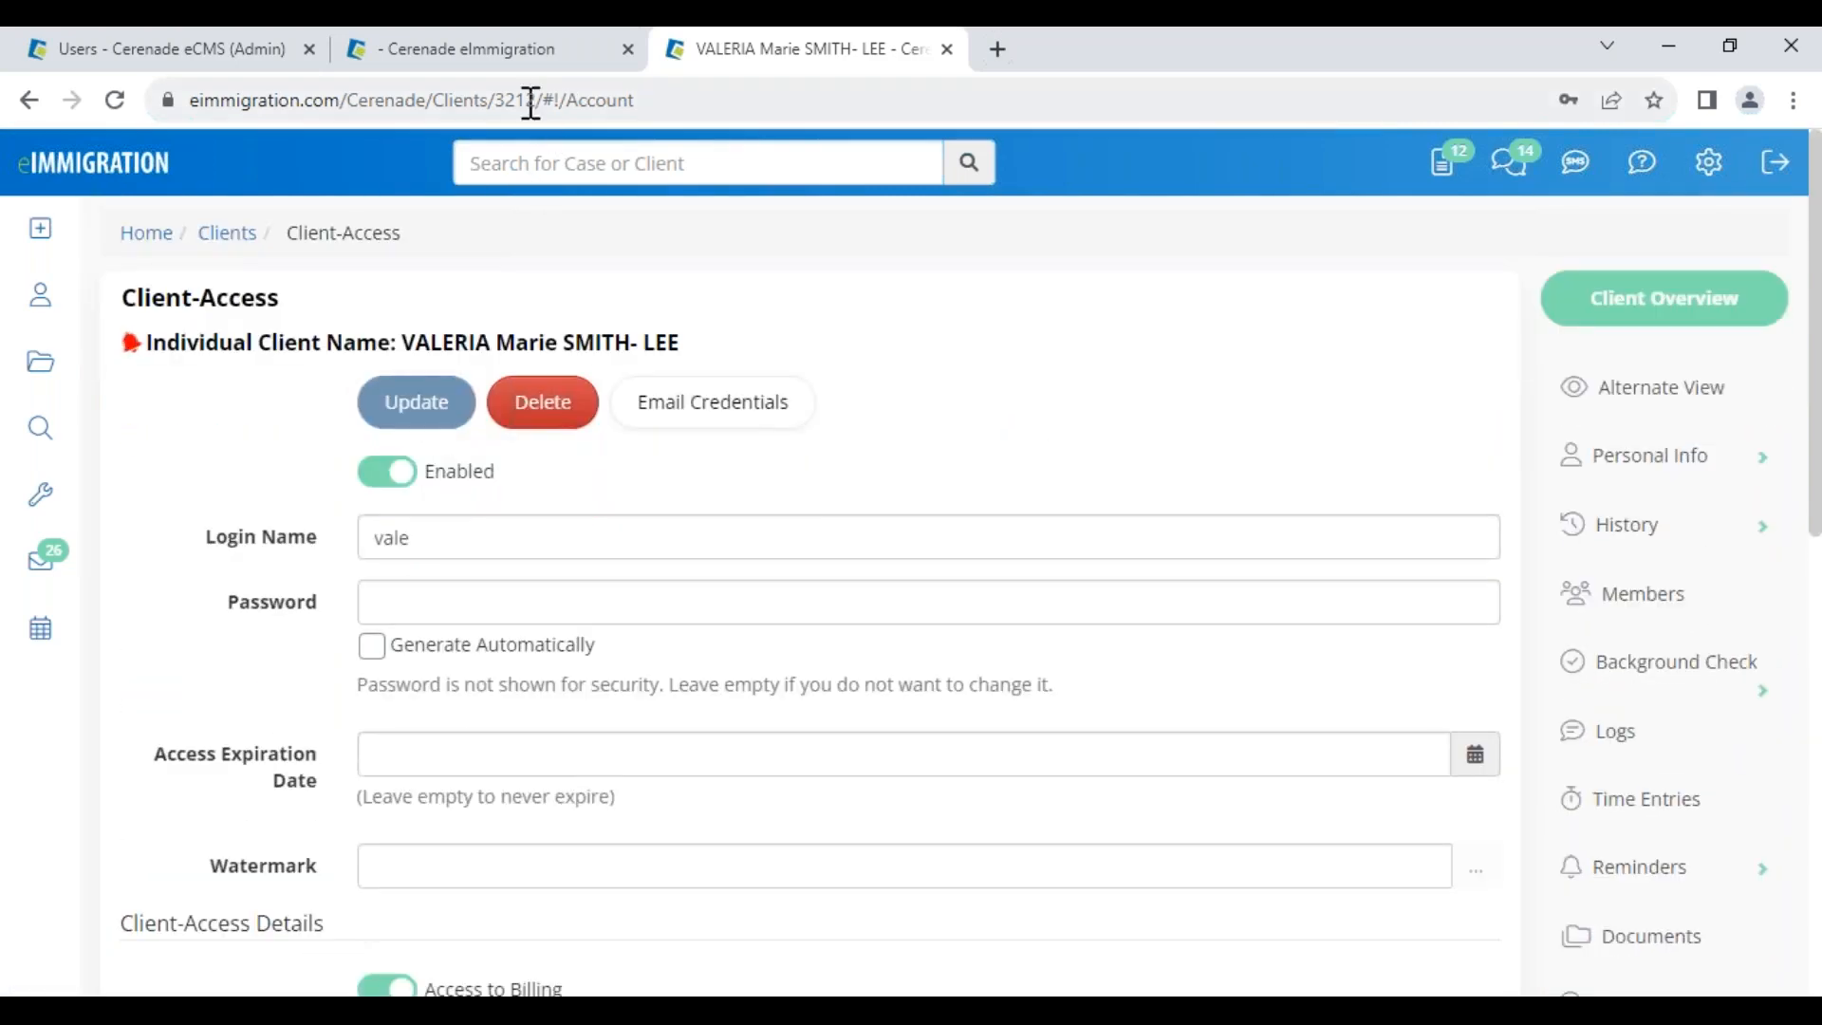
# Log in as the client, open Address History from the Mailbox, then close it unsaved
pyautogui.click(399, 968)
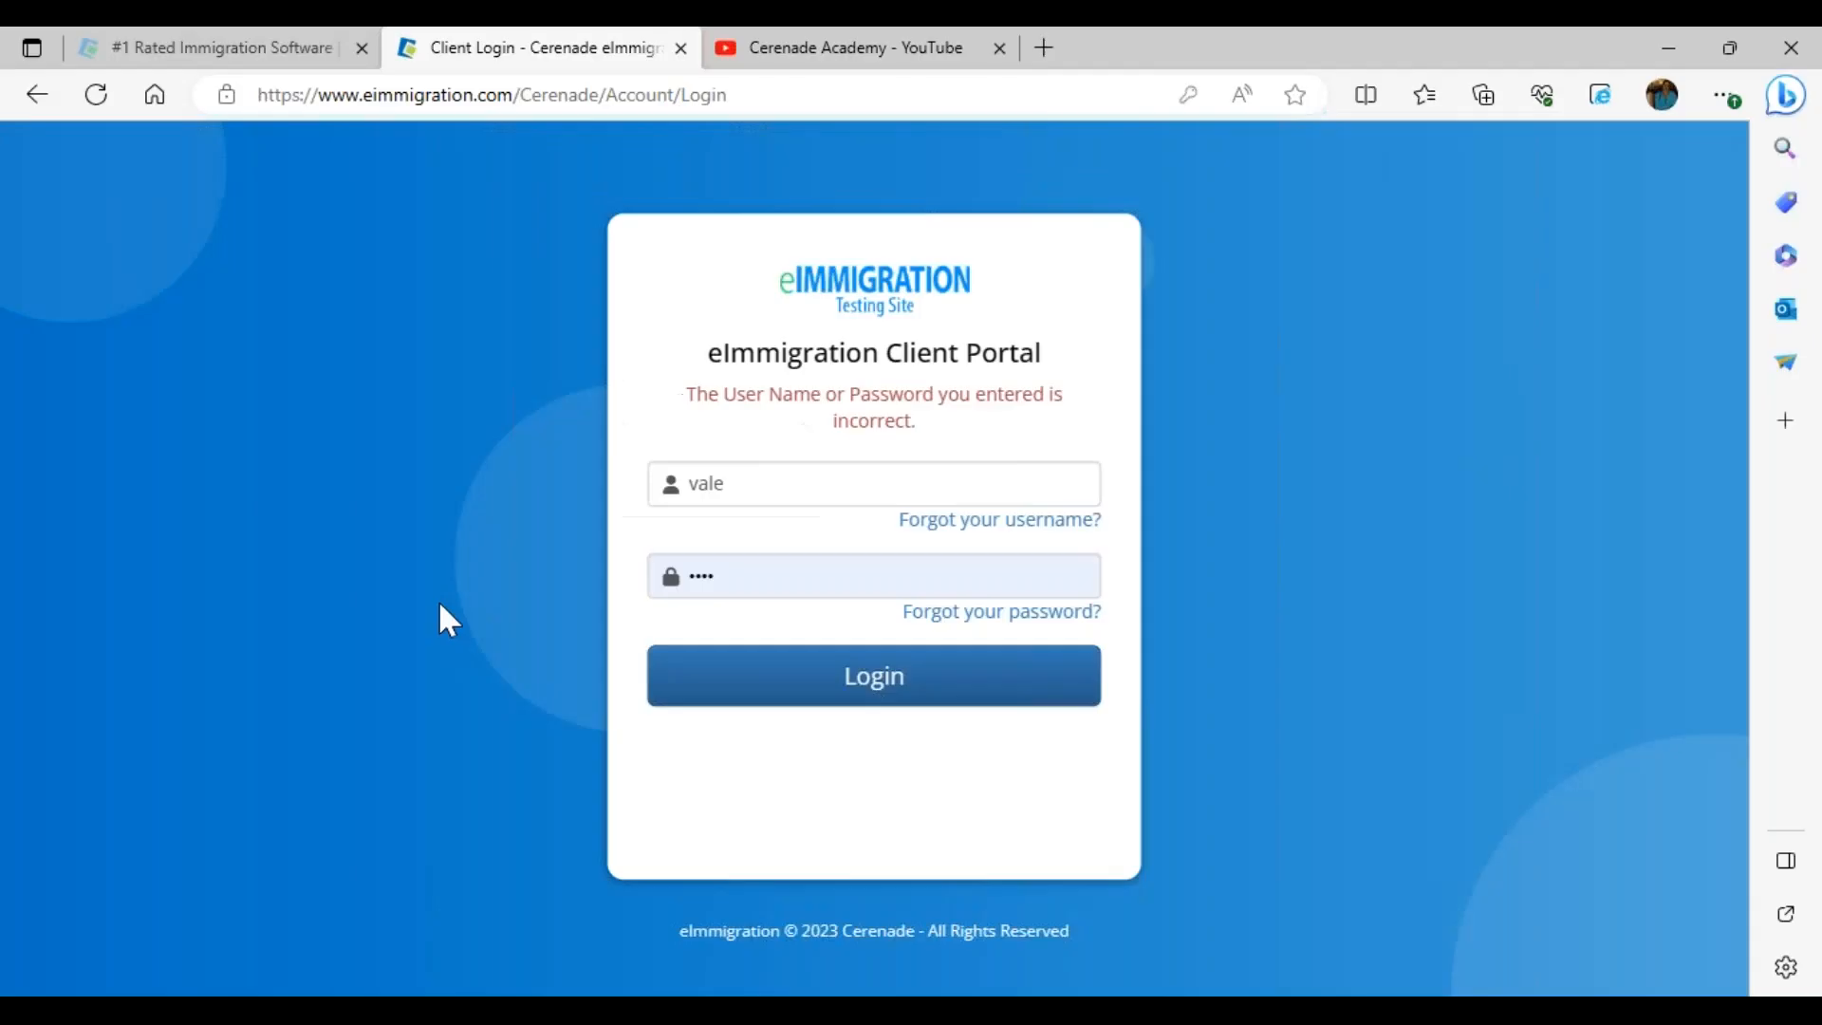
pyautogui.click(845, 681)
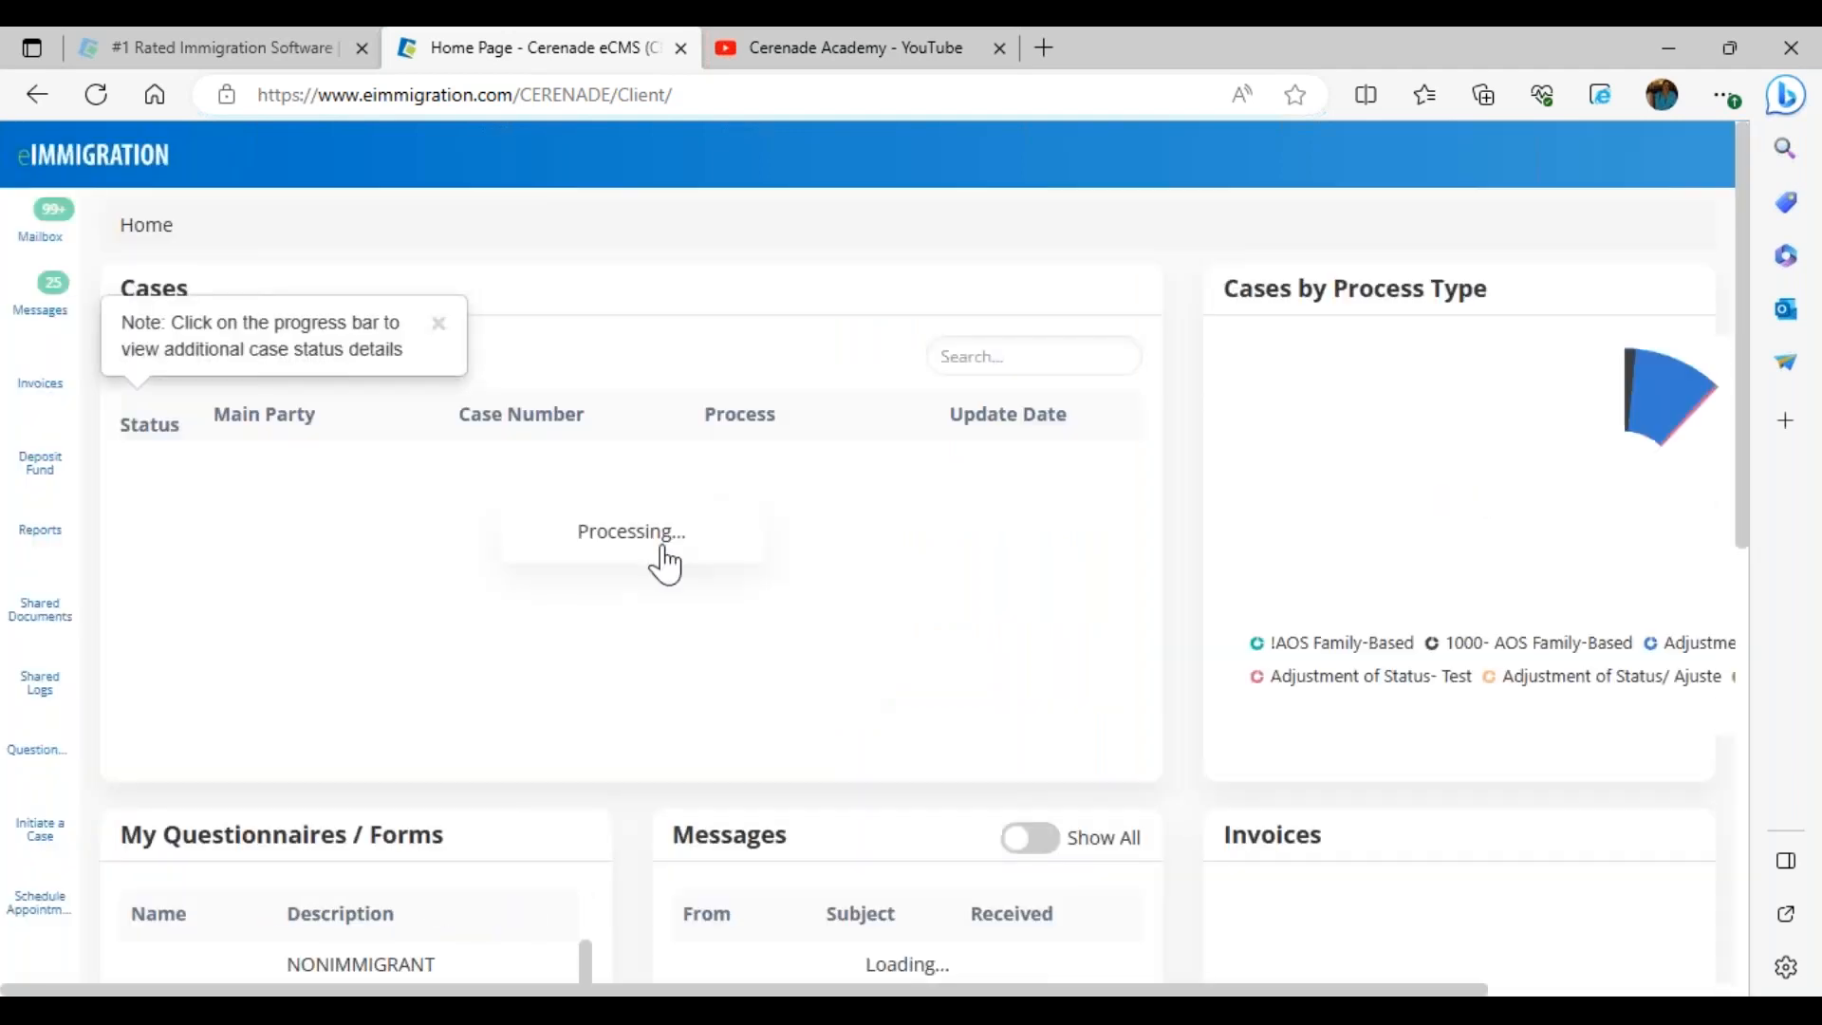
pyautogui.click(31, 224)
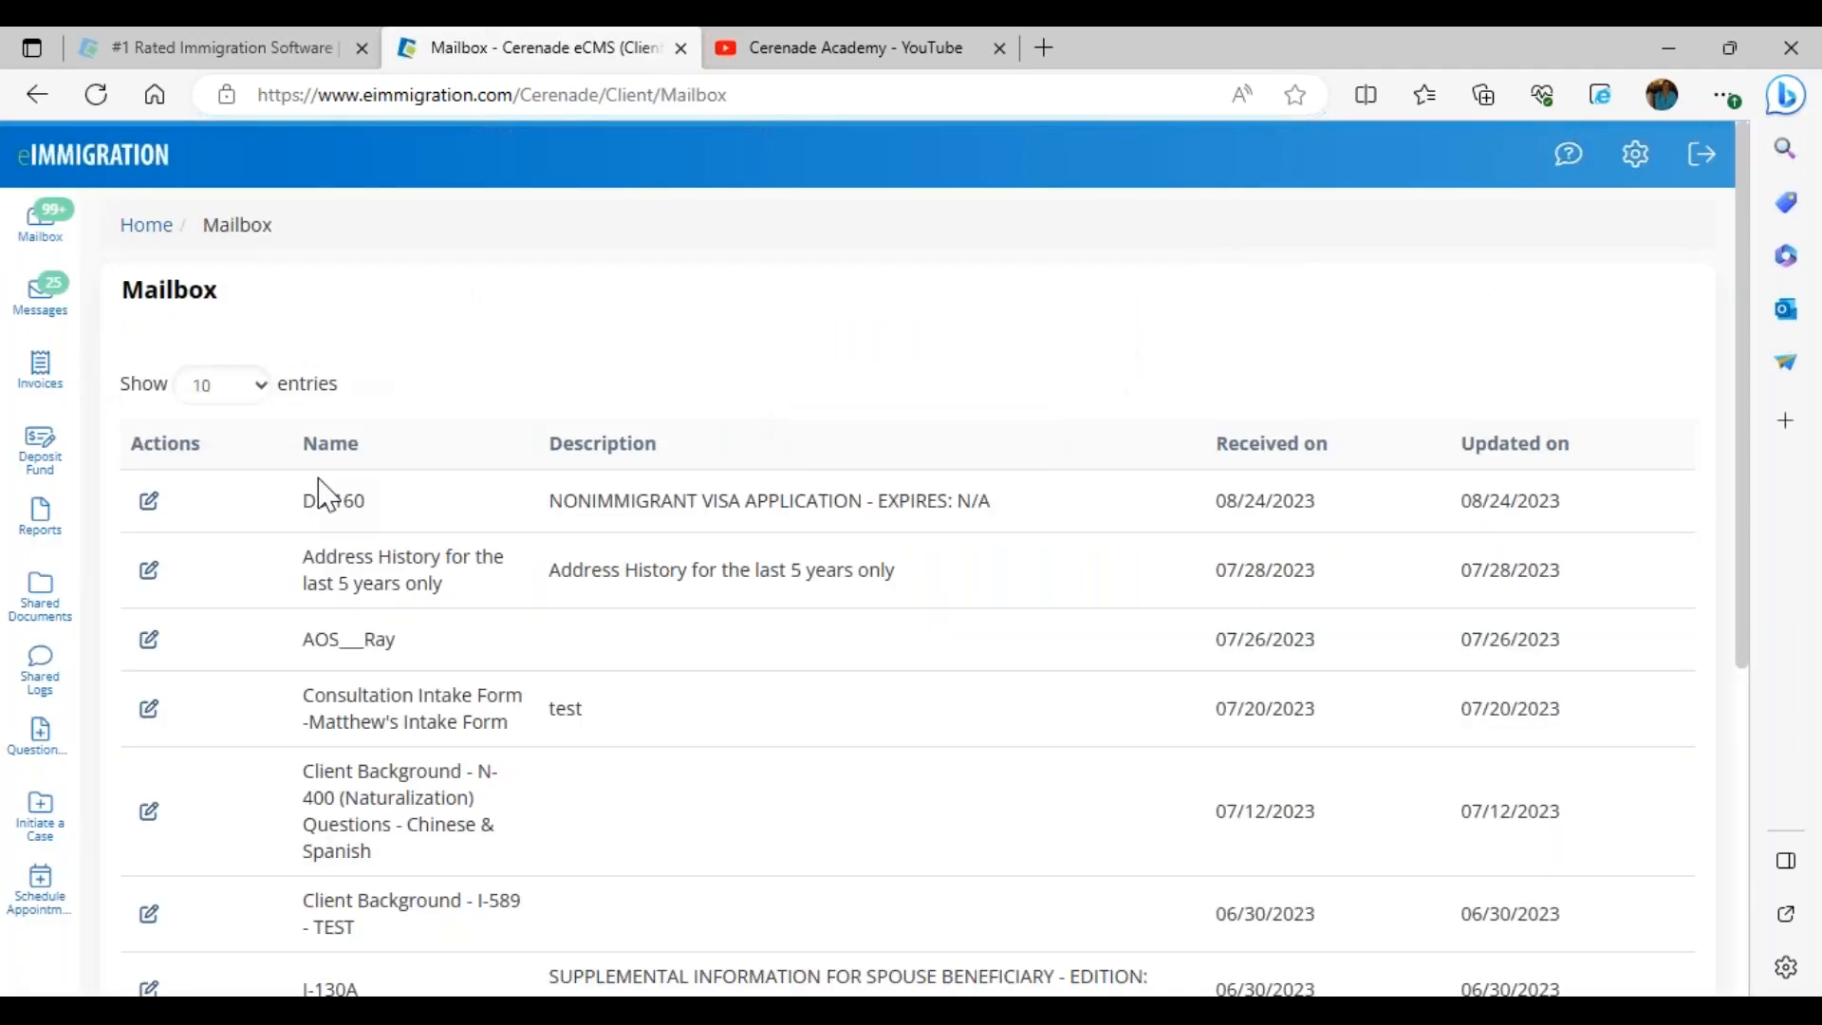
pyautogui.click(149, 571)
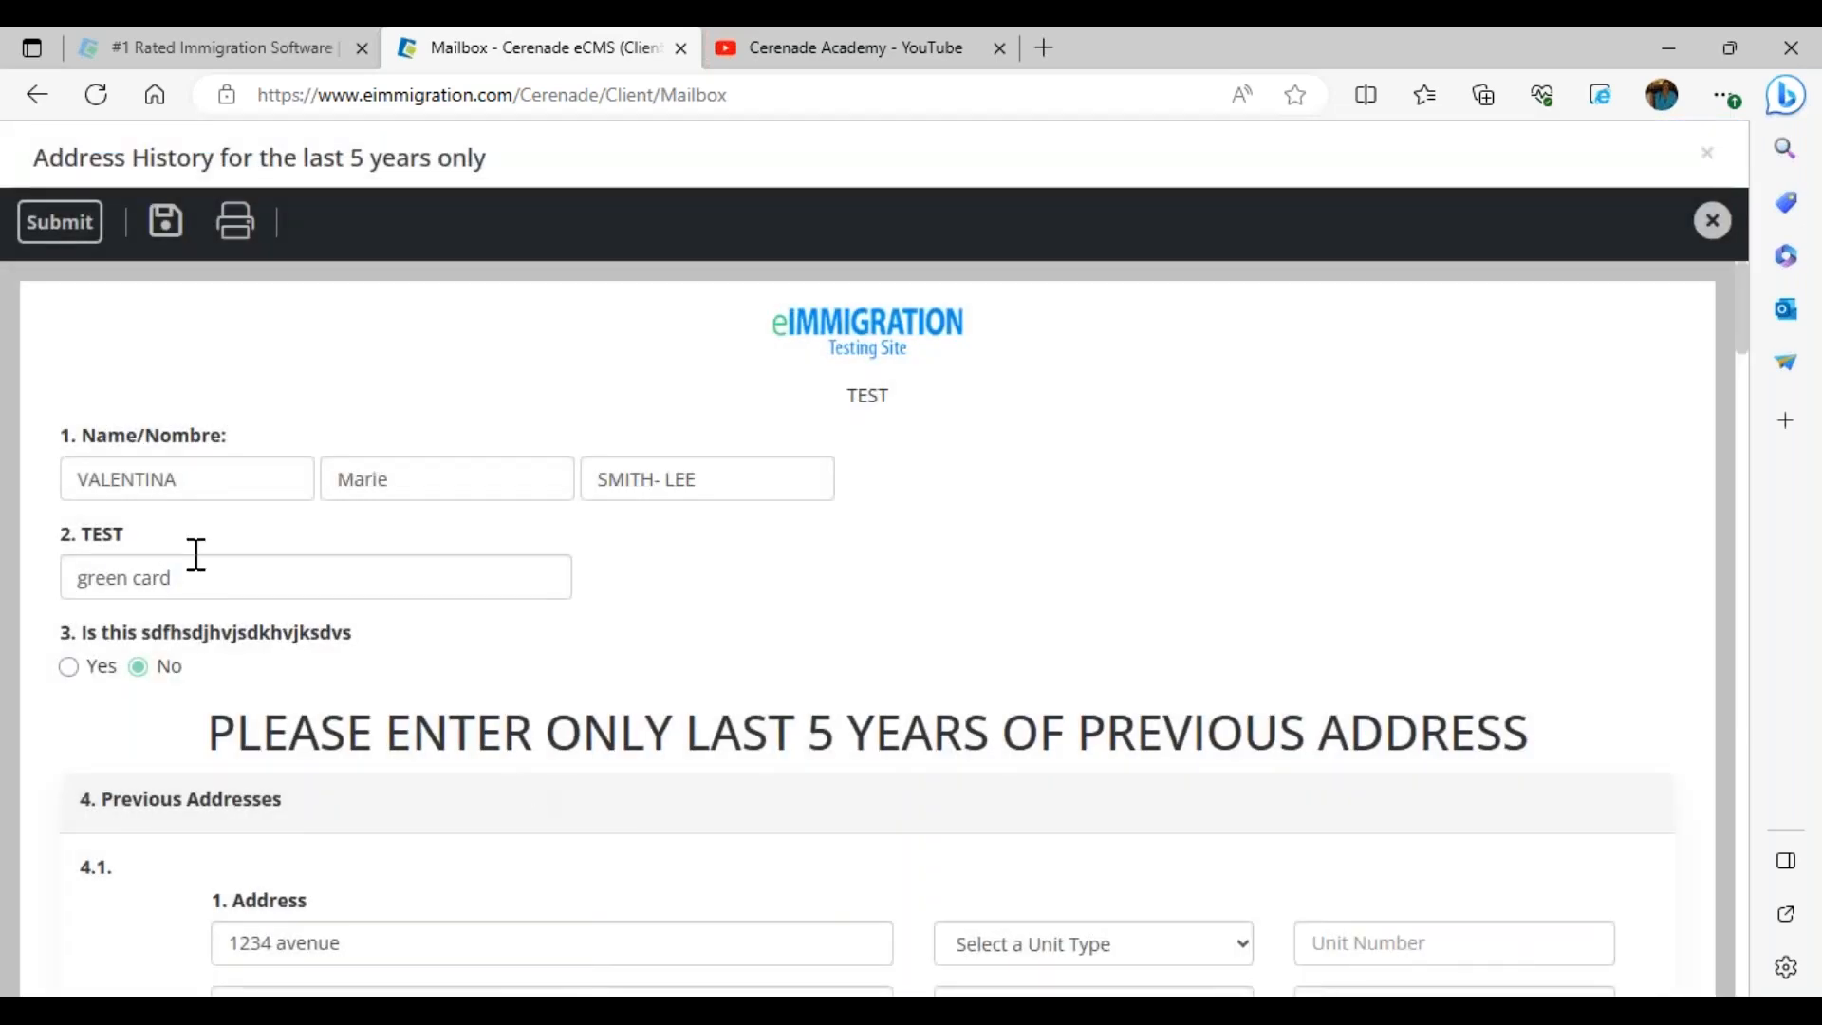
pyautogui.tripleClick(203, 578)
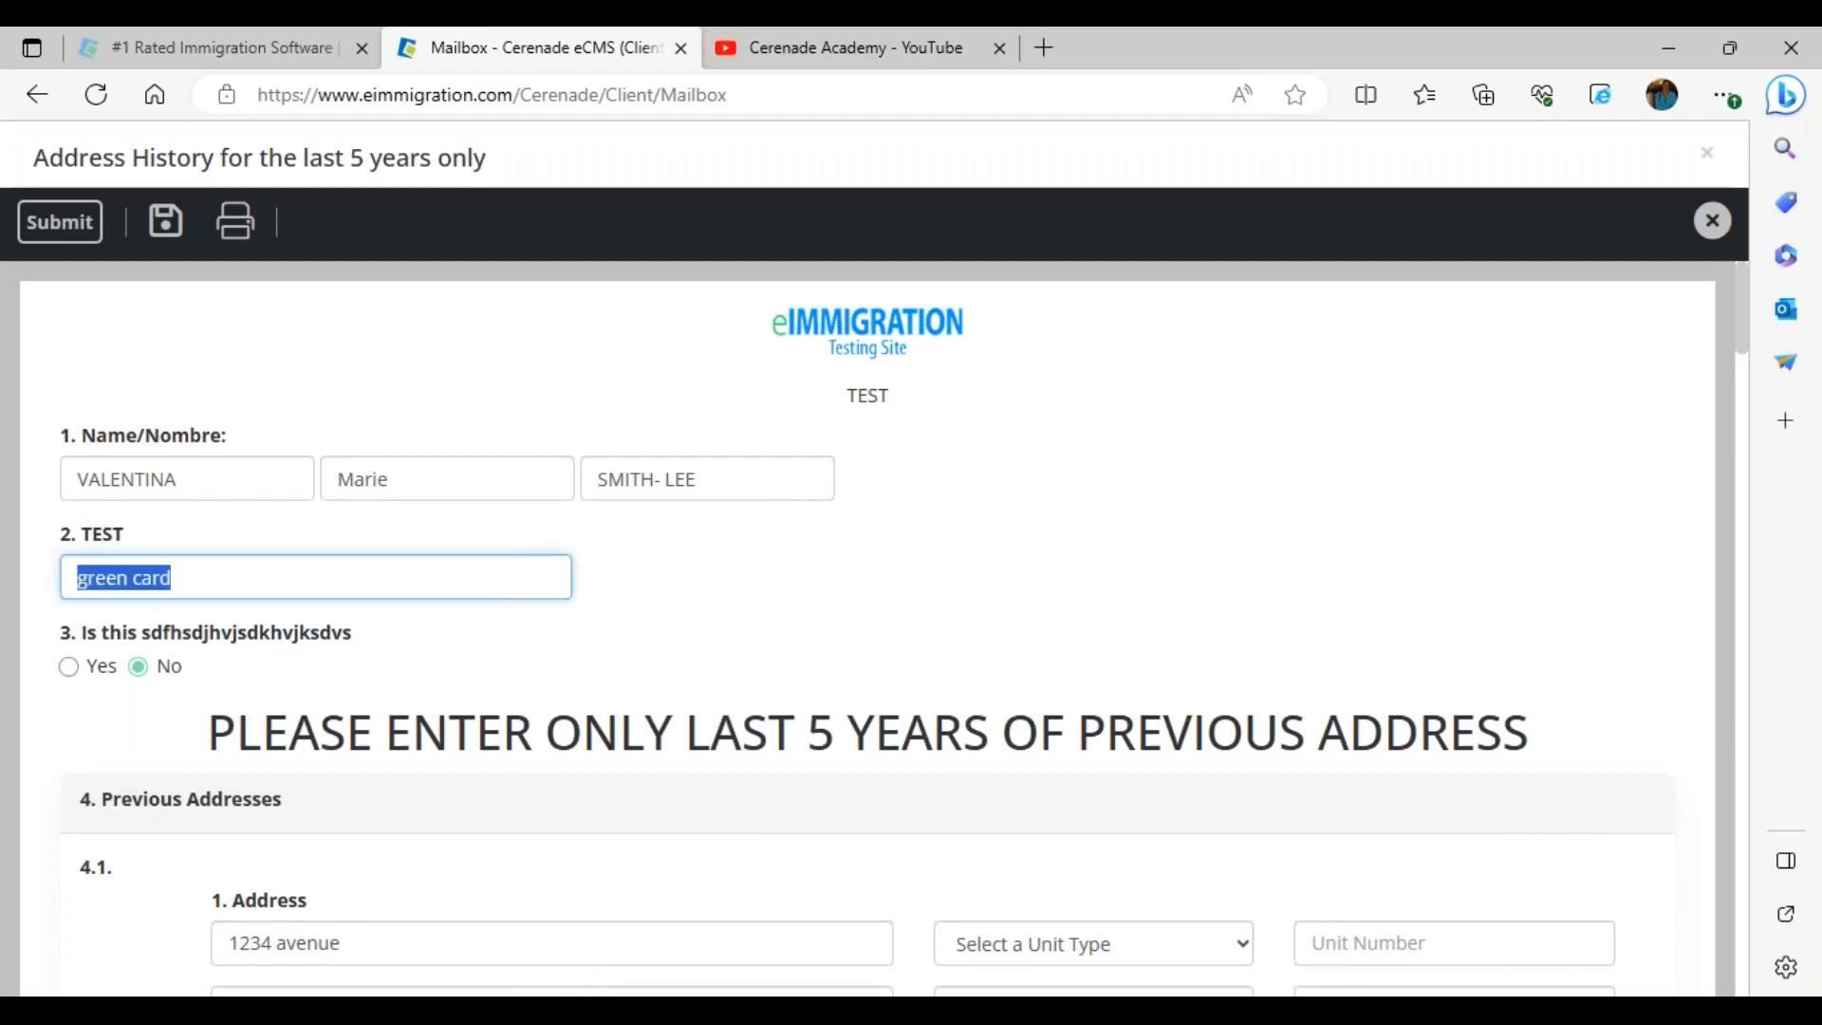
pyautogui.write('test')
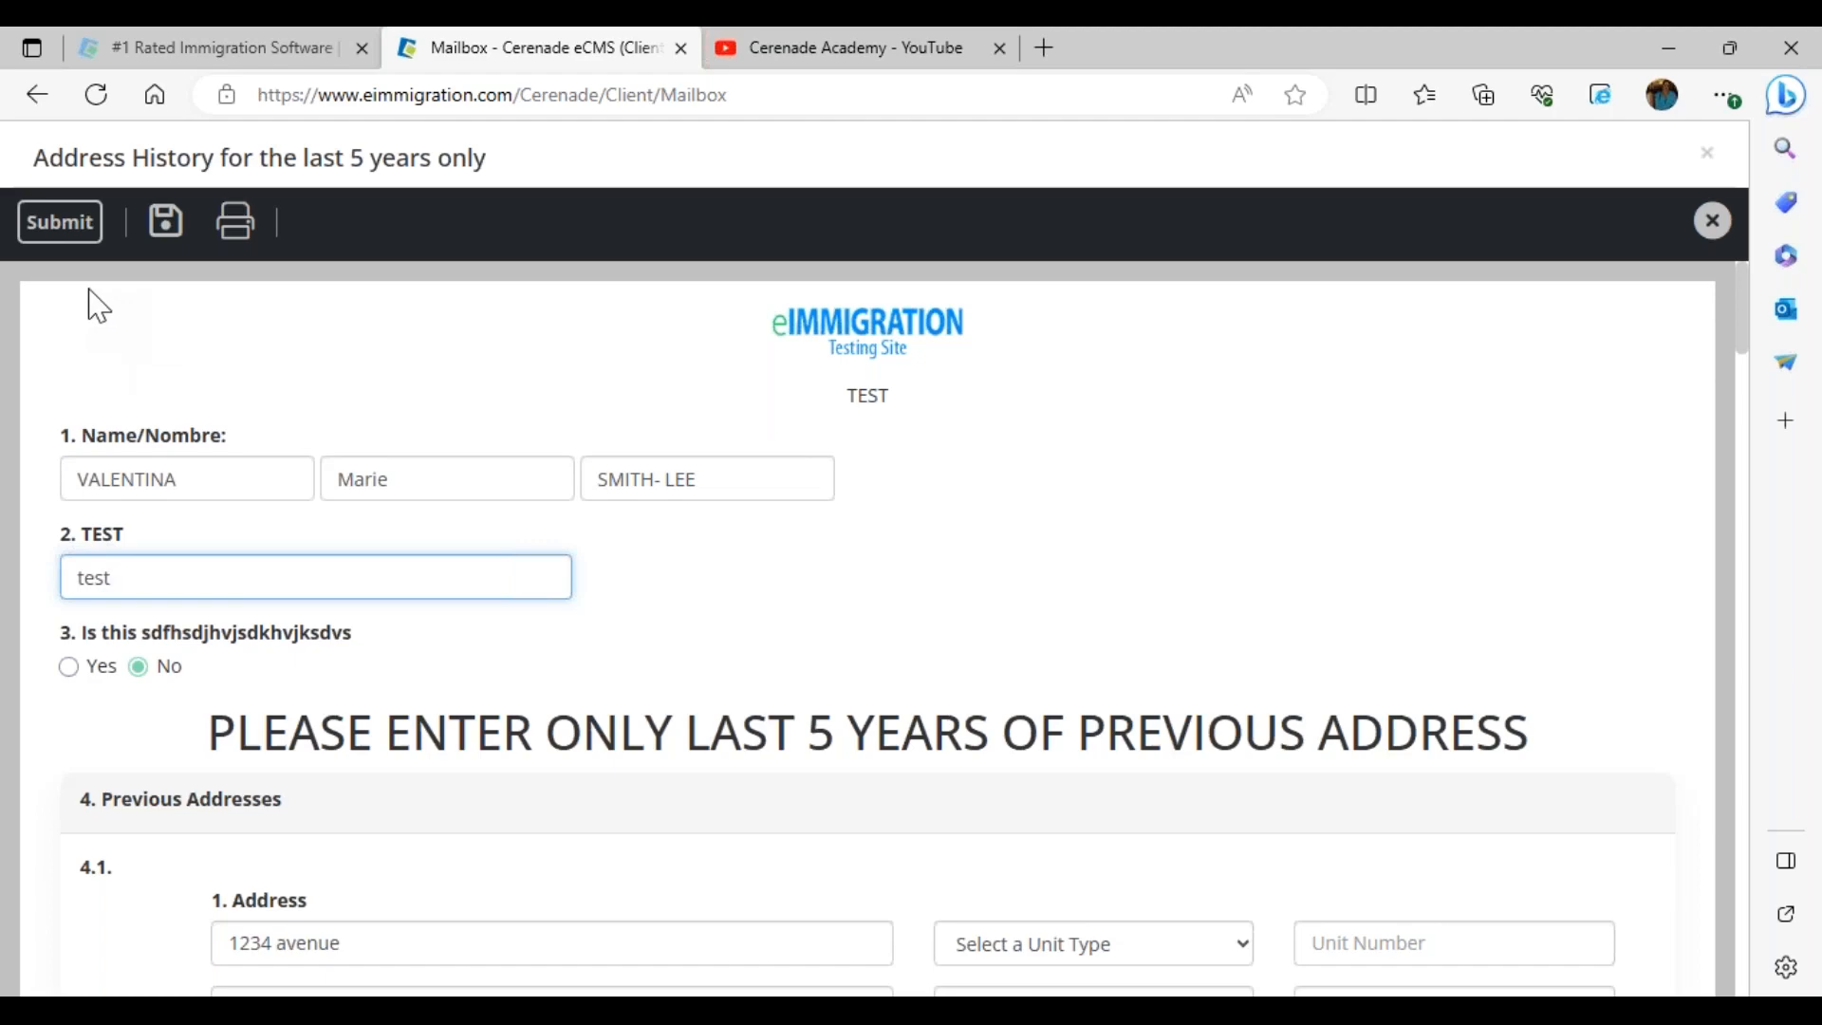
pyautogui.click(1714, 224)
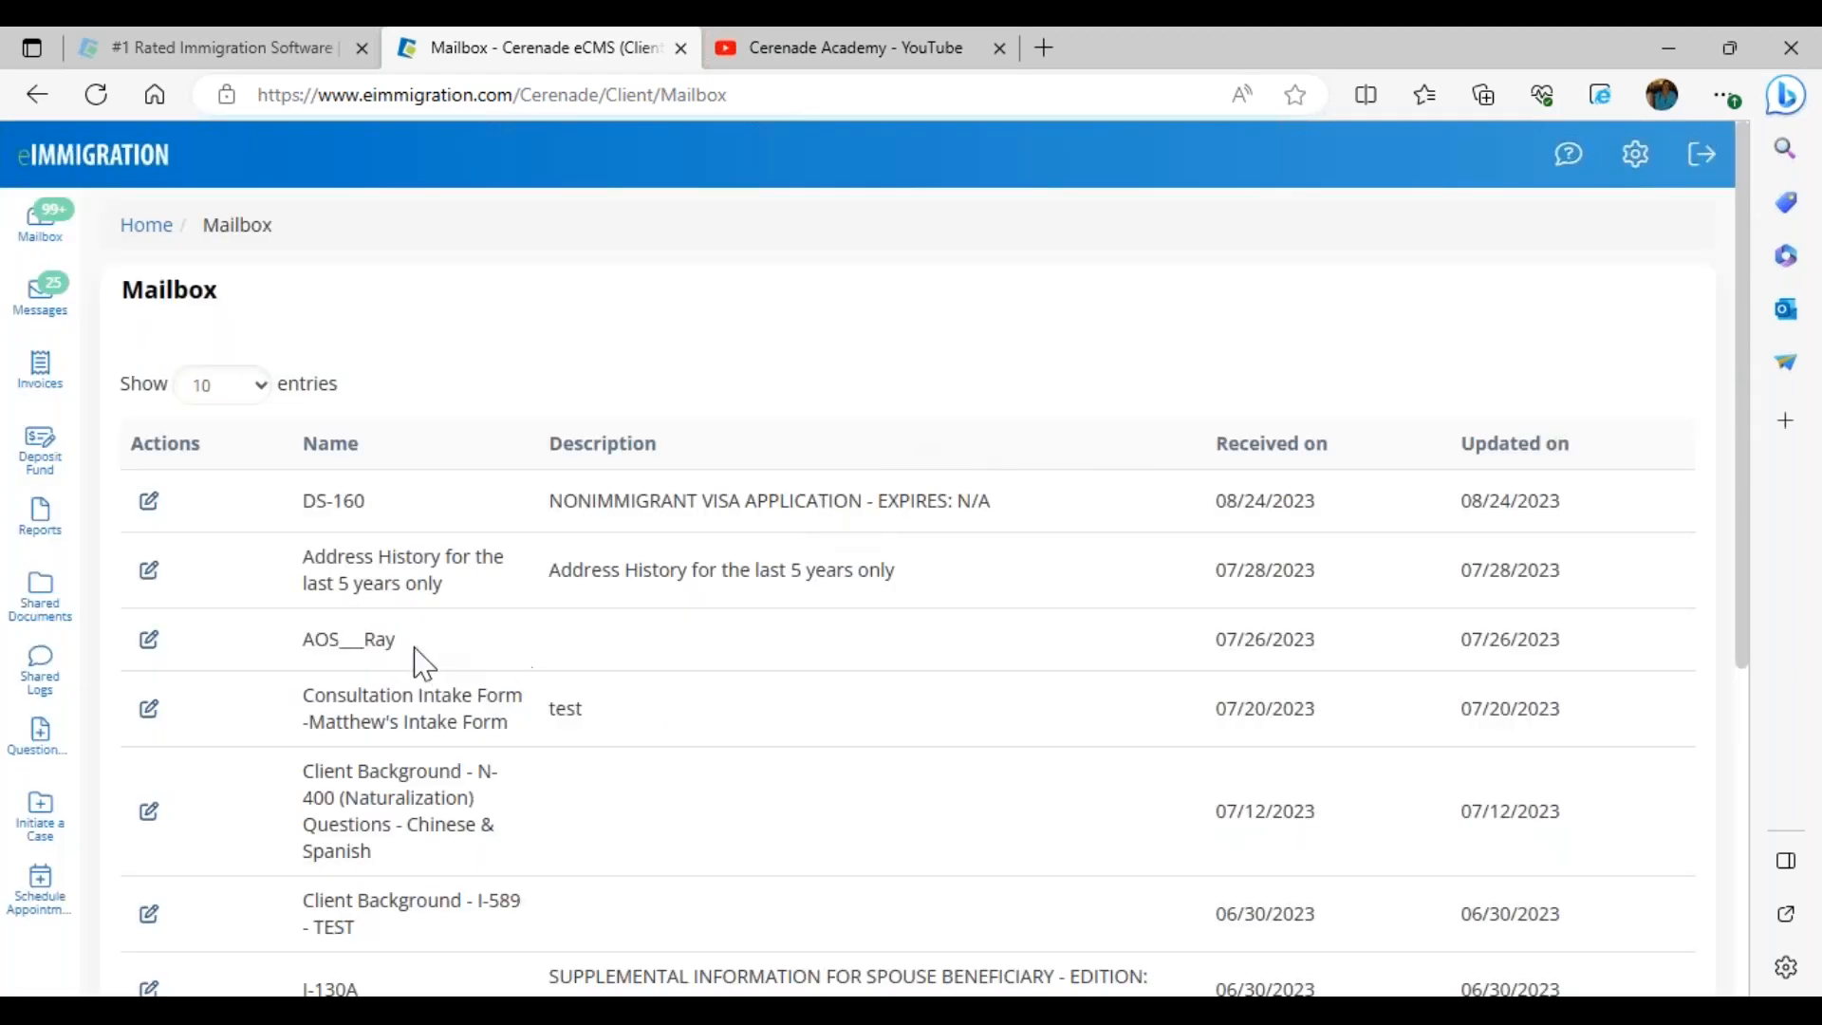
# Reopen Address History, make the TEST answer read 'green card test', and submit it
pyautogui.click(149, 572)
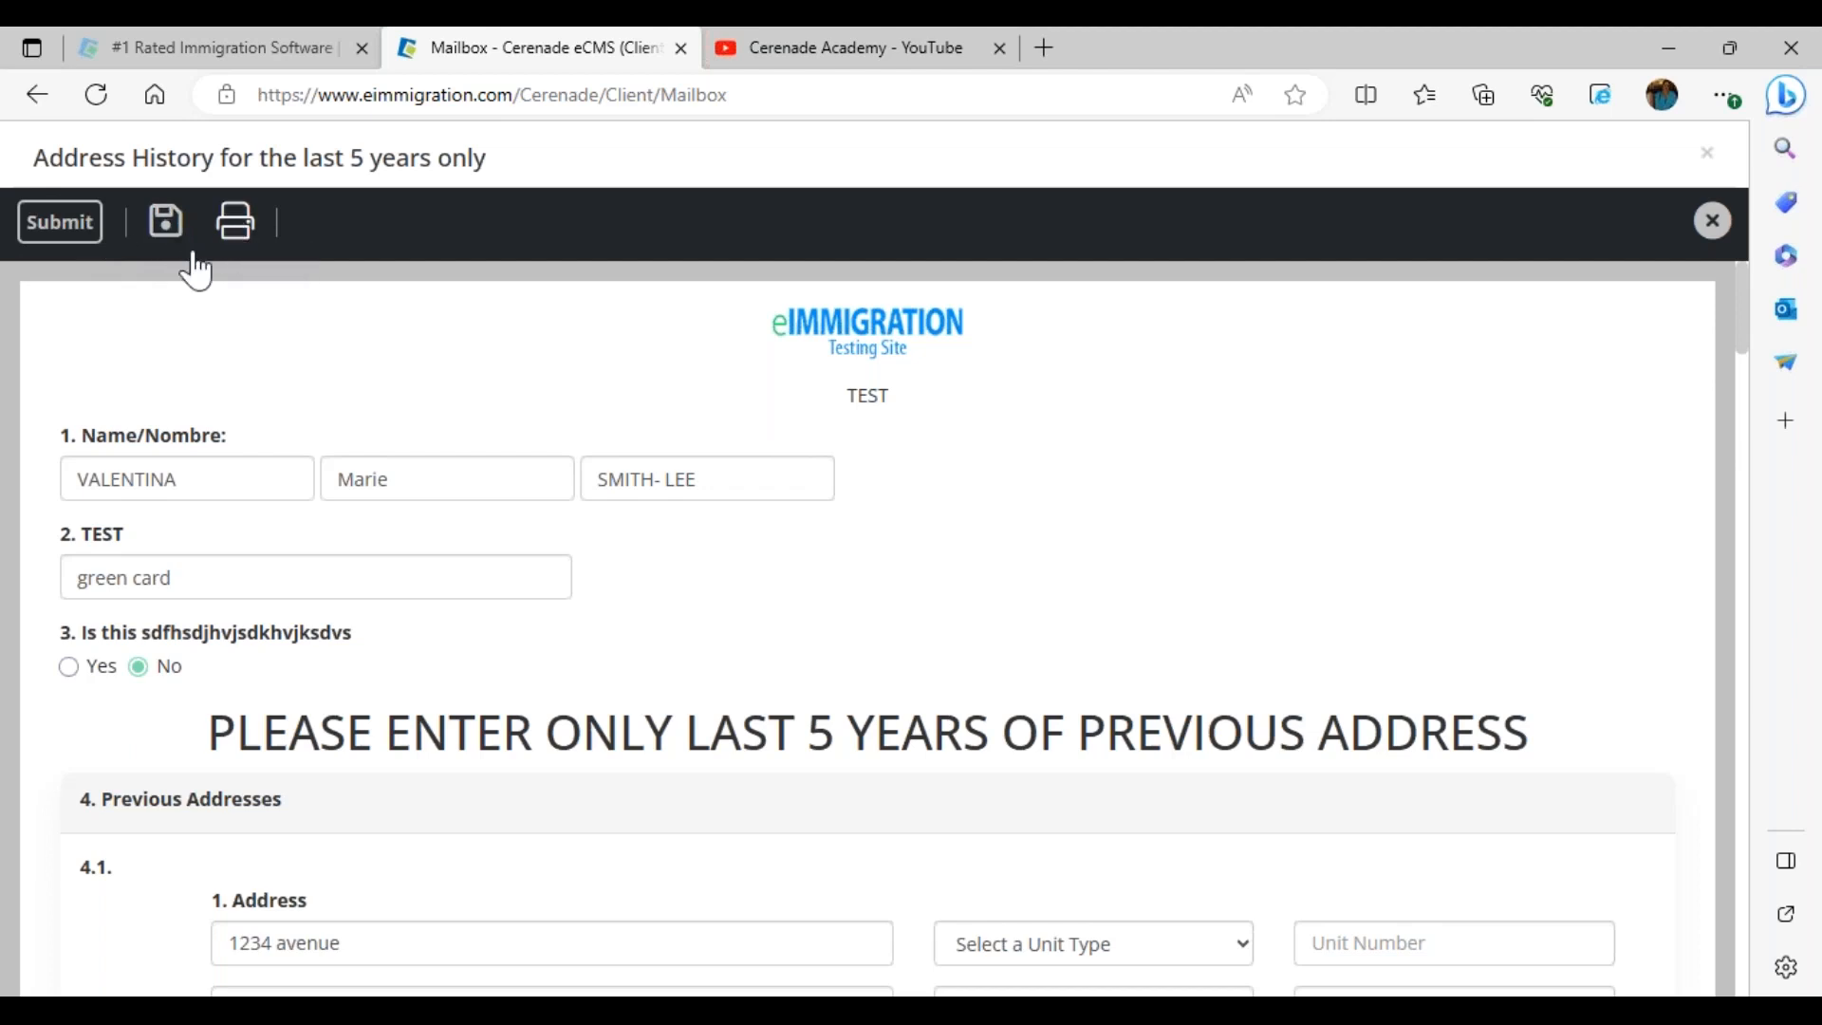
pyautogui.click(316, 594)
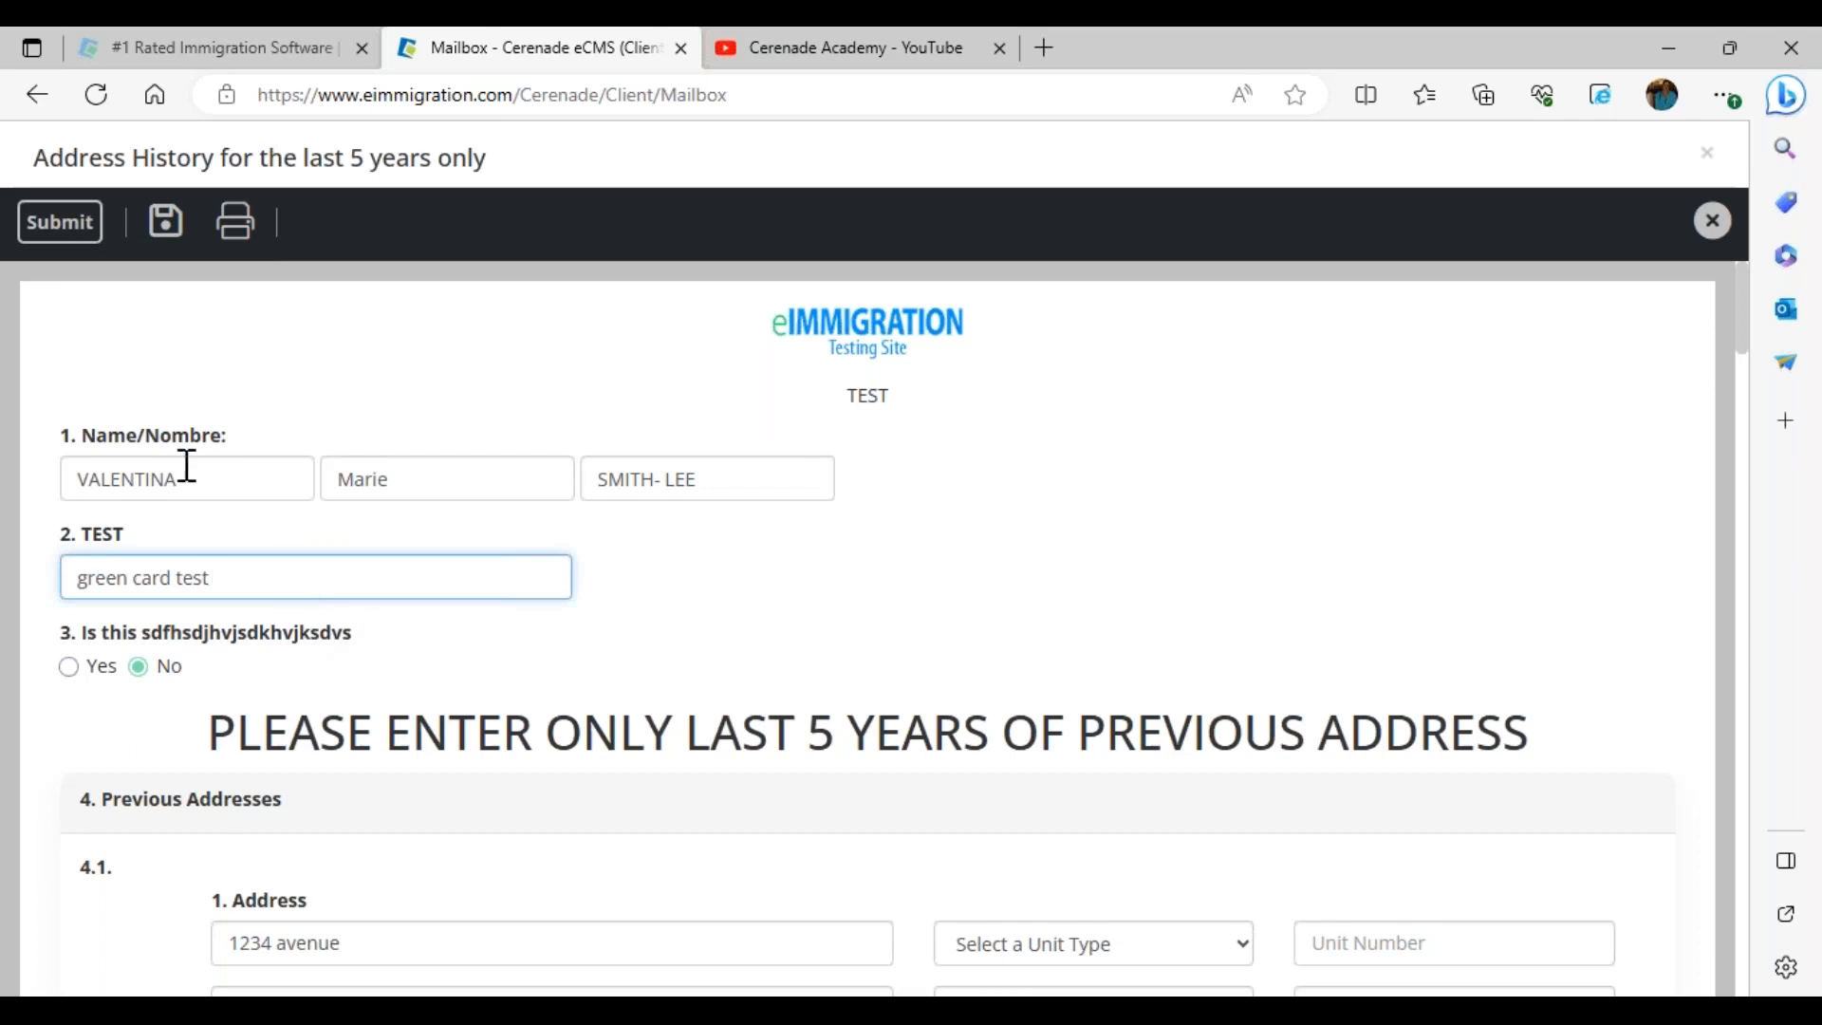
pyautogui.click(64, 239)
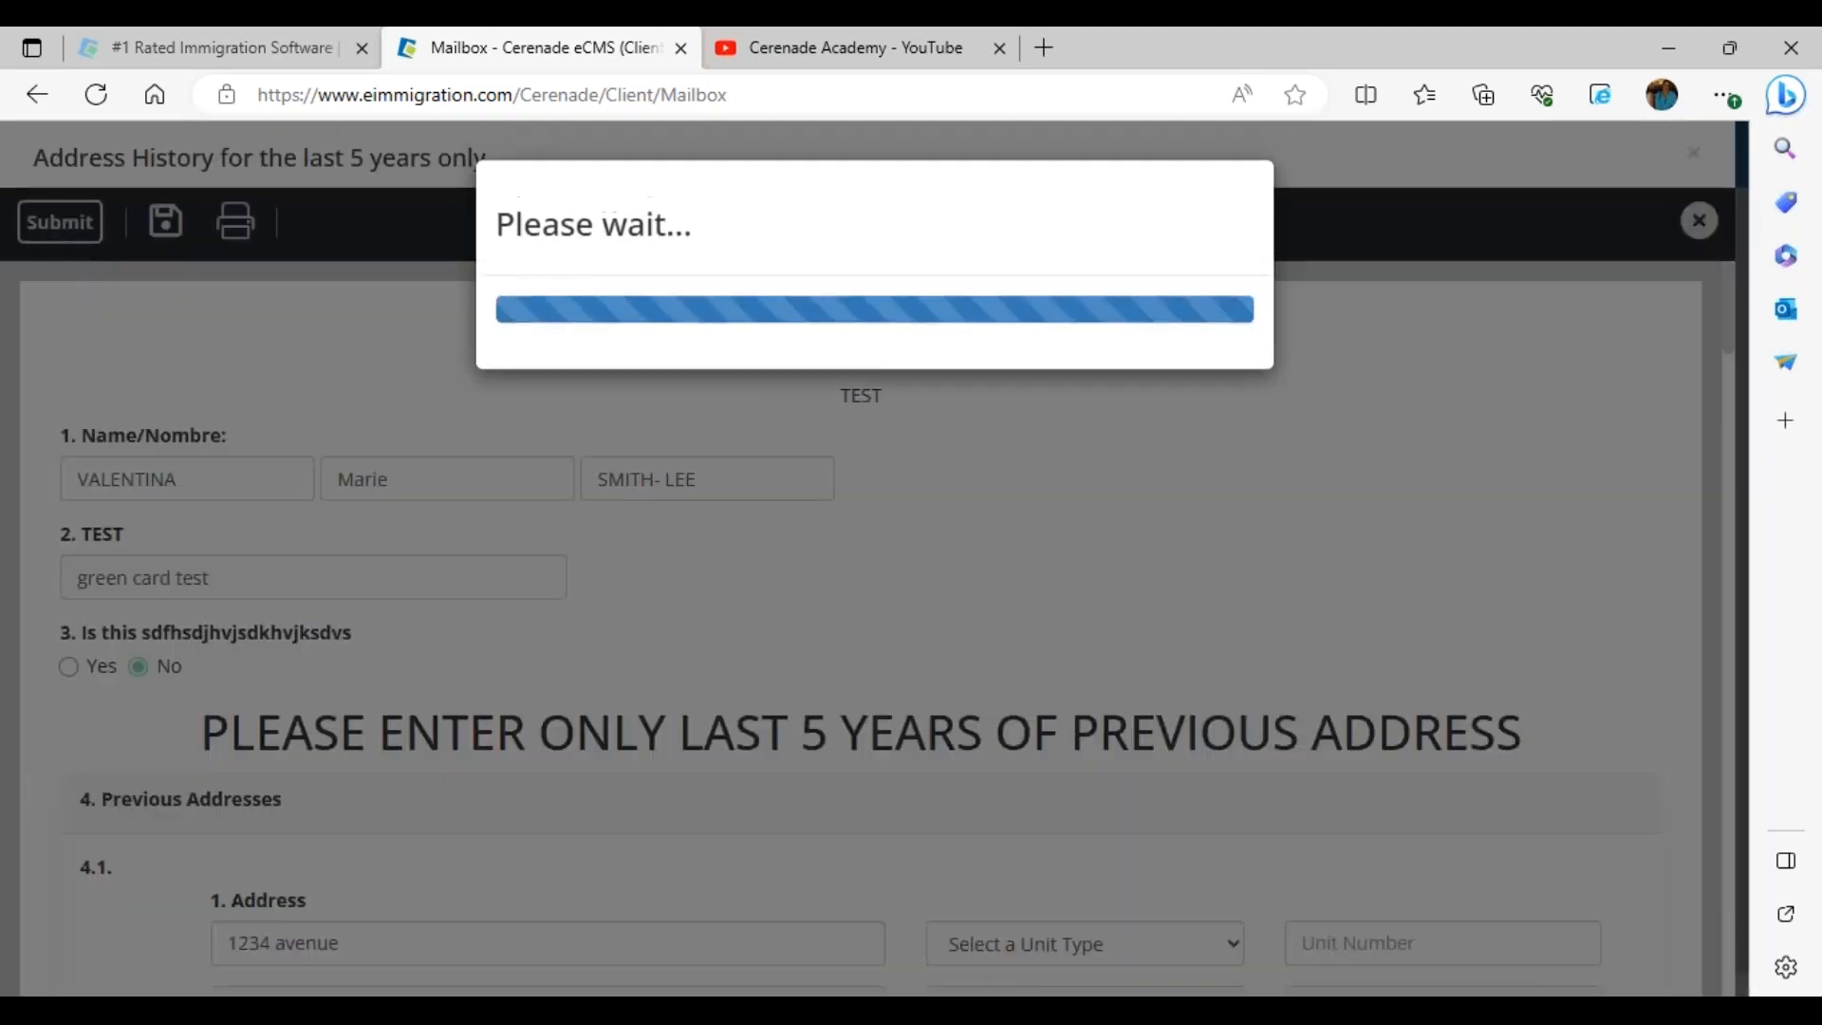
pyautogui.moveTo(626, 187); pyautogui.dragTo(1037, 195)
pyautogui.click(1116, 239)
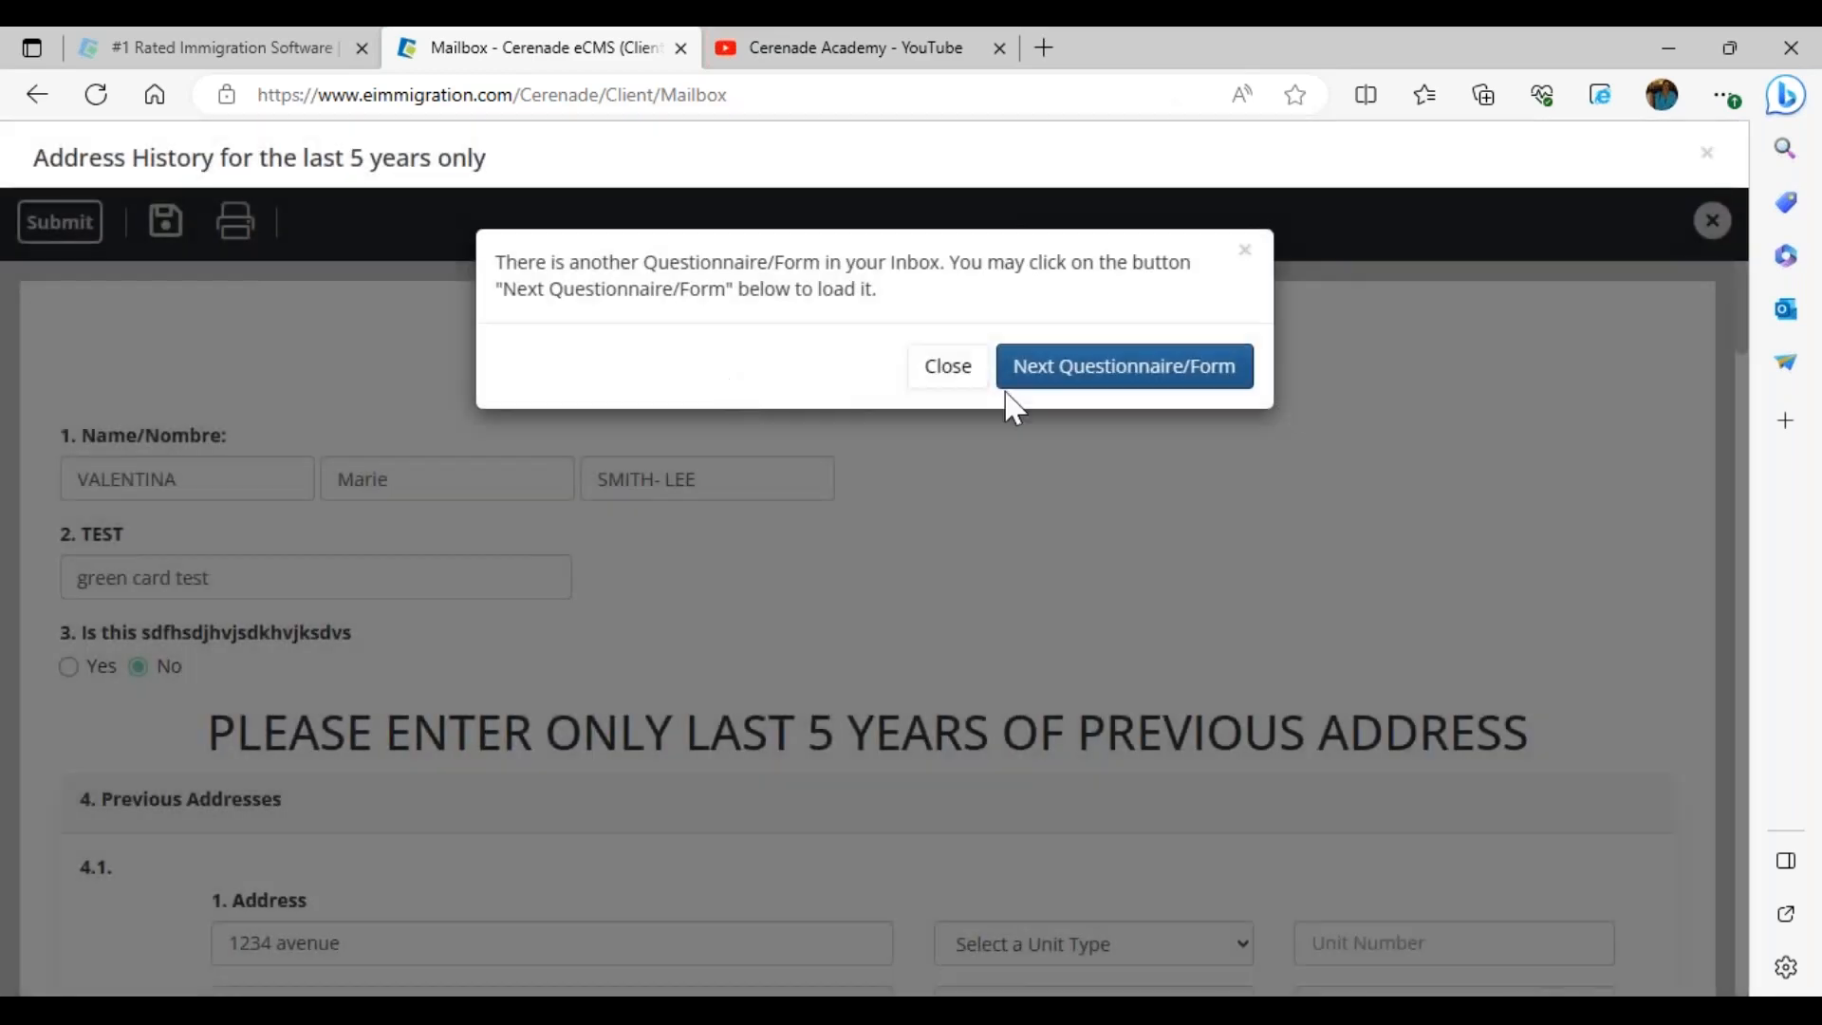
pyautogui.click(955, 380)
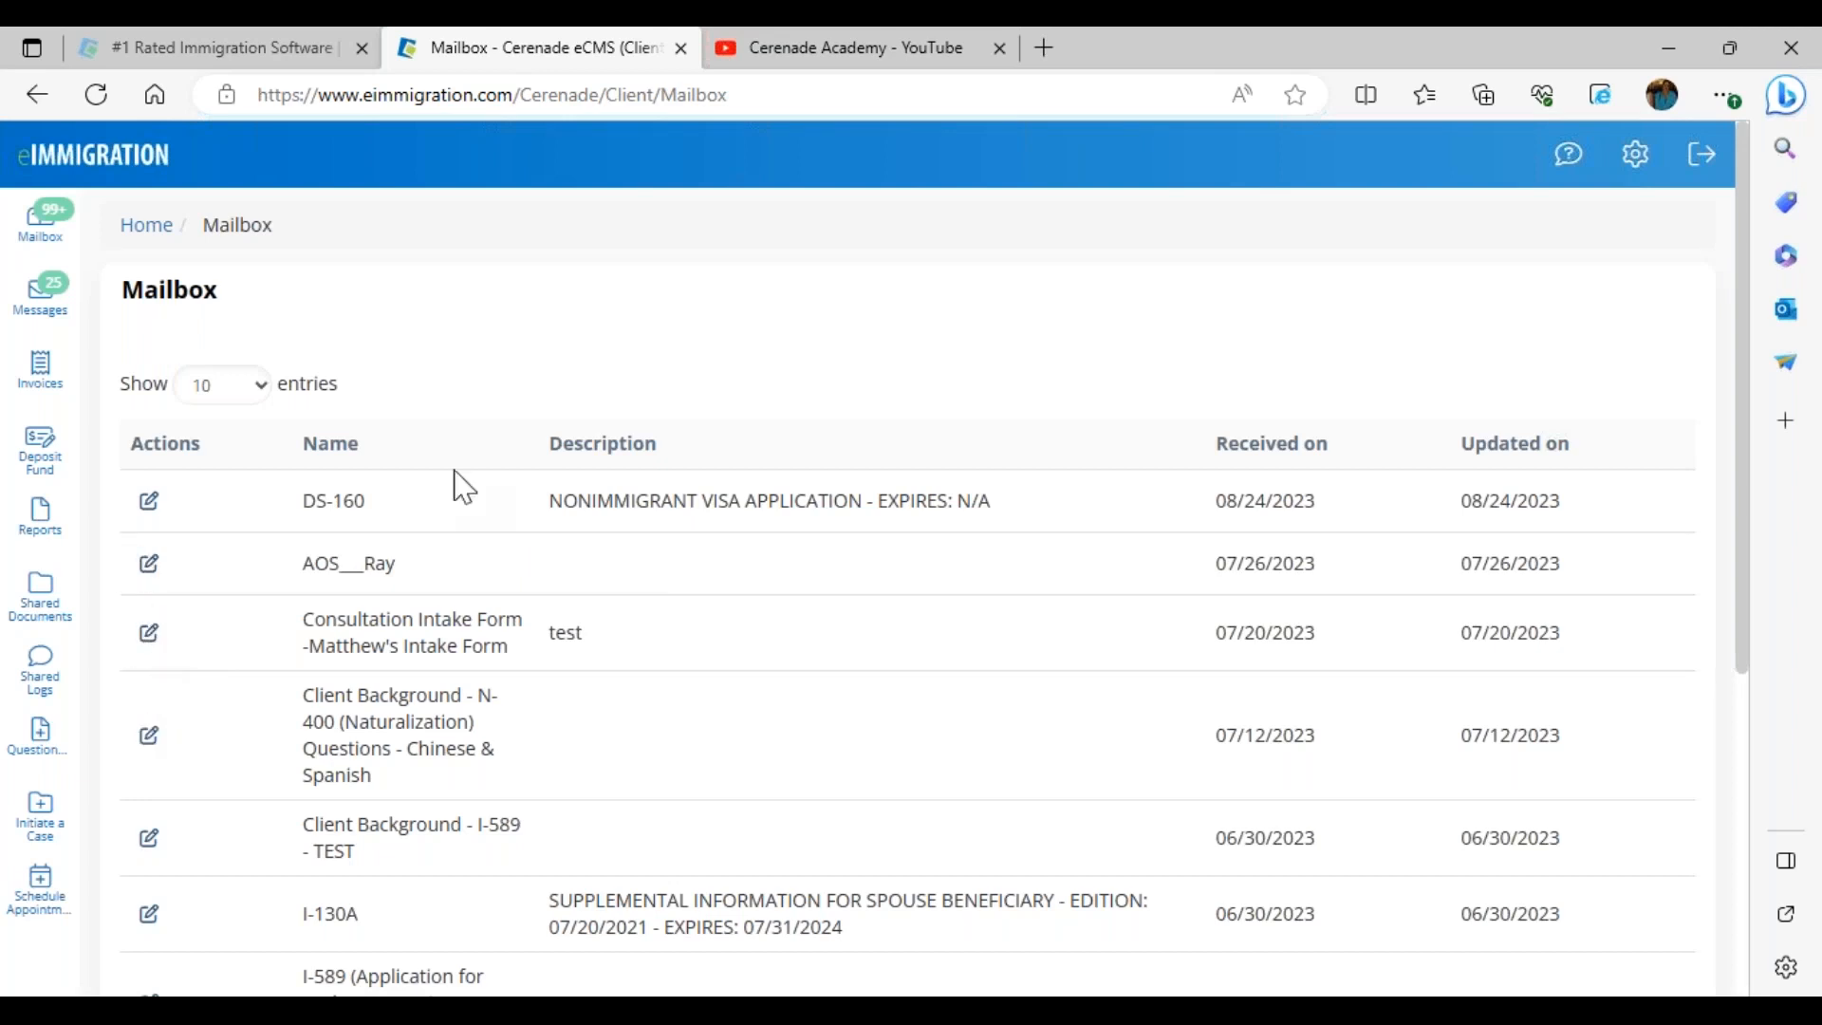
pyautogui.click(1660, 165)
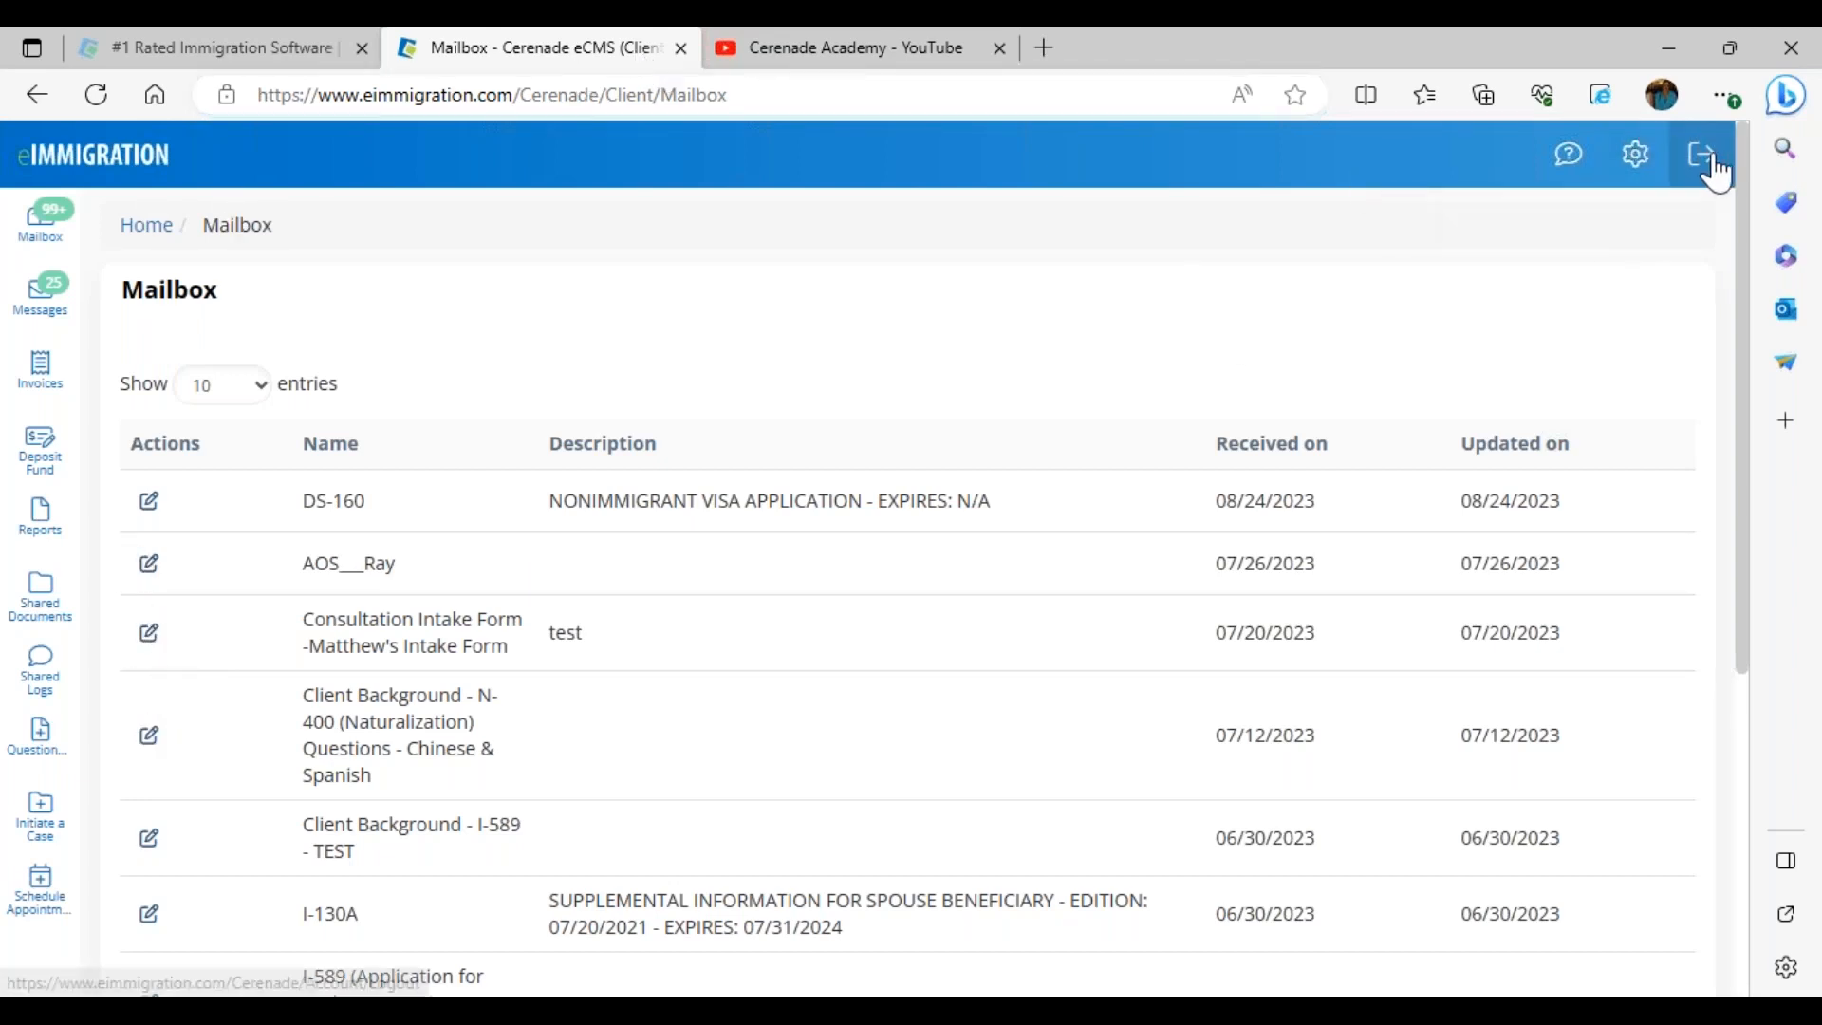
# Log out of the portal and load the AOS QNR before CONSULTATION template in Alternate View
pyautogui.click(1707, 163)
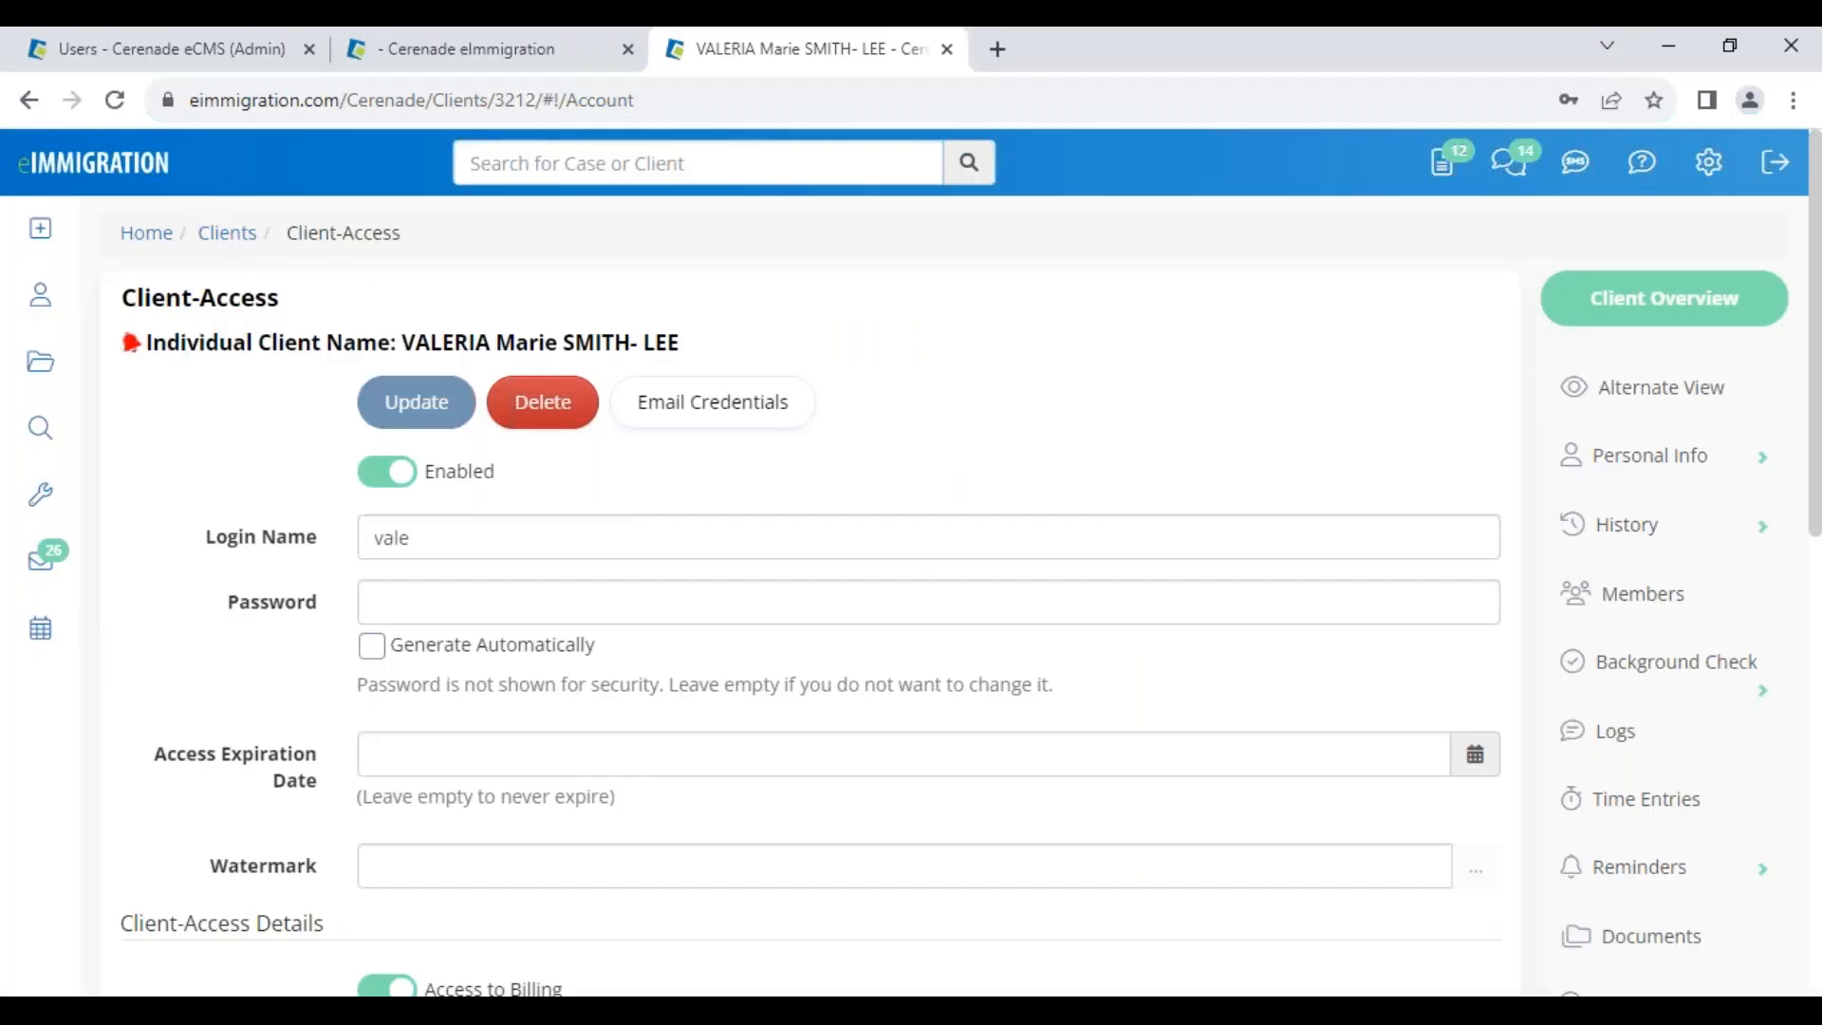
pyautogui.click(1675, 408)
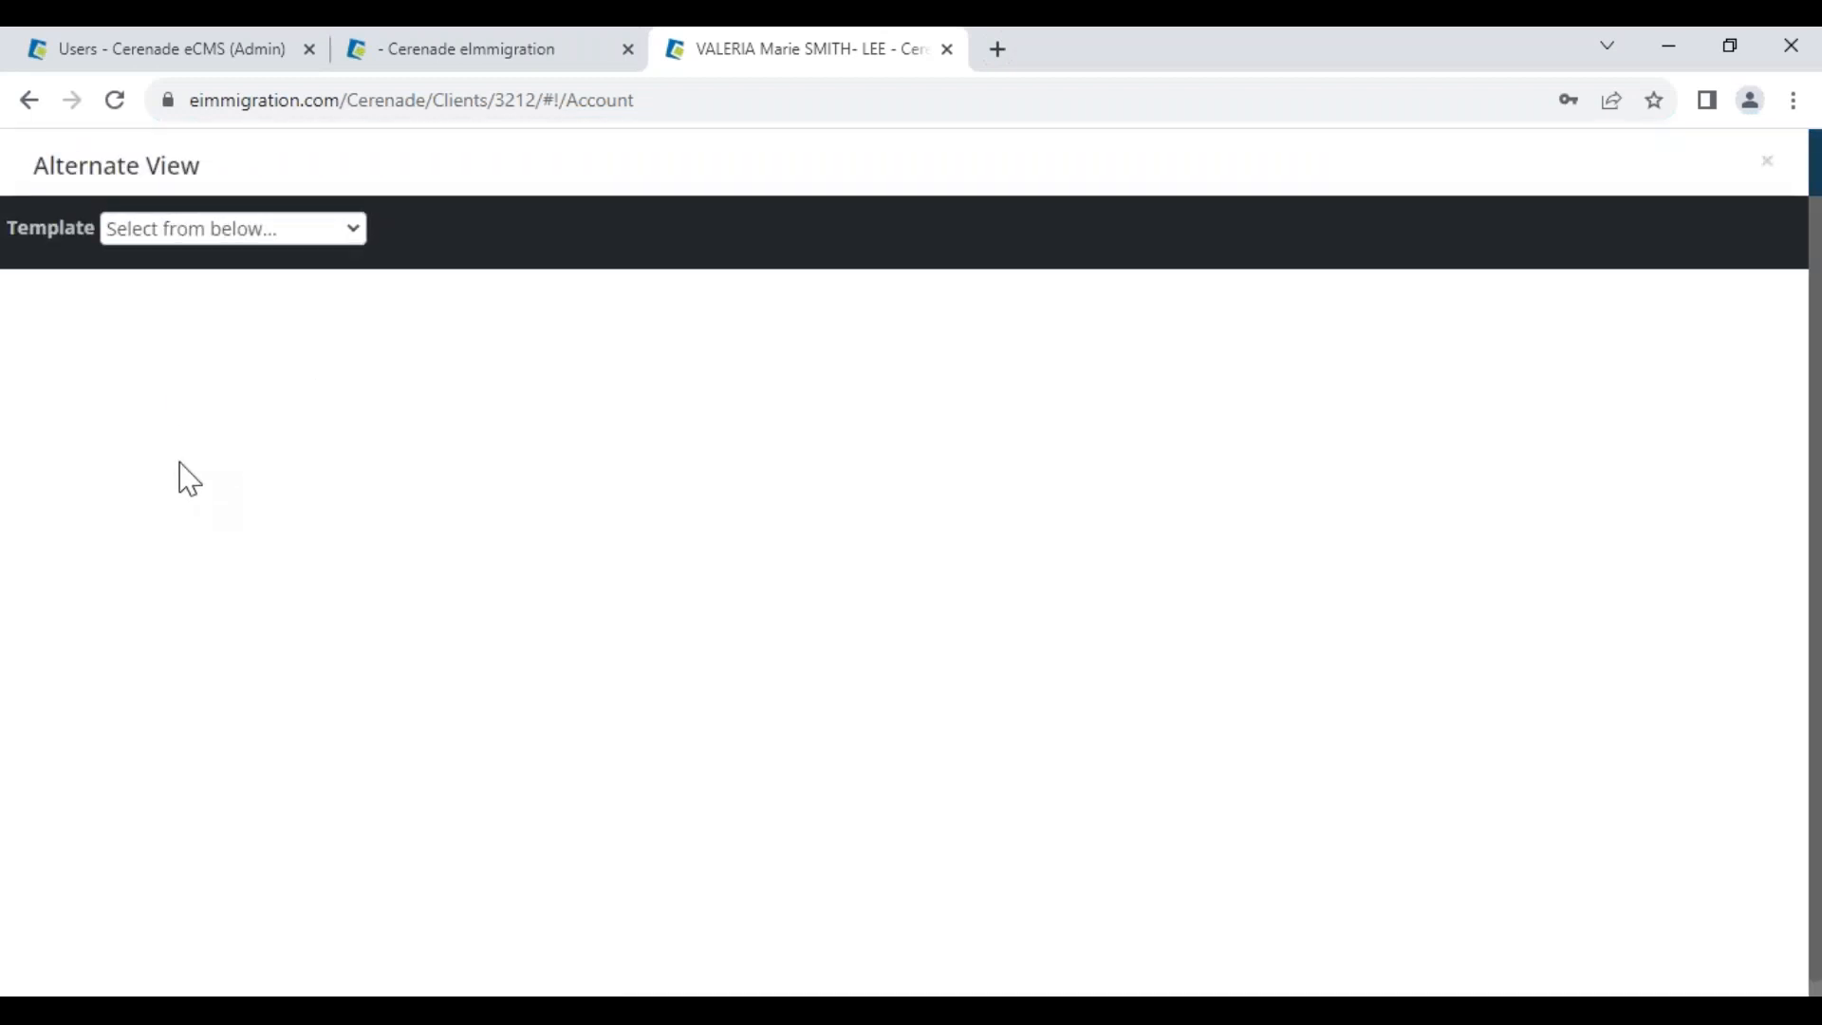
pyautogui.click(192, 236)
pyautogui.click(220, 474)
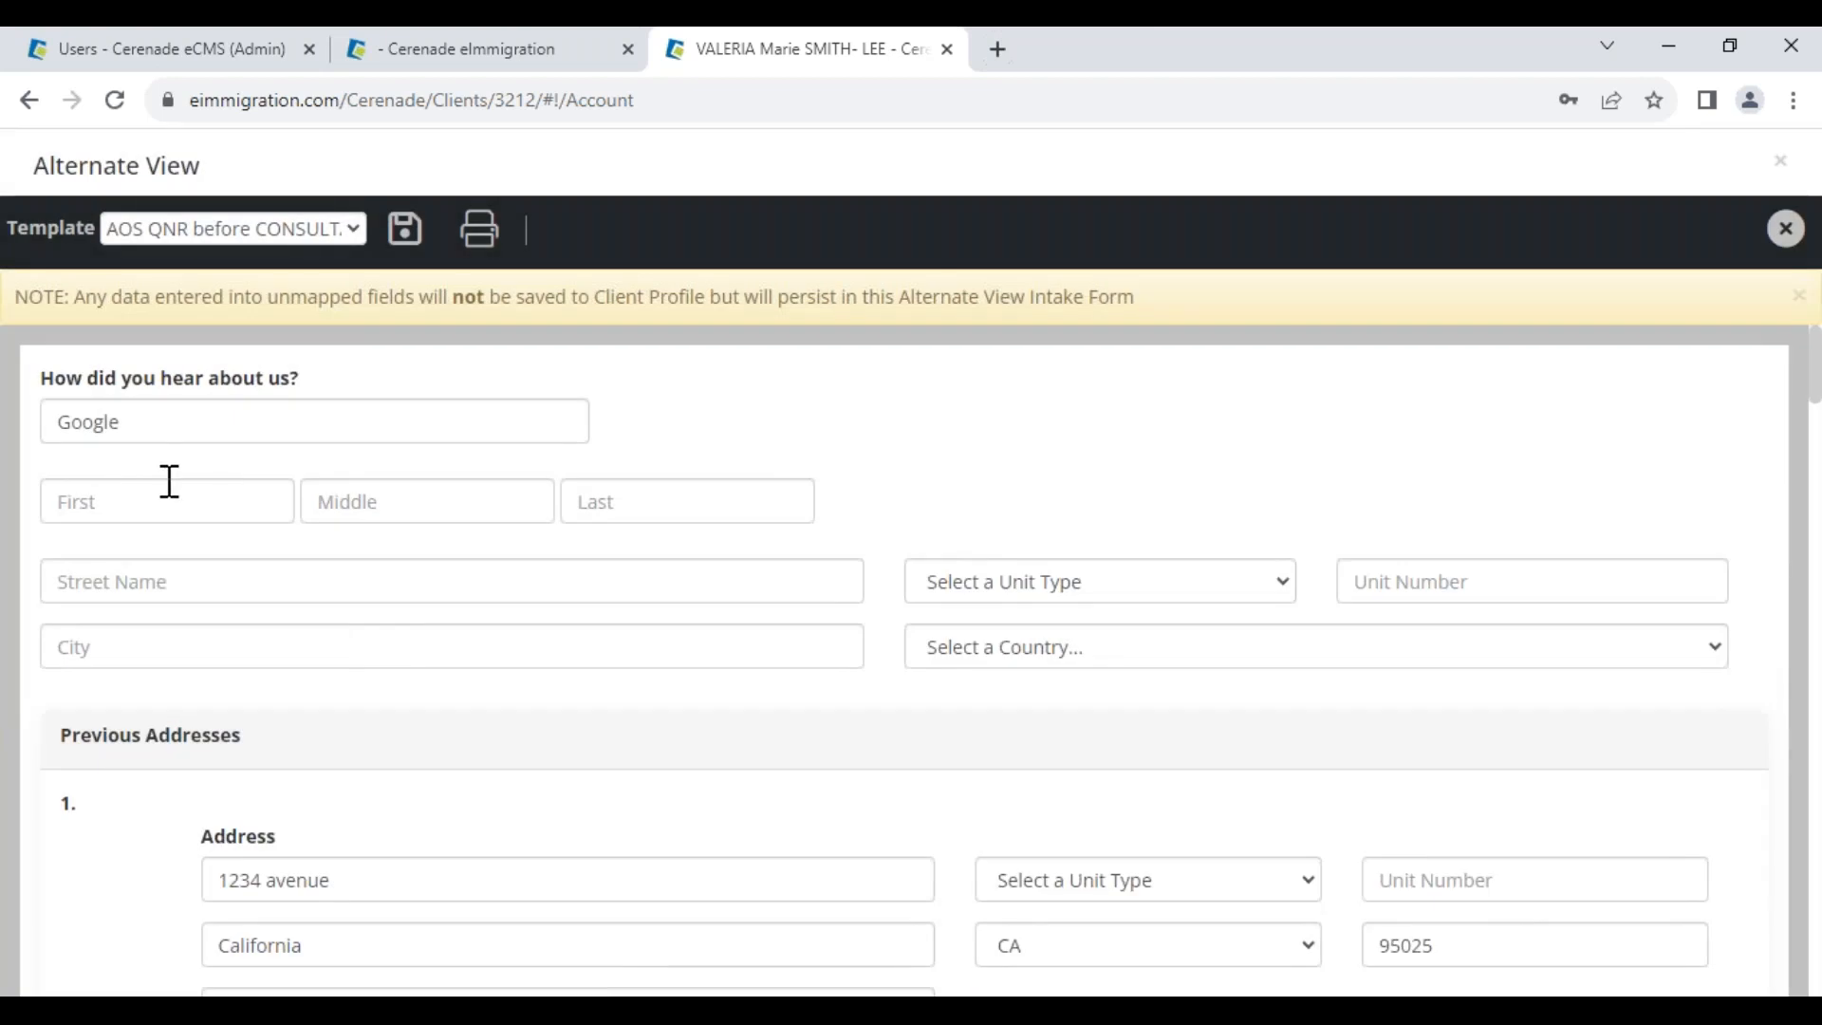
# Type a test first name, then close the intake form, discarding the unsaved changes
pyautogui.click(166, 498)
pyautogui.write('zvxcvxcvxcvxcvx')
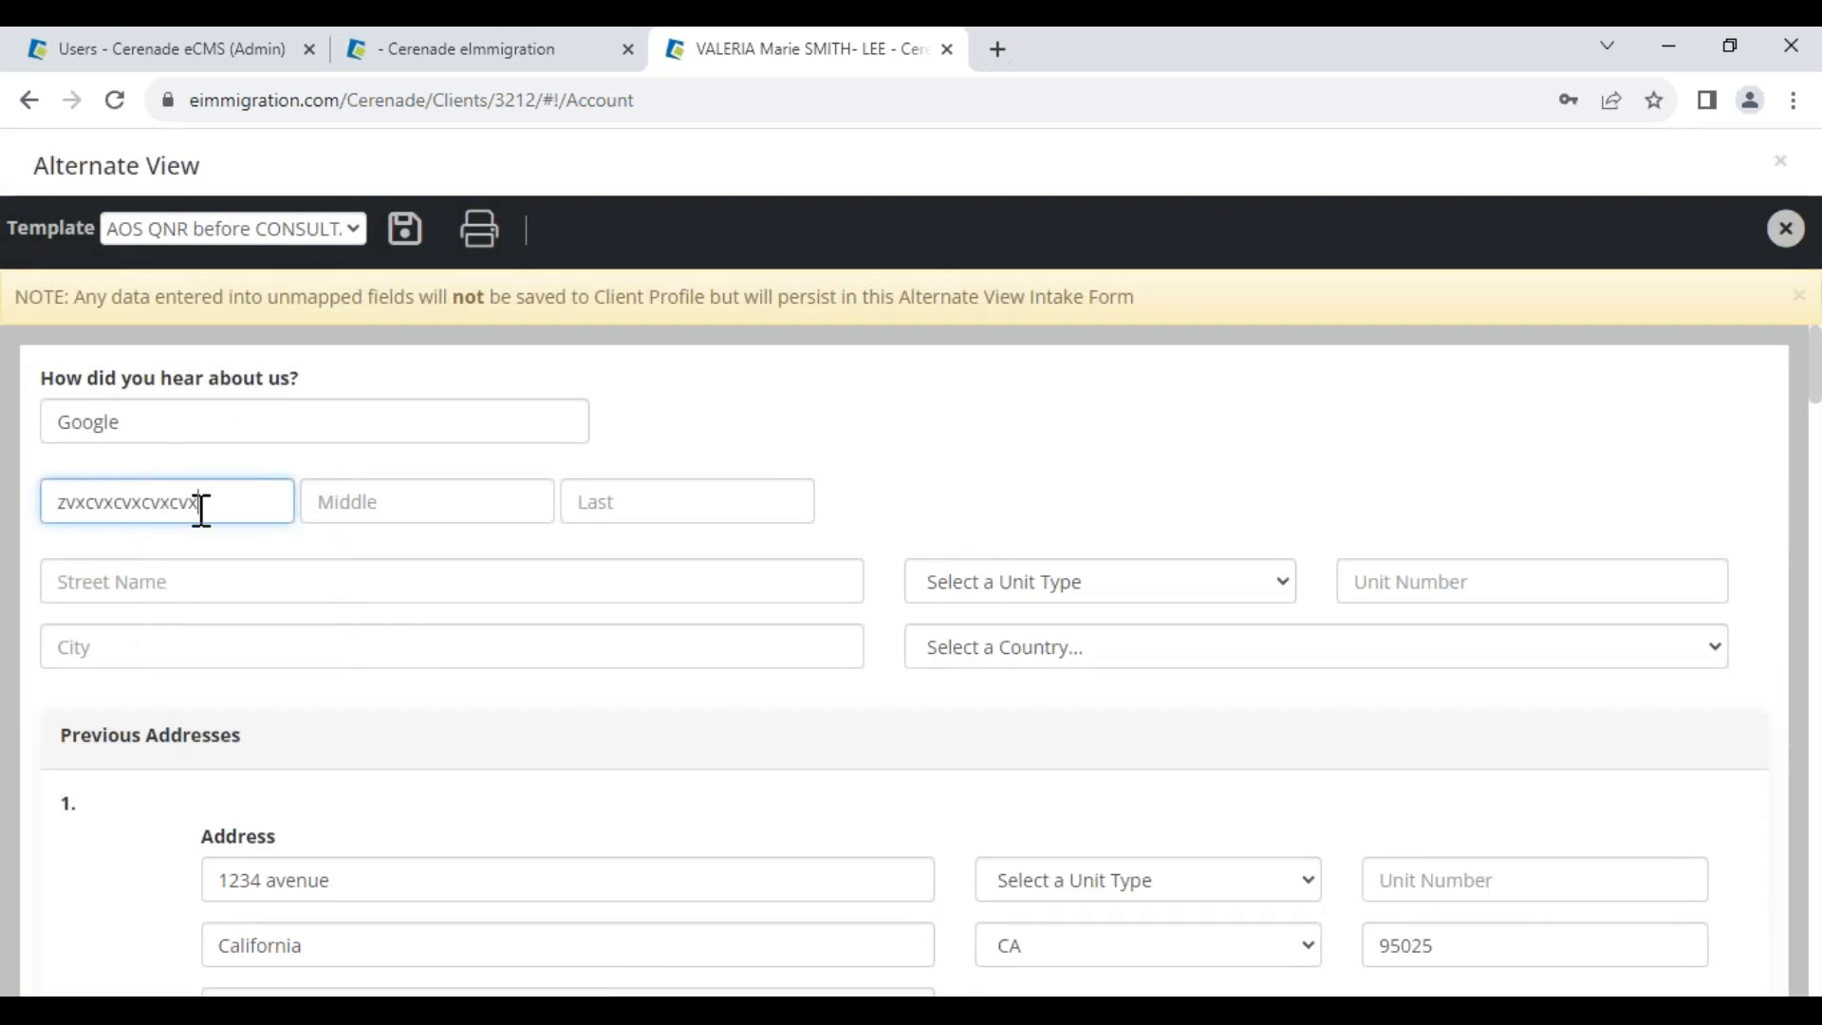
pyautogui.click(1786, 227)
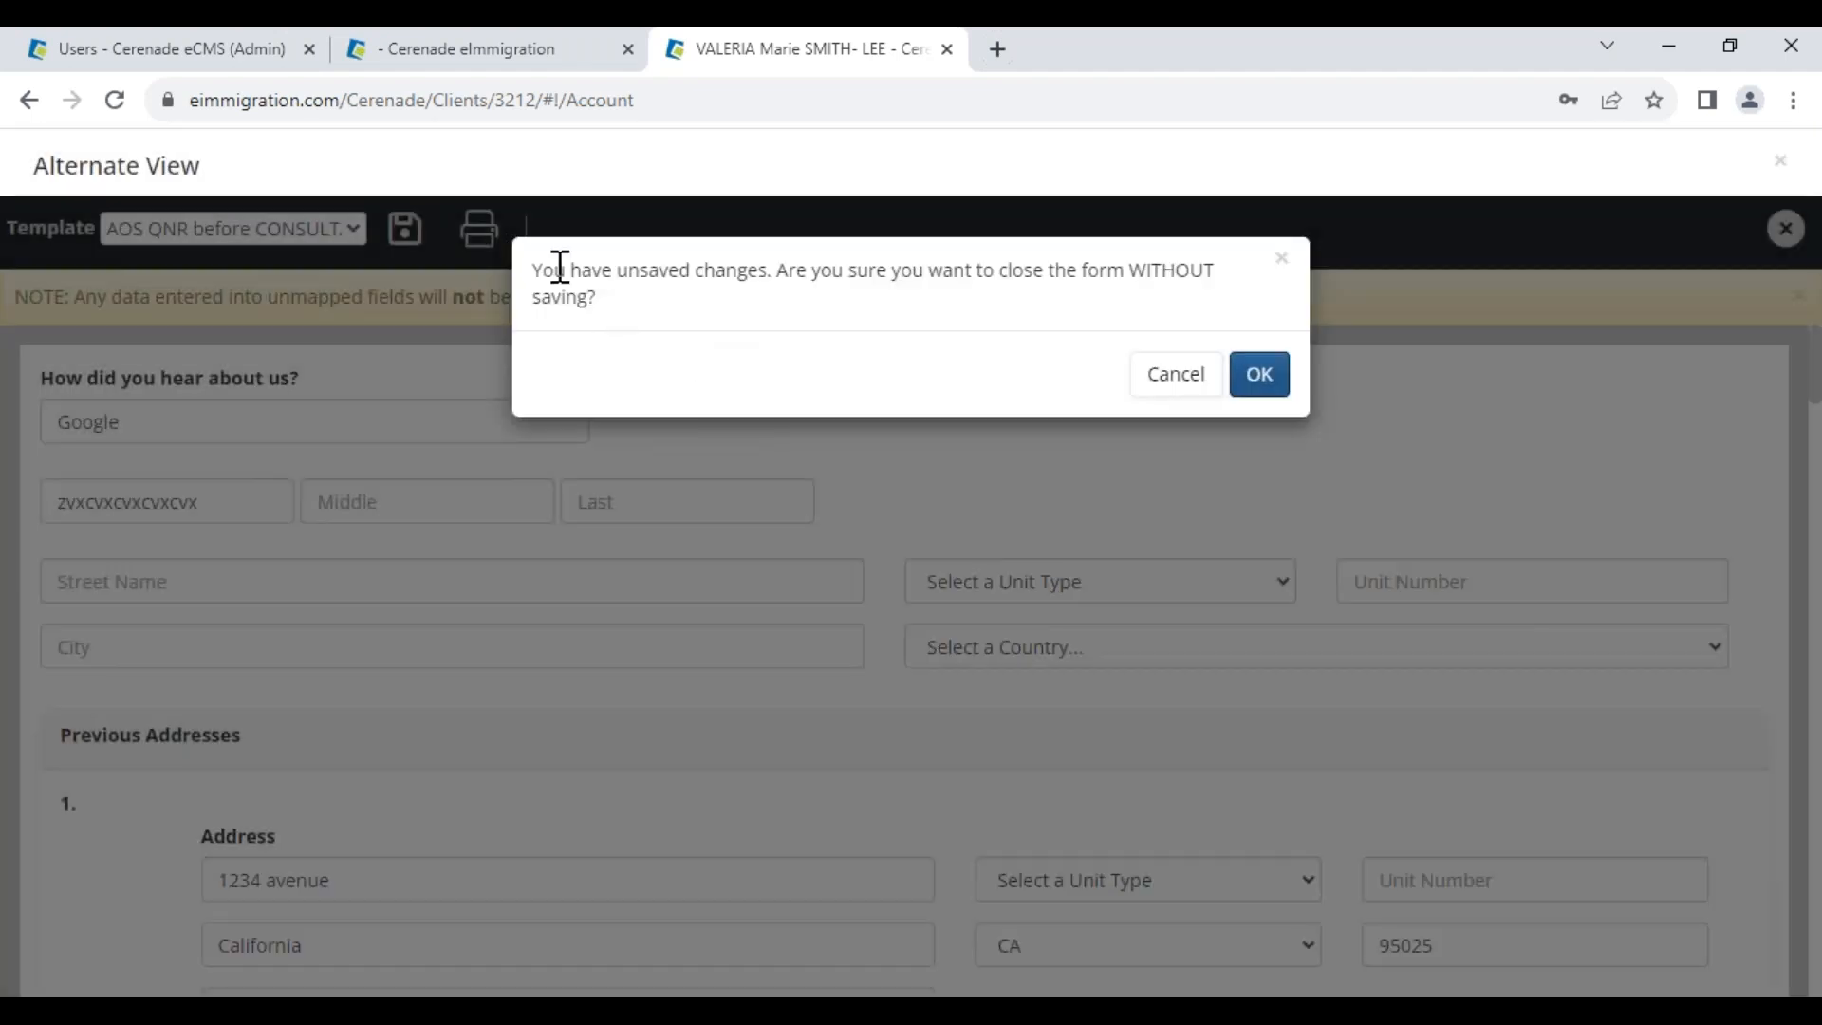
pyautogui.moveTo(549, 271); pyautogui.dragTo(1227, 313)
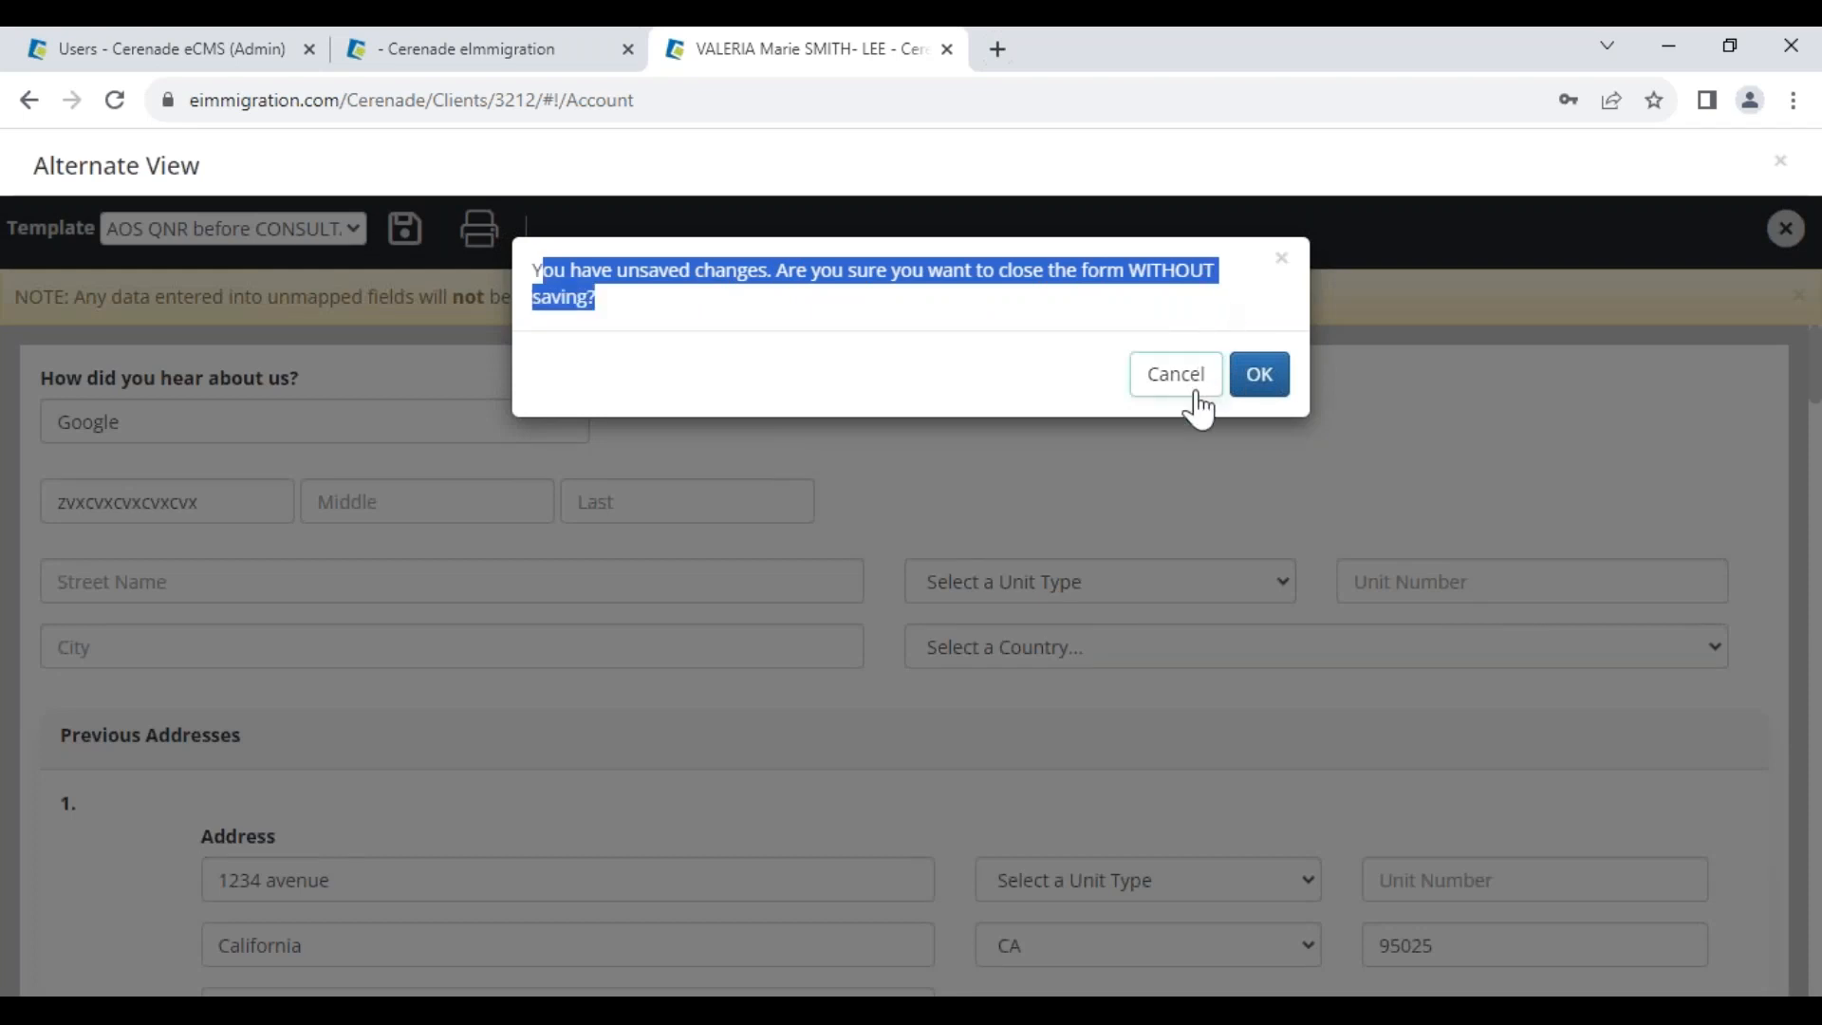
pyautogui.click(1258, 374)
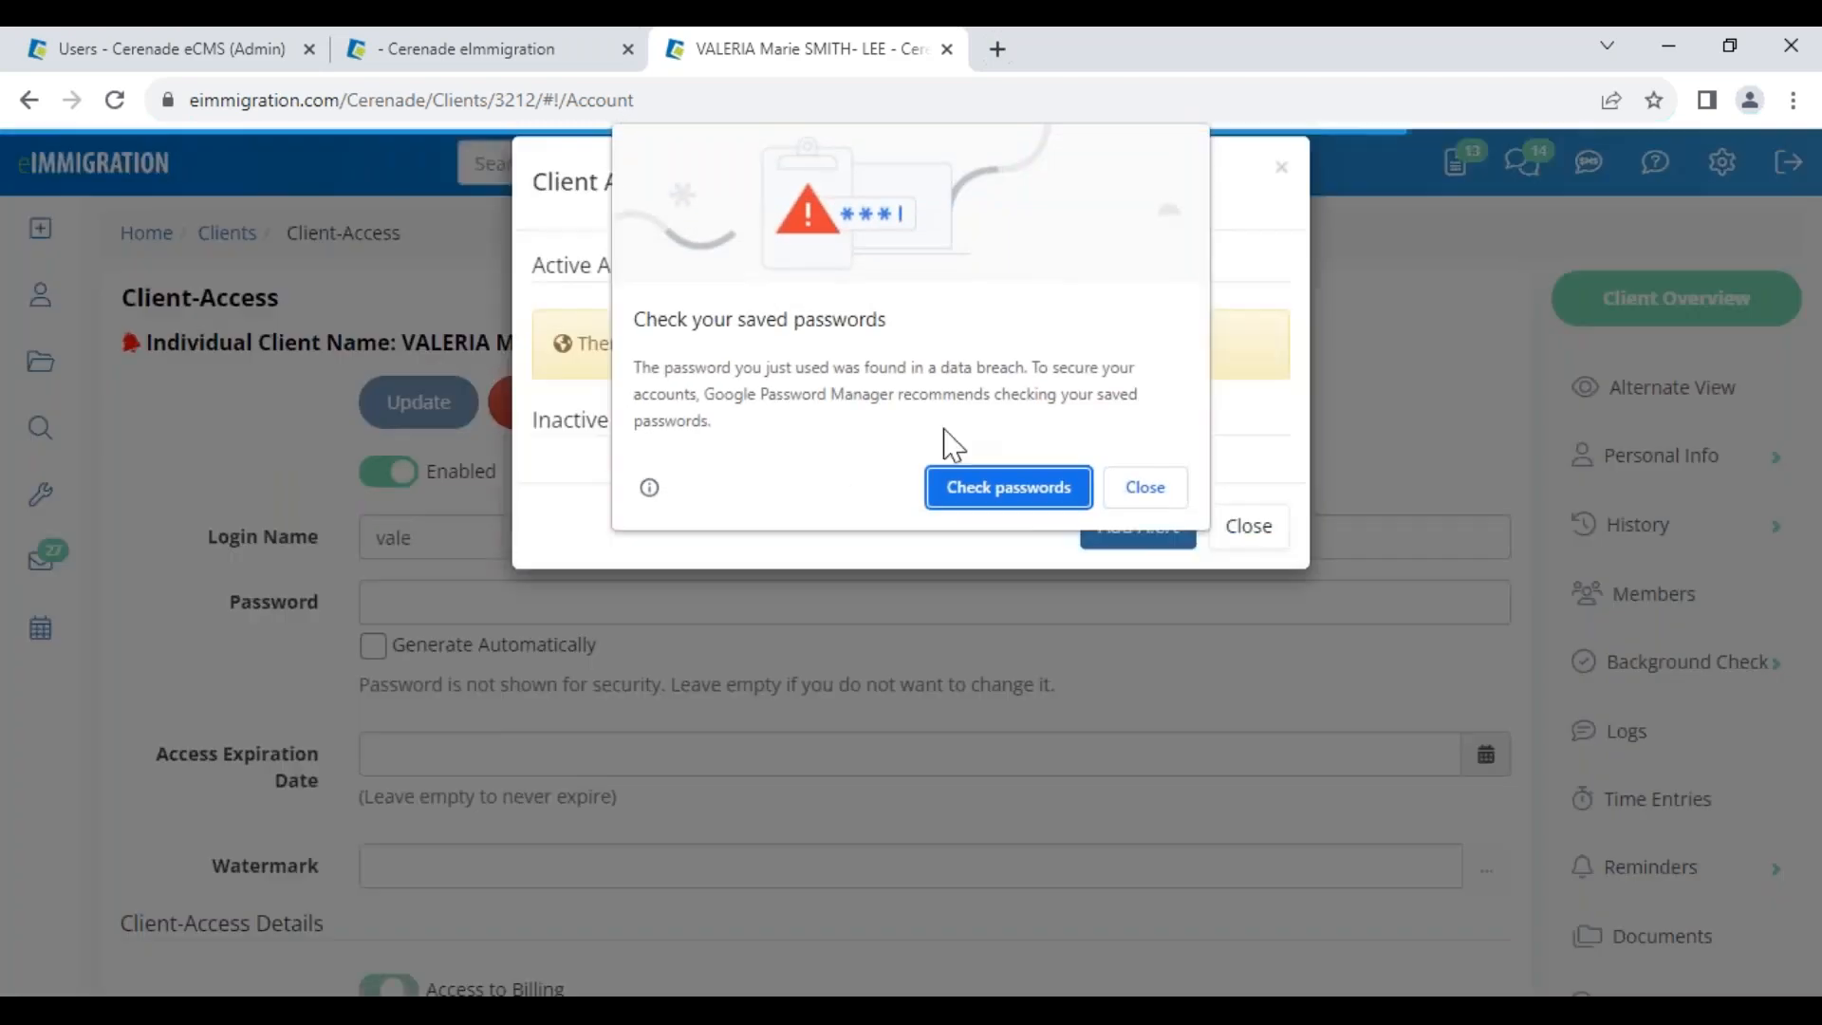
# Dismiss the browser popup and Client Alerts, then confirm deleting the client's portal access record
pyautogui.click(1165, 490)
pyautogui.click(1235, 562)
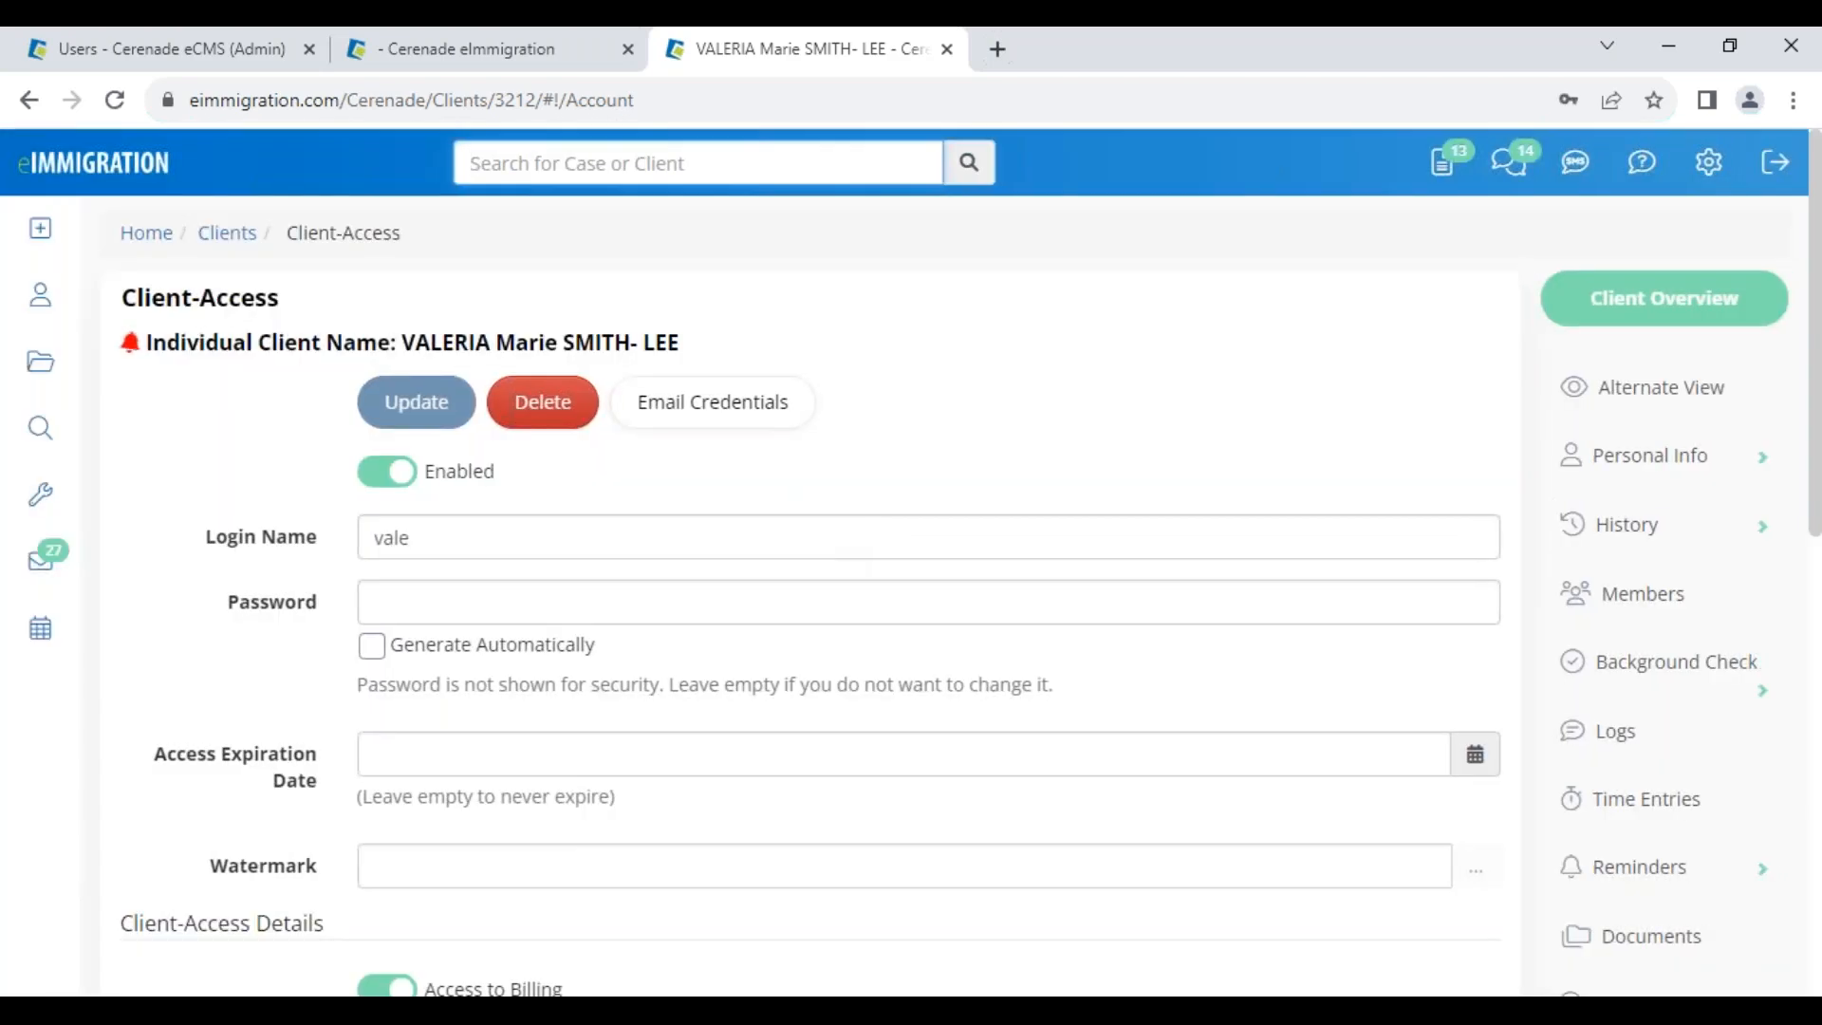
pyautogui.click(562, 417)
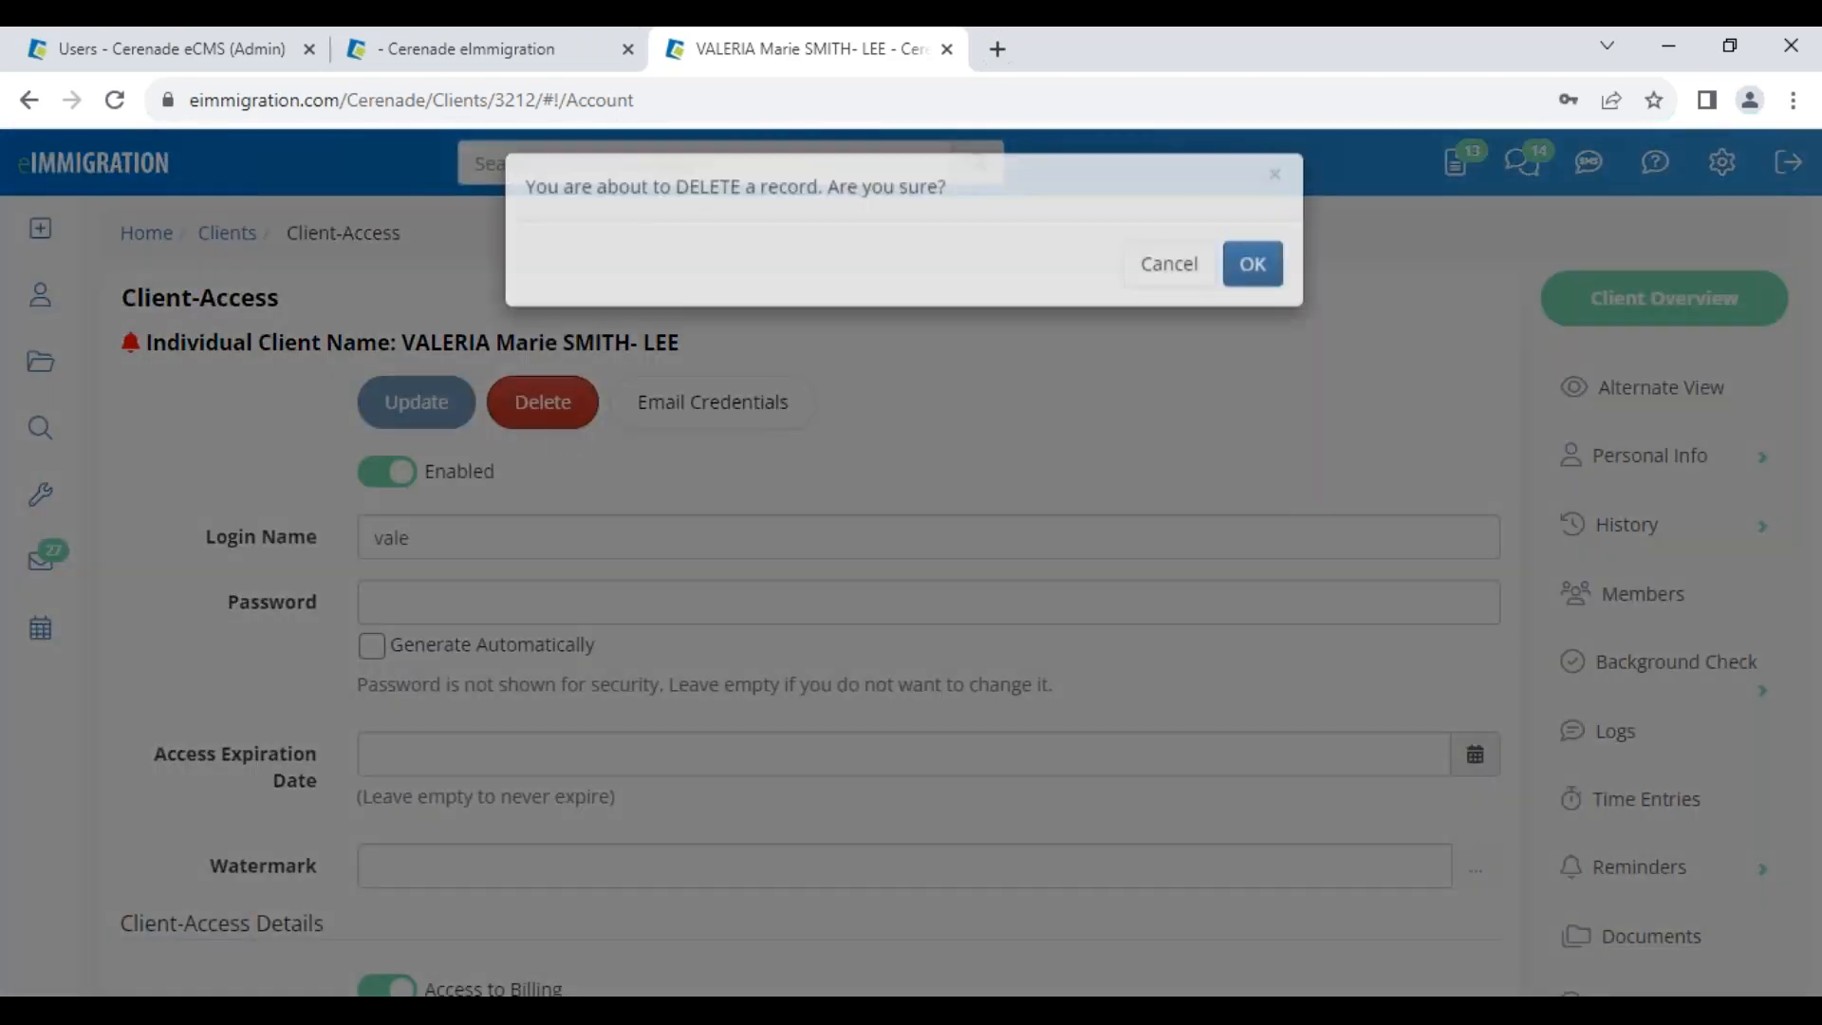
pyautogui.press('Return')
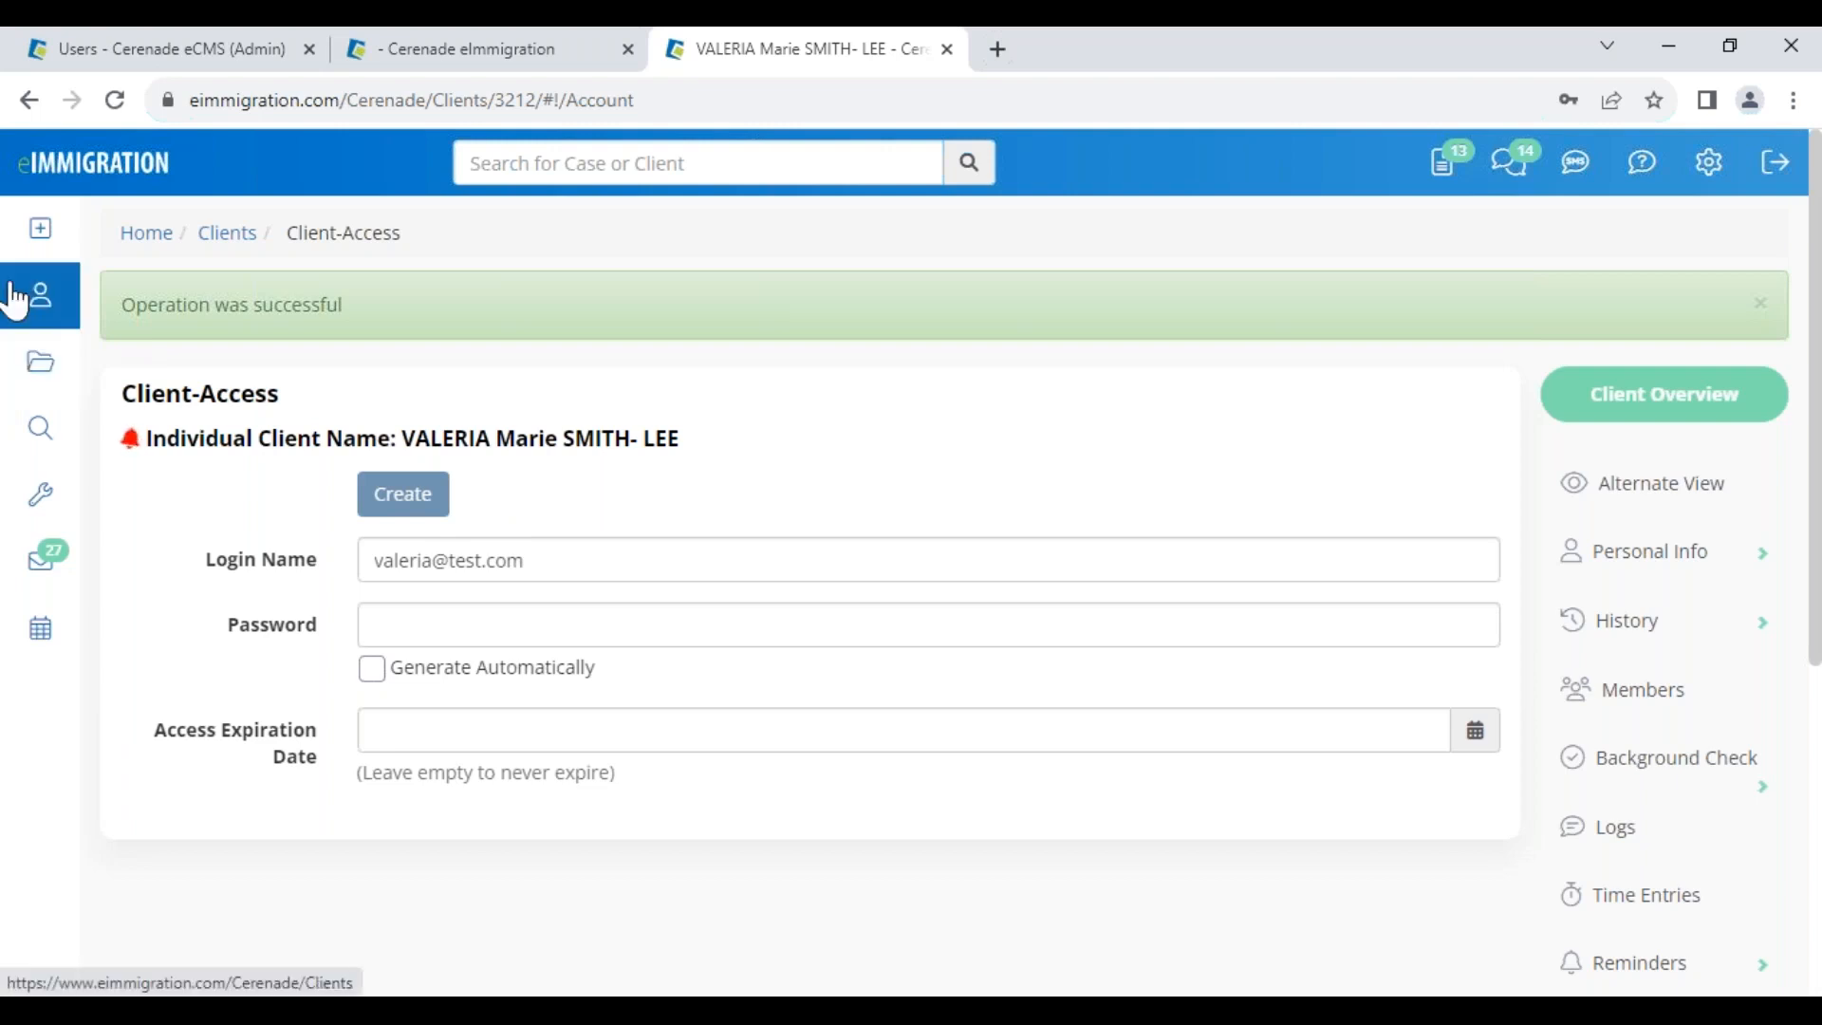
pyautogui.click(40, 235)
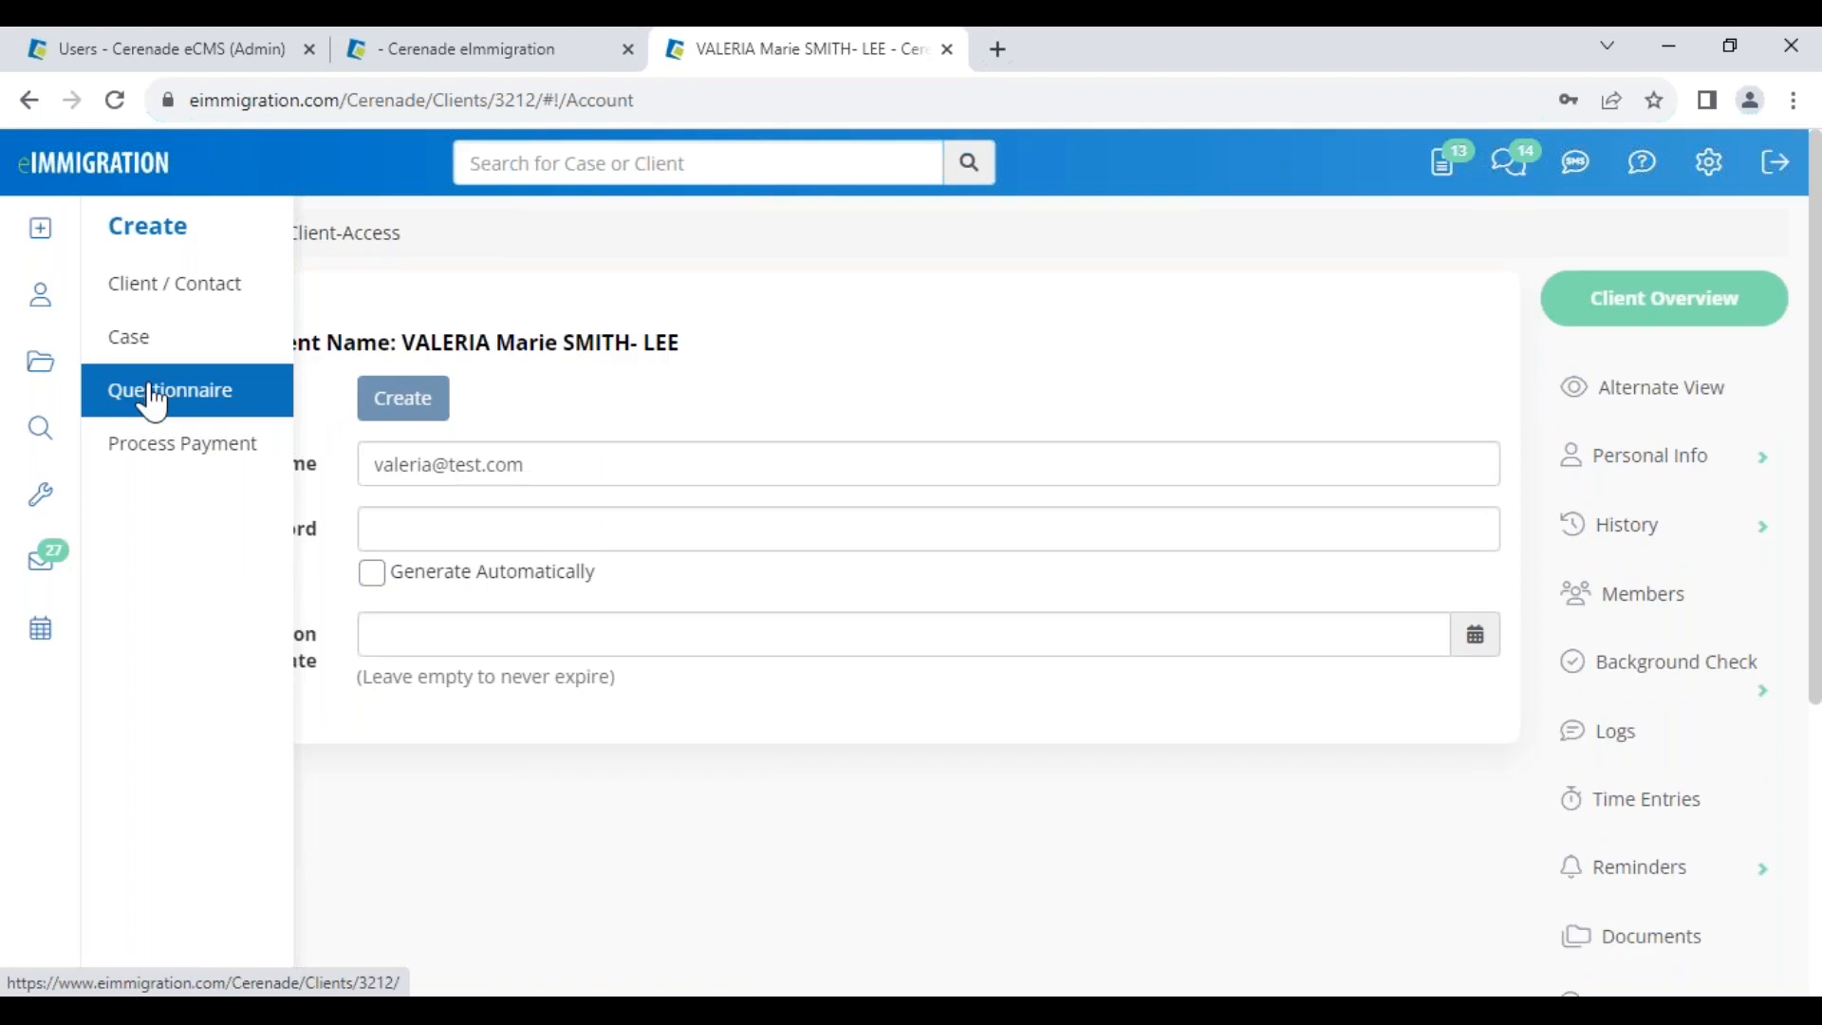
# Start a new questionnaire and choose Send Questionnaire(s) to this client
pyautogui.click(152, 403)
pyautogui.click(351, 351)
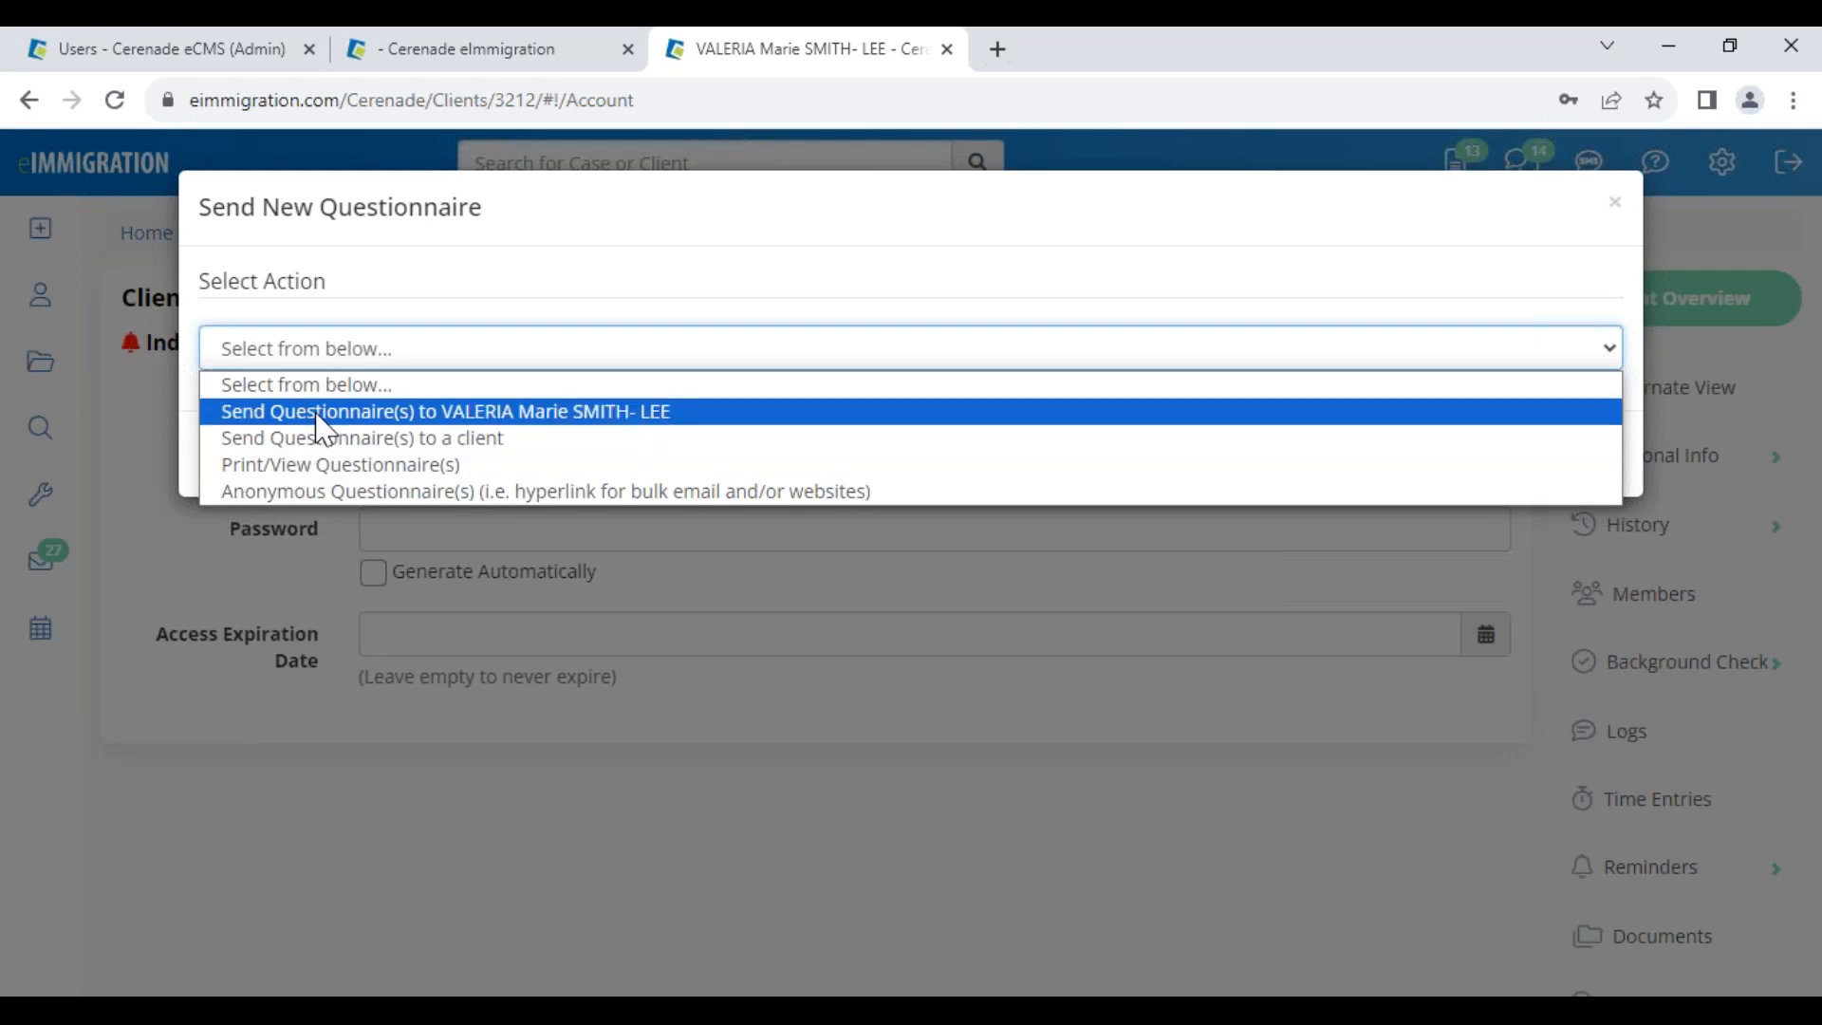
pyautogui.click(490, 412)
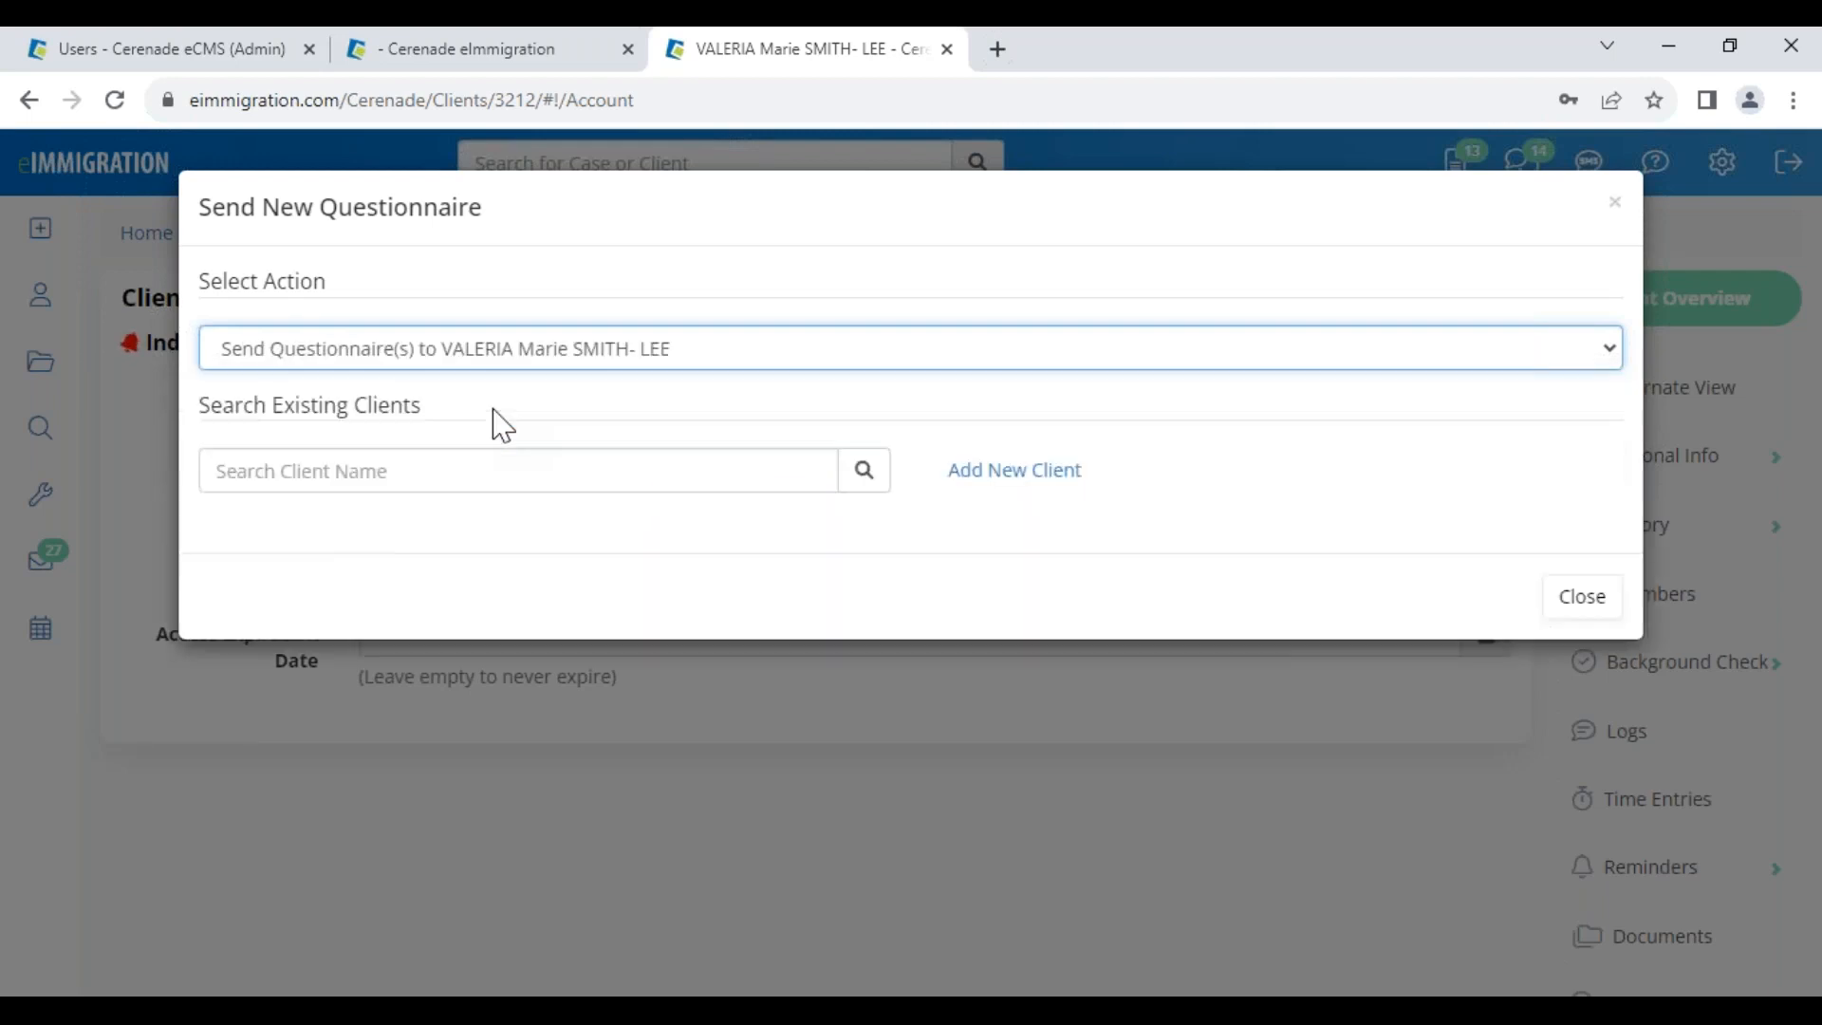
pyautogui.moveTo(206, 555); pyautogui.dragTo(500, 563)
pyautogui.scroll(-3, 602, 813)
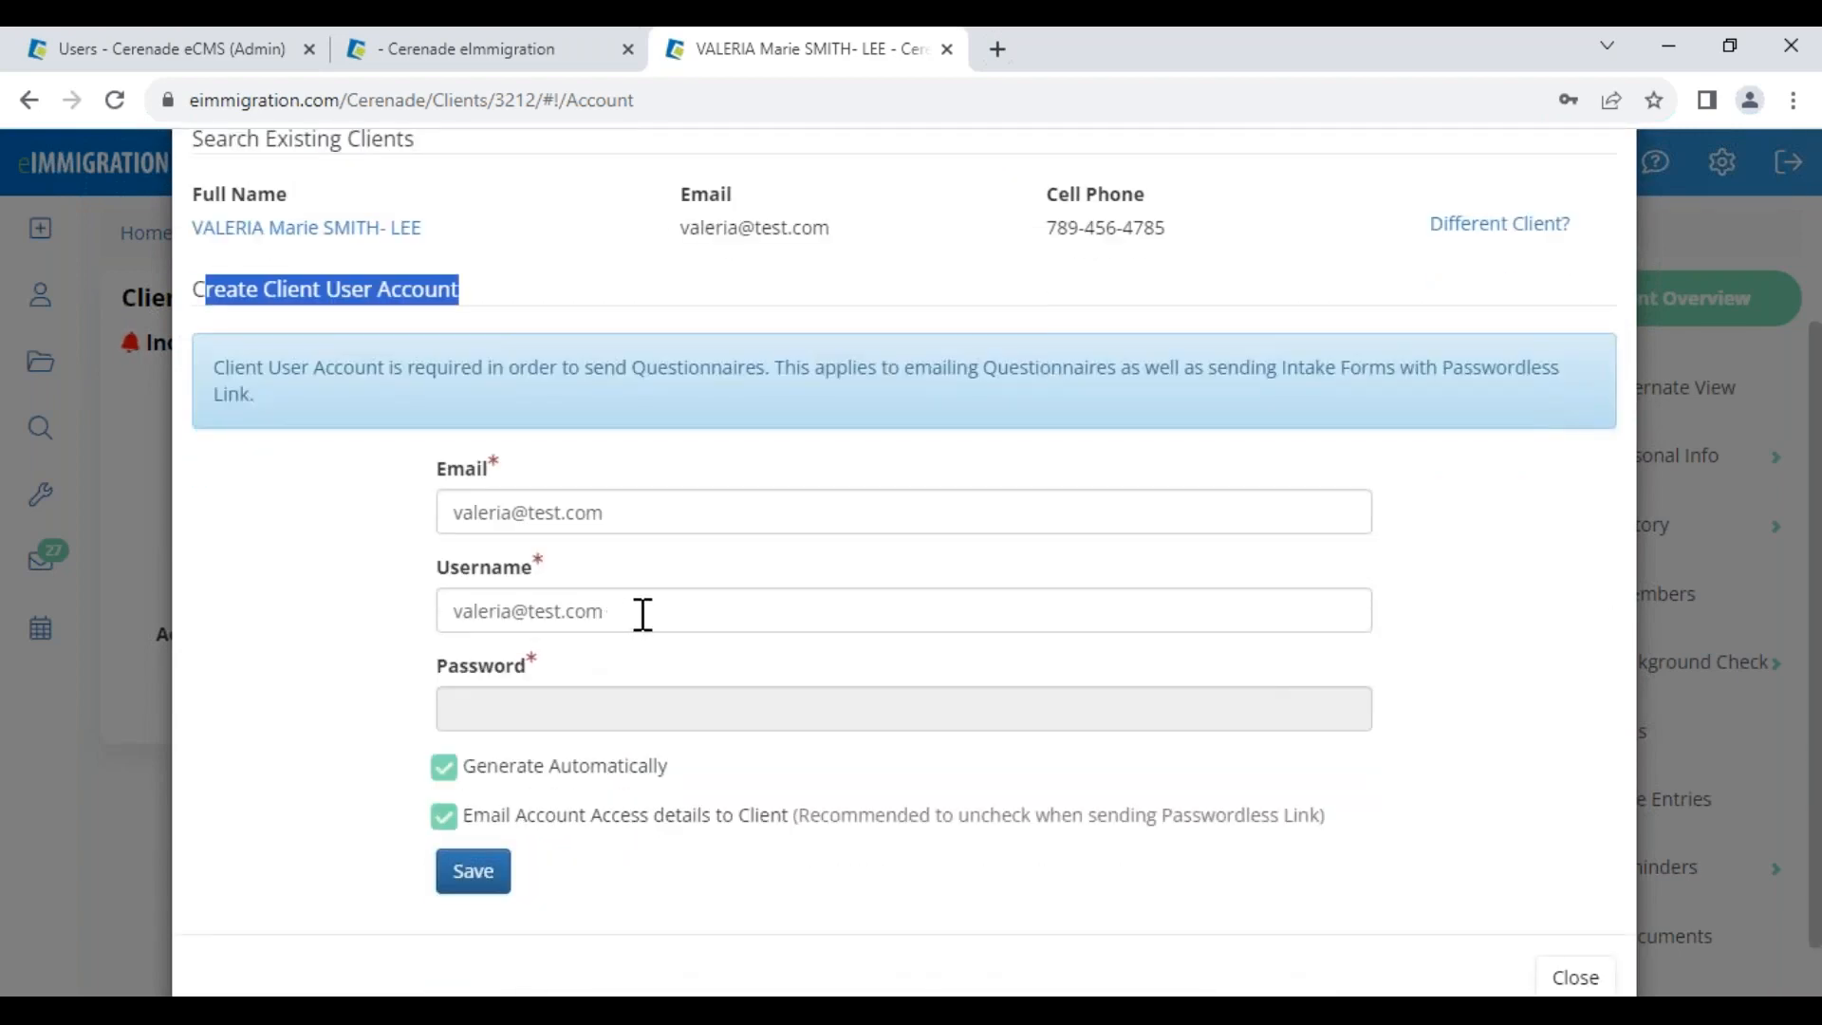
# Keep access-details emailing on, turn off automatic password generation, enter a password, and edit the username
pyautogui.click(582, 823)
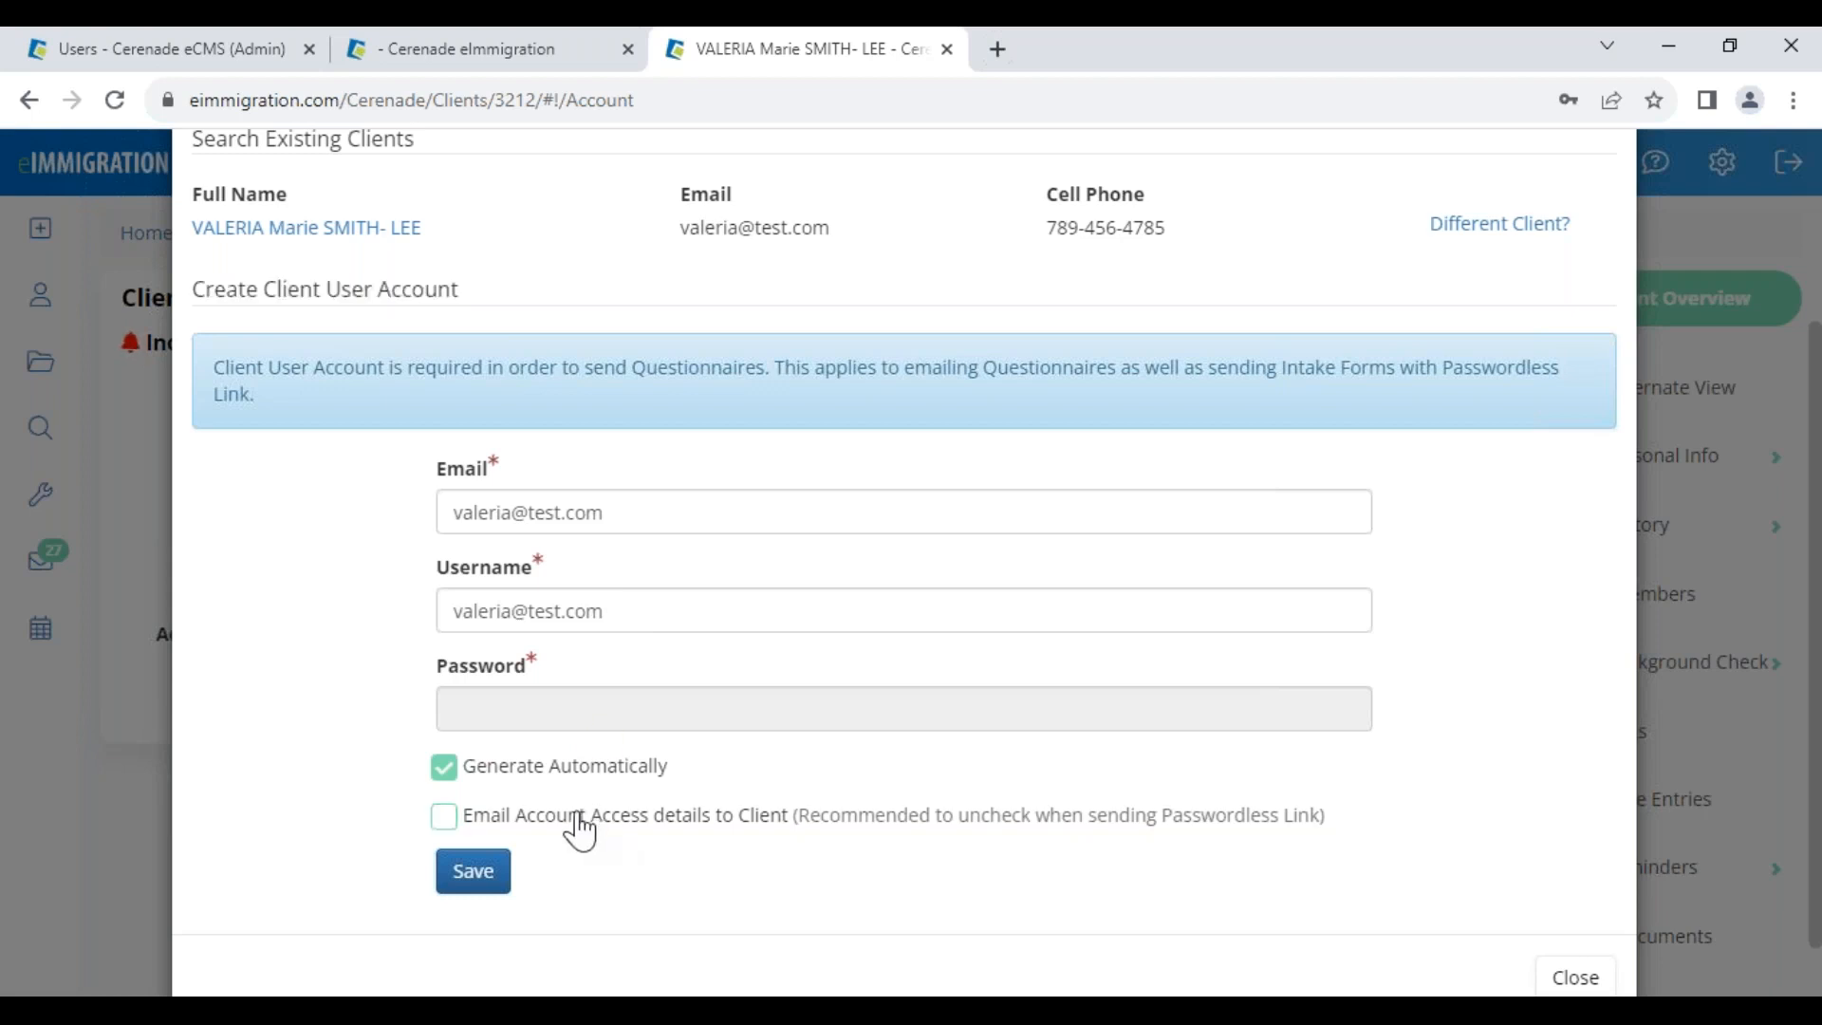
pyautogui.moveTo(656, 839); pyautogui.dragTo(1041, 861)
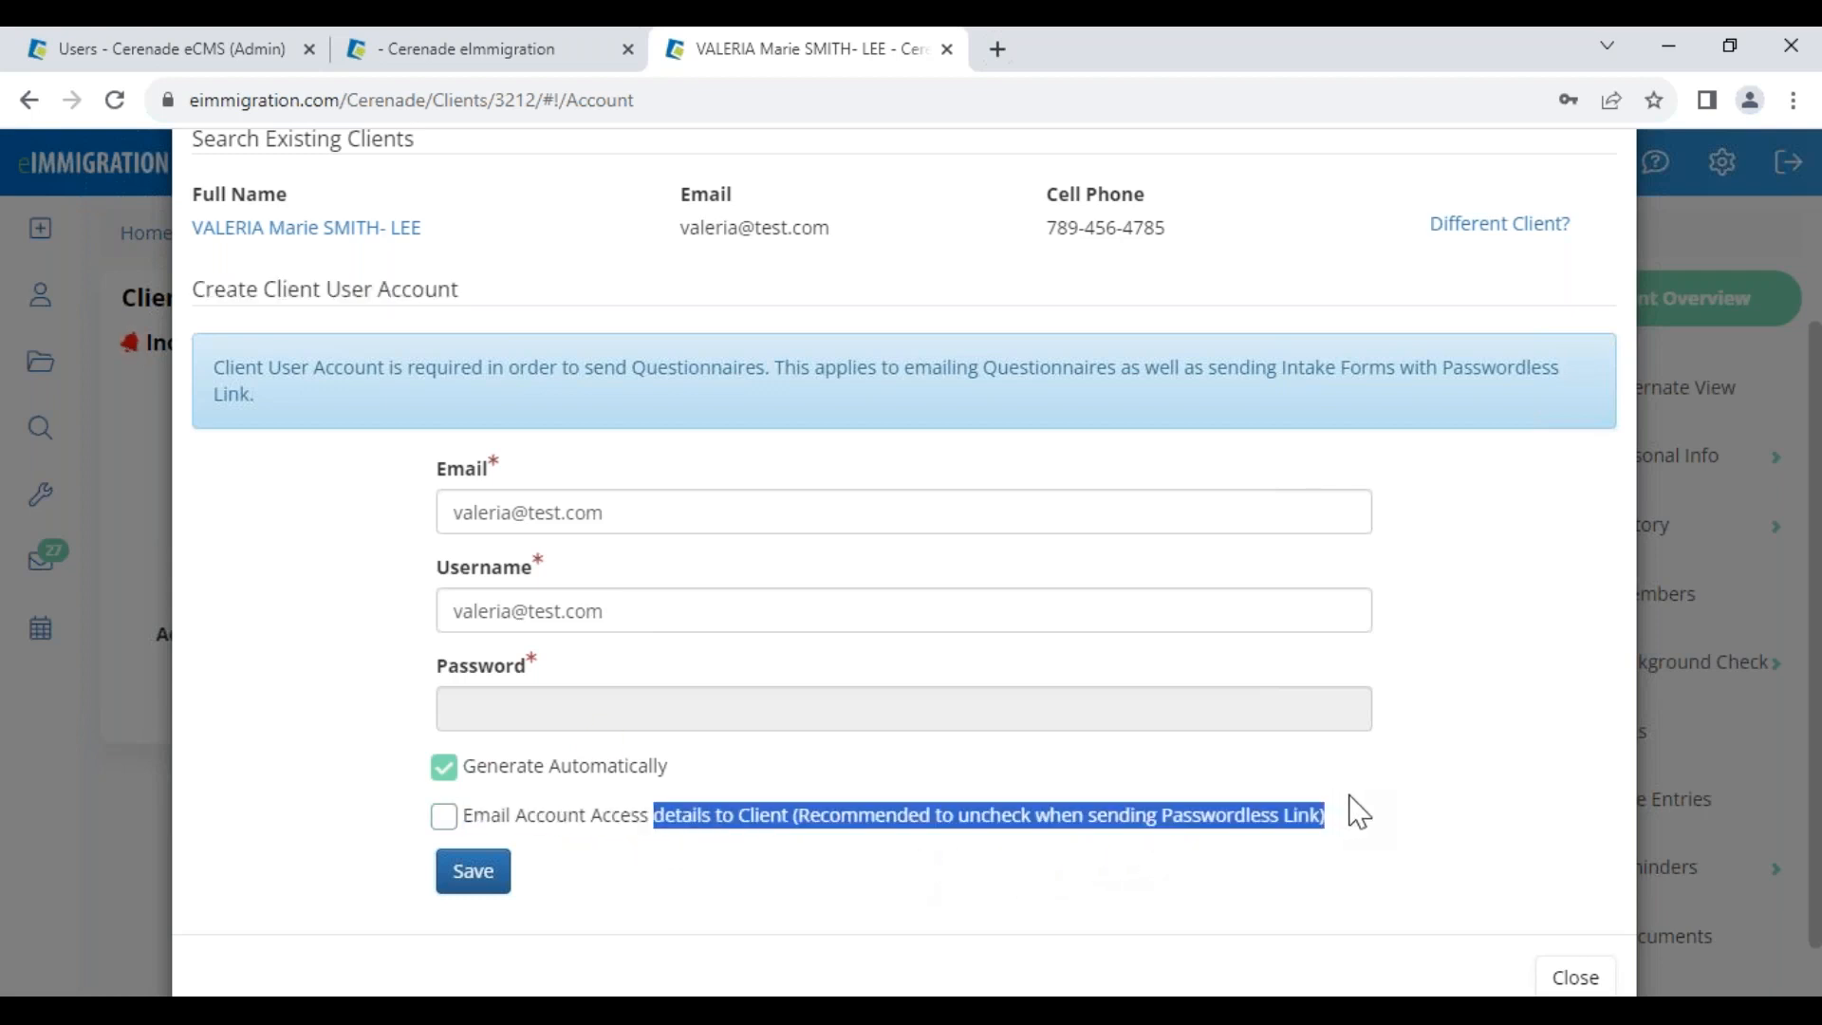
pyautogui.click(525, 833)
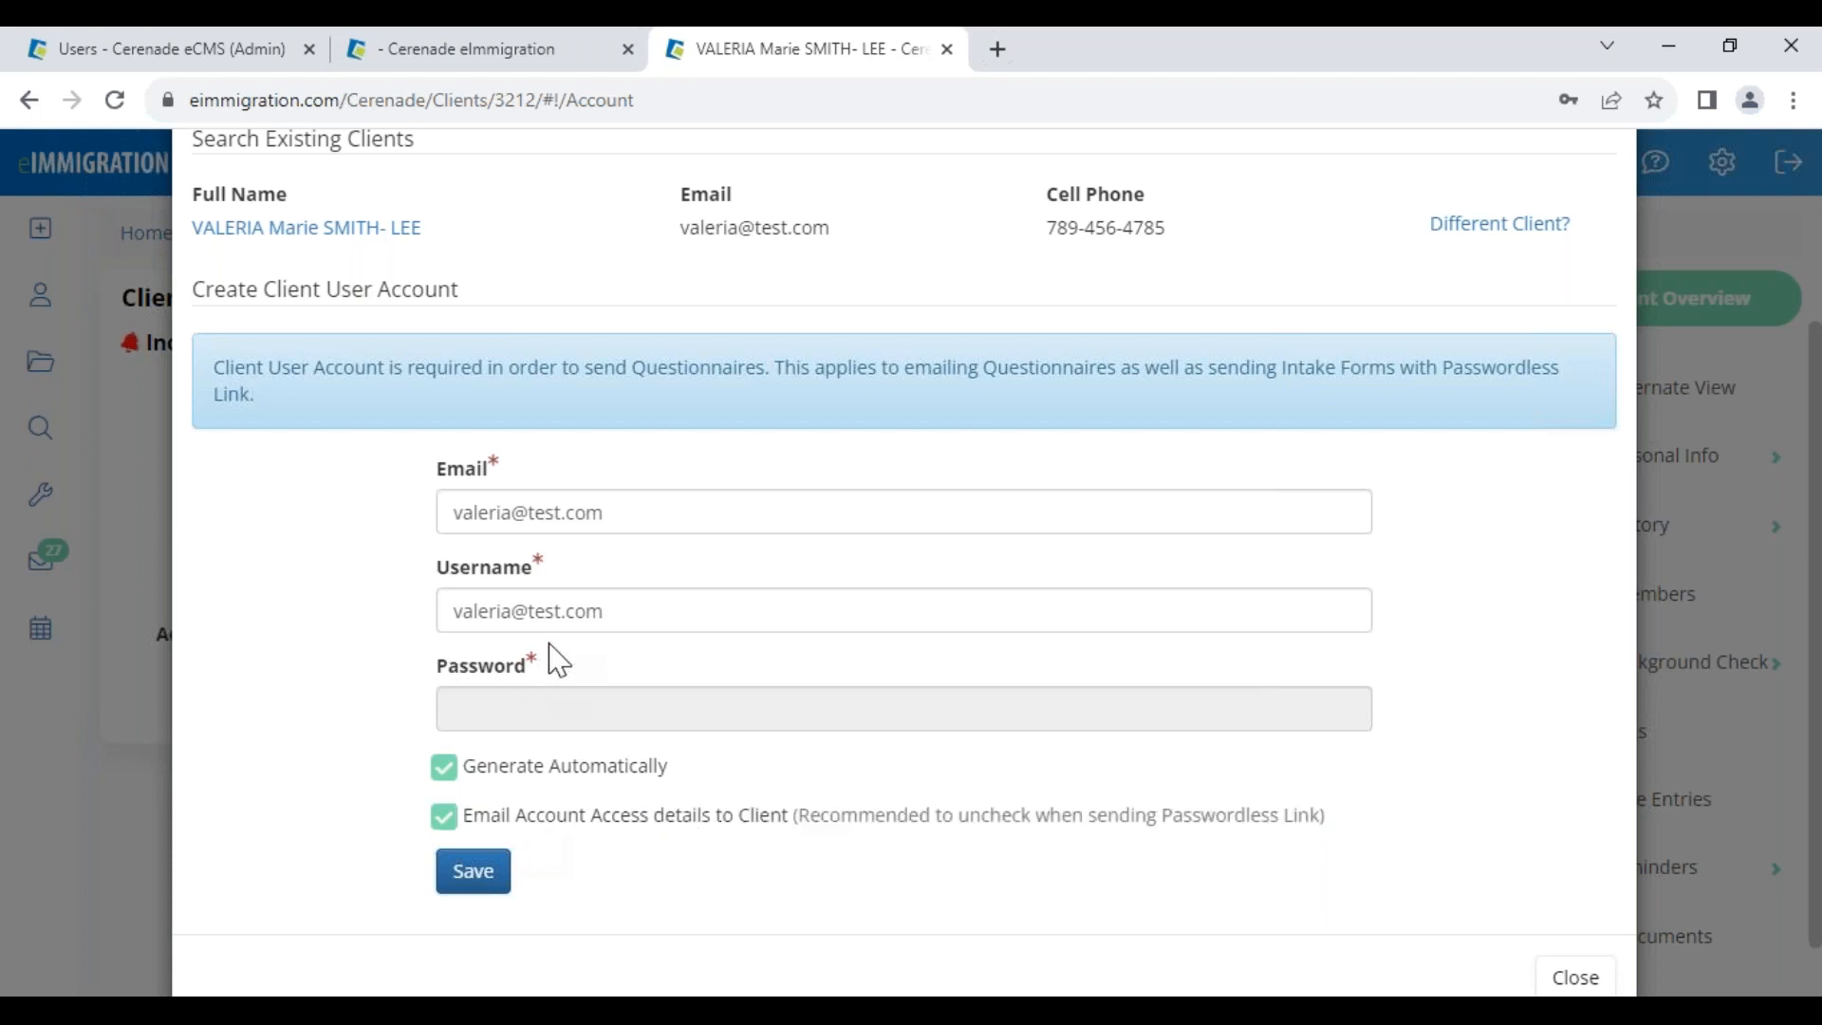
pyautogui.click(528, 776)
pyautogui.click(550, 707)
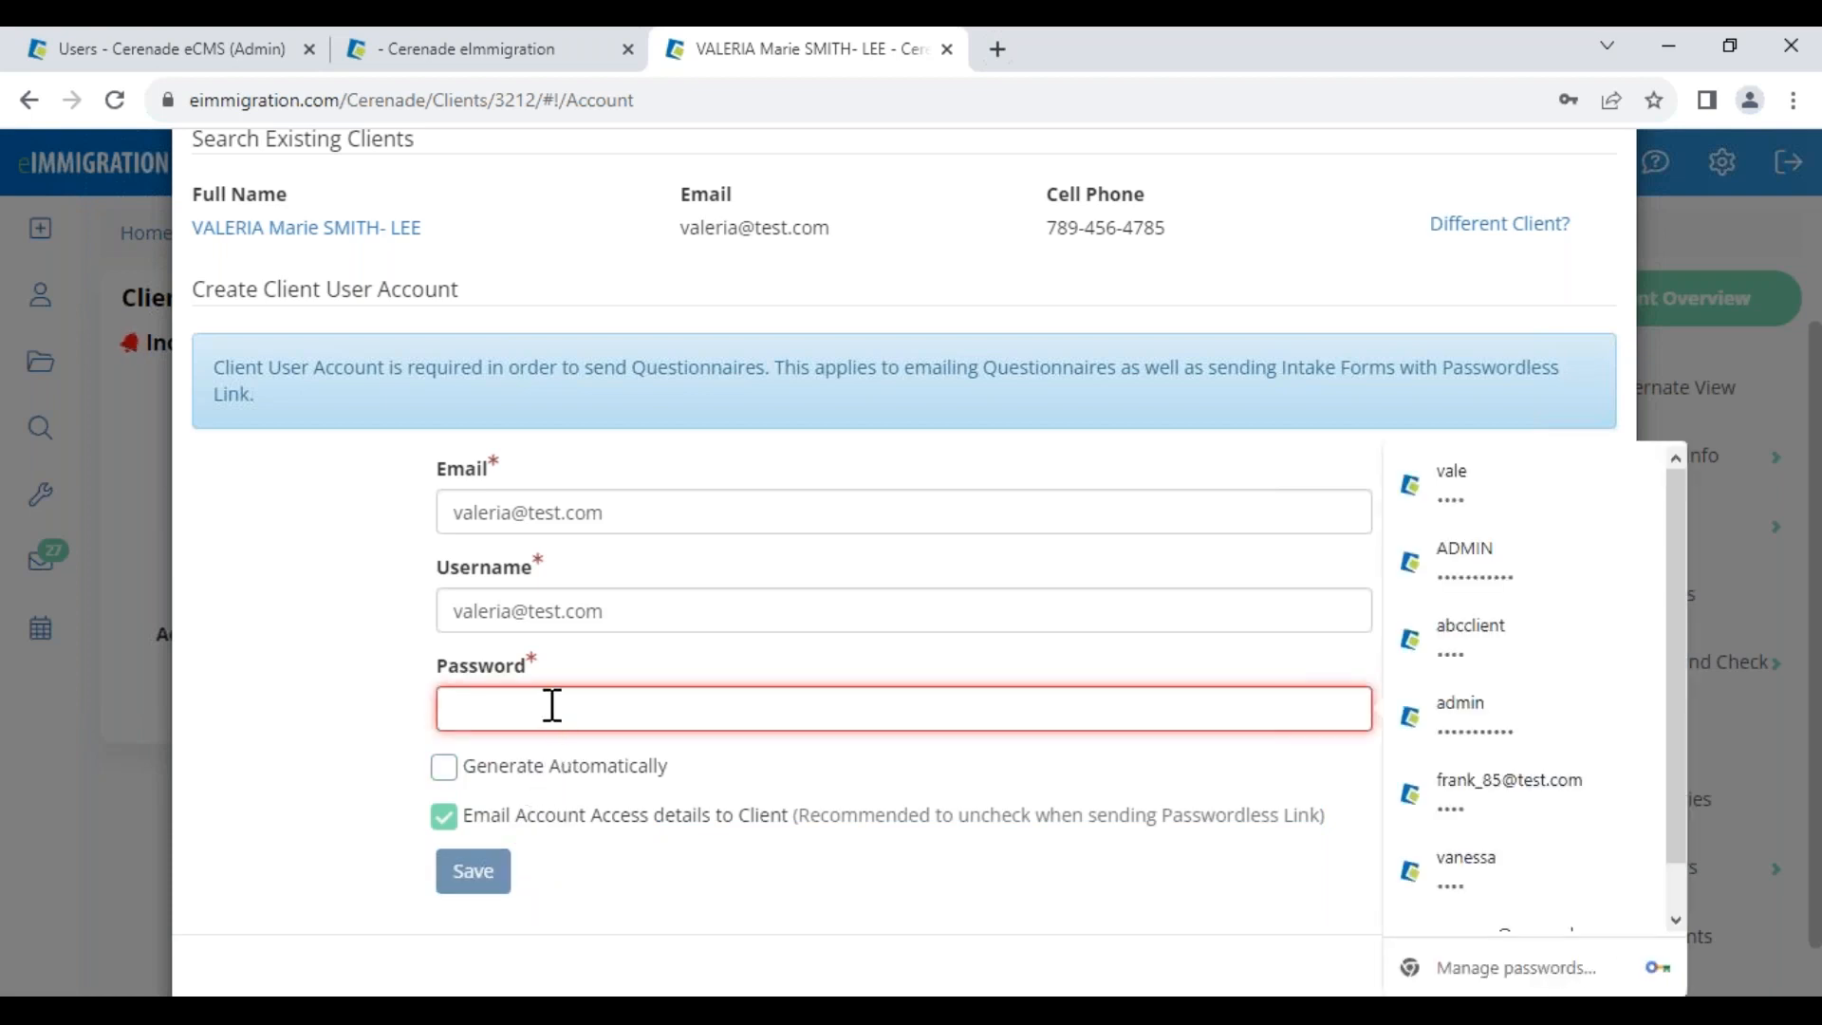
pyautogui.write('1234')
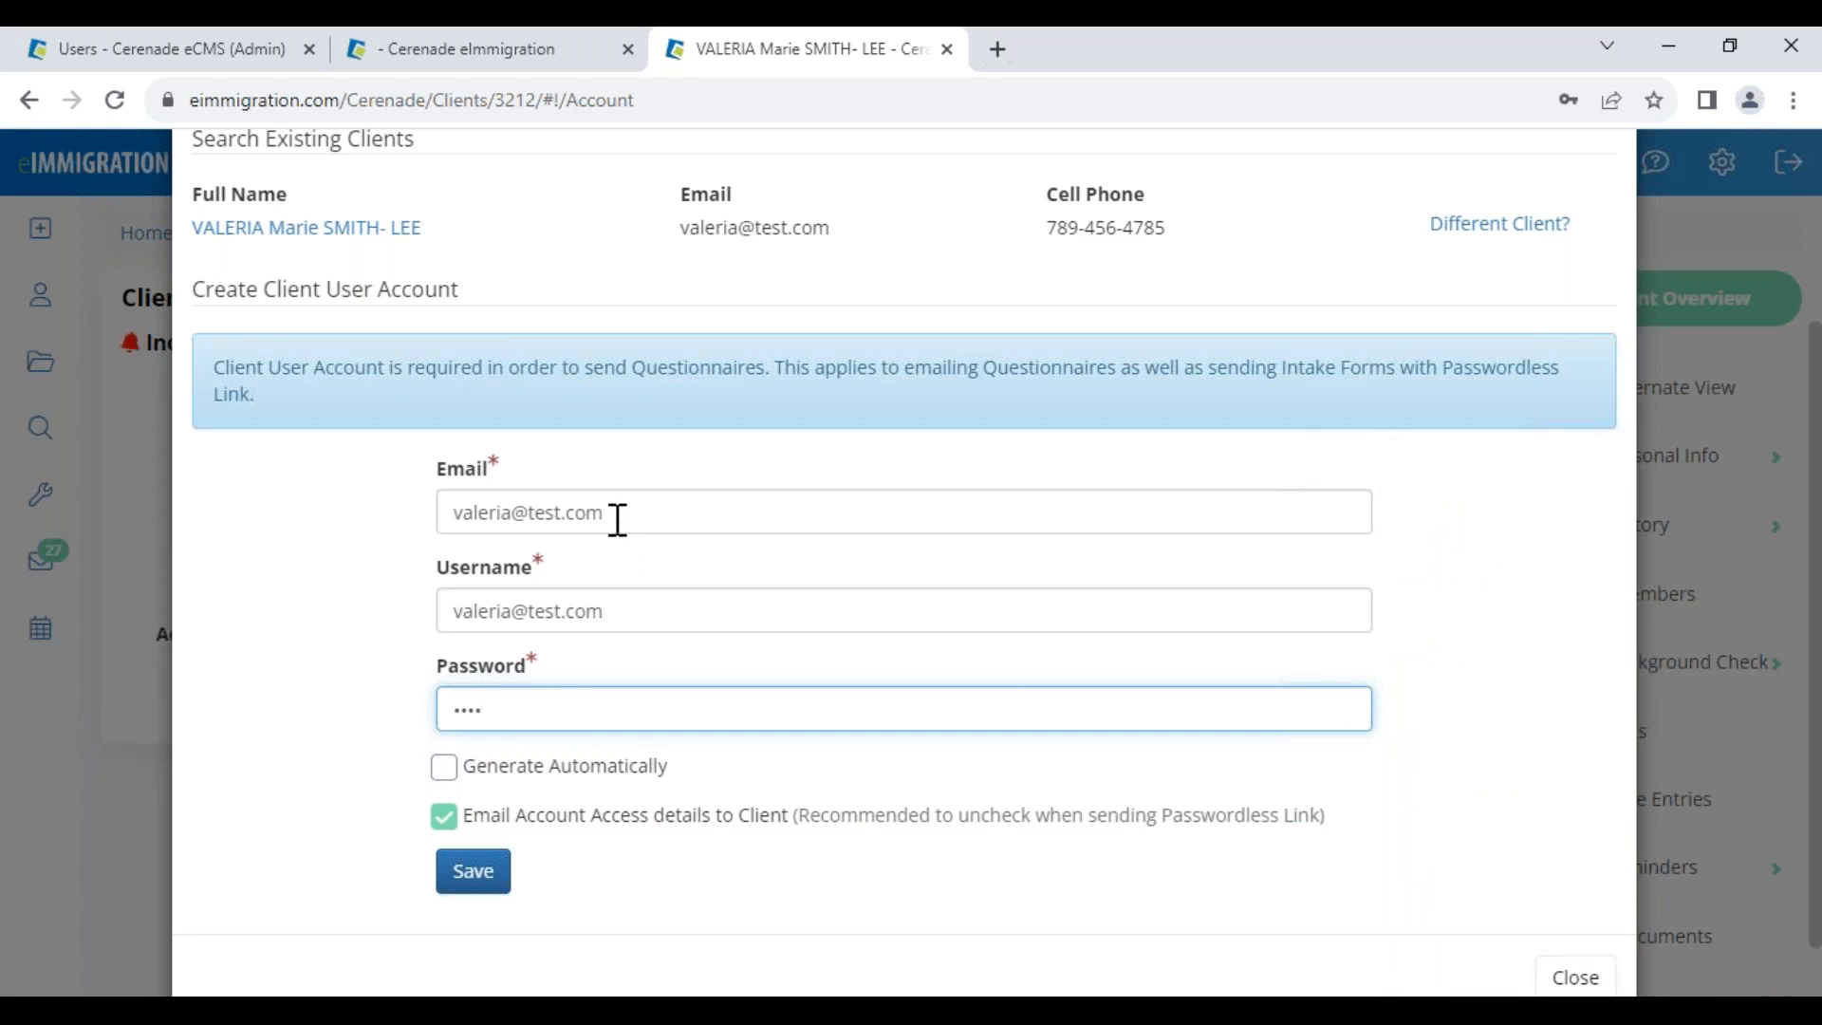
pyautogui.moveTo(618, 520); pyautogui.dragTo(378, 523)
pyautogui.moveTo(645, 616); pyautogui.dragTo(329, 610)
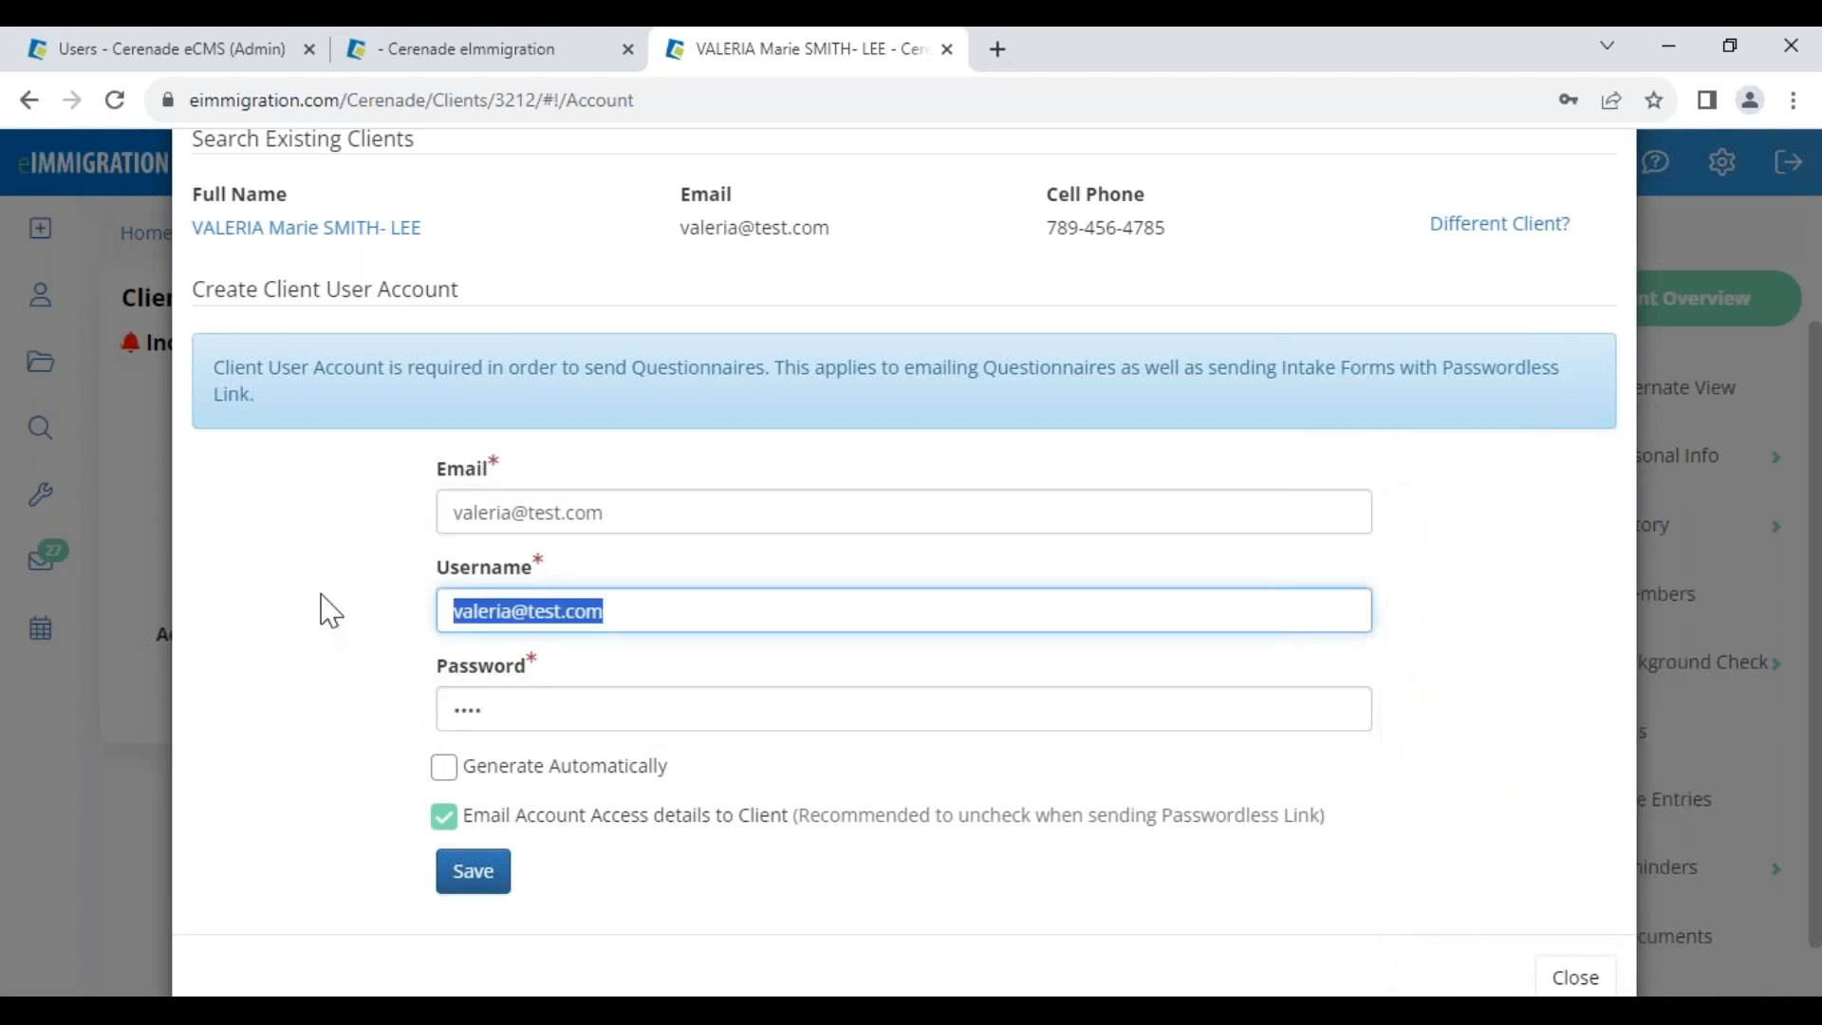
pyautogui.write('vale')
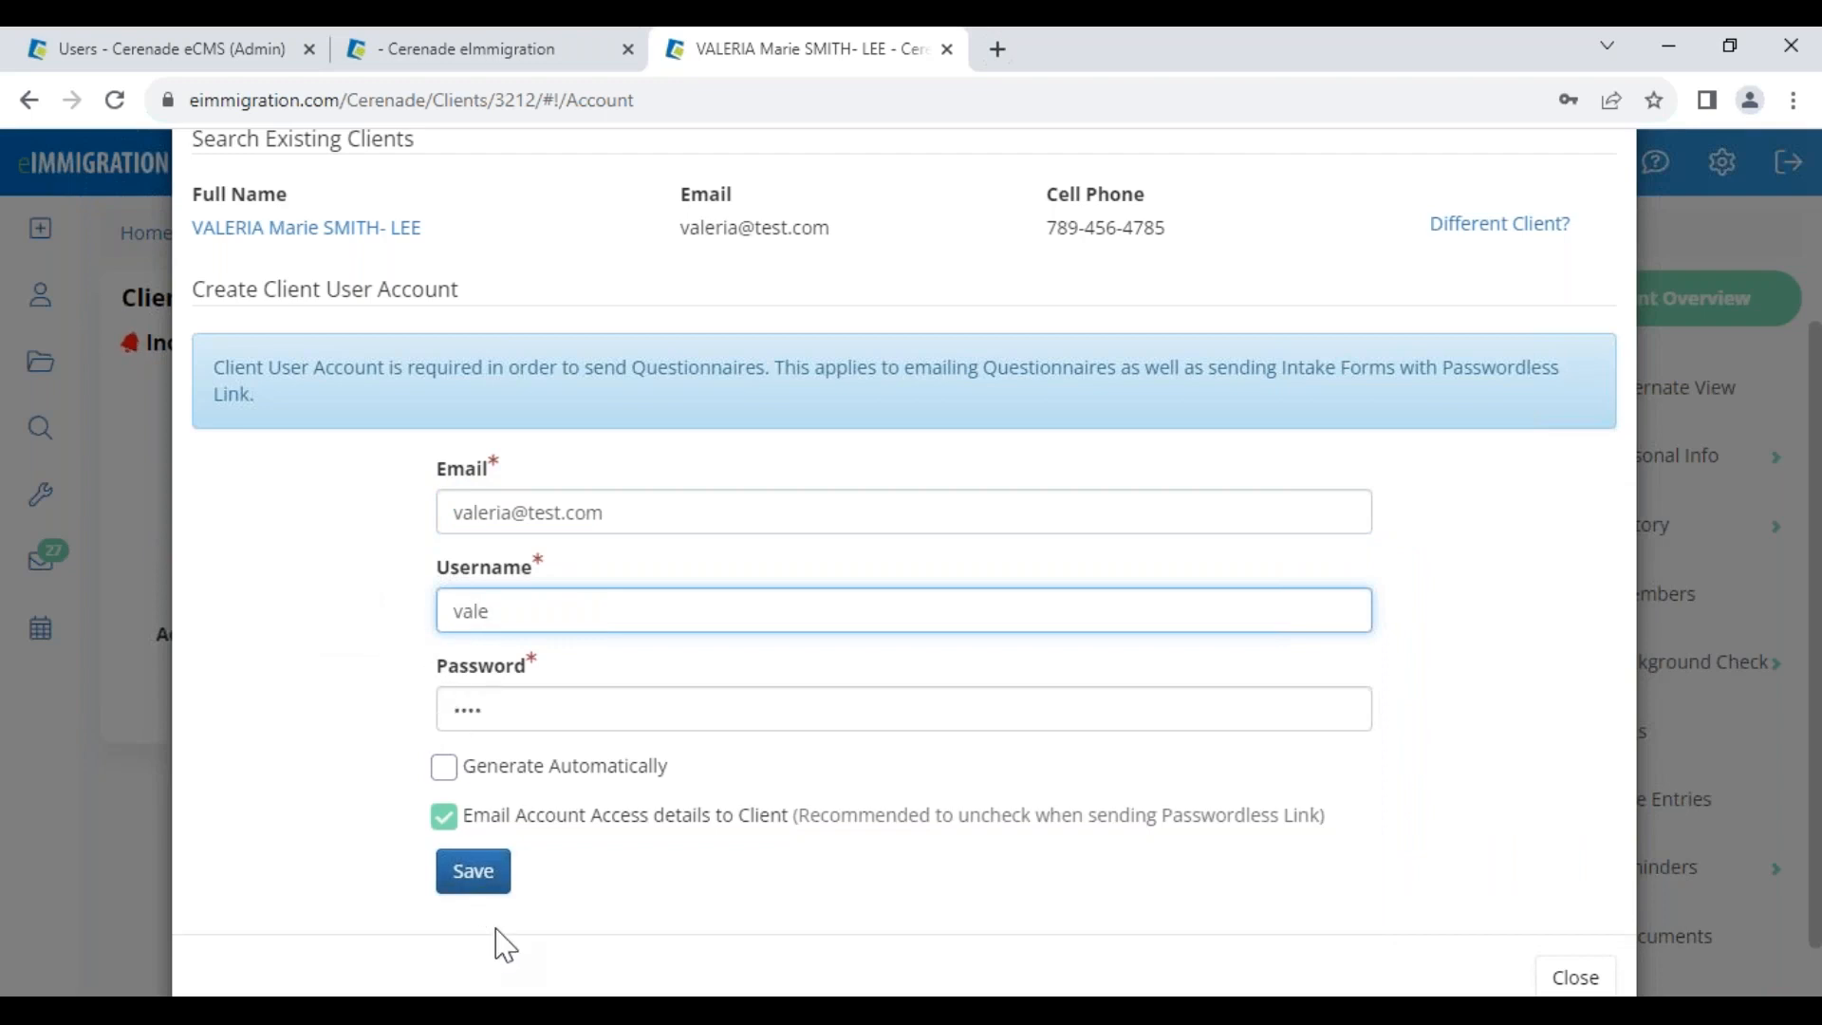
# Save the new client user account and dismiss the browser's password prompts
pyautogui.click(473, 873)
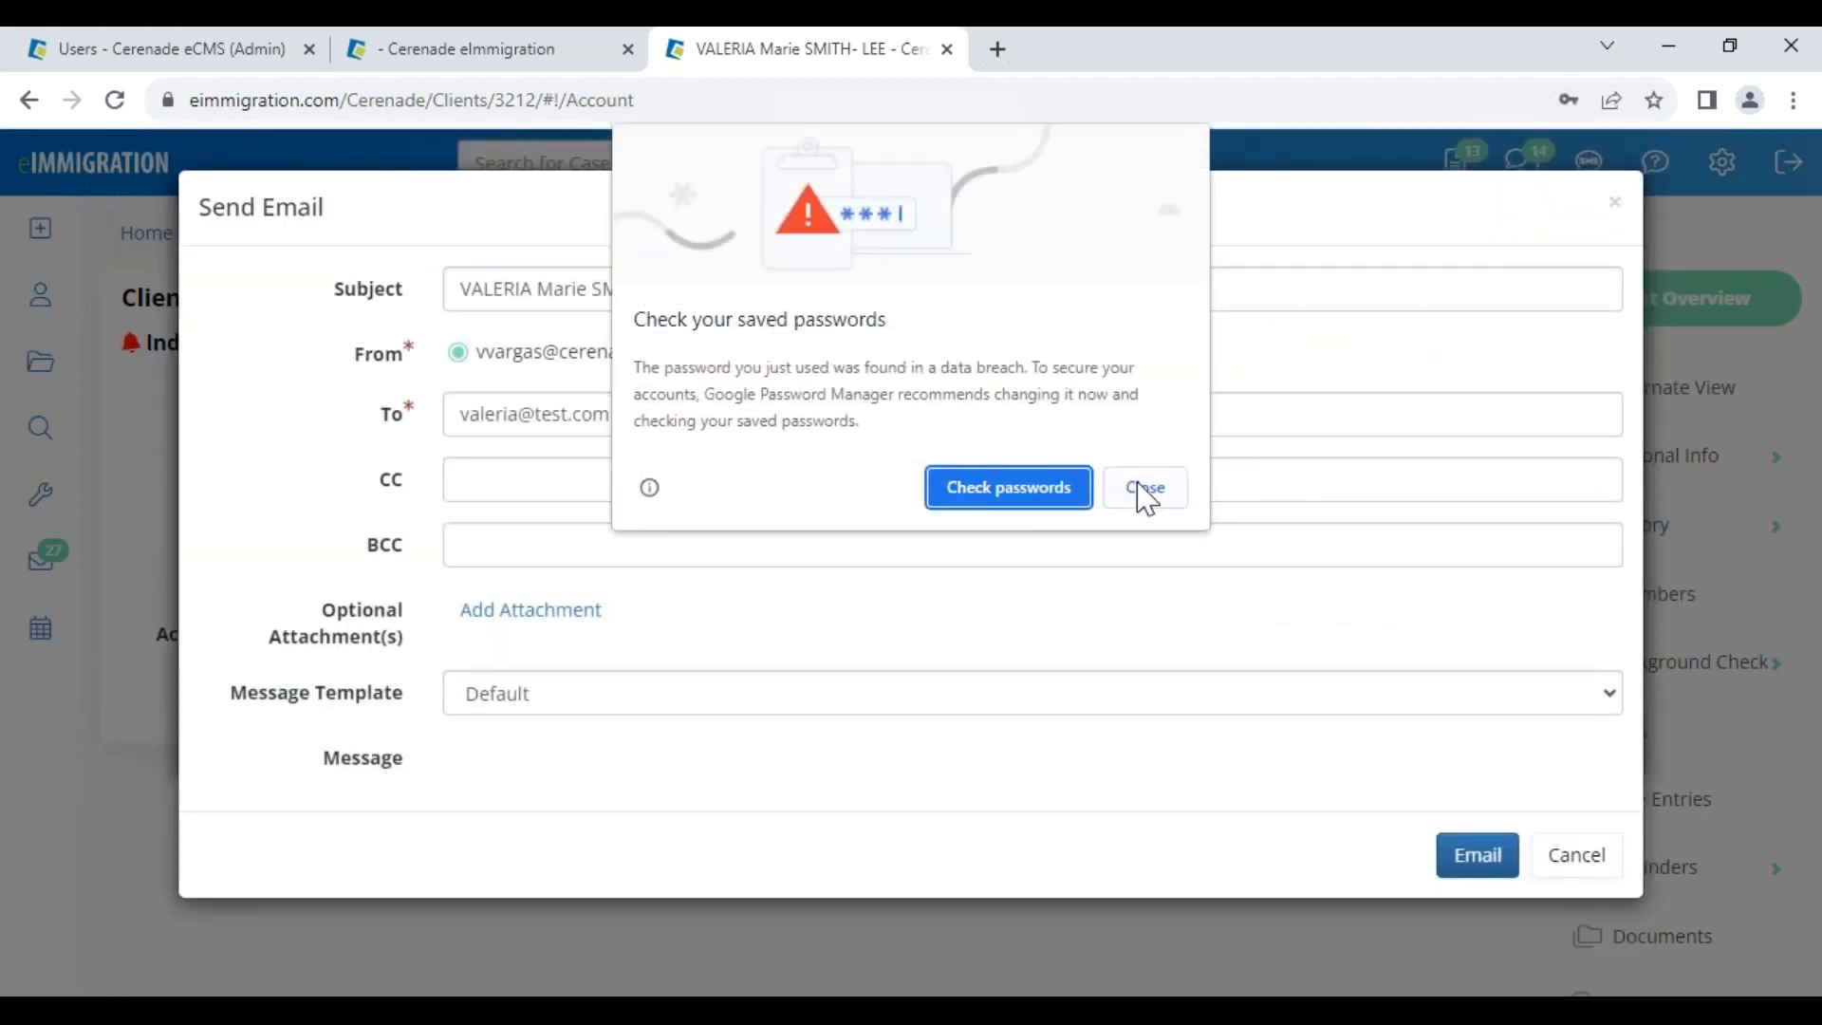
pyautogui.click(1144, 487)
pyautogui.click(1610, 501)
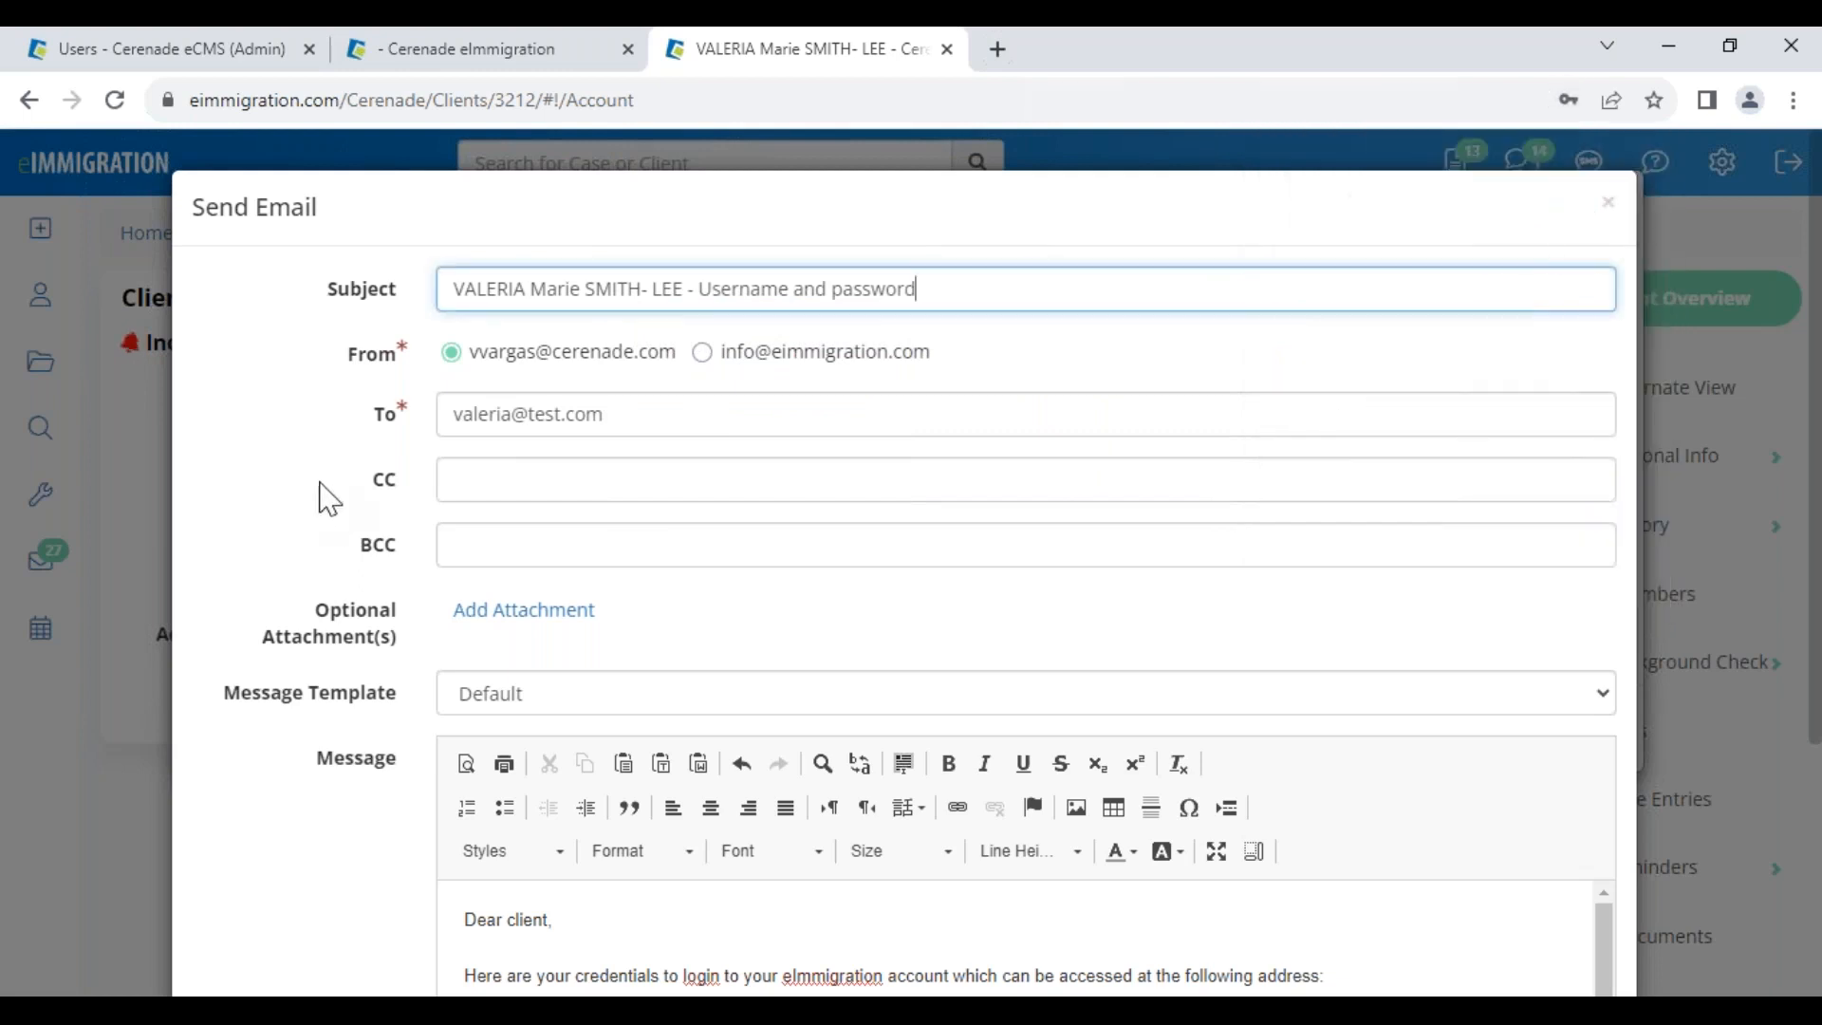
pyautogui.moveTo(687, 290); pyautogui.dragTo(983, 309)
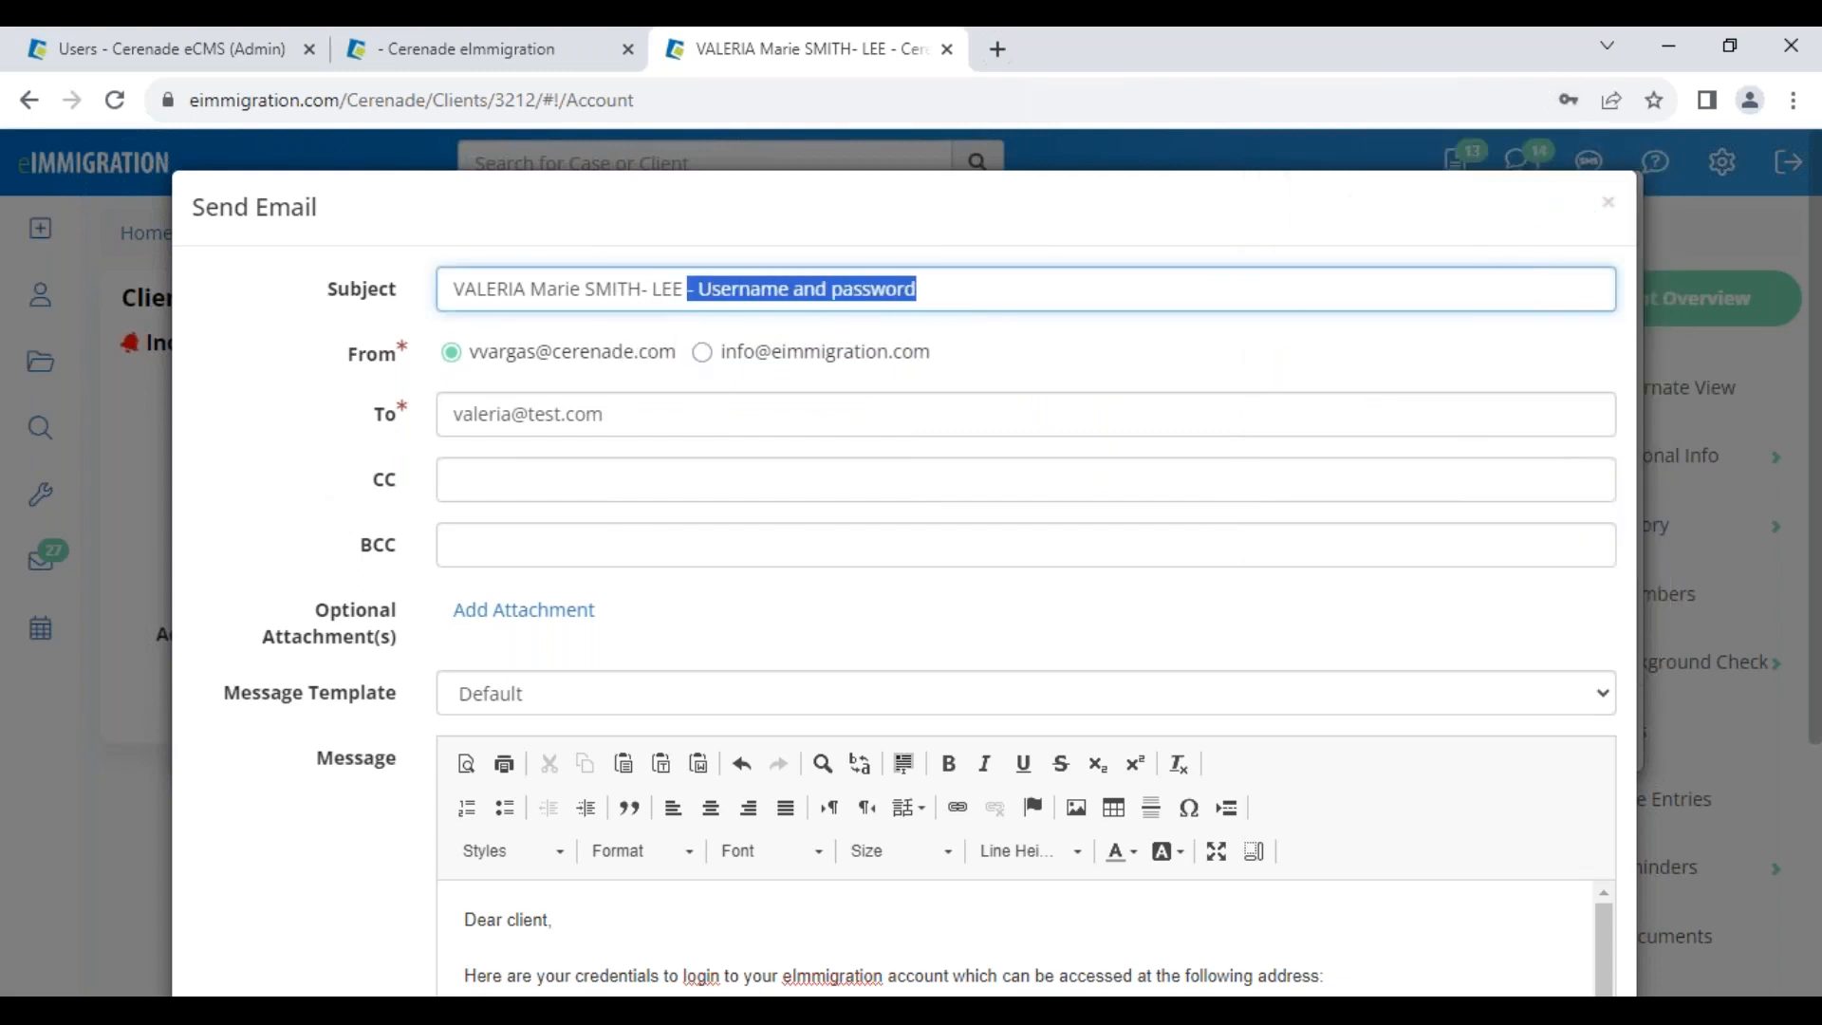
pyautogui.scroll(-2, 432, 793)
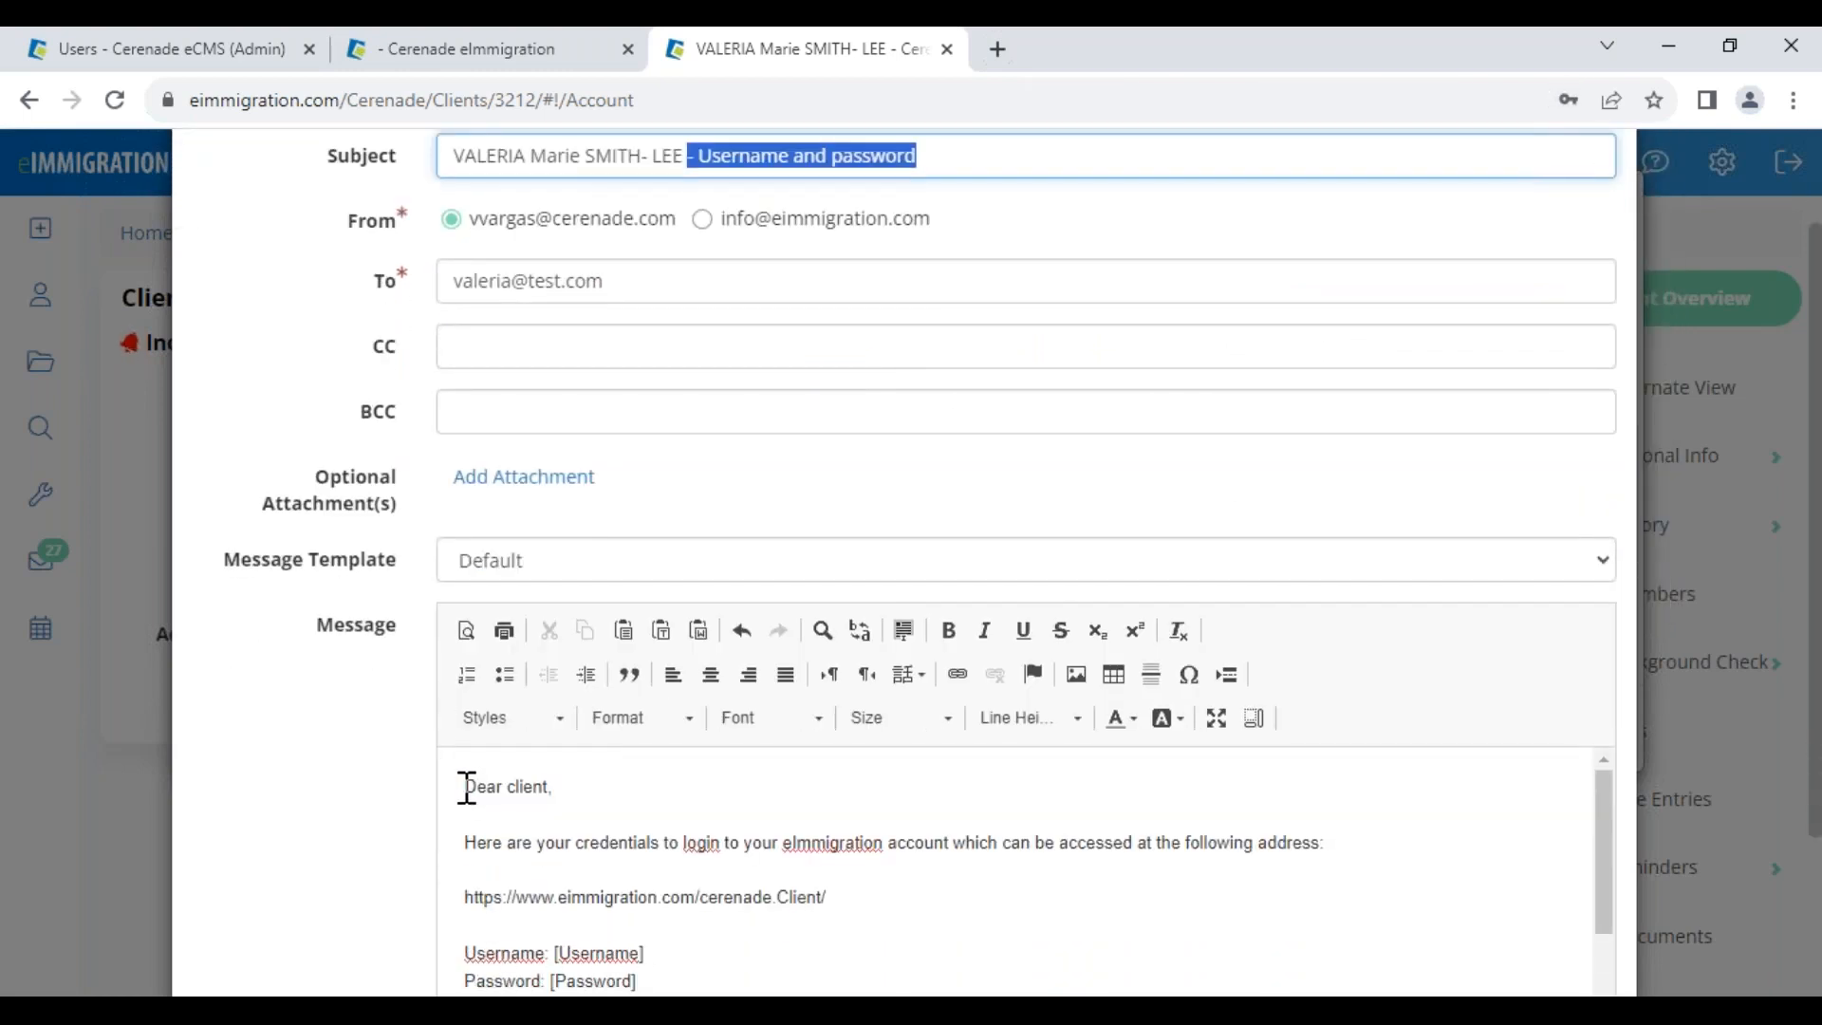
pyautogui.moveTo(466, 787); pyautogui.dragTo(728, 960)
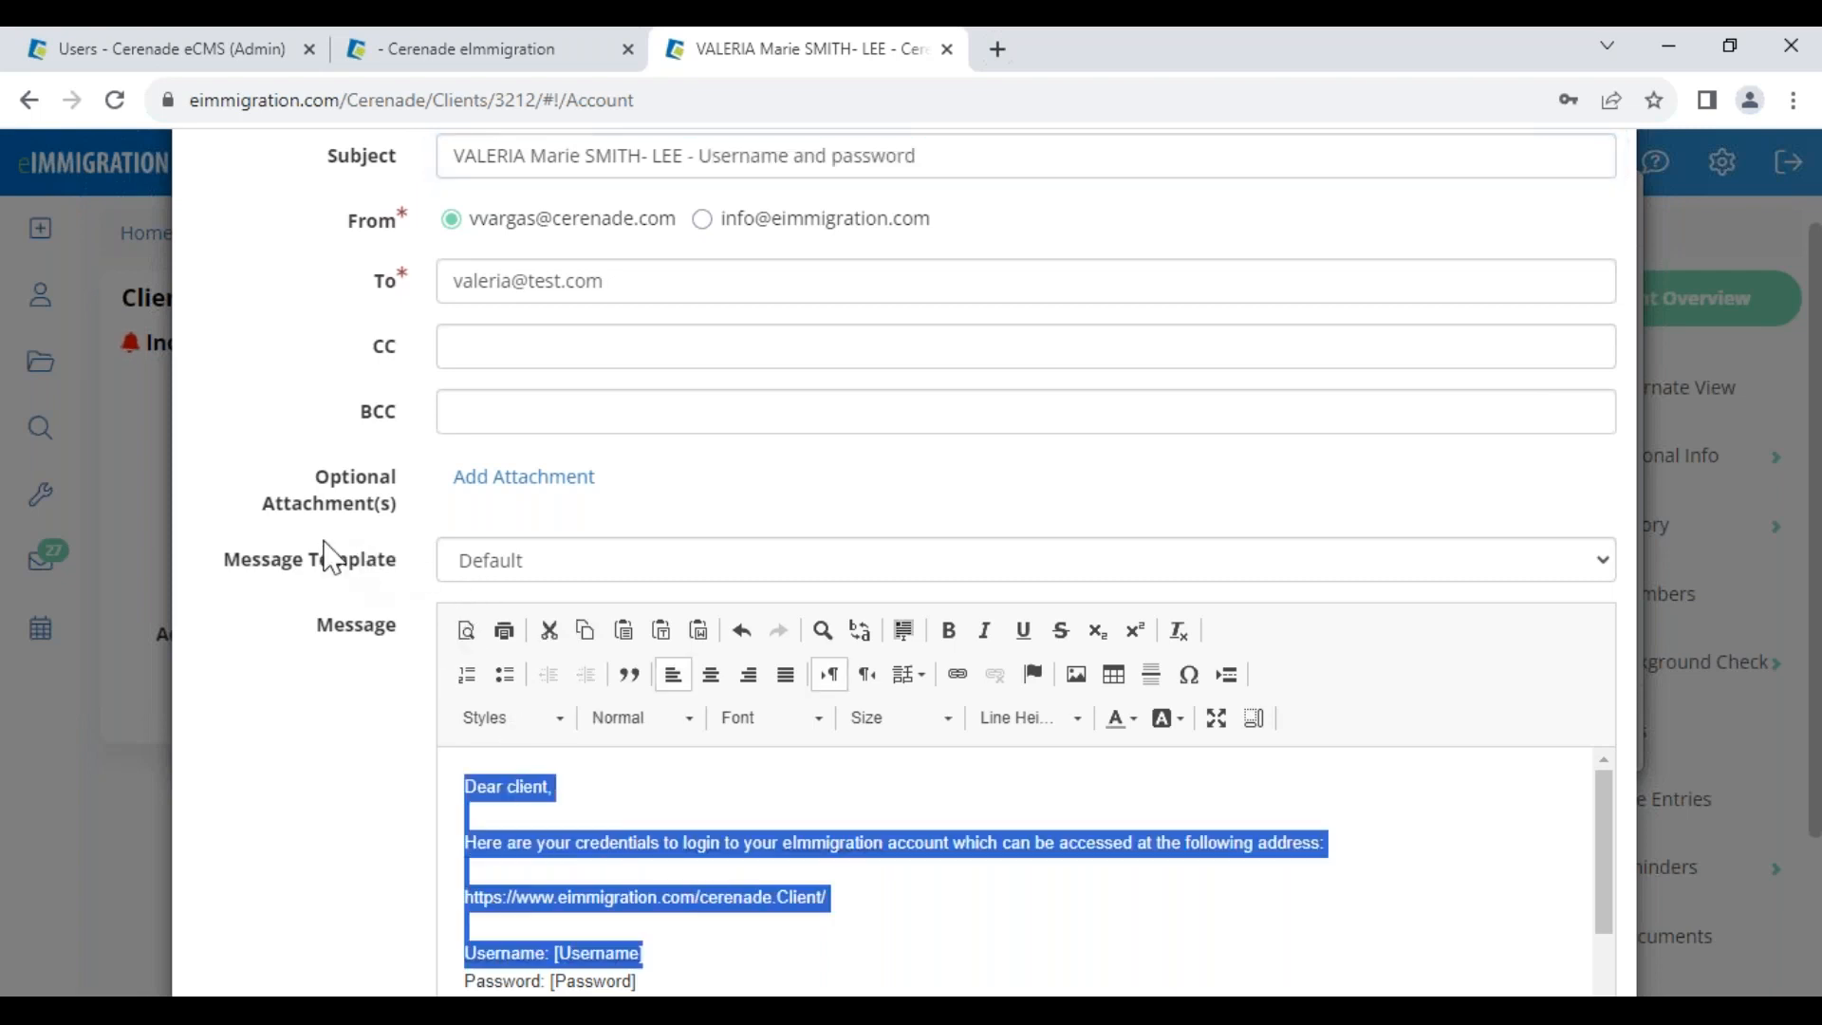
pyautogui.moveTo(241, 563); pyautogui.dragTo(403, 565)
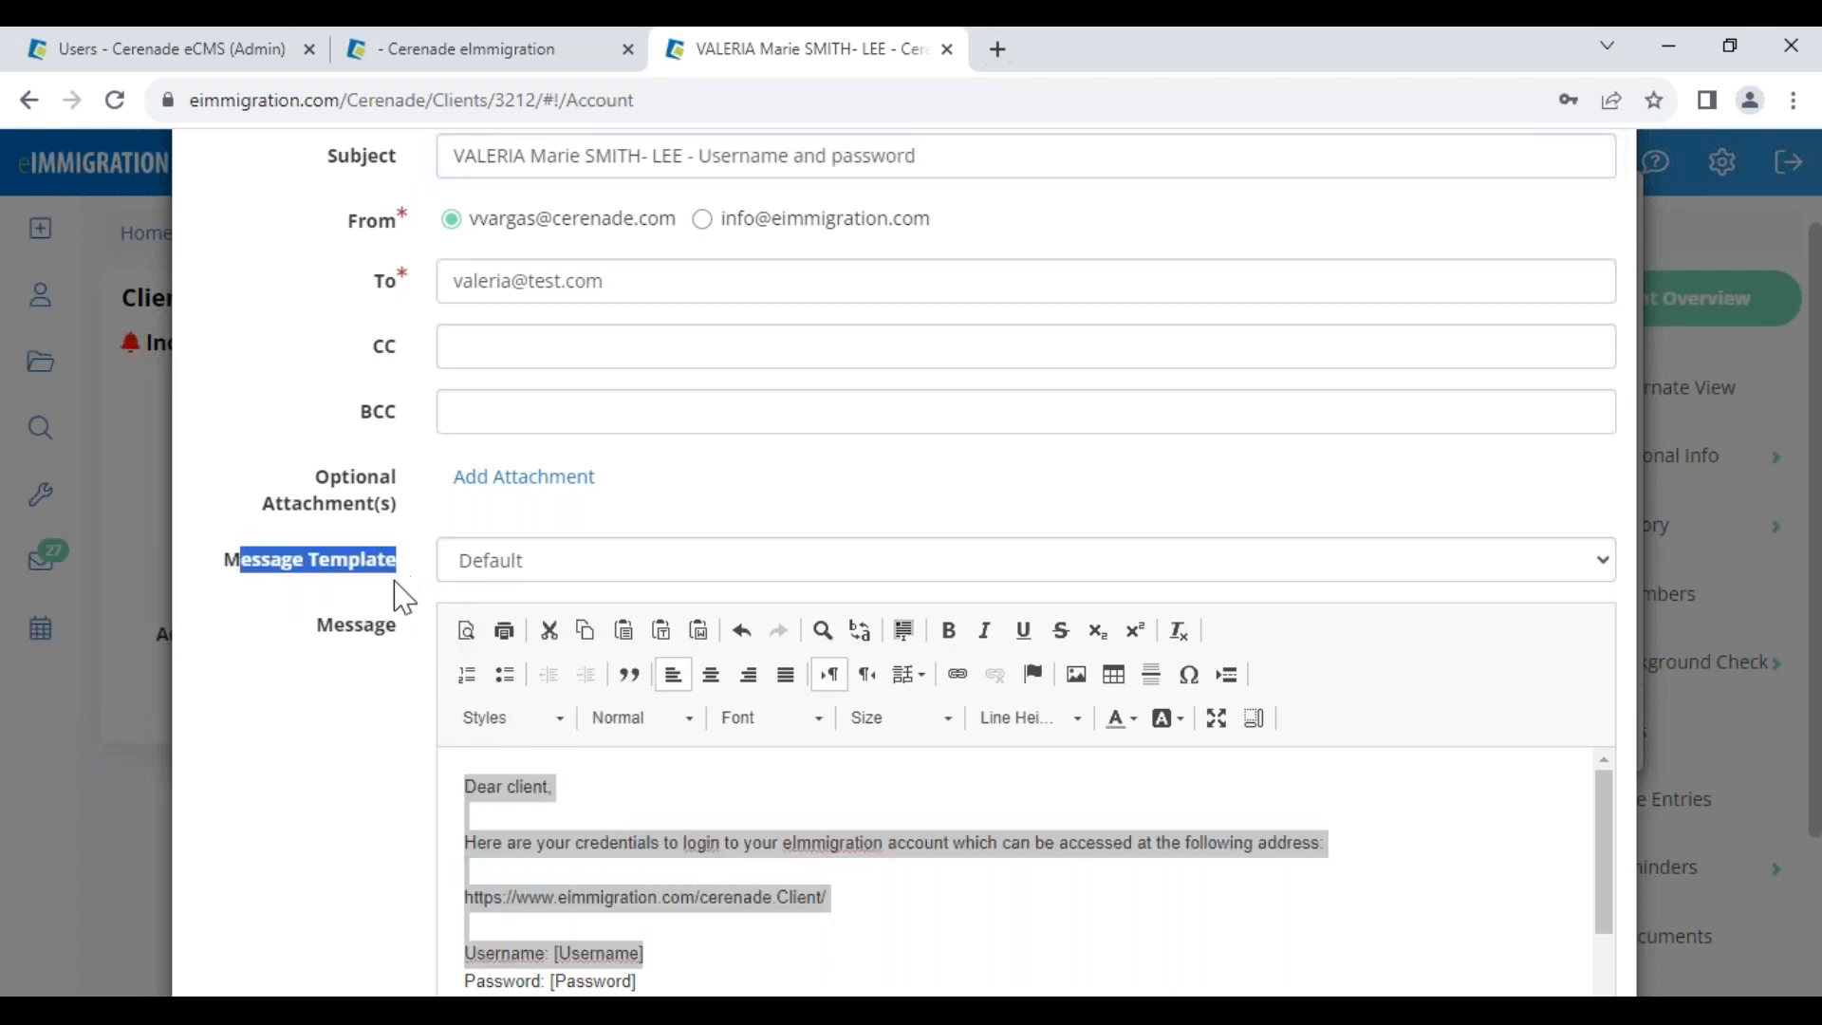
# Choose SPANISH- CREDENCIALES as the message template
pyautogui.click(414, 608)
pyautogui.click(513, 571)
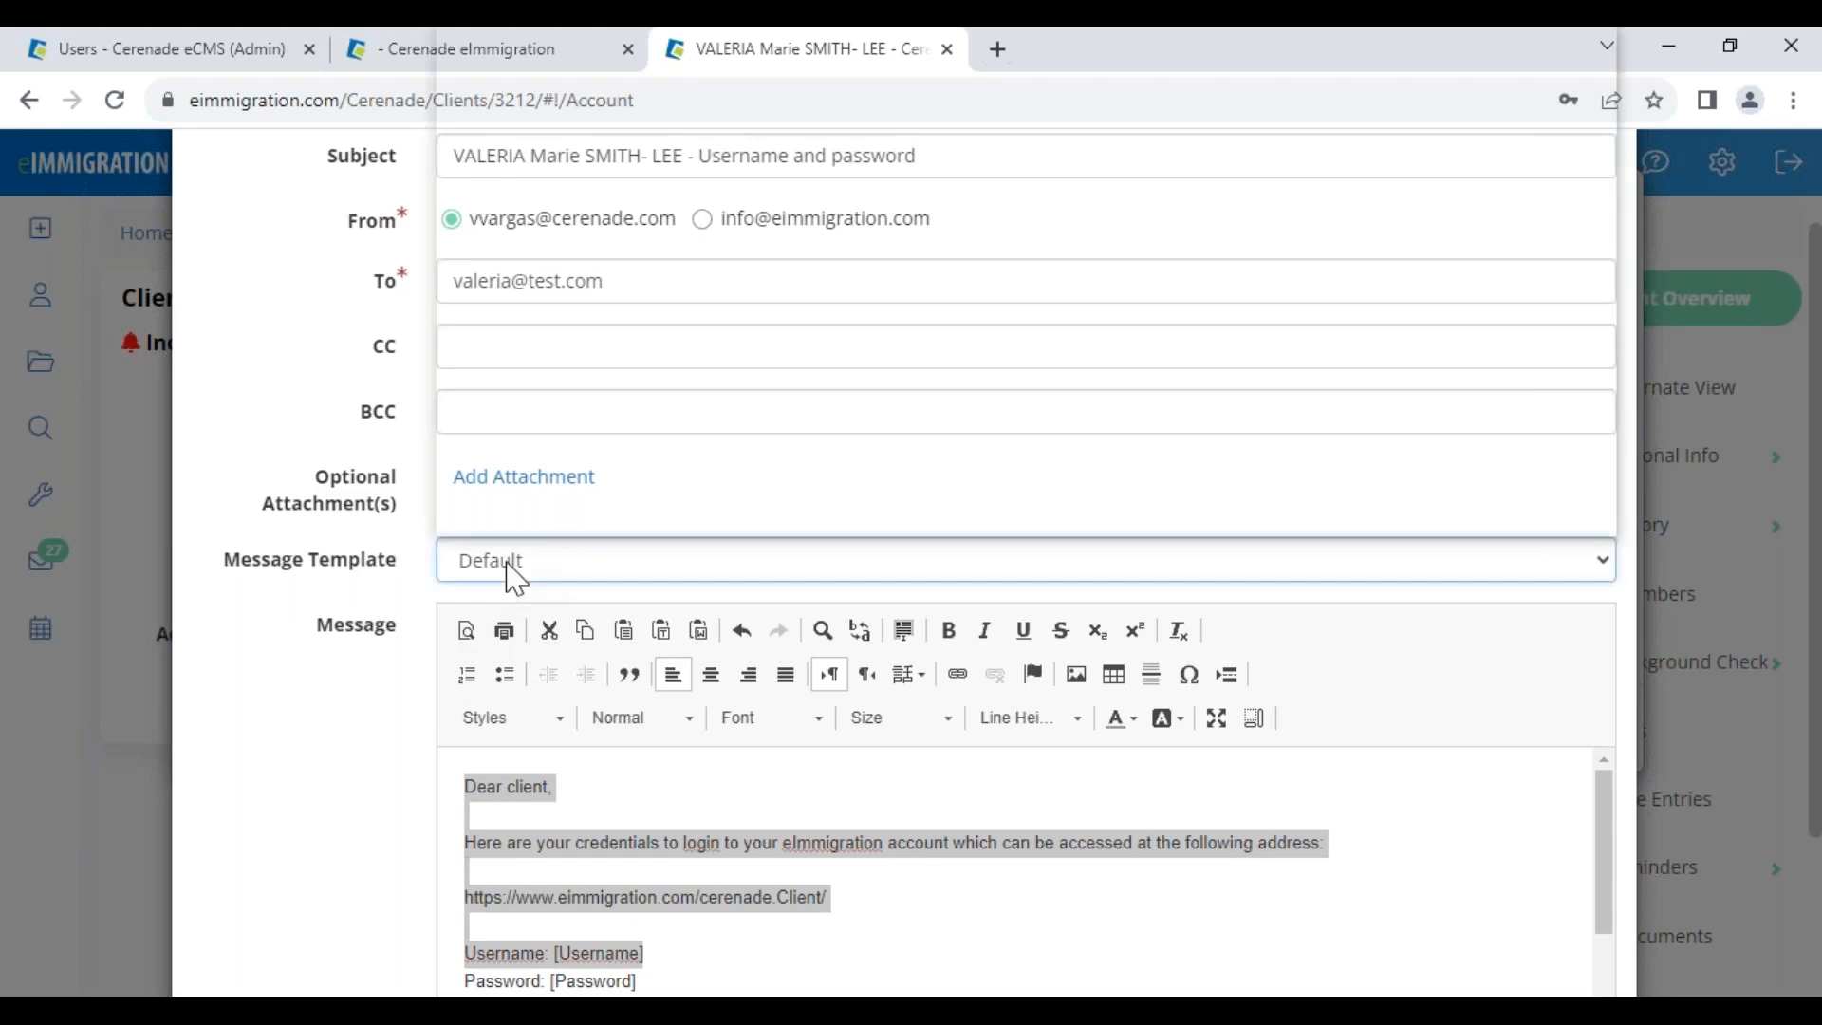
pyautogui.scroll(-20, 527, 455)
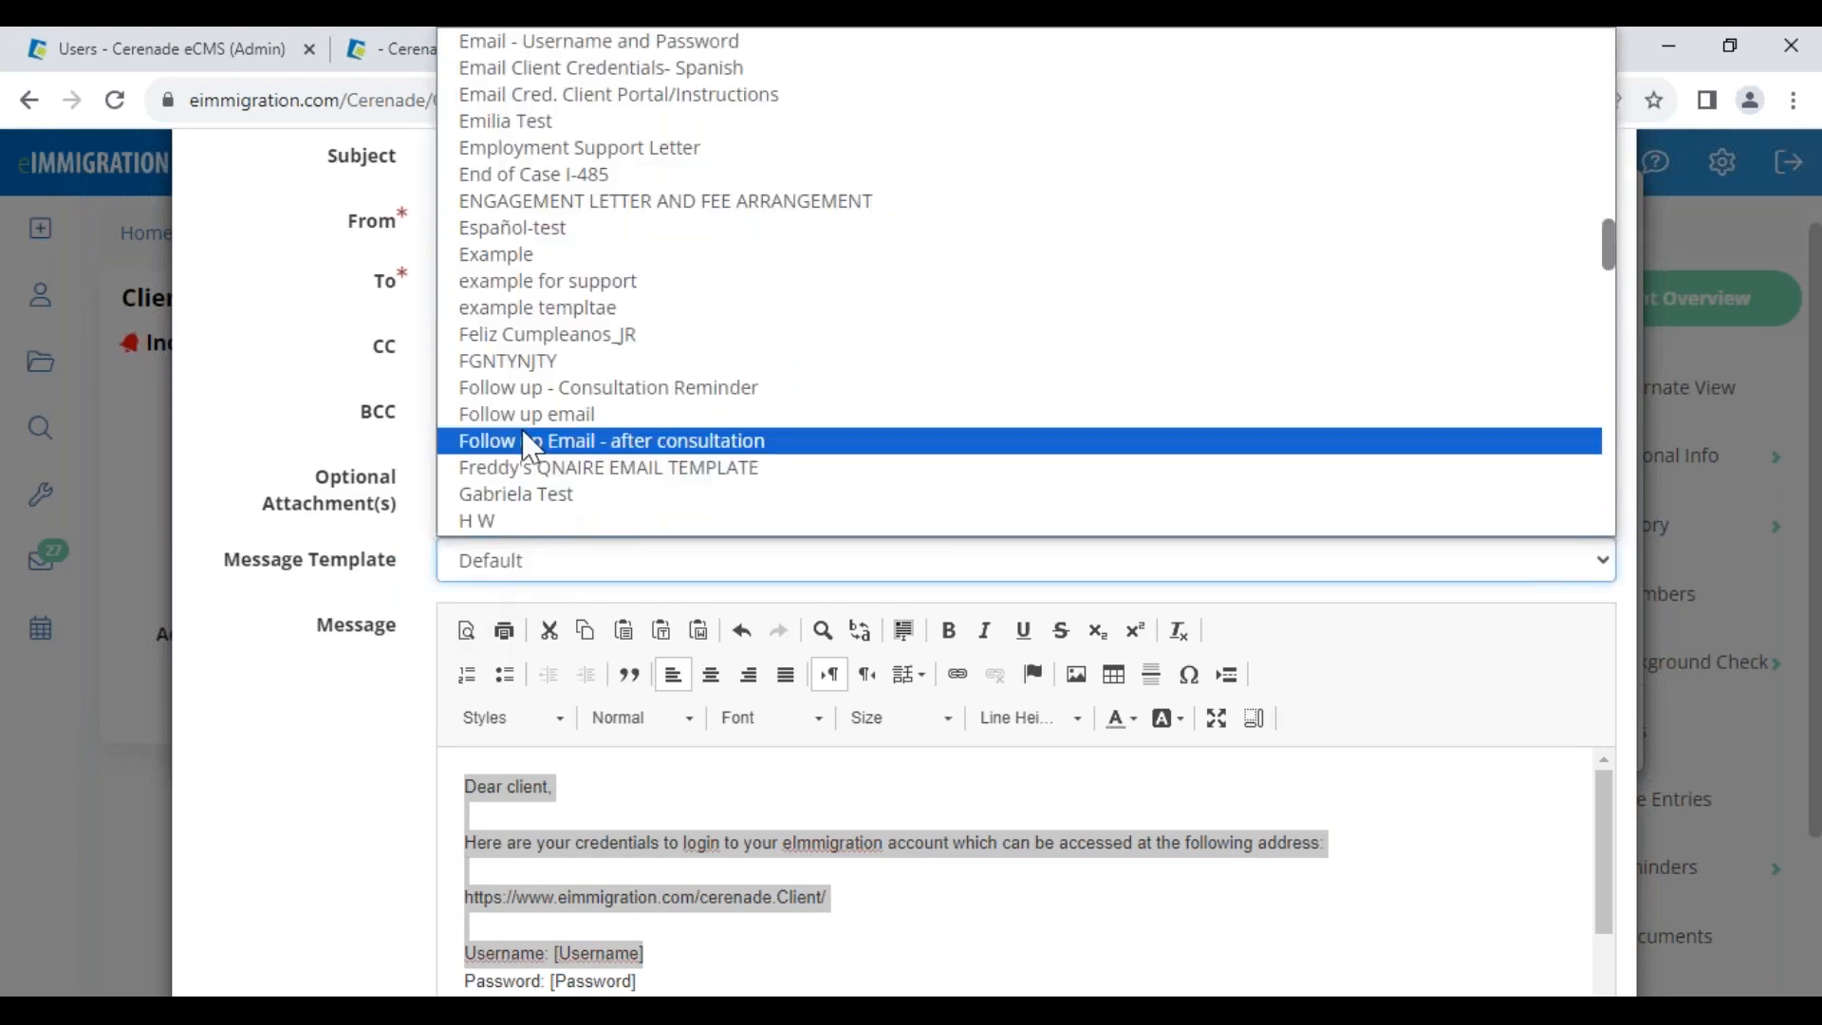
pyautogui.scroll(-20, 530, 446)
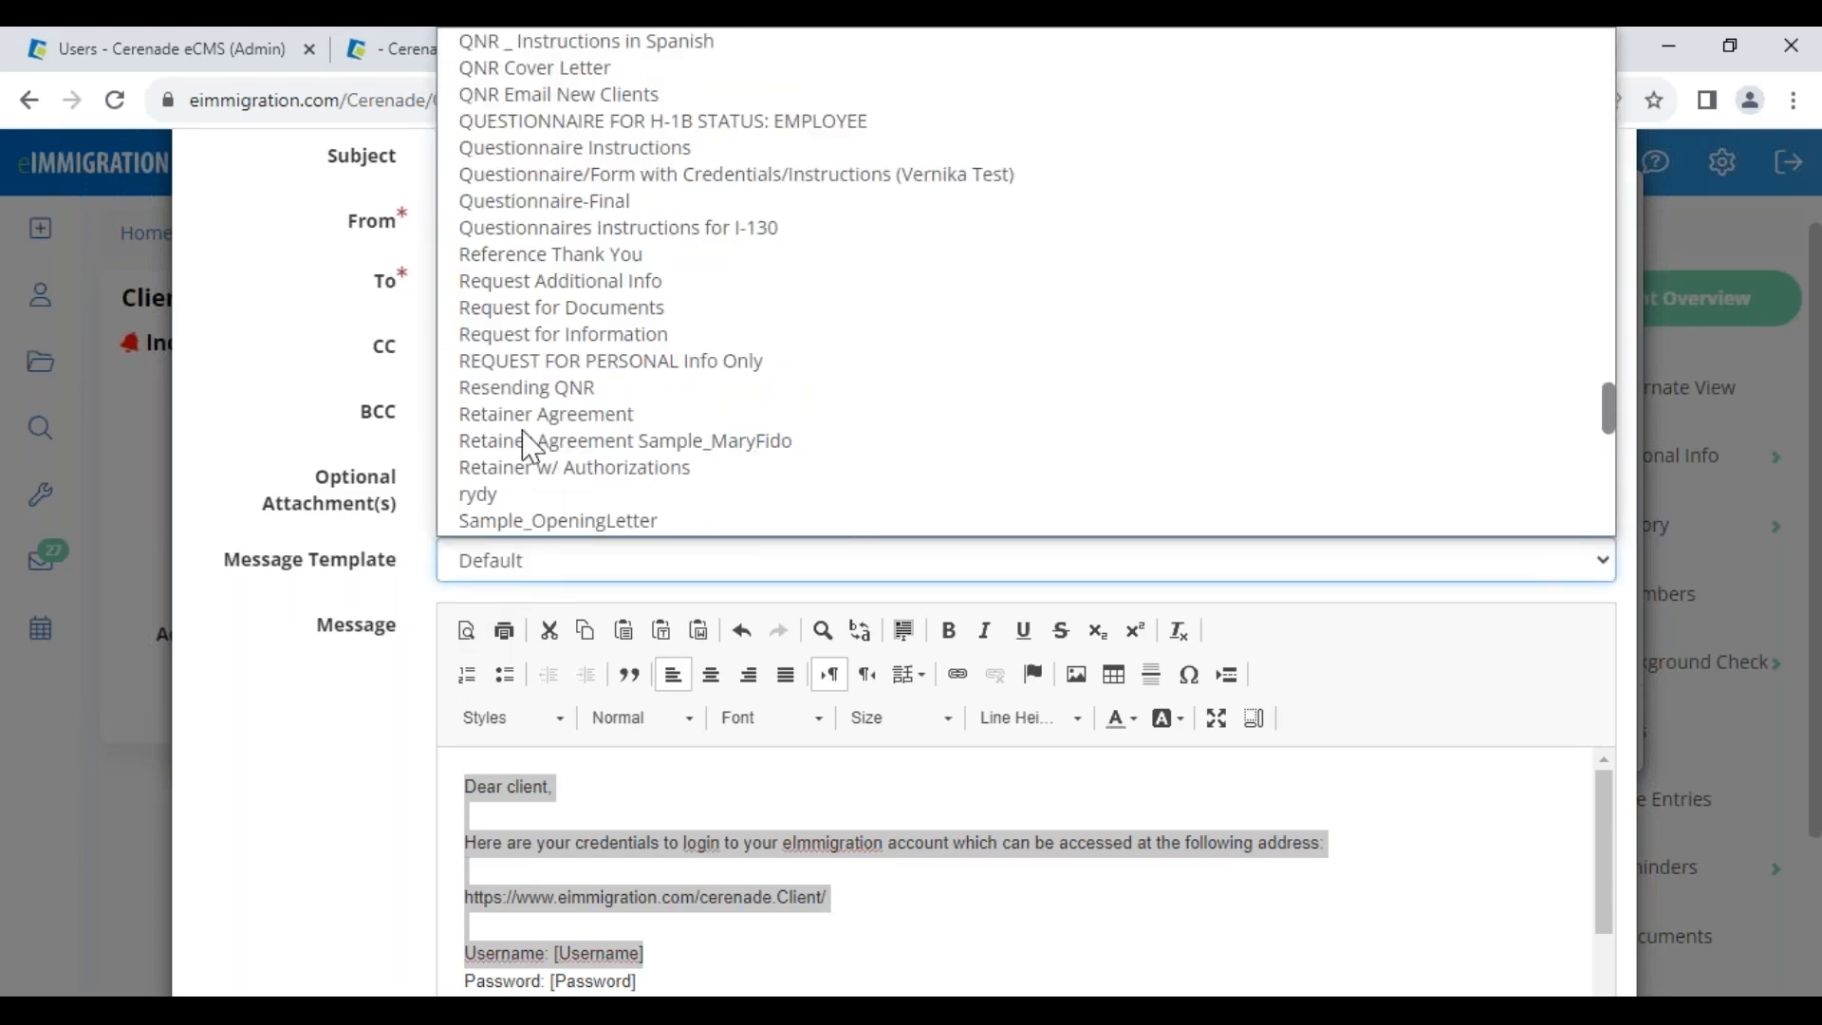
pyautogui.scroll(-3, 530, 446)
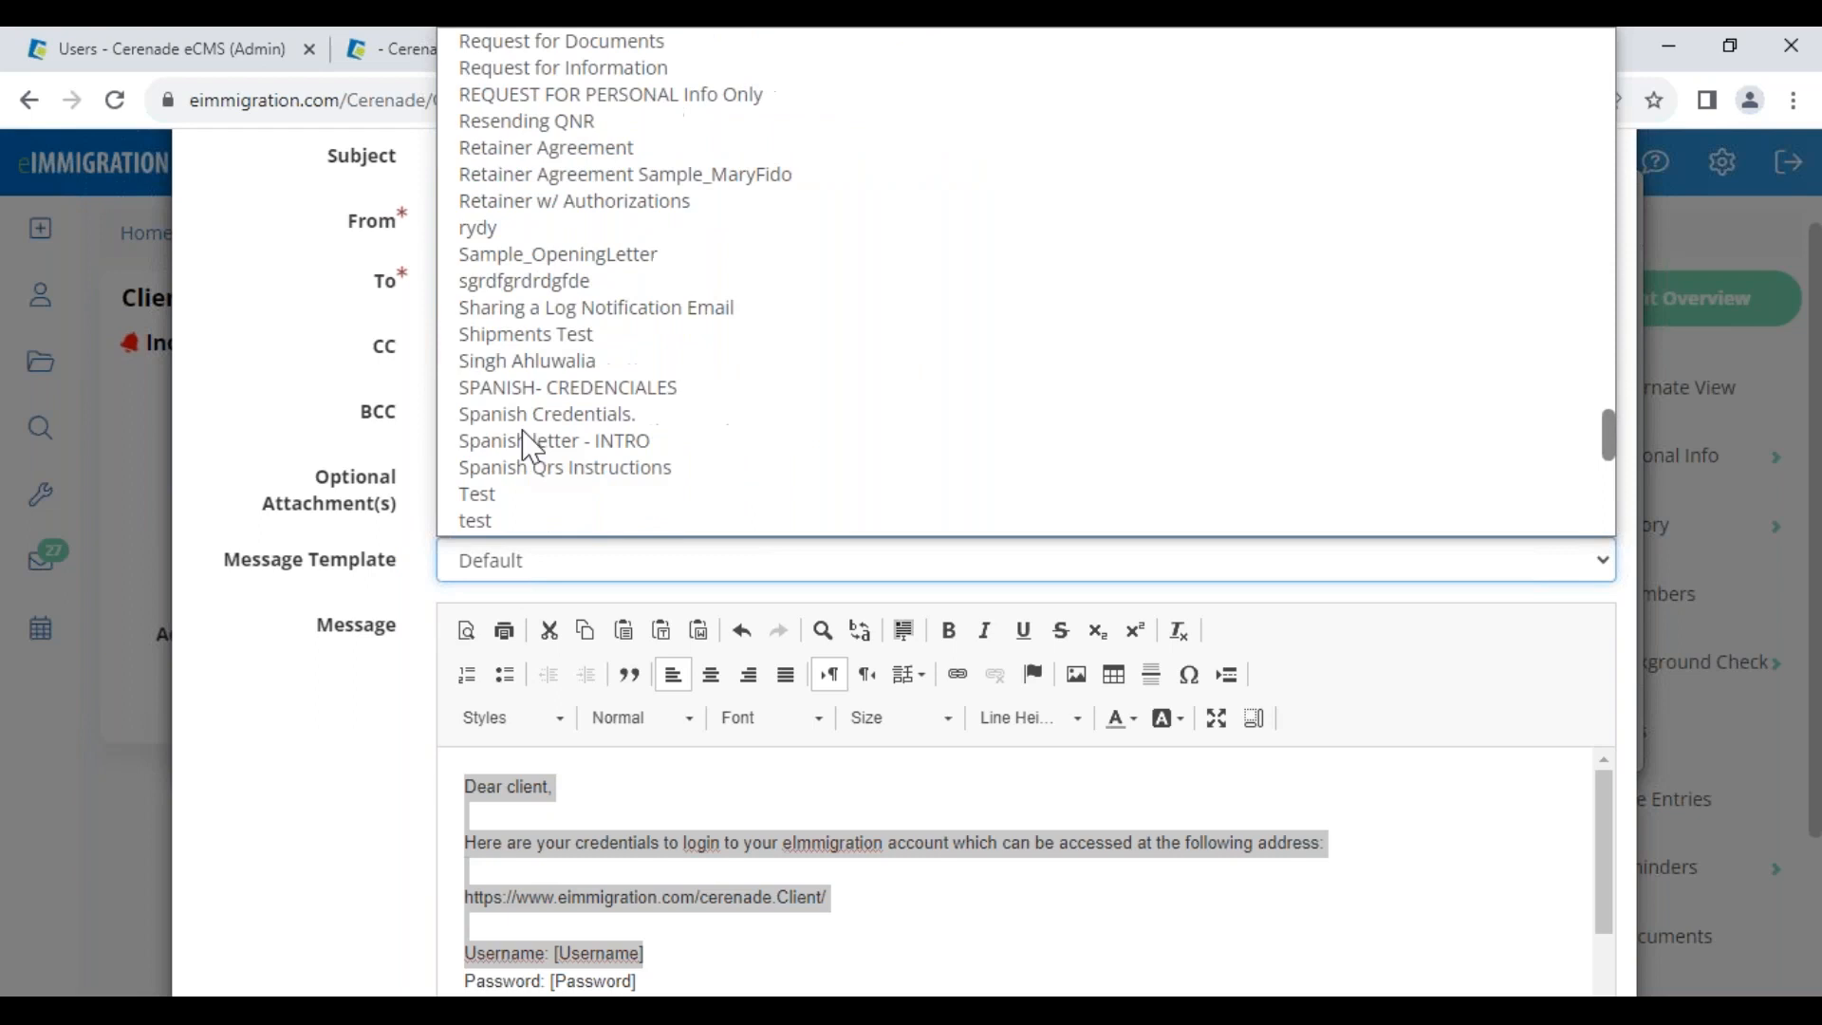
pyautogui.click(579, 397)
# Review the greeting, portal link and password lines, then email the credentials to the client
pyautogui.click(559, 791)
pyautogui.moveTo(559, 790); pyautogui.dragTo(654, 785)
pyautogui.click(654, 786)
pyautogui.scroll(-1, 645, 792)
pyautogui.moveTo(465, 840); pyautogui.dragTo(879, 835)
pyautogui.moveTo(684, 925)
pyautogui.mouseDown()
pyautogui.moveTo(573, 925)
pyautogui.moveTo(685, 916)
pyautogui.mouseUp()
pyautogui.click(691, 928)
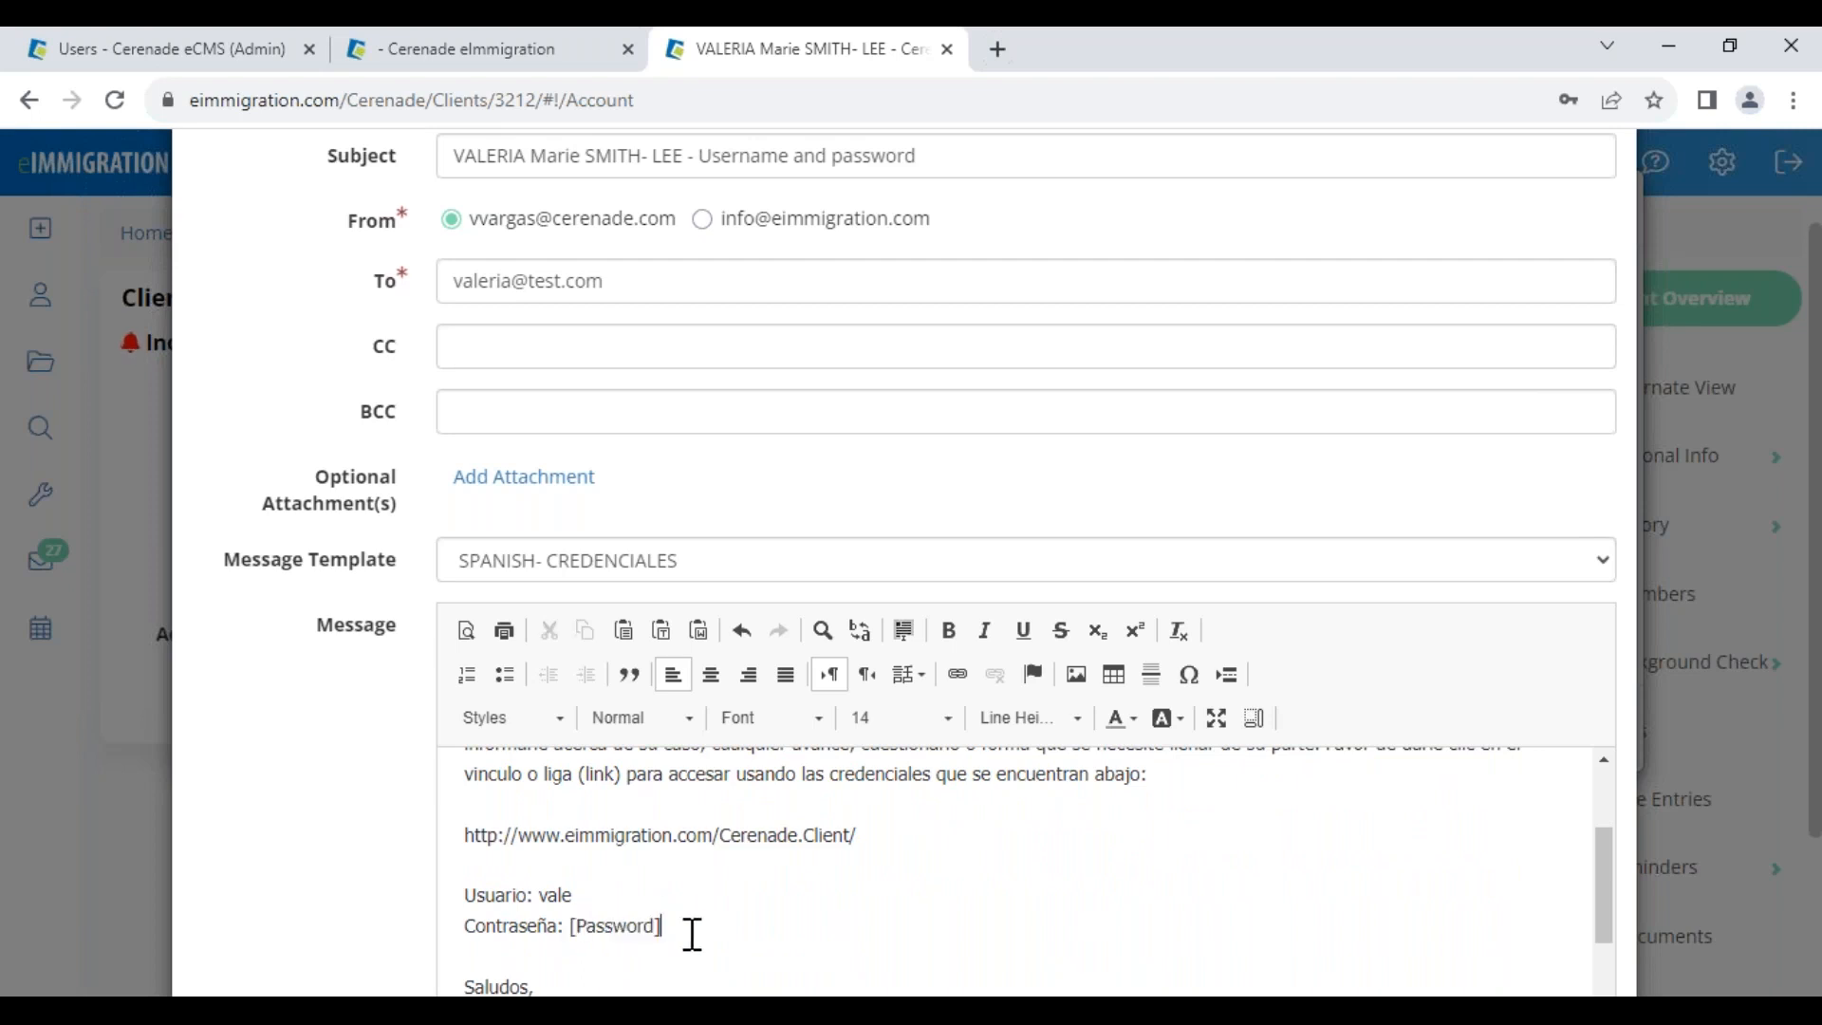
pyautogui.scroll(-1, 692, 928)
pyautogui.scroll(-2, 696, 920)
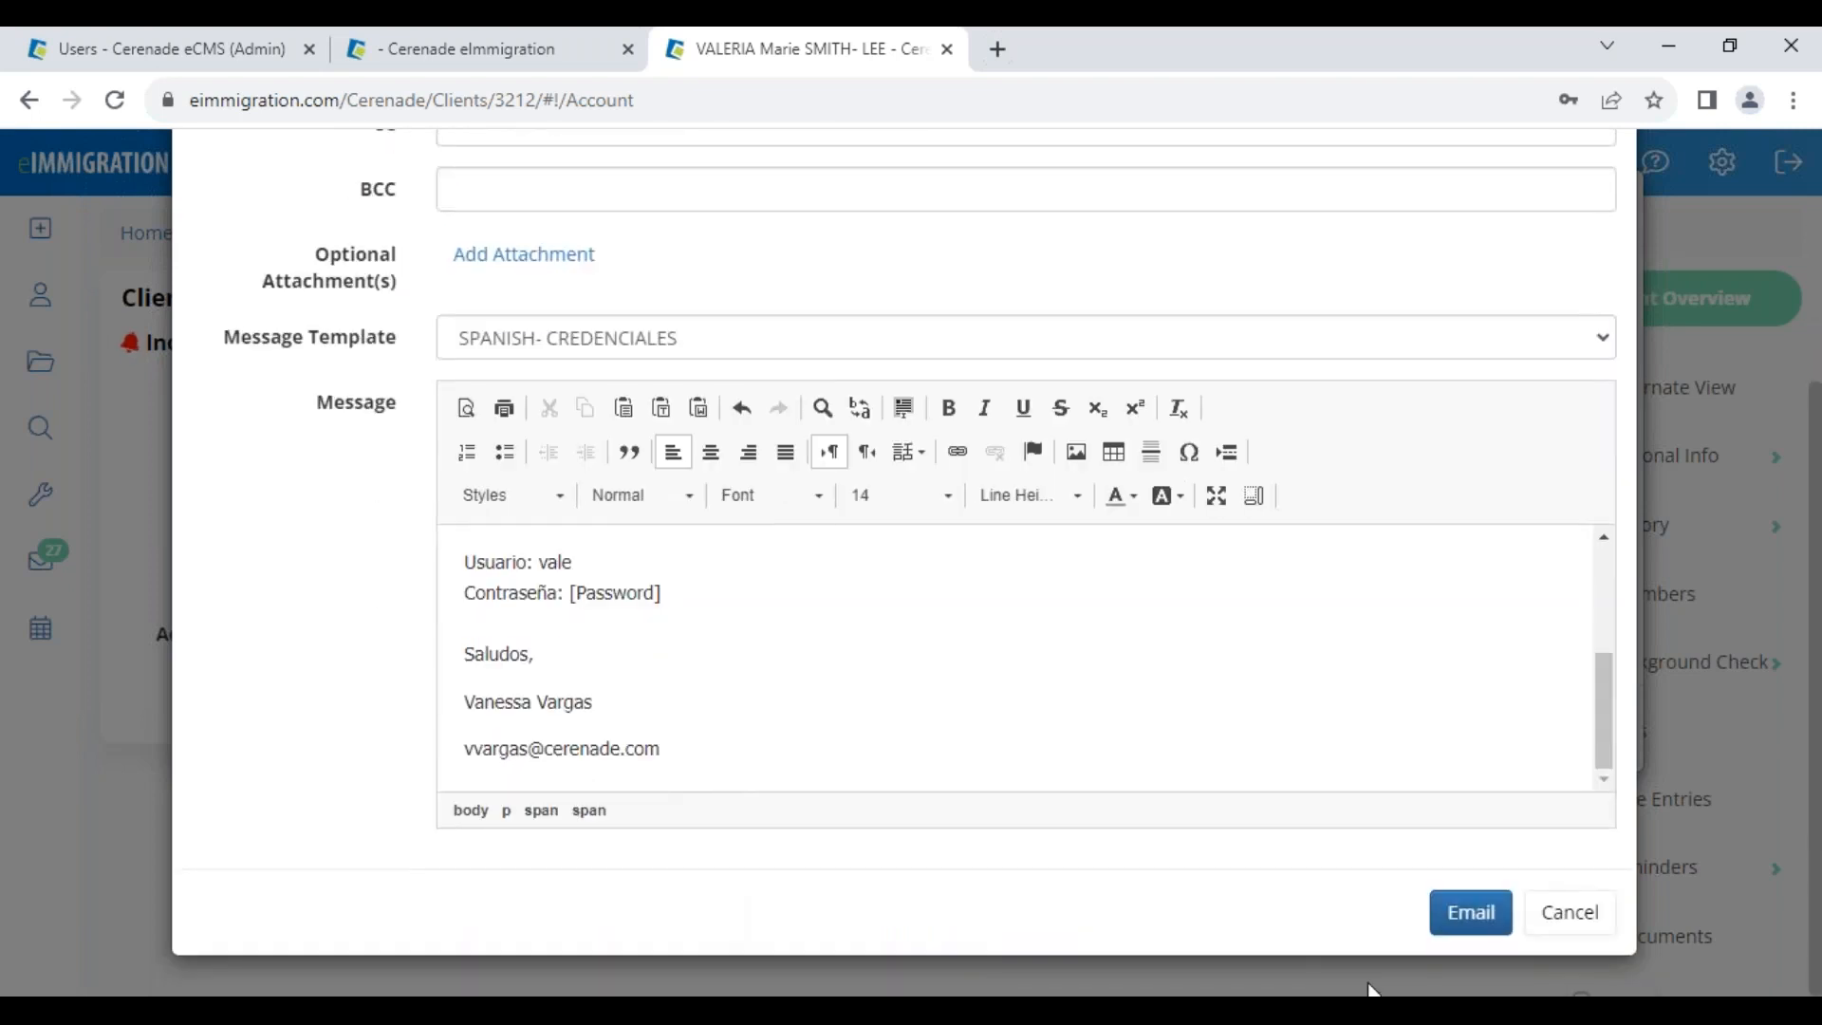
pyautogui.click(1476, 922)
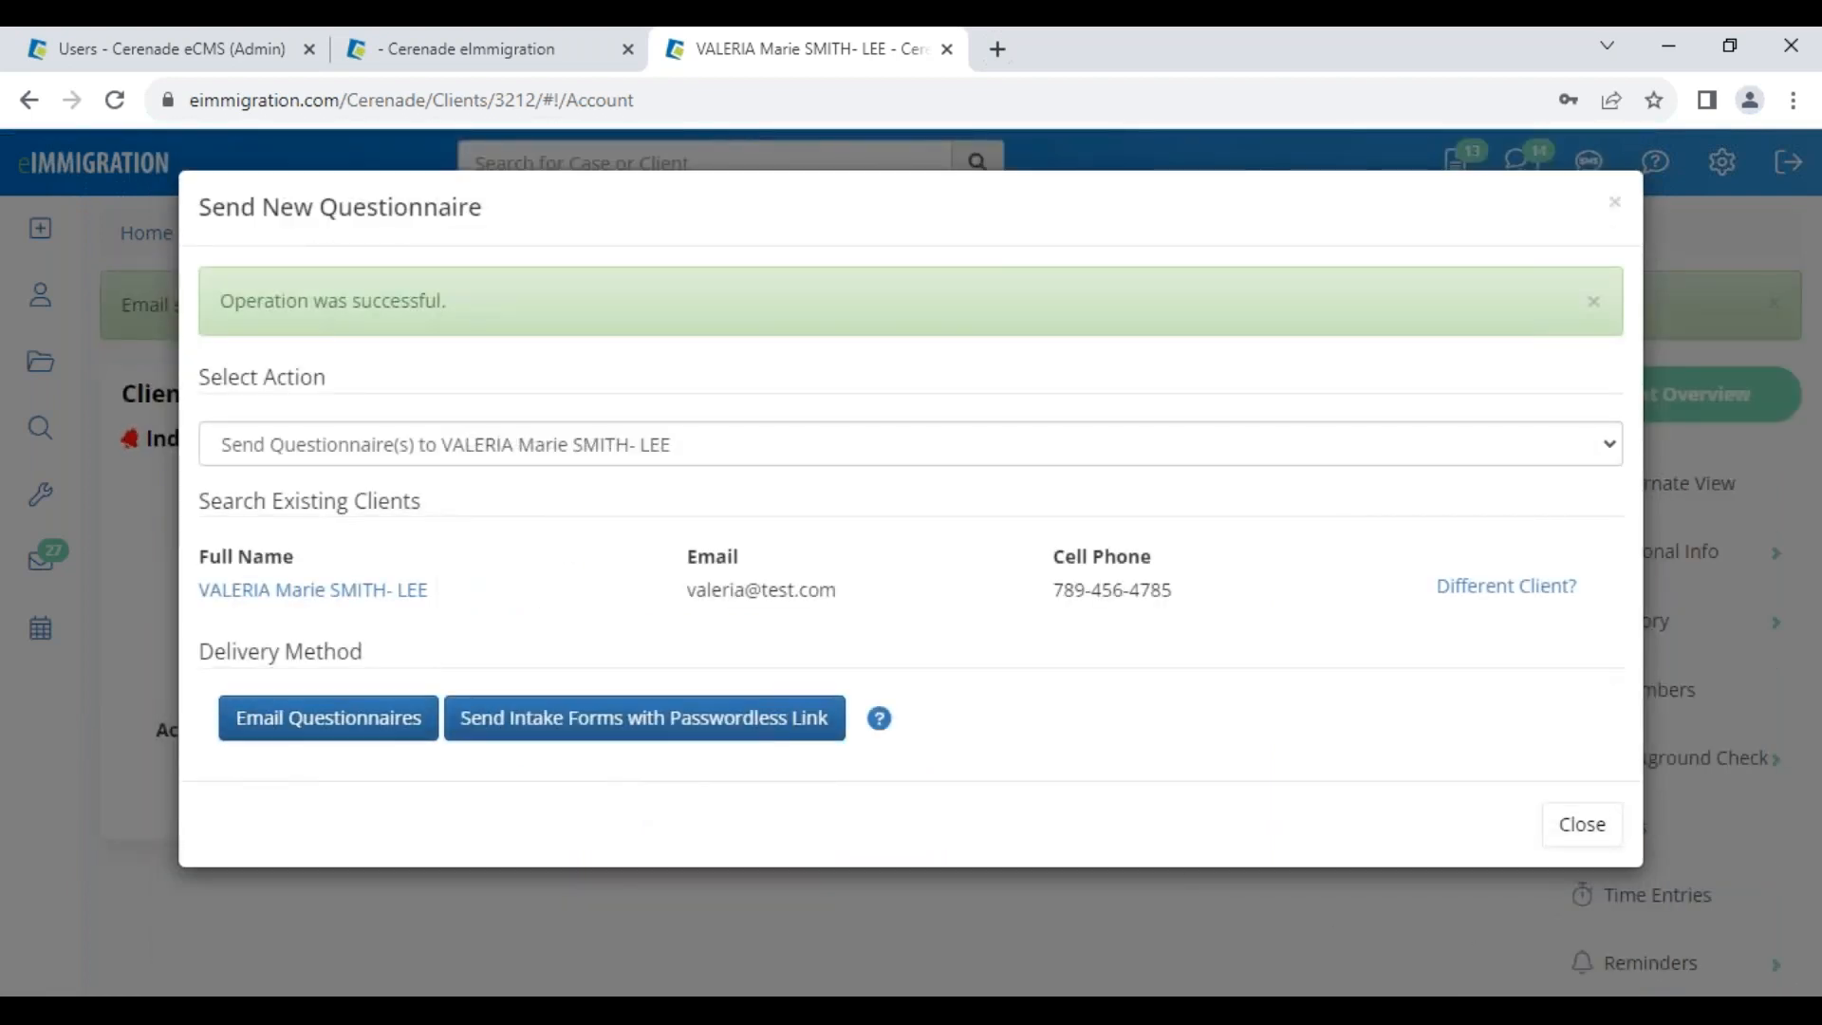
# Choose Send Intake Forms with Passwordless Link and set Preferred Language to Spanish
pyautogui.moveTo(225, 662); pyautogui.dragTo(364, 661)
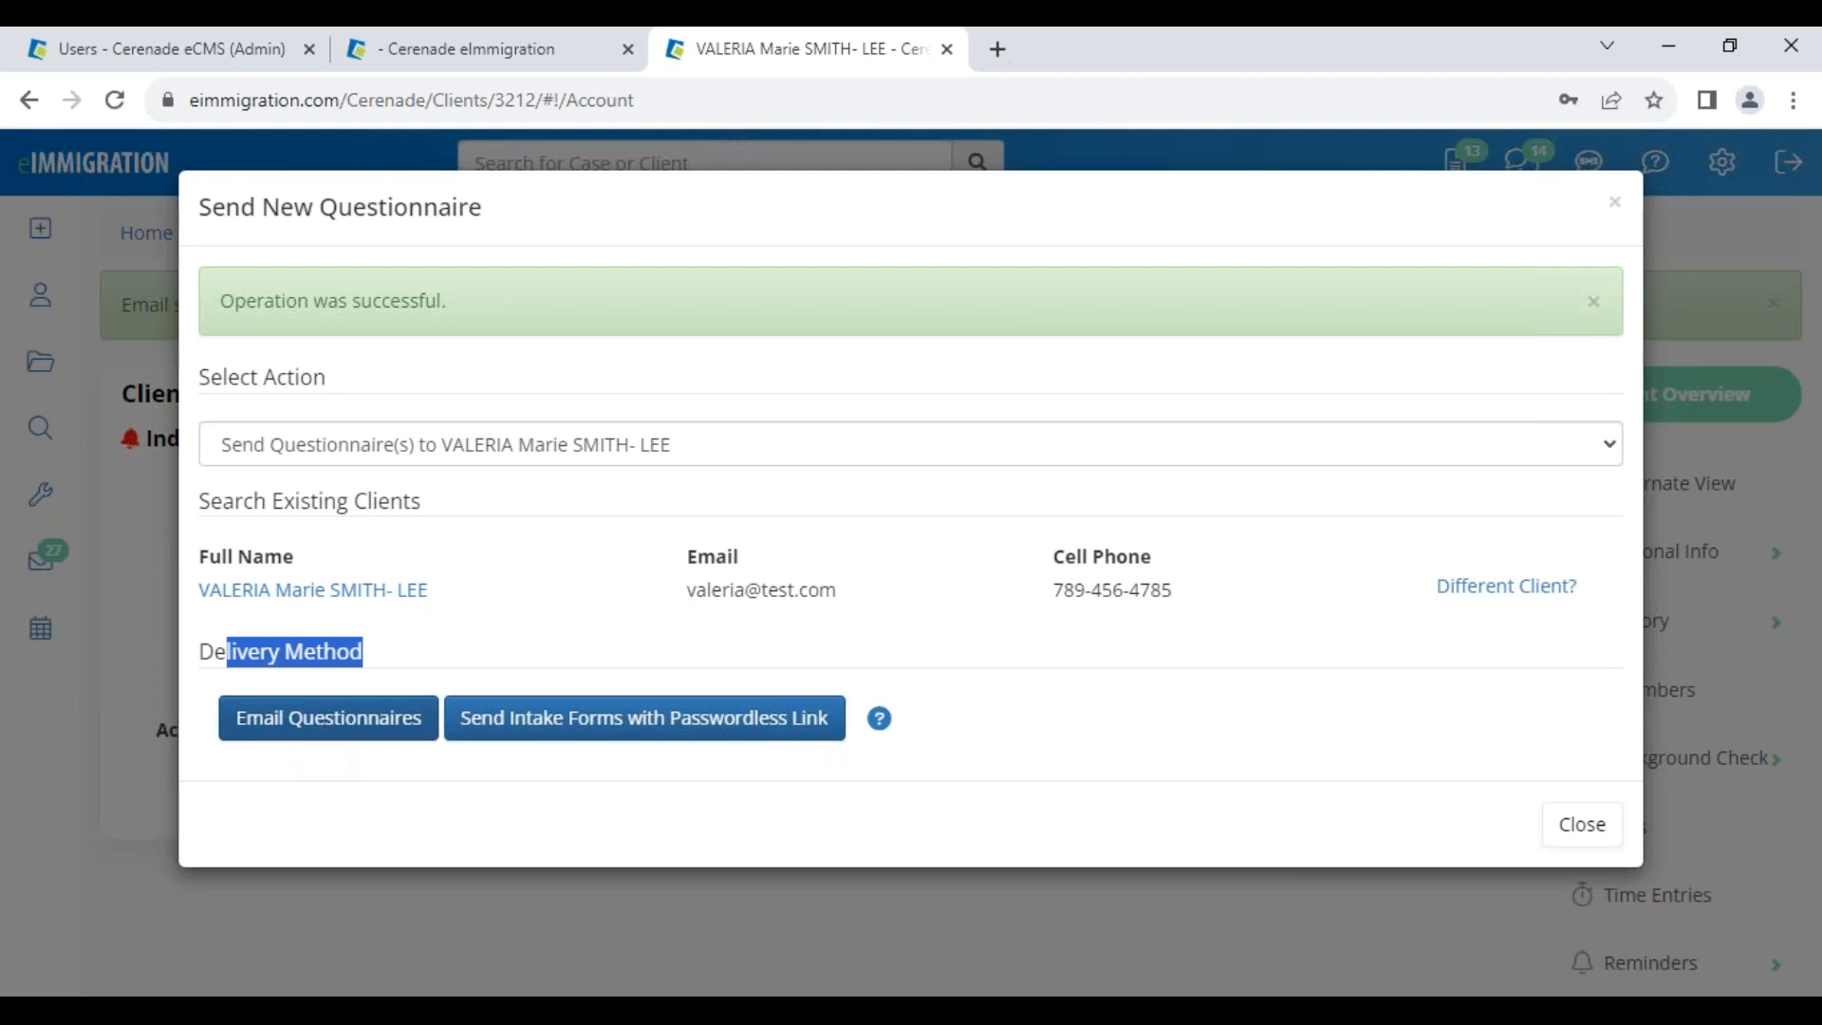
pyautogui.click(749, 836)
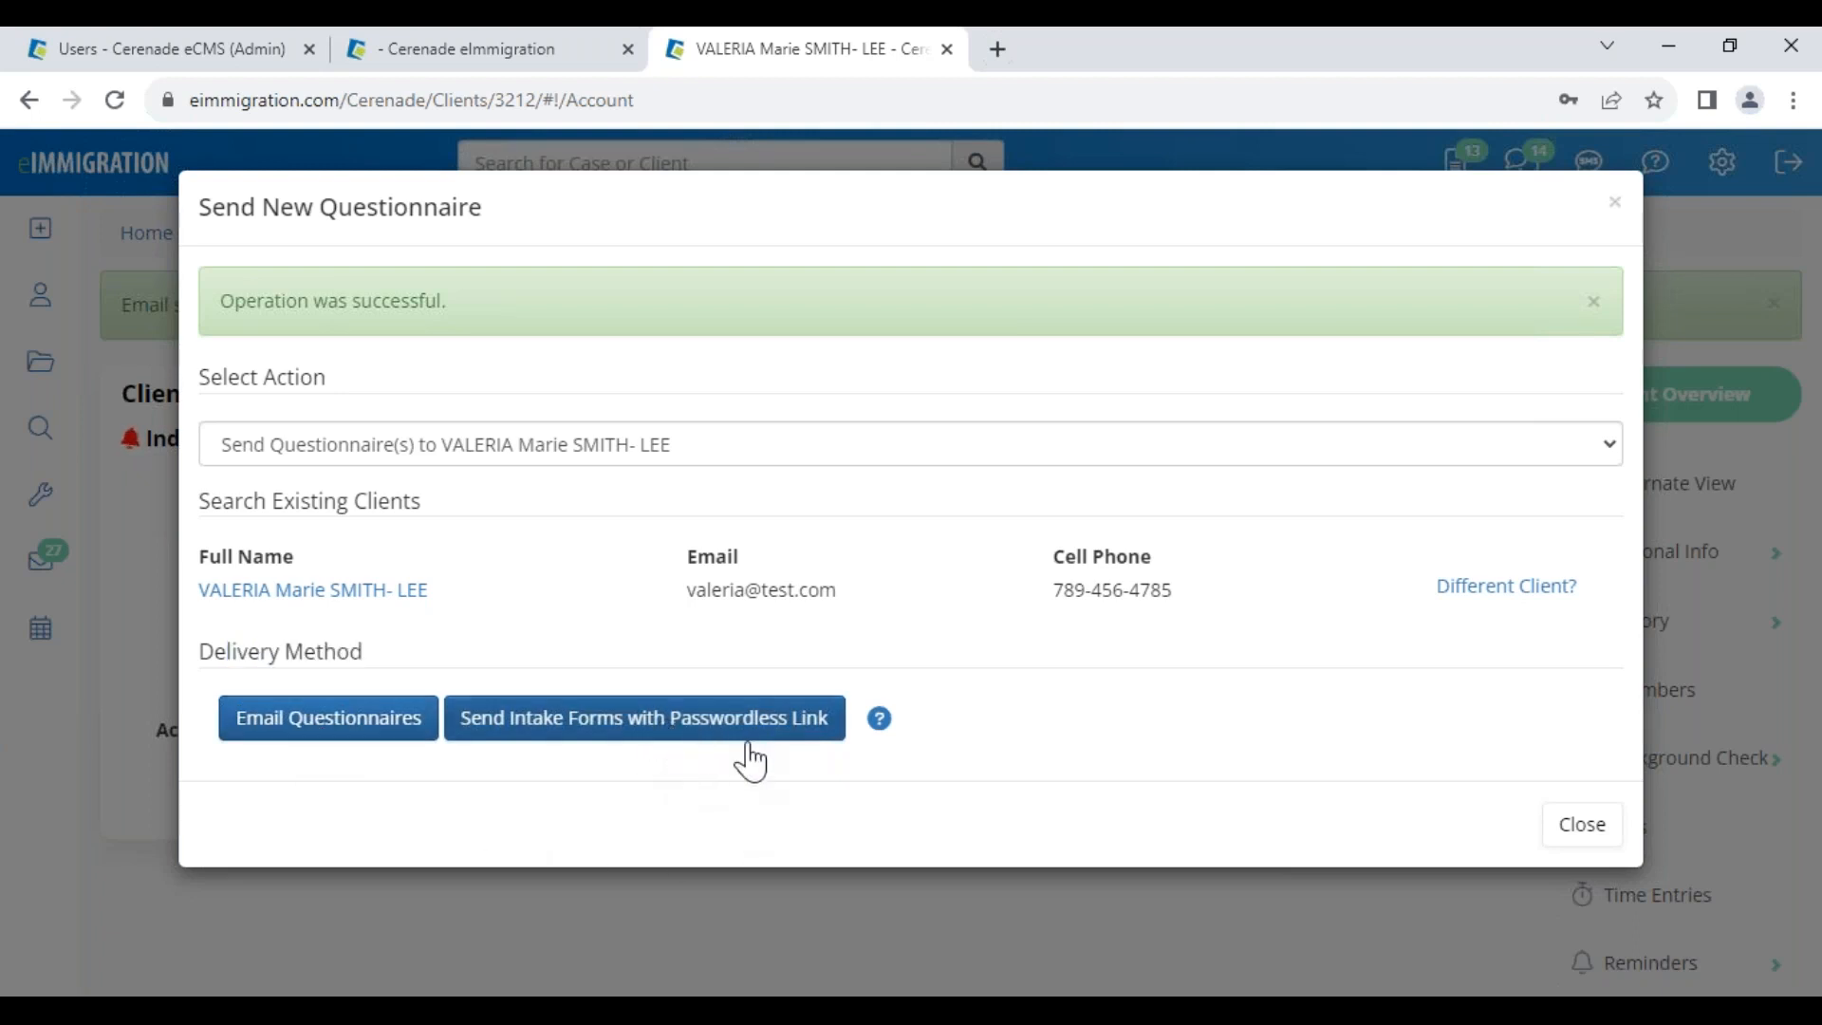
pyautogui.click(719, 739)
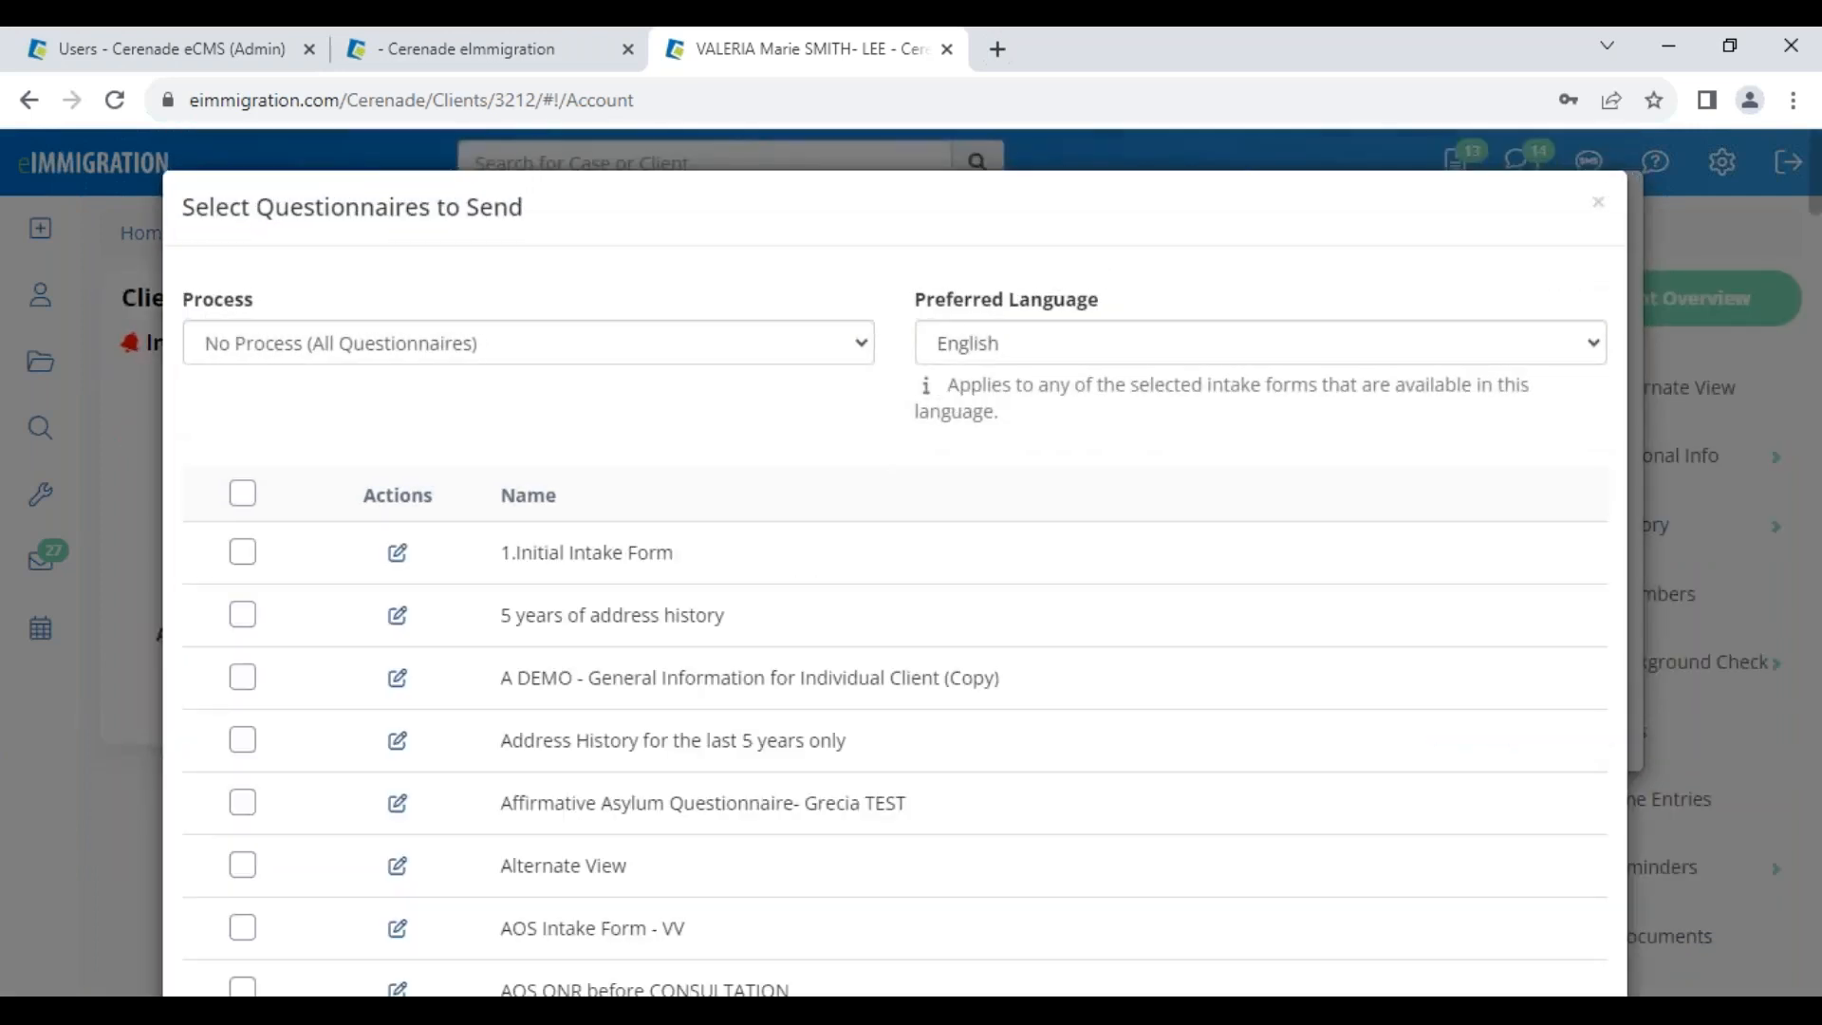
pyautogui.click(988, 339)
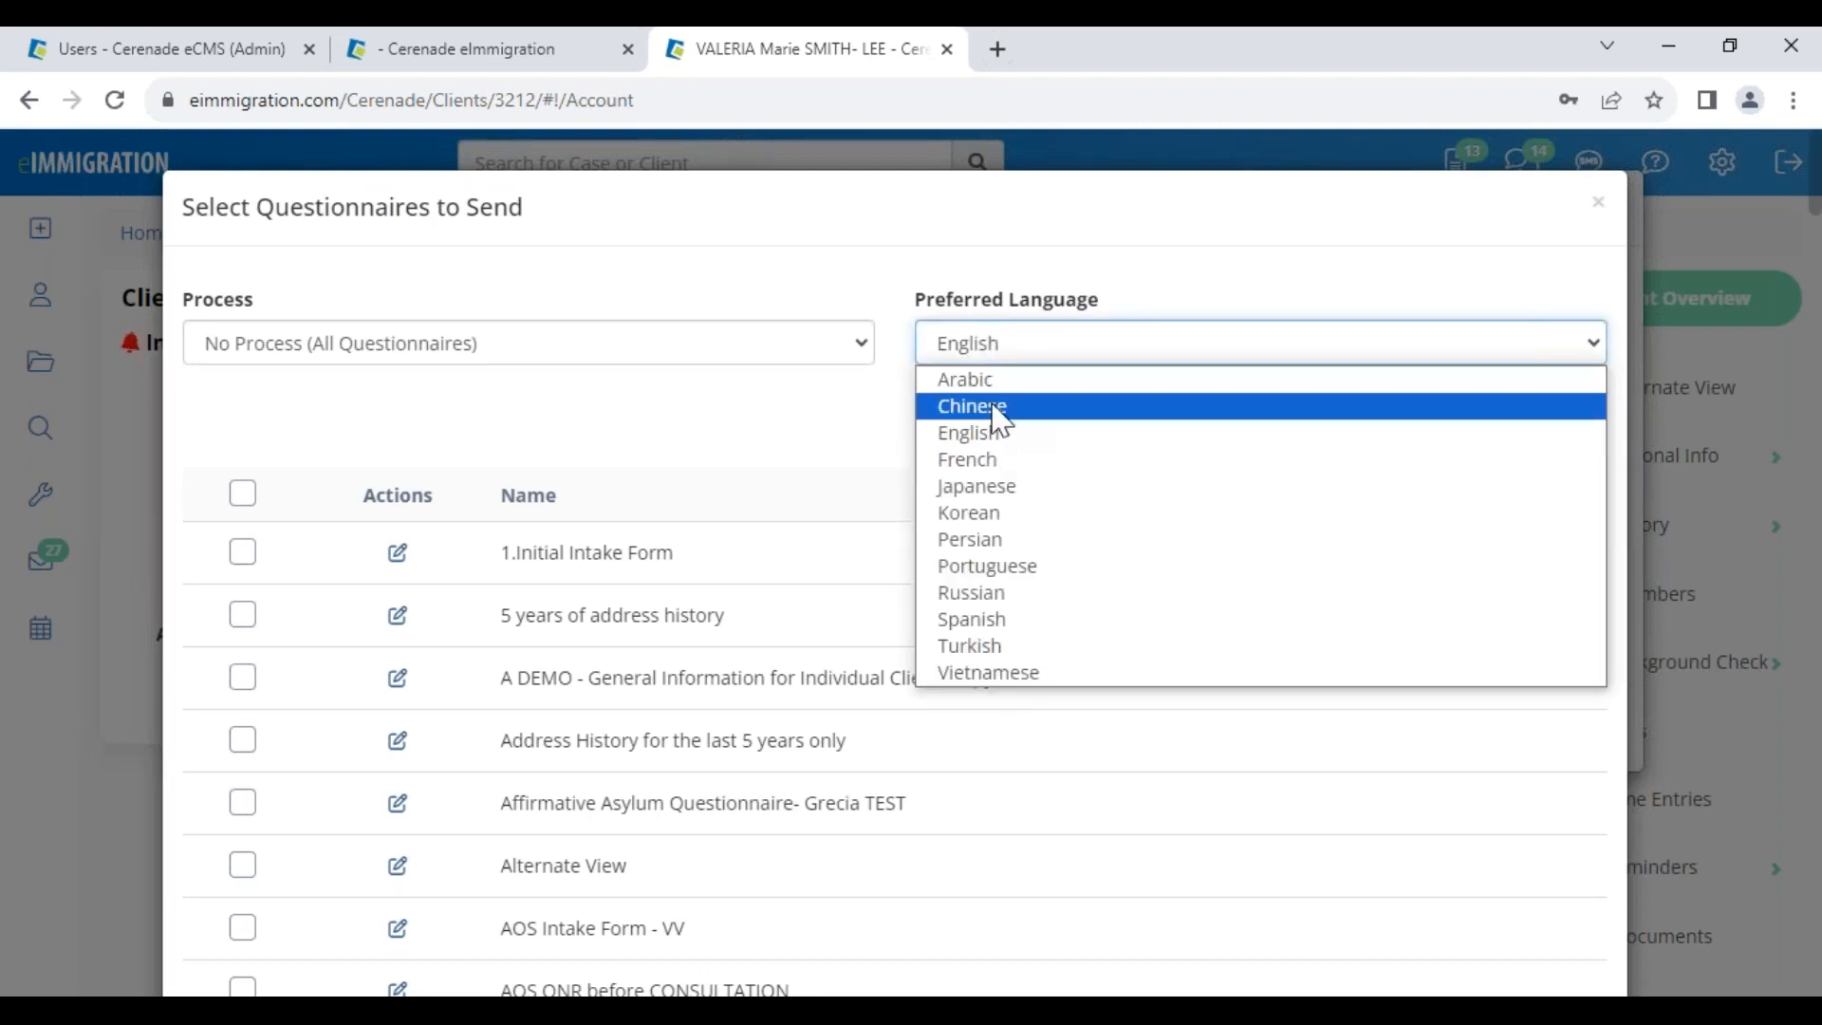
pyautogui.click(1018, 618)
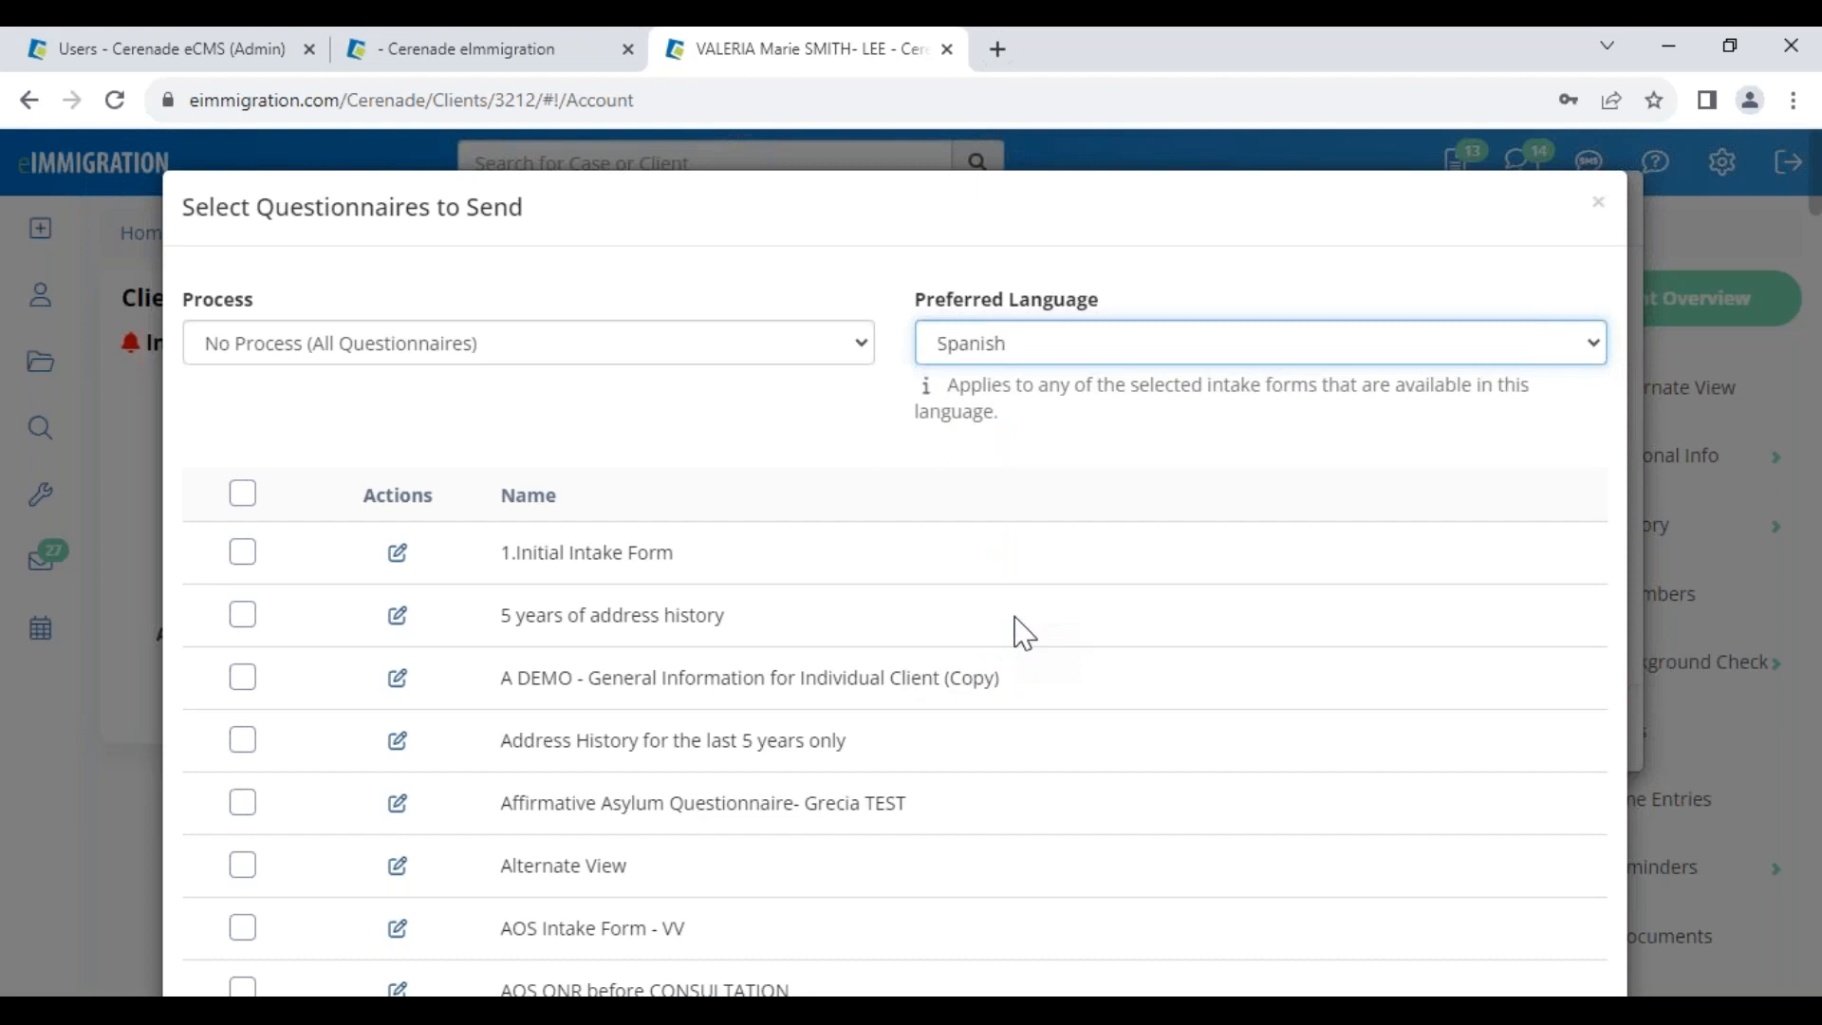
# Browse the I-485 Adjustment of Status and CRIMINAL CASE - TEST process questionnaire lists
pyautogui.click(325, 345)
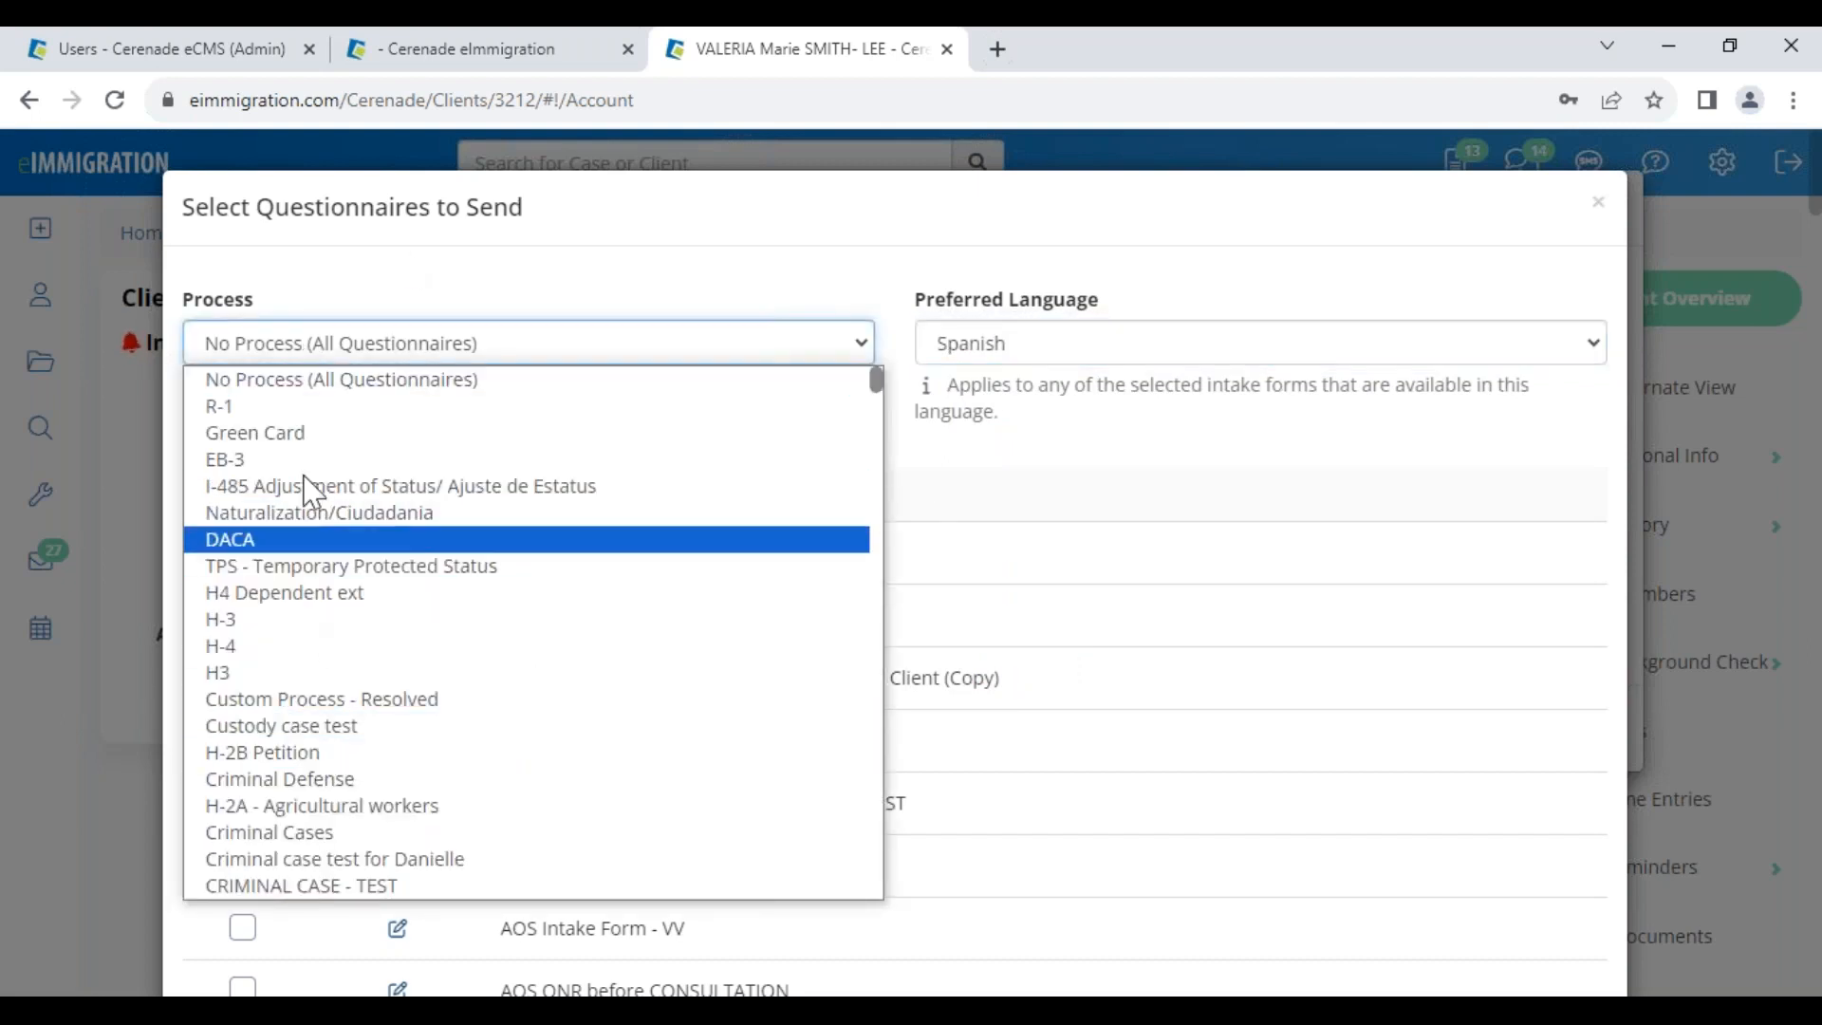
pyautogui.click(313, 488)
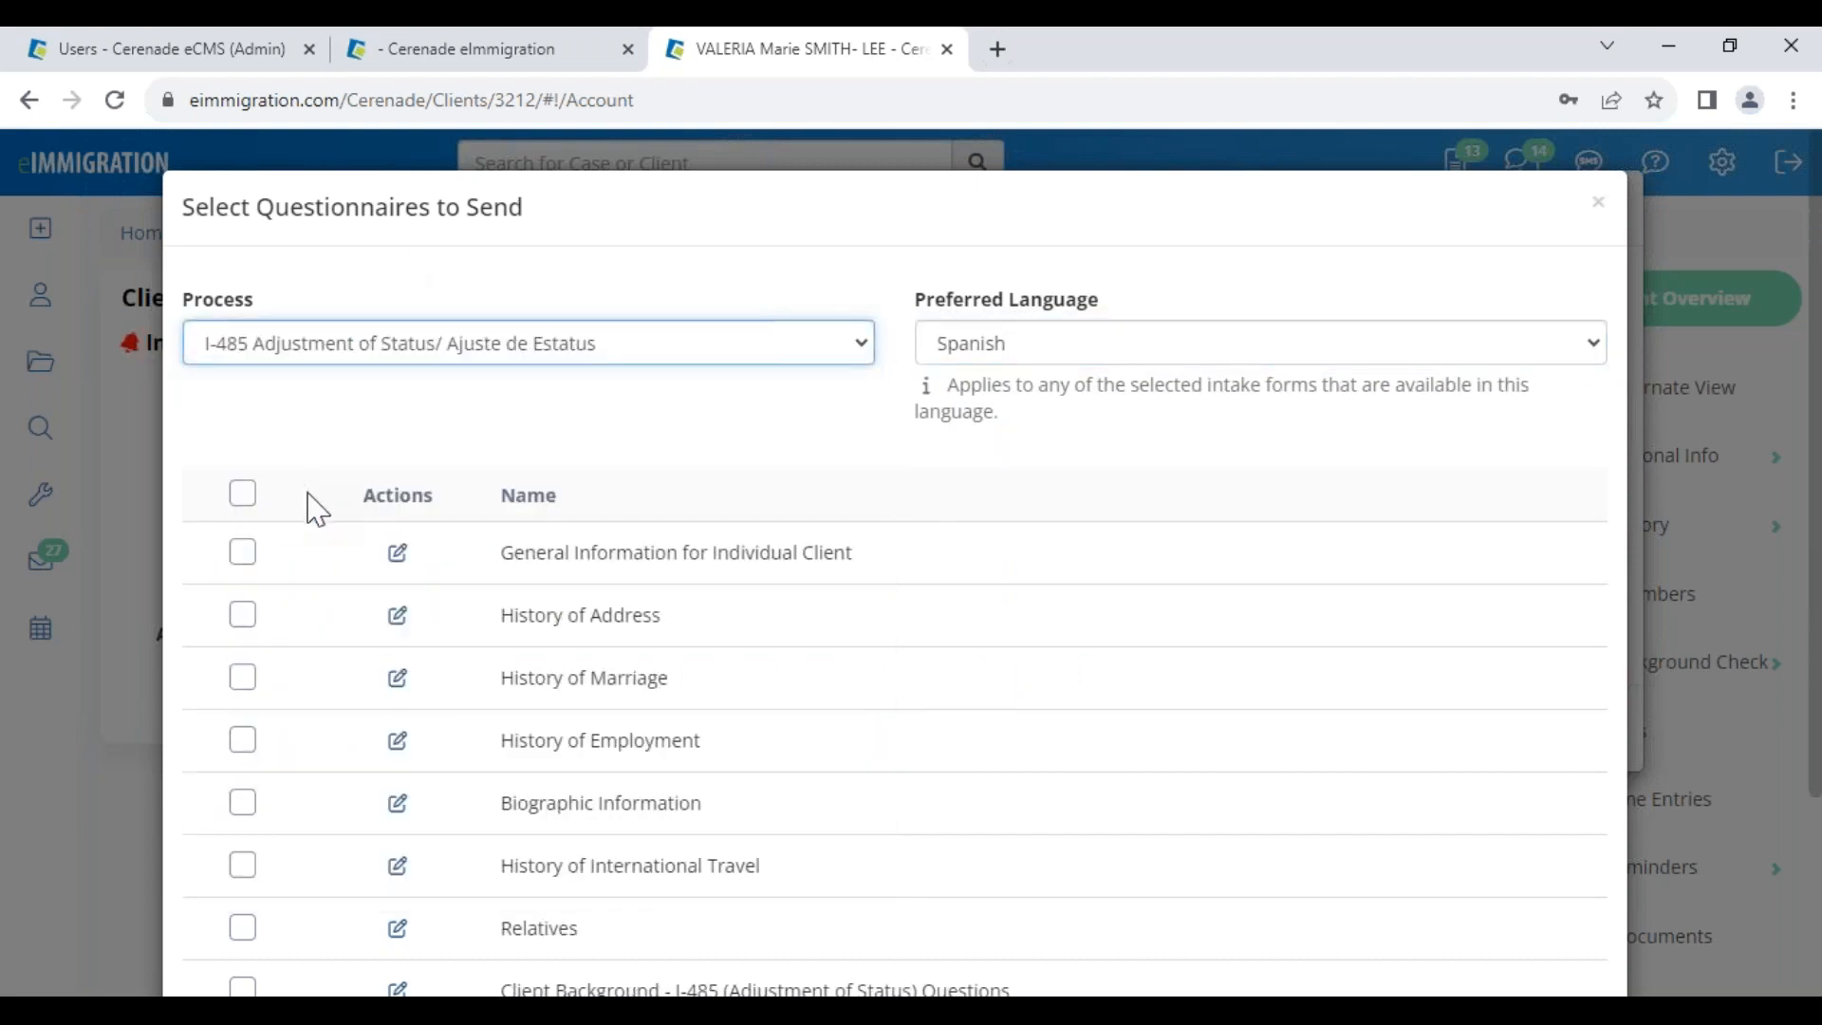
pyautogui.scroll(-3, 509, 607)
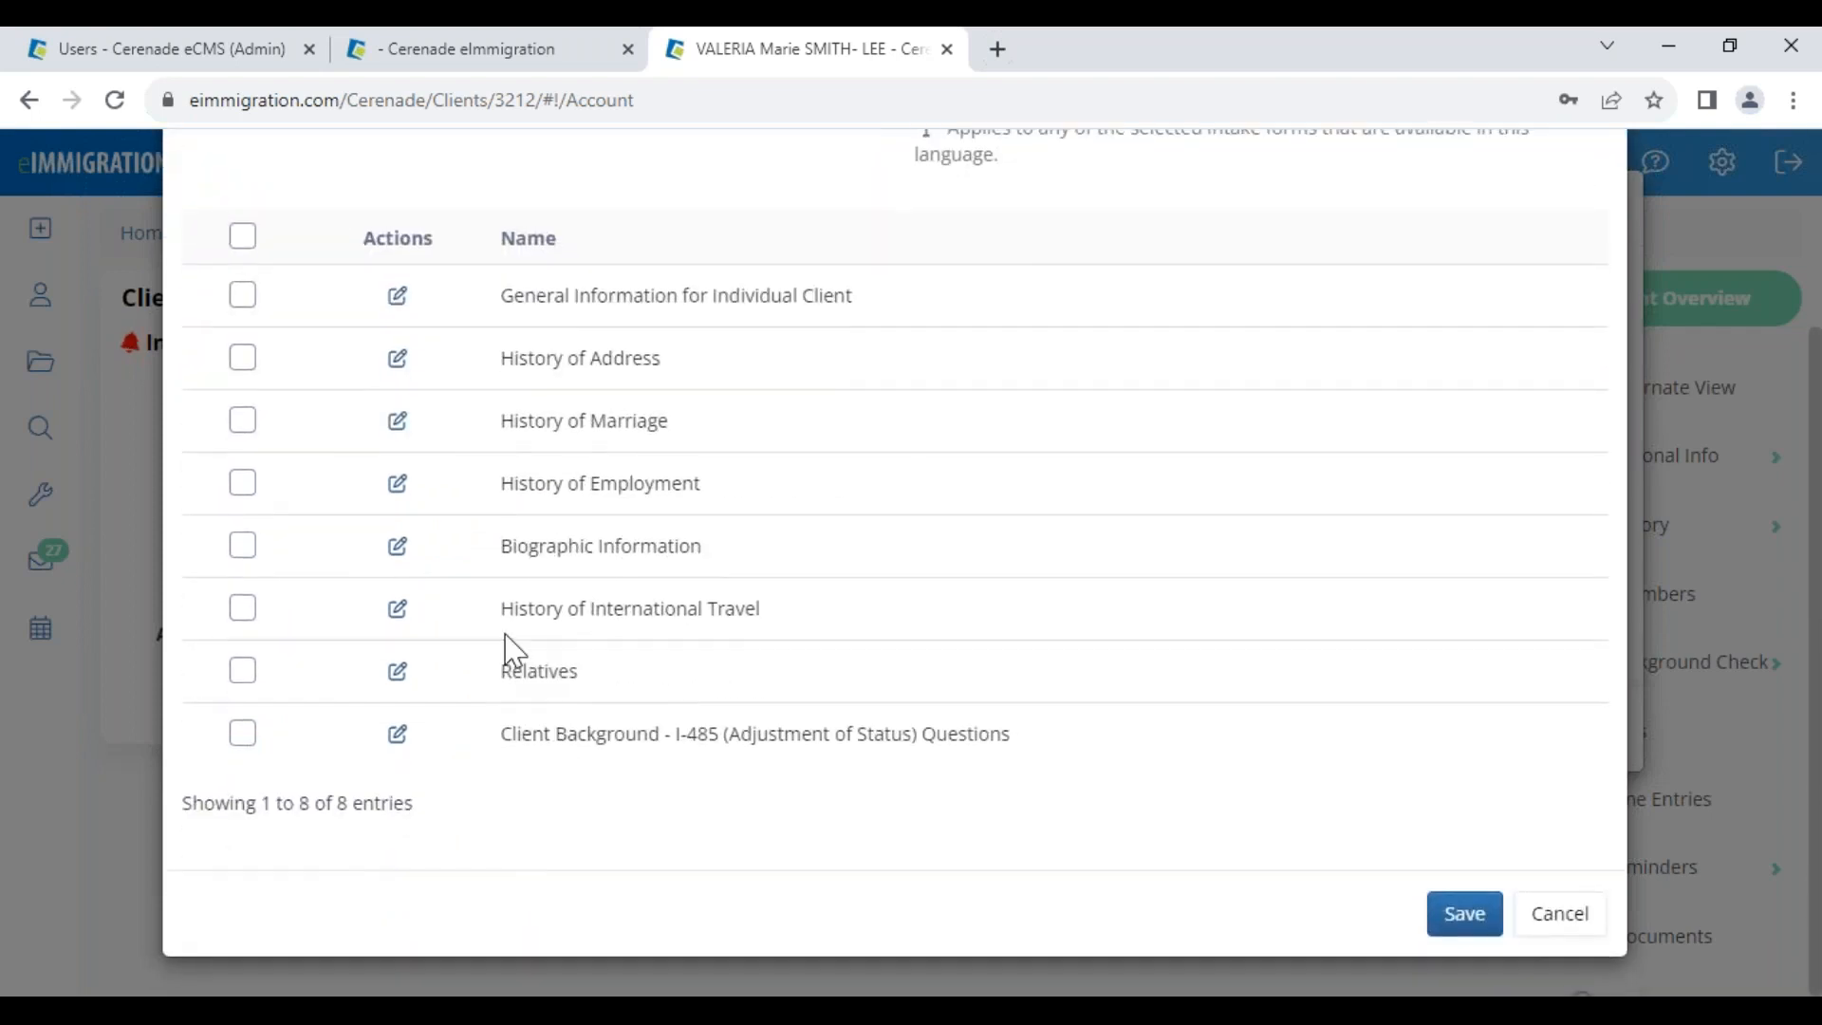
pyautogui.scroll(3, 504, 642)
pyautogui.click(334, 356)
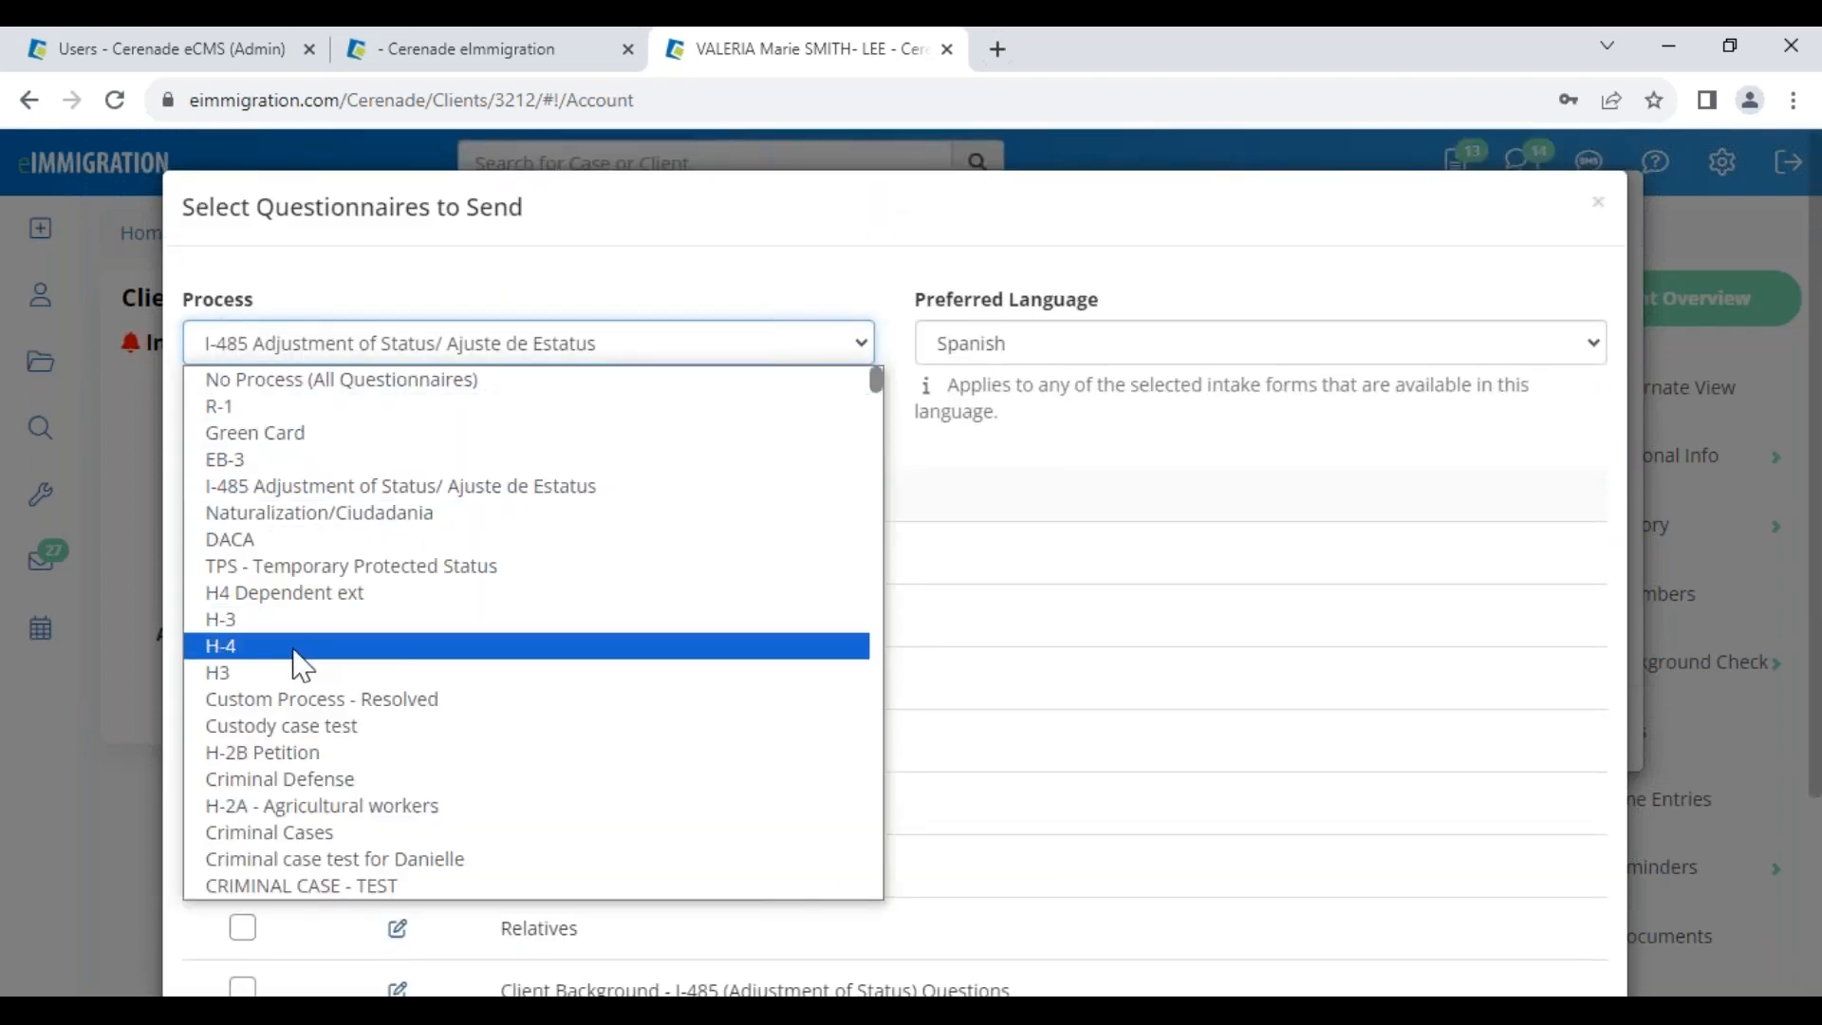
pyautogui.click(346, 887)
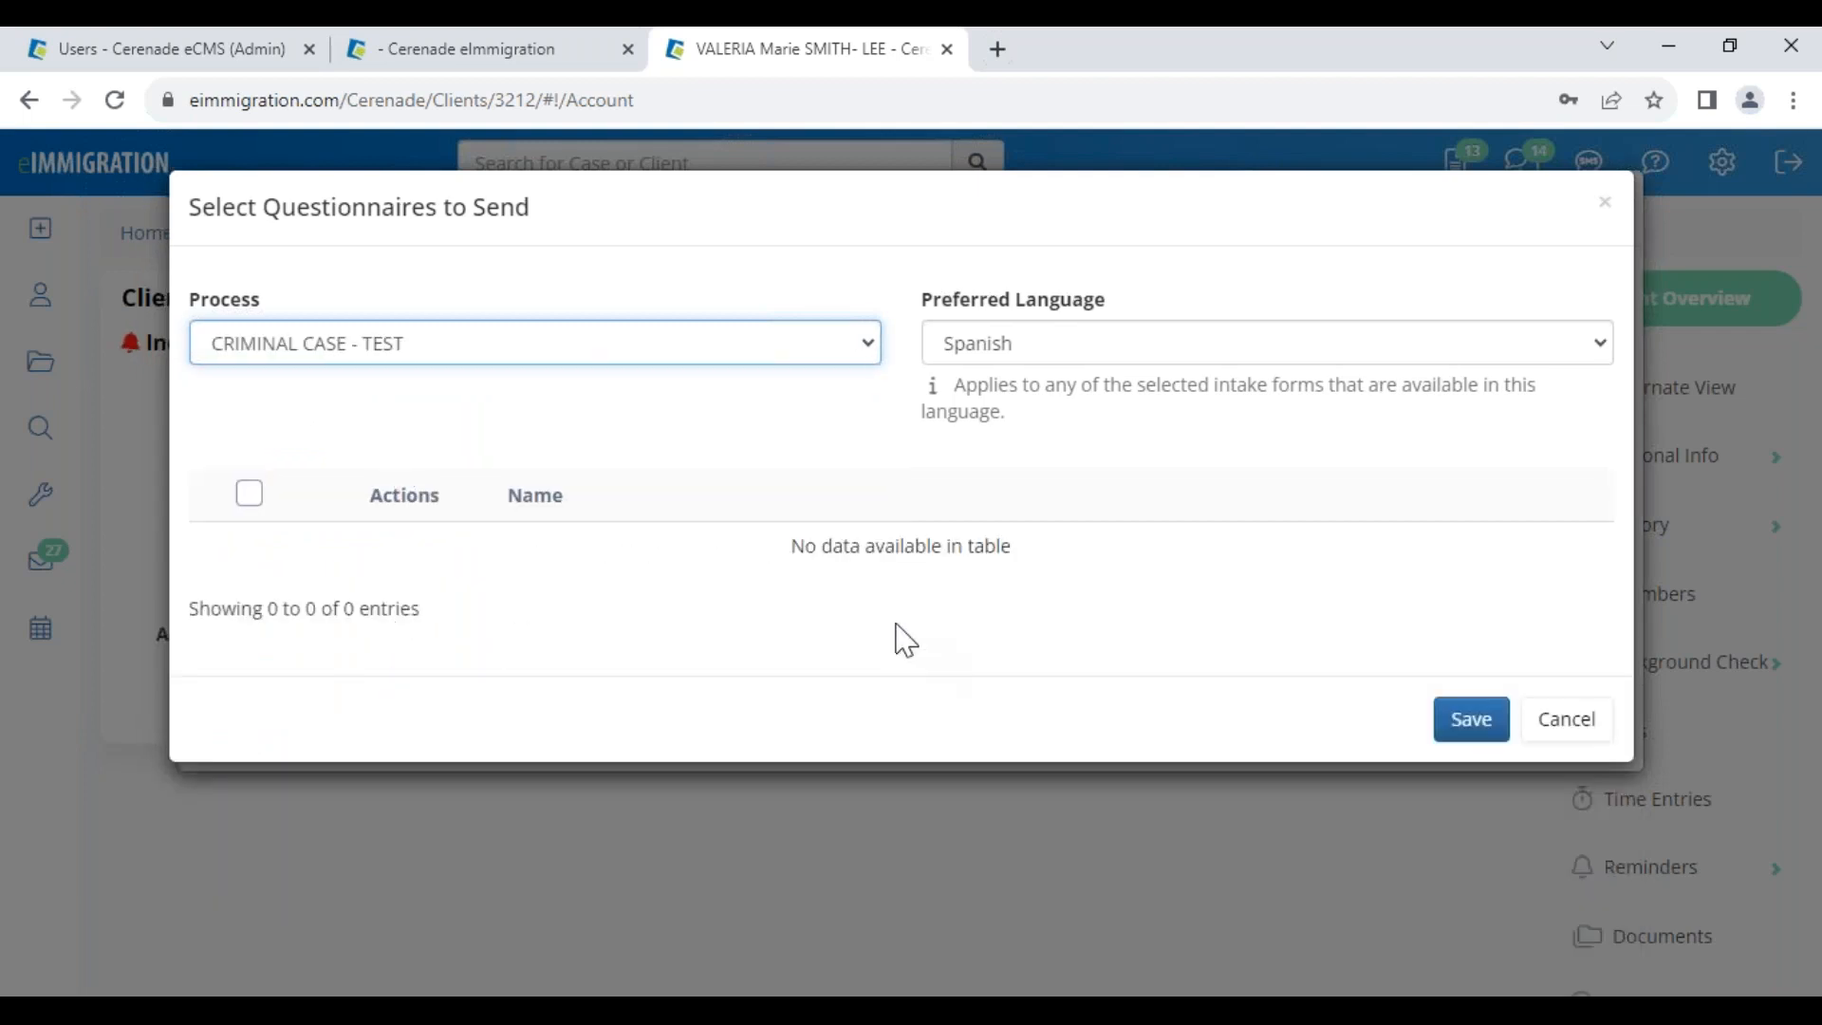
pyautogui.tripleClick(924, 552)
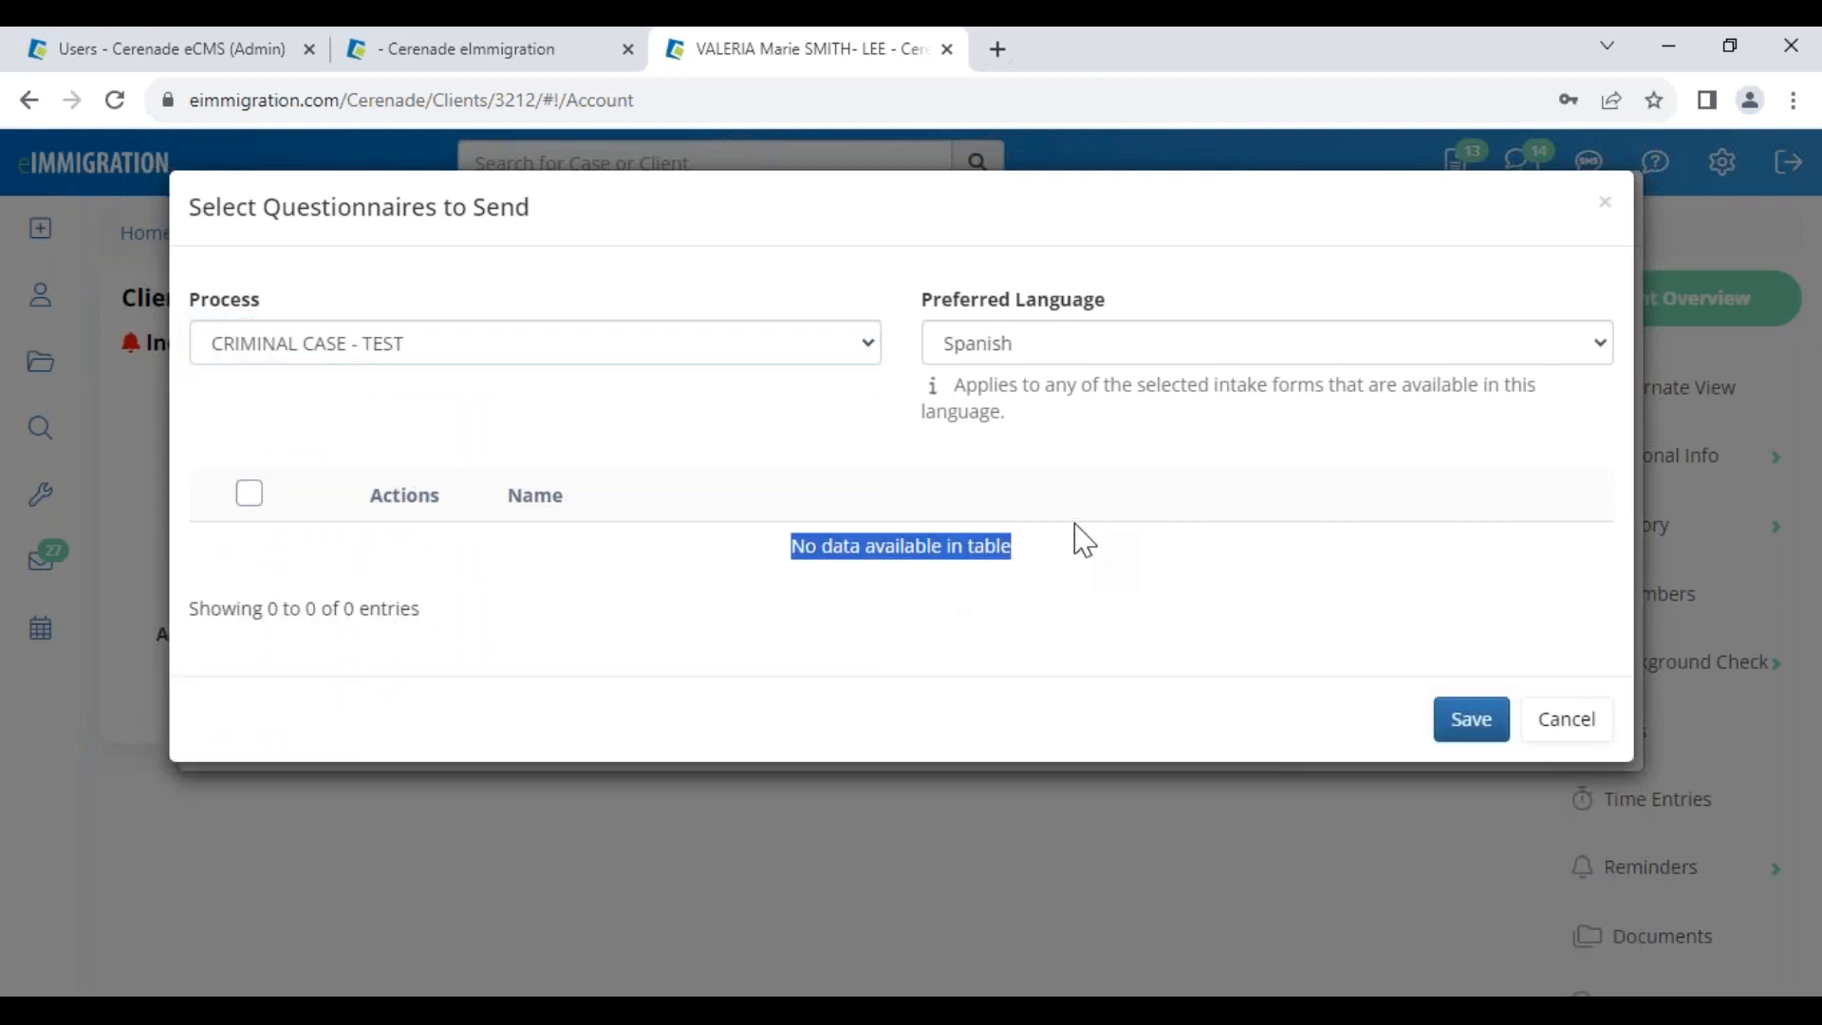
# Set the process to TPS and tick only the I-821 Full Questionnaire
pyautogui.click(306, 353)
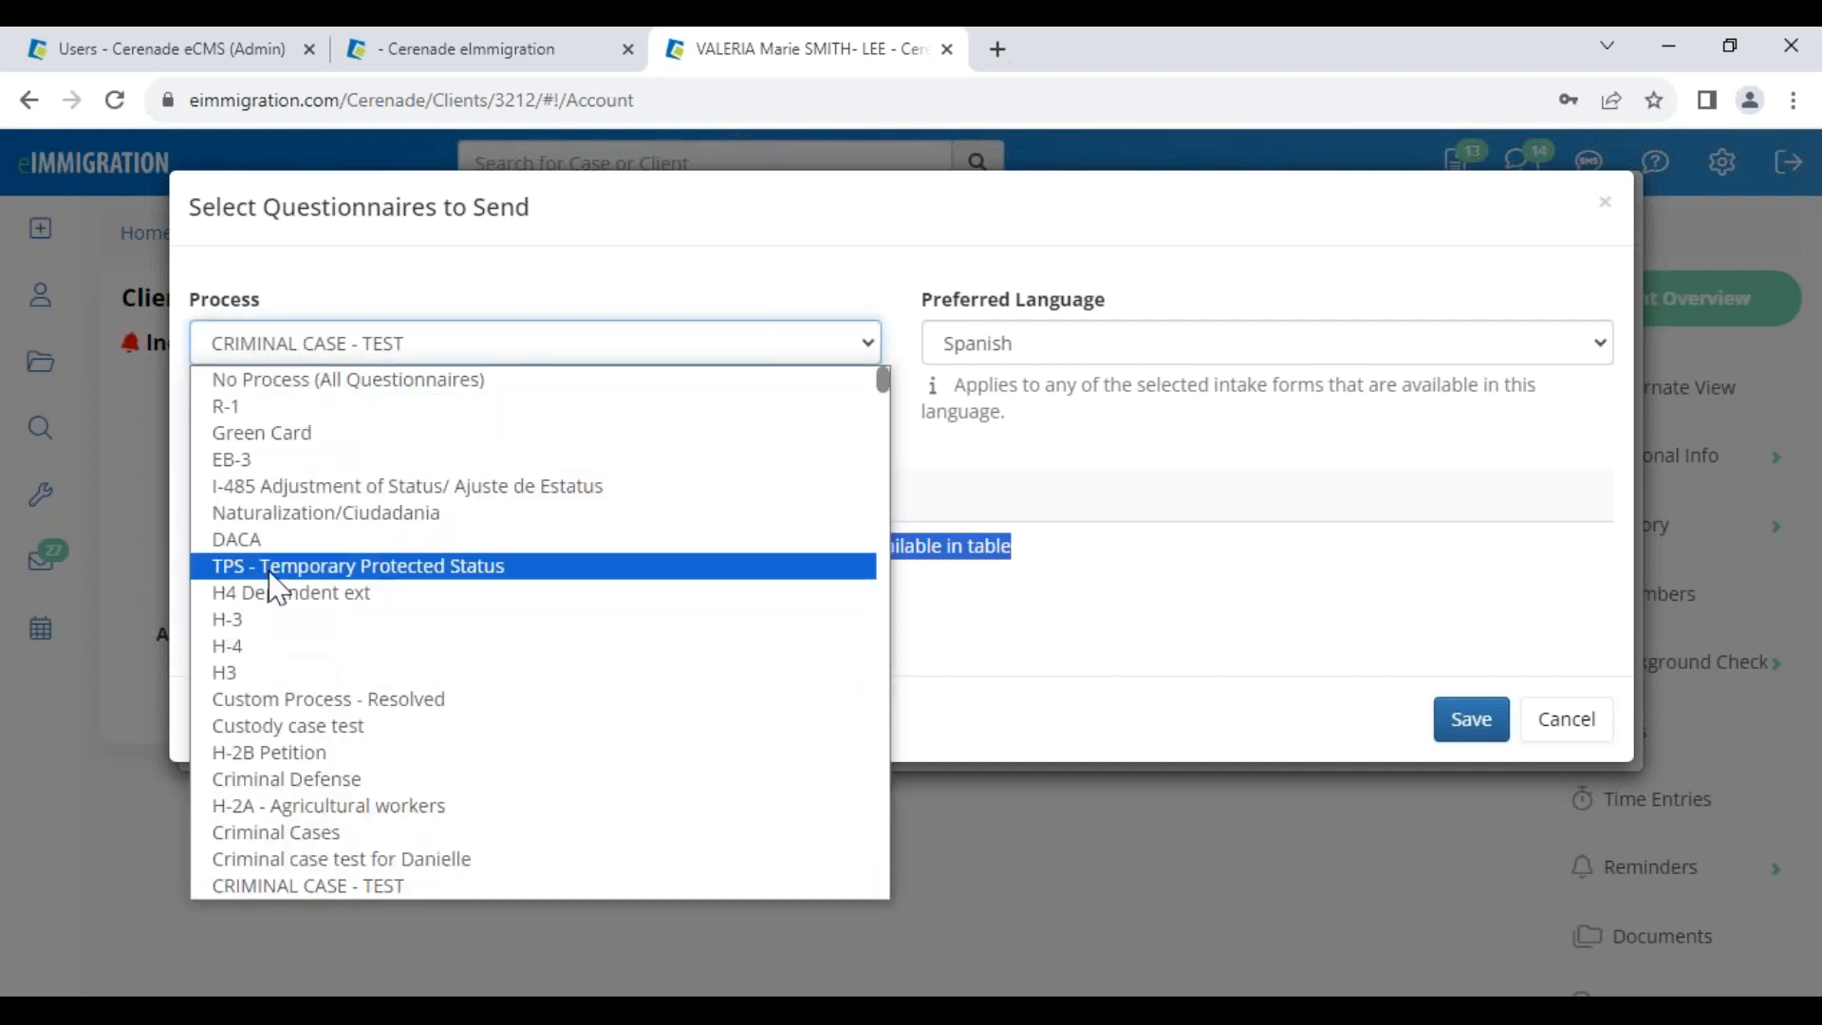
pyautogui.click(275, 569)
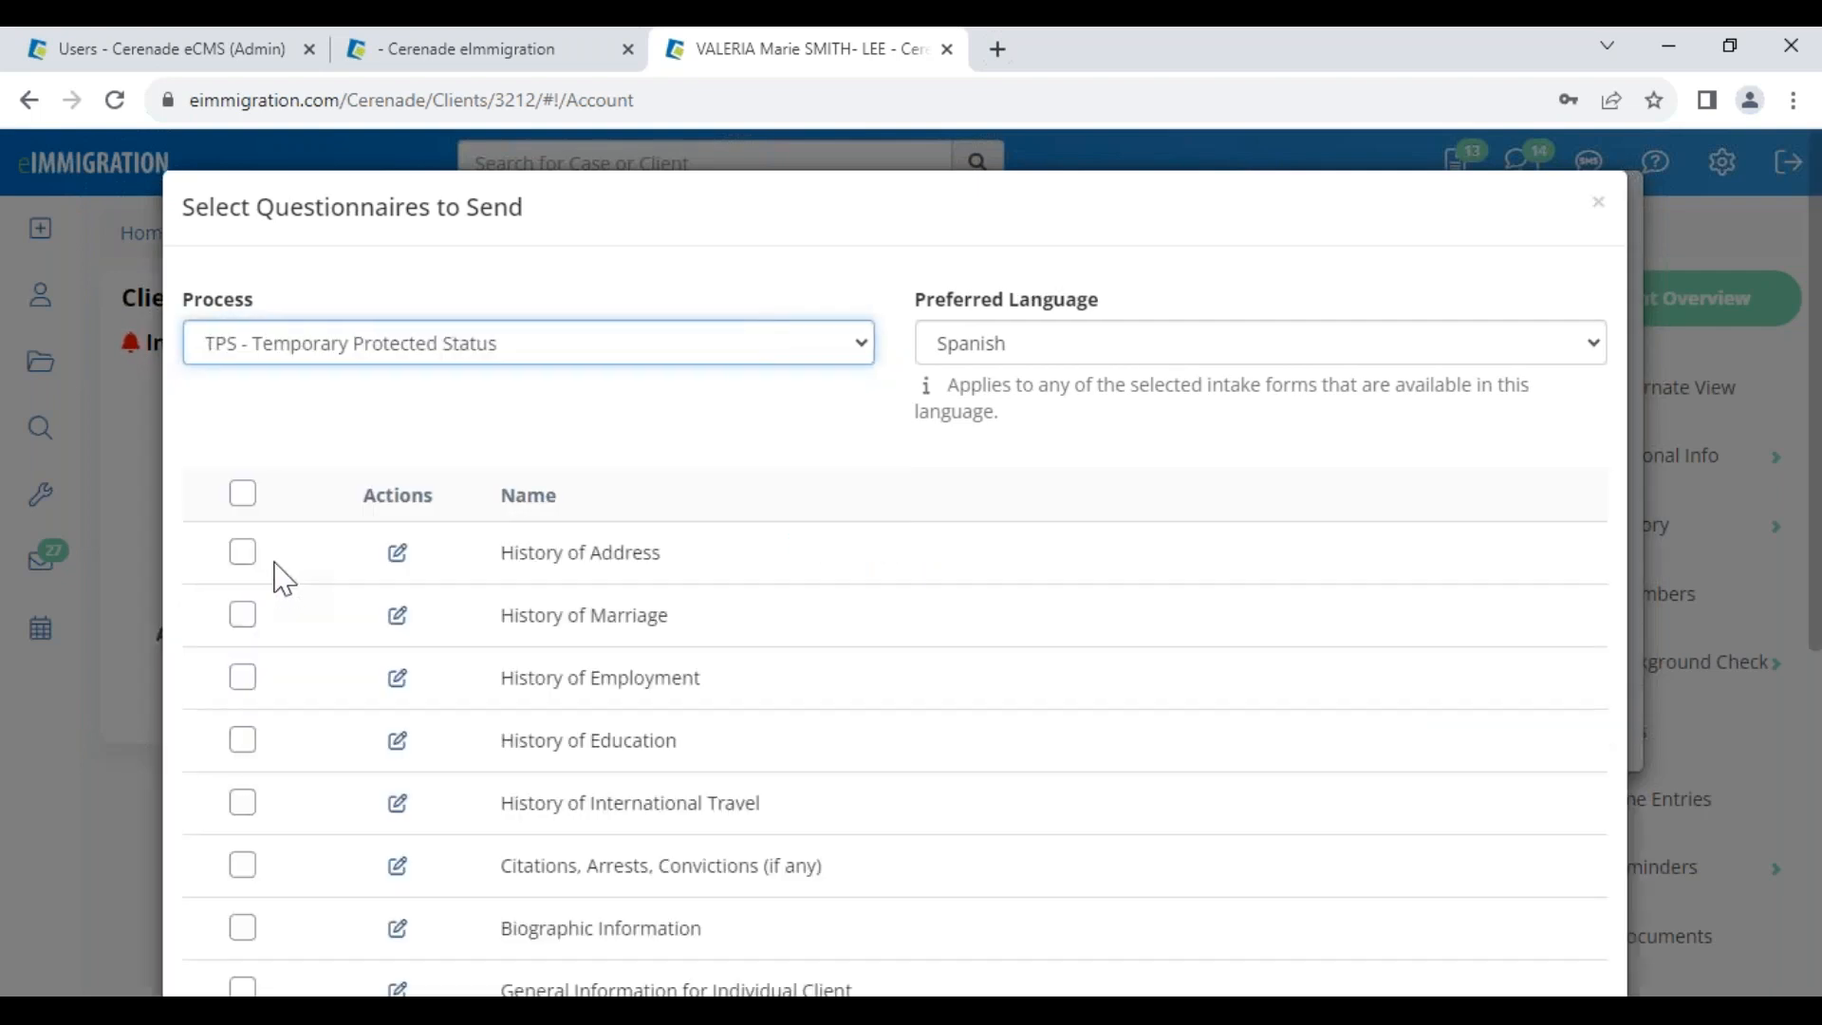
pyautogui.scroll(-1, 372, 681)
pyautogui.scroll(-3, 372, 681)
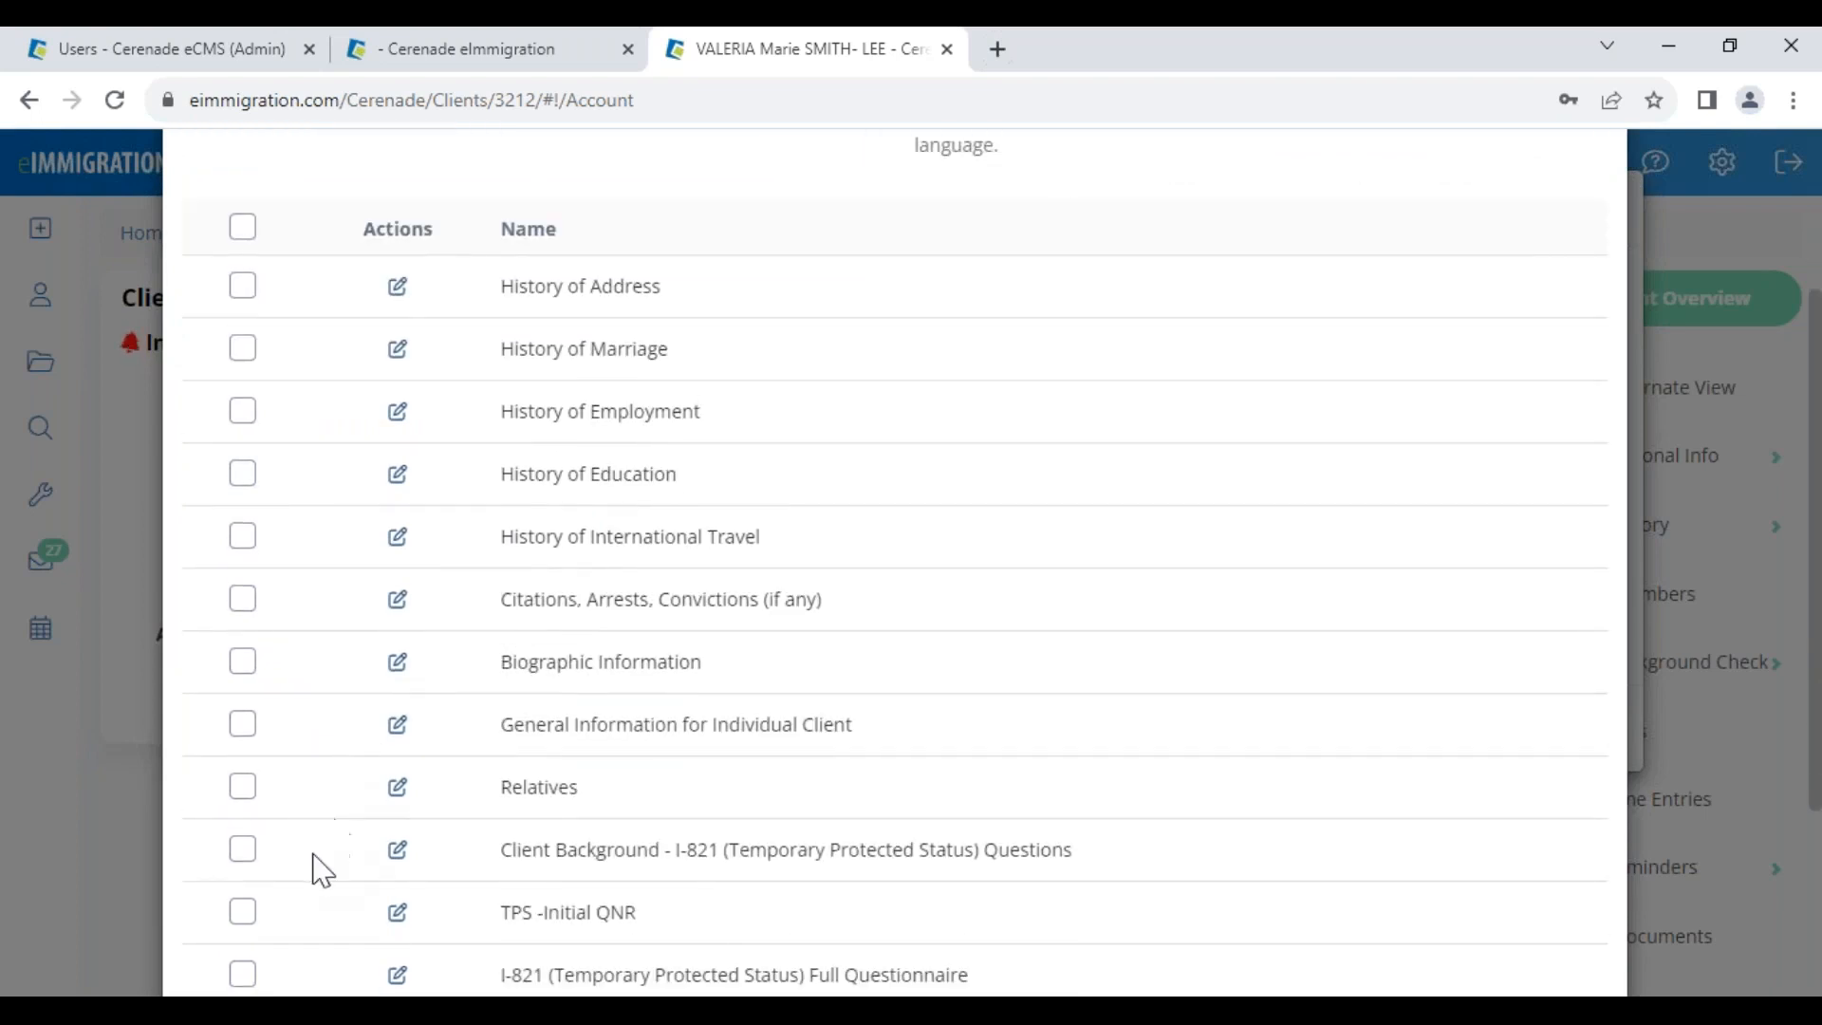
pyautogui.click(243, 850)
pyautogui.scroll(-3, 1053, 949)
pyautogui.click(243, 712)
pyautogui.click(241, 585)
# Save the selected I-821 Full Questionnaire so it is created and sent
pyautogui.click(1462, 966)
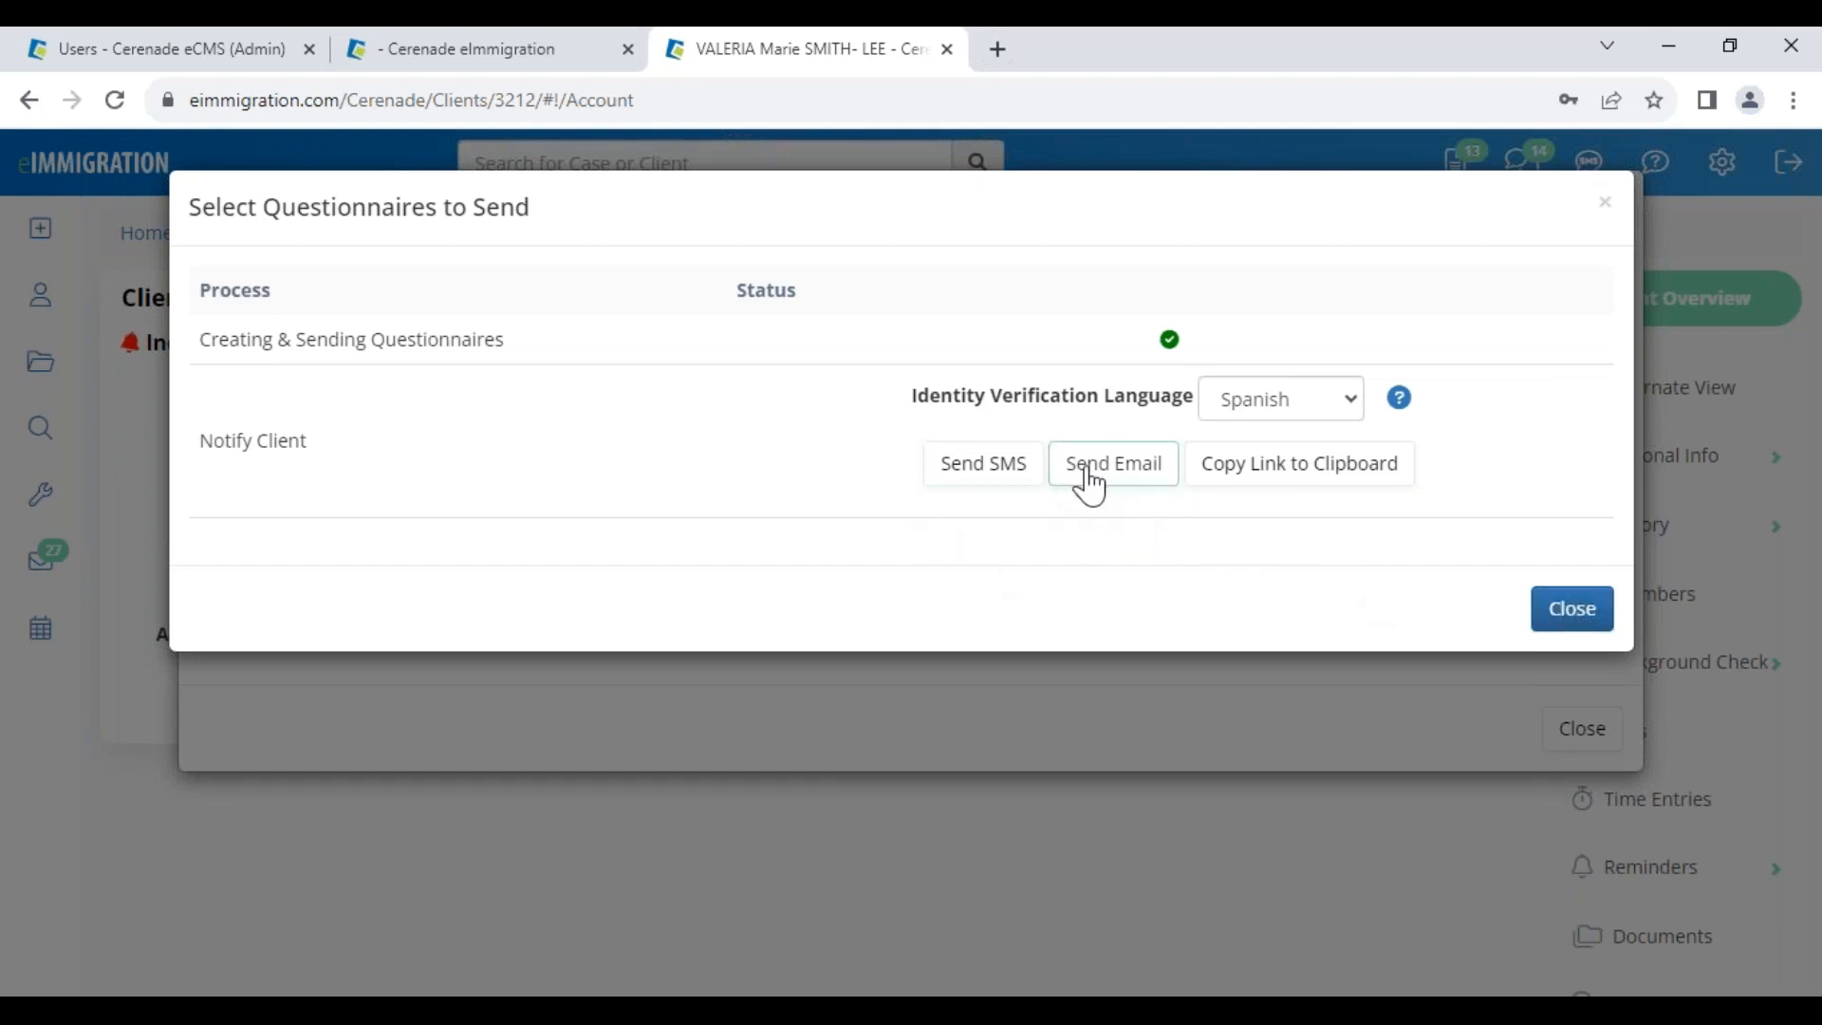
# Send the client an SMS notification without the case worker name, then switch to the case Forms tab
pyautogui.click(982, 475)
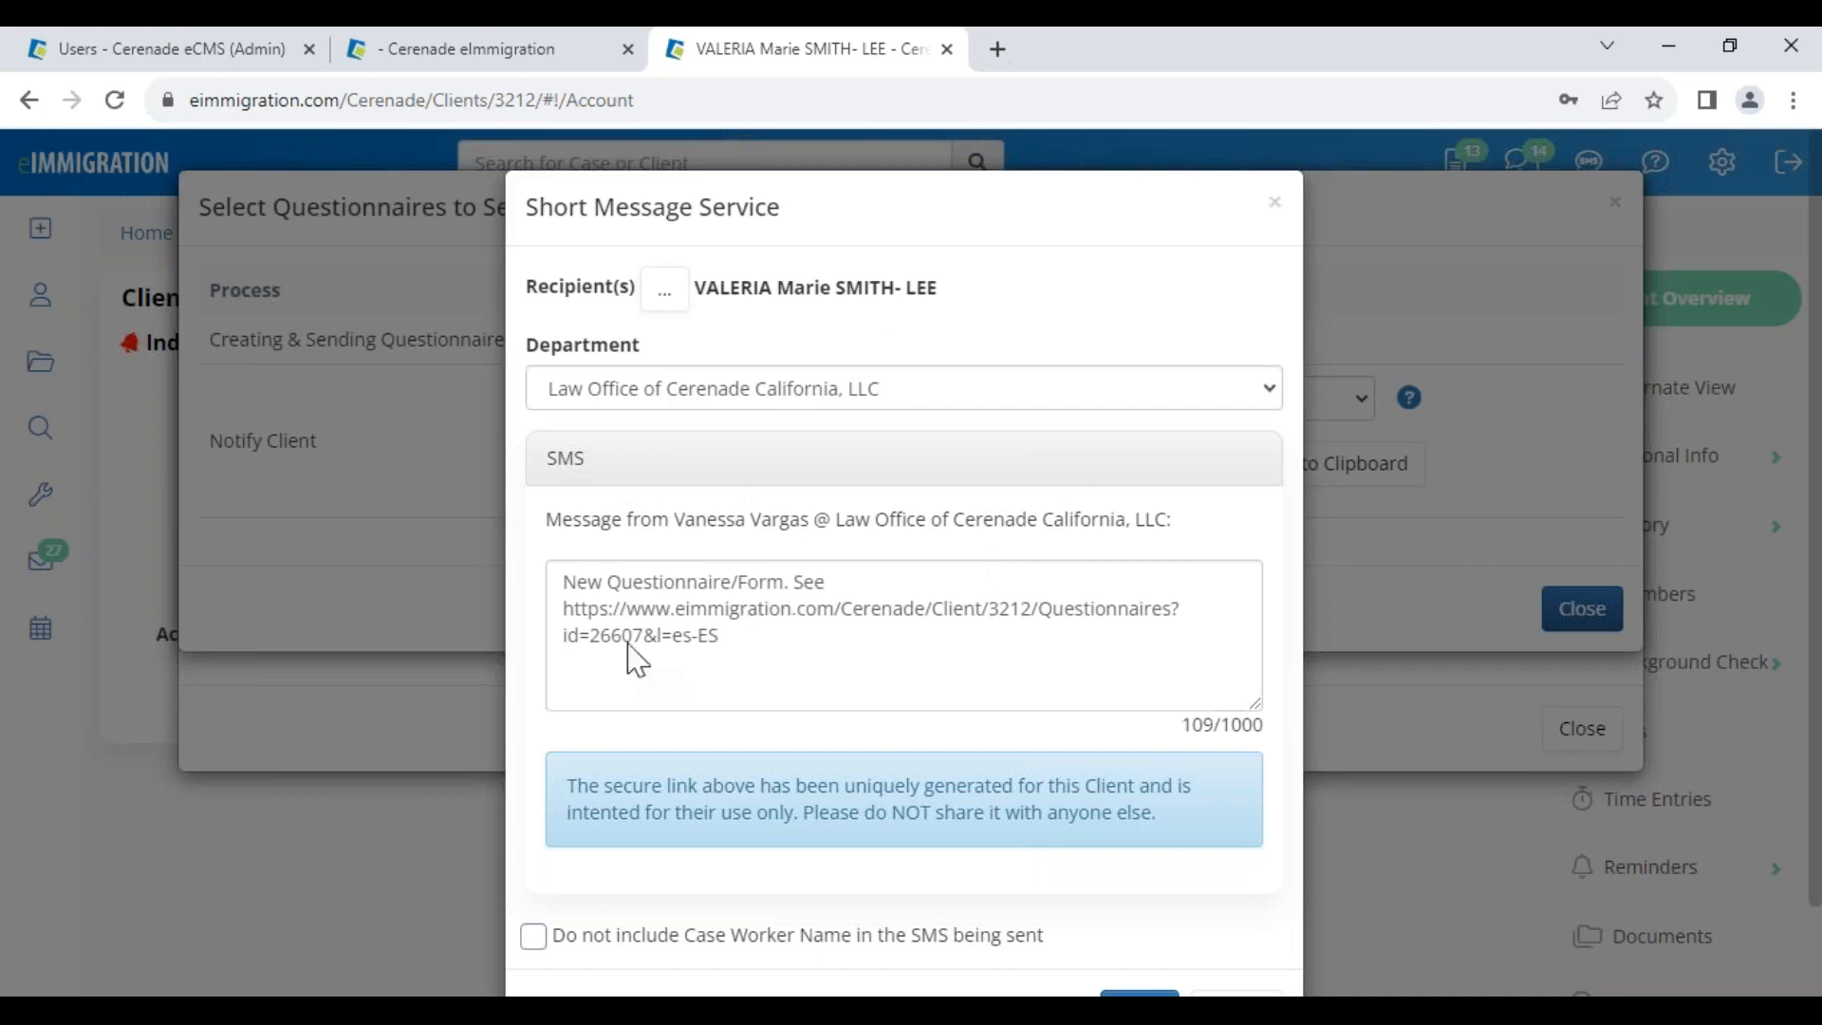
pyautogui.click(533, 937)
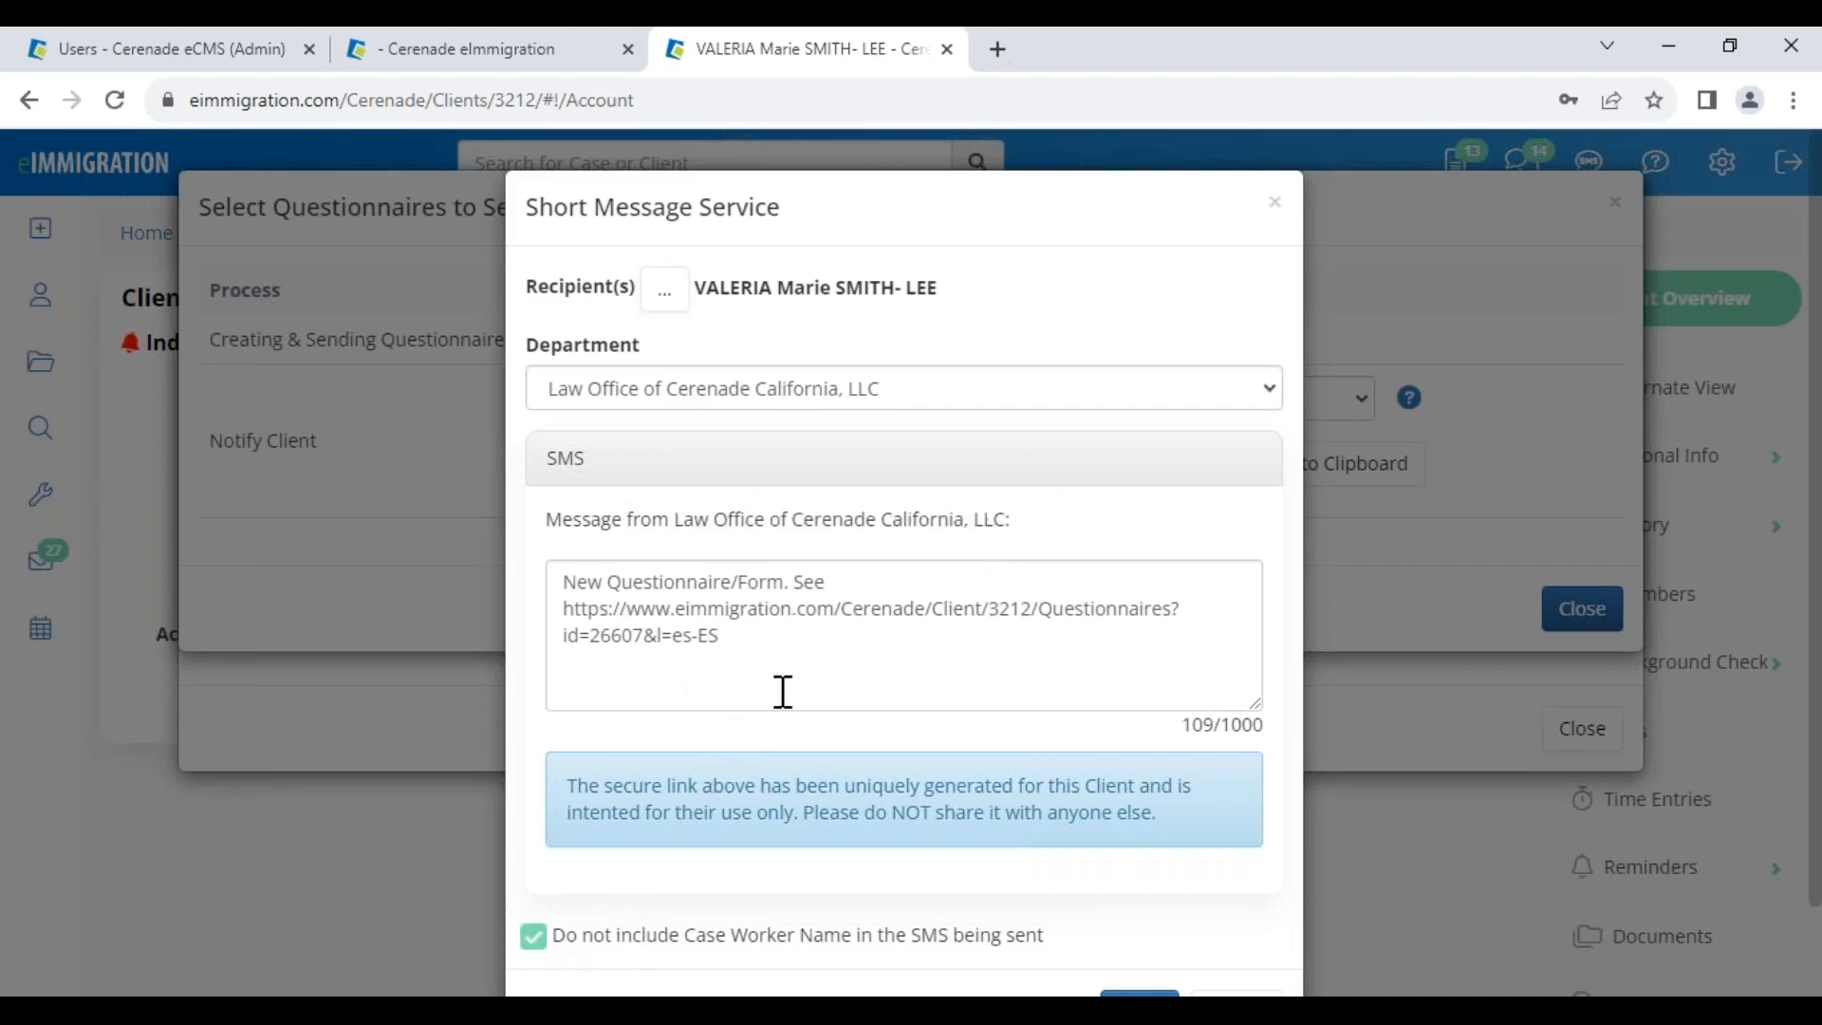
pyautogui.click(737, 642)
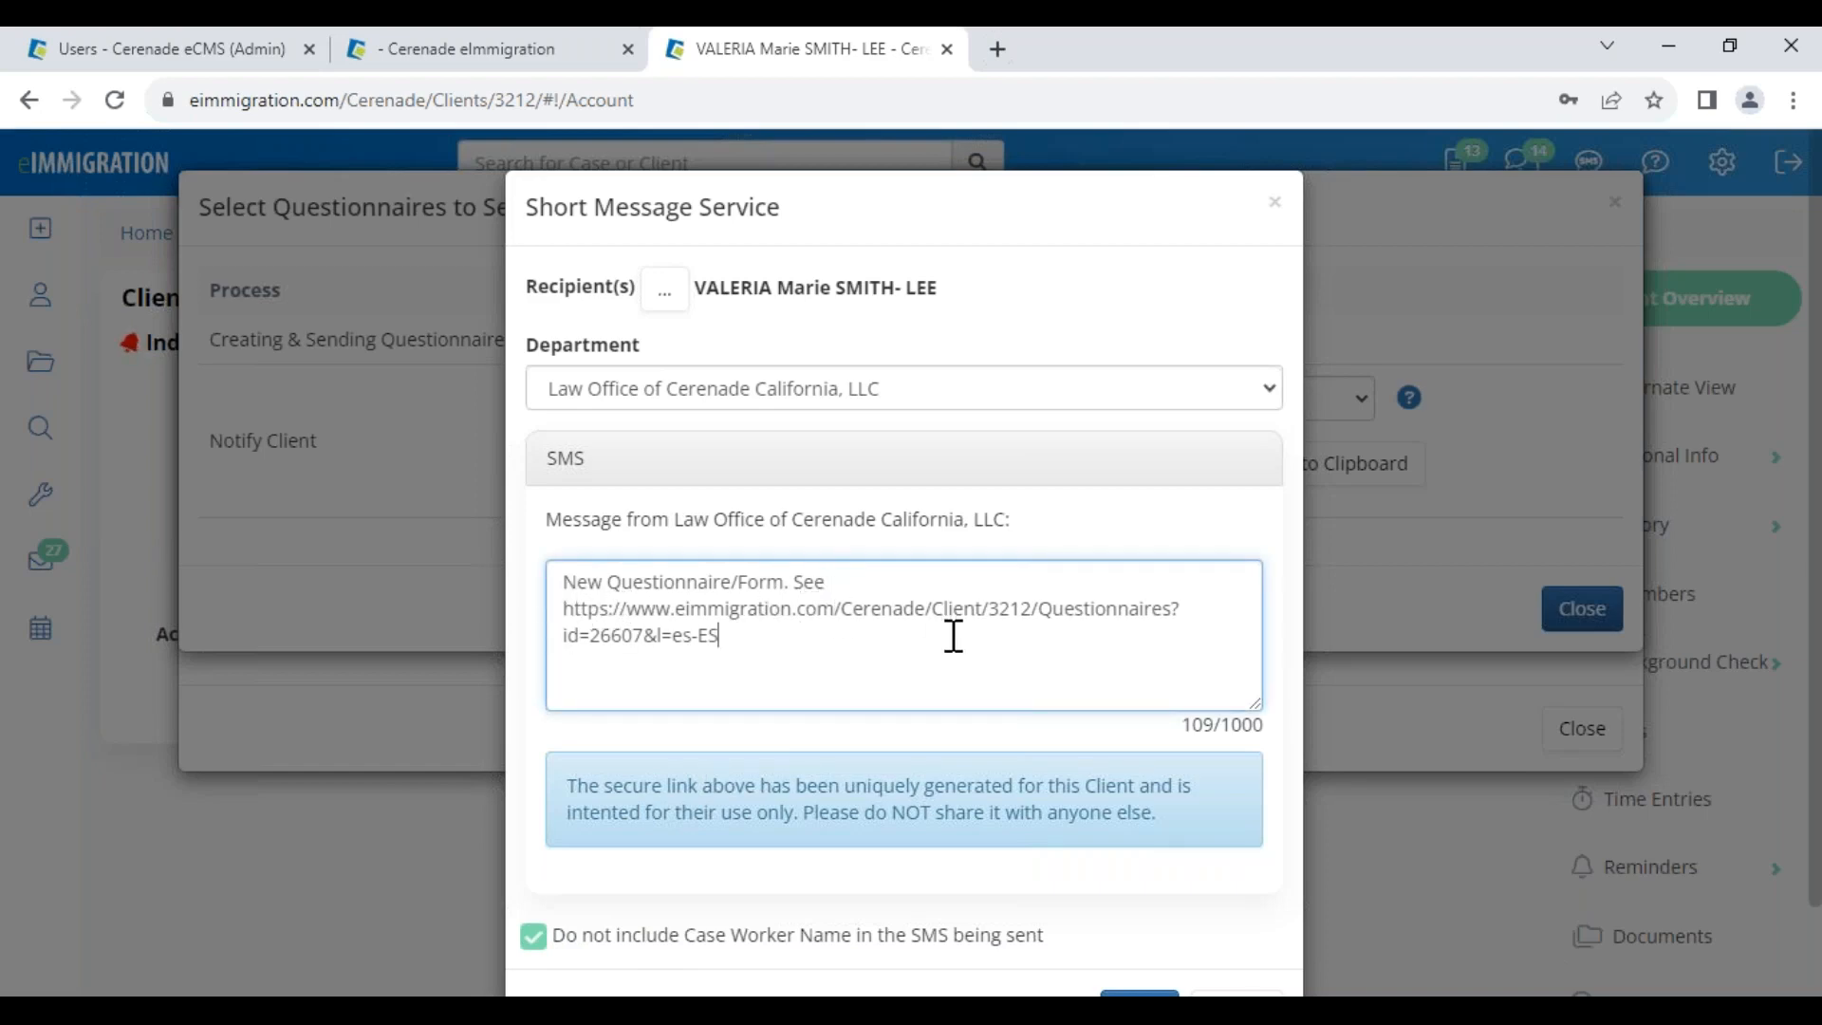
pyautogui.scroll(-1, 835, 733)
pyautogui.click(1139, 912)
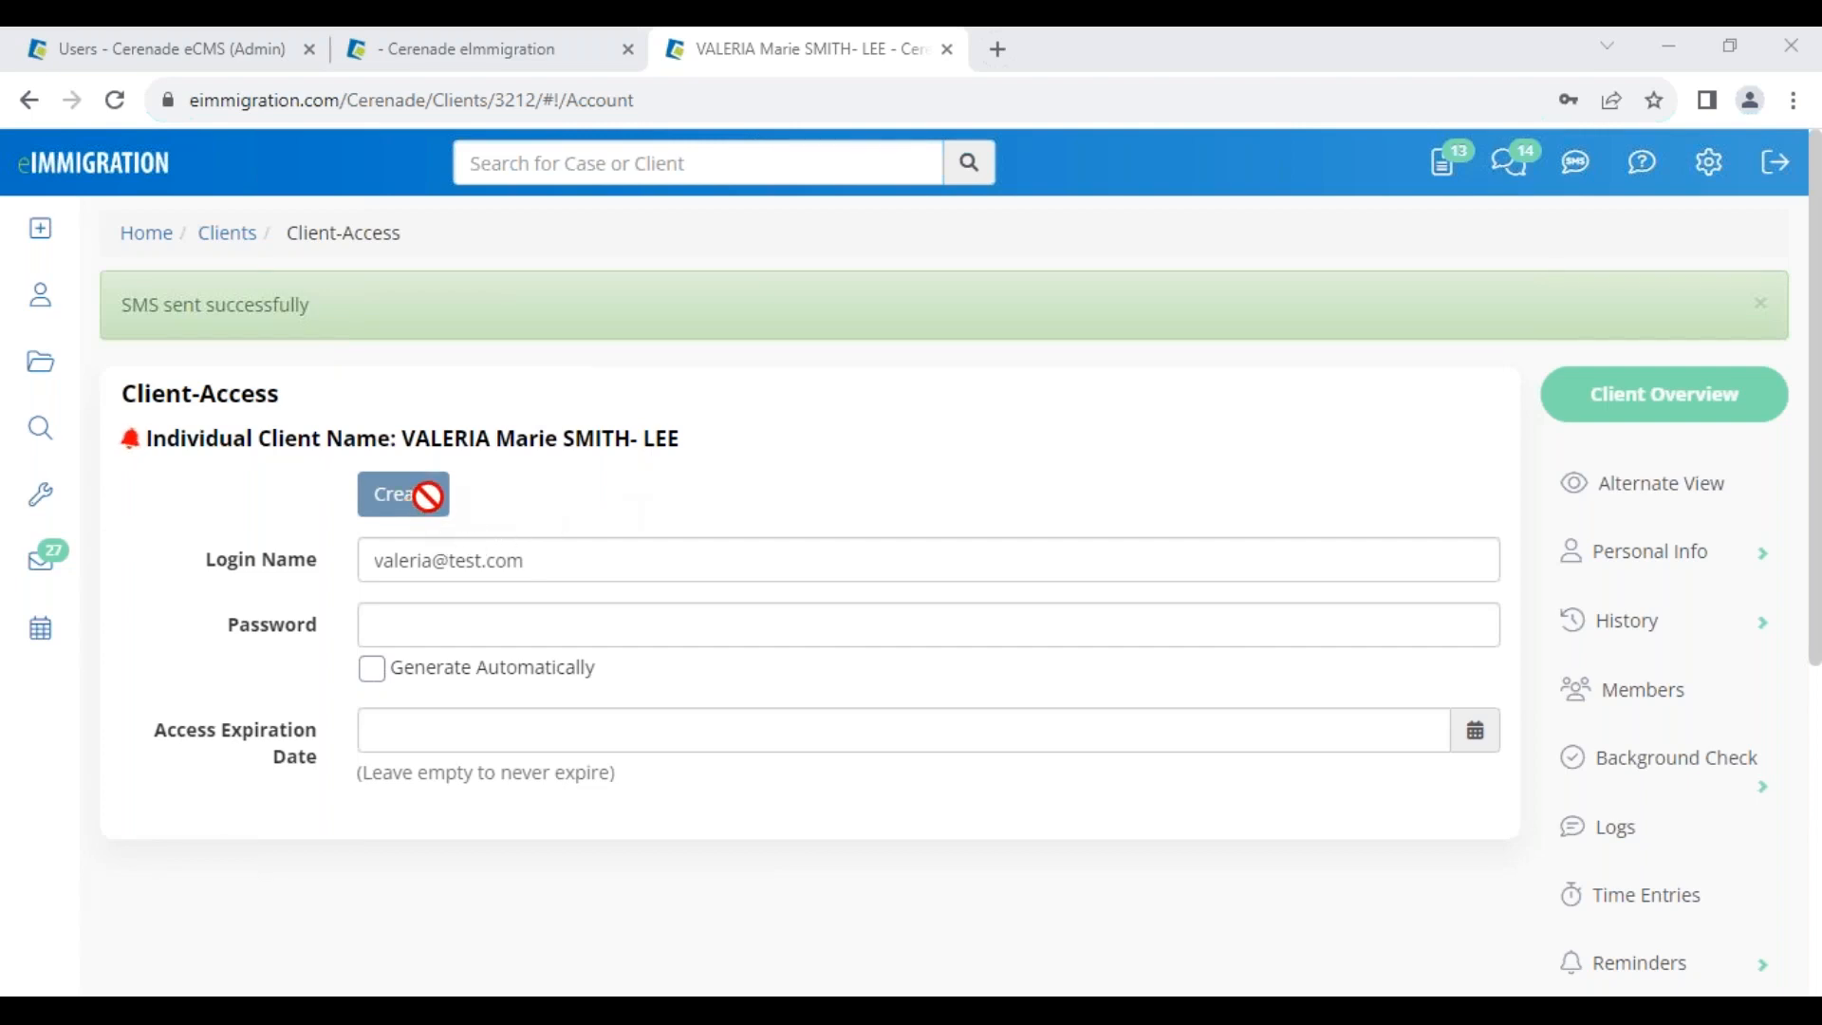
pyautogui.click(116, 67)
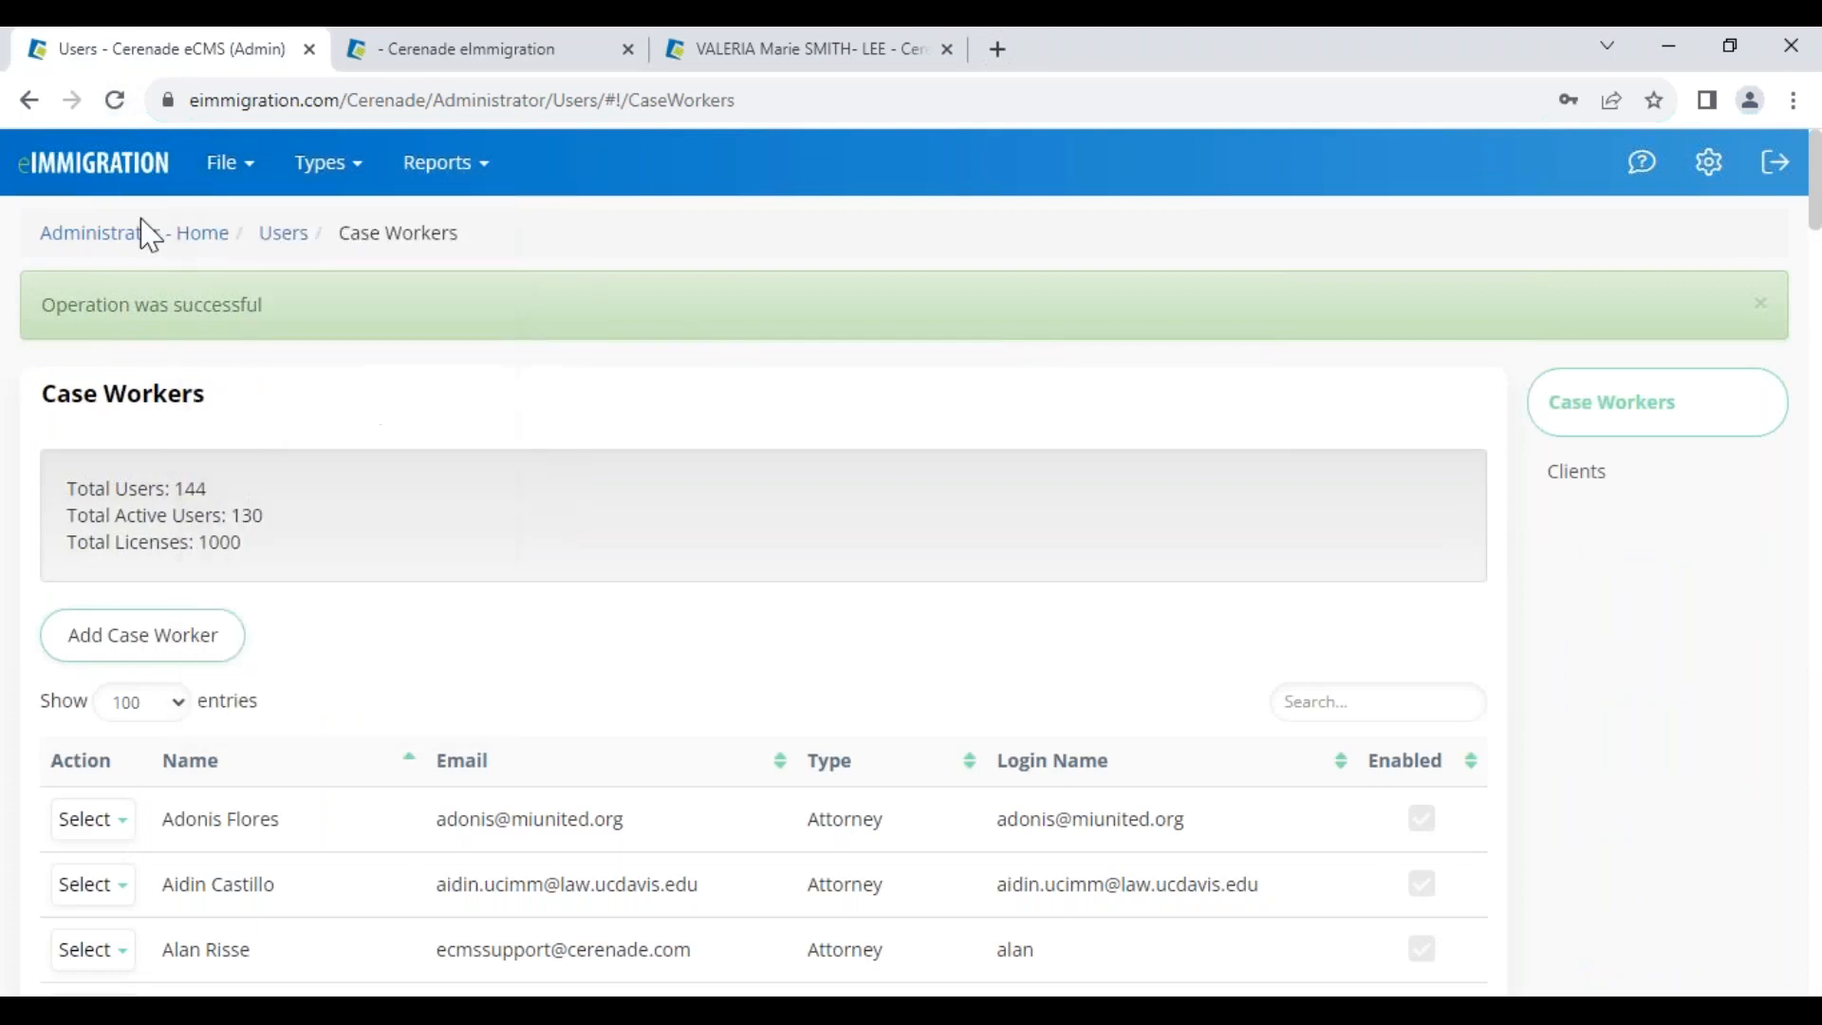
pyautogui.click(436, 50)
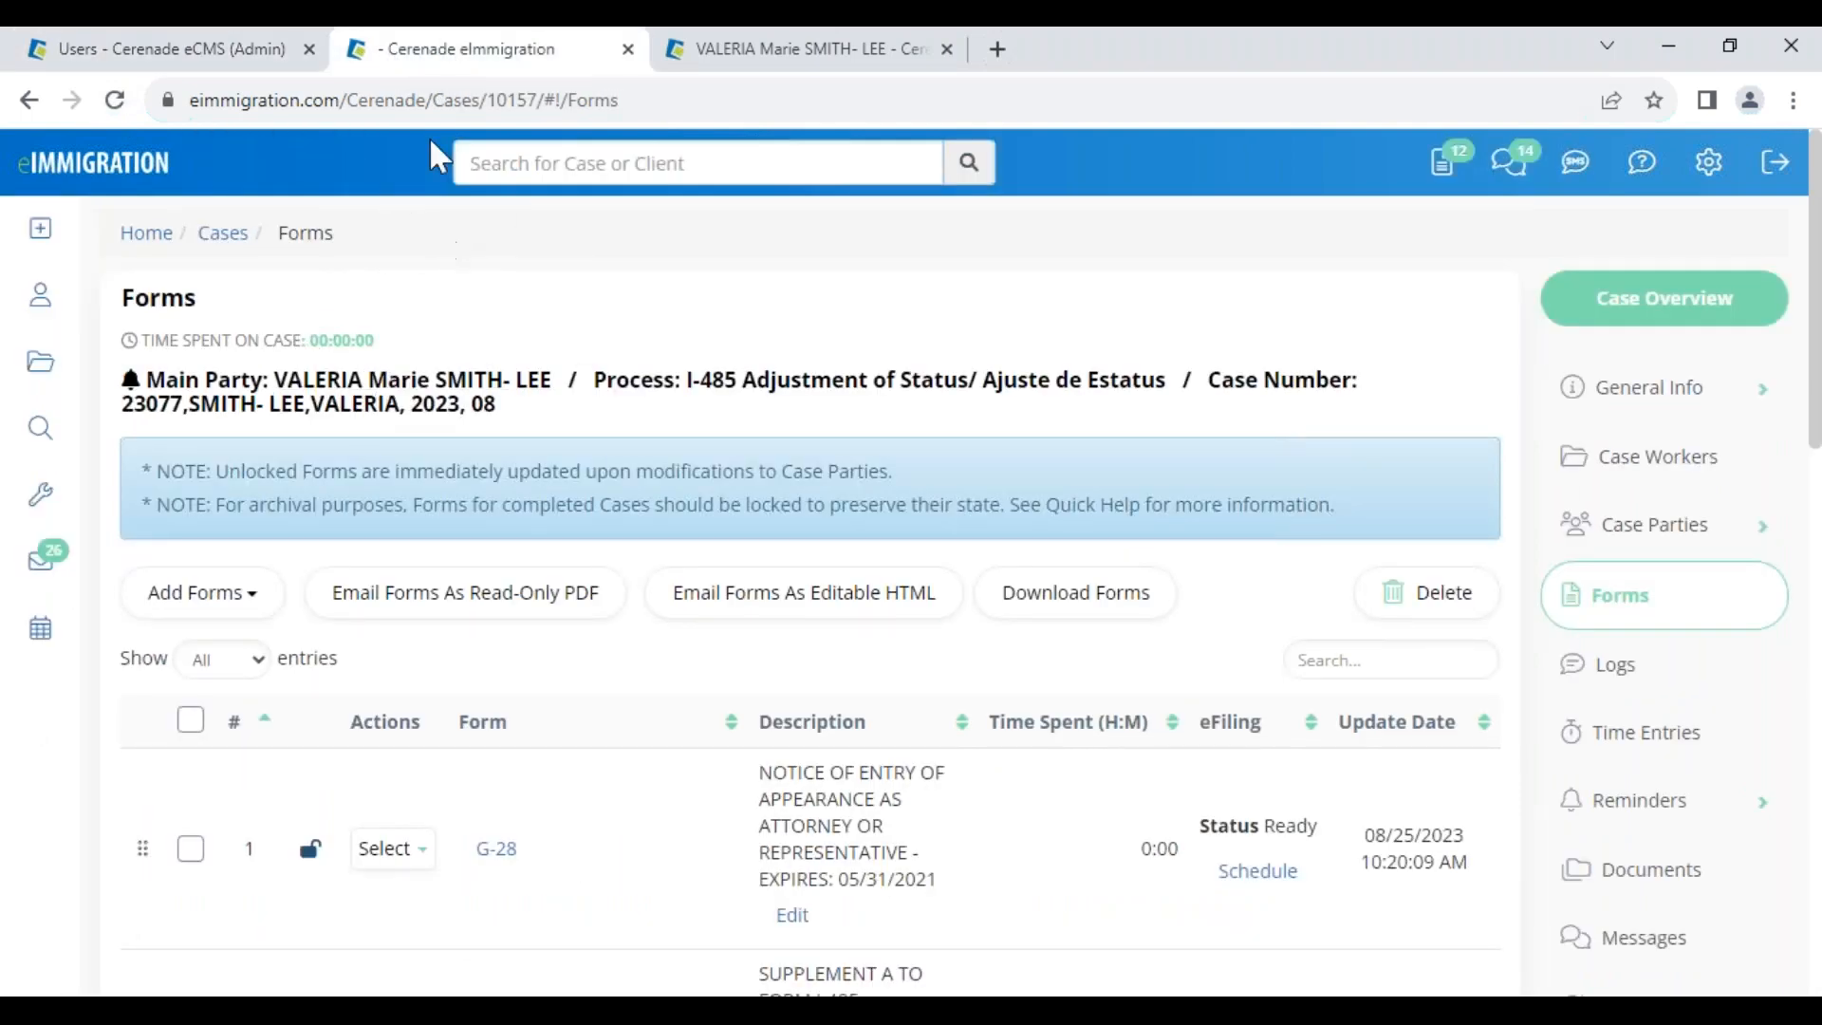
# Close the extra tab, reload Client-Access, dismiss alerts, and delete the existing portal access
pyautogui.click(629, 49)
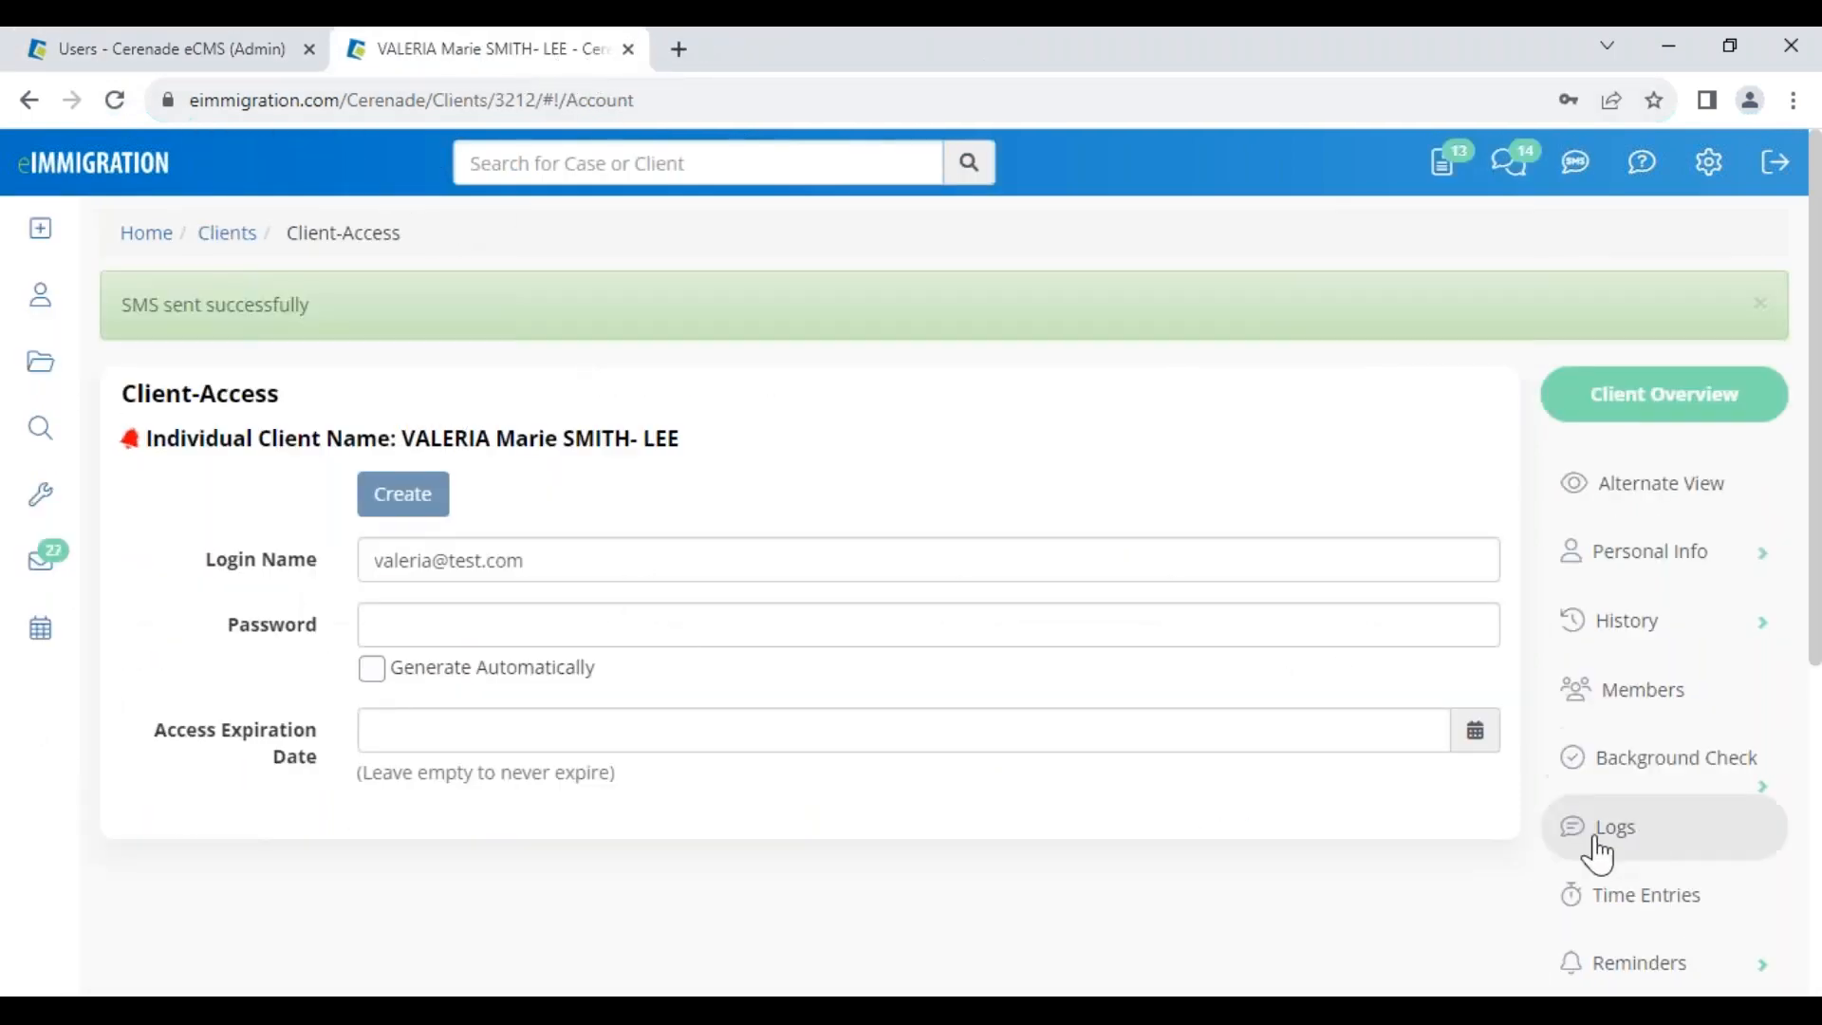
pyautogui.click(114, 101)
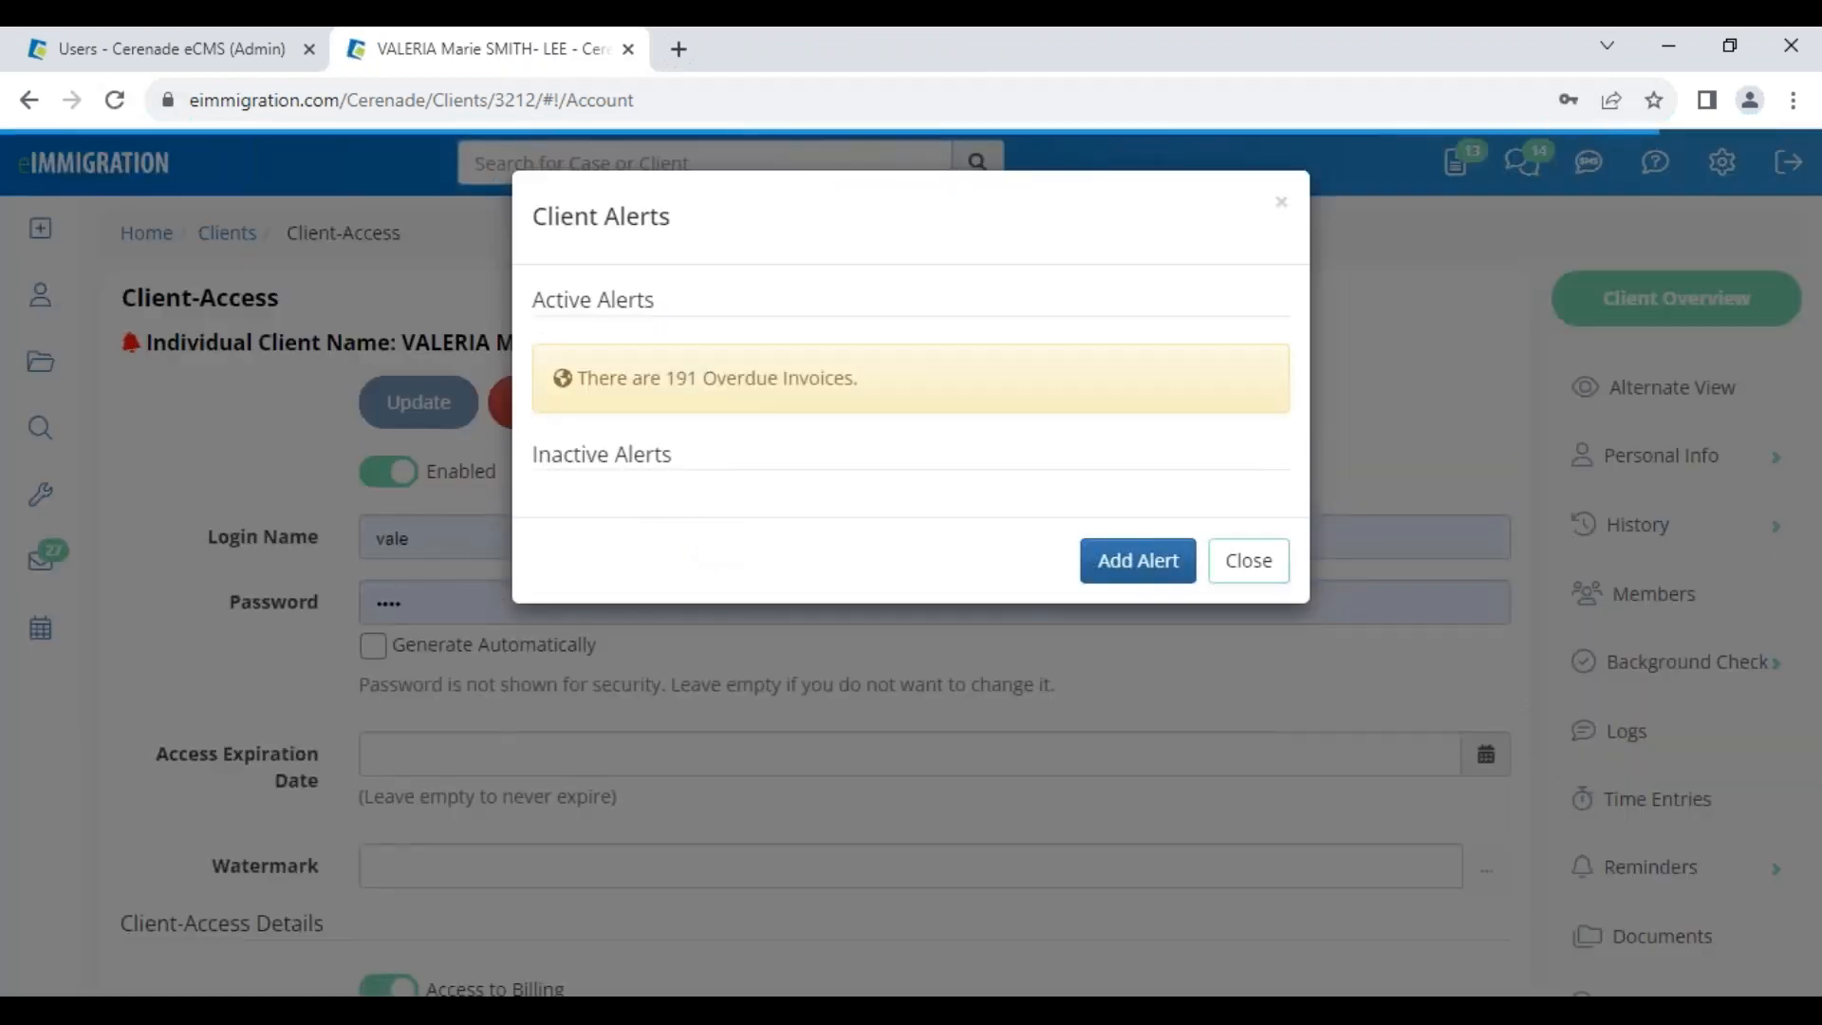
pyautogui.click(1247, 557)
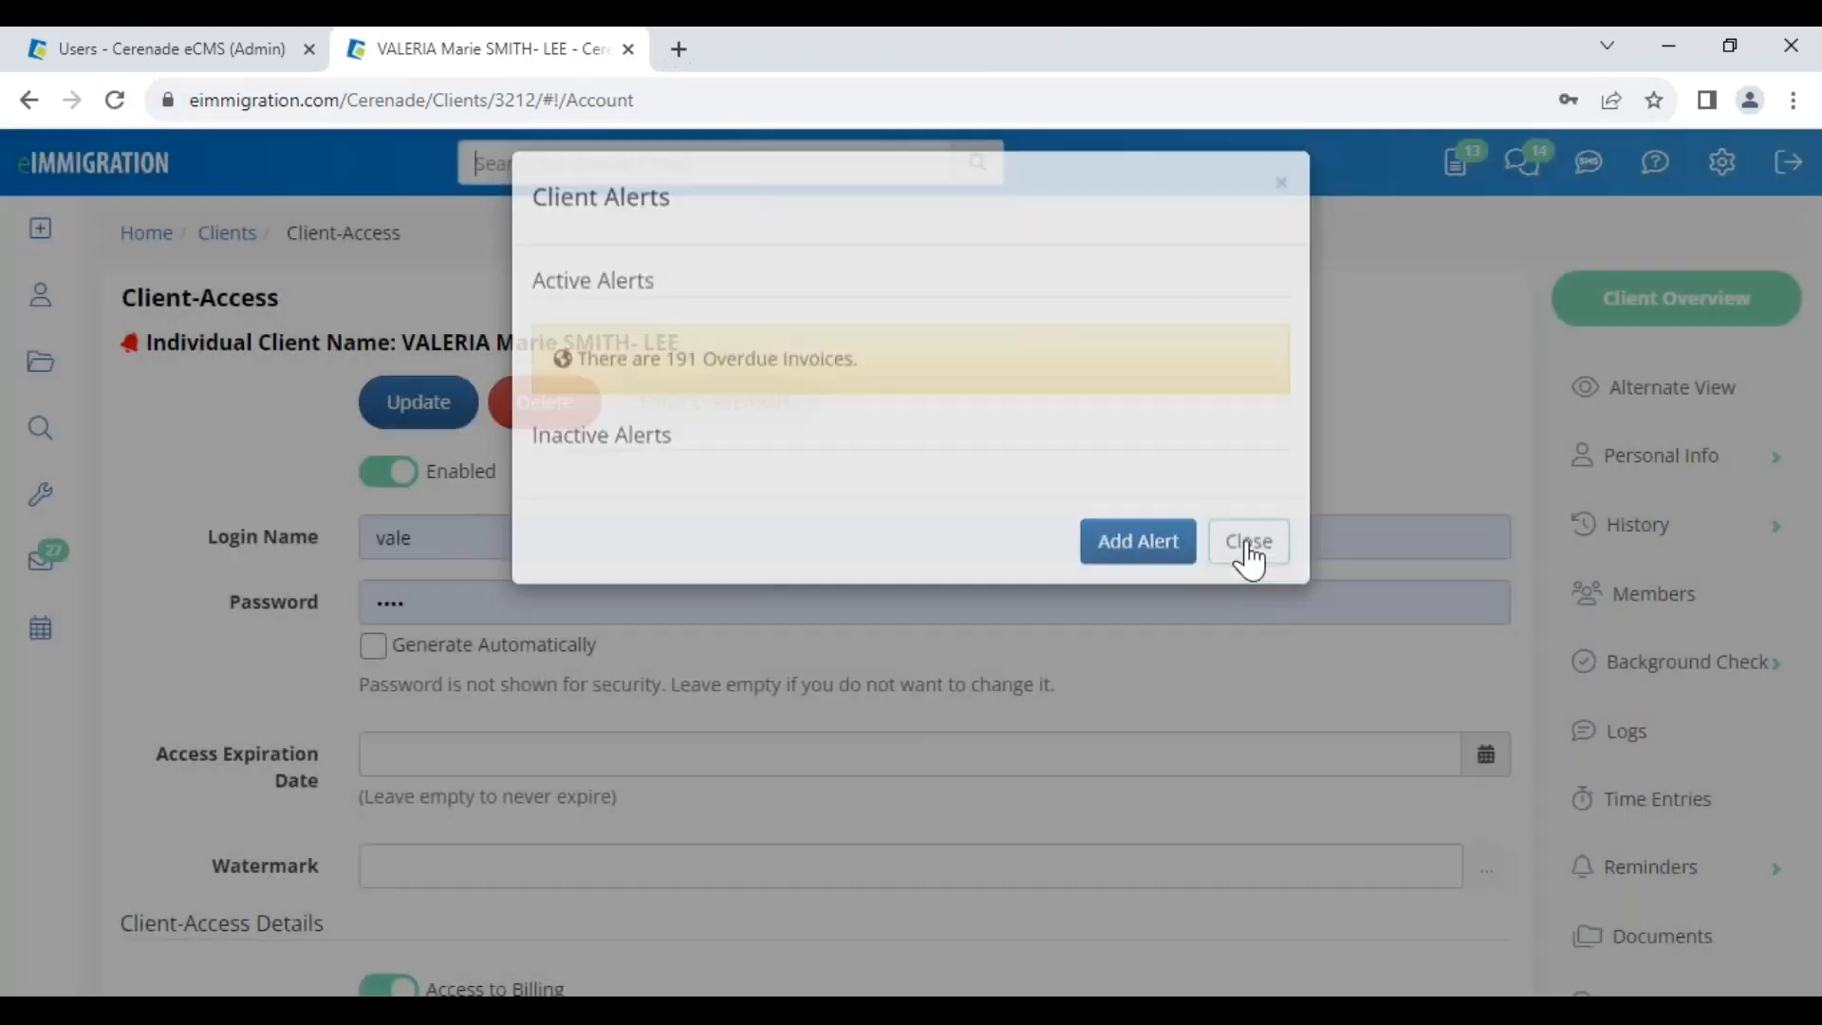
pyautogui.click(561, 419)
pyautogui.click(1250, 287)
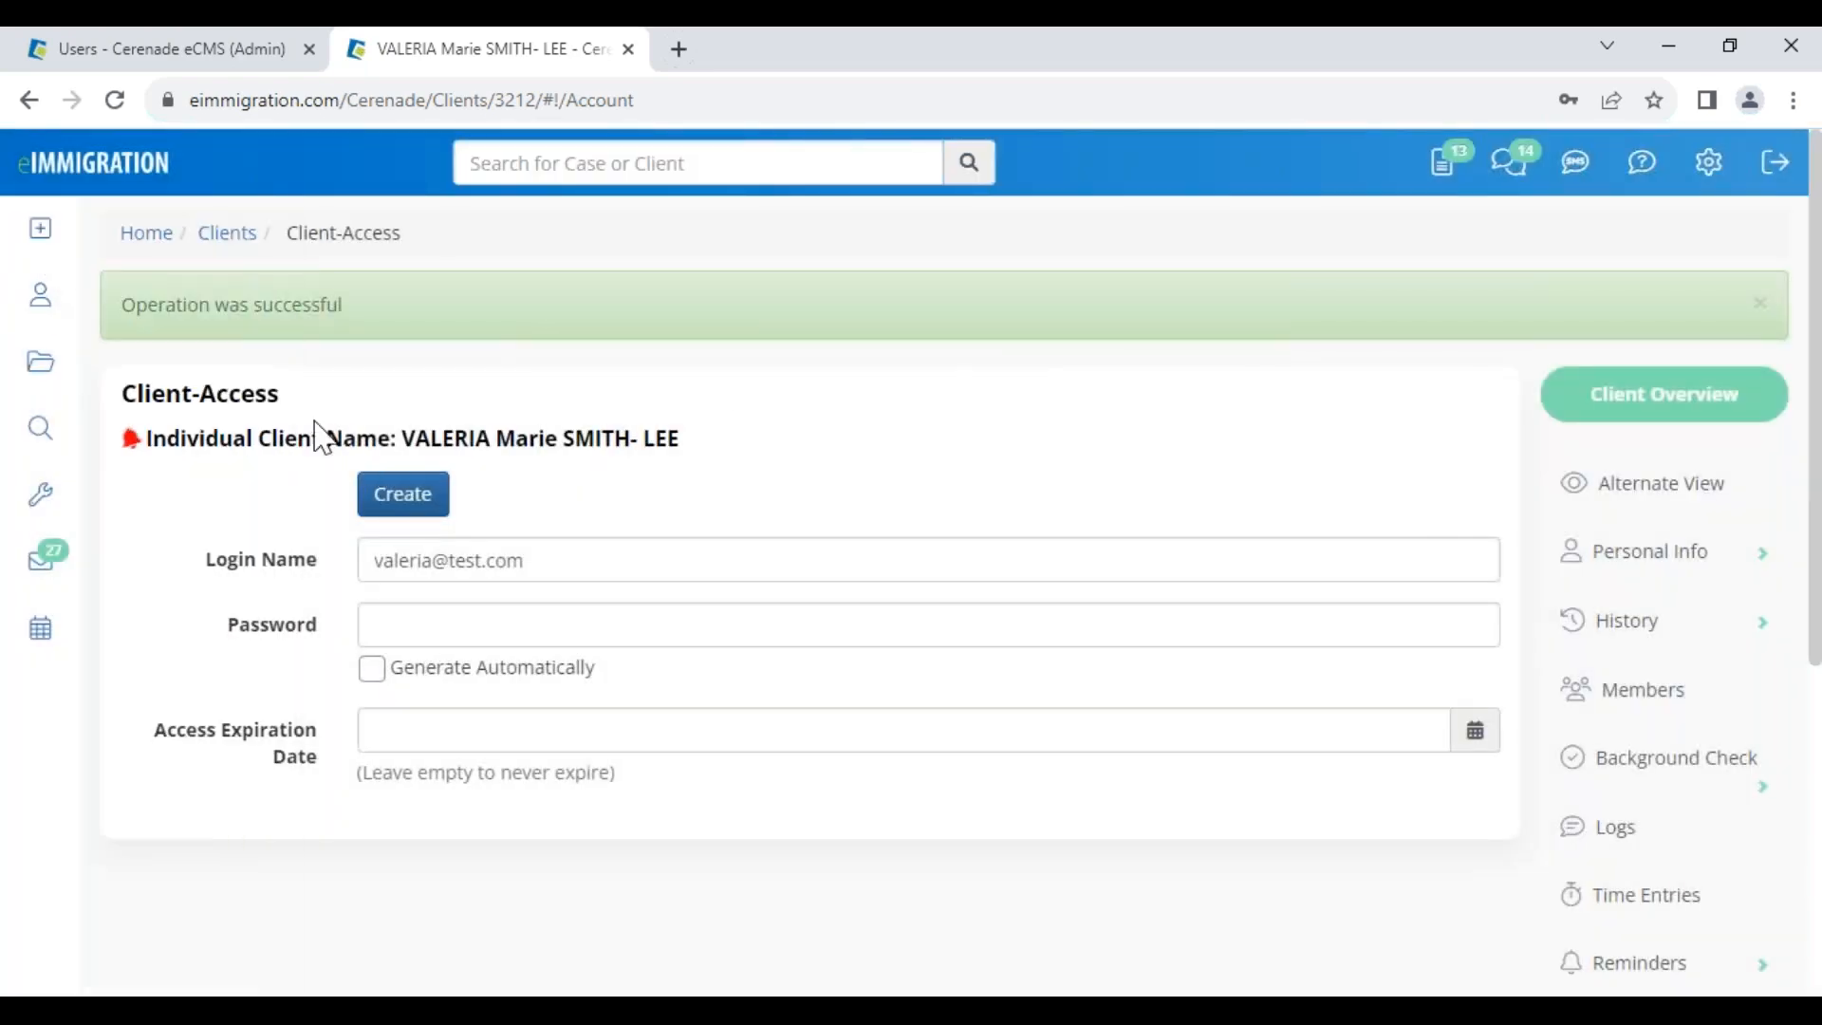
# Create new portal access with a typed password and a shortened login name
pyautogui.click(408, 503)
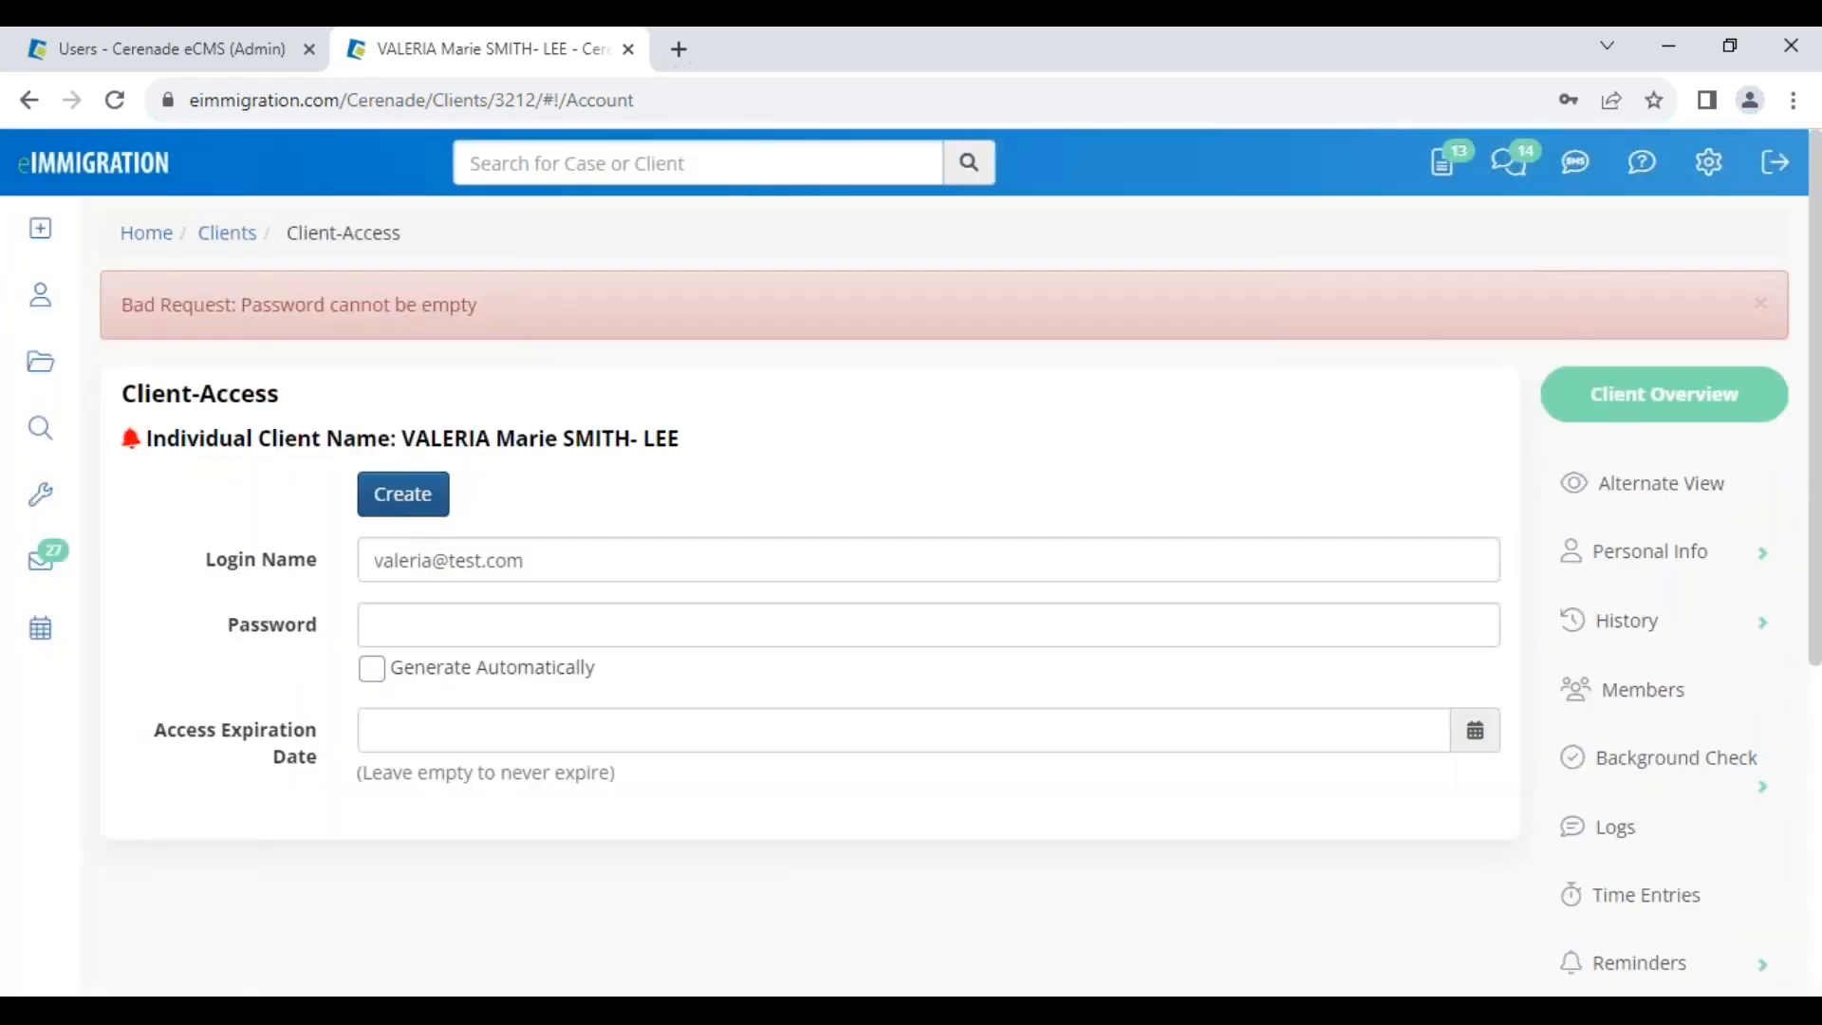
pyautogui.click(437, 629)
pyautogui.write('12')
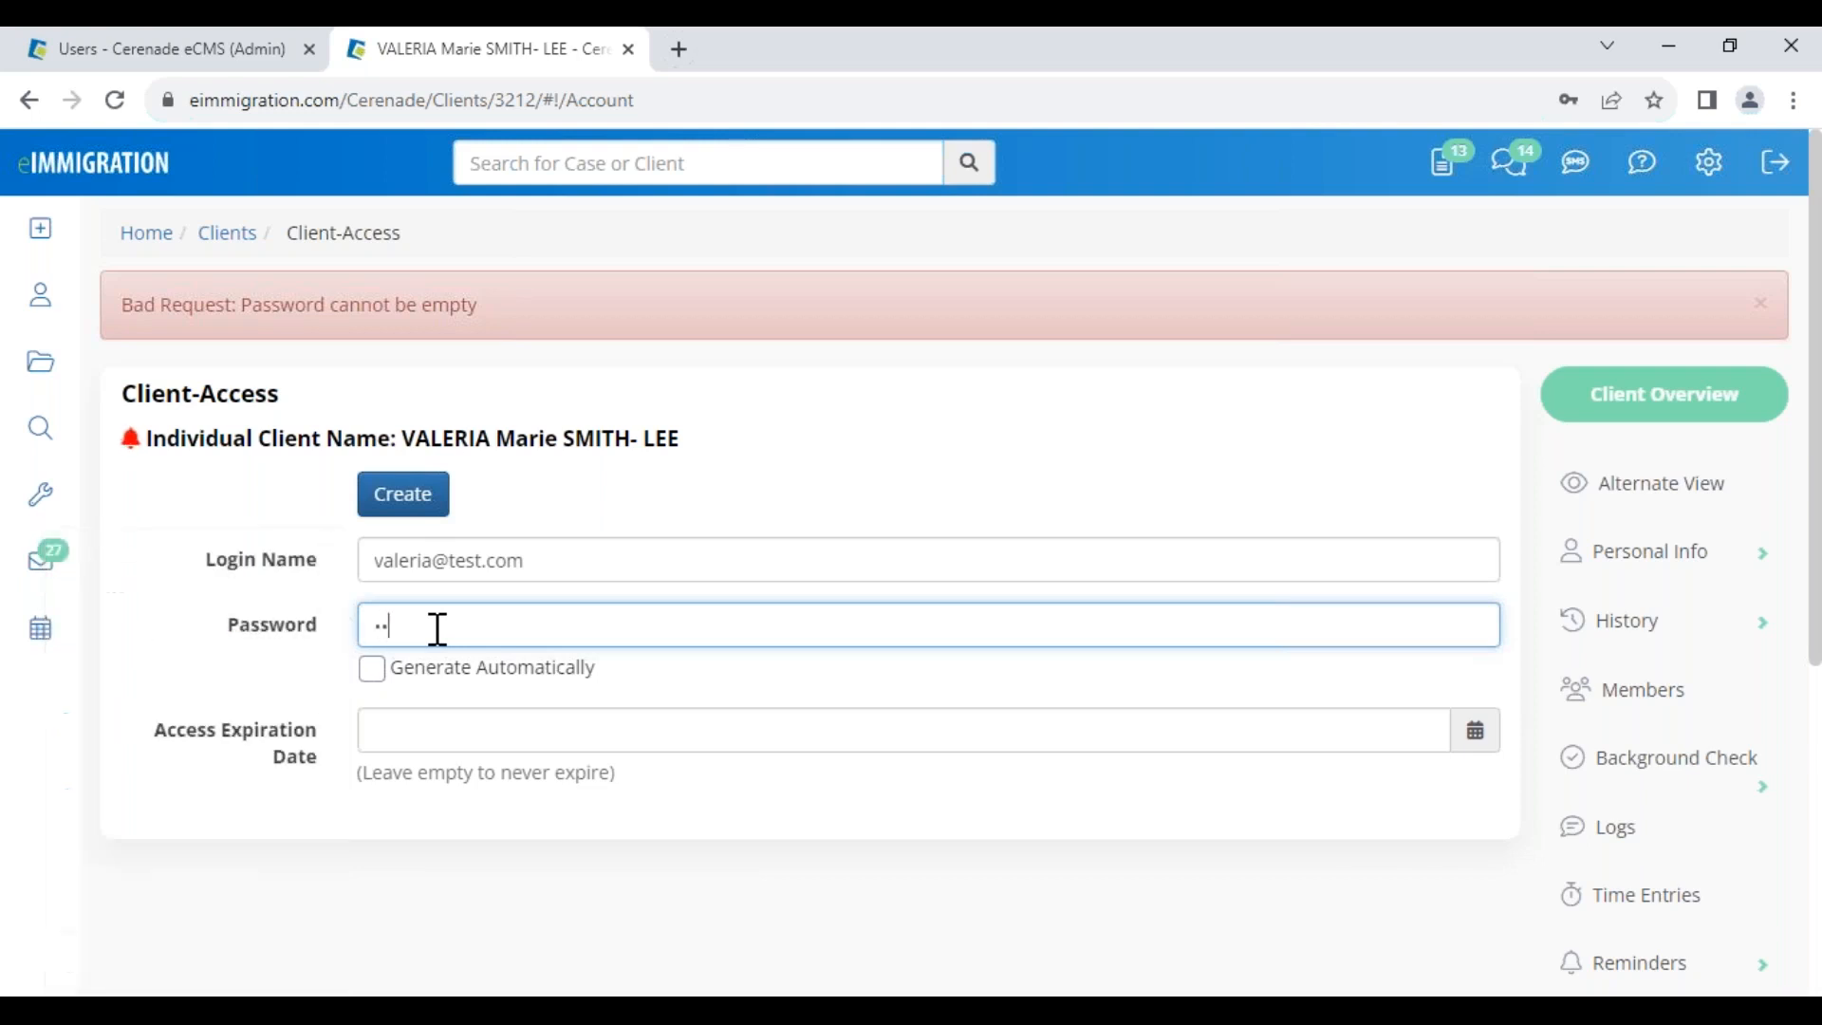
pyautogui.click(560, 569)
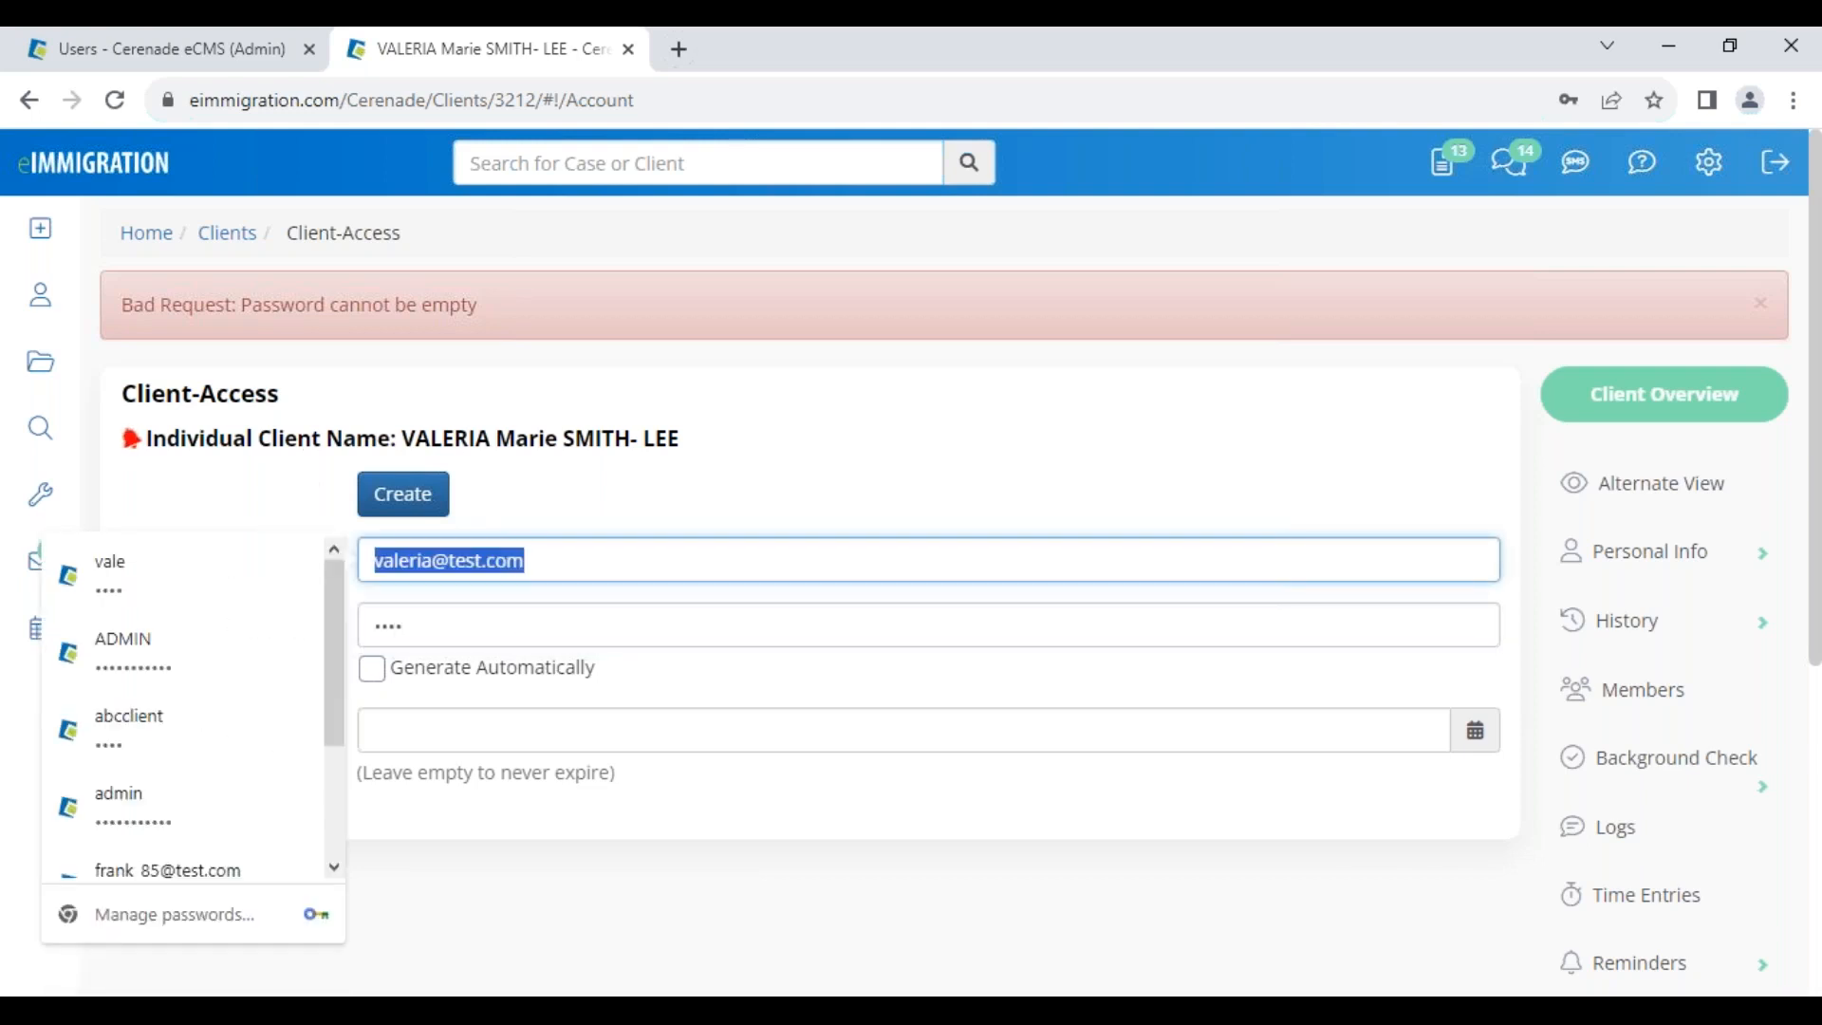
pyautogui.write('vale')
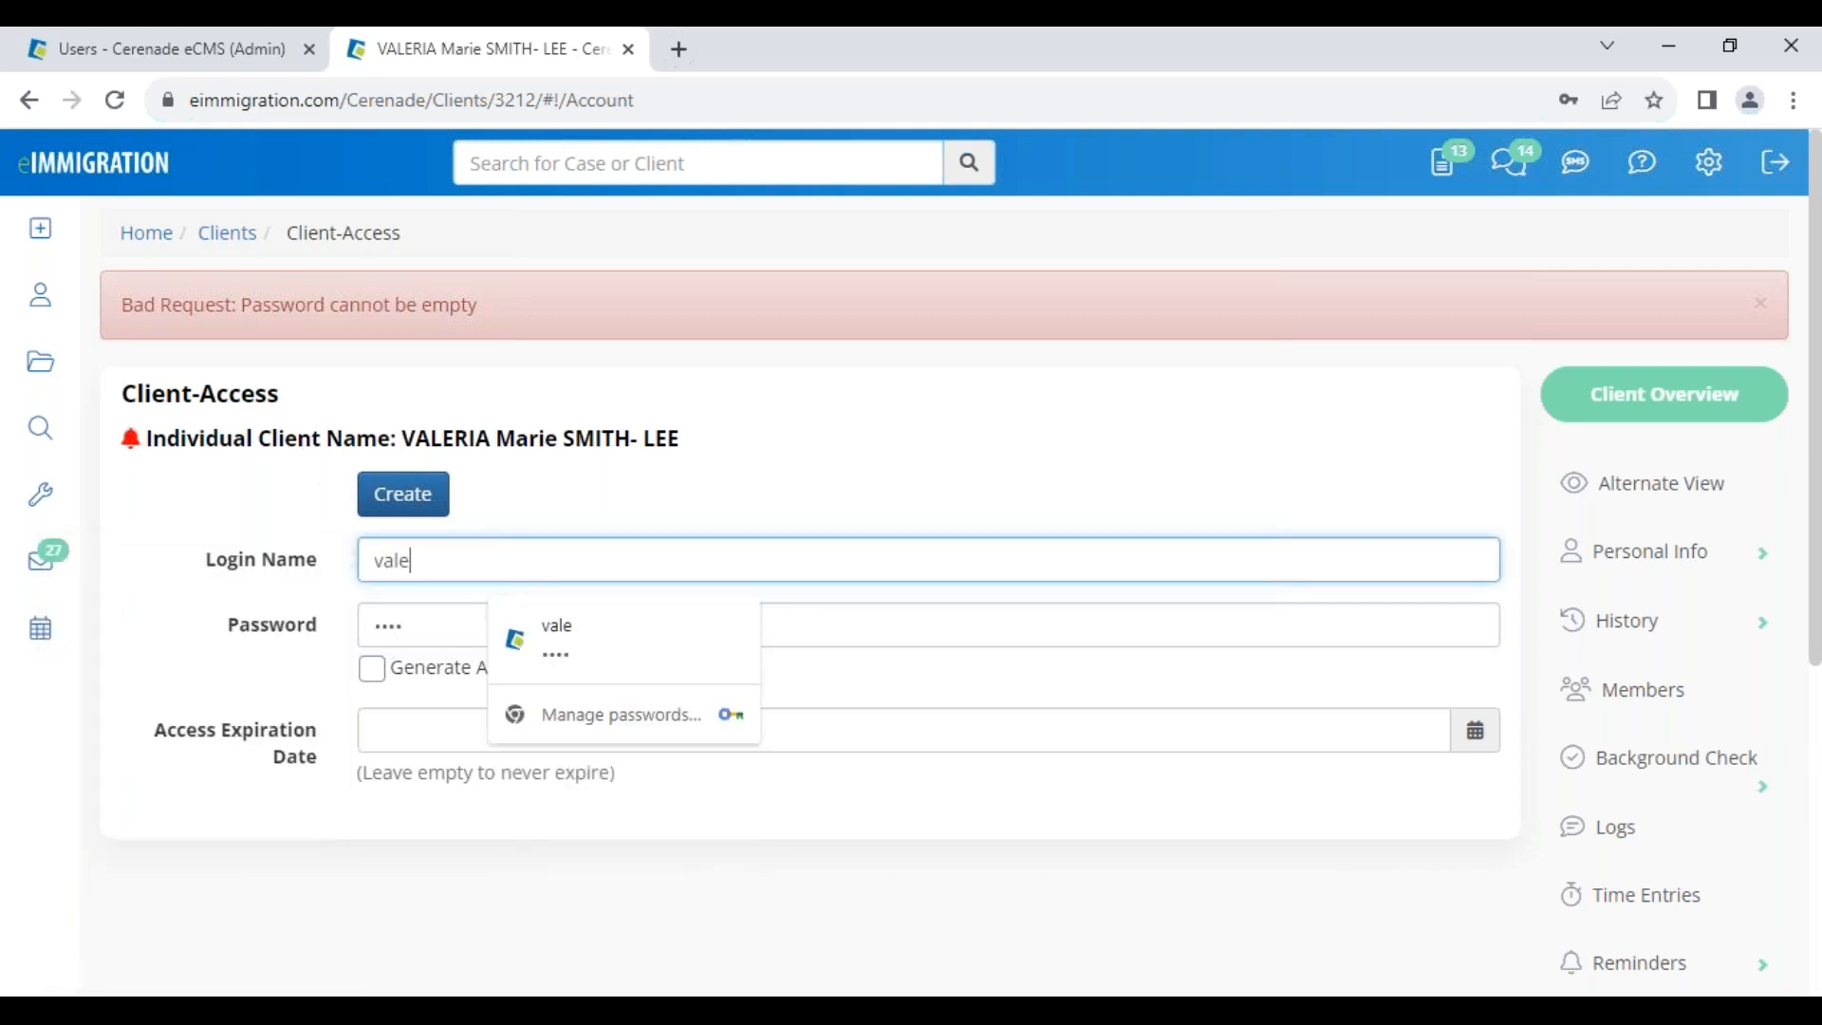
pyautogui.click(421, 512)
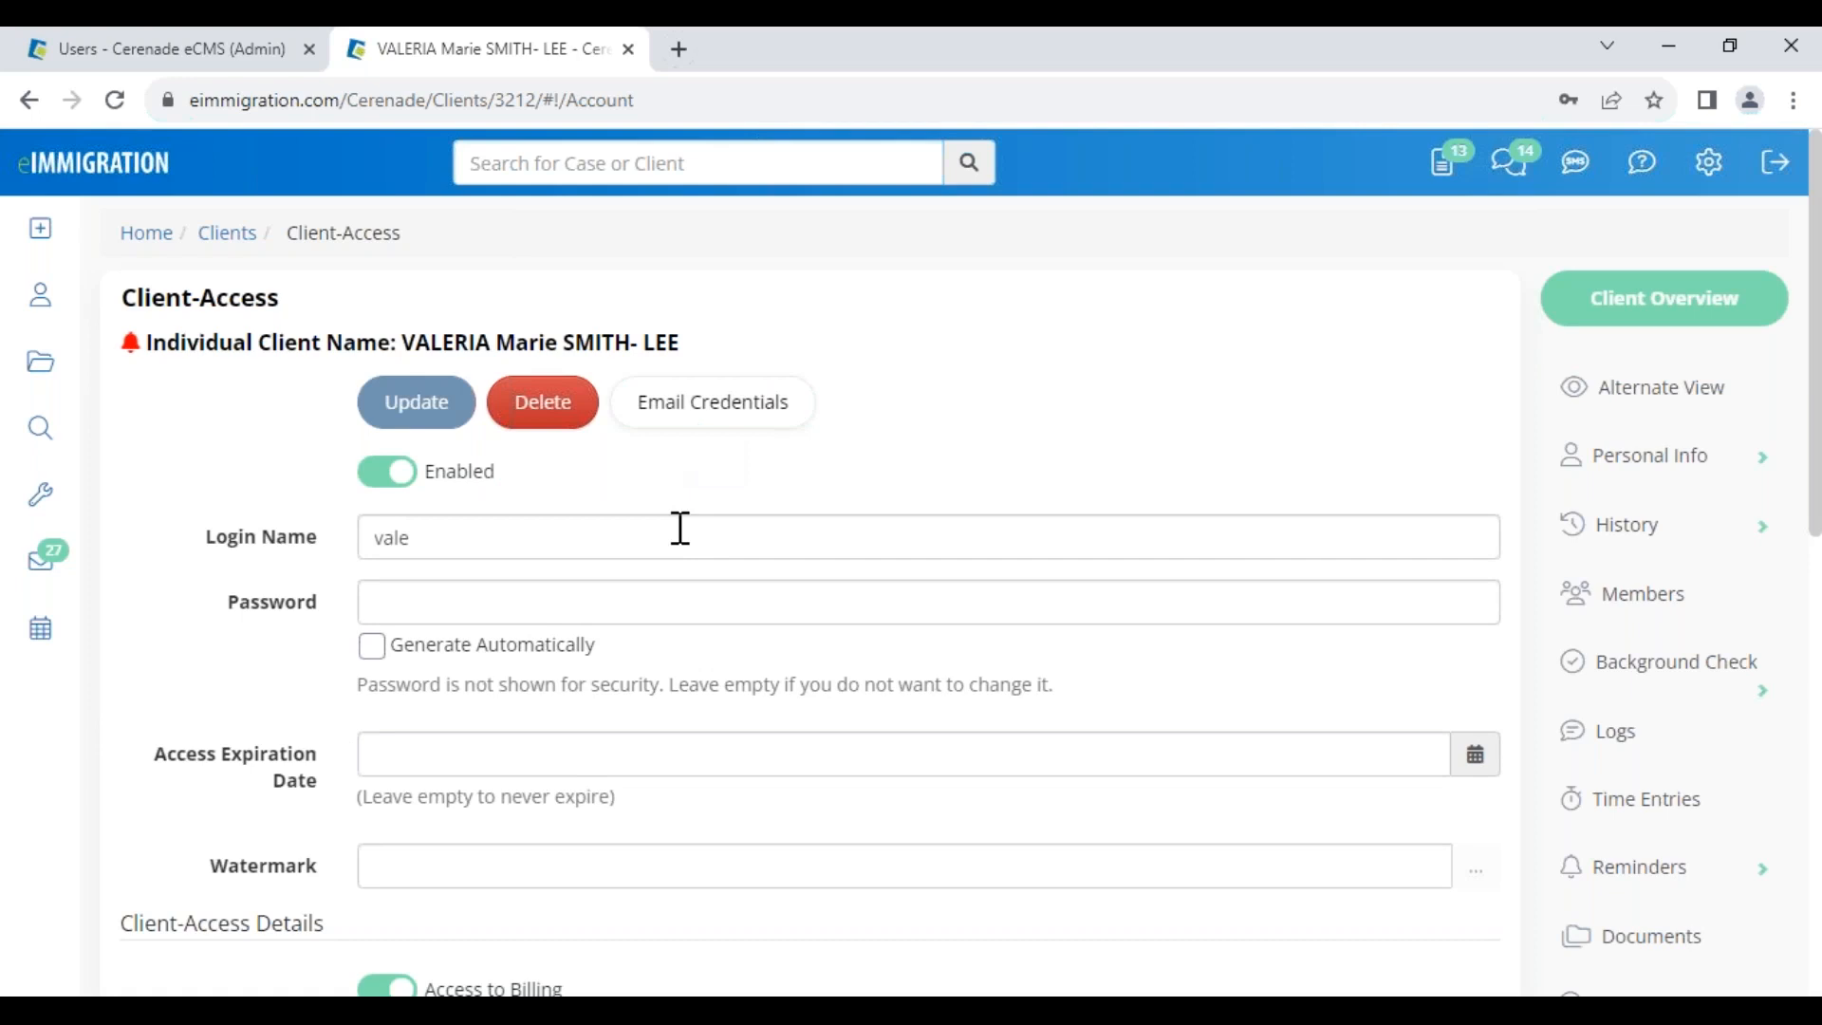
# Start an email with the client's portal credentials and look over its message
pyautogui.click(699, 427)
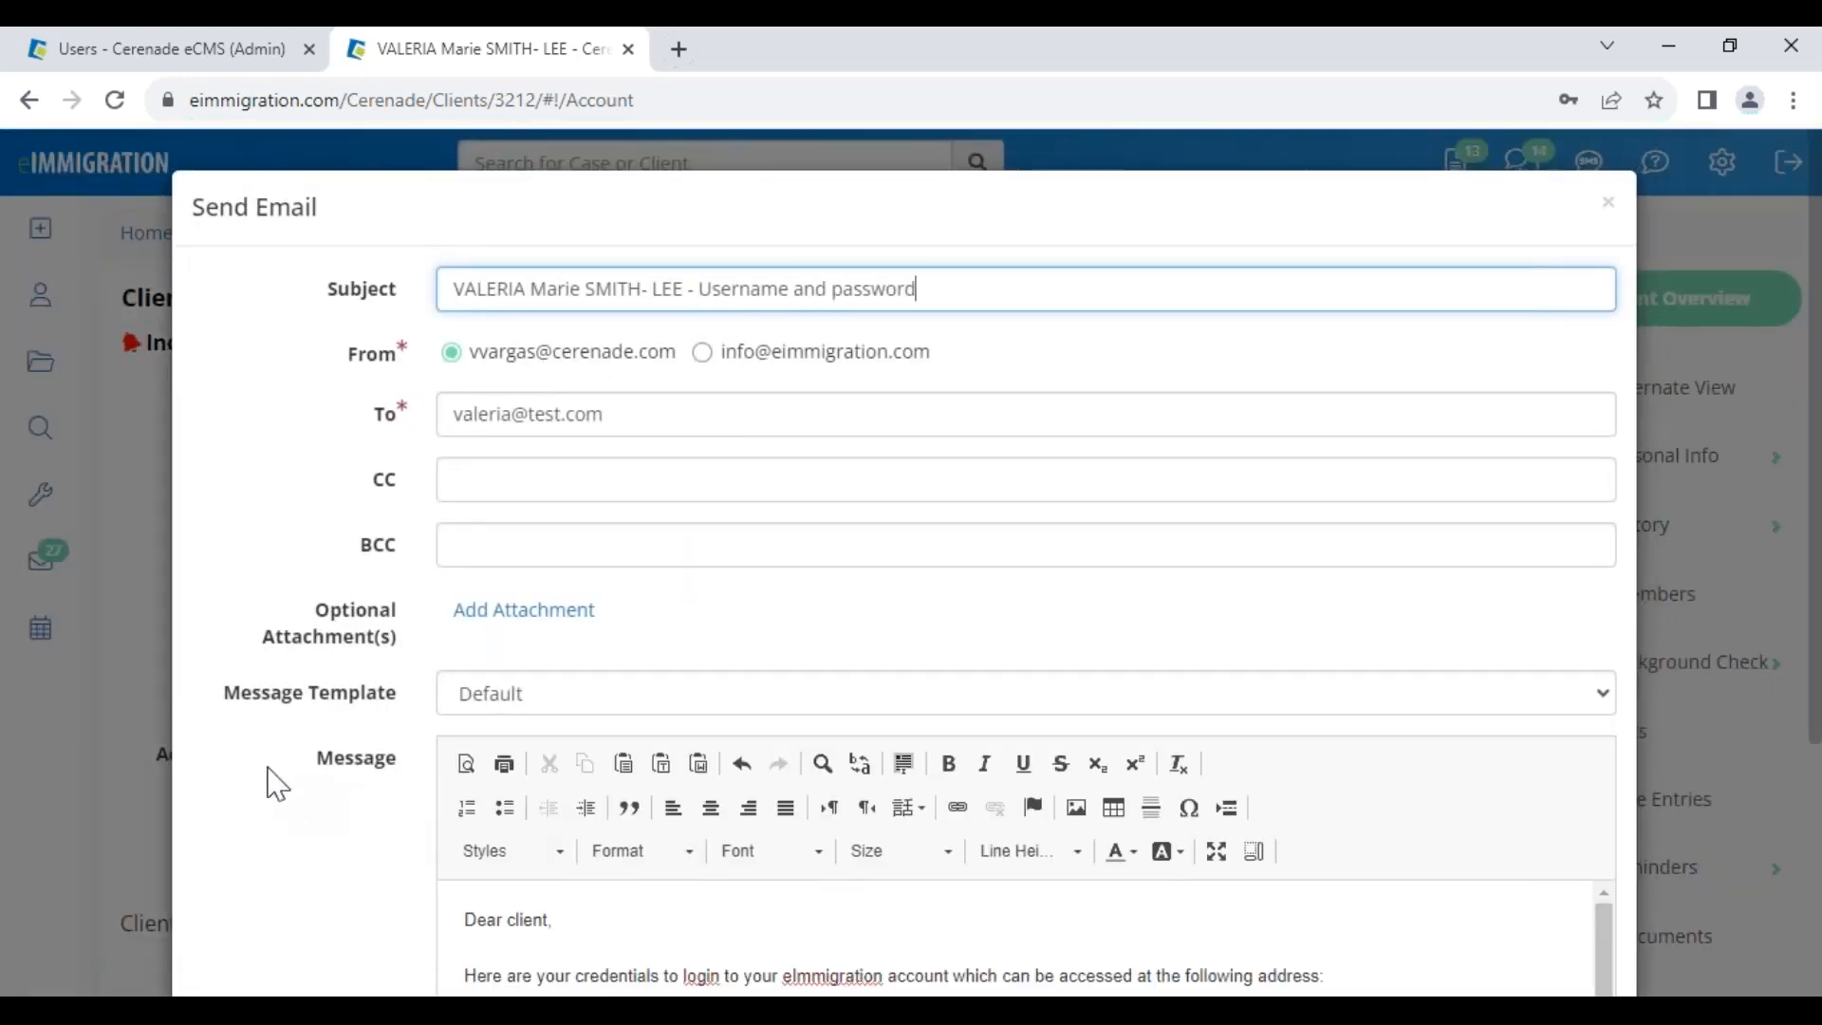
pyautogui.moveTo(228, 710); pyautogui.dragTo(394, 719)
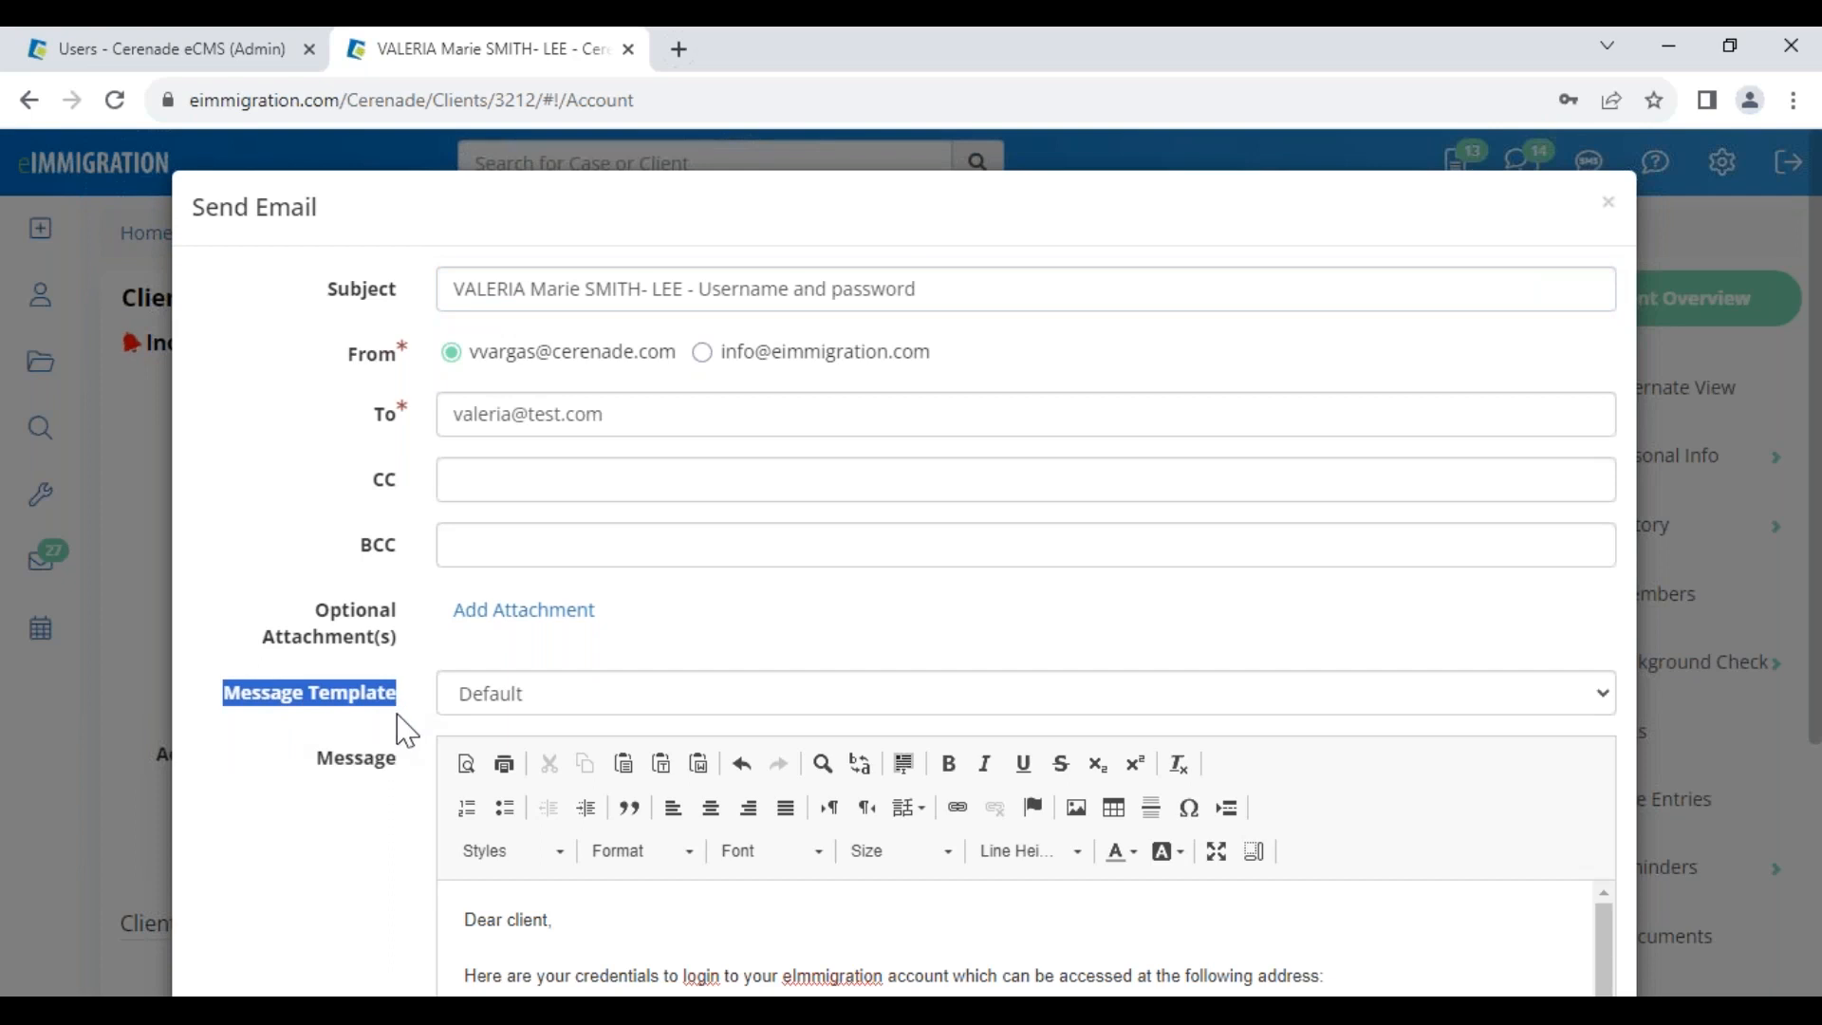
pyautogui.click(299, 762)
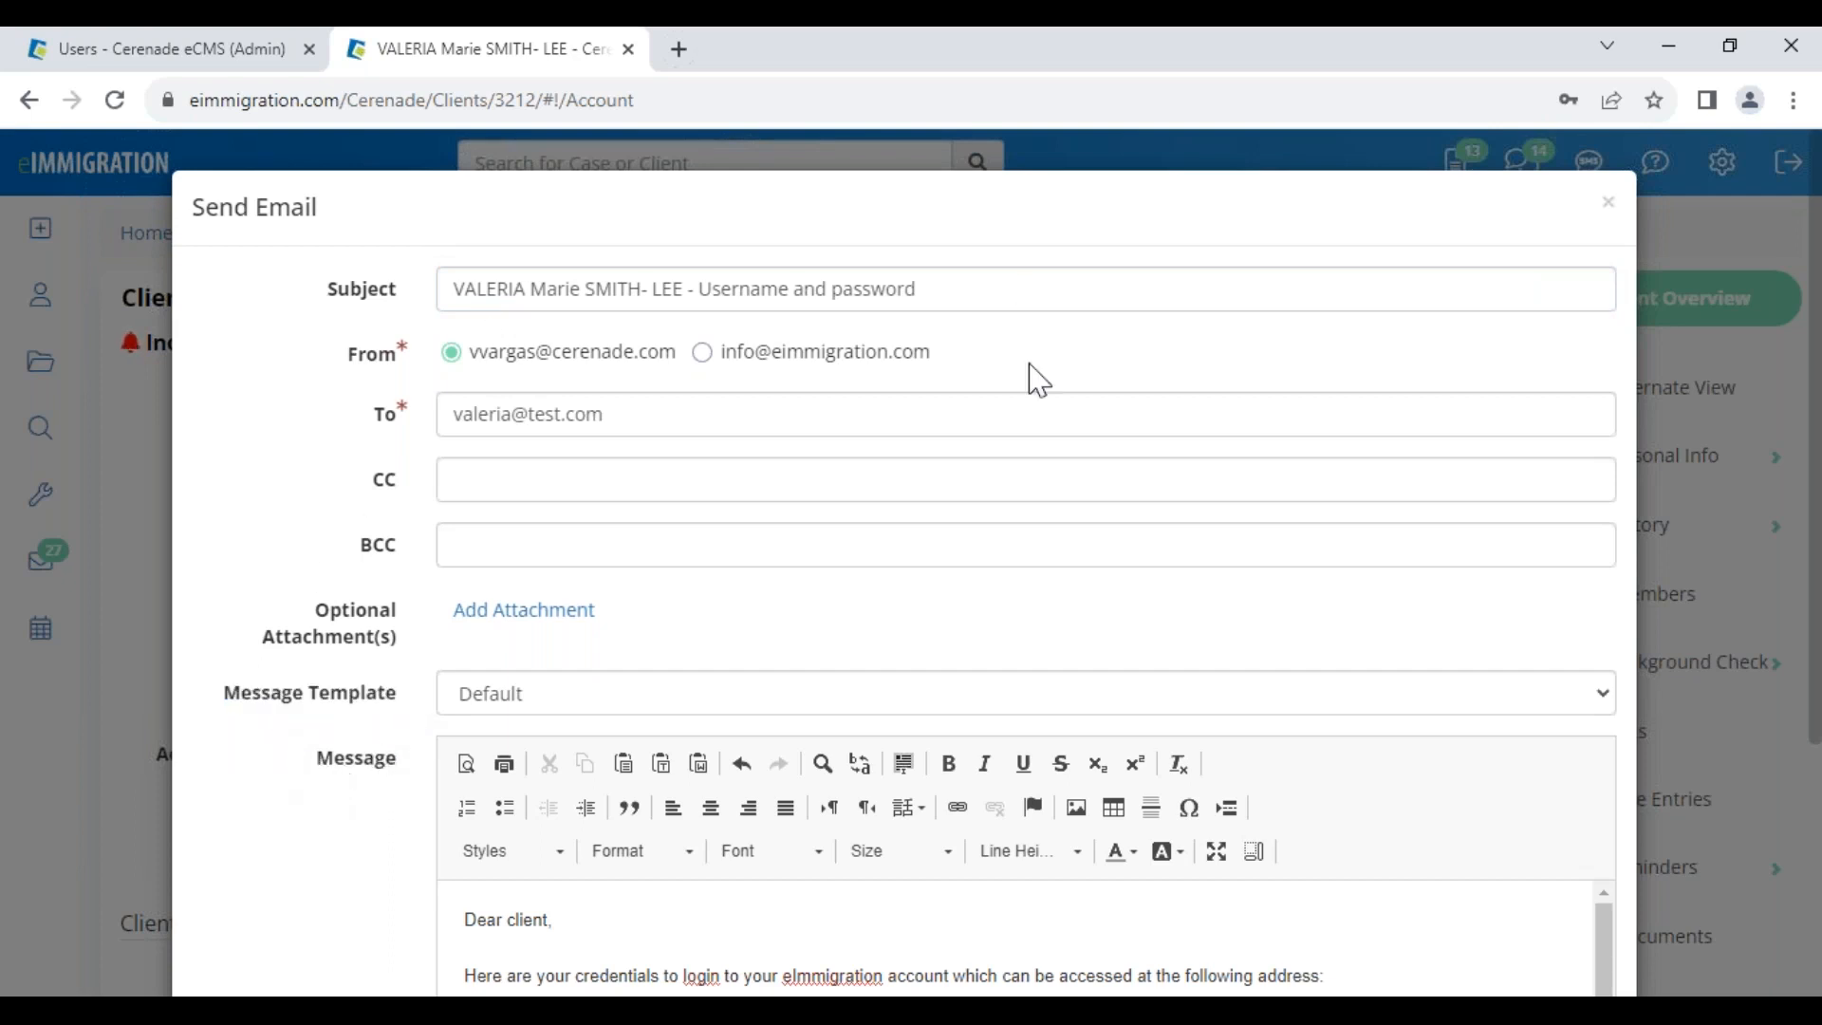
pyautogui.moveTo(251, 203); pyautogui.dragTo(379, 203)
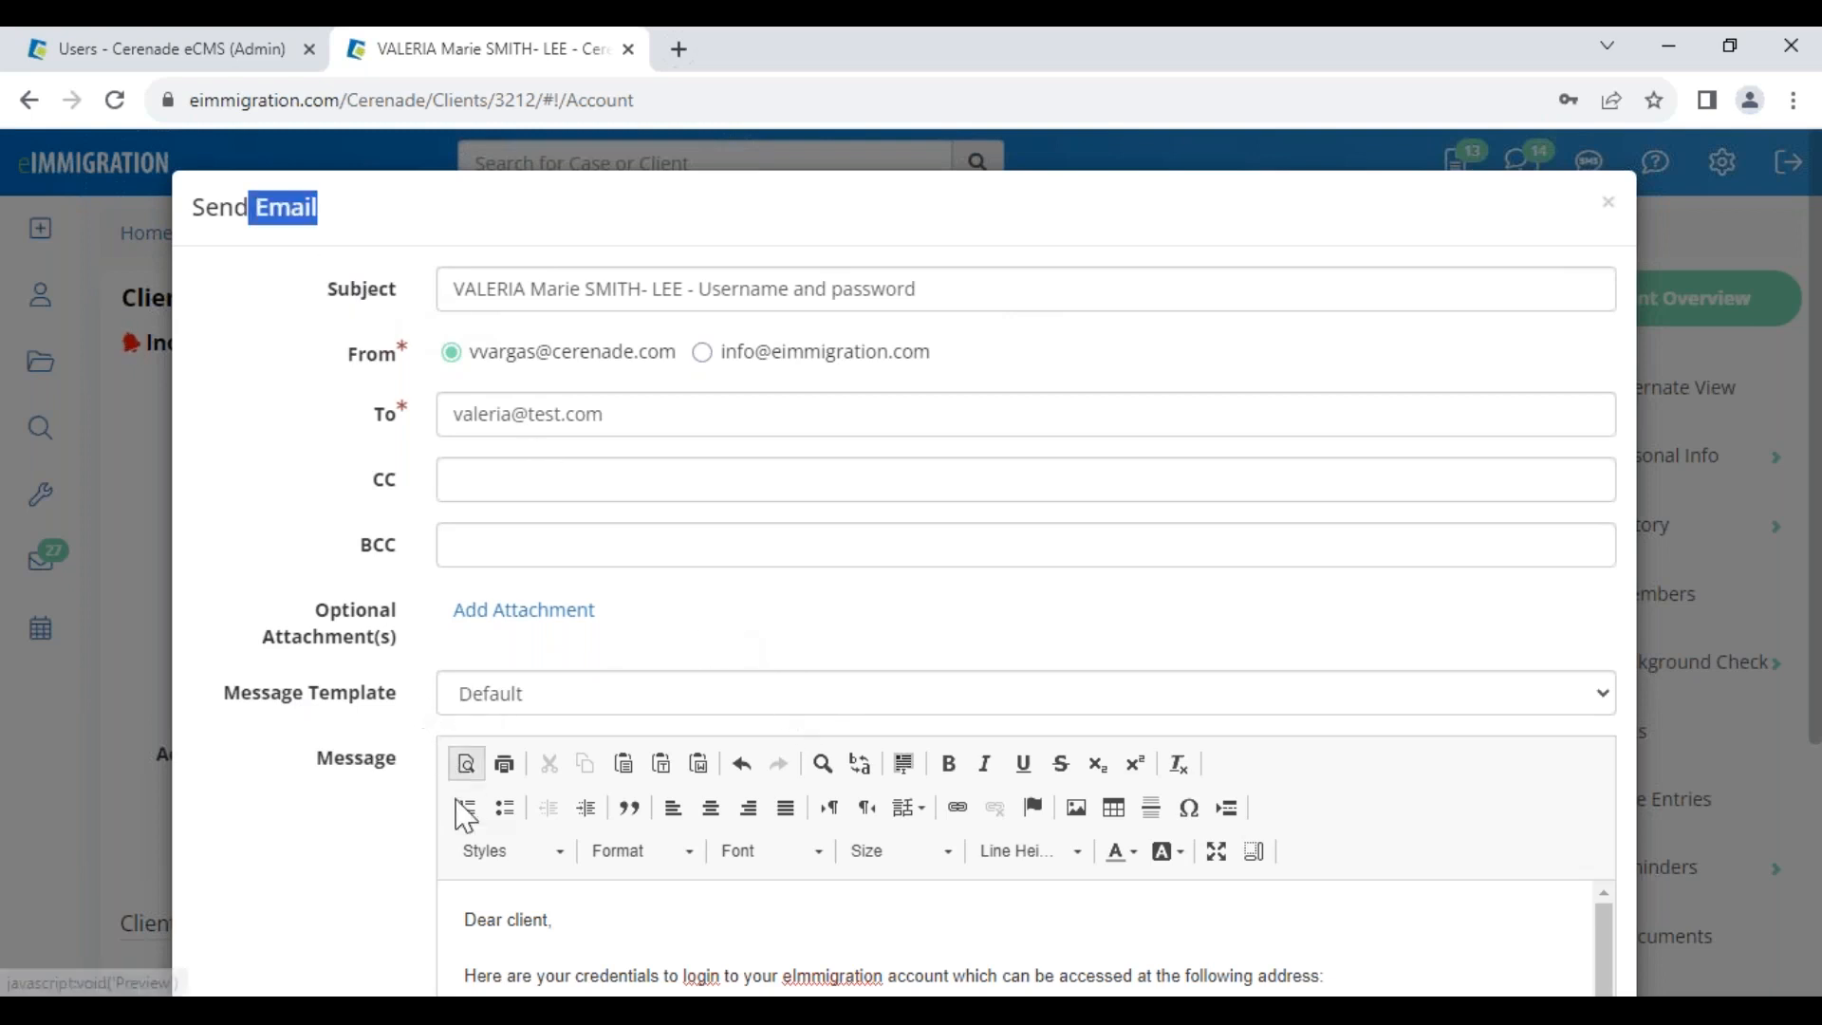
pyautogui.moveTo(465, 920); pyautogui.dragTo(607, 968)
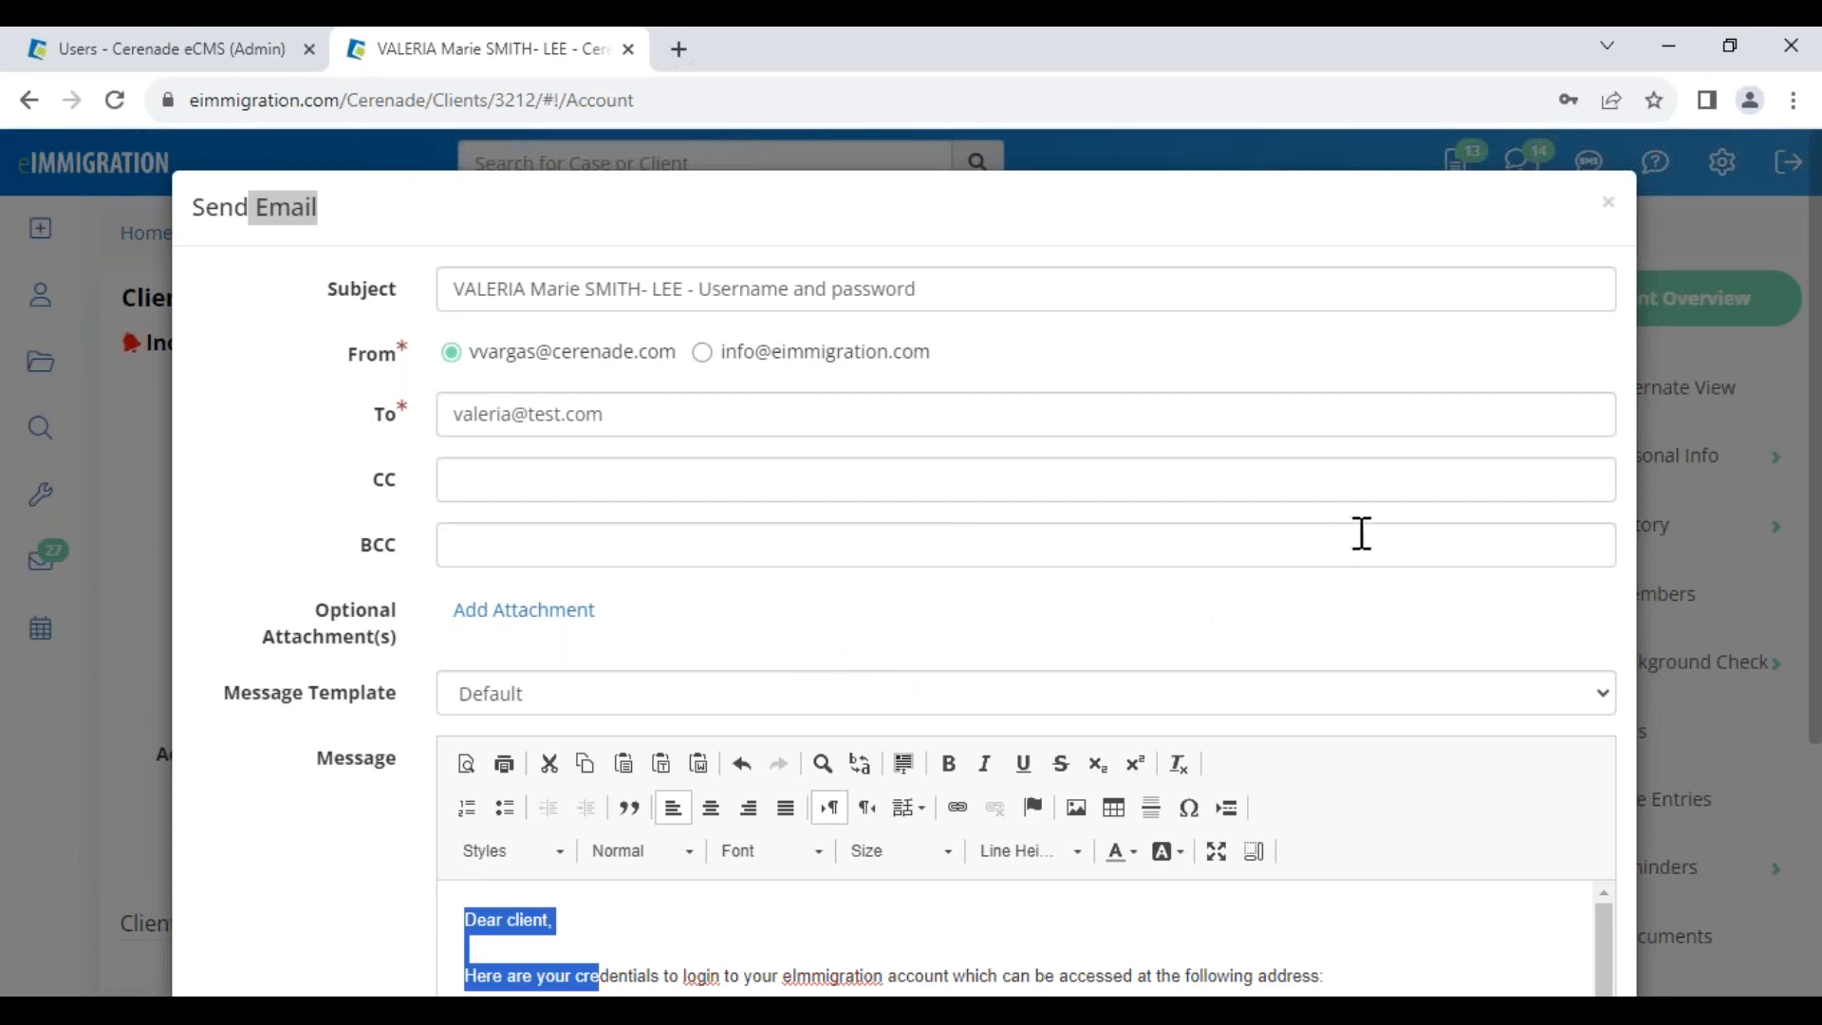
# Discard the credentials email unsent and return to the home dashboard
pyautogui.click(1607, 205)
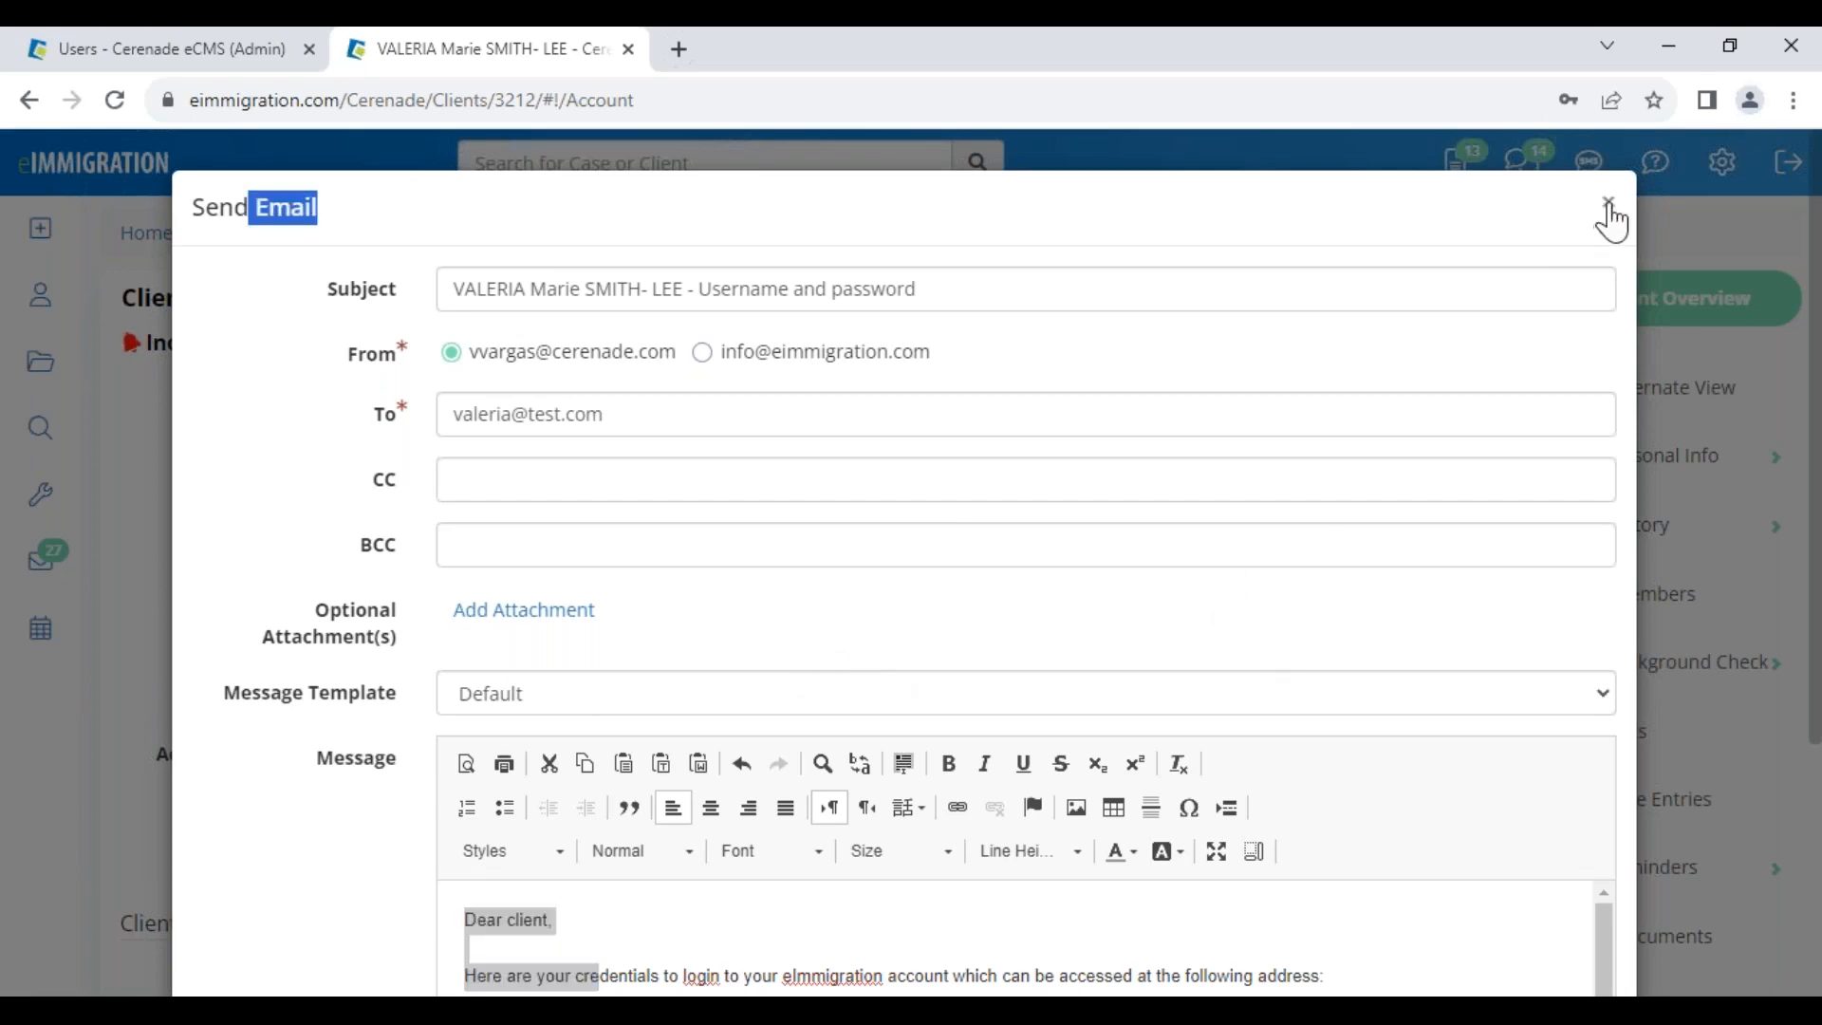
pyautogui.moveTo(52, 248)
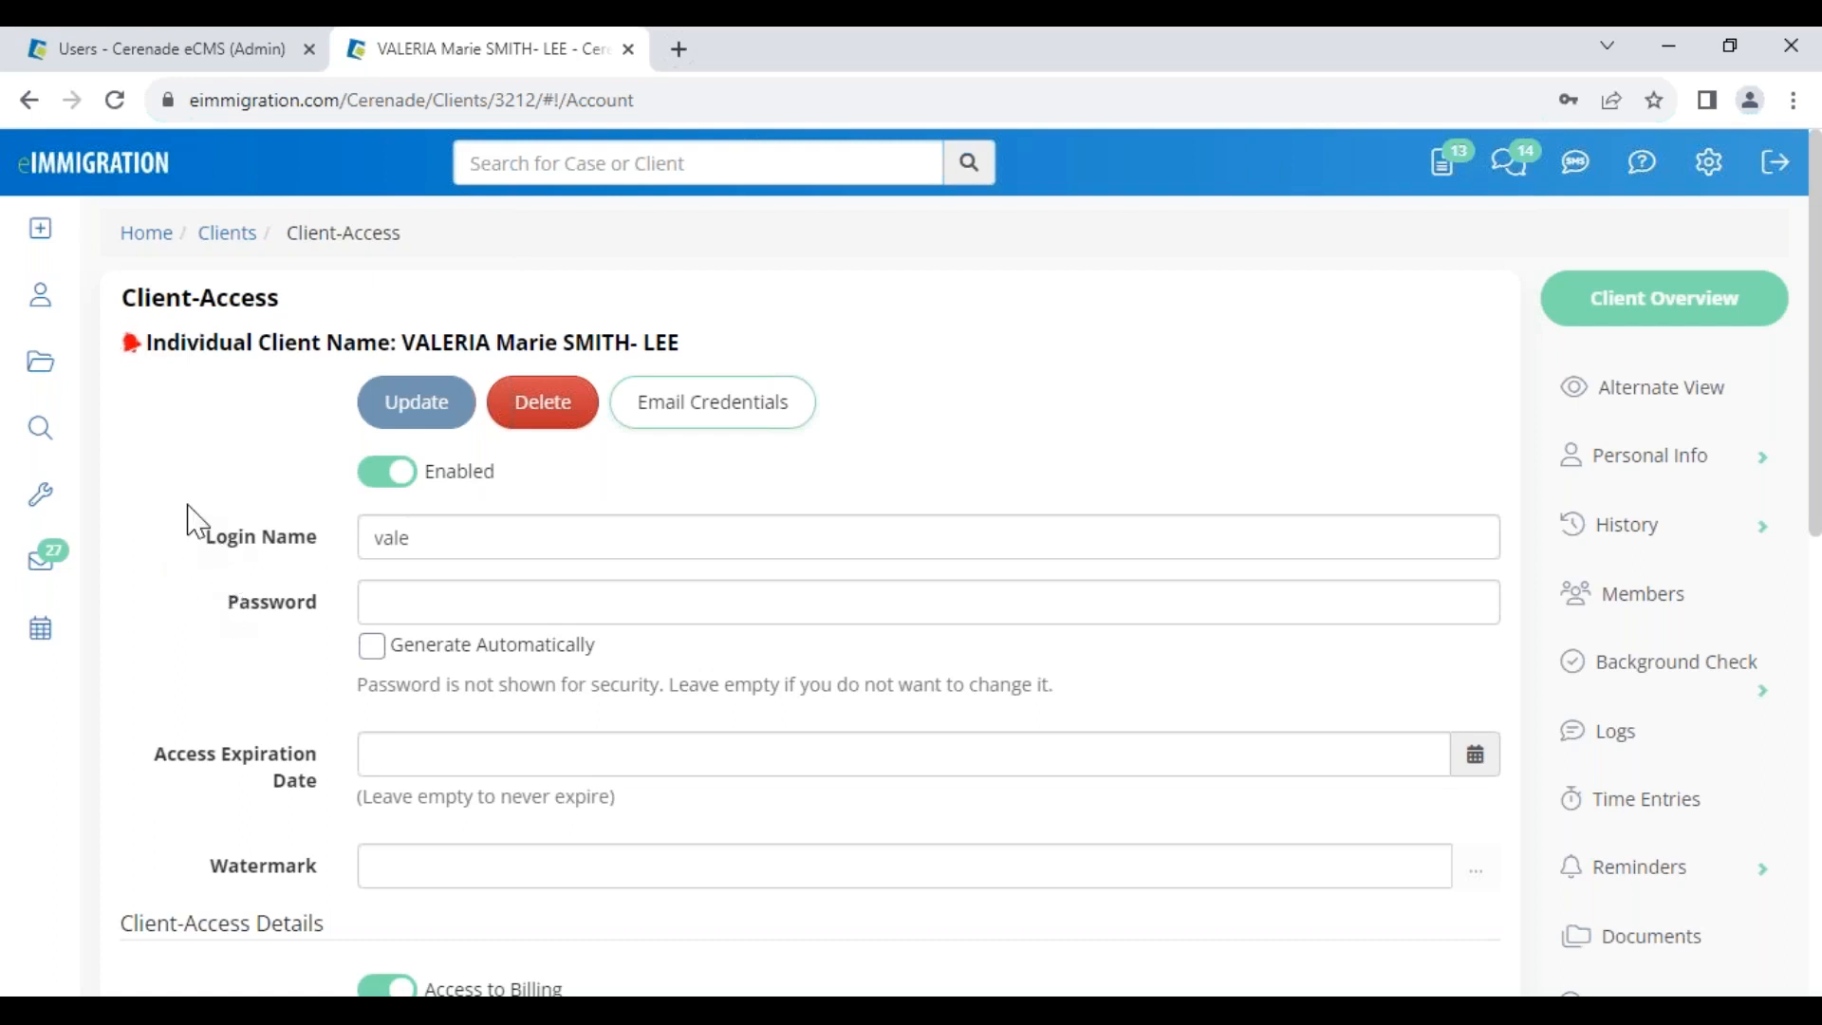
pyautogui.click(65, 169)
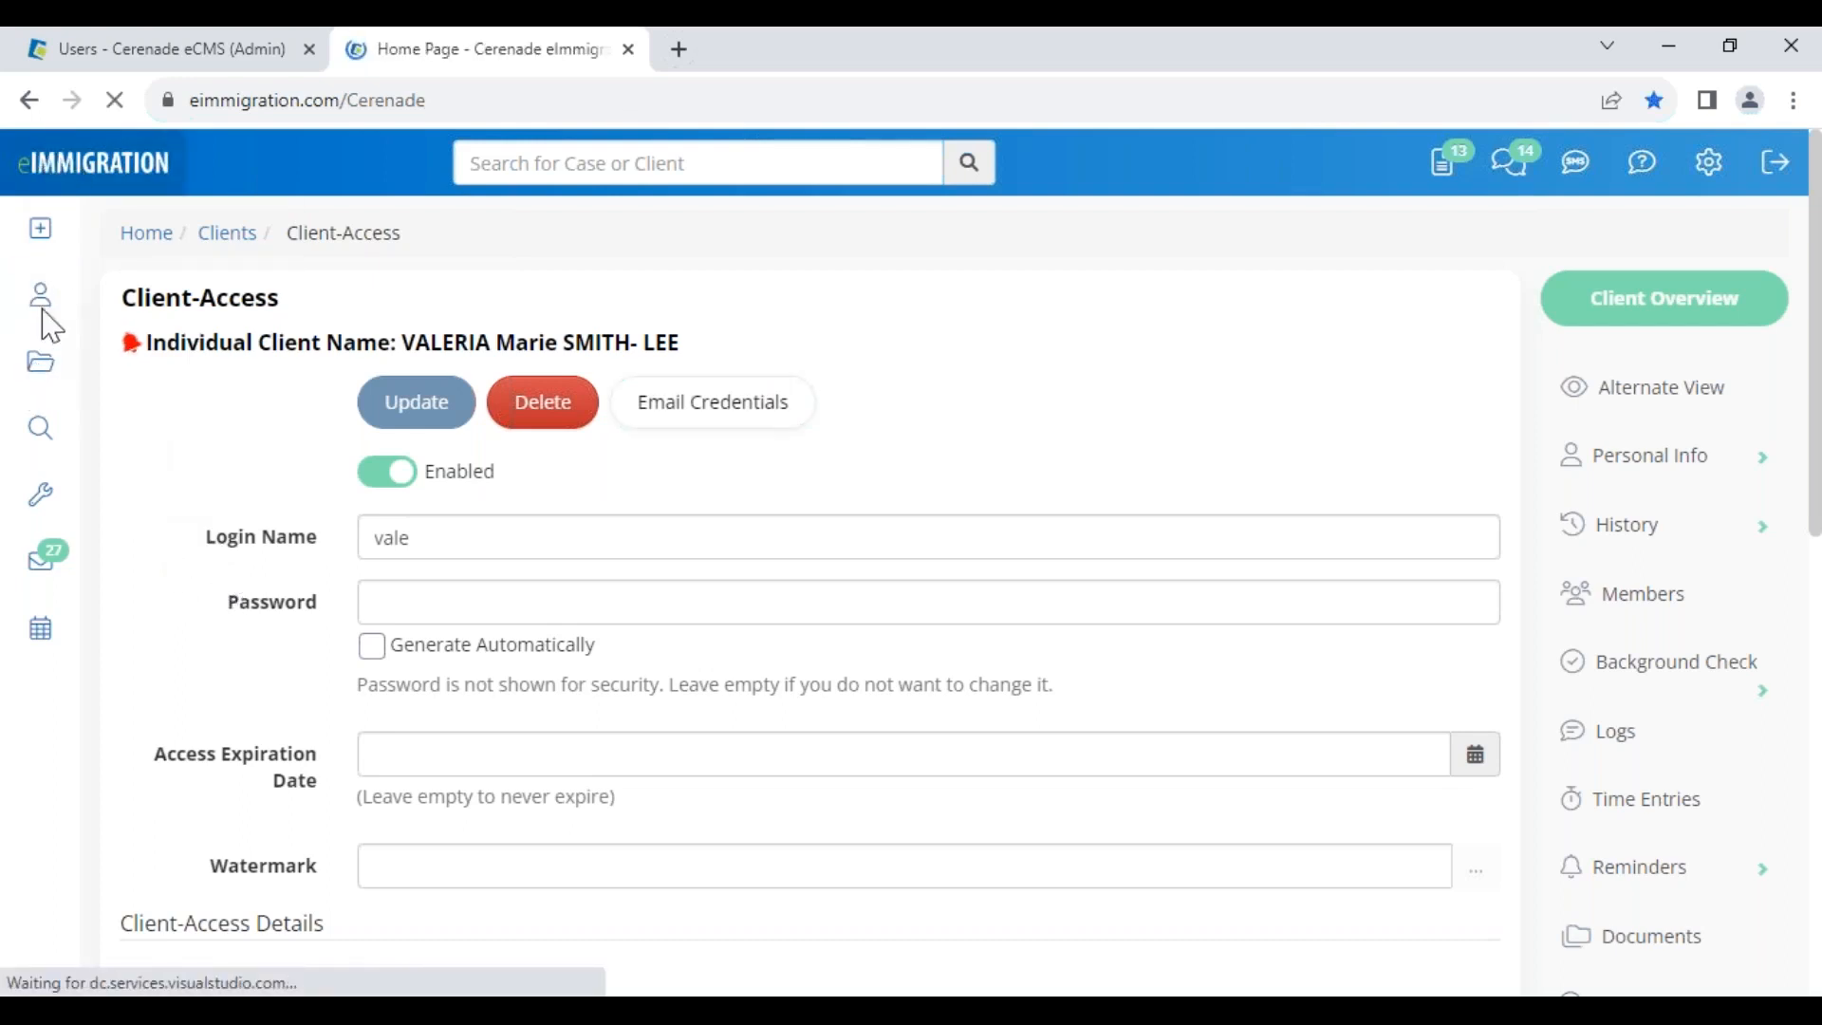
# Open another client's record from the Clients list and go to its Client Access settings
pyautogui.click(40, 295)
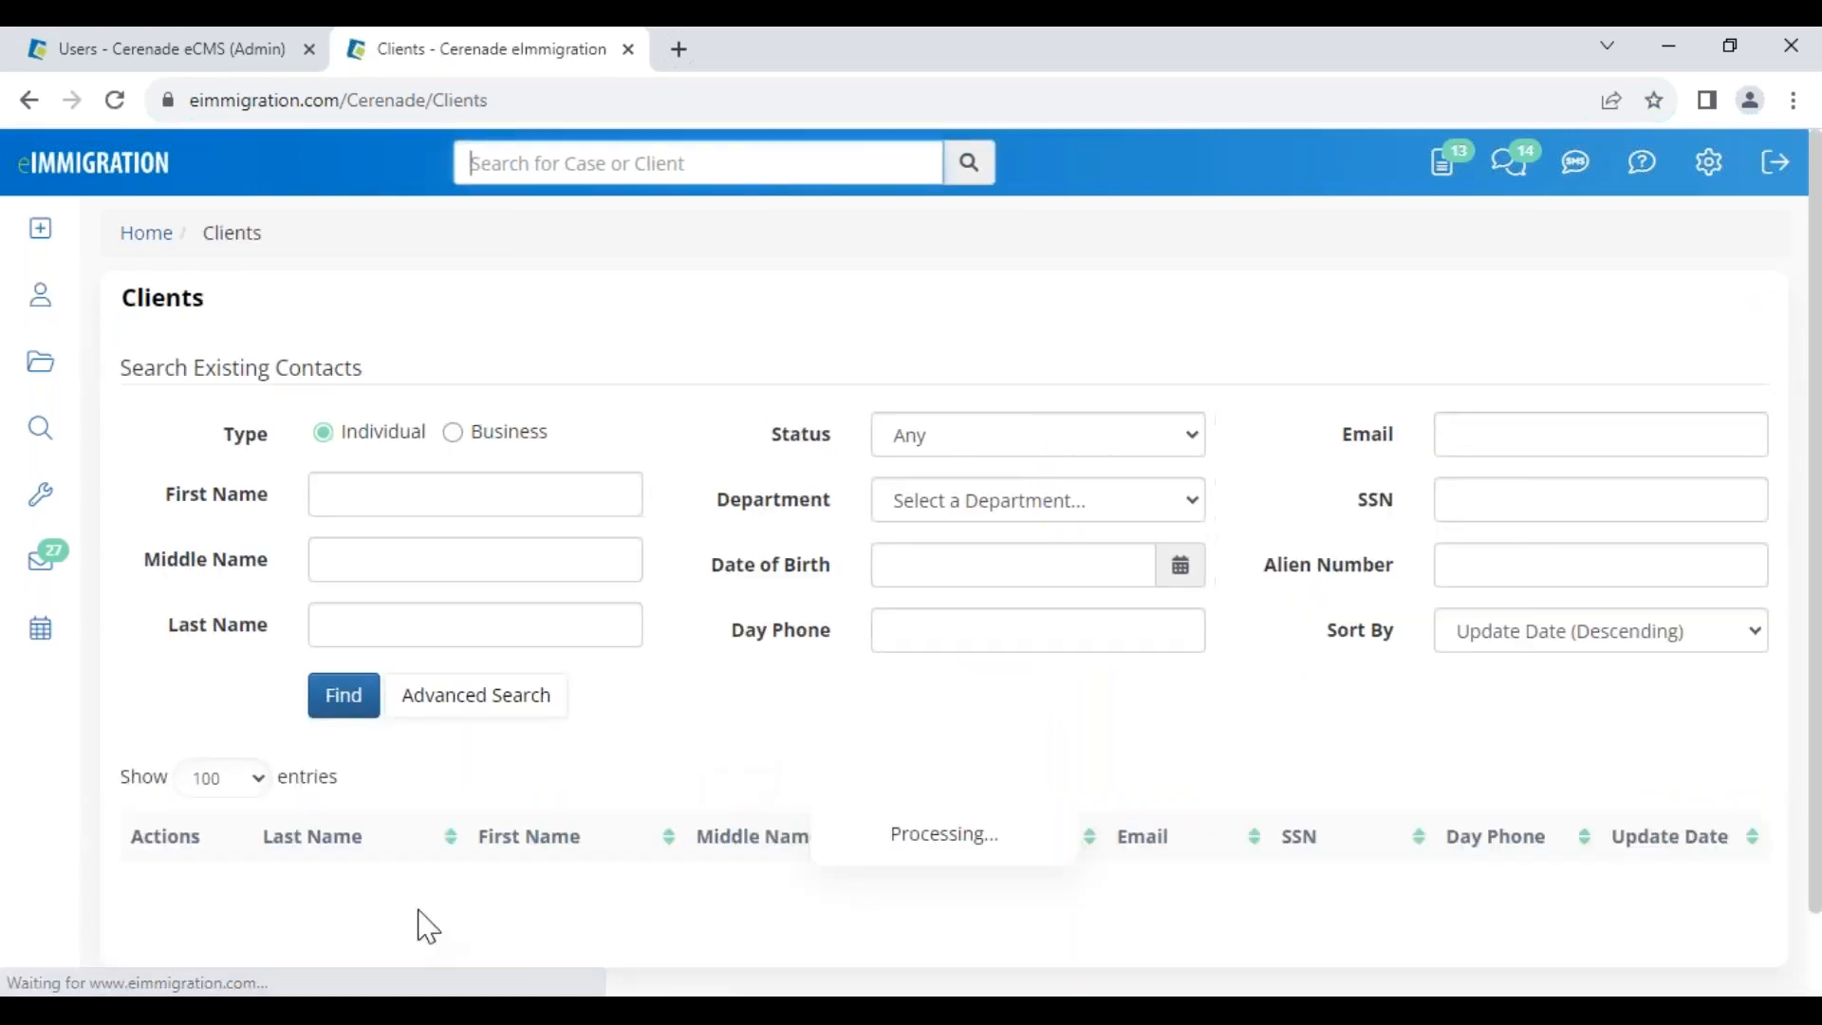
pyautogui.scroll(-10, 436, 892)
pyautogui.scroll(-7, 465, 865)
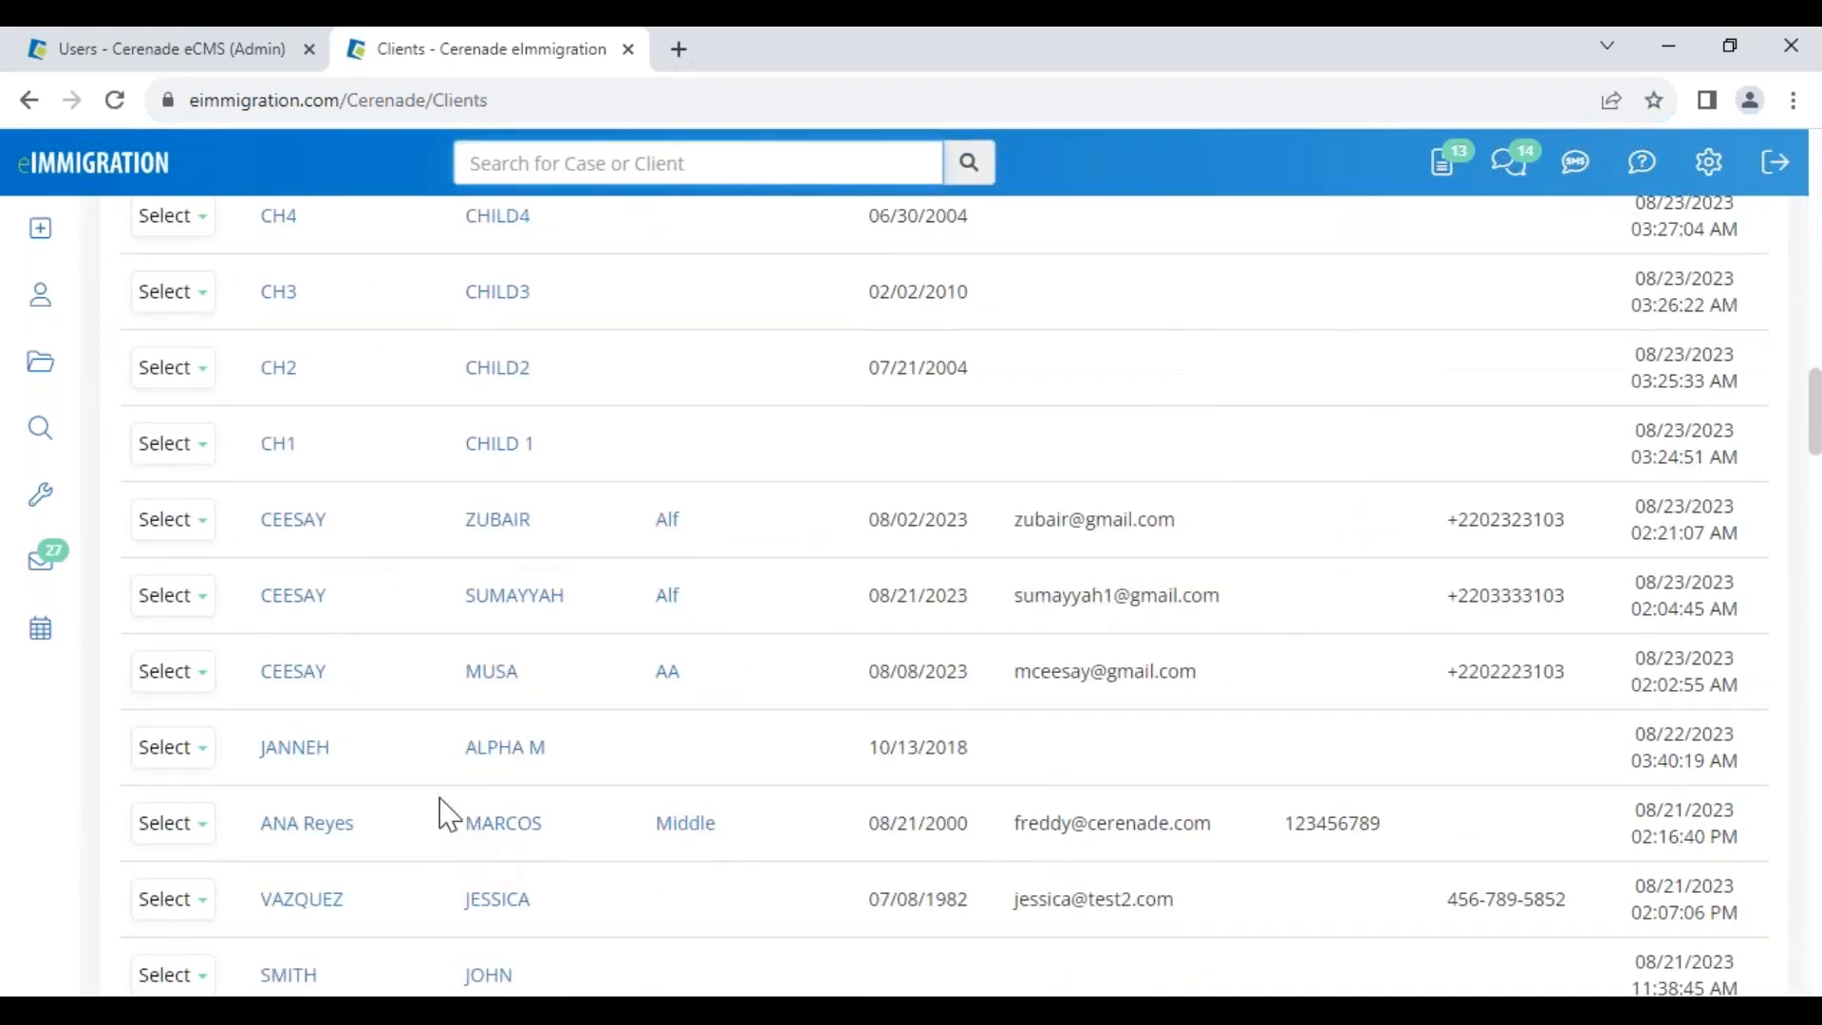
pyautogui.click(309, 759)
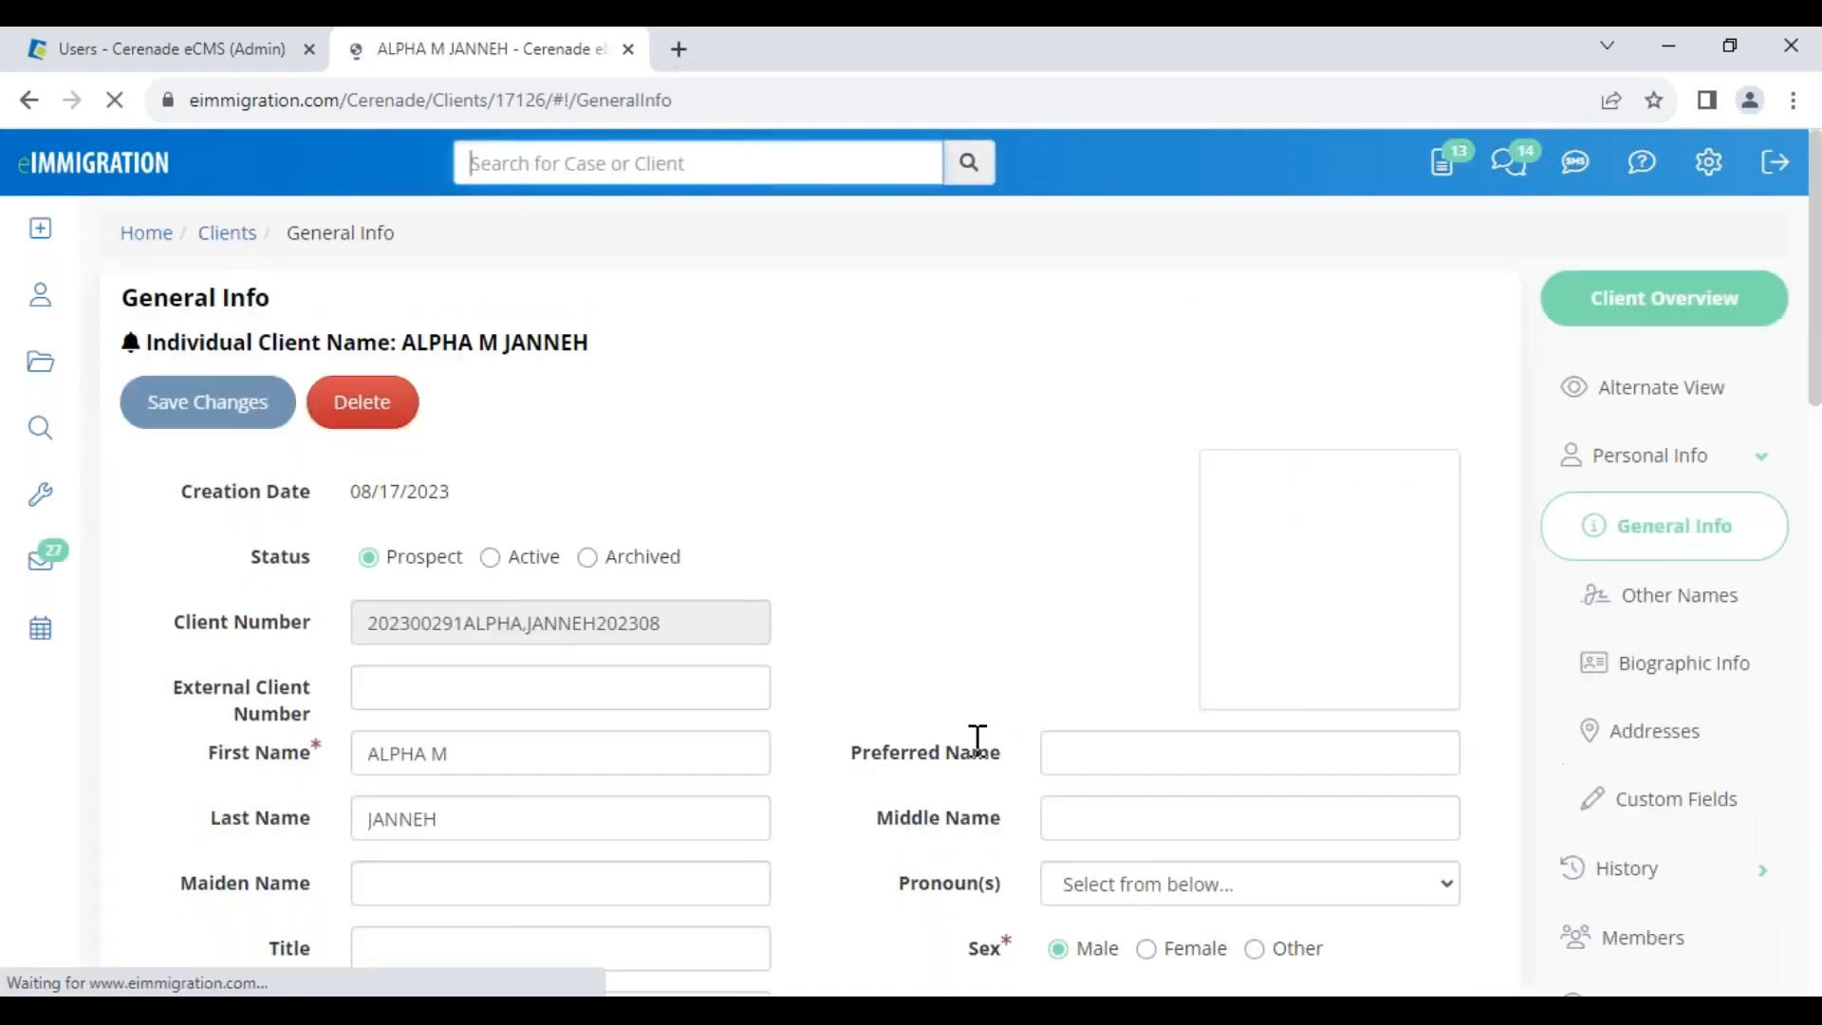
pyautogui.scroll(-5, 1485, 812)
pyautogui.scroll(-6, 1651, 939)
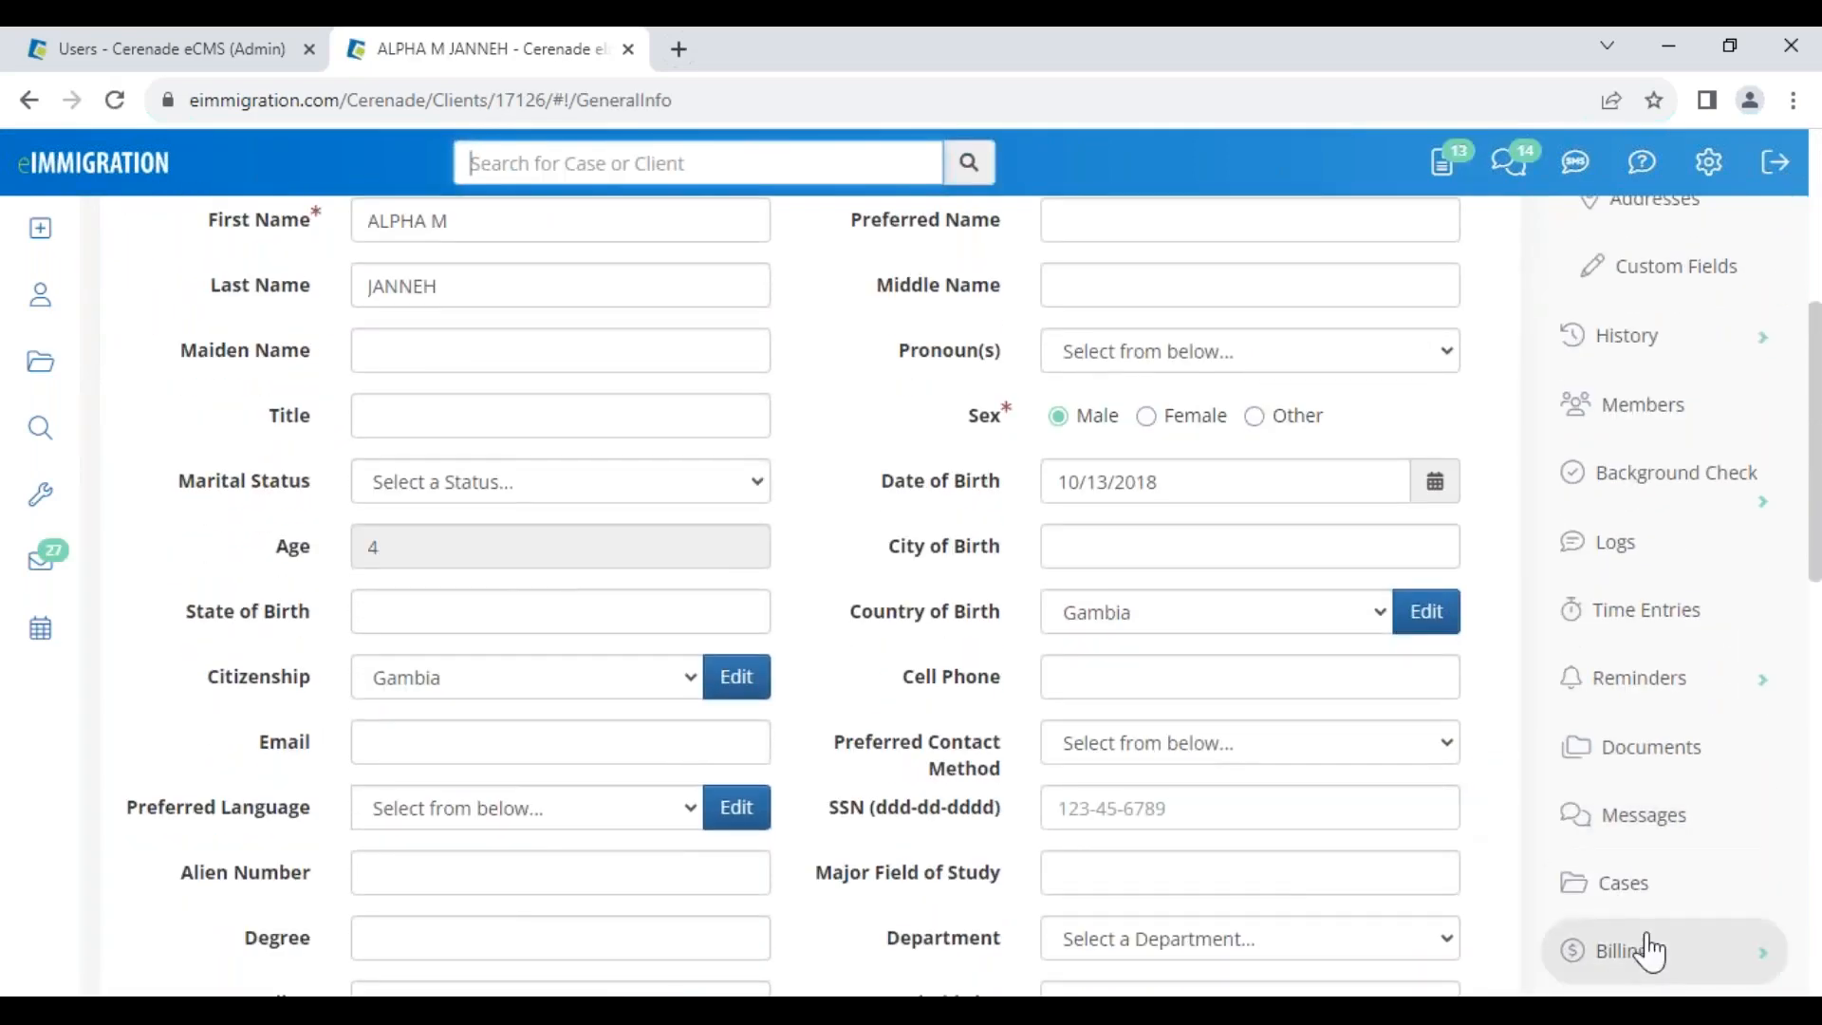
pyautogui.click(1666, 581)
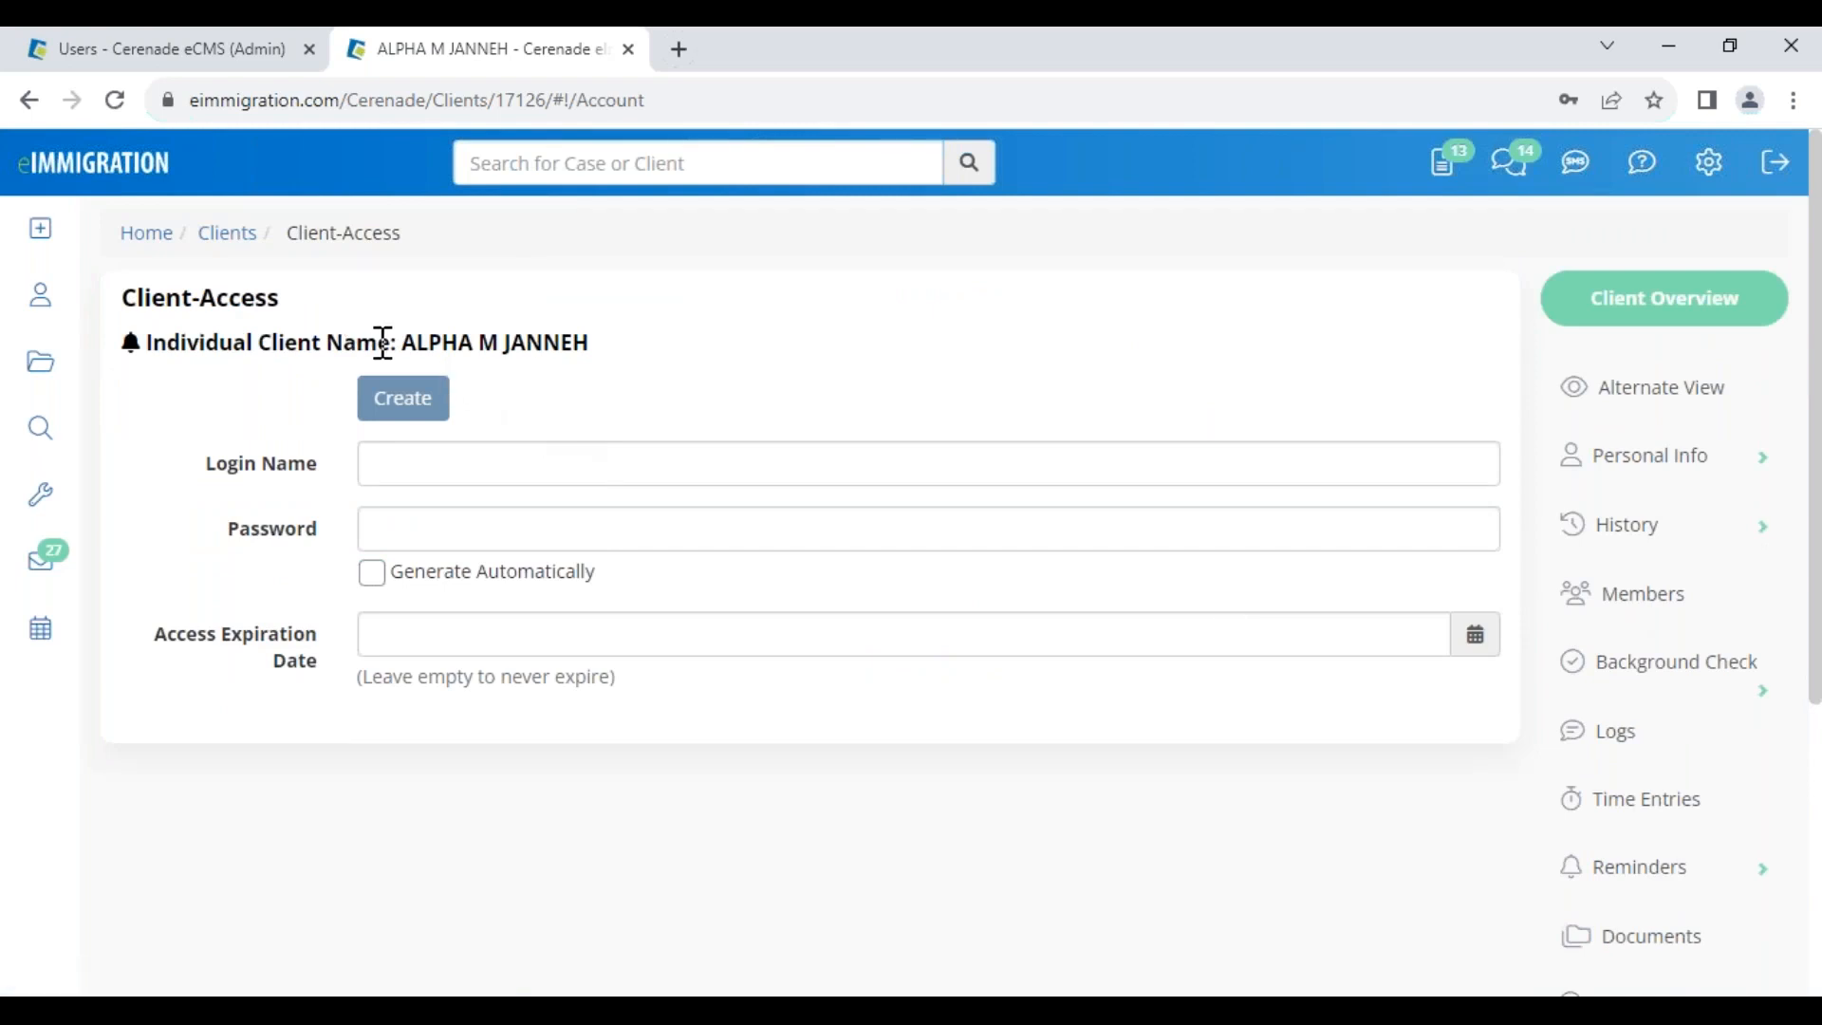
# Create the client's portal access with a short login name and a password
pyautogui.moveTo(194, 297); pyautogui.dragTo(315, 308)
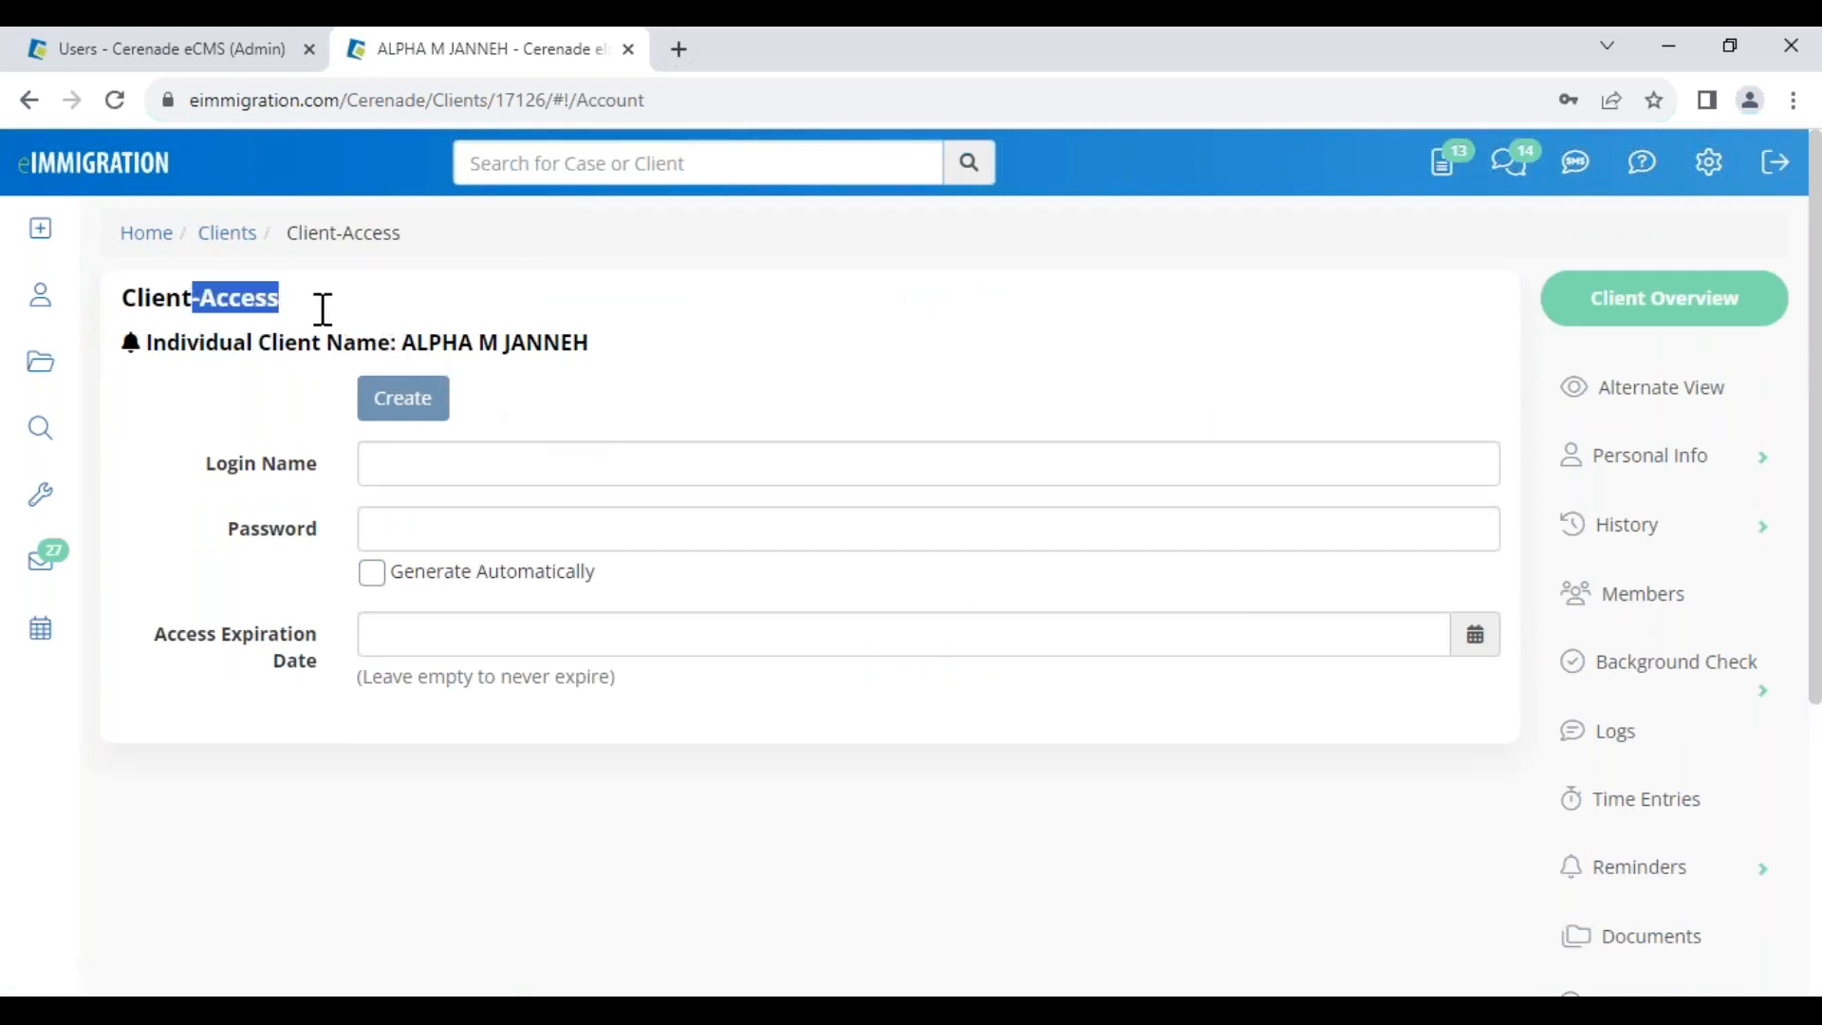
pyautogui.click(414, 463)
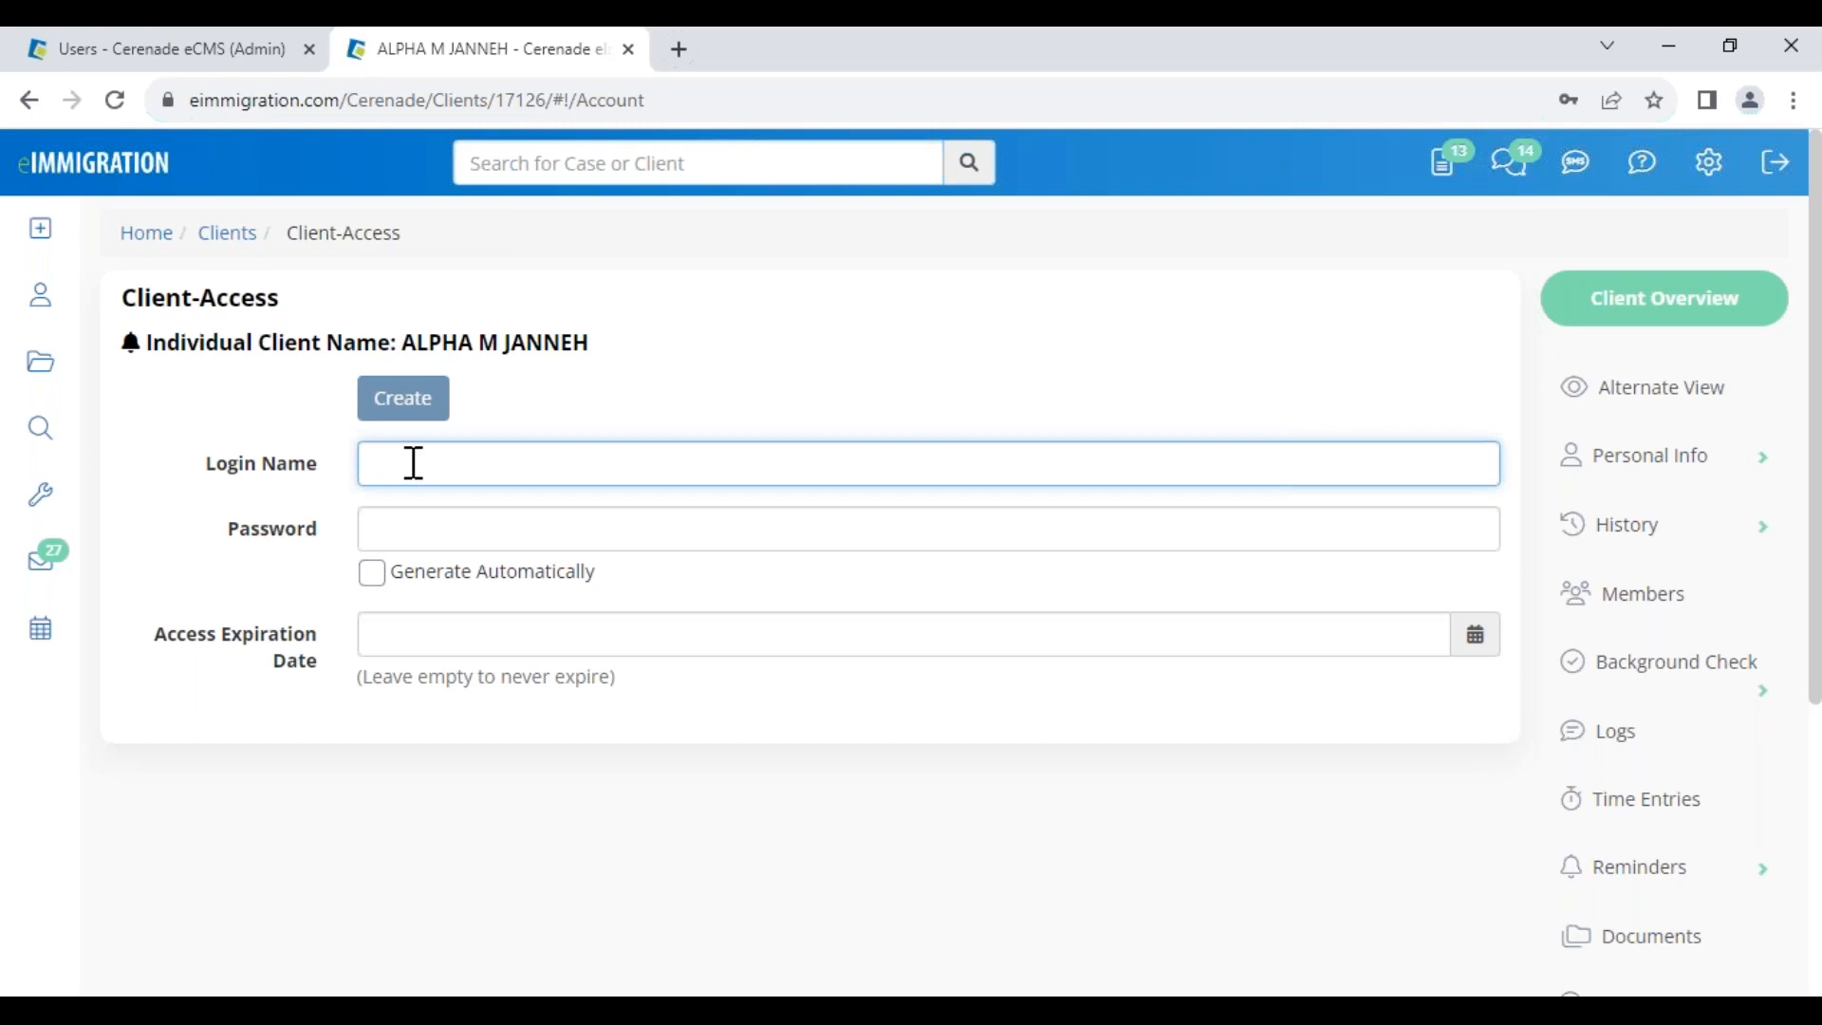
pyautogui.write('janneh')
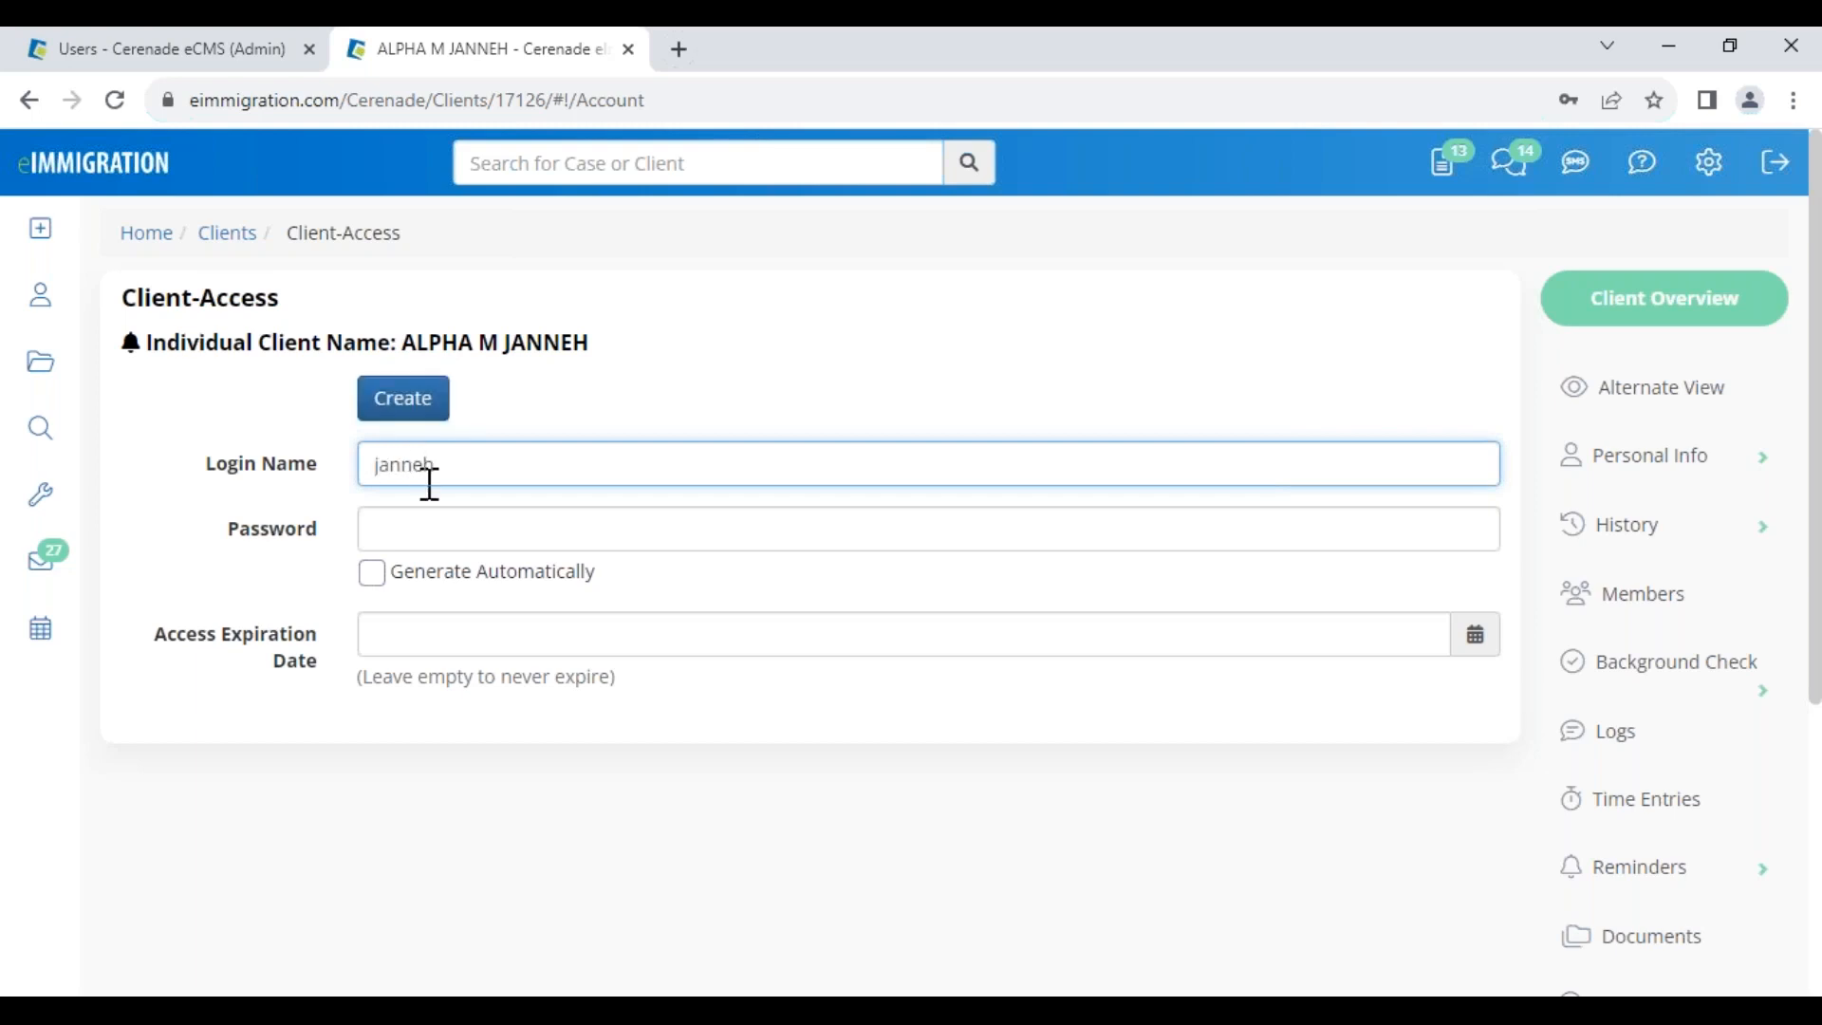
pyautogui.click(436, 519)
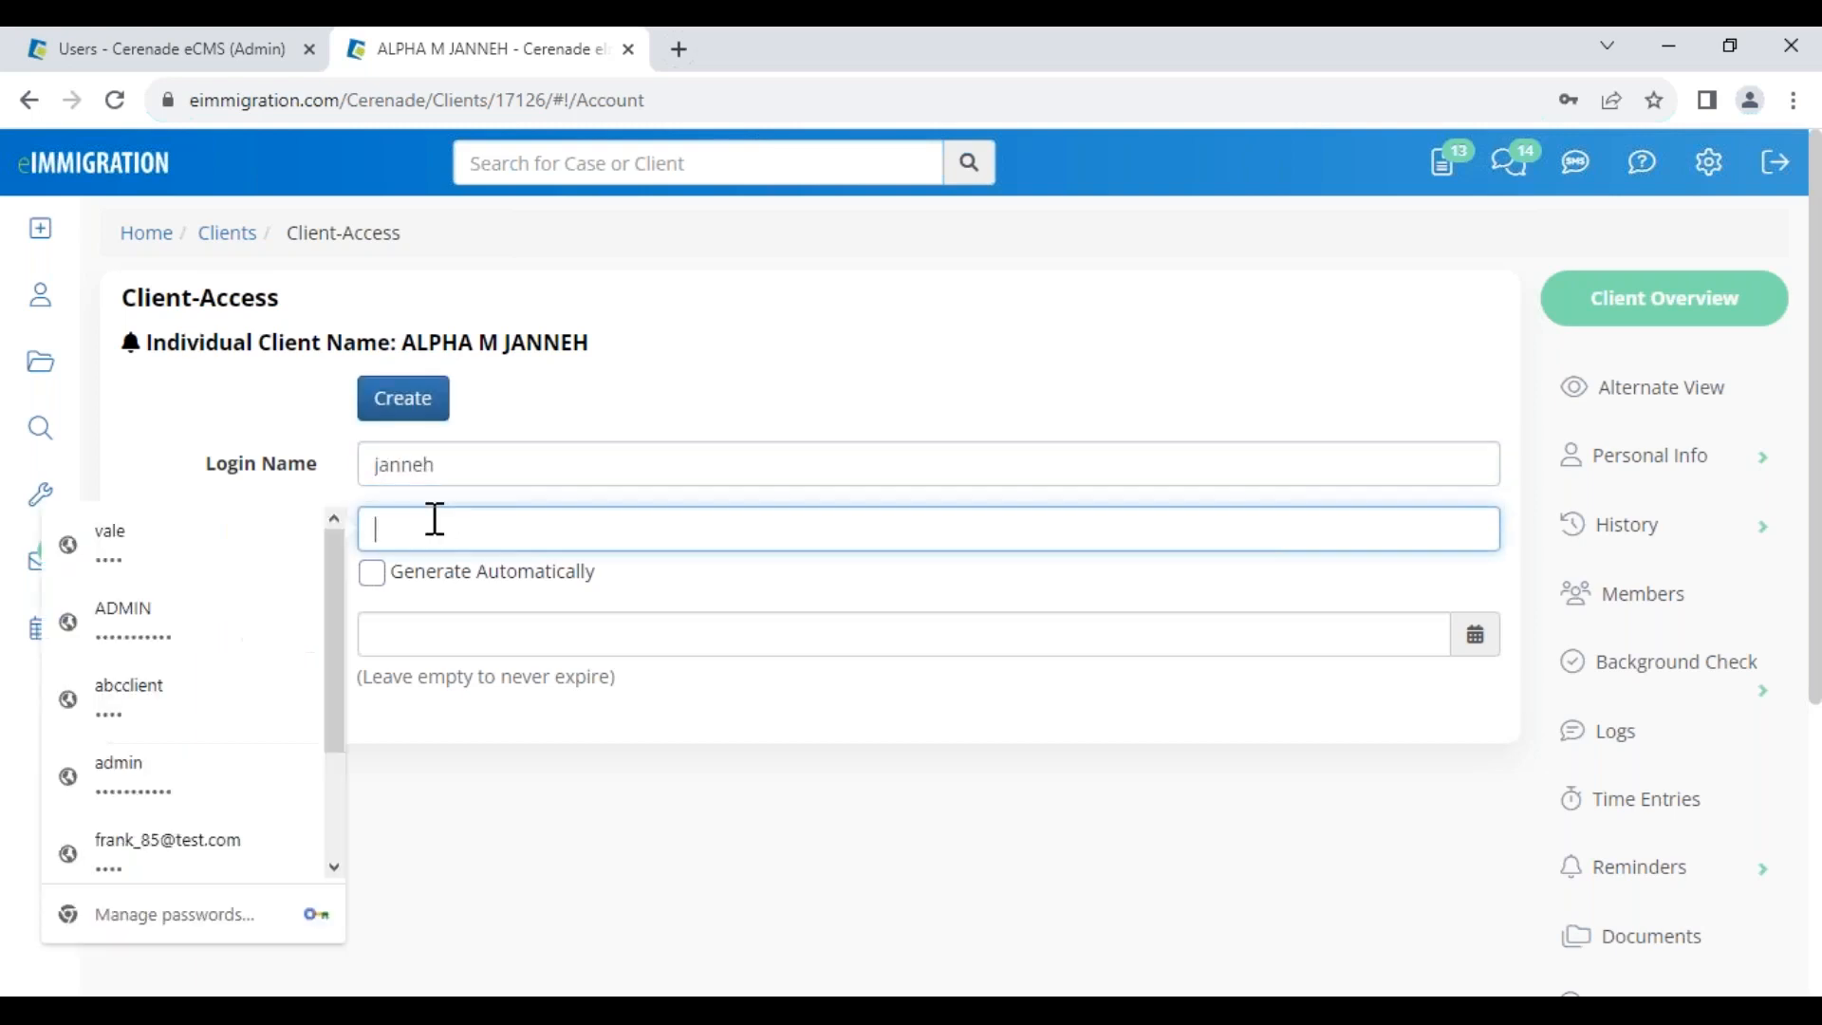
pyautogui.write('test')
pyautogui.click(403, 403)
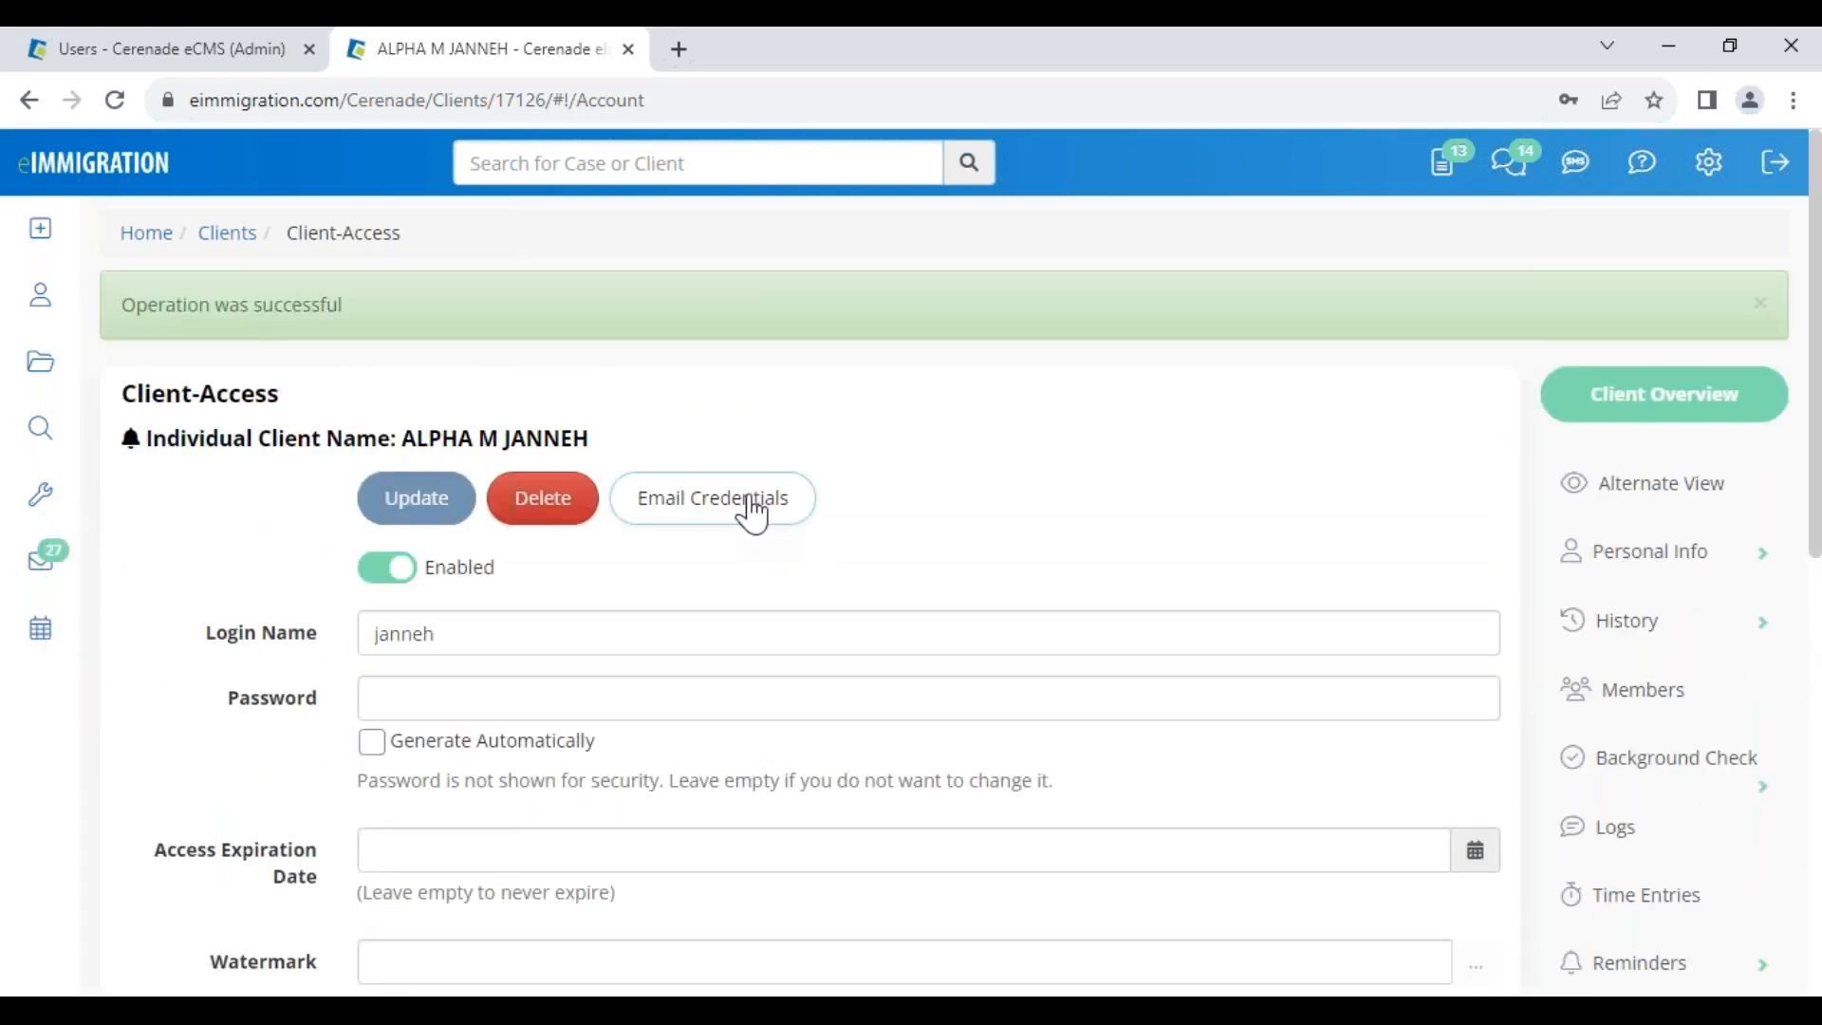
# Draft a credentials email to the client's e-mail address, review it, and close it unsent
pyautogui.click(753, 512)
pyautogui.click(562, 420)
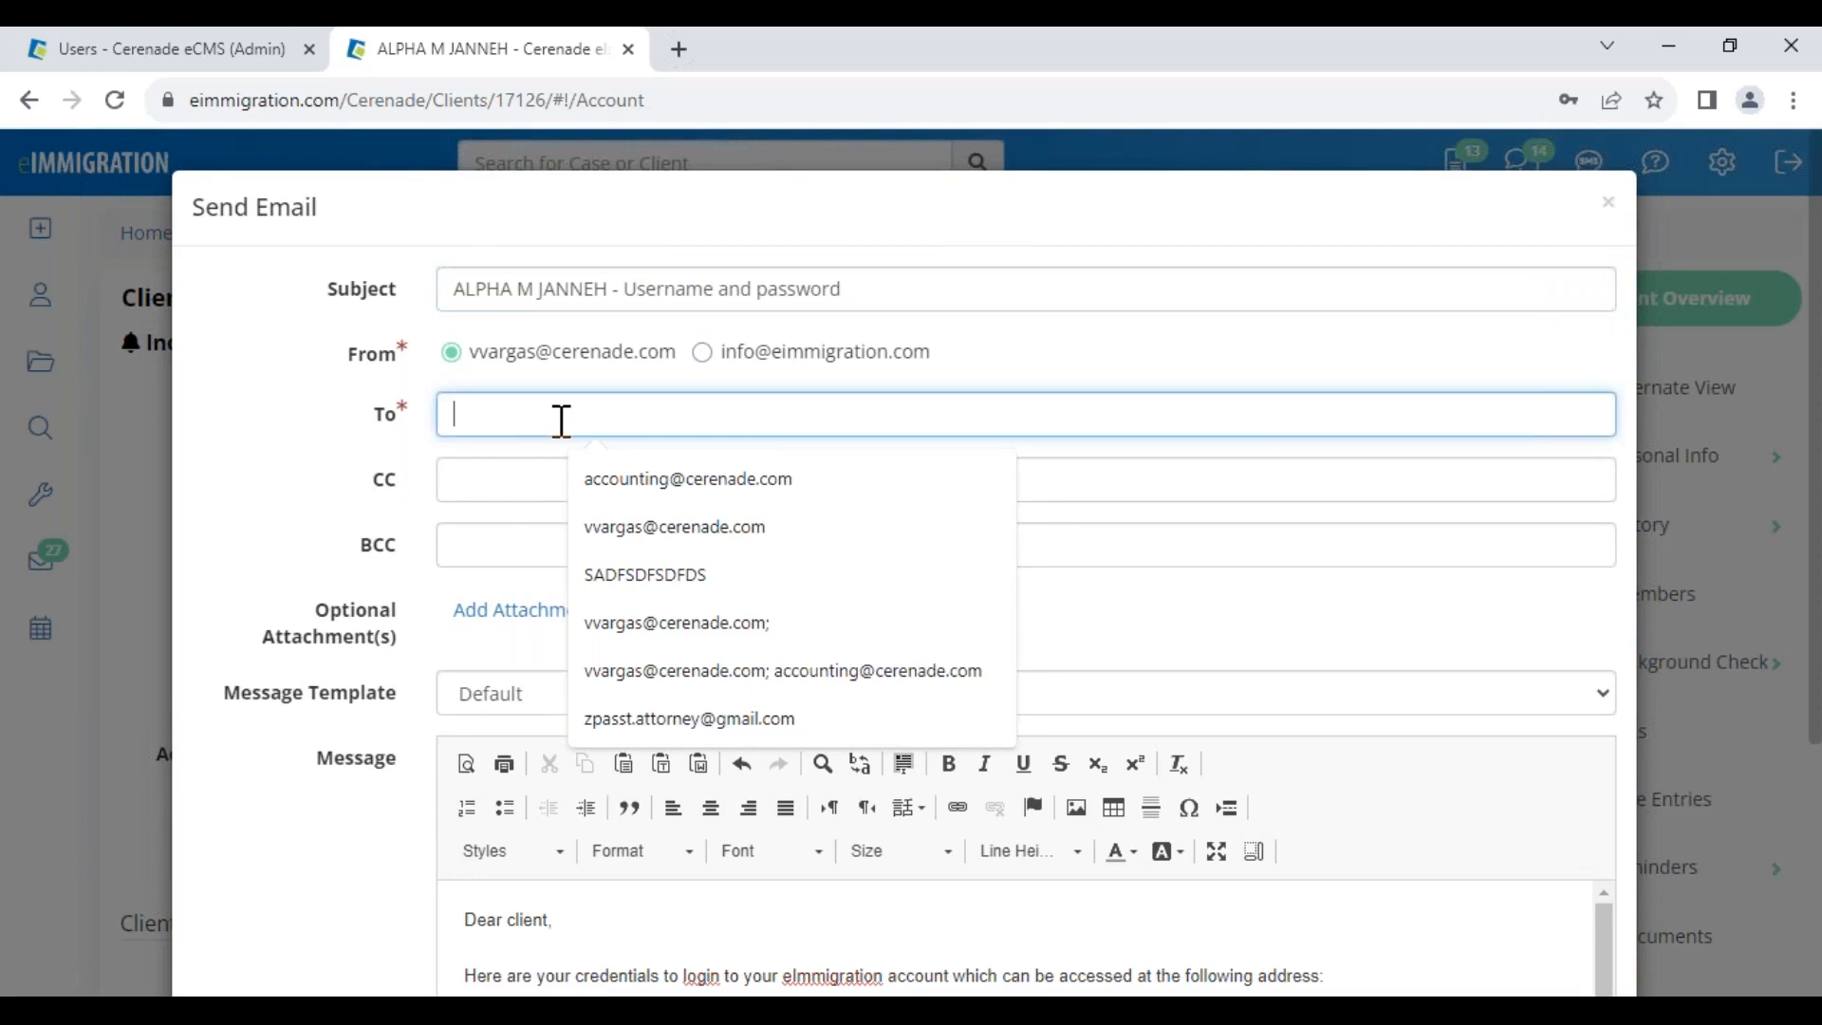
pyautogui.write('janneh@test.com')
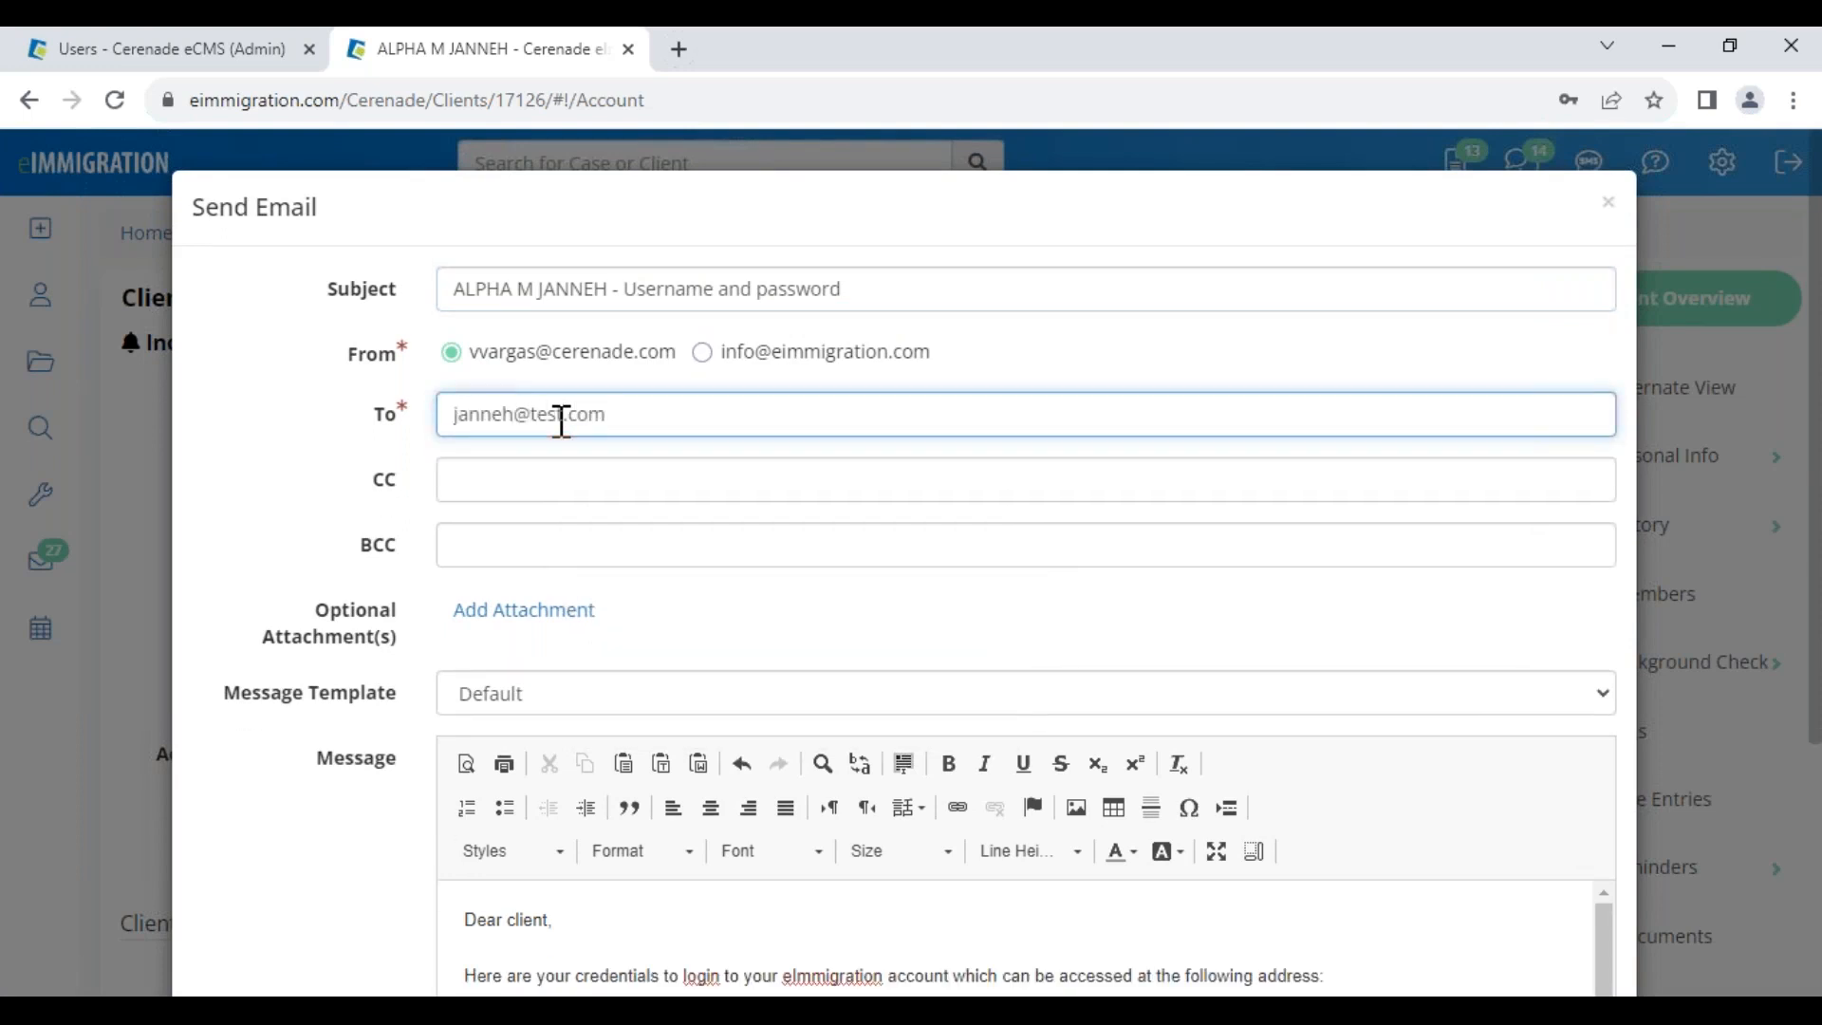
pyautogui.scroll(-2, 658, 846)
pyautogui.click(931, 974)
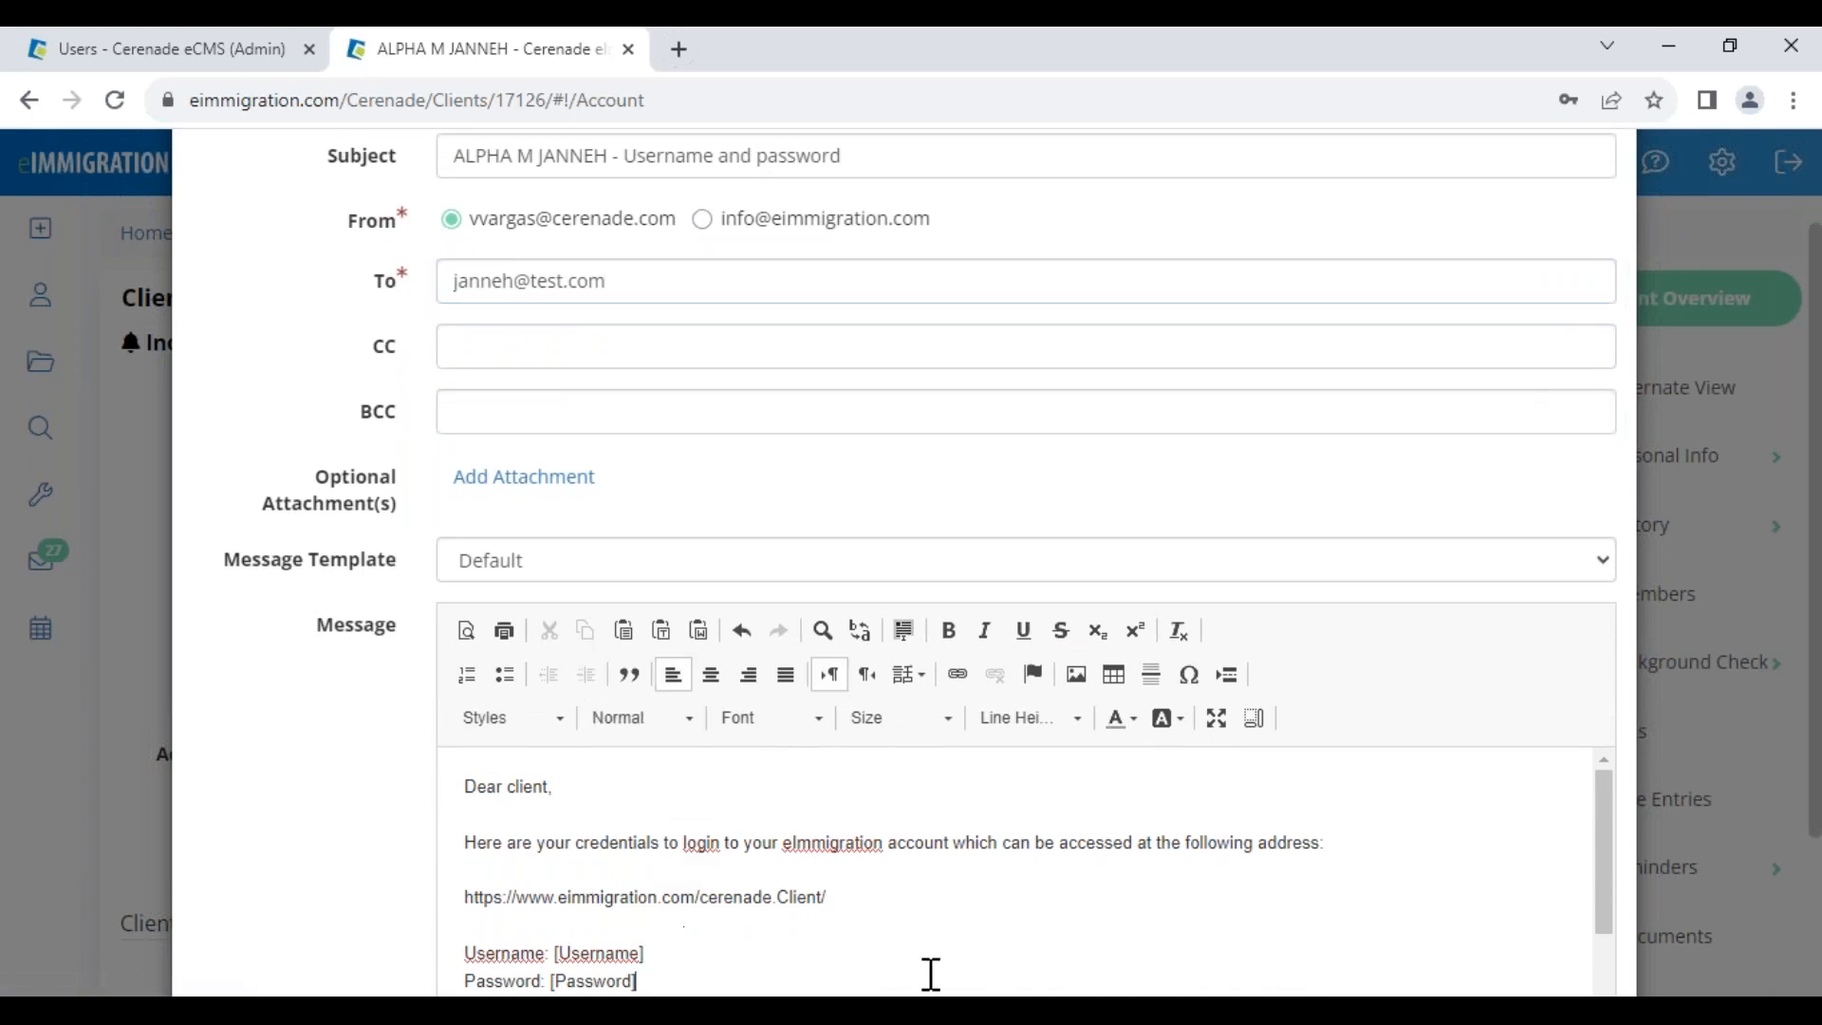
pyautogui.moveTo(454, 157); pyautogui.dragTo(855, 167)
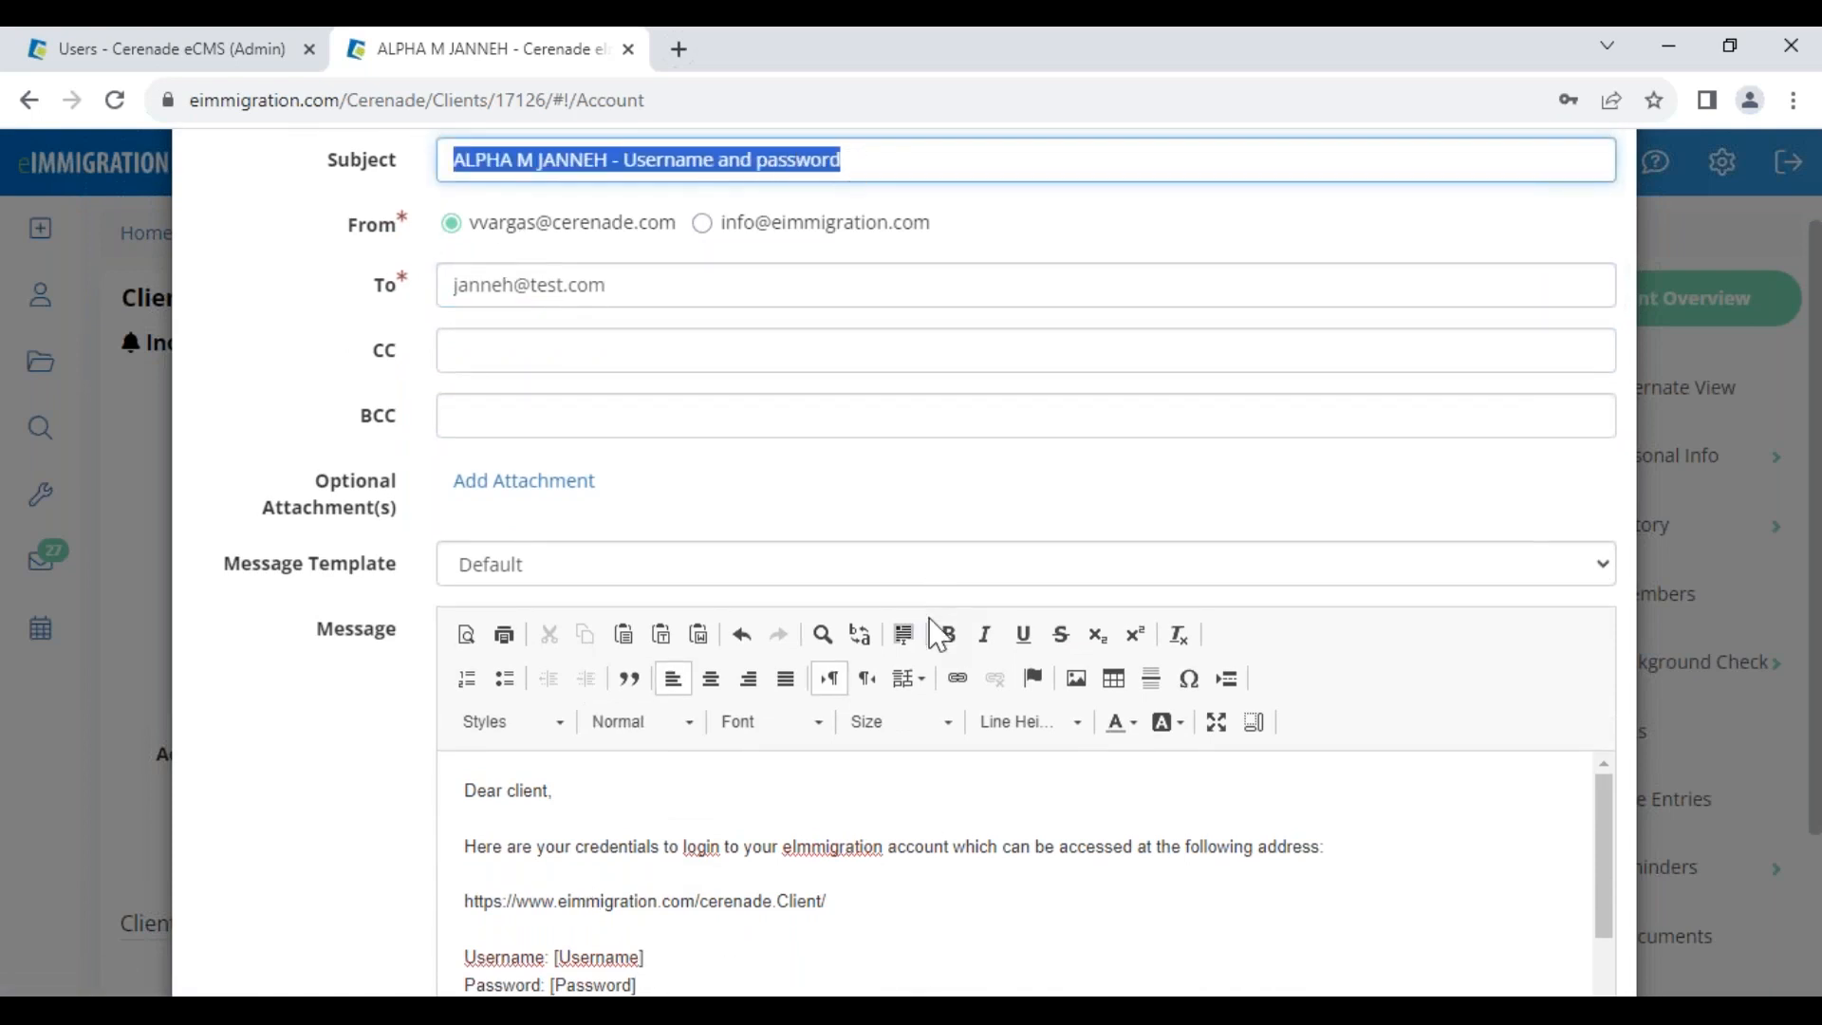
pyautogui.scroll(2, 1588, 240)
pyautogui.click(1609, 204)
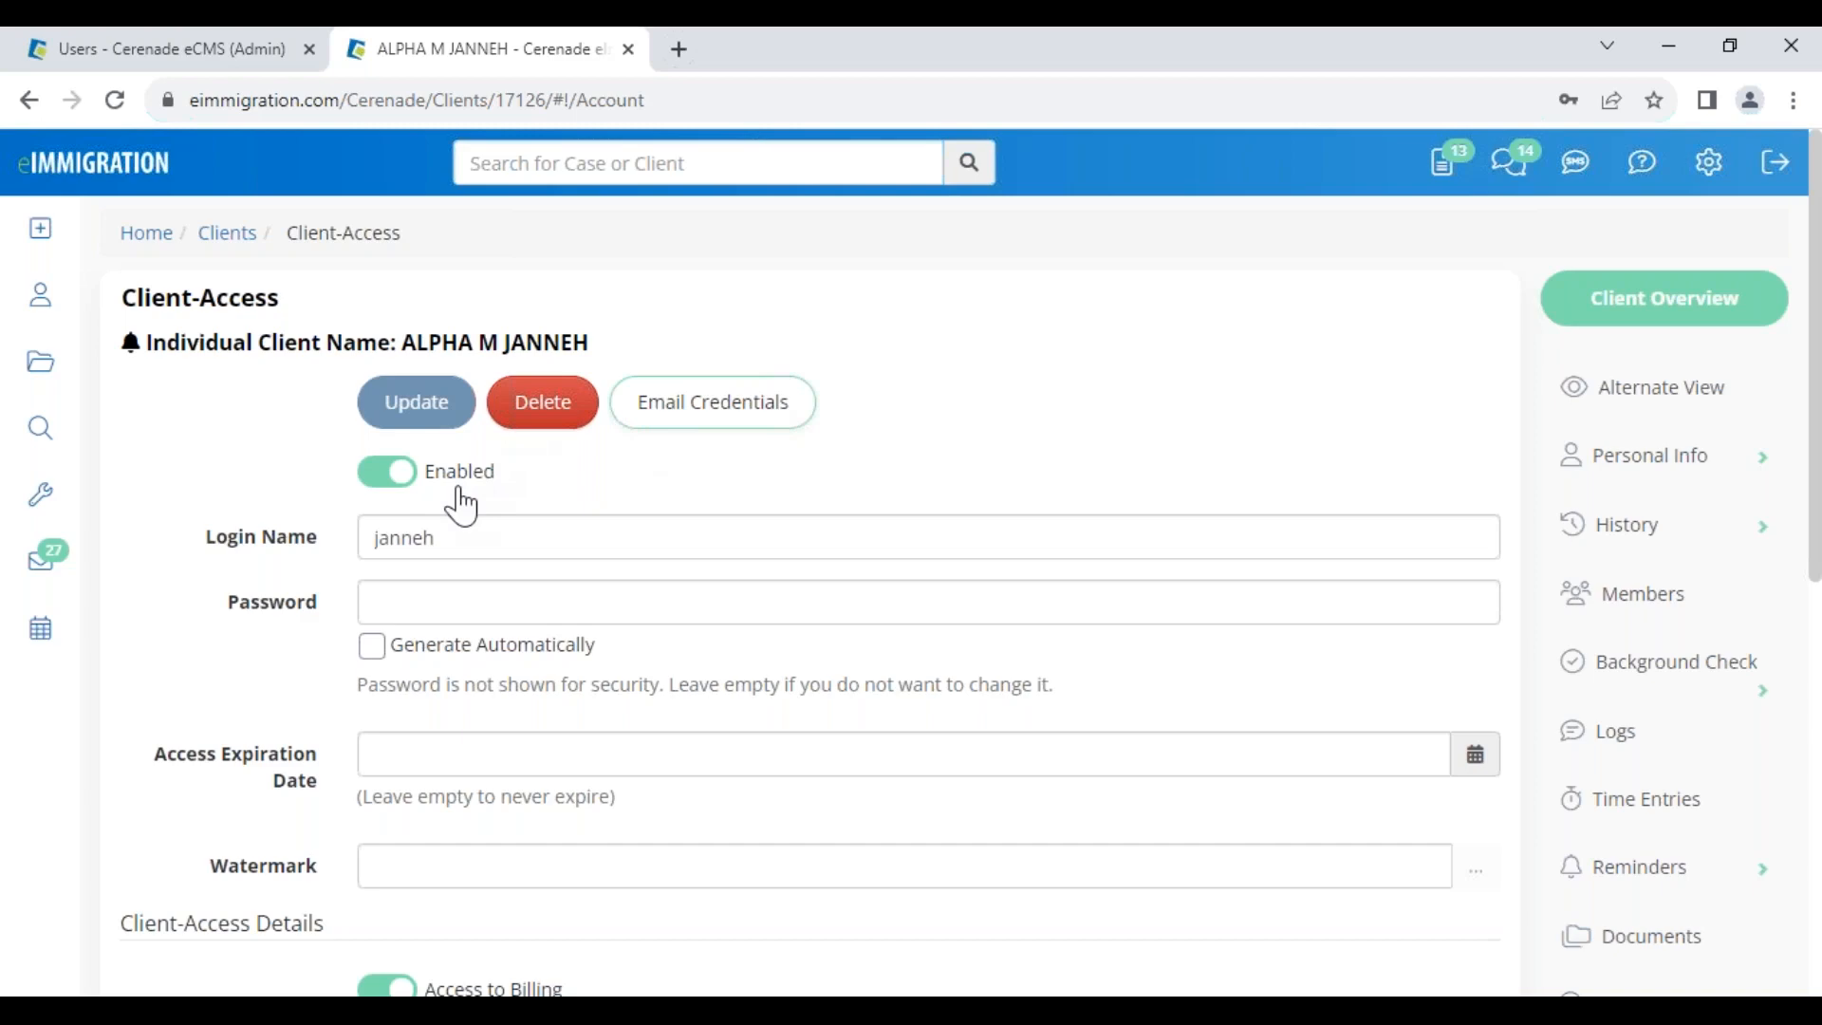
# Delete the client's portal login, confirm with OK, and go back to Home
pyautogui.click(549, 410)
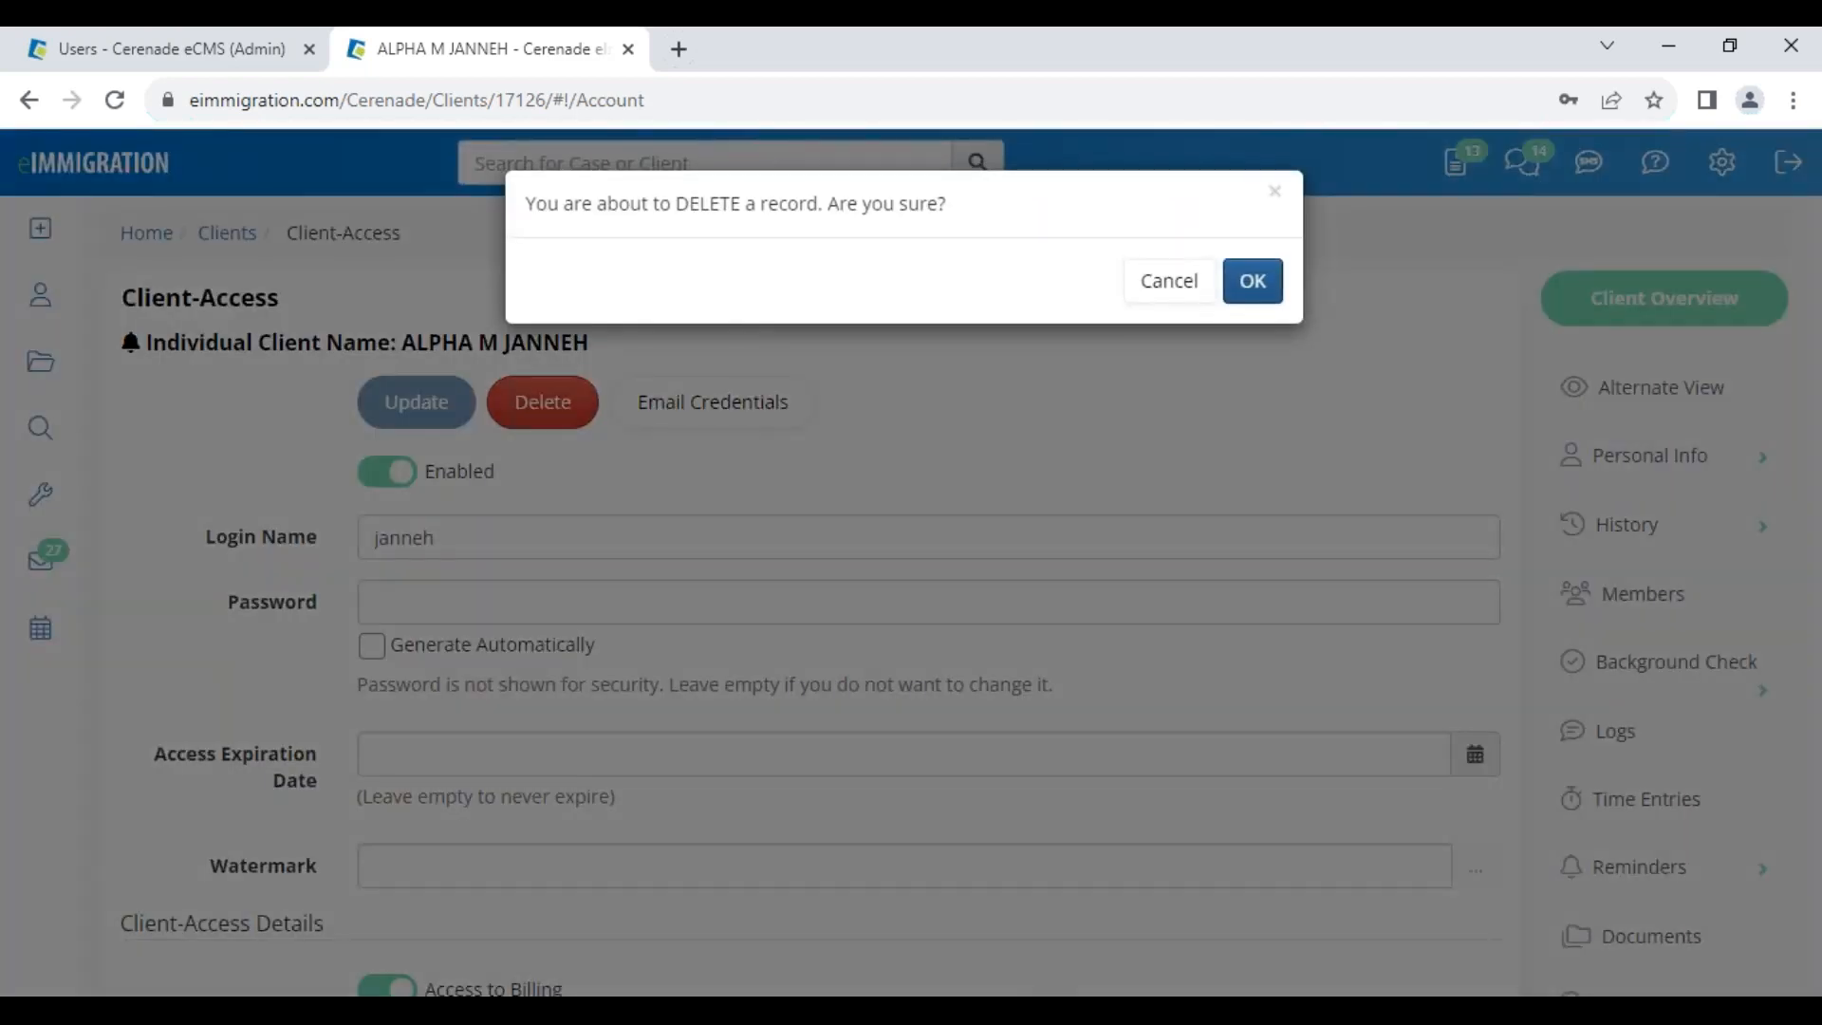
pyautogui.click(1260, 288)
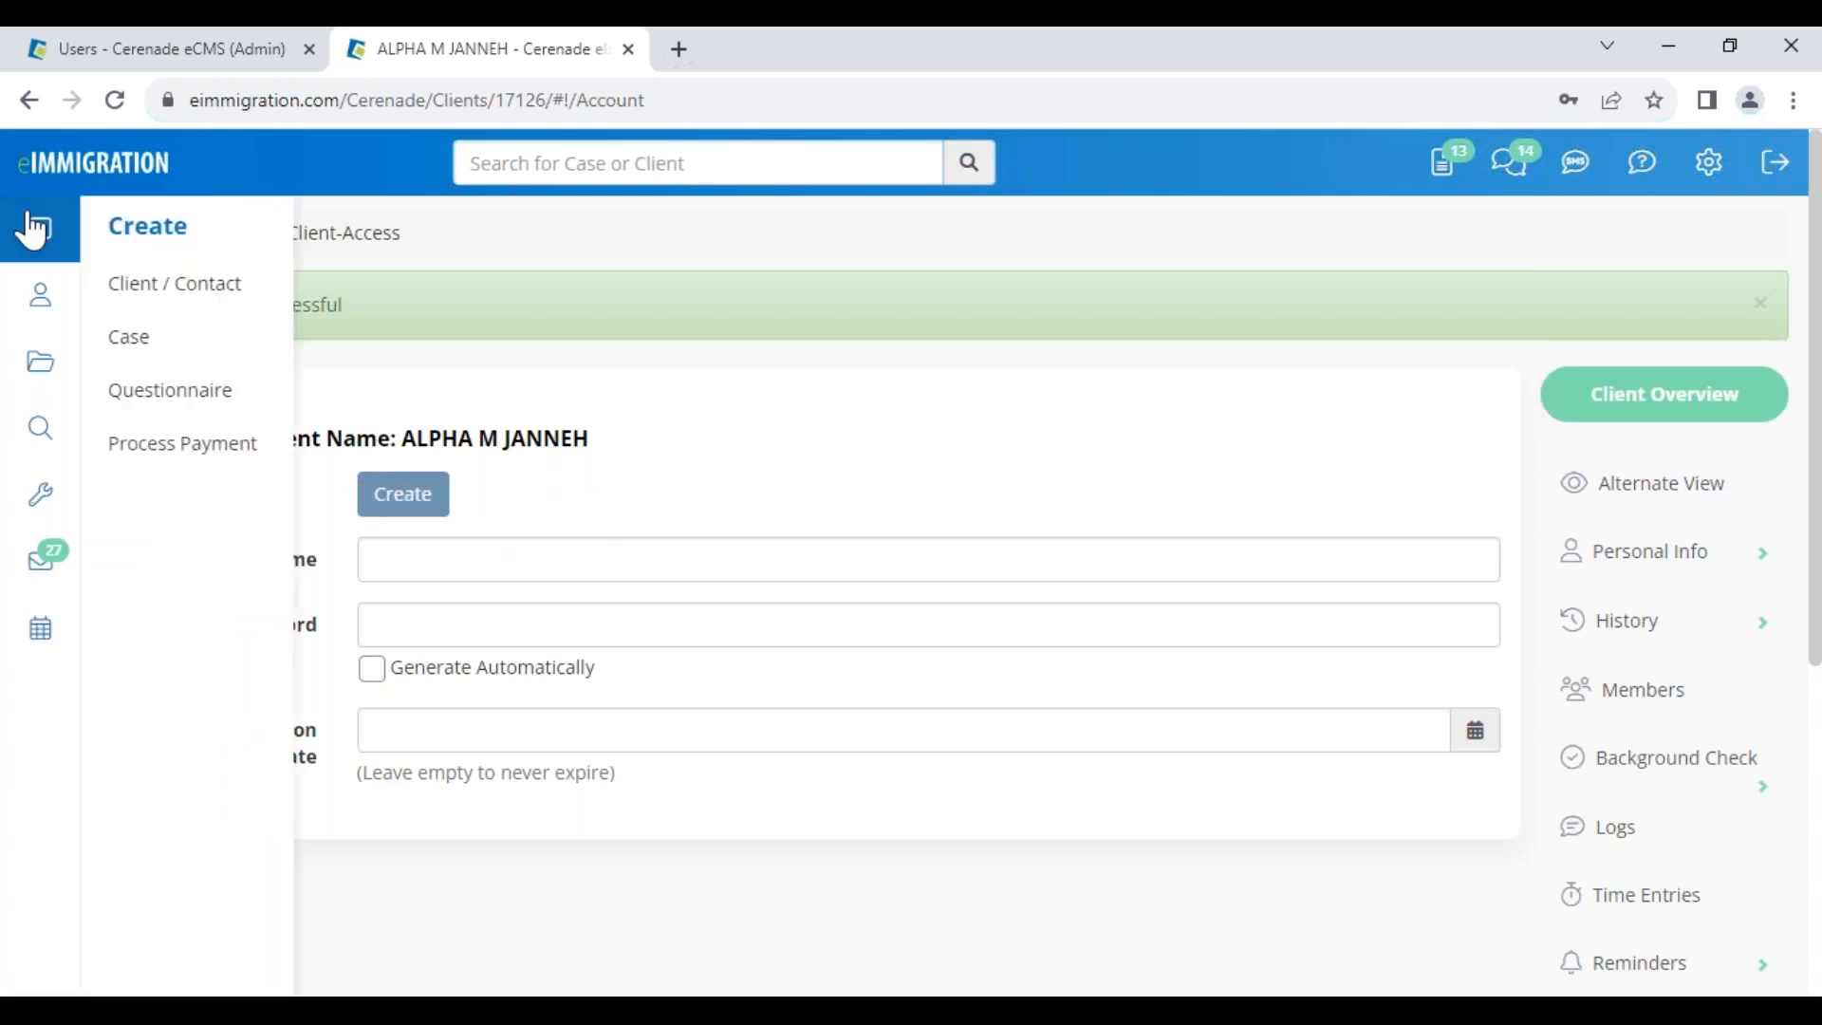
pyautogui.click(61, 173)
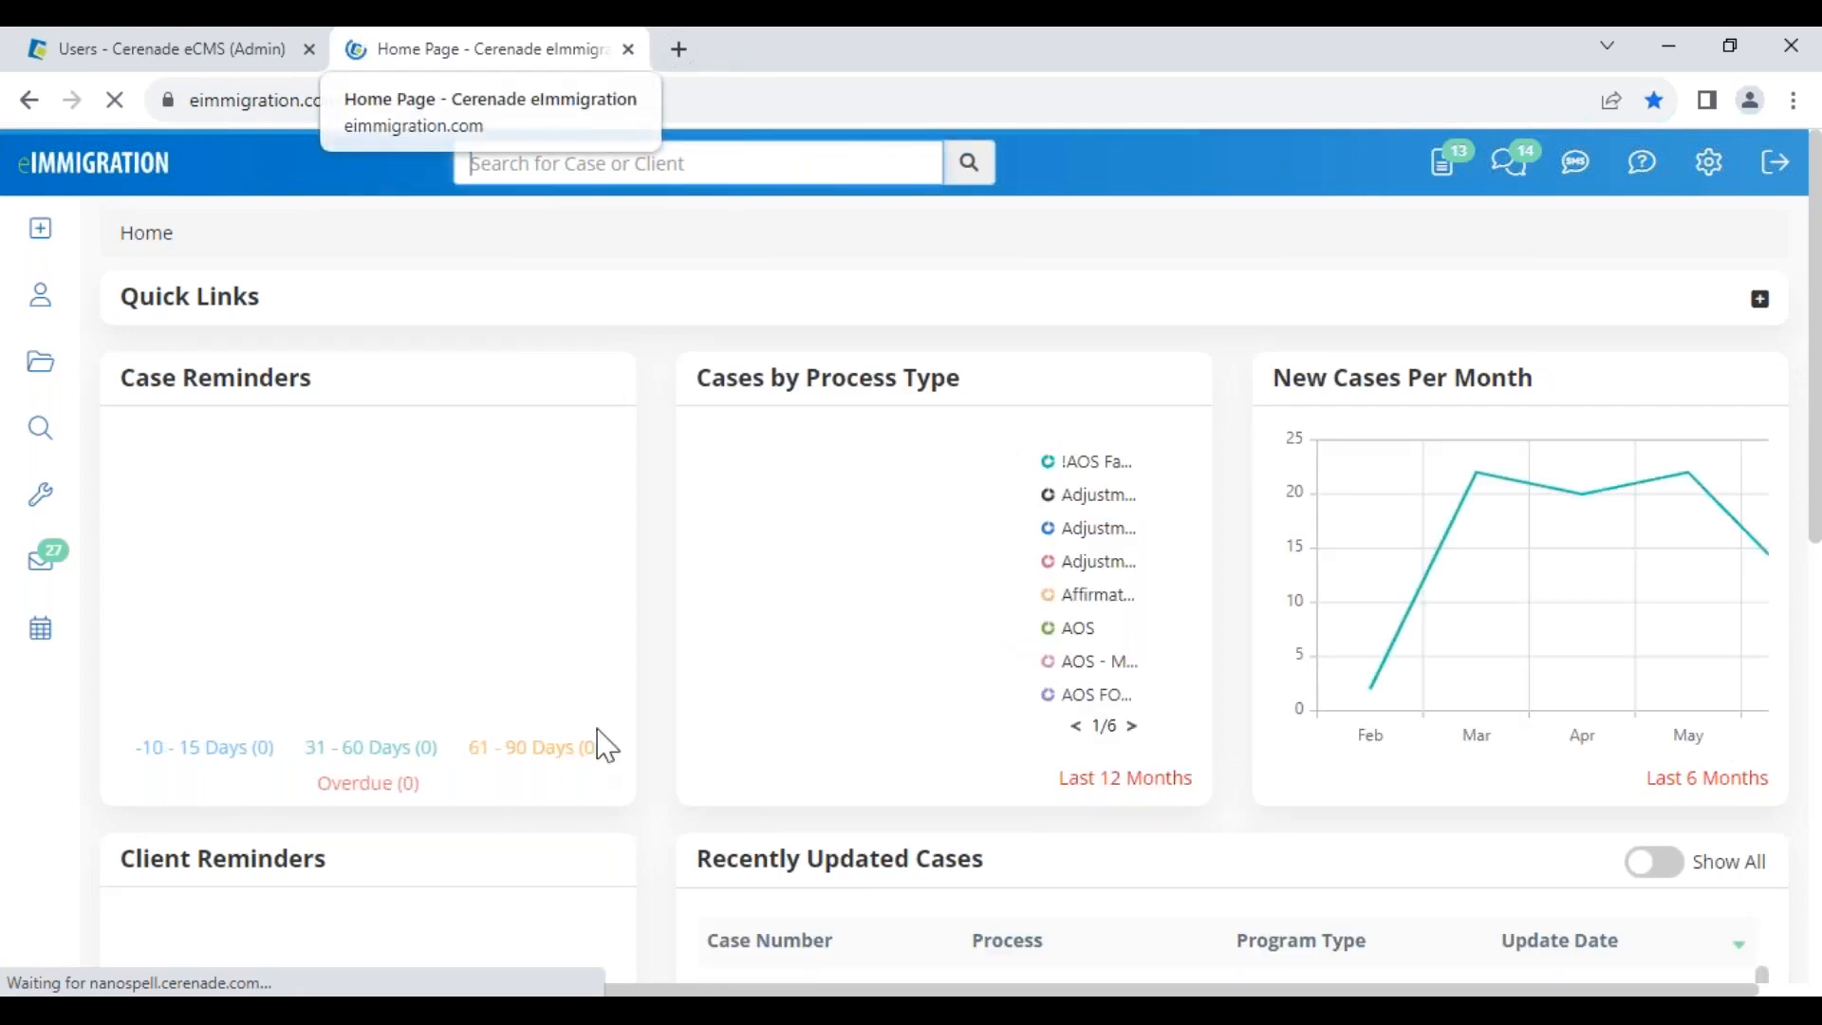
# Log in to the client portal in Edge and open the I-821 Full Questionnaire from the Mailbox
pyautogui.click(455, 940)
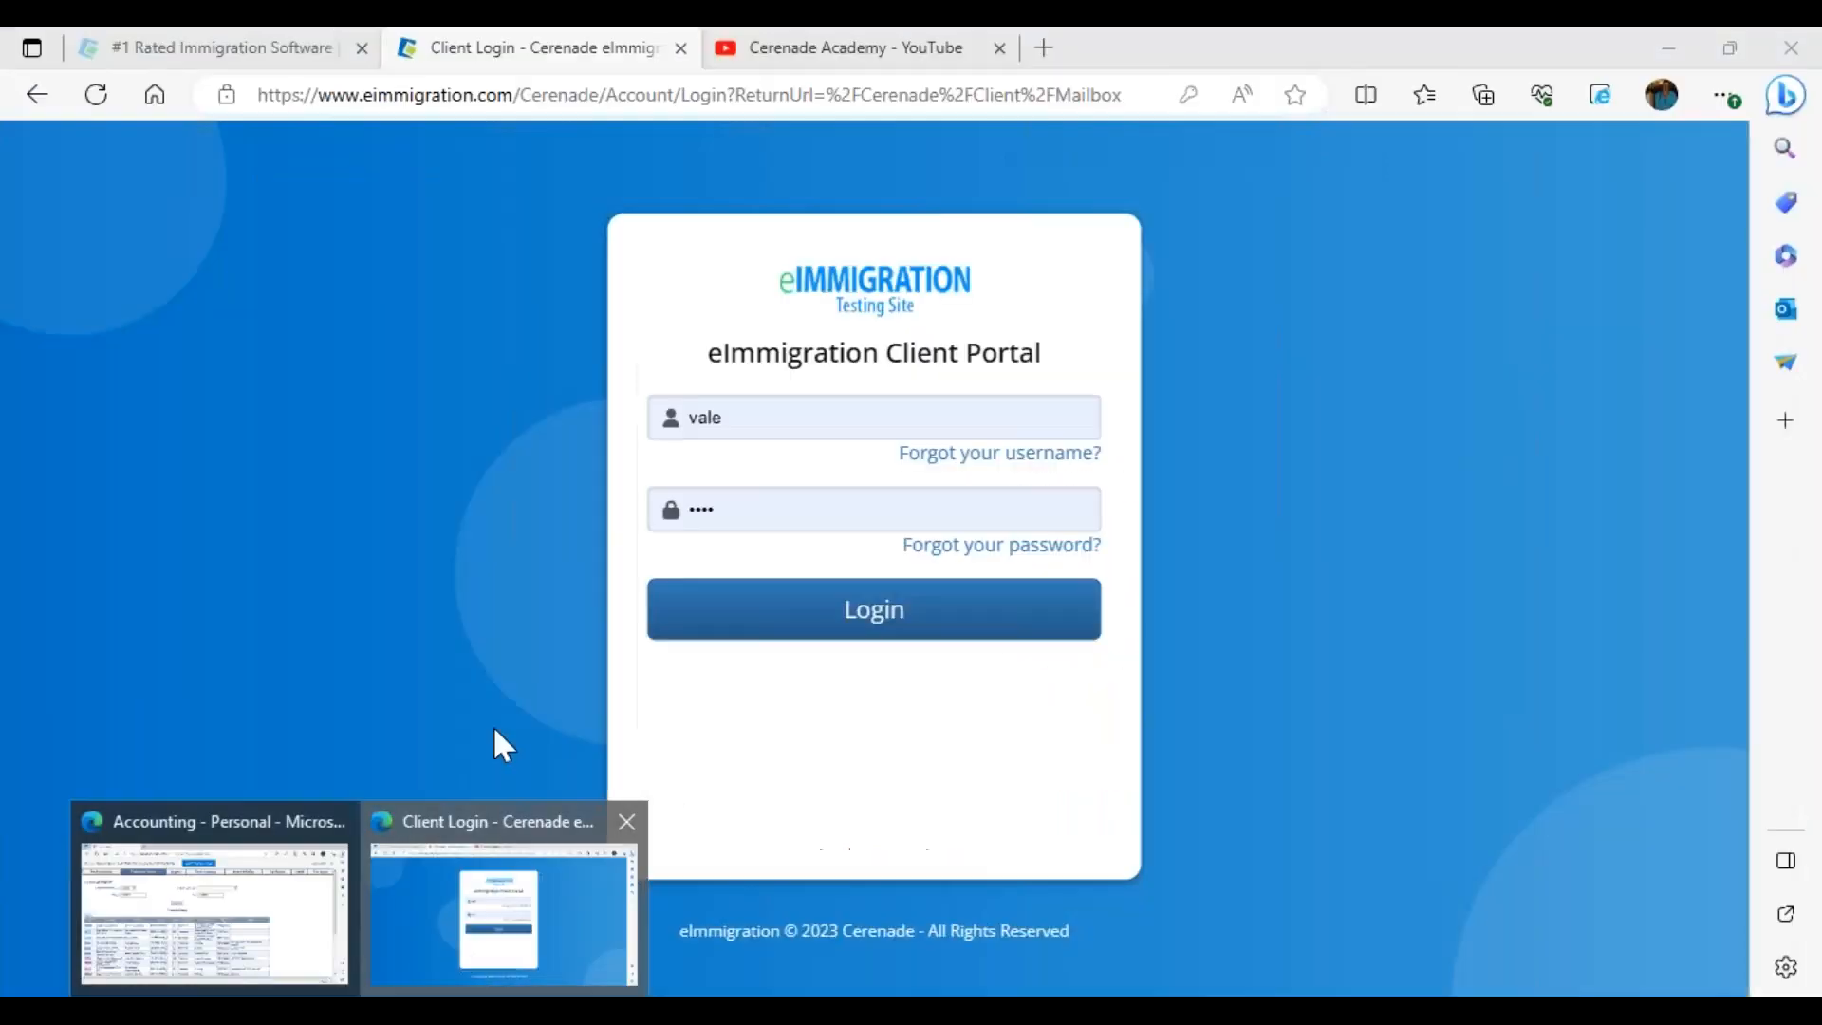
pyautogui.click(846, 618)
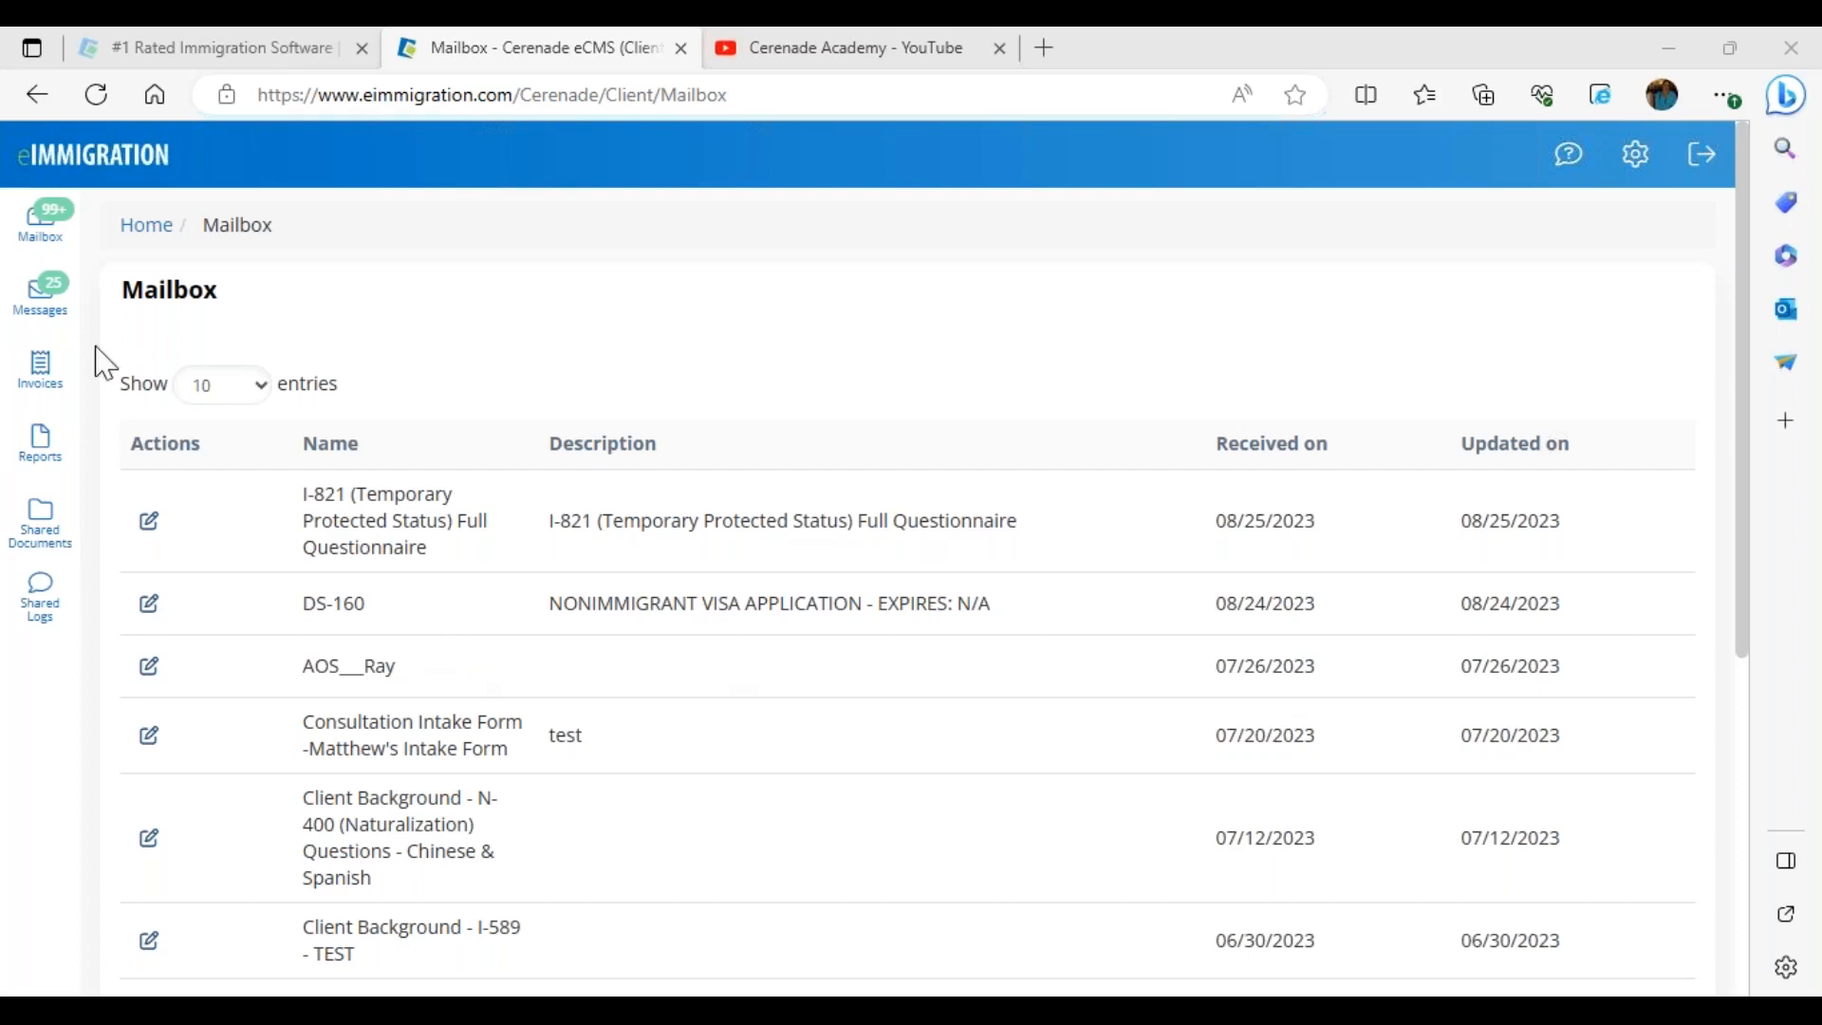
pyautogui.click(107, 163)
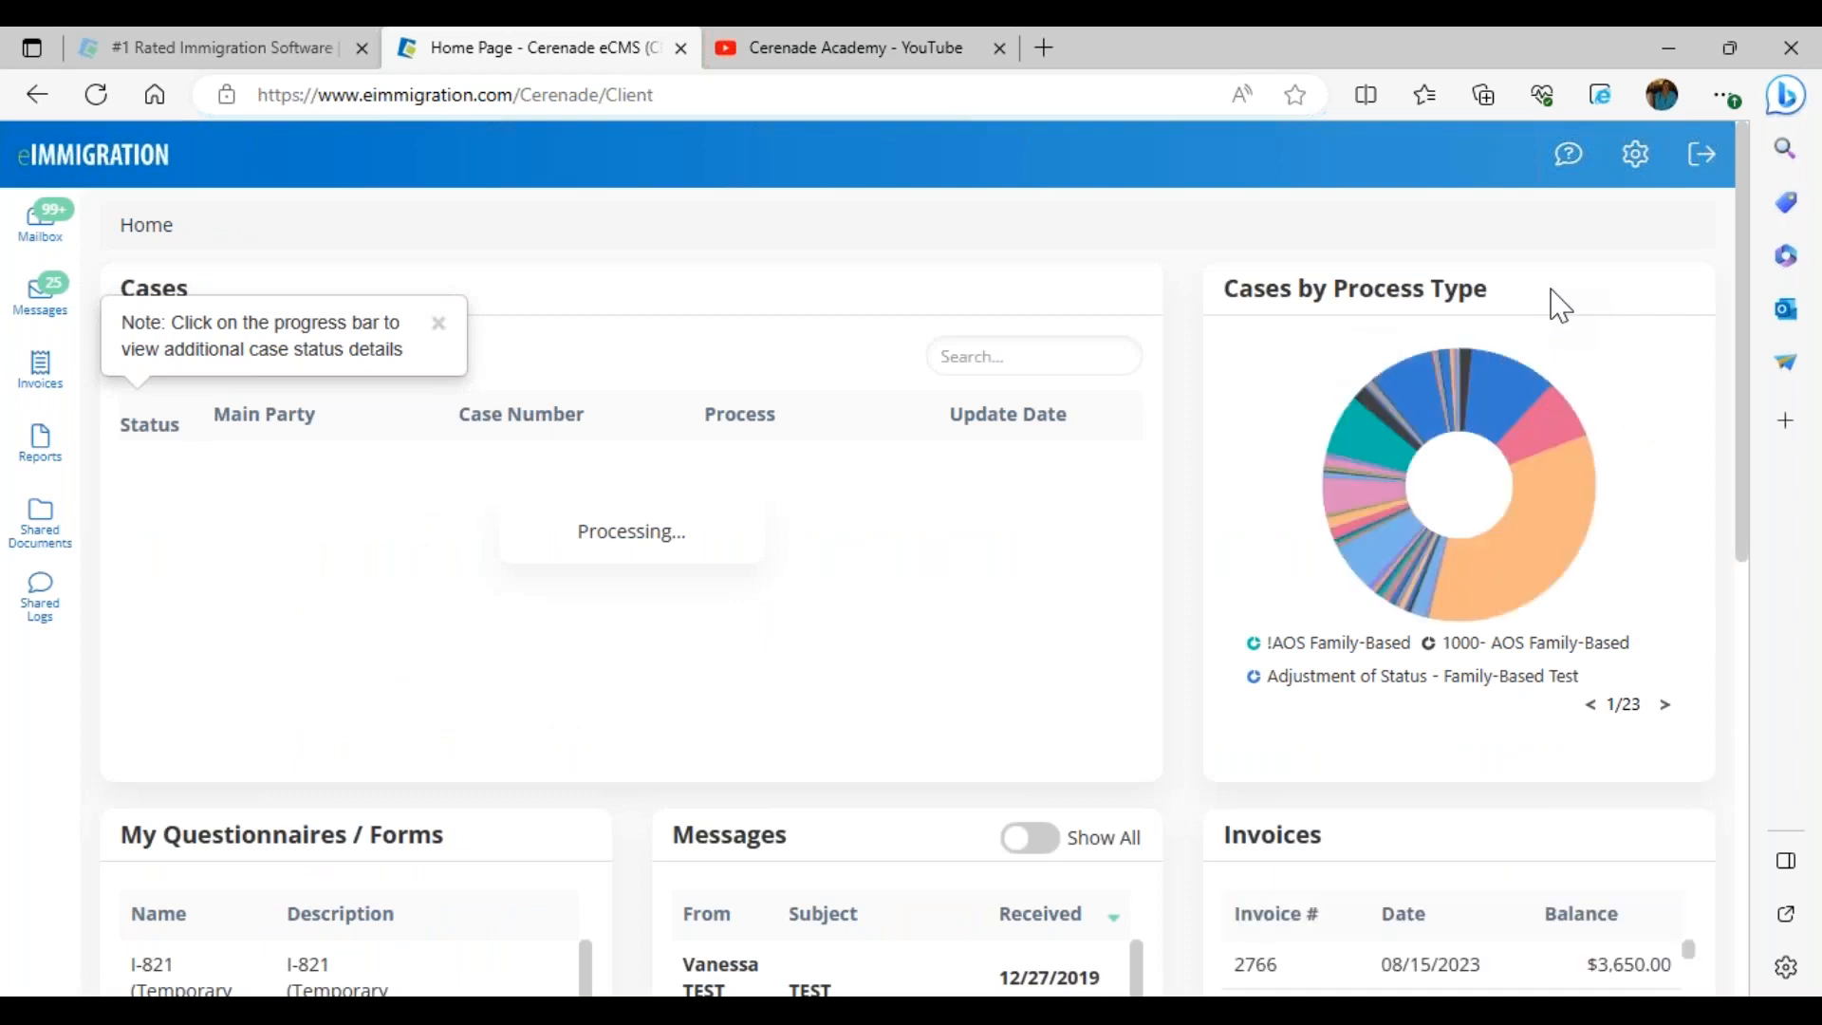
pyautogui.click(36, 232)
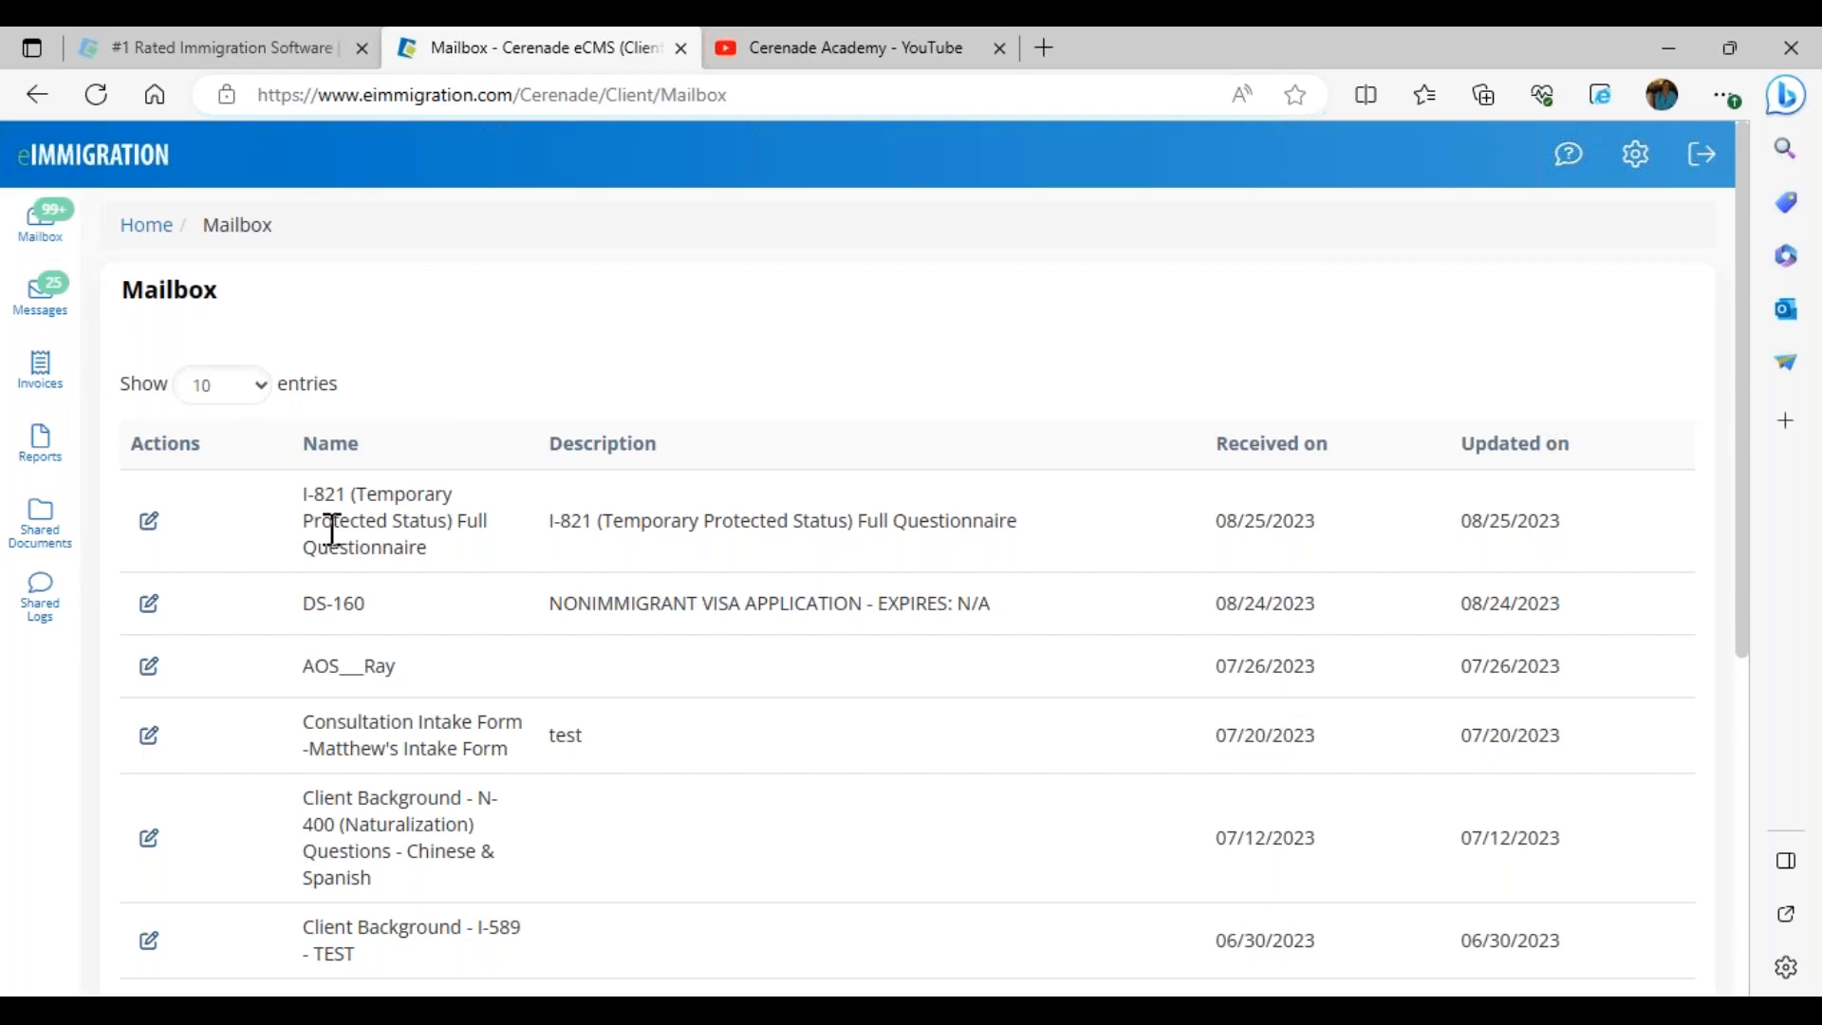
pyautogui.moveTo(302, 514); pyautogui.dragTo(452, 570)
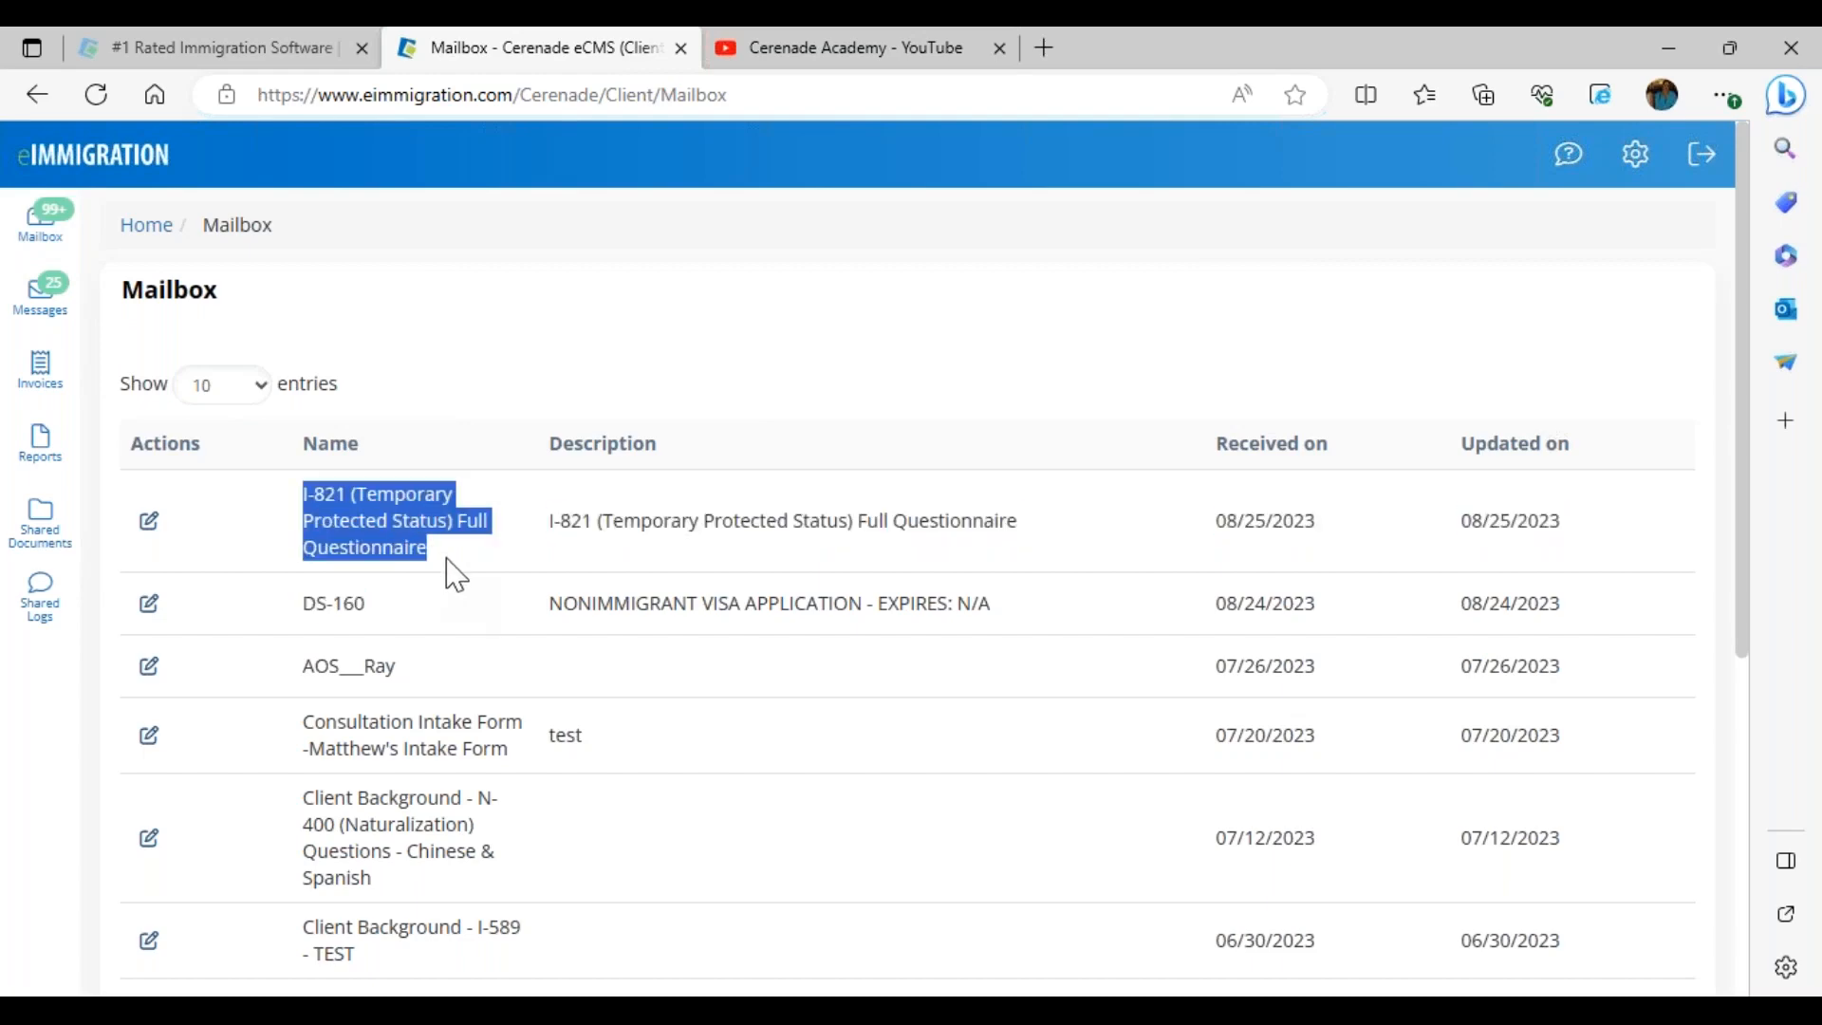
pyautogui.click(149, 524)
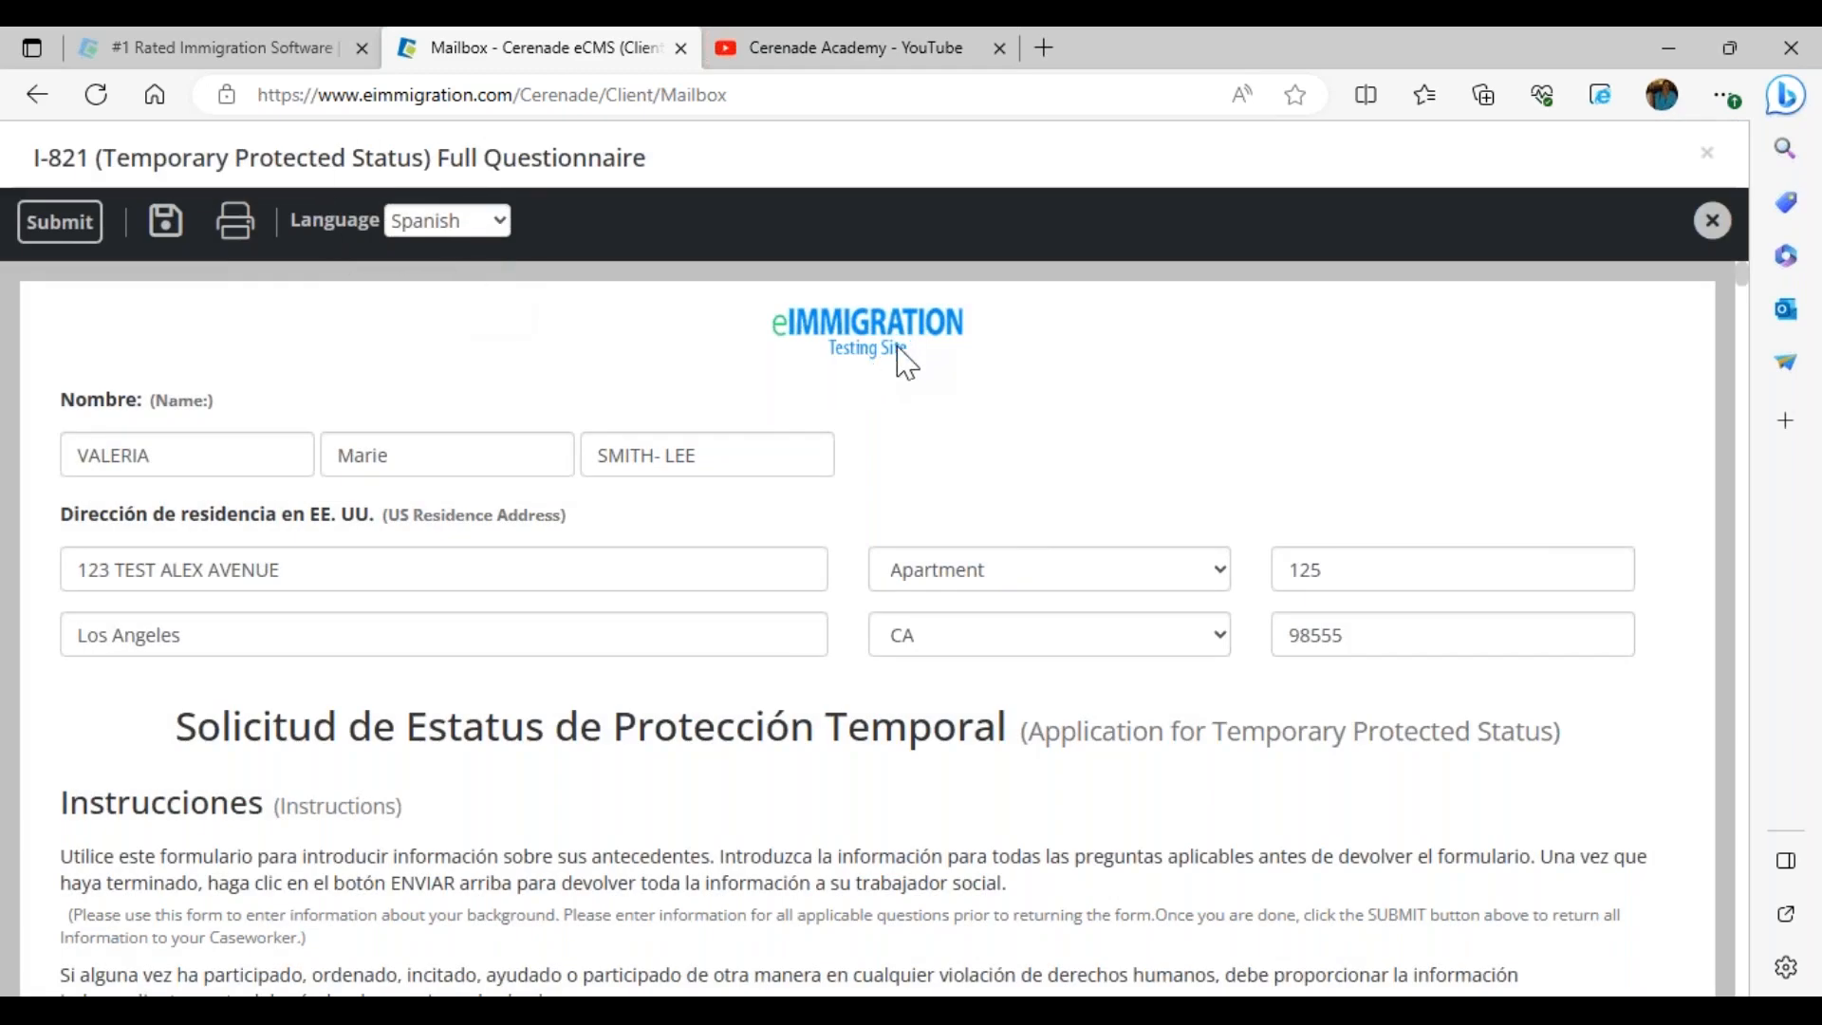
# Change the street to 123 TGIF AVENUE and the apartment from 125 to 7
pyautogui.moveTo(80, 571); pyautogui.dragTo(317, 573)
pyautogui.click(316, 573)
pyautogui.moveTo(121, 569); pyautogui.dragTo(569, 601)
pyautogui.press('BackSpace')
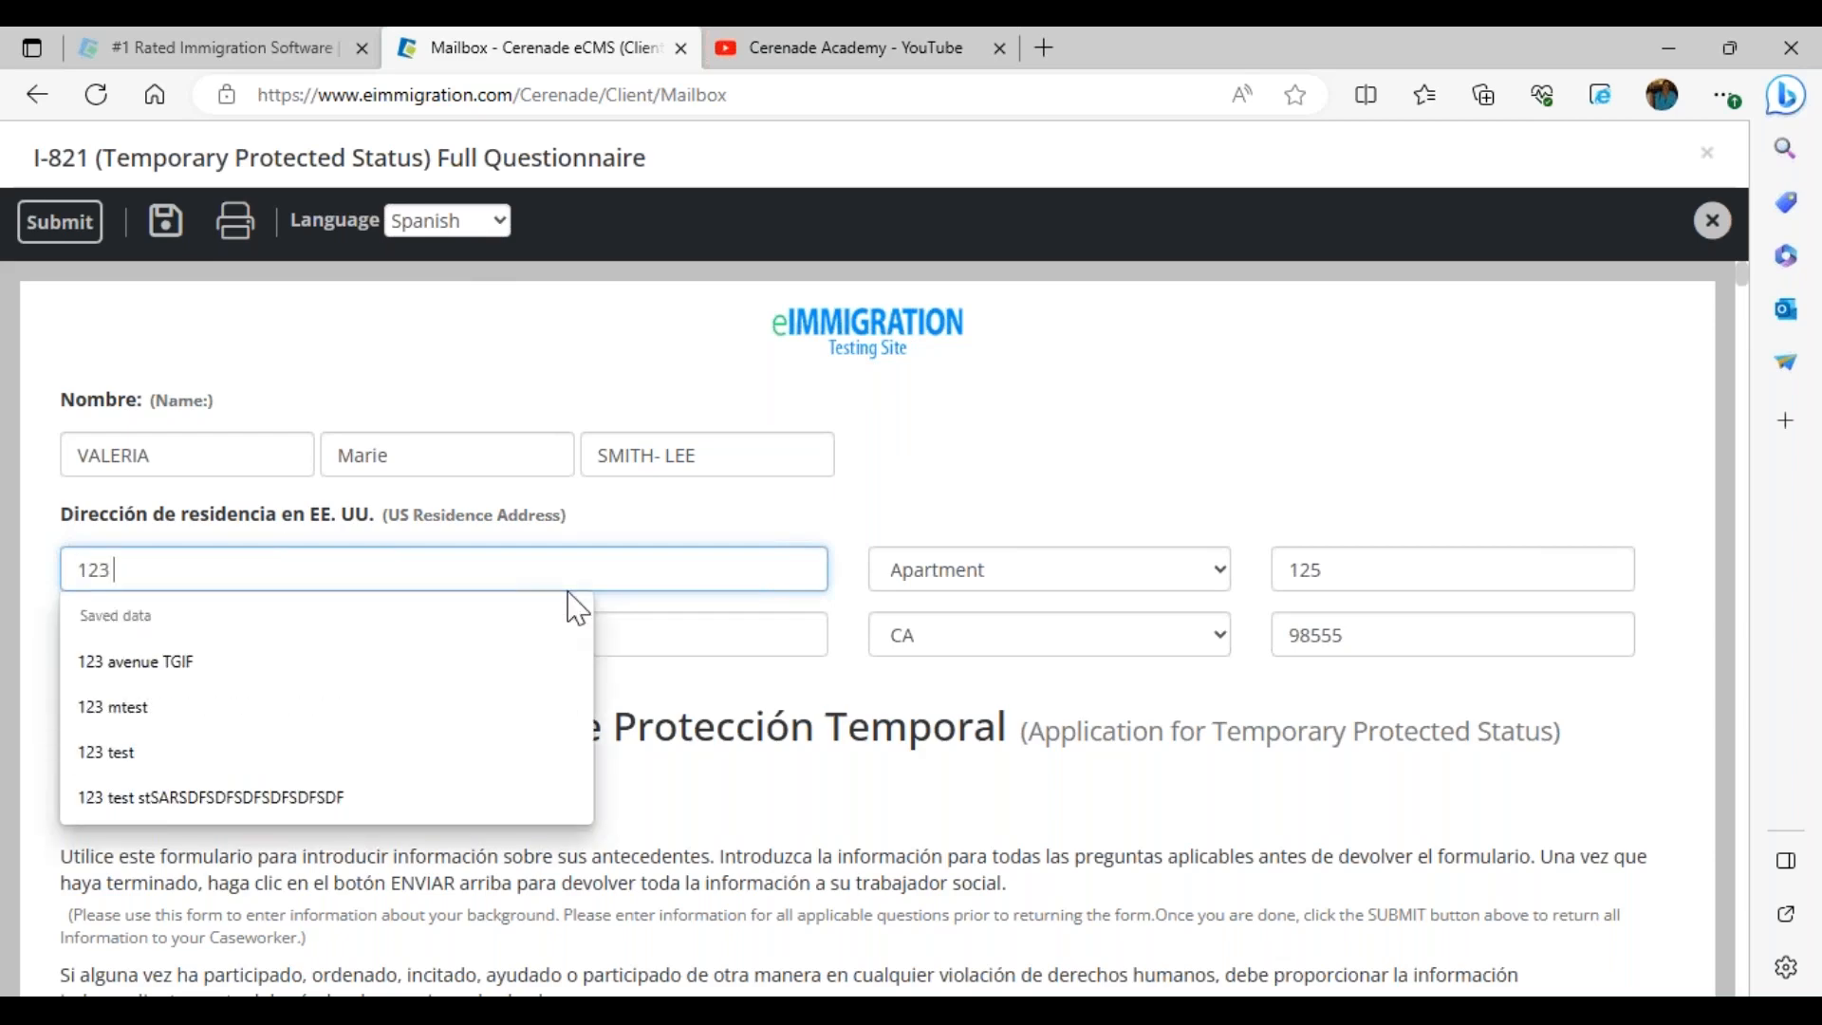
pyautogui.write('TGIF AVENUE')
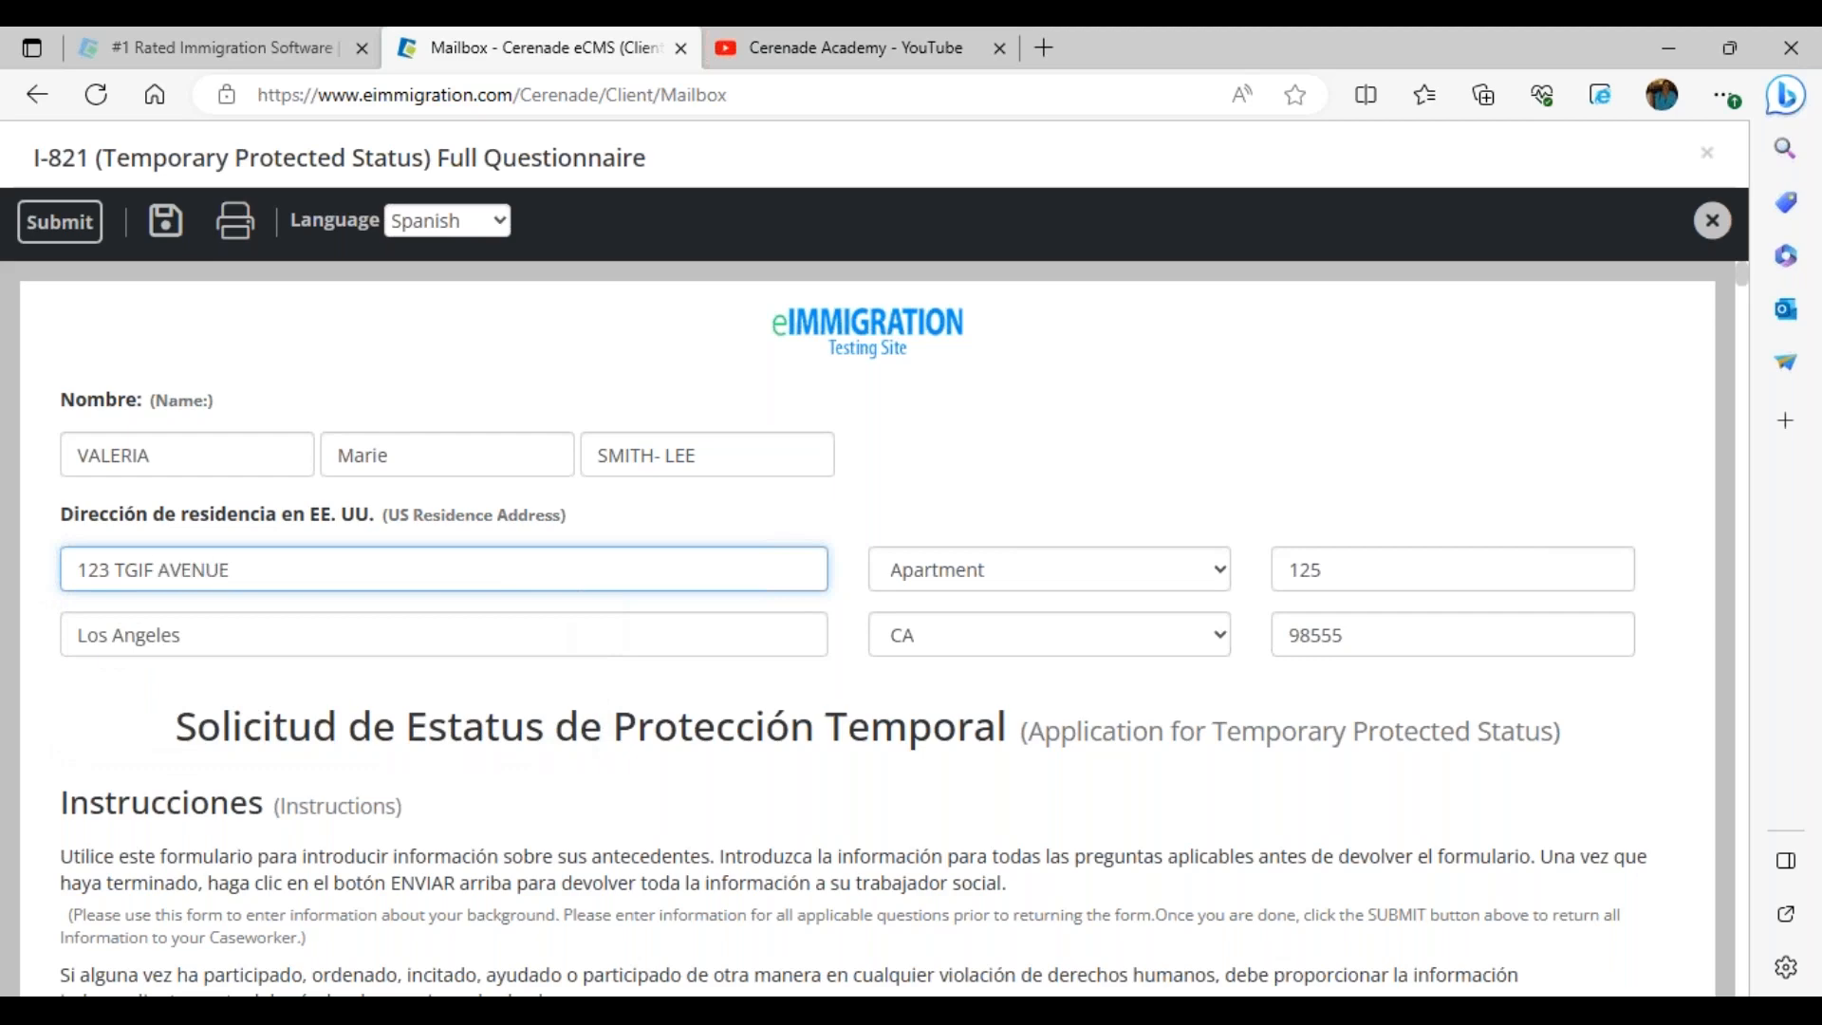
pyautogui.doubleClick(1375, 581)
pyautogui.write('7')
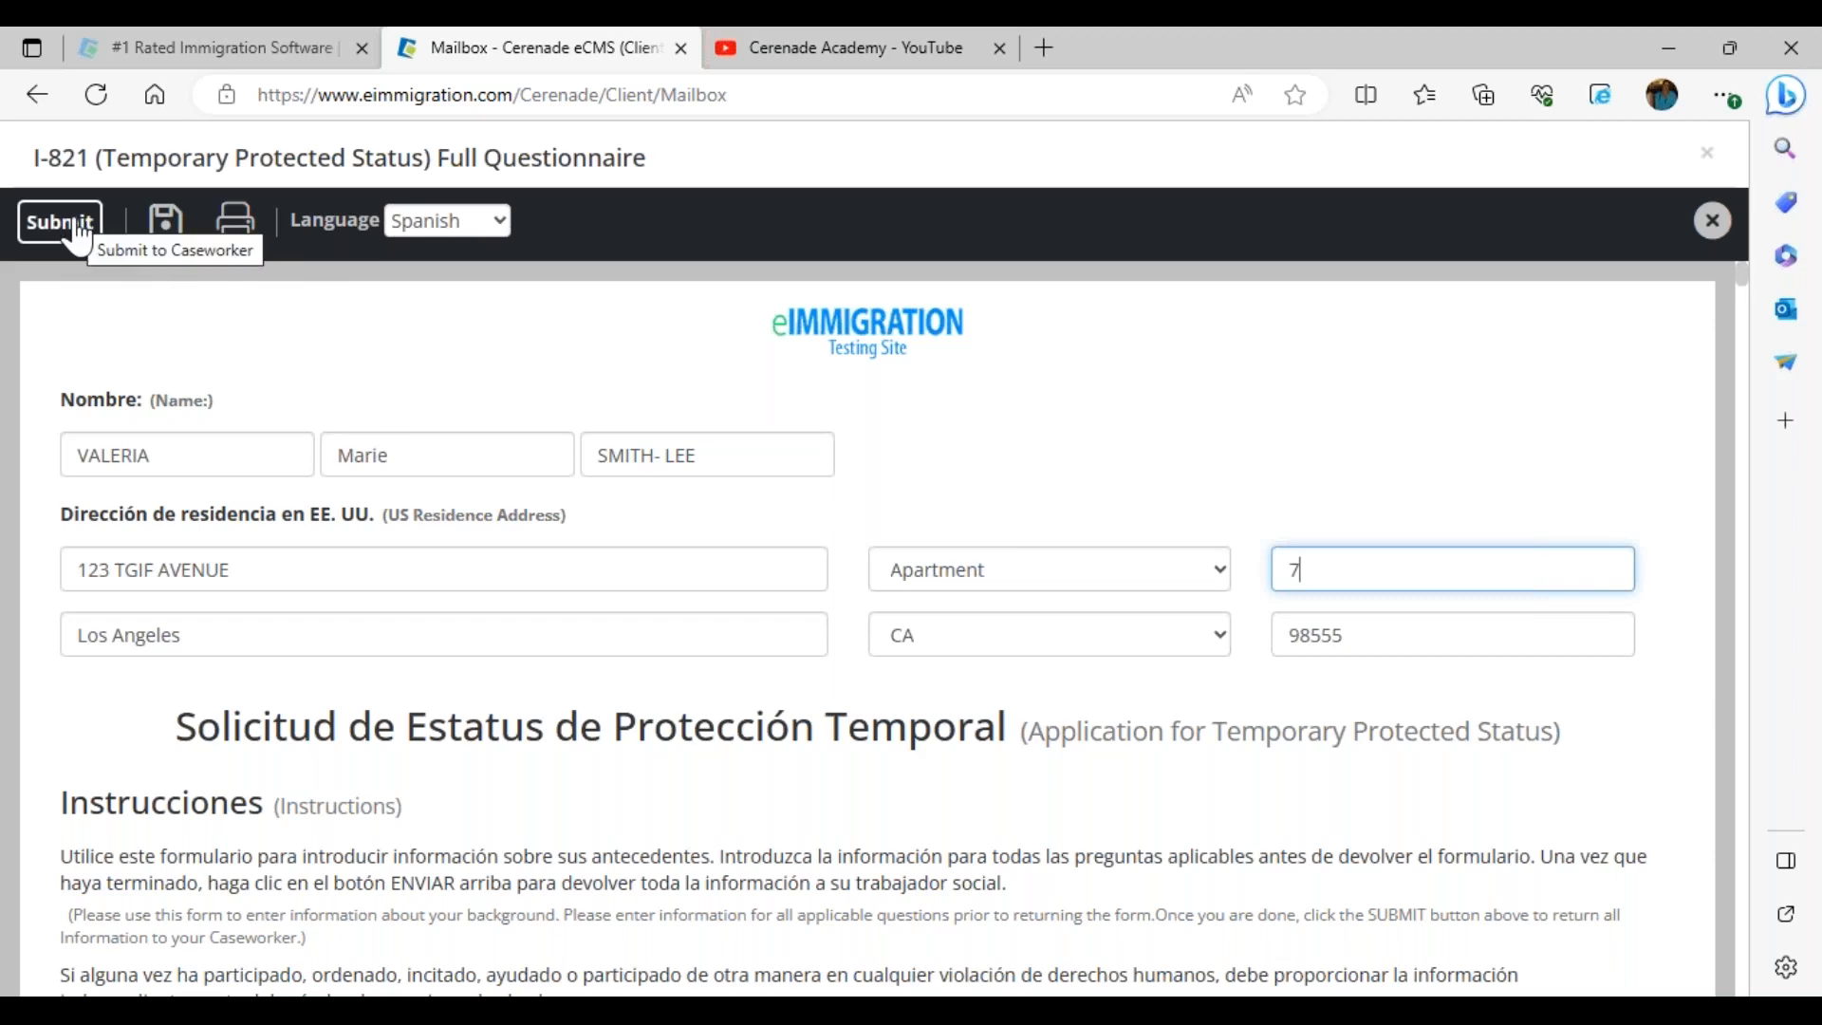
# Scroll through the remaining questions and submit the I-821 questionnaire to the caseworker
pyautogui.scroll(-5, 417, 711)
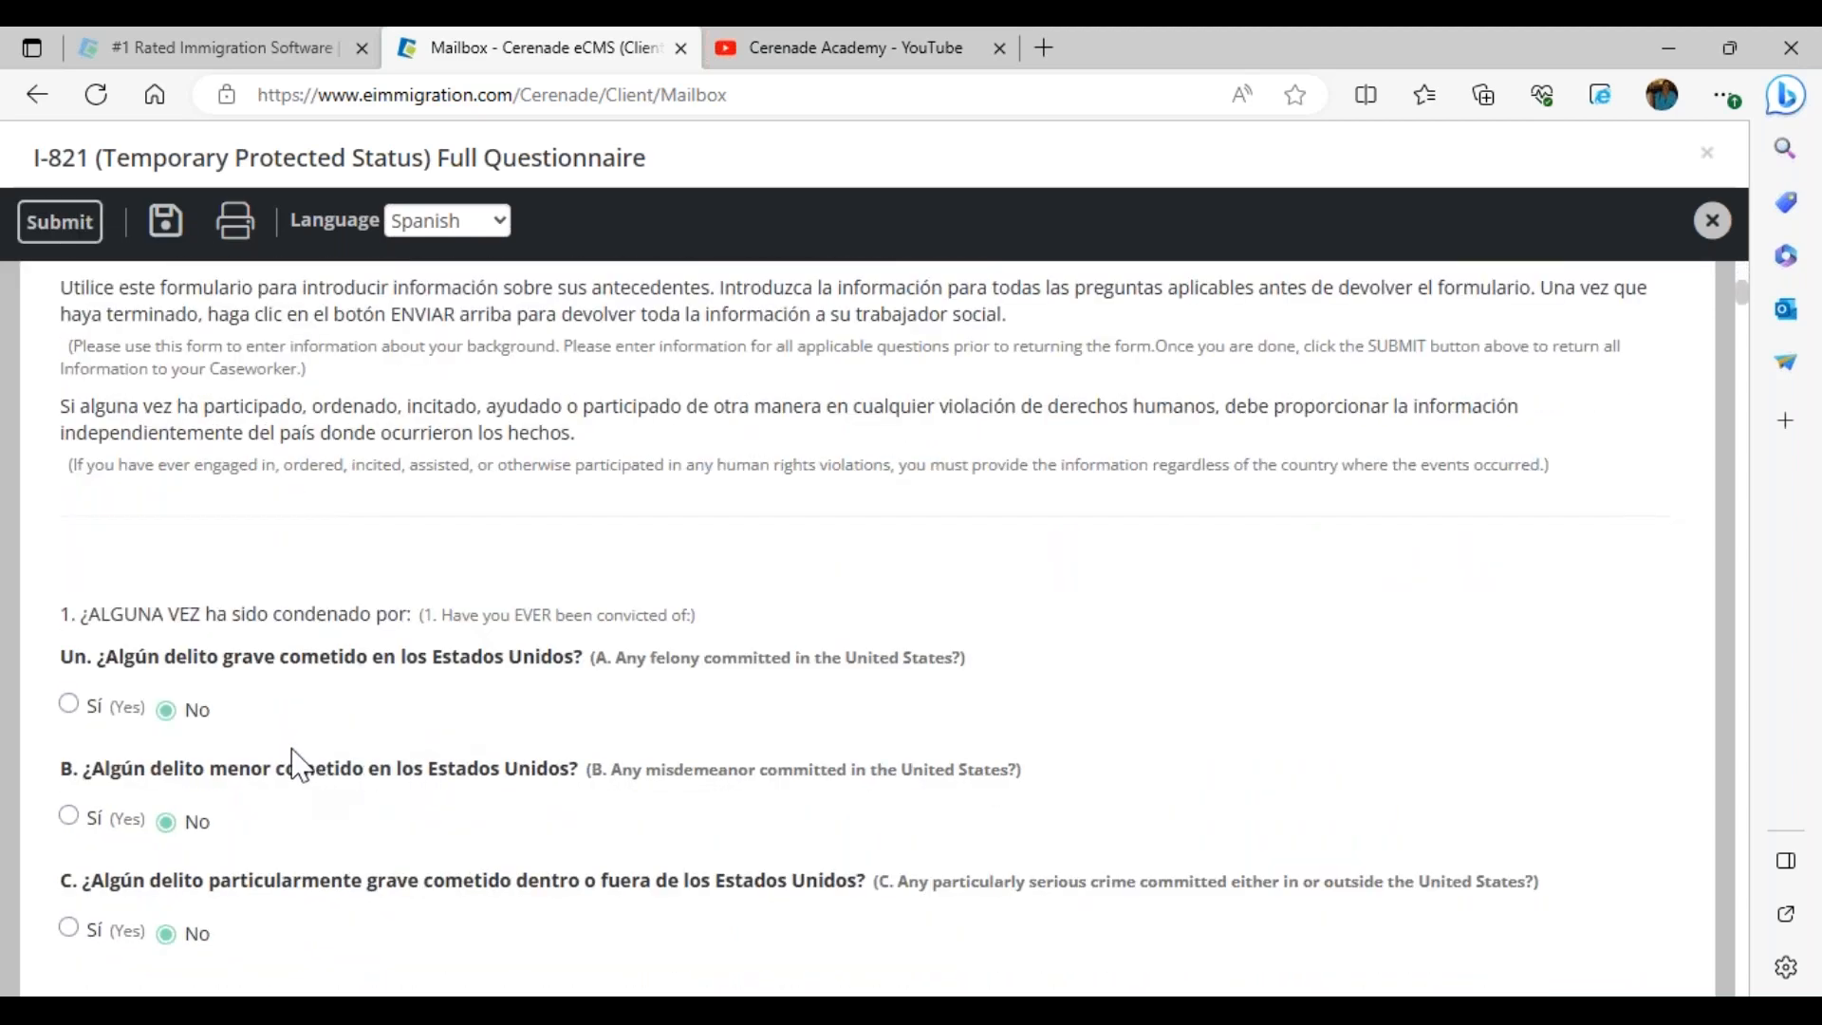
pyautogui.scroll(-7, 260, 734)
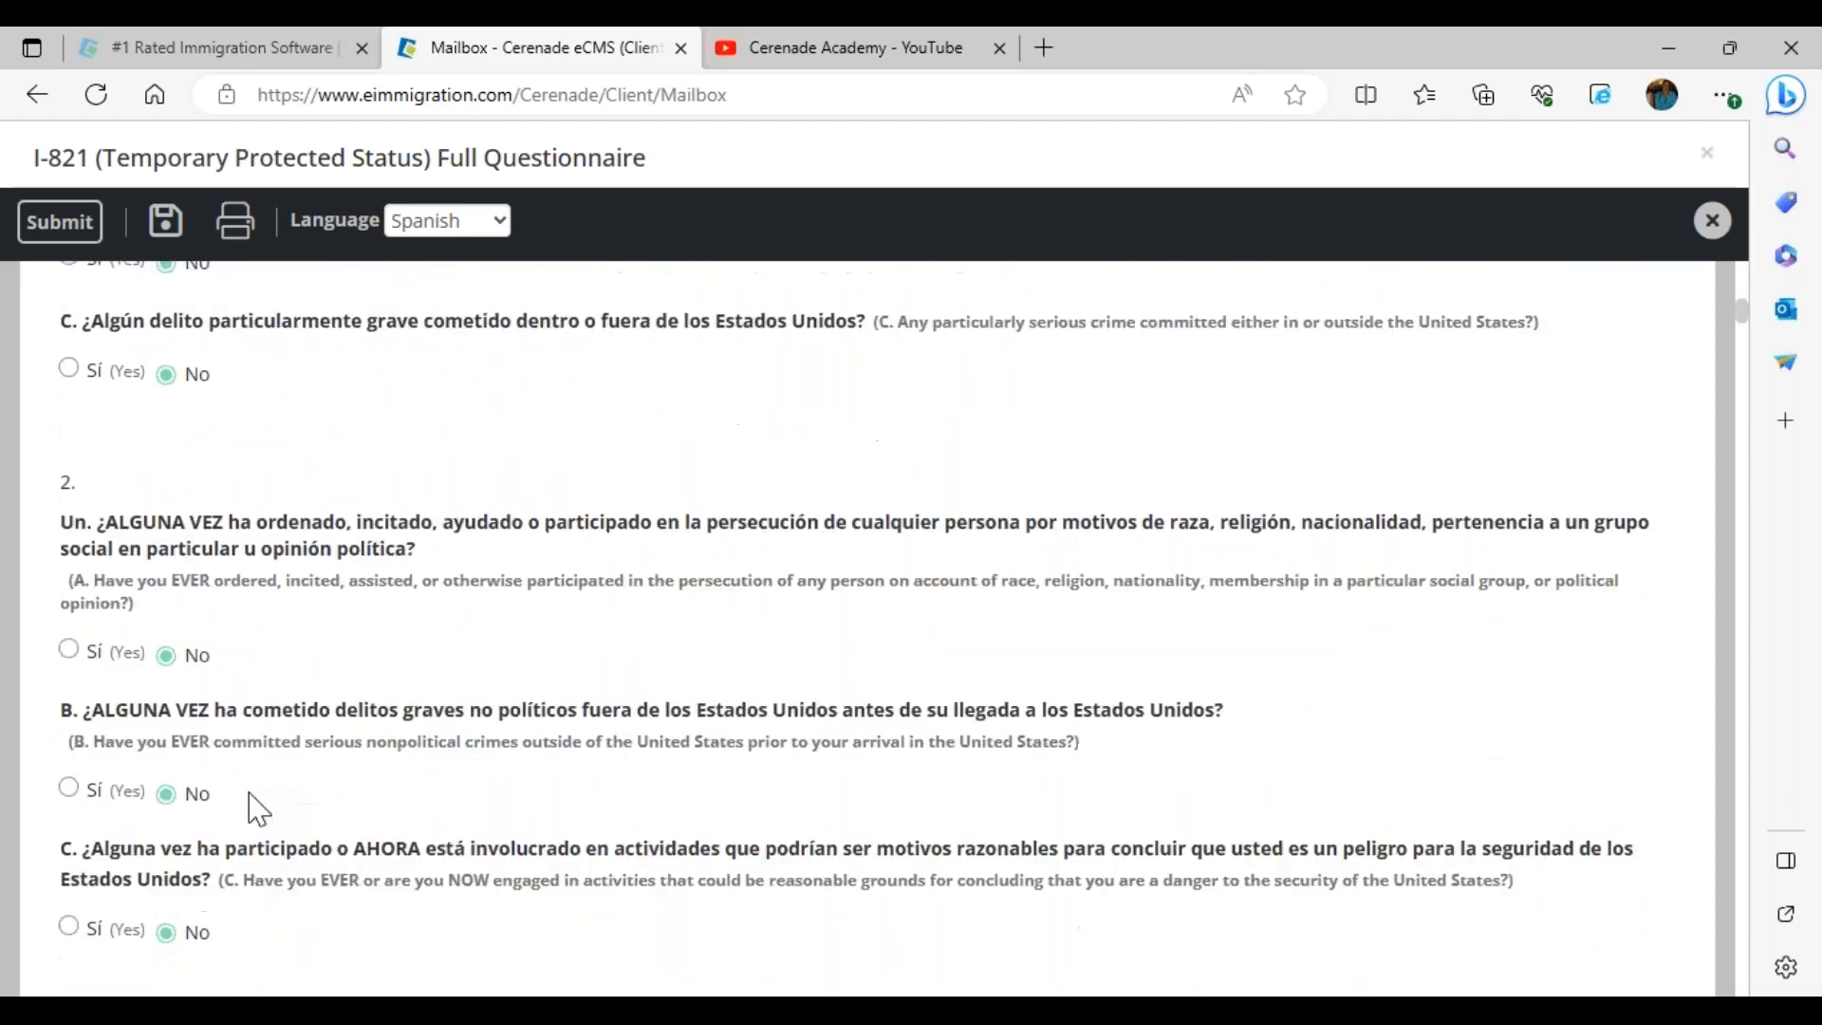
pyautogui.scroll(6, 254, 802)
pyautogui.click(59, 221)
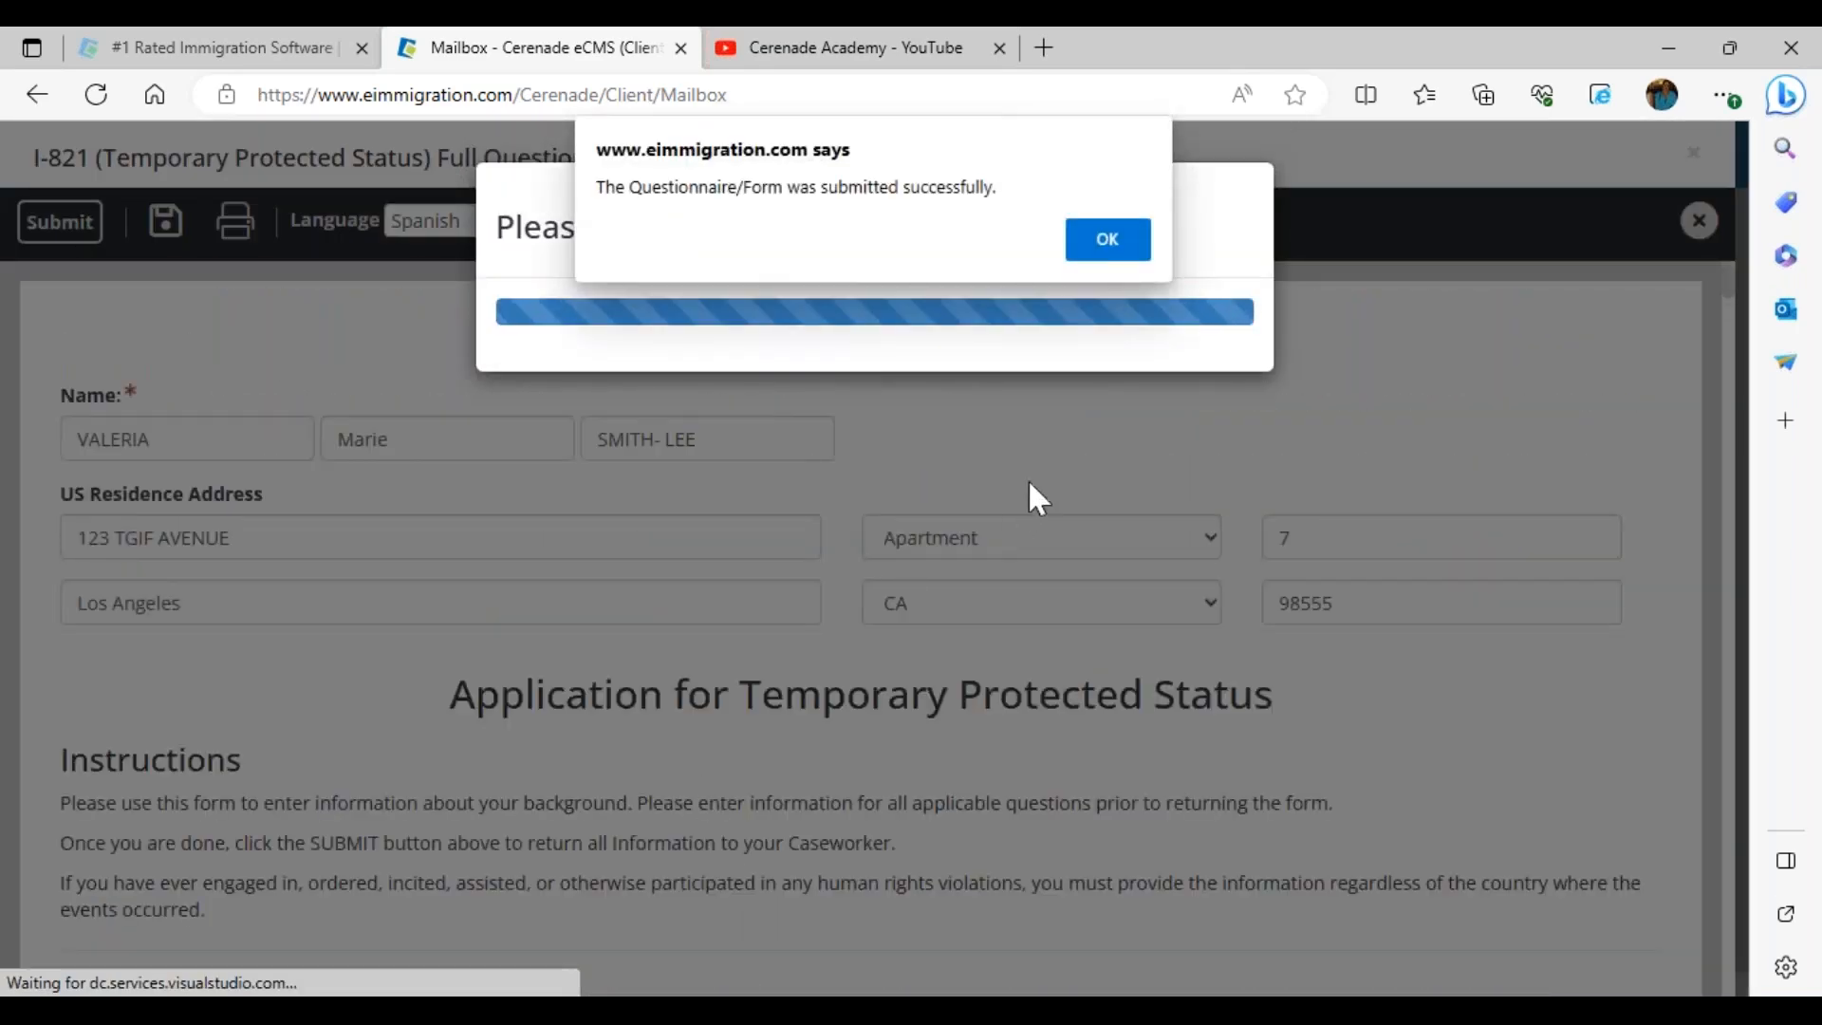
pyautogui.click(1100, 246)
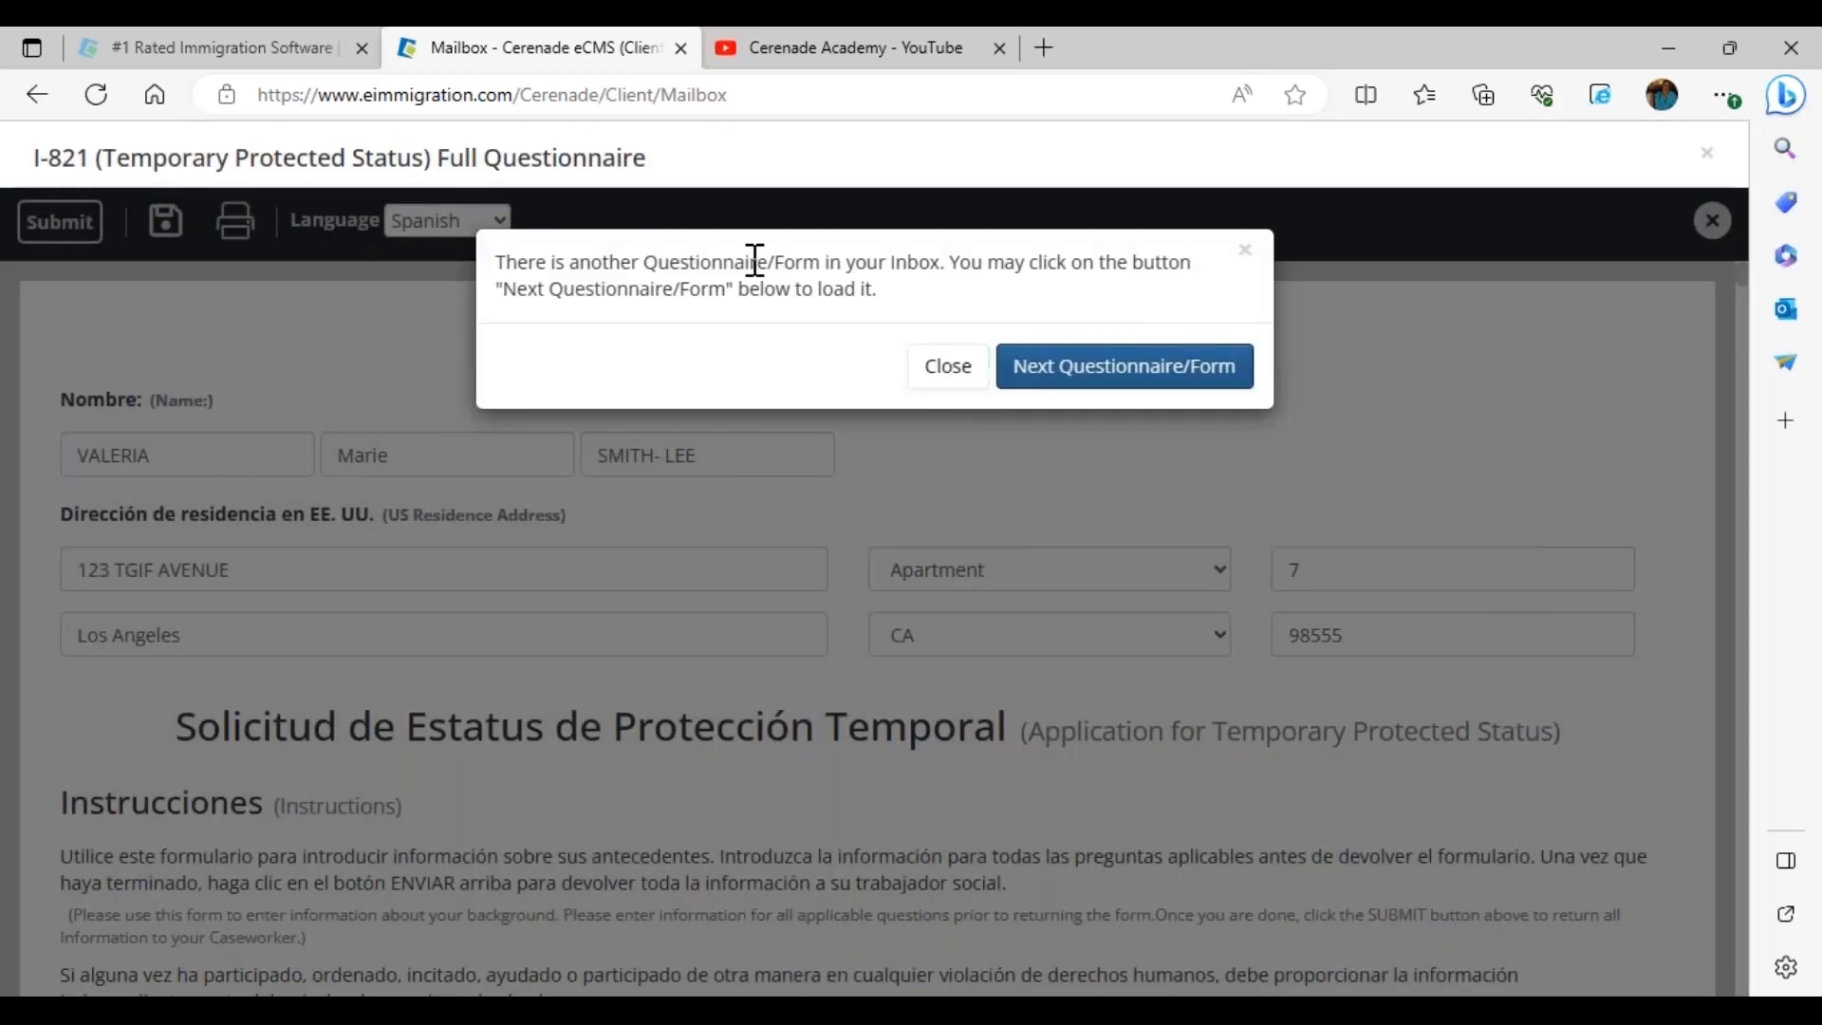
# Close the queued DS-260 form unfilled, return to the portal home, and switch to the Chrome staff window
pyautogui.click(1076, 377)
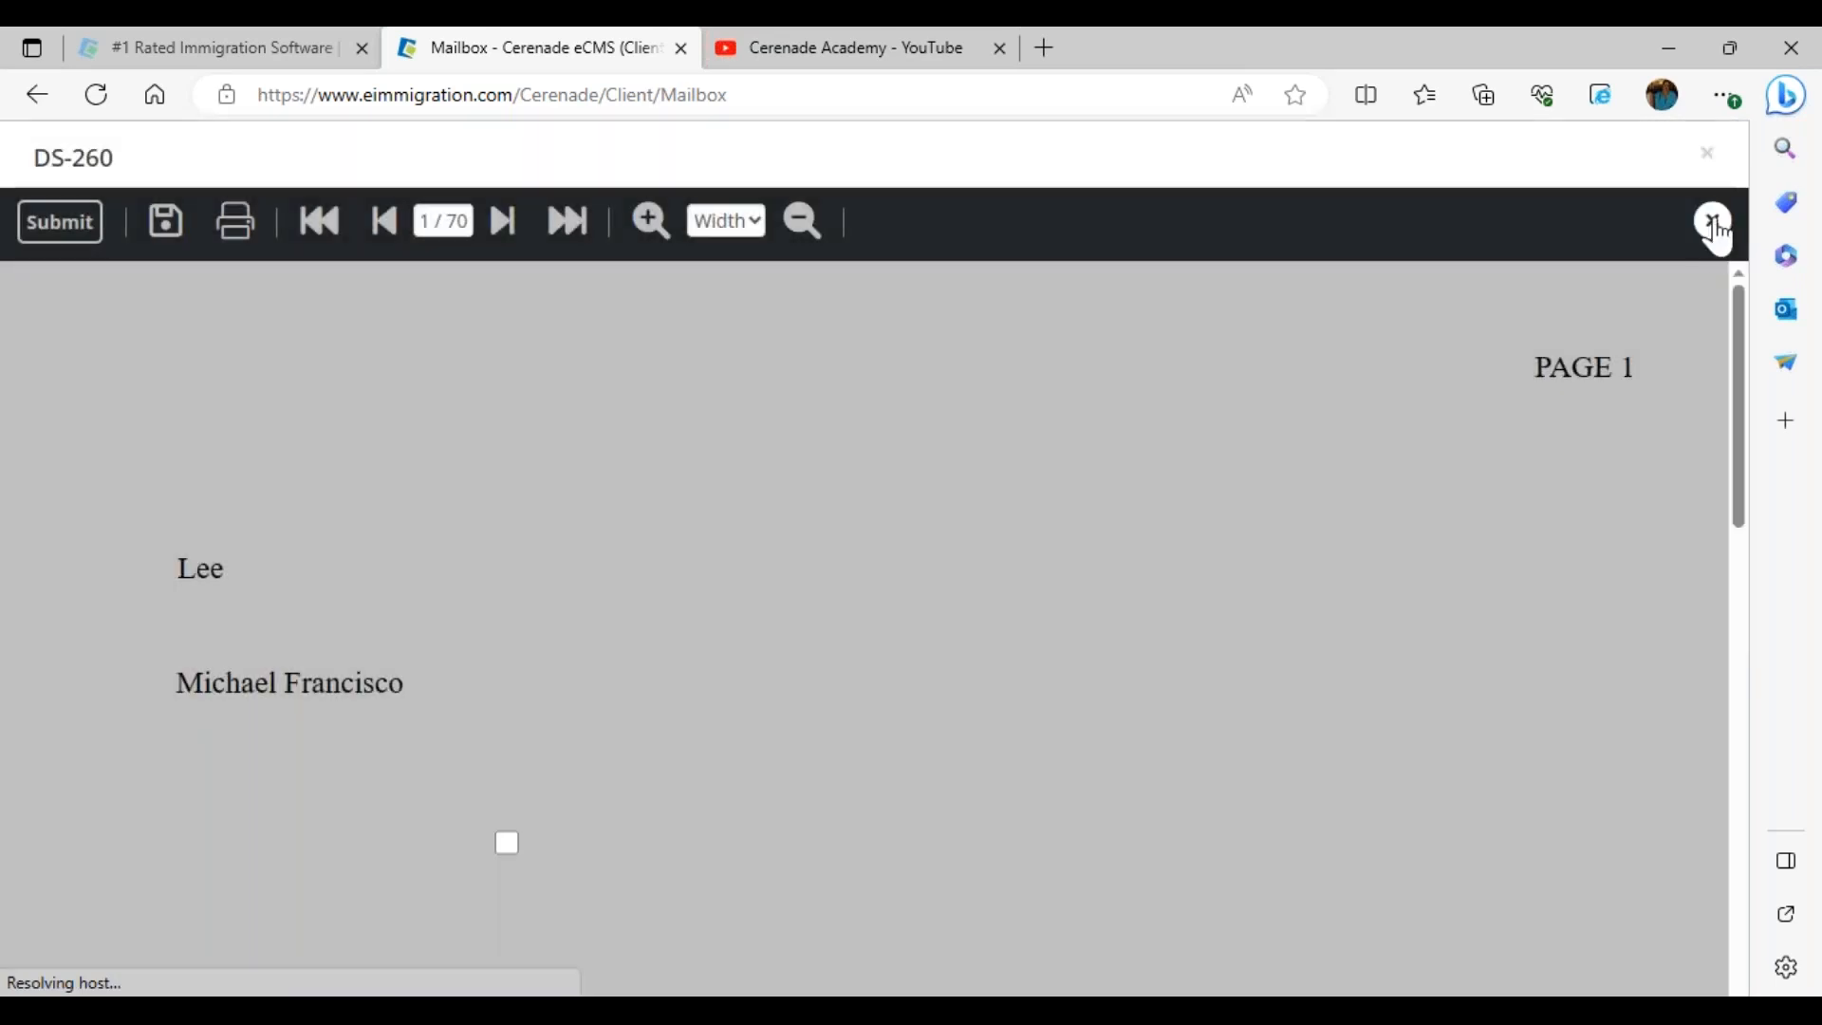
pyautogui.click(1701, 224)
pyautogui.click(59, 148)
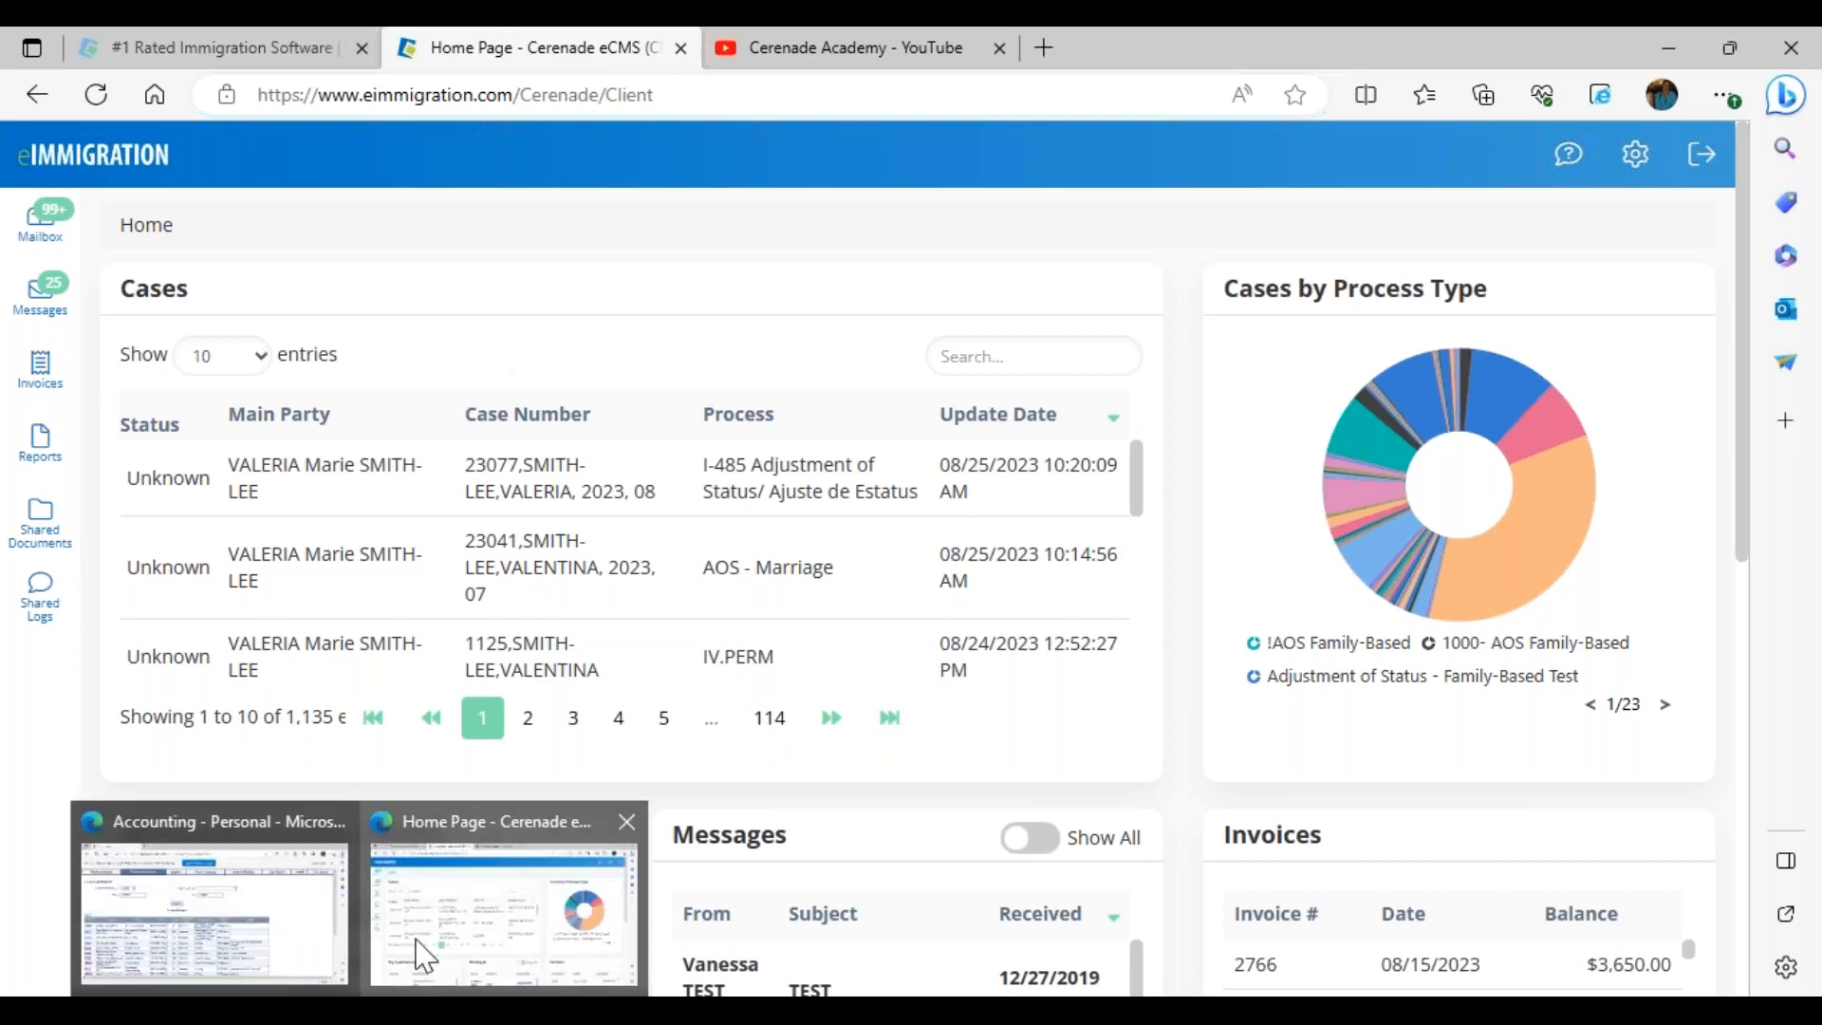
pyautogui.click(497, 911)
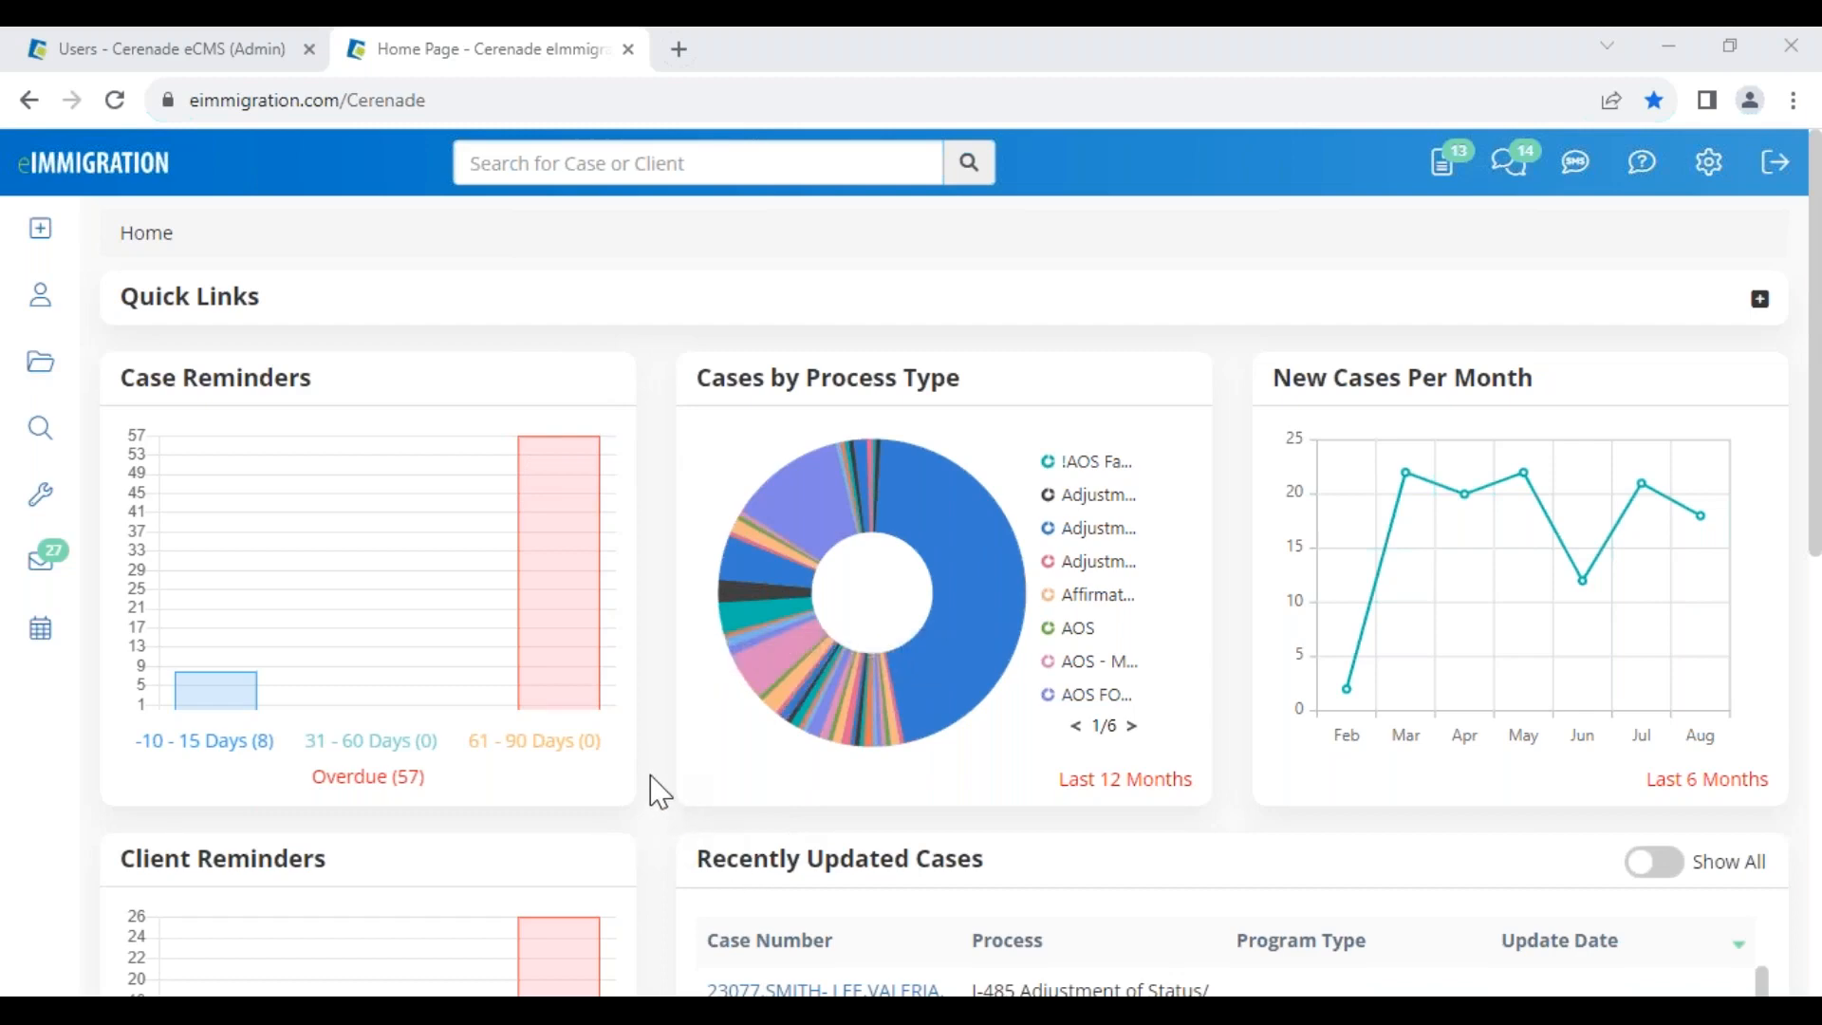
# Open the Address History submission dated 08/25/2023 from the admin Mailbox inbox for review
pyautogui.click(1446, 175)
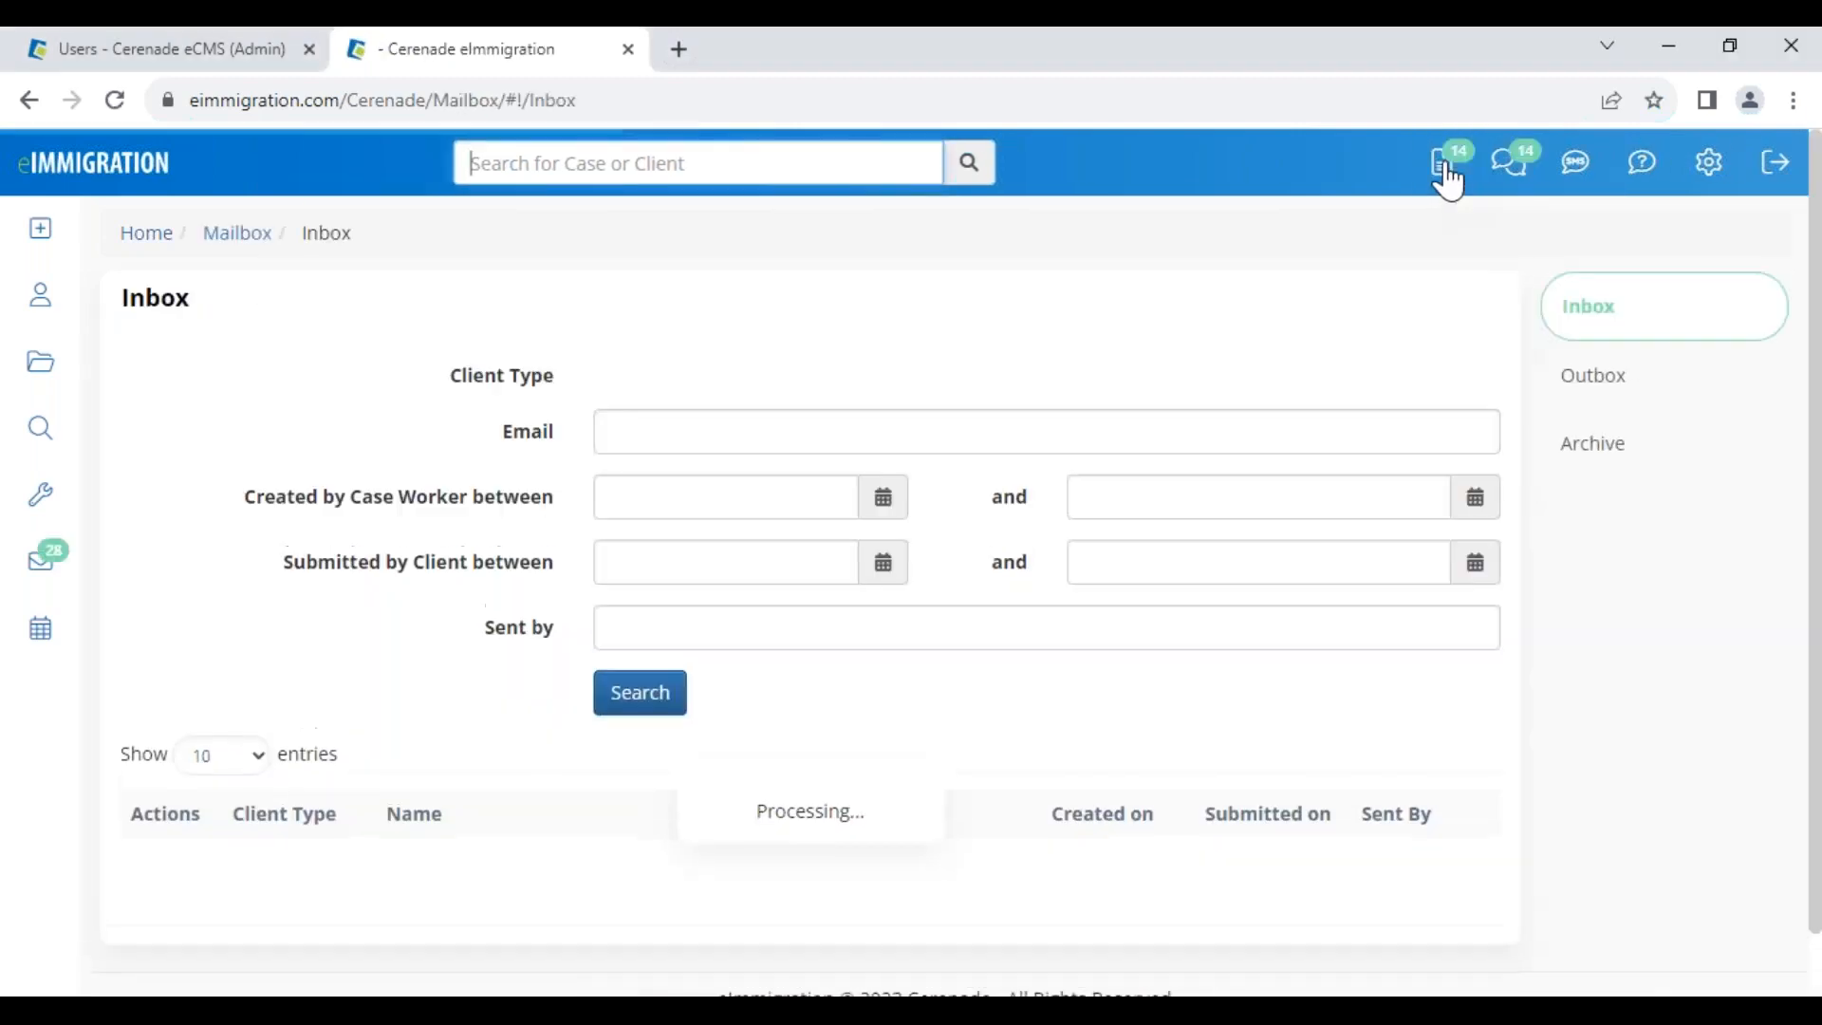
pyautogui.scroll(-3, 753, 863)
pyautogui.moveTo(415, 616); pyautogui.dragTo(613, 644)
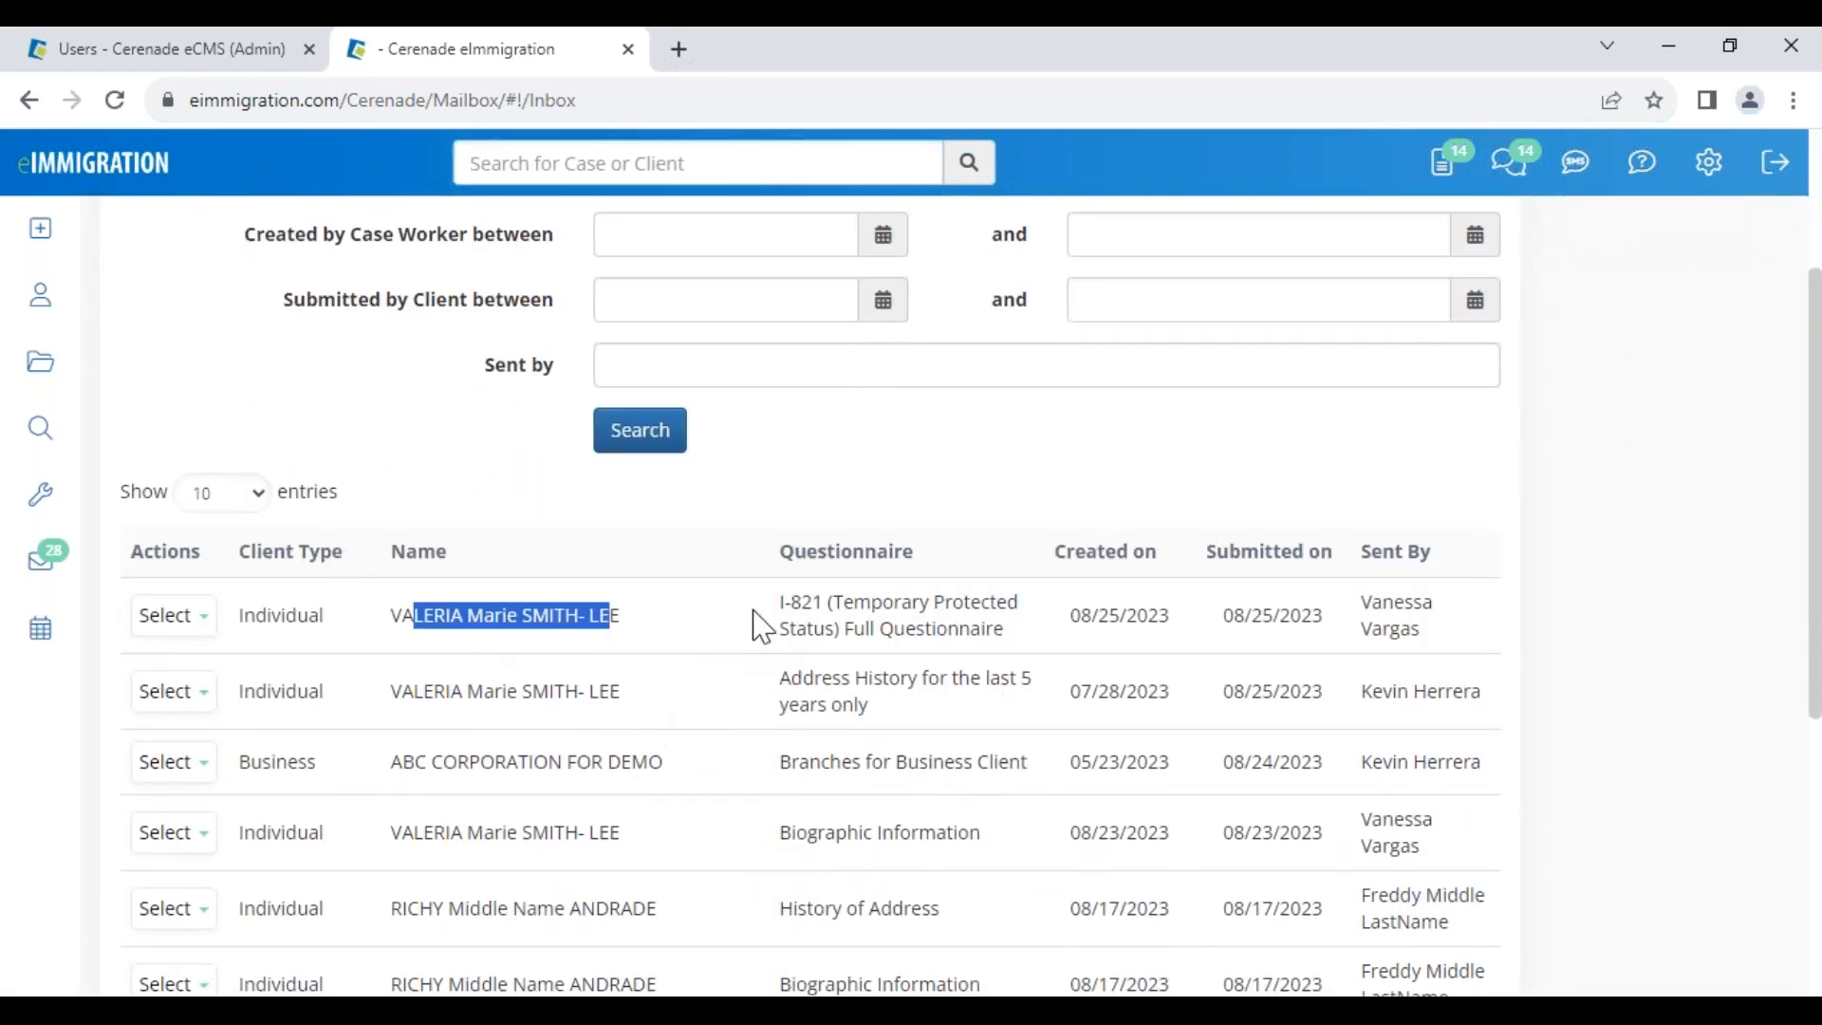
pyautogui.moveTo(1069, 702); pyautogui.dragTo(1174, 685)
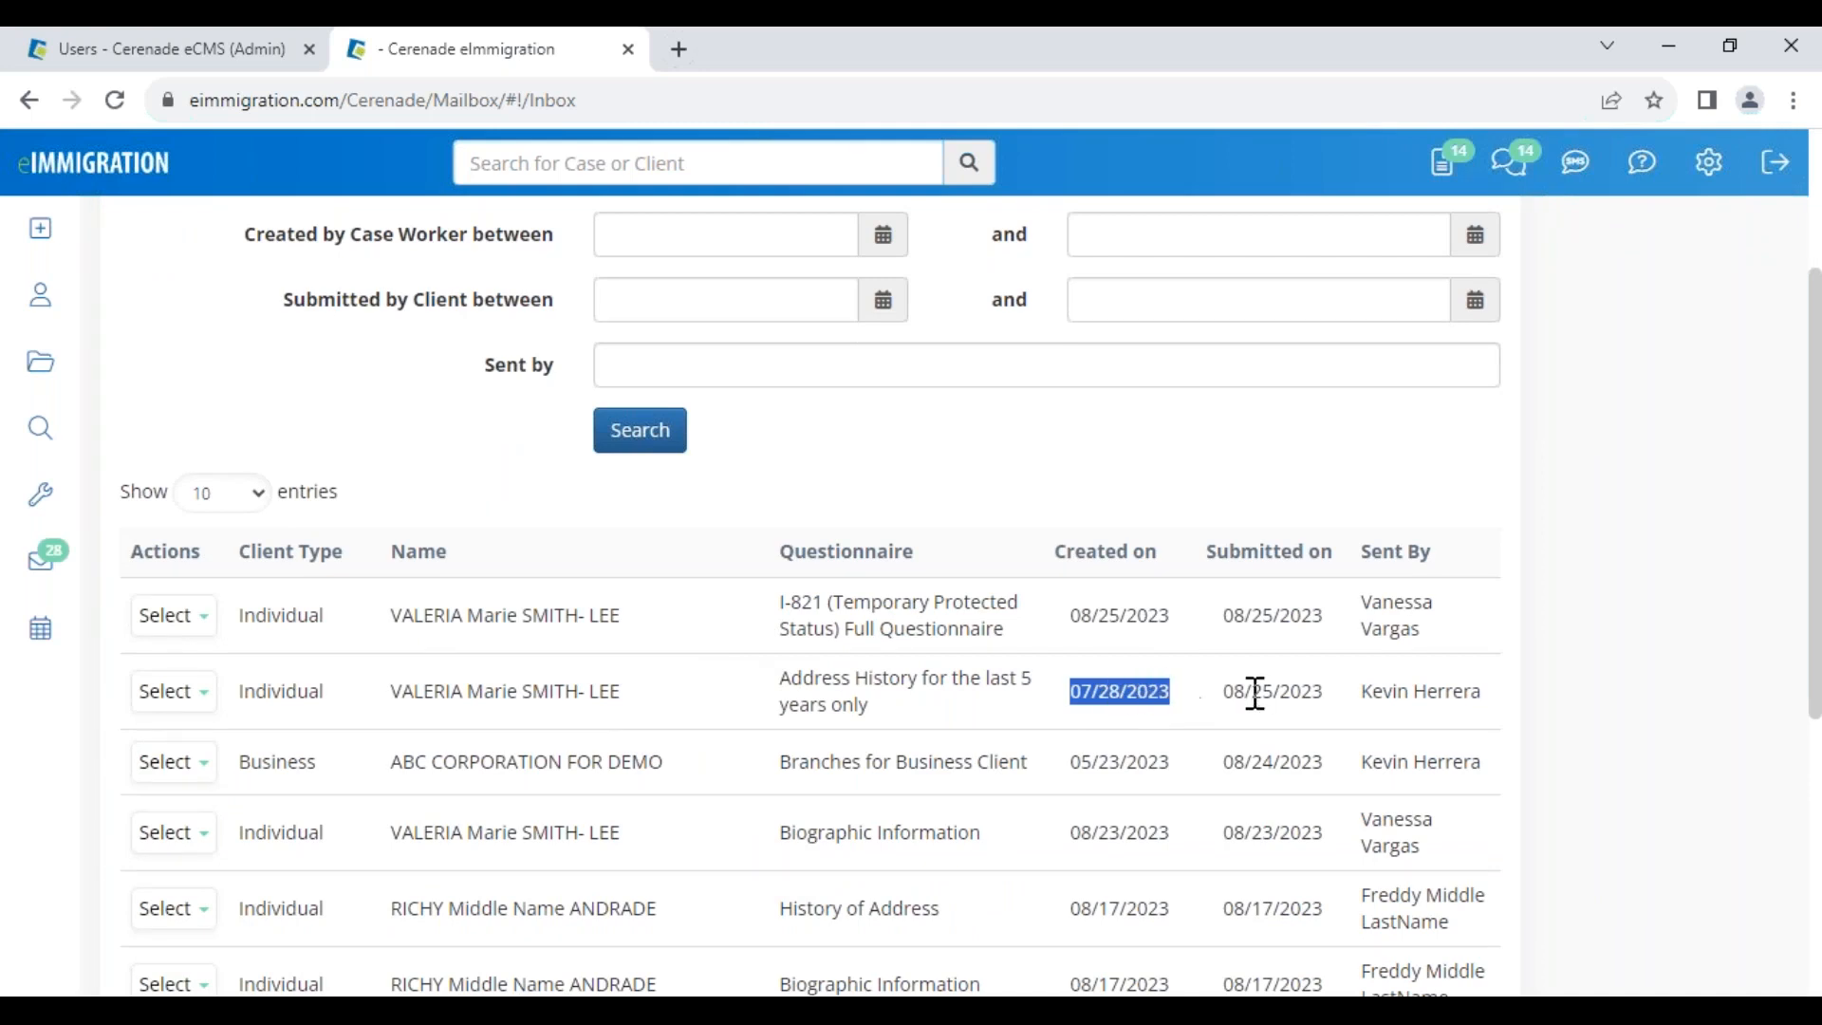
pyautogui.moveTo(1373, 700); pyautogui.dragTo(1486, 704)
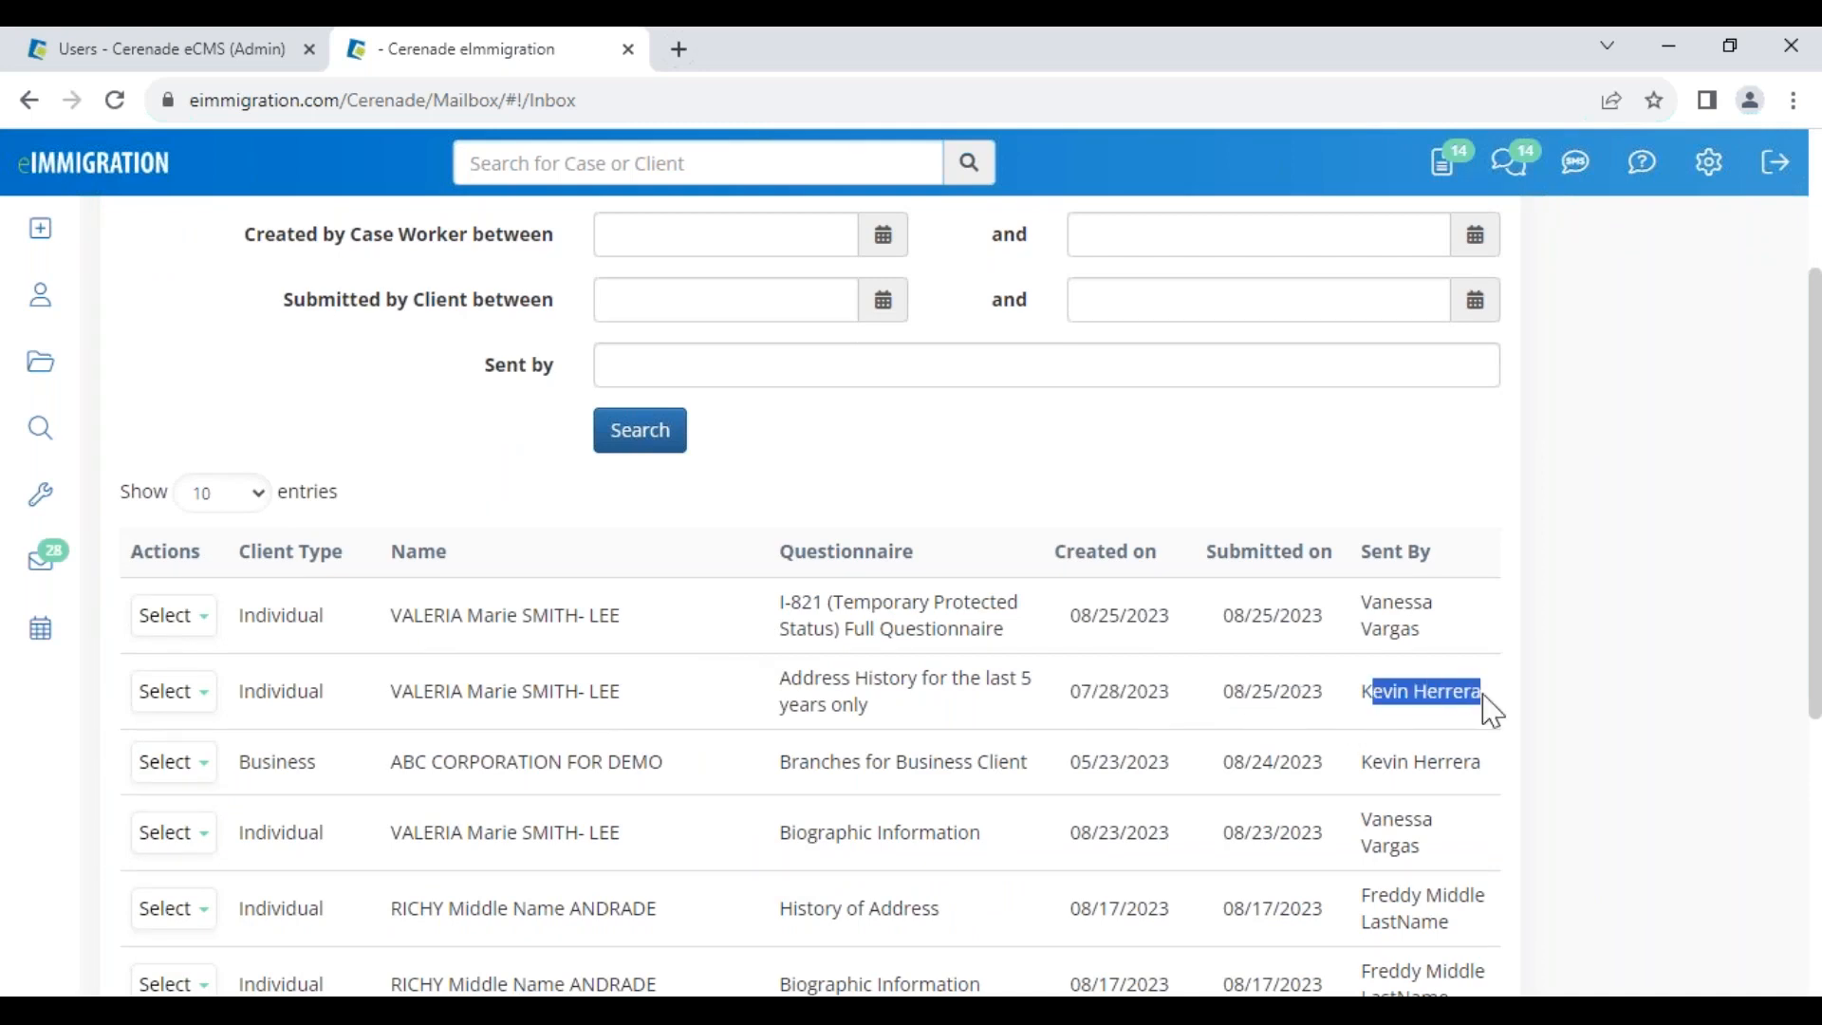
pyautogui.click(173, 707)
pyautogui.click(201, 741)
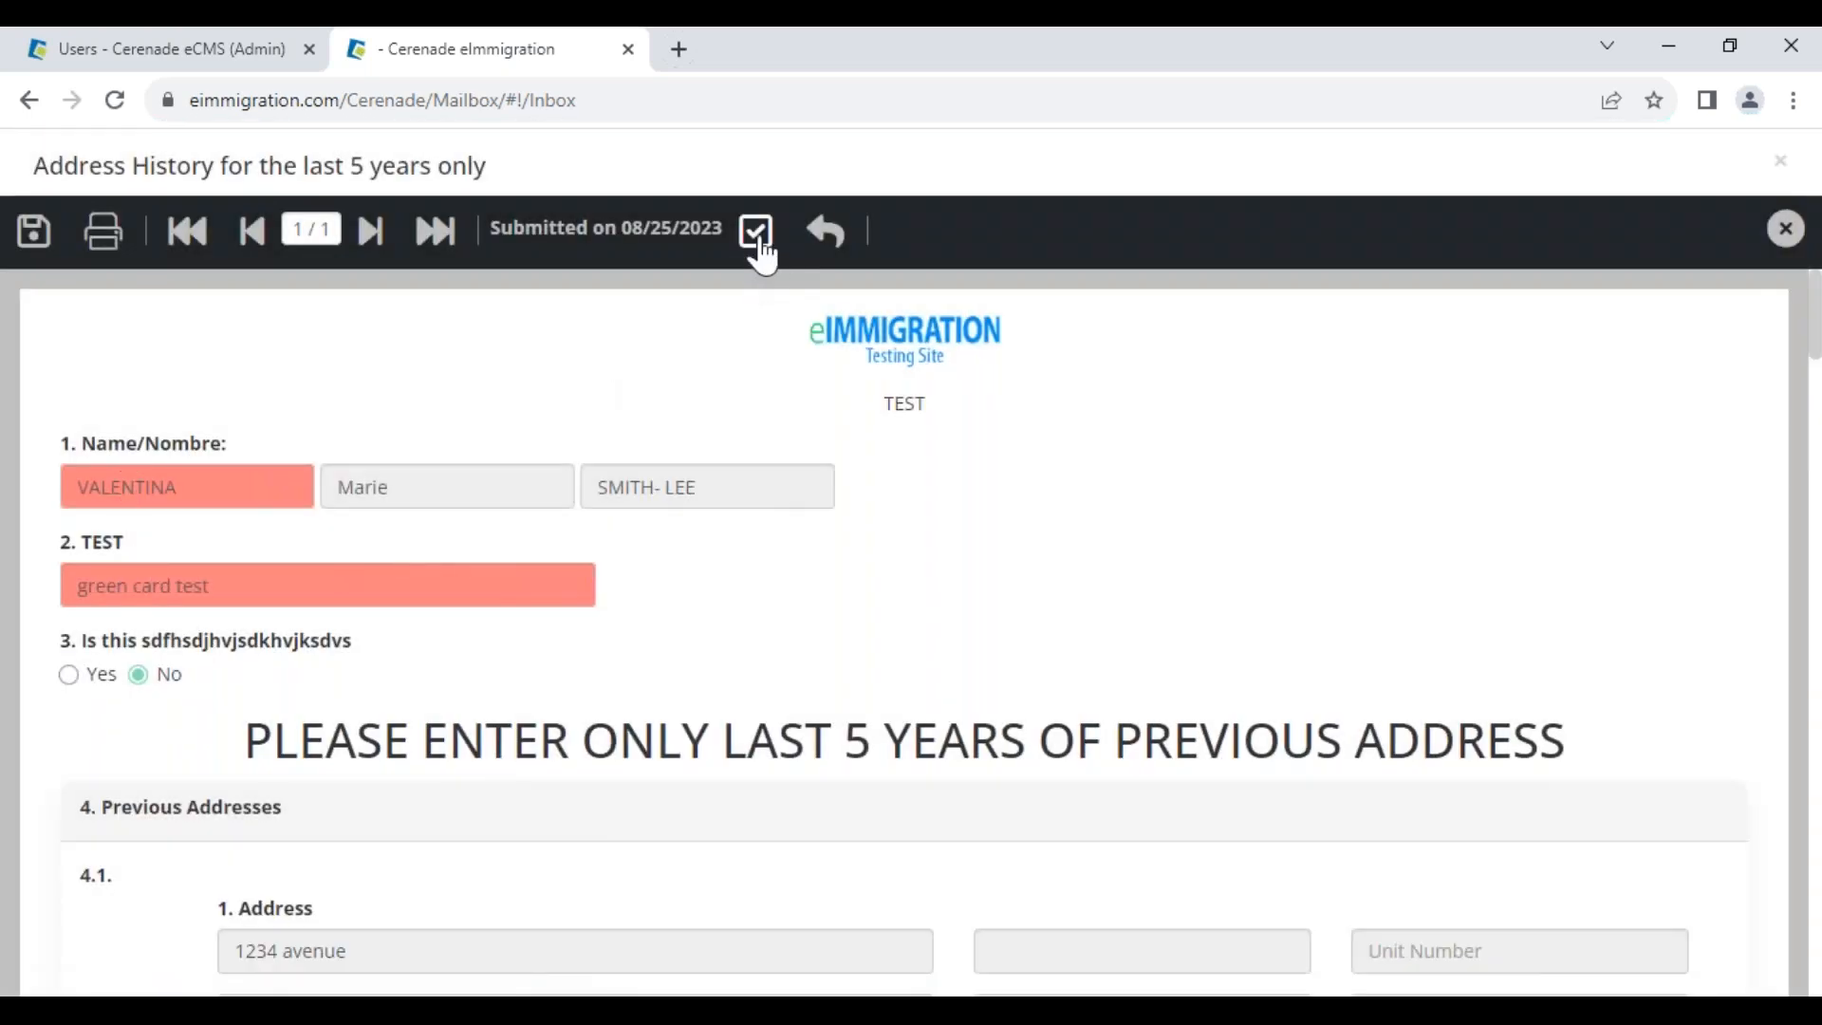
# Accept the Address History questionnaire, close the next DS-160 form, and locate the I-821 row
pyautogui.click(759, 237)
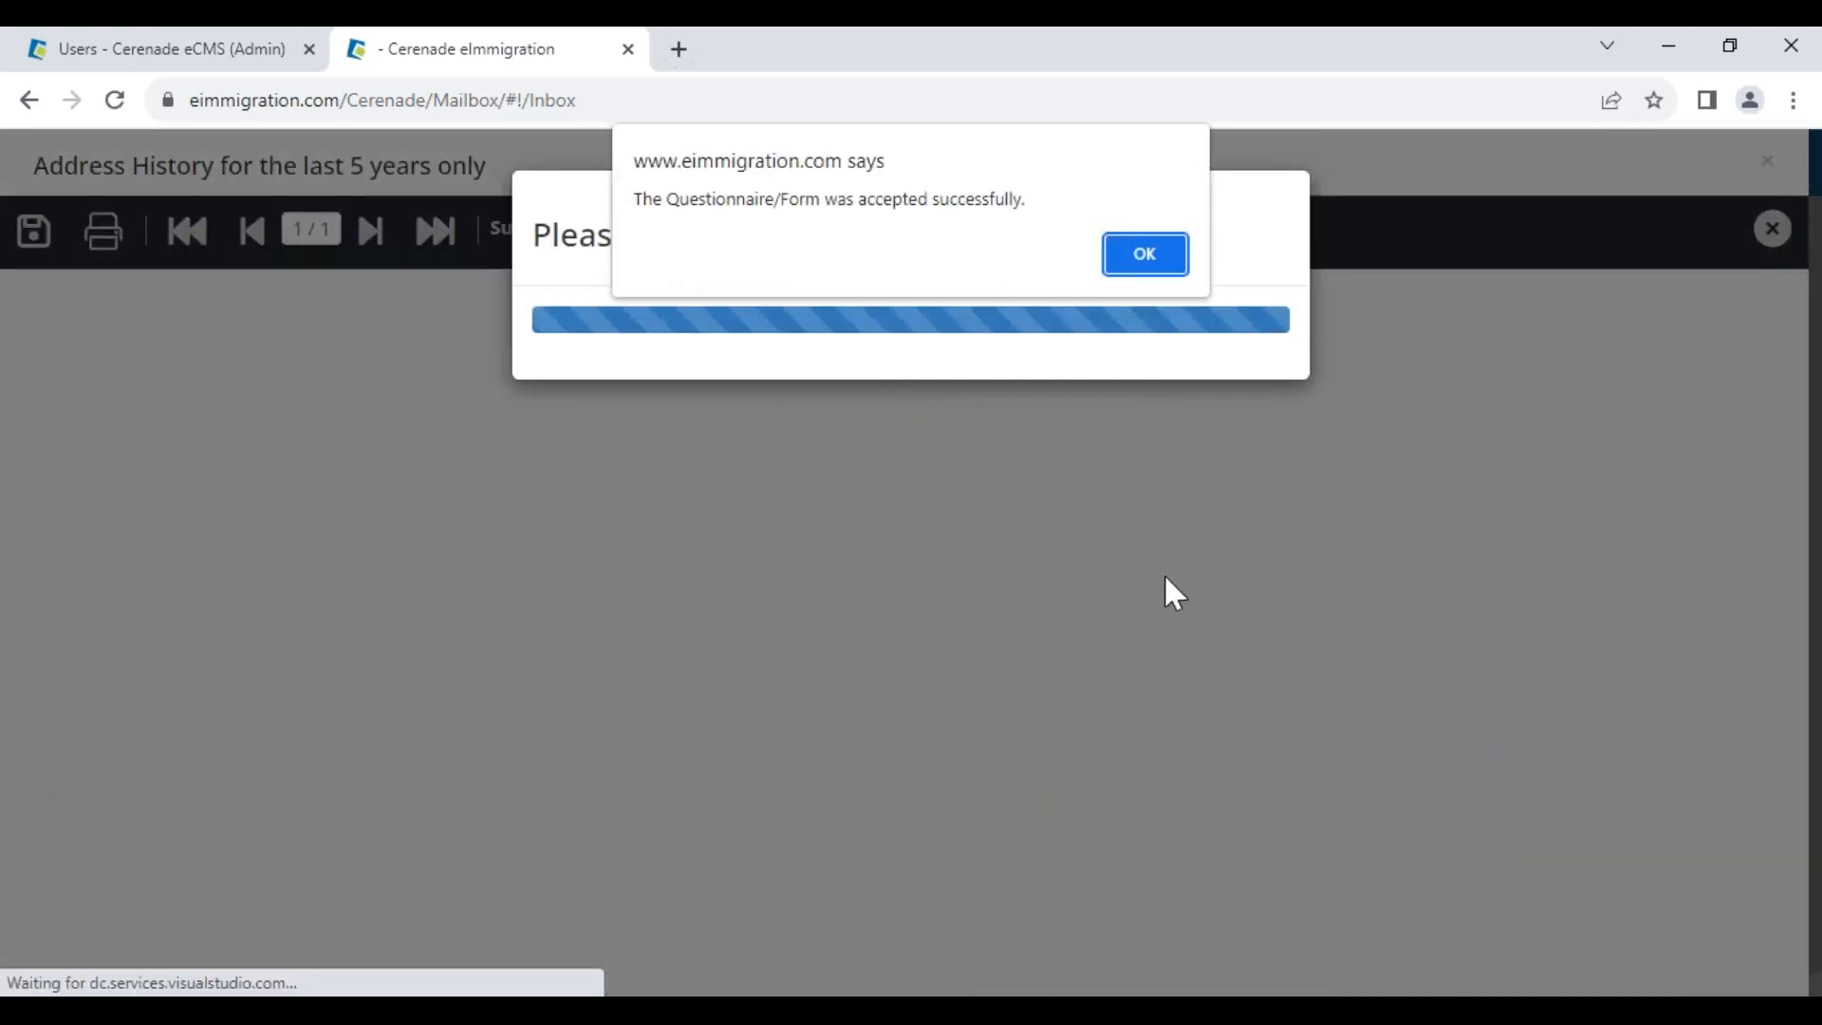
pyautogui.click(1139, 256)
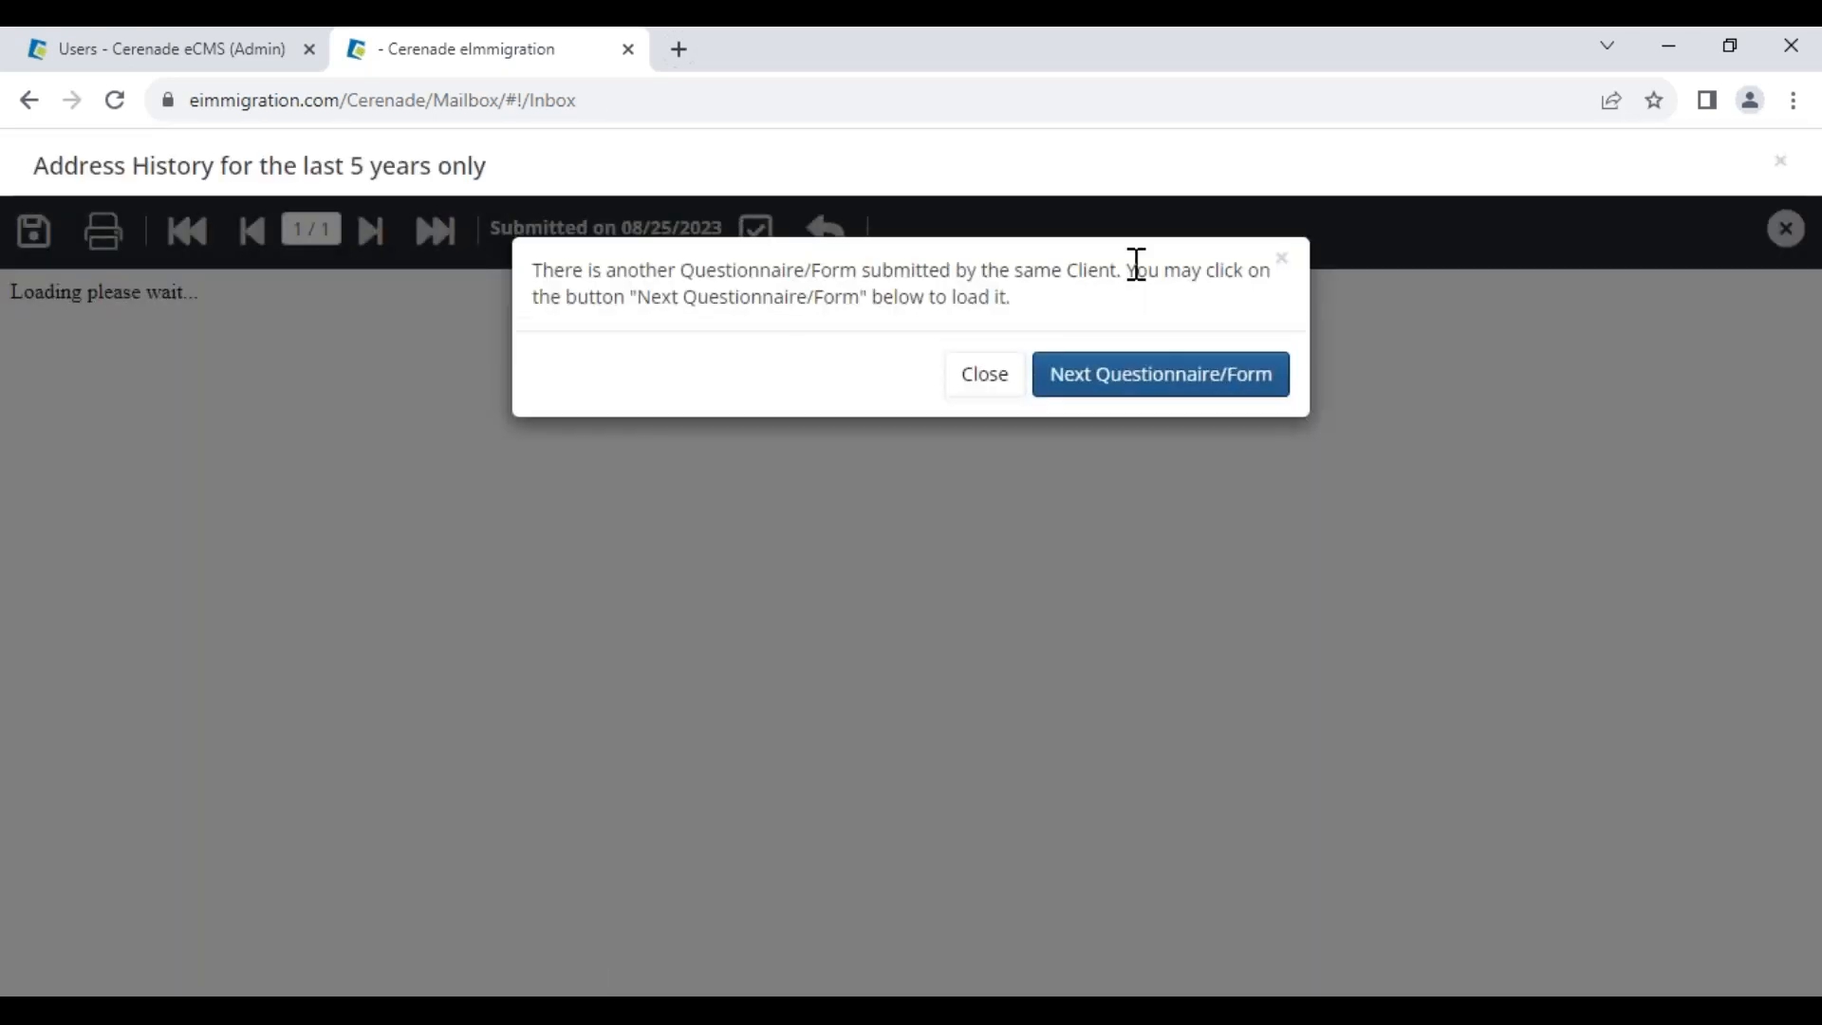
pyautogui.moveTo(639, 270); pyautogui.dragTo(1060, 273)
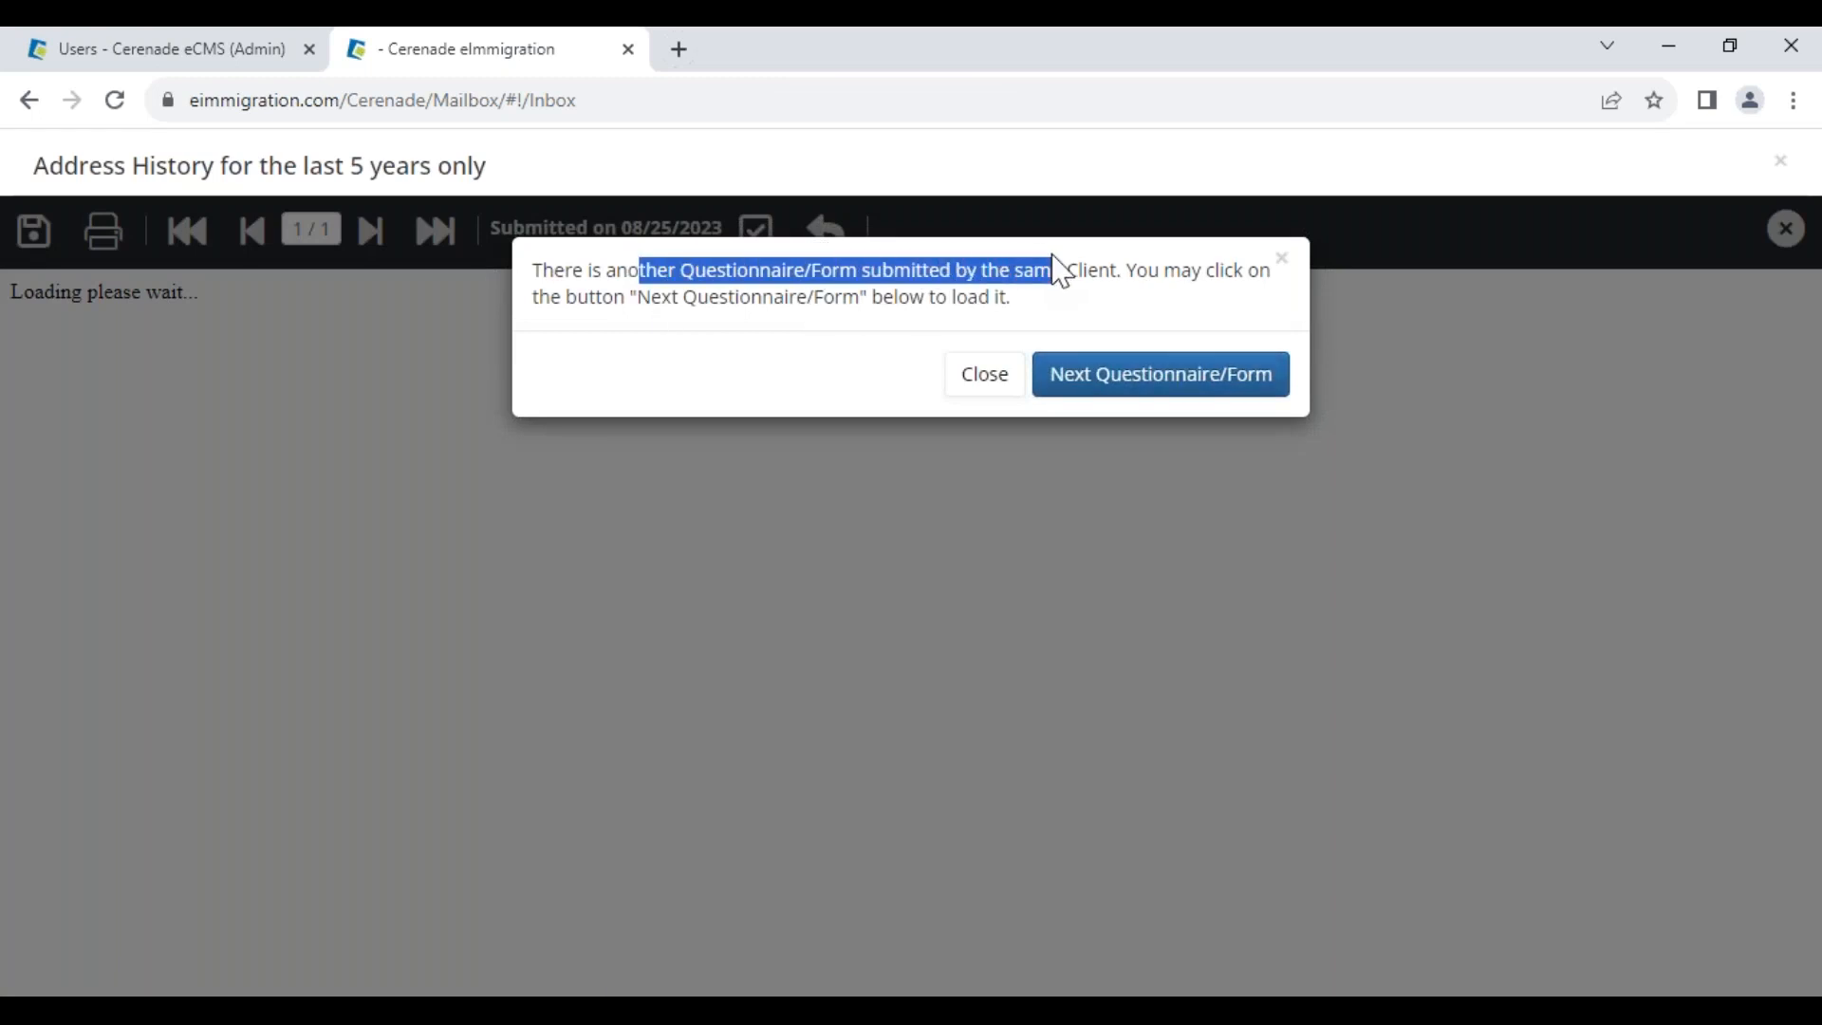
pyautogui.click(1151, 382)
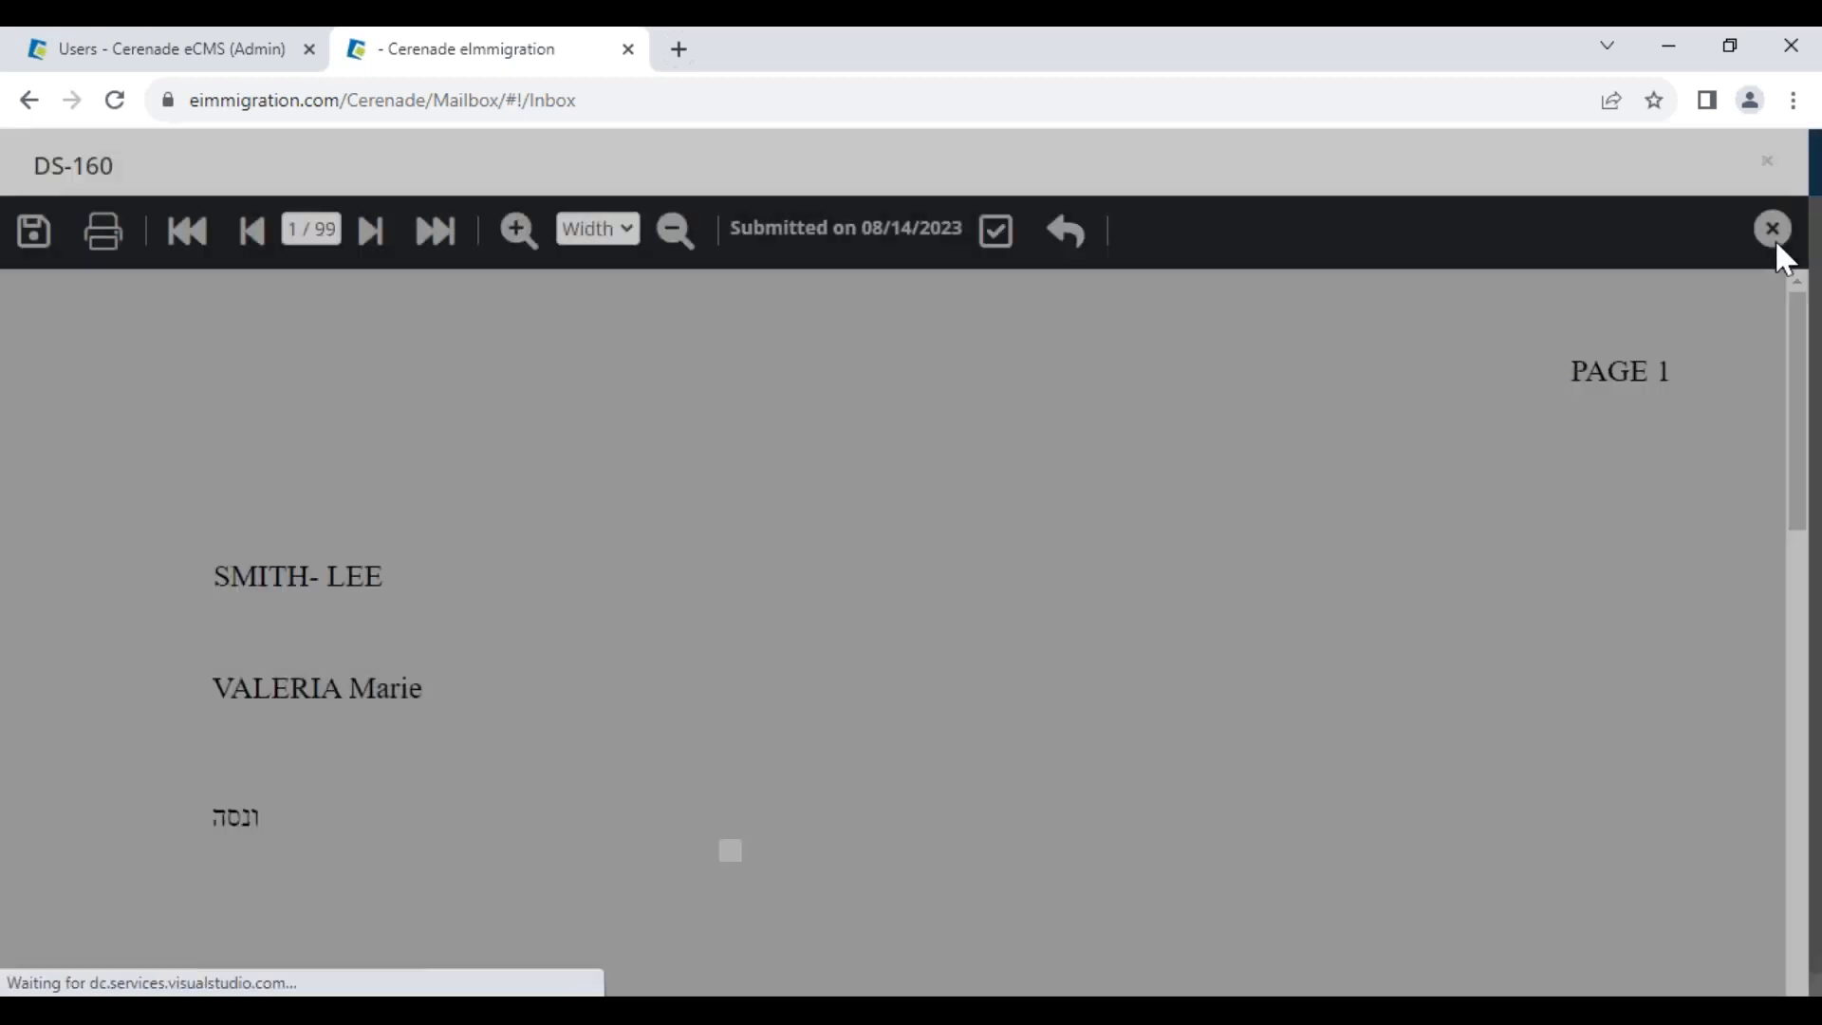
pyautogui.click(1774, 235)
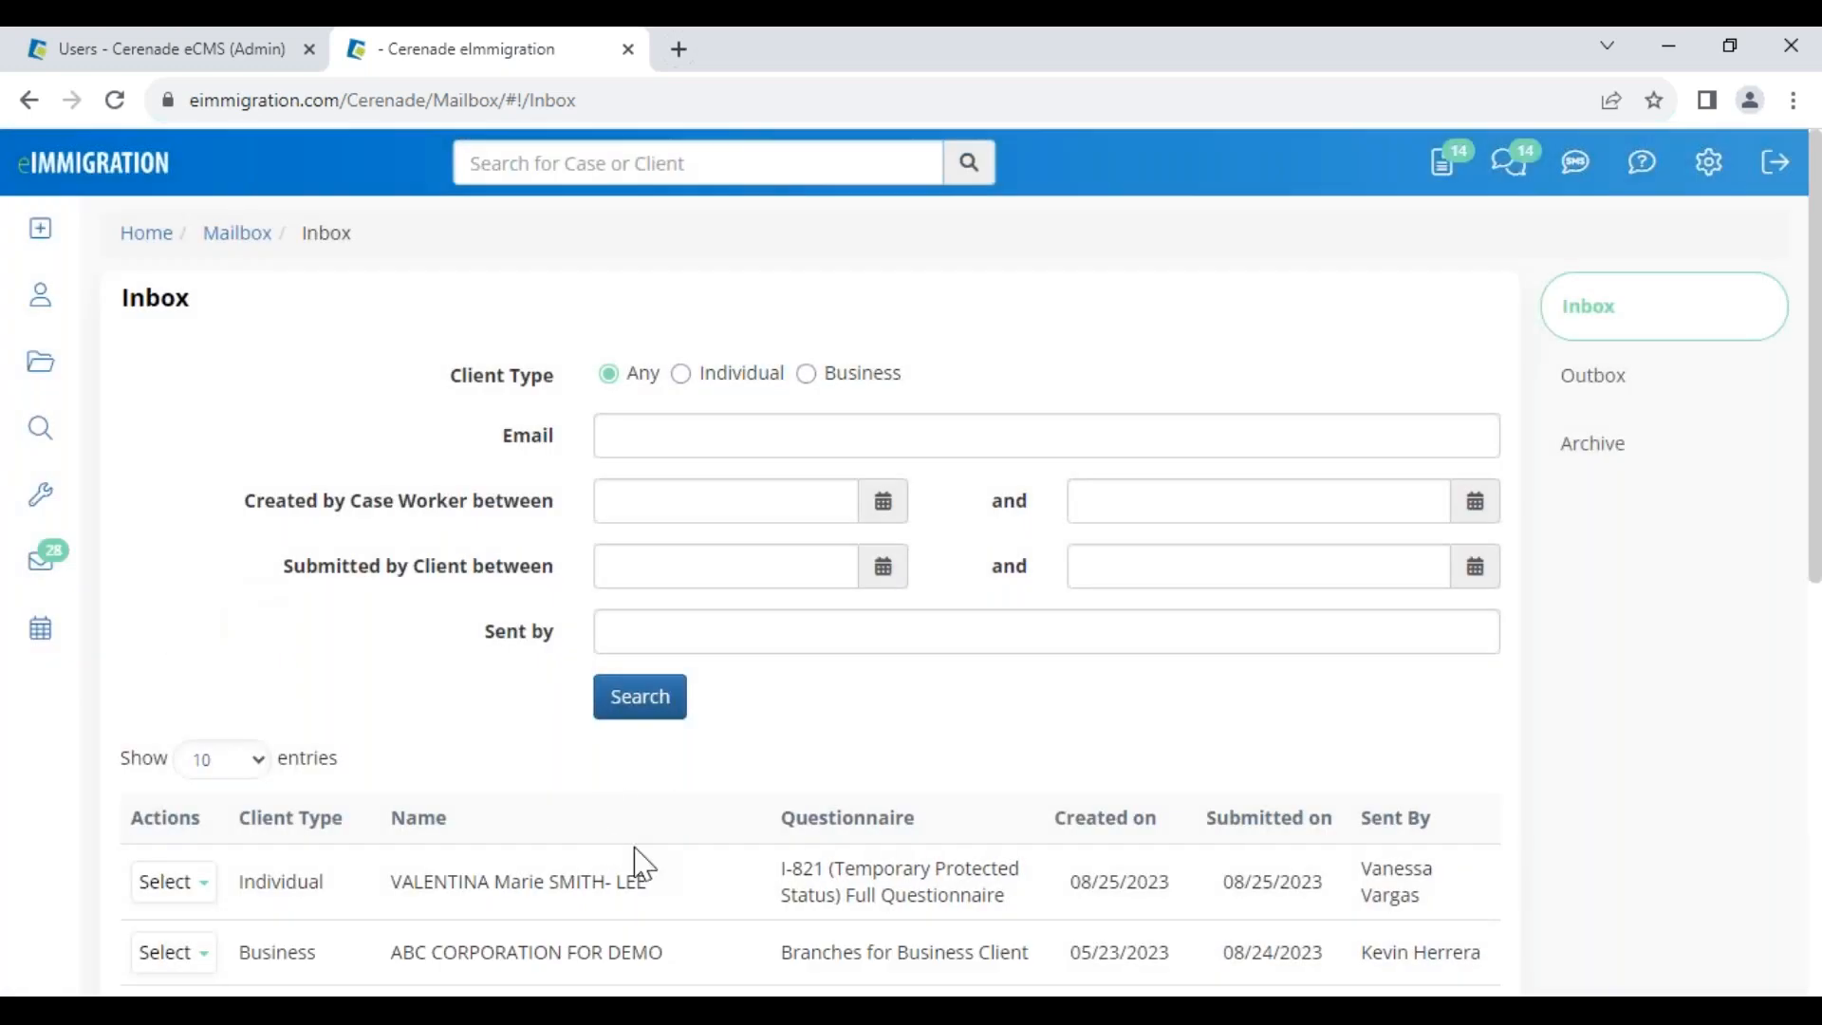
pyautogui.moveTo(767, 869); pyautogui.dragTo(1301, 881)
# Open the I-821 submission and check the changed street address's original value
pyautogui.click(176, 885)
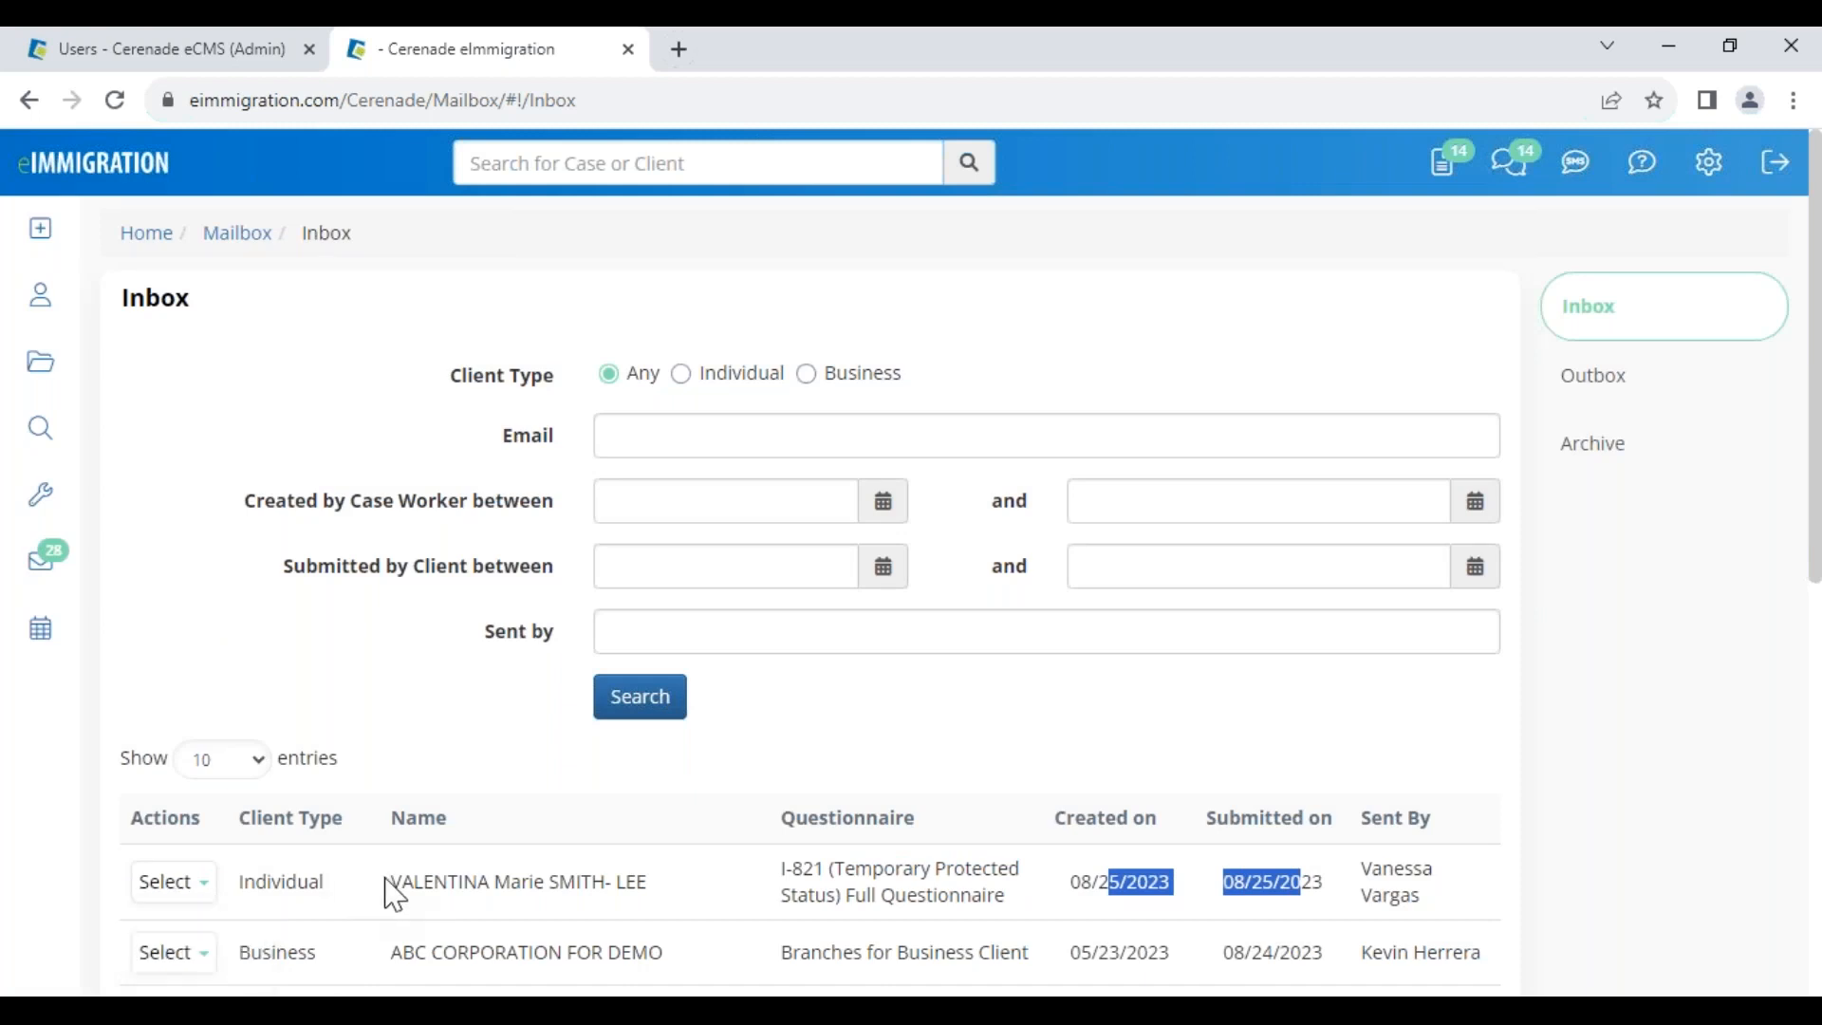
pyautogui.moveTo(394, 893); pyautogui.dragTo(493, 883)
pyautogui.click(190, 887)
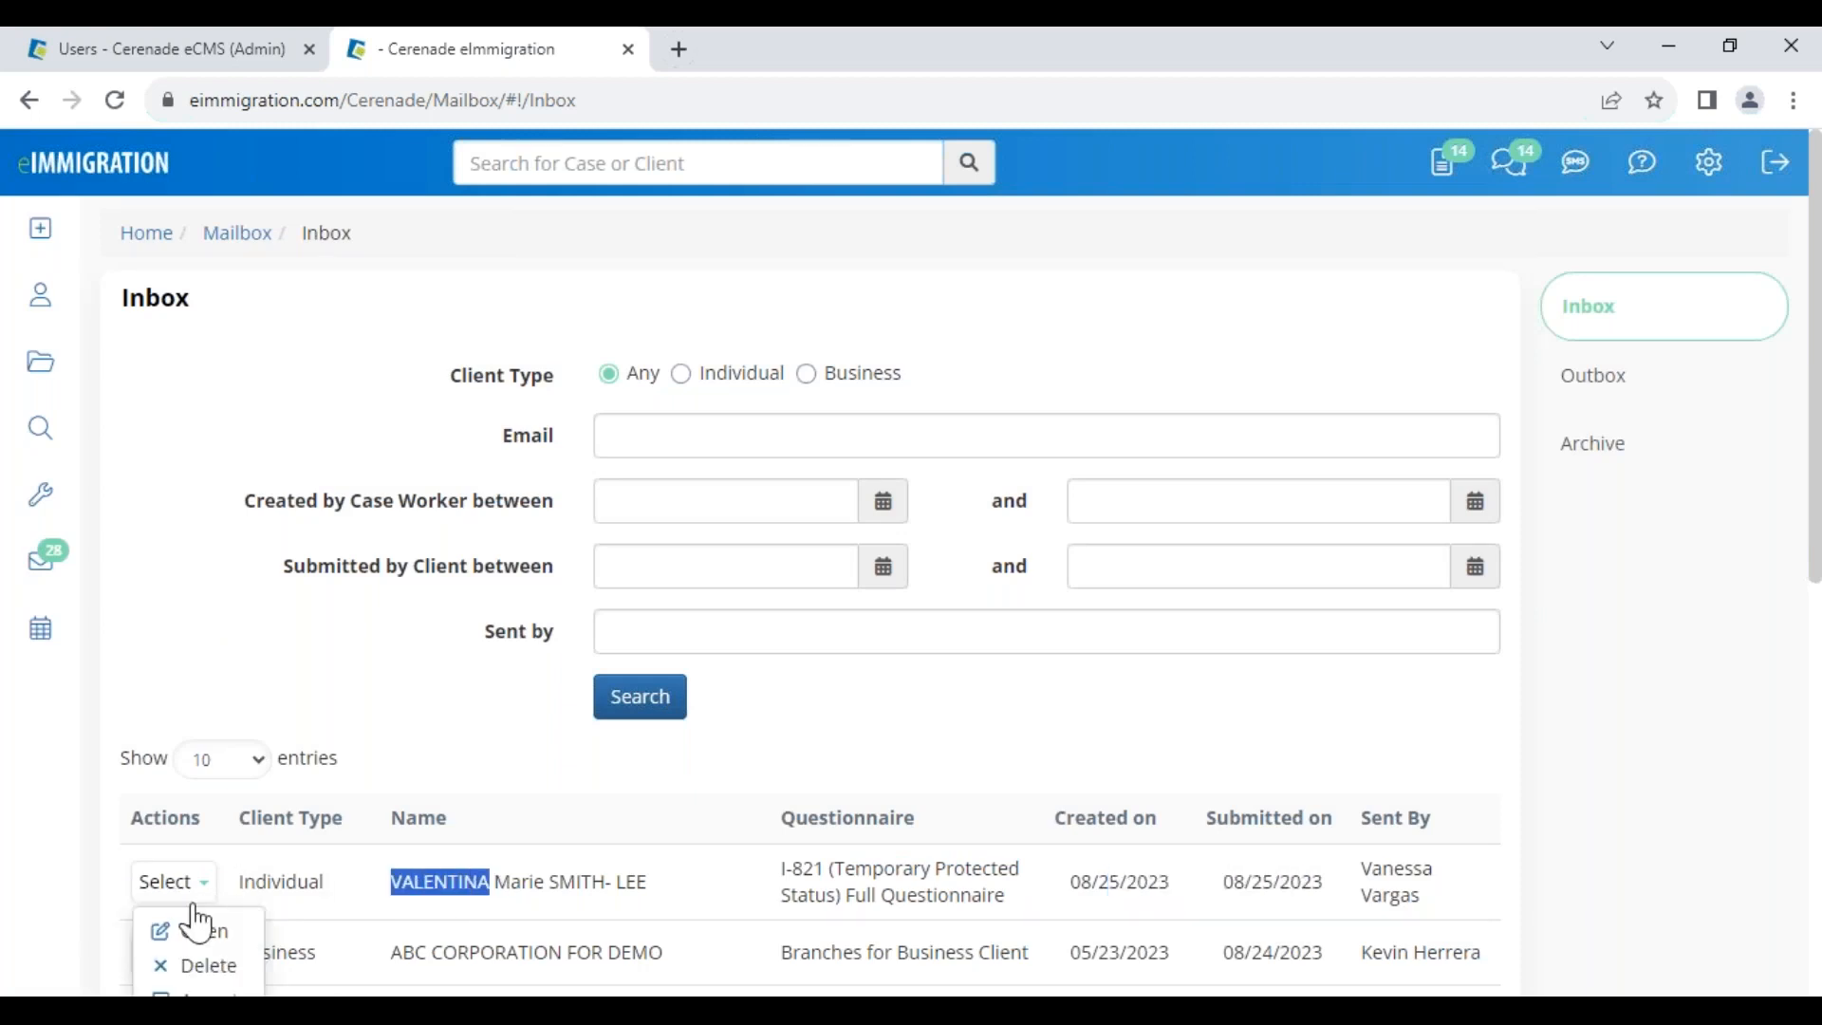
pyautogui.click(198, 932)
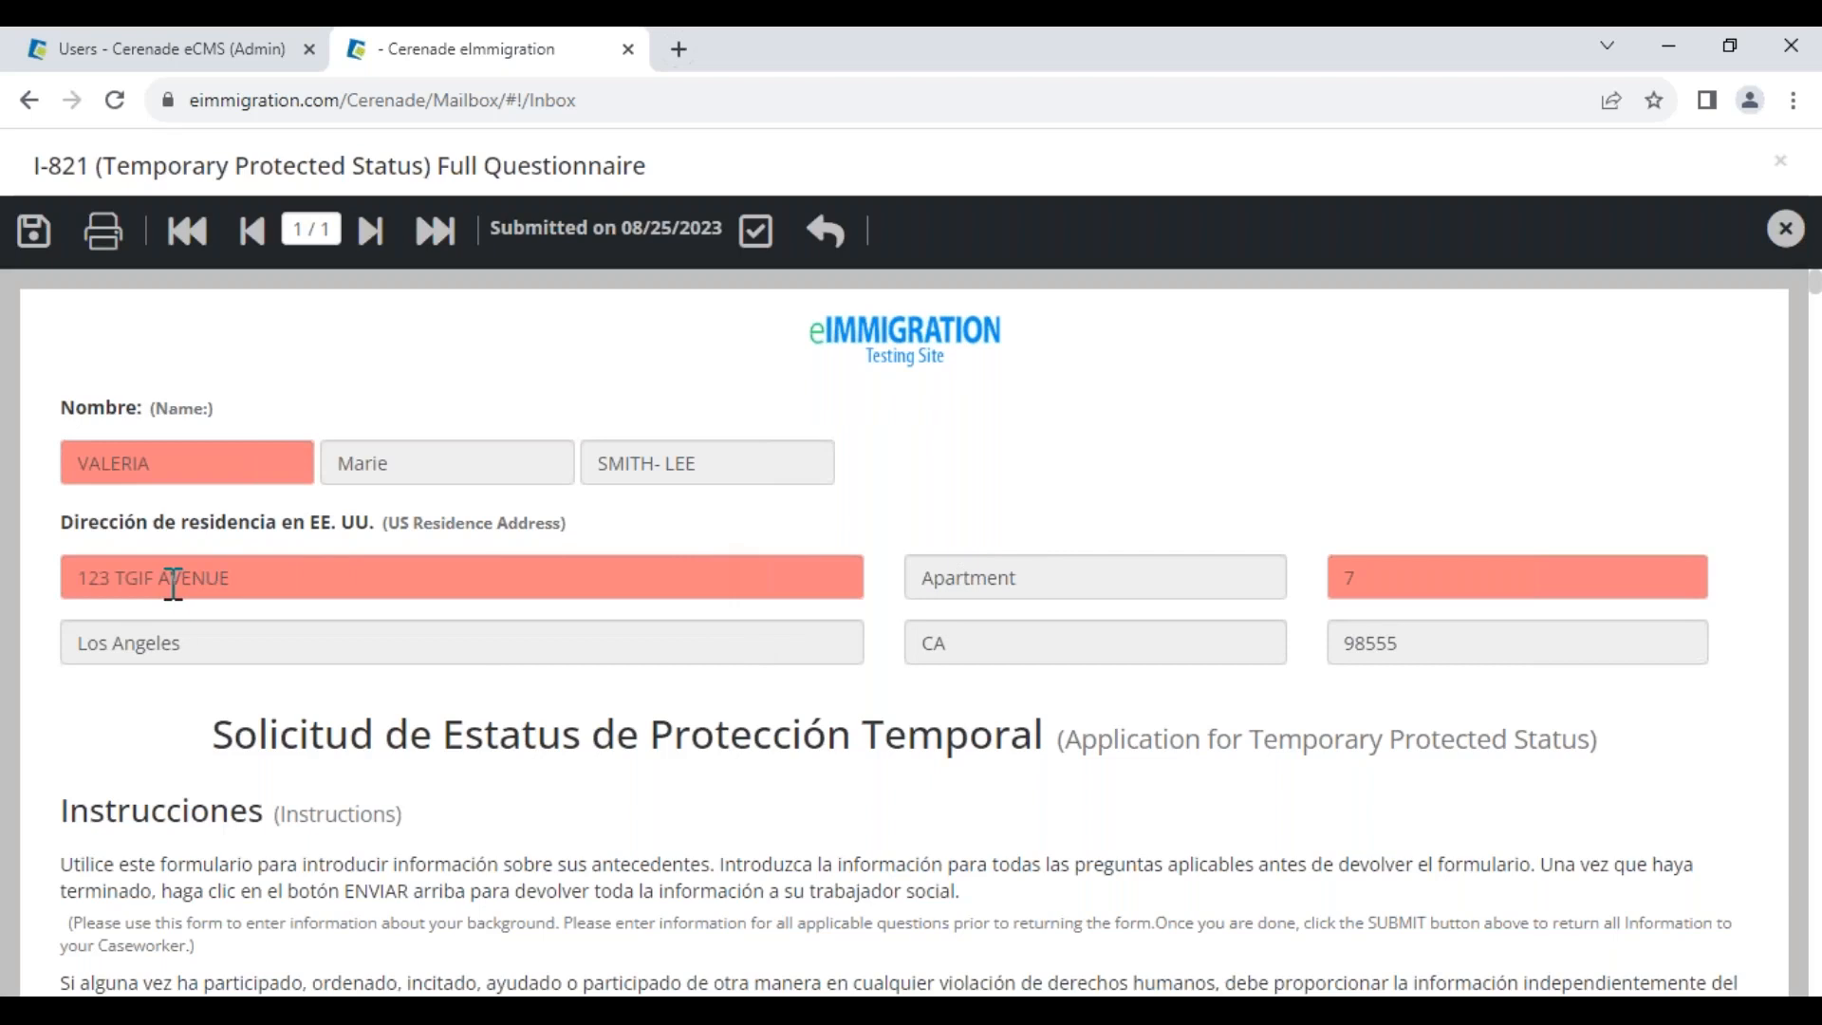
pyautogui.click(233, 582)
pyautogui.moveTo(300, 289); pyautogui.dragTo(552, 289)
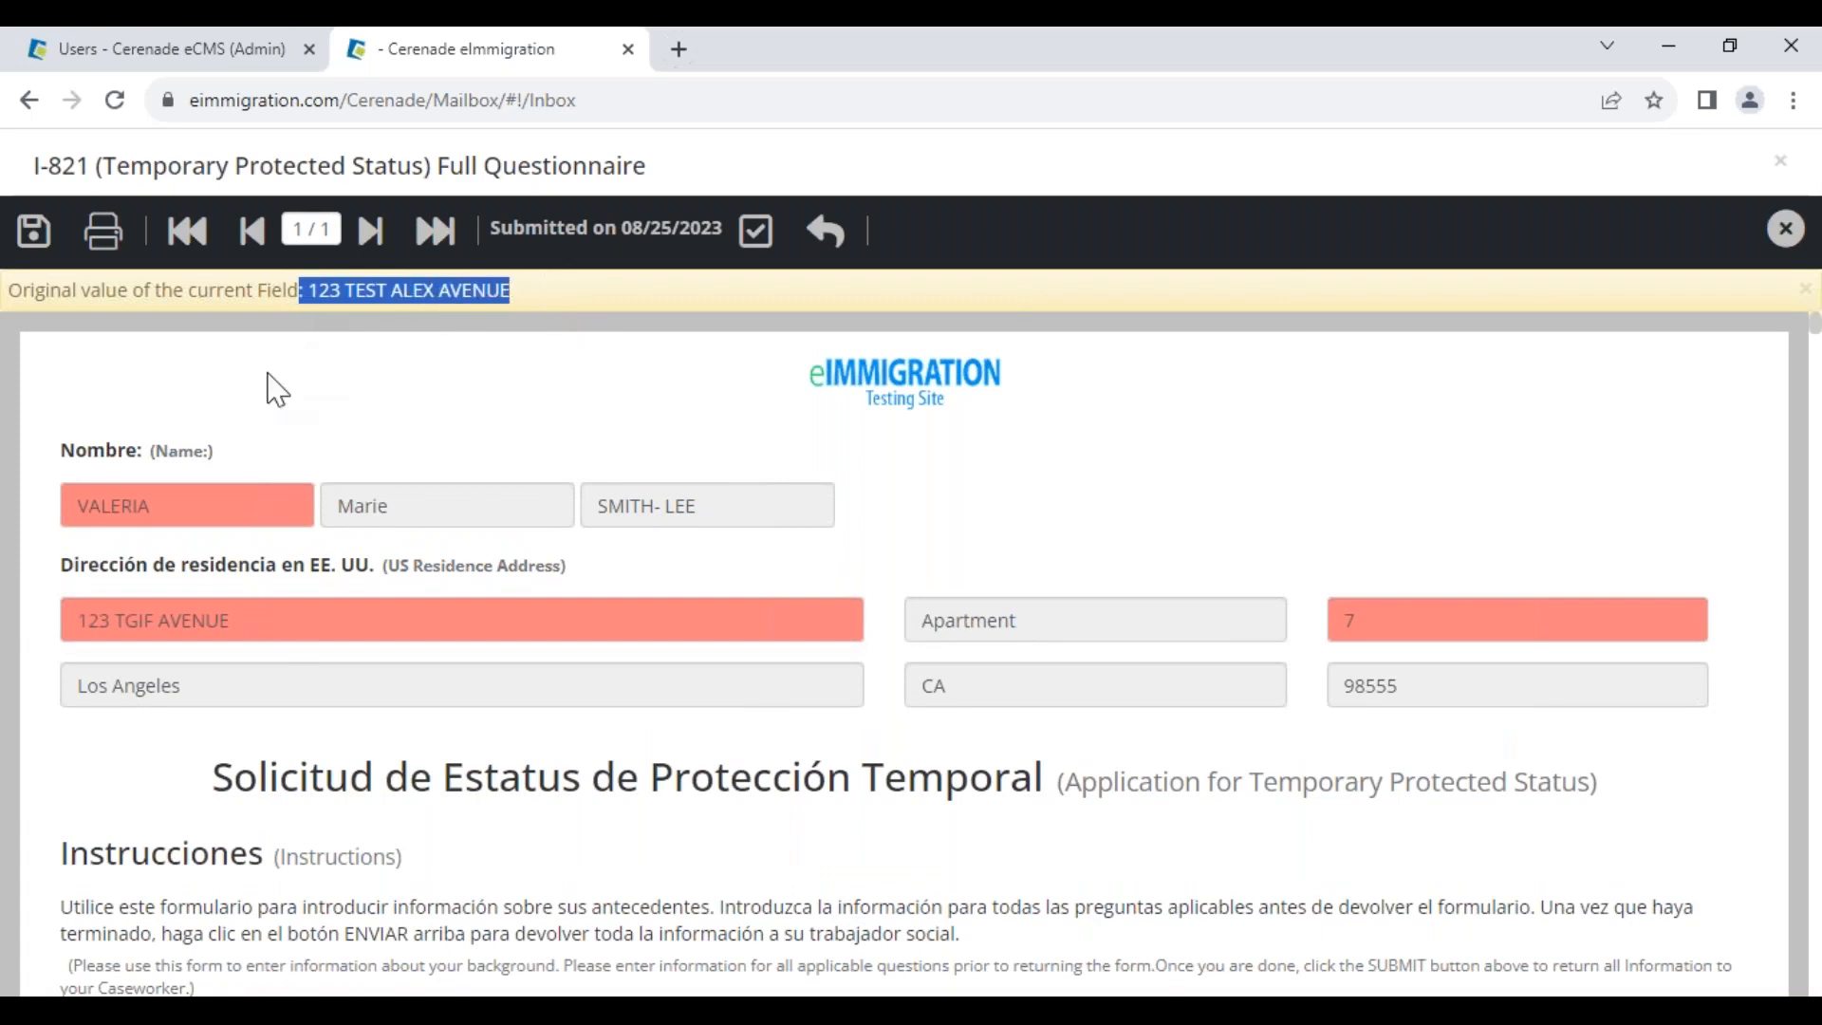
# Accept the I-821, submit the Clients Check linking choices, and open the Clients list
pyautogui.click(756, 231)
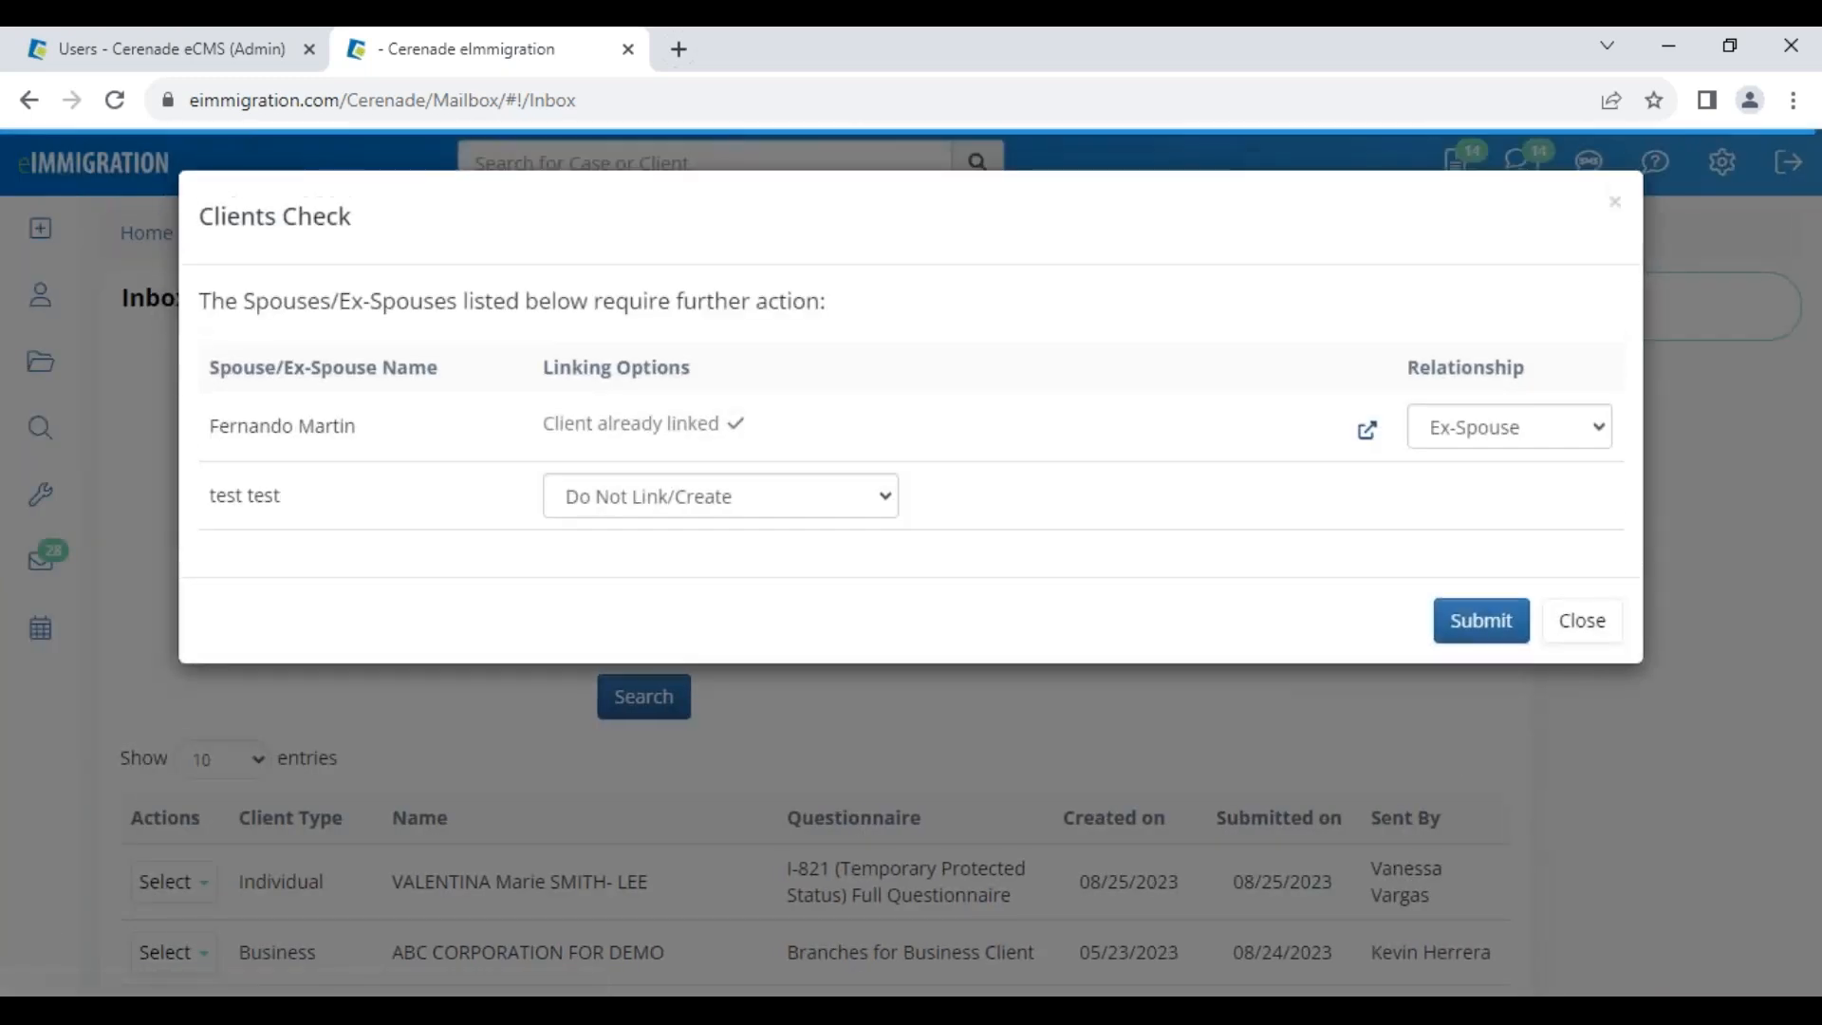
pyautogui.click(1478, 618)
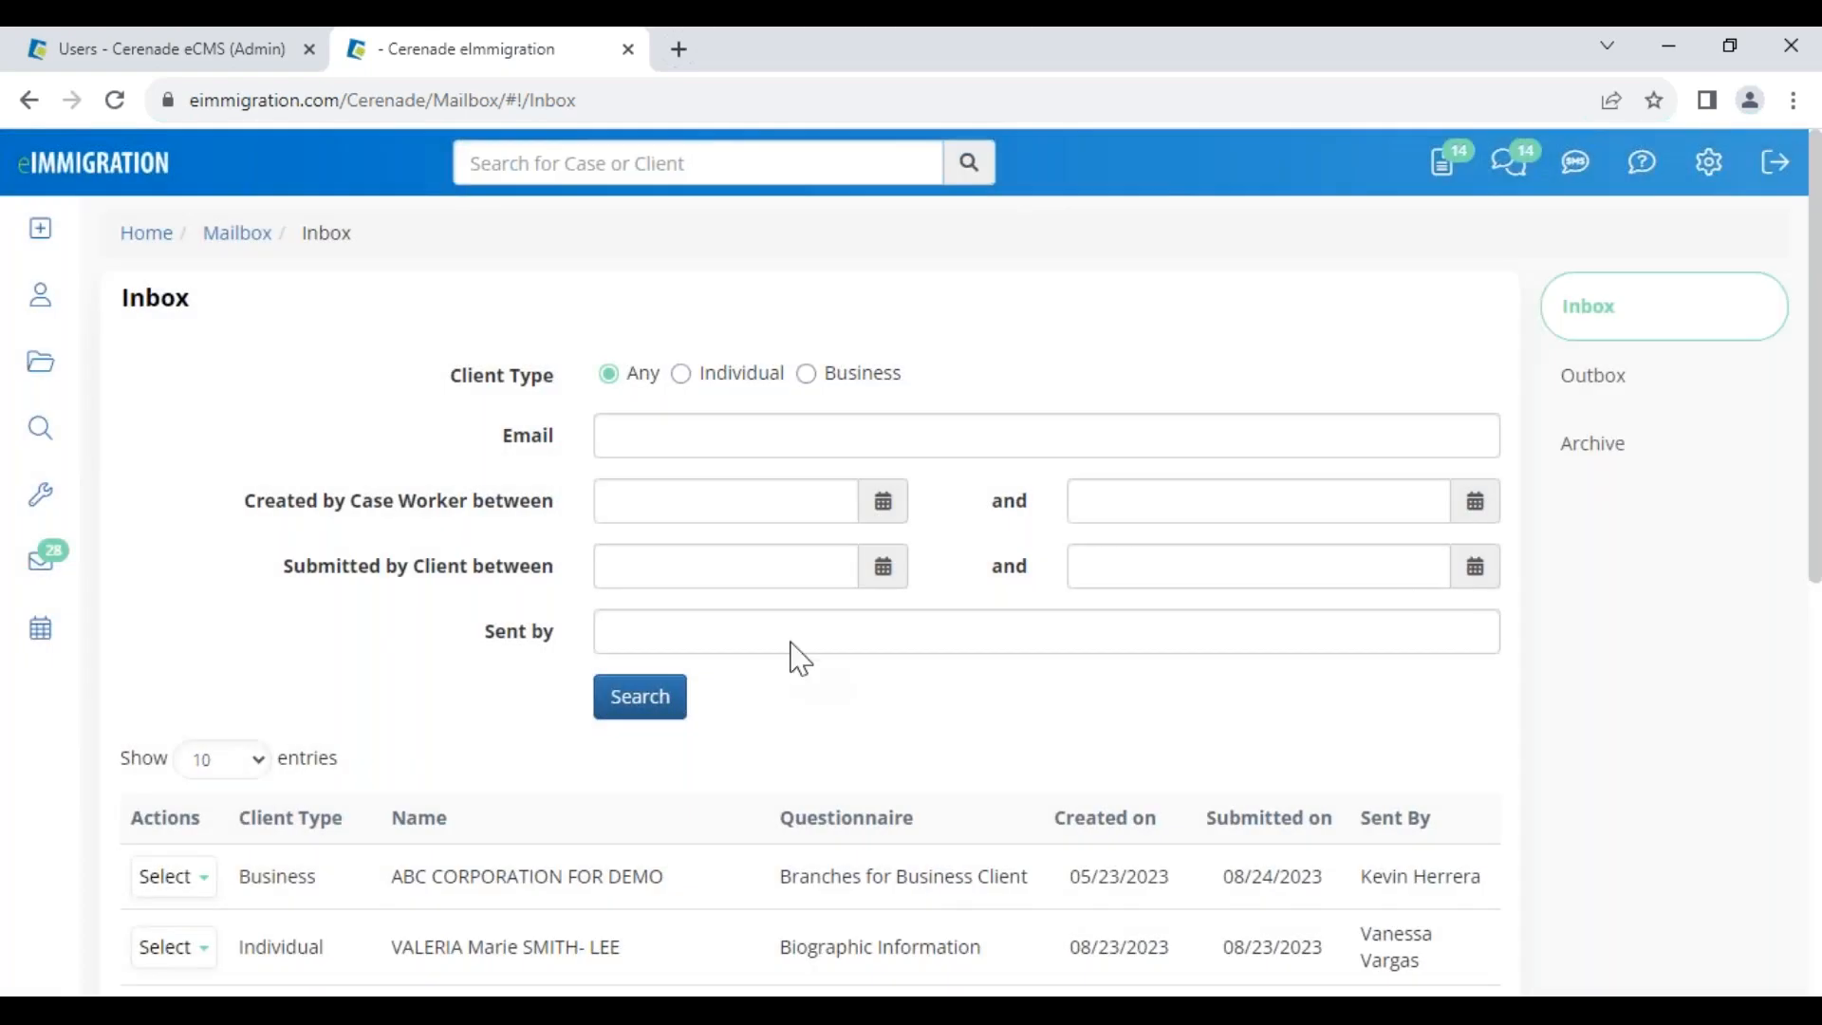
pyautogui.click(67, 308)
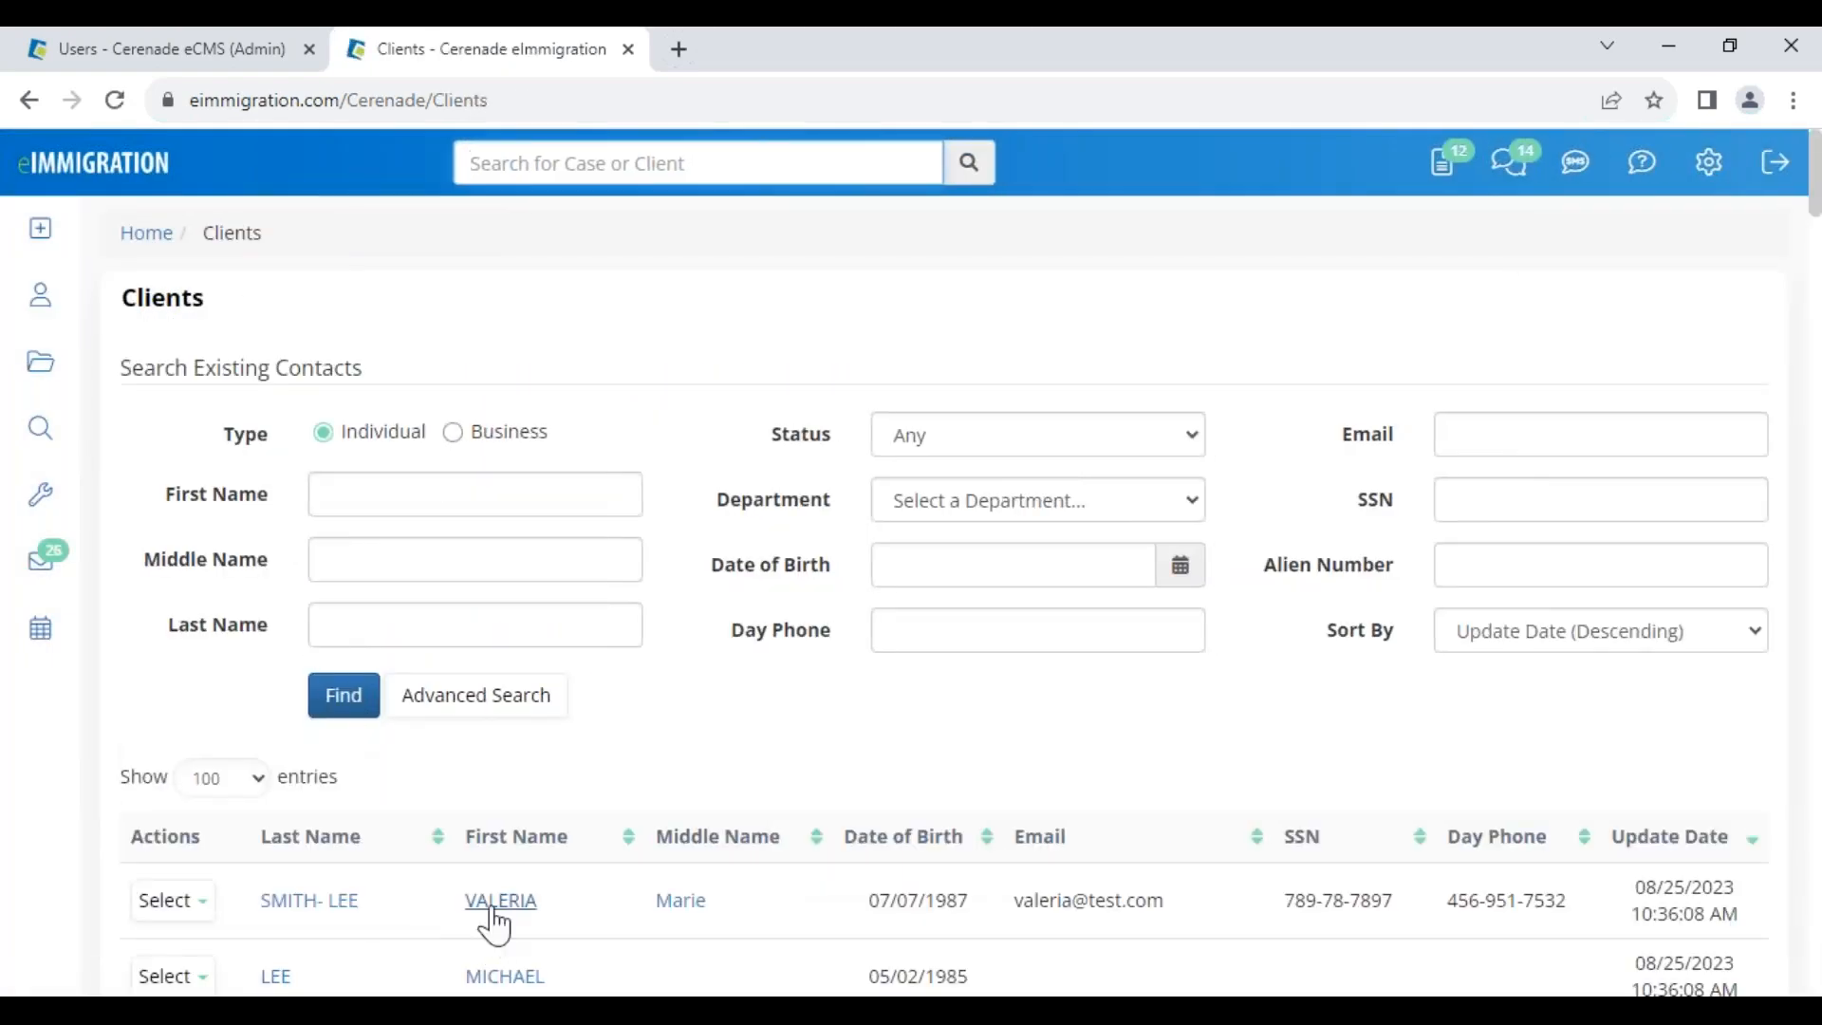
# Open the client's profile, dismiss its alerts, and go to Current Addresses
pyautogui.click(488, 907)
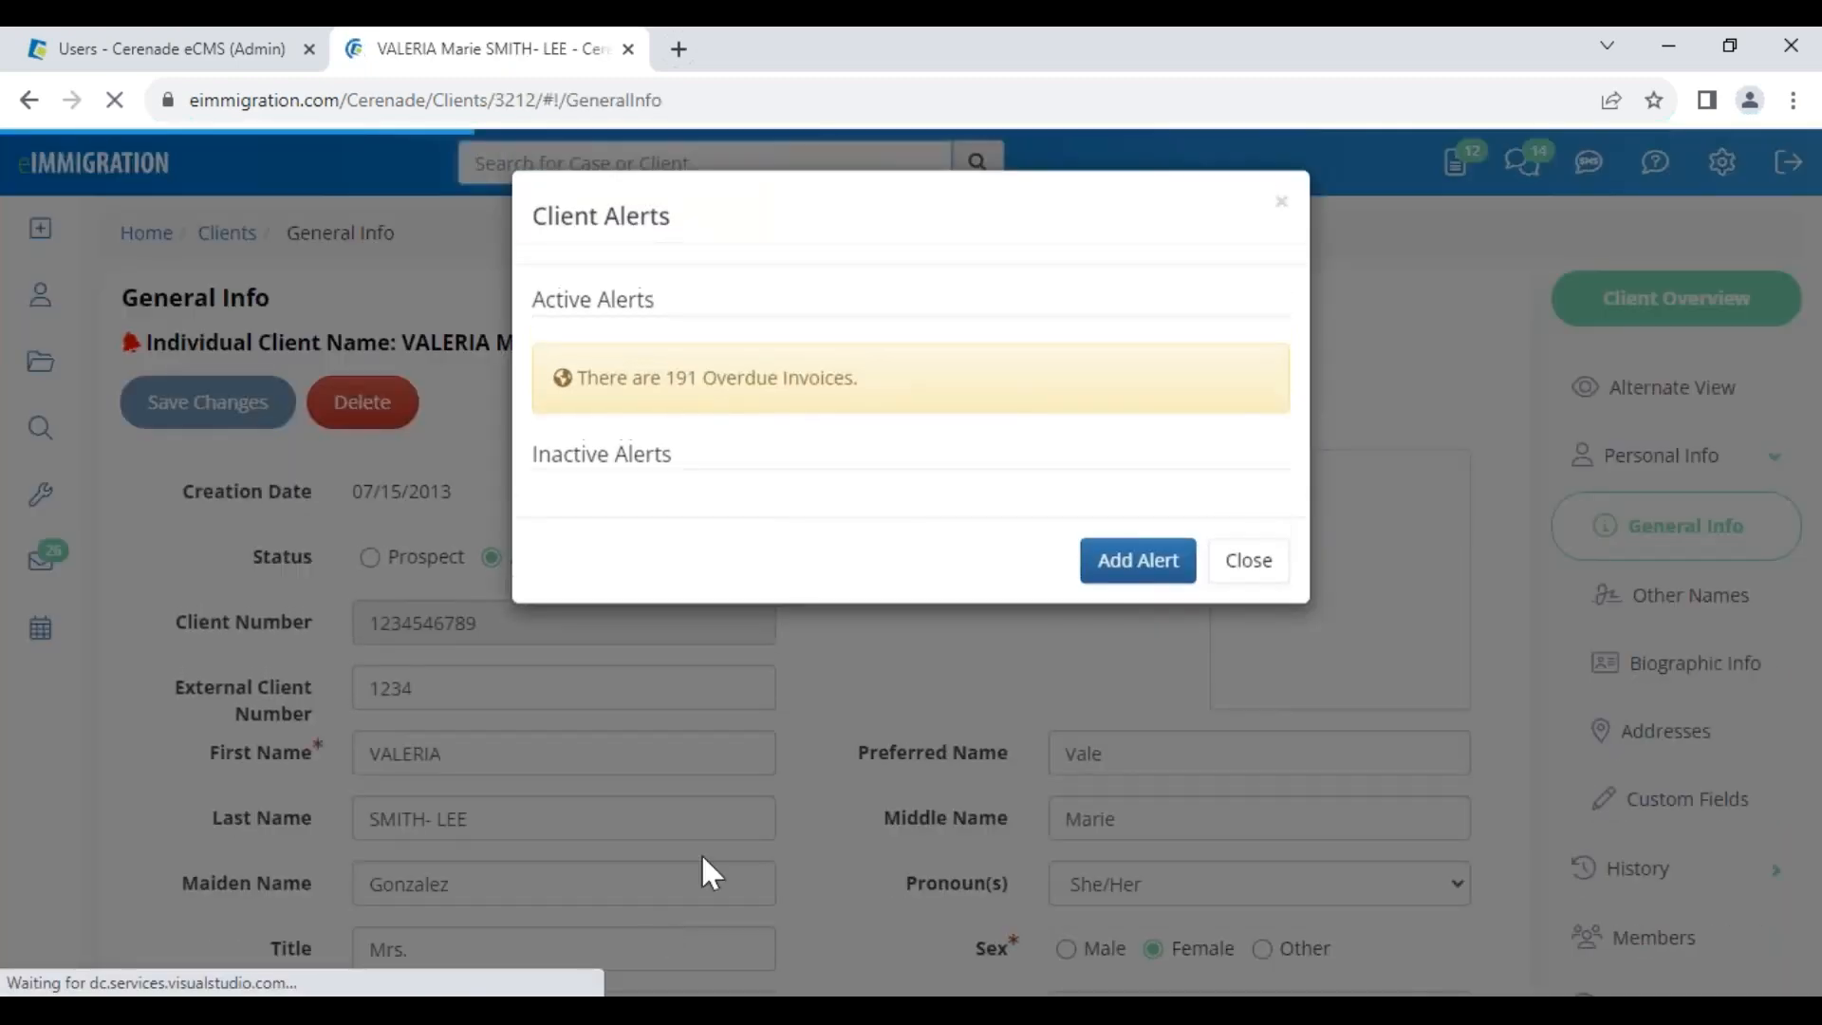
pyautogui.click(902, 767)
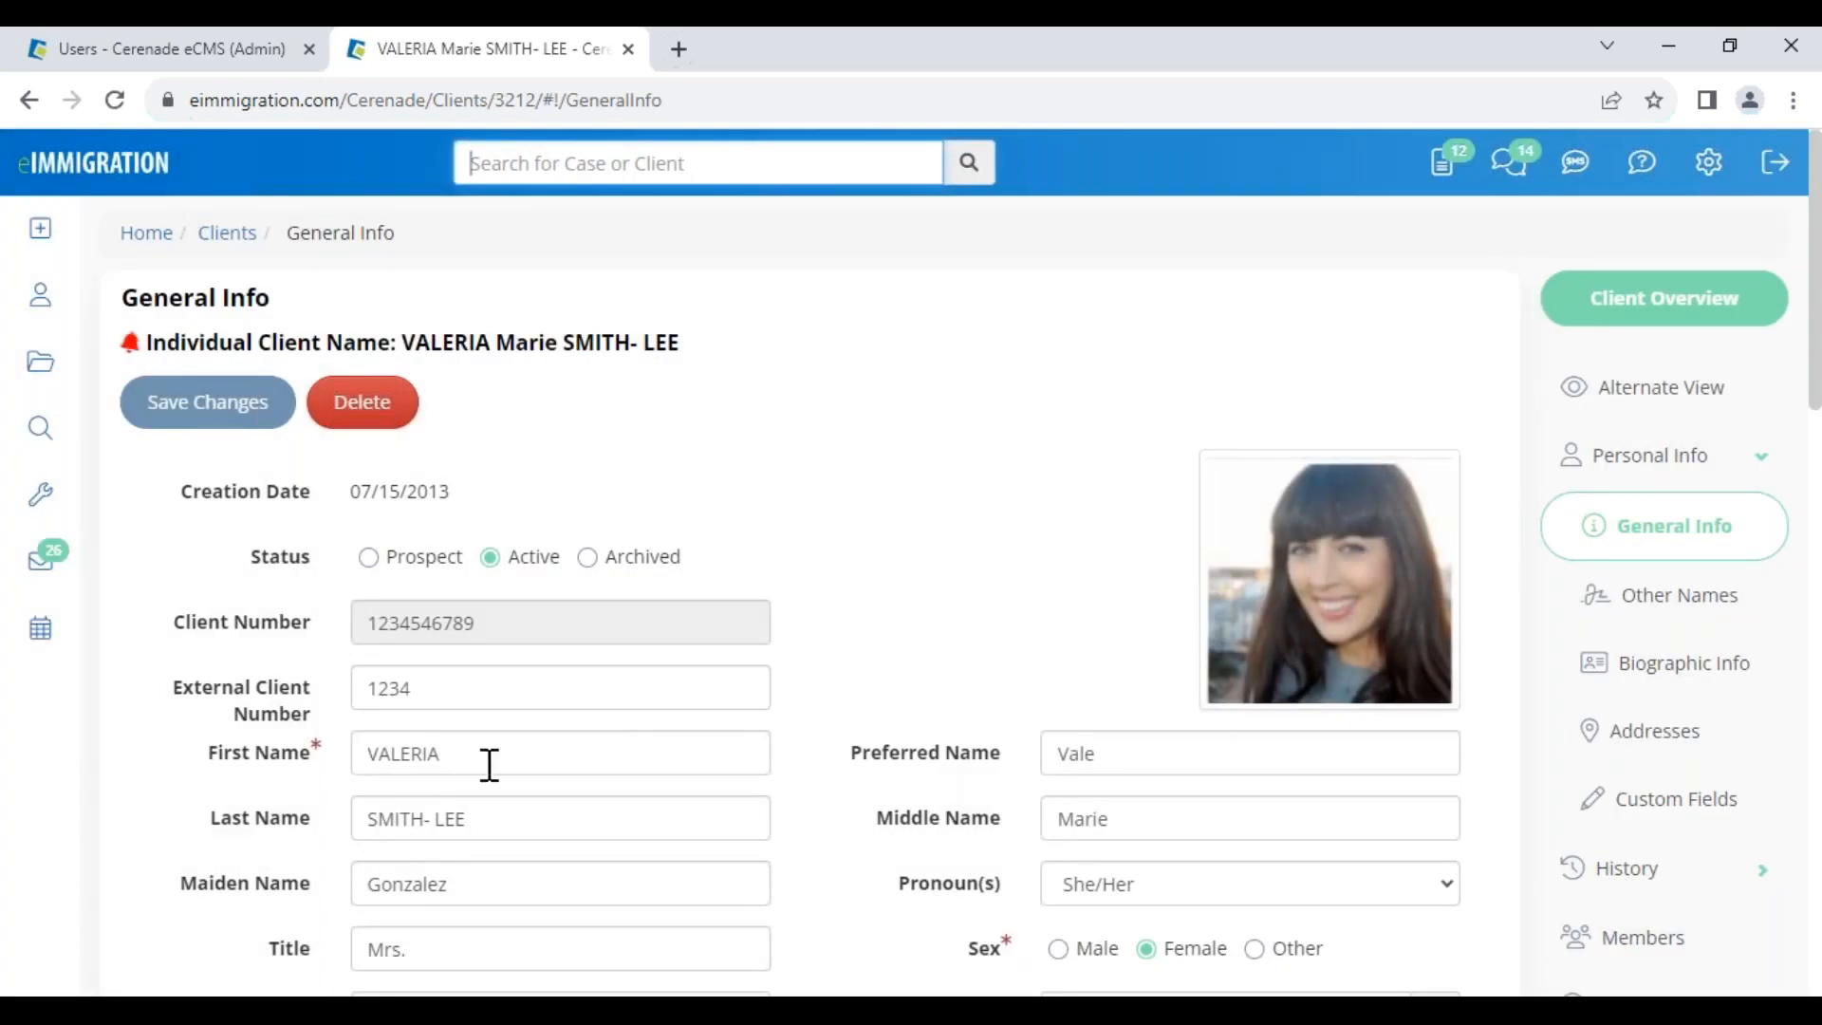
pyautogui.moveTo(488, 764); pyautogui.dragTo(311, 745)
pyautogui.click(1670, 746)
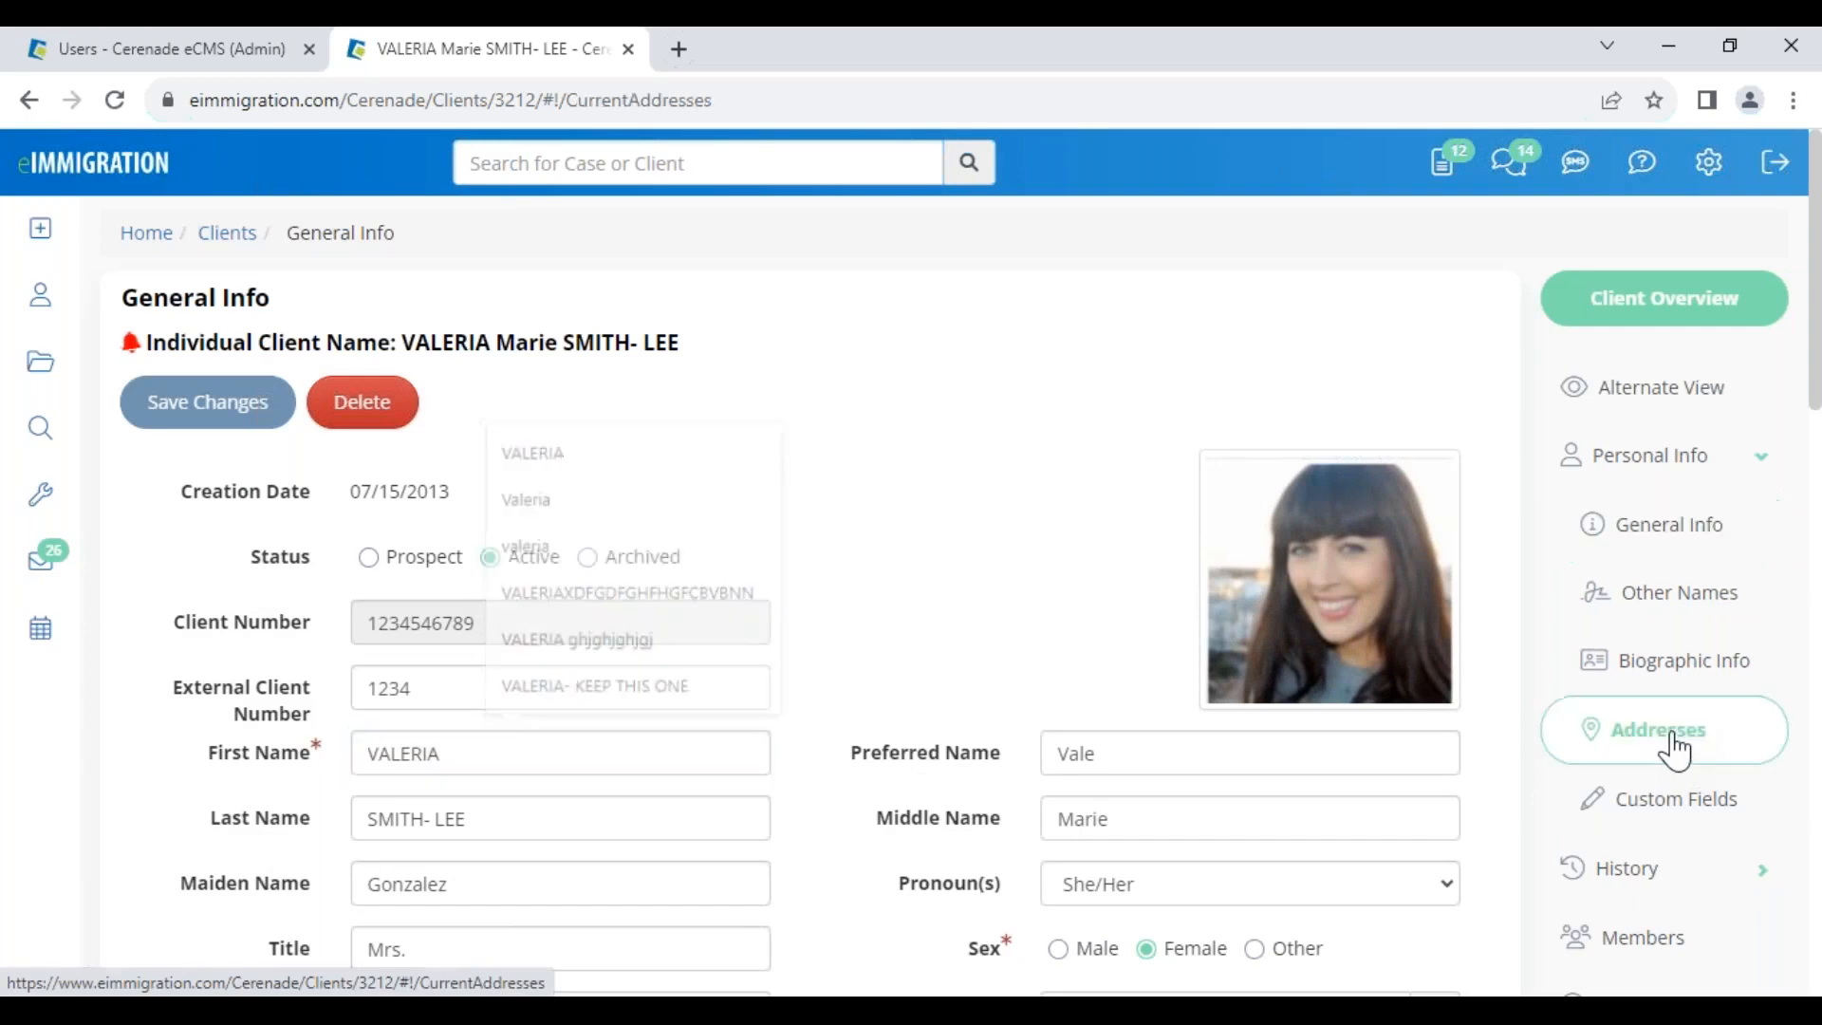
# Confirm the residence reads 123 TGIF AVENUE, Apartment 7, and bring up the Create menu
pyautogui.moveTo(567, 607); pyautogui.dragTo(299, 602)
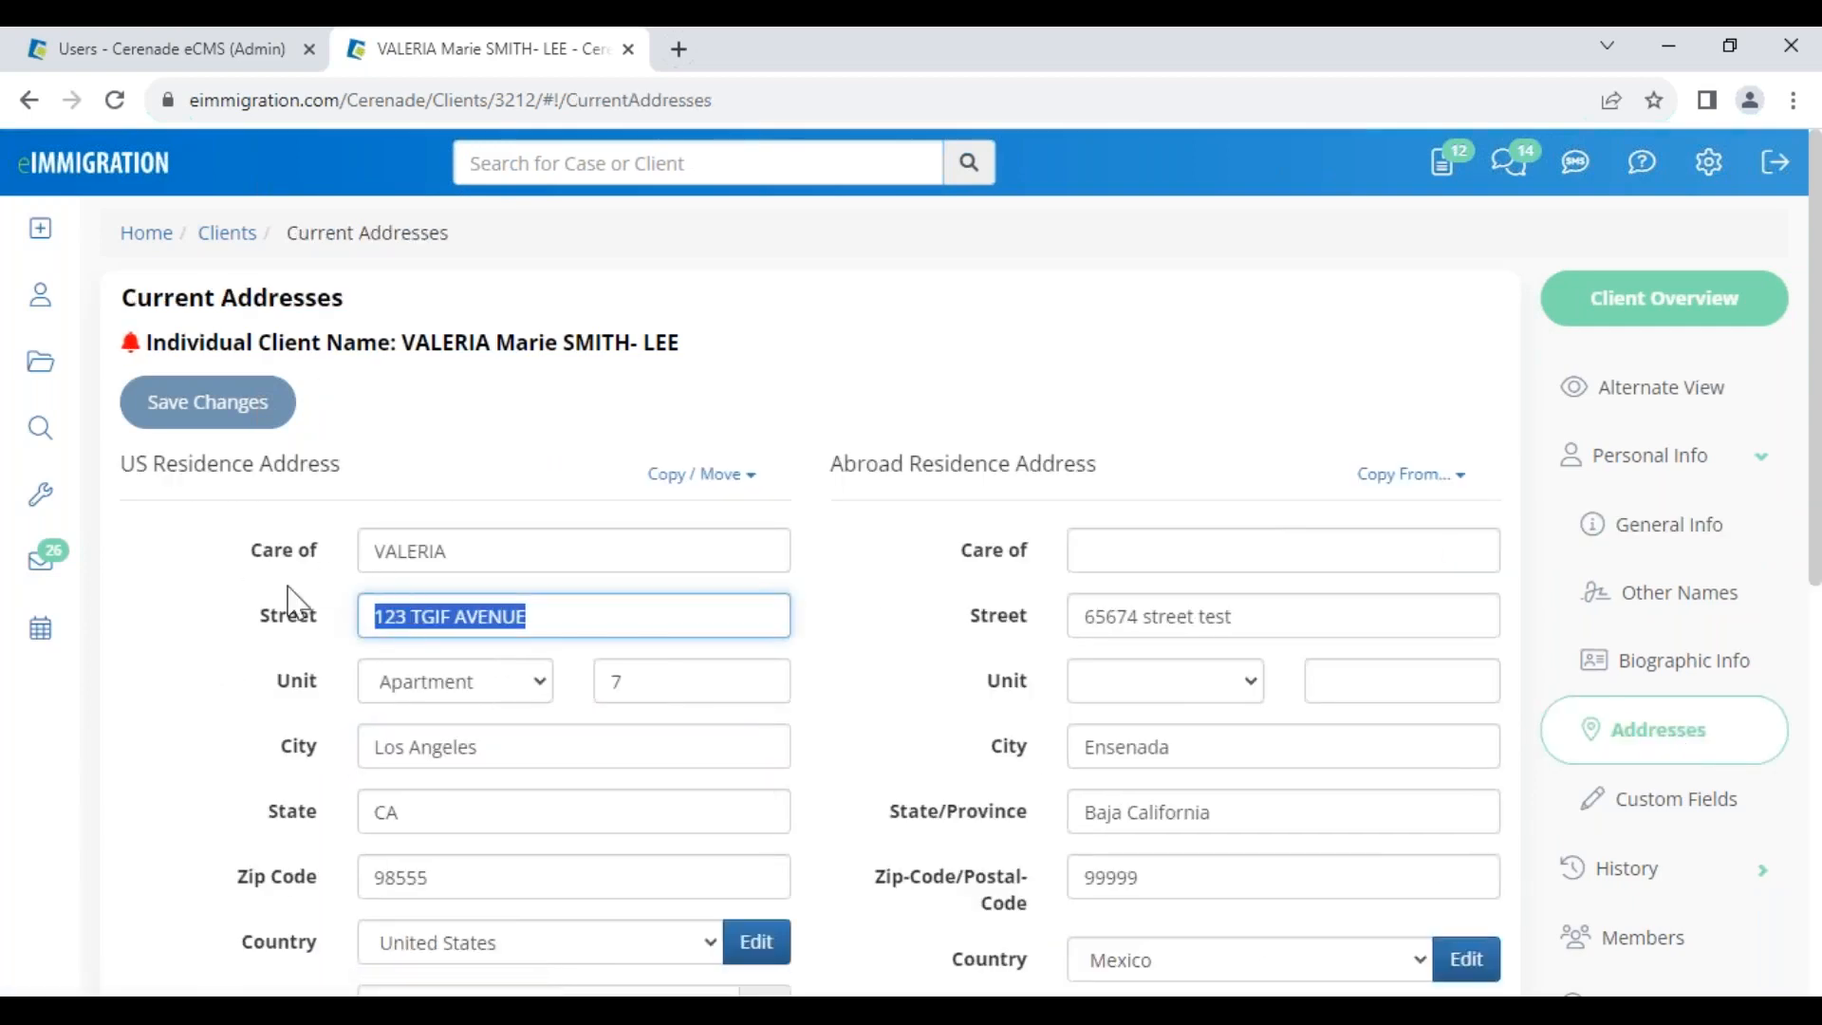
pyautogui.moveTo(744, 677); pyautogui.dragTo(615, 680)
pyautogui.click(926, 653)
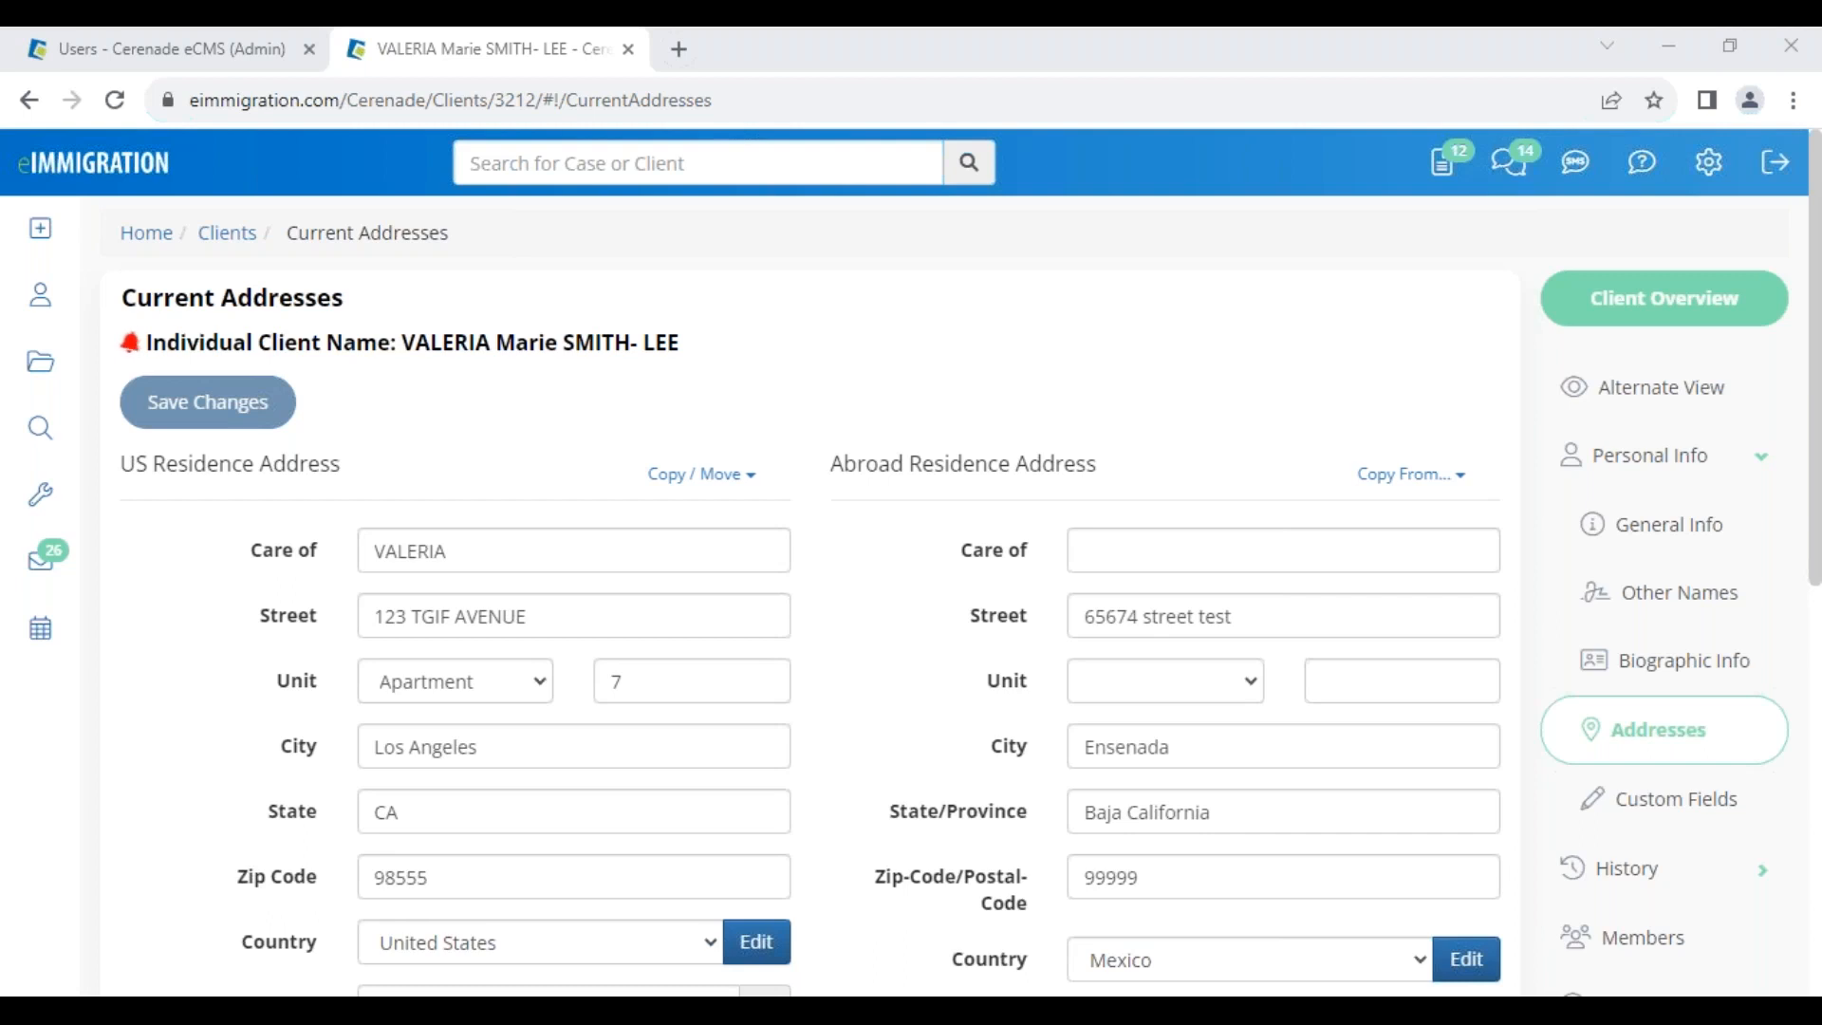
pyautogui.moveTo(405, 341); pyautogui.dragTo(682, 344)
pyautogui.moveTo(40, 228)
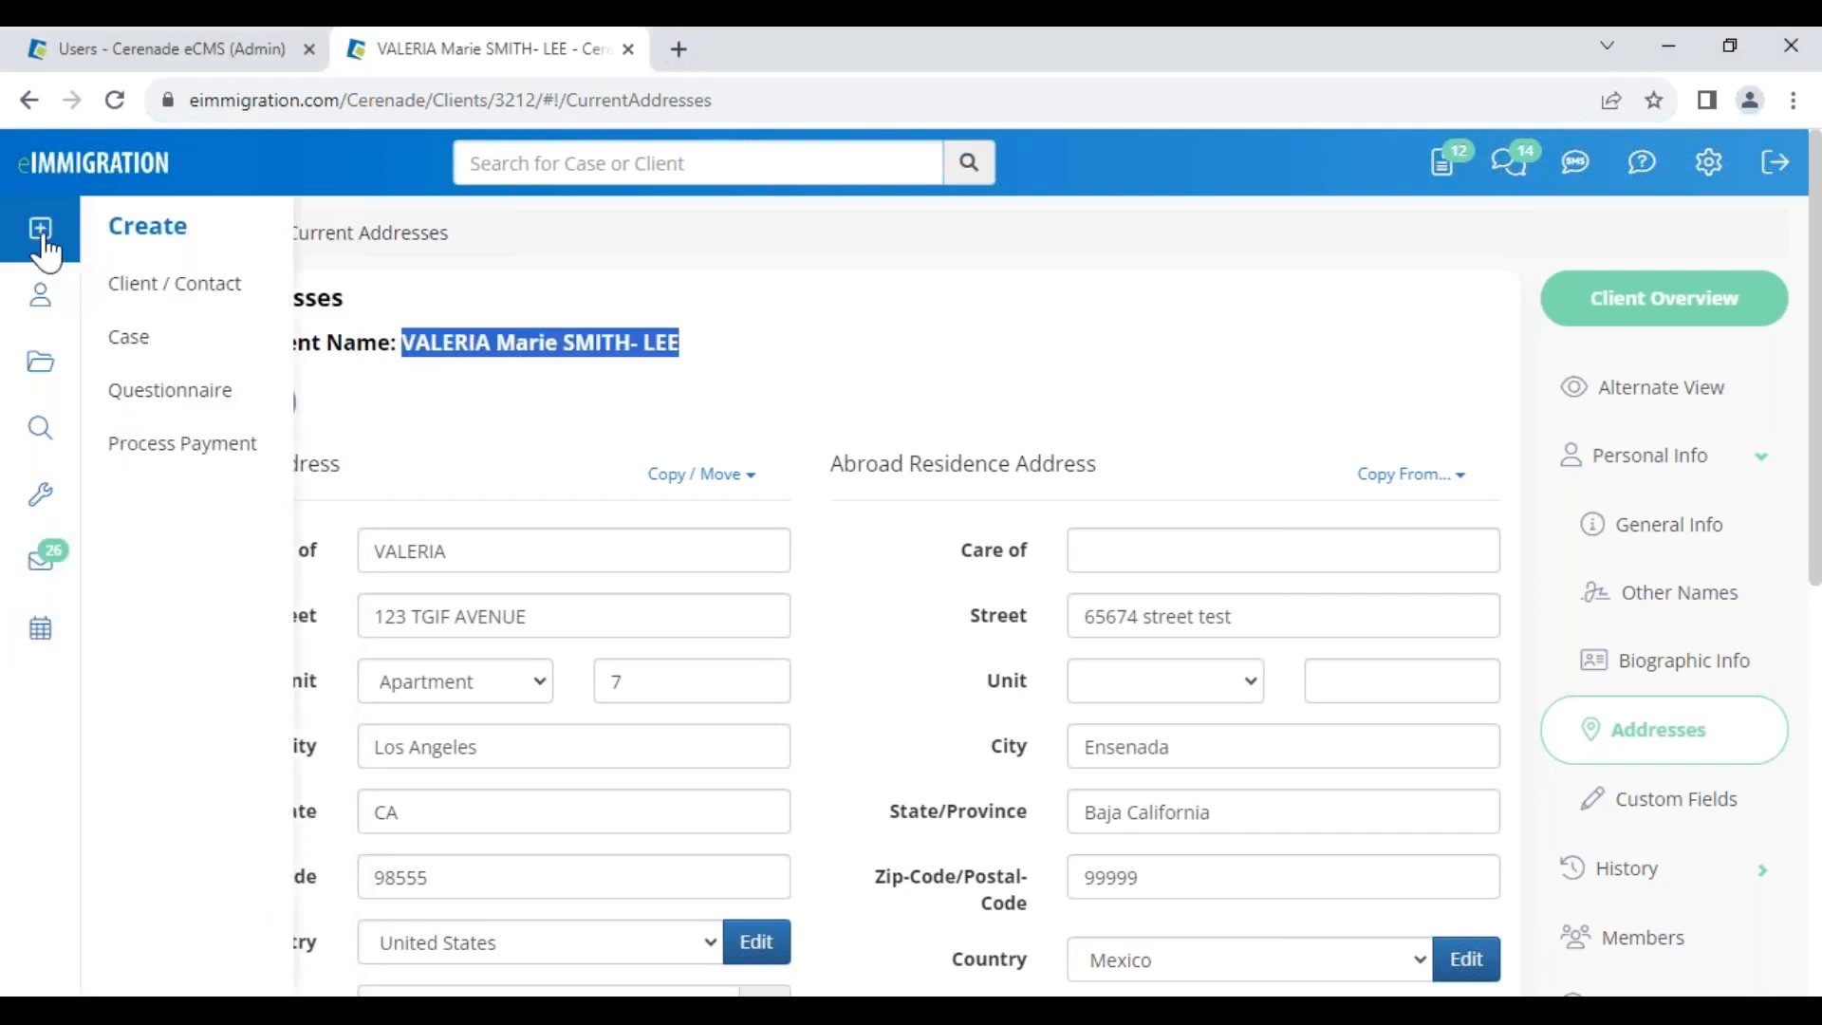
pyautogui.click(182, 408)
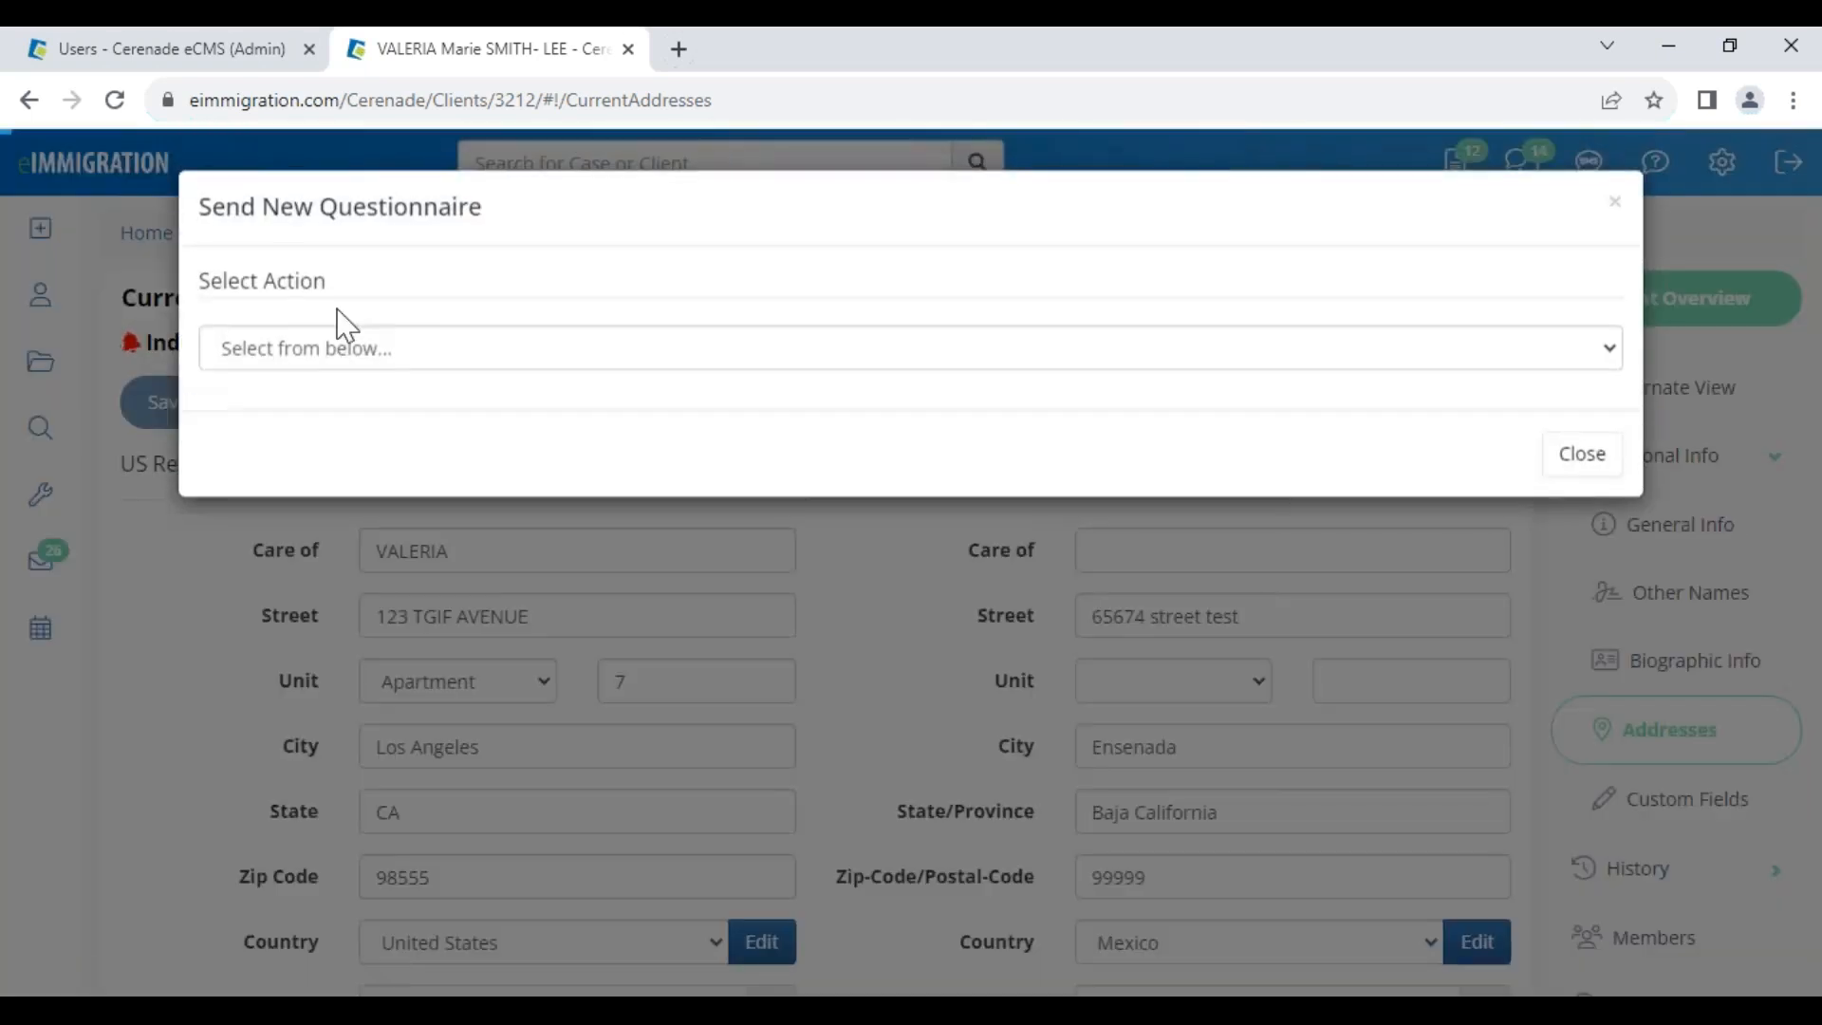
pyautogui.click(435, 351)
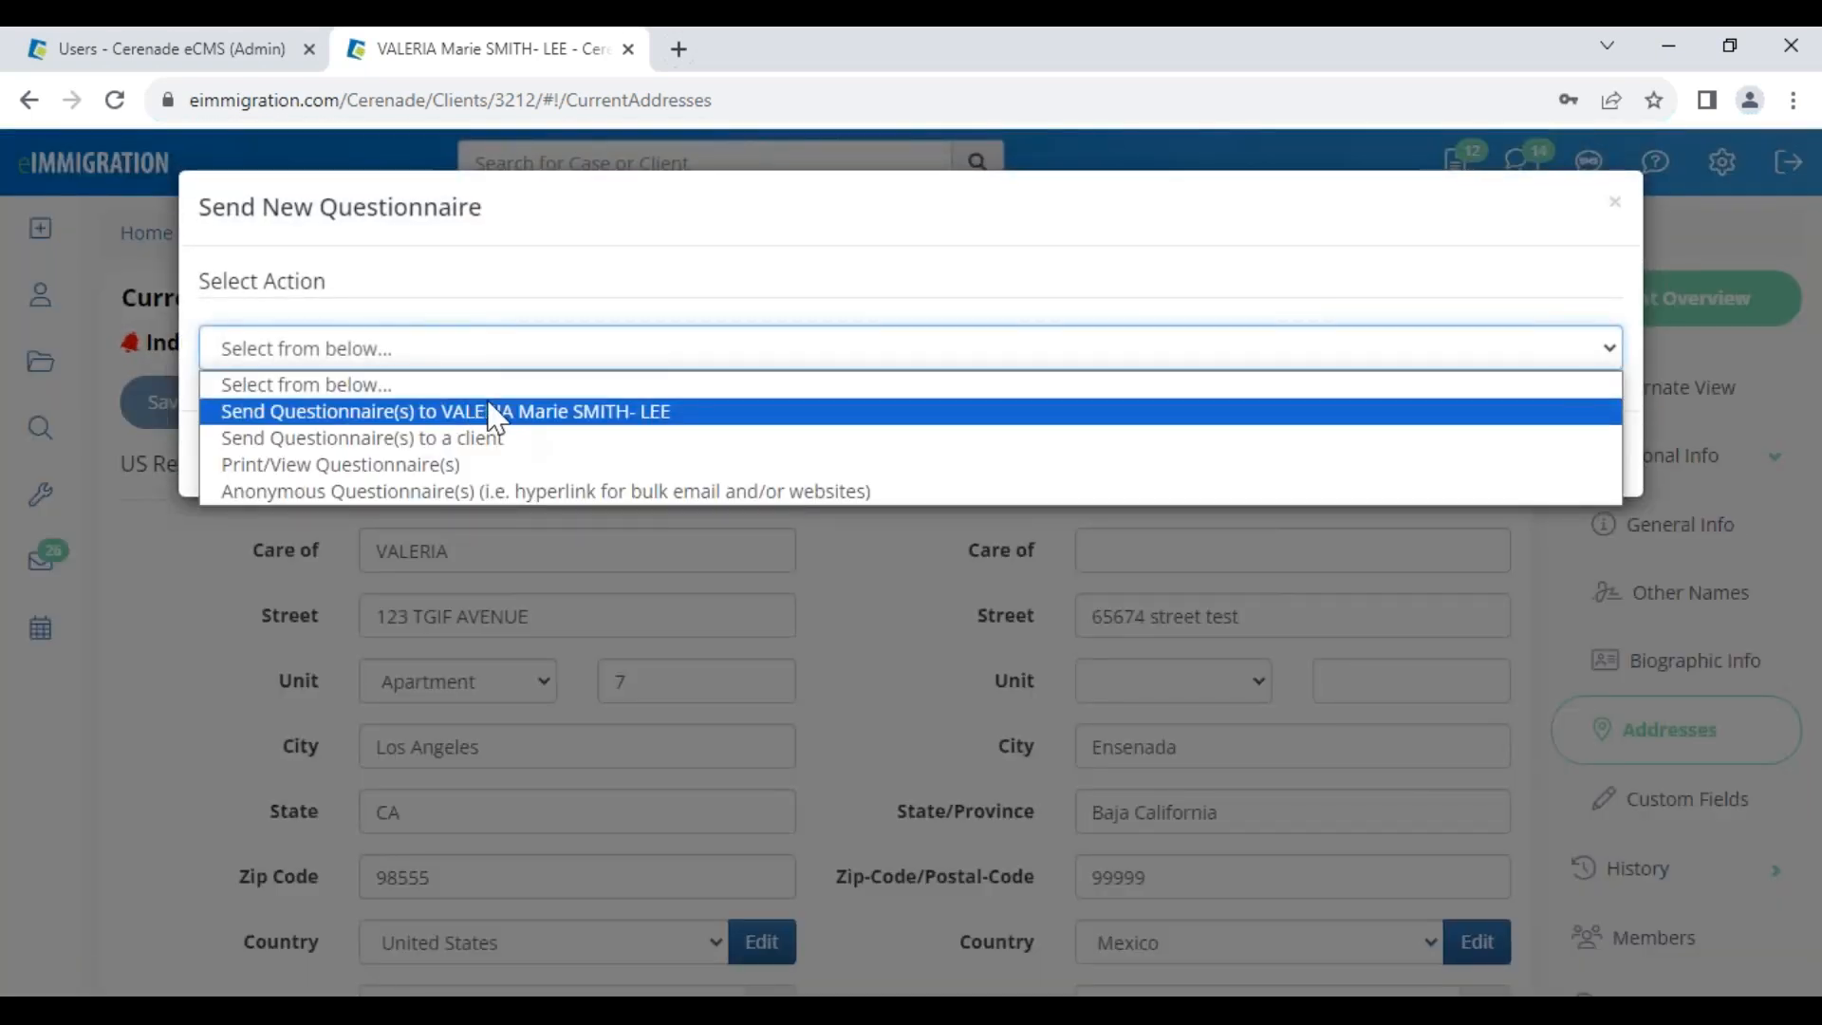
pyautogui.click(1615, 203)
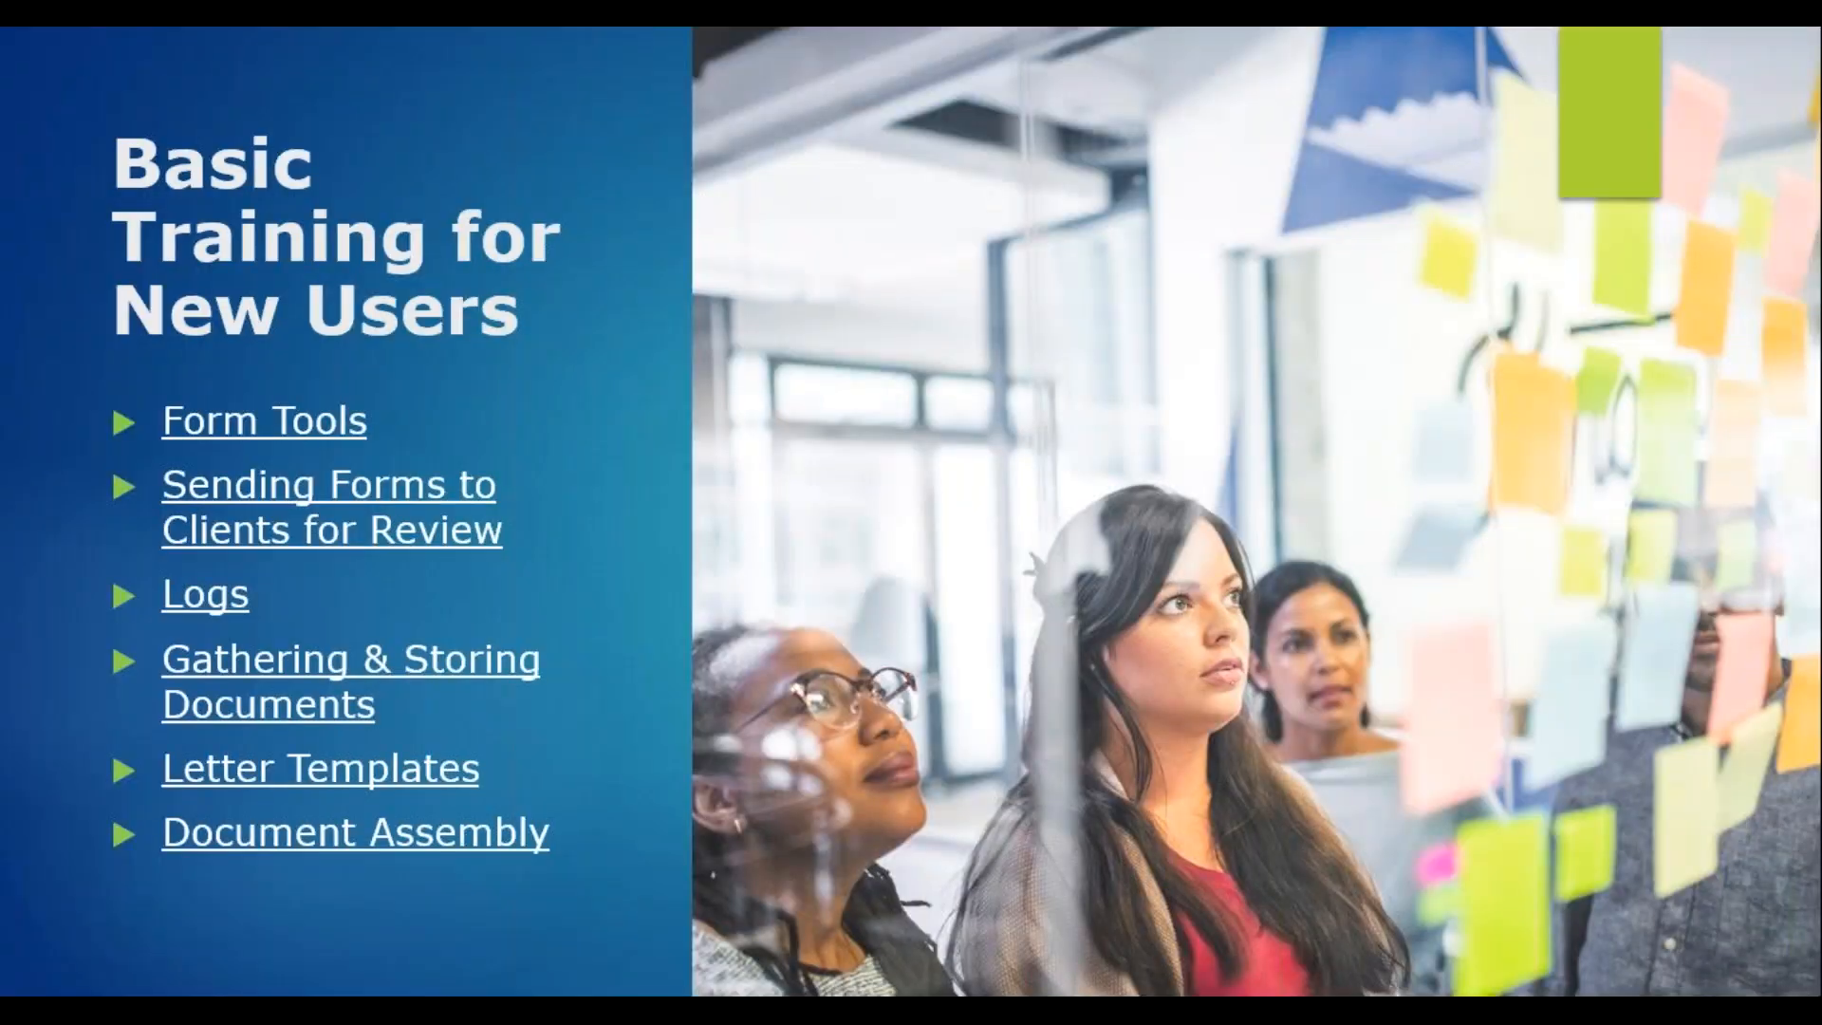
# Move the PowerPoint training presentation forward one slide with the arrow key
pyautogui.press('Left')
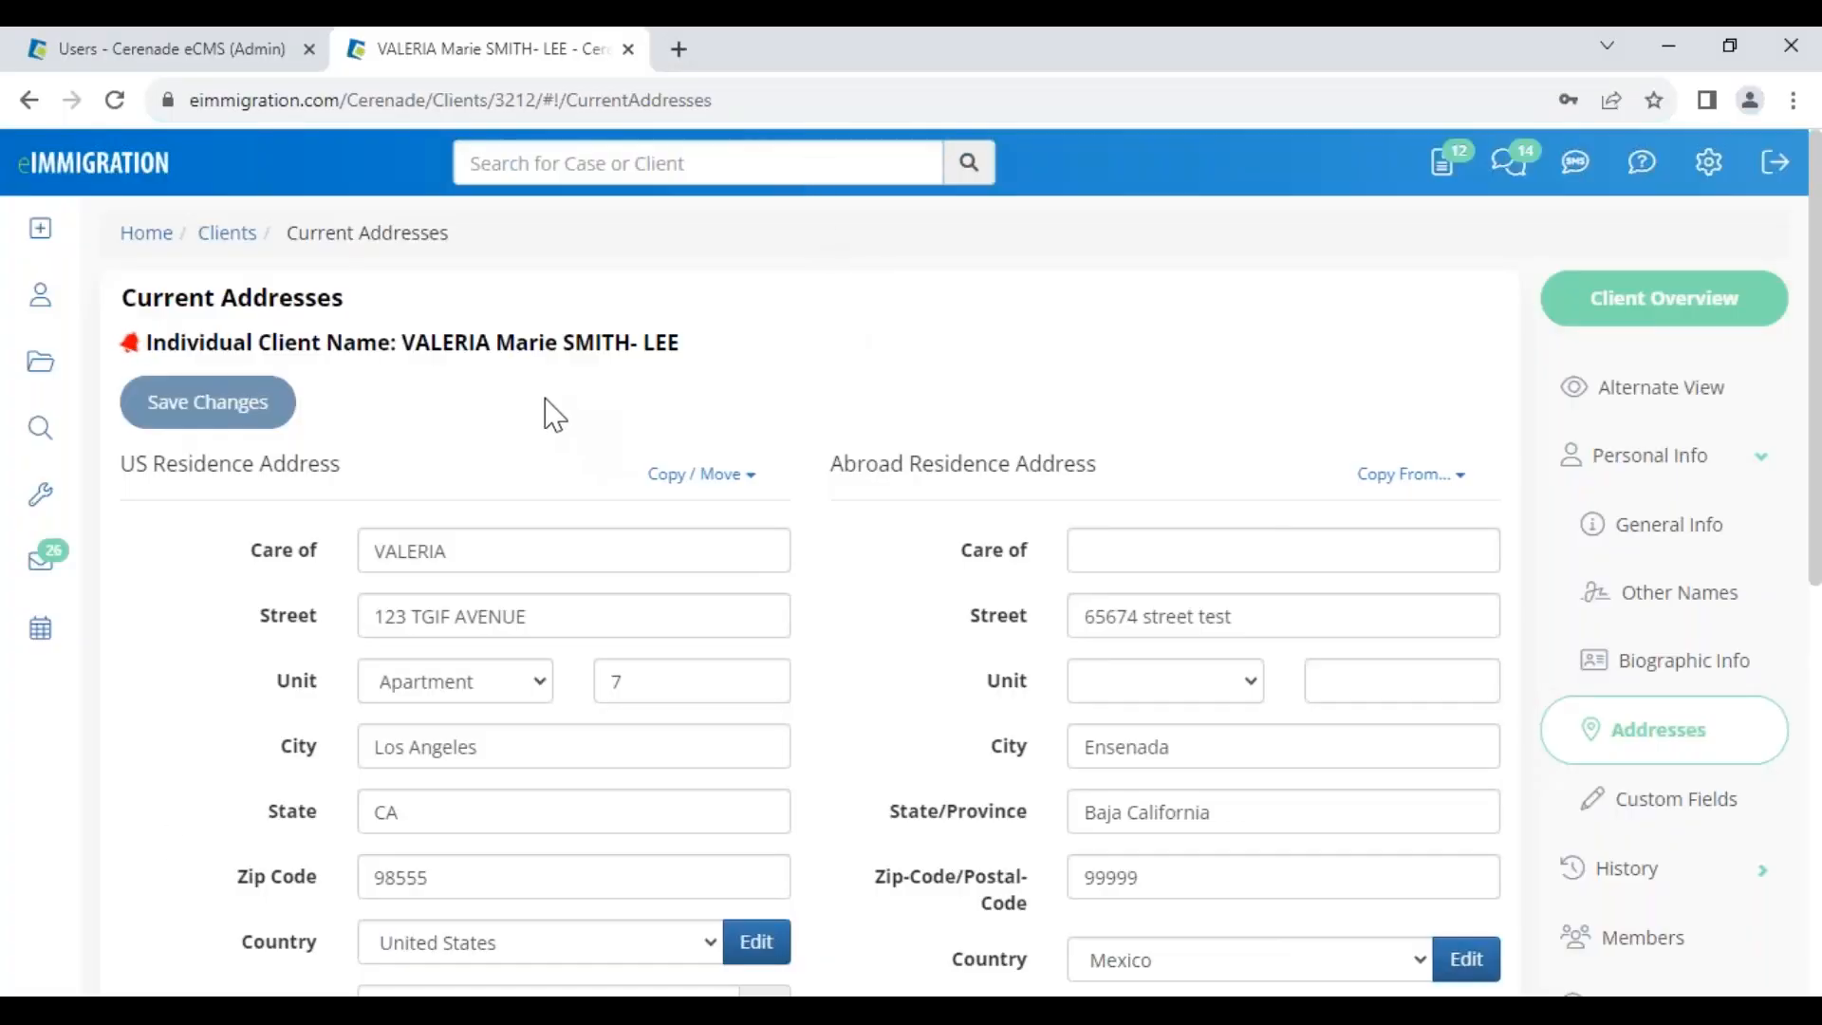
# Open case 23077, the client's I-485 Adjustment of Status case, from the client's Members and Cases lists
pyautogui.scroll(-4, 1680, 878)
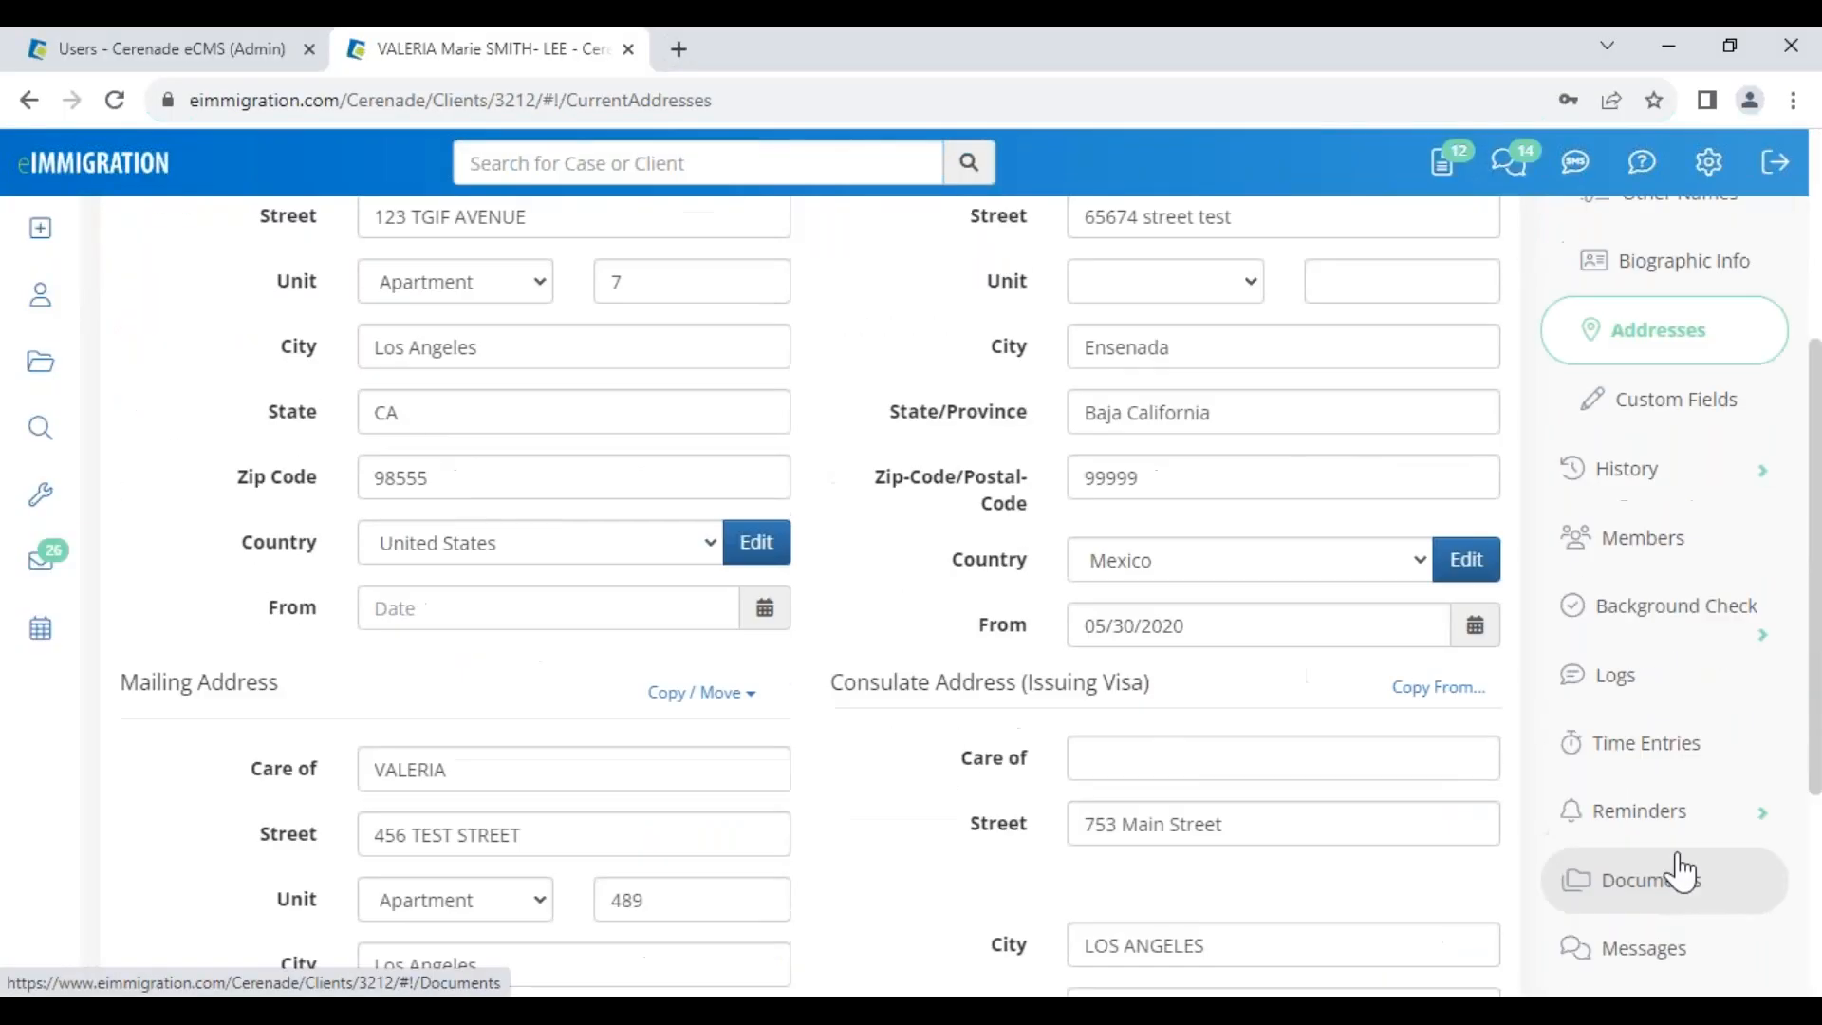
pyautogui.scroll(-1, 1679, 871)
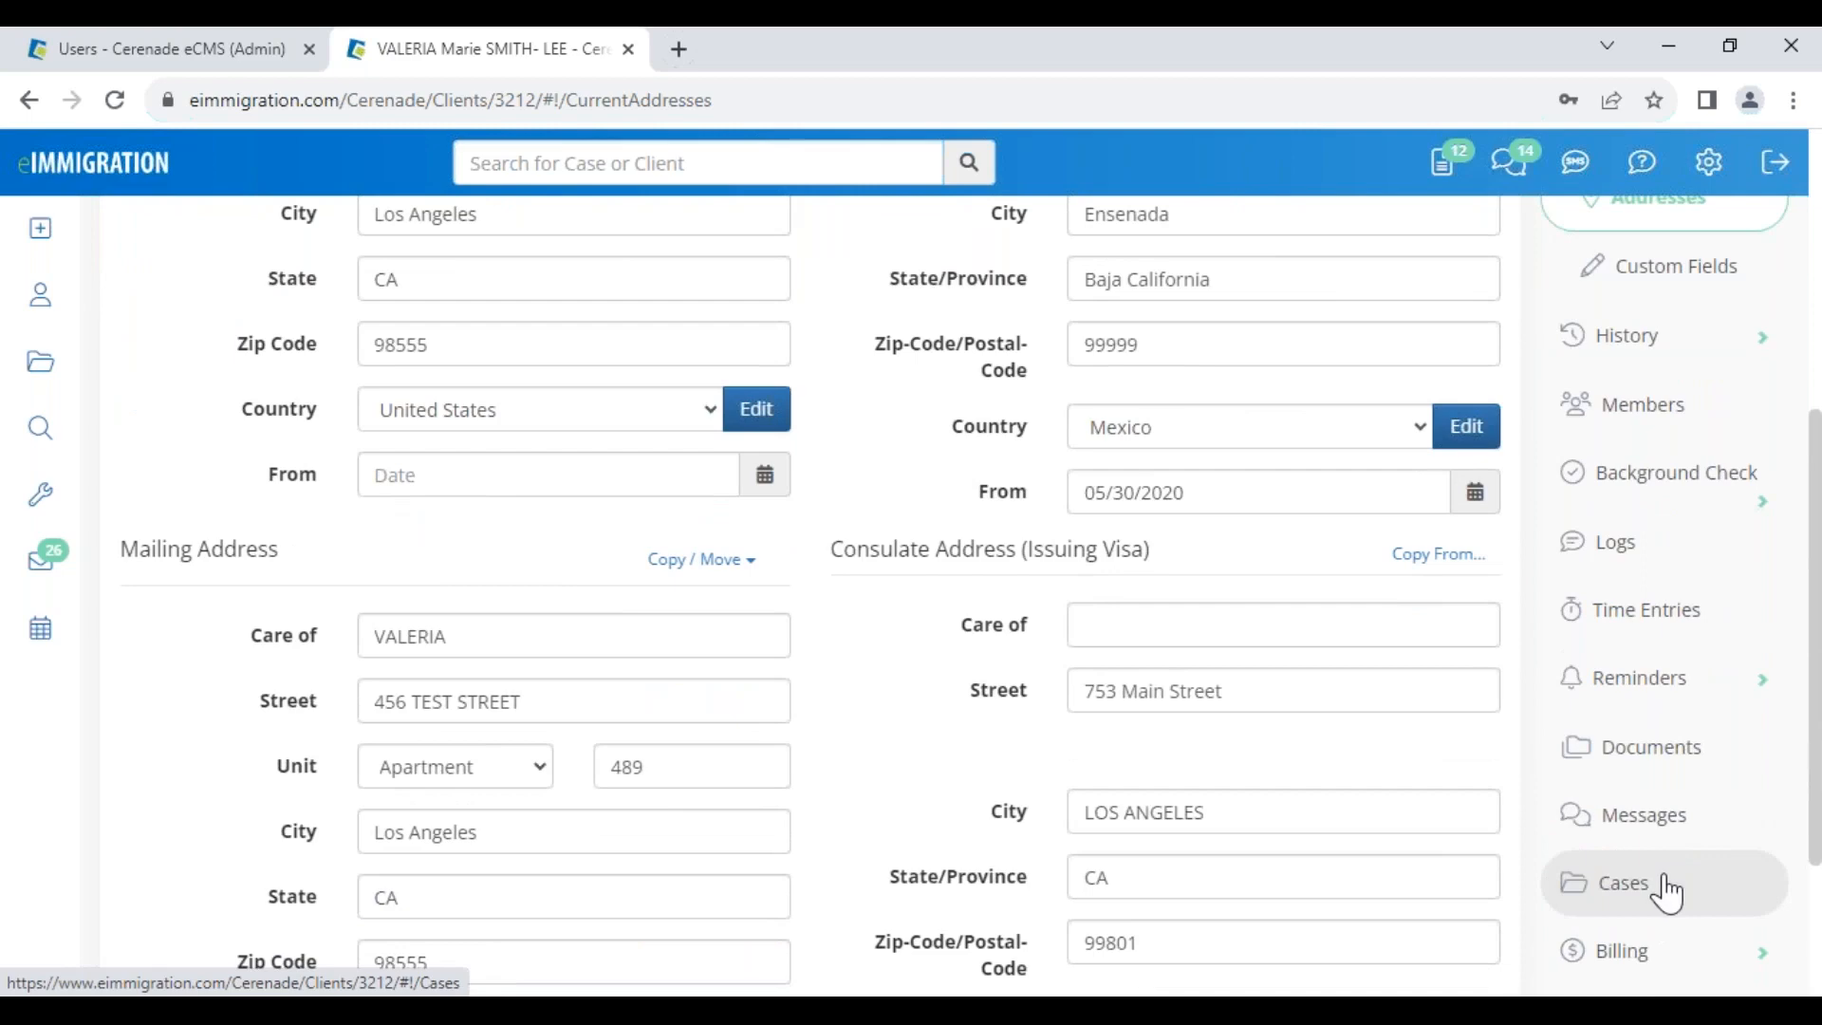
pyautogui.scroll(3, 826, 500)
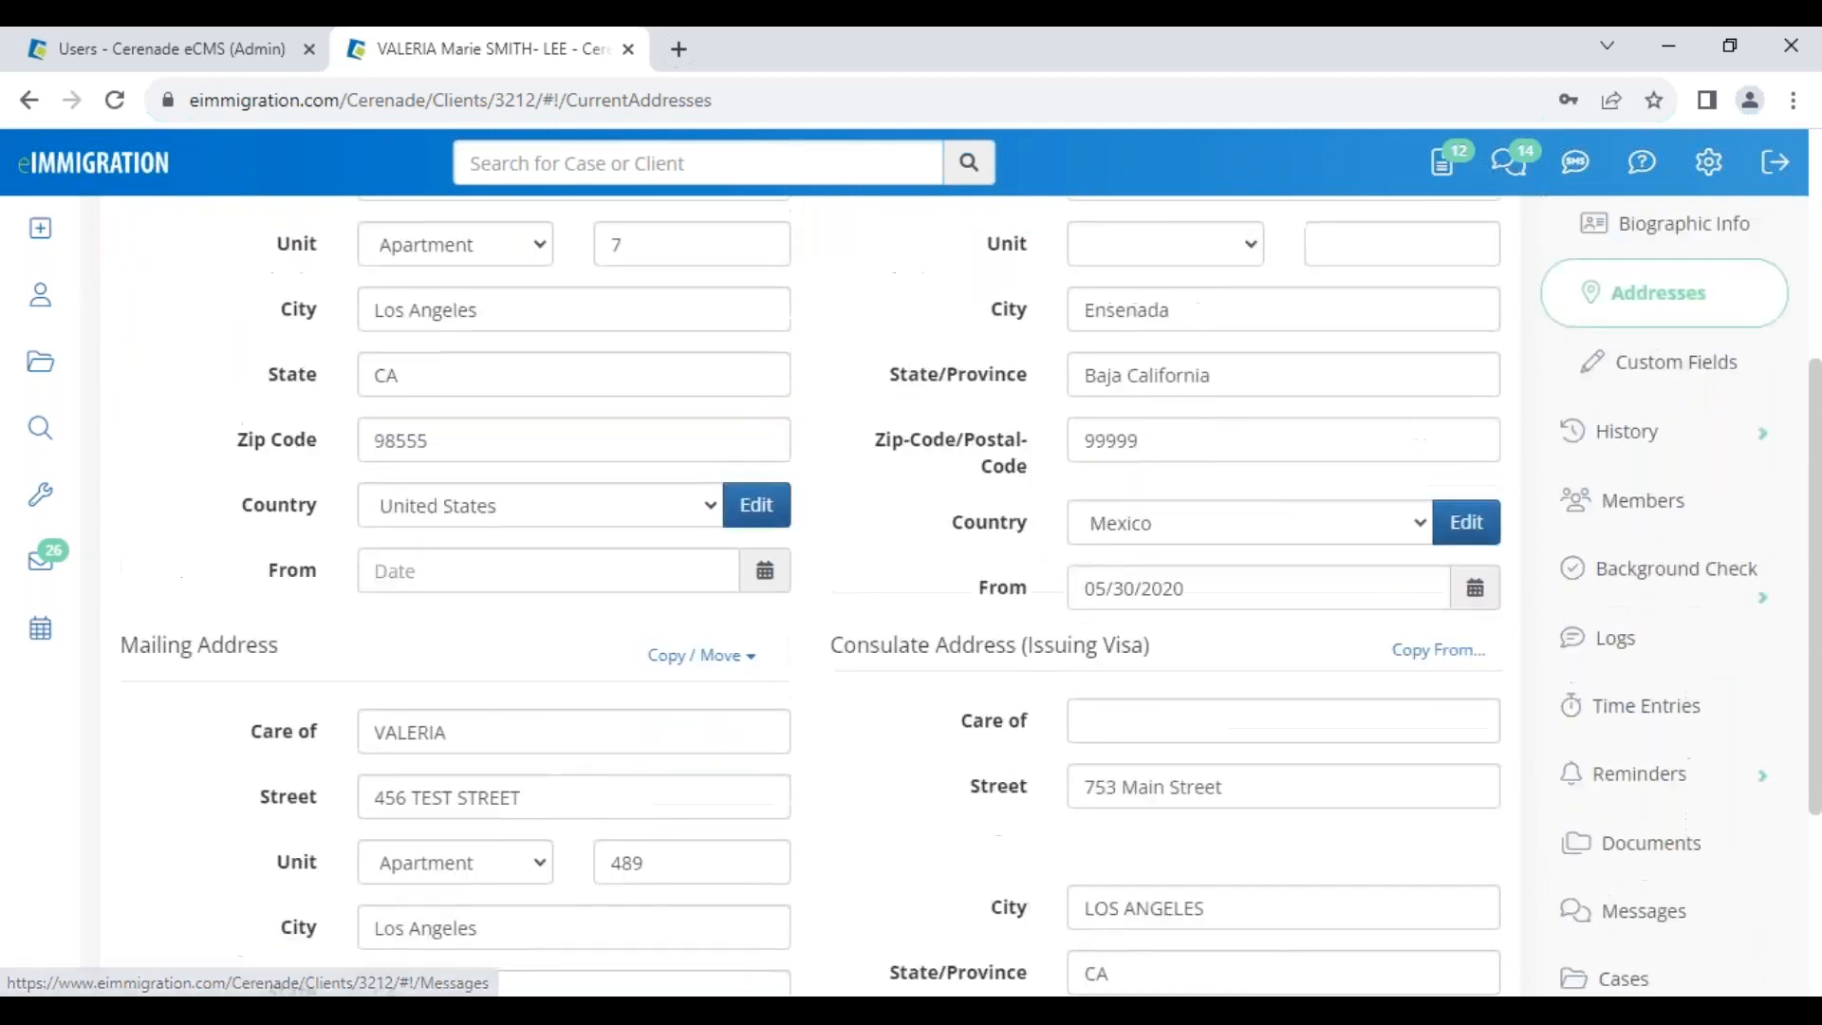
pyautogui.click(1660, 818)
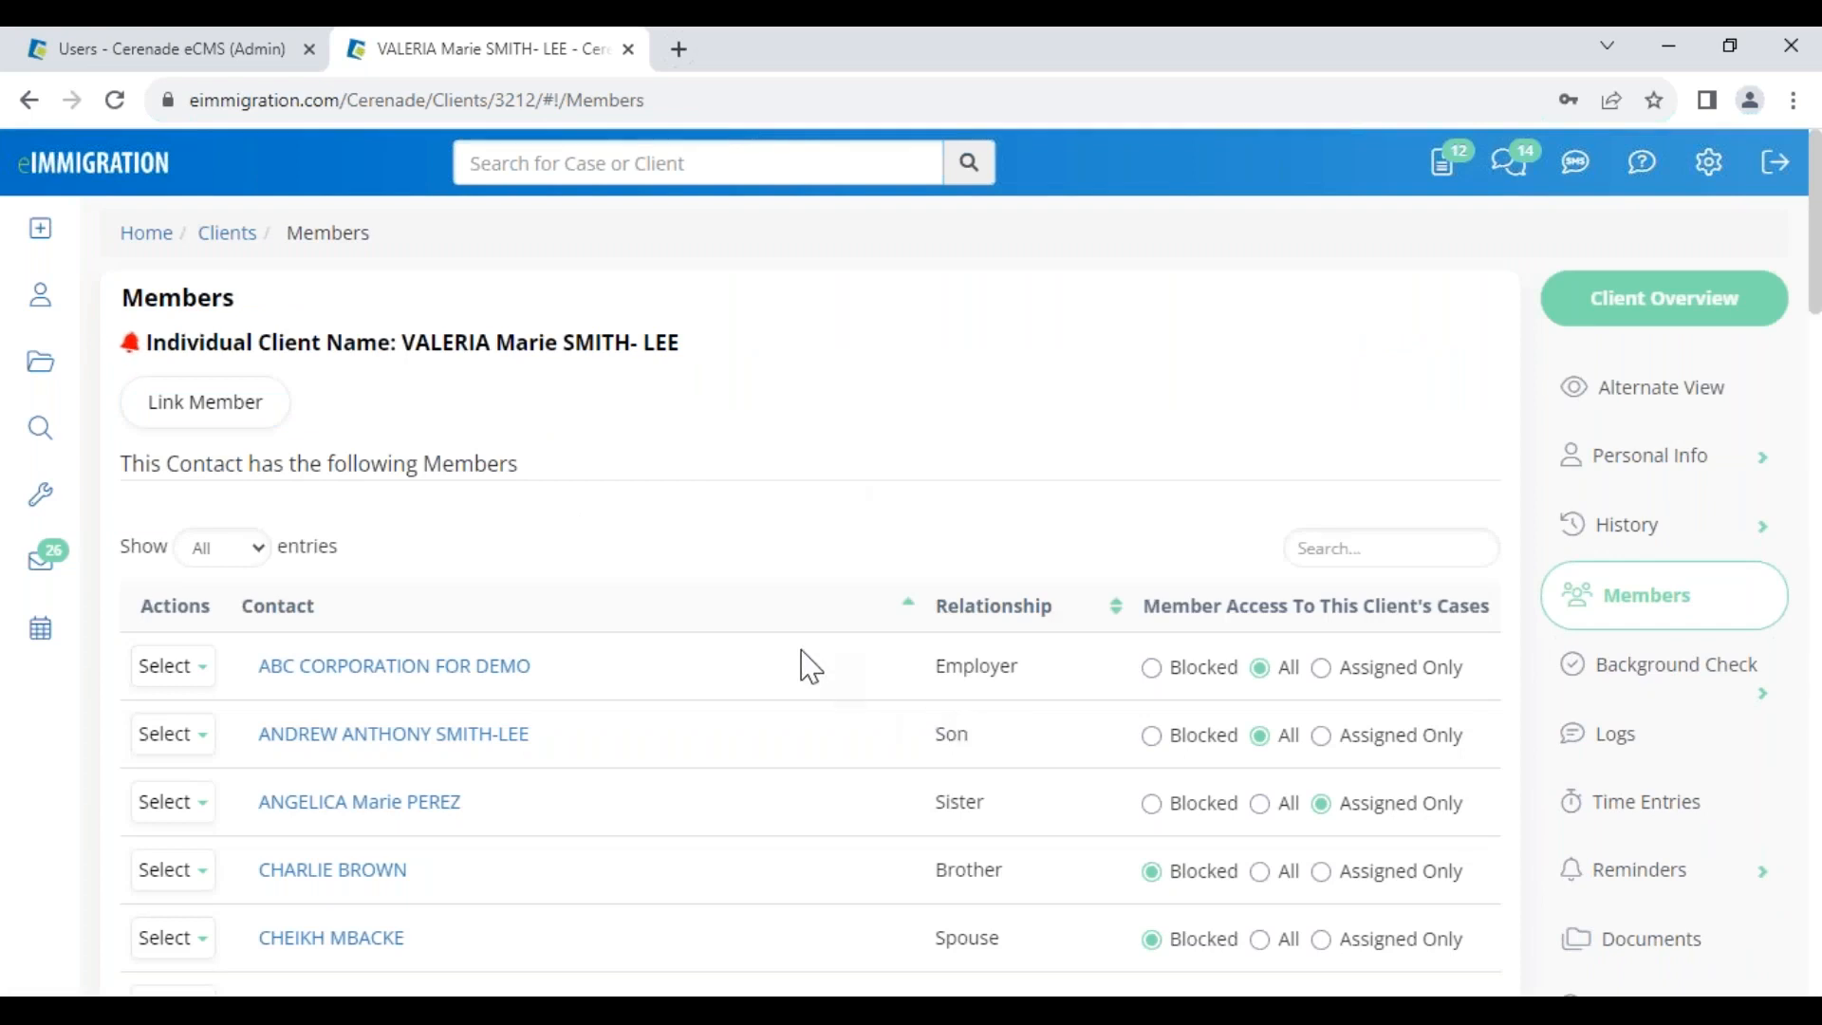
pyautogui.scroll(-1, 807, 683)
pyautogui.scroll(-3, 854, 703)
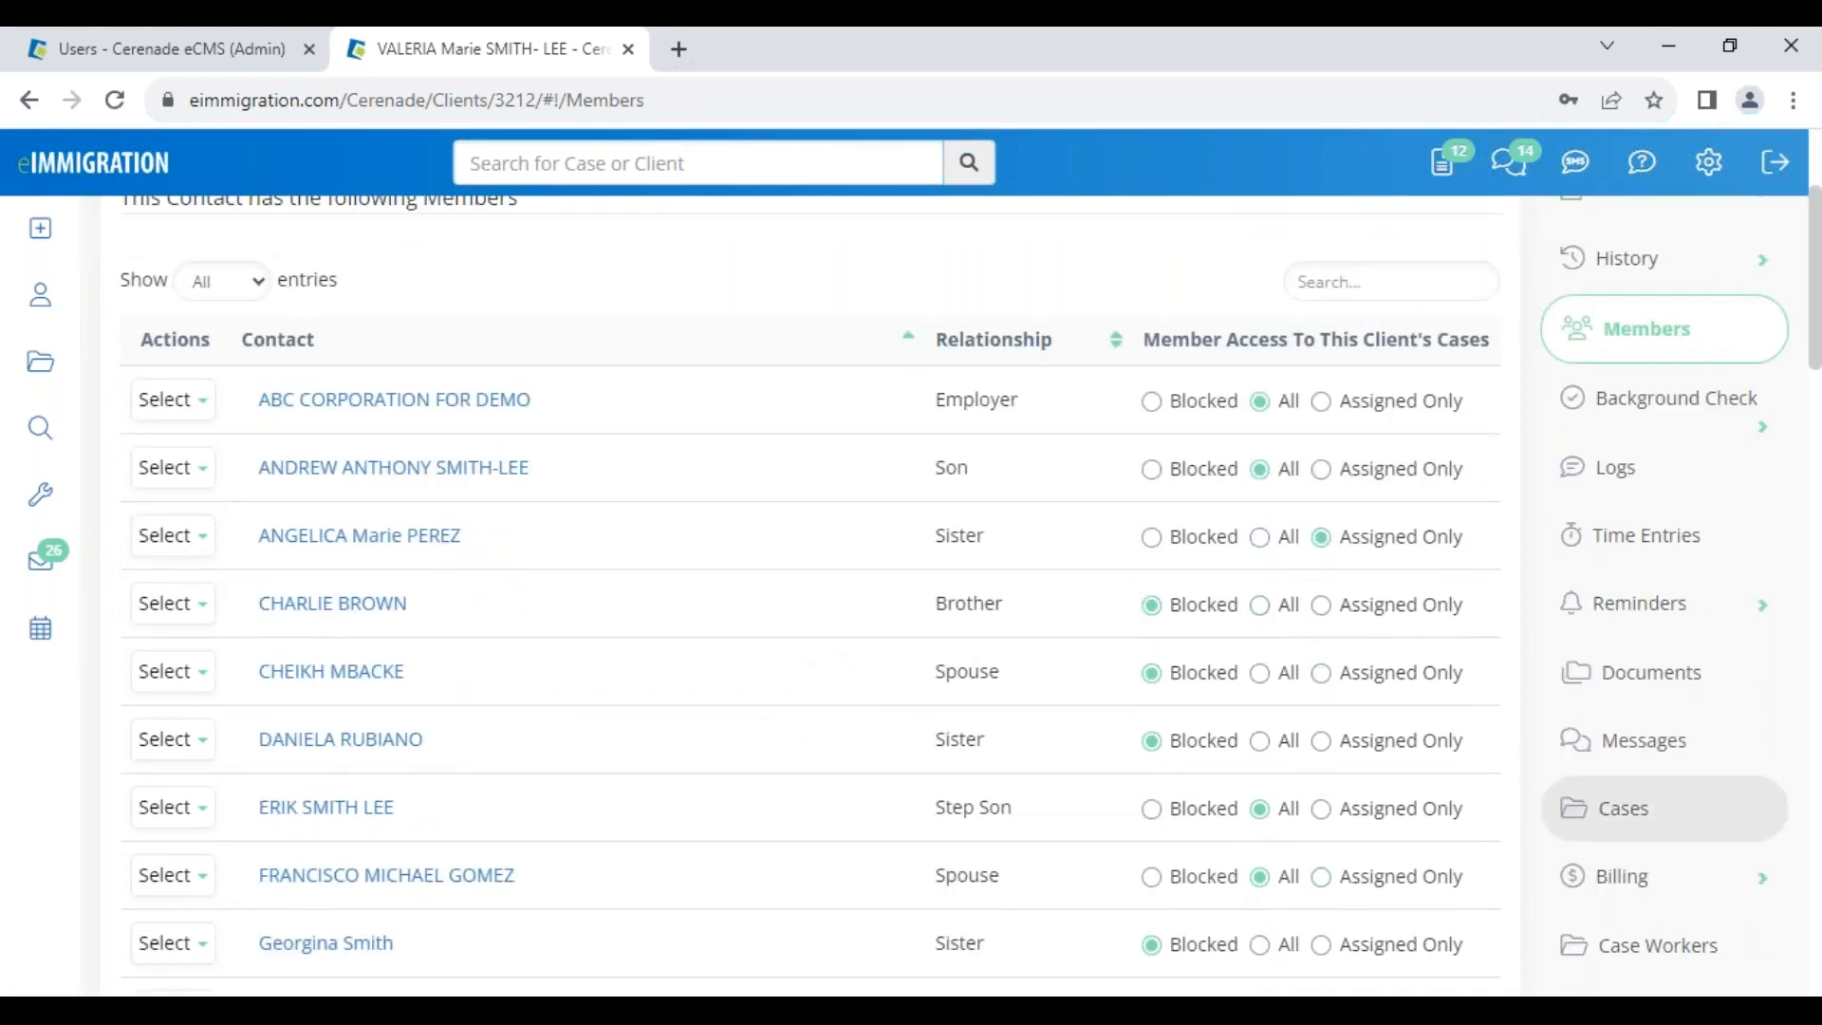
pyautogui.click(1655, 830)
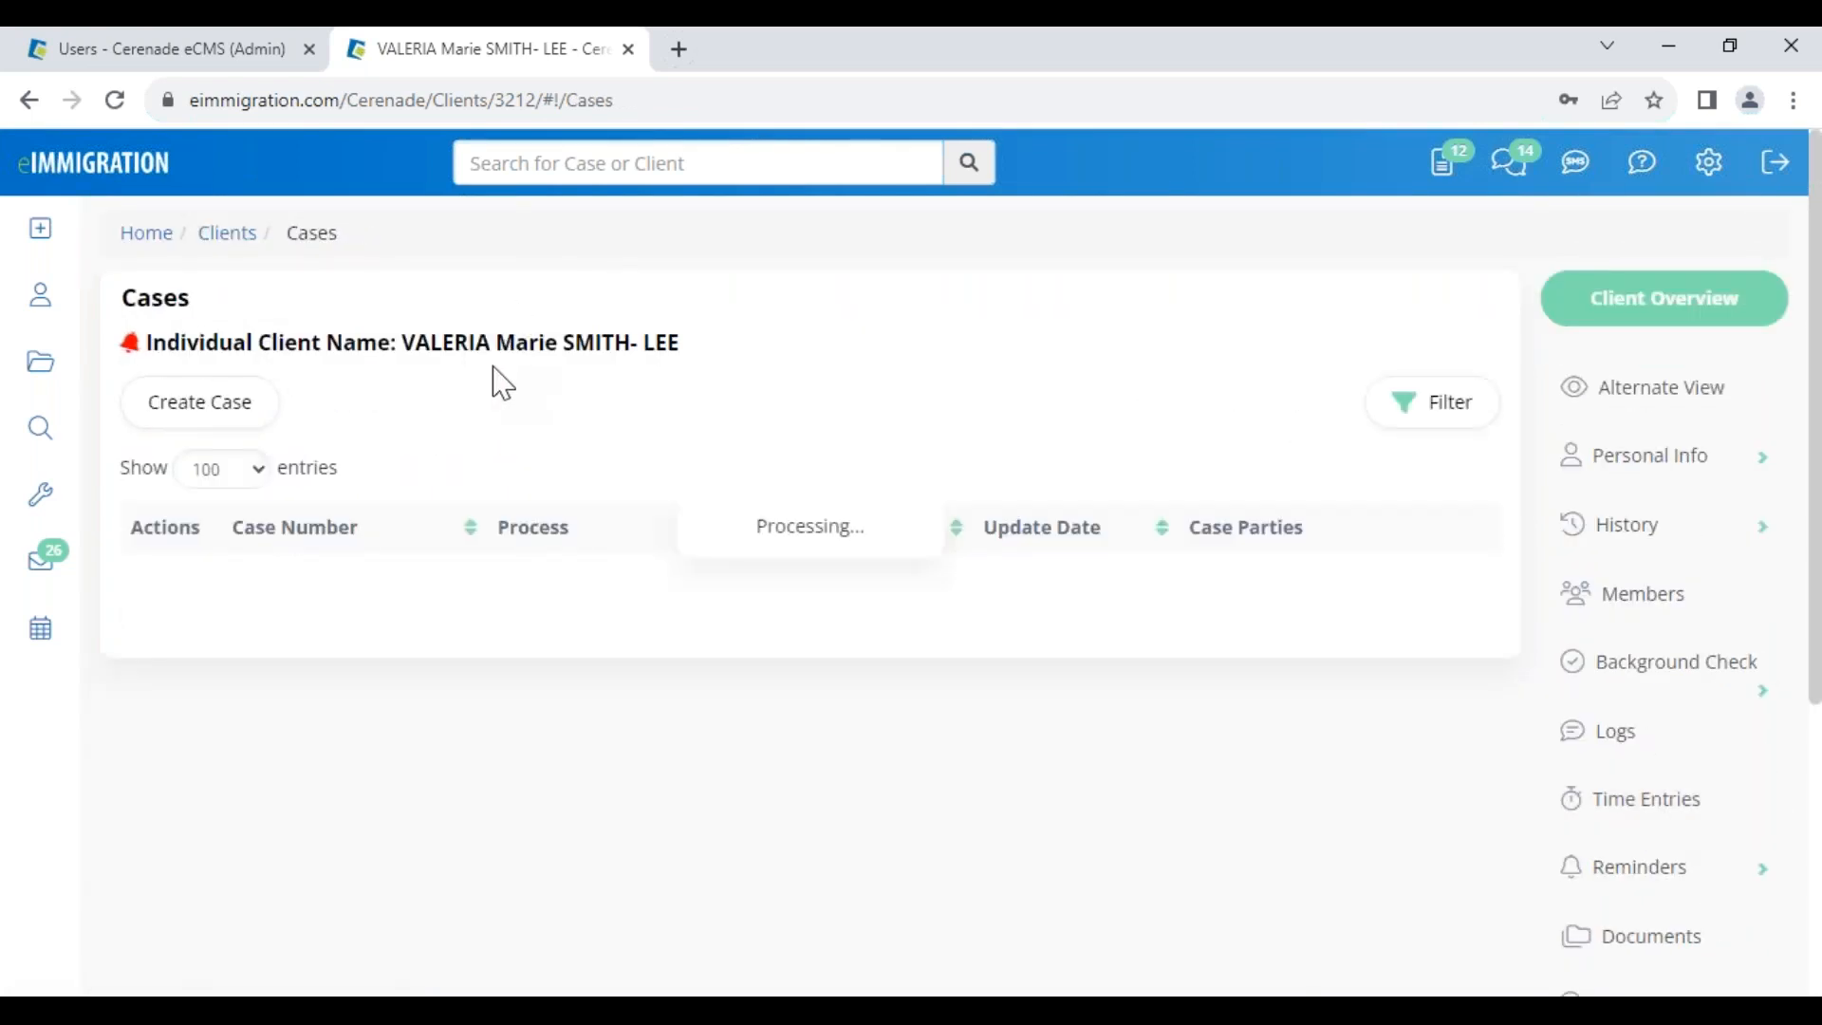
pyautogui.moveTo(969, 604); pyautogui.dragTo(1175, 604)
pyautogui.click(351, 631)
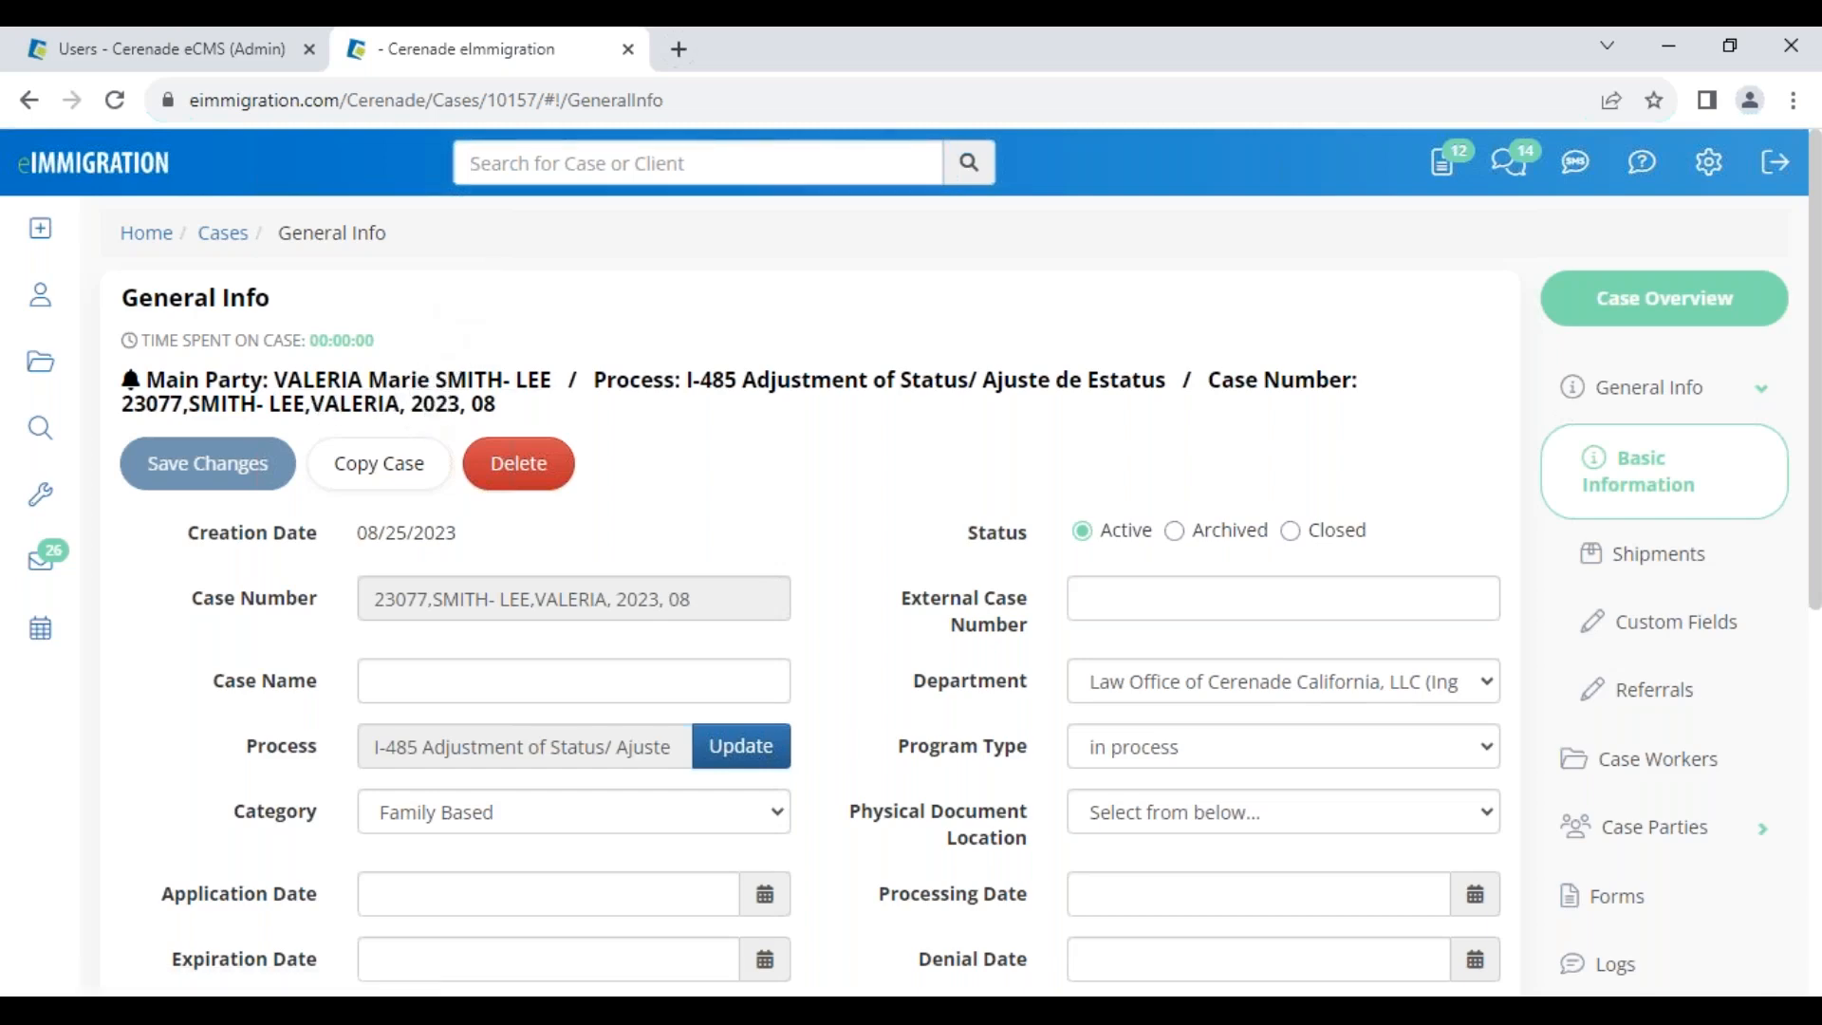
# Open the client's profile in a new tab, then open the case's I-130 form from its Forms list
pyautogui.click(412, 380)
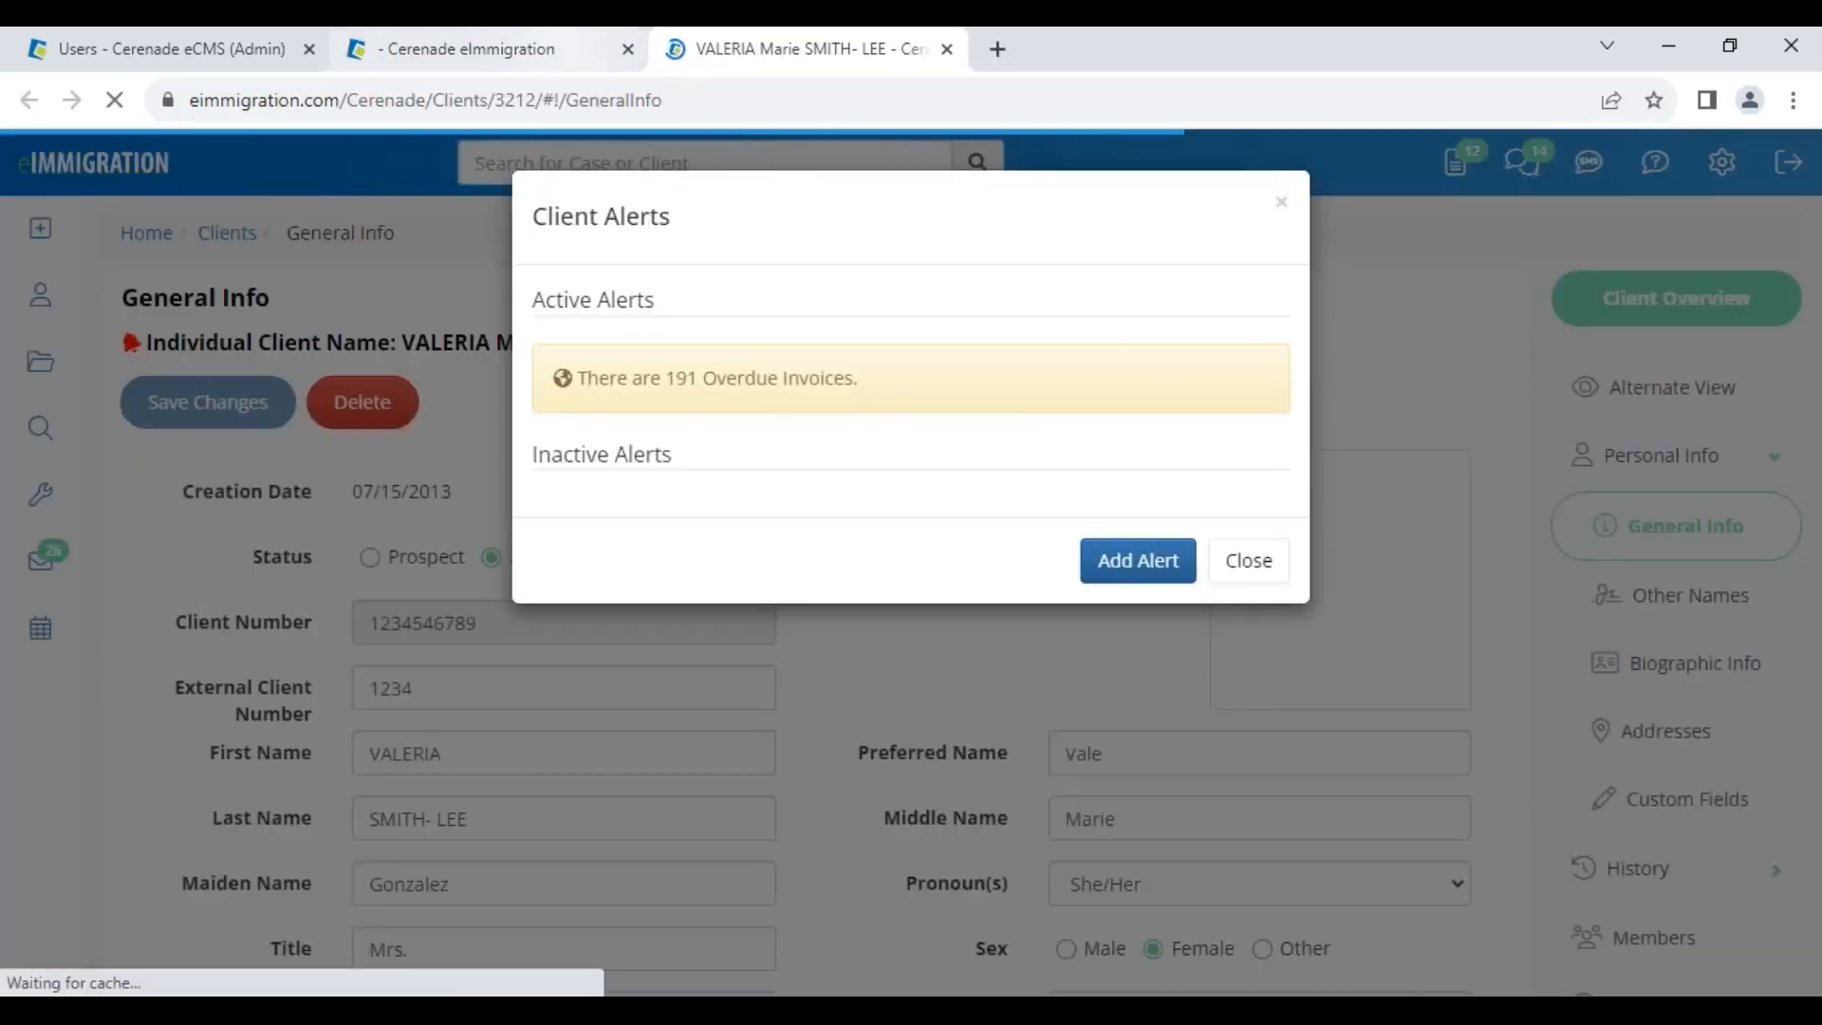
pyautogui.click(1248, 560)
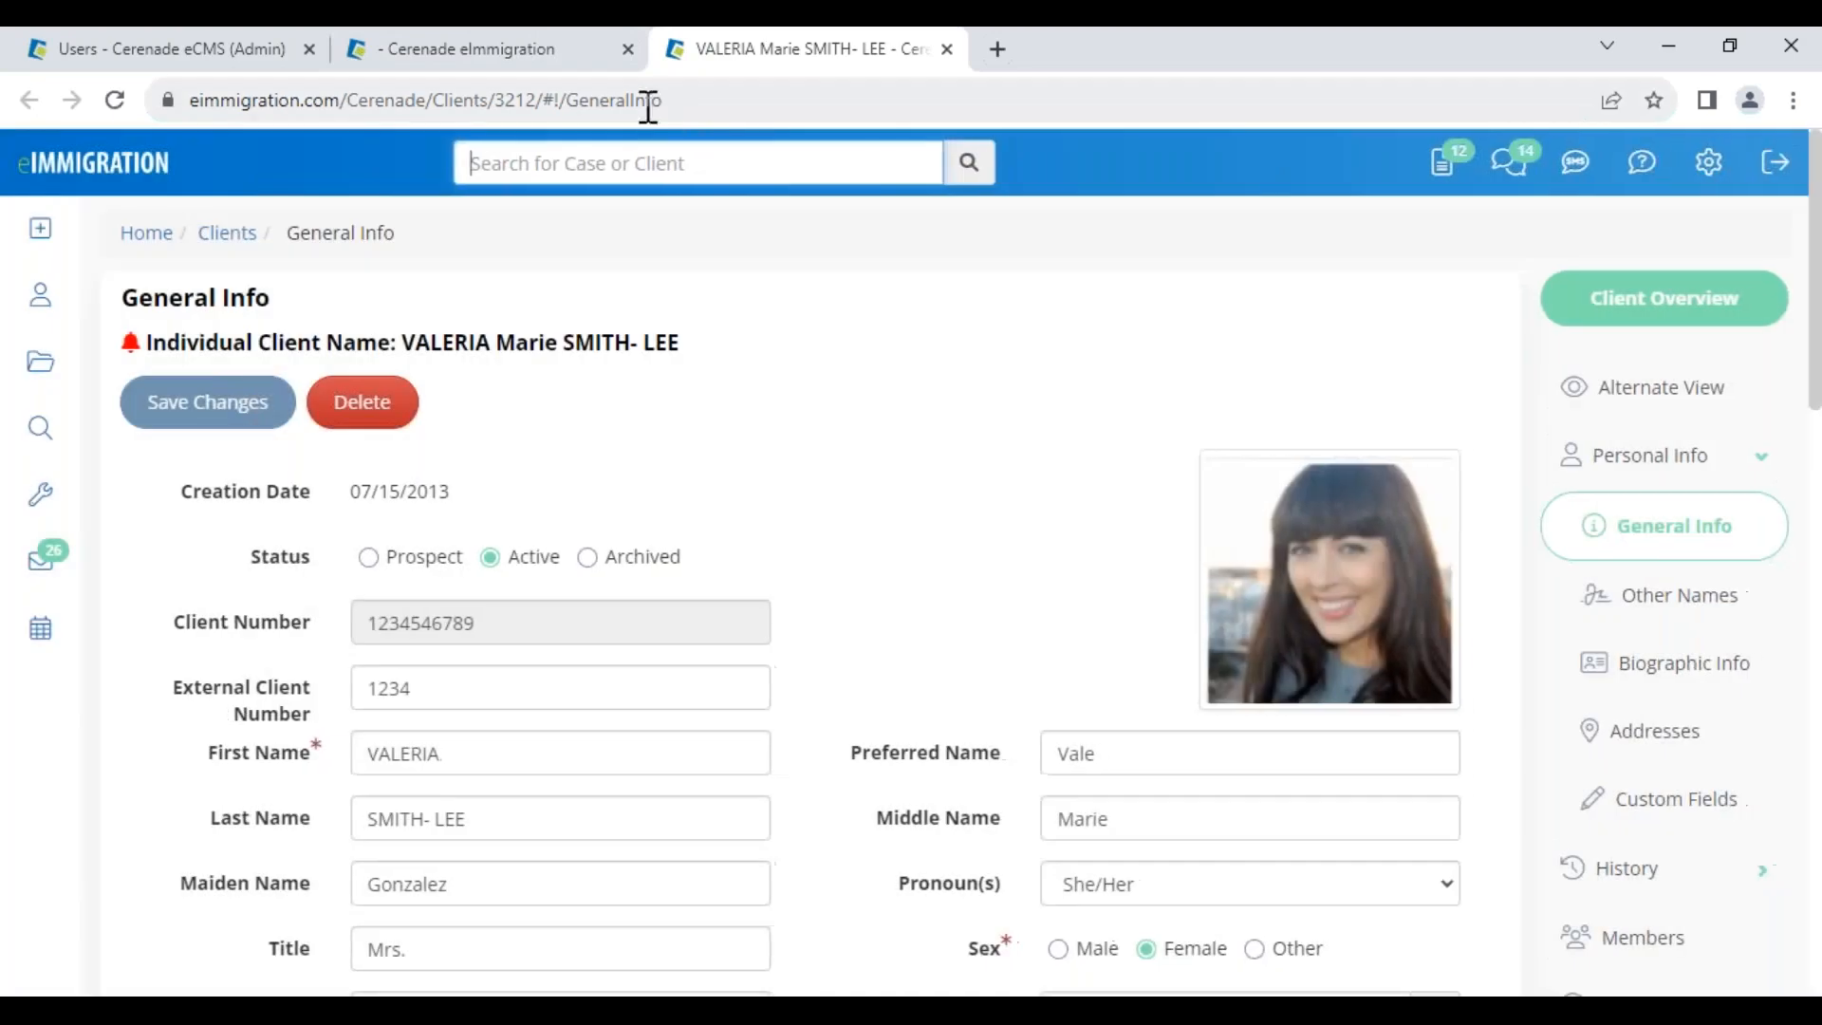
pyautogui.click(550, 59)
pyautogui.click(1655, 896)
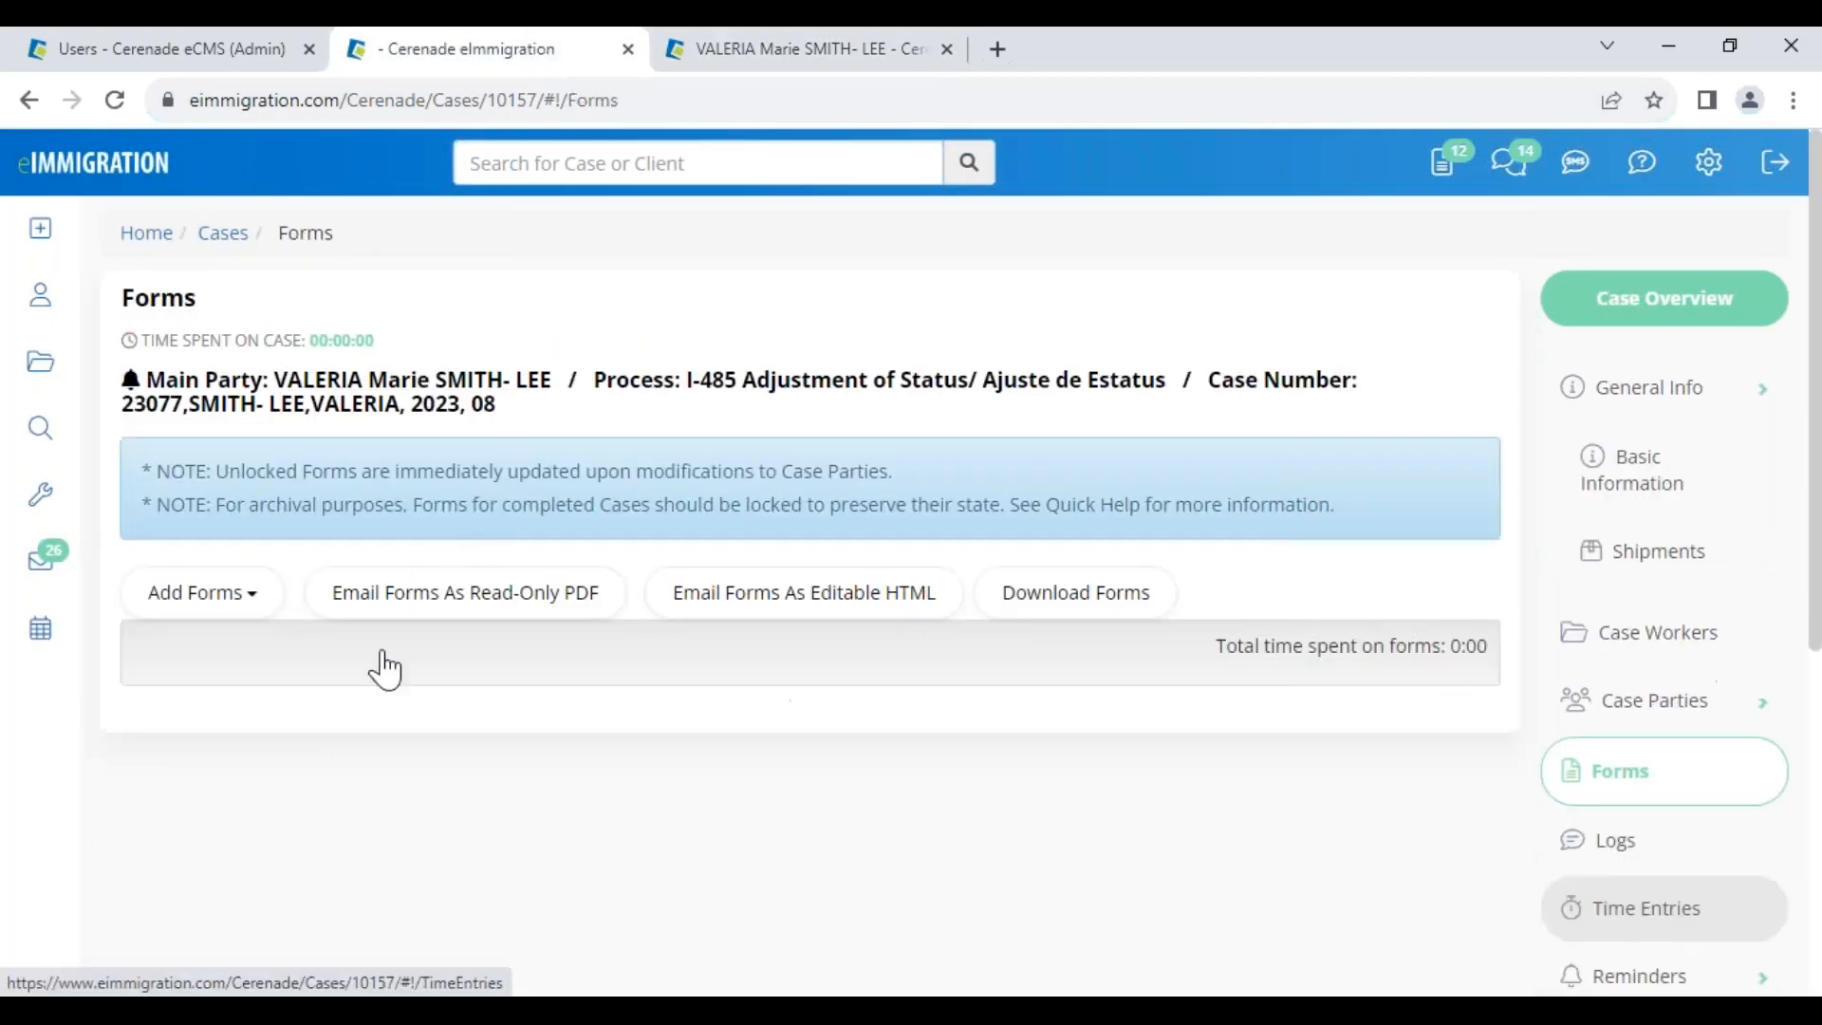
pyautogui.scroll(-4, 561, 724)
pyautogui.click(497, 877)
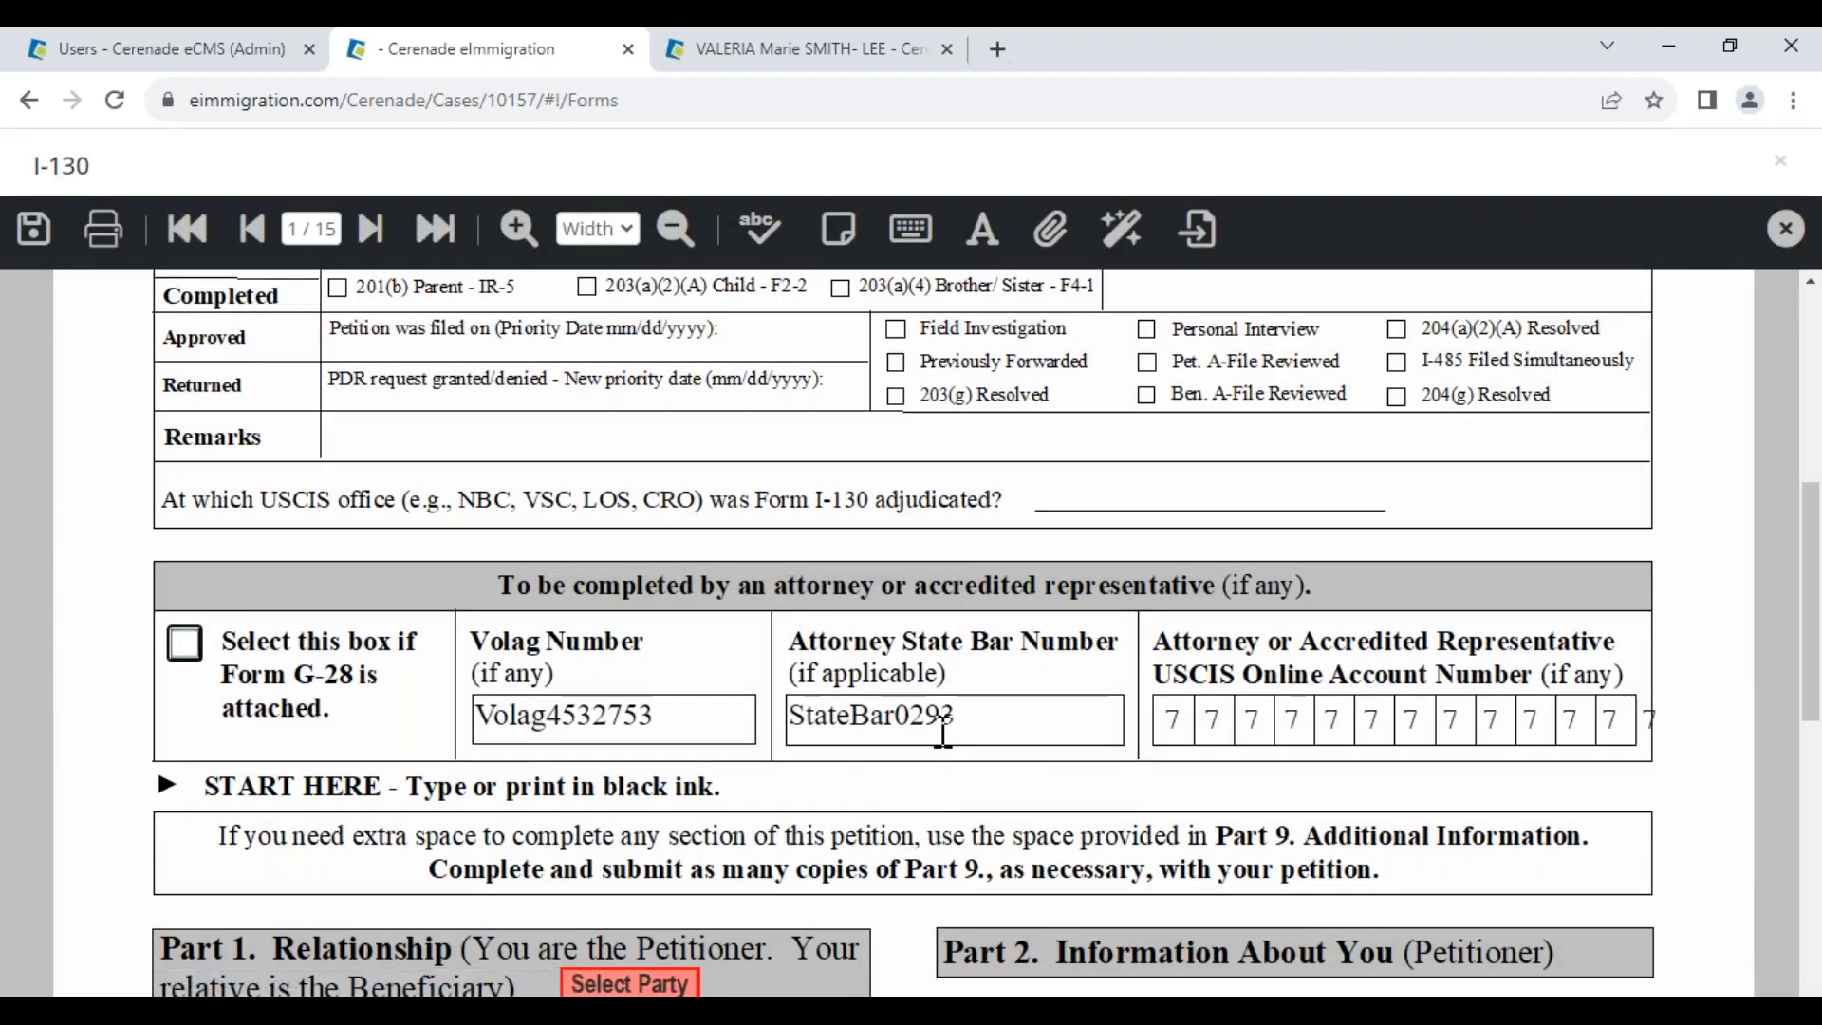
# Check the auto-calculated petitioner Given Name field on the I-130
pyautogui.scroll(-5, 942, 734)
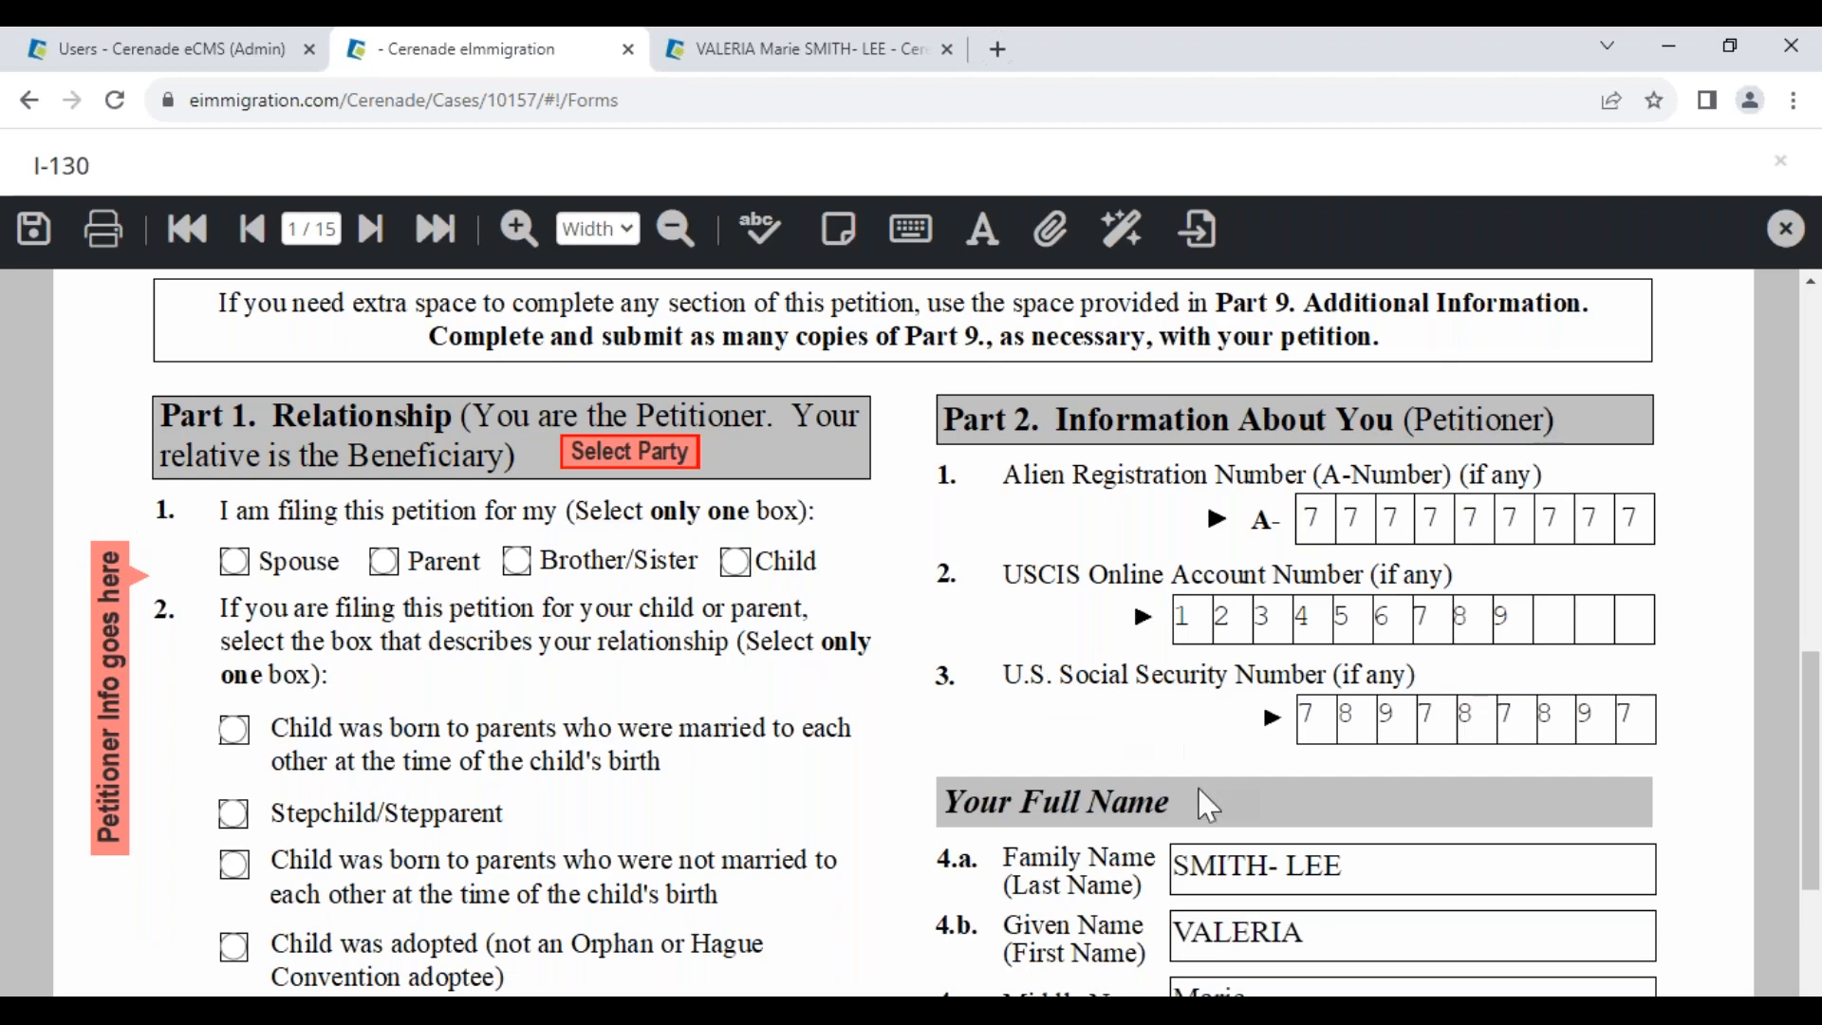
pyautogui.scroll(-1, 1208, 807)
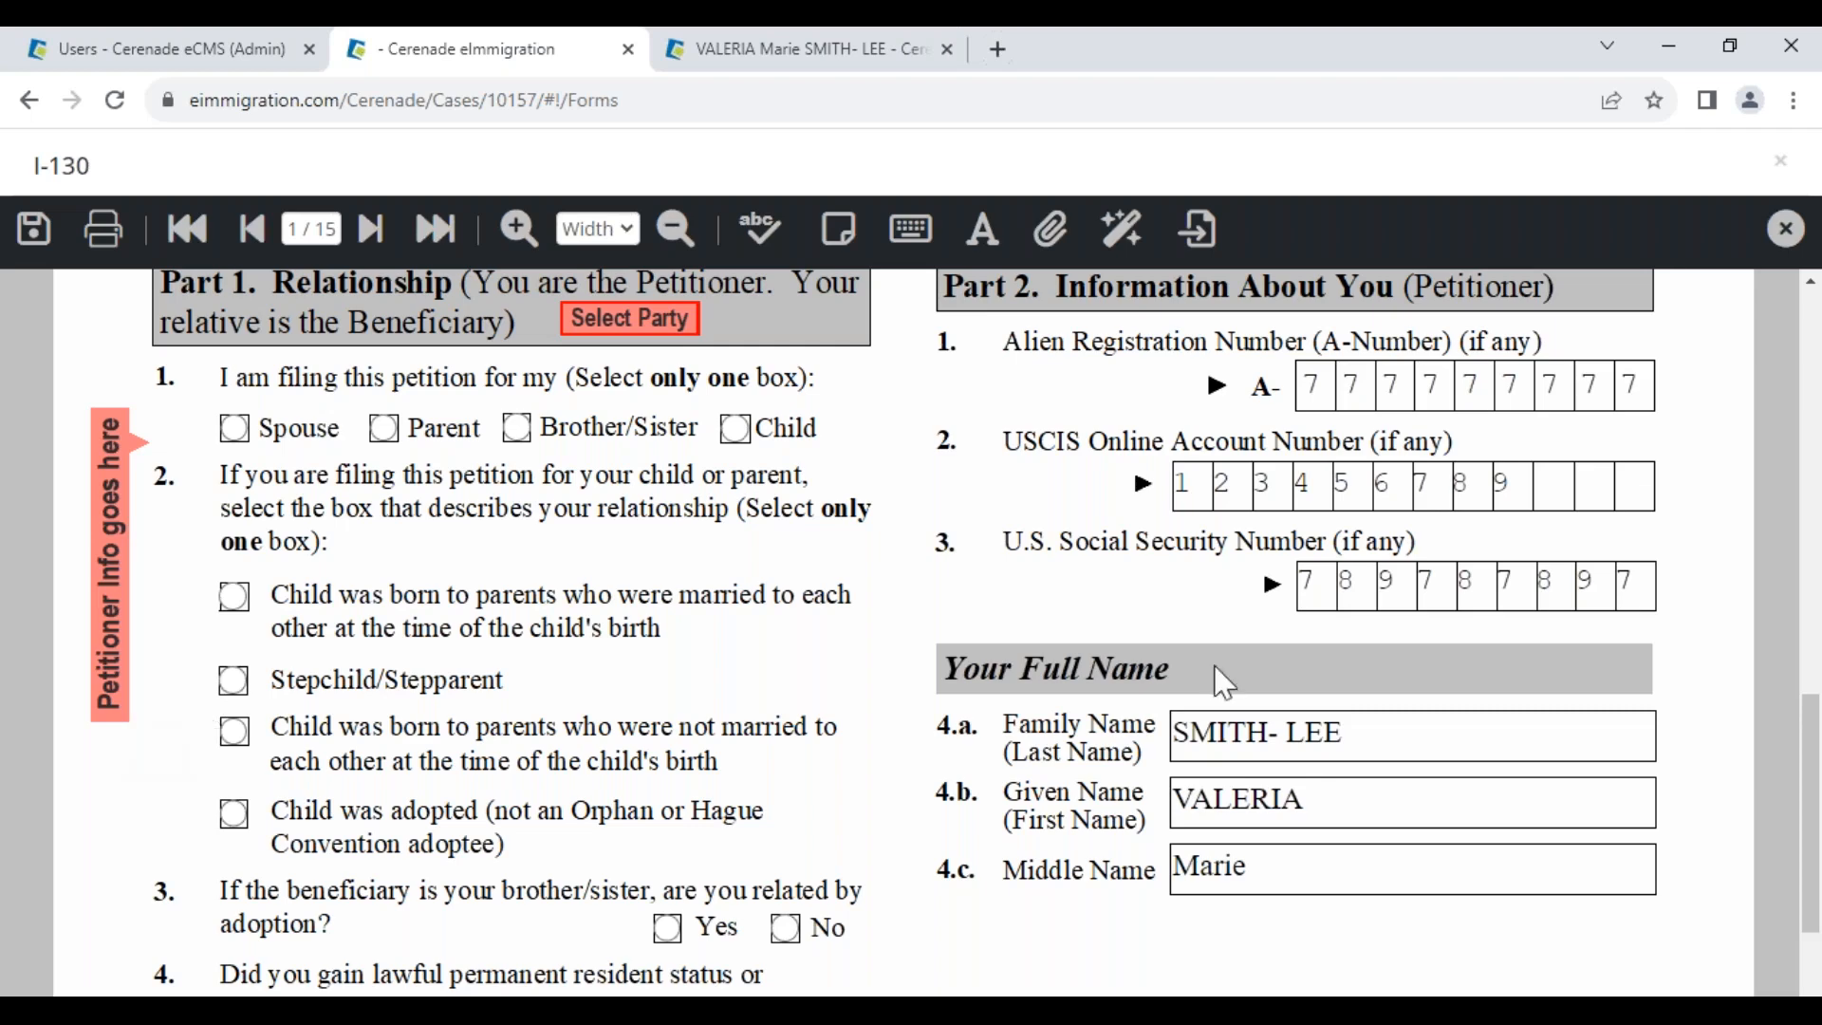
pyautogui.click(1310, 802)
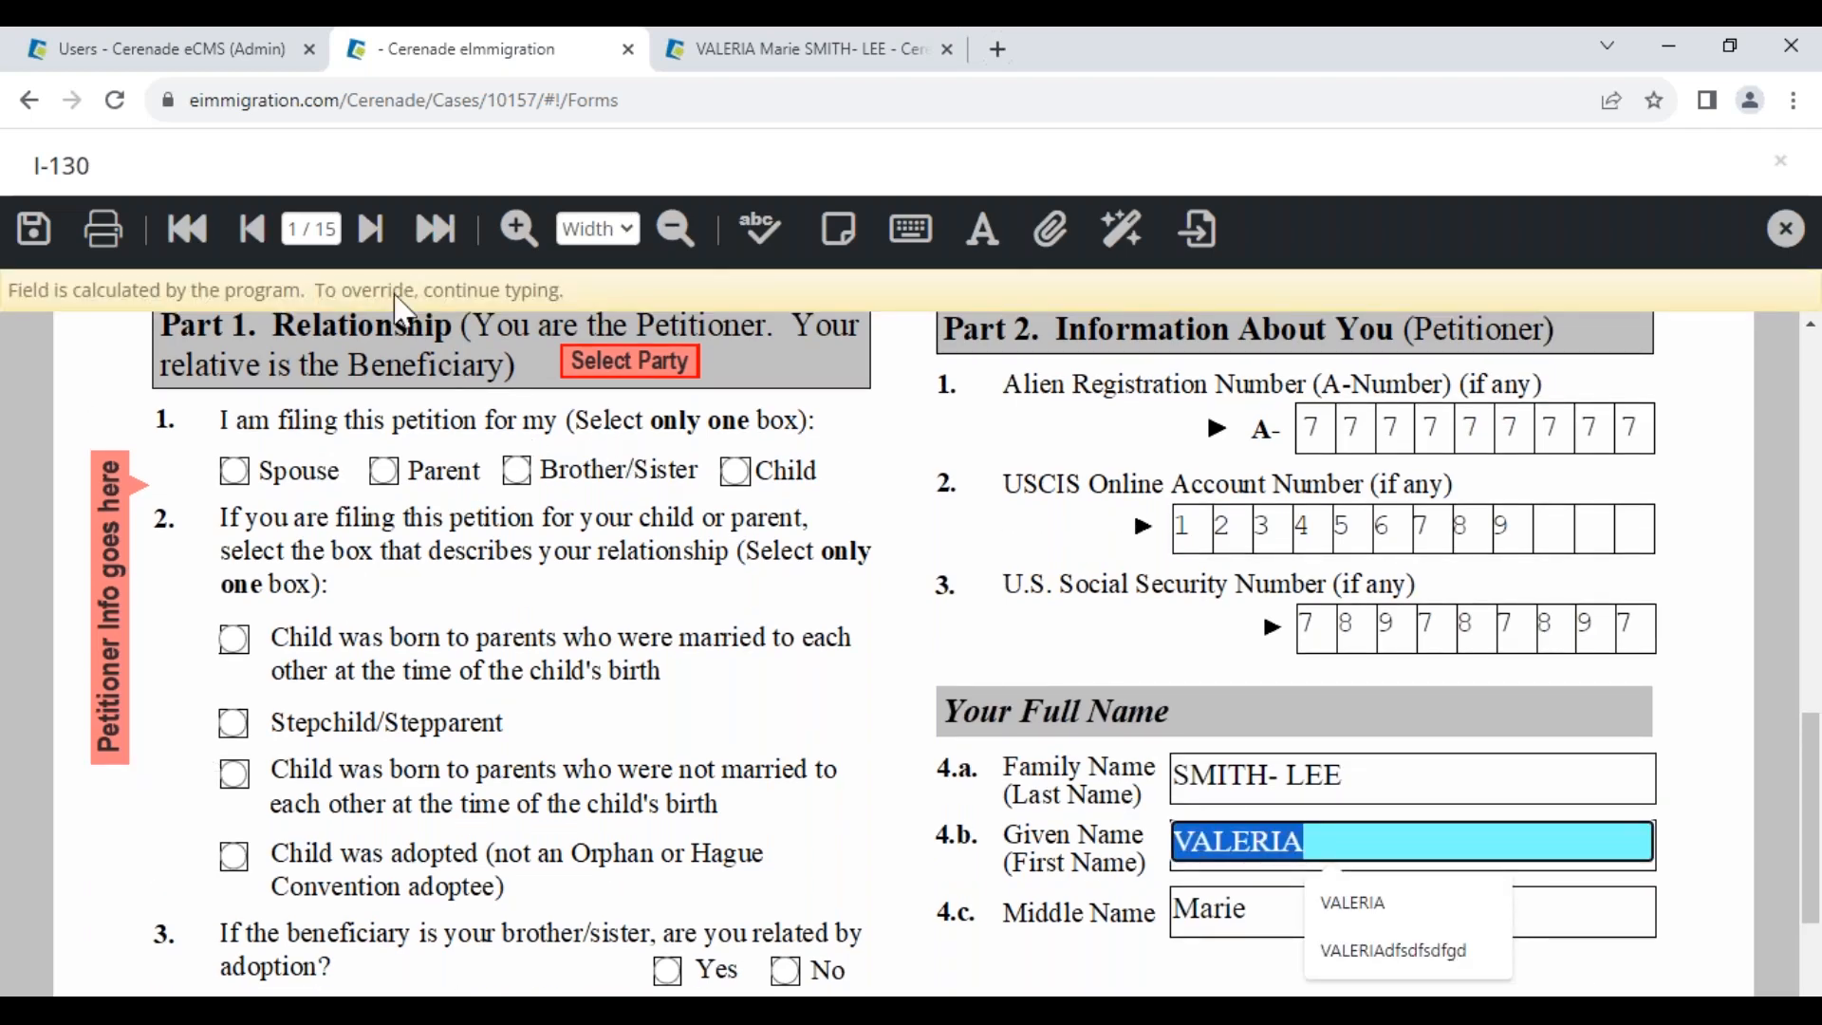
# Jump to page 5 and inspect the beneficiary's prefilled given and middle name fields
pyautogui.click(311, 228)
pyautogui.write('5')
pyautogui.press('Return')
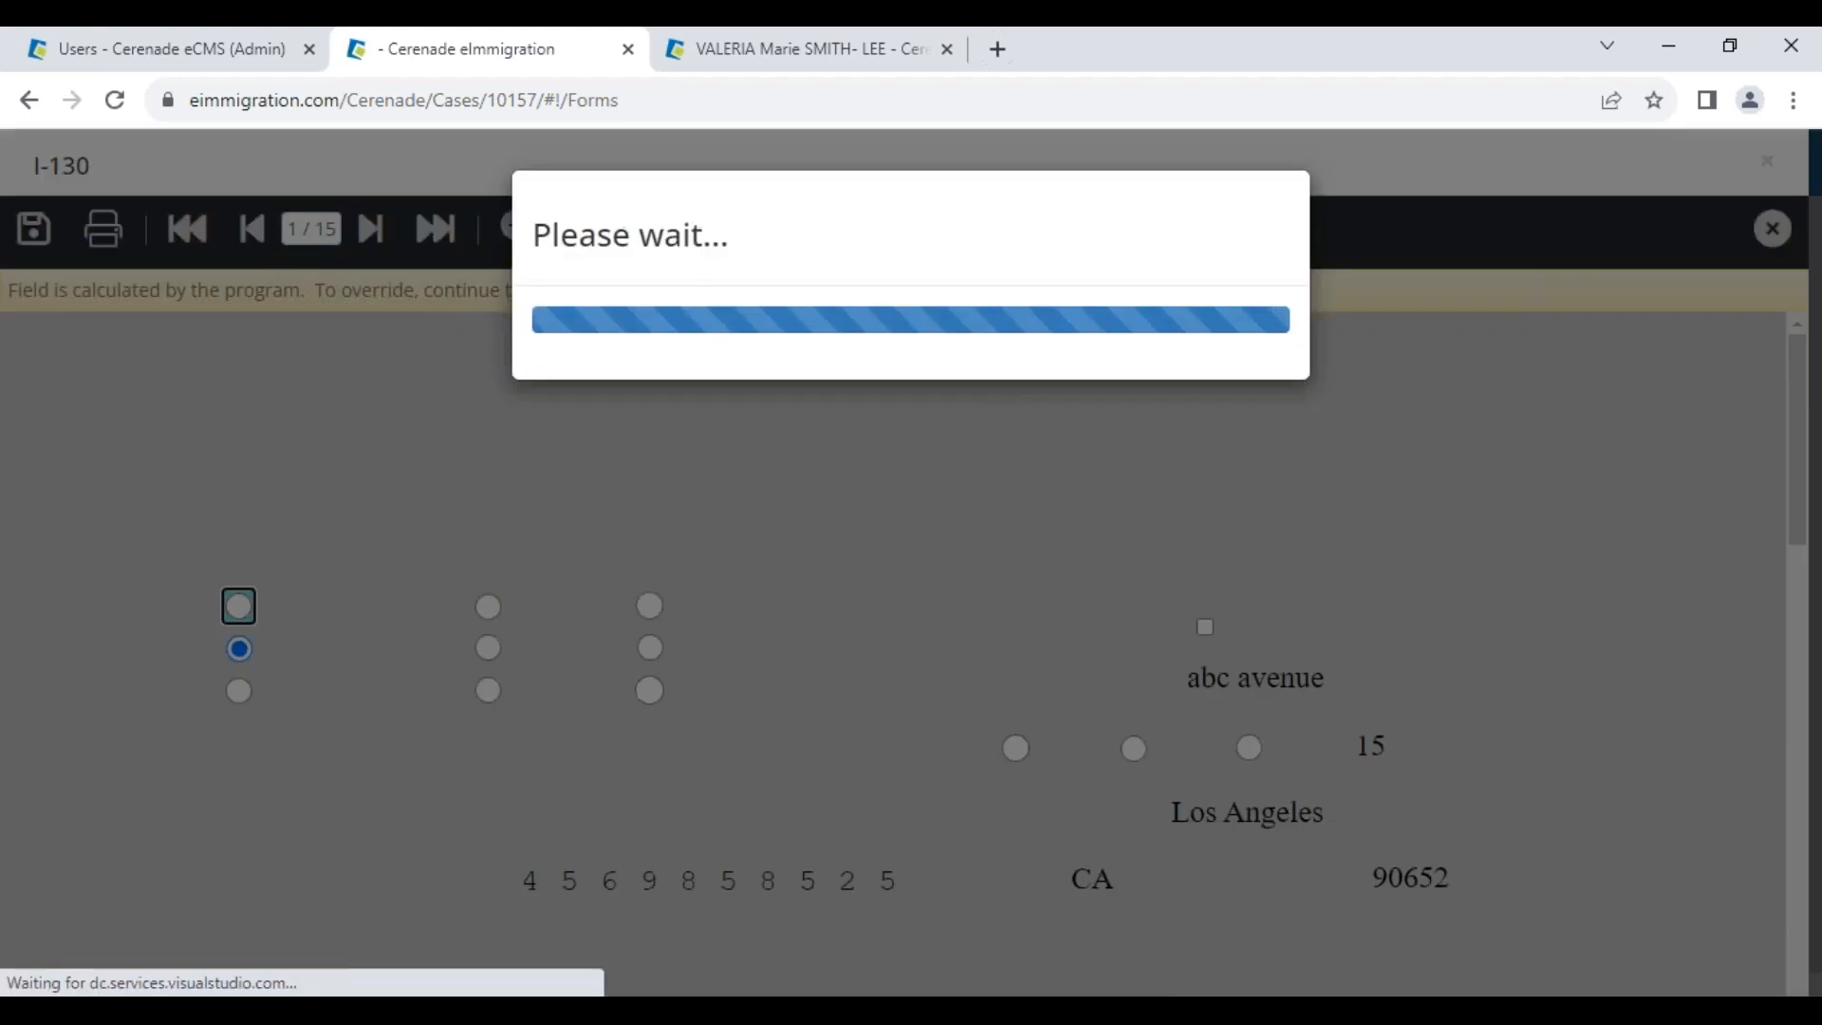
pyautogui.scroll(-5, 886, 691)
pyautogui.scroll(3, 110, 481)
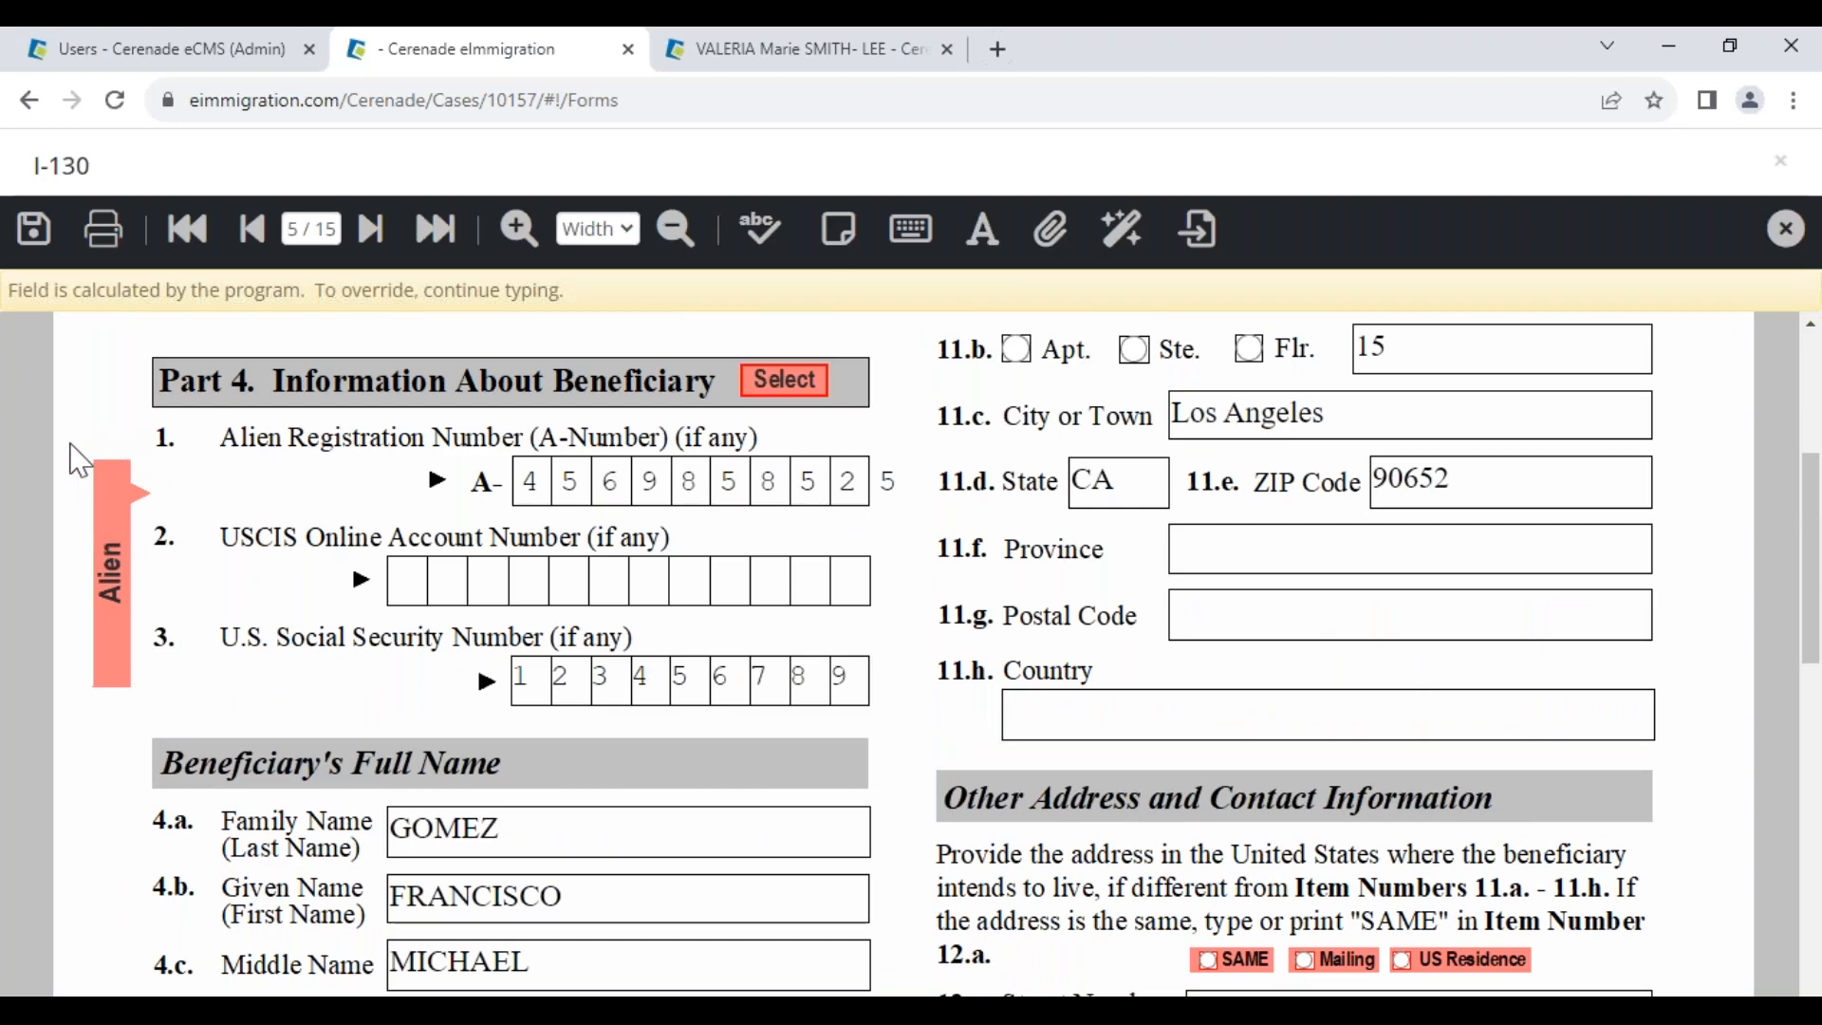
pyautogui.click(672, 892)
pyautogui.click(630, 968)
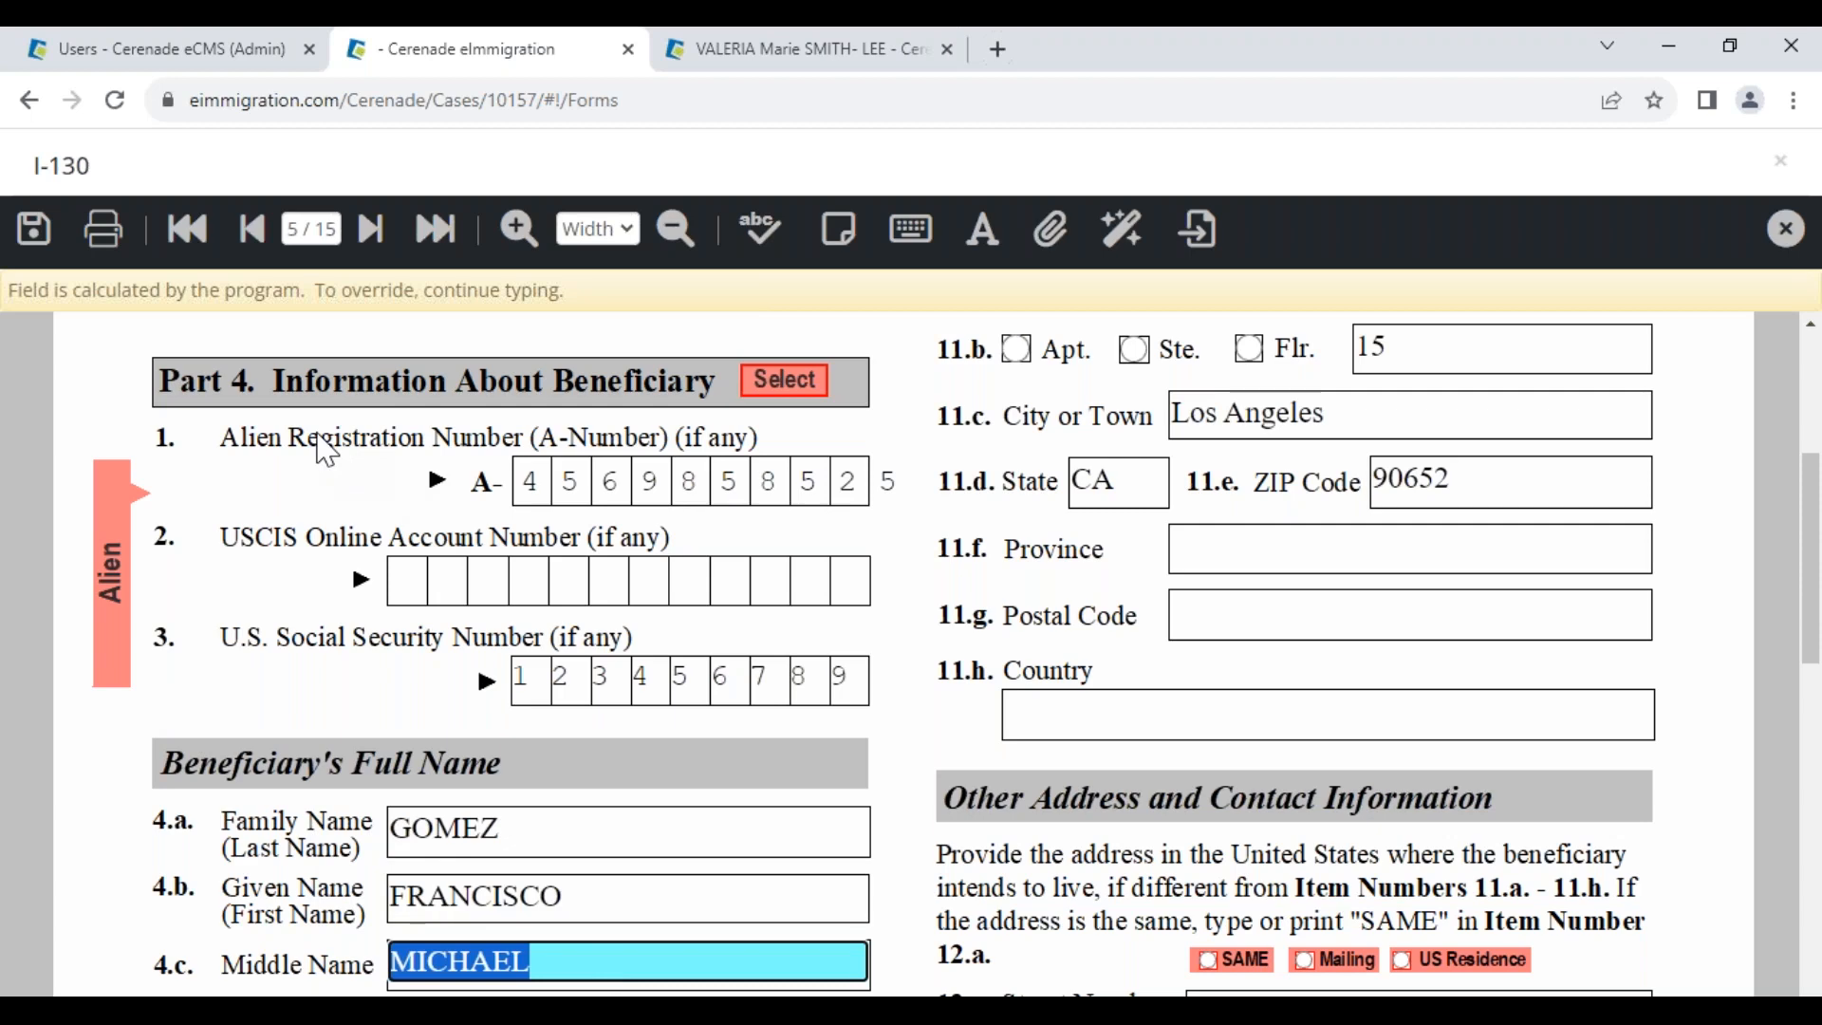
pyautogui.scroll(-1, 615, 681)
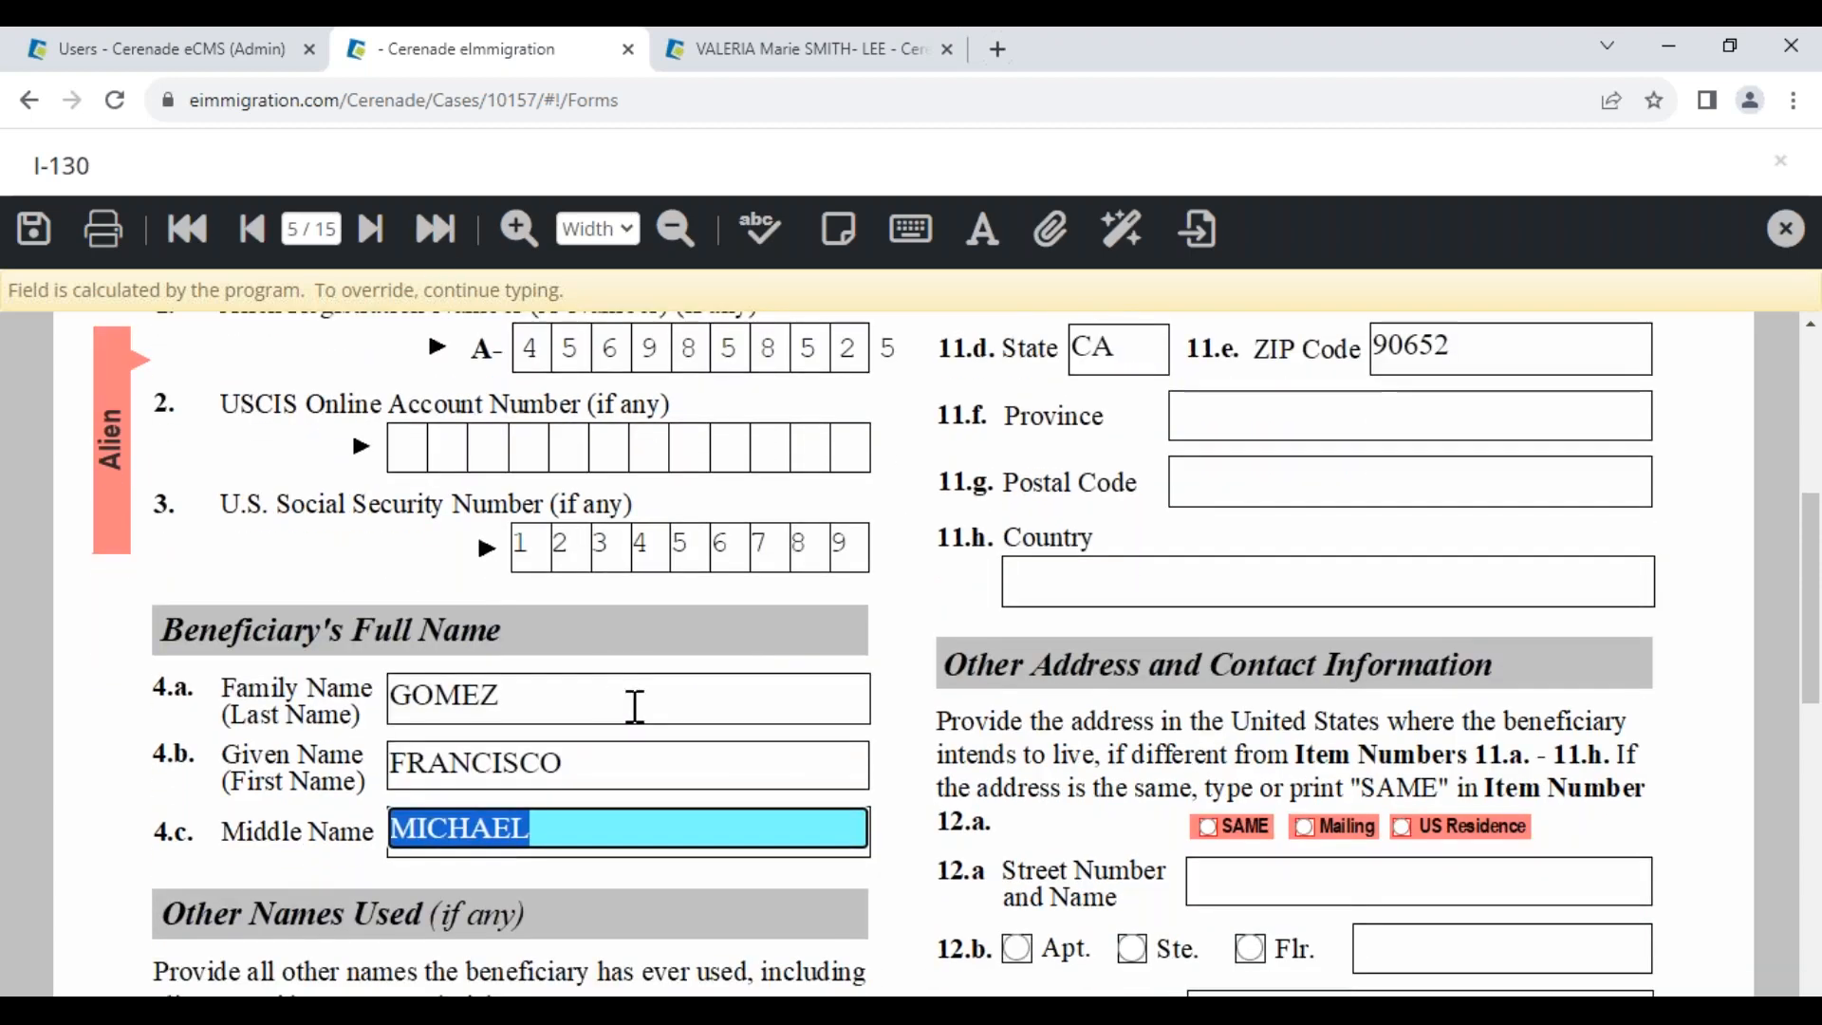
pyautogui.scroll(2, 658, 745)
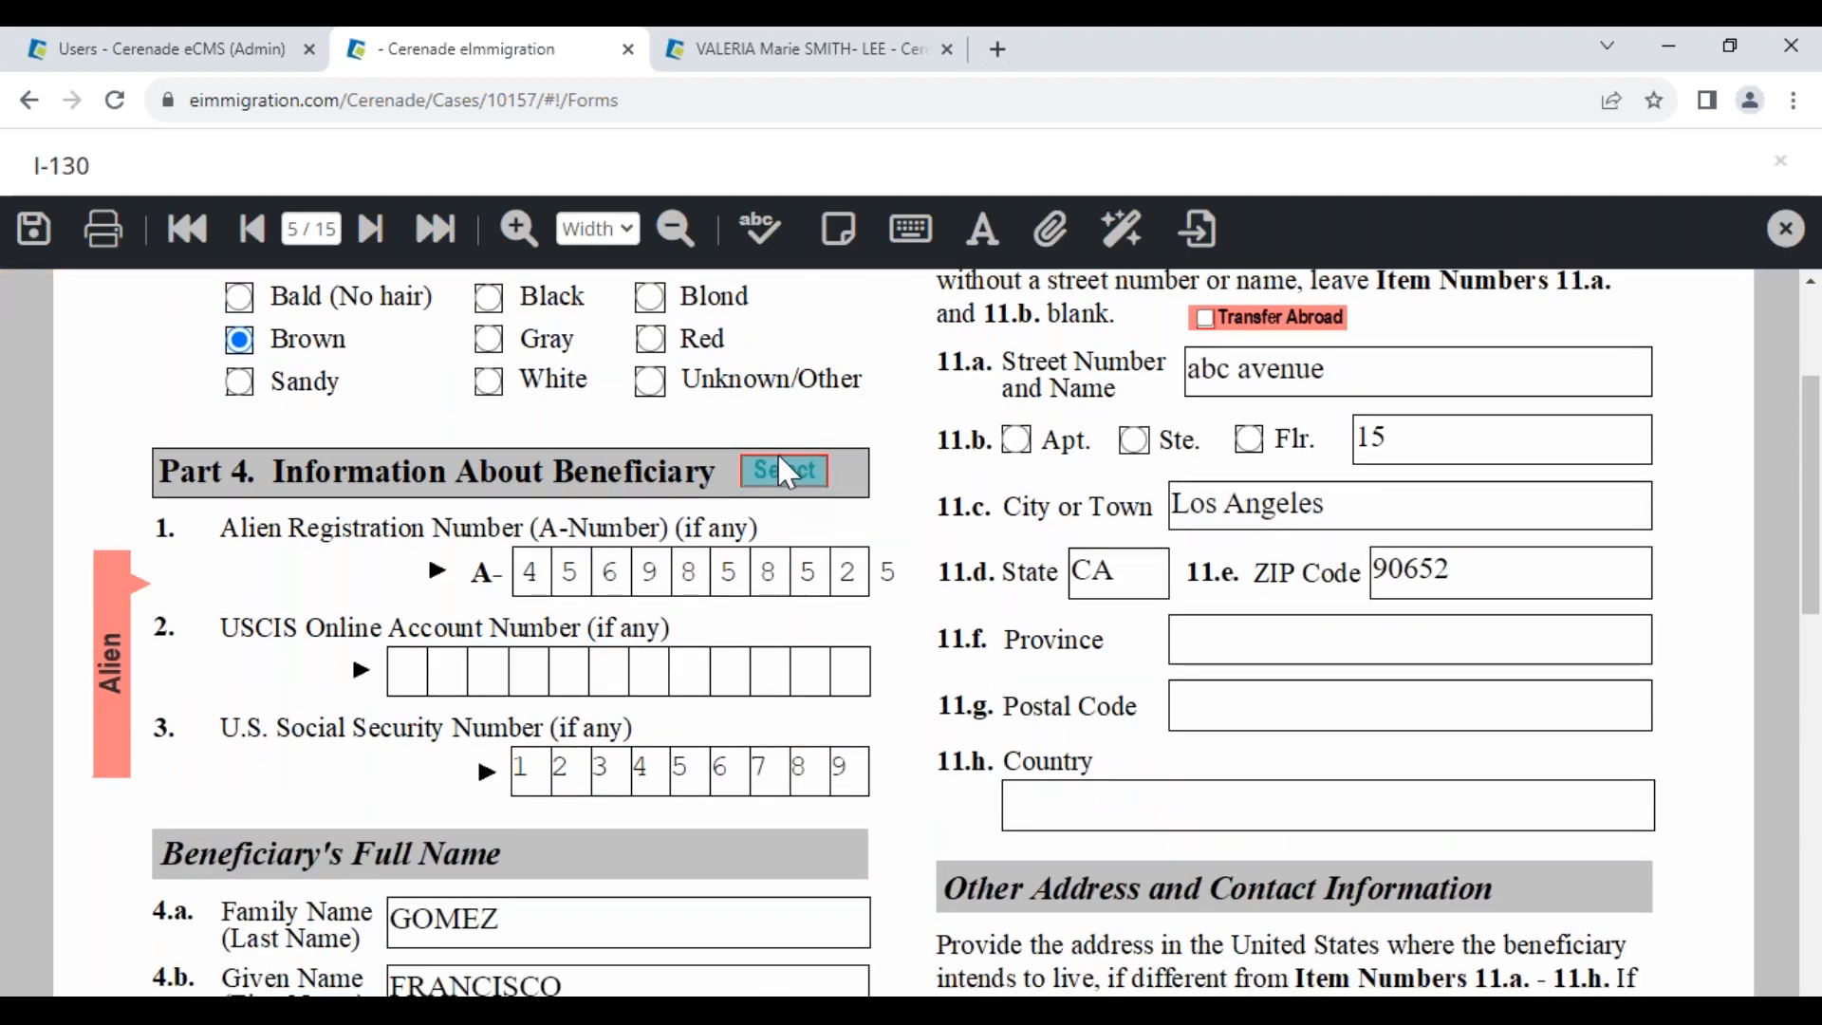
# Refill Part 4 by replacing the Alien and all members, accepting the locked-regions notice
pyautogui.click(788, 471)
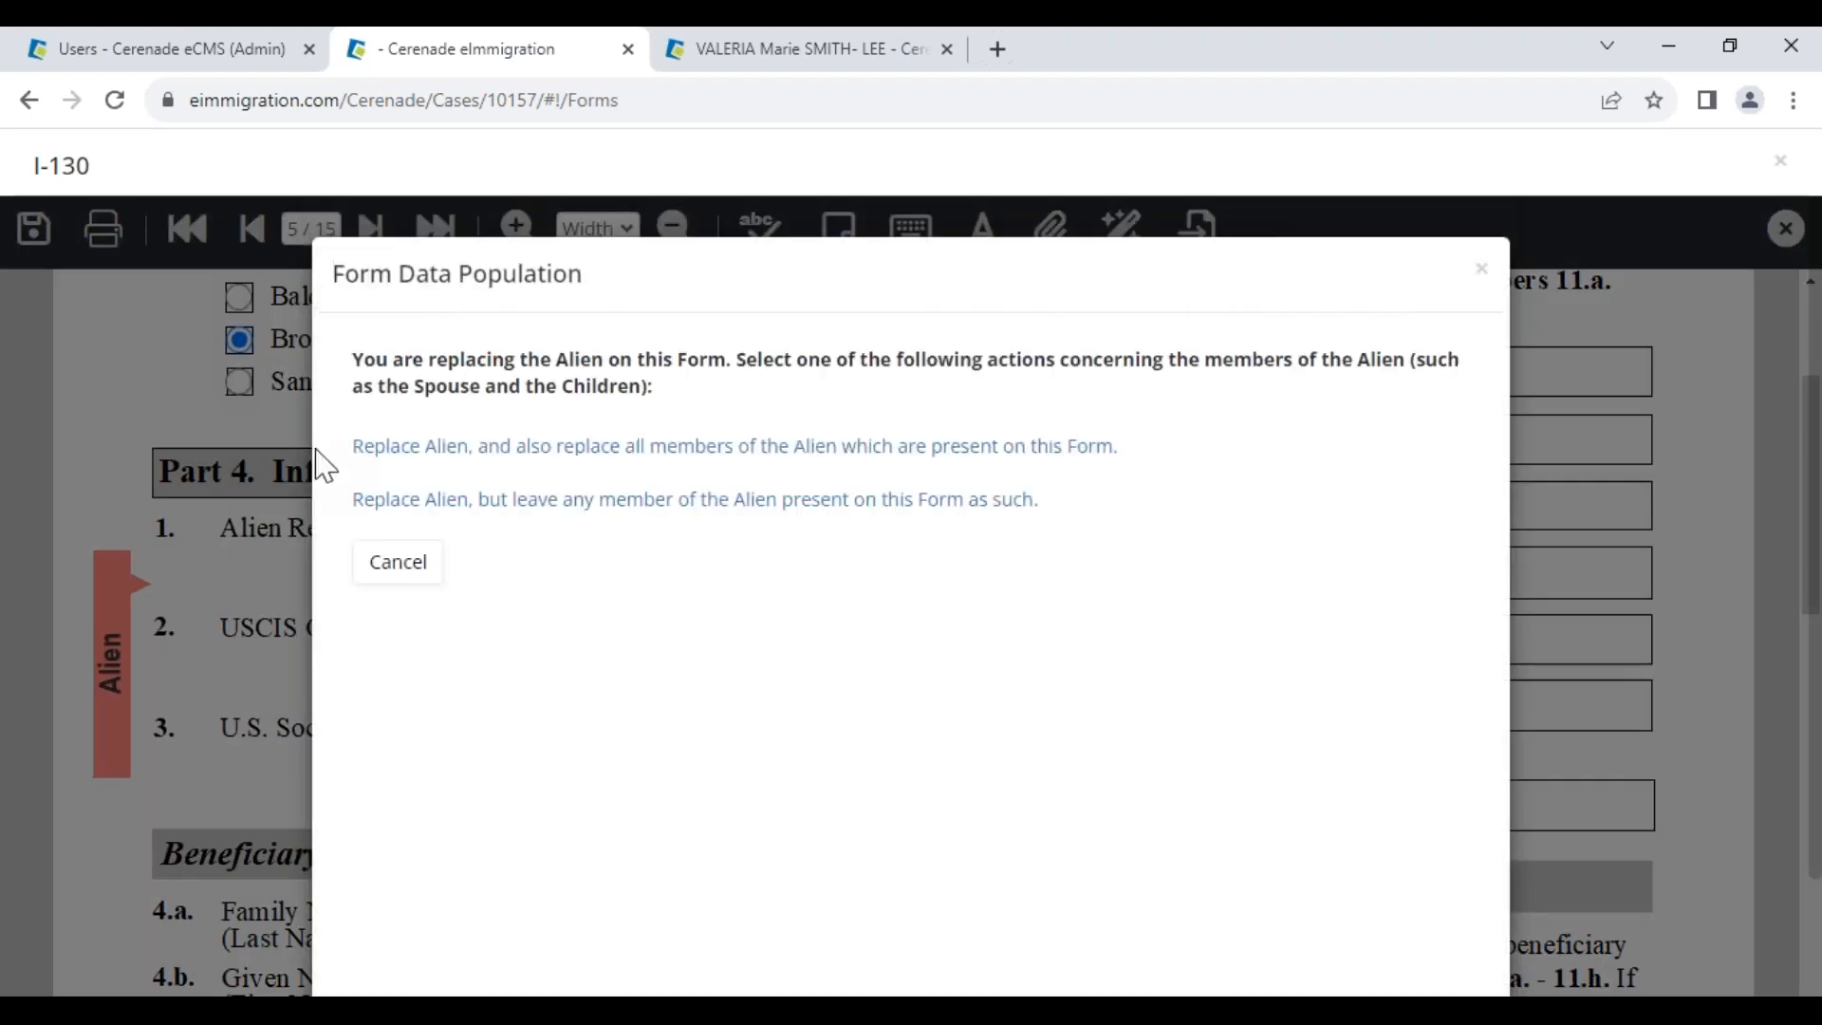
pyautogui.click(711, 446)
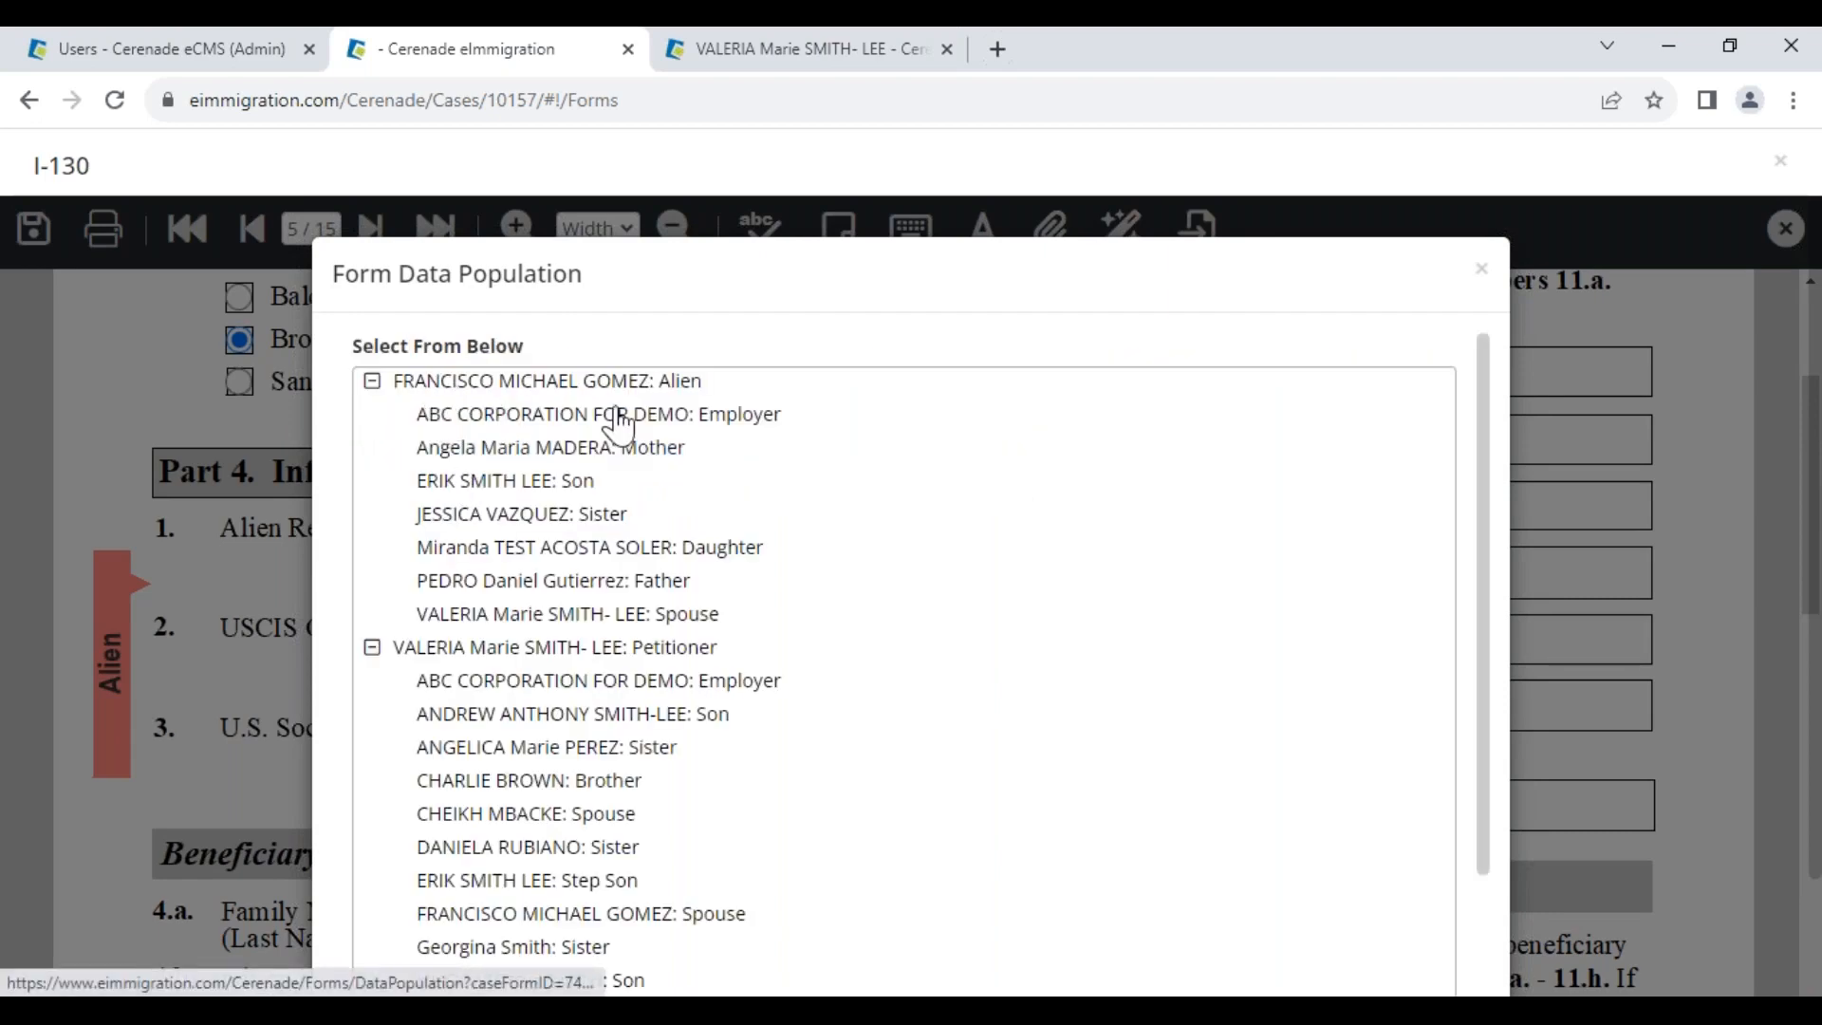
pyautogui.moveTo(715, 389); pyautogui.dragTo(662, 387)
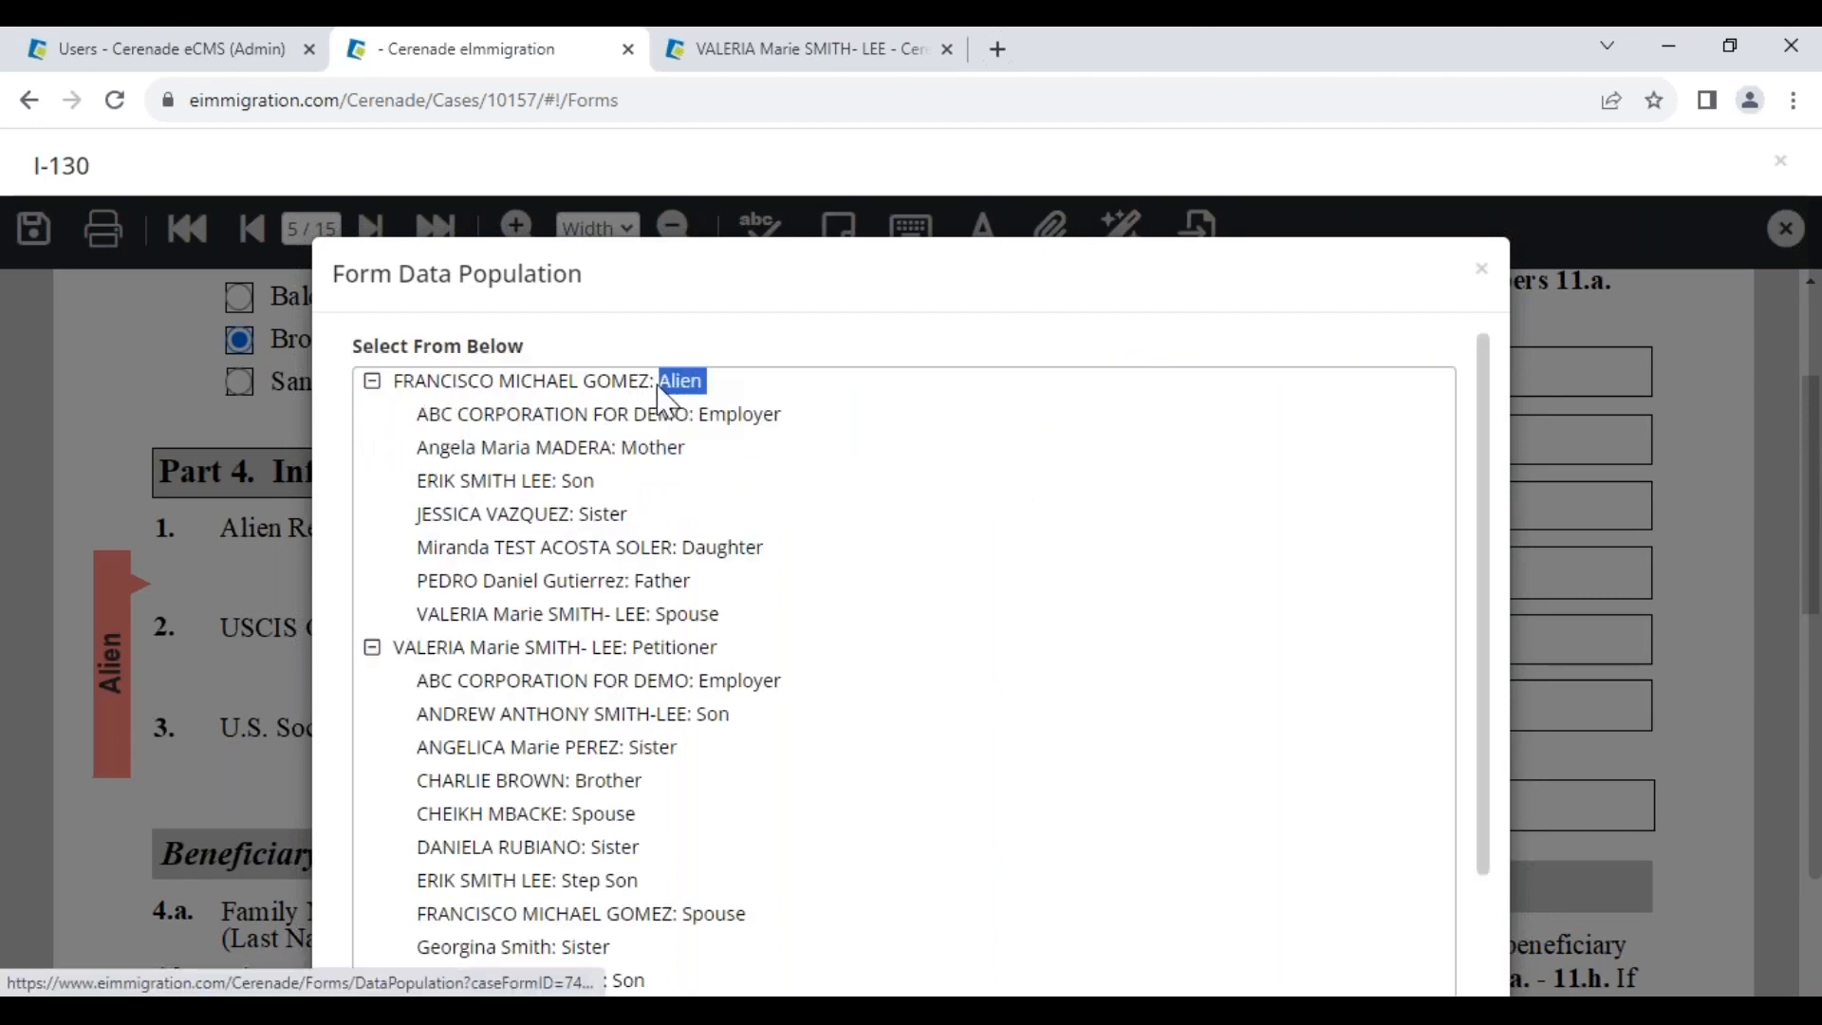
pyautogui.click(719, 389)
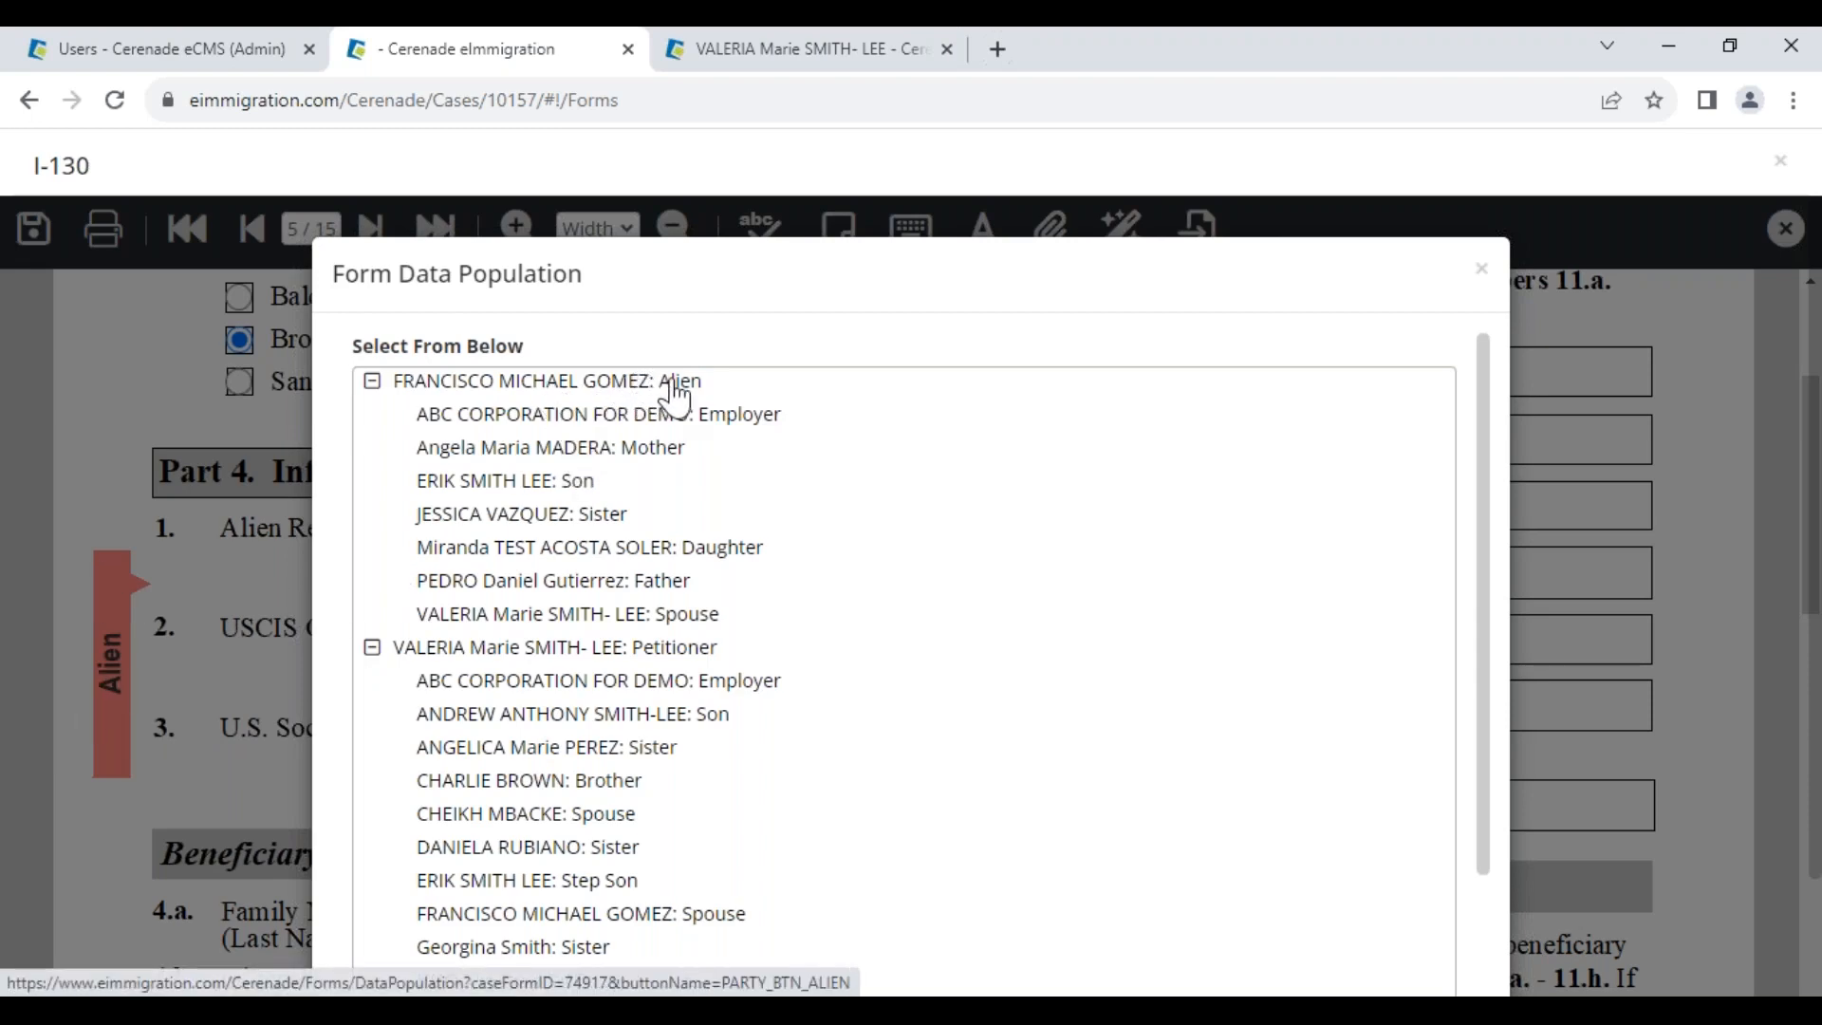
pyautogui.click(449, 391)
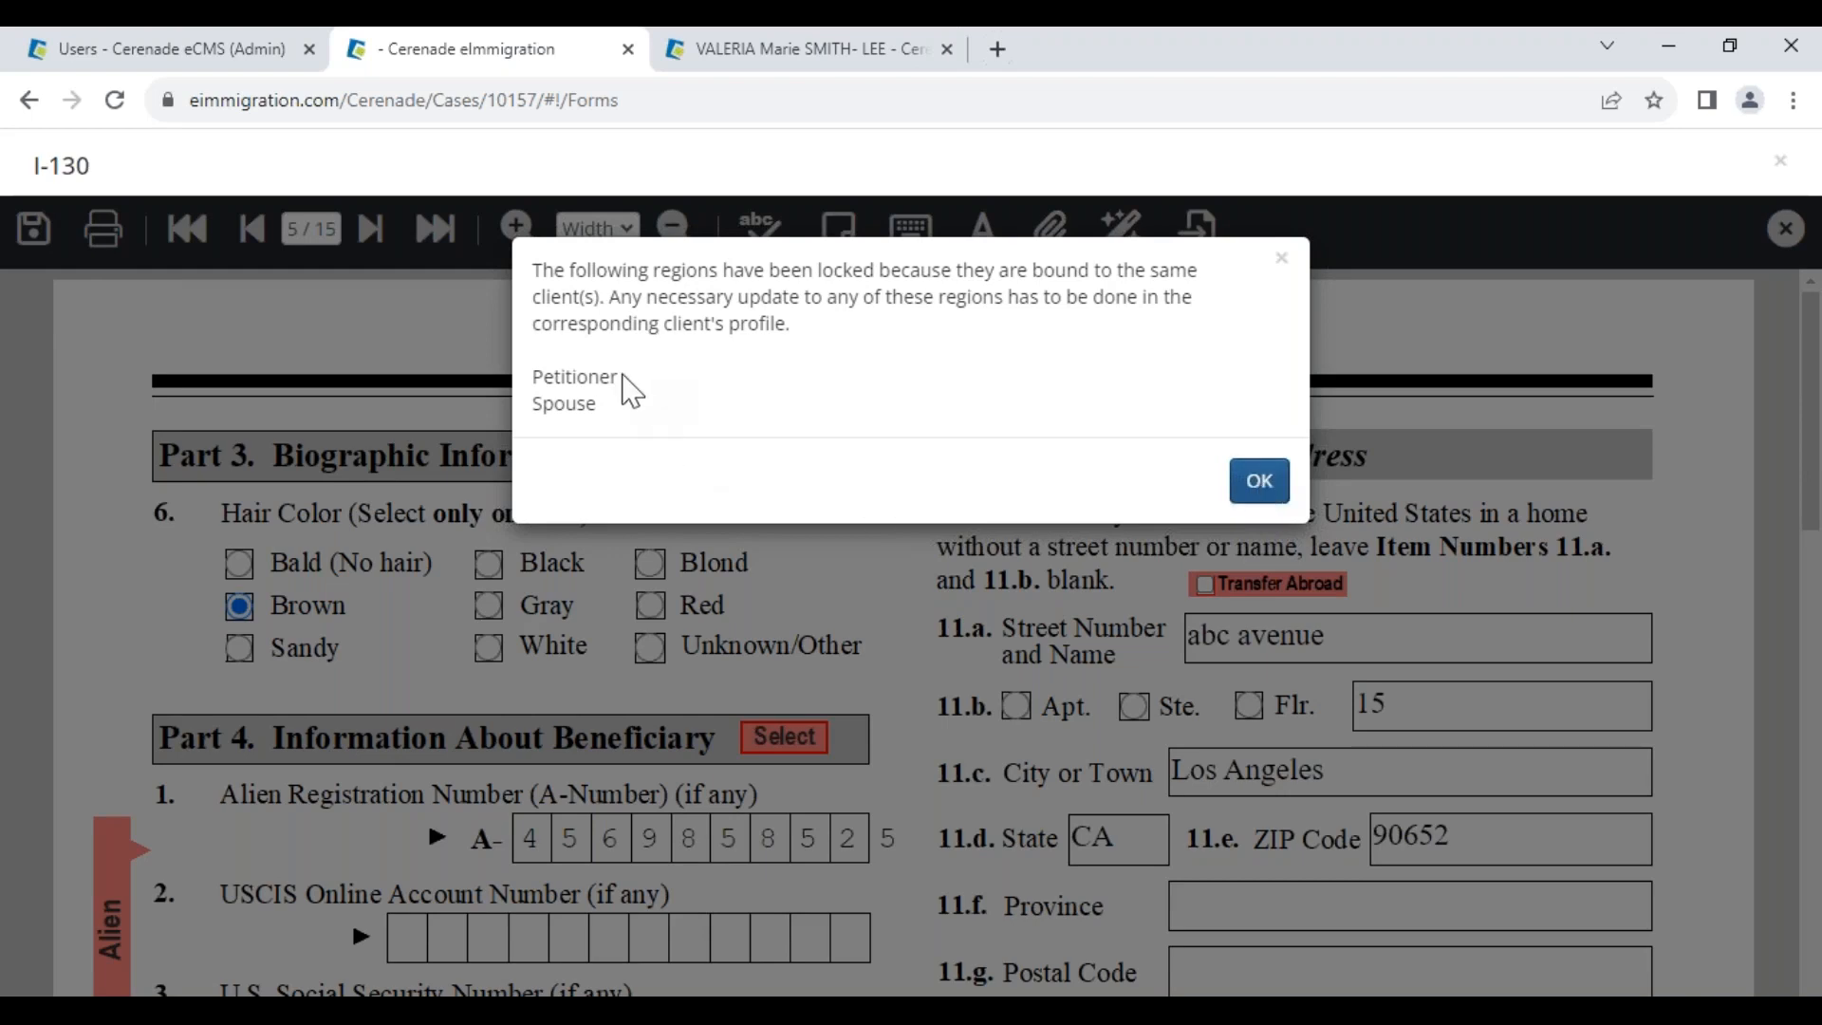
pyautogui.click(1267, 486)
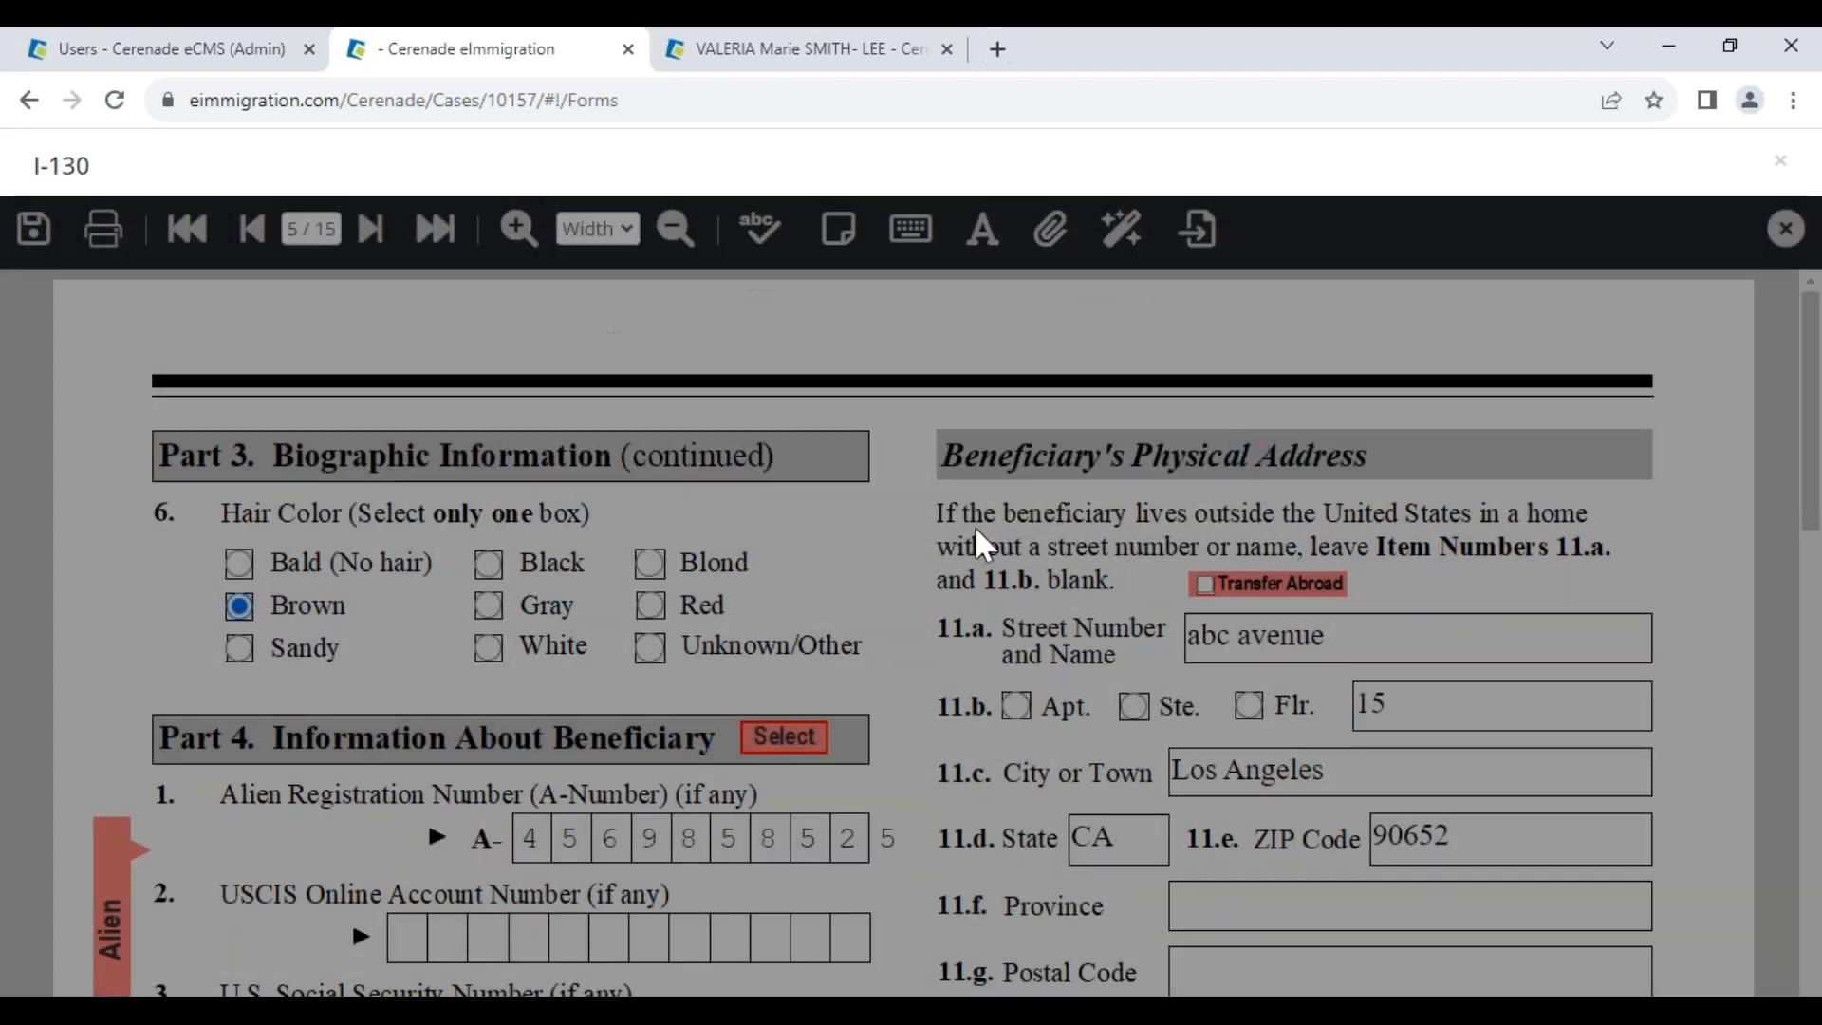
# Navigate from page 1 to page 2 of the I-130
pyautogui.click(313, 230)
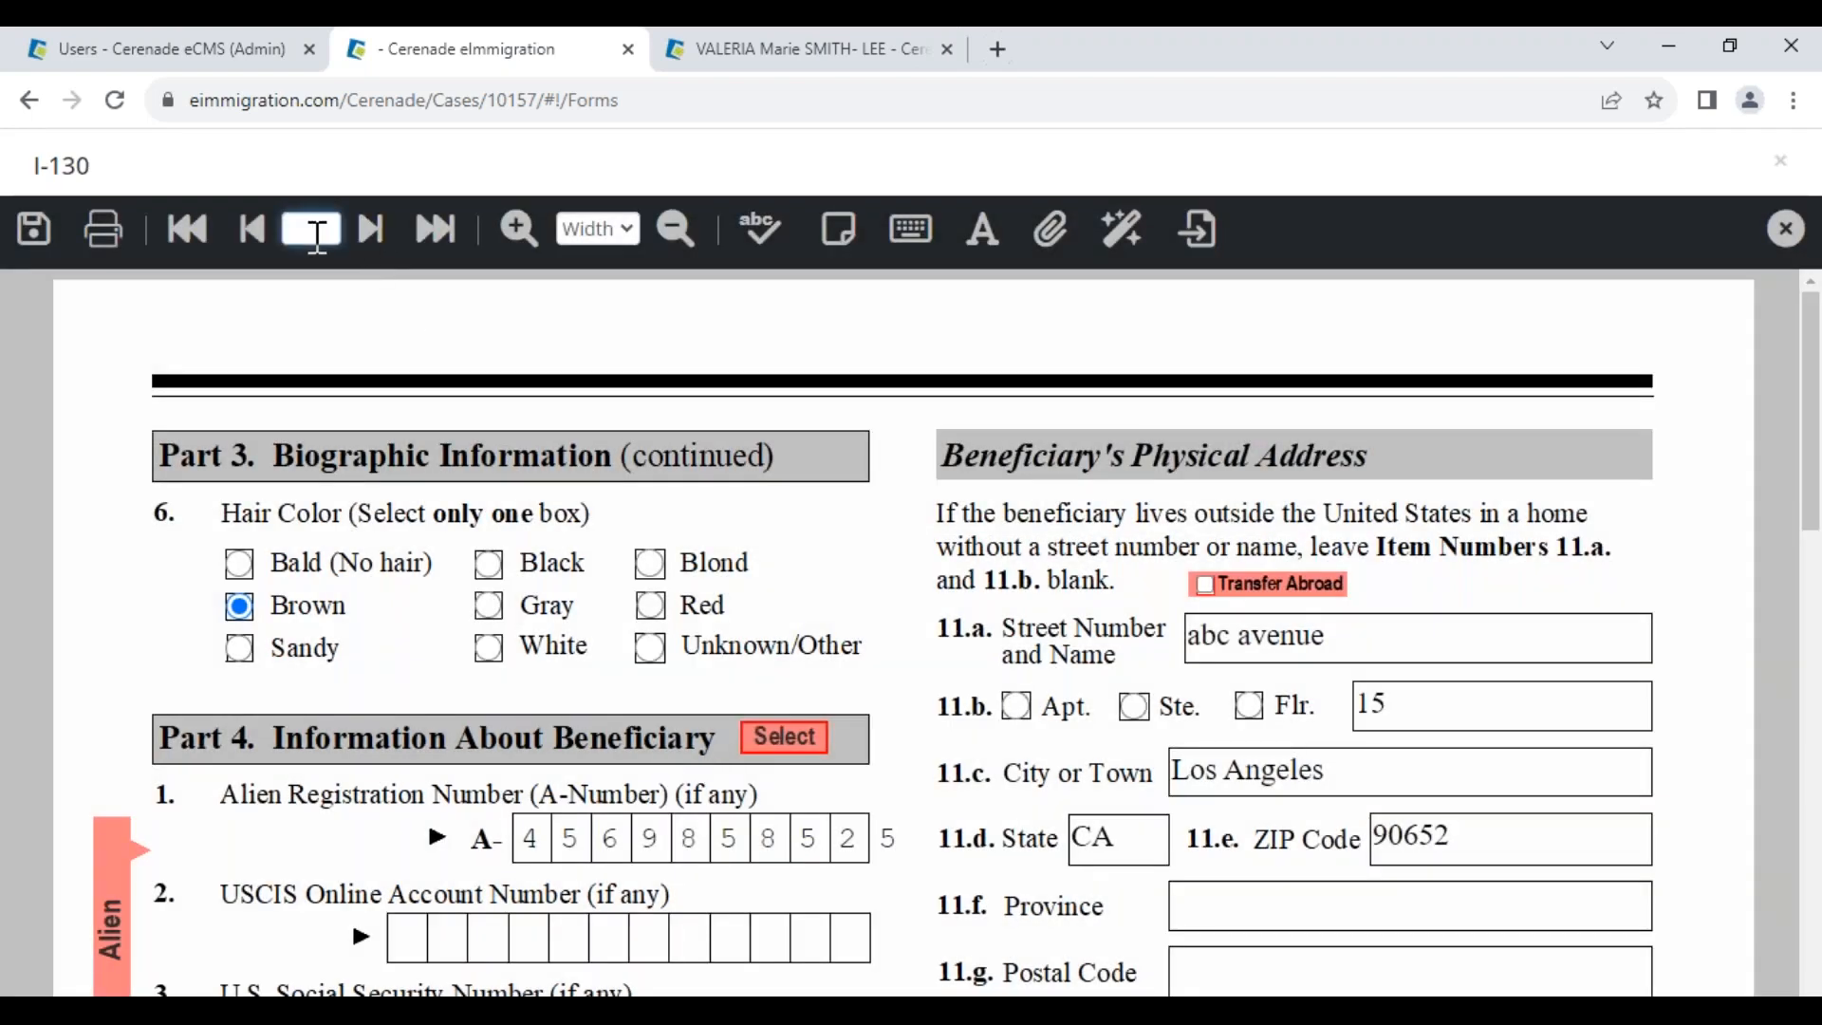
pyautogui.write('1')
pyautogui.press('Return')
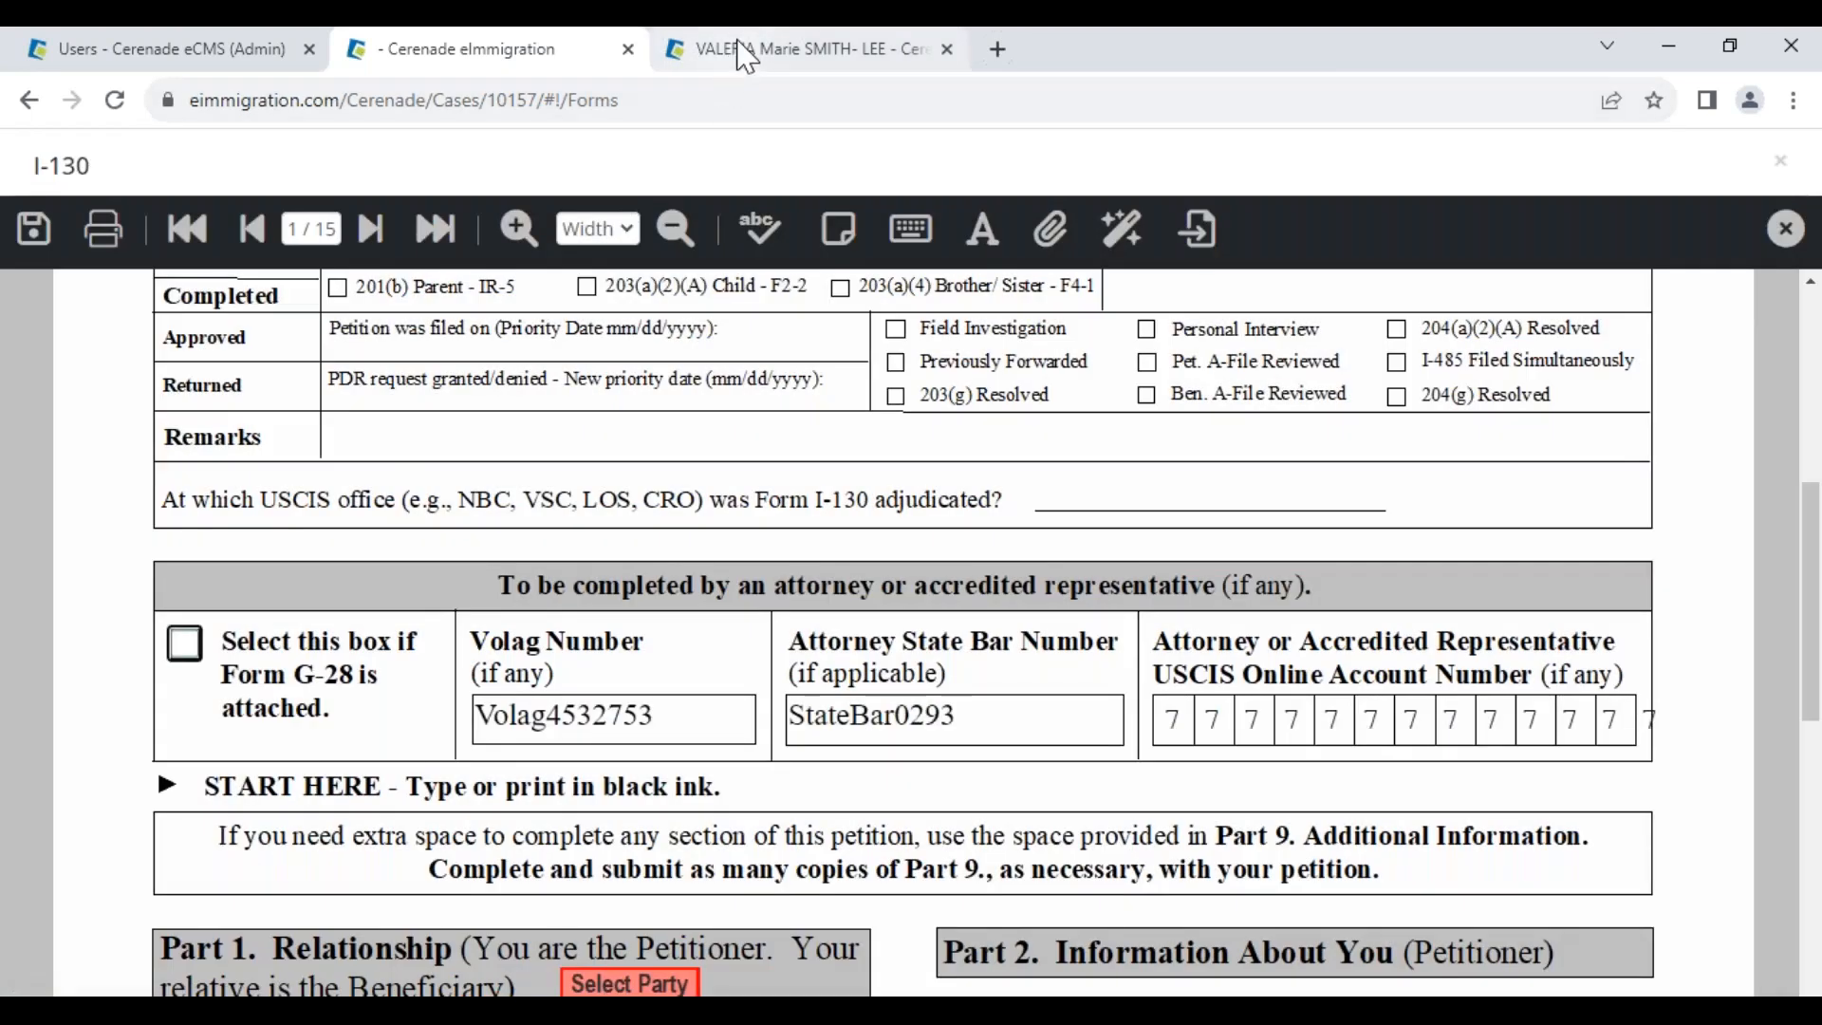
pyautogui.moveTo(747, 57)
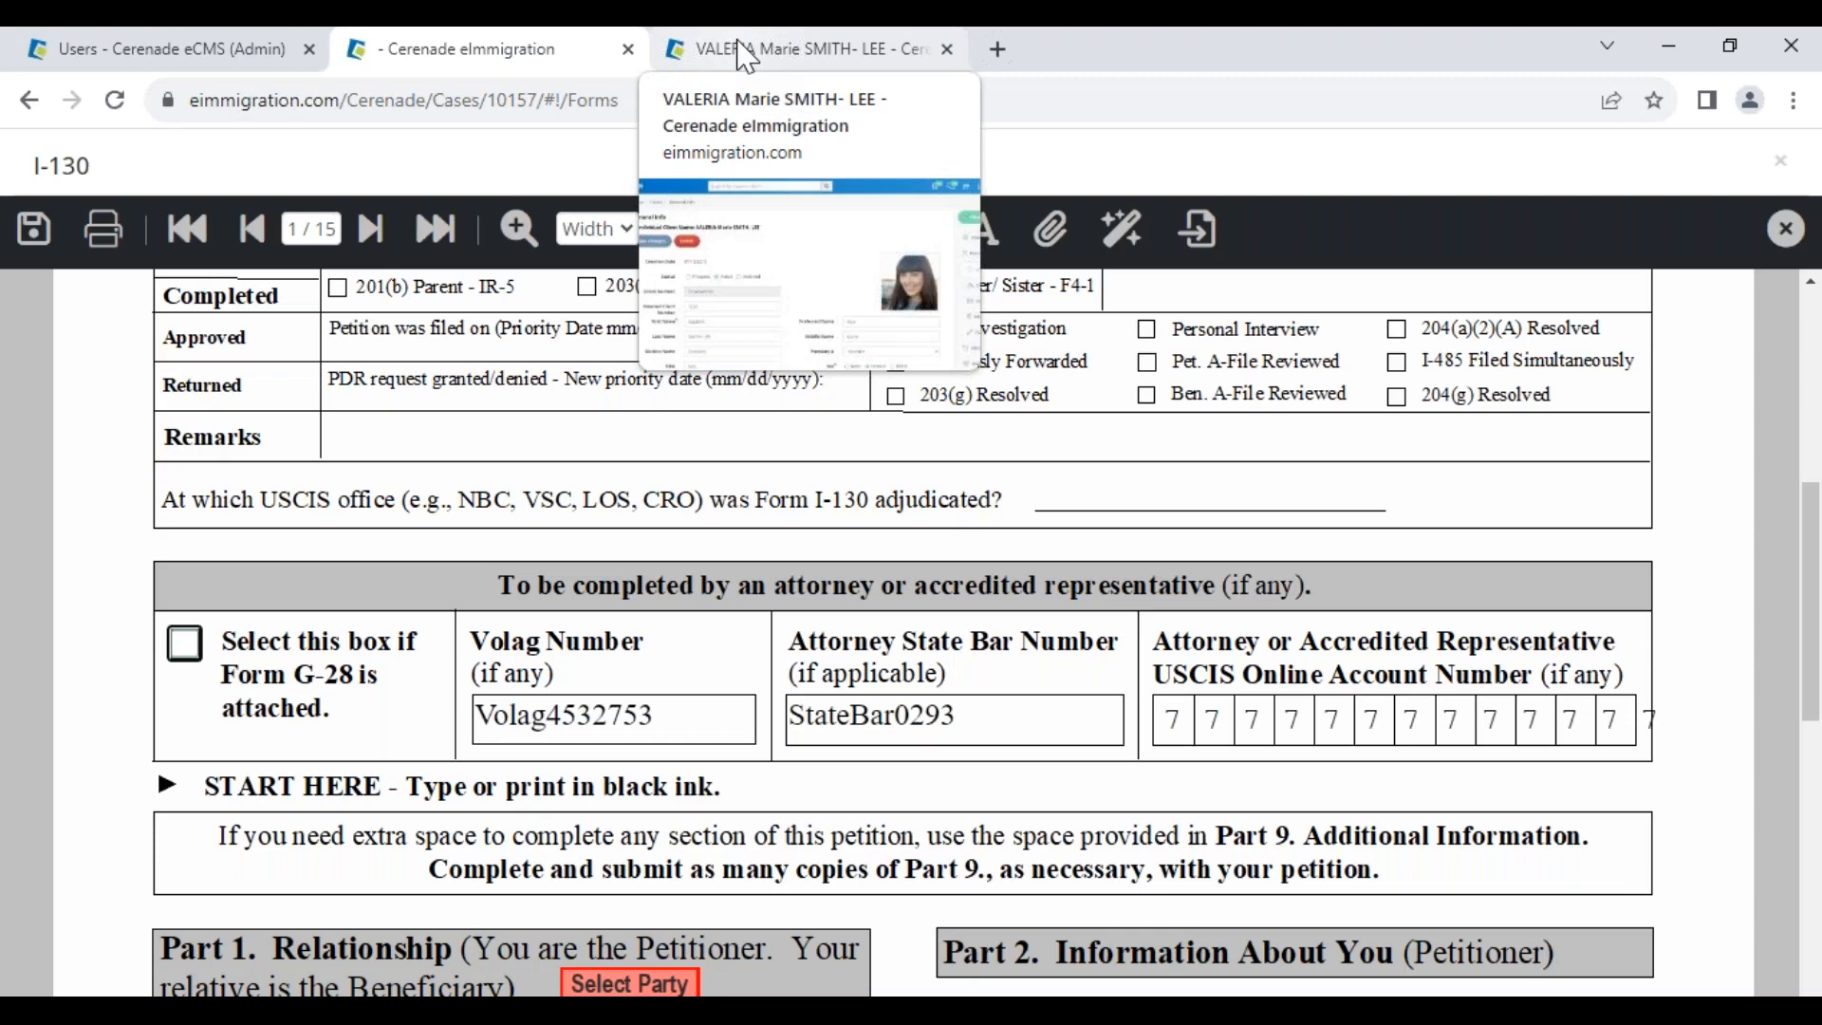
pyautogui.scroll(-4, 773, 801)
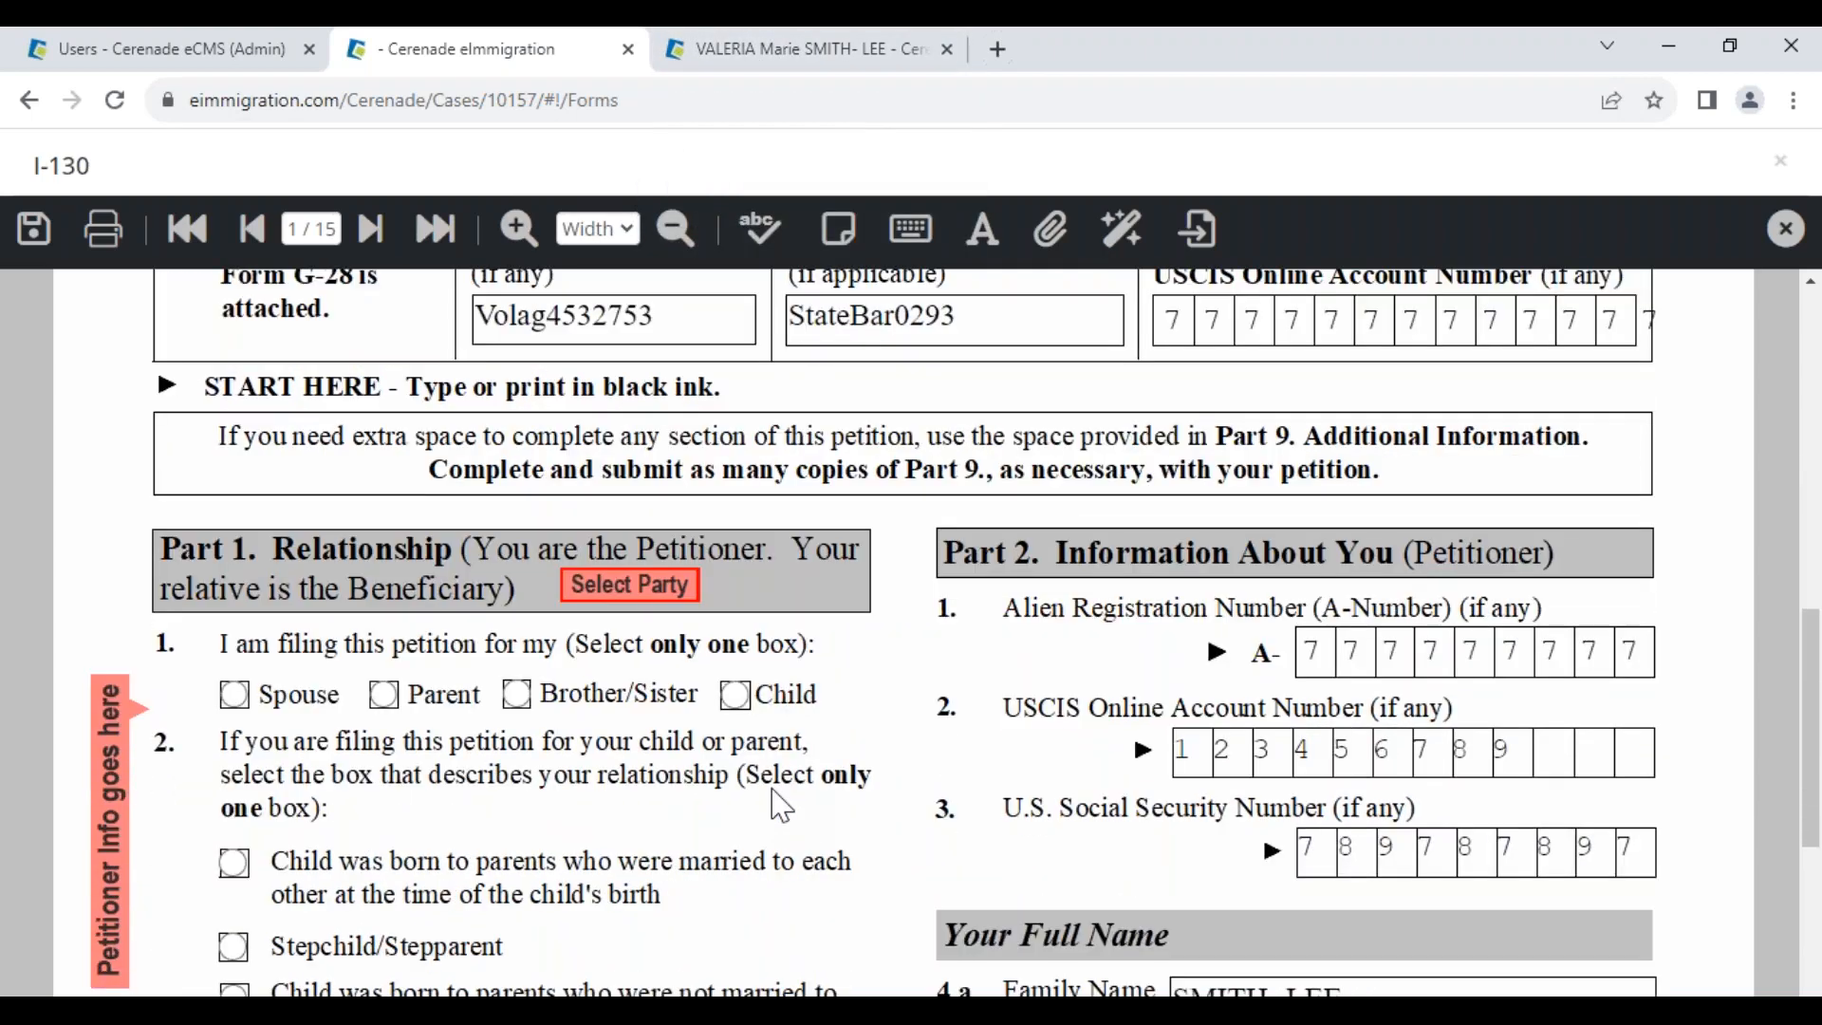
pyautogui.scroll(-3, 772, 800)
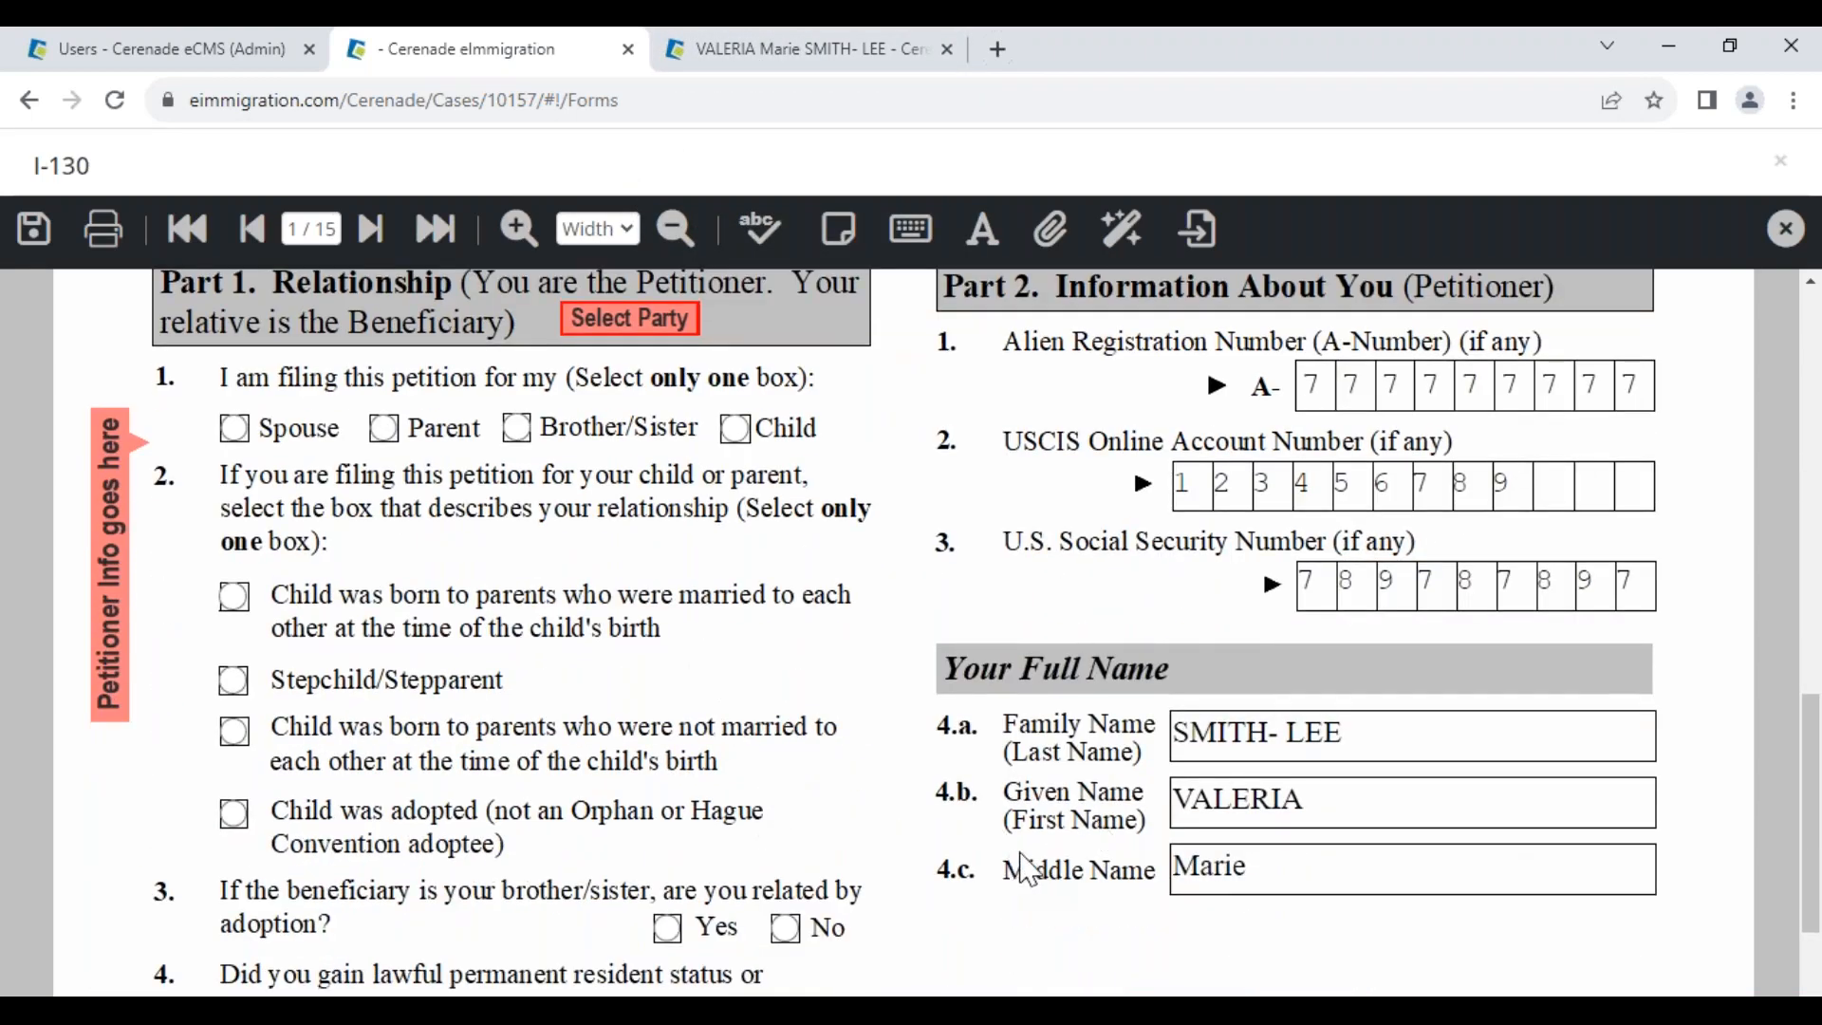
pyautogui.click(372, 229)
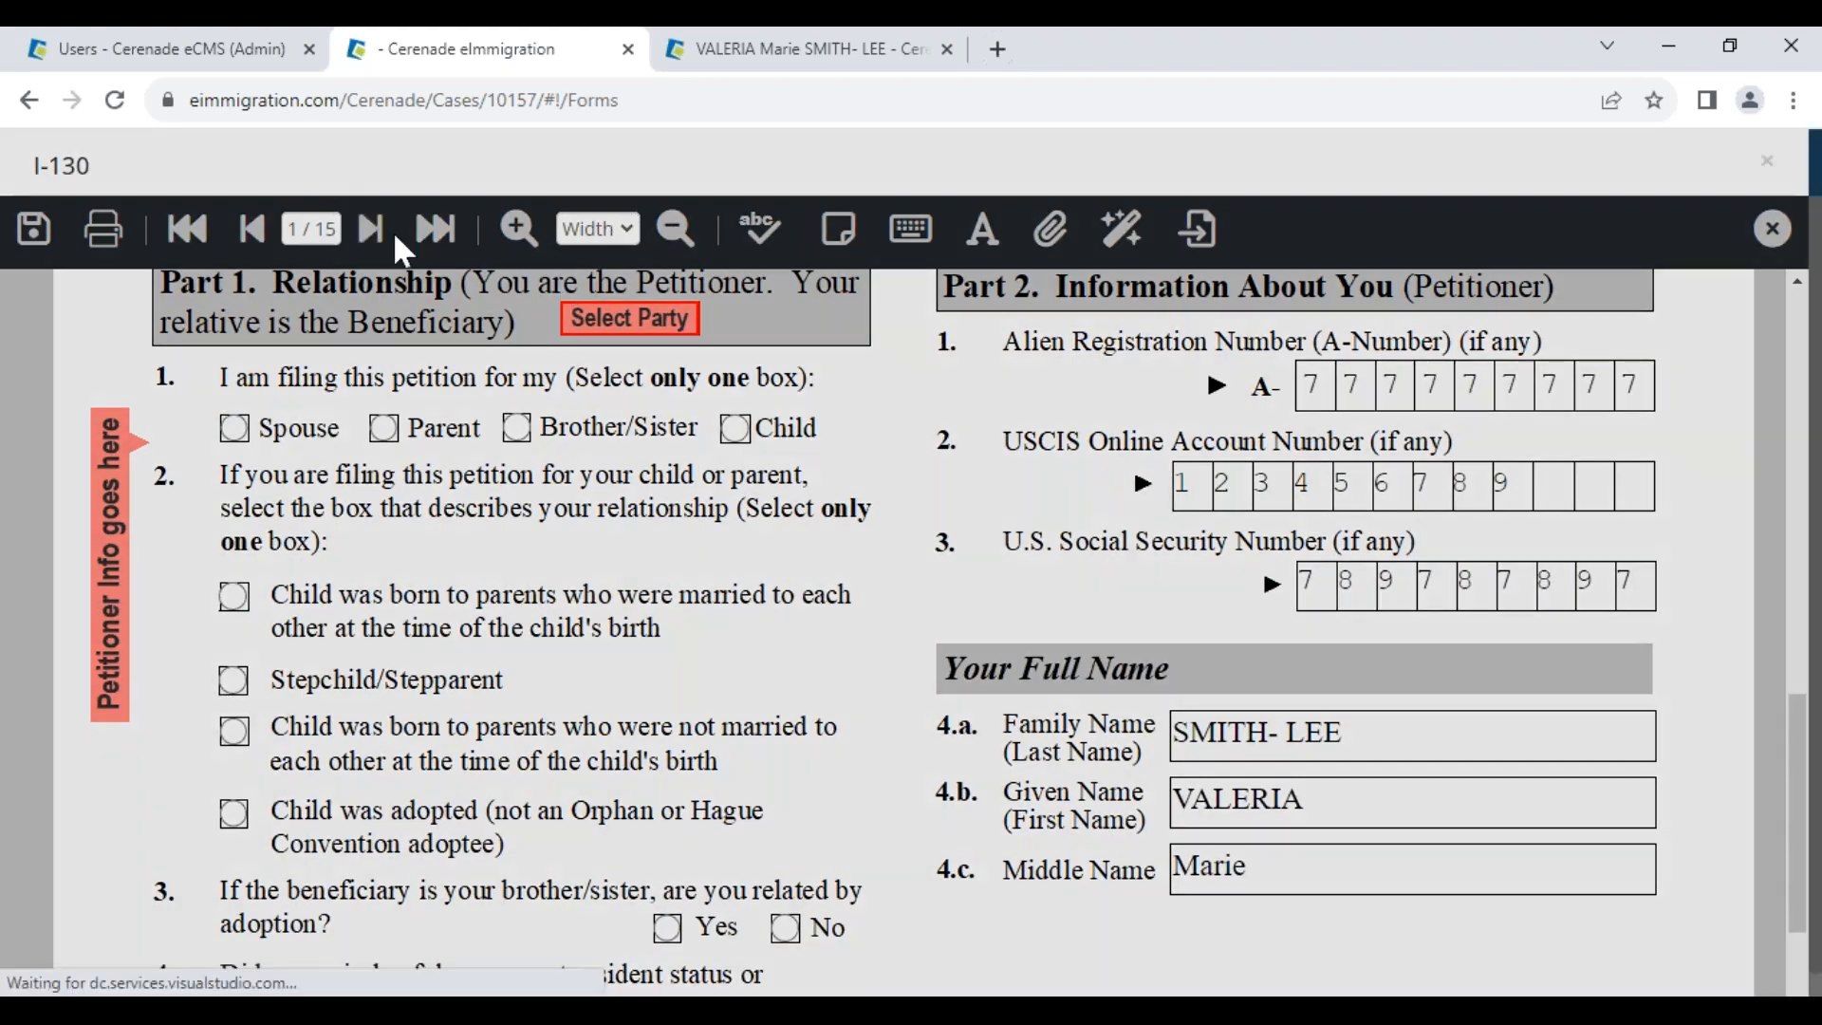
pyautogui.scroll(-5, 740, 784)
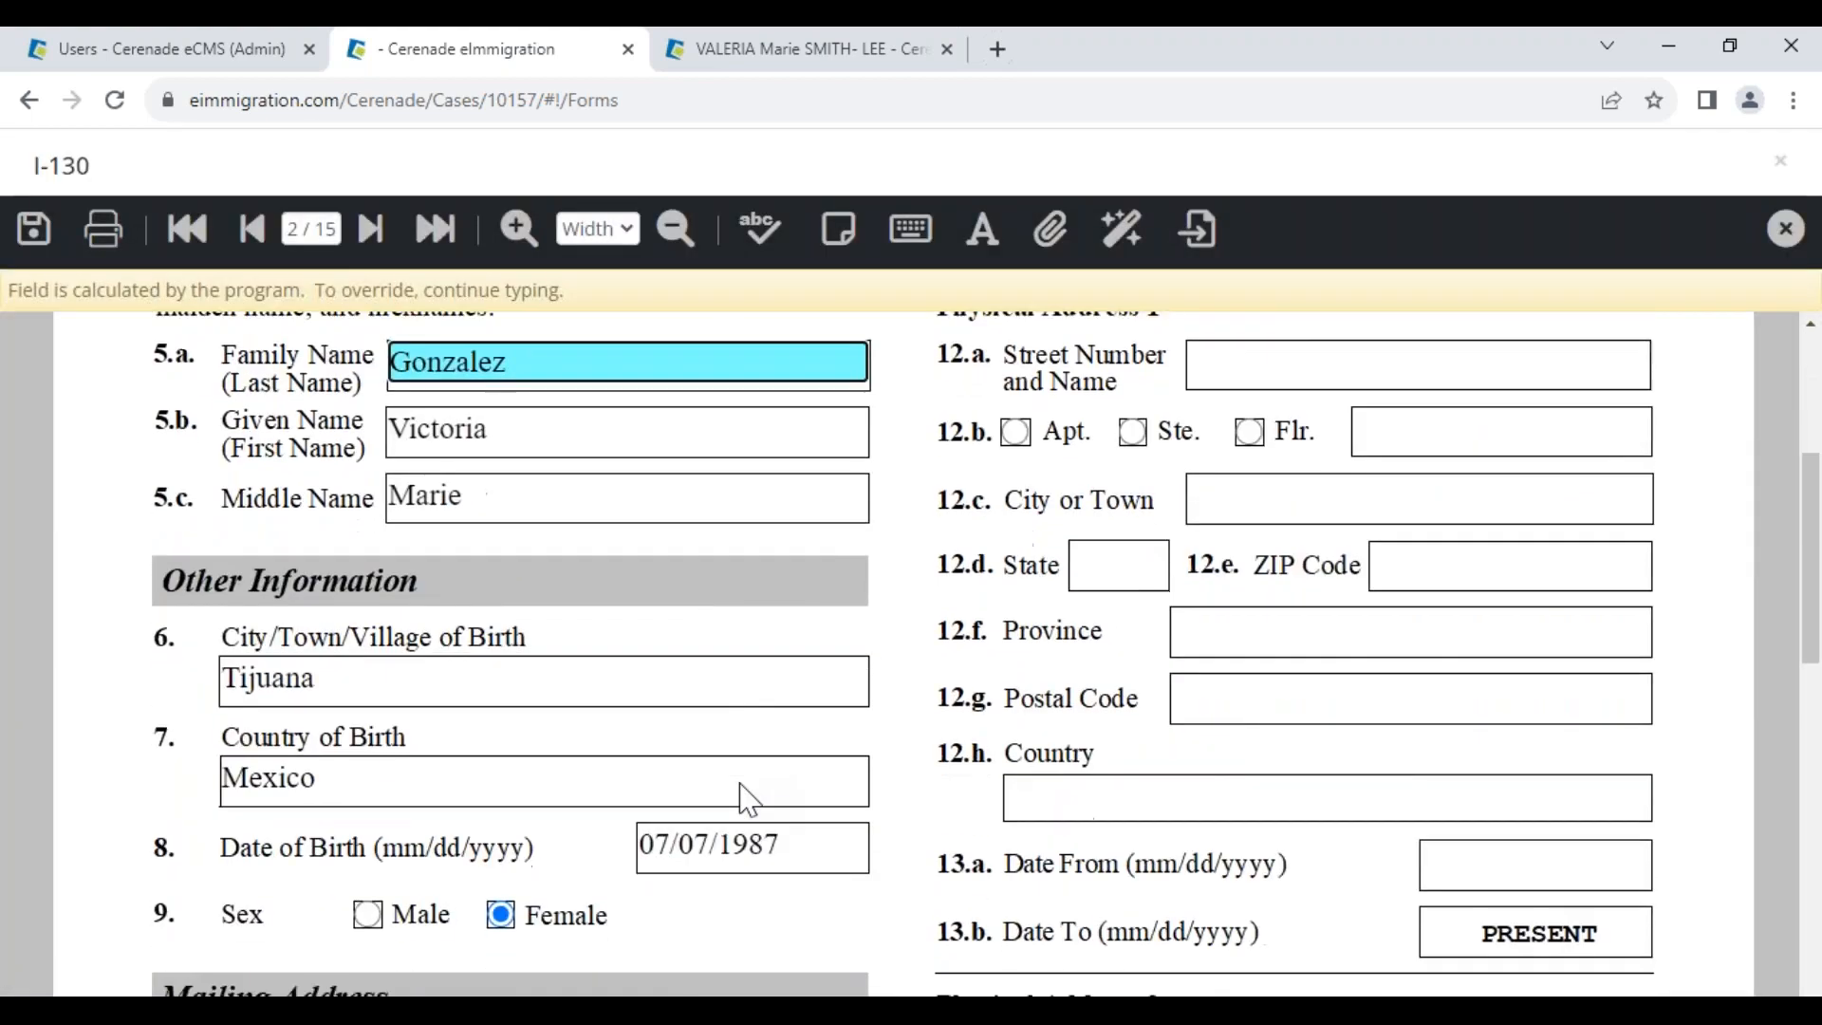
pyautogui.scroll(-3, 750, 800)
pyautogui.click(810, 448)
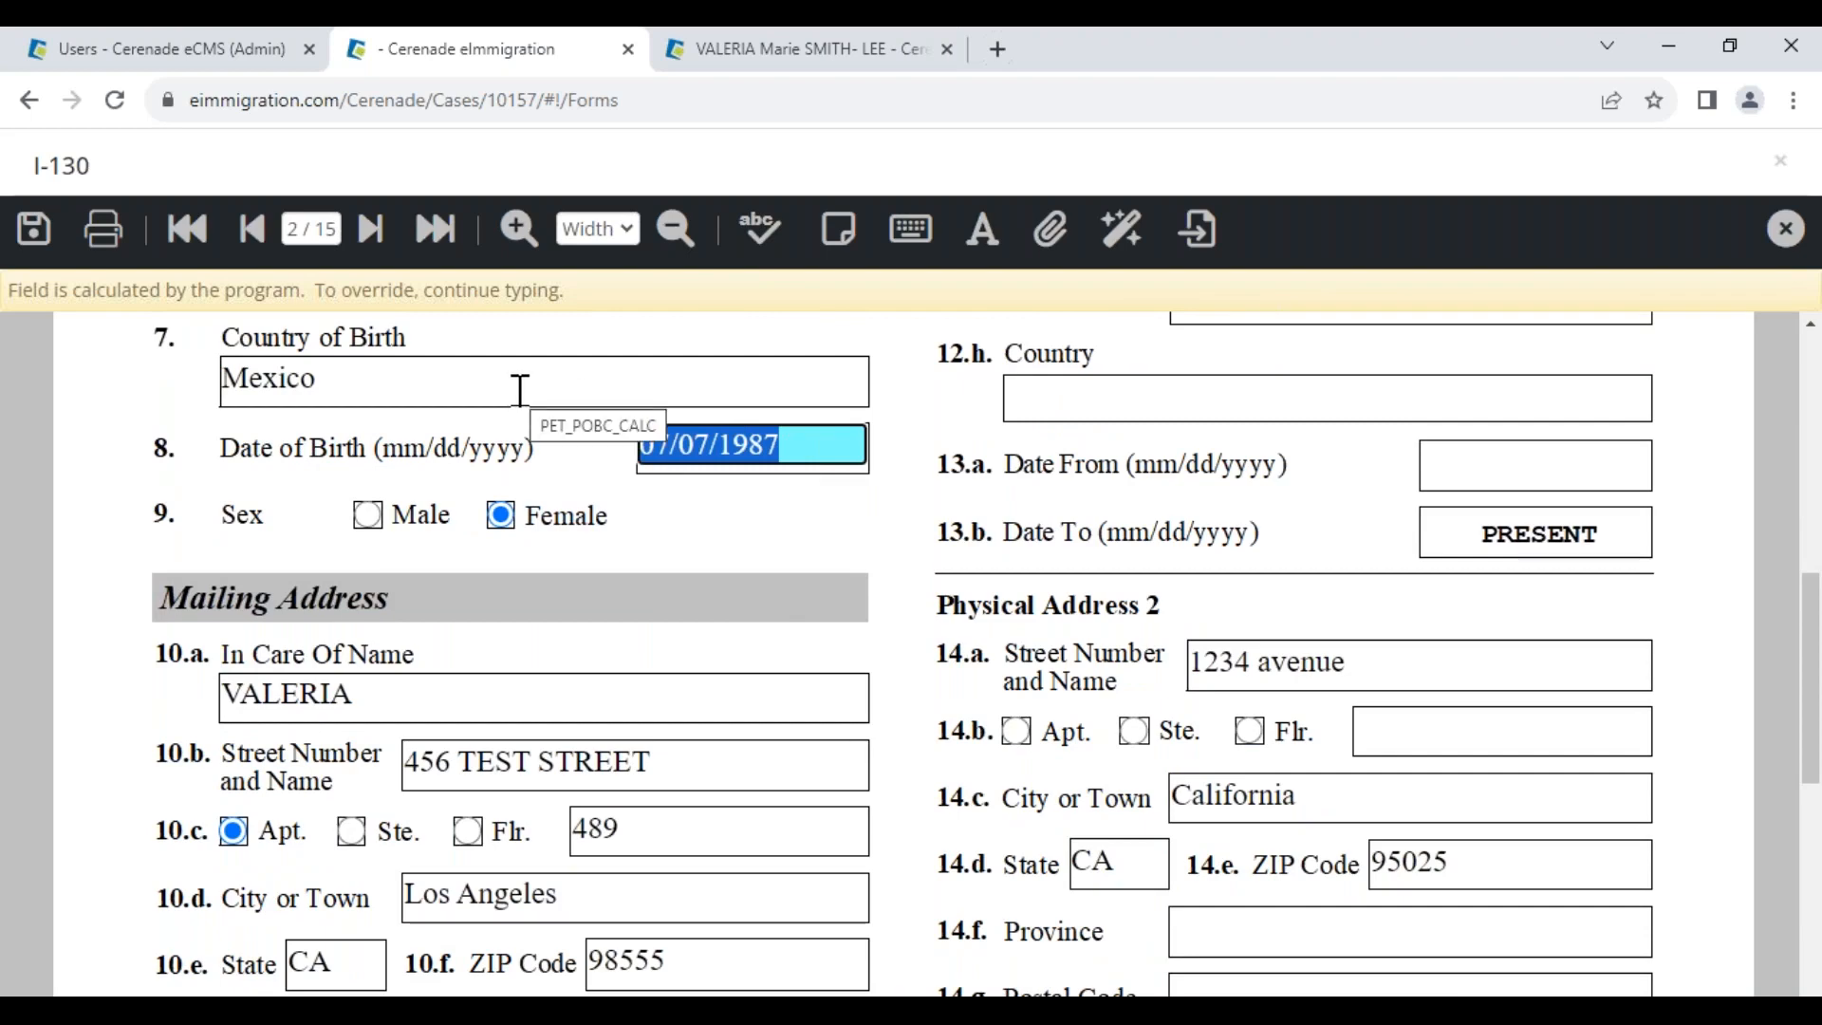
pyautogui.write('45456465465407/')
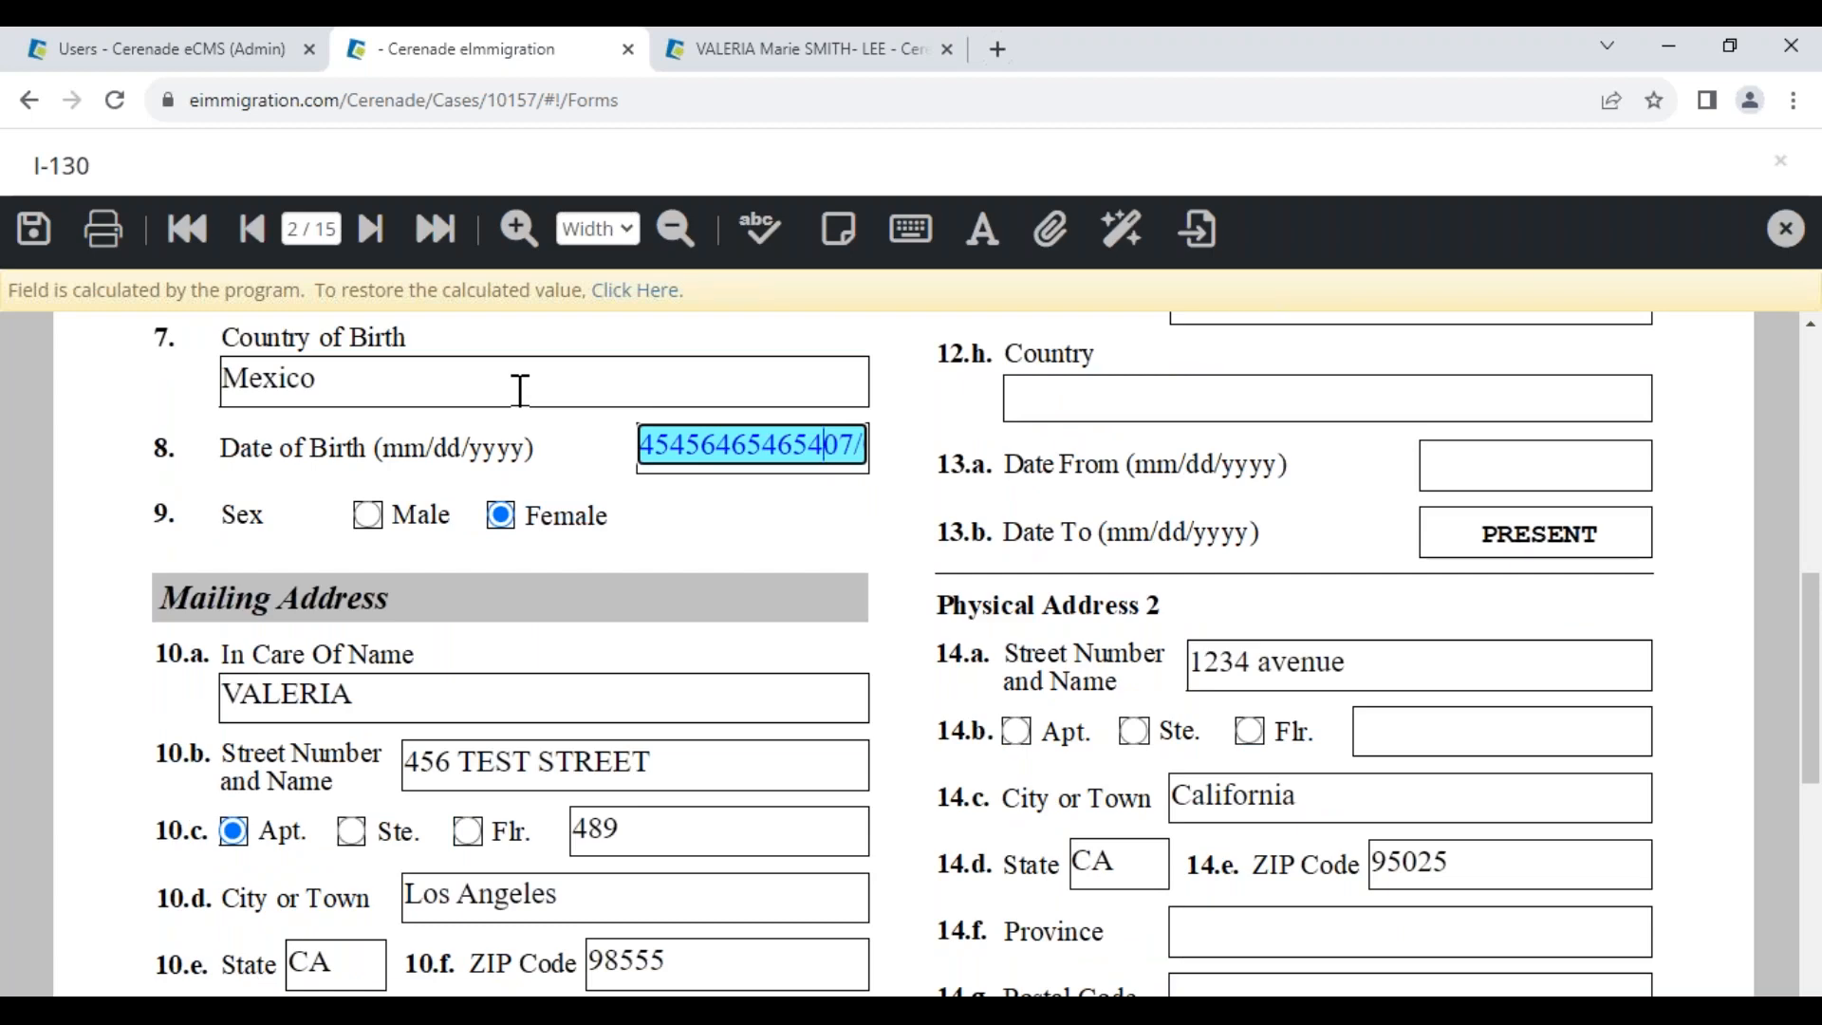
pyautogui.click(612, 290)
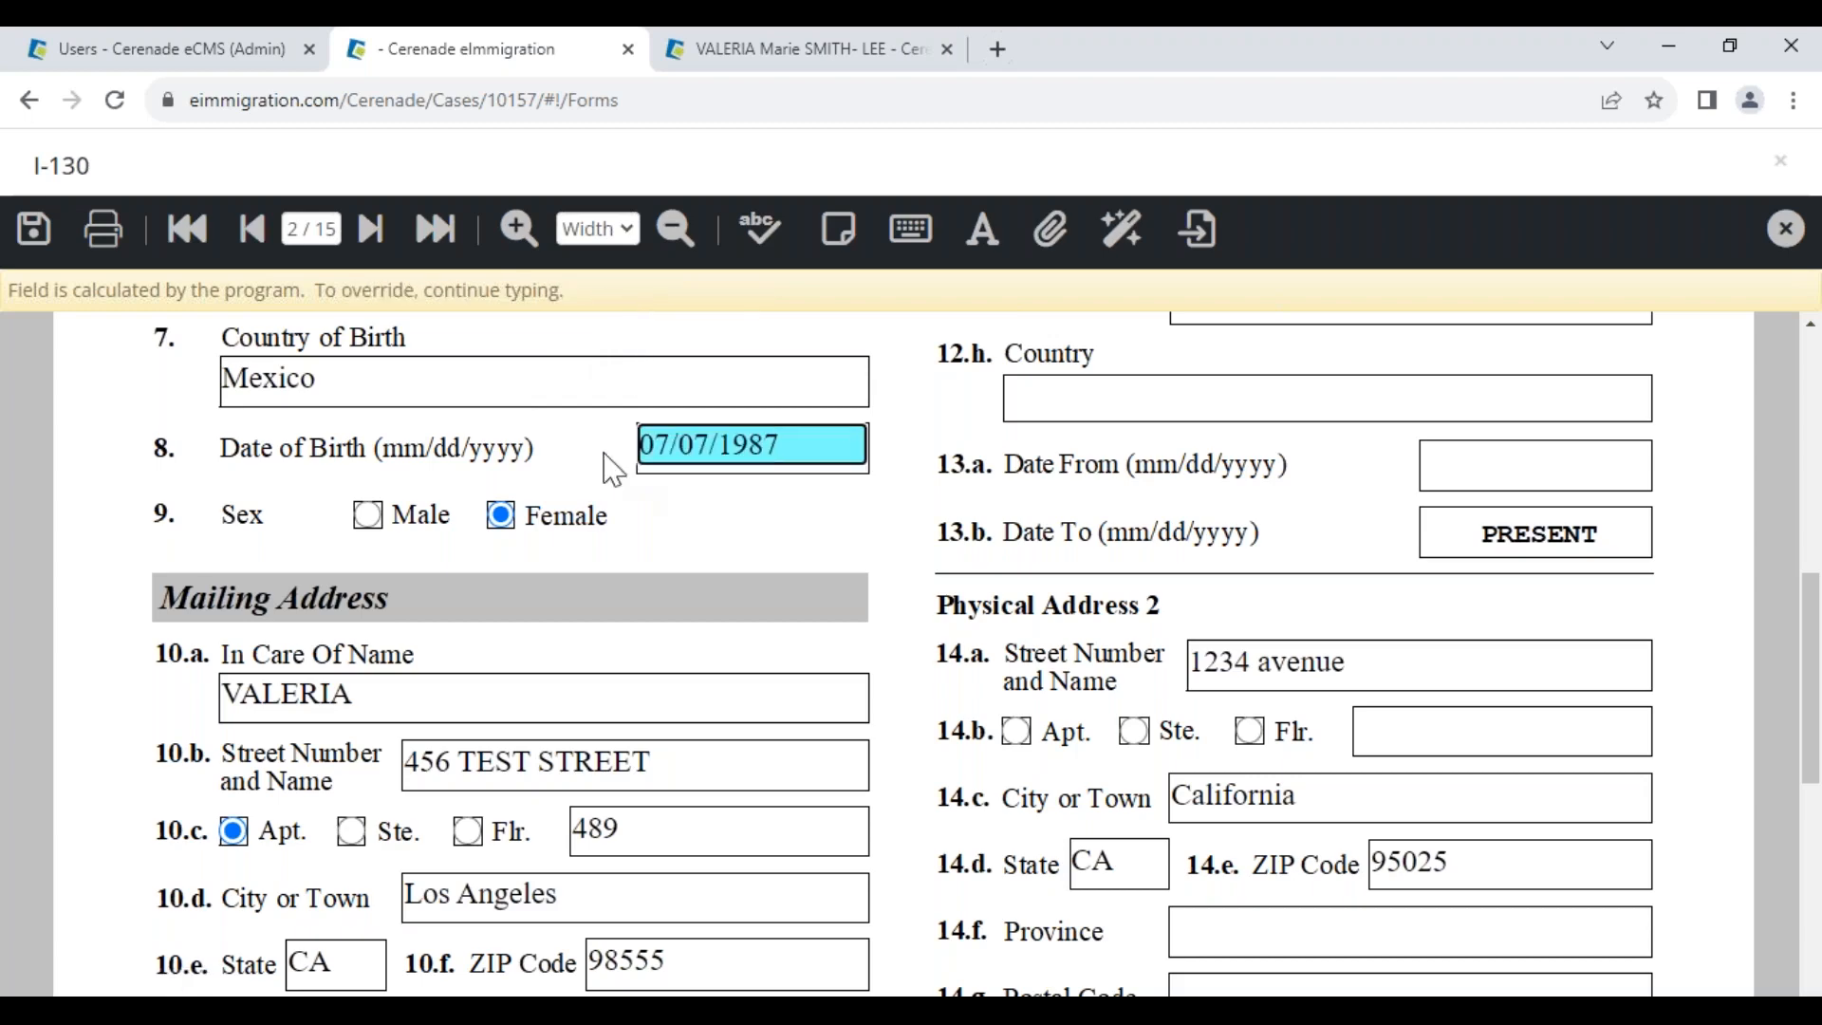
pyautogui.click(738, 55)
pyautogui.scroll(-2, 865, 802)
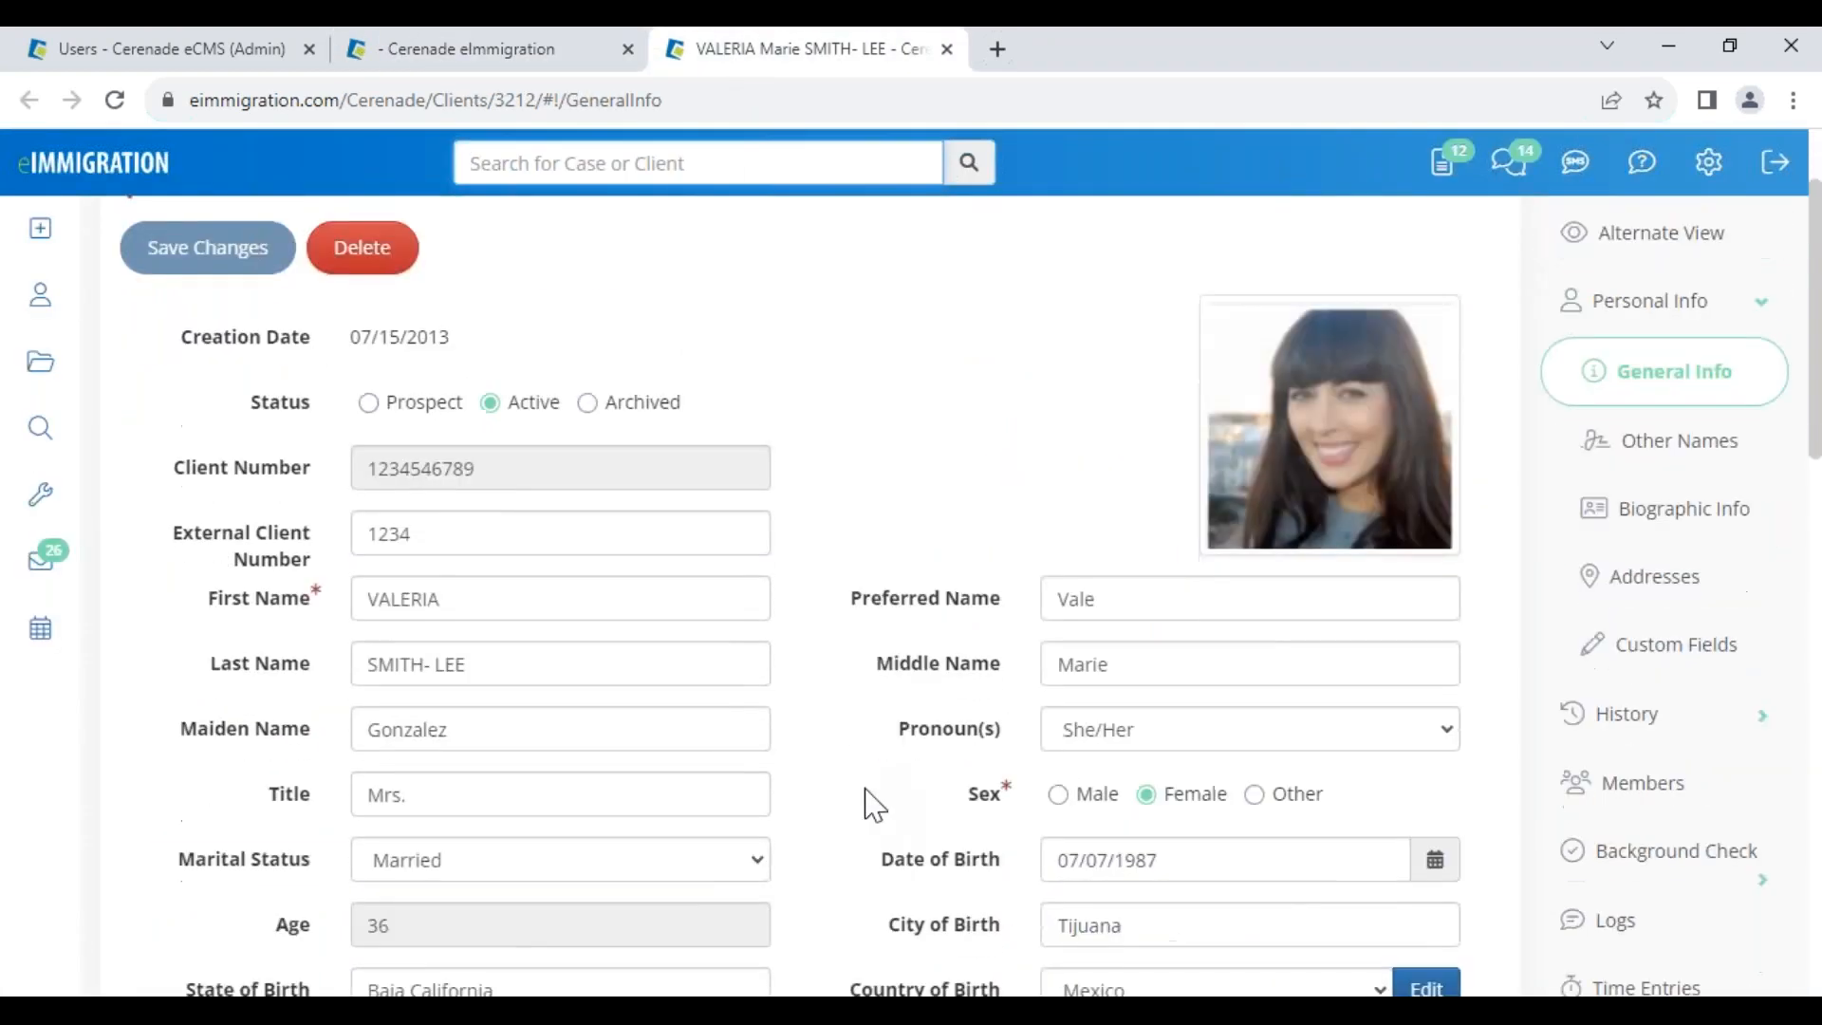
pyautogui.scroll(-4, 865, 802)
pyautogui.click(1159, 481)
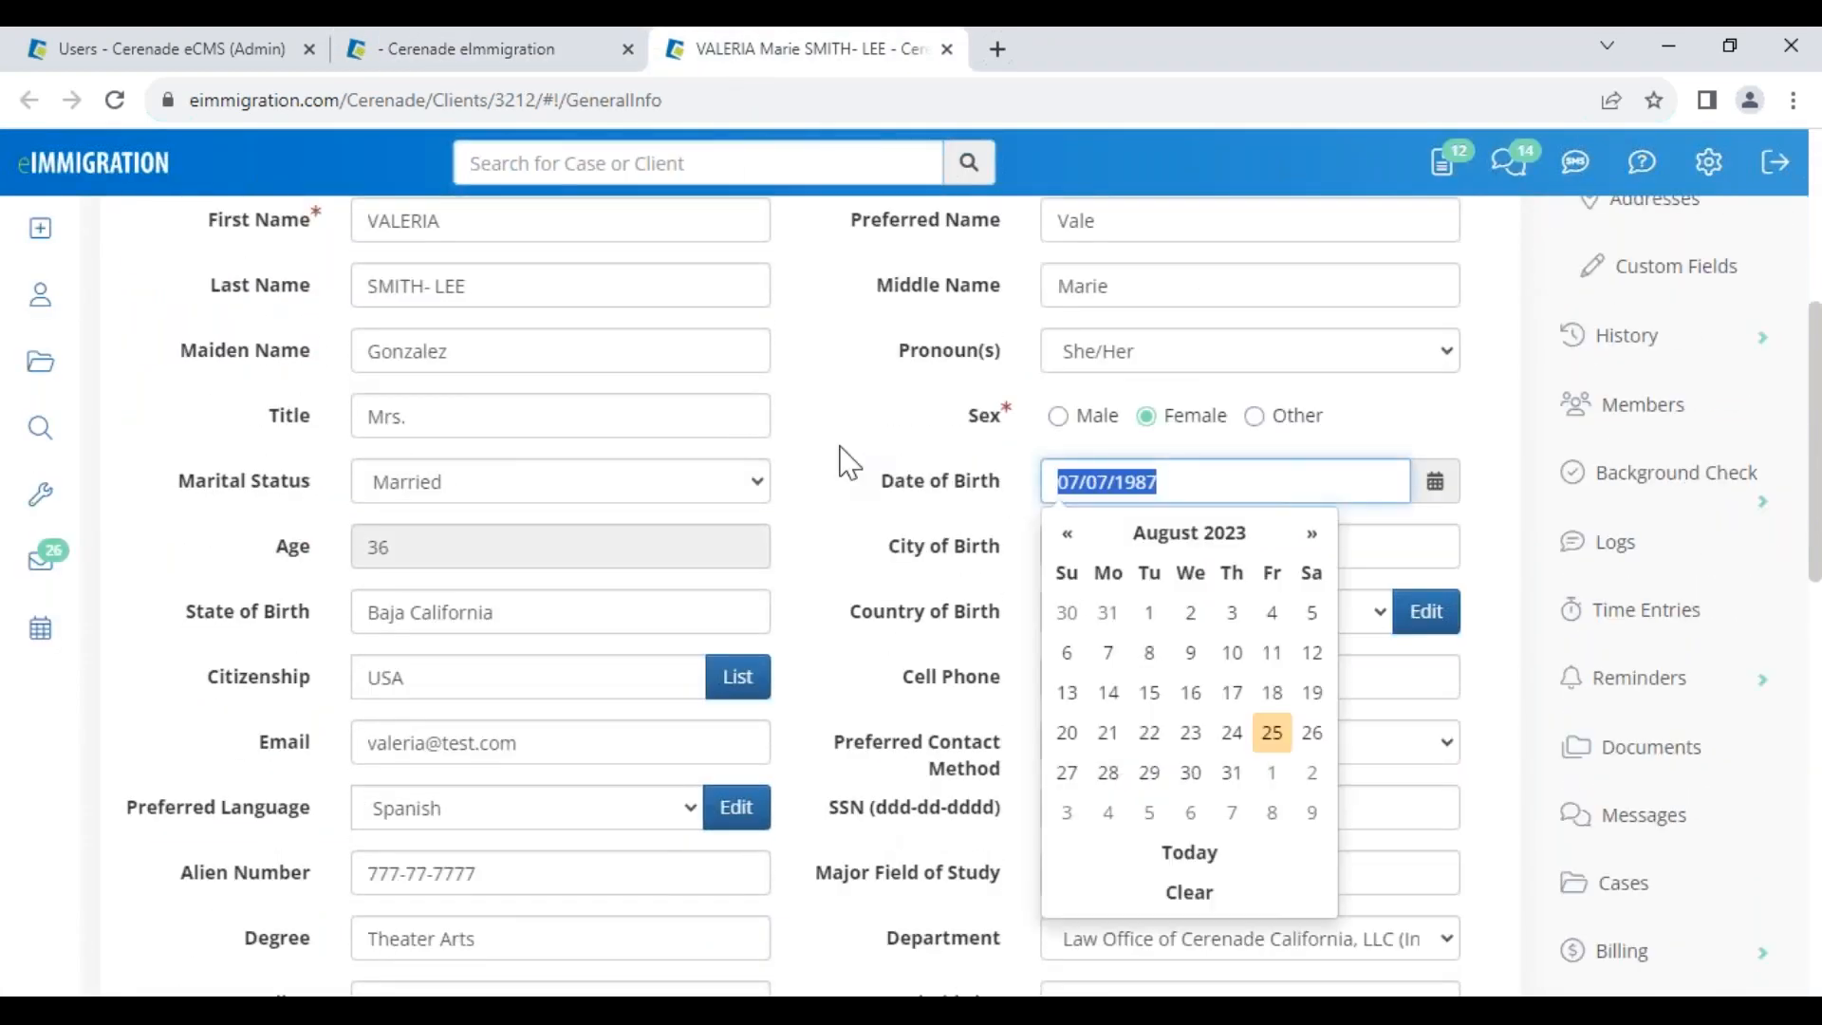
pyautogui.write('05')
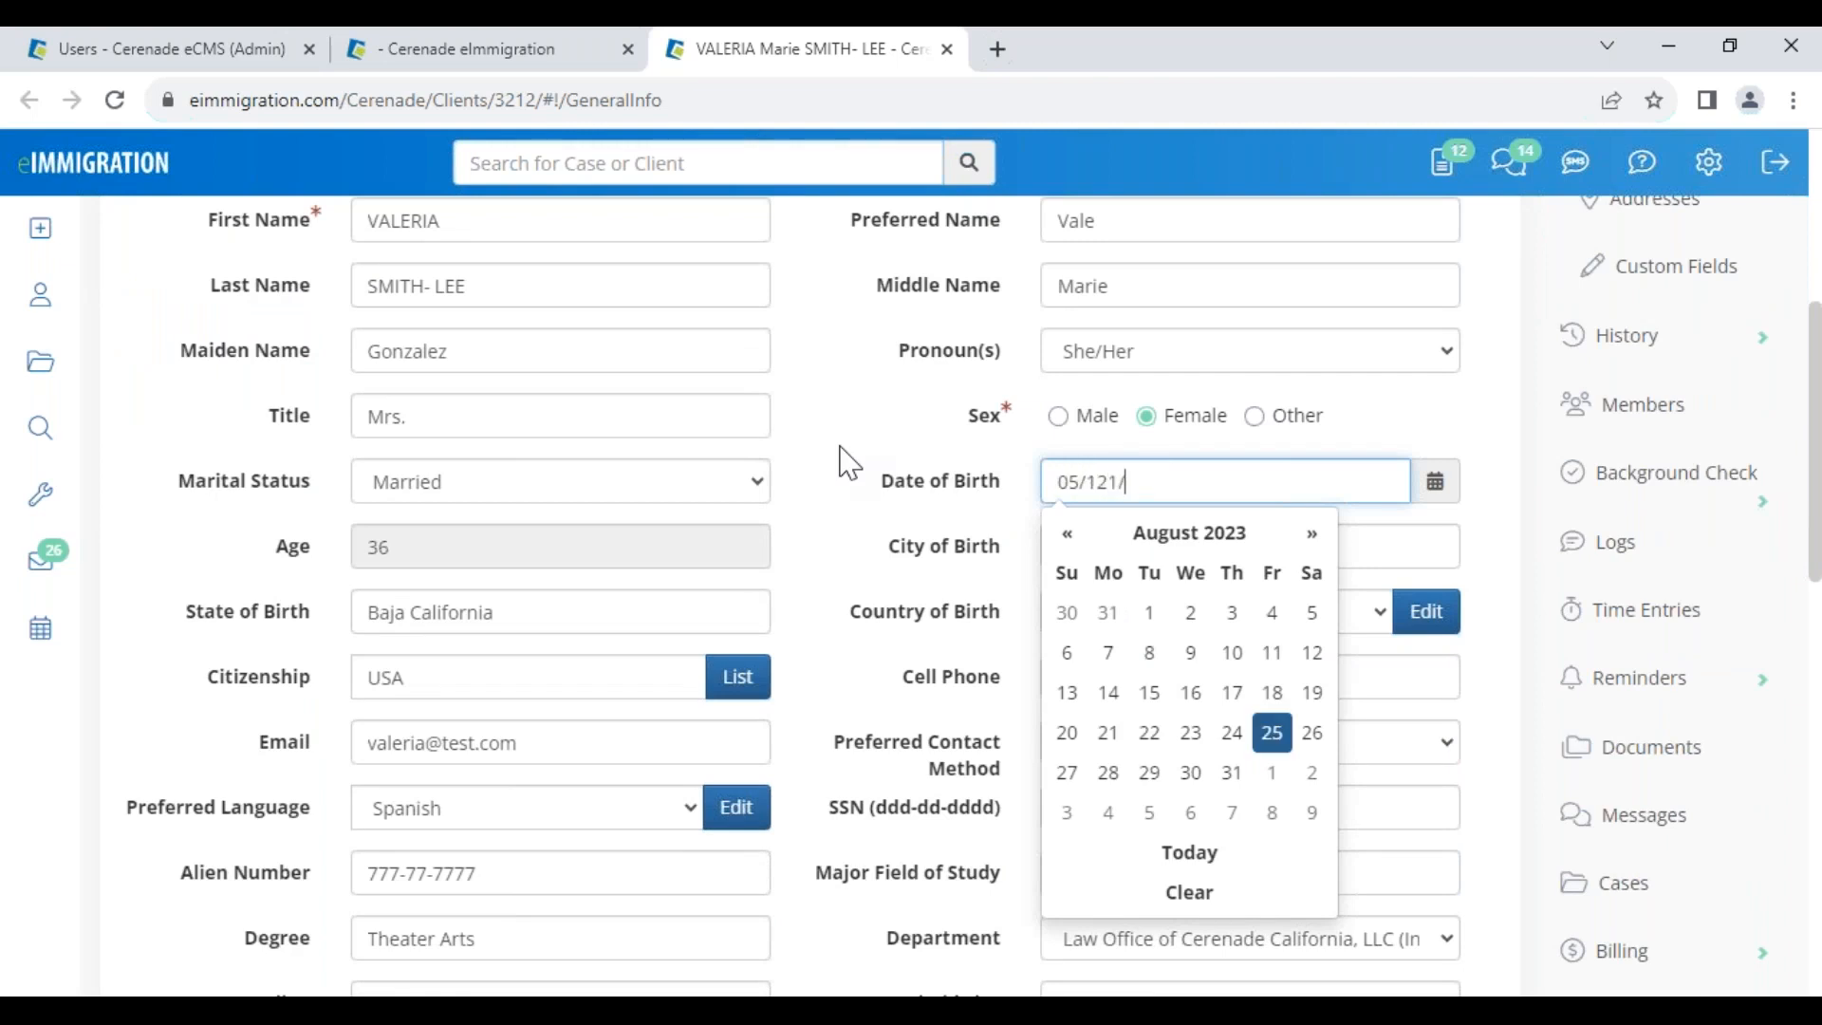
pyautogui.write('/12/1984')
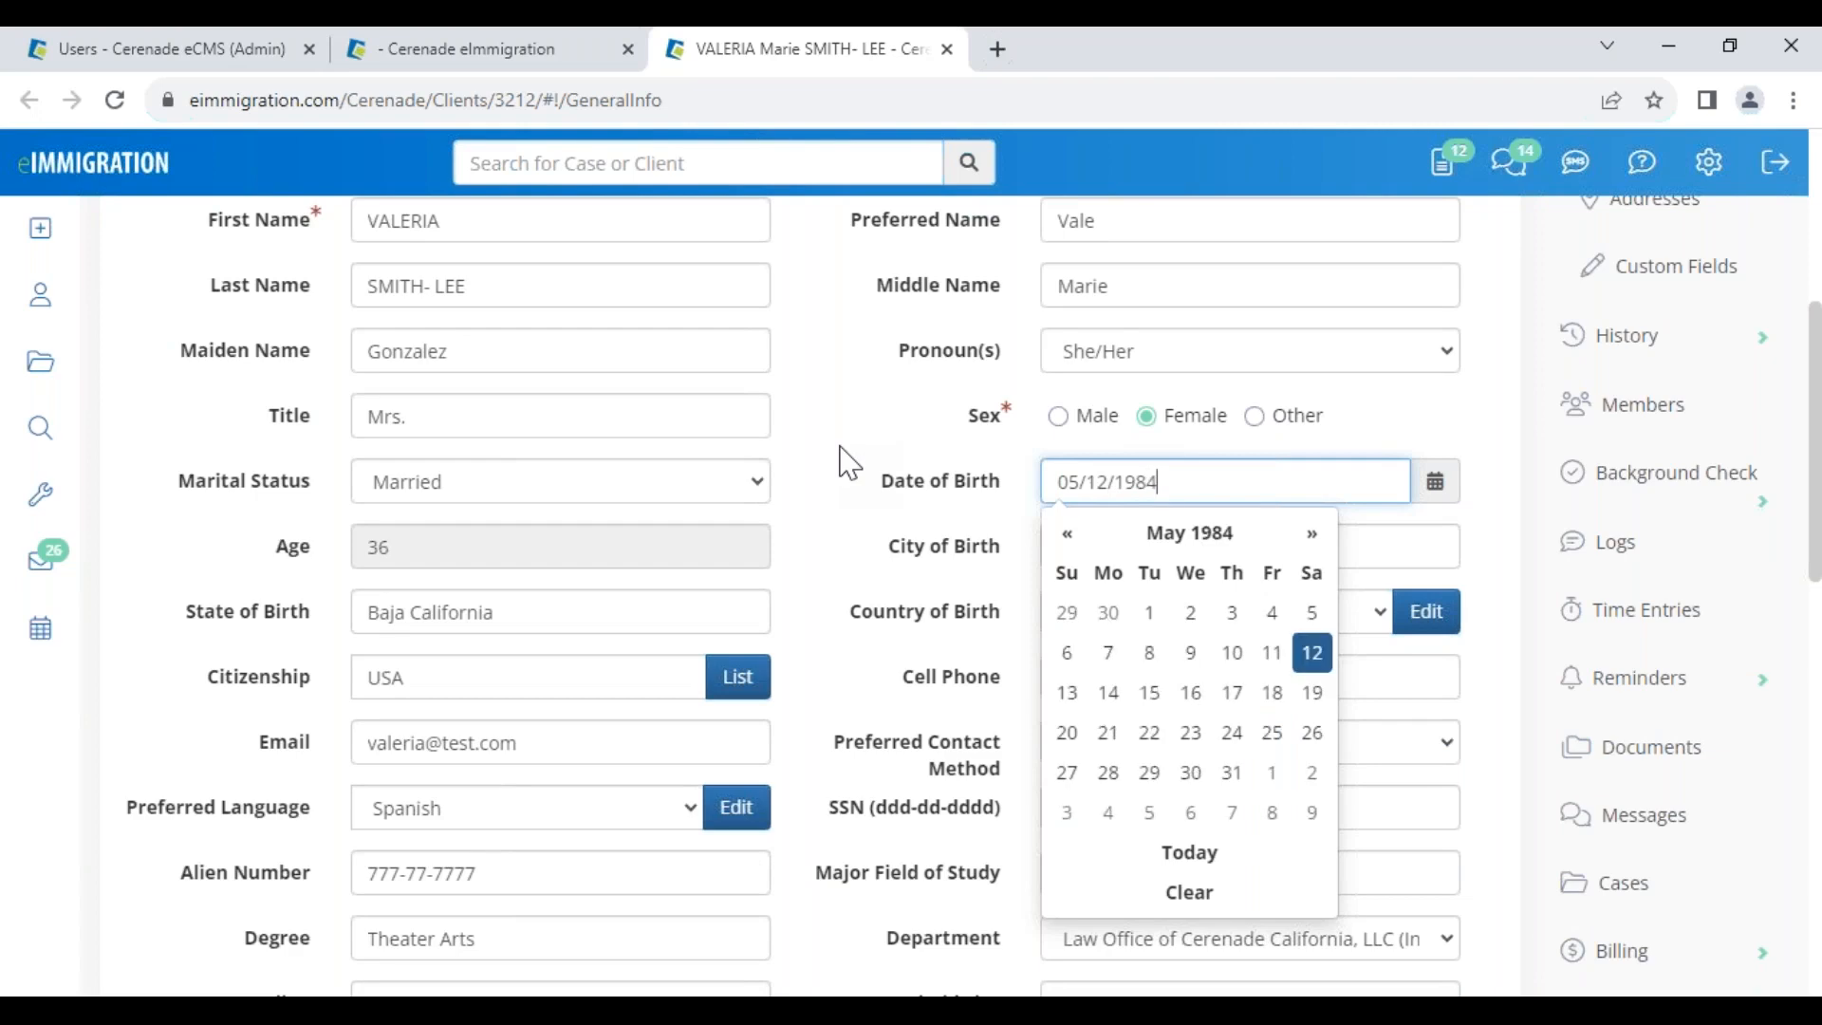
pyautogui.click(848, 463)
pyautogui.scroll(7, 816, 461)
pyautogui.click(190, 397)
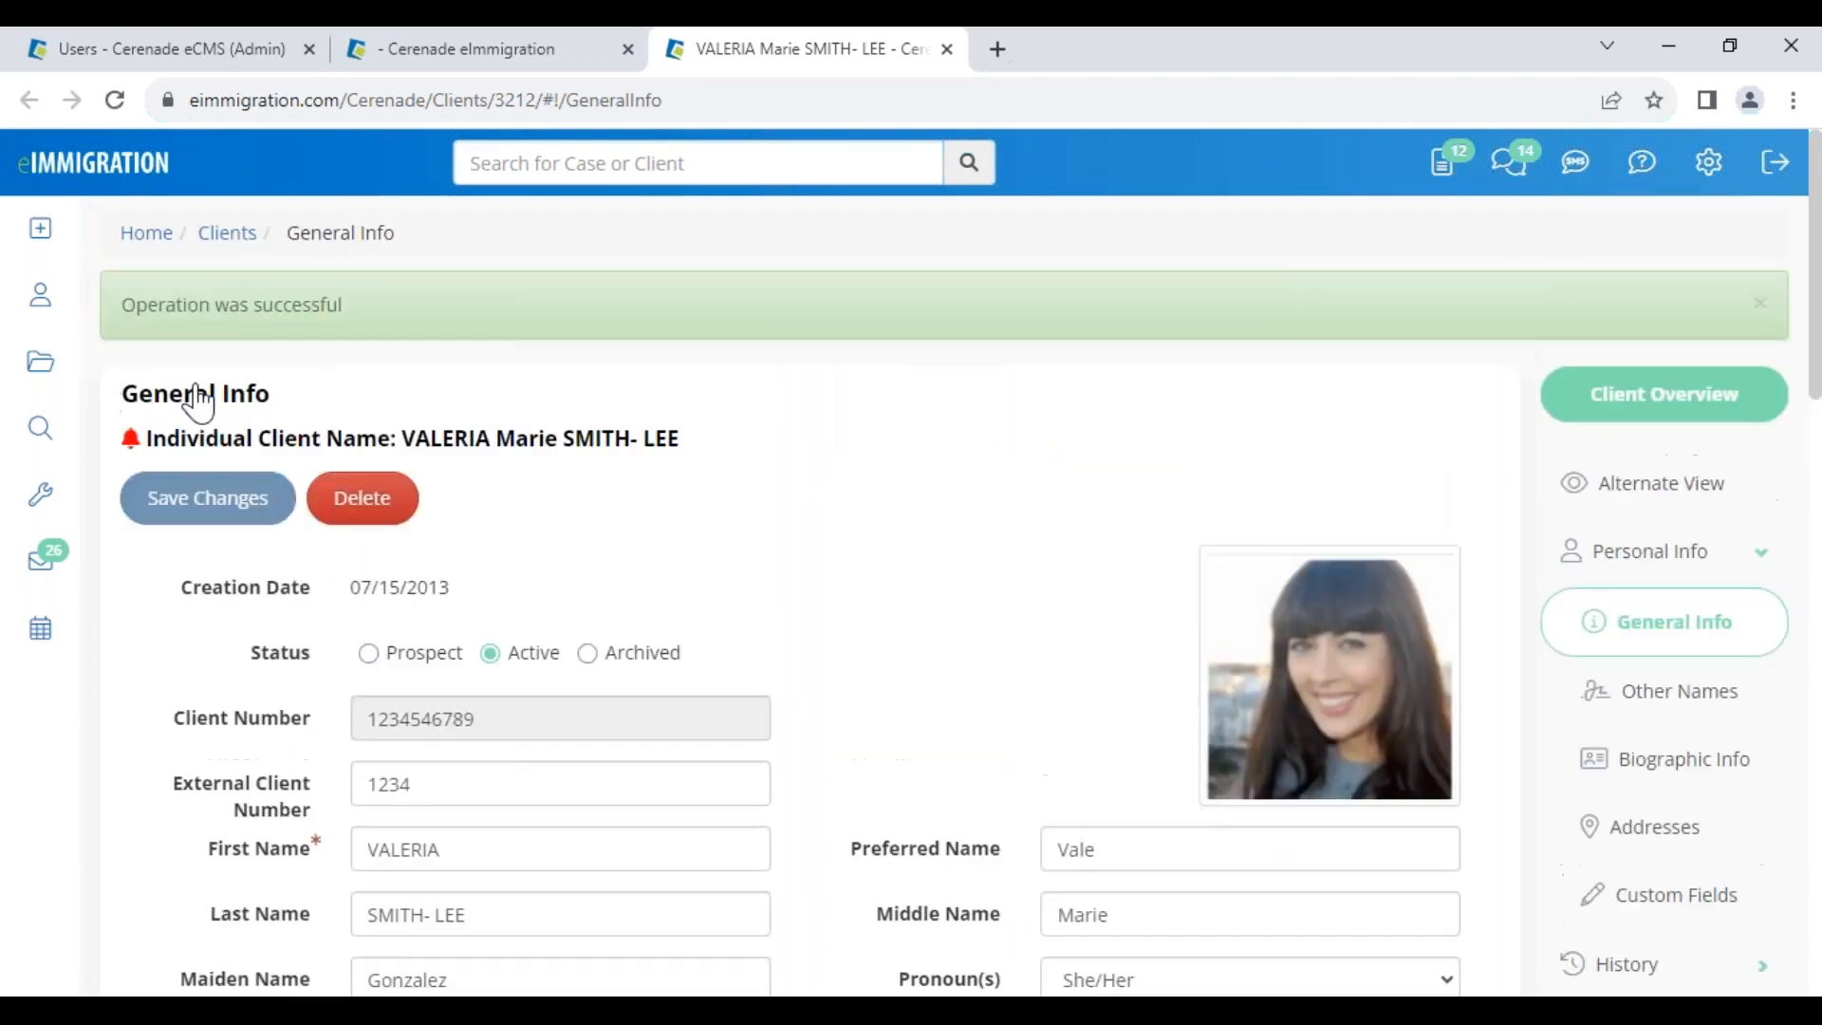
pyautogui.click(482, 67)
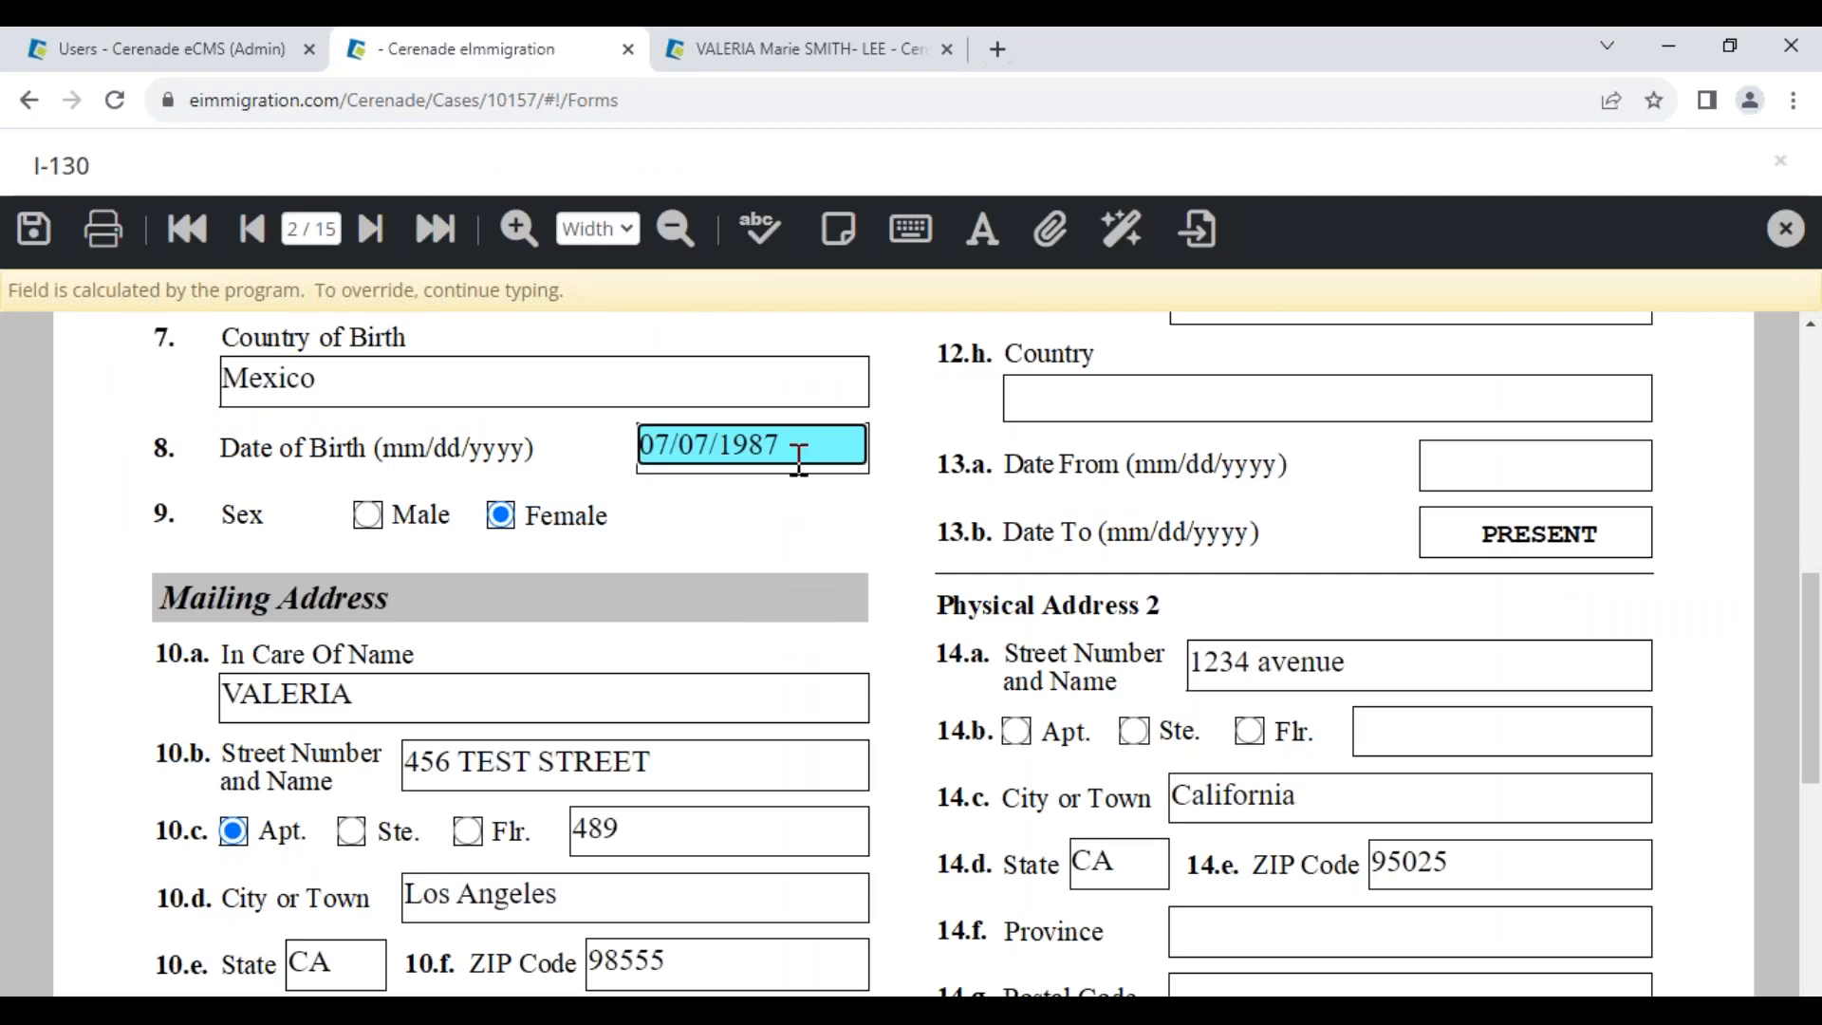
# On page 1, replace the petitioner and all members with the client's Petitioner party, accepting the locked regions
pyautogui.moveTo(798, 438); pyautogui.dragTo(522, 410)
pyautogui.scroll(4, 313, 559)
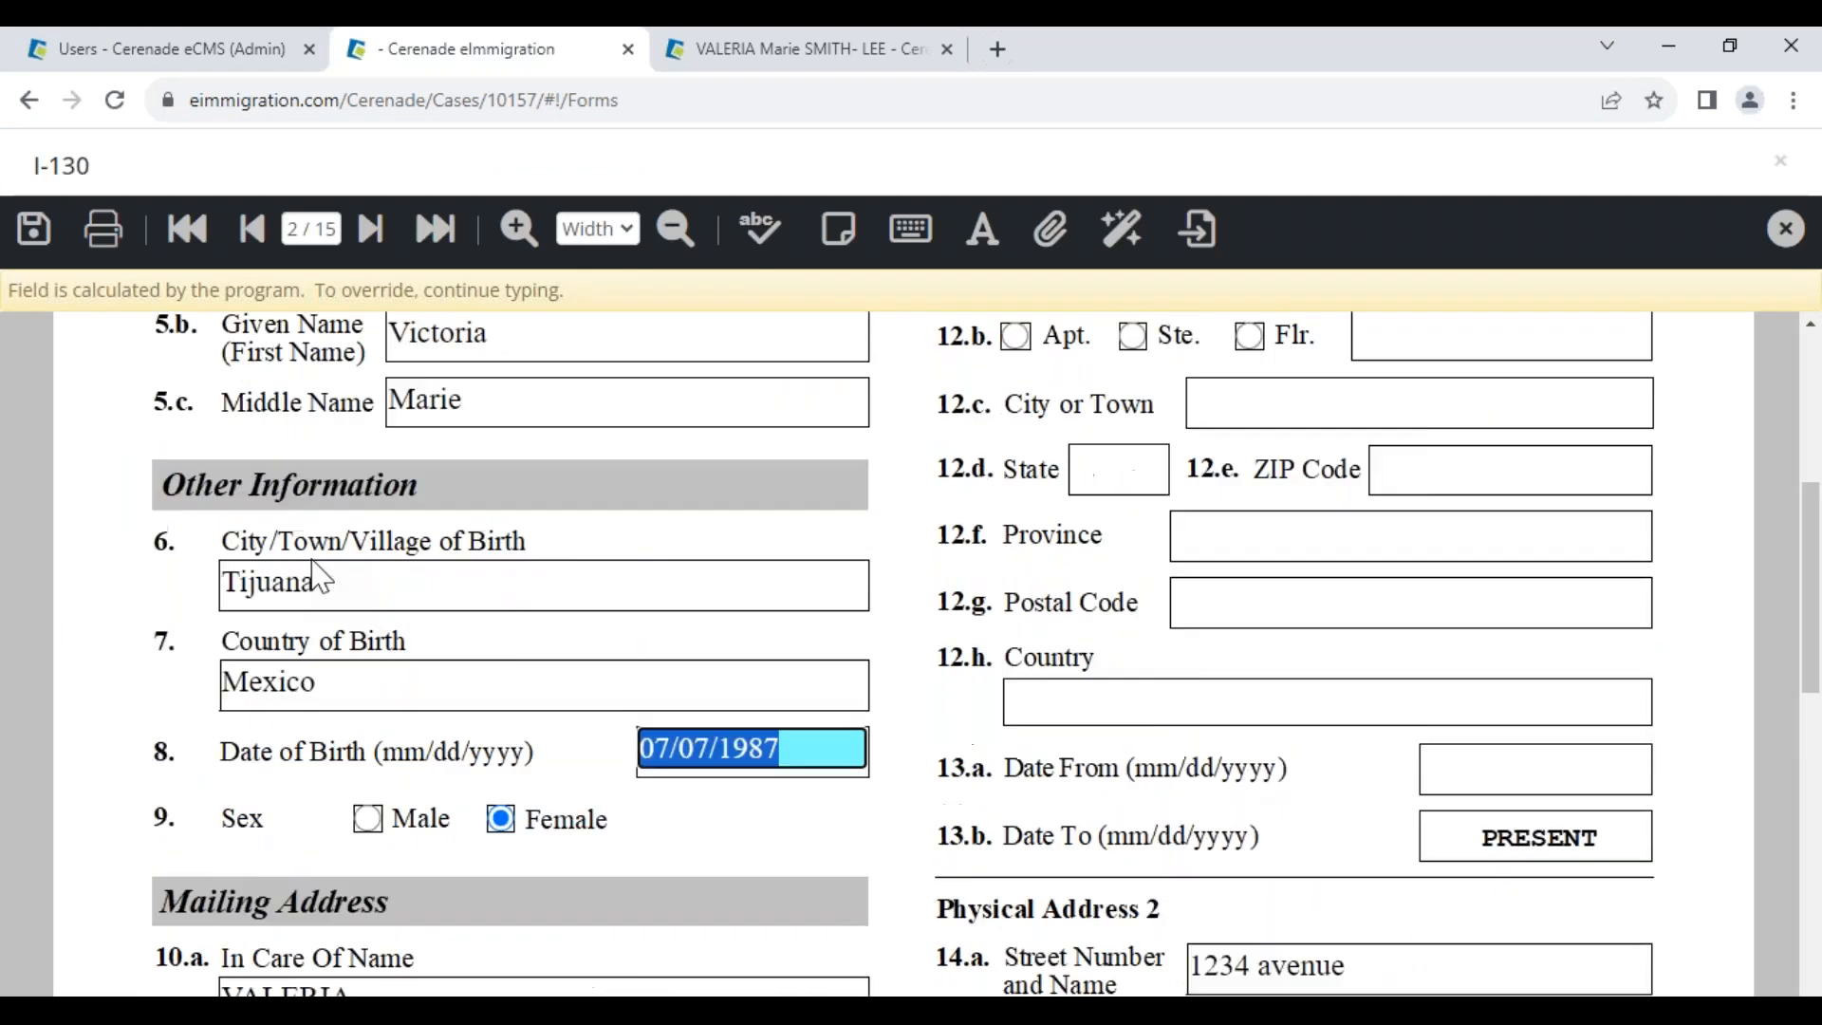
pyautogui.click(193, 231)
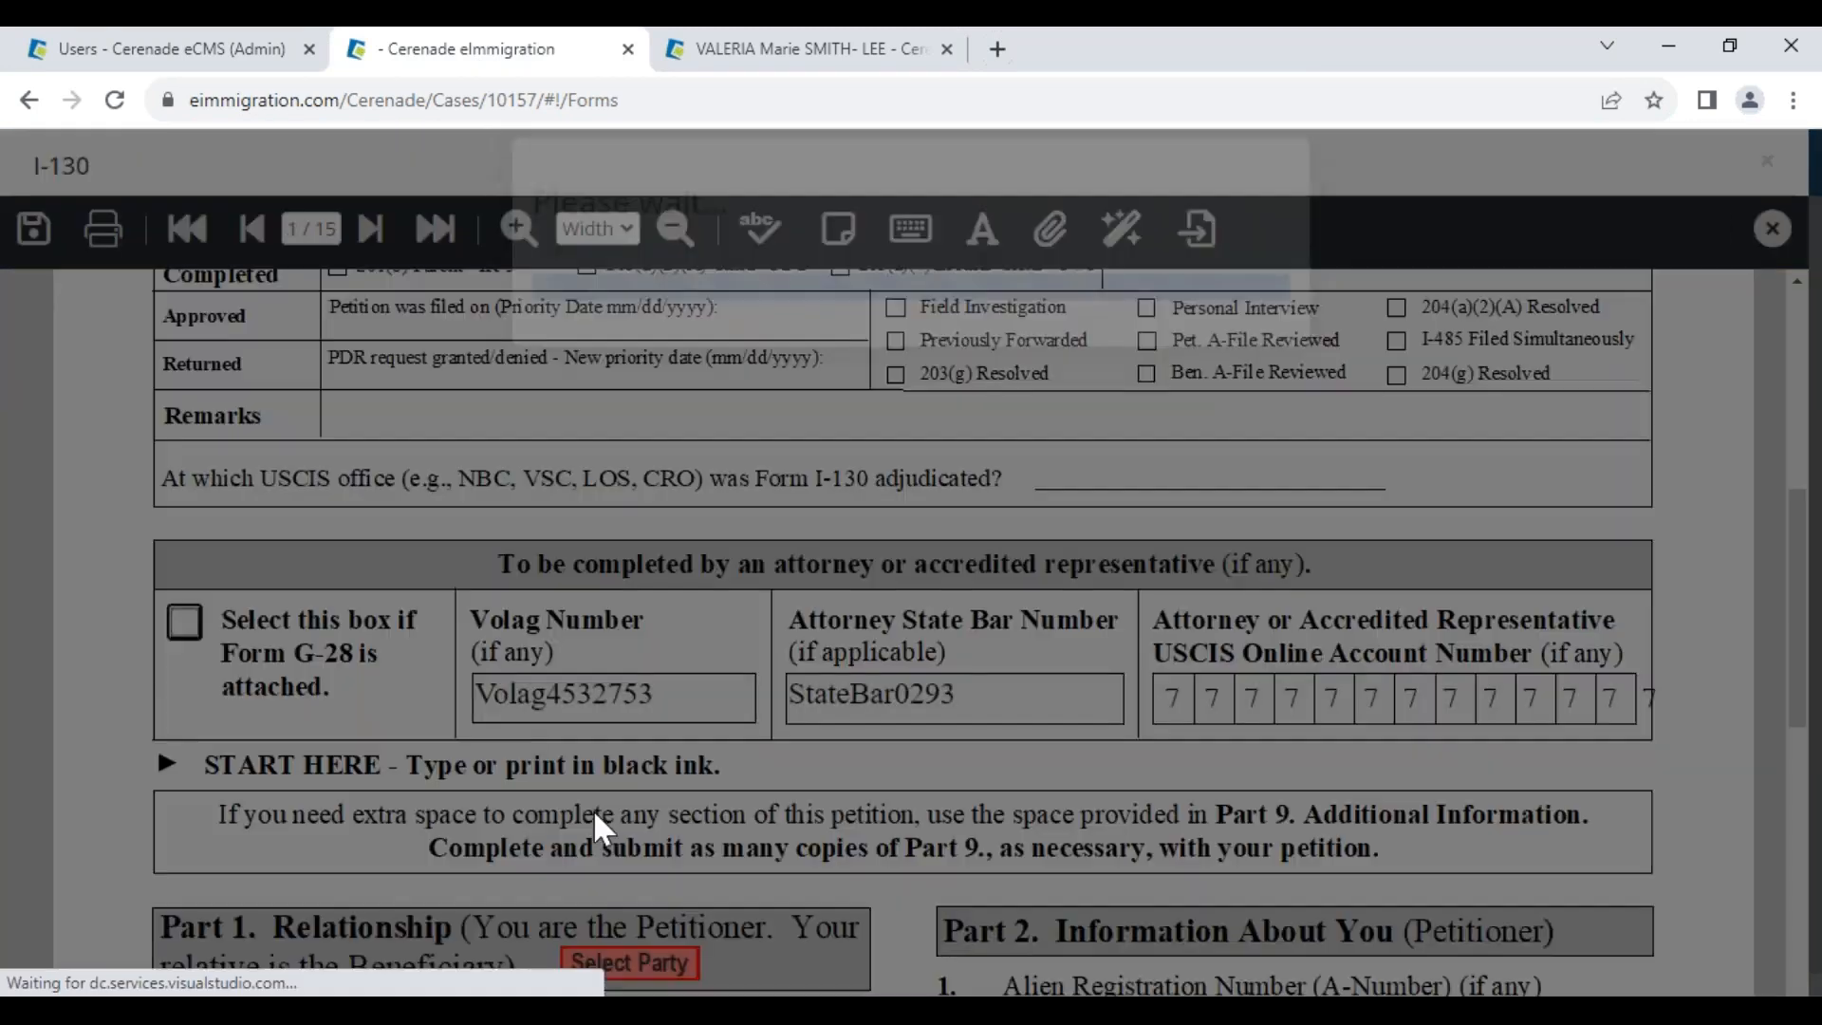
pyautogui.scroll(-5, 616, 811)
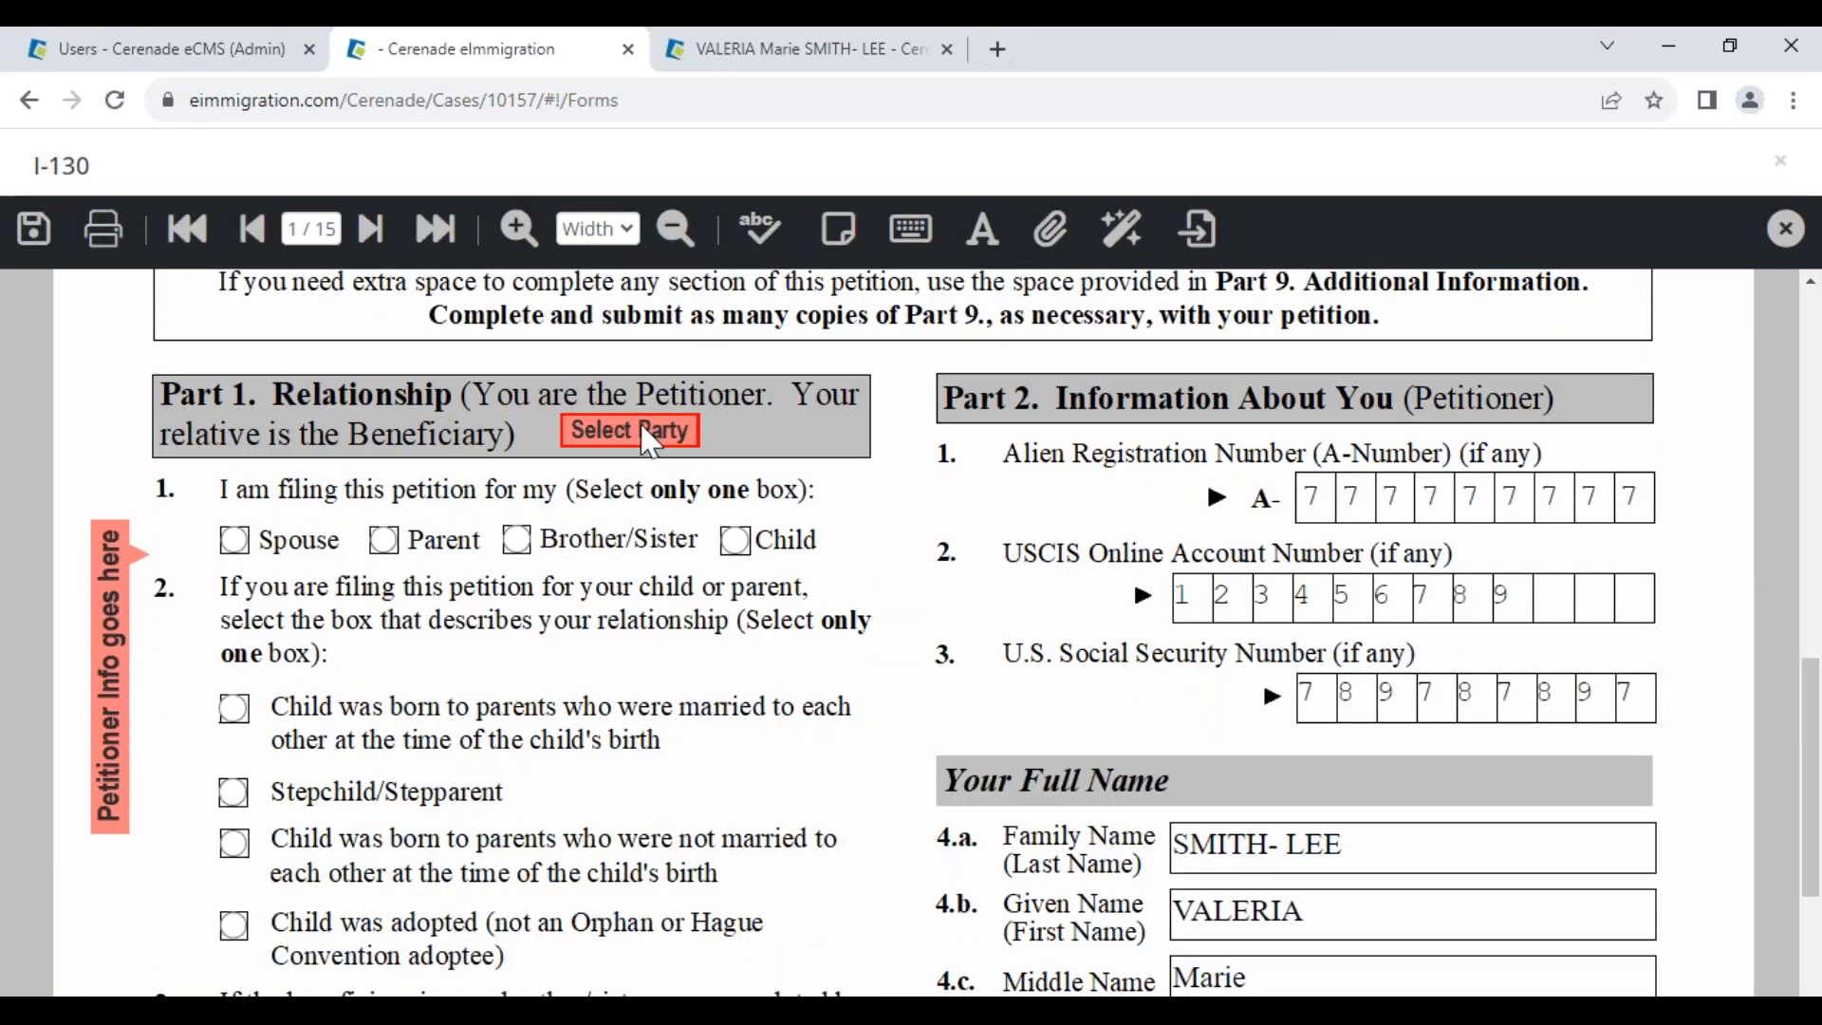
pyautogui.click(622, 442)
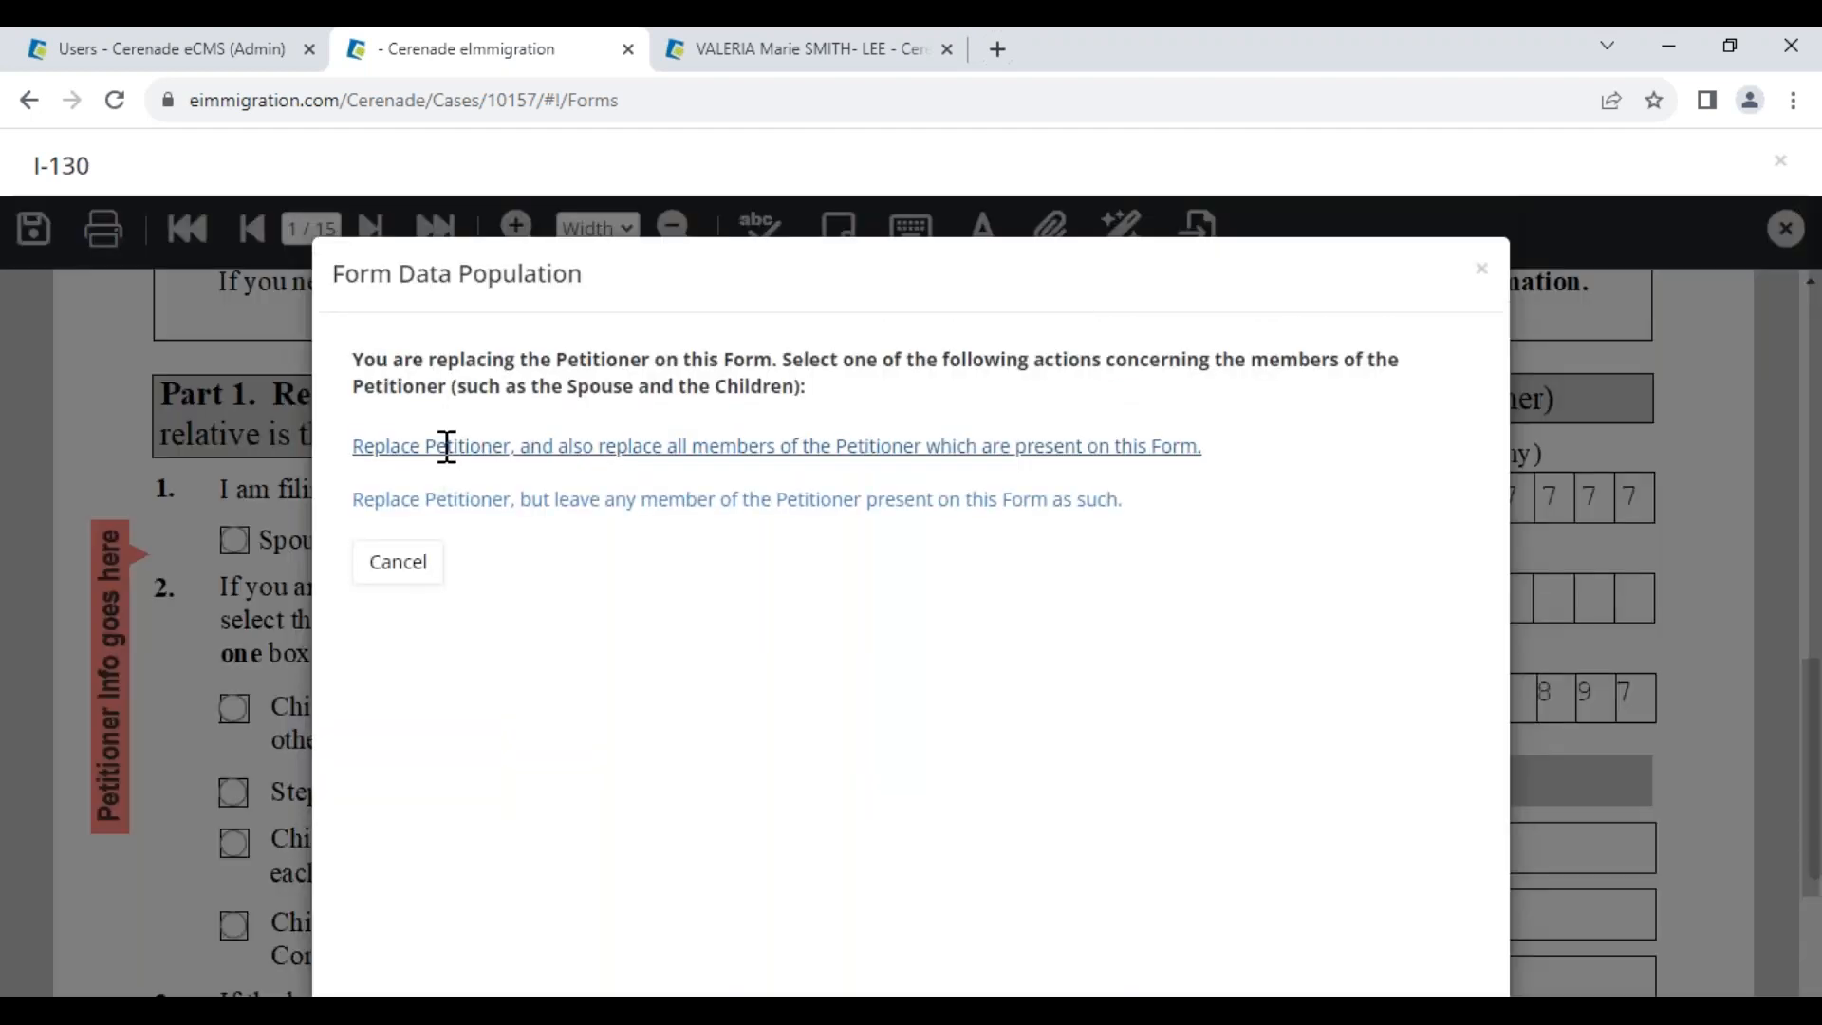
pyautogui.click(447, 444)
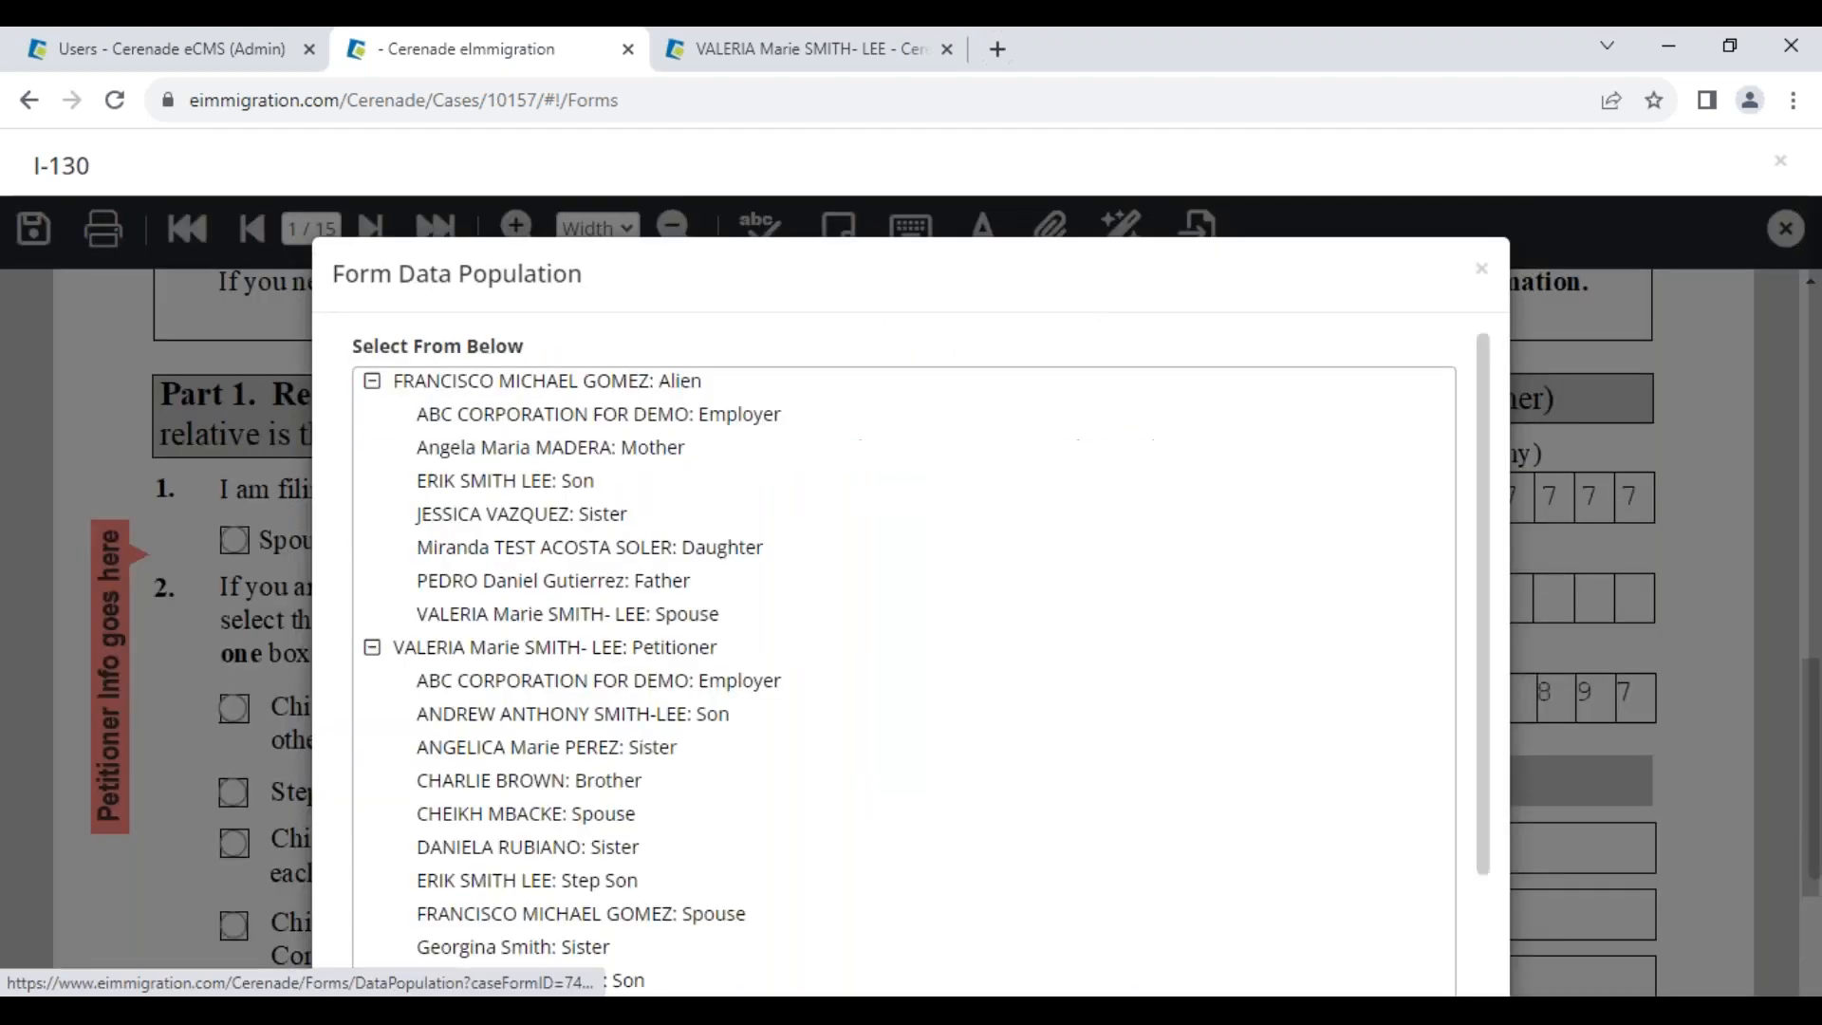
pyautogui.click(446, 653)
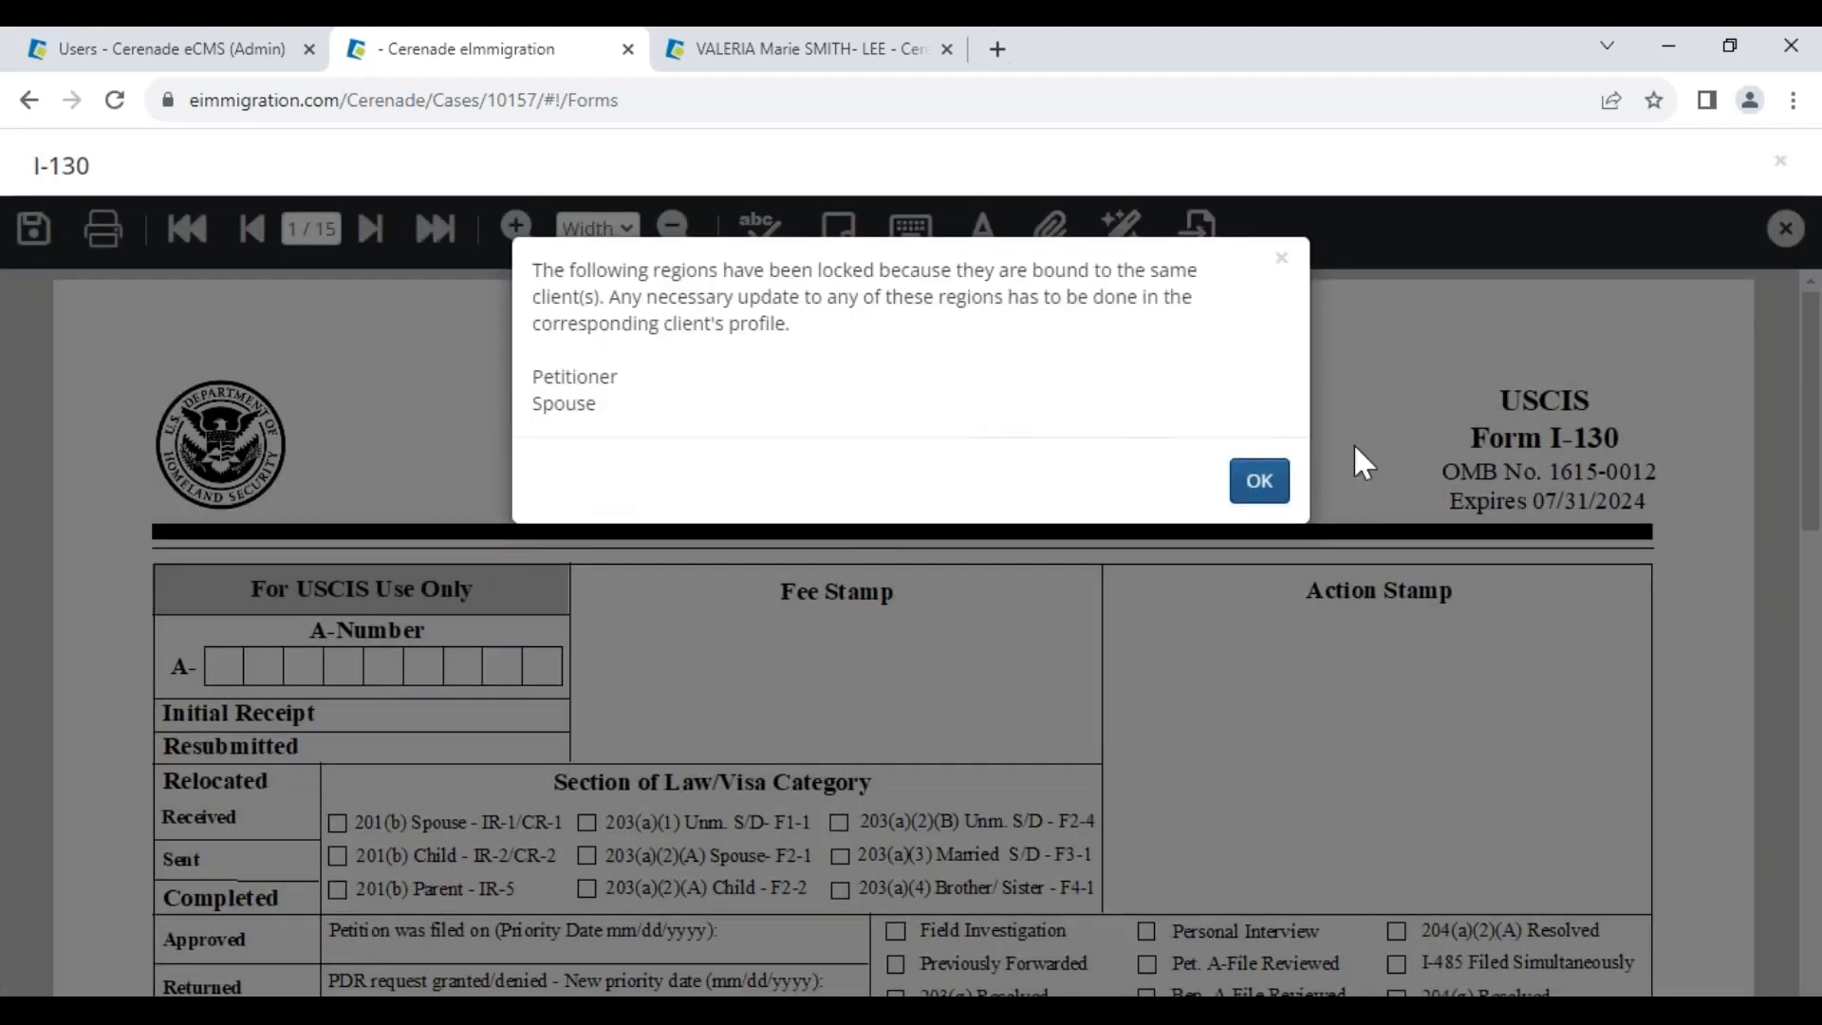
pyautogui.click(1259, 480)
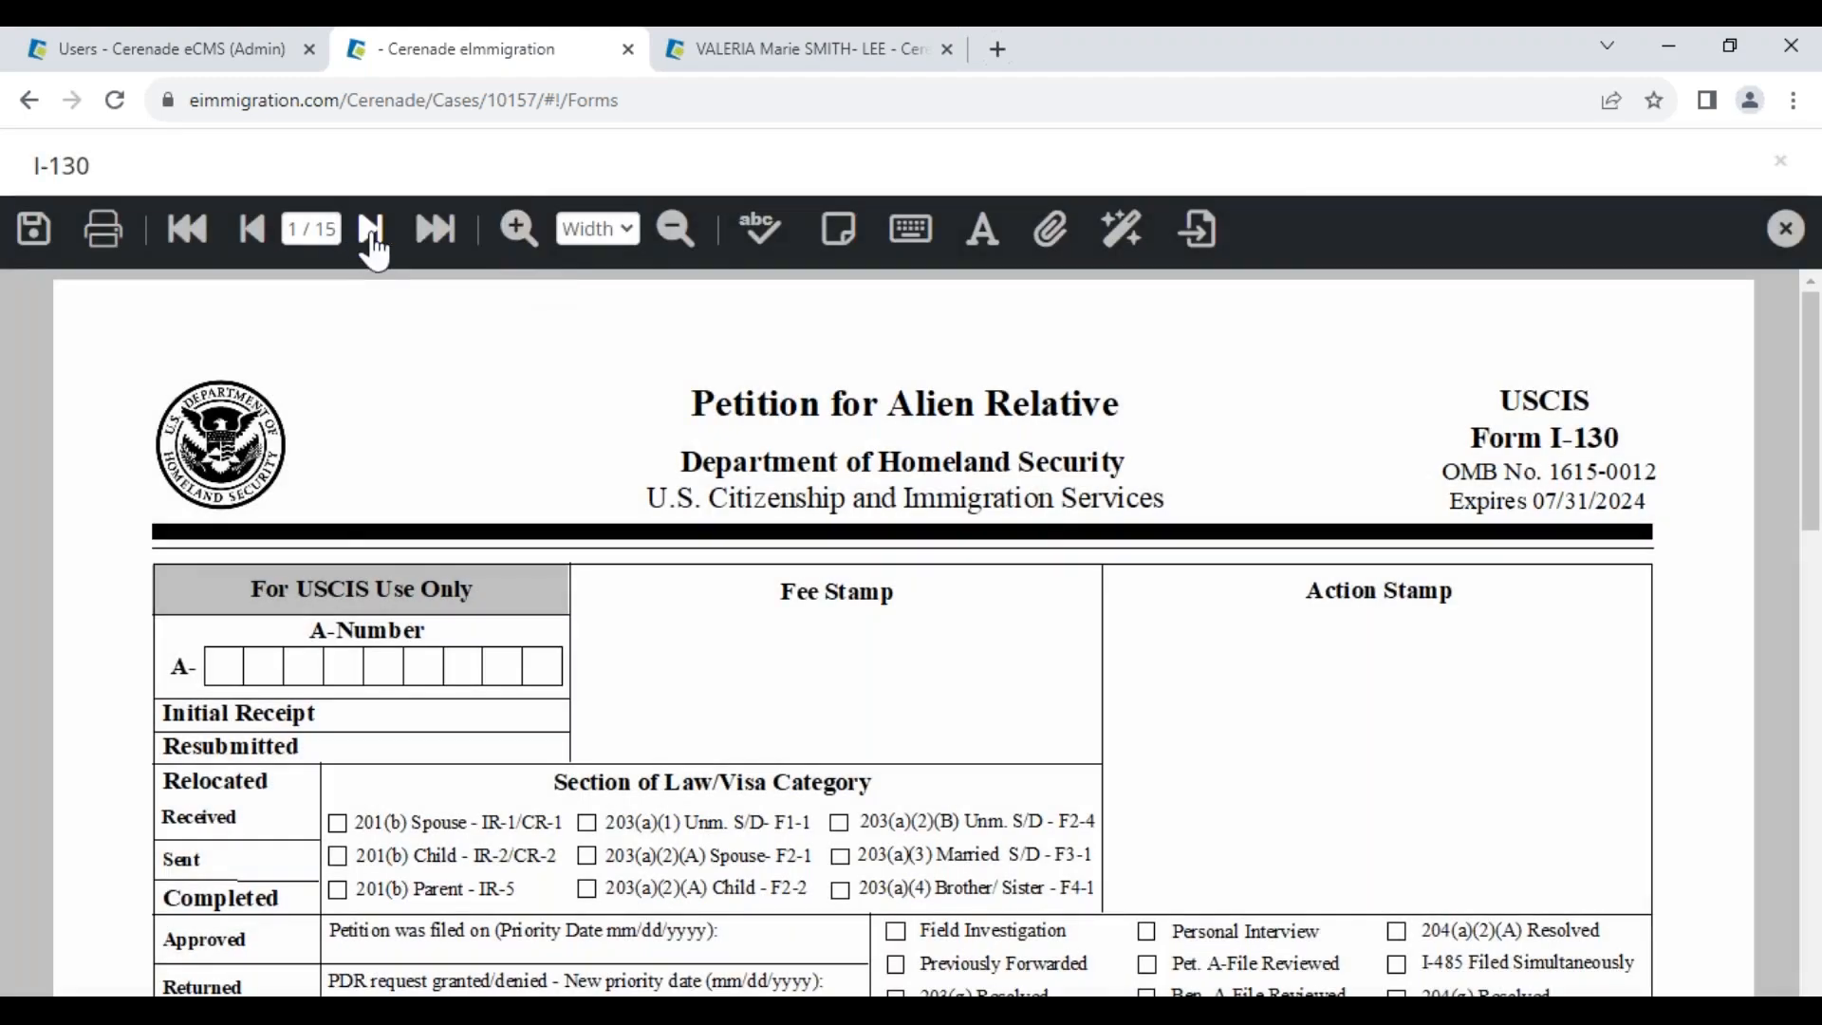
pyautogui.click(371, 239)
pyautogui.scroll(-5, 569, 793)
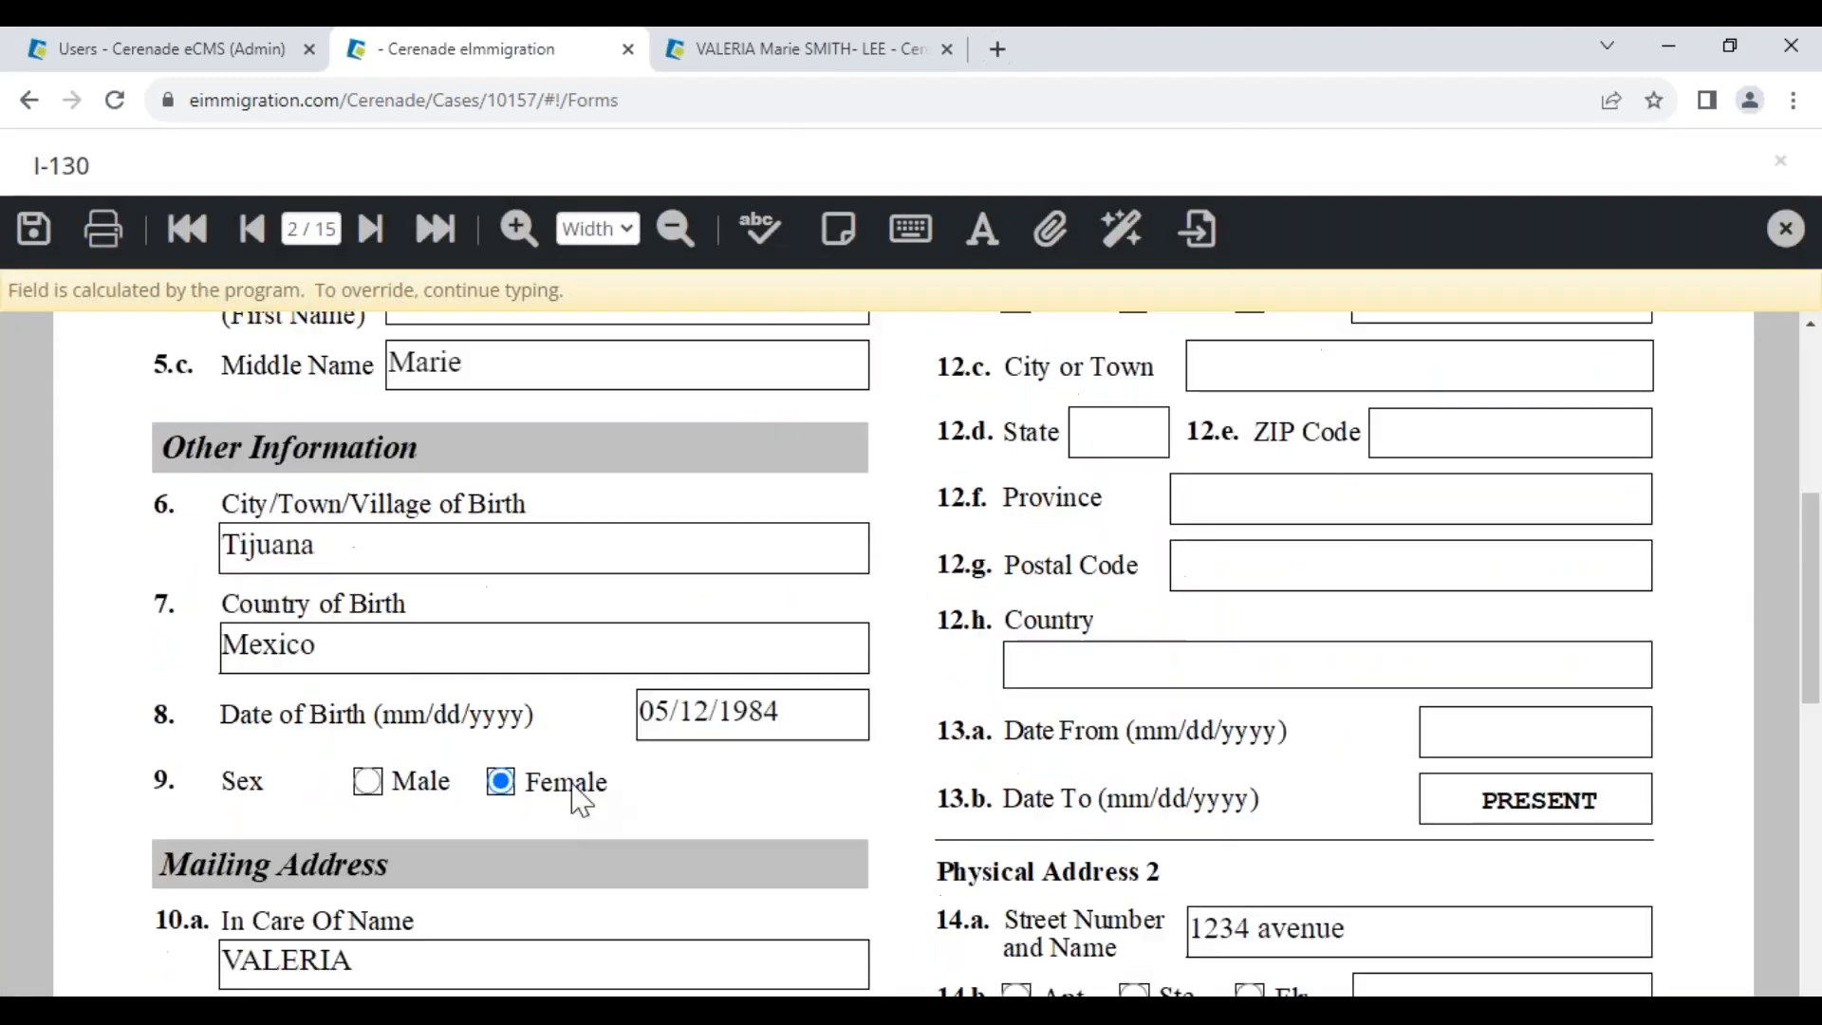
pyautogui.click(800, 718)
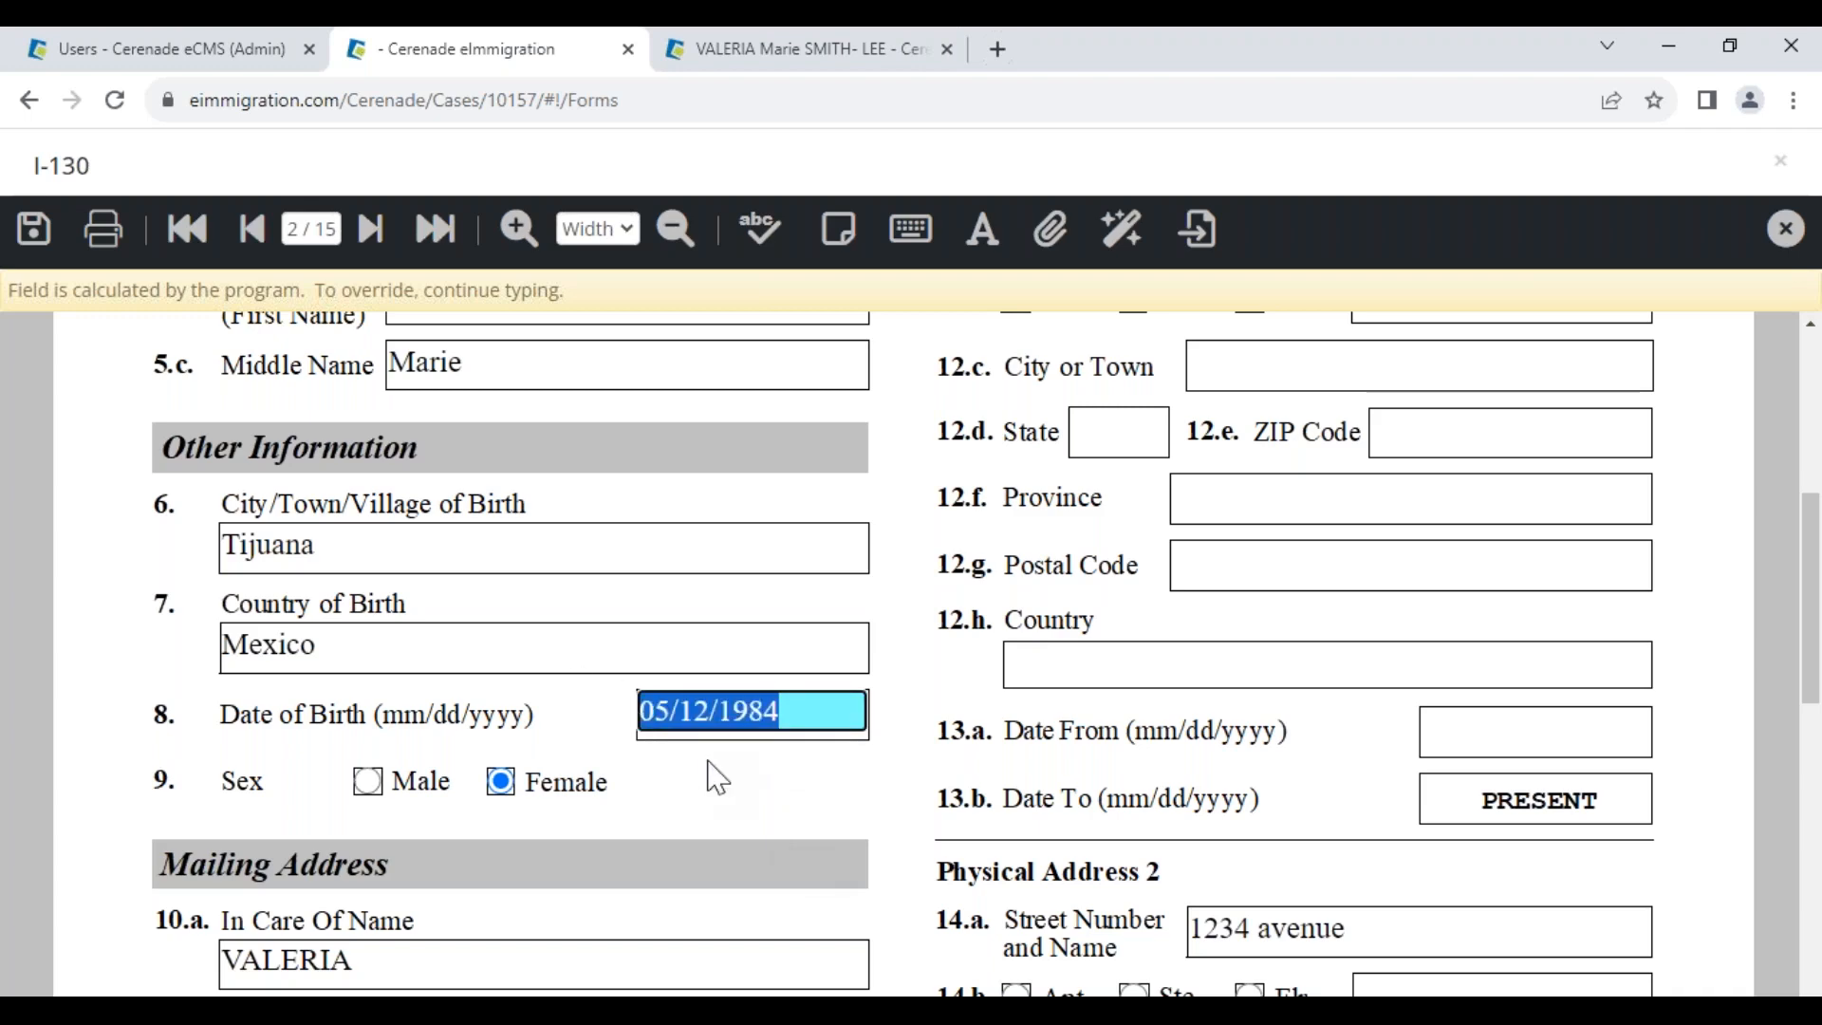
pyautogui.click(736, 52)
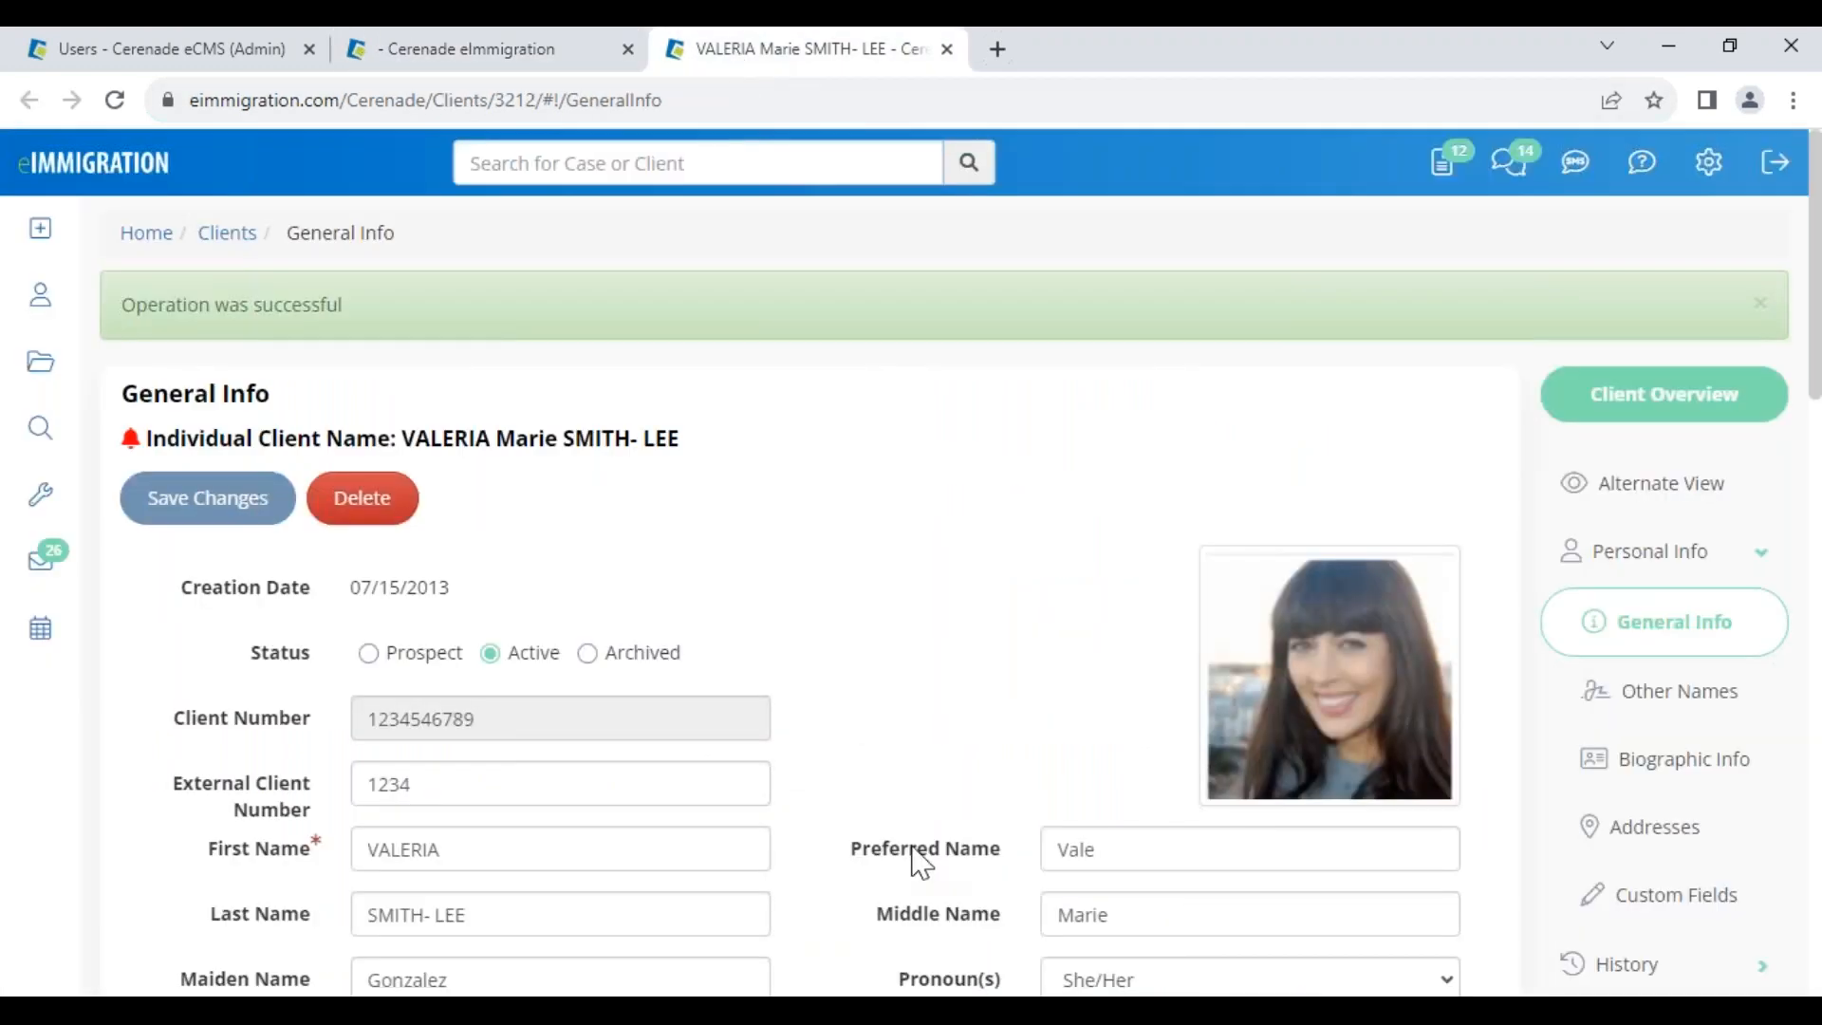
pyautogui.scroll(-3, 913, 851)
pyautogui.scroll(-3, 911, 847)
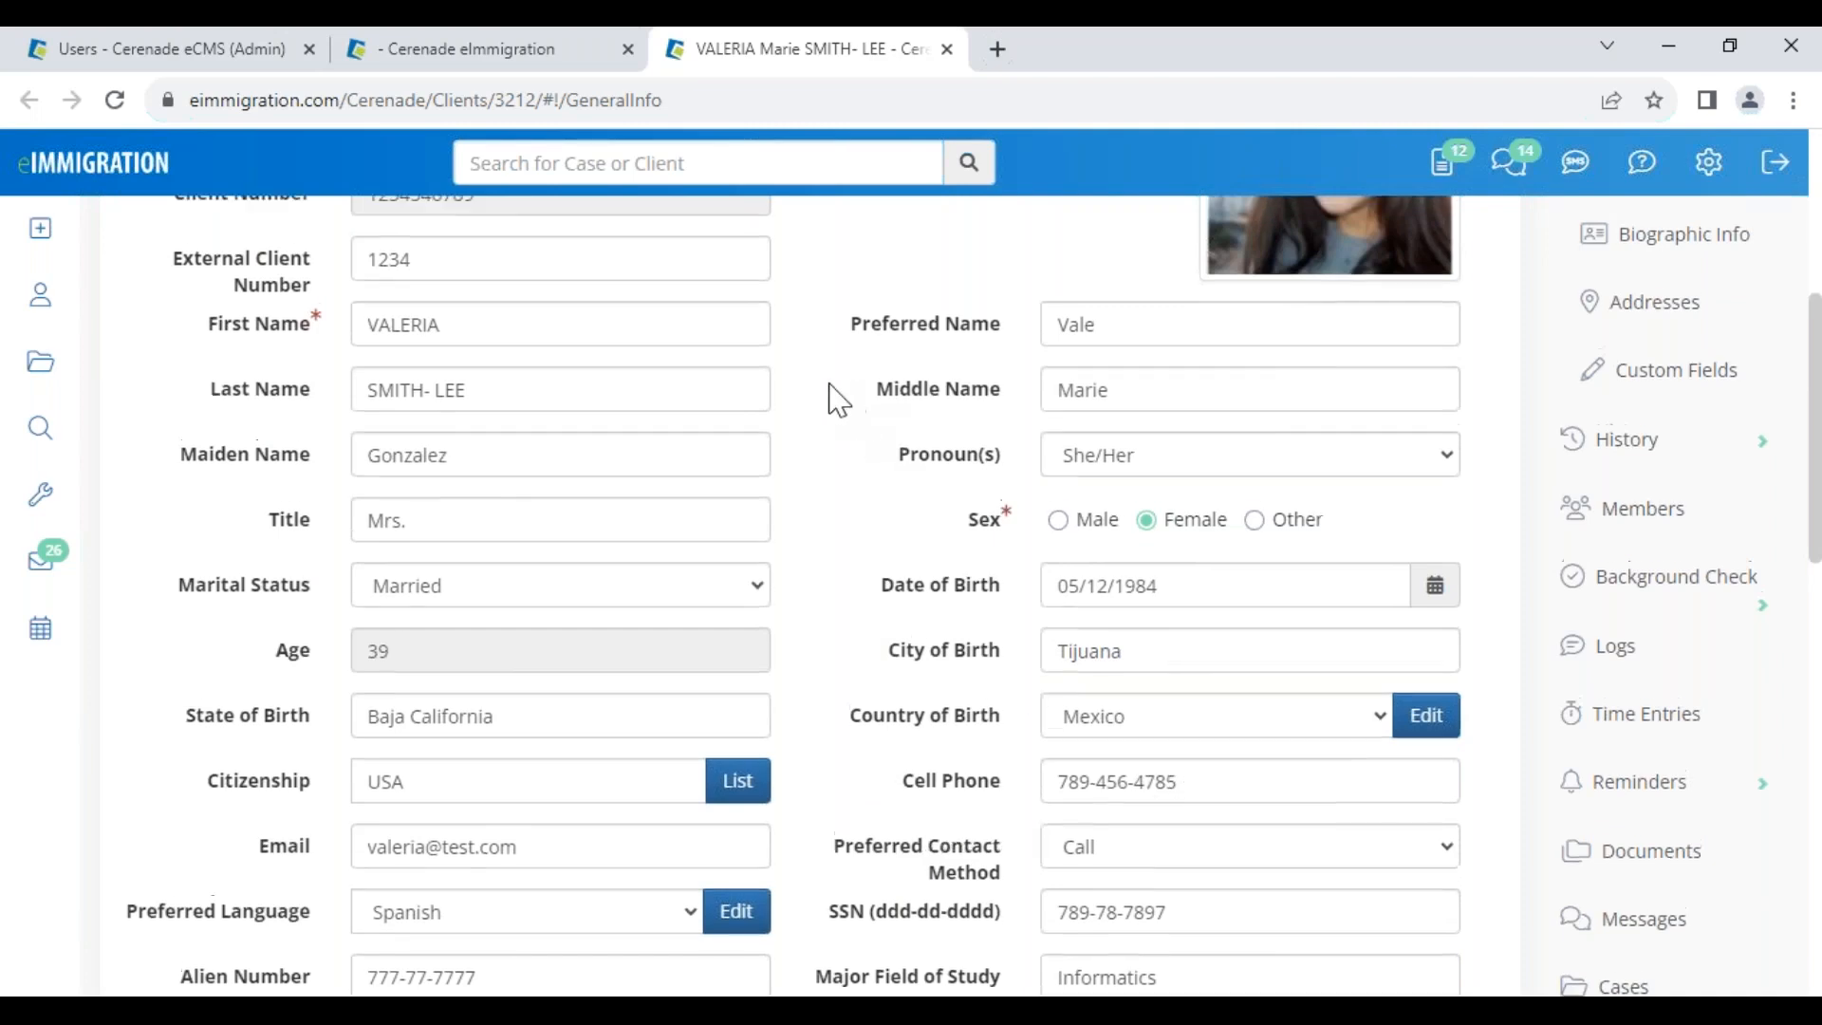
pyautogui.scroll(5, 711, 418)
pyautogui.moveTo(435, 424); pyautogui.dragTo(801, 475)
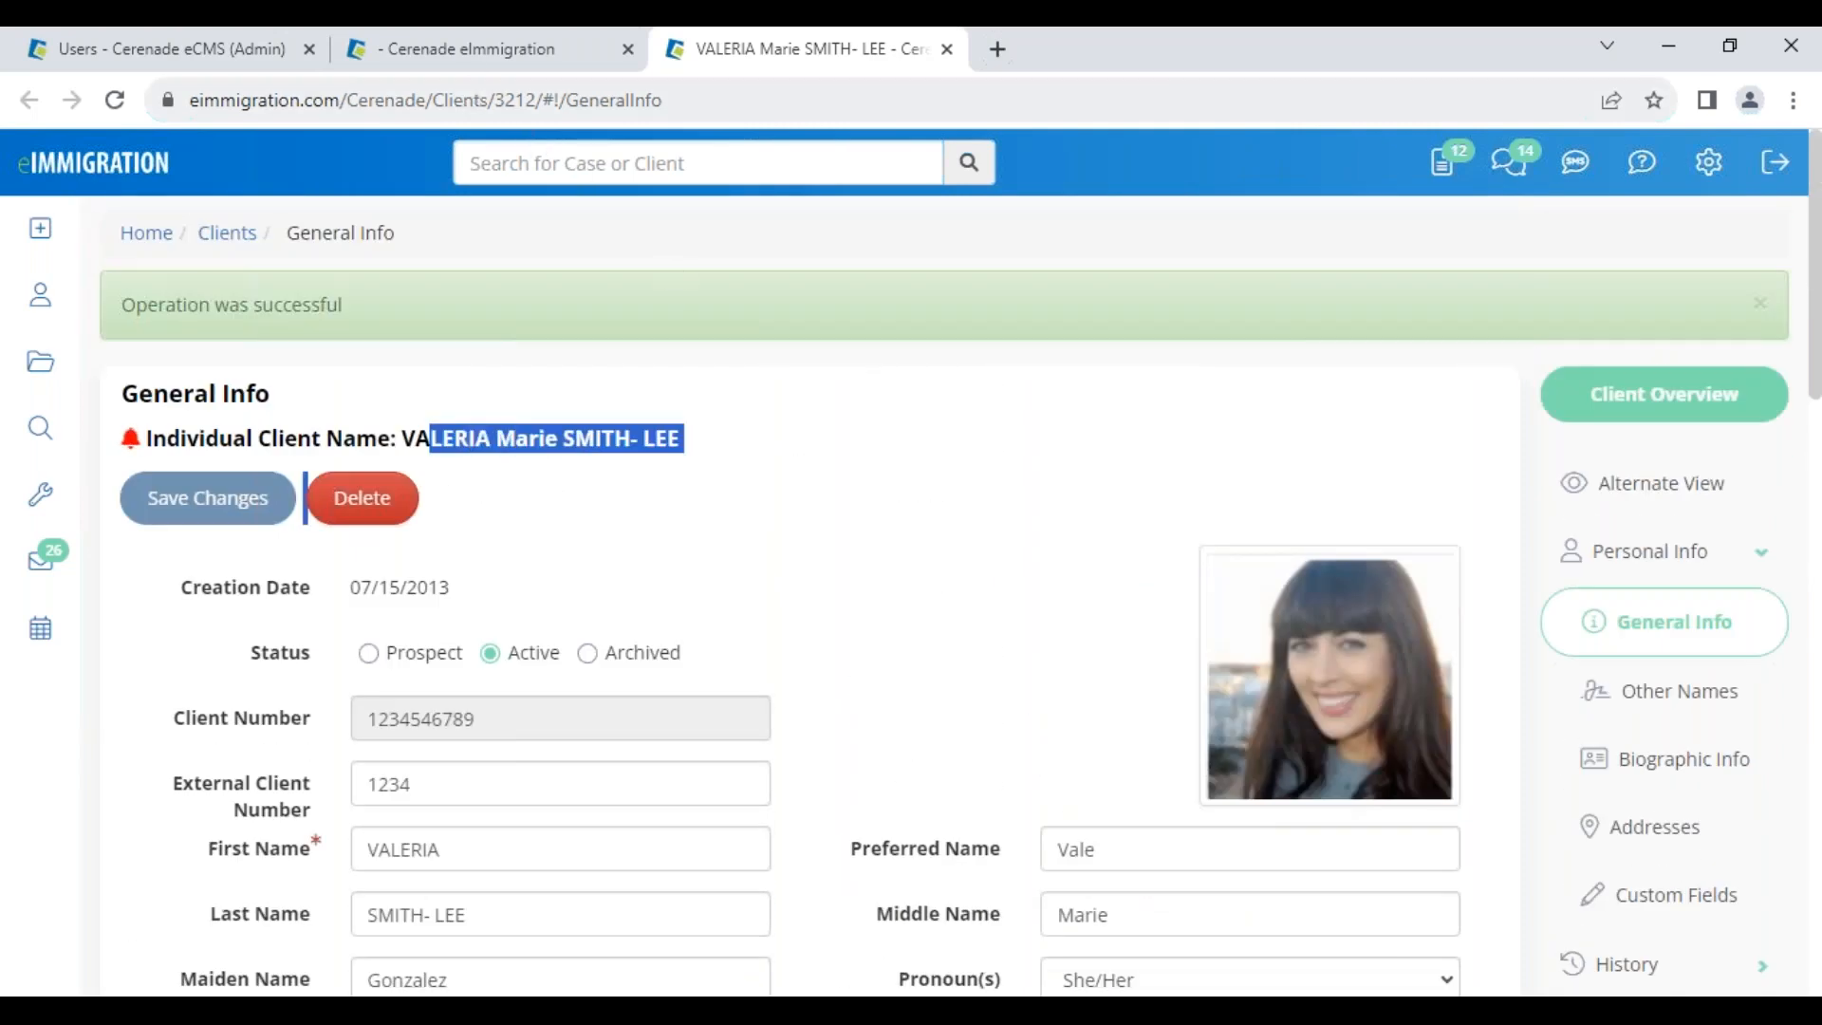
pyautogui.click(374, 53)
# Type test overrides BVCBCV, CVBNVN and VBNBVN into Country of Birth, City of Birth and Middle Name
pyautogui.click(630, 639)
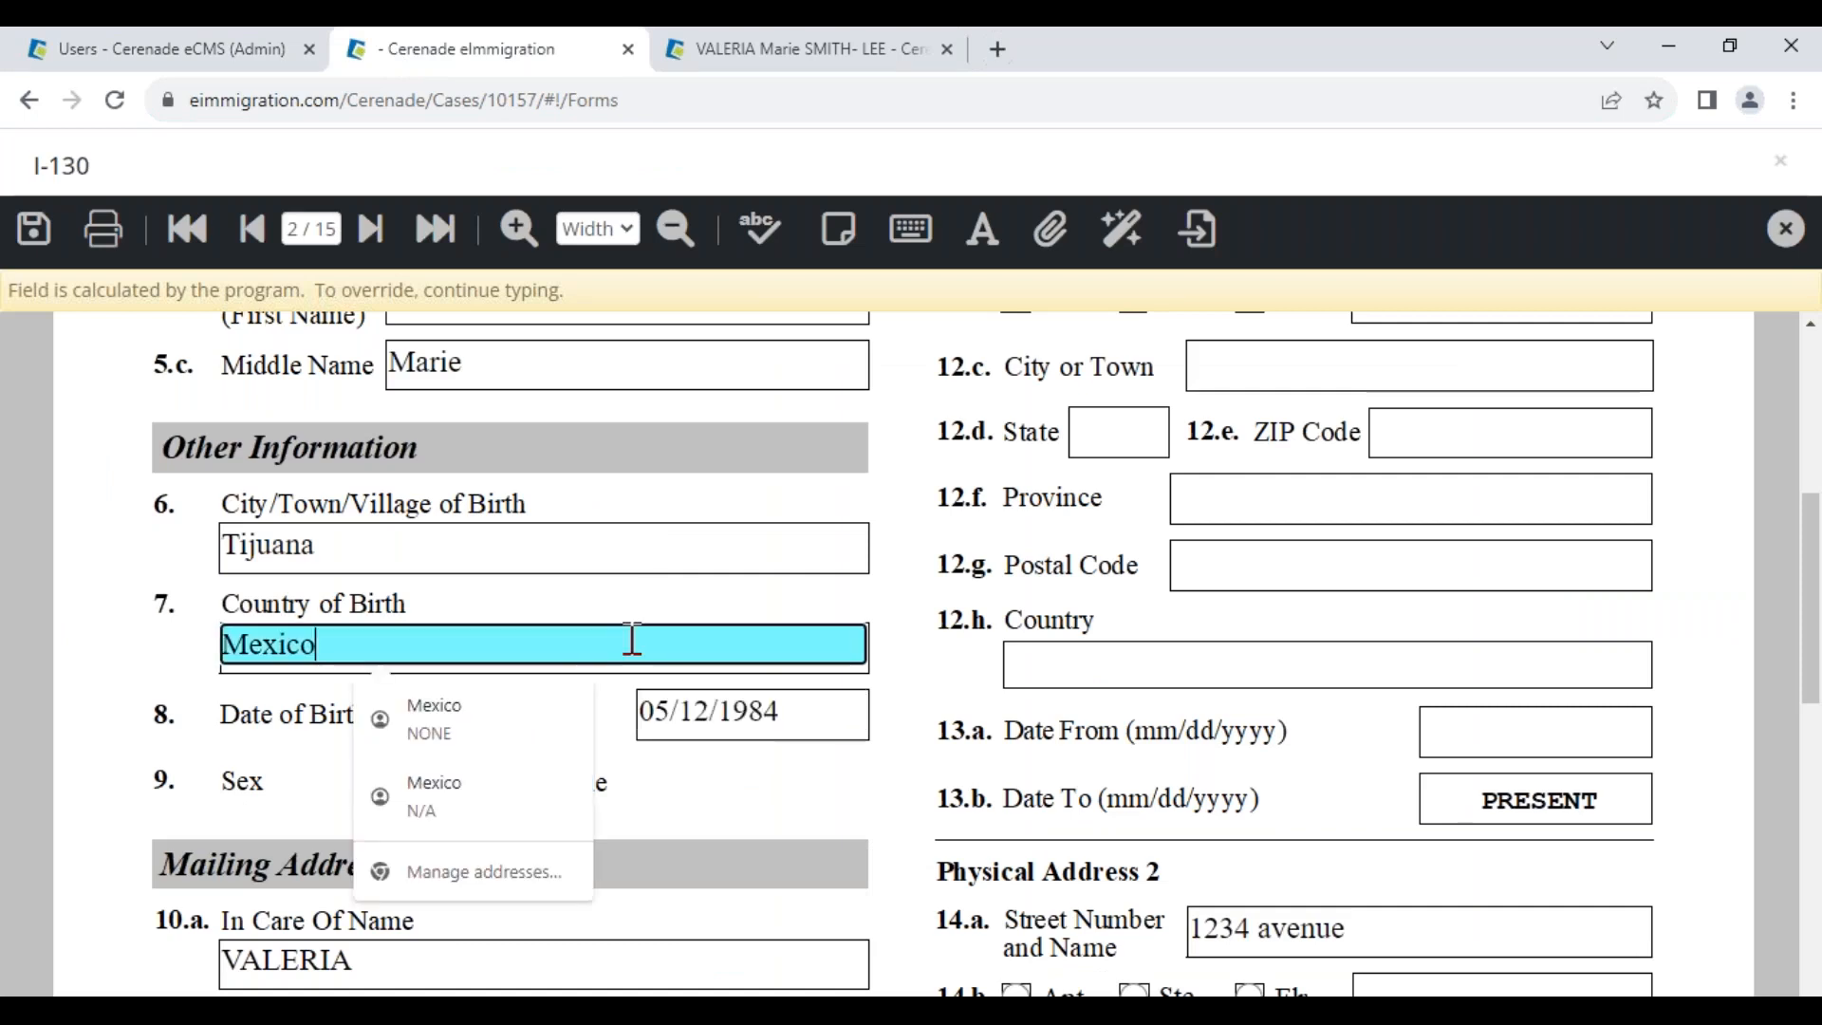
pyautogui.write('BVCBCV')
pyautogui.click(549, 544)
pyautogui.write('CVBNVN')
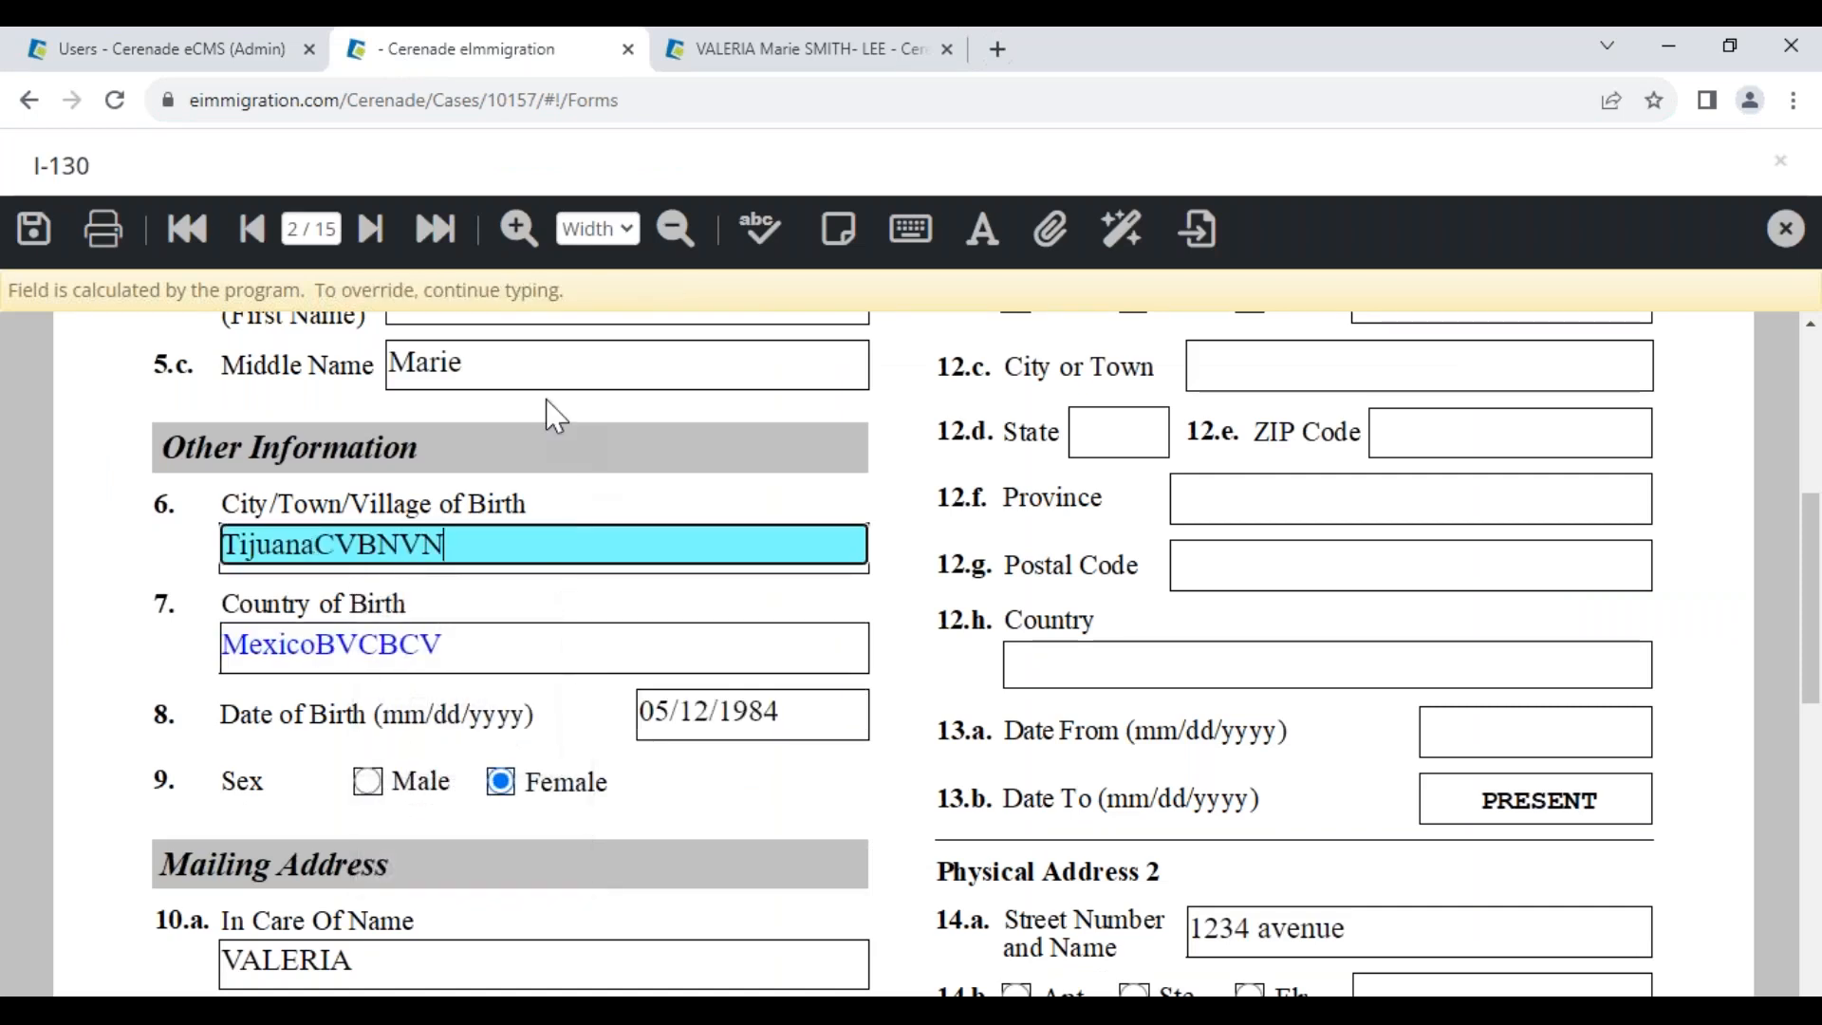
pyautogui.click(549, 371)
pyautogui.write('VBNBVN')
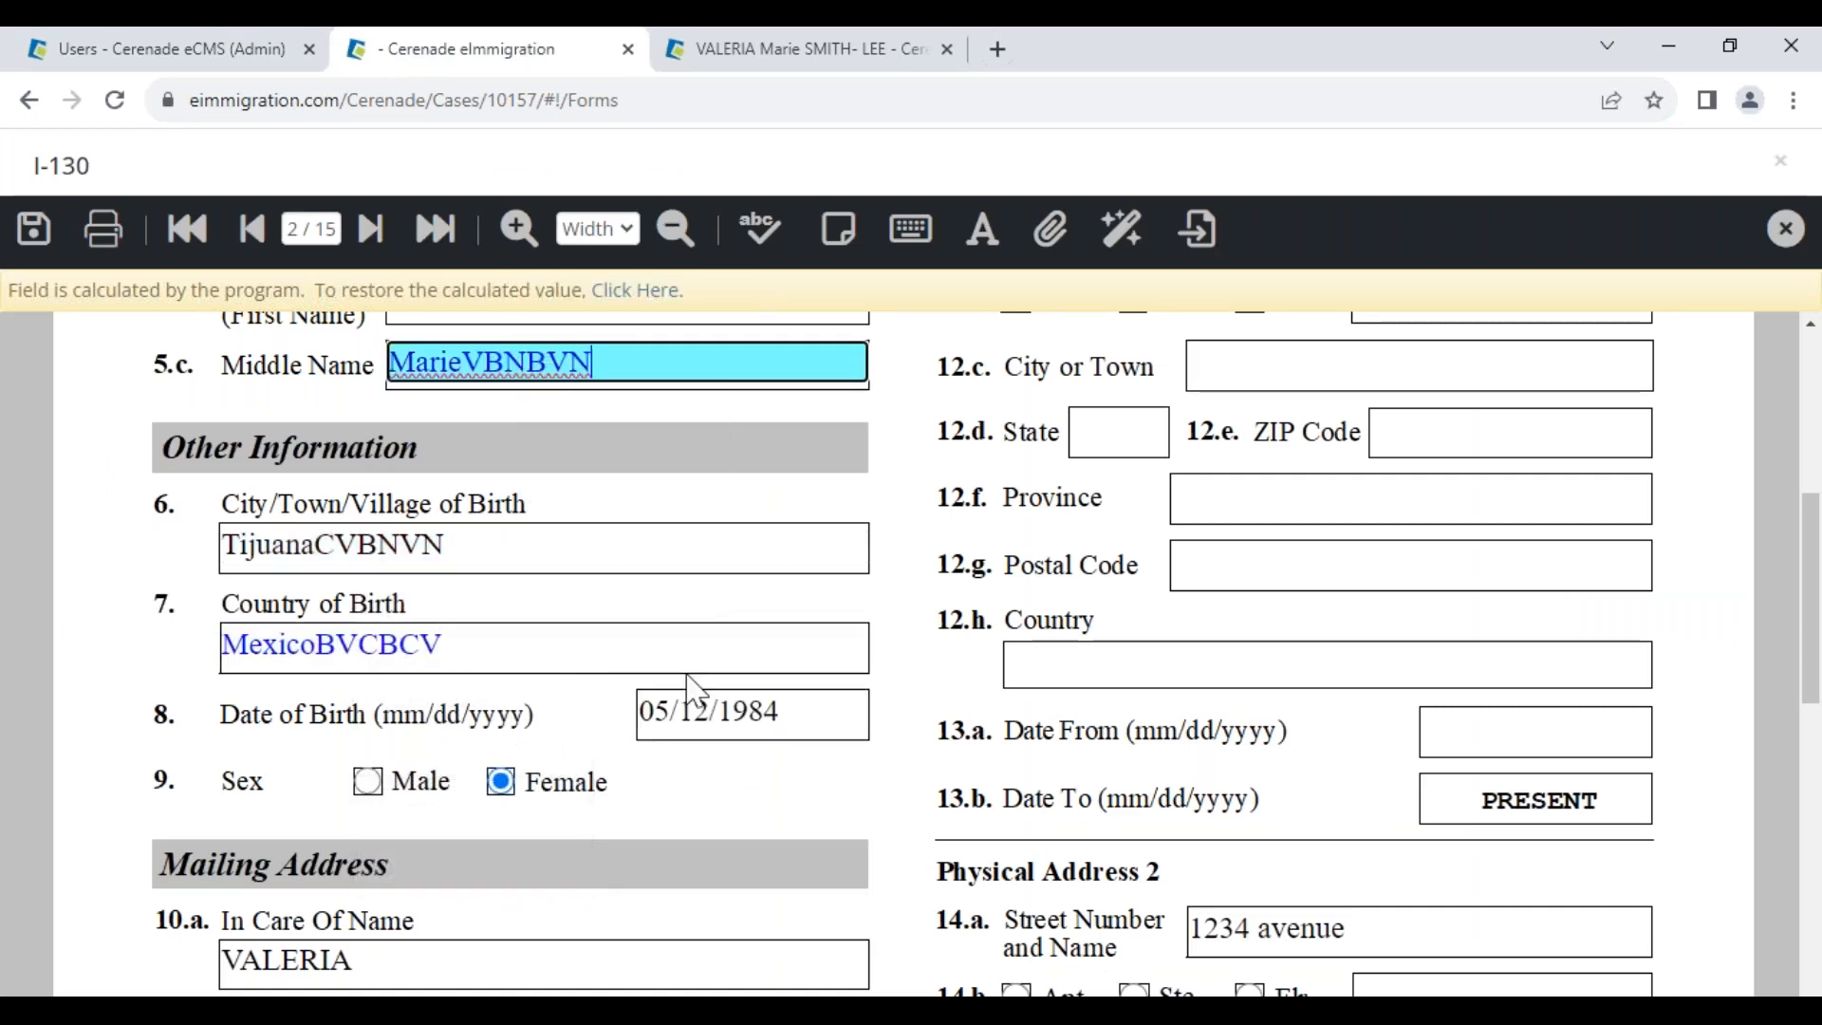
# Restore the calculated values: City of Birth Tijuana, Country of Birth Mexico, Middle Name Marie
pyautogui.click(507, 529)
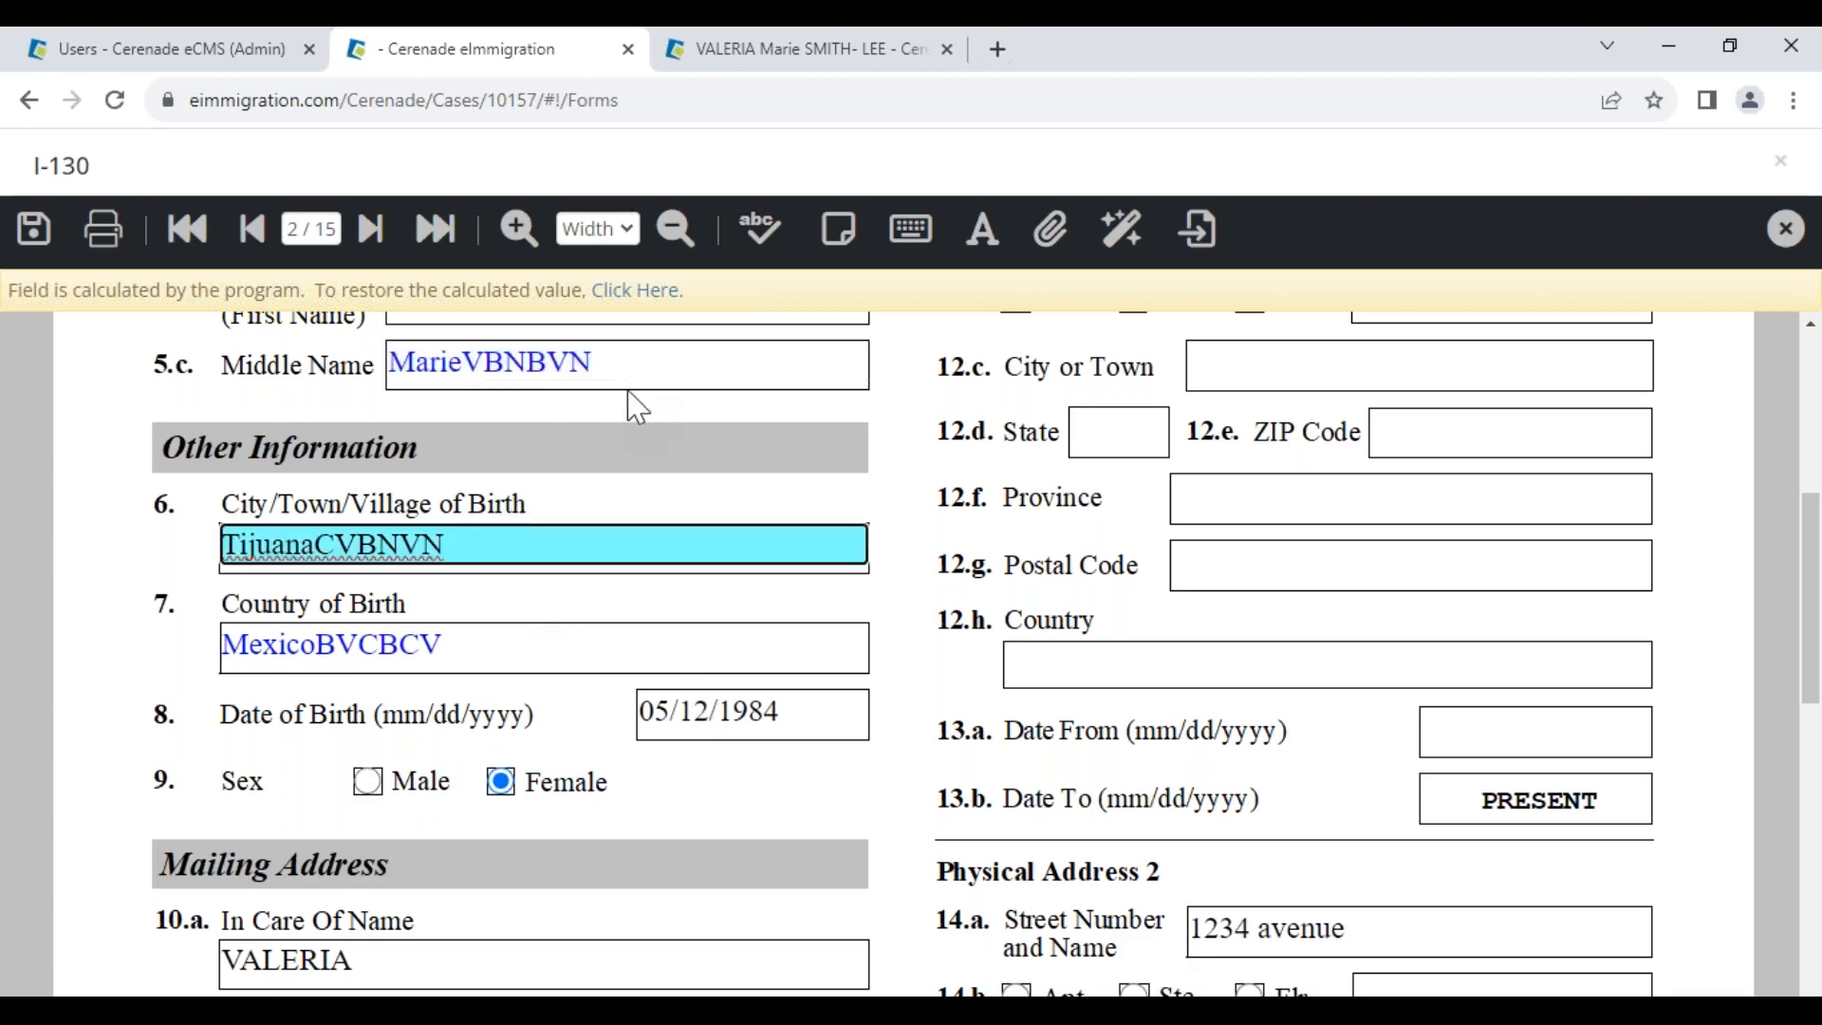
pyautogui.click(634, 291)
pyautogui.click(503, 641)
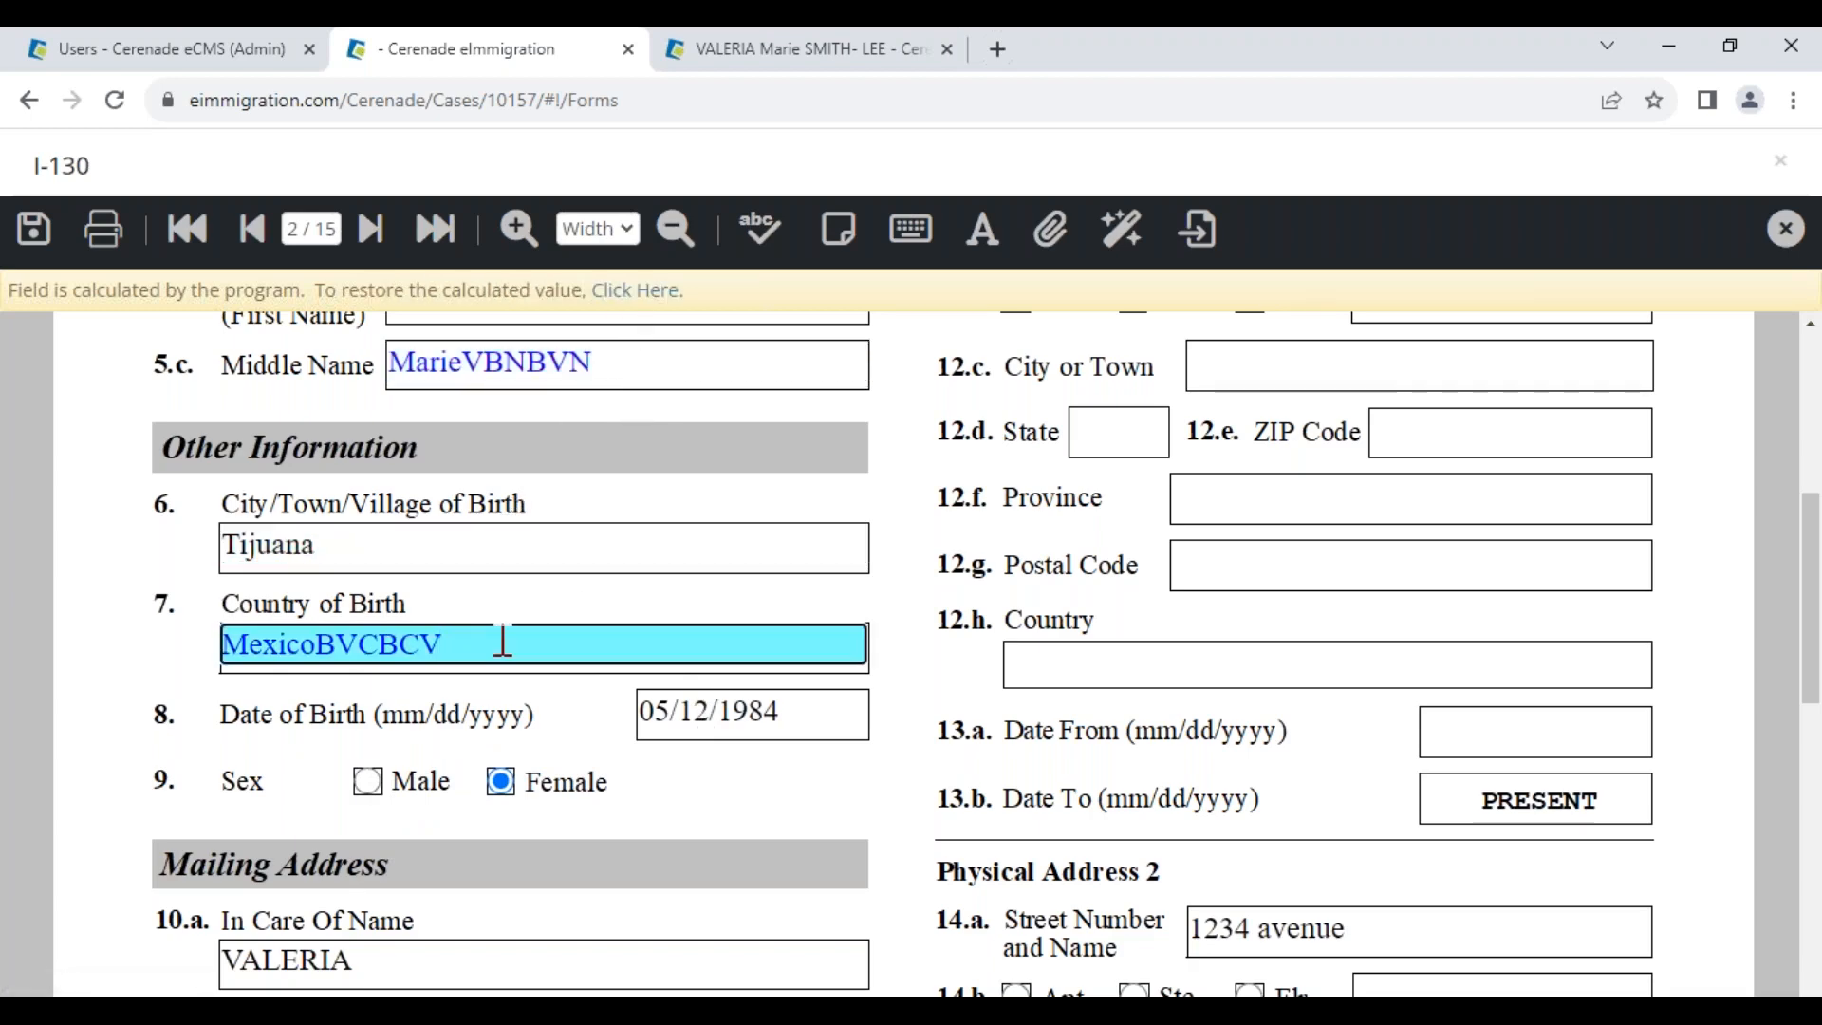
pyautogui.click(632, 291)
pyautogui.click(615, 360)
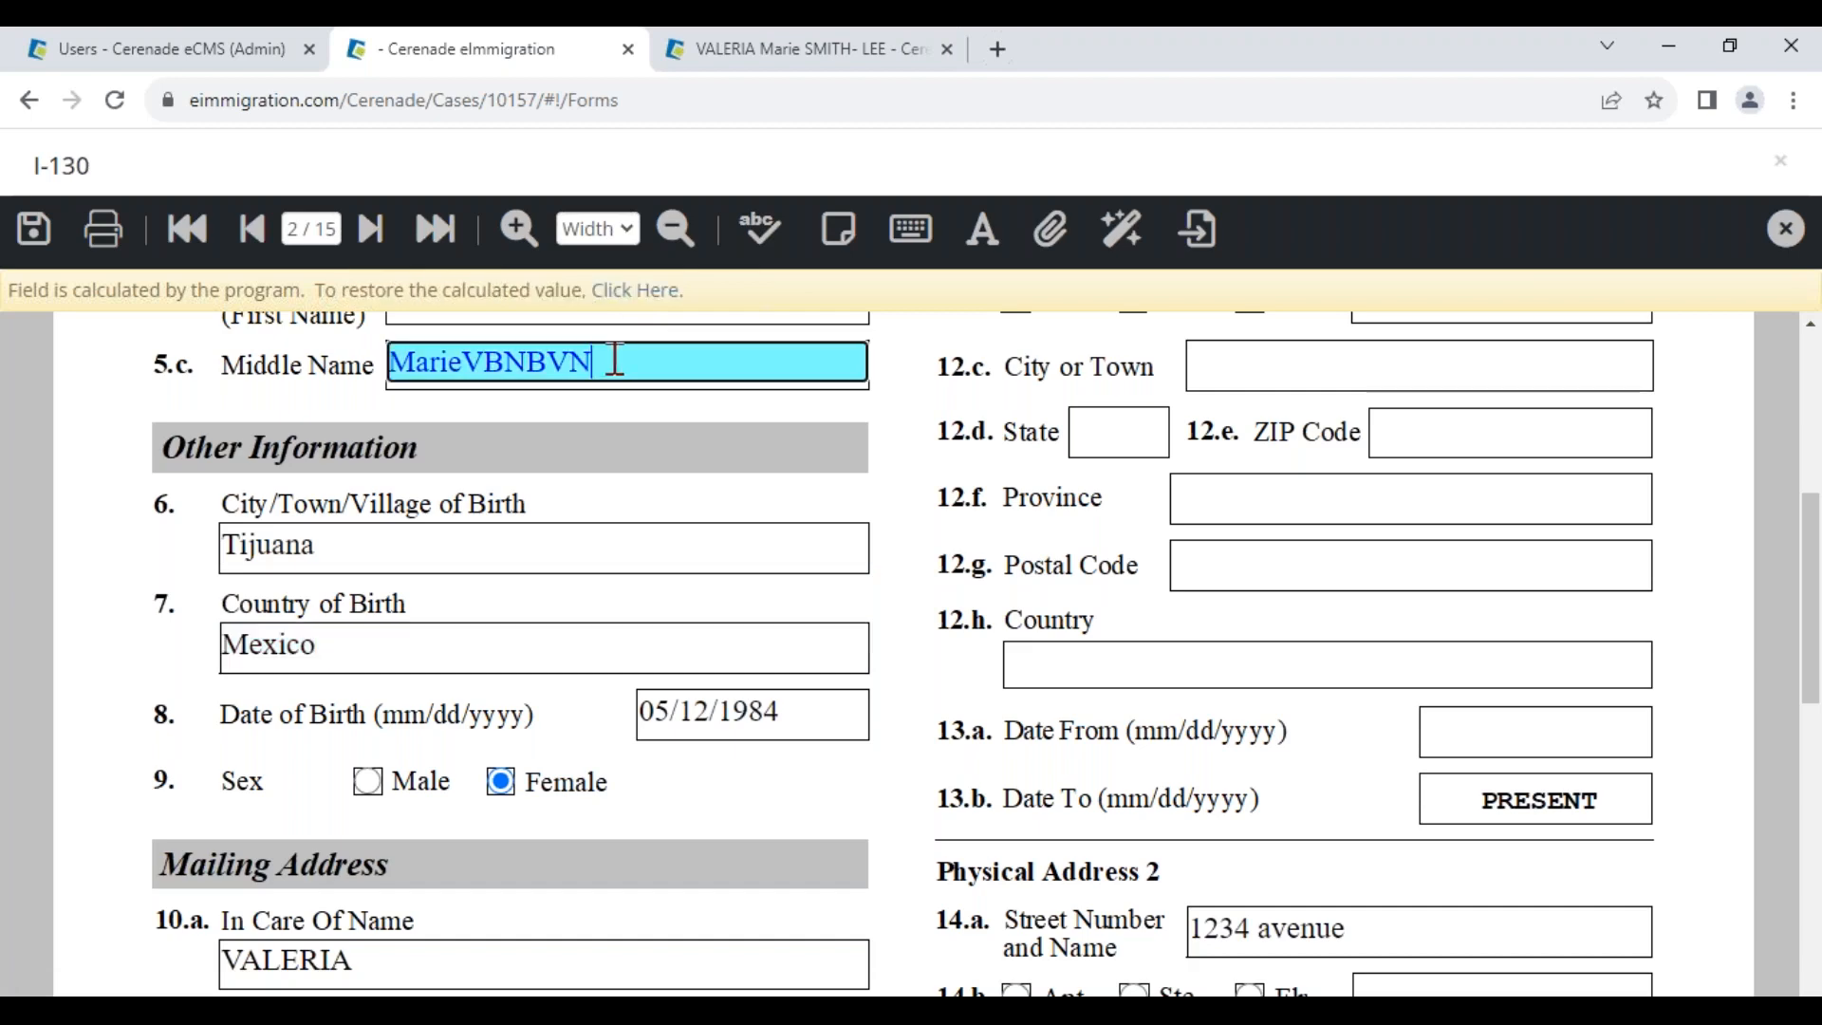
pyautogui.click(613, 293)
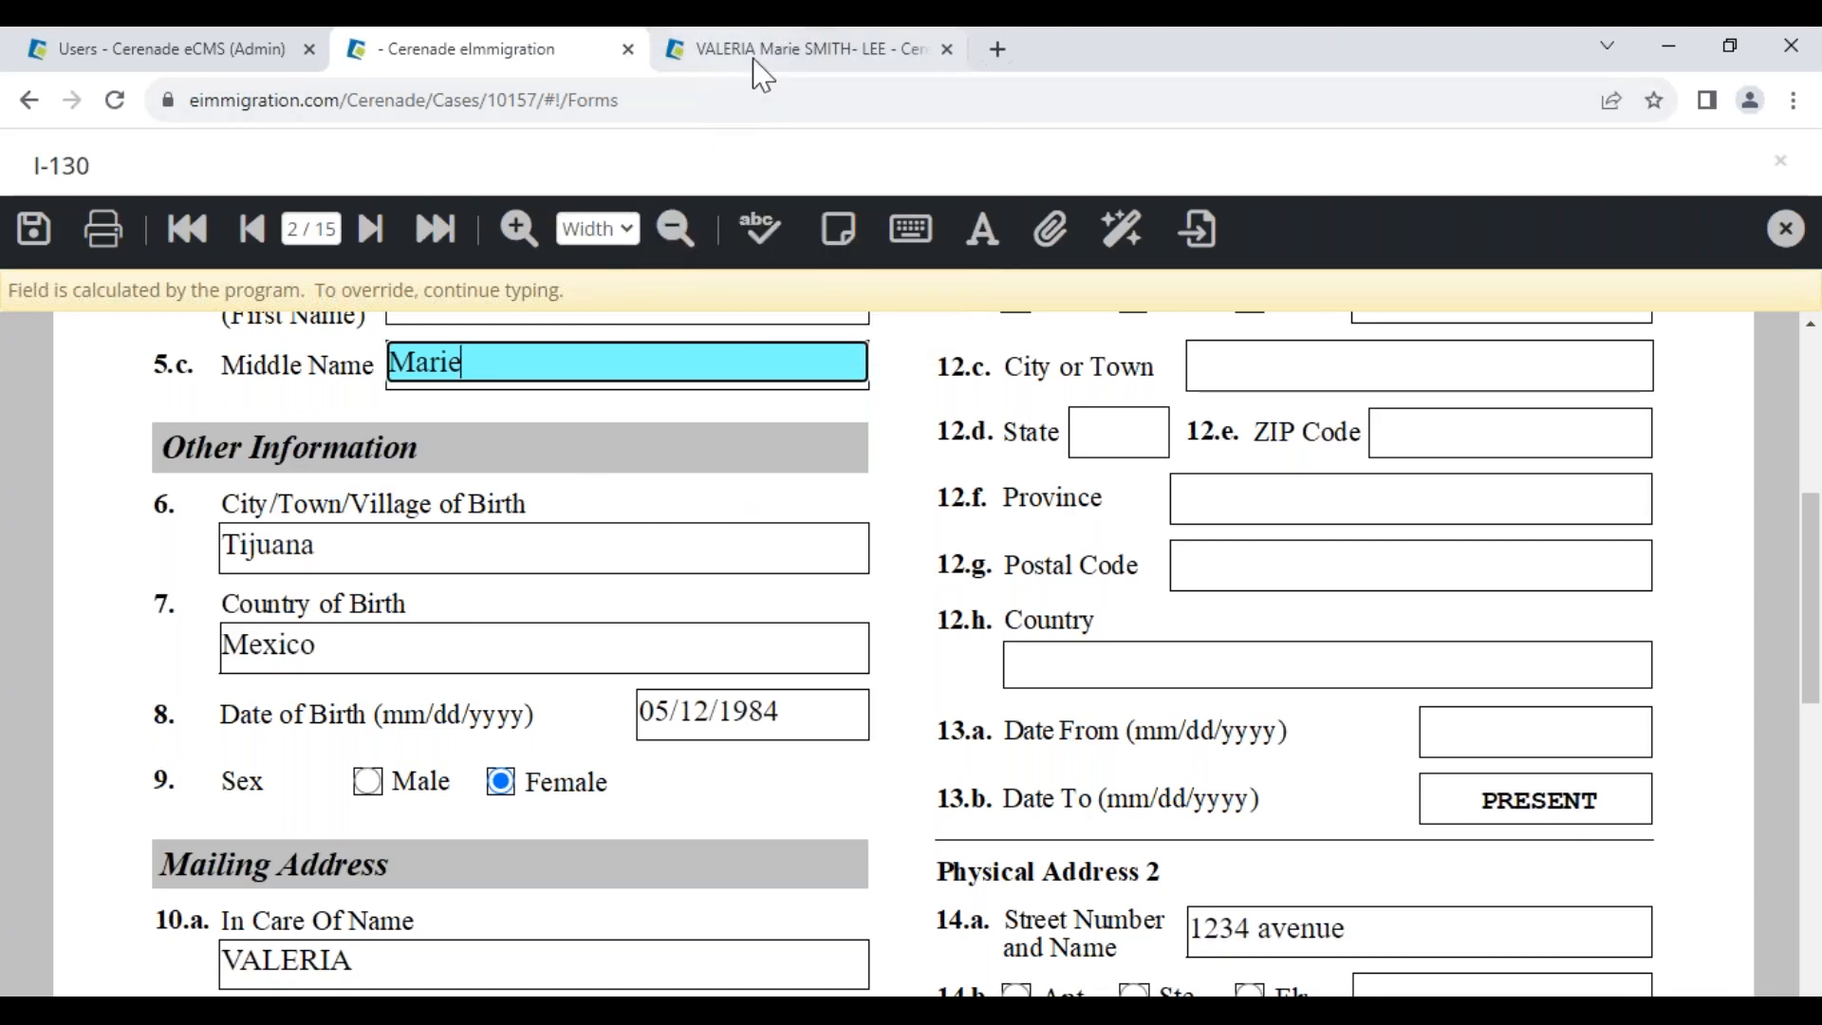
# Compare the restored values against the client's profile tab and return to the form
pyautogui.click(780, 59)
pyautogui.click(859, 754)
pyautogui.scroll(-6, 859, 755)
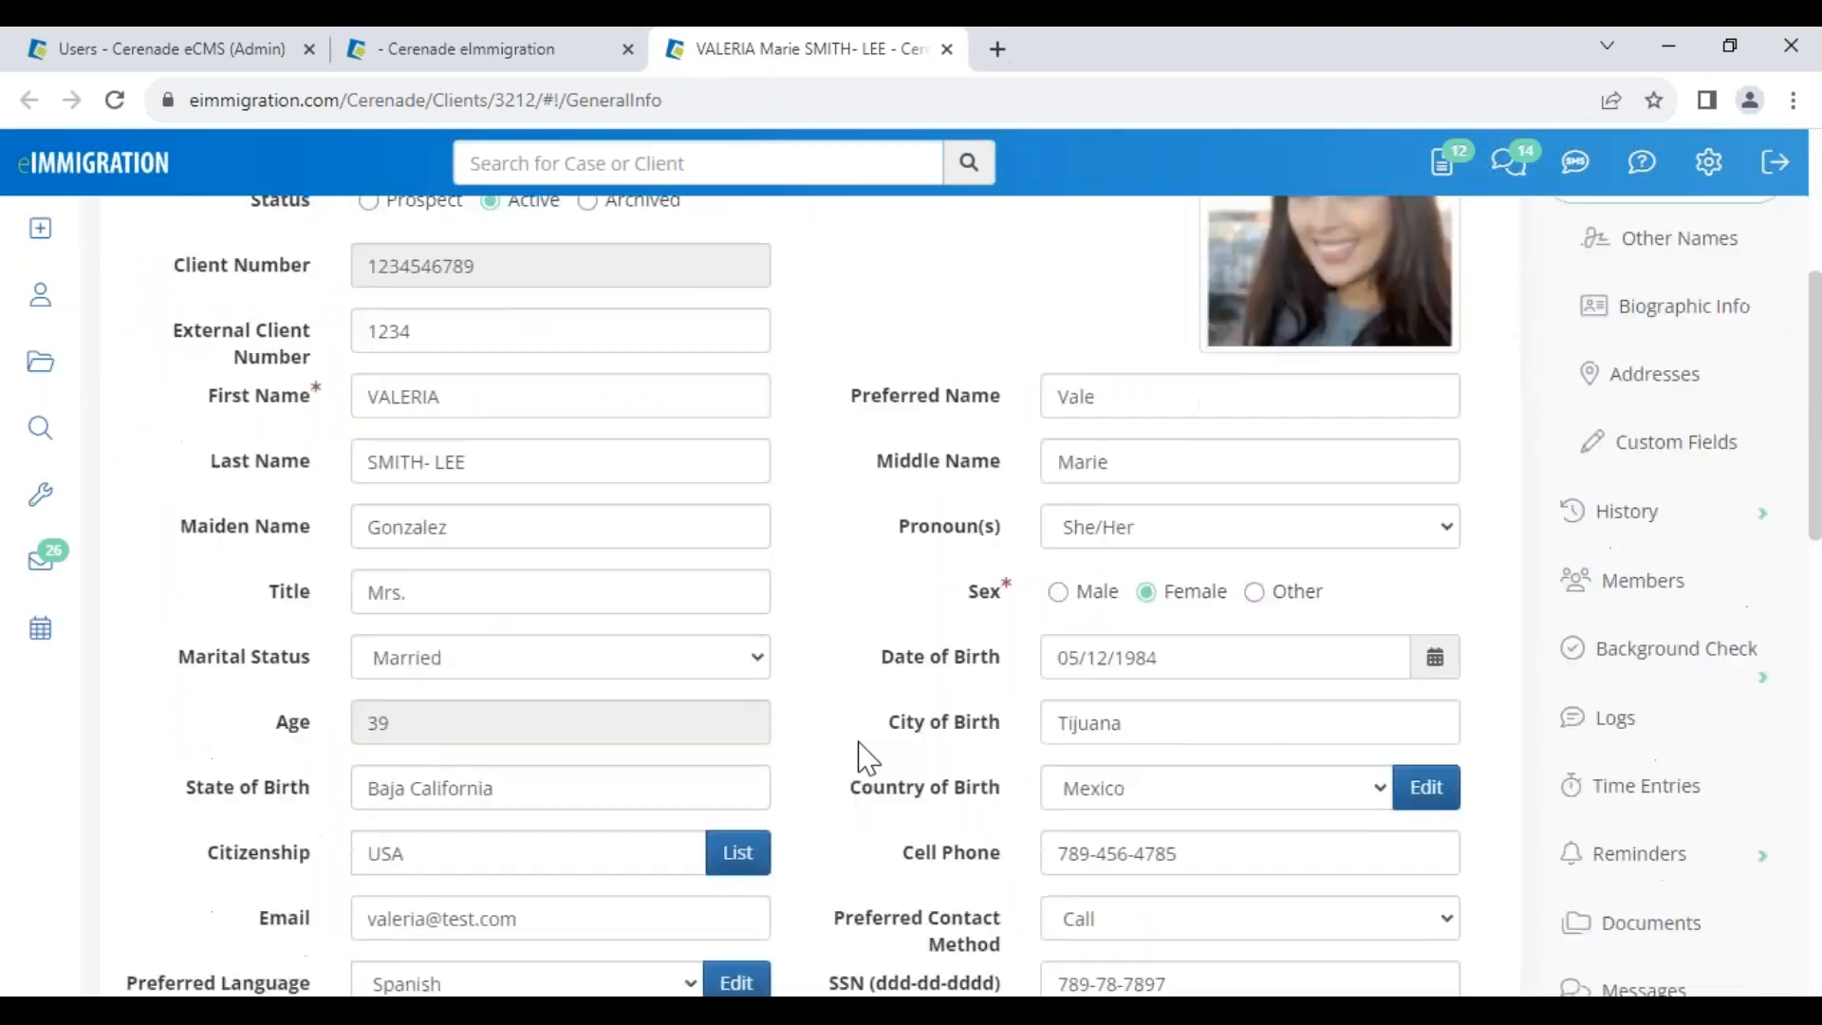
pyautogui.click(503, 48)
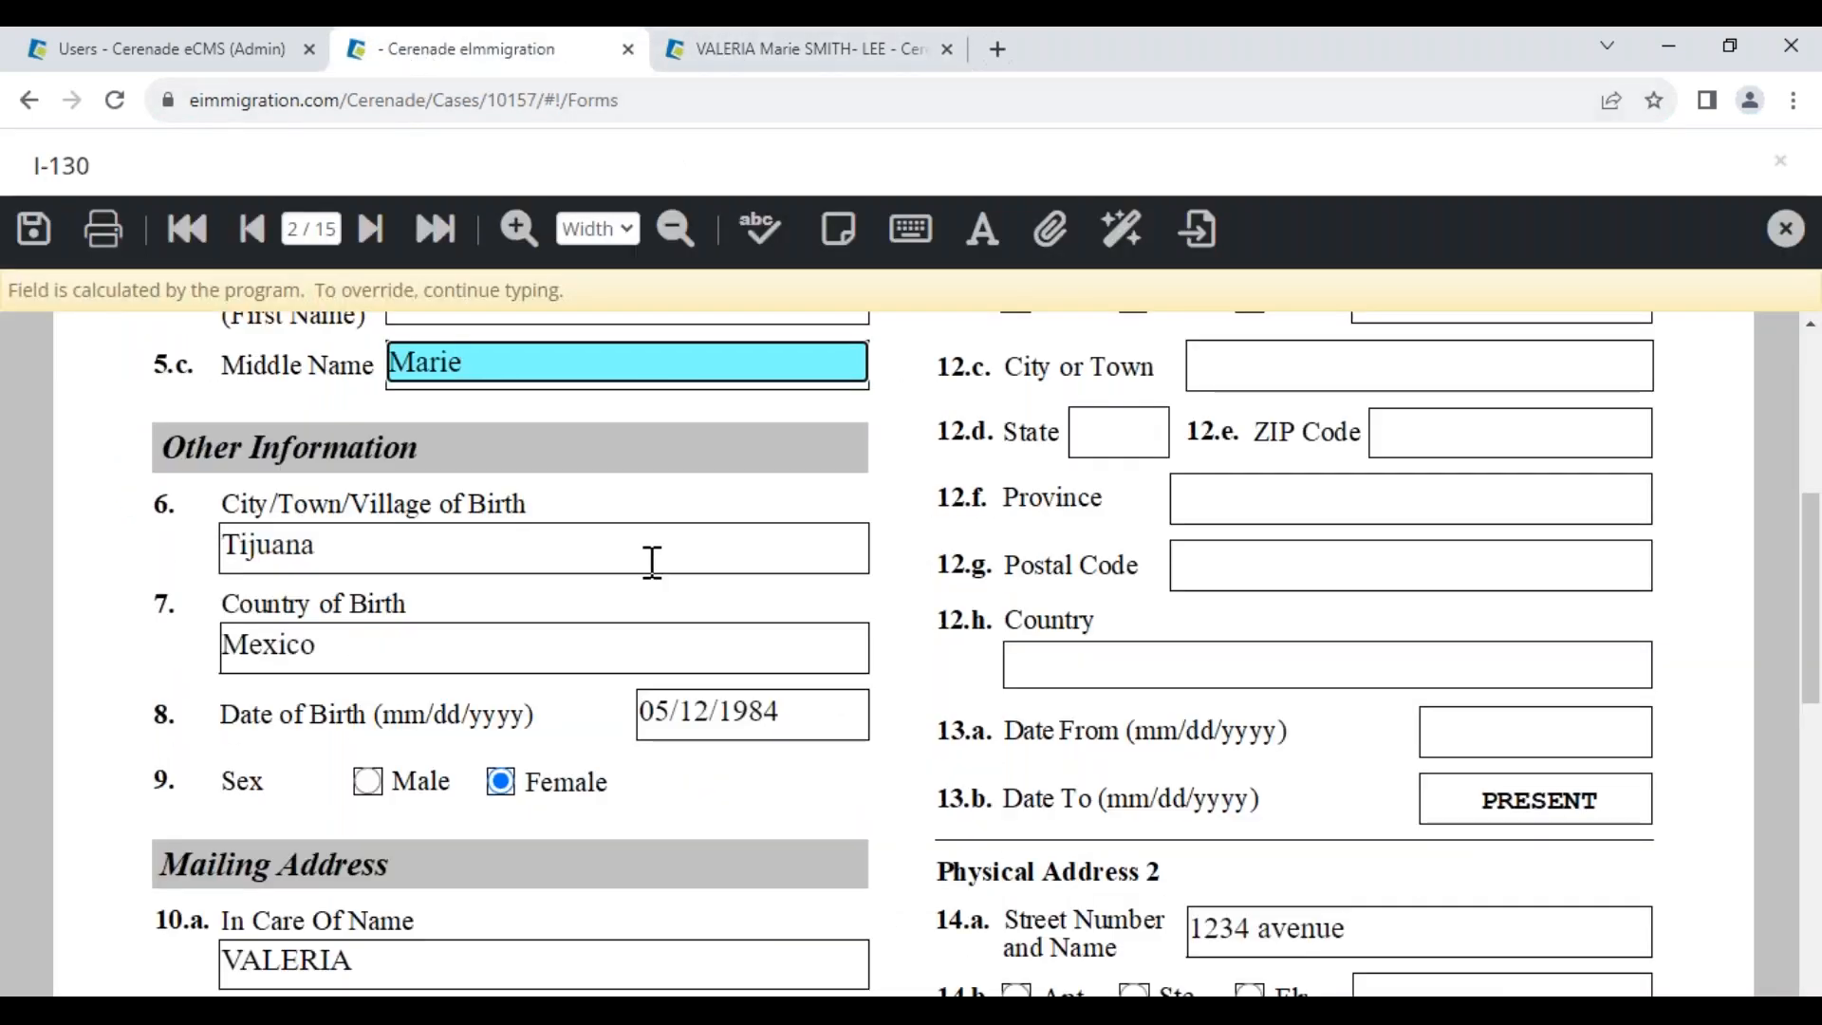
# Add an enlarged TEST sticky note over the Province and ZIP fields on page 2
pyautogui.click(837, 233)
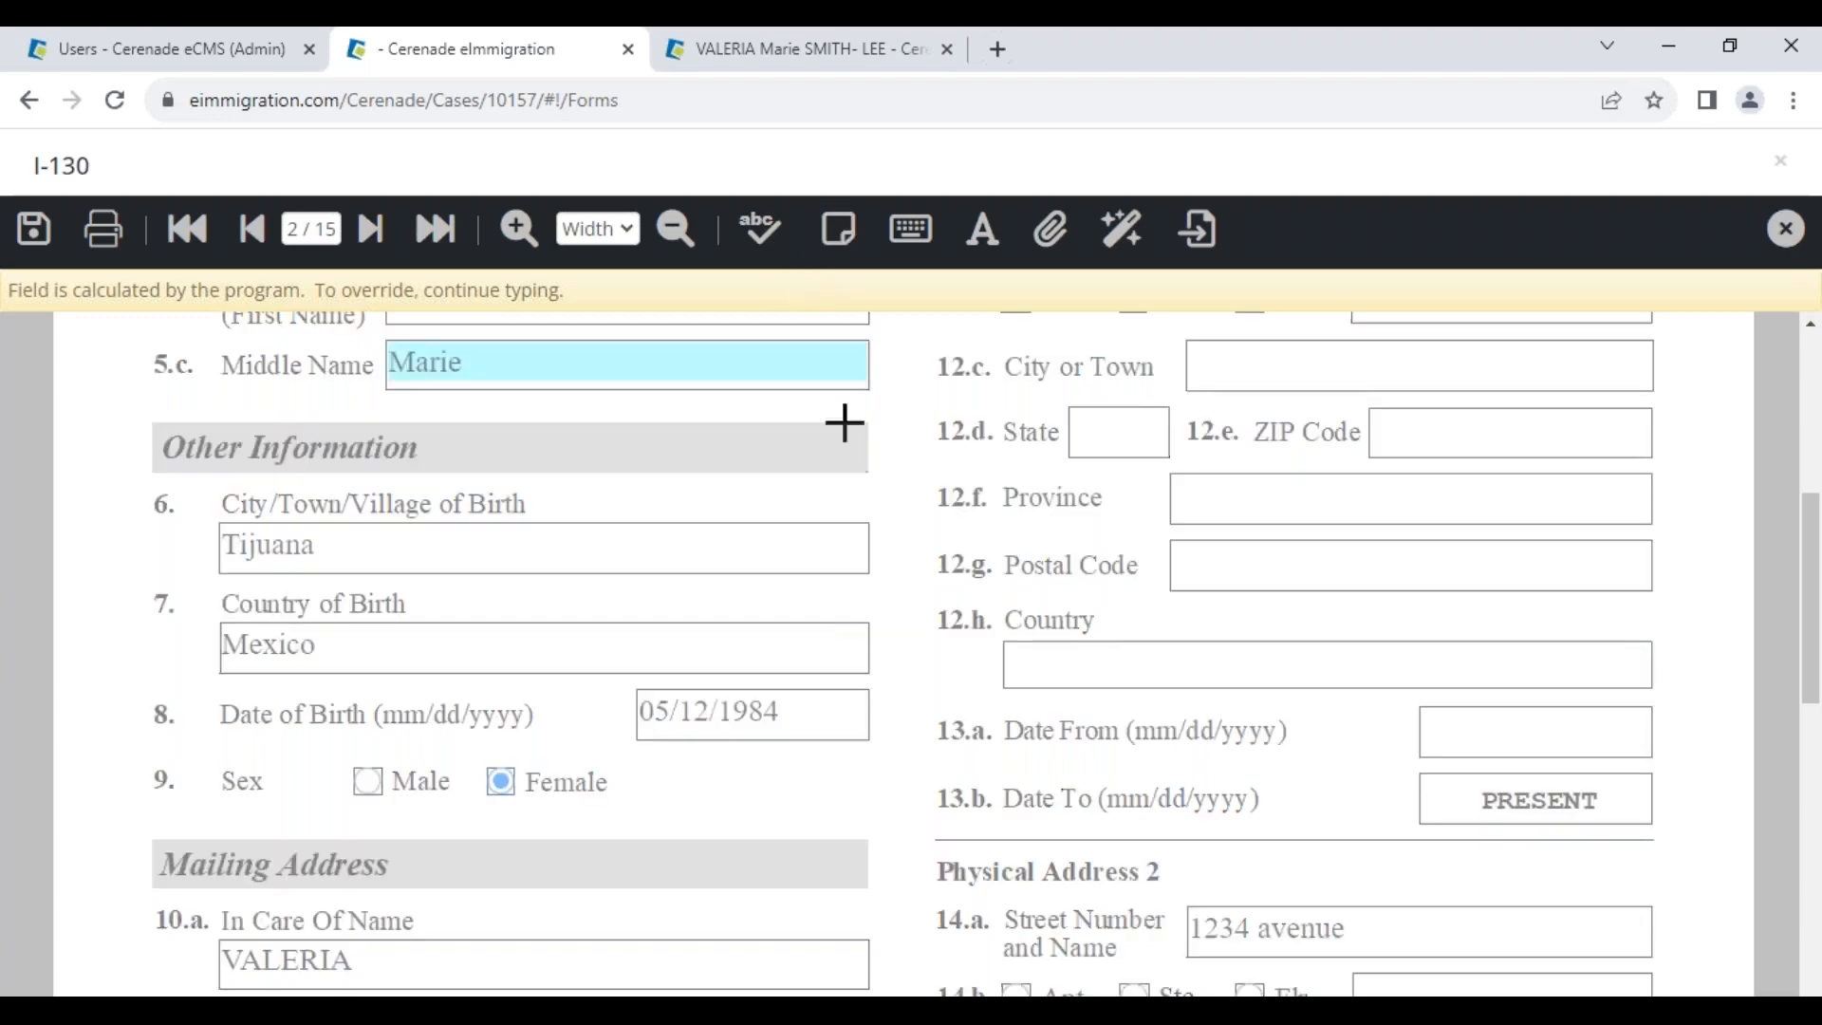
pyautogui.click(893, 590)
pyautogui.write('TEST')
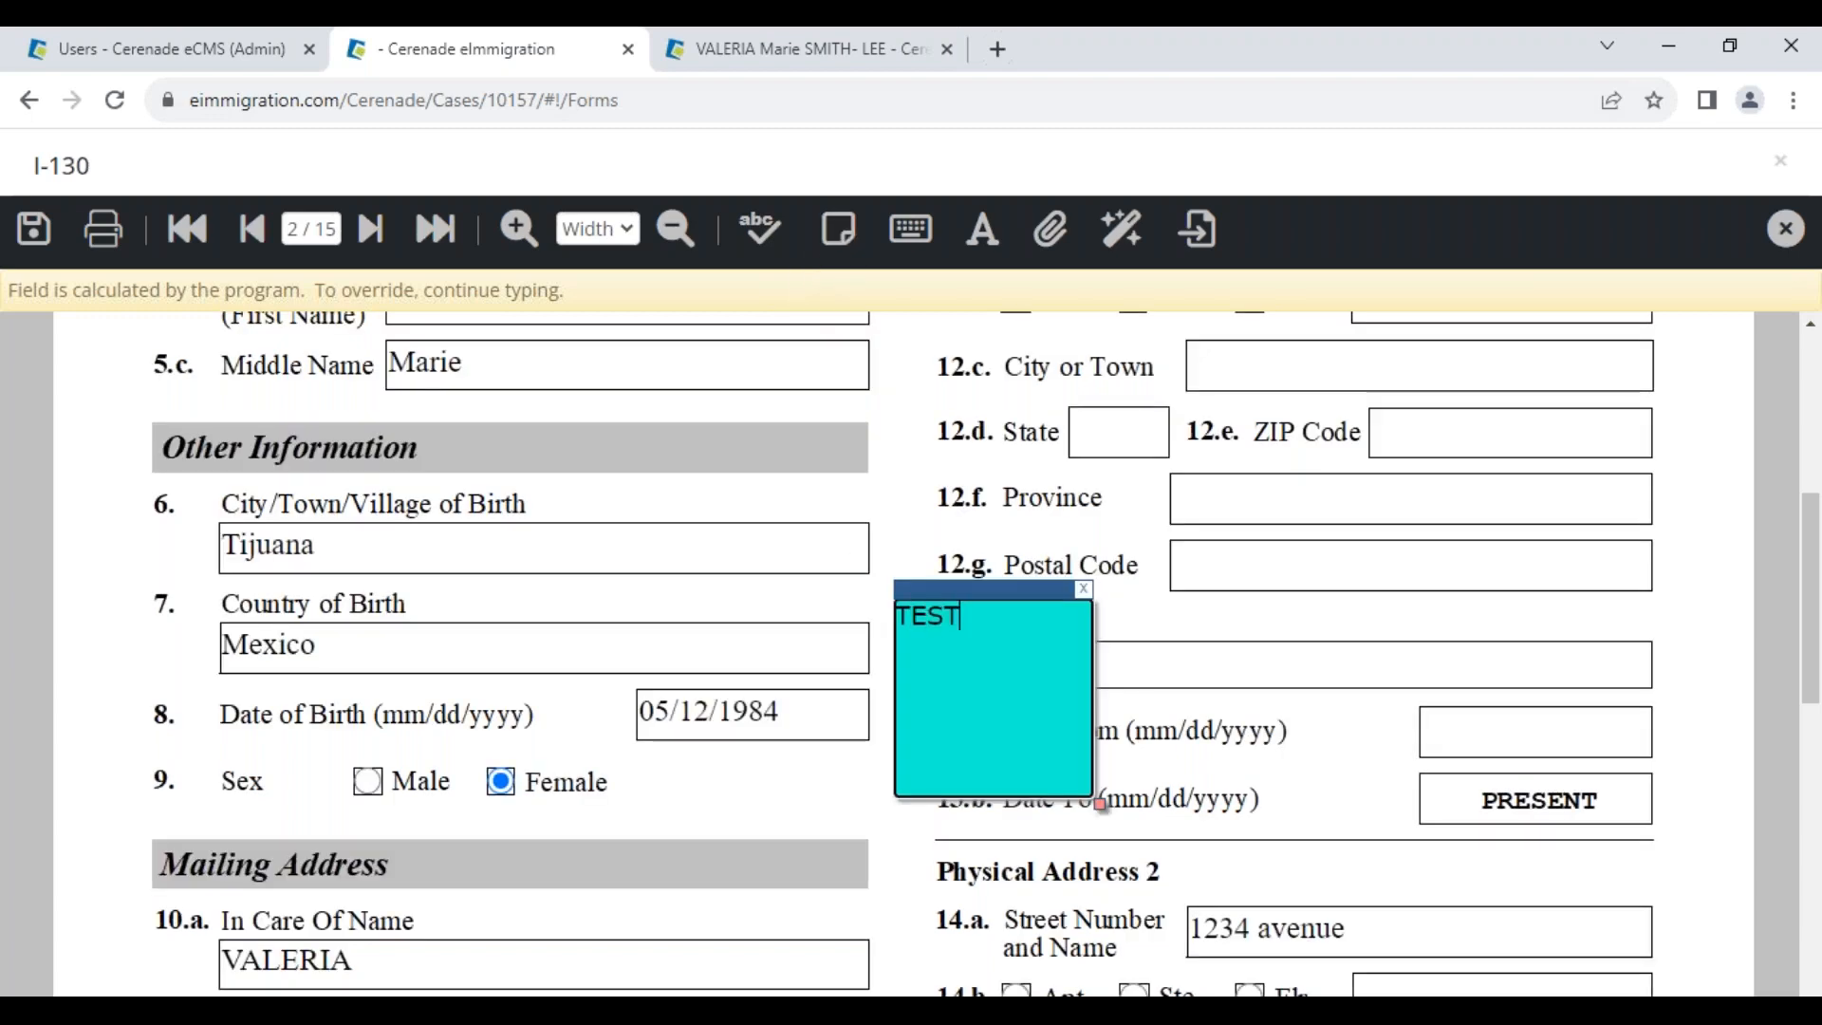
pyautogui.moveTo(992, 594); pyautogui.dragTo(991, 375)
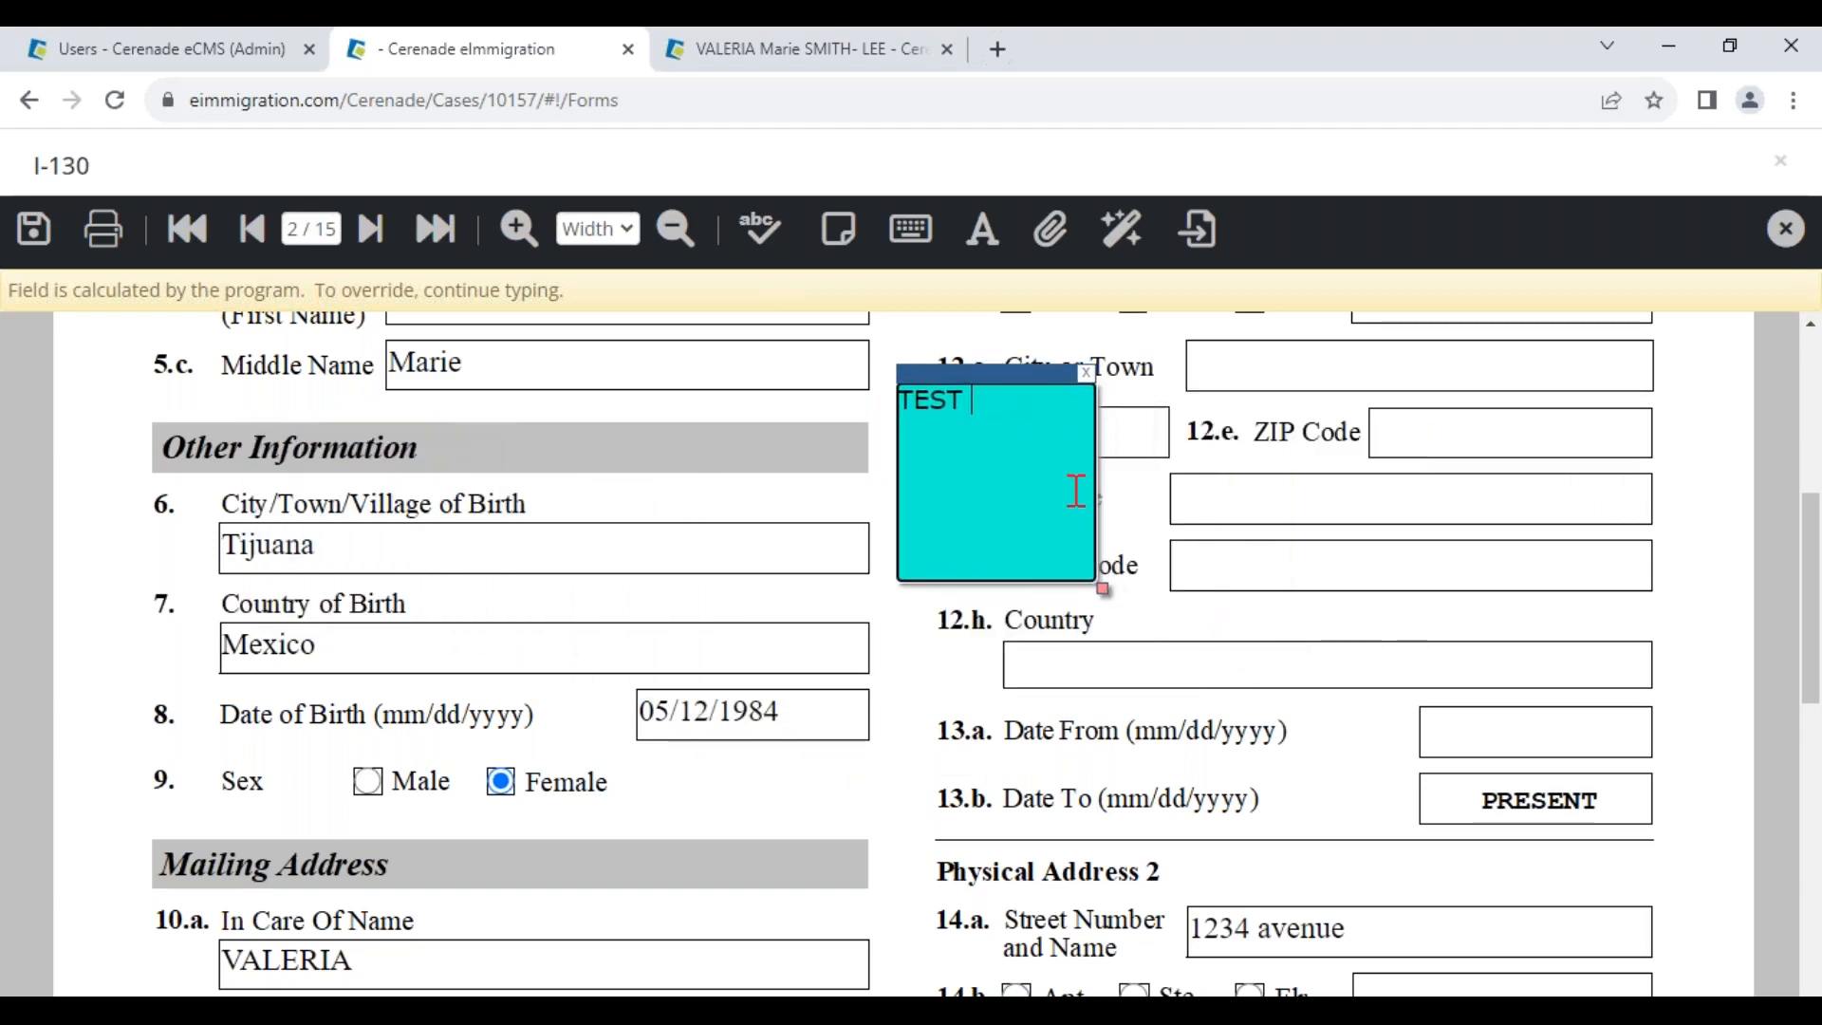
pyautogui.moveTo(1361, 825); pyautogui.dragTo(1363, 727)
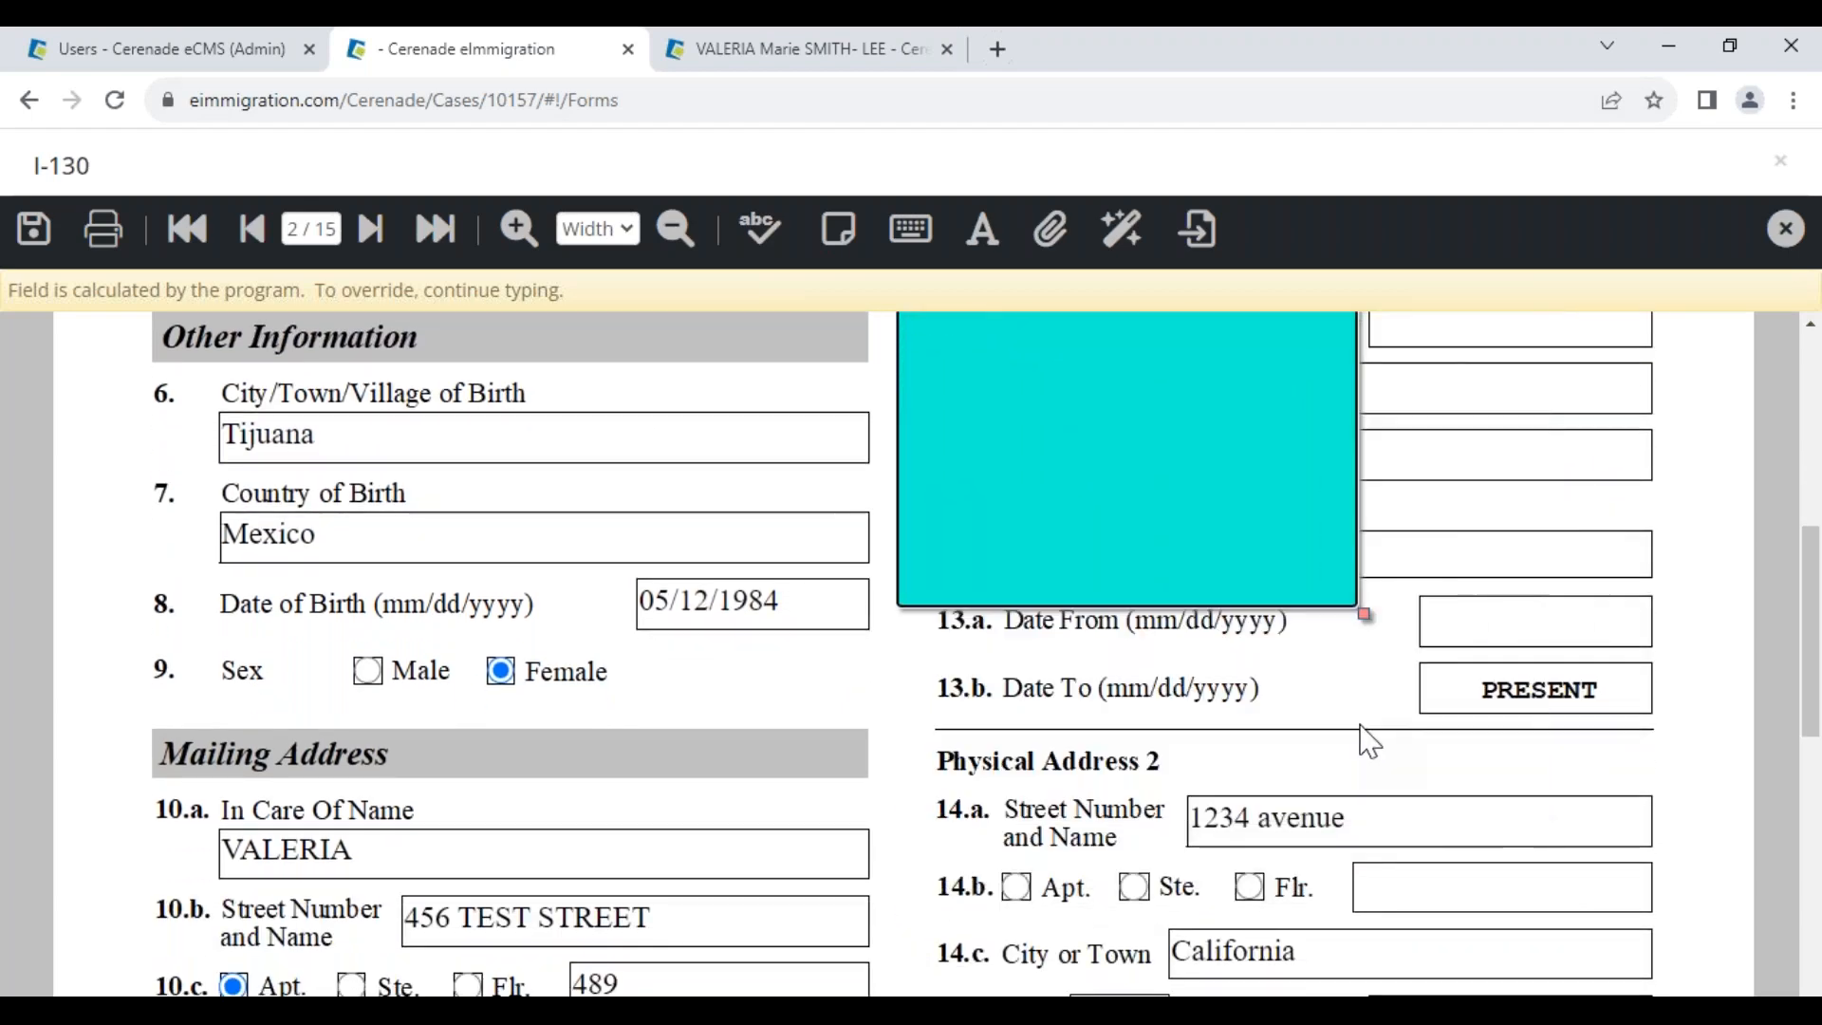
# Add a page-wide sticky note on page 1 reading 'PLEASE REVIEW NOTES & CONFIR', below the attorney section
pyautogui.click(187, 230)
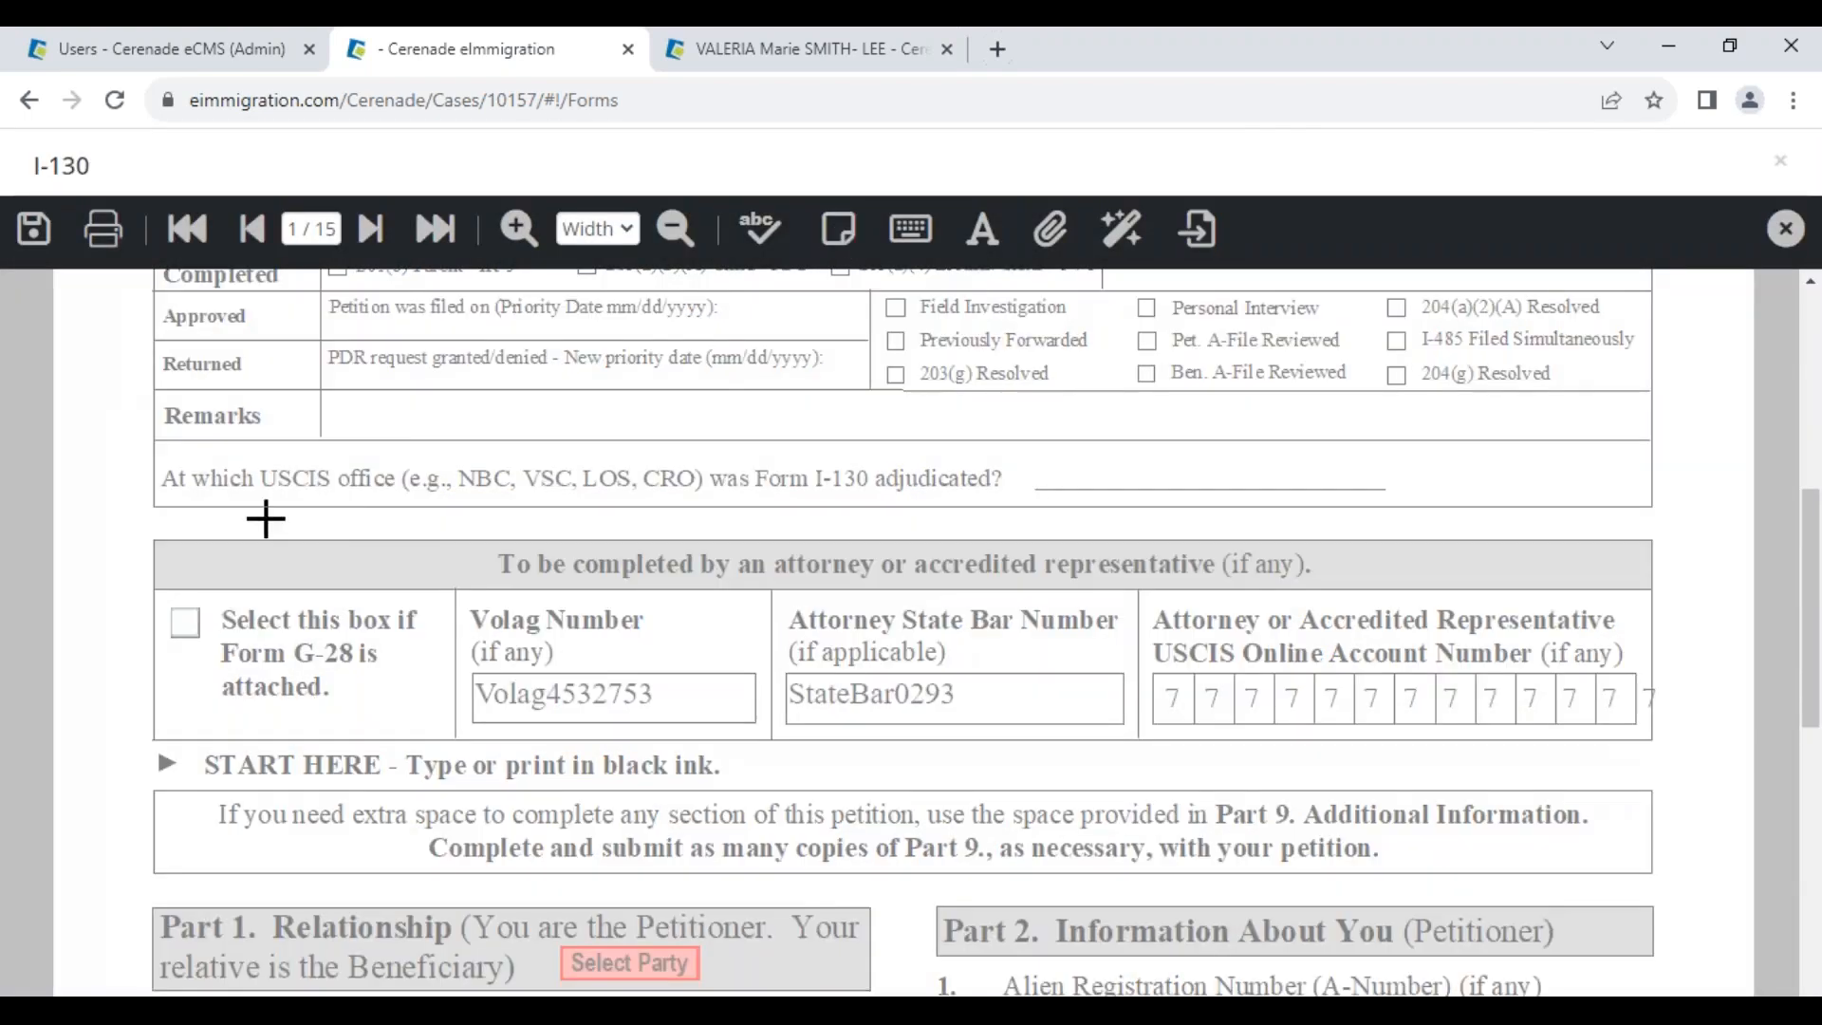
pyautogui.click(214, 443)
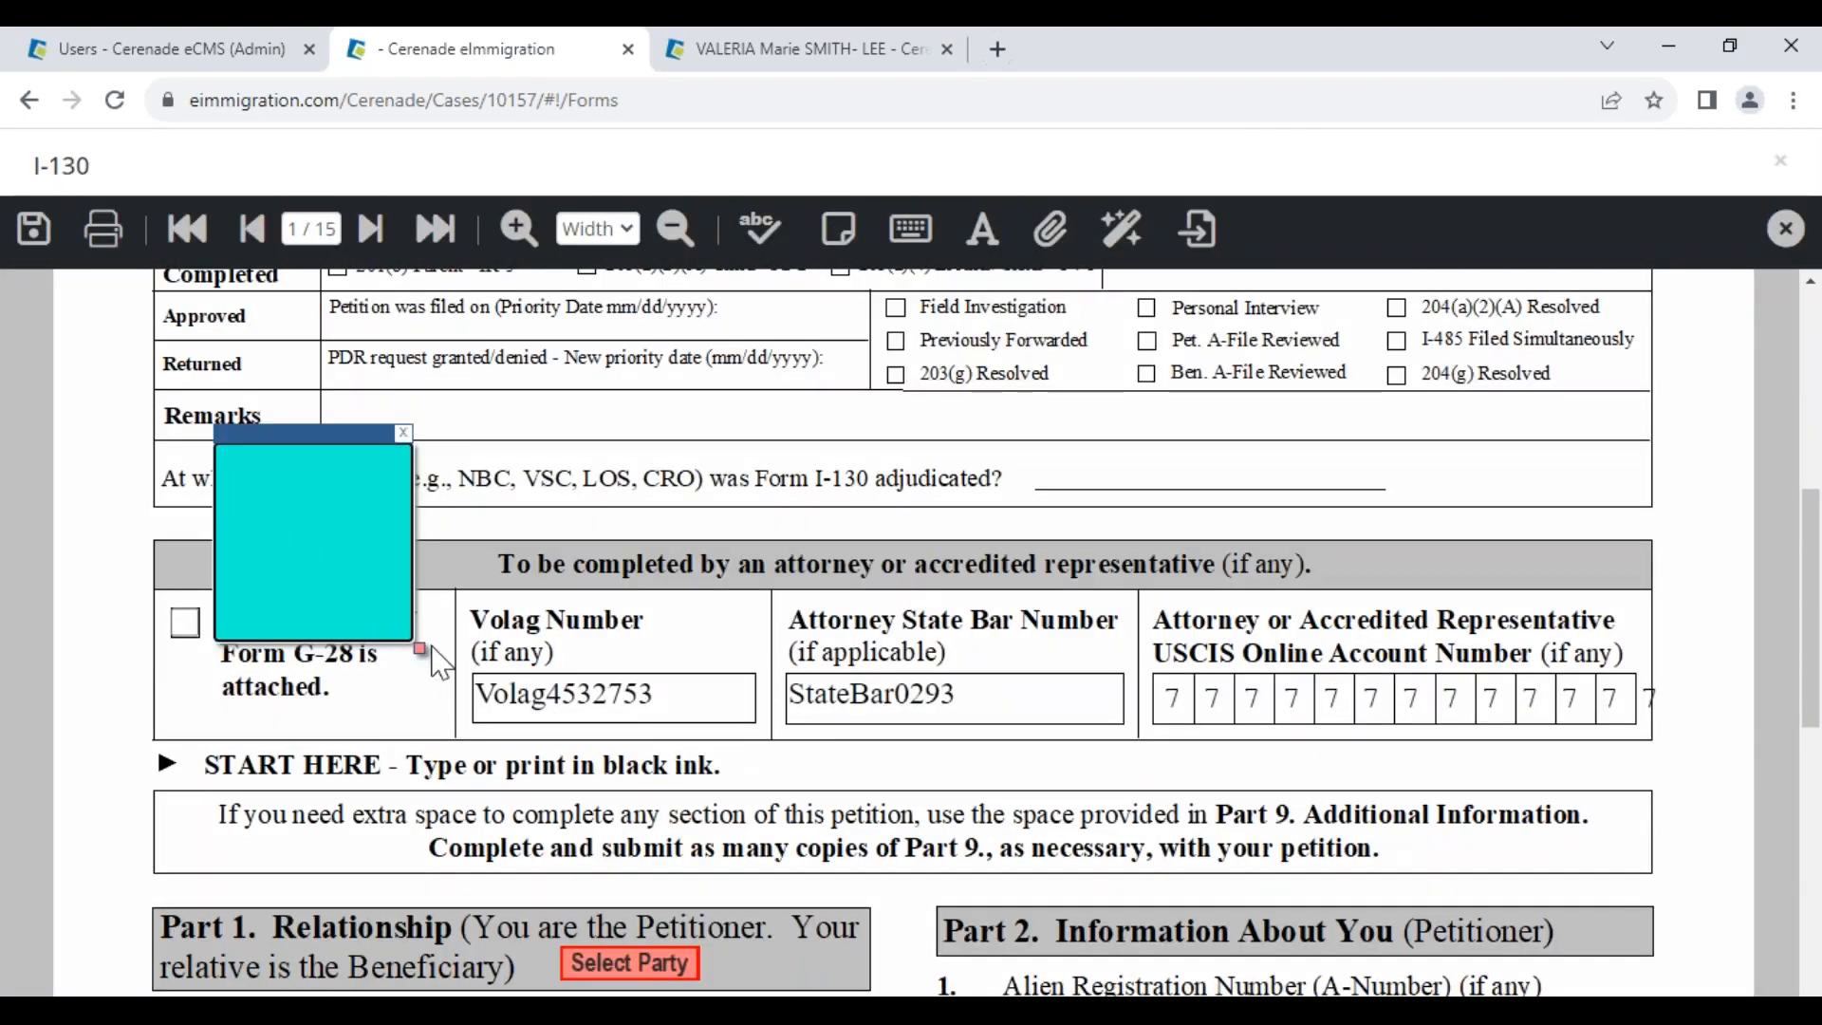
pyautogui.moveTo(416, 645); pyautogui.dragTo(1667, 989)
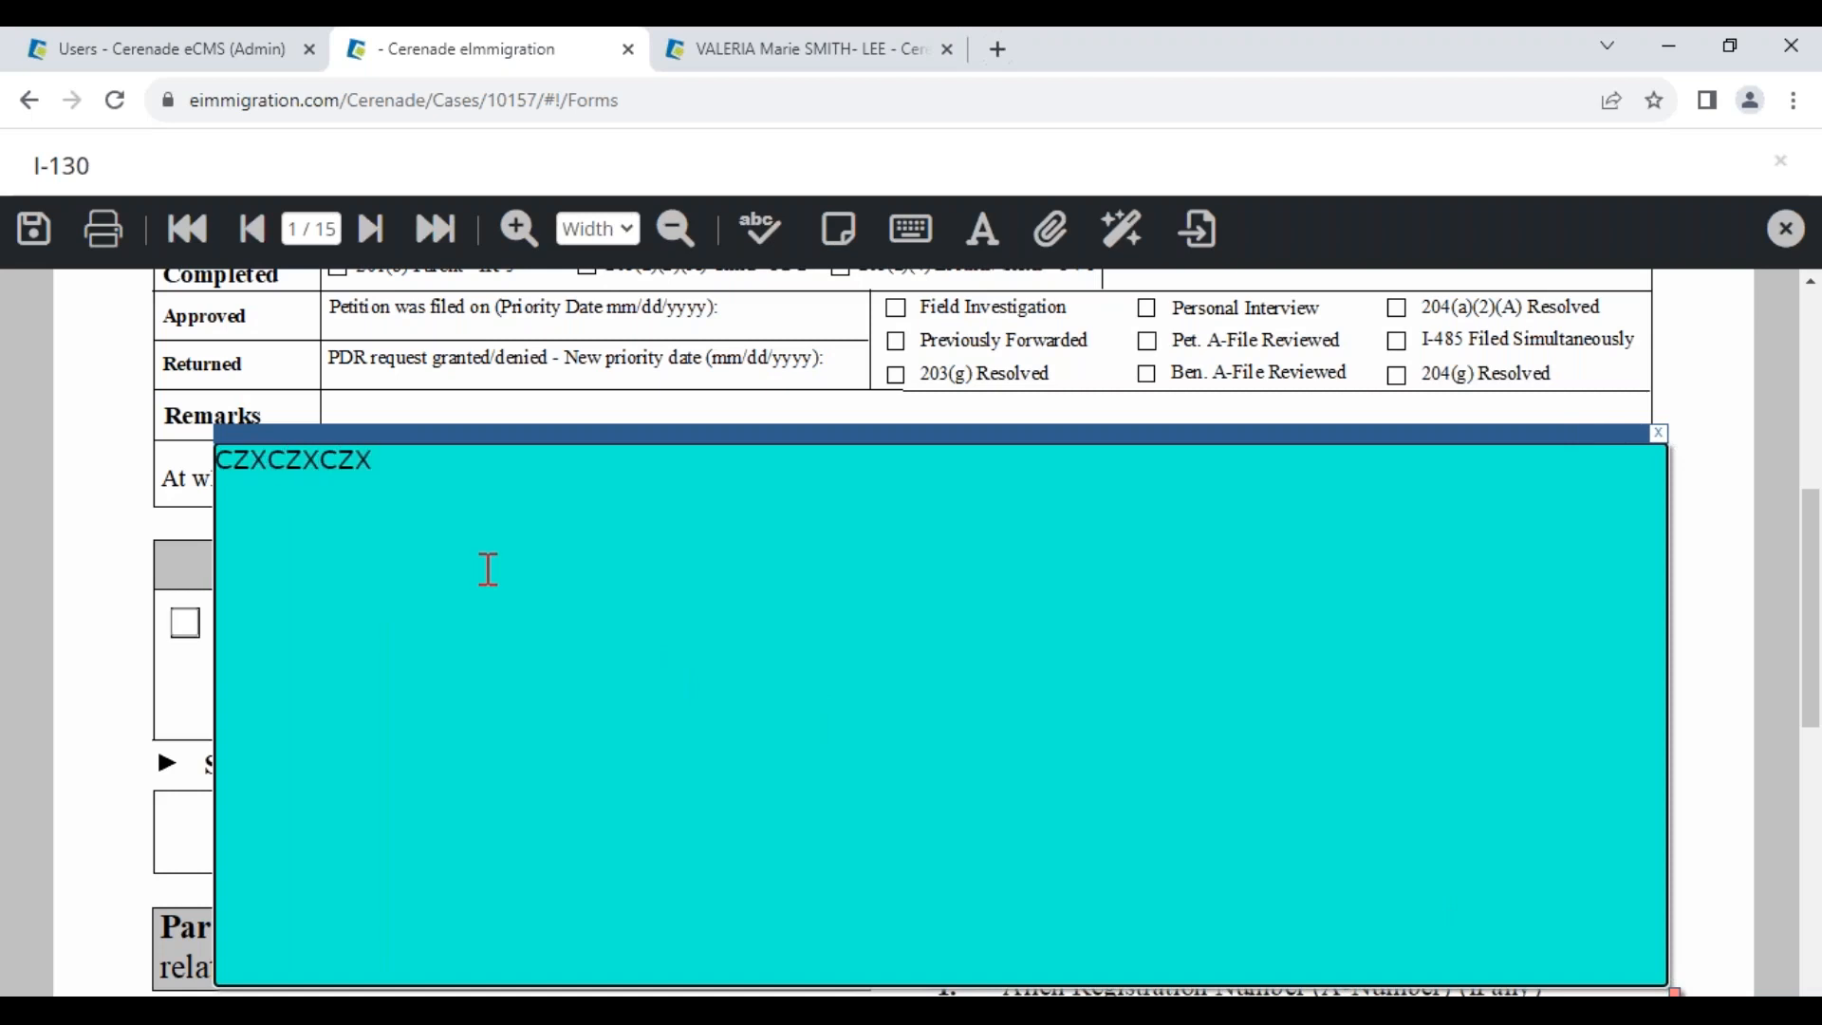
pyautogui.moveTo(405, 474); pyautogui.dragTo(23, 475)
pyautogui.write('PLEASE ')
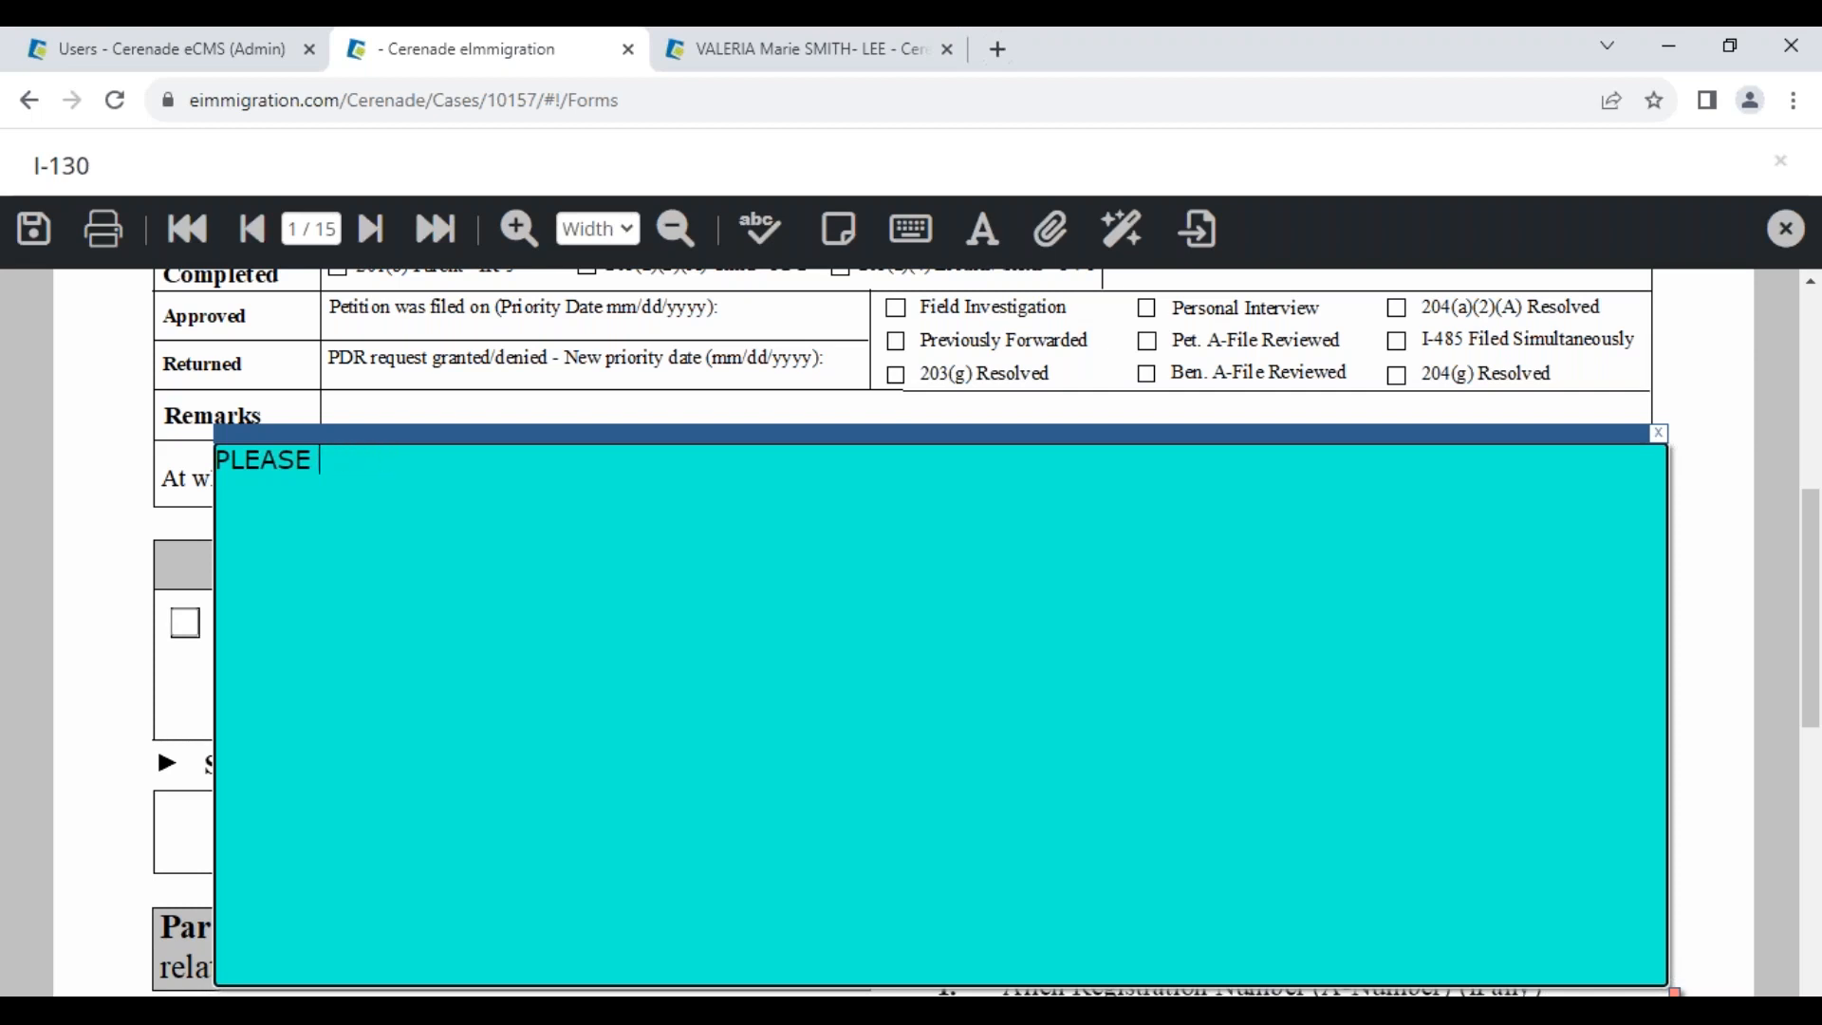
pyautogui.write('REVIEW NOTES & C')
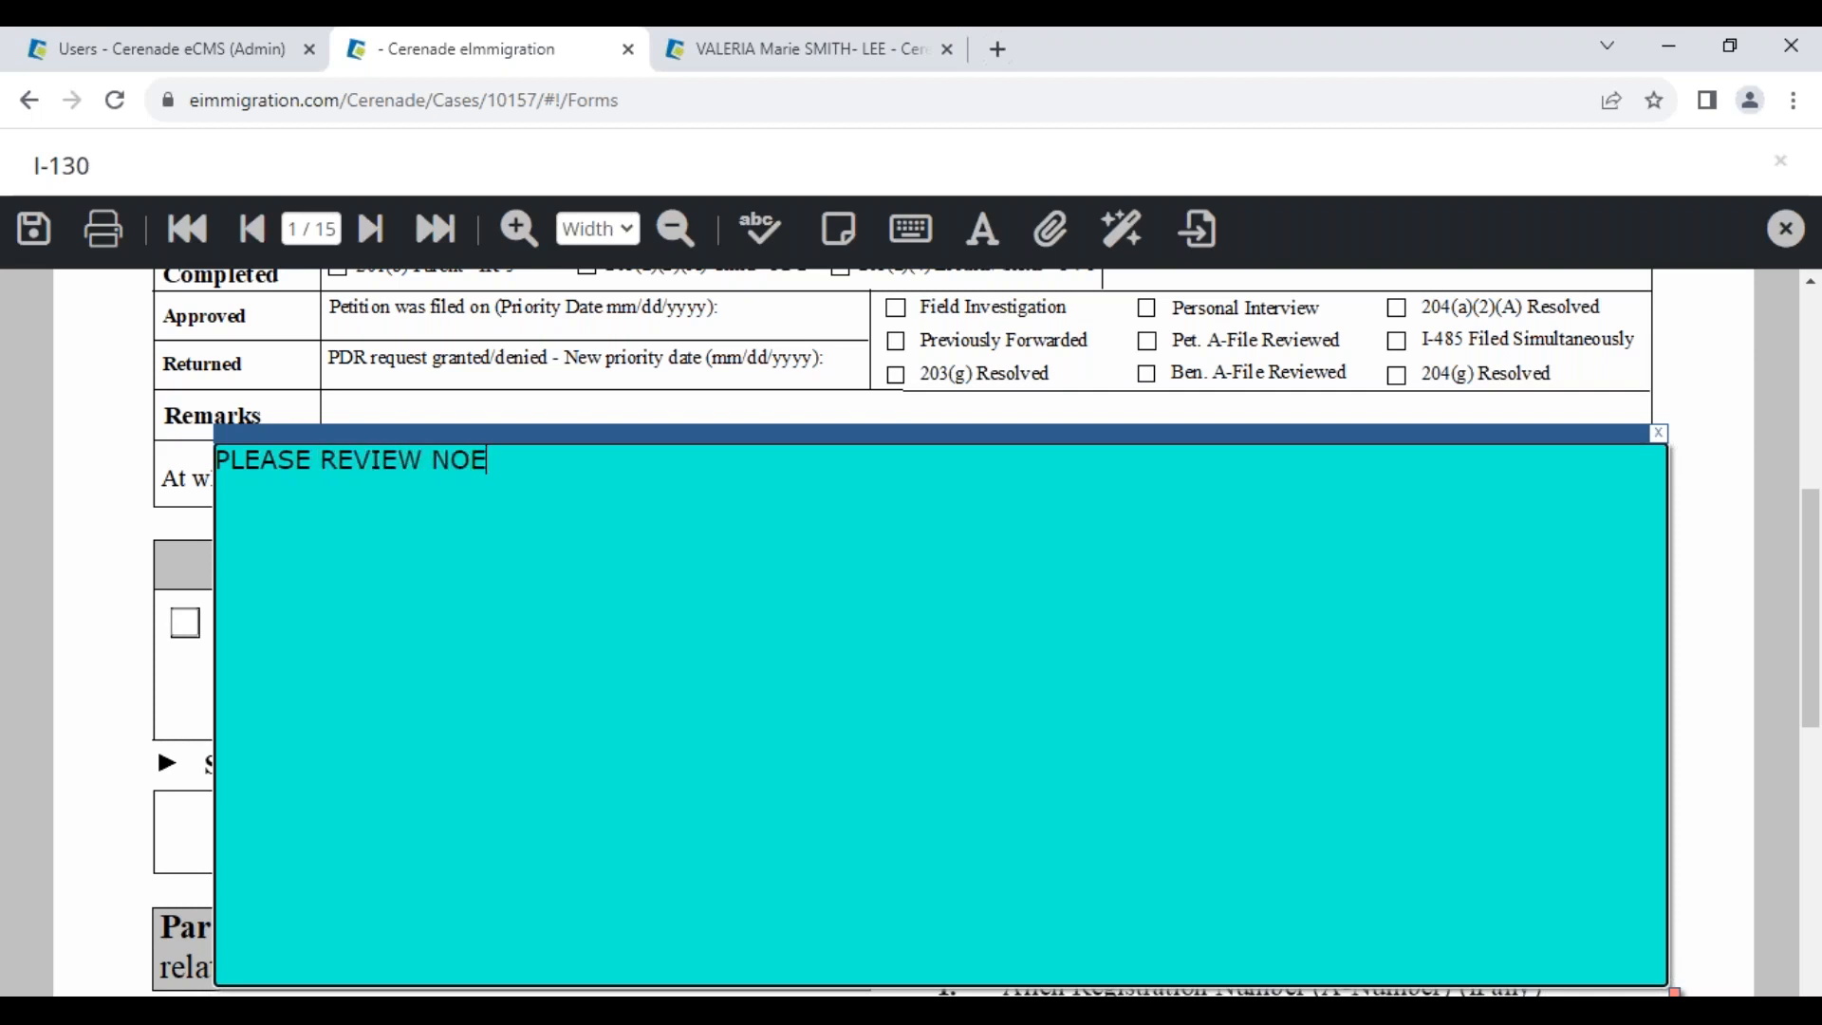
pyautogui.write('ONFIRM - VV')
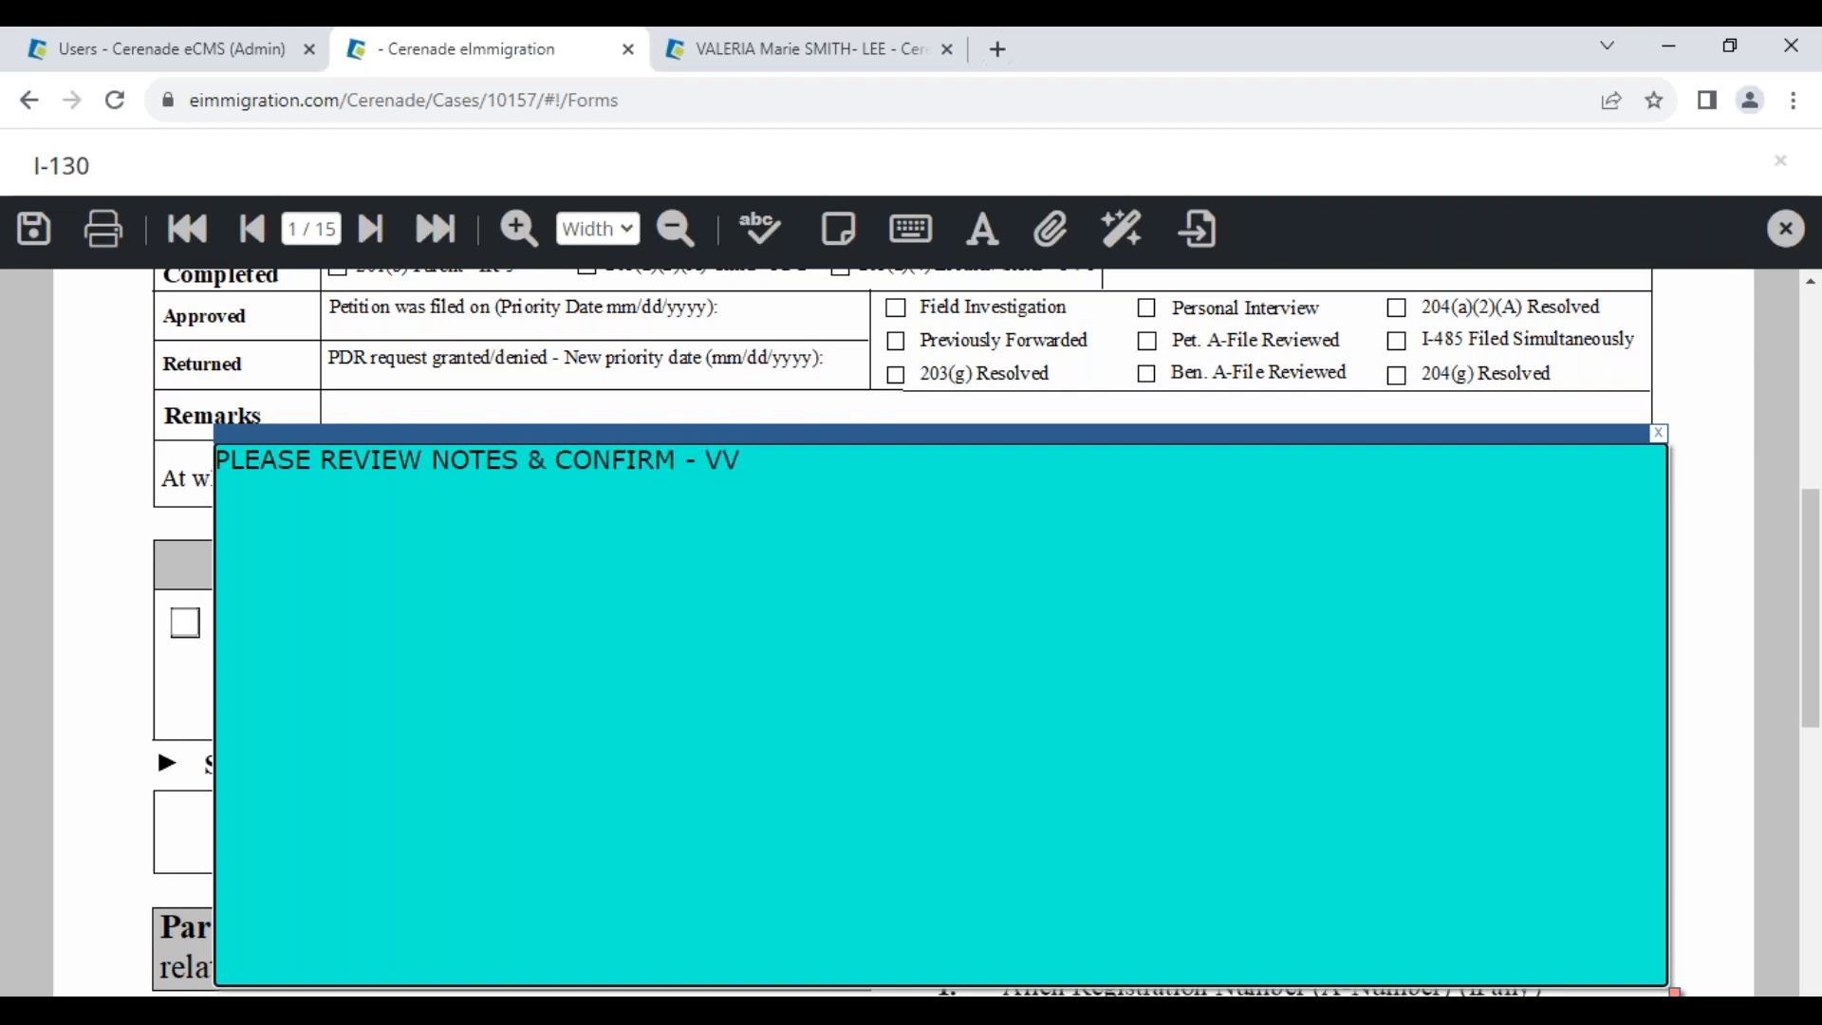
pyautogui.moveTo(850, 435); pyautogui.dragTo(832, 778)
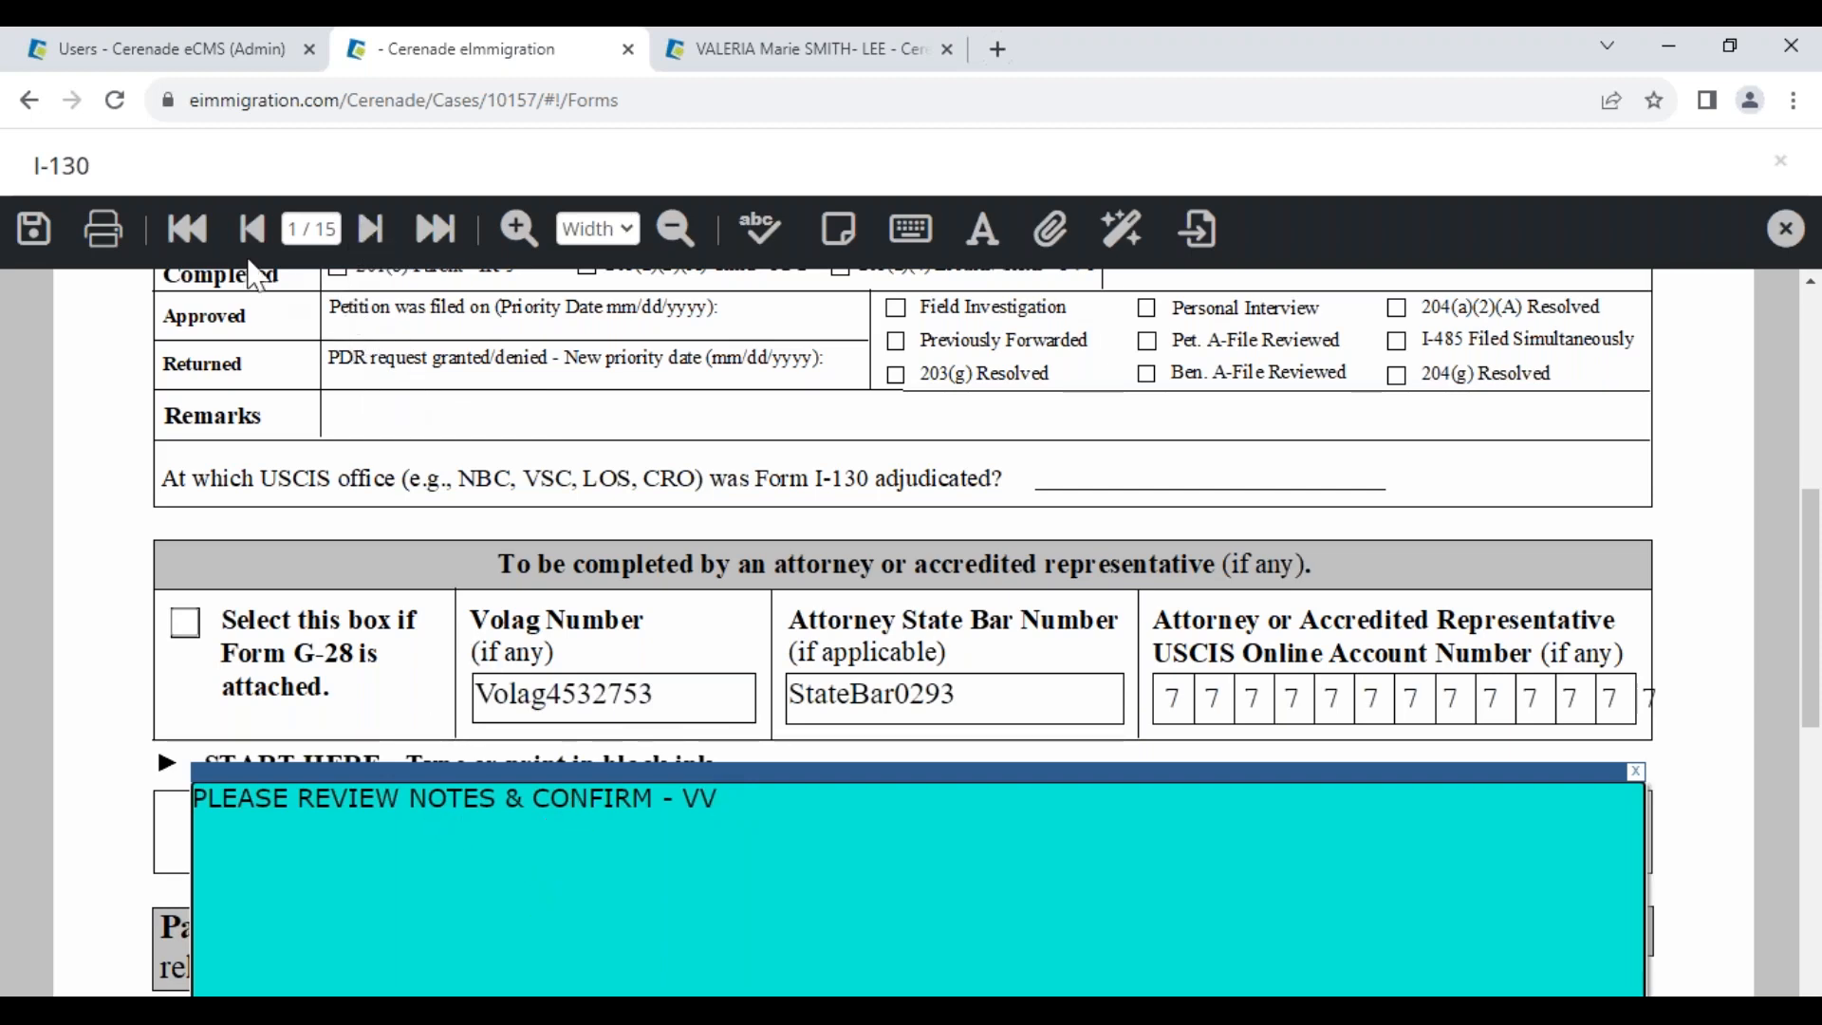
# Untick Print sticky notes in the print options, then cancel without printing
pyautogui.click(103, 229)
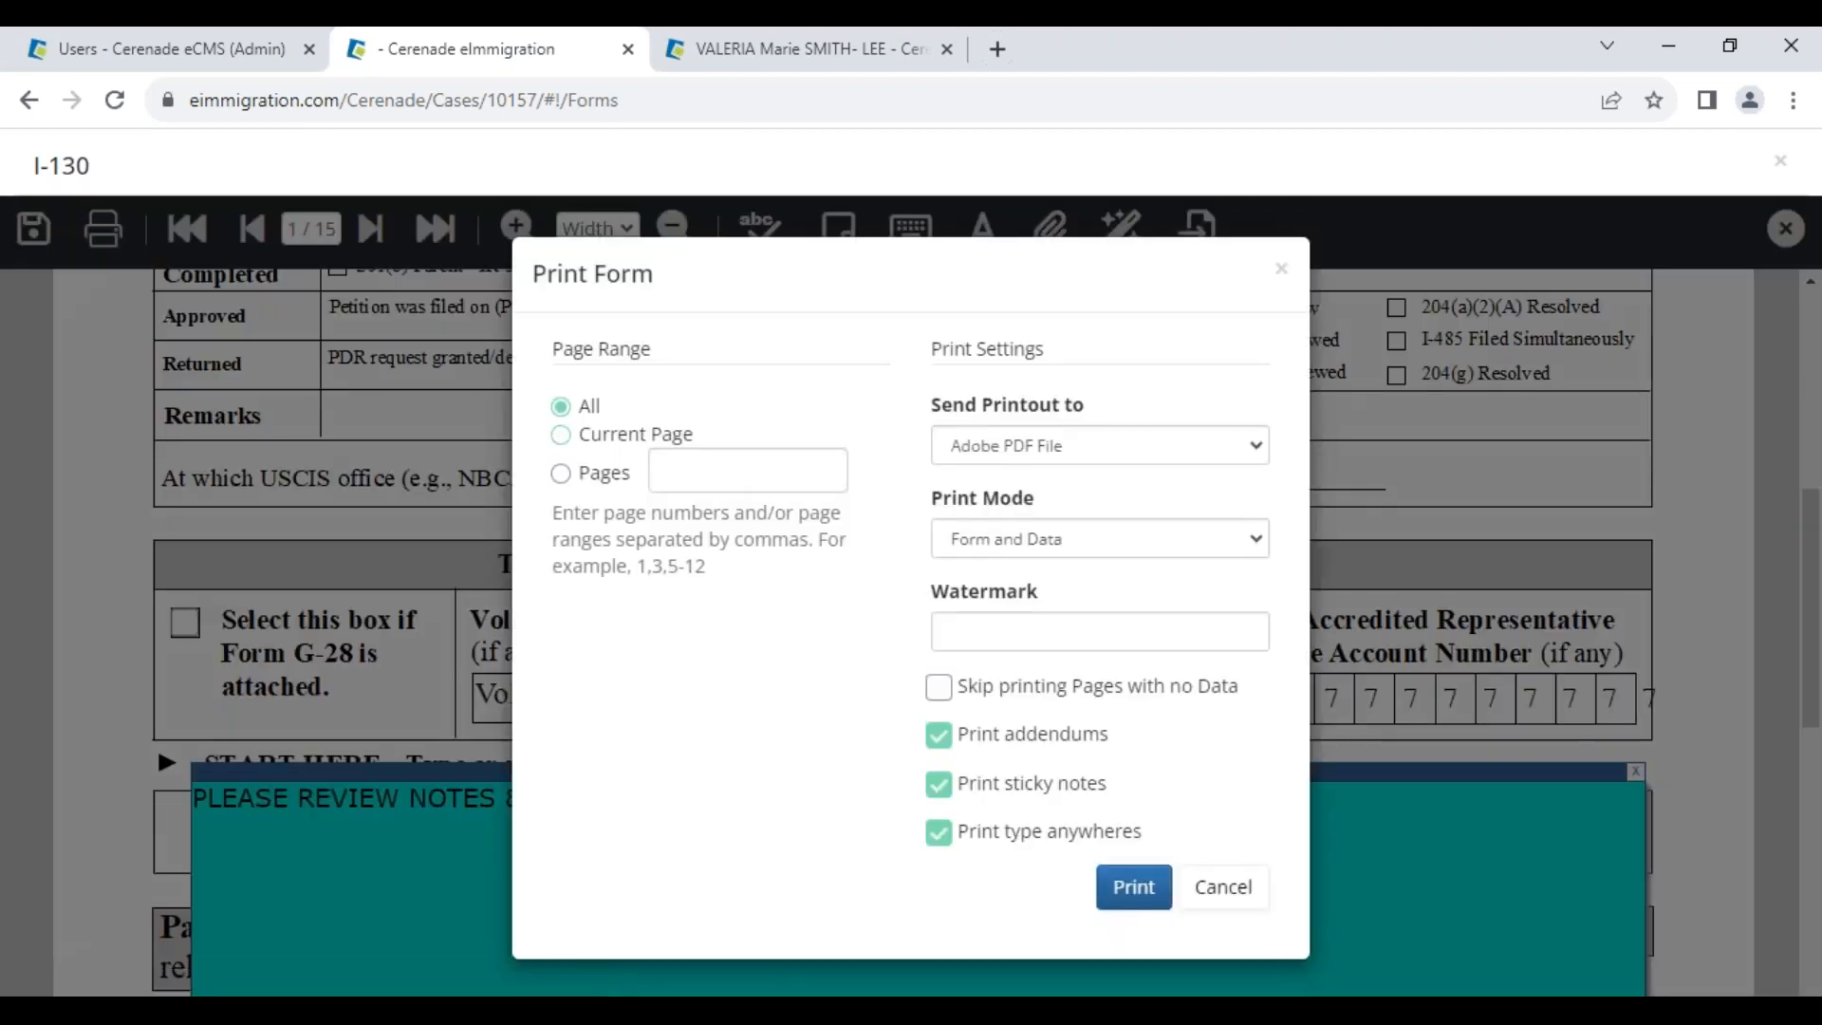
pyautogui.moveTo(531, 277); pyautogui.dragTo(669, 309)
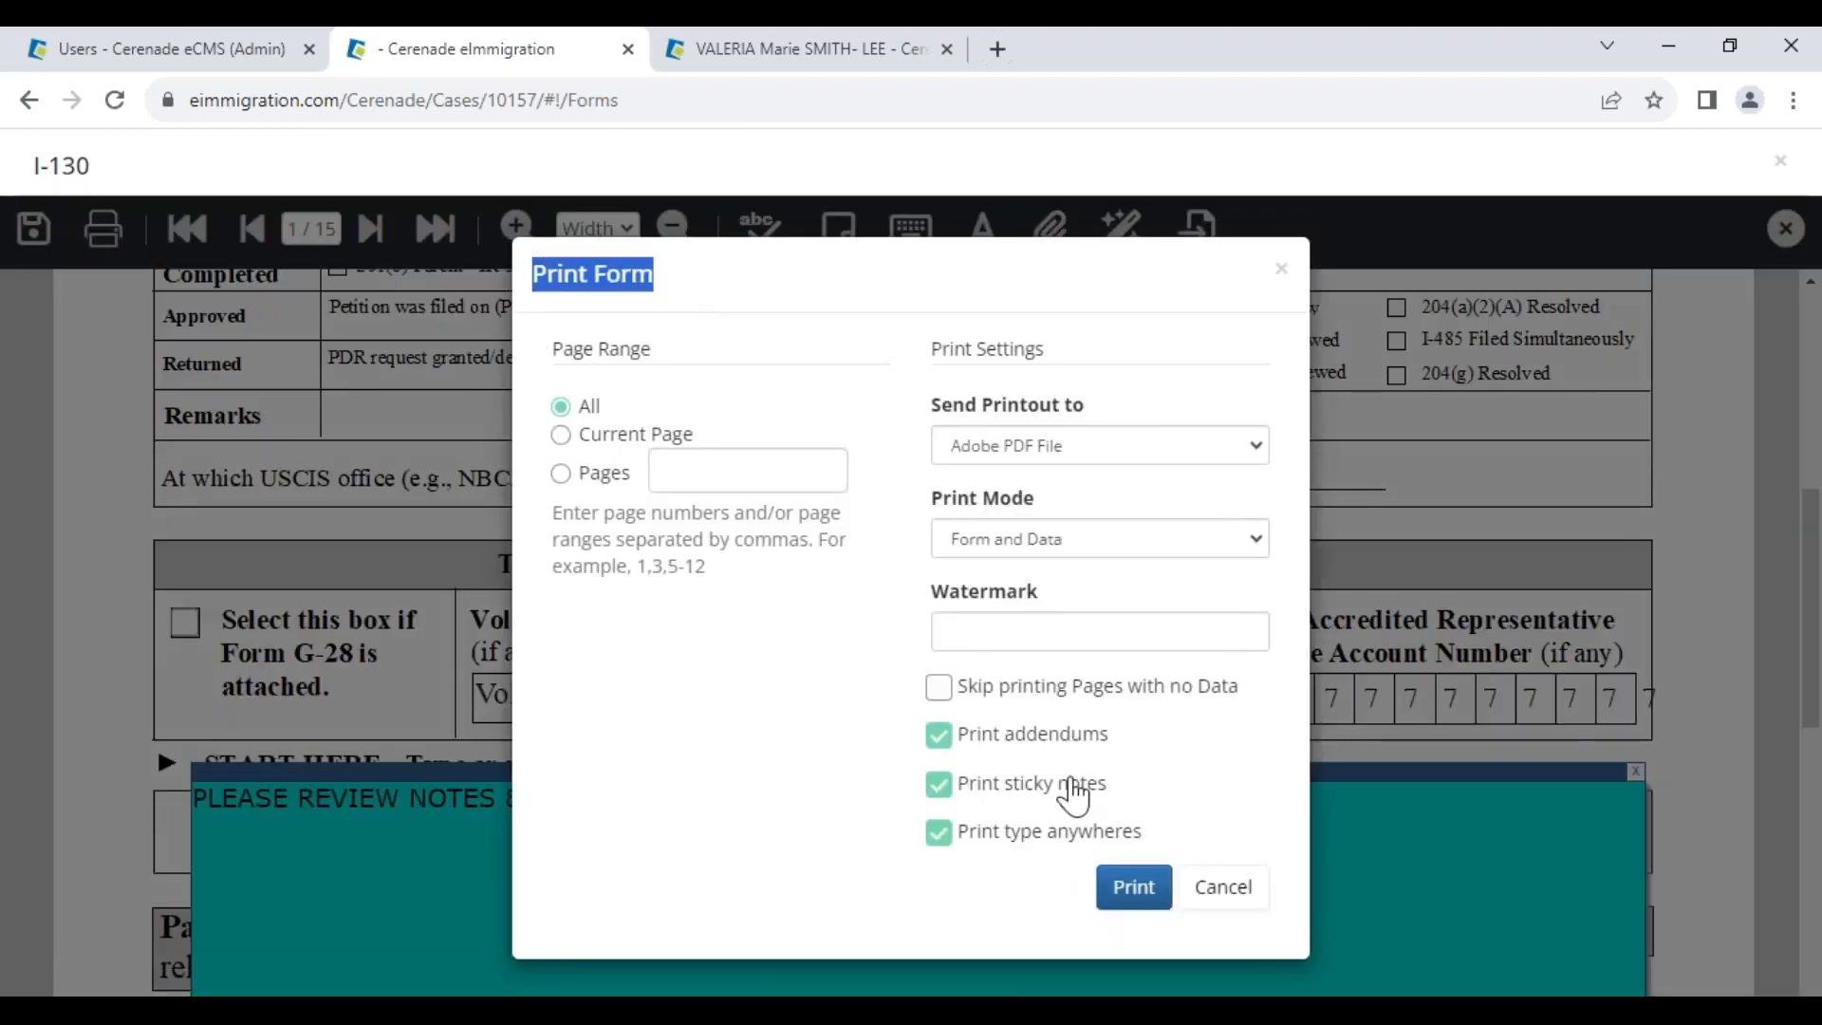
pyautogui.click(1072, 793)
pyautogui.click(1223, 886)
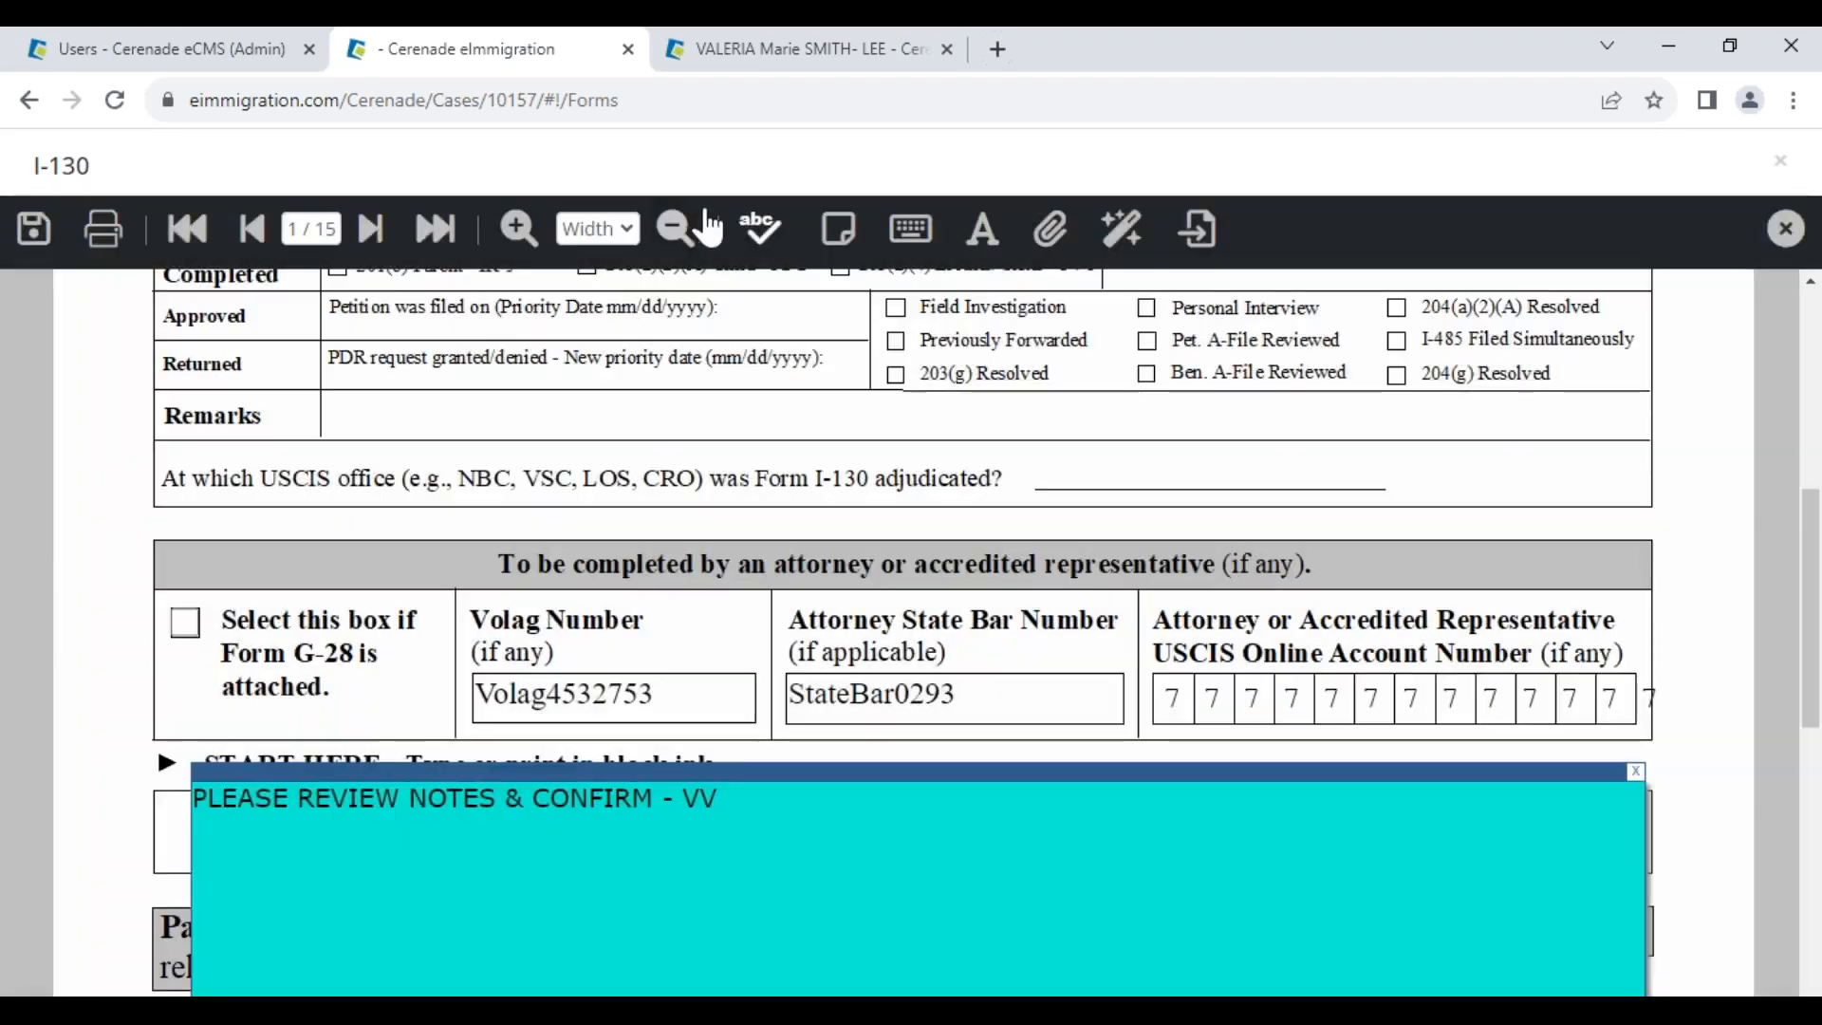
# On page 2, add a TEST type-anywhere annotation beside the Family Name field
pyautogui.click(369, 230)
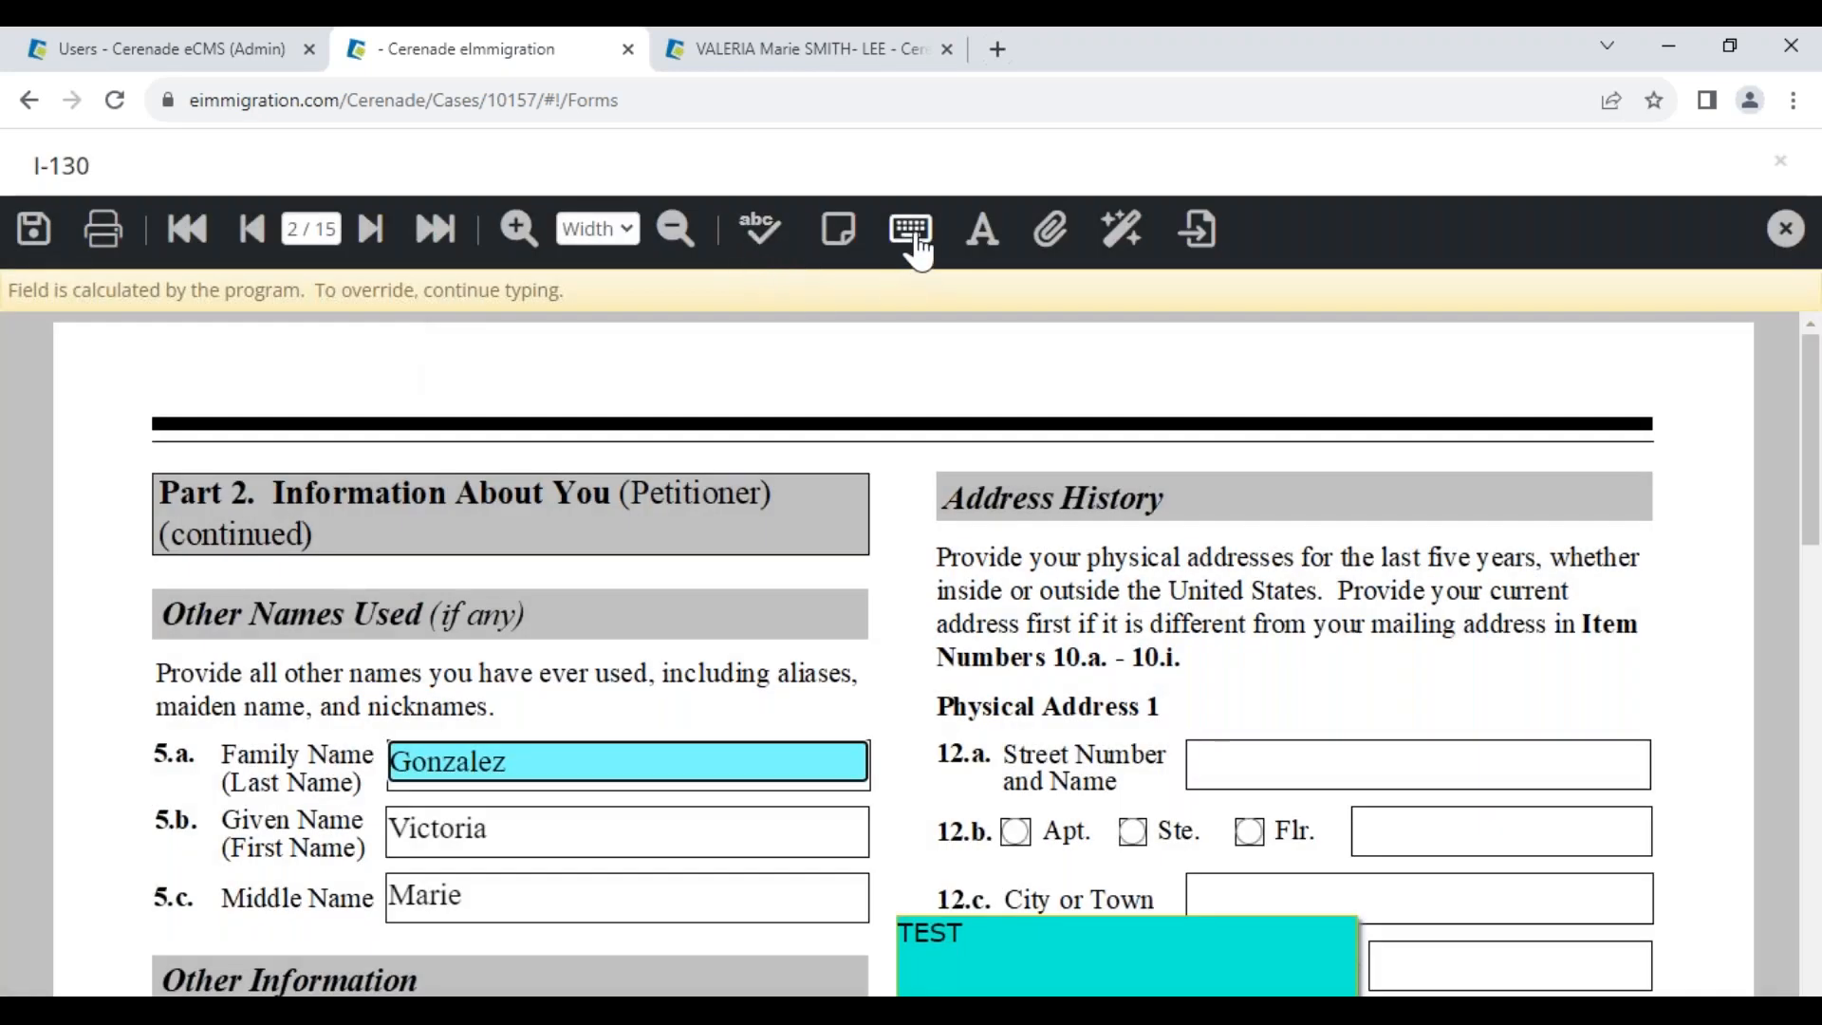
pyautogui.click(911, 232)
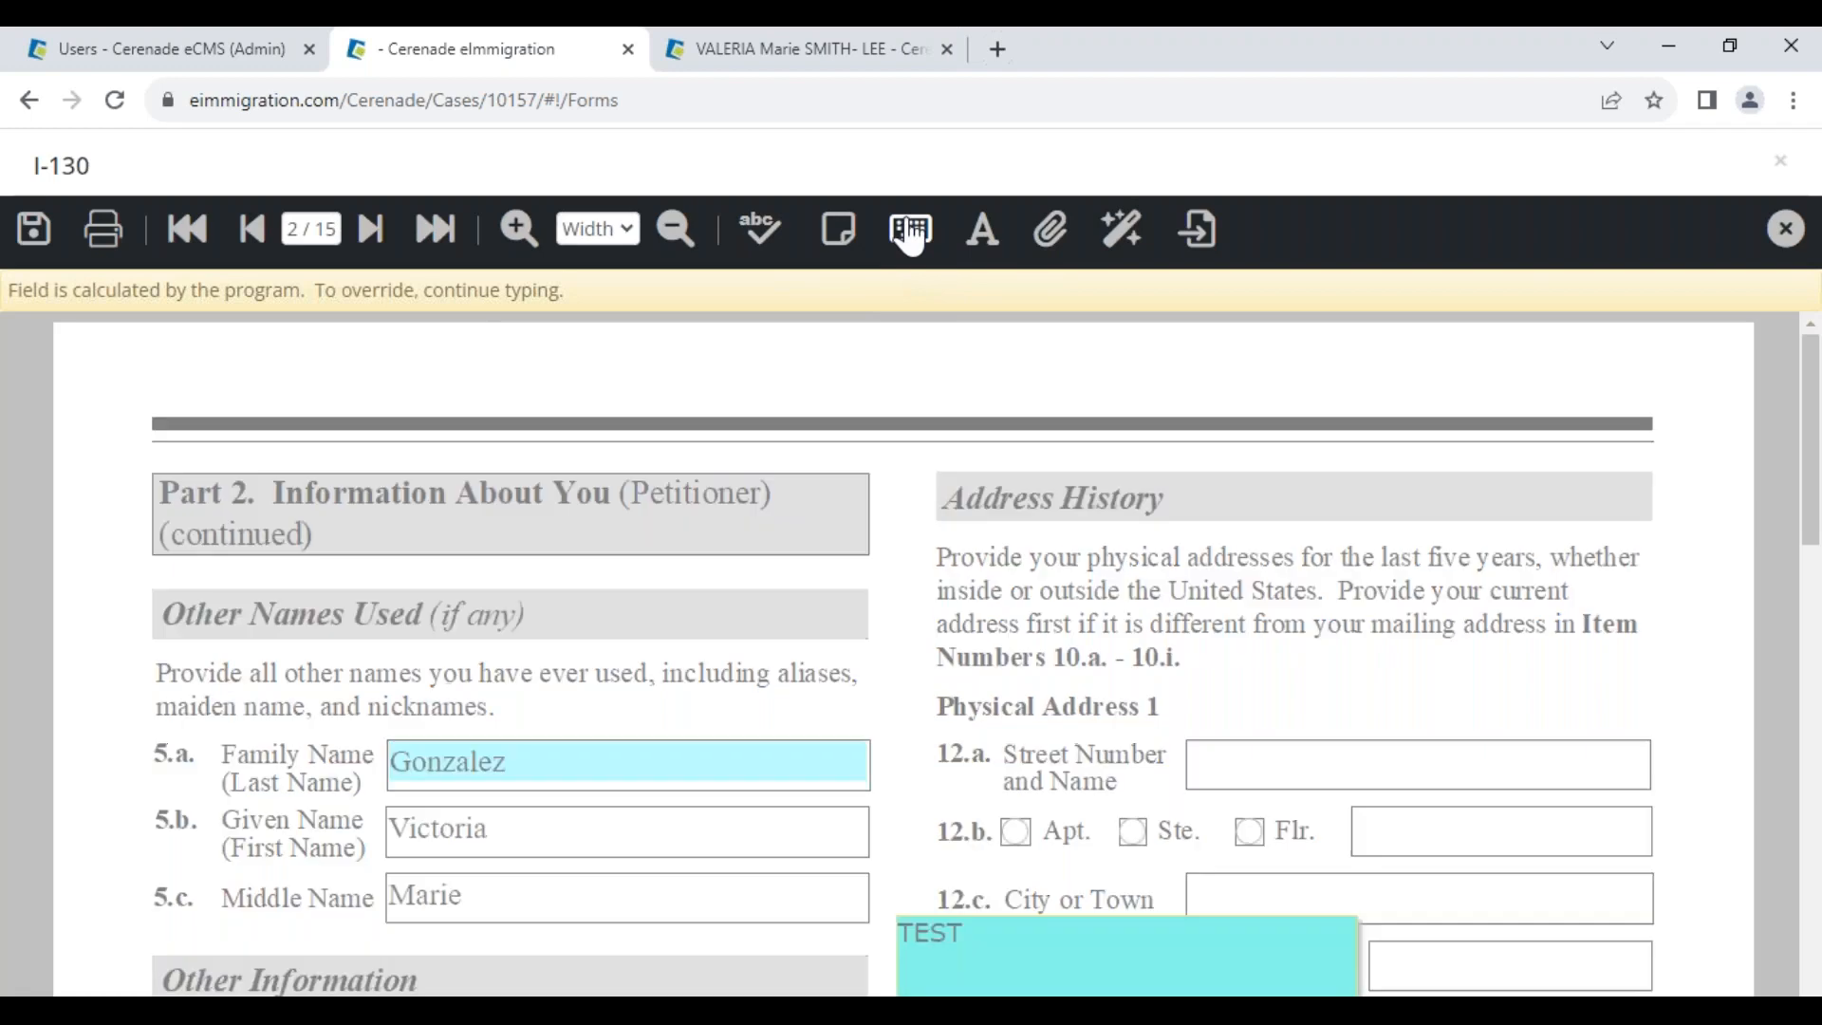
pyautogui.click(152, 351)
pyautogui.write('TEST')
pyautogui.moveTo(254, 340); pyautogui.dragTo(607, 752)
pyautogui.click(754, 850)
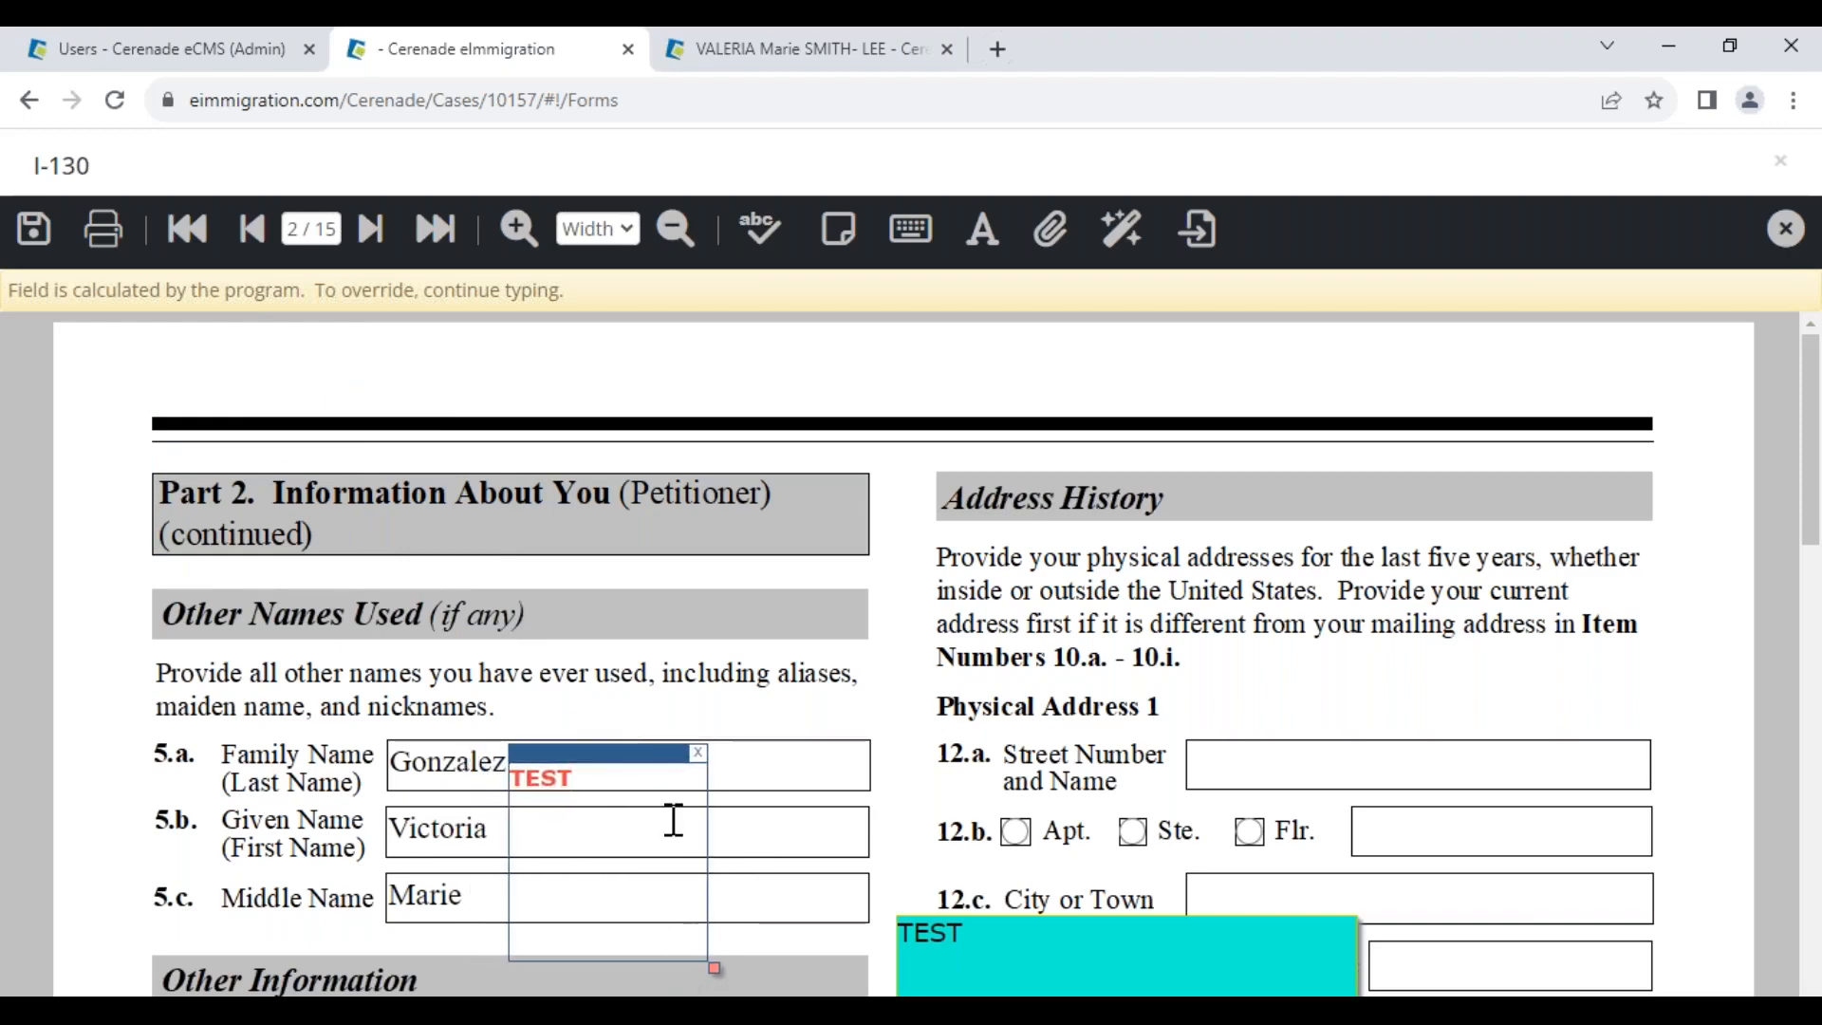
# Override the mailing Street Number and Name field with 'NFJSDHFJSDHFJHSDJFHSDJKFH'
pyautogui.click(772, 837)
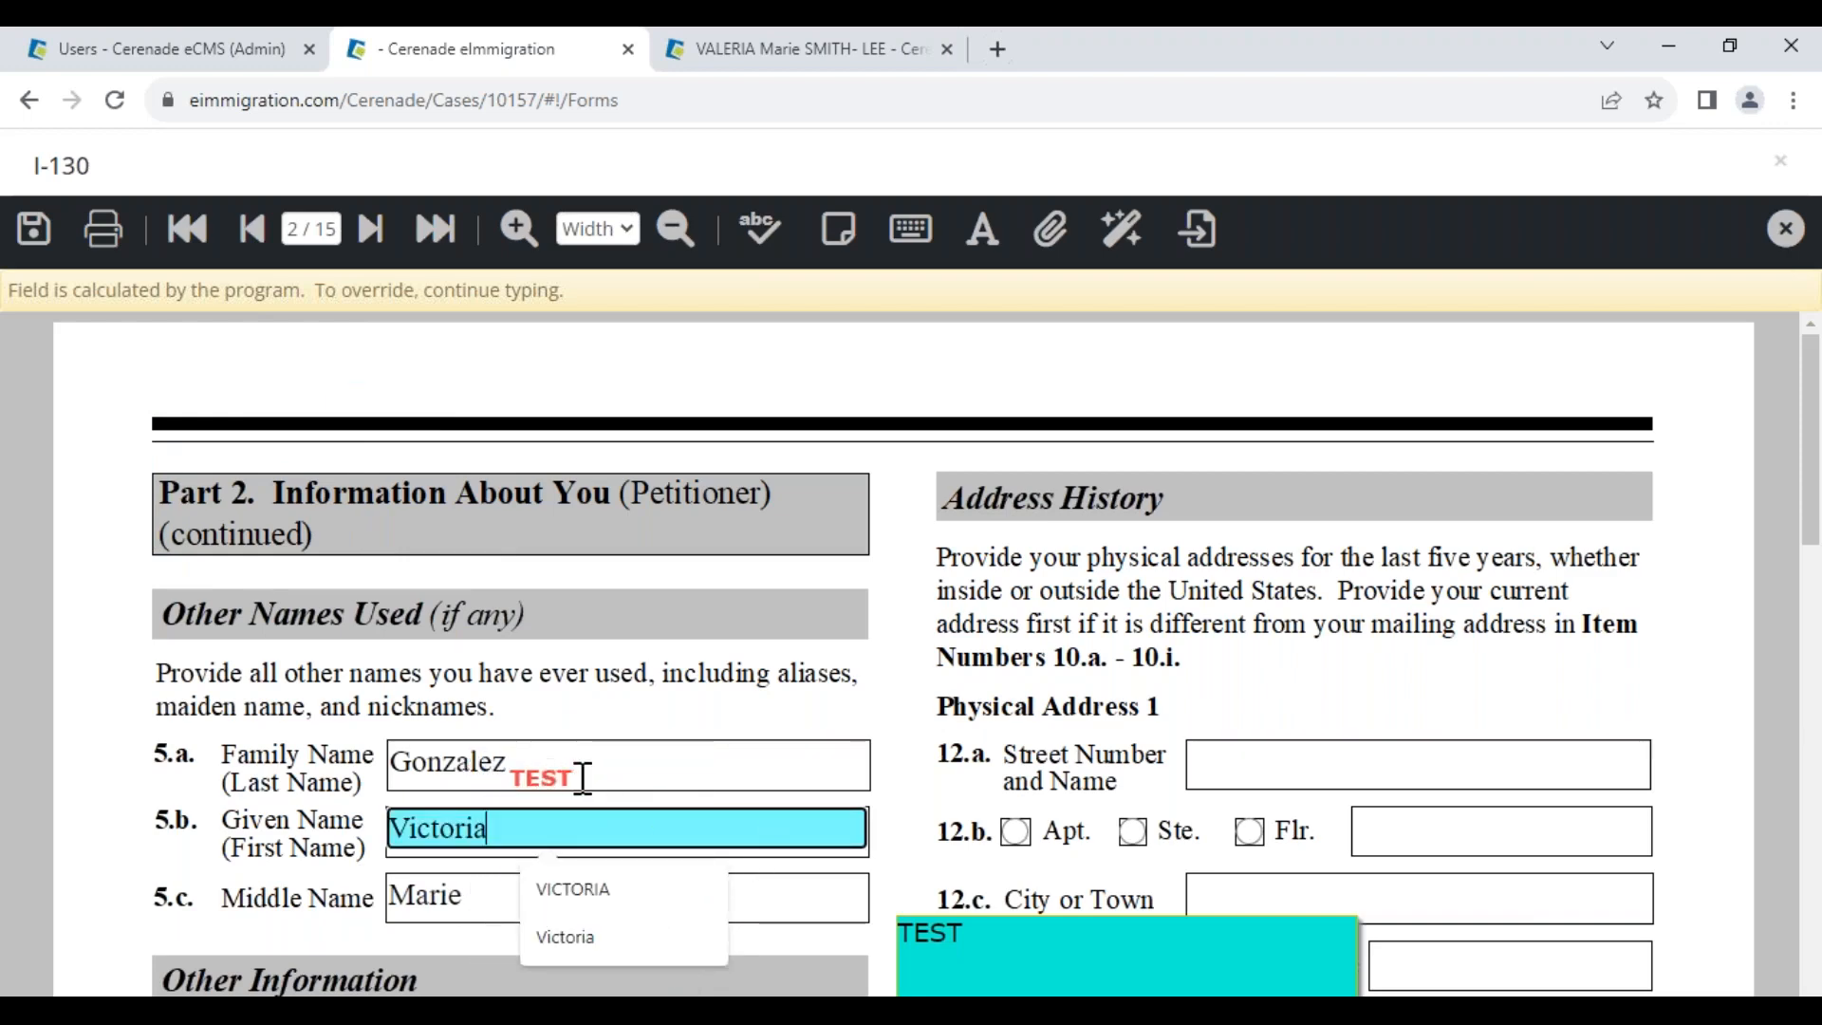
pyautogui.click(813, 909)
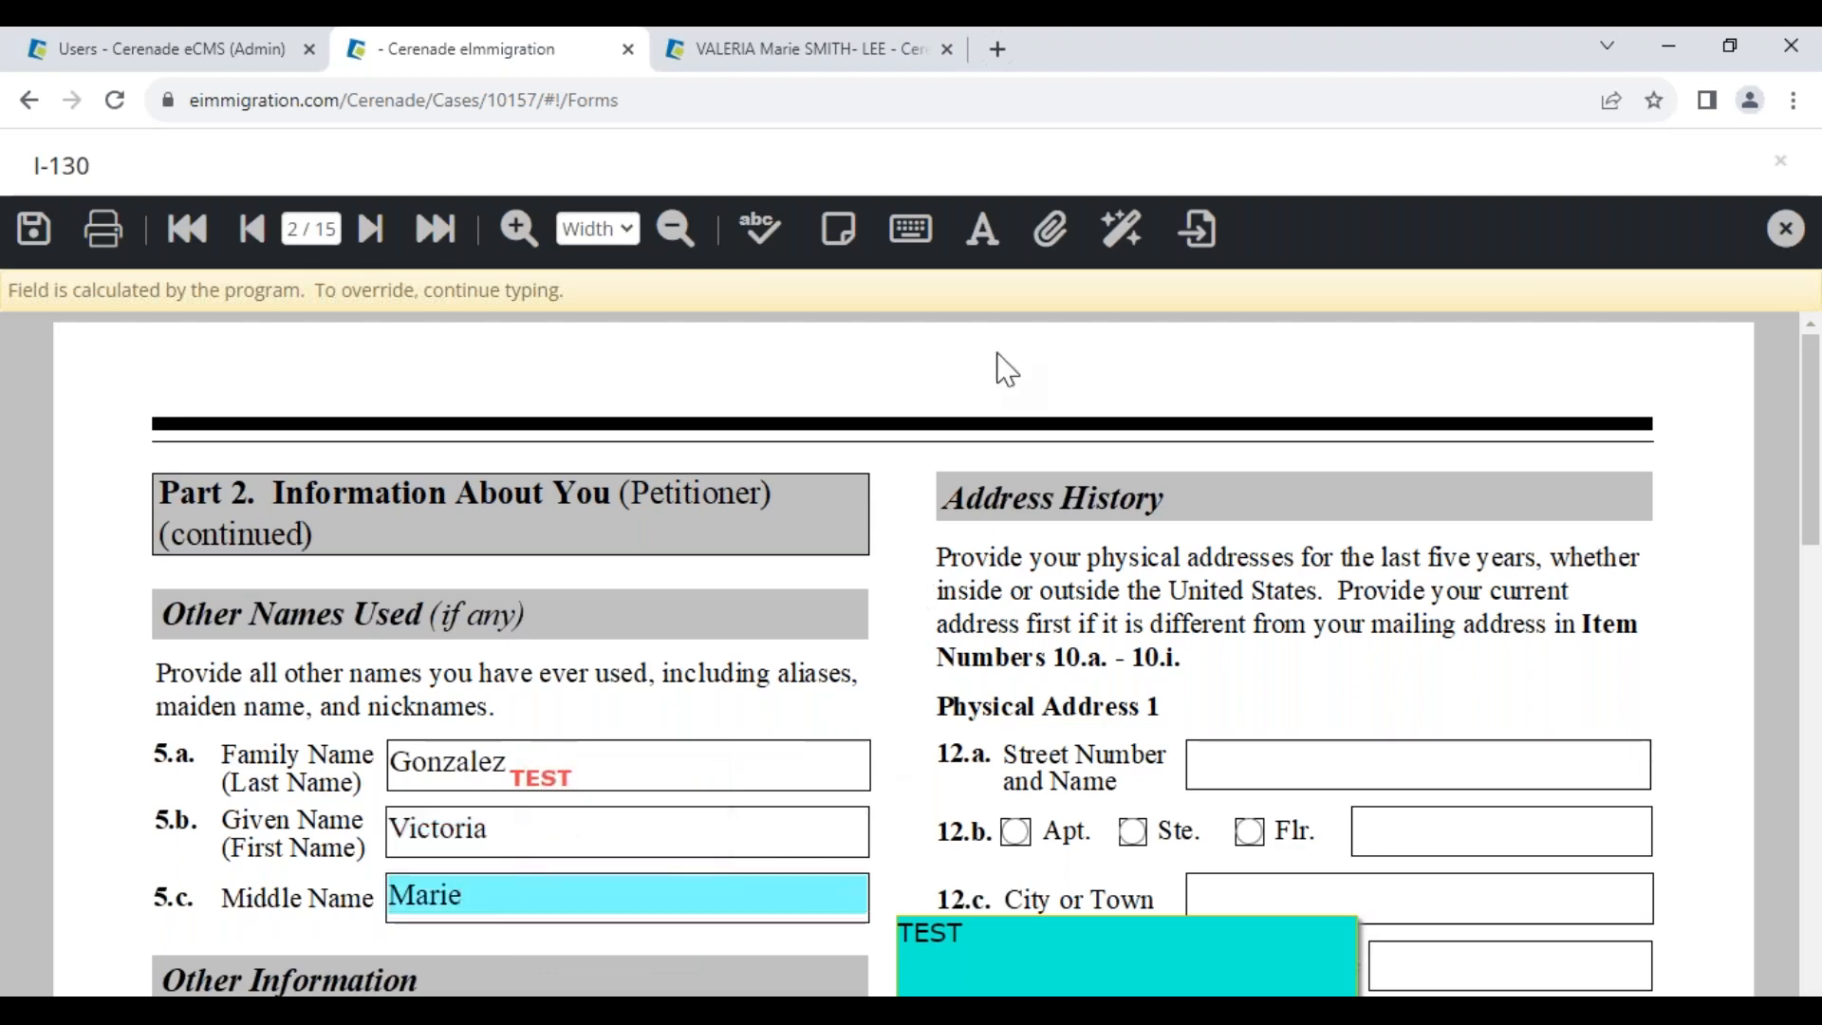
pyautogui.scroll(-7, 726, 532)
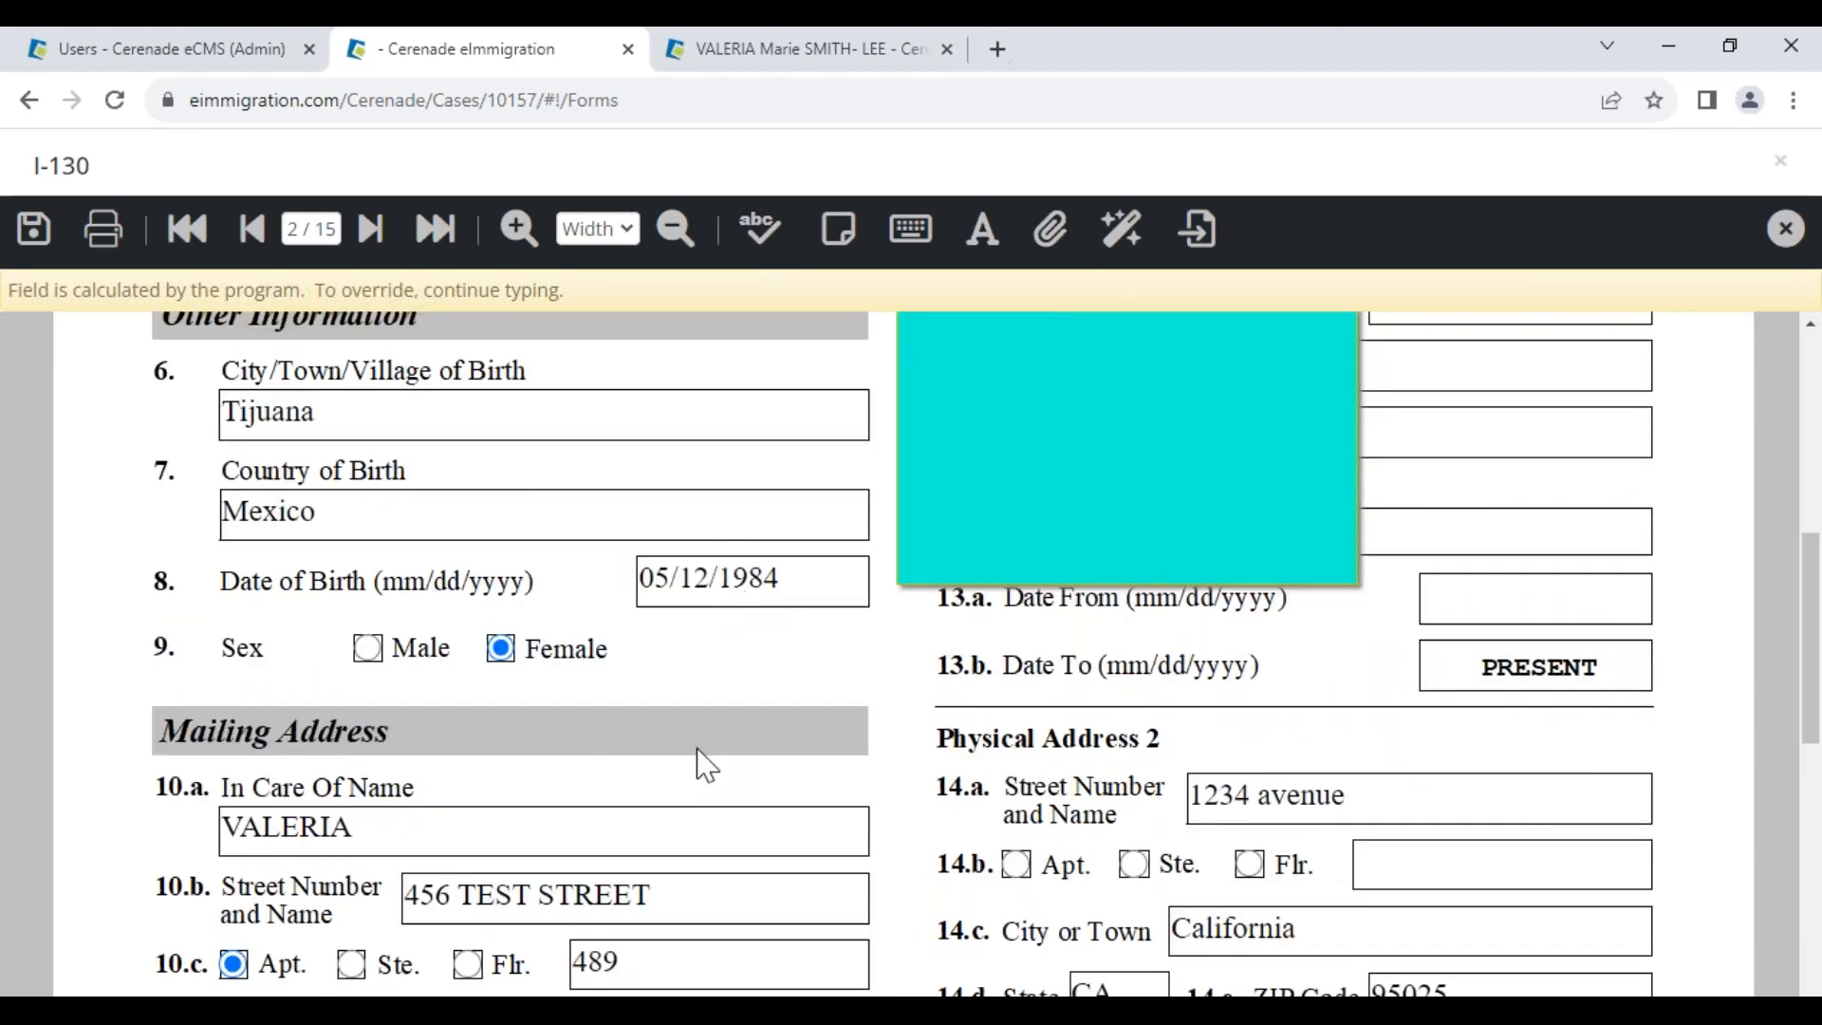
pyautogui.click(695, 902)
pyautogui.write('NFJSDHFJSDHFJHSDJFHSDJKFH')
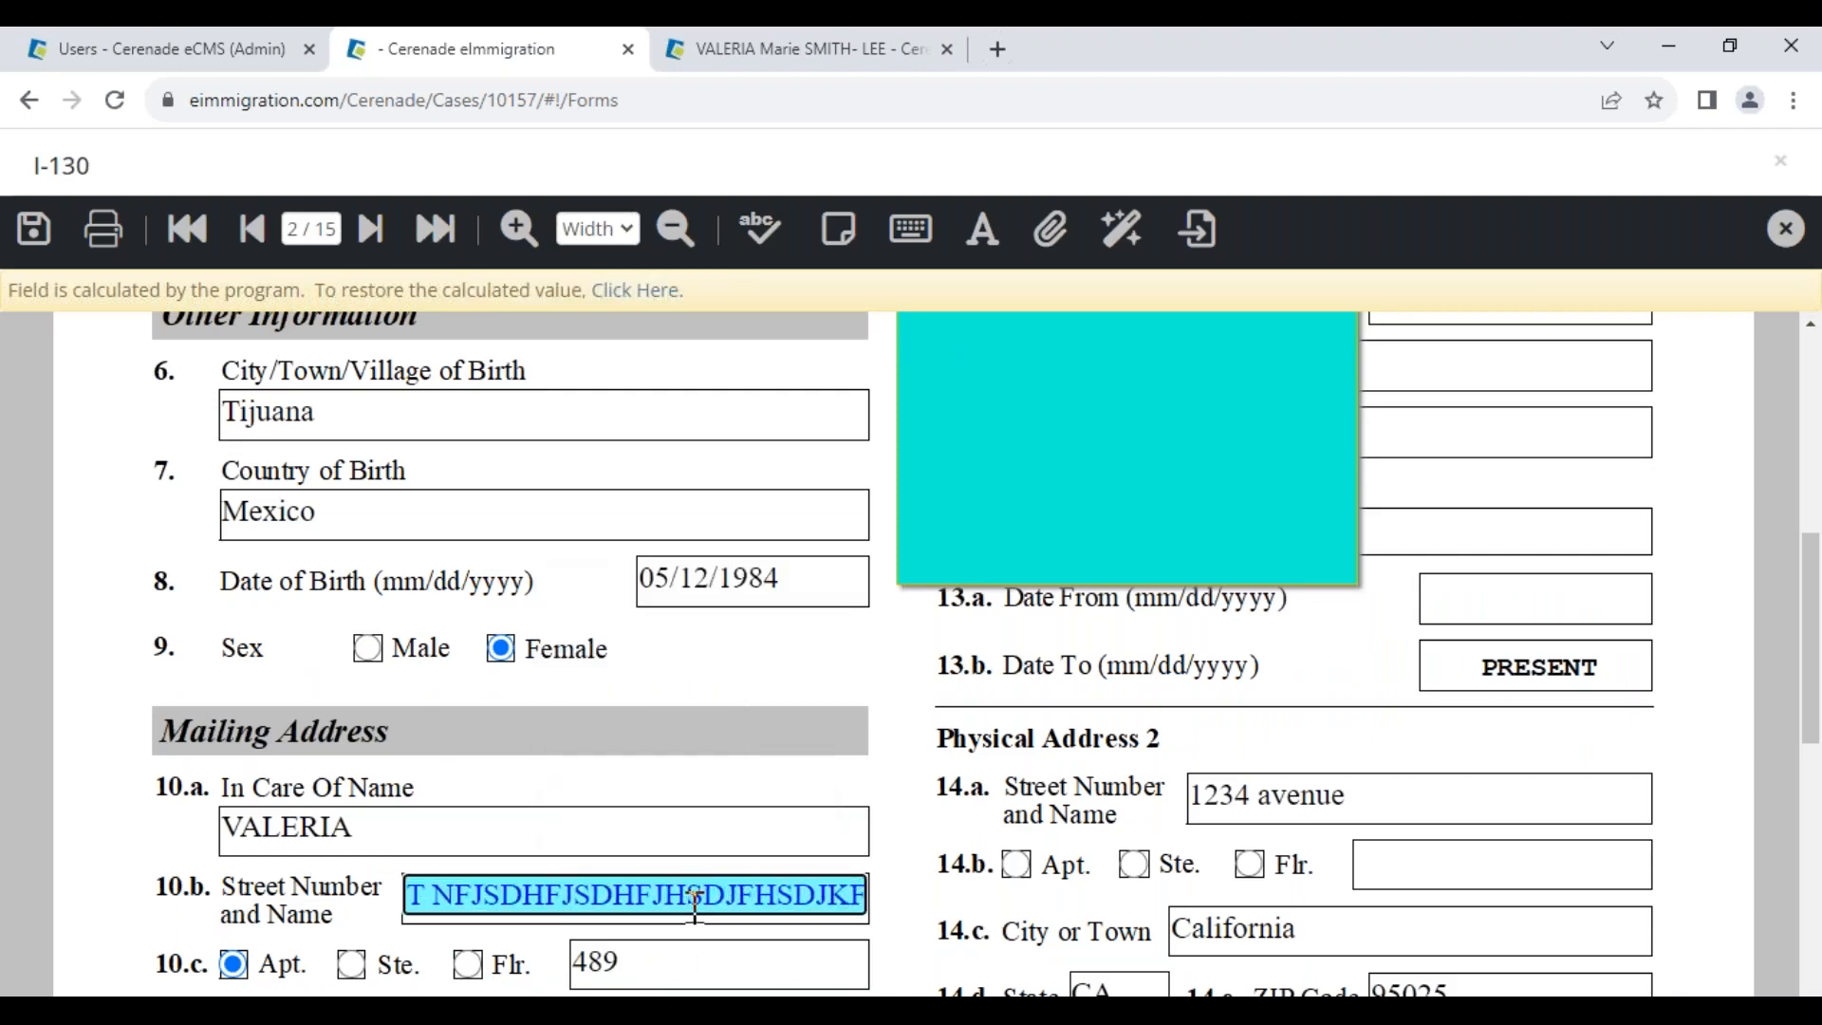
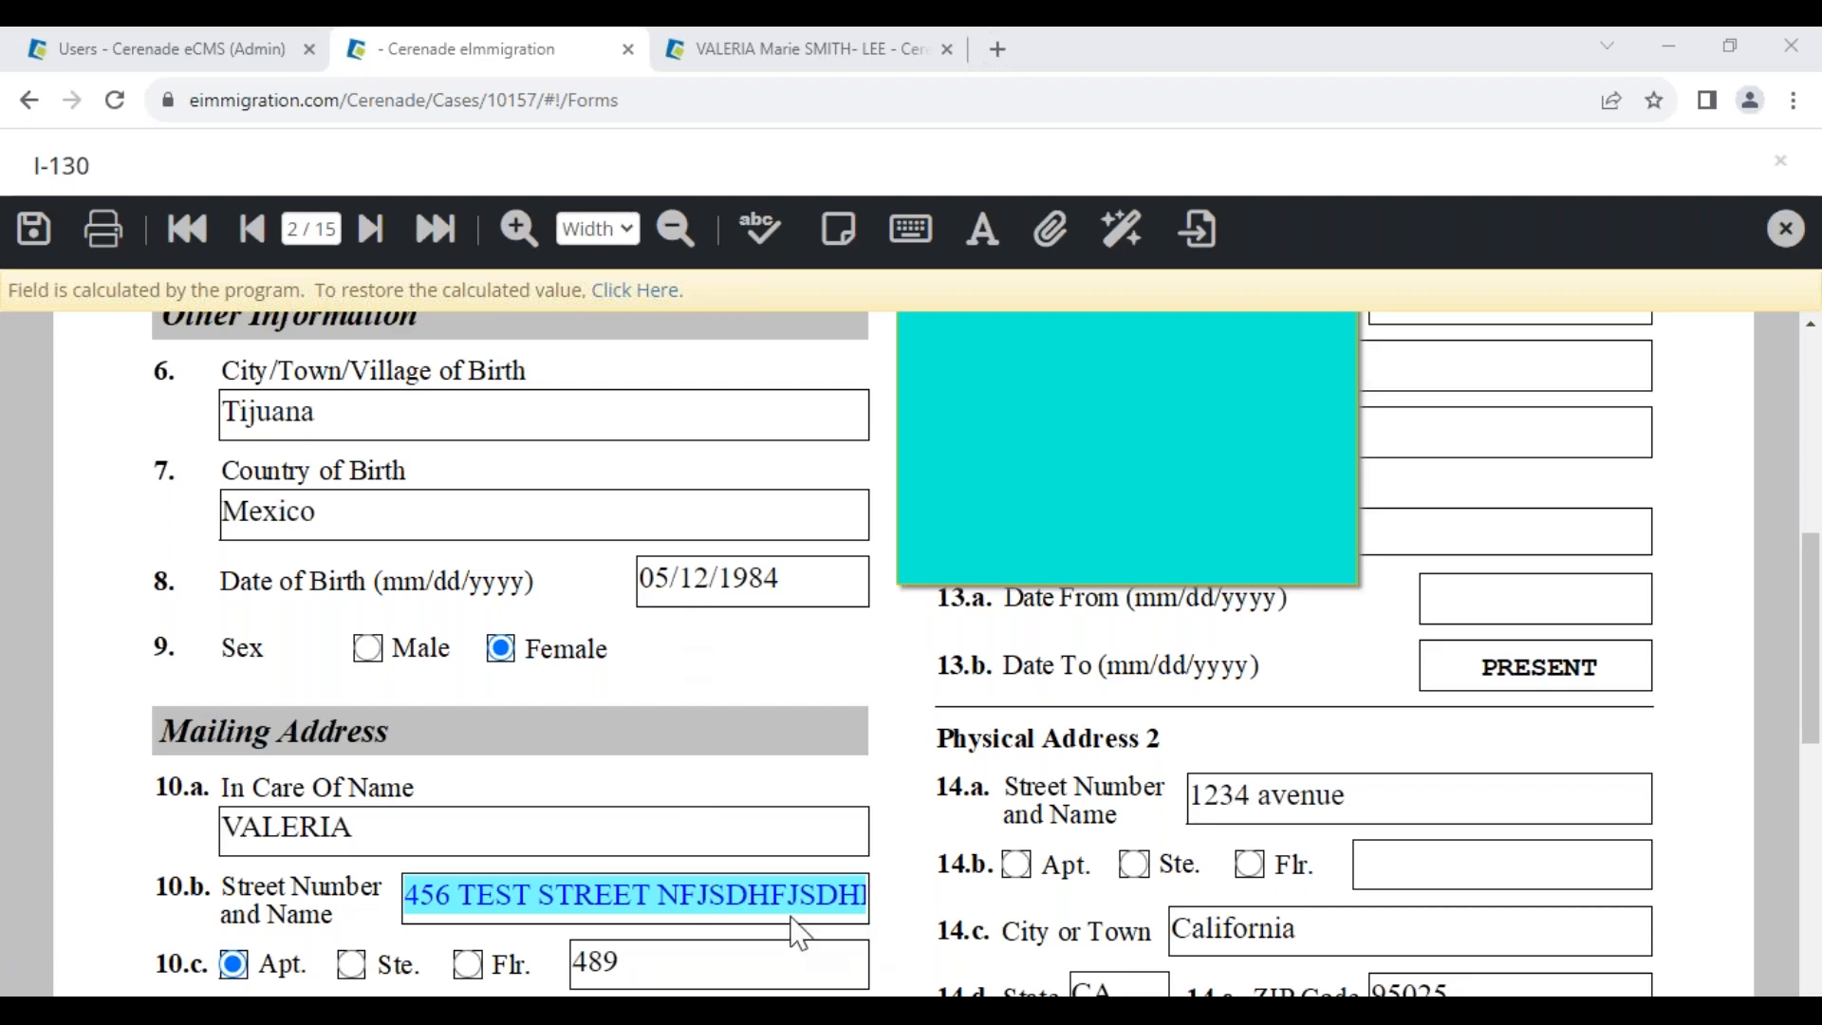
# Jump to page 15/15 of the I-130, Part 9 Additional Information
pyautogui.click(433, 228)
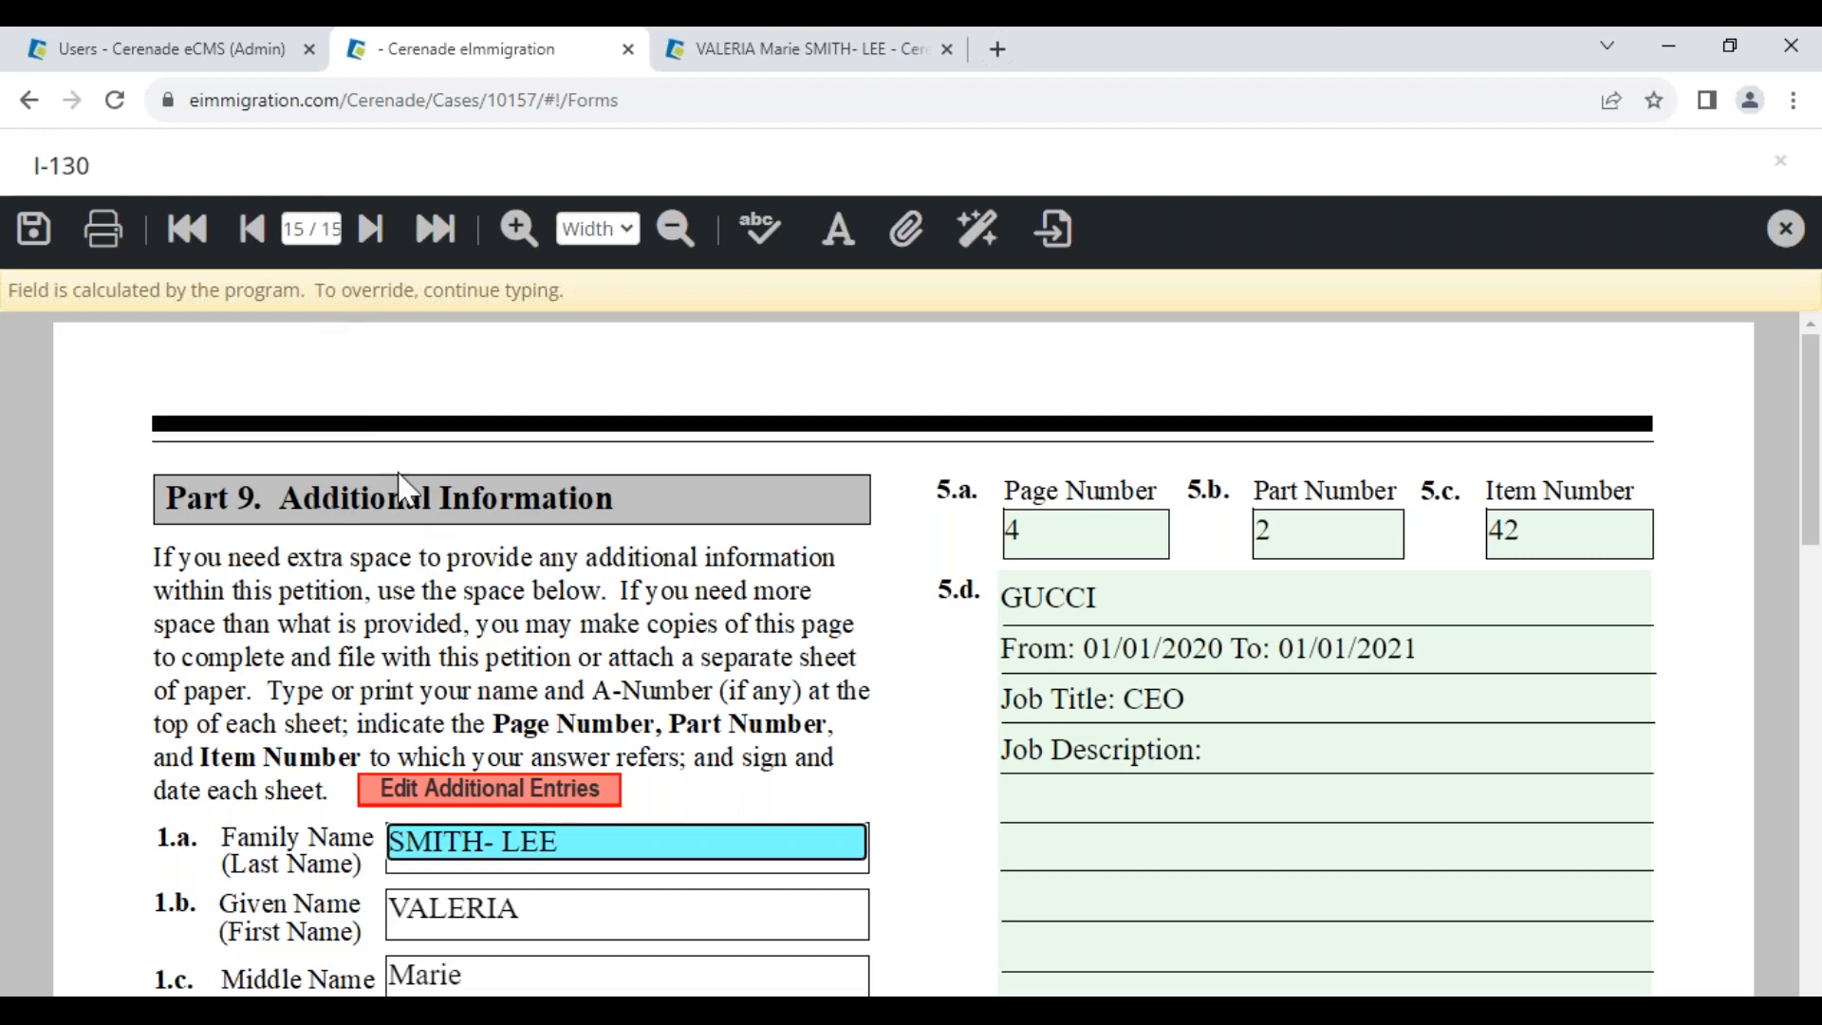
# Open Form Addendum Population and compare it with the client's Previous Addresses list
pyautogui.click(489, 793)
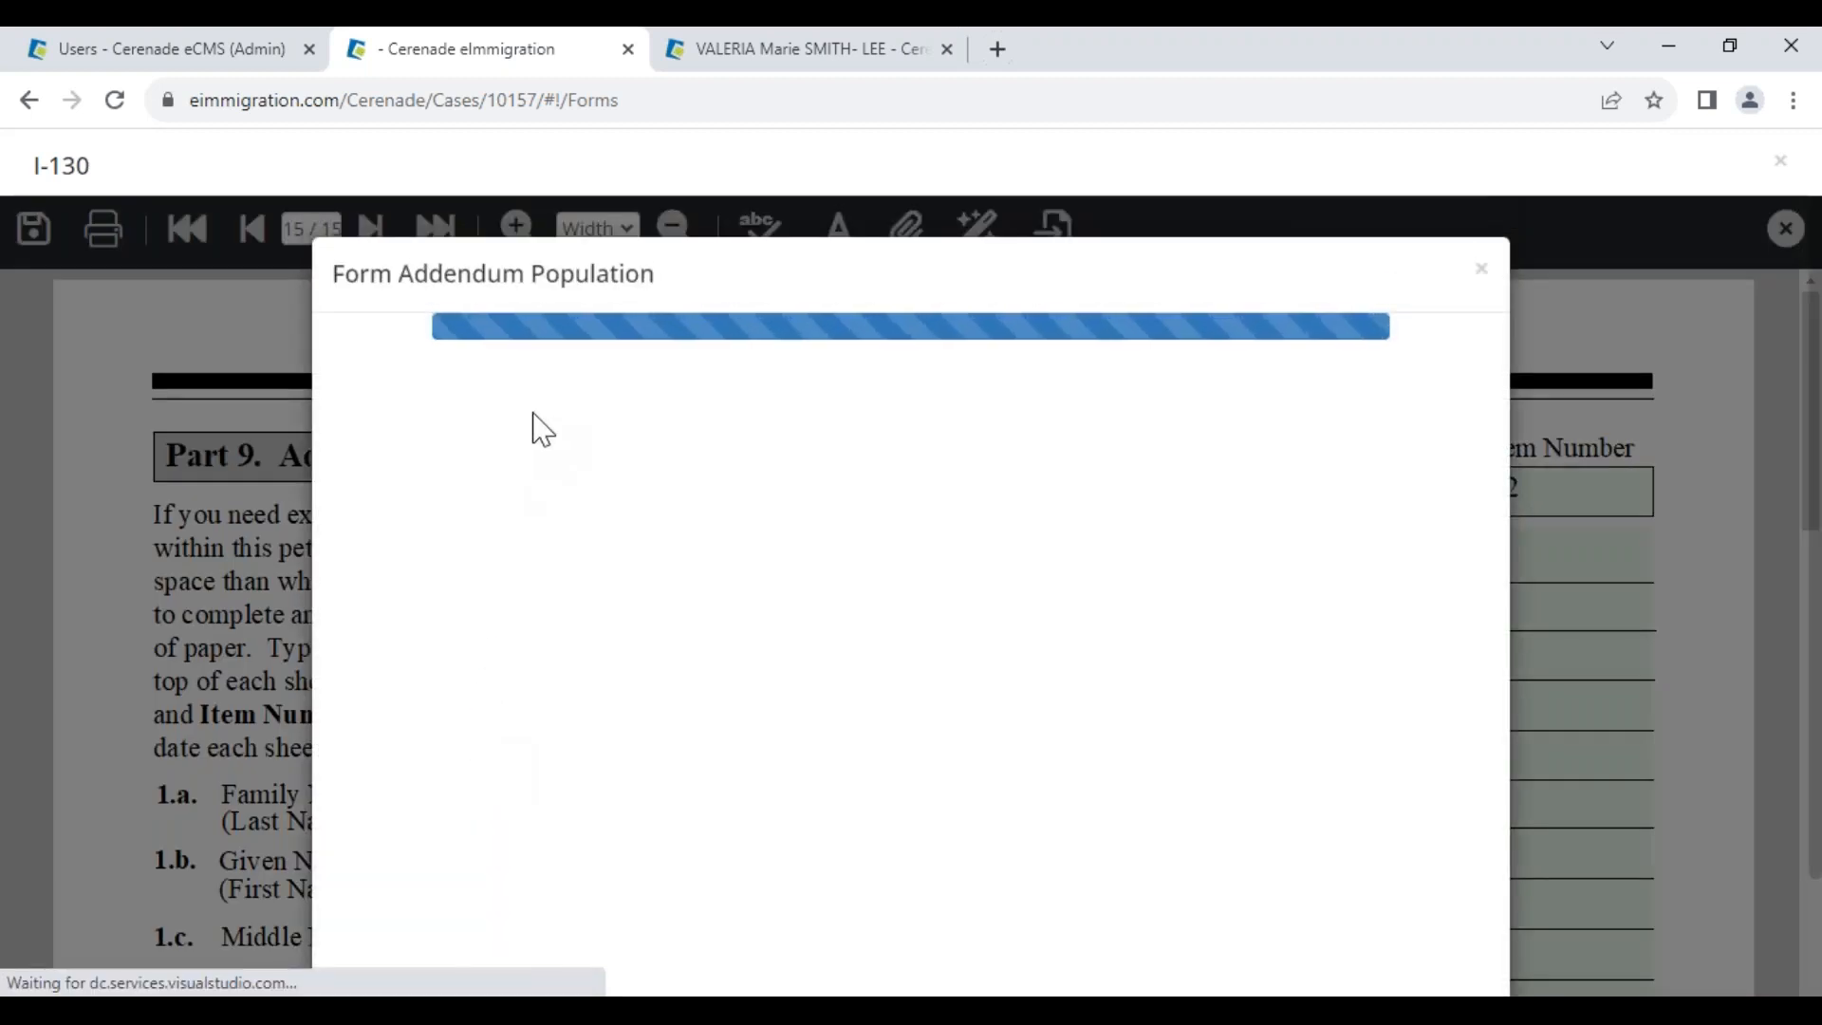
pyautogui.scroll(-2, 573, 610)
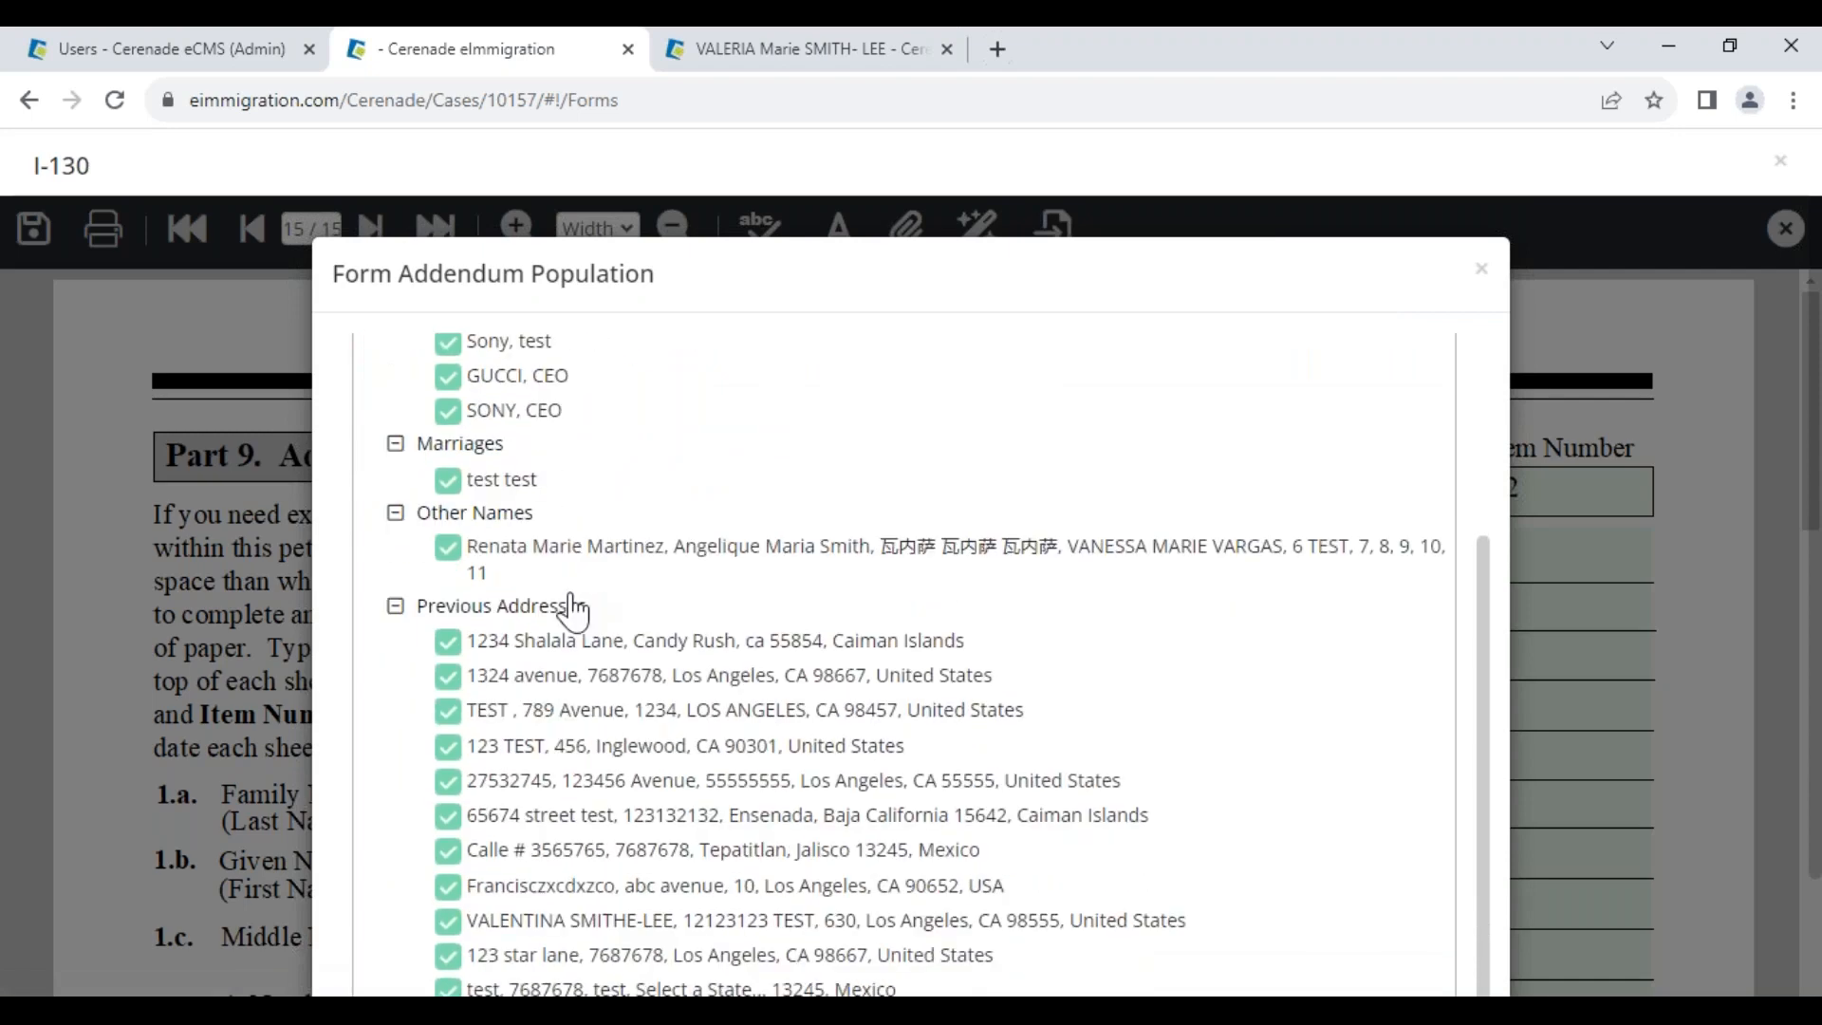
pyautogui.click(828, 57)
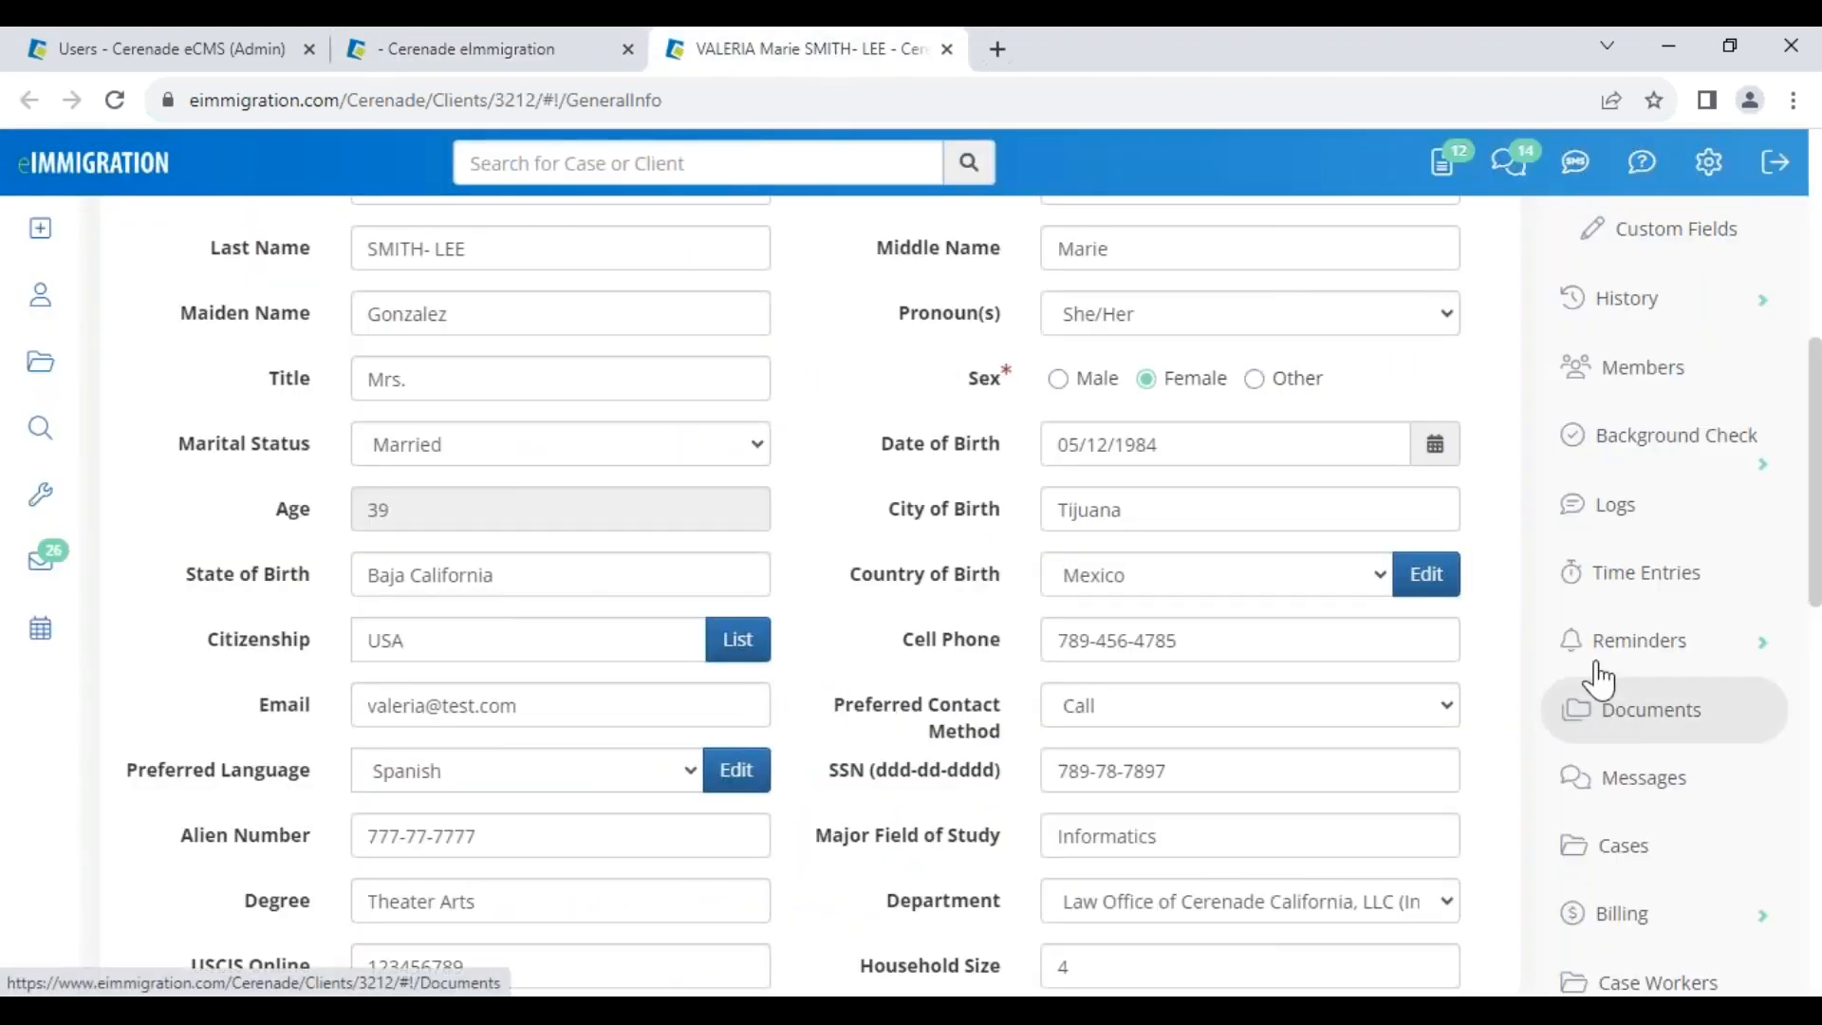
pyautogui.scroll(5, 801, 683)
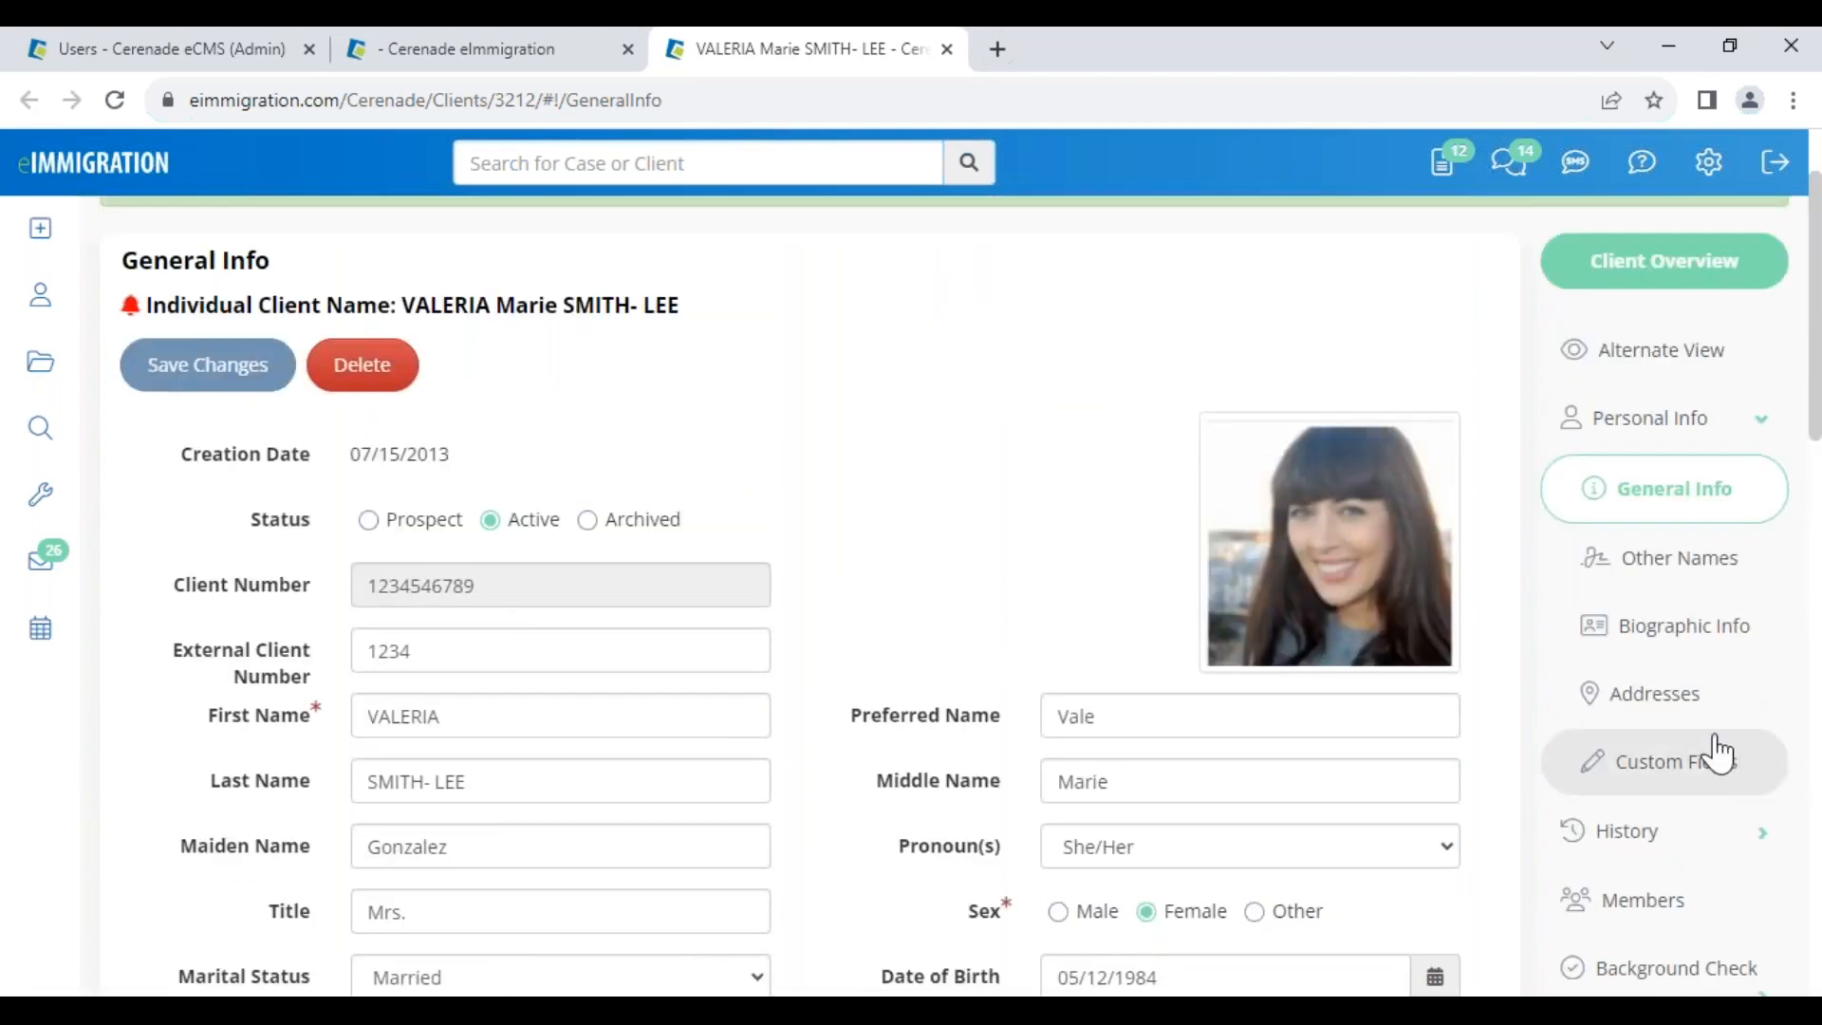
pyautogui.click(1634, 837)
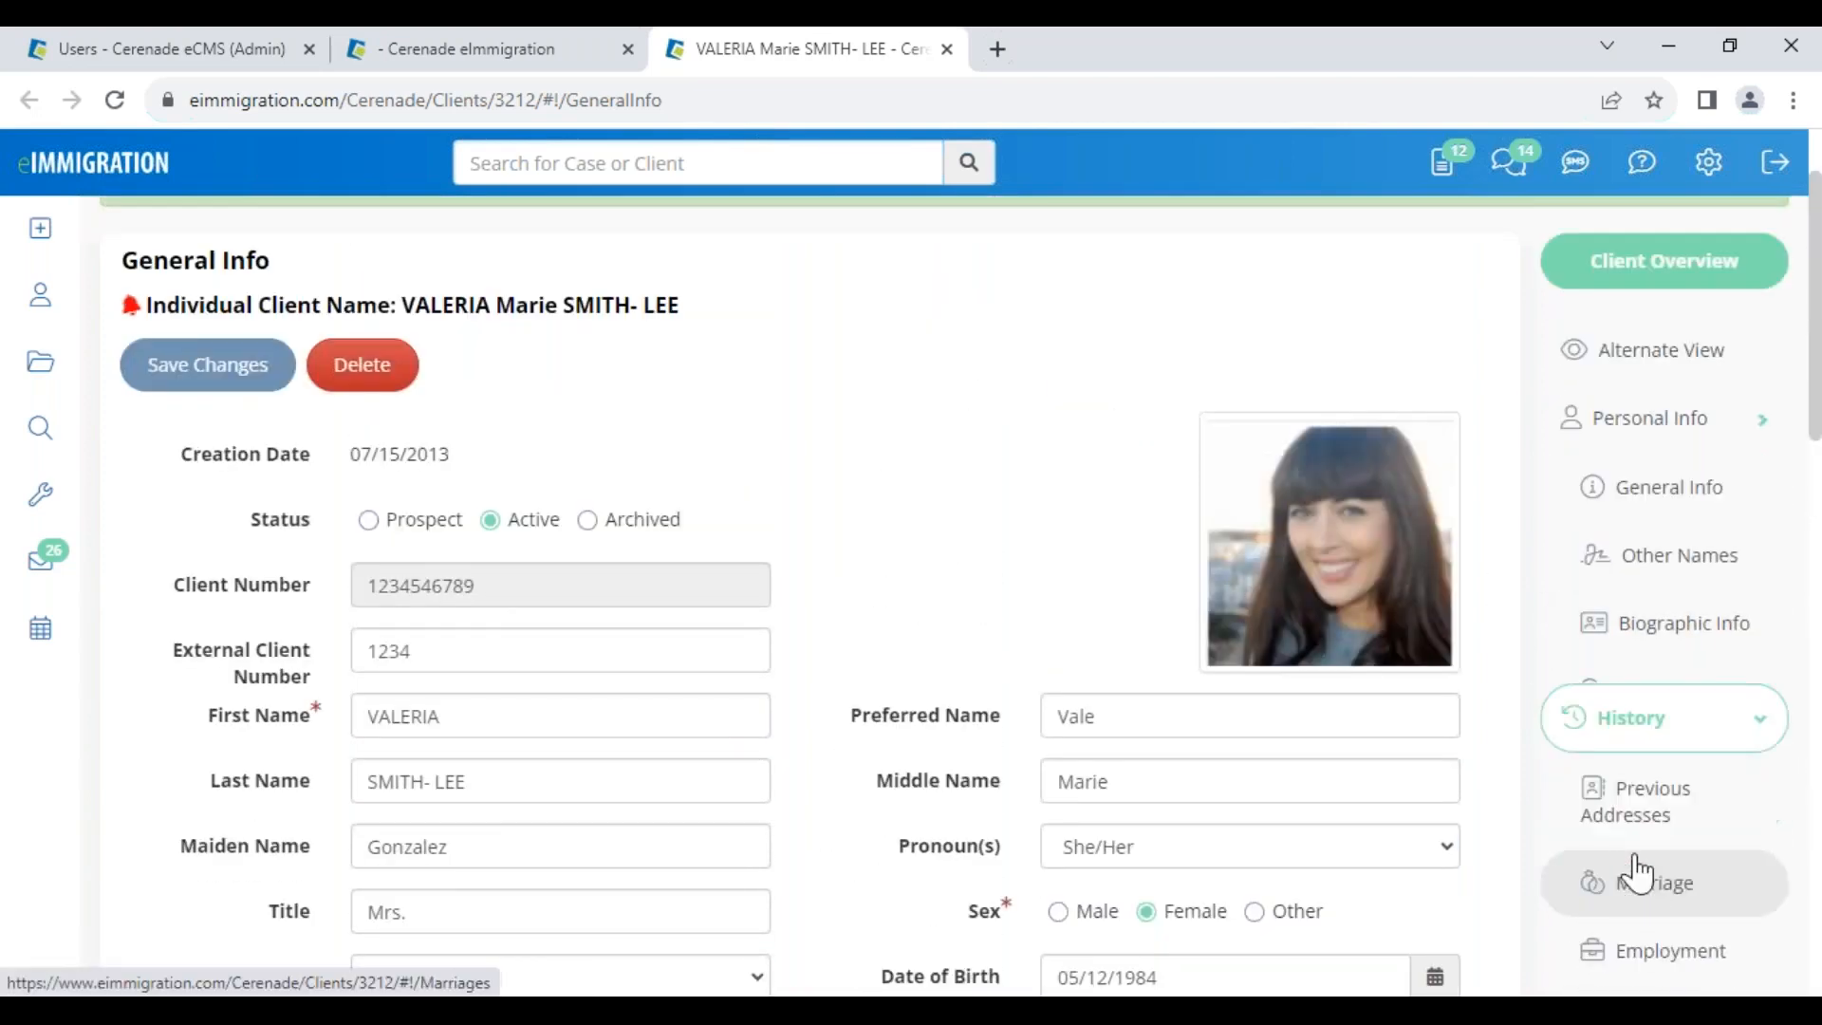
pyautogui.click(1648, 615)
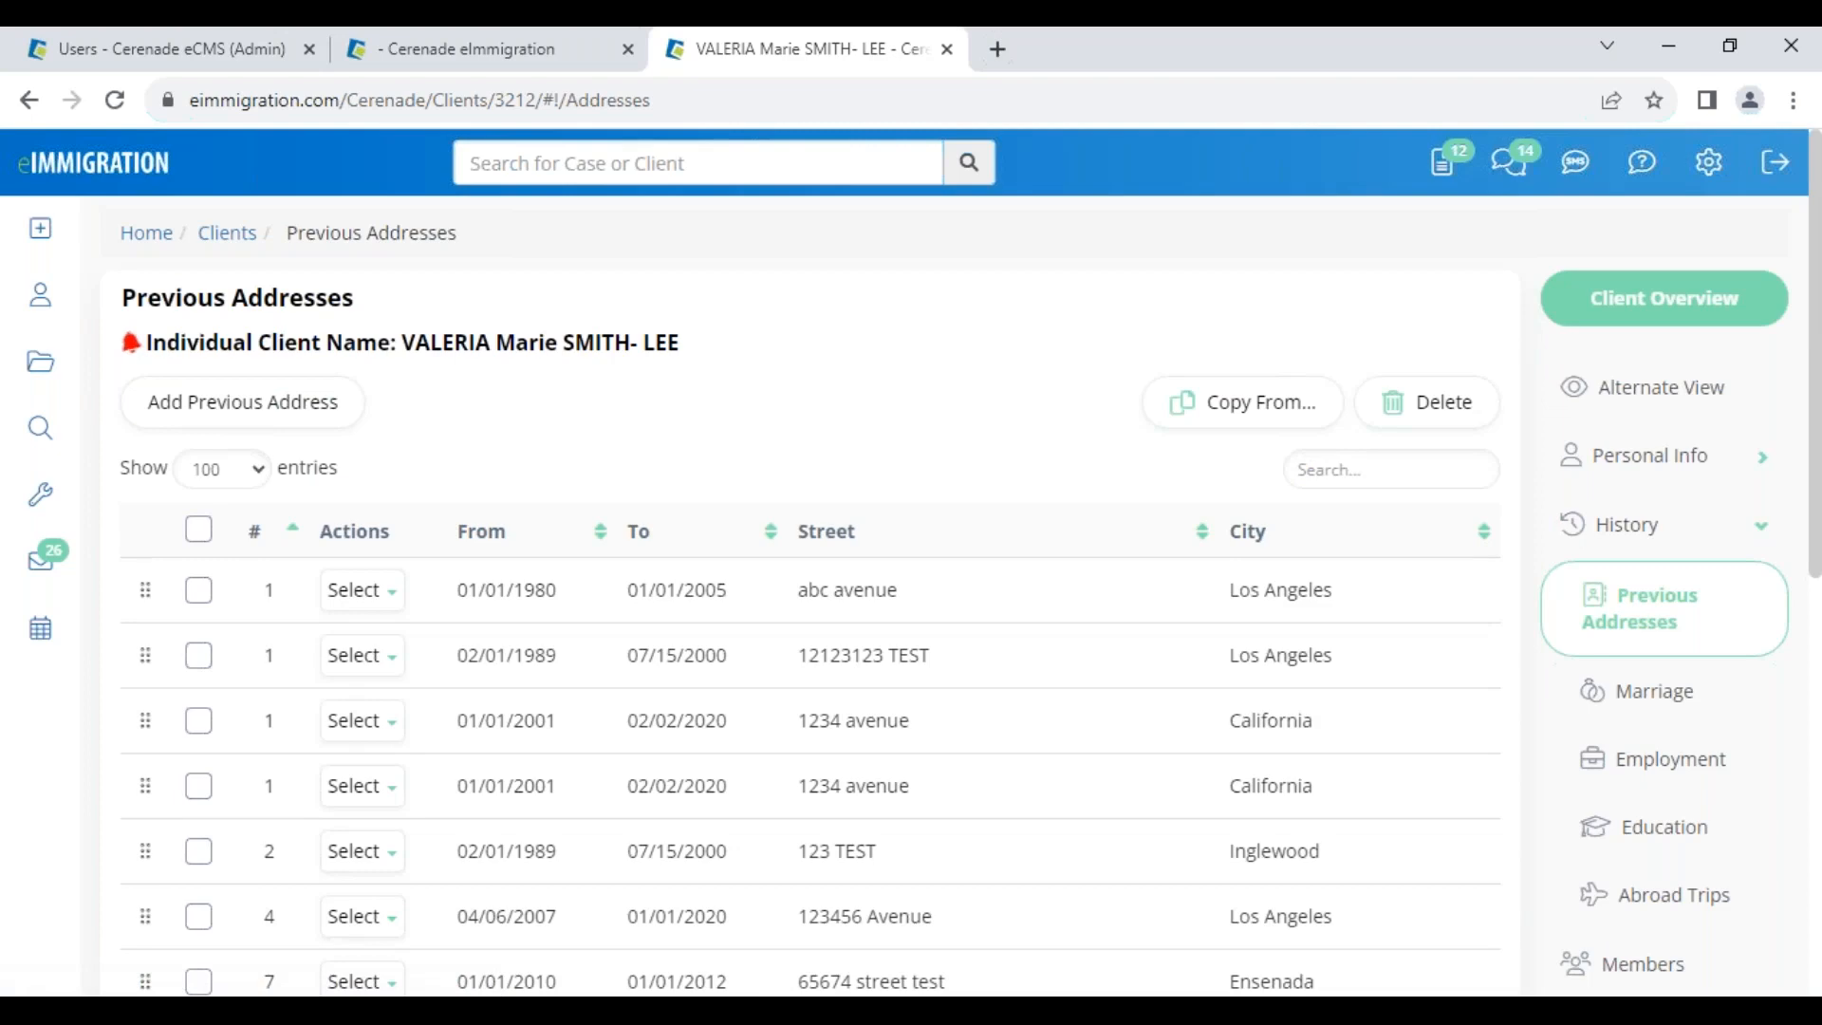
pyautogui.scroll(-6, 964, 618)
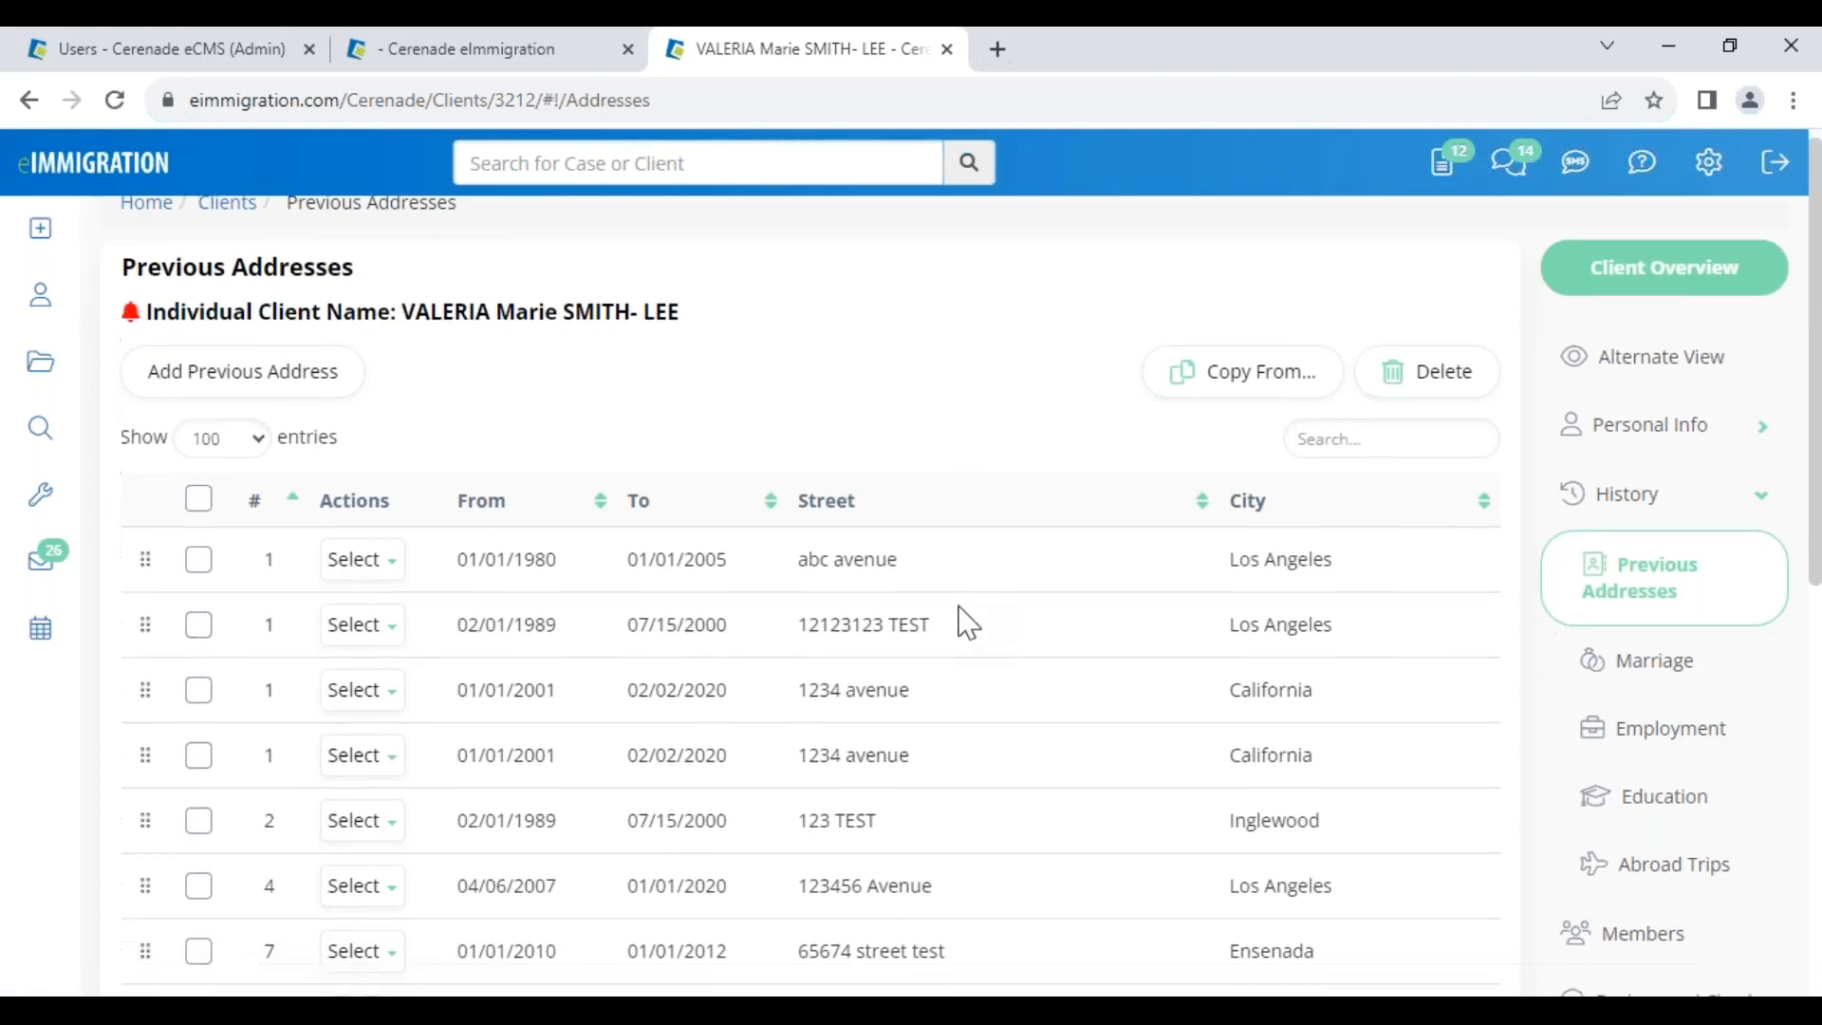
pyautogui.scroll(6, 840, 389)
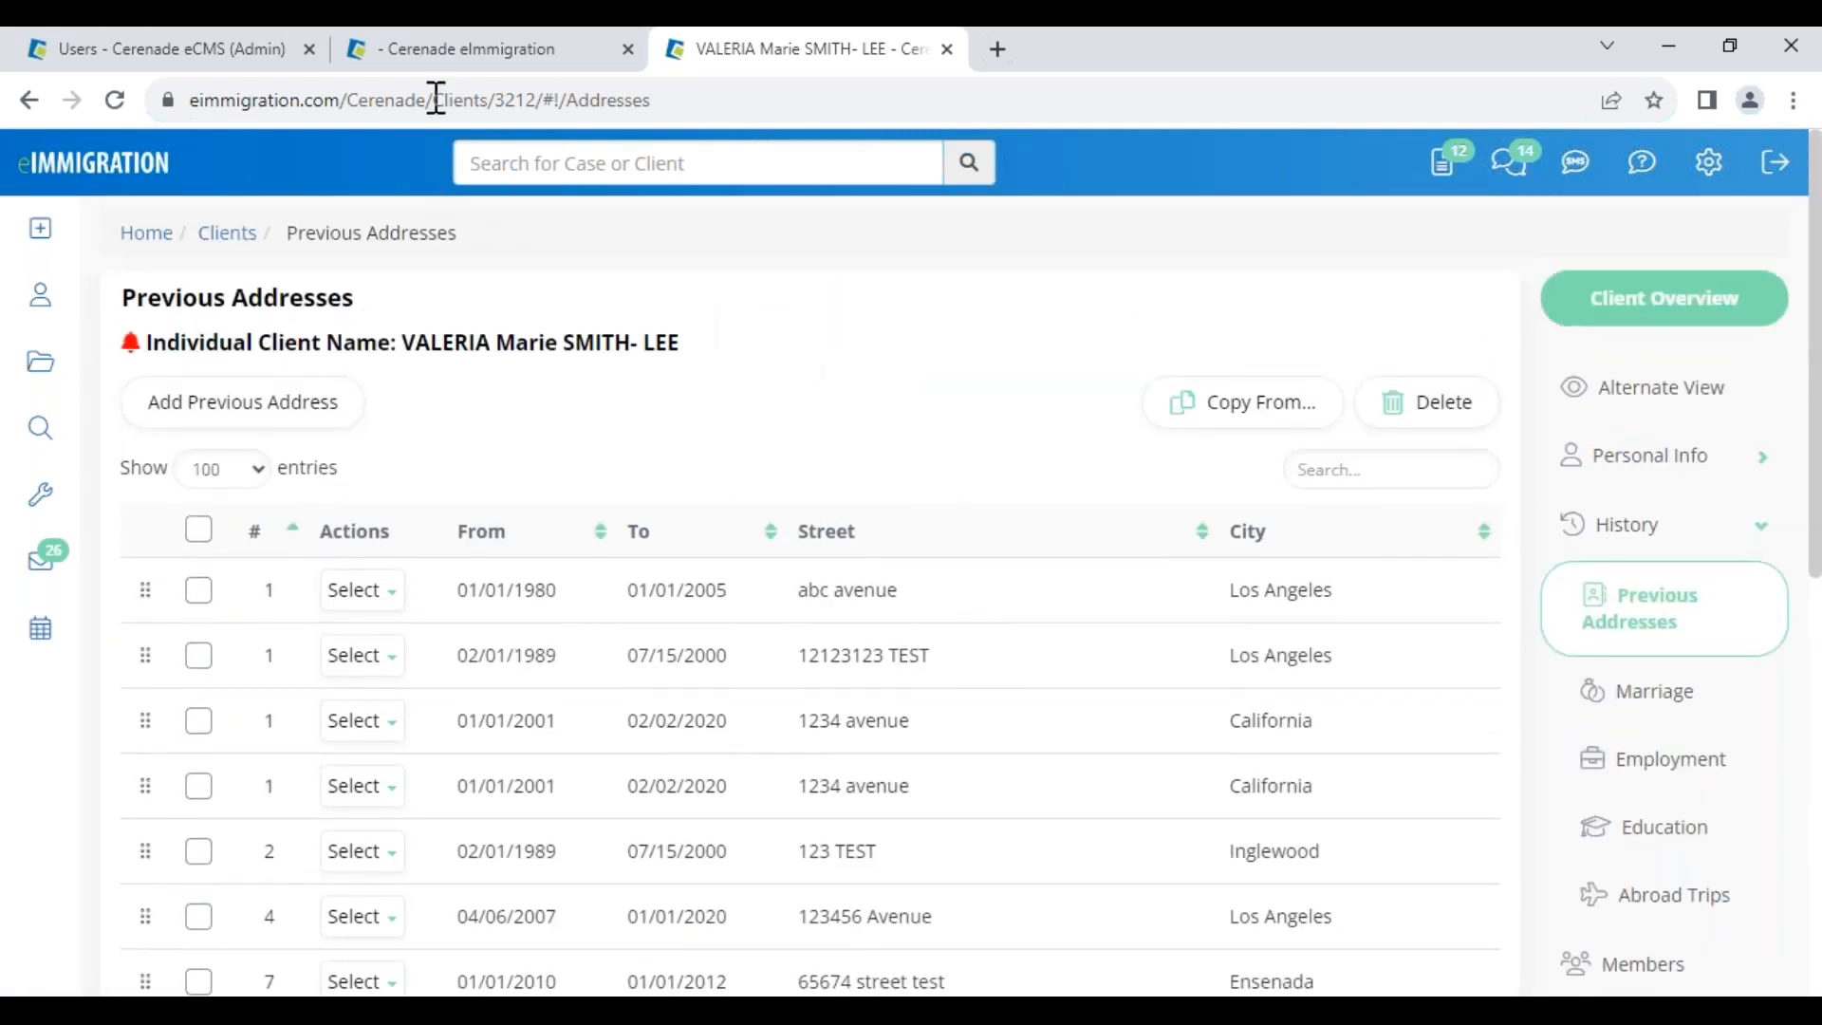
pyautogui.click(458, 74)
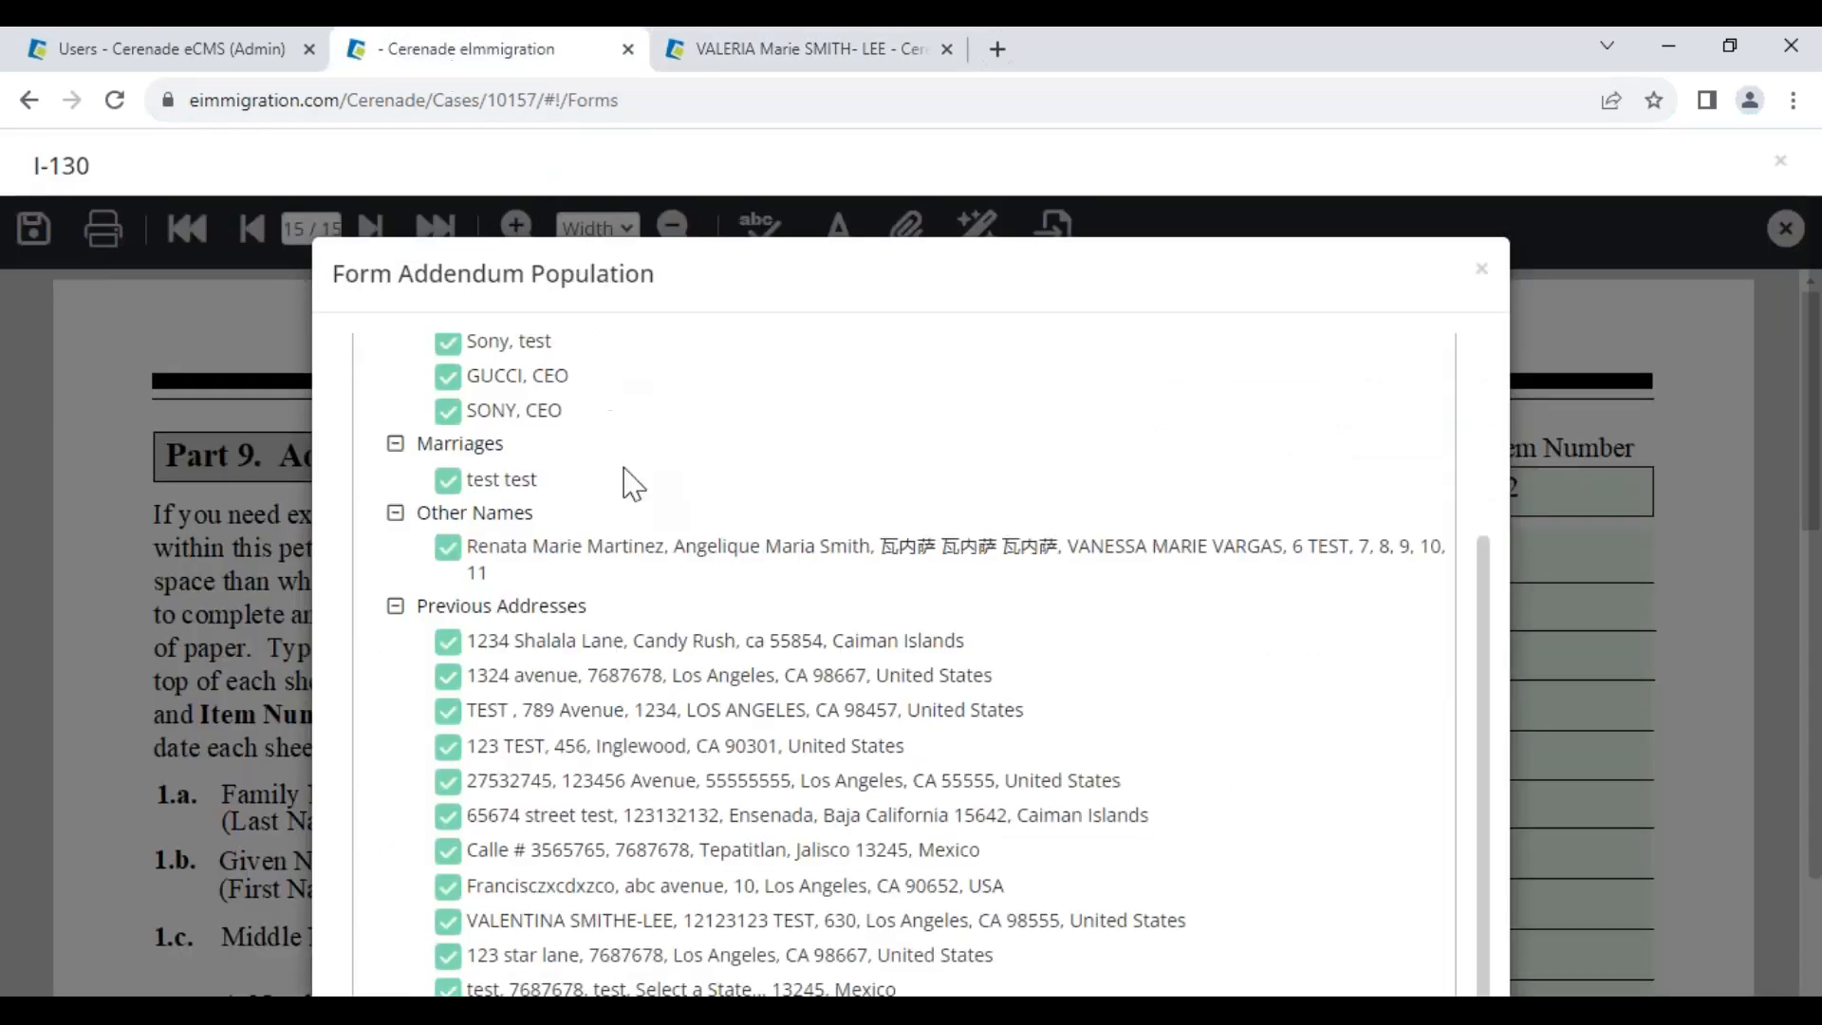
pyautogui.scroll(-2, 585, 603)
# Exclude five previous addresses, including Inglewood, from the addendum and save to regenerate it
pyautogui.click(447, 858)
pyautogui.click(447, 822)
pyautogui.click(447, 787)
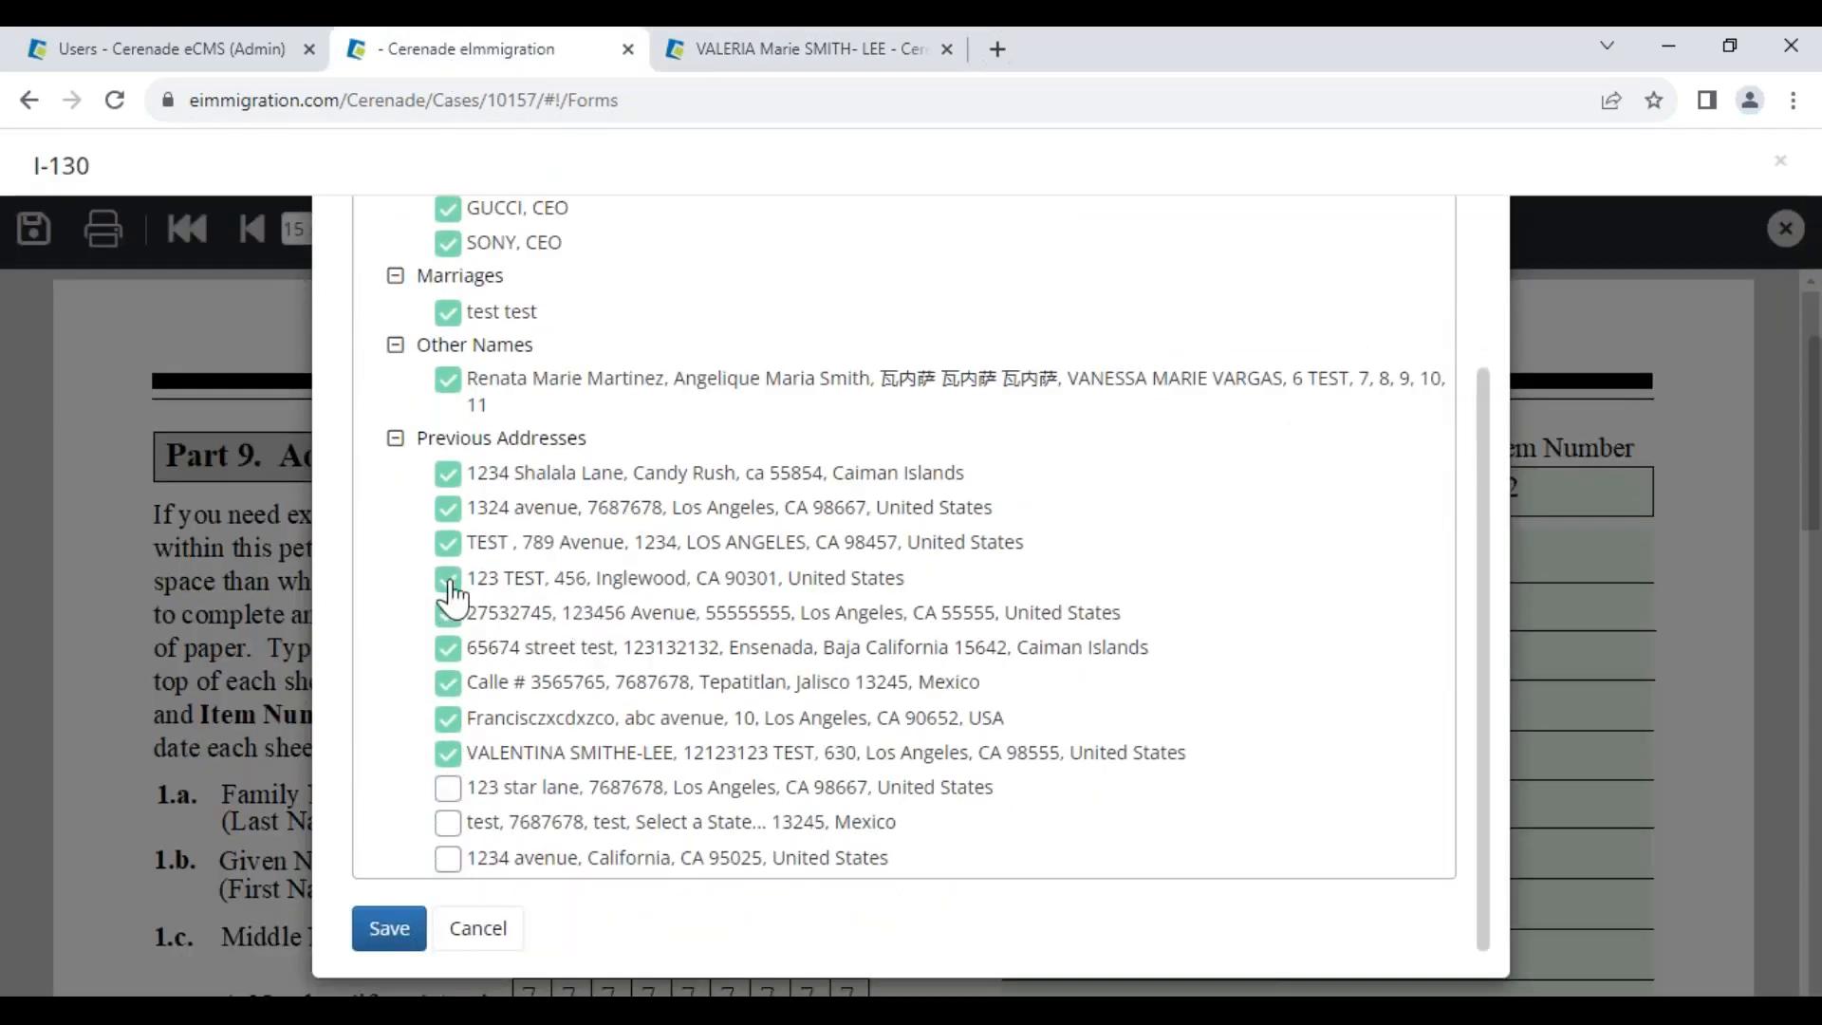
pyautogui.click(447, 541)
pyautogui.click(447, 579)
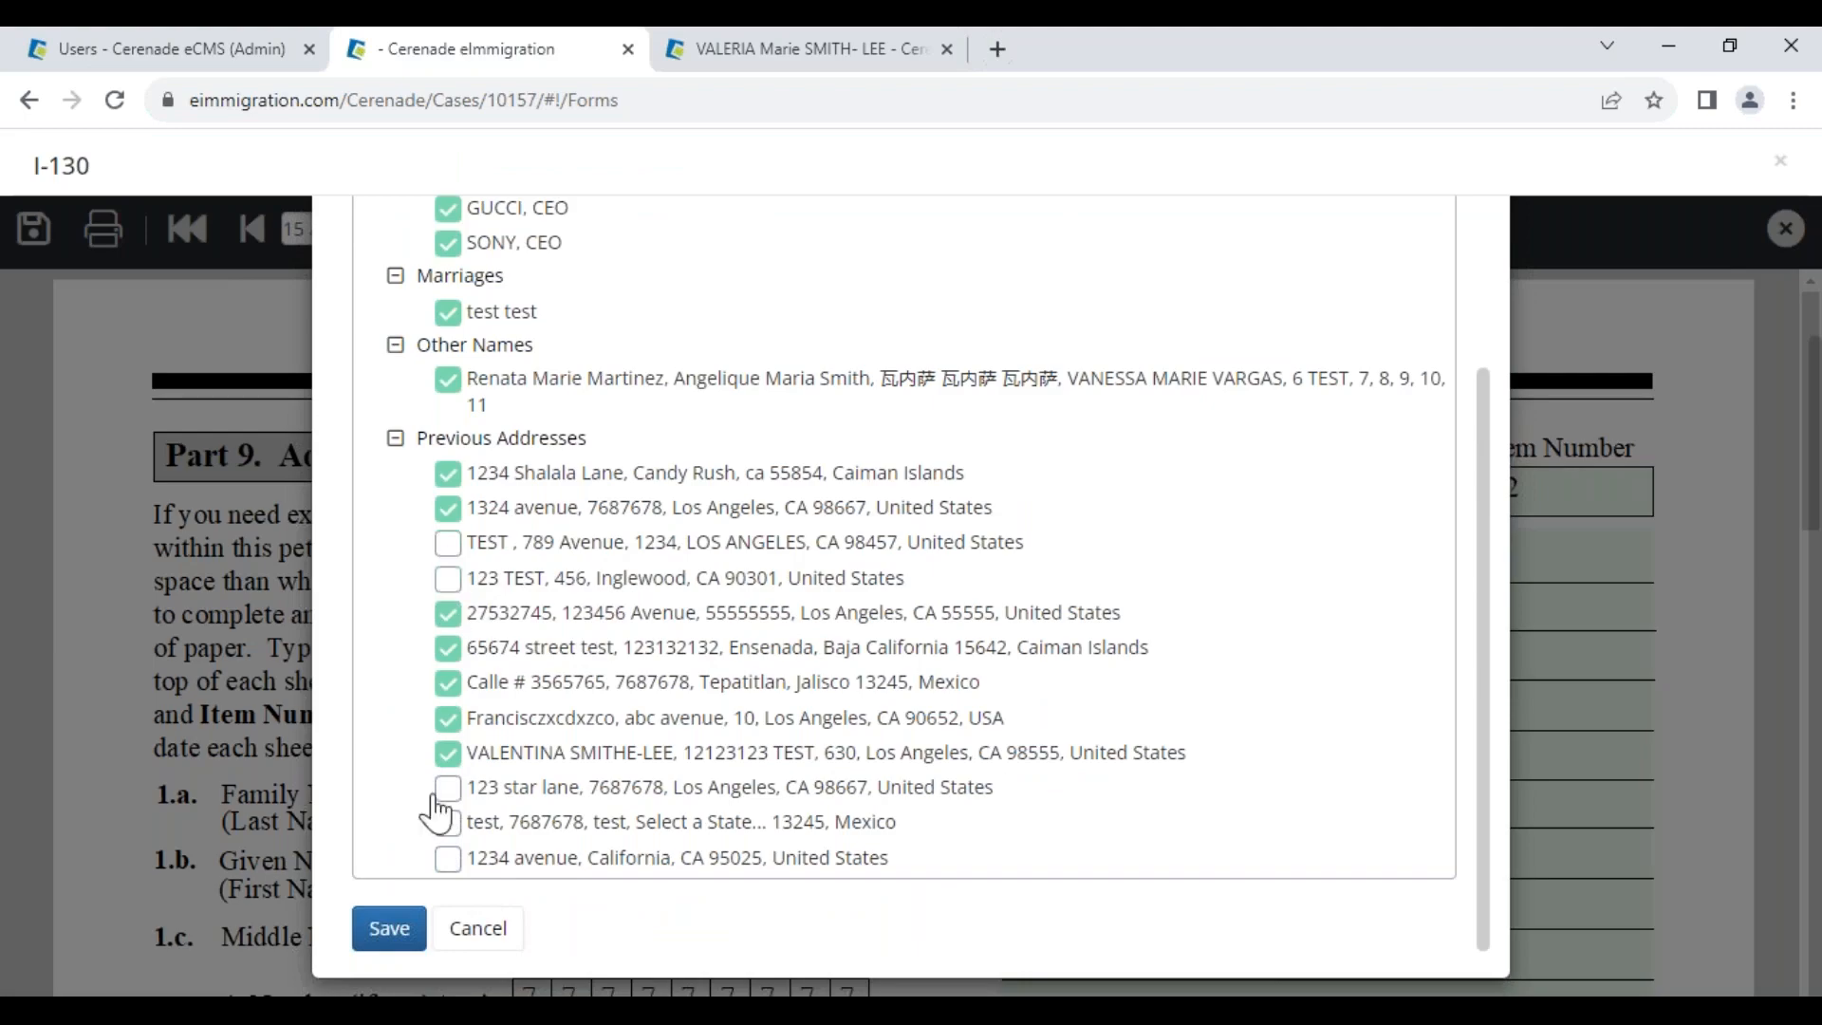
pyautogui.click(391, 930)
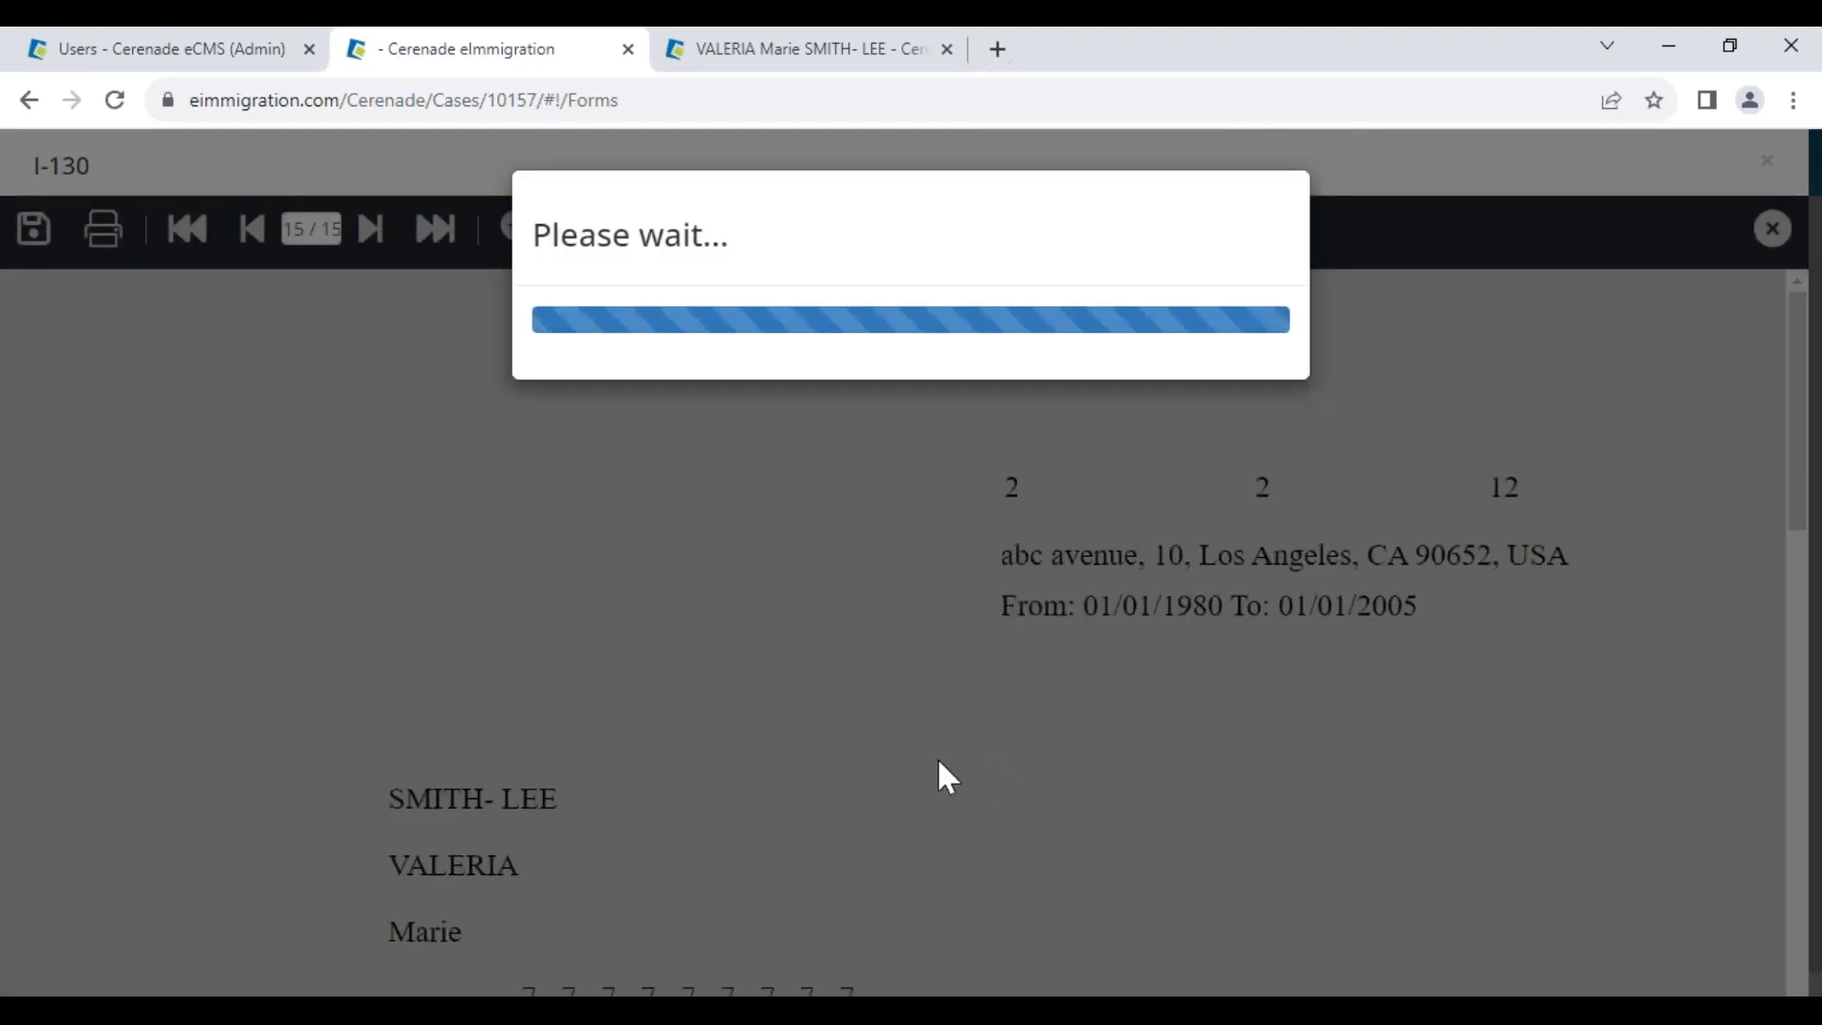
# Go to page 2 of the I-130 to view Address History
pyautogui.scroll(-6, 921, 773)
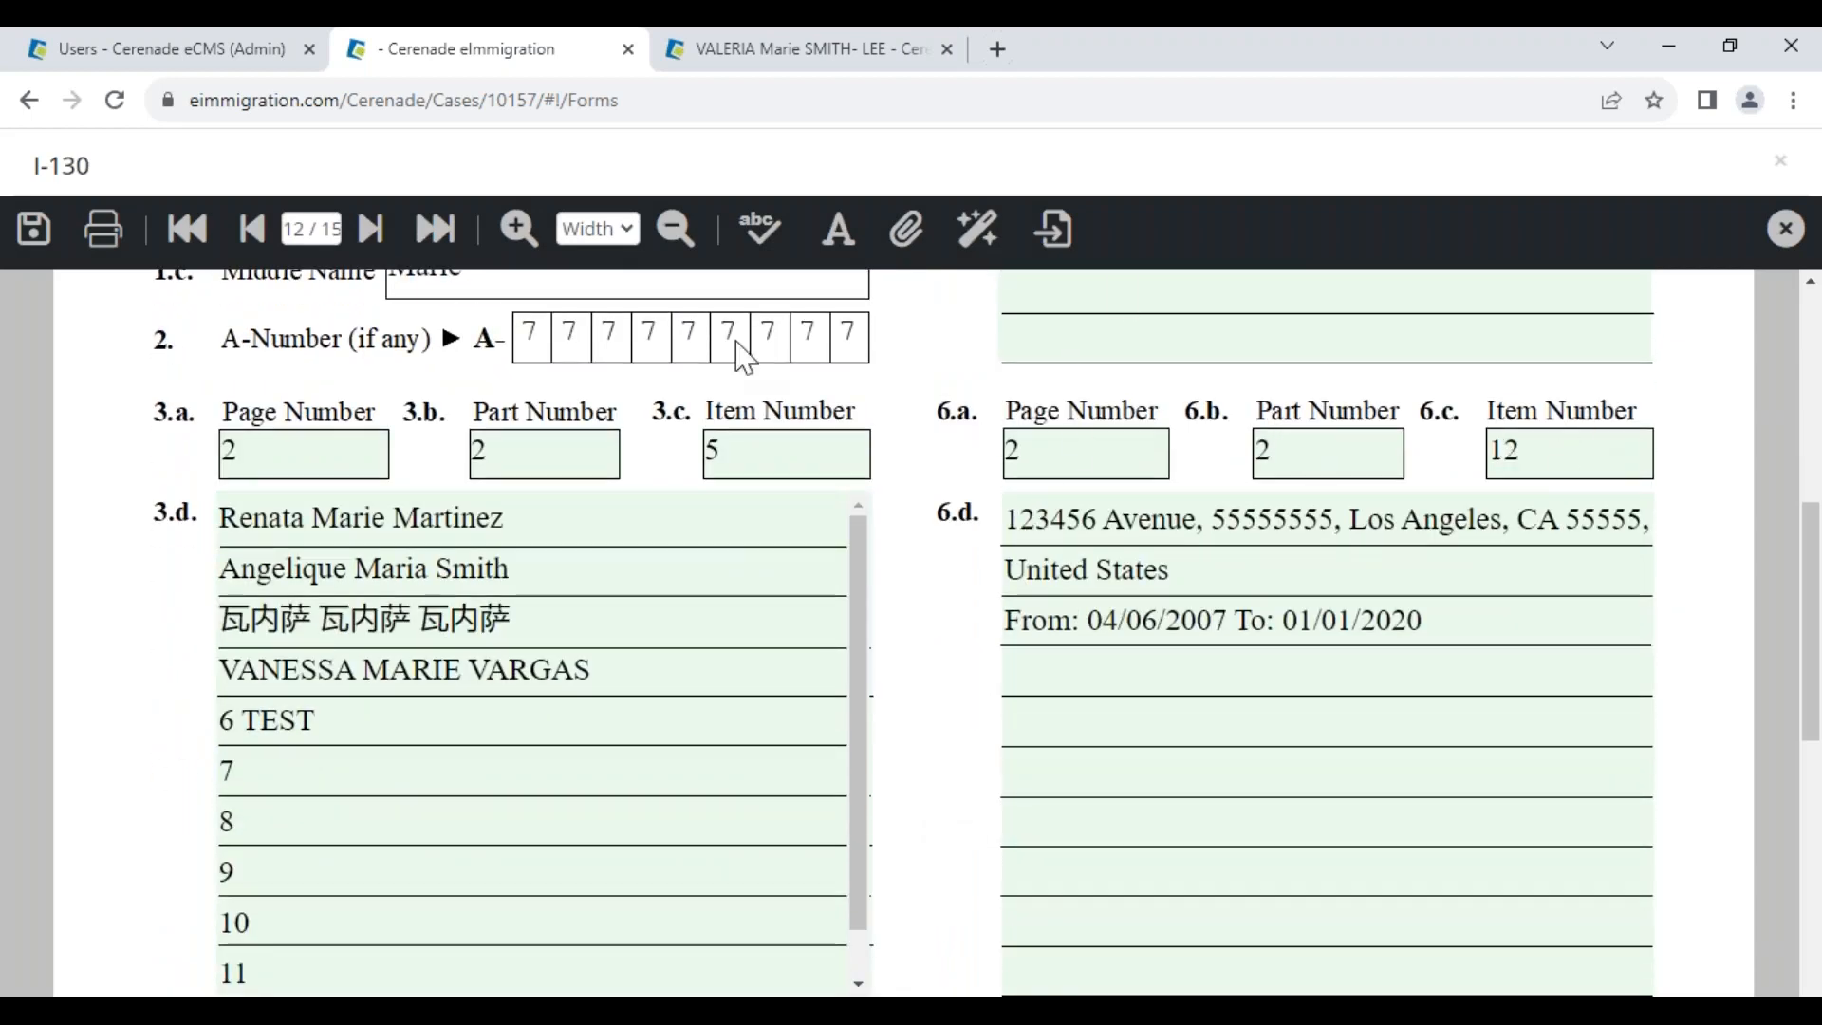
pyautogui.scroll(-7, 353, 517)
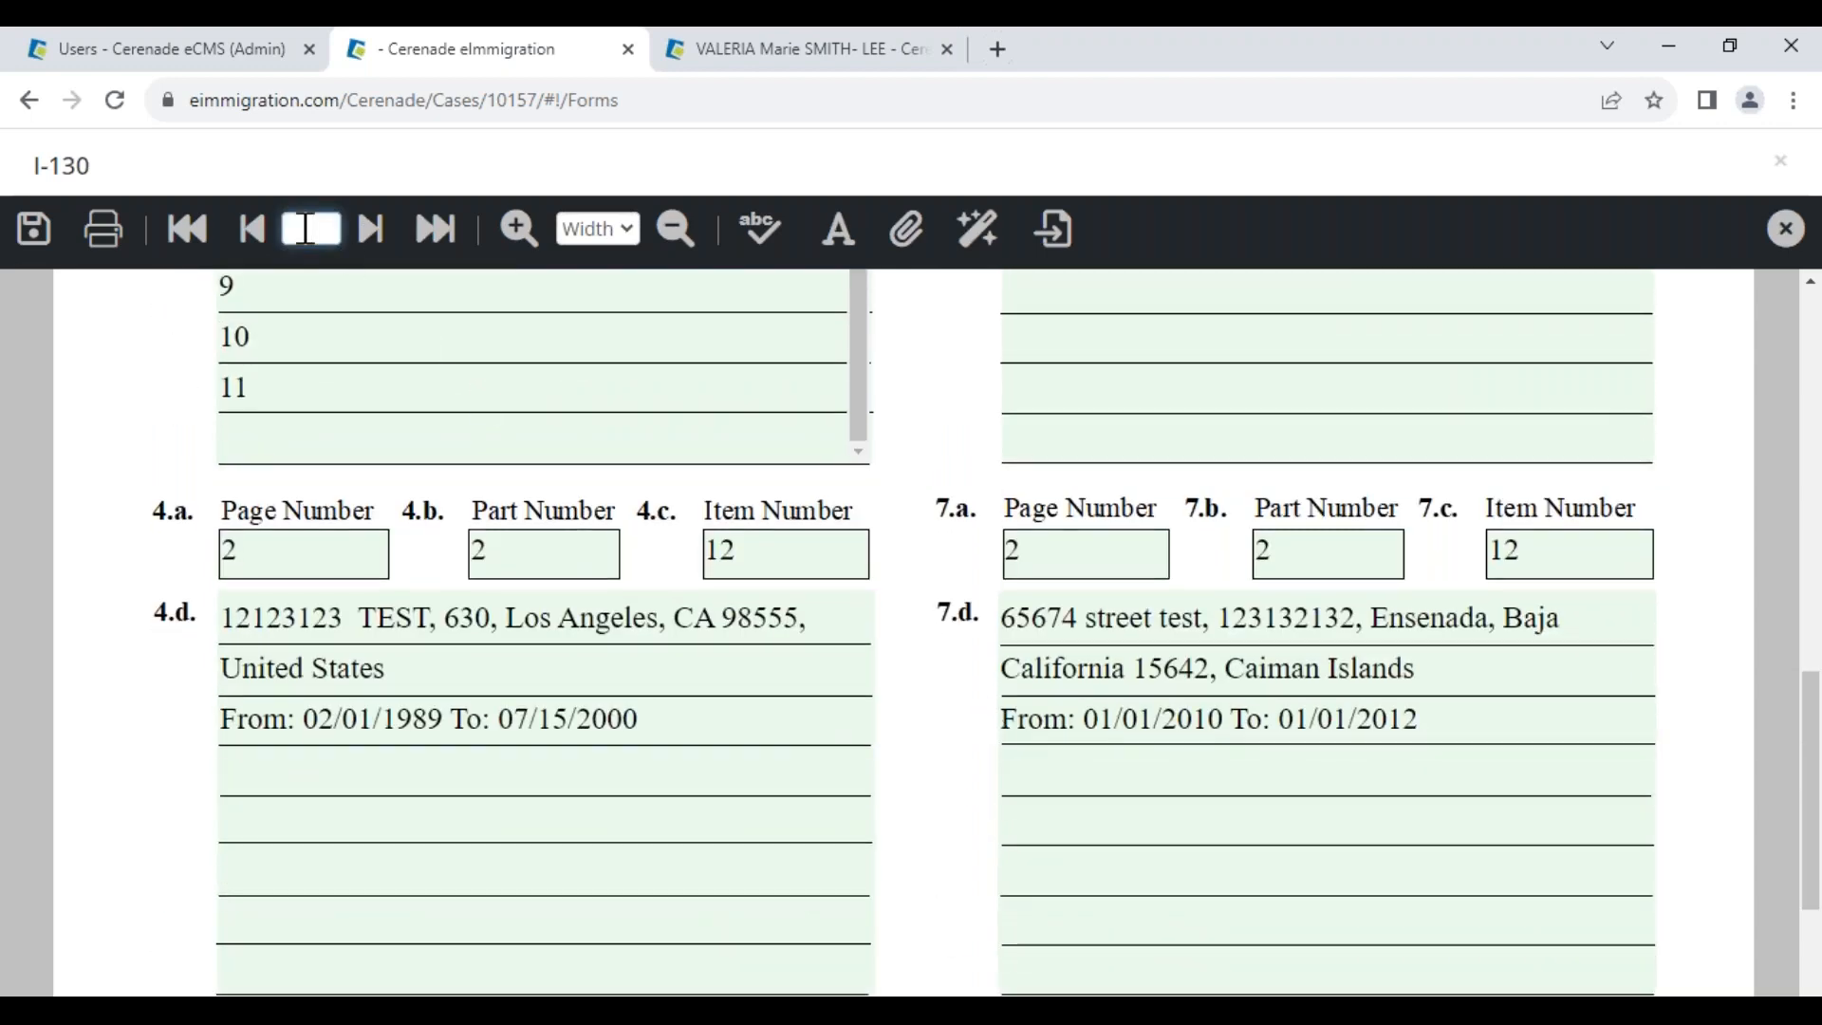
pyautogui.press('Return')
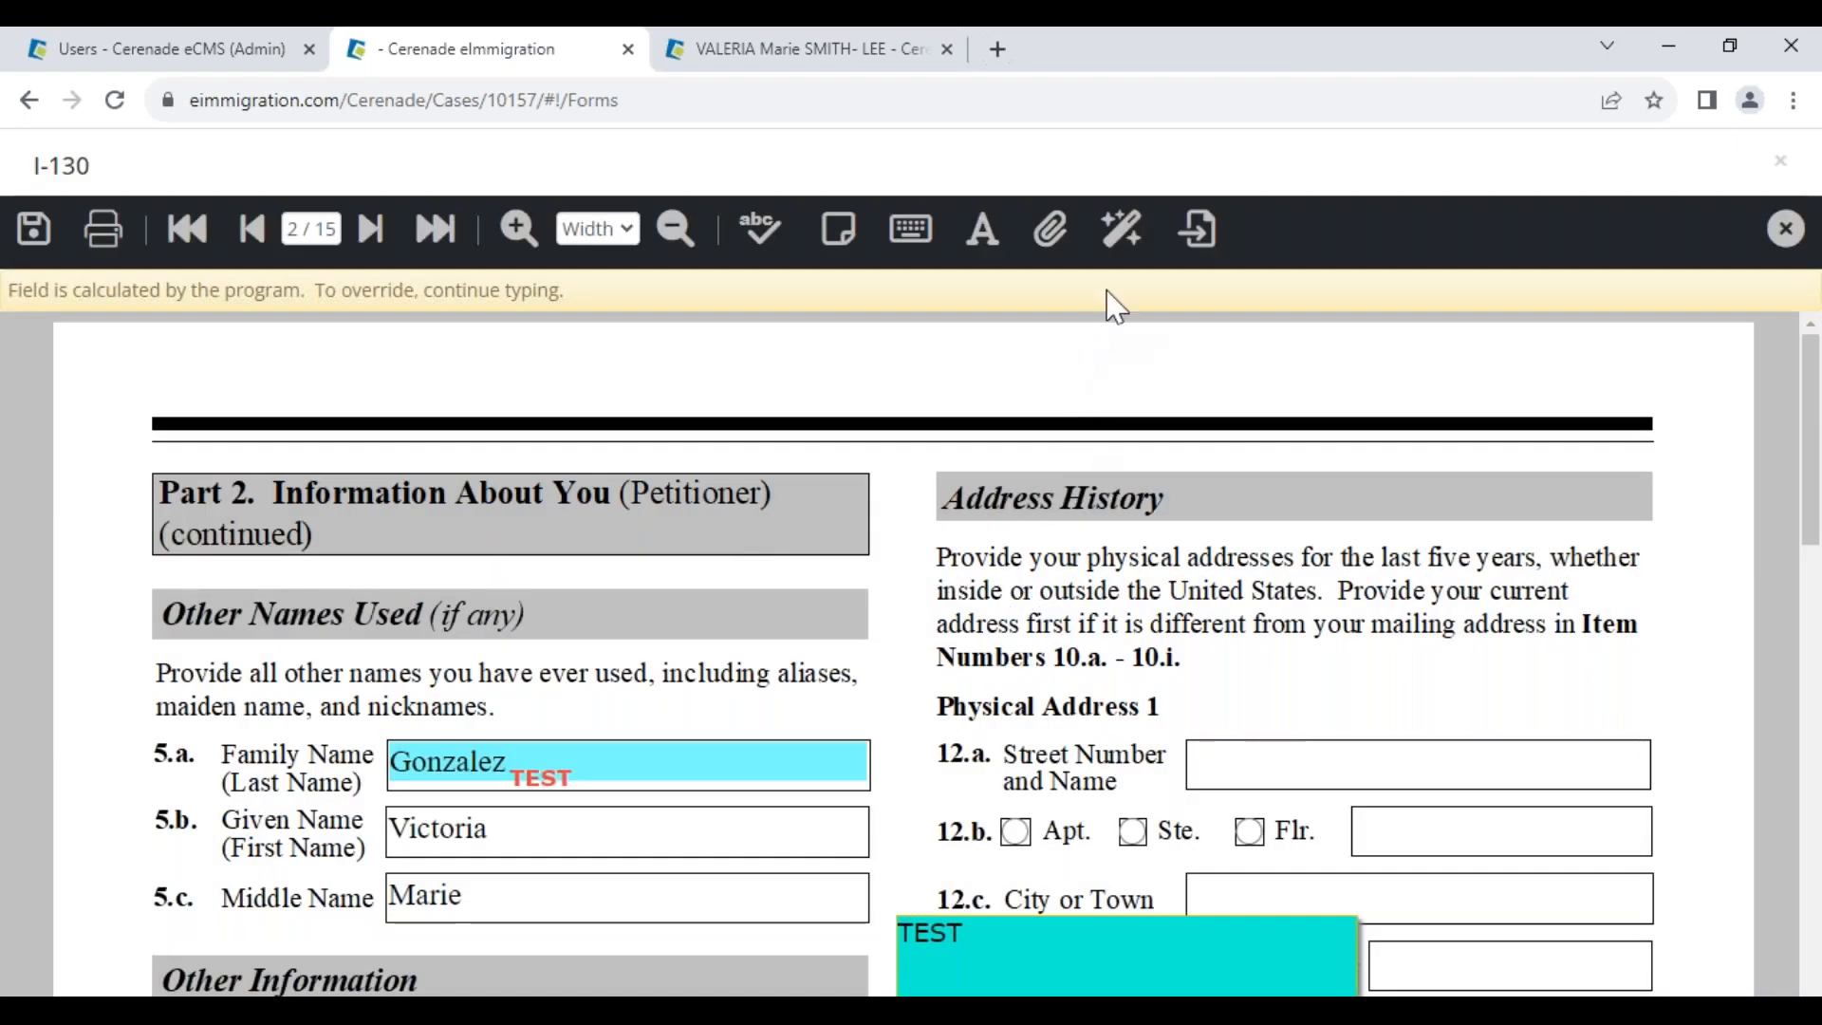
# Use Form Data Find and Replace to fill blank fields with N/A, then save the I-130
pyautogui.click(1120, 231)
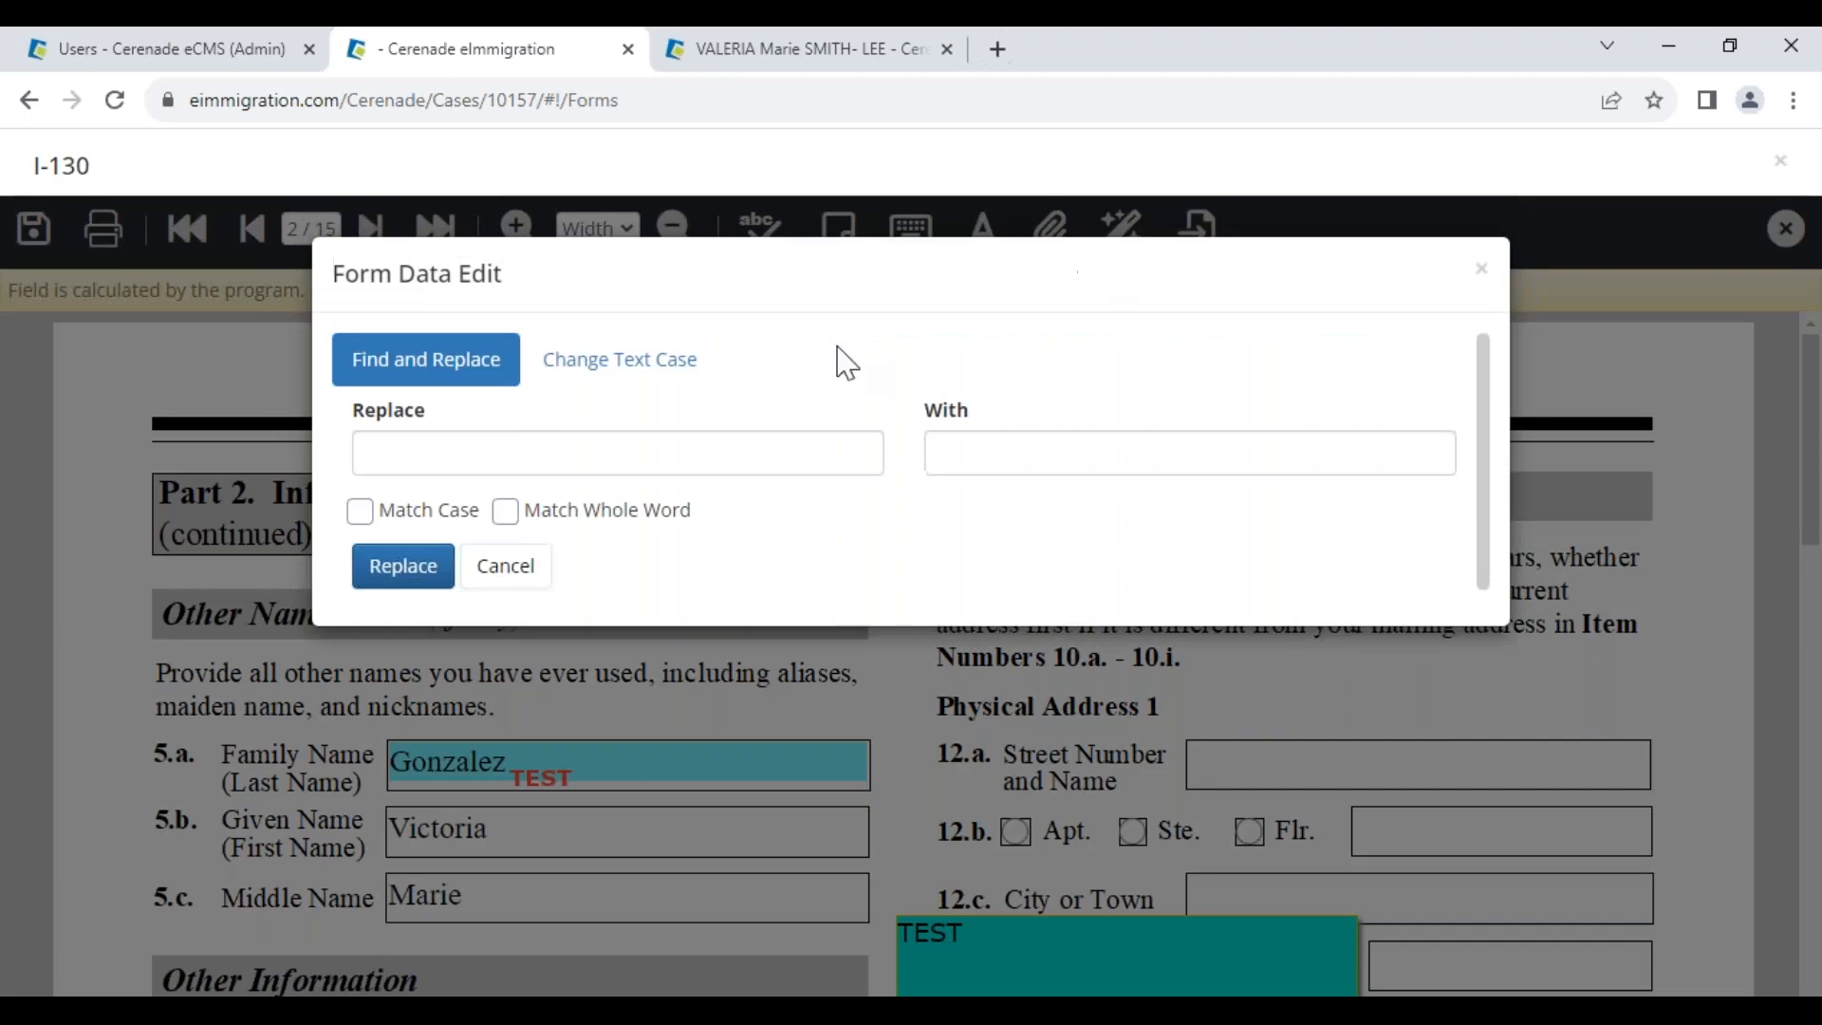
pyautogui.click(1001, 434)
pyautogui.click(1098, 529)
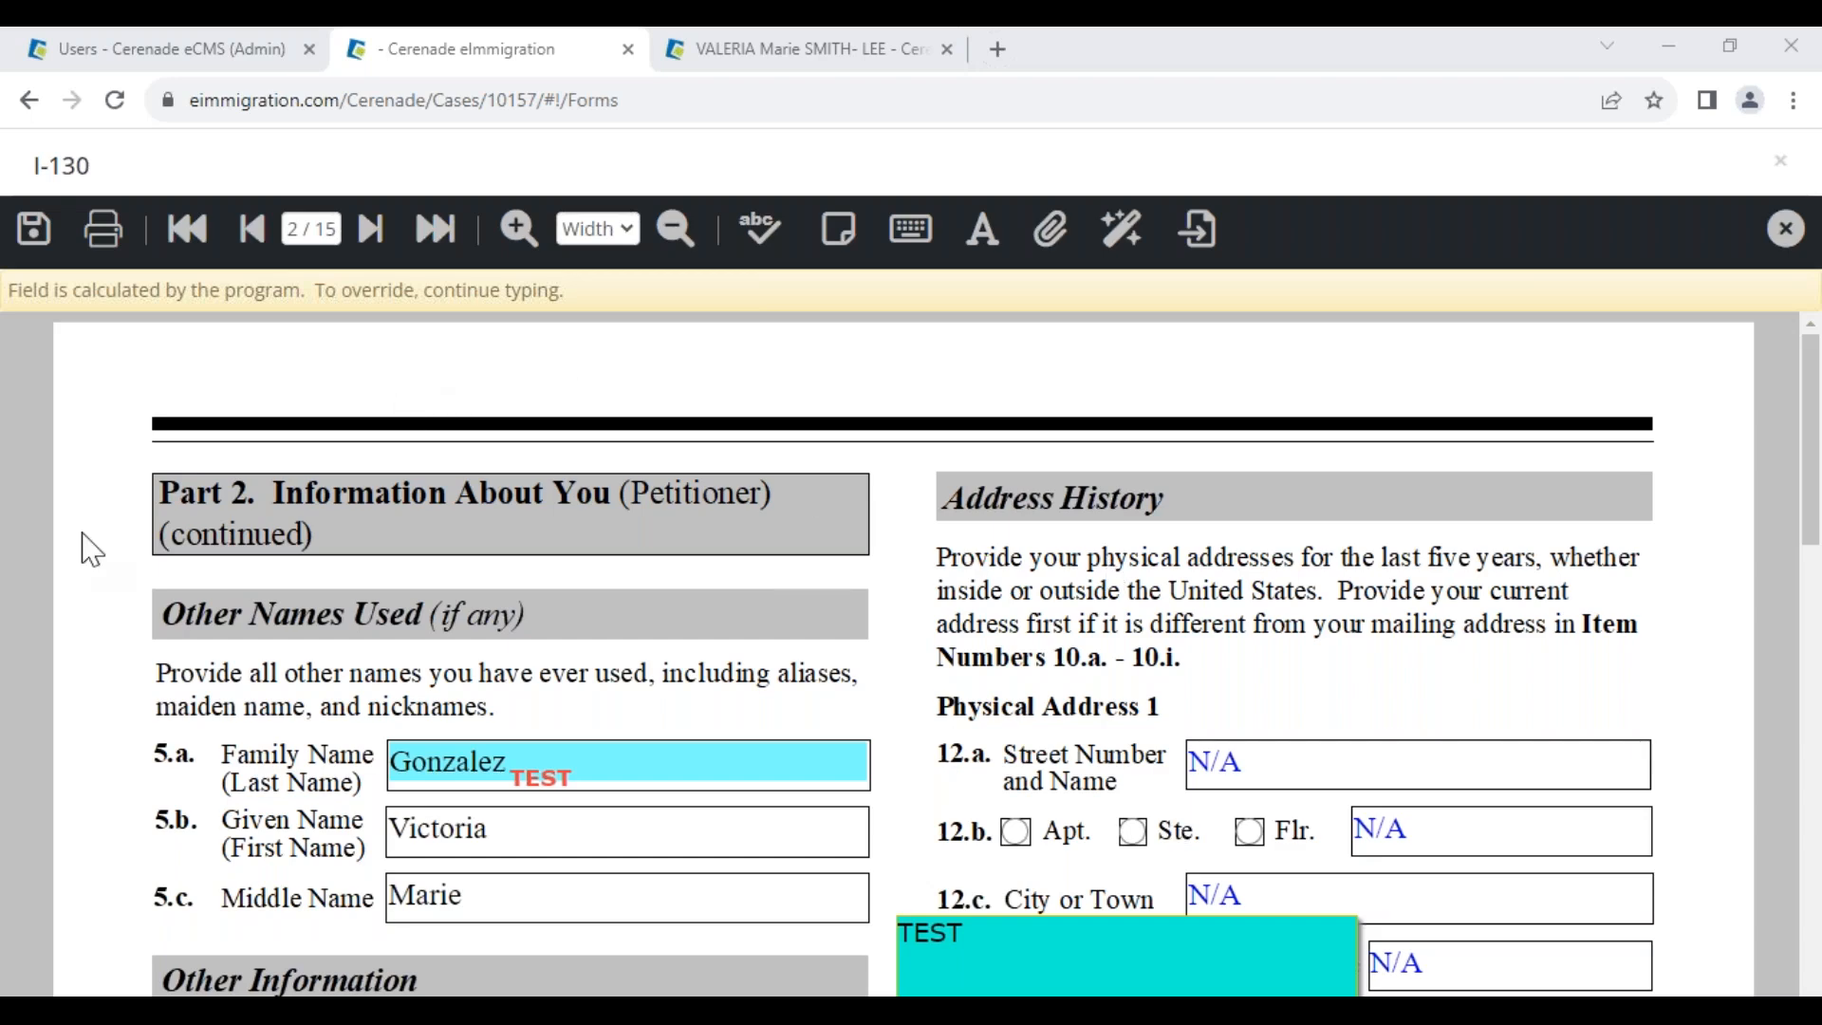
pyautogui.click(34, 232)
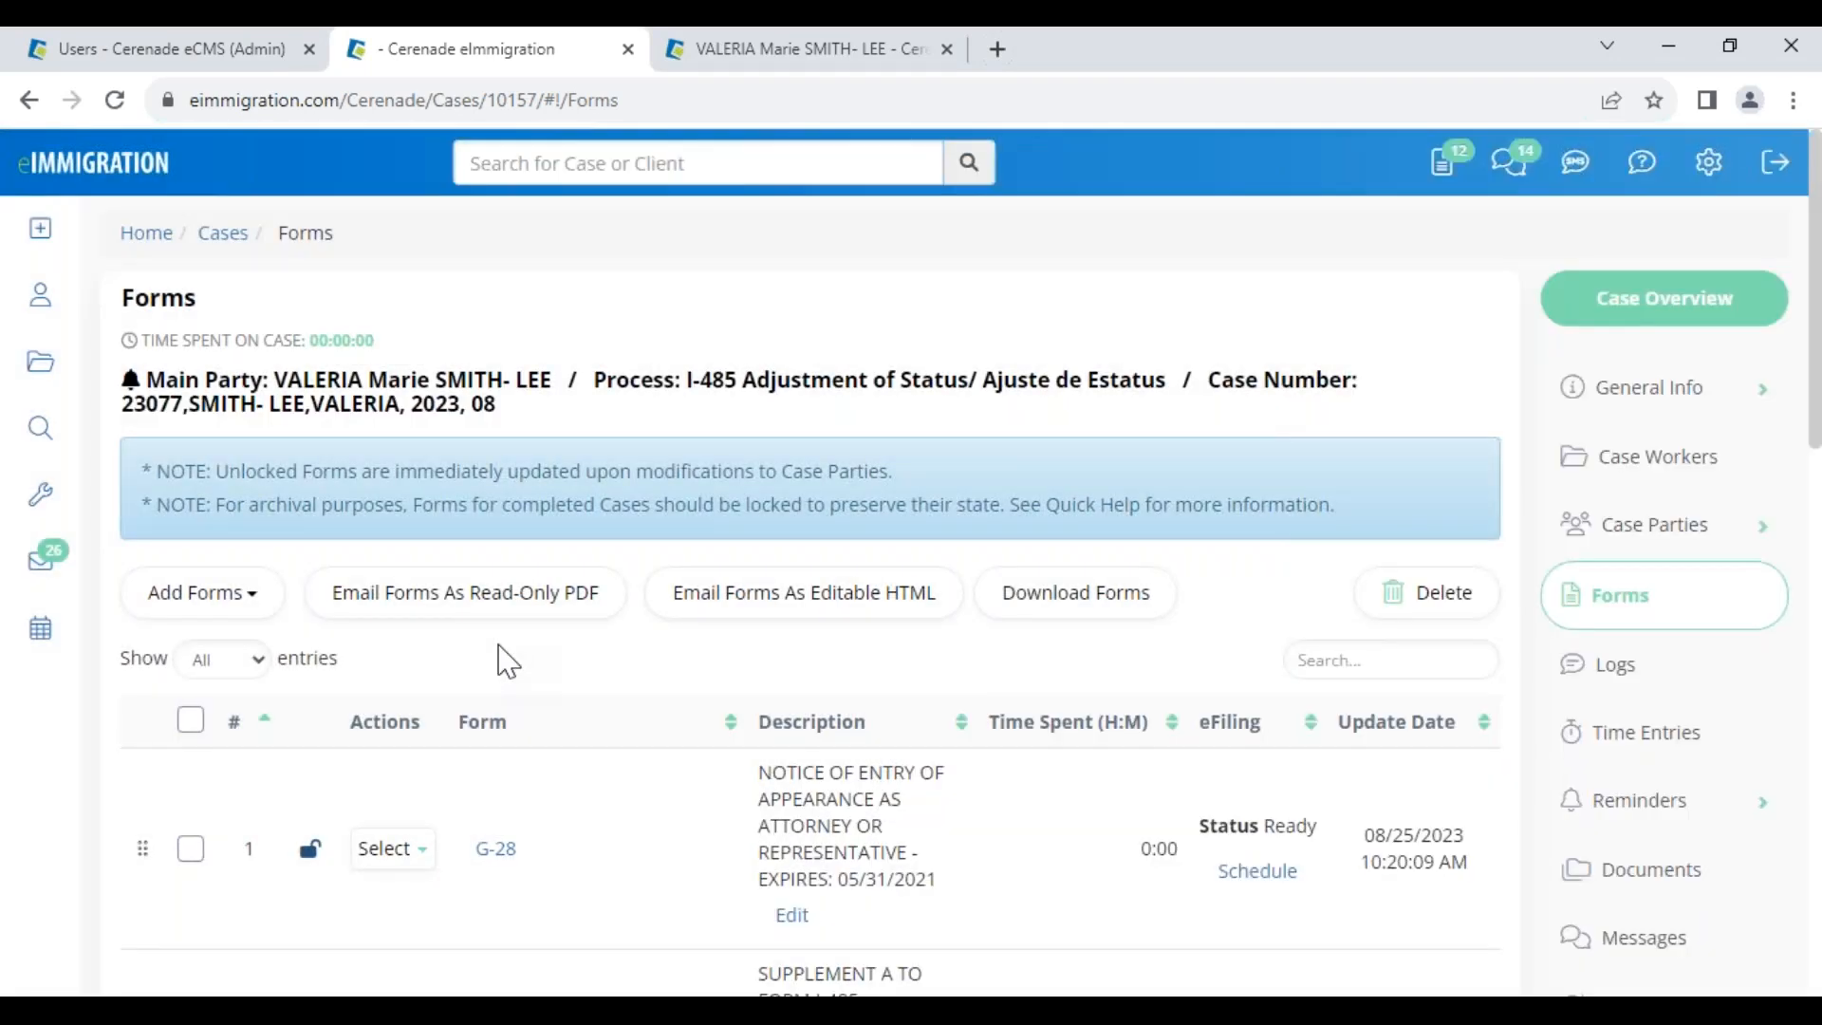
pyautogui.click(781, 48)
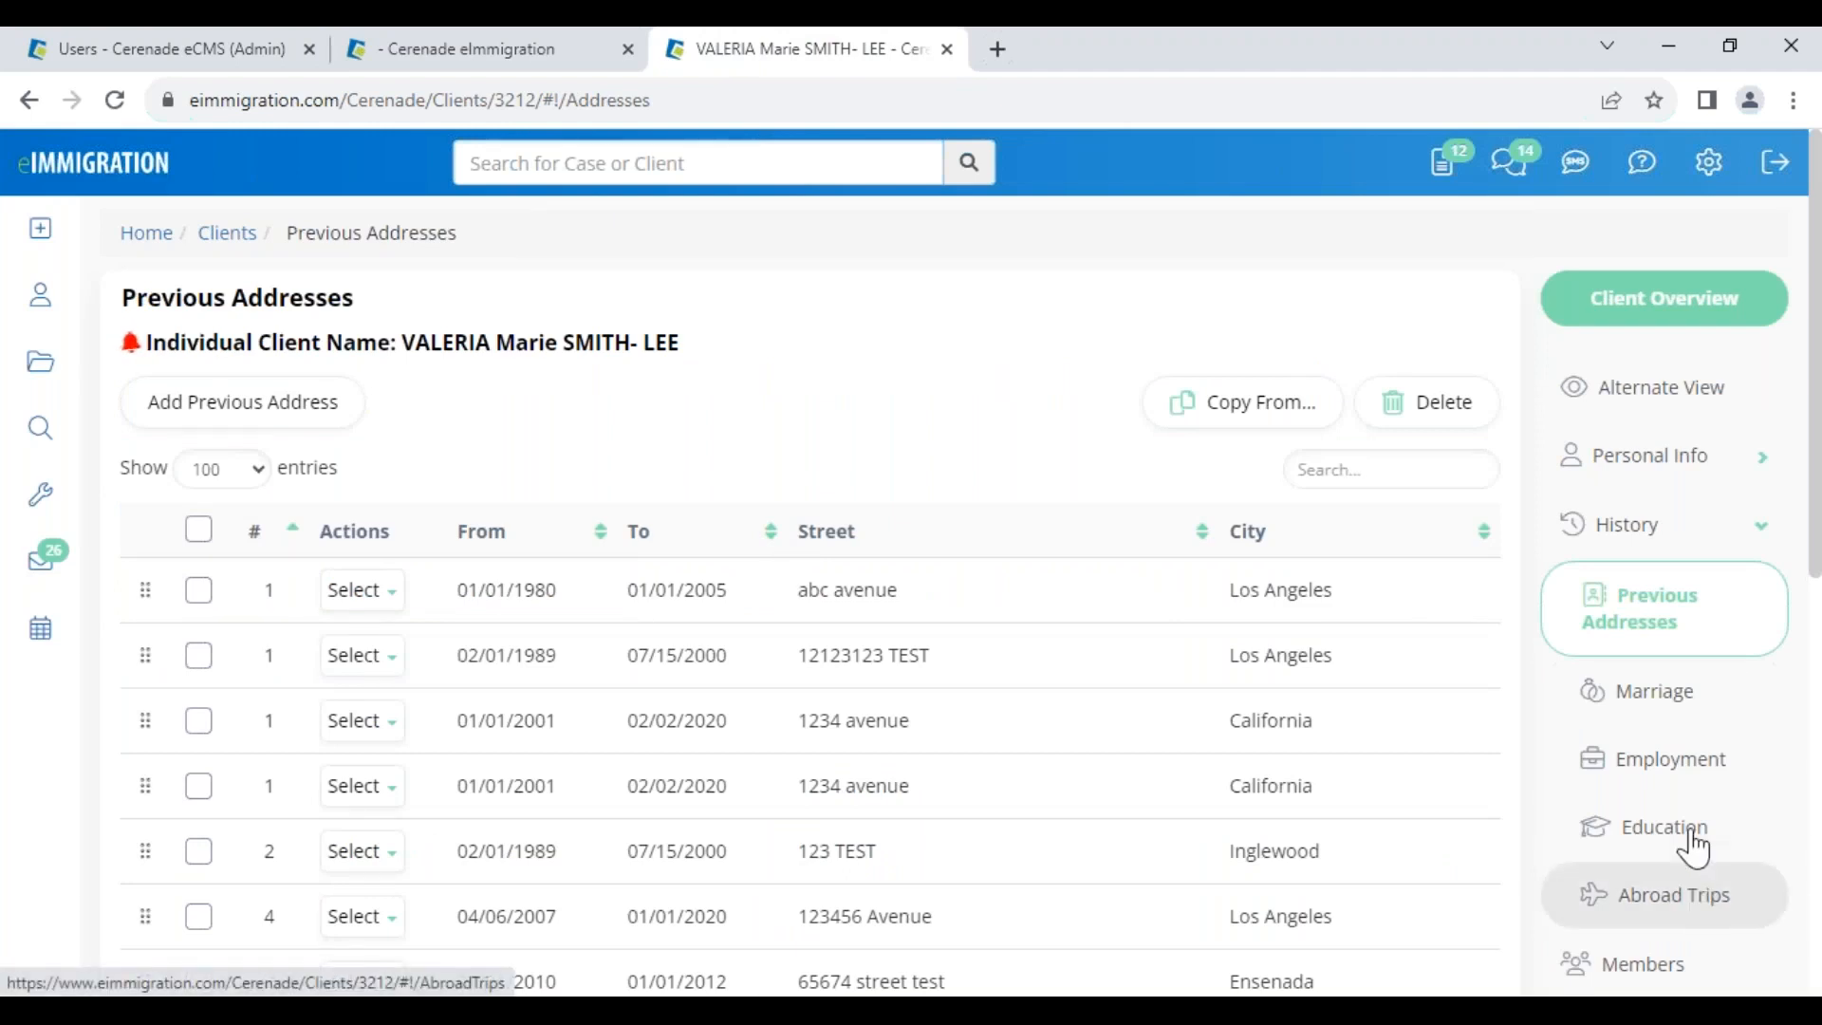
pyautogui.scroll(-1, 1695, 909)
pyautogui.scroll(-2, 1667, 883)
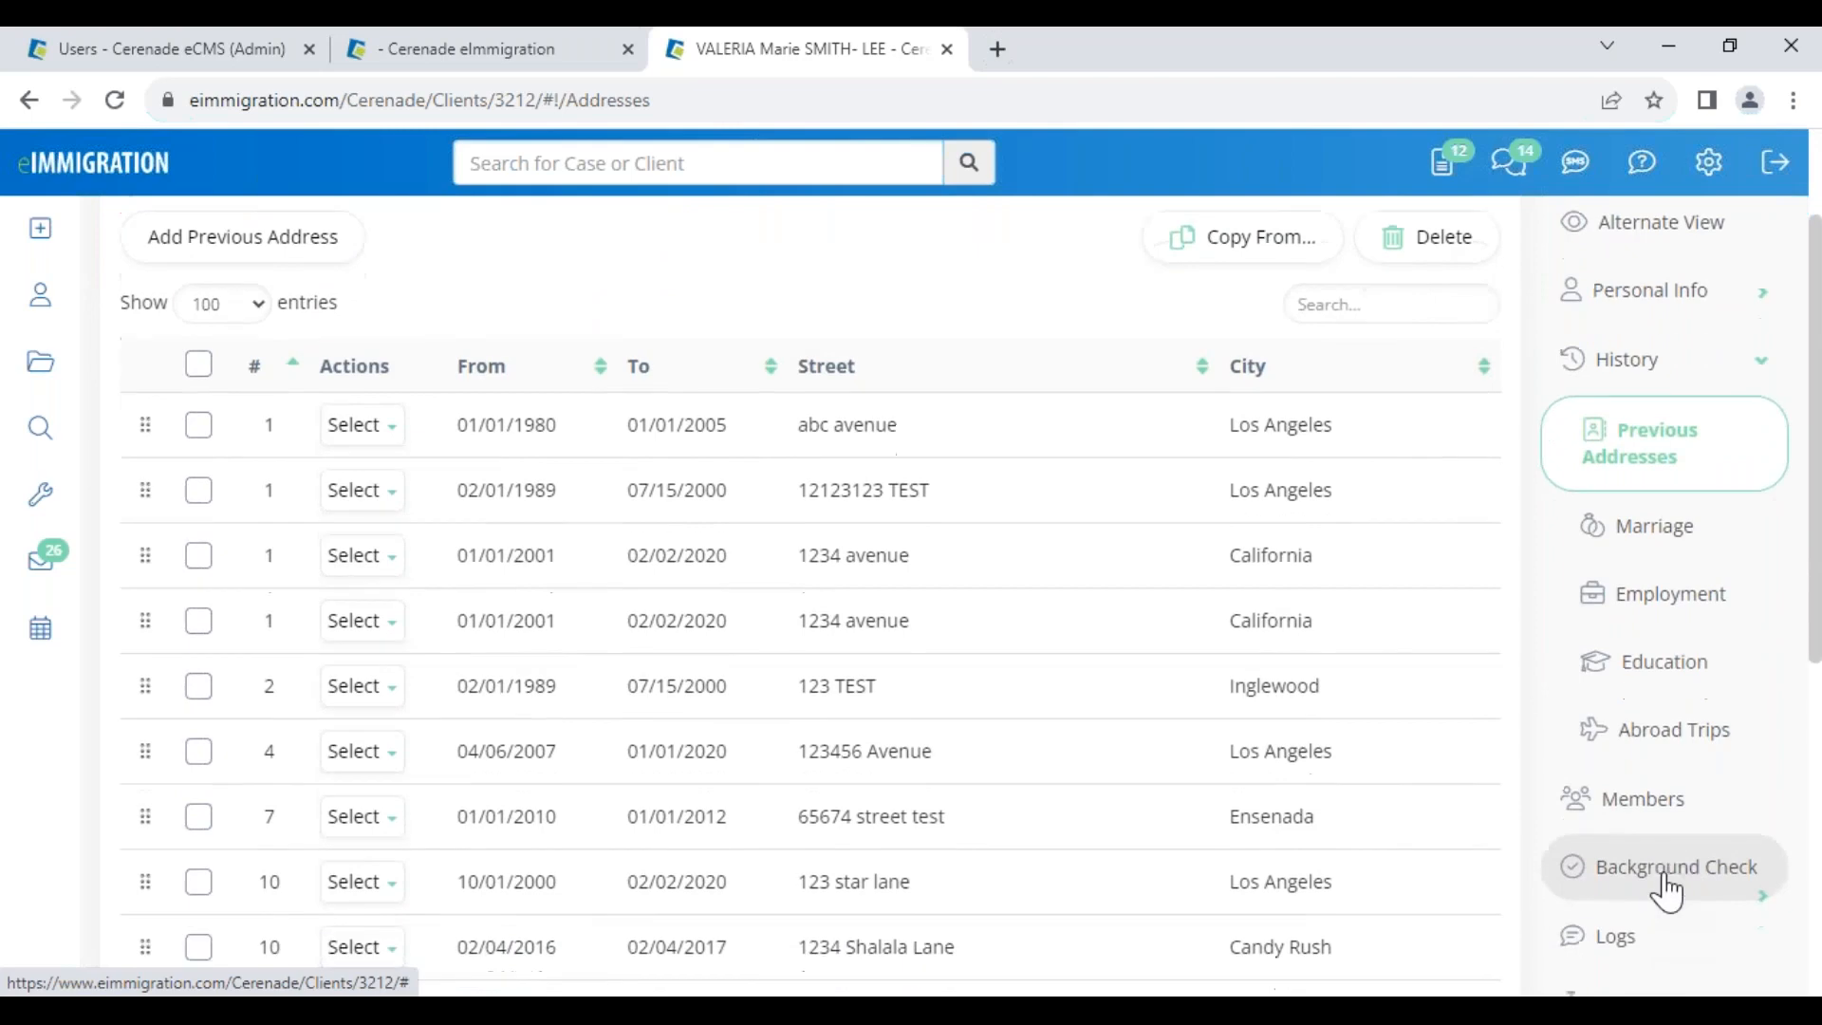
pyautogui.click(1668, 927)
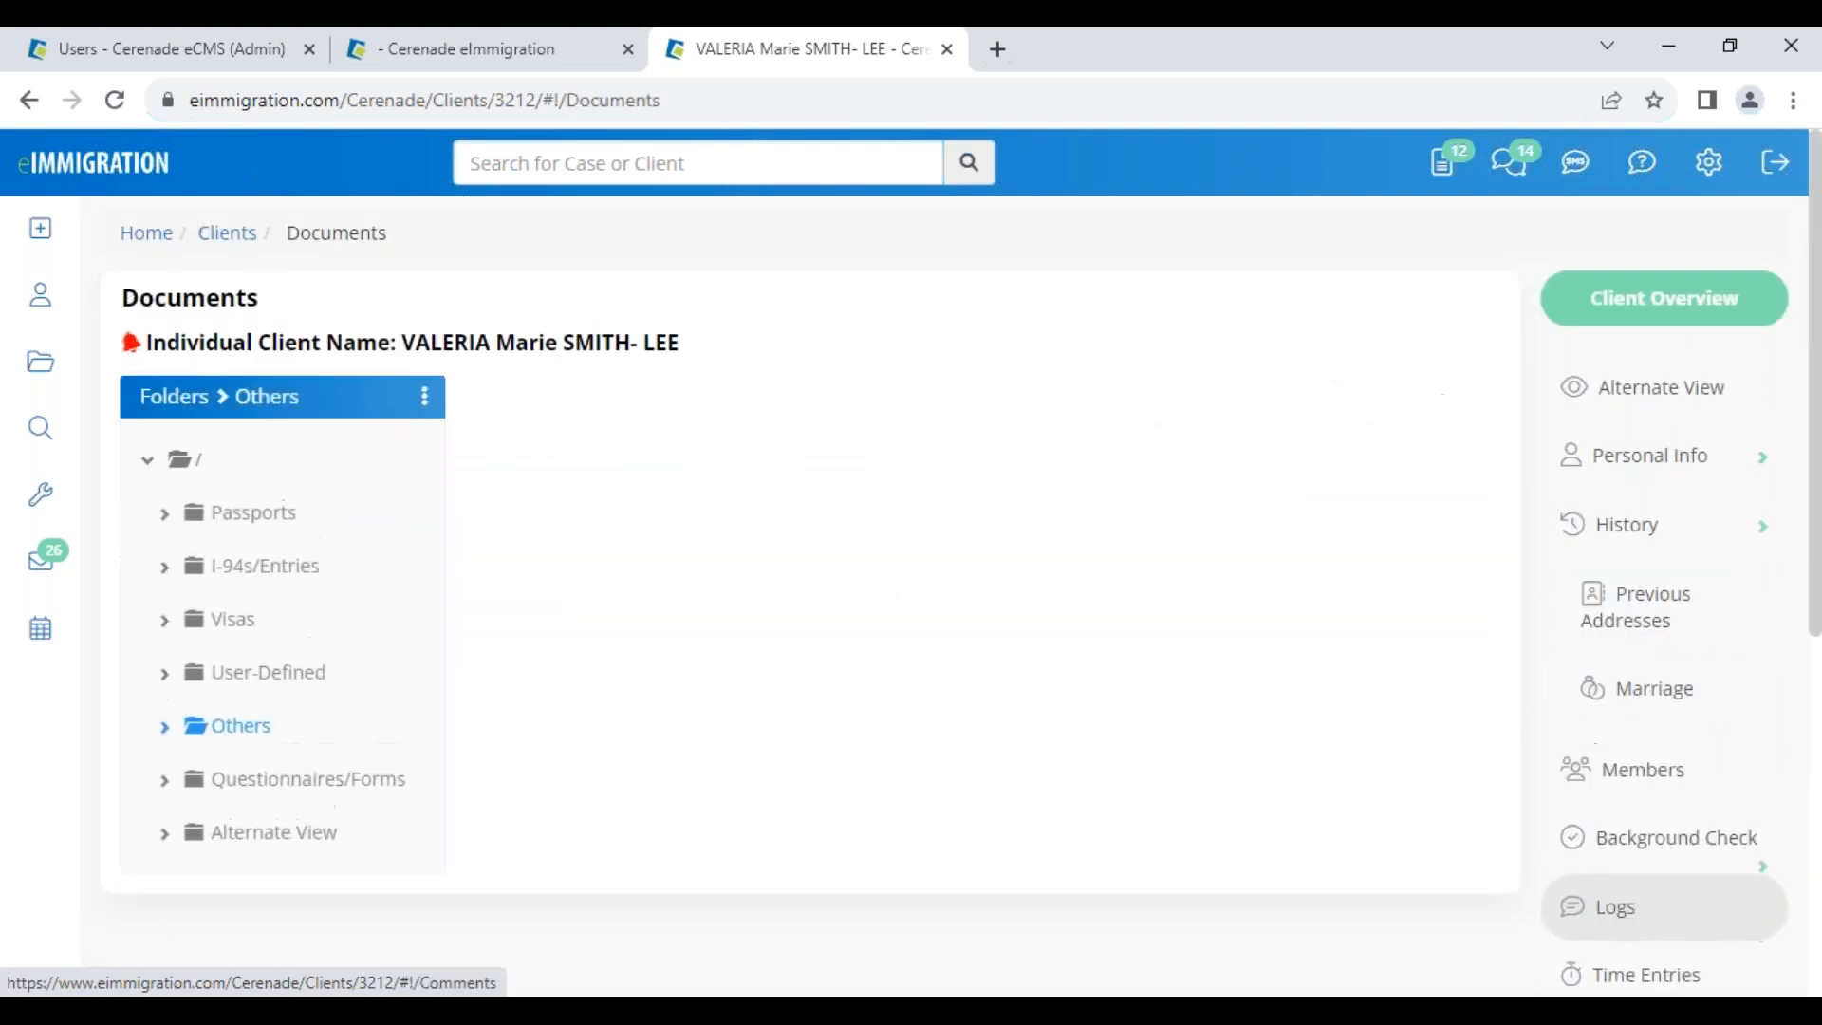
pyautogui.click(274, 569)
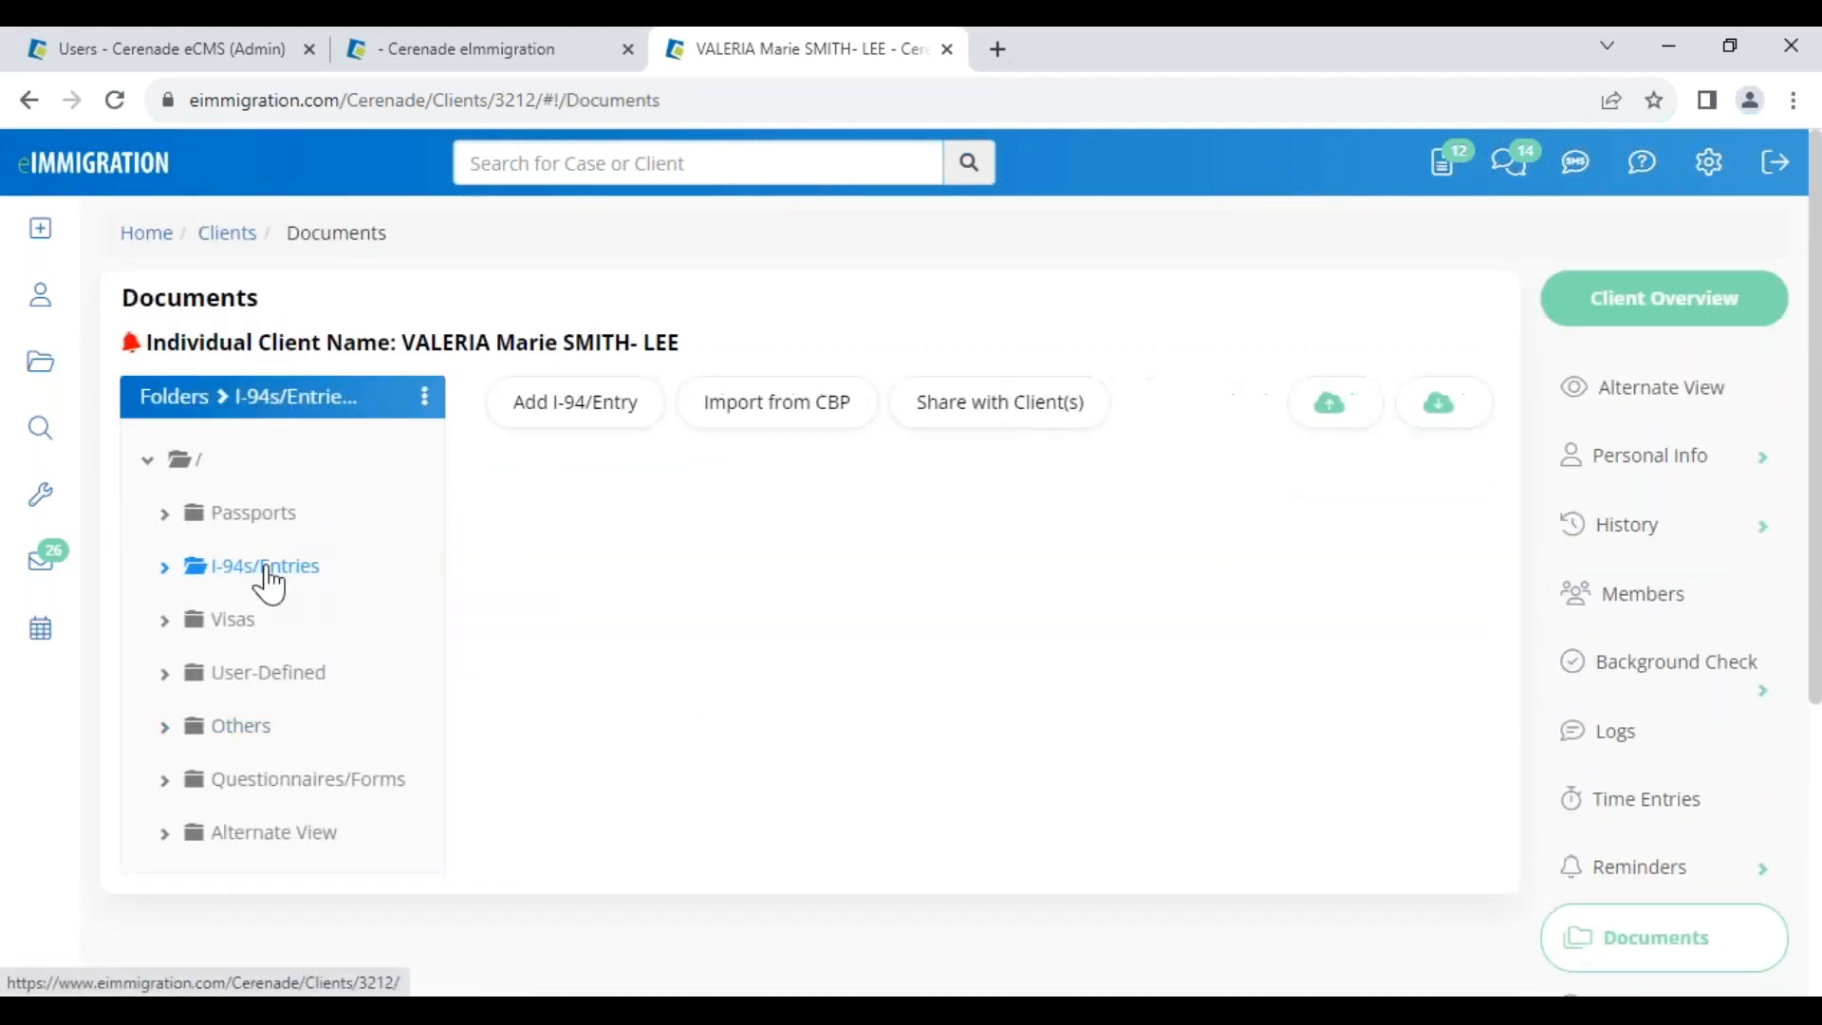
pyautogui.click(793, 427)
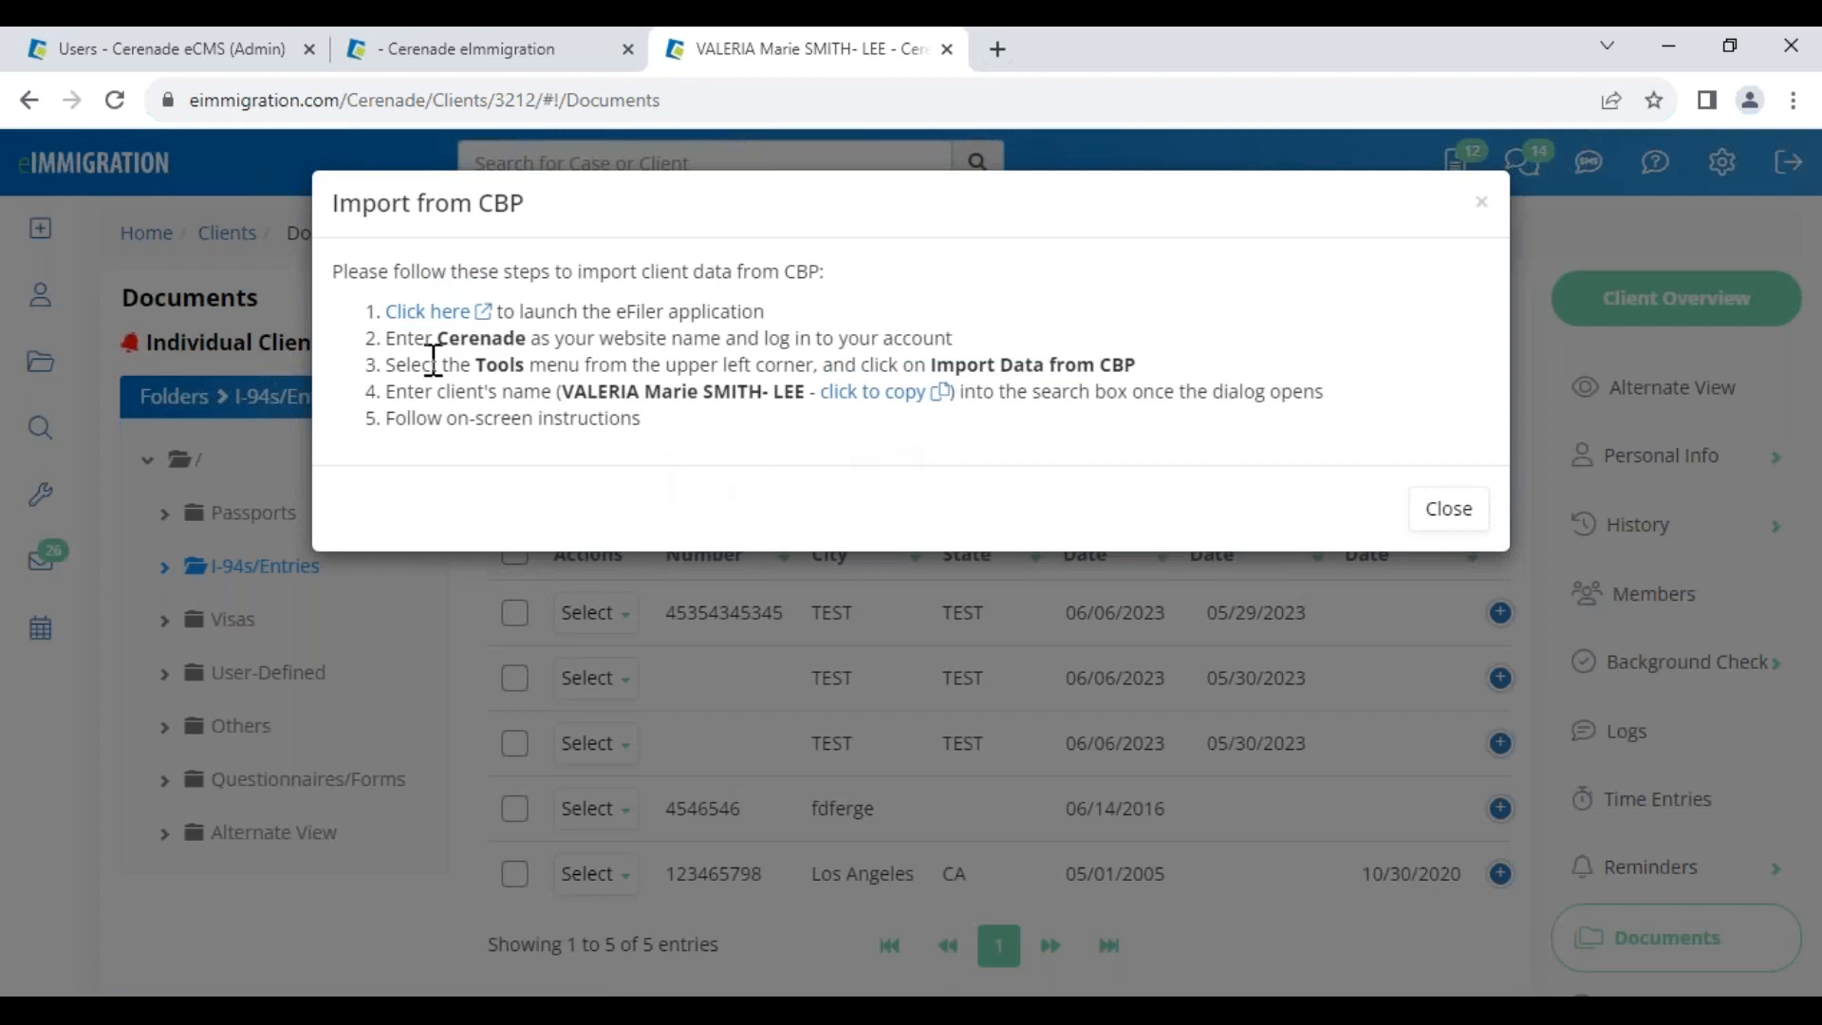
pyautogui.moveTo(432, 339); pyautogui.dragTo(537, 343)
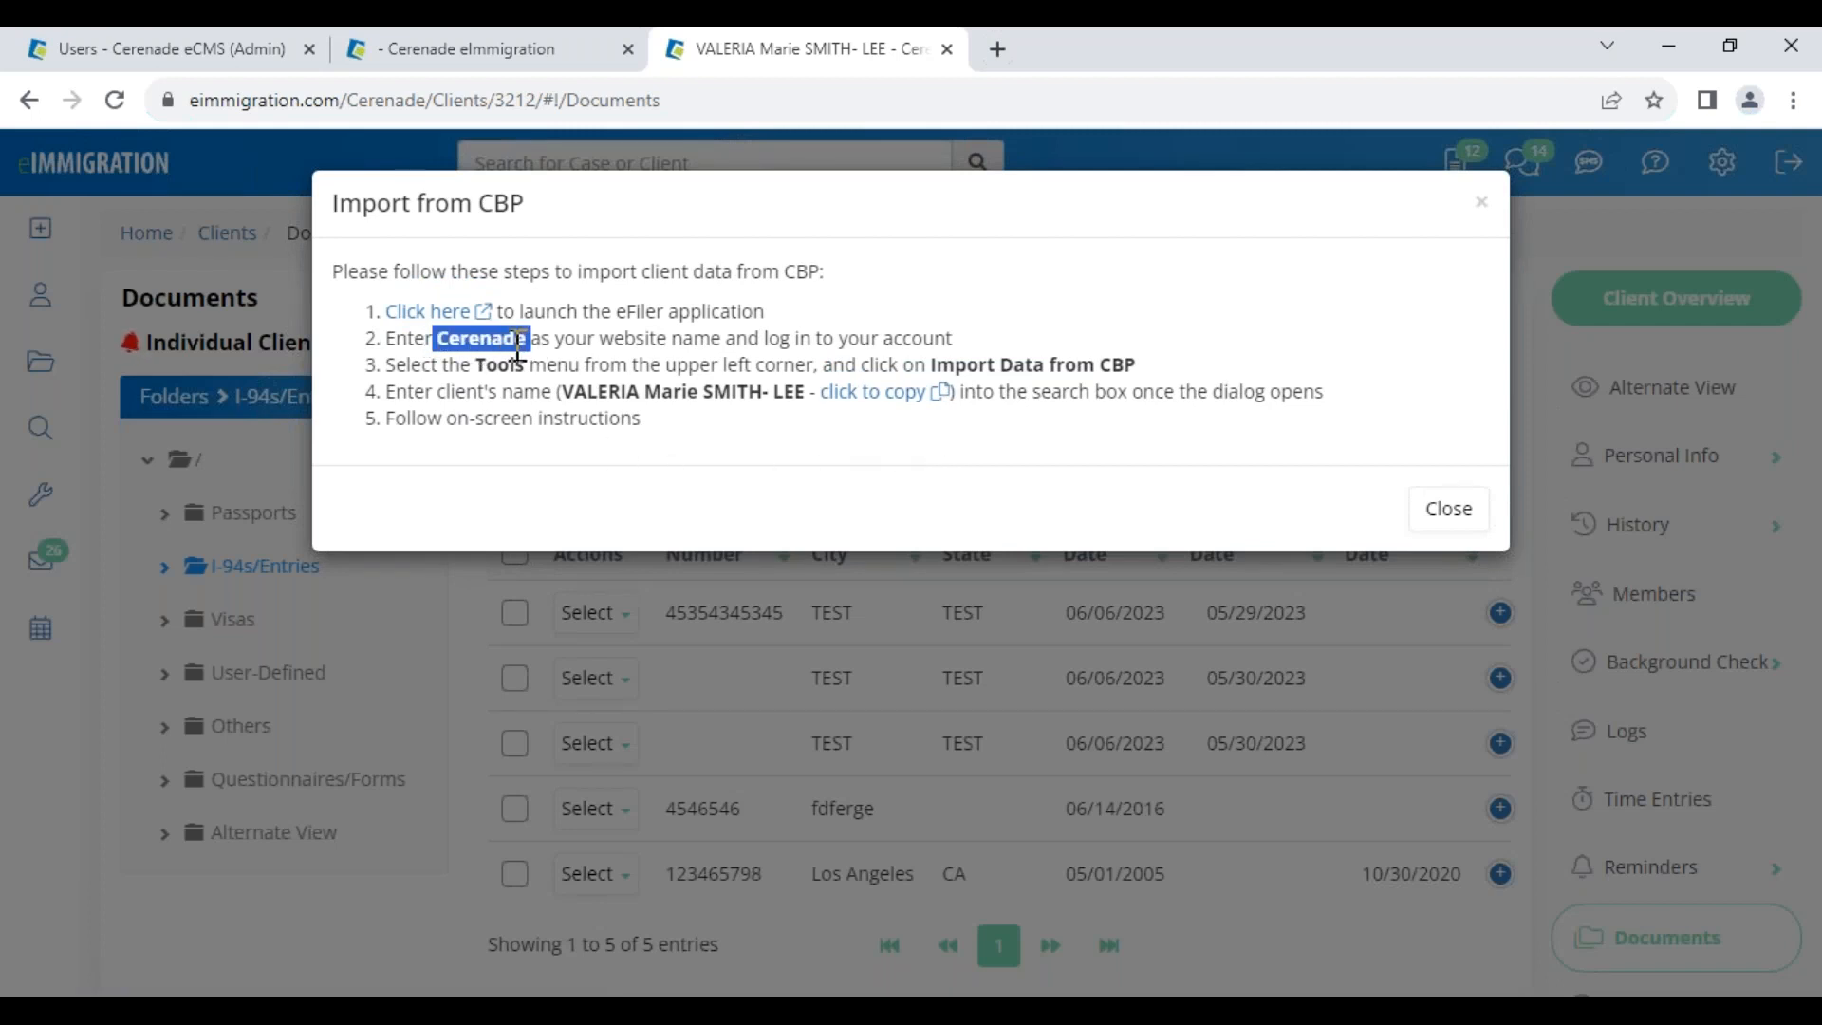
pyautogui.click(743, 446)
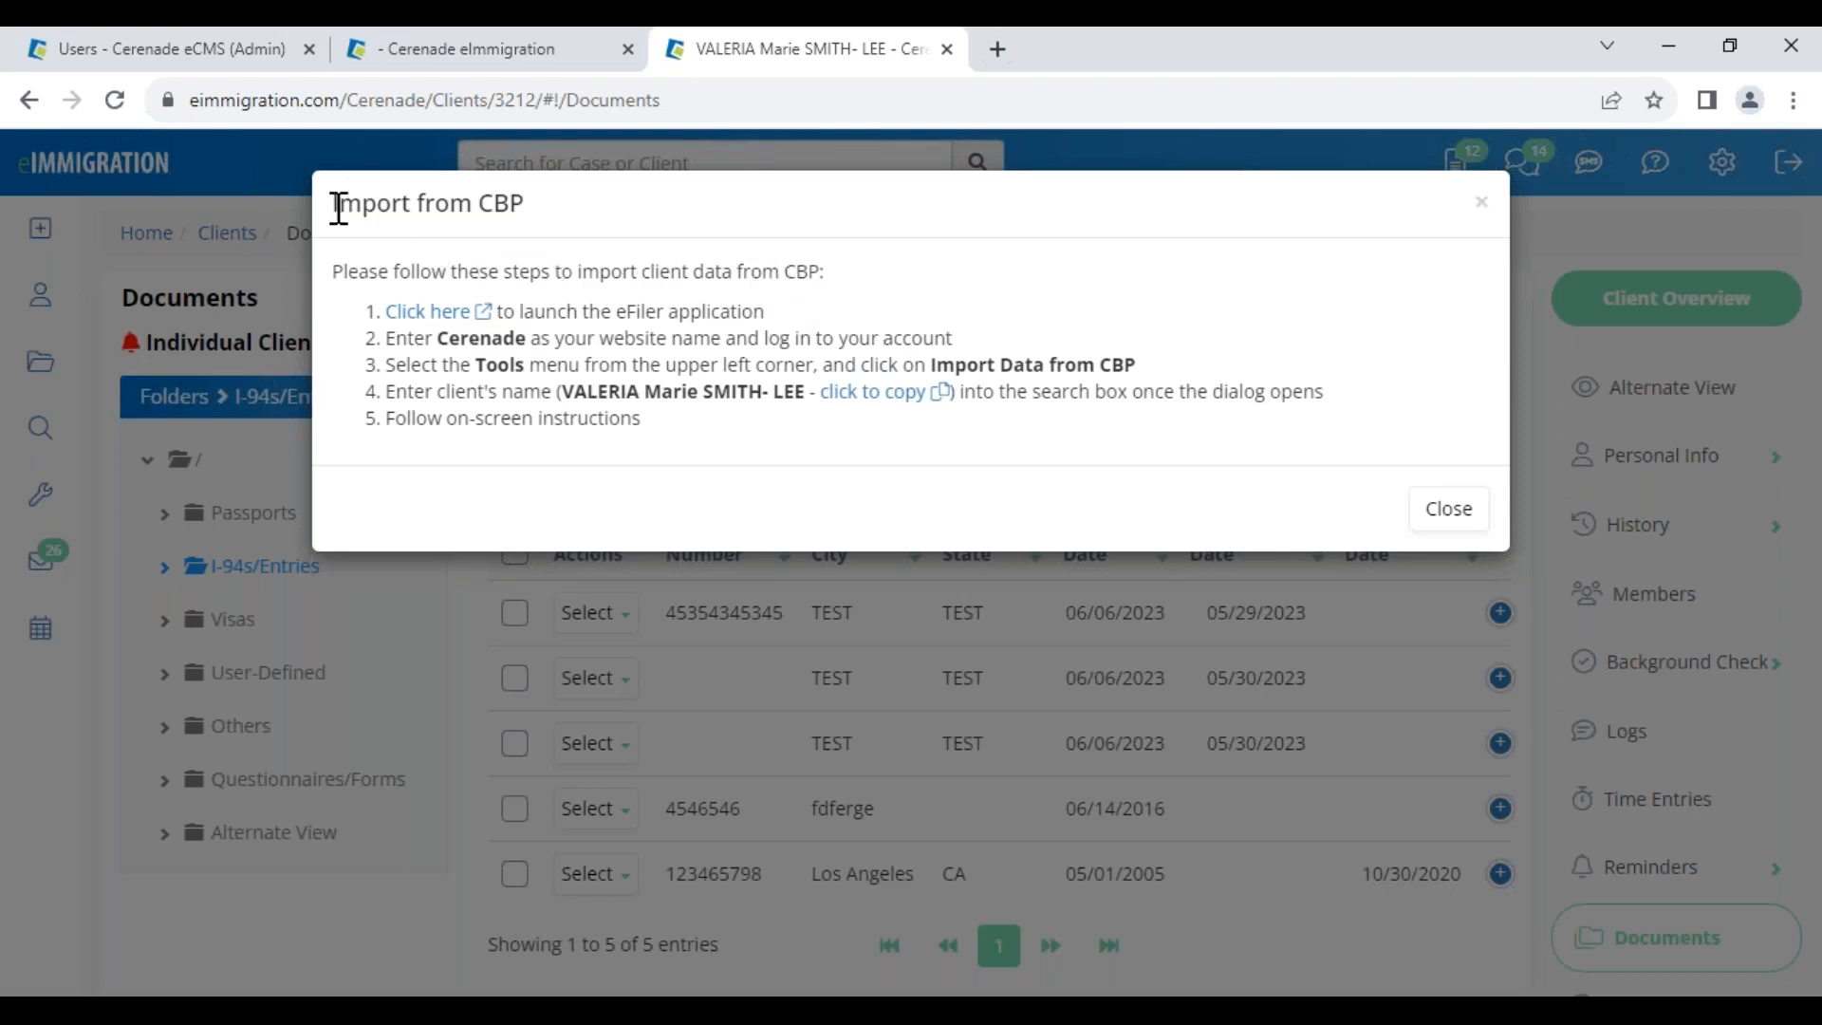
pyautogui.moveTo(339, 207); pyautogui.dragTo(608, 223)
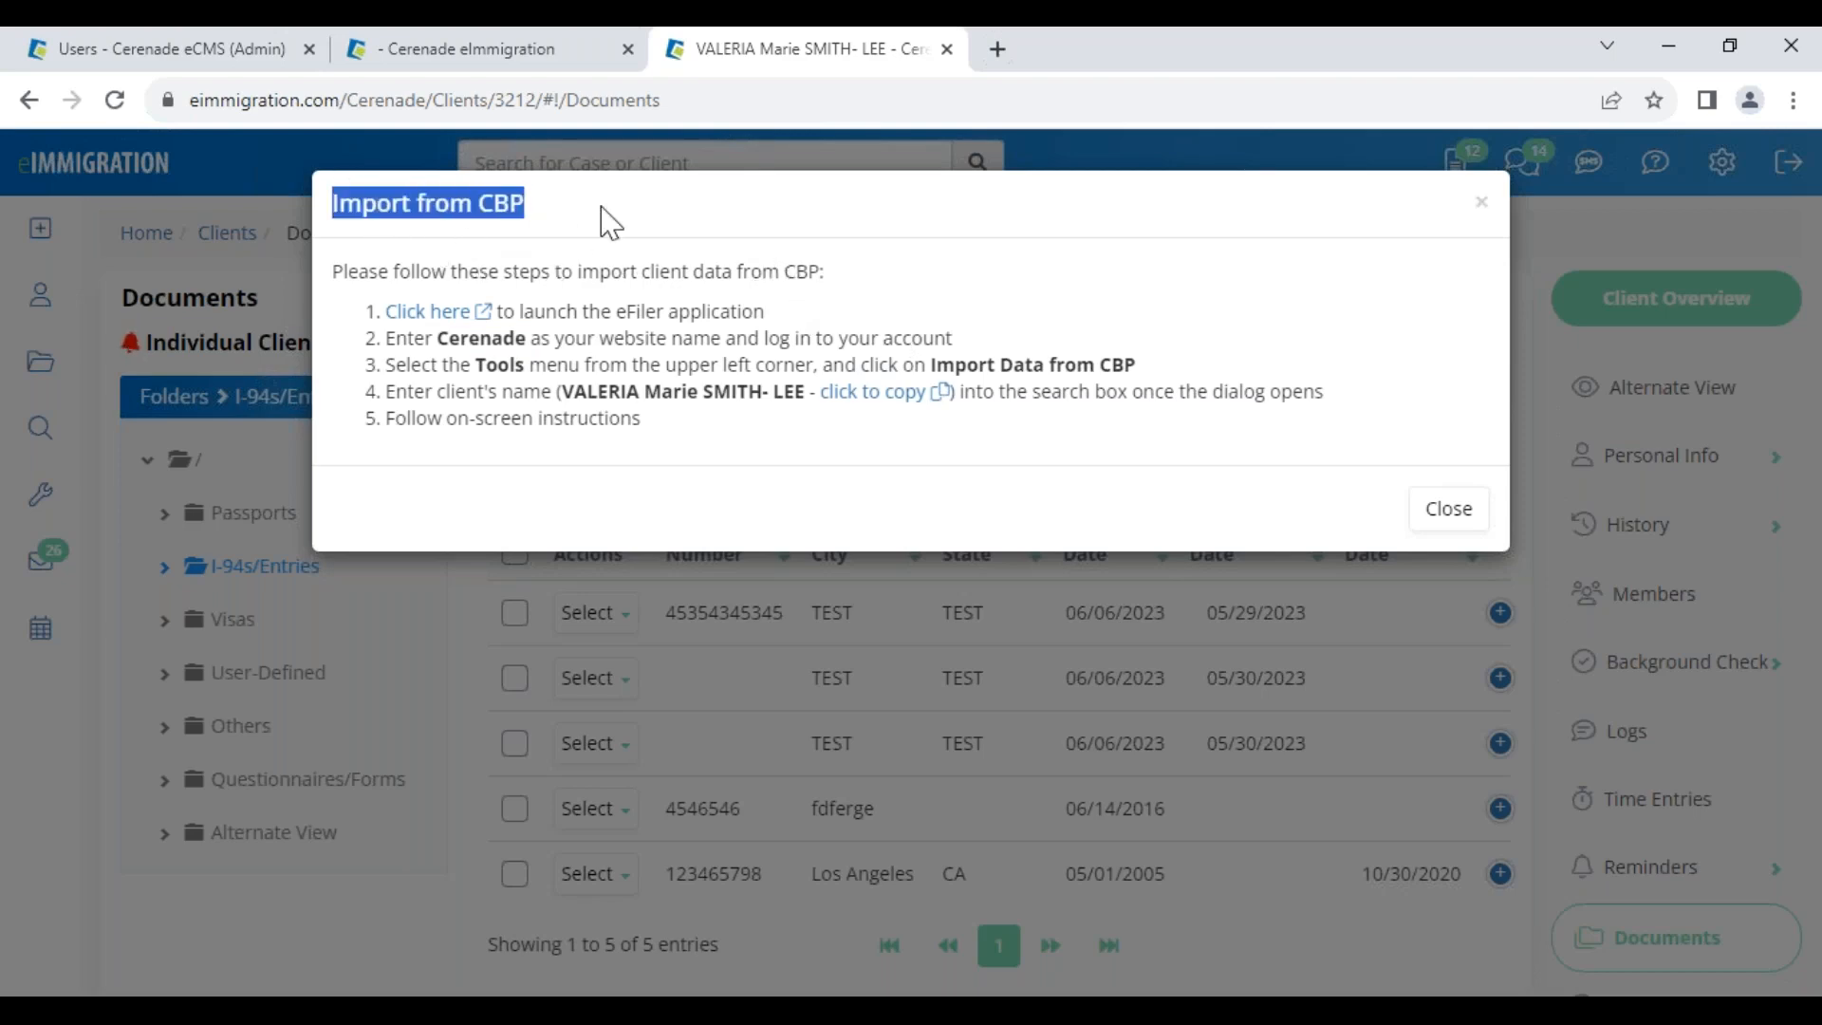
pyautogui.click(1449, 512)
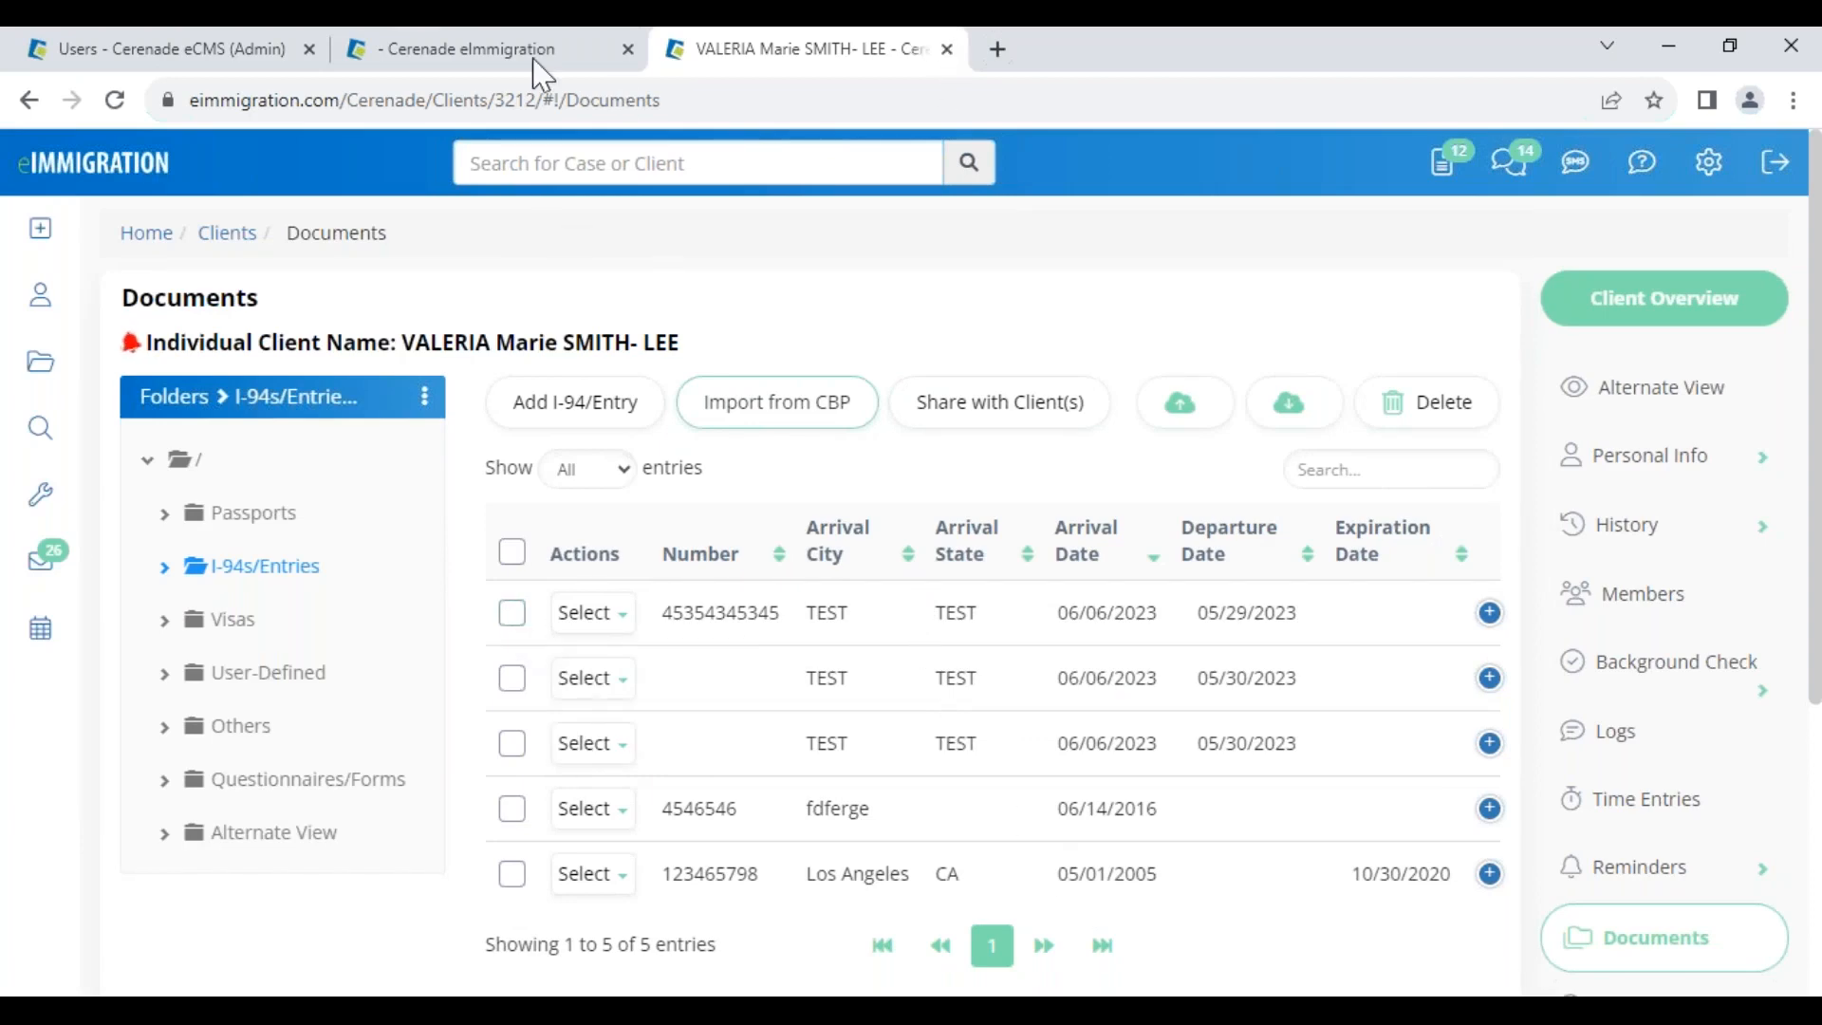
pyautogui.click(465, 51)
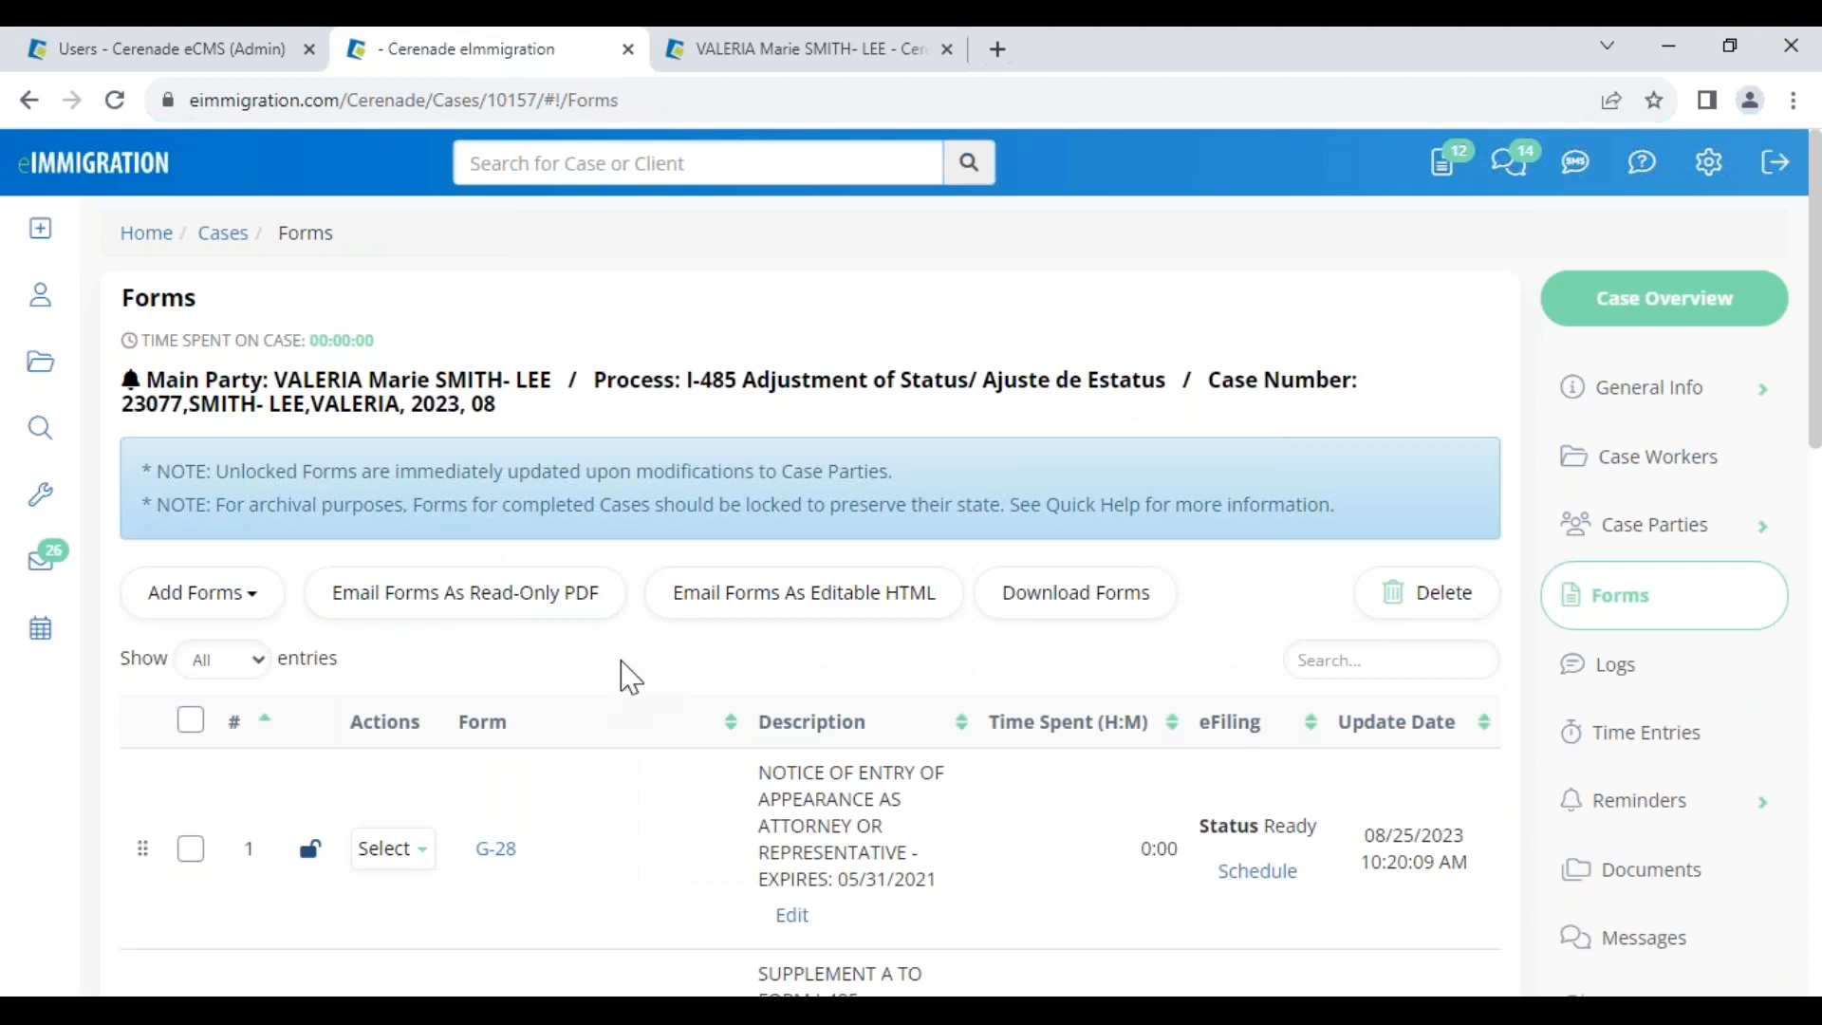
# Open the I-130 form and its addendum editor
pyautogui.scroll(-5, 626, 674)
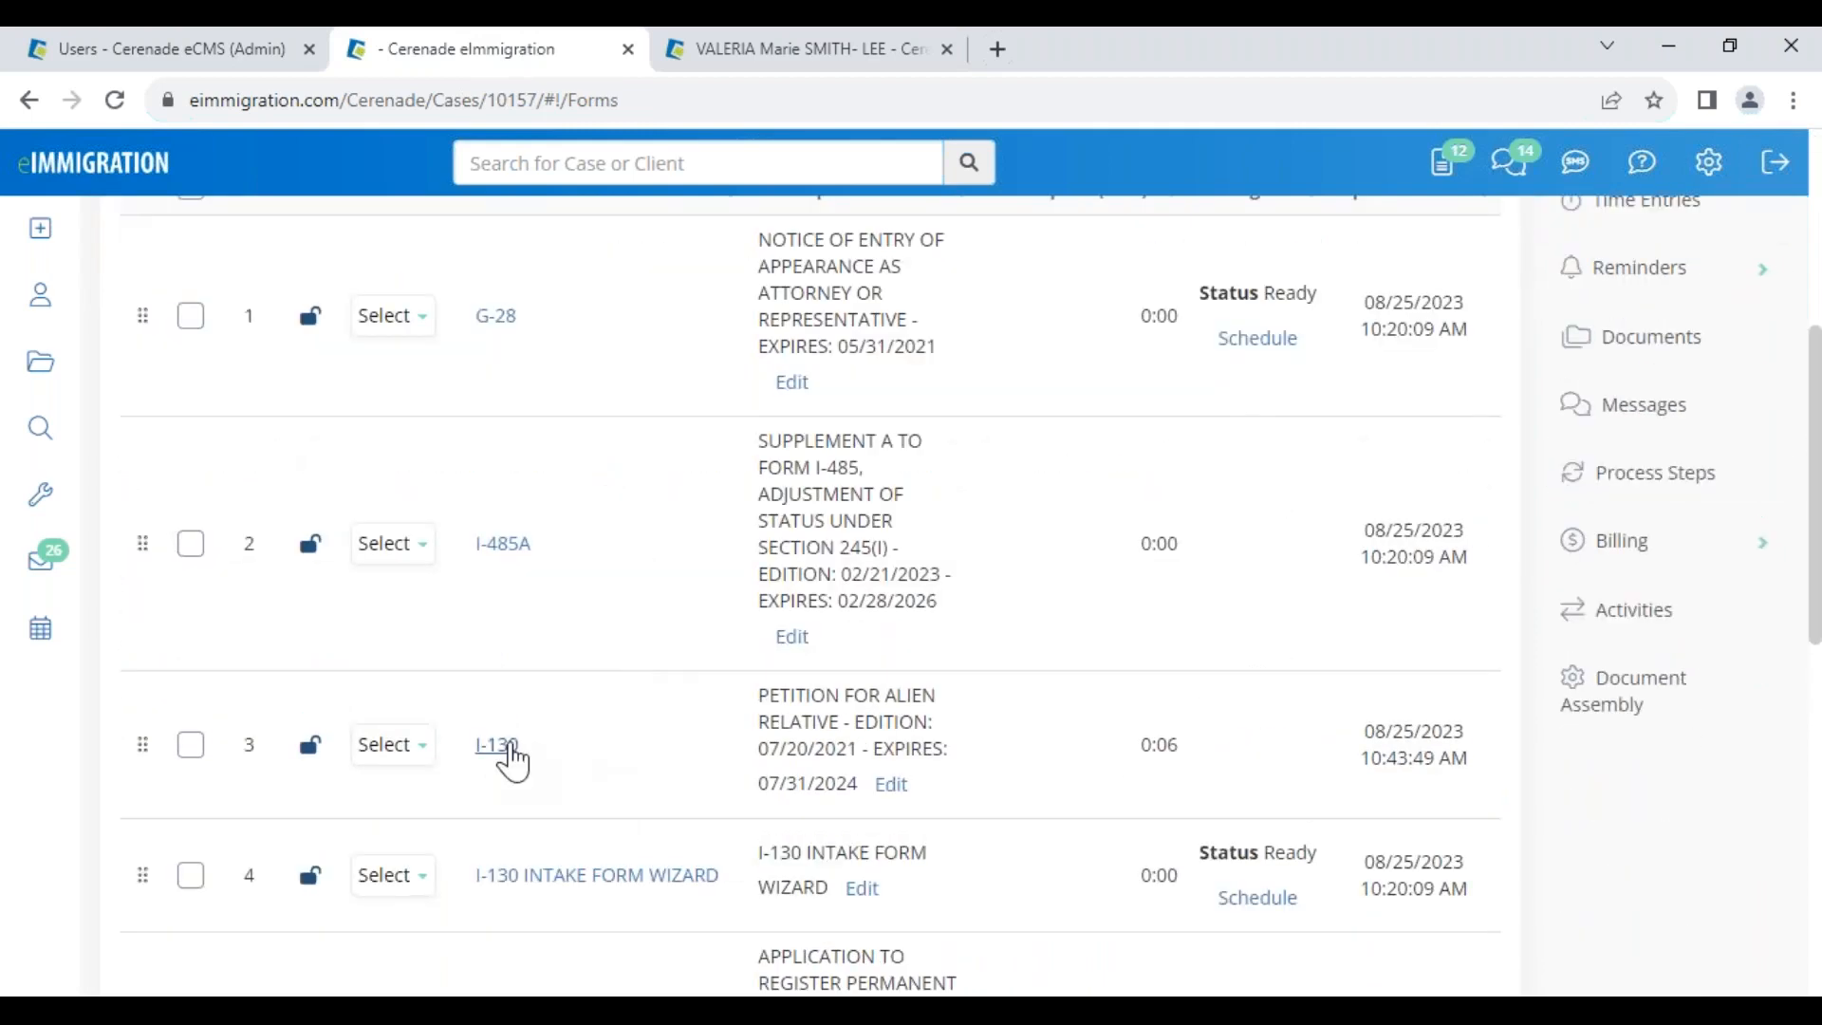
pyautogui.click(495, 745)
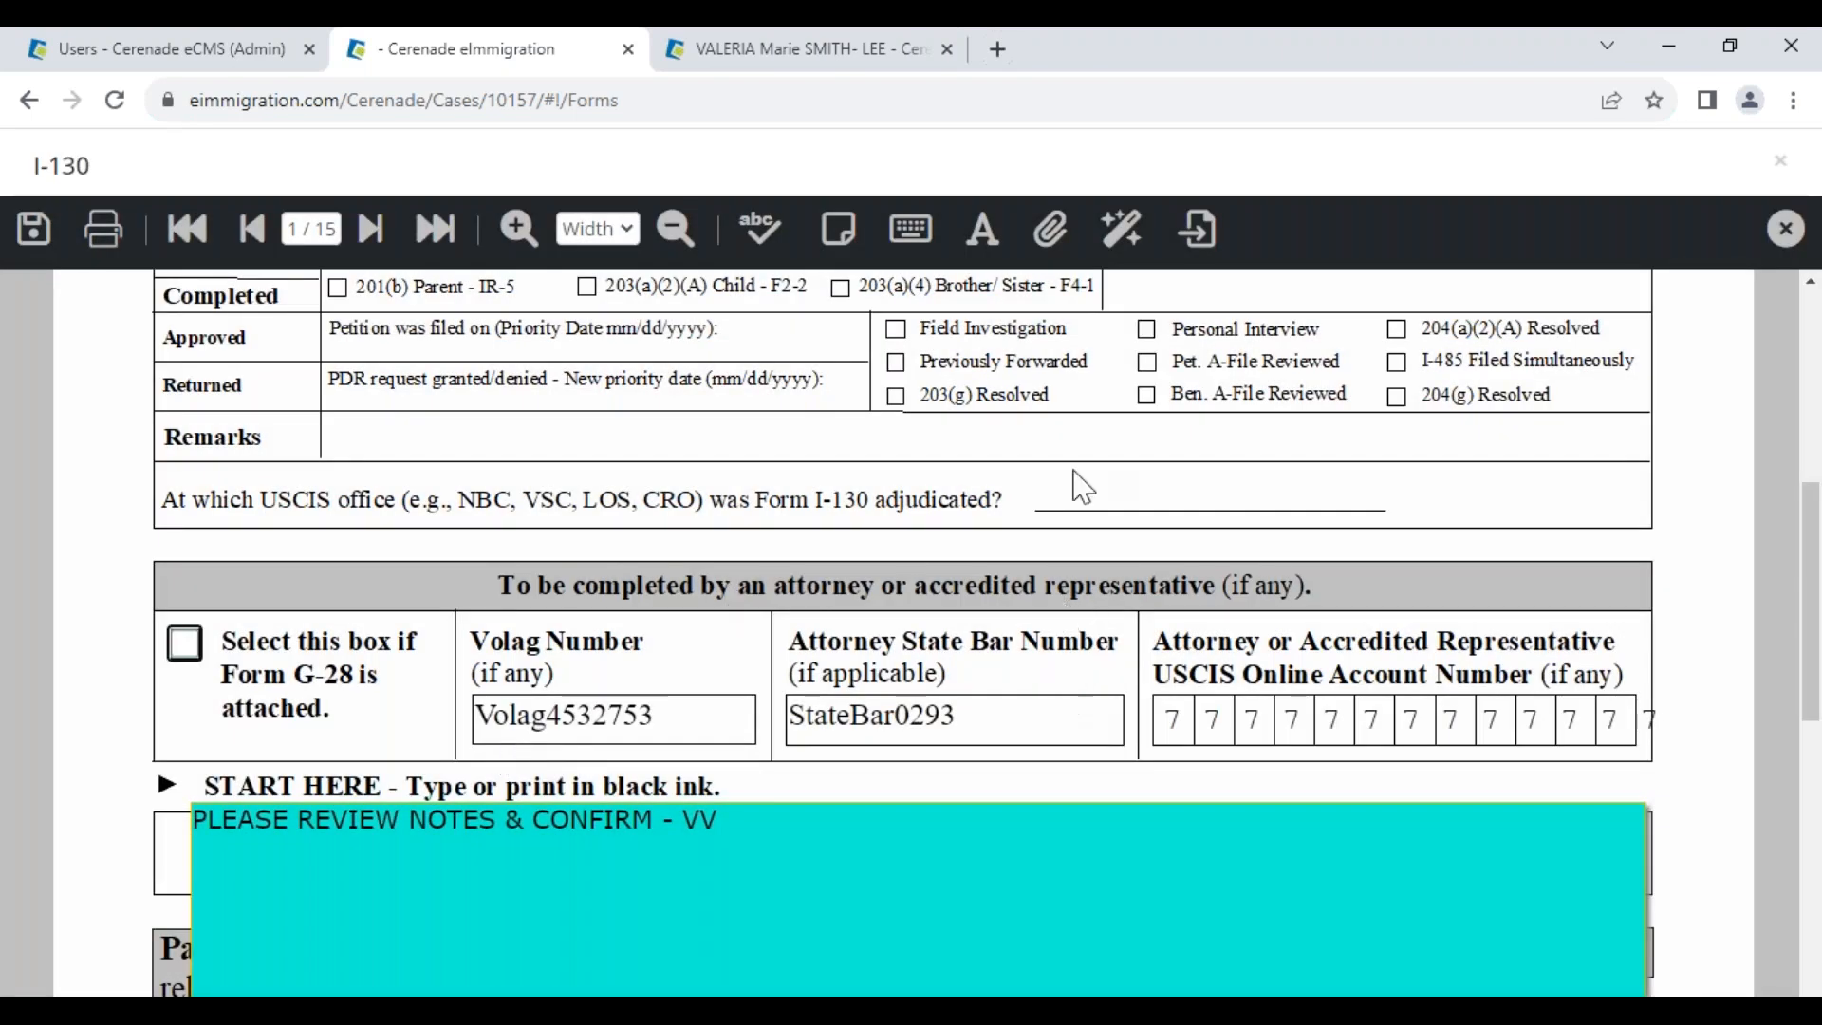
pyautogui.click(1050, 237)
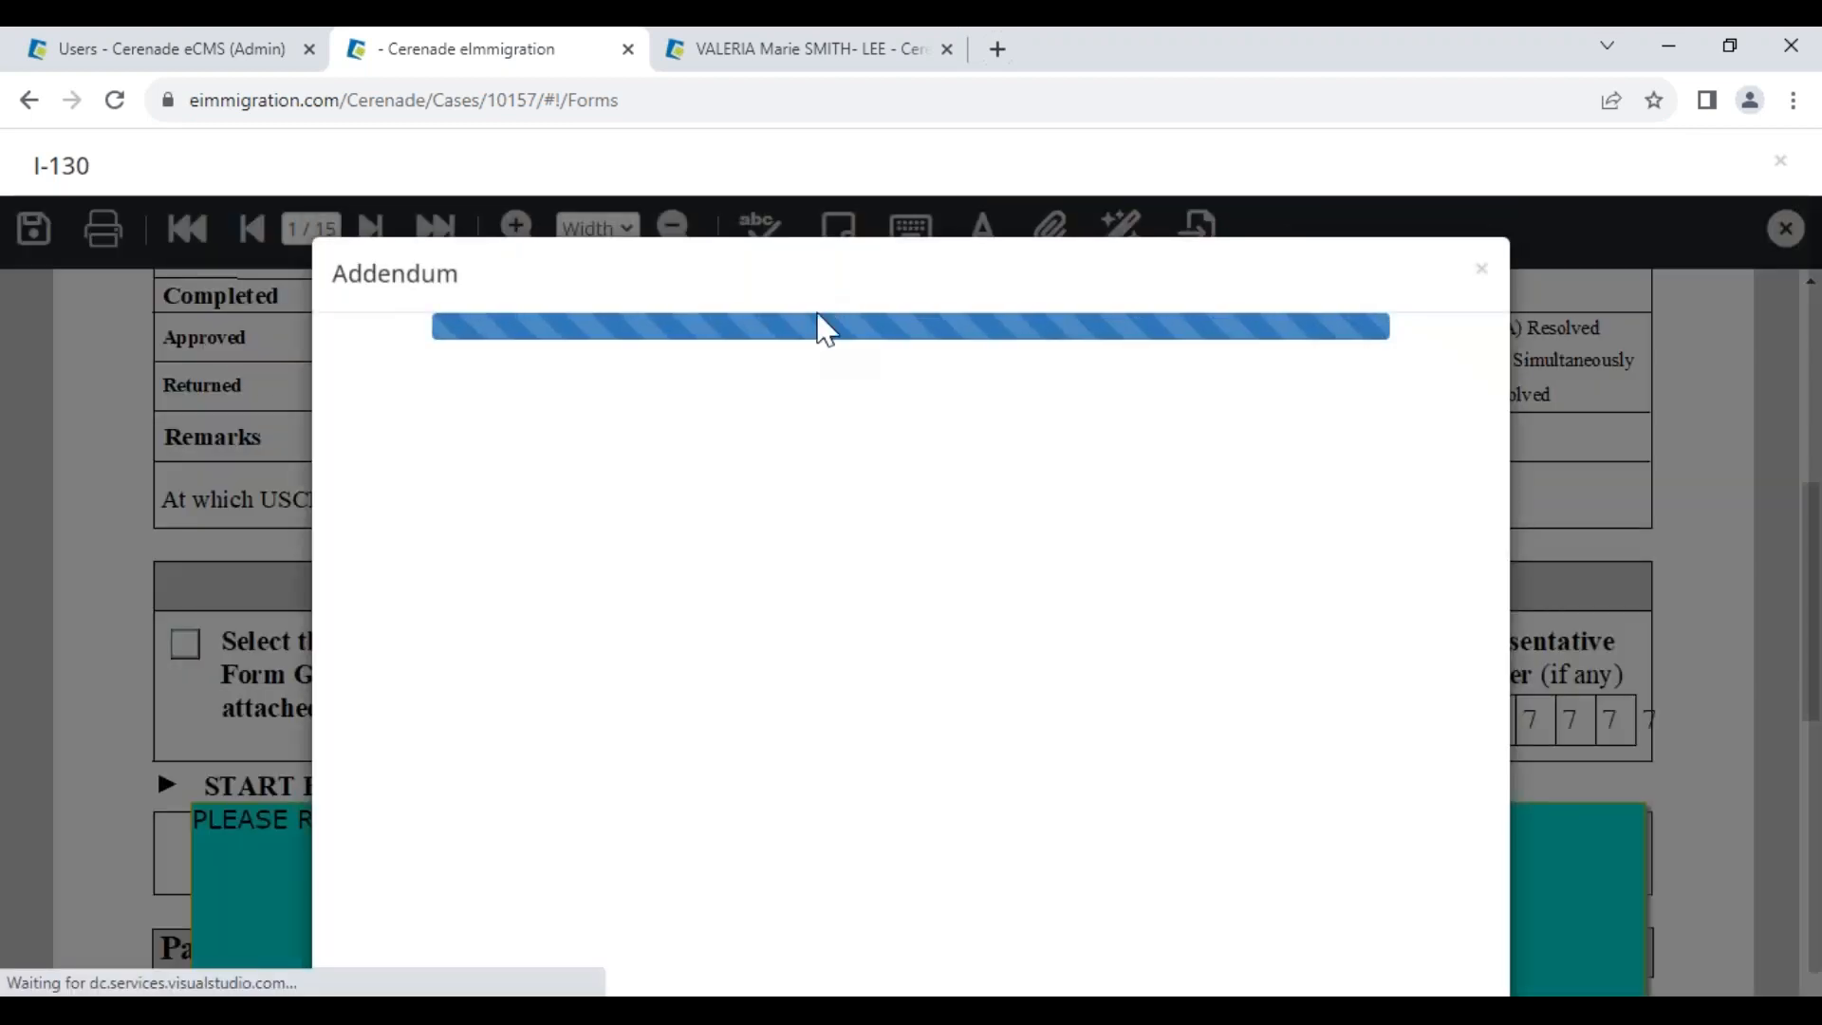
# Search the Tag Helper for CHIL and copy the [IndividualClient.Children:All] tag
pyautogui.click(842, 62)
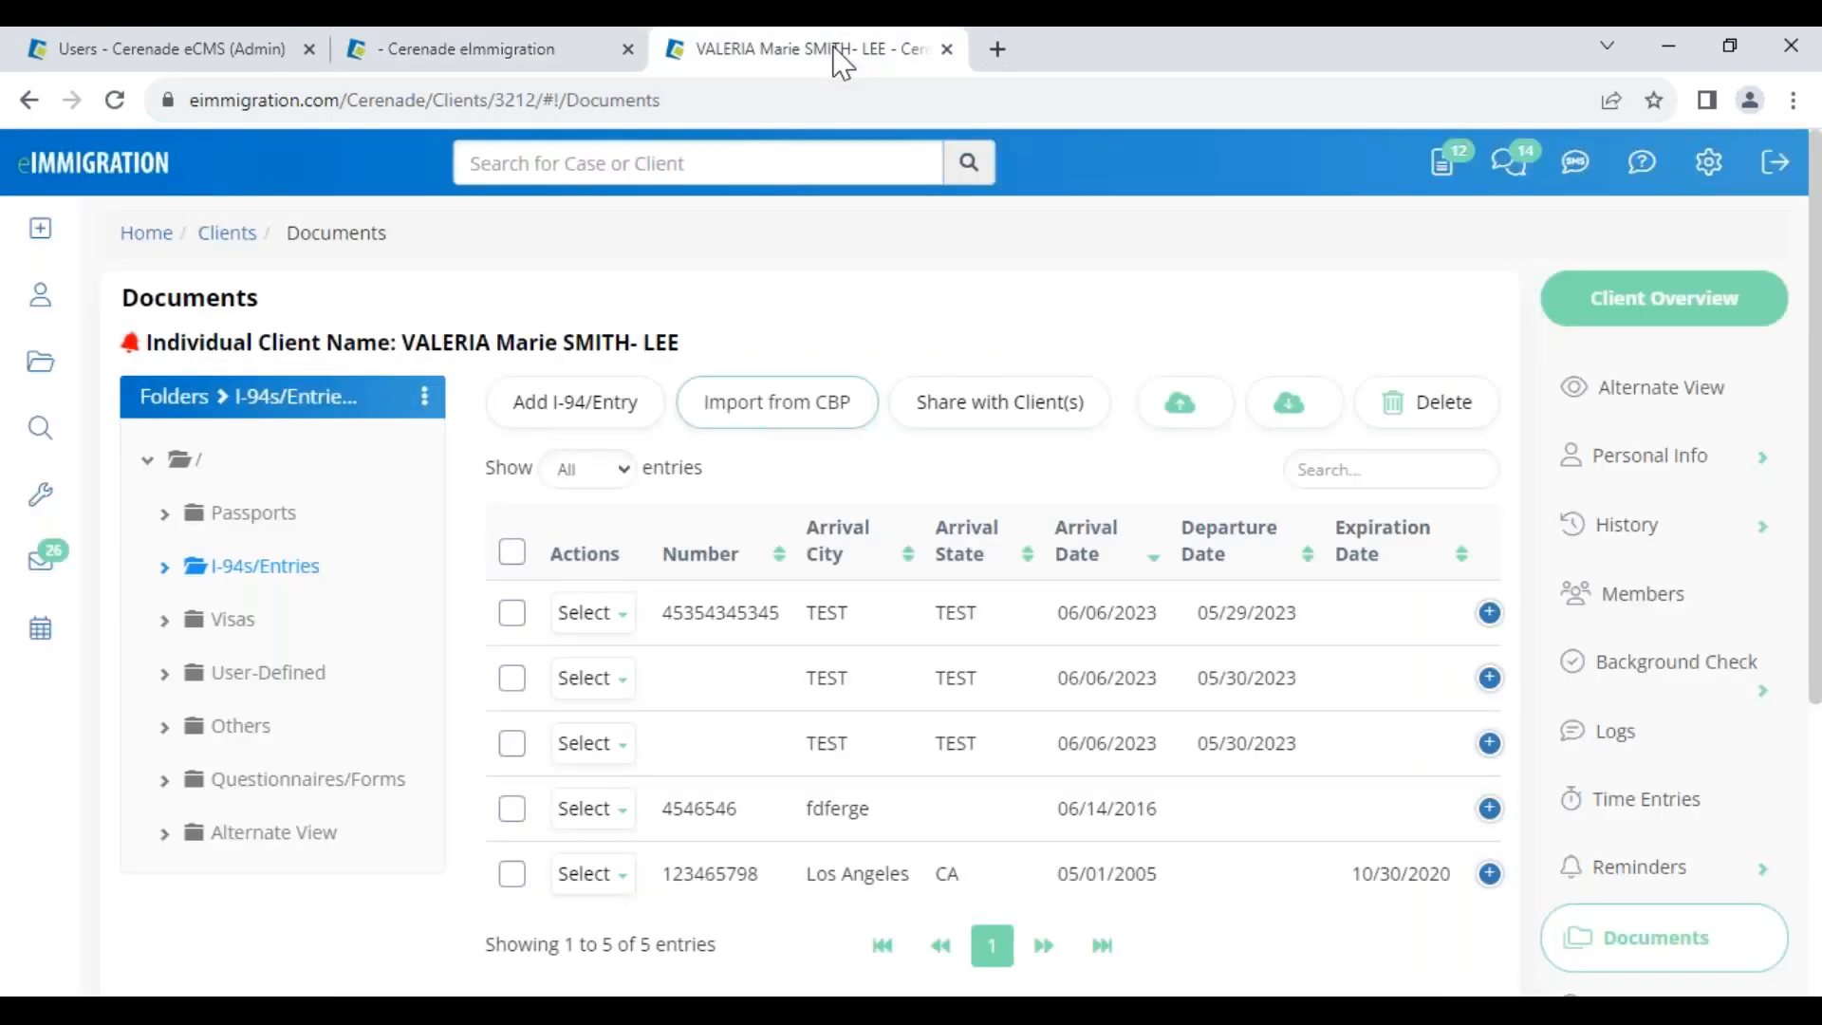
pyautogui.moveTo(55, 593)
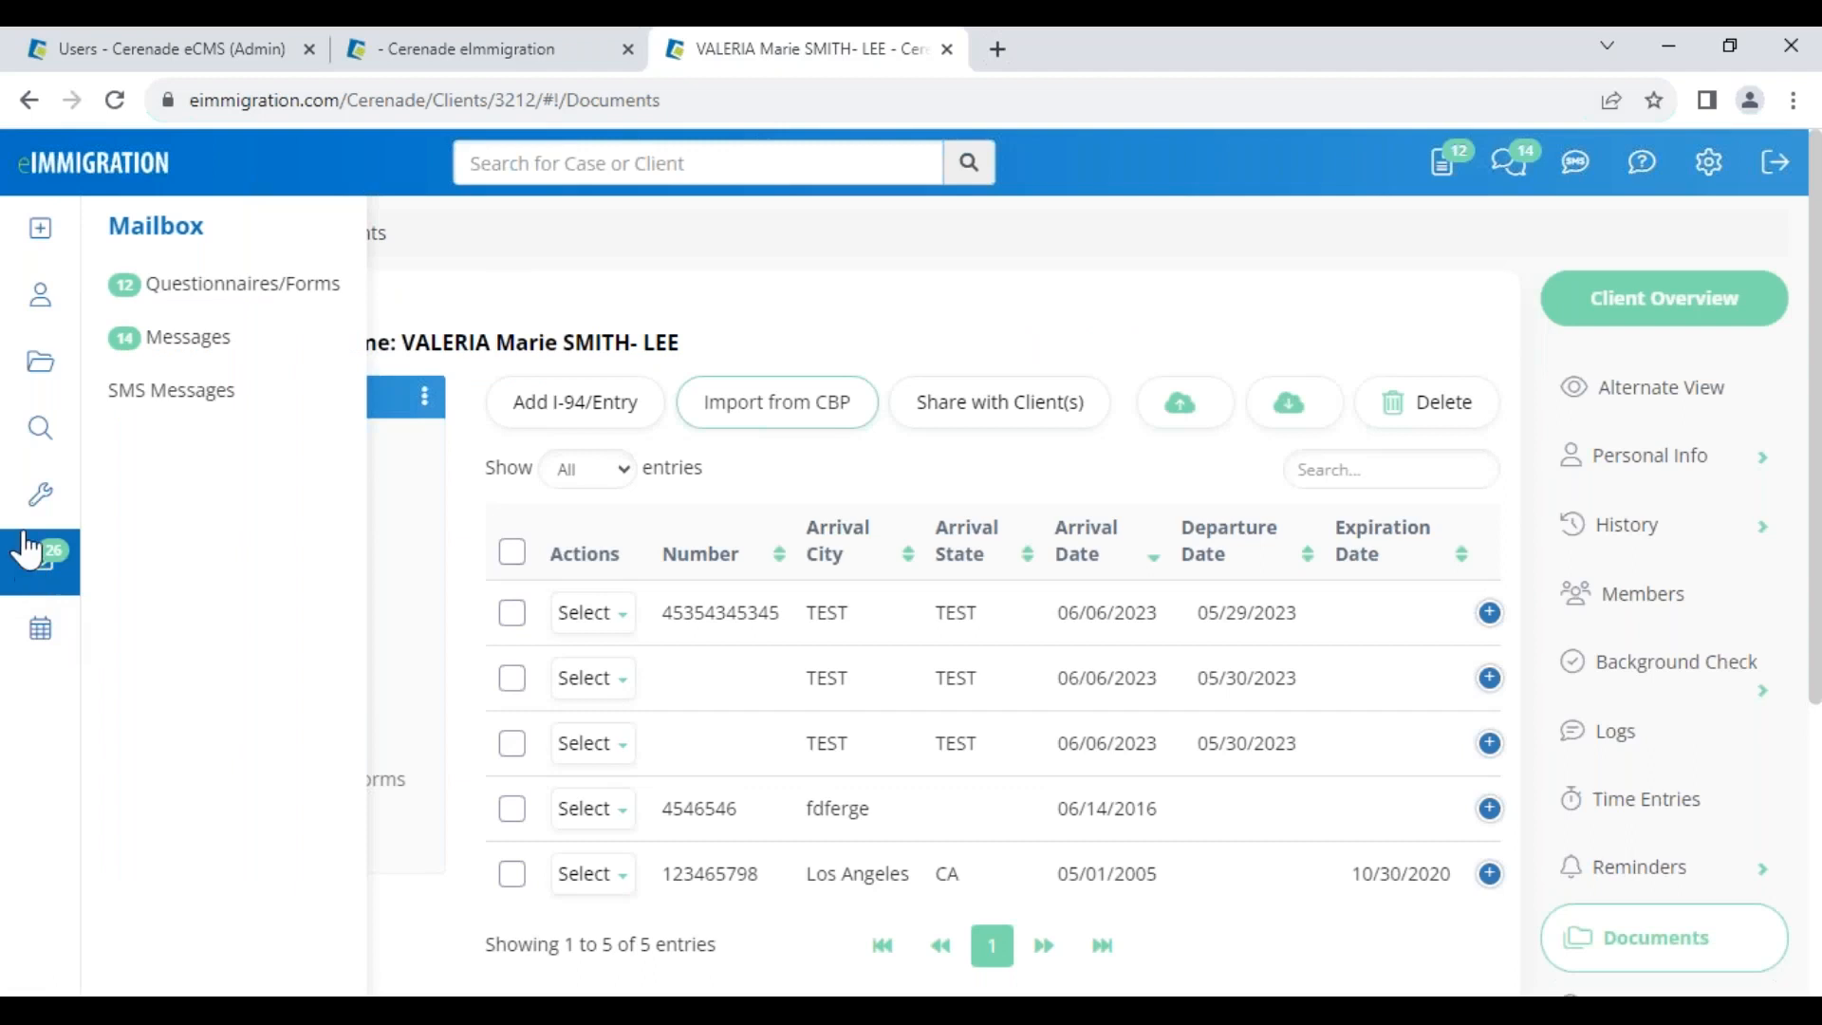
pyautogui.moveTo(40, 522)
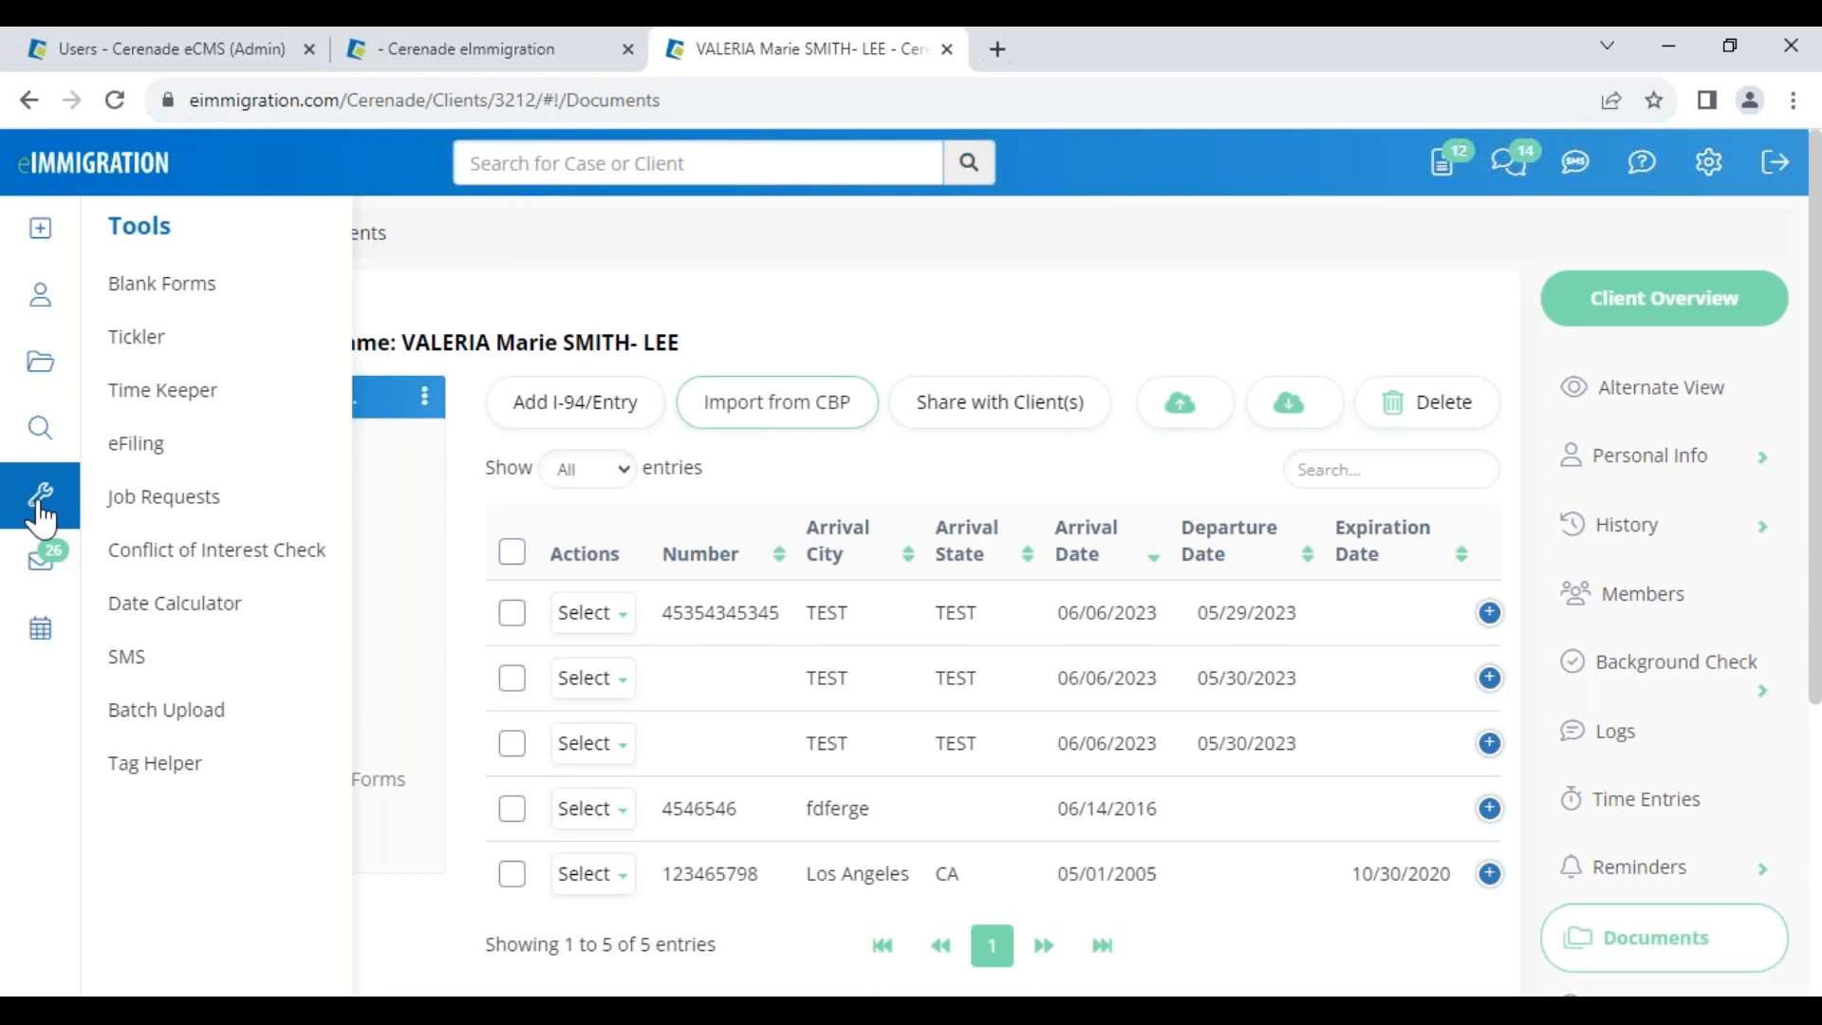
pyautogui.click(190, 780)
pyautogui.click(1298, 440)
pyautogui.write('CHILDREN')
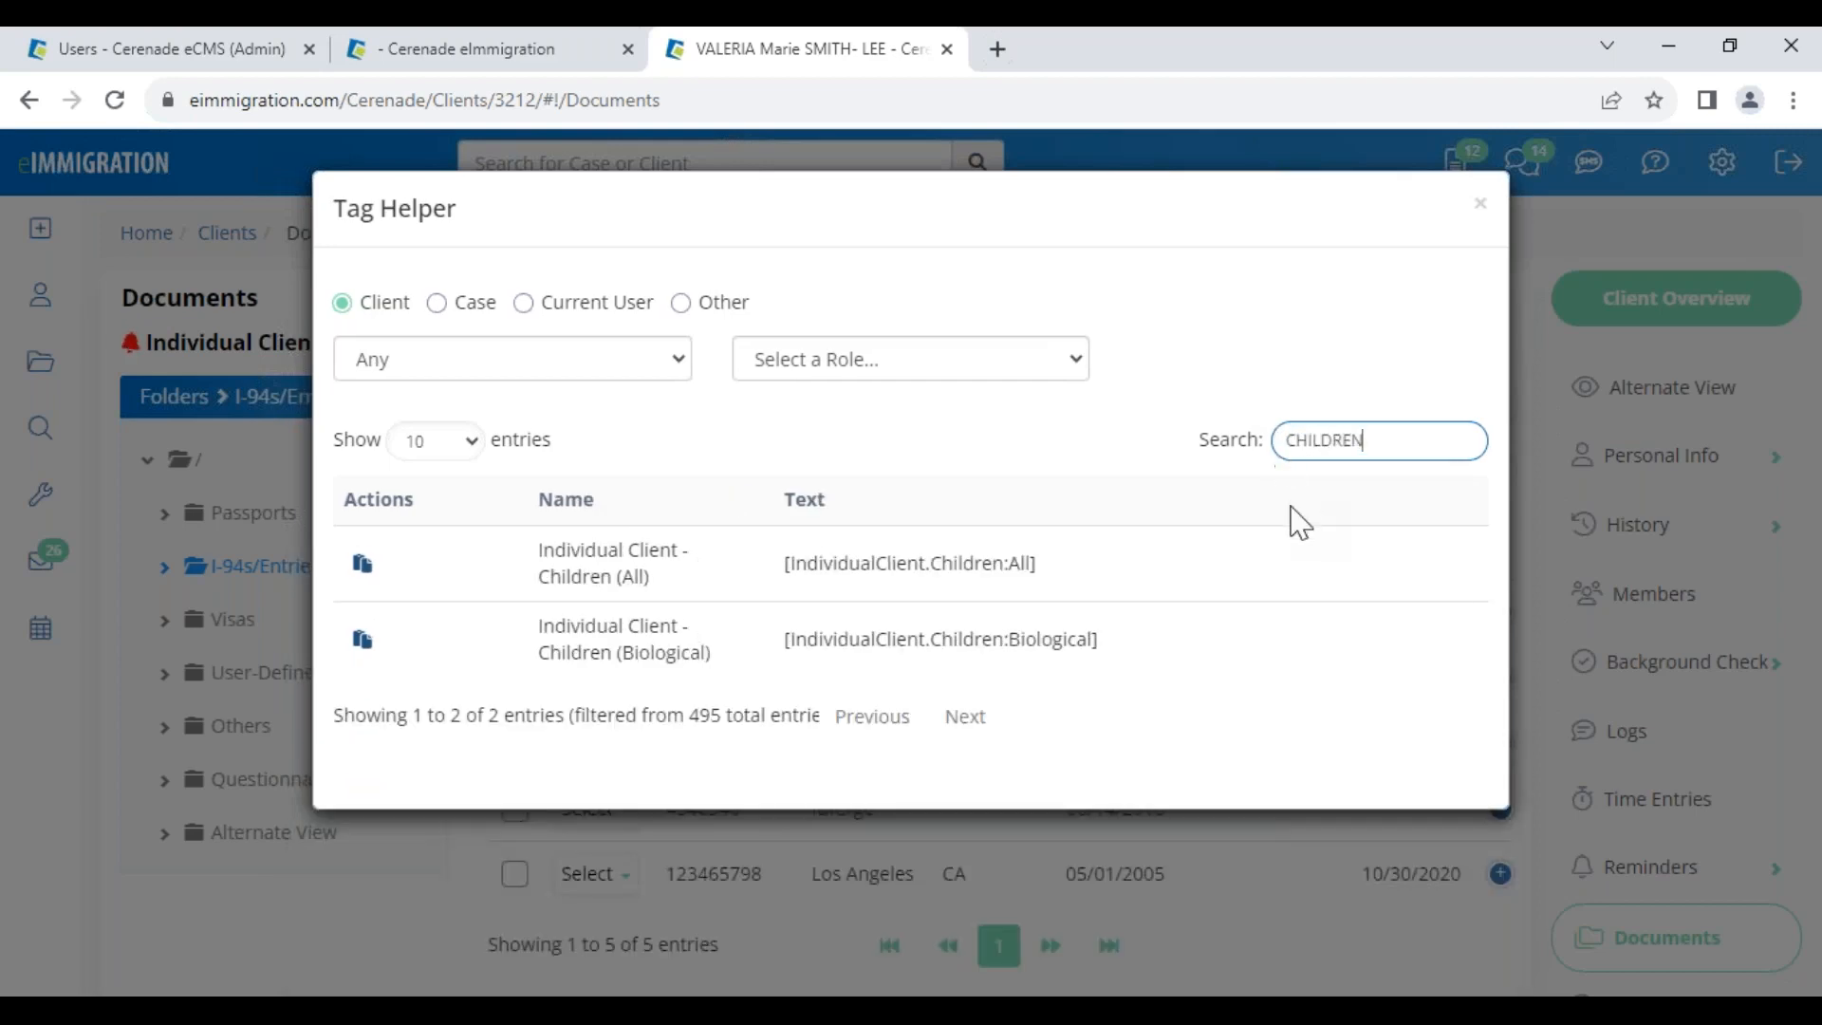
pyautogui.moveTo(1053, 561); pyautogui.dragTo(793, 562)
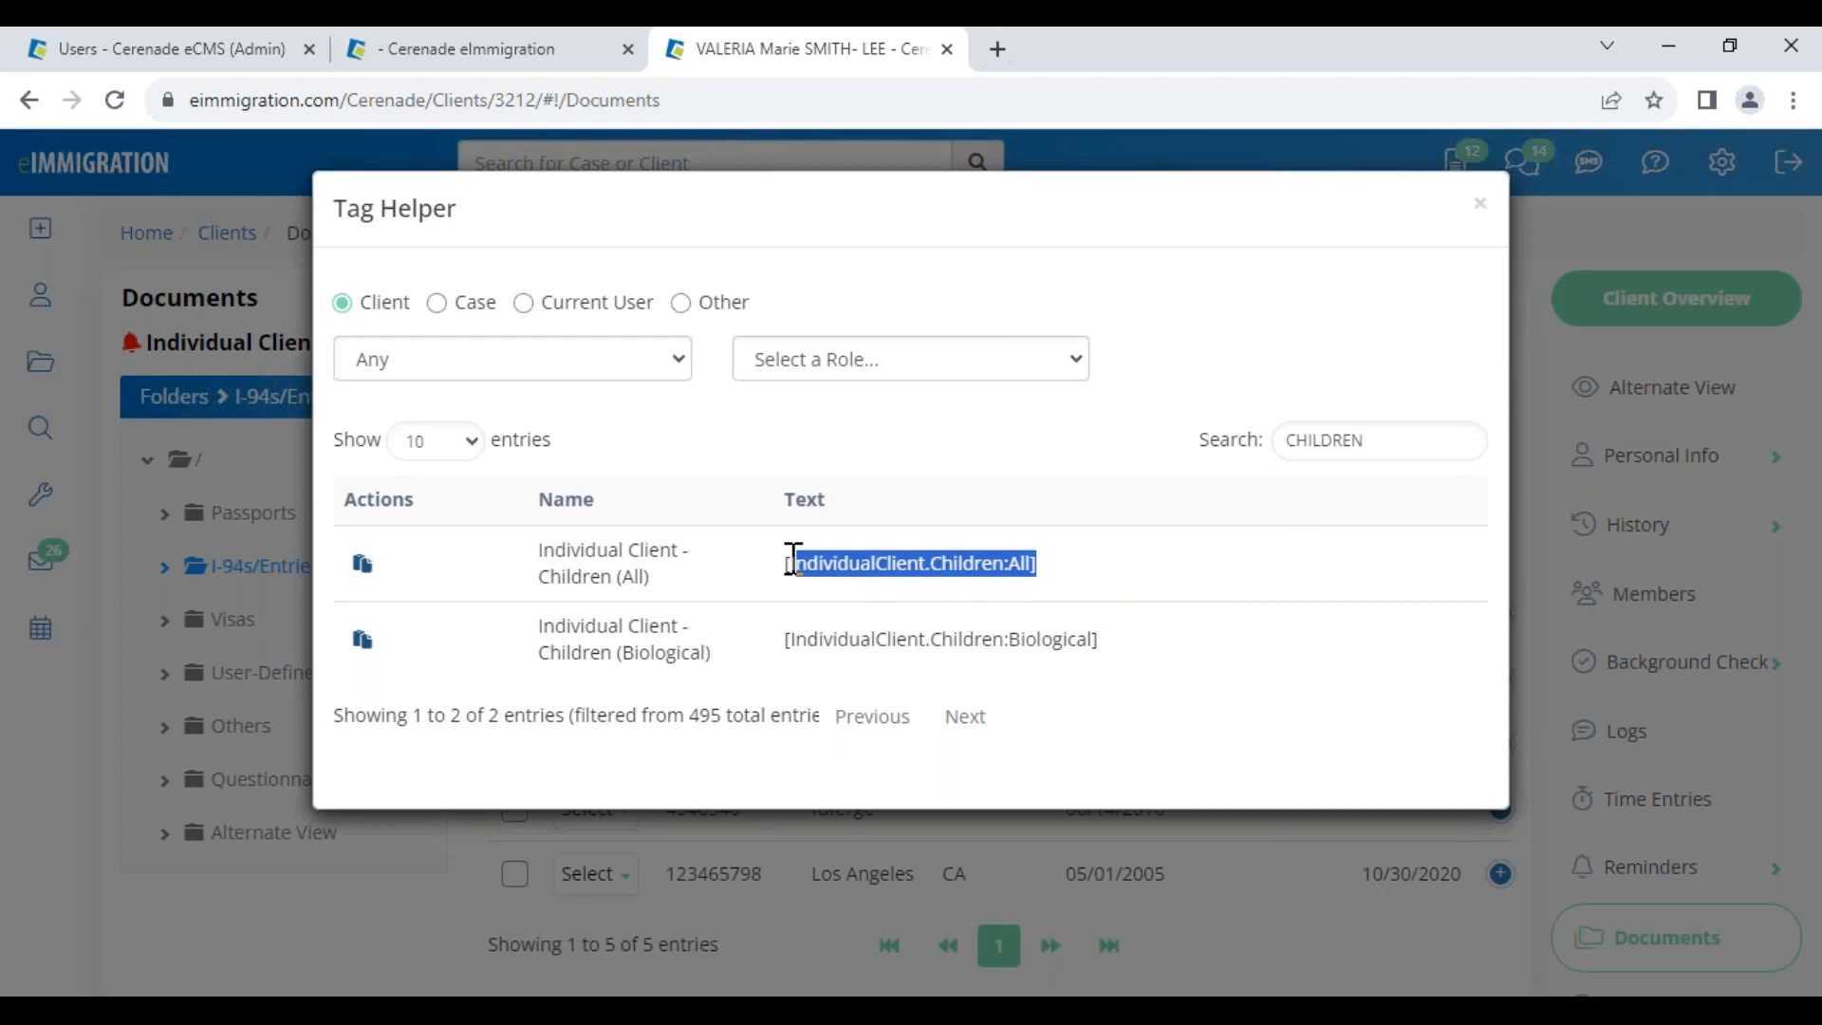
pyautogui.moveTo(1120, 655); pyautogui.dragTo(807, 638)
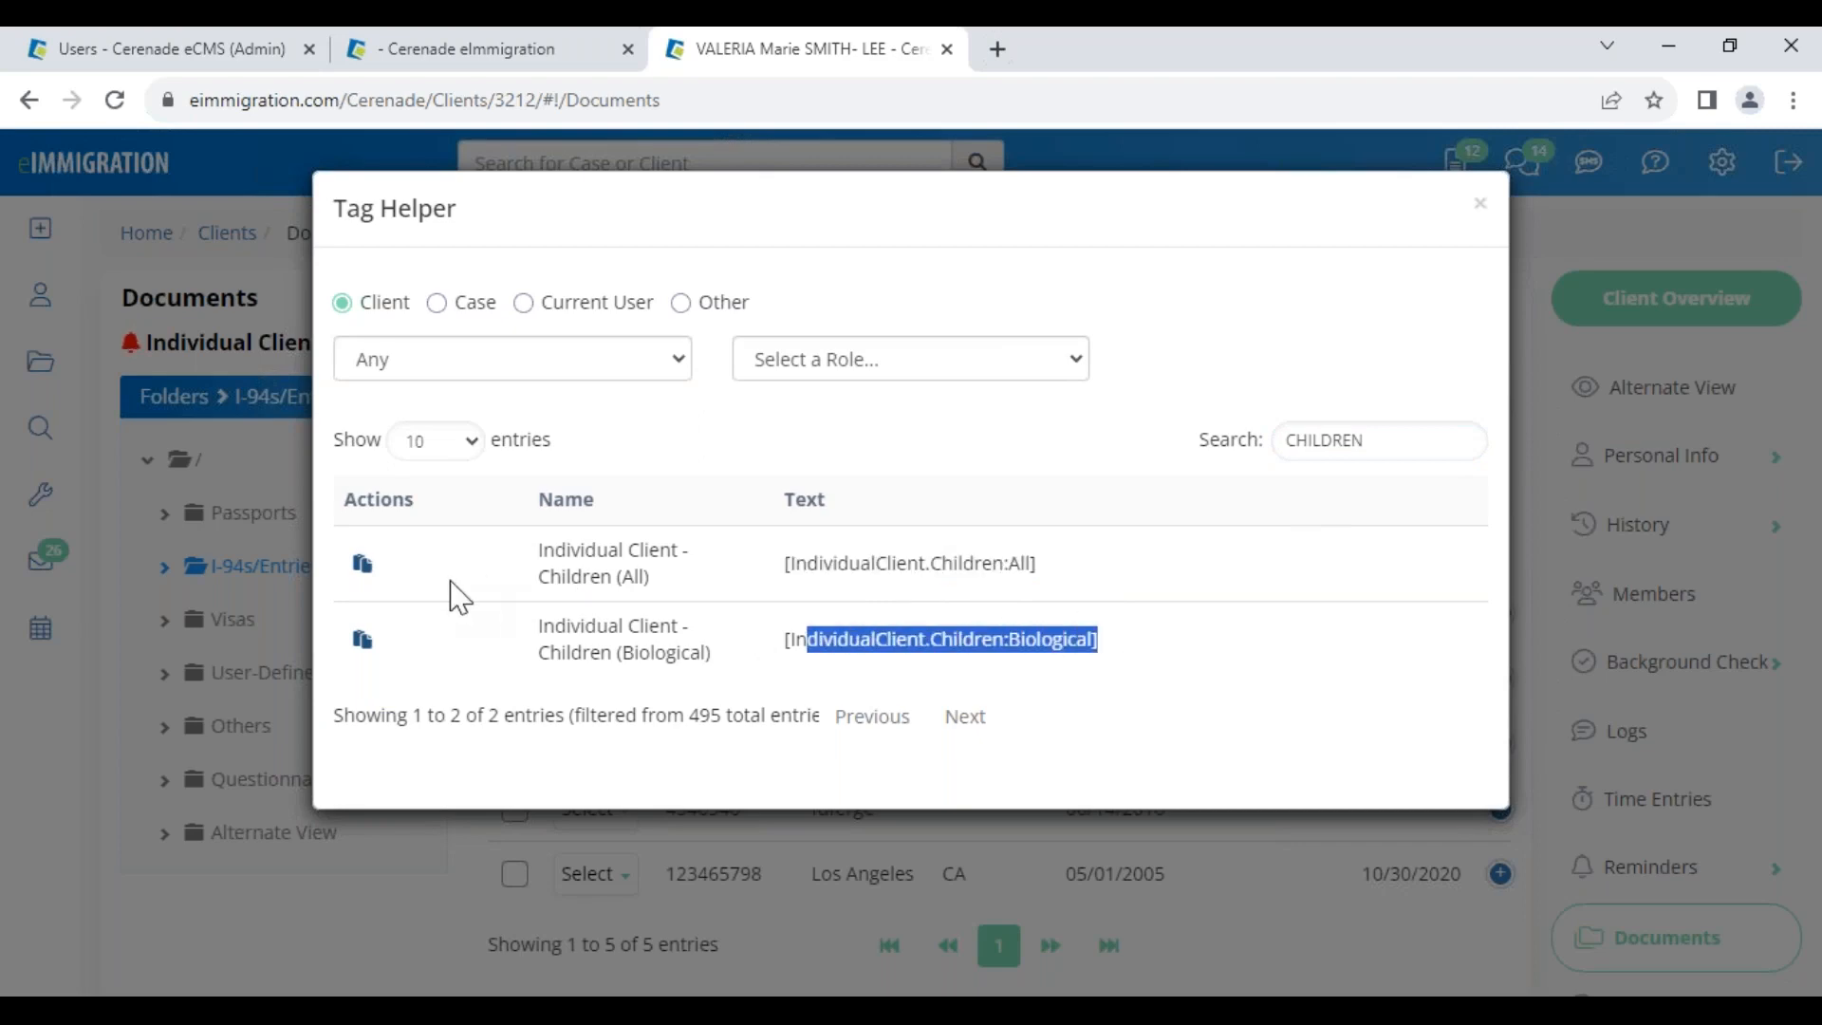
pyautogui.click(363, 567)
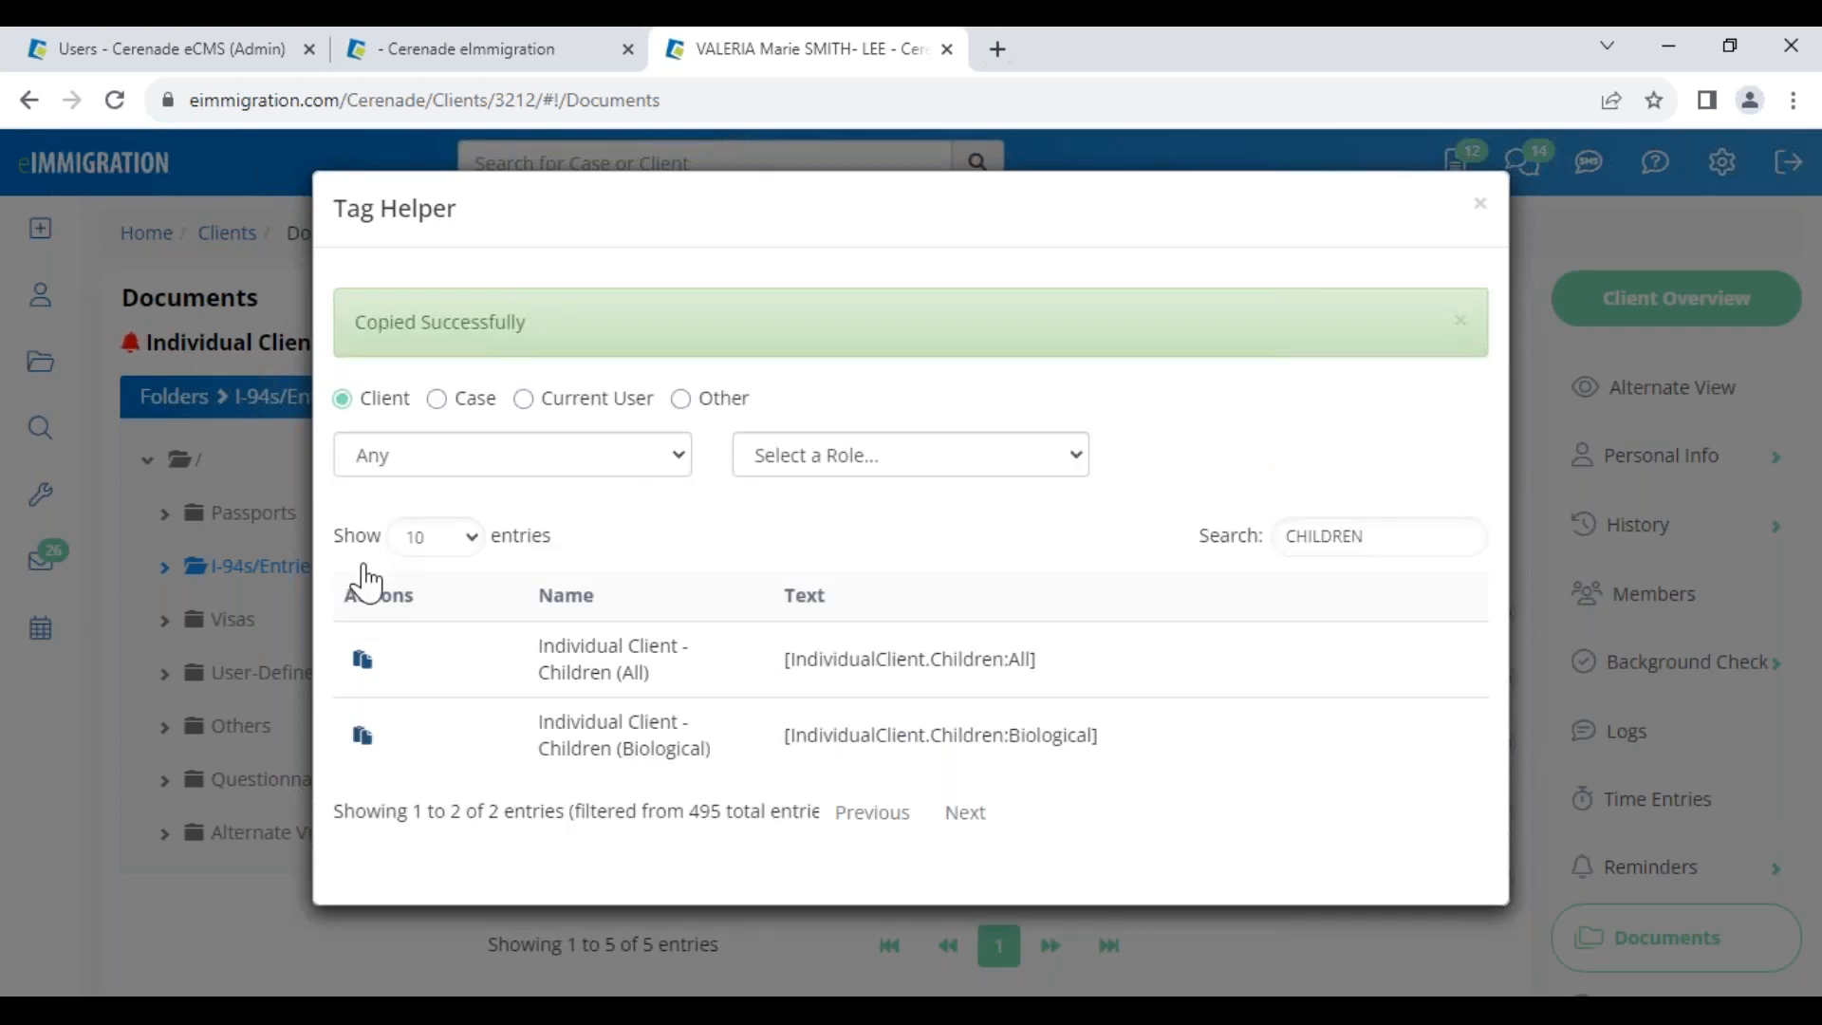
# Paste the children tag into the I-130 addendum, save it, and close the addendum
pyautogui.click(458, 48)
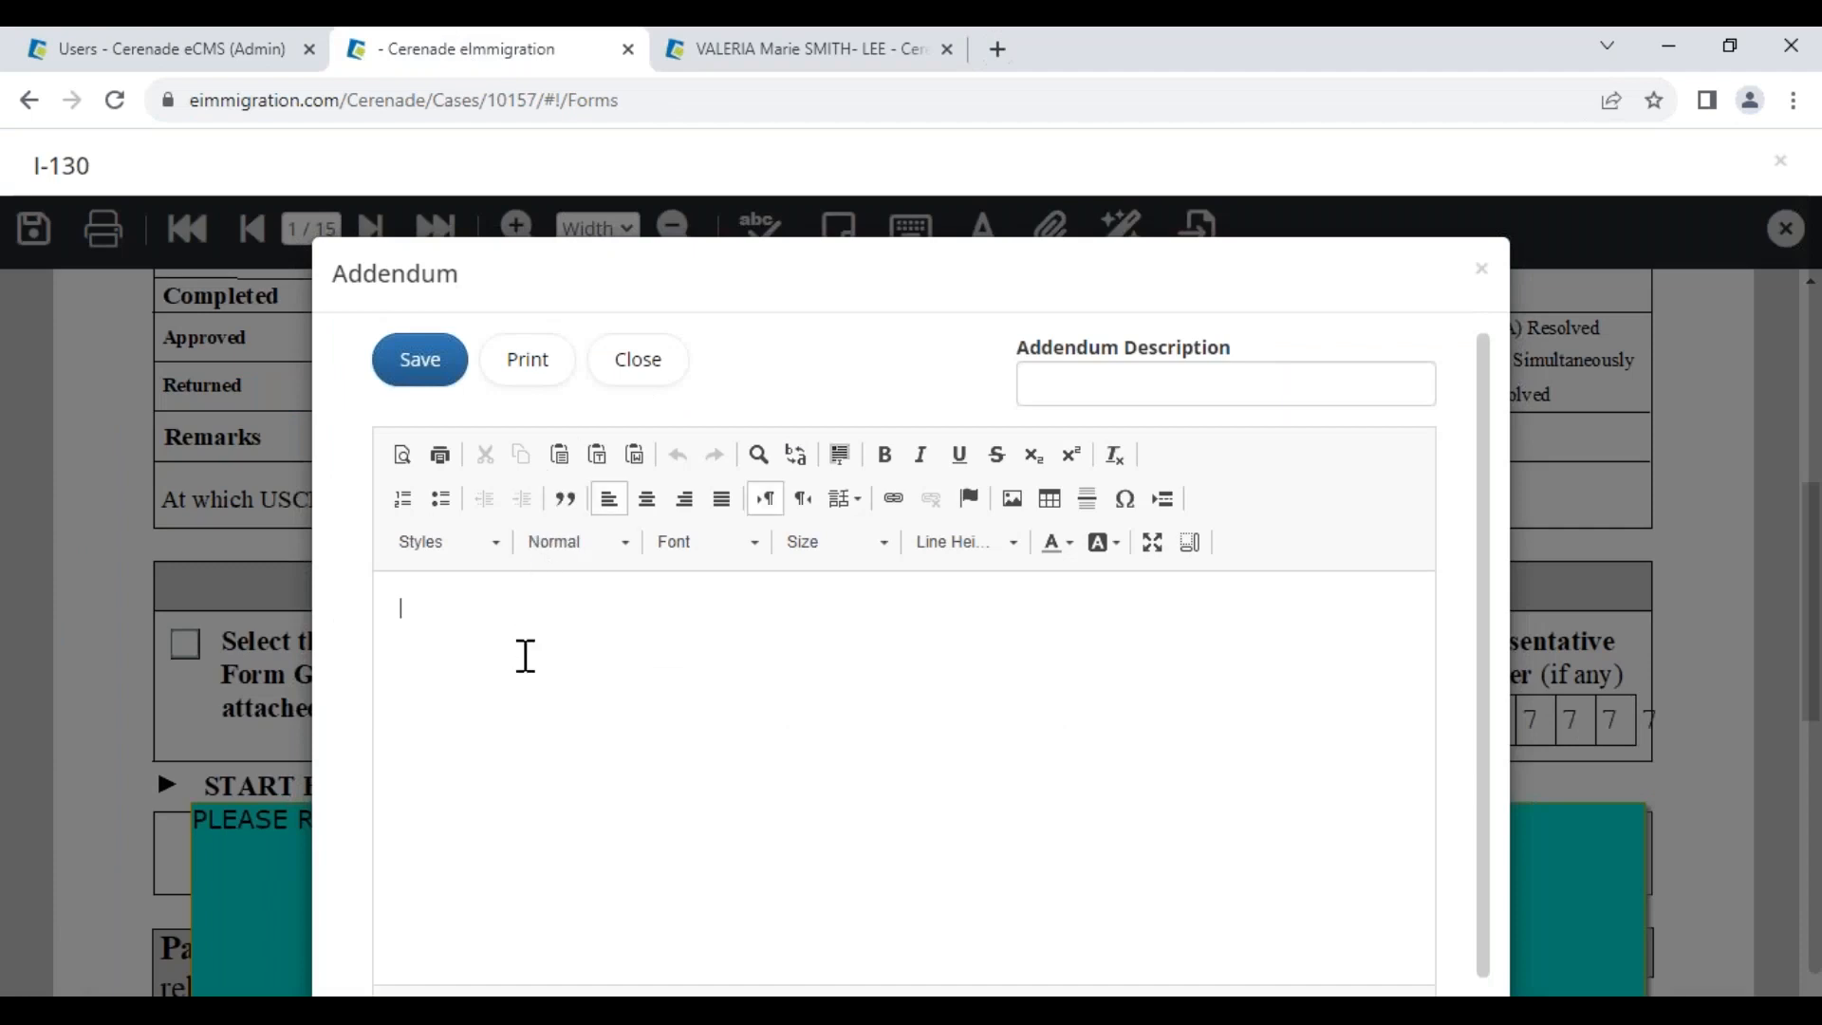
pyautogui.hotkey('ctrl', 'v')
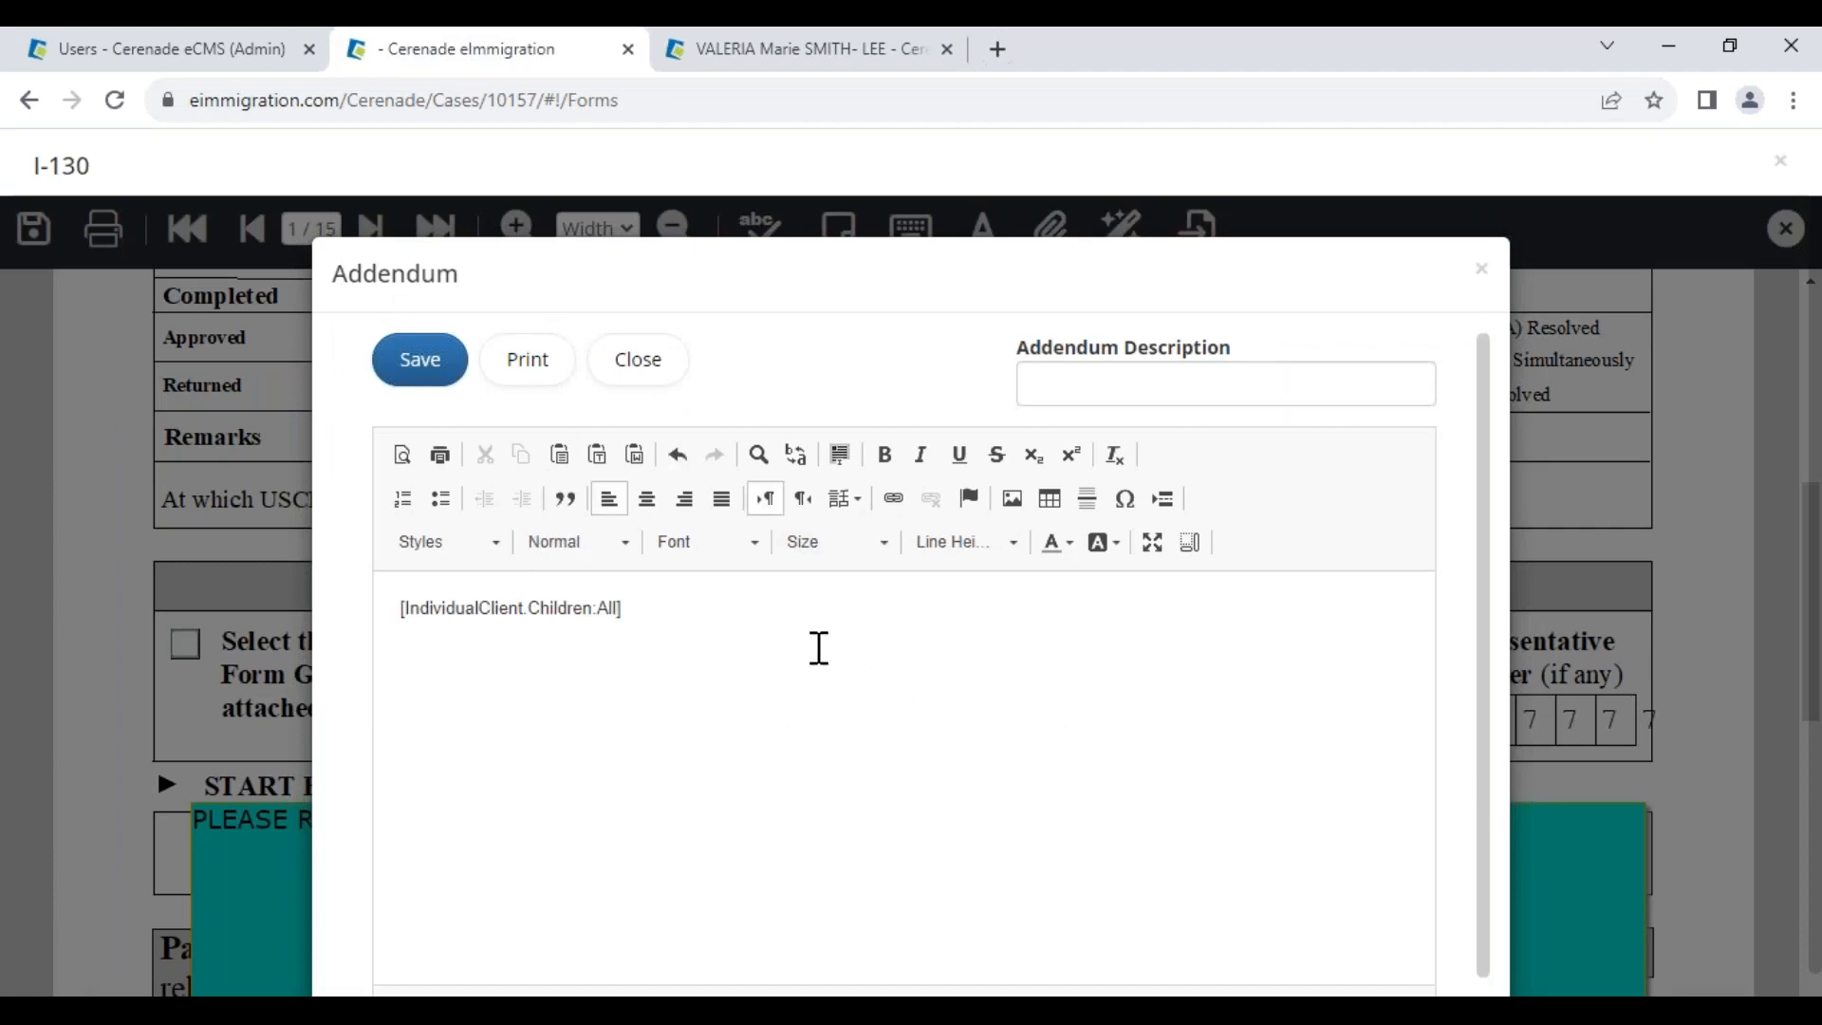
pyautogui.click(429, 372)
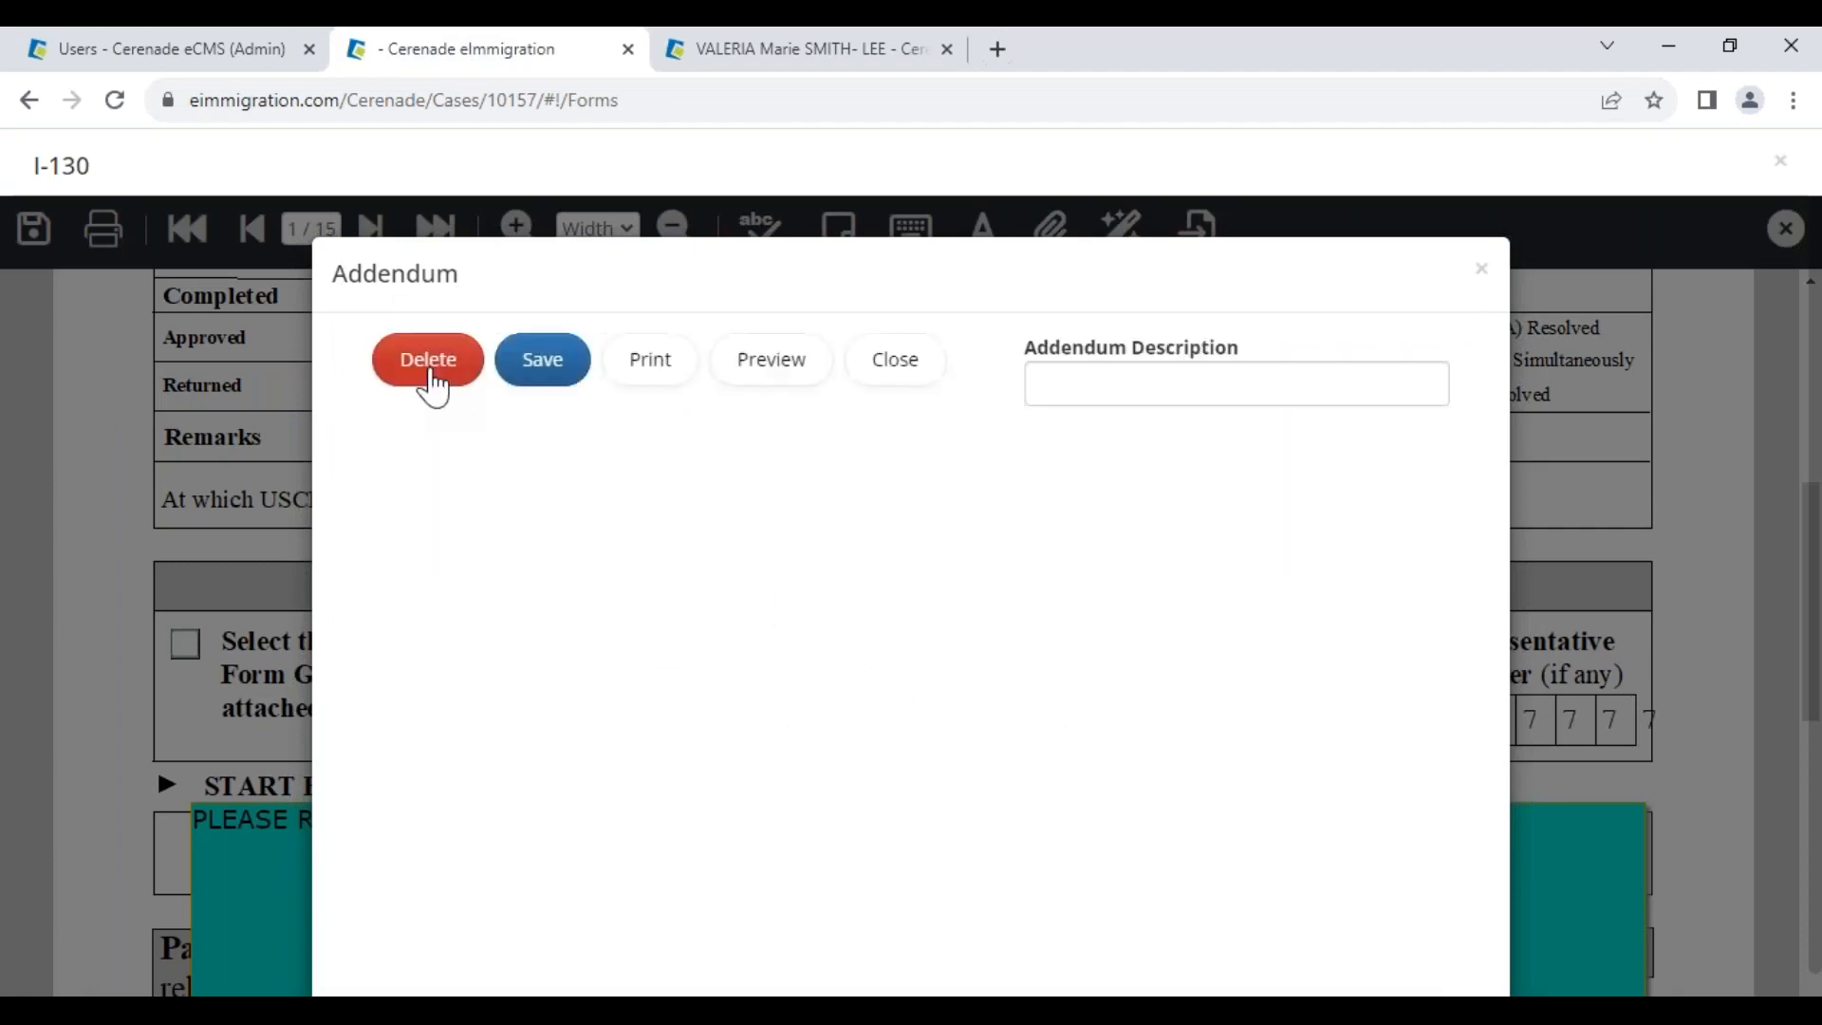
pyautogui.click(1484, 273)
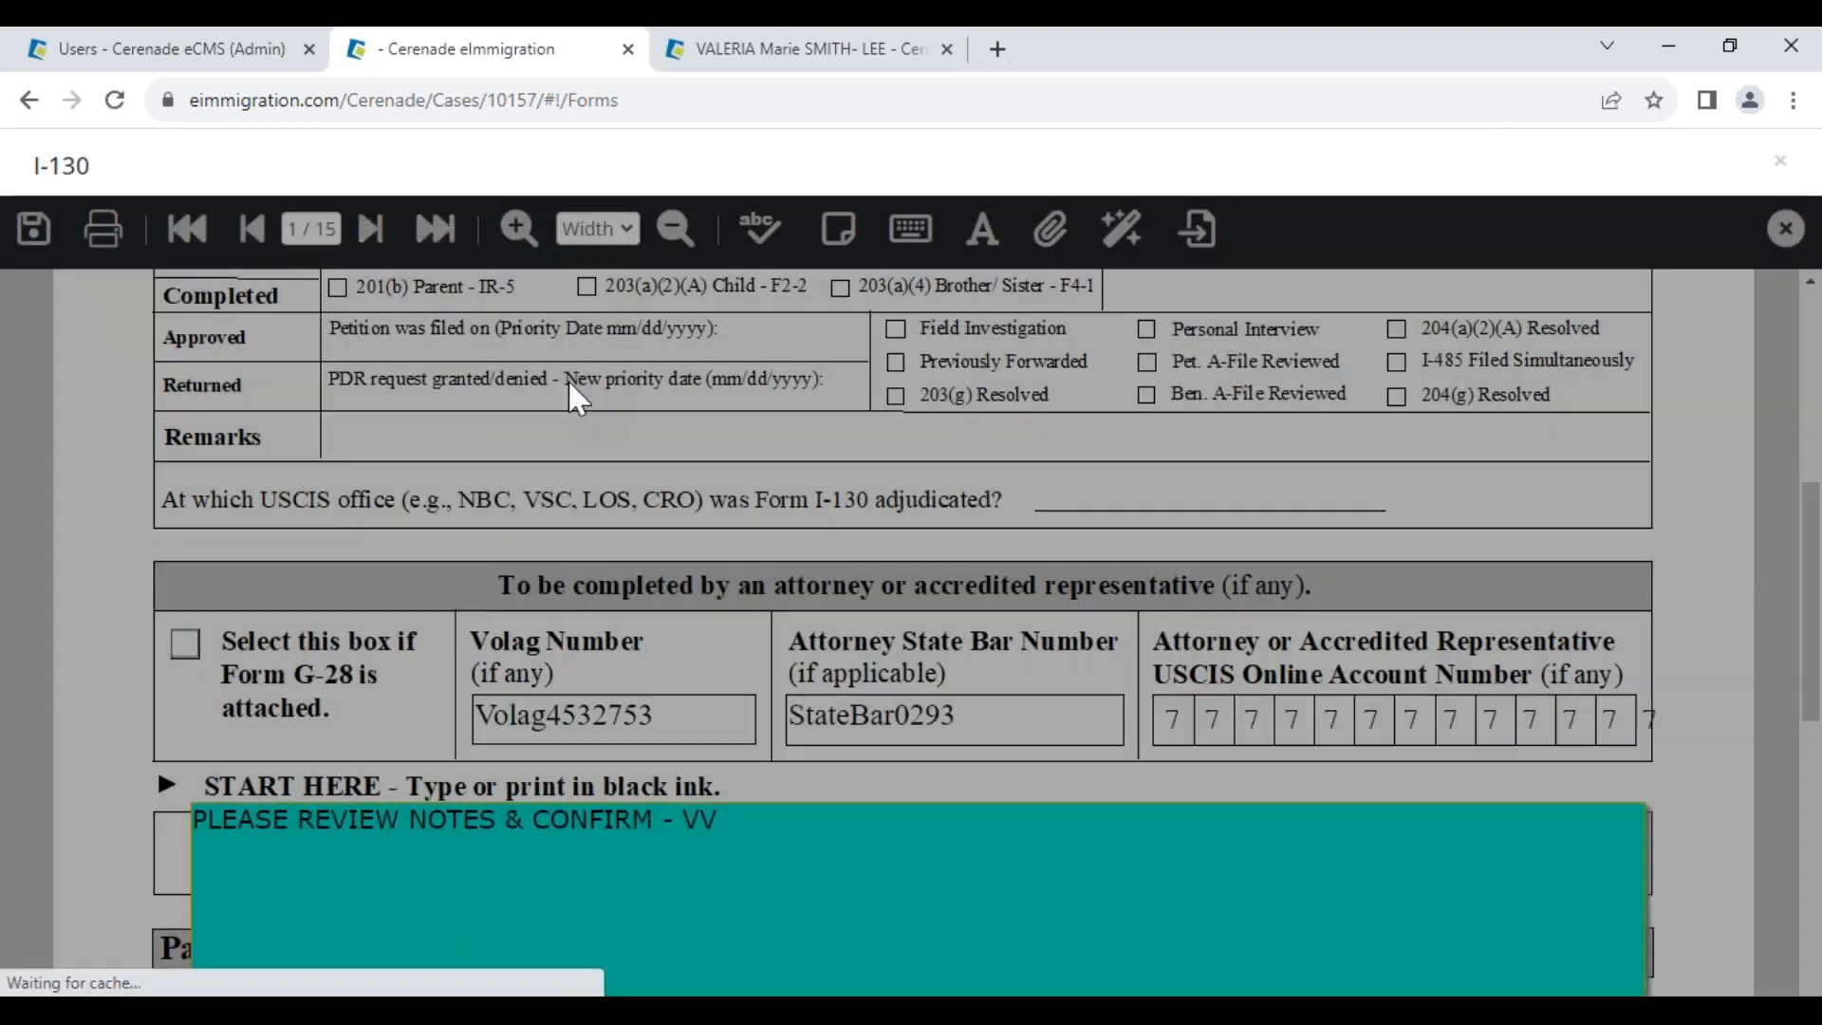
# Print the I-130 to PDF with addendums and go to the last addendum page
pyautogui.click(103, 229)
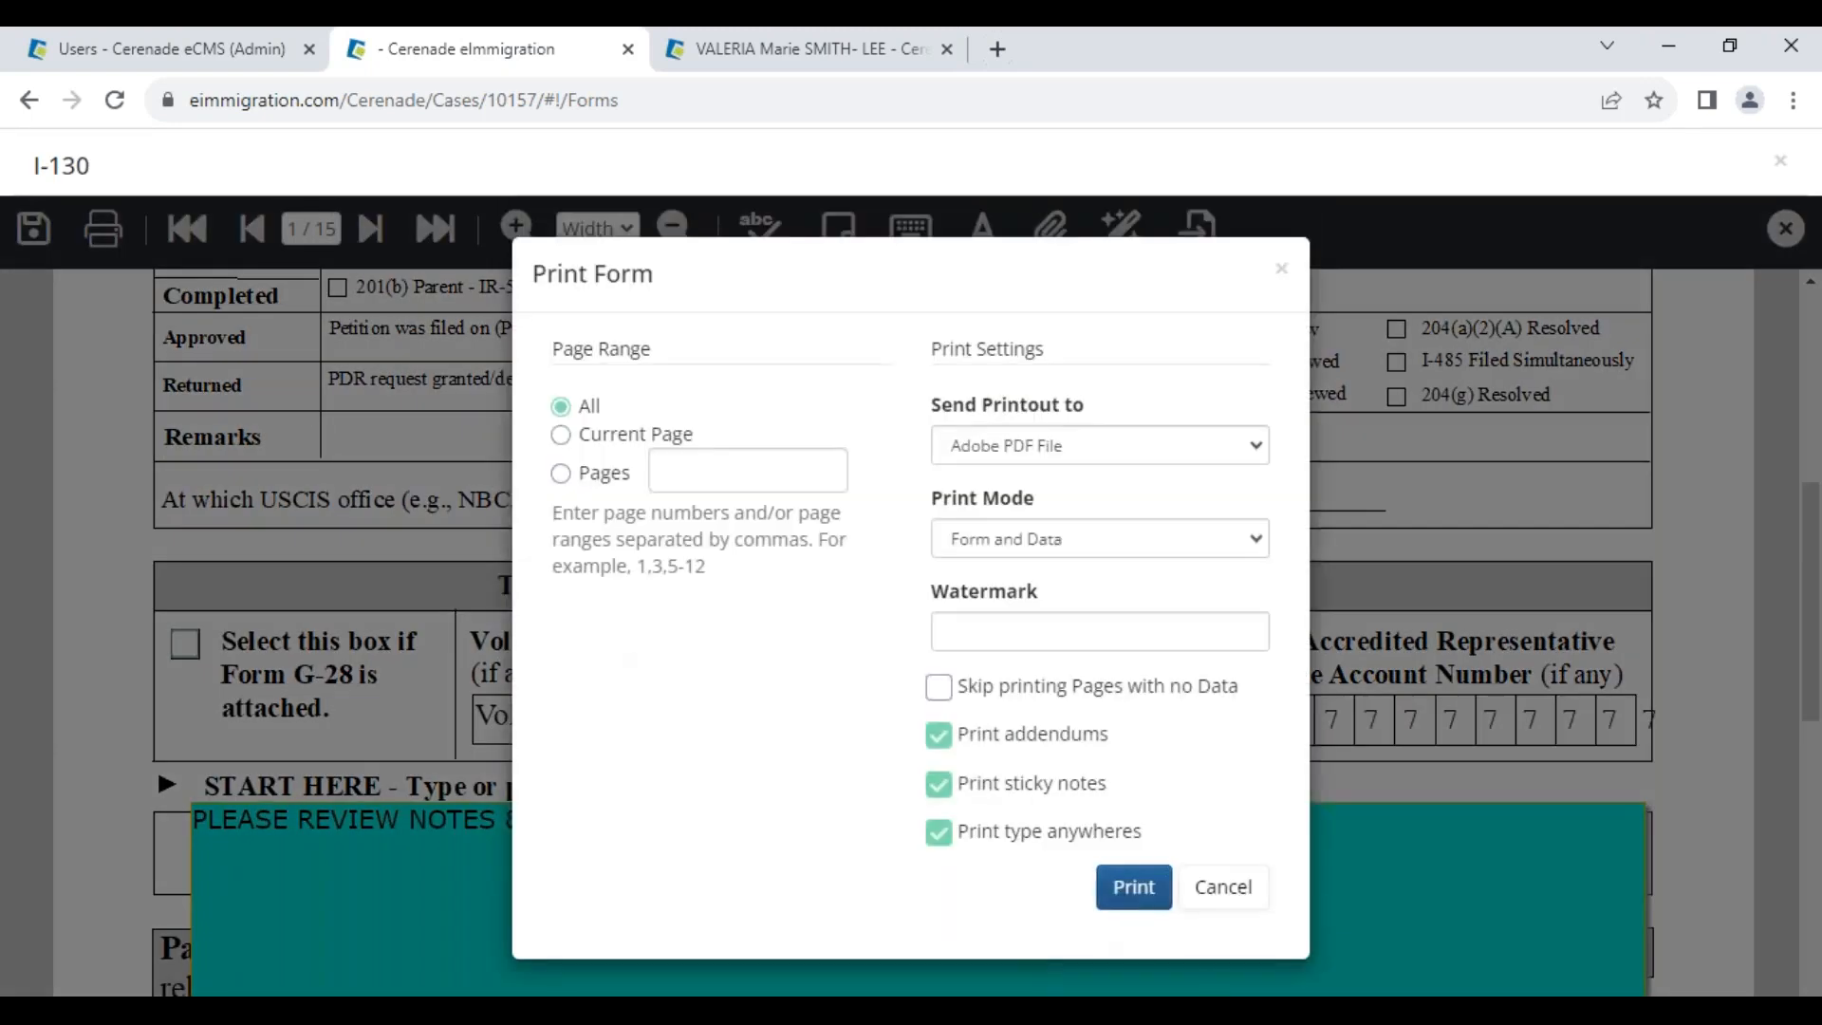
pyautogui.click(1133, 887)
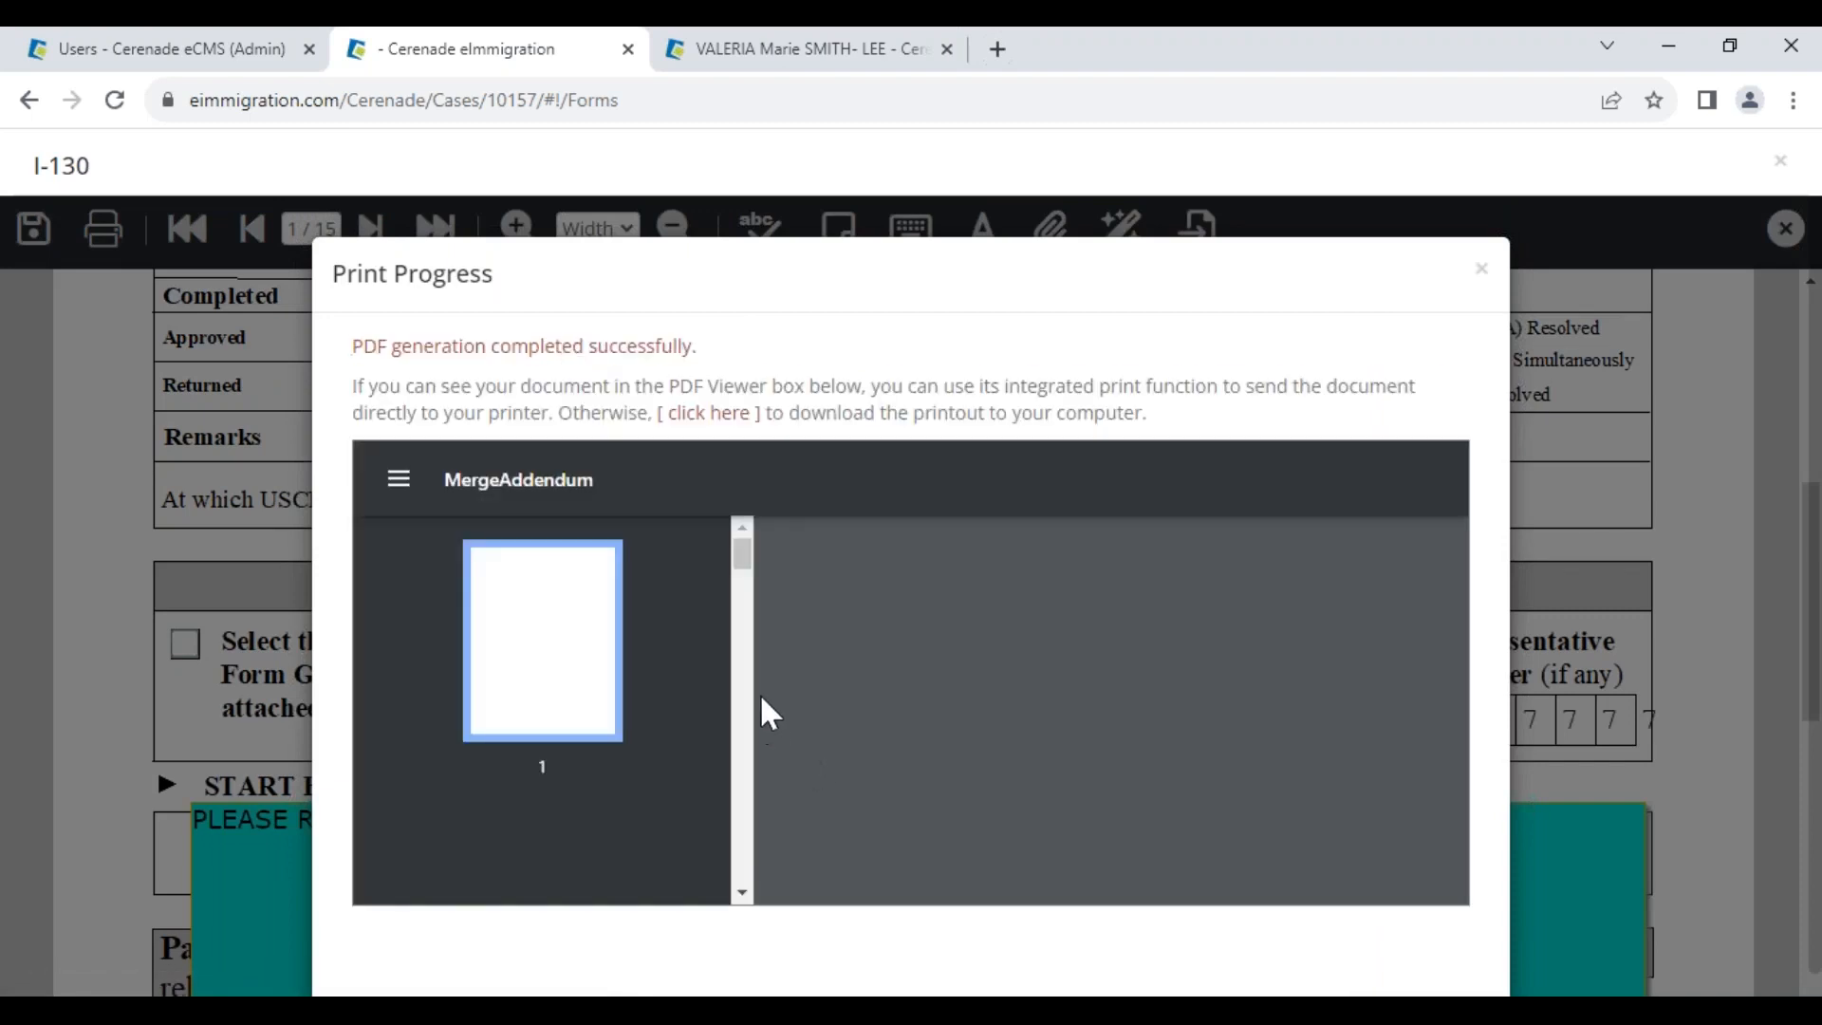
pyautogui.moveTo(745, 558); pyautogui.dragTo(774, 894)
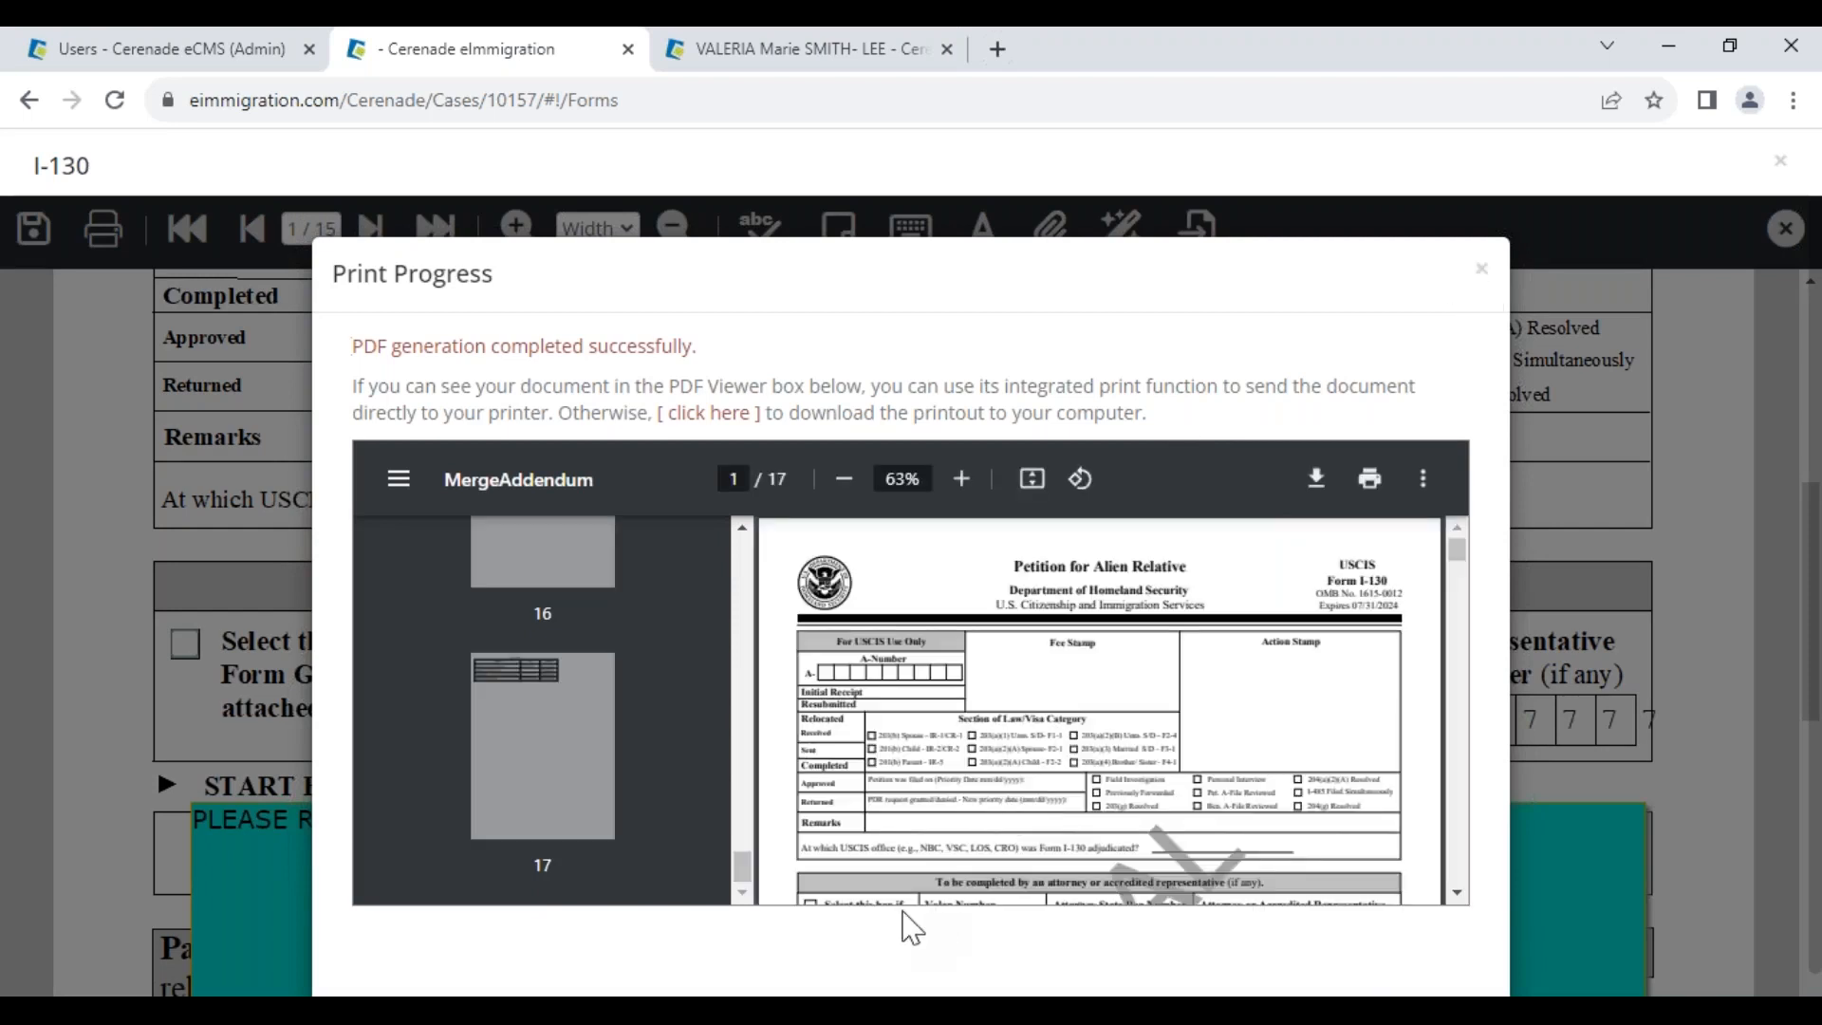
pyautogui.click(524, 732)
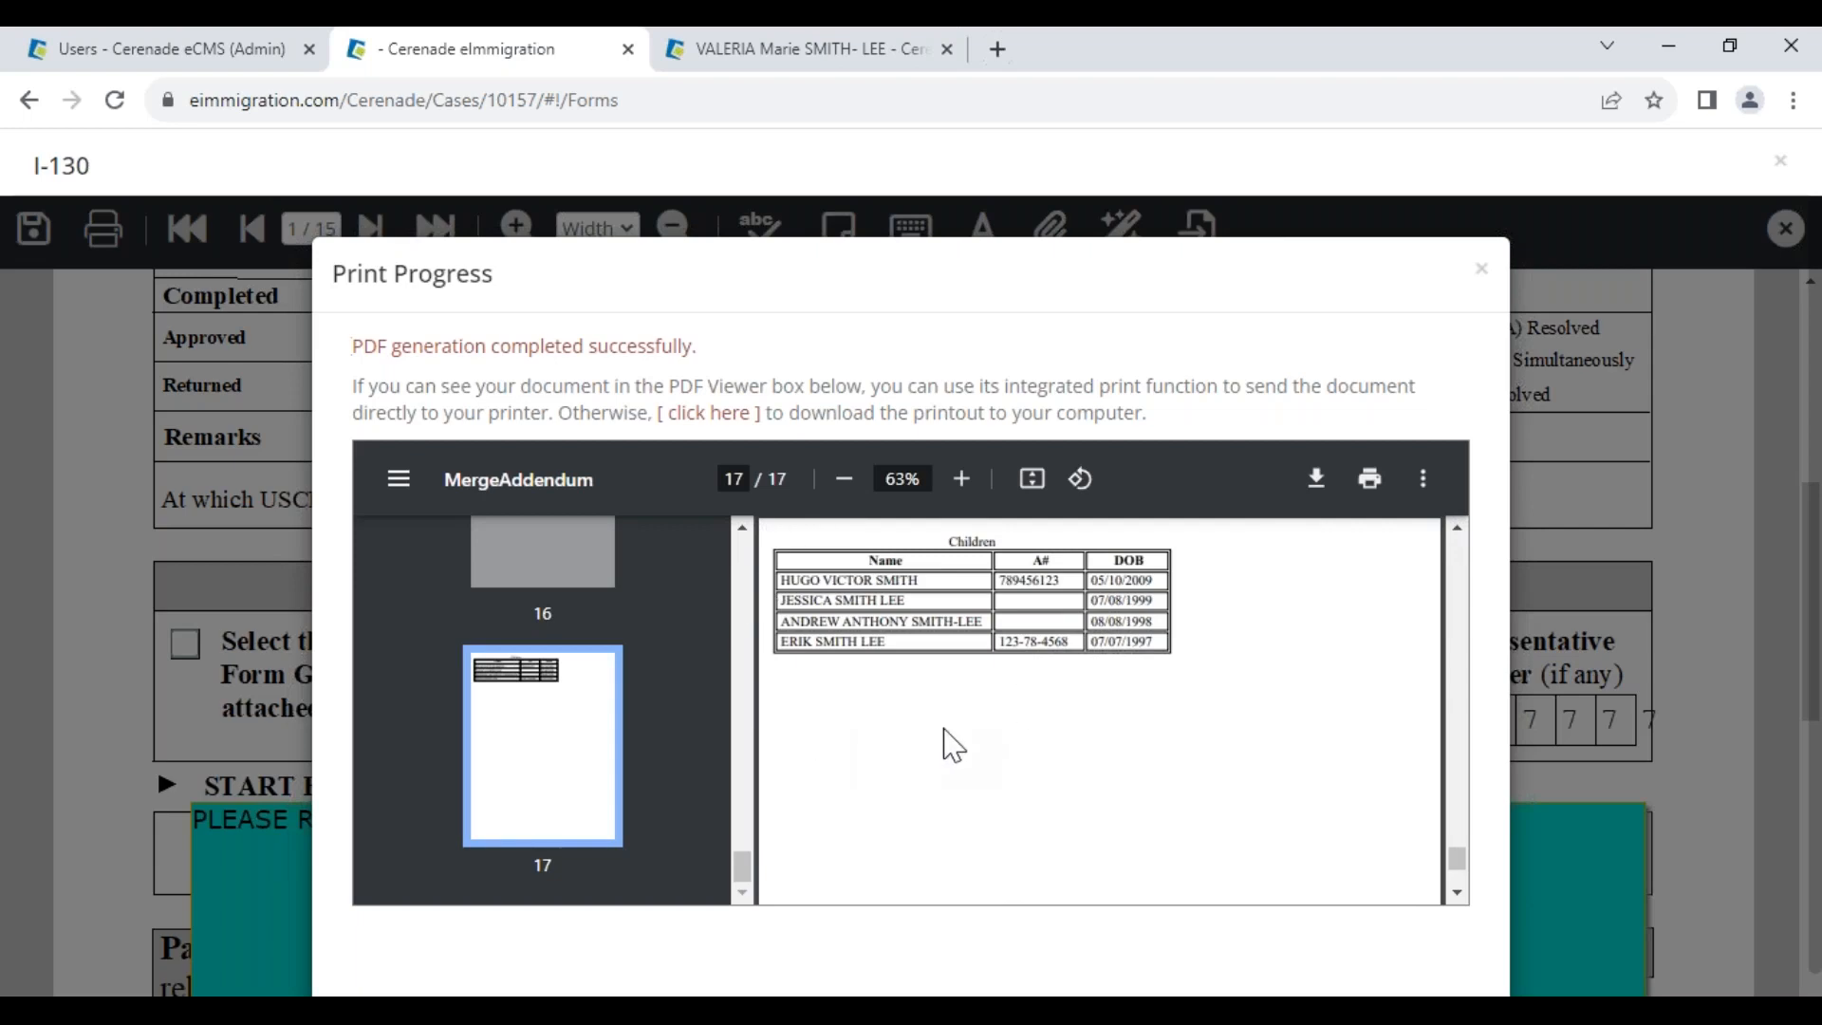
# Zoom in to verify the listed children, reset zoom, close the preview and save the form
pyautogui.click(1794, 99)
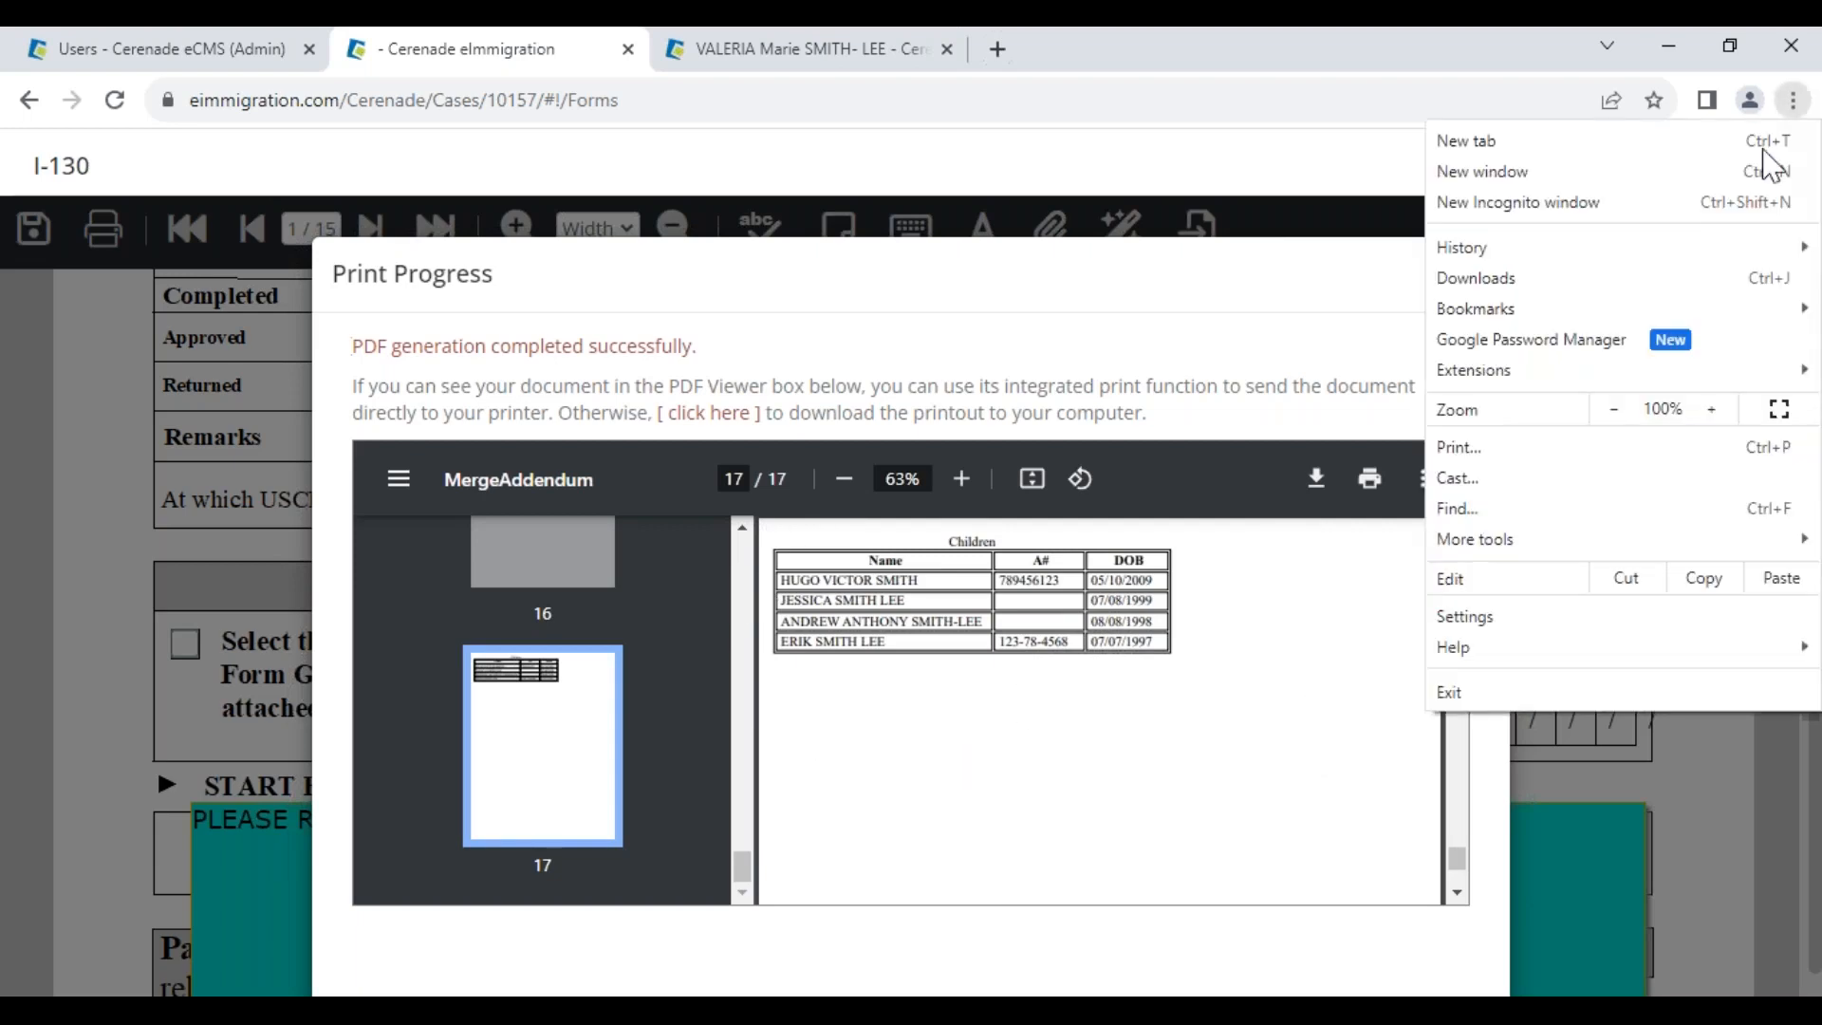
pyautogui.click(1715, 409)
pyautogui.click(1716, 409)
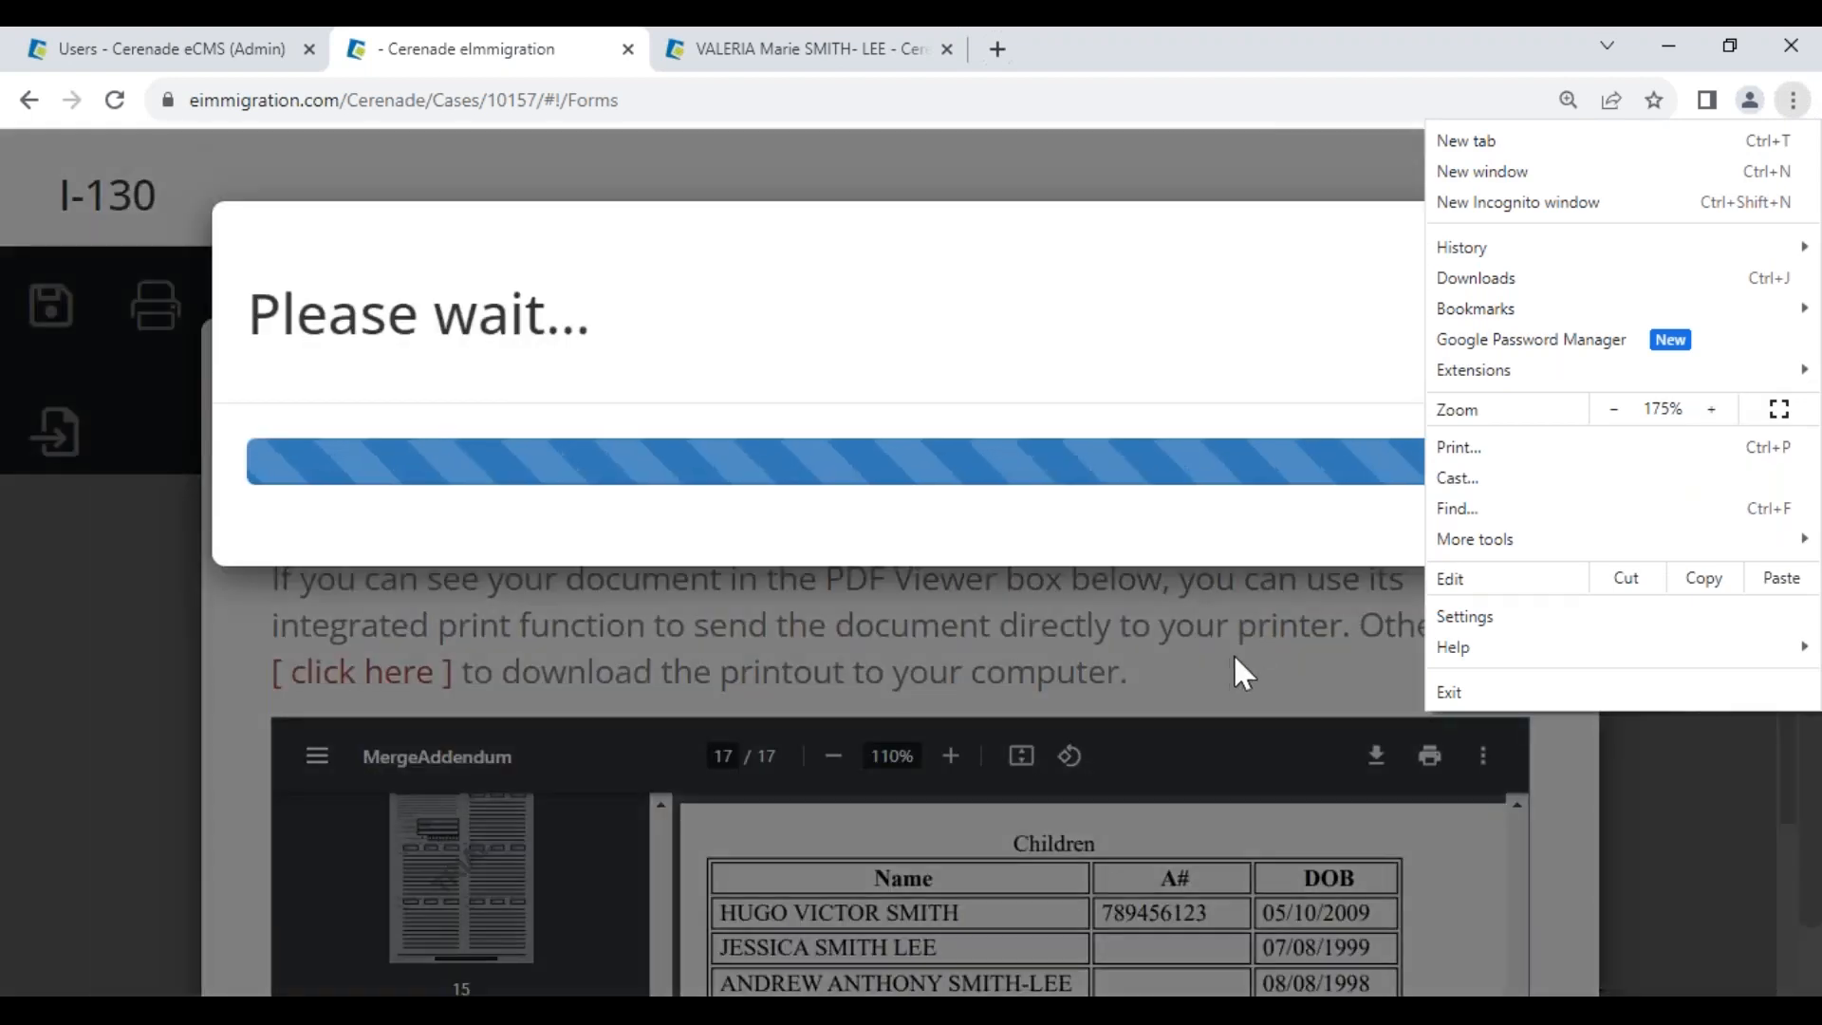
pyautogui.click(1234, 658)
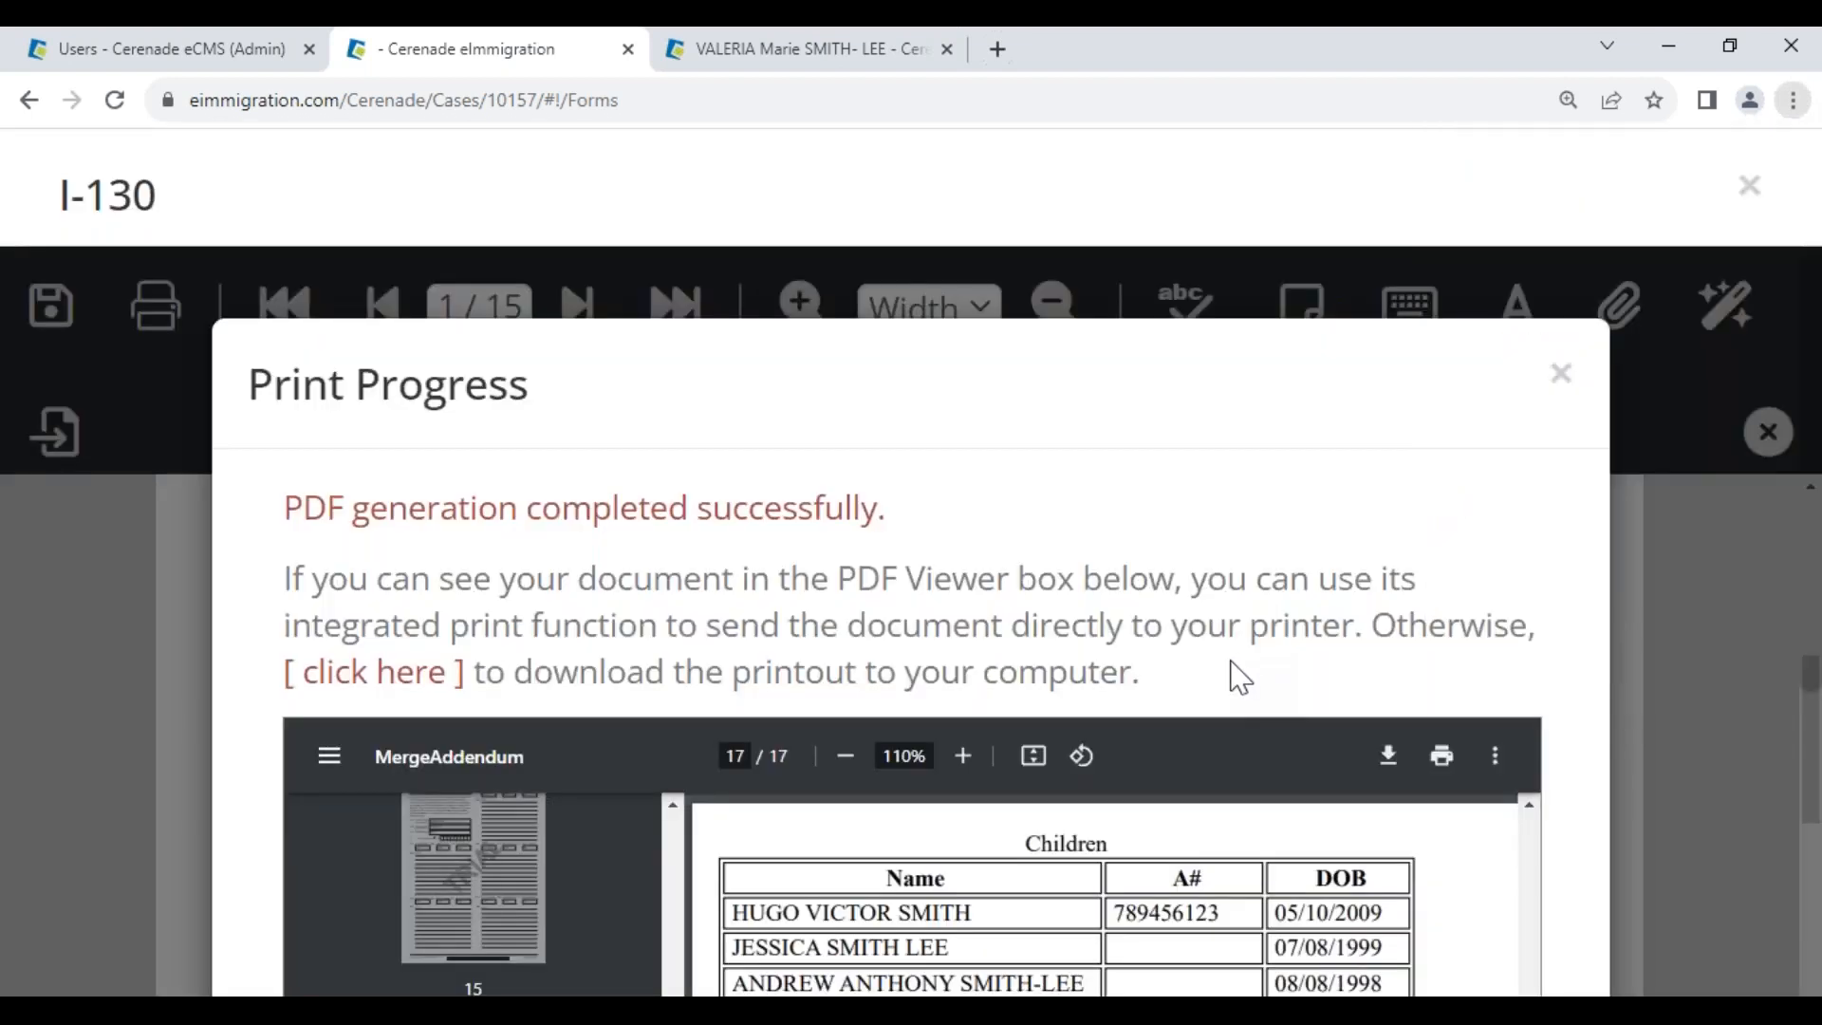
pyautogui.scroll(-3, 1163, 744)
pyautogui.scroll(3, 1139, 776)
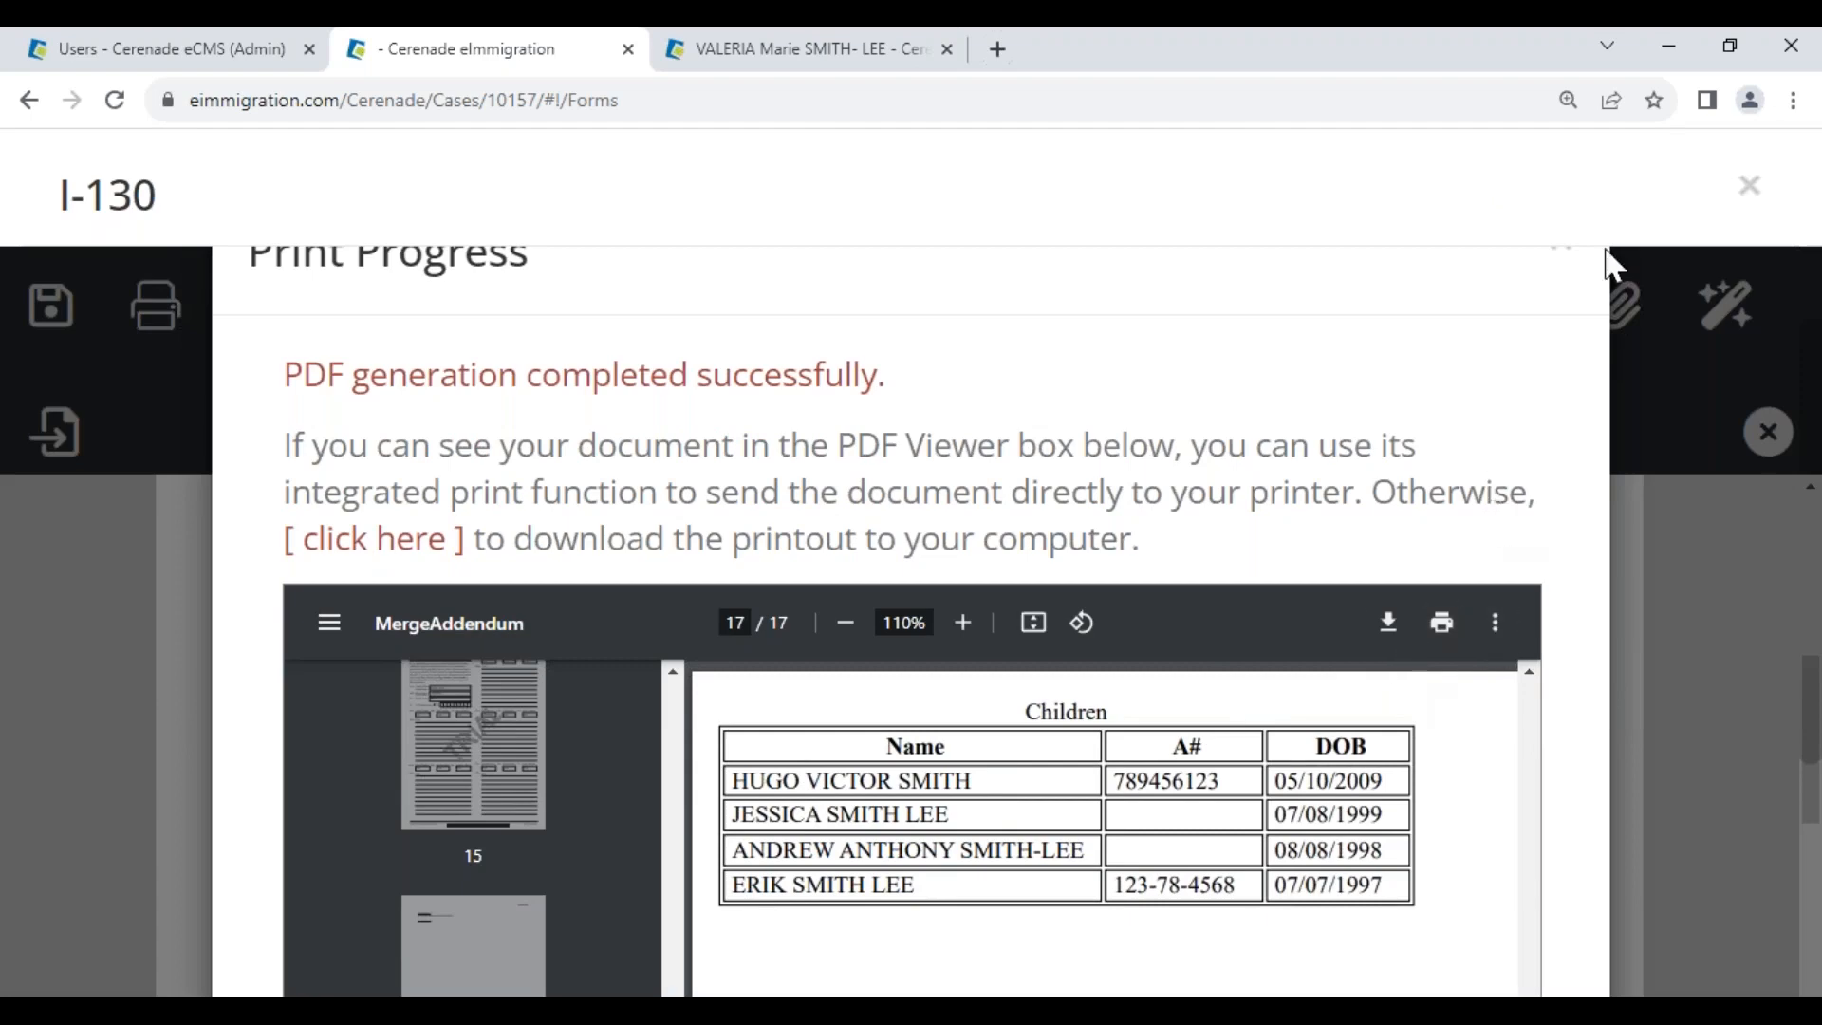
pyautogui.click(1793, 100)
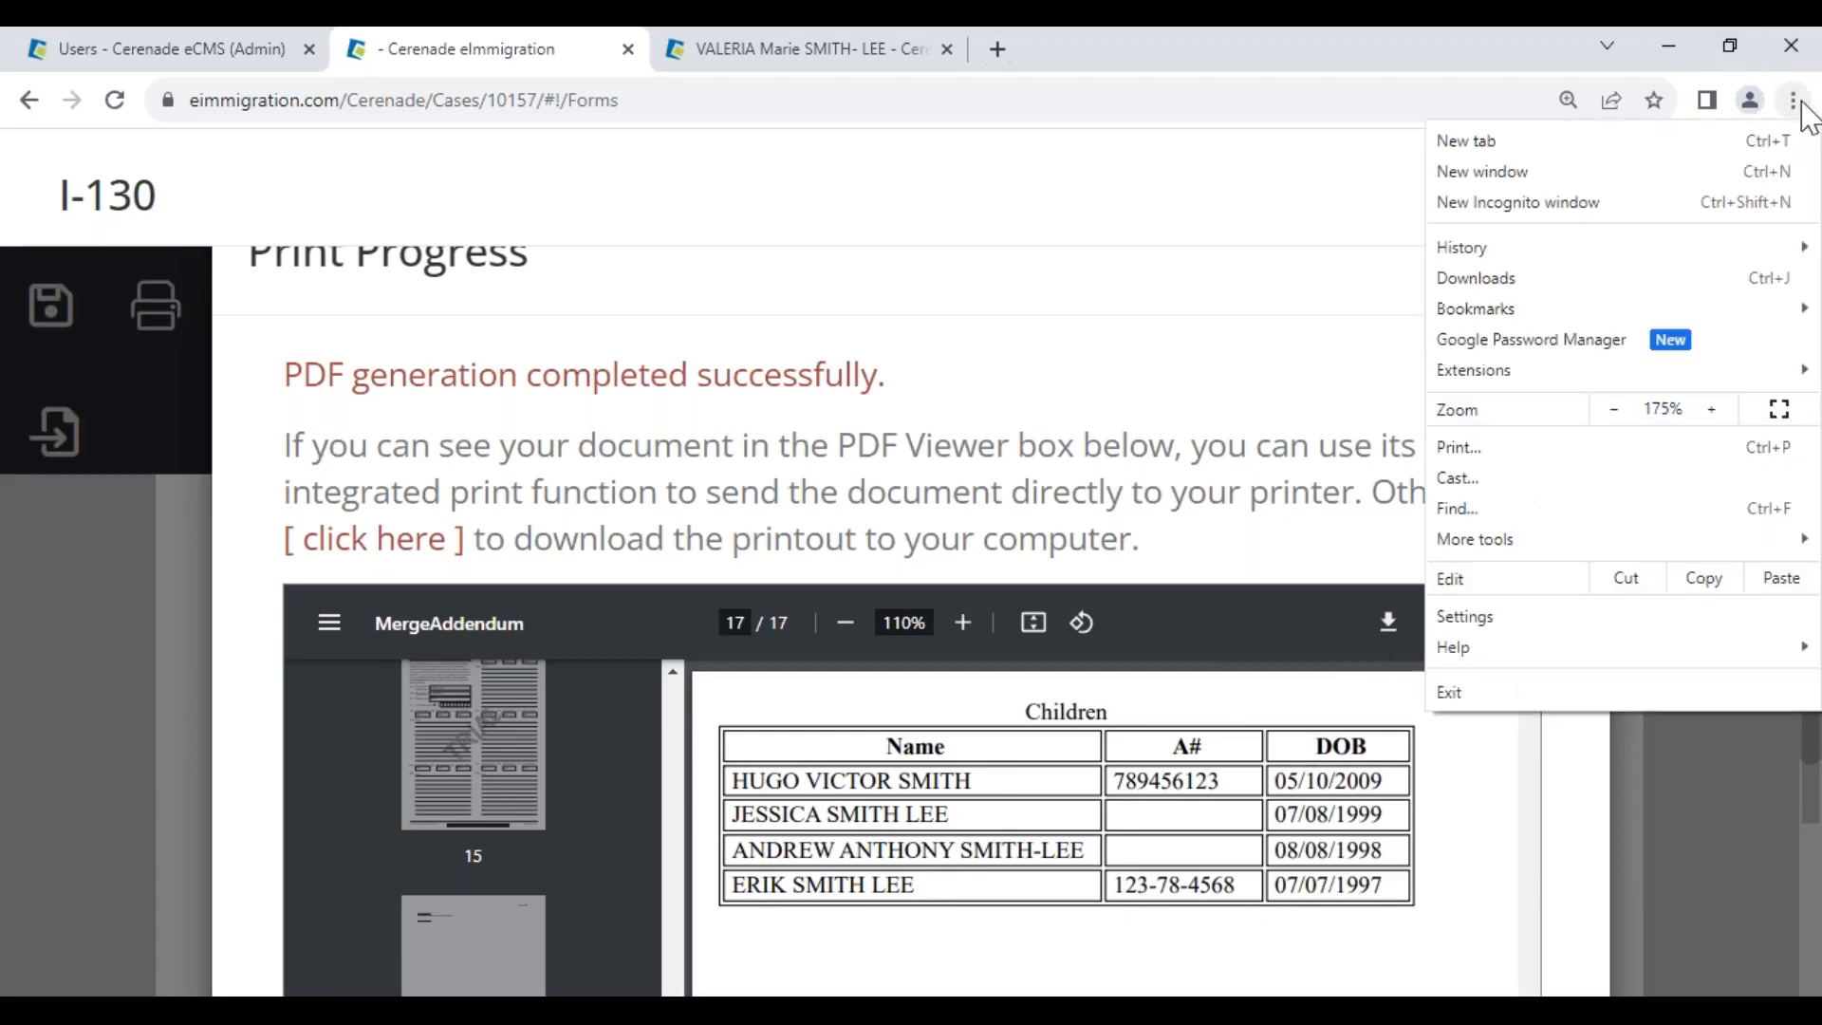
pyautogui.click(1612, 409)
pyautogui.click(1613, 409)
pyautogui.click(1612, 409)
pyautogui.click(1612, 409)
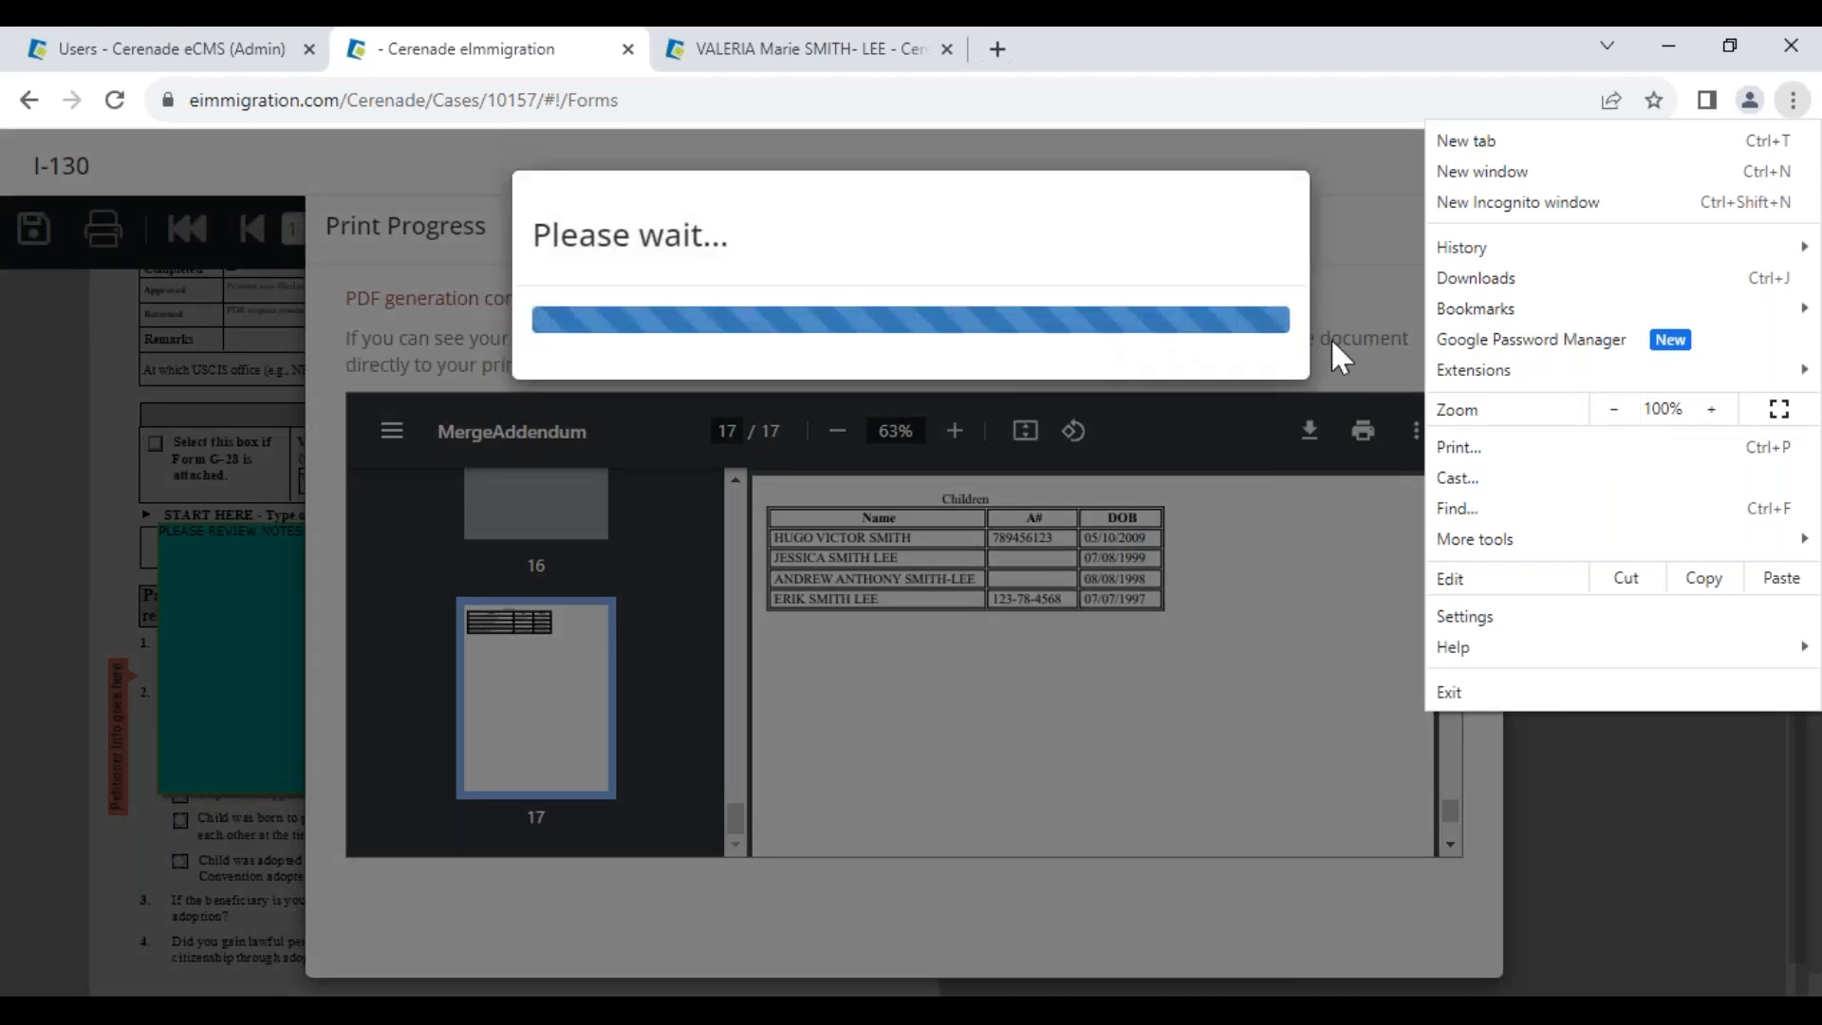
pyautogui.click(1327, 323)
pyautogui.click(1476, 229)
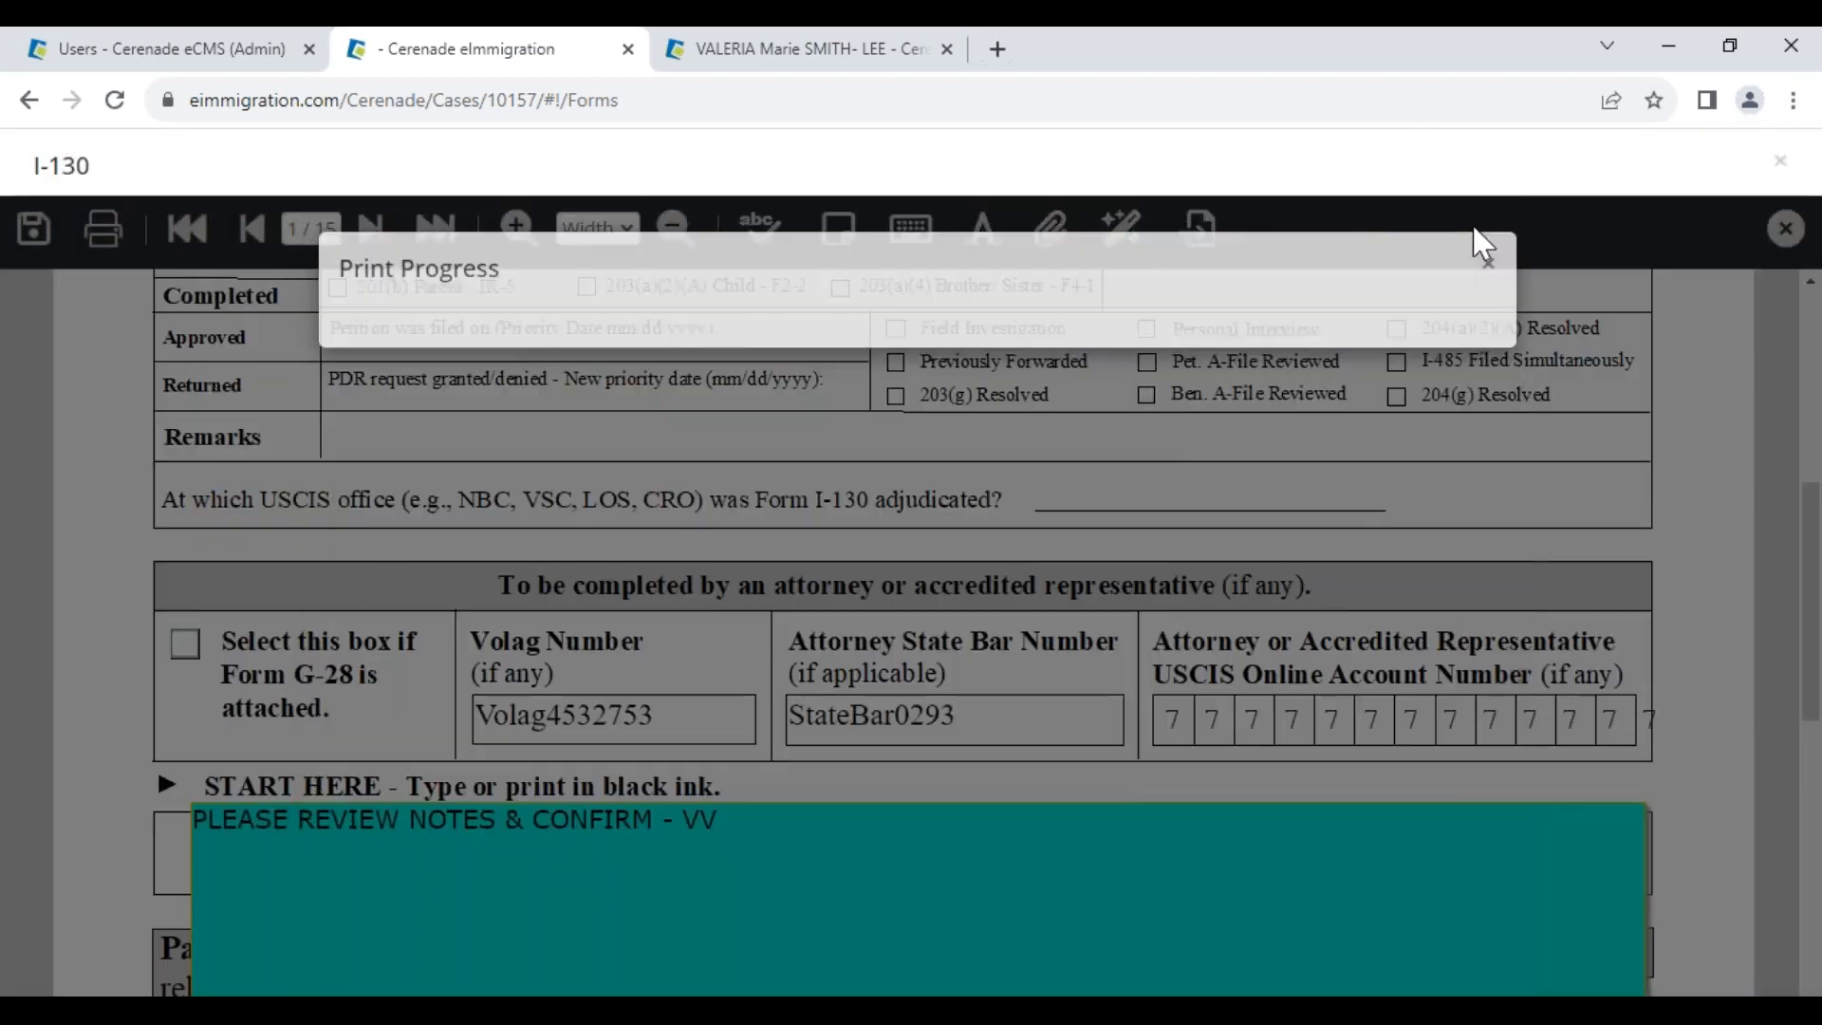
pyautogui.click(35, 239)
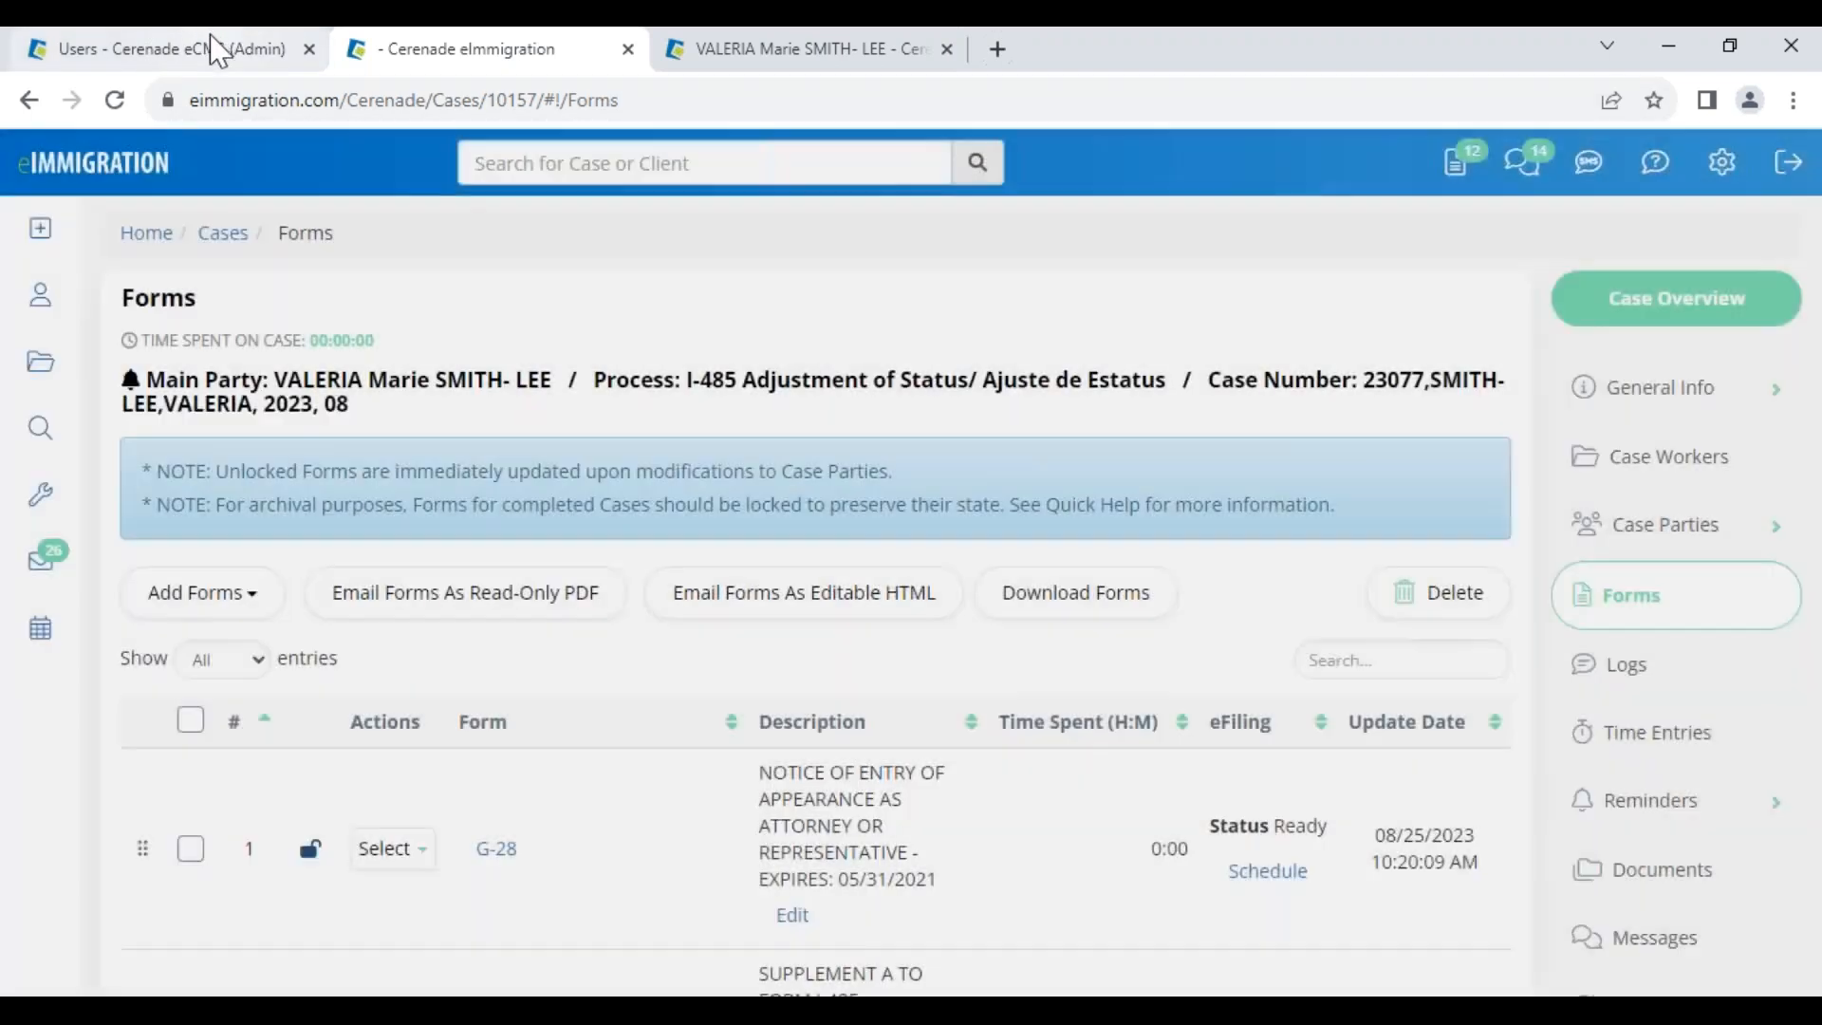
# From the administrator users tab, go to Administrator Home and open Form Defaults
pyautogui.click(217, 52)
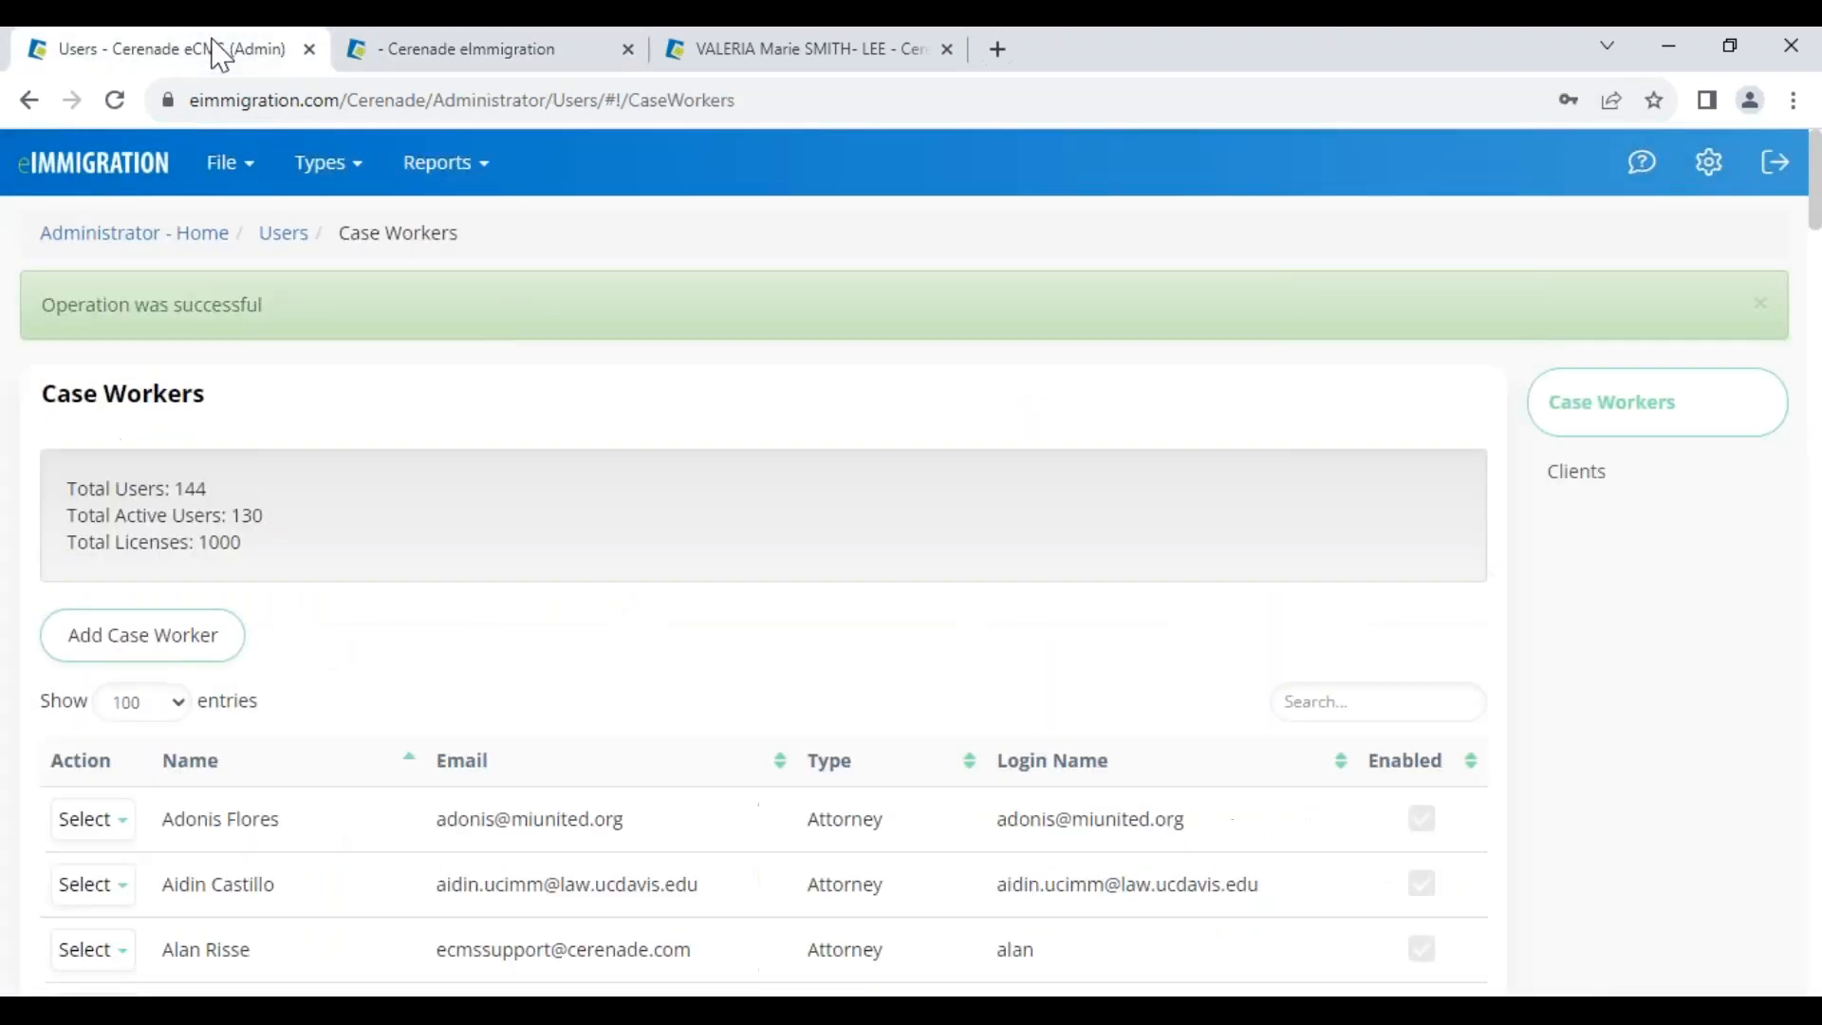
pyautogui.click(43, 239)
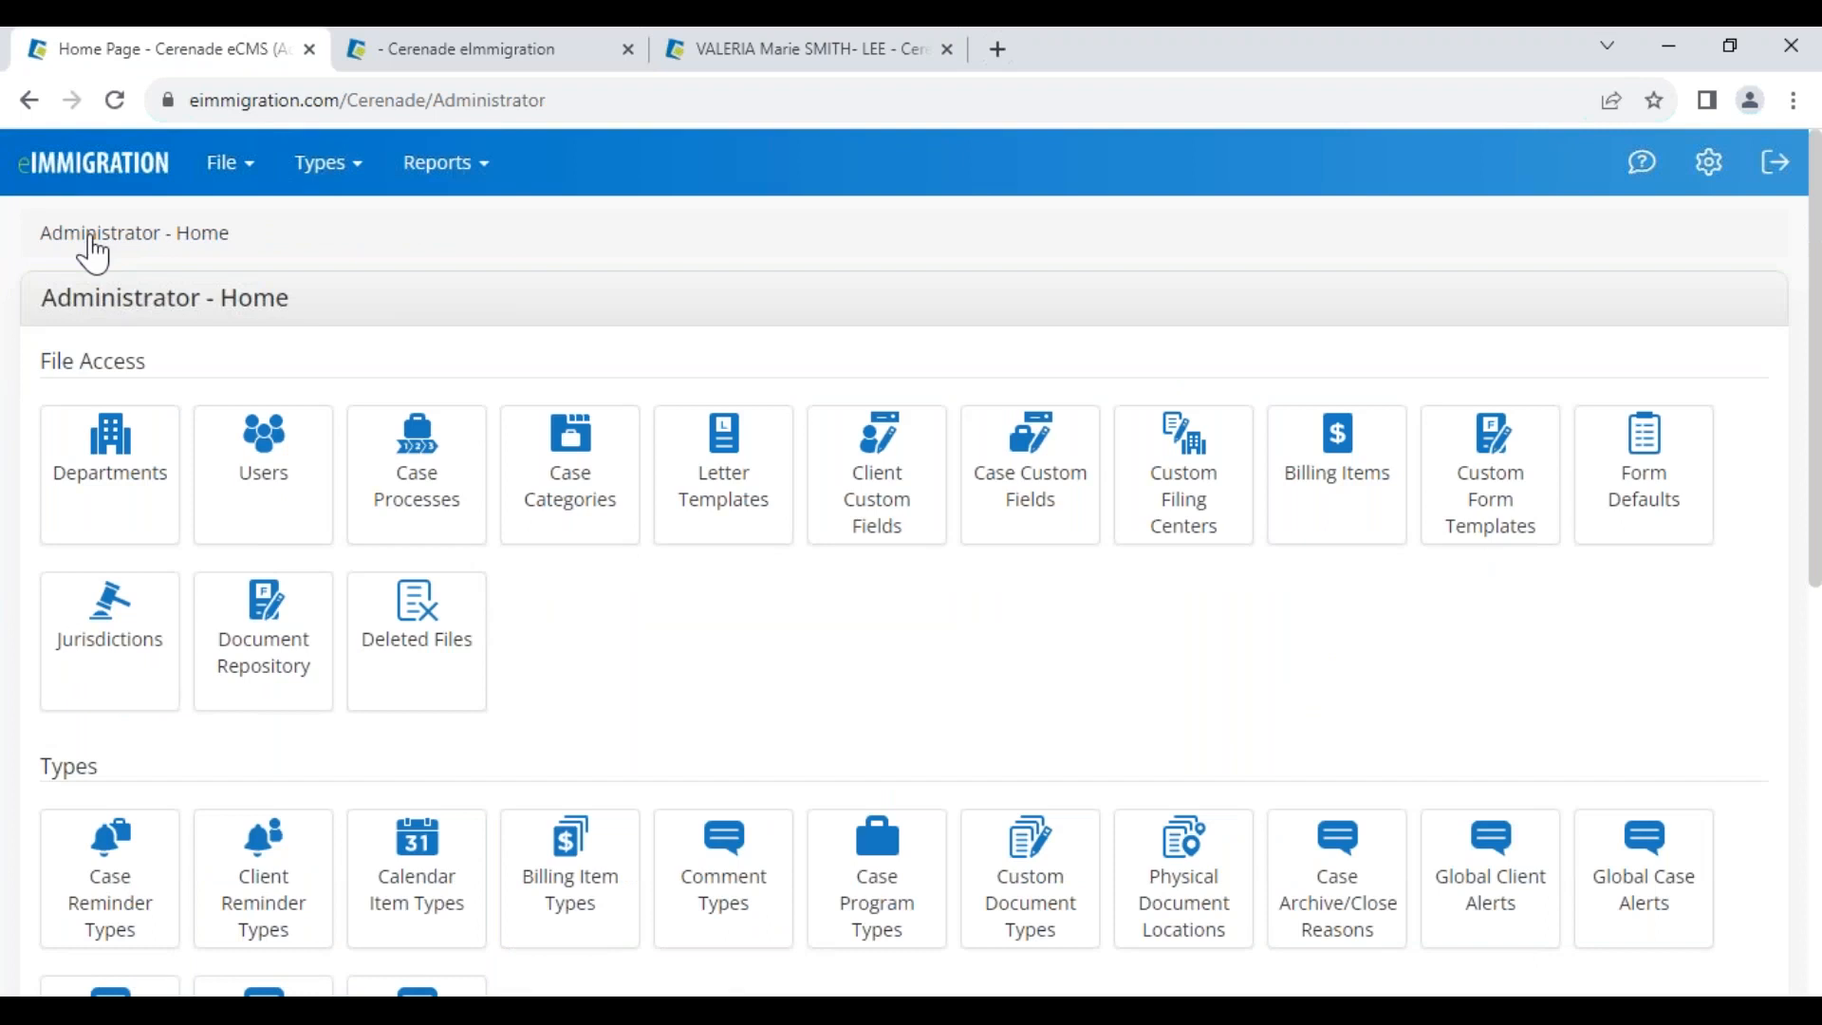
pyautogui.moveTo(48, 306); pyautogui.dragTo(304, 298)
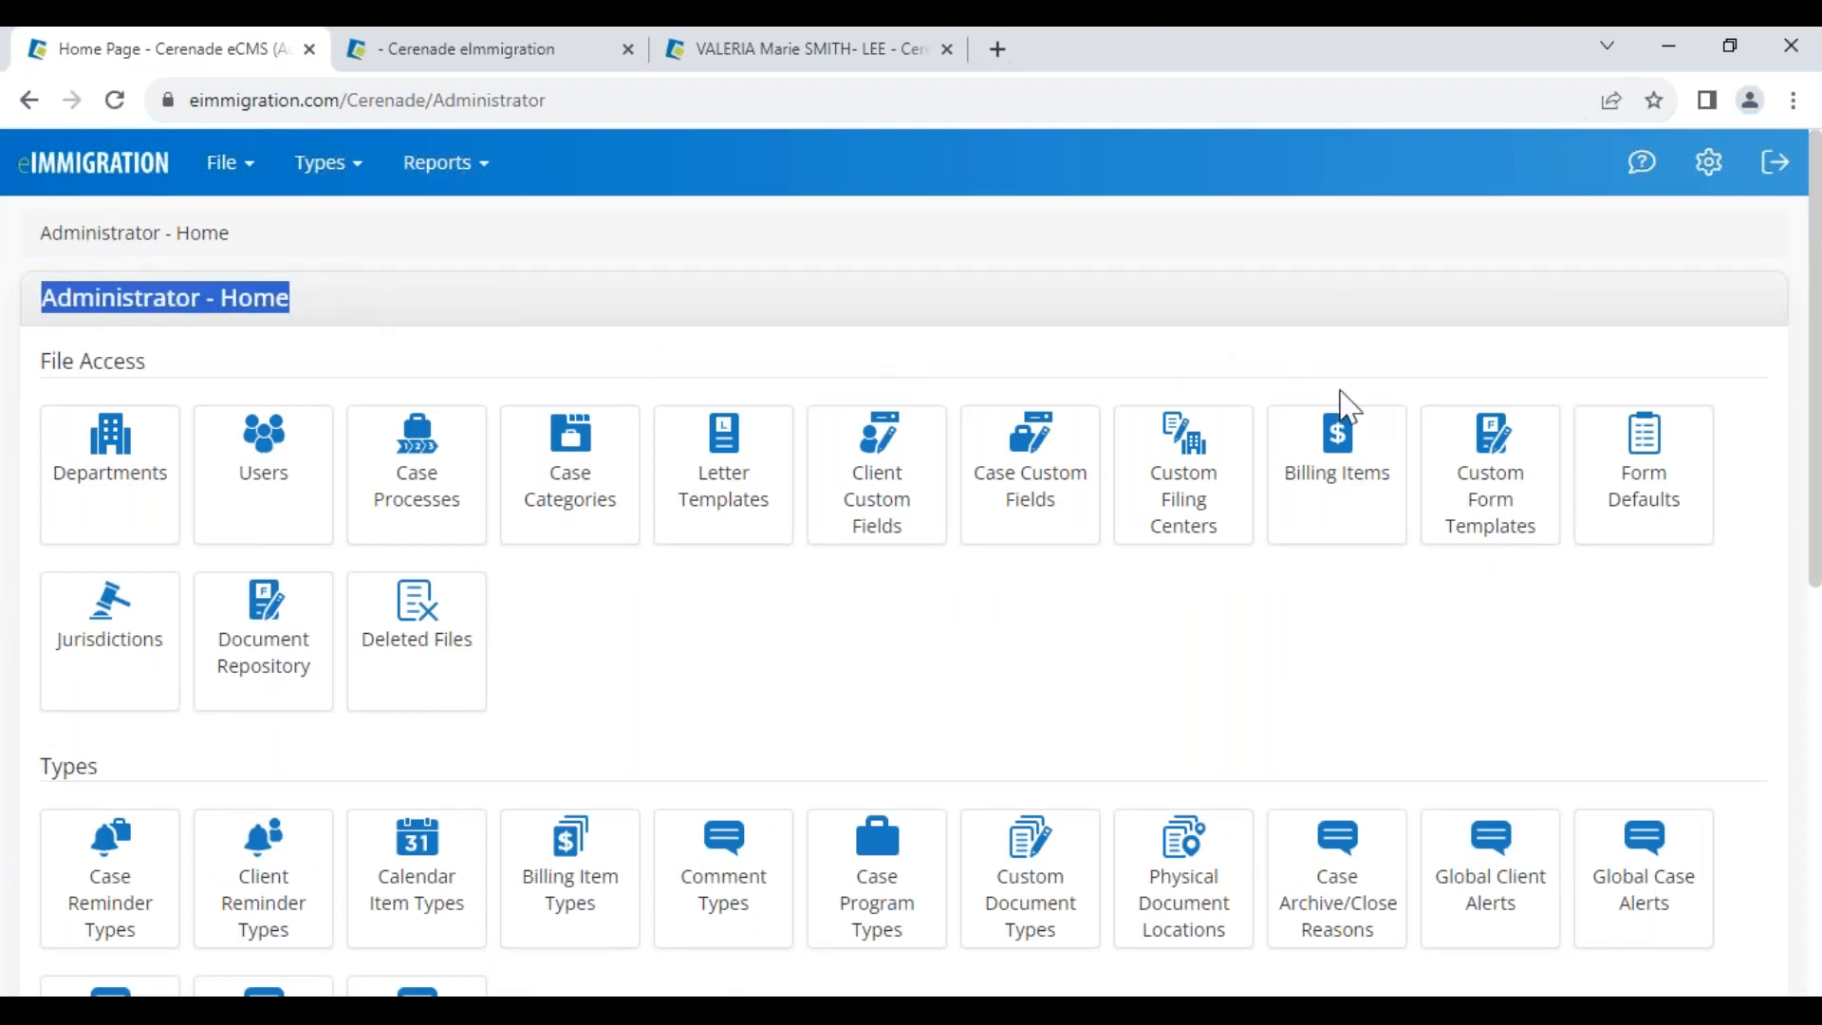
pyautogui.click(1651, 517)
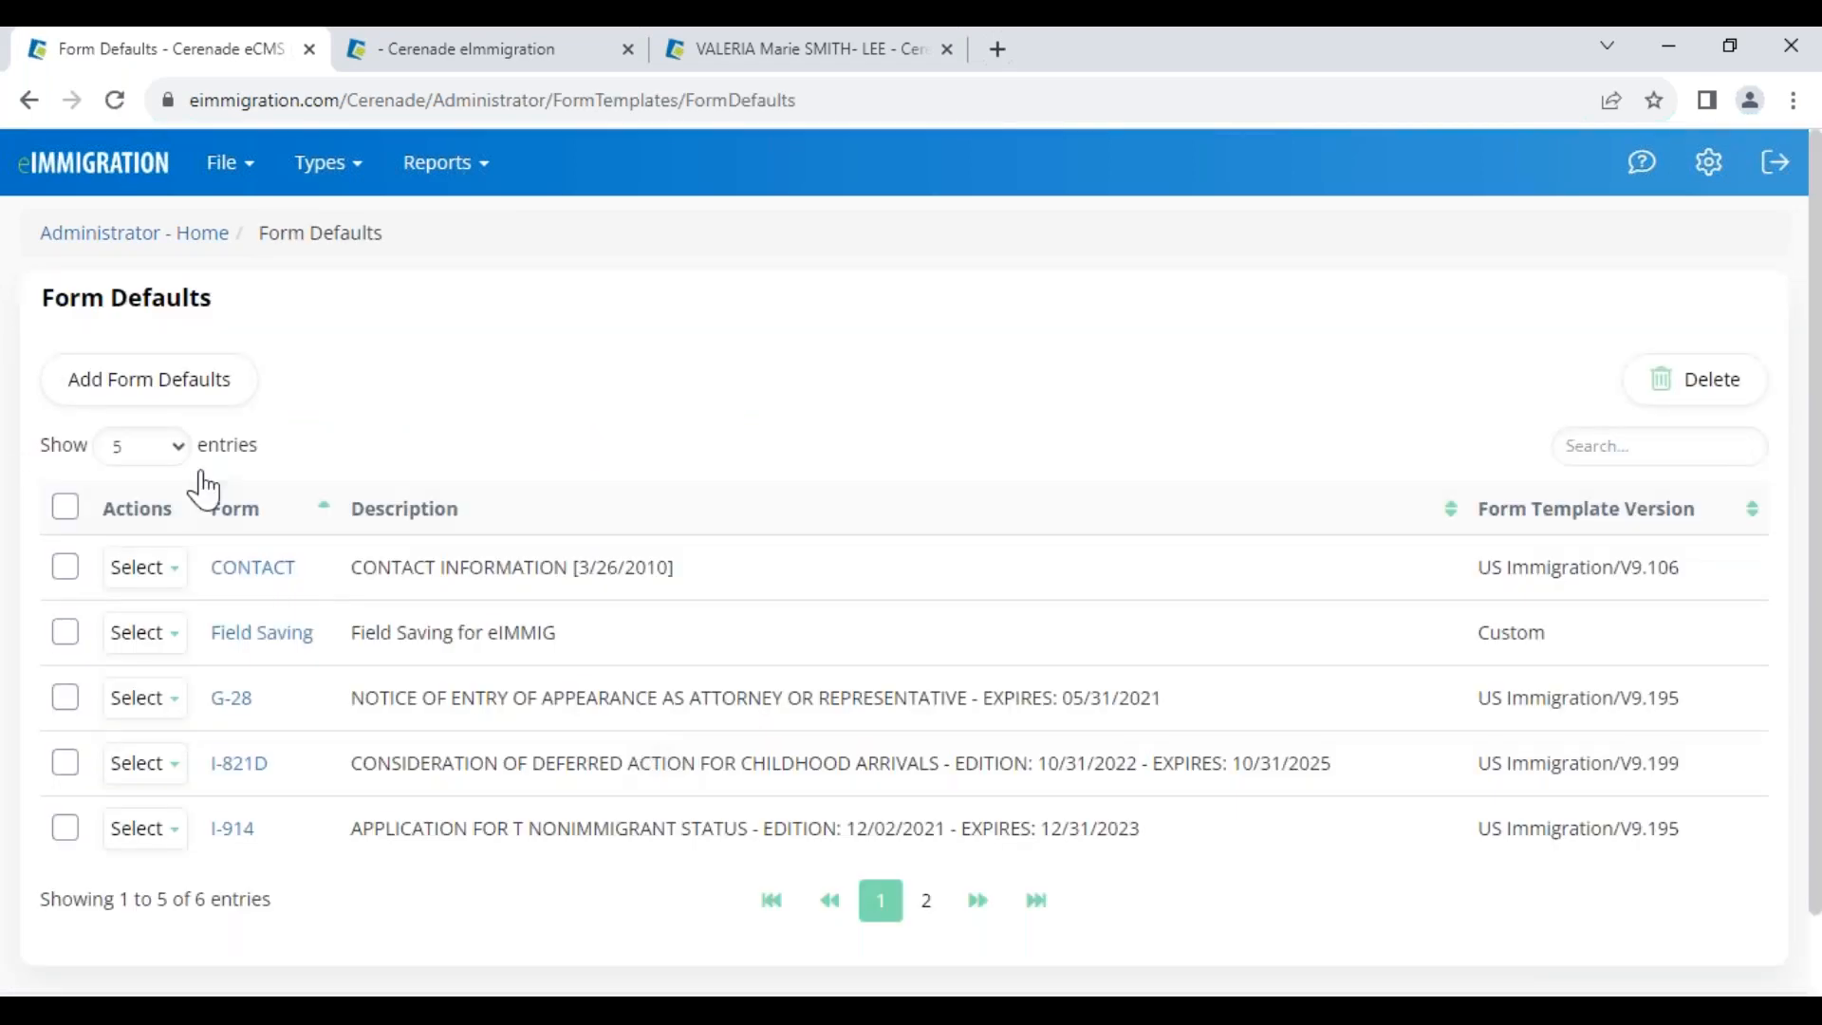
# Start a new form default by searching 400 and opening the N-400 form
pyautogui.click(190, 397)
pyautogui.write('400')
pyautogui.click(368, 486)
pyautogui.click(384, 692)
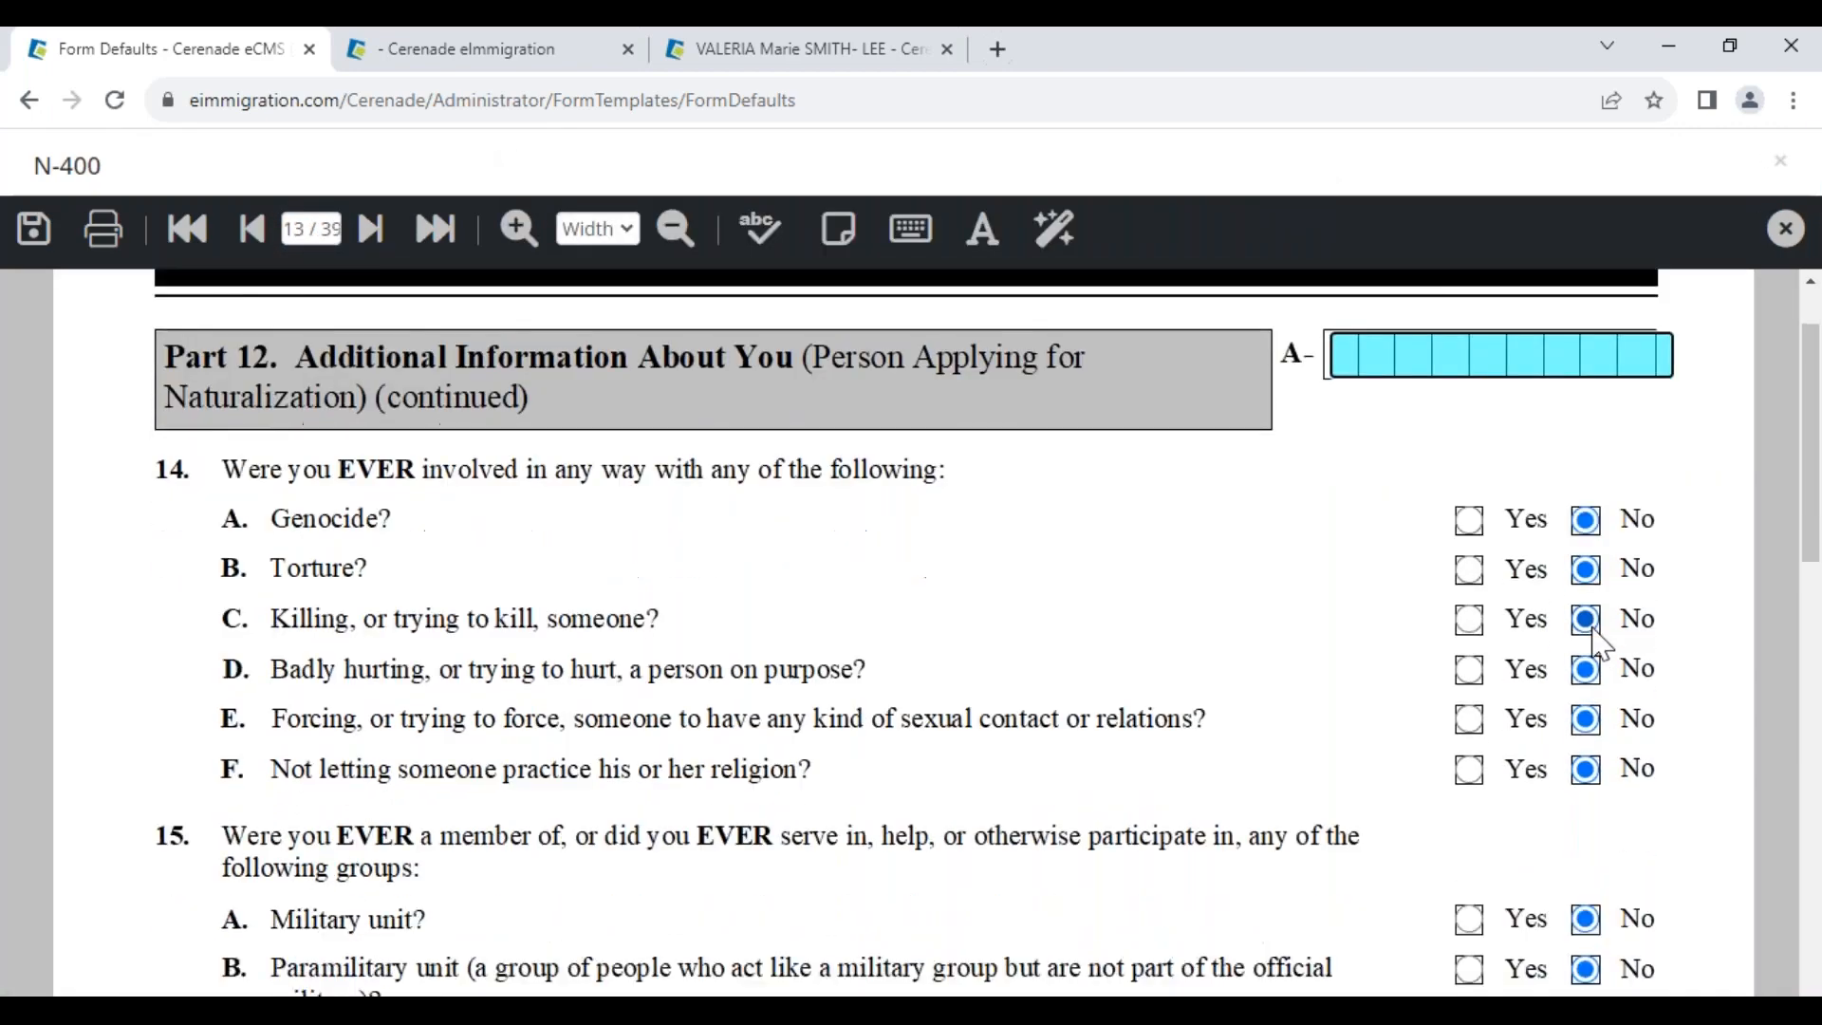
# Set N-400 questions 15I and 16A to Yes and back to No, then leave without saving
pyautogui.scroll(-9, 1599, 643)
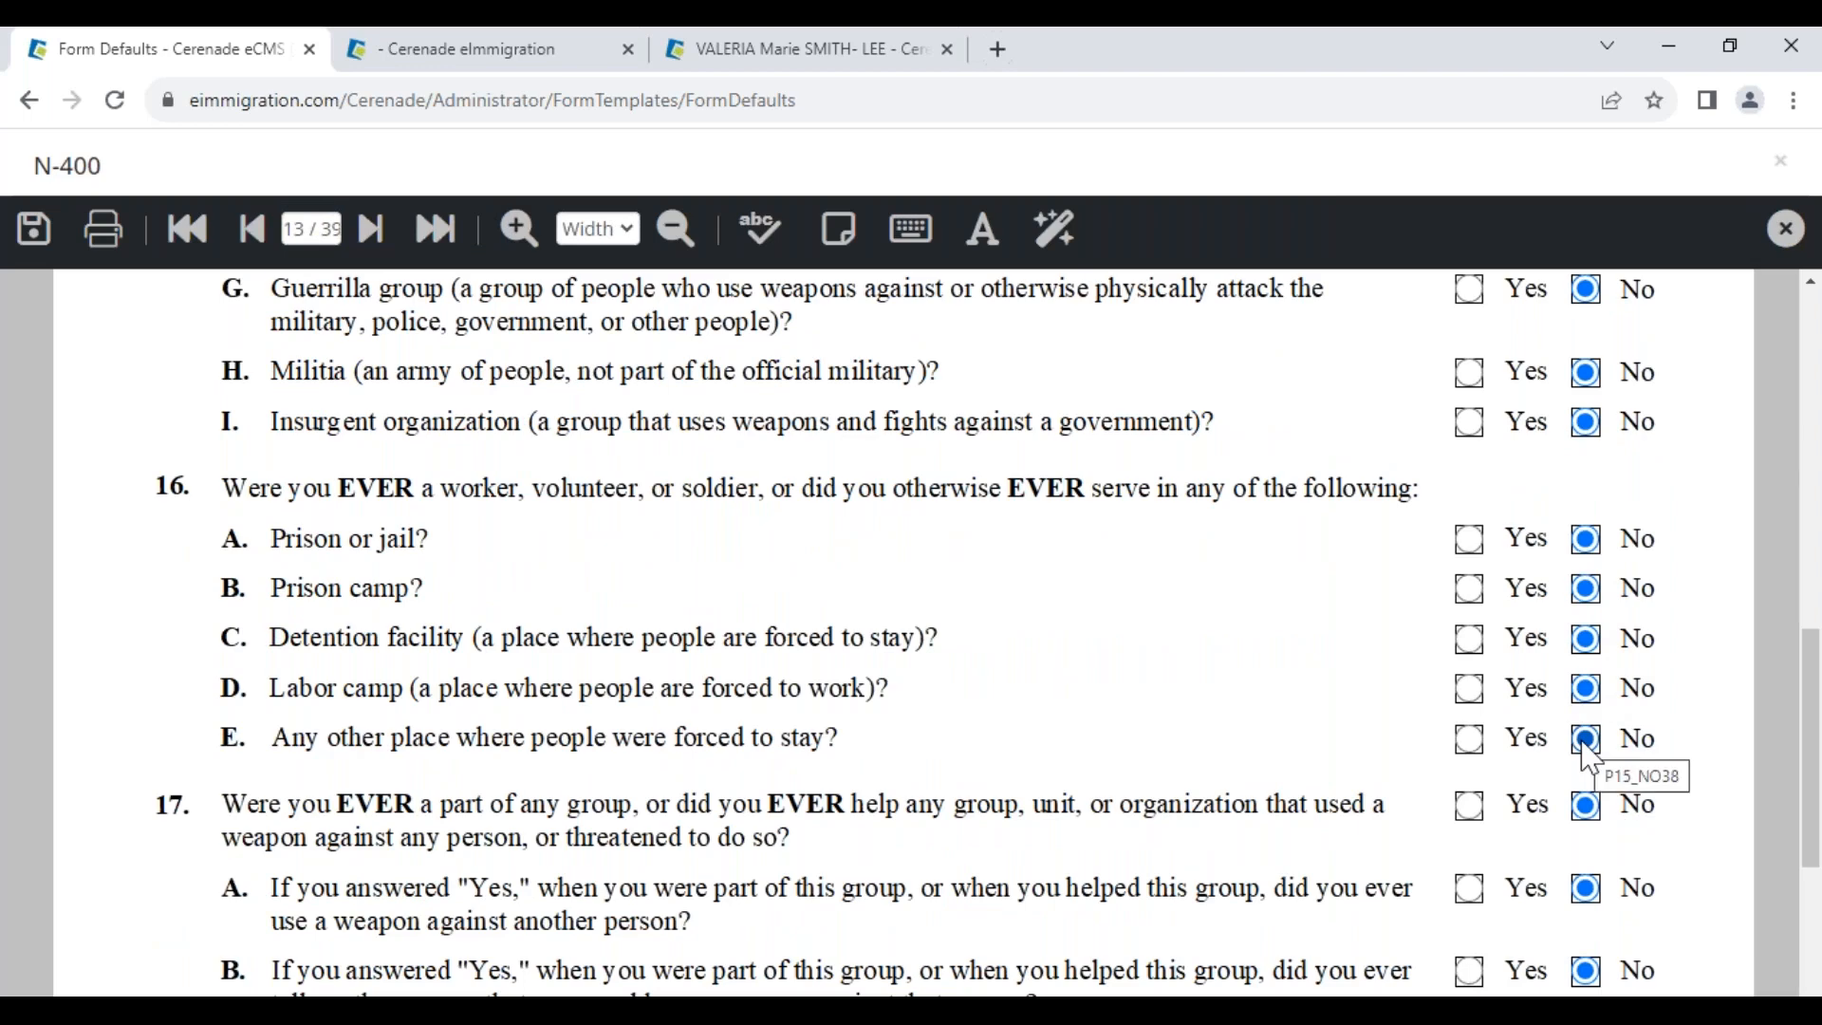
pyautogui.click(1467, 425)
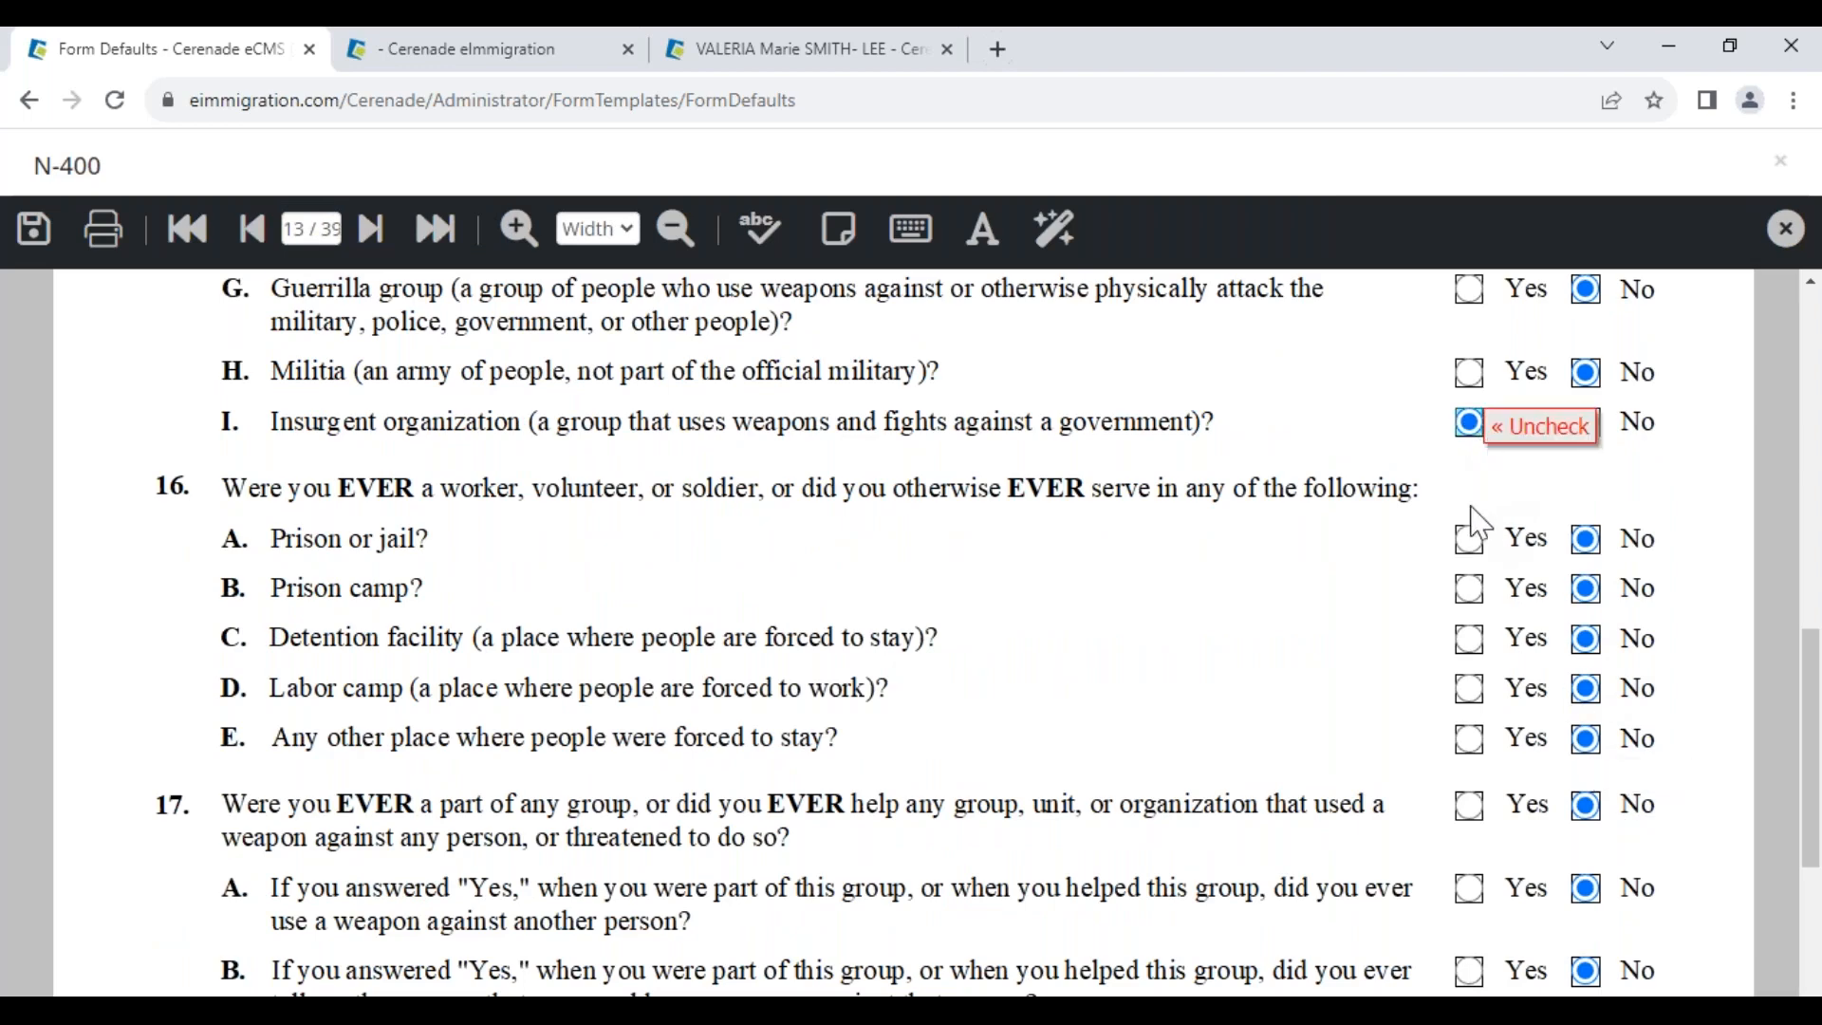
pyautogui.click(1470, 533)
pyautogui.click(1586, 421)
pyautogui.click(1585, 538)
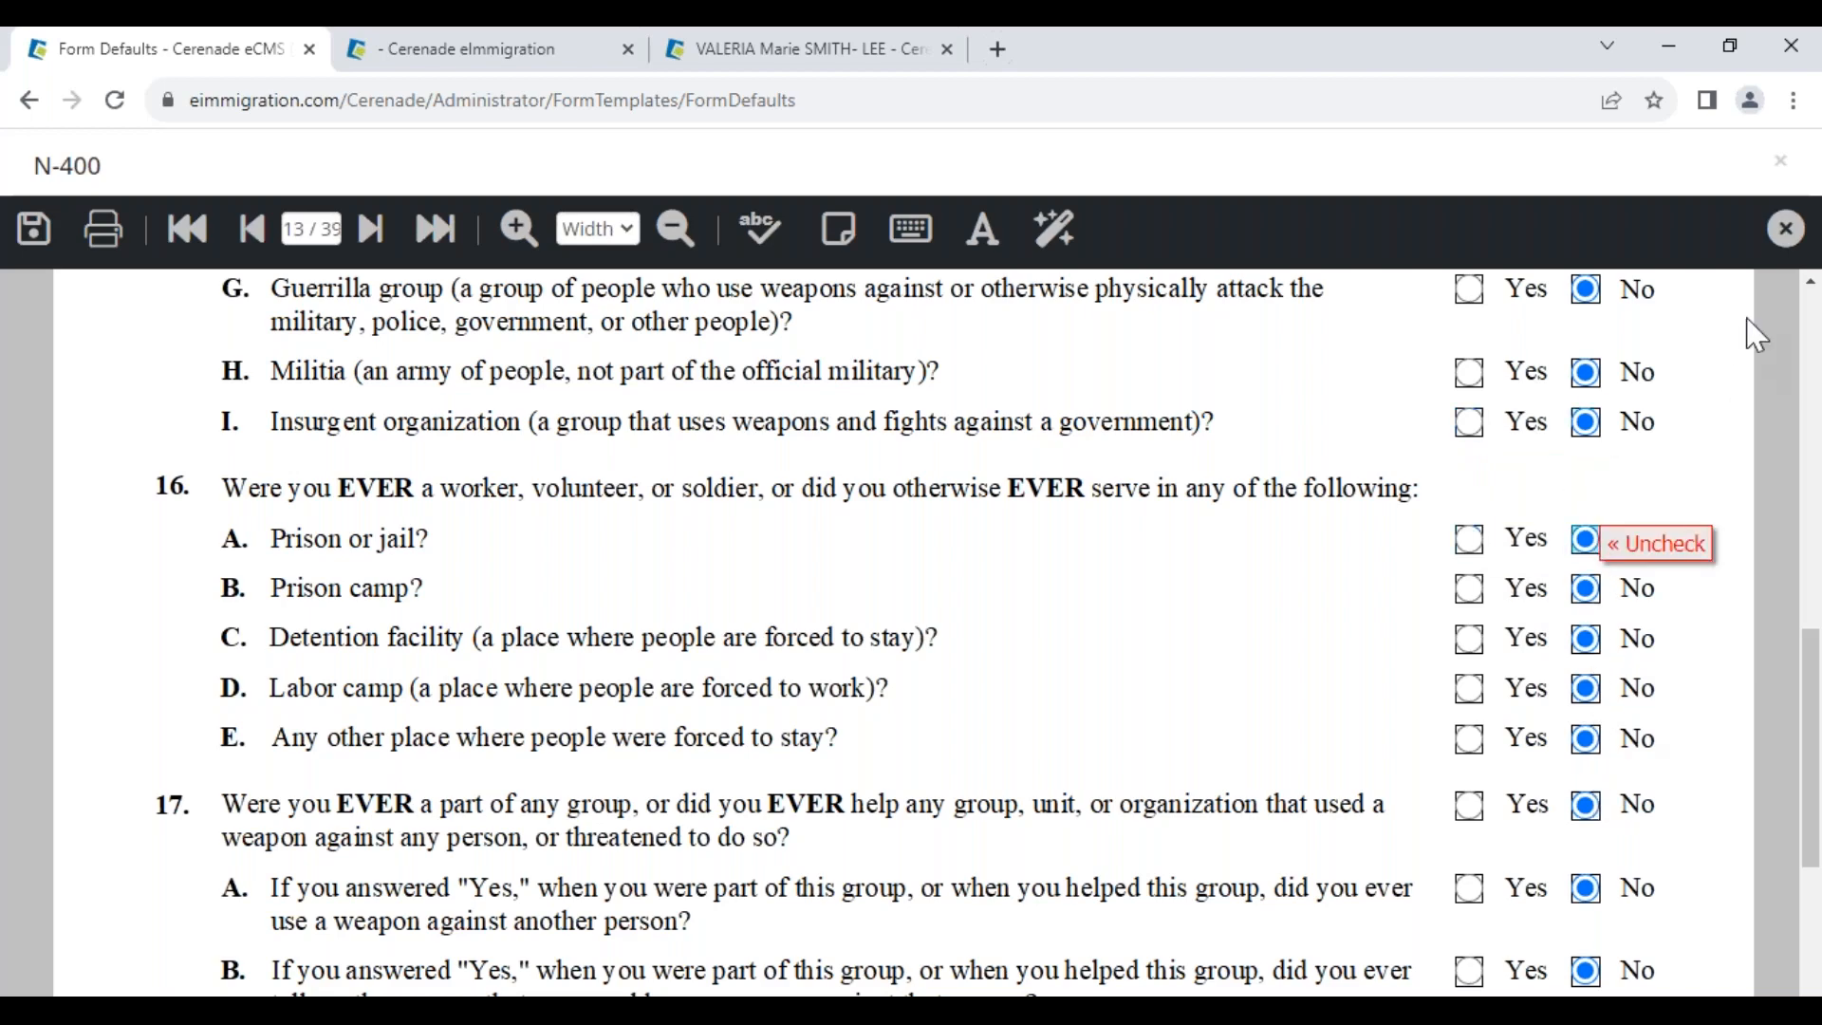
pyautogui.click(1784, 229)
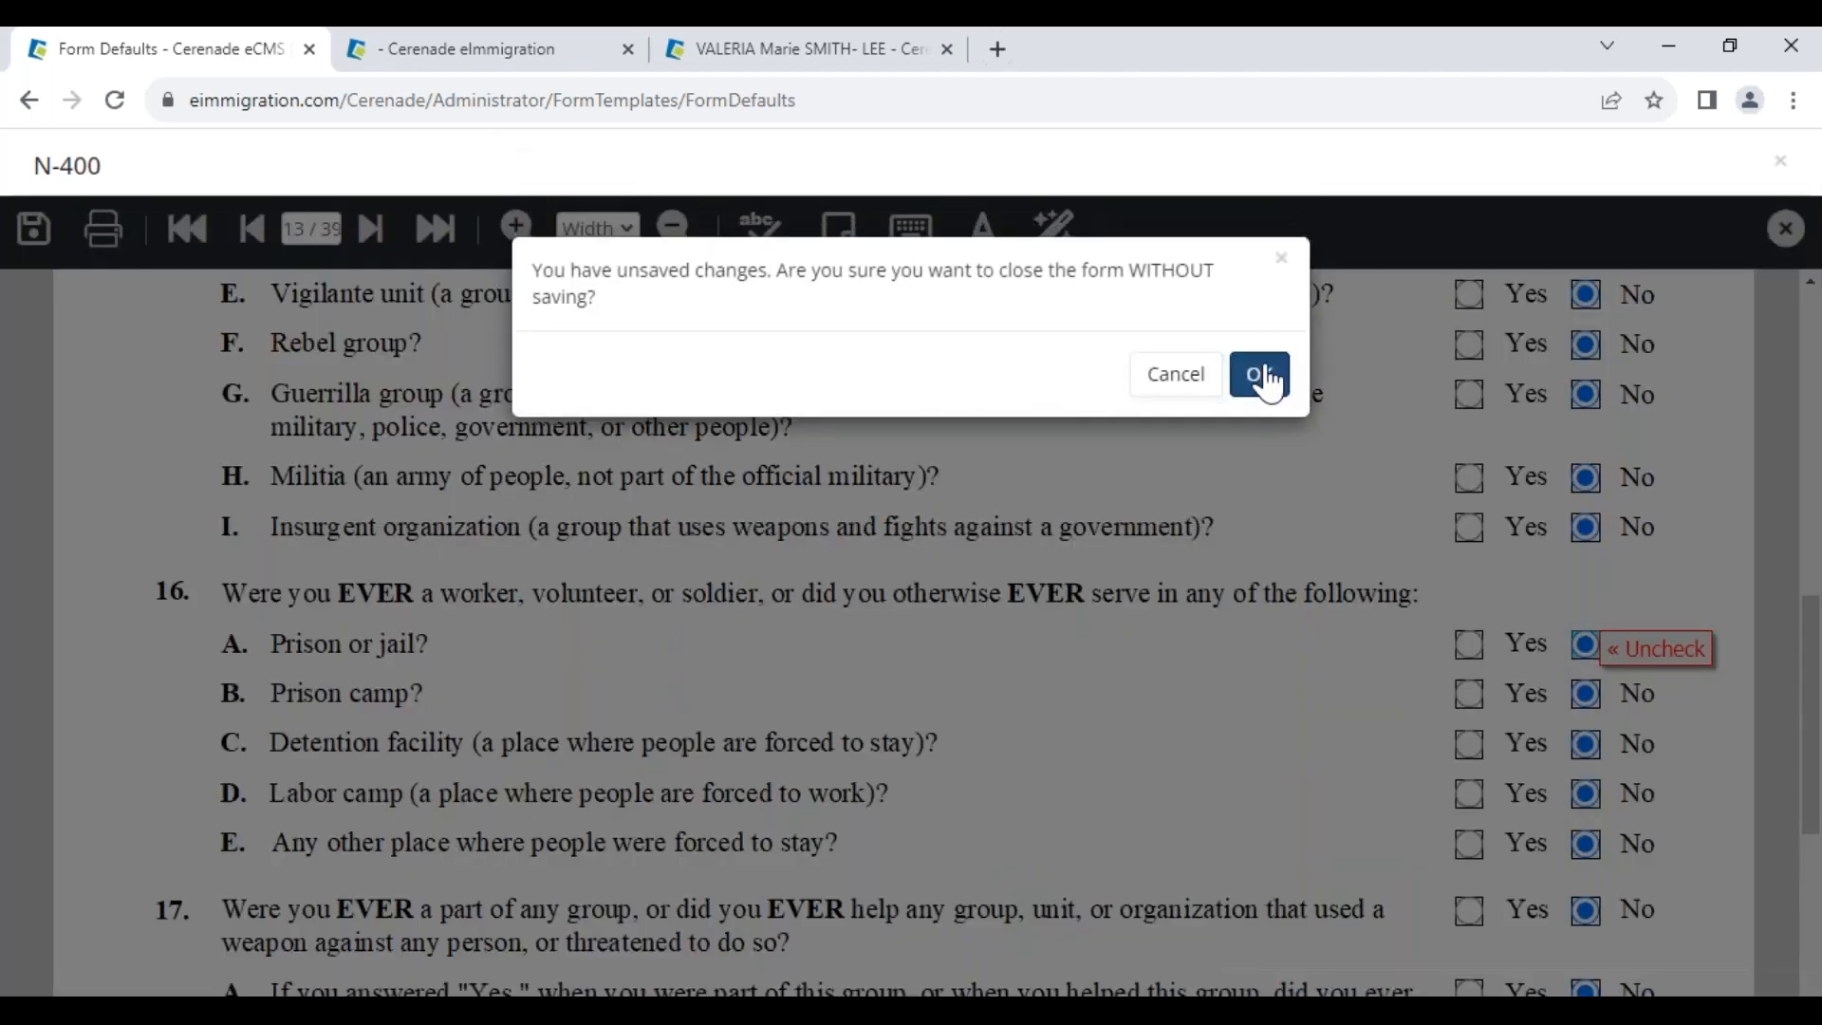
pyautogui.click(1262, 374)
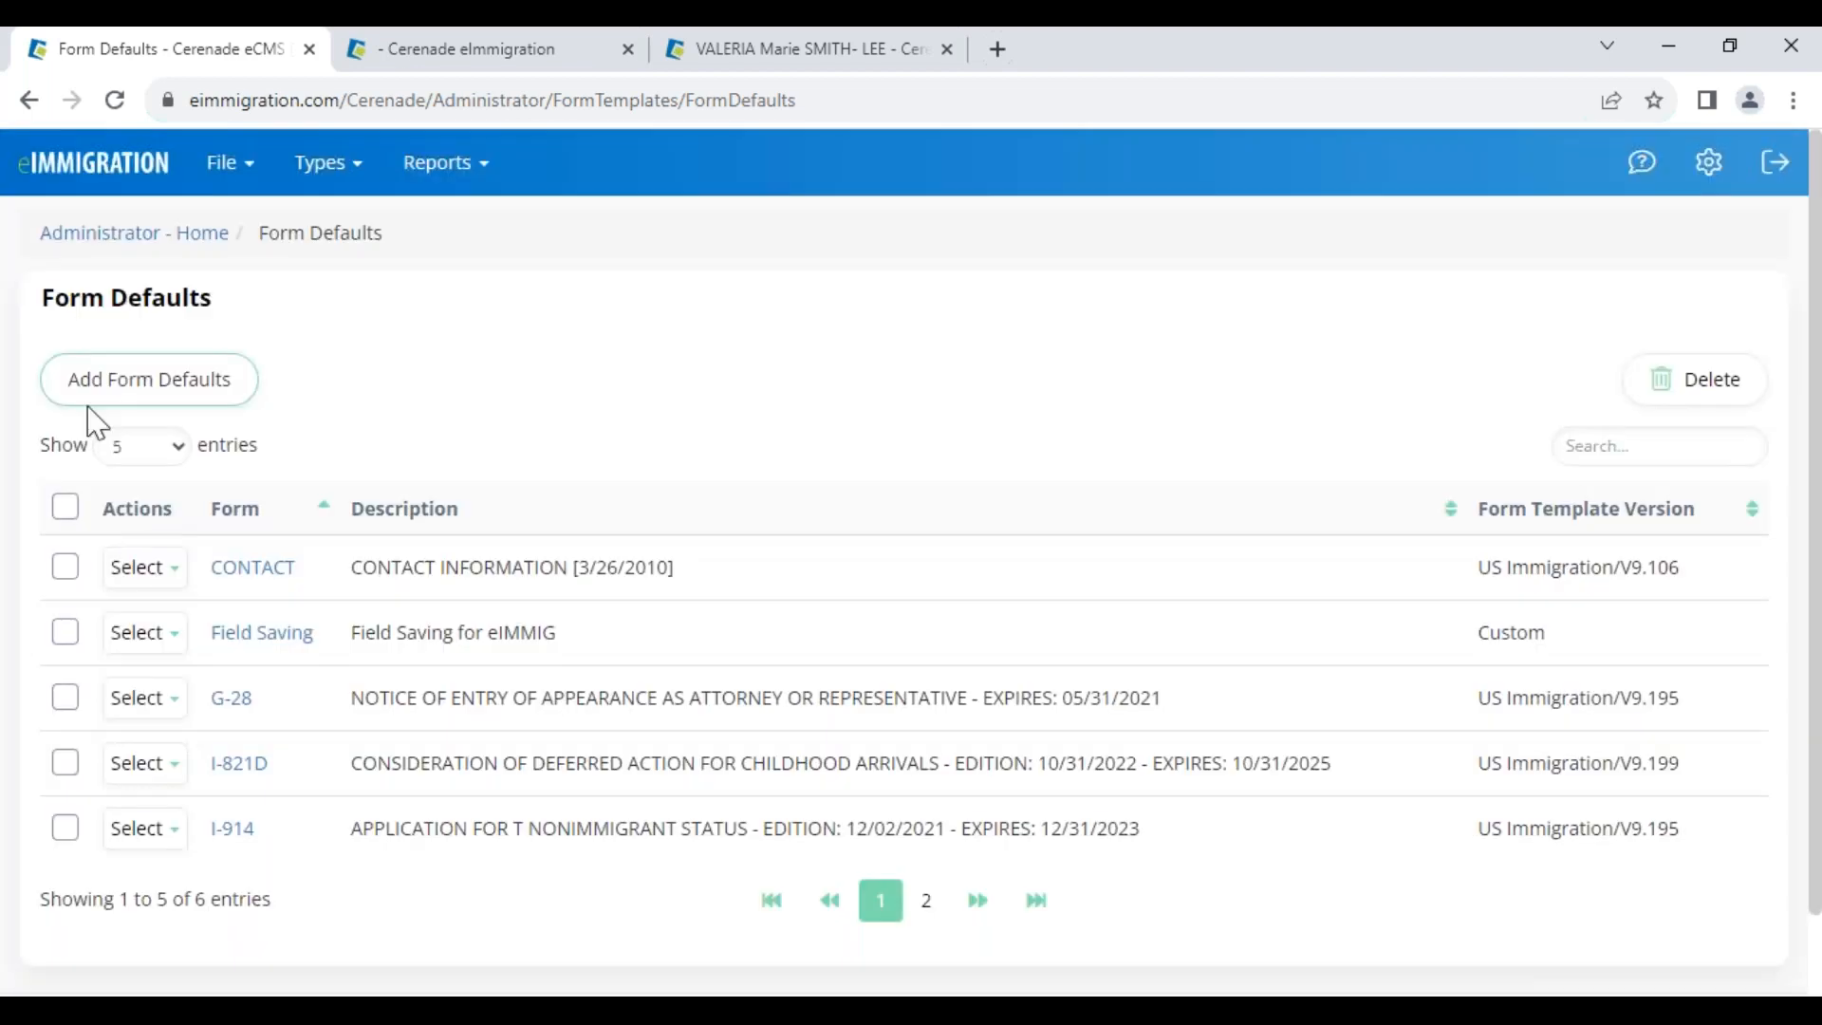
# Return to Administrator Home and switch back to the case's Forms tab
pyautogui.moveTo(45, 297); pyautogui.dragTo(292, 304)
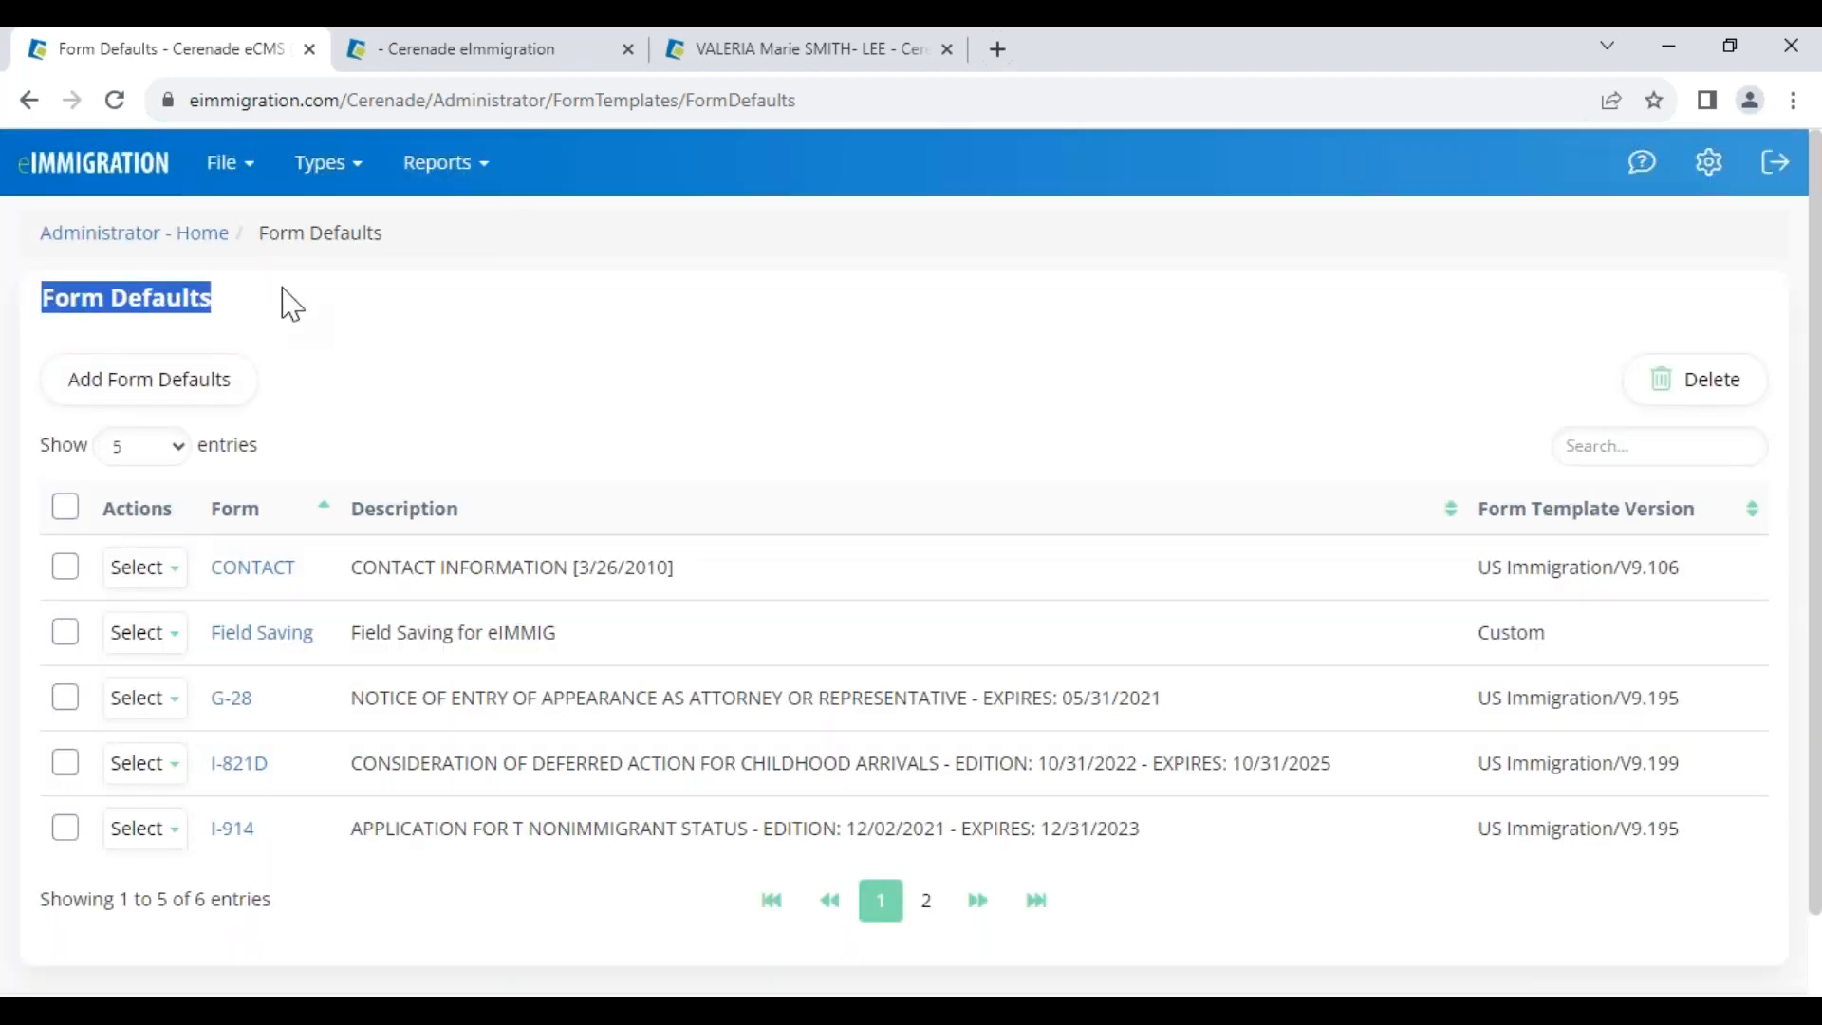
pyautogui.click(136, 237)
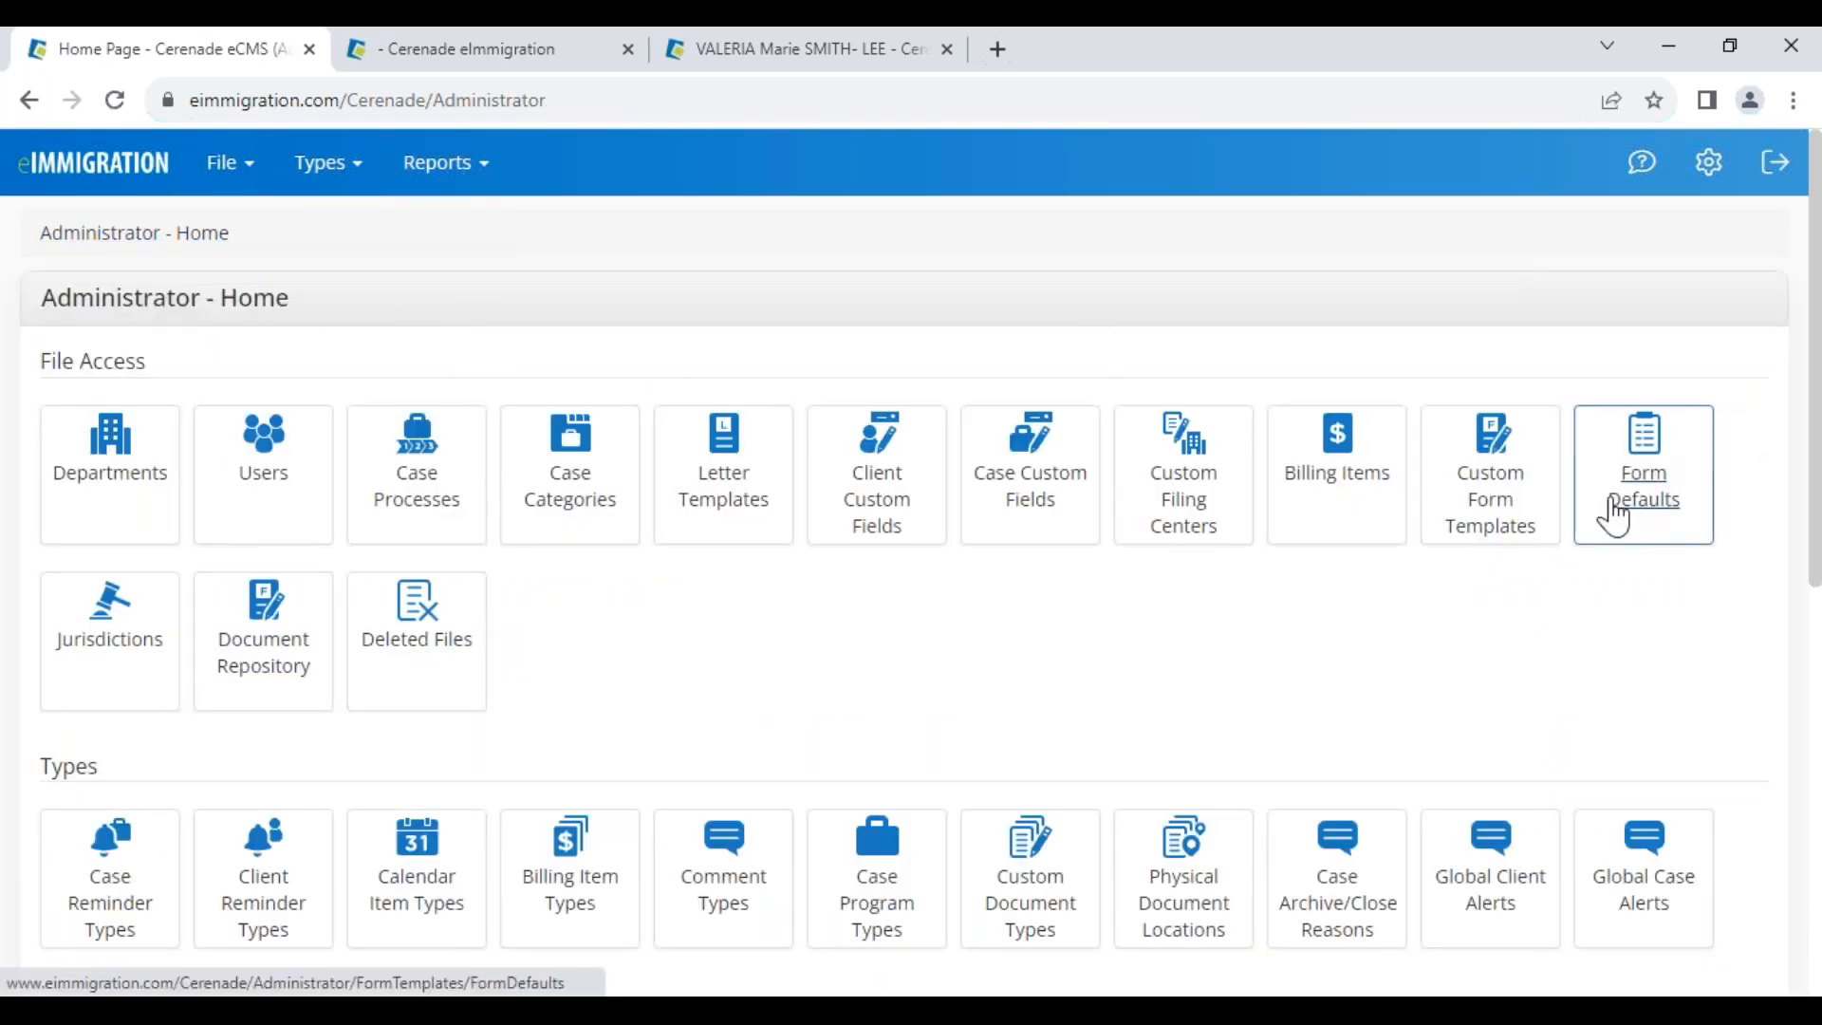
pyautogui.click(468, 51)
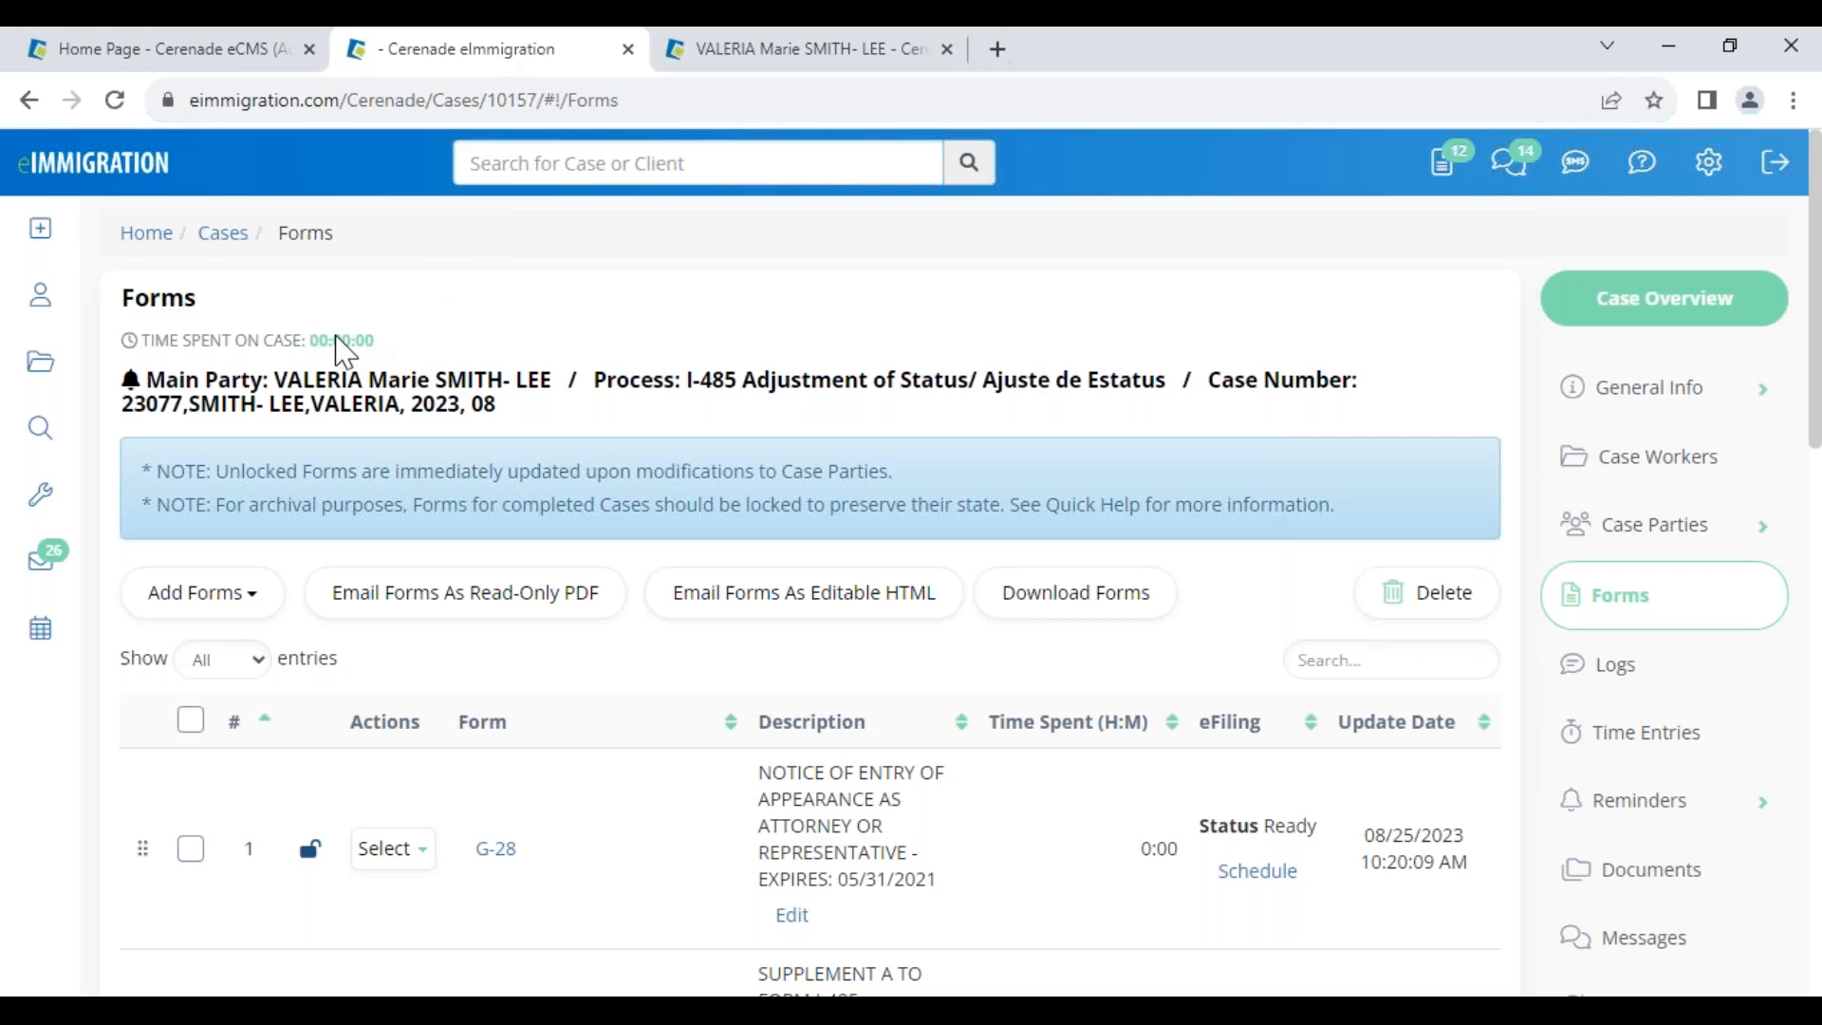
pyautogui.hotkey('alt', 'Tab')
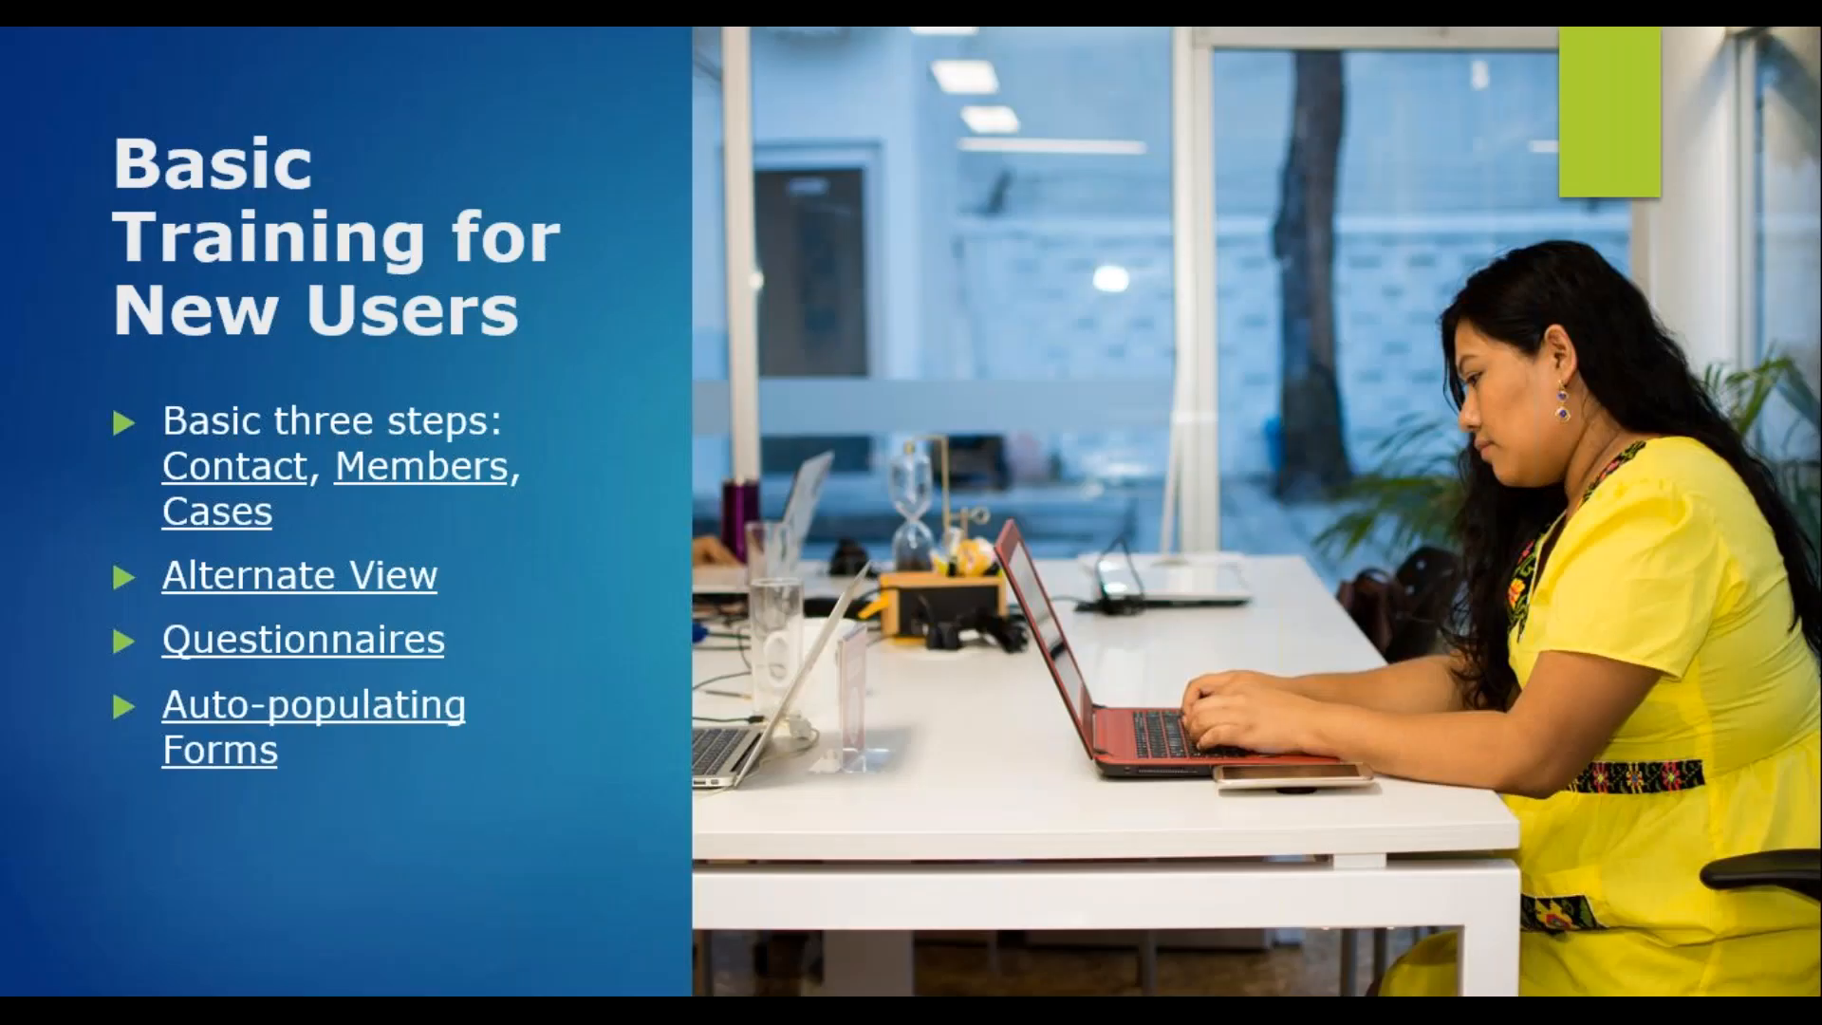
# Advance past the slide listing Form Tools through Document Assembly
pyautogui.press('Right')
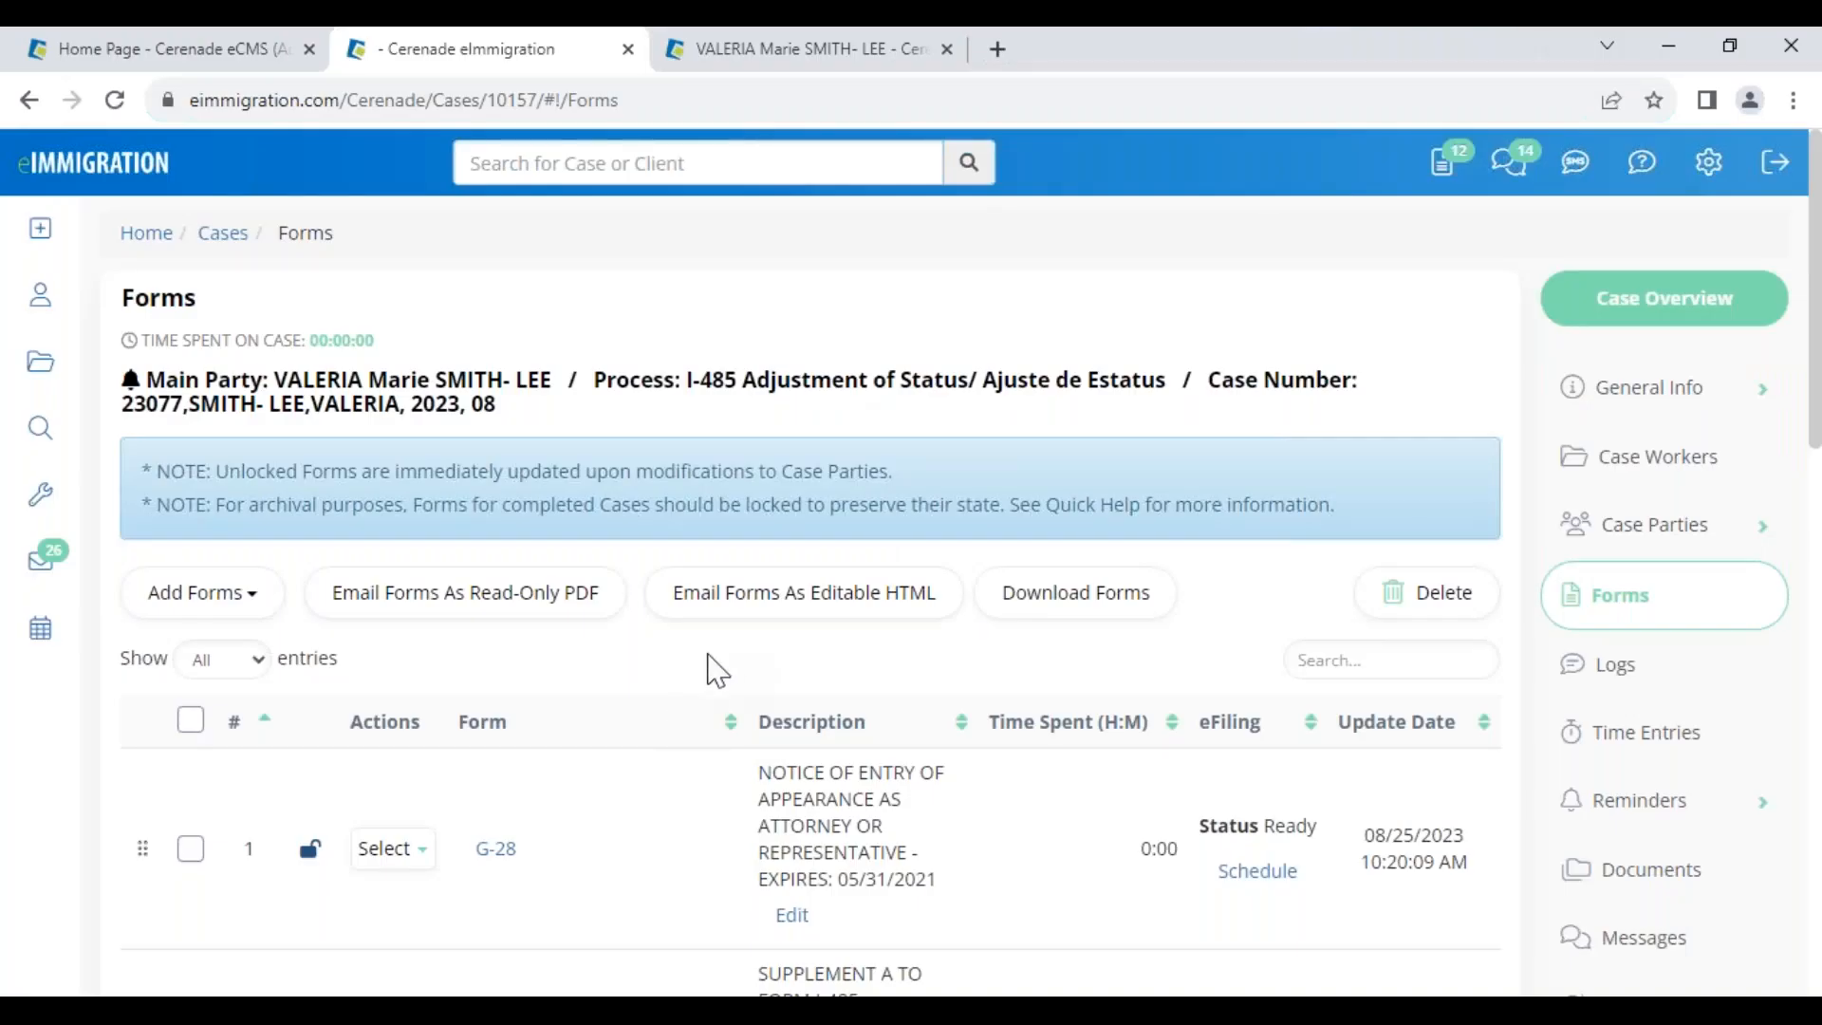
# Select the I-130 row and open Email Forms As Read-Only PDF
pyautogui.scroll(-6, 702, 766)
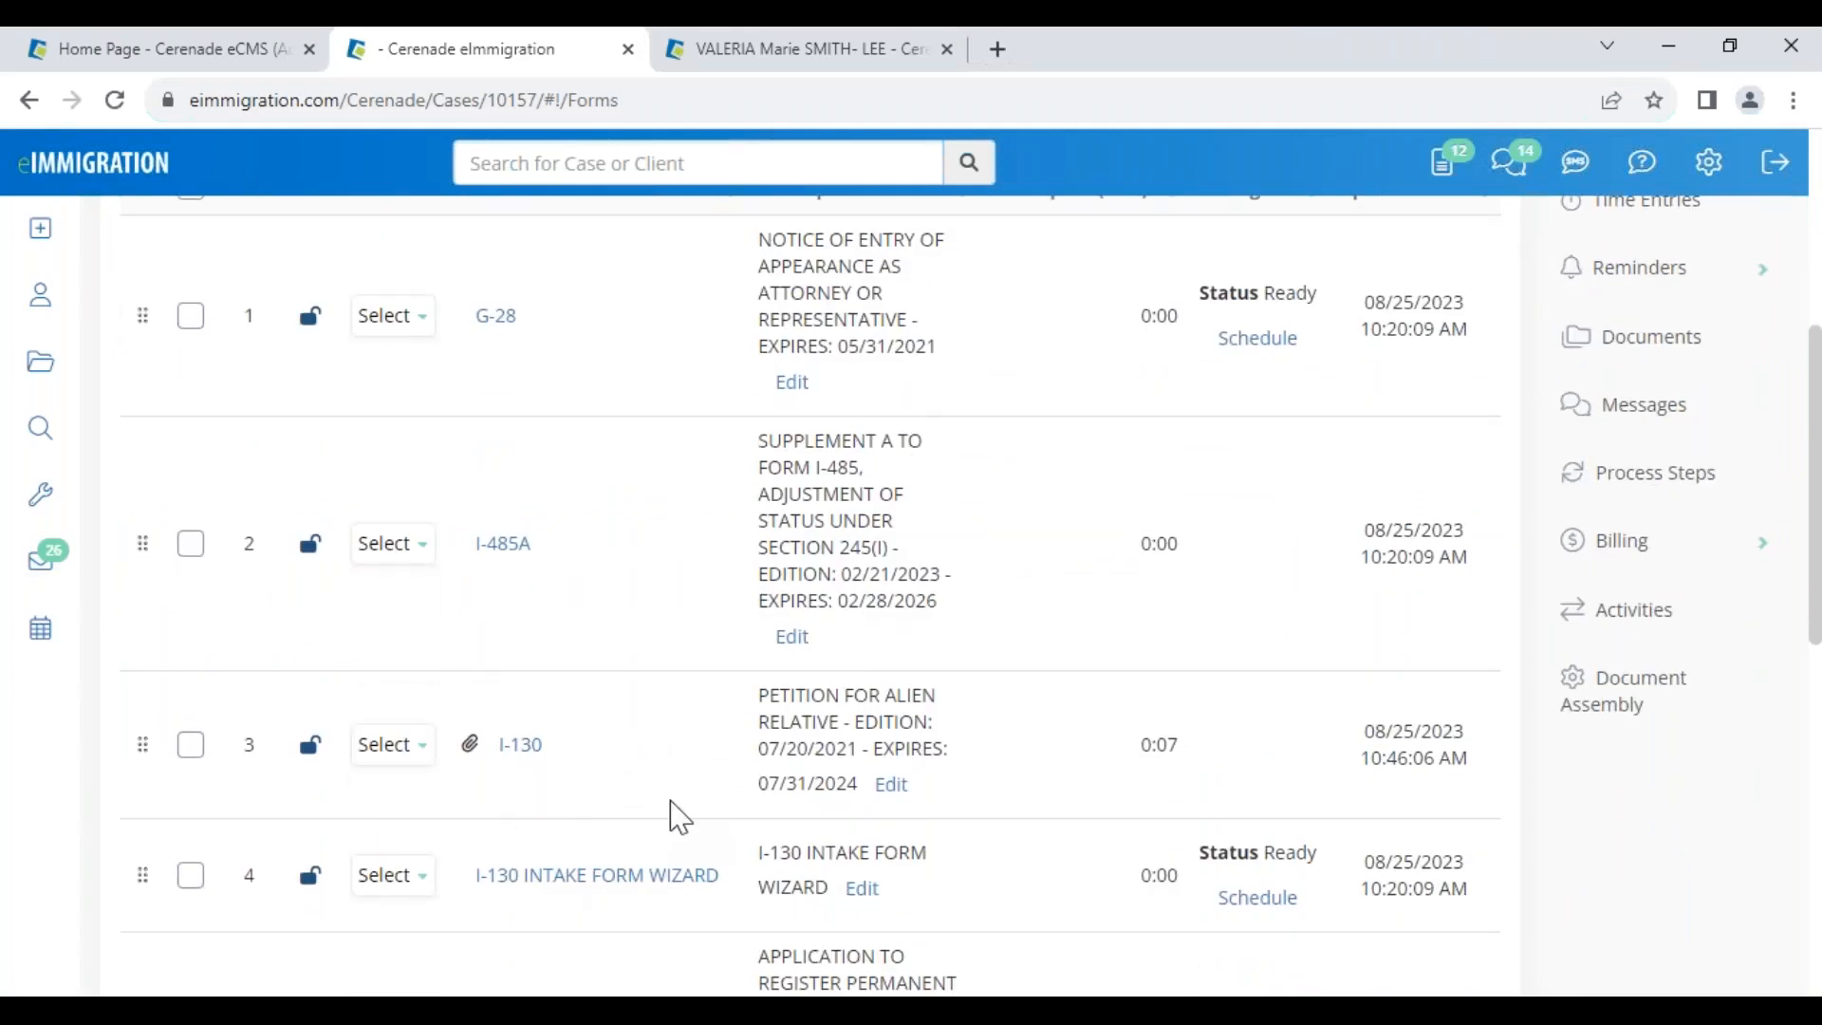
pyautogui.click(191, 746)
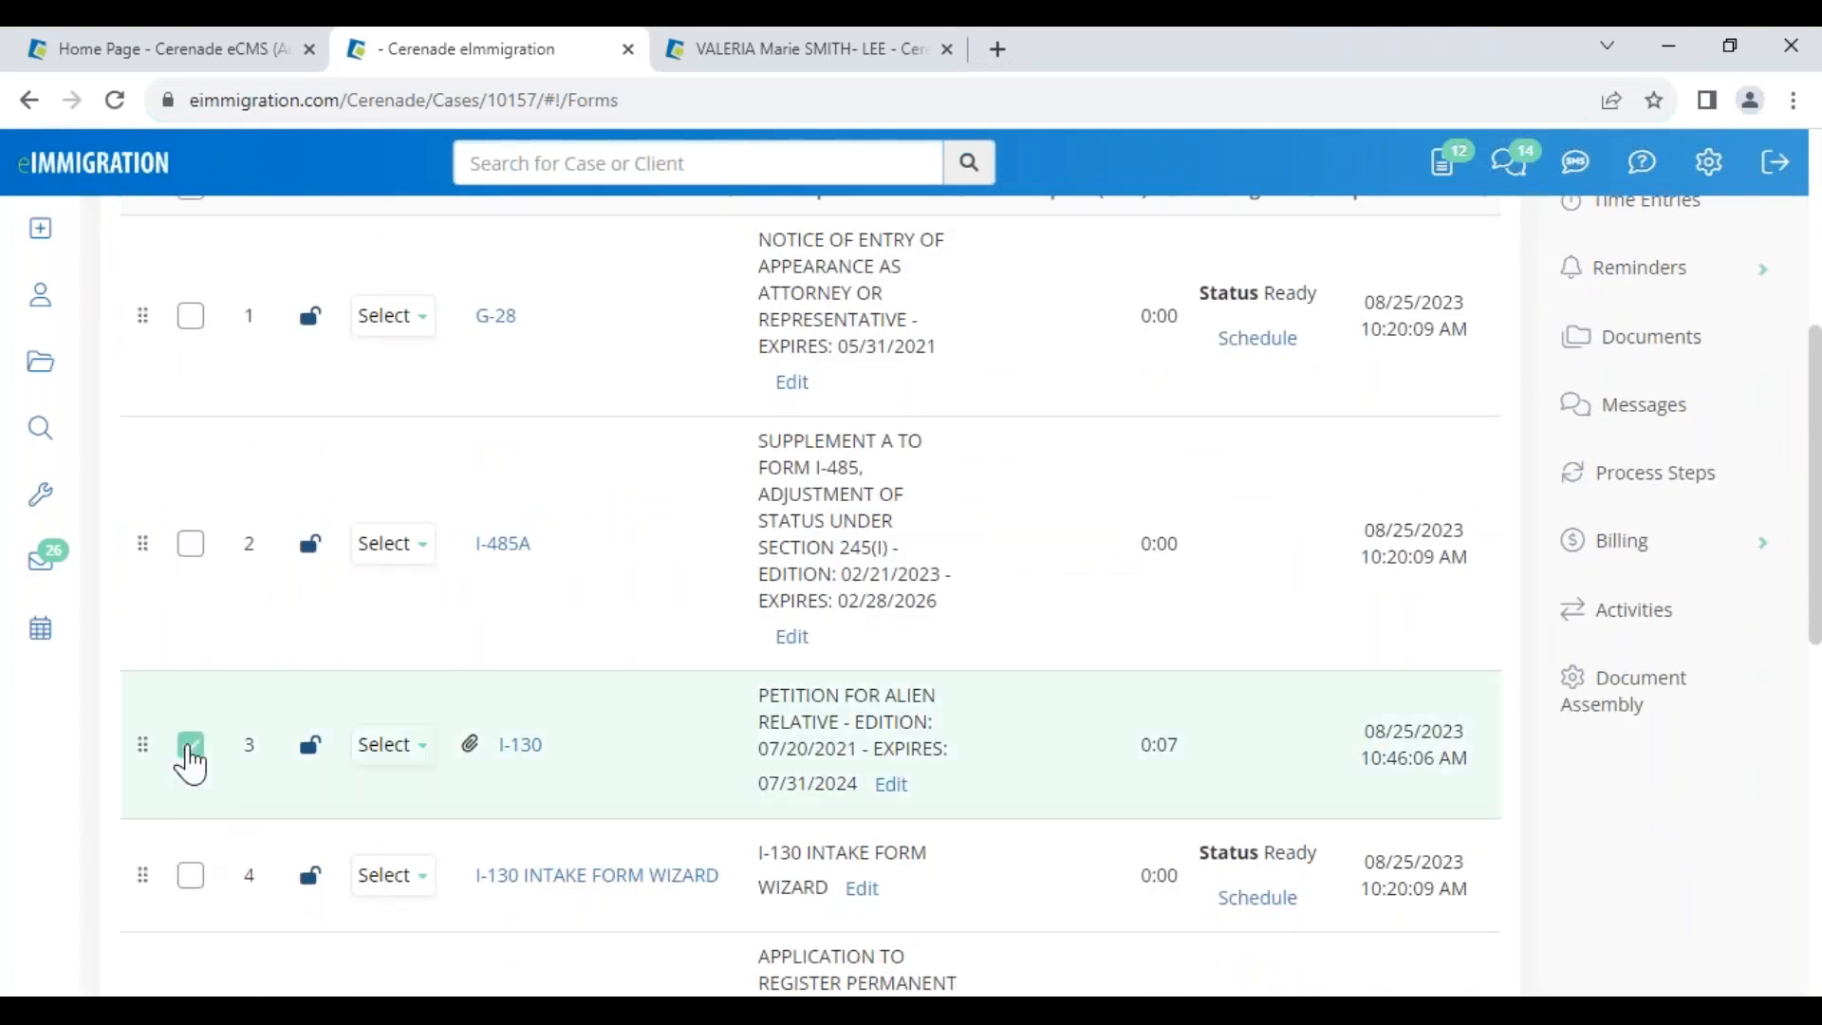
pyautogui.scroll(6, 715, 643)
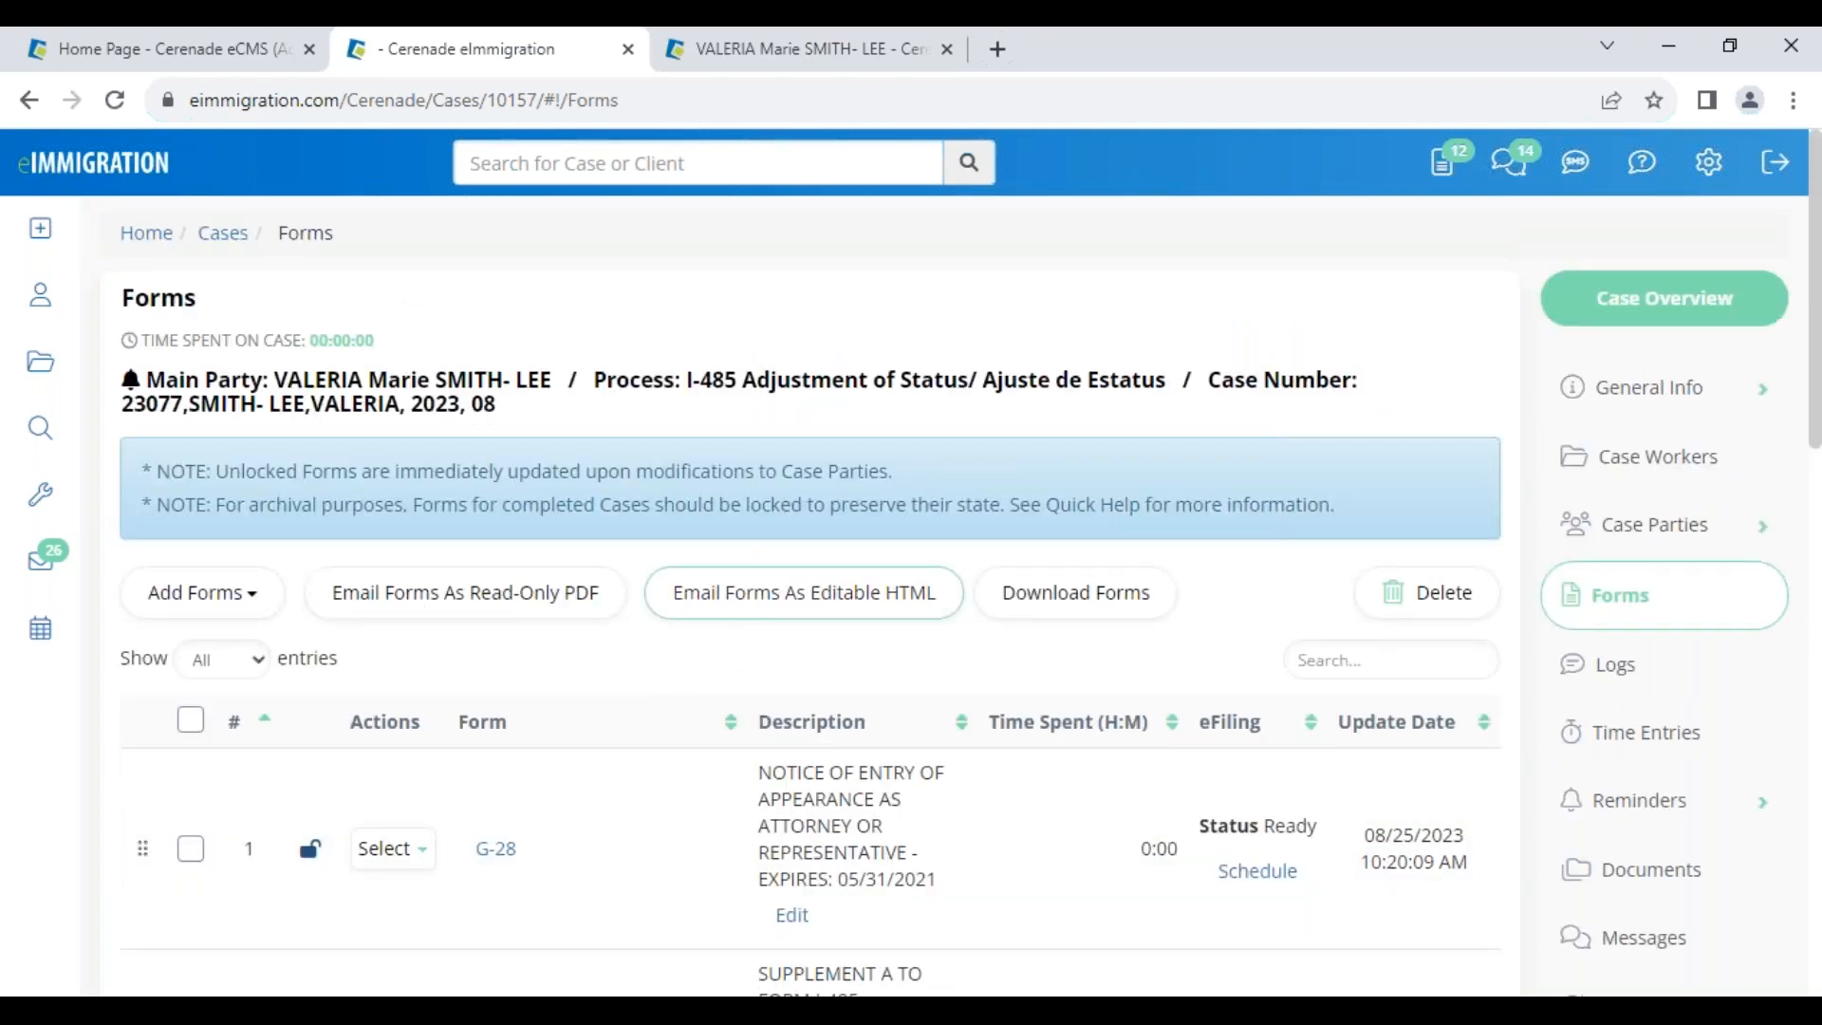
pyautogui.click(499, 607)
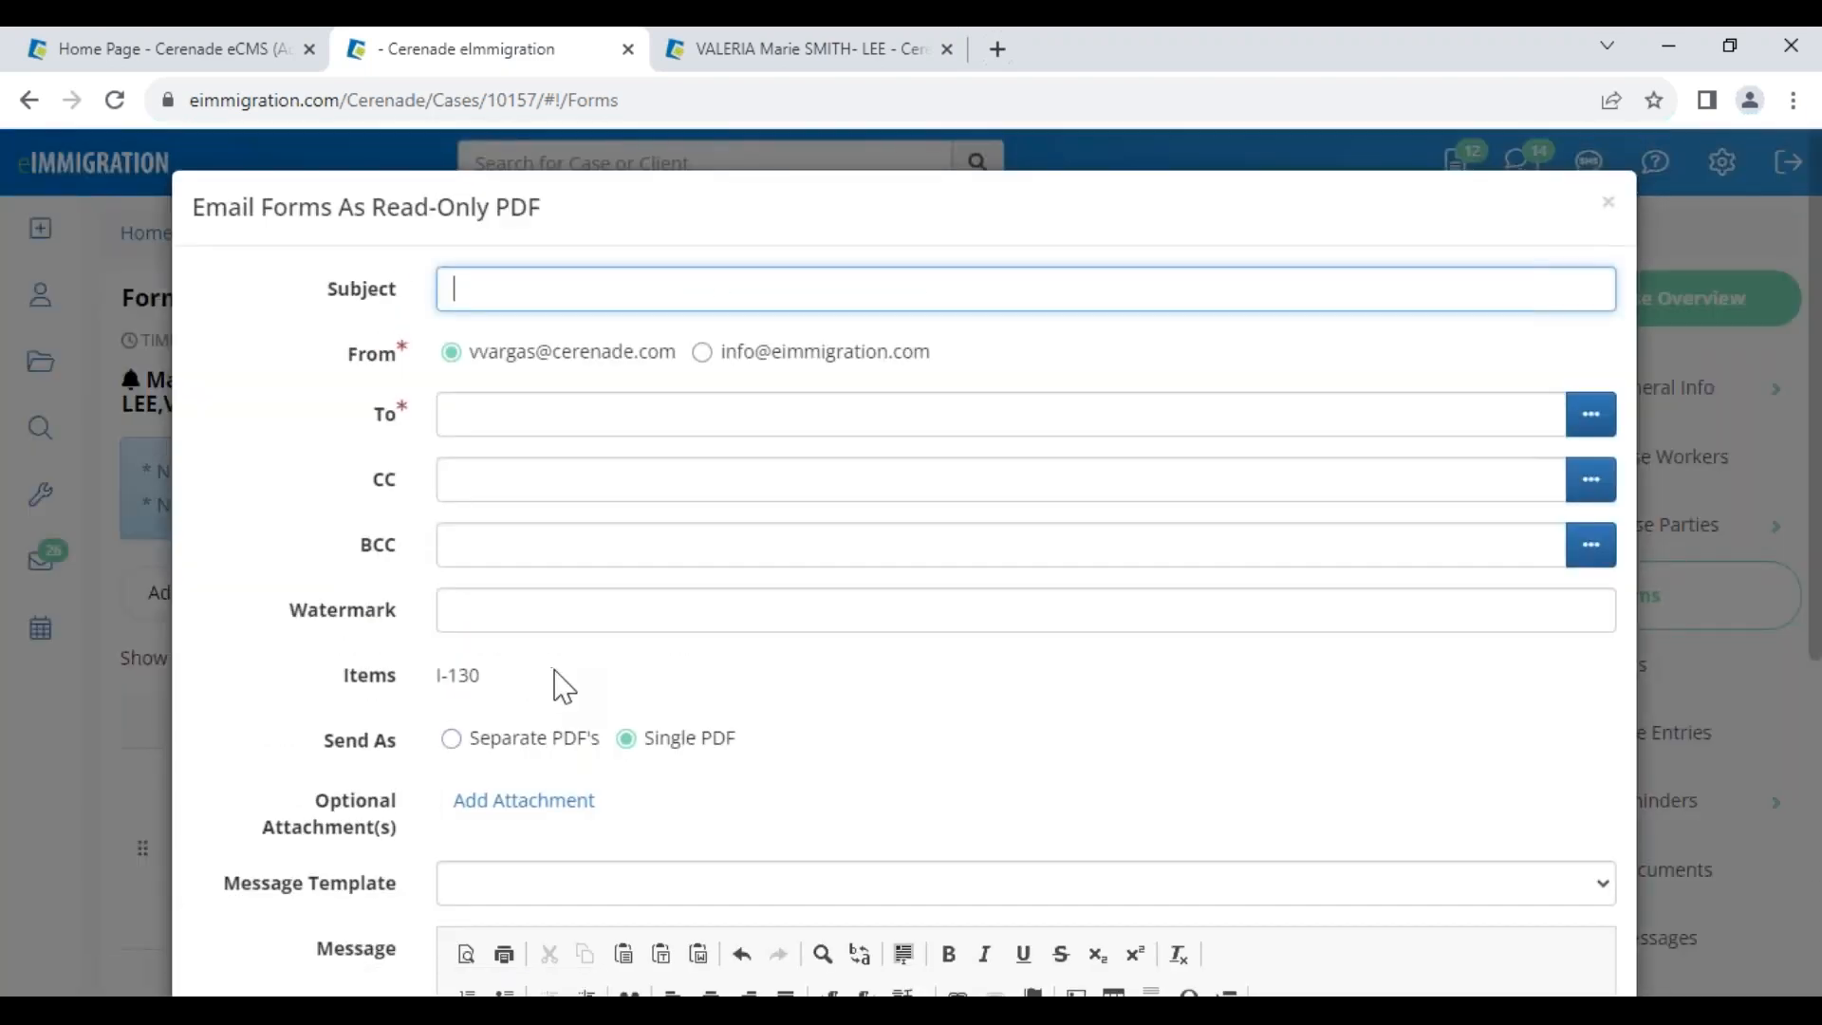
# Fill the Watermark with TEST, then close the read-only PDF email dialog without sending
pyautogui.moveTo(287, 612); pyautogui.dragTo(399, 626)
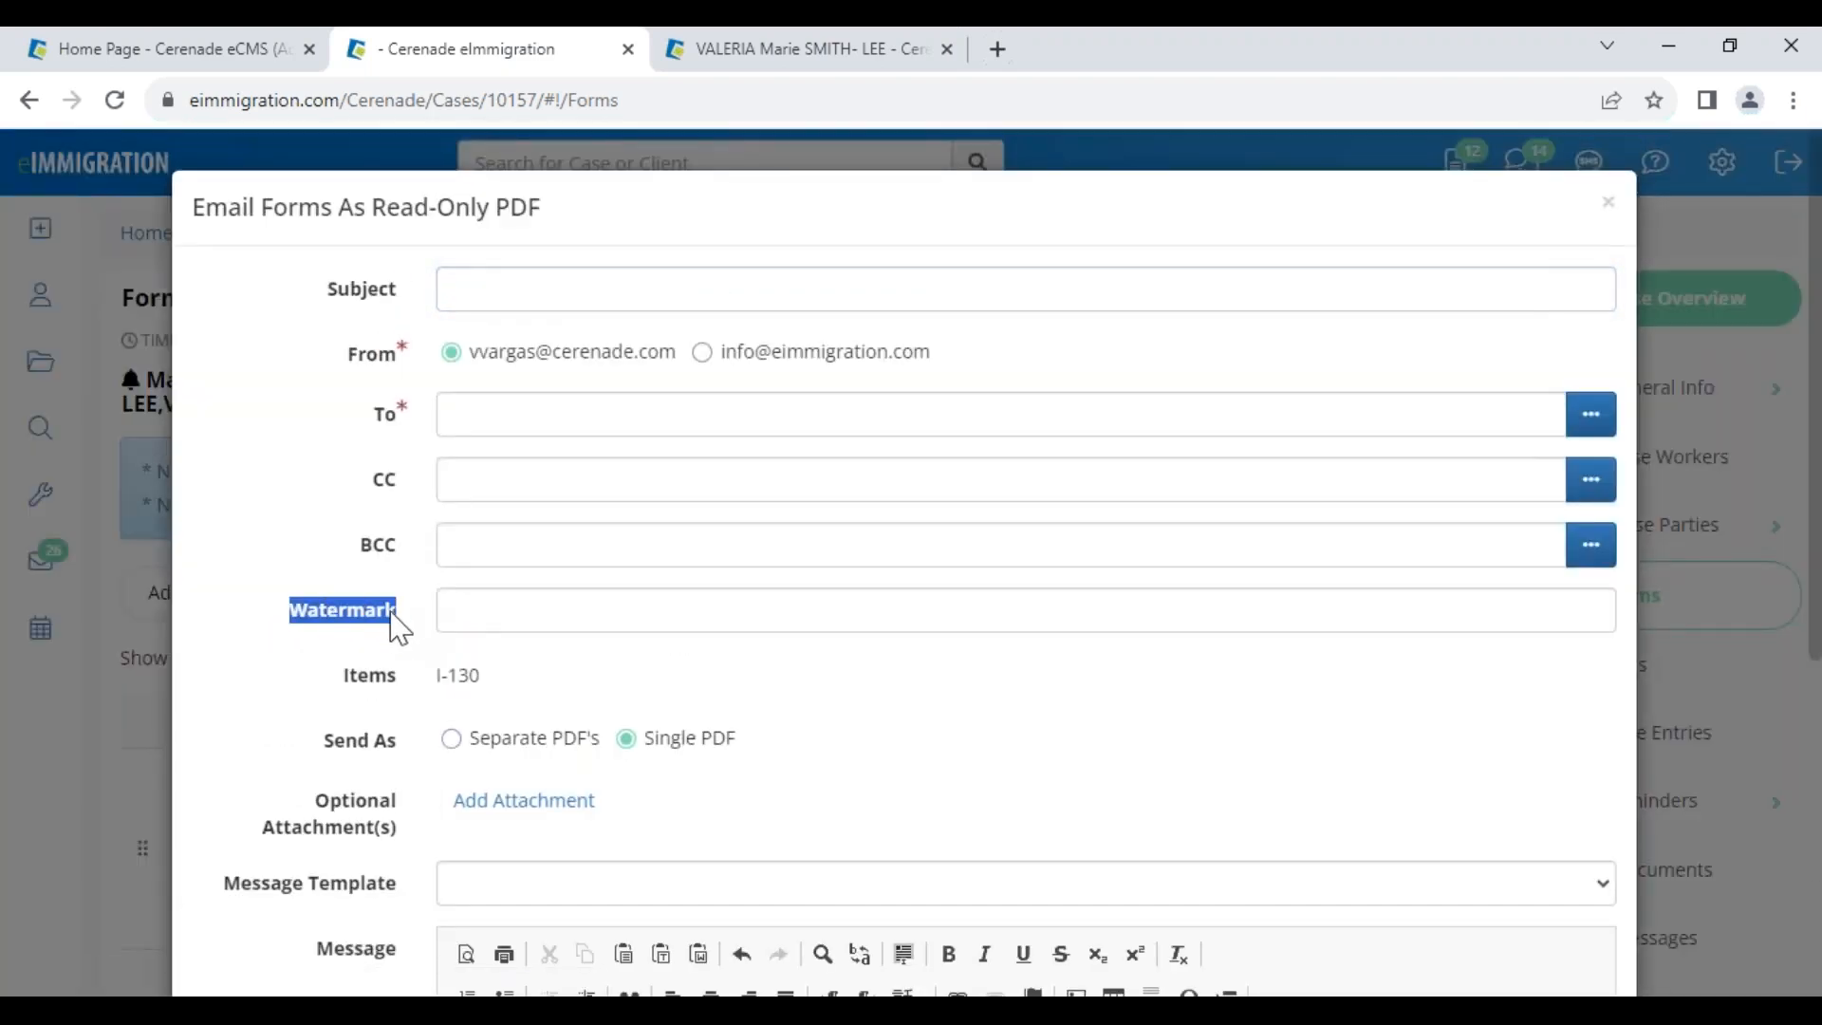
pyautogui.click(537, 605)
pyautogui.click(620, 732)
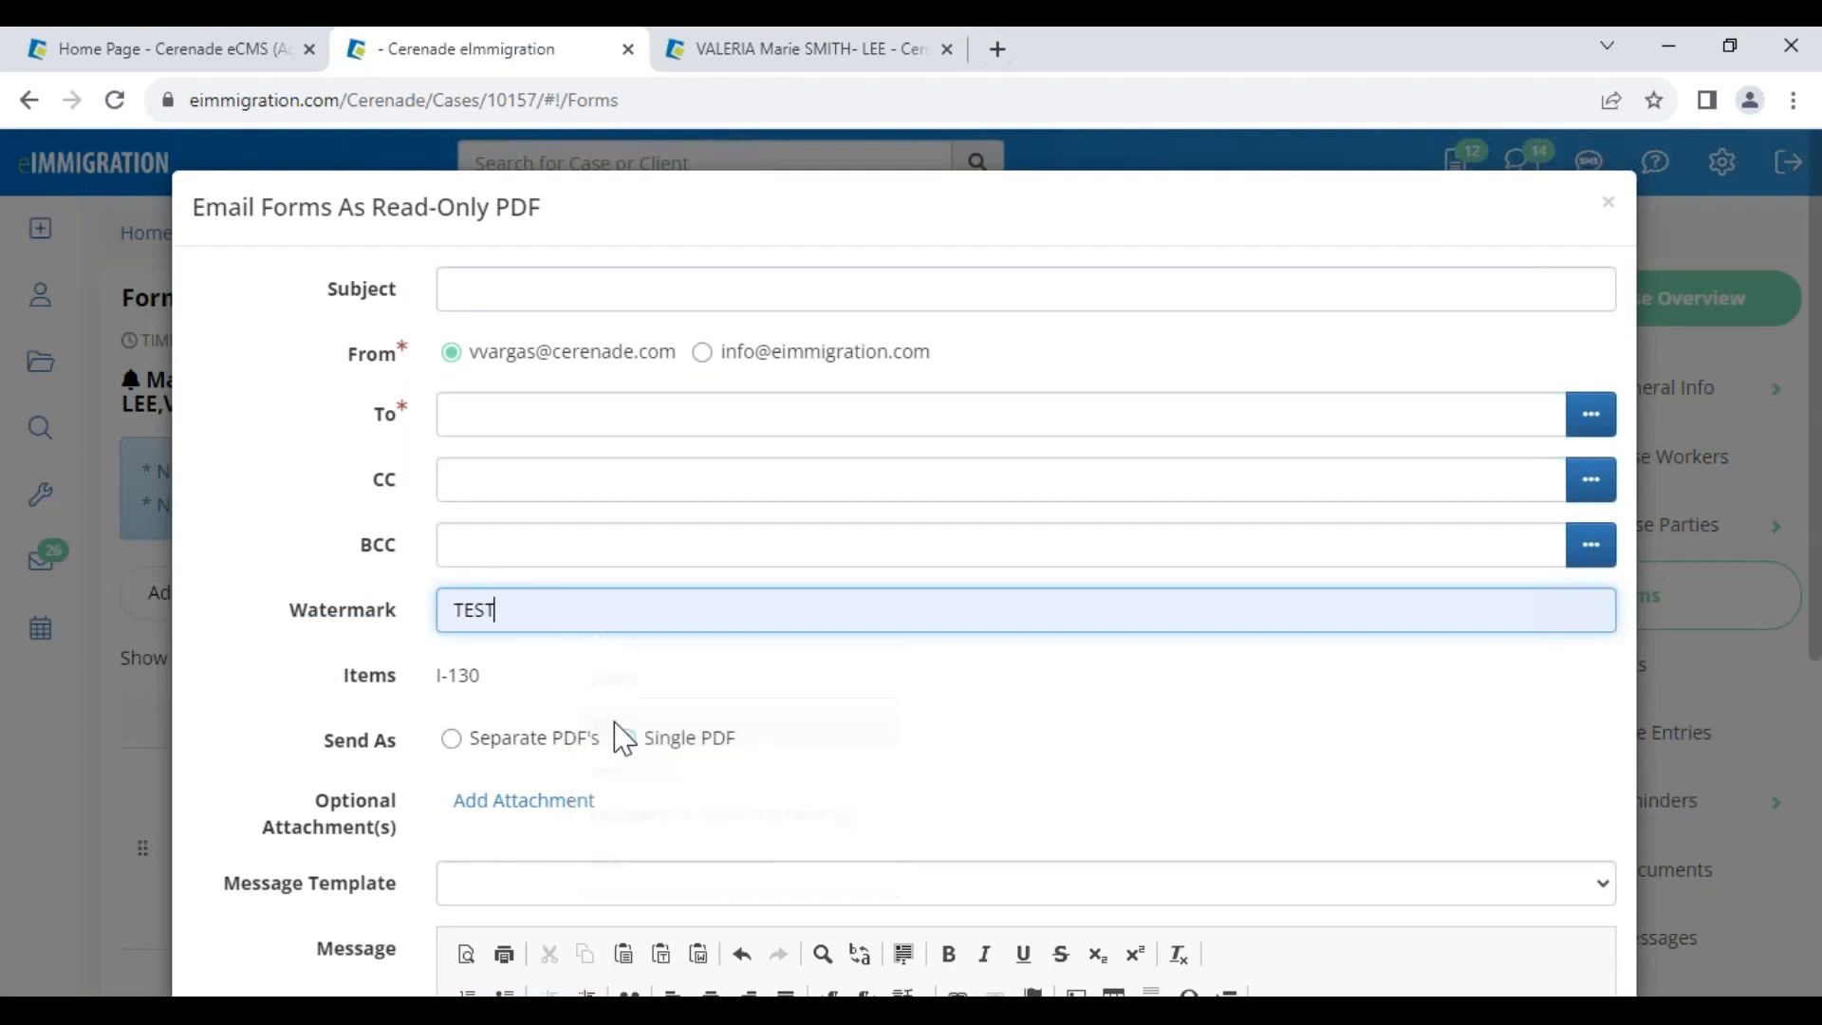
pyautogui.doubleClick(532, 614)
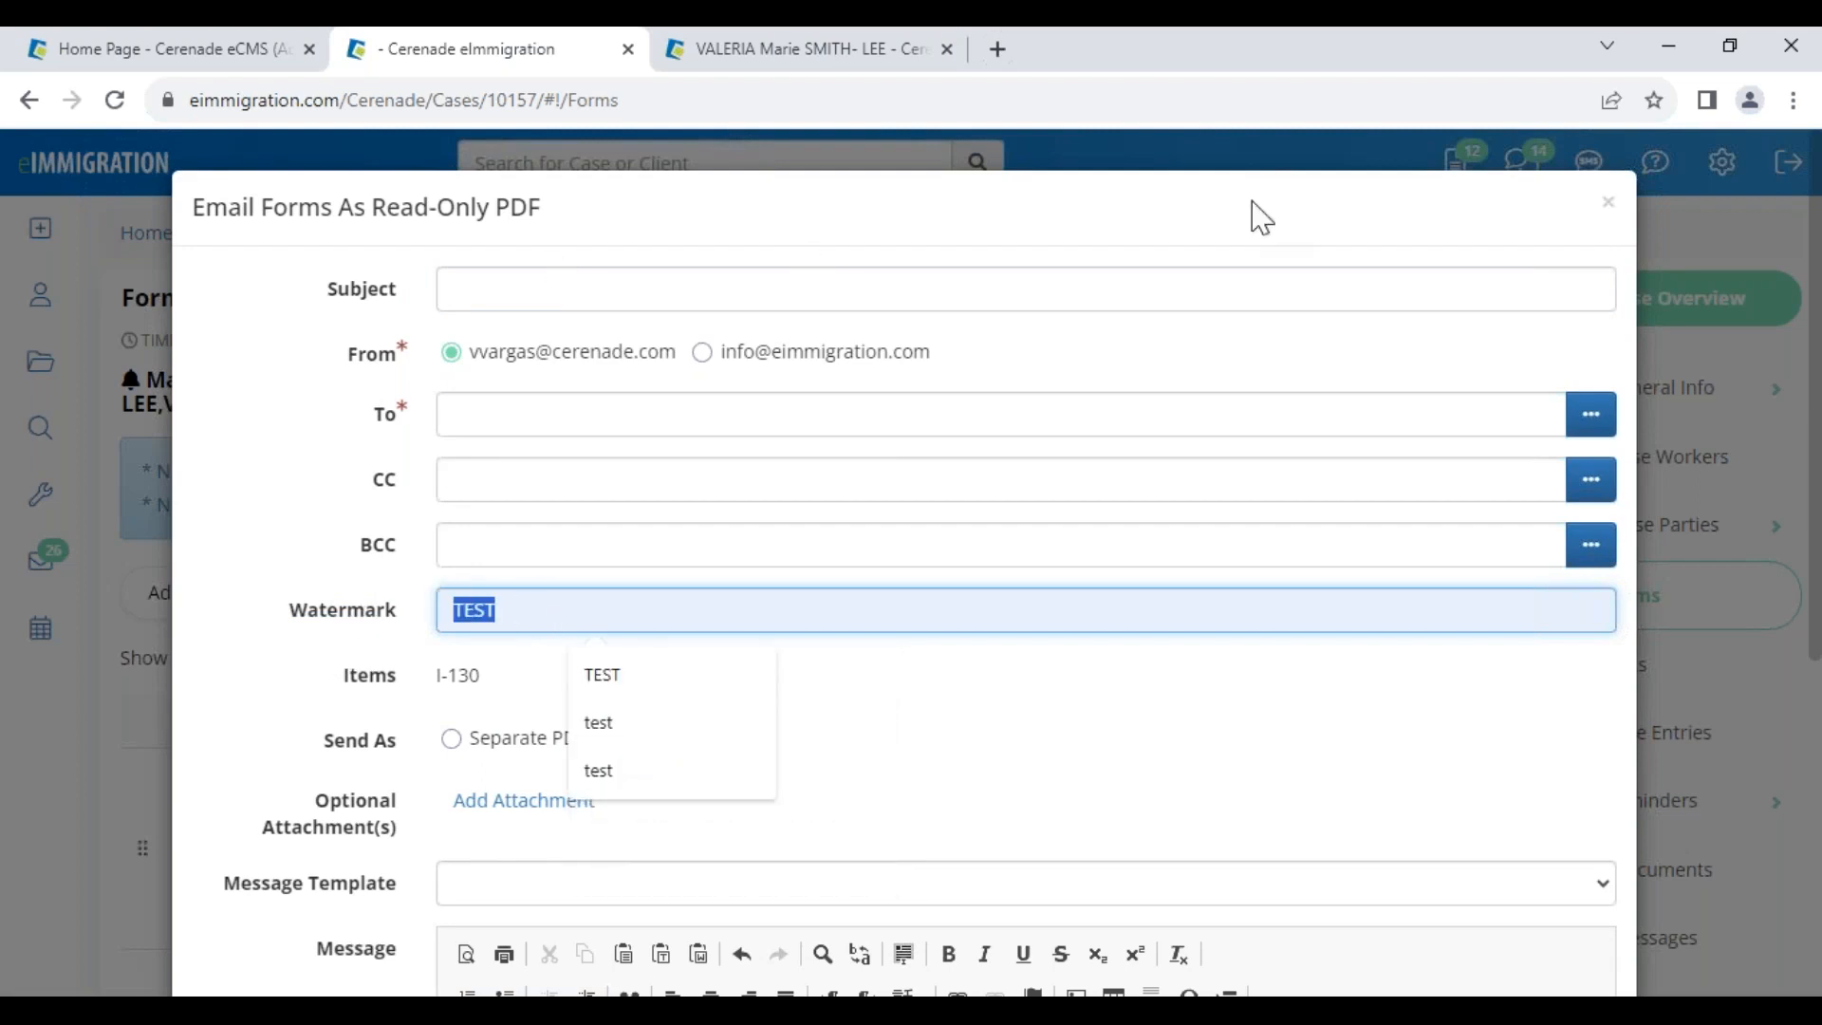
pyautogui.click(1580, 216)
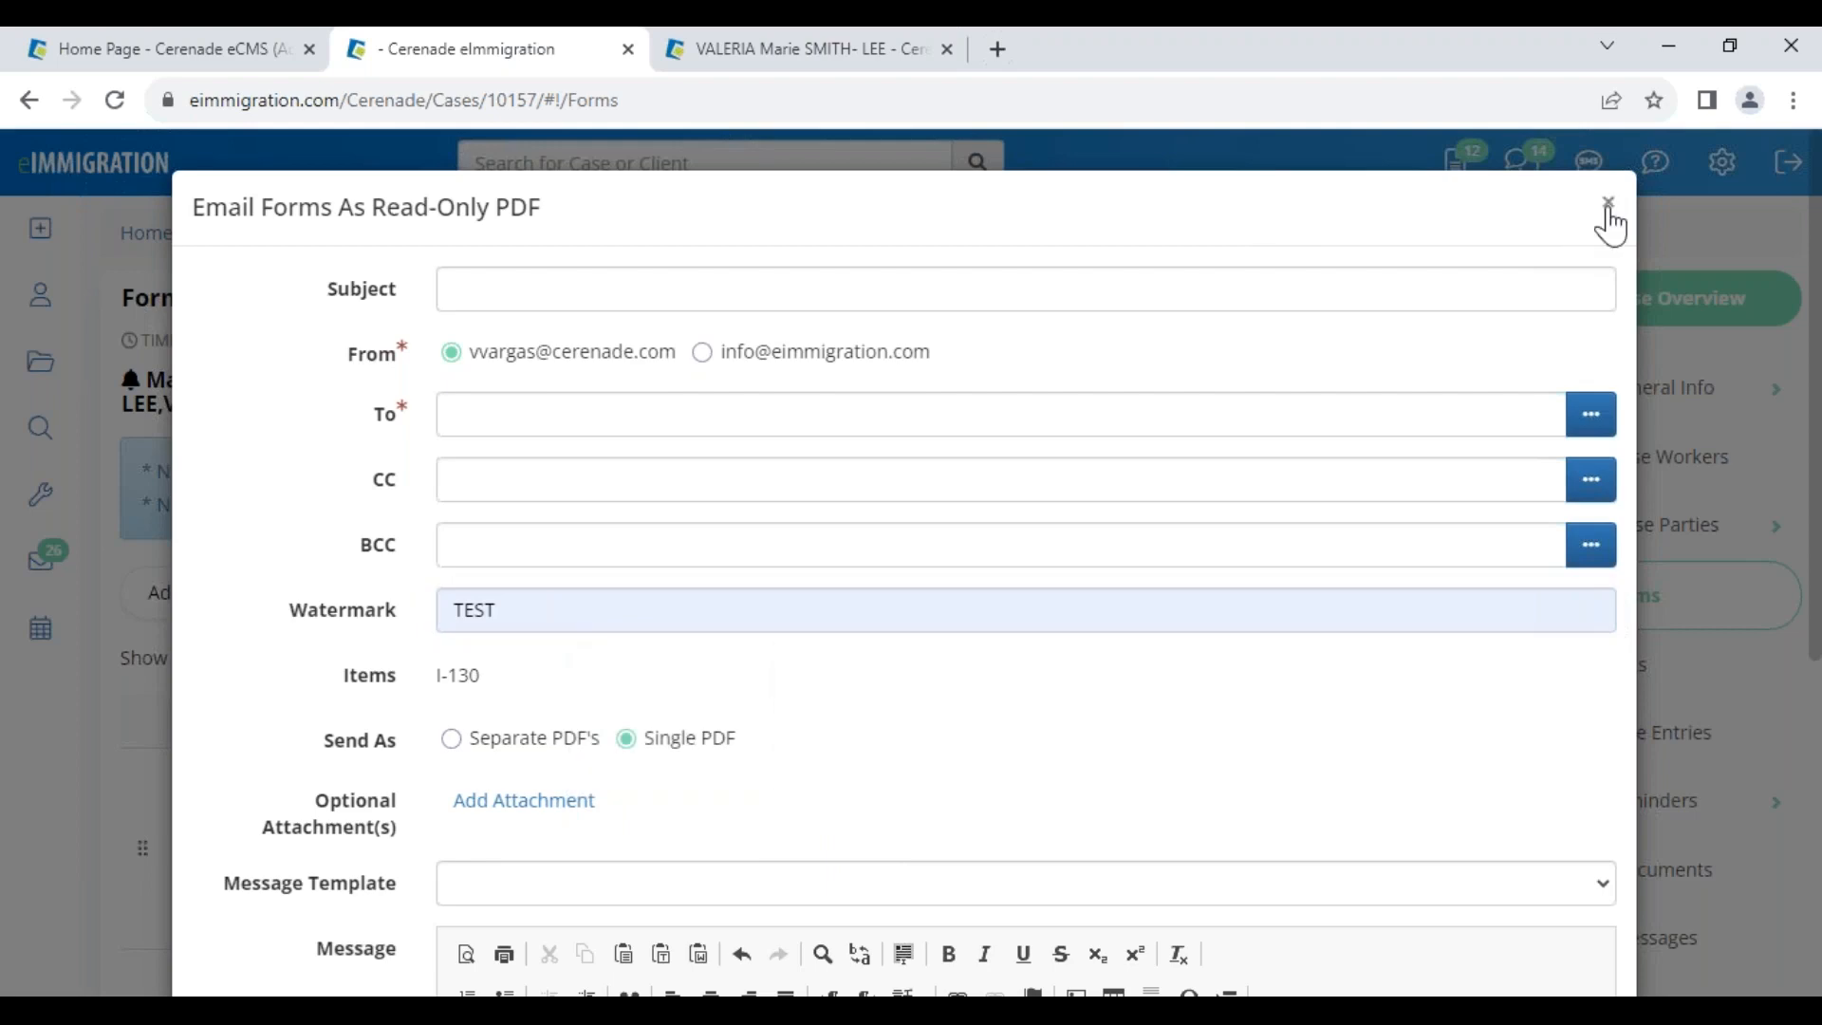
pyautogui.click(1608, 204)
pyautogui.scroll(-1, 626, 764)
pyautogui.scroll(-5, 589, 835)
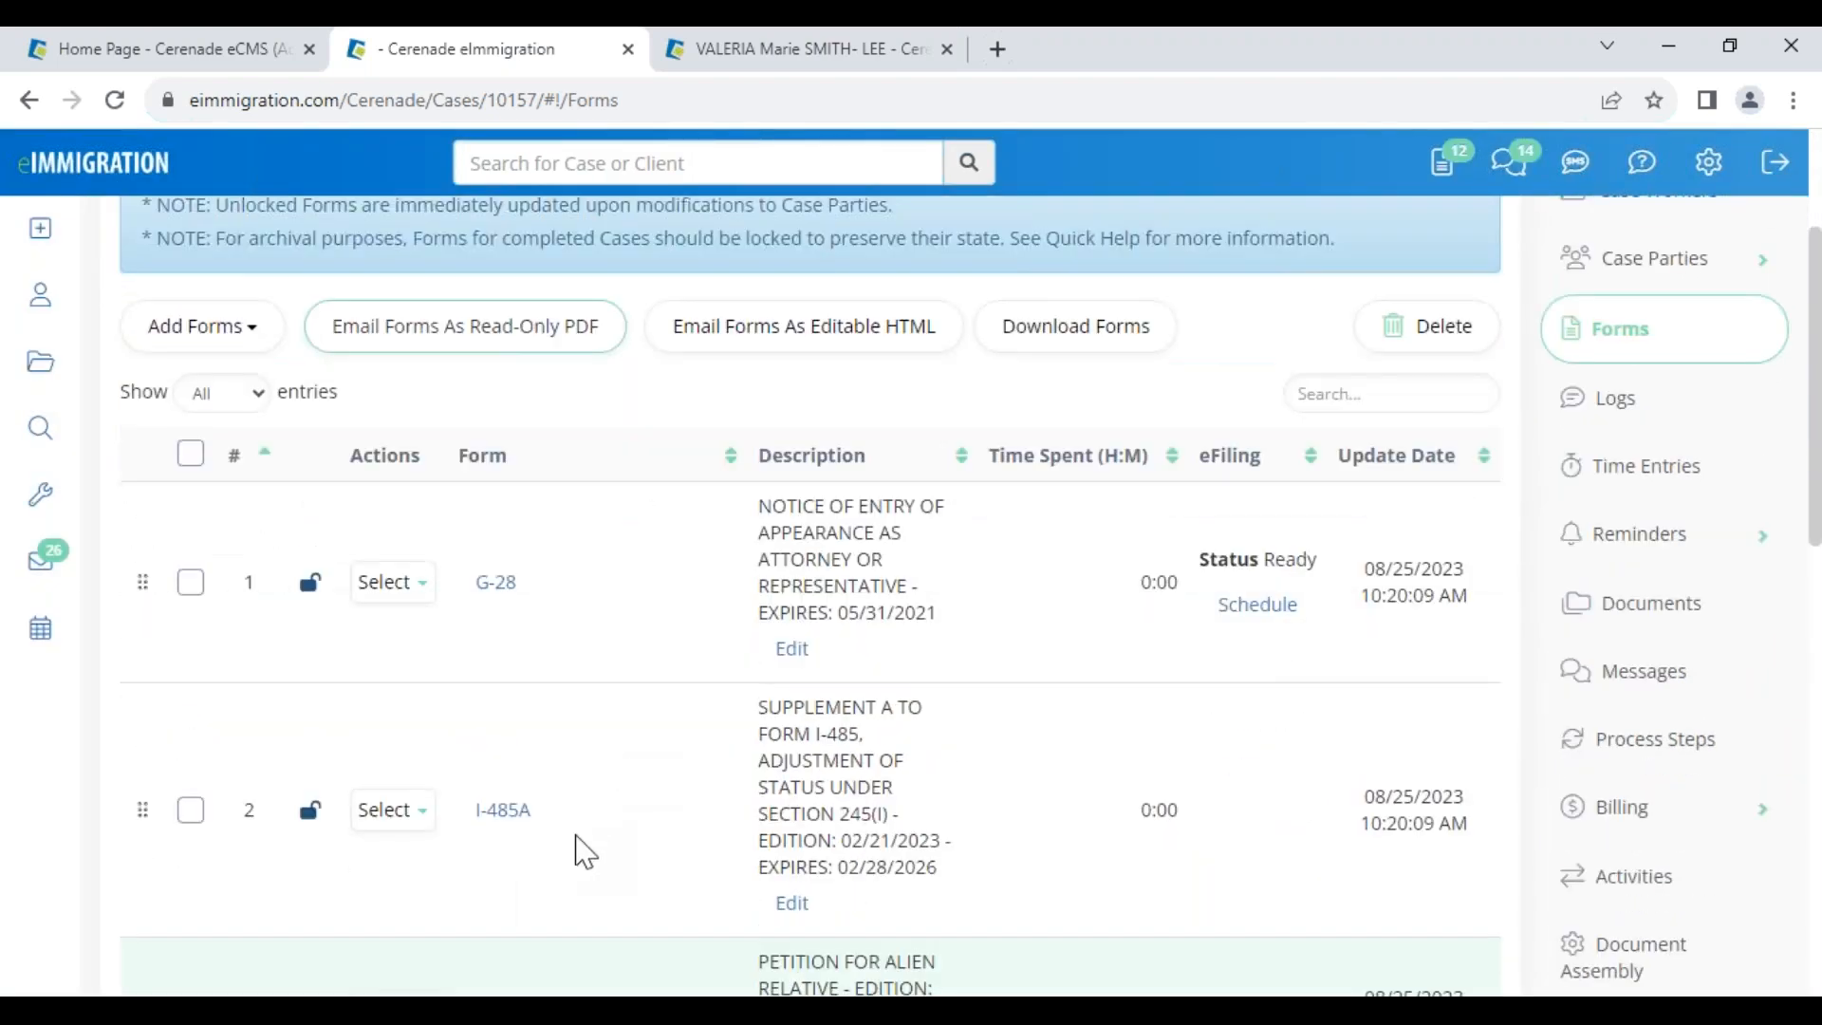
pyautogui.scroll(5, 582, 731)
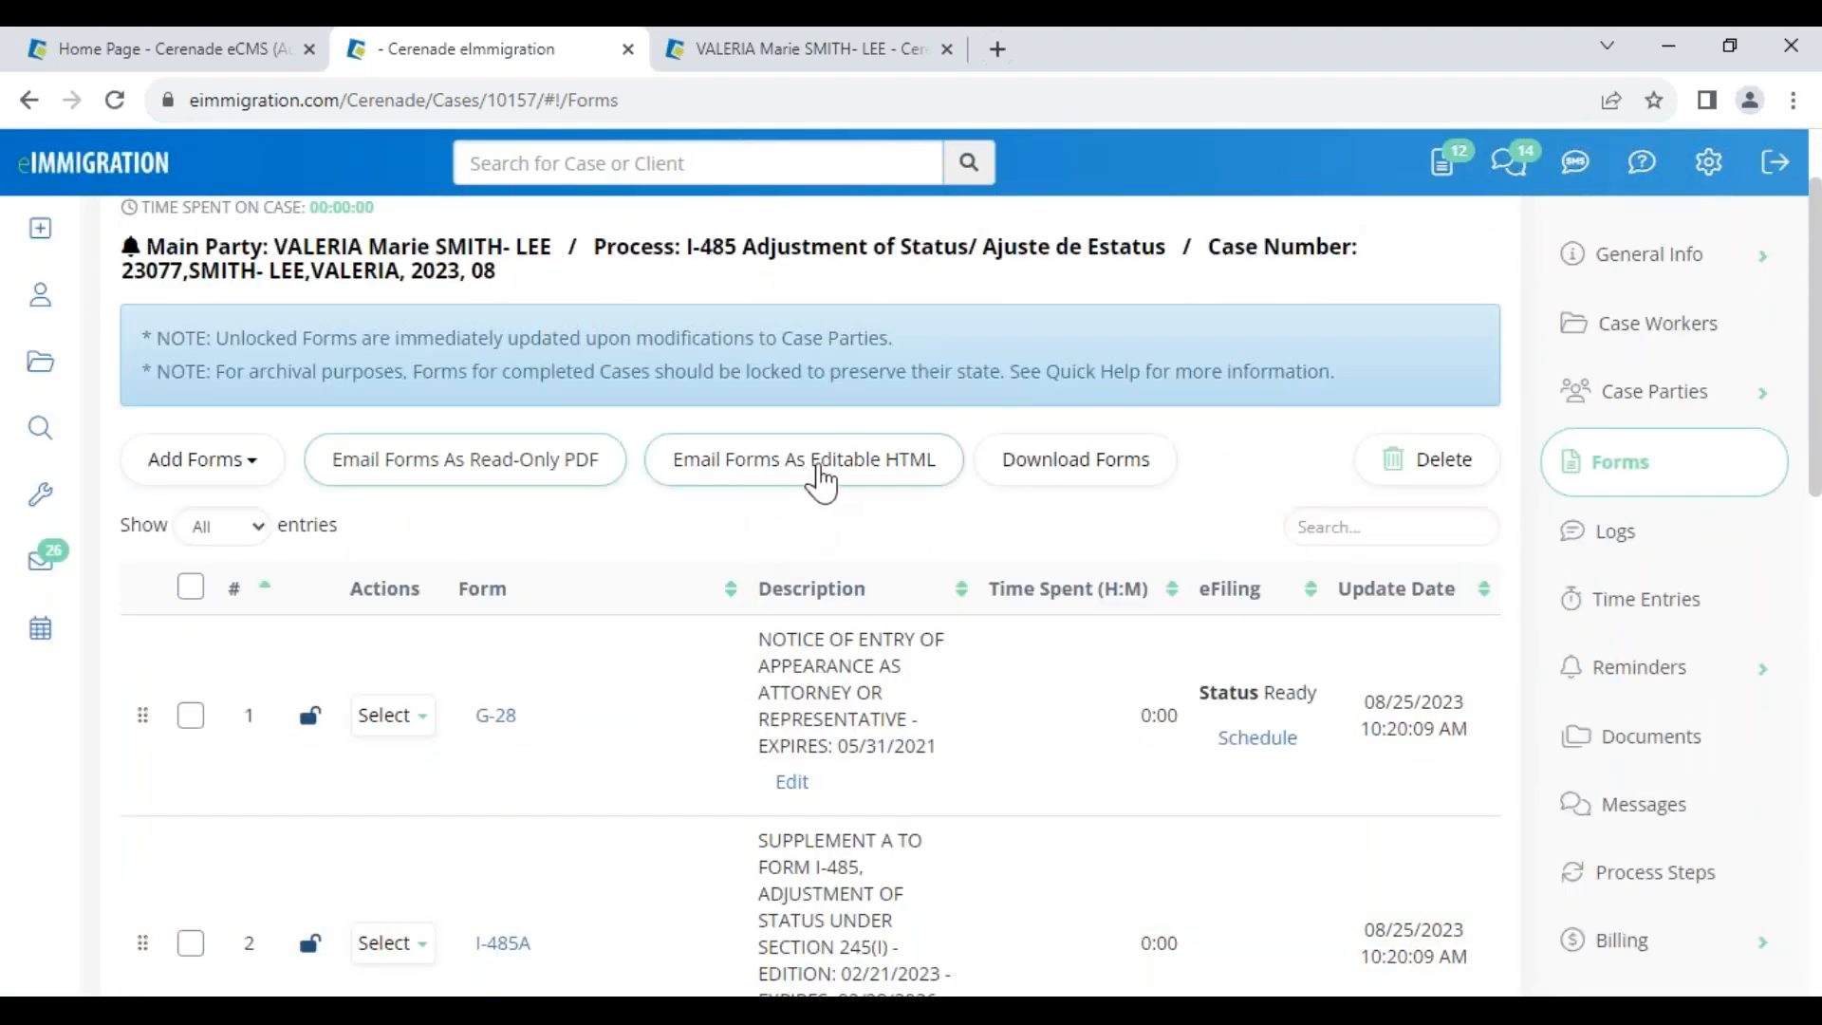
# Open Email Forms As Editable HTML for the I-130, then switch to the client tab and close Tag Helper
pyautogui.click(870, 484)
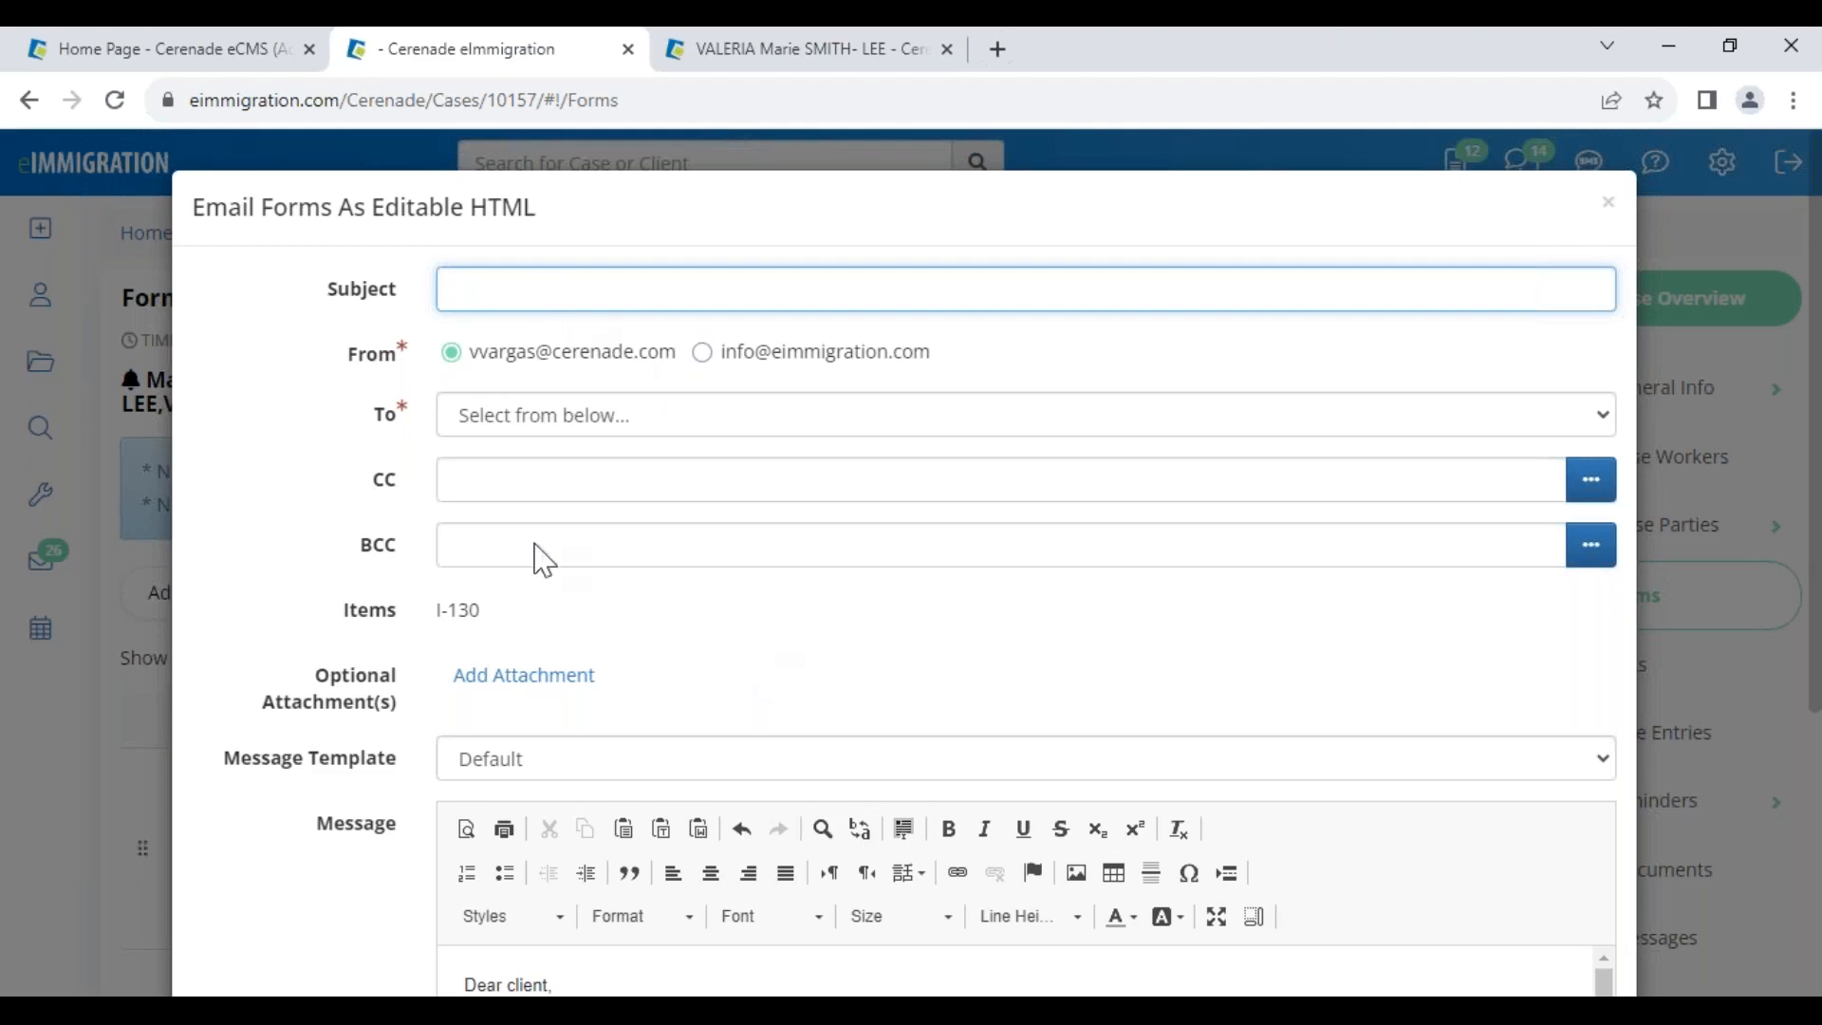
pyautogui.scroll(-4, 664, 748)
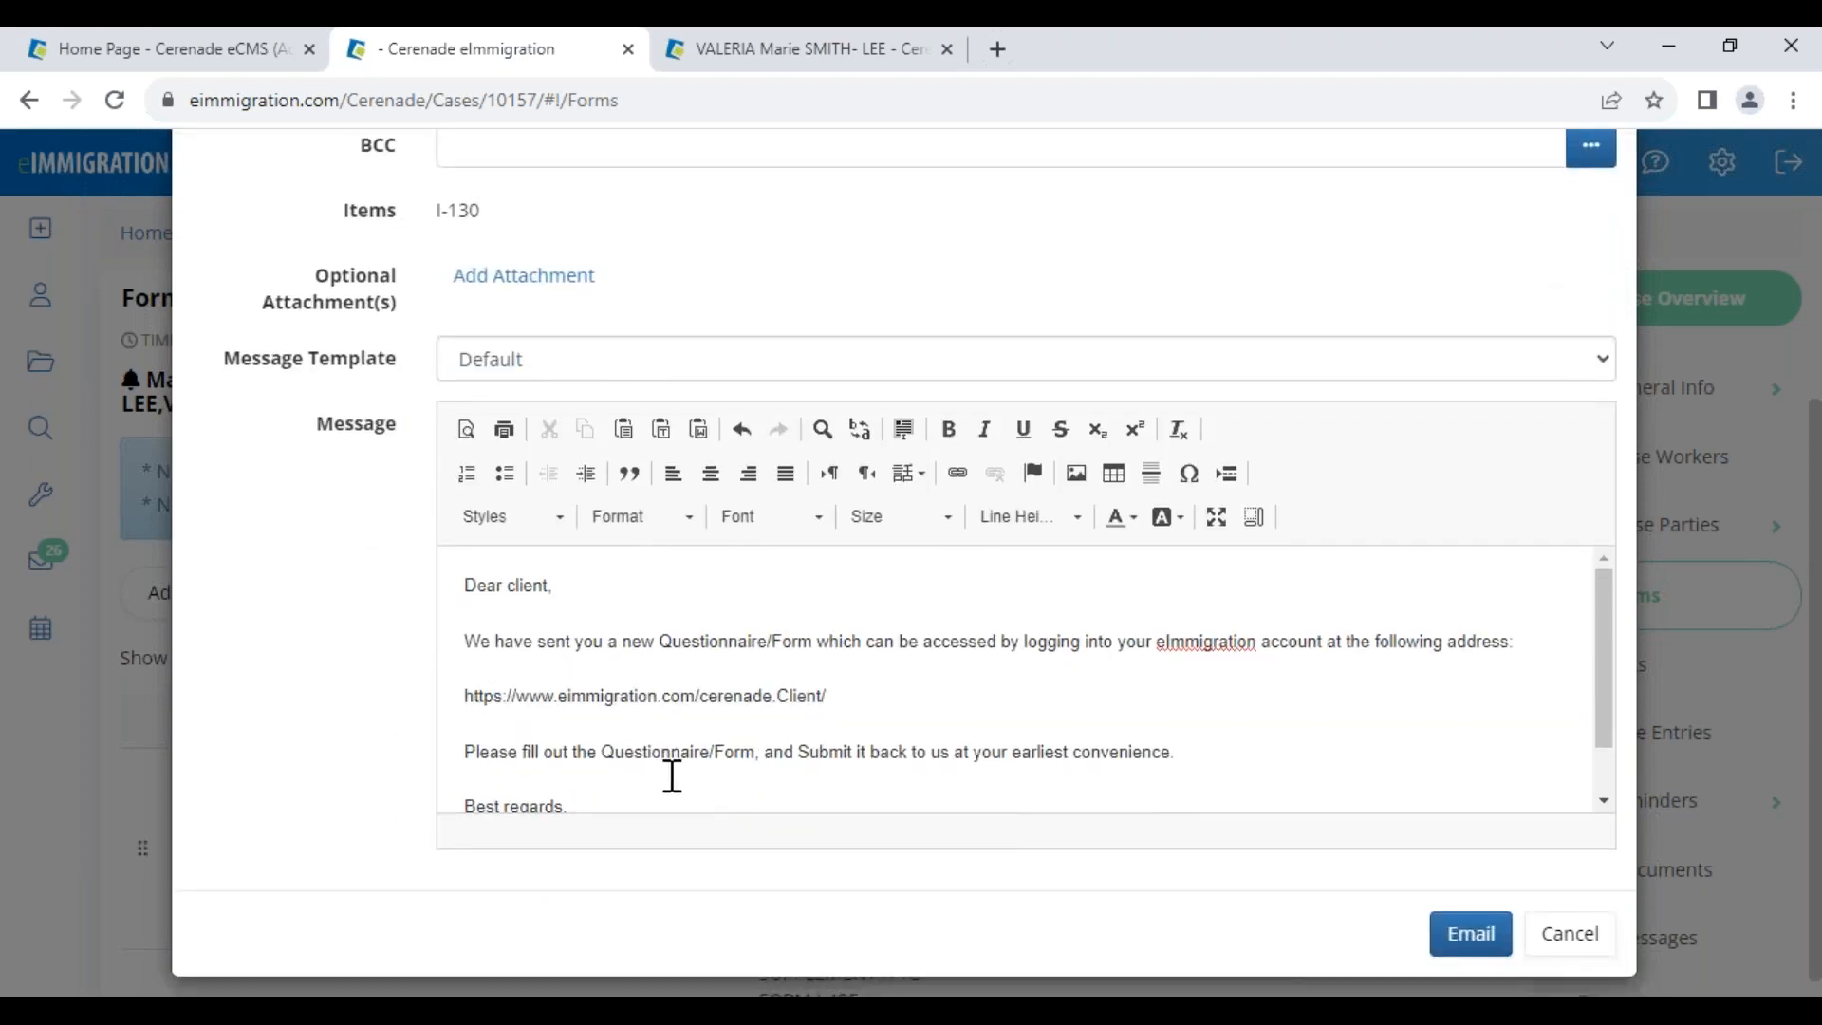
pyautogui.click(813, 55)
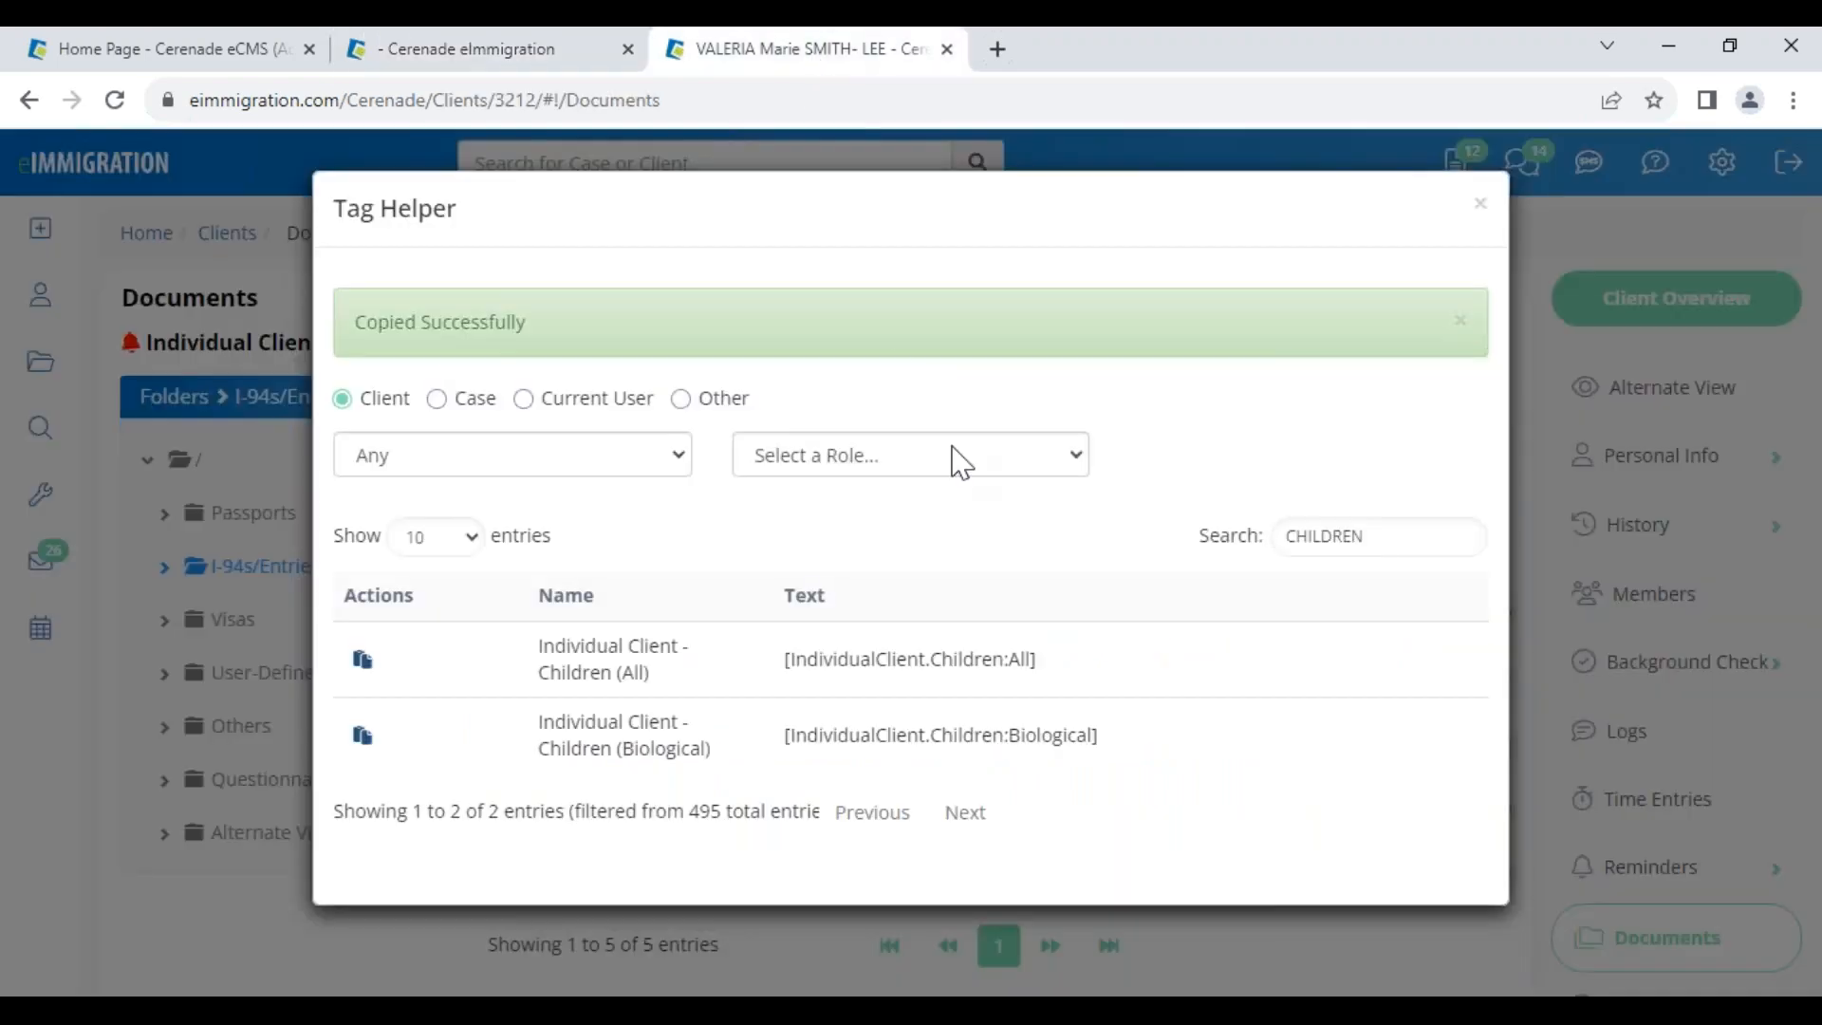
pyautogui.click(1480, 203)
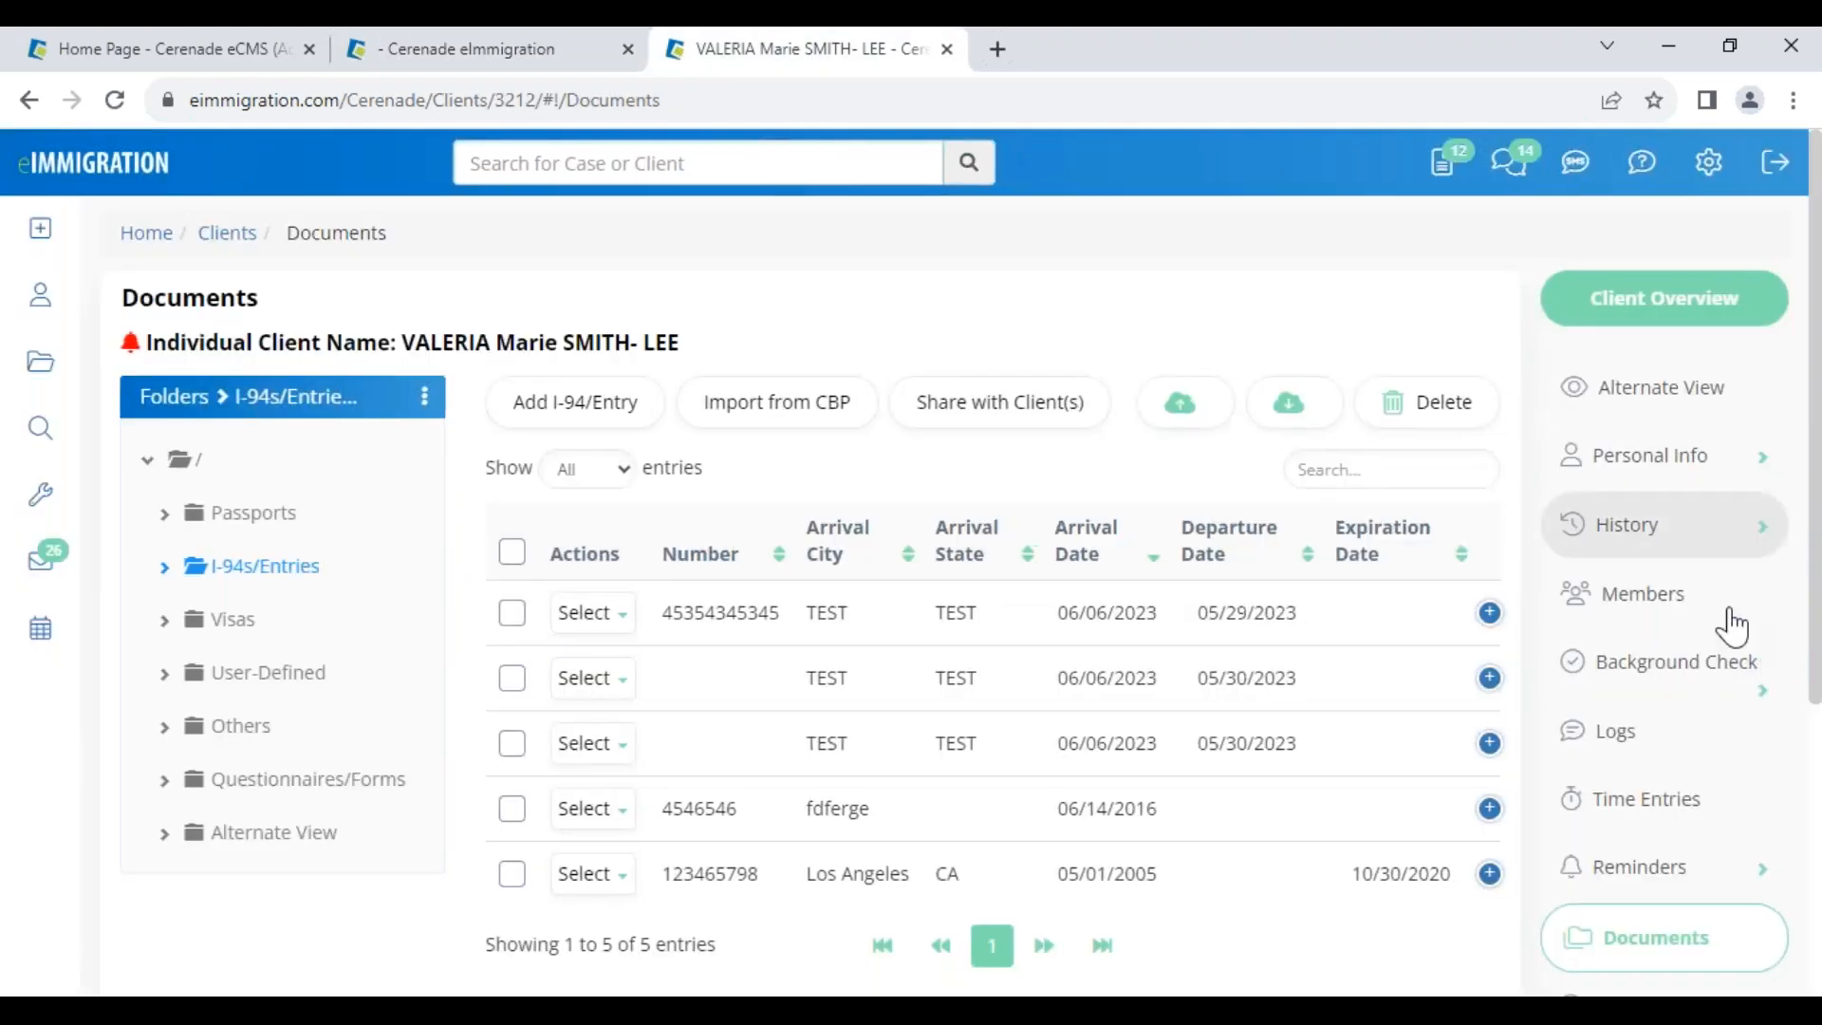
pyautogui.scroll(-4, 1781, 662)
# Review the client's Client-Access portal Watermark setting, then return to the editable HTML email dialog
pyautogui.click(1697, 859)
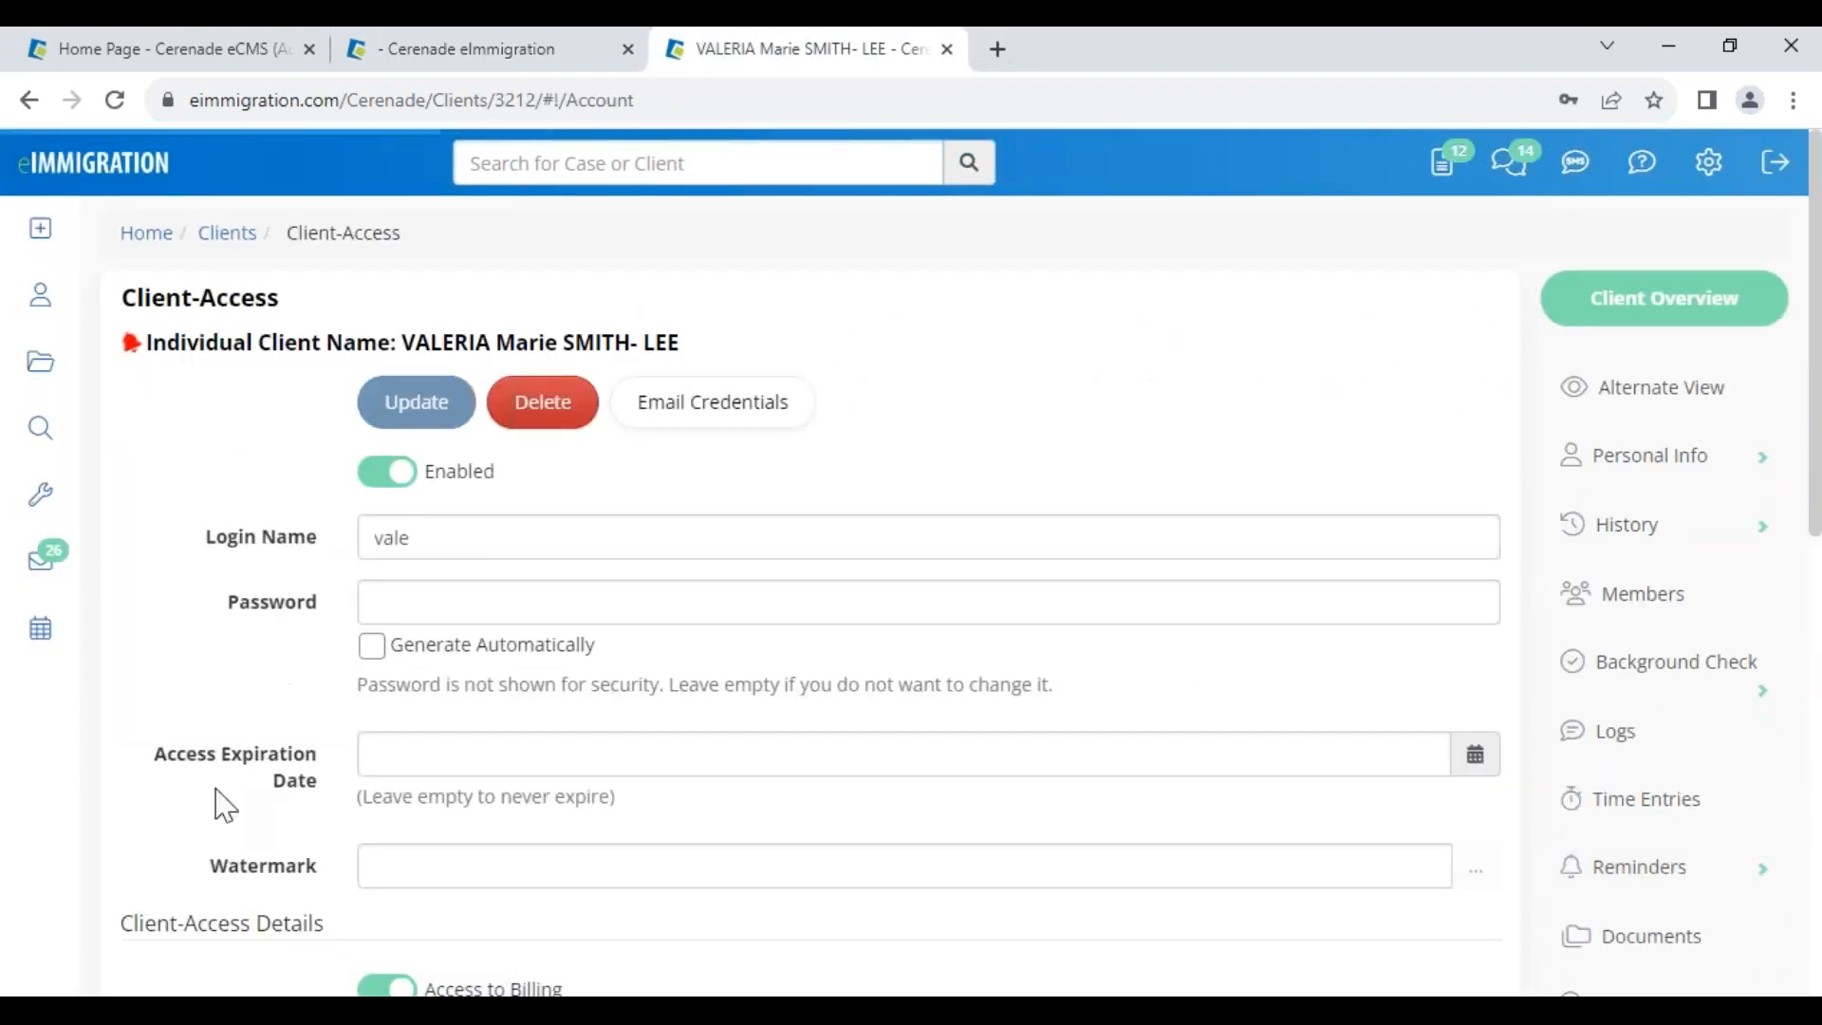
pyautogui.moveTo(204, 873); pyautogui.dragTo(391, 890)
pyautogui.click(429, 868)
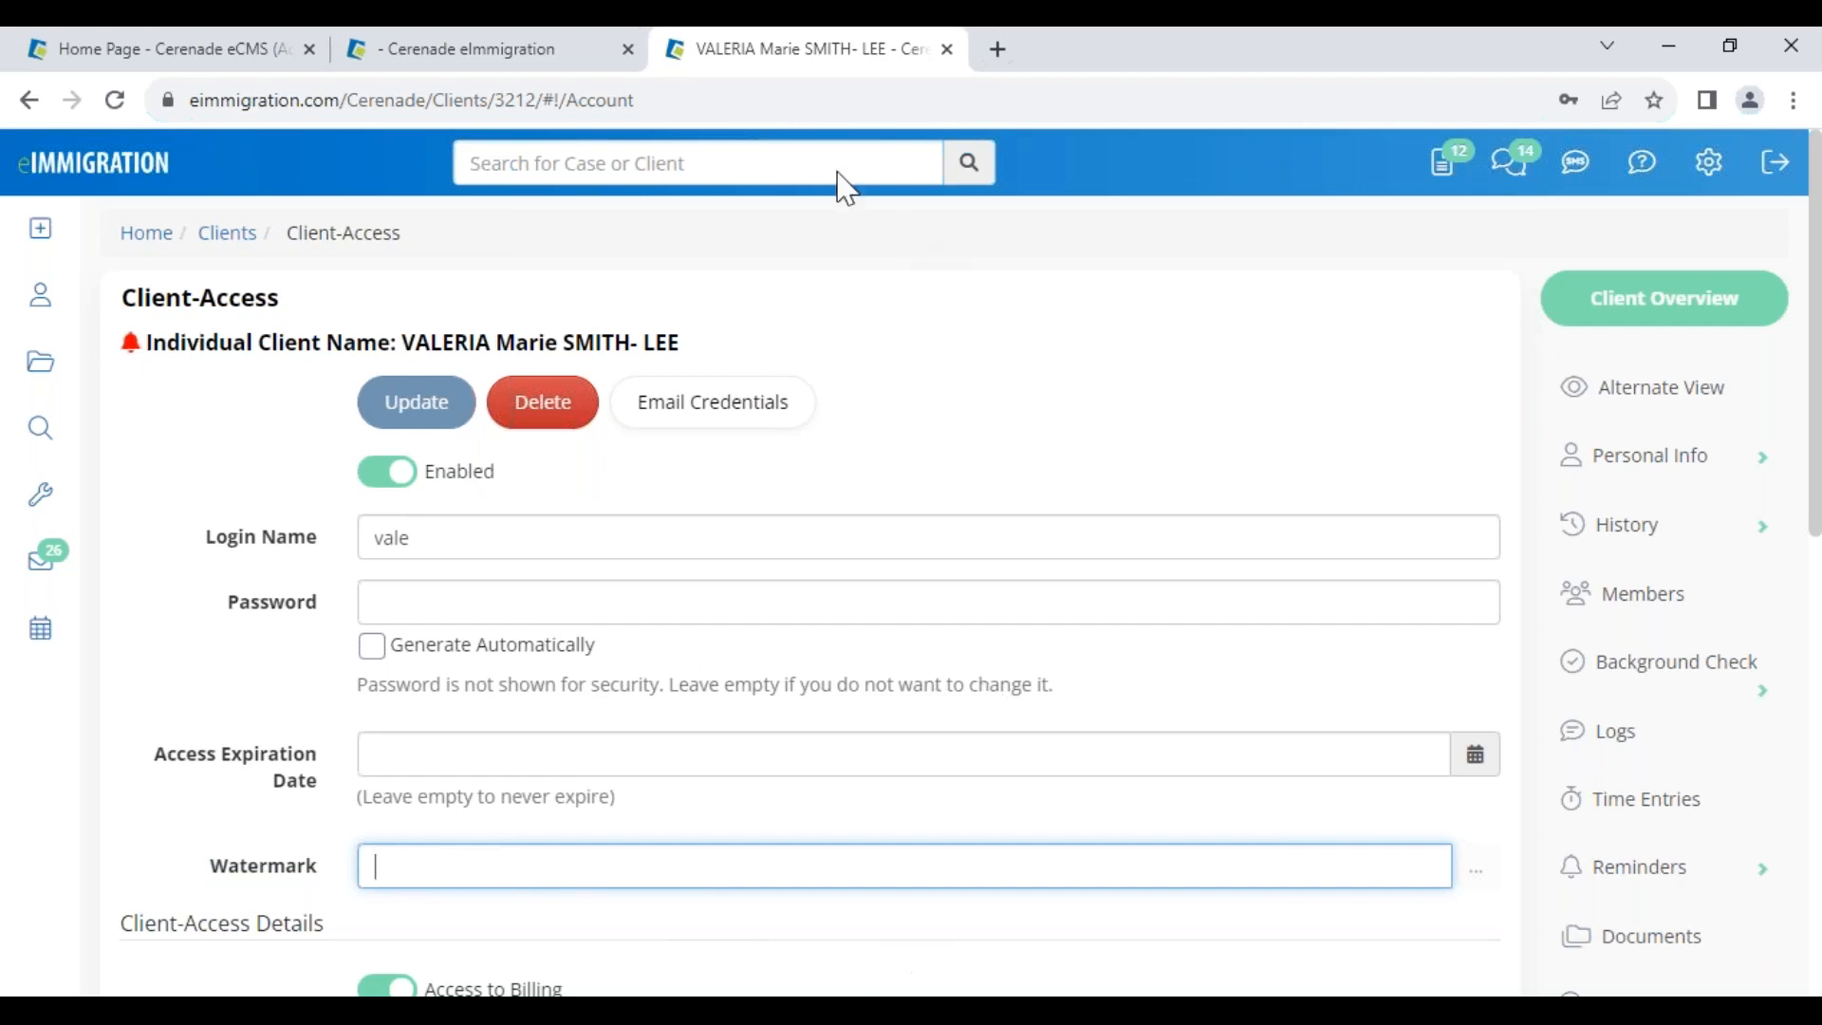
pyautogui.click(503, 47)
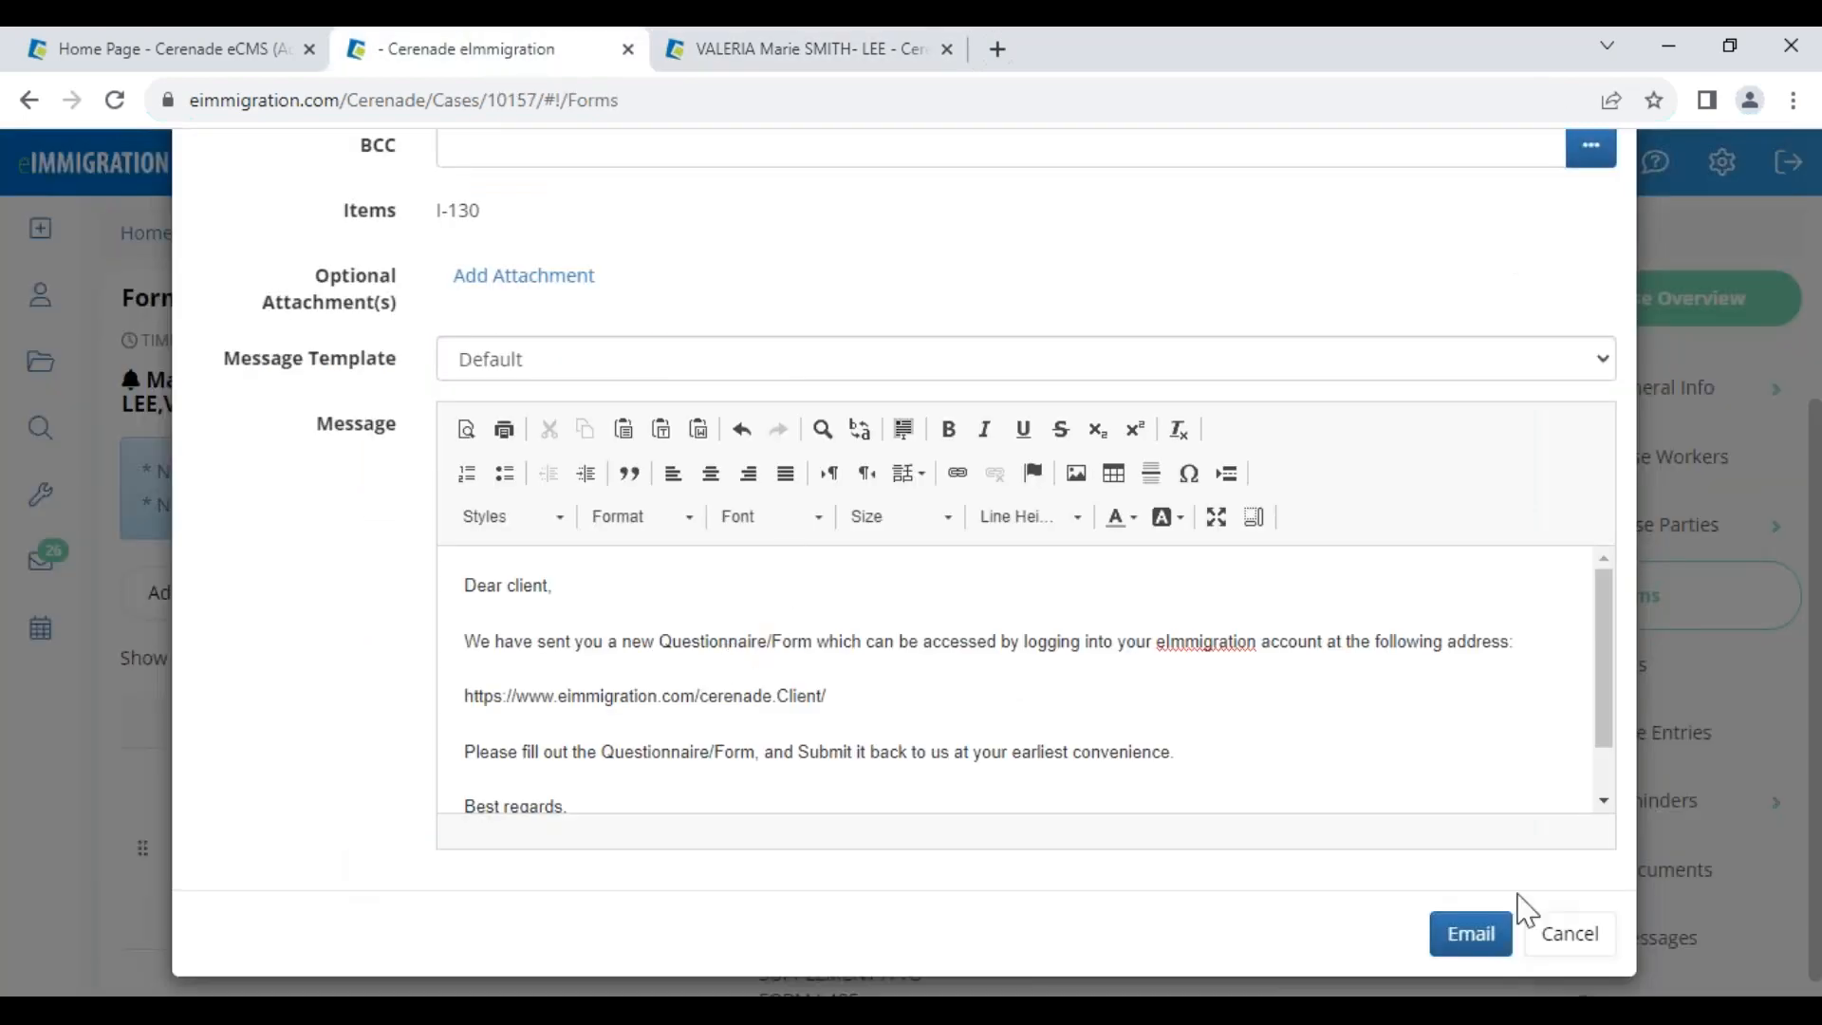
pyautogui.scroll(4, 712, 651)
pyautogui.moveTo(256, 207); pyautogui.dragTo(577, 180)
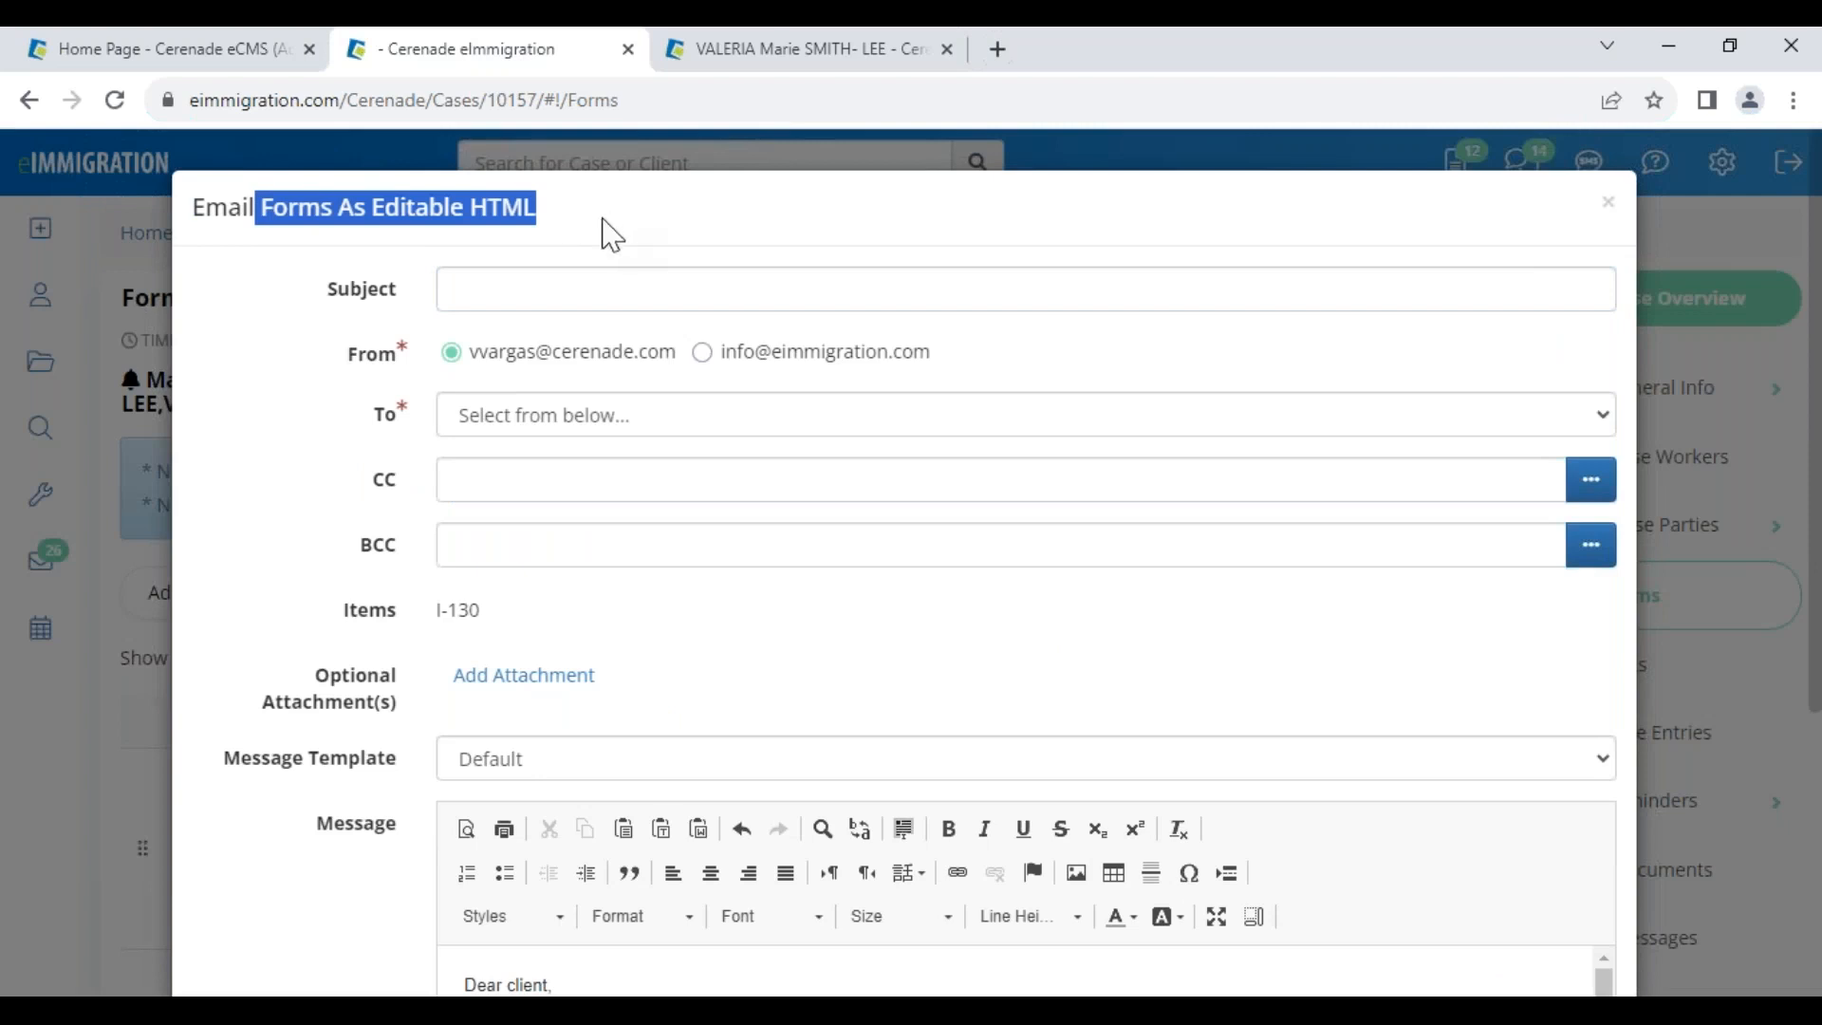
# Set the subject to PLEASE LOG INTO CLIENT PORTAL and address the email to the petitioner
pyautogui.click(501, 286)
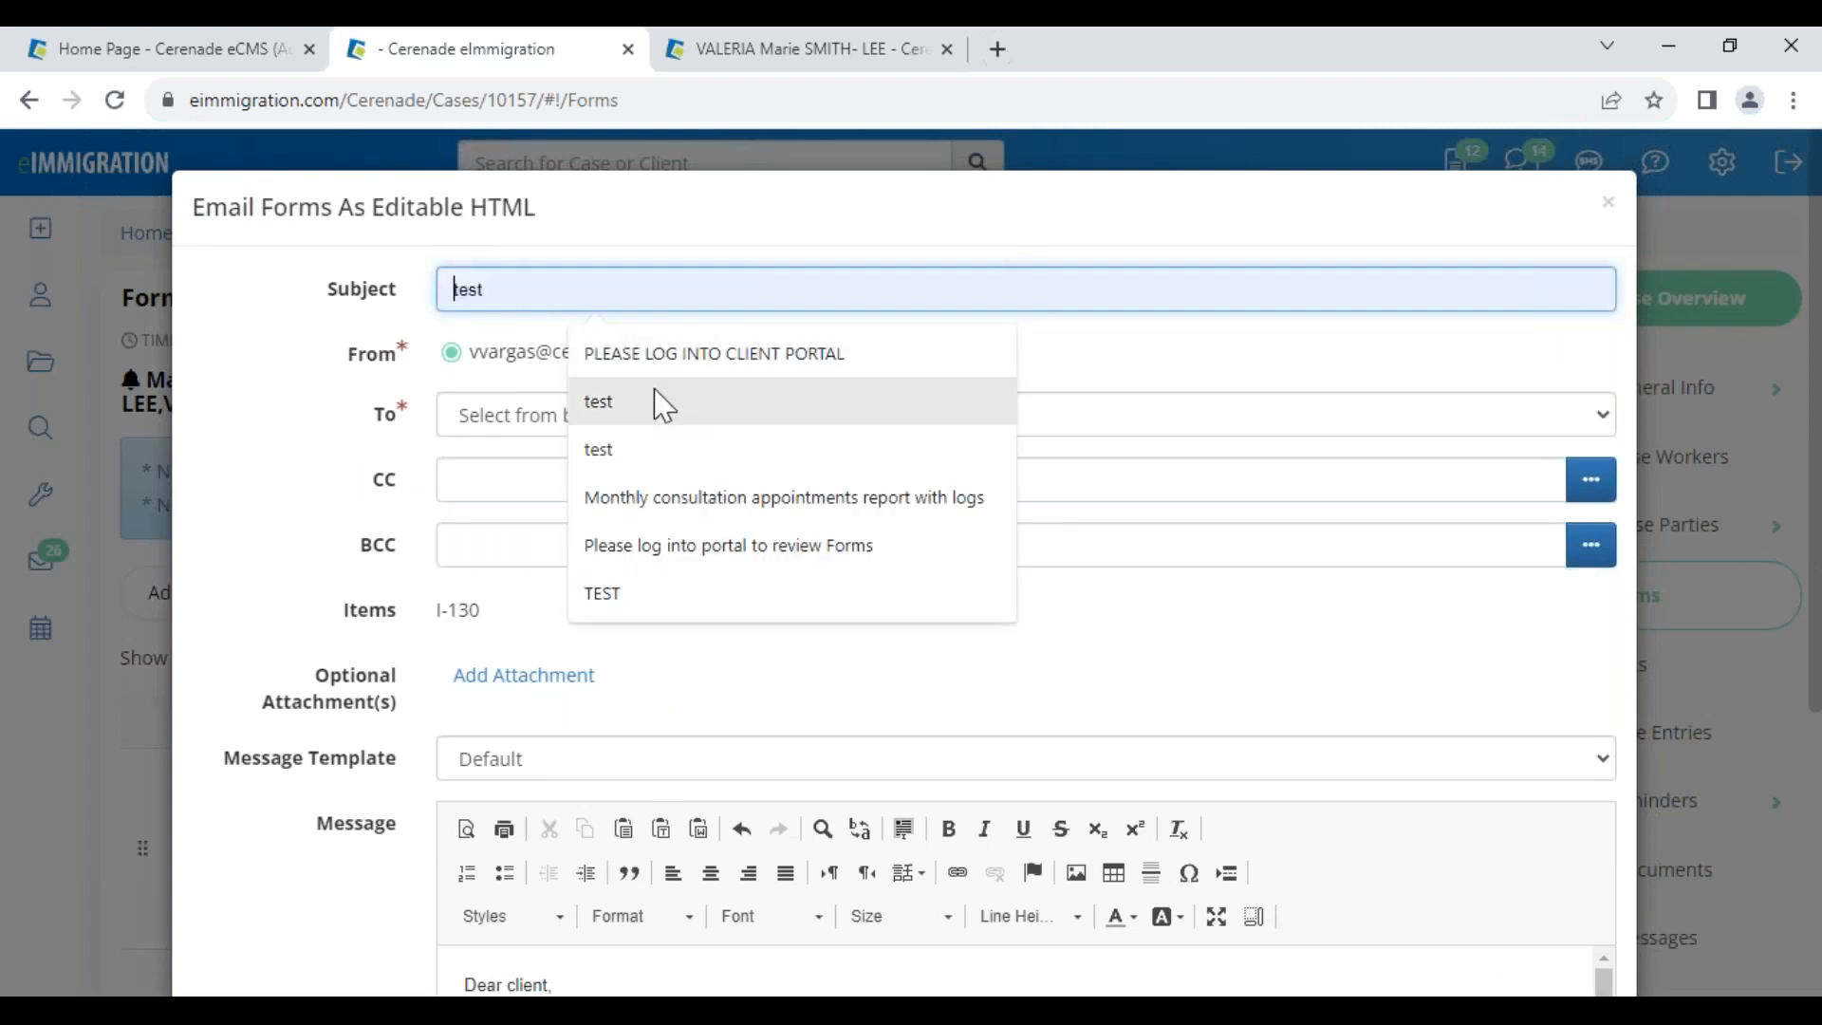
pyautogui.click(651, 361)
pyautogui.click(491, 417)
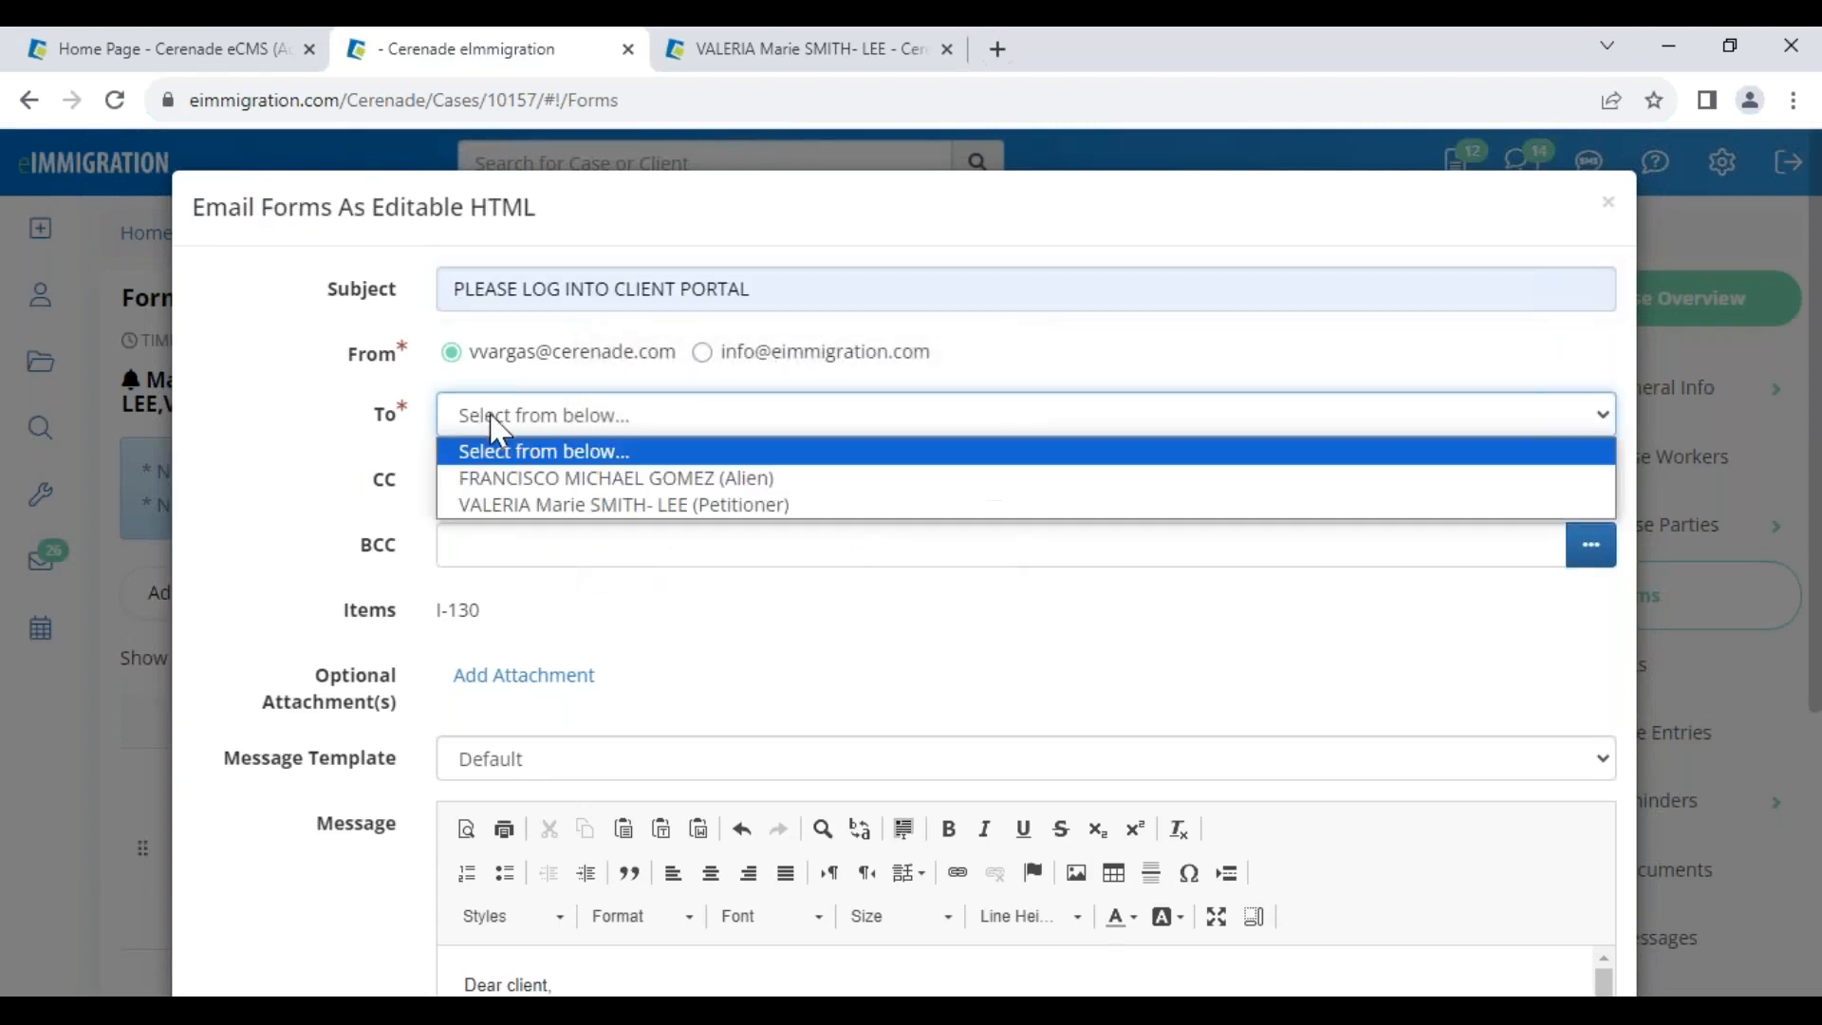
pyautogui.click(506, 506)
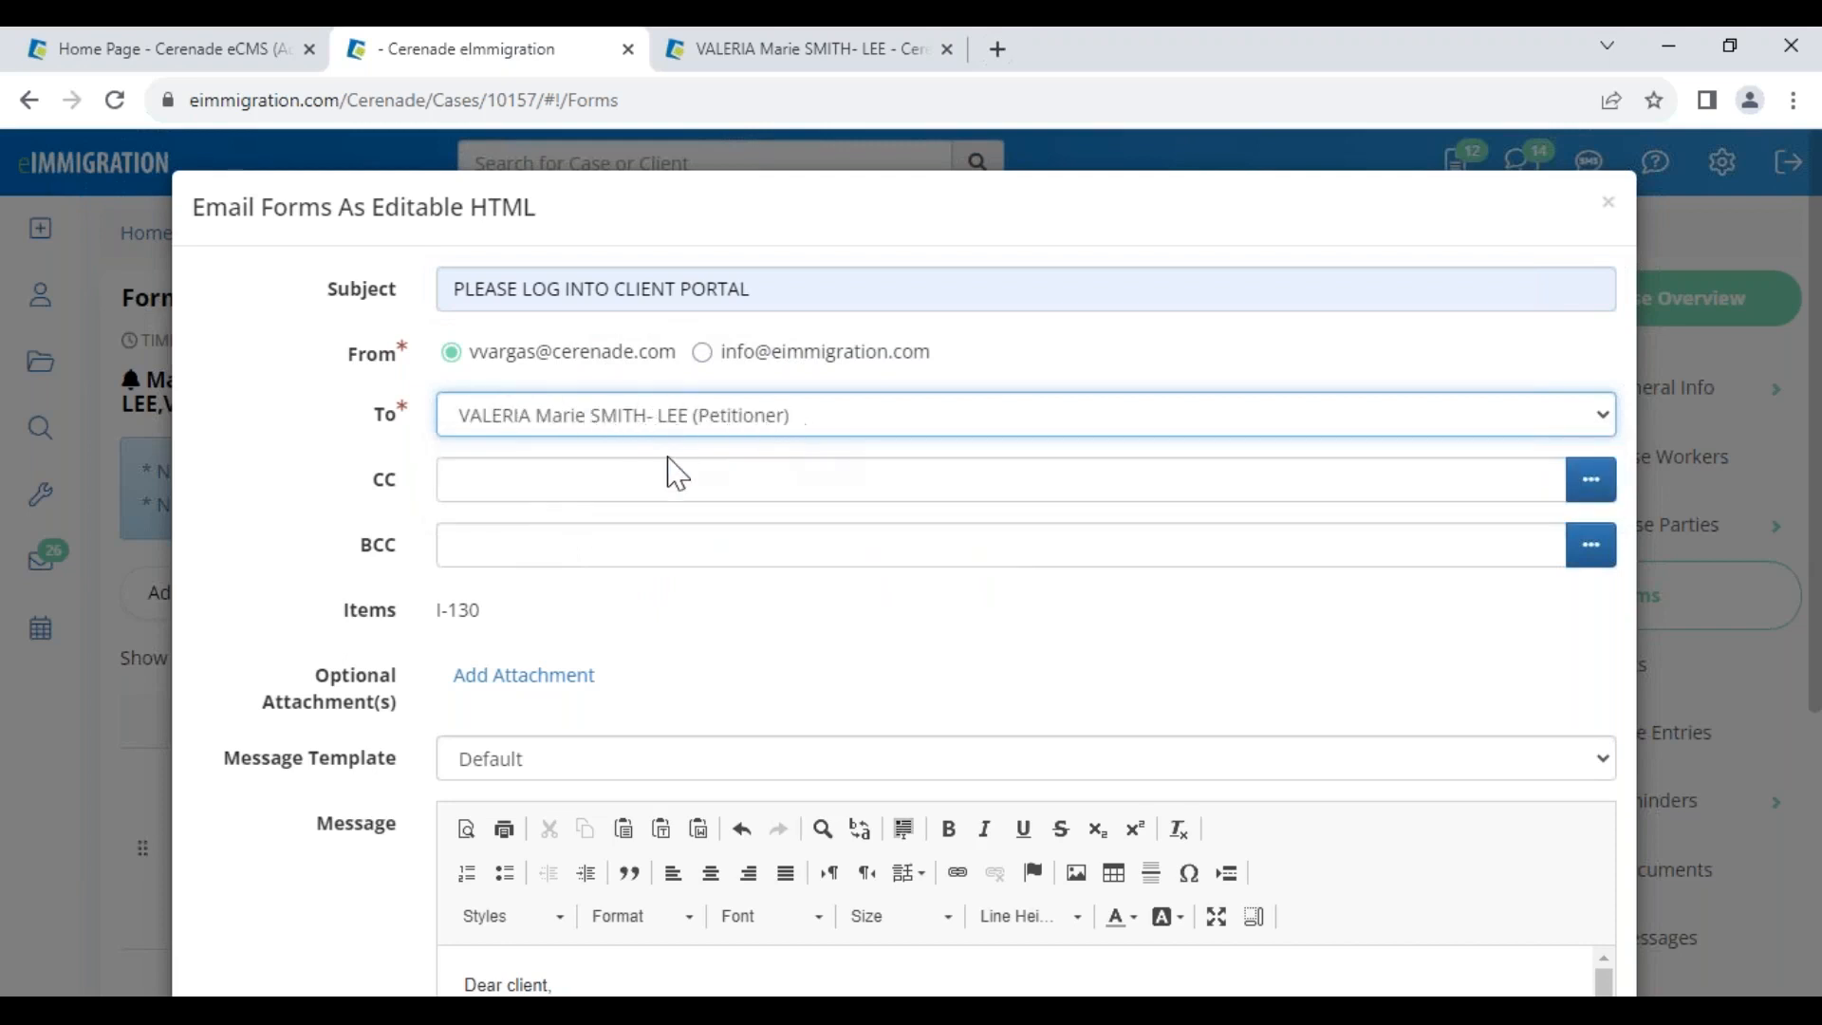
# Send the I-130 email and reload the case page to see the email icons
pyautogui.scroll(-2, 526, 664)
pyautogui.doubleClick(382, 346)
pyautogui.doubleClick(365, 413)
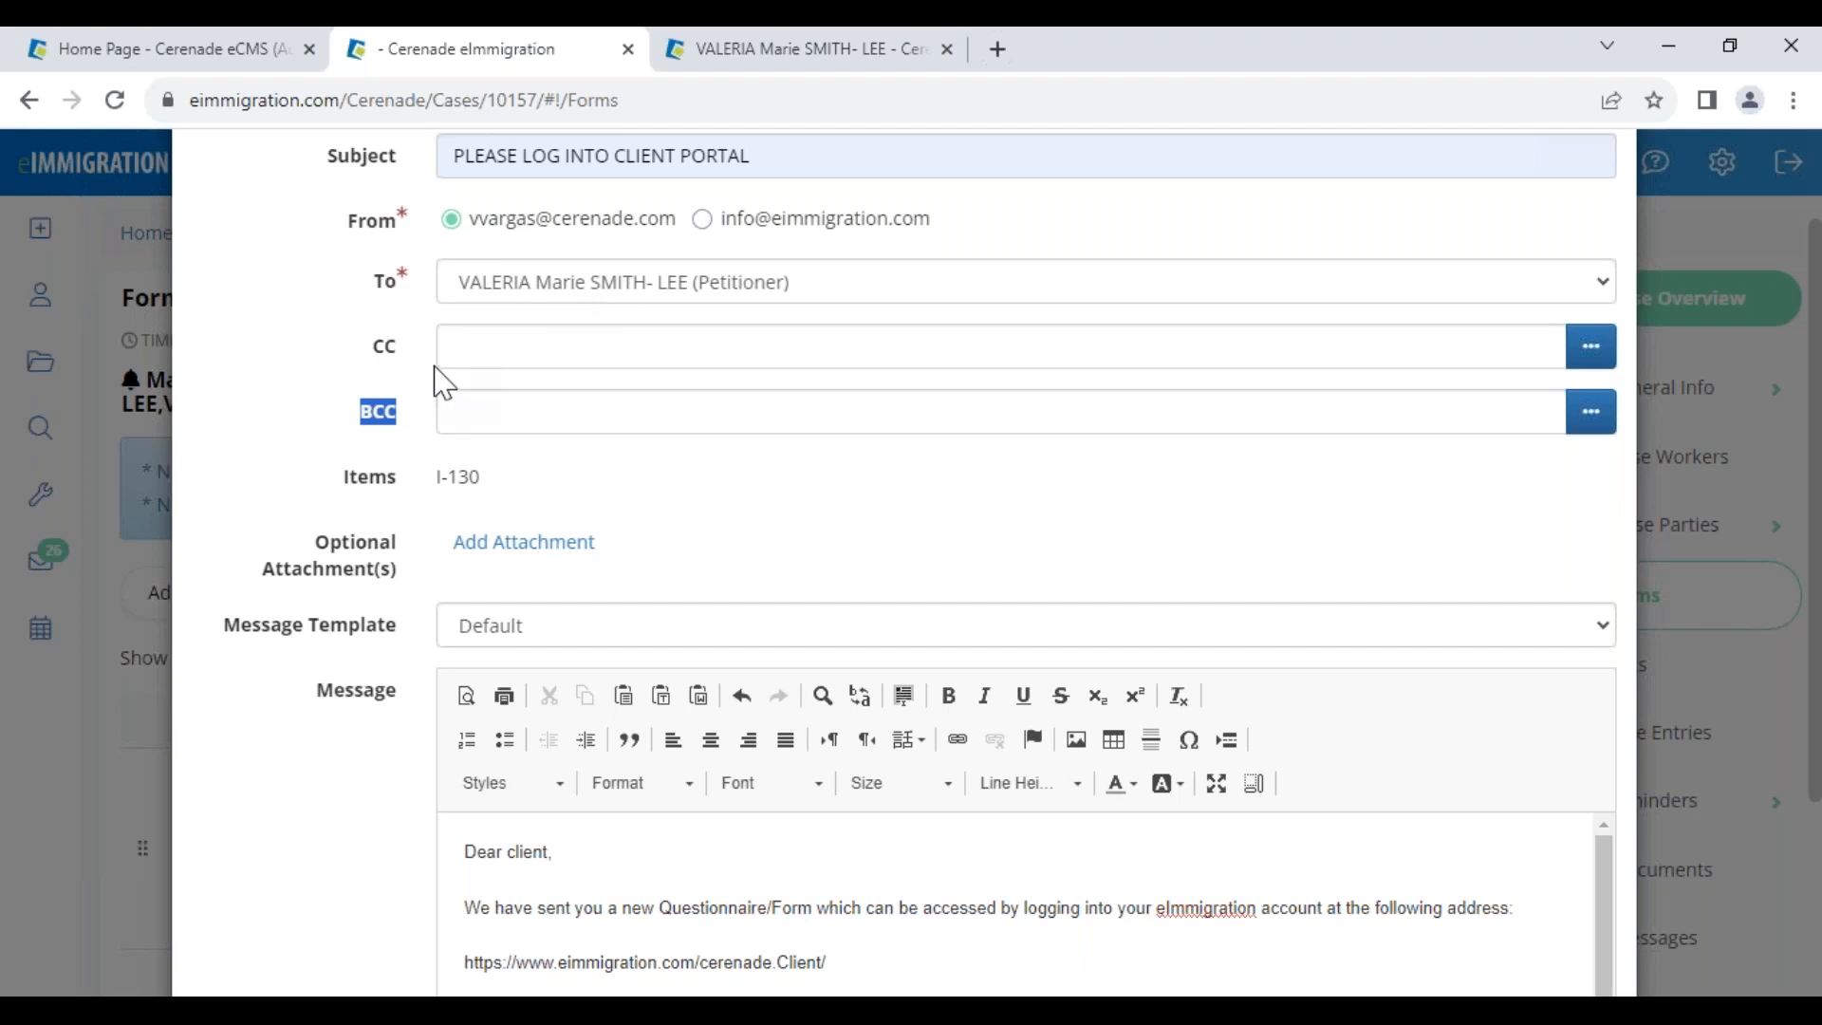
pyautogui.scroll(-3, 347, 621)
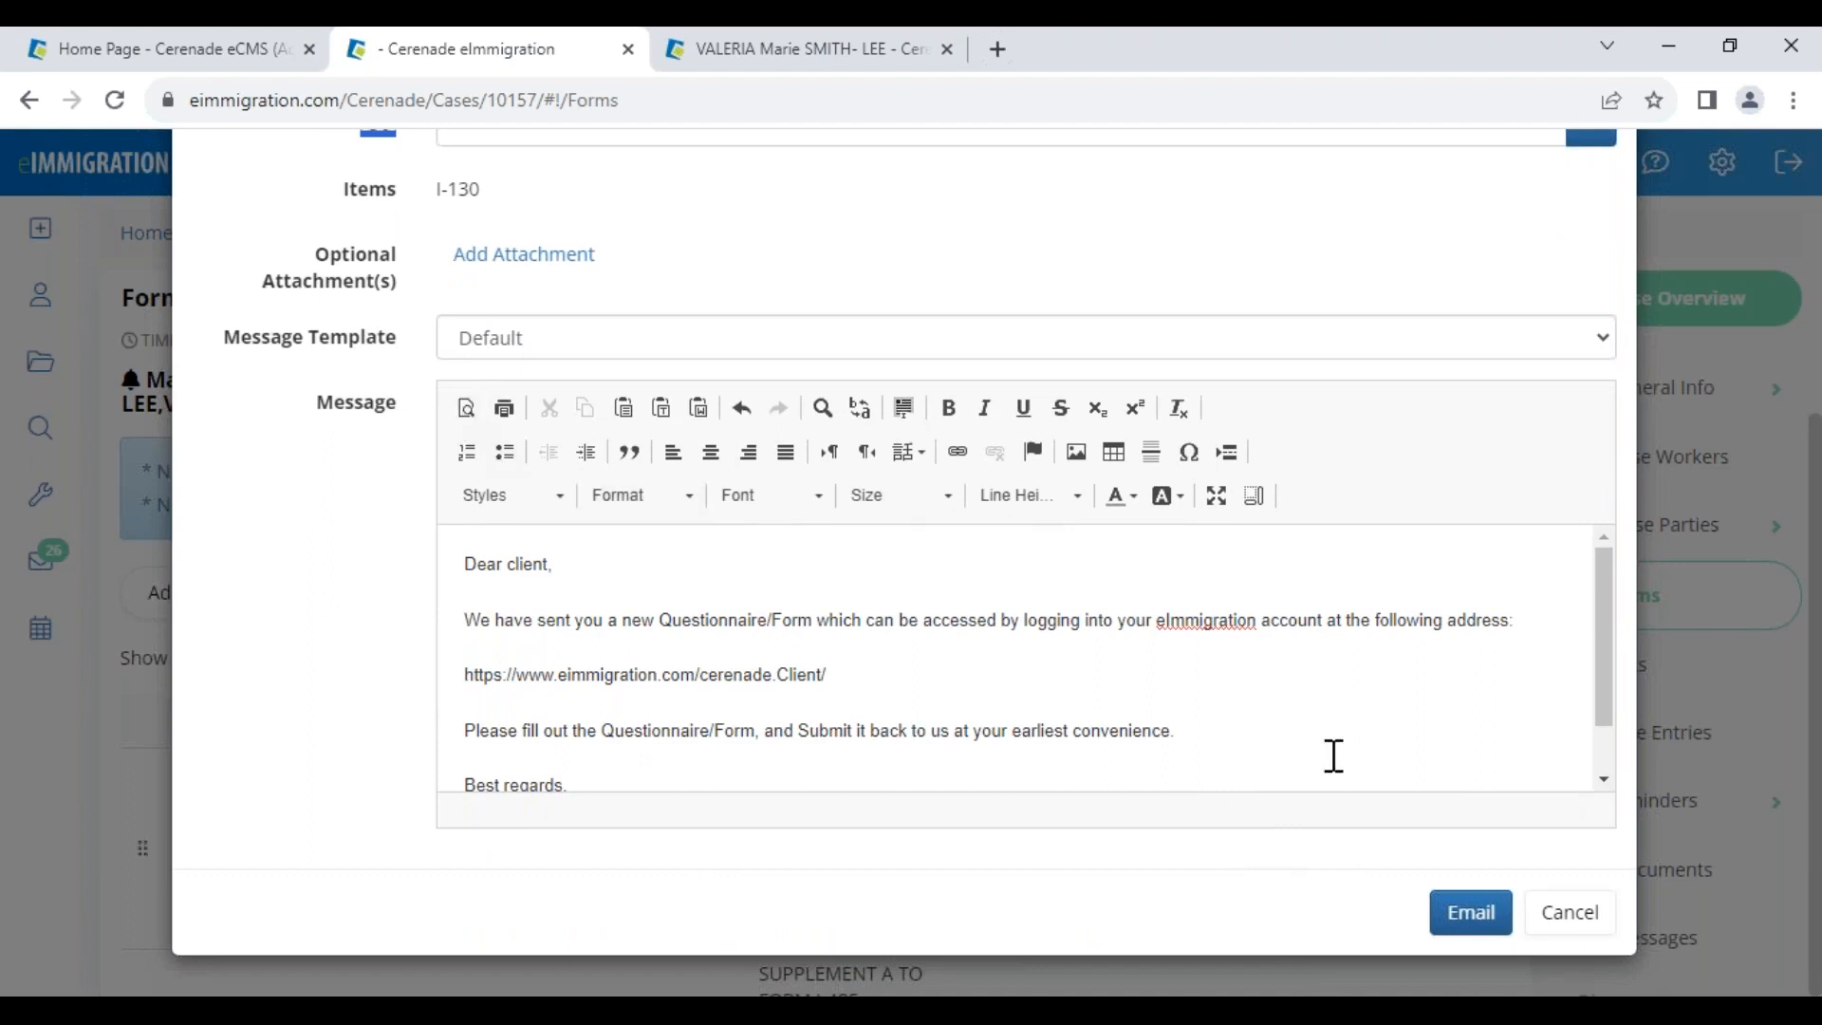
pyautogui.click(1469, 933)
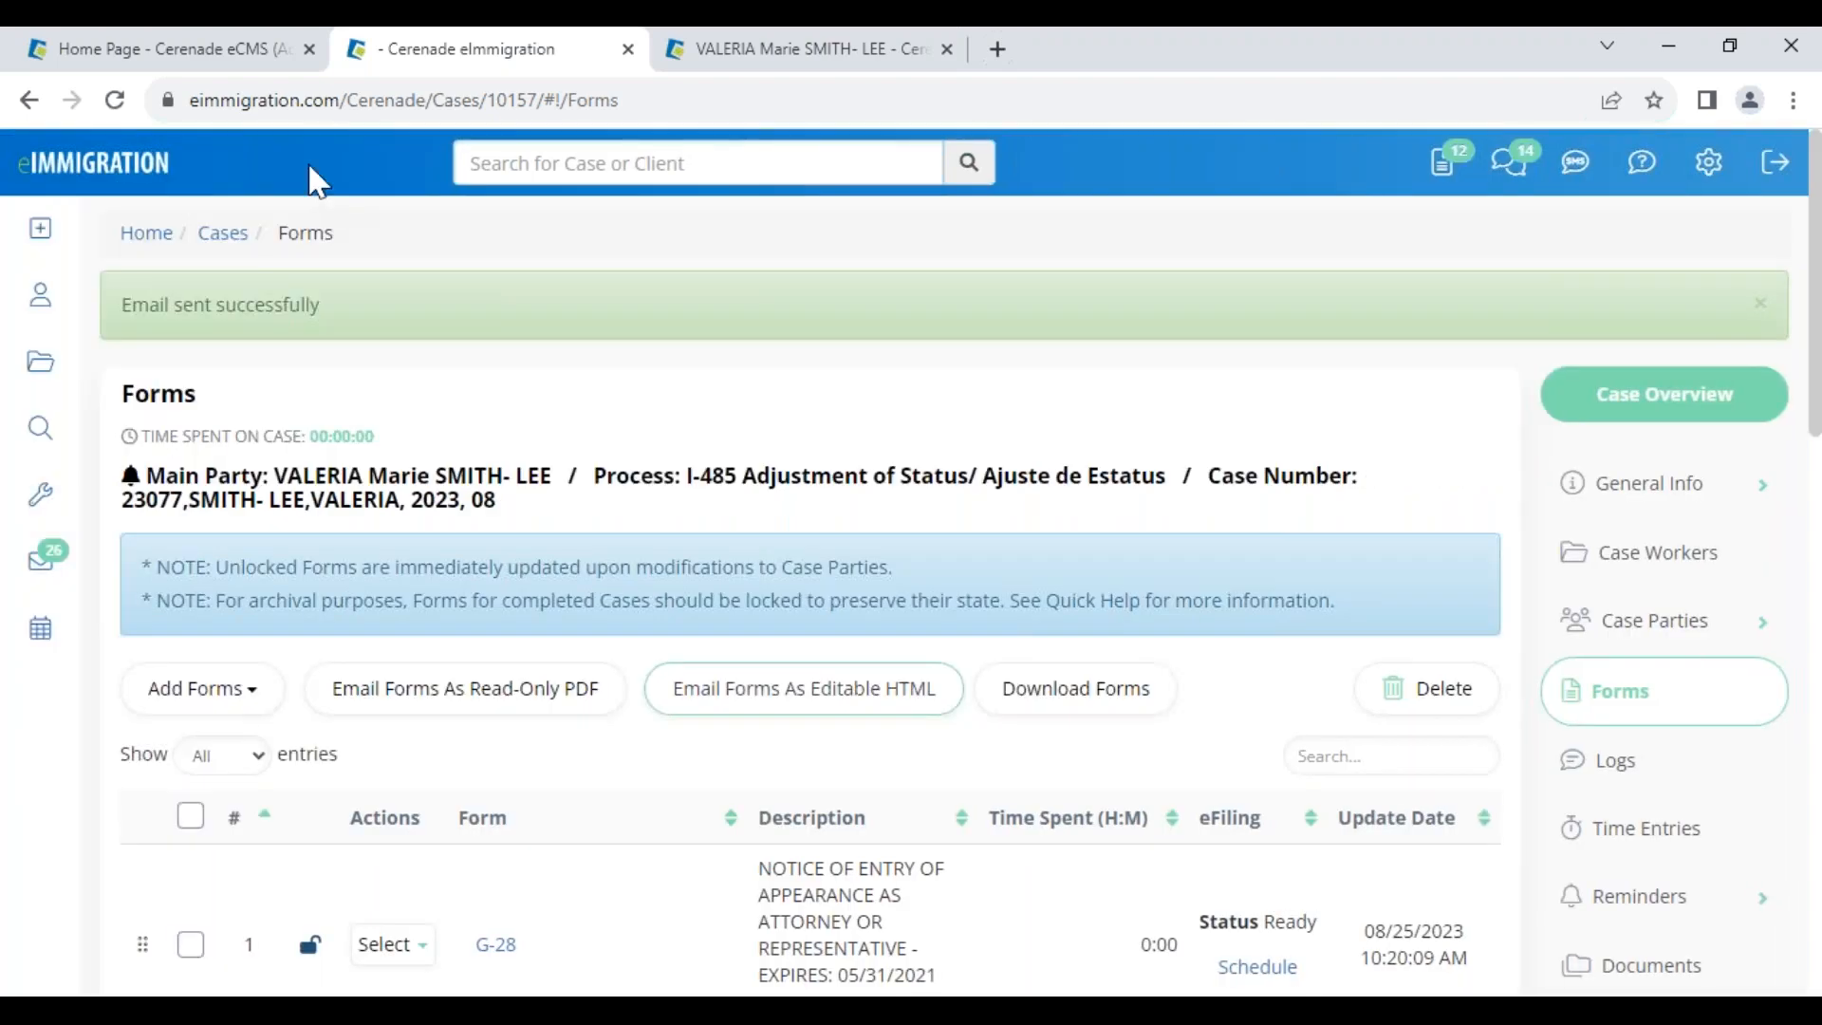
pyautogui.click(114, 100)
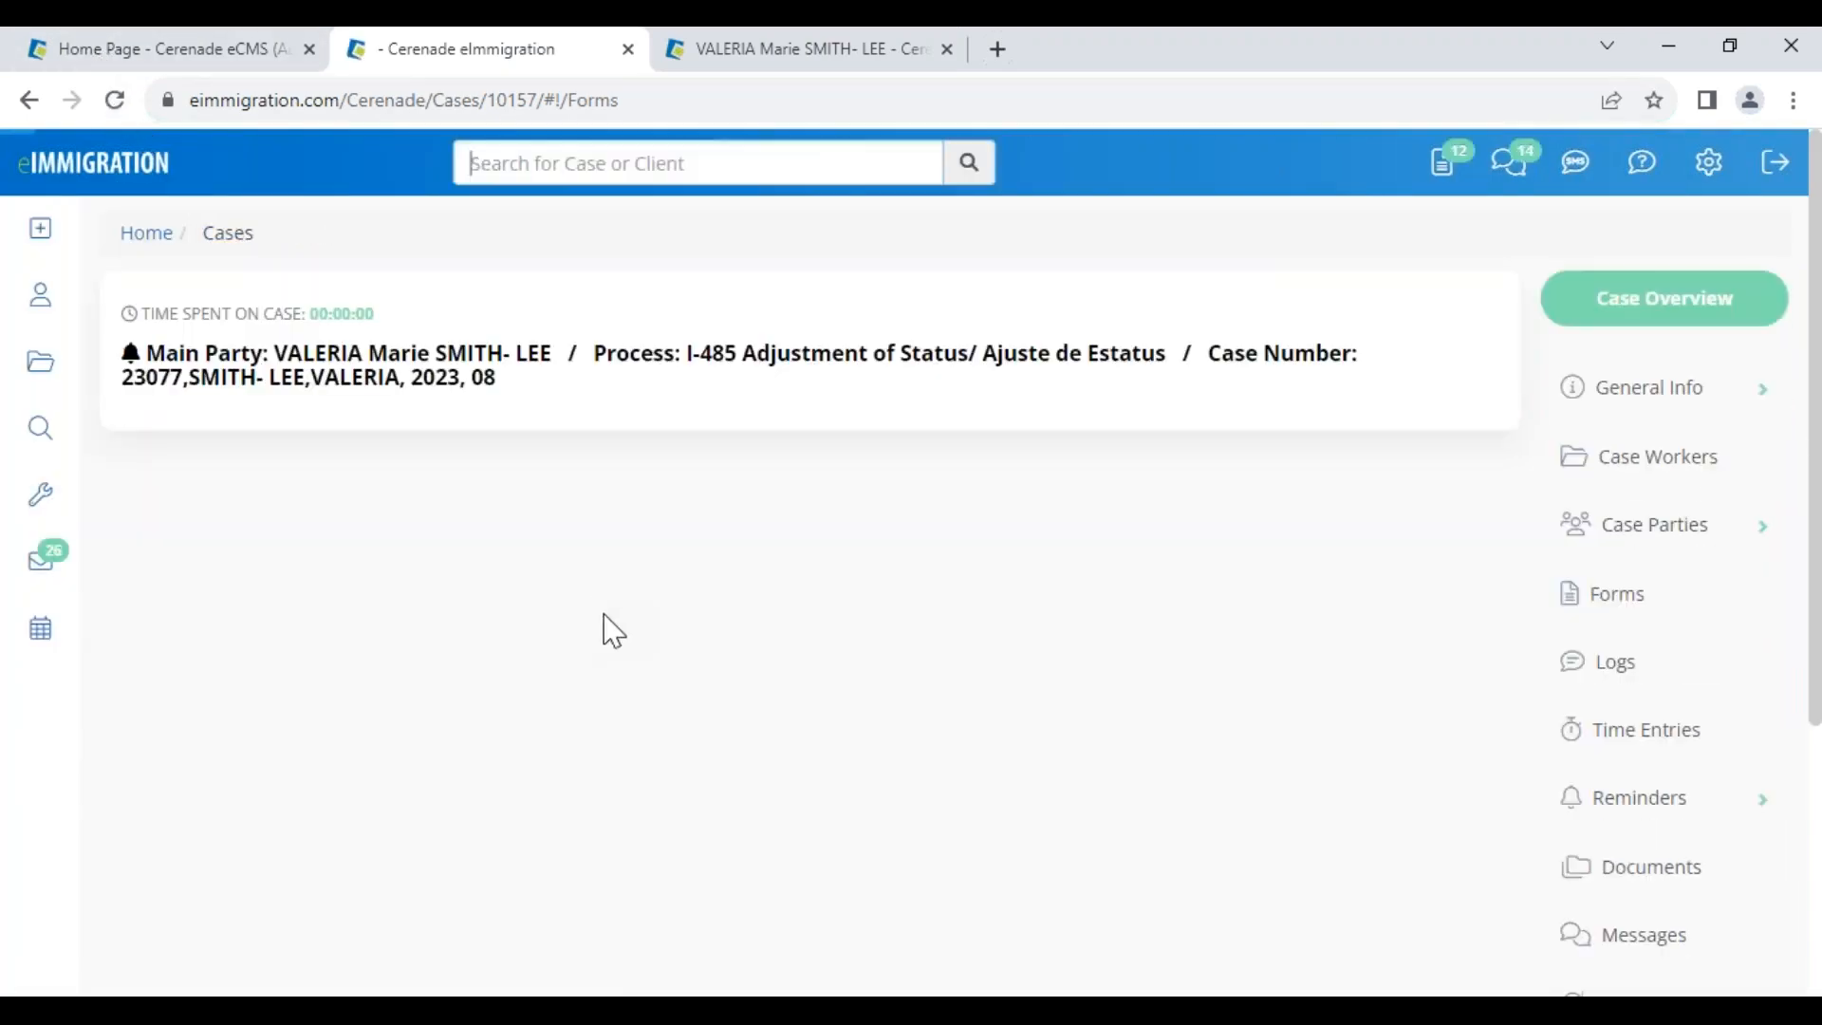
pyautogui.scroll(-5, 642, 707)
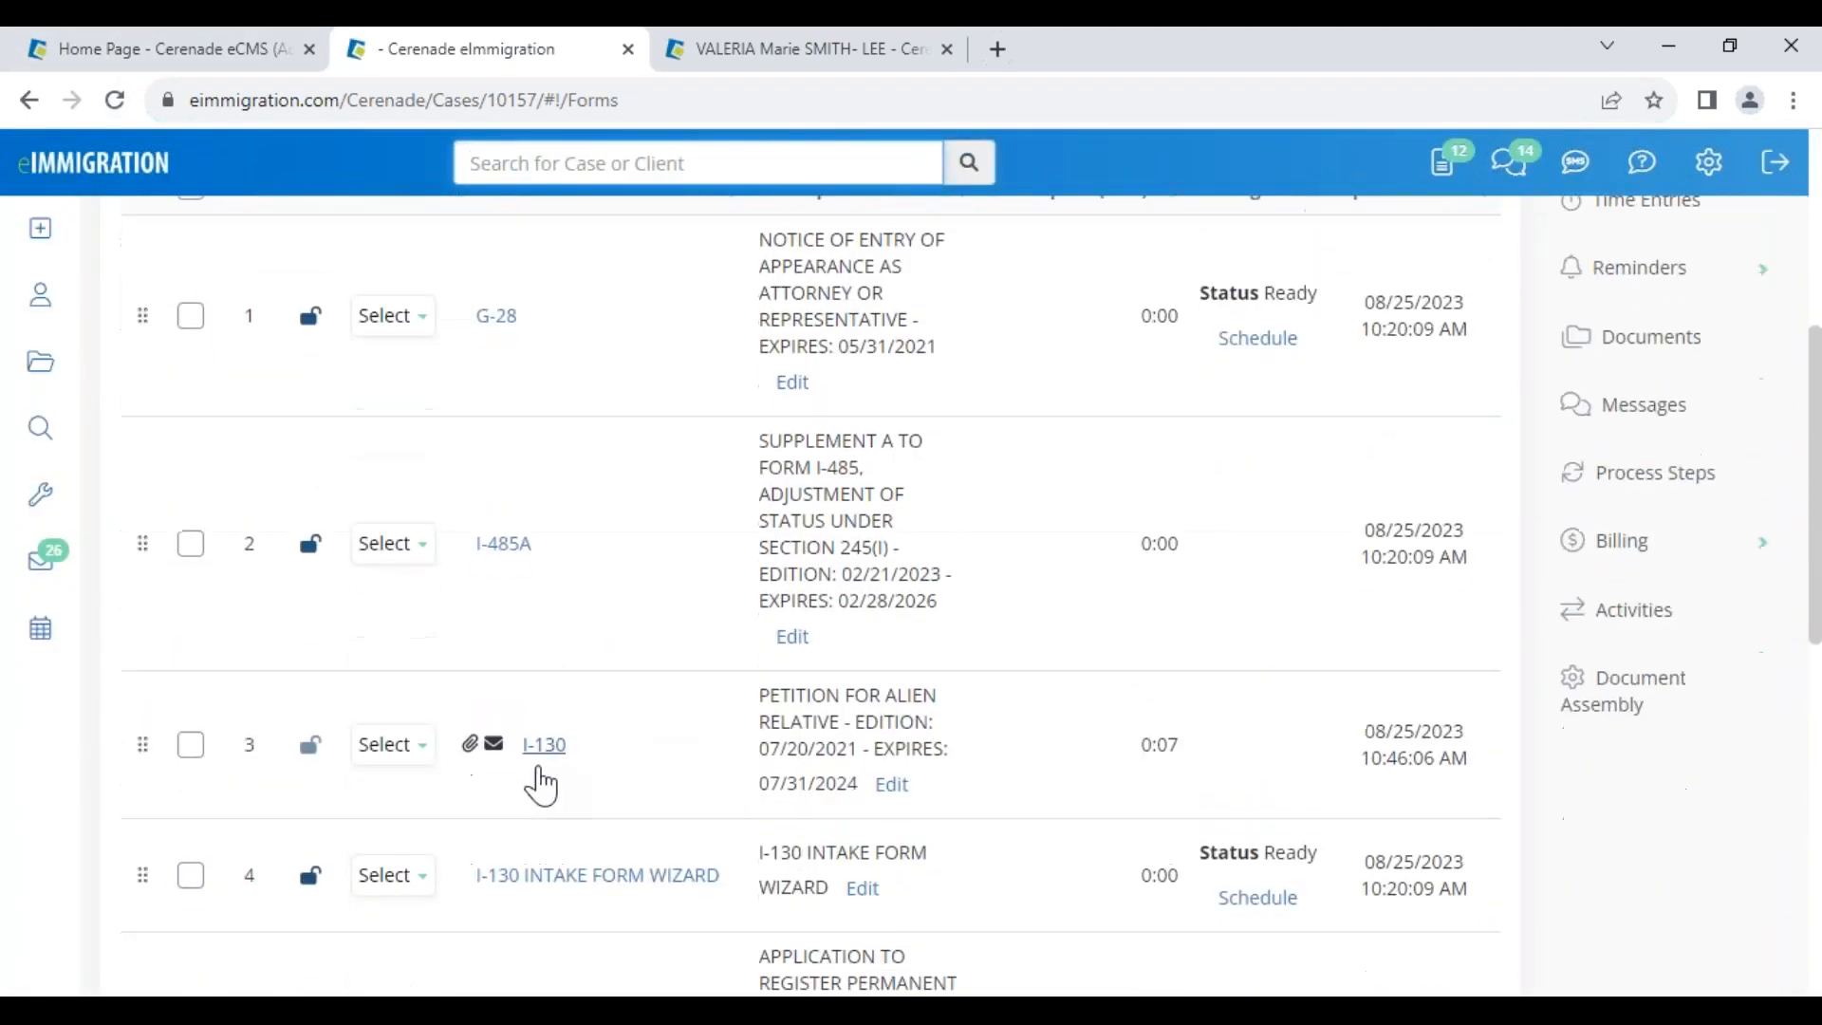
# Confirm the I-130 is in the client's possession, then reload the client portal home page
pyautogui.click(552, 748)
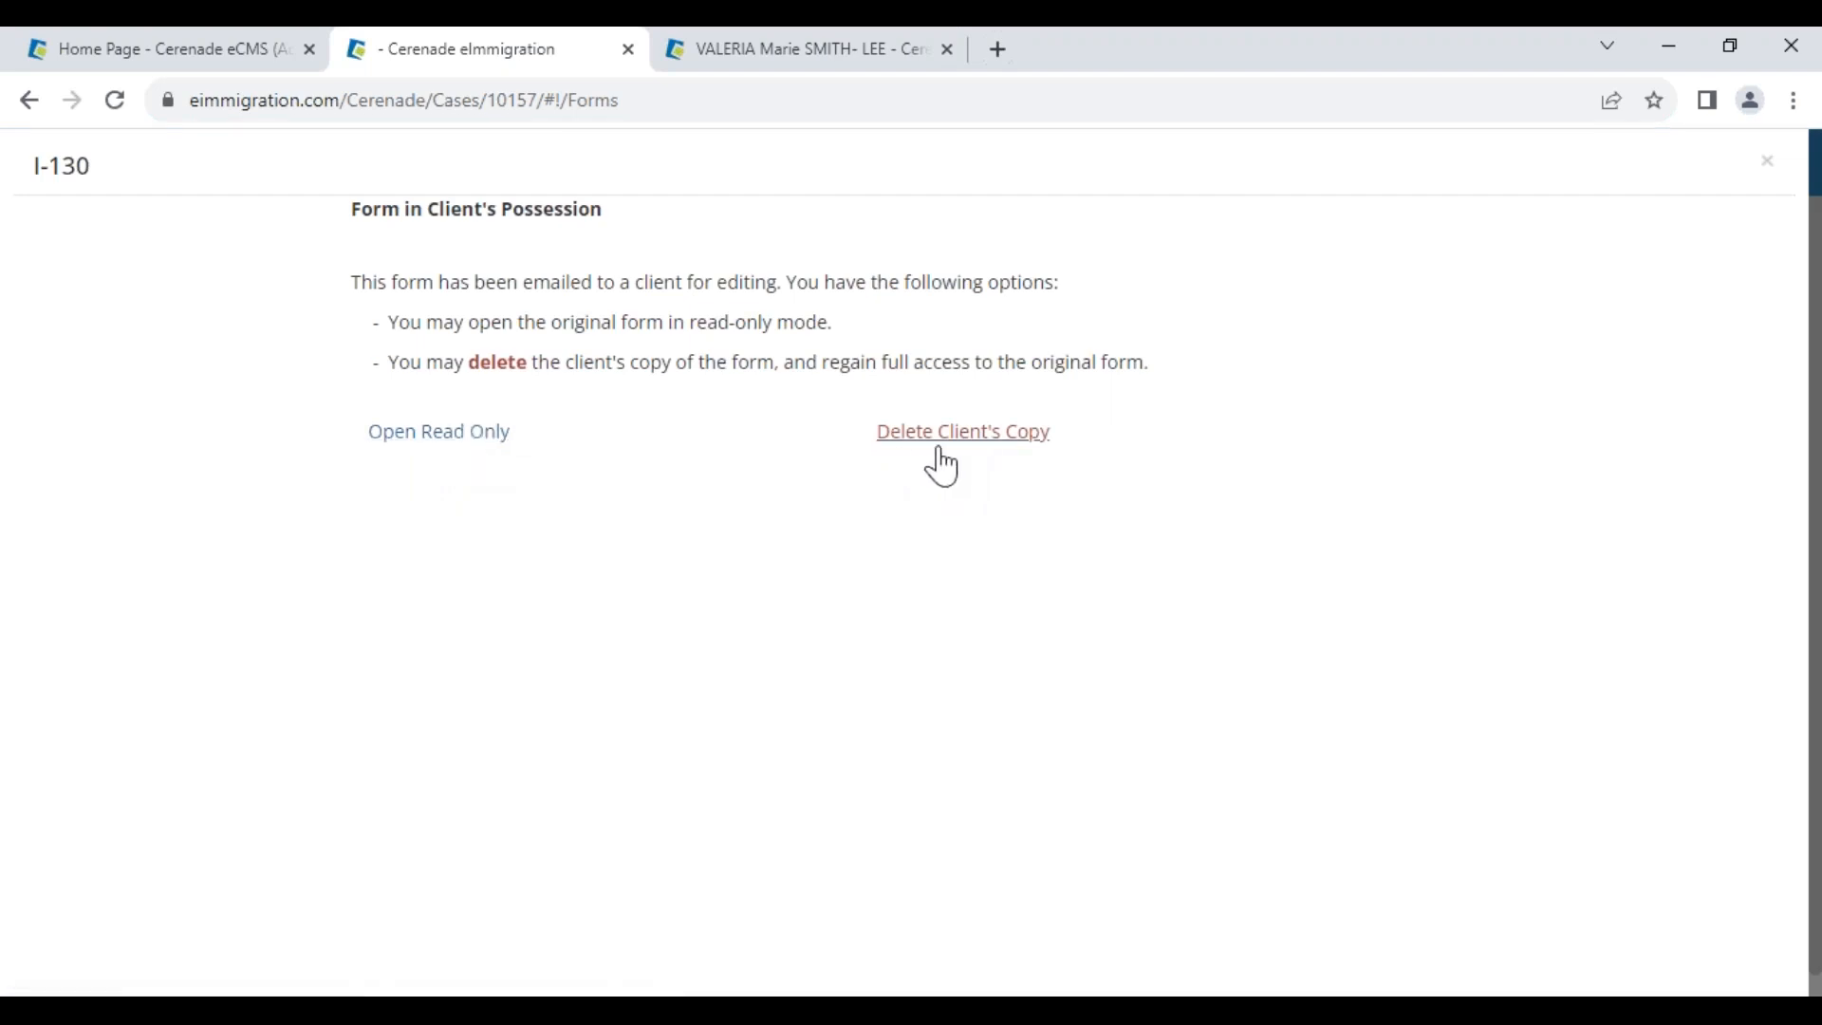
pyautogui.click(1767, 162)
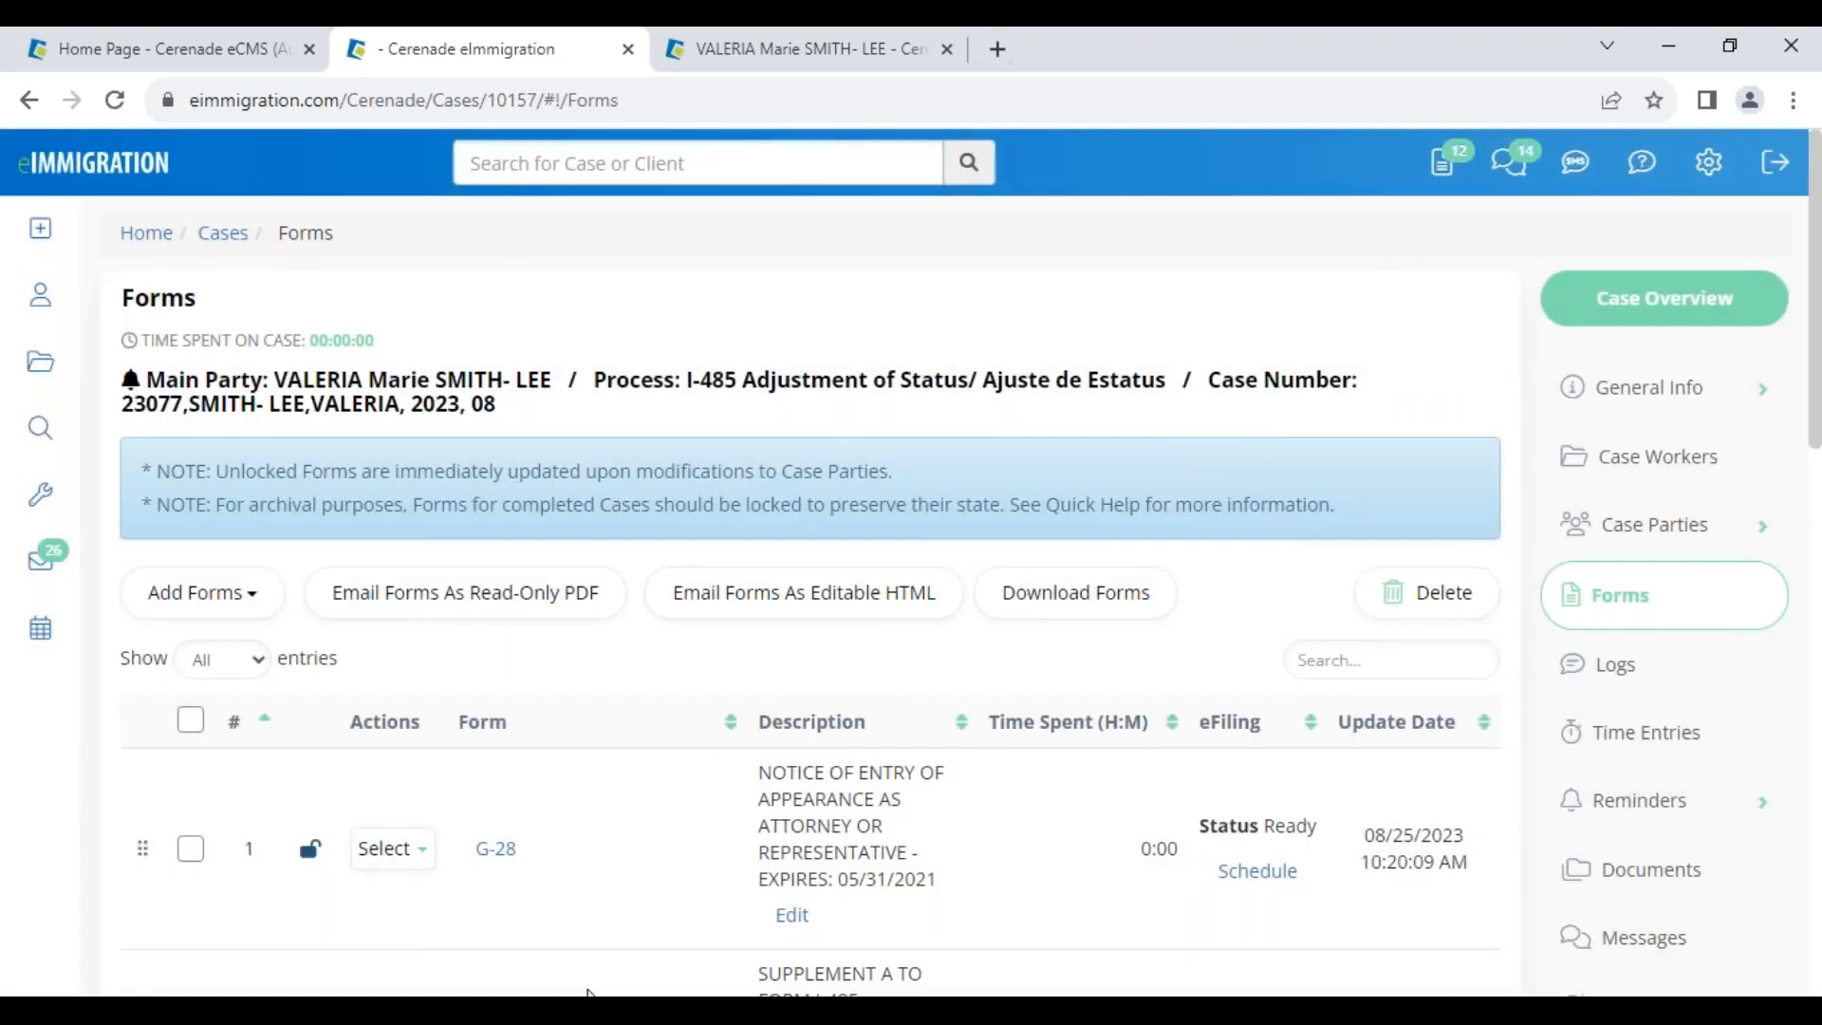
pyautogui.click(438, 902)
pyautogui.click(99, 99)
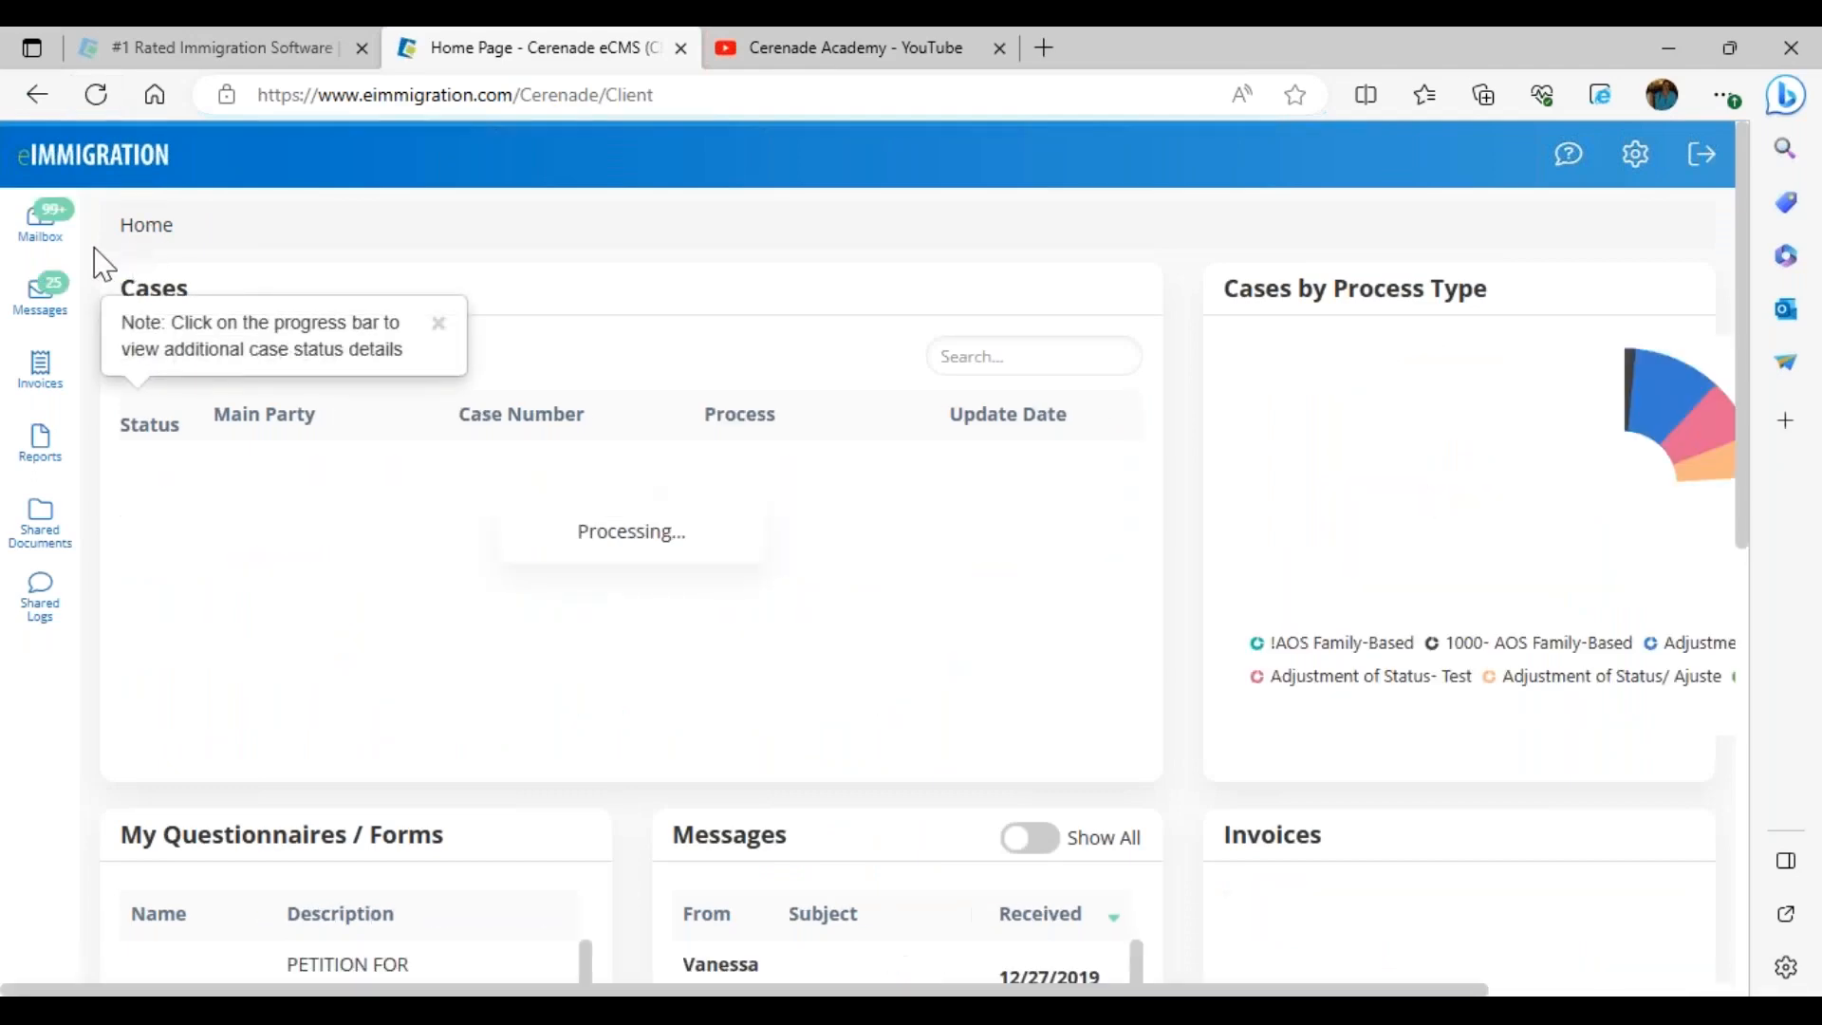
# Open the I-130 questionnaire from the client portal Mailbox
pyautogui.click(41, 228)
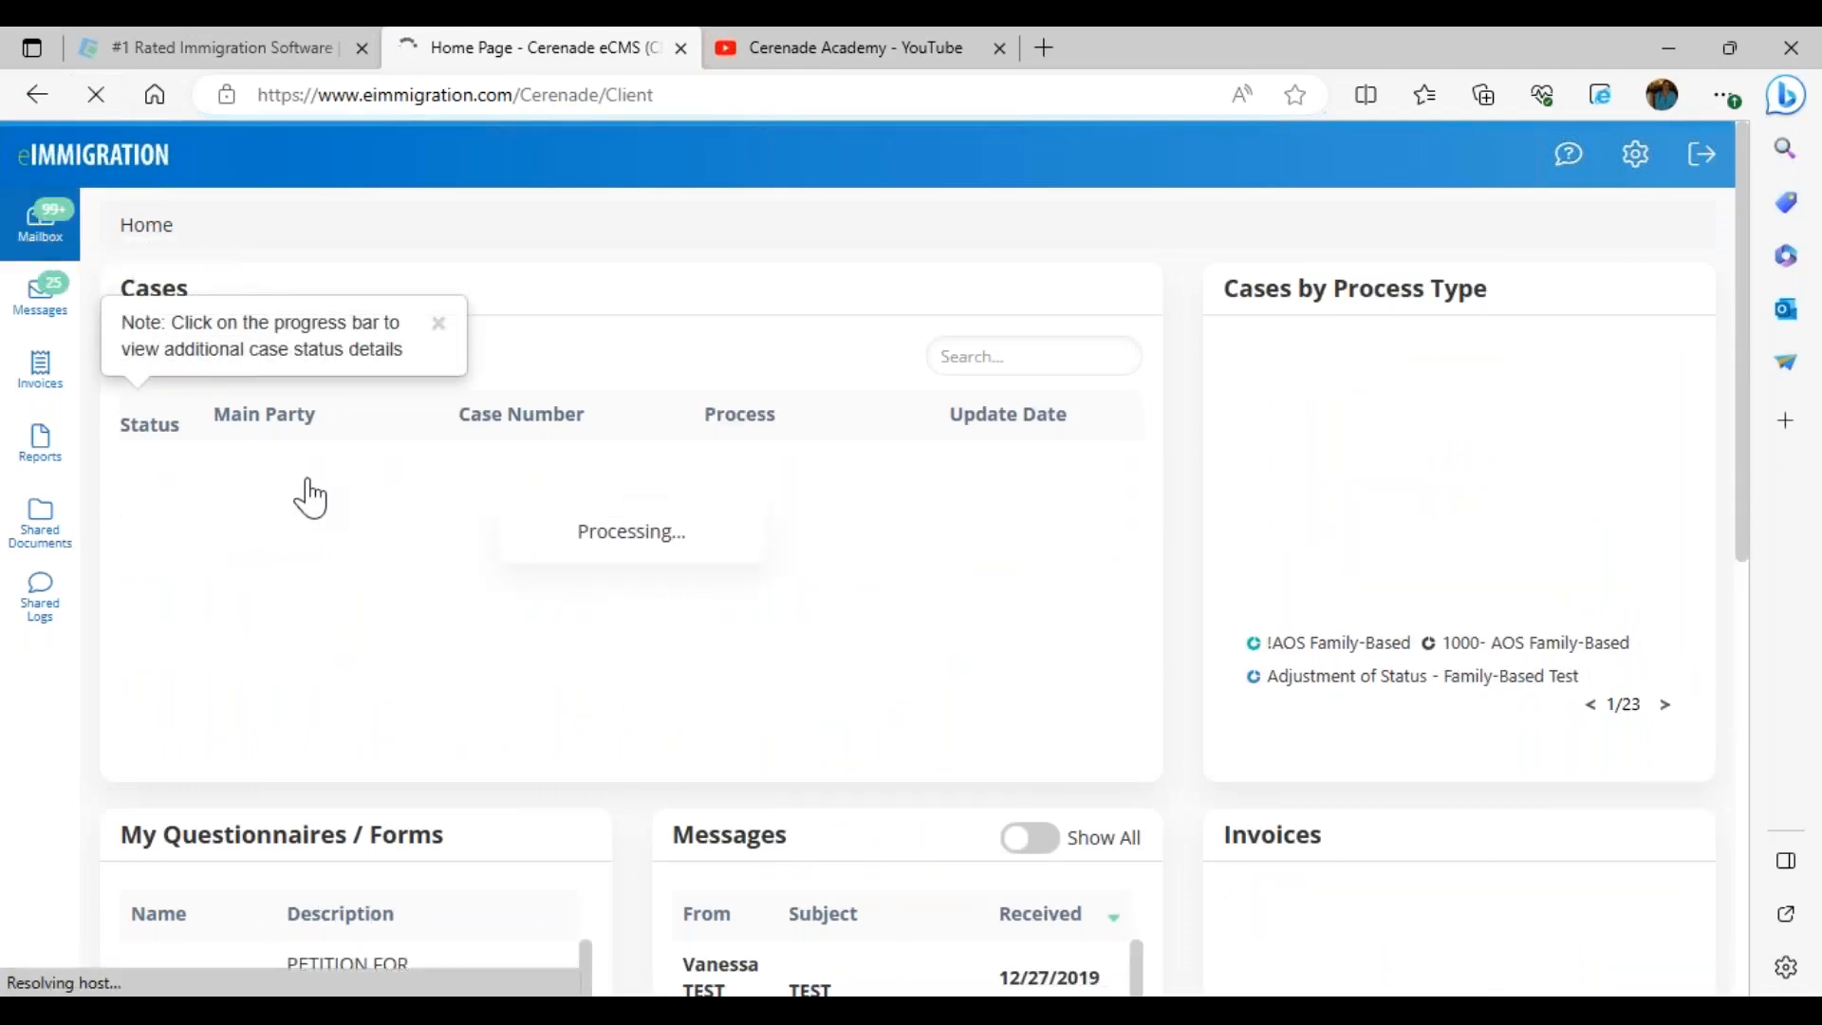
pyautogui.doubleClick(323, 517)
pyautogui.click(147, 508)
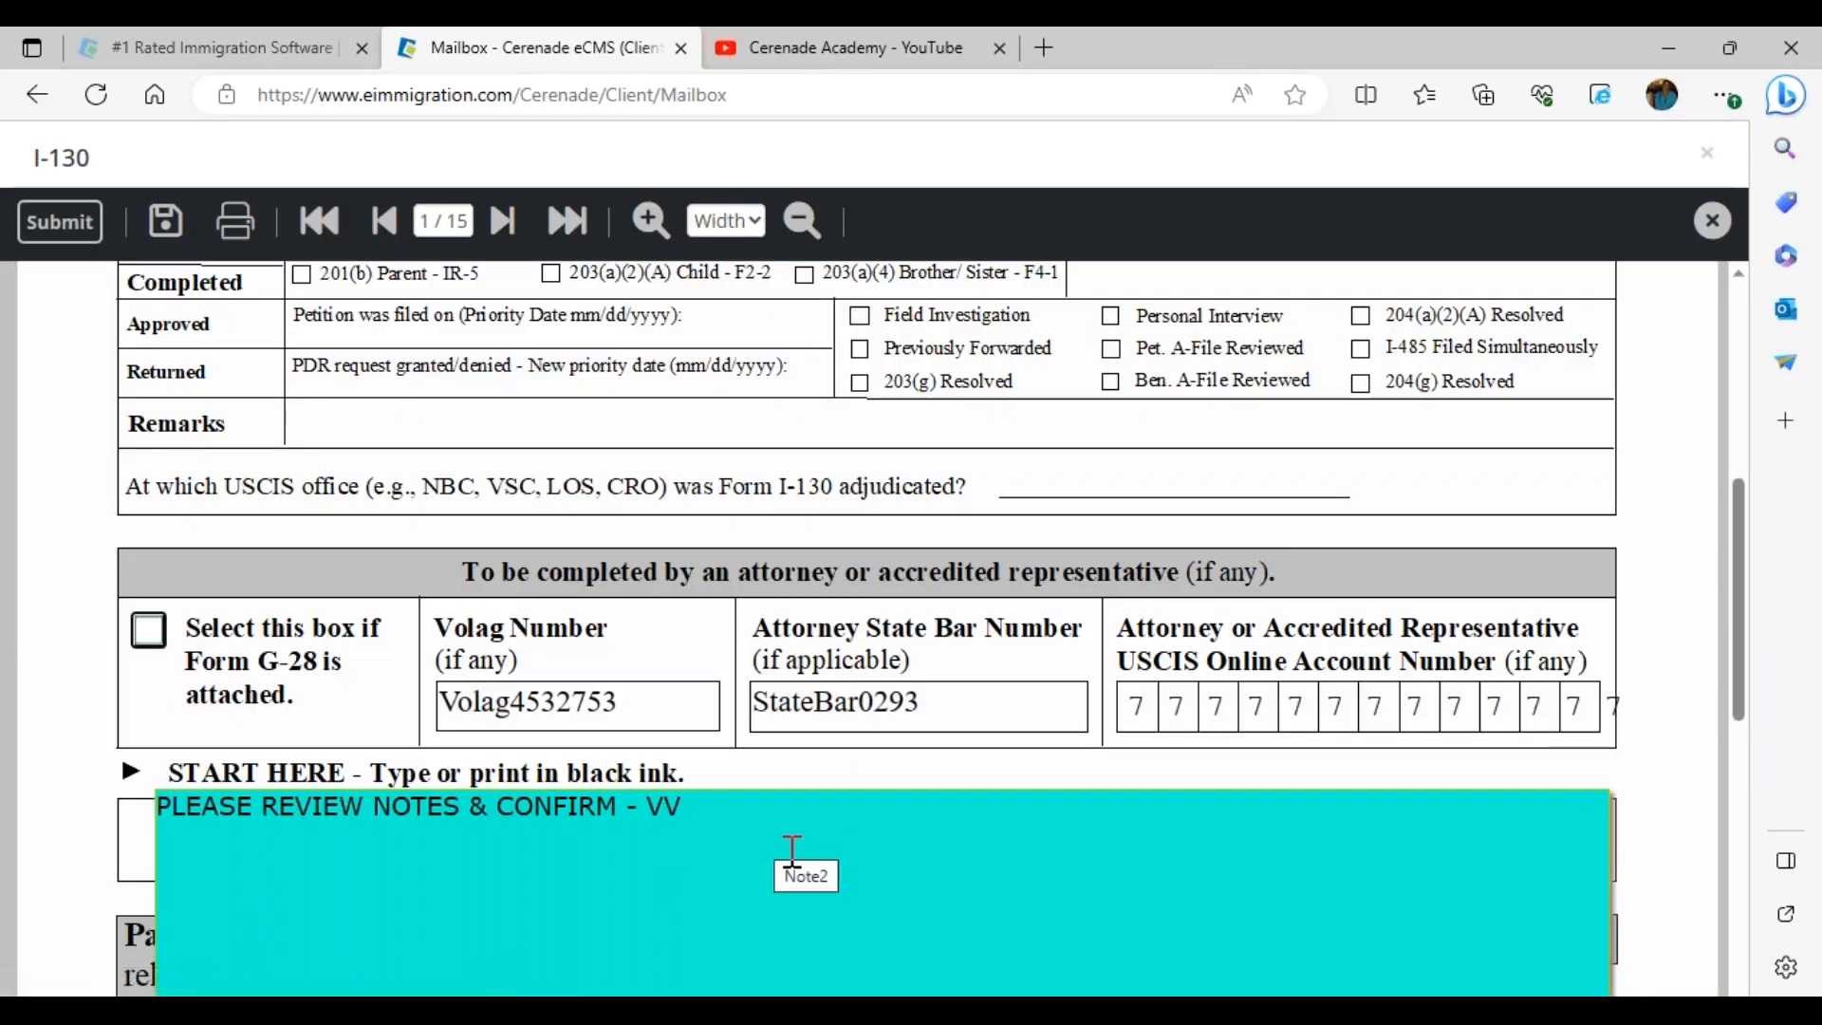
# Reply 'NOTHING MAJOR- CHANGED ONE FIELD' in the teal review note, then move to page 2
pyautogui.click(747, 813)
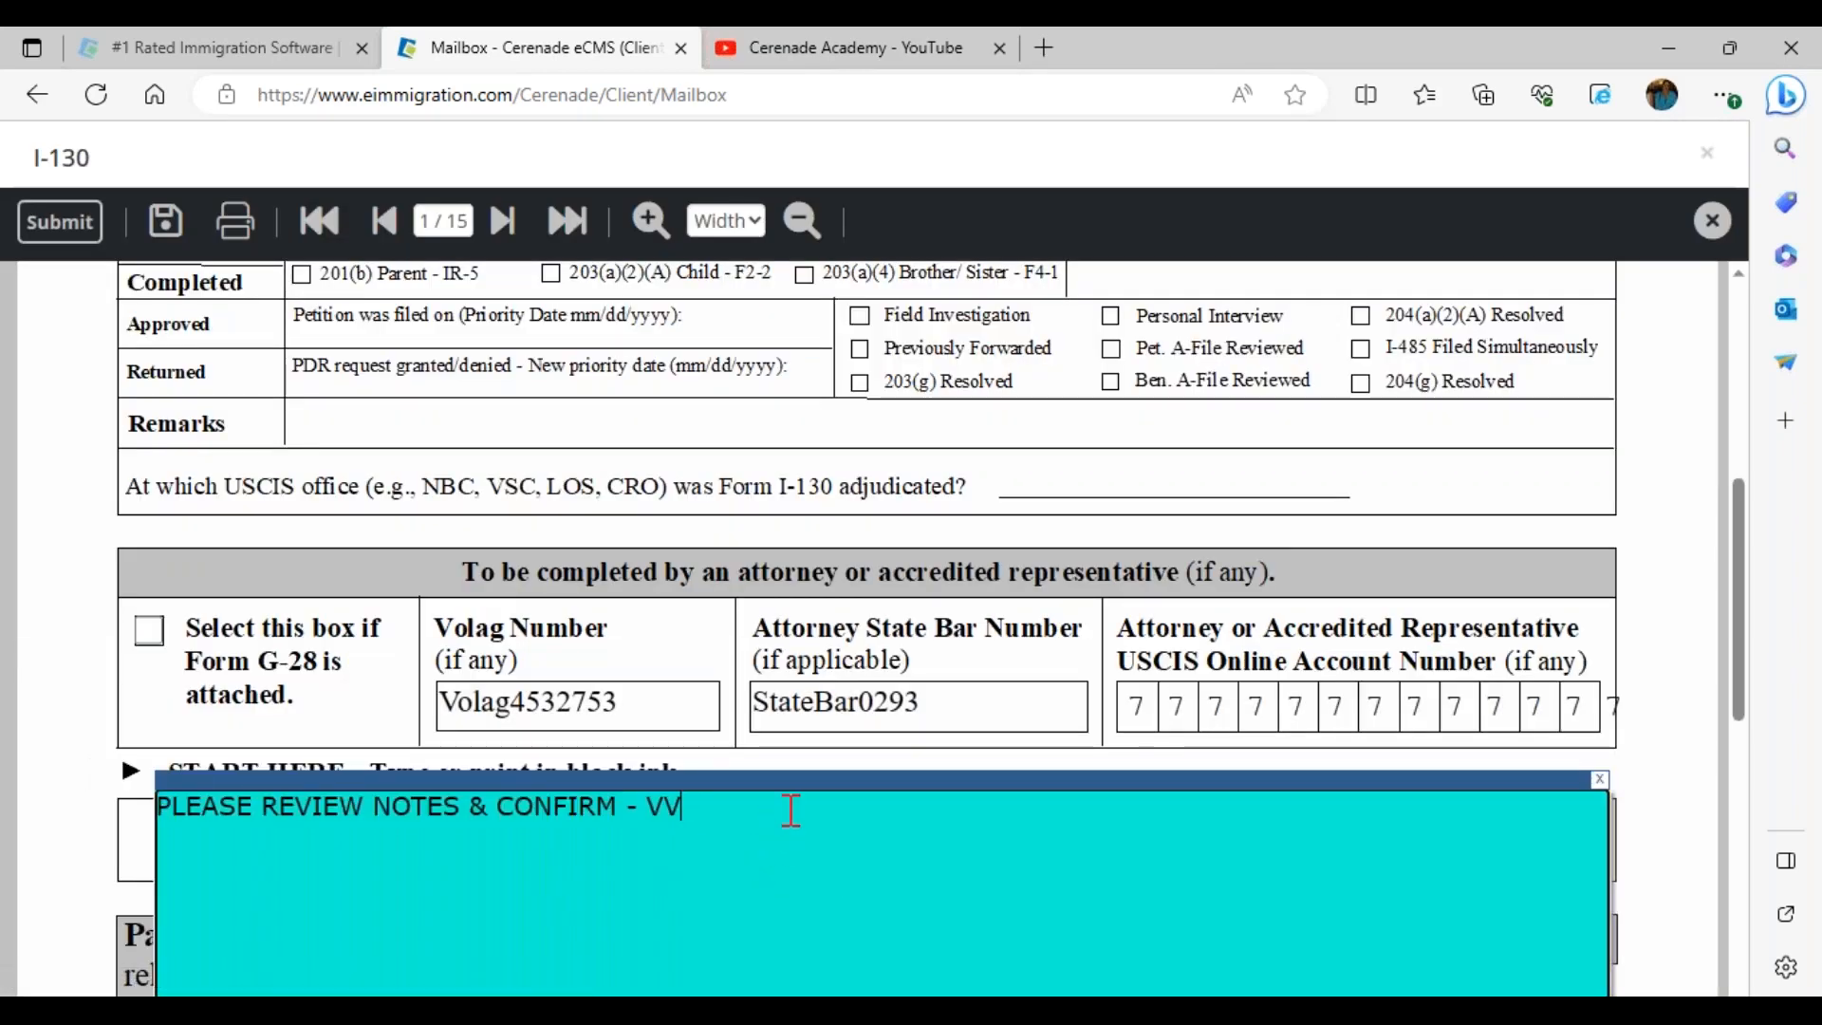
pyautogui.moveTo(797, 773); pyautogui.dragTo(751, 352)
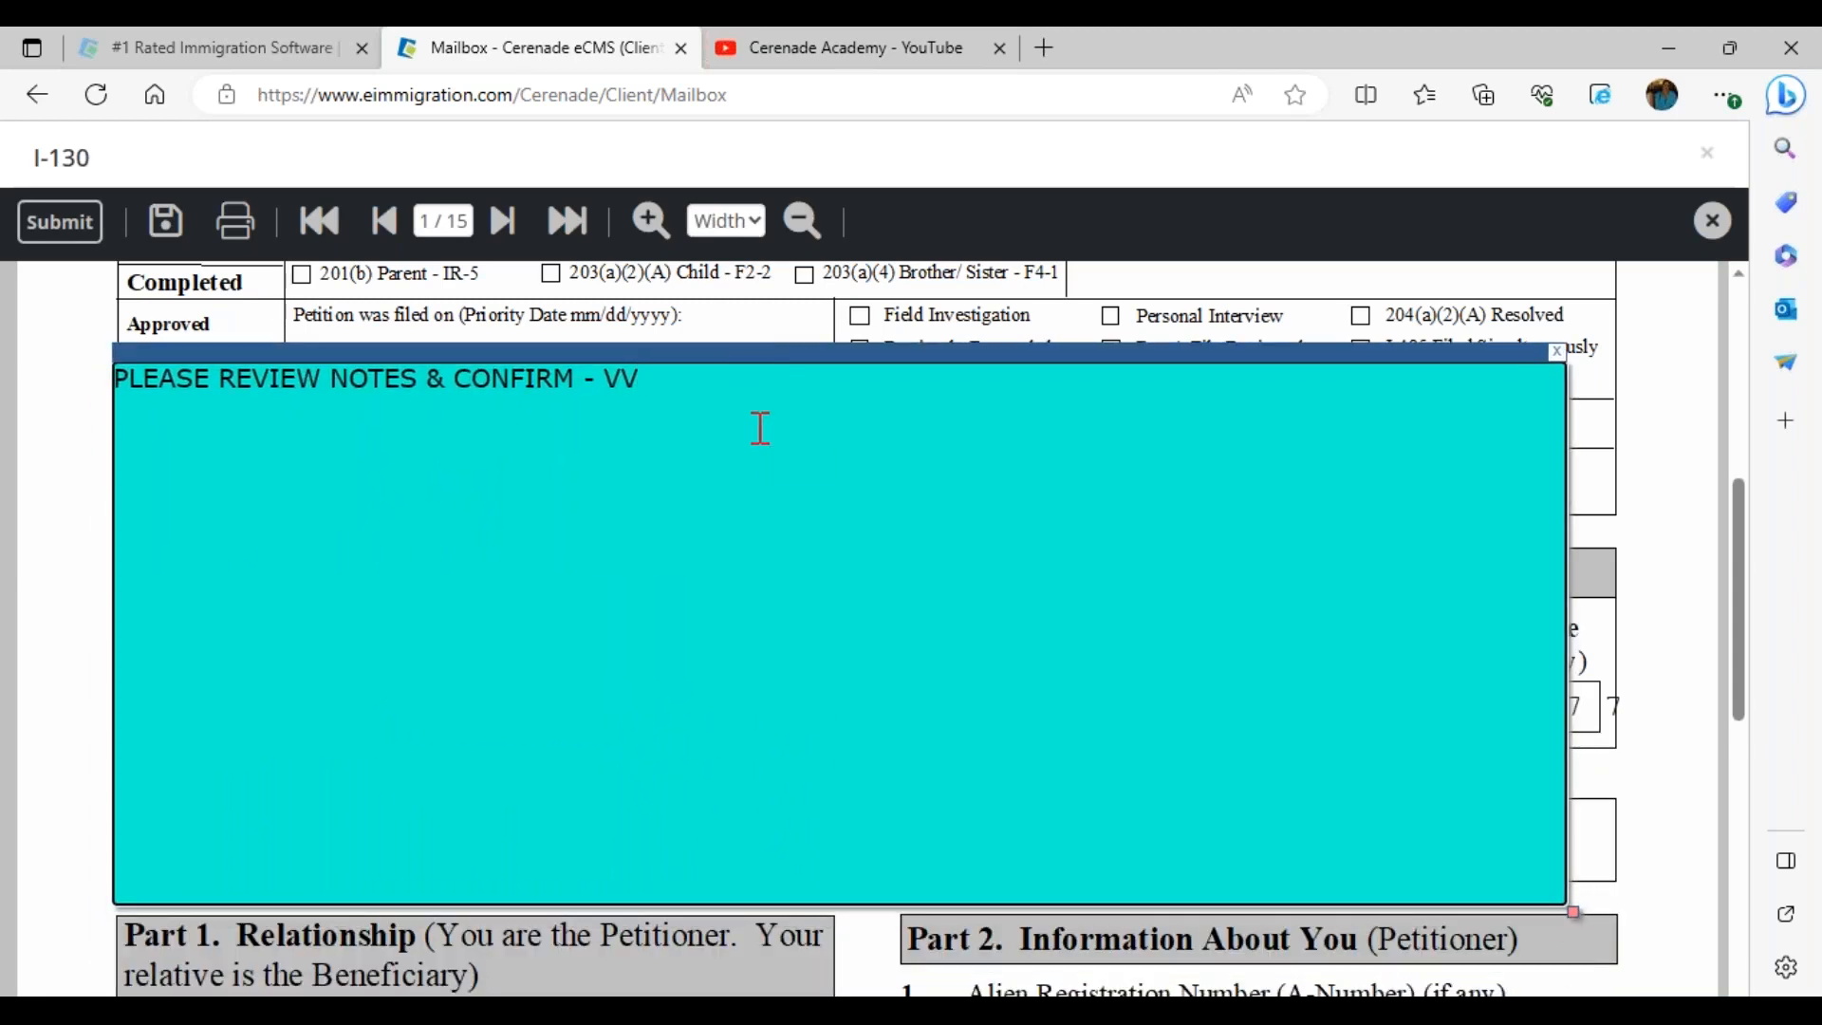
pyautogui.write('NOTHING ')
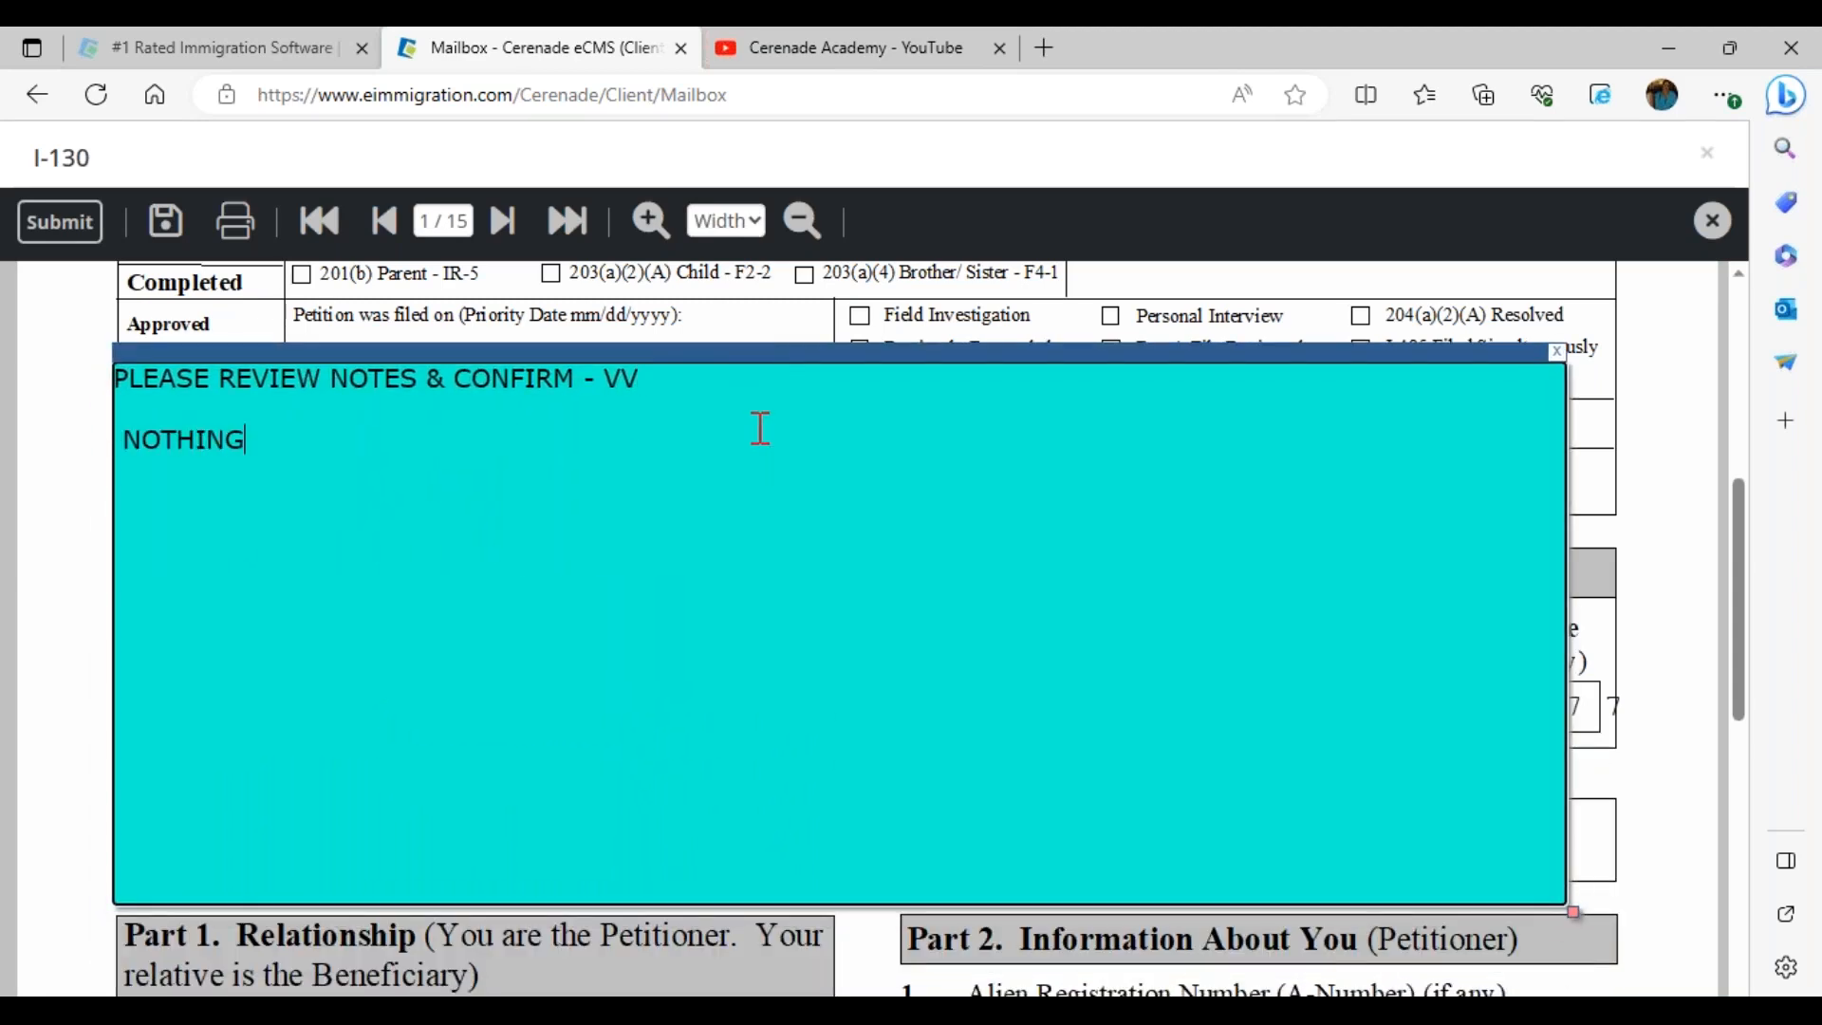
pyautogui.write('MAJOR')
pyautogui.moveTo(513, 408); pyautogui.dragTo(48, 419)
pyautogui.moveTo(491, 444); pyautogui.dragTo(60, 417)
pyautogui.click(47, 422)
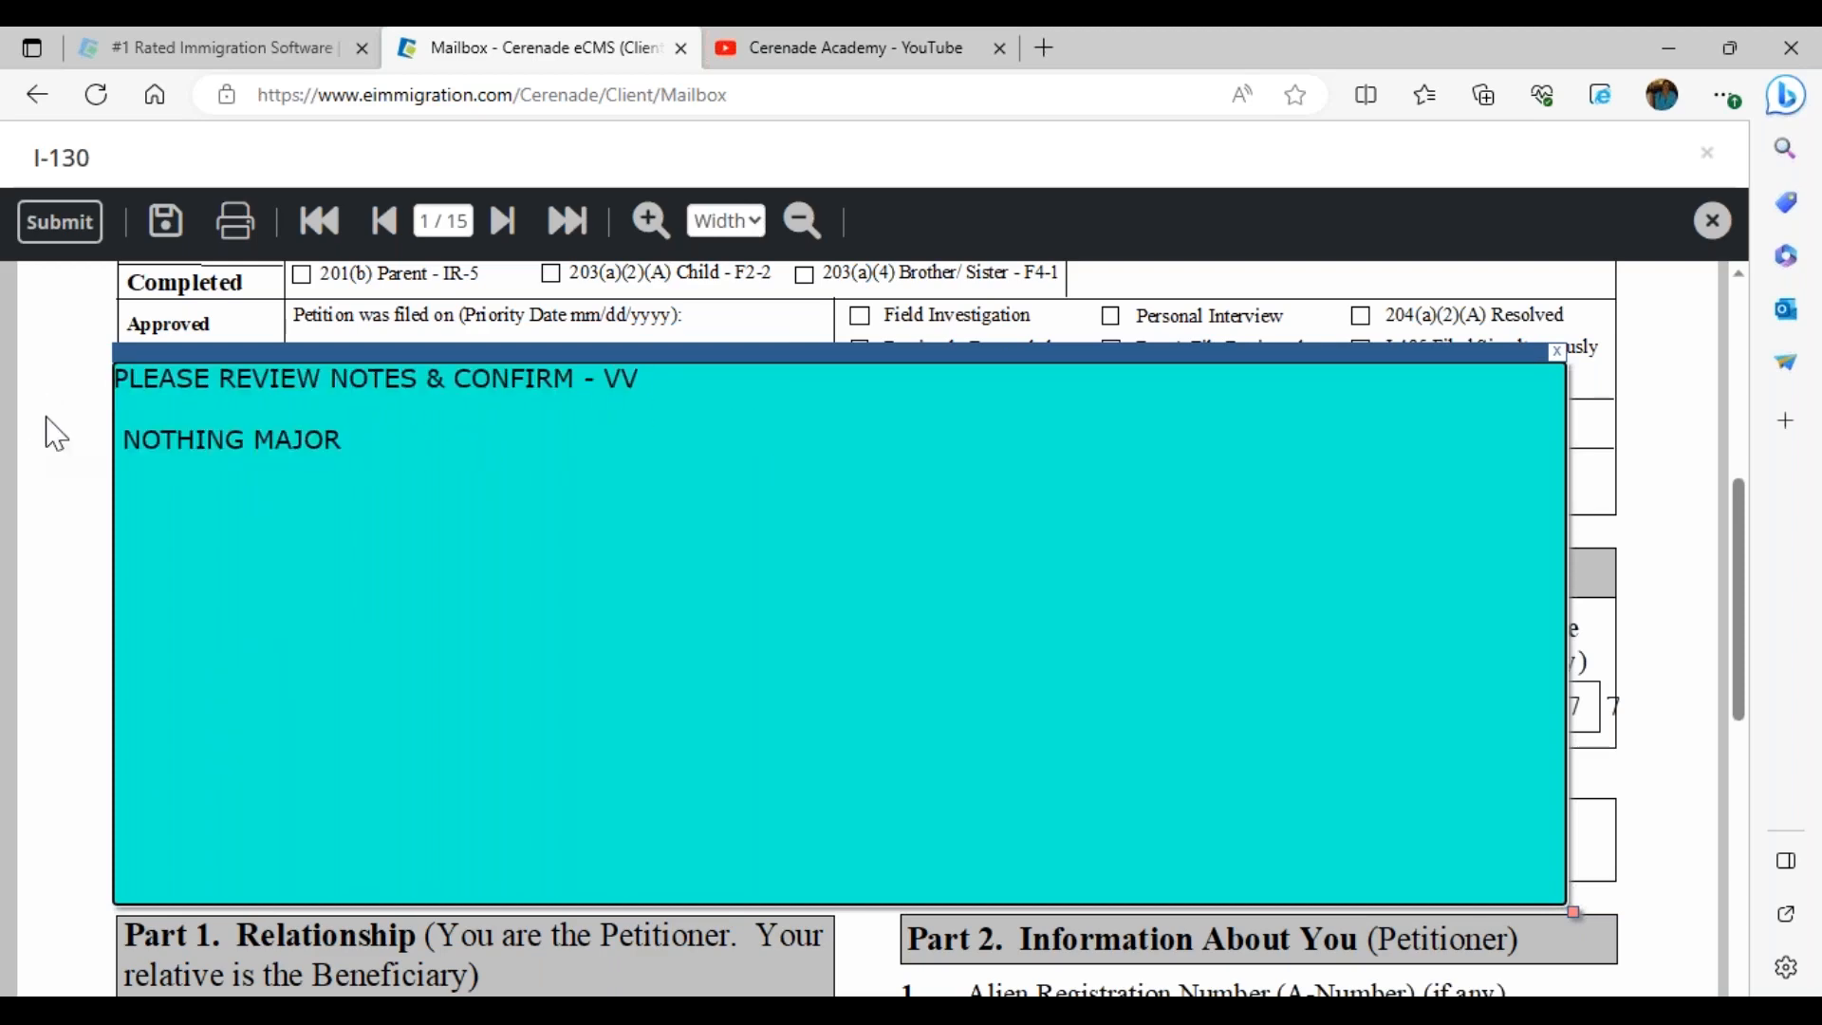
pyautogui.write('-')
pyautogui.write('ANGED')
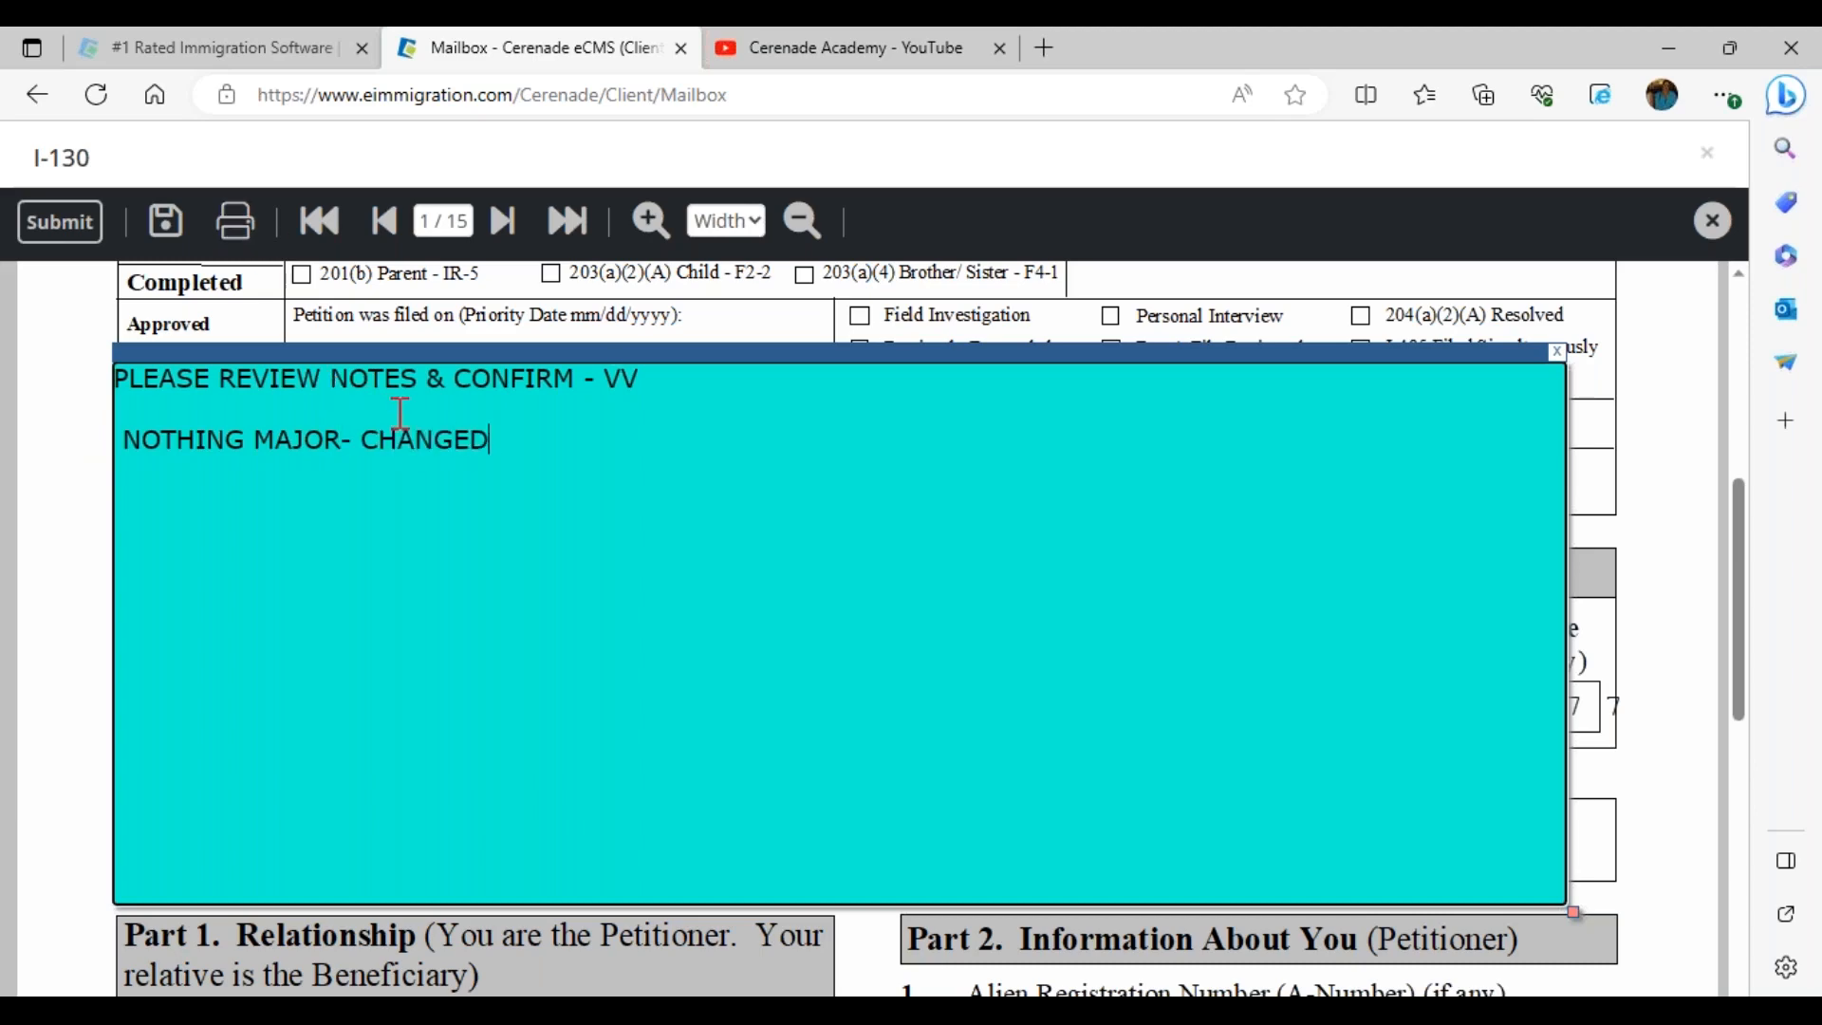
pyautogui.write('  ONE FIELD')
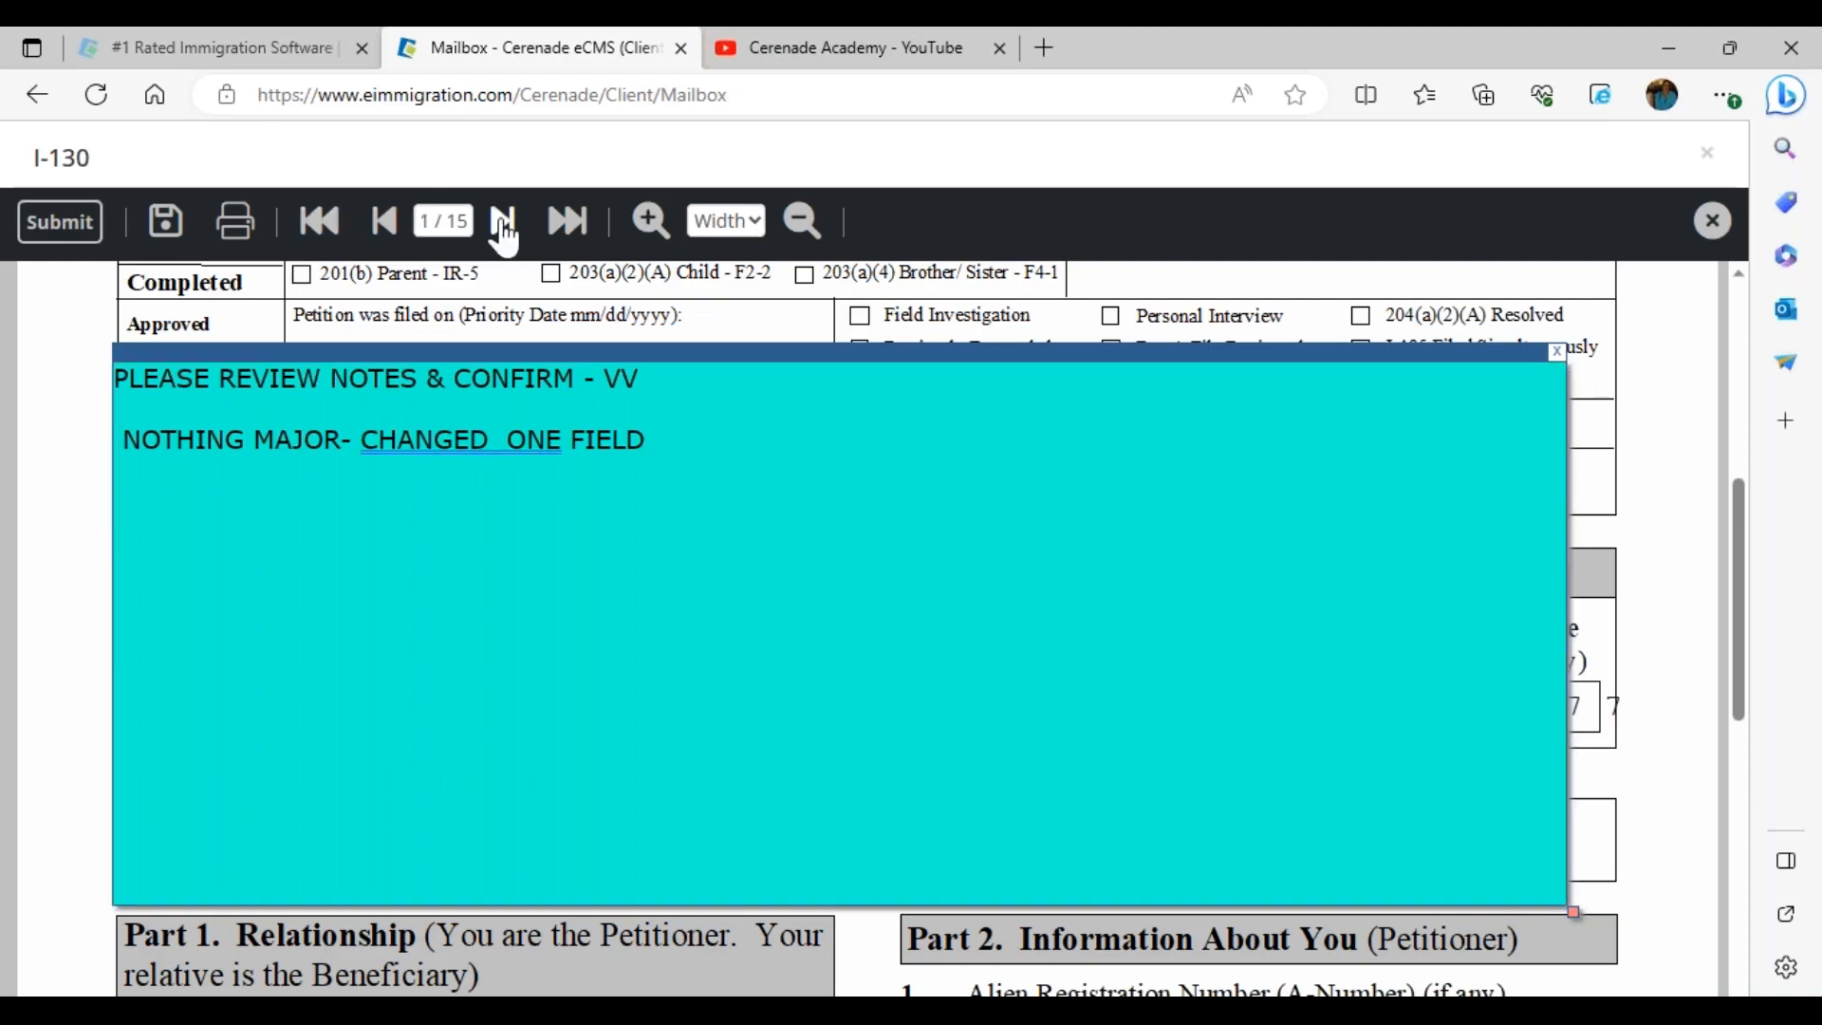
pyautogui.click(503, 221)
# Replace the Date of Birth with a new date, first entered as 07/07/1897
pyautogui.scroll(-5, 667, 749)
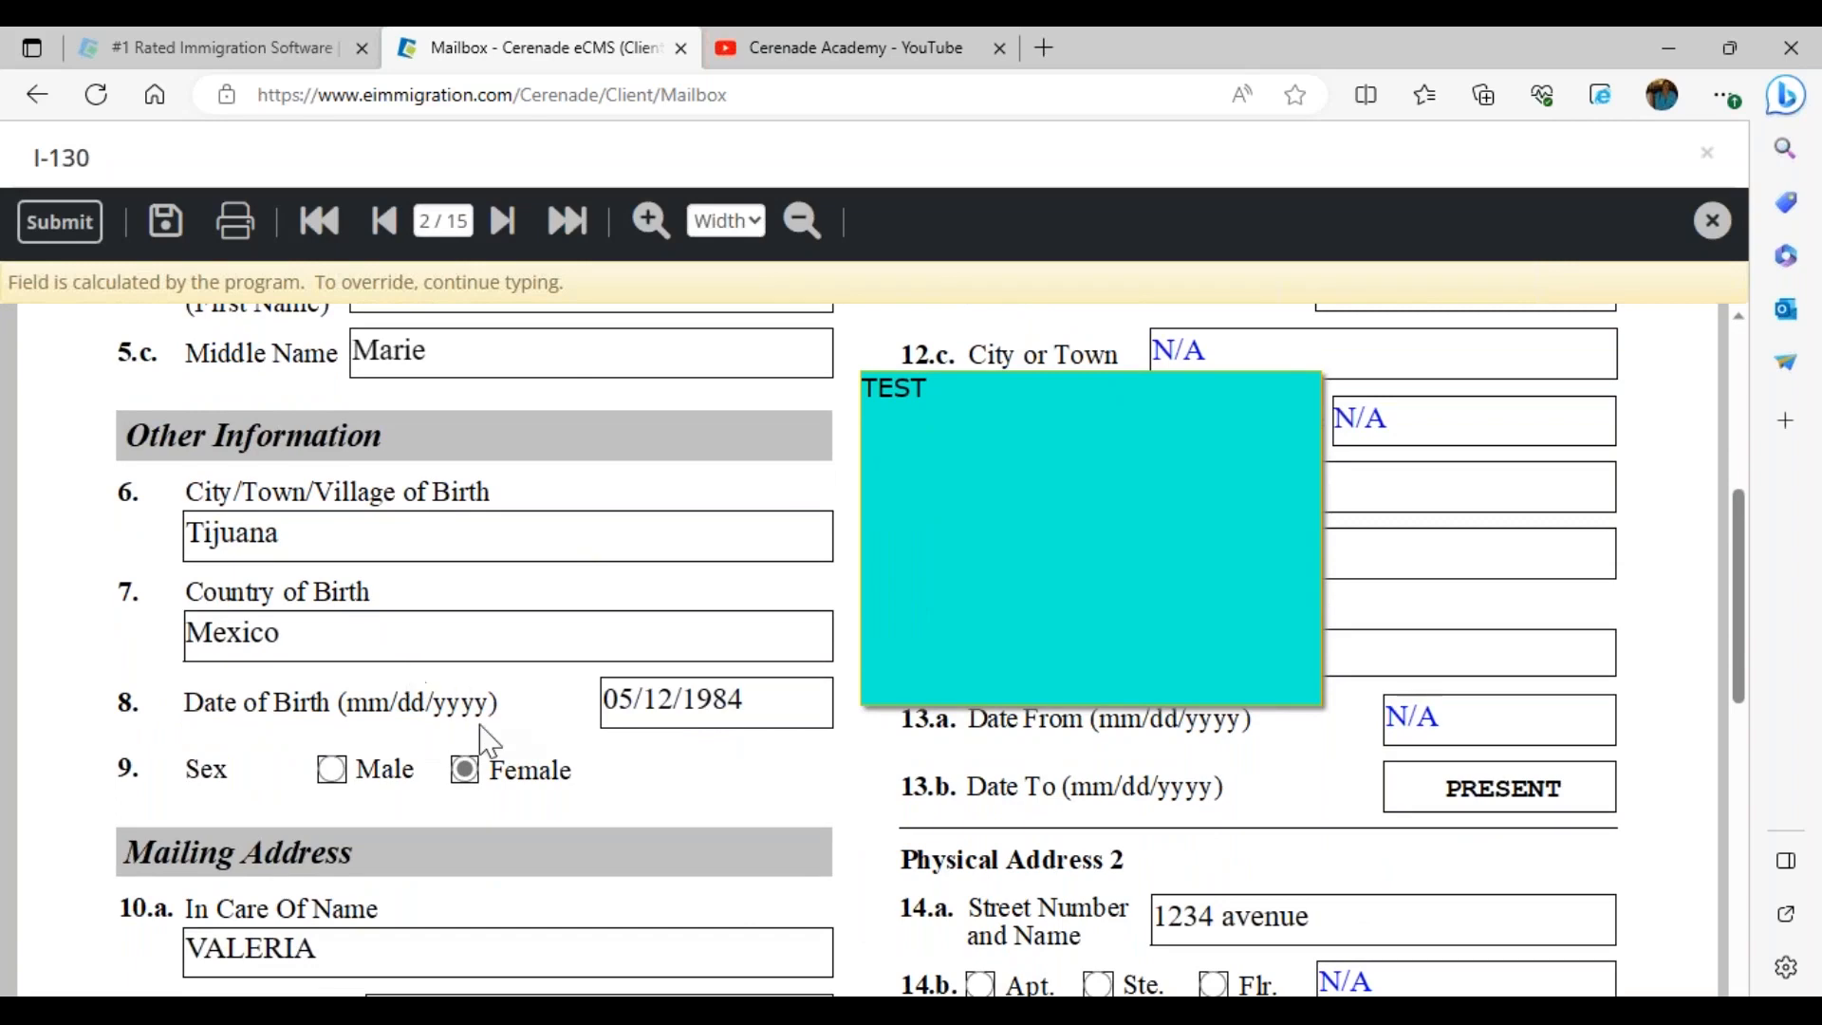
pyautogui.scroll(-2, 481, 736)
pyautogui.click(487, 740)
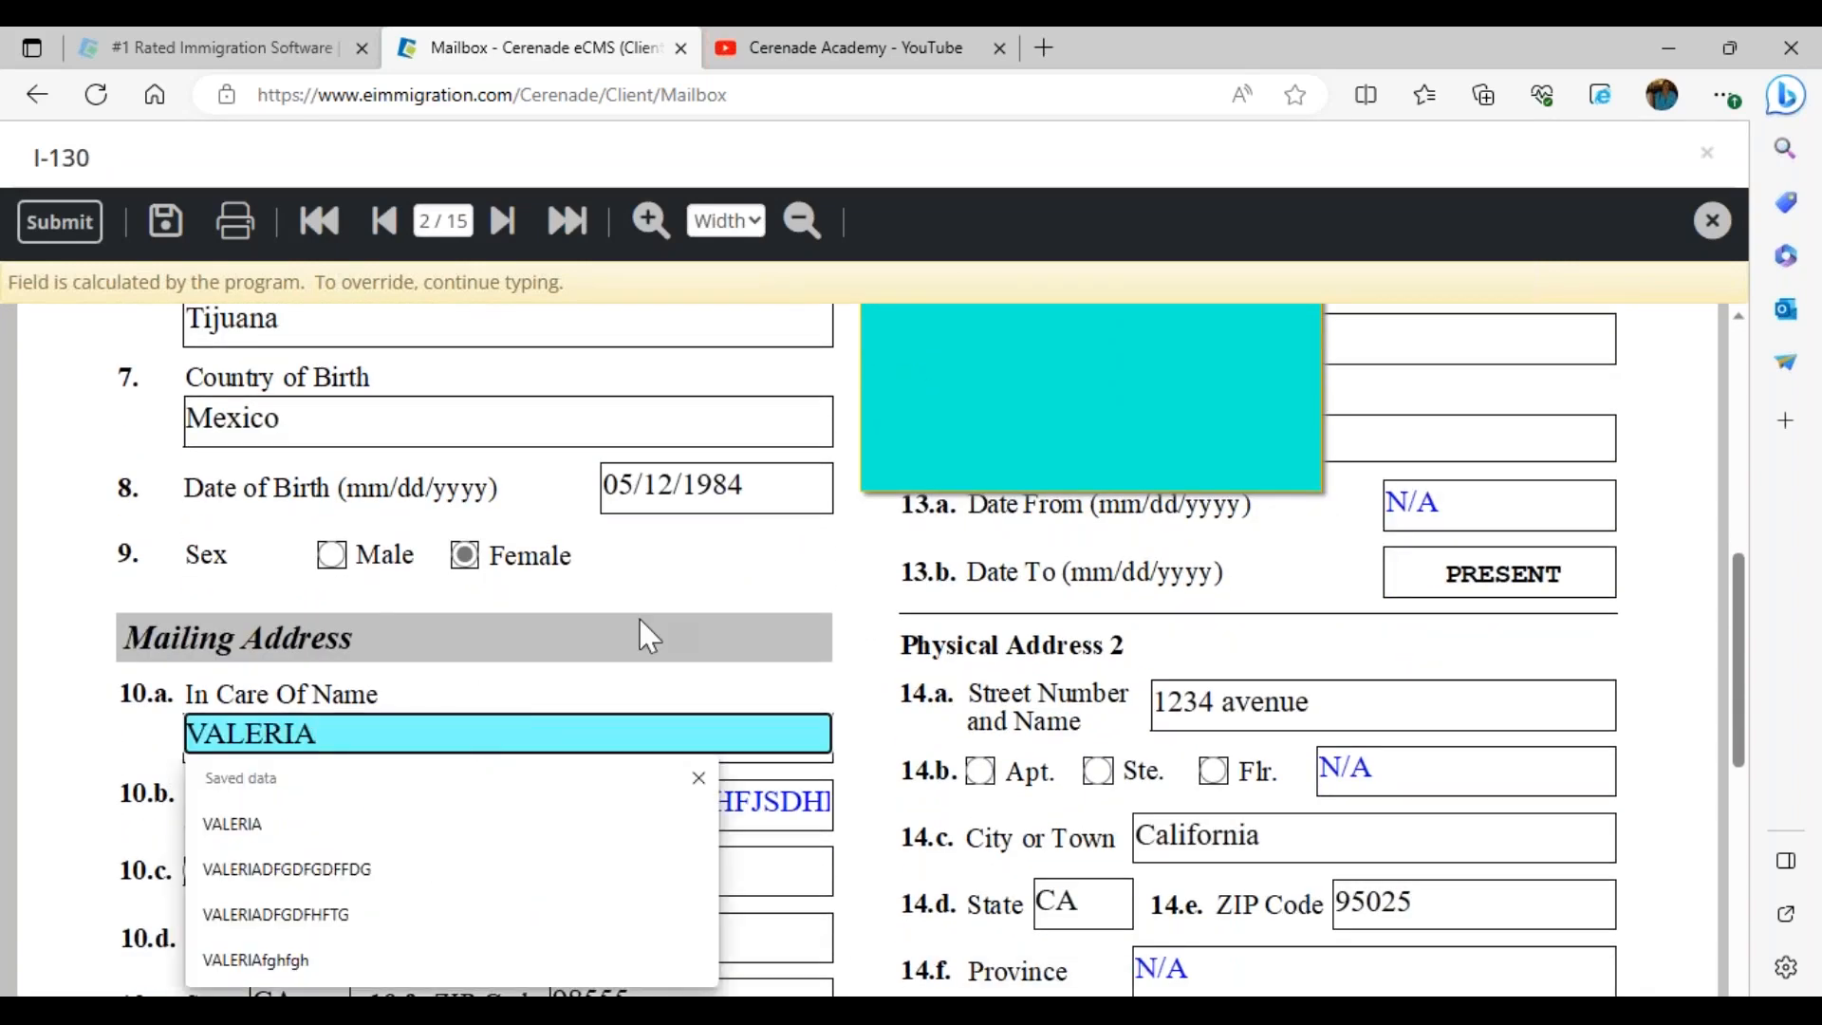
pyautogui.click(742, 487)
pyautogui.write('07/07/')
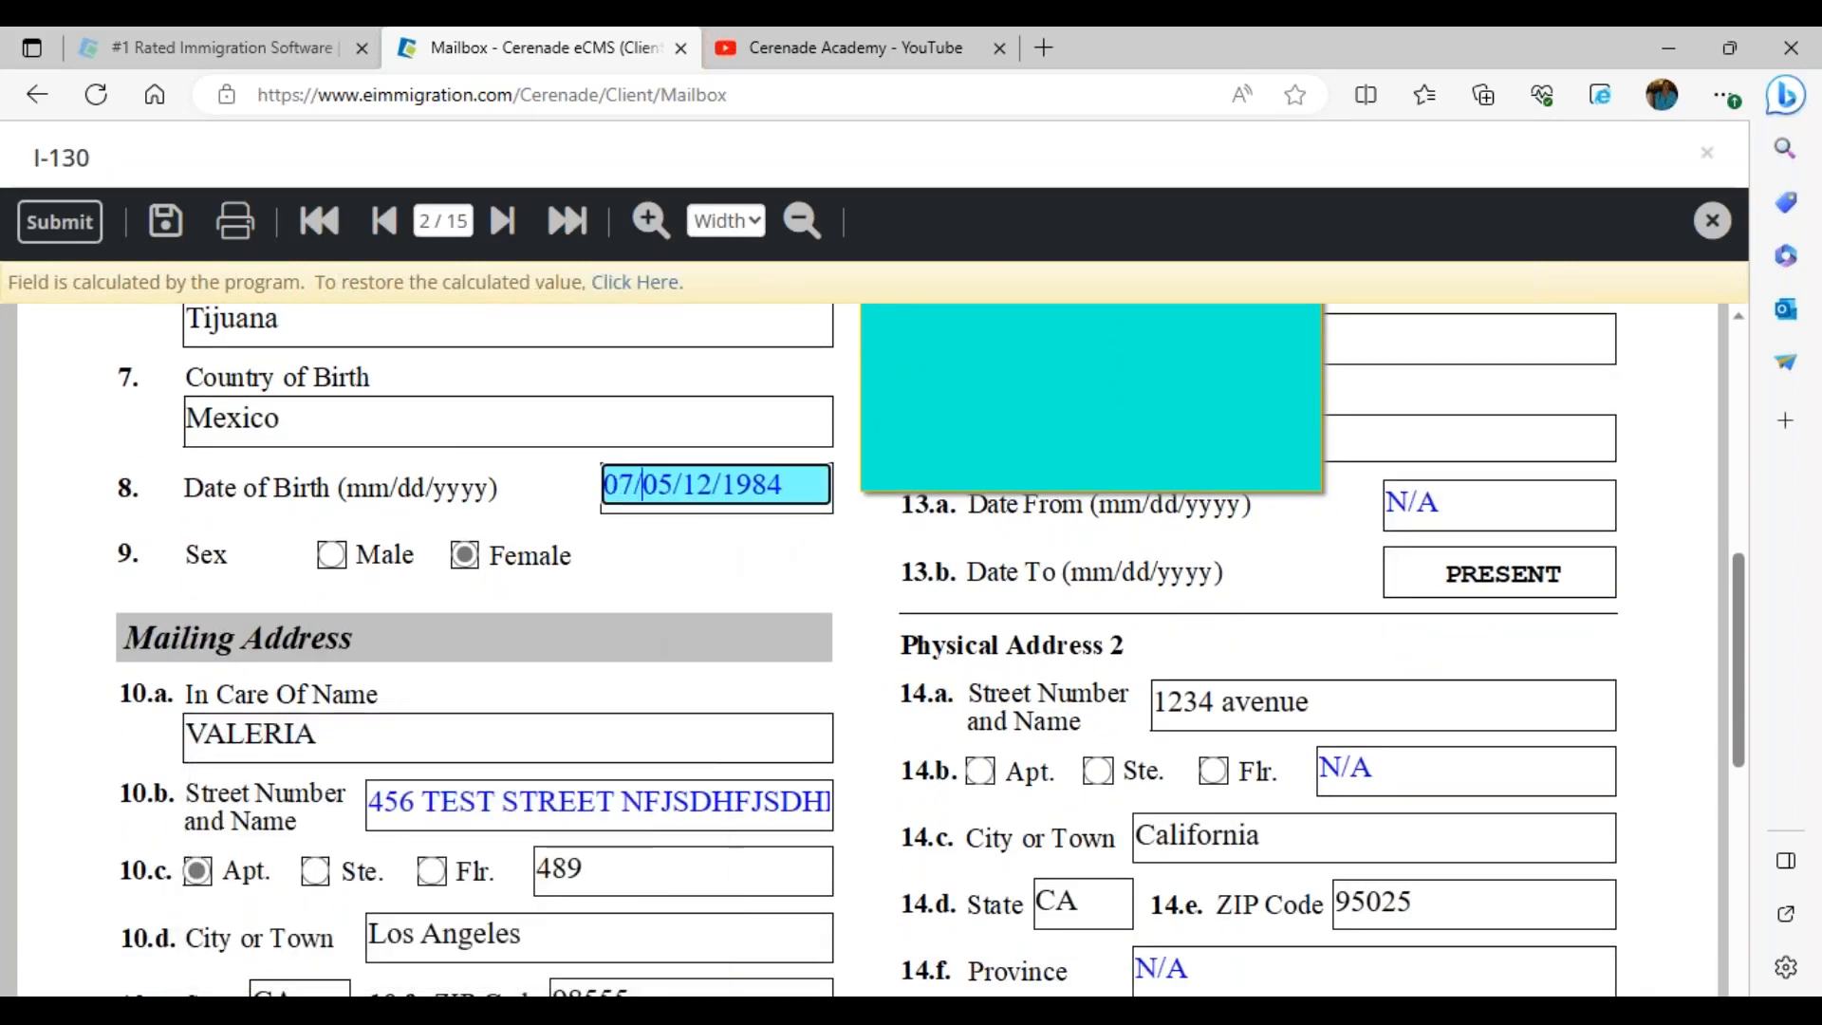
pyautogui.write('1')
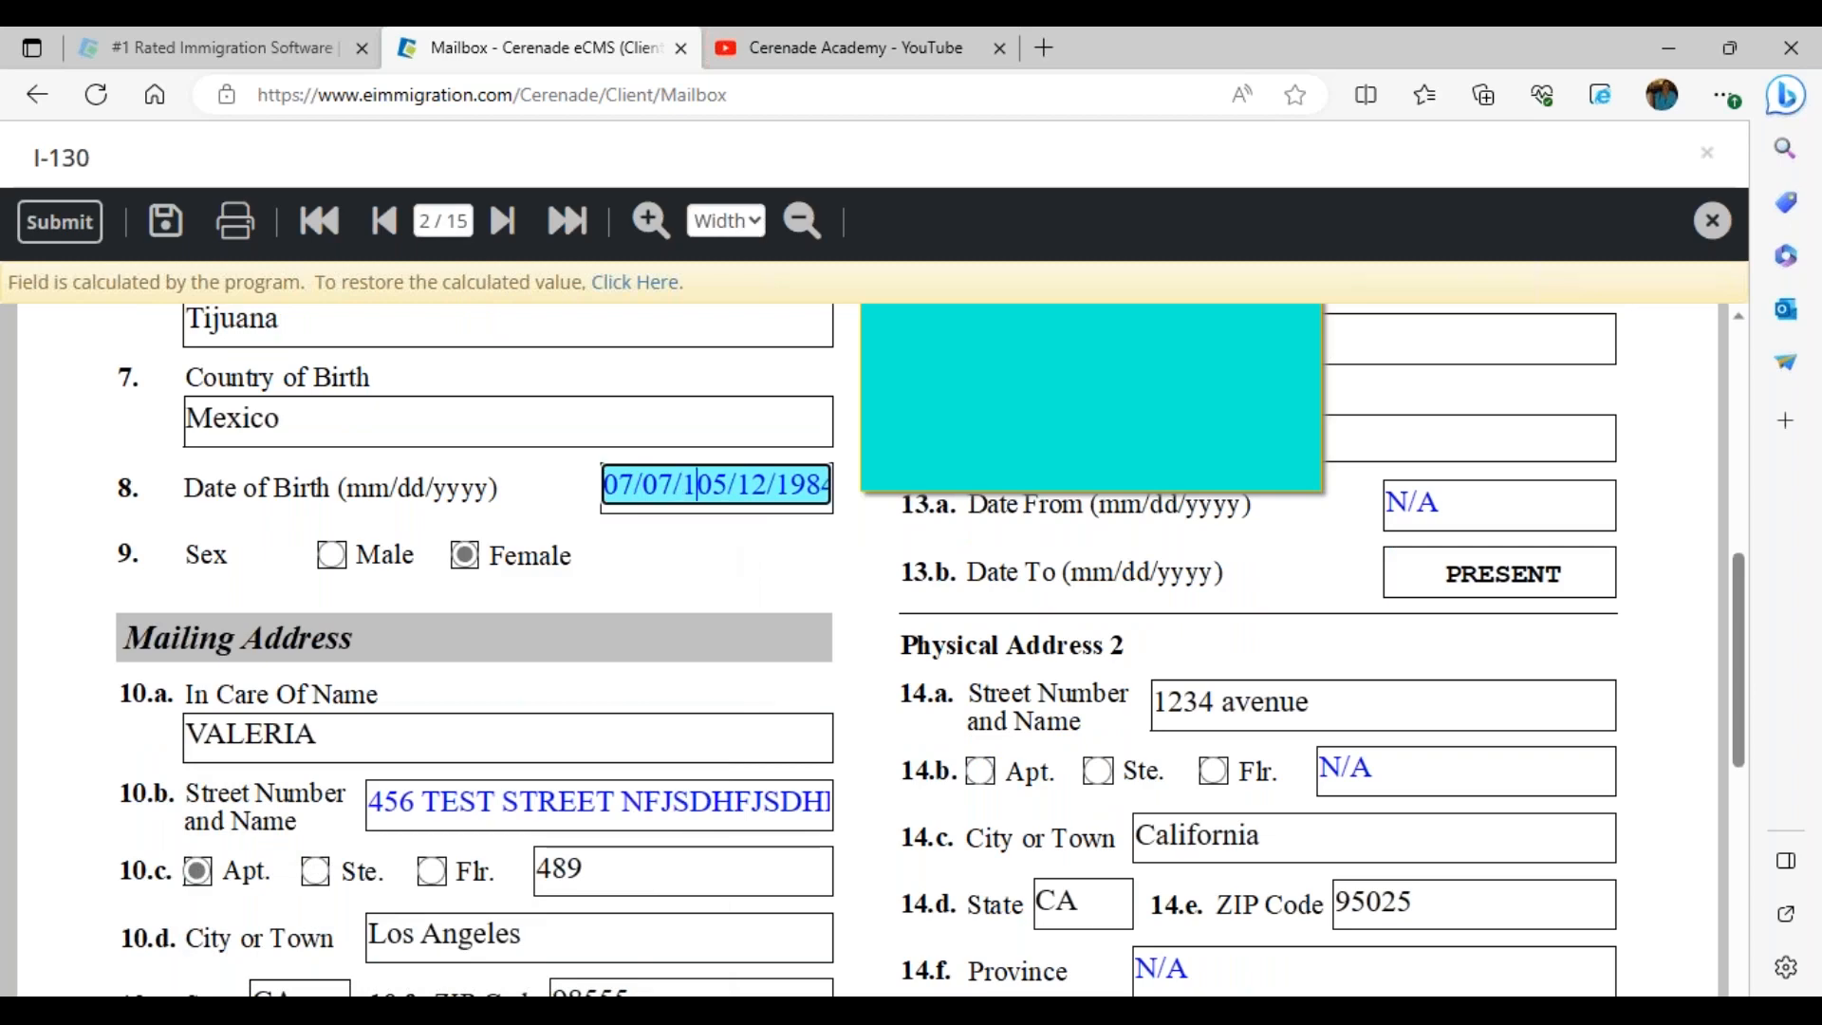
pyautogui.press('Delete')
pyautogui.press('Delete')
pyautogui.press('Delete')
pyautogui.press('Delete')
pyautogui.press('Delete')
pyautogui.press('Delete')
pyautogui.press('Delete')
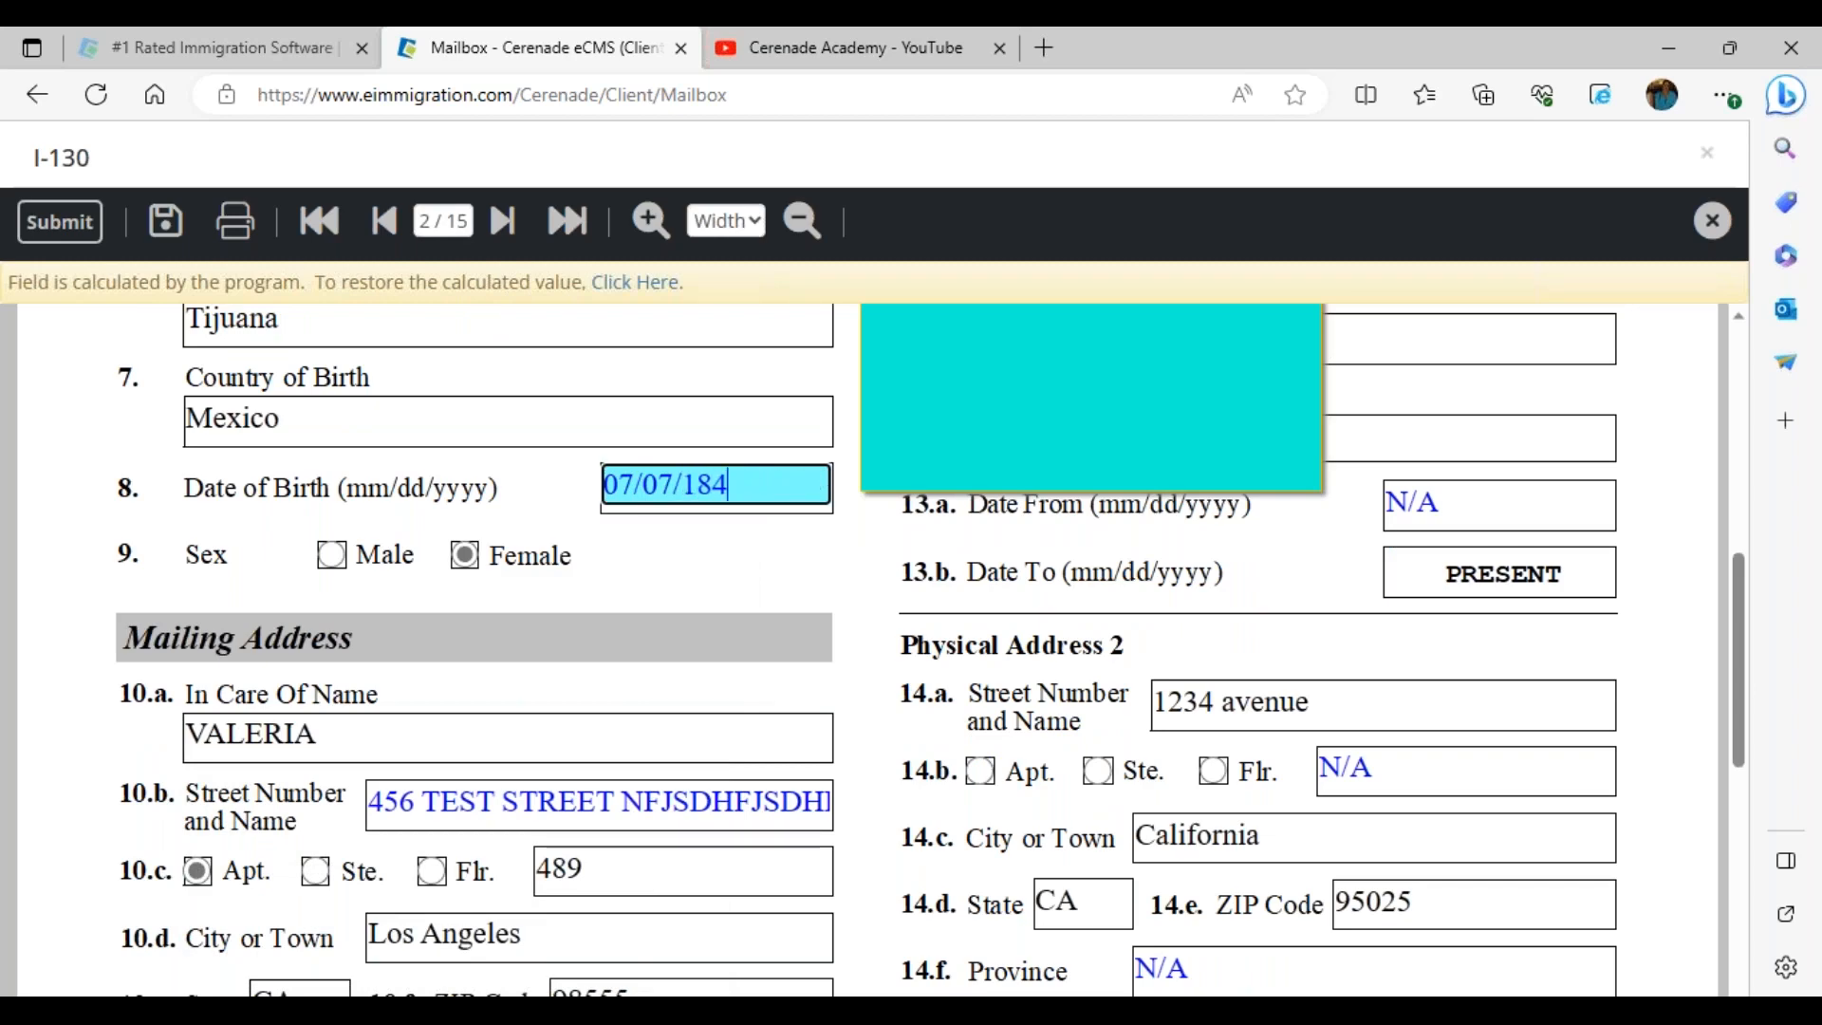
pyautogui.press('Delete')
pyautogui.press('Delete')
pyautogui.write('897')
# Append BNBVNBV to Country of Birth and correct the birth year to 07/07/1987
pyautogui.click(537, 427)
pyautogui.write('BNBVNBV')
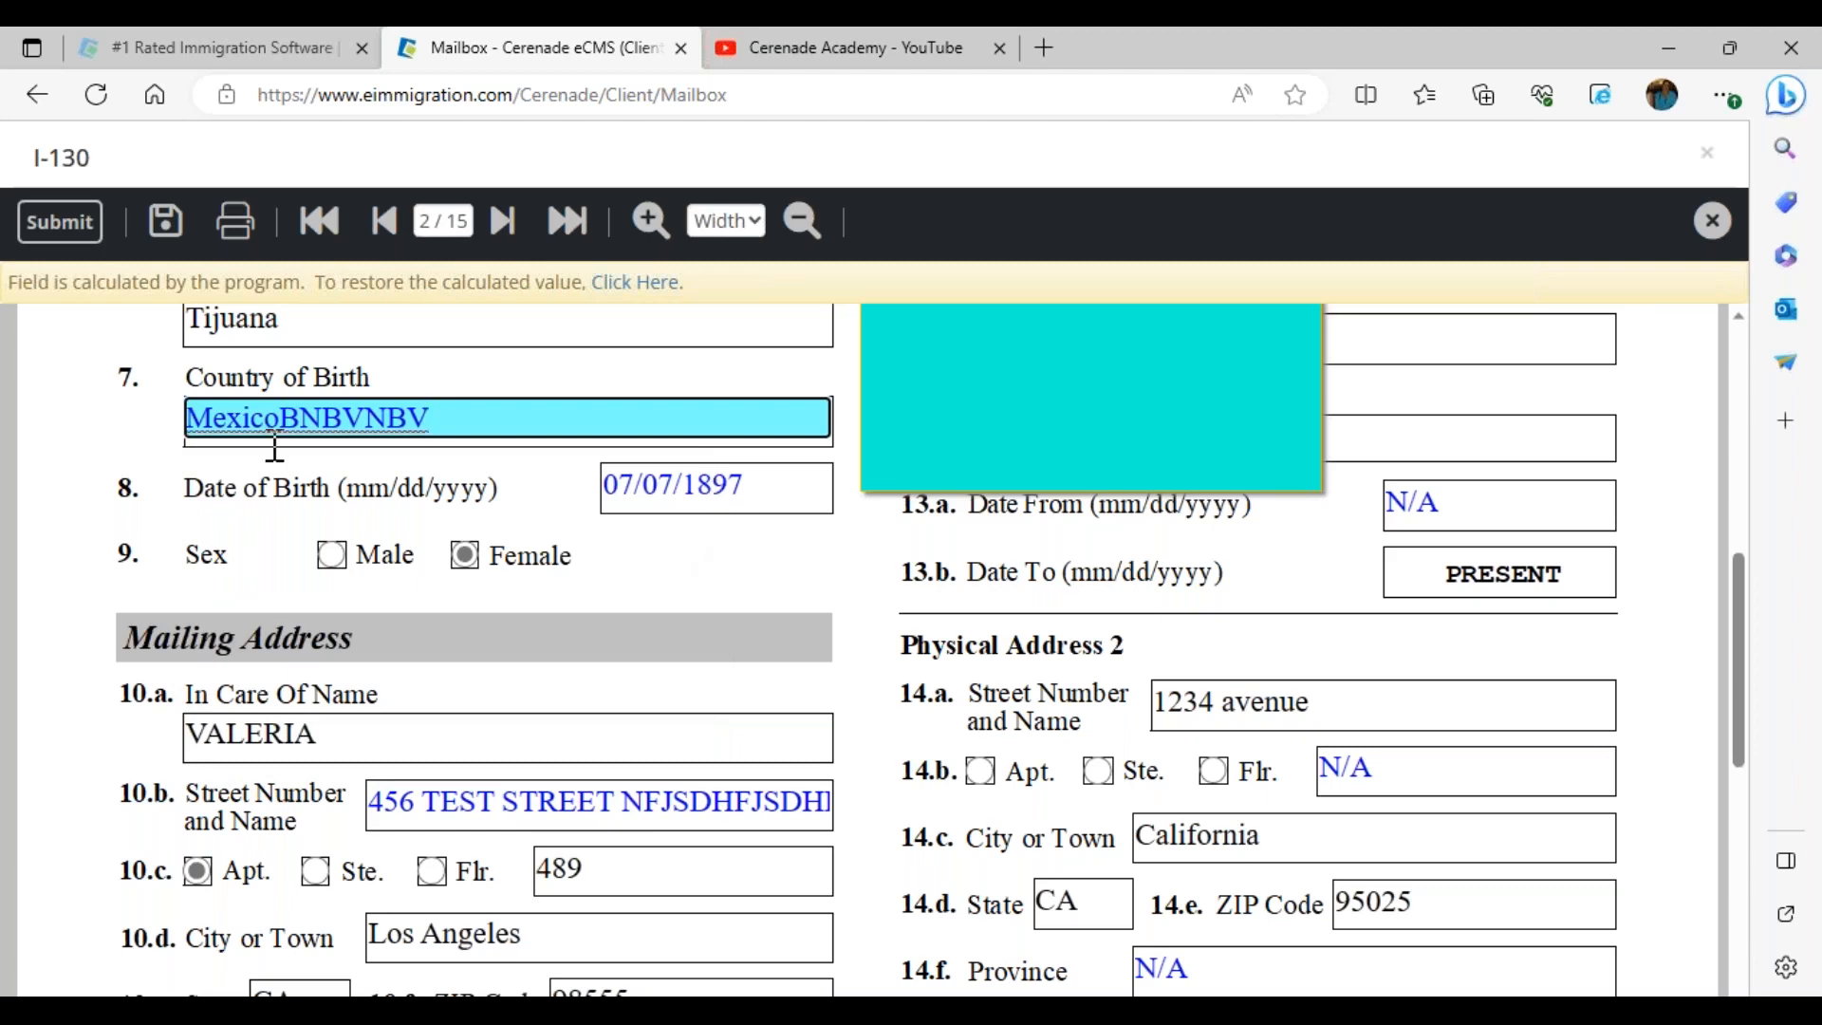
pyautogui.click(720, 488)
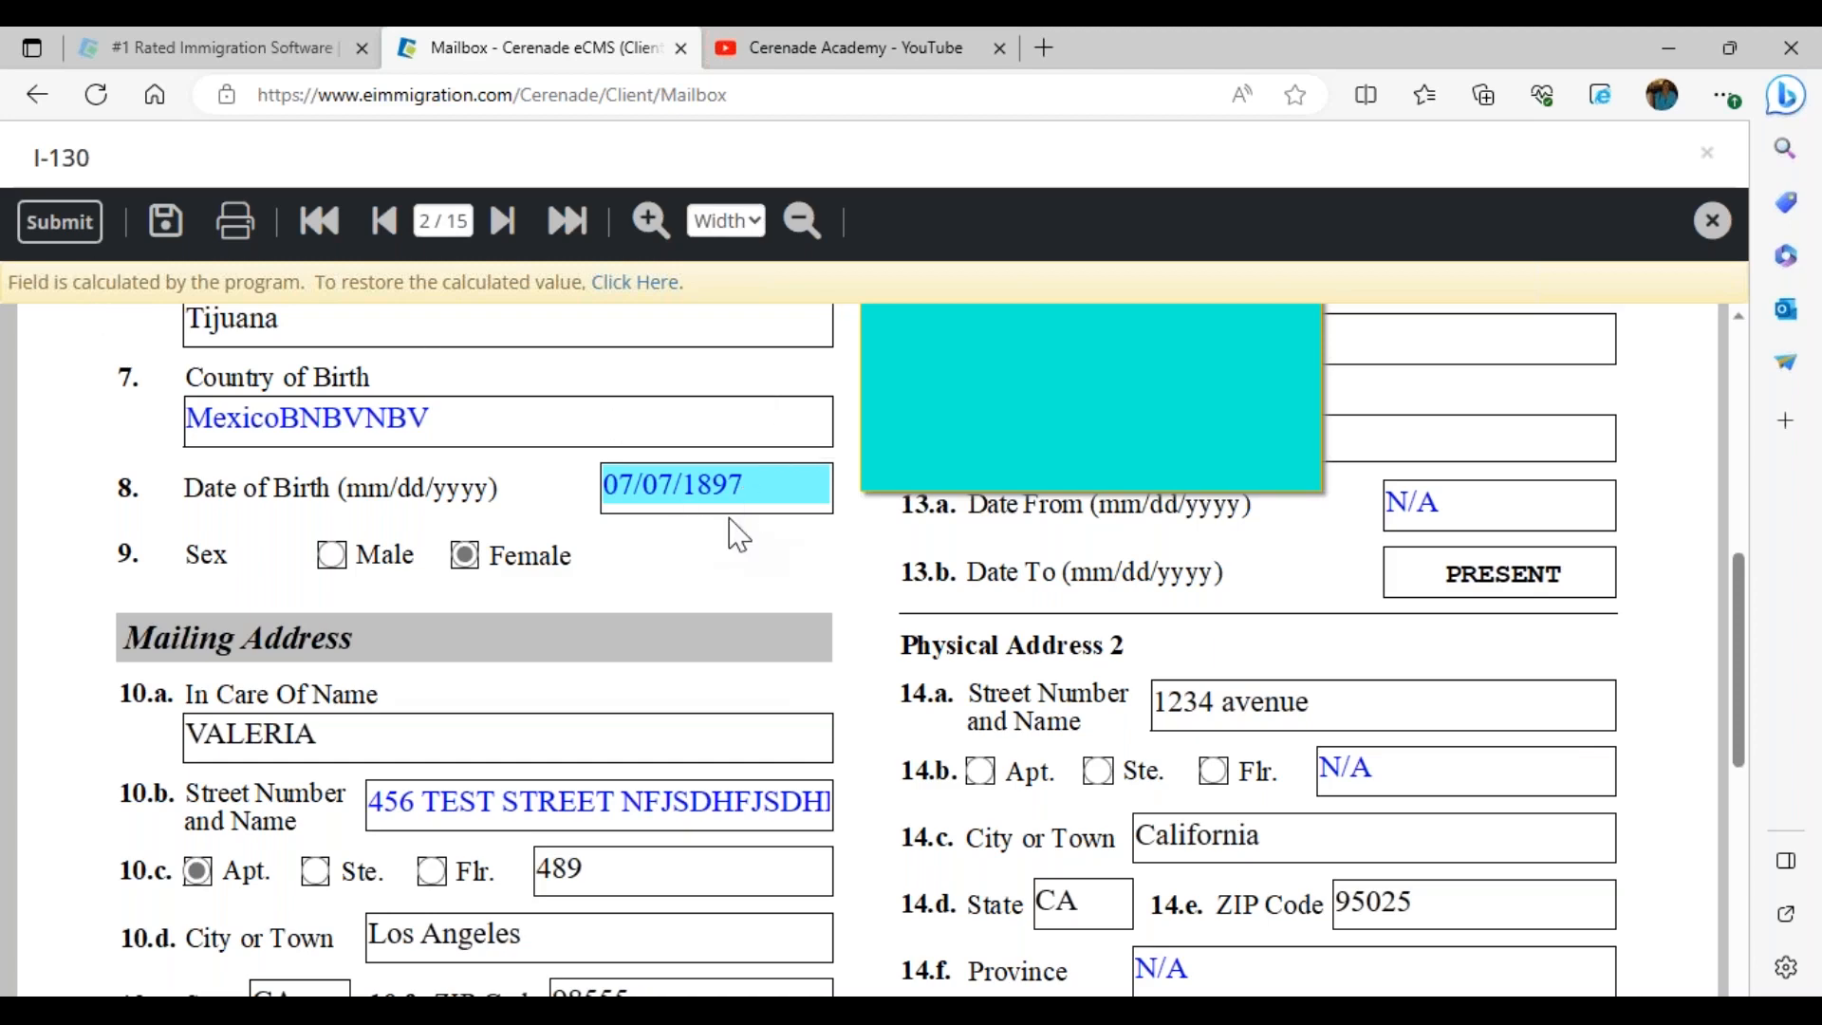
pyautogui.moveTo(703, 482); pyautogui.dragTo(890, 463)
pyautogui.write('987')
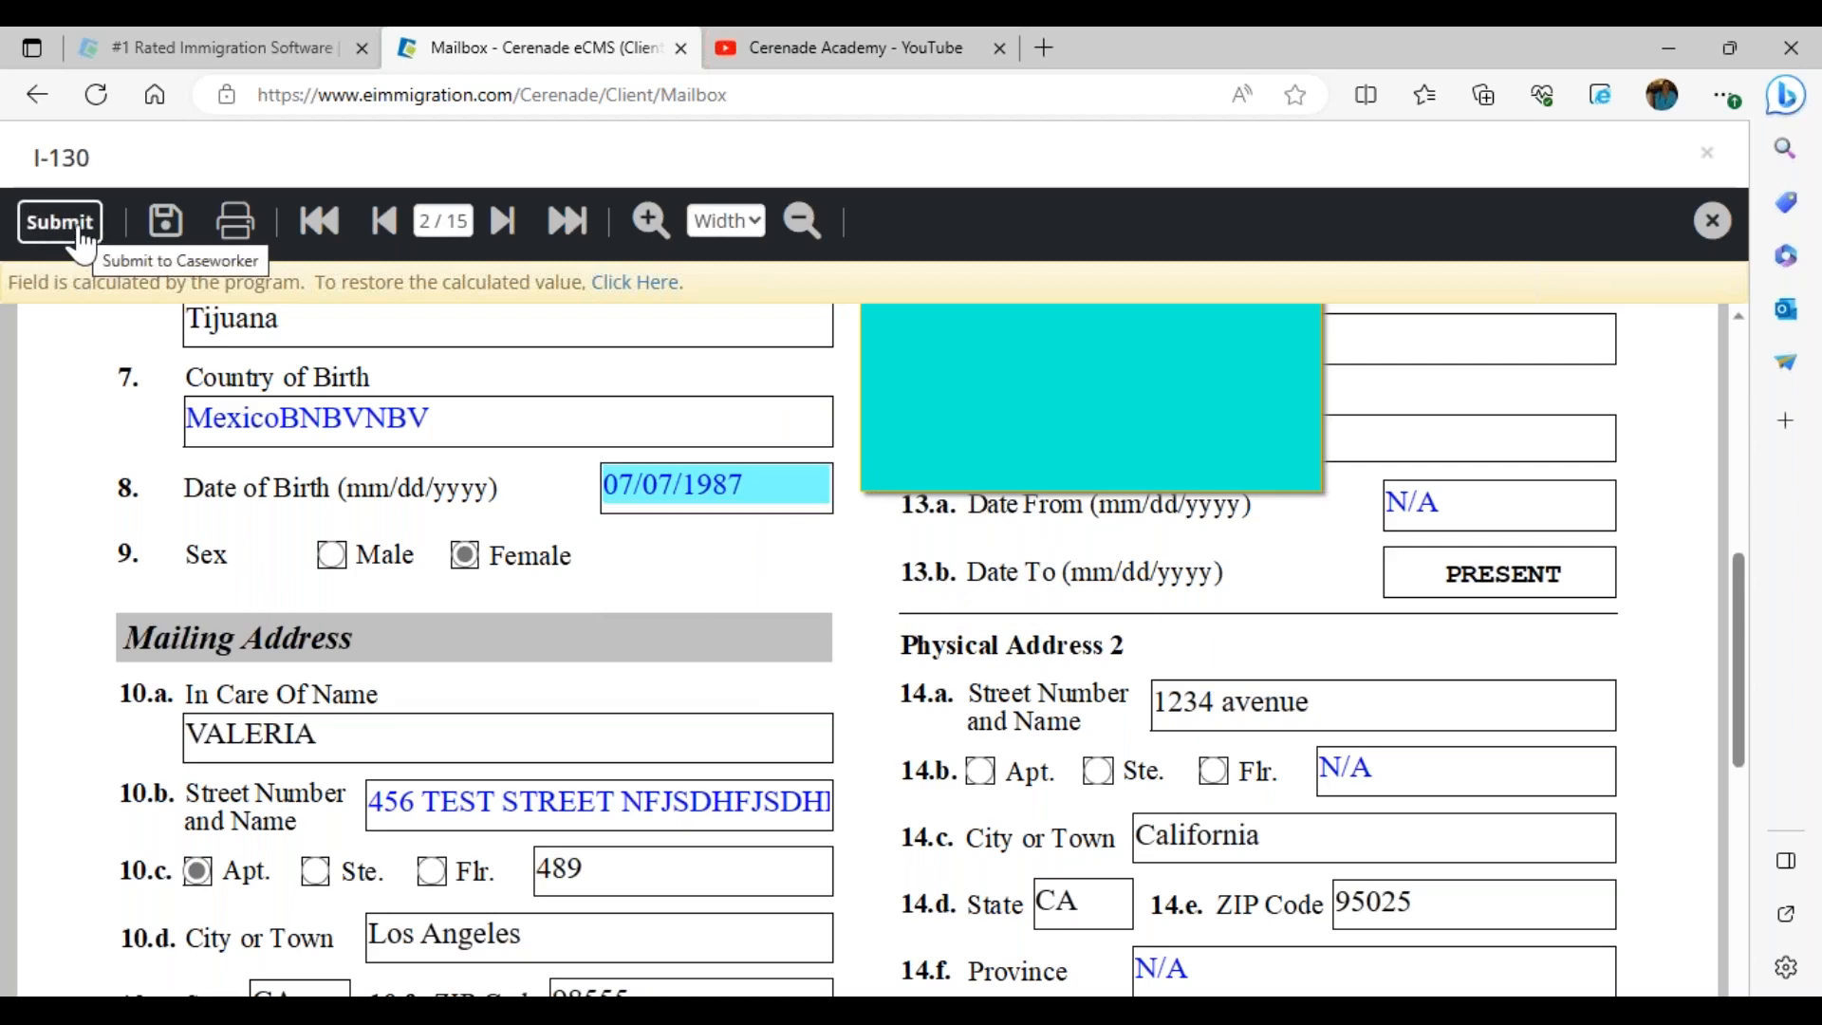
# Submit the I-130 to the caseworker and close it without loading the next form
pyautogui.click(80, 234)
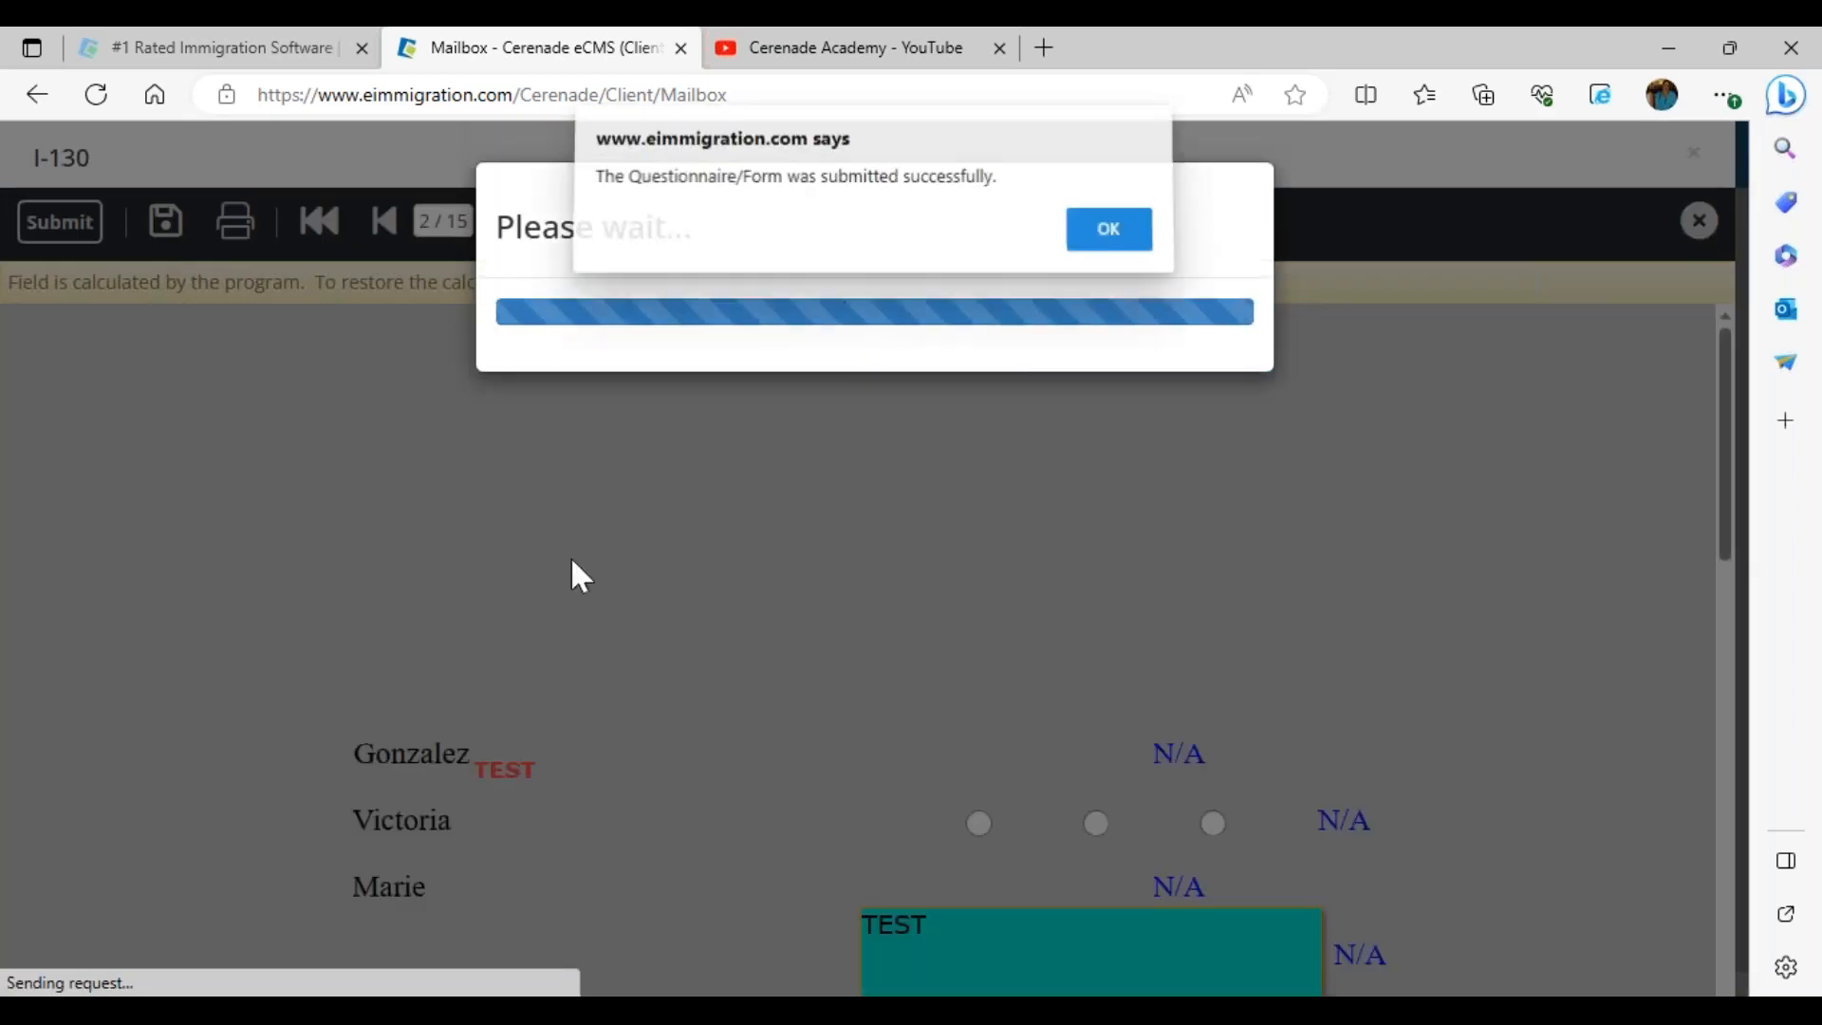
pyautogui.click(1101, 239)
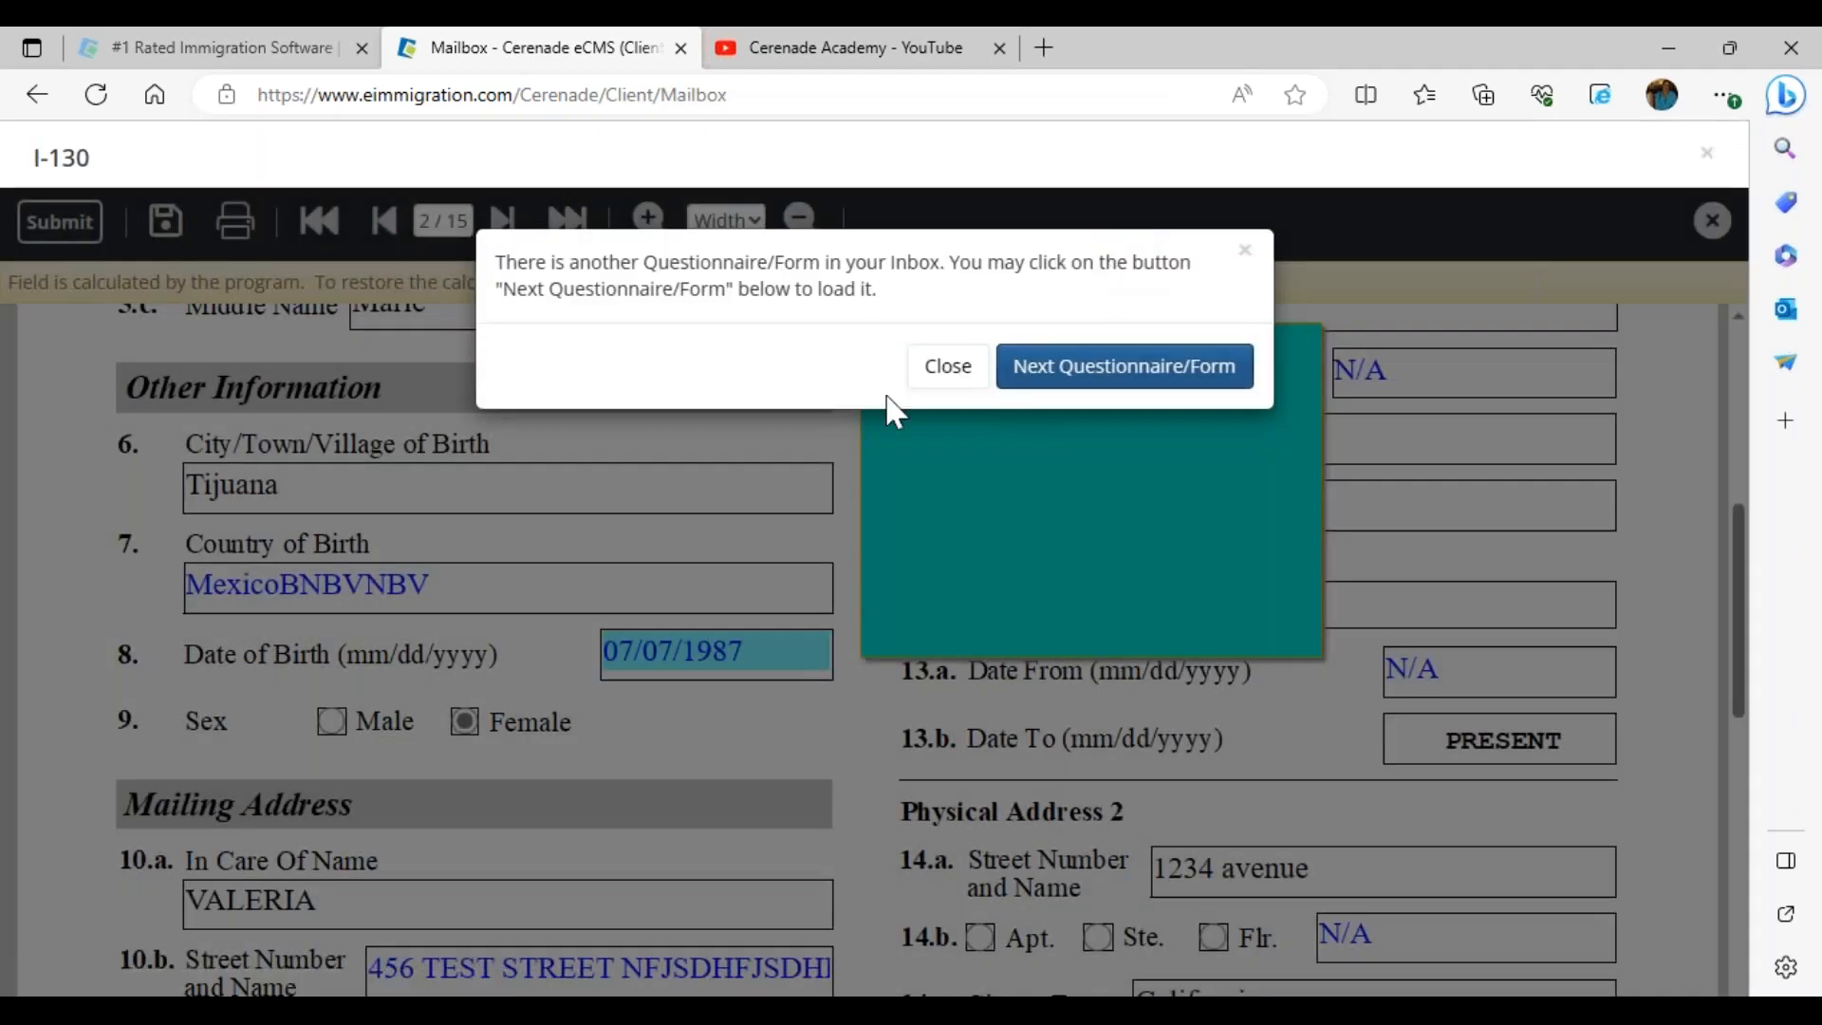
pyautogui.click(925, 381)
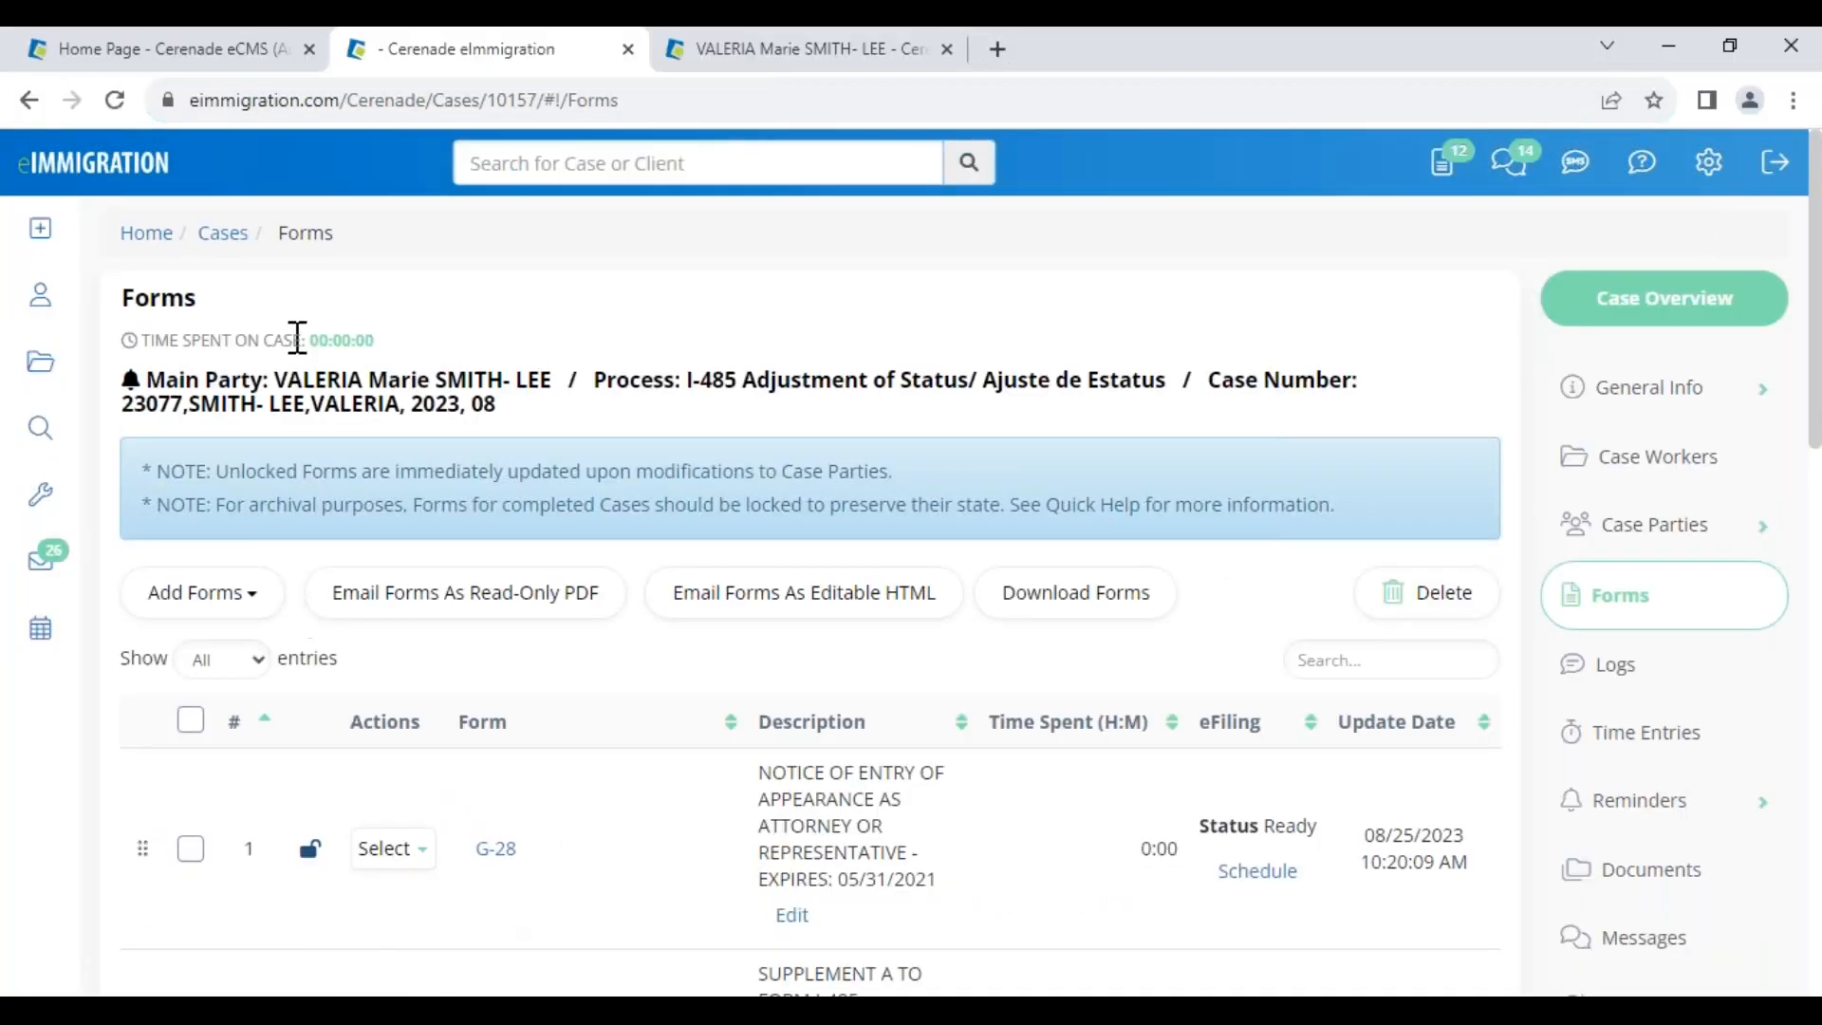
# Open the client-submitted I-130 from the staff Inbox and find the reply 'NOTHING MAJOR- CHANGED ONE FIELD'
pyautogui.click(93, 162)
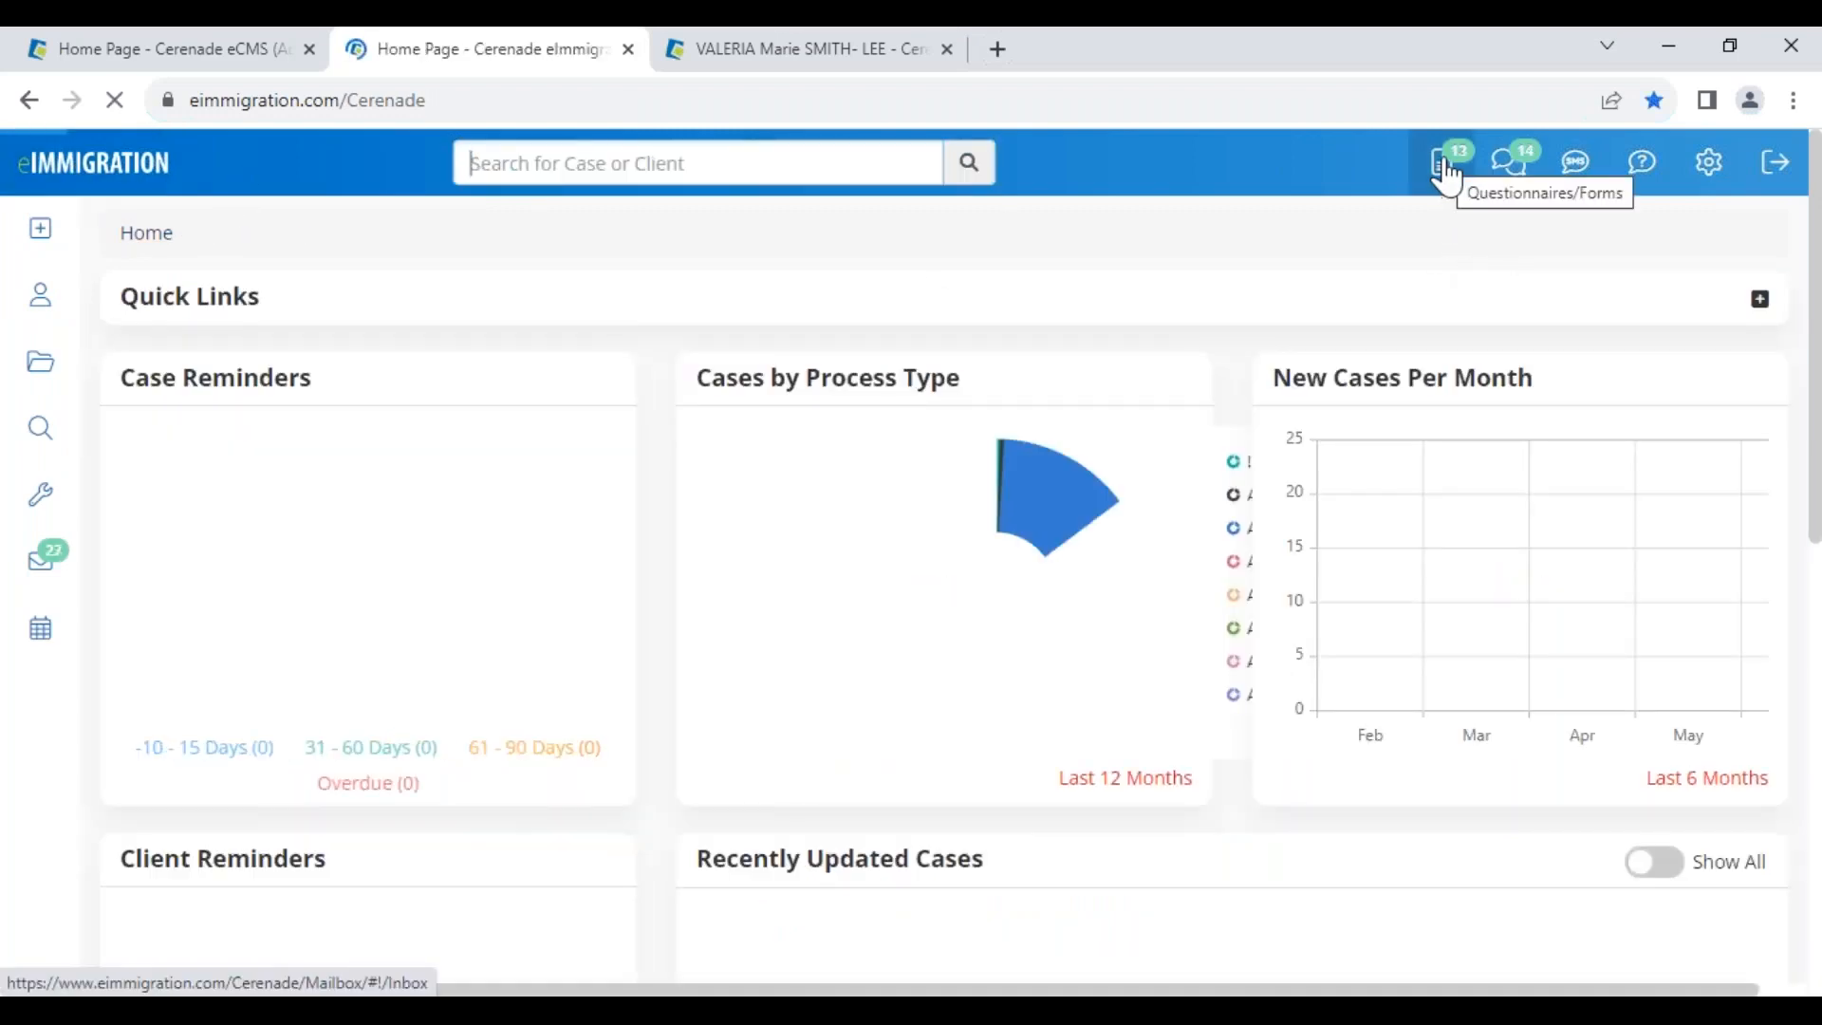
pyautogui.click(1444, 161)
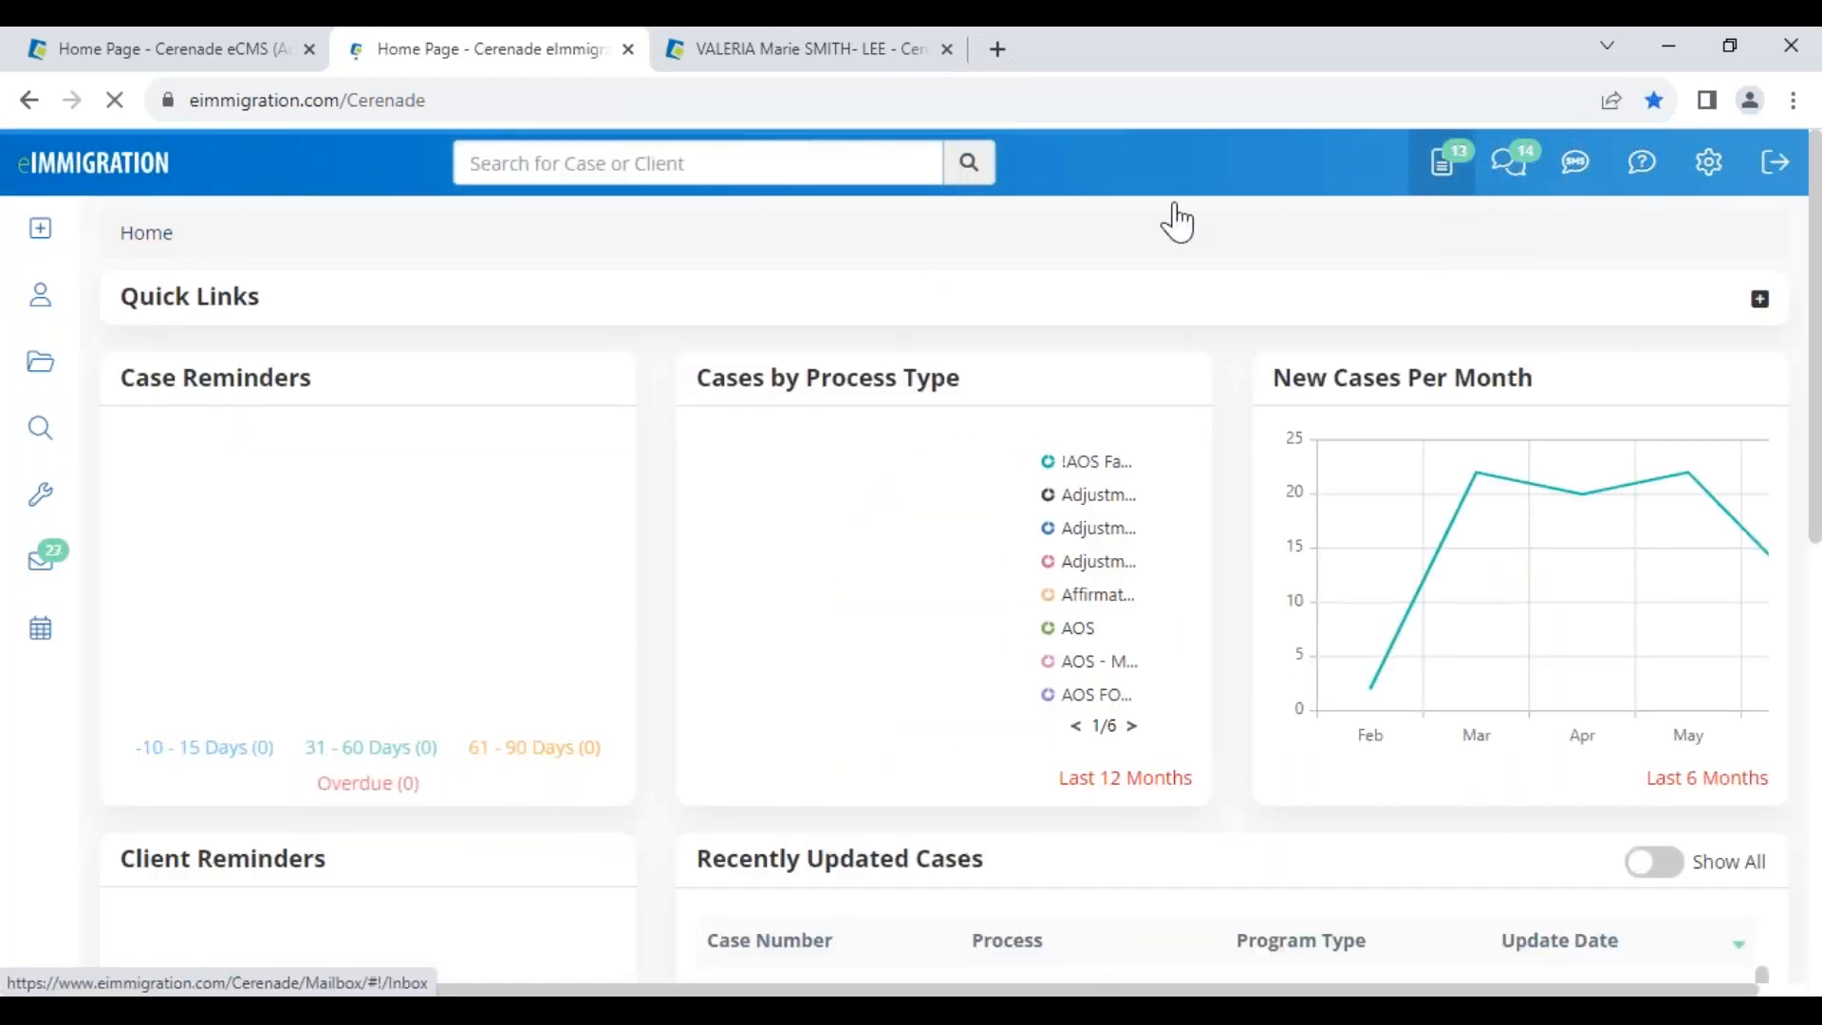
pyautogui.moveTo(771, 885); pyautogui.dragTo(859, 896)
pyautogui.click(192, 890)
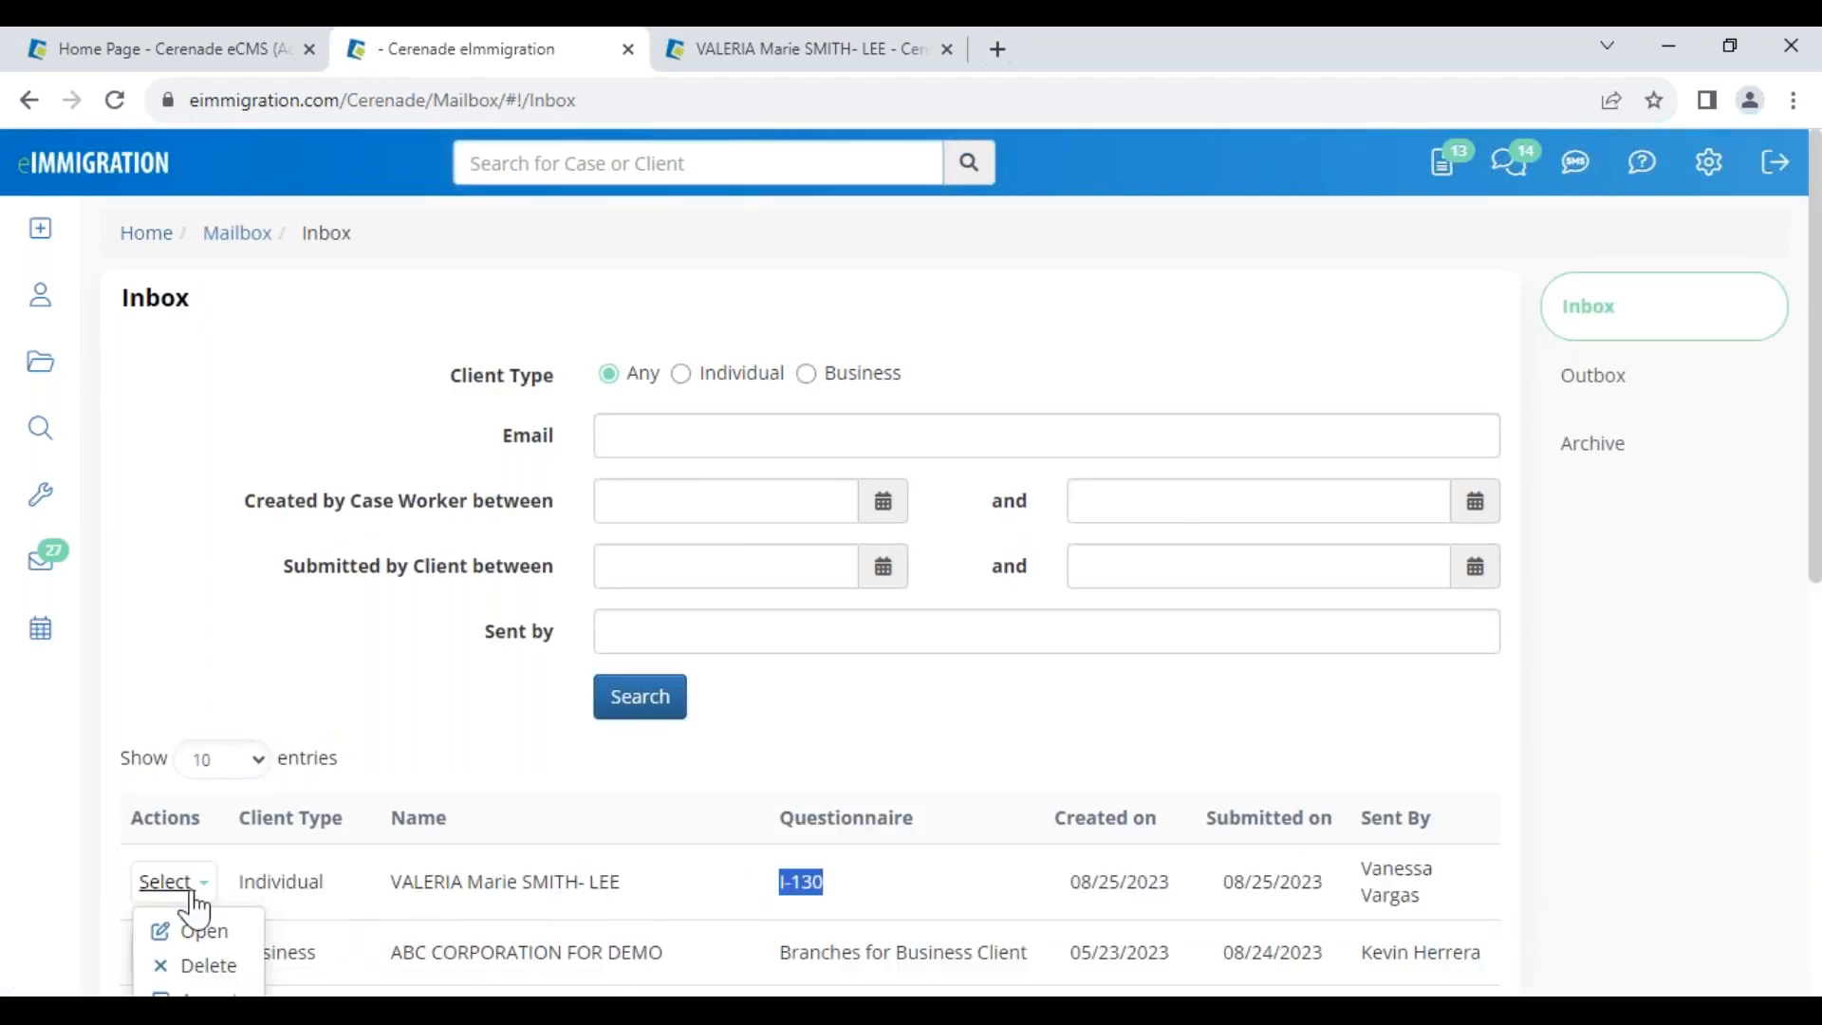
pyautogui.scroll(-2, 194, 906)
pyautogui.click(201, 759)
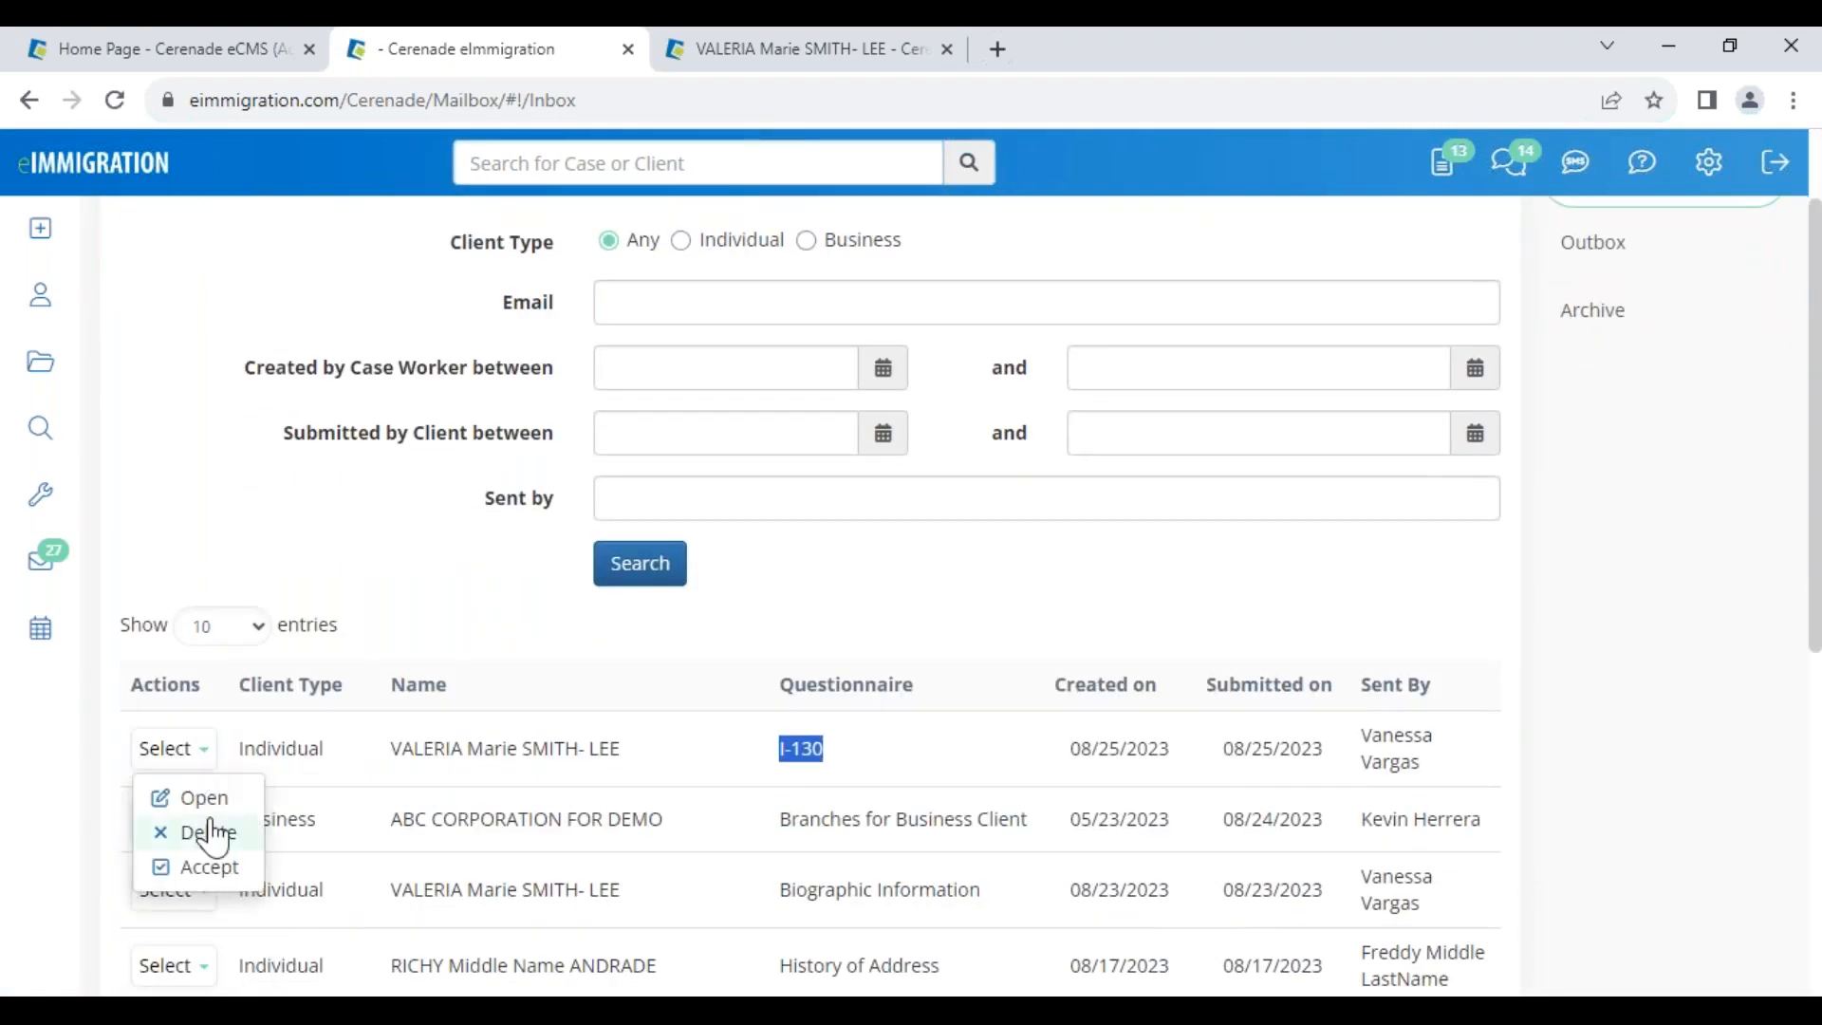
pyautogui.click(203, 799)
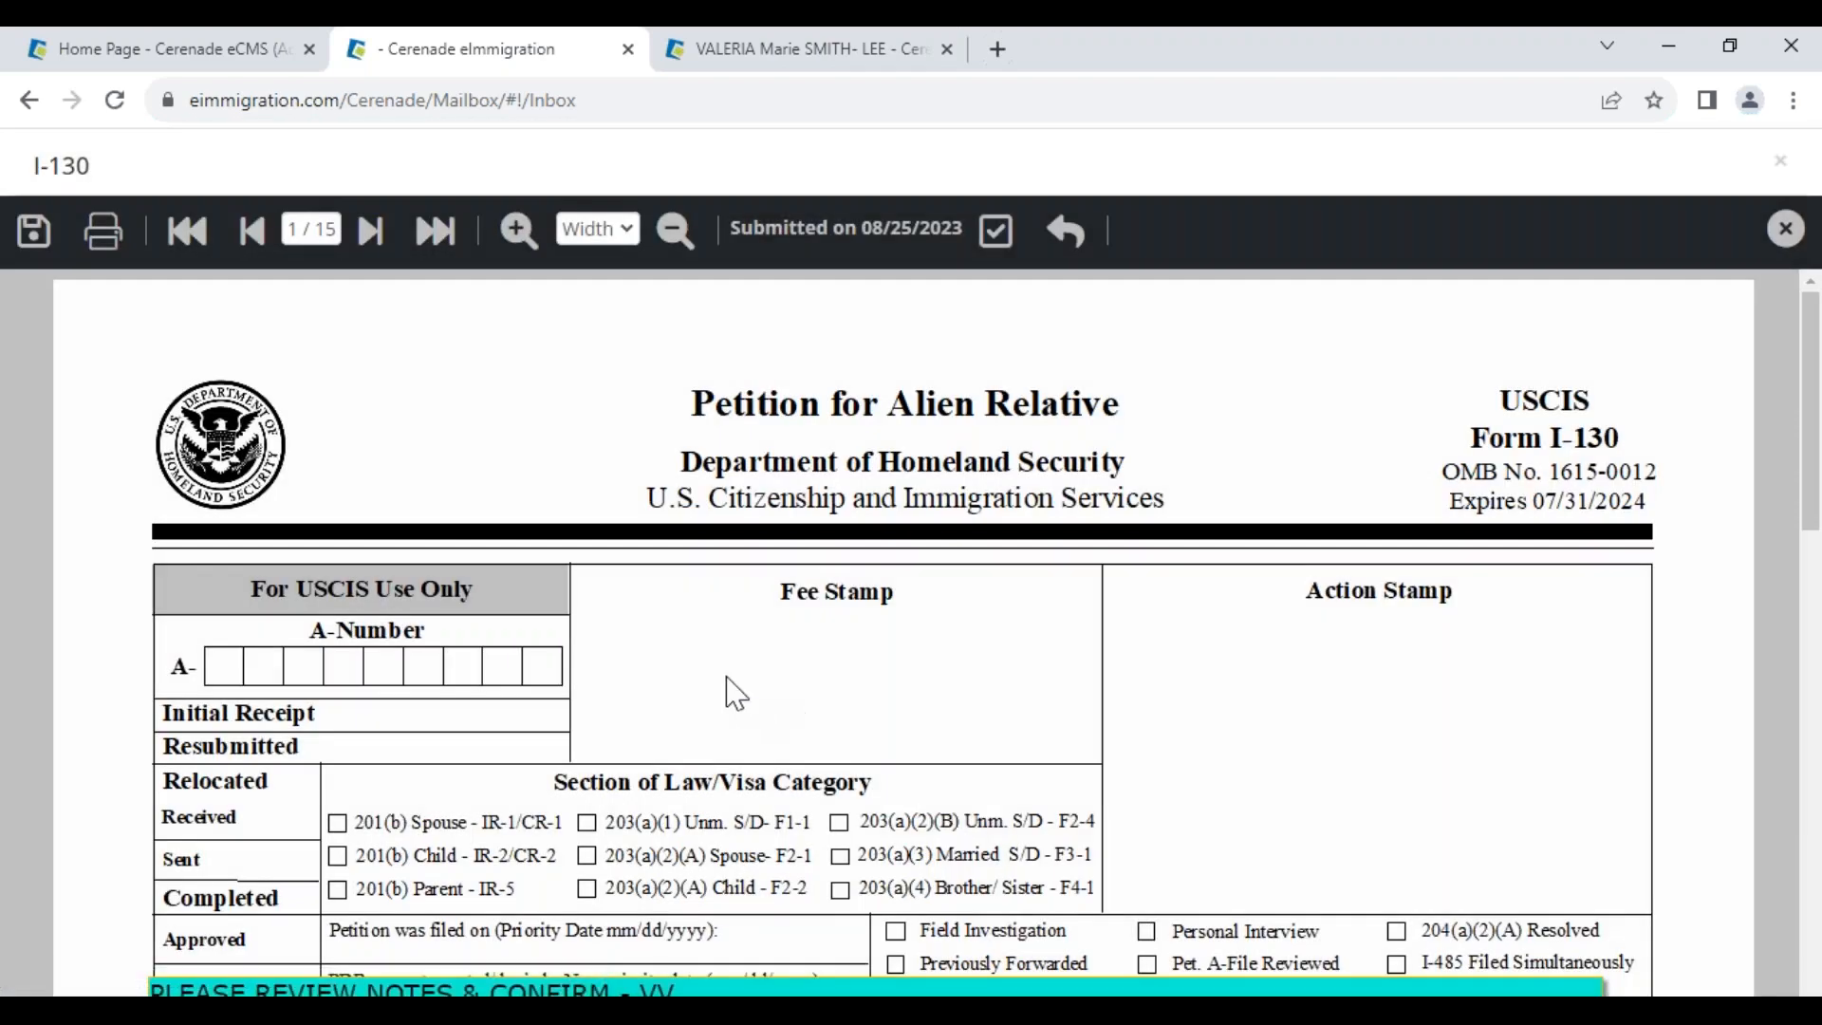
pyautogui.scroll(-4, 724, 691)
pyautogui.moveTo(713, 672); pyautogui.dragTo(158, 617)
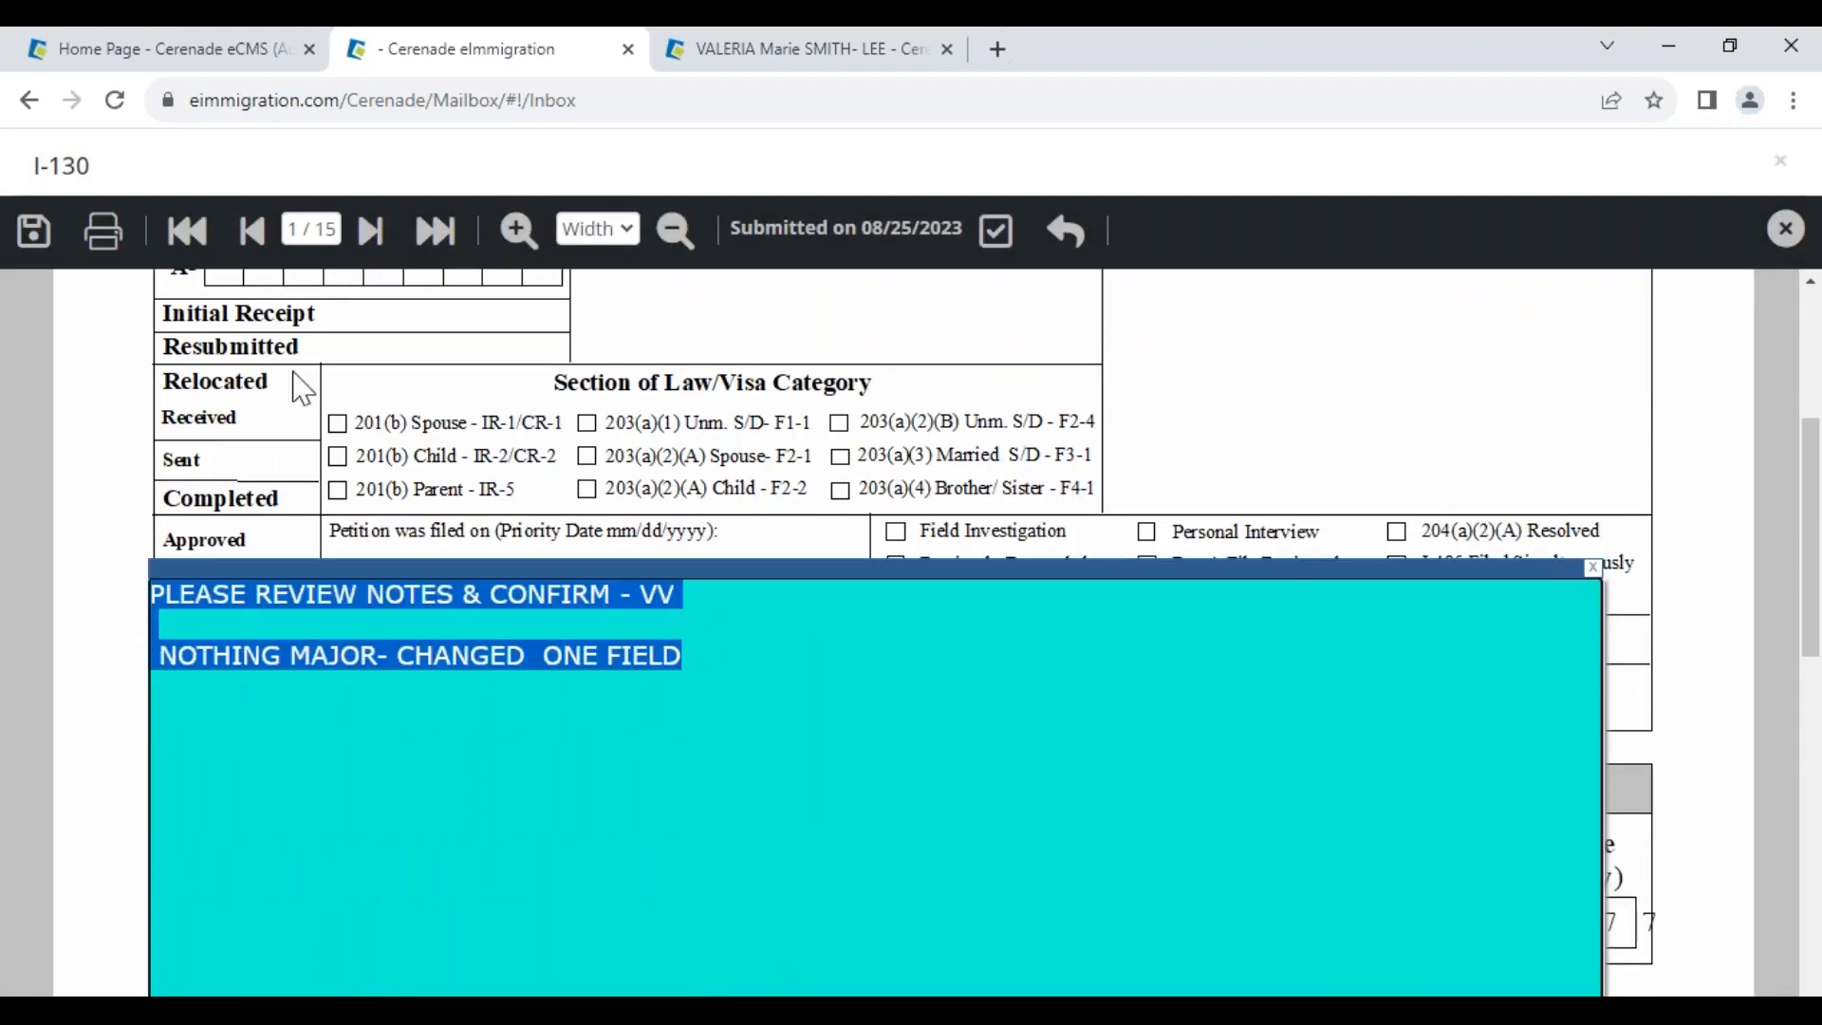
pyautogui.click(370, 239)
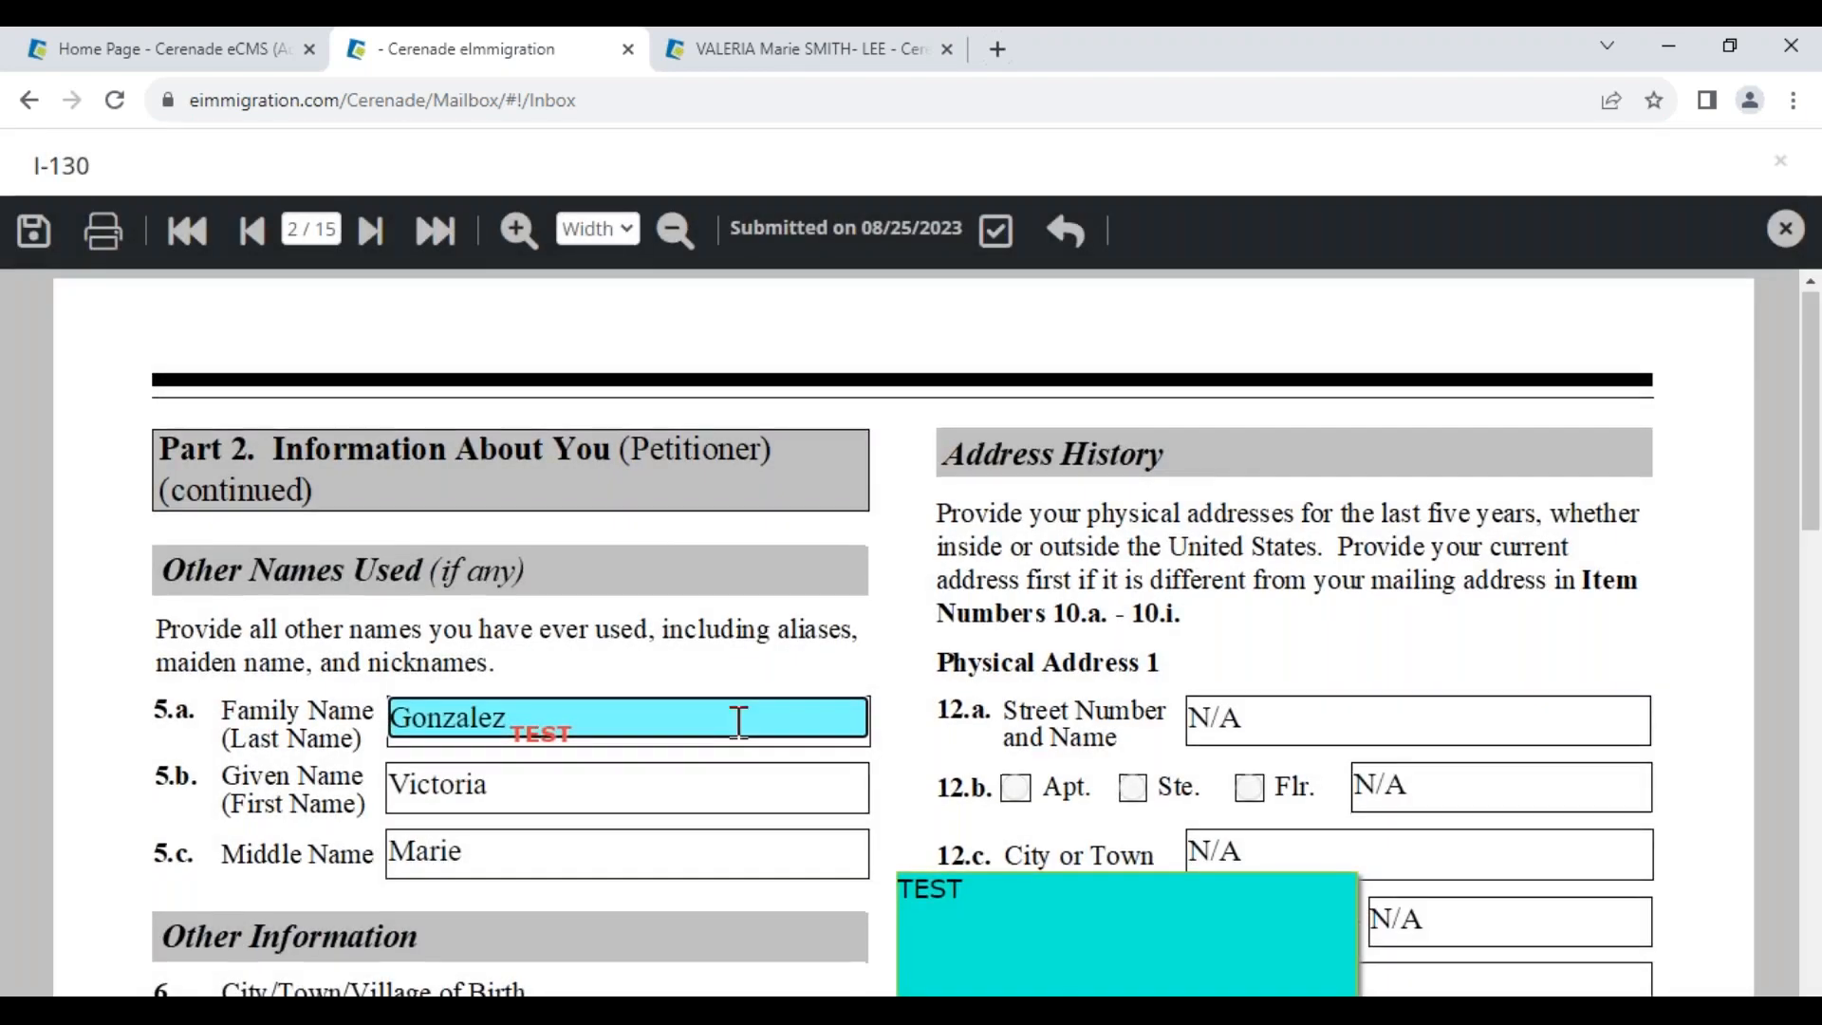
pyautogui.scroll(-4, 738, 722)
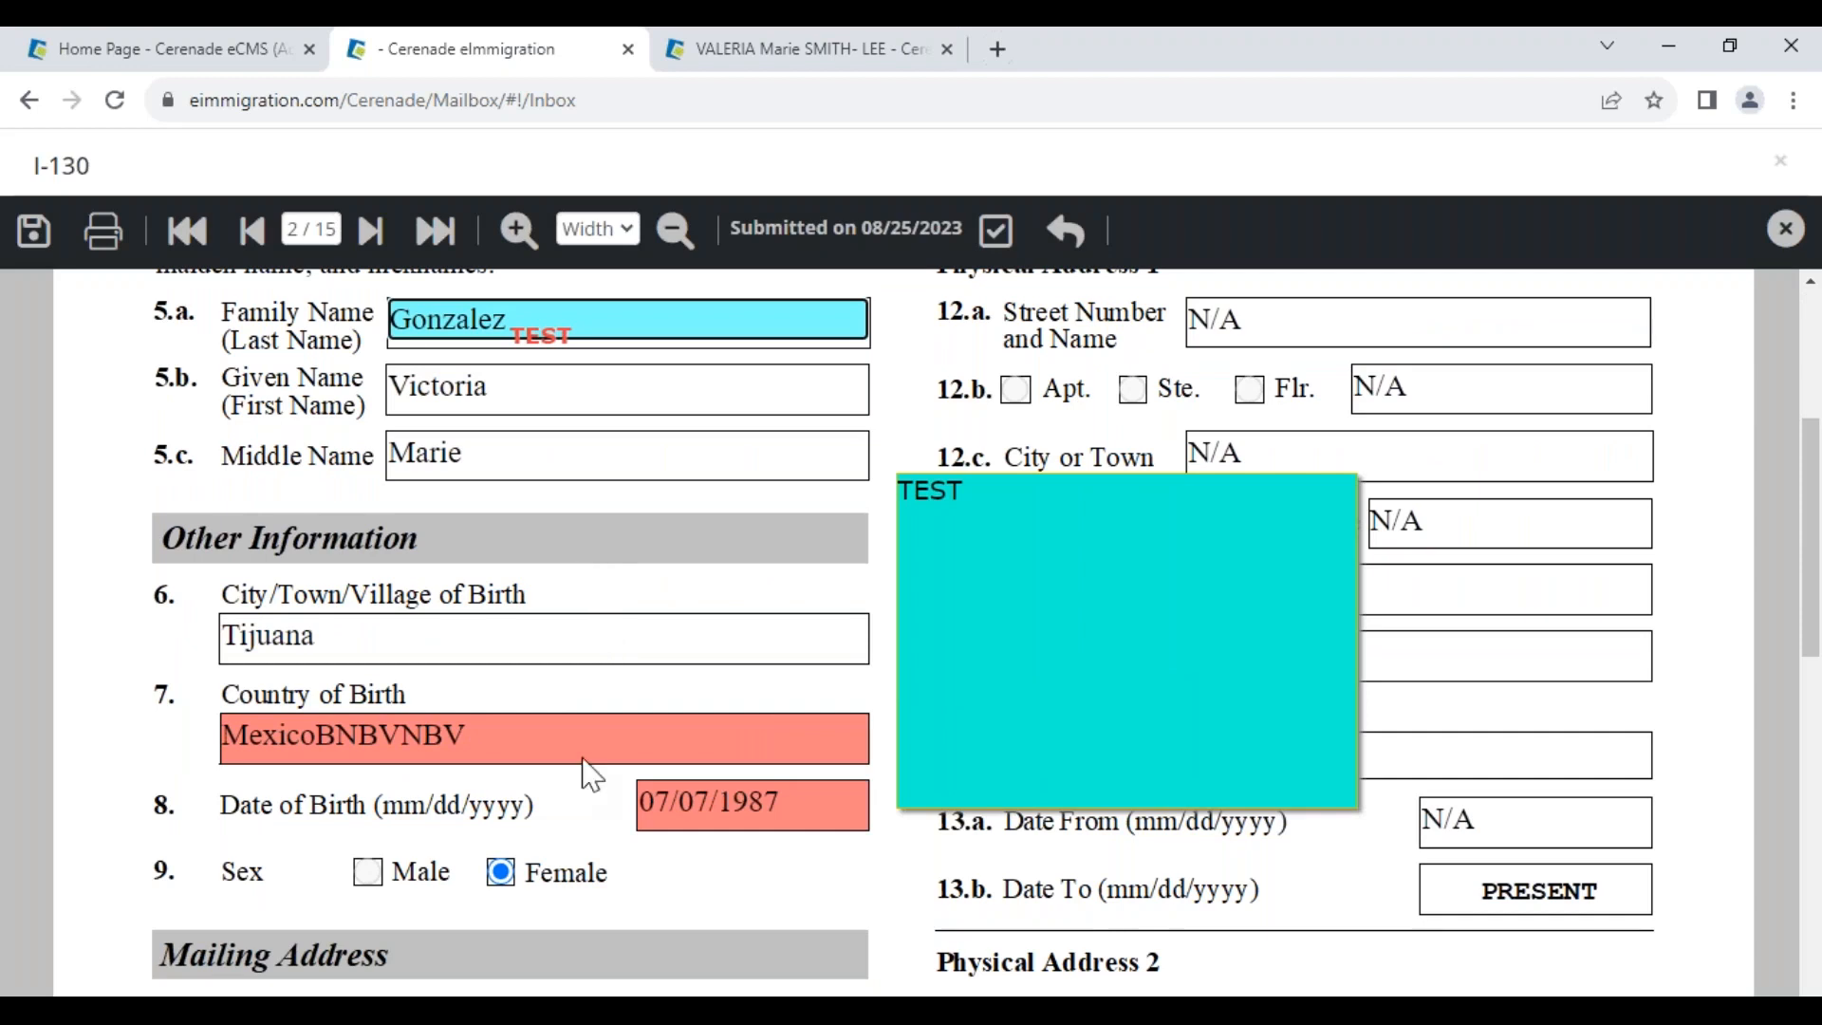
pyautogui.click(745, 802)
pyautogui.moveTo(289, 290); pyautogui.dragTo(421, 293)
pyautogui.click(740, 835)
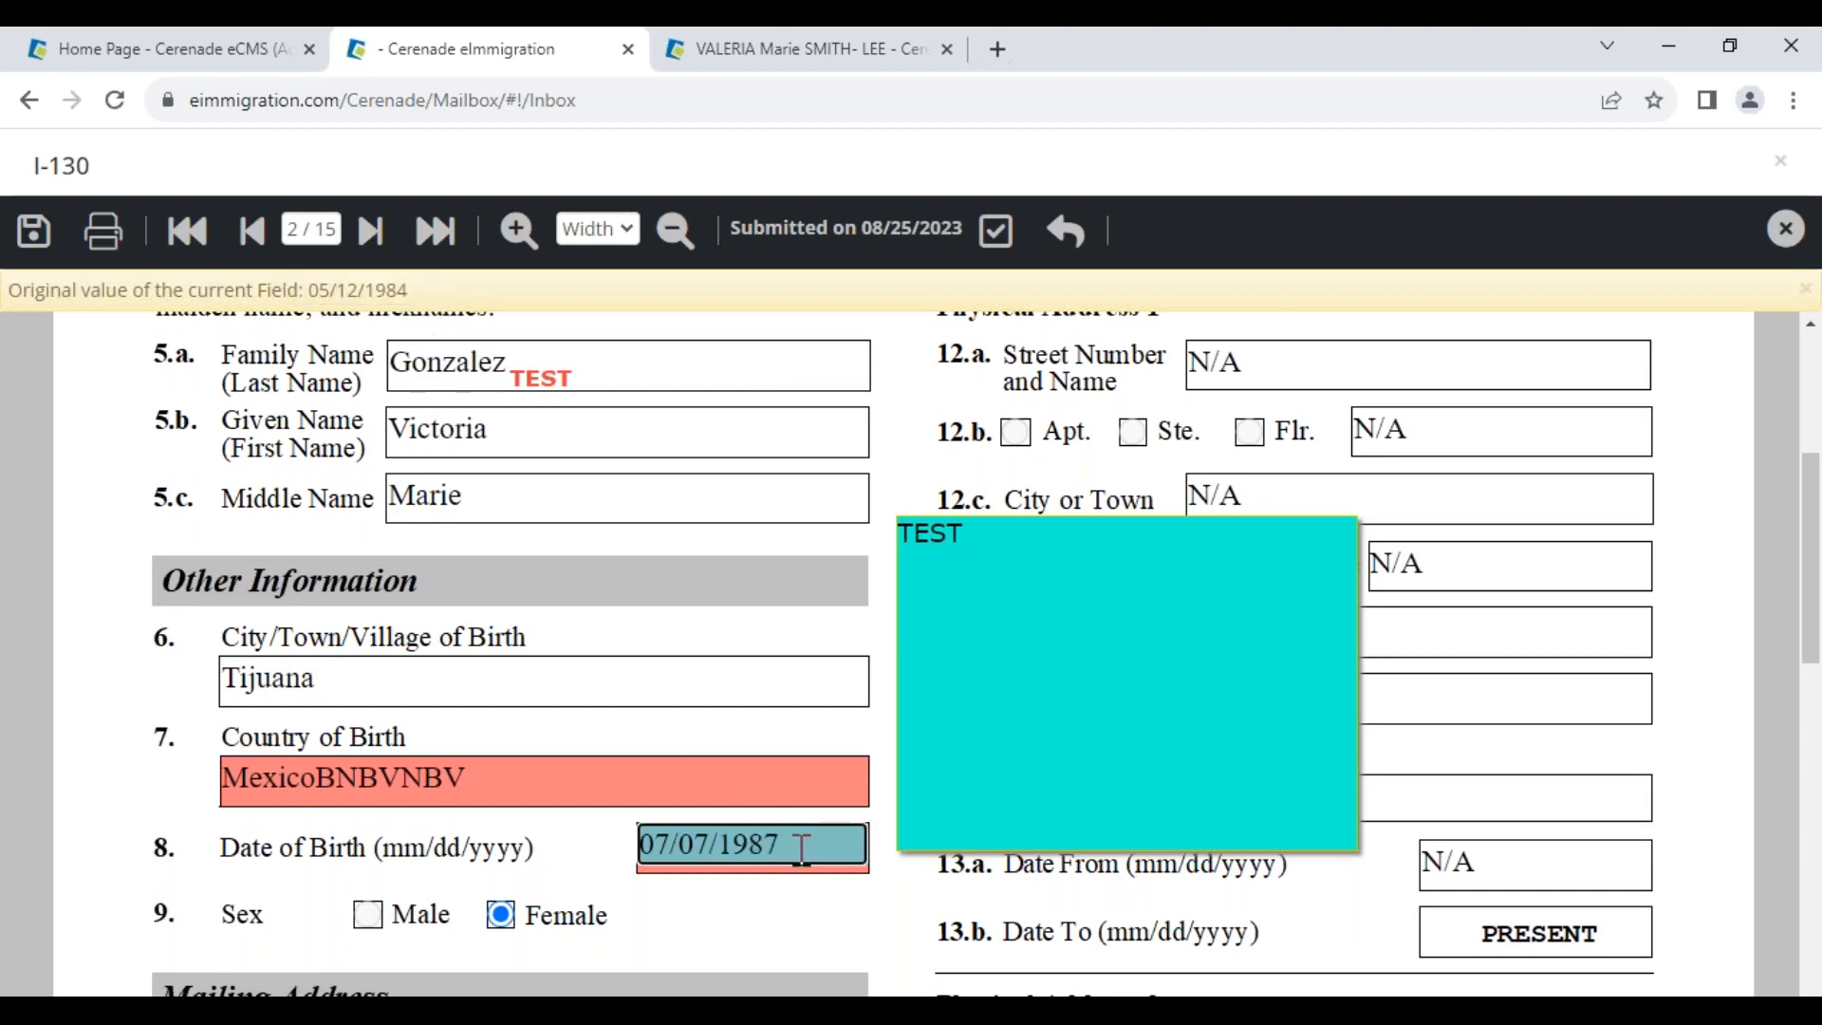
pyautogui.moveTo(795, 847); pyautogui.dragTo(554, 831)
pyautogui.hotkey('ctrl', 'c')
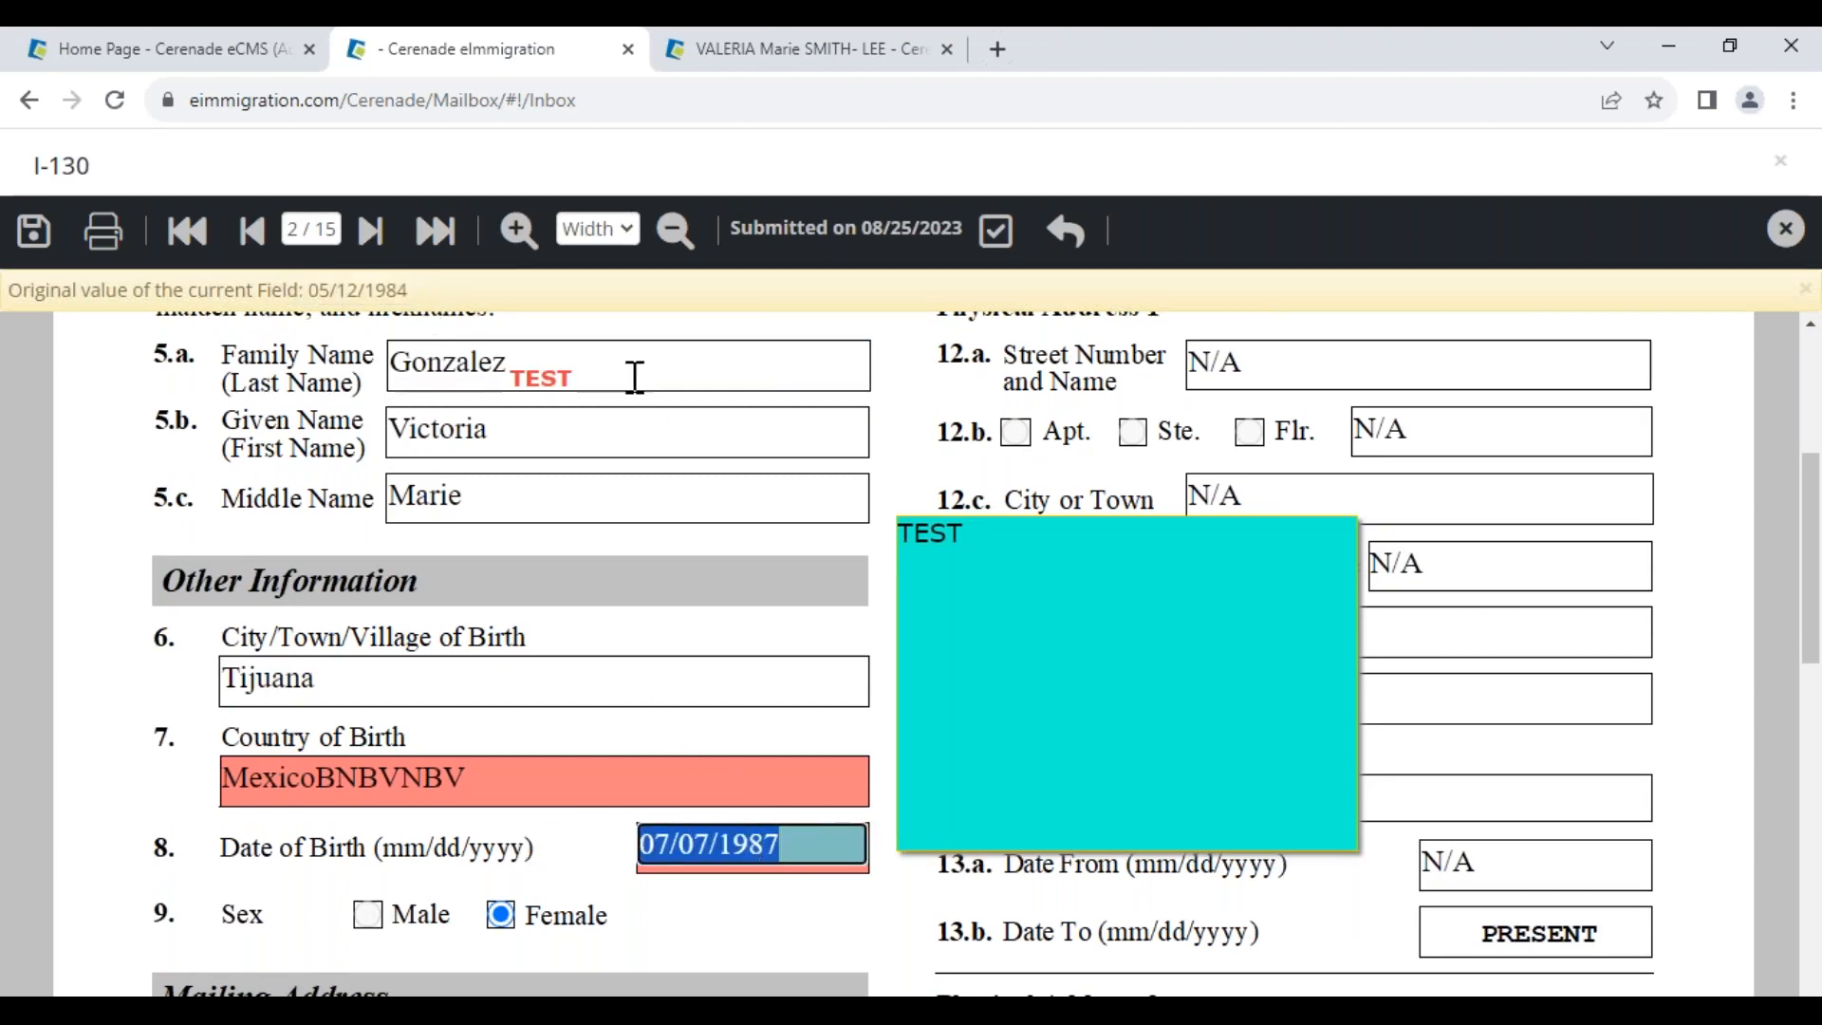
pyautogui.click(749, 61)
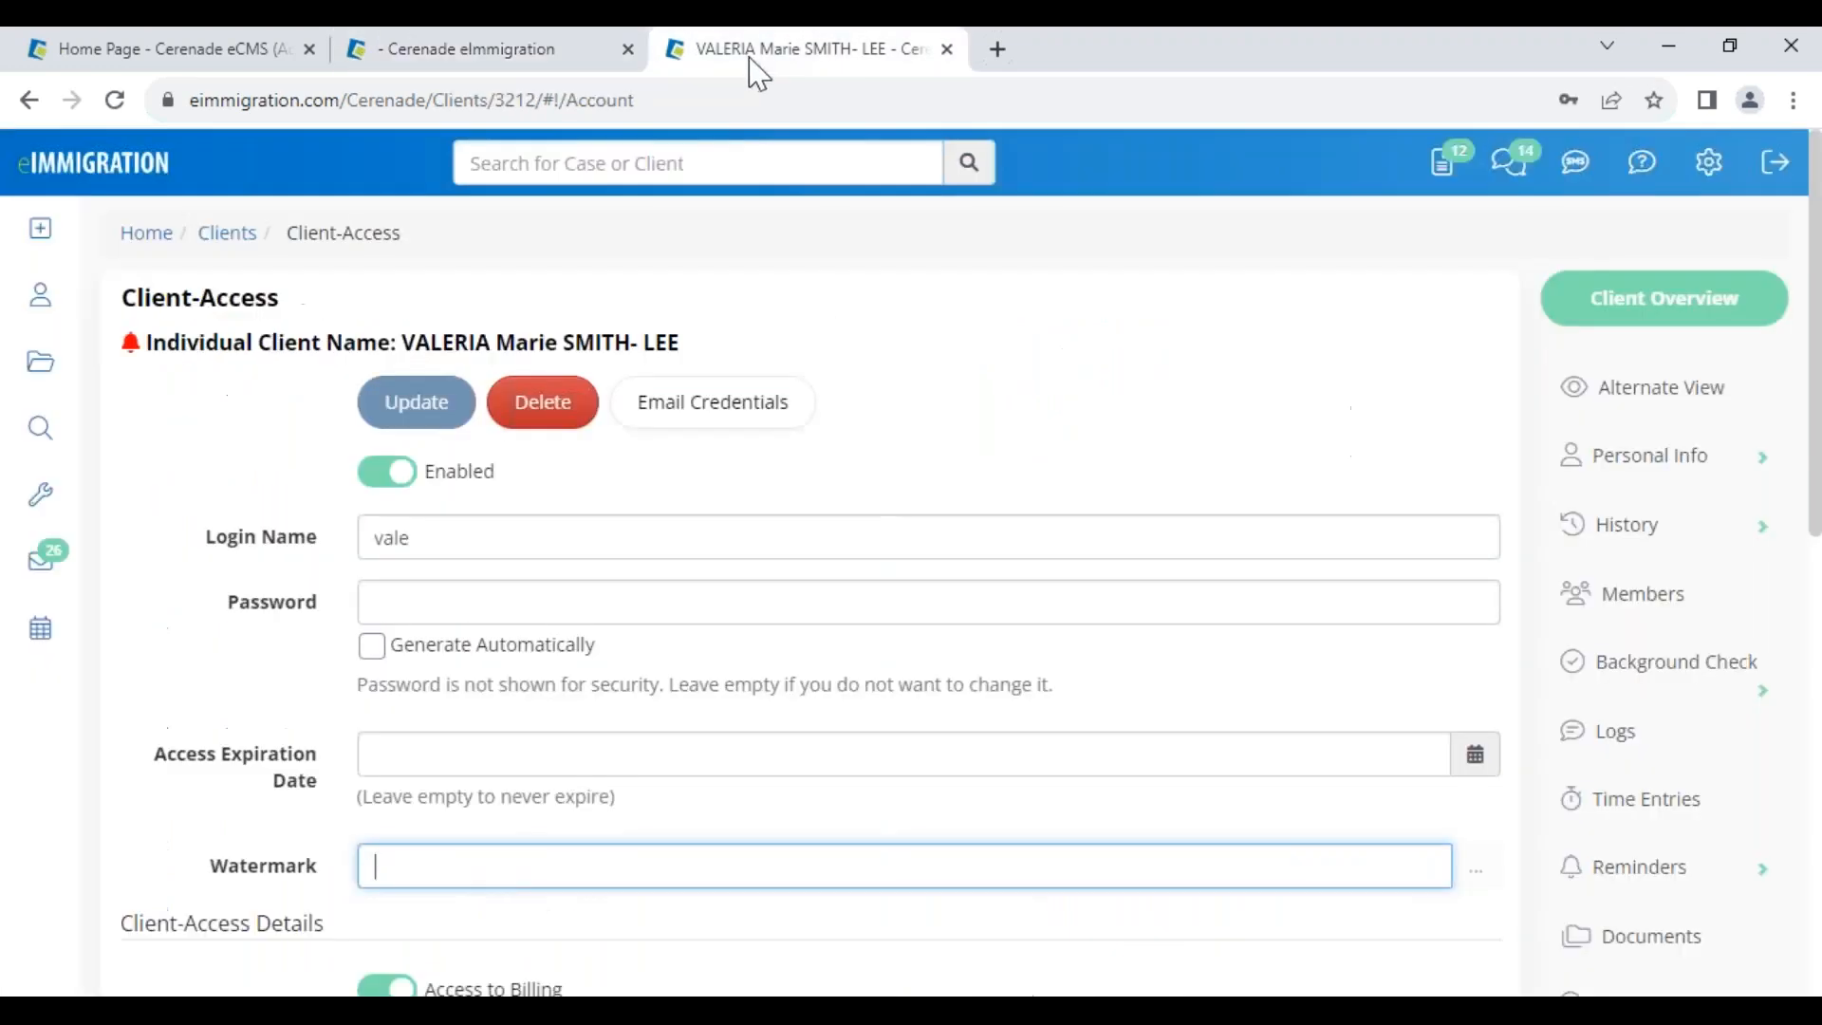
pyautogui.click(1594, 454)
pyautogui.click(1619, 537)
pyautogui.scroll(-3, 943, 801)
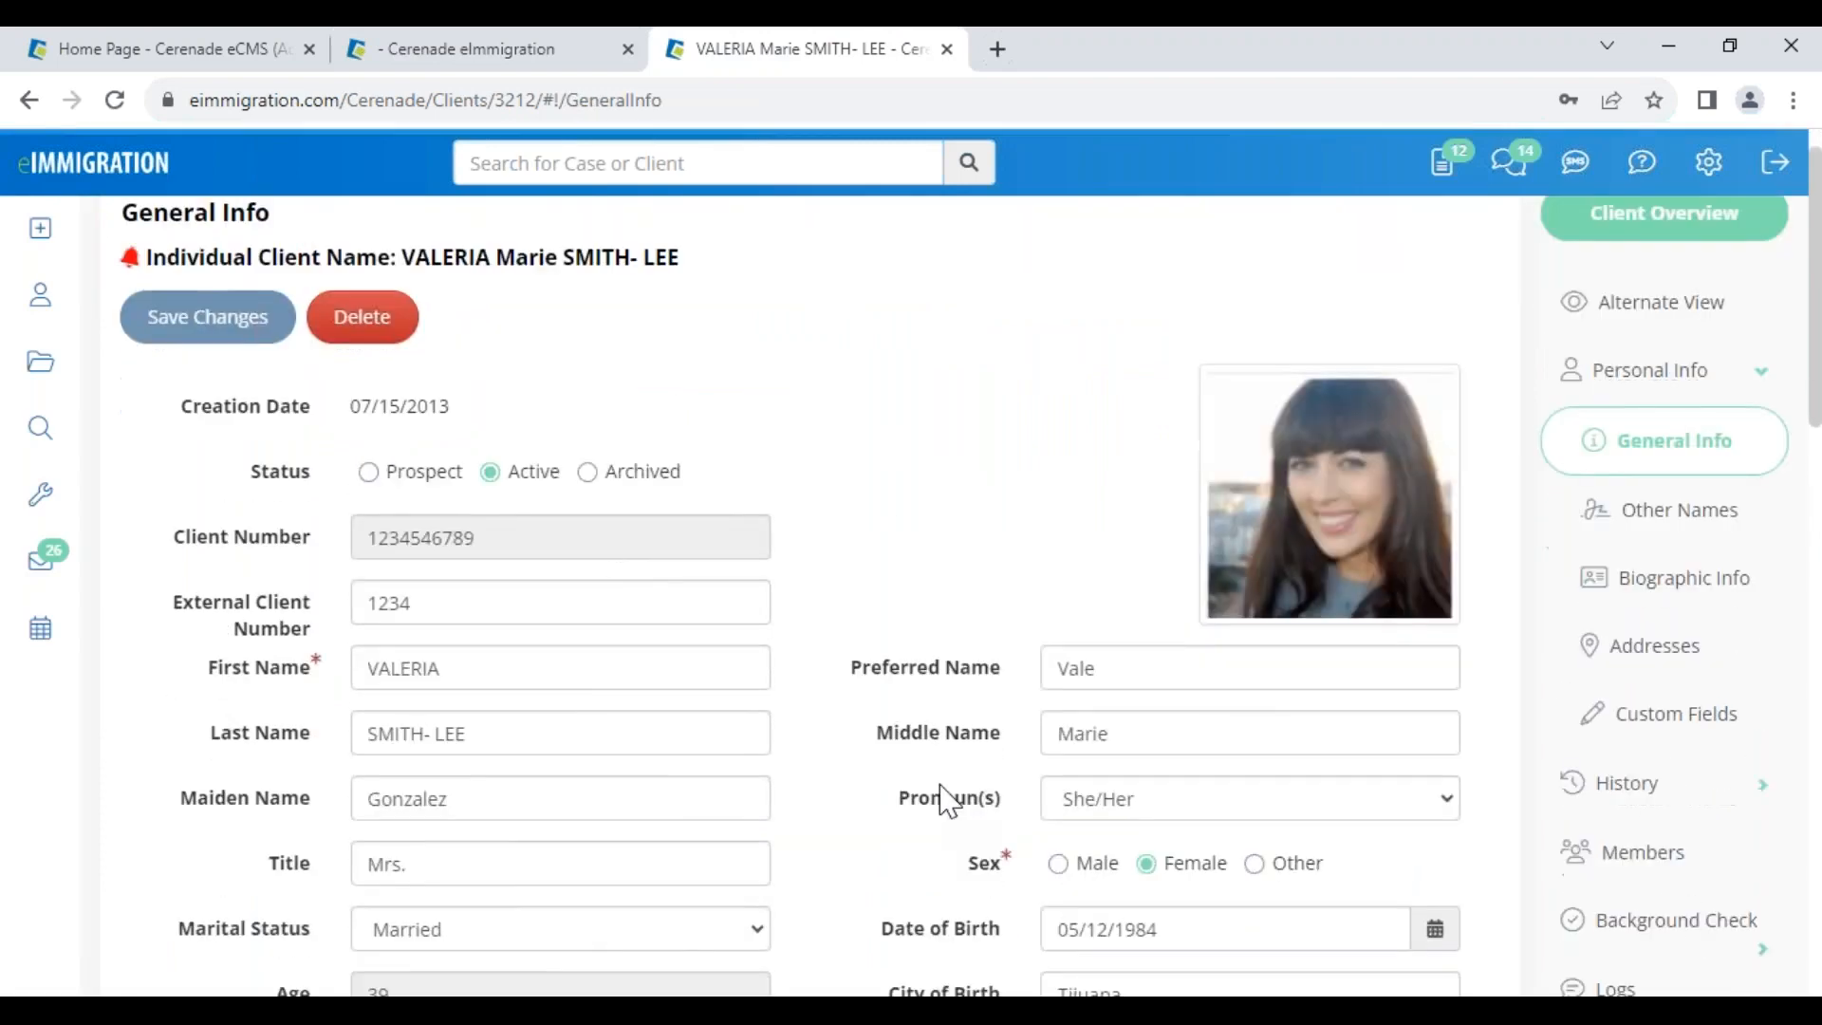
pyautogui.moveTo(1163, 614); pyautogui.dragTo(809, 642)
pyautogui.hotkey('ctrl', 'v')
pyautogui.scroll(1, 756, 624)
pyautogui.scroll(4, 765, 637)
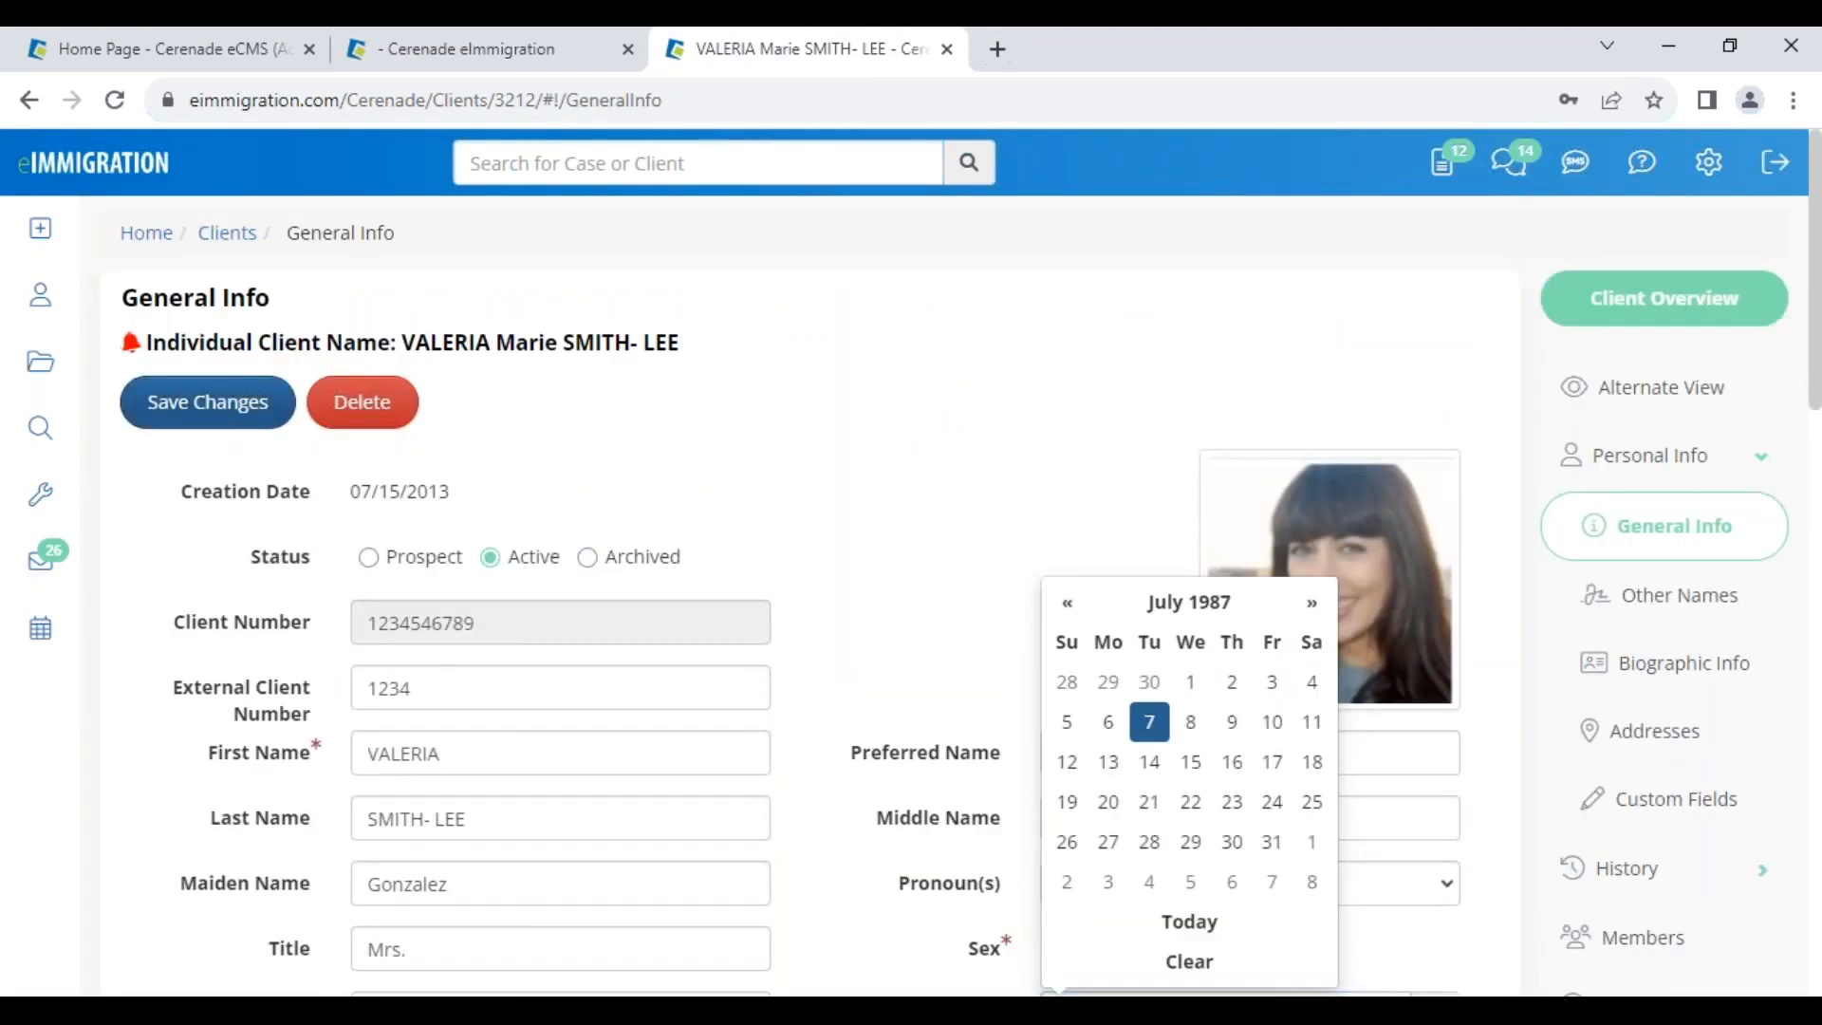
pyautogui.click(208, 398)
# Accept the submitted I-130 and close it back to the Inbox
pyautogui.click(486, 49)
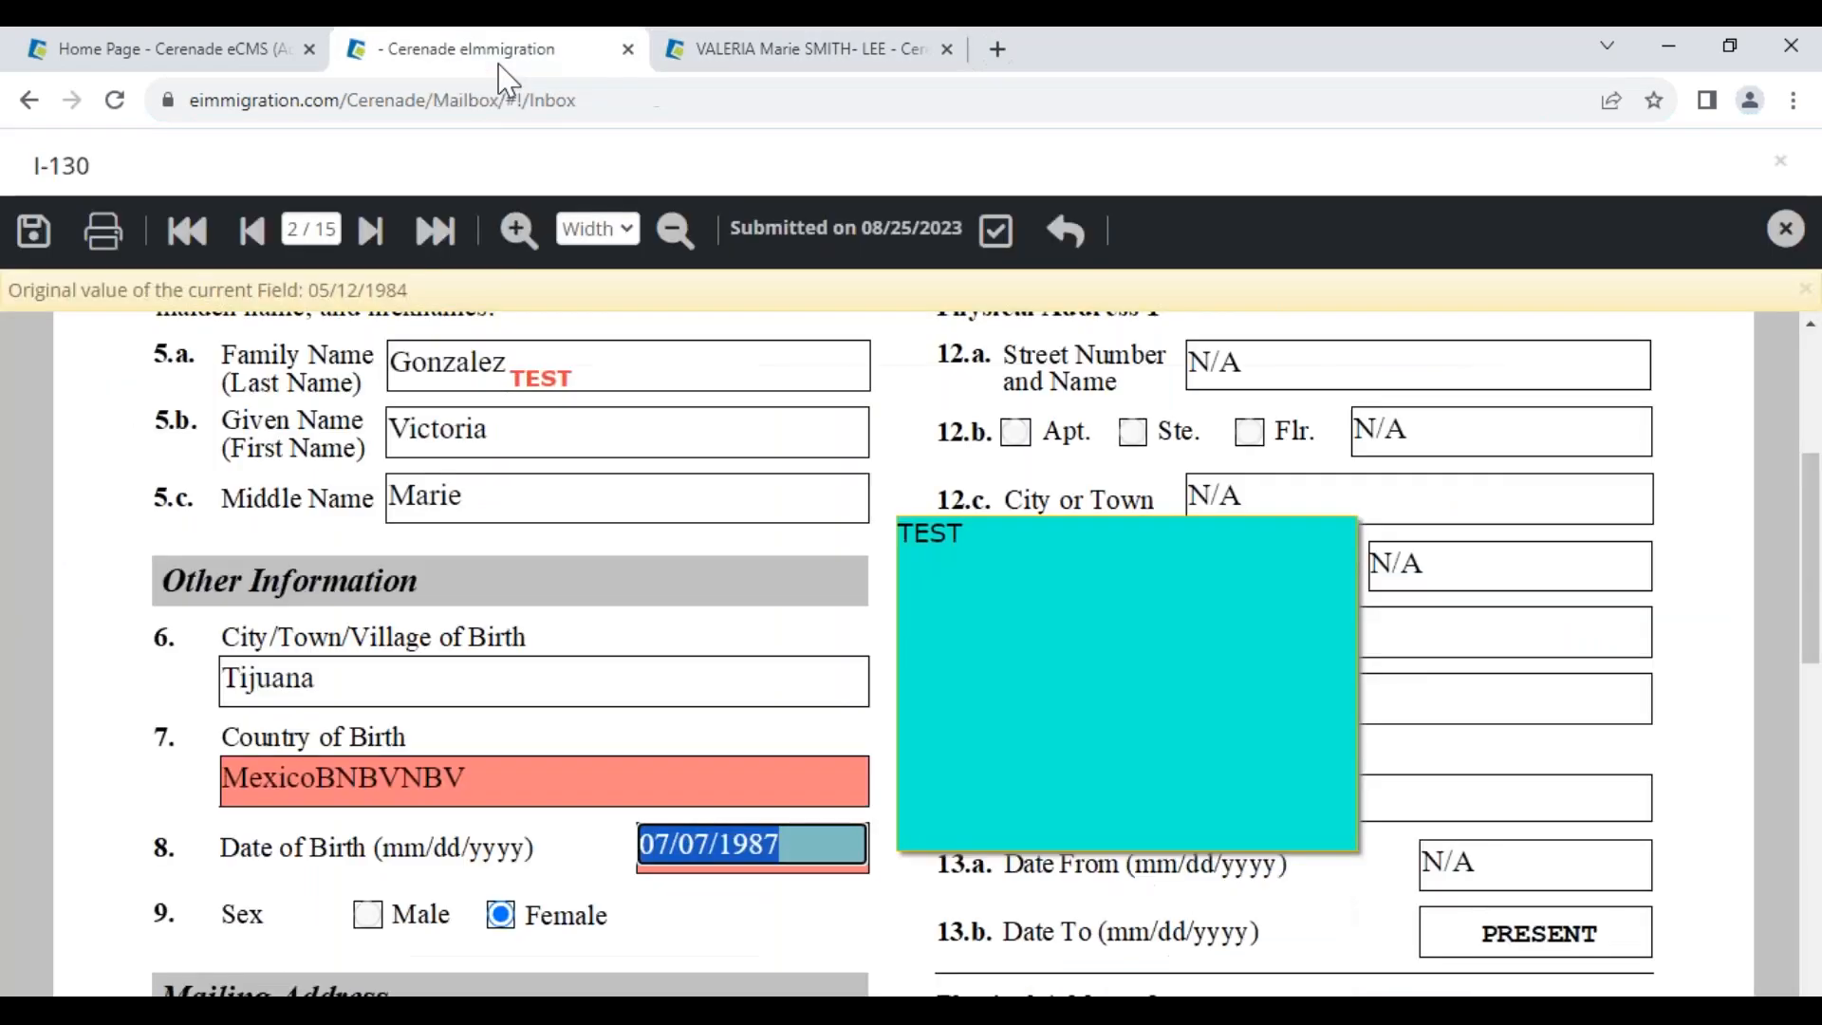
pyautogui.click(995, 231)
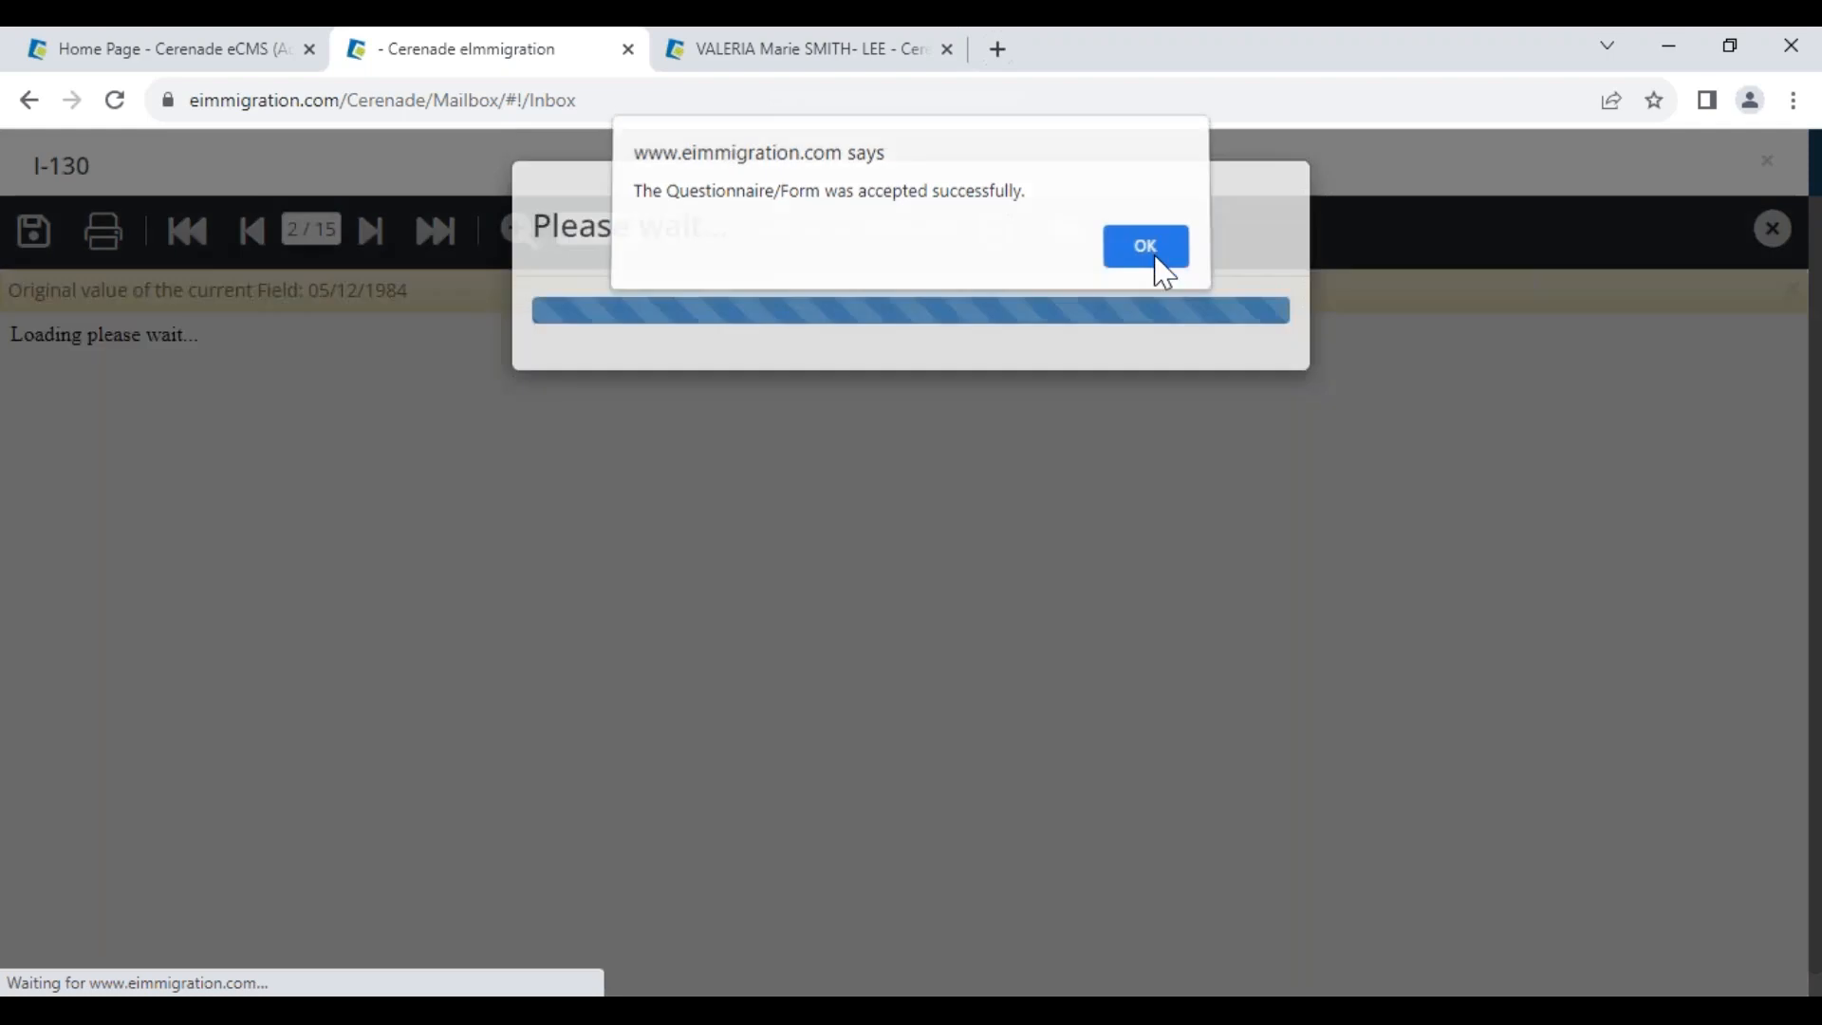
pyautogui.click(1156, 257)
pyautogui.click(992, 372)
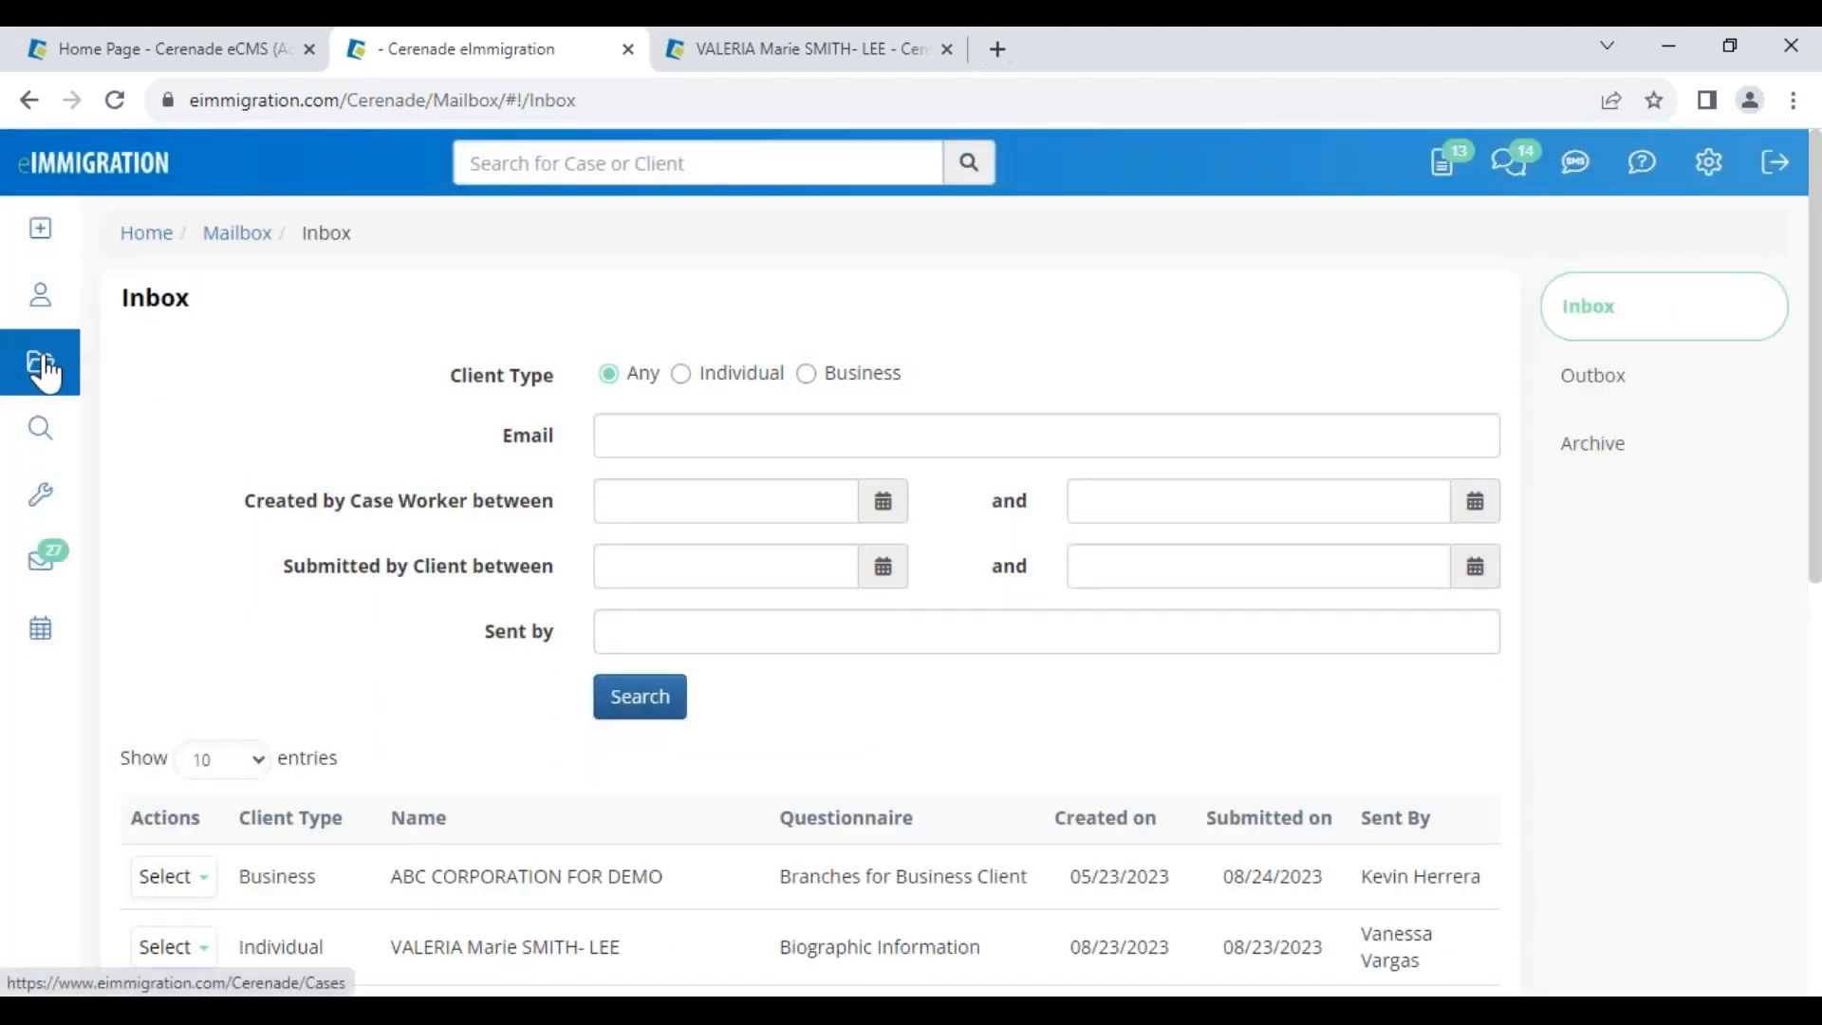
# Open the I-130 from the client's I-485 case Forms list and go to page 2
pyautogui.click(45, 372)
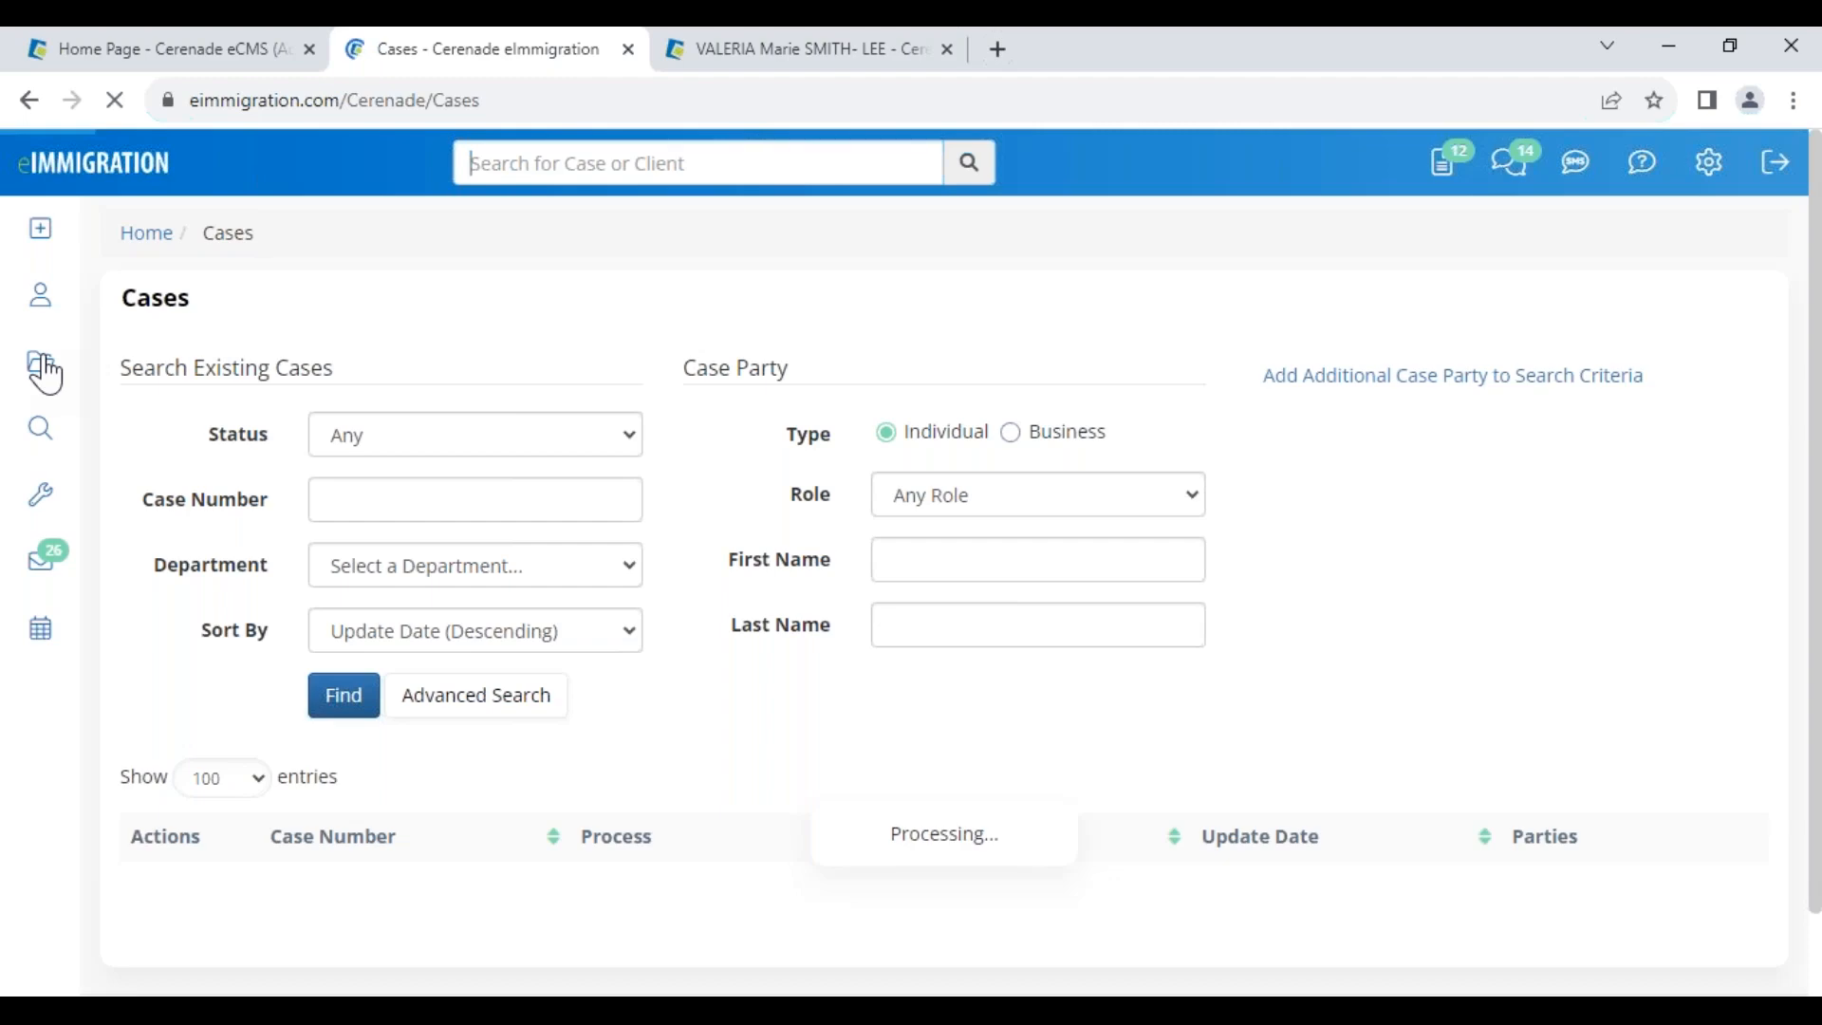
pyautogui.click(477, 930)
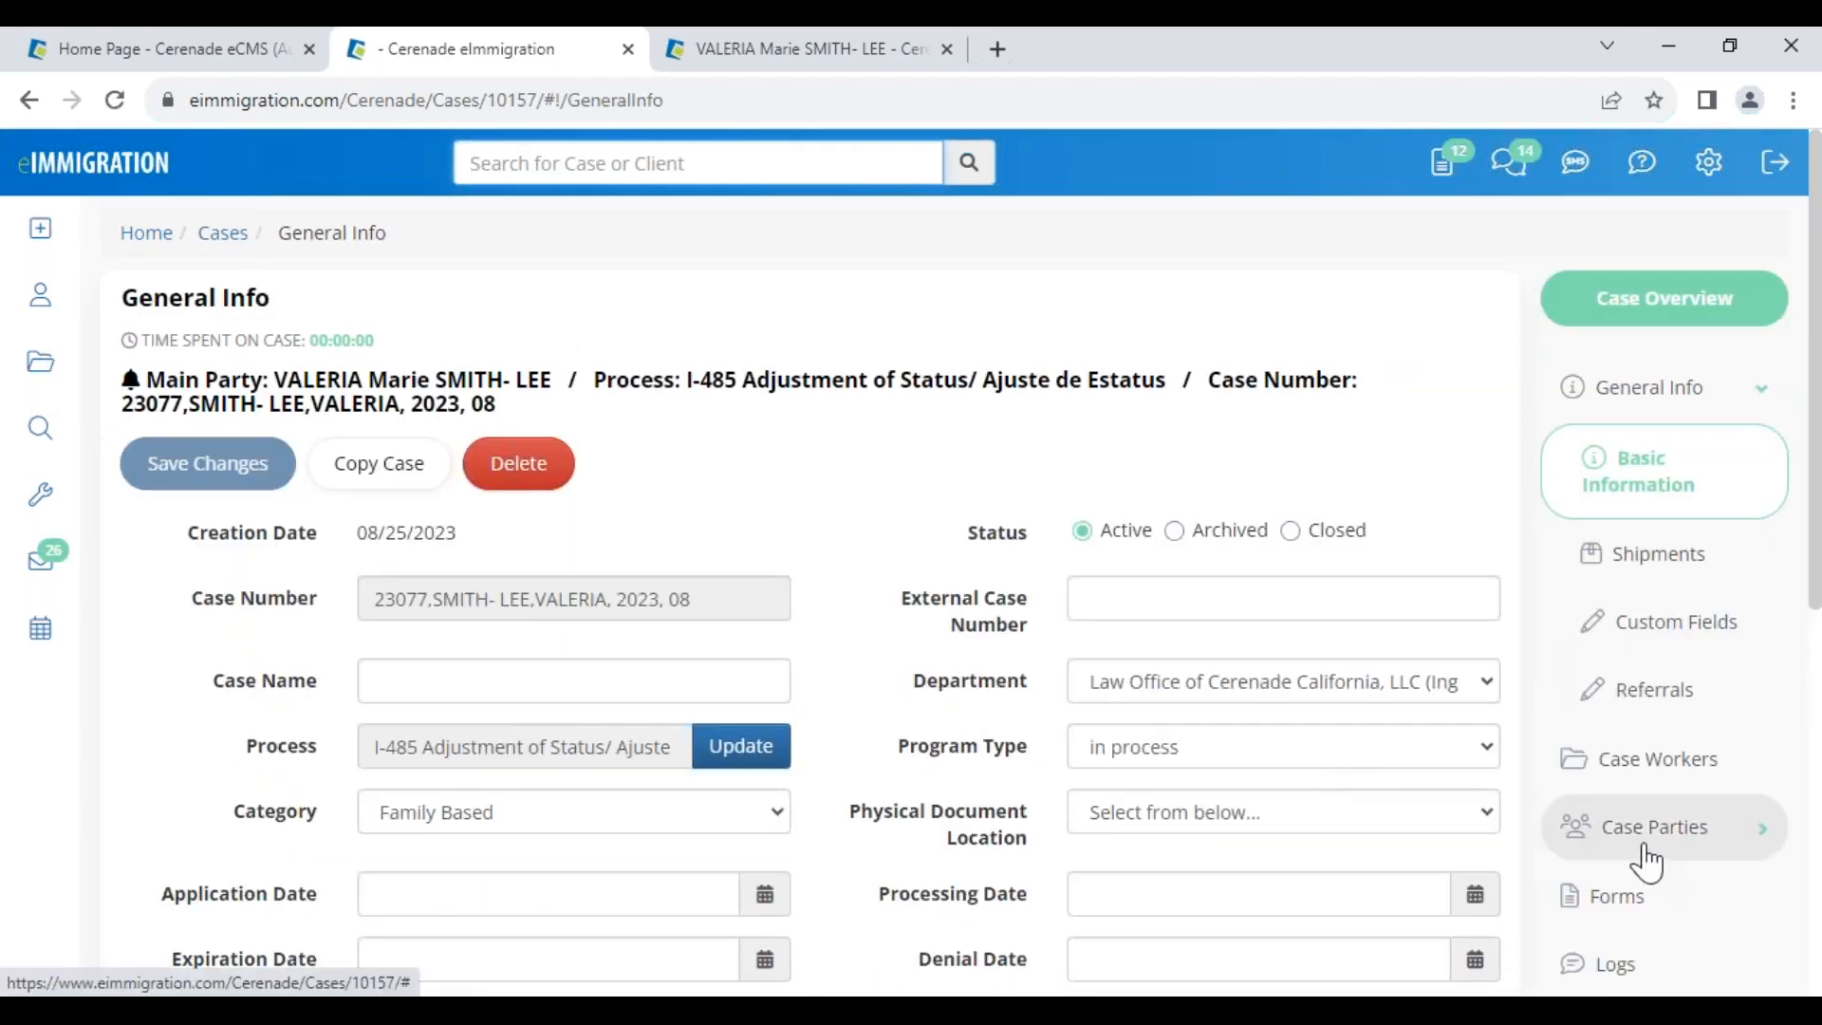
pyautogui.click(1631, 901)
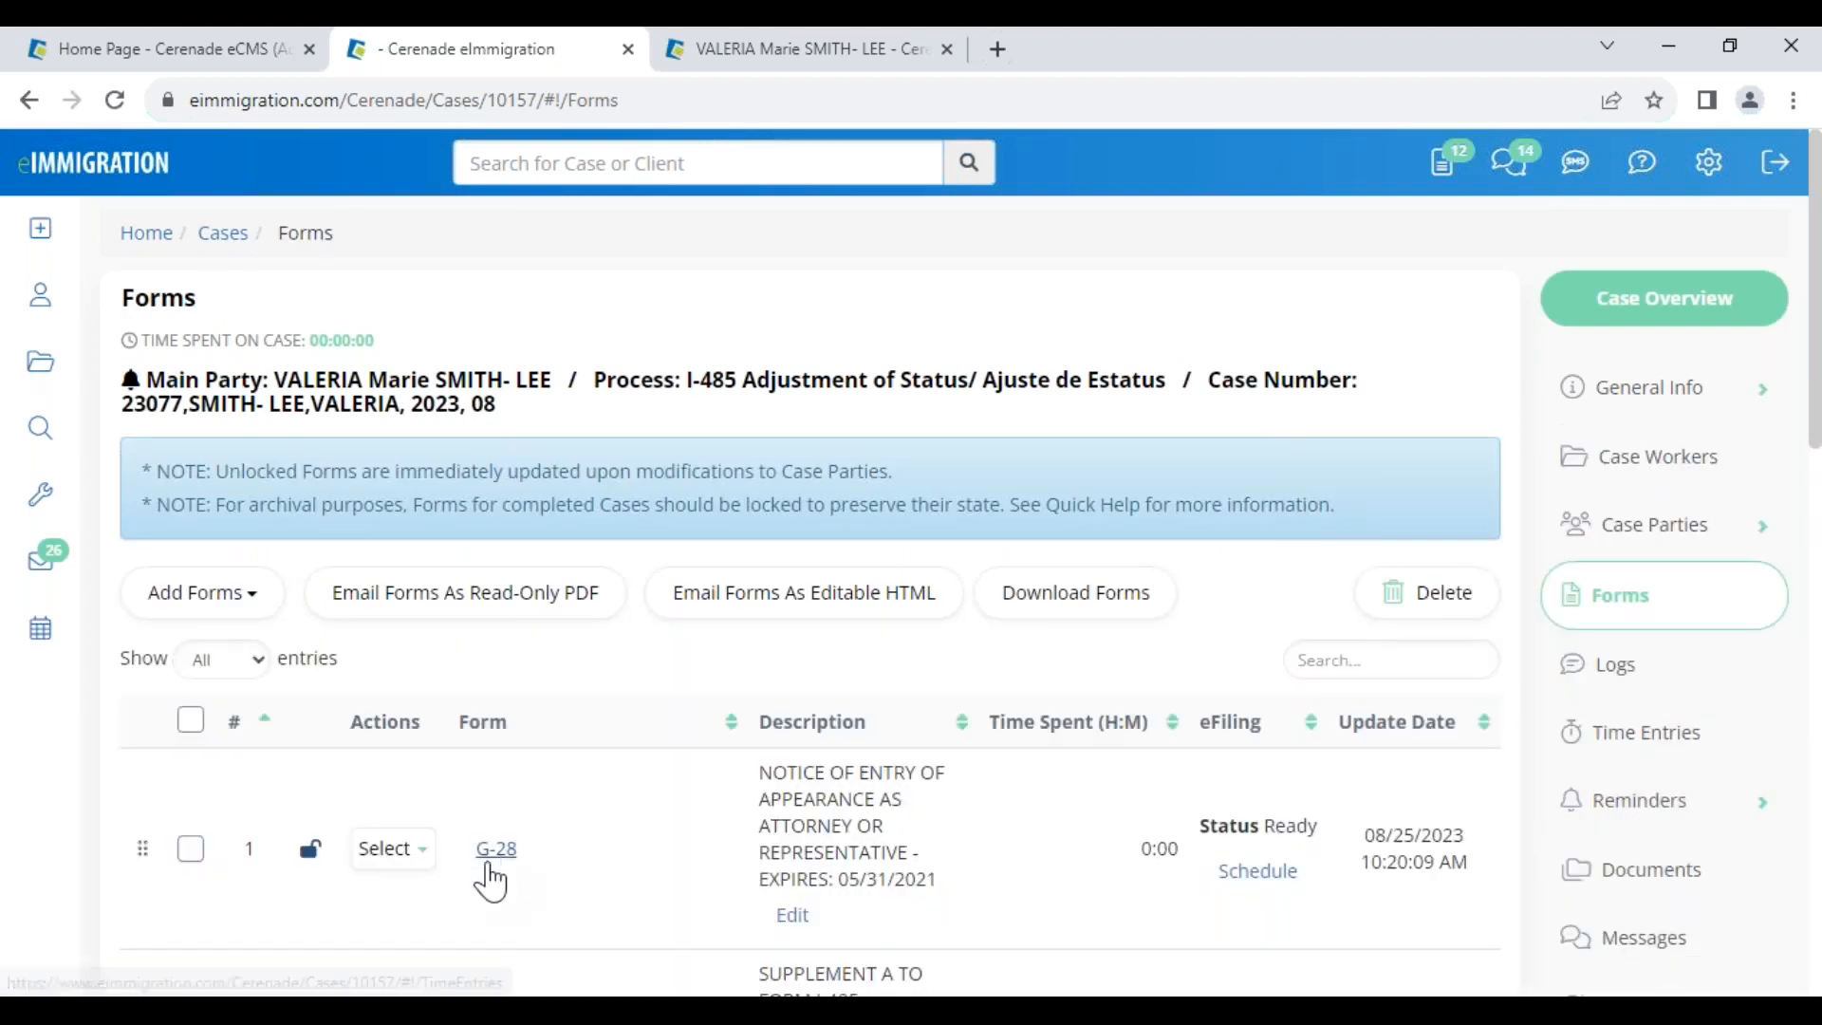
pyautogui.scroll(-5, 529, 861)
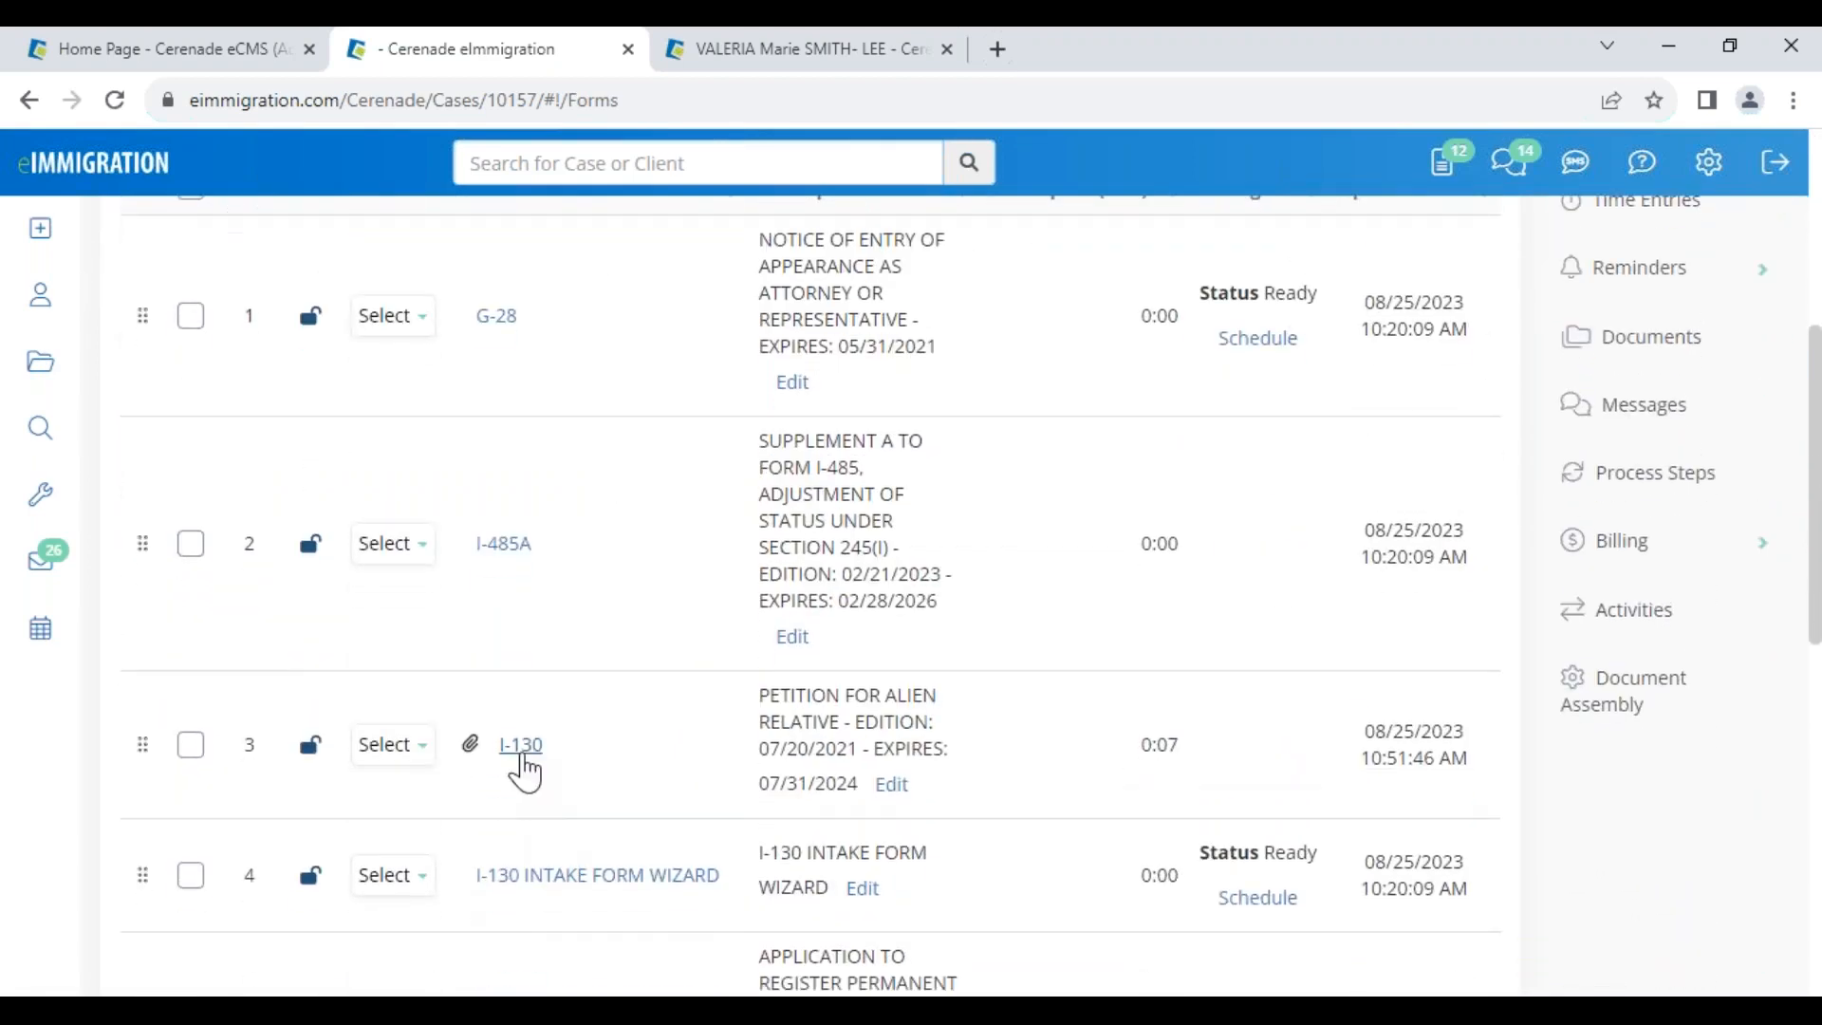
pyautogui.click(522, 745)
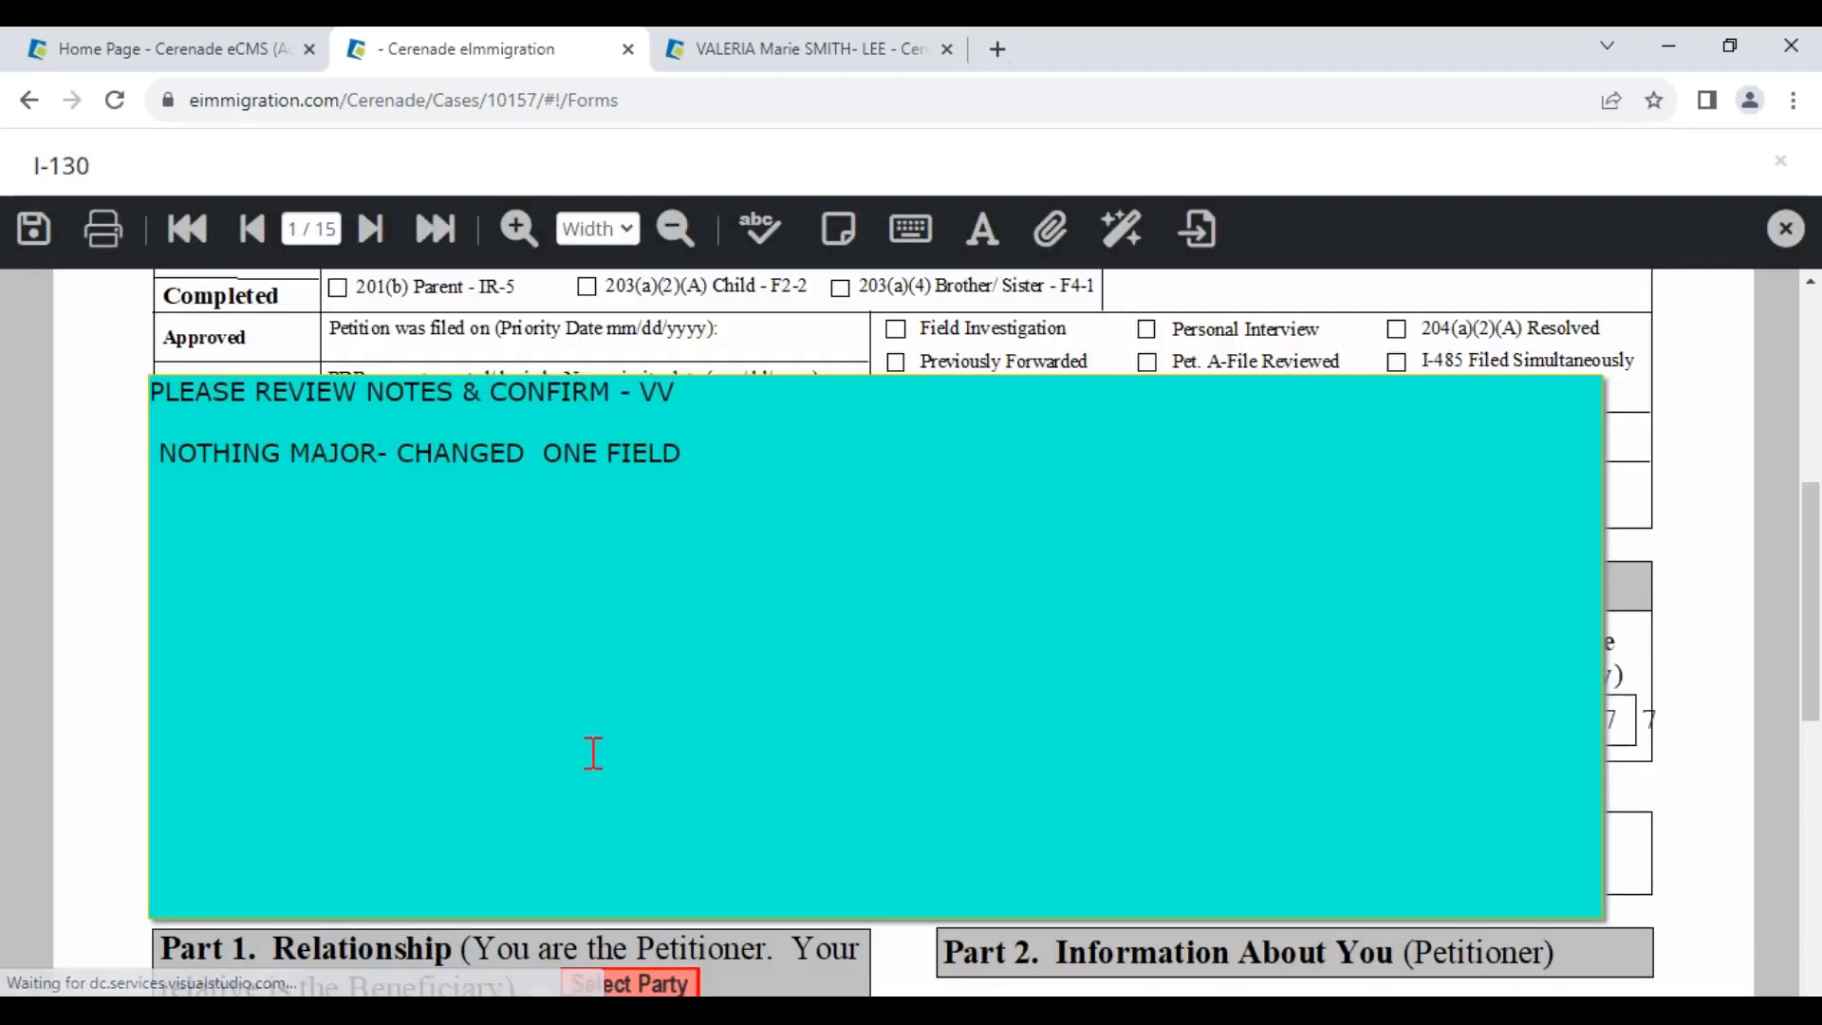
pyautogui.click(370, 228)
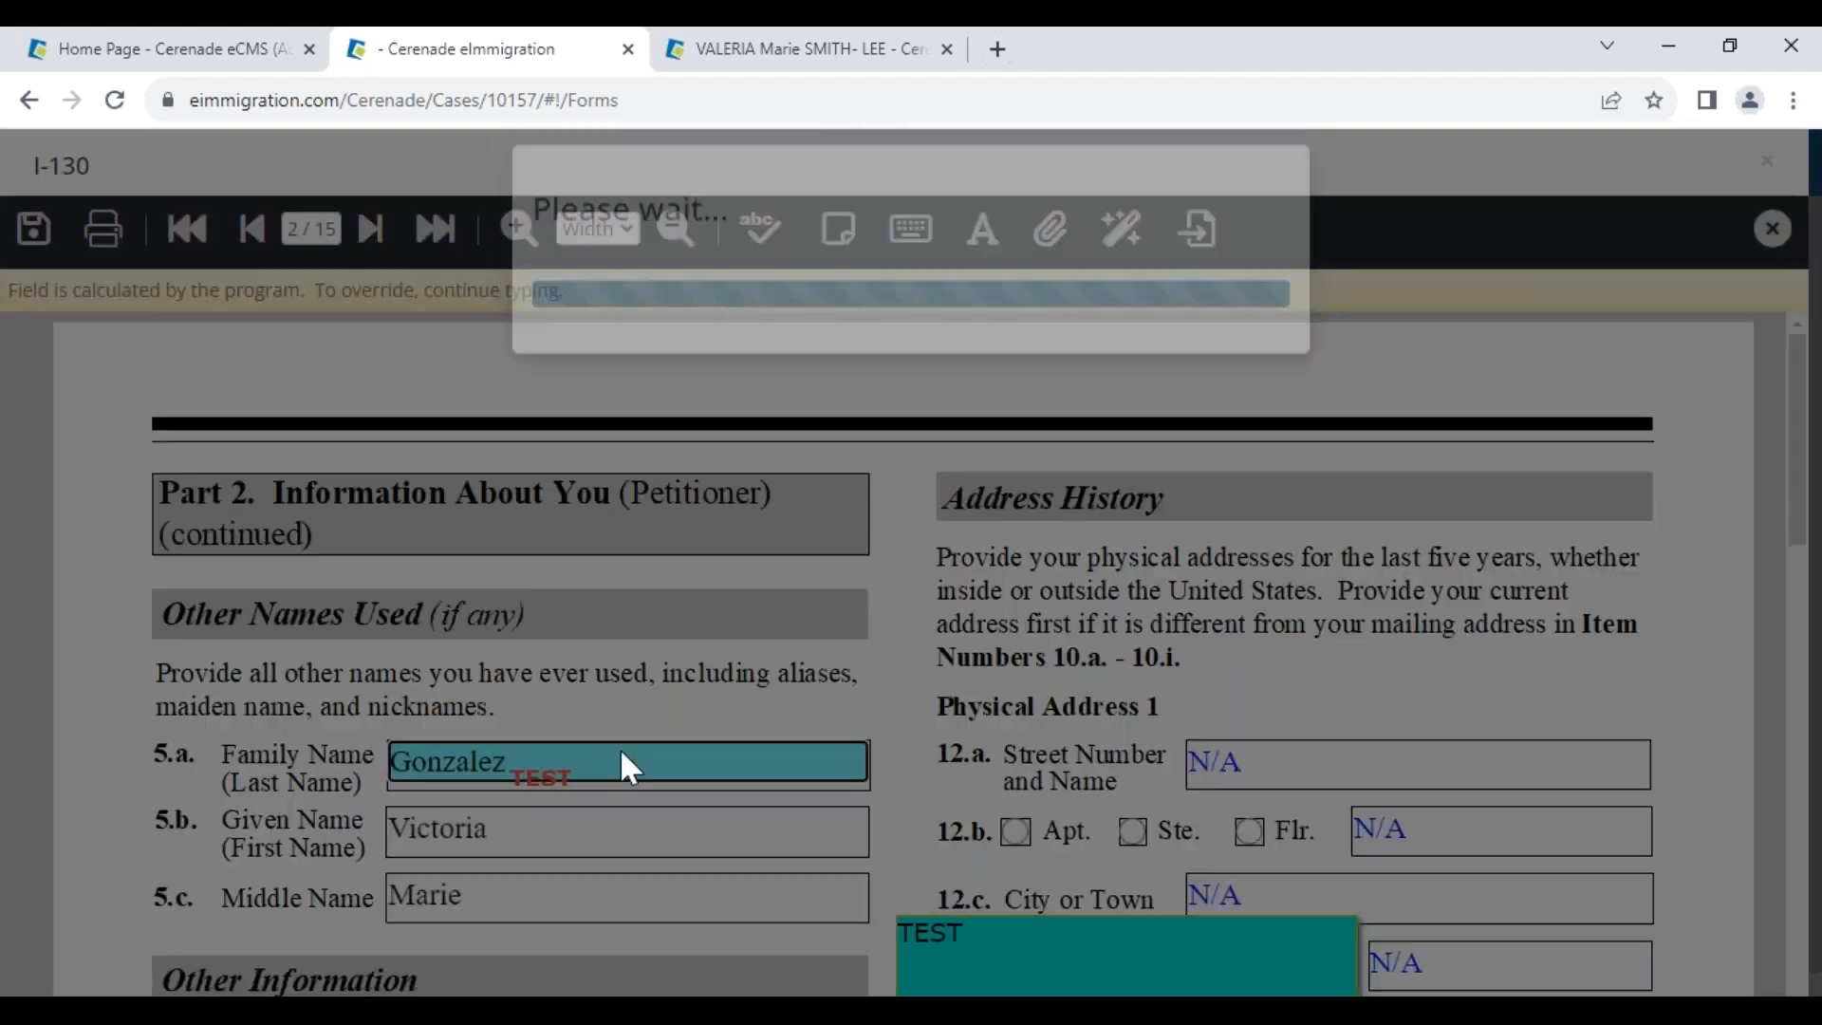
pyautogui.scroll(-7, 621, 748)
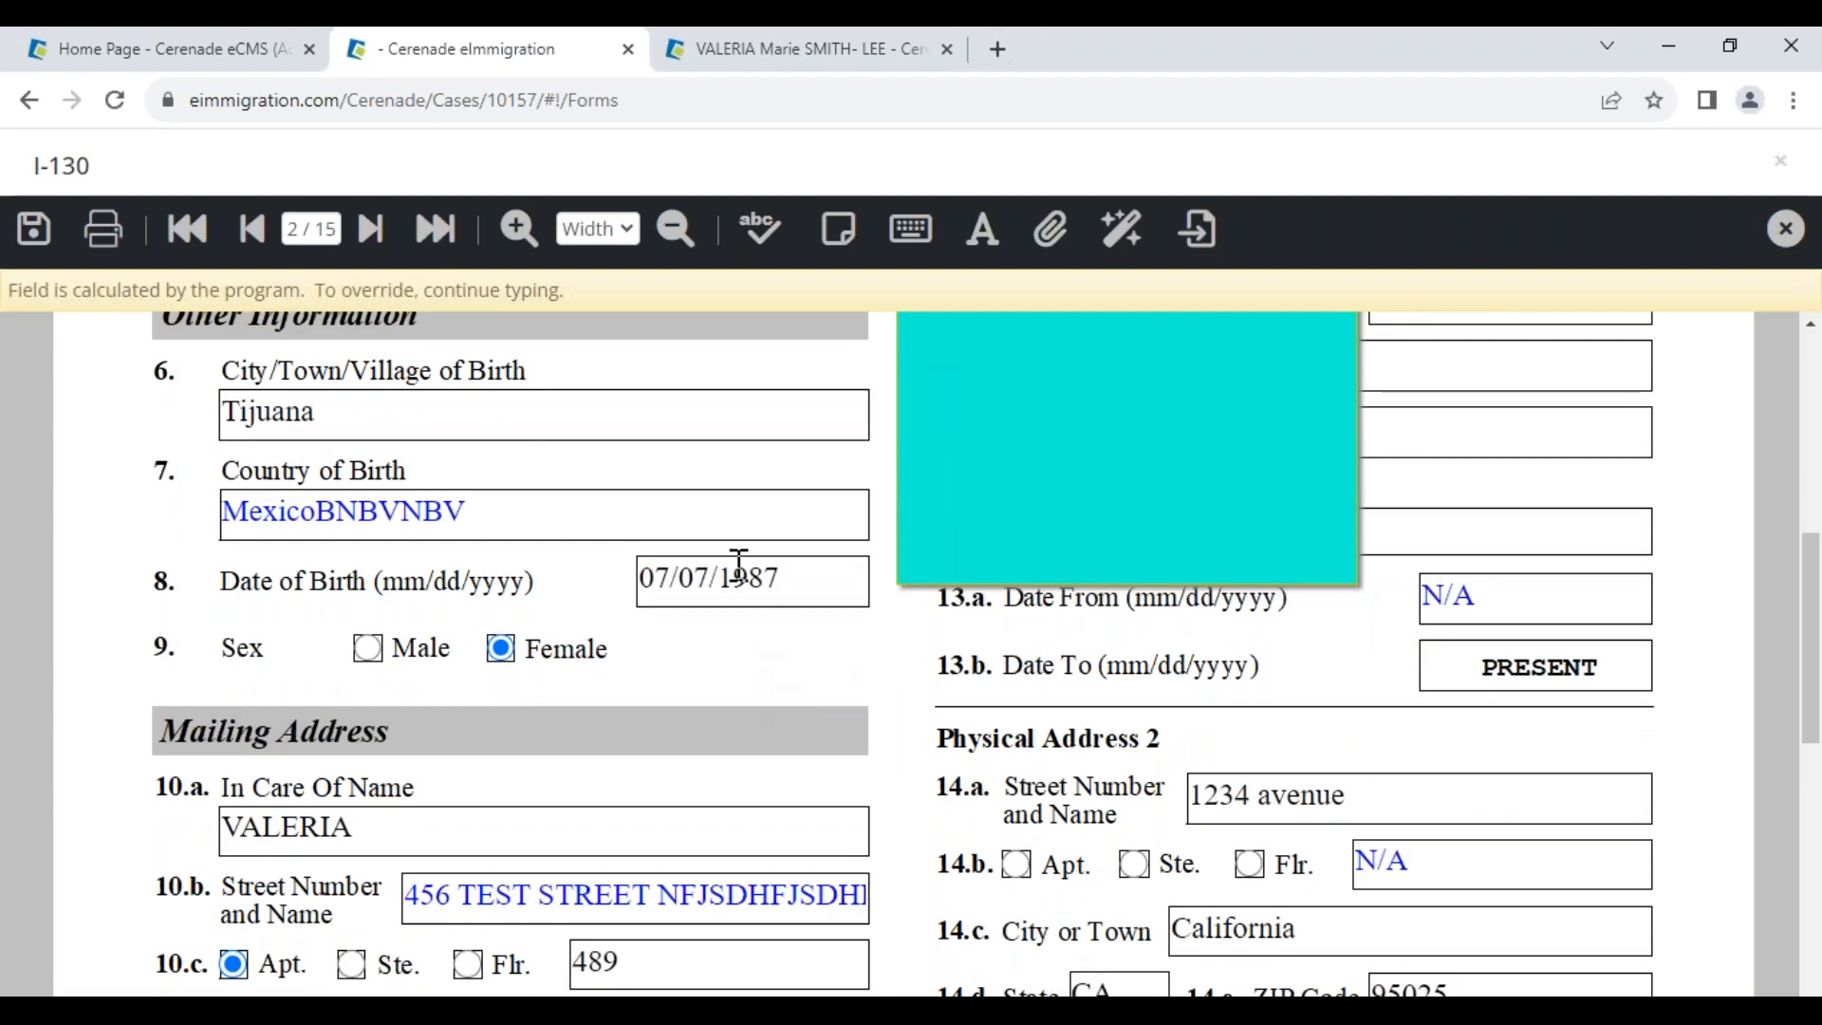
# Cross-check the birth details against the date of birth in the client's record
pyautogui.click(309, 510)
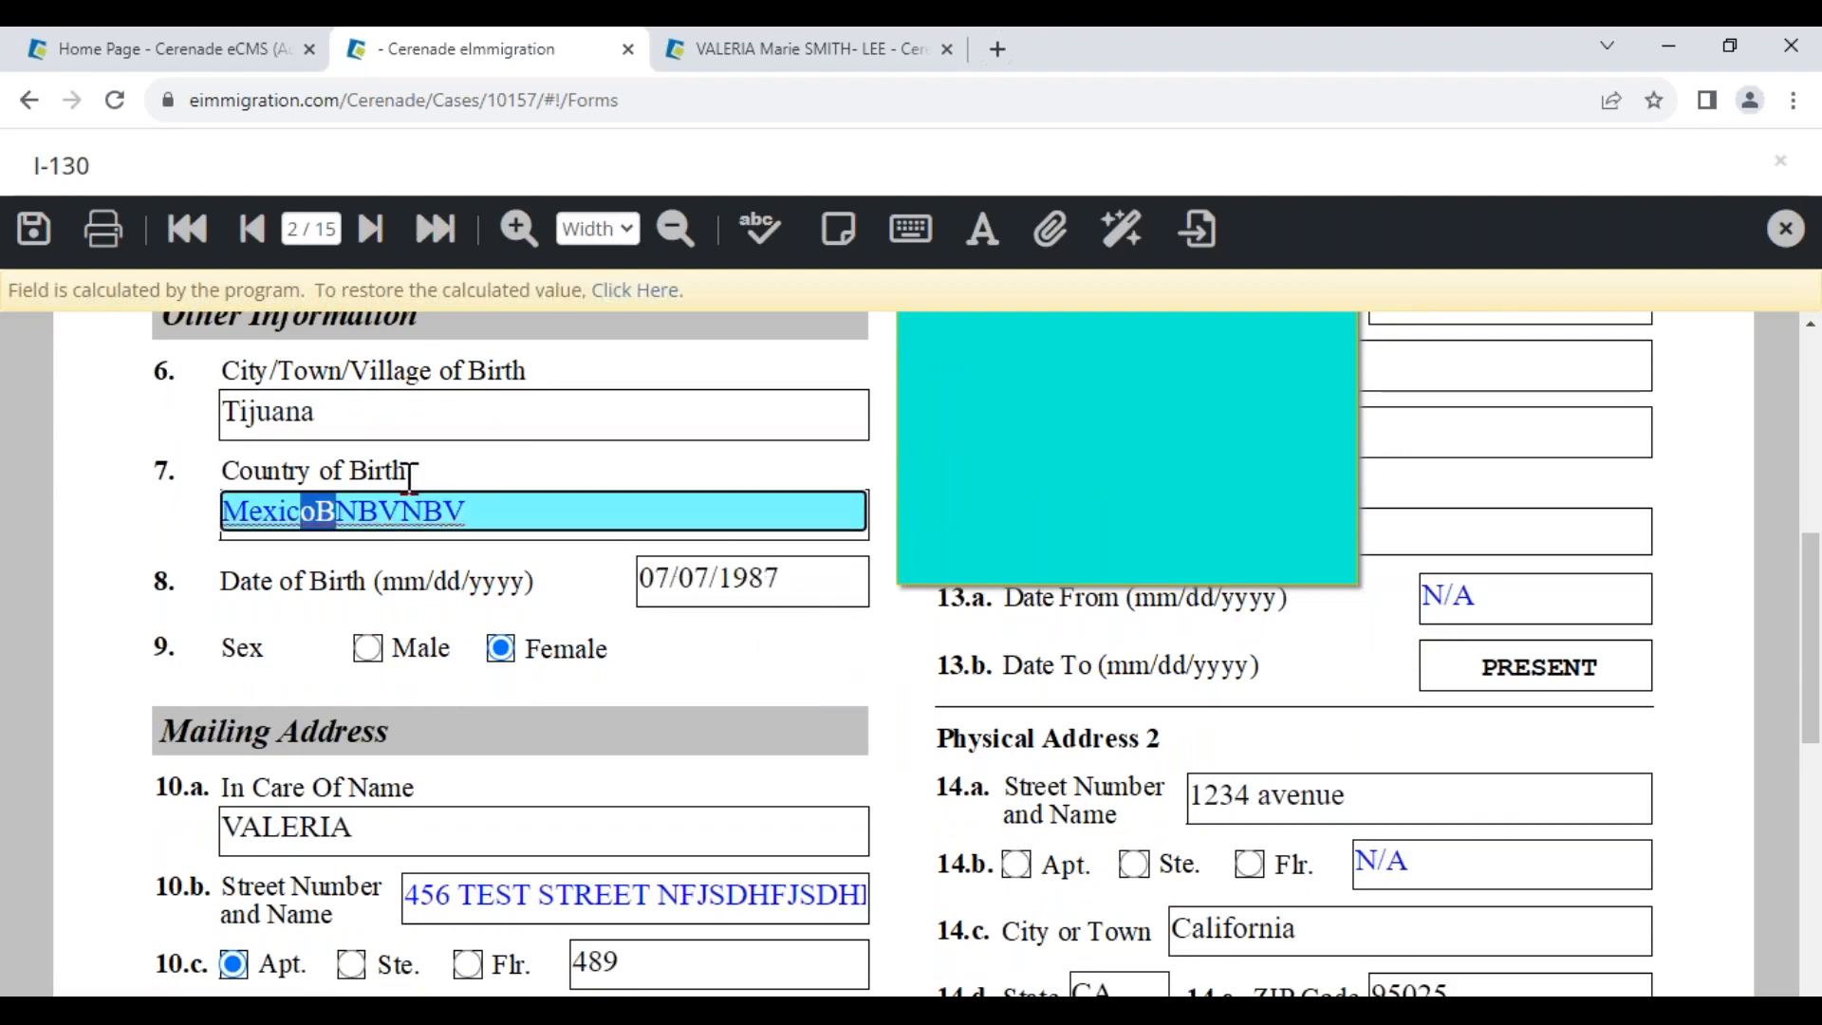
pyautogui.click(729, 581)
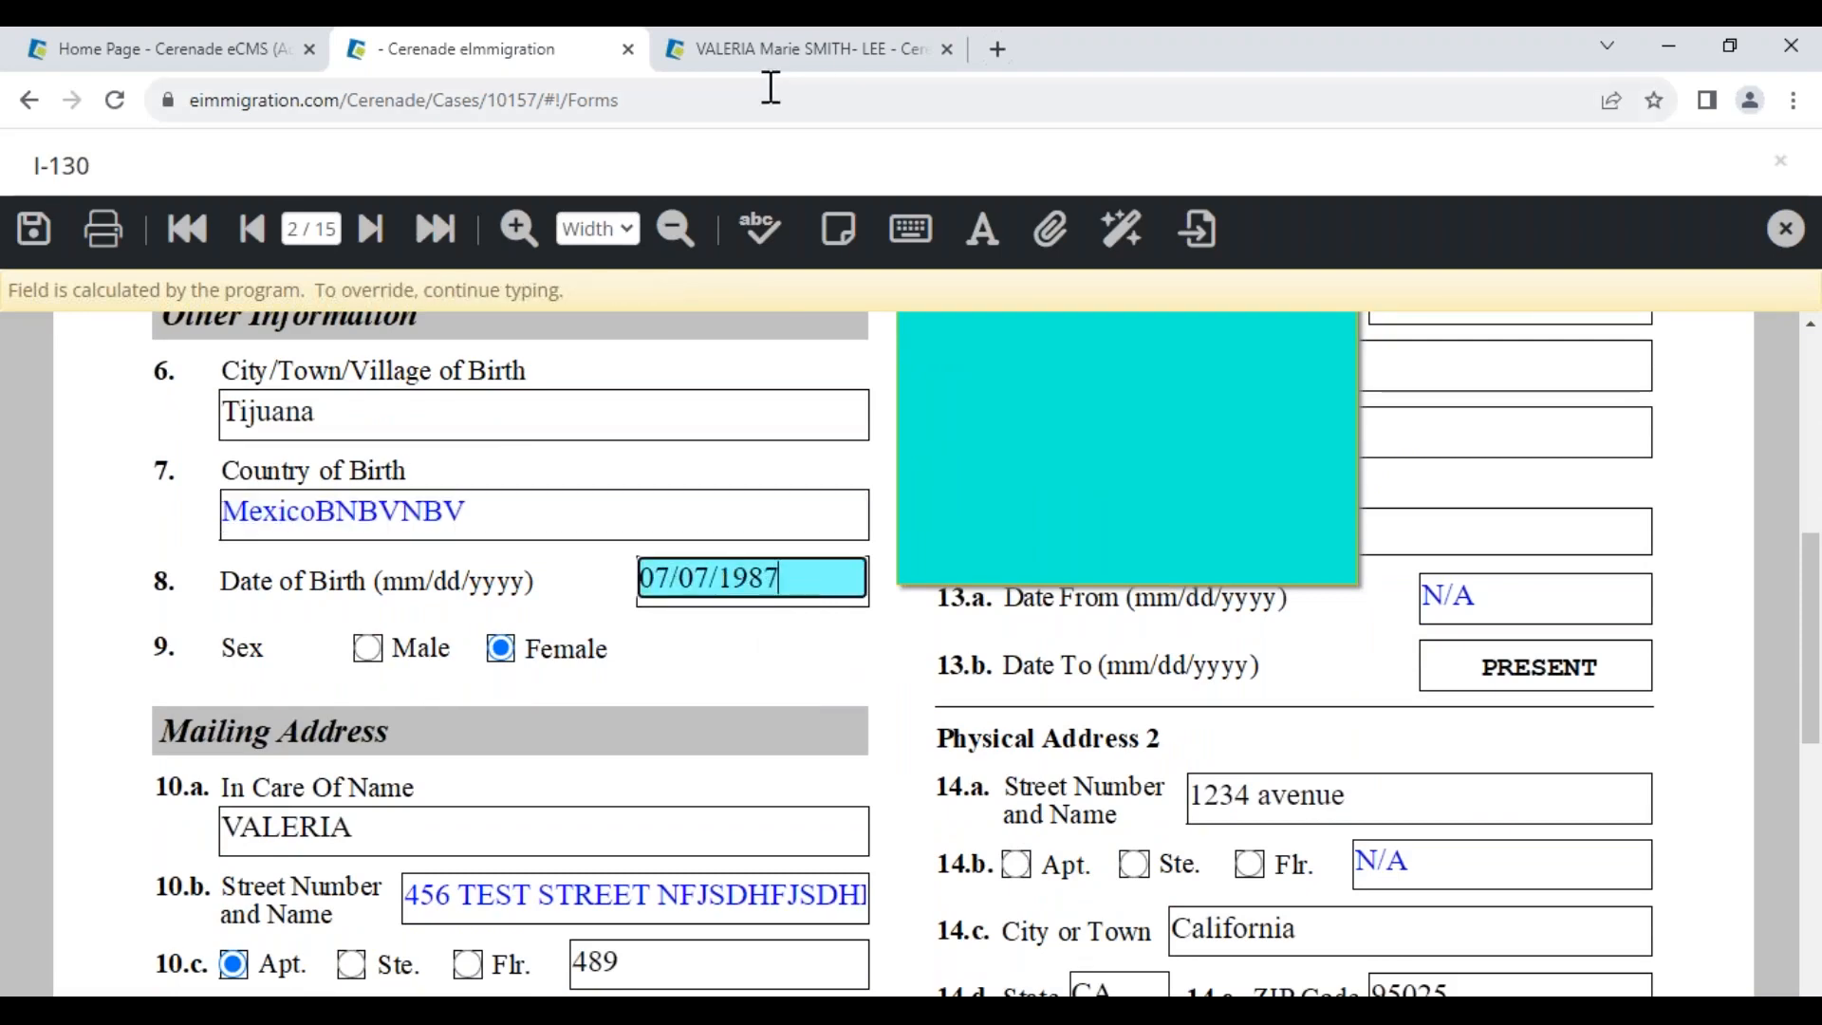
pyautogui.click(784, 50)
pyautogui.scroll(-4, 944, 814)
pyautogui.click(1101, 452)
pyautogui.click(1191, 704)
pyautogui.click(944, 714)
pyautogui.click(854, 584)
pyautogui.click(494, 49)
# Trim Country of Birth back to Mexico, save the I-130, and close it
pyautogui.moveTo(500, 515); pyautogui.dragTo(319, 517)
pyautogui.press('BackSpace')
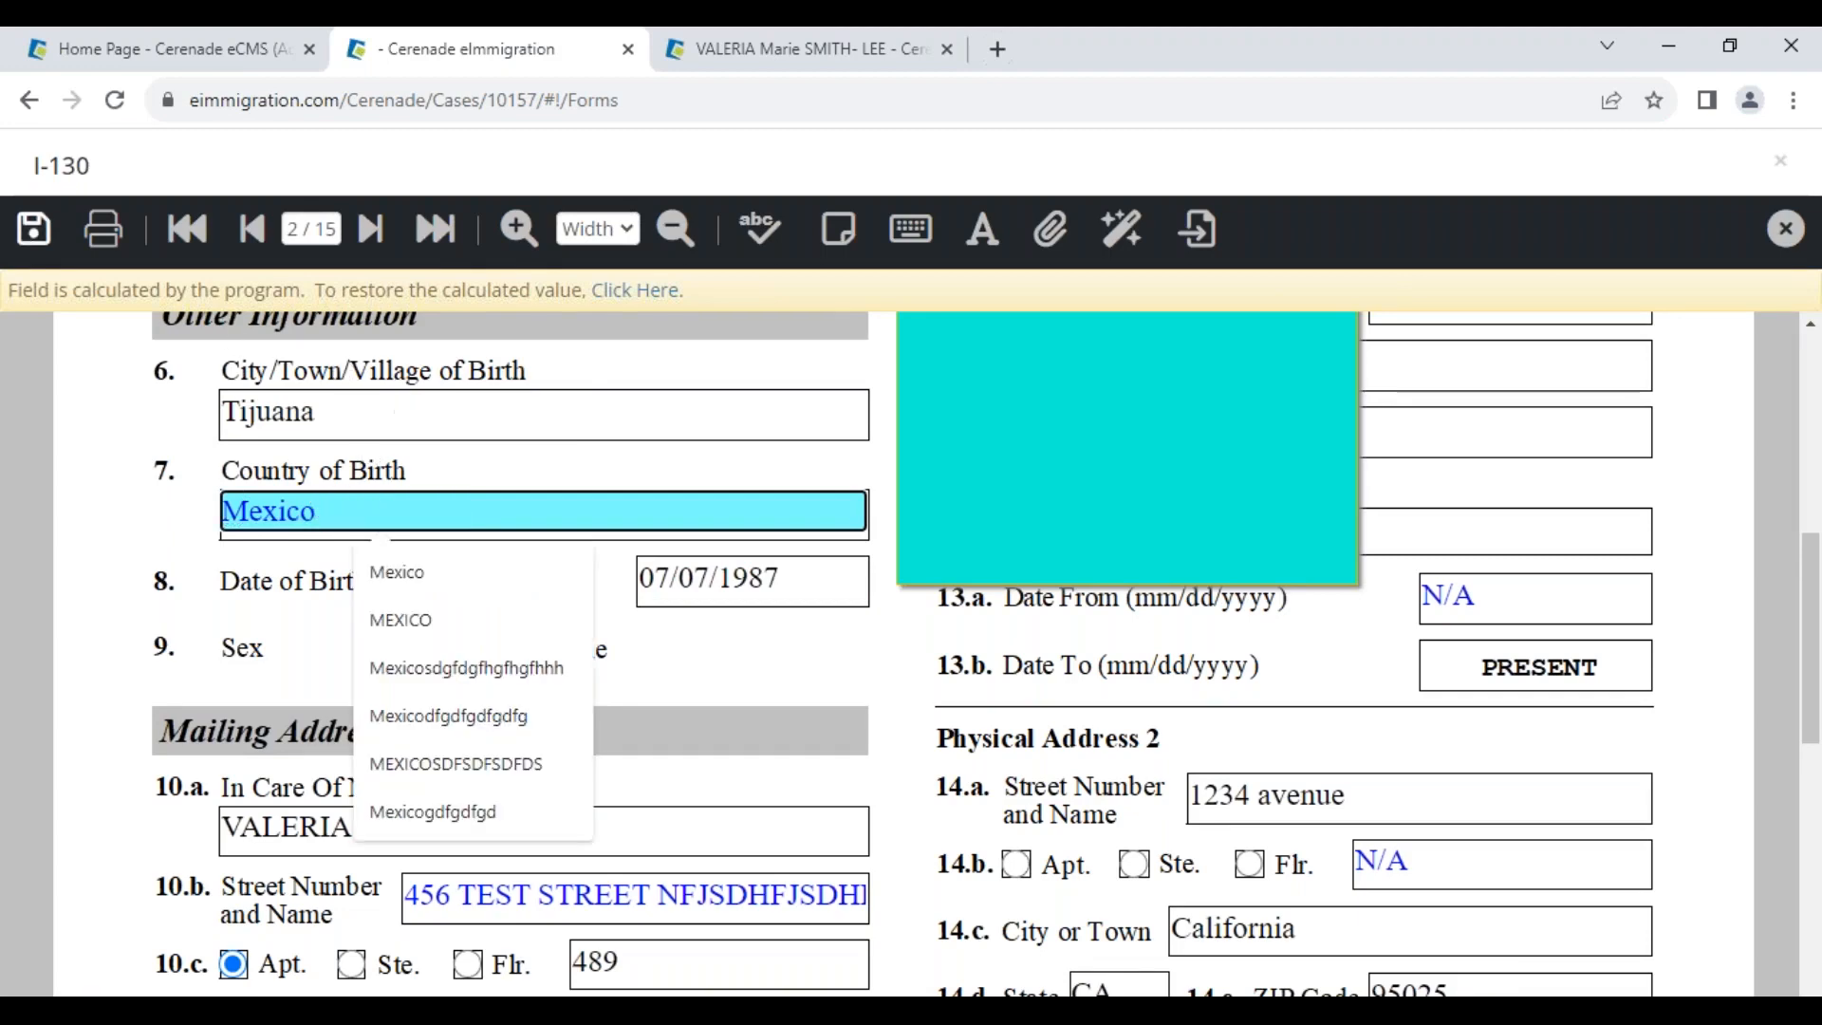
pyautogui.click(34, 229)
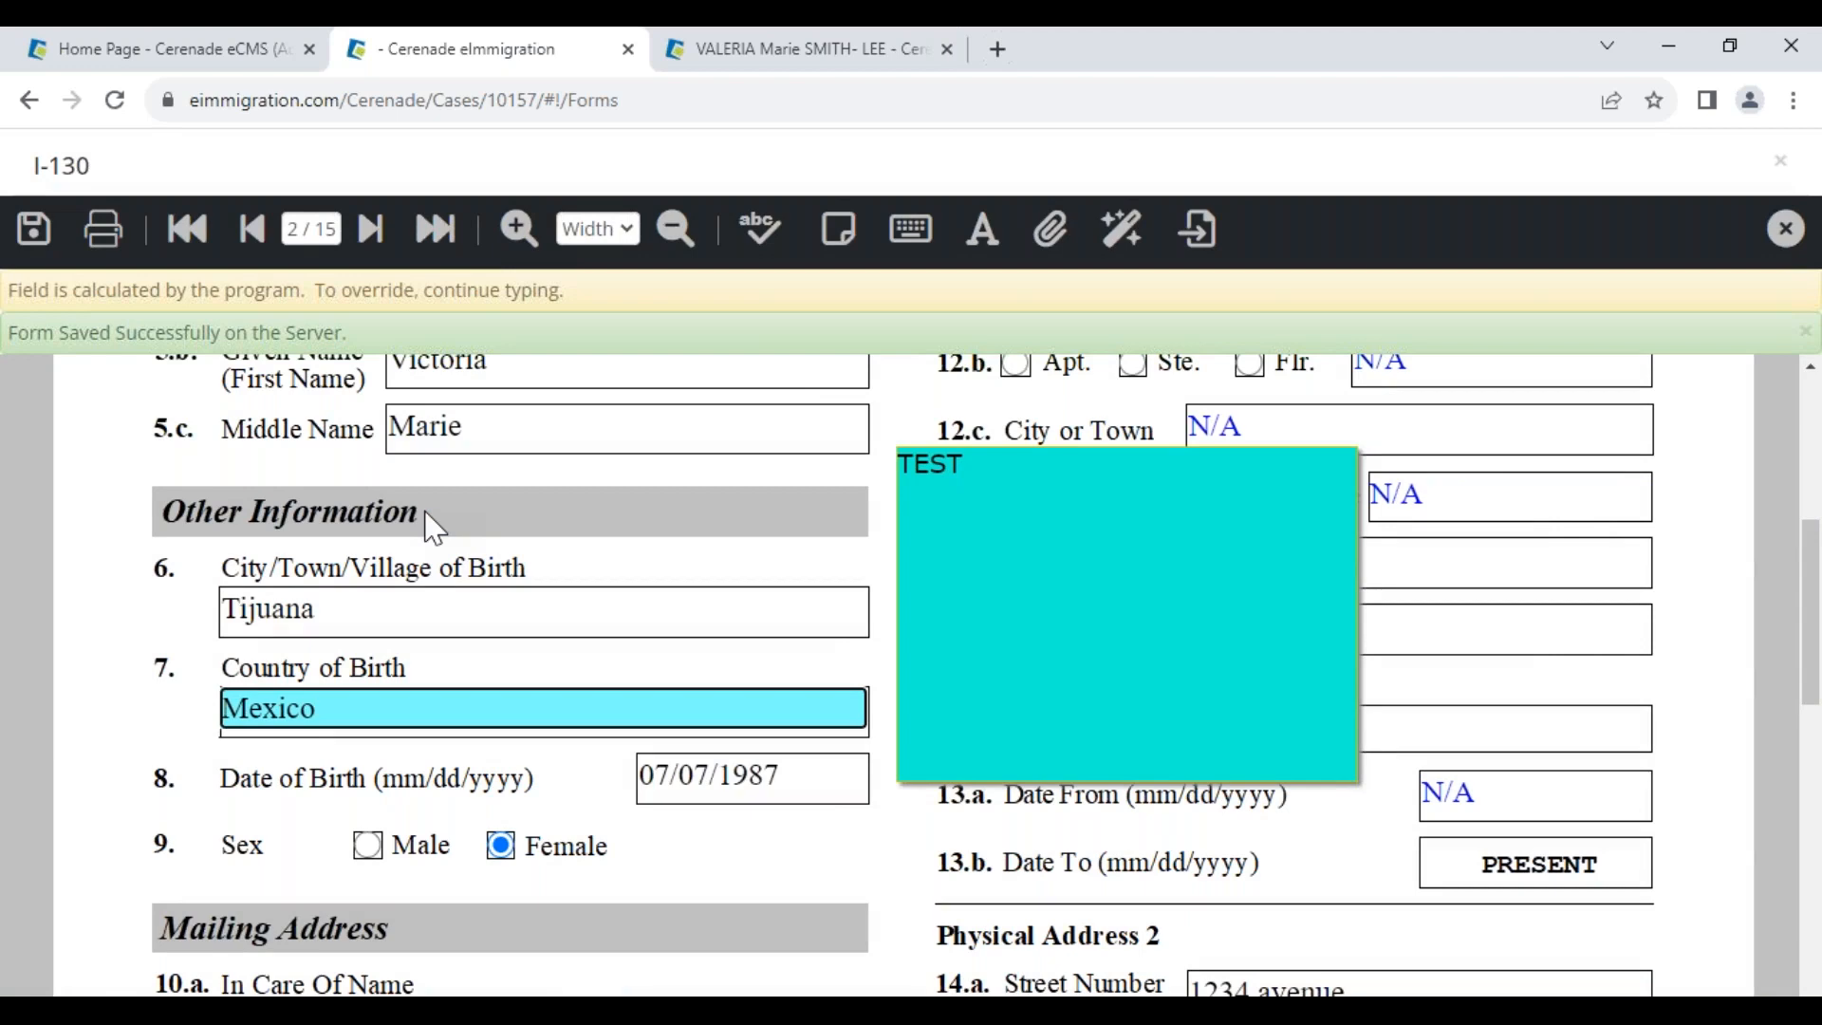
pyautogui.click(1786, 229)
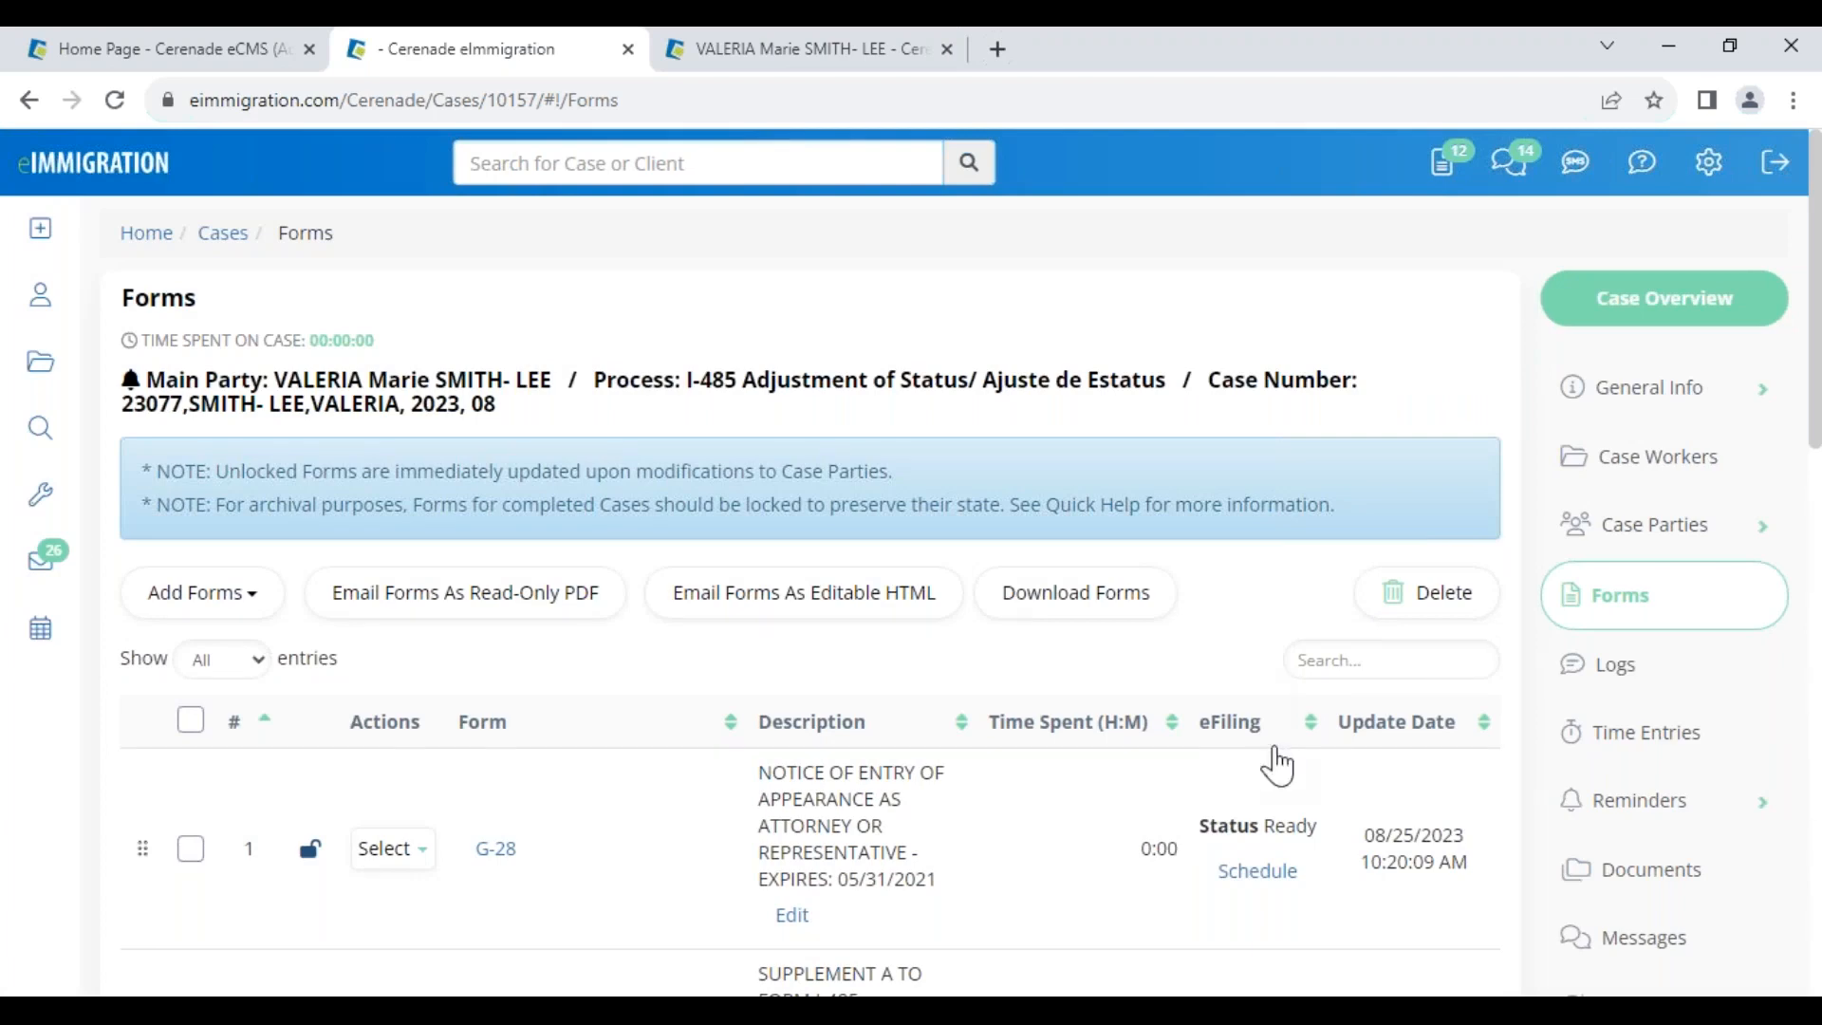
# Start a new case log comment of type RFE related
pyautogui.click(1651, 677)
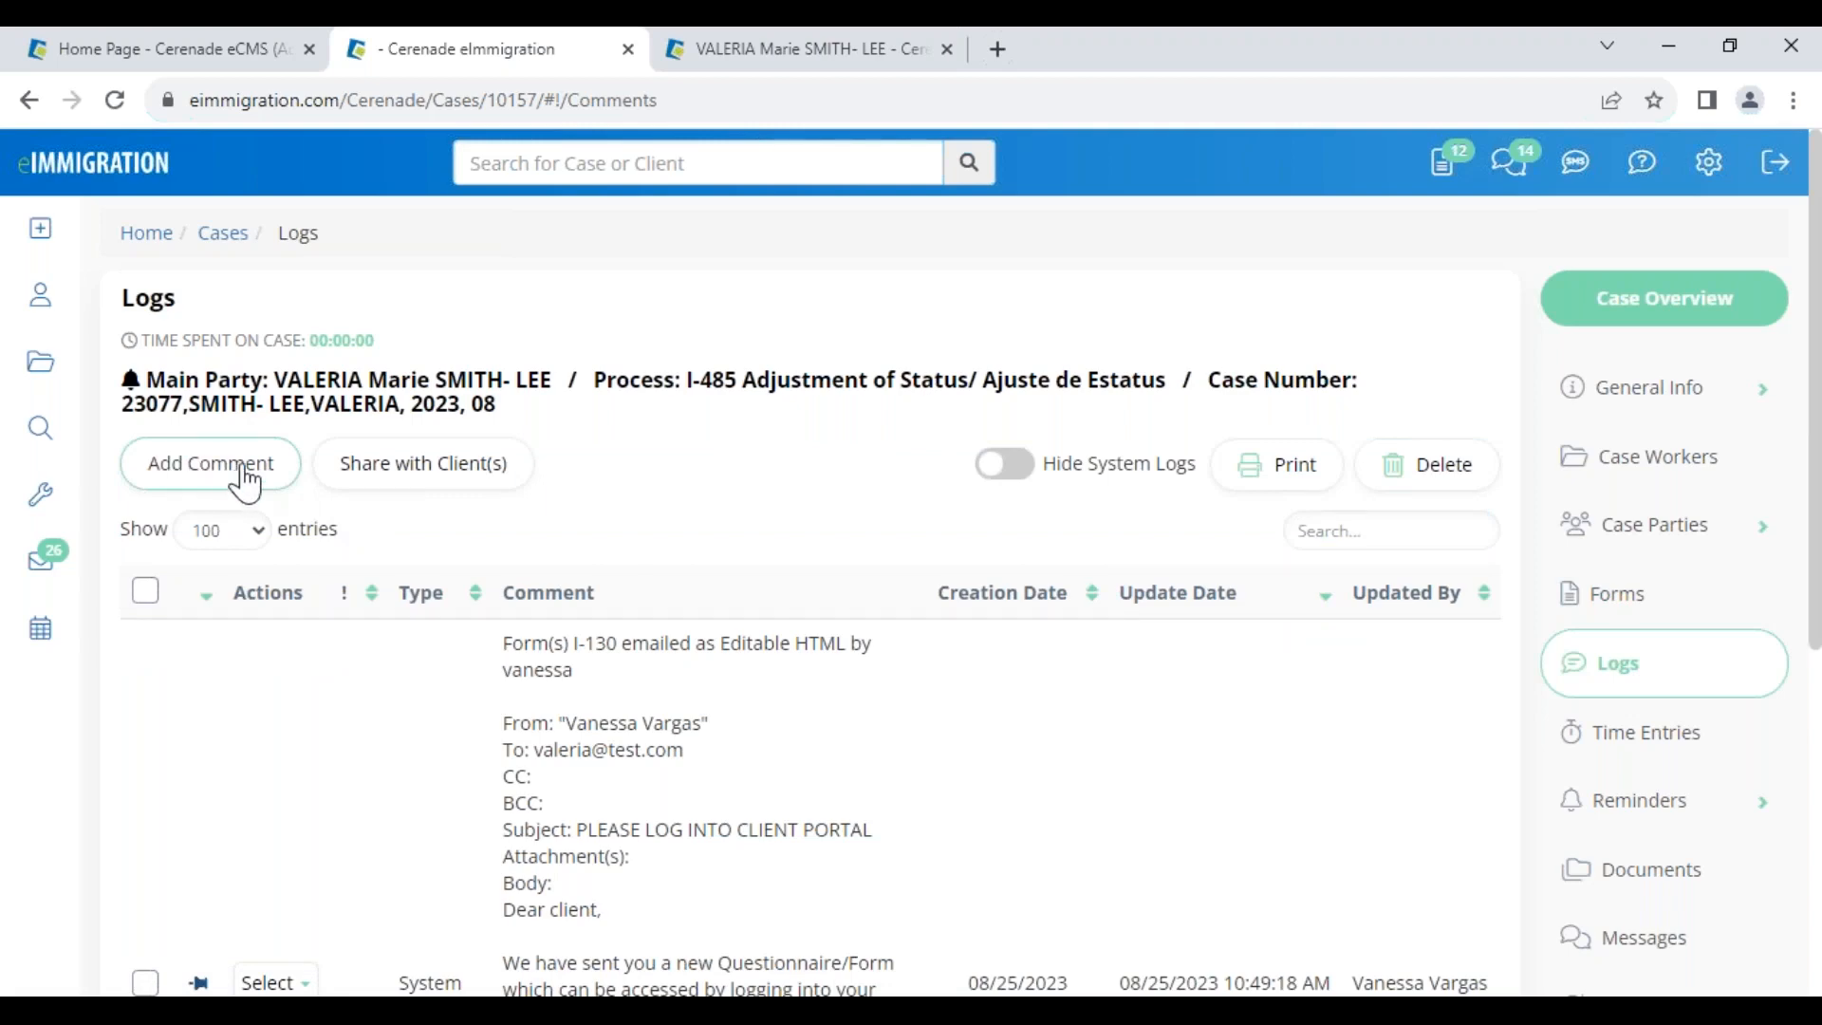
pyautogui.click(245, 482)
pyautogui.click(993, 308)
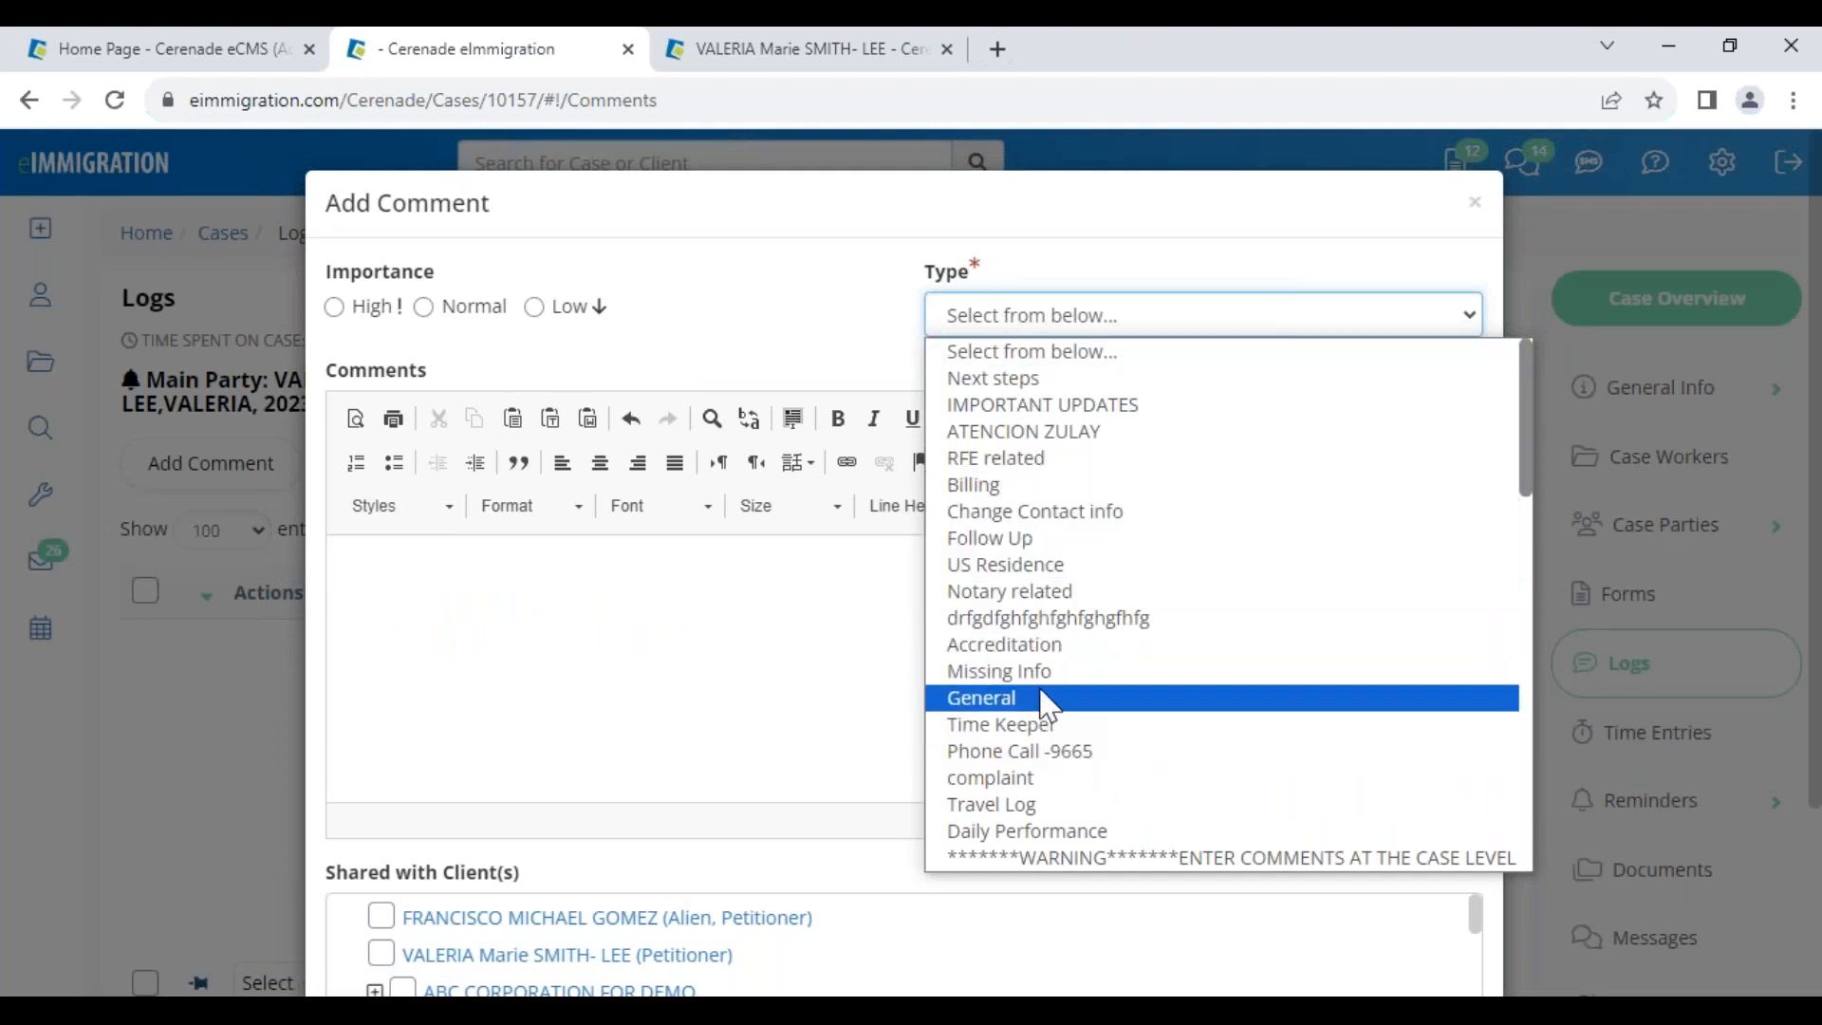
pyautogui.click(1039, 460)
pyautogui.click(750, 625)
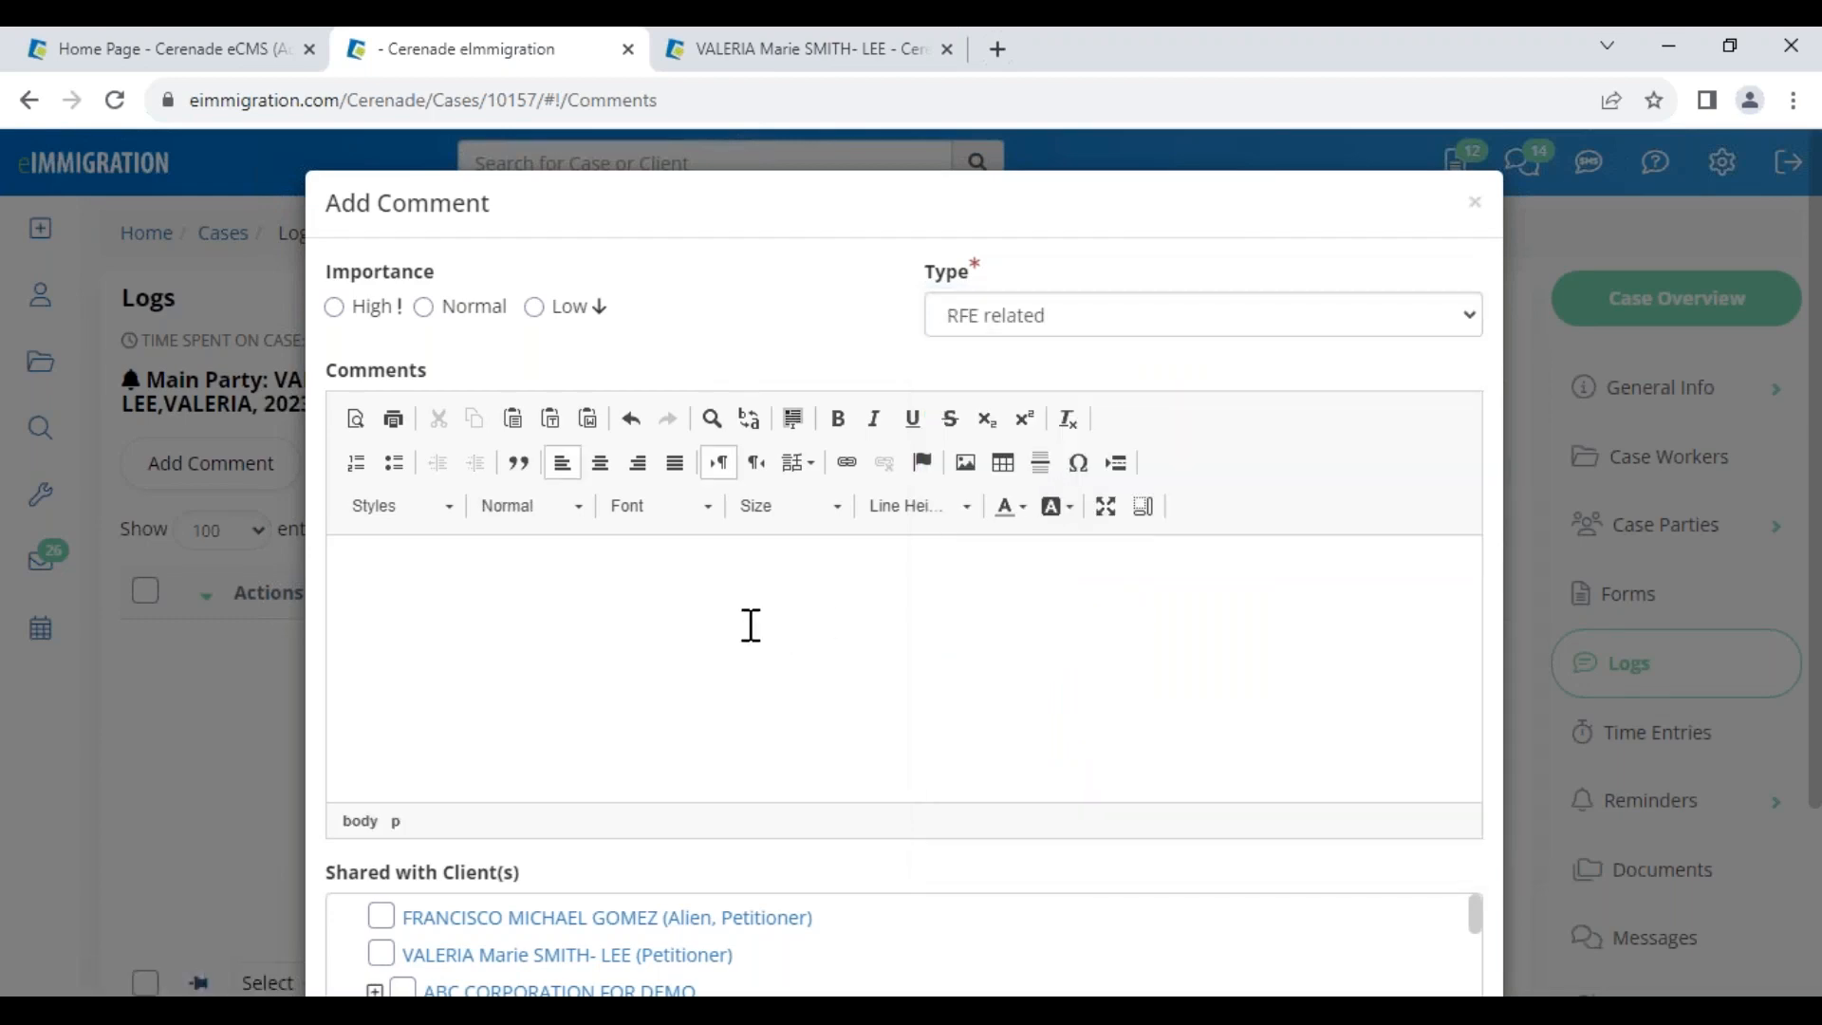
# Share the TEST comment with the client and save it
pyautogui.scroll(-3, 751, 625)
pyautogui.moveTo(360, 633); pyautogui.dragTo(556, 642)
pyautogui.click(382, 677)
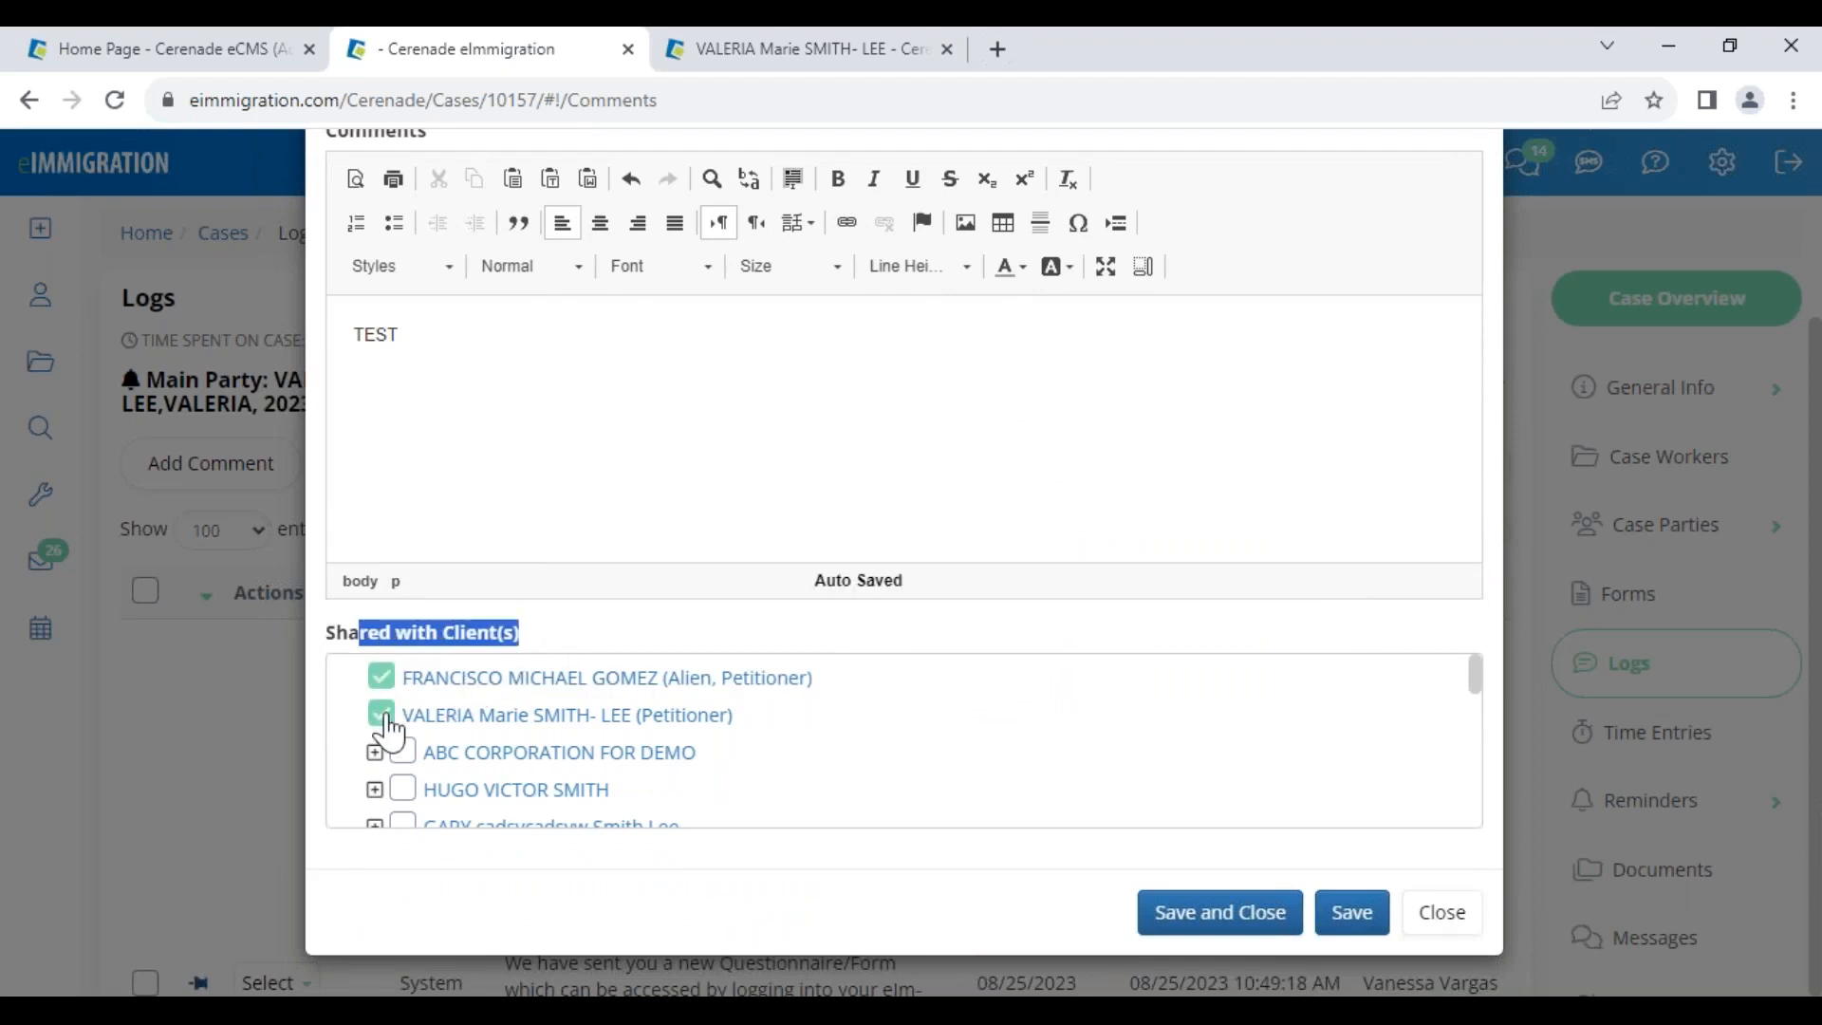
pyautogui.click(383, 715)
pyautogui.click(1273, 925)
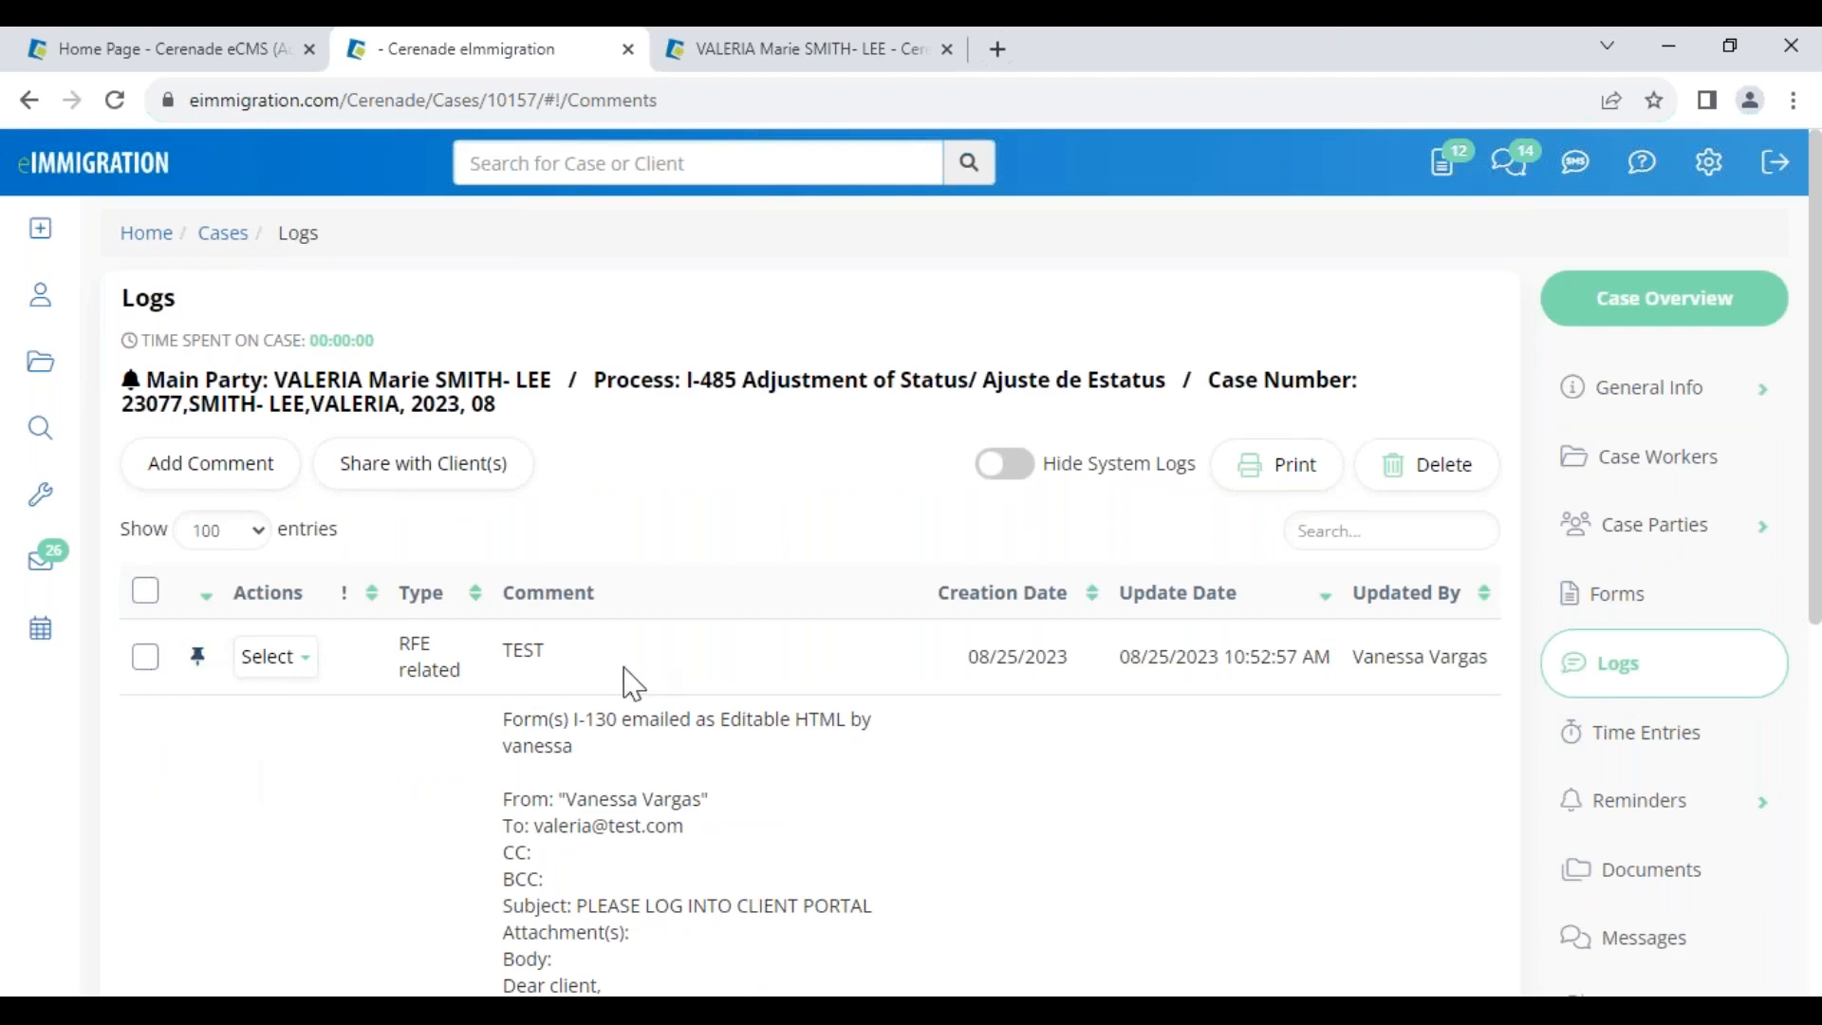
# In the client's logs, review the new RFE related comment's type and creation date
pyautogui.click(780, 52)
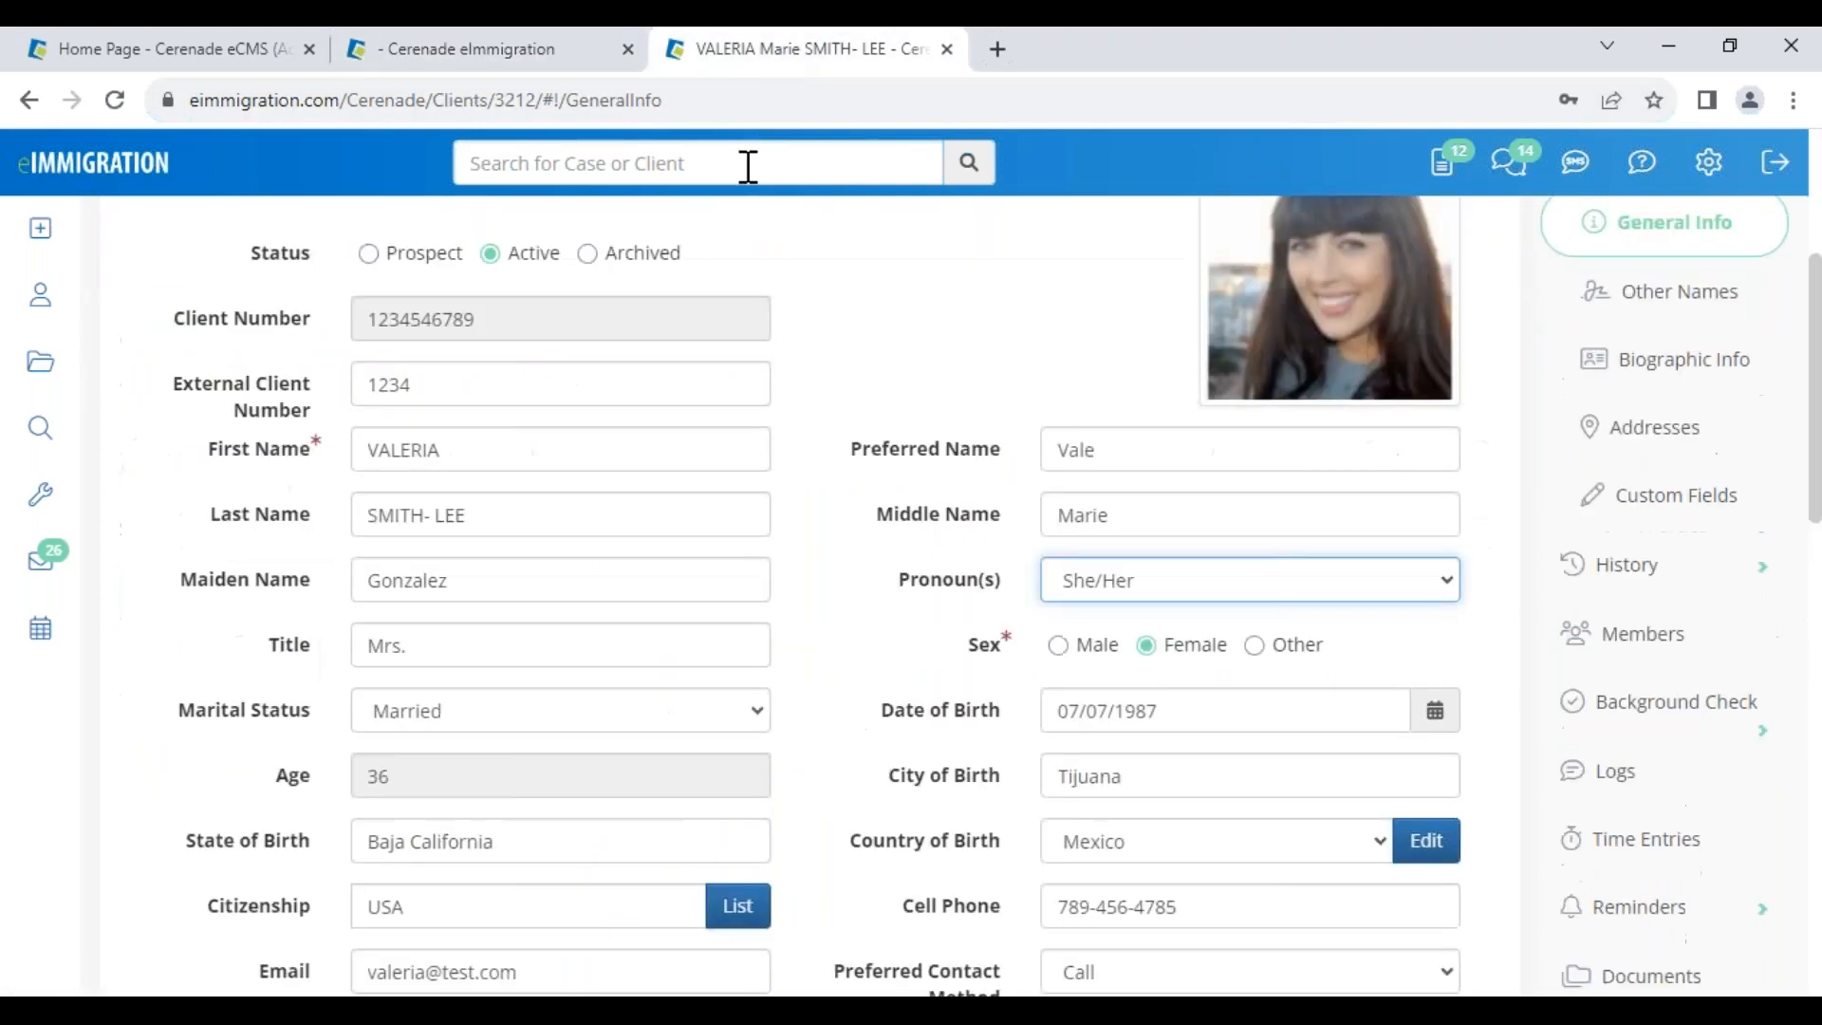
pyautogui.click(1644, 773)
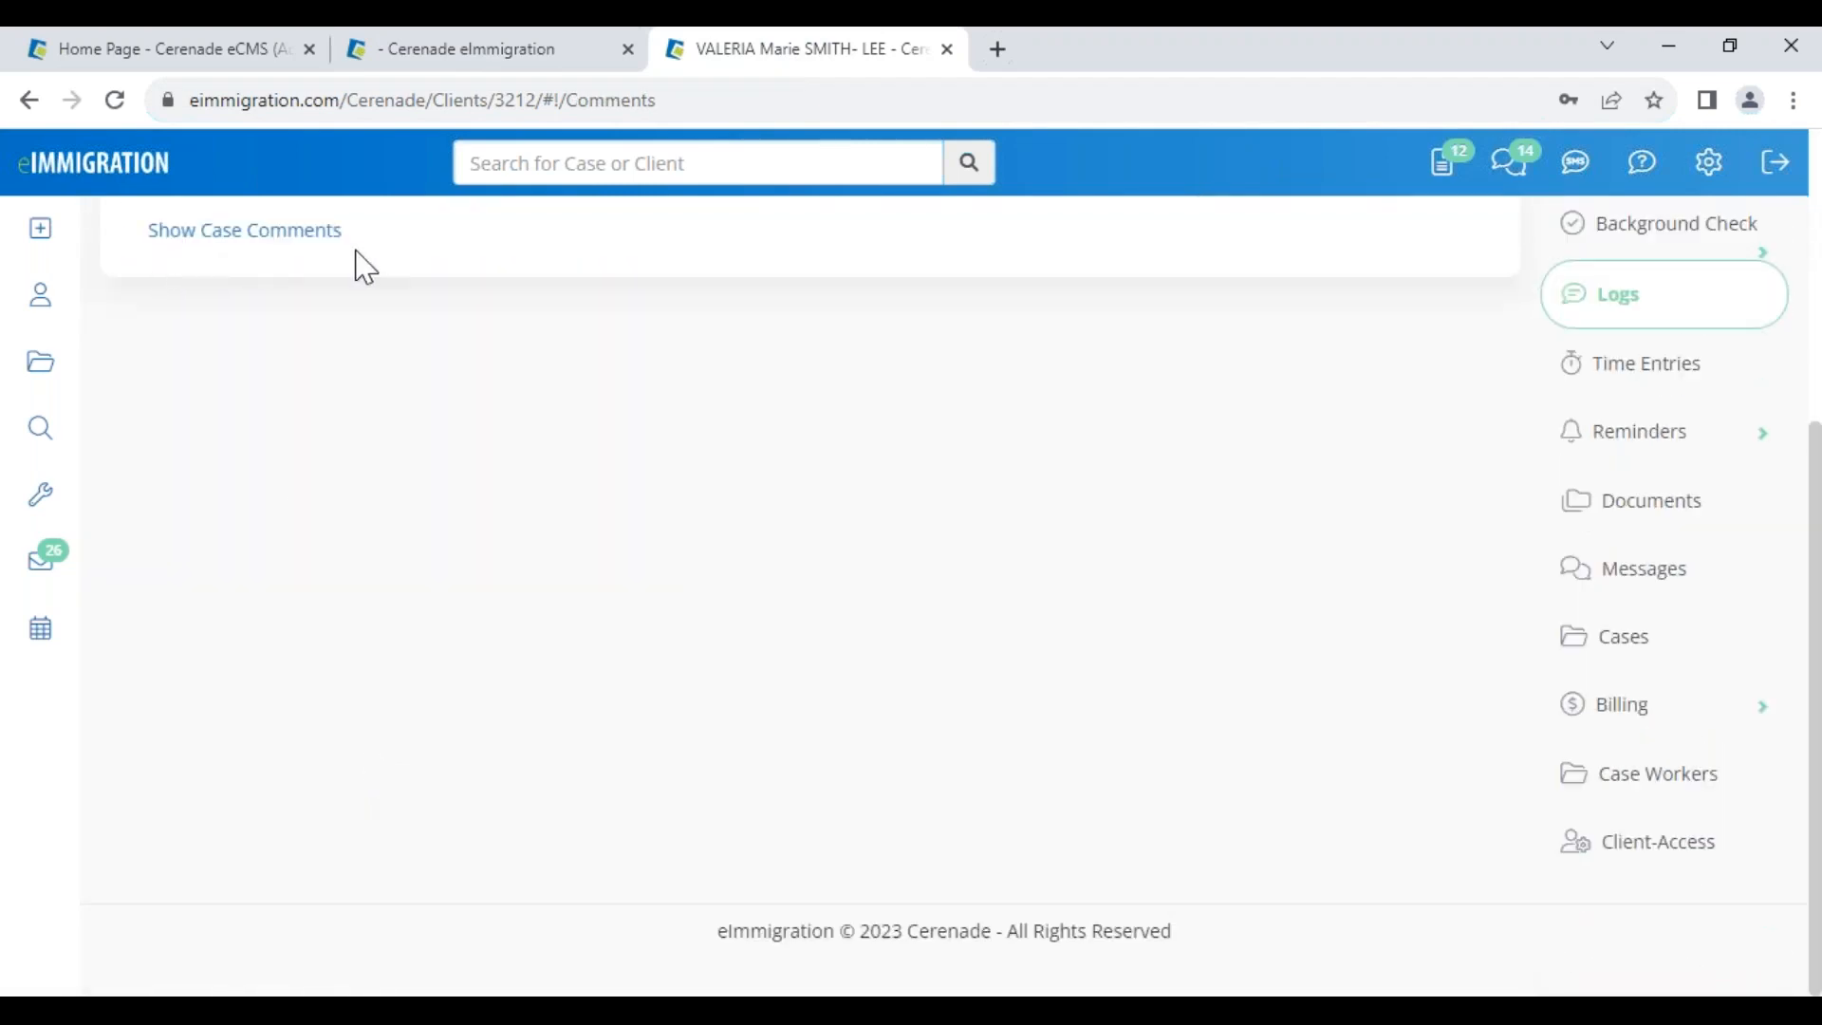
pyautogui.click(252, 232)
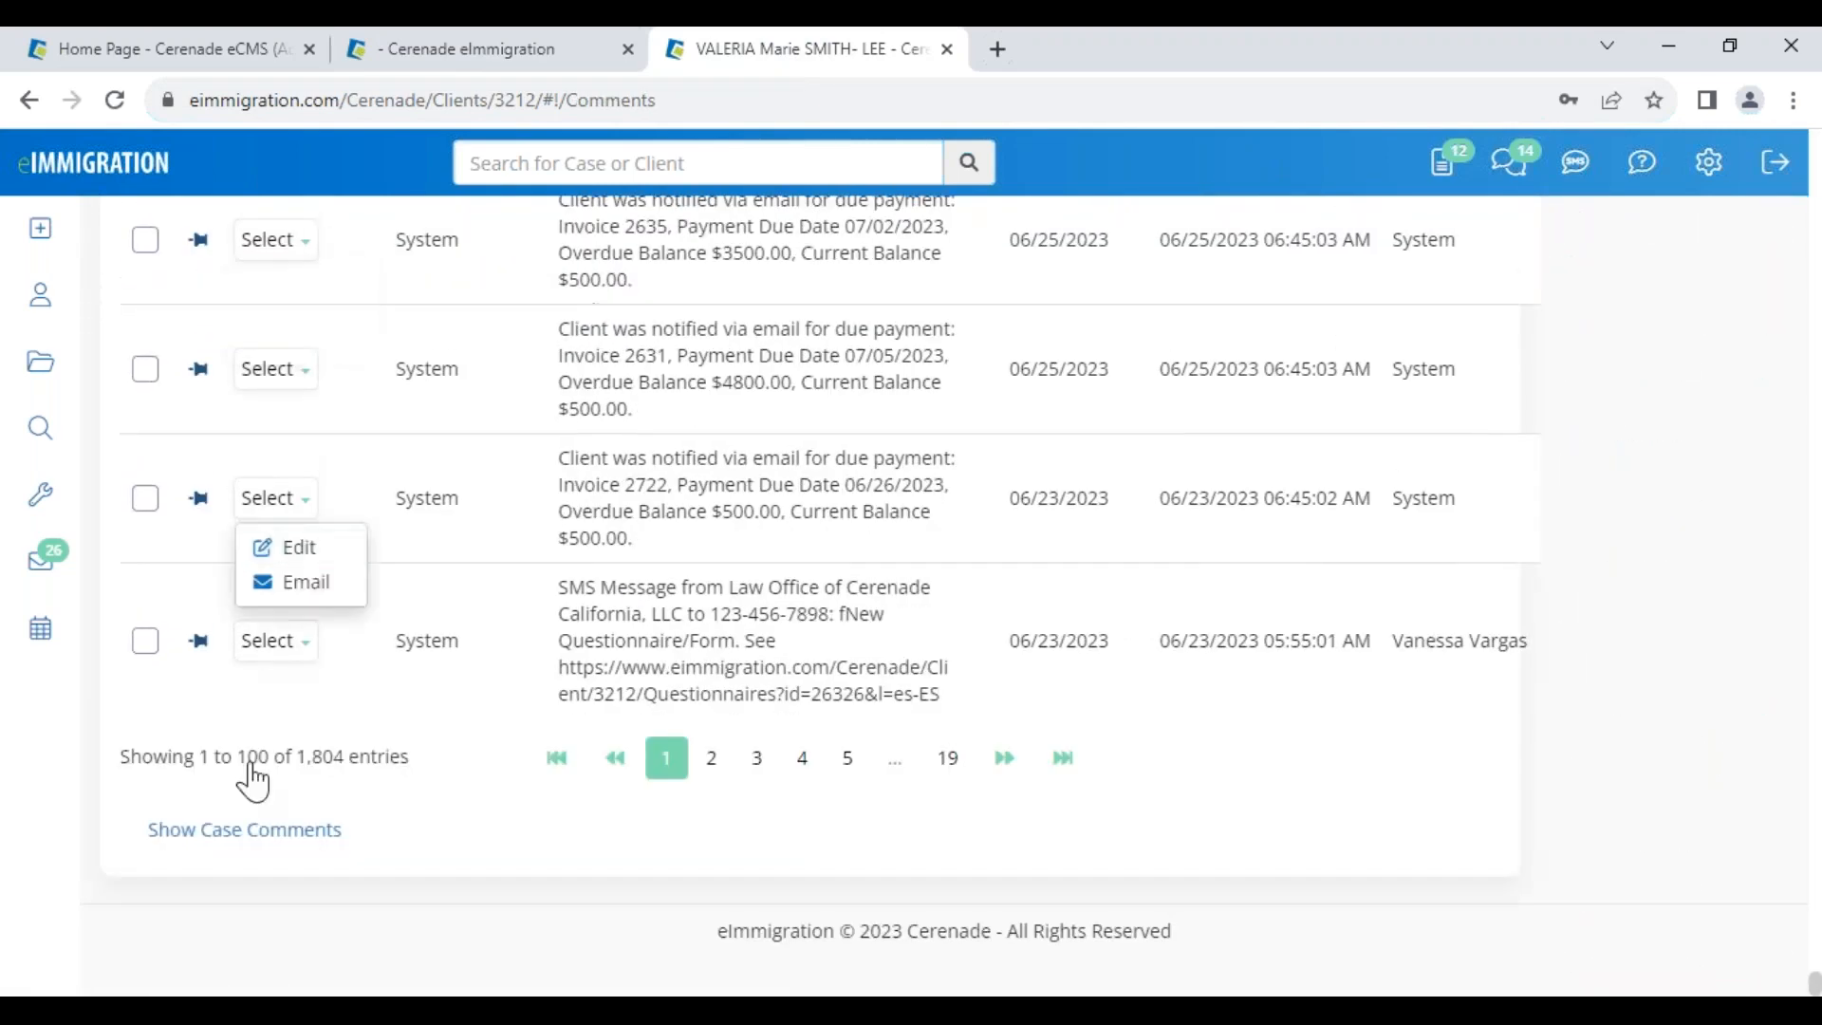
pyautogui.click(252, 831)
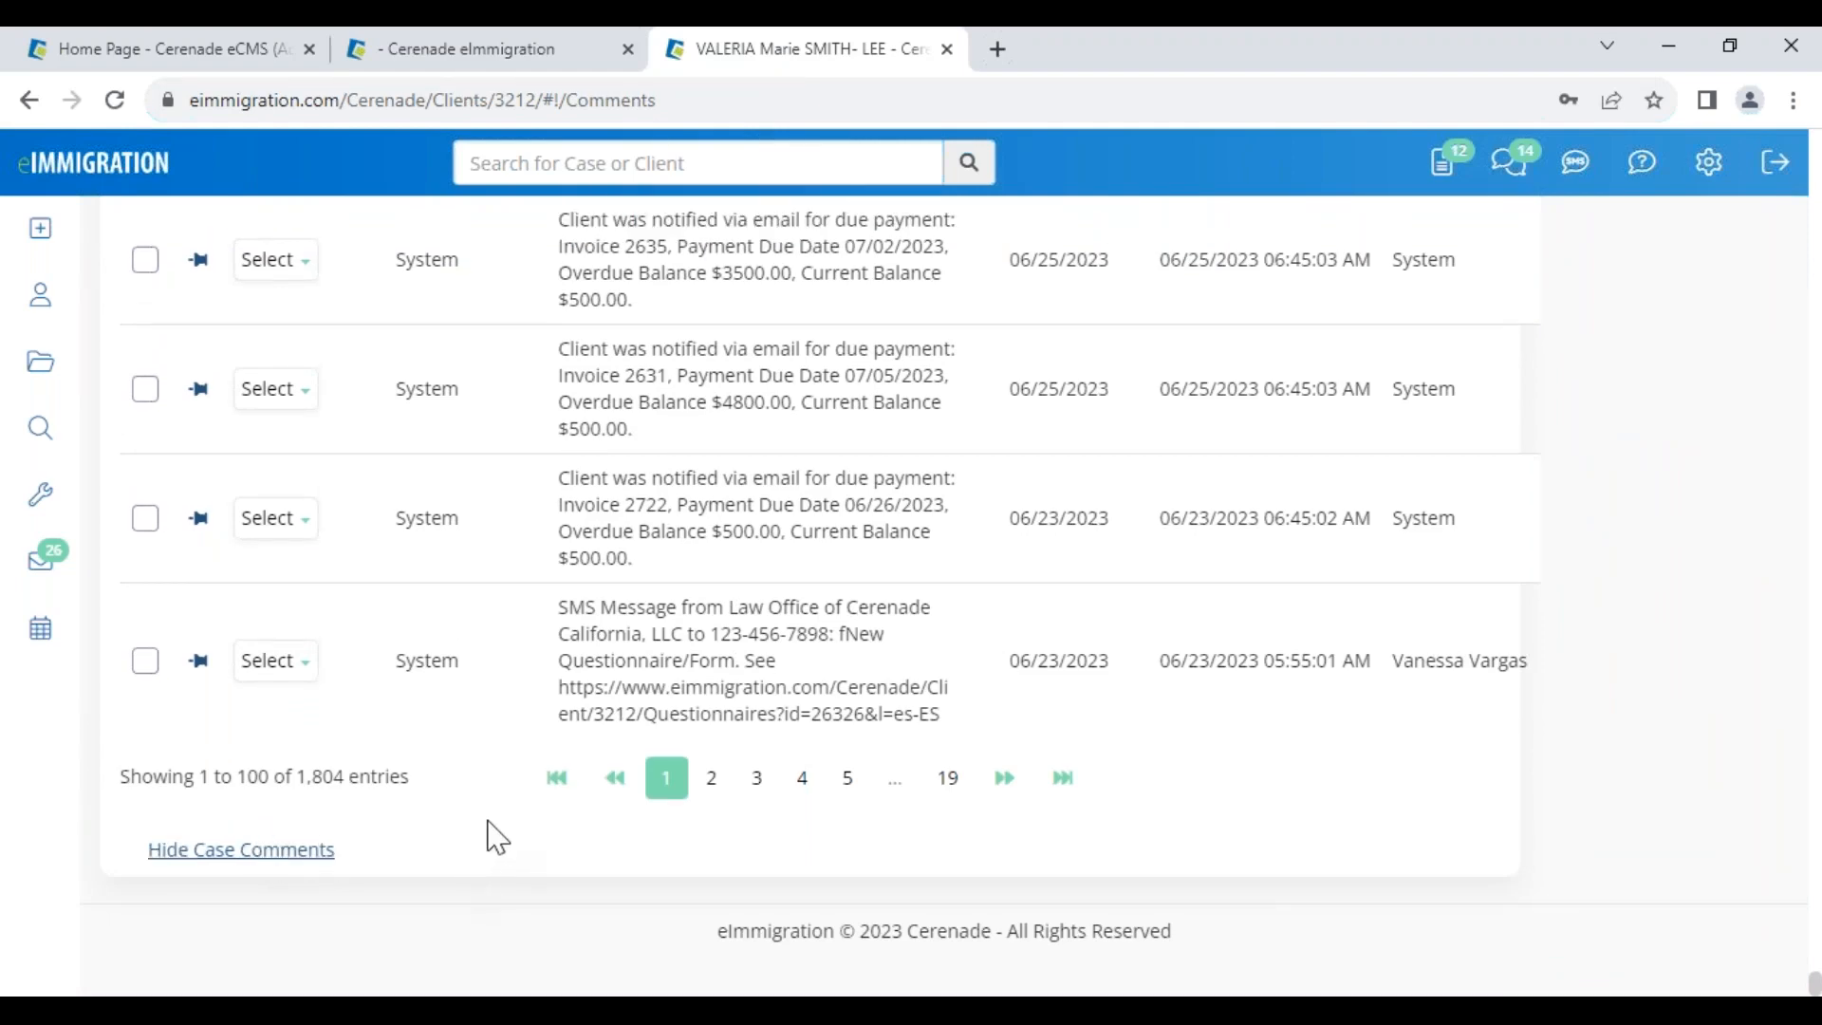
pyautogui.scroll(-5, 497, 836)
pyautogui.moveTo(729, 593); pyautogui.dragTo(800, 598)
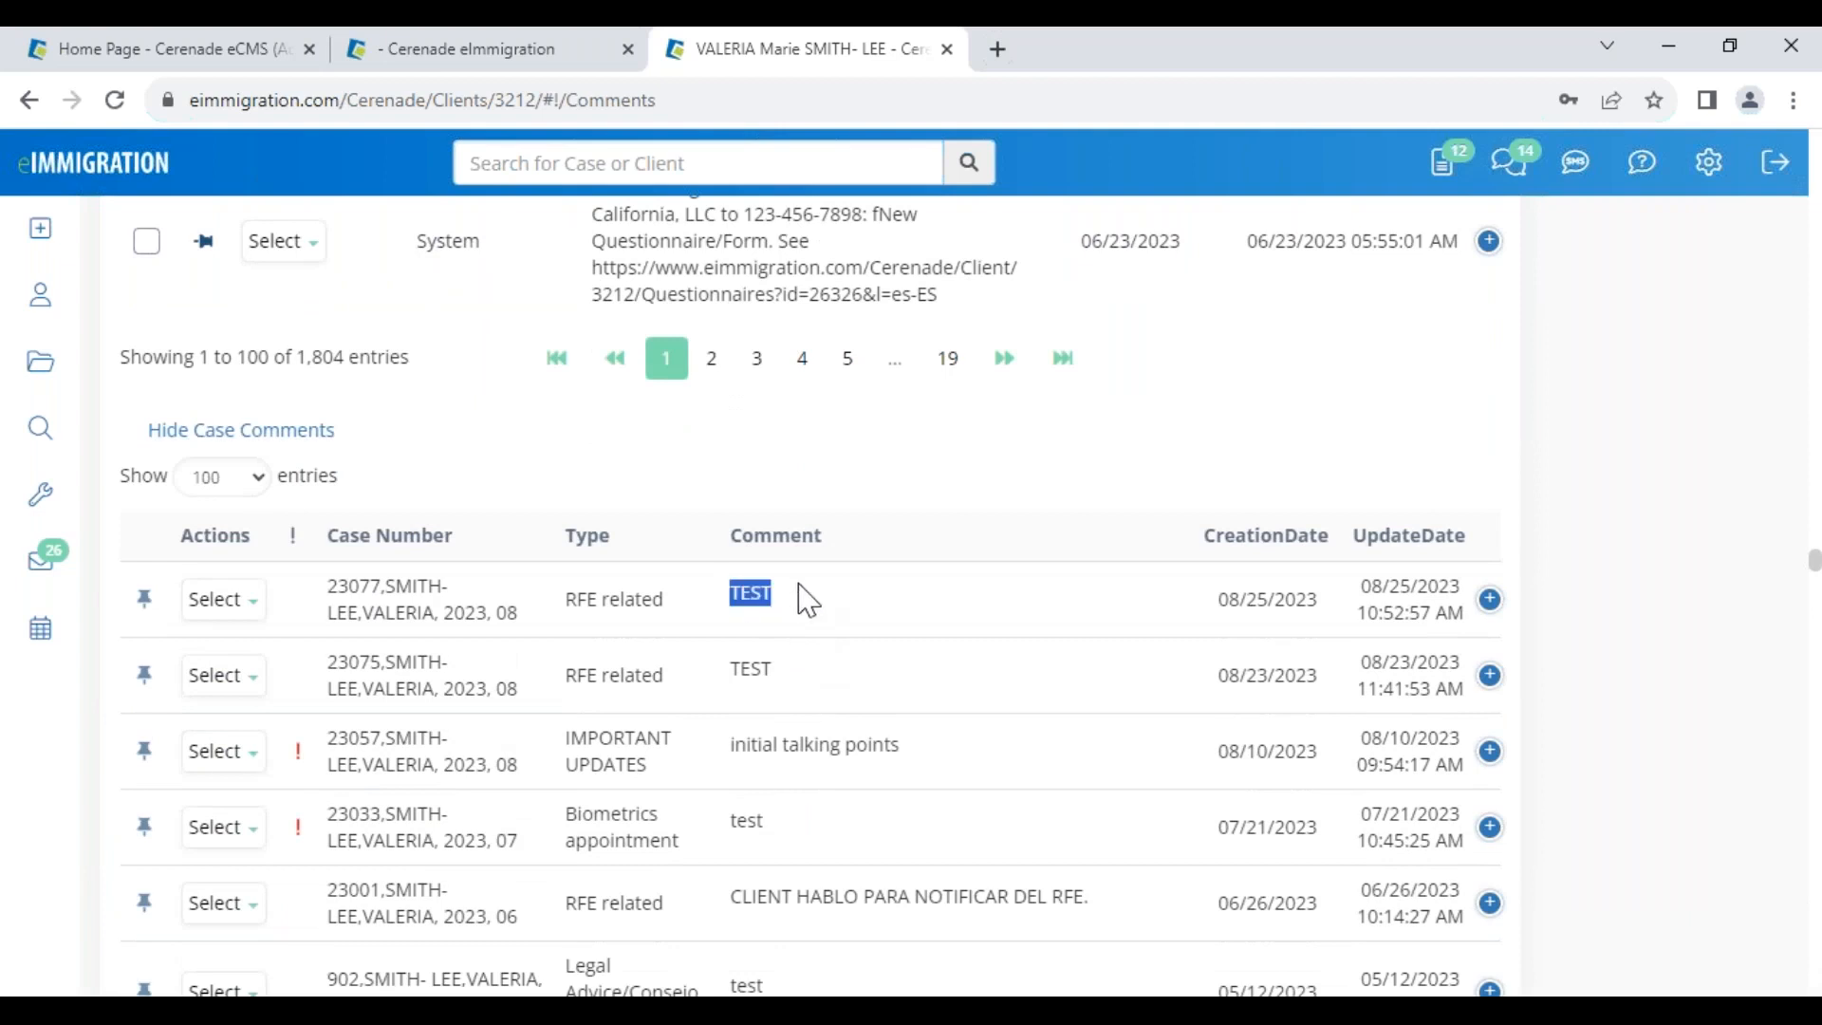
pyautogui.moveTo(558, 597); pyautogui.dragTo(699, 608)
pyautogui.moveTo(1238, 599); pyautogui.dragTo(1468, 610)
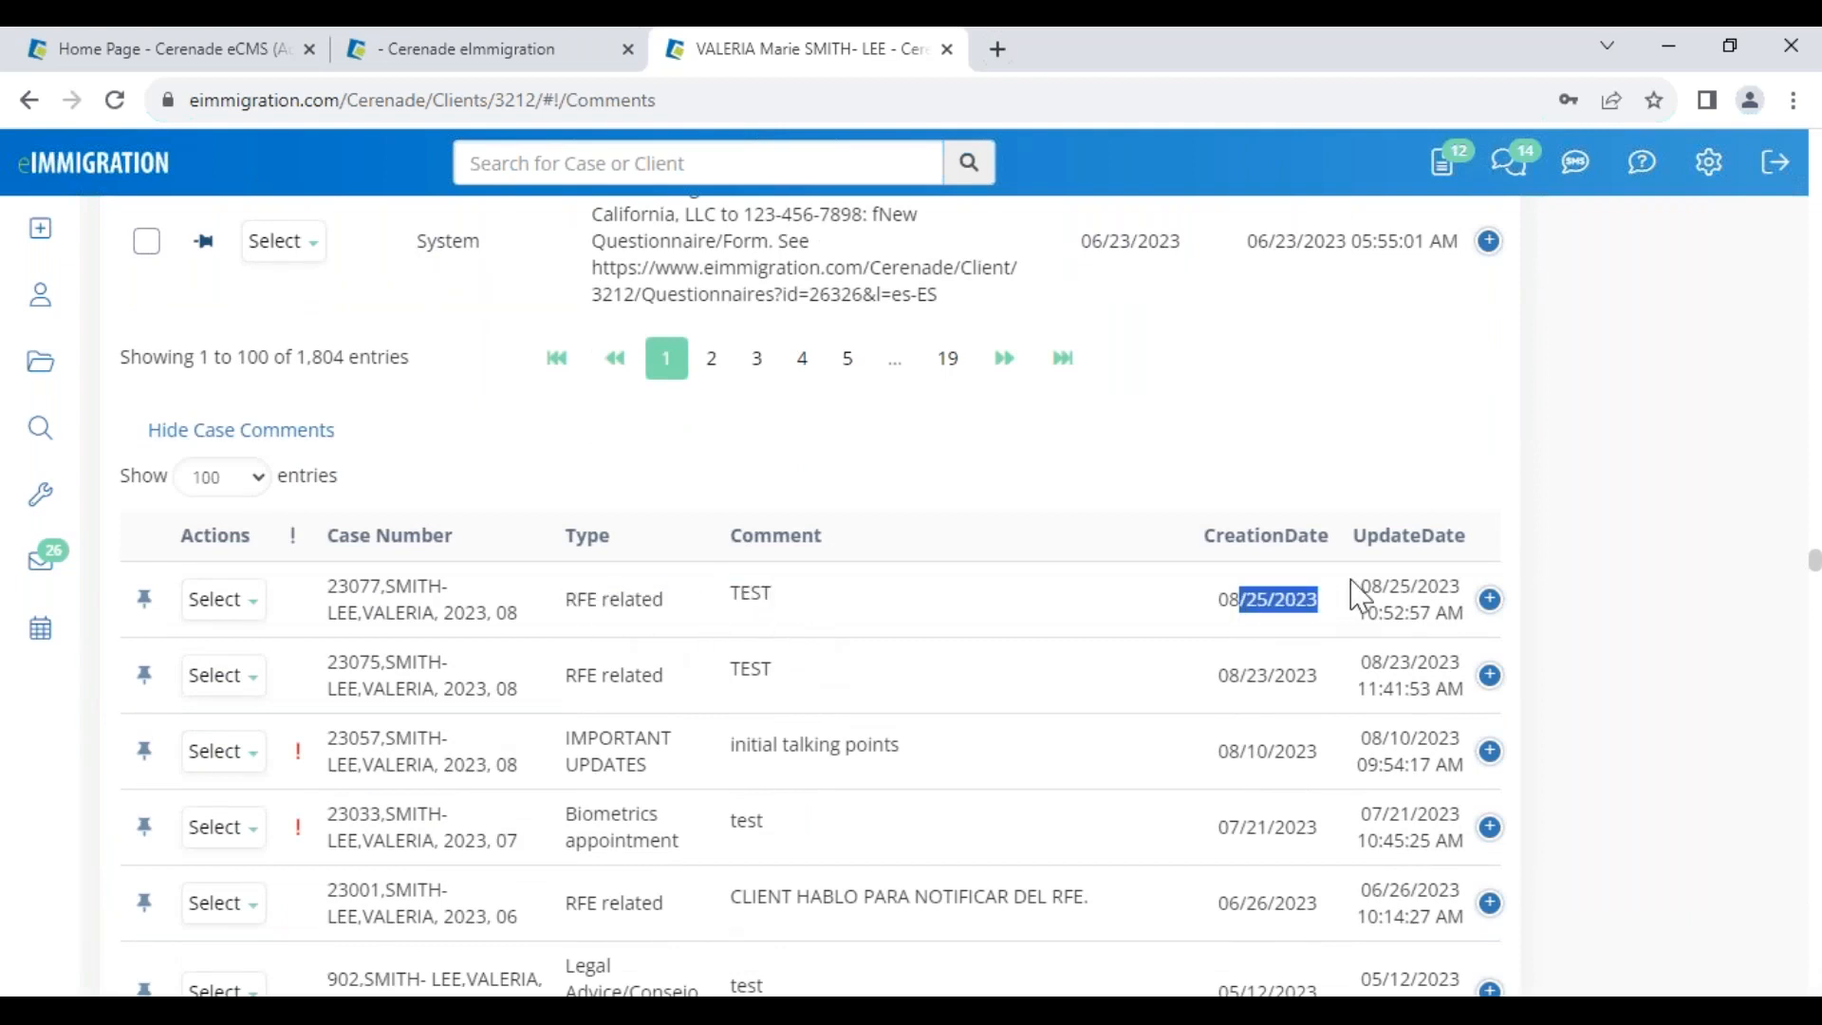
pyautogui.click(1498, 608)
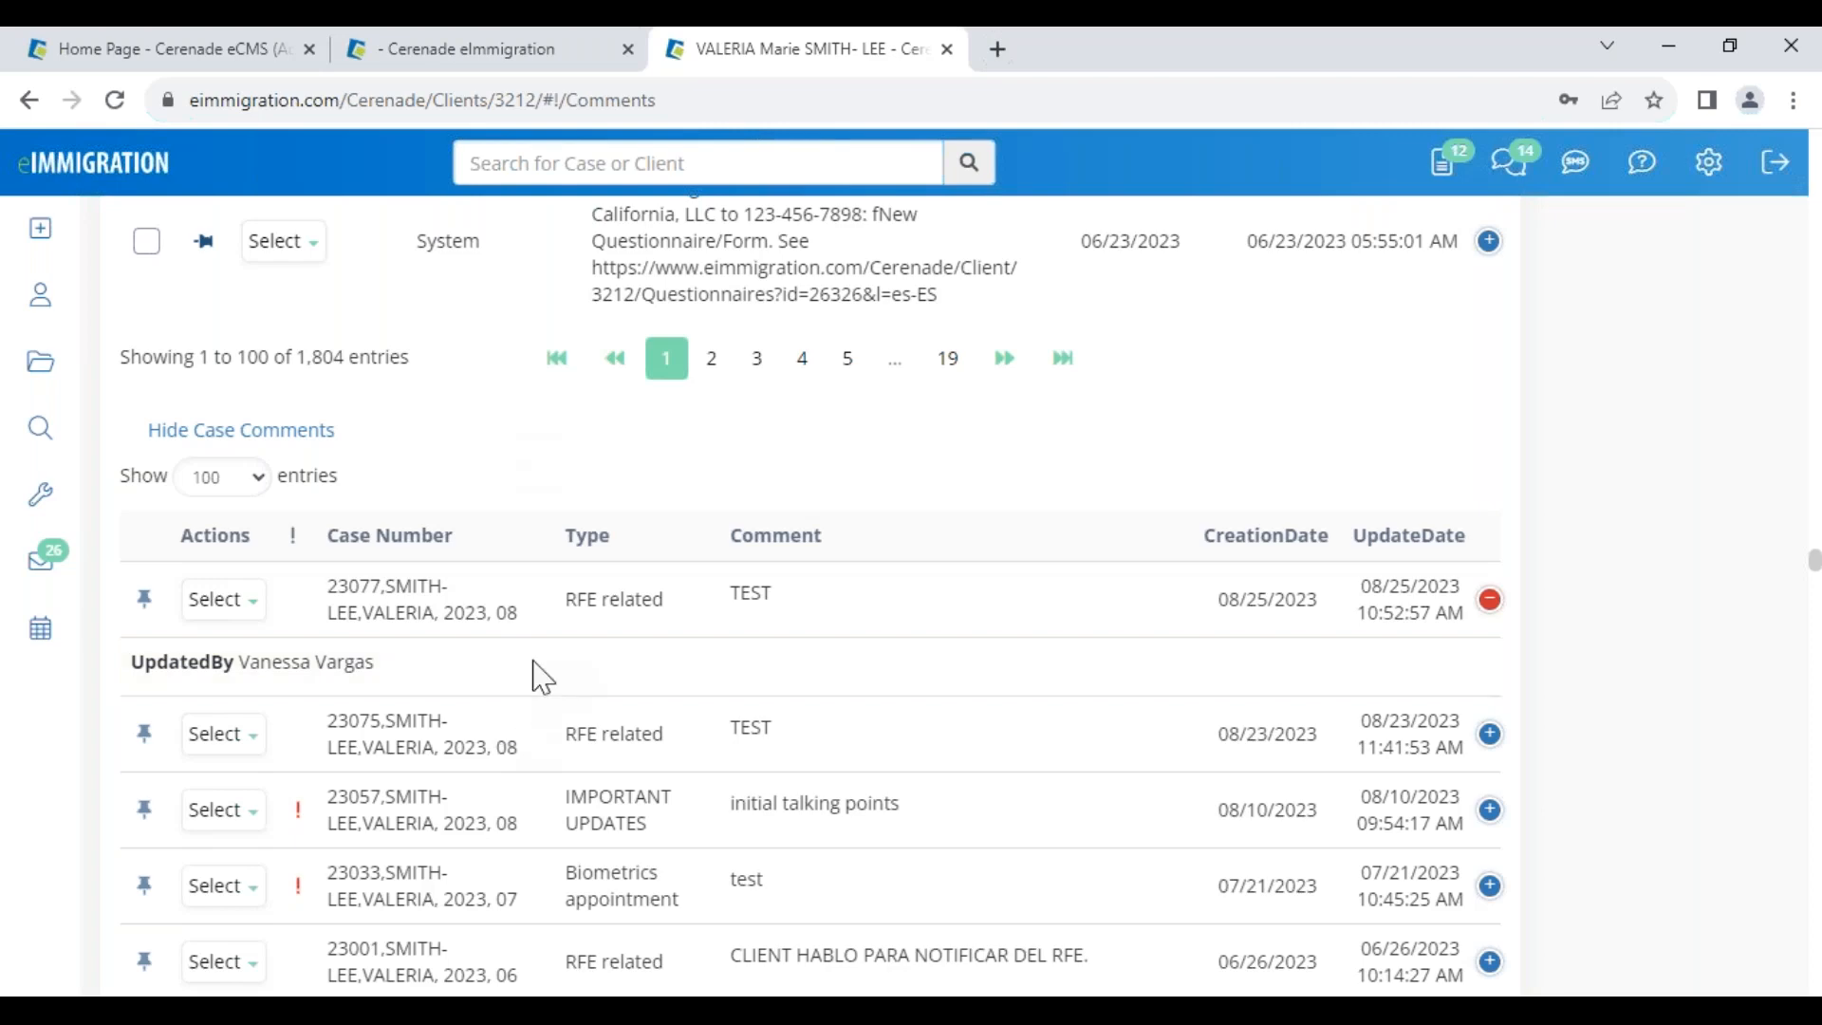
pyautogui.moveTo(567, 598); pyautogui.dragTo(666, 614)
pyautogui.click(760, 482)
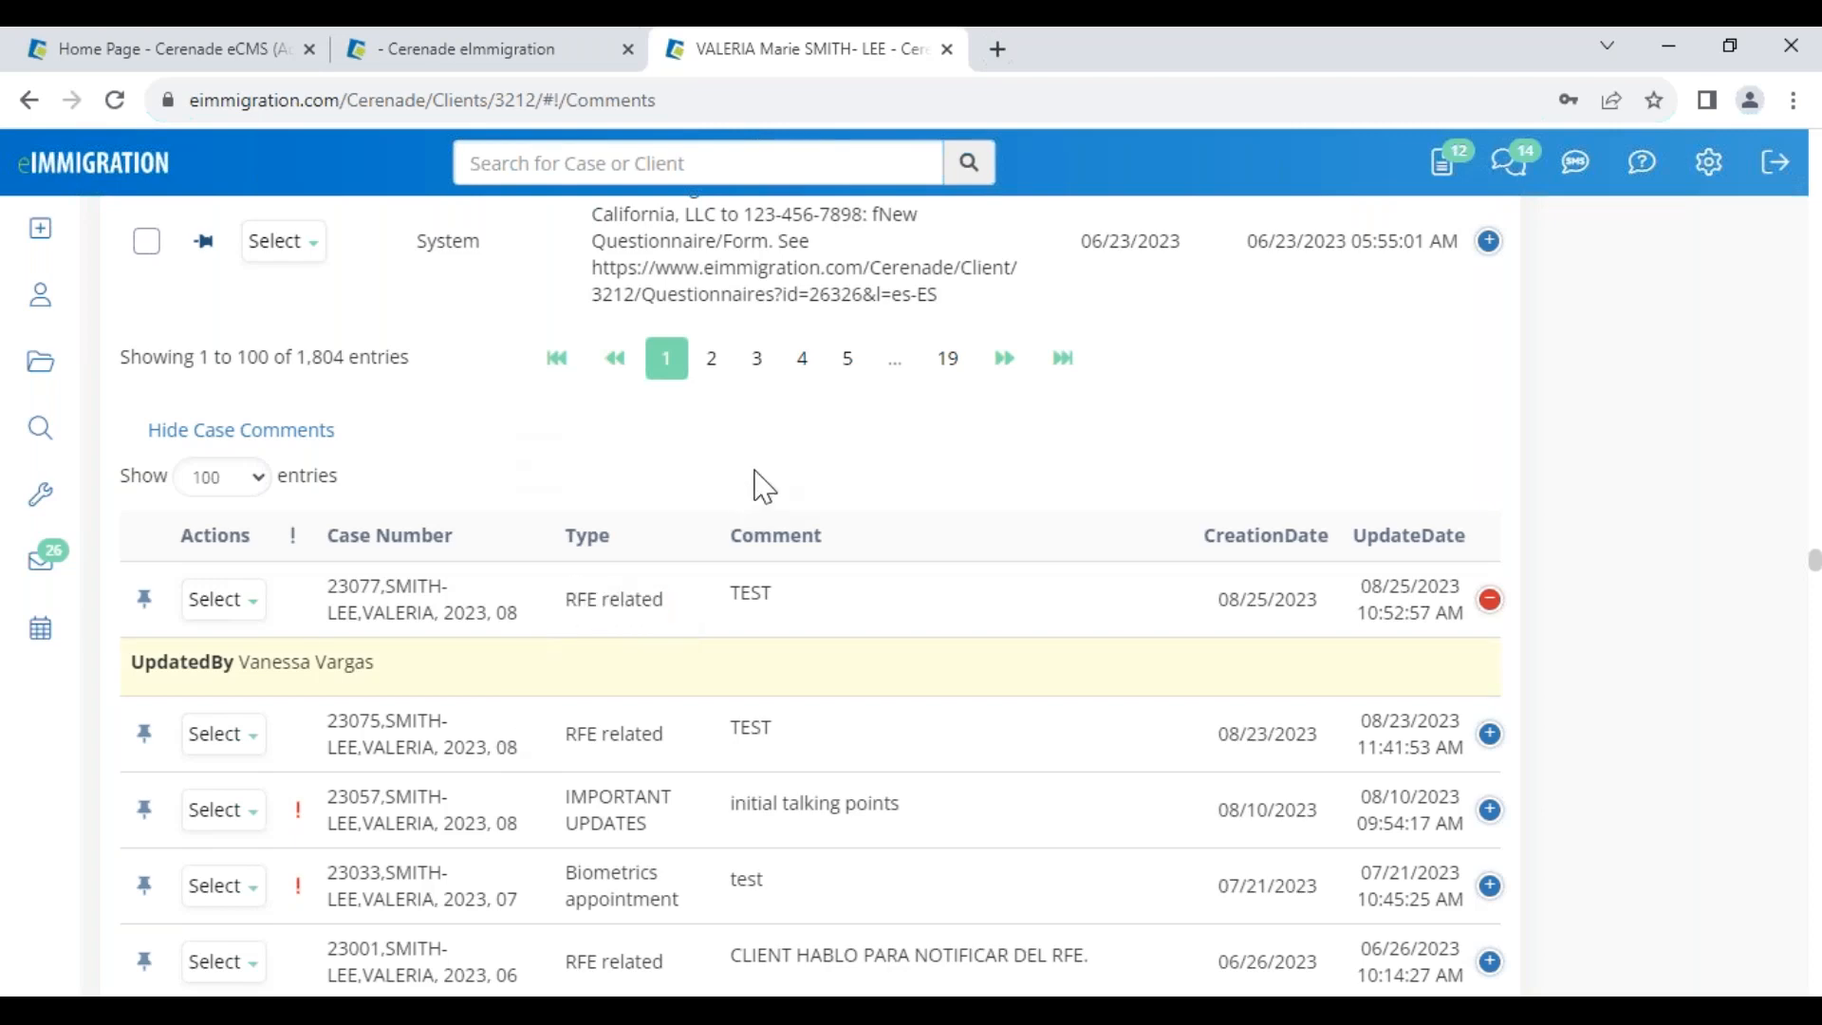
# Filter the log table by BILLING using the Search box
pyautogui.scroll(10, 760, 482)
pyautogui.scroll(15, 1283, 493)
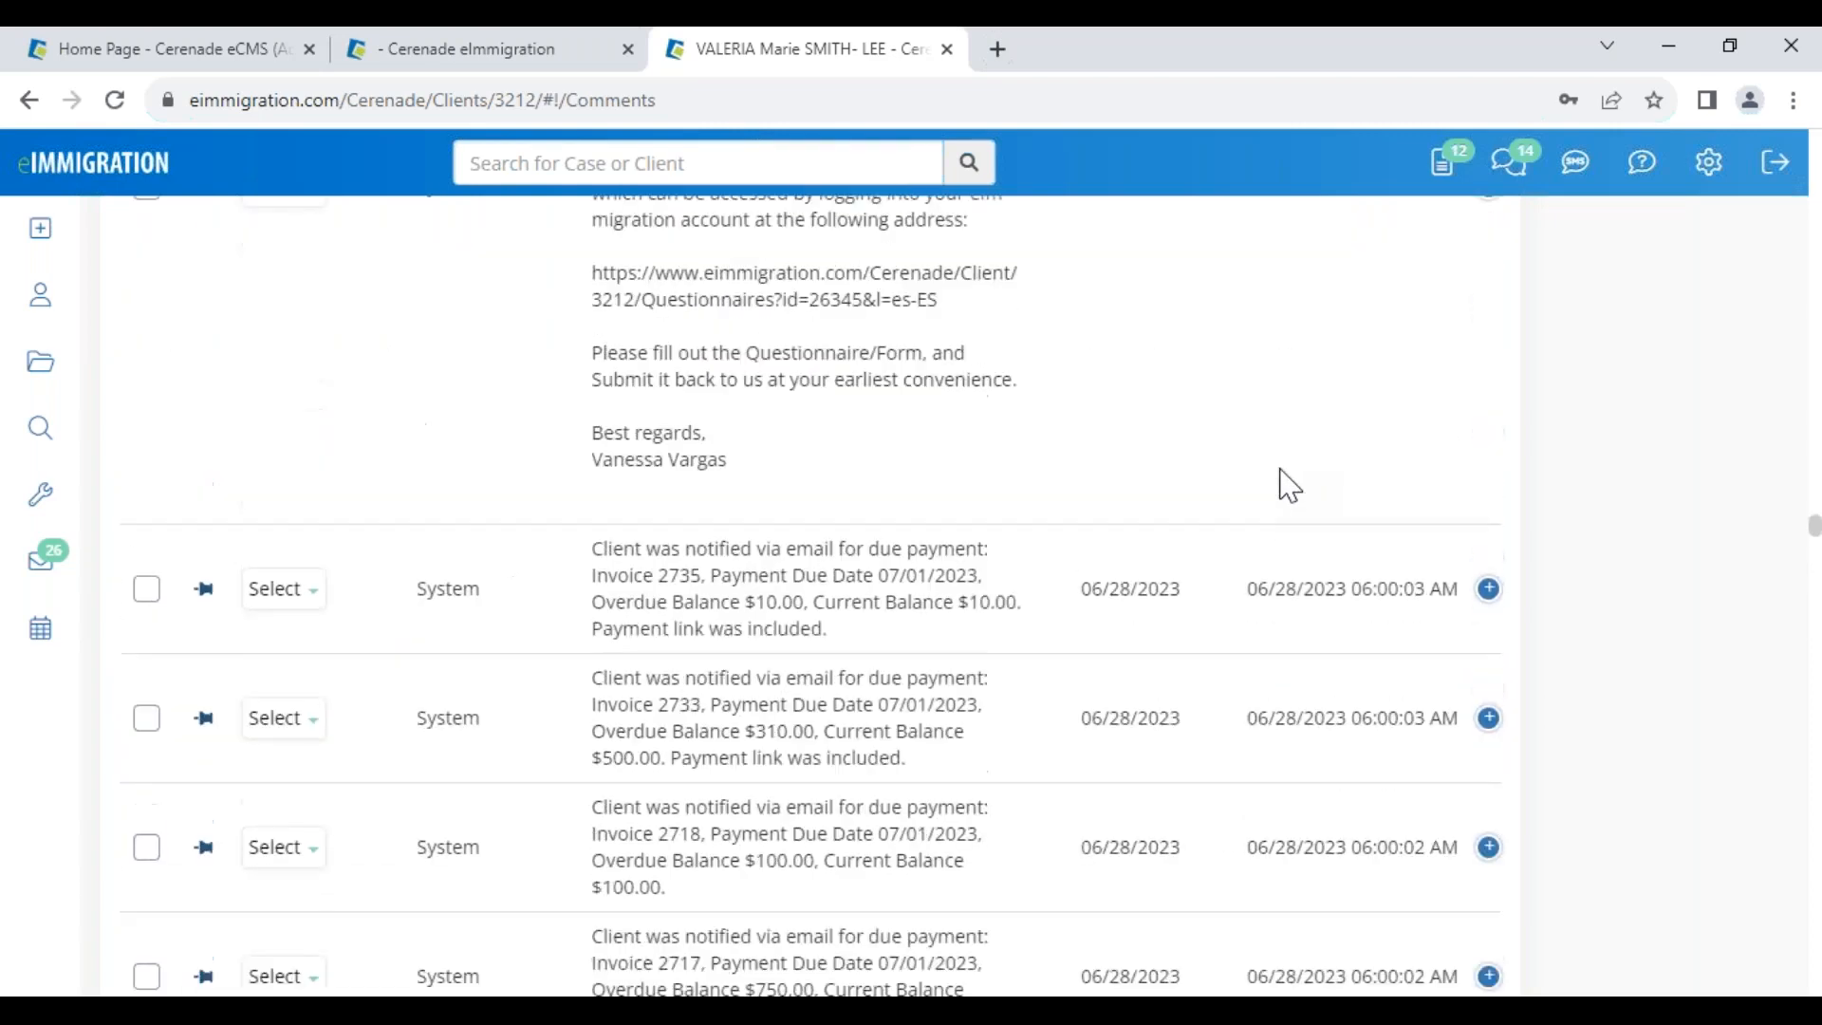
pyautogui.scroll(15, 1283, 486)
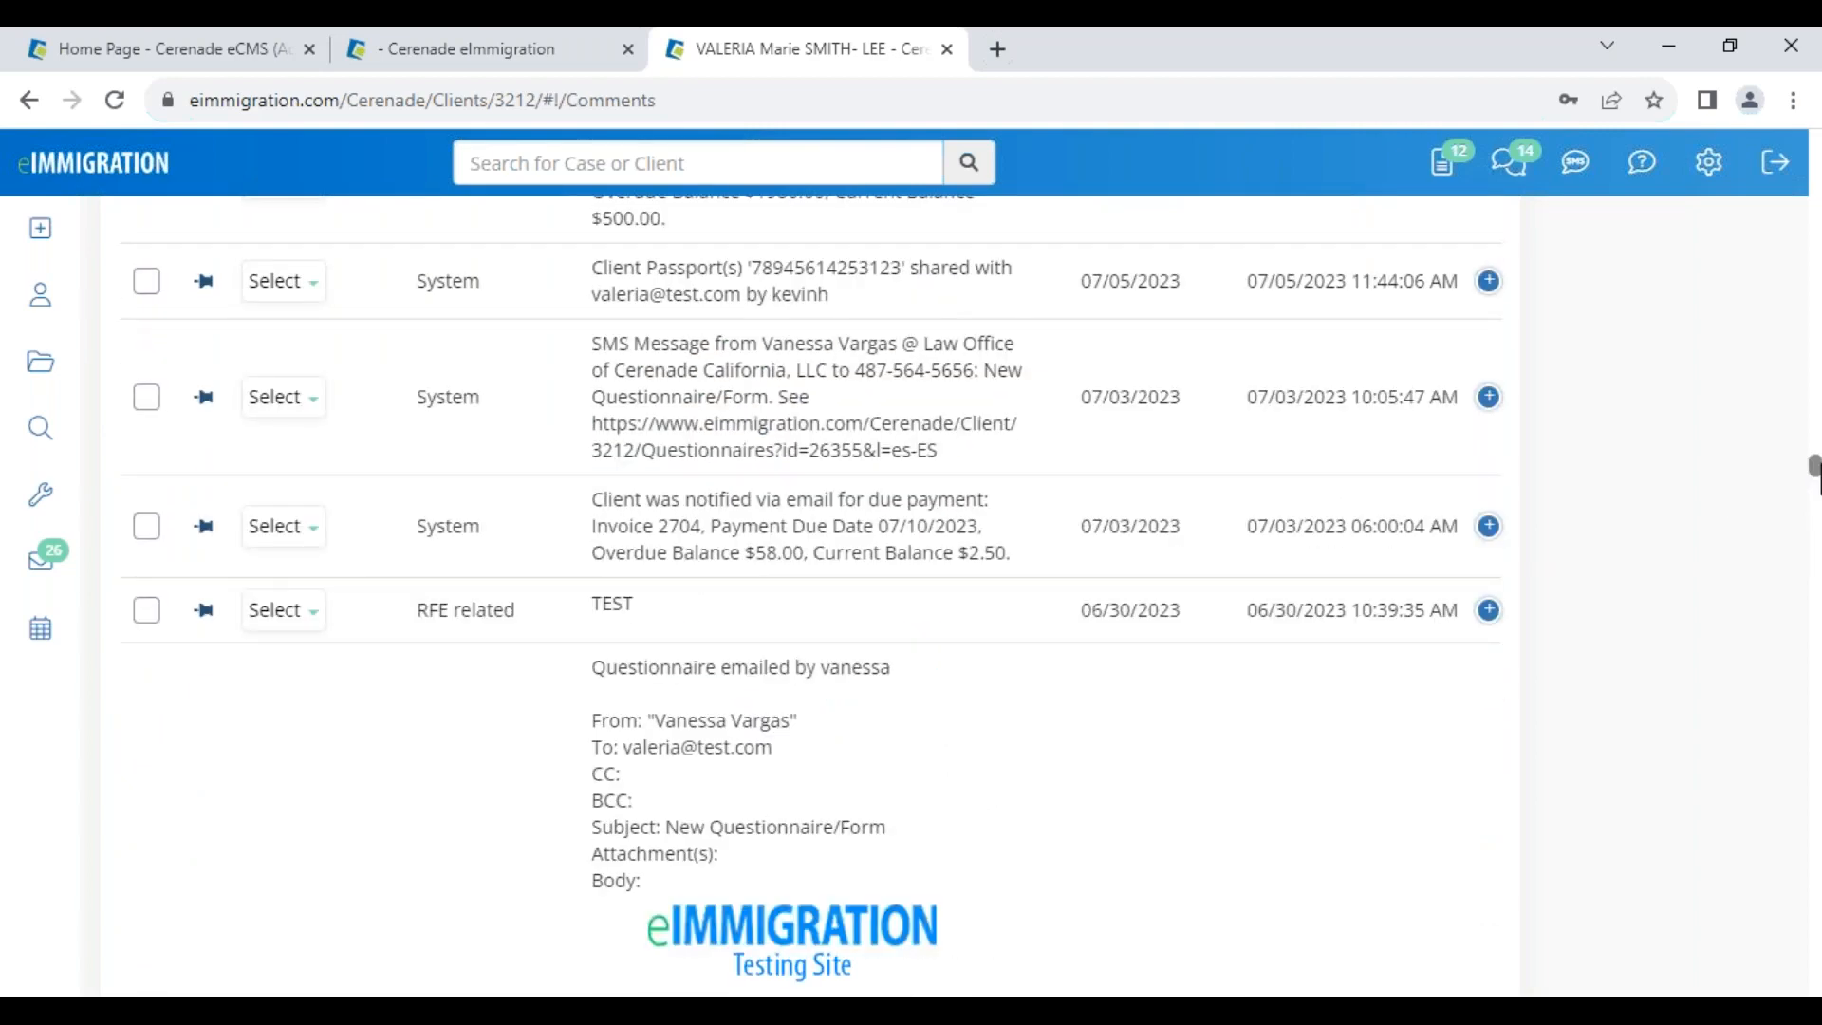
pyautogui.click(1373, 473)
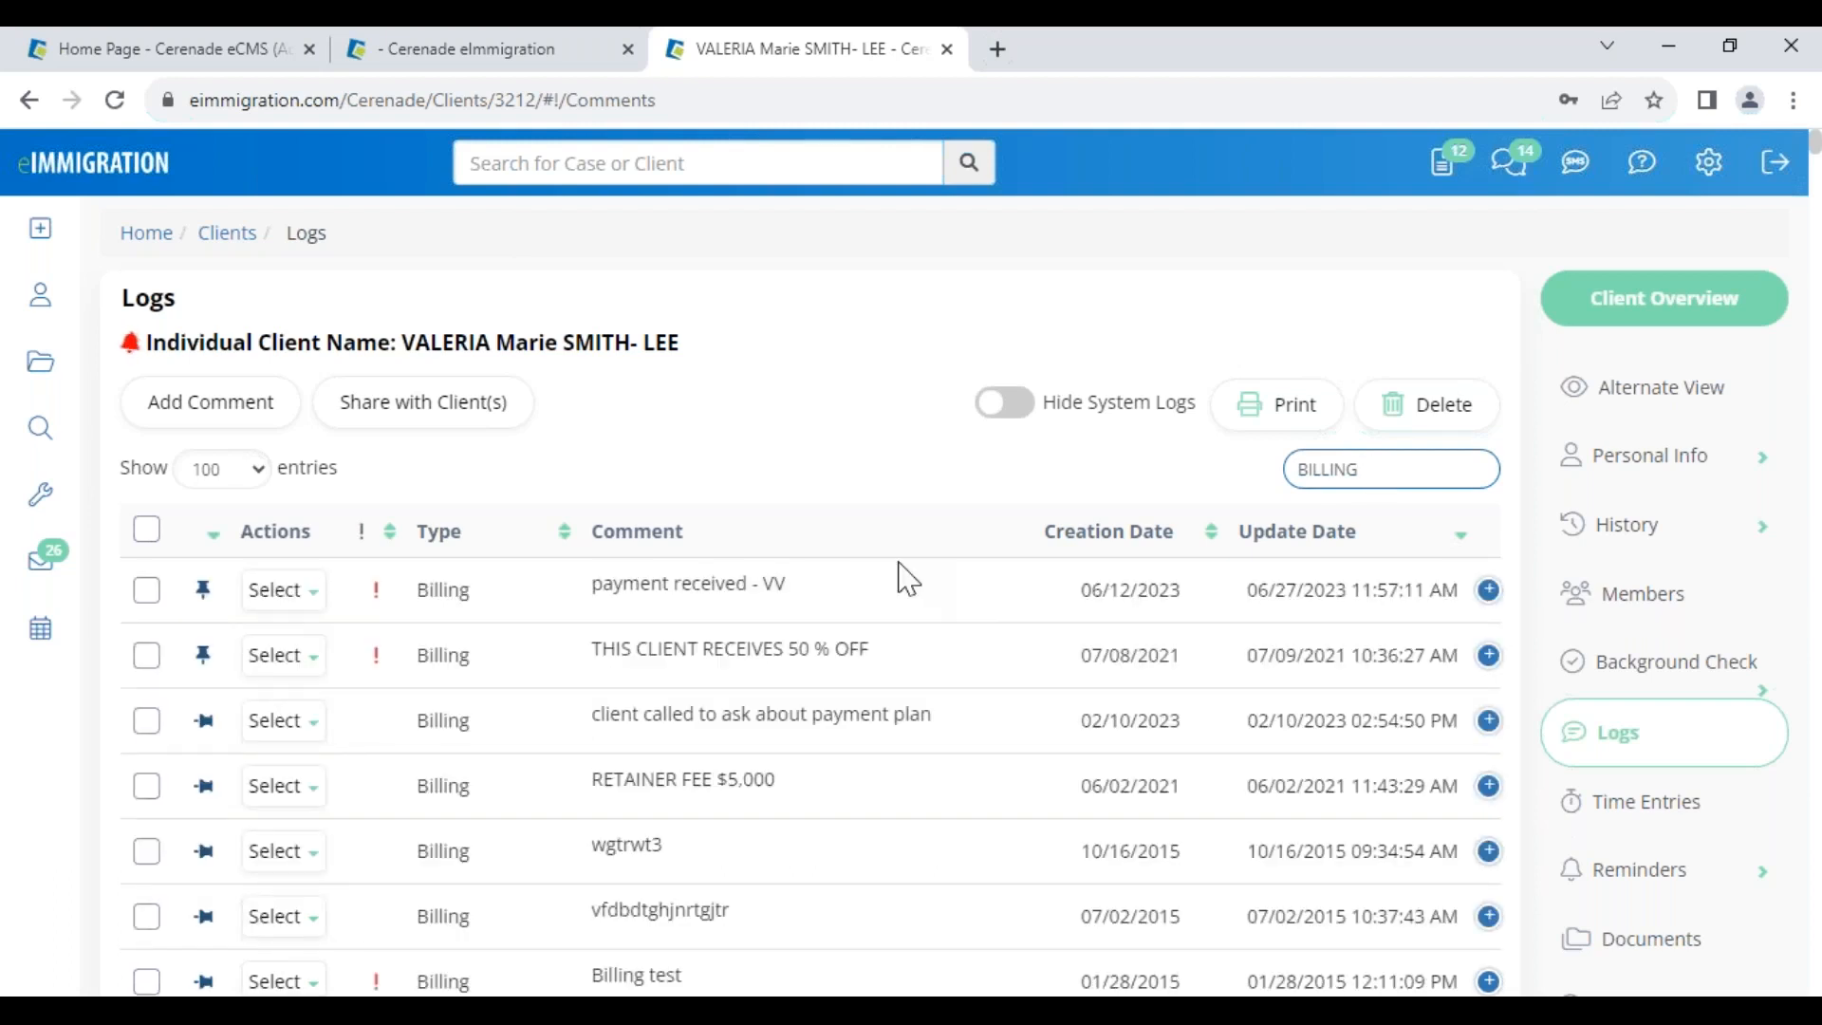
# Clear the BILLING filter and select all SMS log entries
pyautogui.doubleClick(444, 594)
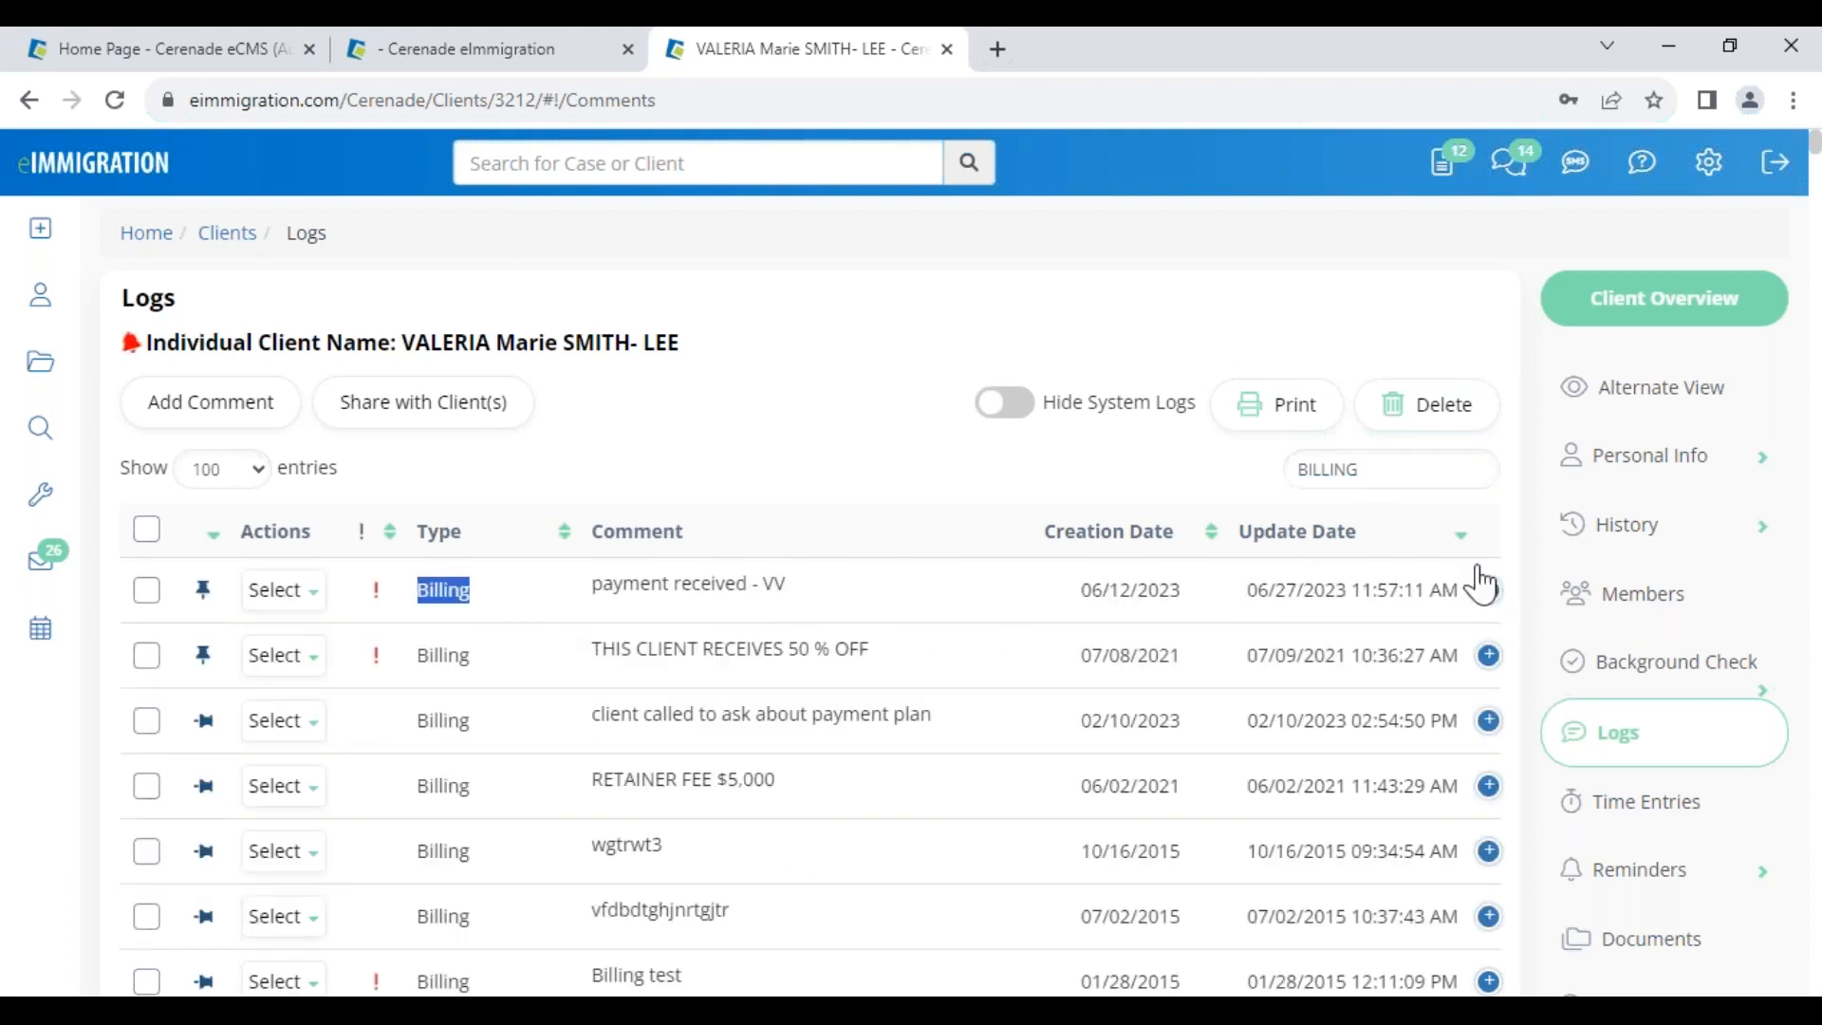
pyautogui.doubleClick(1391, 472)
pyautogui.press('BackSpace')
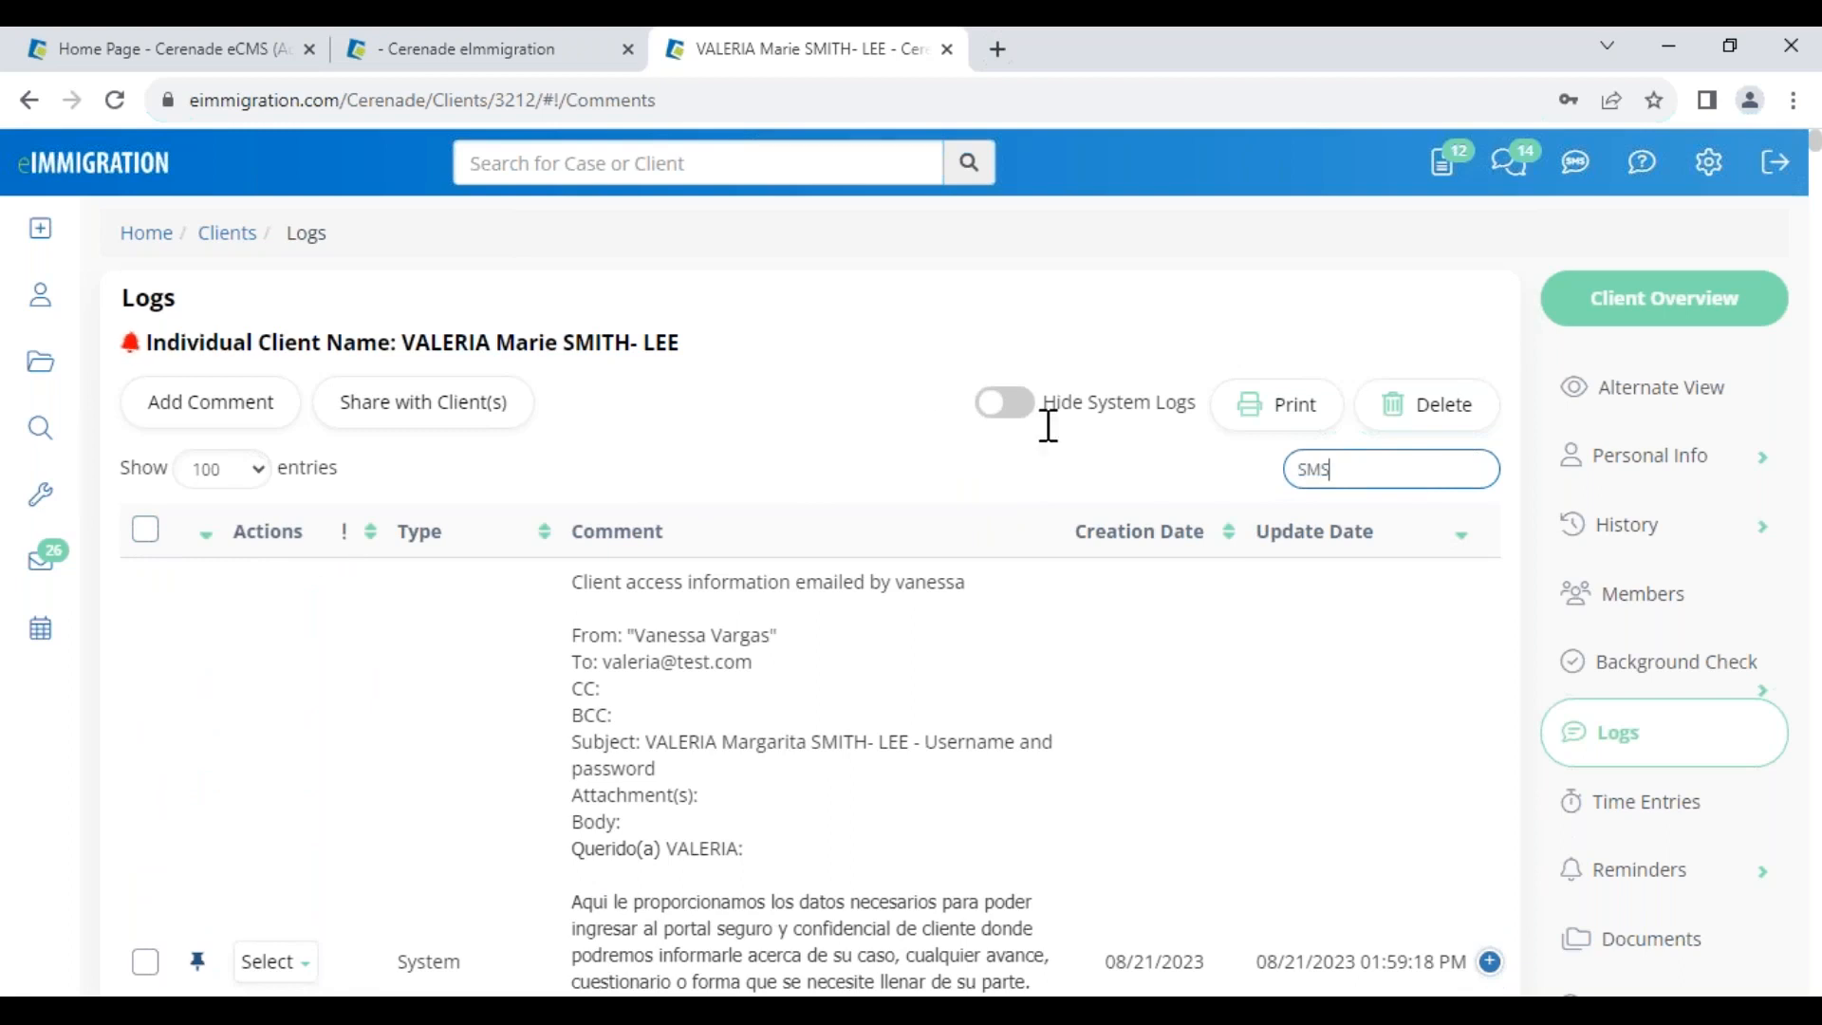
pyautogui.moveTo(413, 349); pyautogui.dragTo(683, 382)
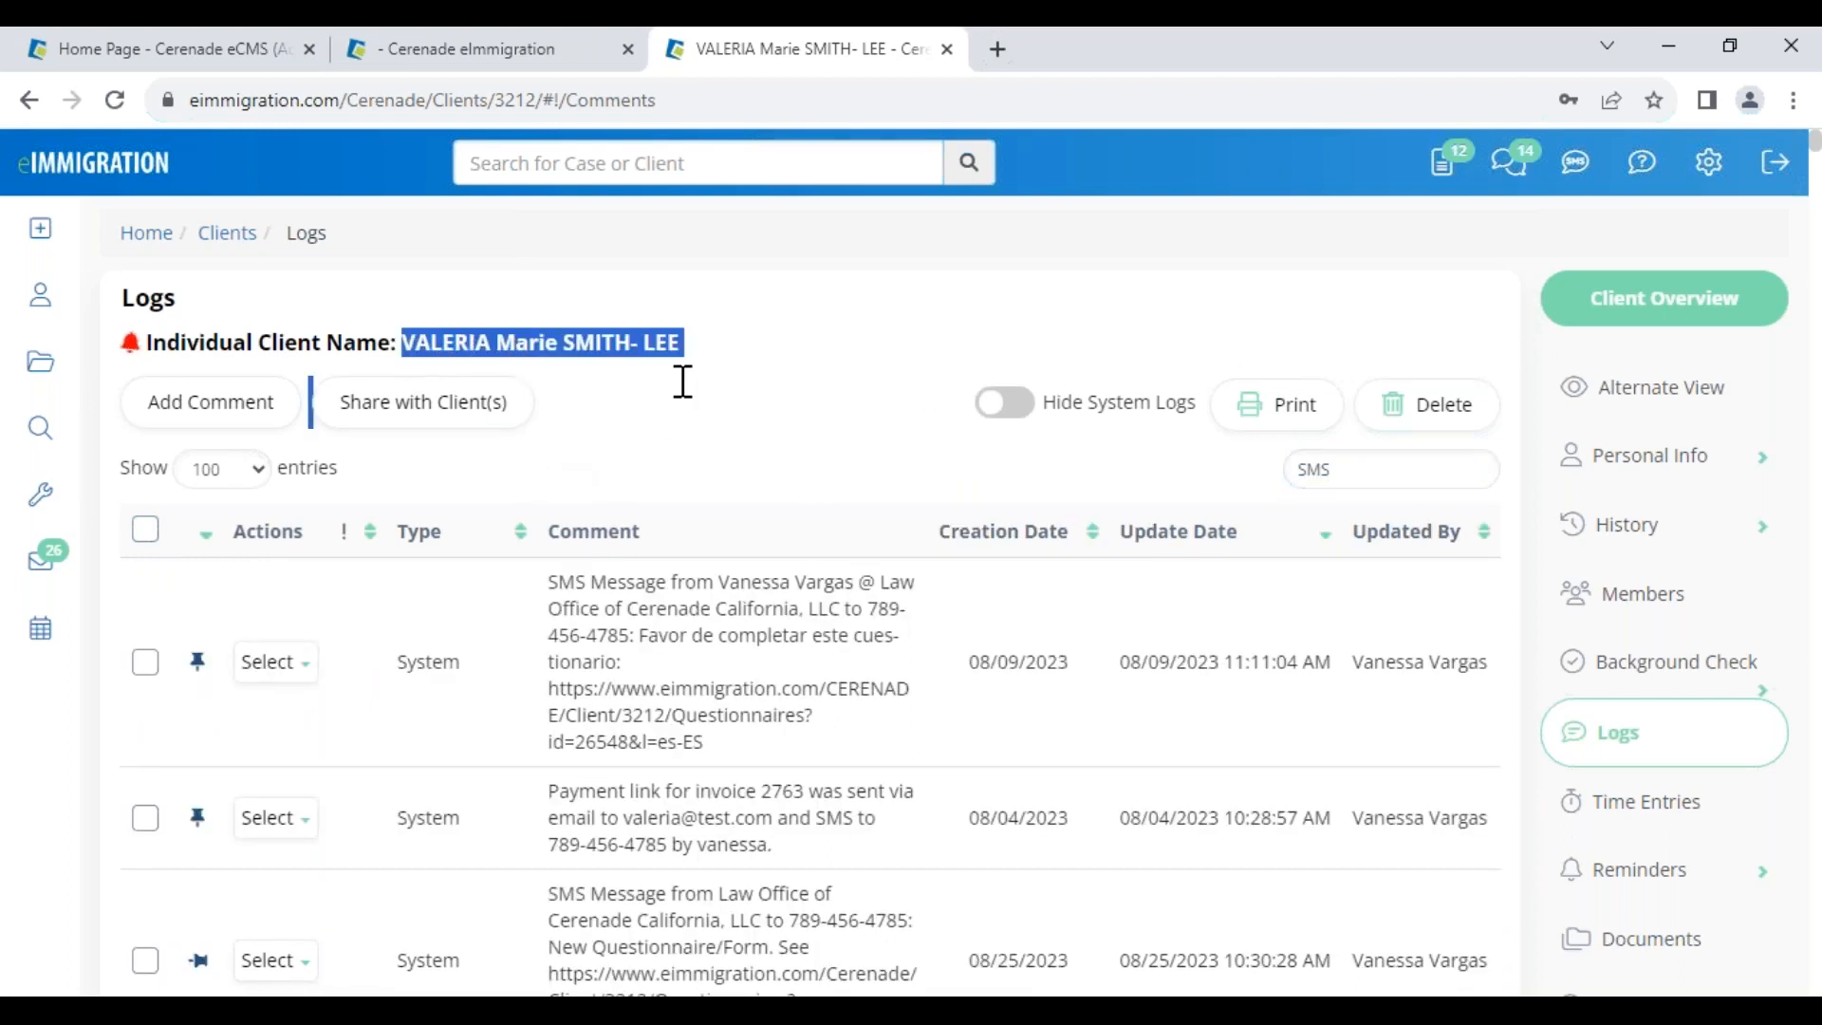
pyautogui.click(145, 529)
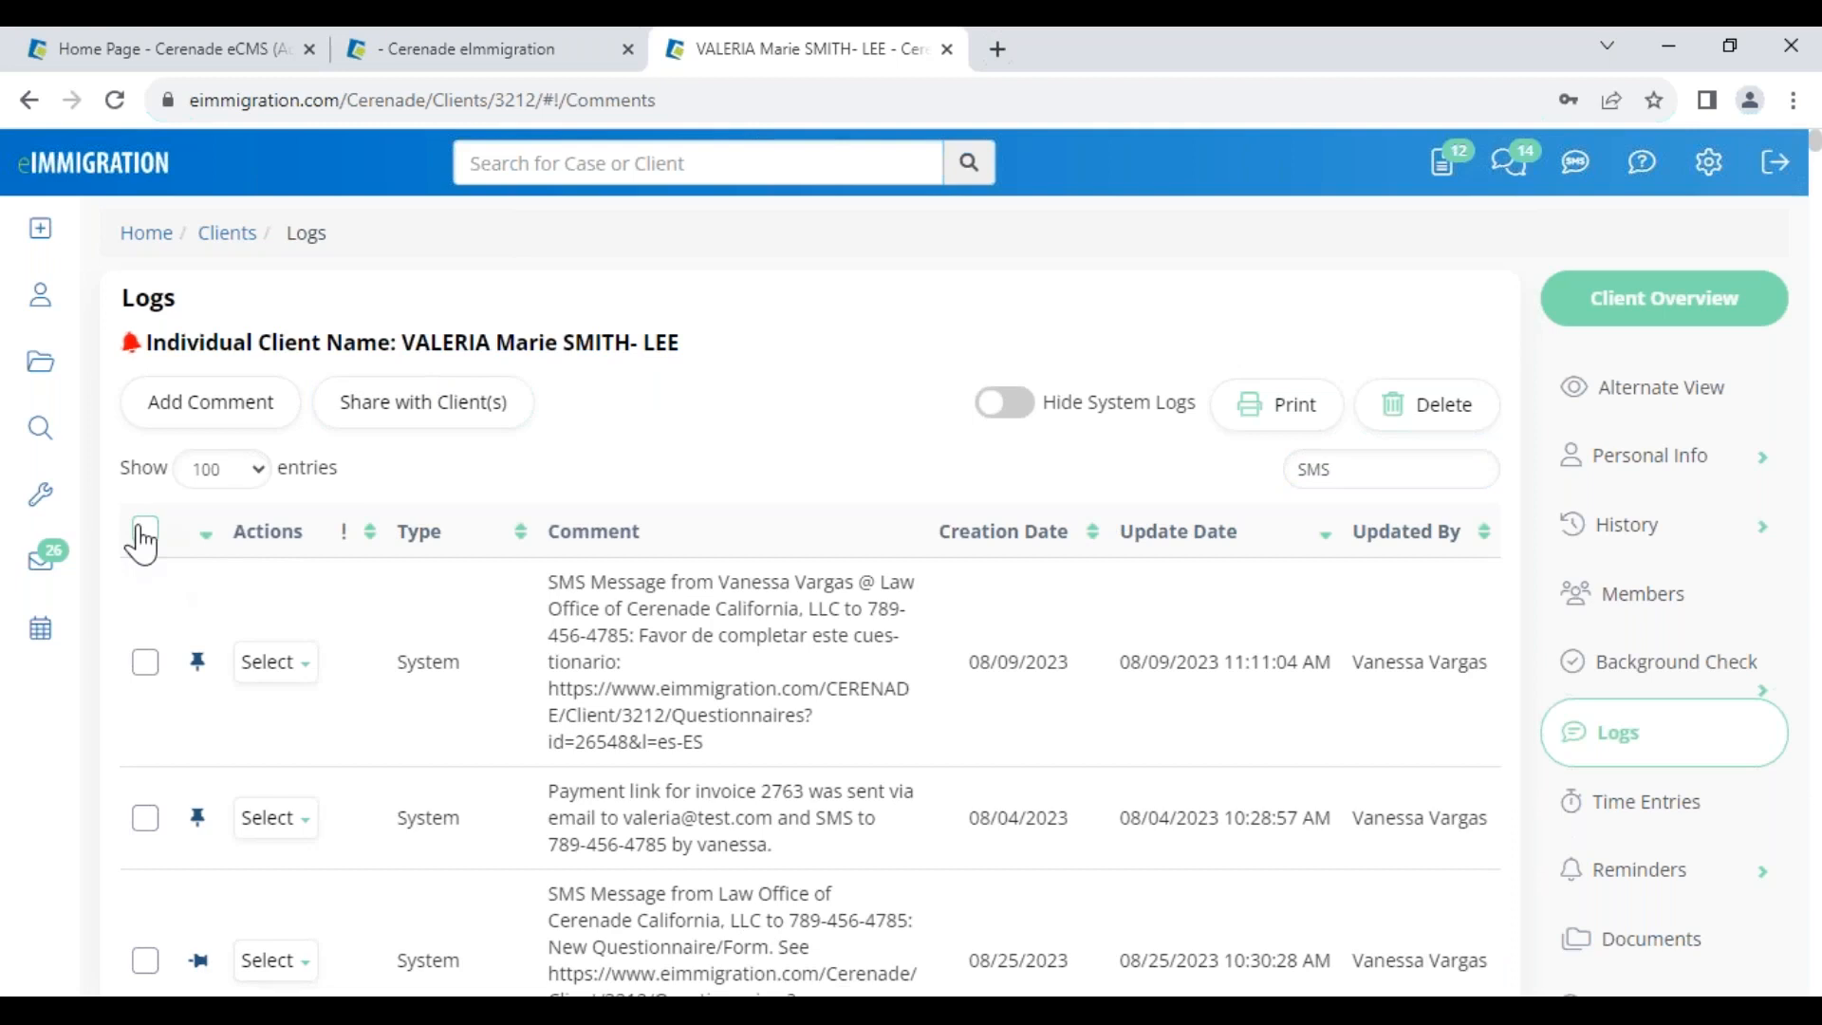
# Print the log without Type and Update Date, keeping Comment, Creation Date and Update By
pyautogui.click(1281, 415)
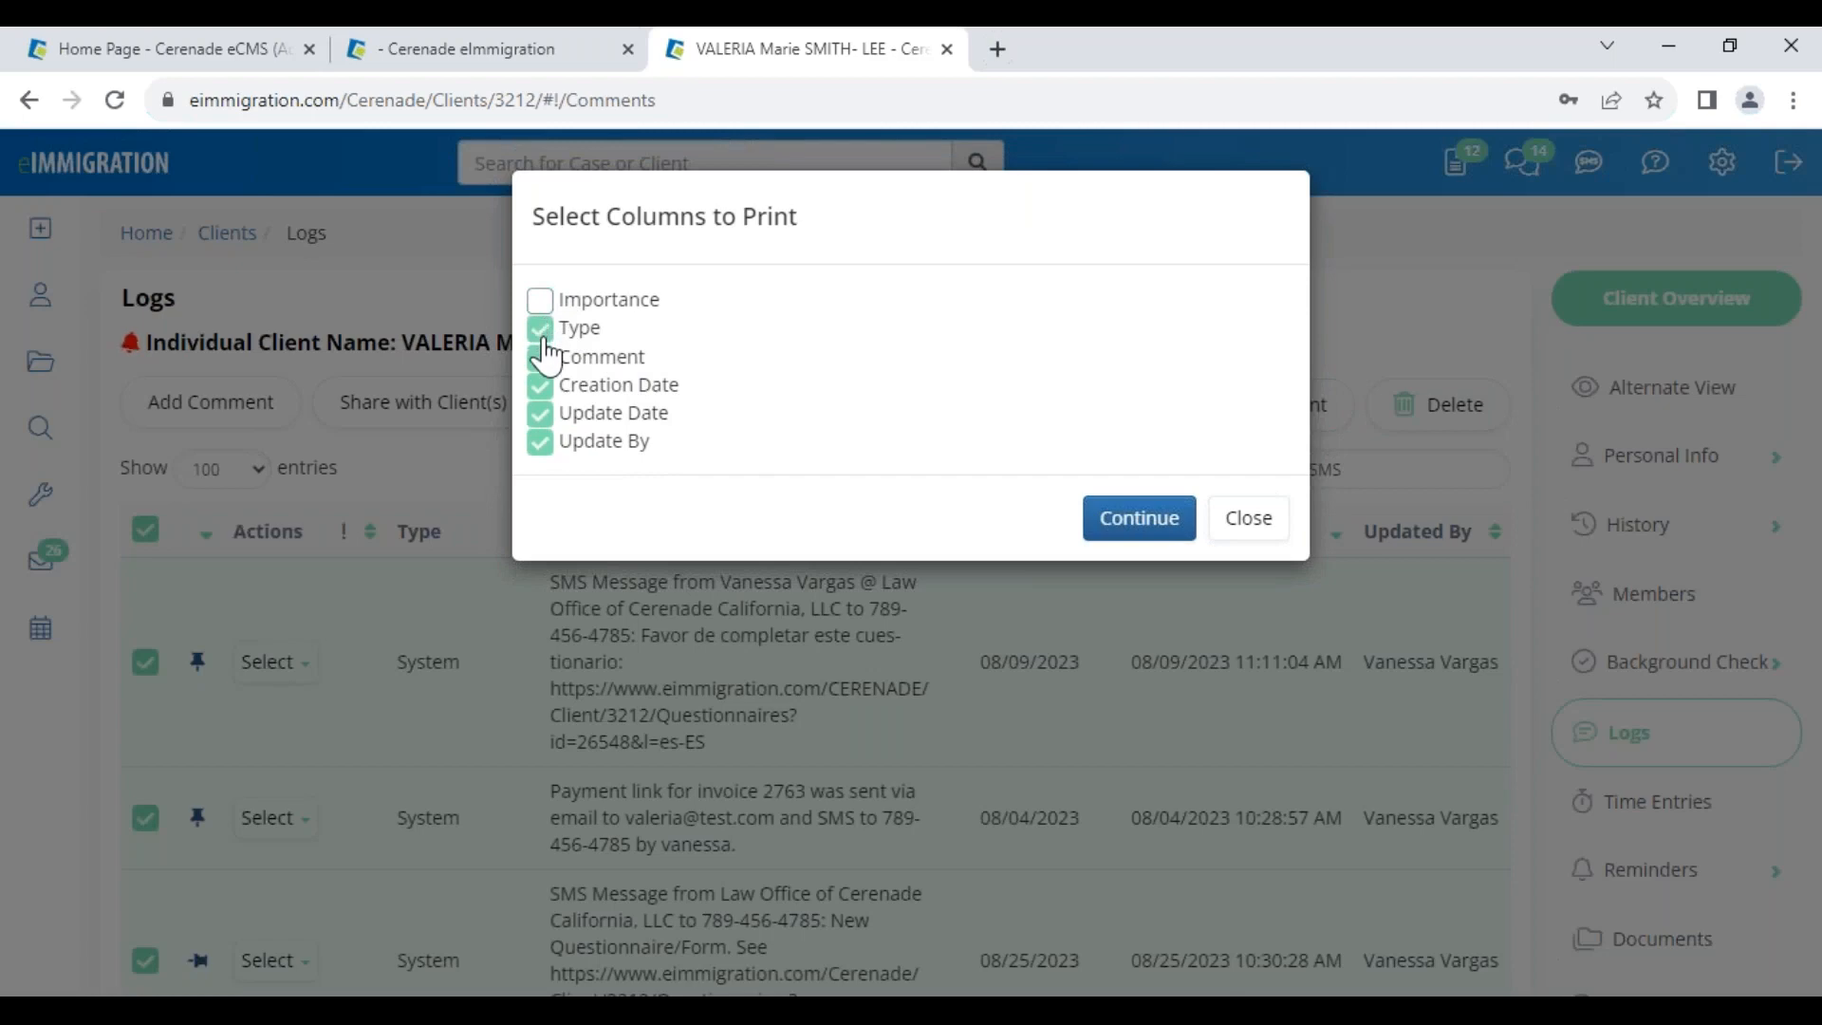
pyautogui.click(543, 332)
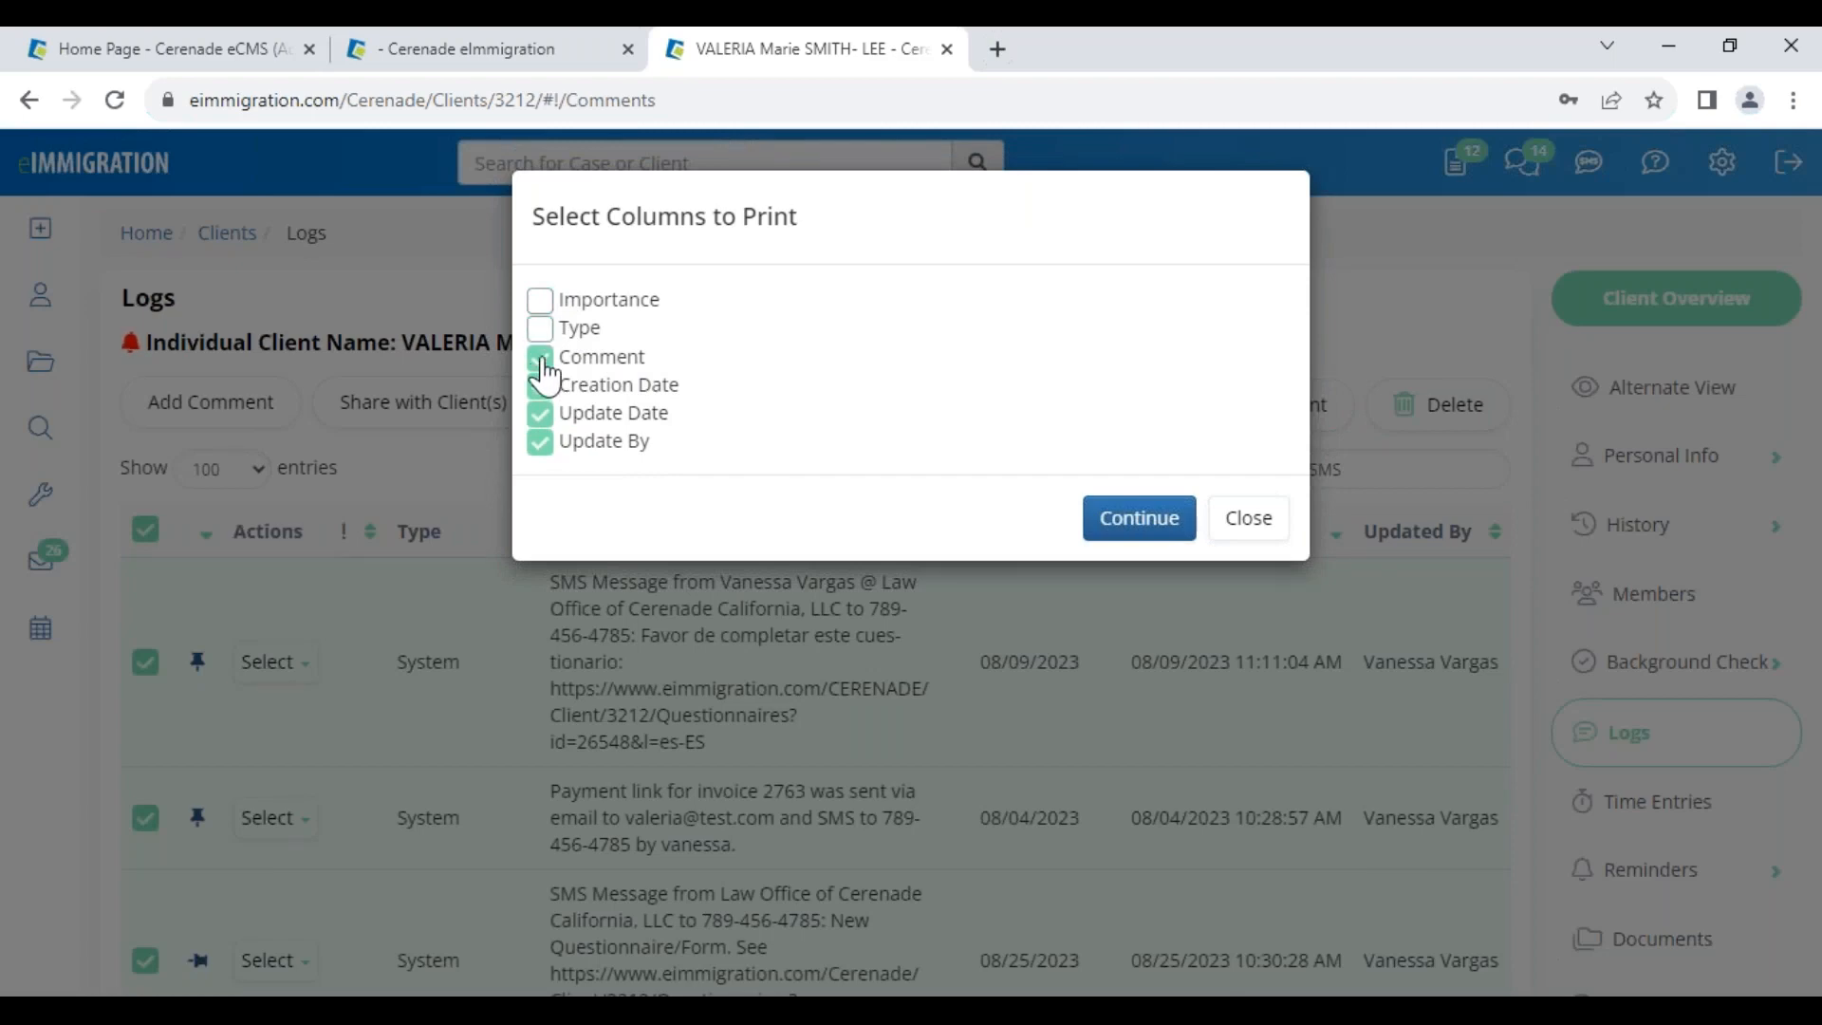
pyautogui.click(539, 440)
pyautogui.click(539, 441)
pyautogui.click(548, 415)
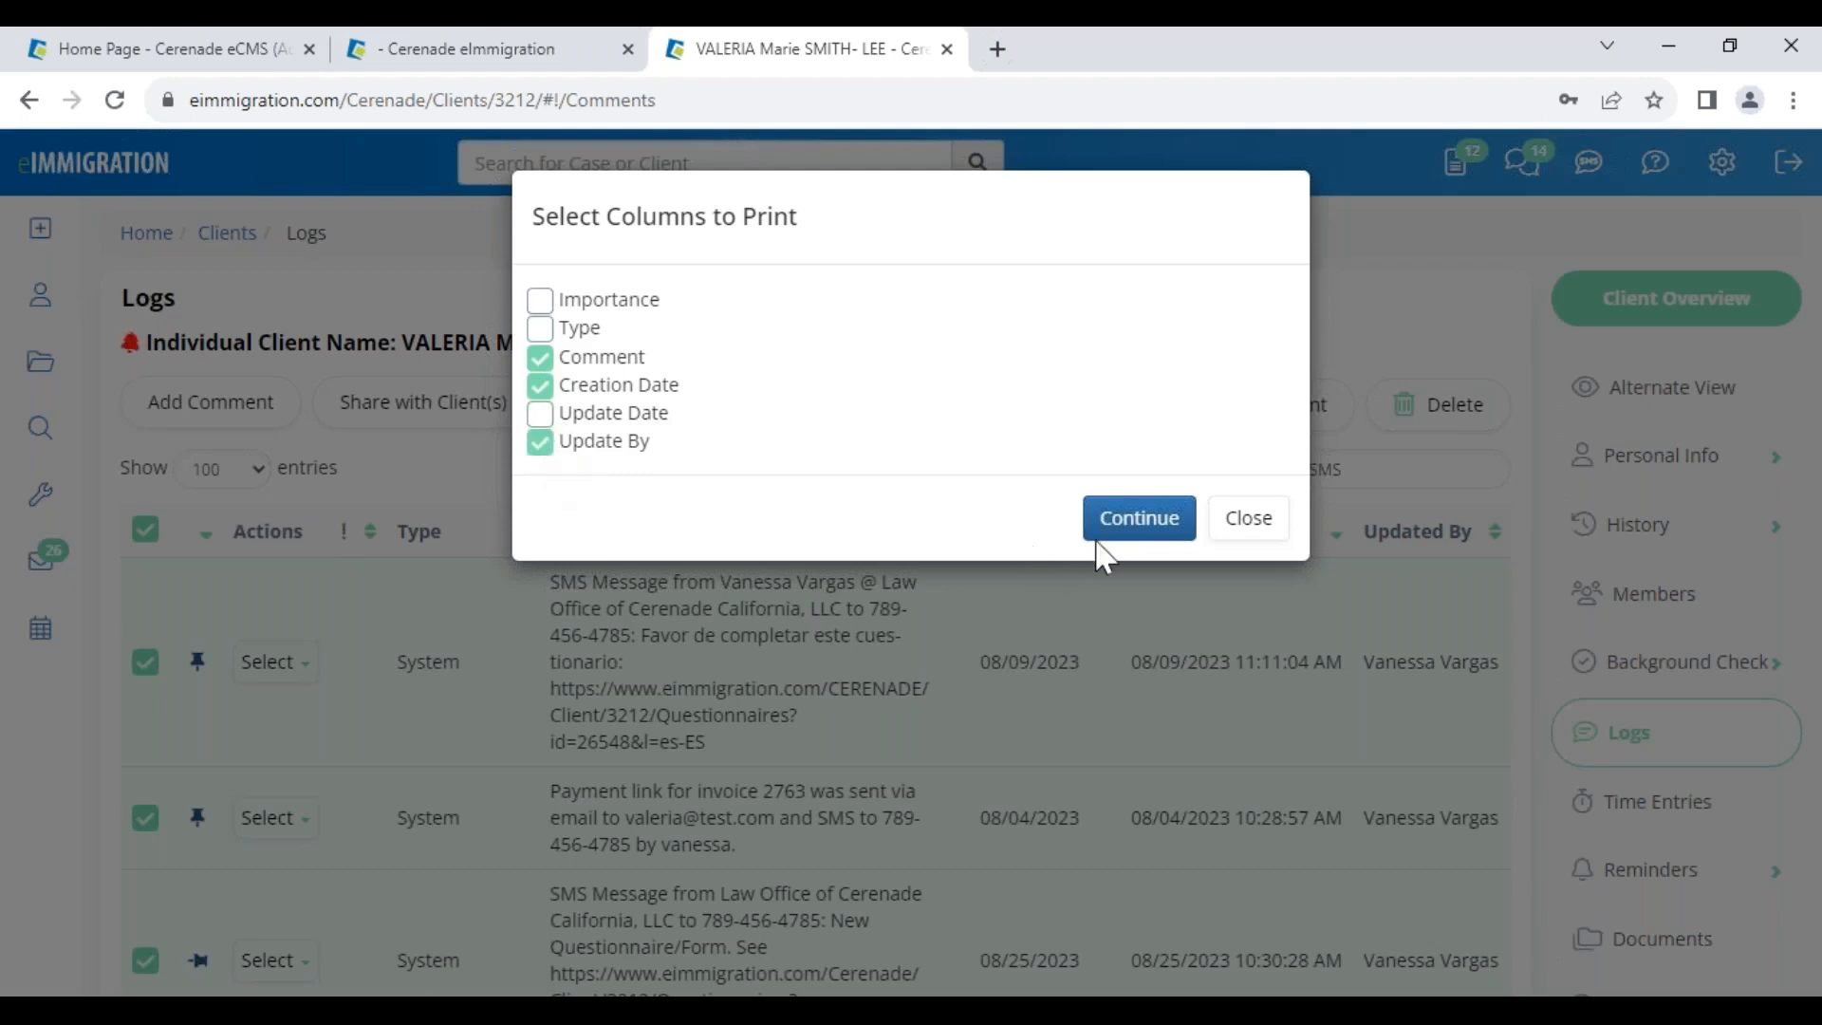
pyautogui.click(1129, 517)
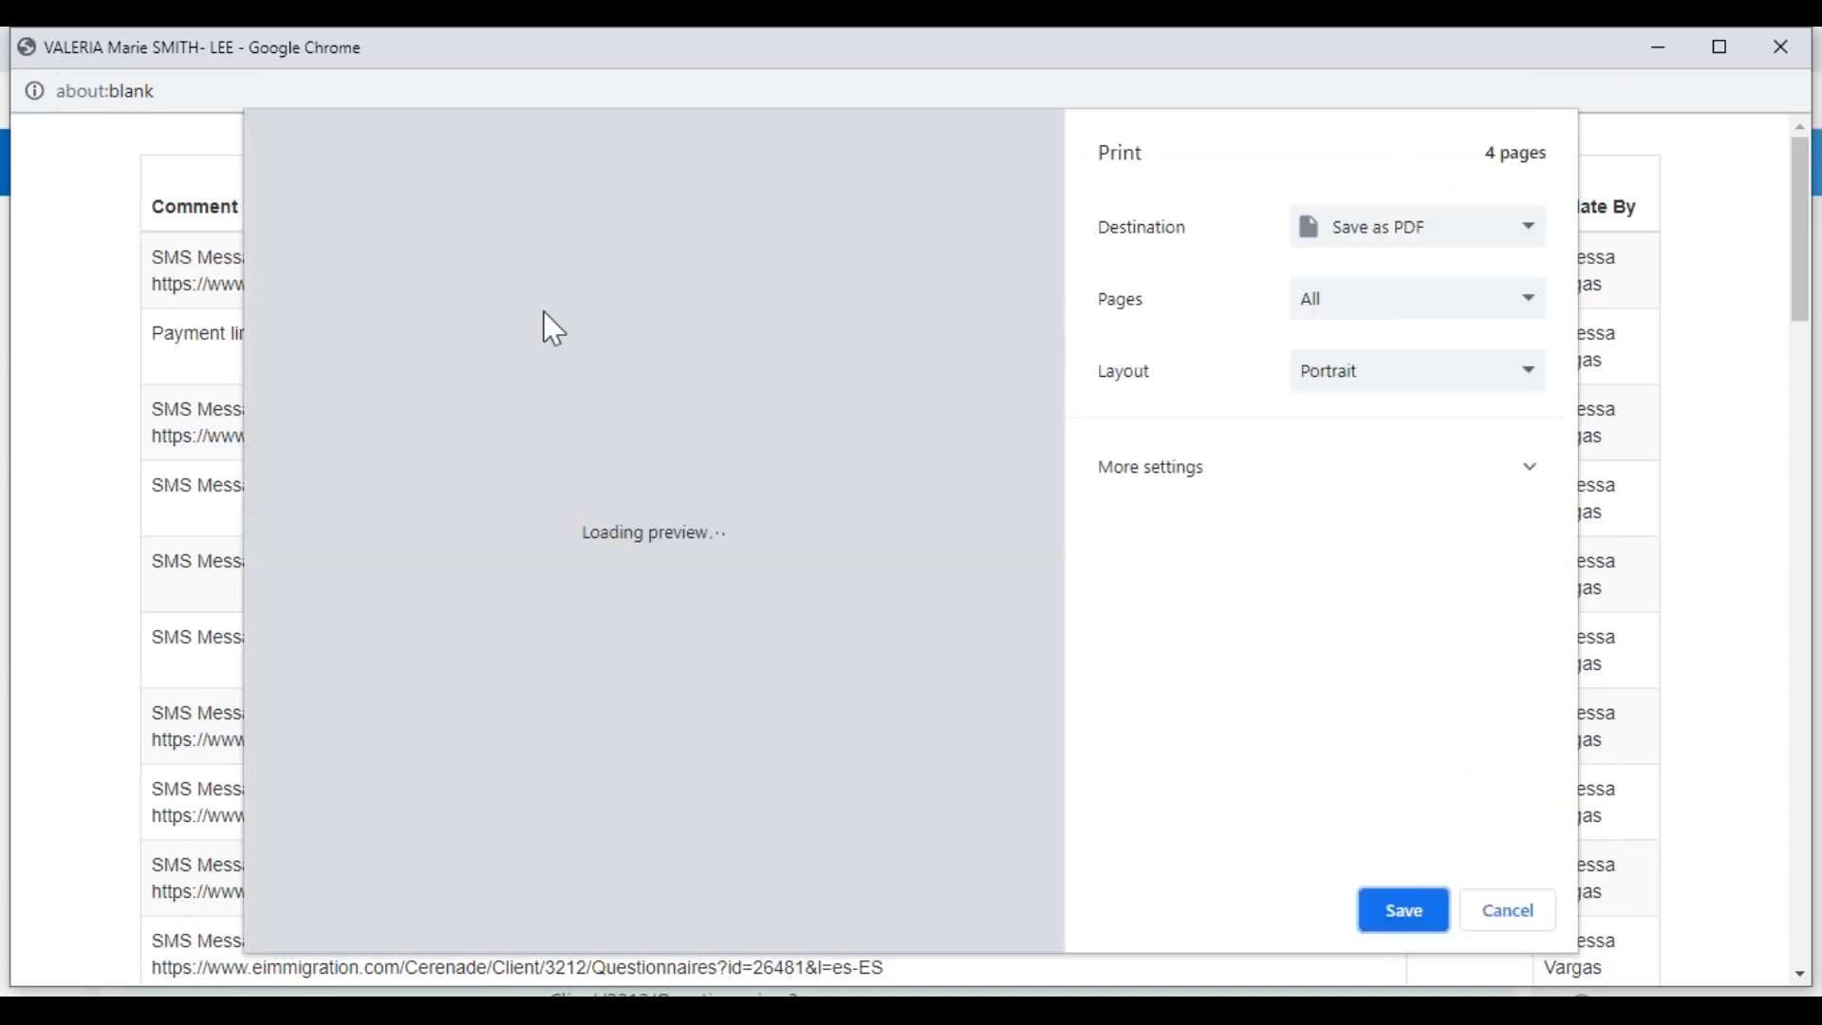
# Review the four-page SMS log preview, then cancel printing and close the popup
pyautogui.moveTo(572, 148); pyautogui.dragTo(728, 160)
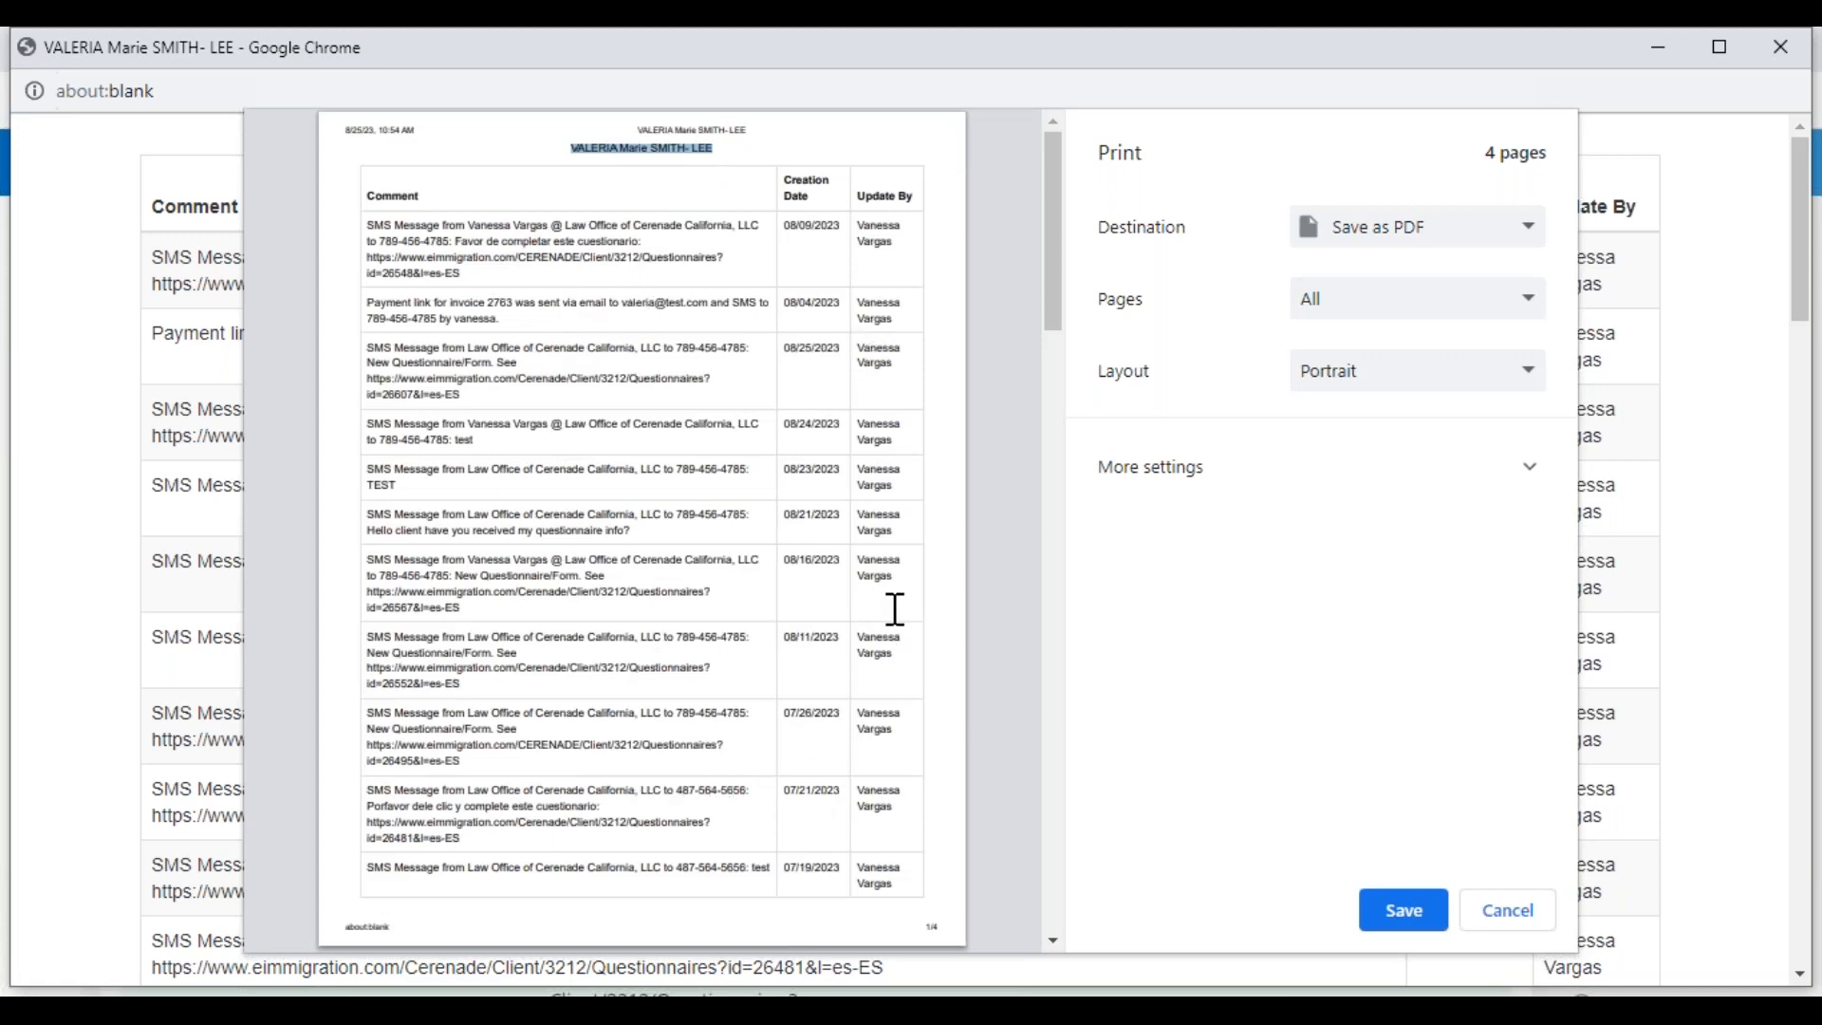
pyautogui.click(1511, 911)
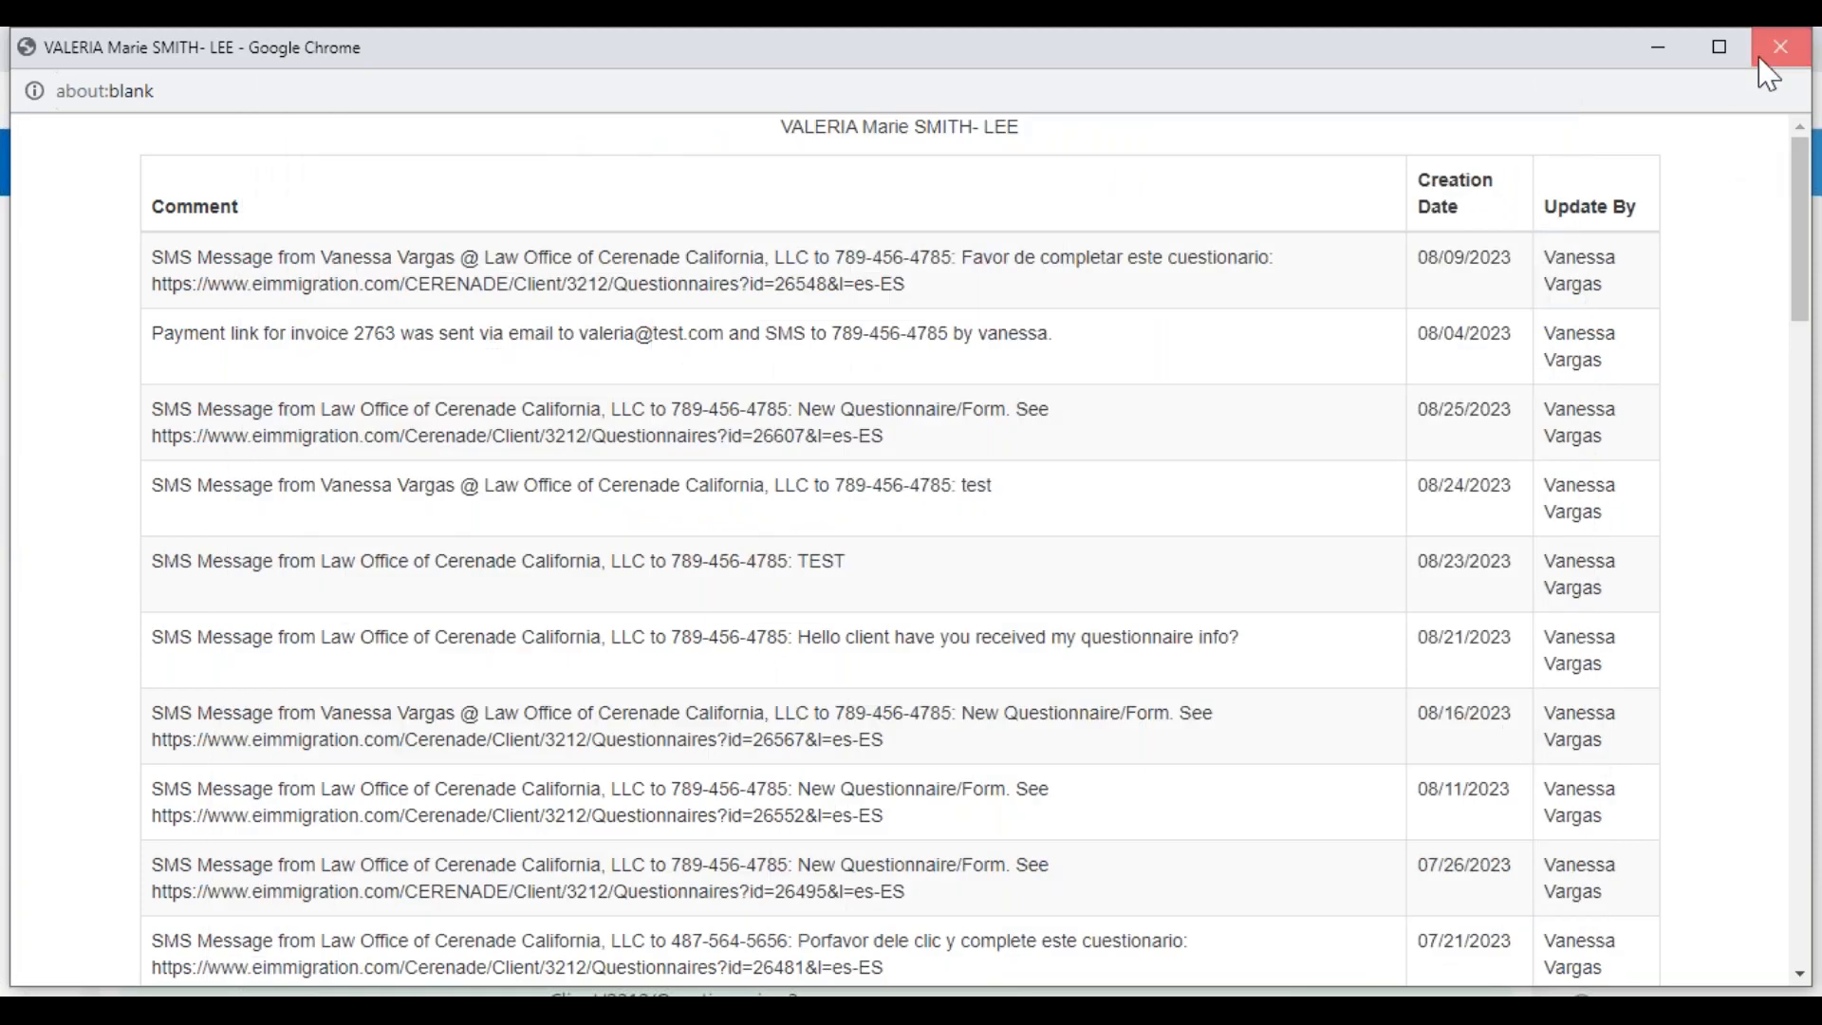
pyautogui.click(1780, 48)
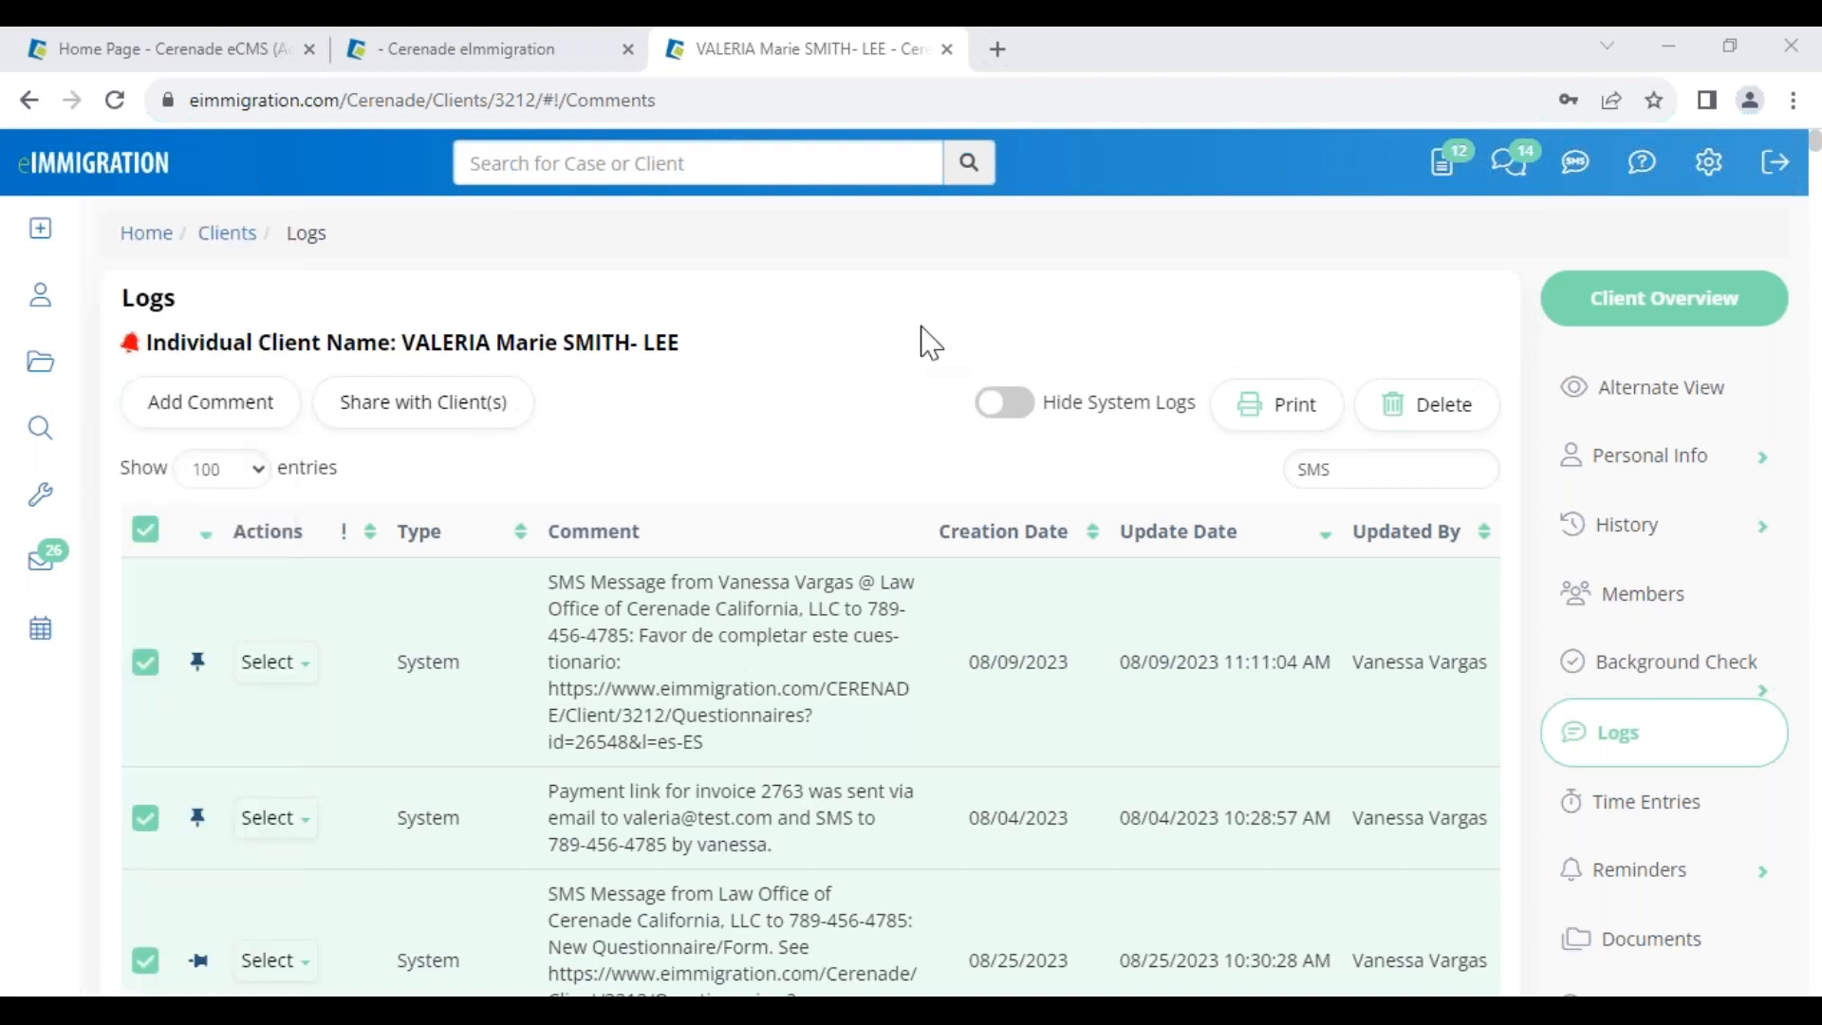
# Close the client's printable log to return to the SMS-filtered client Logs page
pyautogui.click(947, 48)
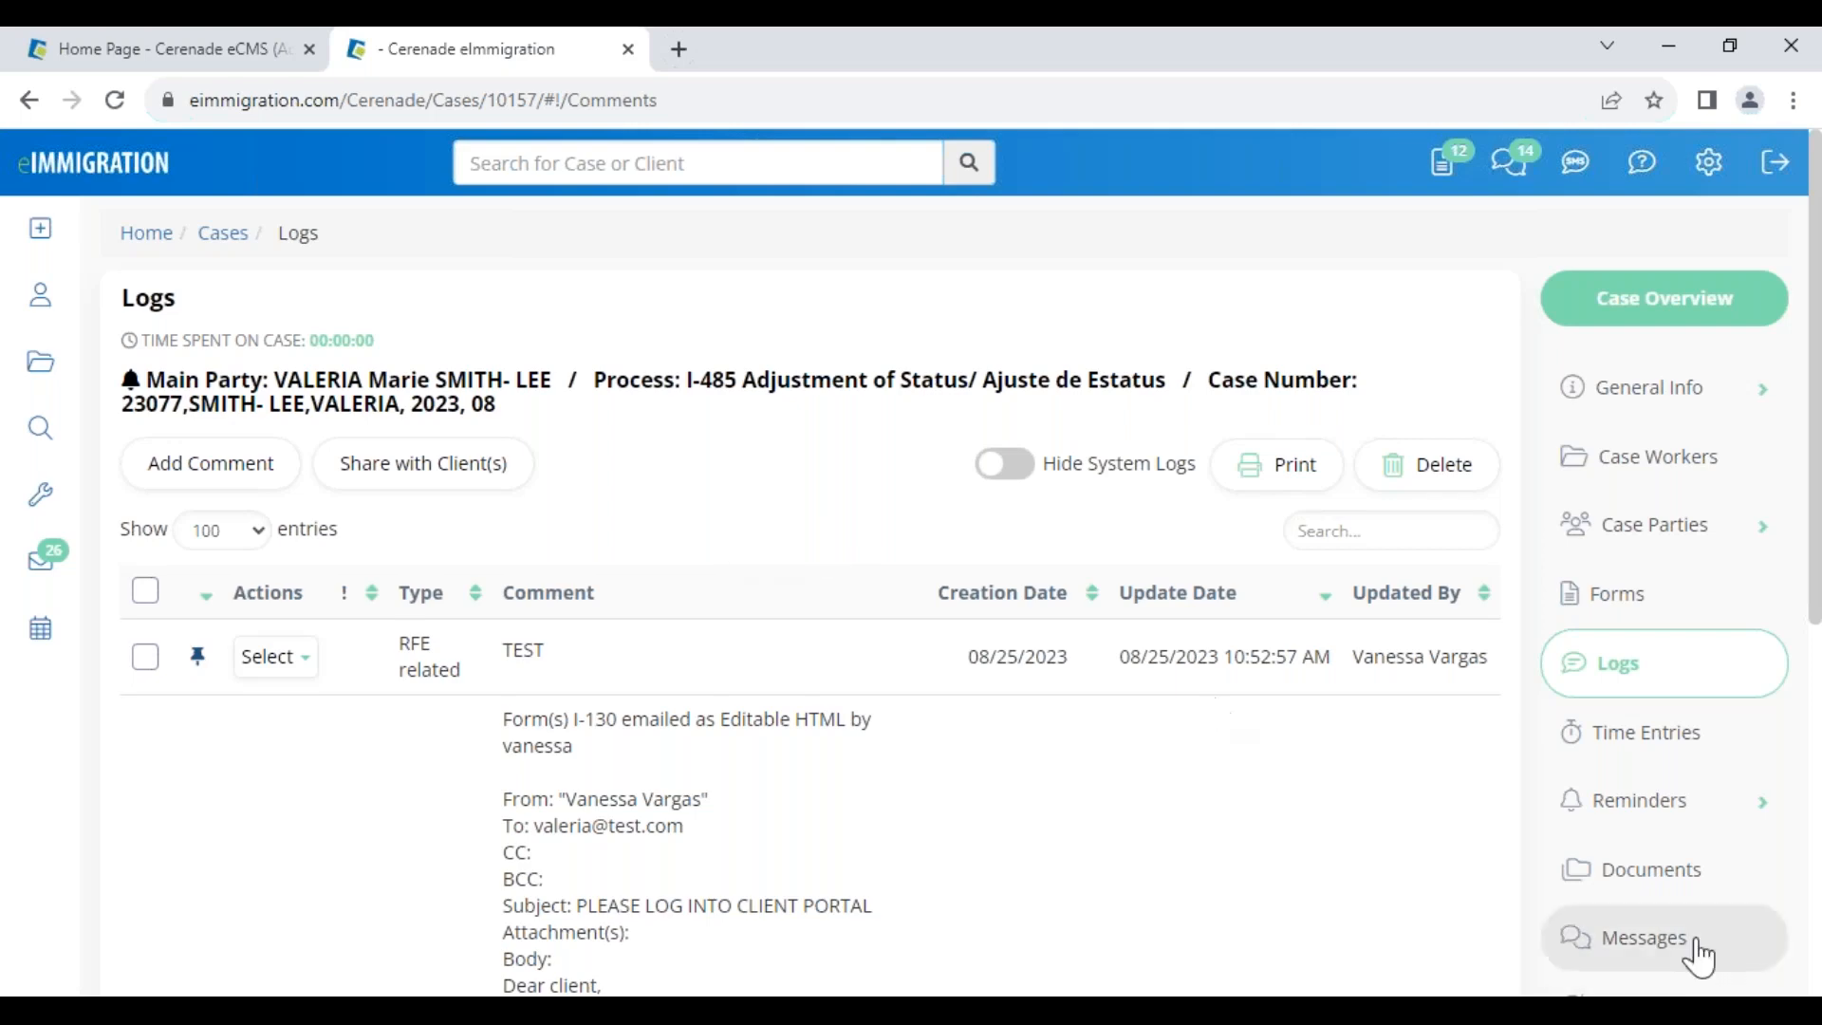
# Open the case's Documents folder and review entries such as 2 Fotos de Pasaporte
pyautogui.click(1628, 875)
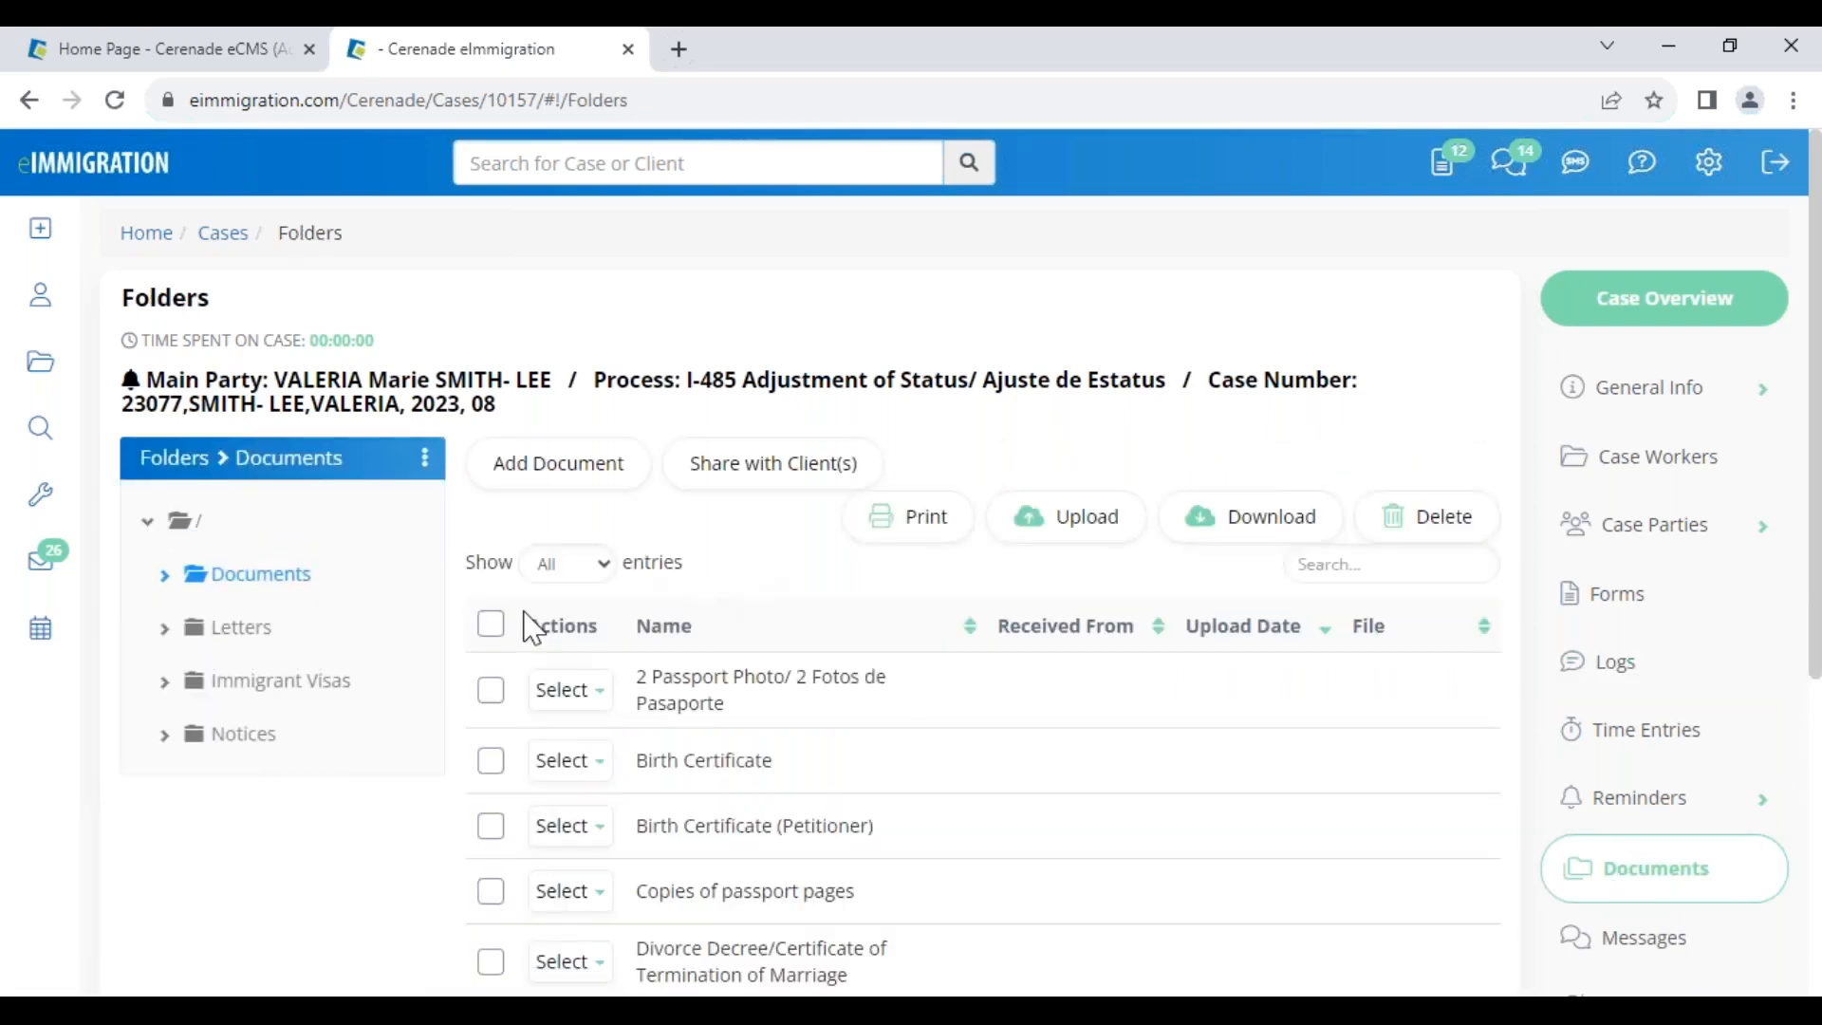
pyautogui.scroll(-5, 655, 692)
pyautogui.scroll(5, 655, 693)
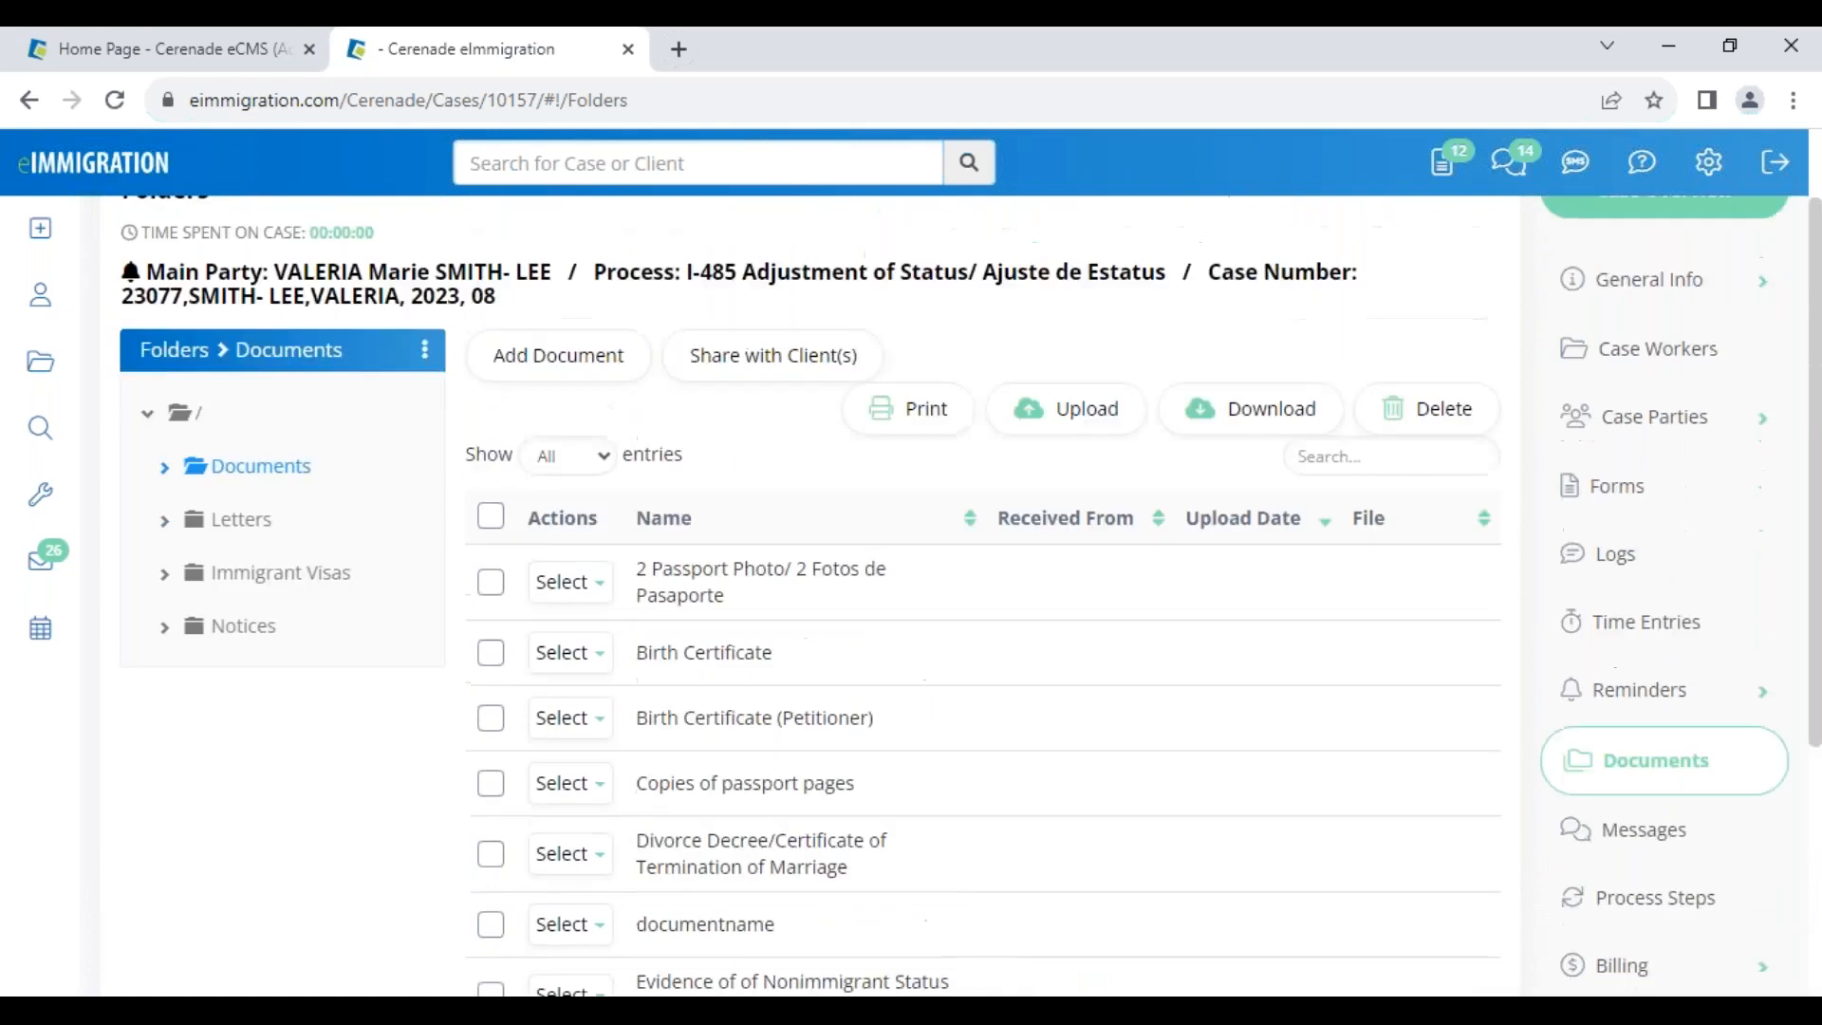
pyautogui.moveTo(652, 676); pyautogui.dragTo(880, 710)
pyautogui.click(873, 719)
pyautogui.click(746, 685)
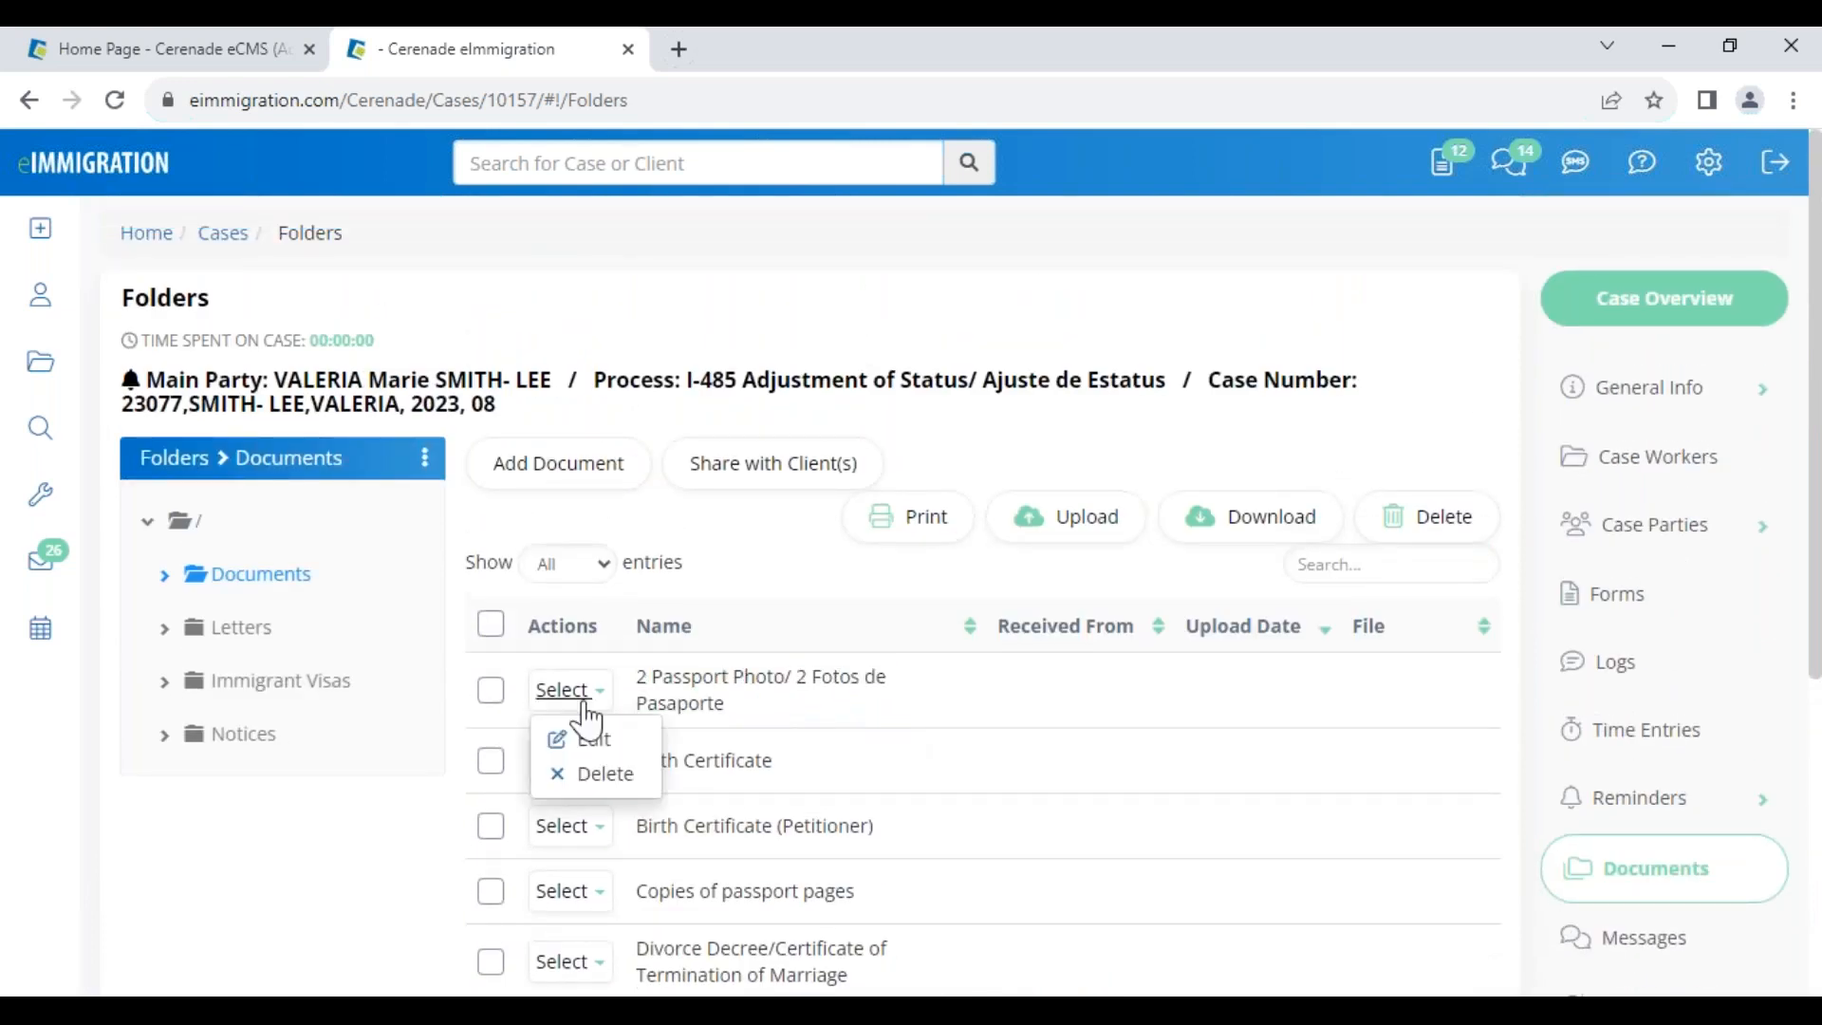
# Select all documents and share them with the client without sending the notification email
pyautogui.click(491, 626)
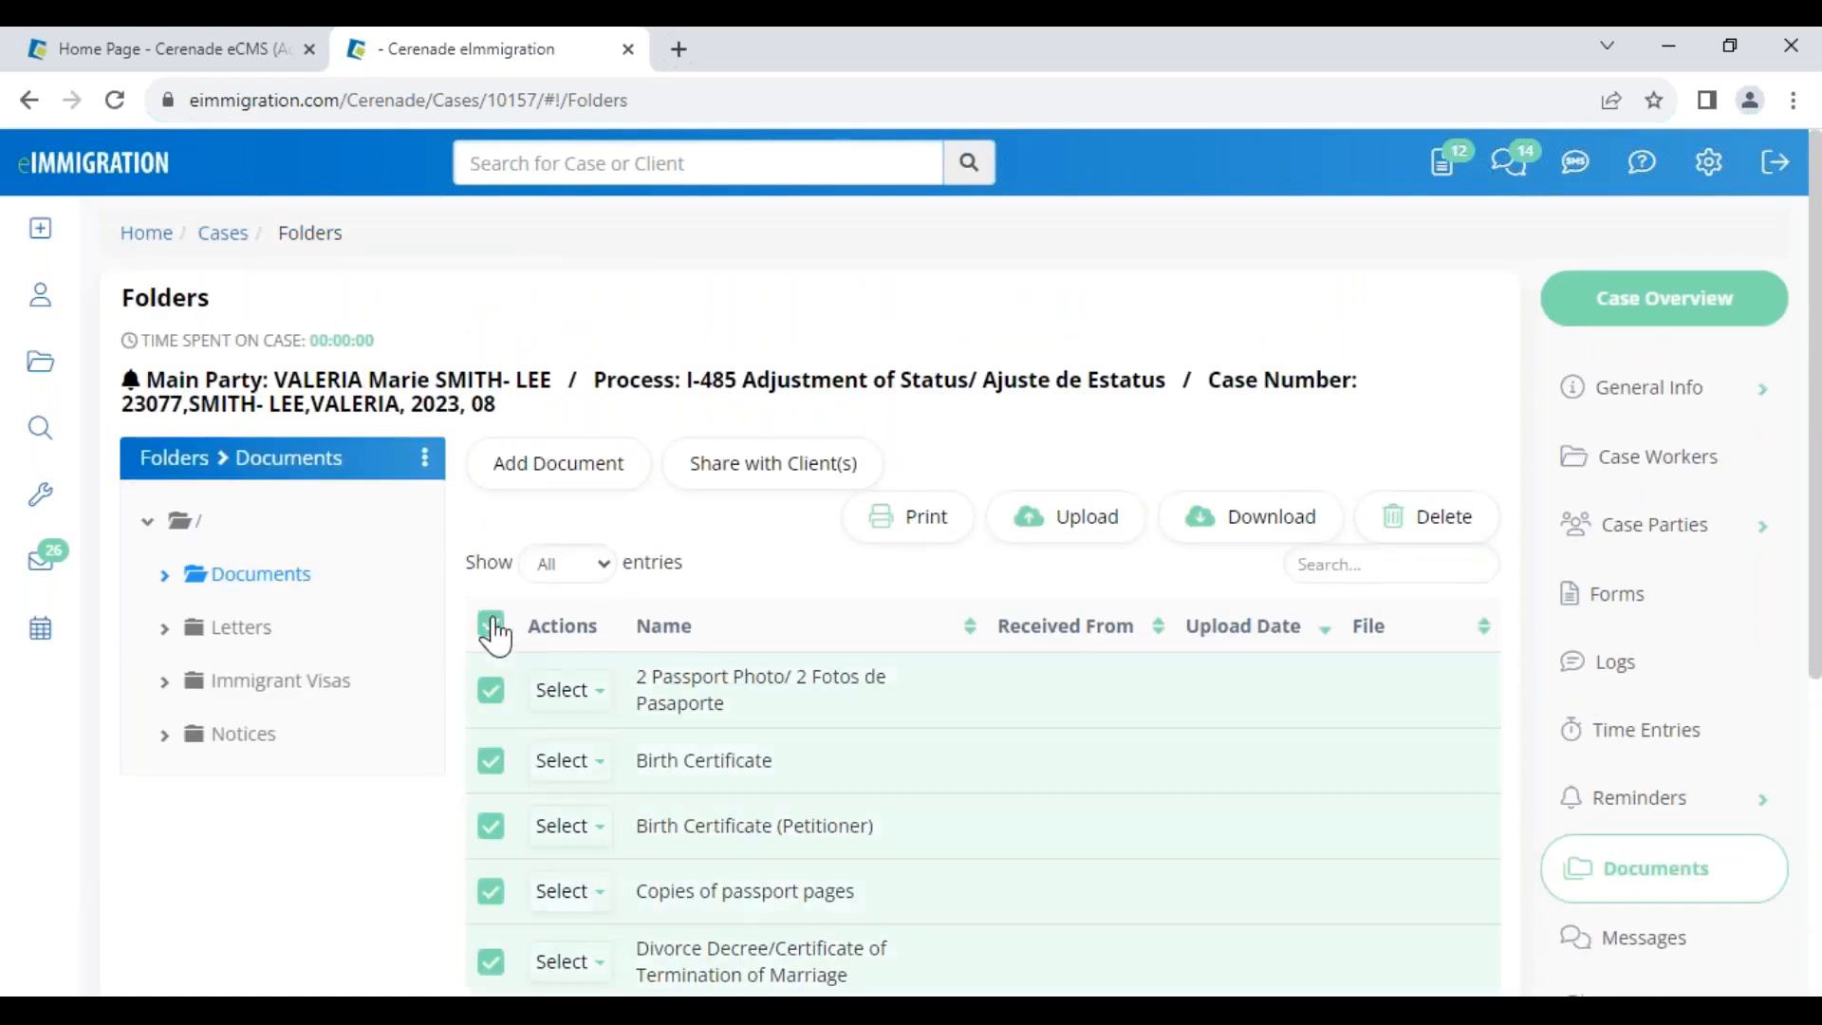
pyautogui.click(749, 481)
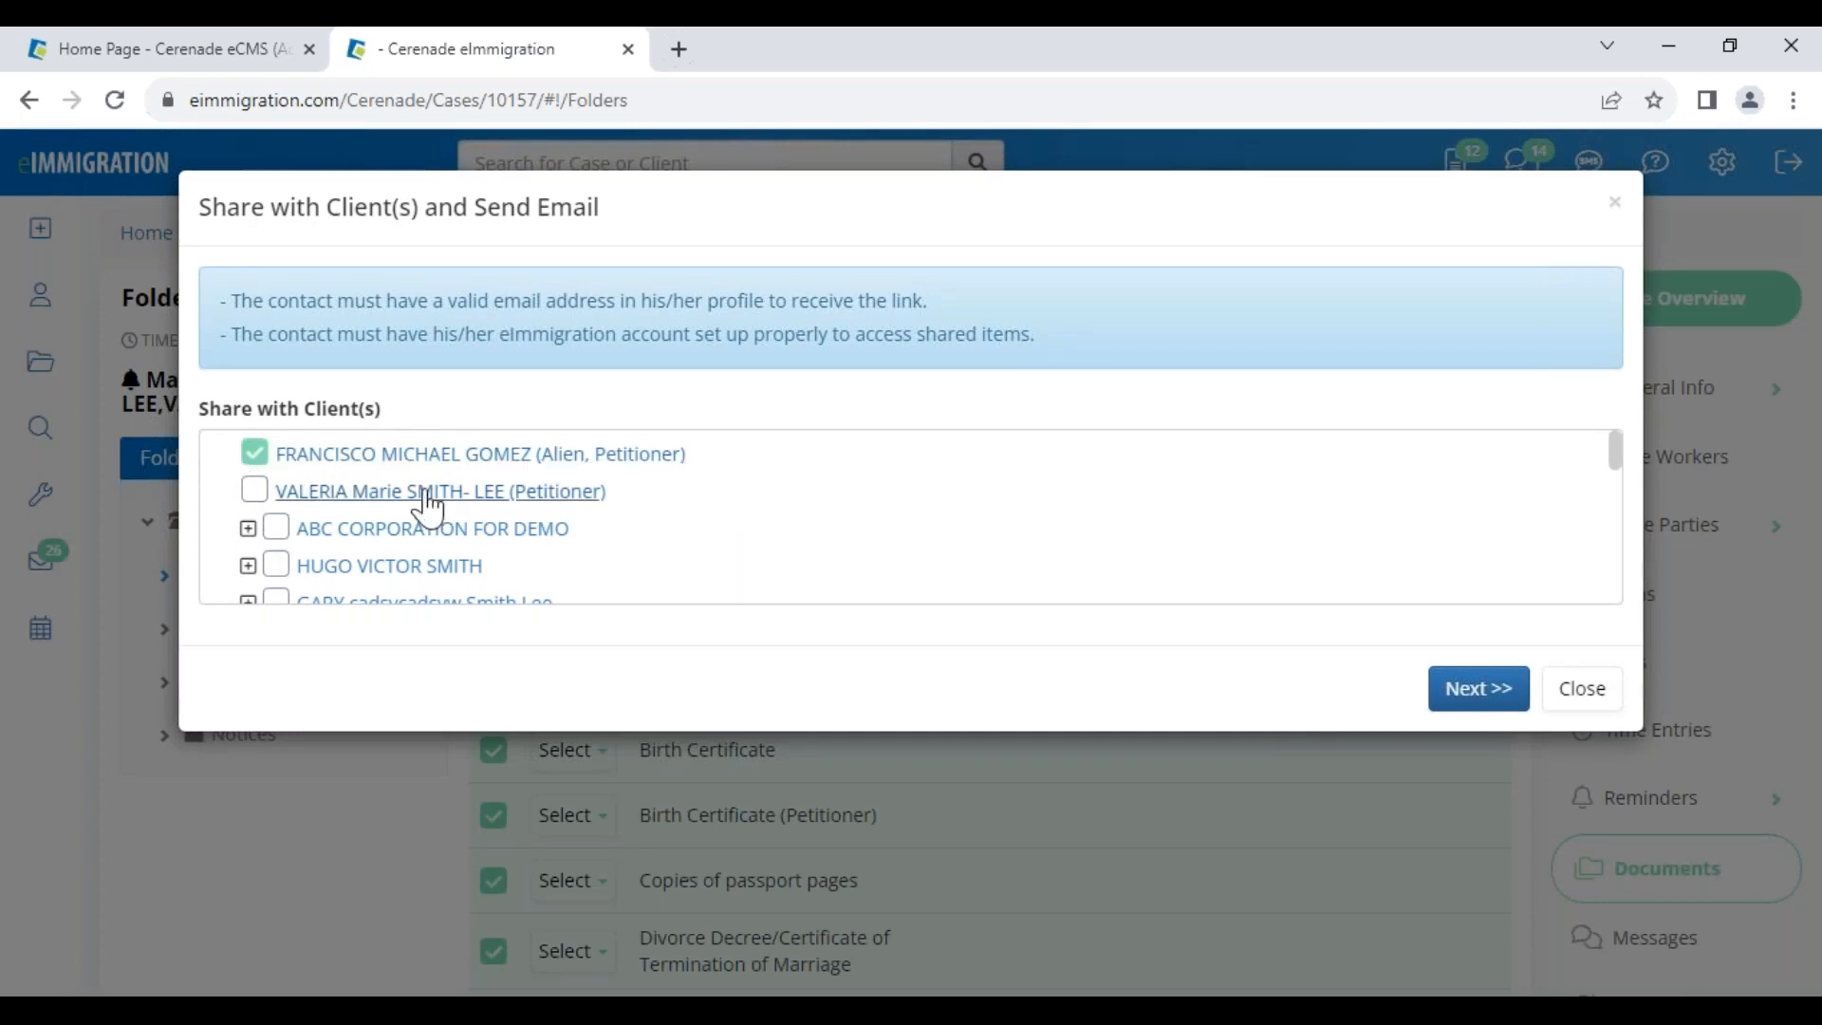
pyautogui.click(1505, 703)
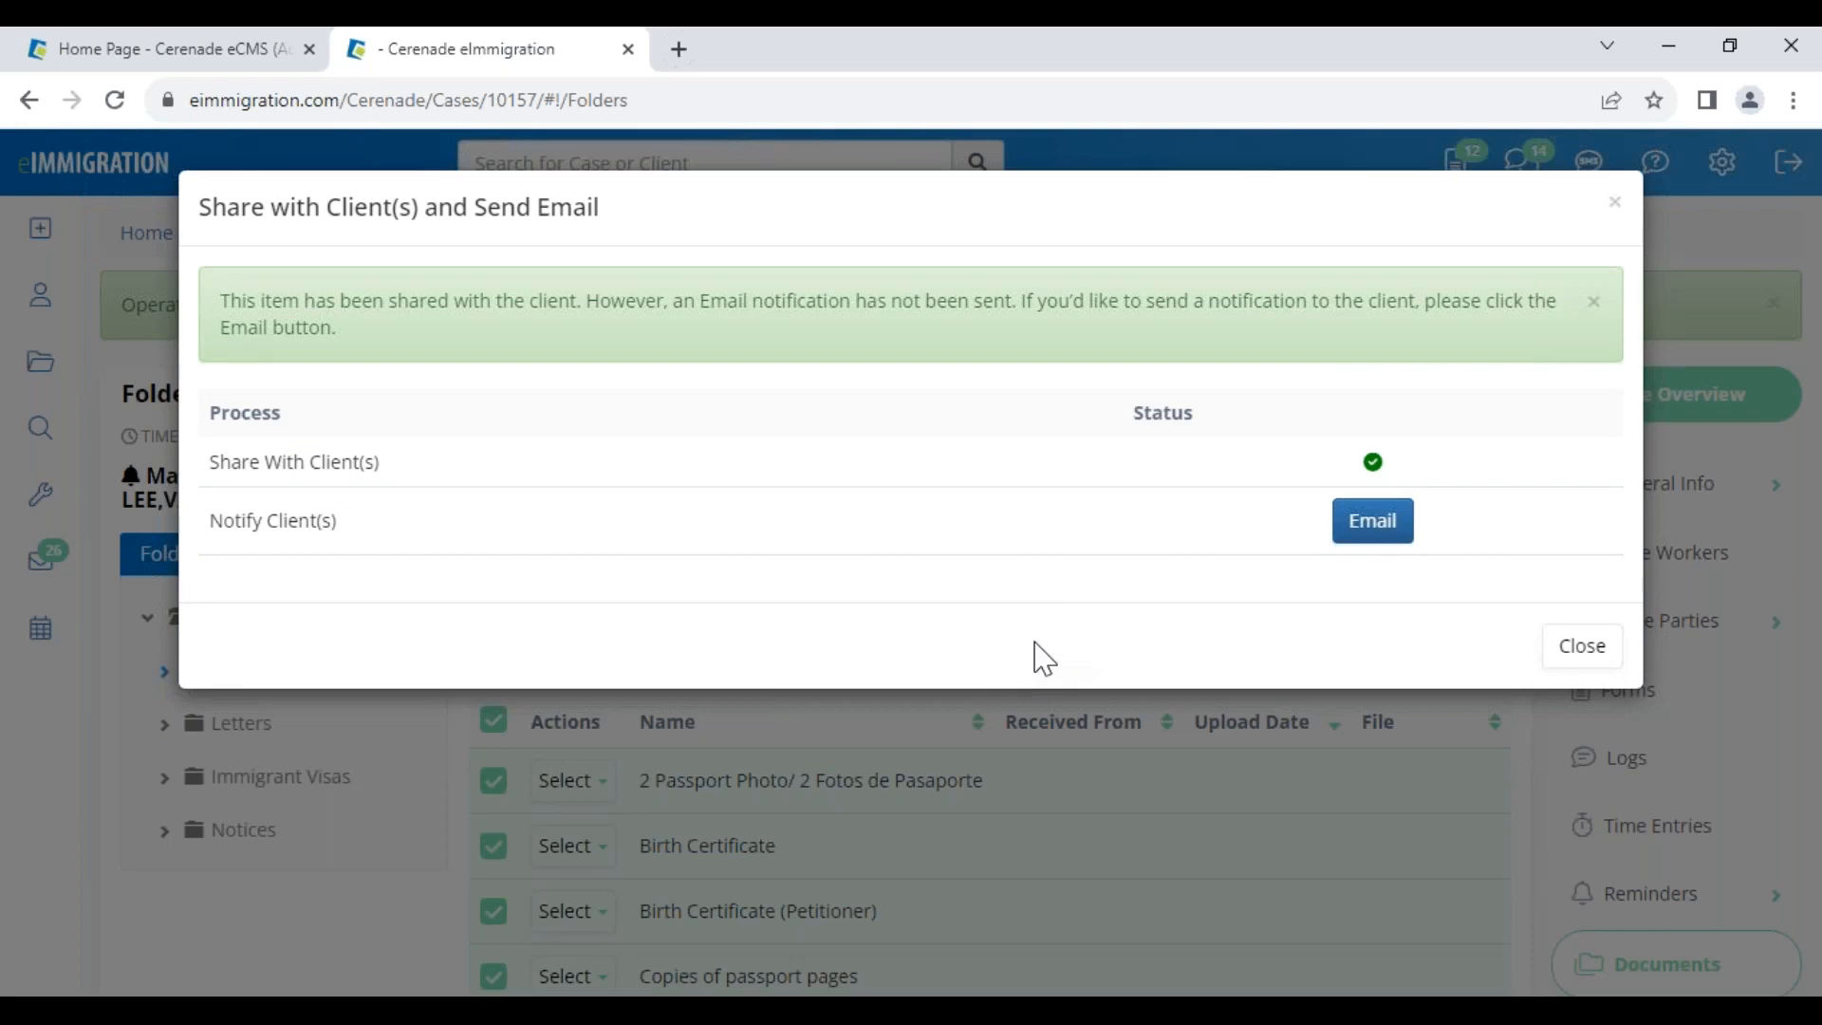
pyautogui.click(1387, 531)
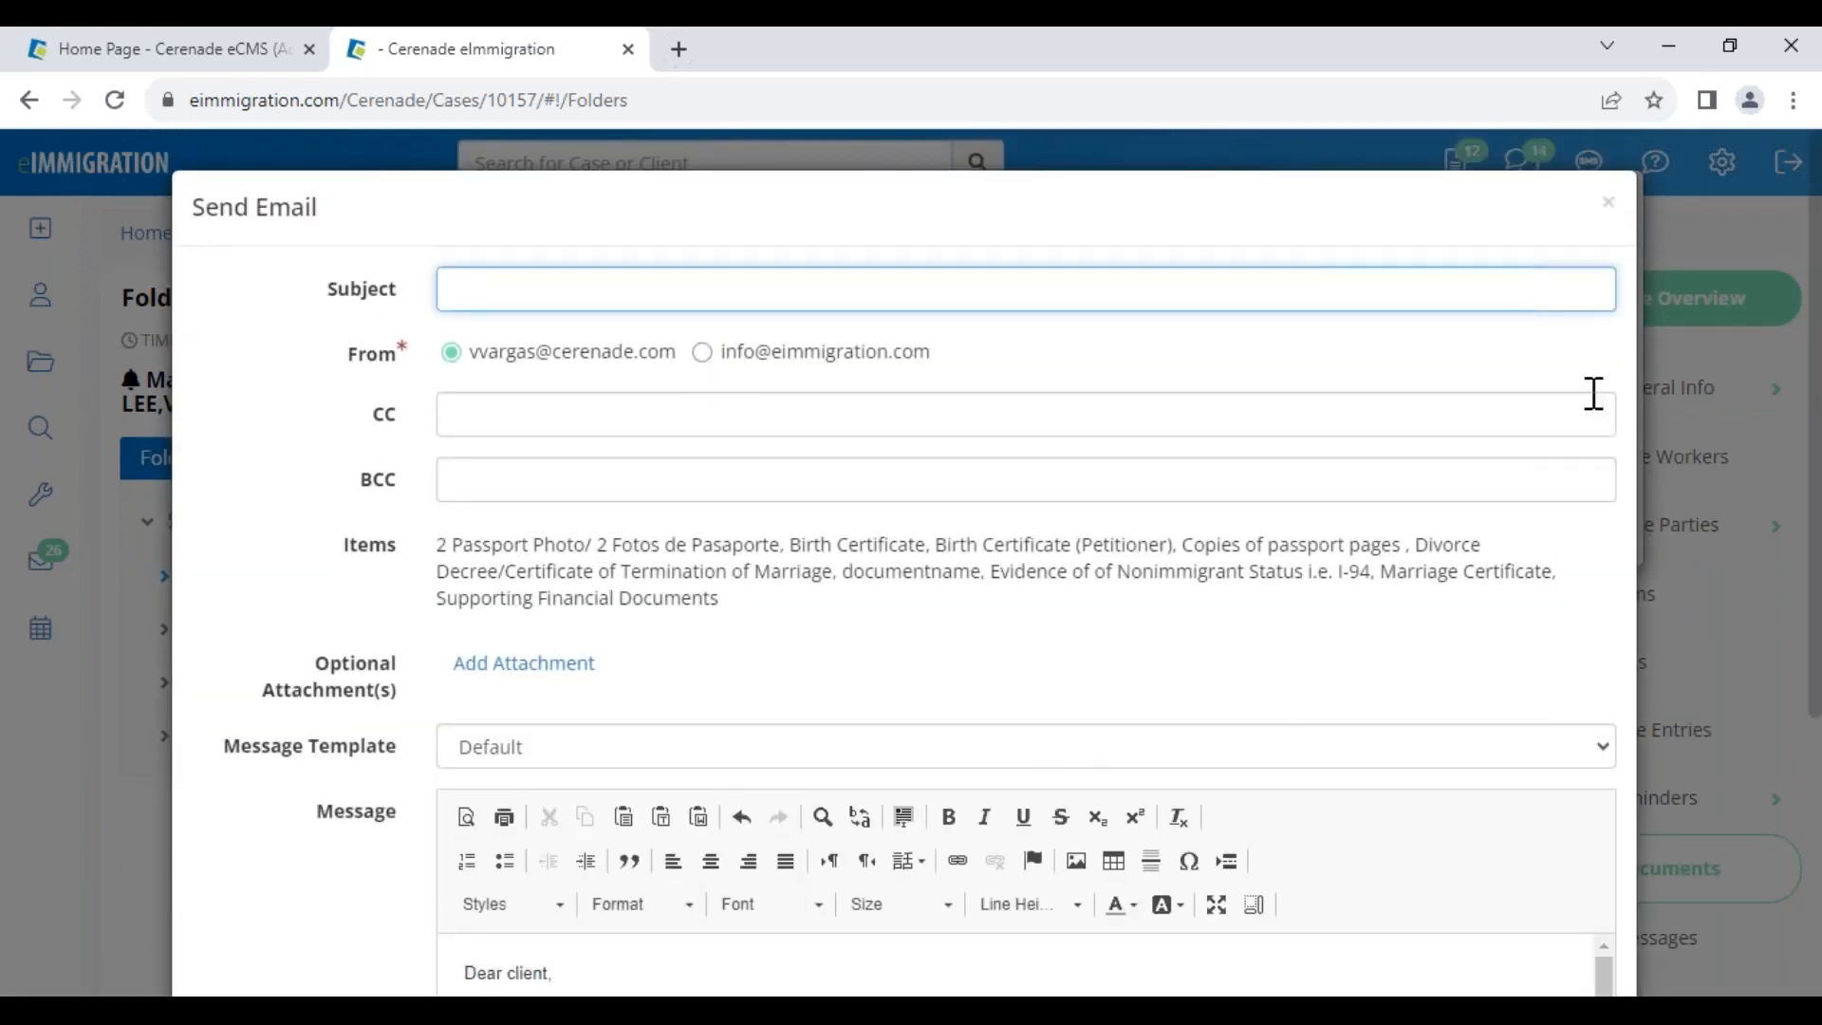
pyautogui.click(1608, 203)
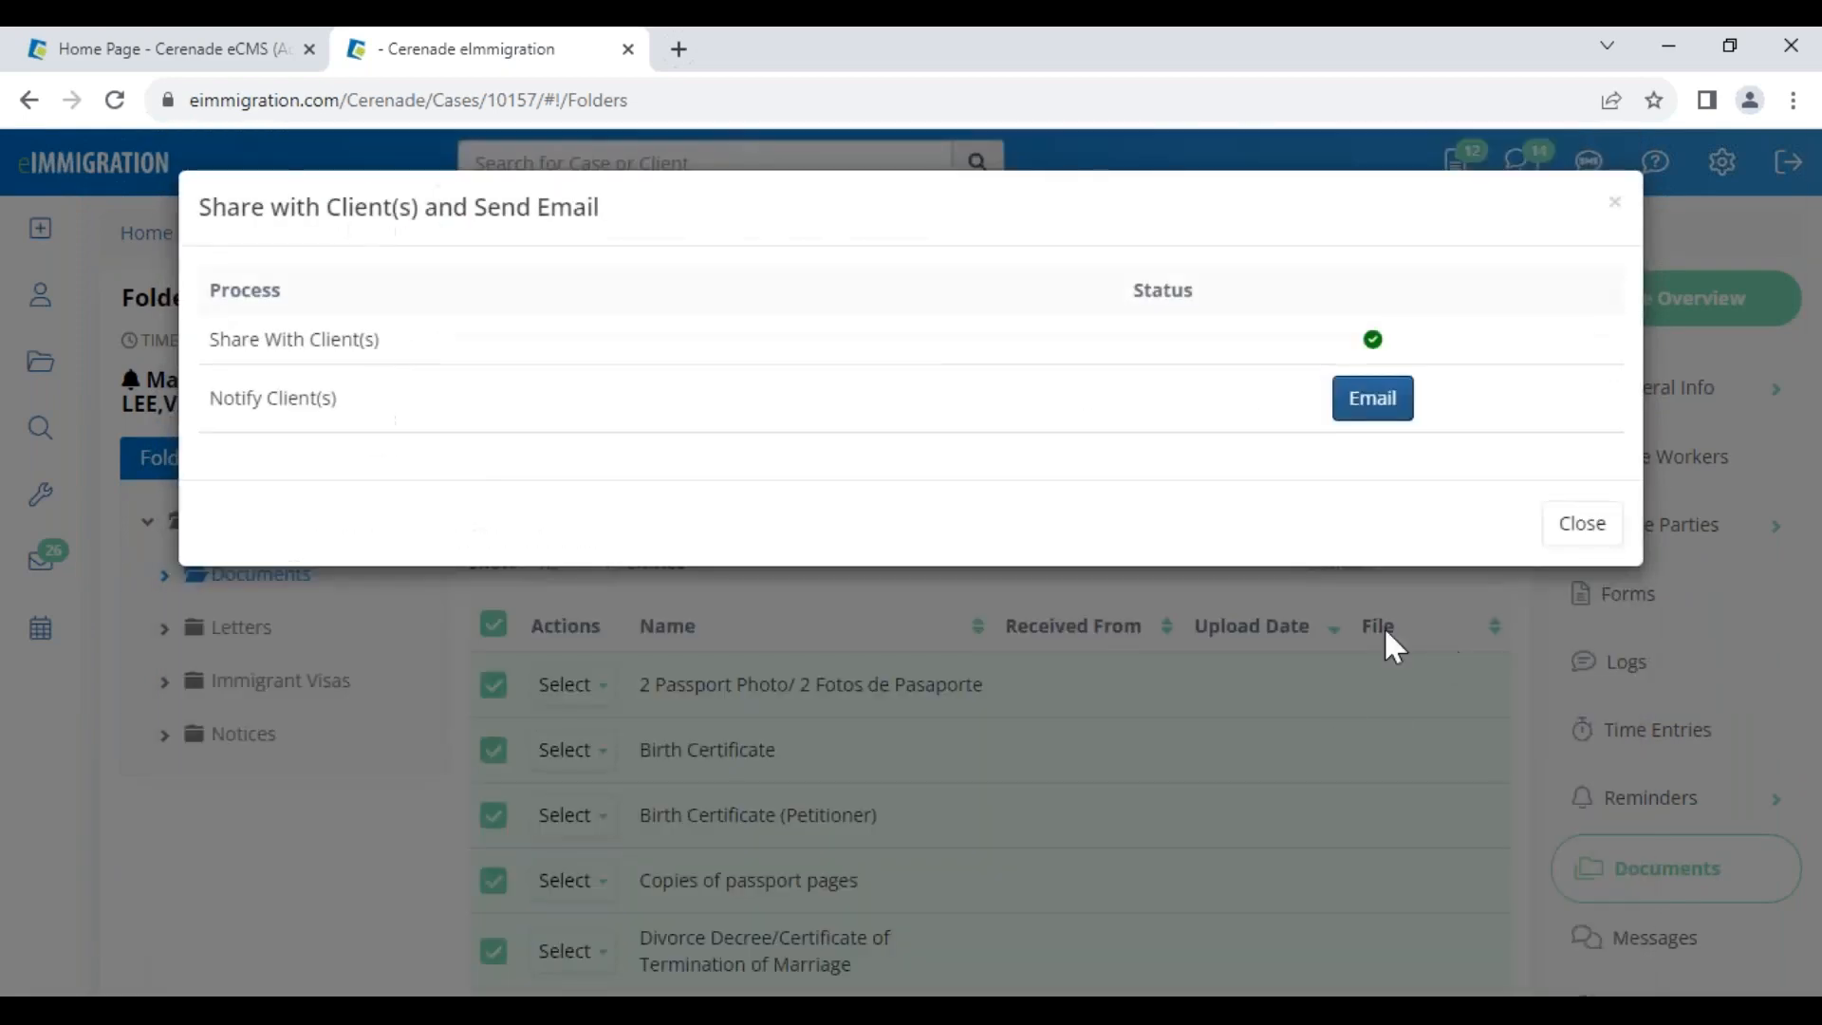
pyautogui.click(1566, 531)
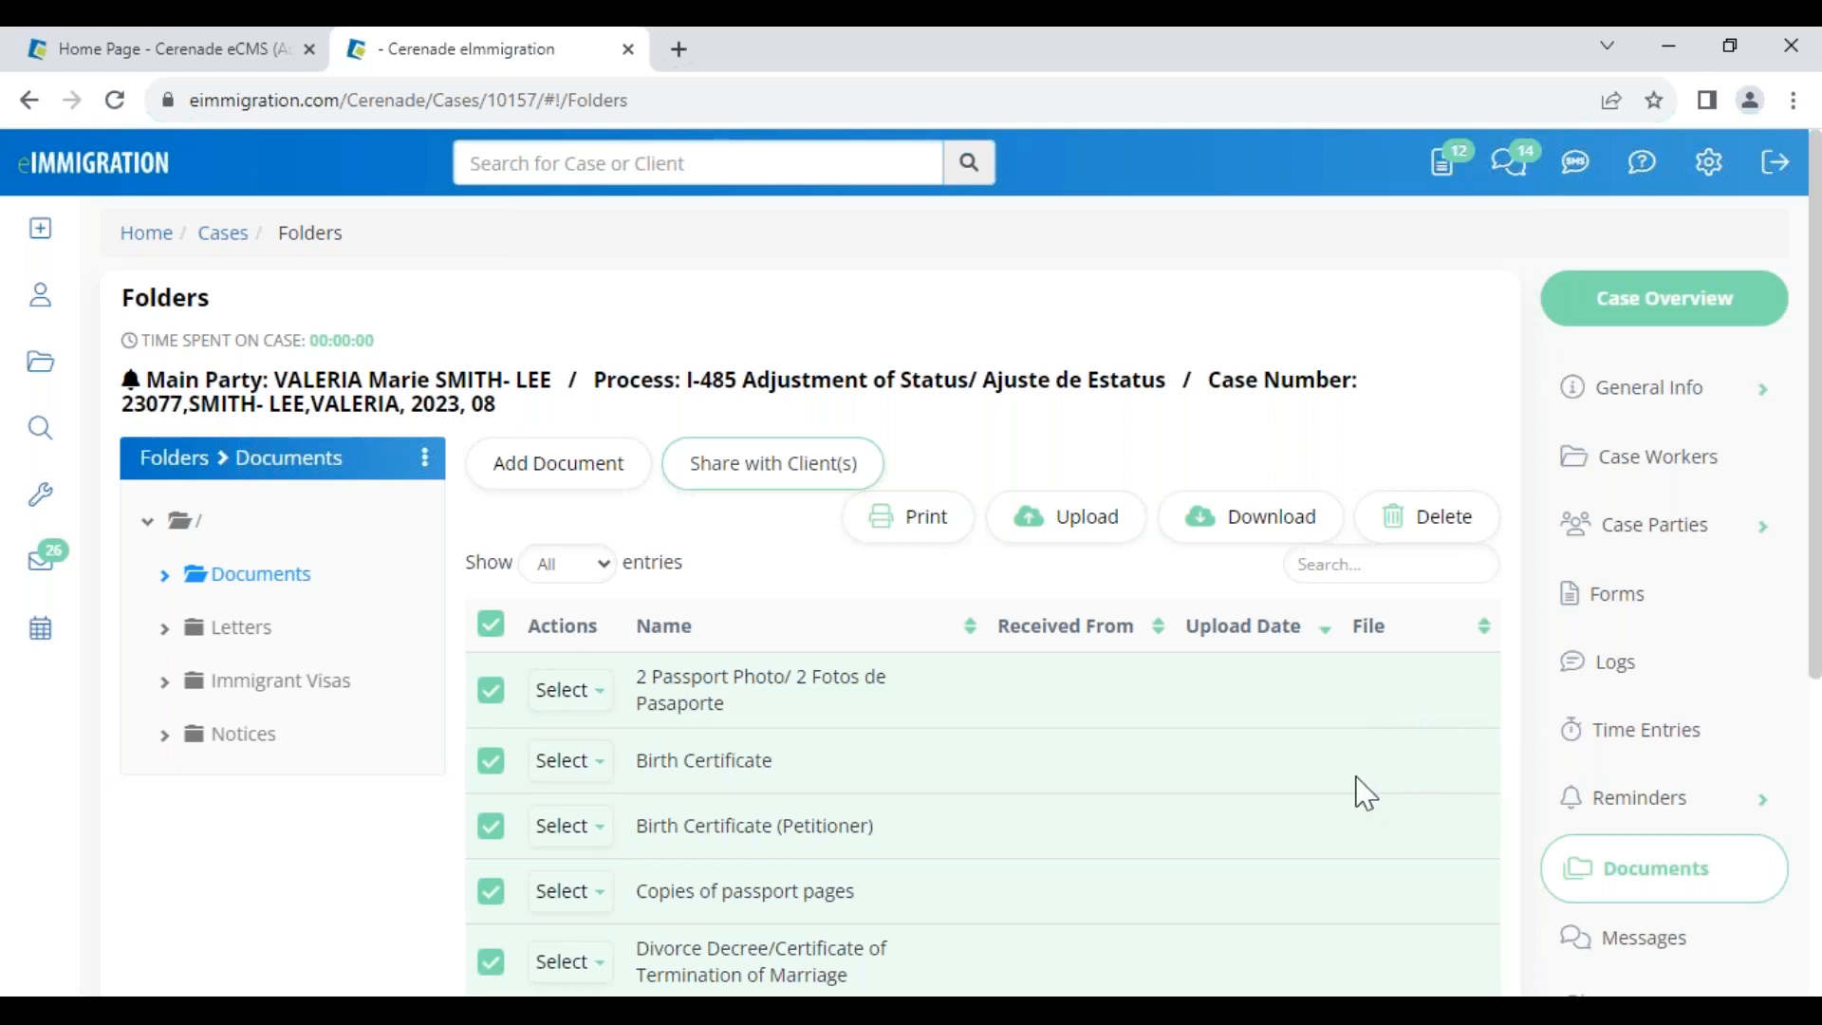
# In the client portal, review shared documents like College diploma test vv, legal docs and letter for case 1546, and cancel Upload a Document
pyautogui.moveTo(475, 992)
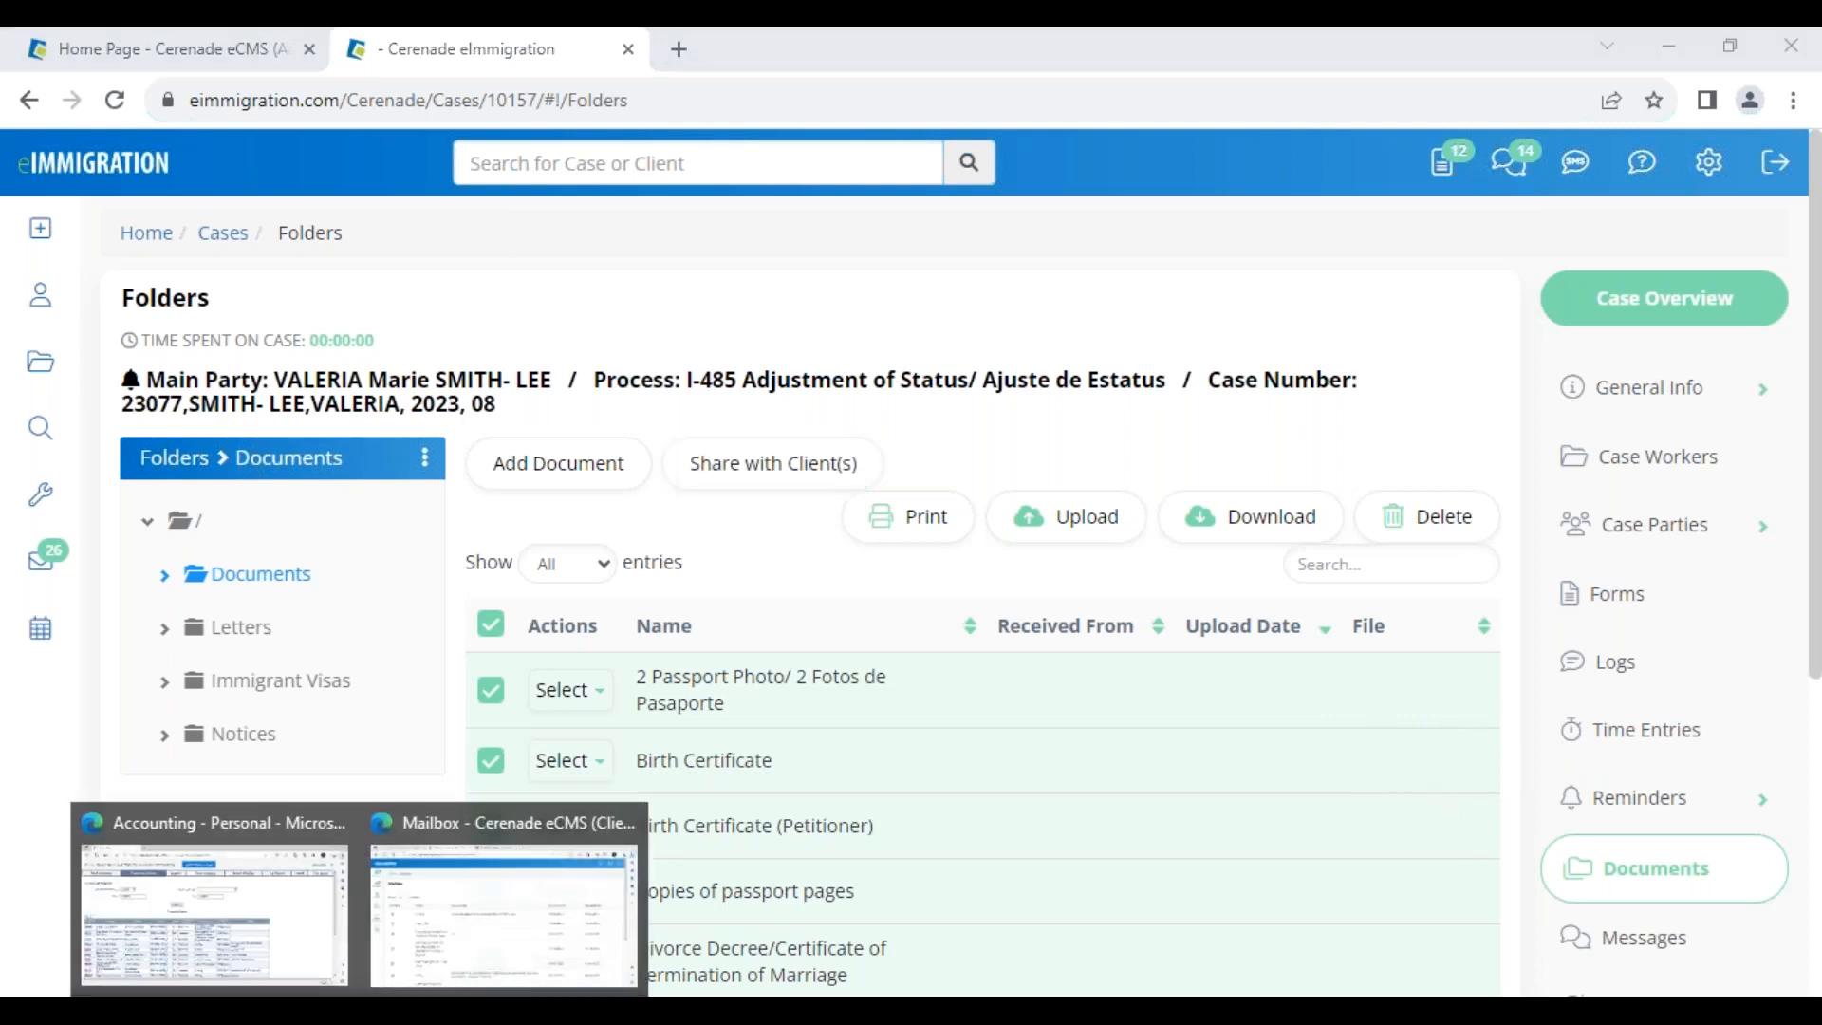
pyautogui.click(492, 936)
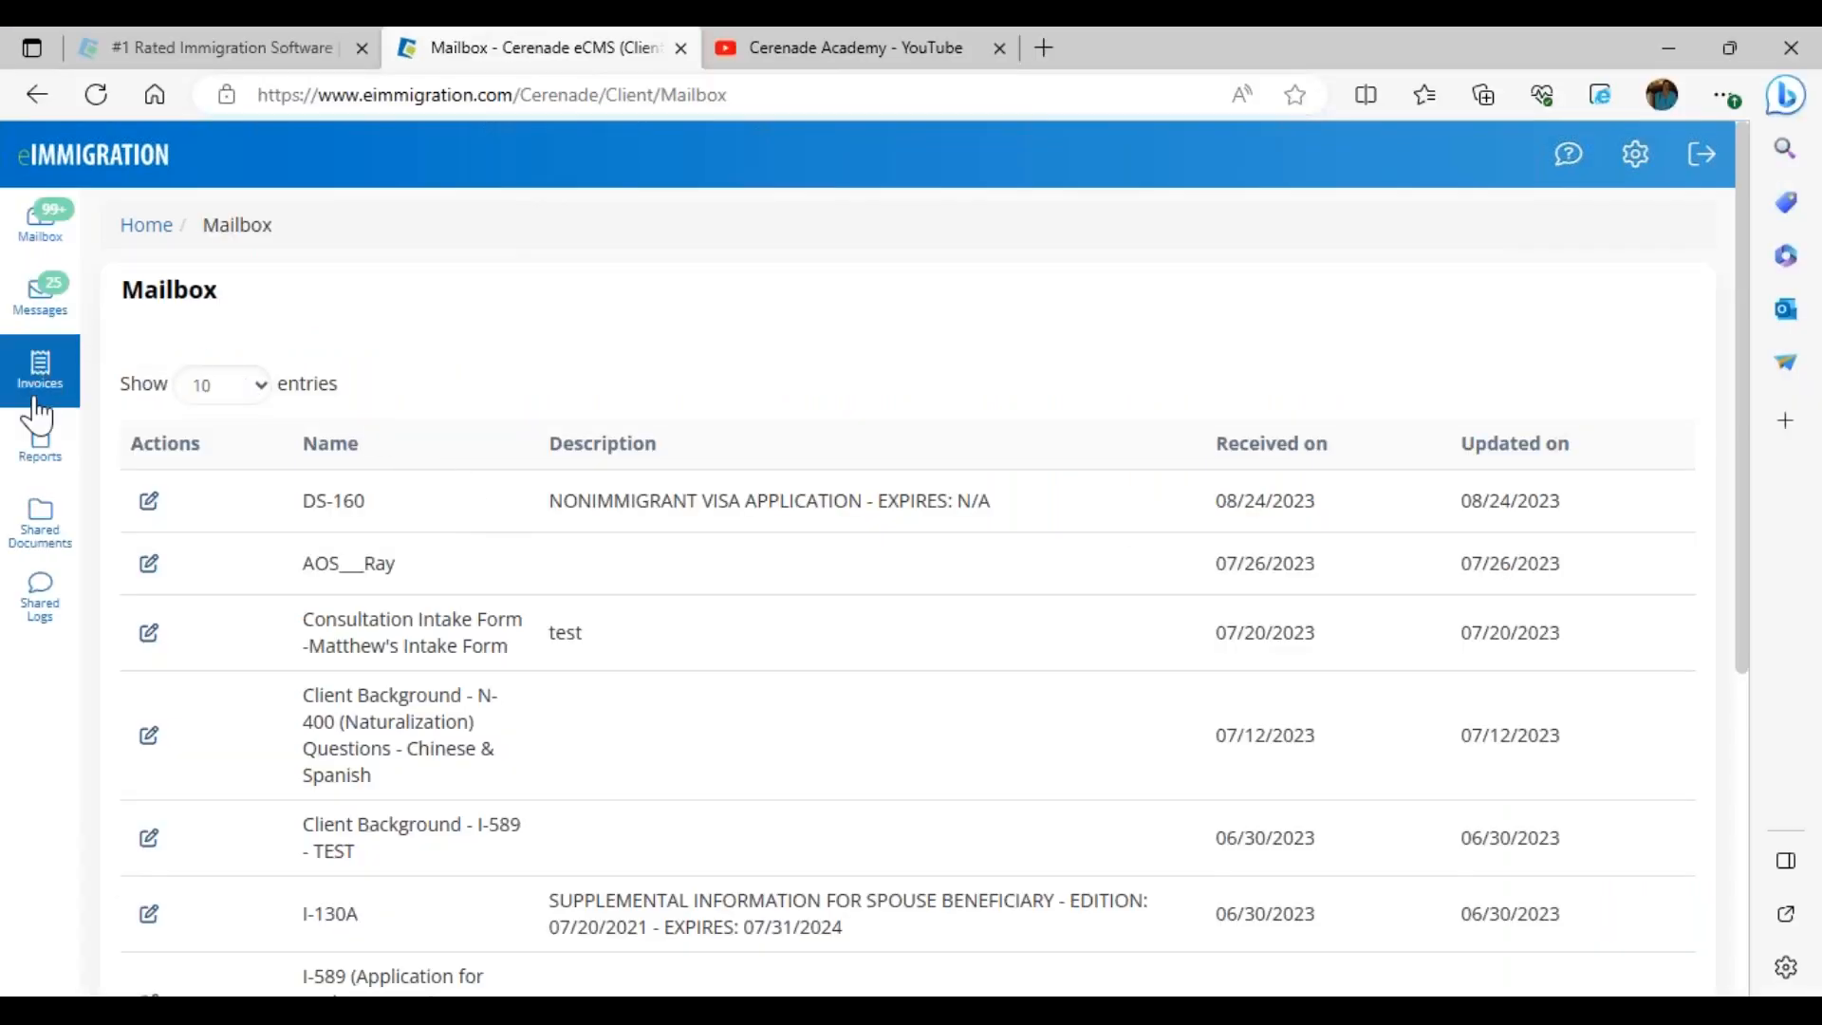
pyautogui.click(40, 529)
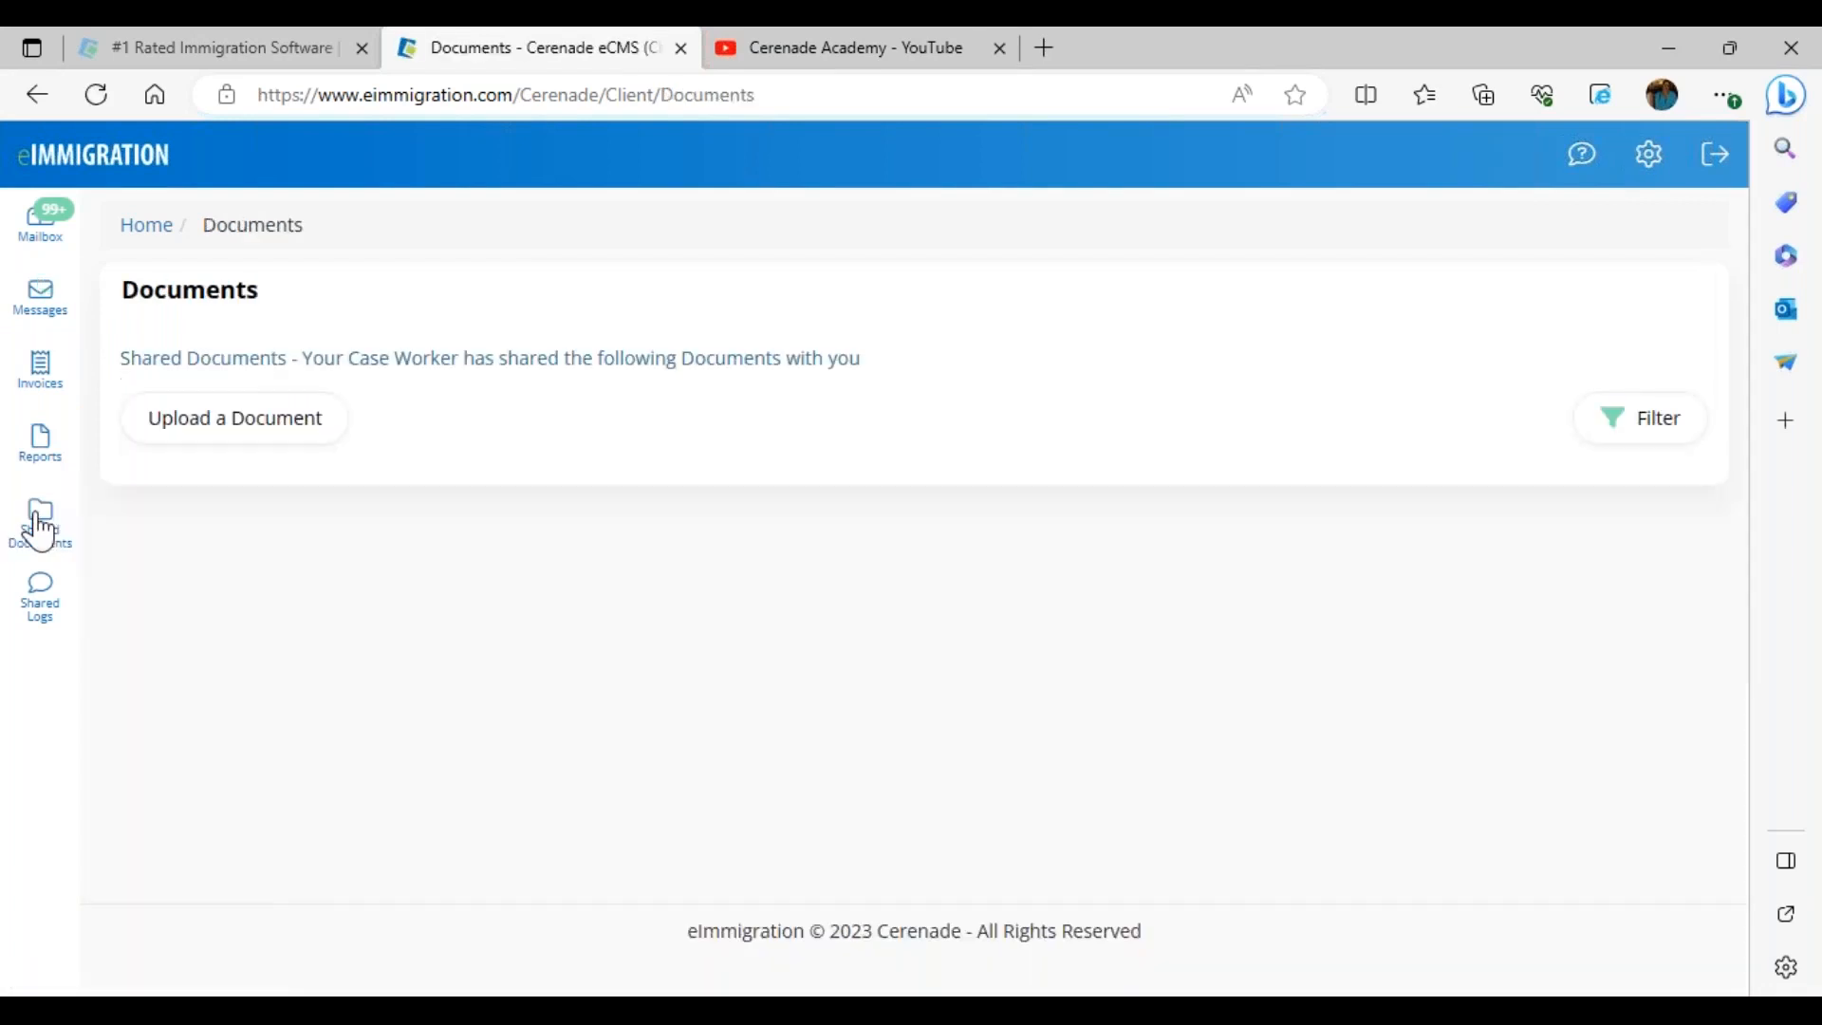
pyautogui.moveTo(372, 675); pyautogui.dragTo(488, 703)
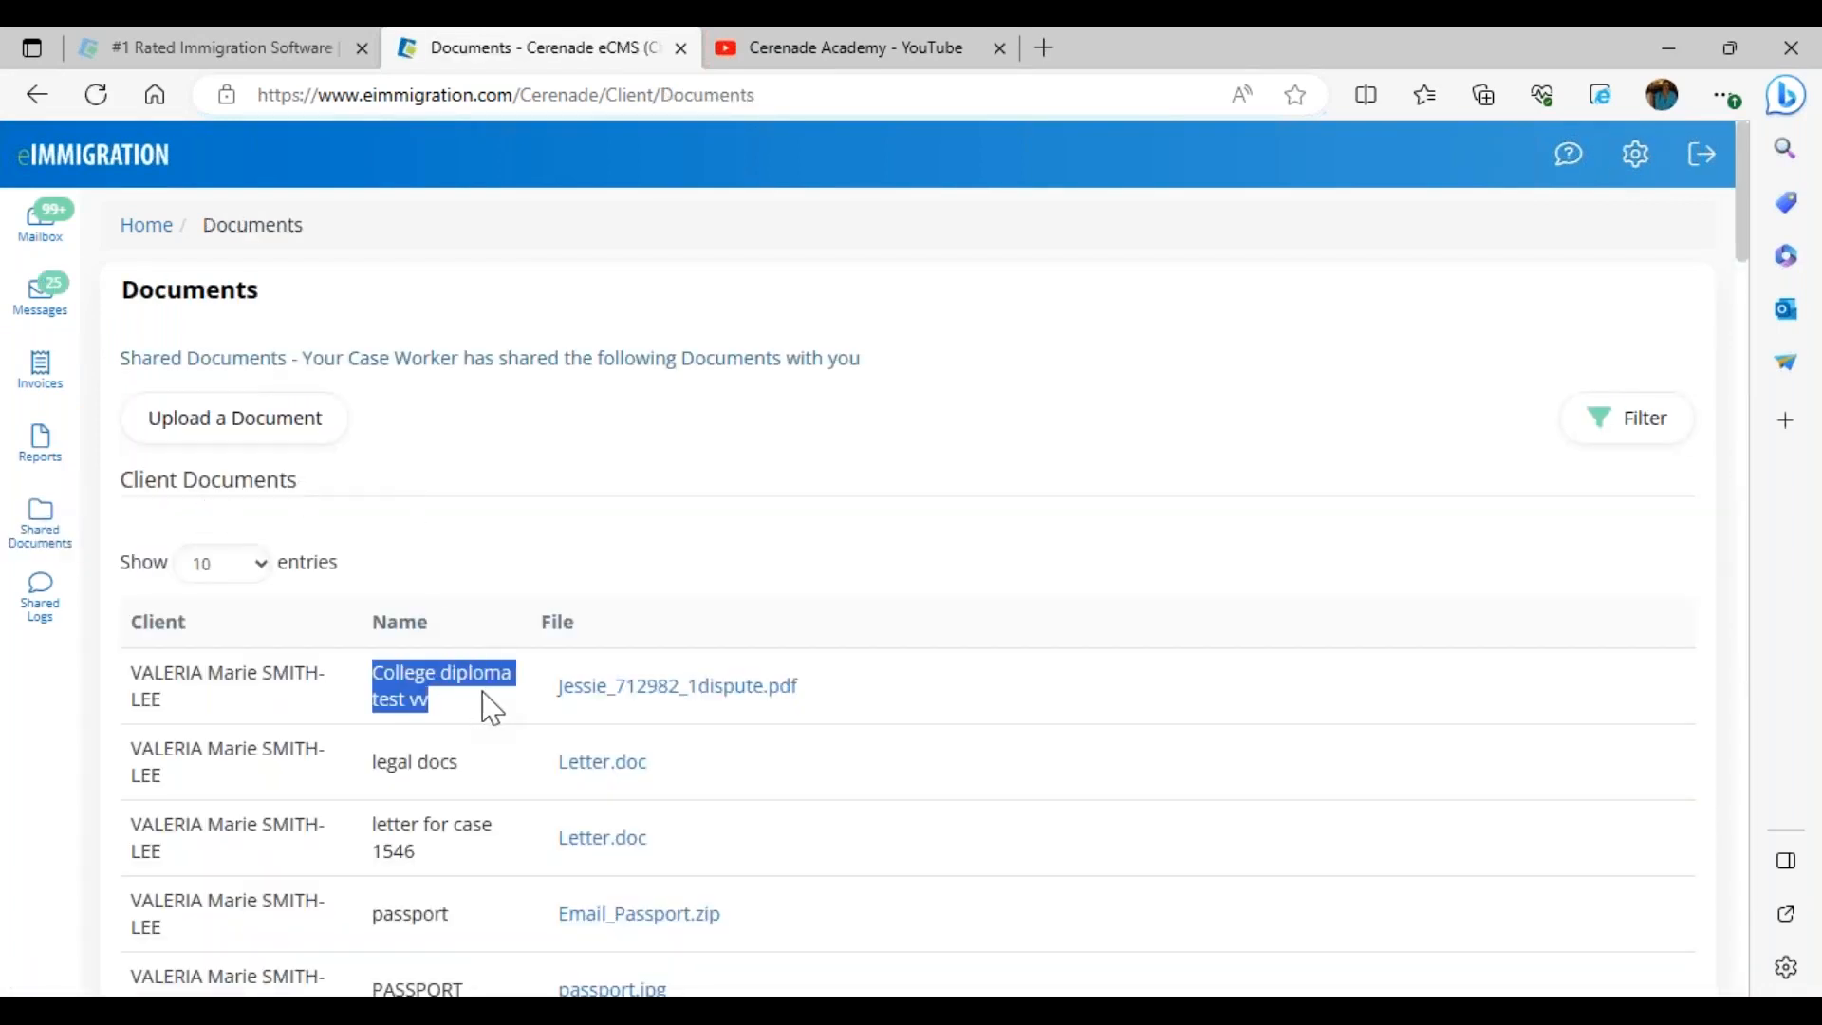
pyautogui.moveTo(374, 762); pyautogui.dragTo(501, 813)
pyautogui.moveTo(370, 822); pyautogui.dragTo(440, 883)
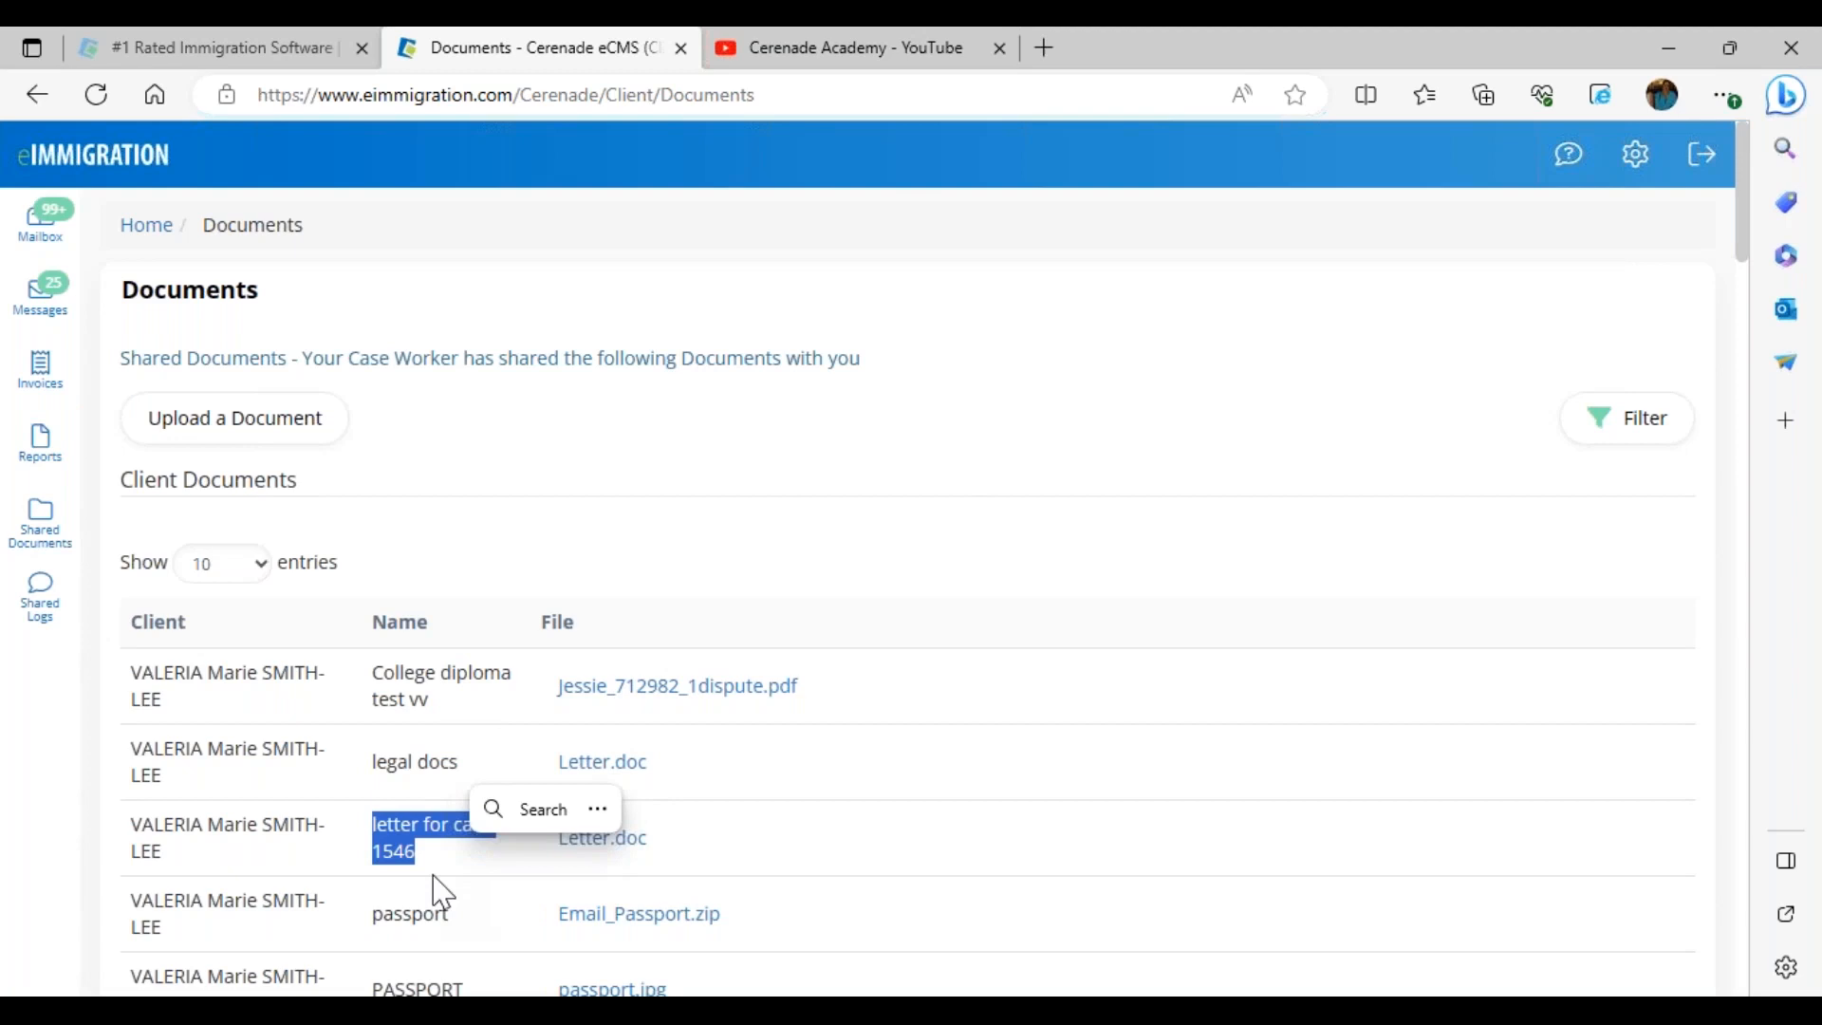
pyautogui.click(229, 420)
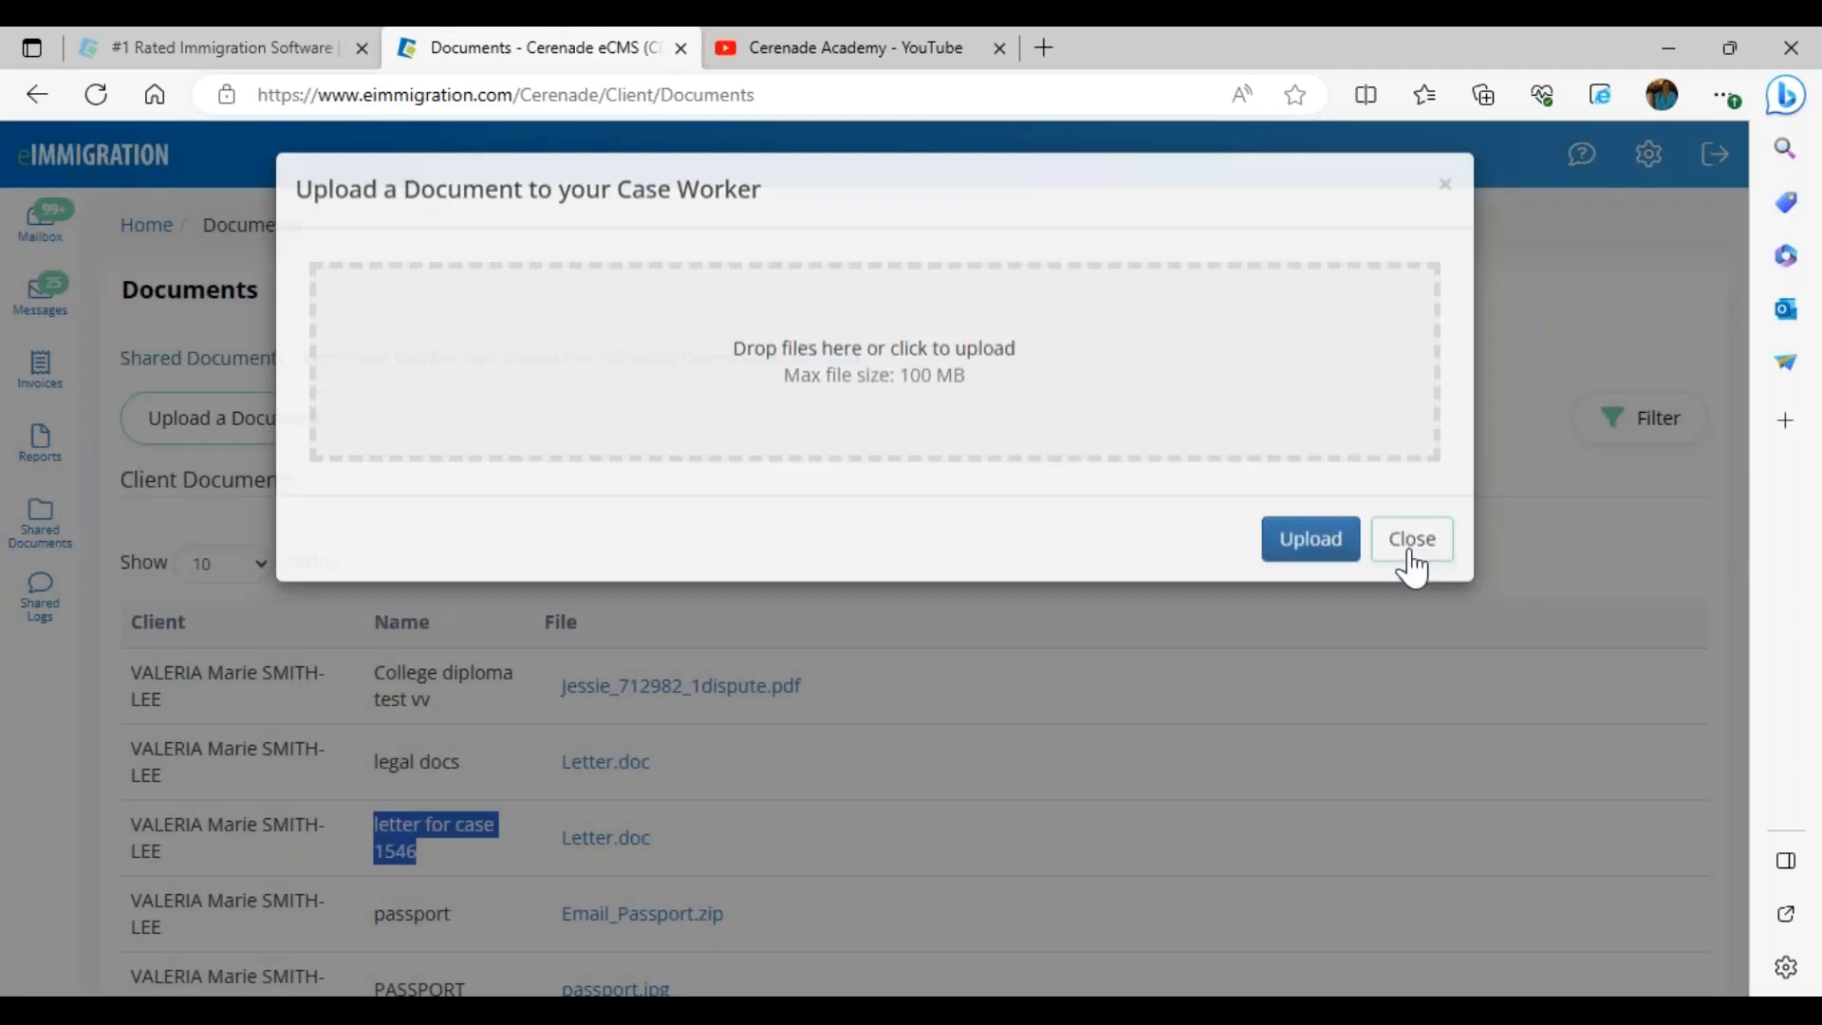
pyautogui.click(1413, 560)
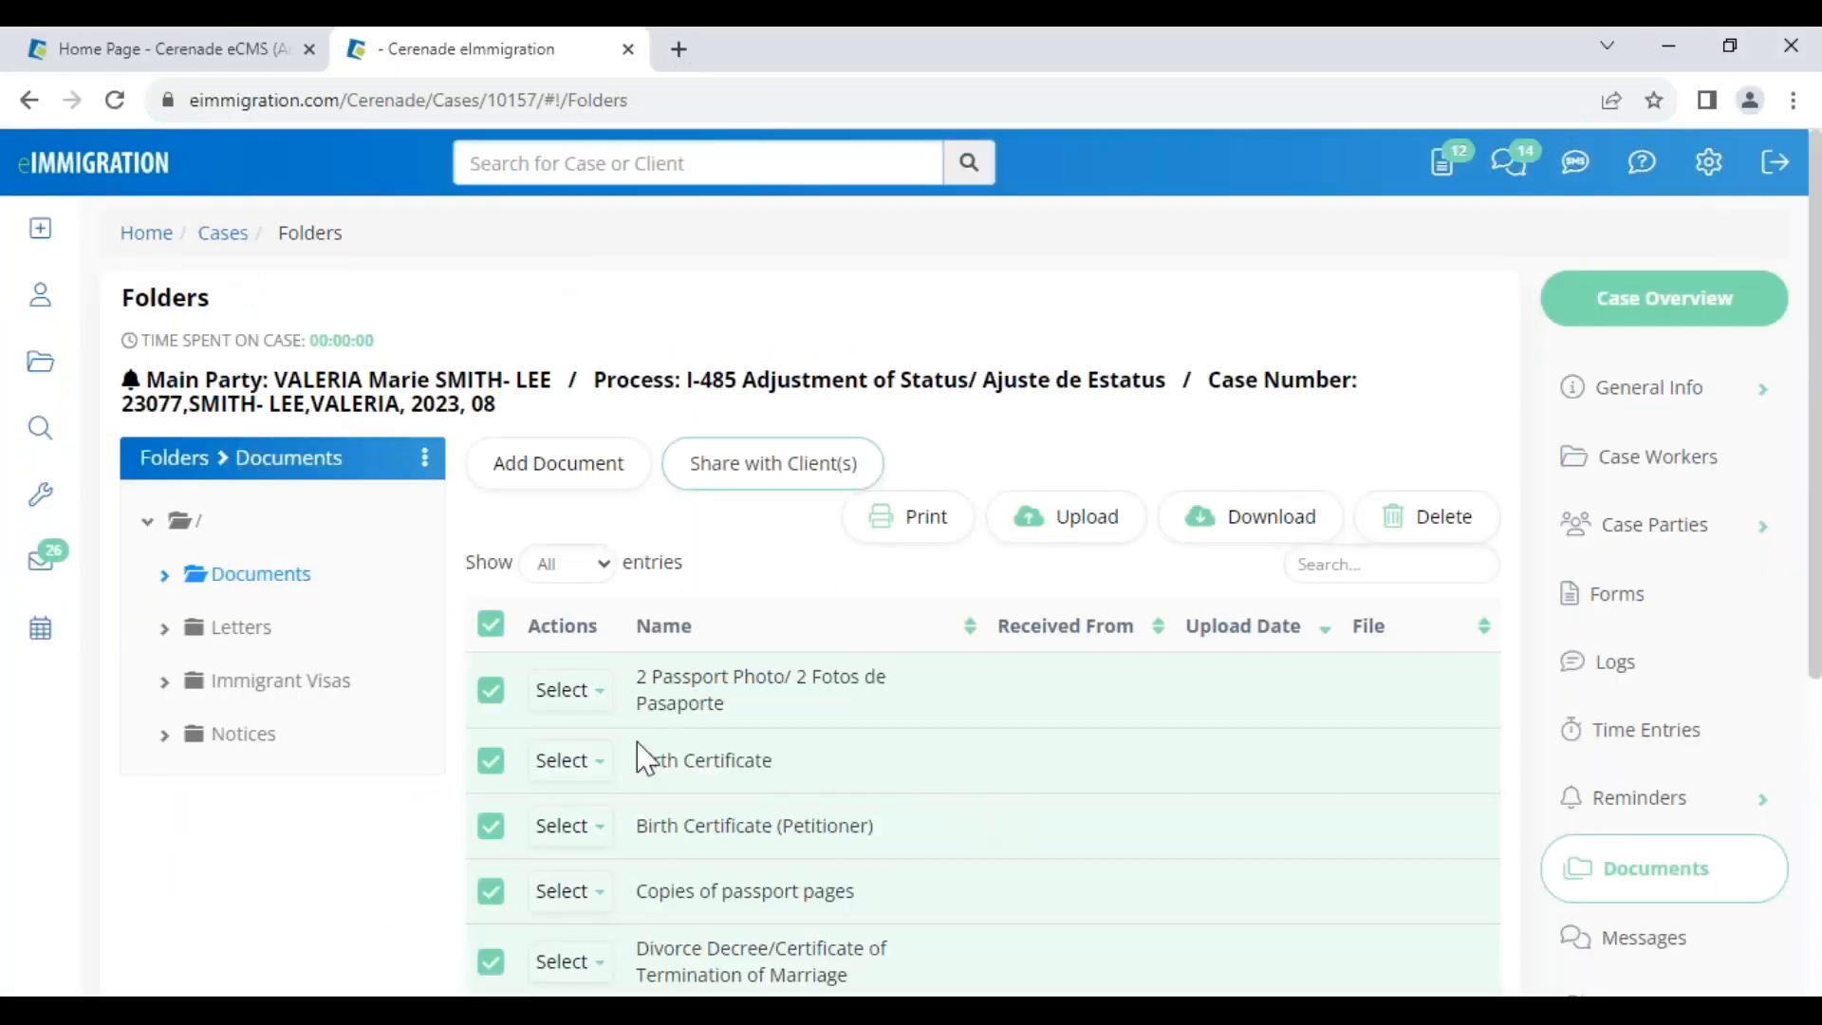
# Review Birth Certificate, Copies of passport pages and 2 Passport Photo, then uncheck all documents
pyautogui.moveTo(648, 759); pyautogui.dragTo(773, 763)
pyautogui.moveTo(723, 890); pyautogui.dragTo(857, 890)
pyautogui.click(1094, 833)
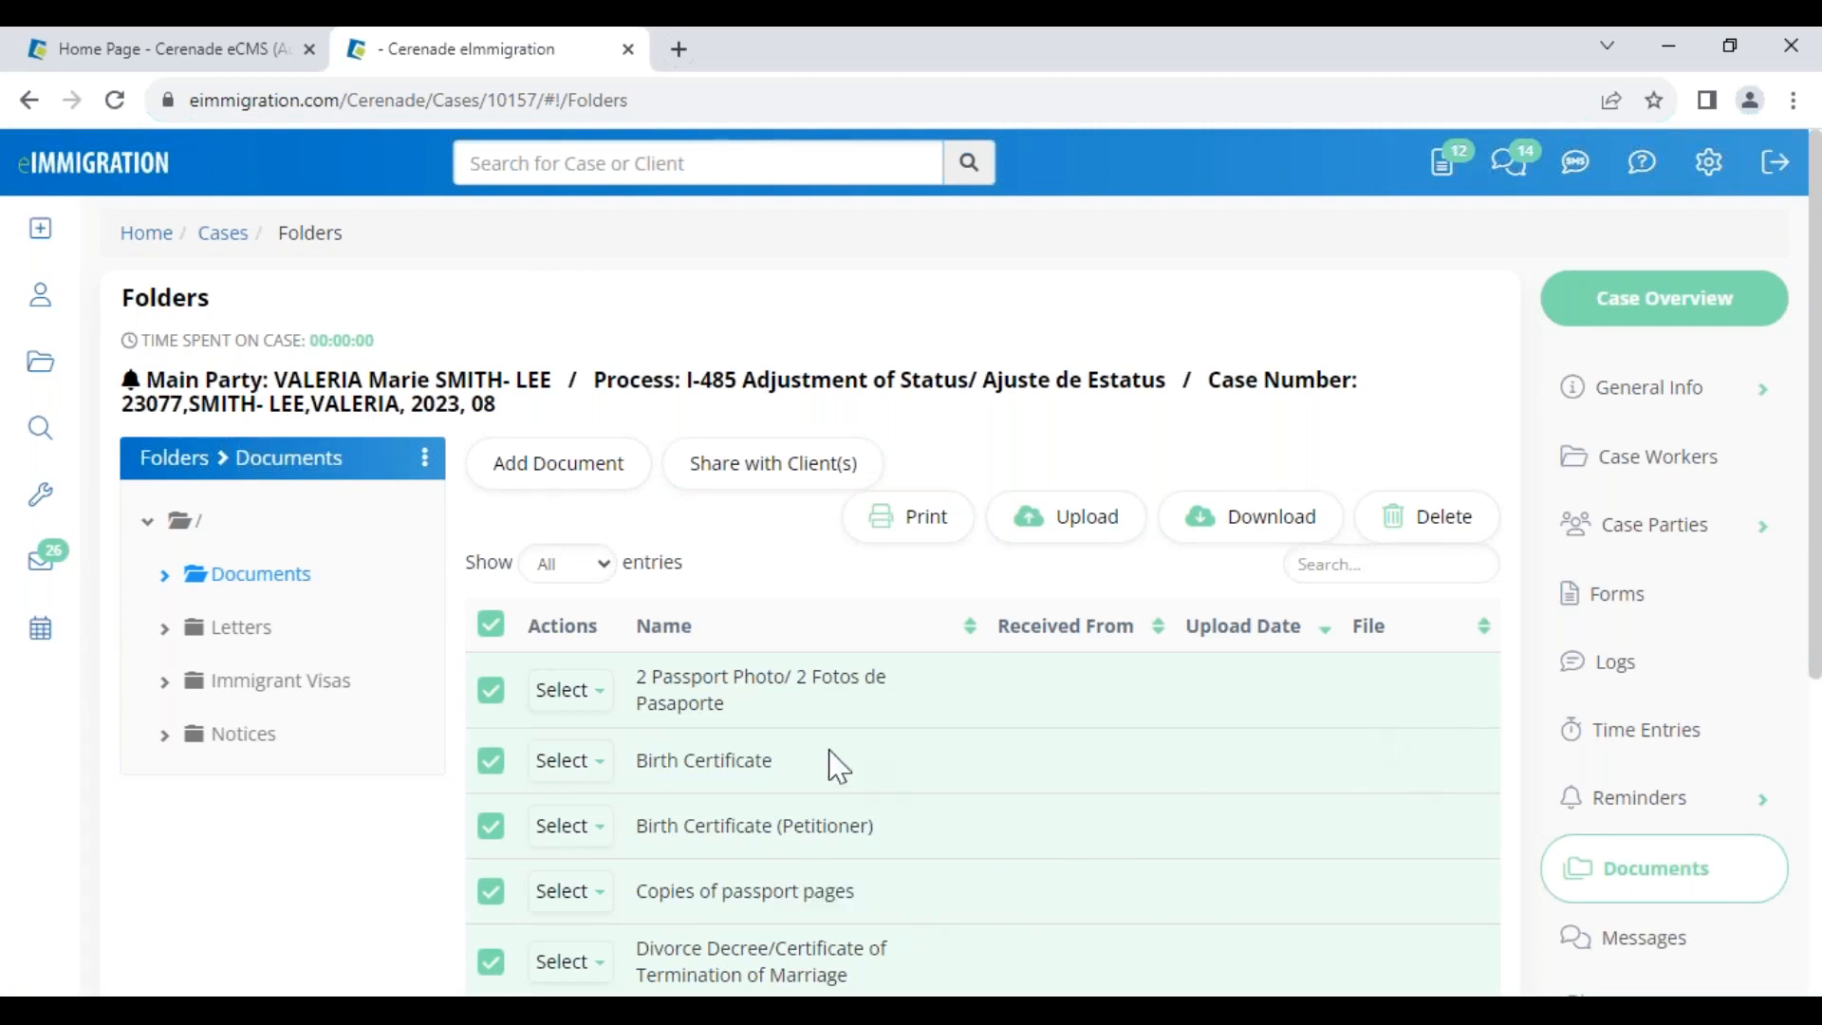
pyautogui.moveTo(683, 680); pyautogui.dragTo(725, 704)
pyautogui.click(490, 627)
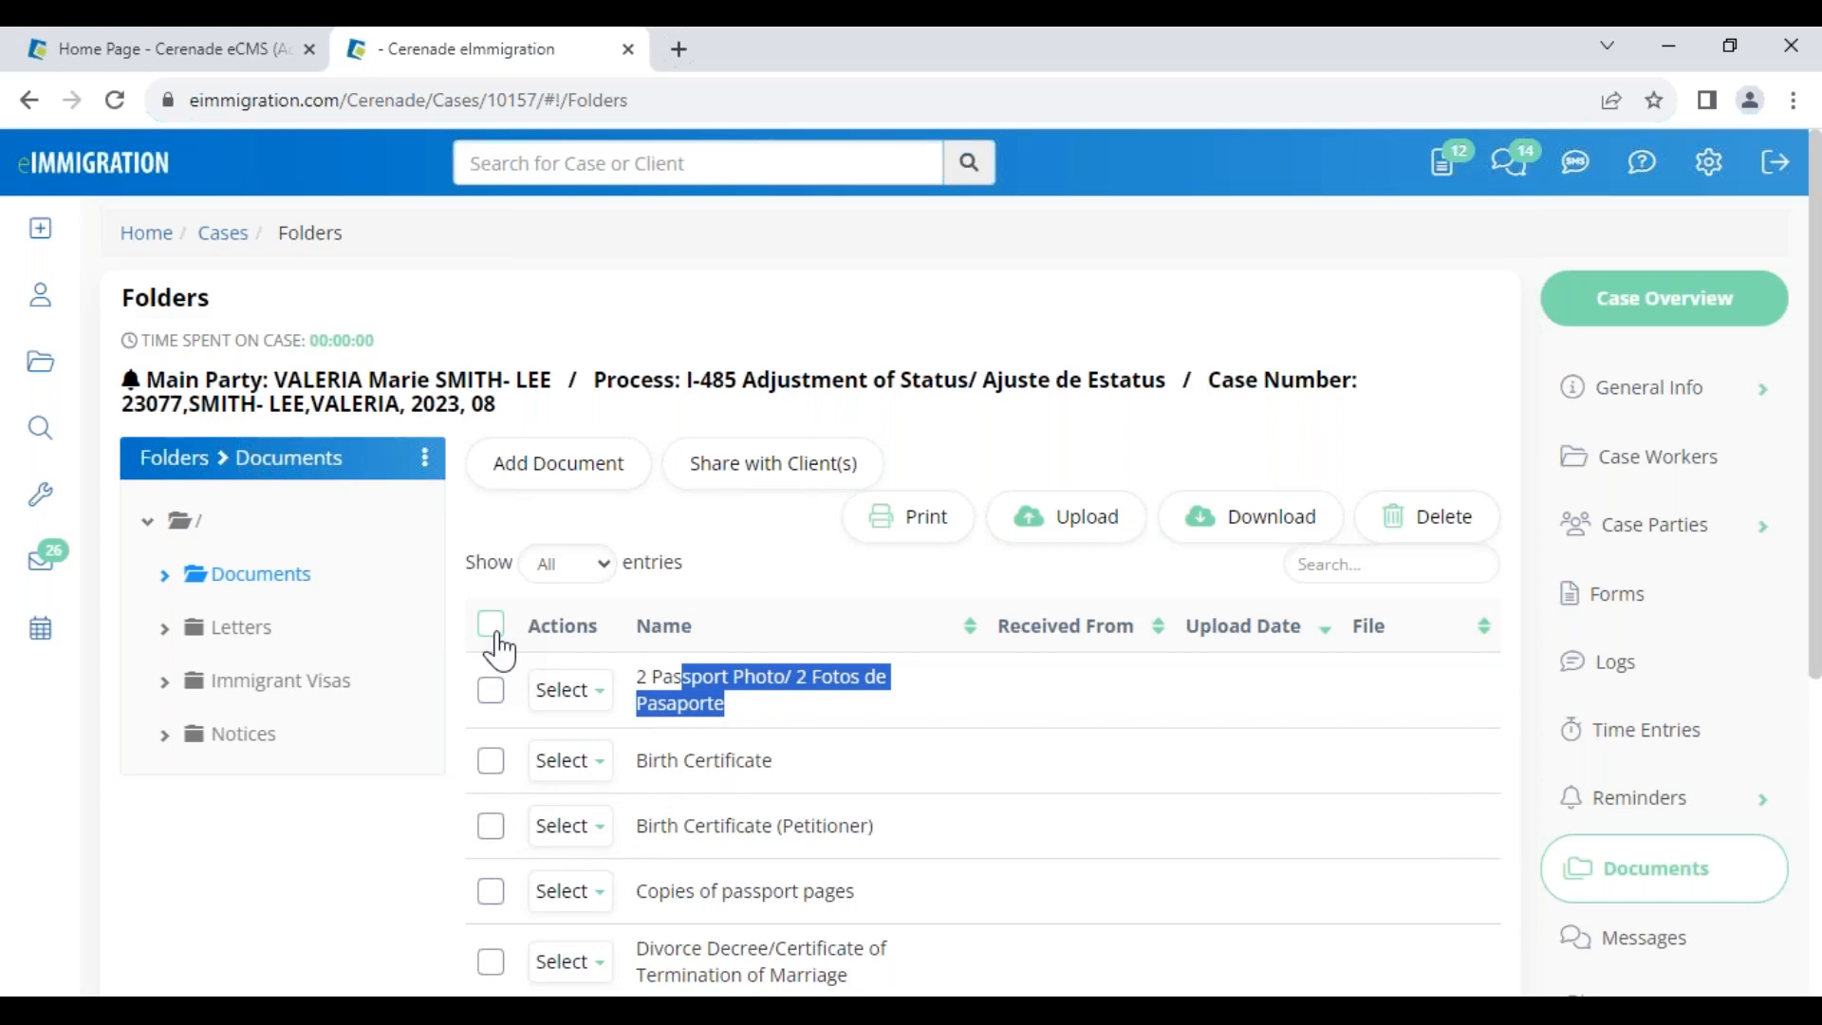
pyautogui.click(752, 556)
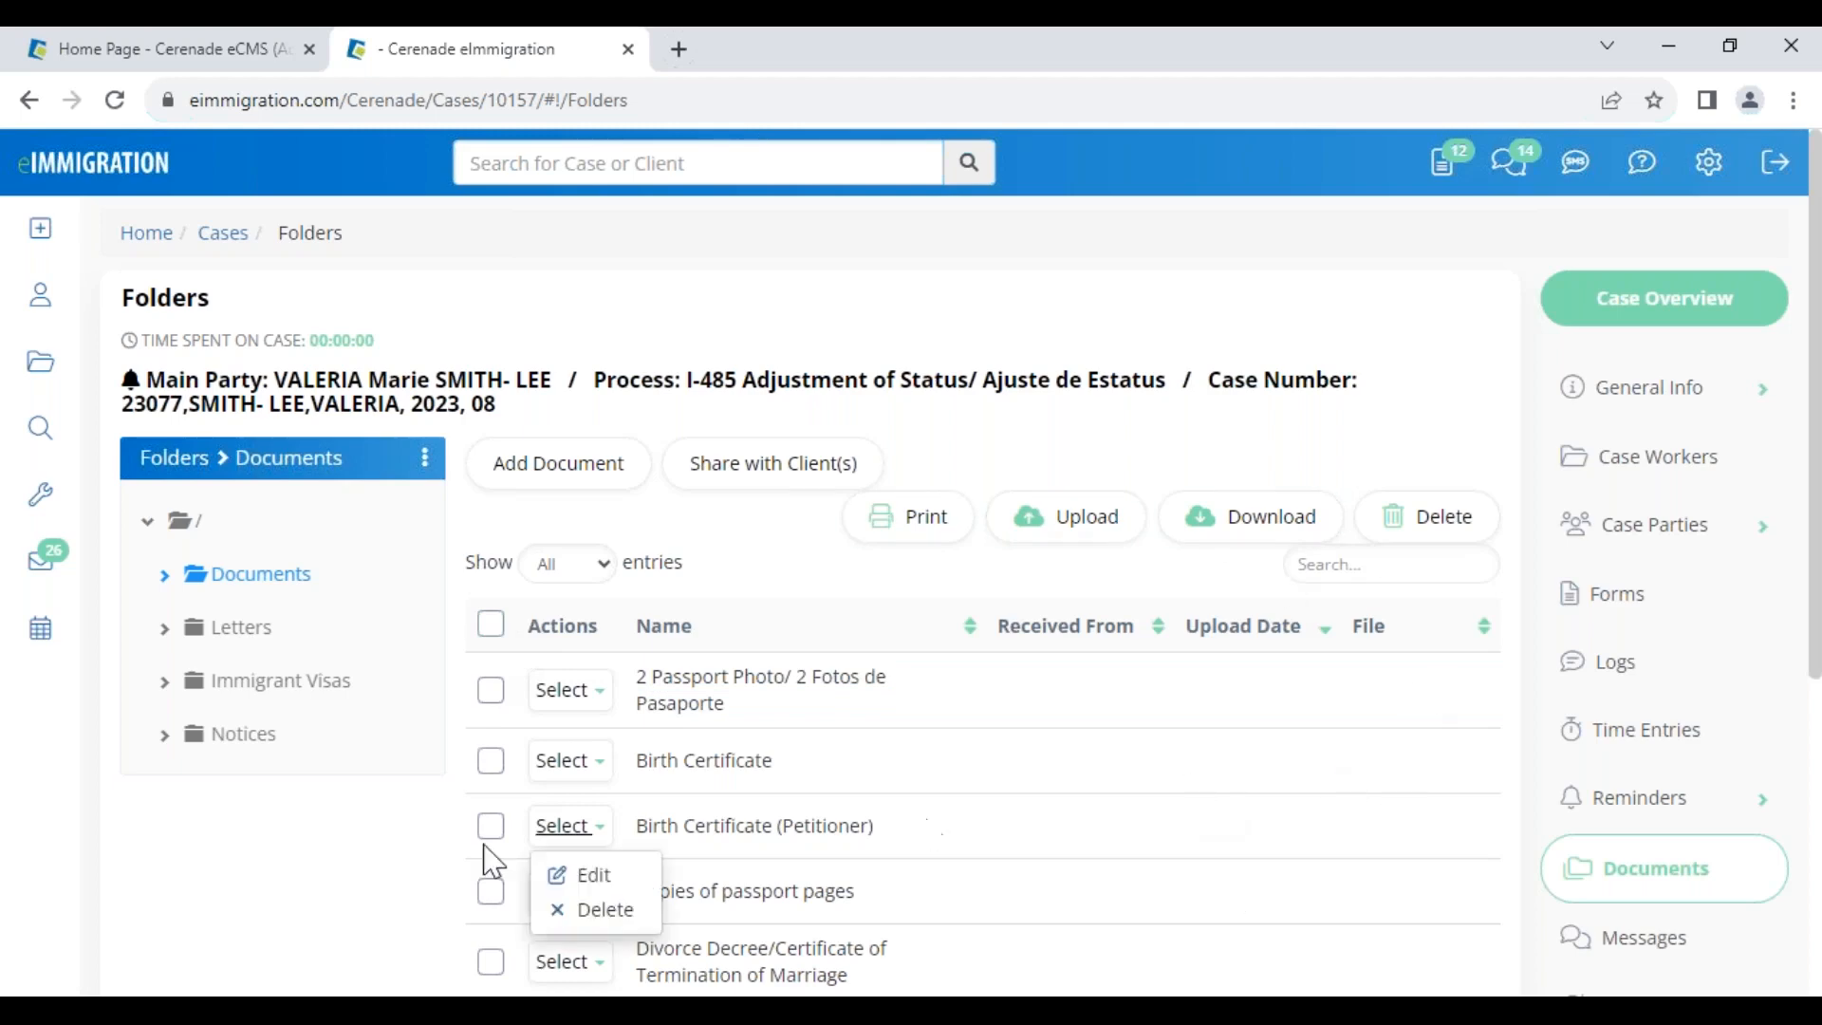
pyautogui.moveTo(44, 511)
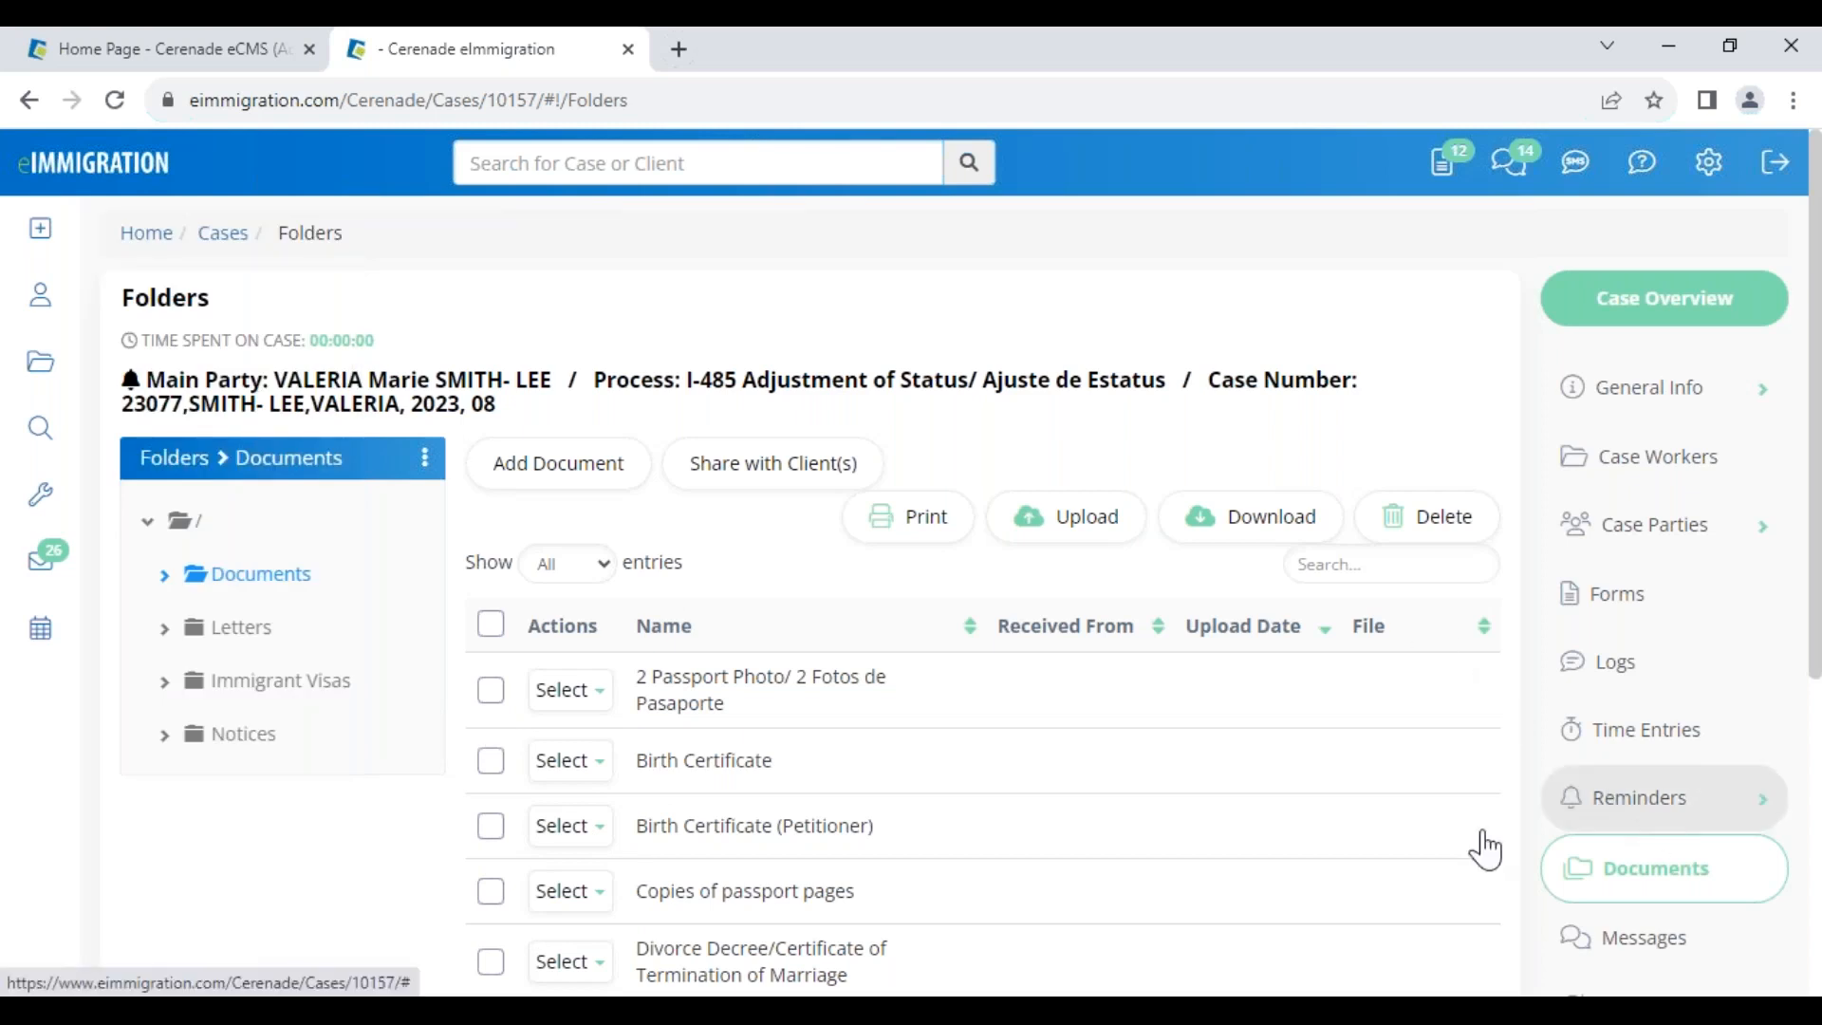
# Open the Letters folder and inspect the Request for Documents placeholder tags without saving
pyautogui.click(228, 630)
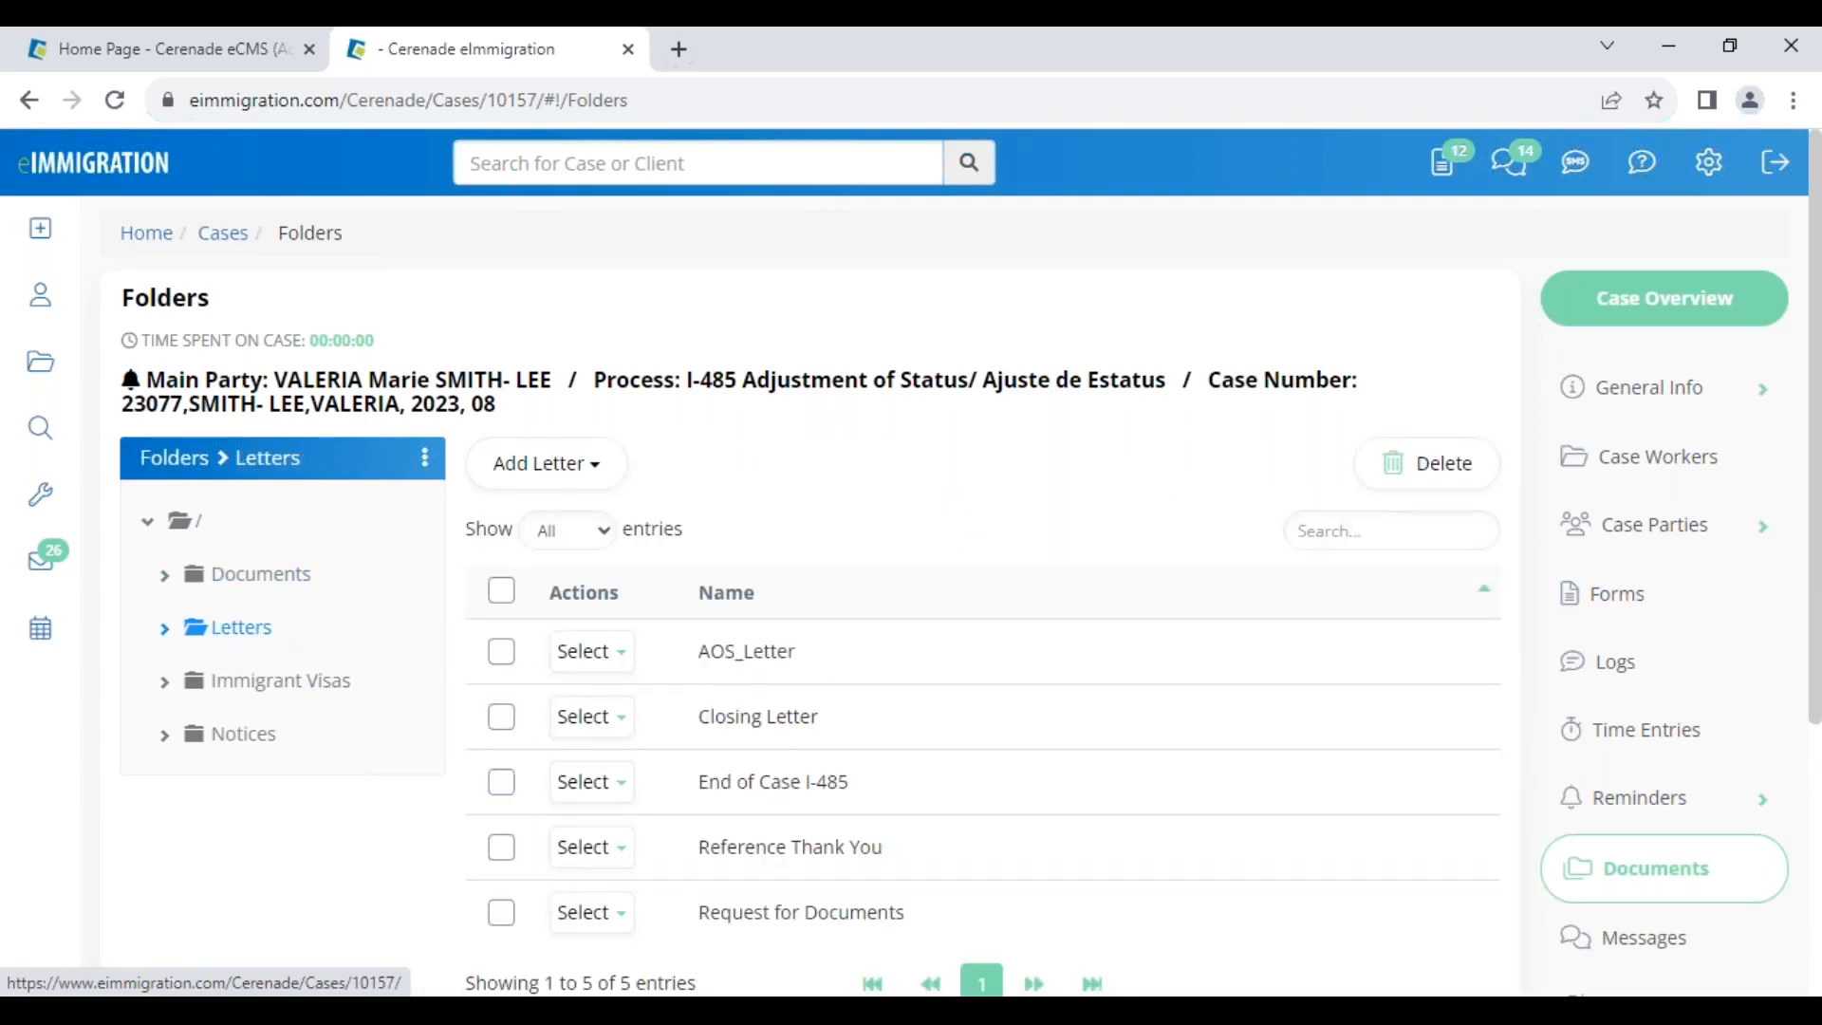
pyautogui.moveTo(705, 922); pyautogui.dragTo(927, 913)
pyautogui.moveTo(555, 919)
pyautogui.click(601, 961)
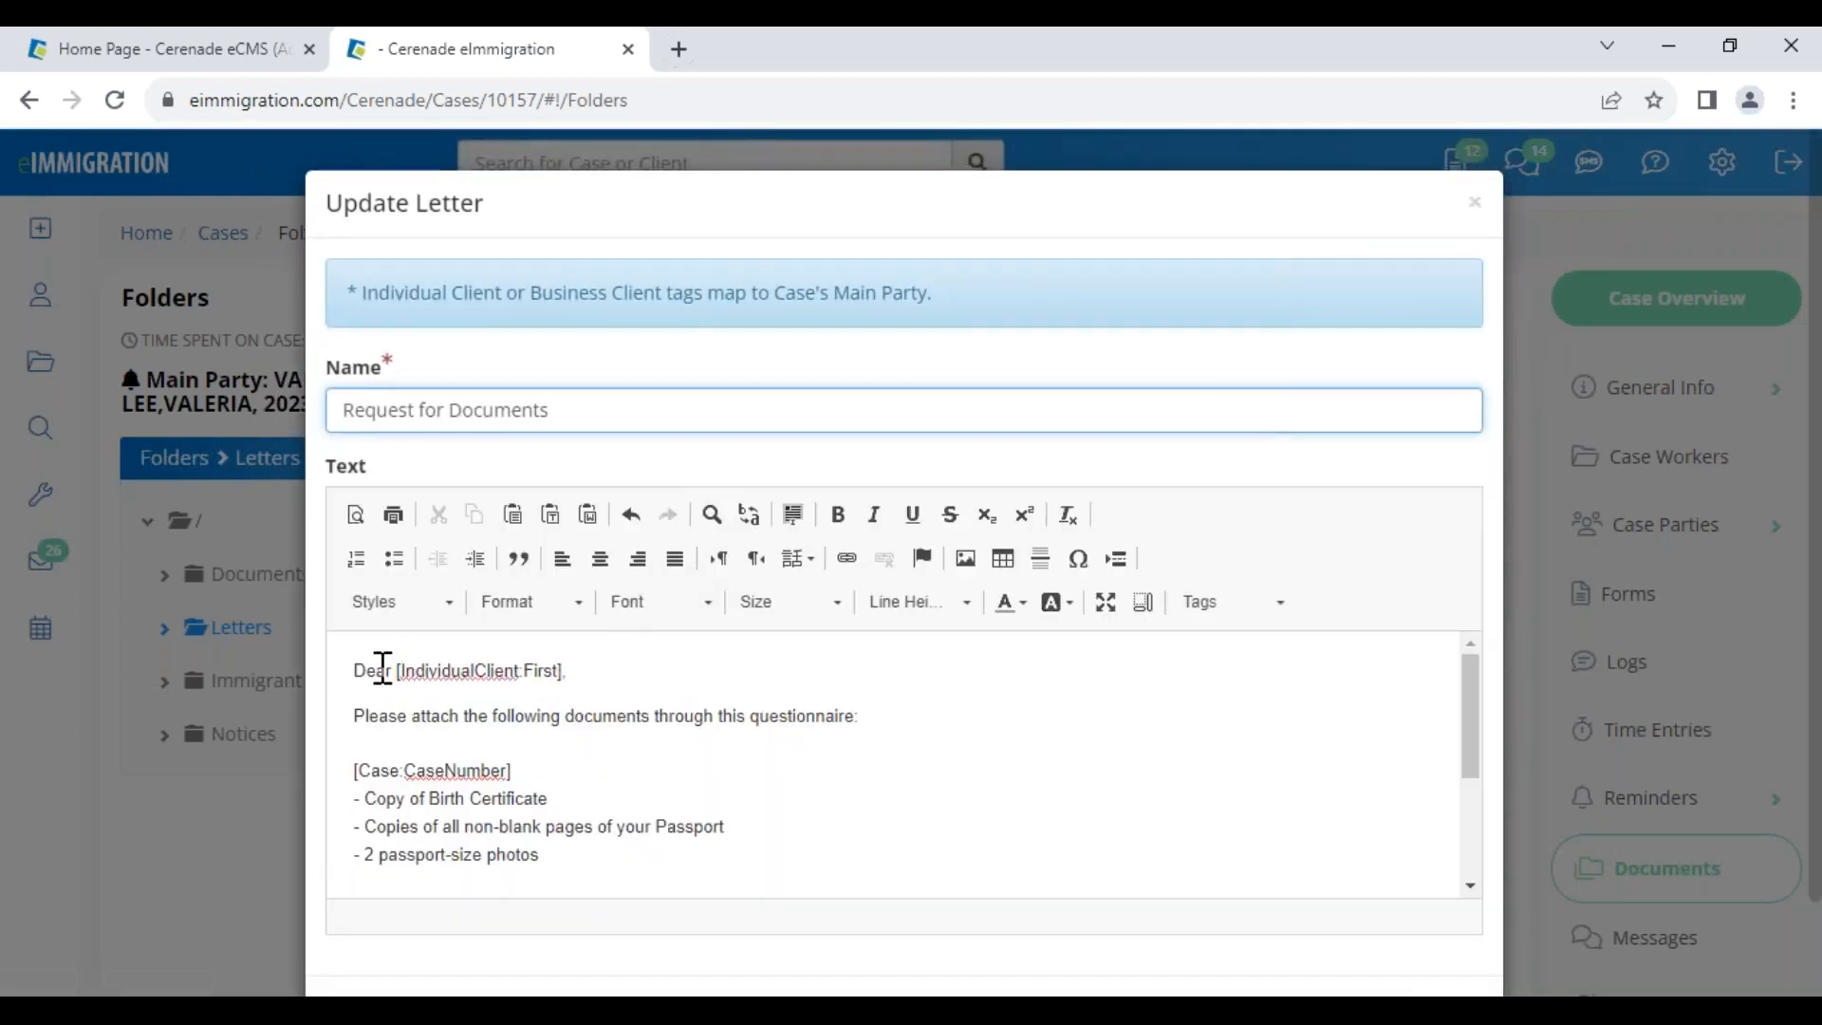
pyautogui.moveTo(397, 669); pyautogui.dragTo(572, 670)
pyautogui.moveTo(359, 770); pyautogui.dragTo(530, 767)
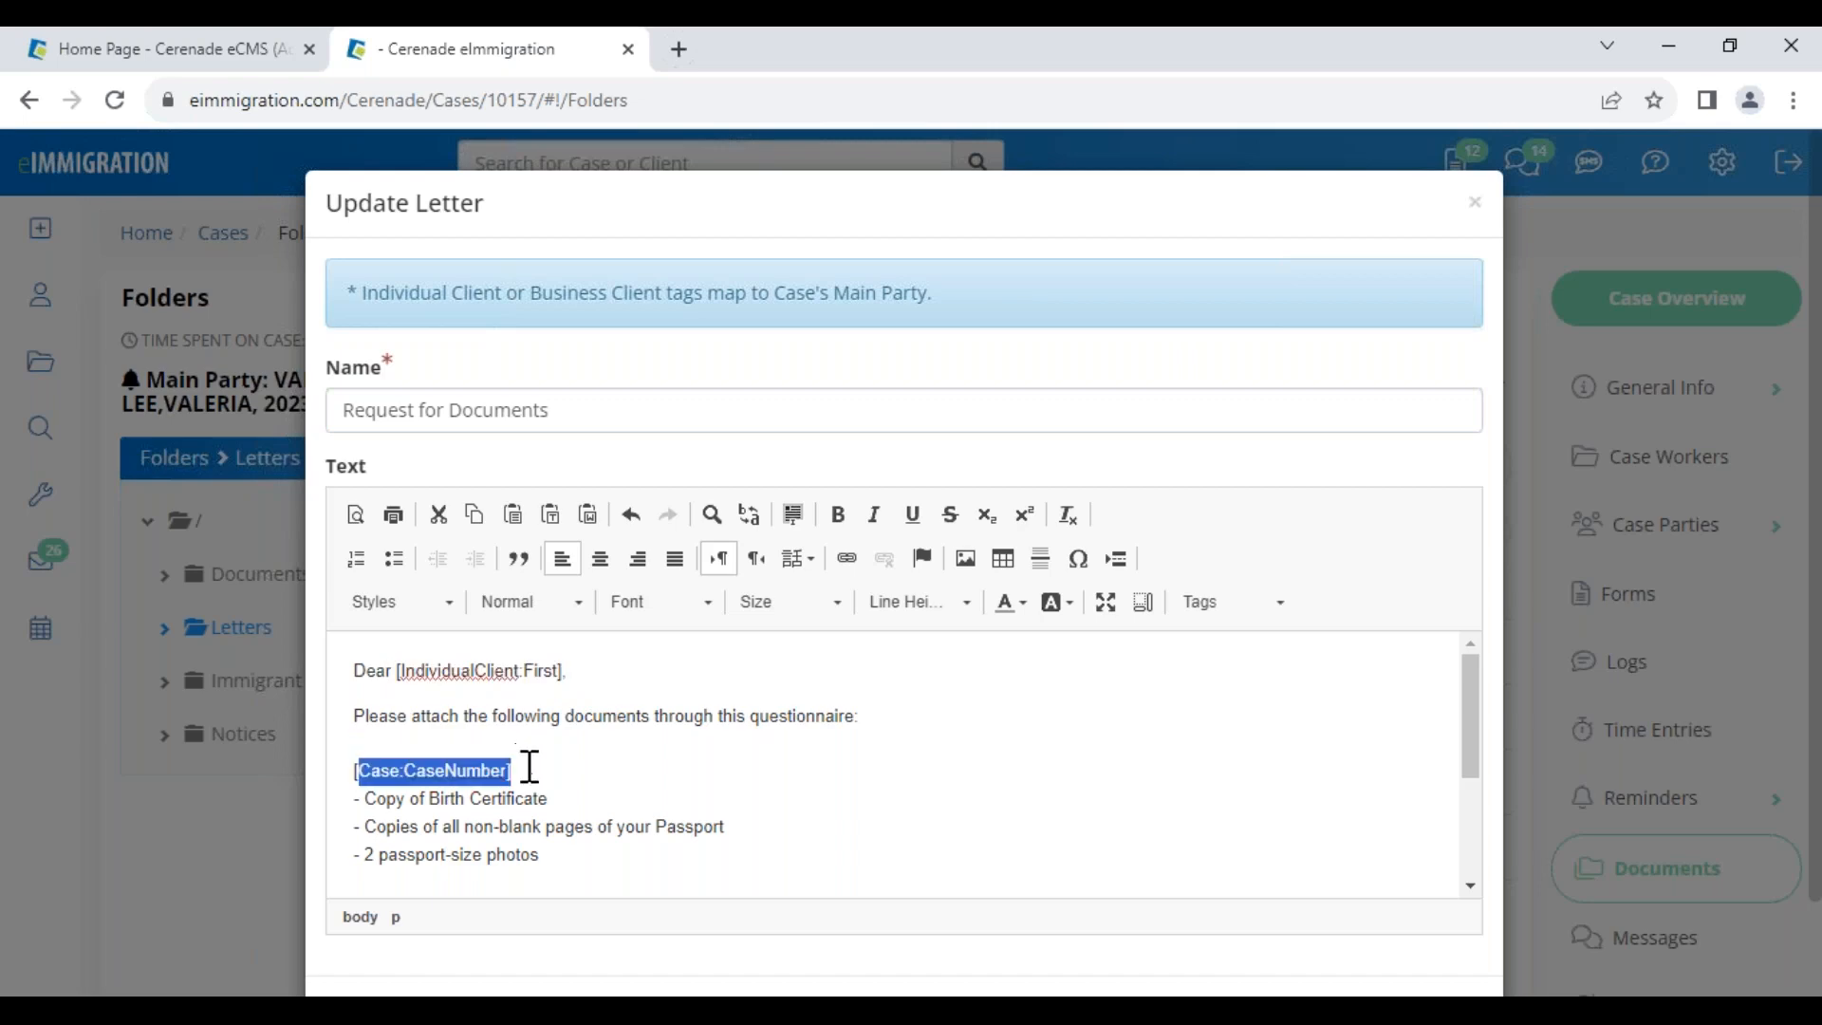
pyautogui.scroll(-2, 1443, 944)
pyautogui.click(1435, 916)
# Bring up the action menu for the Request for Documents letter
pyautogui.click(581, 915)
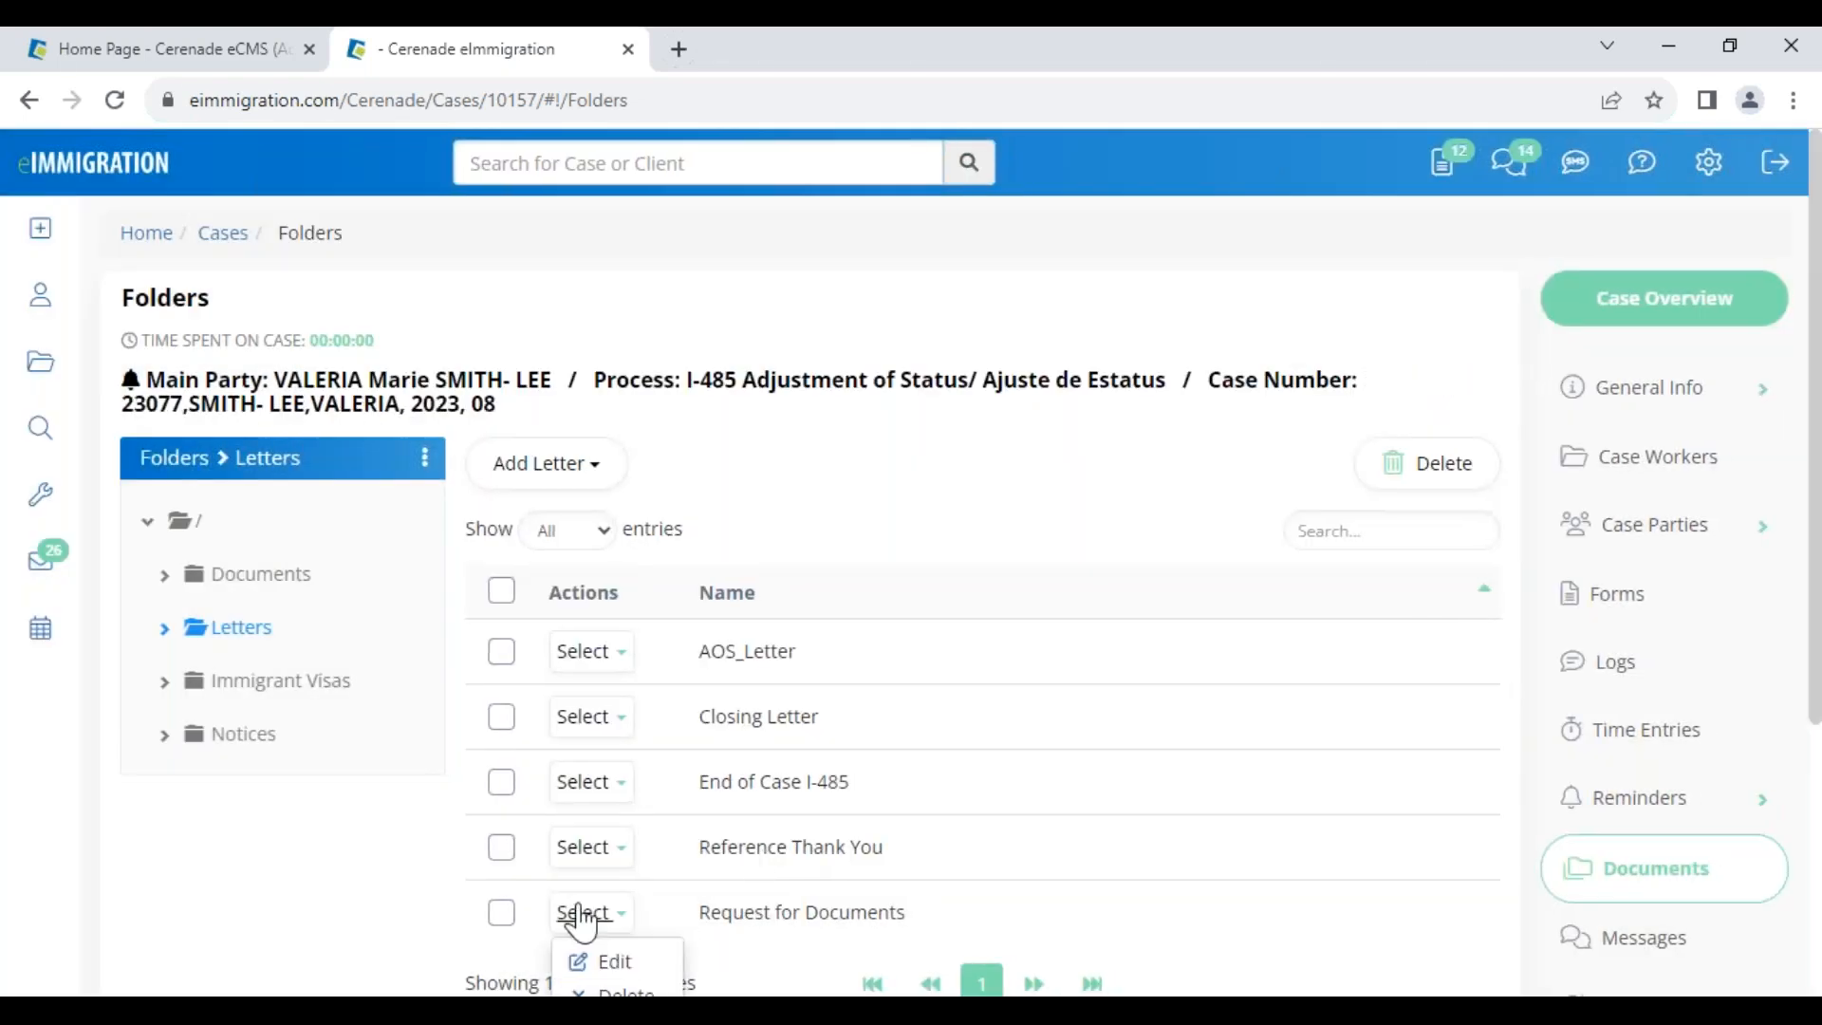
pyautogui.scroll(-4, 724, 813)
pyautogui.click(598, 522)
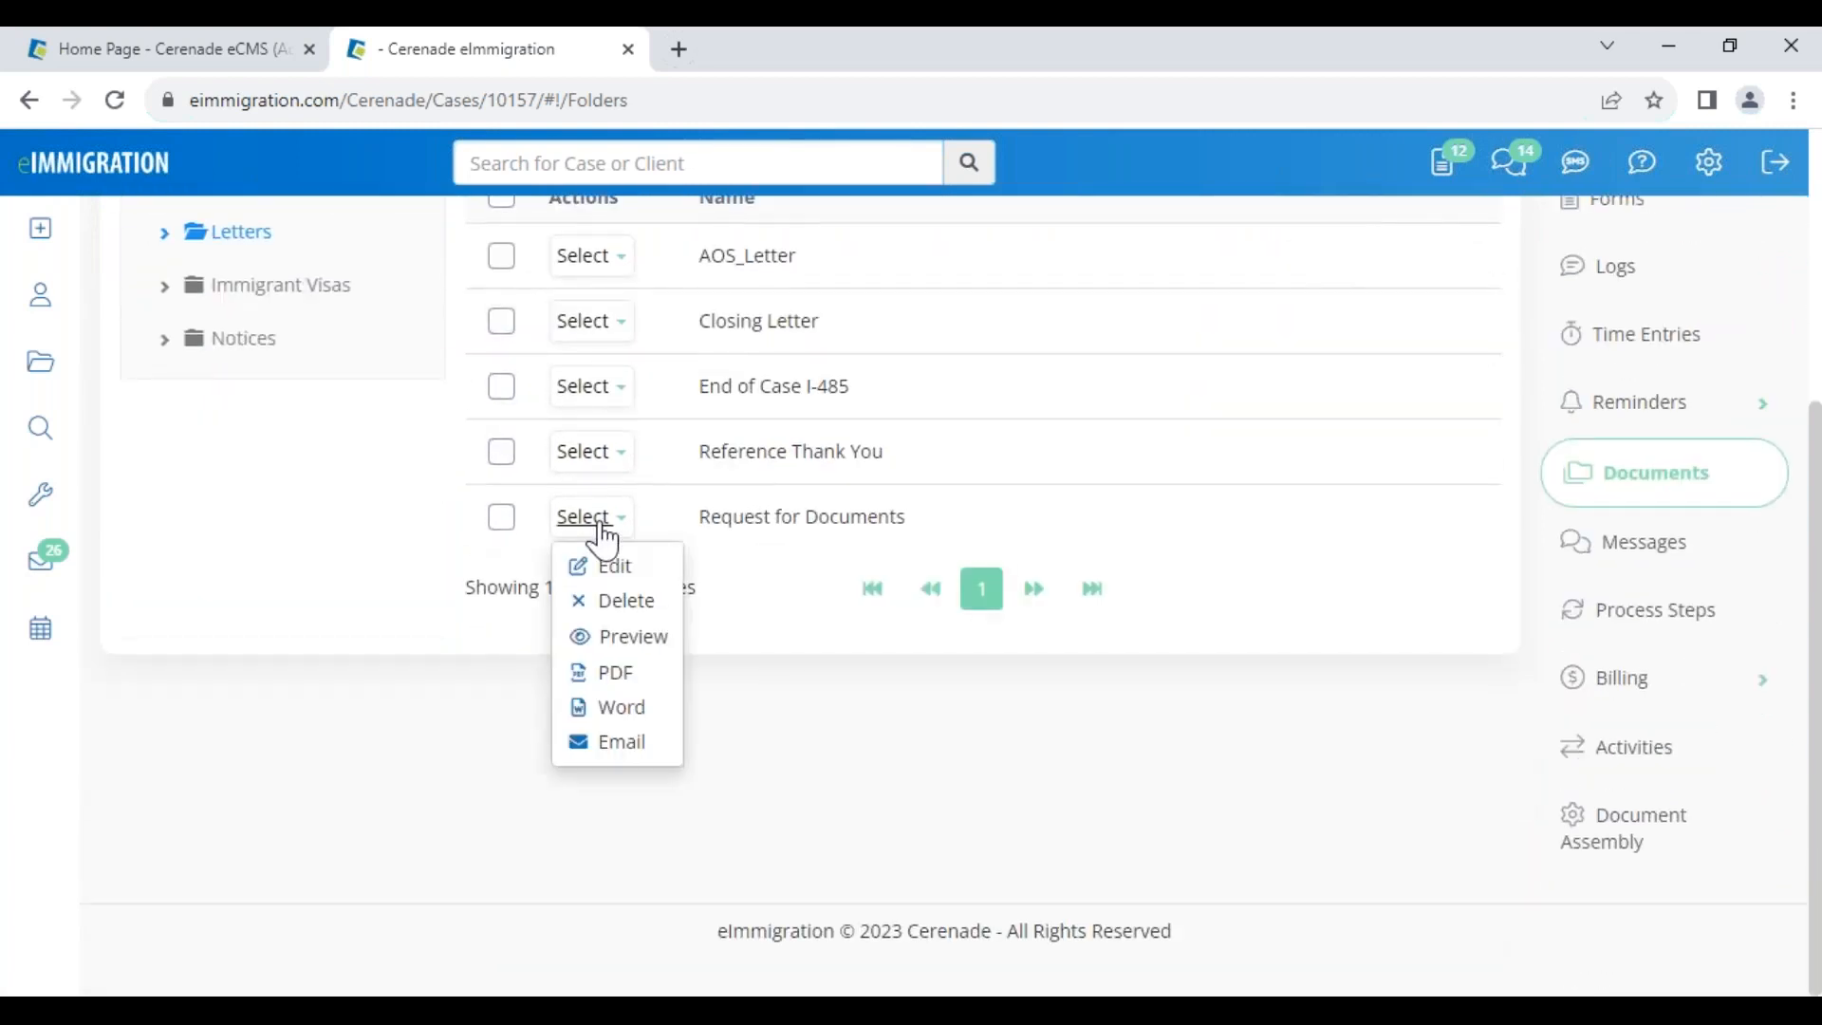
# Start emailing the Request for Documents letter with the case's main client as recipient
pyautogui.click(615, 745)
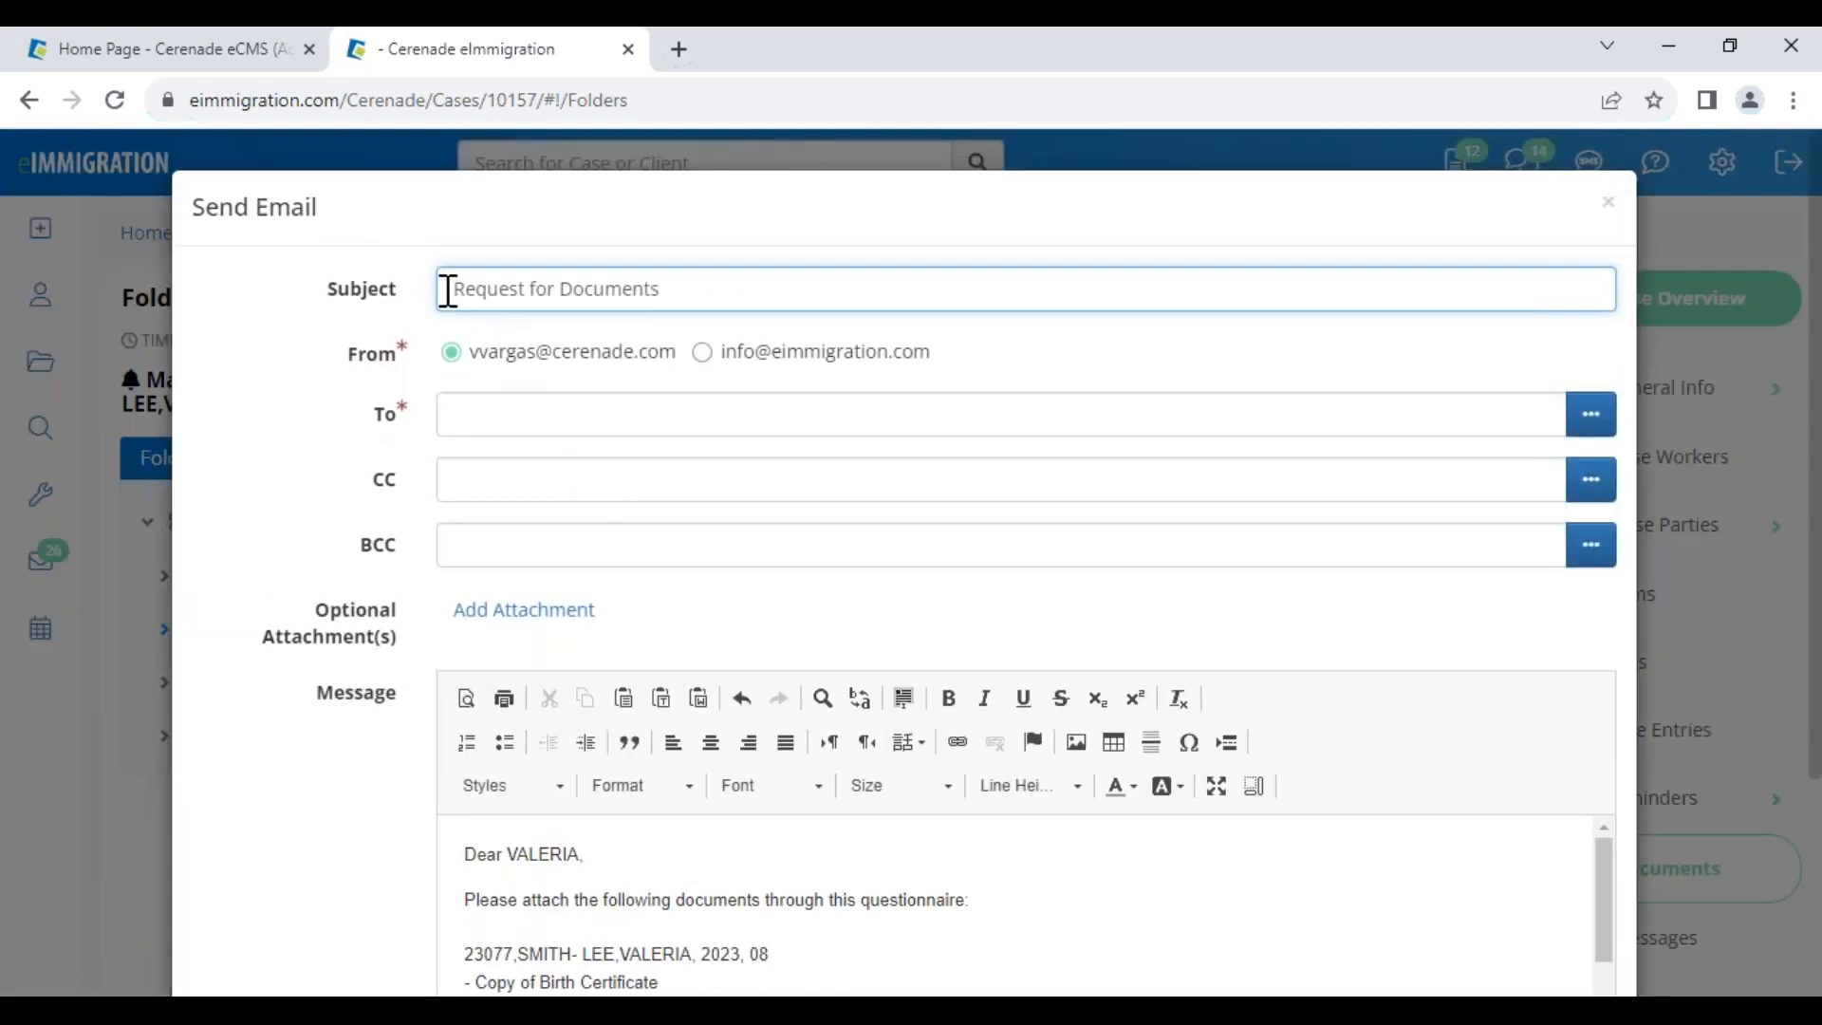
pyautogui.moveTo(449, 290); pyautogui.dragTo(654, 298)
pyautogui.scroll(-2, 711, 475)
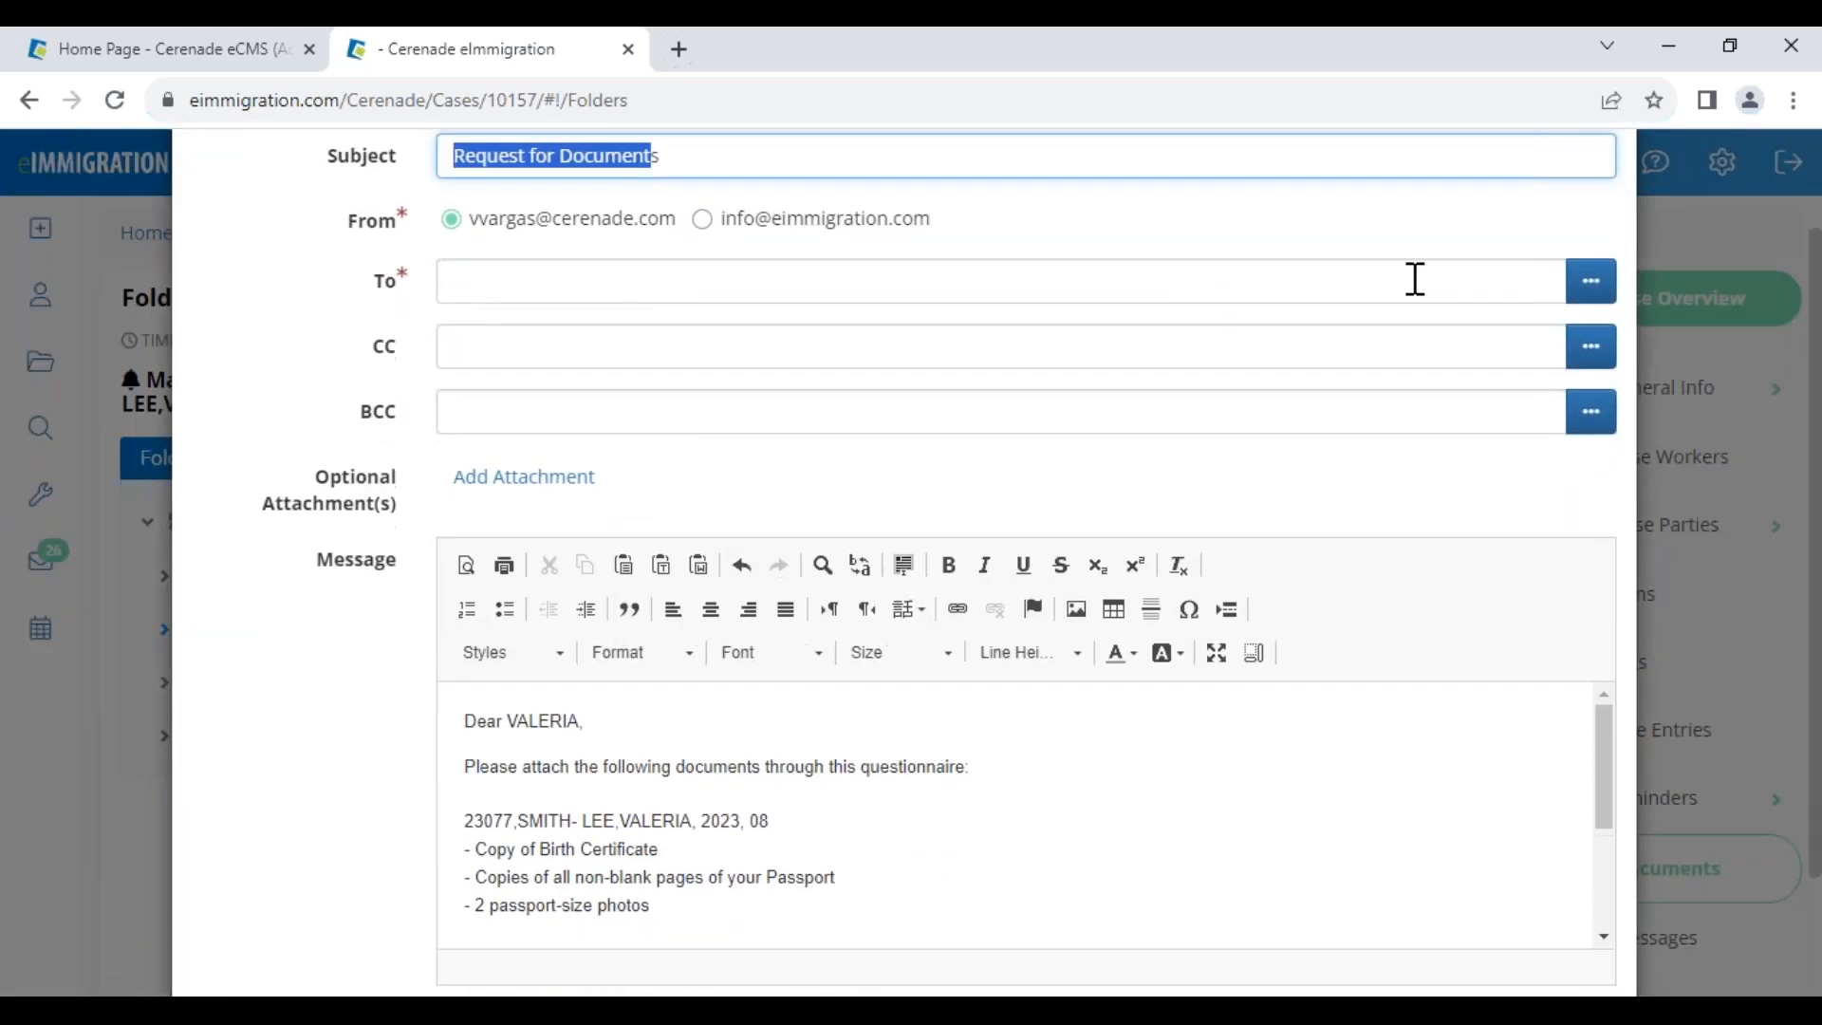
pyautogui.click(1604, 282)
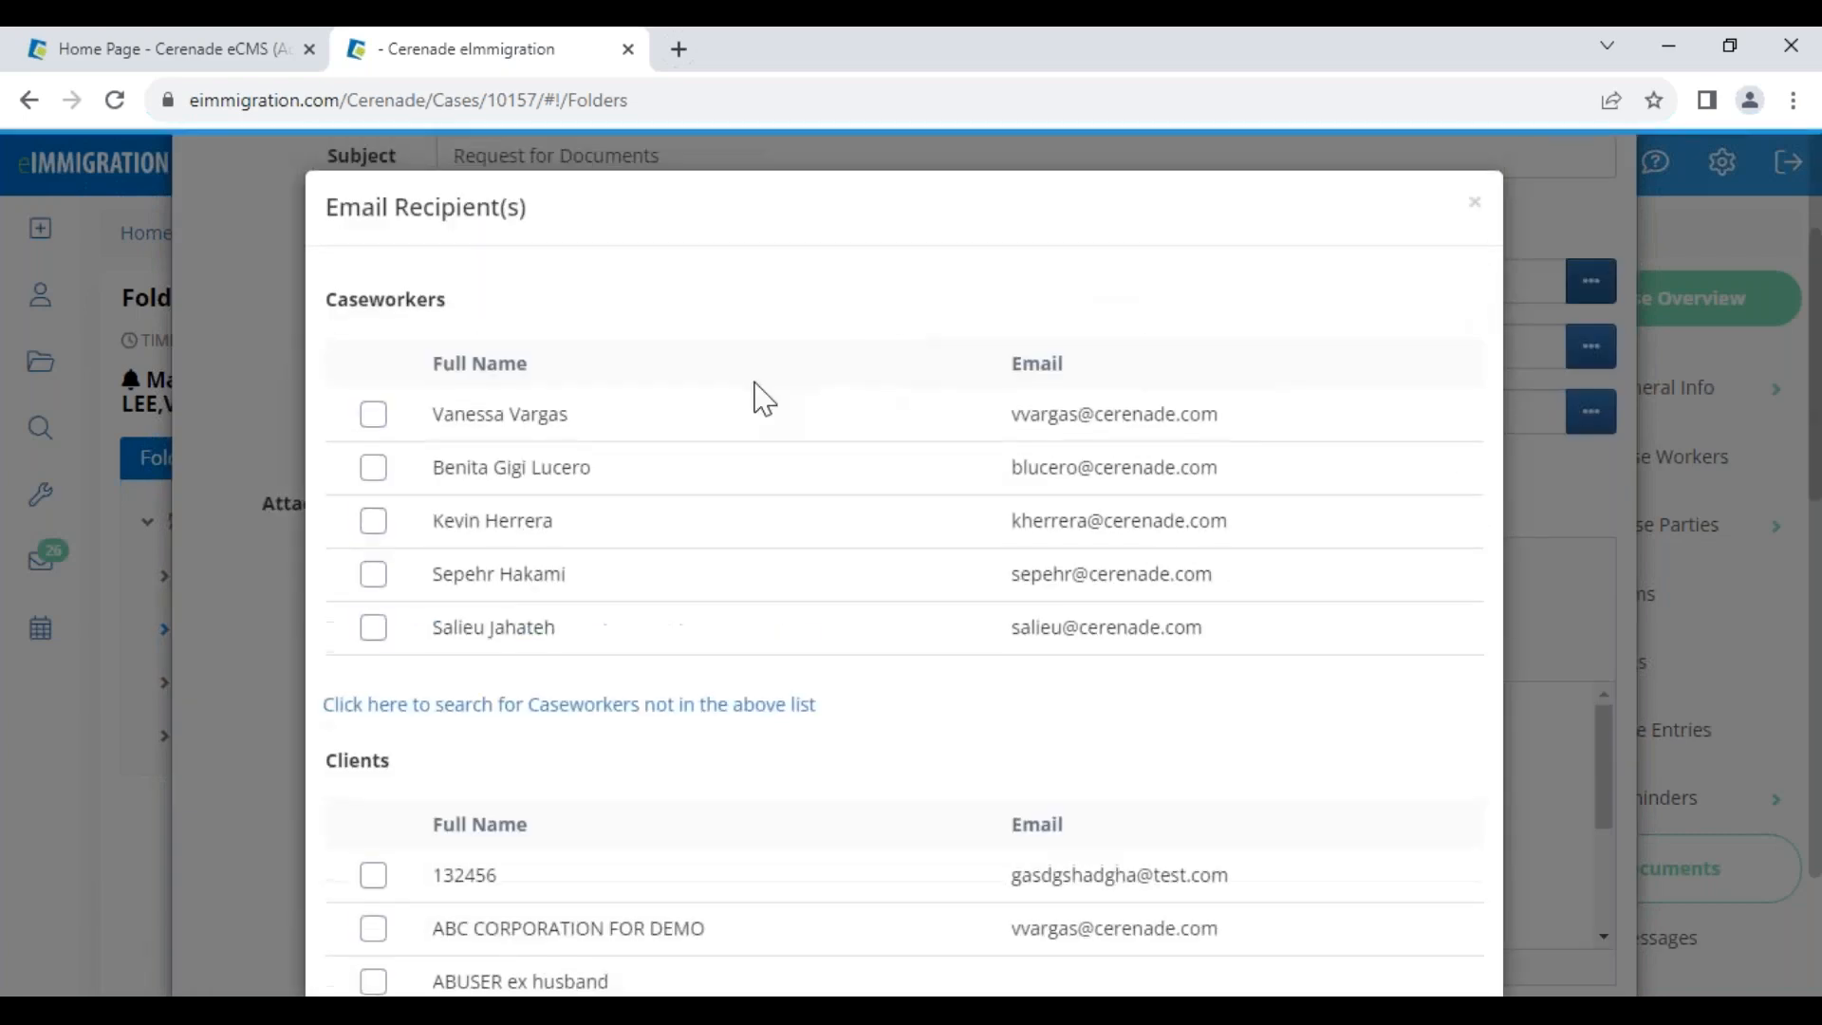
pyautogui.scroll(-10, 389, 835)
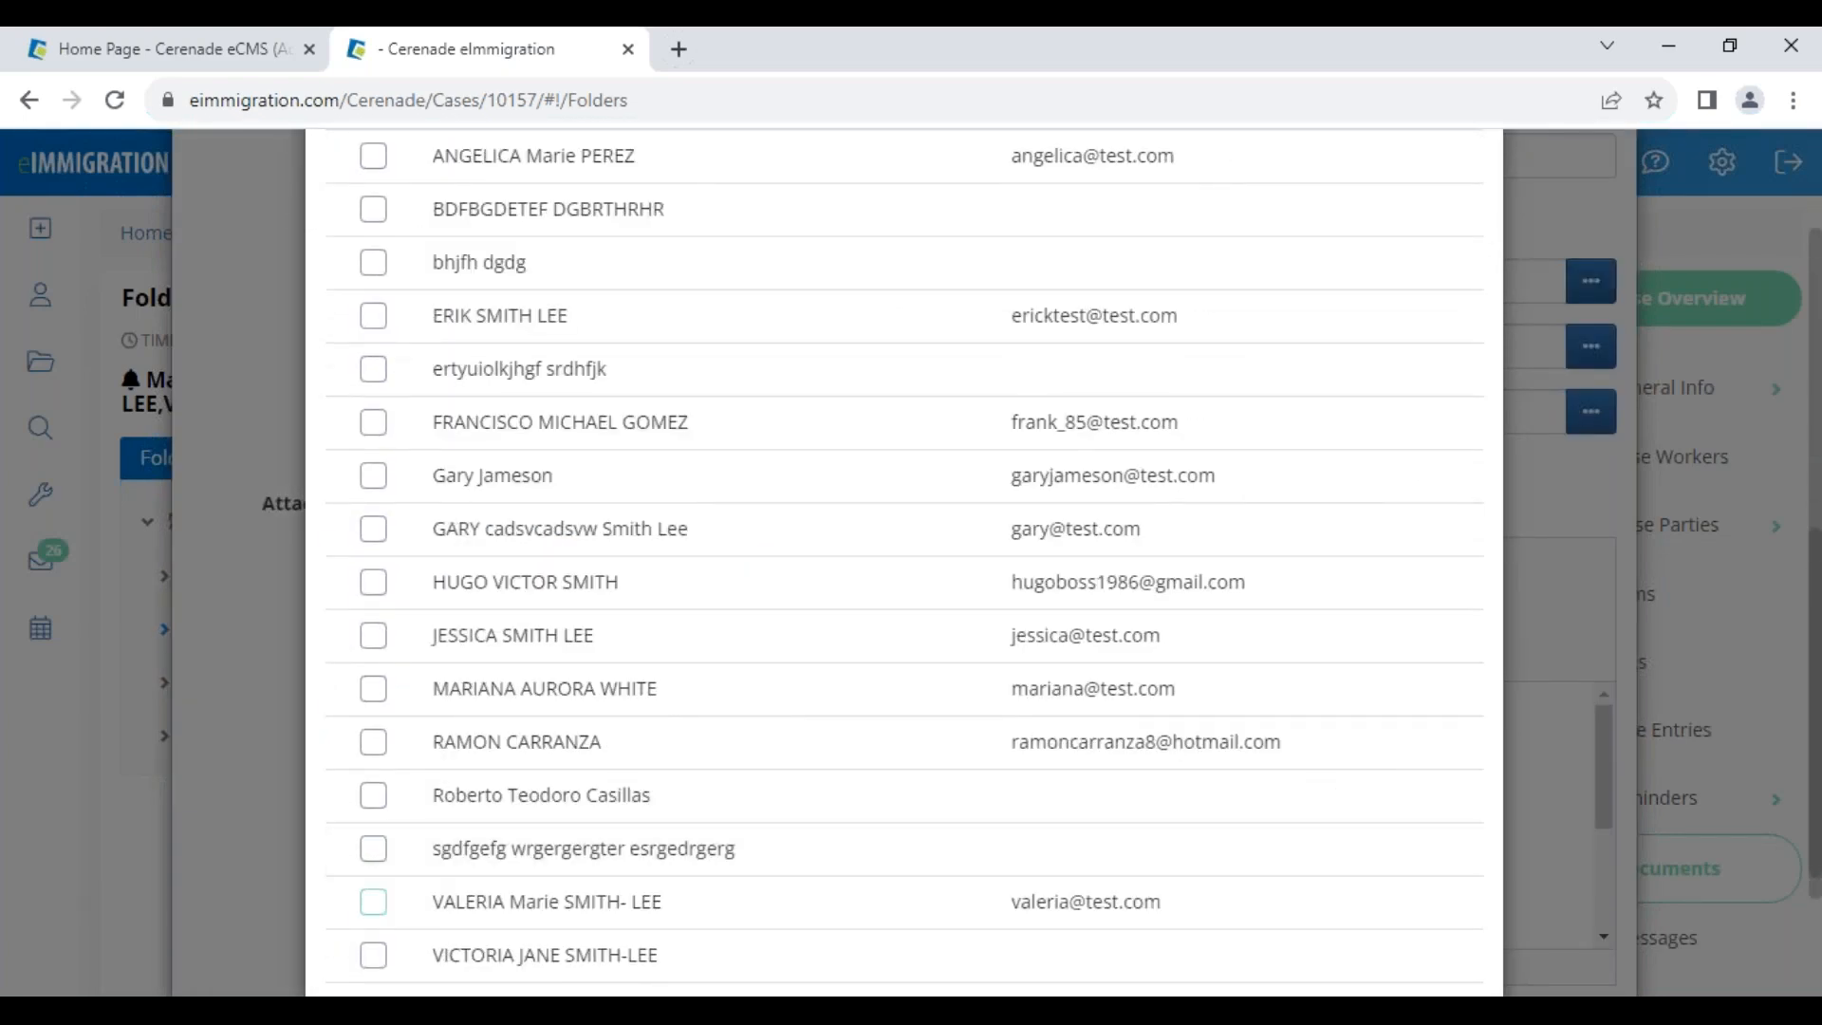
pyautogui.click(374, 902)
pyautogui.scroll(-3, 1098, 895)
pyautogui.click(1441, 912)
# Check the client's name and case details merged into the letter, then send it
pyautogui.scroll(-2, 562, 789)
pyautogui.scroll(2, 525, 767)
pyautogui.moveTo(516, 718); pyautogui.dragTo(573, 724)
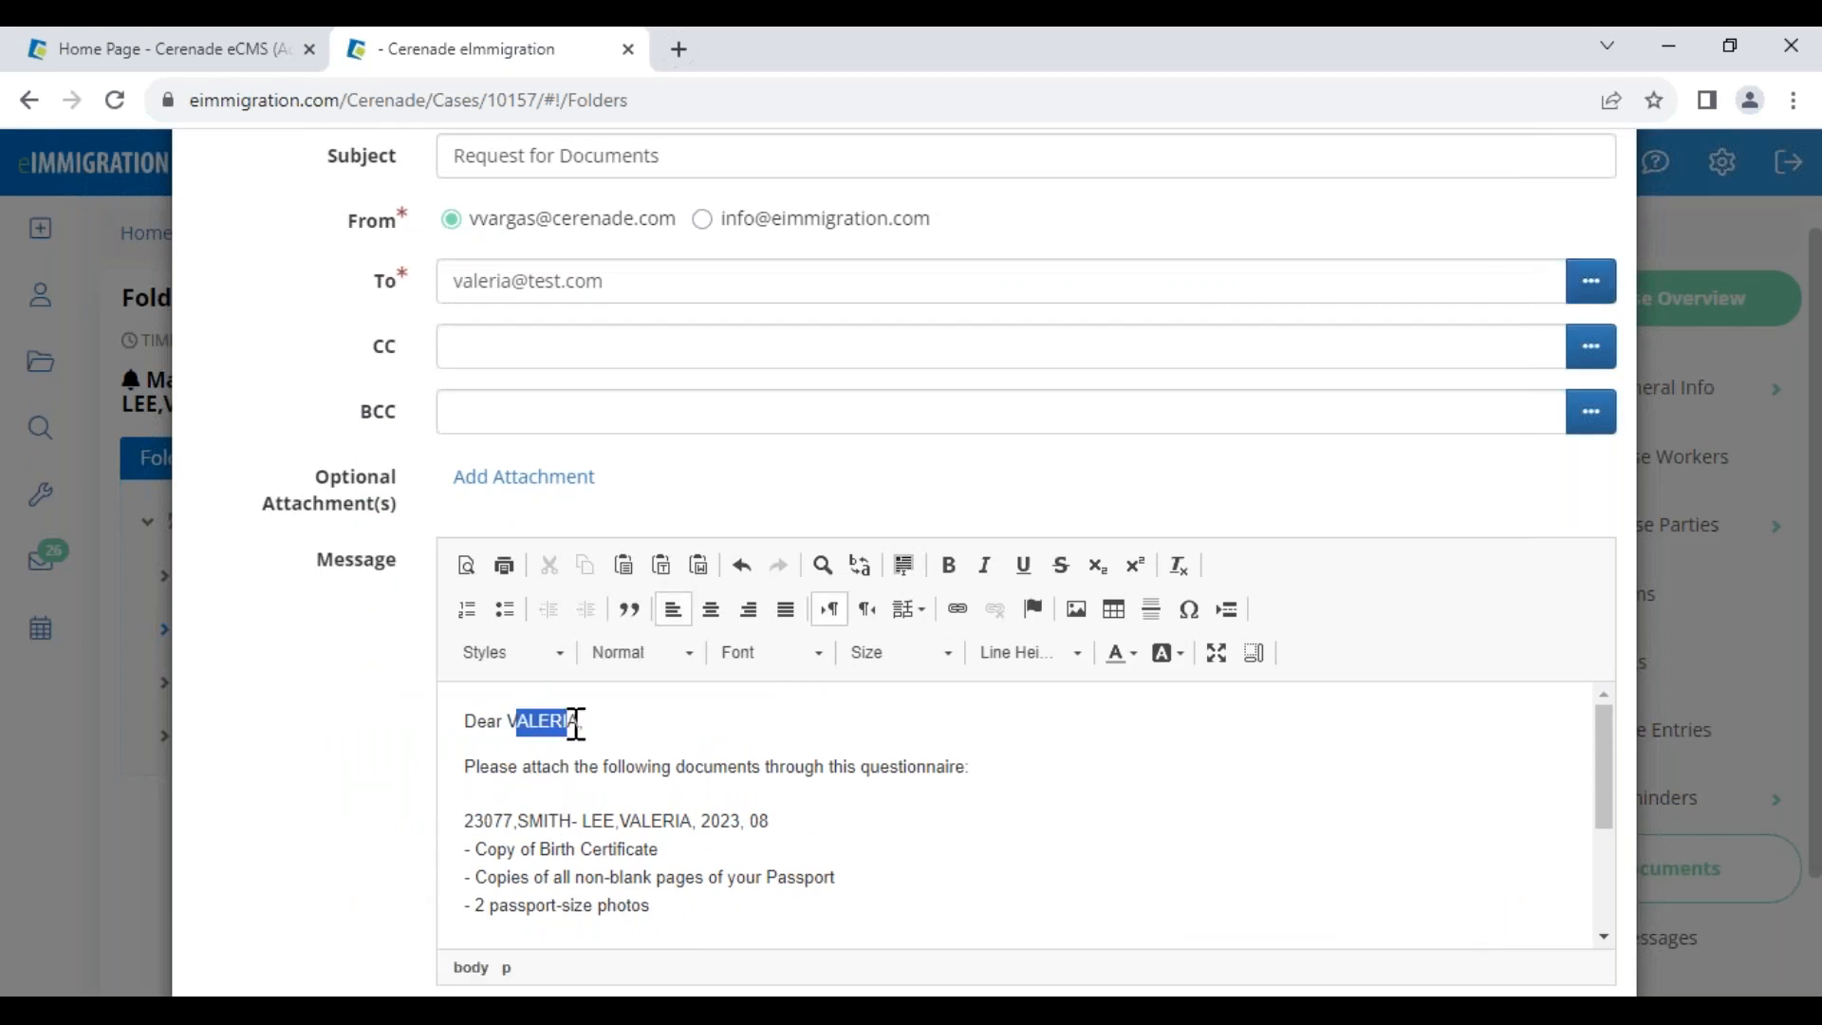
pyautogui.moveTo(475, 821); pyautogui.dragTo(804, 823)
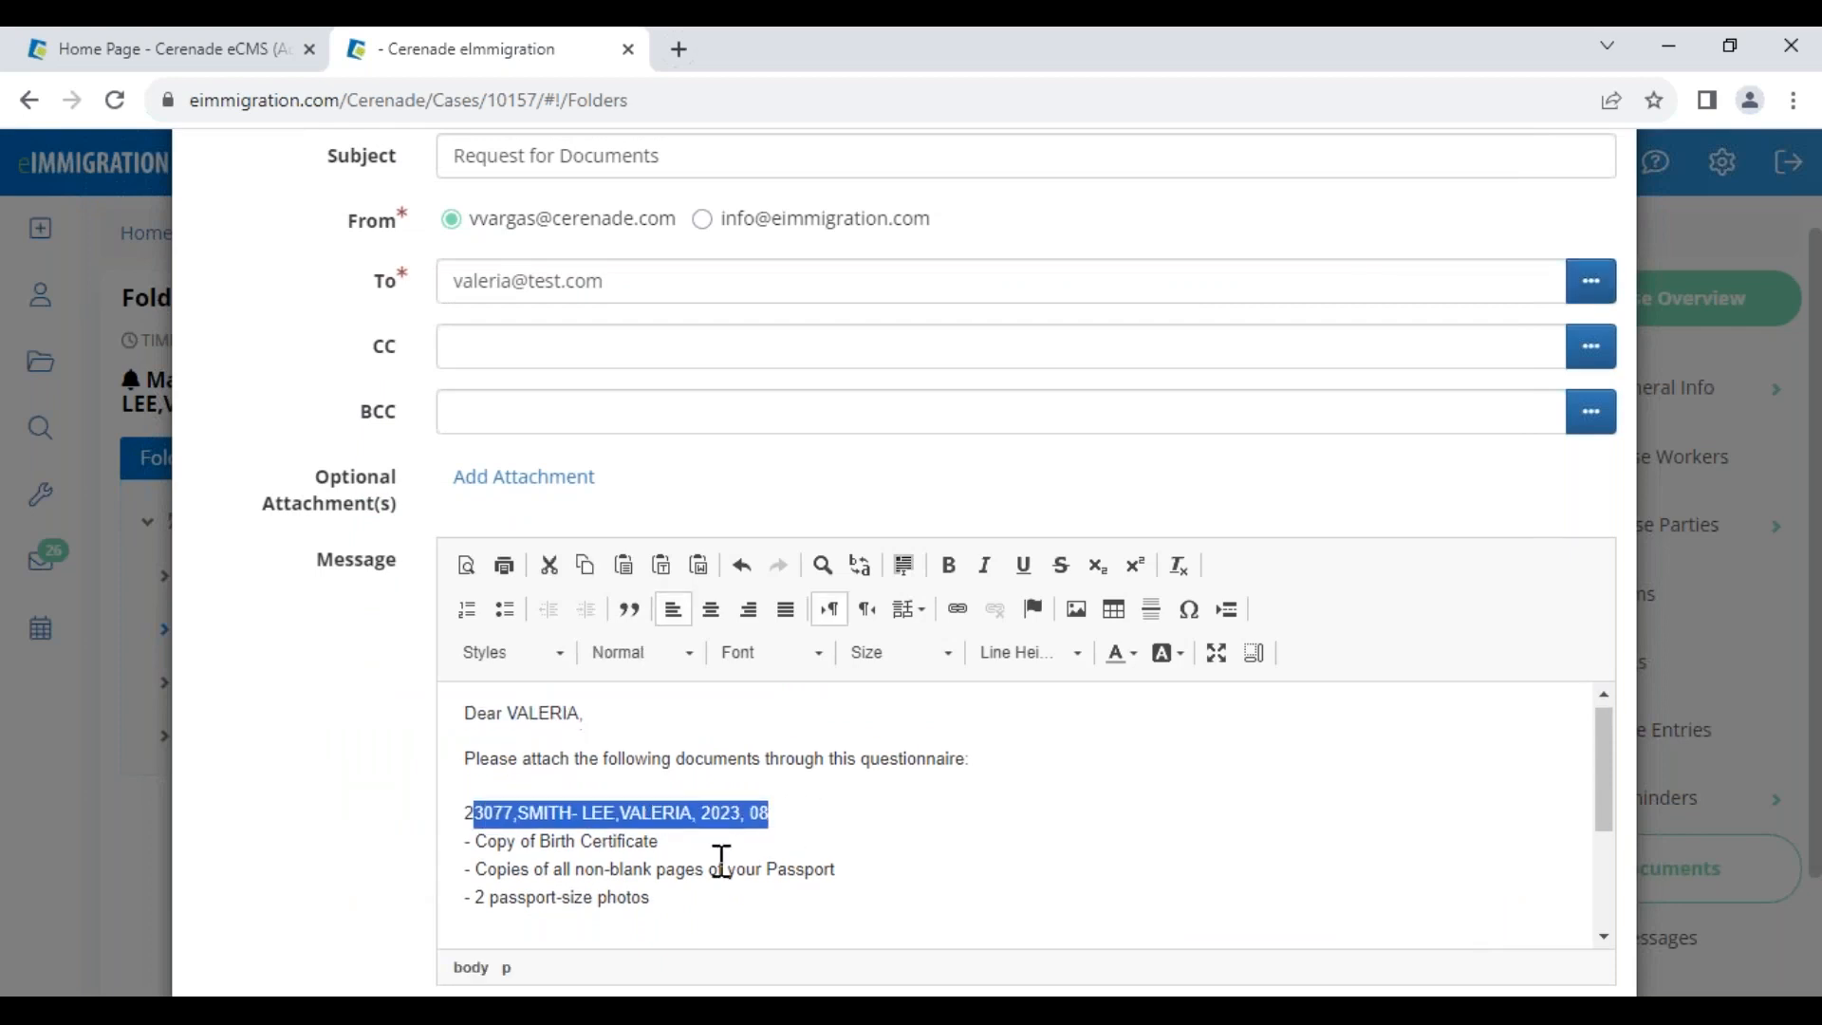
pyautogui.scroll(-3, 719, 862)
pyautogui.scroll(-2, 720, 862)
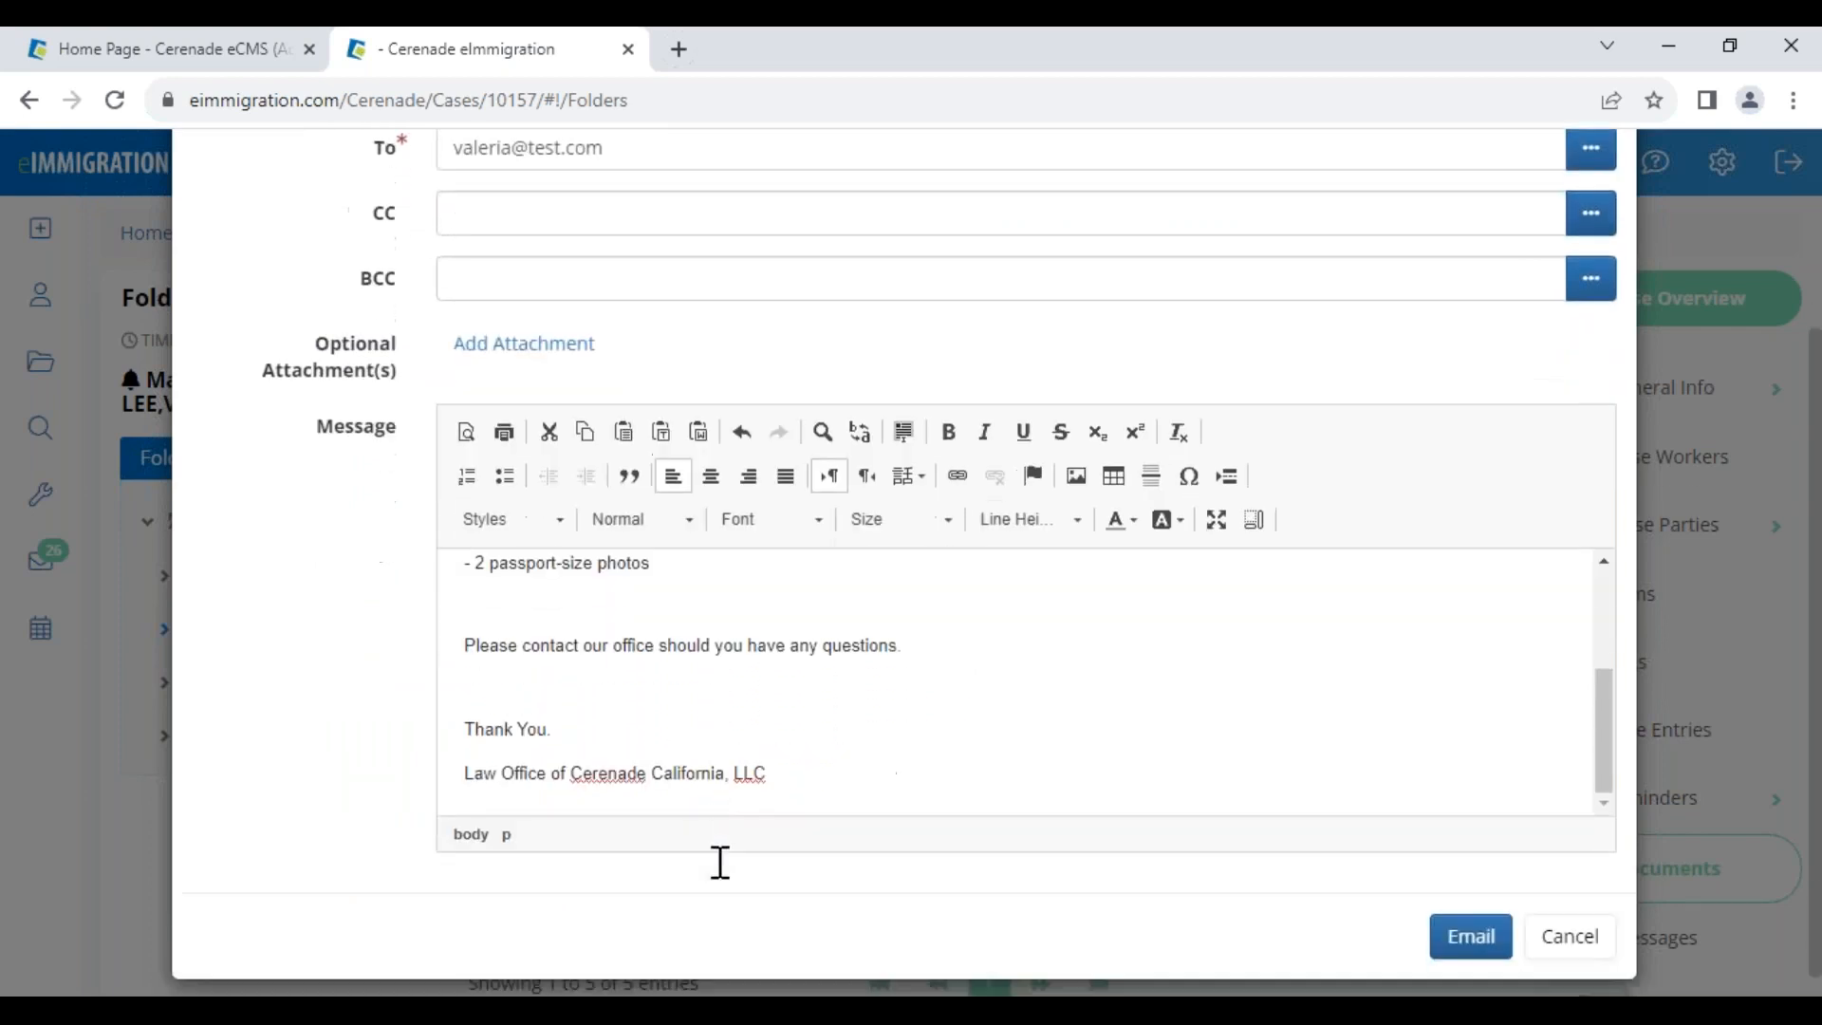
pyautogui.click(1471, 936)
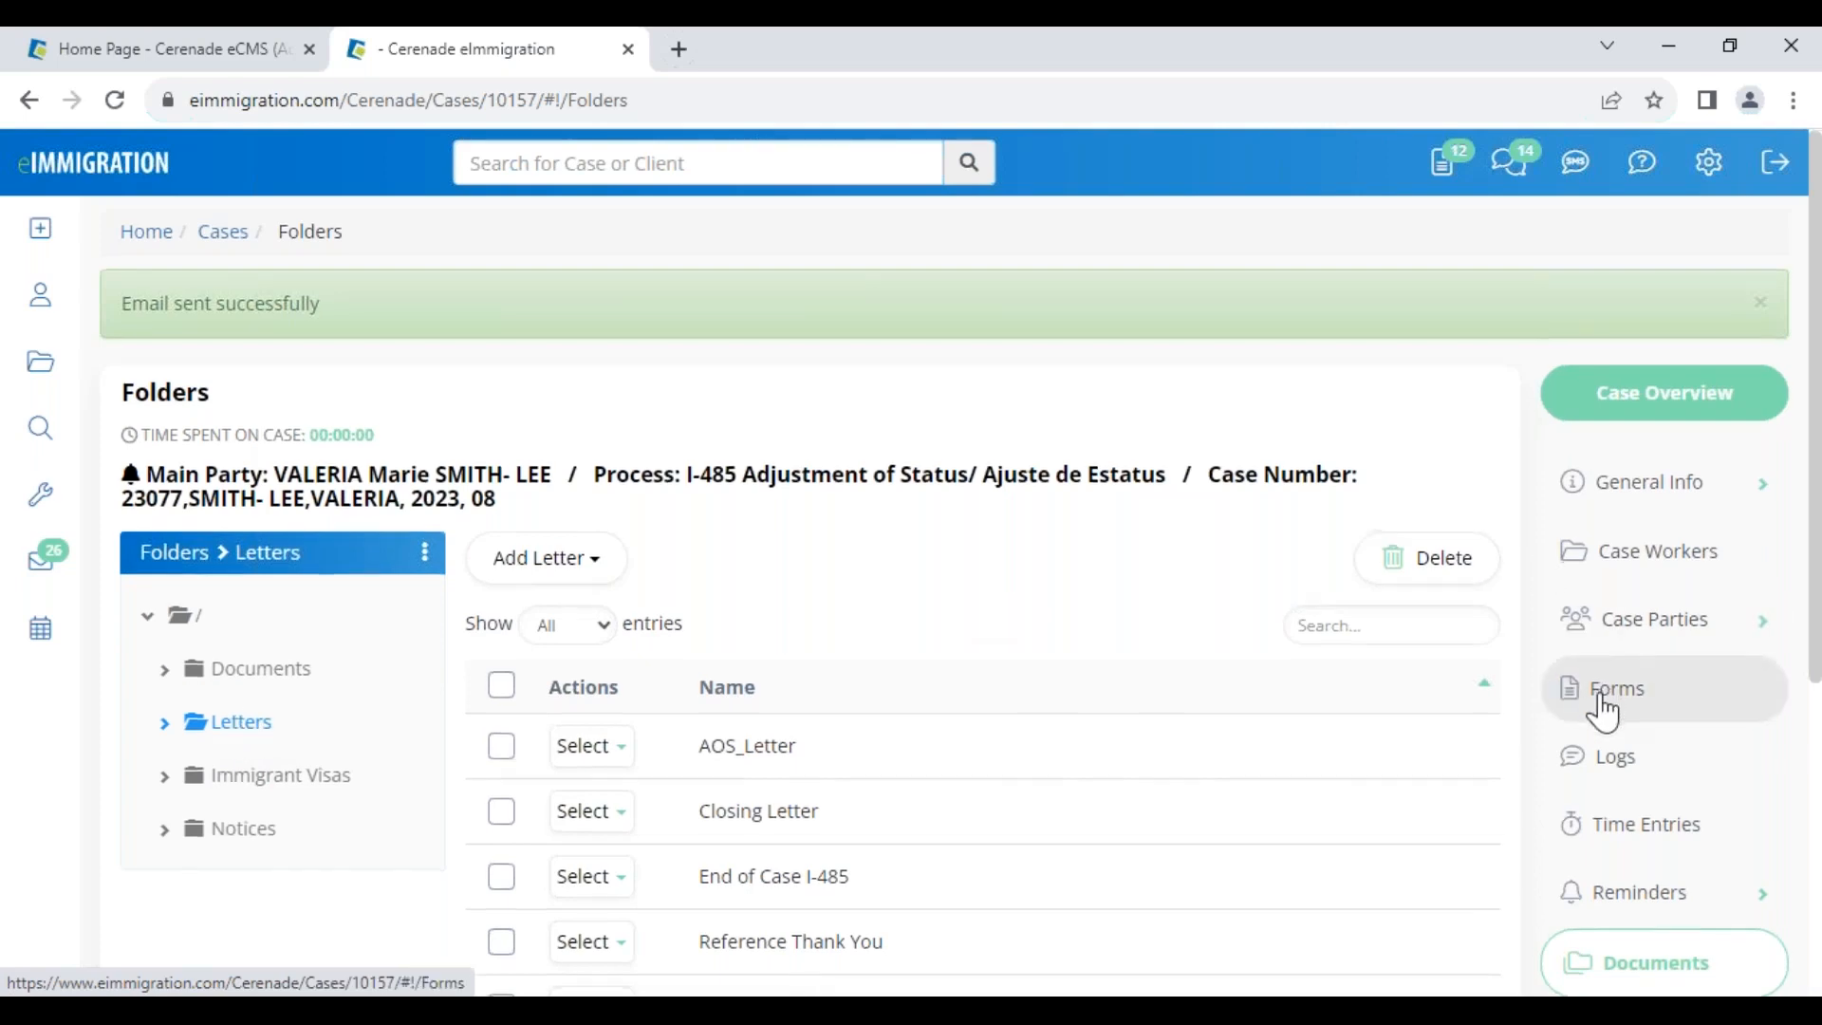
pyautogui.scroll(-5, 1604, 721)
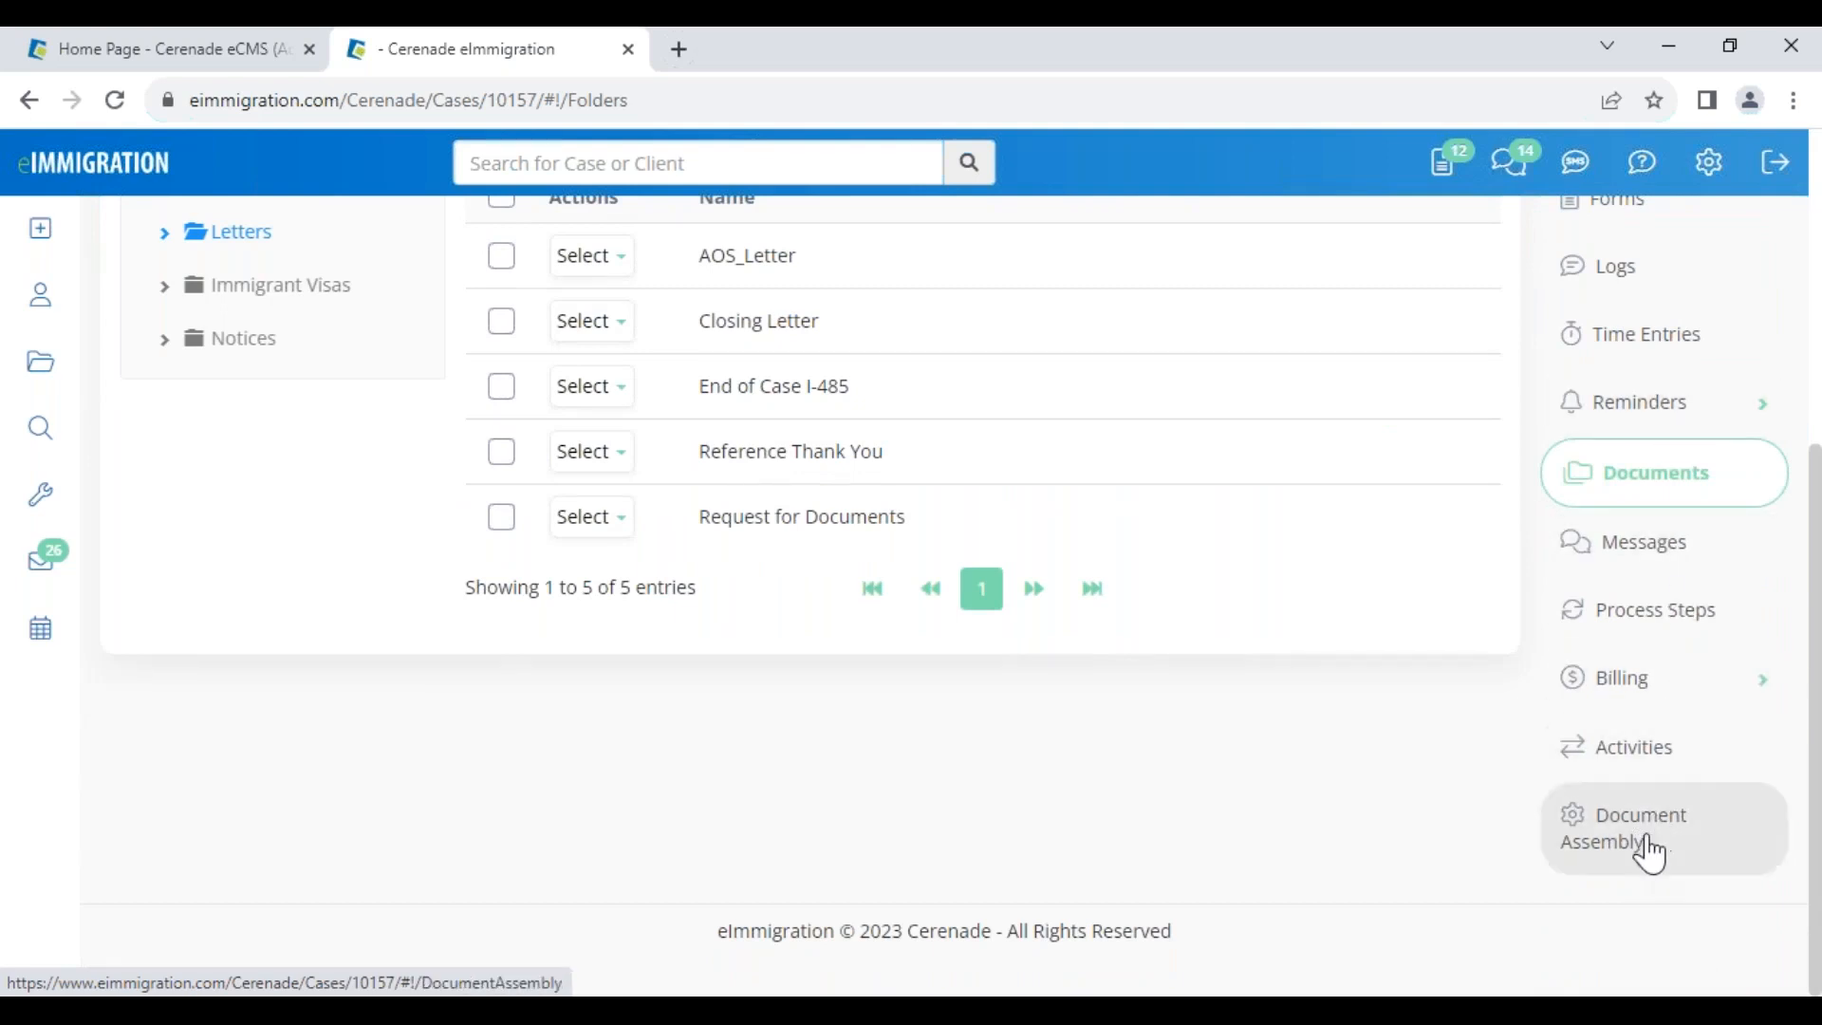
# Create and save a new named document assembly for the case
pyautogui.click(1649, 857)
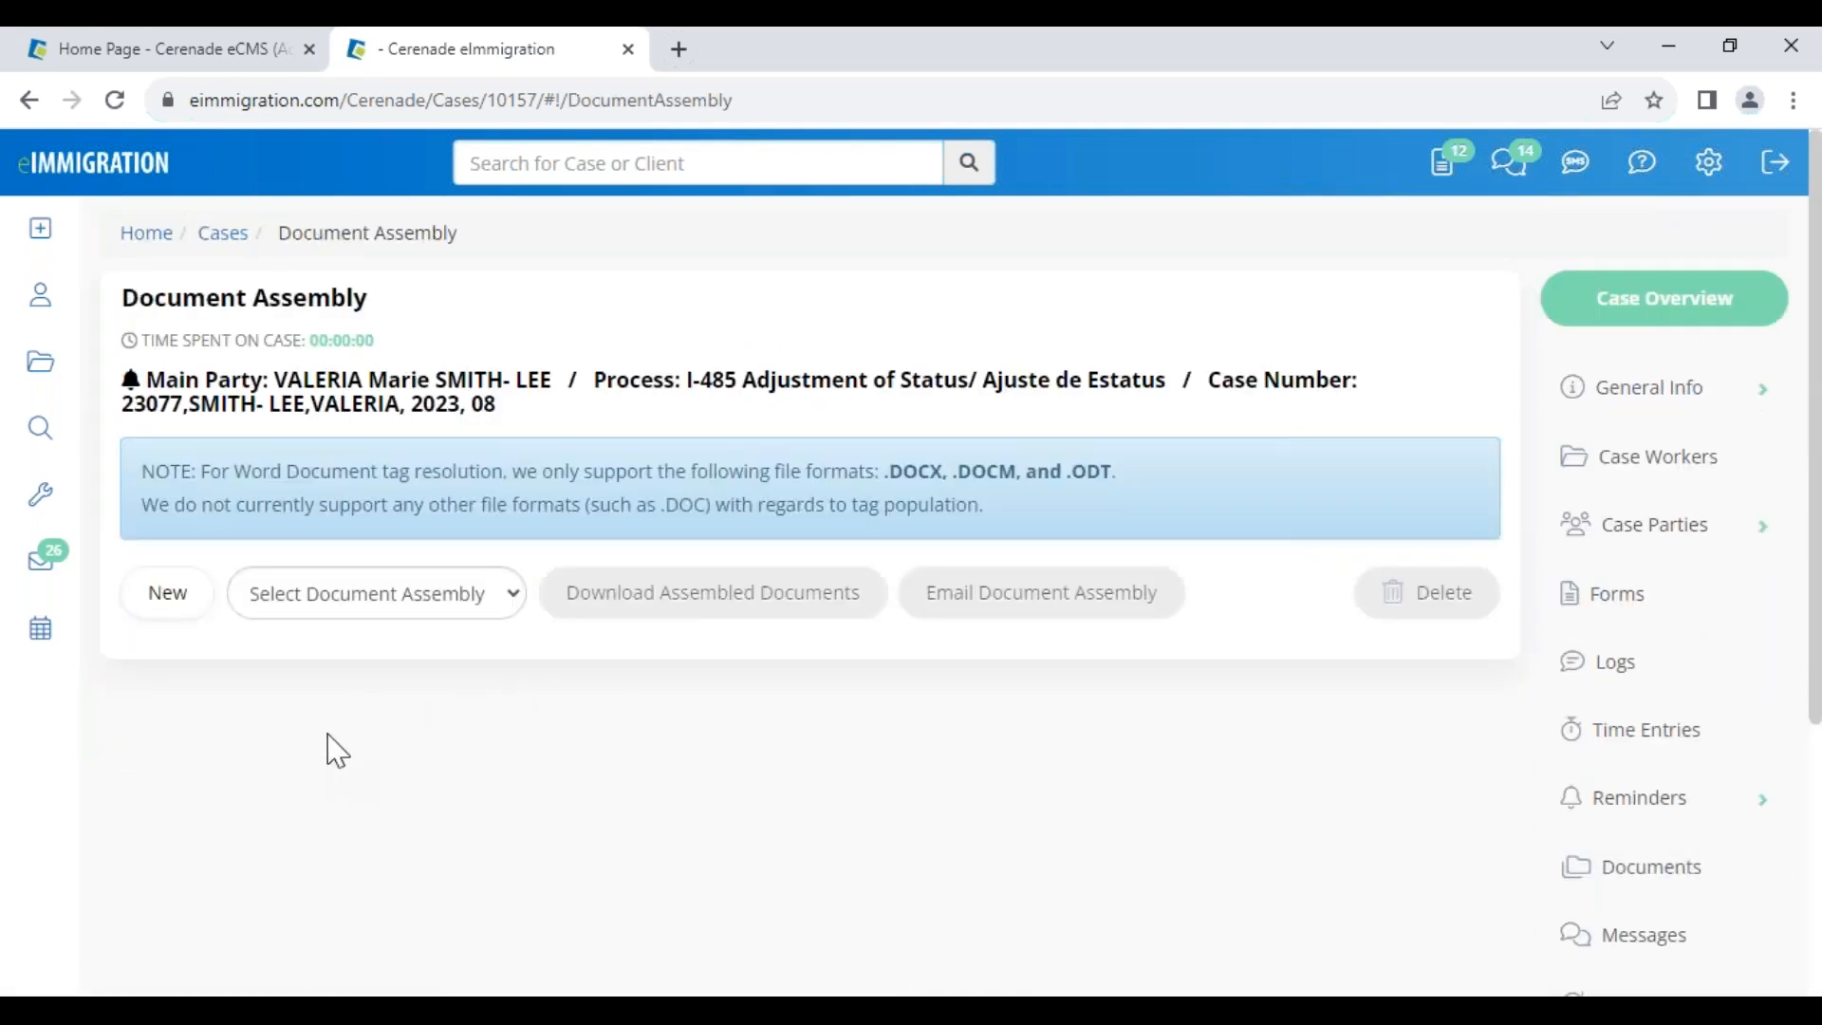
pyautogui.click(181, 615)
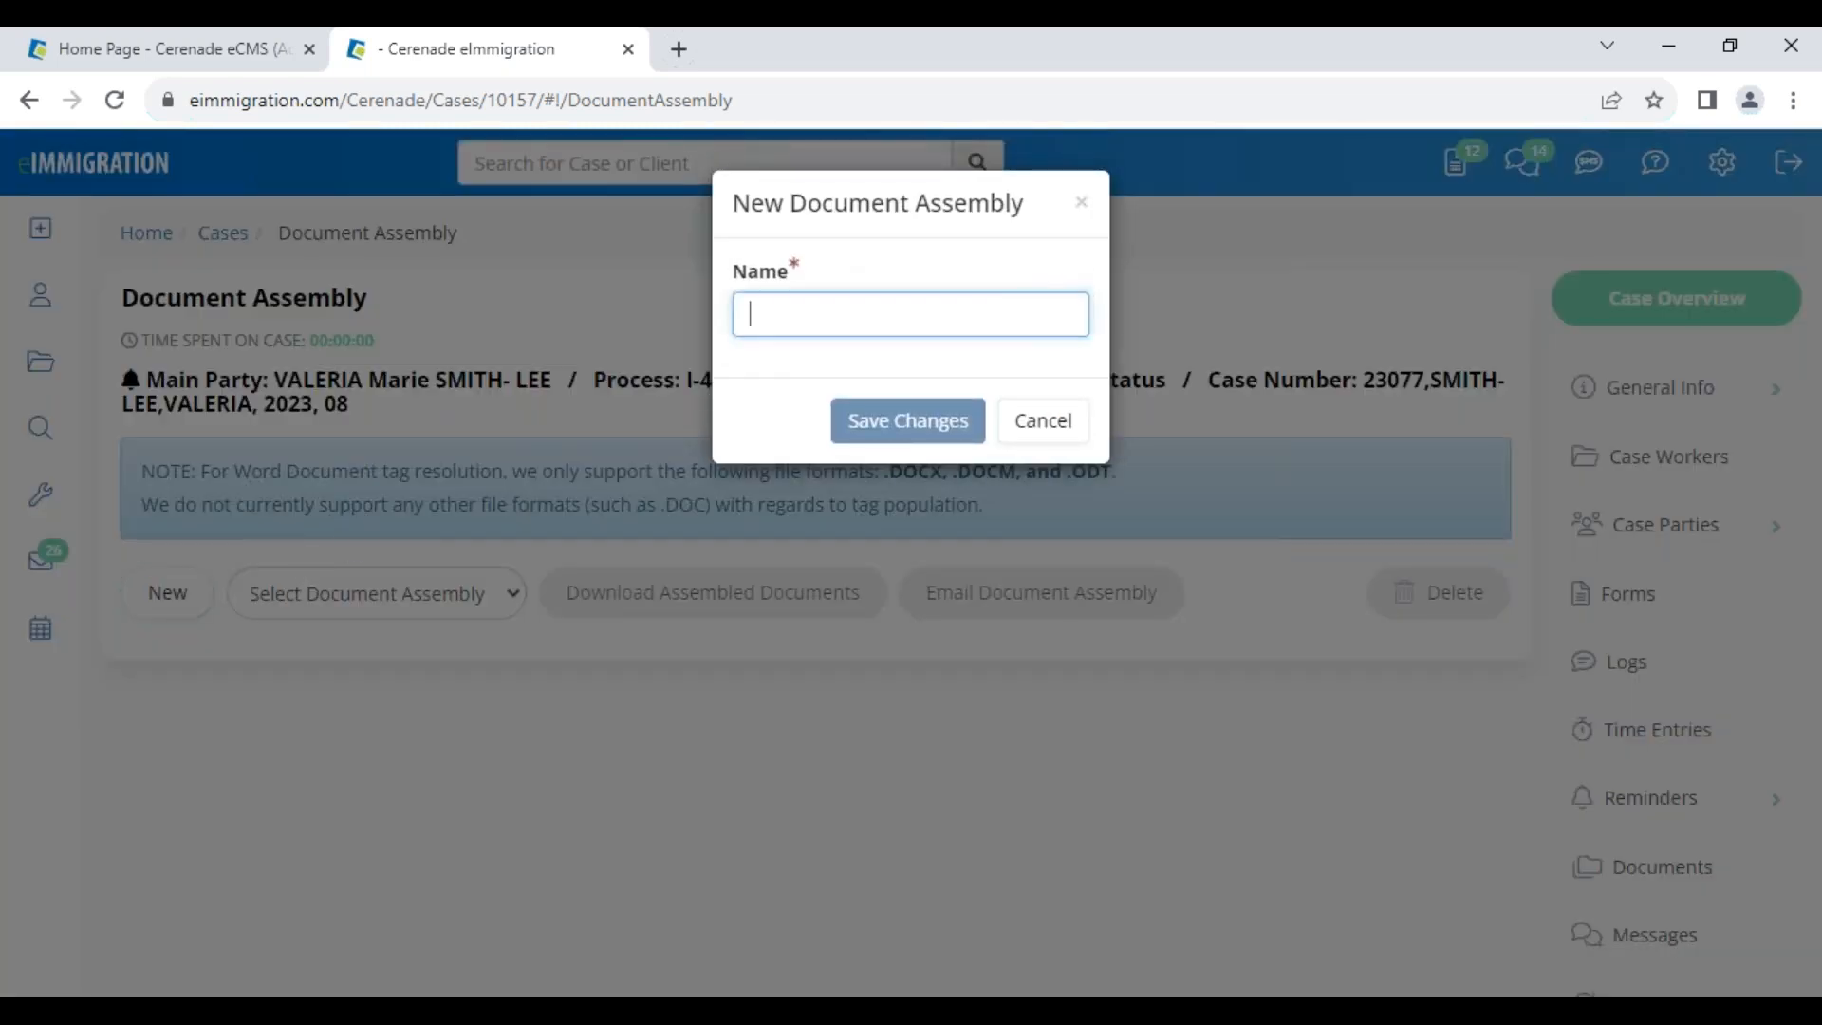
pyautogui.write('V')
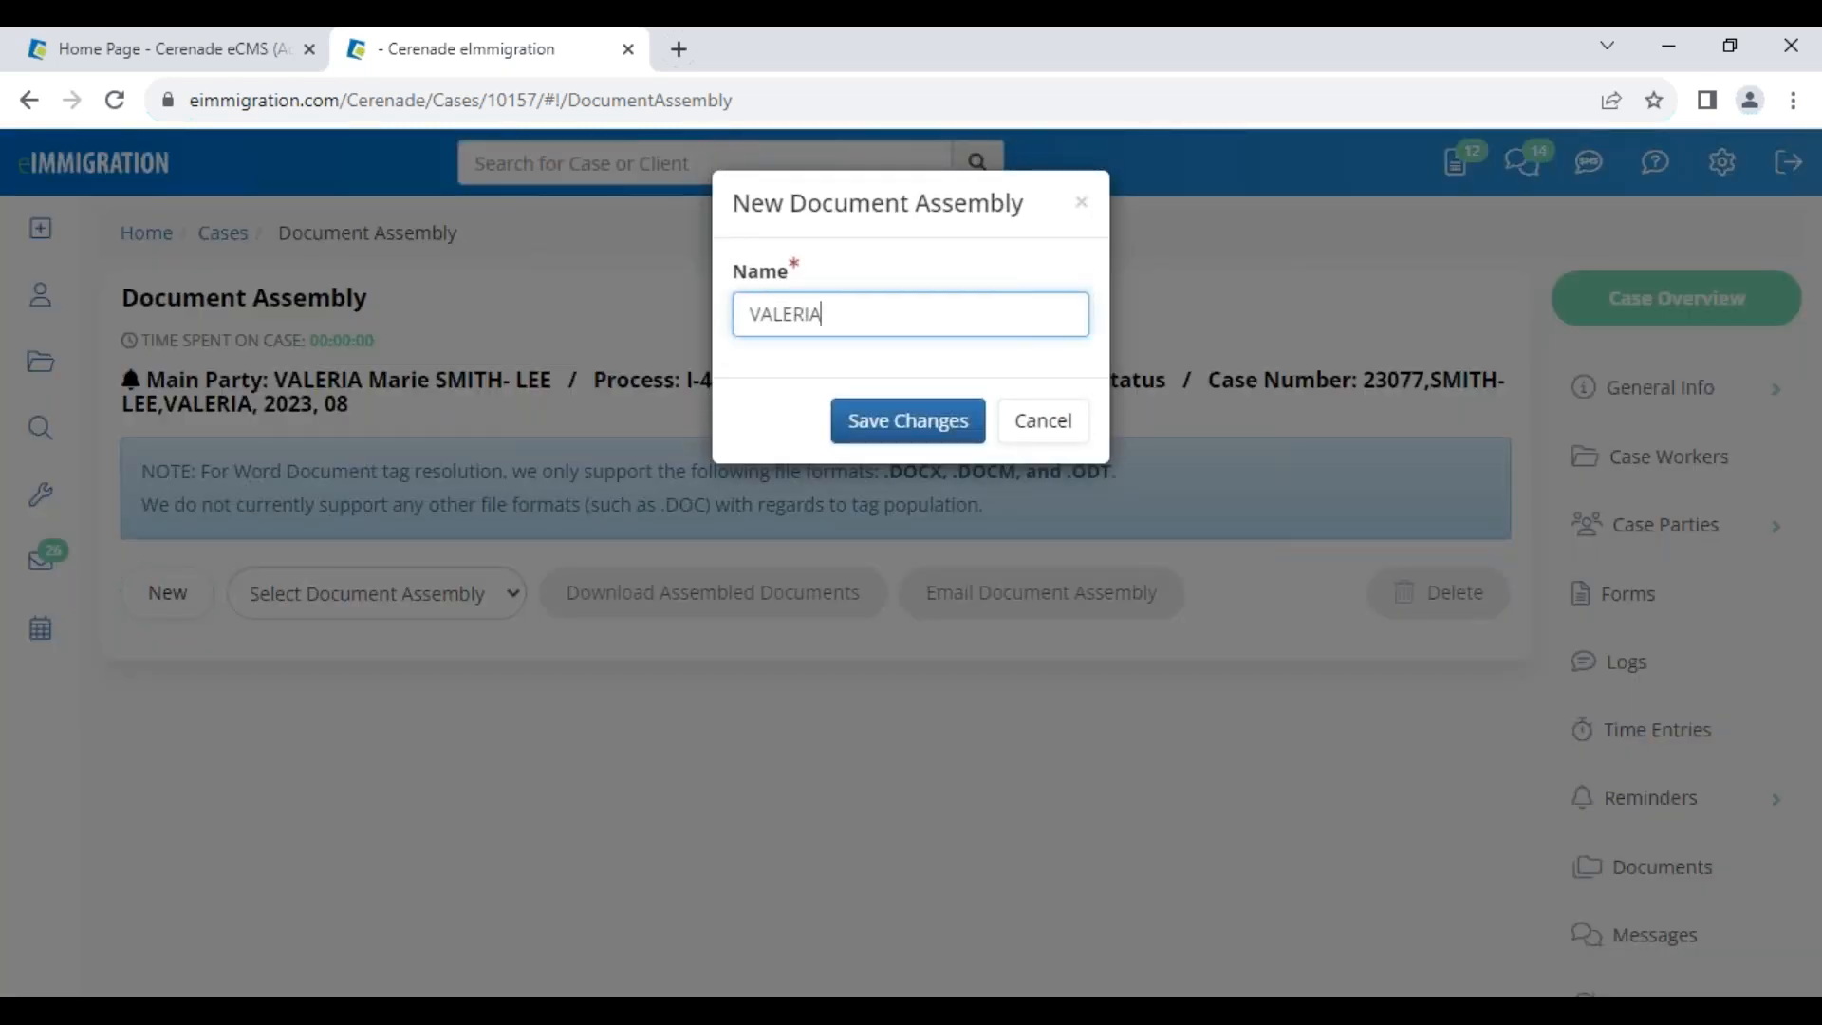
pyautogui.write('ALERIA')
pyautogui.click(879, 420)
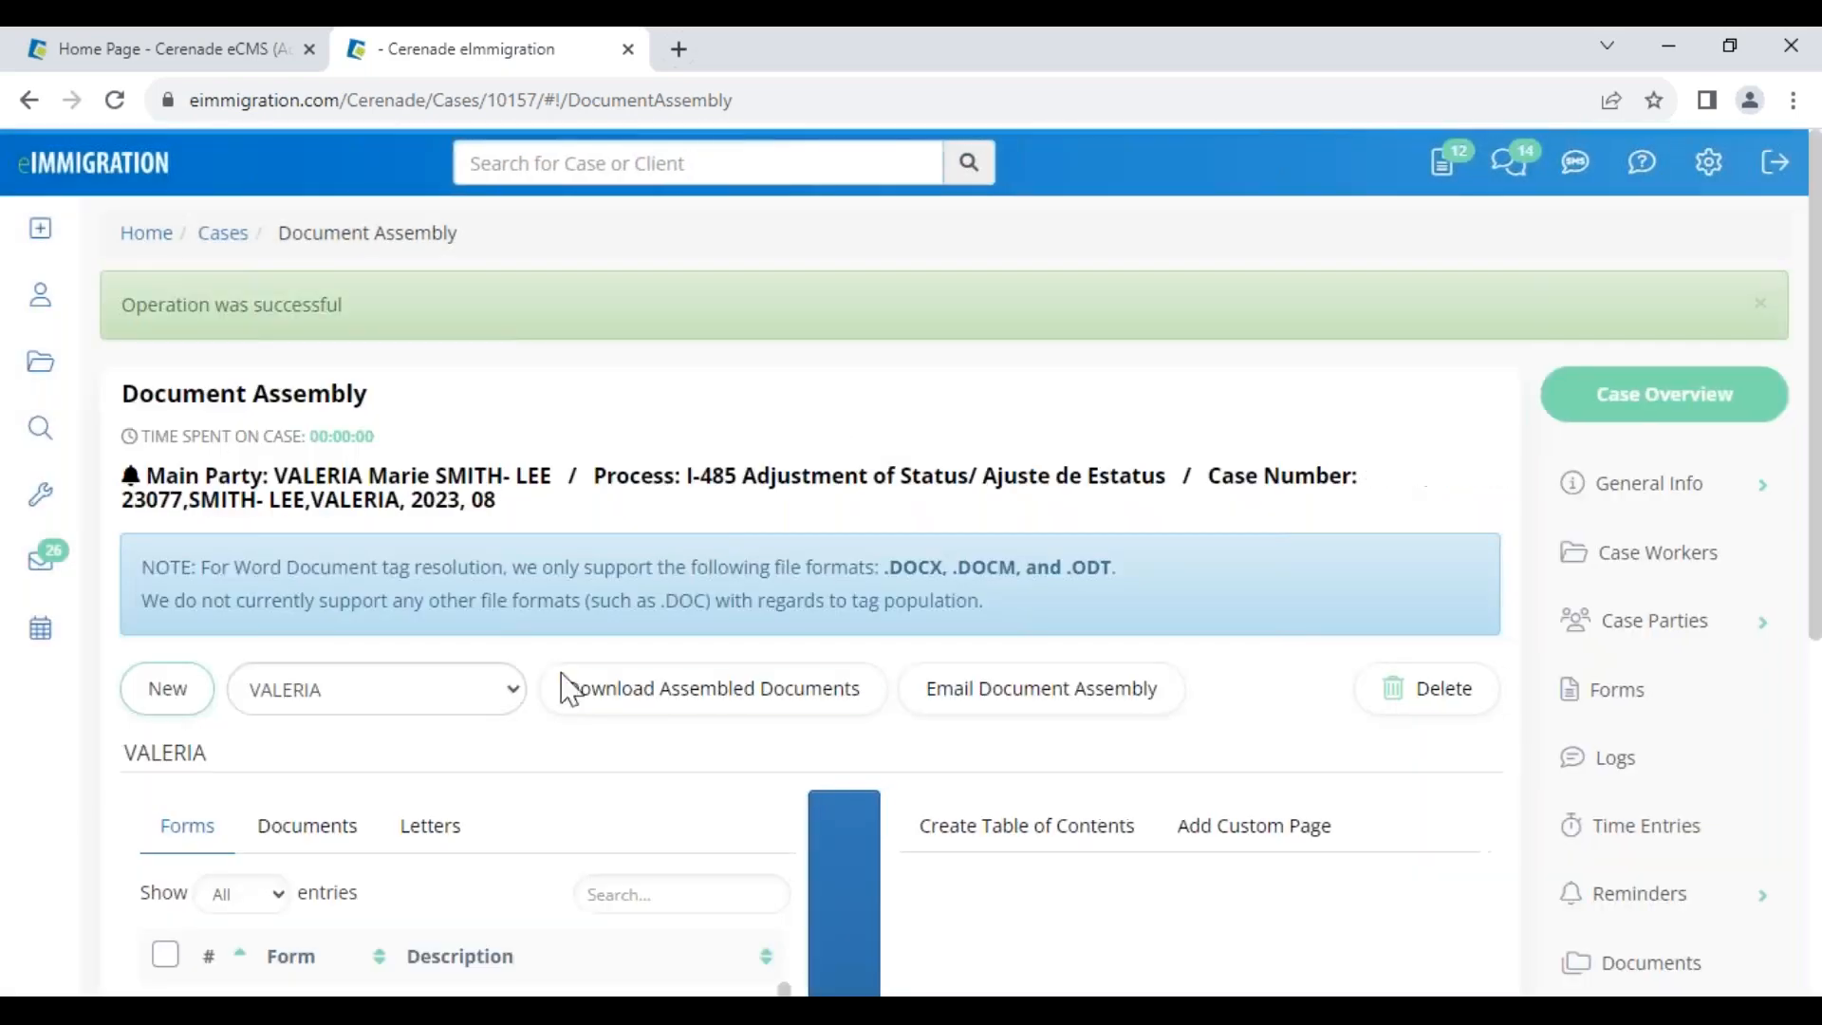
# Add all of the case's forms and all five letters to the assembly
pyautogui.scroll(-3, 223, 767)
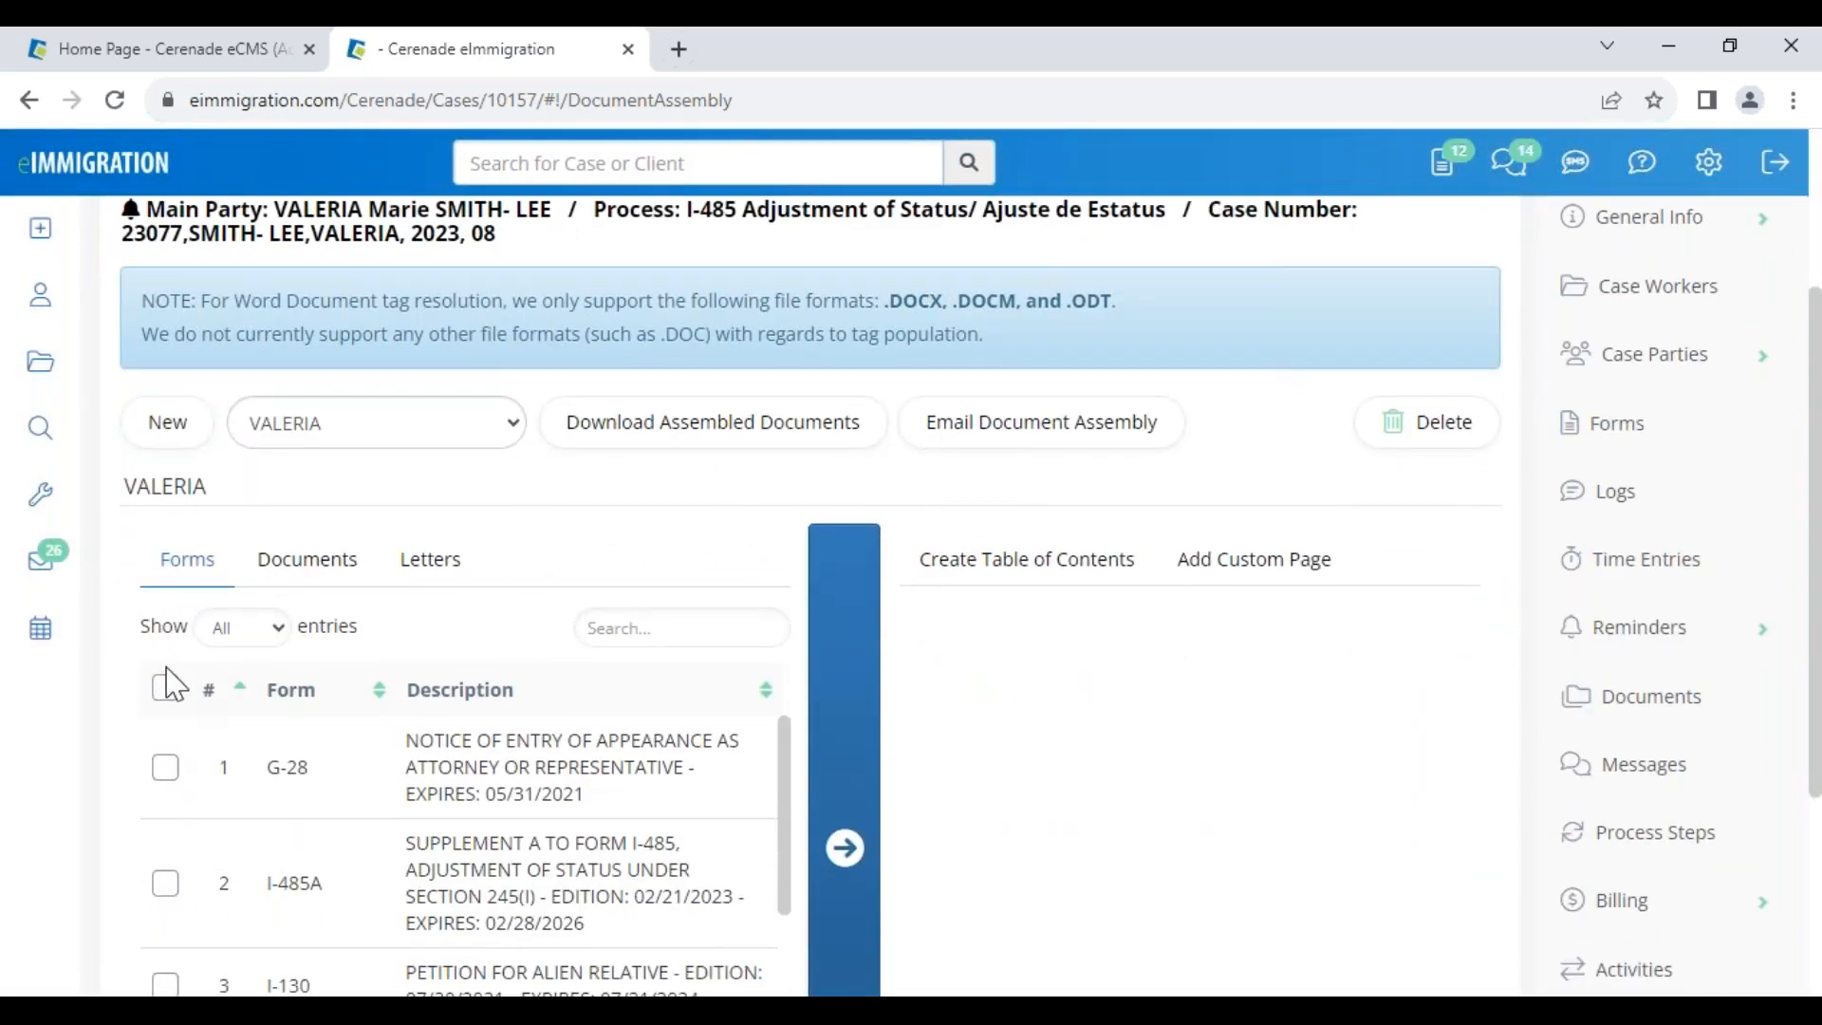
pyautogui.click(166, 688)
pyautogui.click(832, 750)
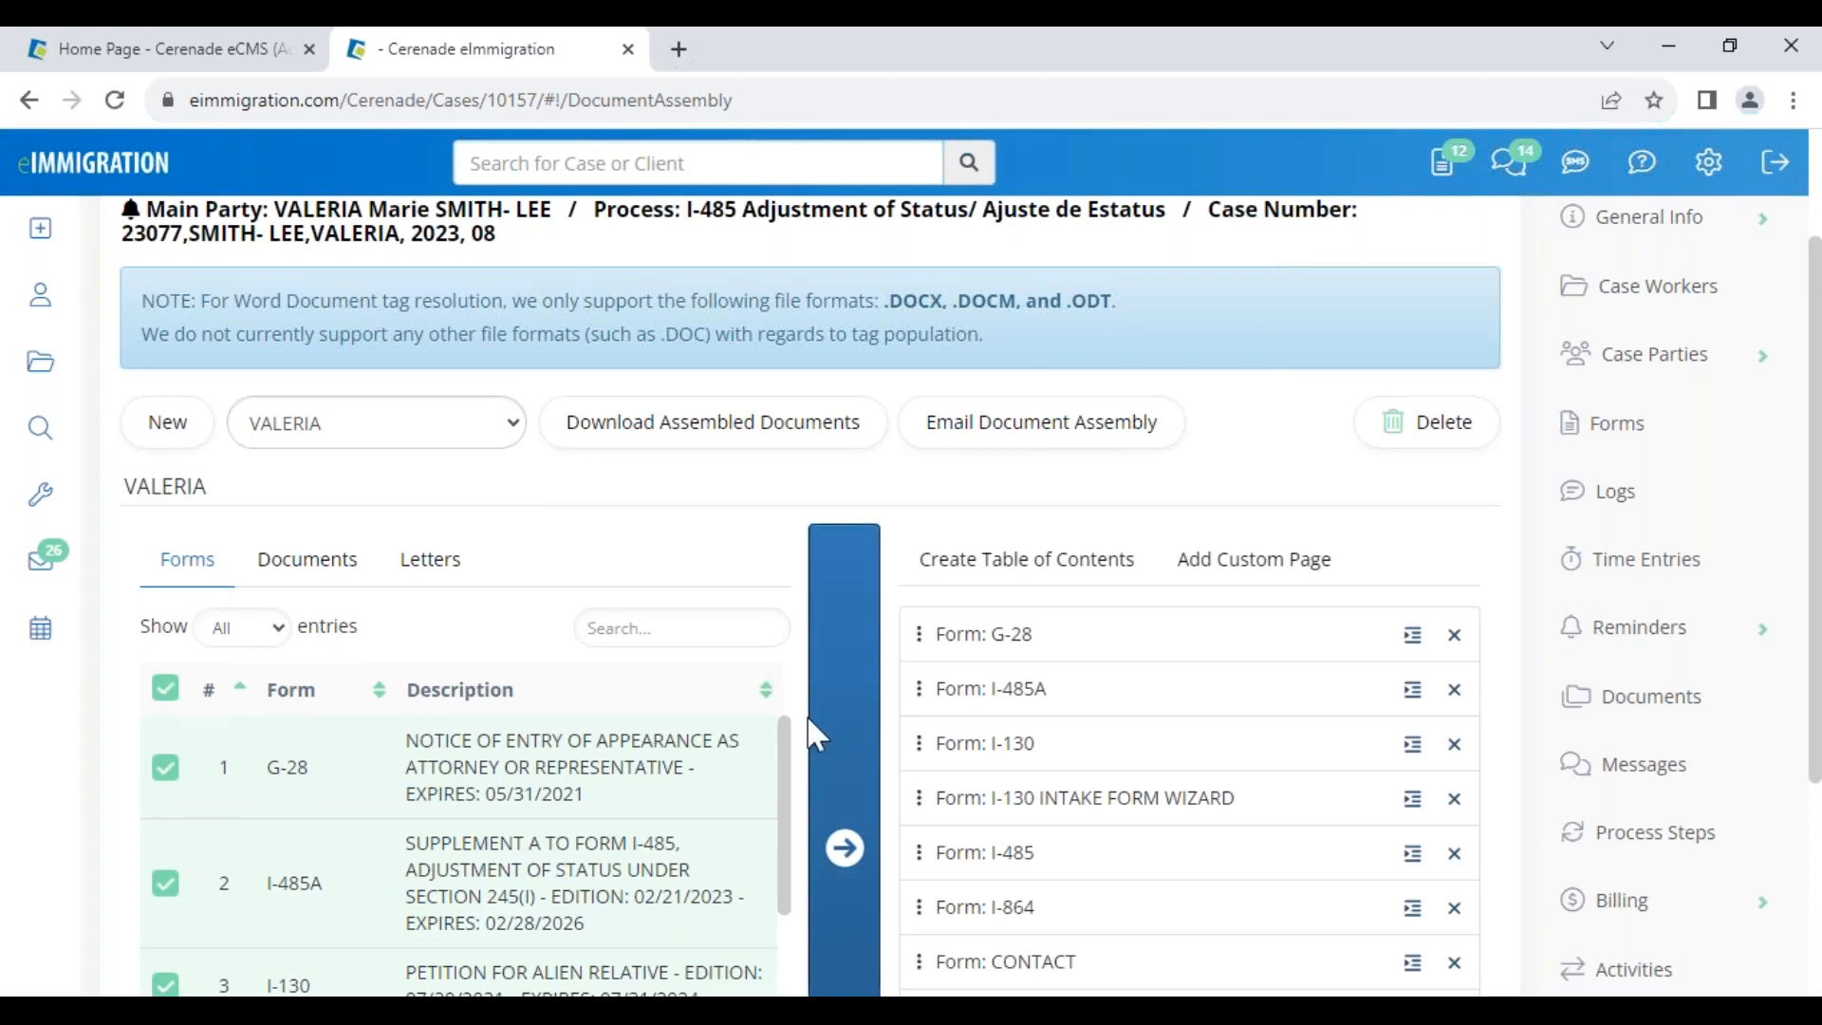
pyautogui.click(306, 569)
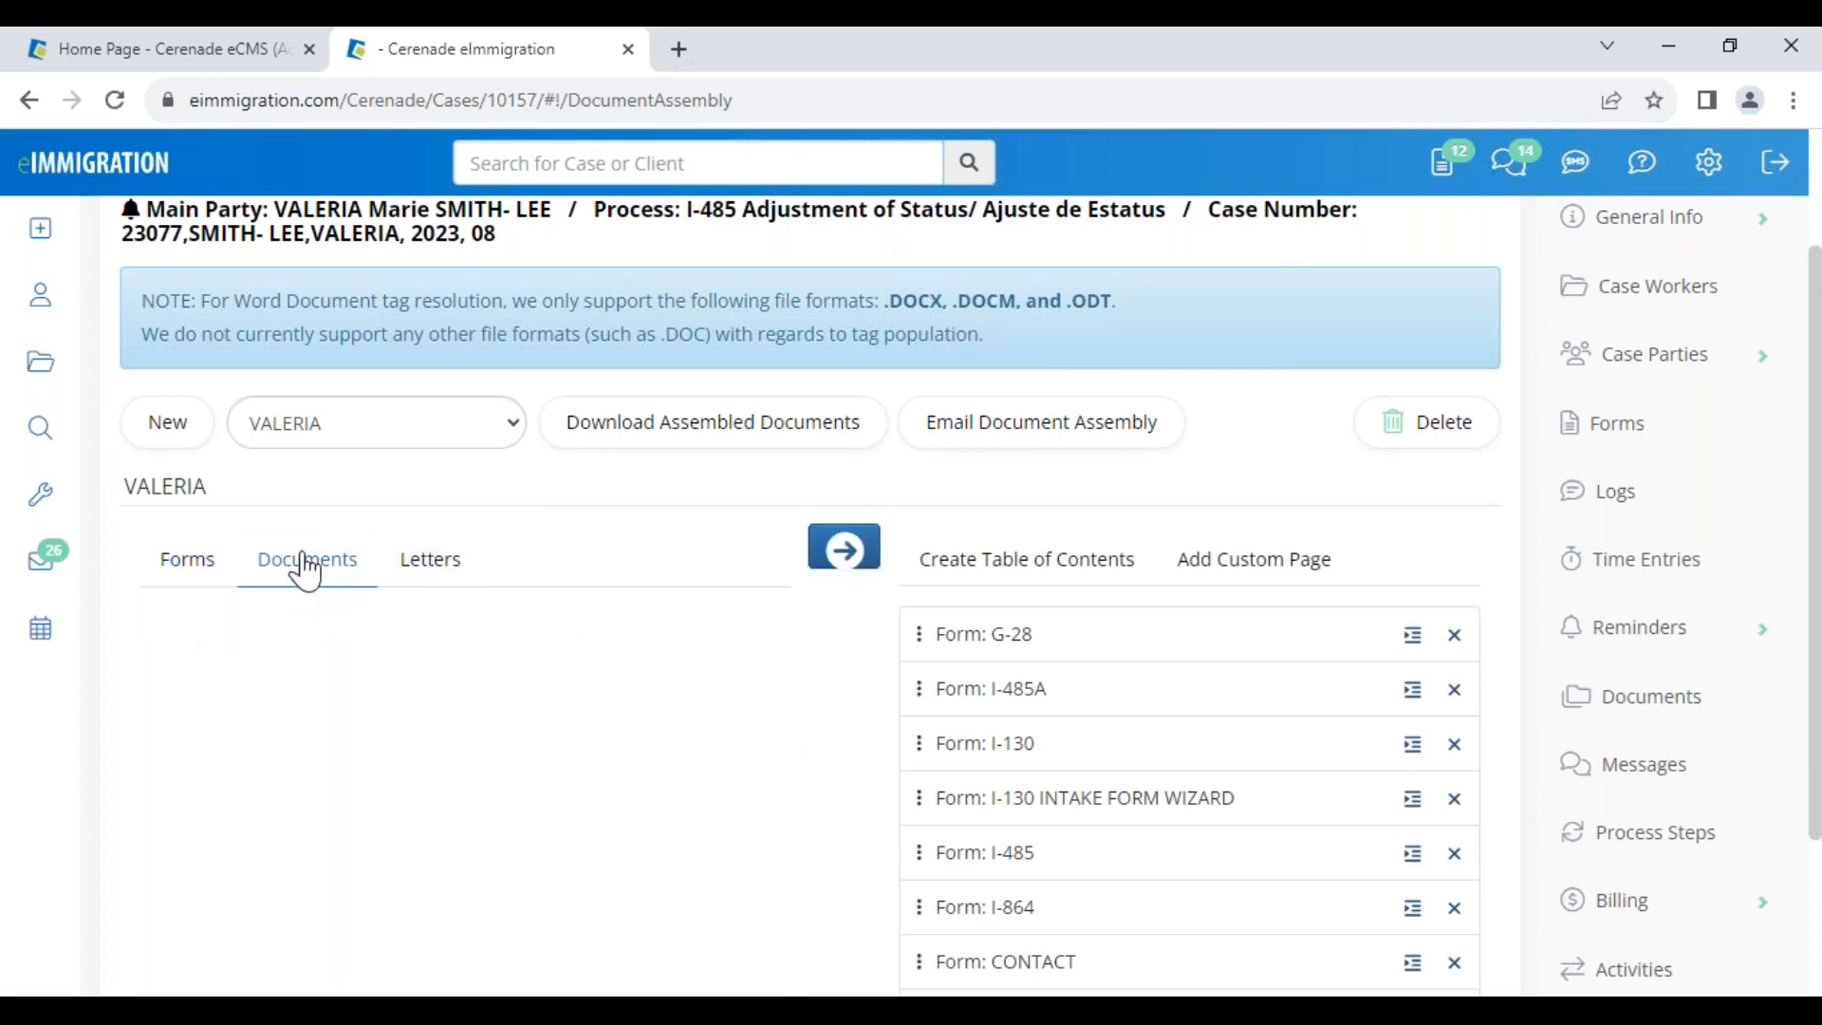
pyautogui.click(423, 560)
pyautogui.click(161, 689)
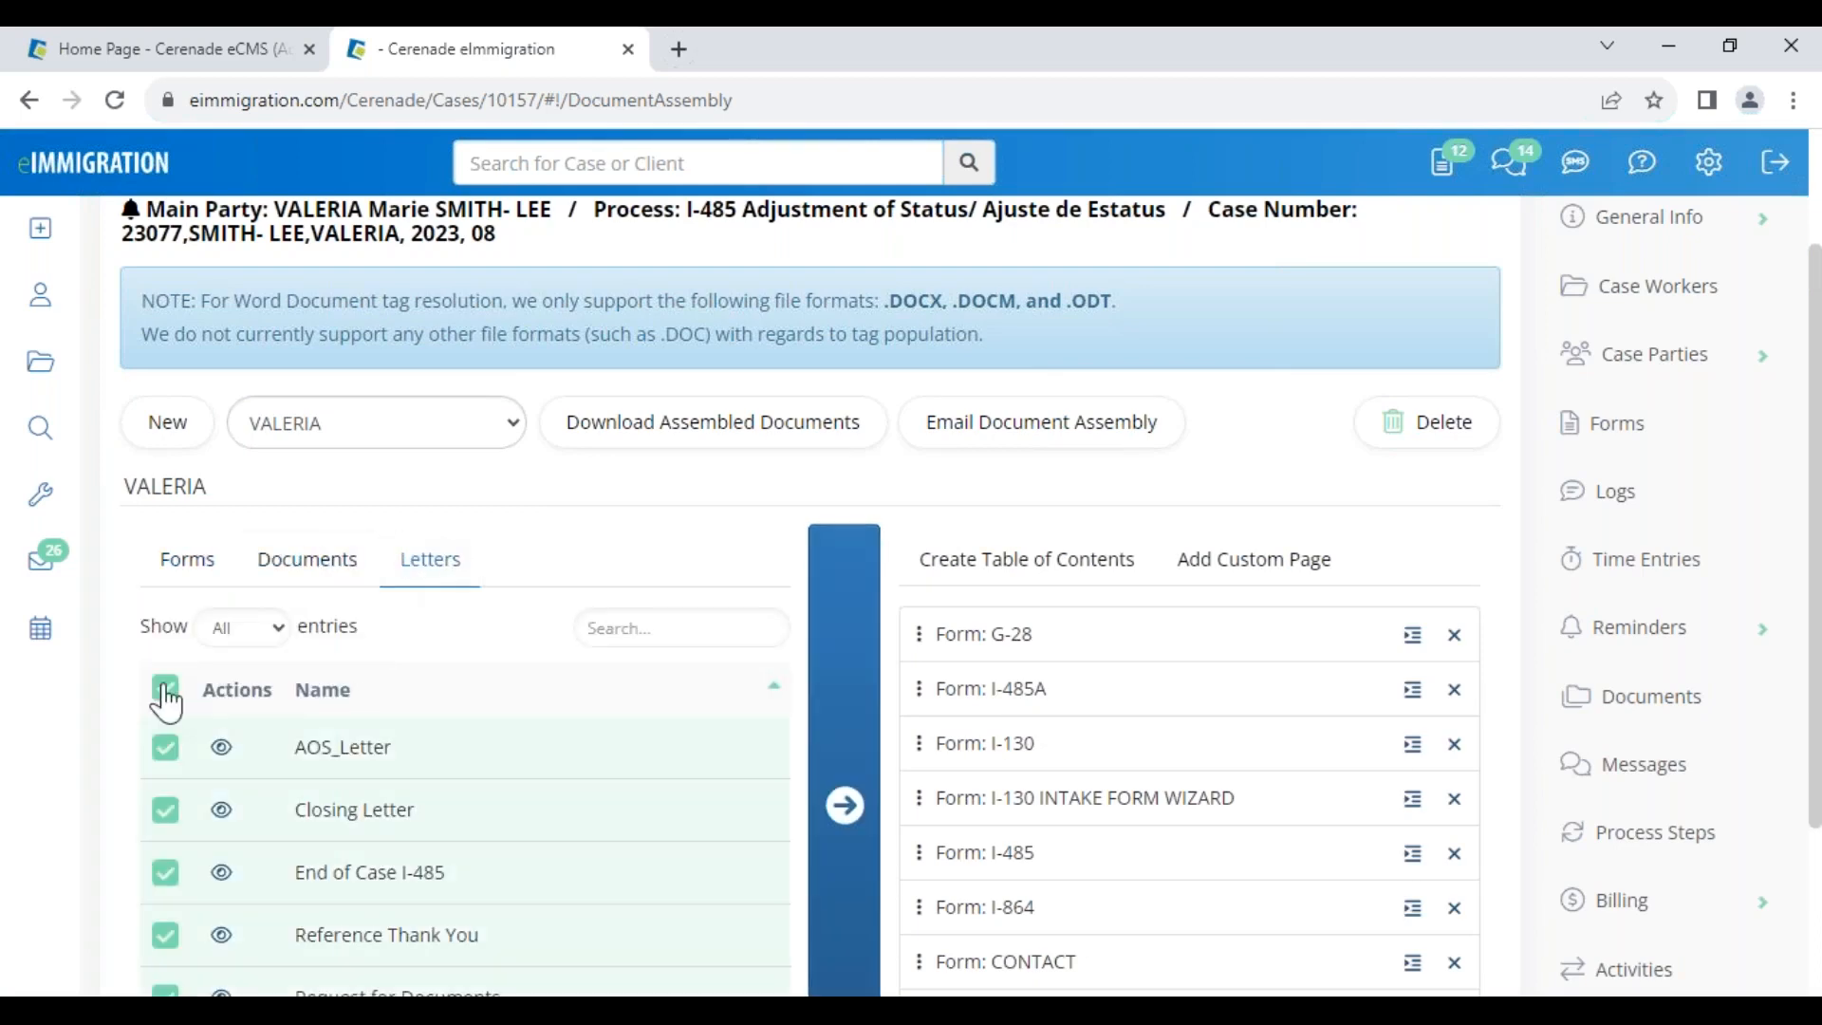
pyautogui.click(845, 804)
# Reorder the assembly so End of Case I-485, AOS_Letter and Reference Thank You follow Form I-485A
pyautogui.scroll(-3, 943, 867)
pyautogui.moveTo(943, 867); pyautogui.dragTo(943, 531)
pyautogui.moveTo(952, 902); pyautogui.dragTo(952, 474)
pyautogui.moveTo(976, 916); pyautogui.dragTo(988, 474)
pyautogui.moveTo(980, 925); pyautogui.dragTo(976, 750)
pyautogui.moveTo(1004, 987); pyautogui.dragTo(1020, 562)
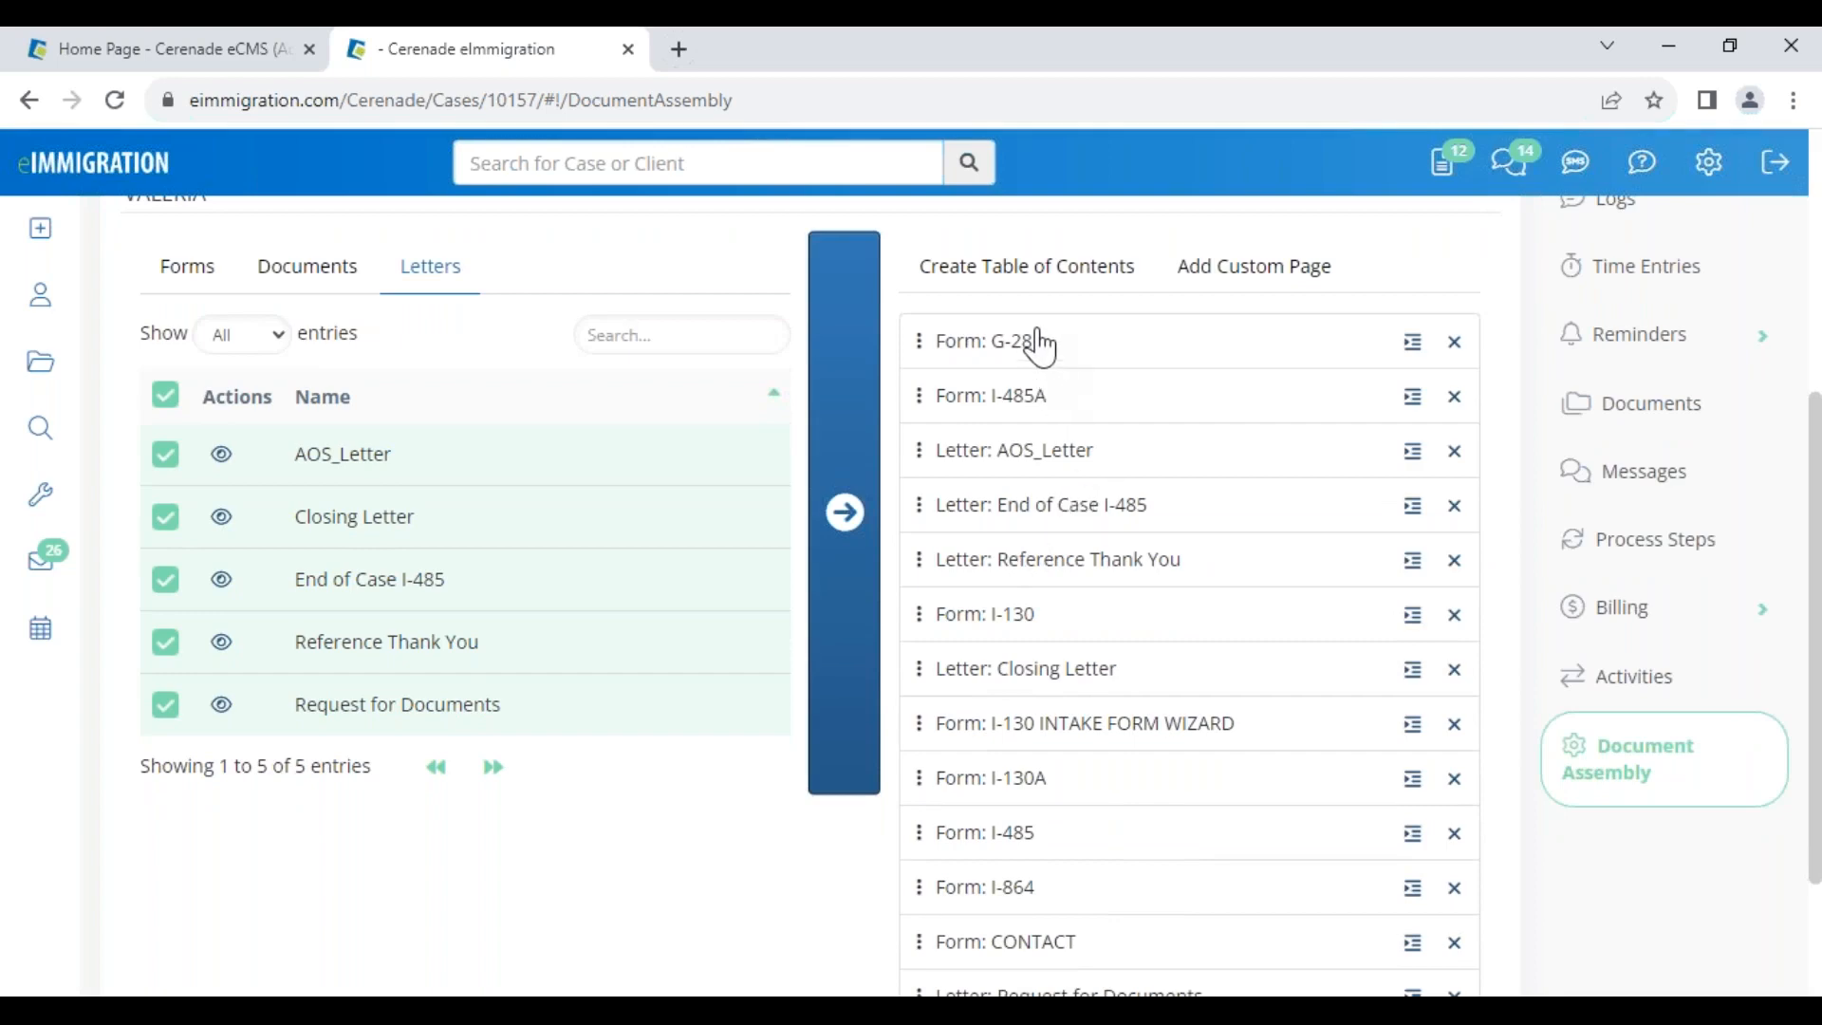
# Generate and save a table of contents as the assembly's first entry, then switch to the slide show
pyautogui.click(1002, 268)
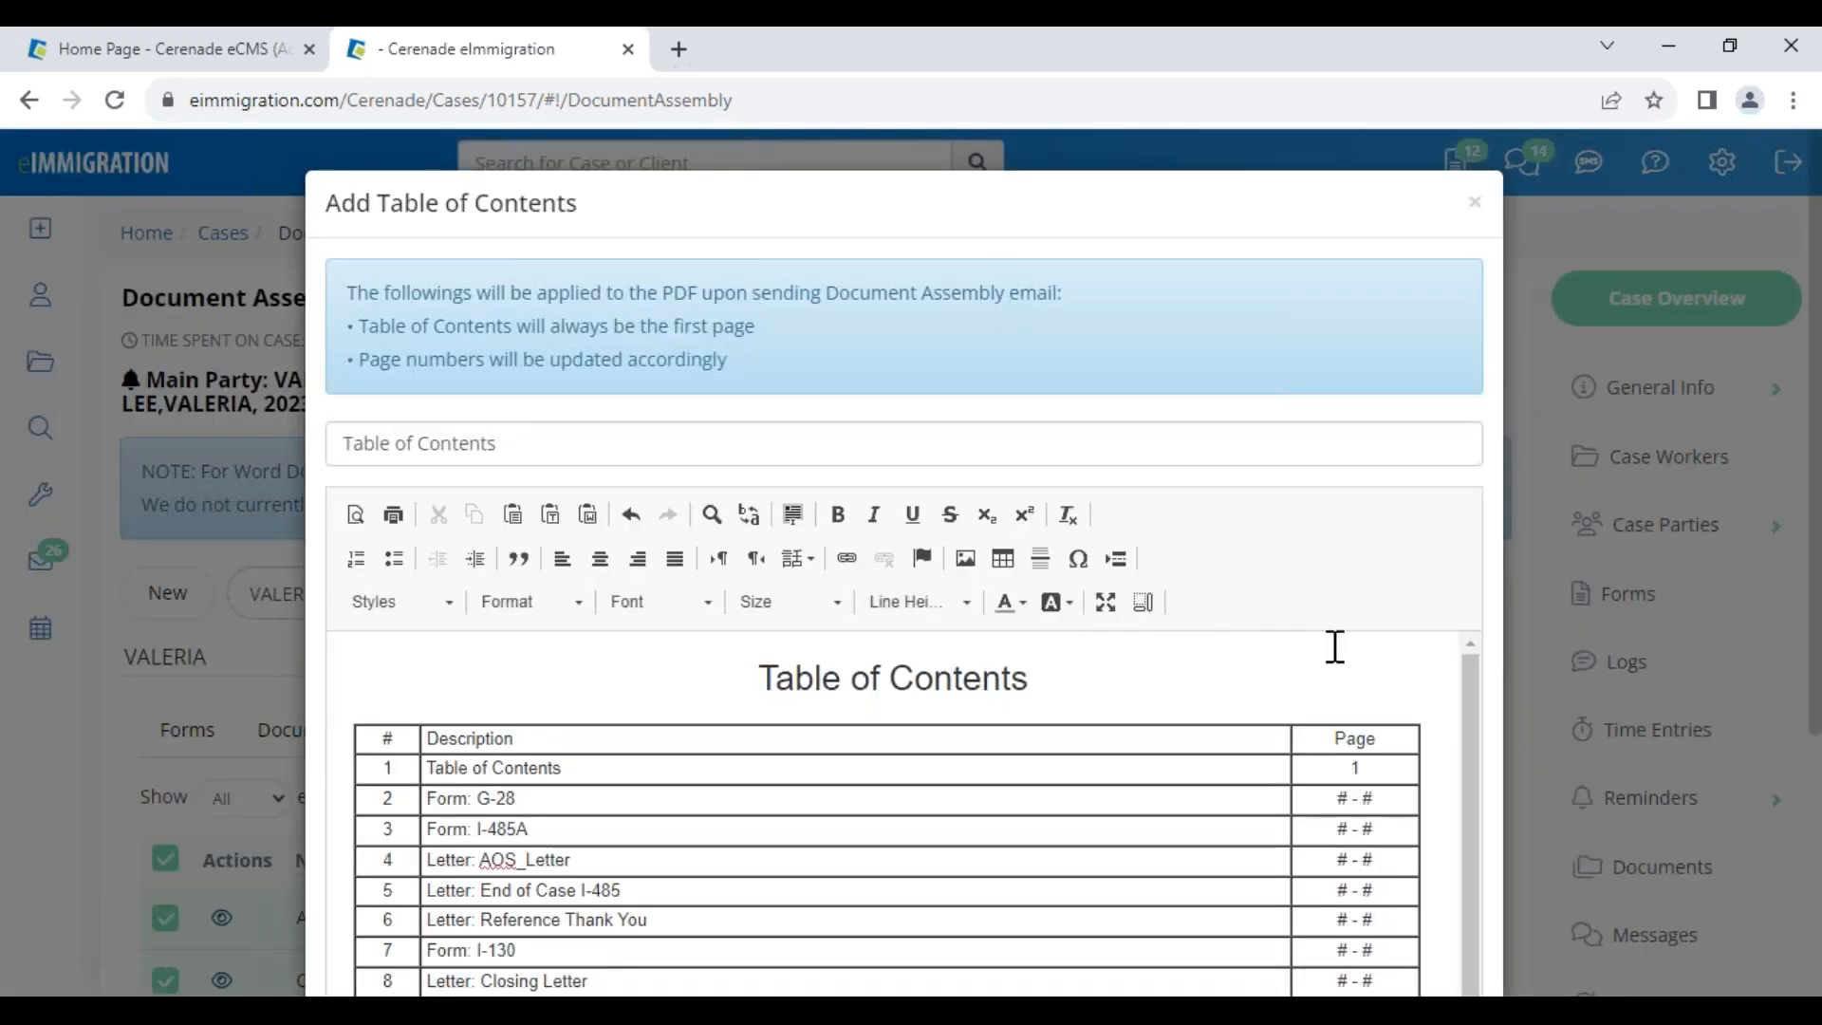
pyautogui.scroll(-5, 1337, 648)
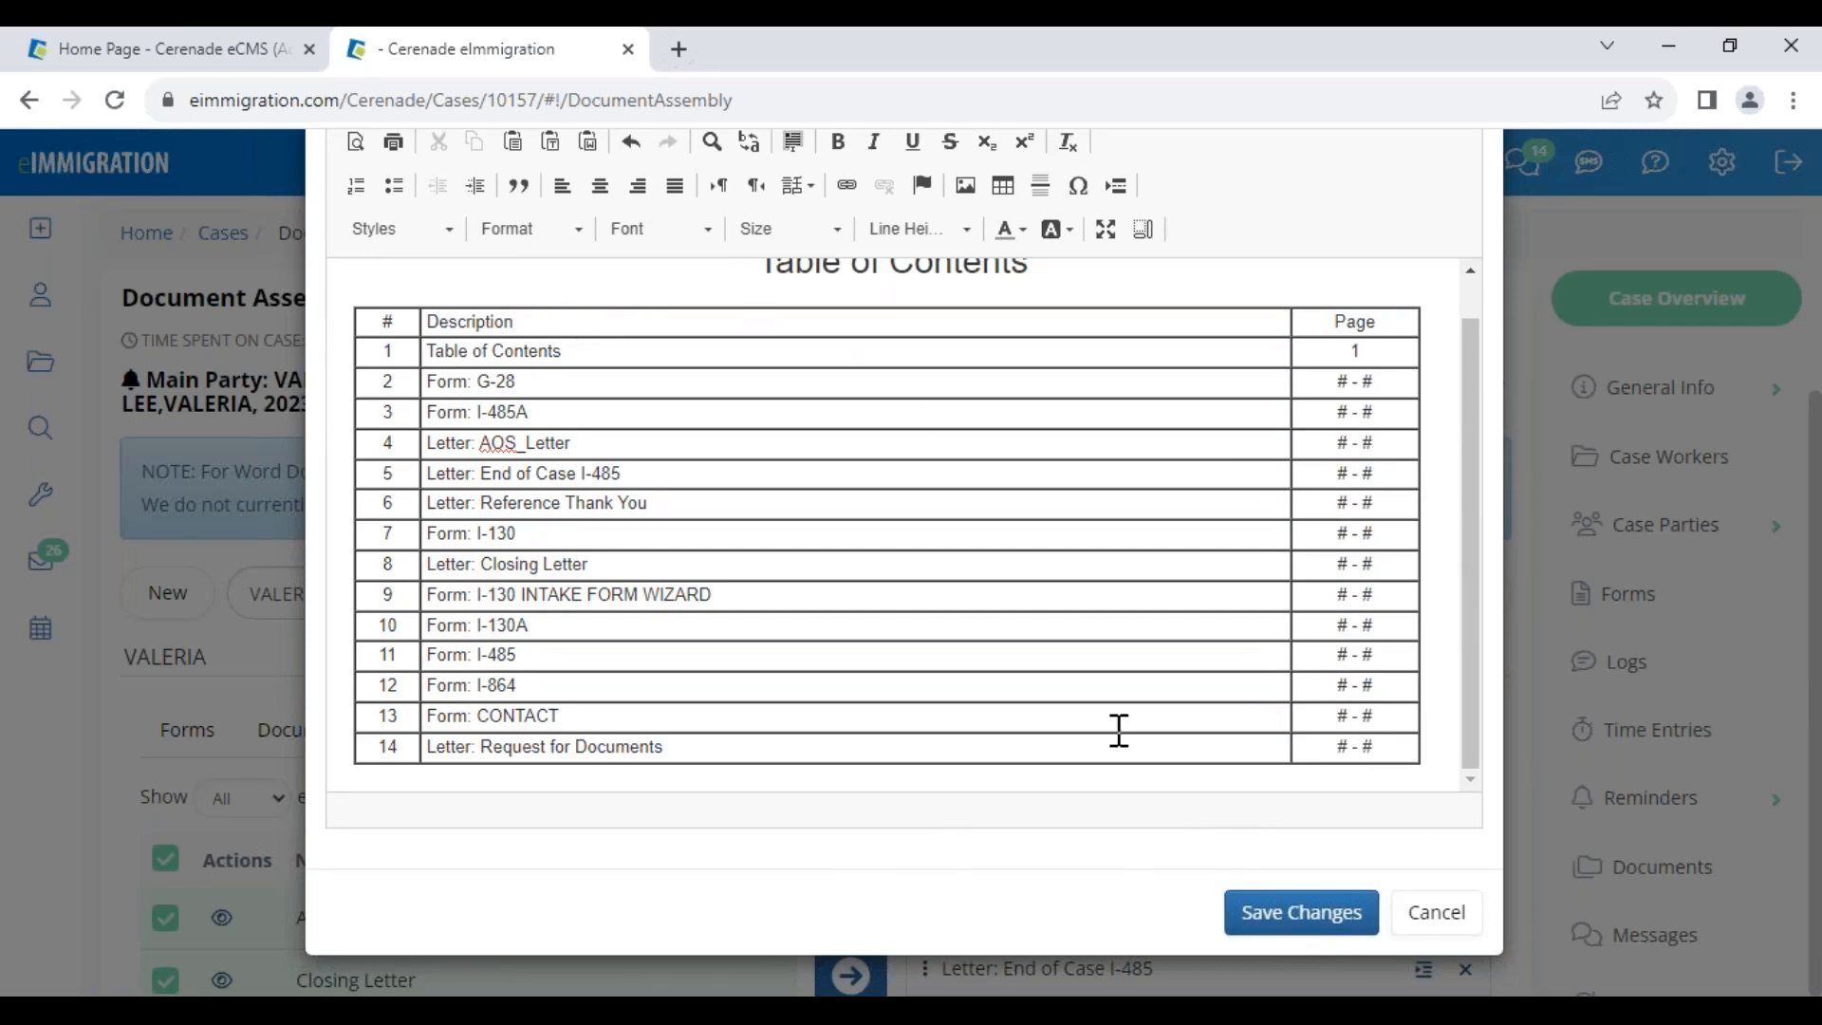
pyautogui.click(1302, 915)
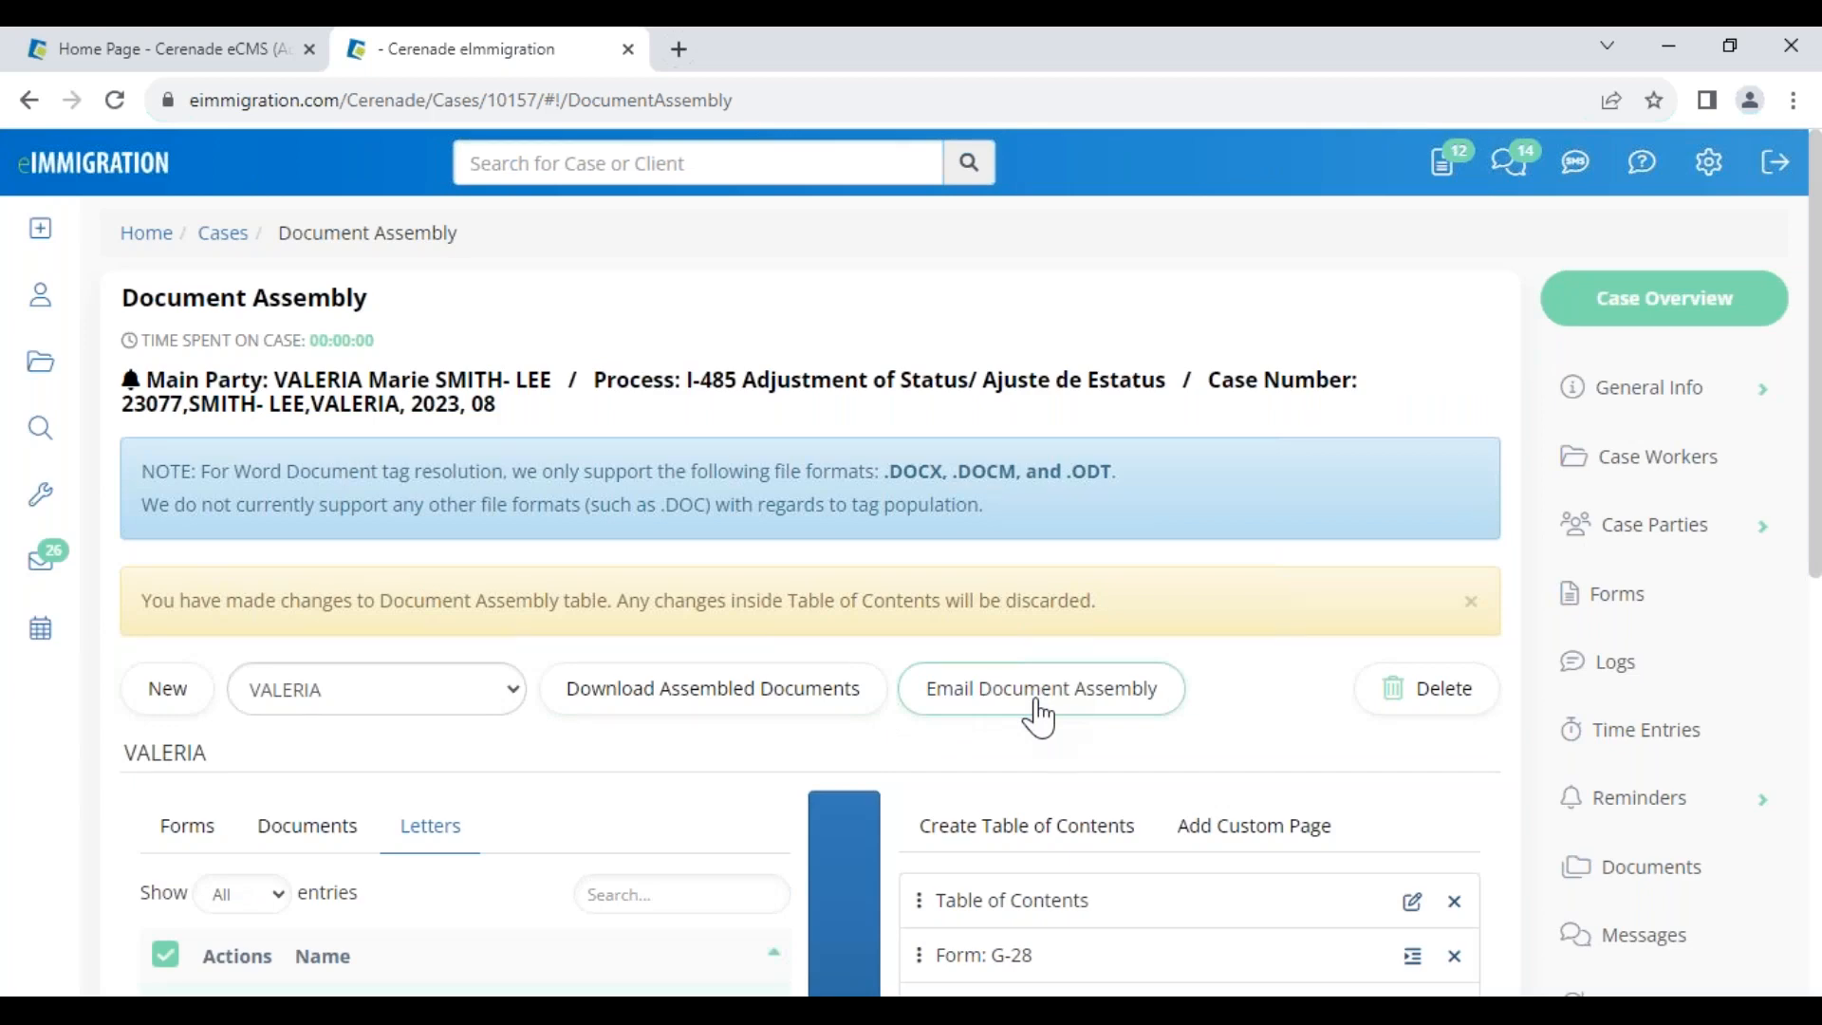
pyautogui.click(1088, 917)
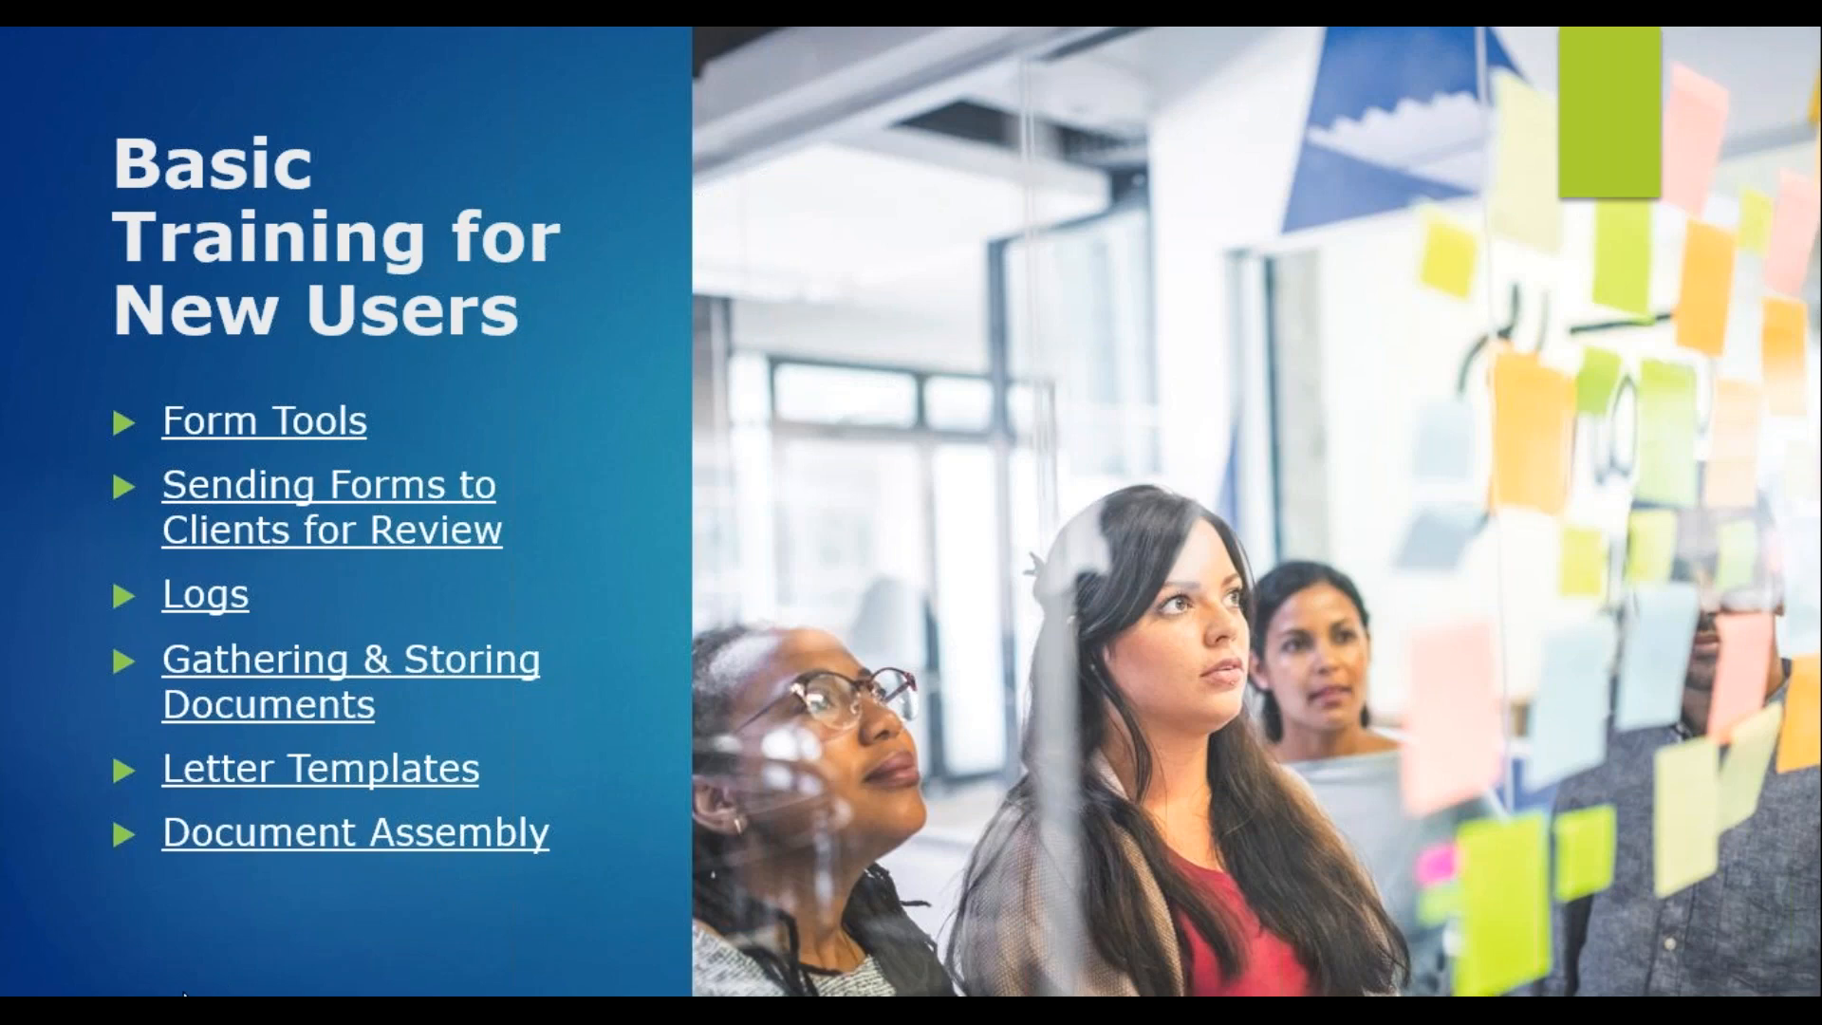
# Advance to the Reminders through Upcoming Training Classes slide and return to the browser
pyautogui.press('Right')
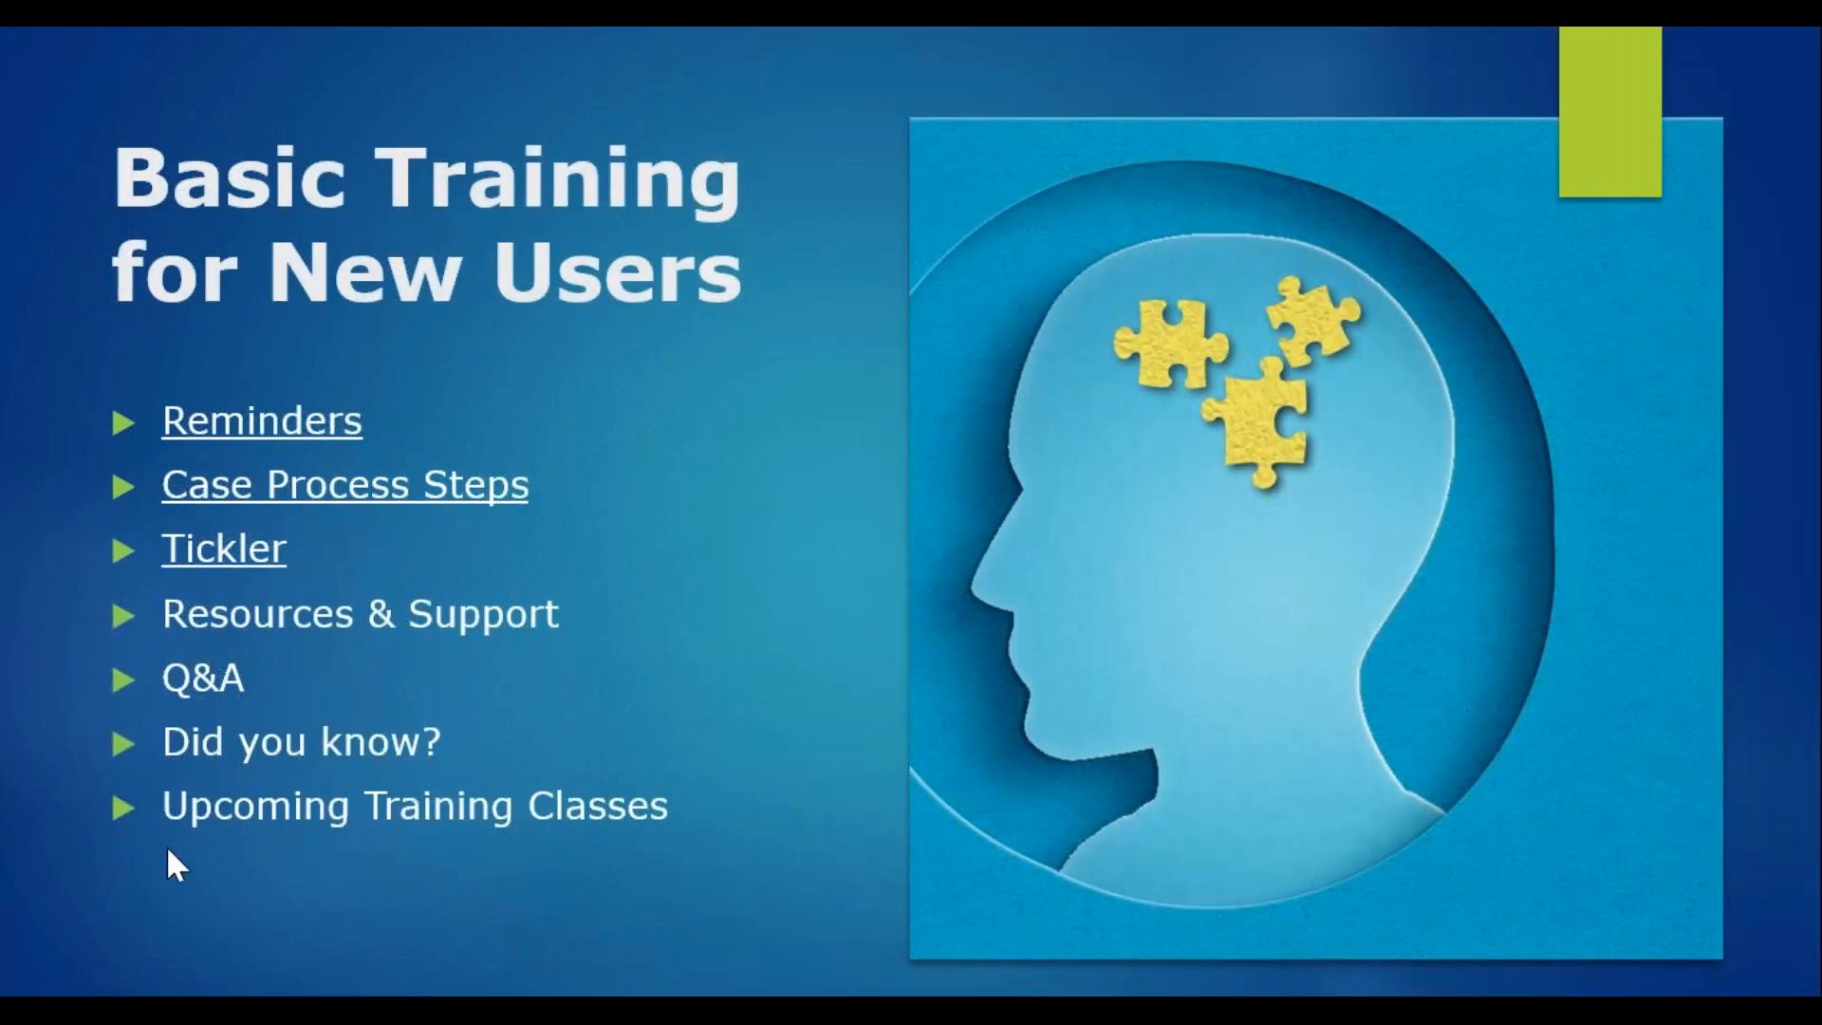
pyautogui.hotkey('alt', 'Tab')
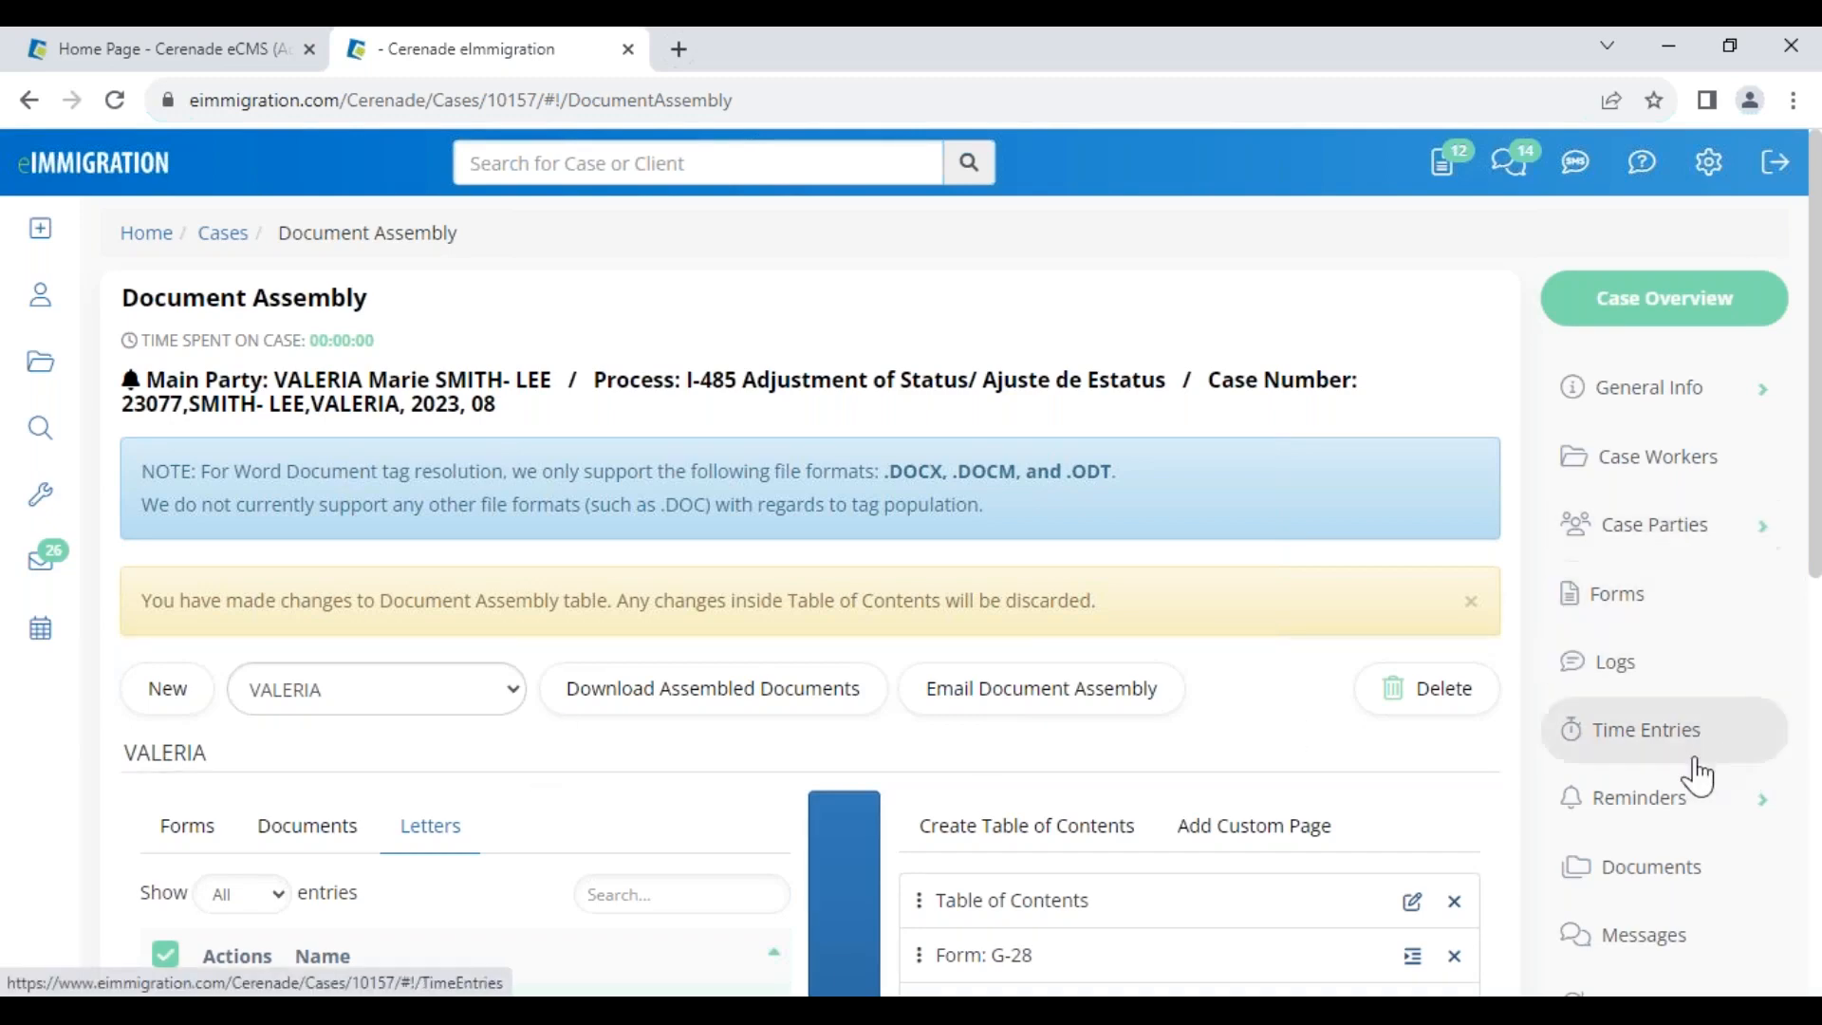
# Start a new case reminder with category Biometrics Appointment Check, notified by Email and SMS
pyautogui.click(1681, 806)
pyautogui.click(1687, 875)
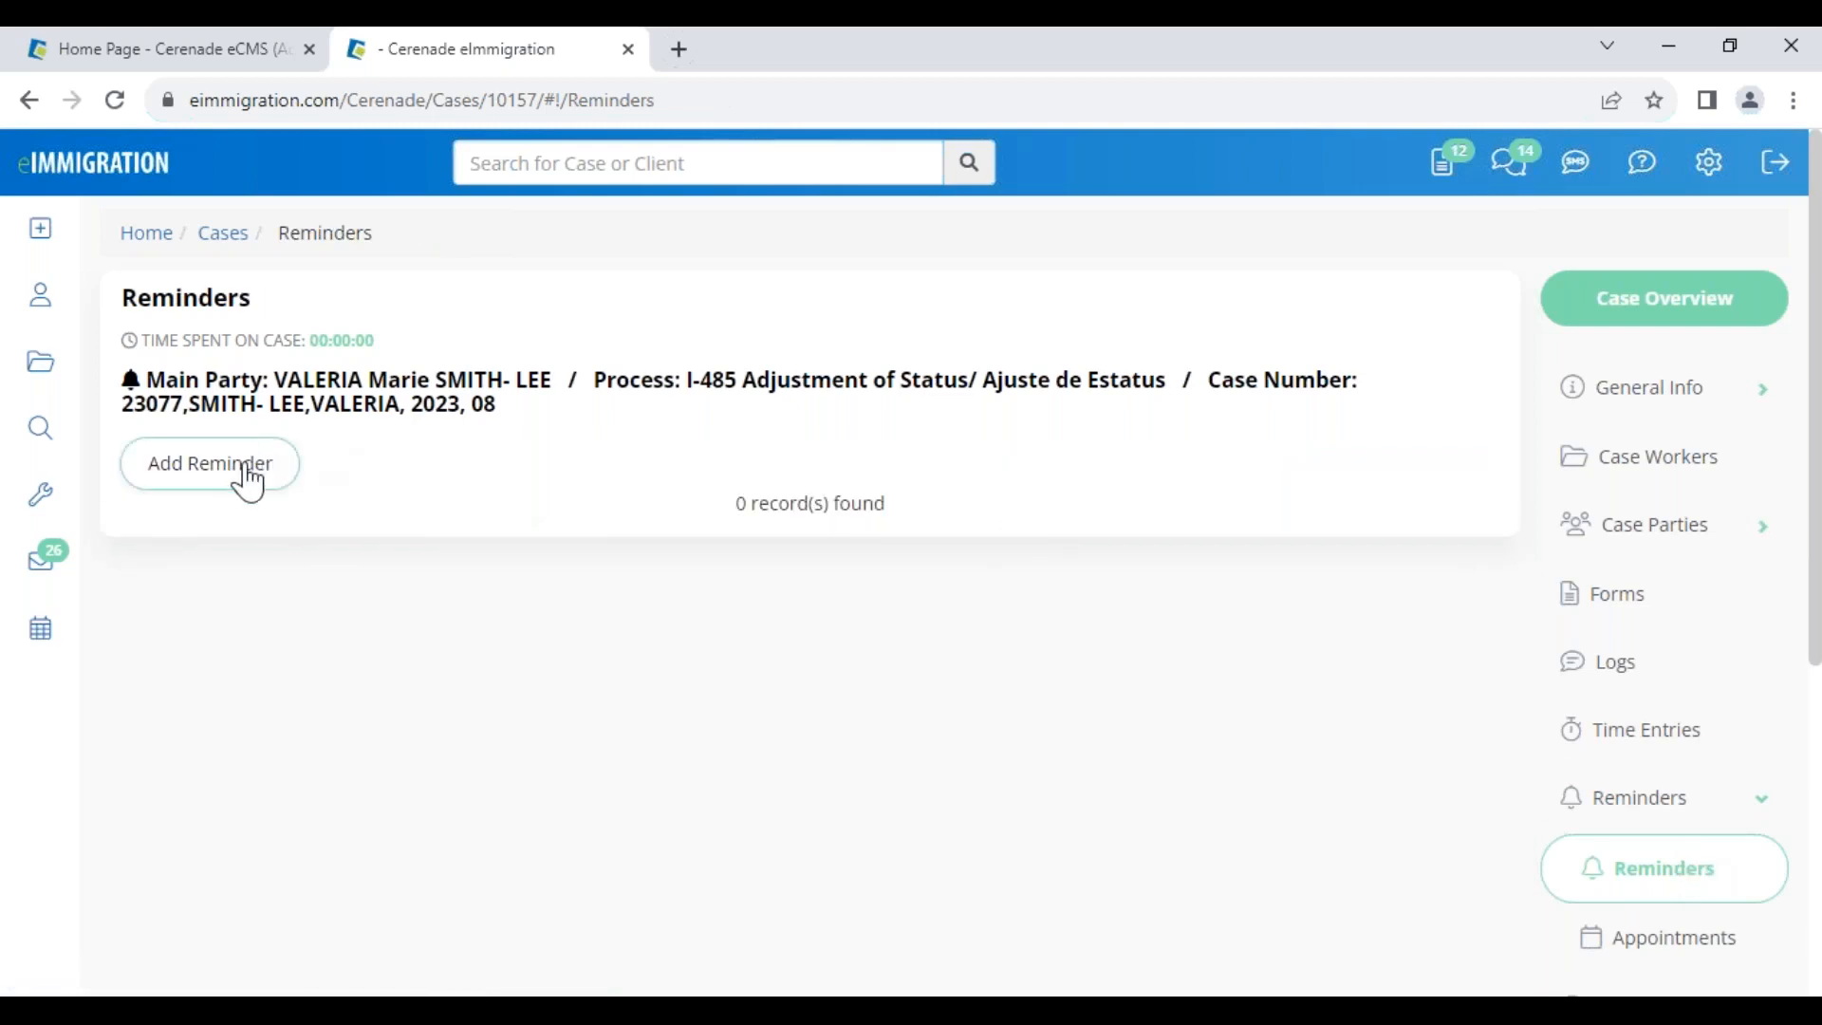
pyautogui.click(251, 474)
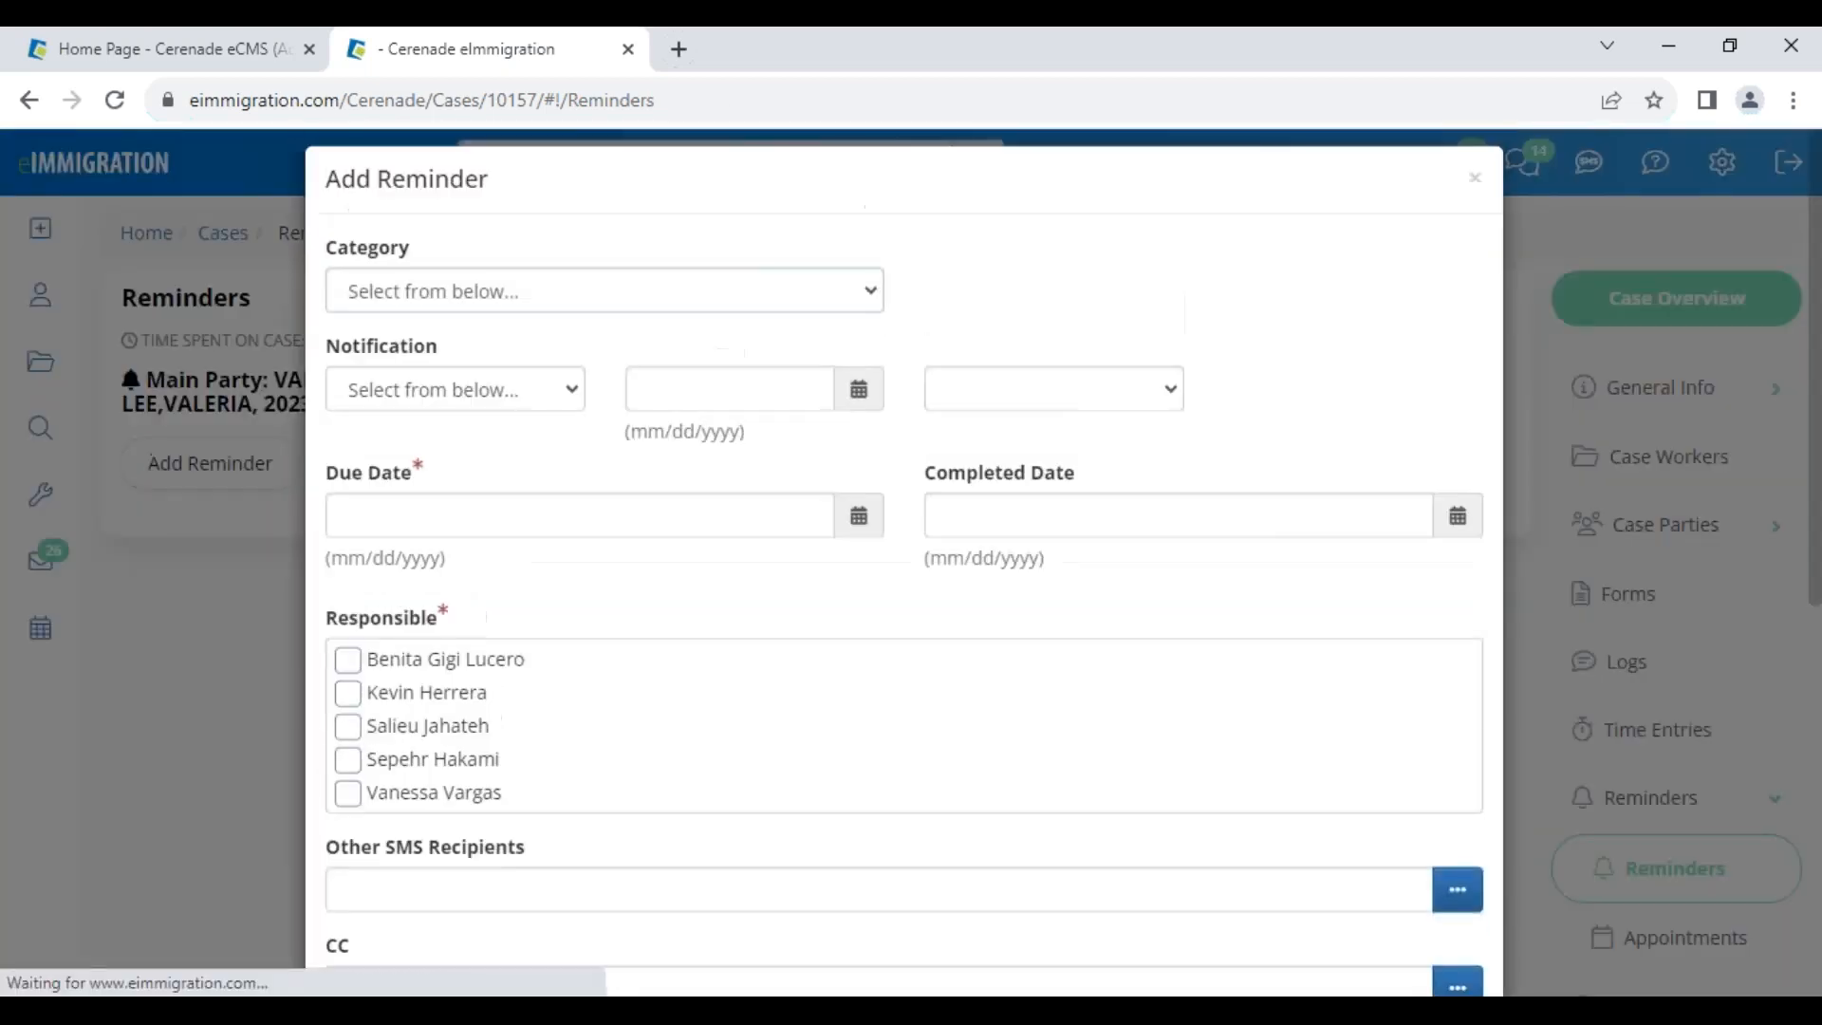
pyautogui.click(493, 317)
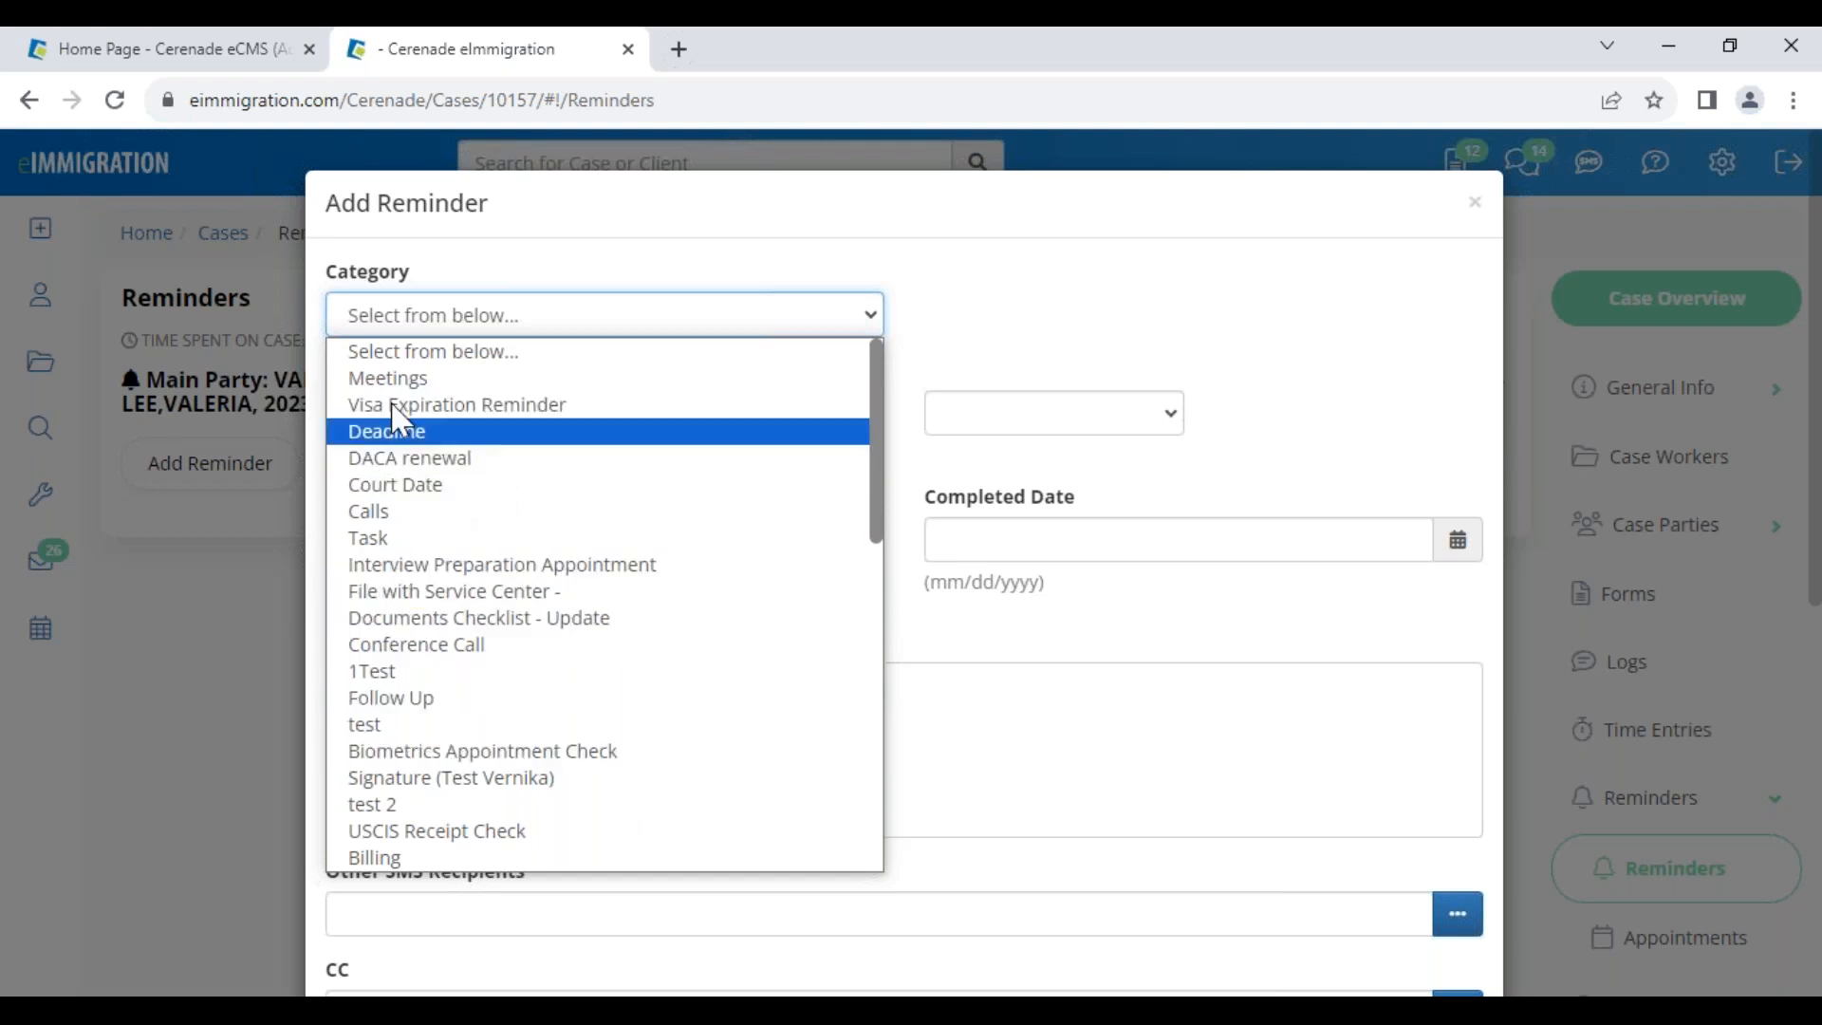
pyautogui.click(467, 754)
pyautogui.click(451, 429)
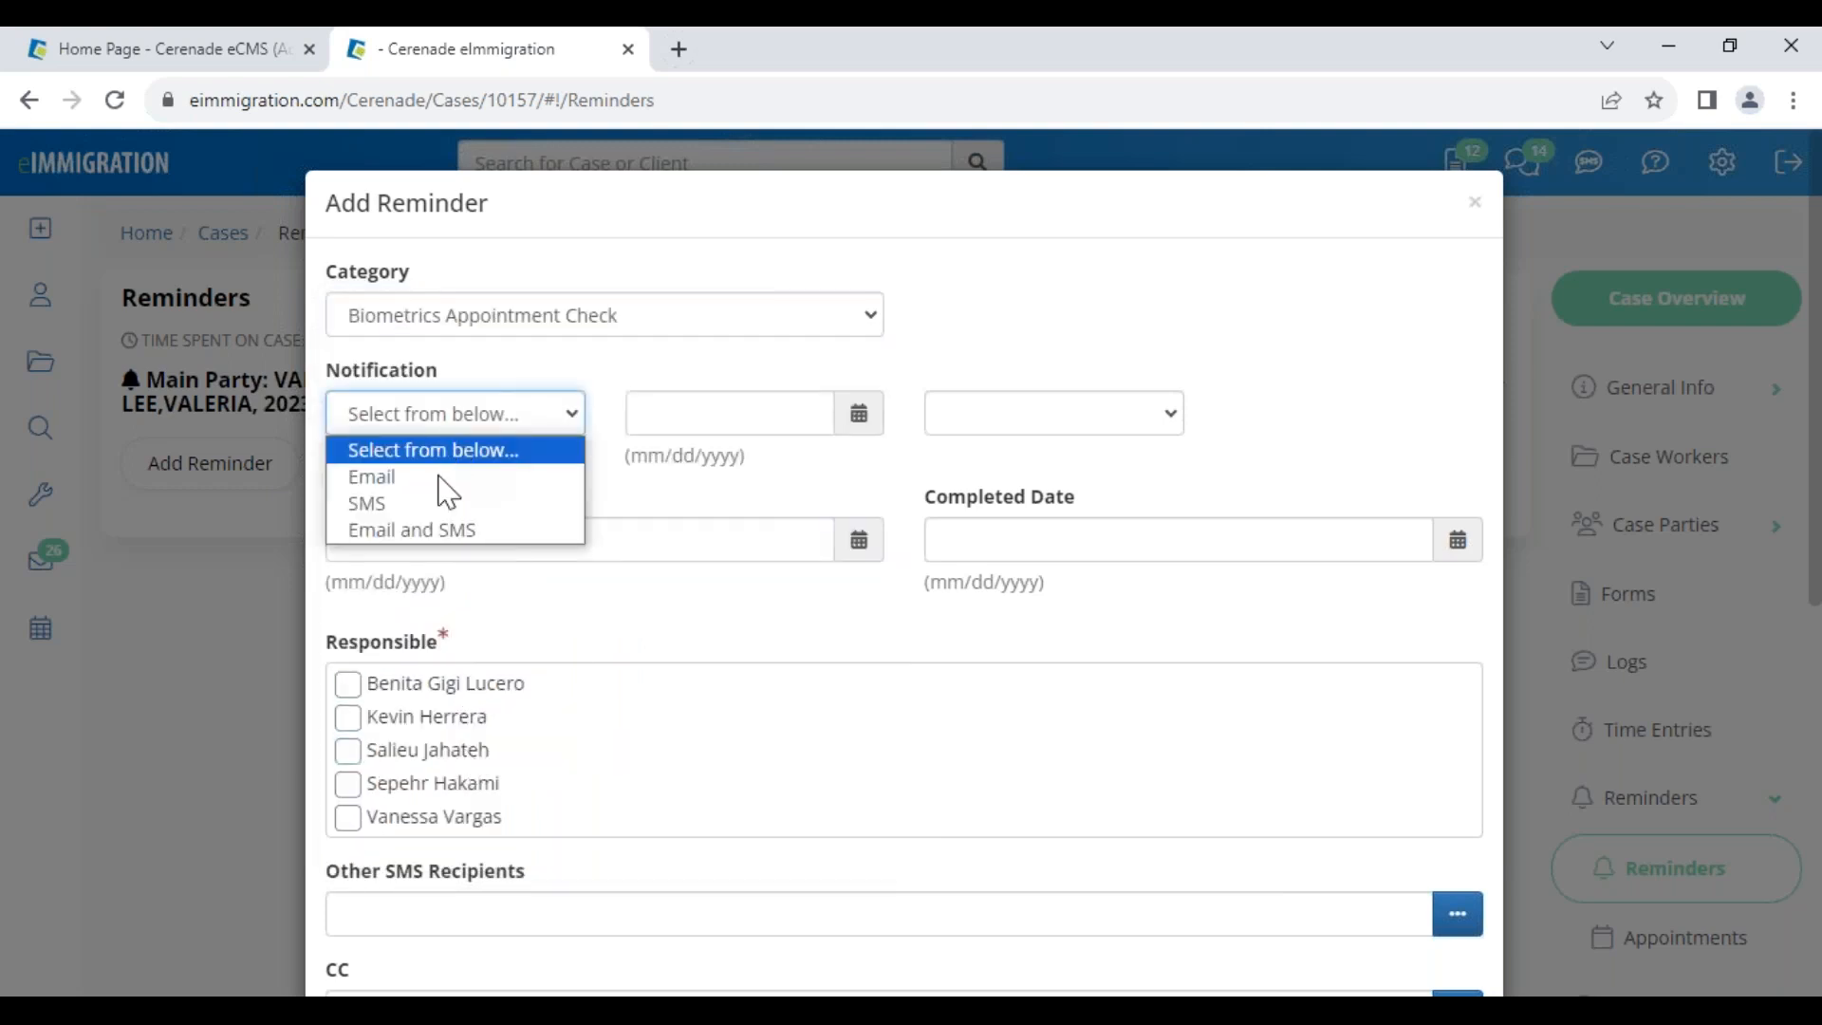
pyautogui.click(438, 532)
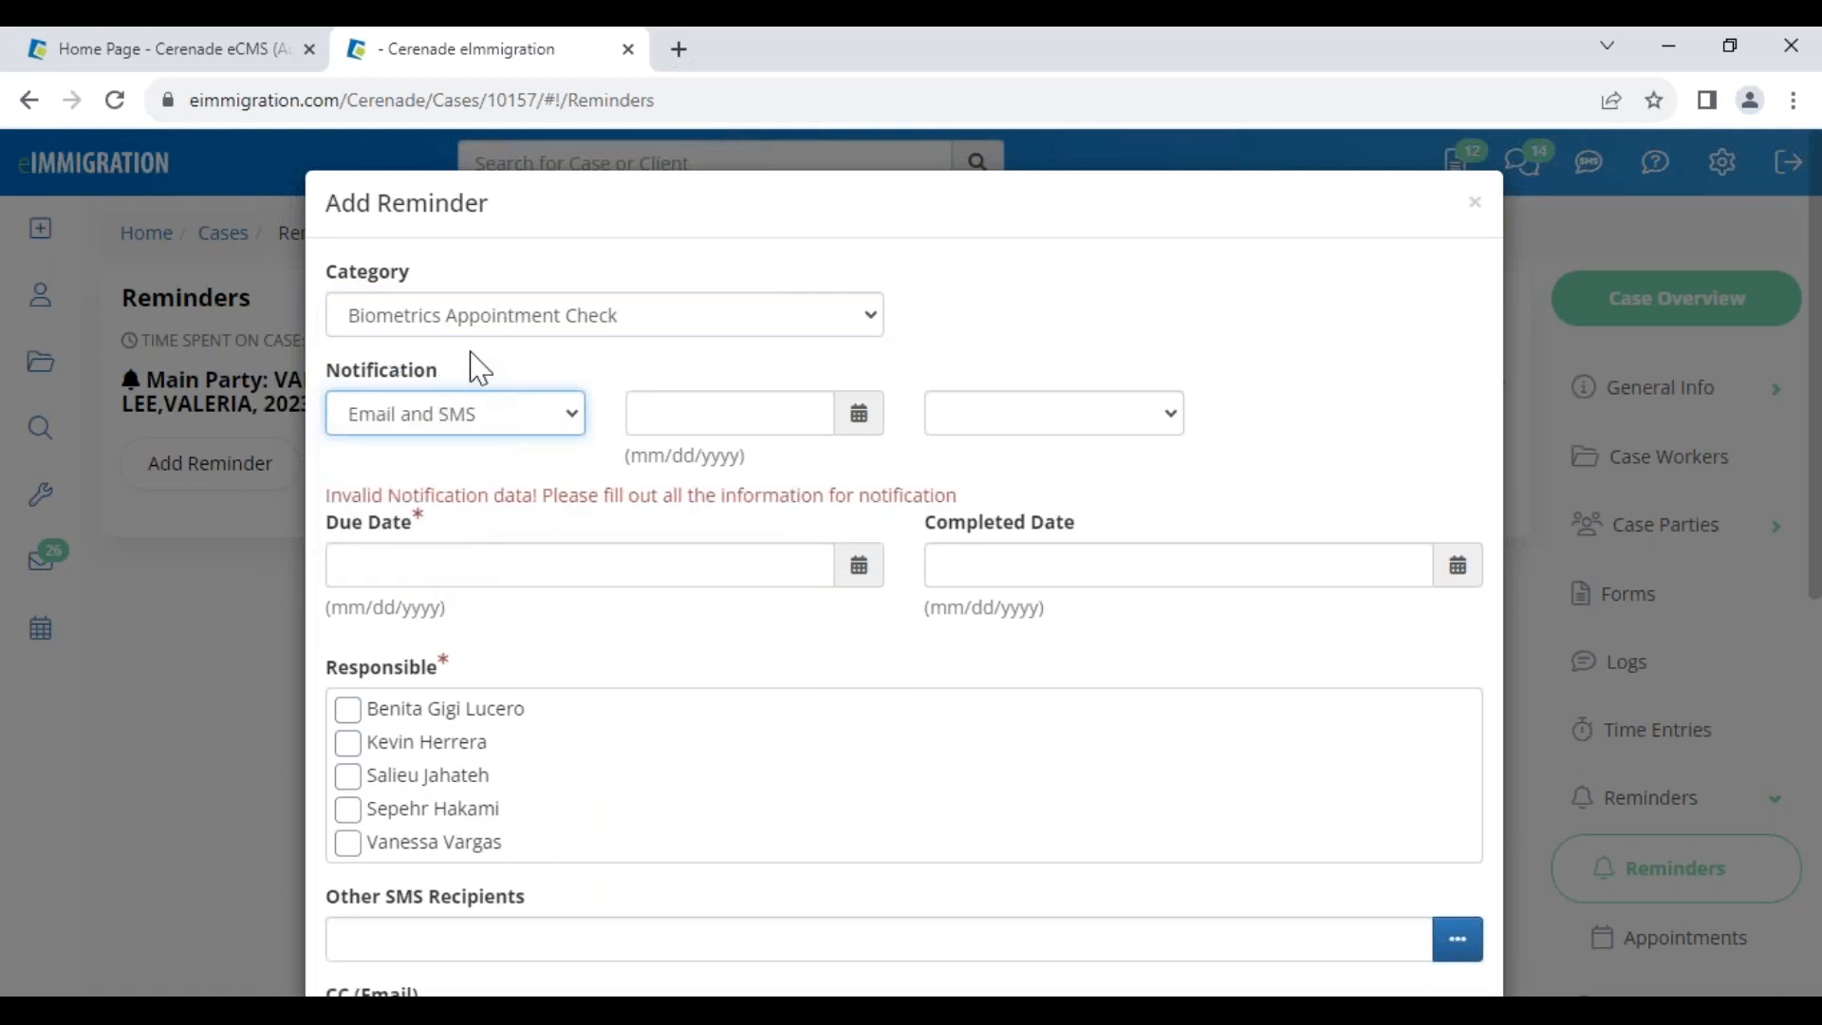
# Set the due date to 09/08/2023 and notification to 09/07/2023 at 08:30 AM
pyautogui.click(687, 427)
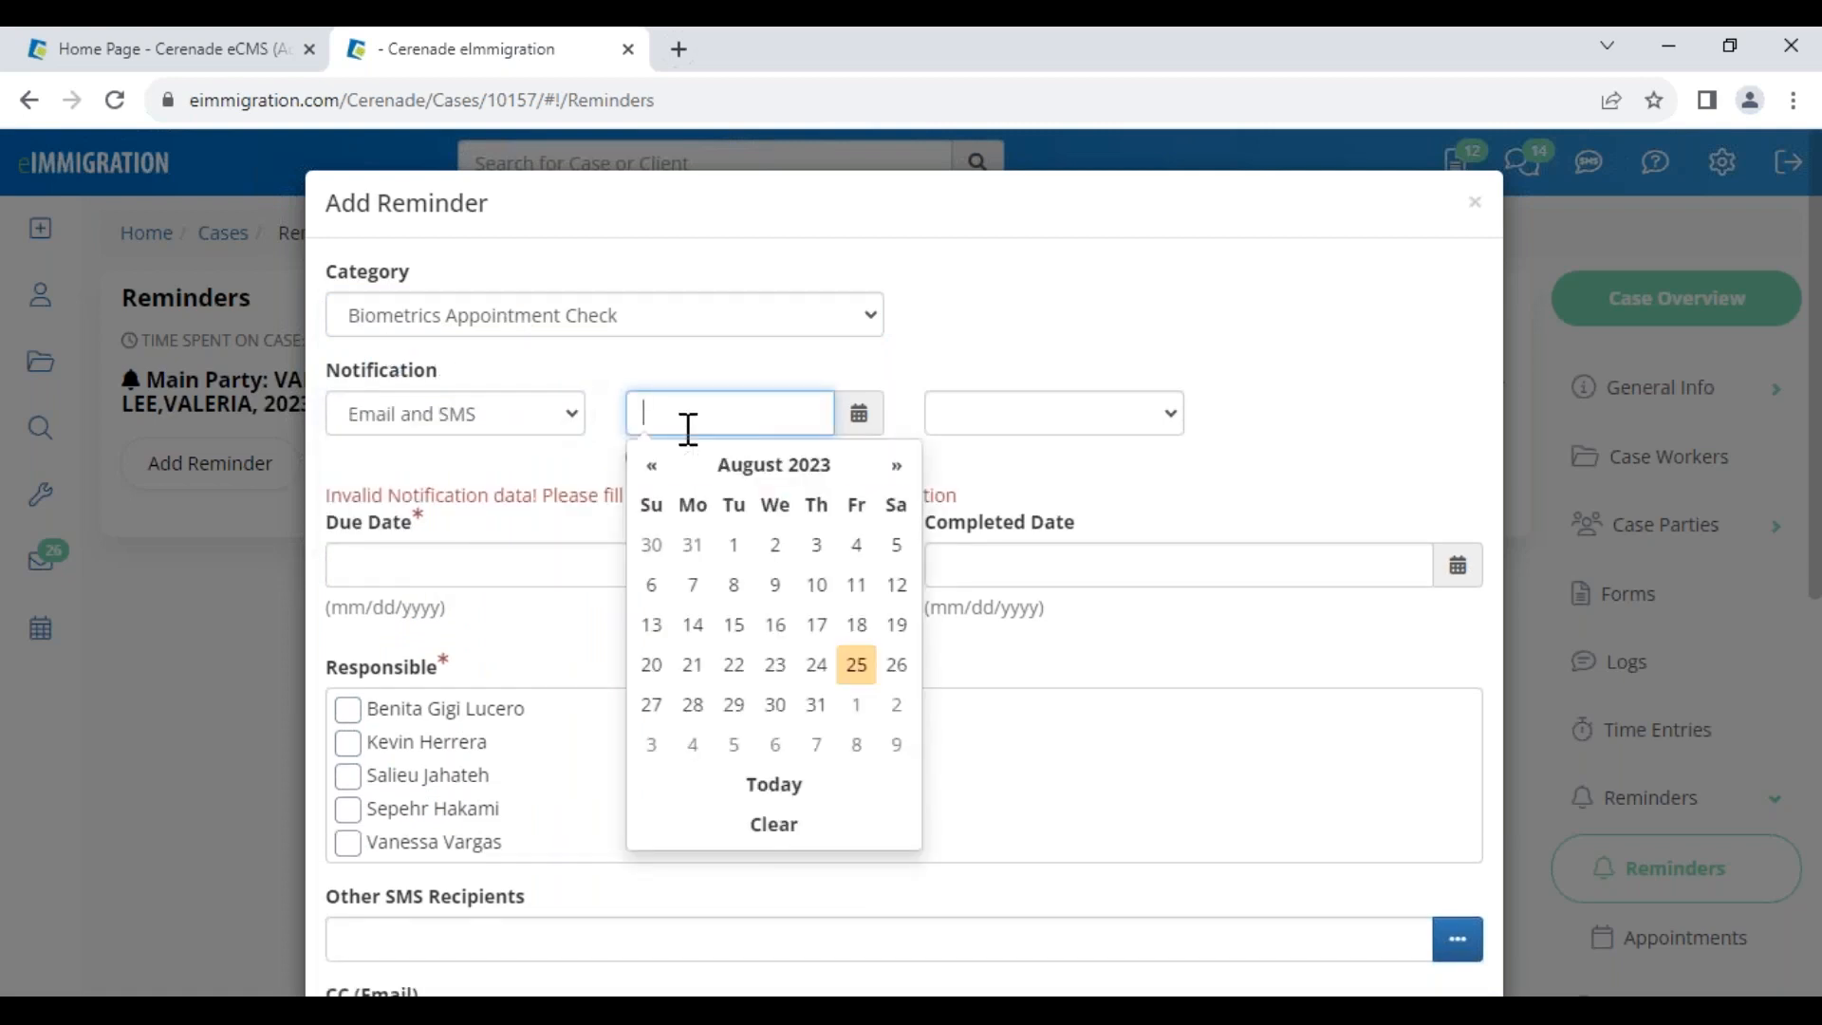
pyautogui.click(474, 574)
pyautogui.click(557, 895)
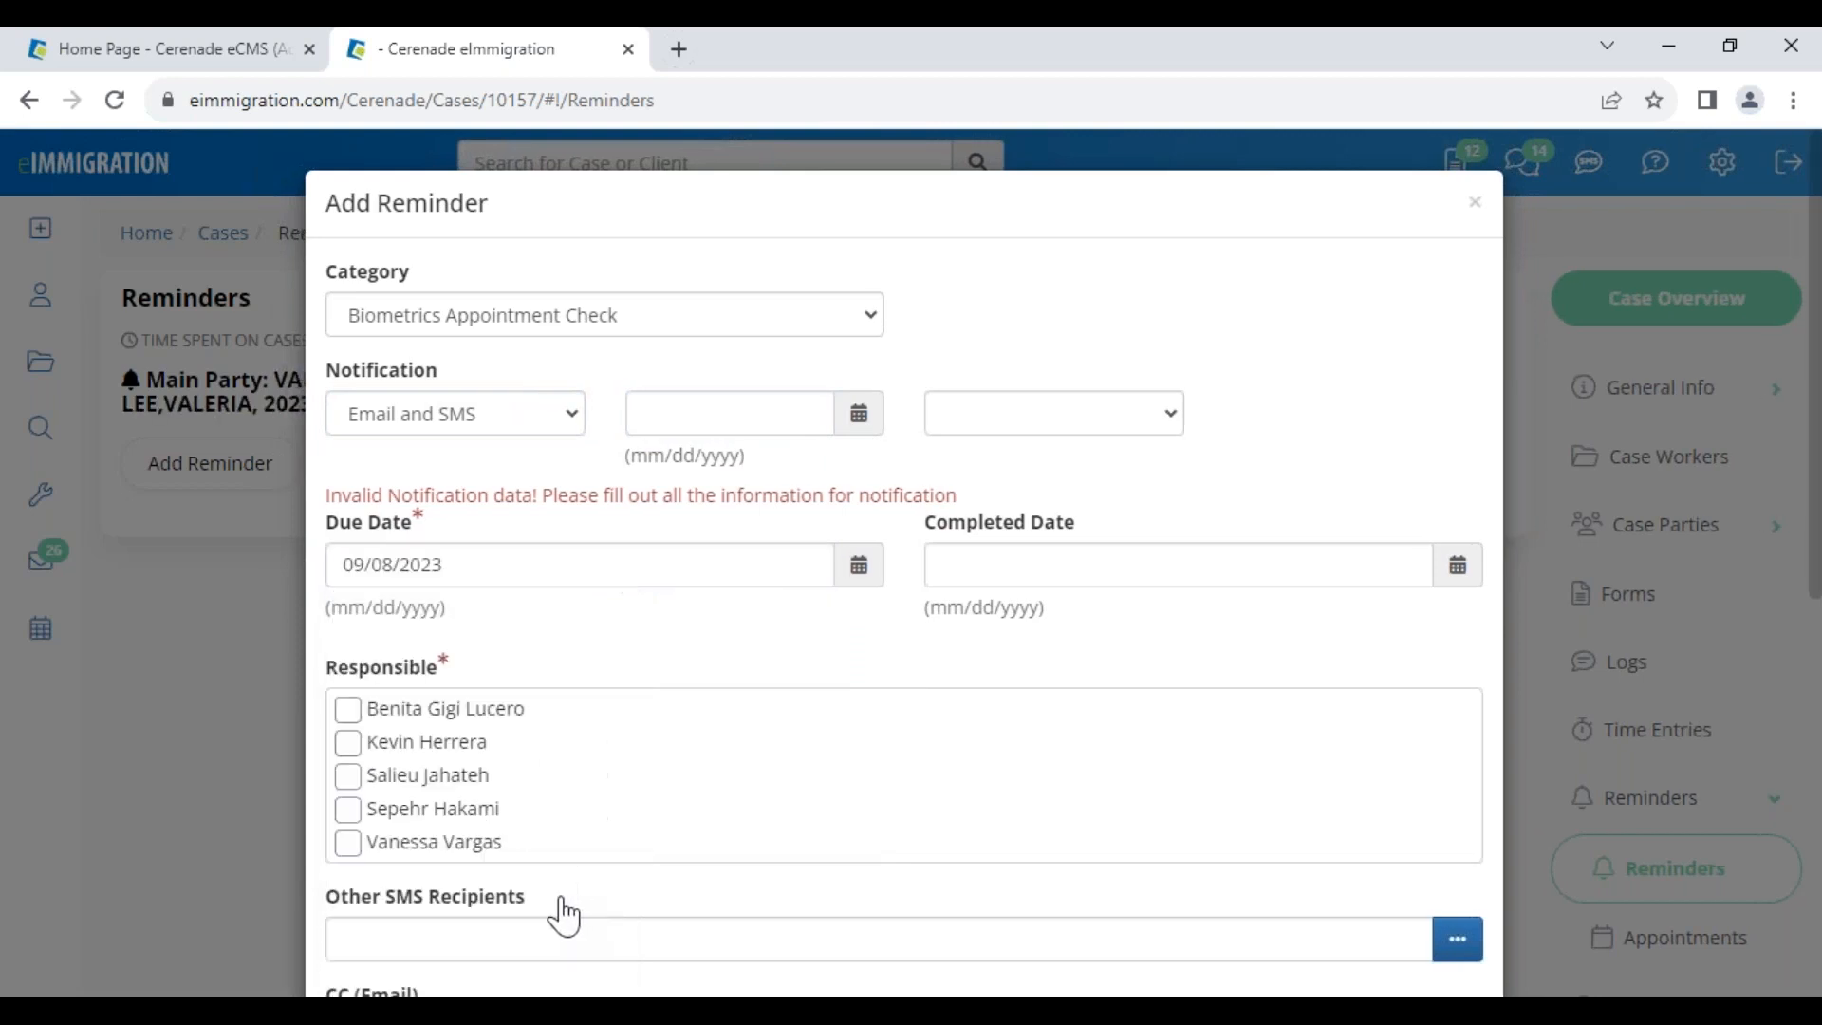
pyautogui.click(711, 408)
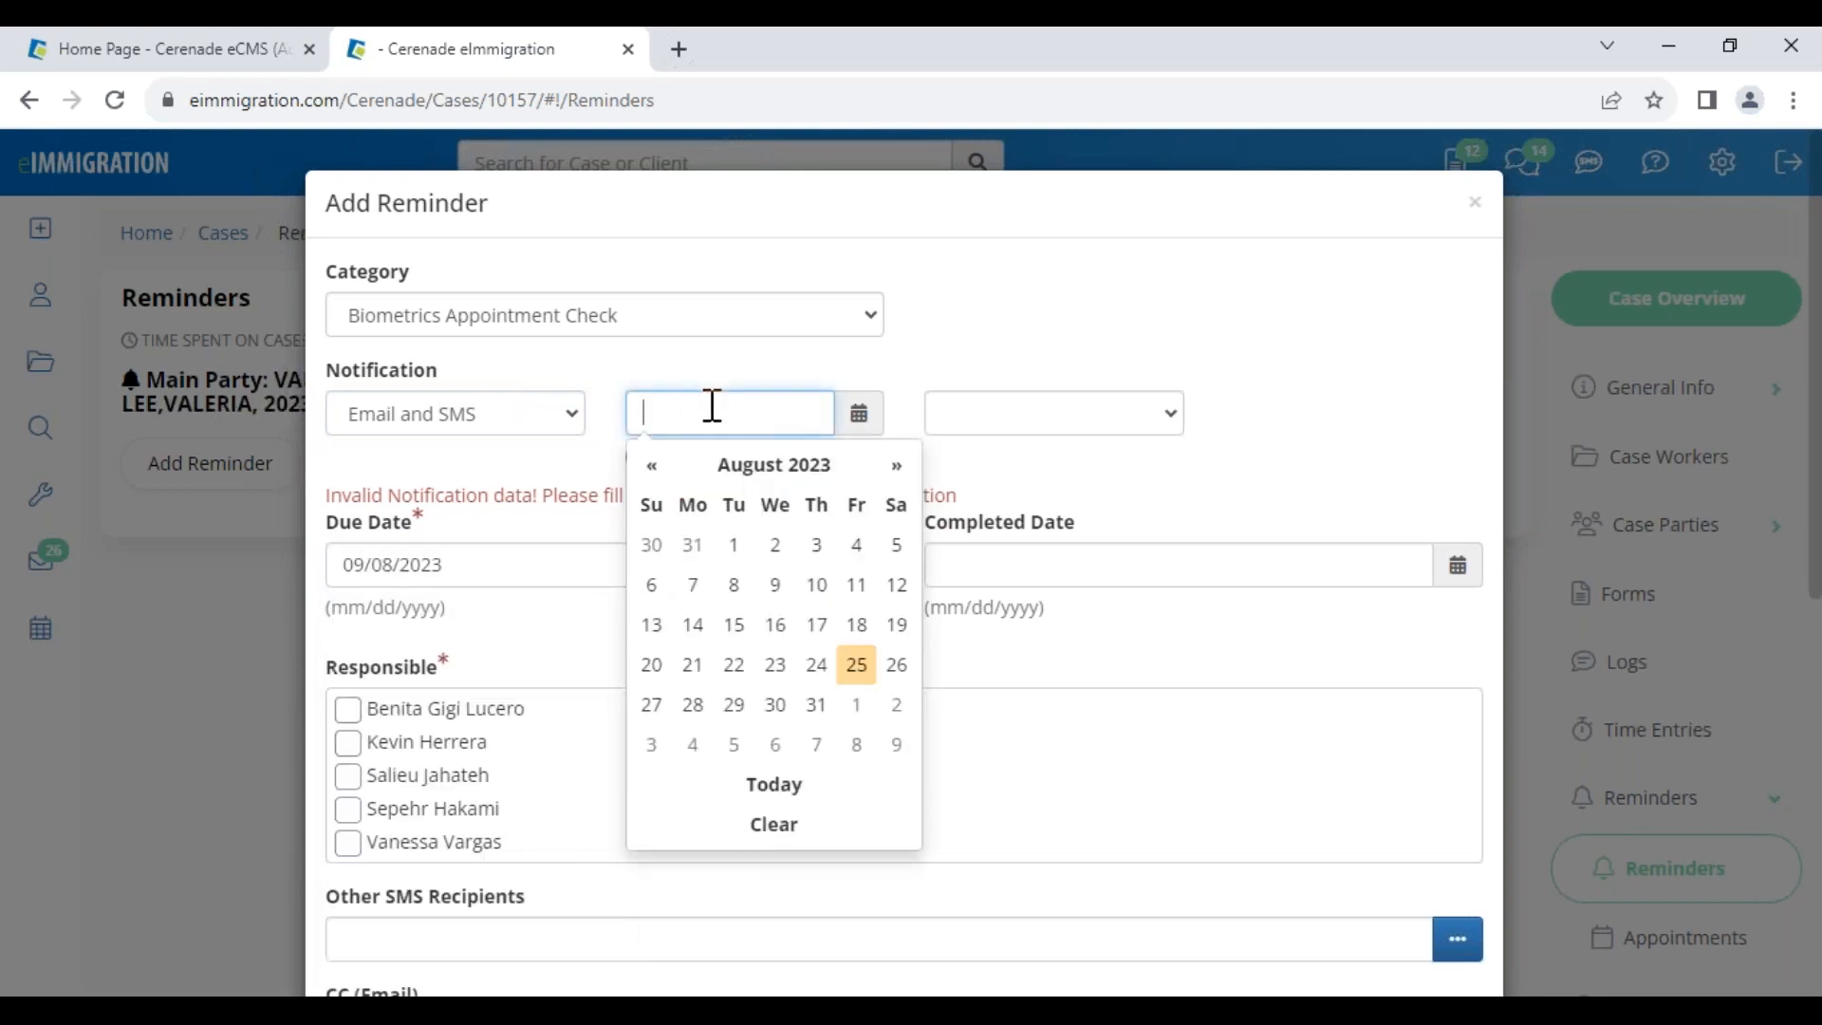
pyautogui.click(816, 745)
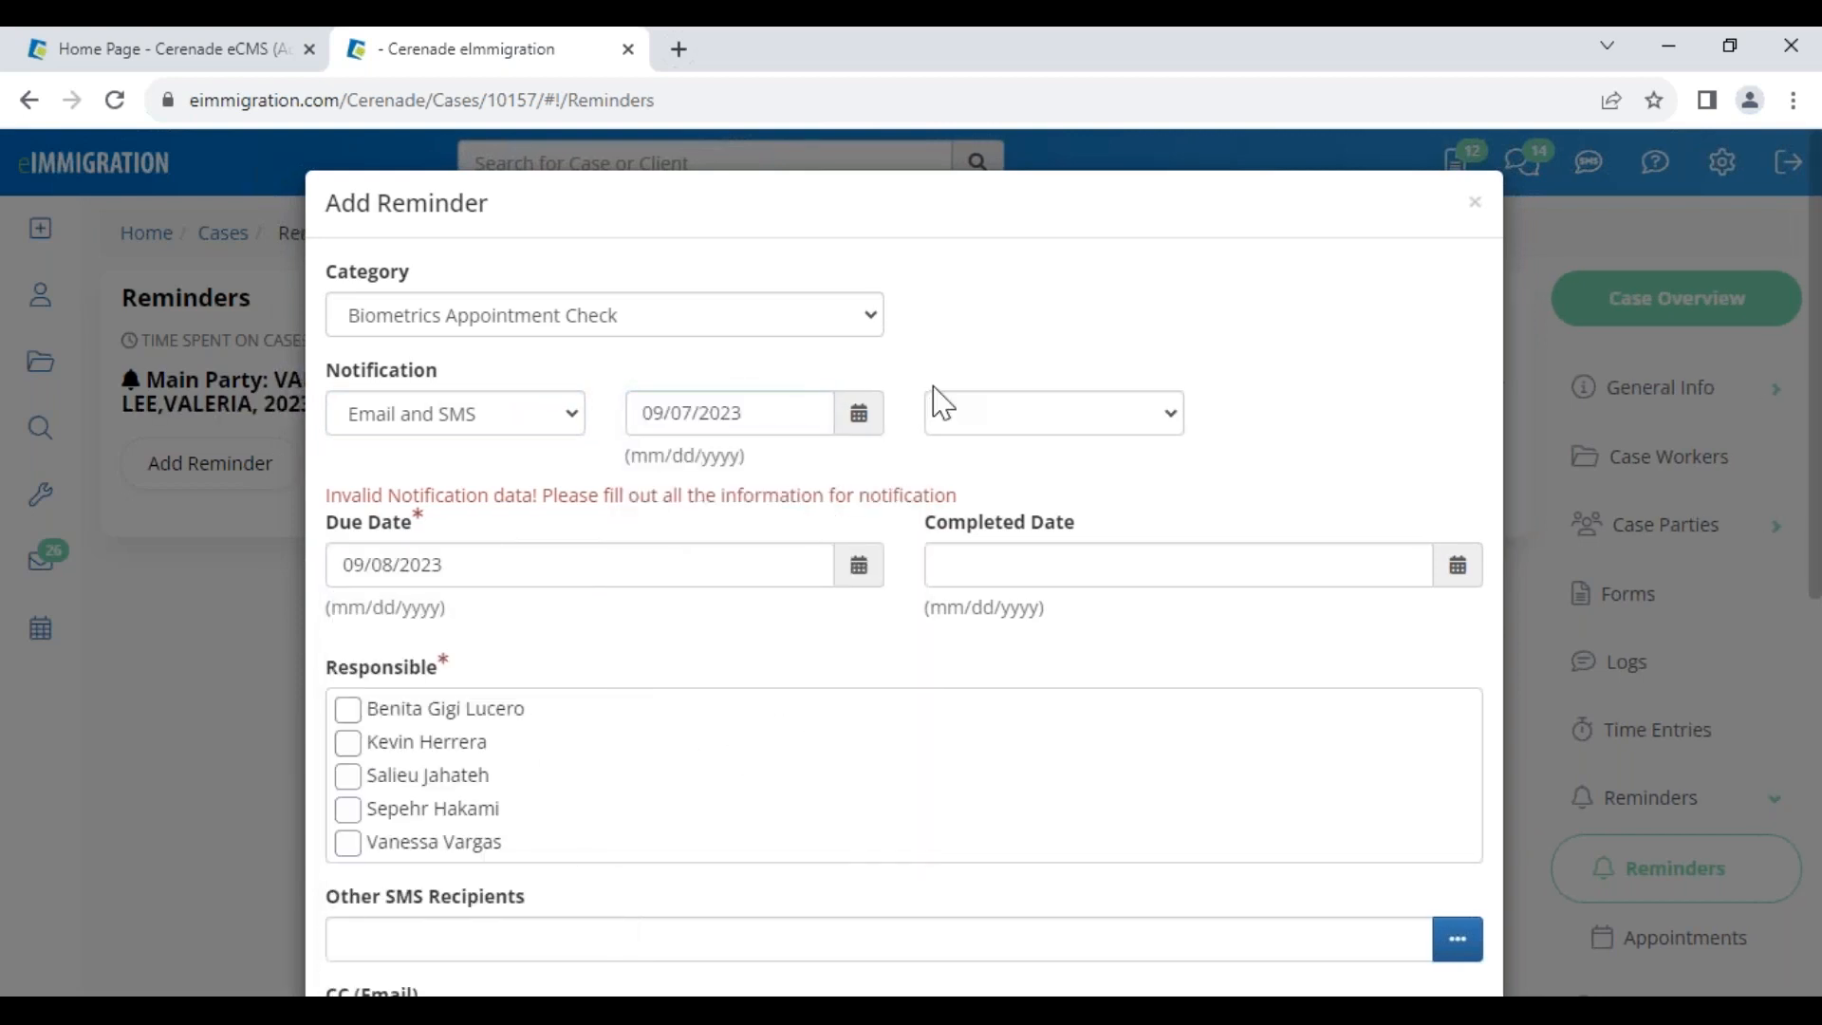
pyautogui.click(993, 414)
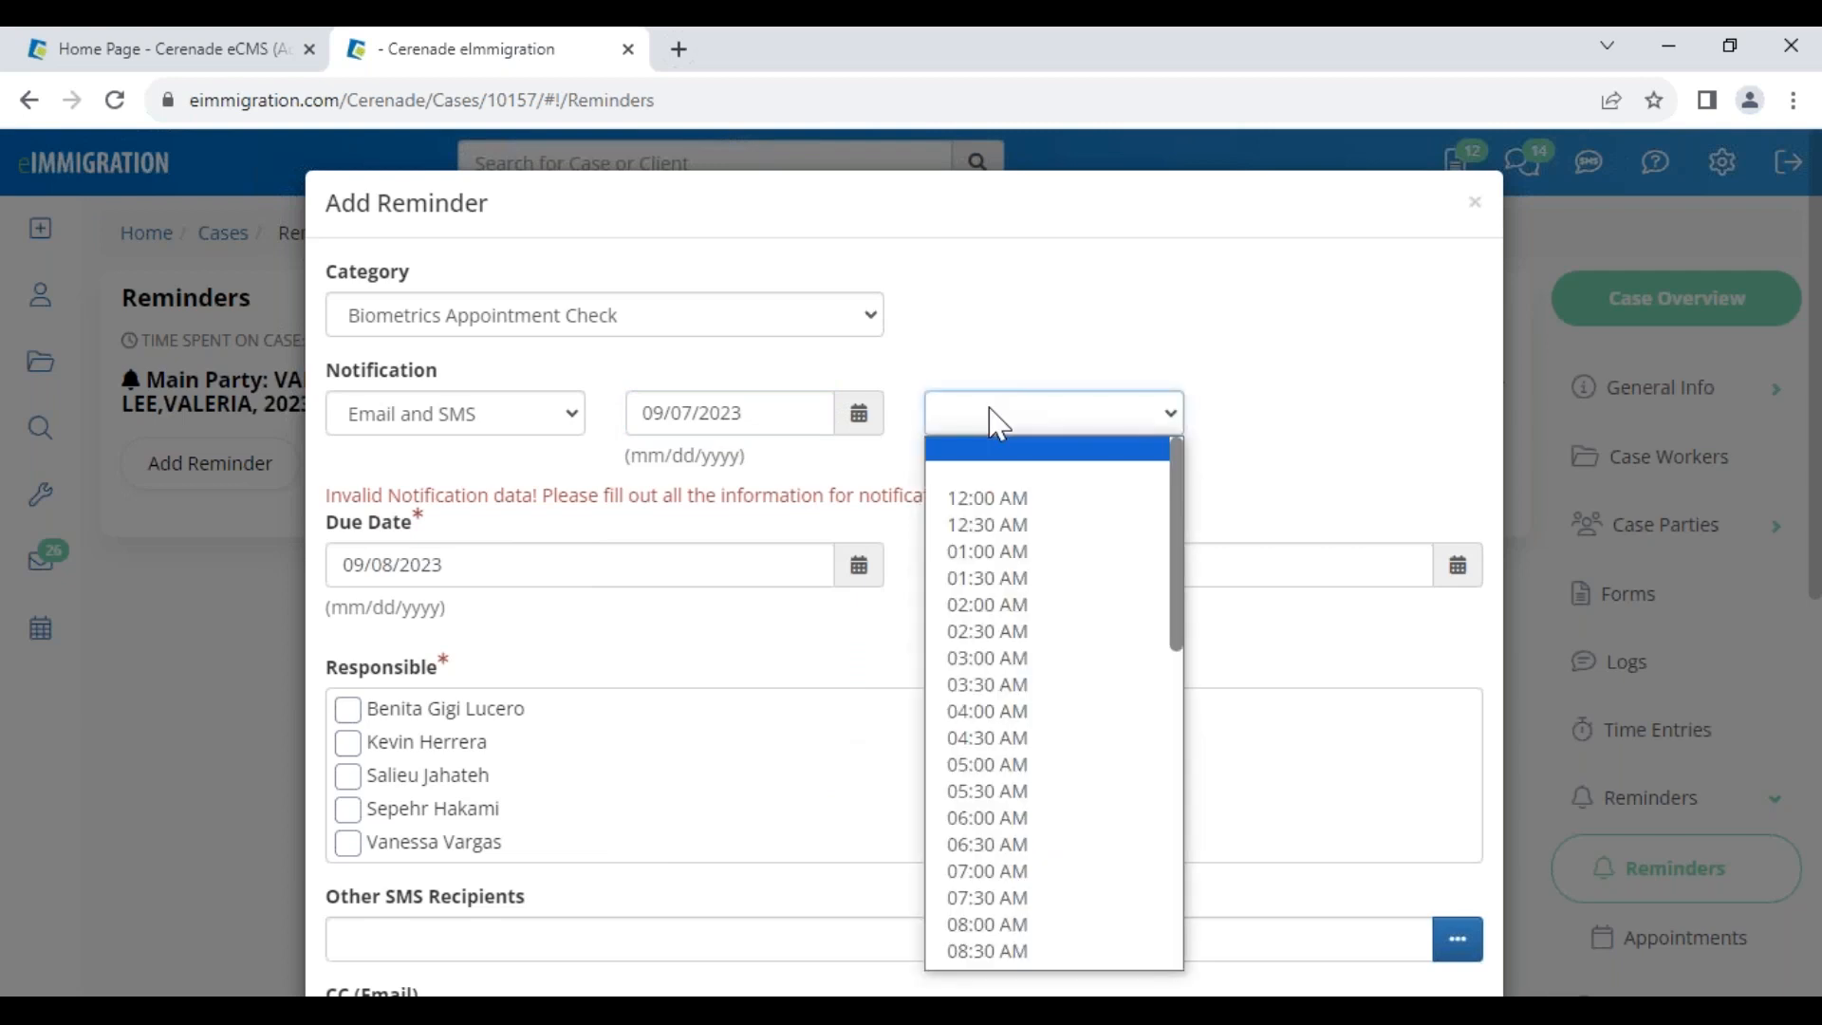
pyautogui.click(1061, 952)
# Assign a responsible case worker, enter description TEST, and save the reminder
pyautogui.click(351, 721)
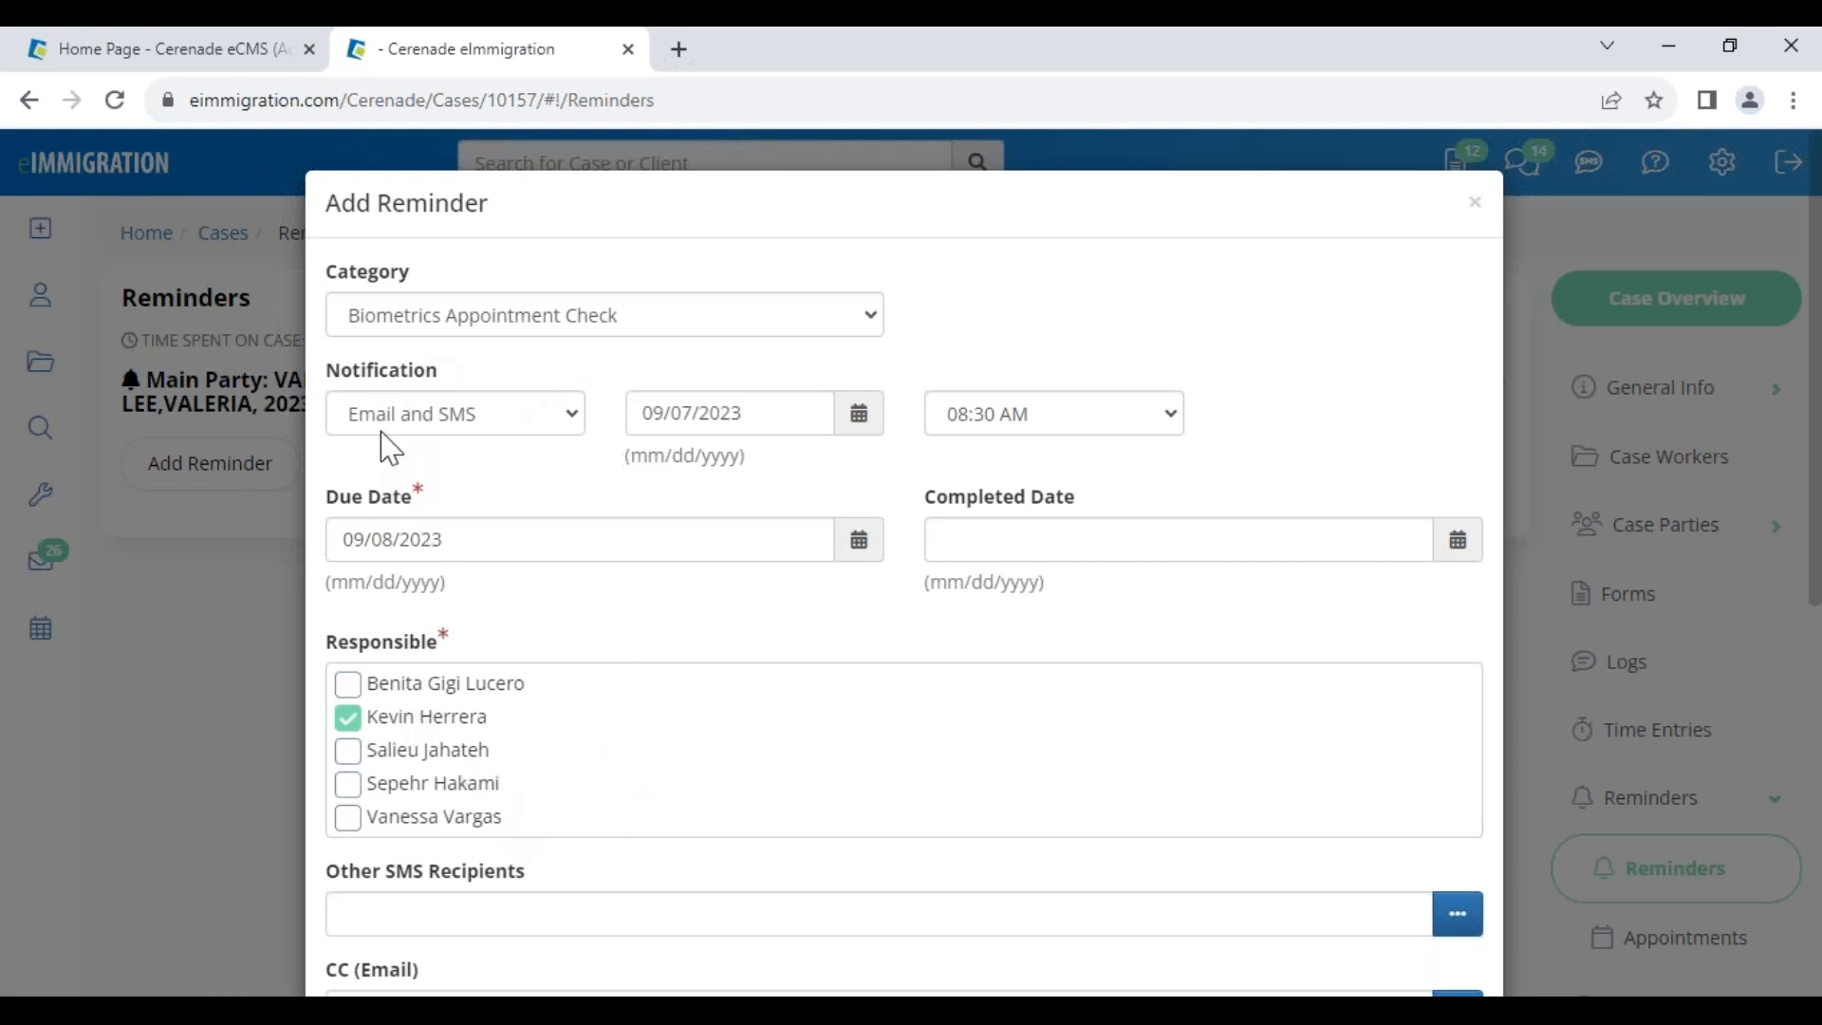
pyautogui.scroll(-3, 642, 838)
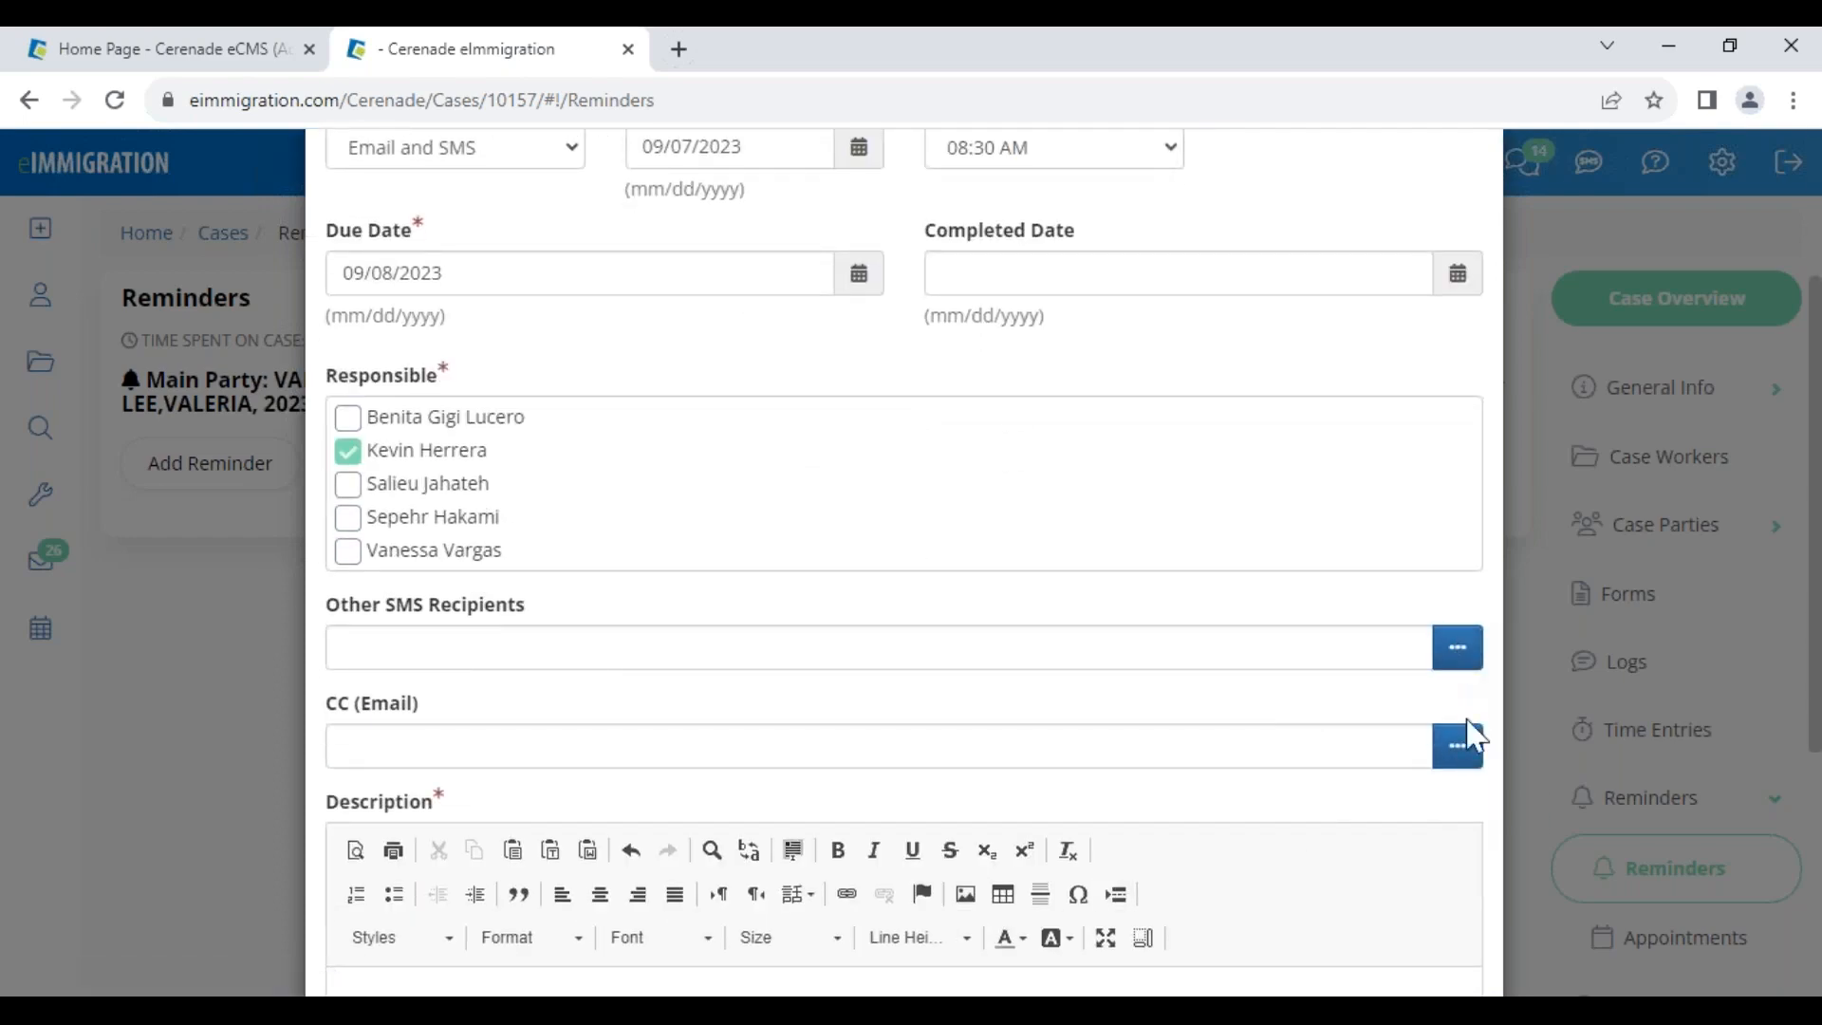
pyautogui.scroll(-4, 812, 604)
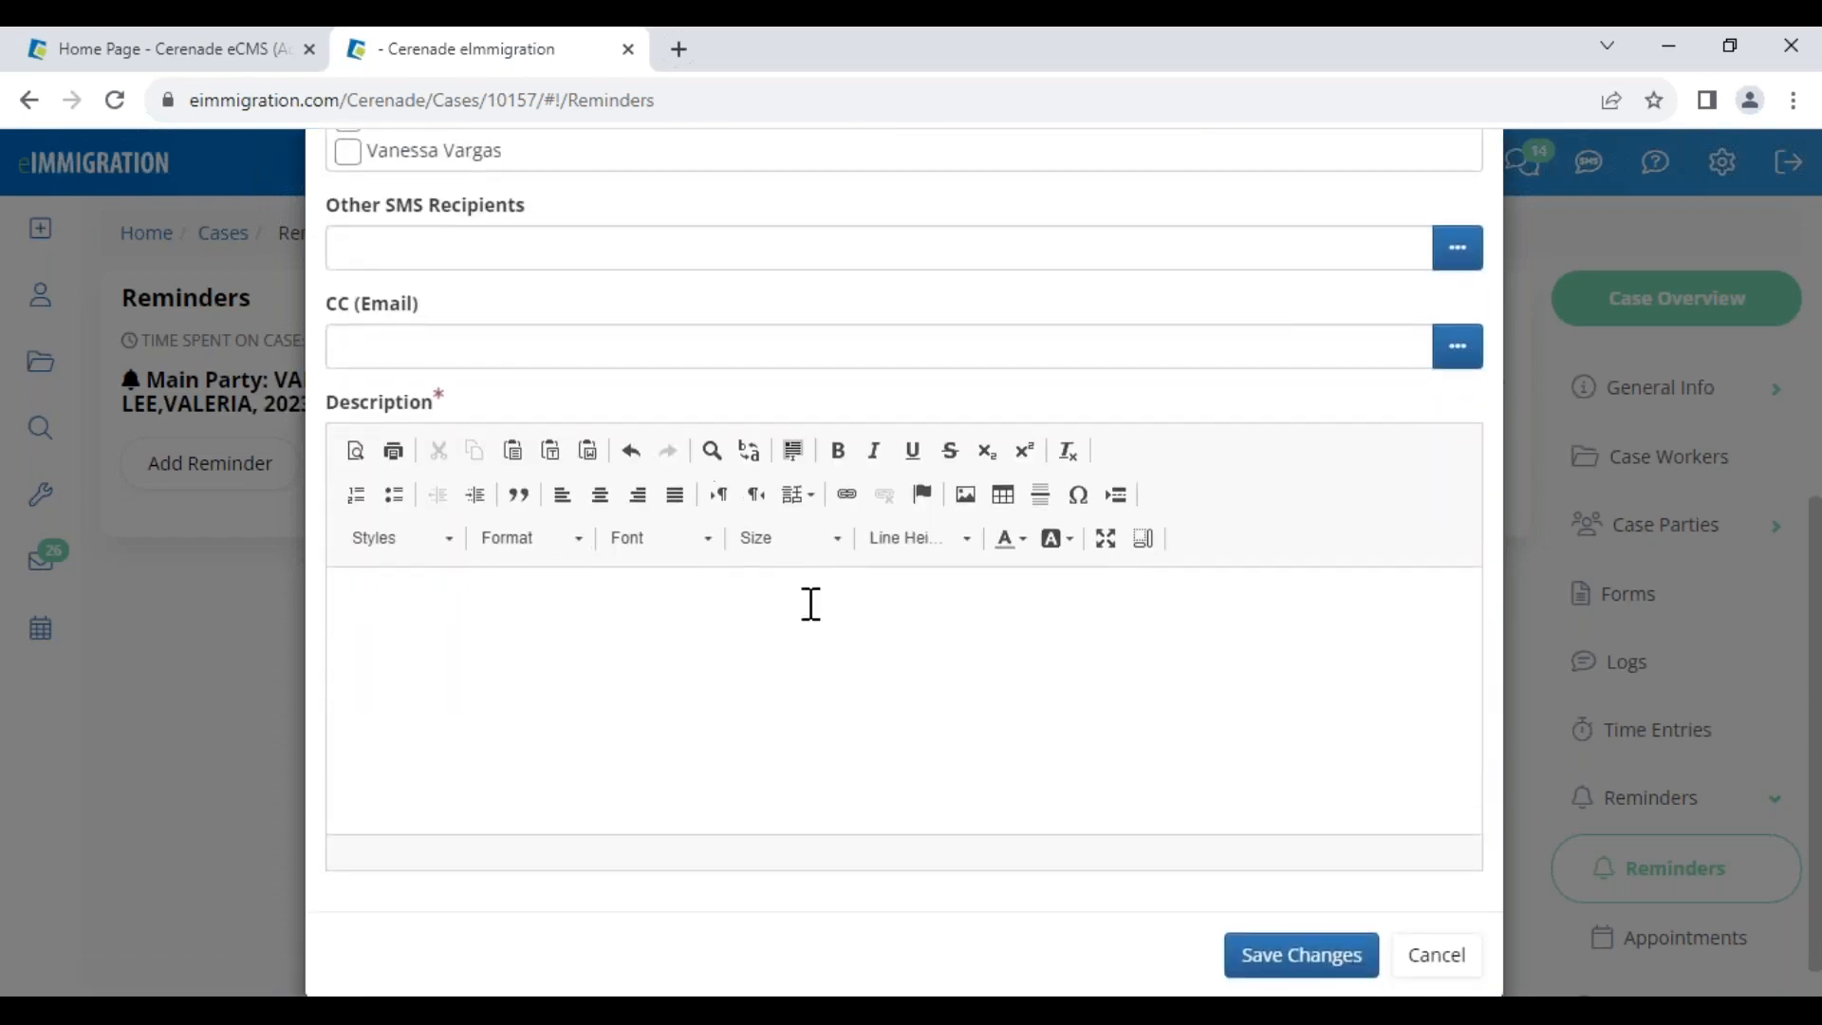
pyautogui.click(558, 649)
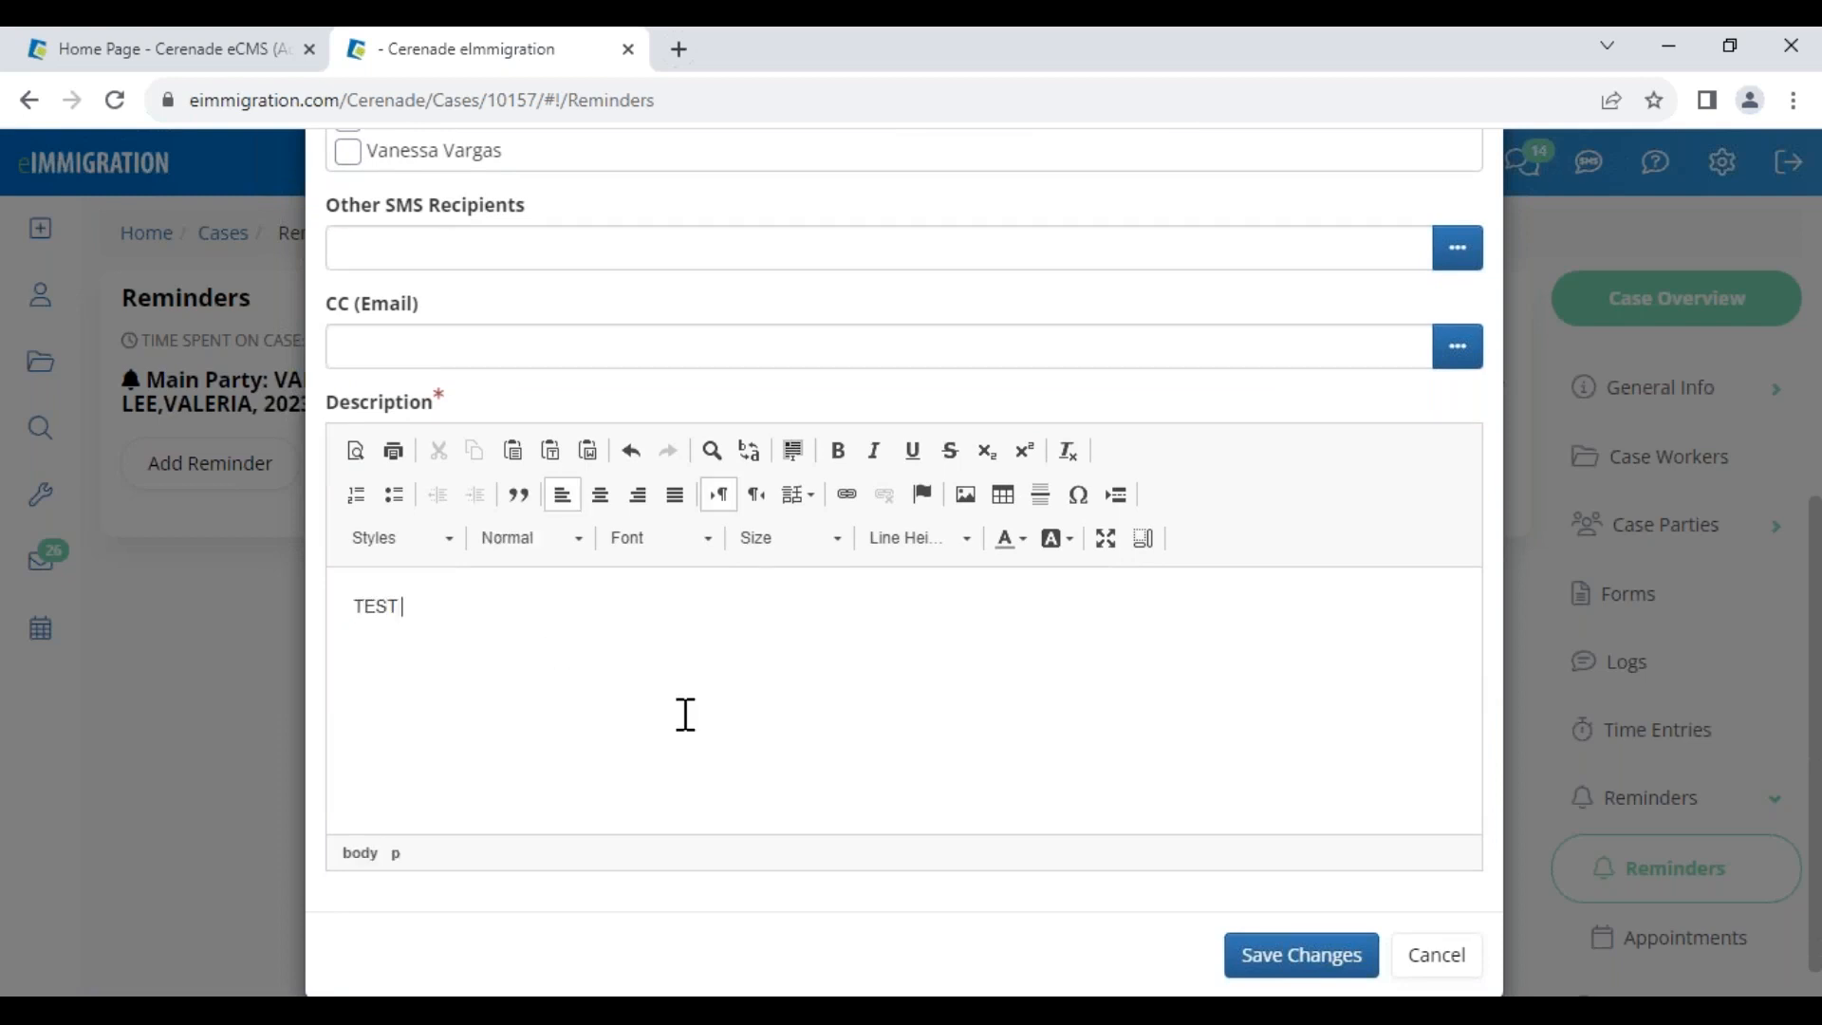
pyautogui.click(1291, 958)
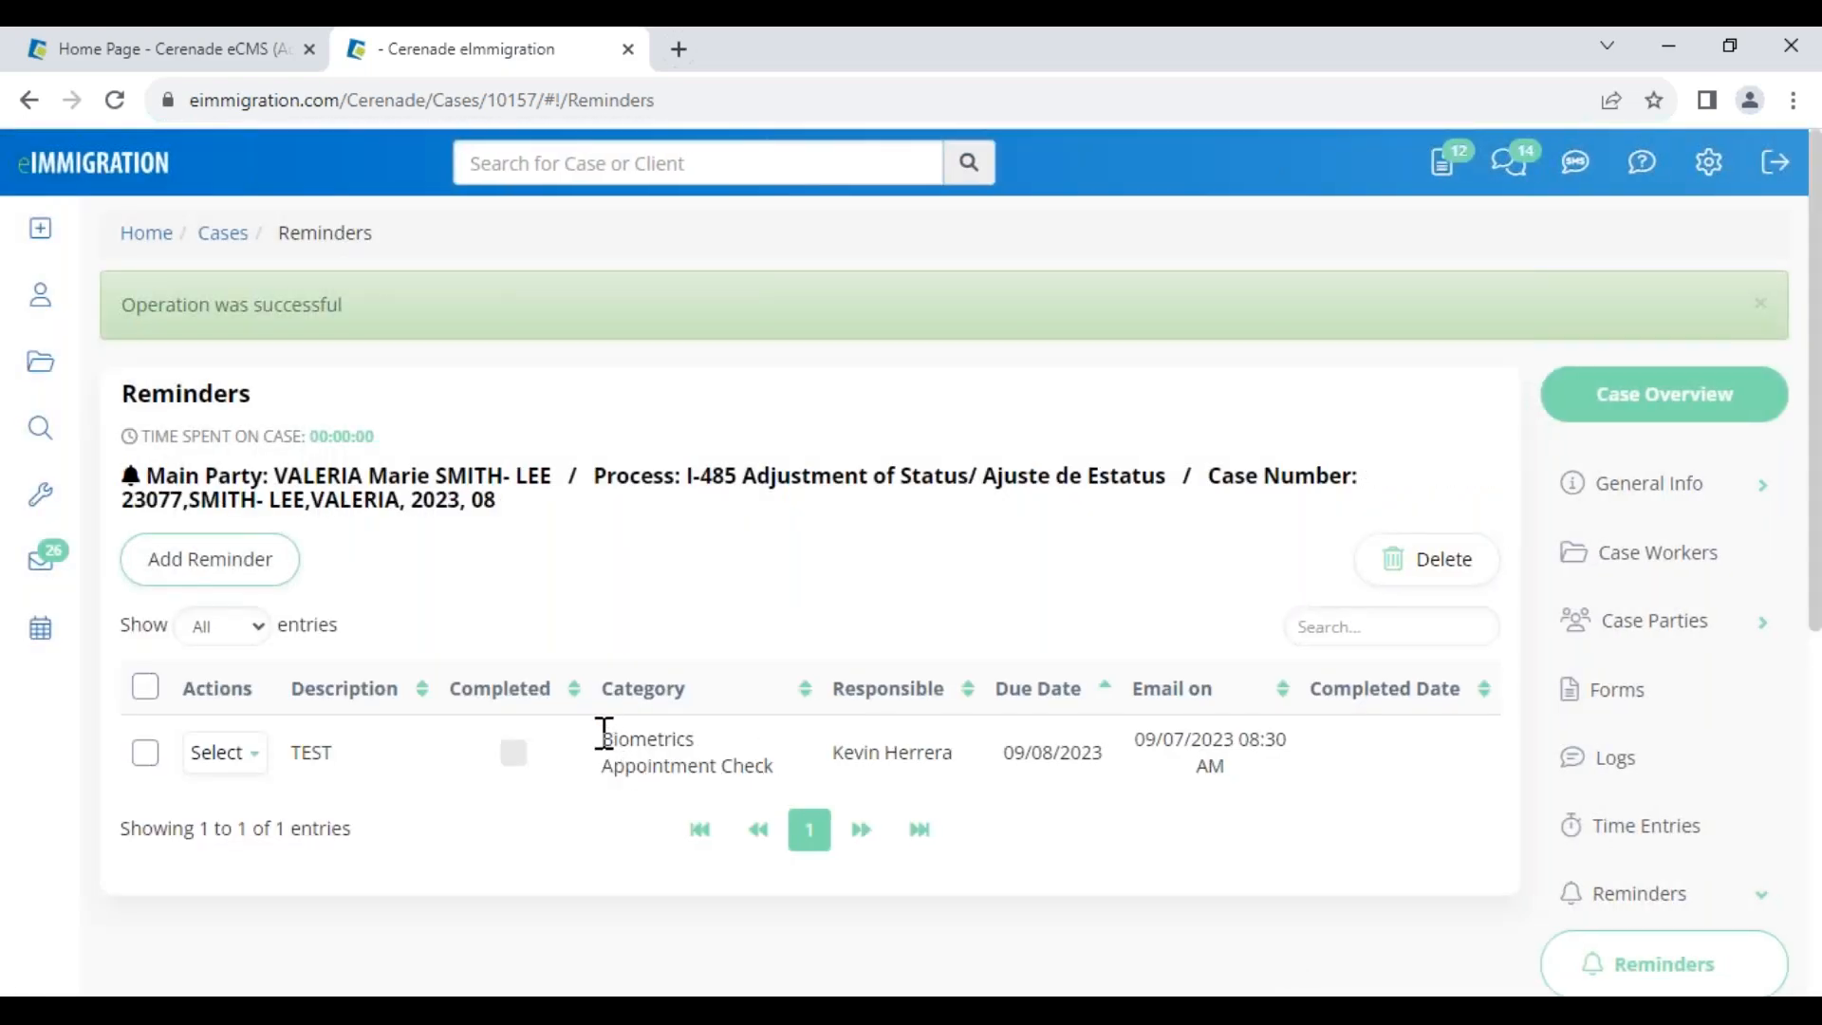
# Open the main party's Passports folder, showing Mexico (expires 01/01/2029) and Greece (expires 06/15/2023)
pyautogui.click(349, 476)
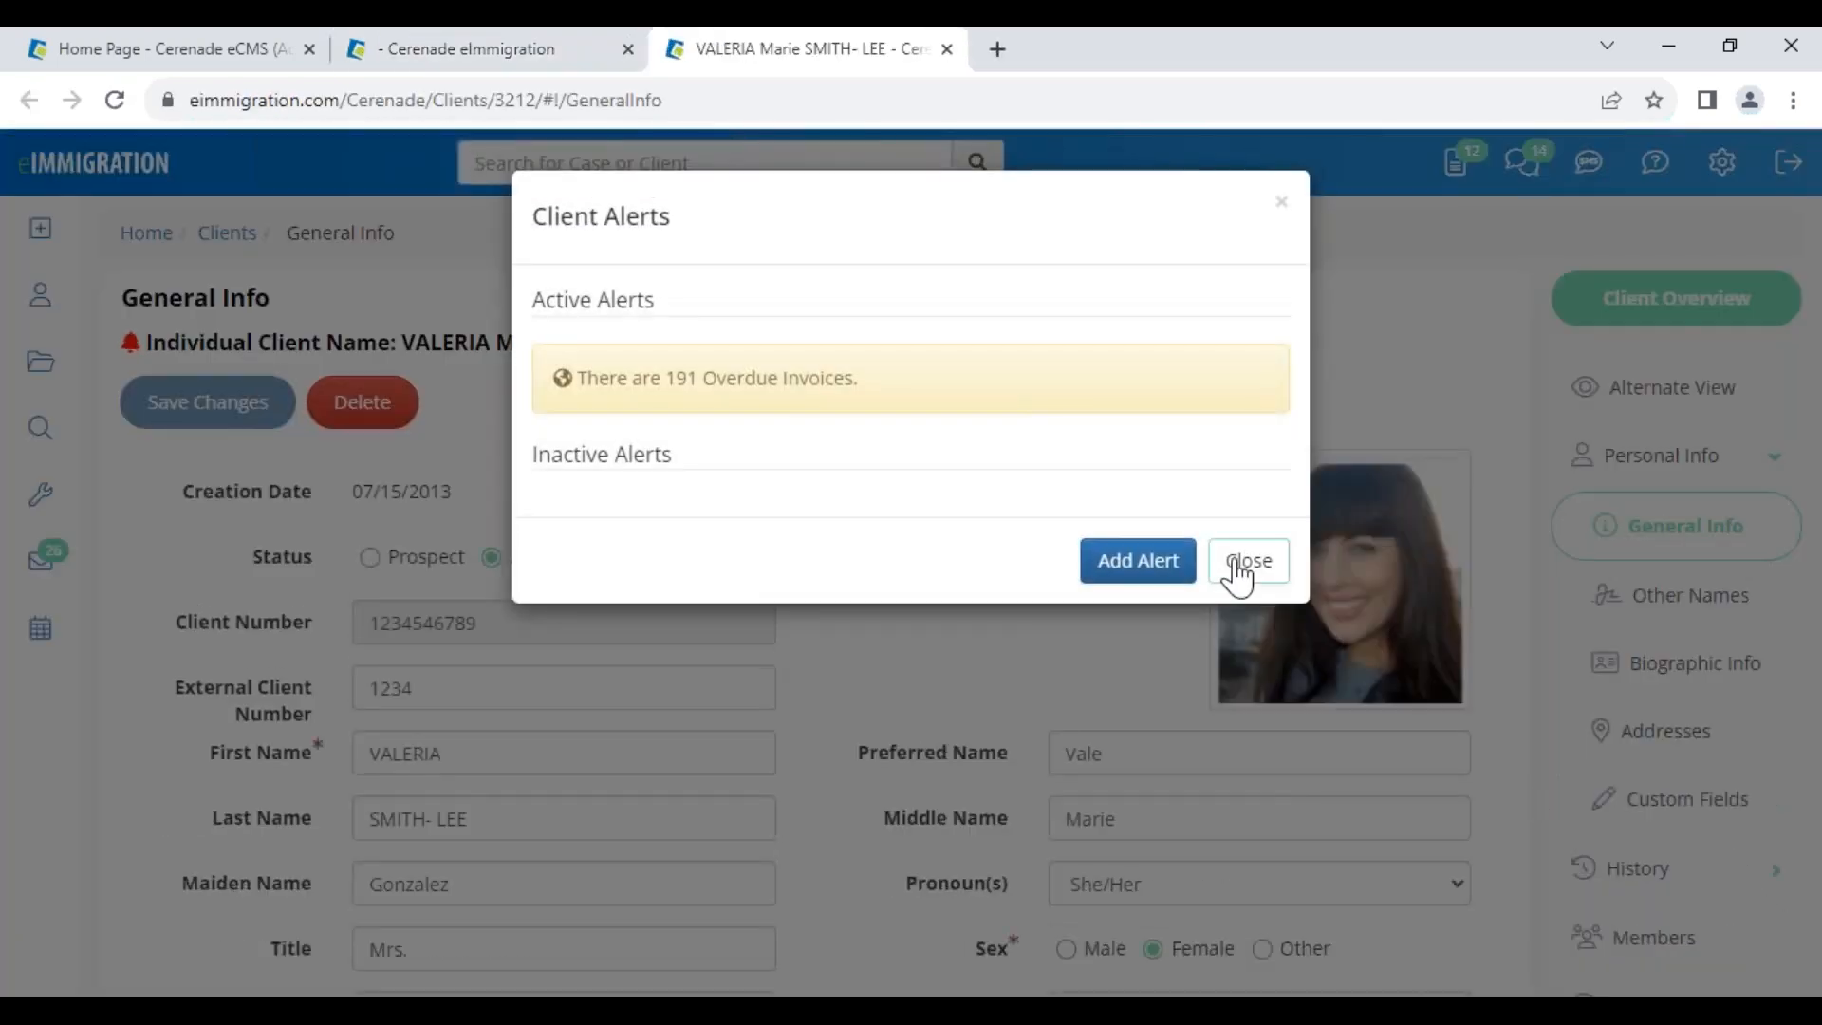
pyautogui.click(1239, 566)
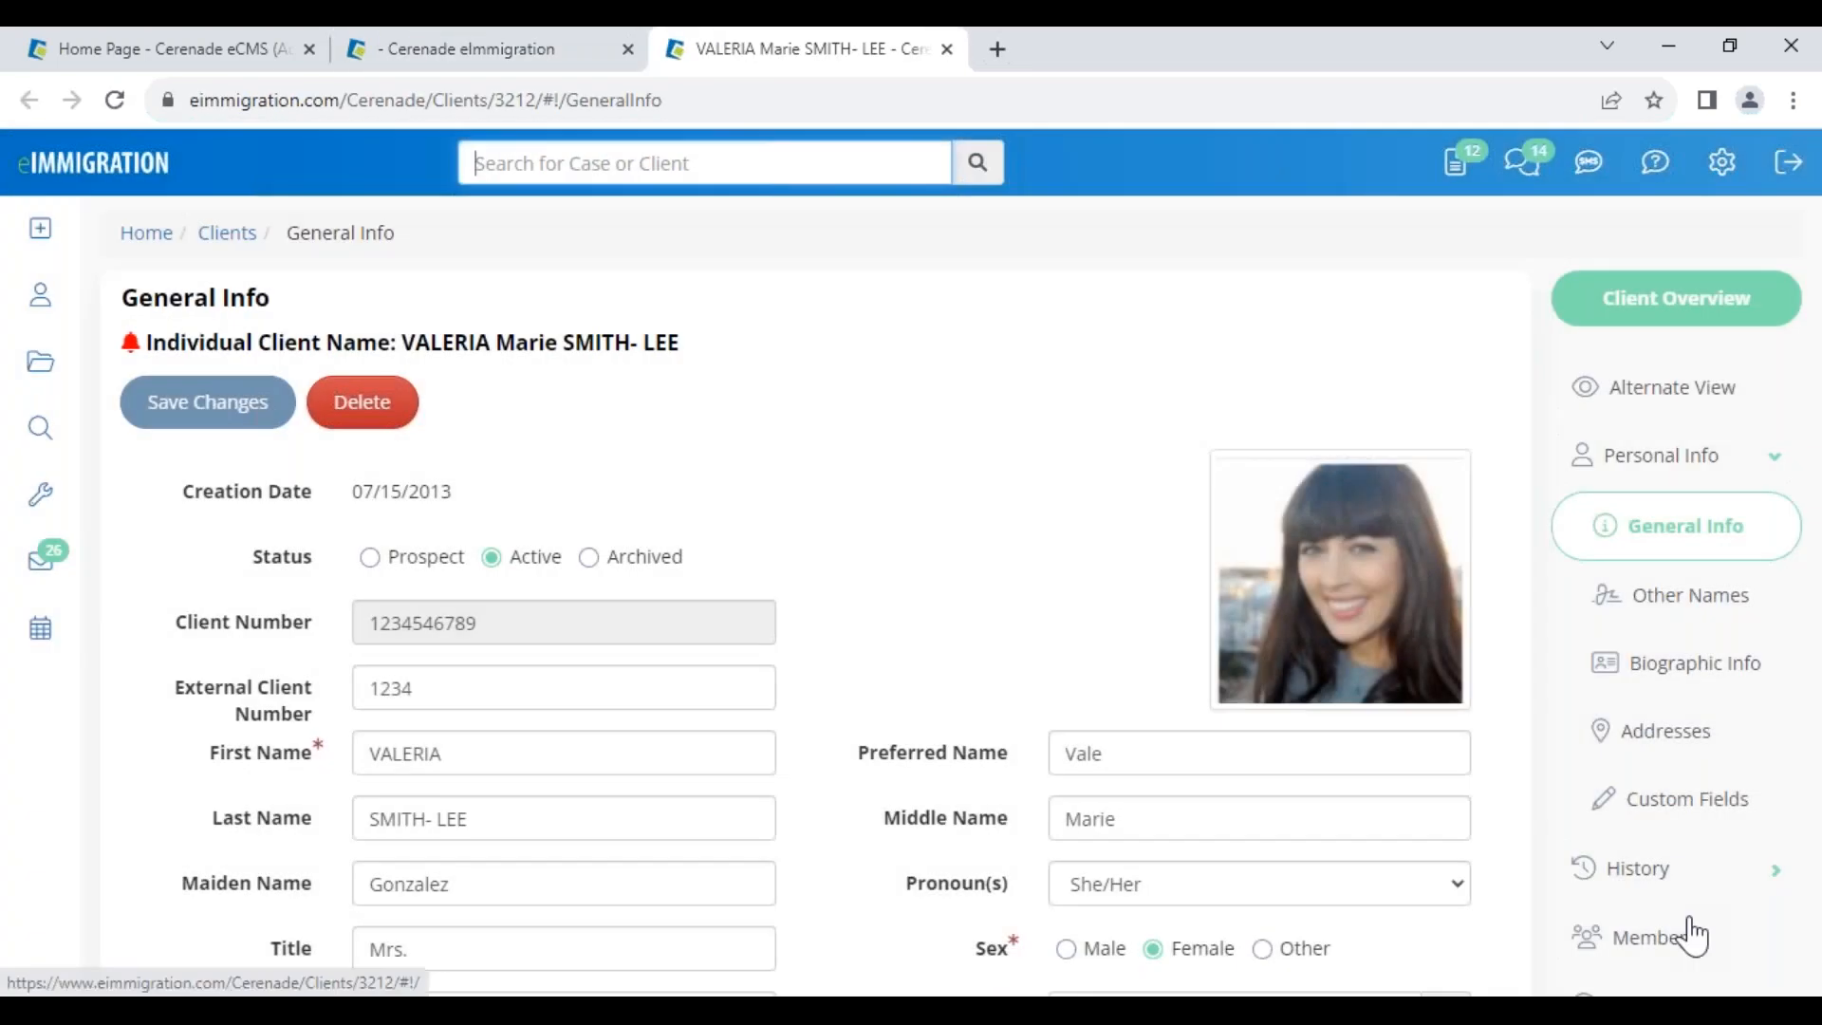
pyautogui.scroll(-3, 1694, 927)
pyautogui.scroll(-3, 1696, 922)
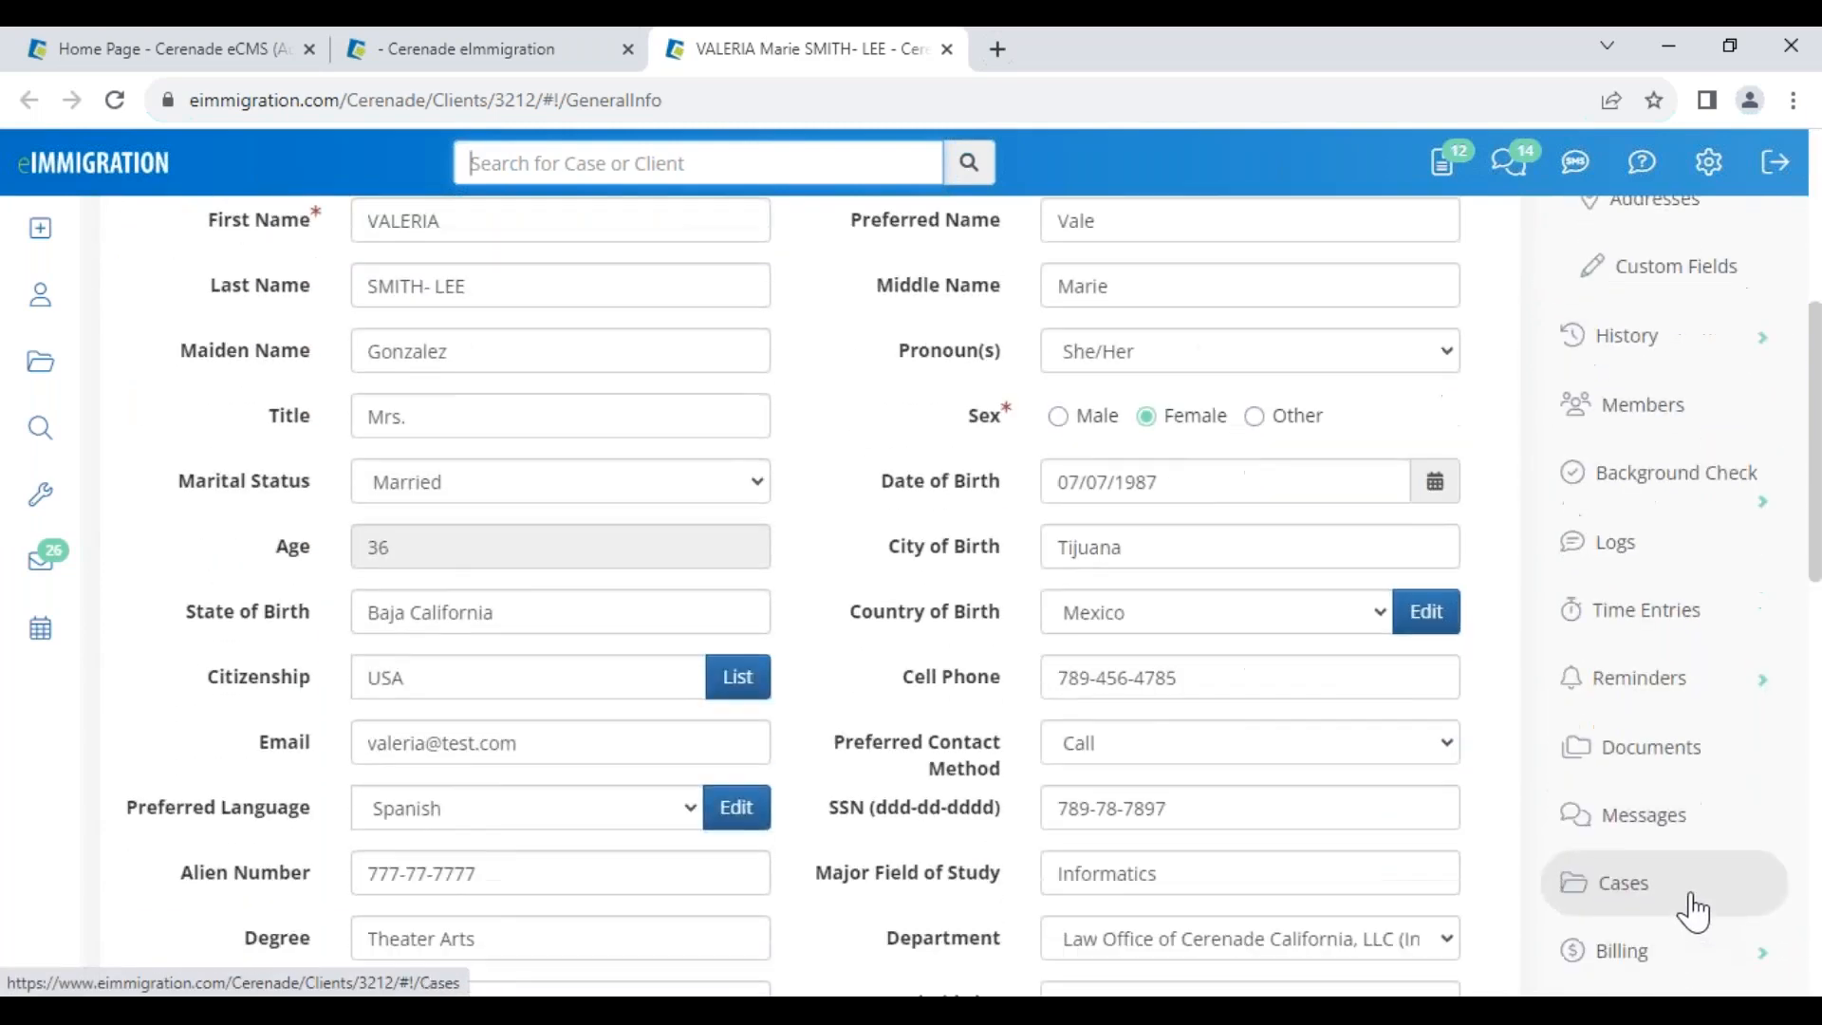
pyautogui.click(1672, 769)
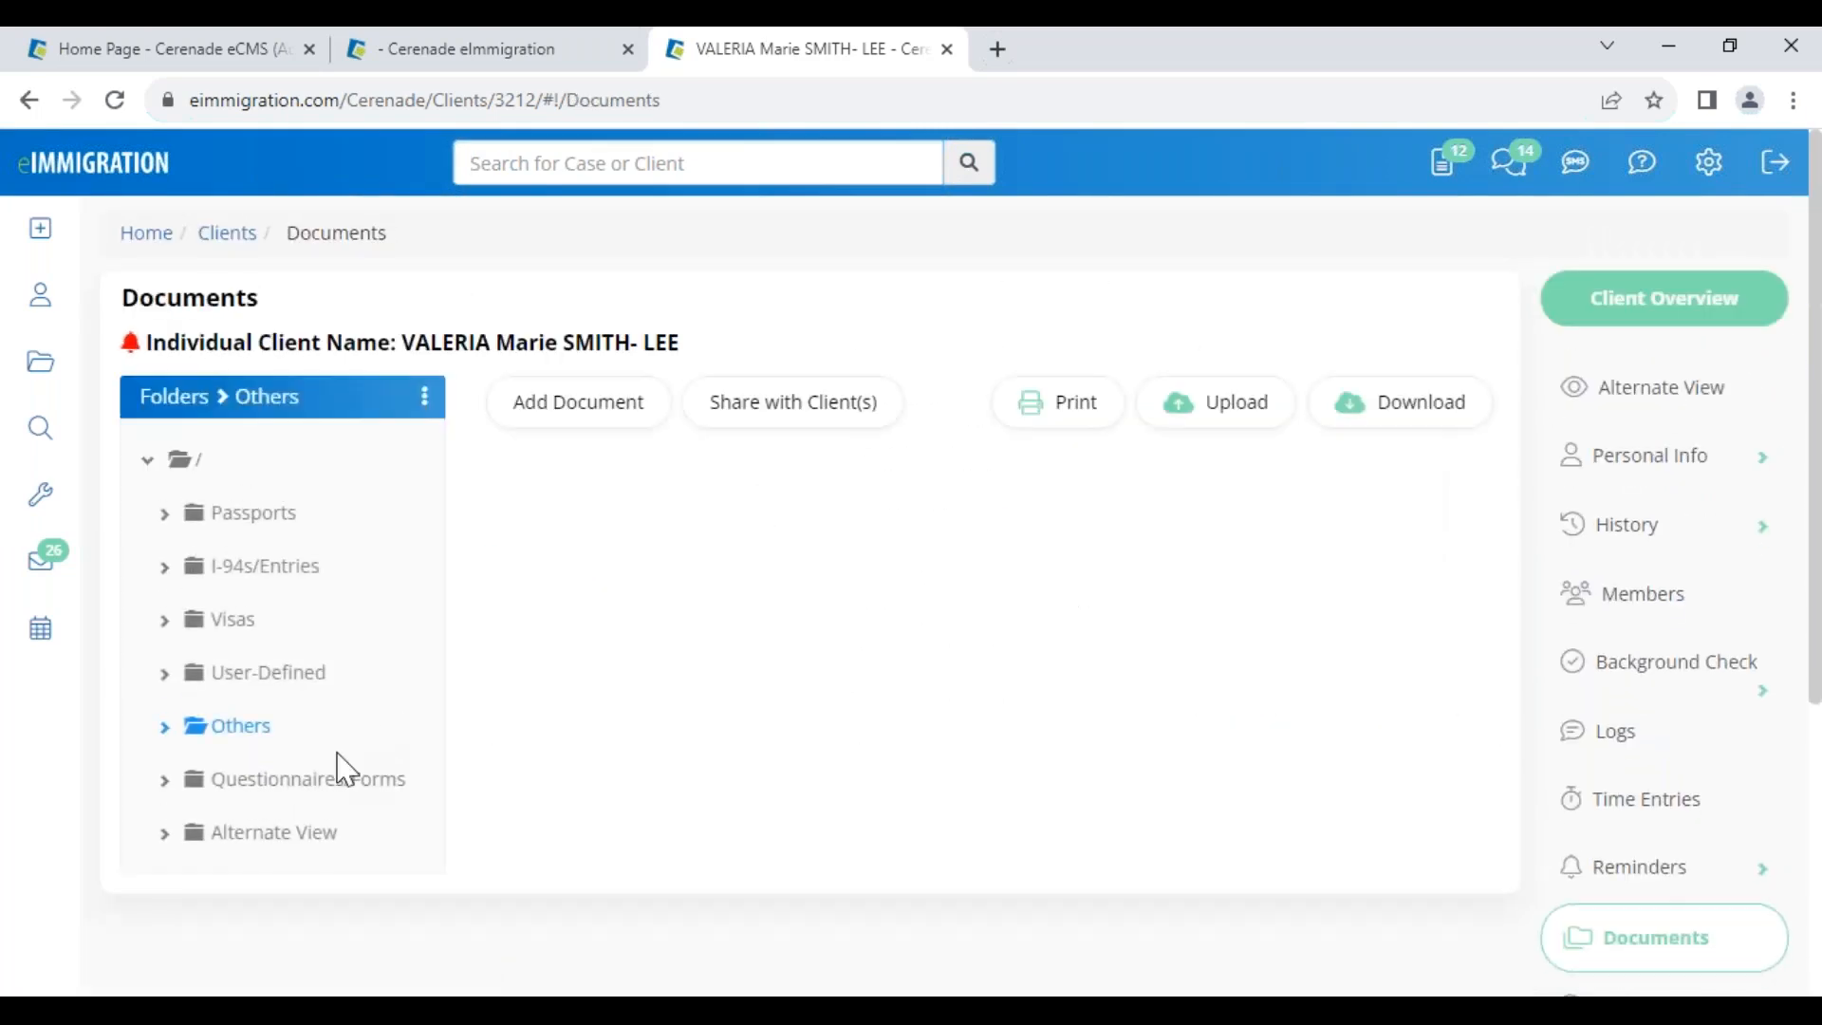
pyautogui.click(254, 515)
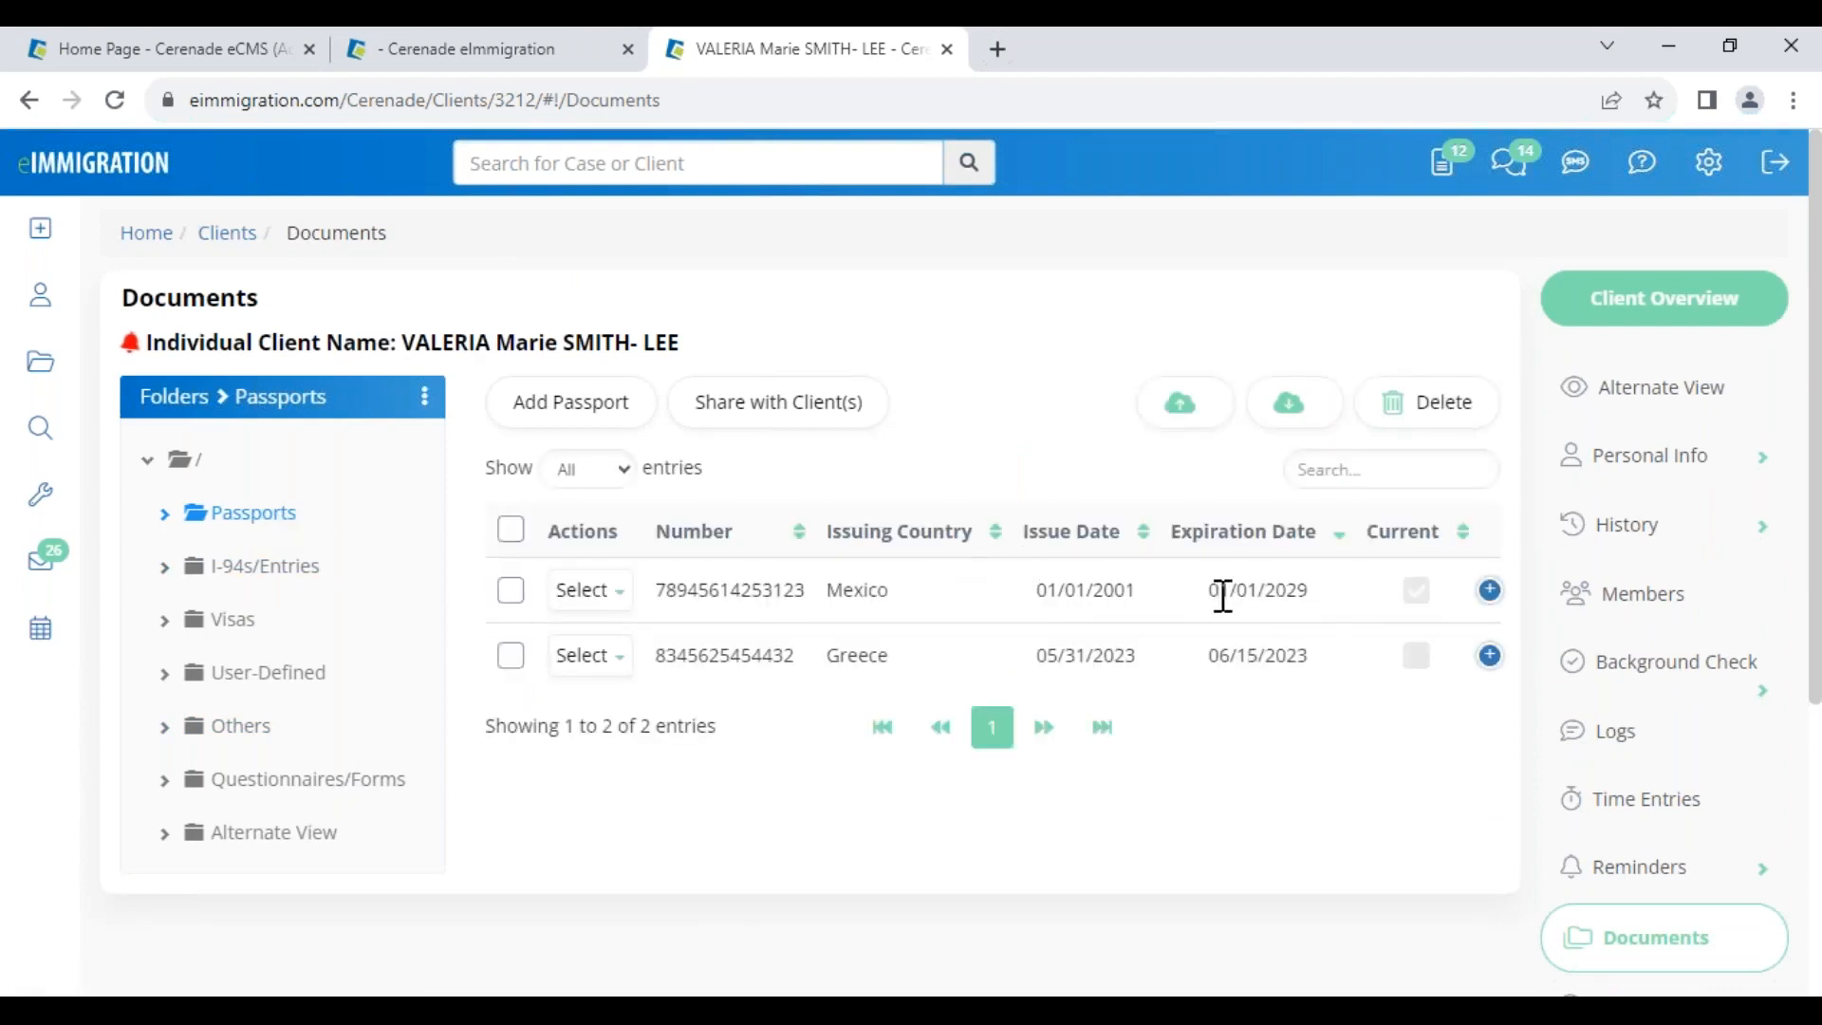
pyautogui.moveTo(1222, 596); pyautogui.dragTo(1312, 622)
pyautogui.click(42, 498)
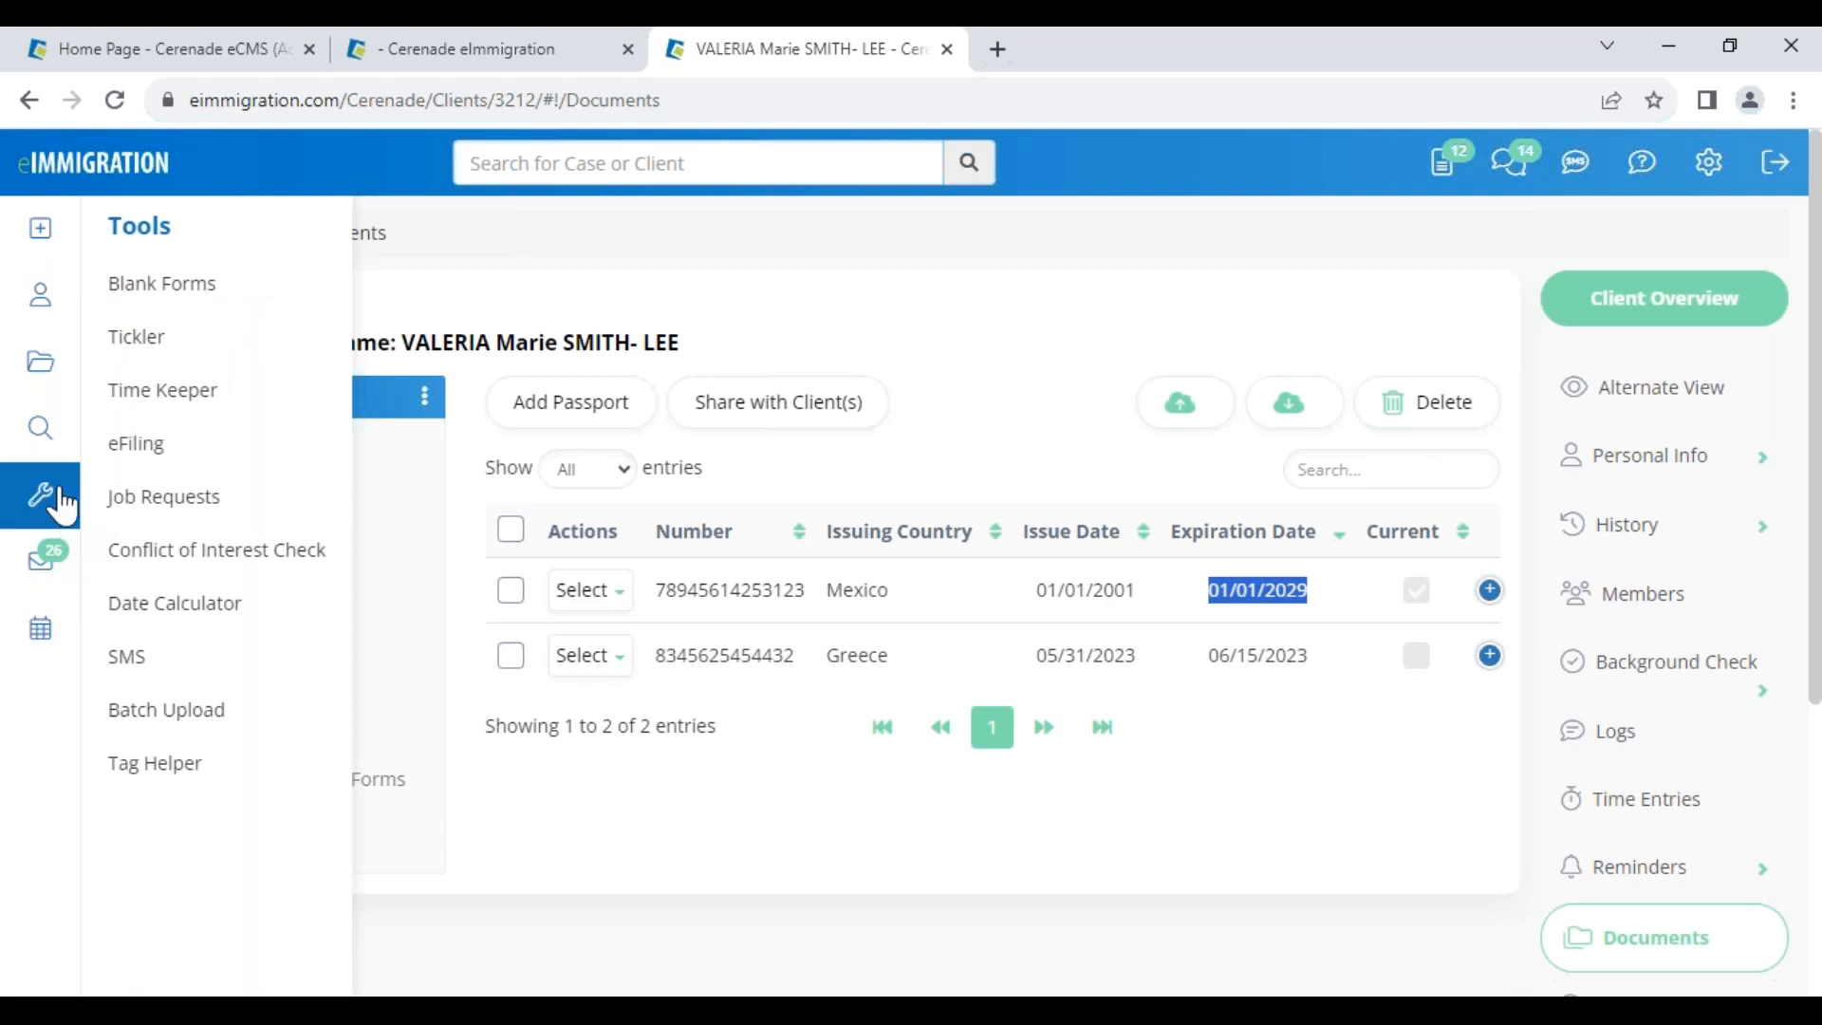
# In the Tickler, show data for all case workers and list process steps due in 0–5 days
pyautogui.click(142, 337)
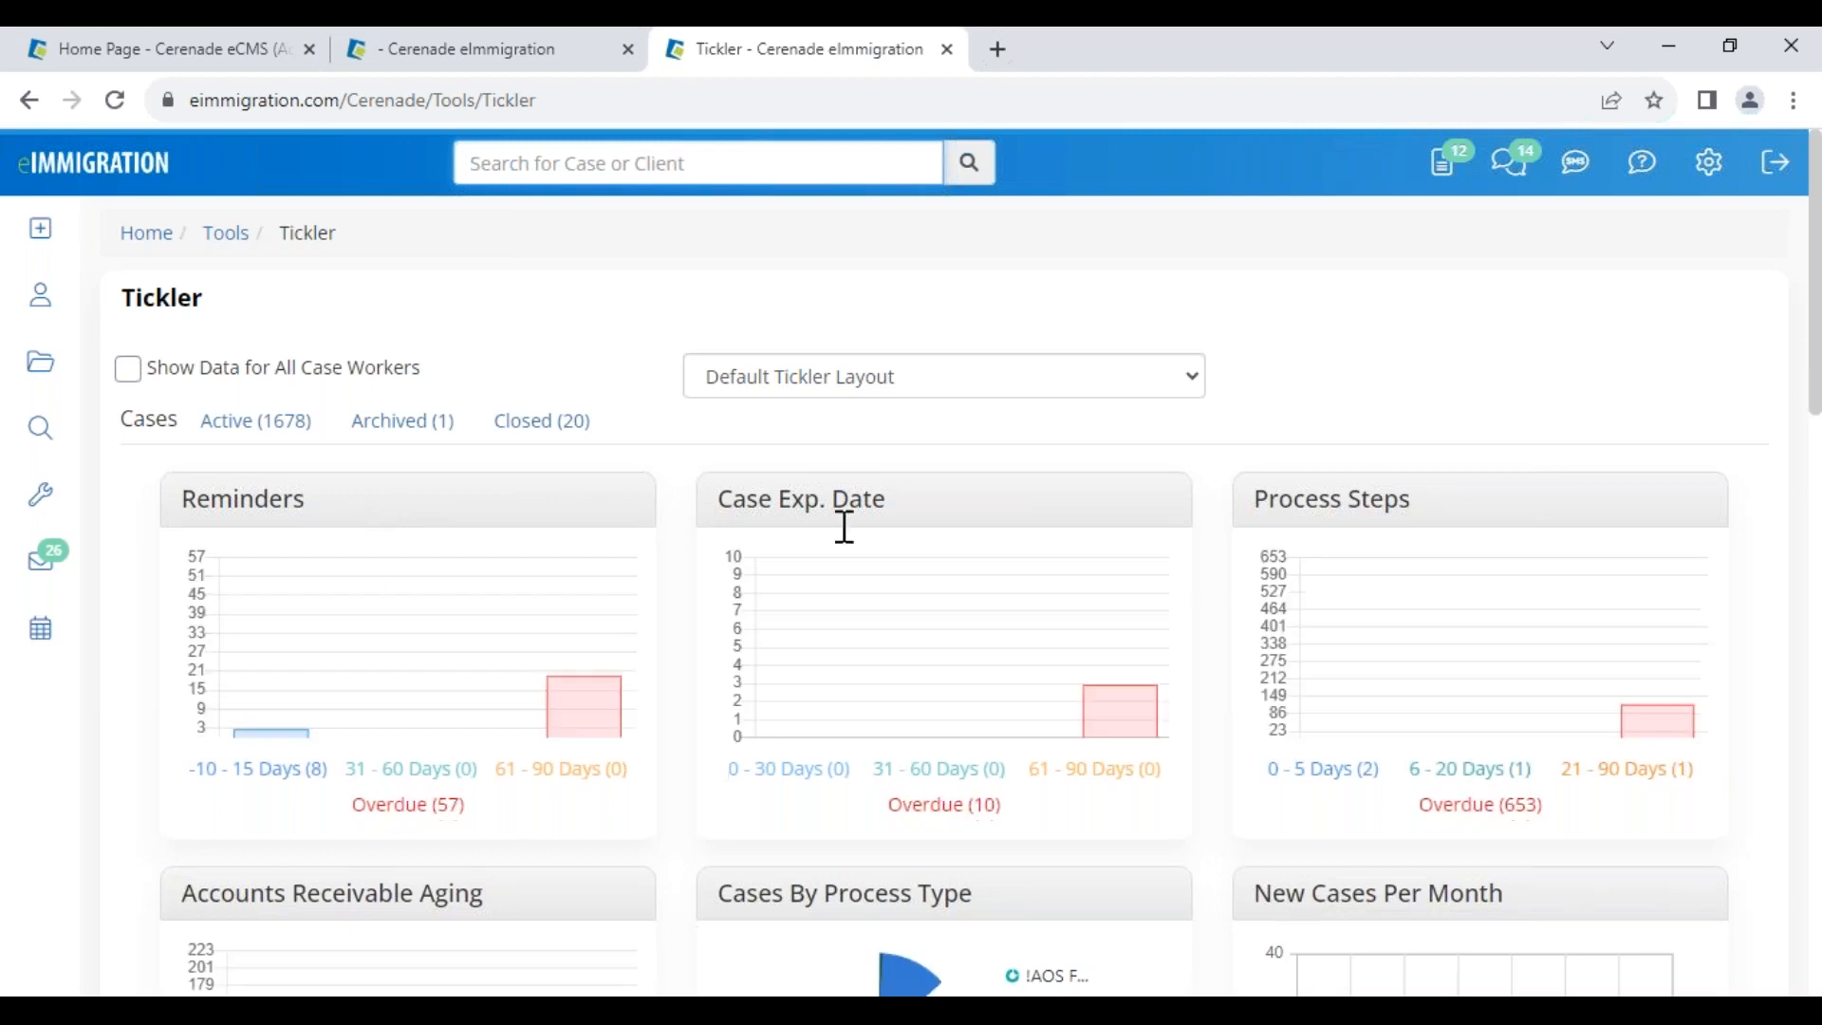
pyautogui.moveTo(893, 503); pyautogui.dragTo(772, 501)
pyautogui.moveTo(1412, 503); pyautogui.dragTo(1260, 514)
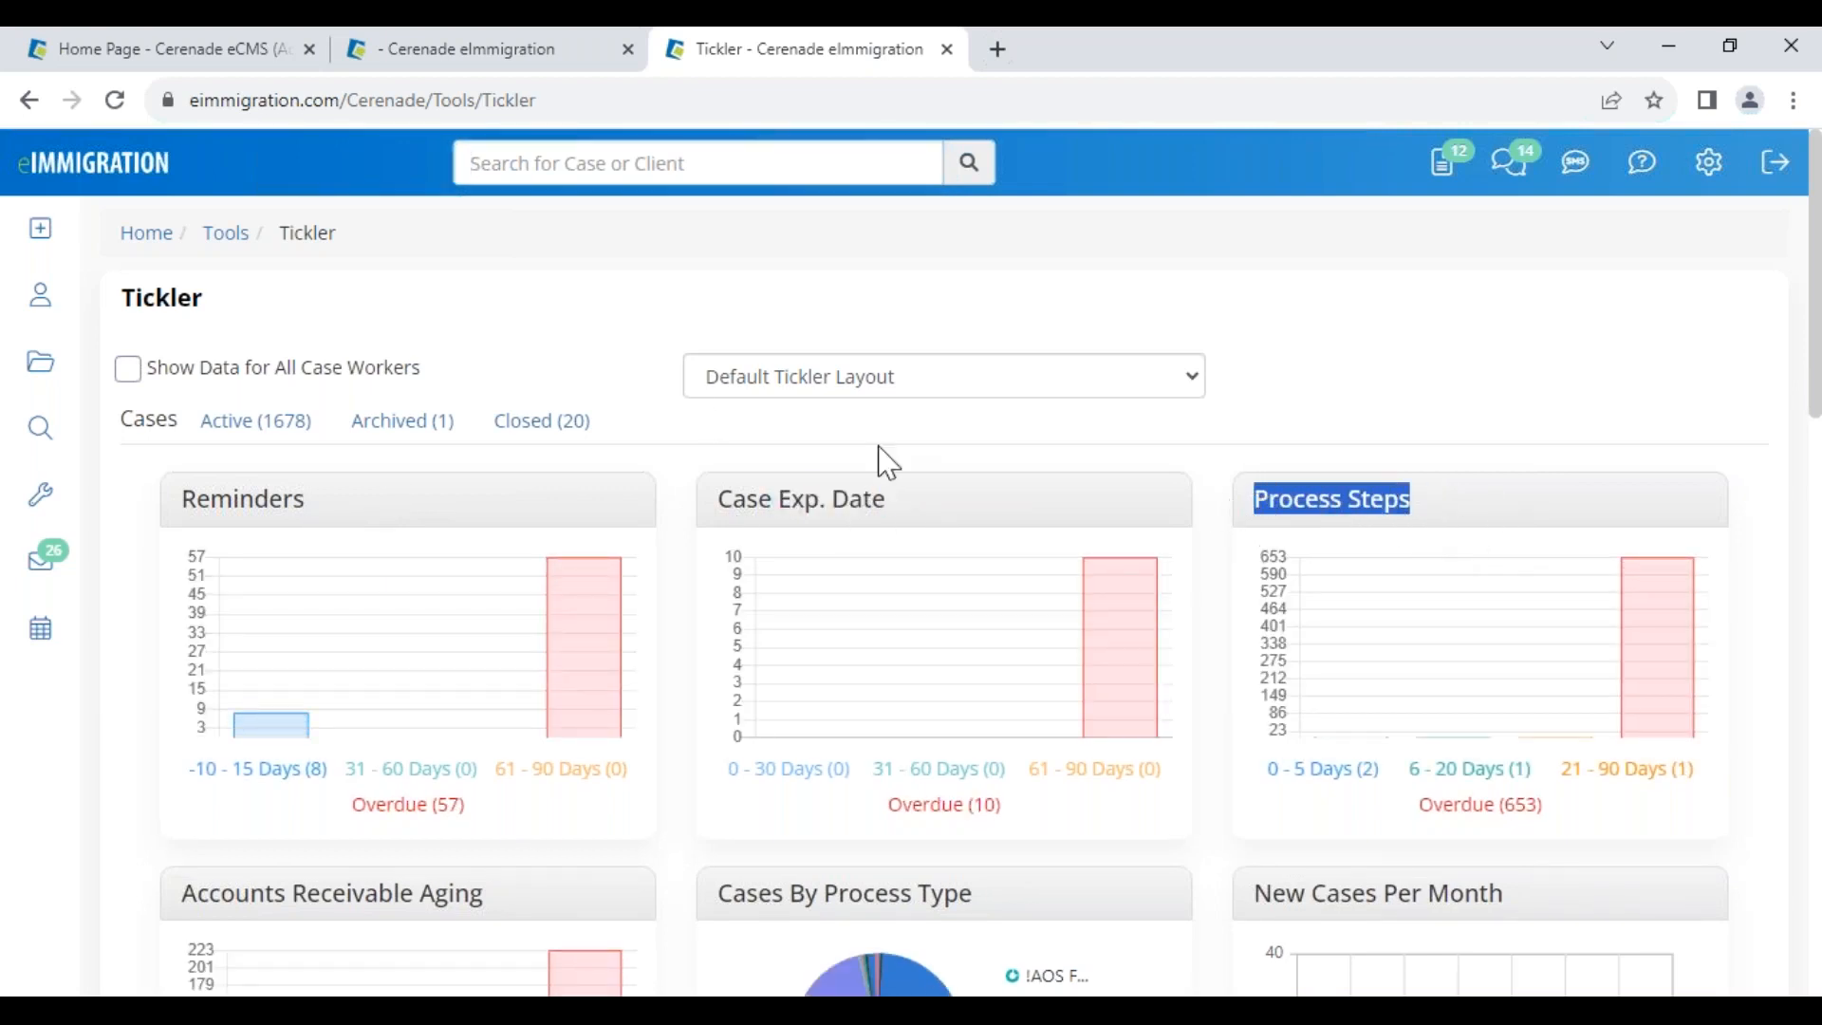
pyautogui.click(127, 370)
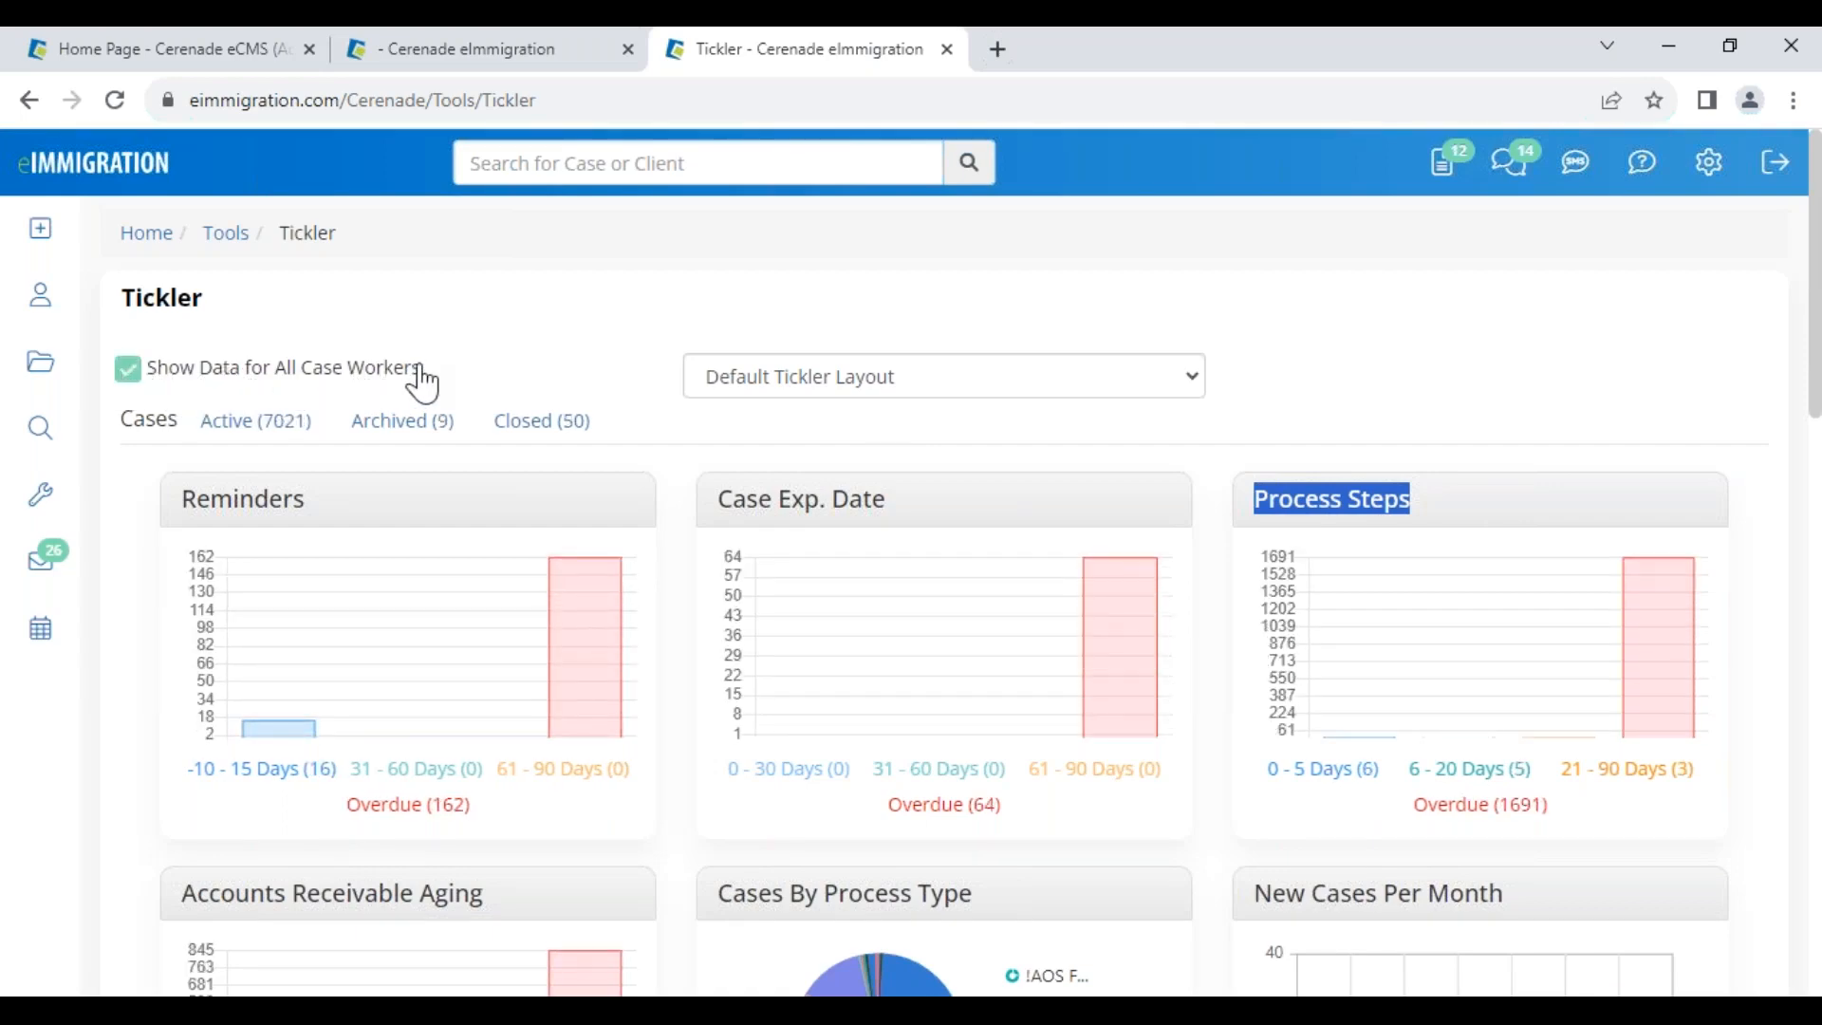
pyautogui.scroll(-9, 1407, 419)
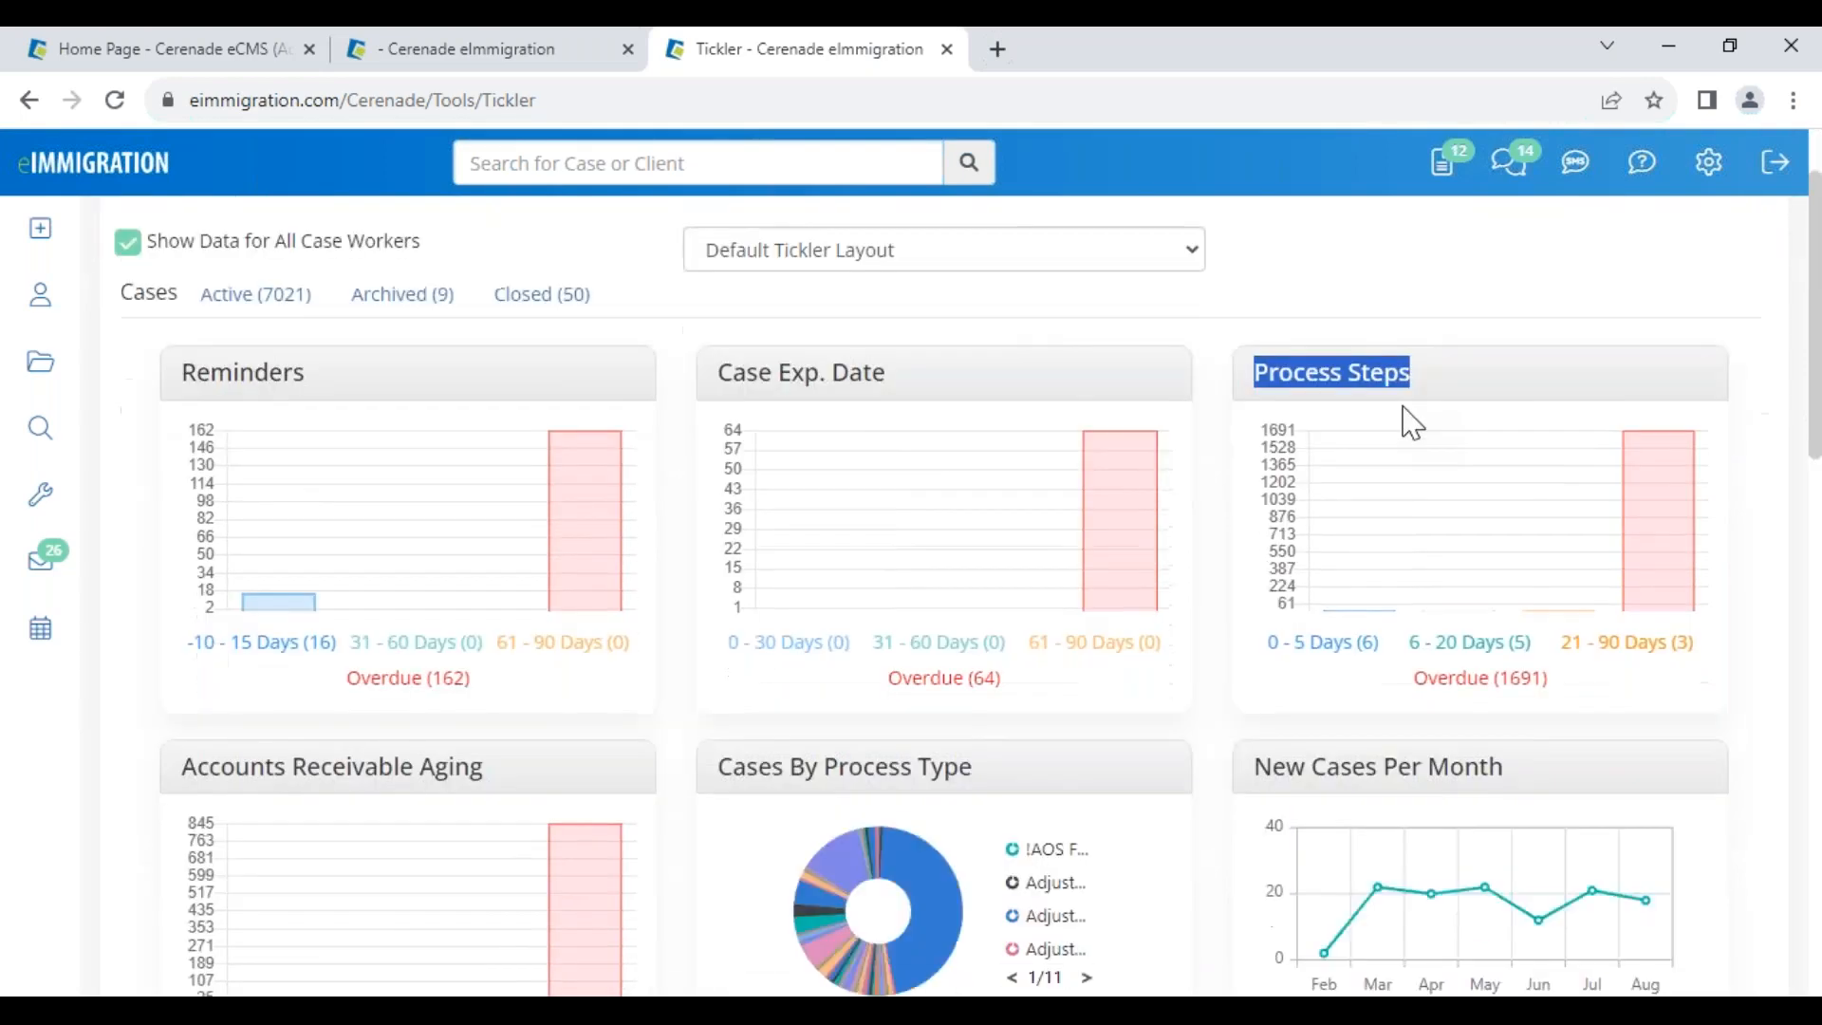
pyautogui.scroll(9, 1518, 664)
pyautogui.click(1708, 163)
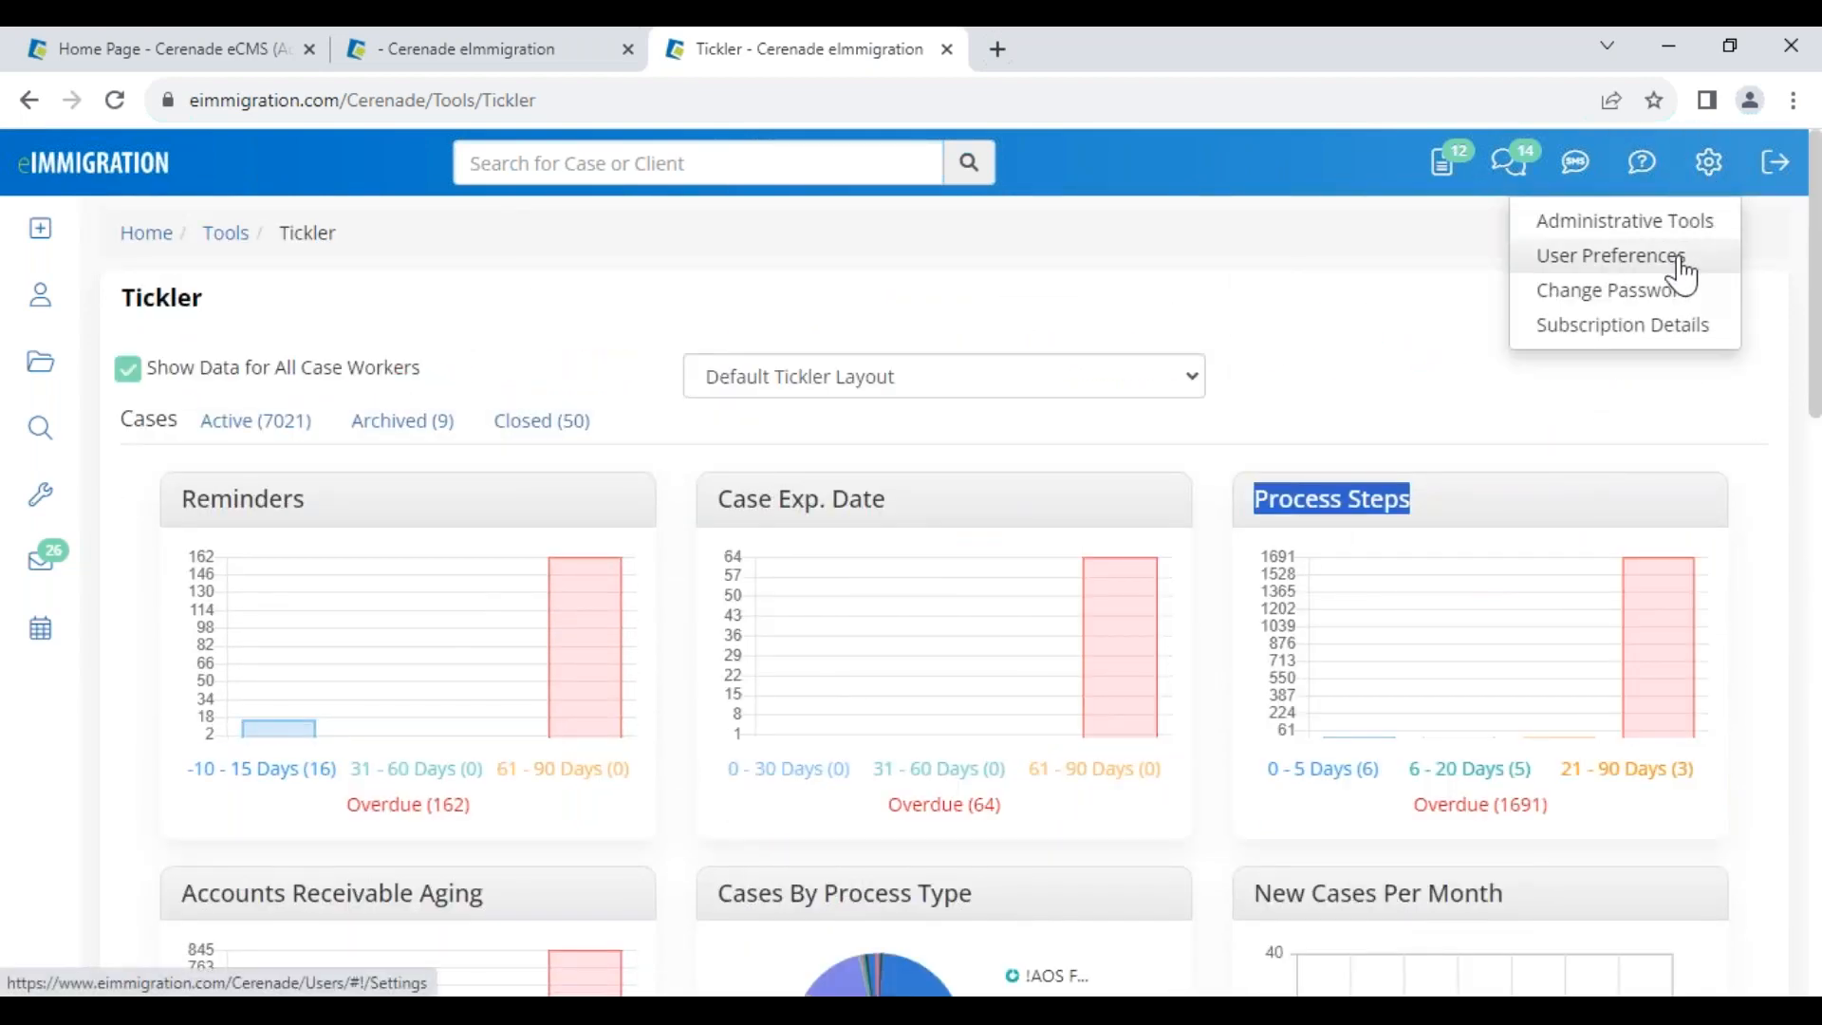
pyautogui.click(1366, 342)
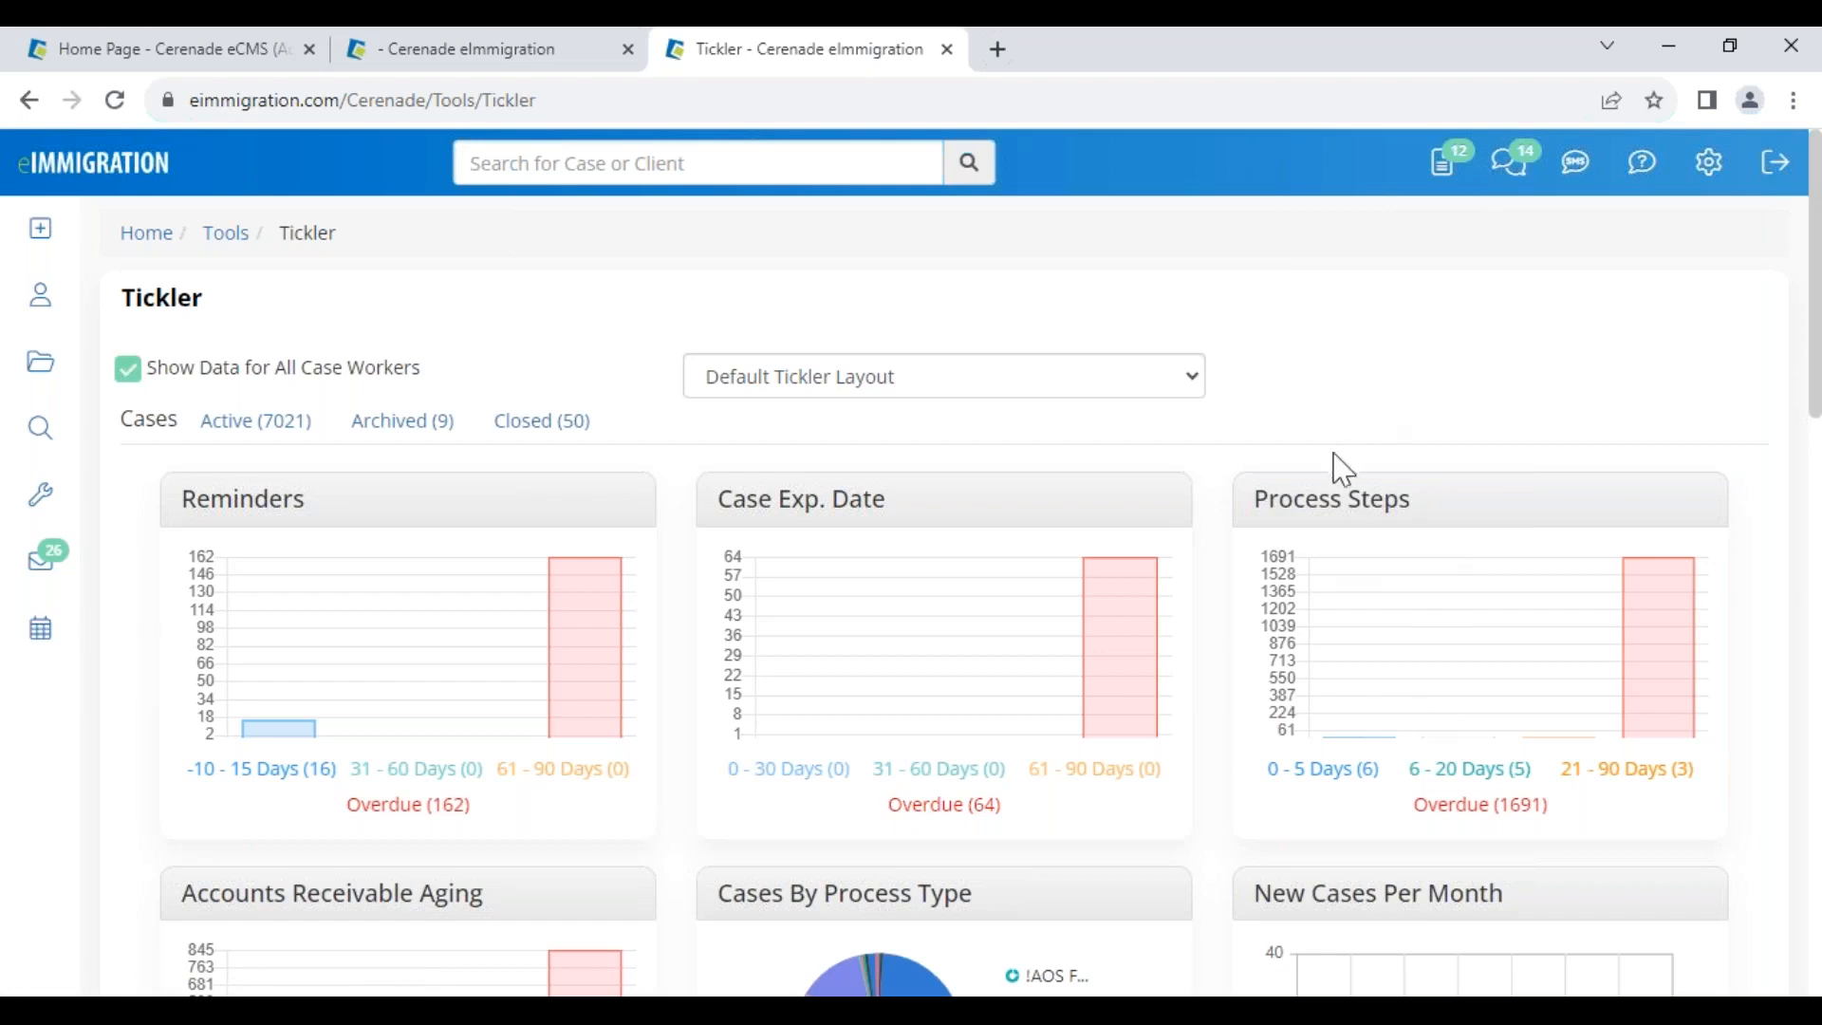
pyautogui.click(1333, 773)
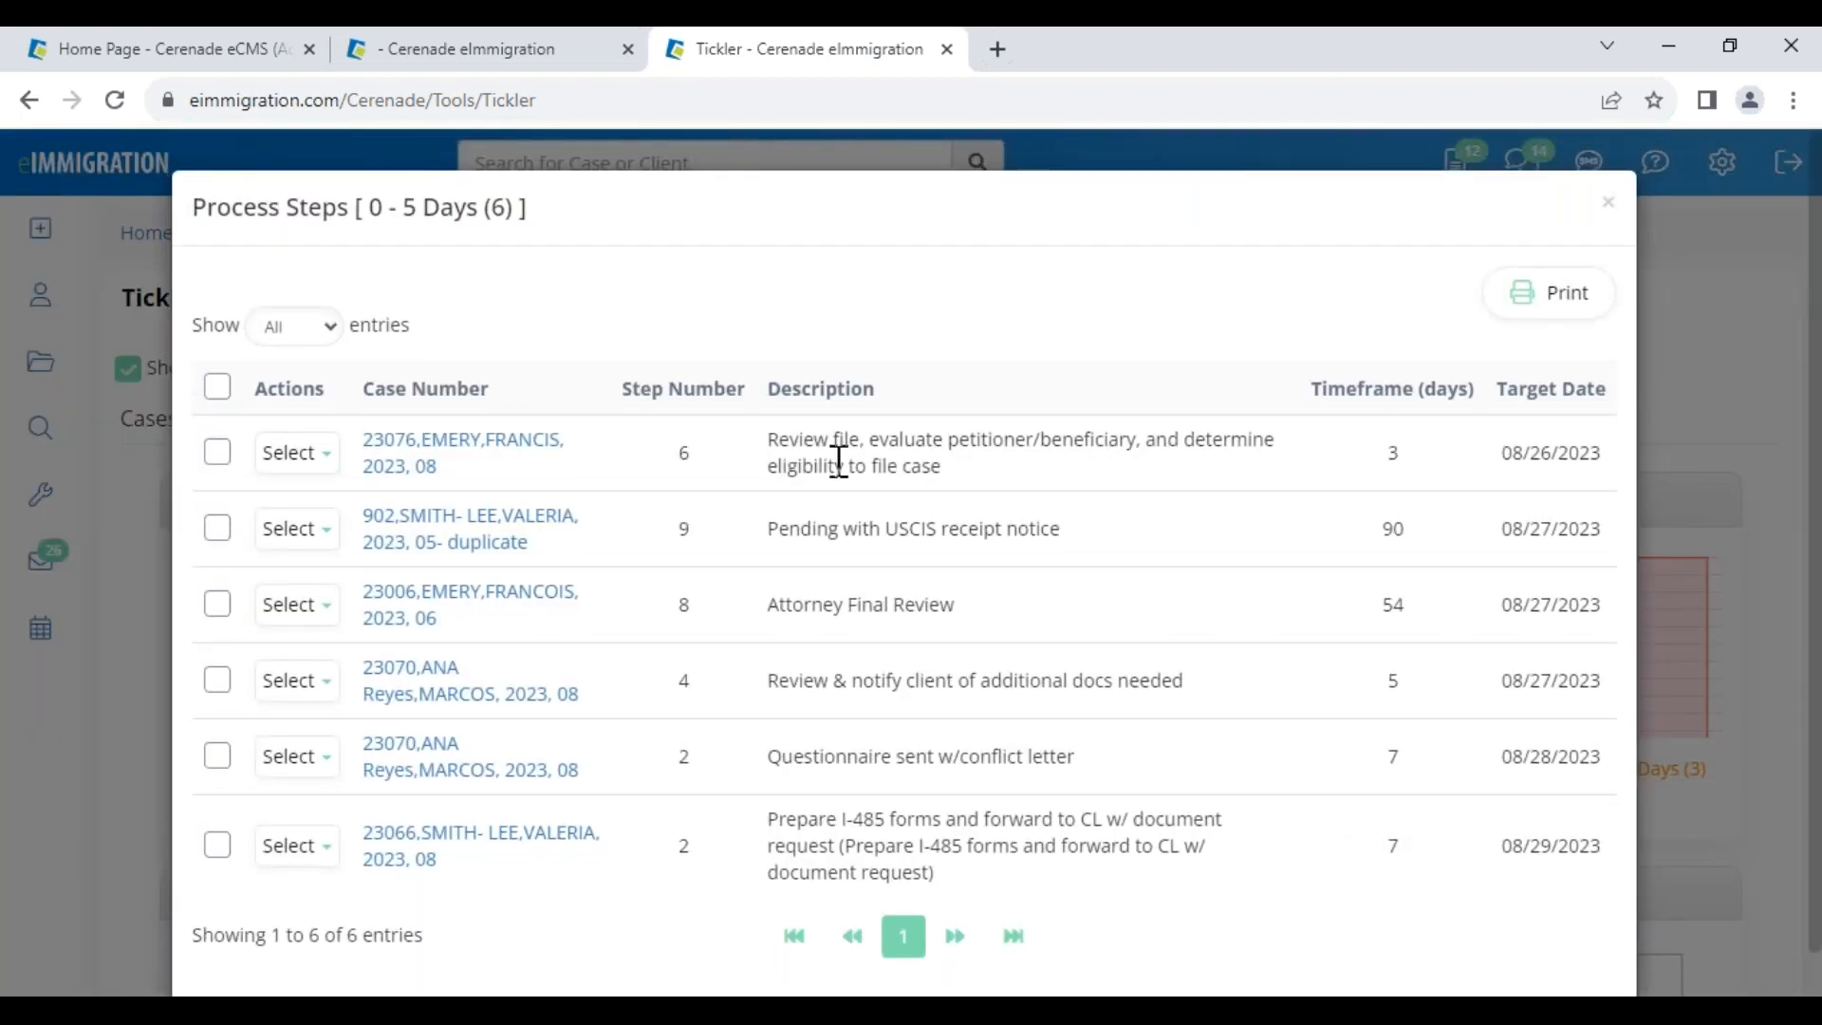
# Open the case of the last listed step, due 08/29/2023, in a new tab
pyautogui.moveTo(779, 446); pyautogui.dragTo(892, 528)
pyautogui.click(799, 528)
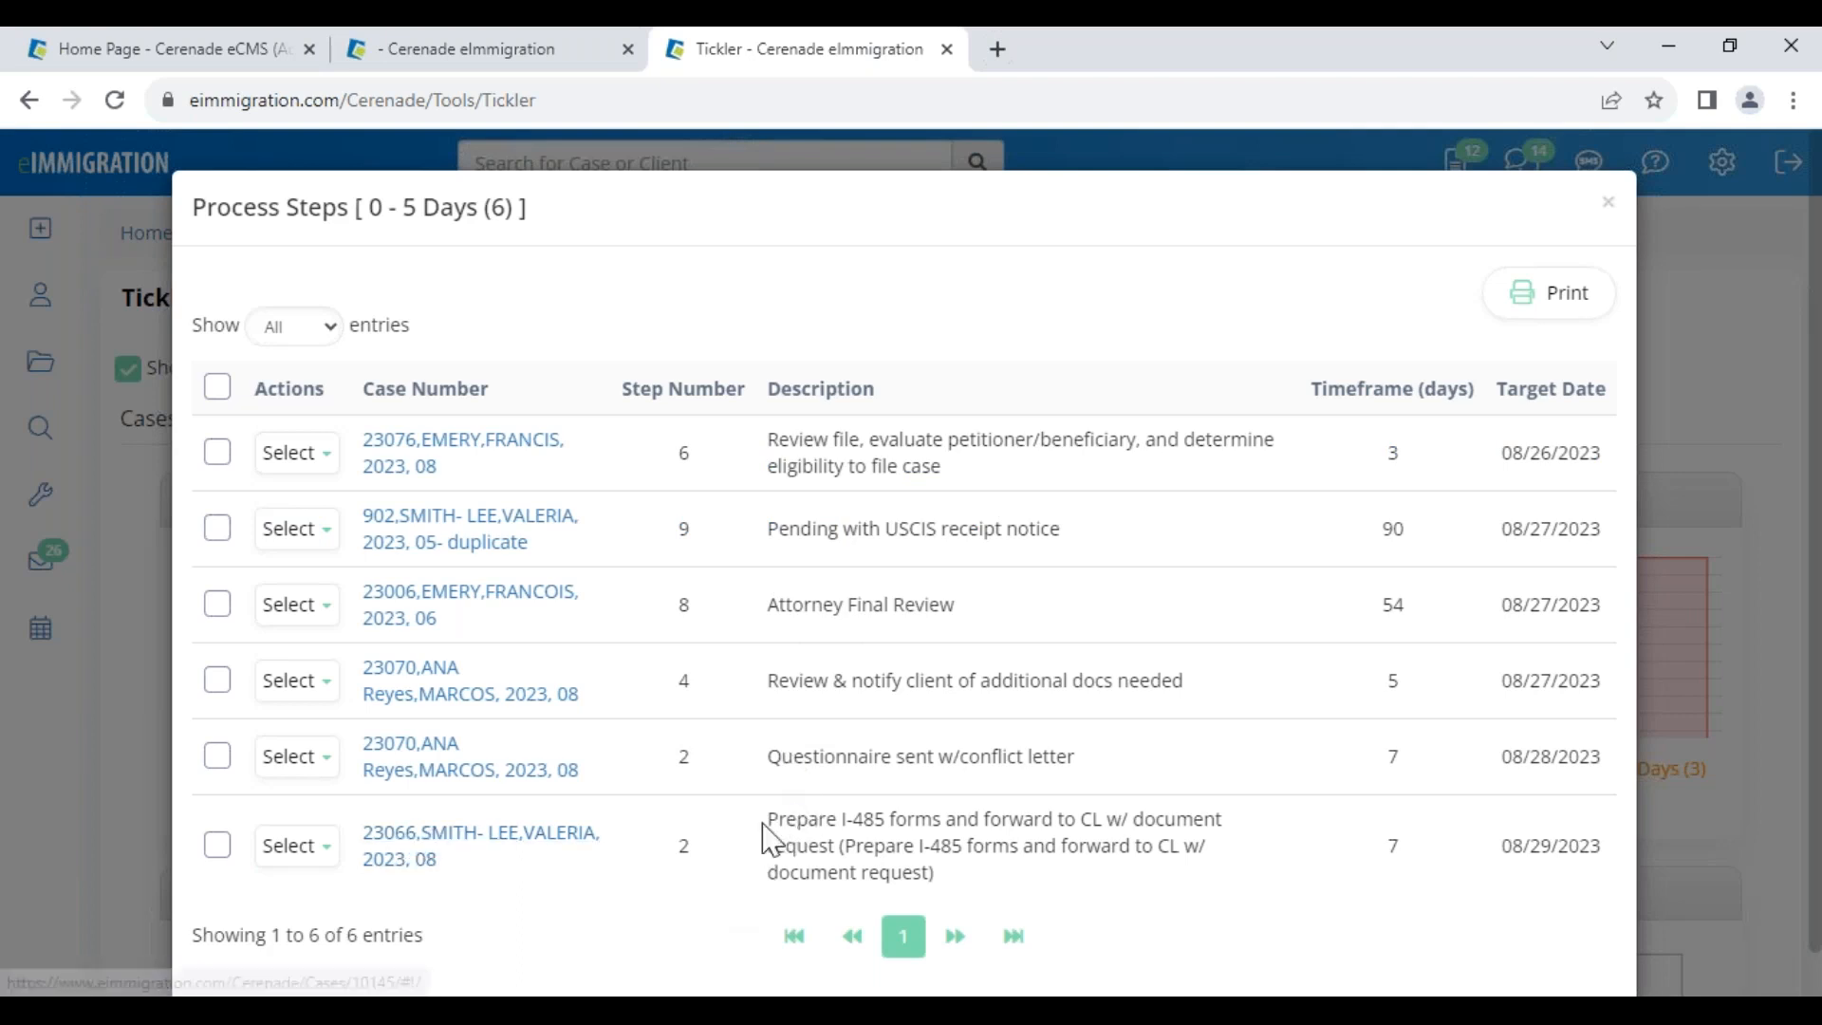
pyautogui.moveTo(763, 822); pyautogui.dragTo(1029, 895)
pyautogui.moveTo(1500, 845); pyautogui.dragTo(1589, 845)
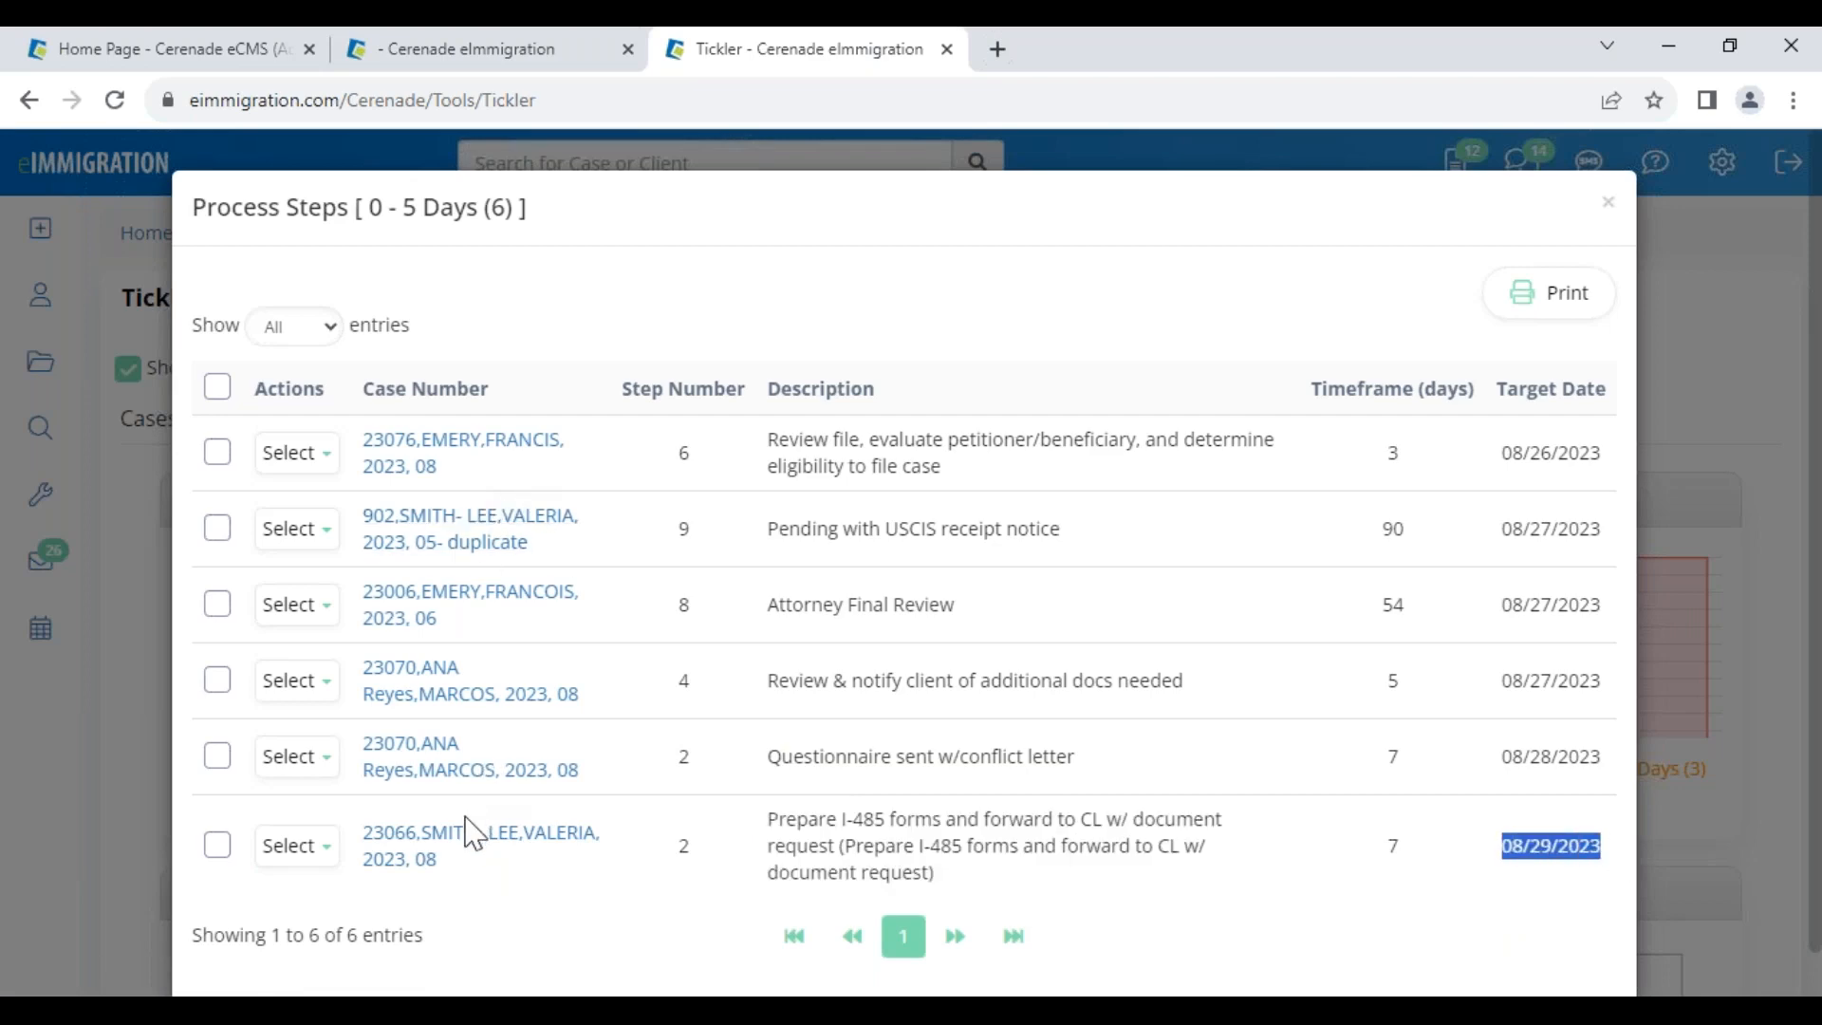
pyautogui.click(441, 851)
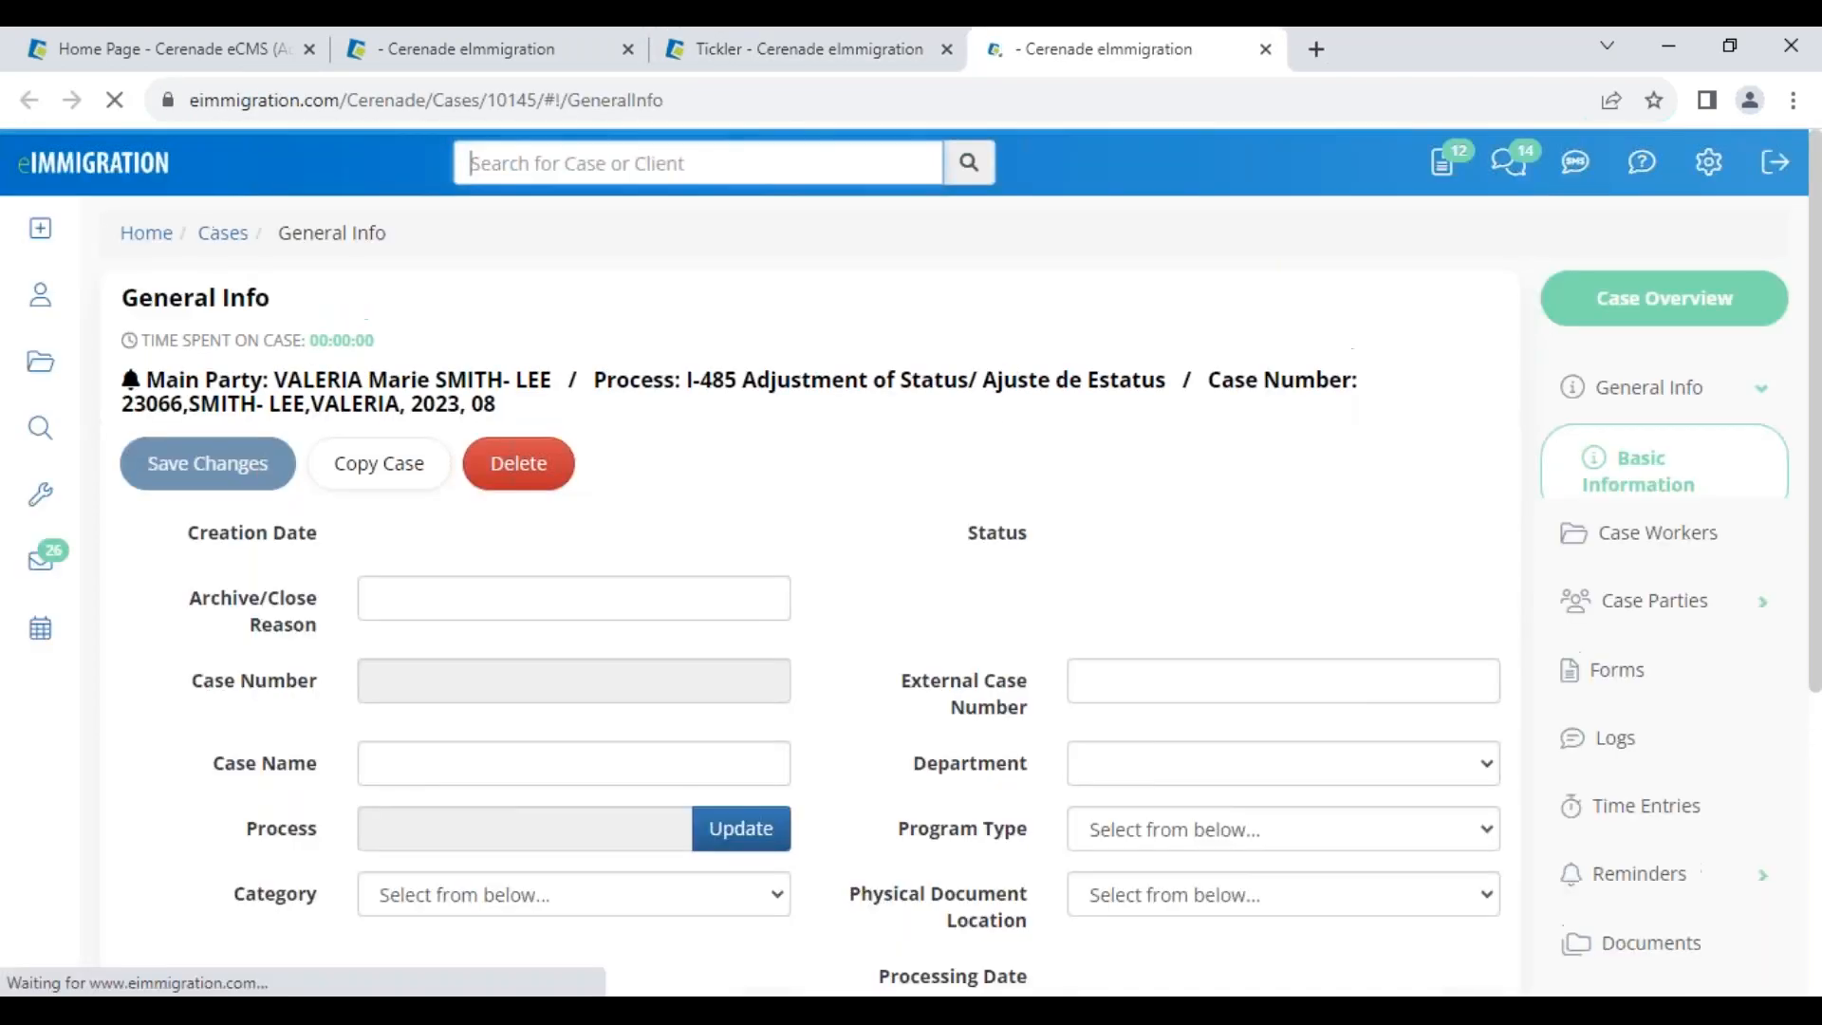
# Go to the I-485 case's process steps and start modifying them
pyautogui.scroll(-10, 1025, 465)
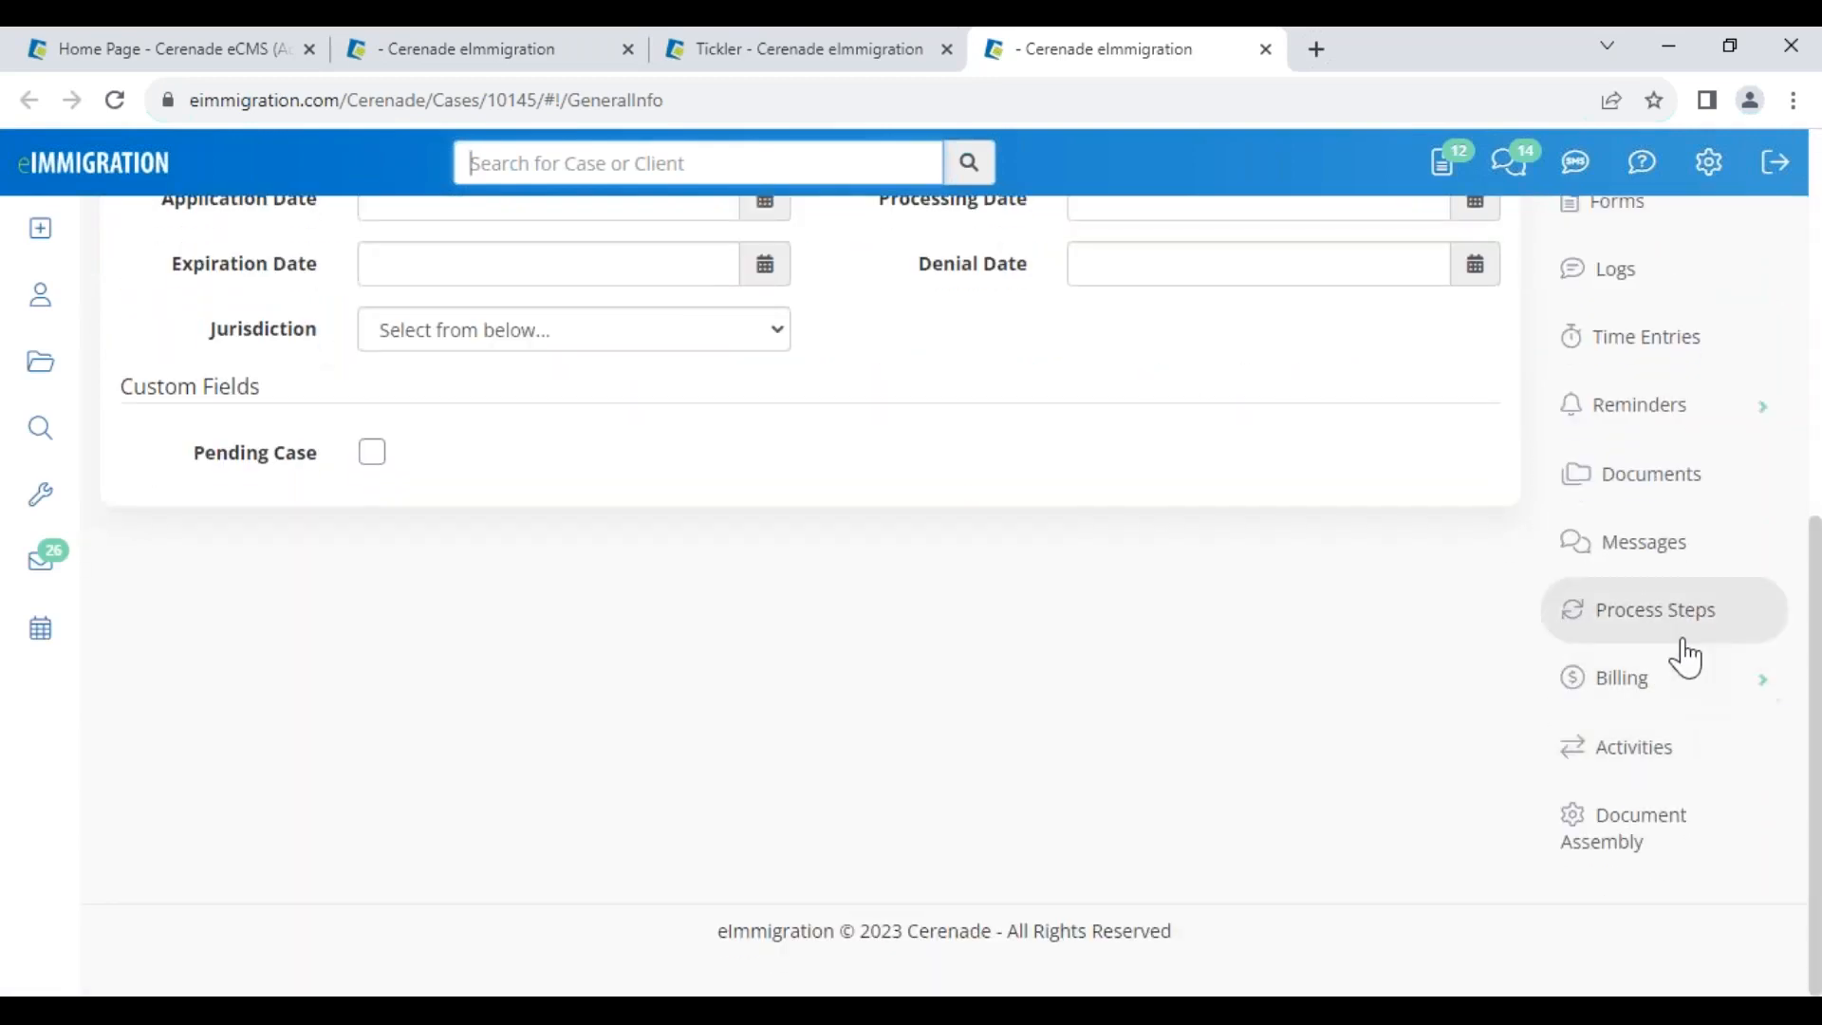
pyautogui.click(1674, 641)
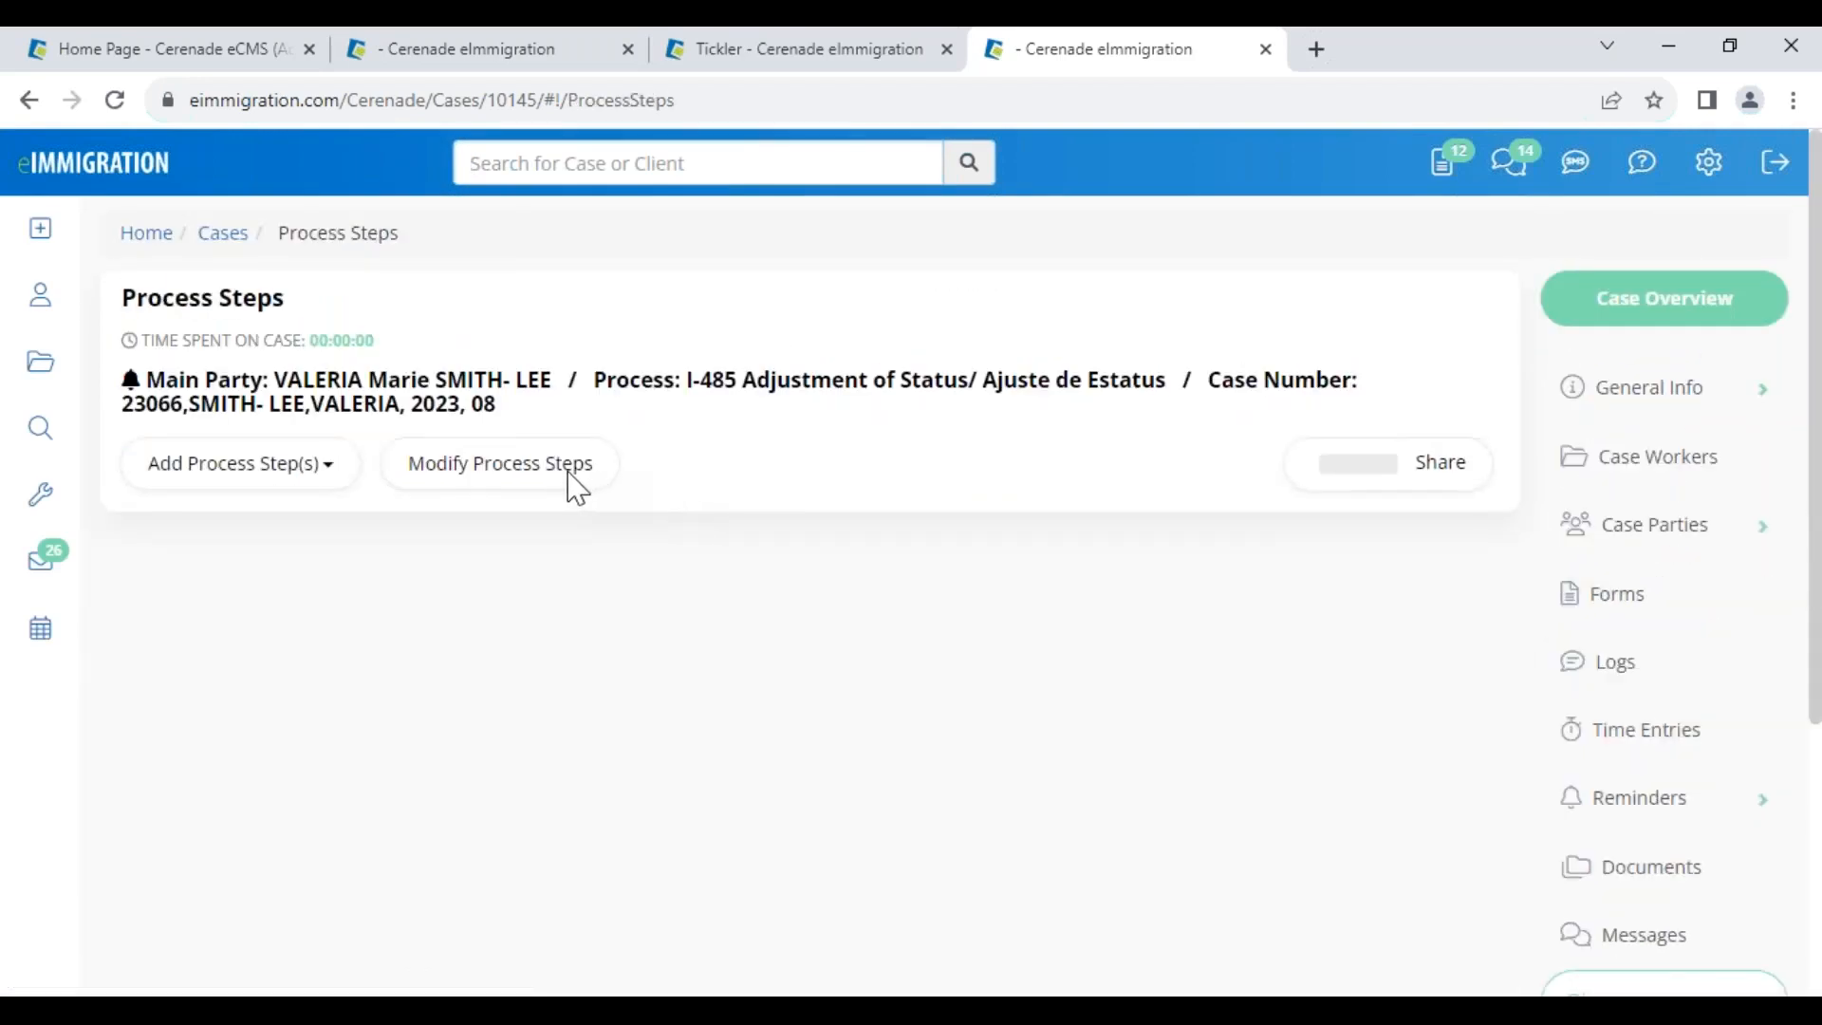
pyautogui.click(470, 474)
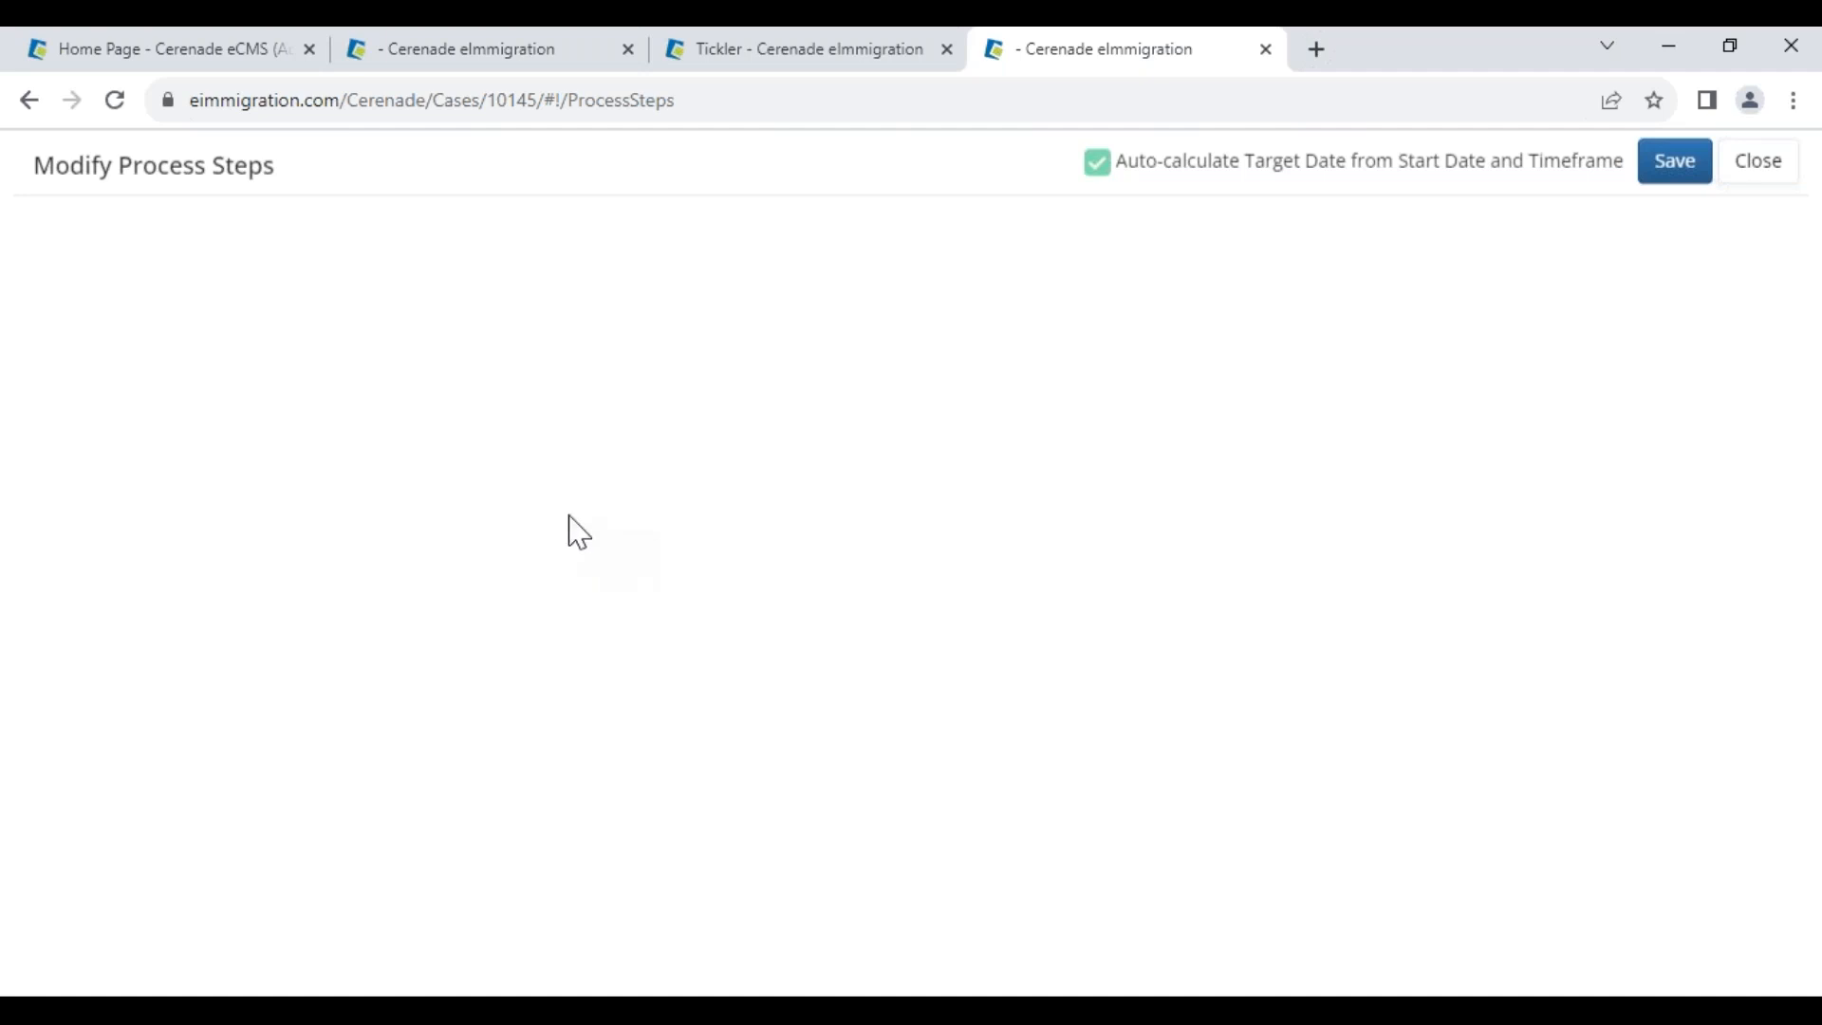
# Set start dates of steps 4, 5 and 6 to 08/29, 08/28 and 08/30/2023
pyautogui.click(744, 513)
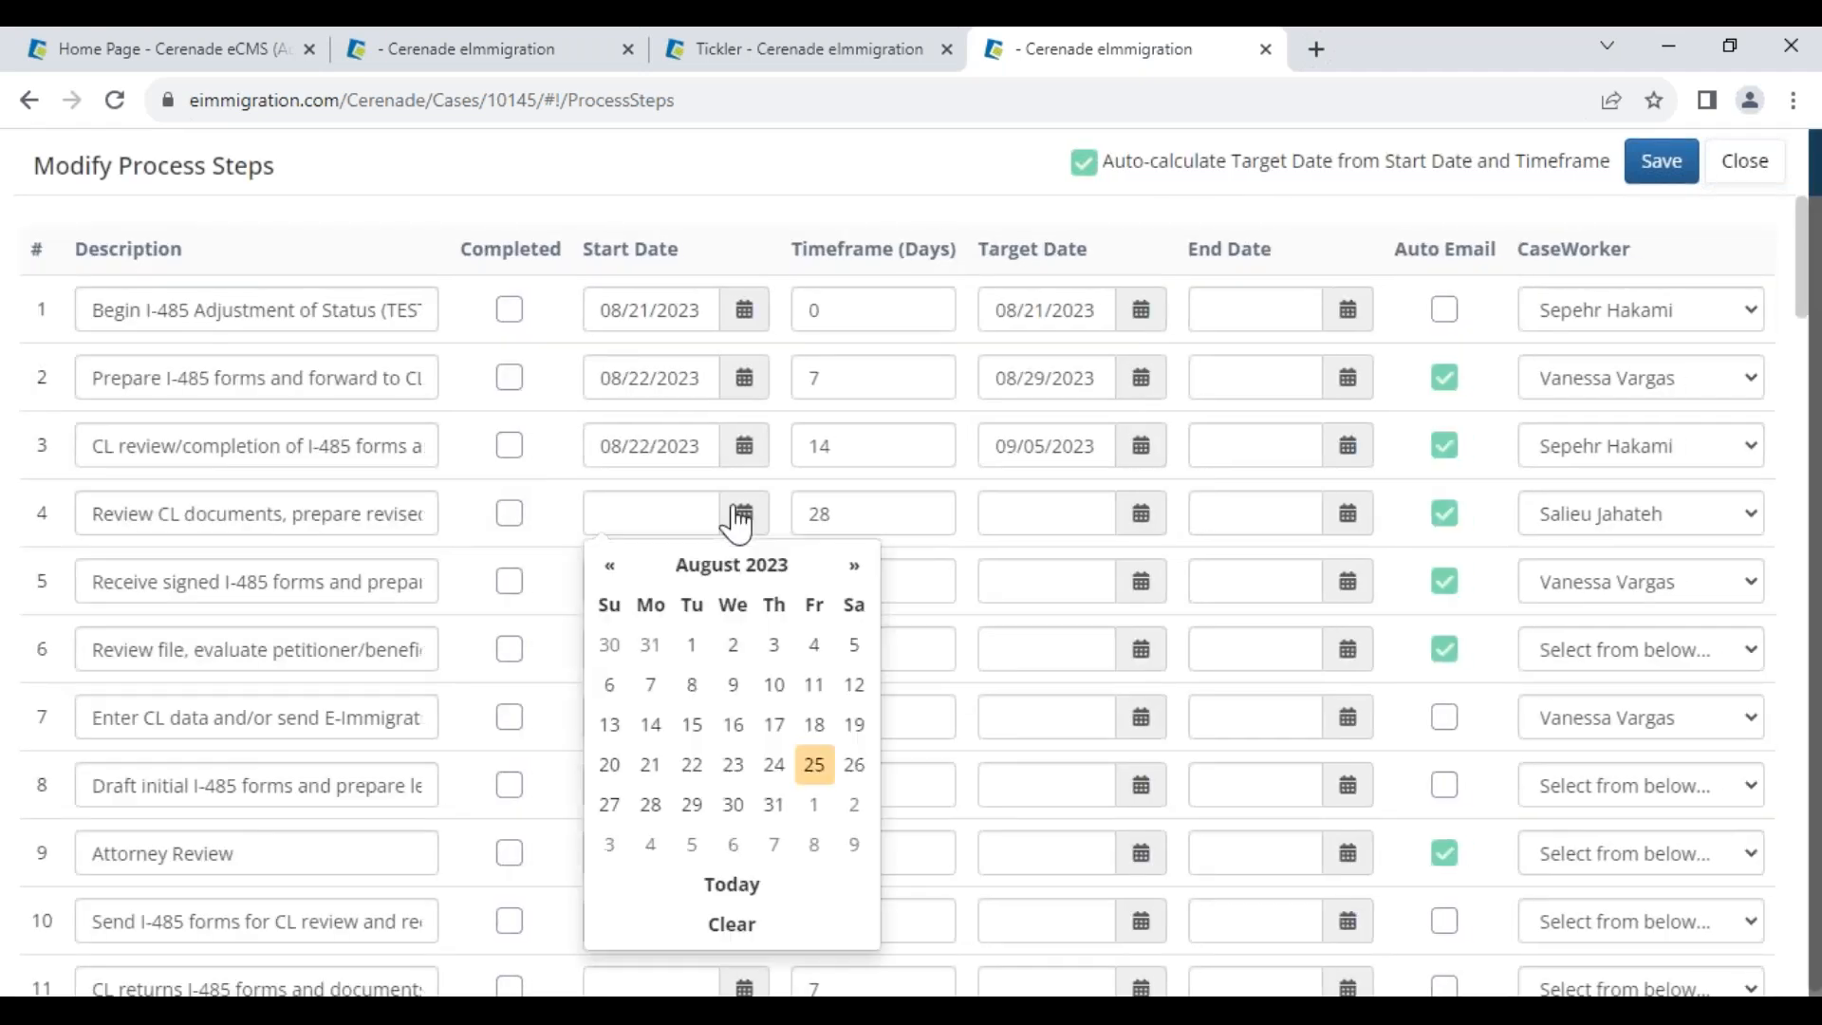
pyautogui.click(699, 803)
pyautogui.doubleClick(816, 515)
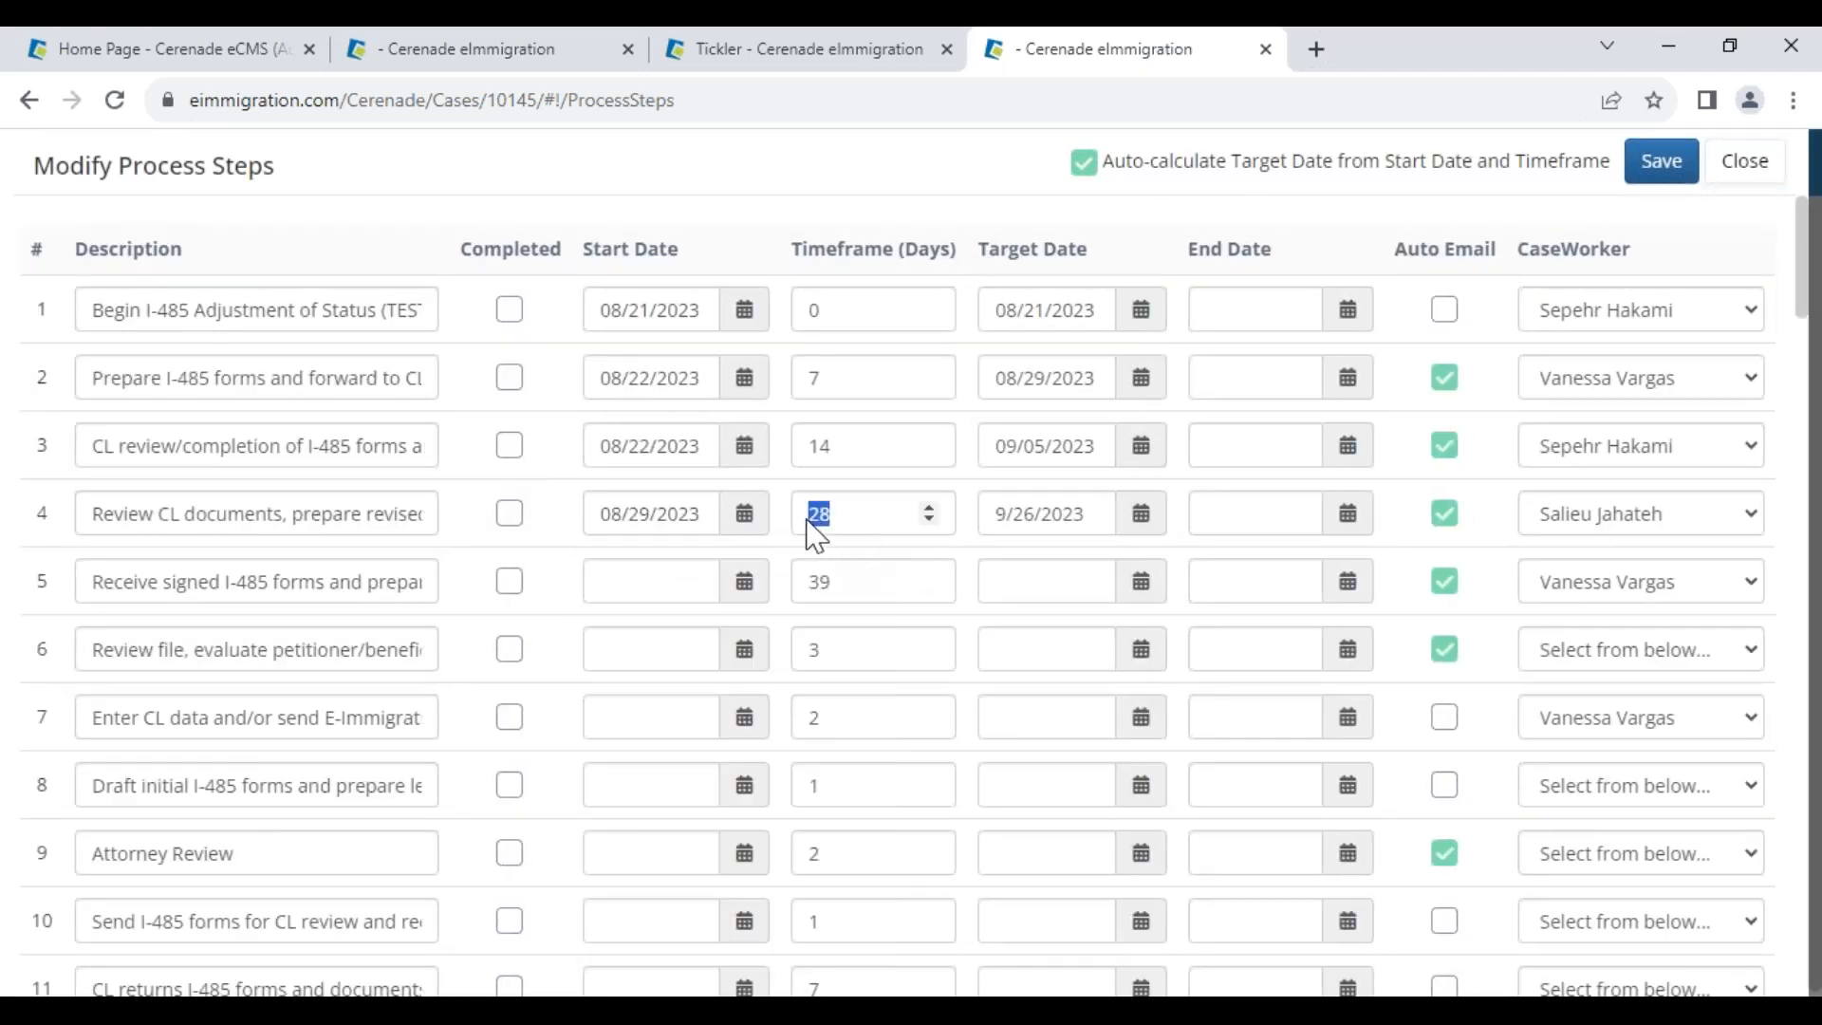
pyautogui.click(744, 580)
pyautogui.click(653, 408)
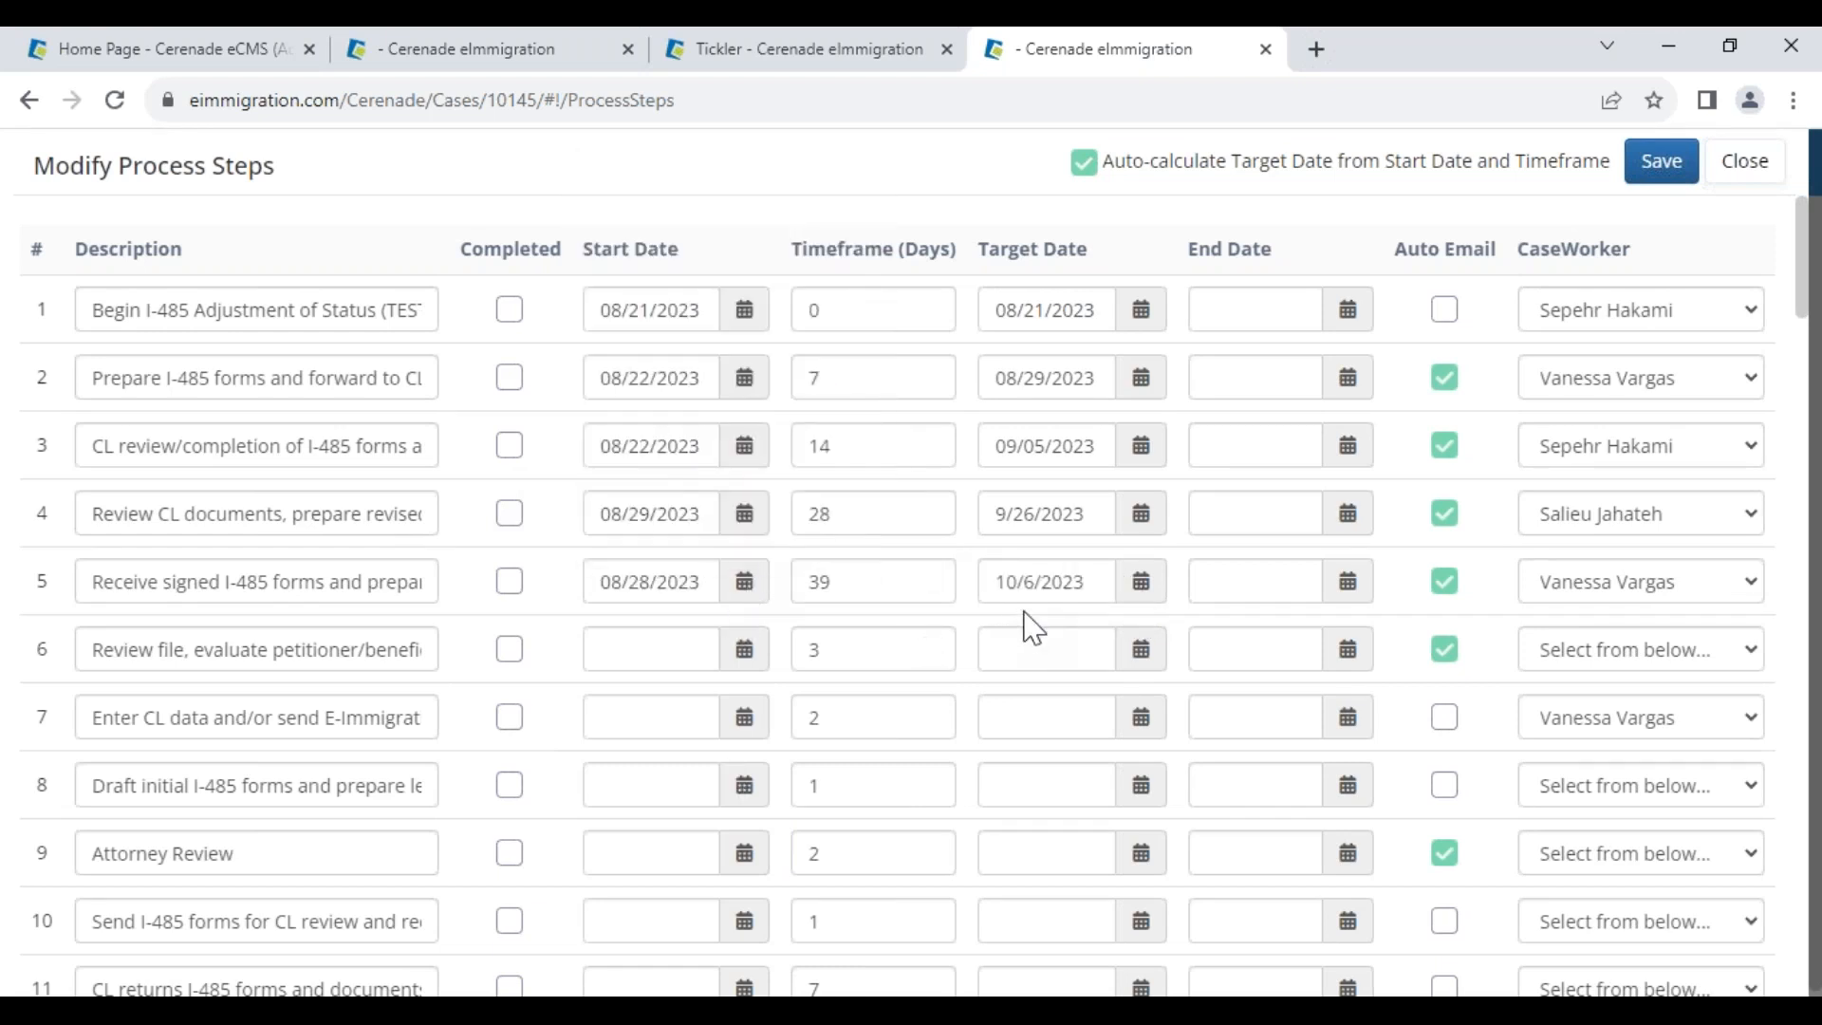
pyautogui.click(744, 649)
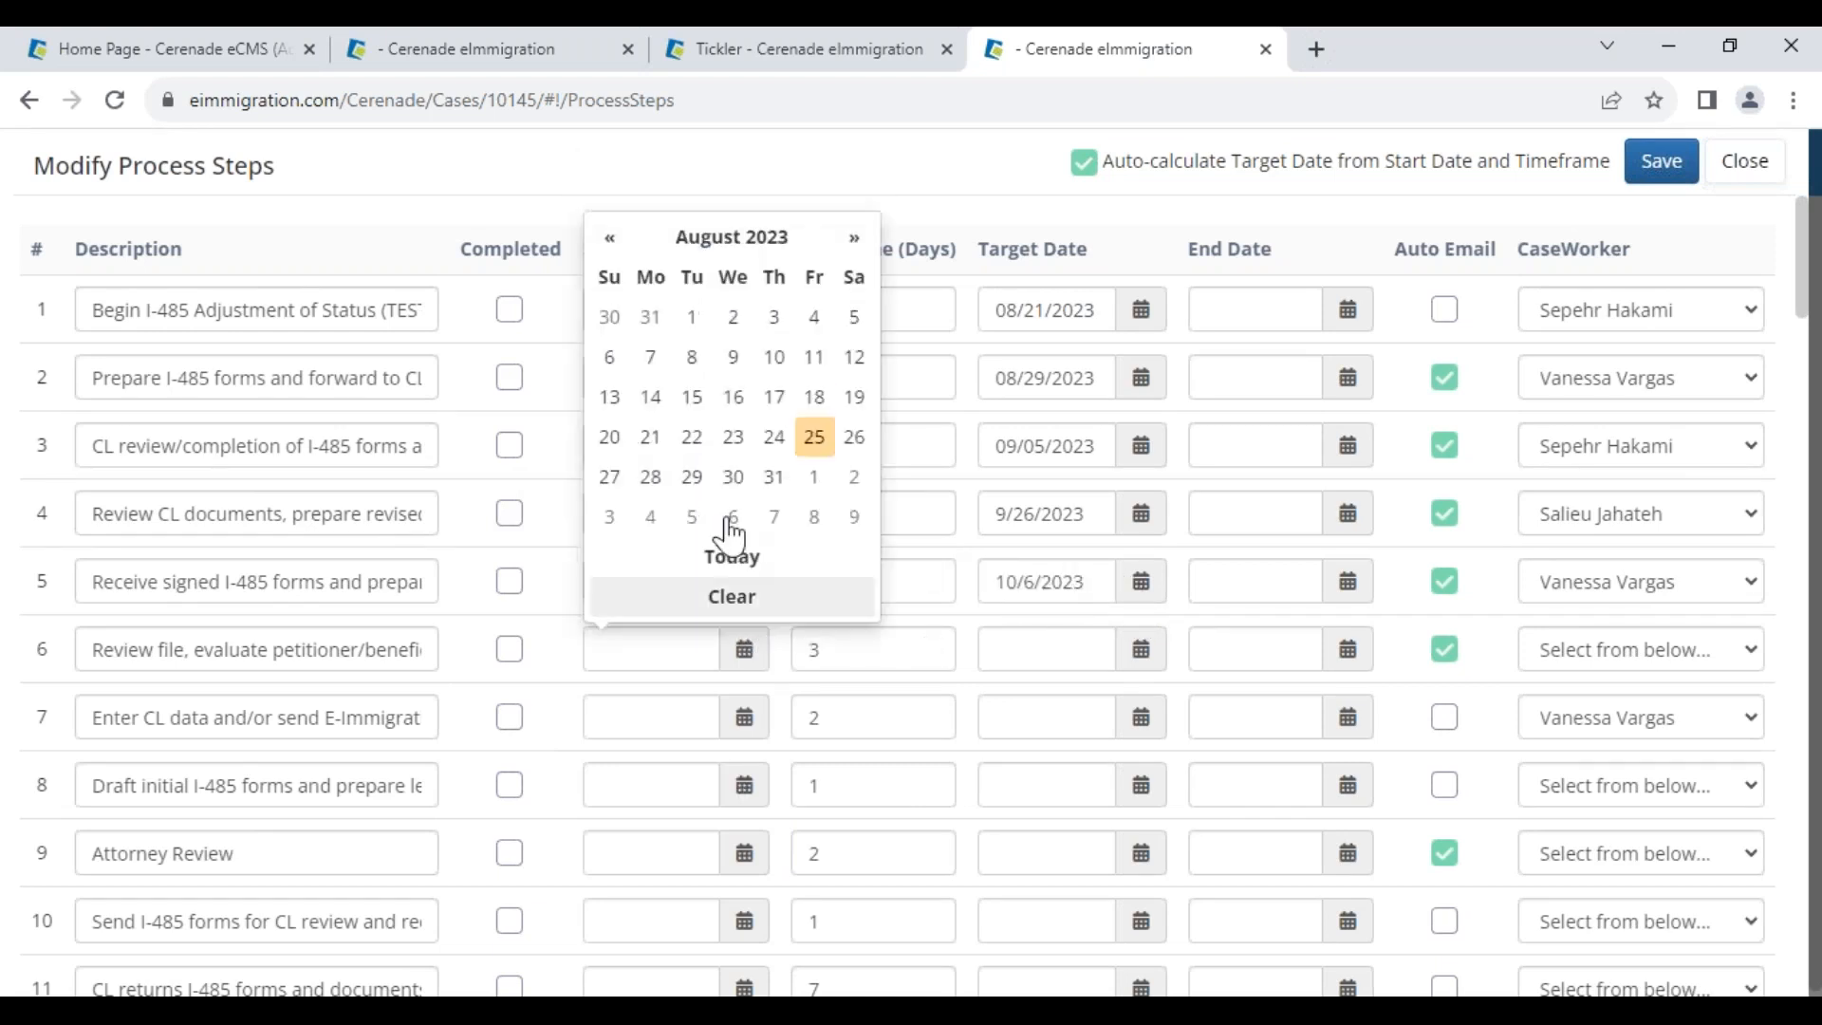
pyautogui.click(731, 482)
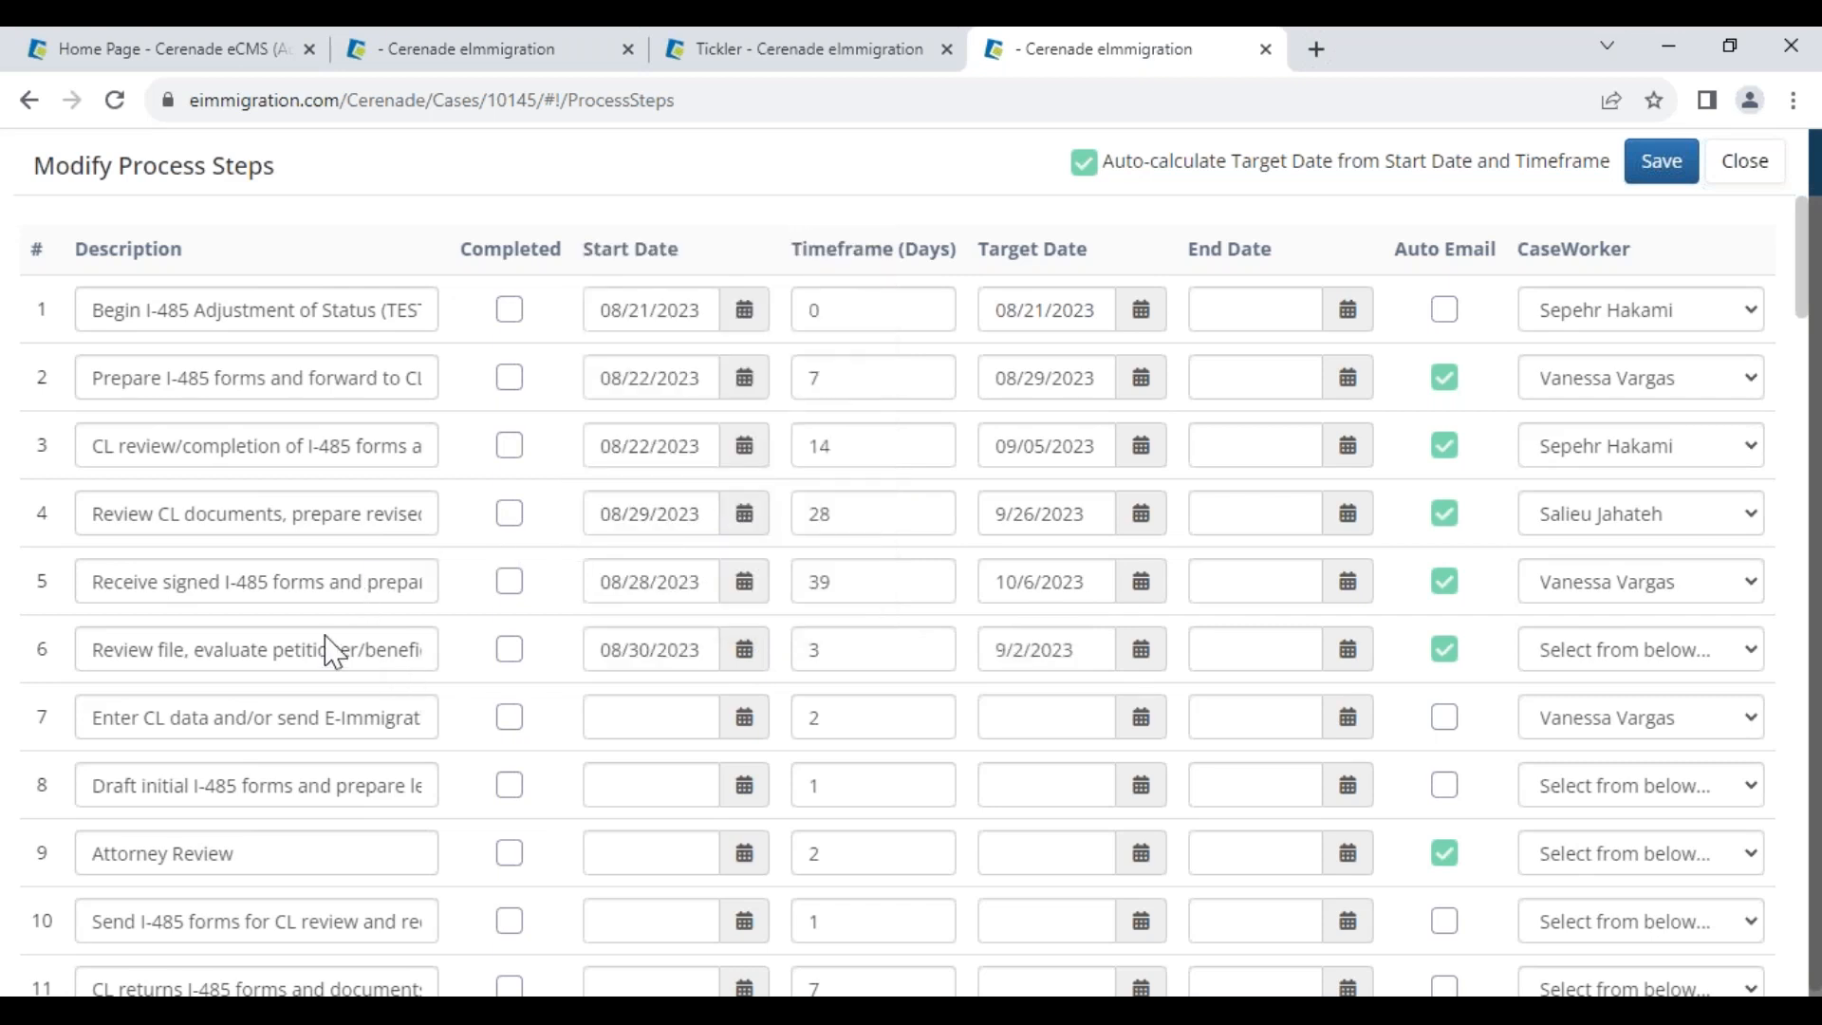
# Assign a caseworker to step 6, Review file
pyautogui.moveTo(333, 642); pyautogui.dragTo(170, 610)
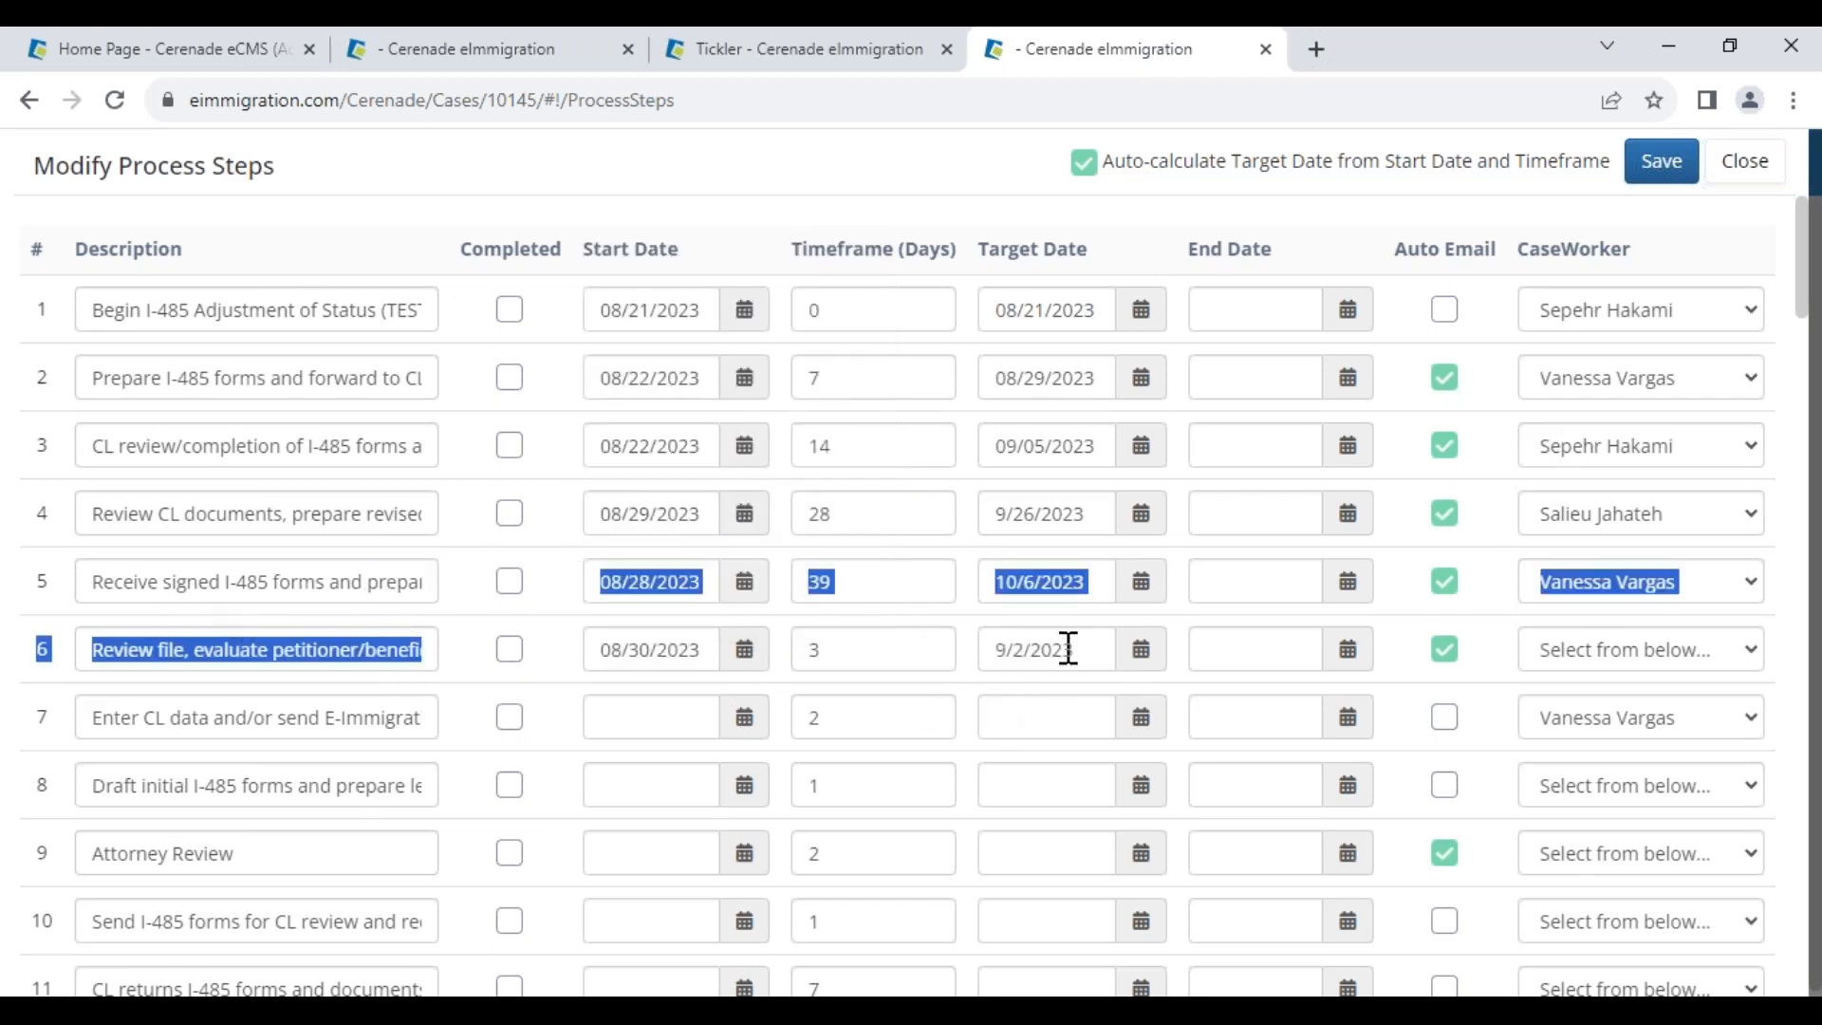
pyautogui.click(473, 685)
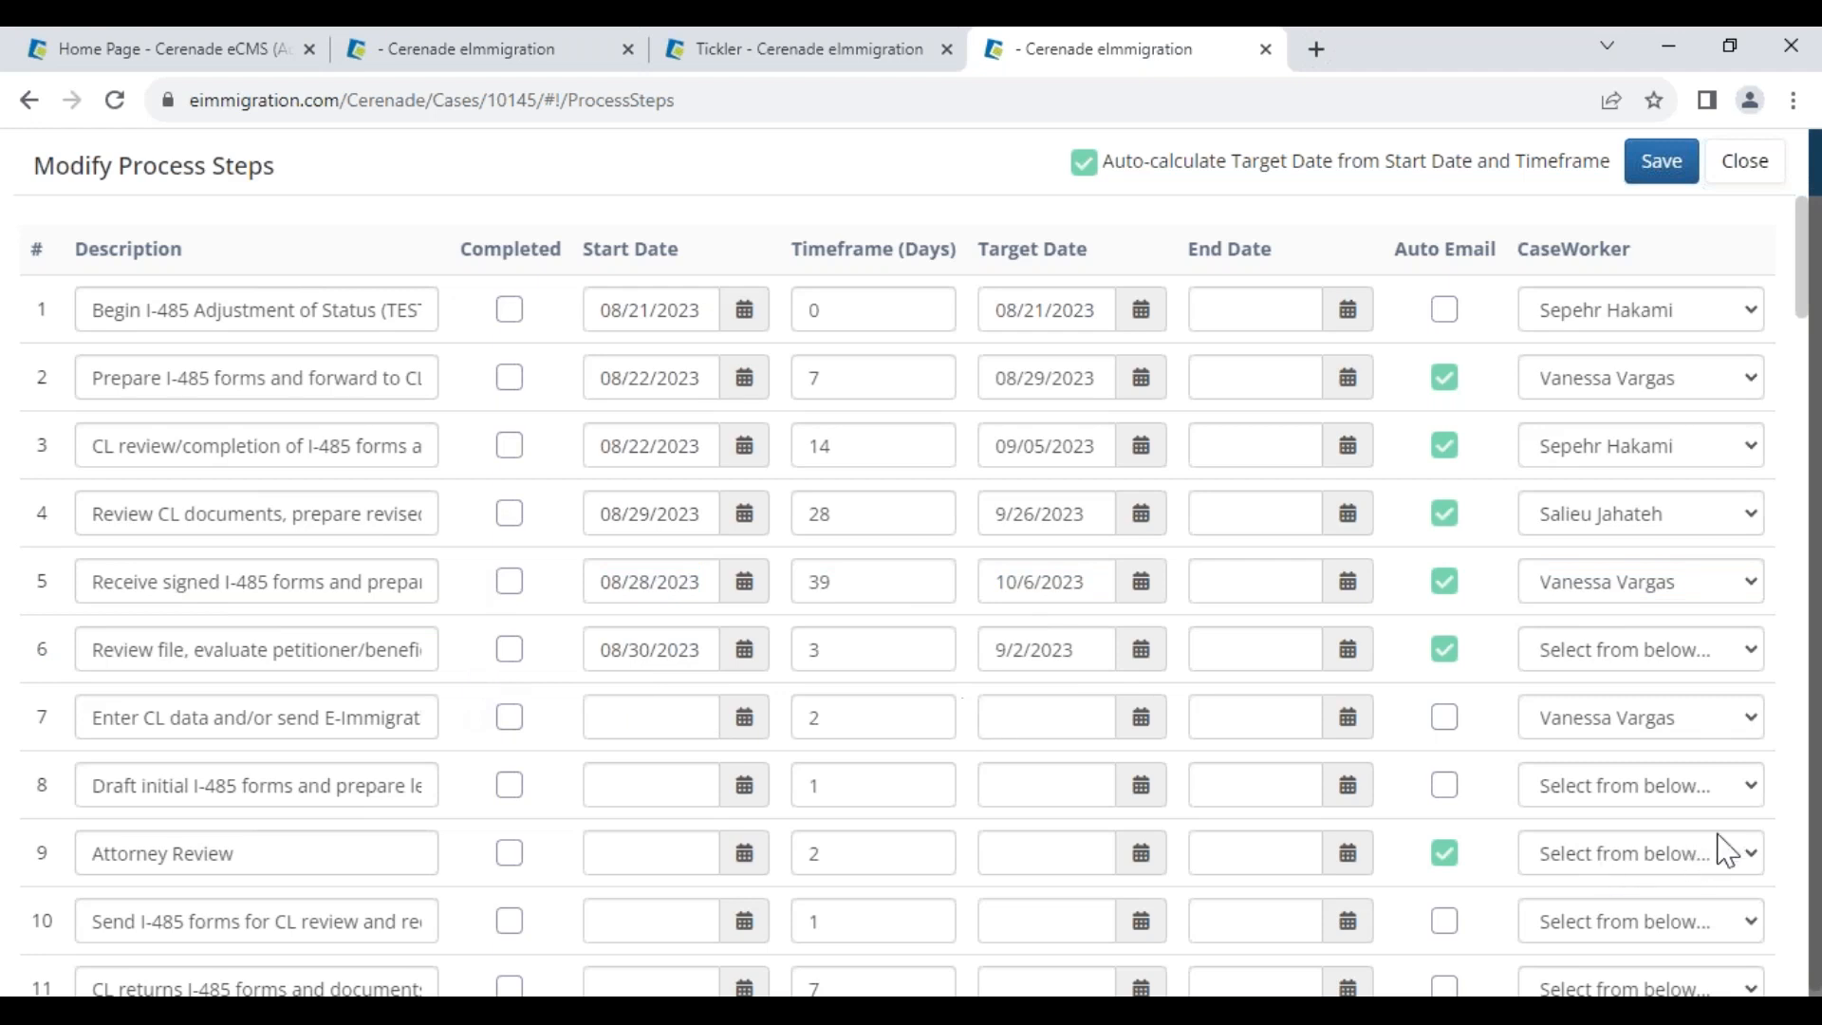
pyautogui.click(1626, 660)
pyautogui.click(1620, 714)
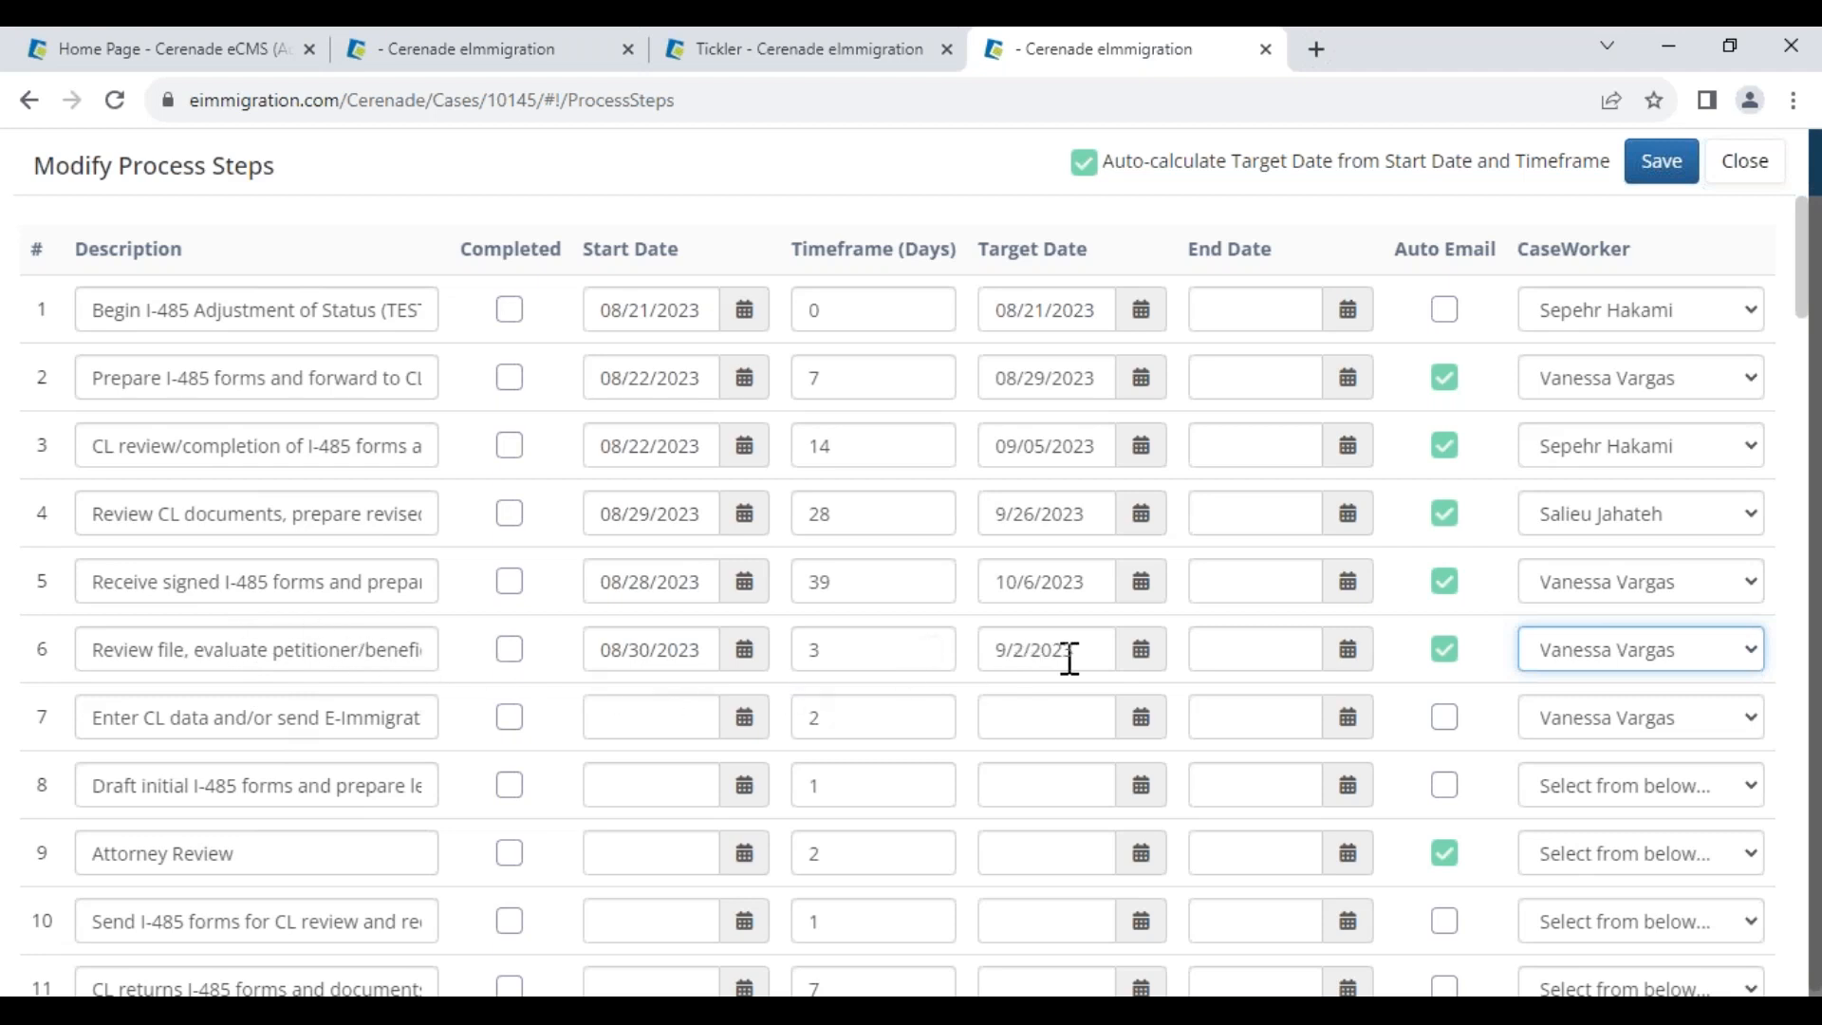
# Mark steps 1 and 2 completed and give steps 3 and 4 end dates Aug 17 and Aug 24
pyautogui.click(510, 309)
pyautogui.click(517, 384)
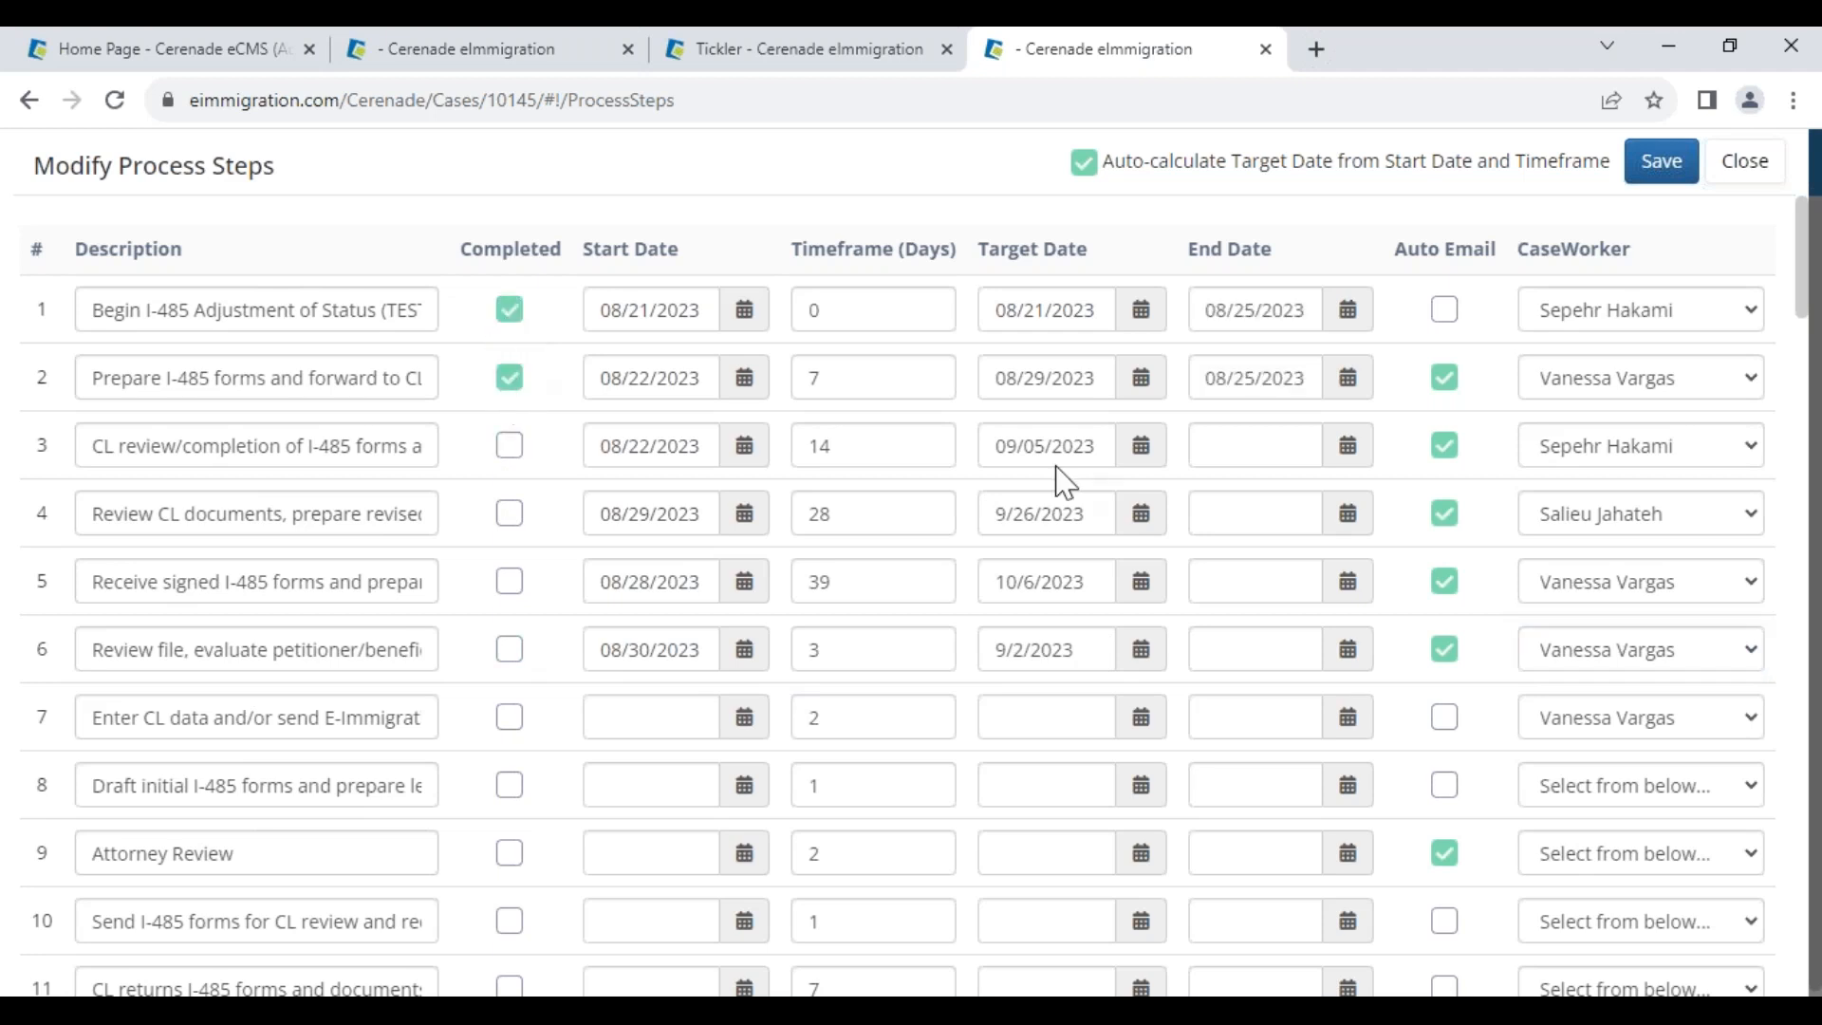
pyautogui.click(1351, 448)
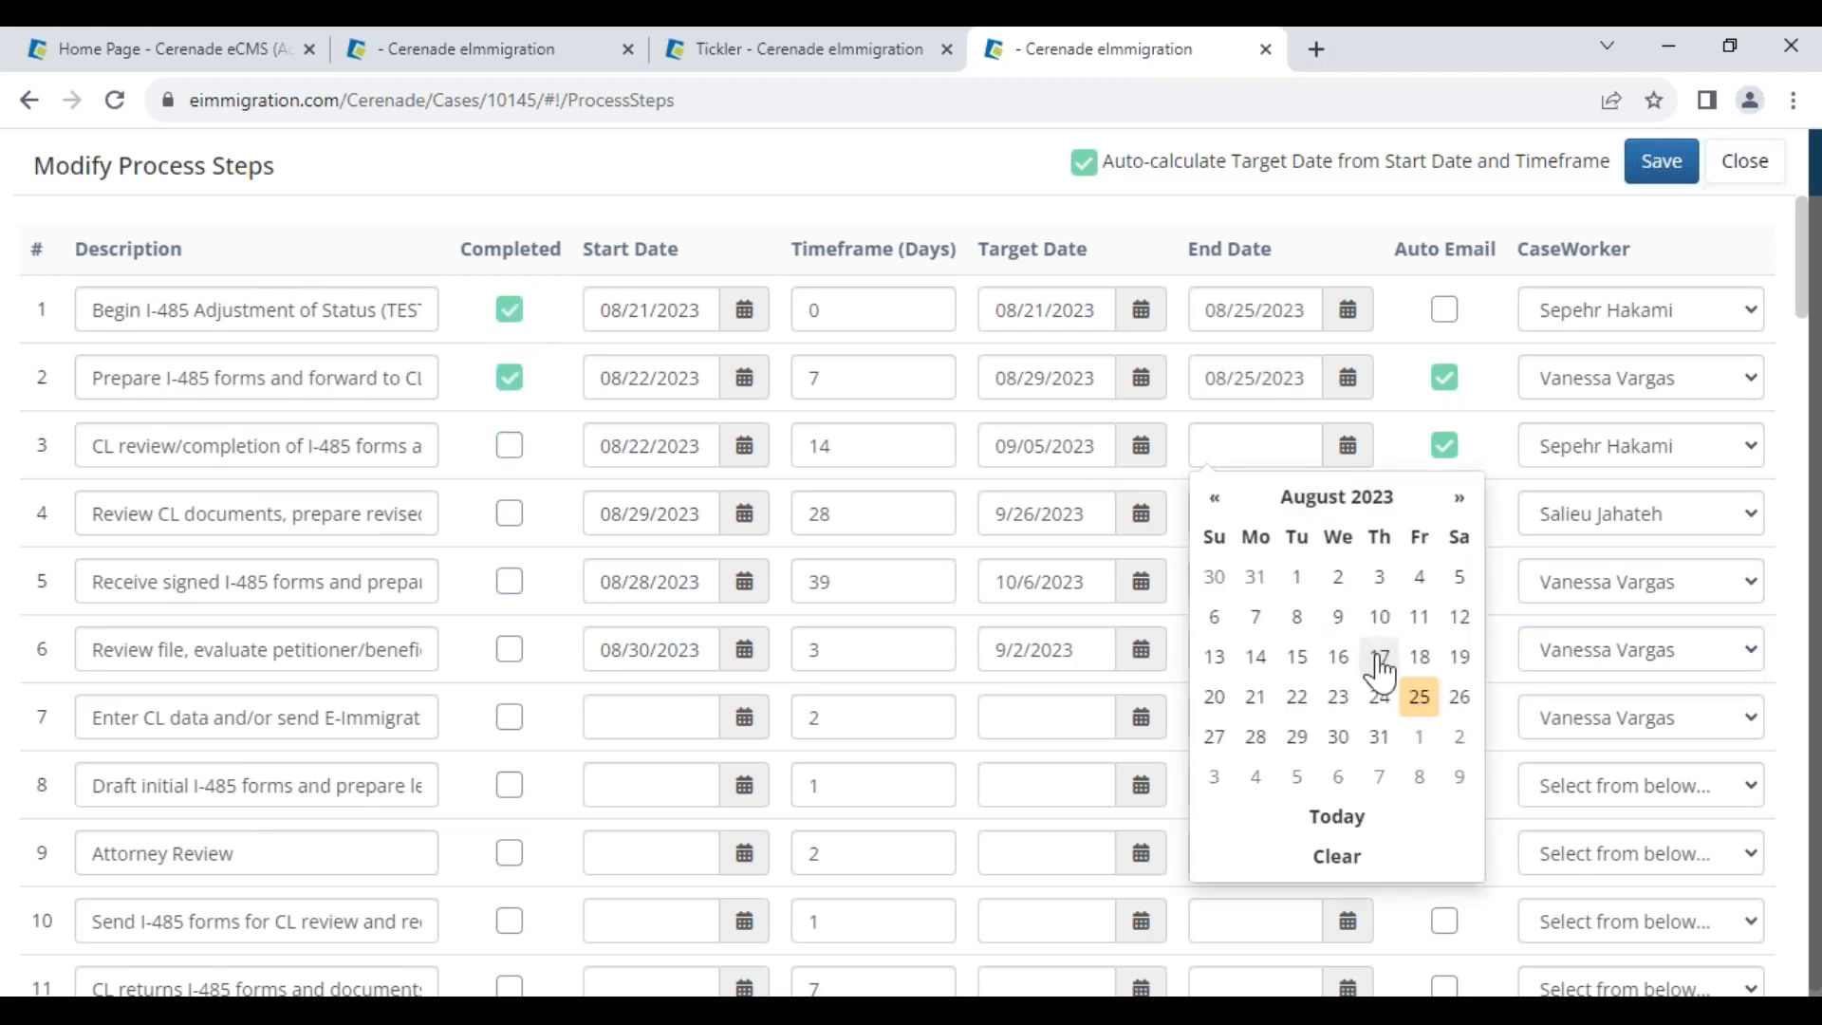
pyautogui.click(1381, 669)
pyautogui.click(1348, 513)
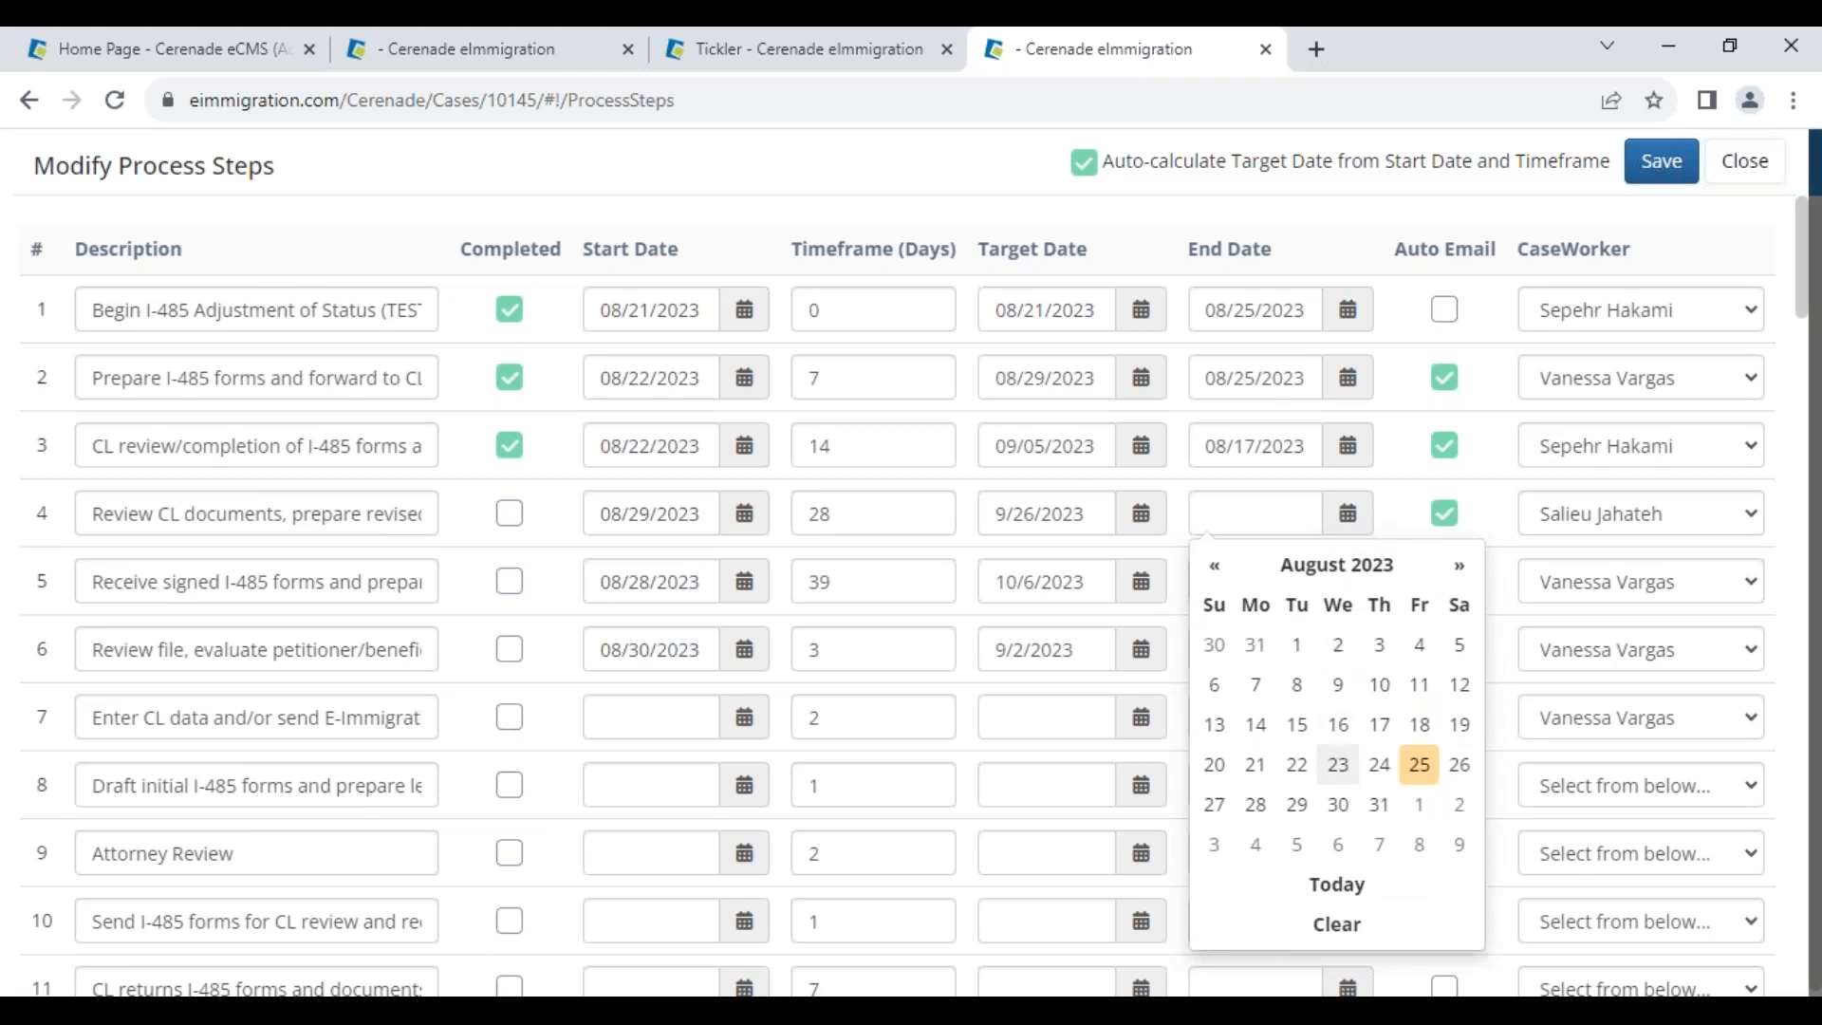
pyautogui.click(1378, 765)
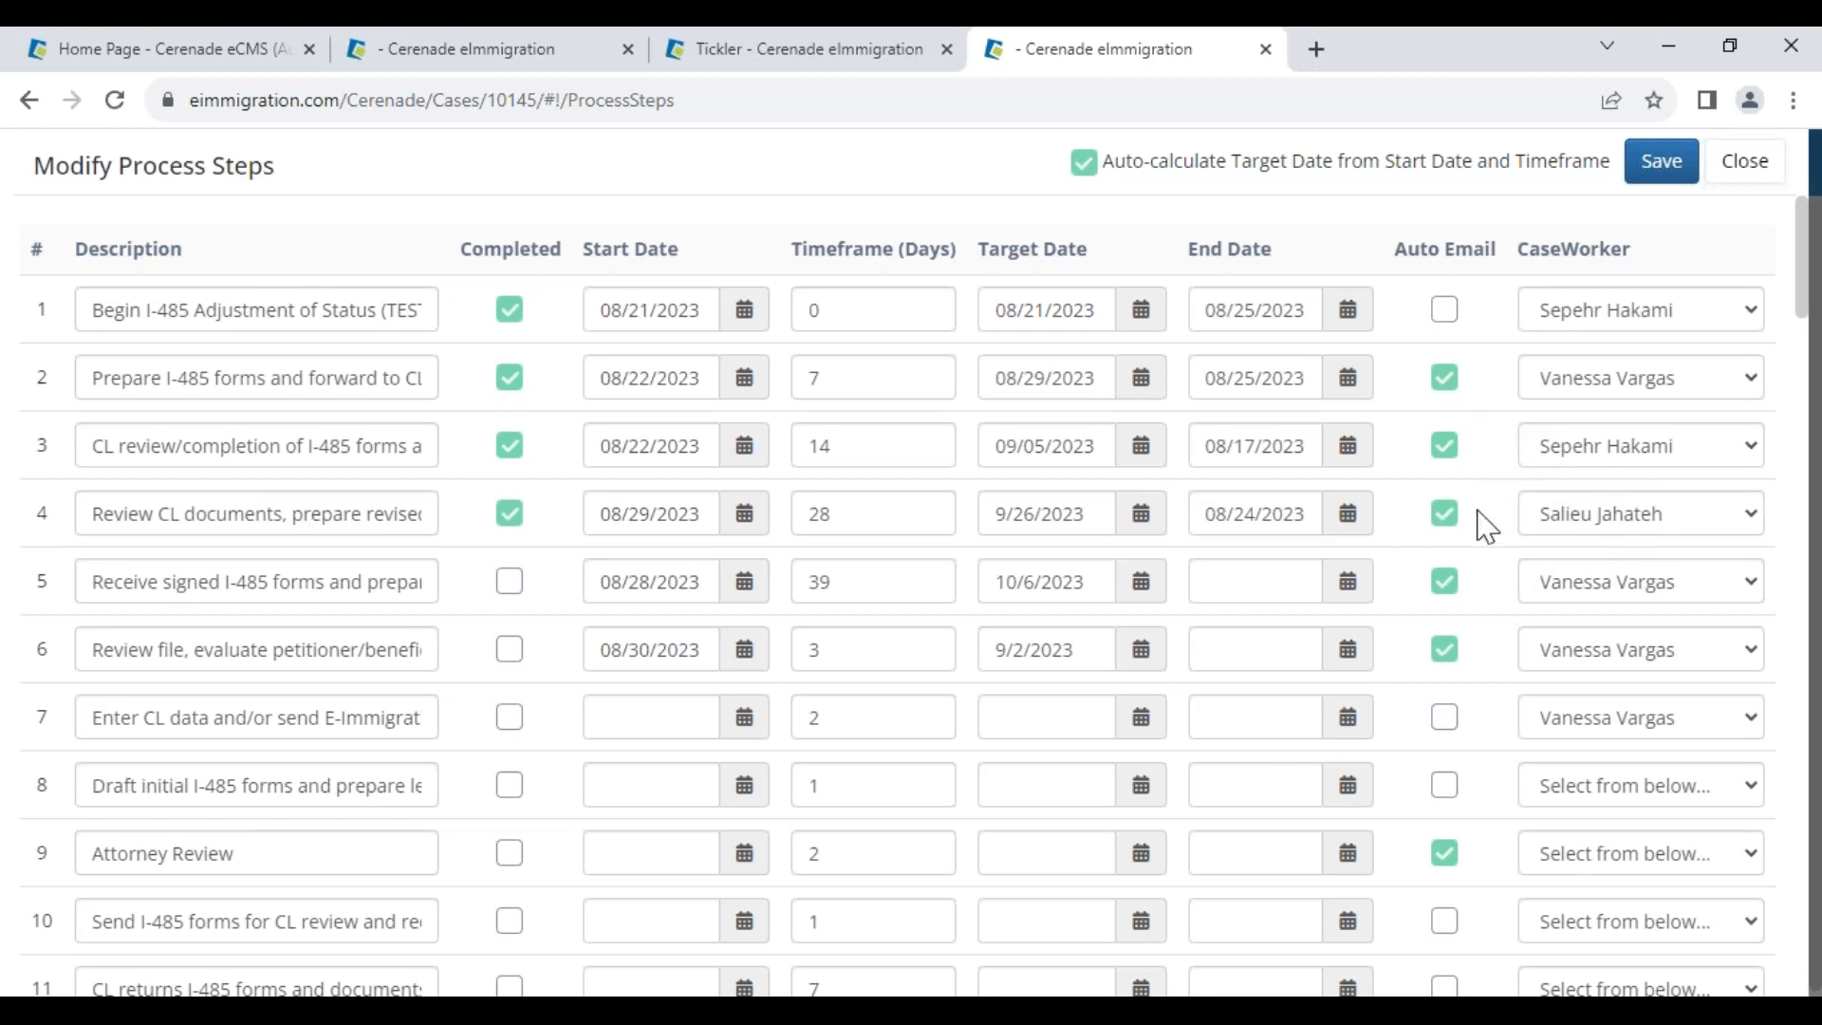
pyautogui.moveTo(1215, 507); pyautogui.dragTo(1273, 513)
pyautogui.click(1379, 765)
# Change step 5's target date to 08/16/2023 and save the process steps
pyautogui.click(1141, 581)
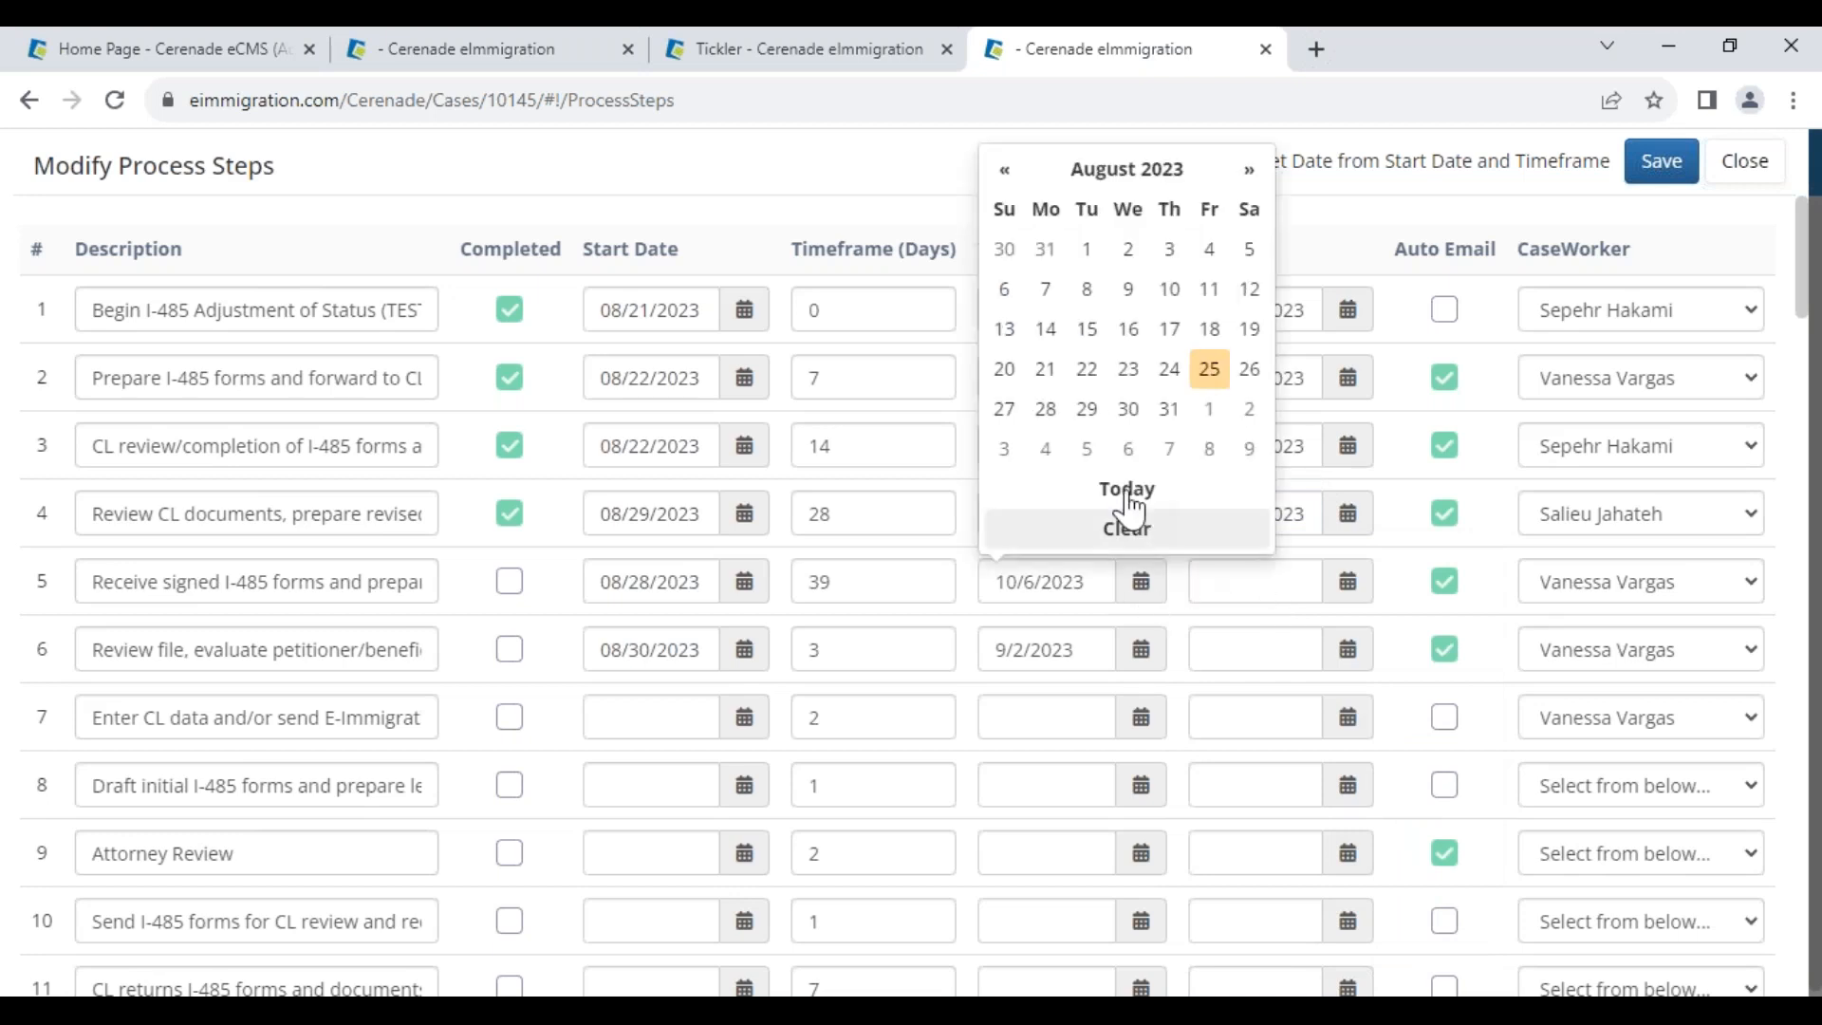
pyautogui.click(1129, 330)
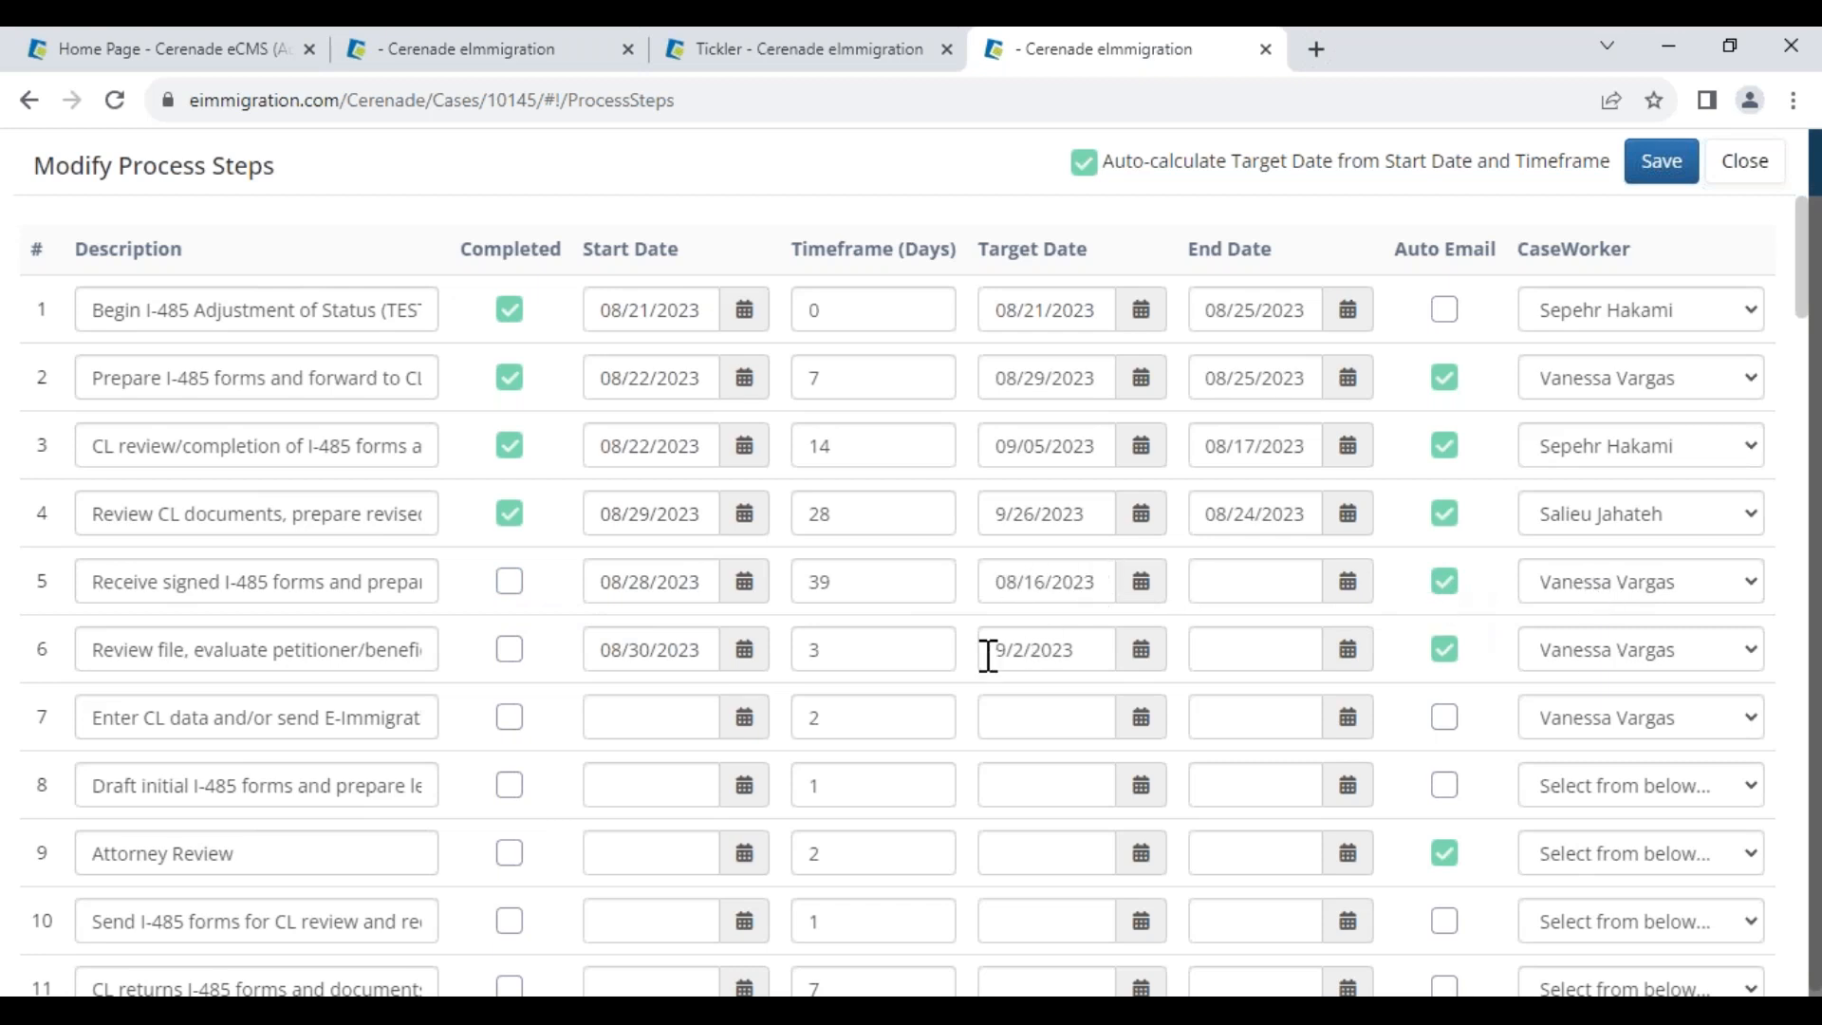
pyautogui.moveTo(92, 649); pyautogui.dragTo(346, 675)
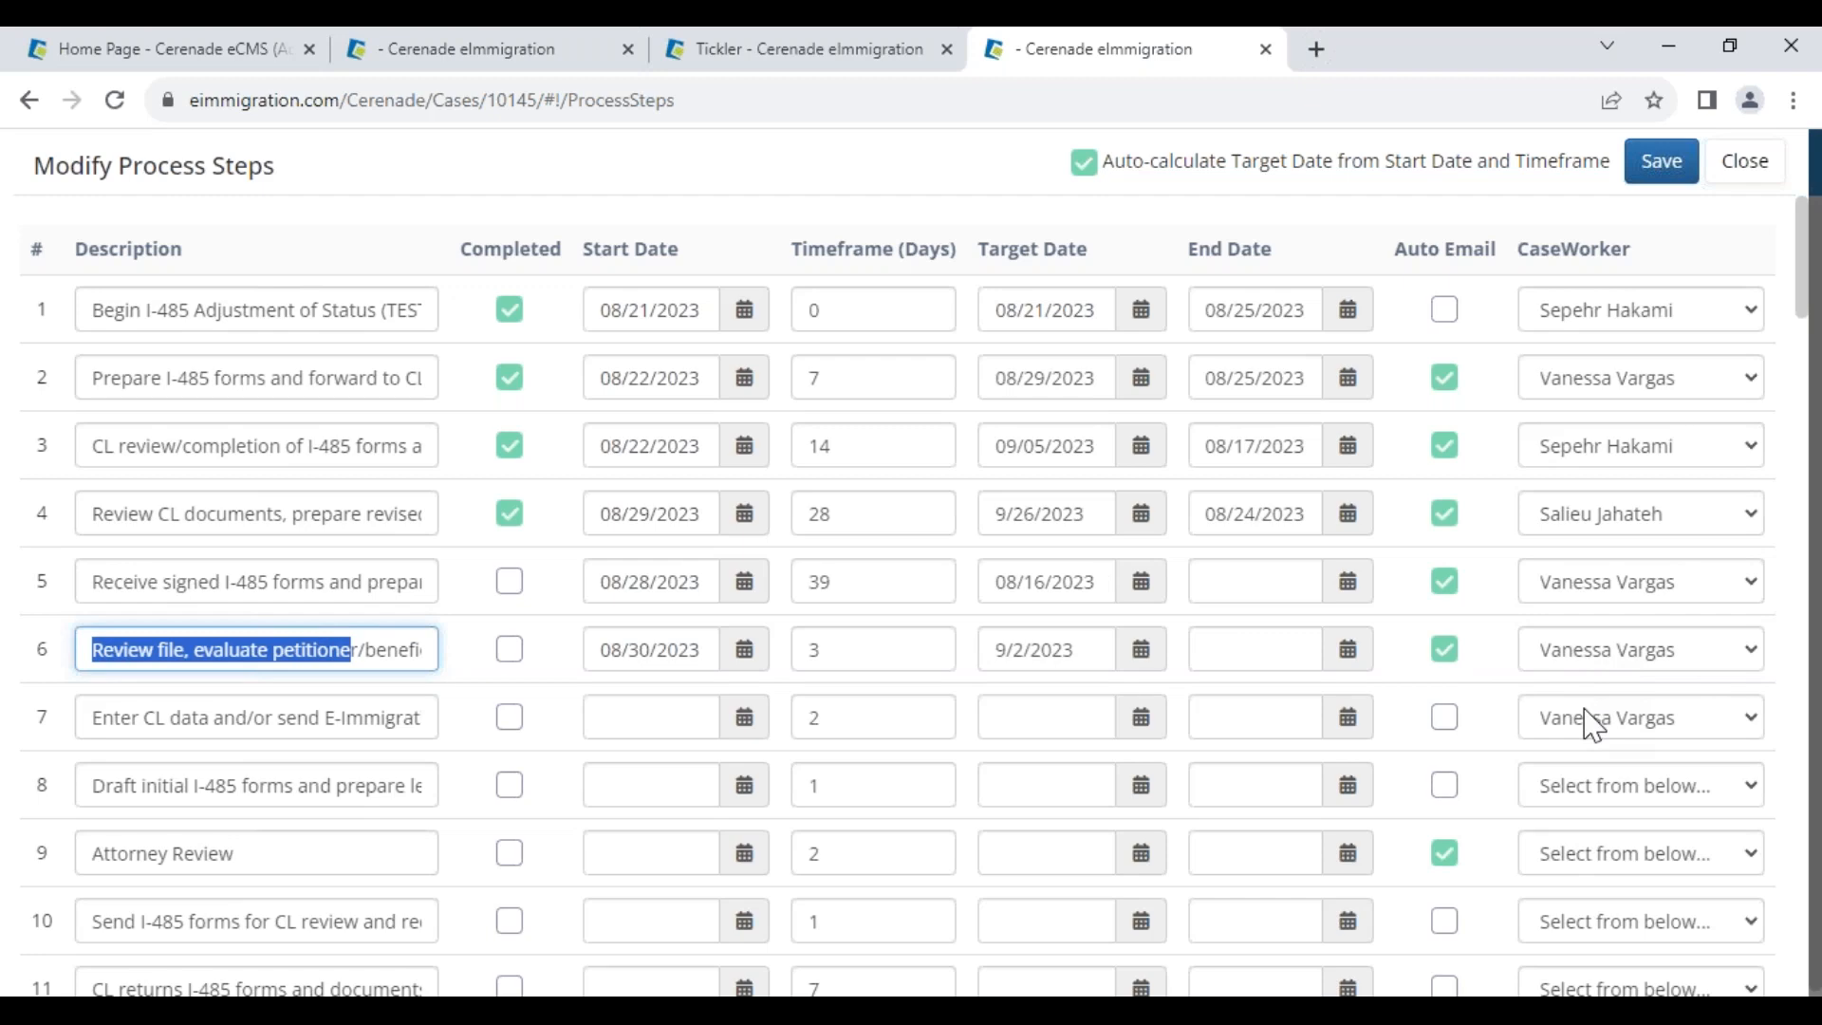
pyautogui.click(1659, 163)
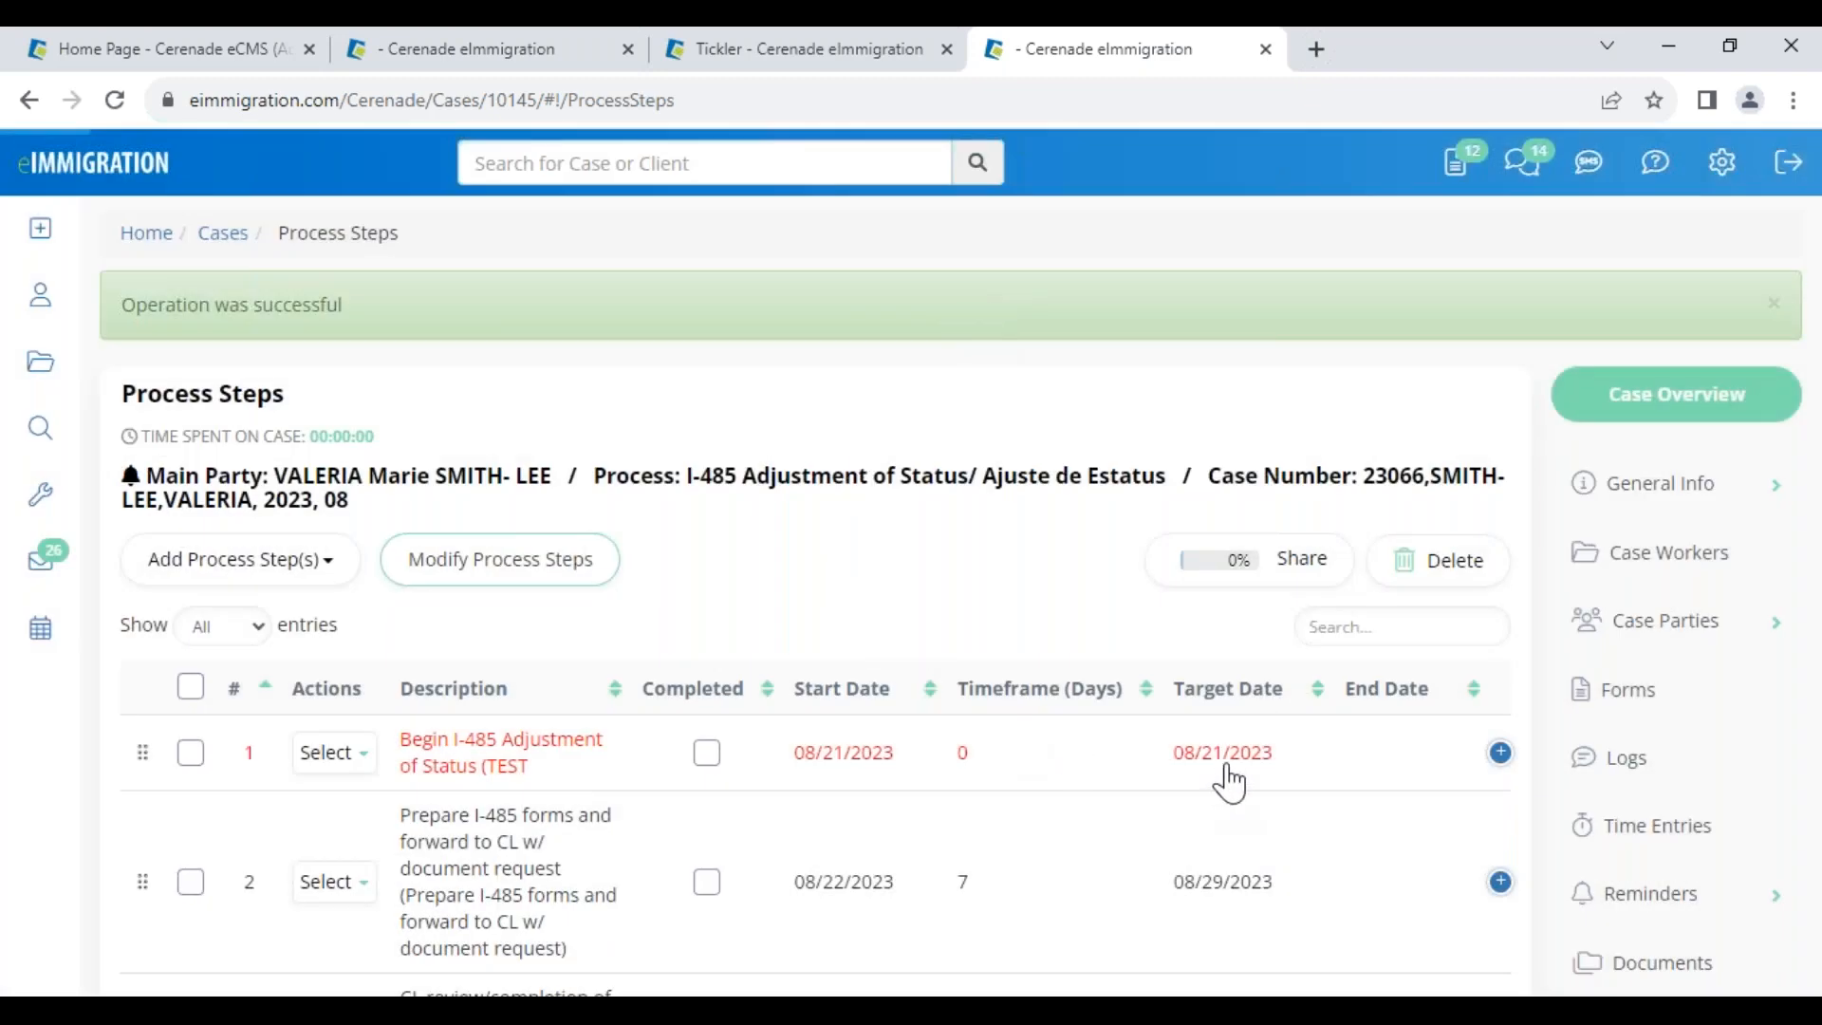
pyautogui.scroll(-4, 1302, 847)
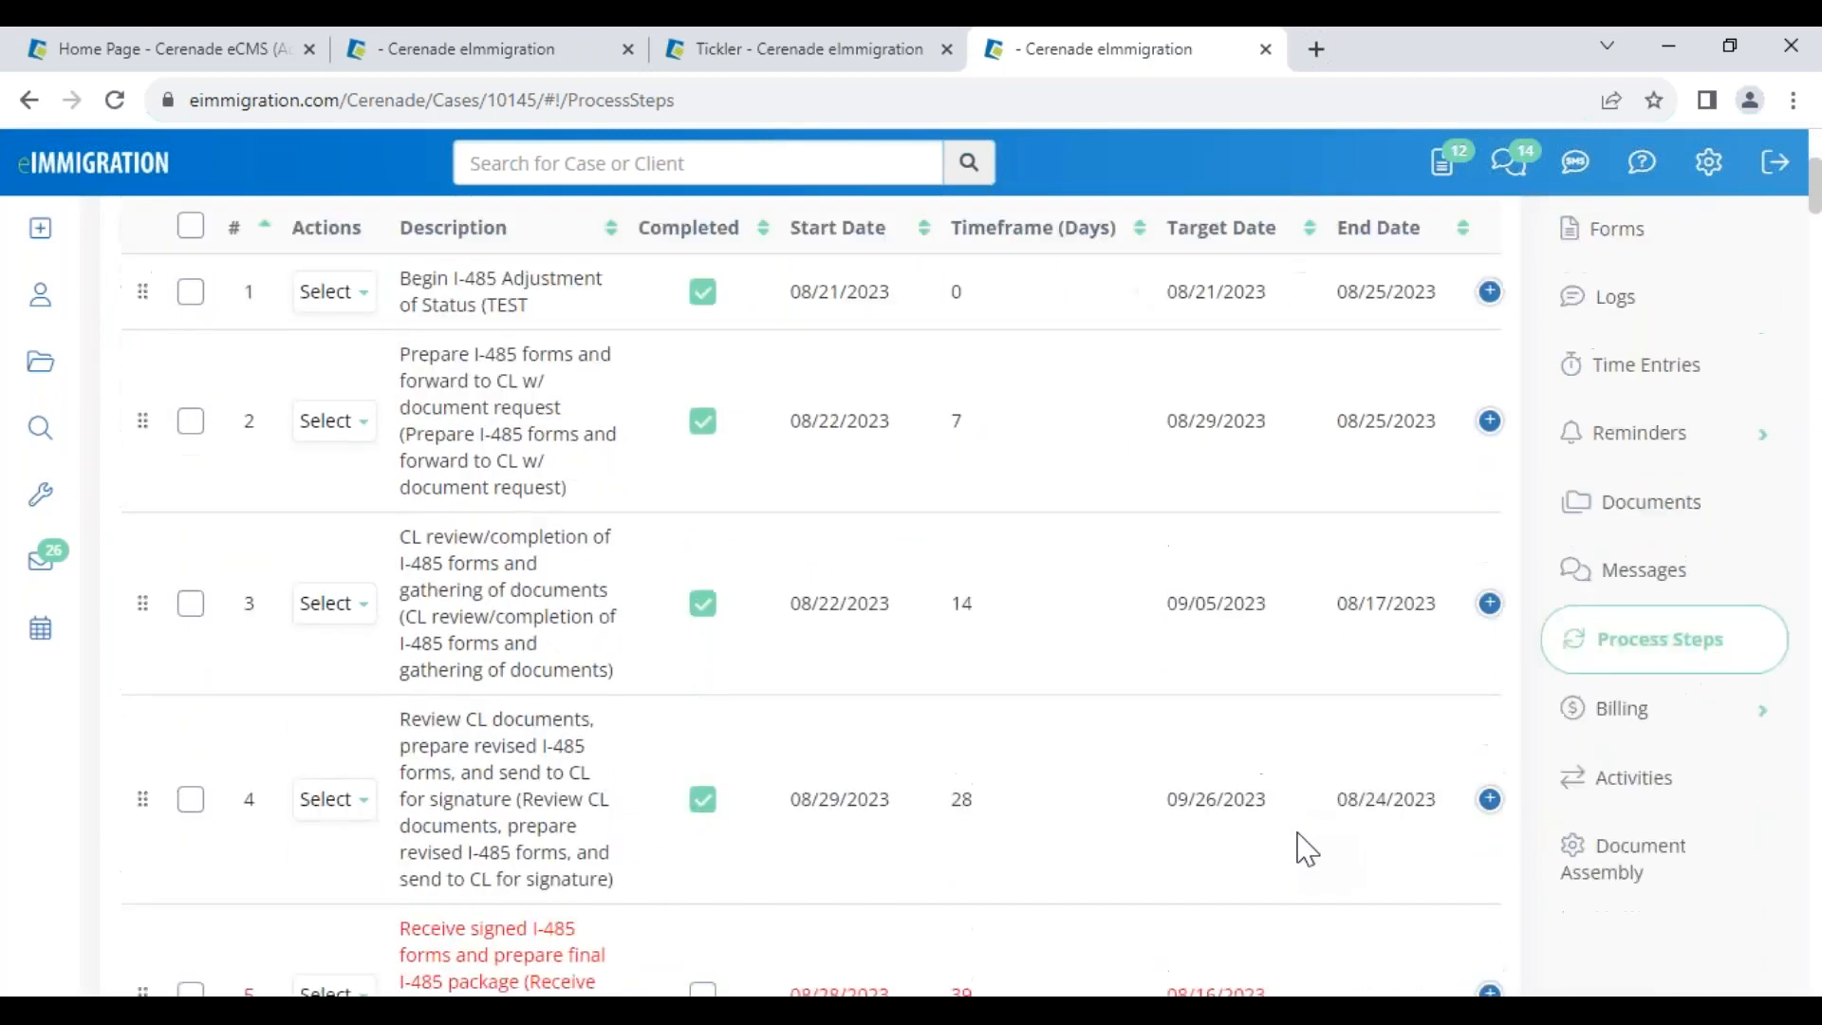
pyautogui.scroll(-2, 1297, 833)
pyautogui.moveTo(1265, 795); pyautogui.dragTo(1165, 794)
pyautogui.click(1090, 799)
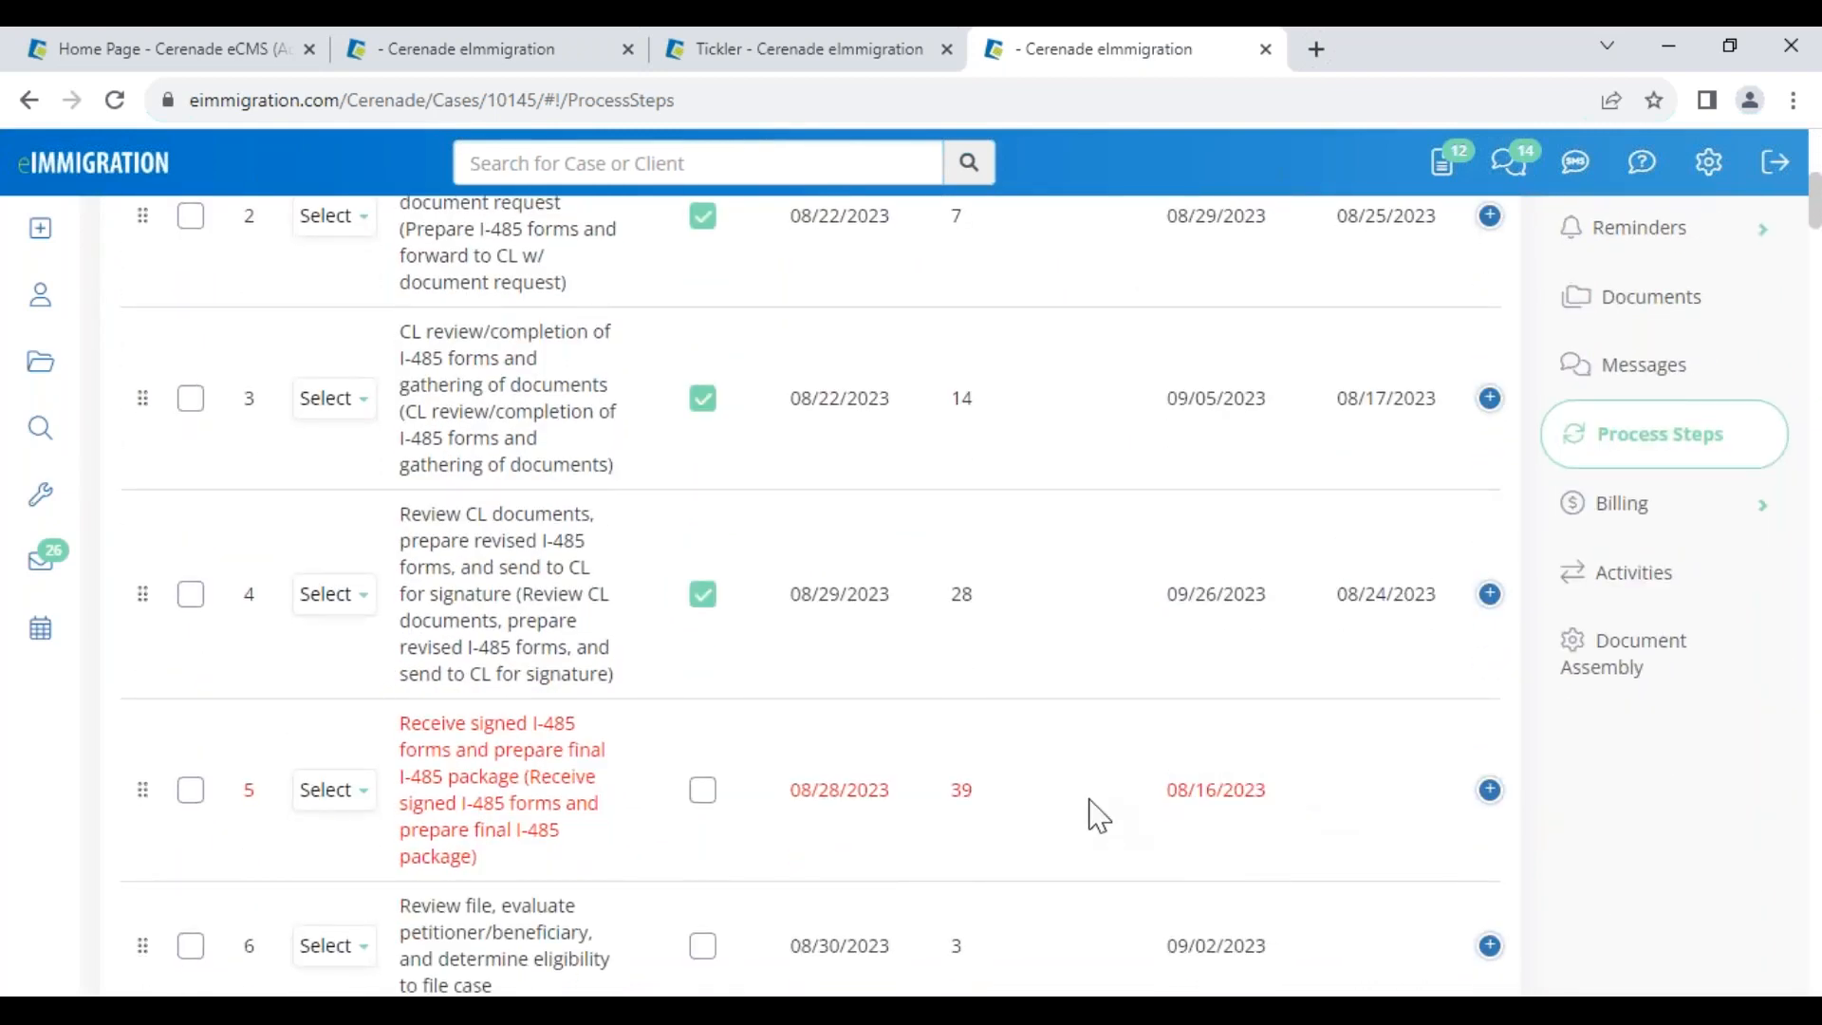
pyautogui.scroll(6, 1122, 793)
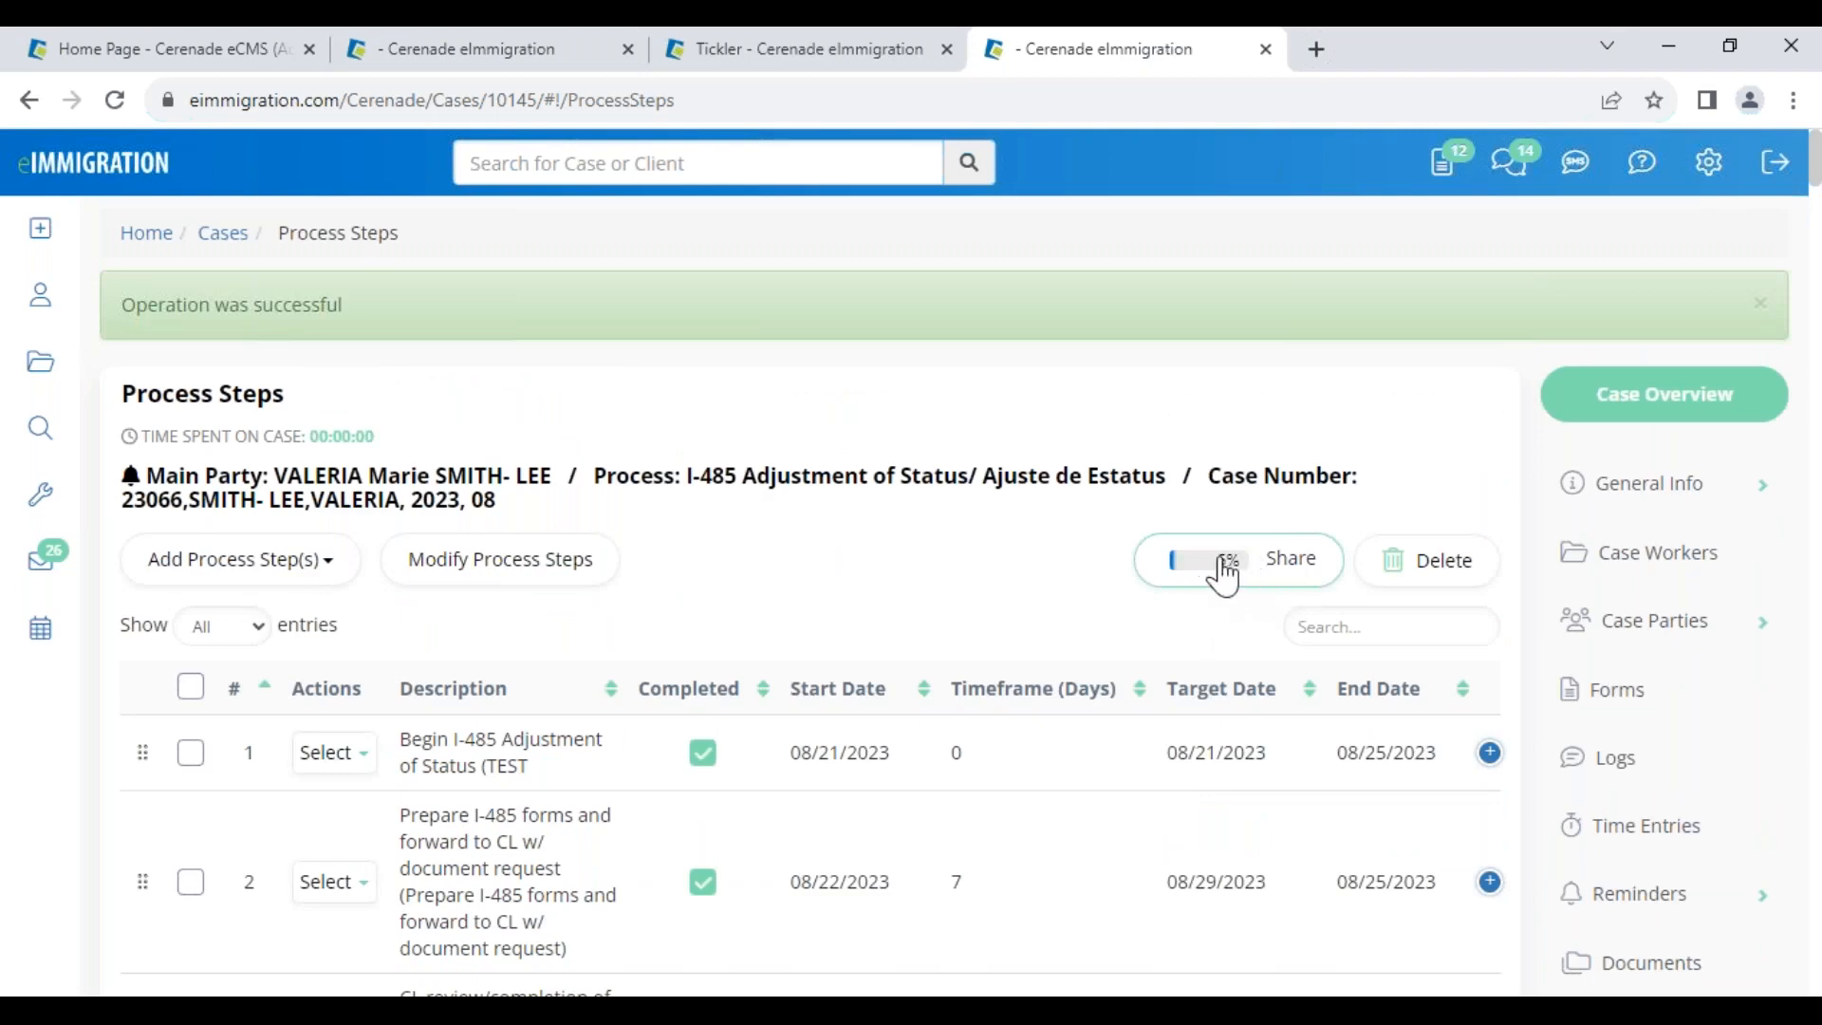
# Share the I-485 process steps with the petitioner and save the sharing settings
pyautogui.click(1231, 581)
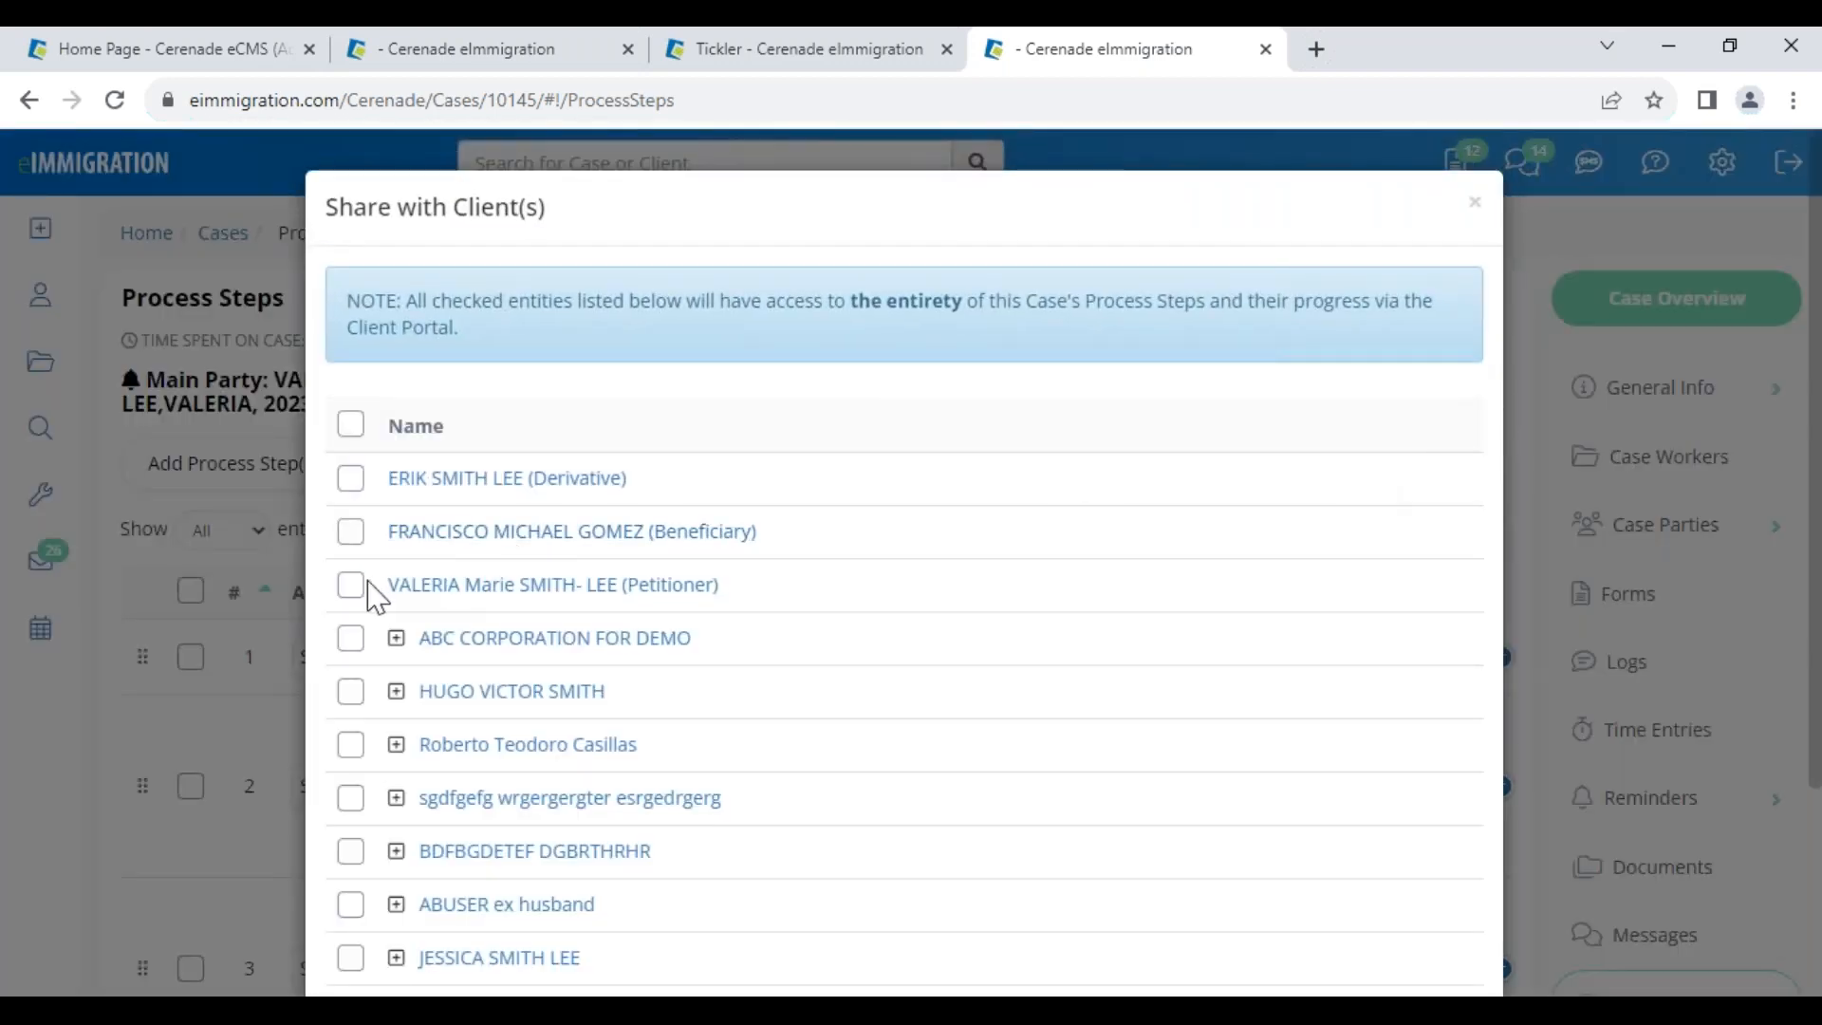
pyautogui.click(370, 588)
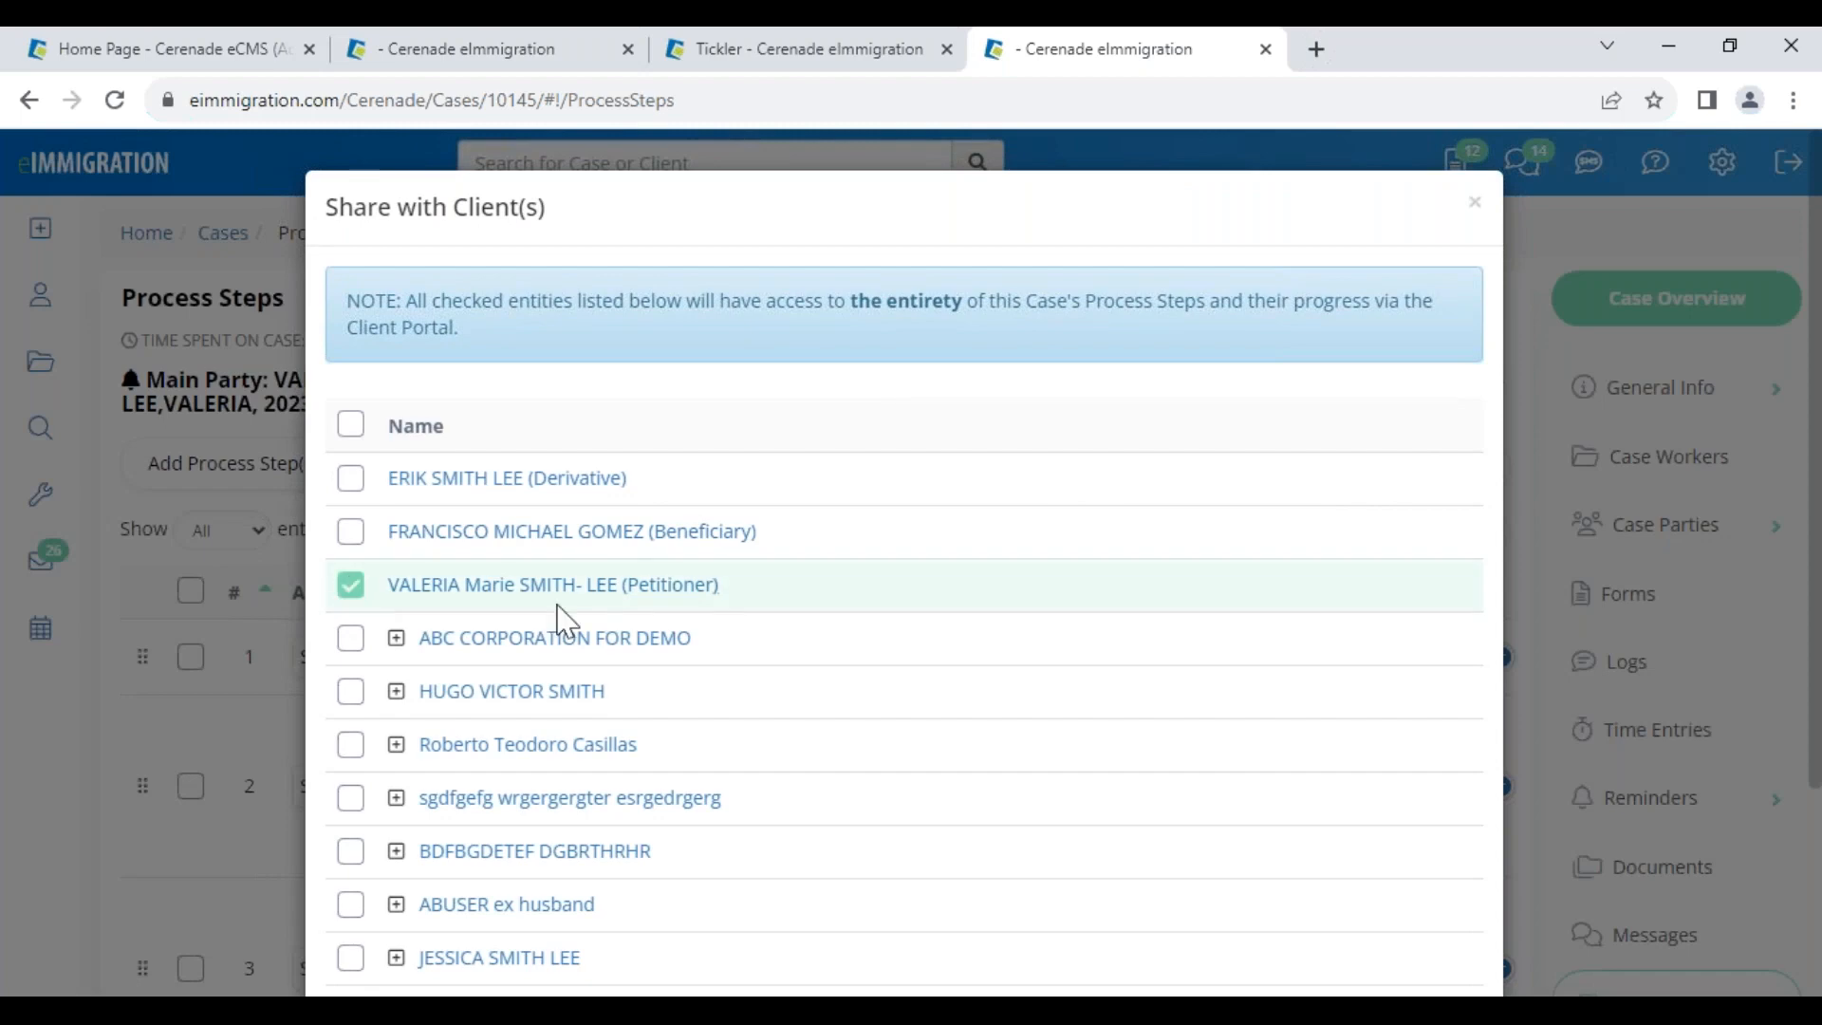
pyautogui.scroll(-3, 1209, 675)
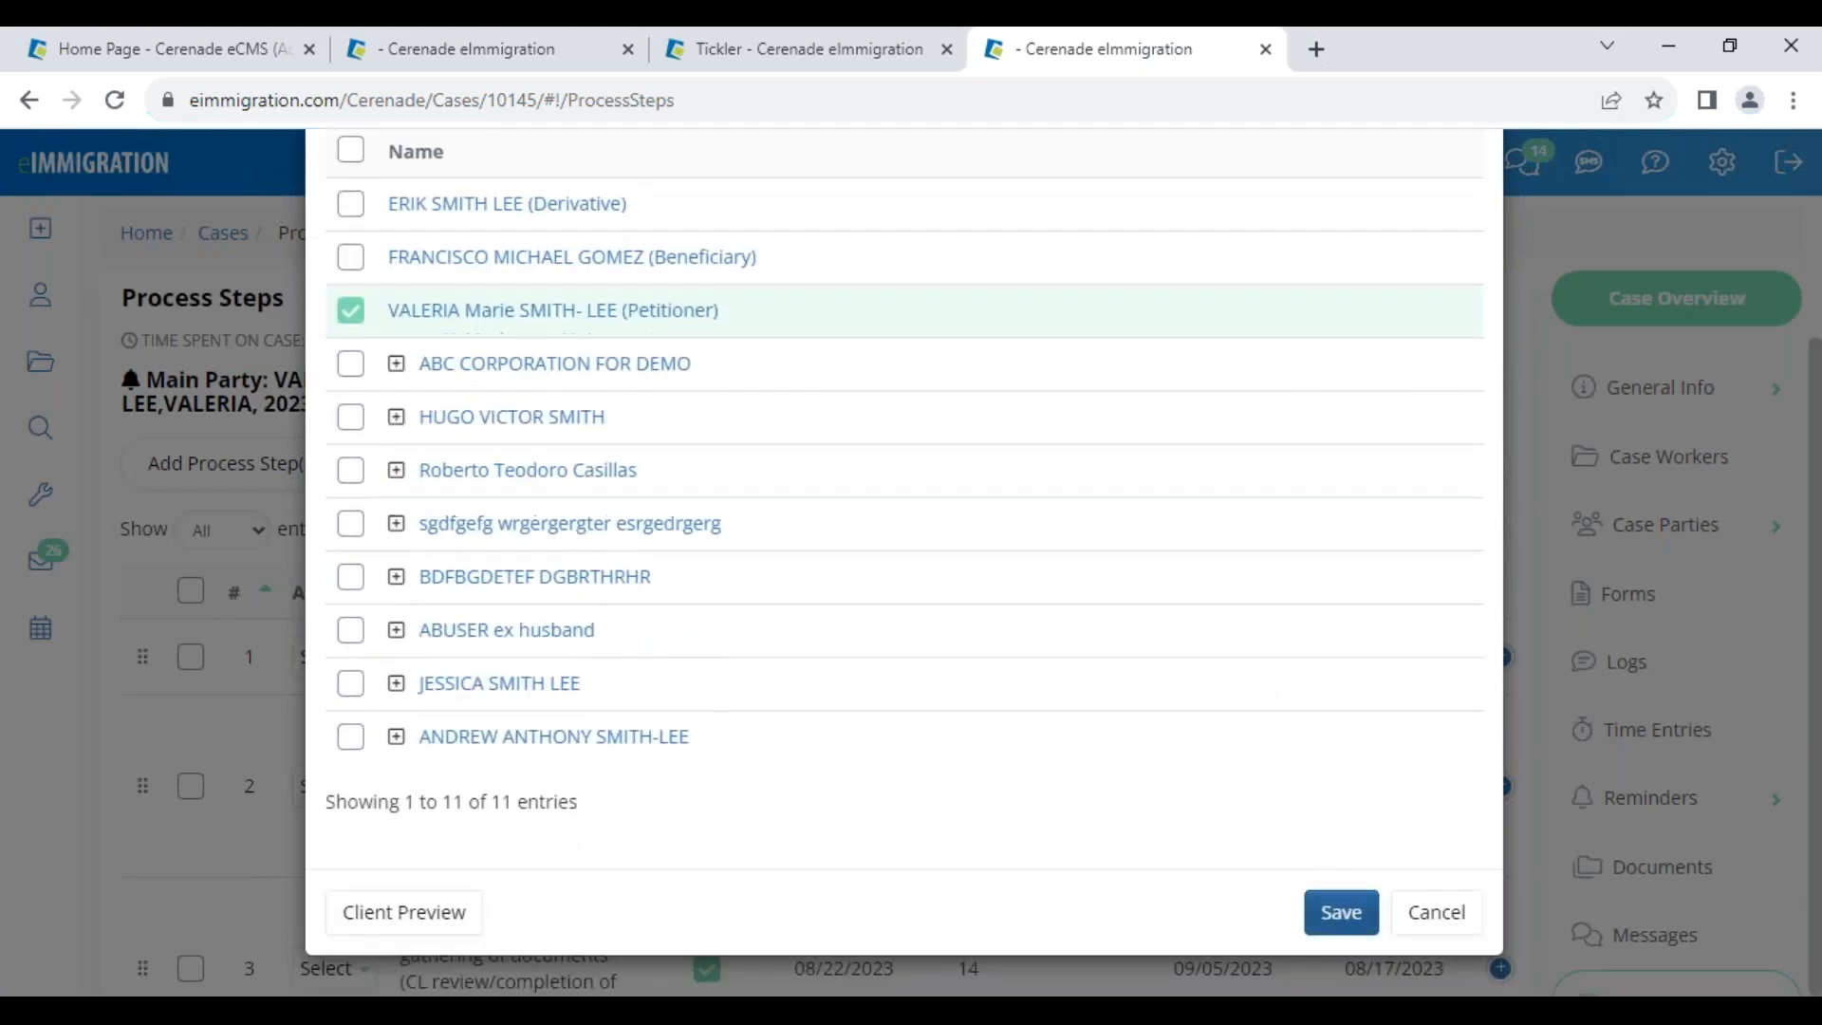
pyautogui.click(1341, 912)
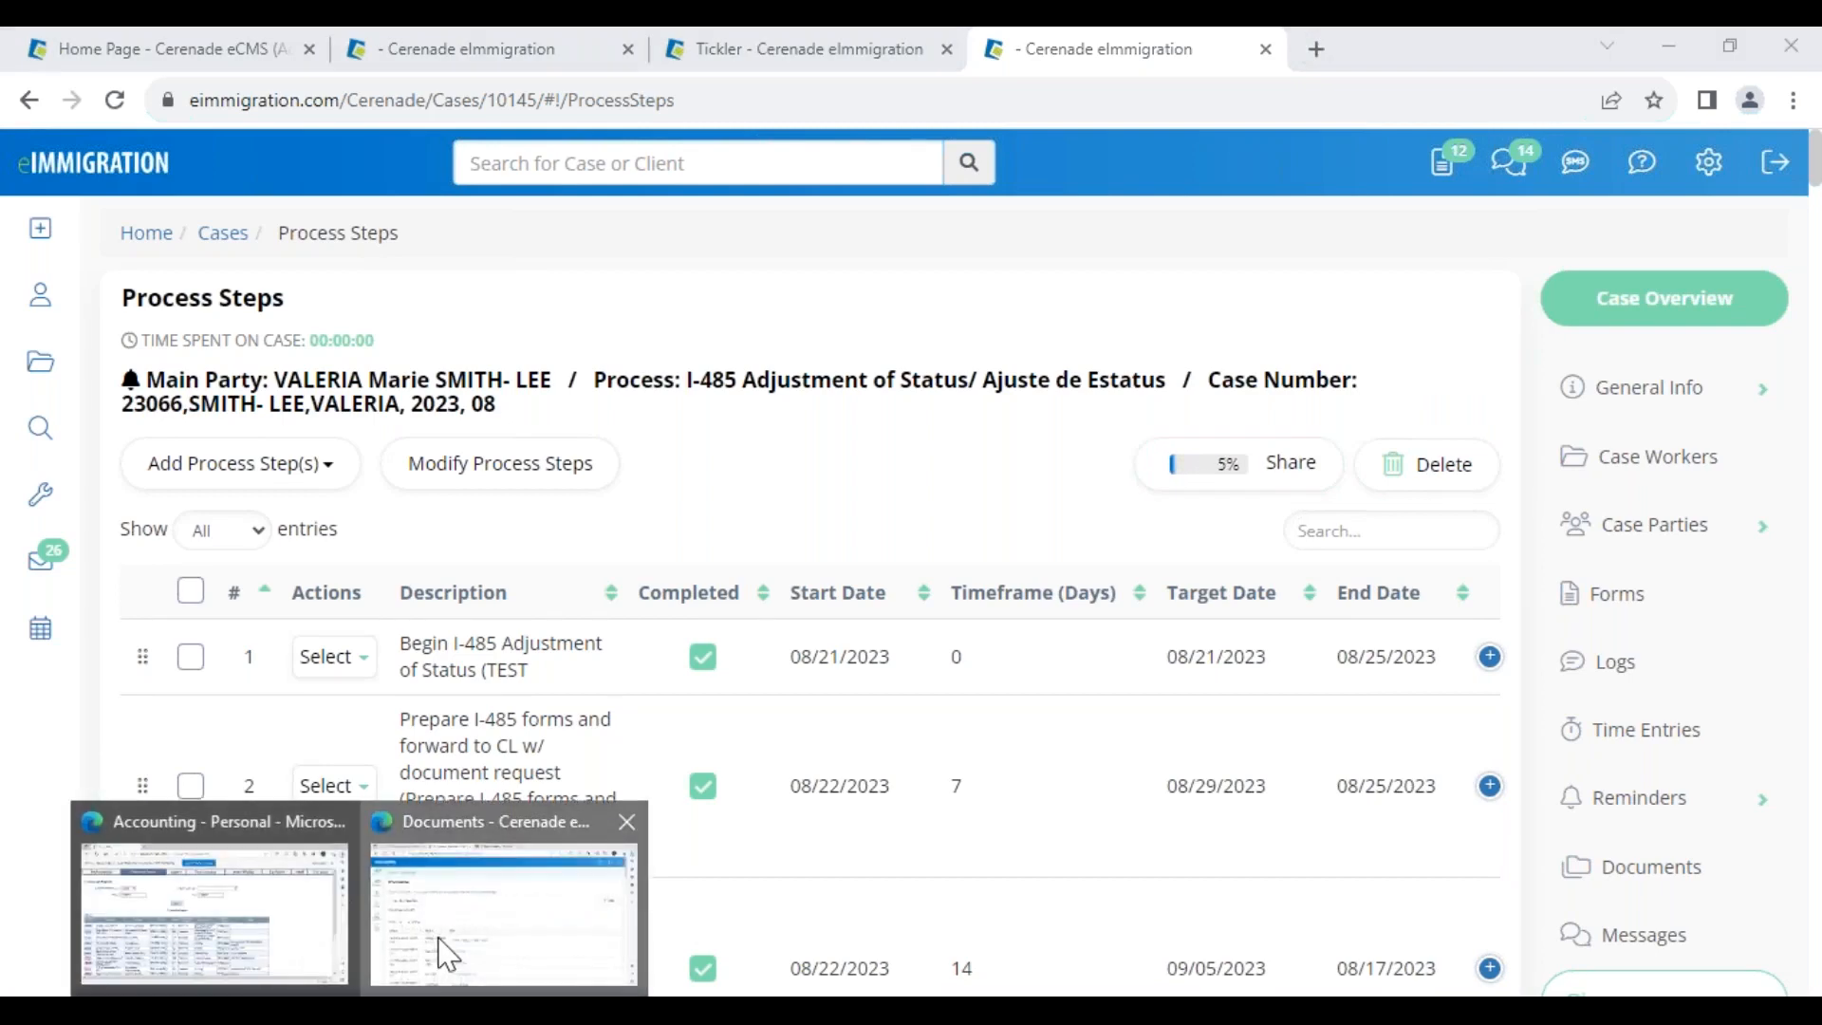
# Review the case status in the client portal, then advance to the 'Did You Know?' slide
pyautogui.click(446, 944)
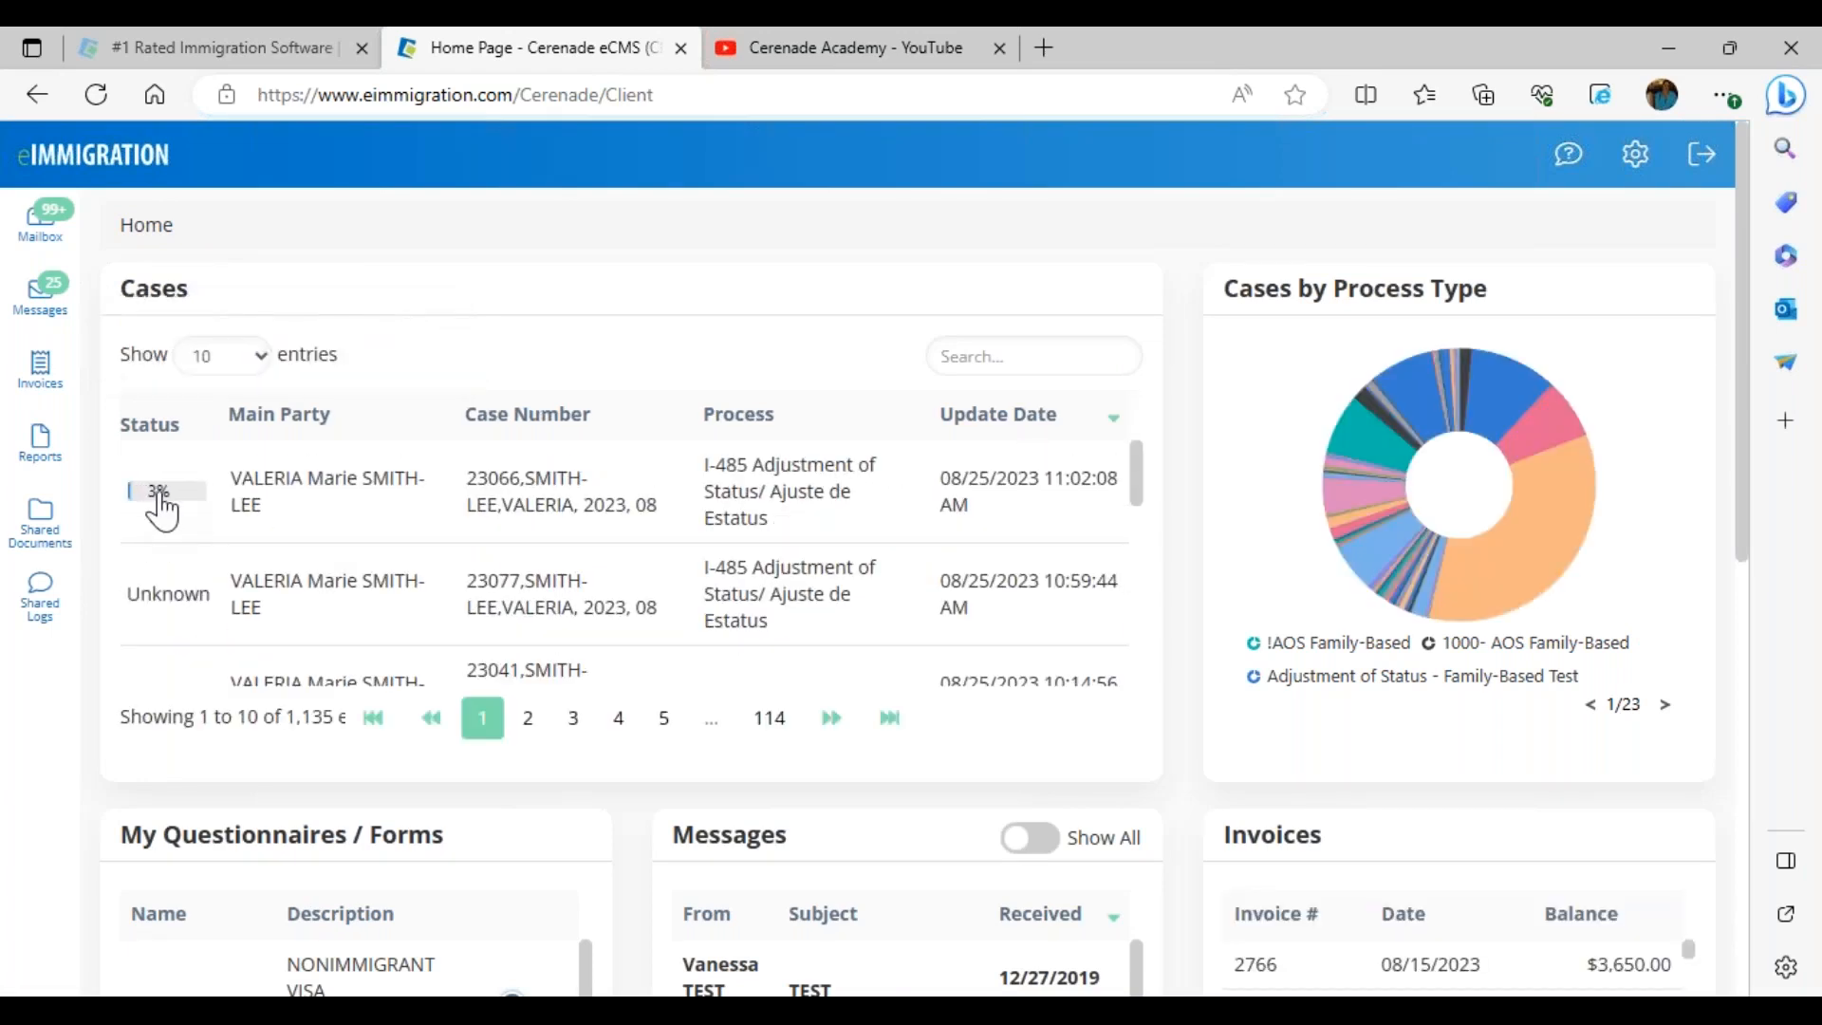
pyautogui.click(167, 492)
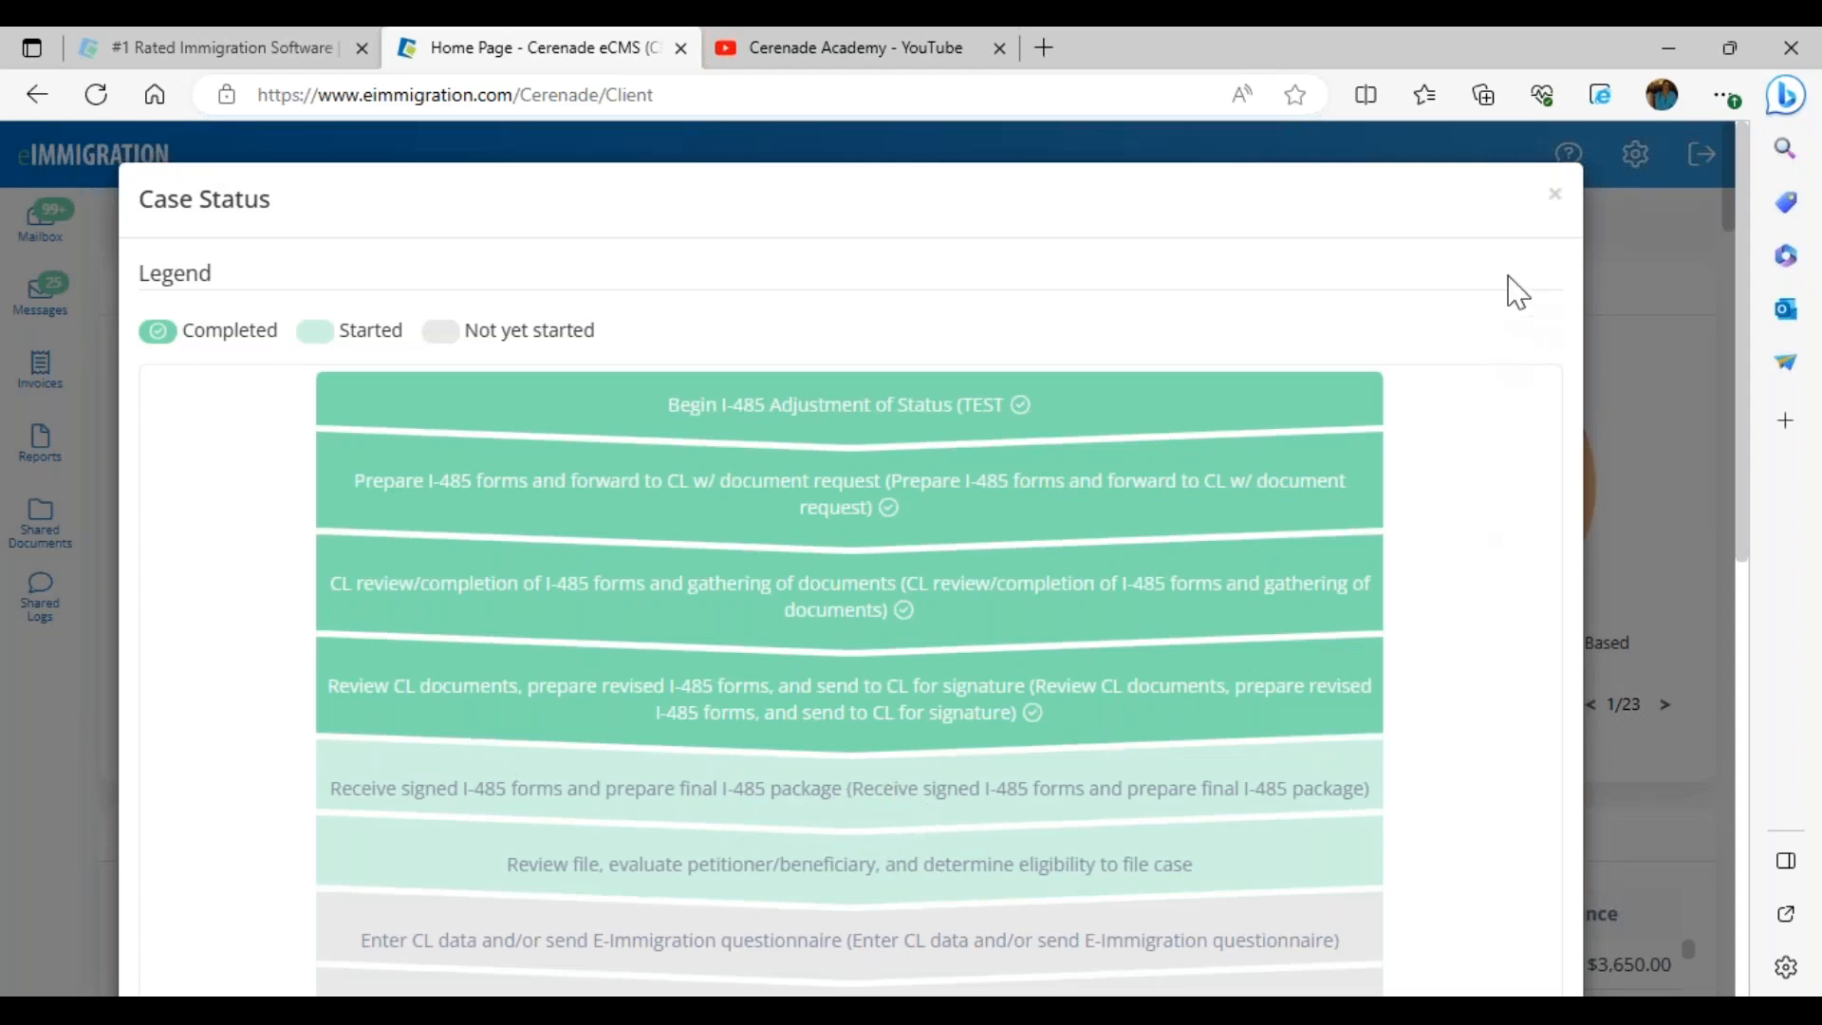
pyautogui.click(1555, 199)
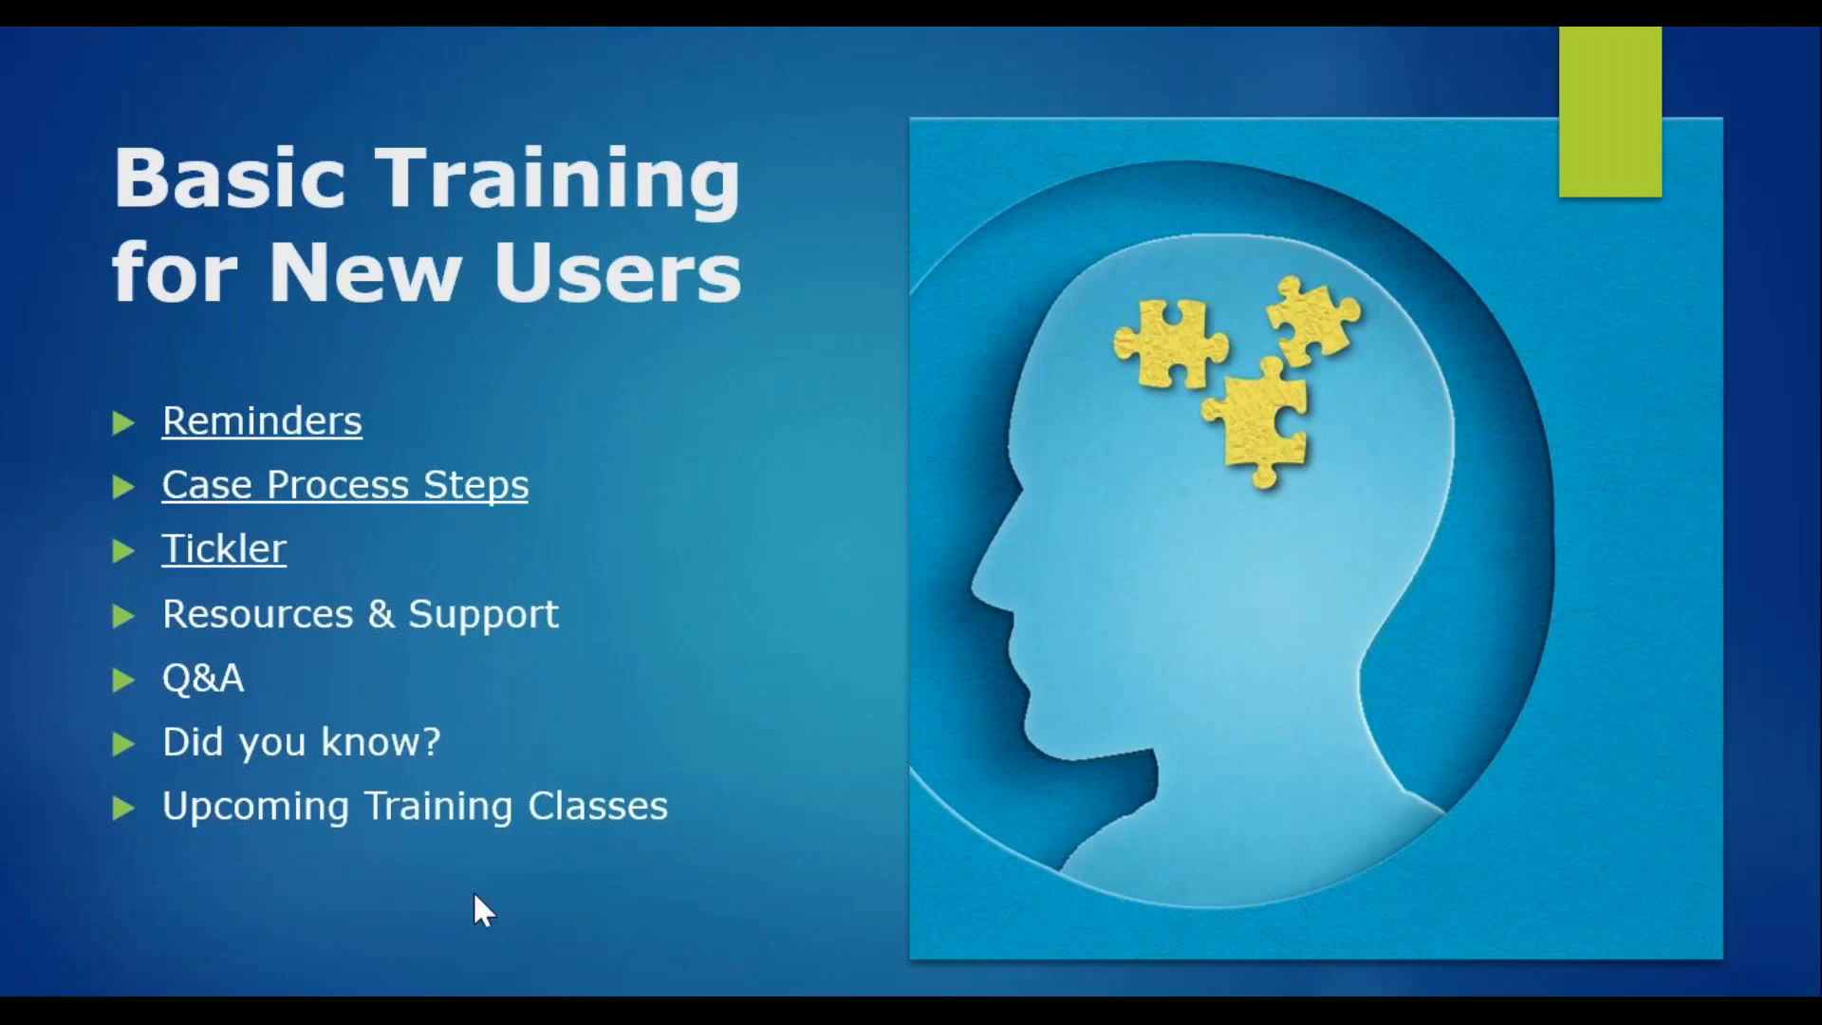
pyautogui.press('Right')
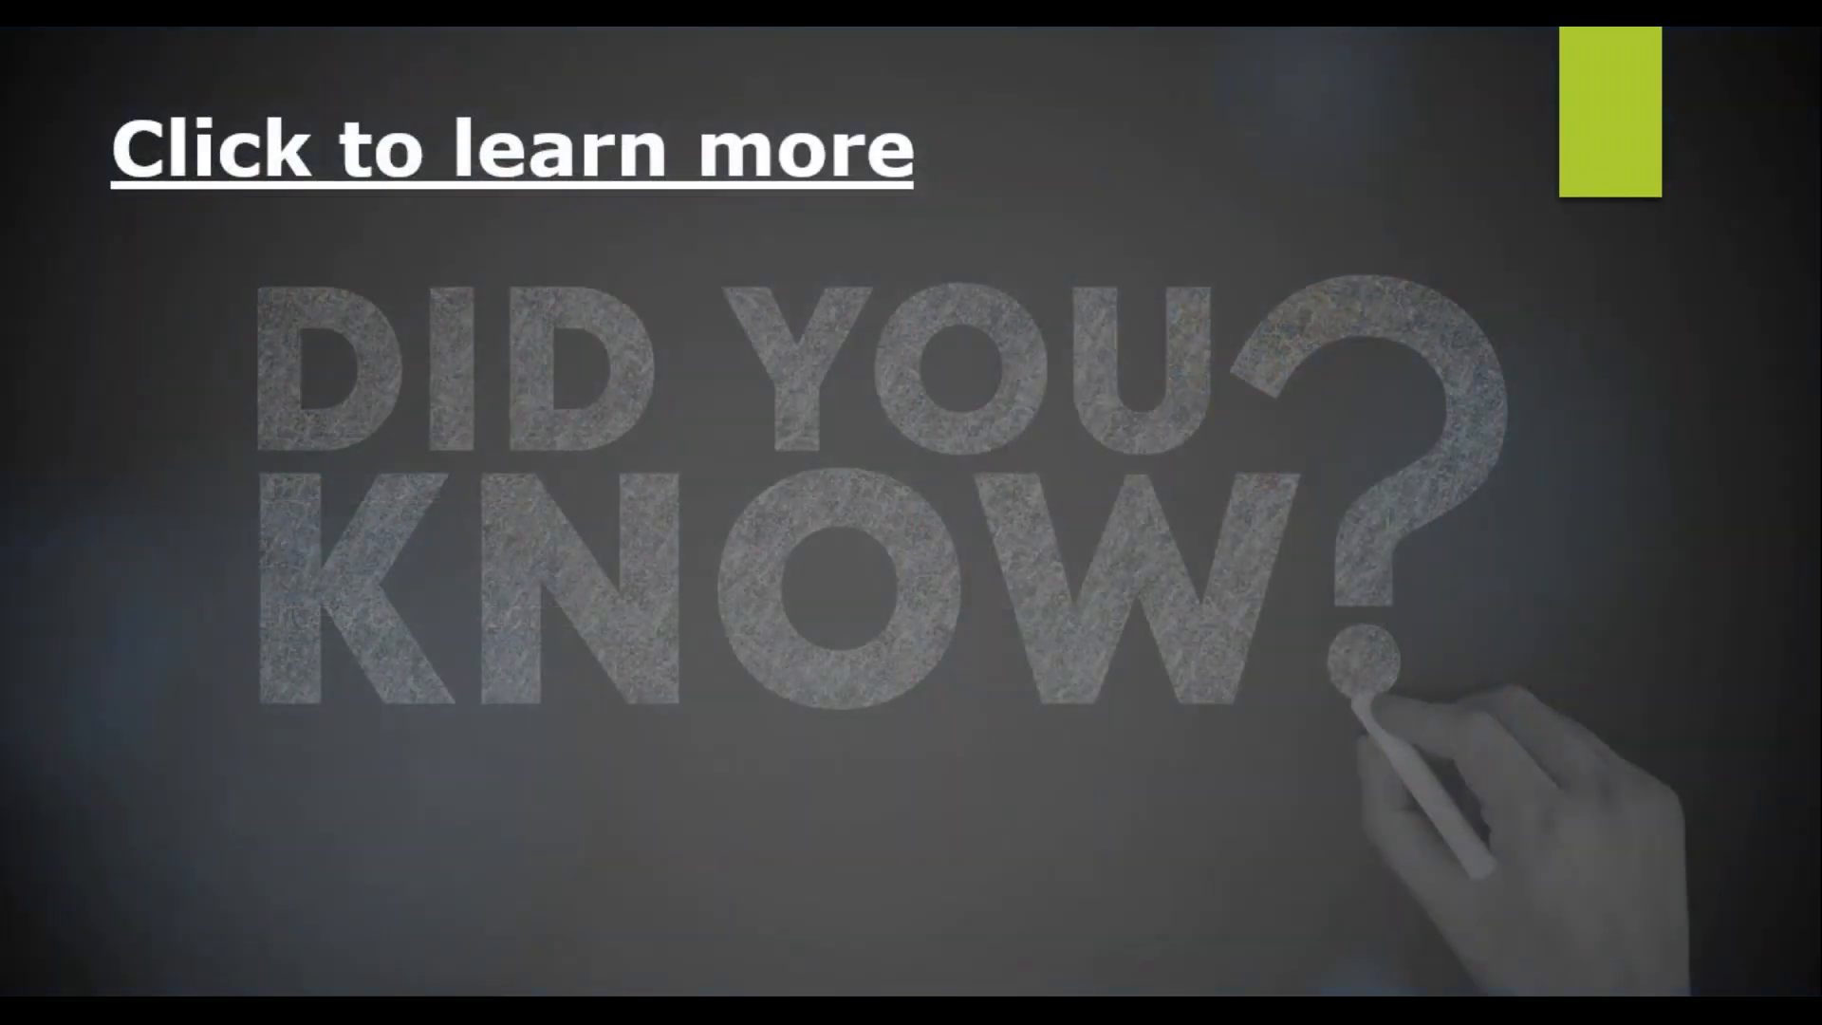
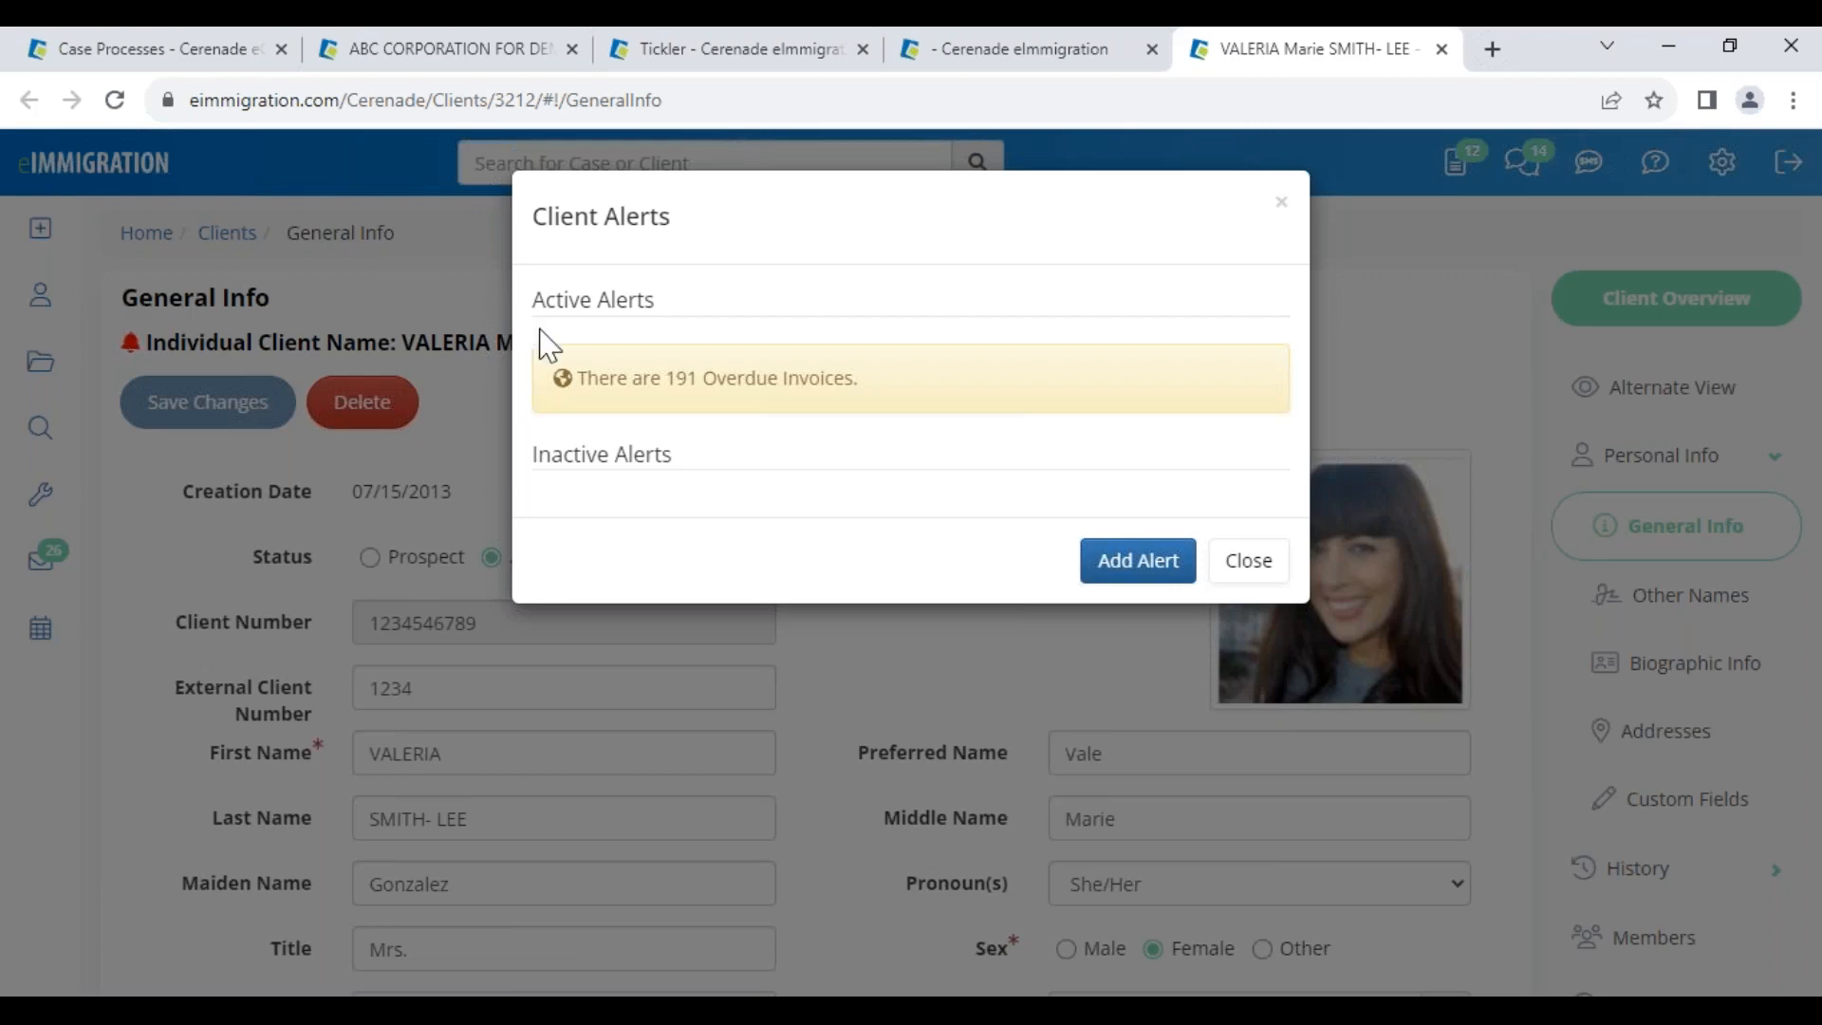
# Close the Client Alerts notice warning of 191 overdue invoices
pyautogui.click(1248, 563)
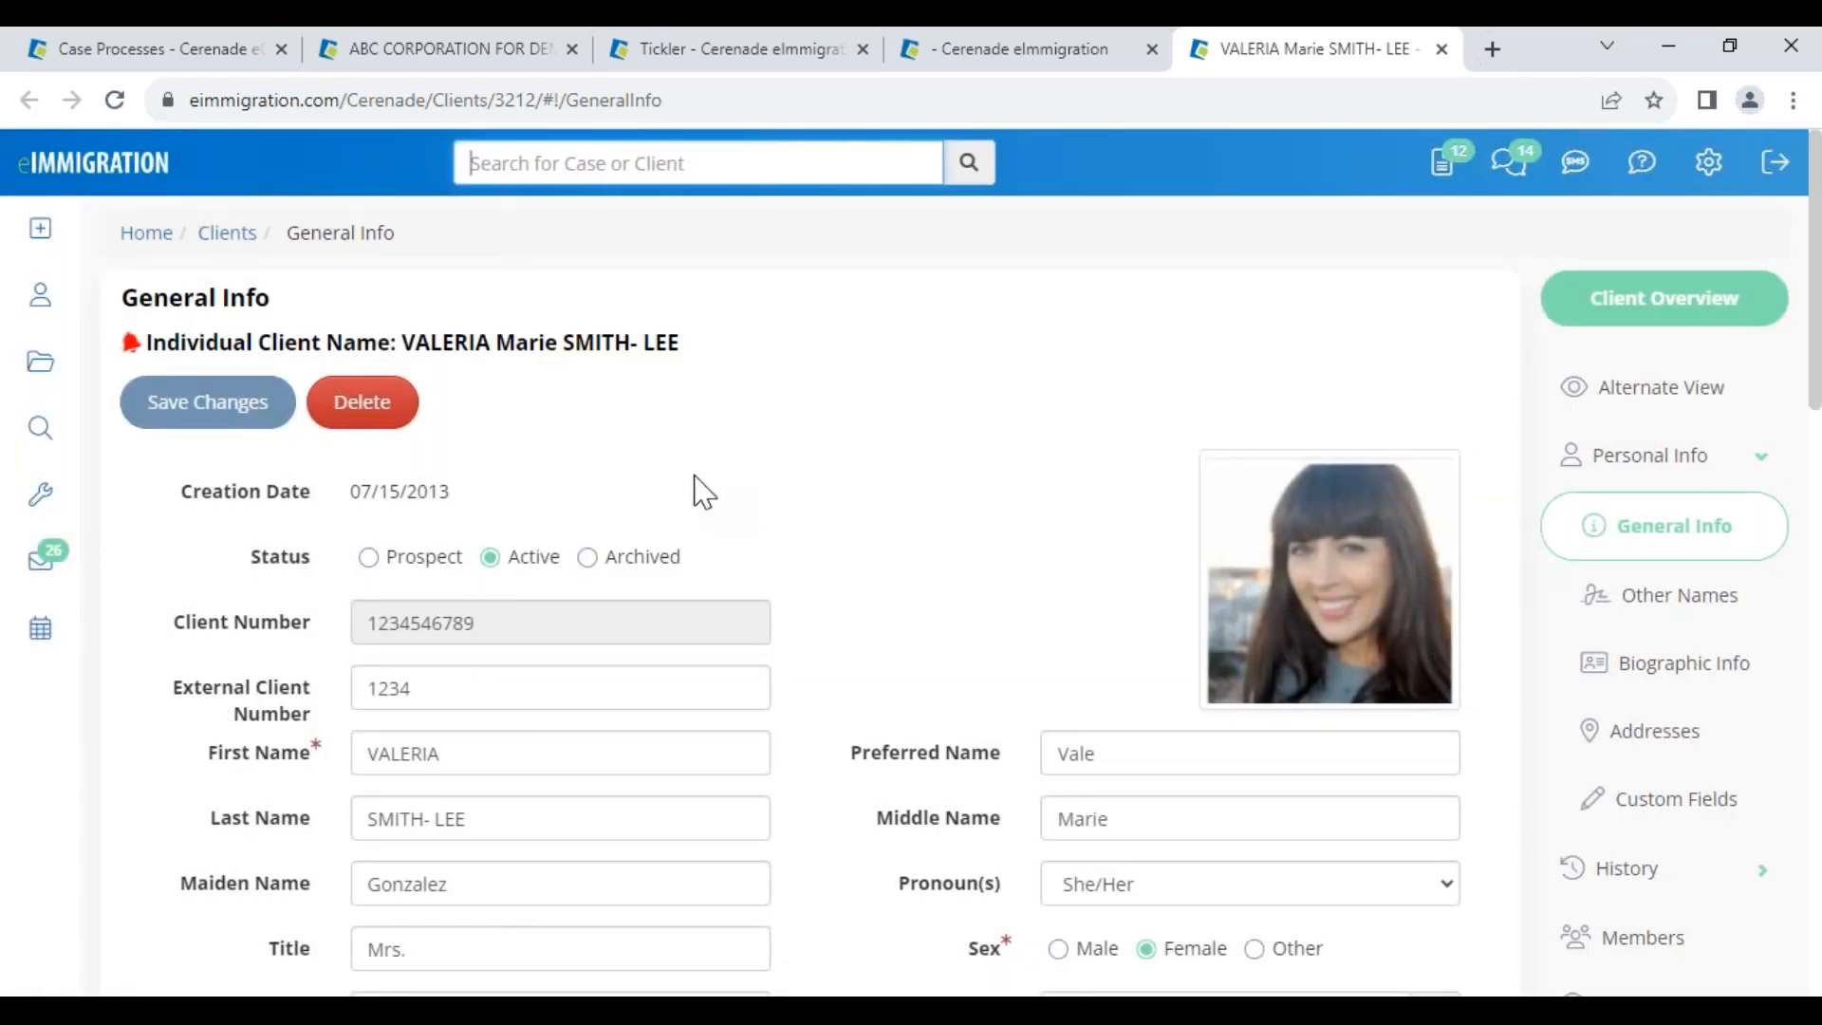
# Scroll down through the client's General Info record
pyautogui.moveTo(420, 342); pyautogui.dragTo(736, 362)
pyautogui.scroll(-2, 860, 617)
pyautogui.scroll(-6, 859, 635)
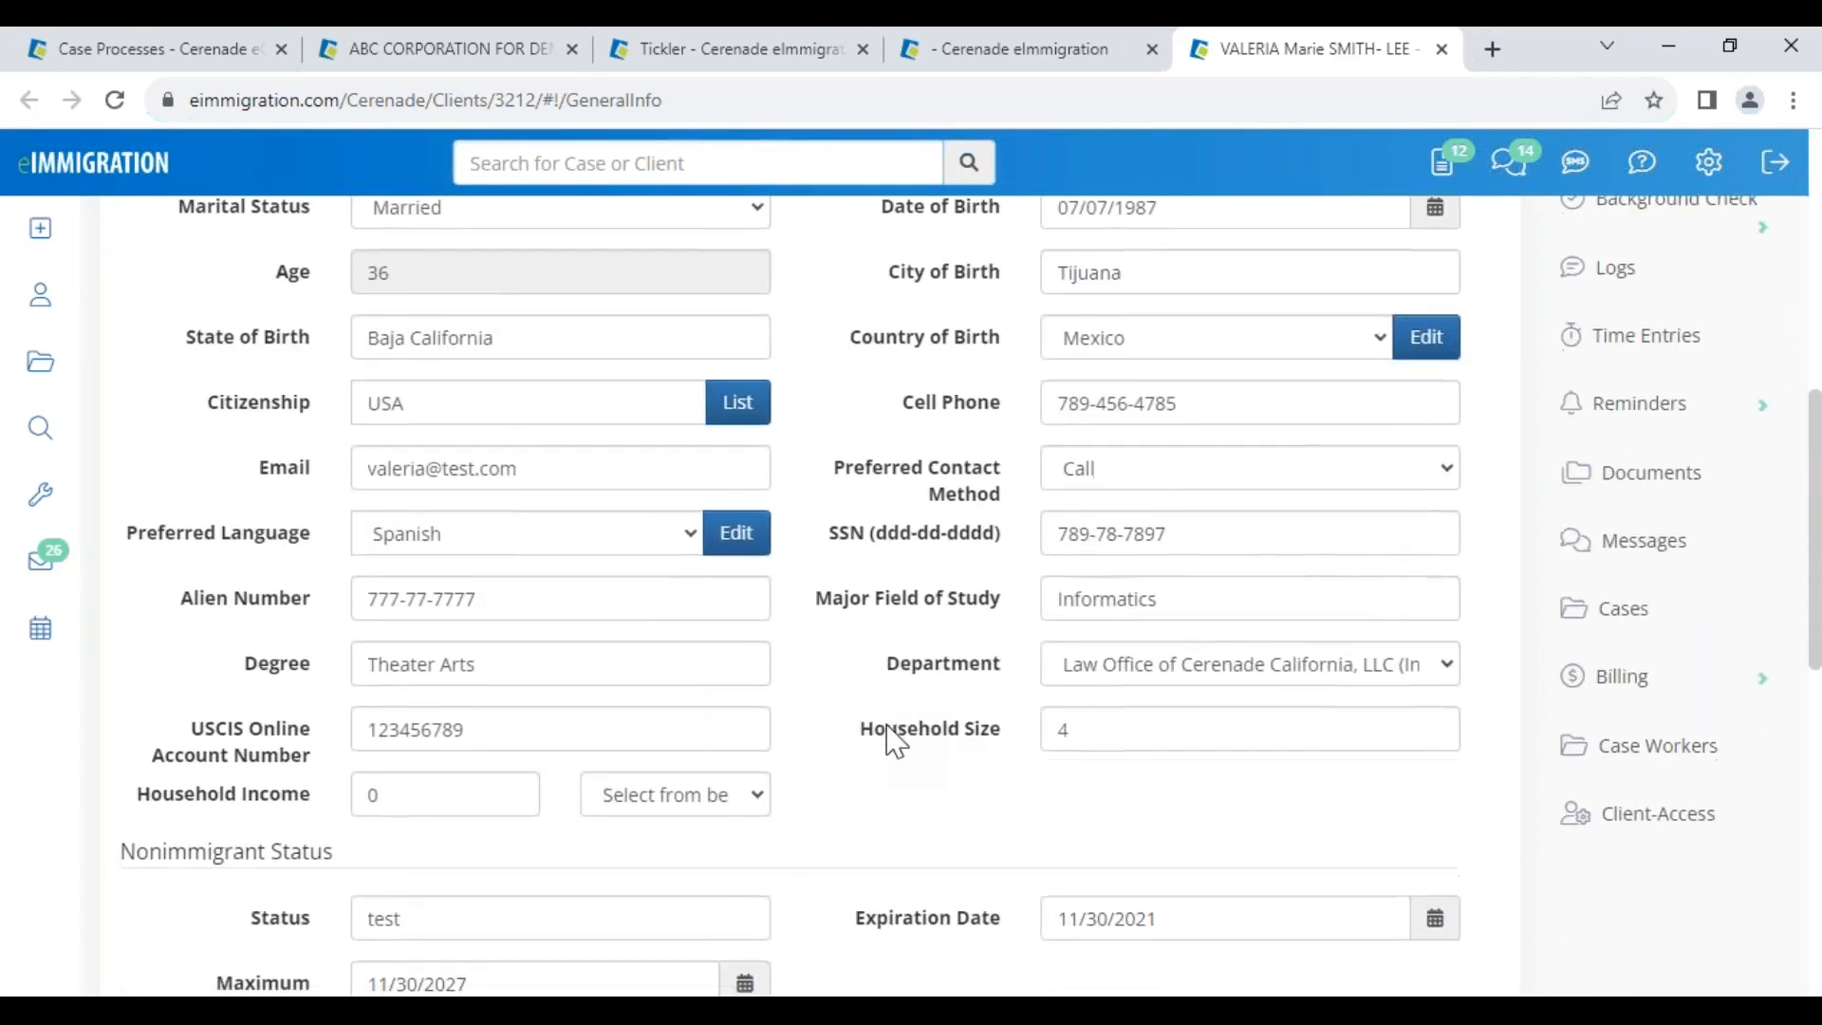
pyautogui.scroll(-7, 887, 738)
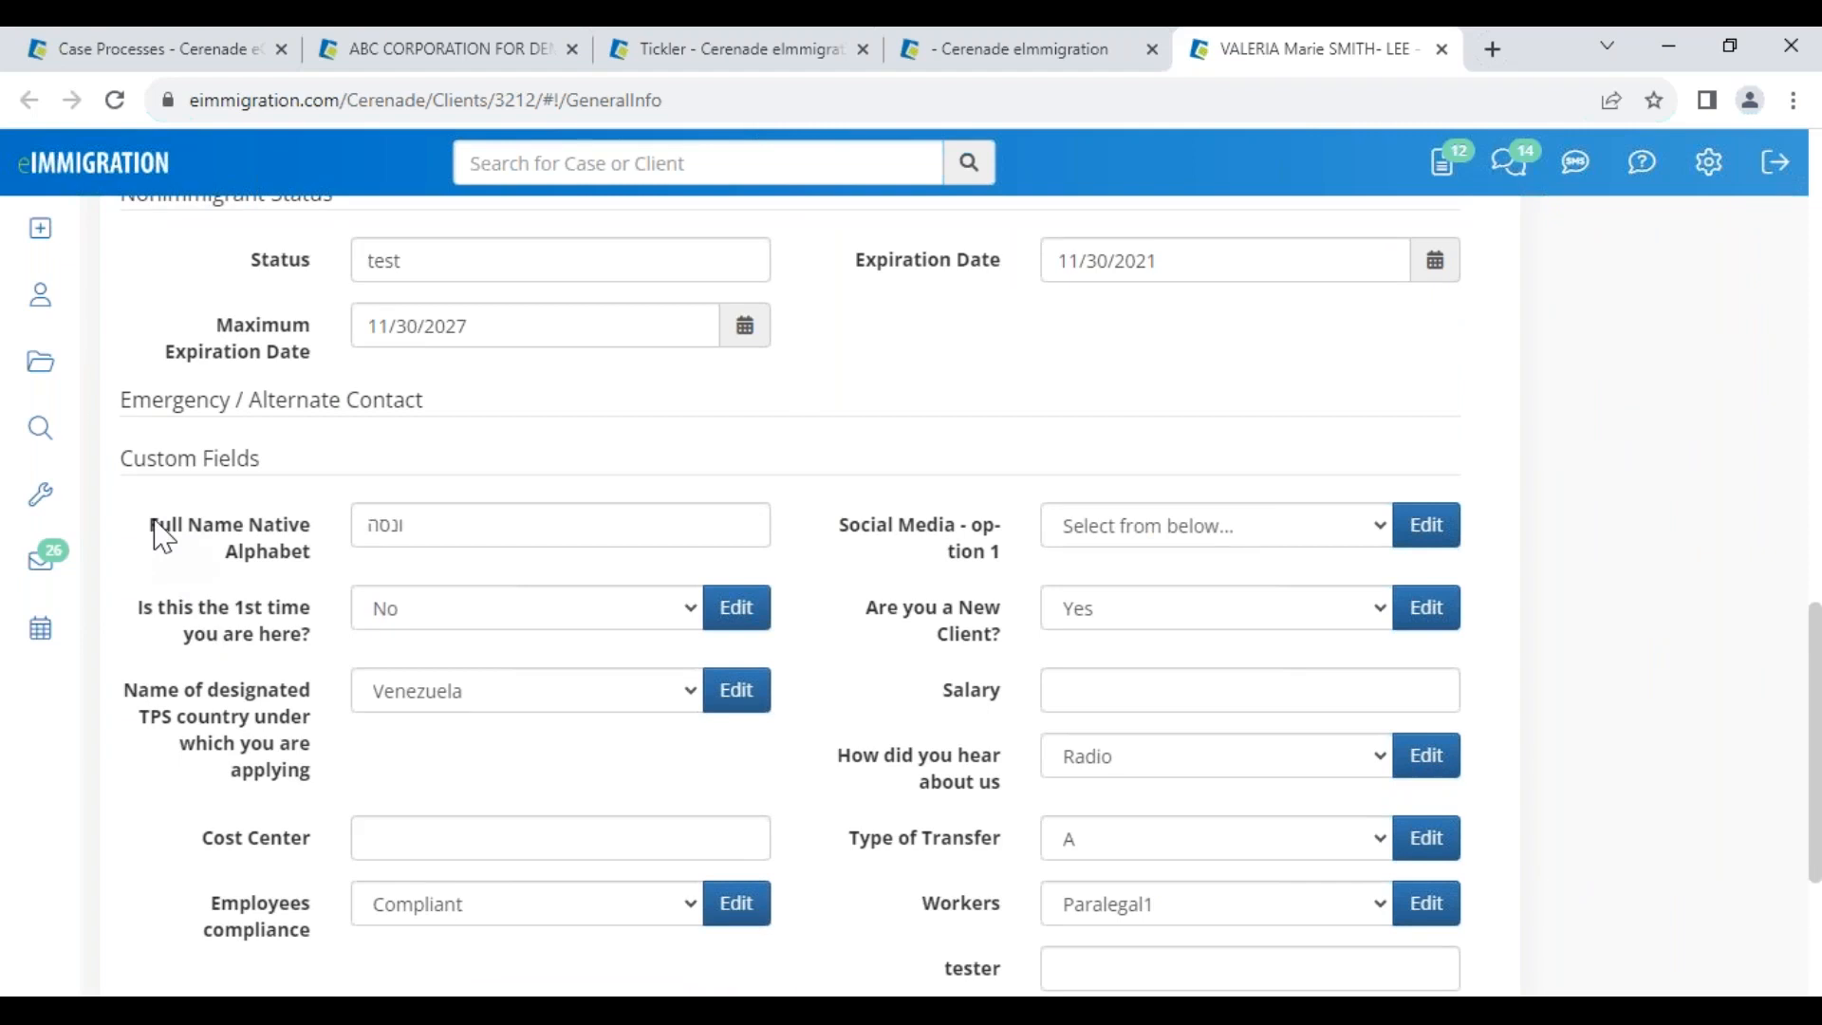
# Highlight the Full Name Native Alphabet field and its name, then return to the Case Processes questionnaires
pyautogui.moveTo(154, 519); pyautogui.dragTo(317, 566)
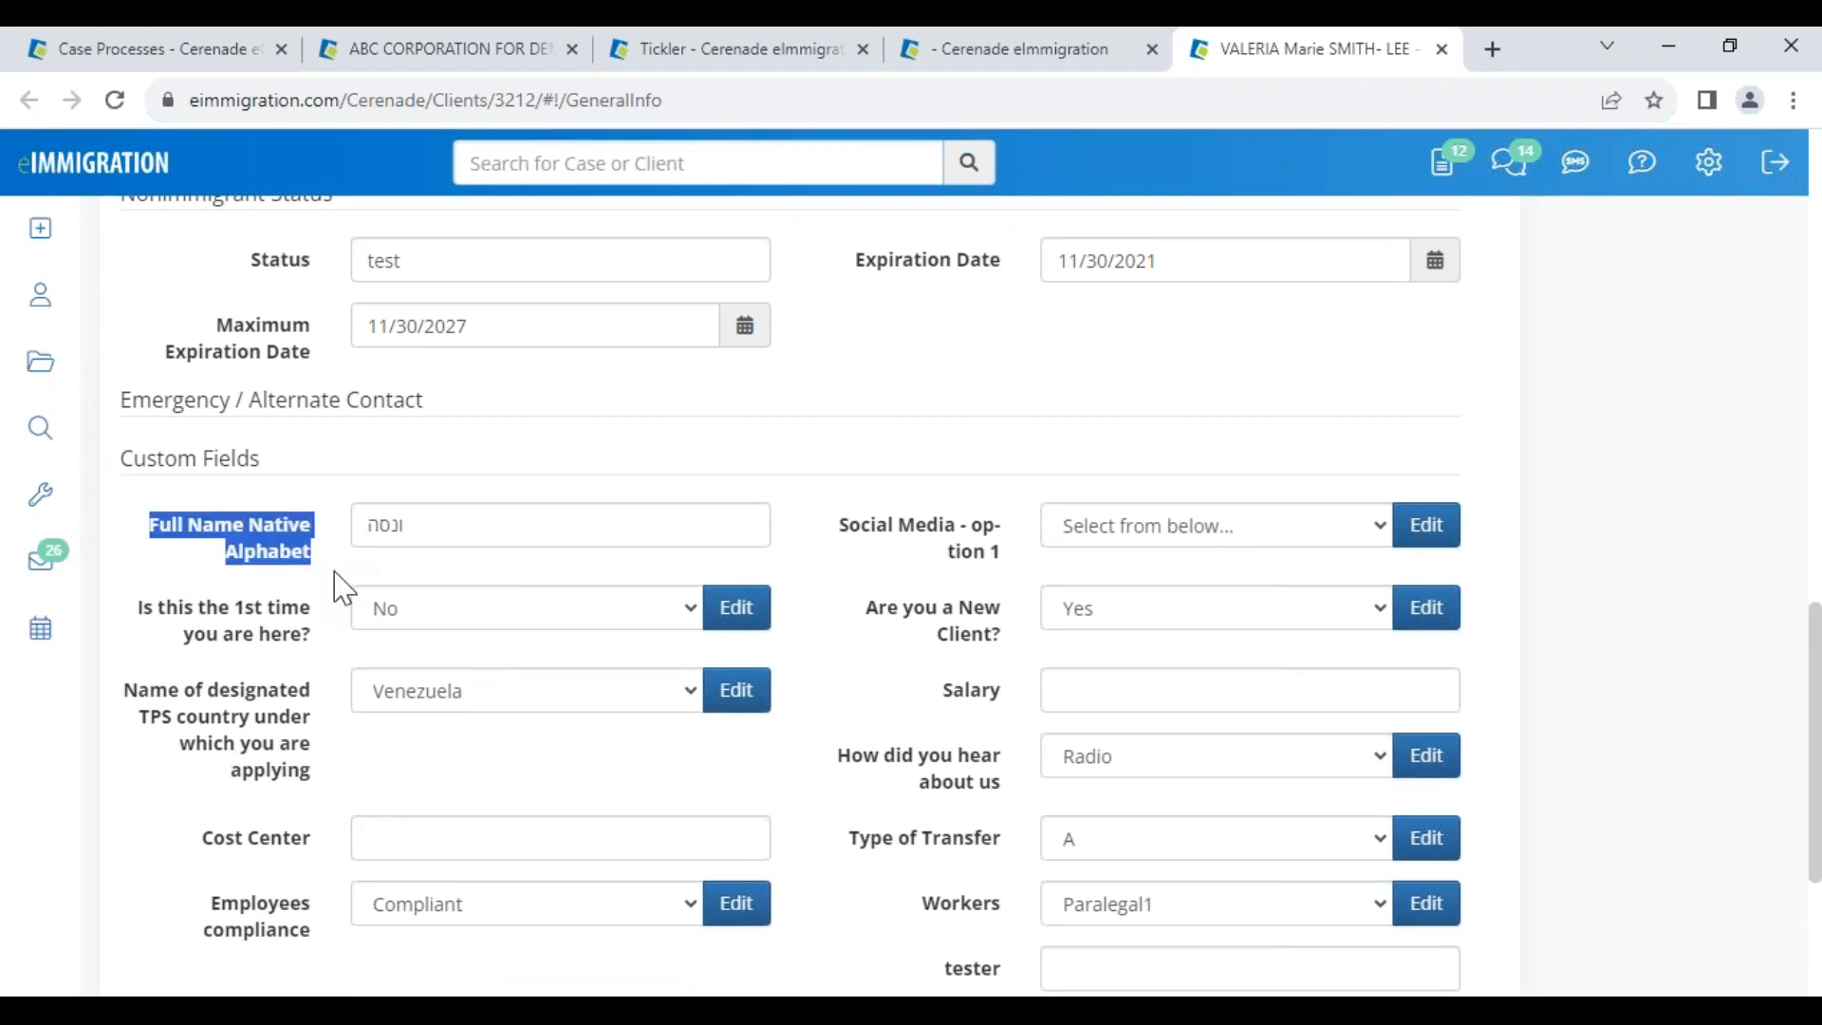
pyautogui.click(326, 559)
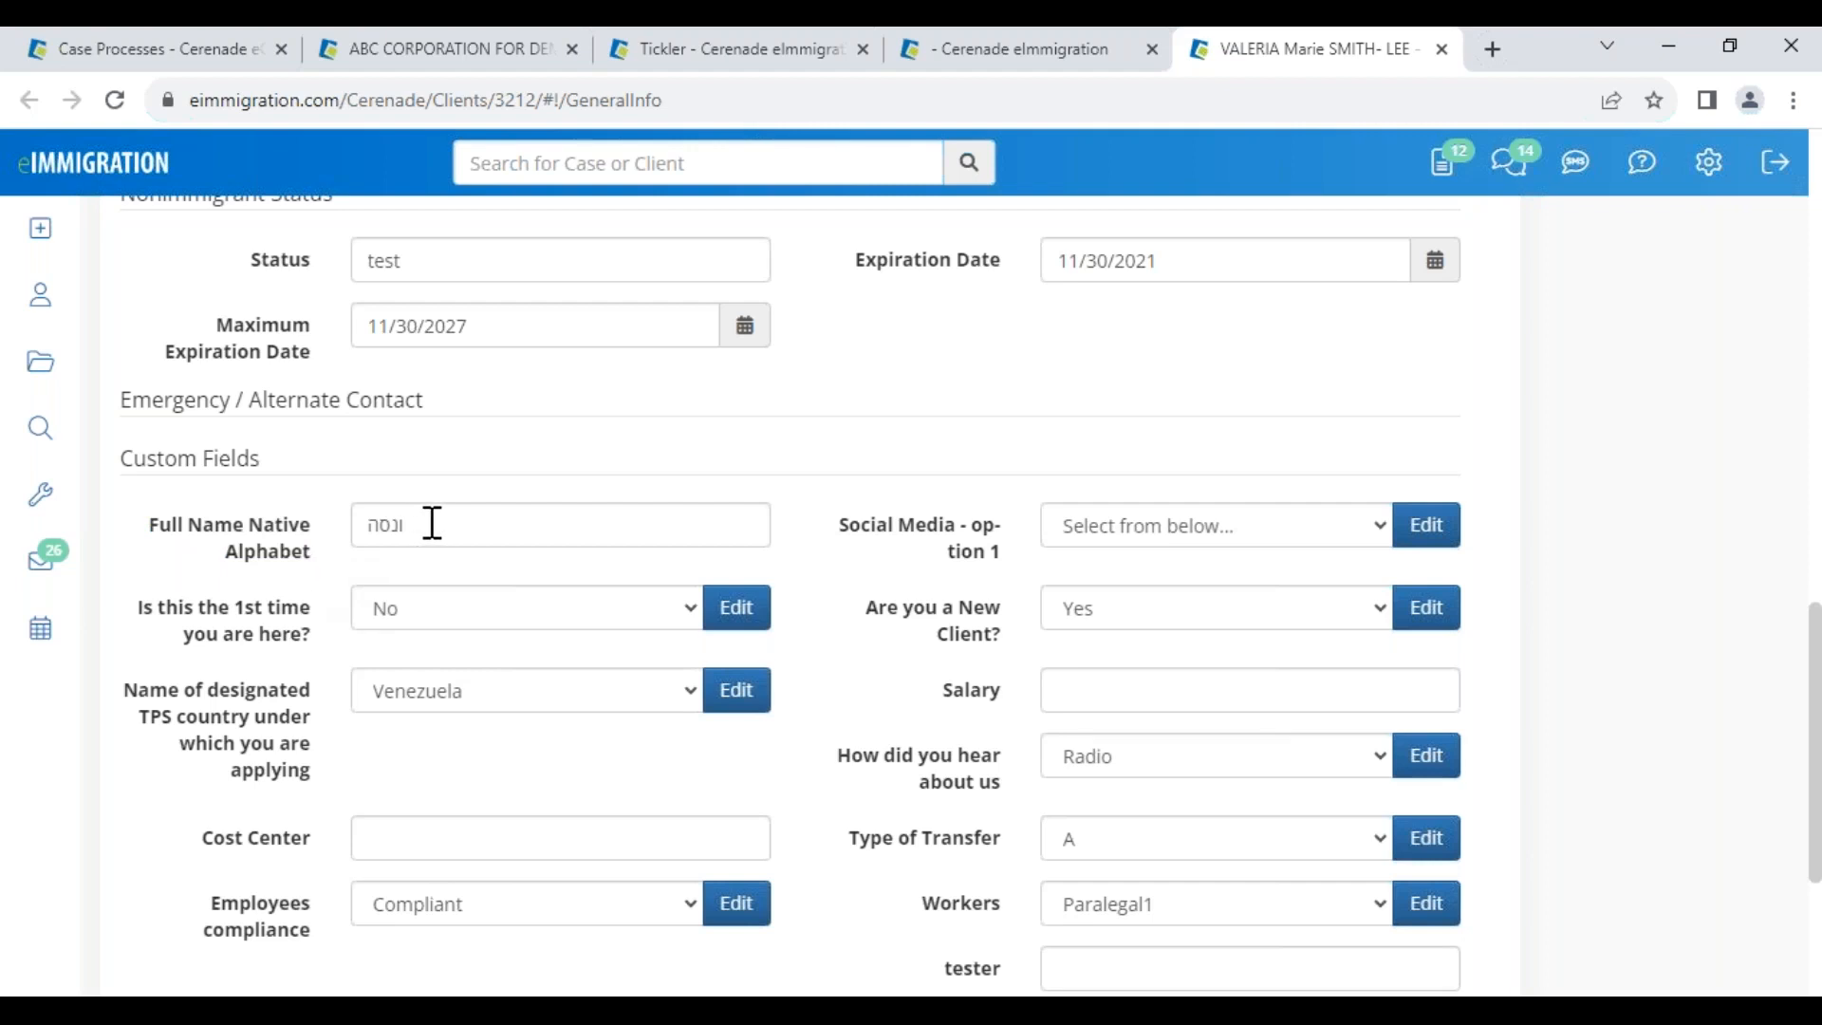
pyautogui.moveTo(329, 562); pyautogui.dragTo(131, 548)
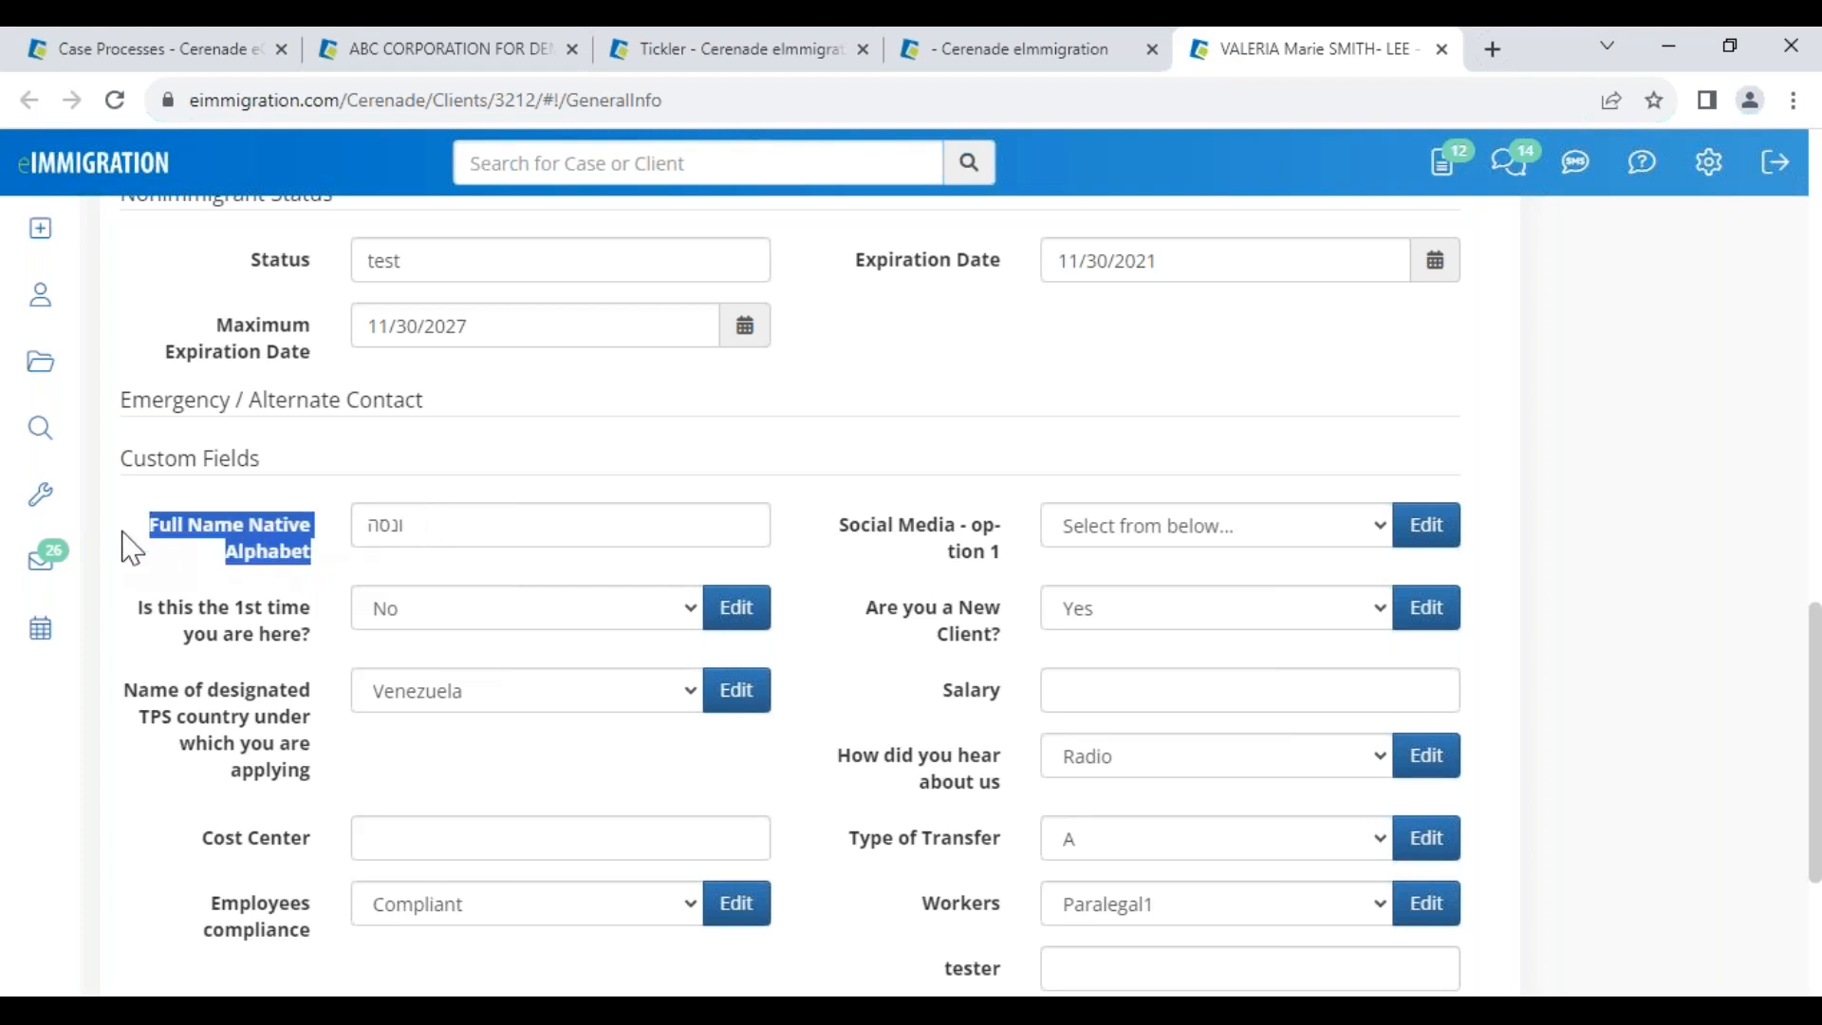
pyautogui.click(327, 540)
pyautogui.moveTo(411, 523); pyautogui.dragTo(150, 532)
pyautogui.click(340, 576)
pyautogui.scroll(14, 528, 472)
pyautogui.scroll(-5, 793, 531)
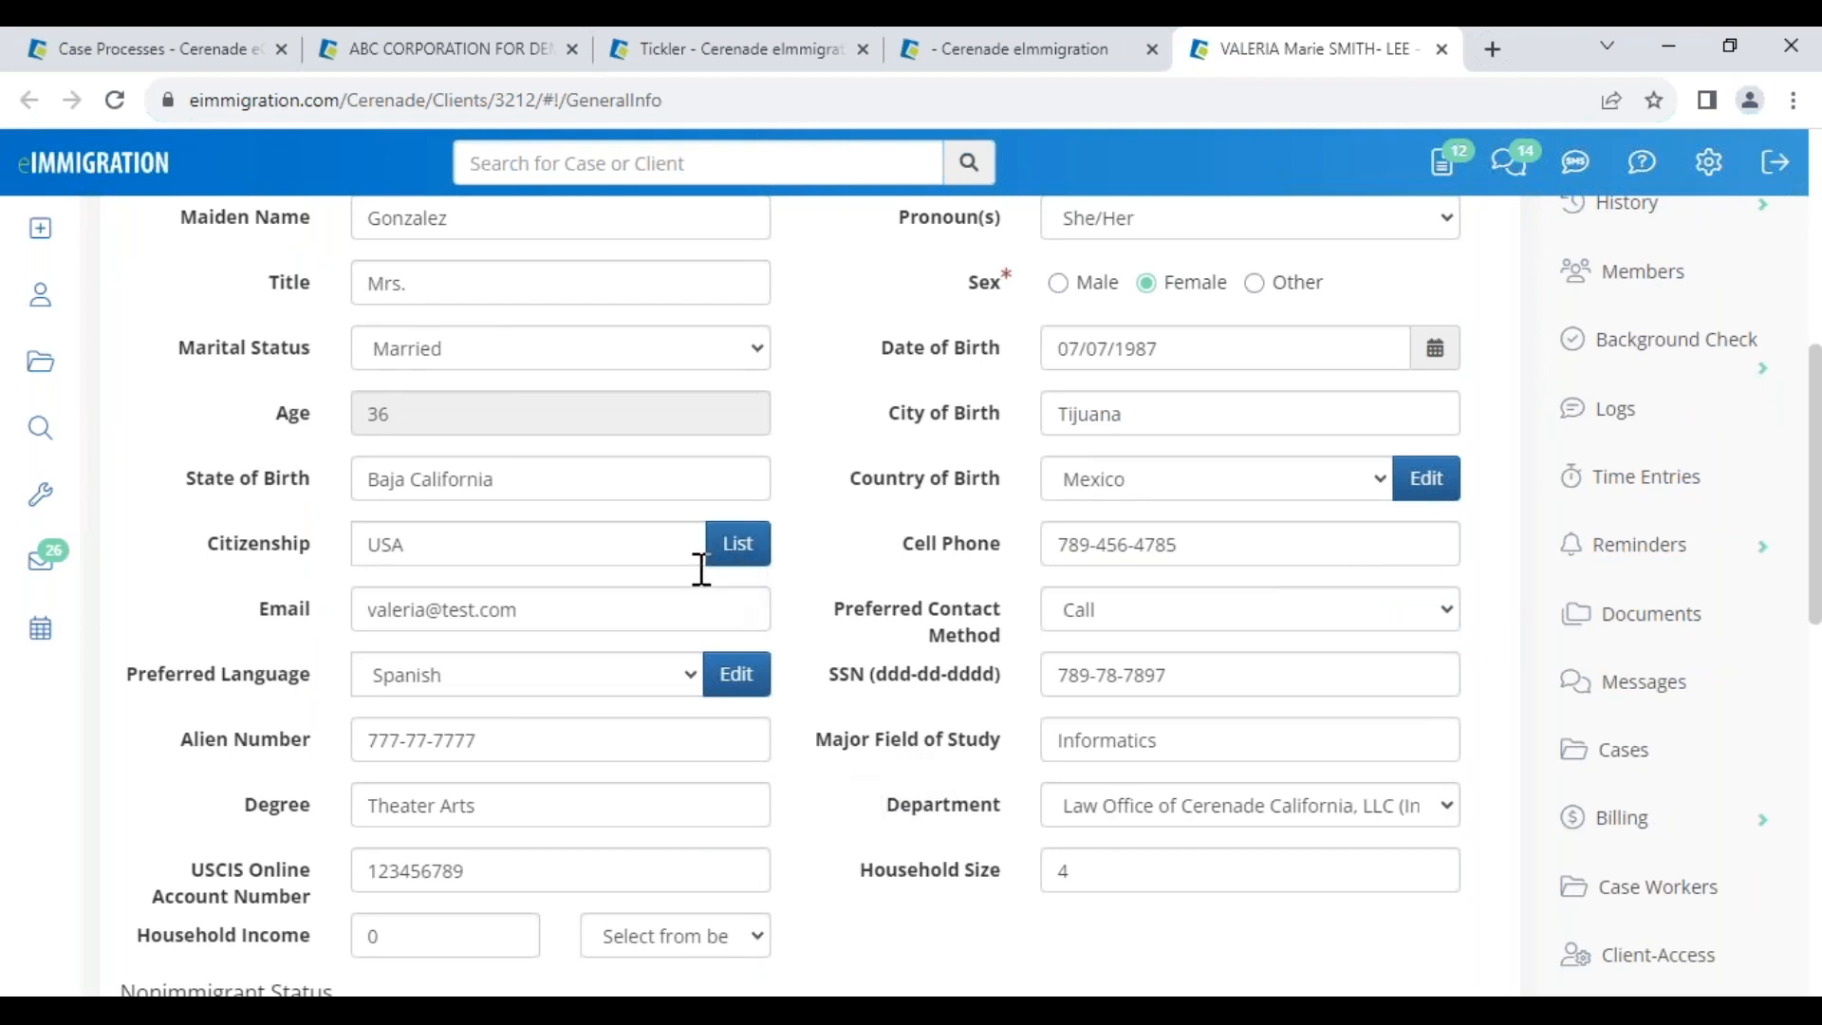
pyautogui.click(162, 59)
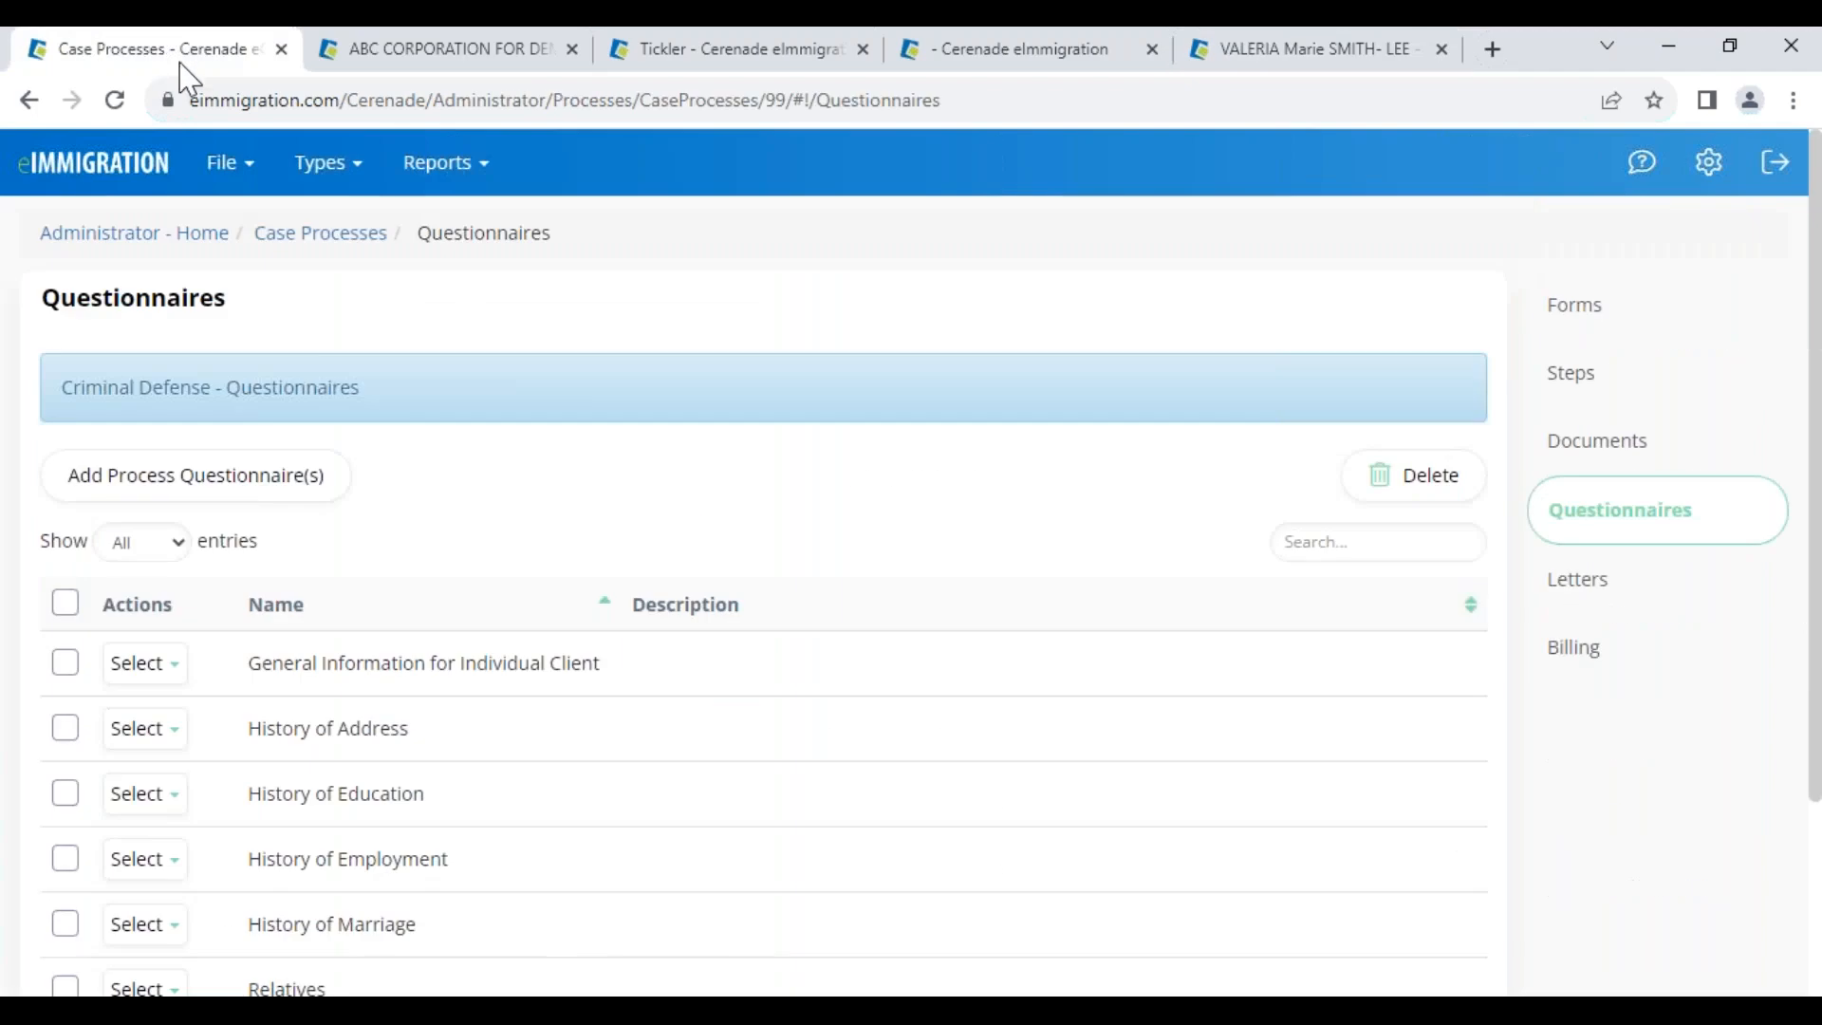
# Go to the Administrator Home page, then bring up Cerenade's August 2023 webinar events calendar
pyautogui.click(100, 235)
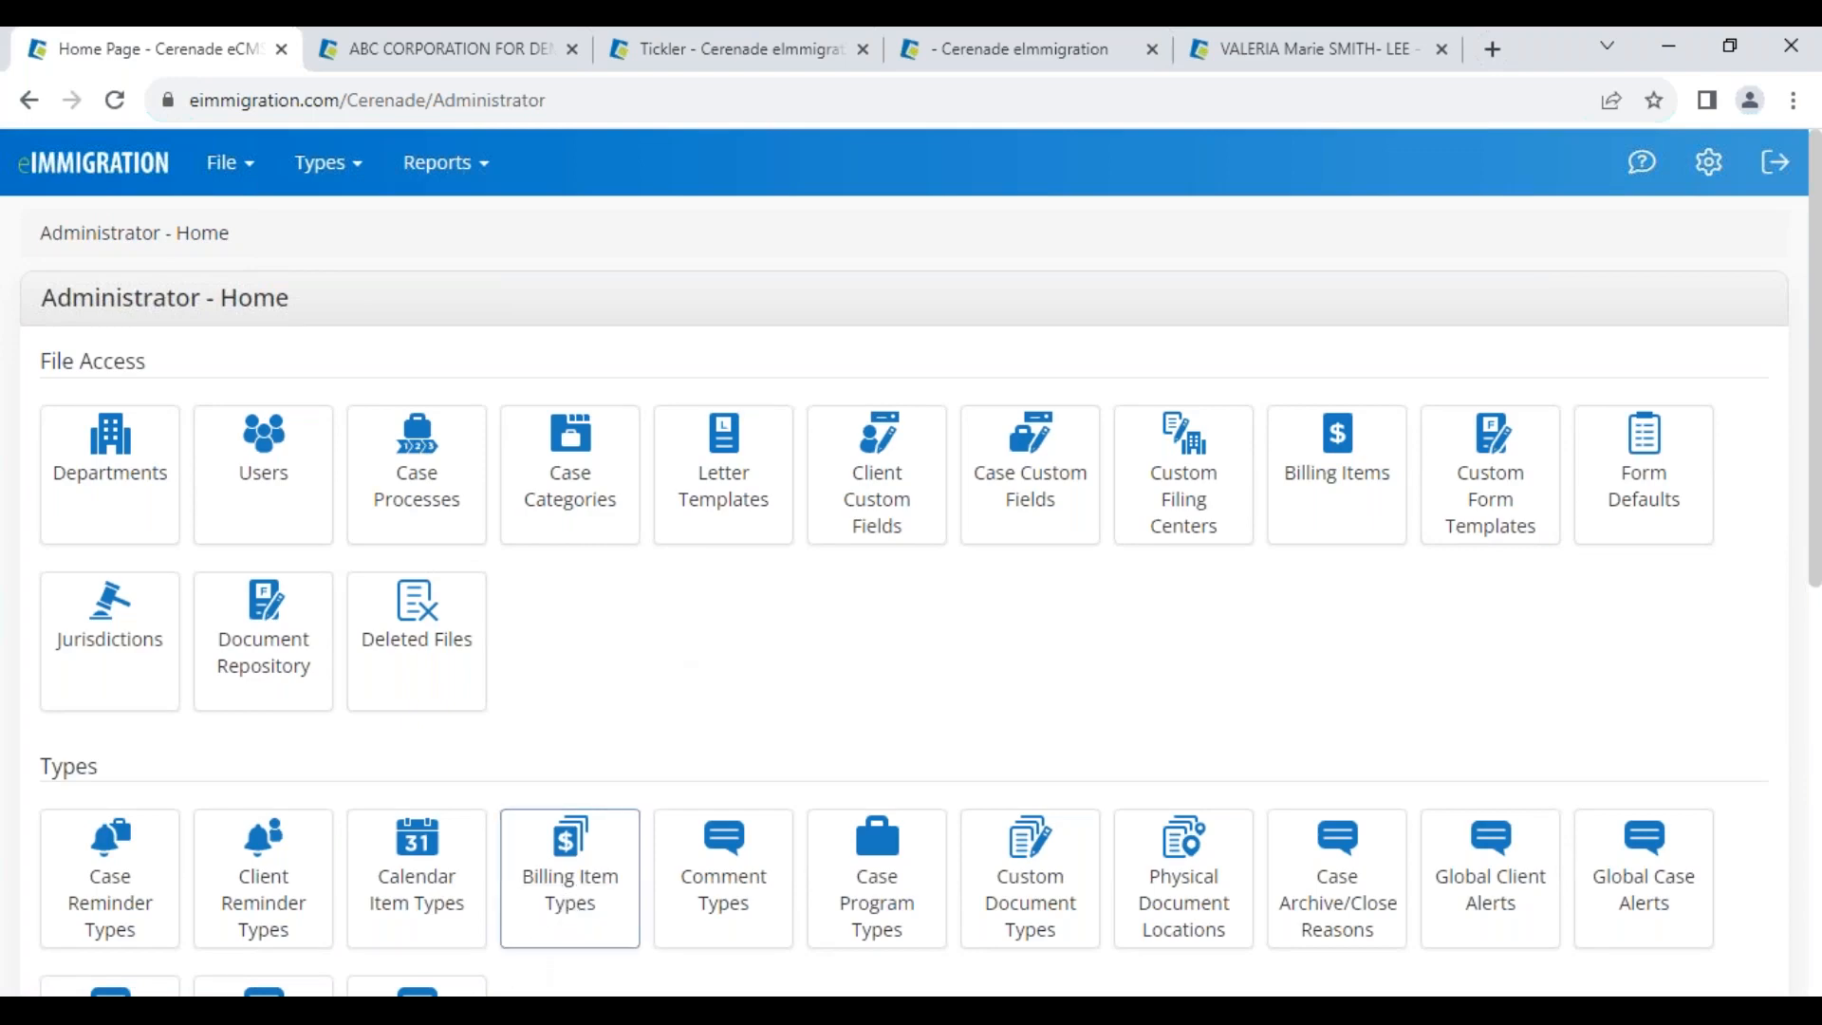
pyautogui.click(360, 1010)
pyautogui.click(512, 946)
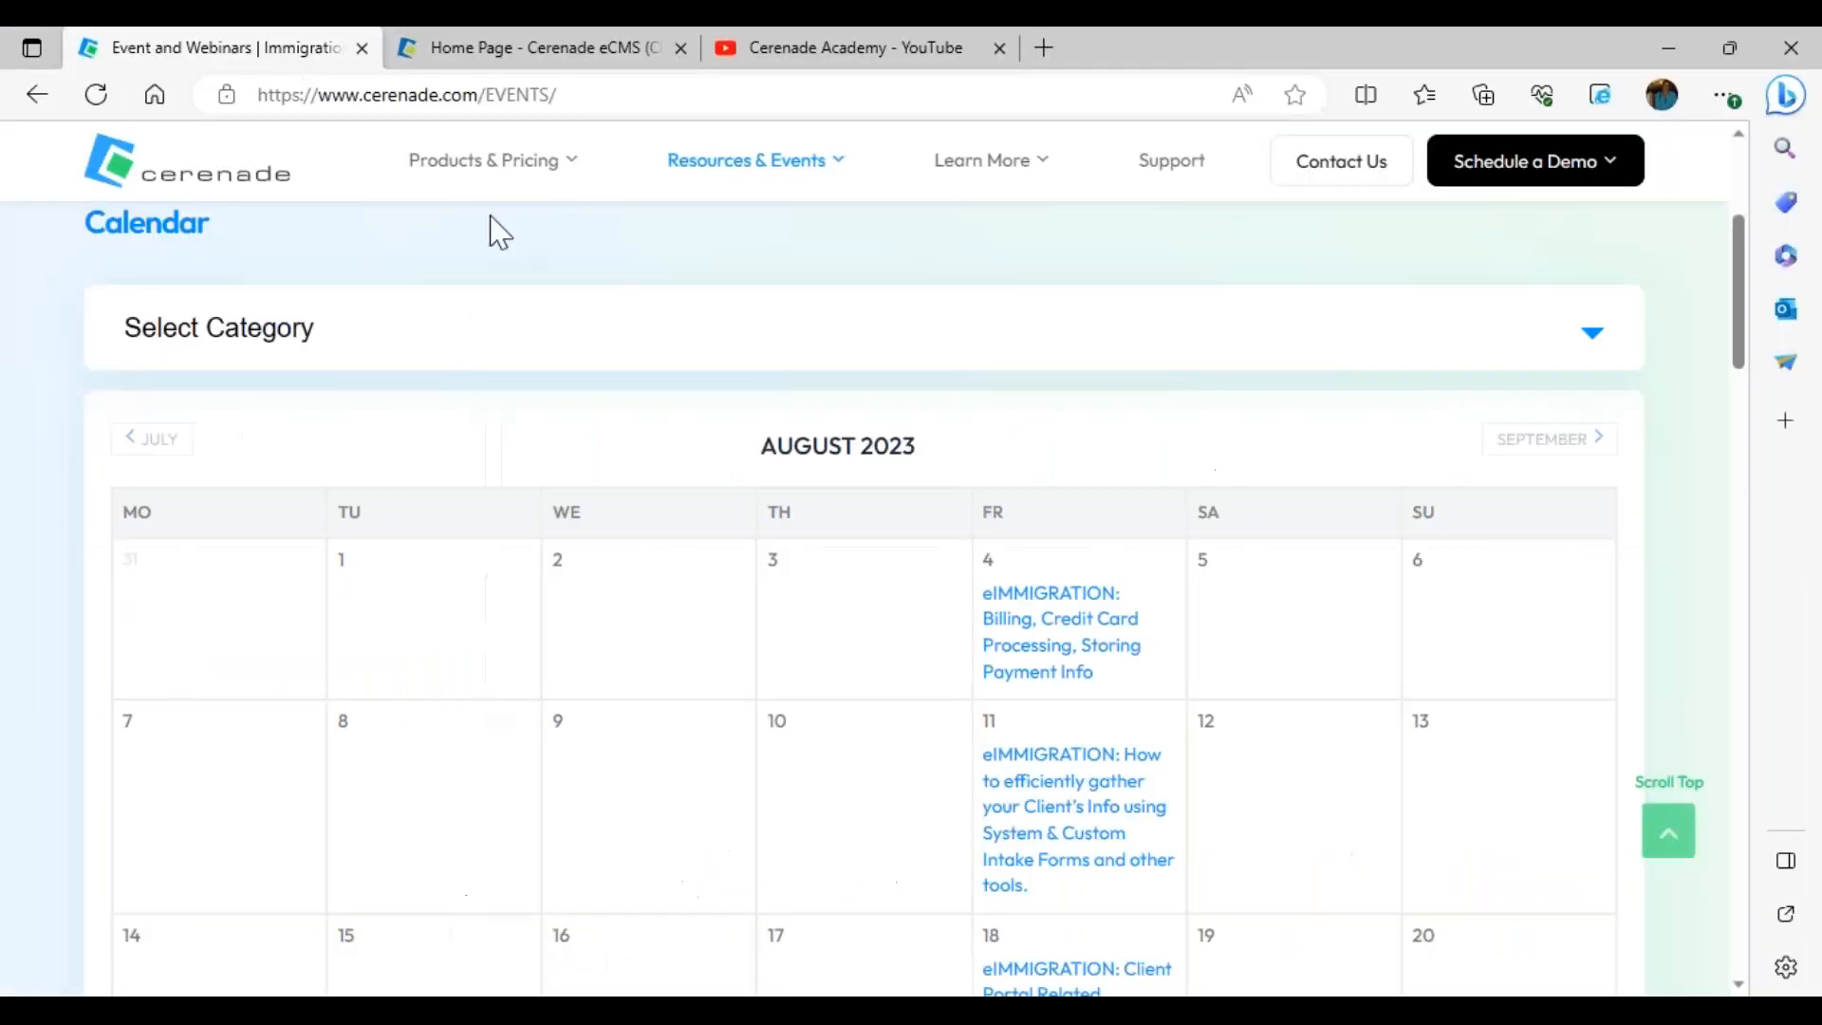
# Browse the Cerenade Academy YouTube training videos, then return to the eImmigration Administrator page
pyautogui.click(777, 50)
pyautogui.scroll(-1, 1018, 501)
pyautogui.scroll(7, 1018, 507)
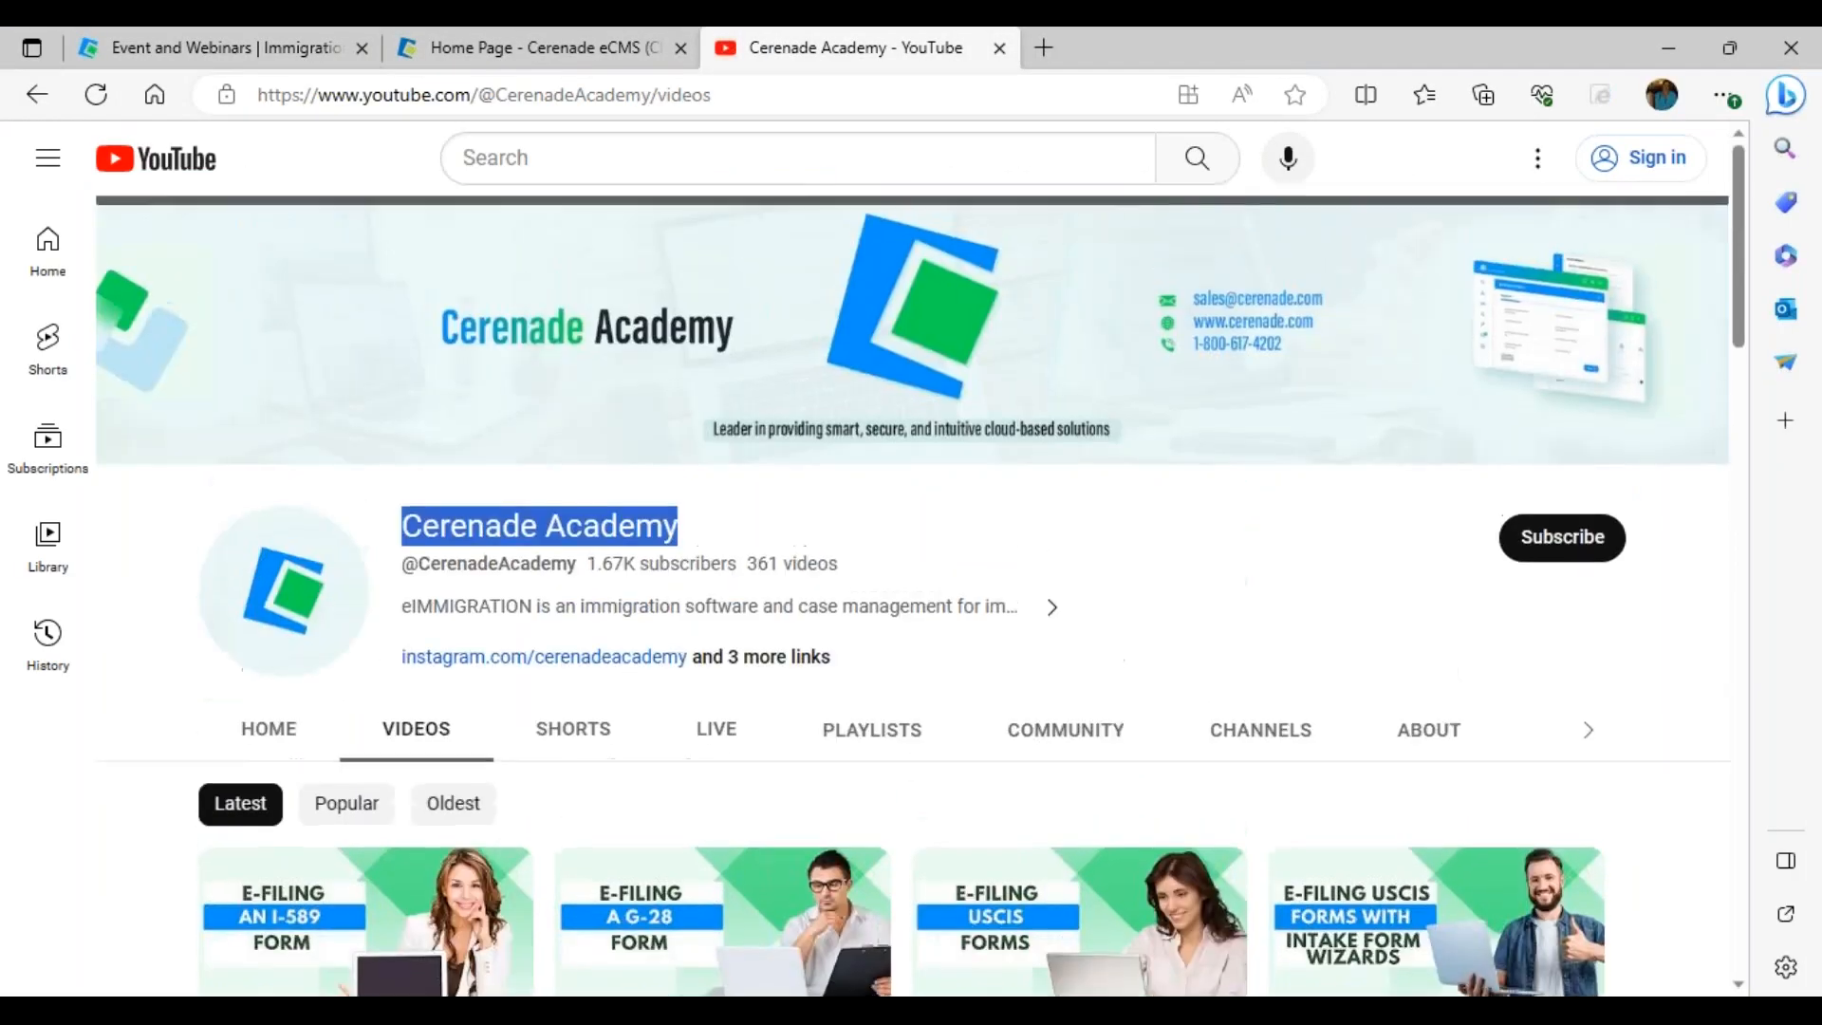
pyautogui.scroll(-8, 1041, 596)
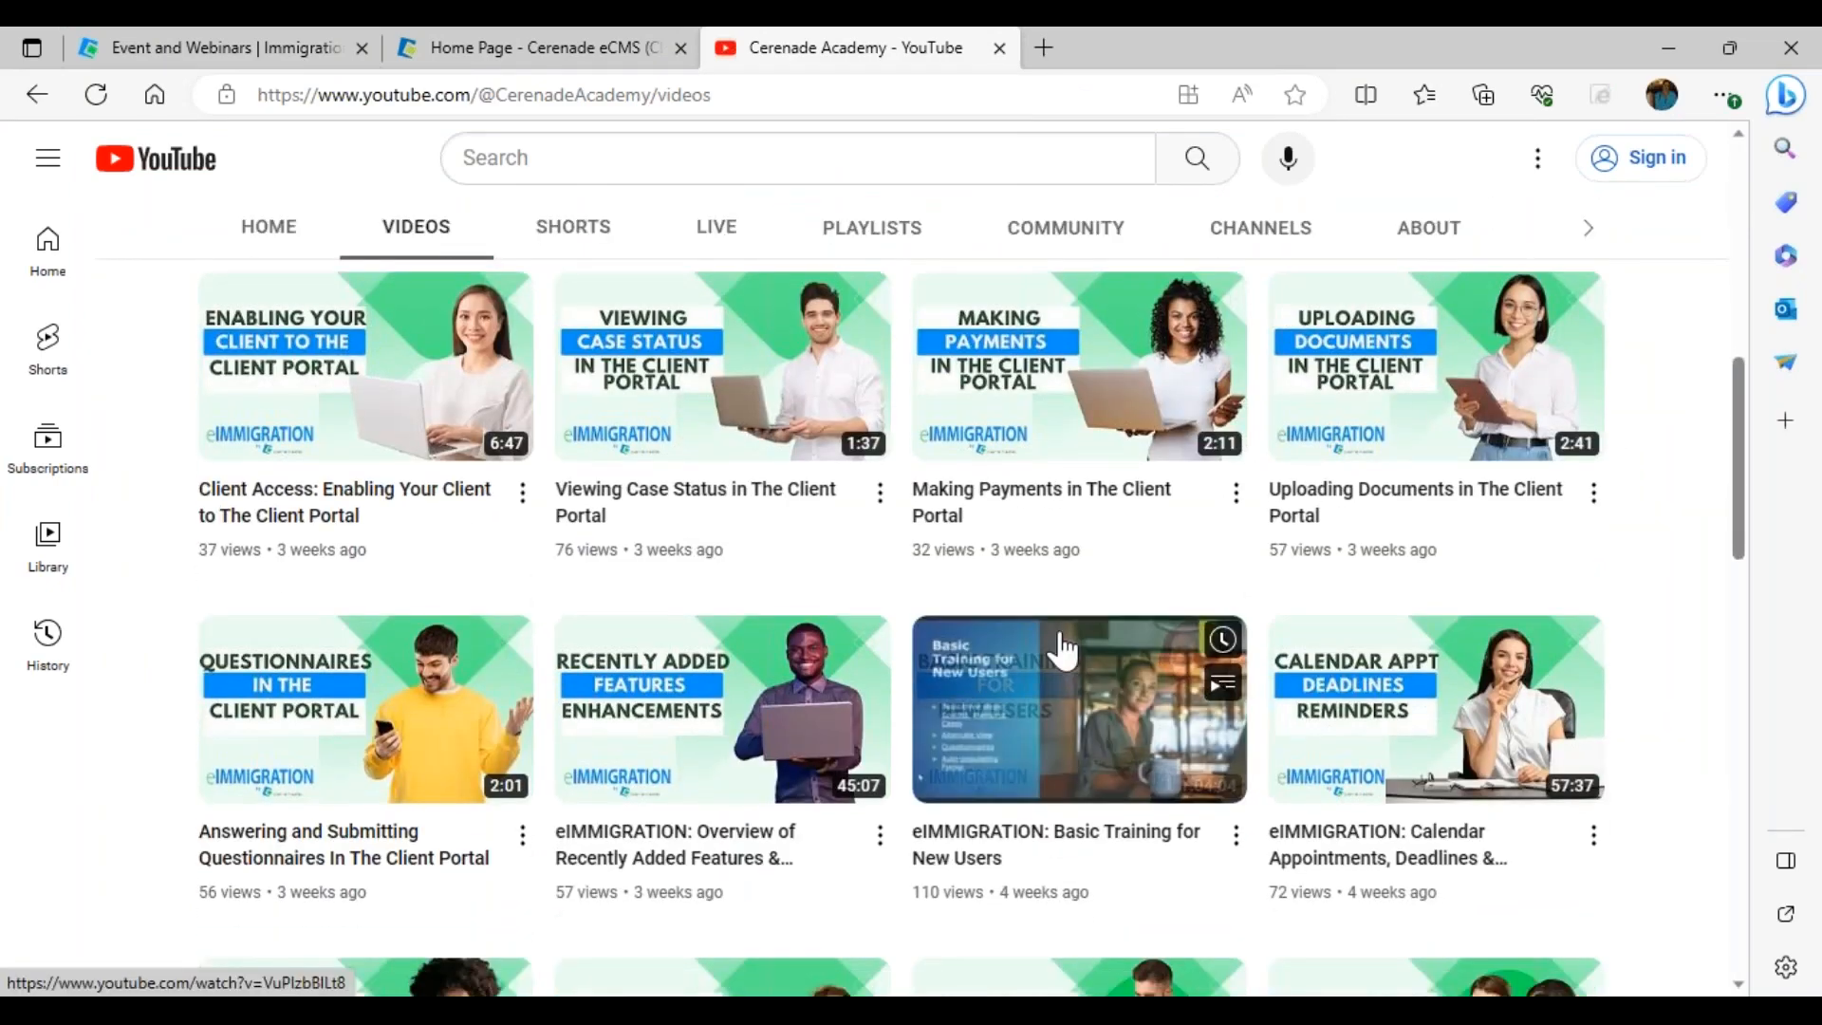
pyautogui.scroll(2, 1058, 641)
pyautogui.scroll(2, 1063, 650)
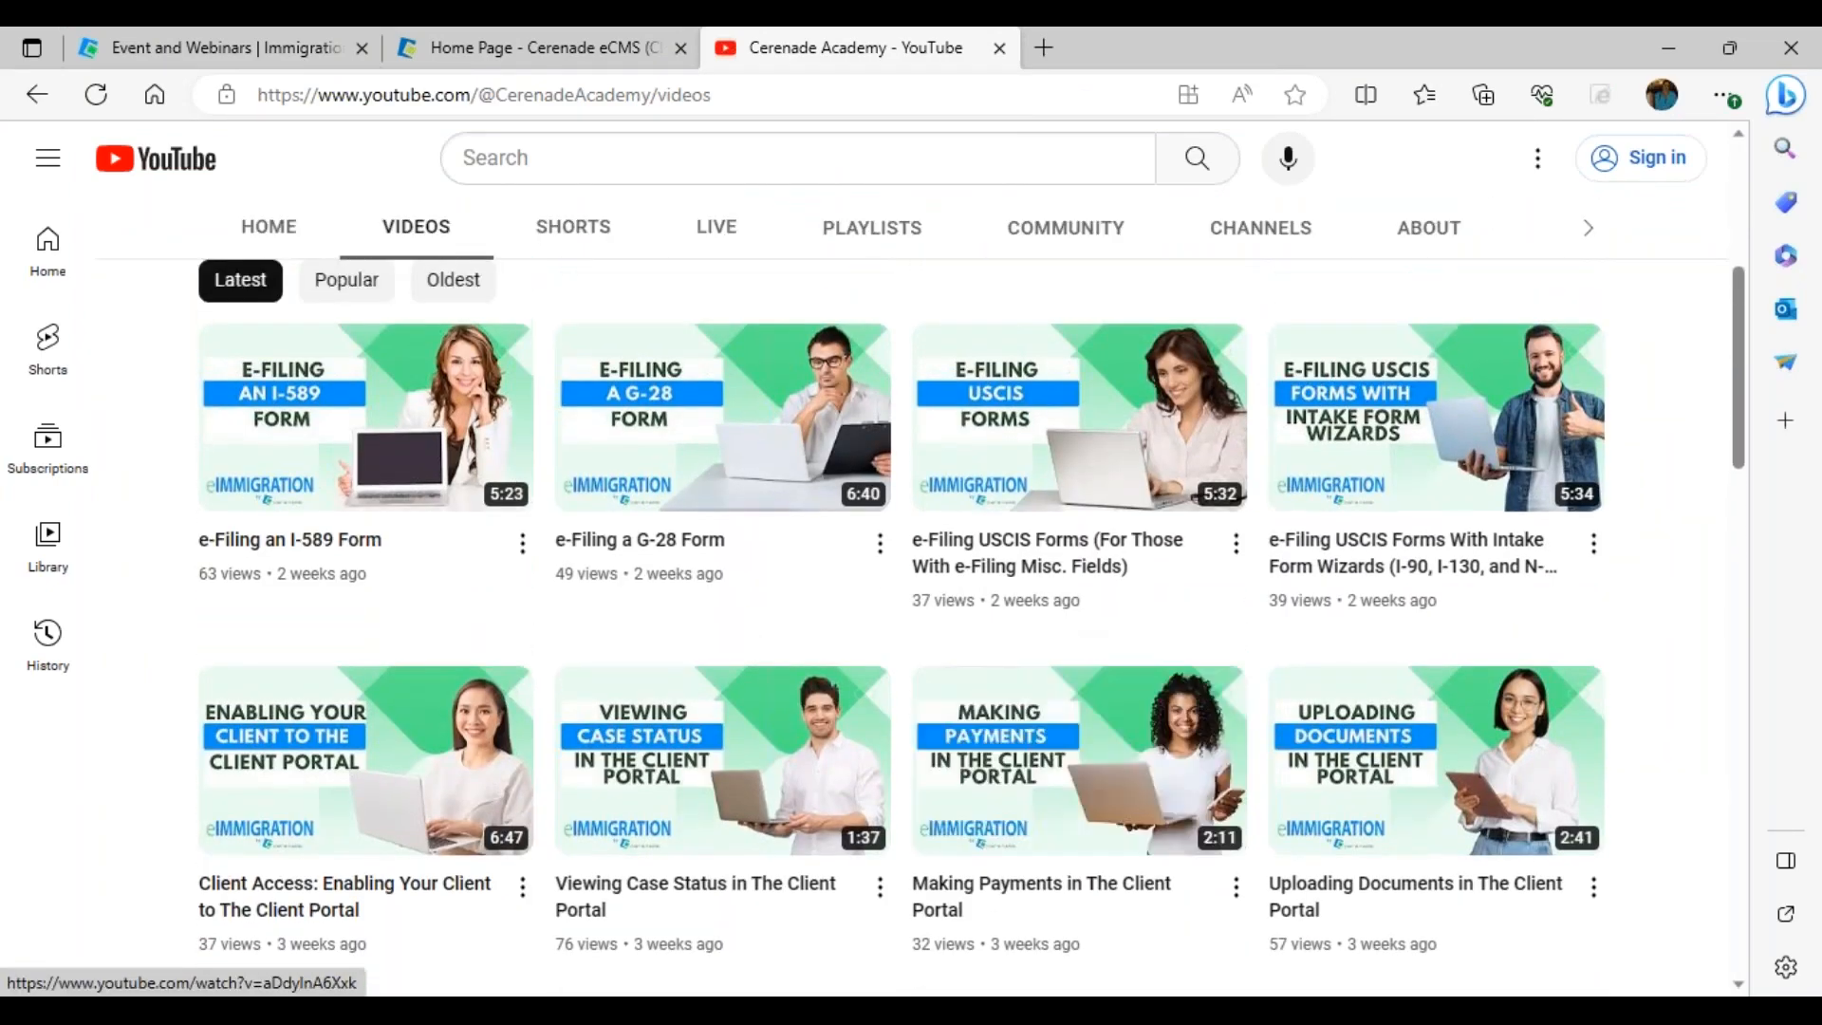
pyautogui.scroll(-3, 1212, 618)
pyautogui.scroll(-4, 1233, 598)
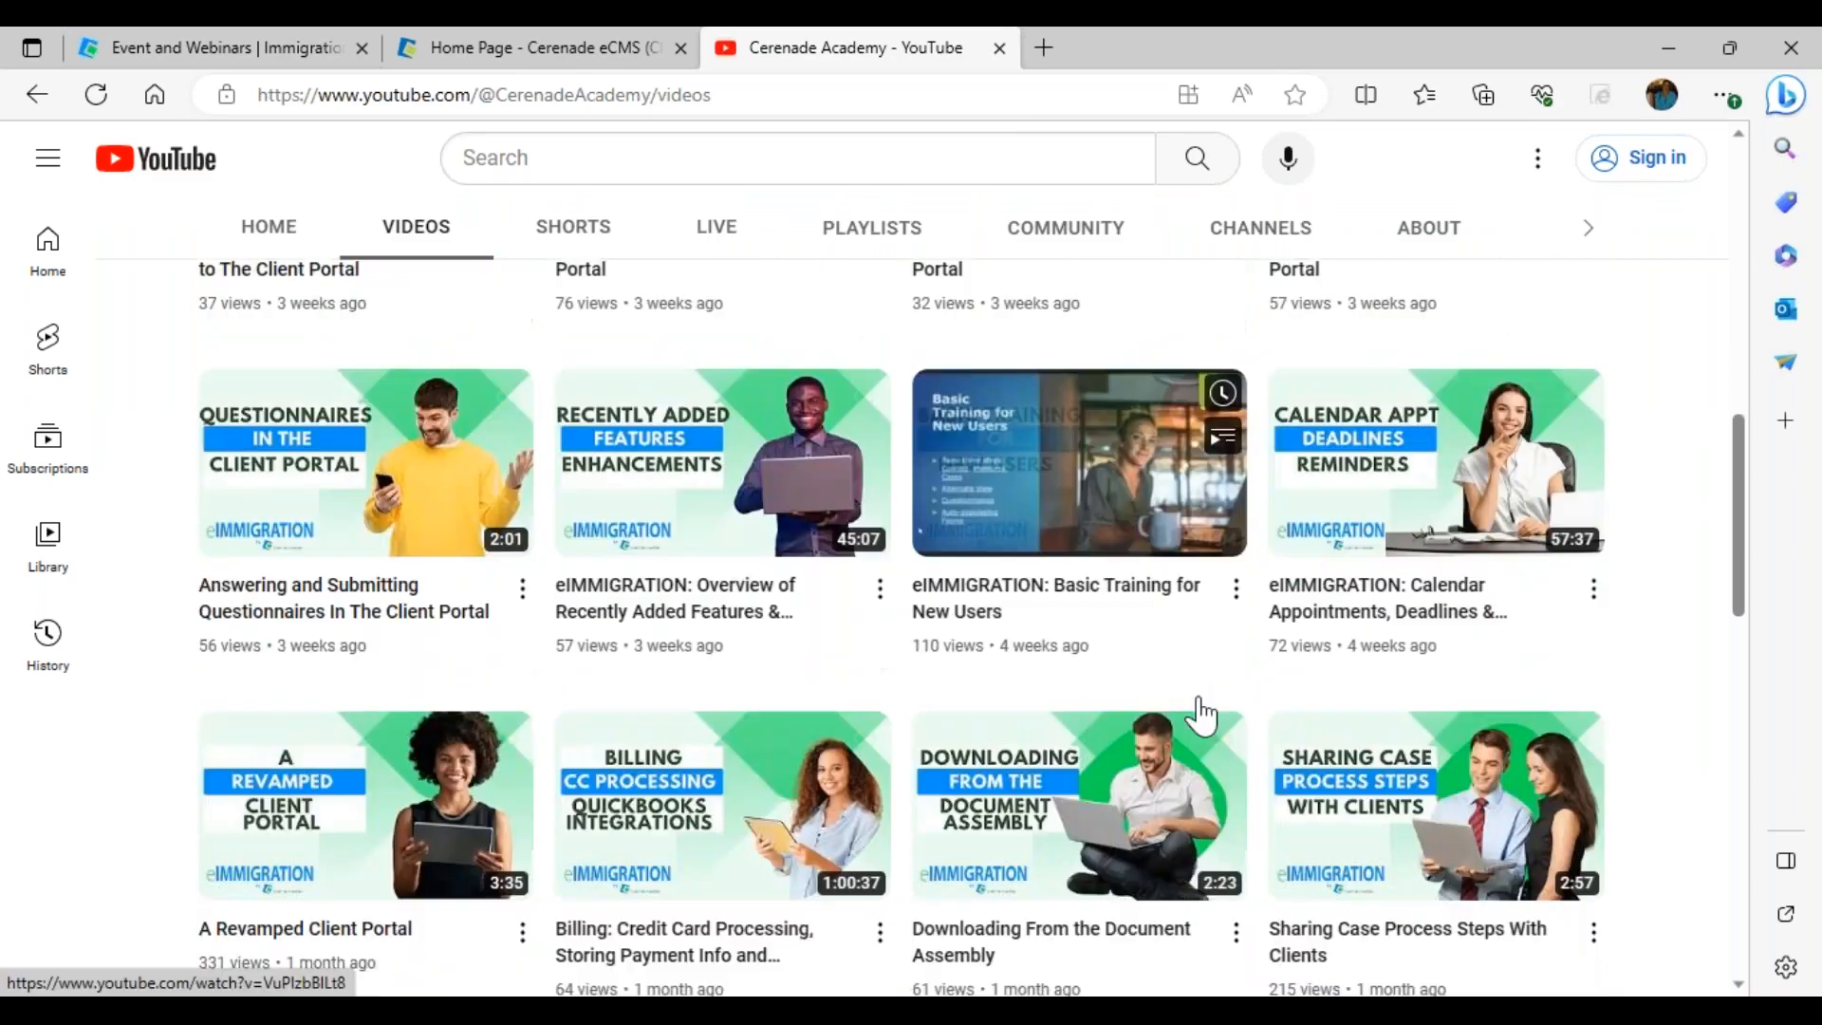
pyautogui.scroll(-4, 1205, 722)
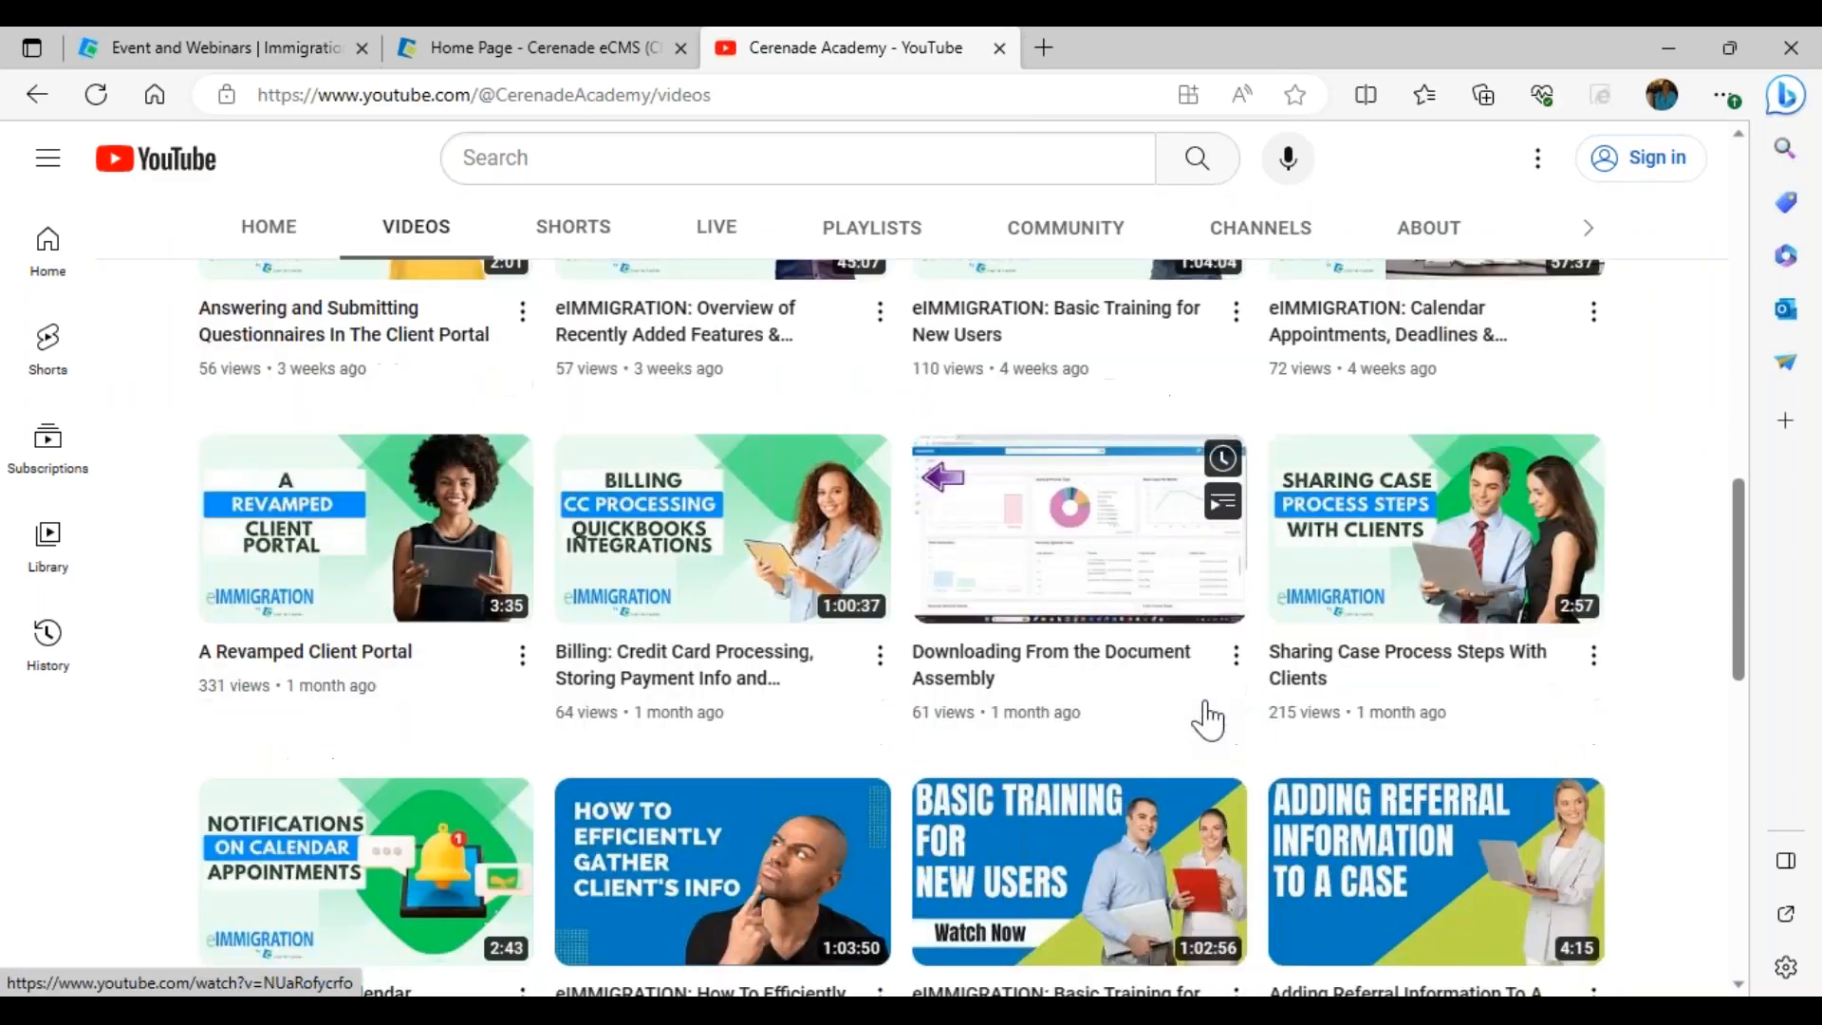
pyautogui.scroll(-2, 1613, 721)
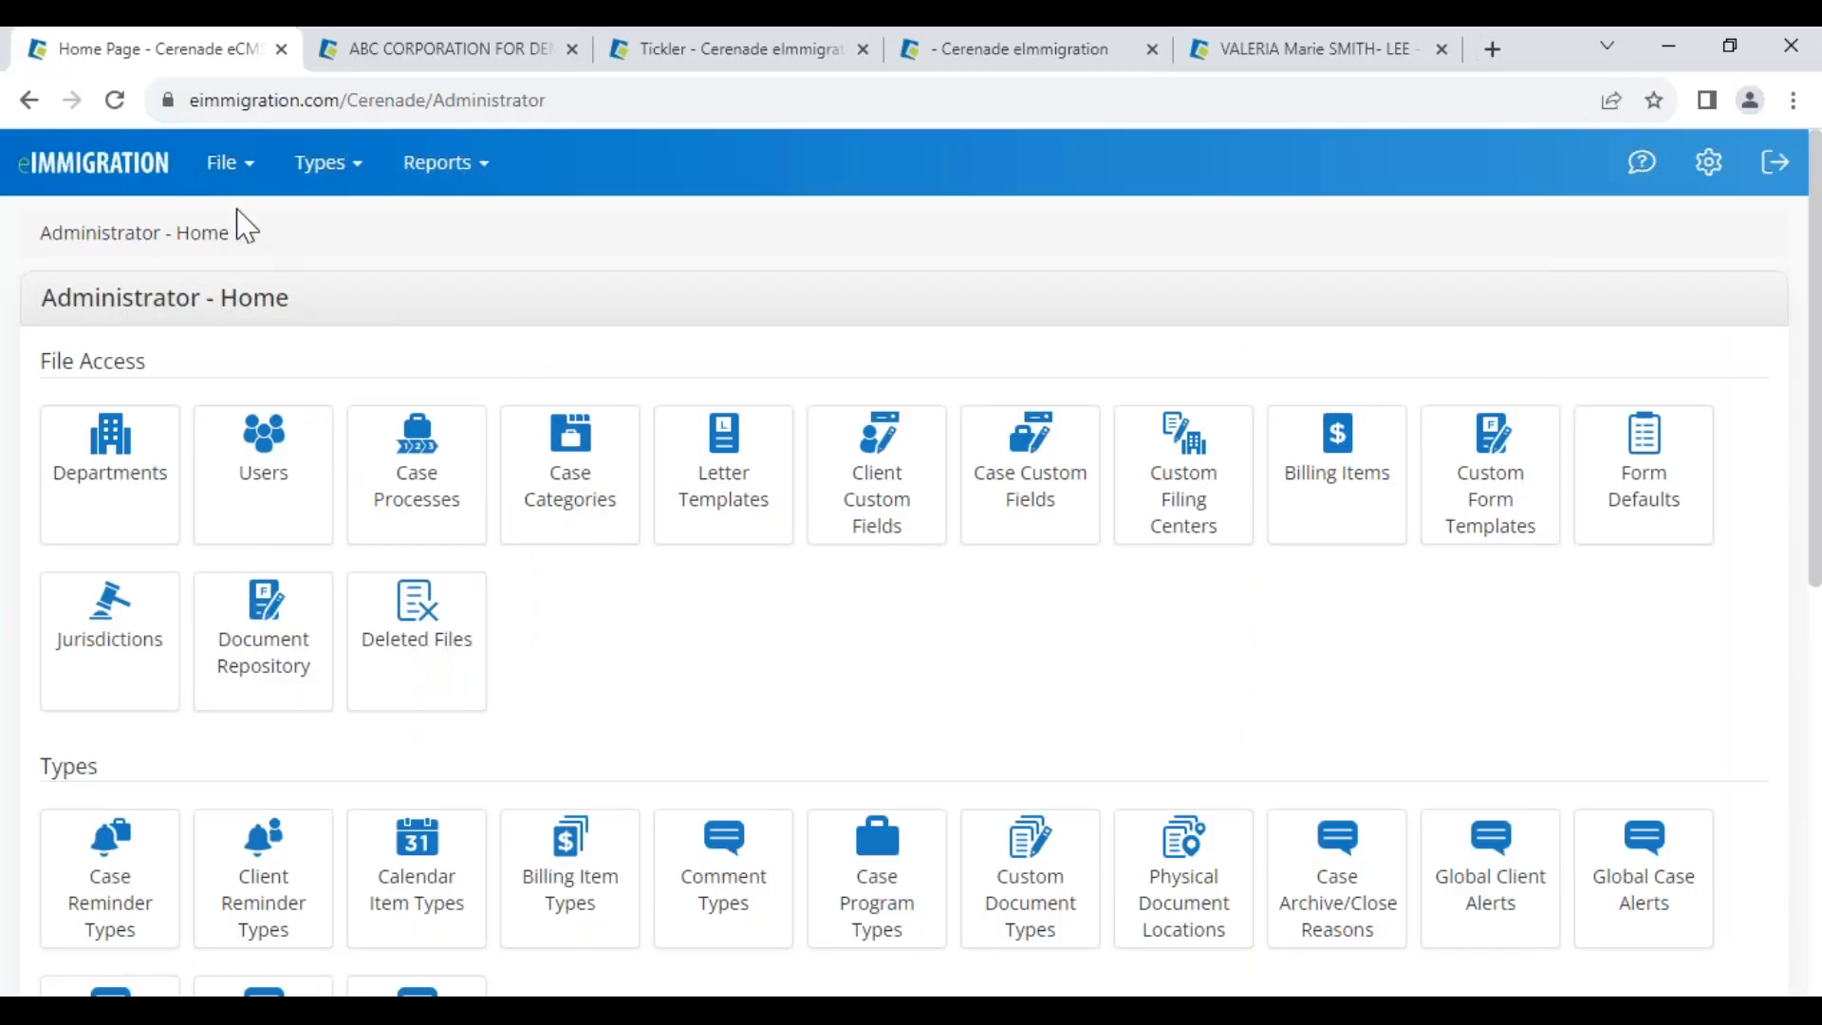
pyautogui.click(221, 163)
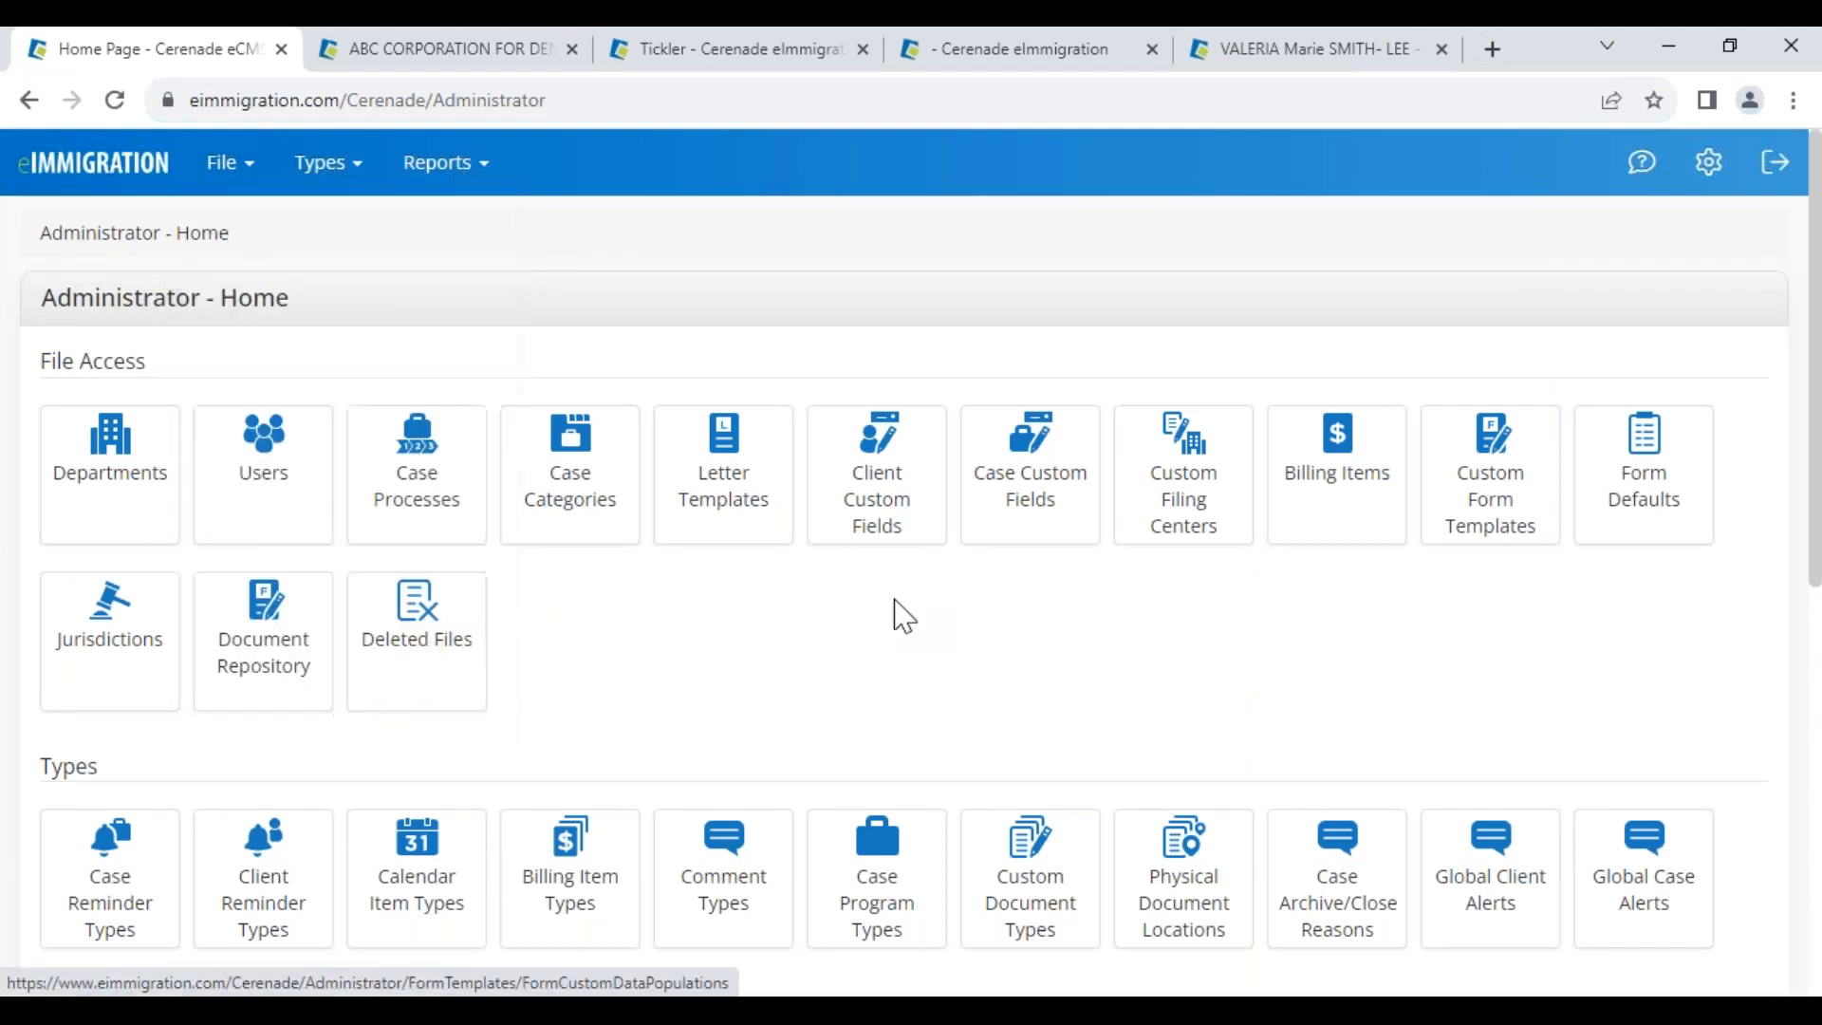
pyautogui.moveTo(228, 163)
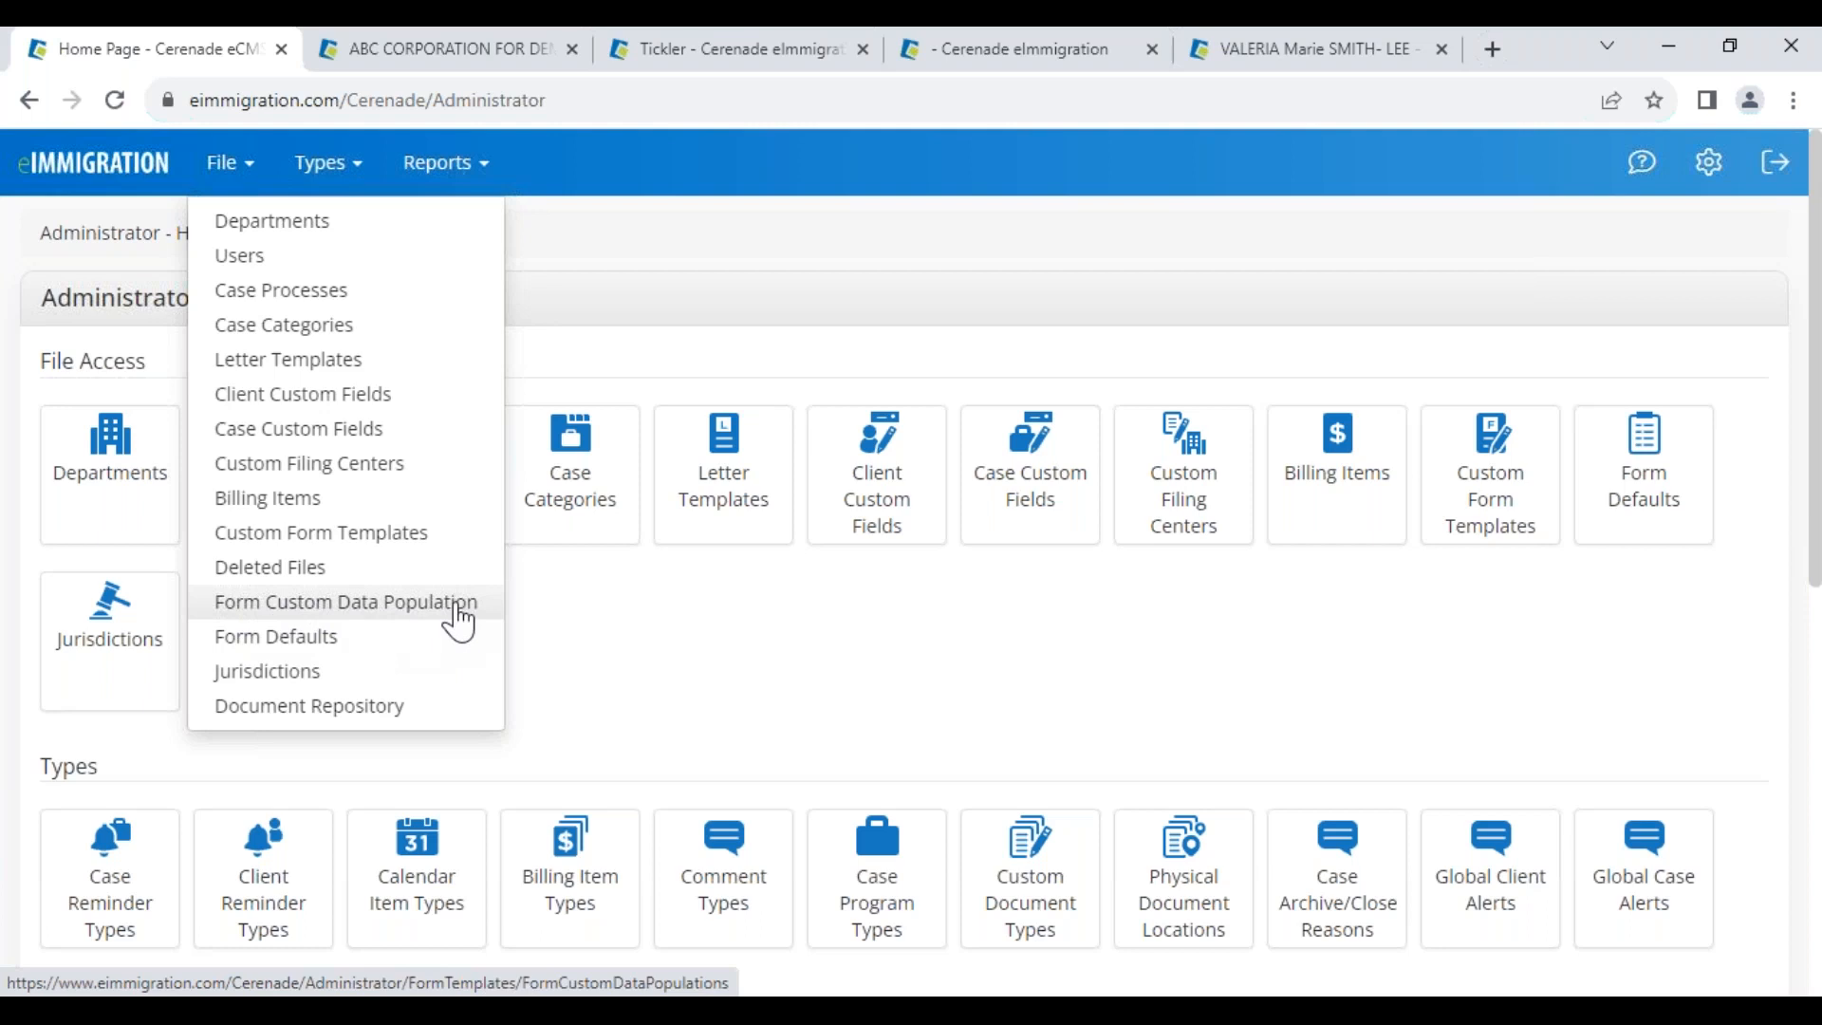
pyautogui.moveTo(1689, 169)
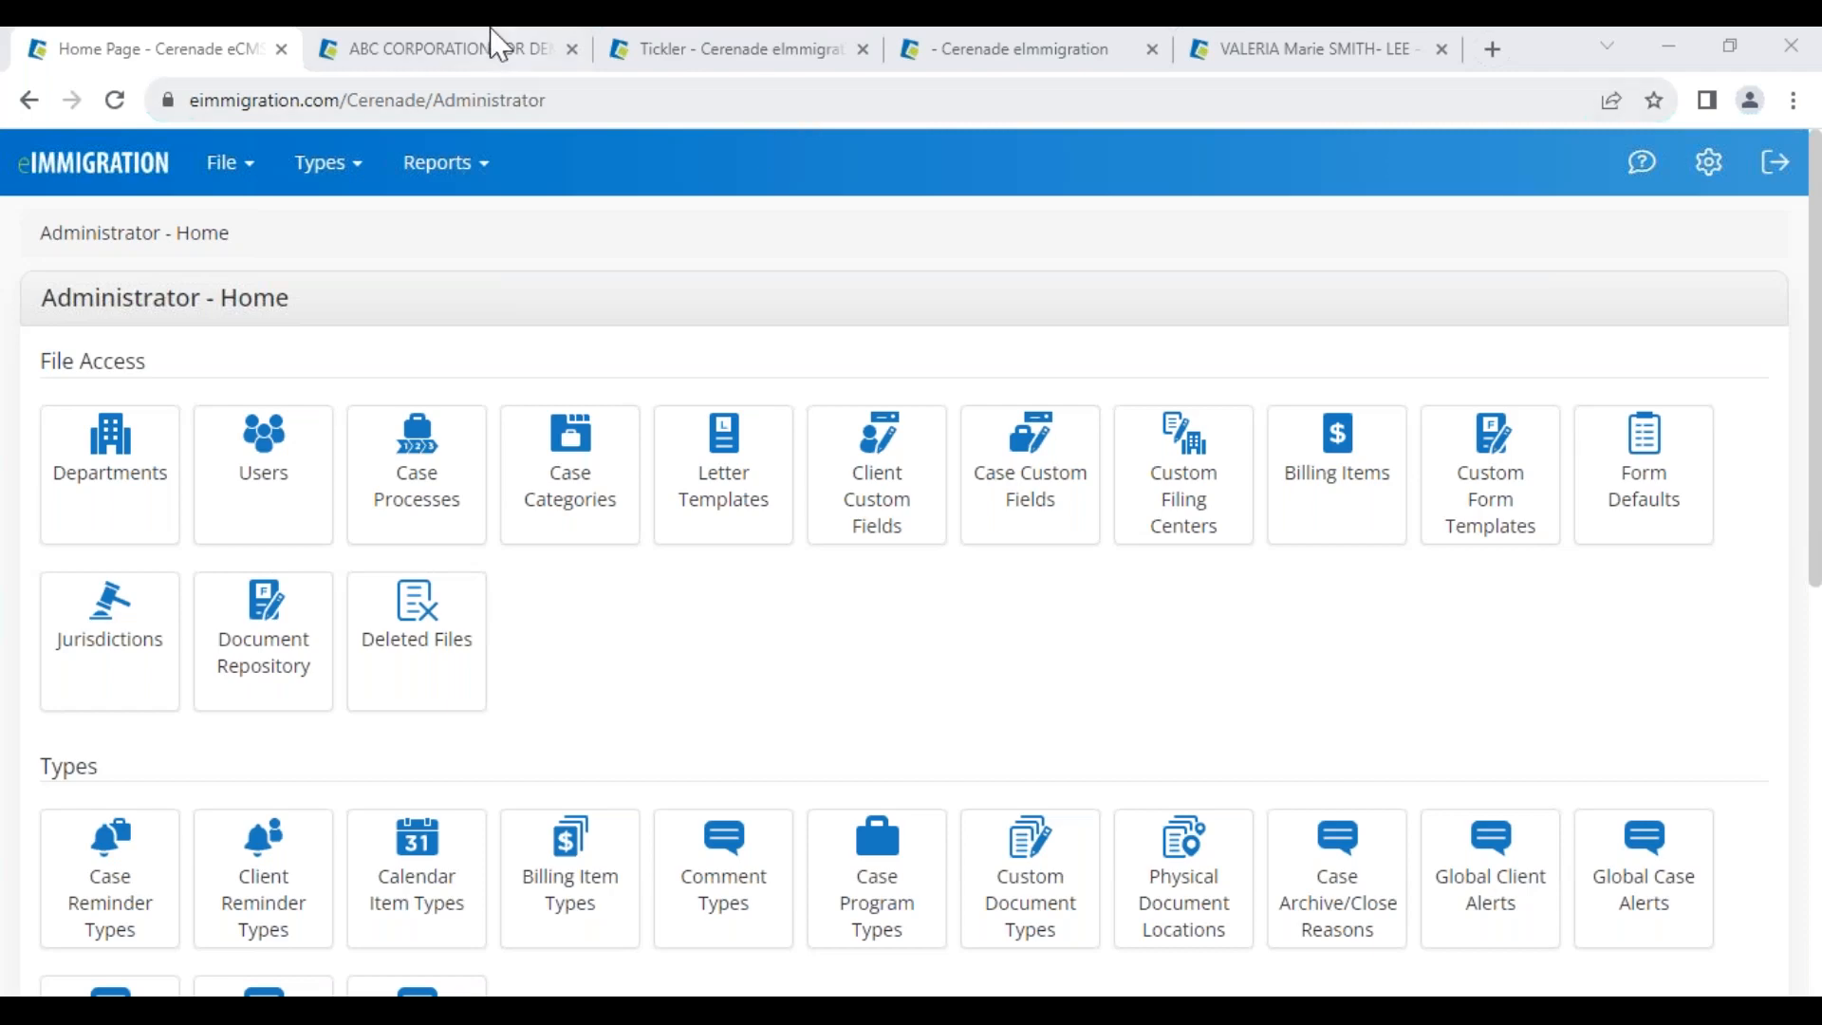
# From the case's Process Steps, open the main party's client record and dismiss its alerts
pyautogui.click(1002, 57)
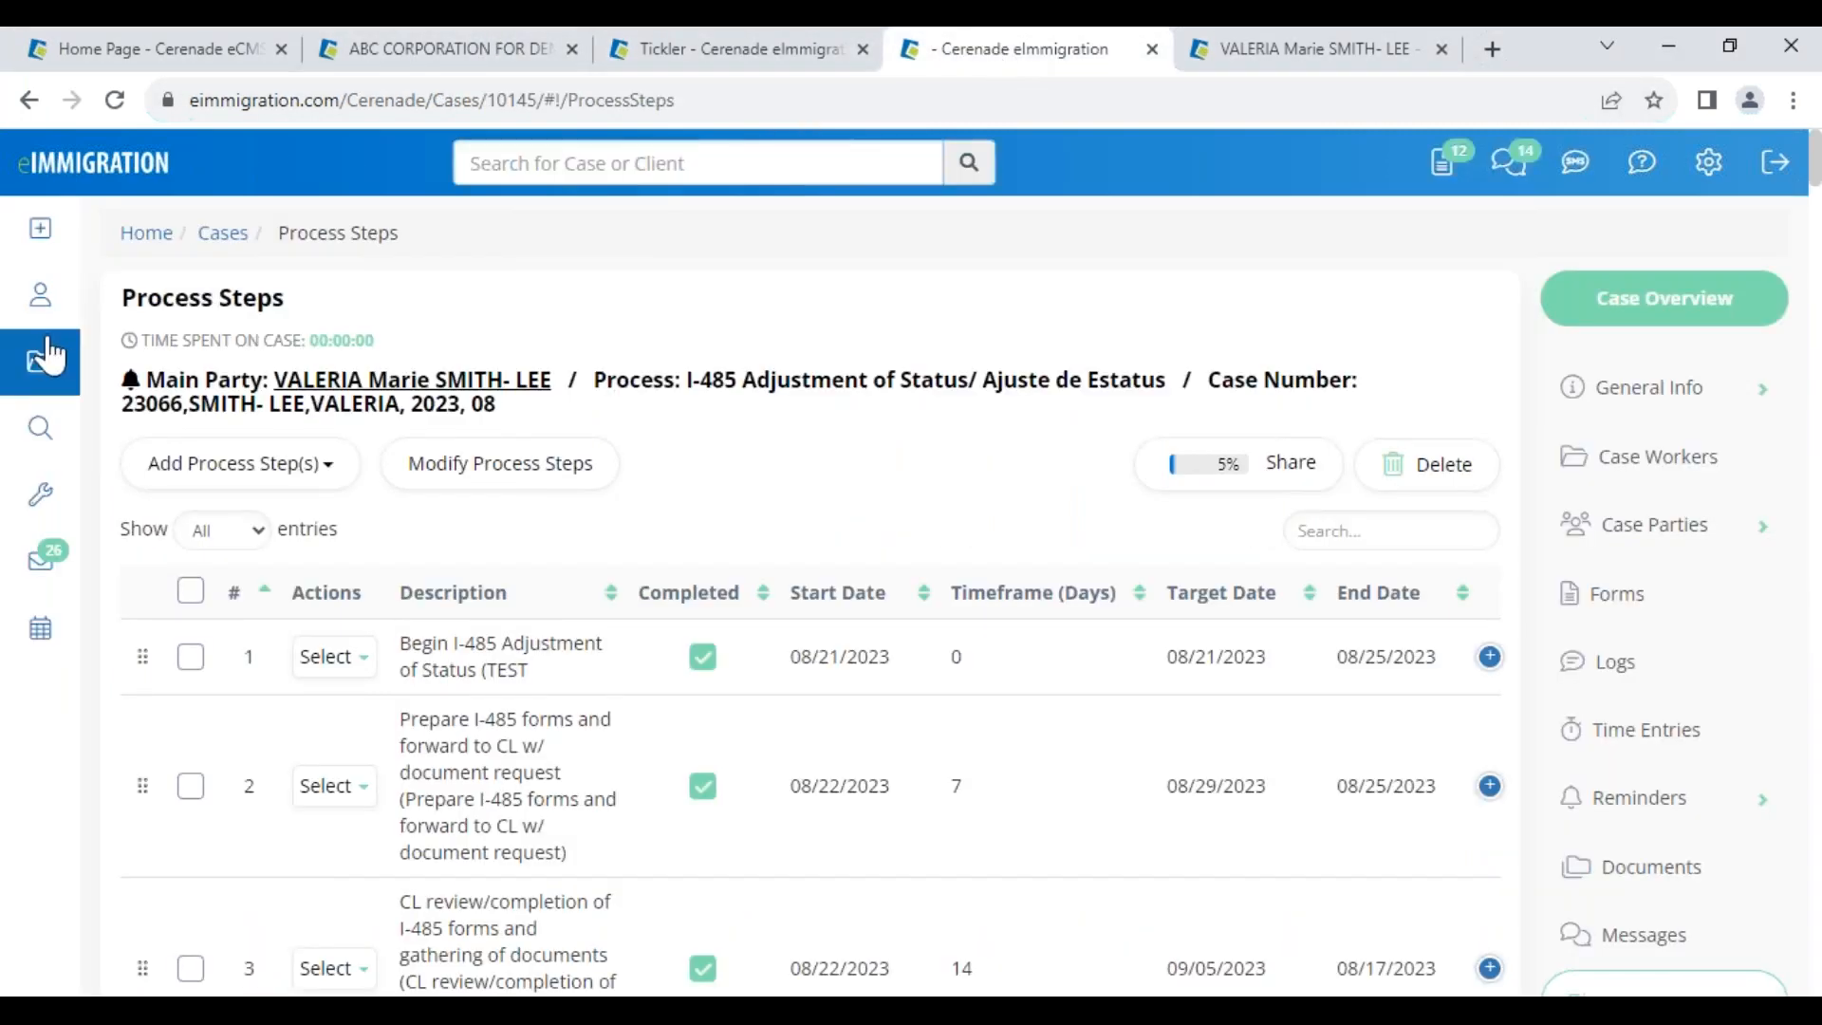
pyautogui.click(344, 379)
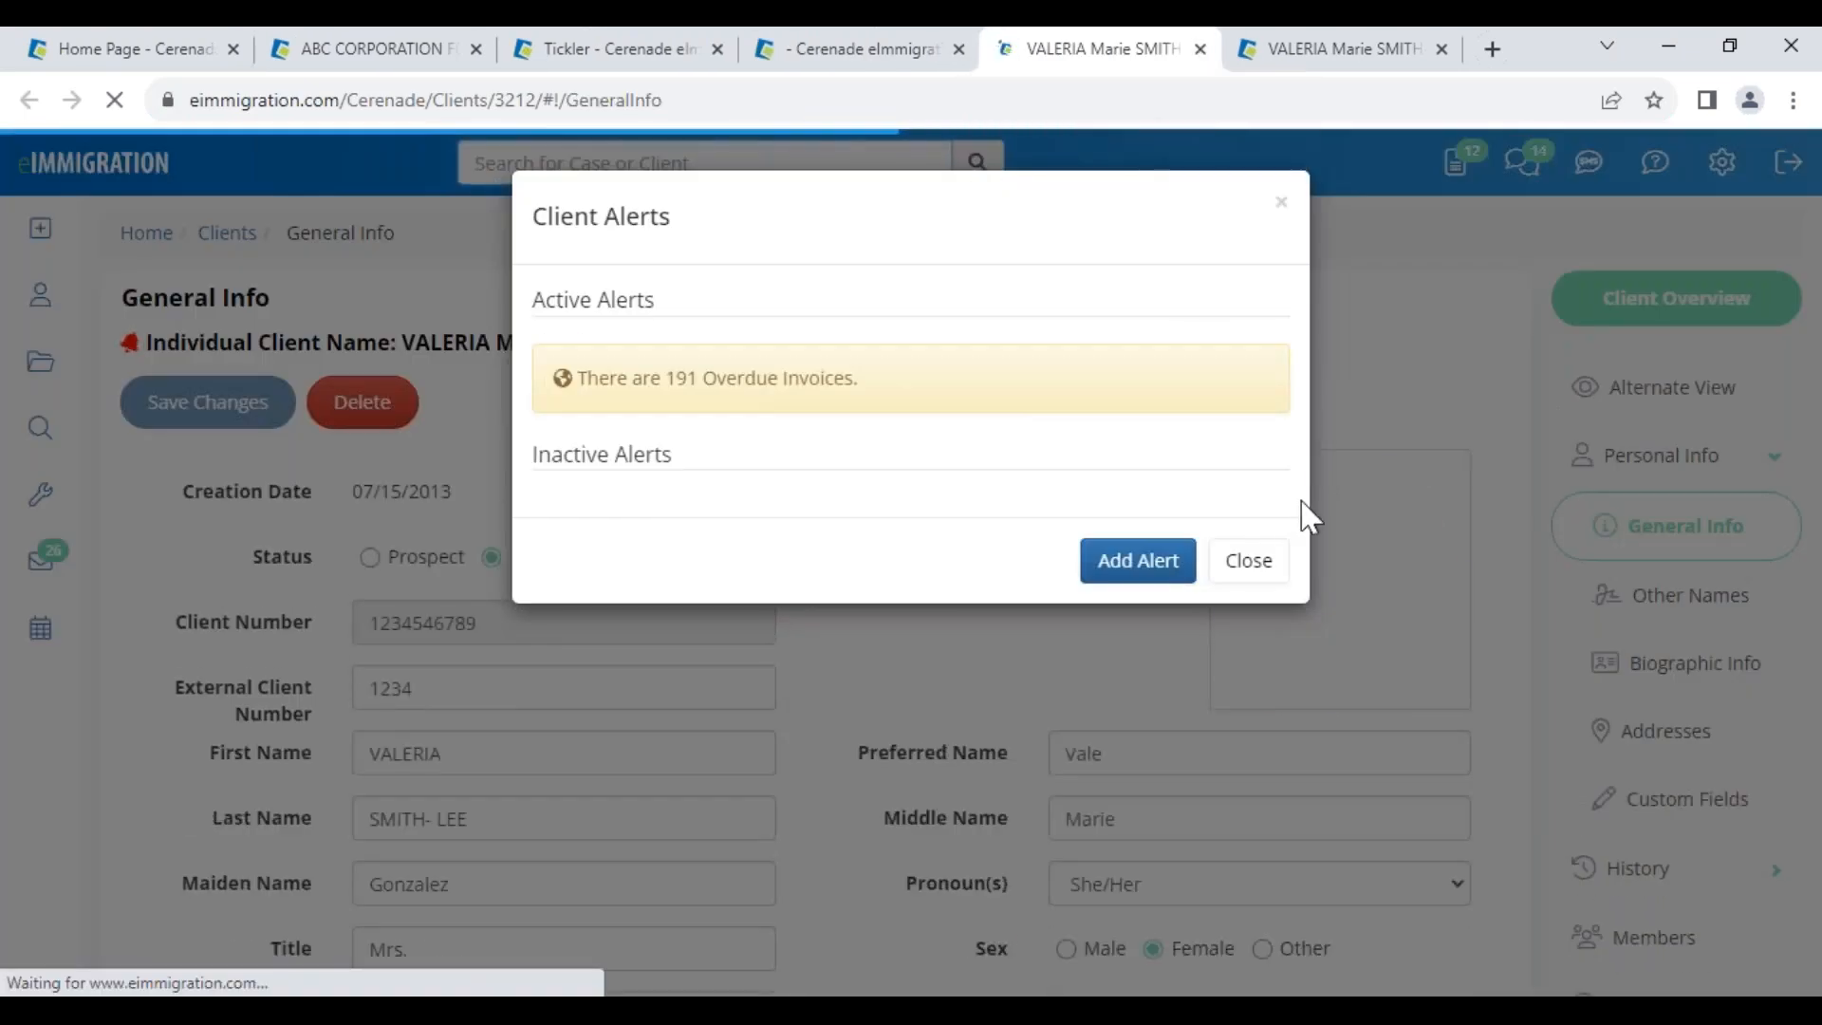
pyautogui.click(1250, 564)
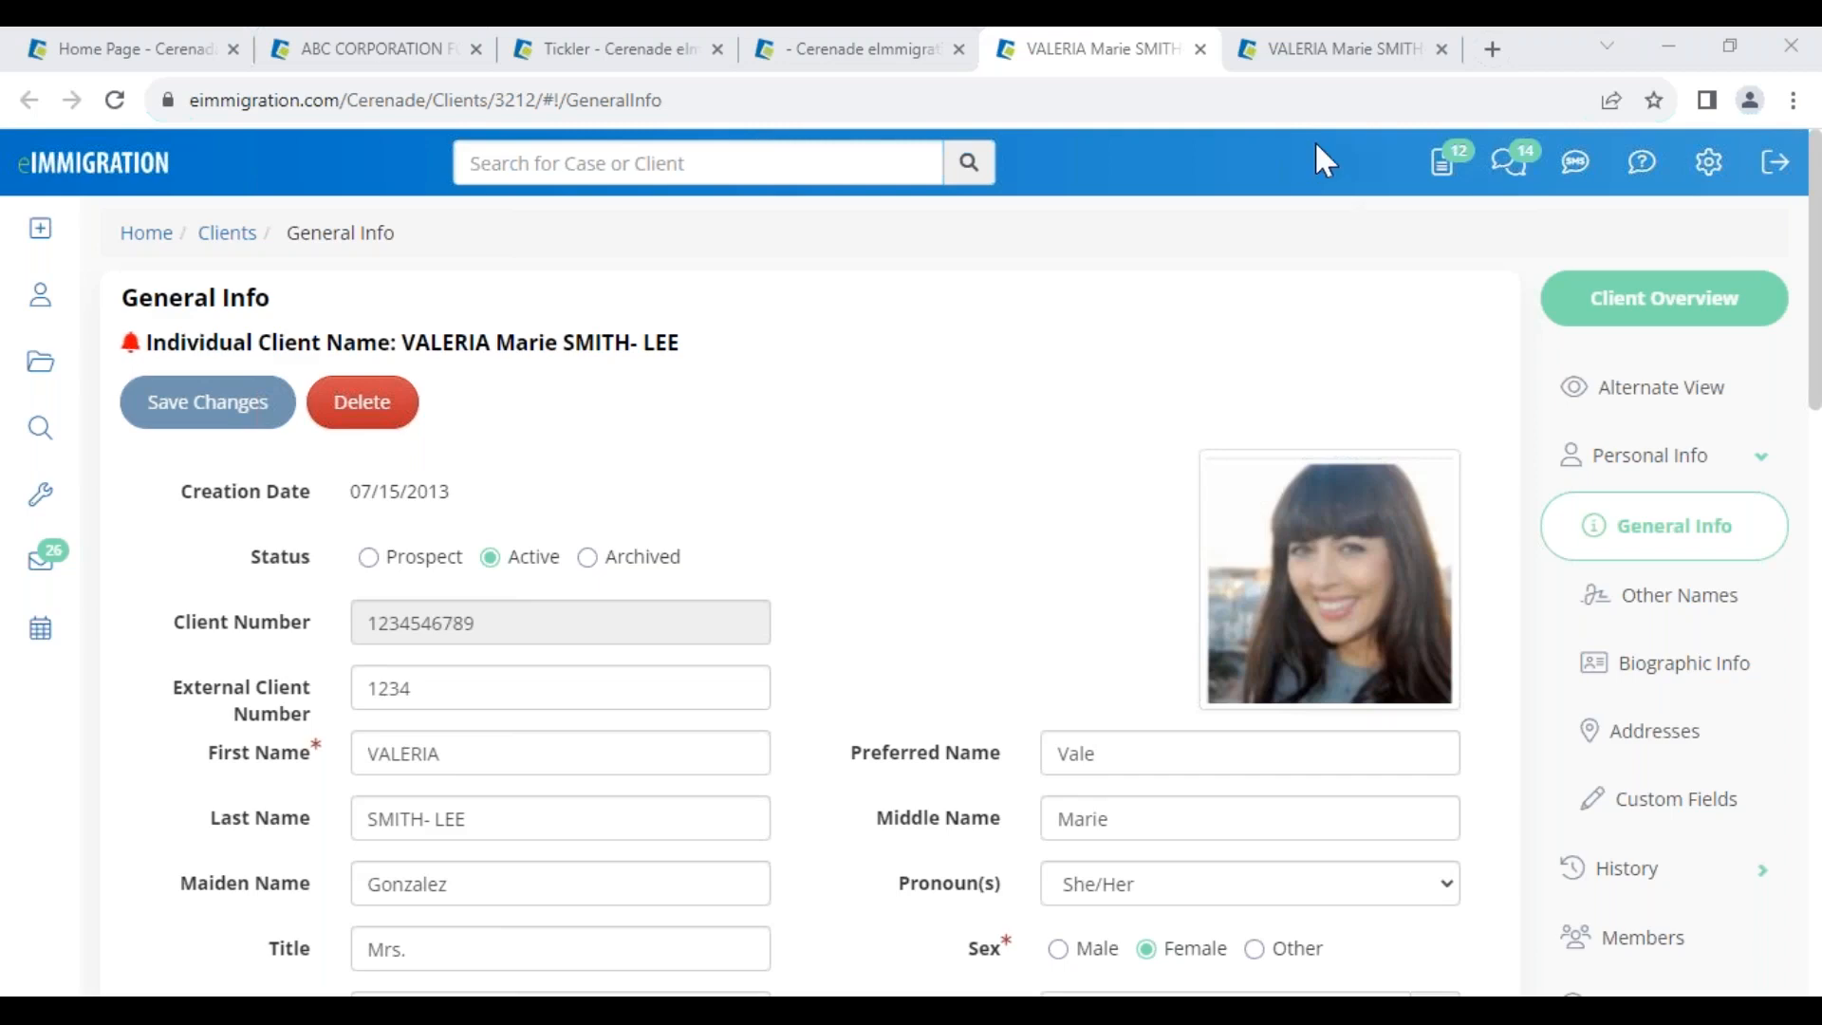
# Check the settings menu, then return to and point out the Administrator - Home page
pyautogui.click(1708, 162)
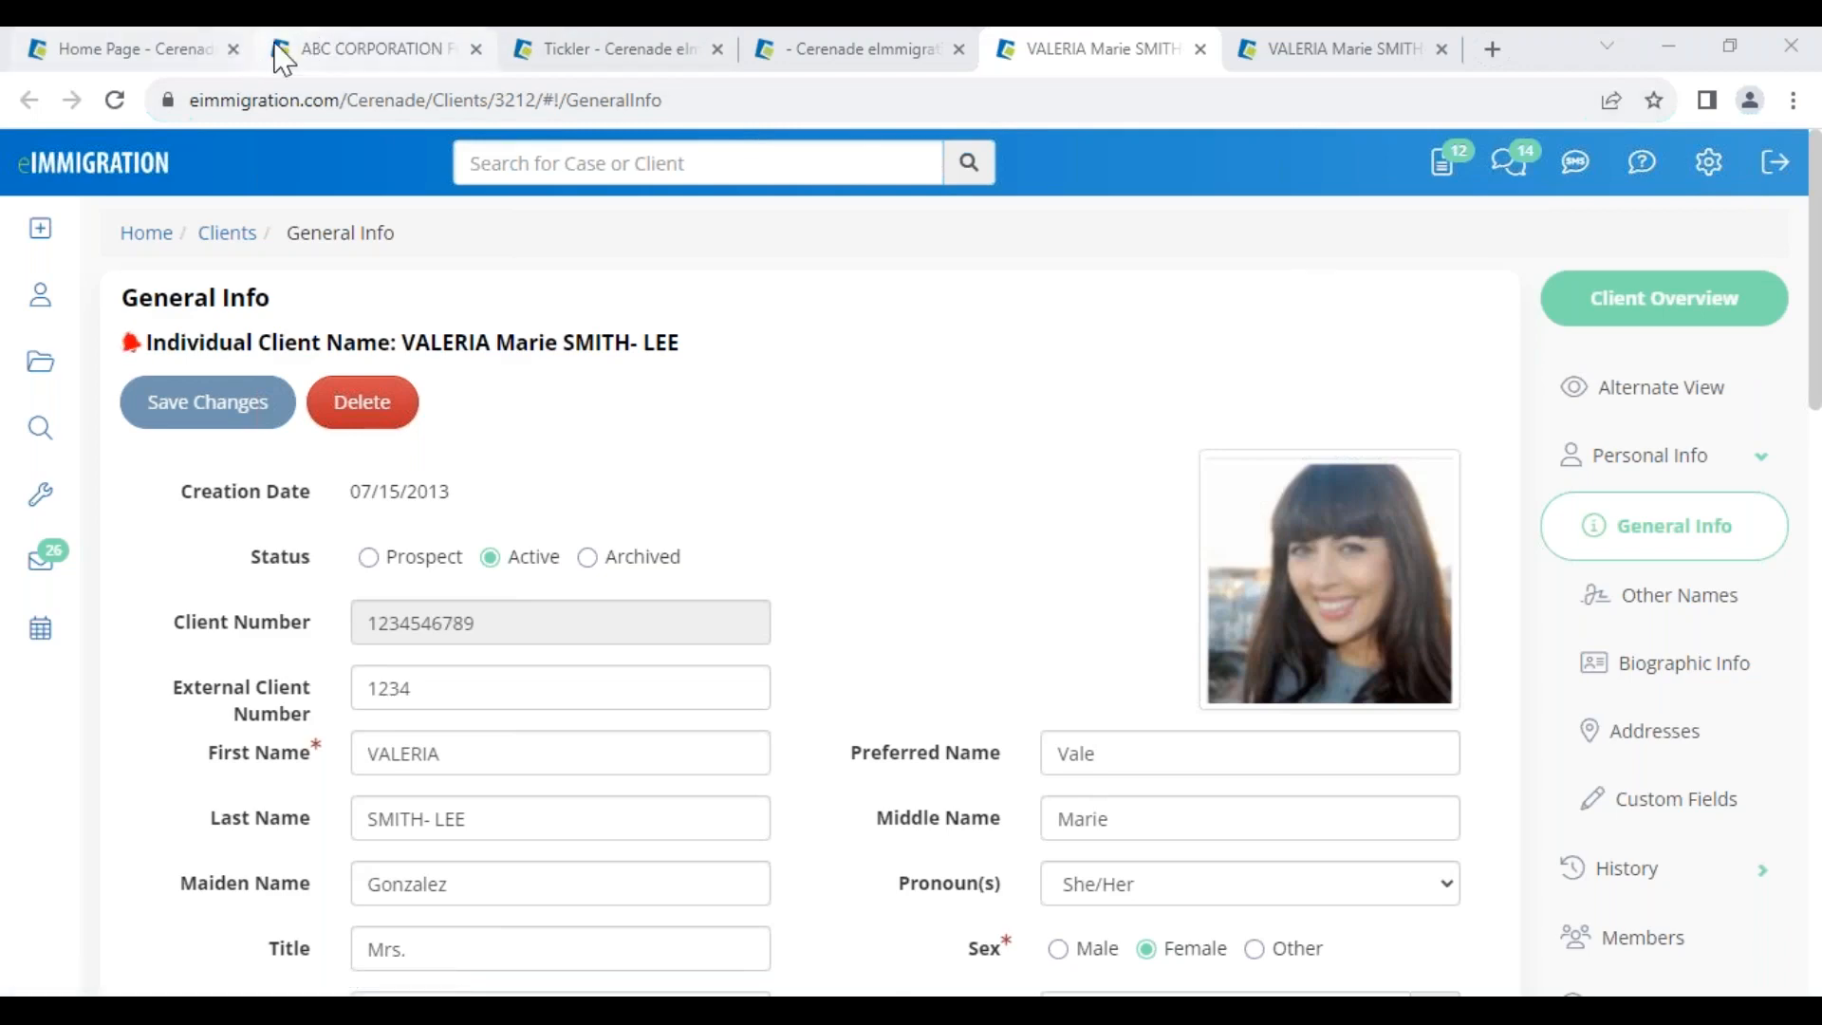
pyautogui.click(159, 52)
pyautogui.moveTo(59, 305); pyautogui.dragTo(456, 294)
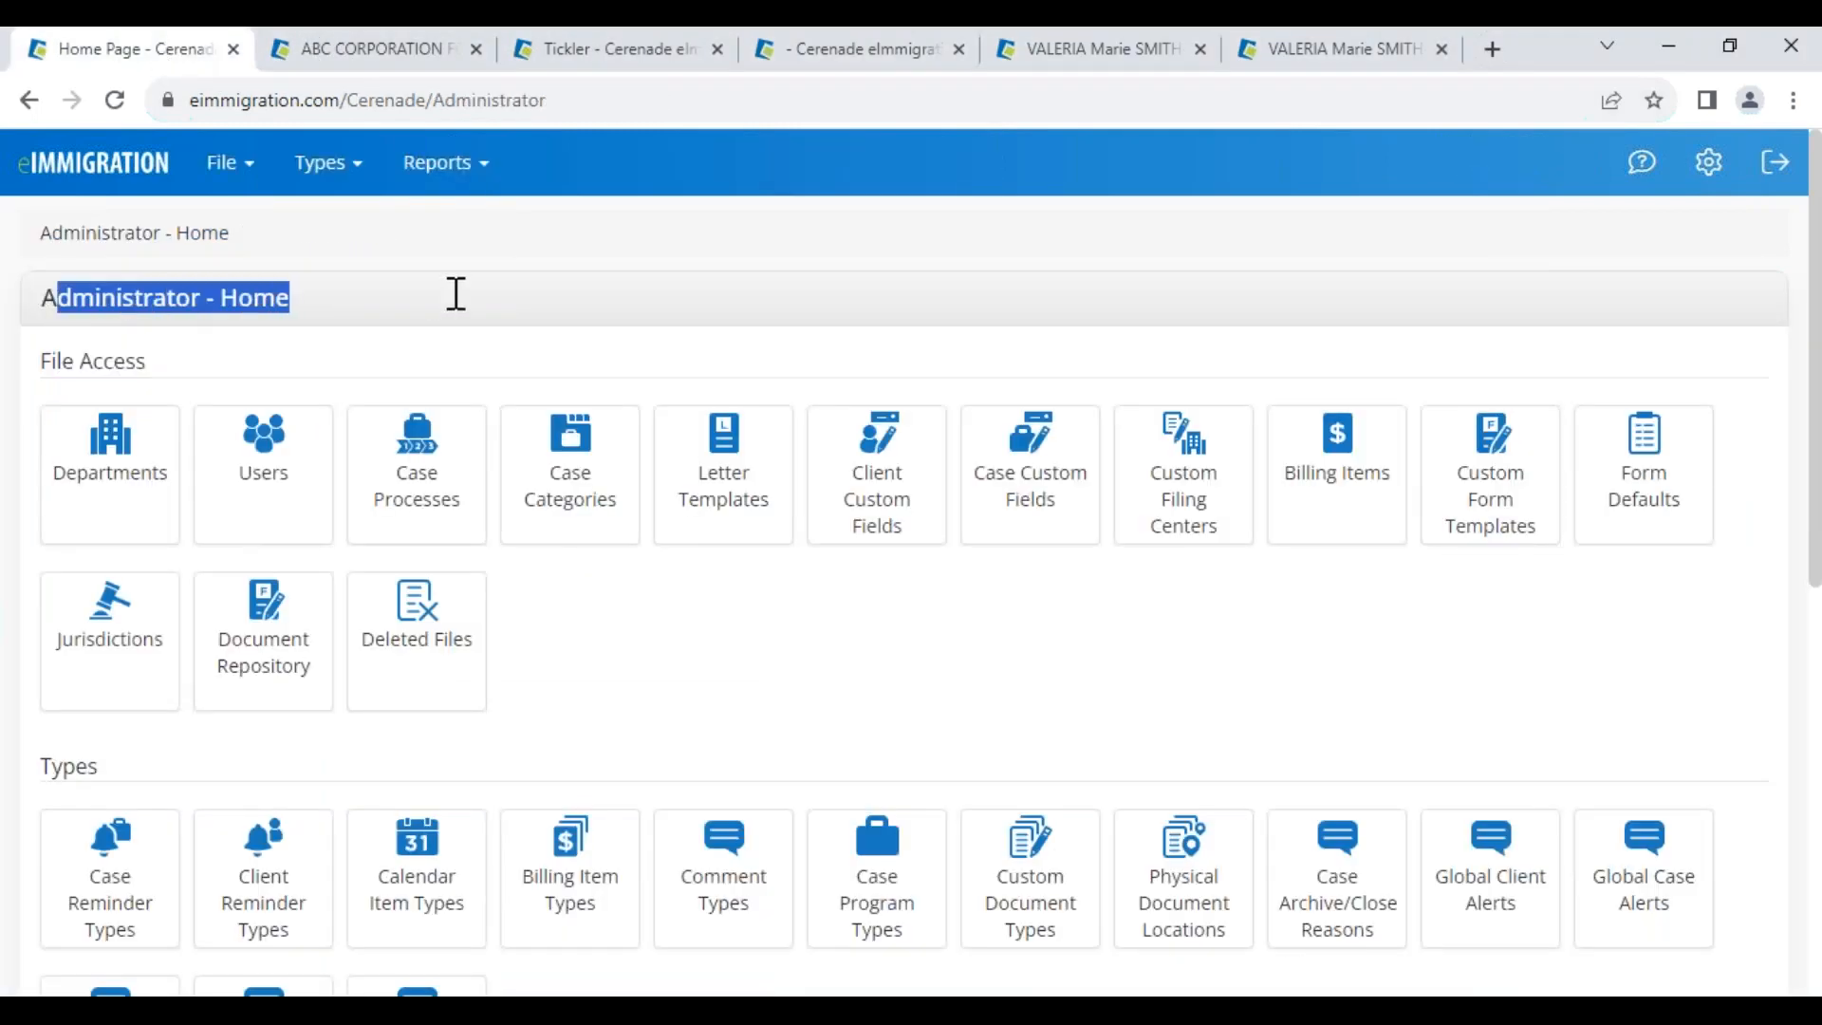
pyautogui.click(446, 339)
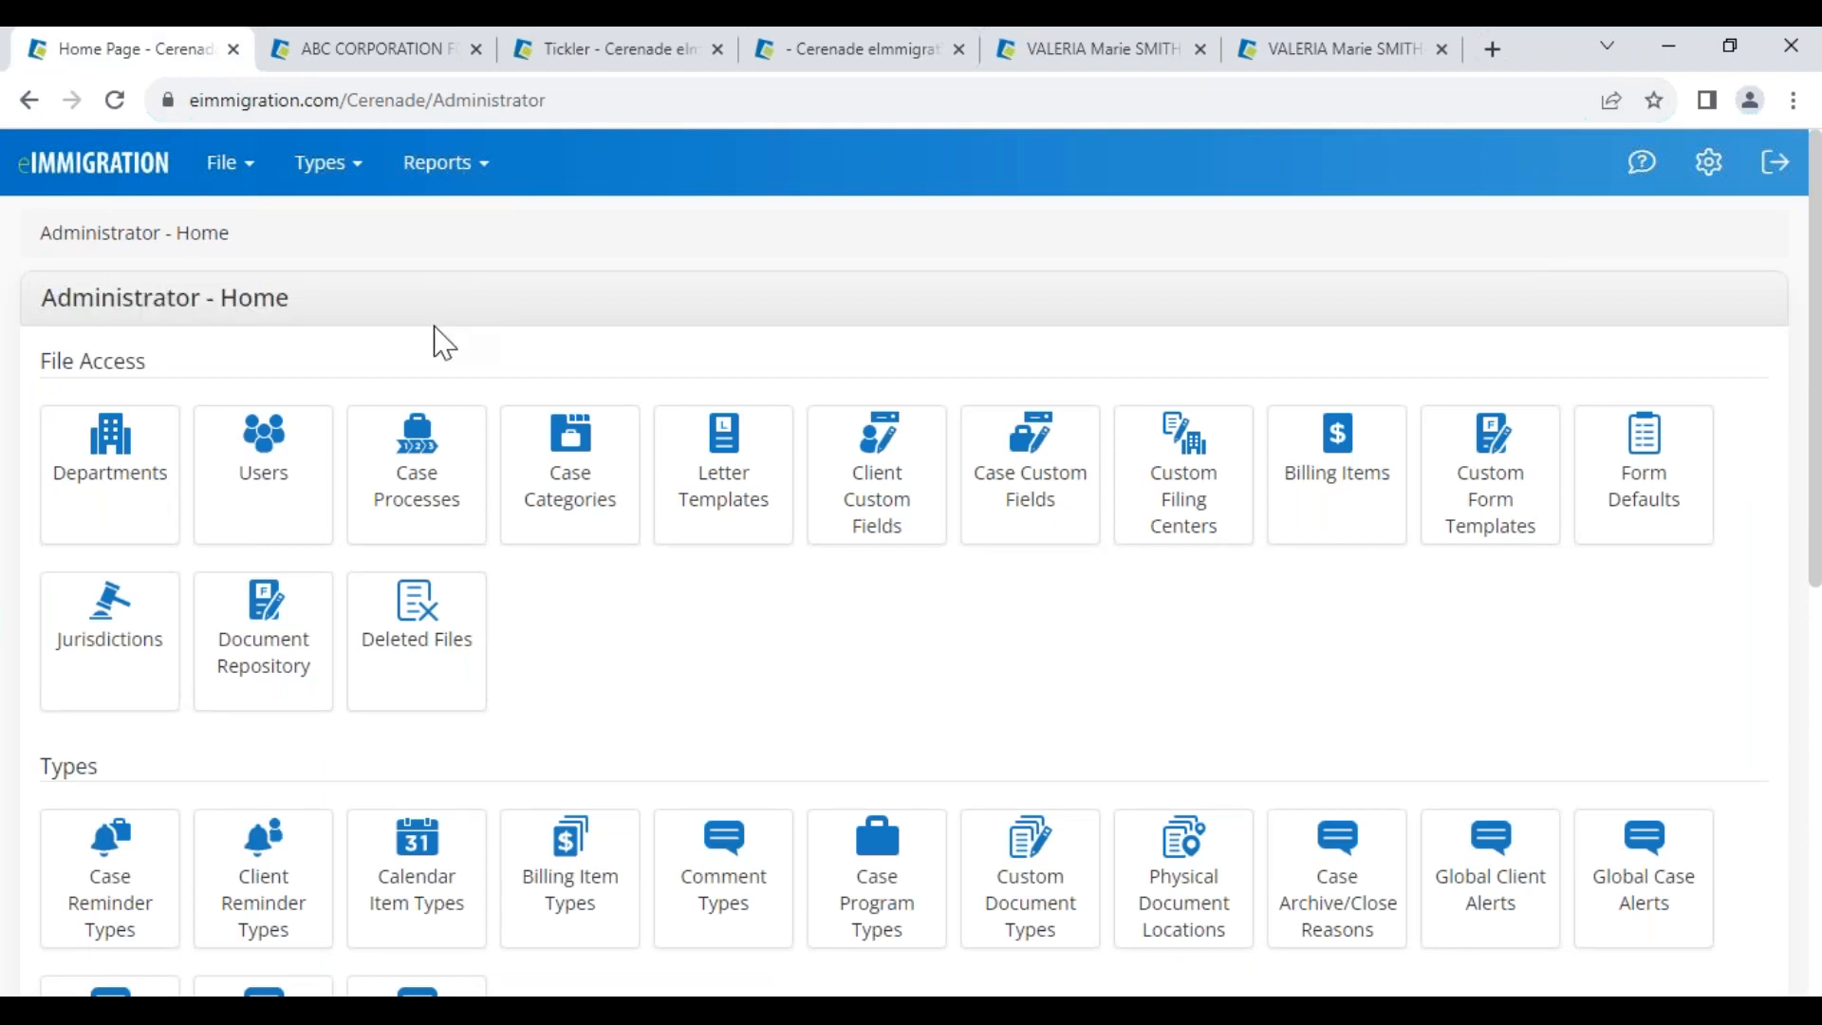